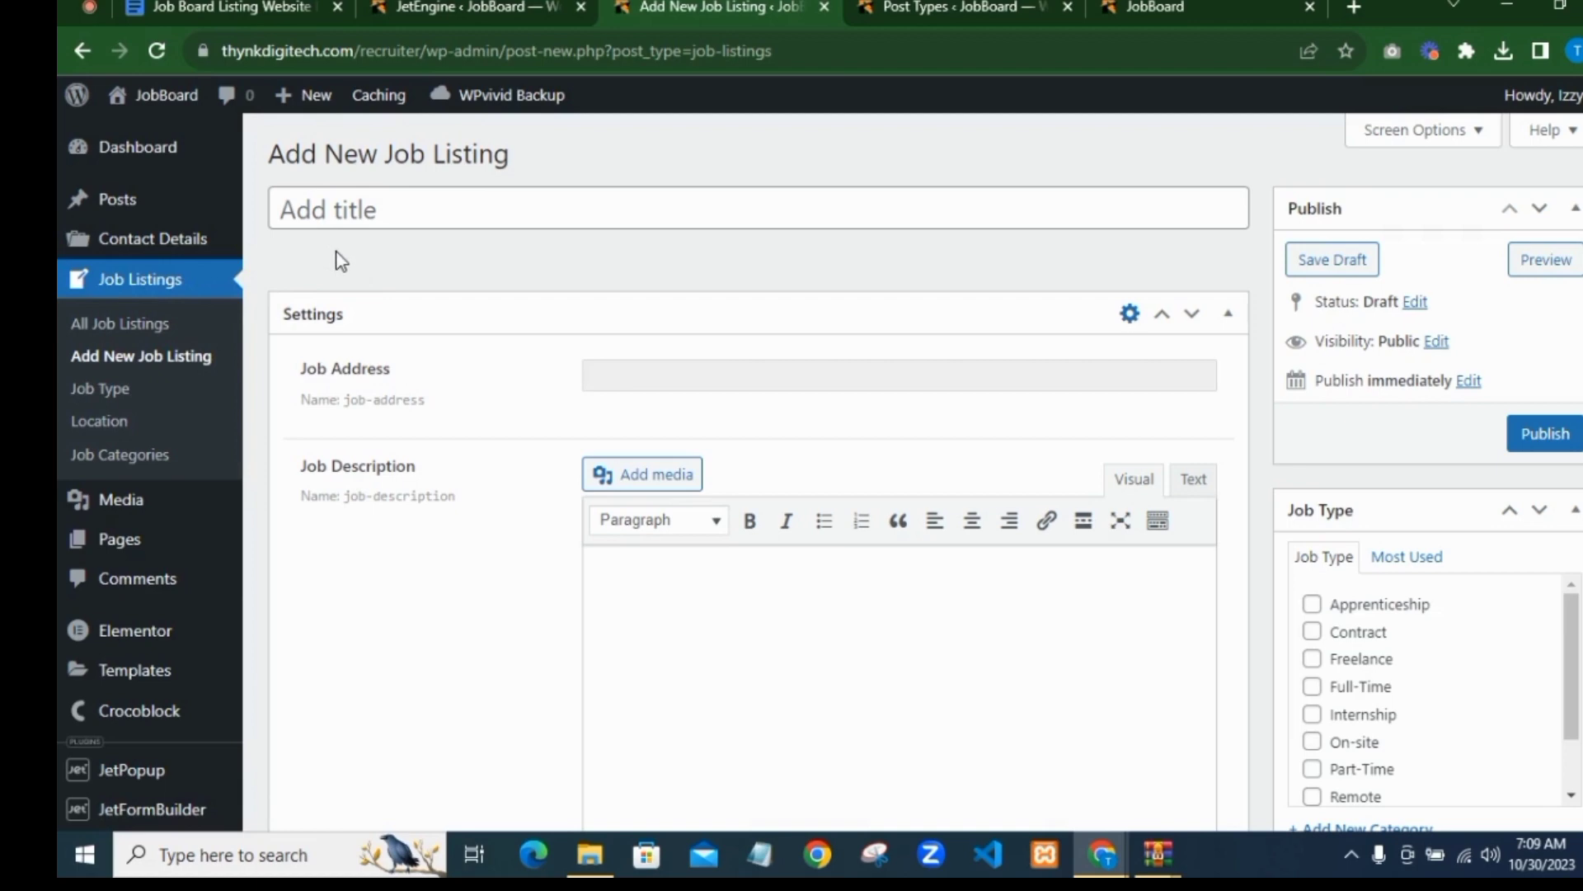
# Step: Examine the title and settings fields of the new job listing, including Job Address, Job Description and Compensation Type
pyautogui.scroll(-1, 477, 314)
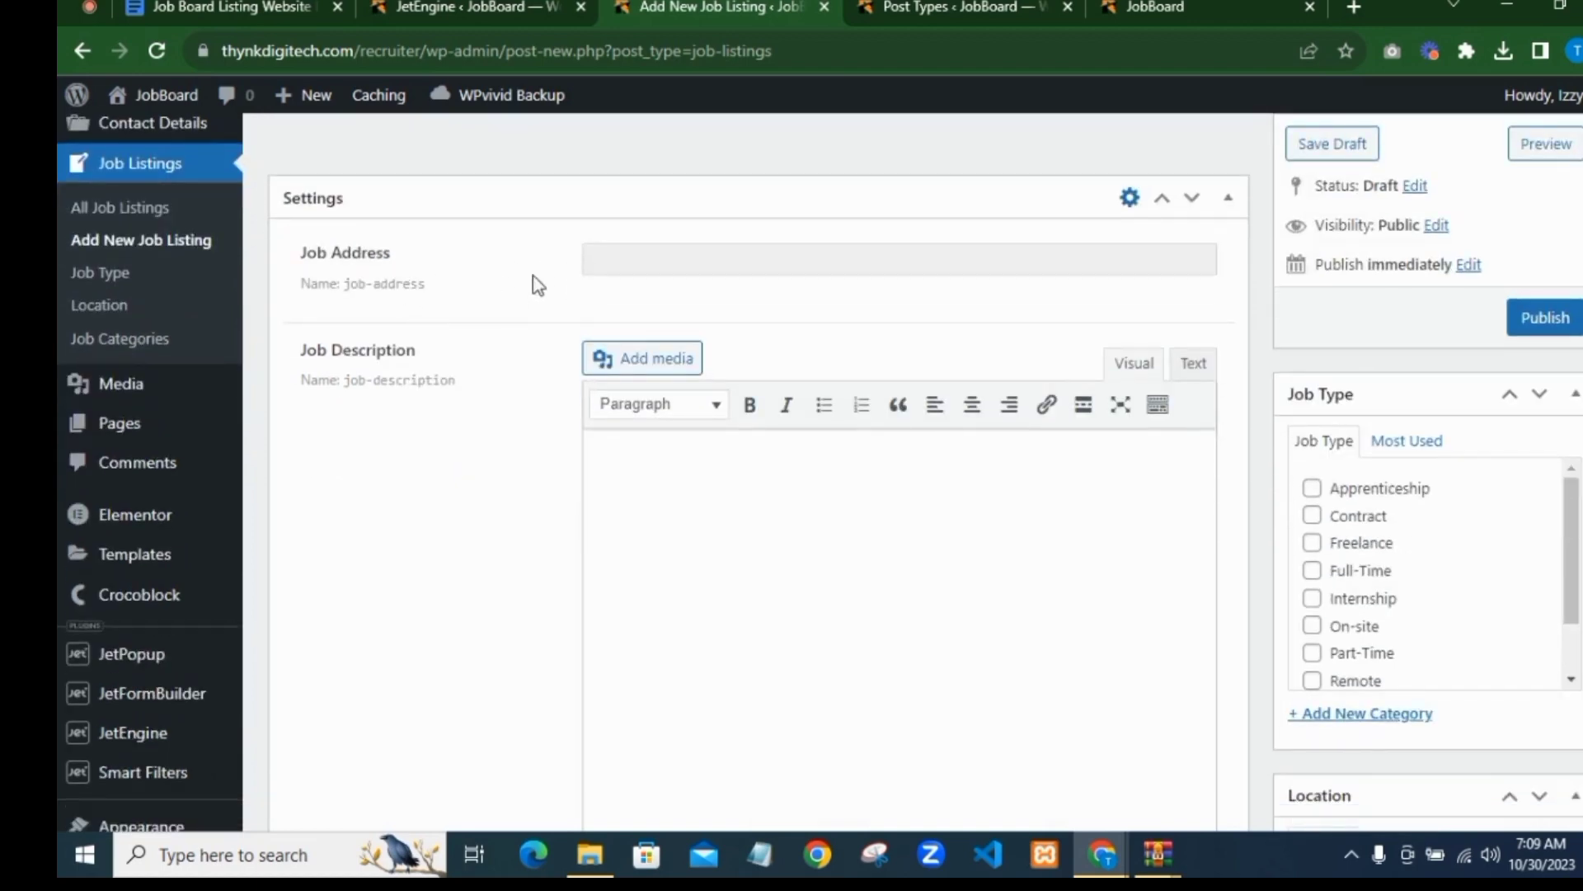
pyautogui.scroll(-1, 488, 313)
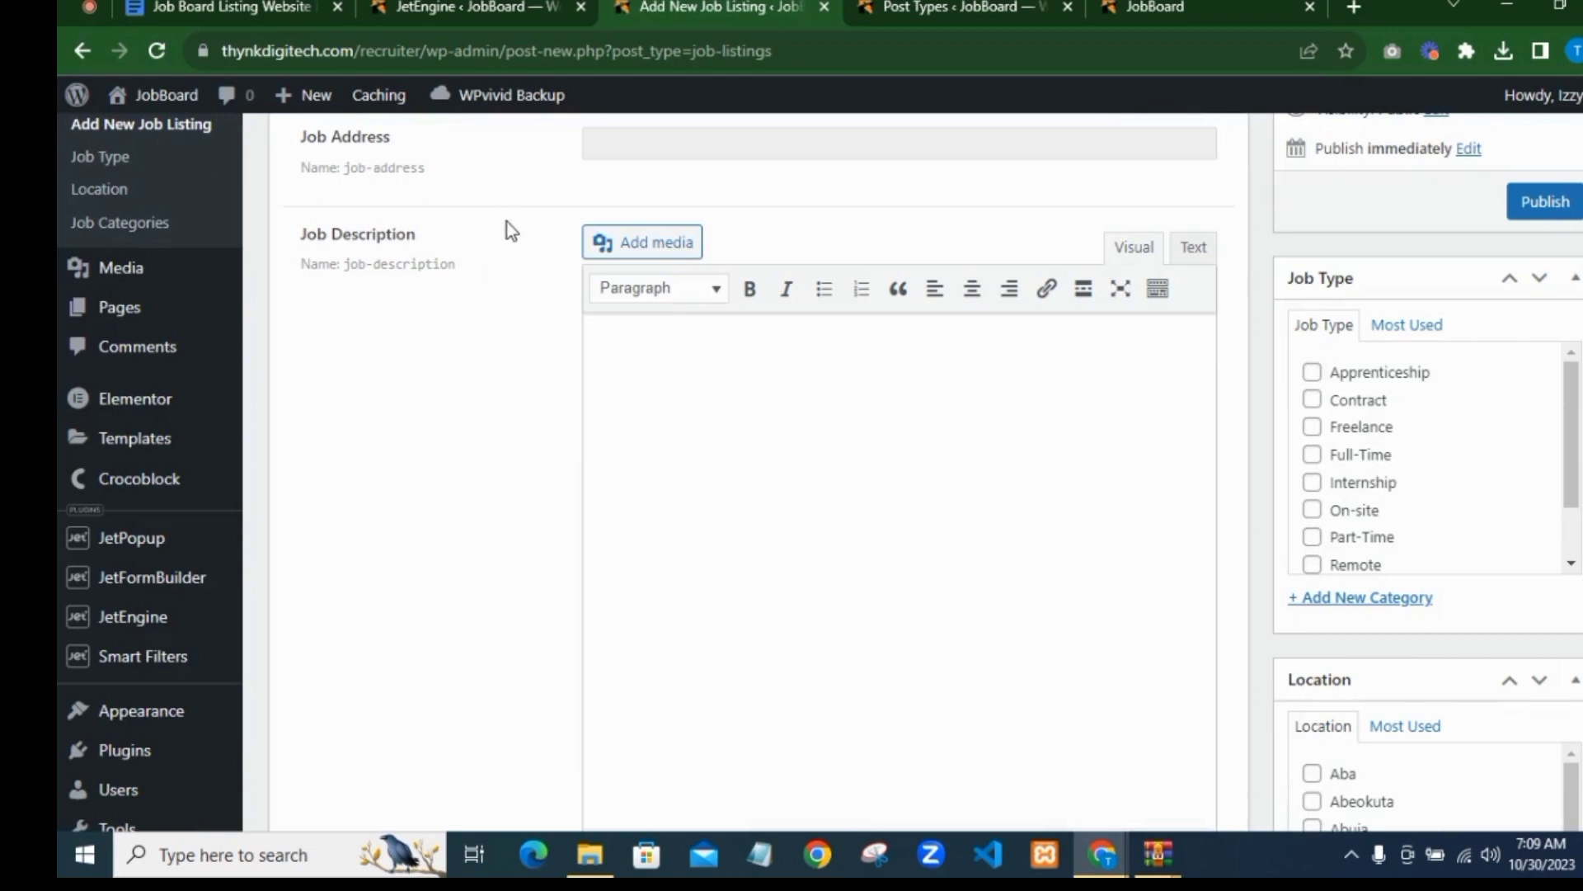
pyautogui.scroll(1, 513, 245)
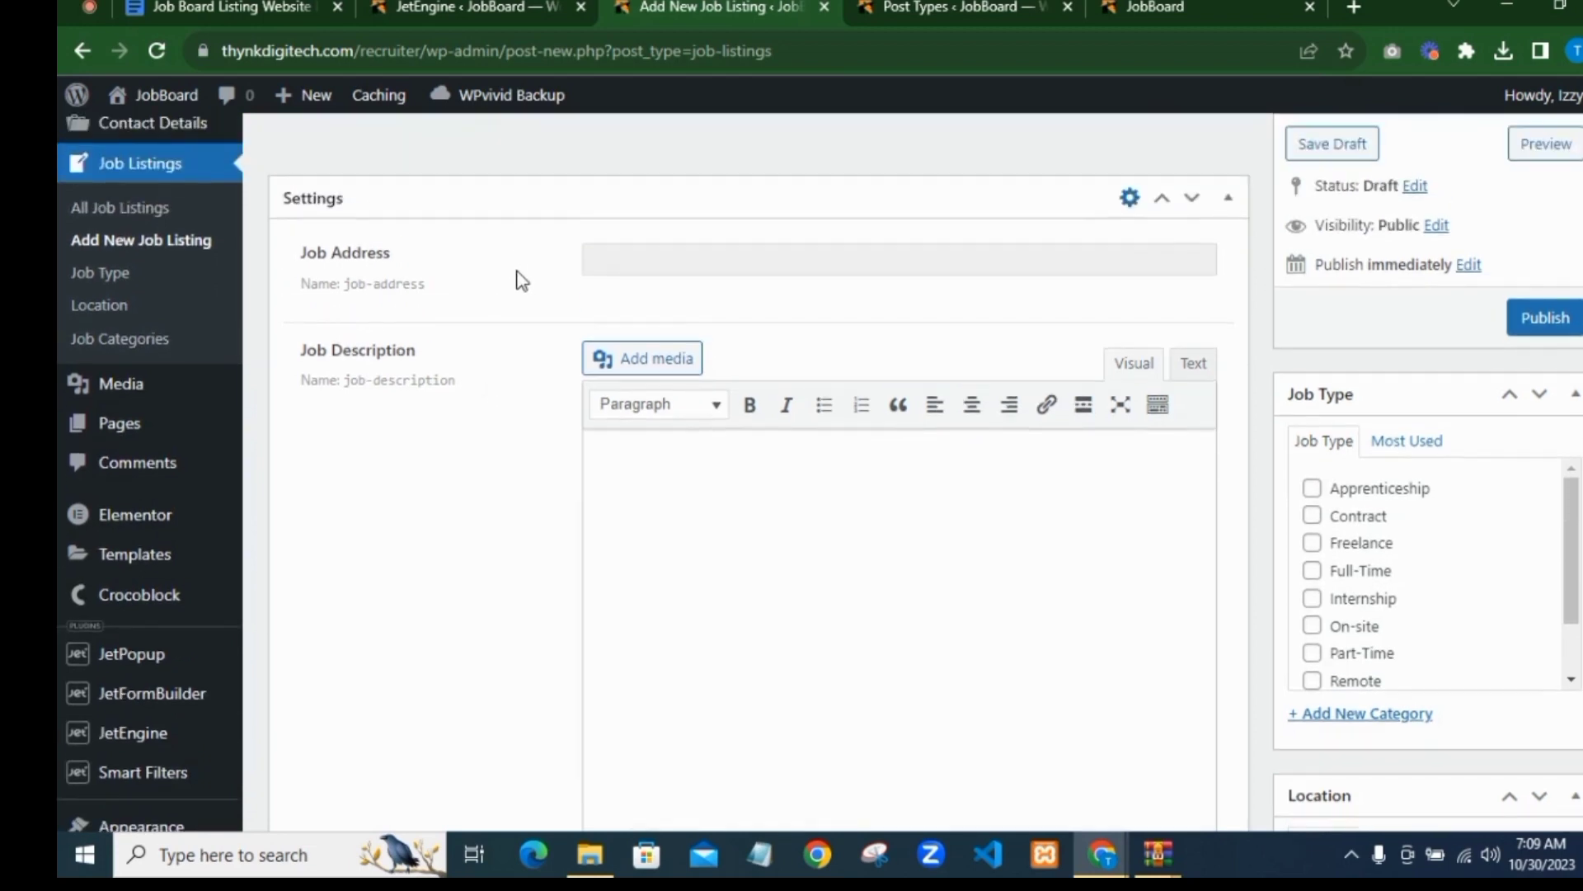
pyautogui.scroll(1, 470, 283)
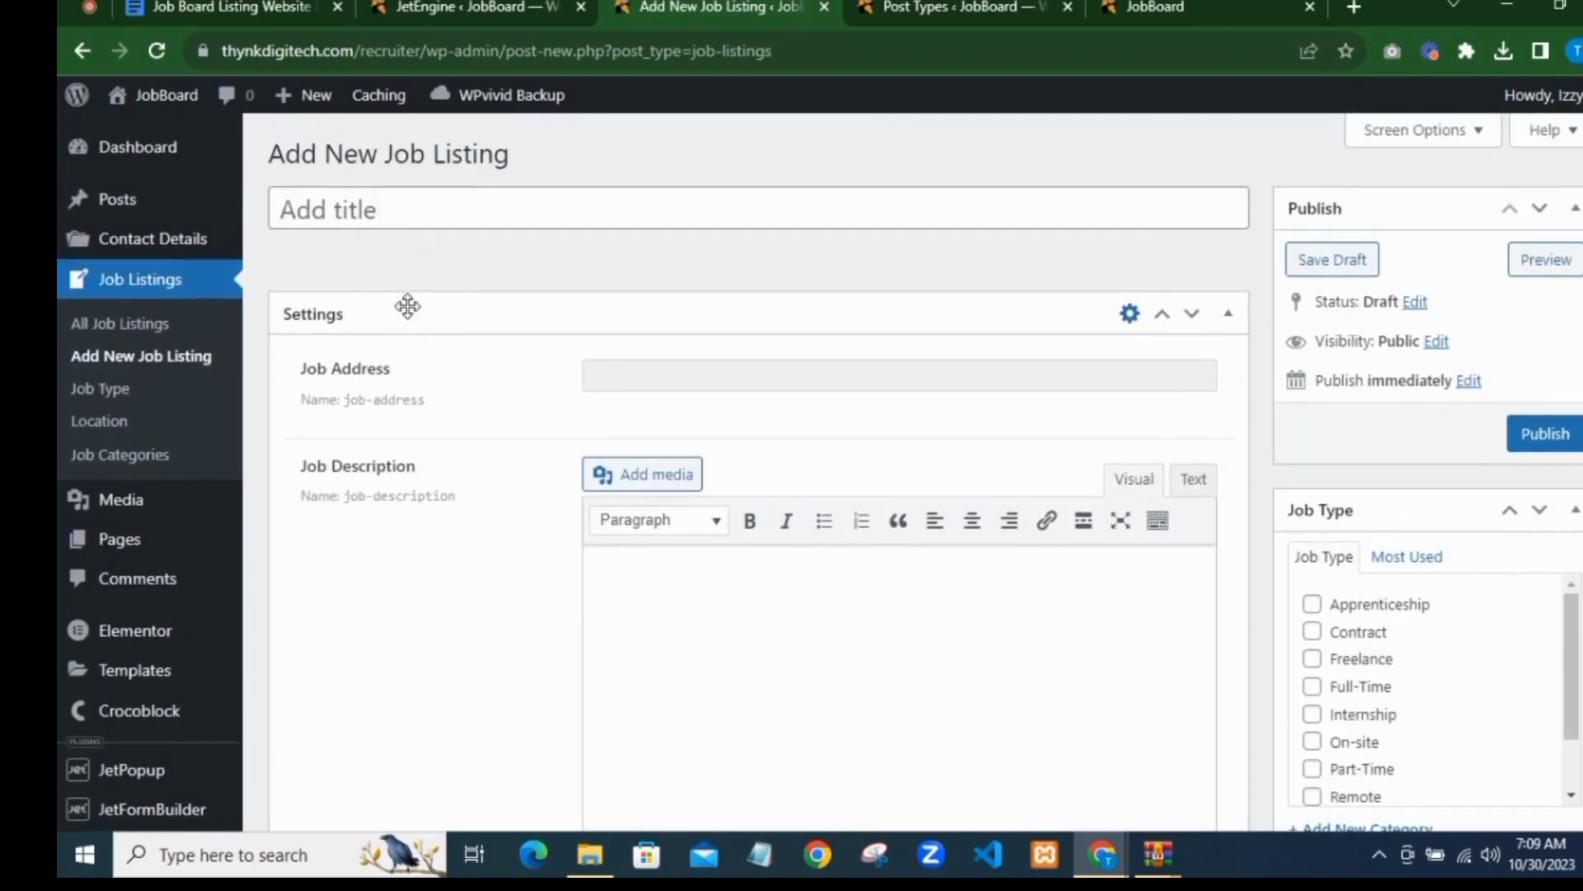
pyautogui.scroll(-1, 538, 380)
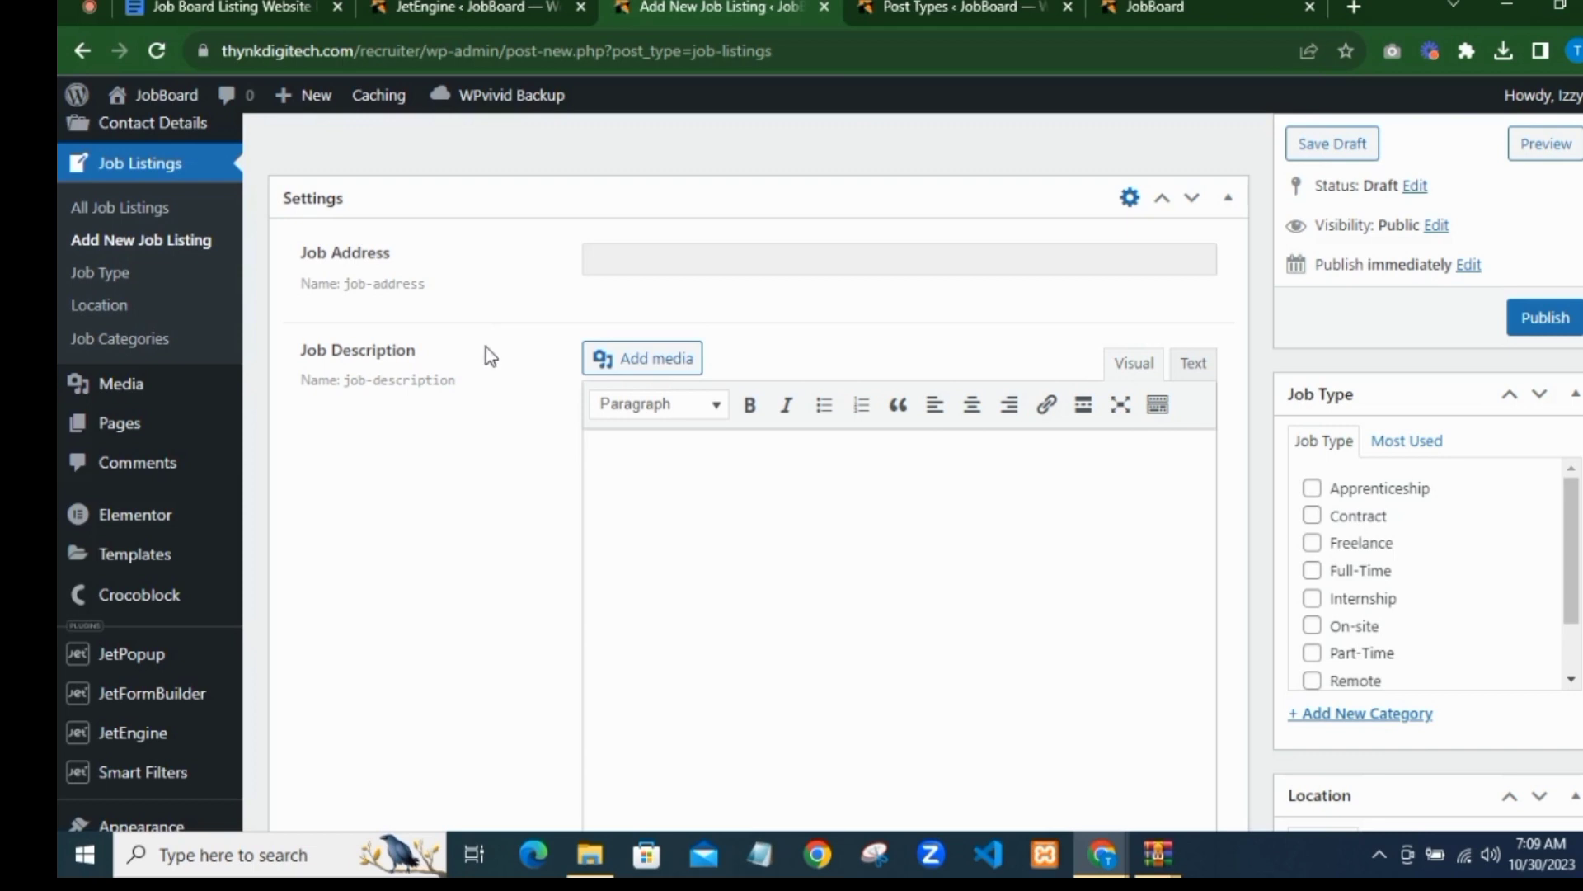
pyautogui.scroll(-3, 547, 428)
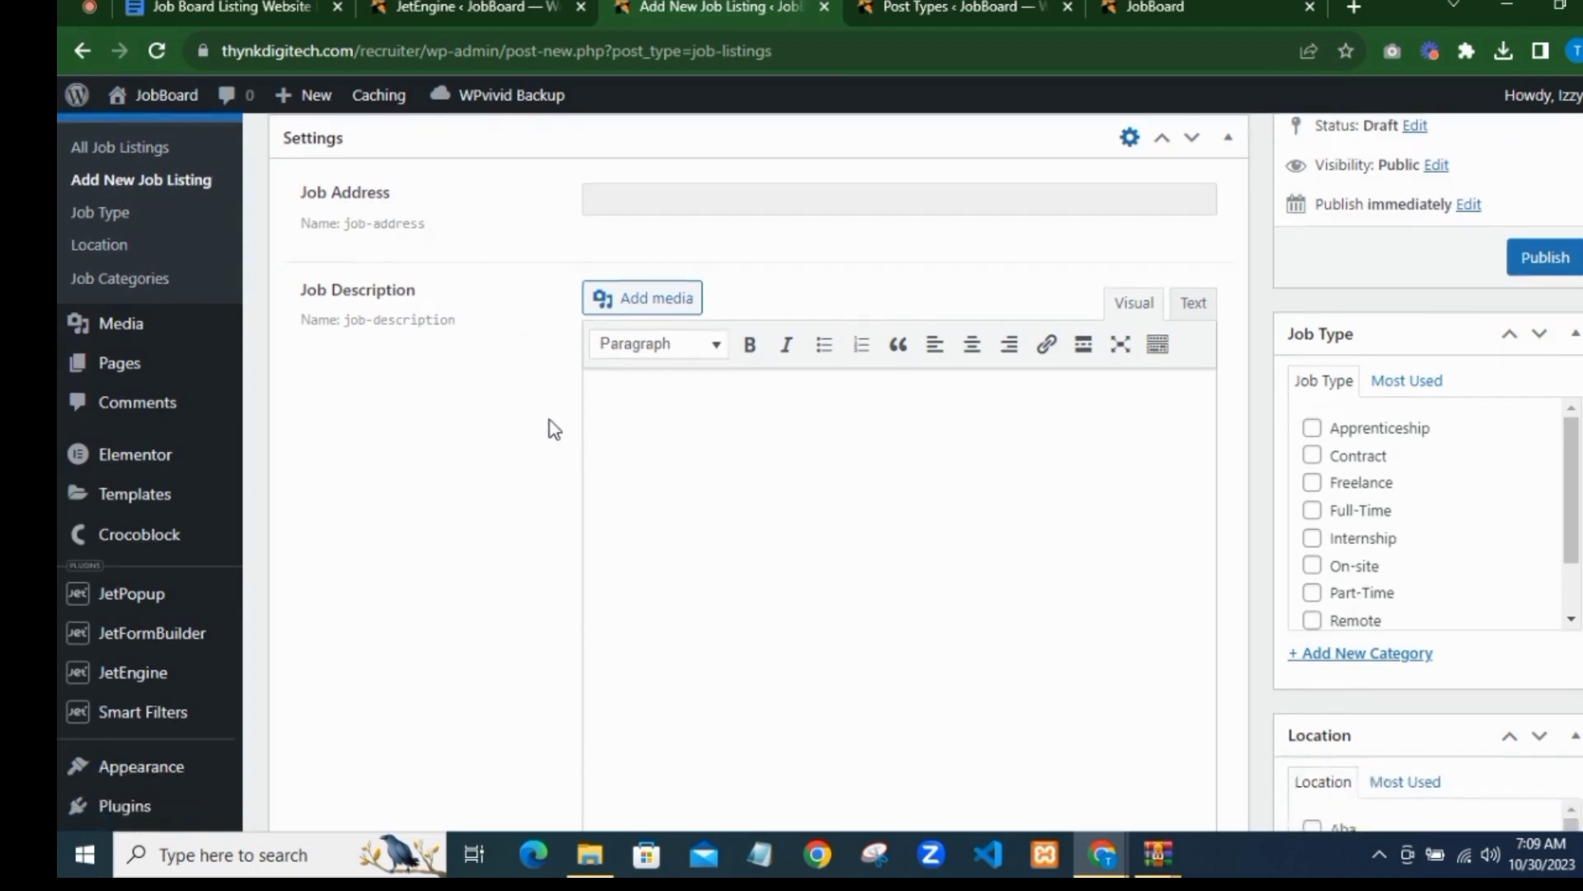
pyautogui.moveTo(193, 464)
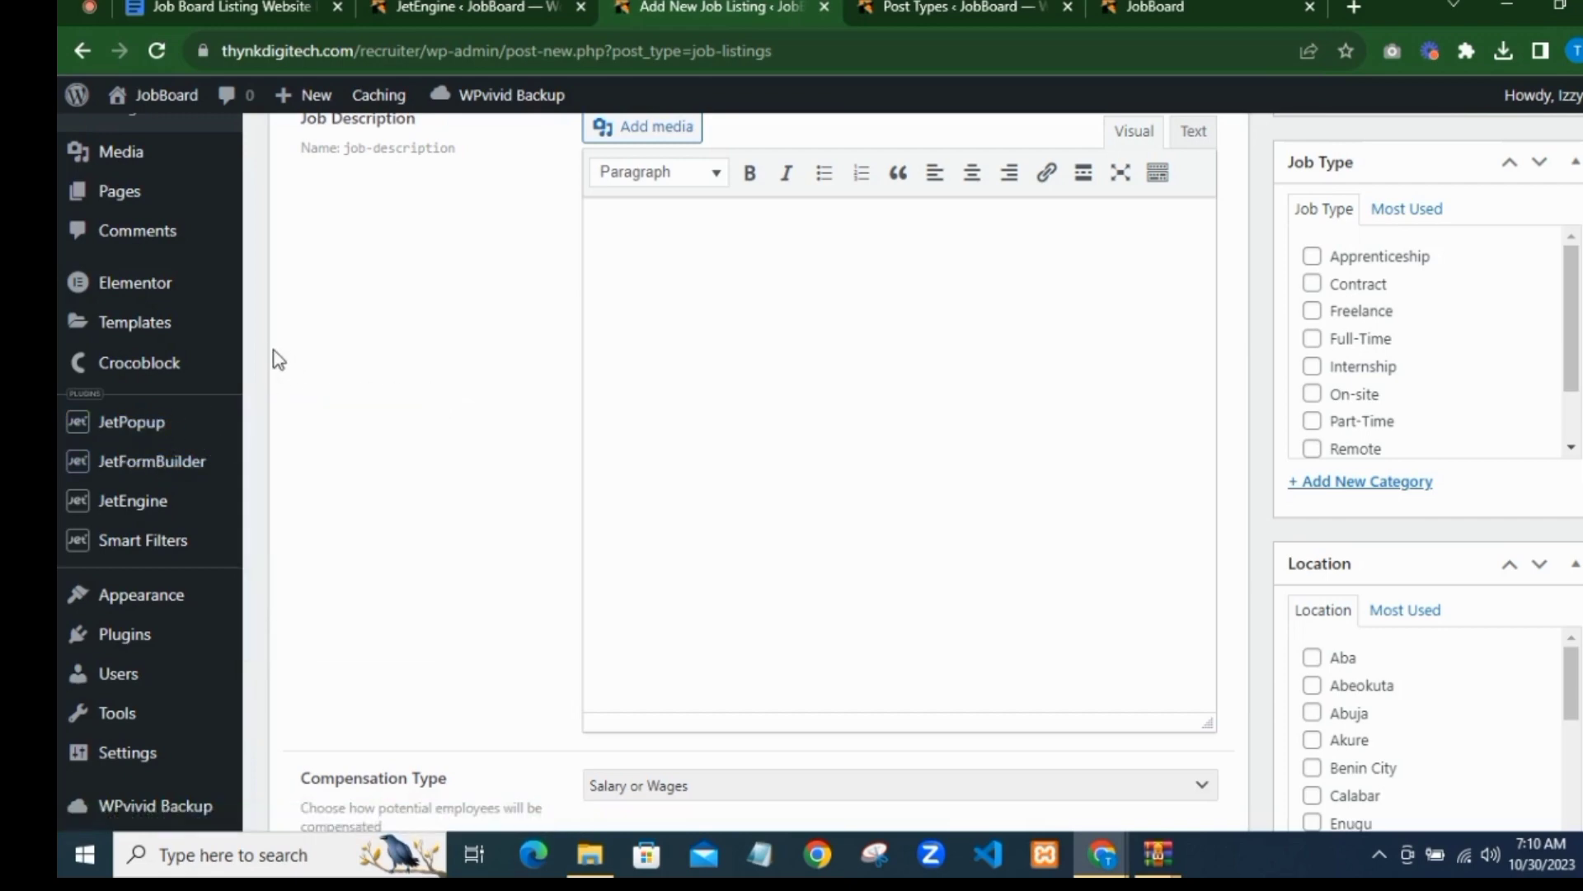
pyautogui.scroll(3, 322, 387)
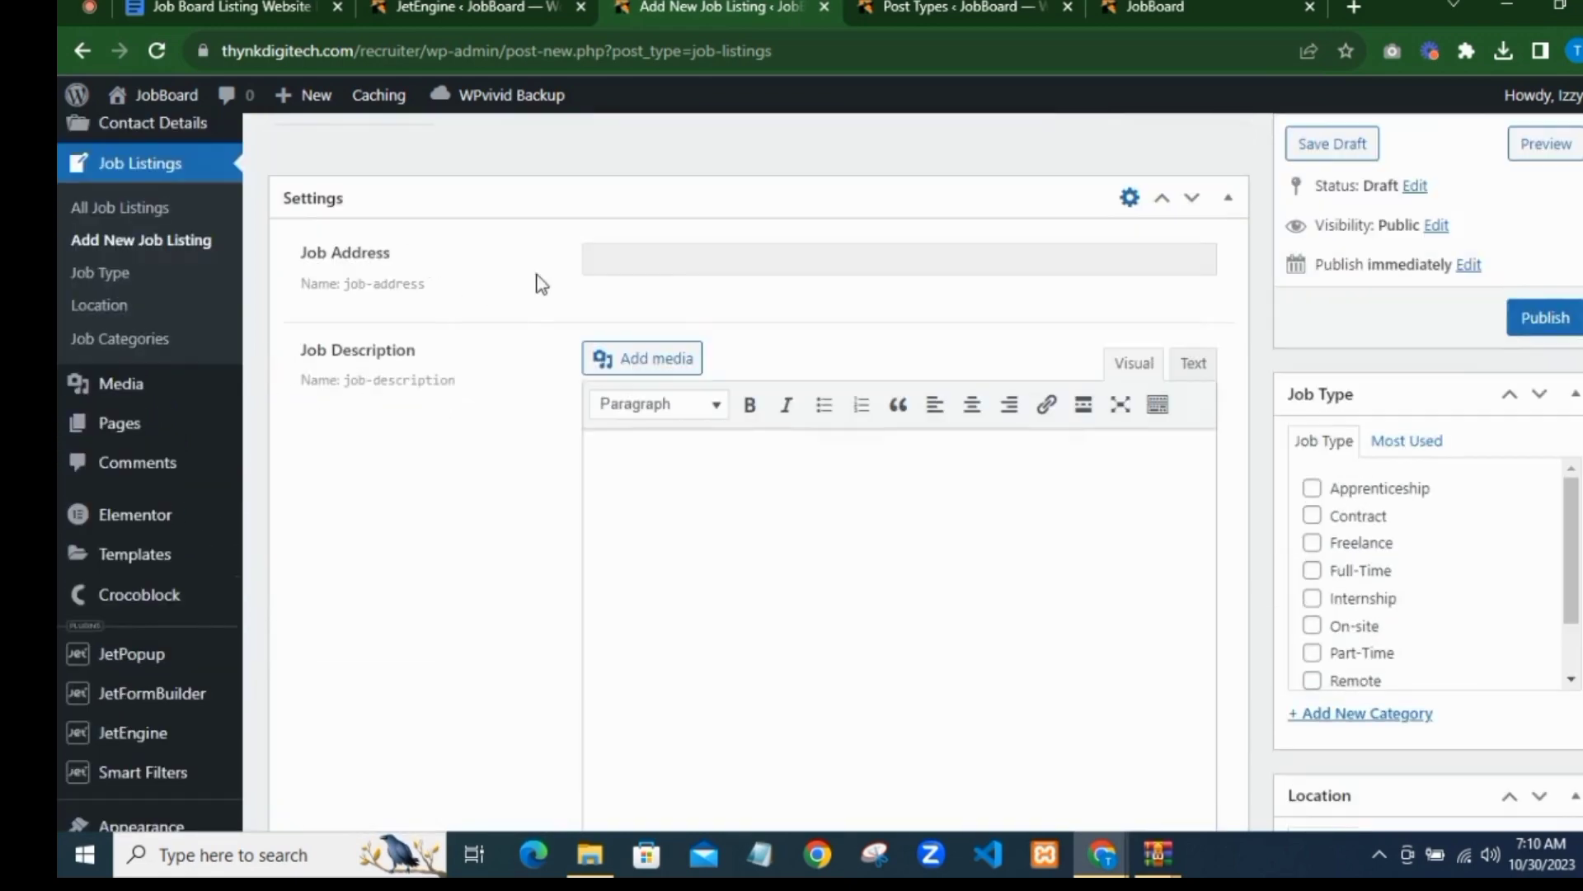
# Step: Start a new form in JetFormBuilder
pyautogui.scroll(-2, 371, 310)
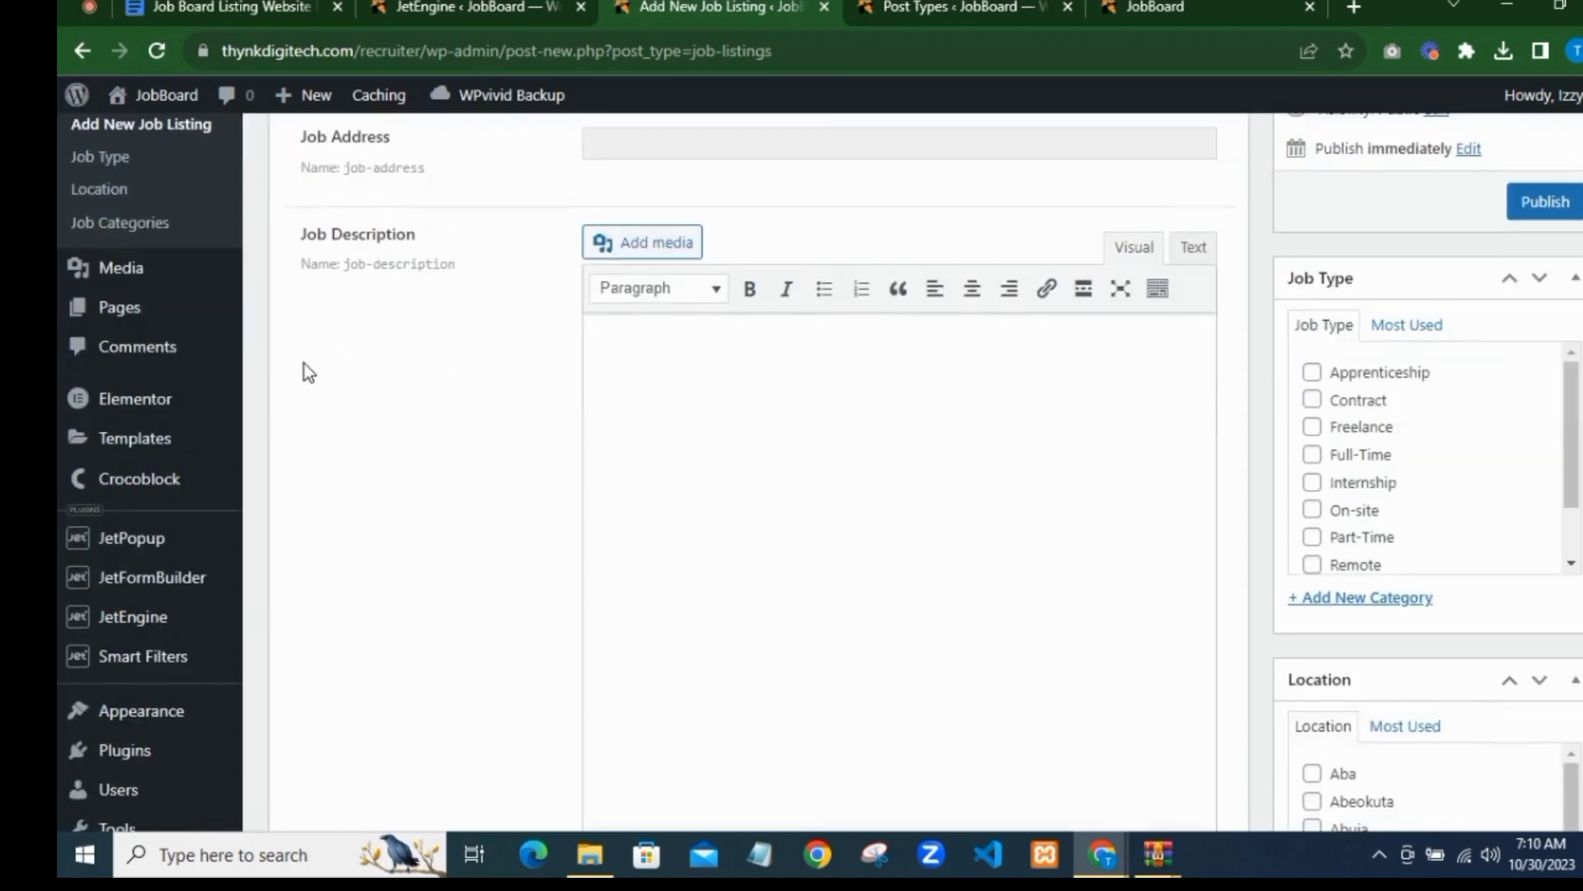
pyautogui.scroll(-2, 306, 371)
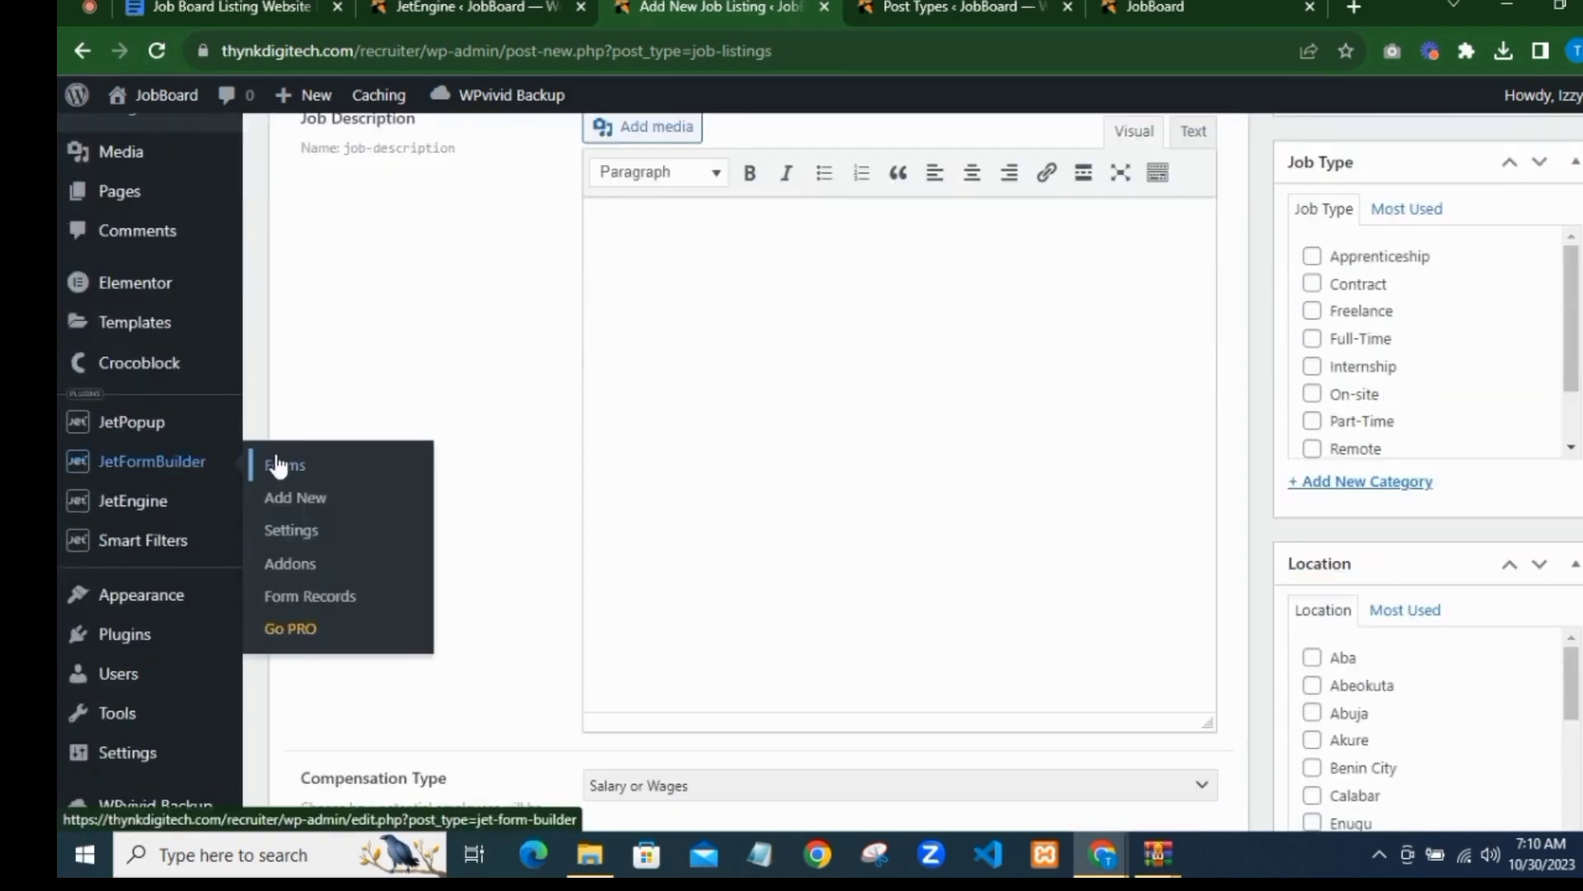
pyautogui.click(292, 505)
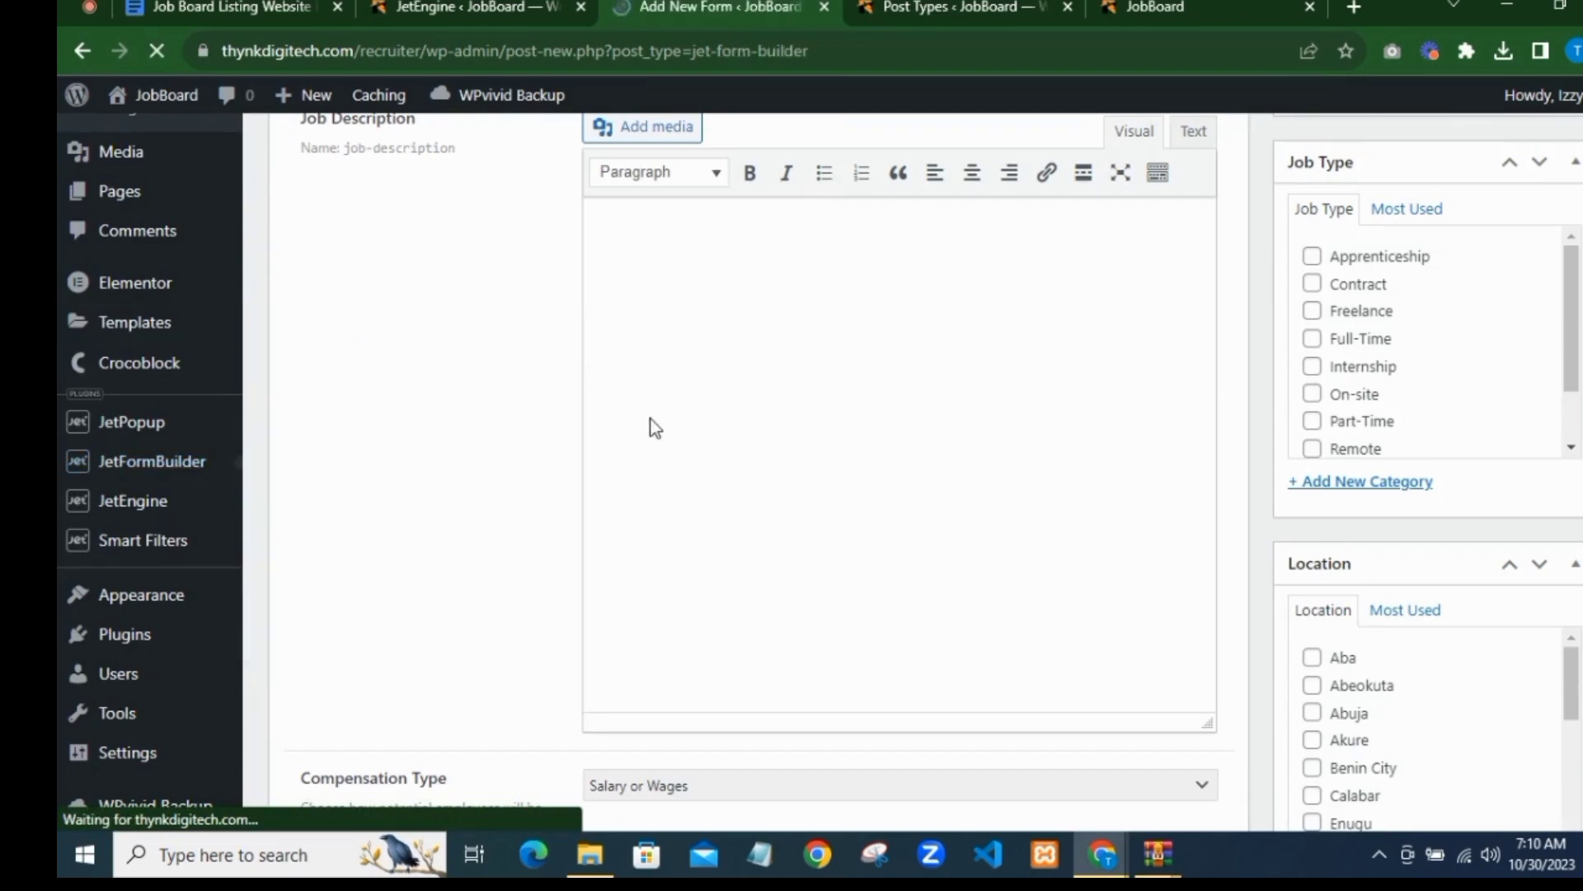
# Step: Open a new job listing in place of the JetEngine glossaries page, leaving the new form loading separately
pyautogui.hotkey('ctrl', 'shift', 'Tab')
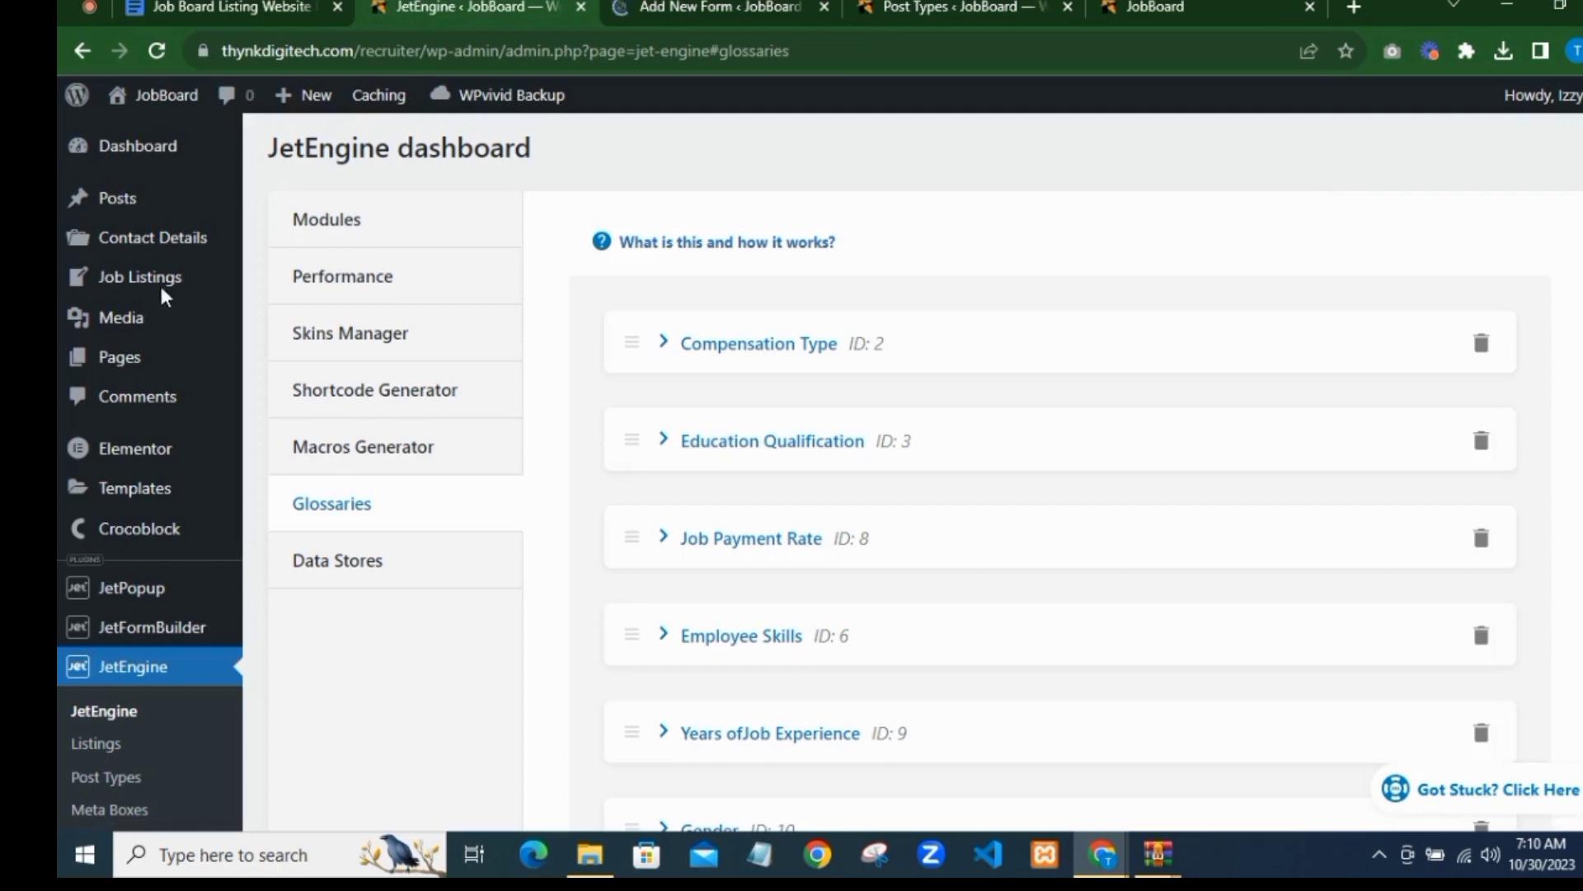
pyautogui.scroll(-1, 134, 364)
pyautogui.moveTo(153, 372)
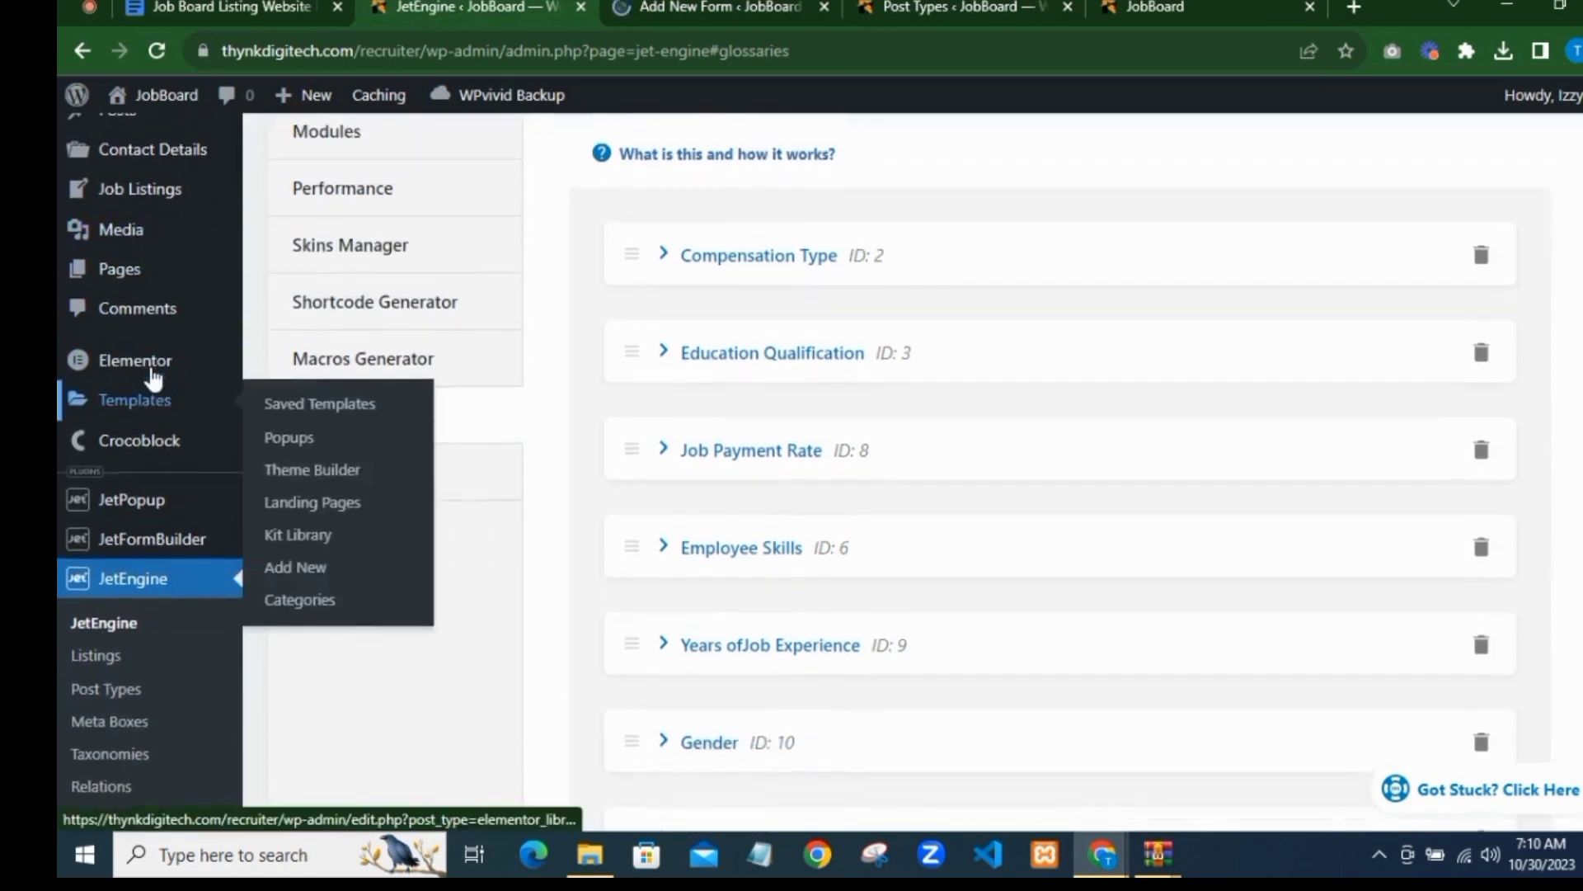
pyautogui.scroll(1, 154, 373)
pyautogui.moveTo(141, 277)
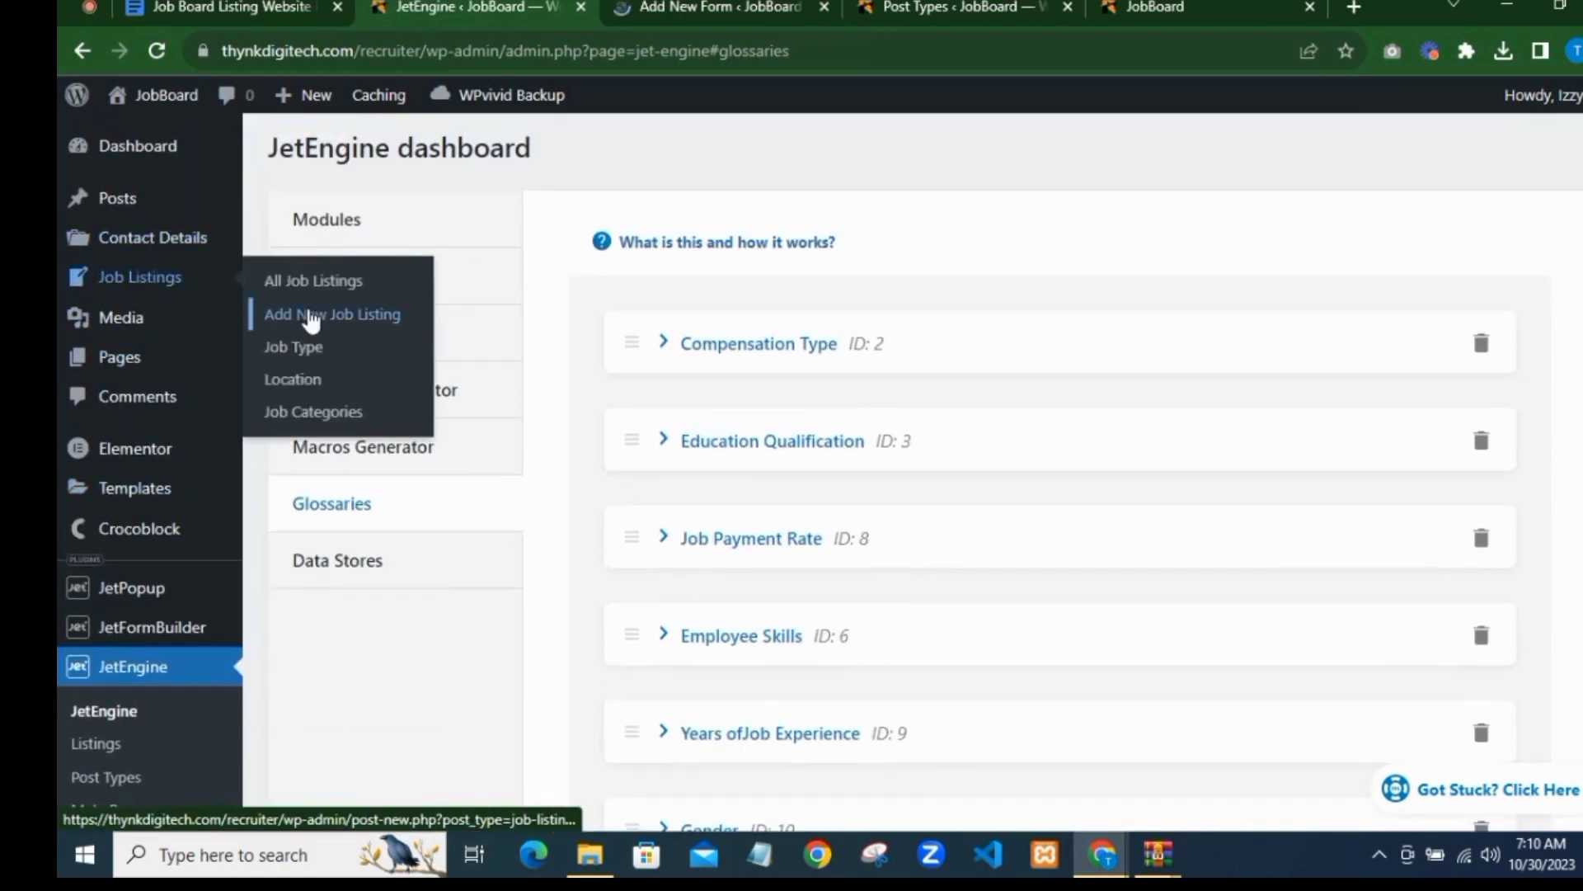
pyautogui.click(363, 320)
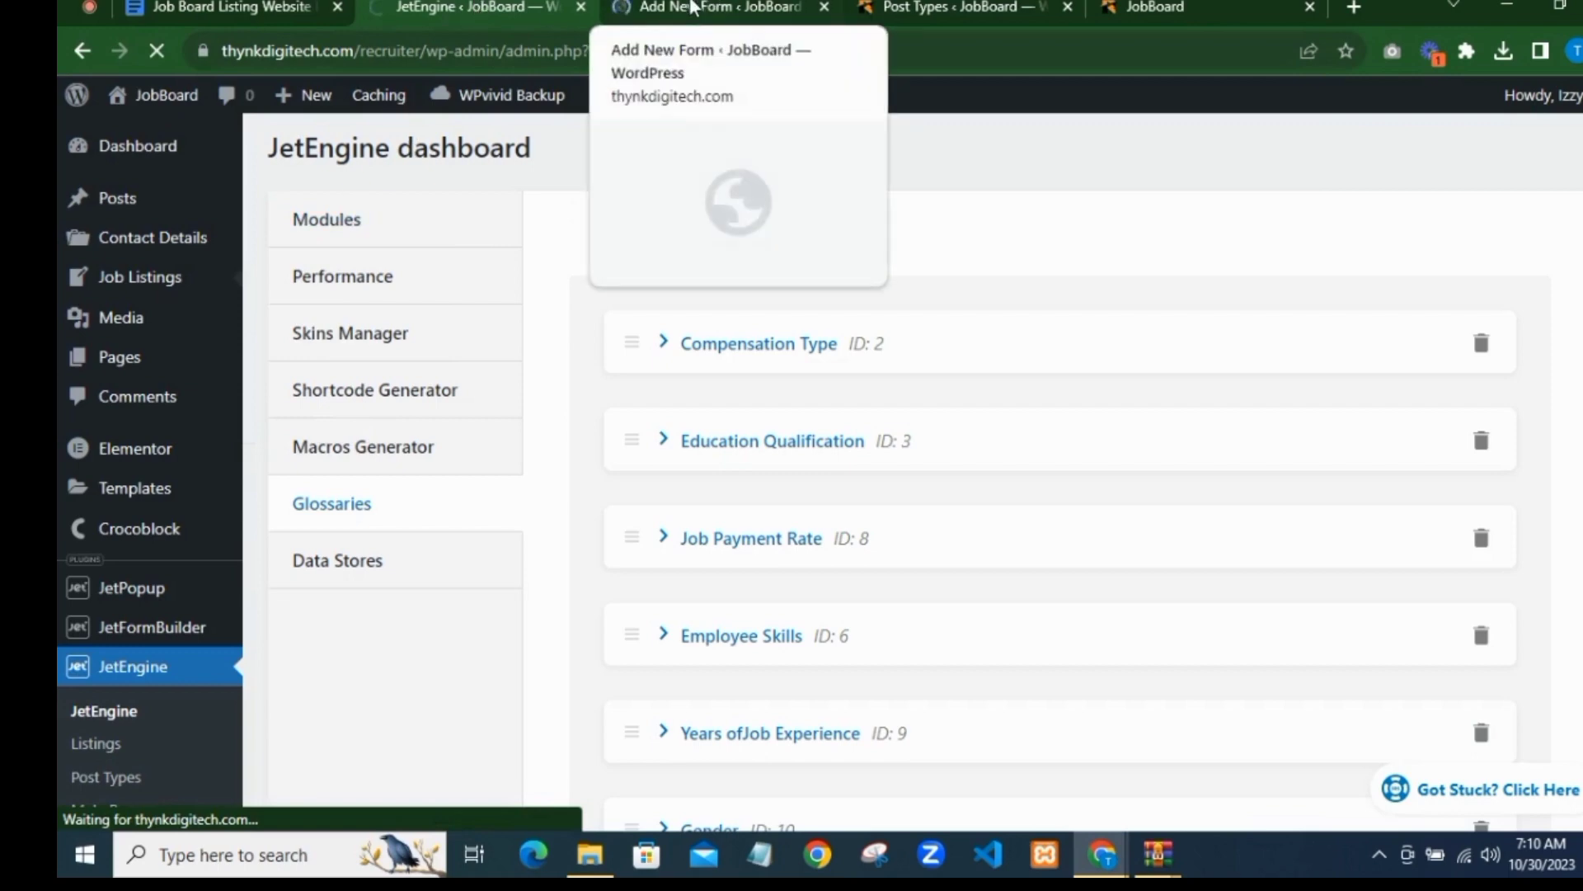
pyautogui.click(688, 11)
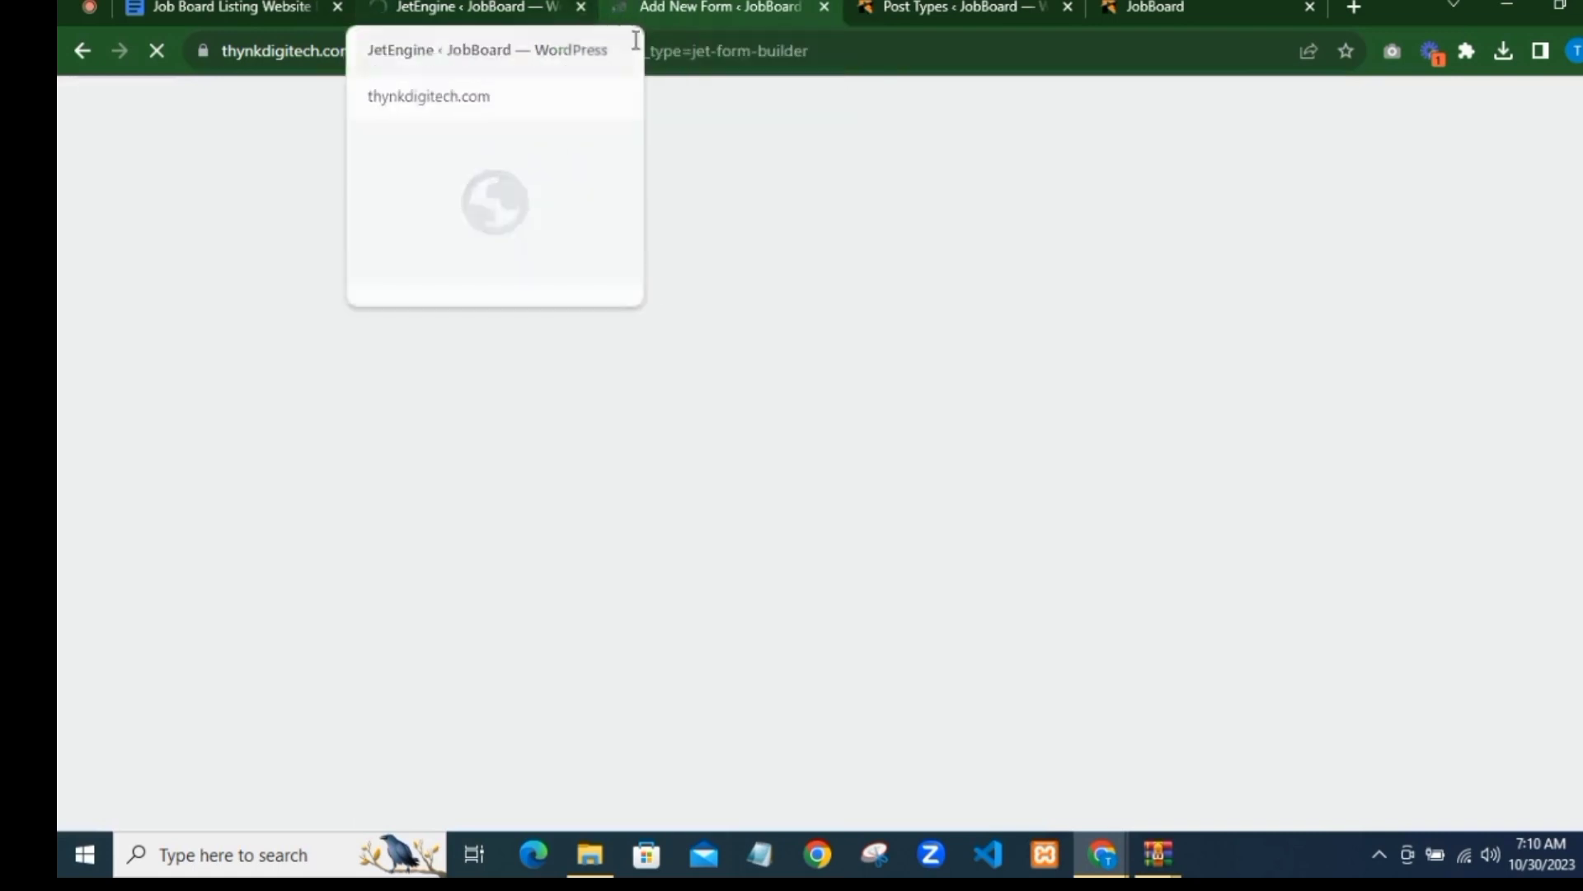
pyautogui.click(389, 7)
pyautogui.moveTo(141, 276)
pyautogui.scroll(-2, 491, 311)
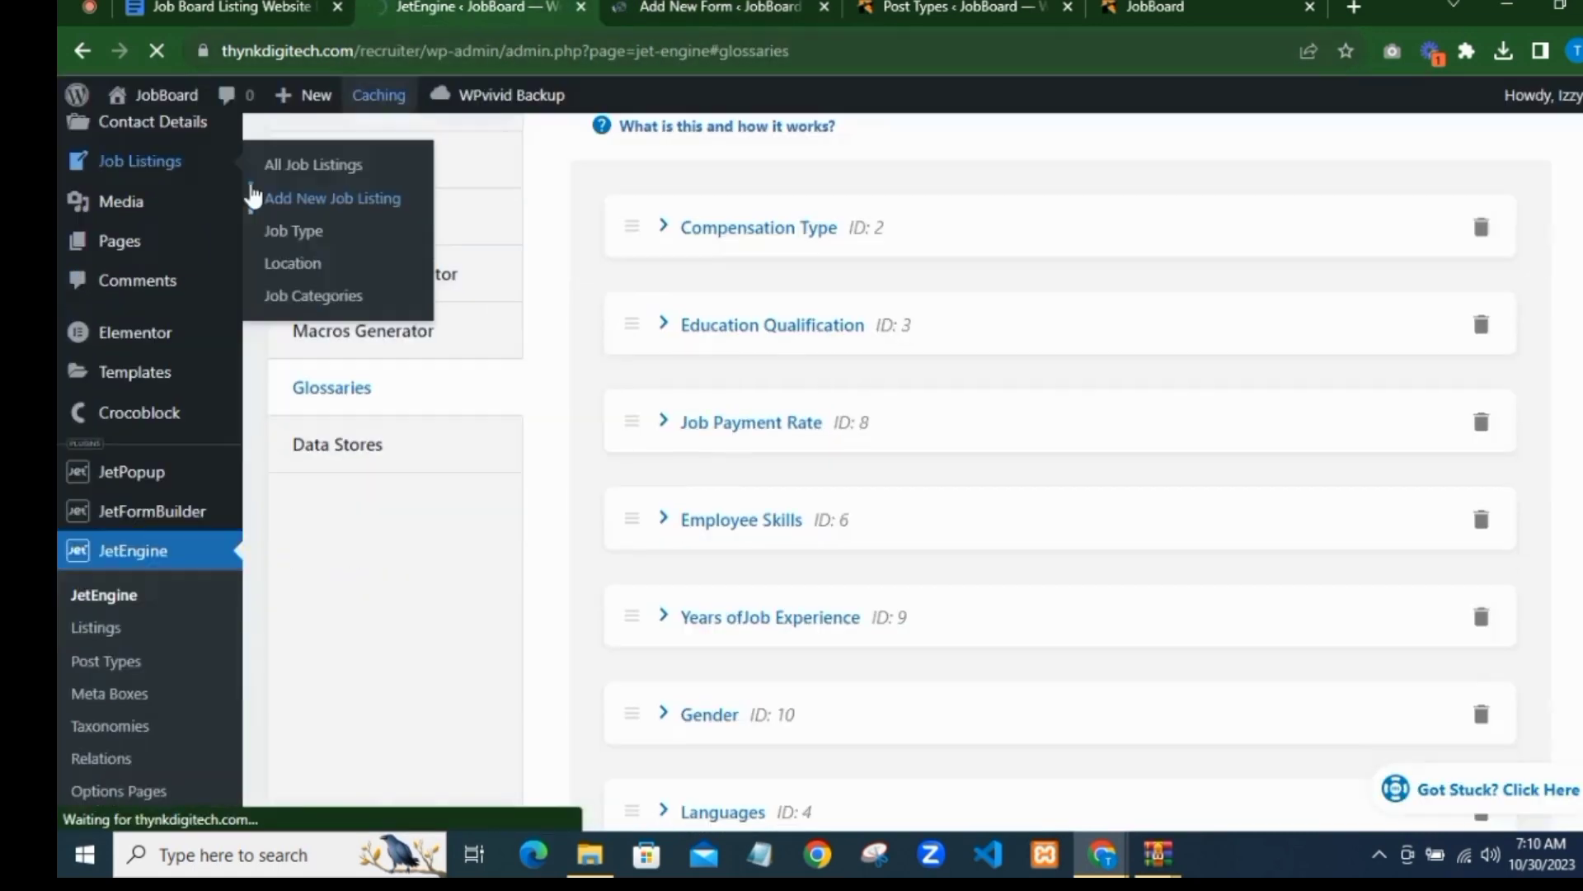
pyautogui.scroll(2, 379, 289)
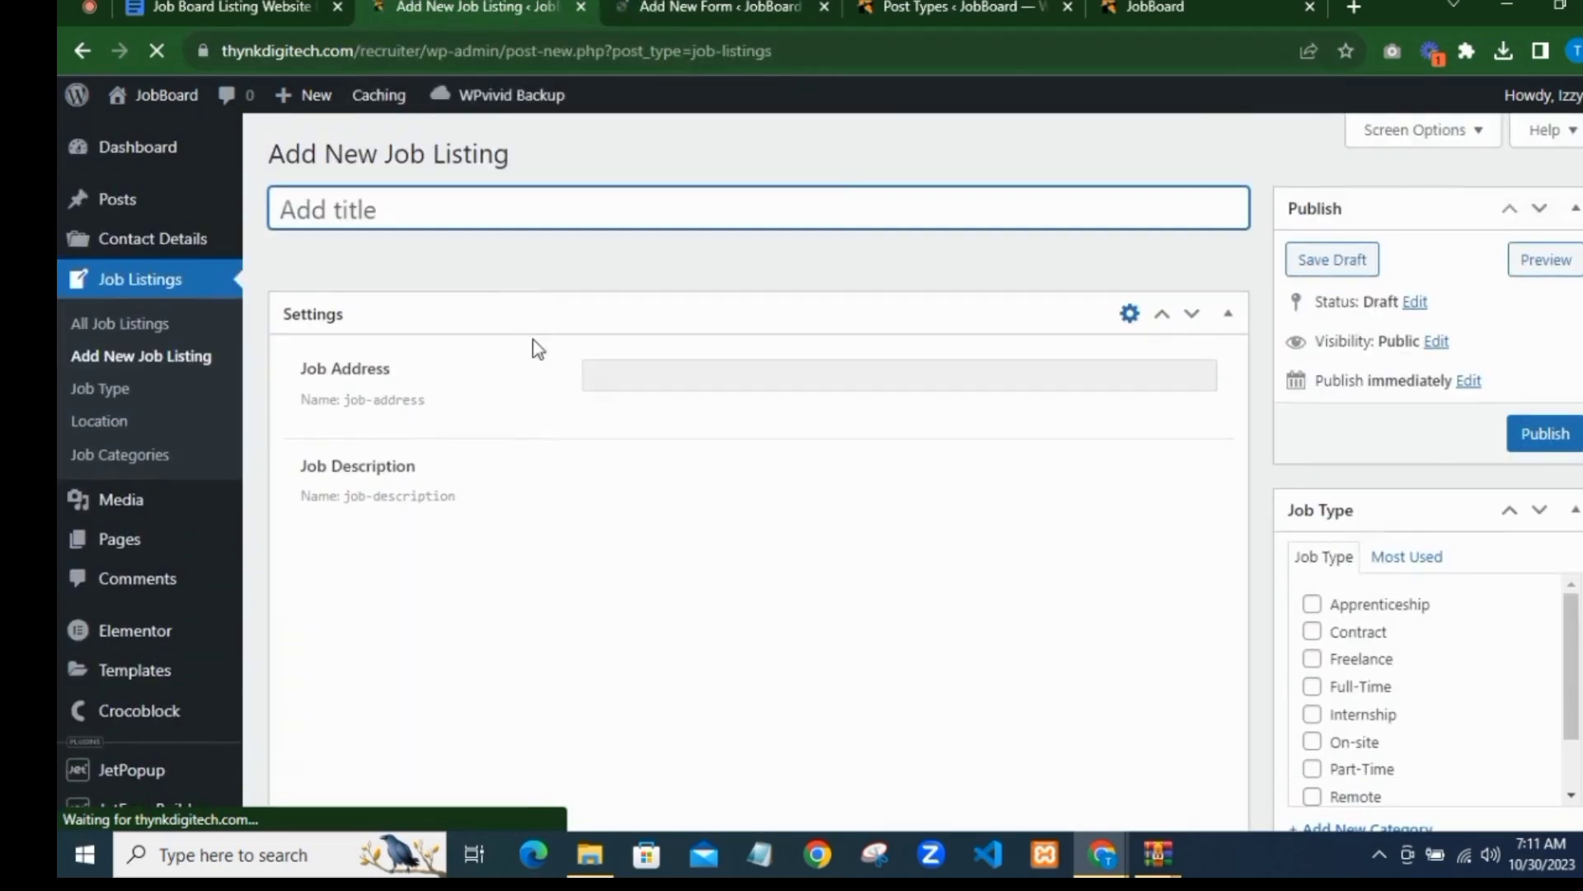
pyautogui.scroll(-7, 577, 347)
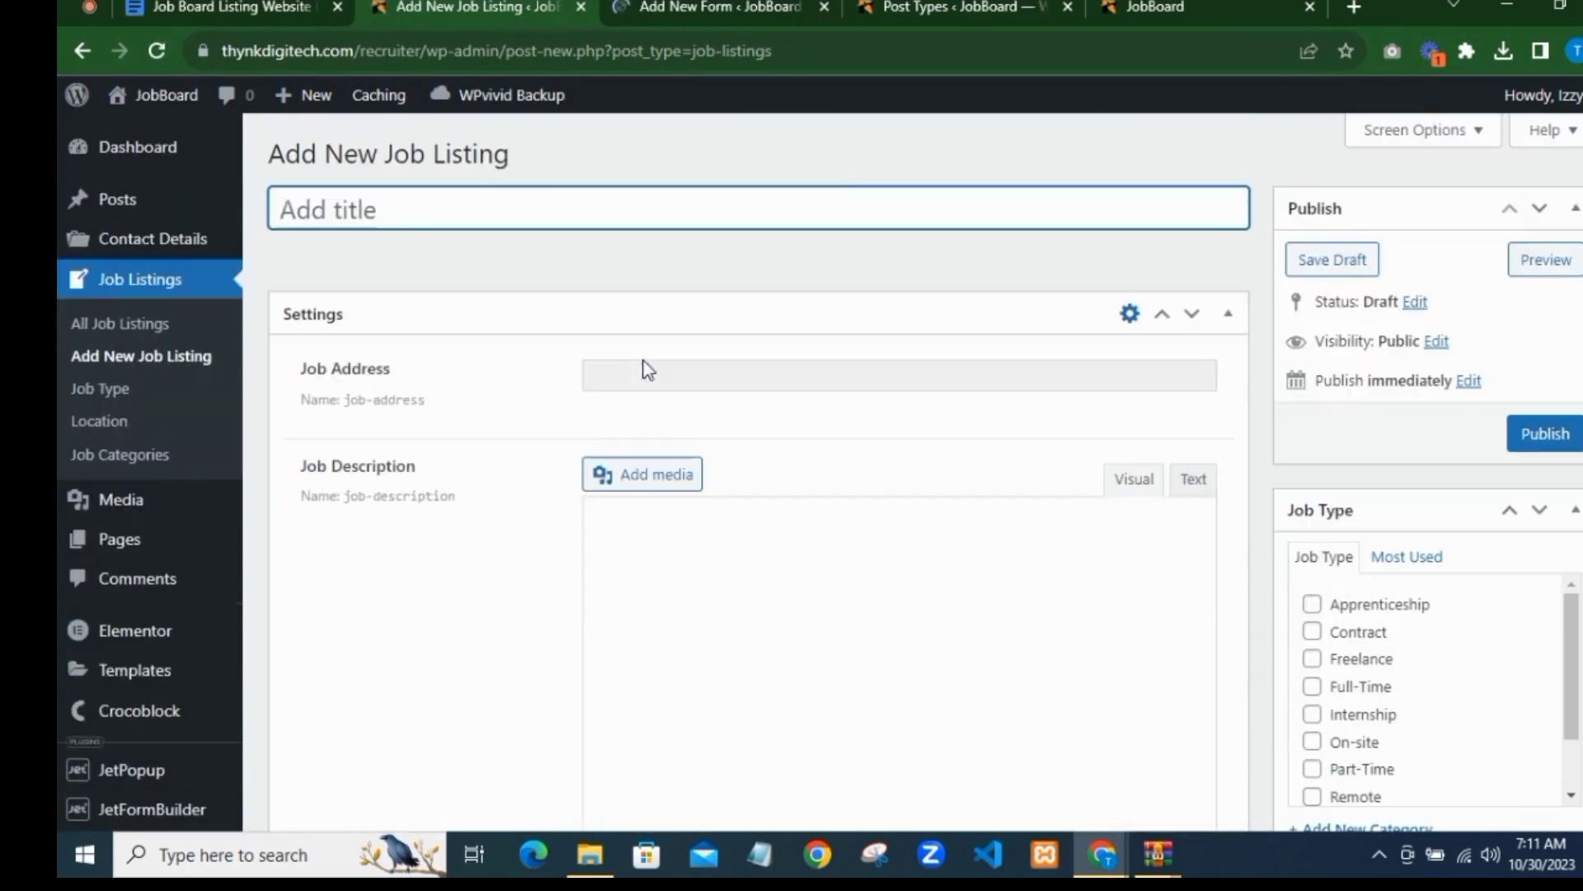
# Step: Return to the new form and title it "Post A New Job"
pyautogui.click(642, 10)
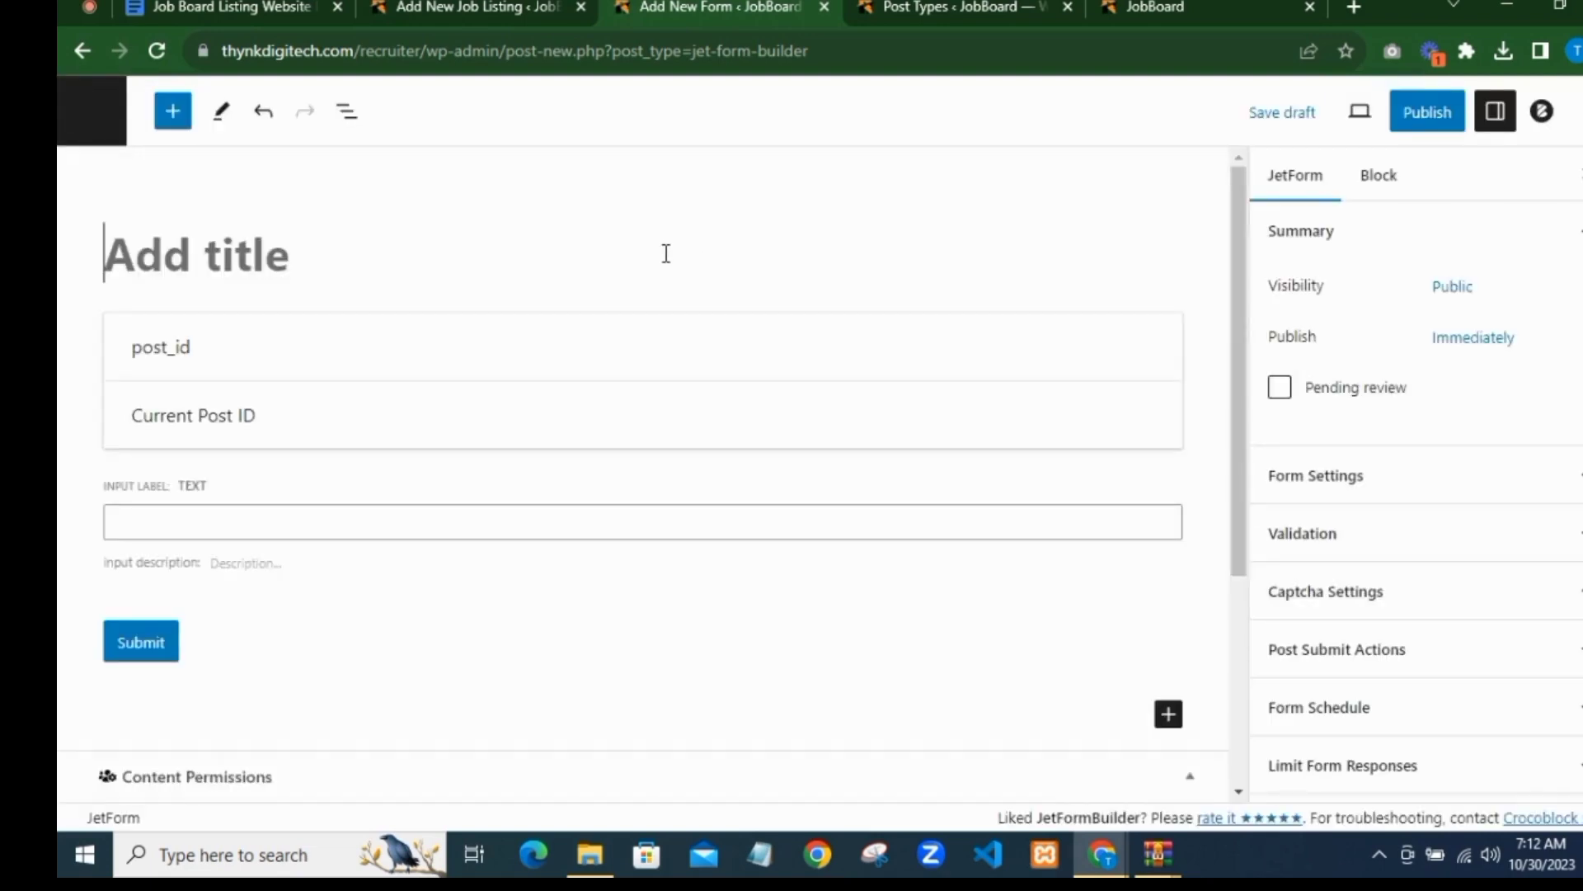
pyautogui.write('Post ')
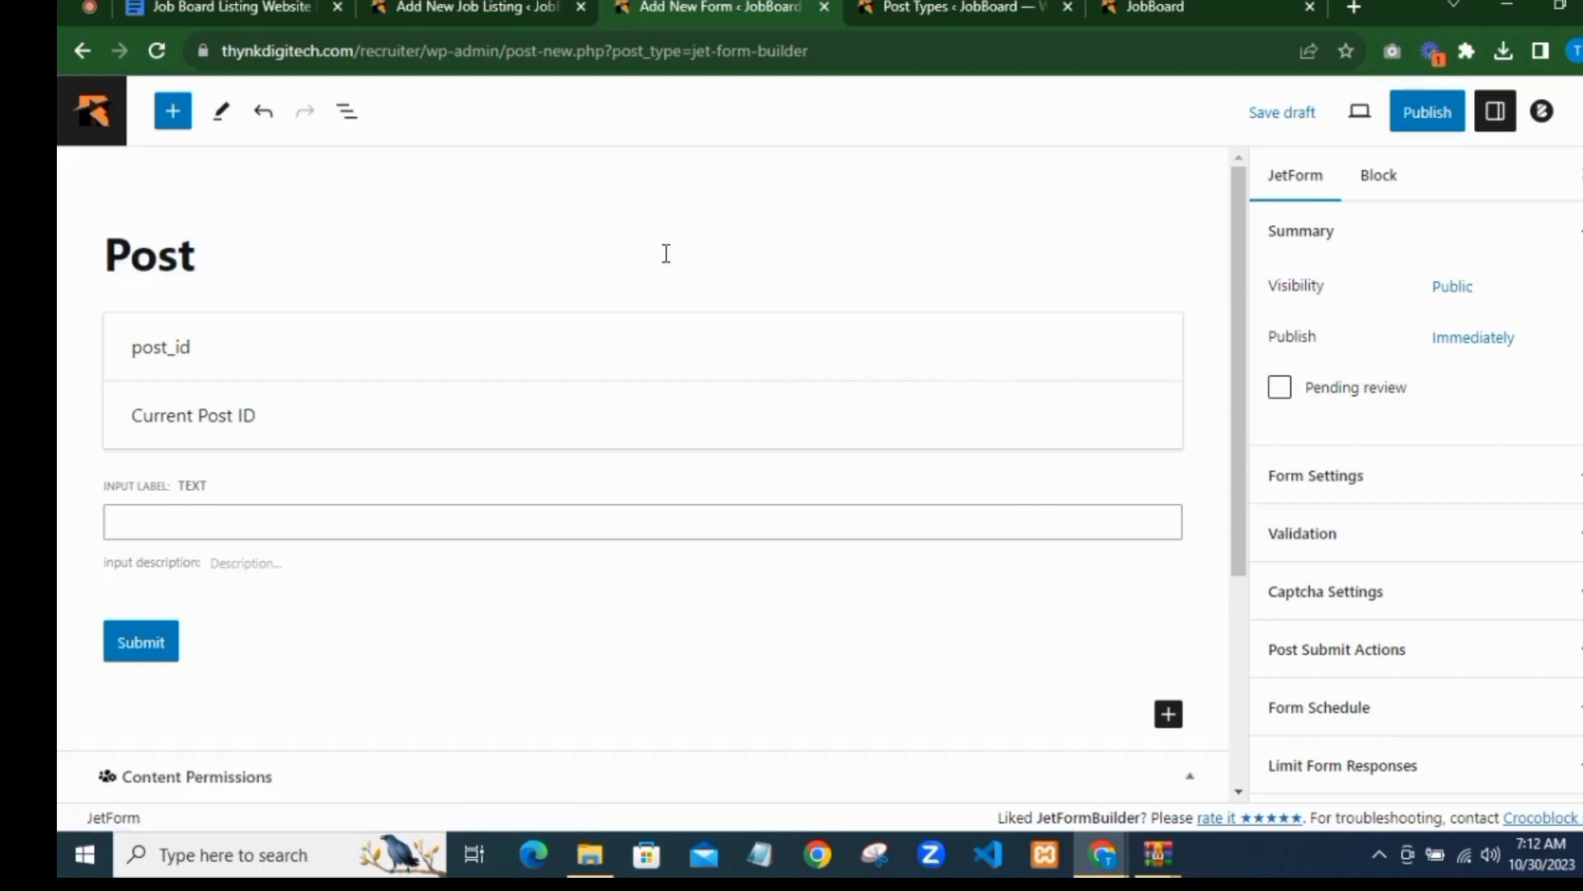
pyautogui.write('A New Job')
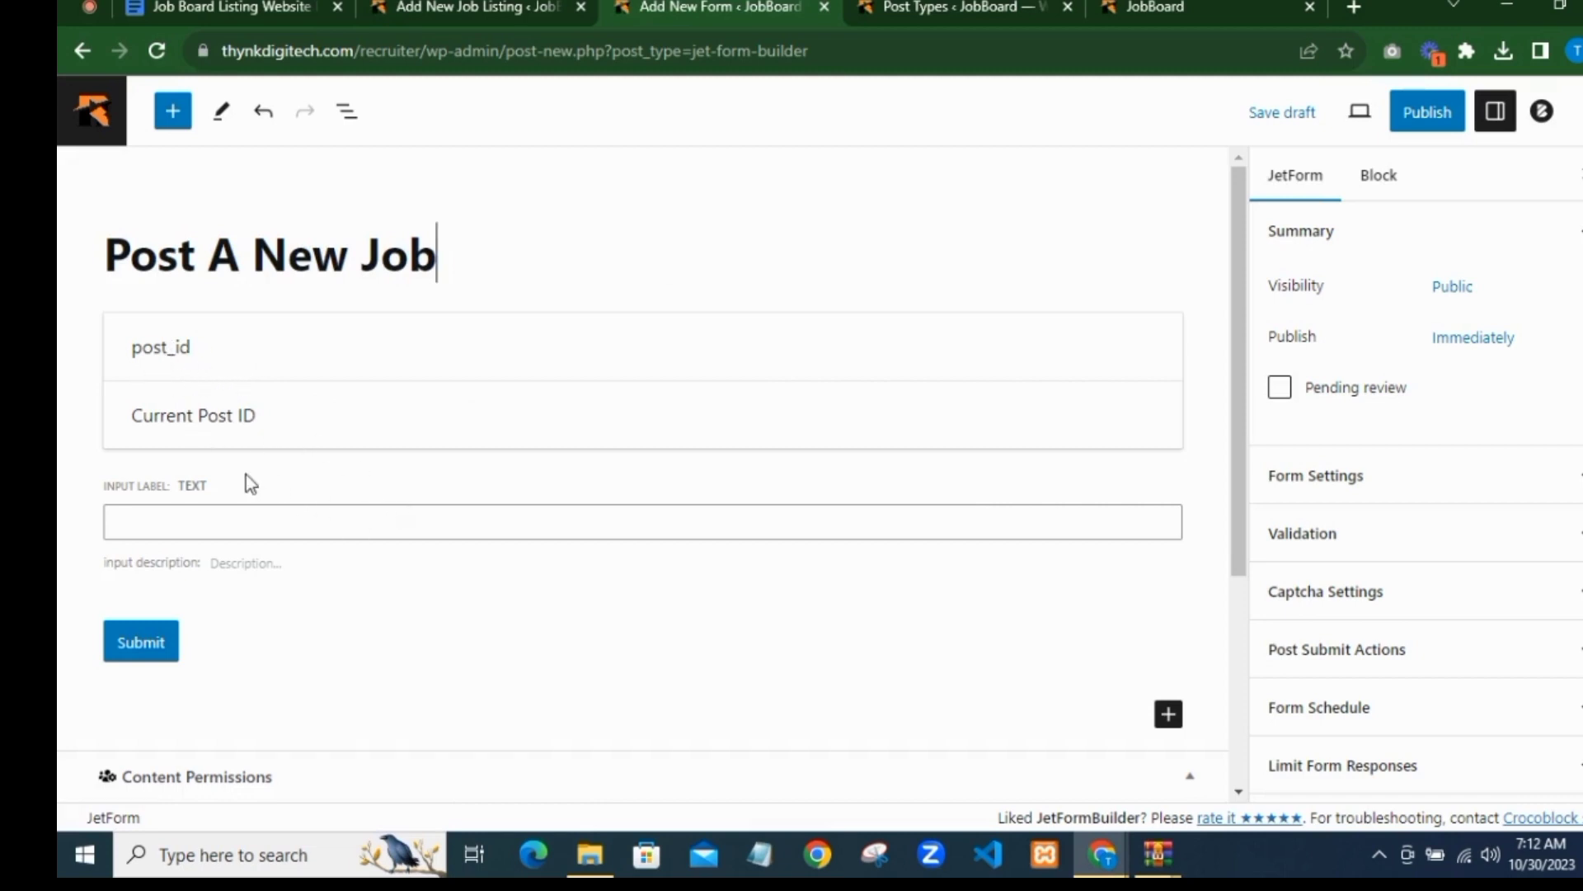
# Step: Delete the default text field labelled Text from the form and select the Submit button block
pyautogui.click(260, 504)
pyautogui.click(631, 434)
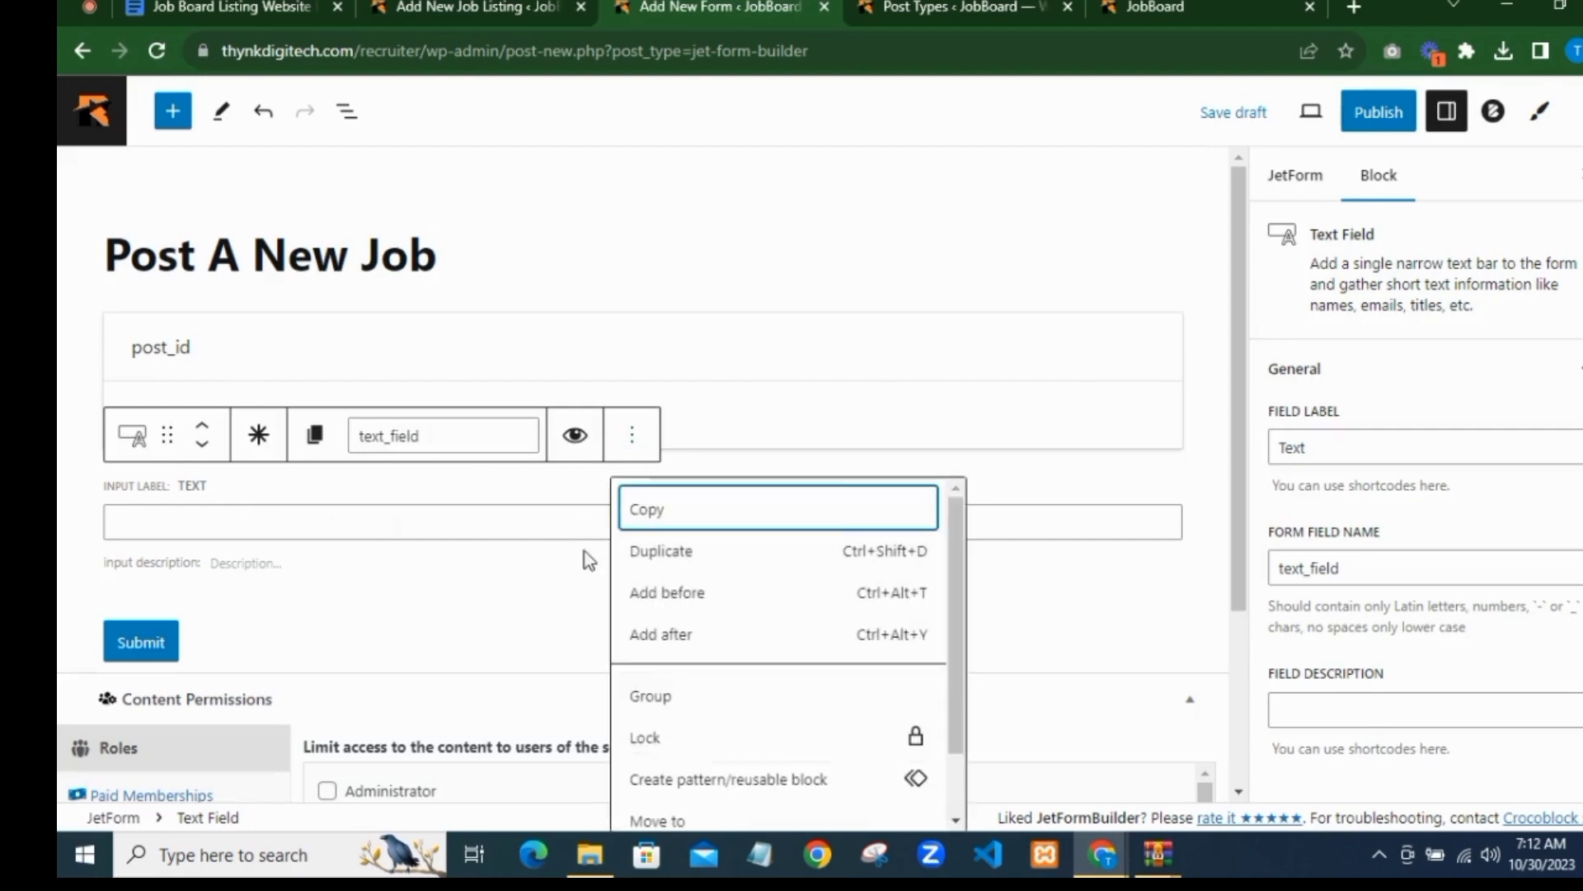
pyautogui.scroll(-1, 676, 587)
pyautogui.click(697, 802)
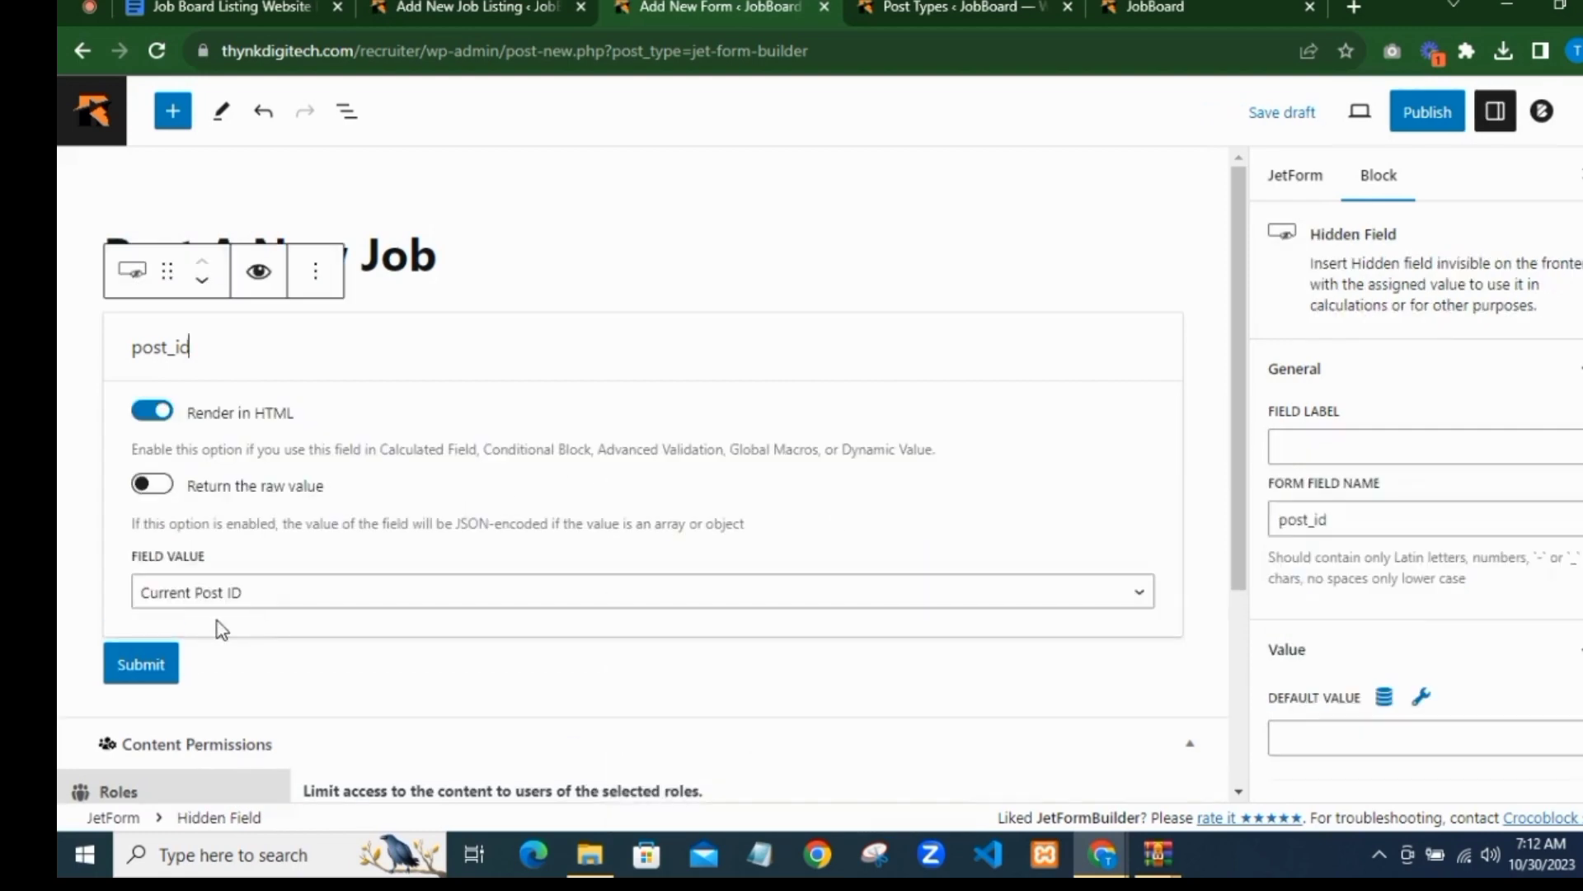
pyautogui.click(223, 689)
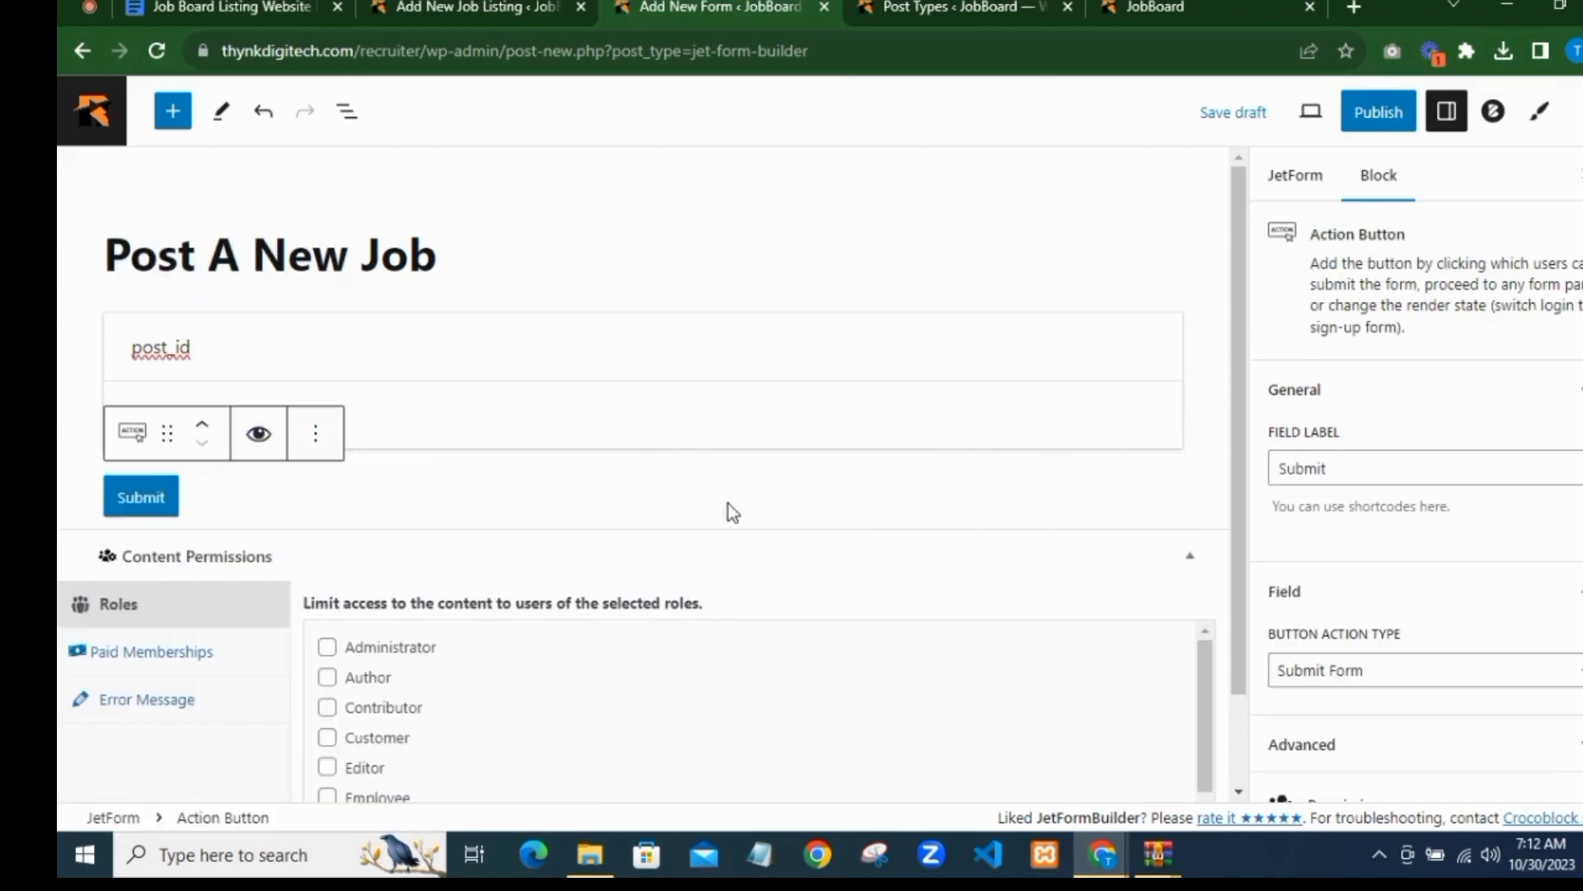
# Step: Check the job listing's title field, and insert a Text Field block between the hidden post_id field and the Submit button
pyautogui.click(441, 7)
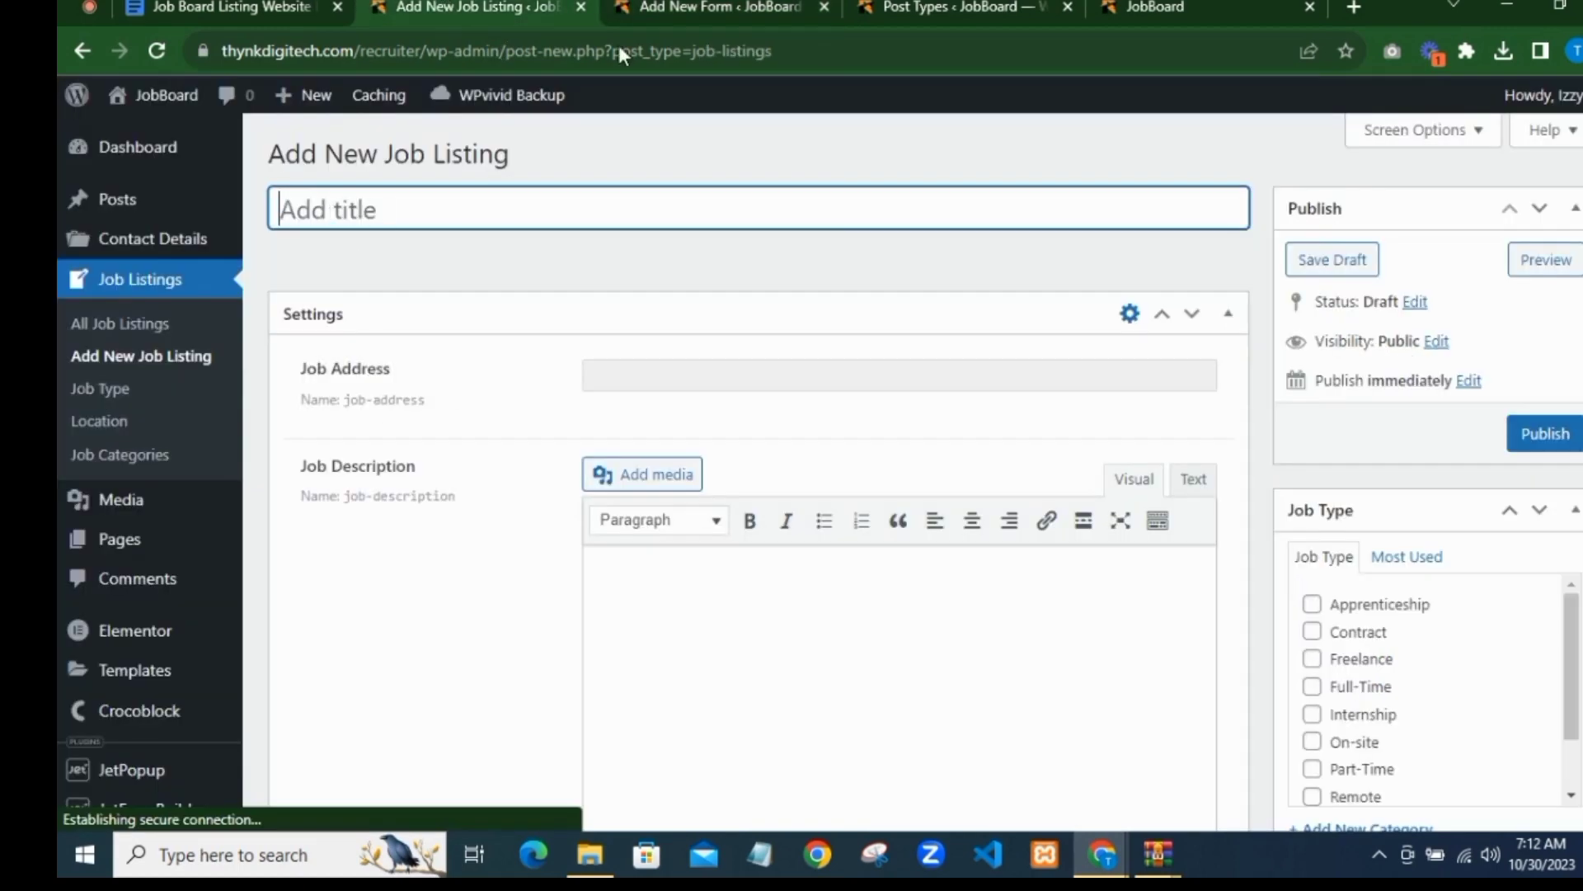
pyautogui.click(689, 7)
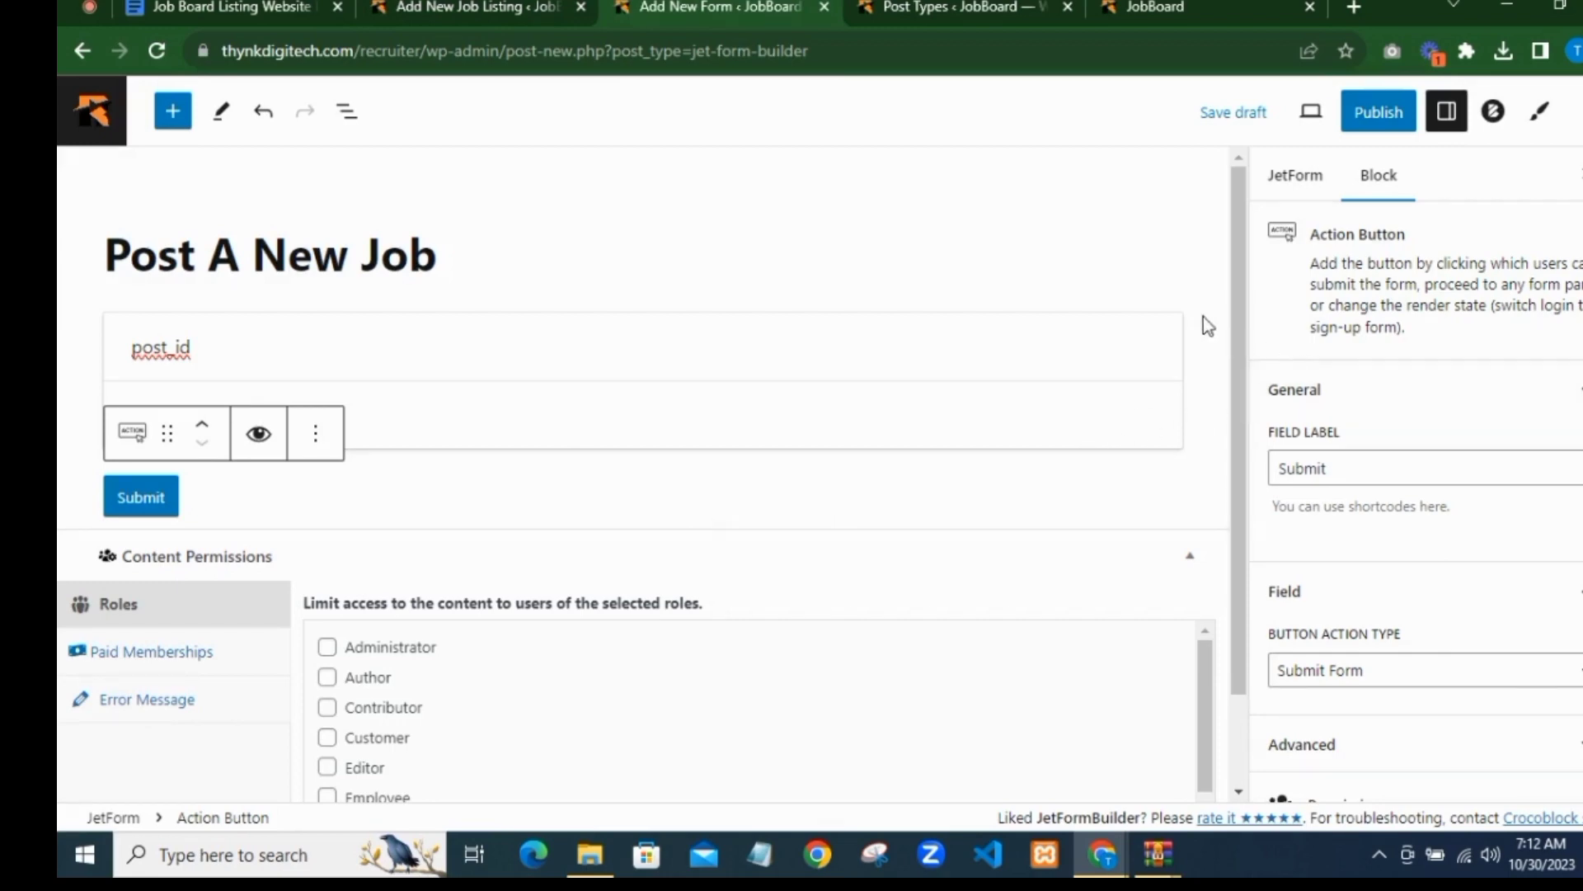
pyautogui.click(92, 373)
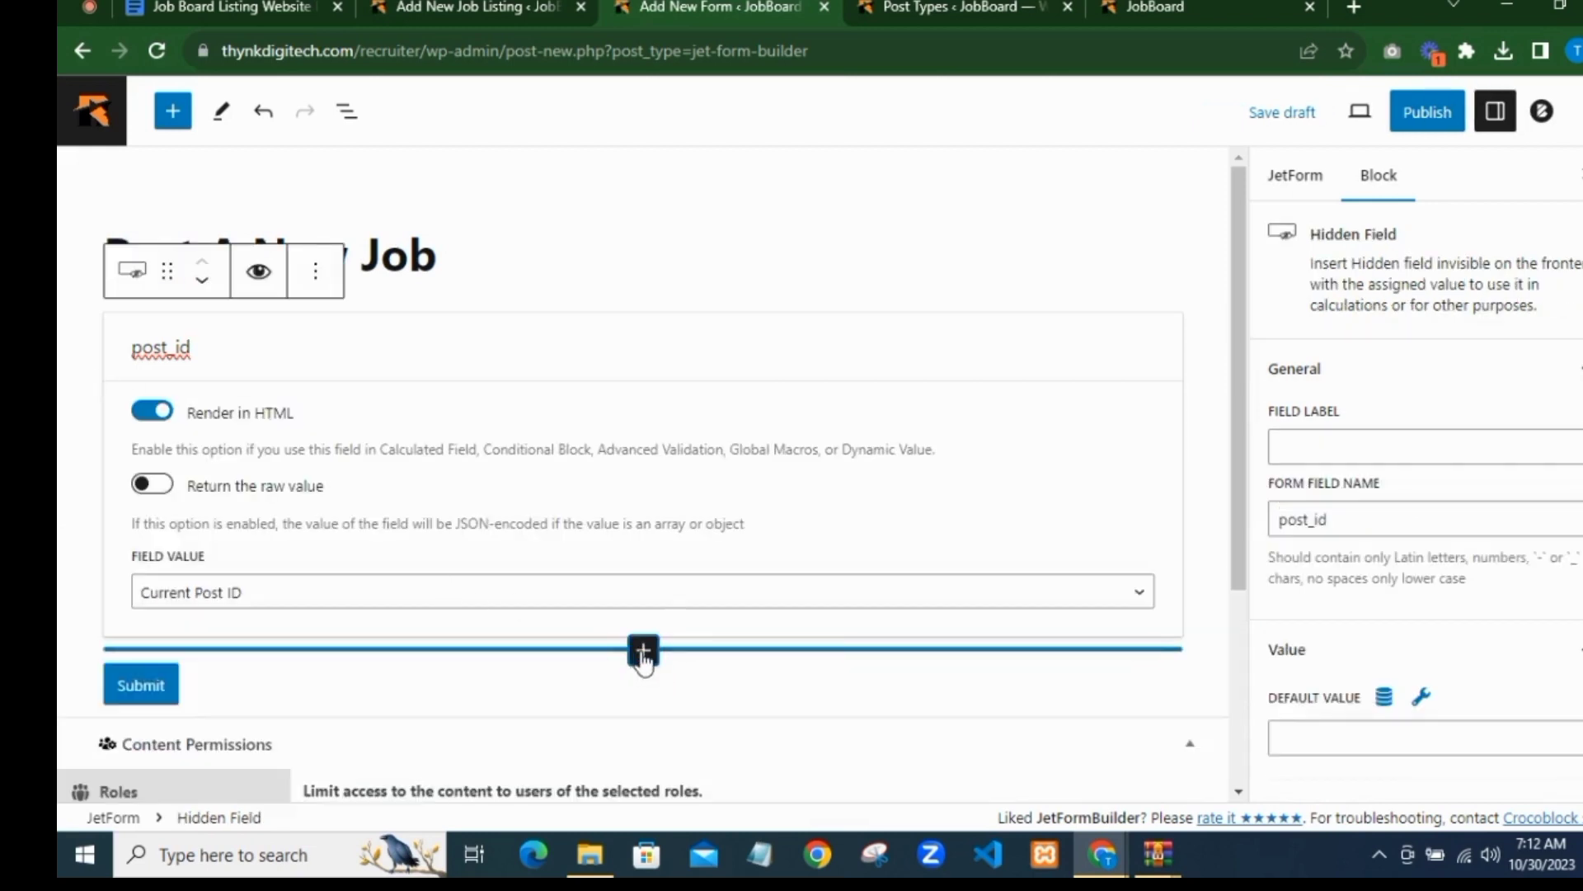
pyautogui.click(643, 651)
pyautogui.write('tex')
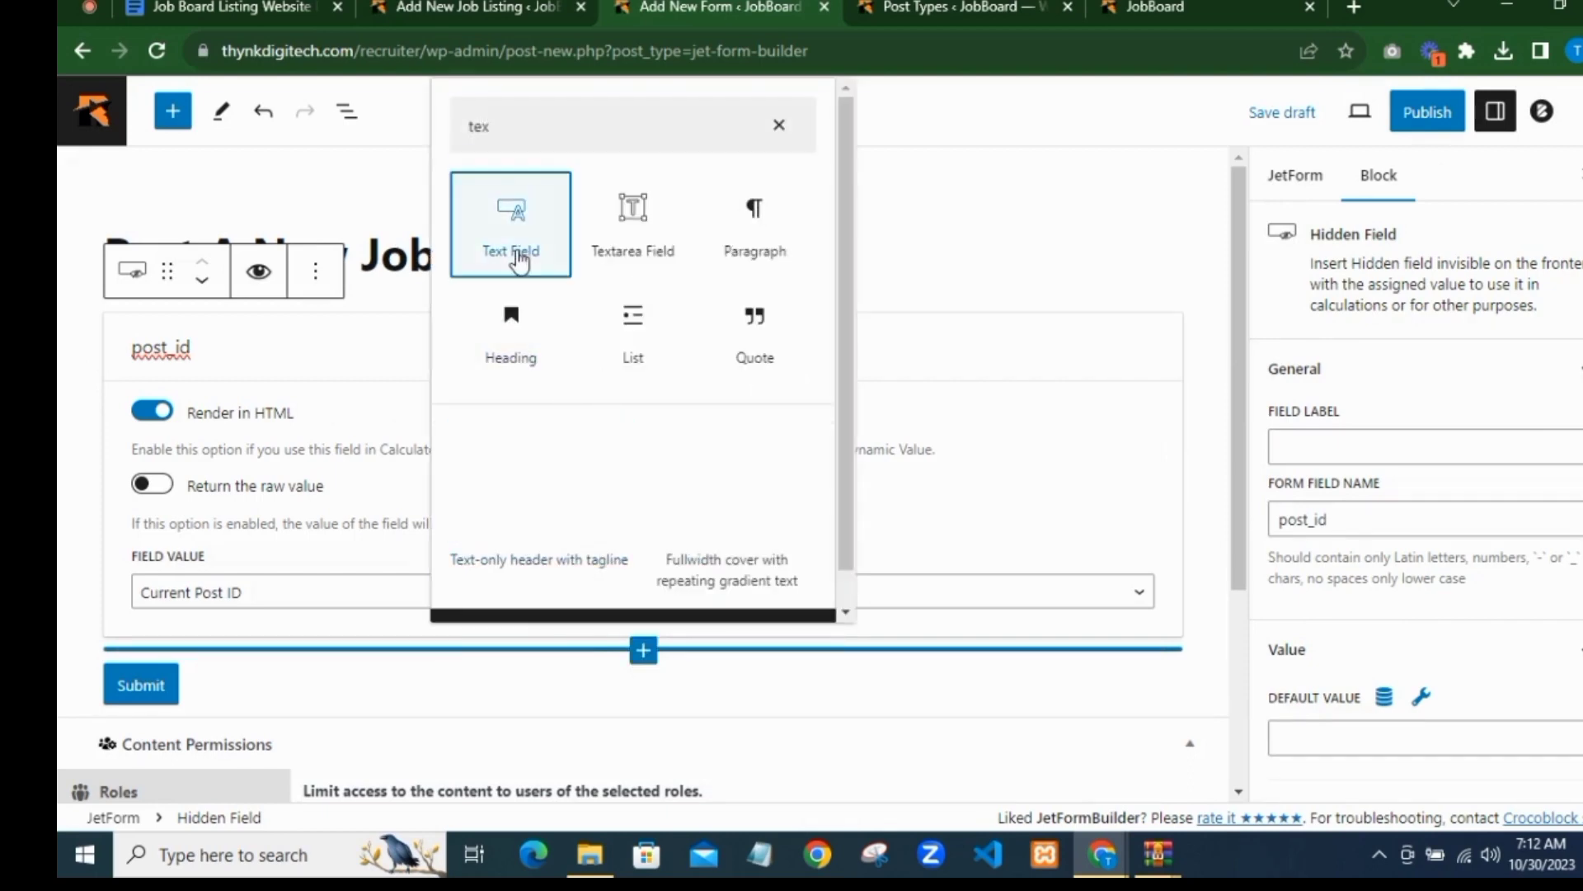
pyautogui.click(517, 247)
# Step: Set the new text field's label to "Job Title"
pyautogui.scroll(-1, 494, 371)
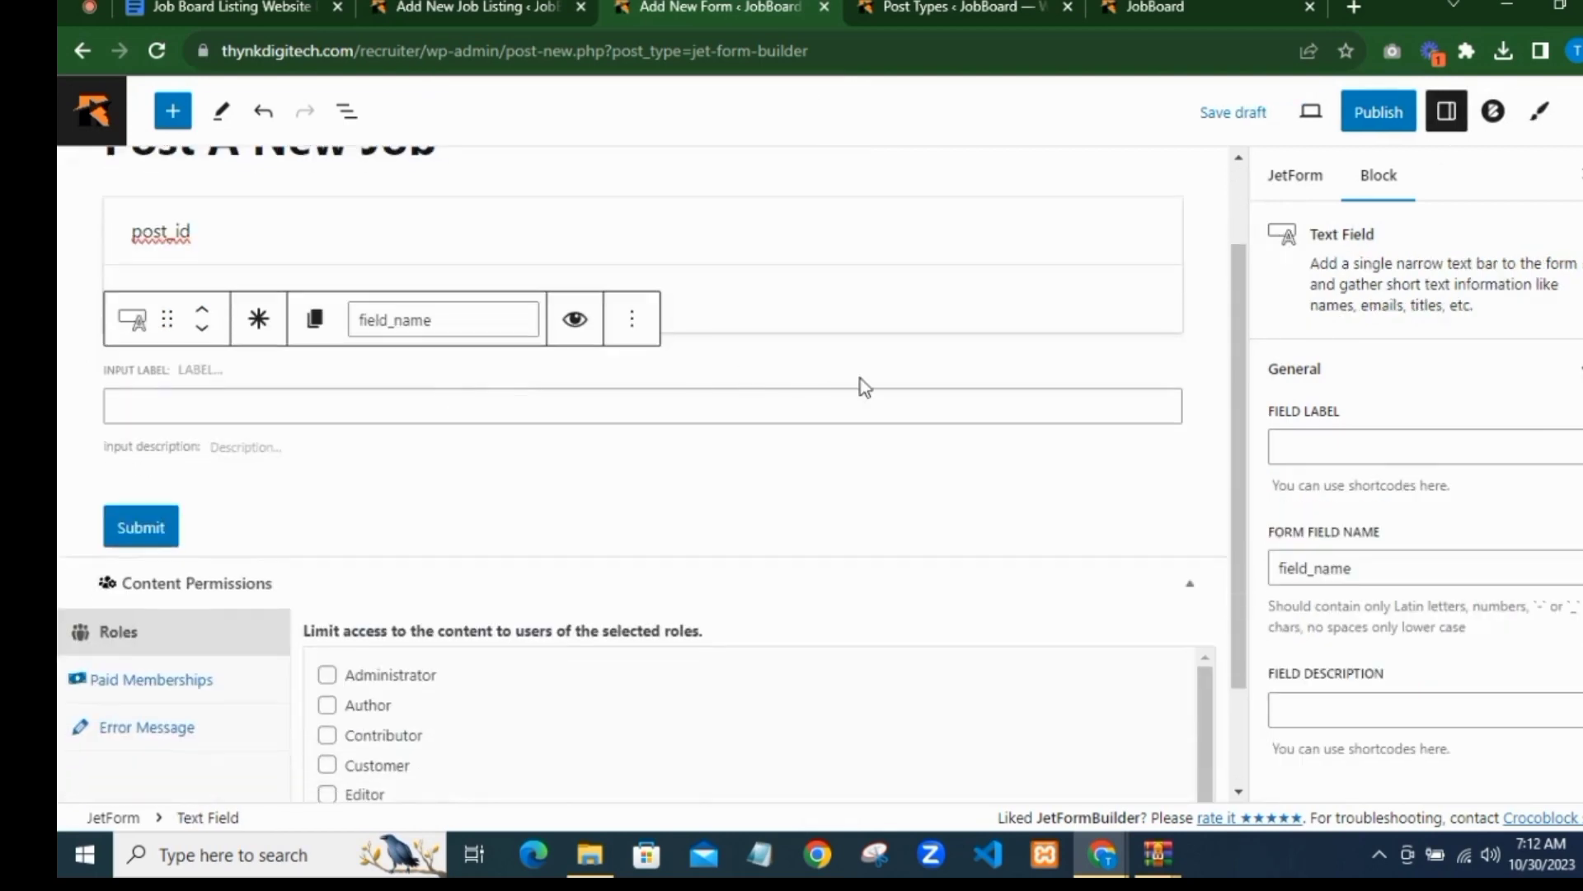
pyautogui.click(1302, 441)
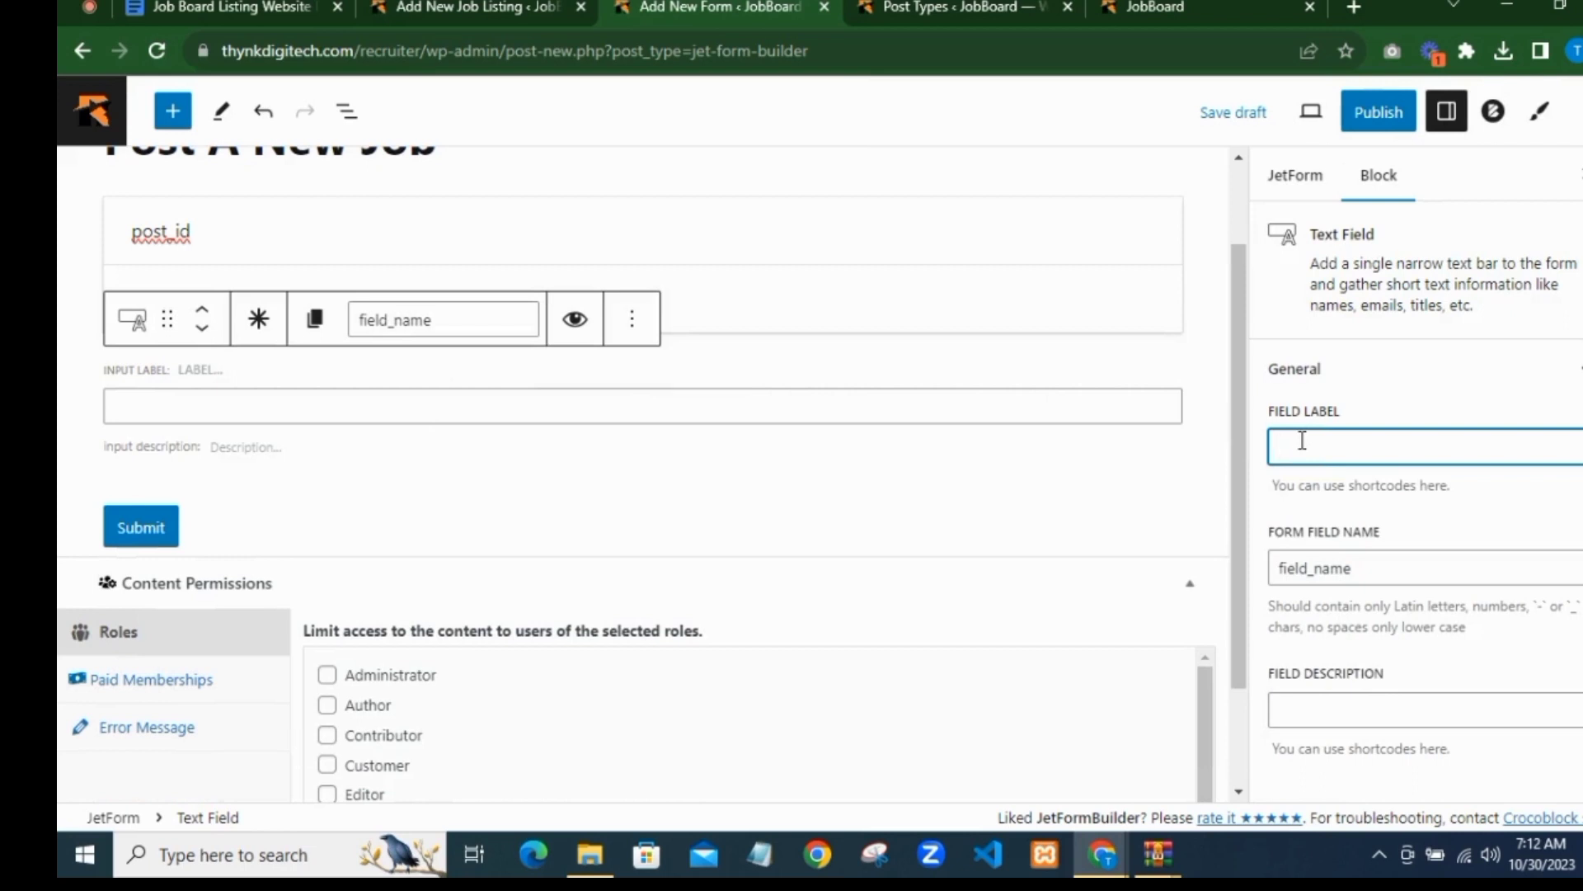
pyautogui.write('Job Tit')
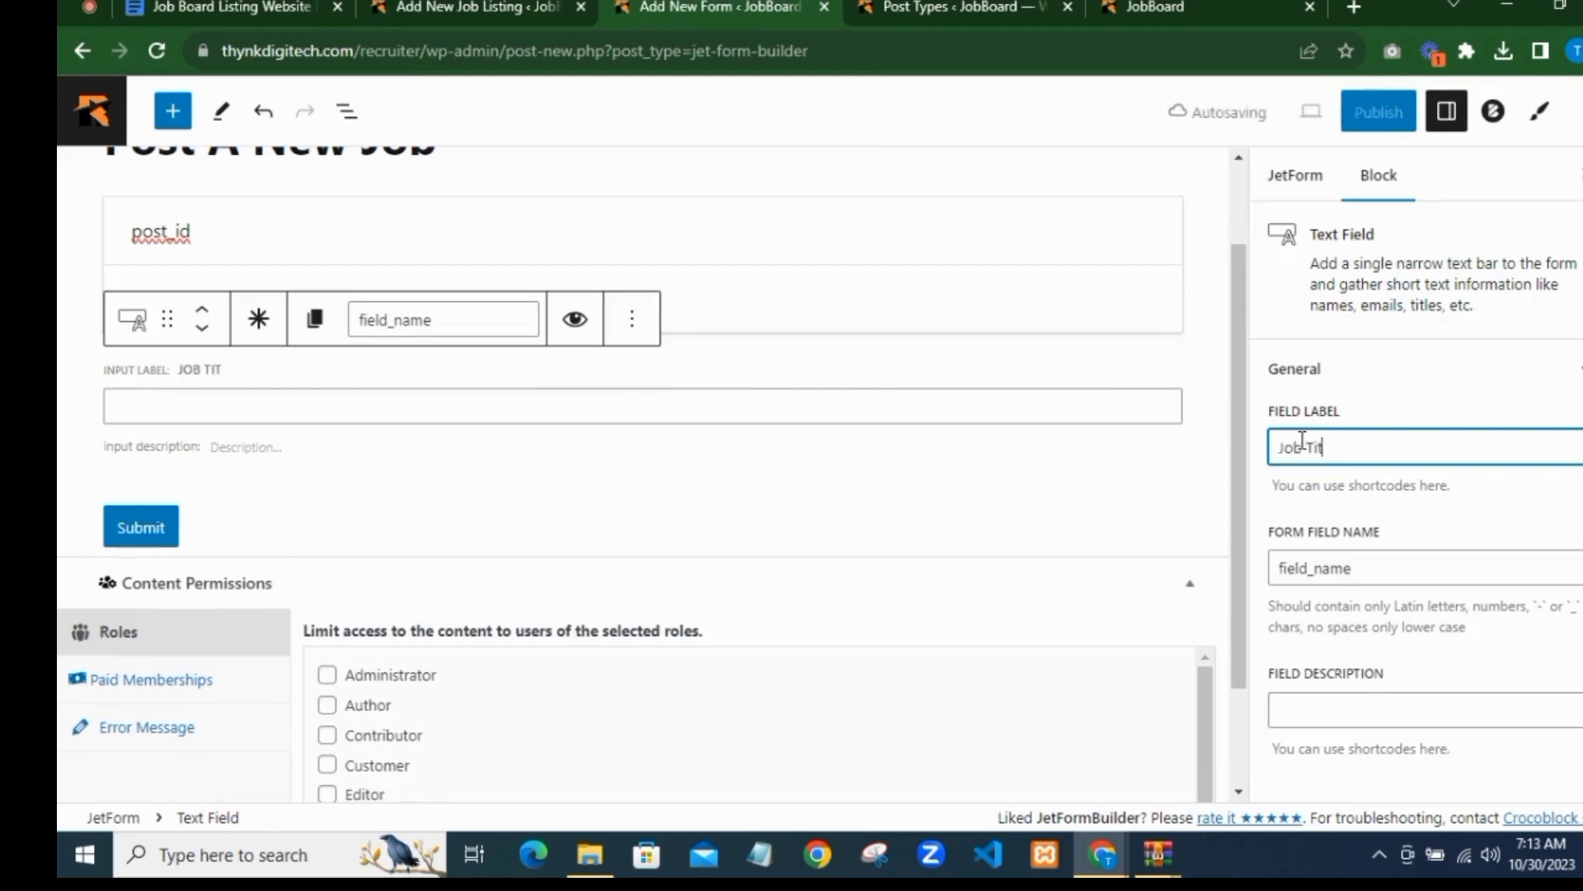
pyautogui.write('le')
pyautogui.click(1414, 537)
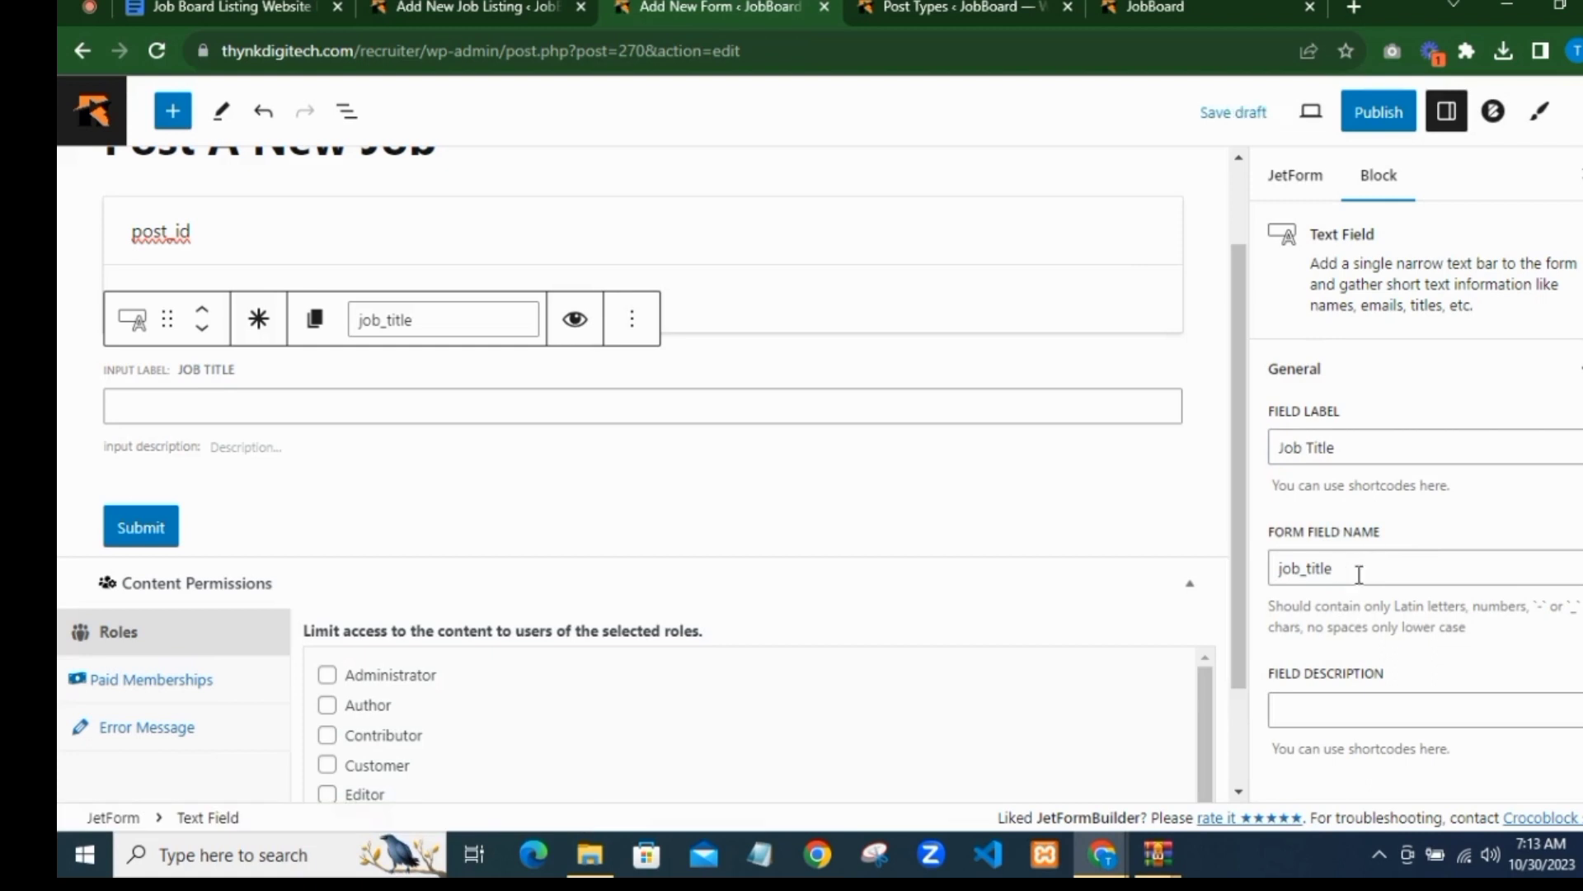
# Step: Examine the Job Address and Job Description settings of the job listing, and return to the form
pyautogui.click(428, 6)
pyautogui.scroll(-4, 693, 555)
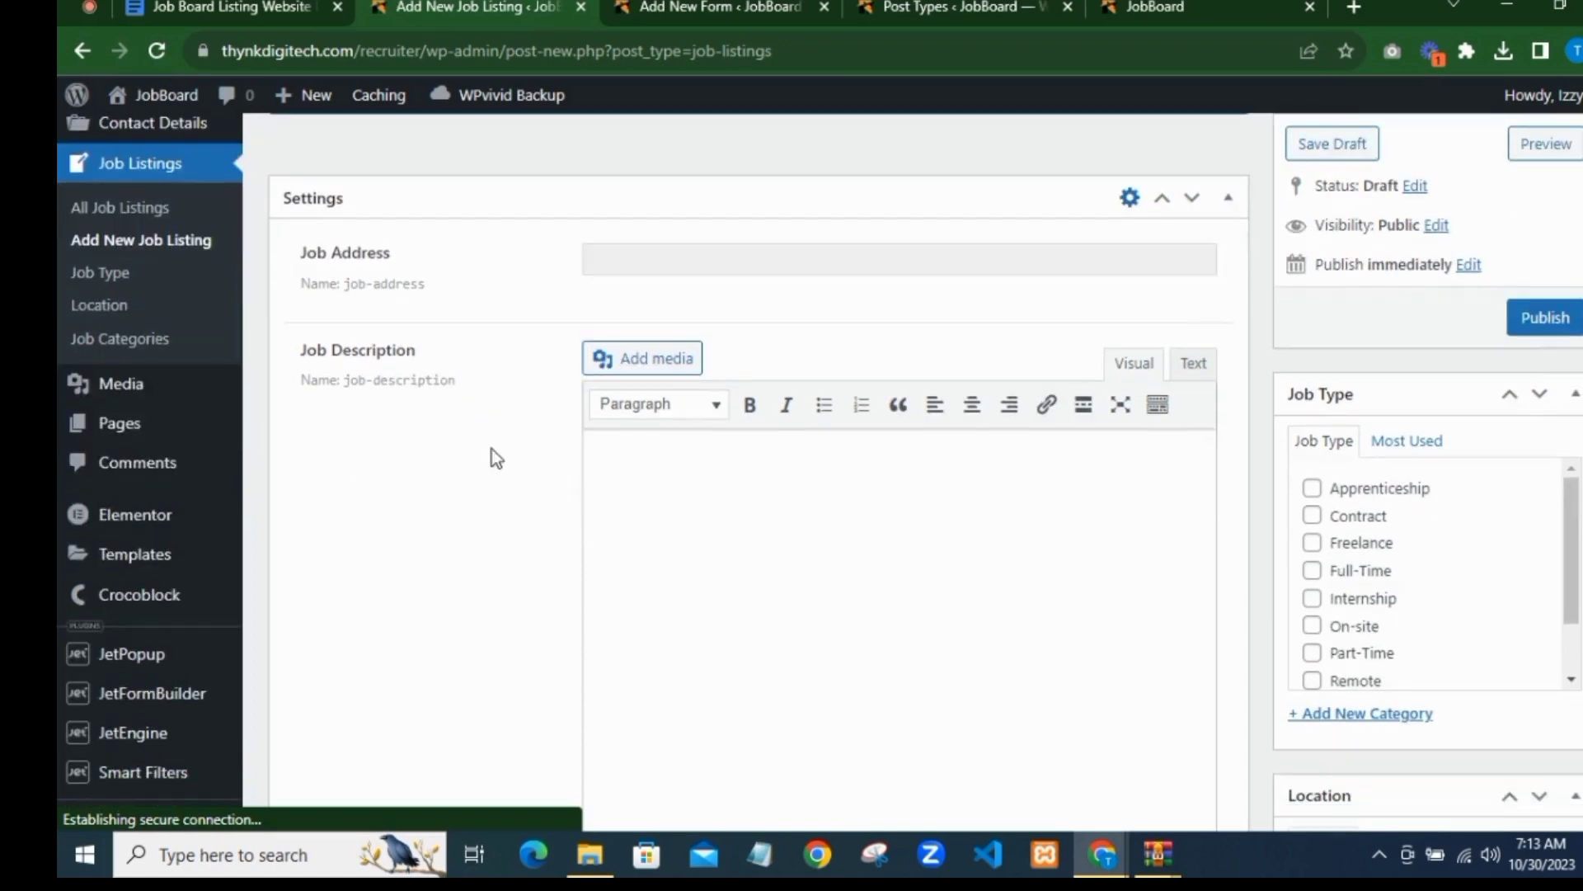
pyautogui.click(678, 20)
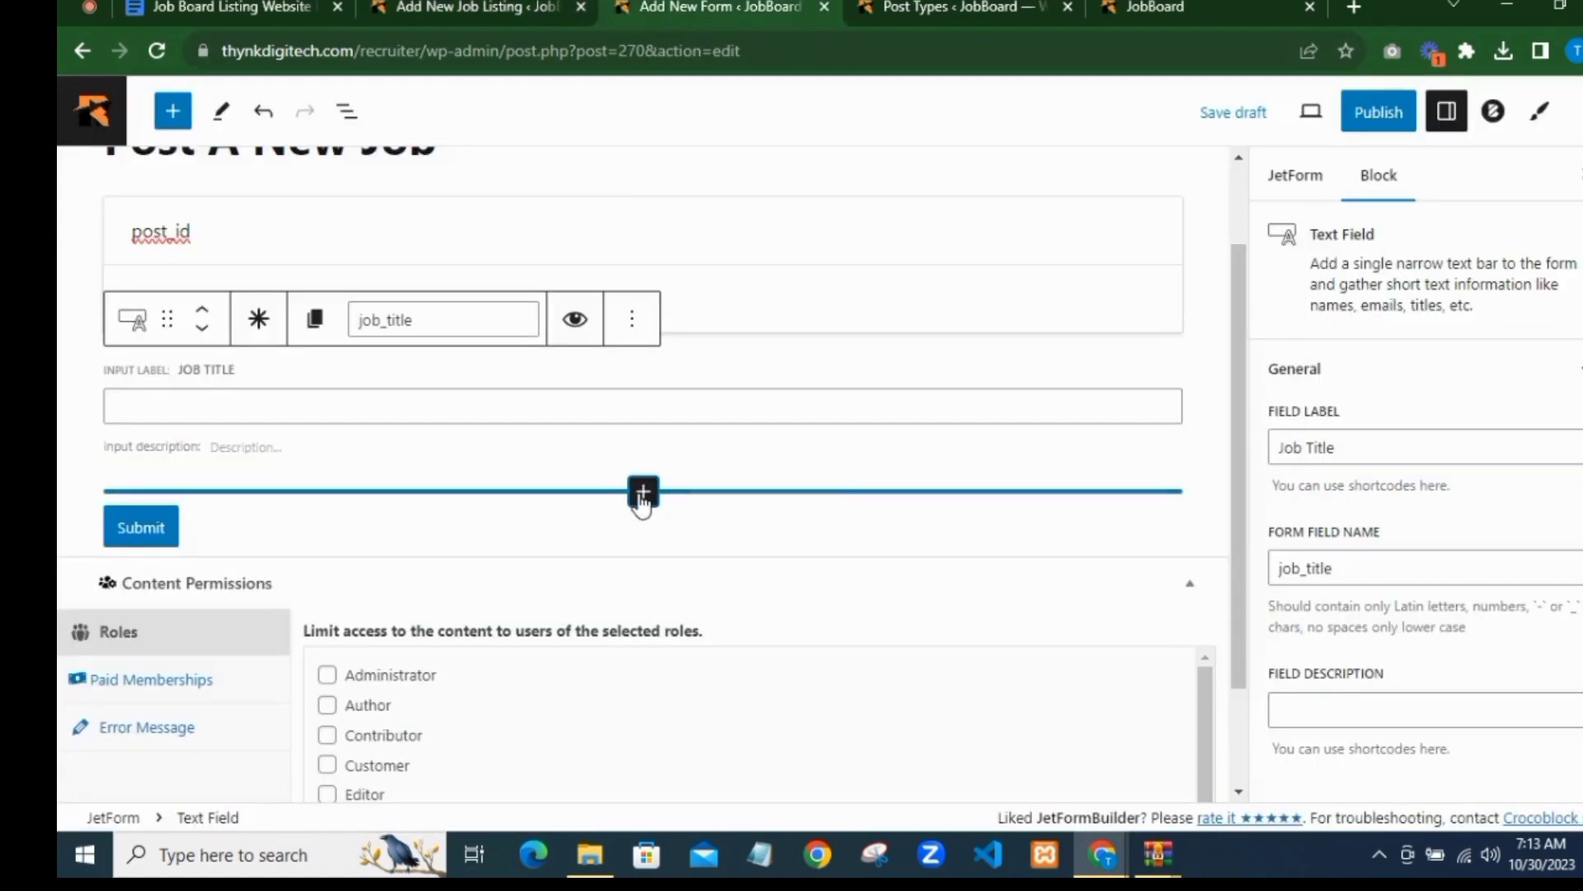
# Step: Insert a Wysiwyg Field block between the Job Title field and the Submit button, and label it "Job Description"
pyautogui.click(643, 492)
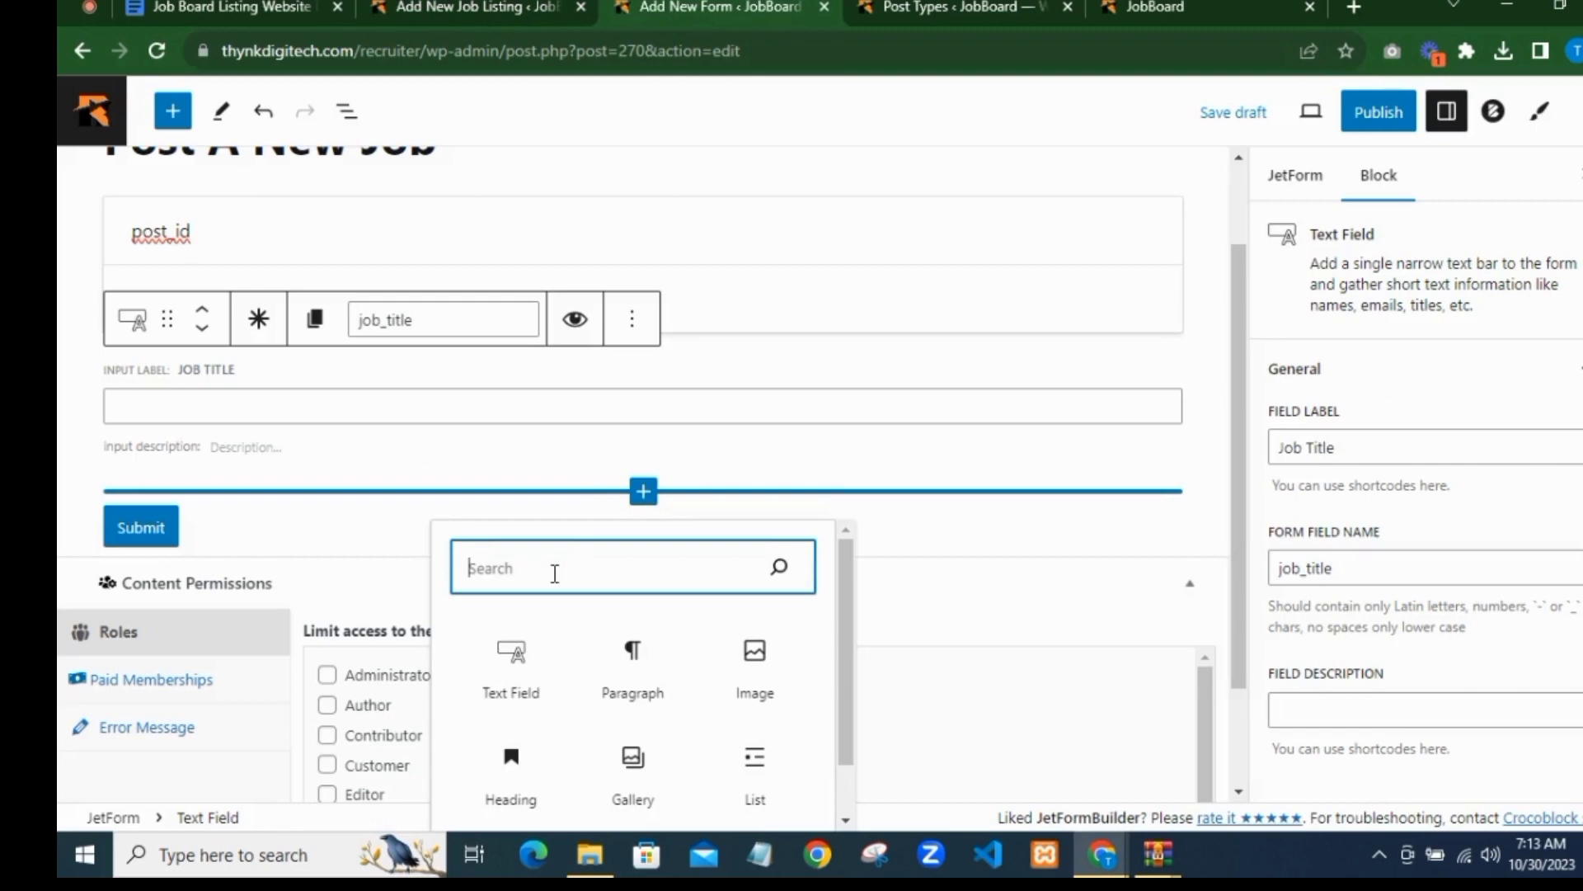
pyautogui.write('wys')
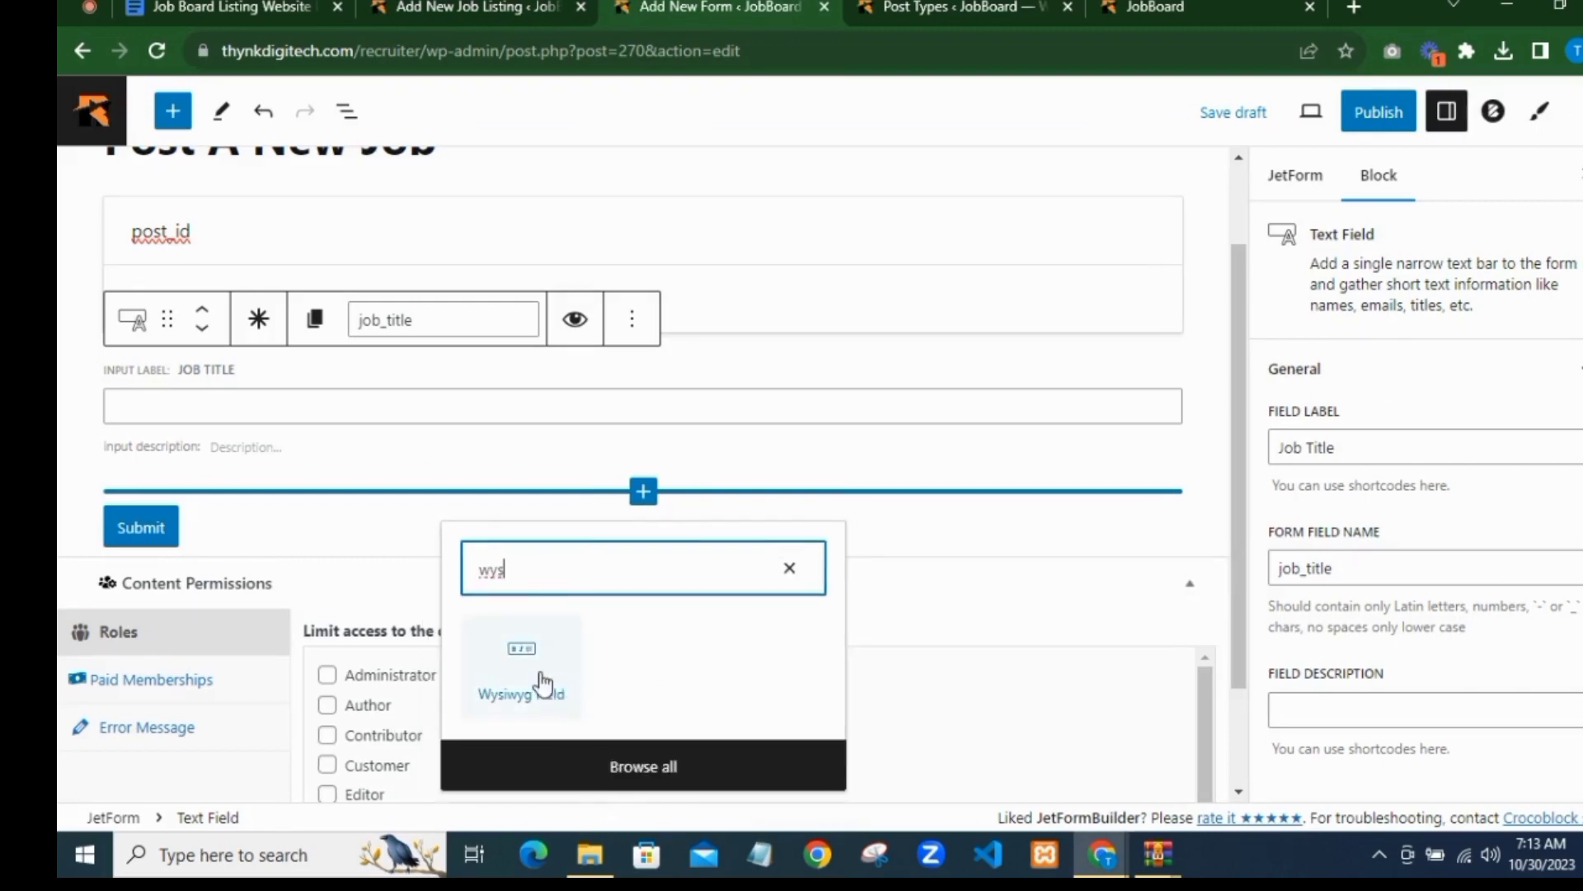
pyautogui.click(549, 683)
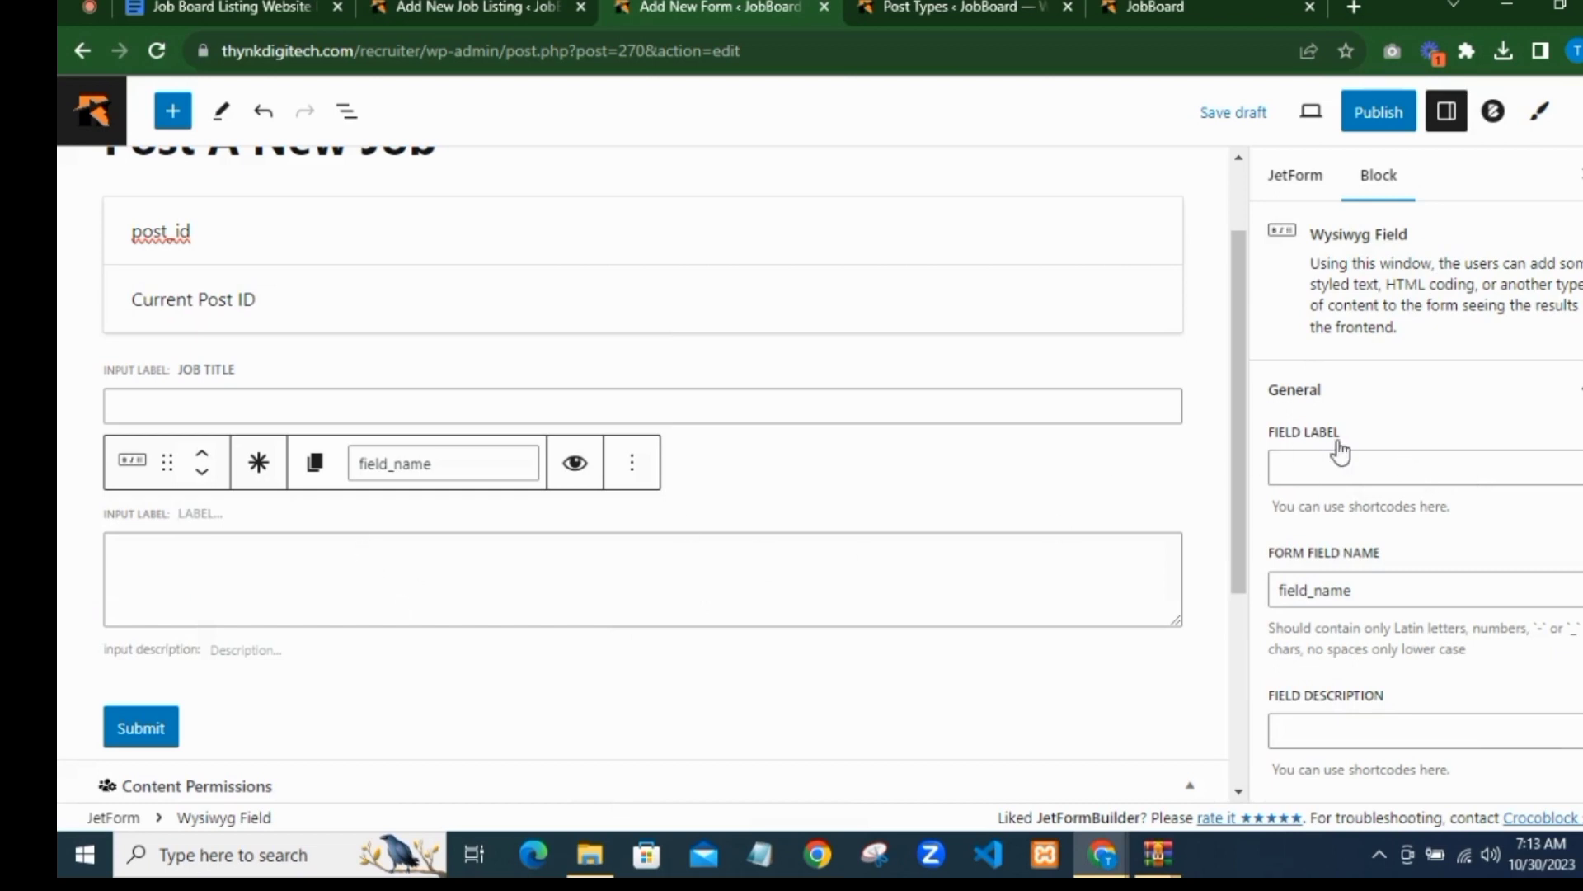
pyautogui.click(1317, 466)
pyautogui.write('Job')
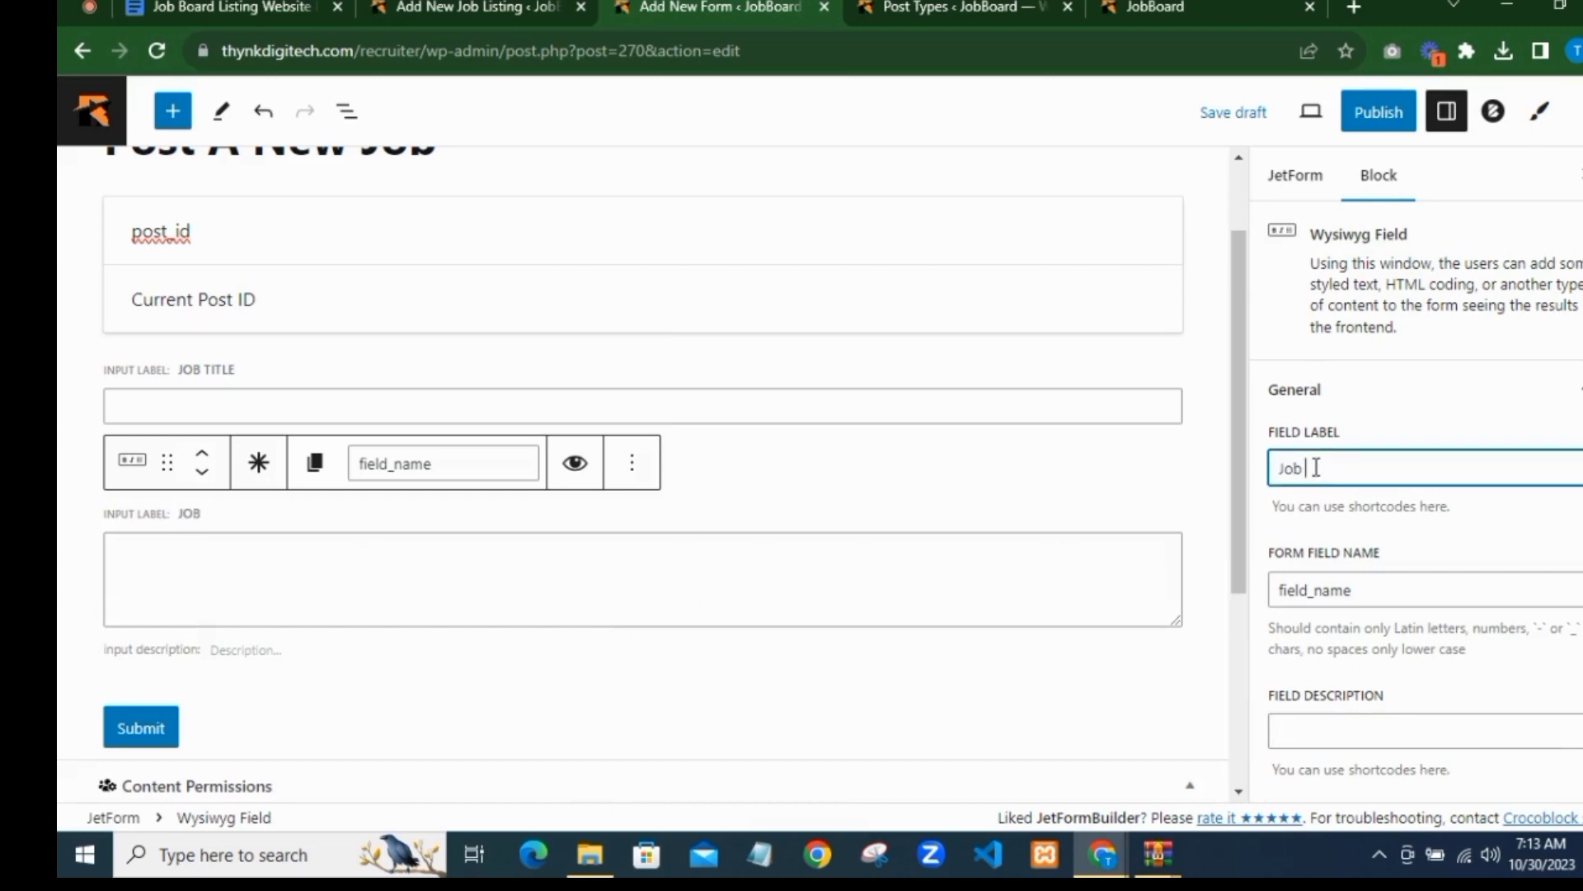
pyautogui.write(' Description')
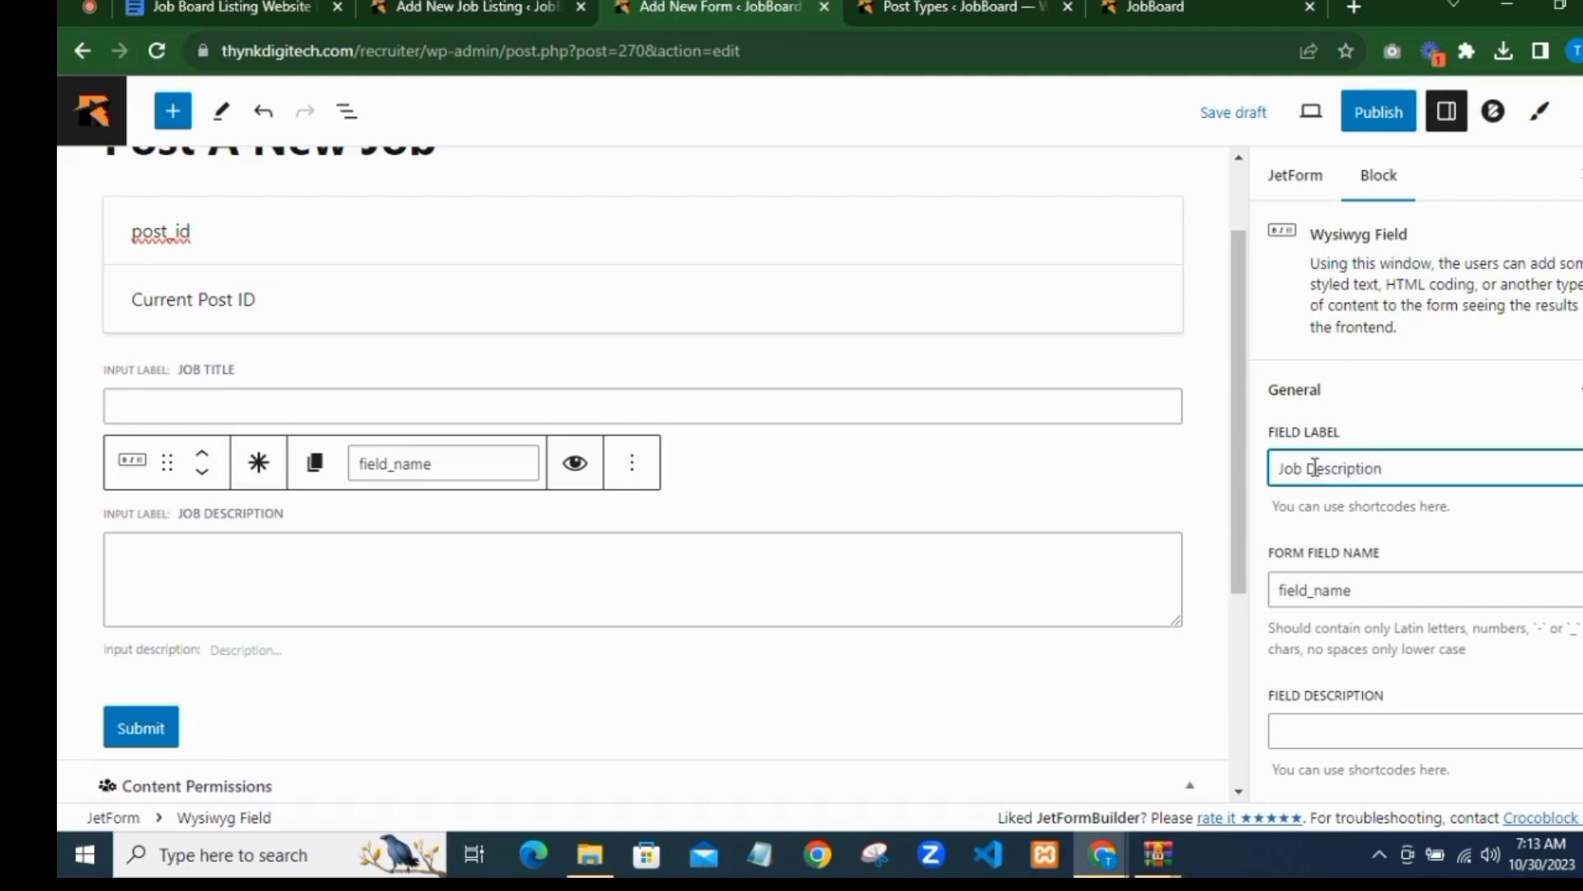
pyautogui.click(1376, 619)
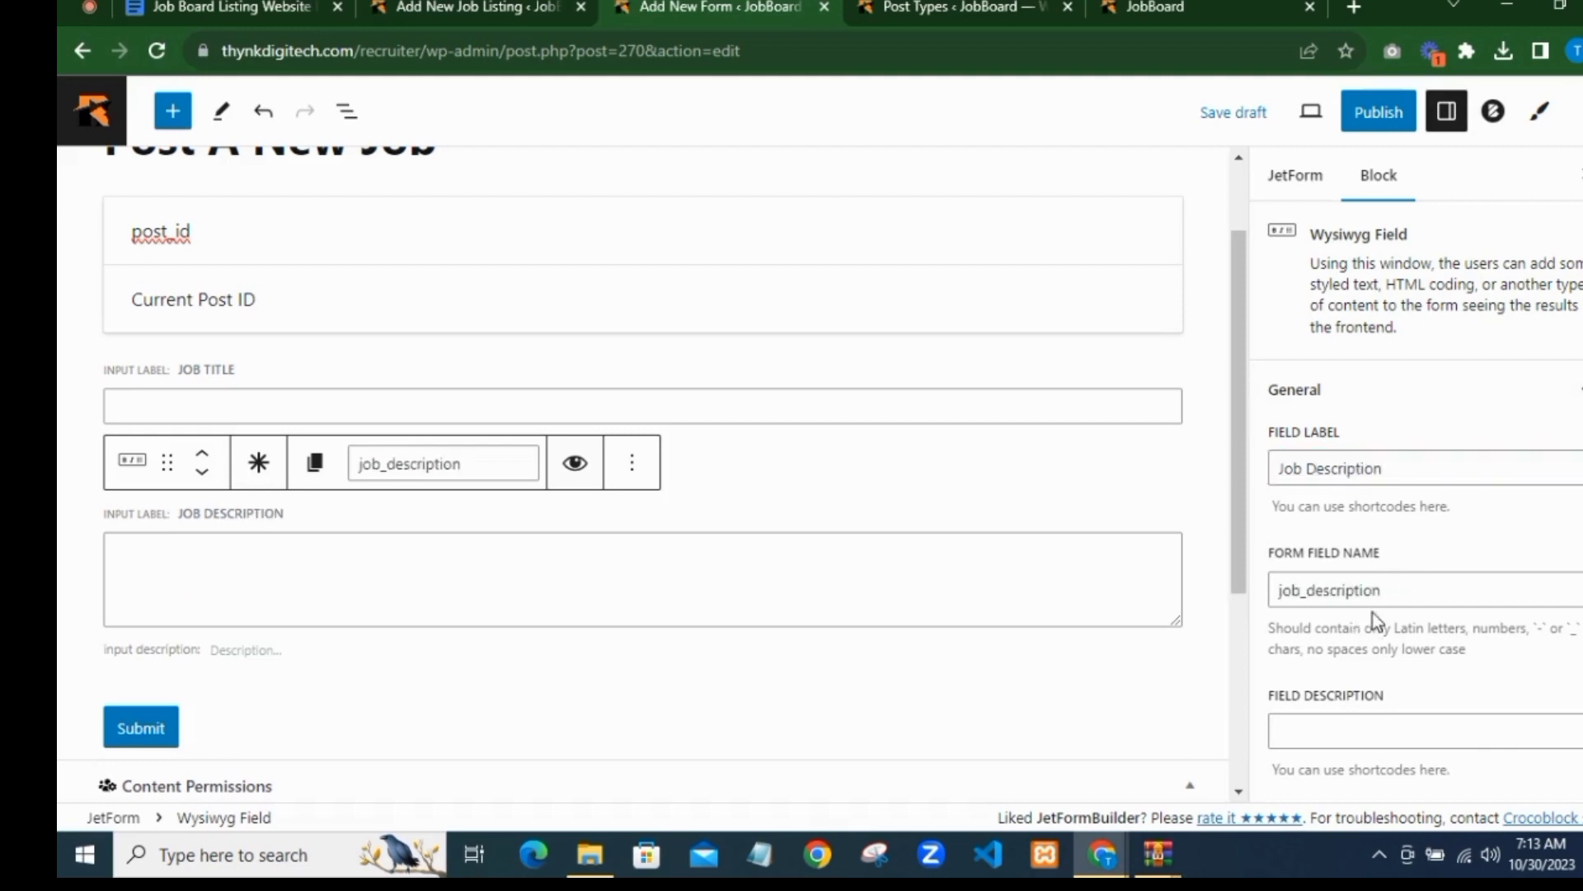
pyautogui.scroll(-1, 1389, 576)
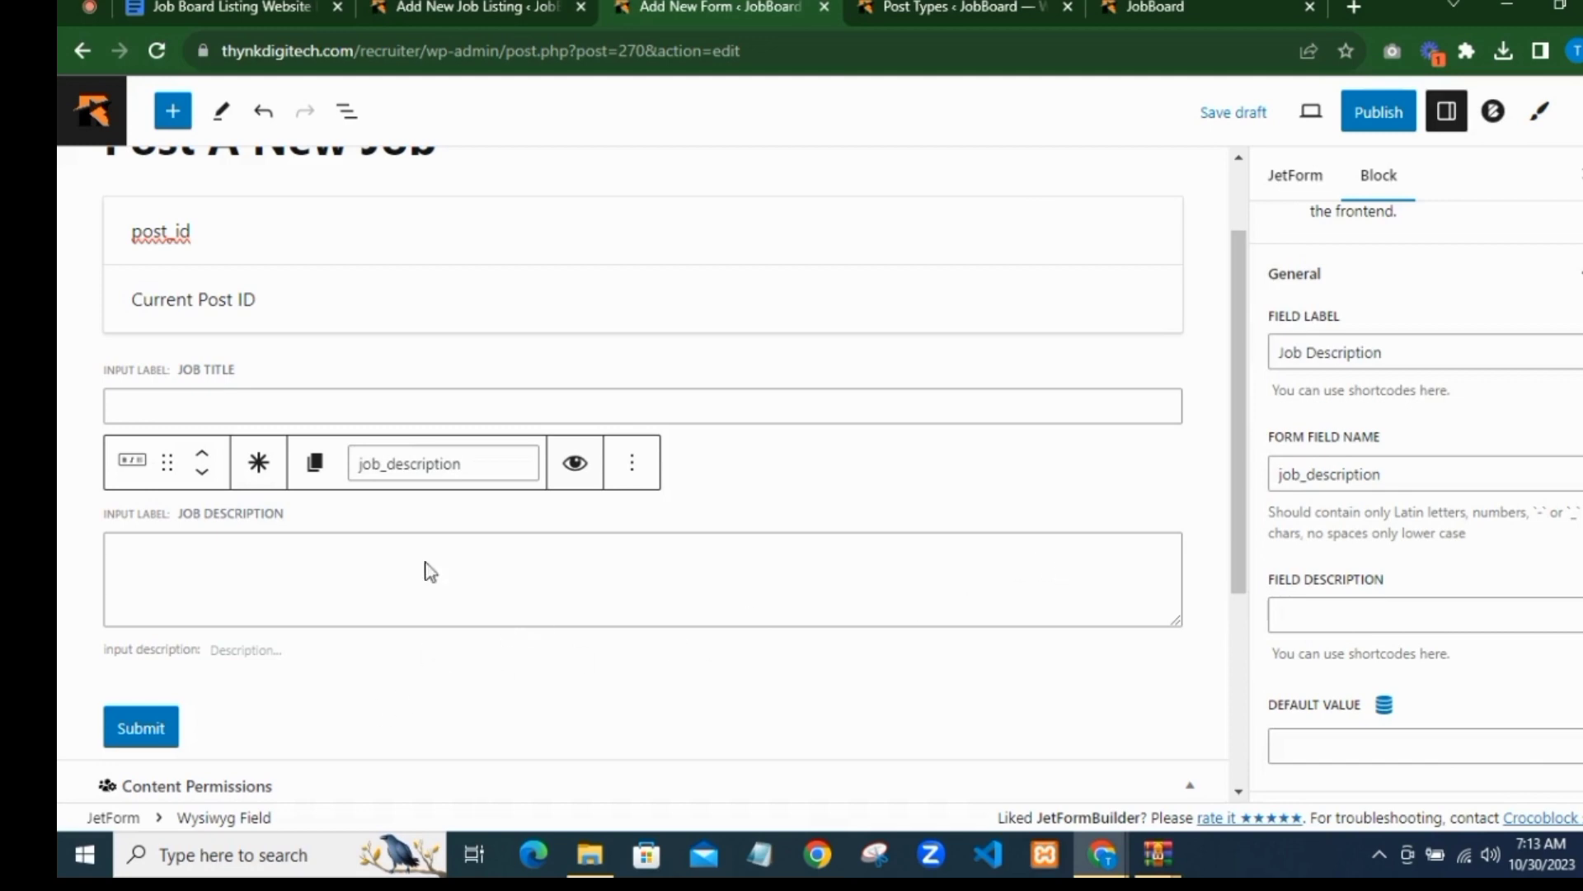
# Step: Check the job listing's Compensation Type options, and insert a Select Field block between the form's Job Description field and the Submit button
pyautogui.click(478, 8)
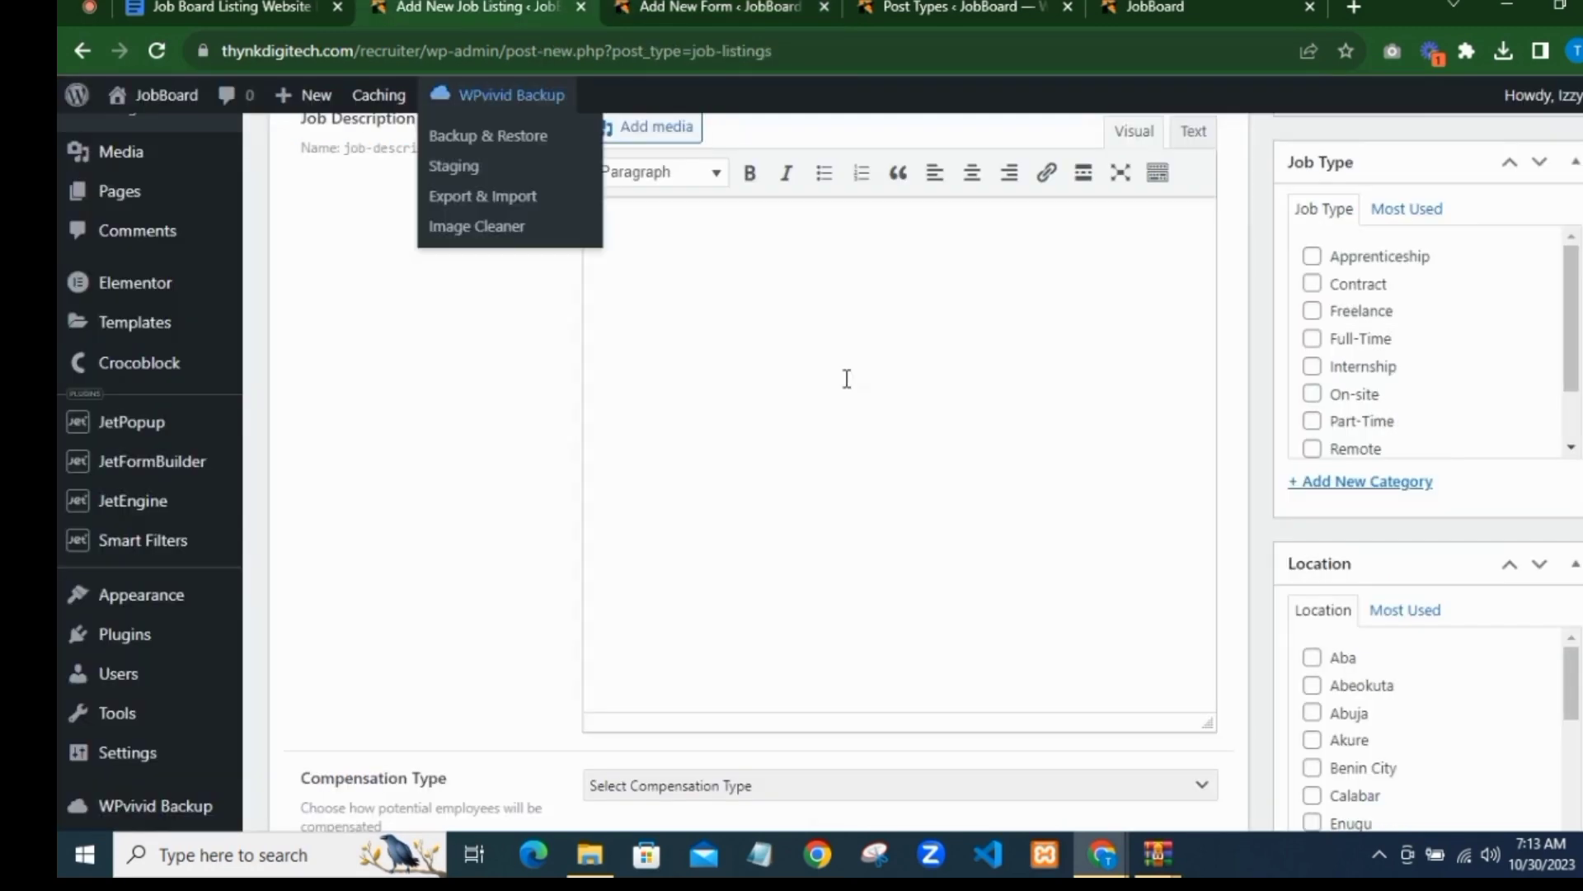
pyautogui.scroll(-3, 847, 378)
pyautogui.click(707, 563)
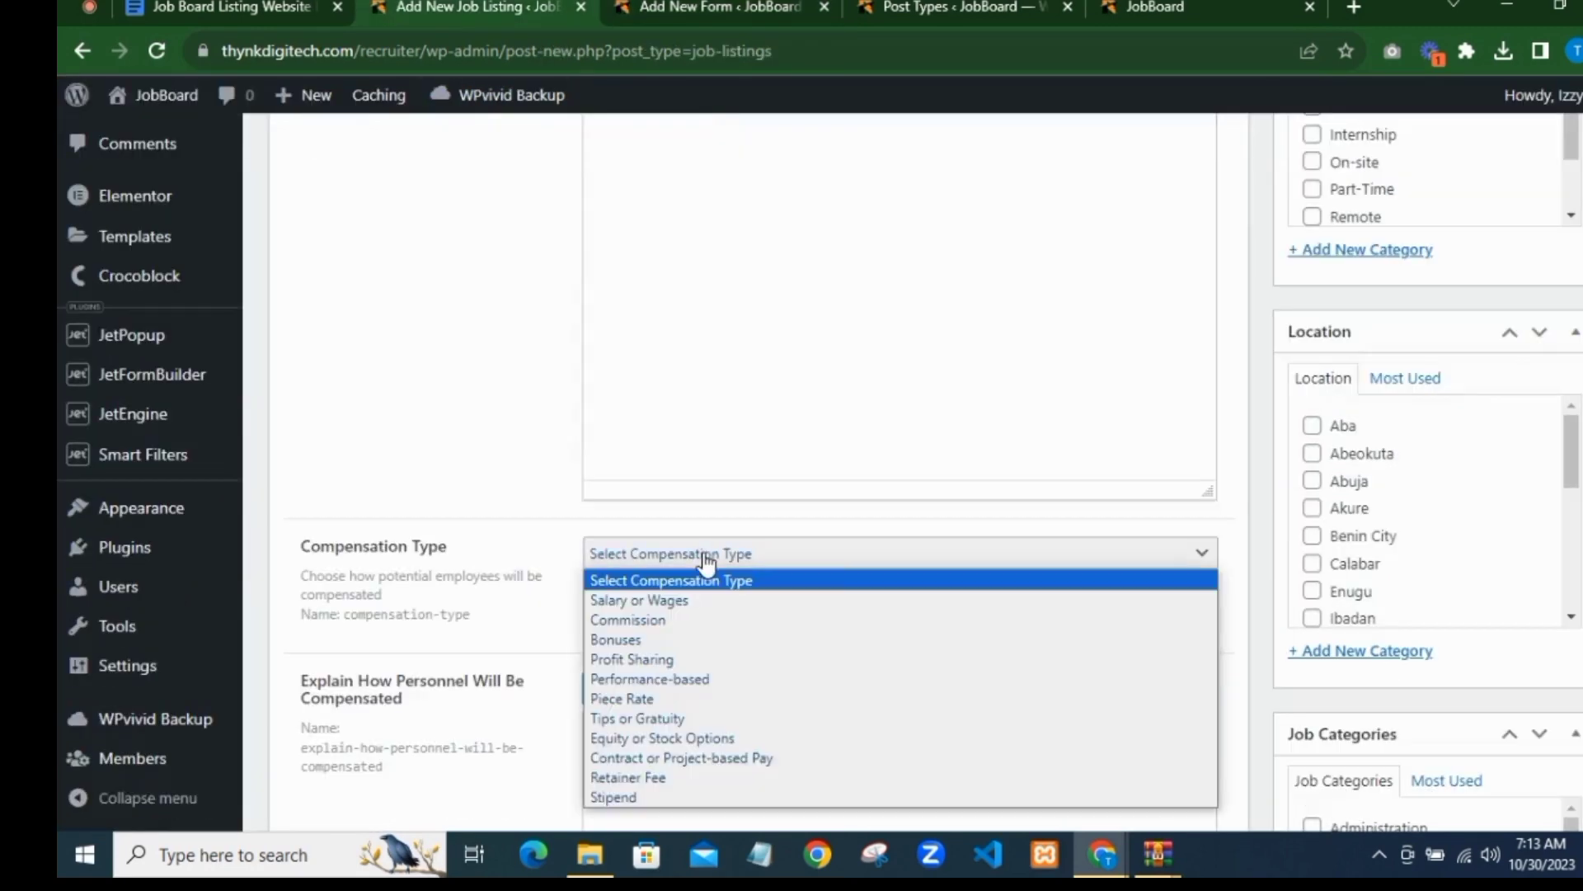
pyautogui.click(478, 509)
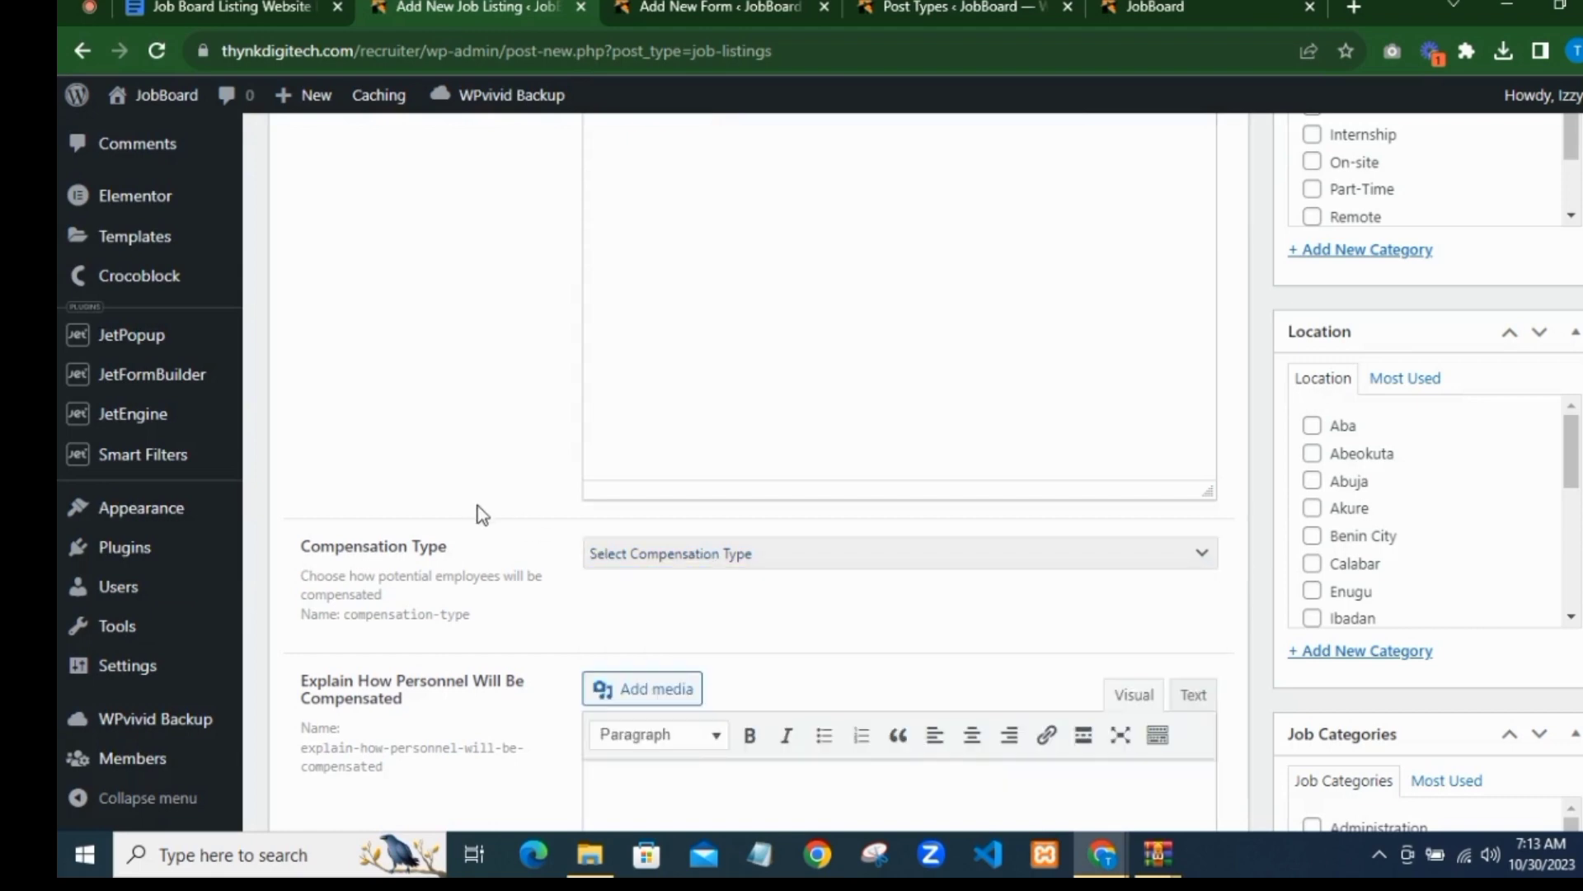
pyautogui.click(614, 15)
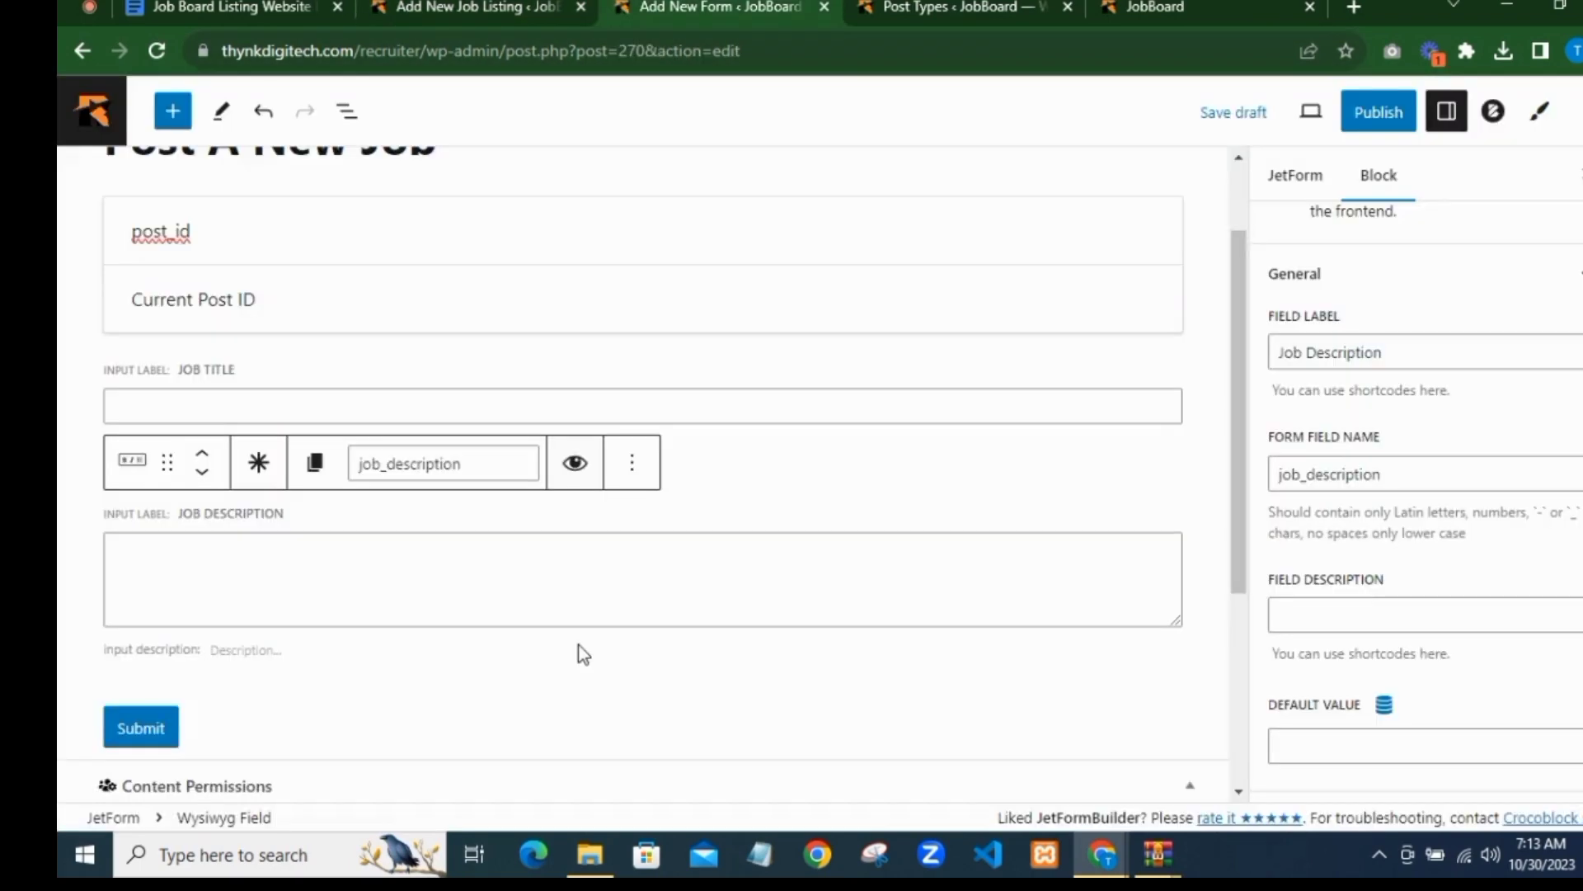
pyautogui.click(643, 693)
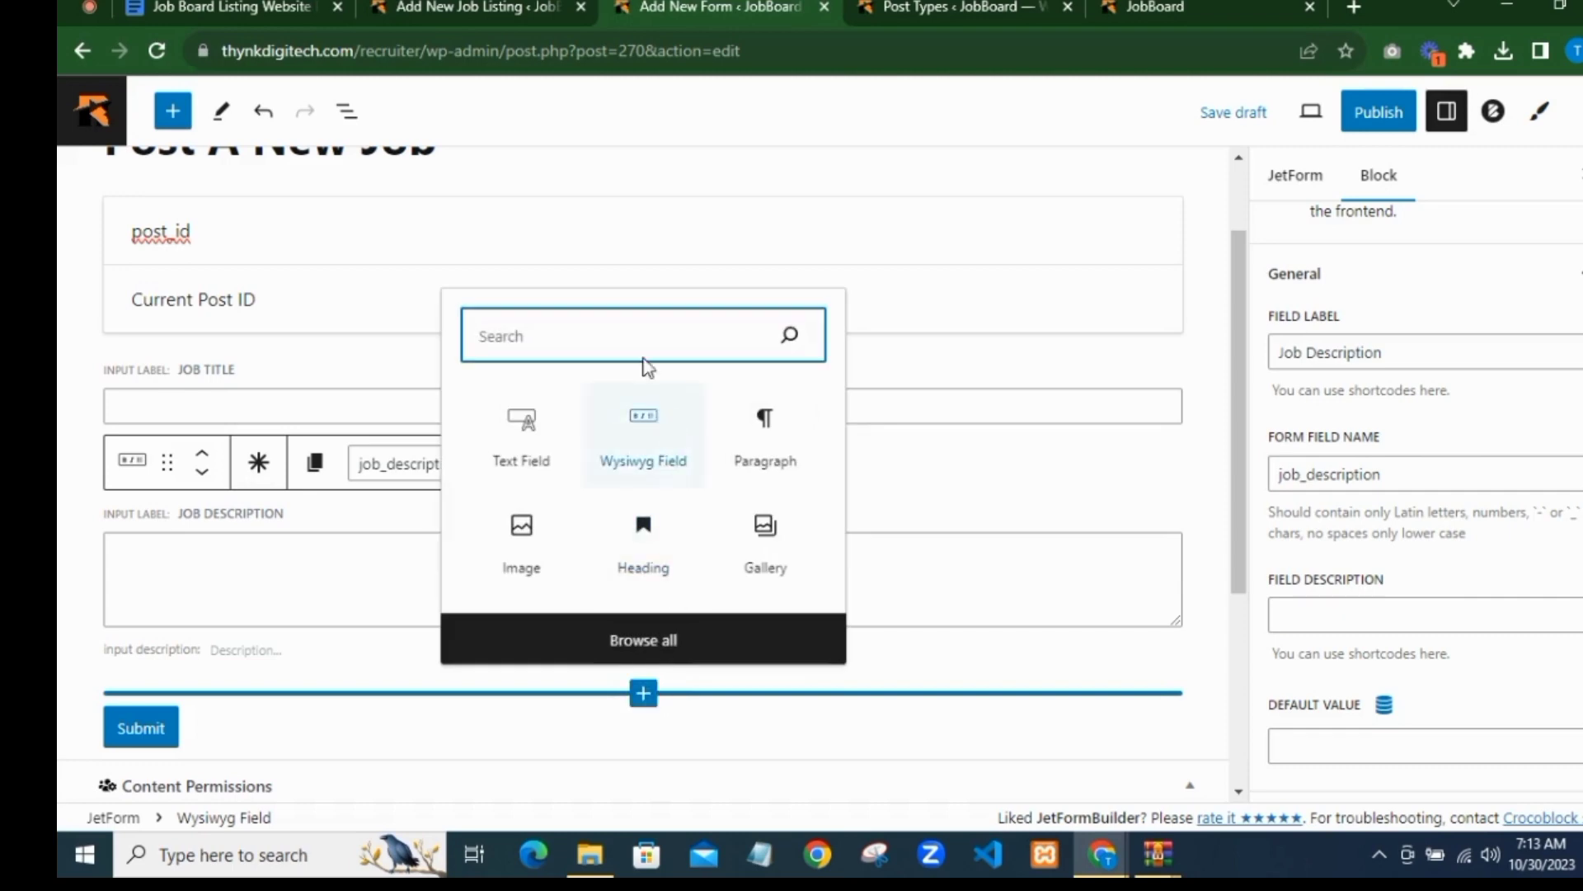
pyautogui.write('se')
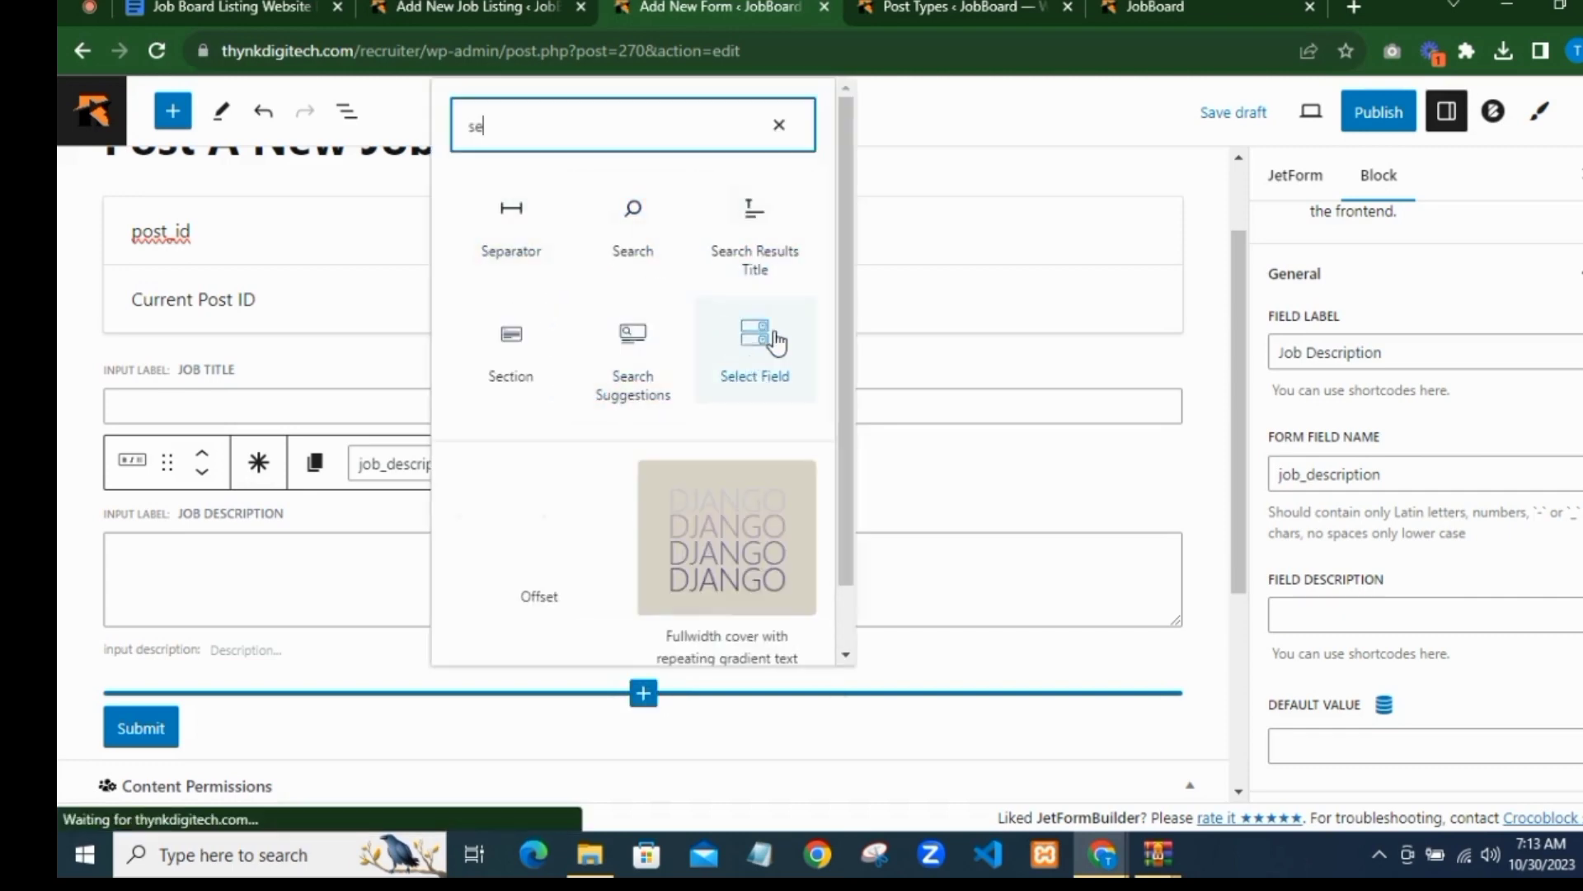
pyautogui.click(752, 350)
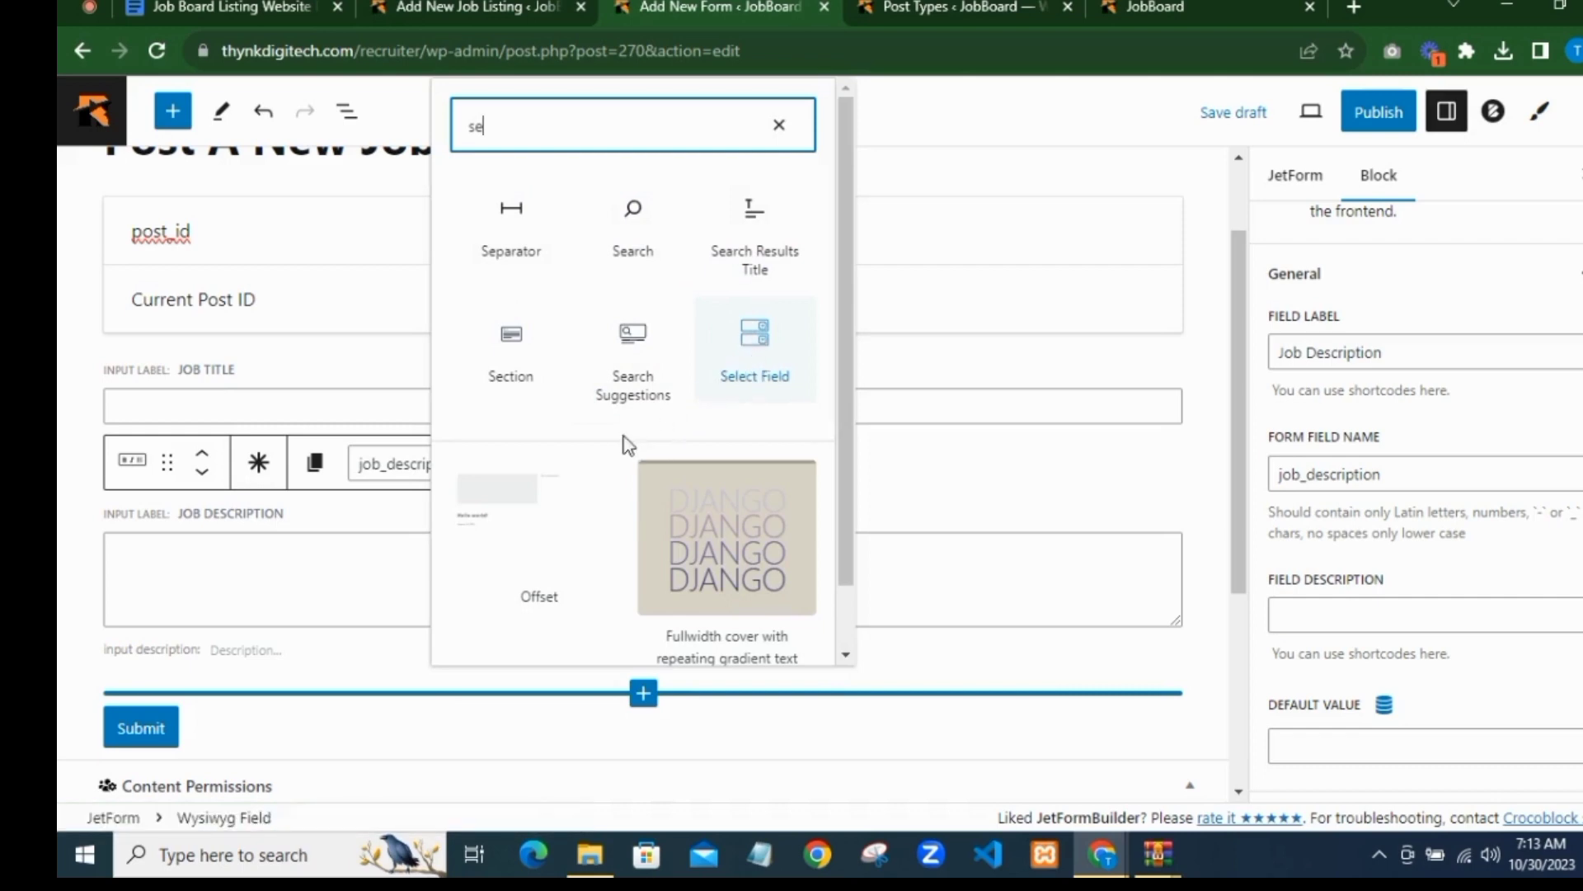
# Step: Set the new select field's label to "Compensation Type"
pyautogui.click(1413, 352)
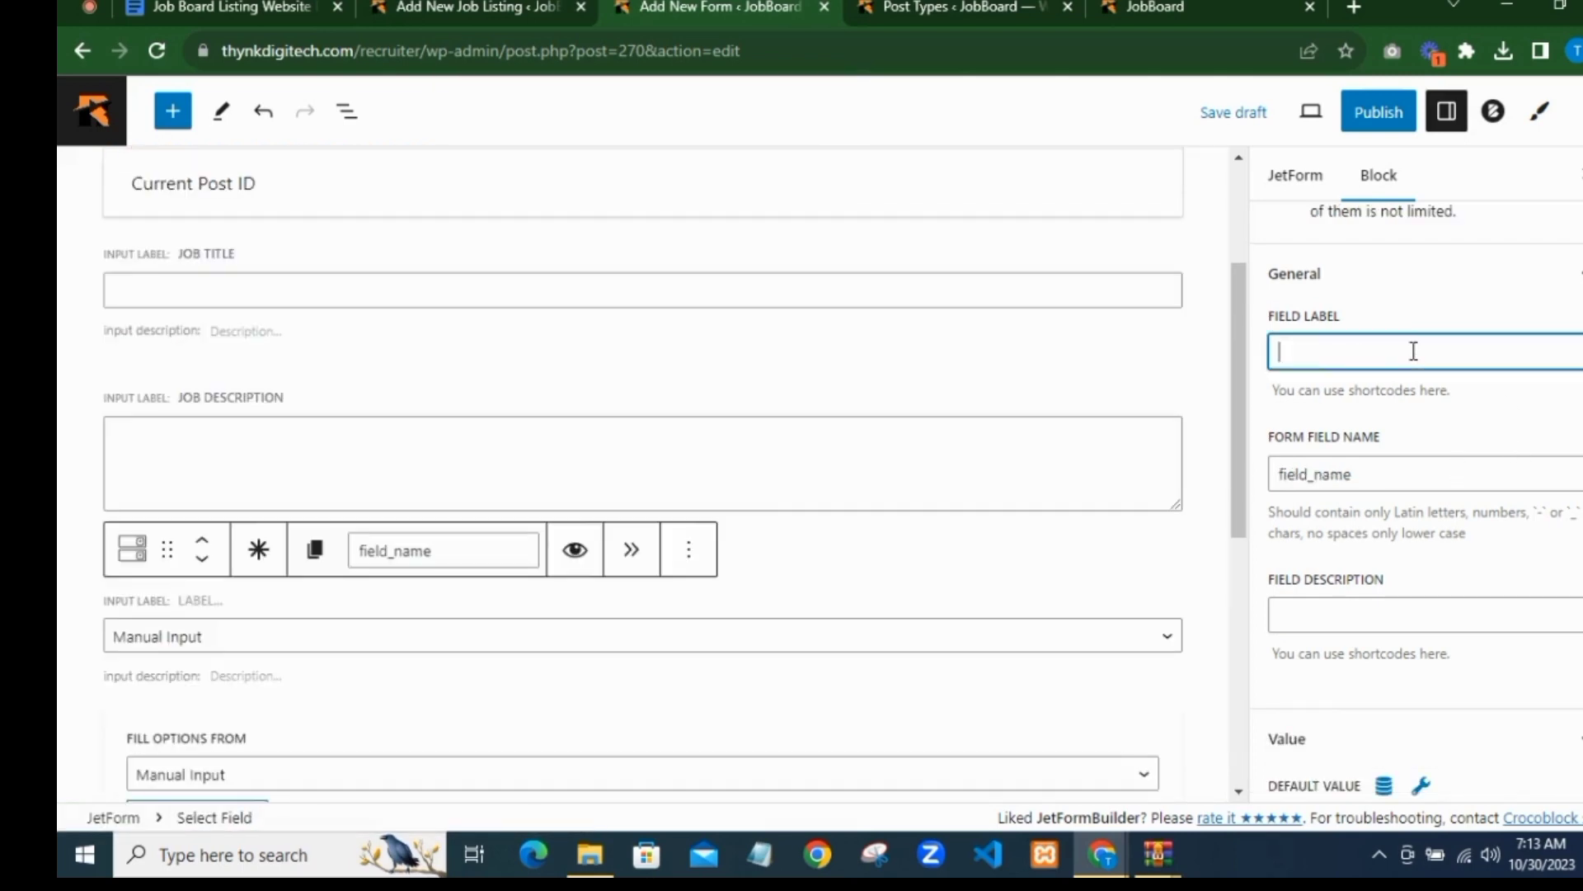
pyautogui.write('Compen')
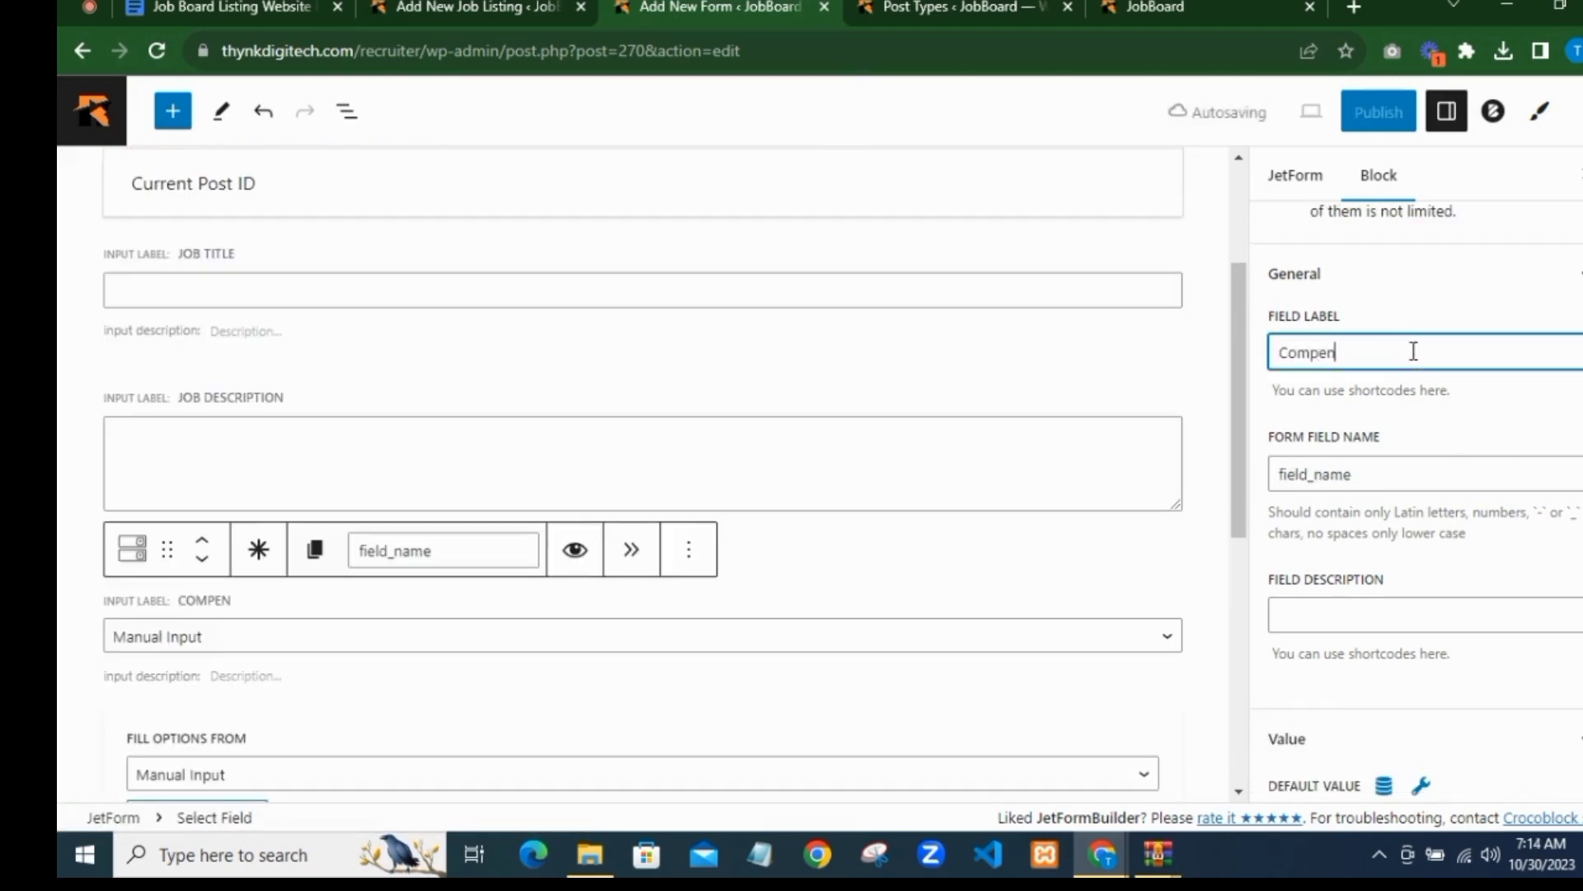
pyautogui.write('sagt')
pyautogui.press('BackSpace')
pyautogui.write('tion')
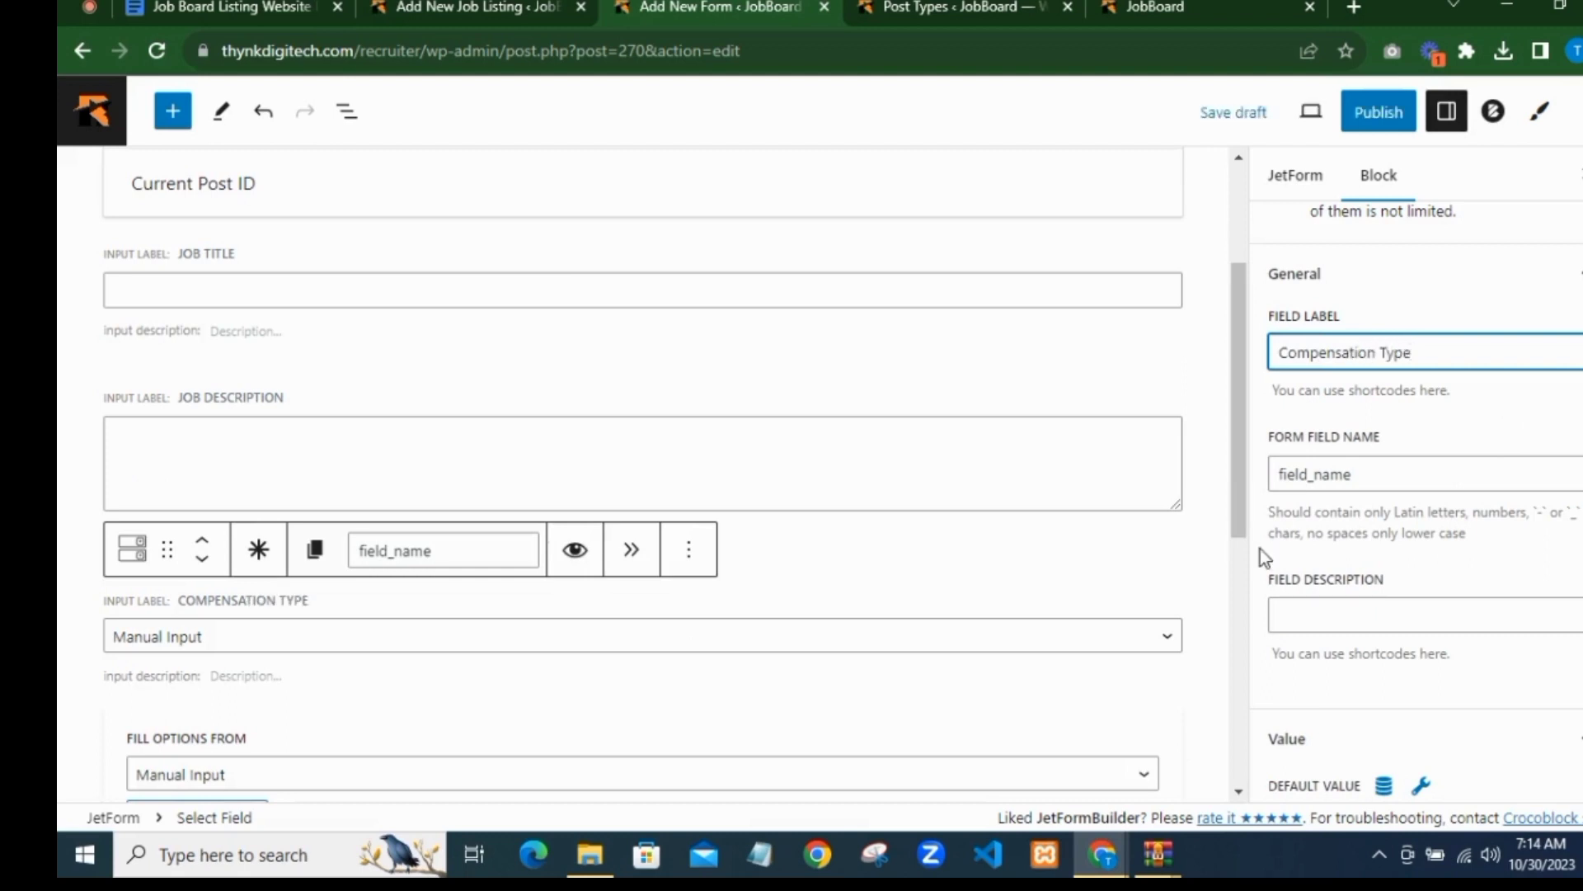
pyautogui.write(' Type')
pyautogui.click(1445, 428)
# Step: Fill the Compensation Type field's options from a Glossary, choosing the Compensation Type glossary
pyautogui.scroll(-4, 700, 586)
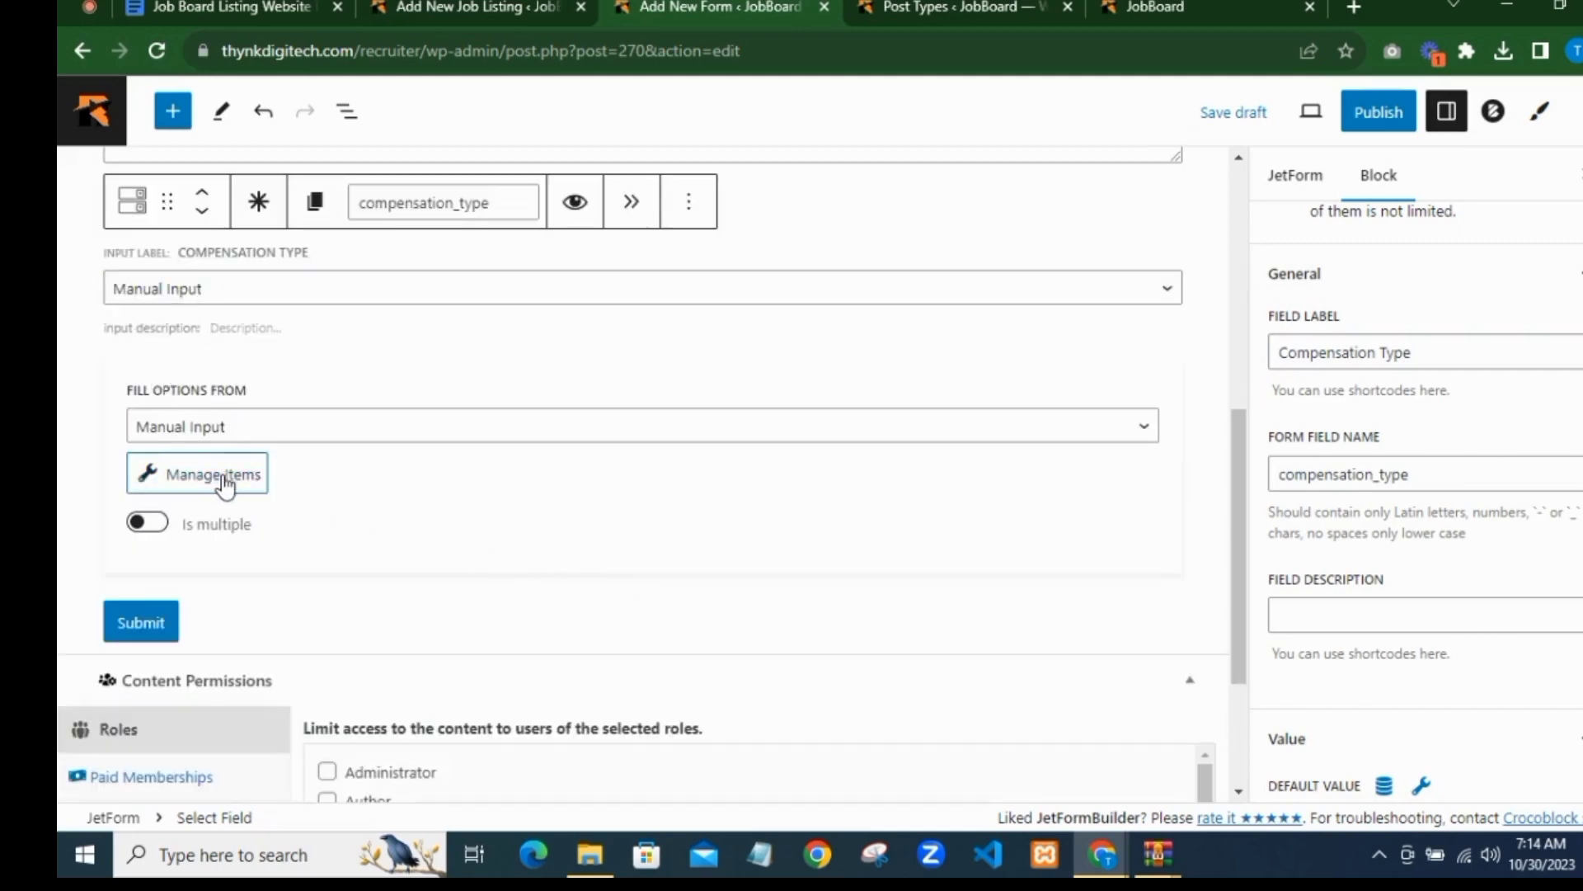
pyautogui.click(223, 478)
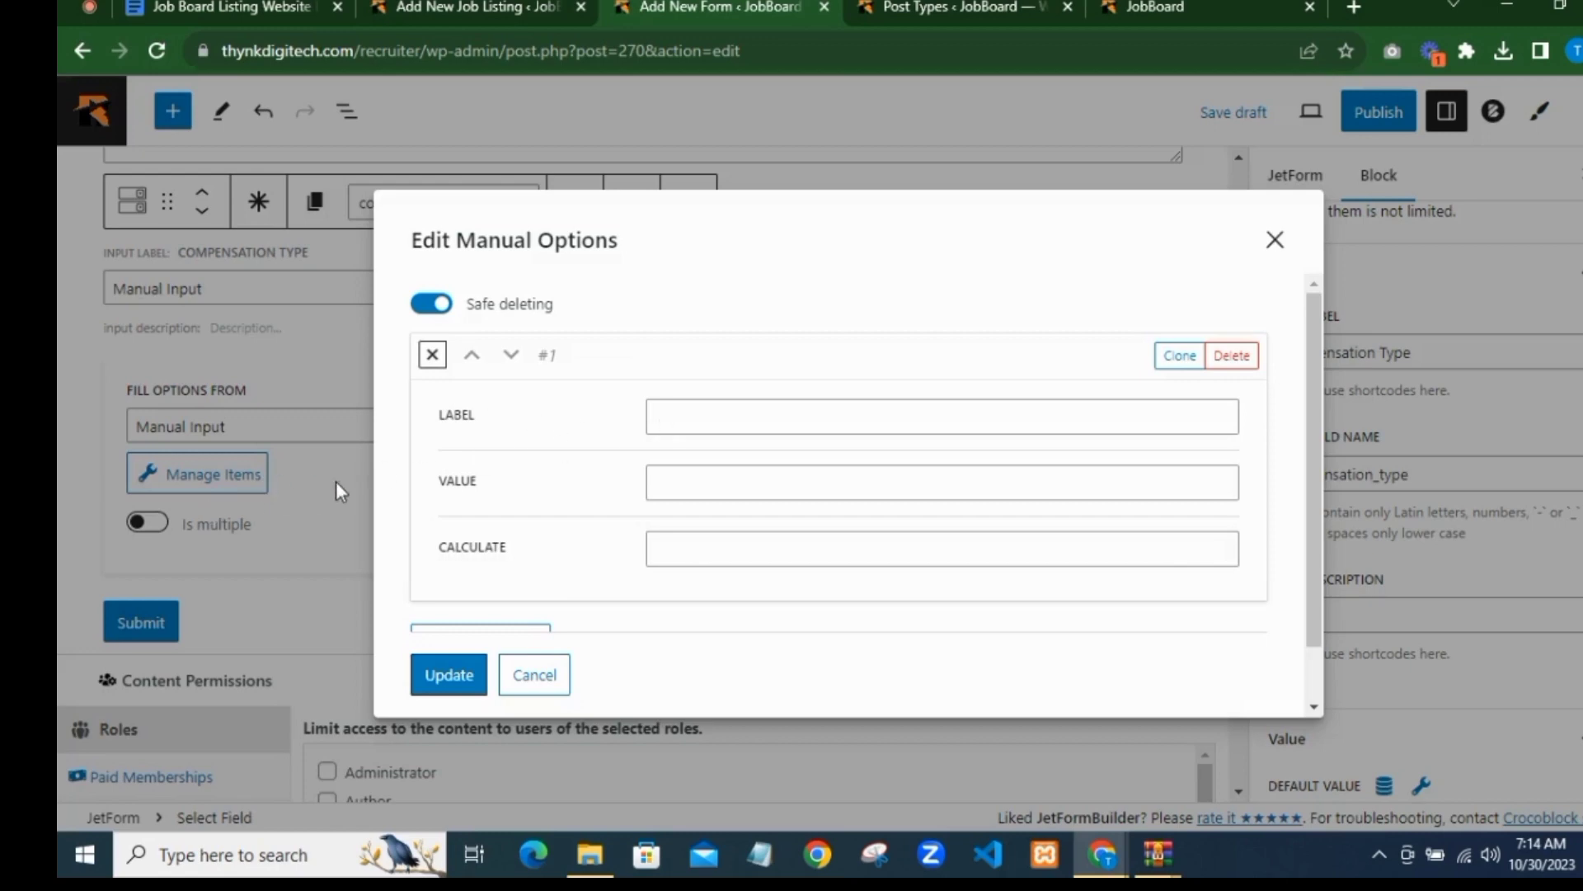
pyautogui.click(334, 481)
pyautogui.click(290, 427)
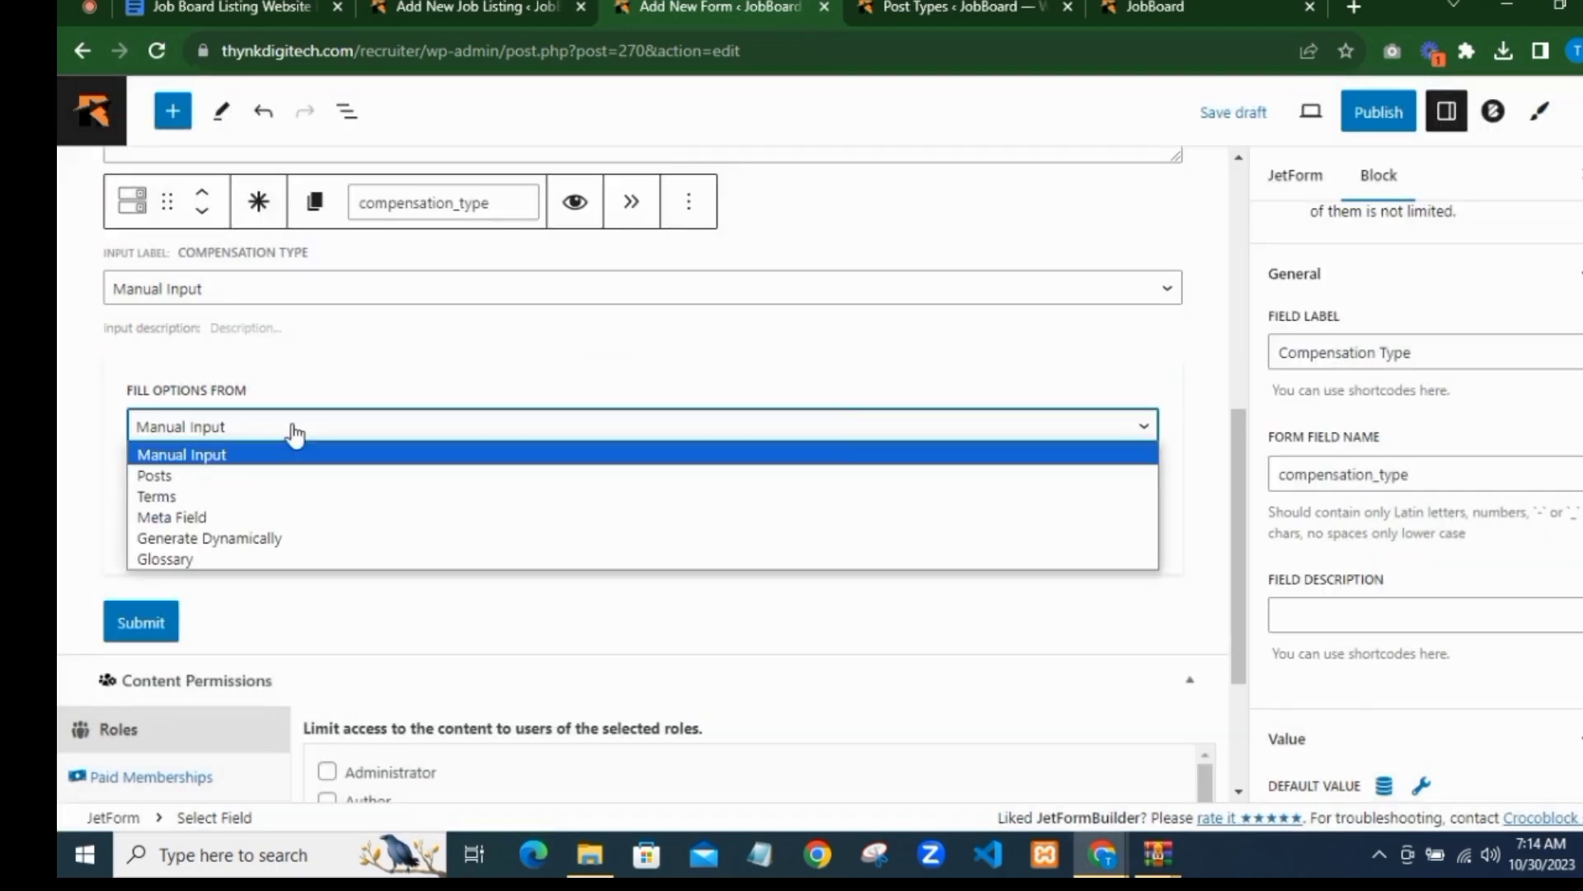
pyautogui.click(191, 561)
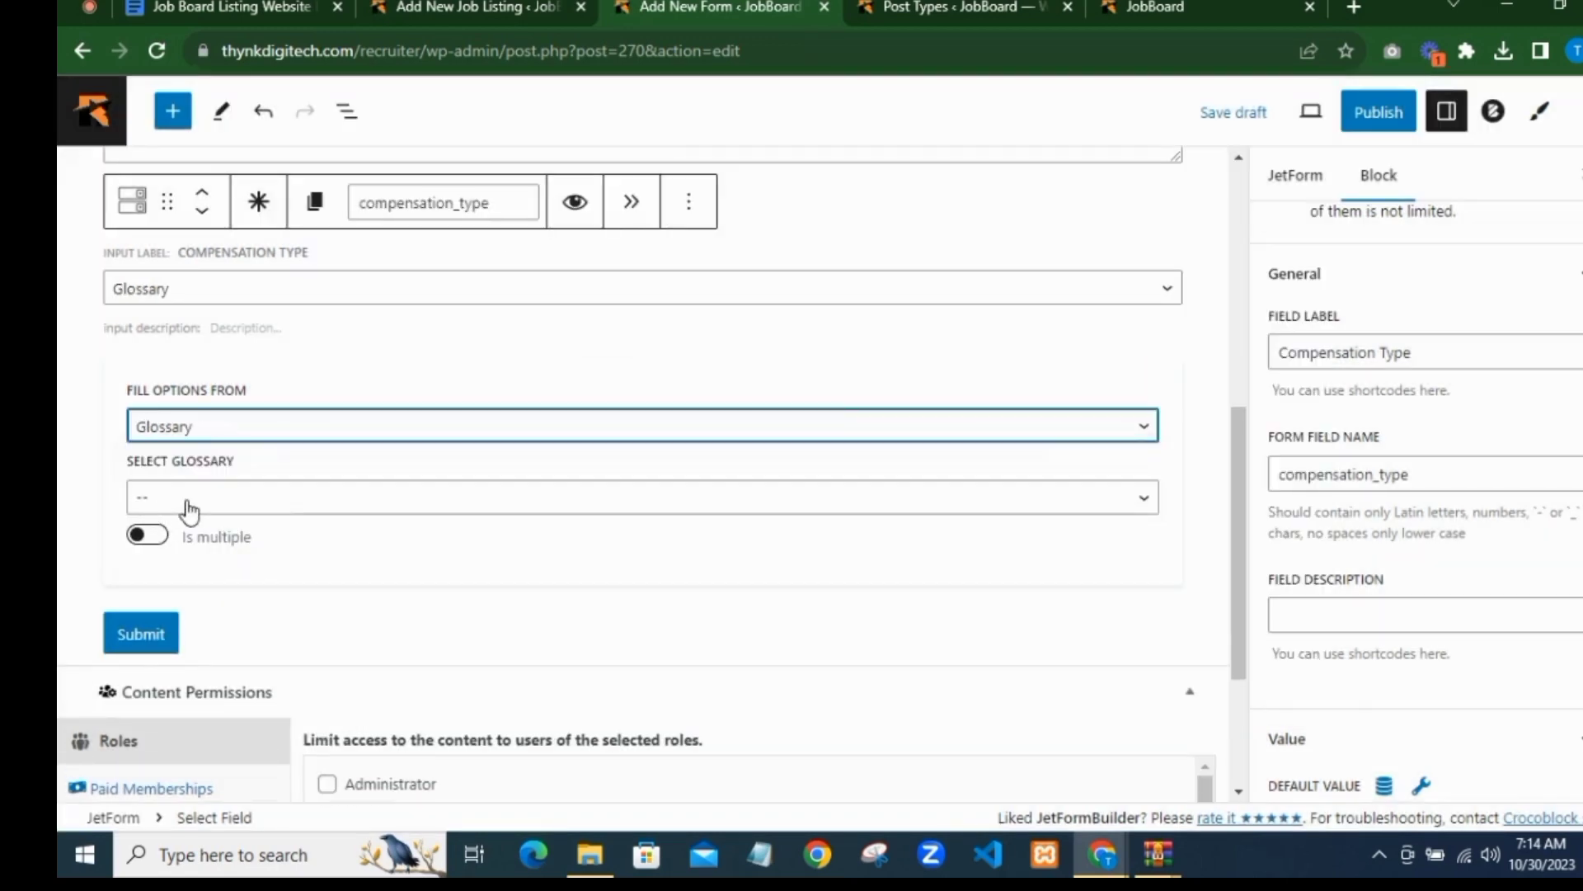
pyautogui.click(189, 503)
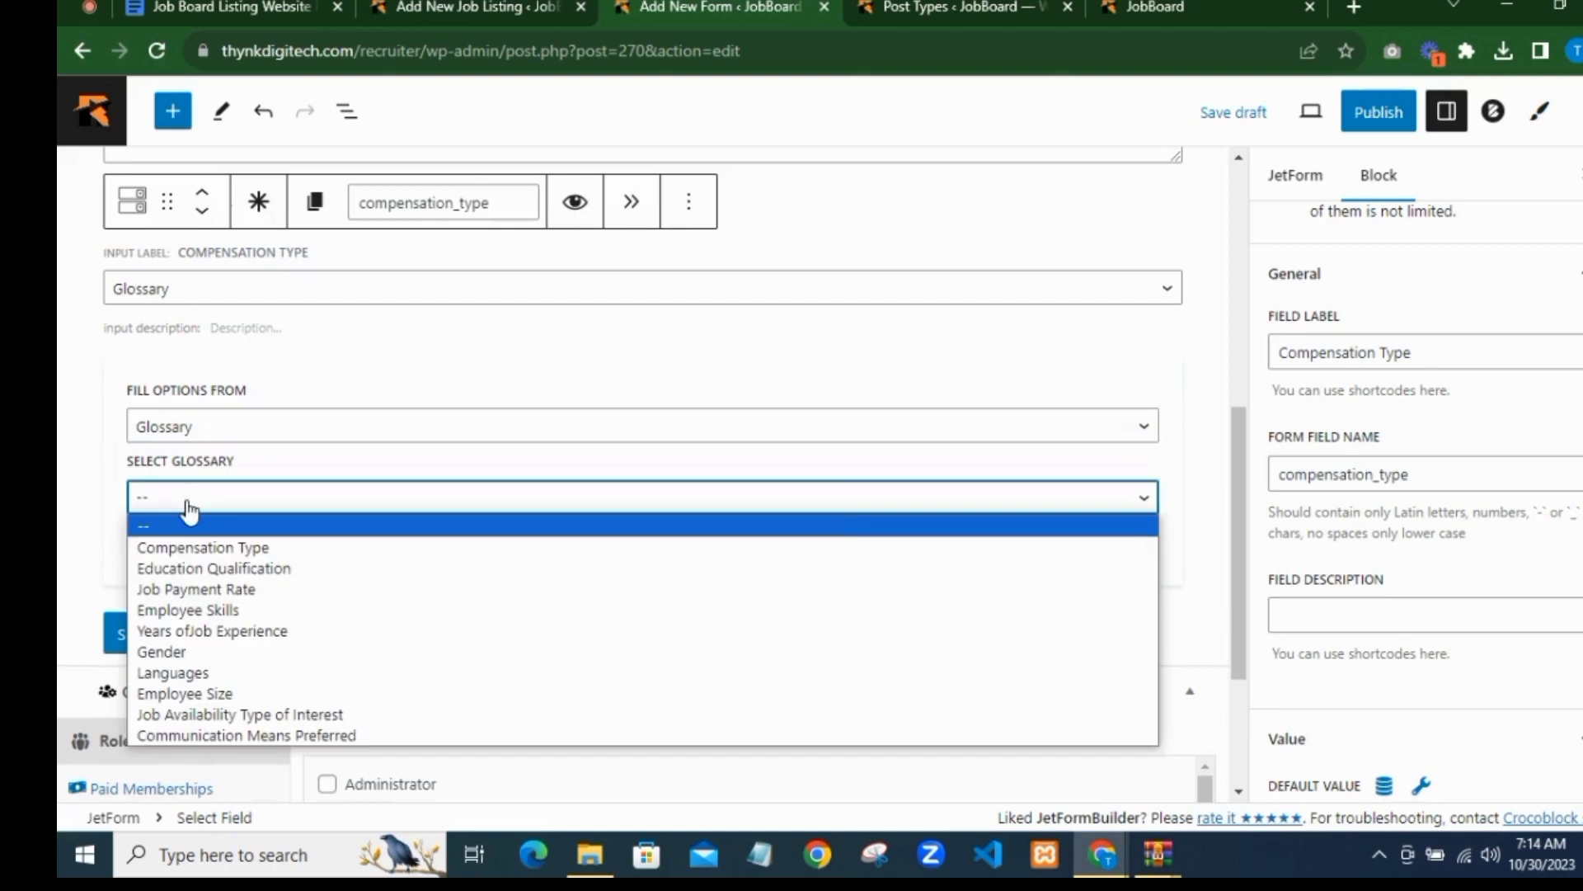
pyautogui.click(234, 549)
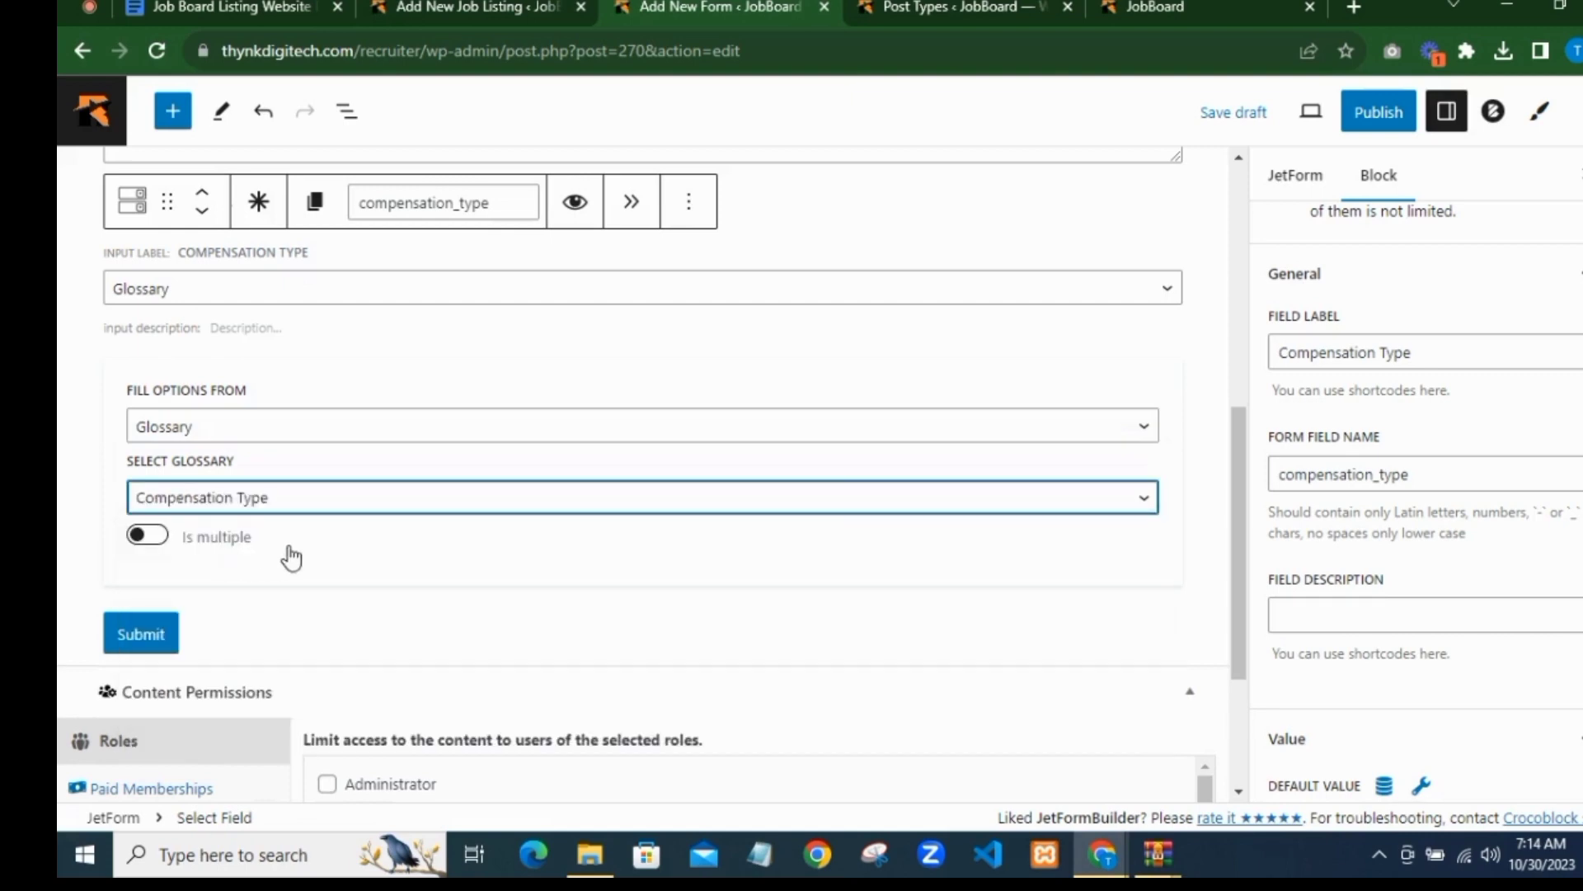
pyautogui.click(100, 513)
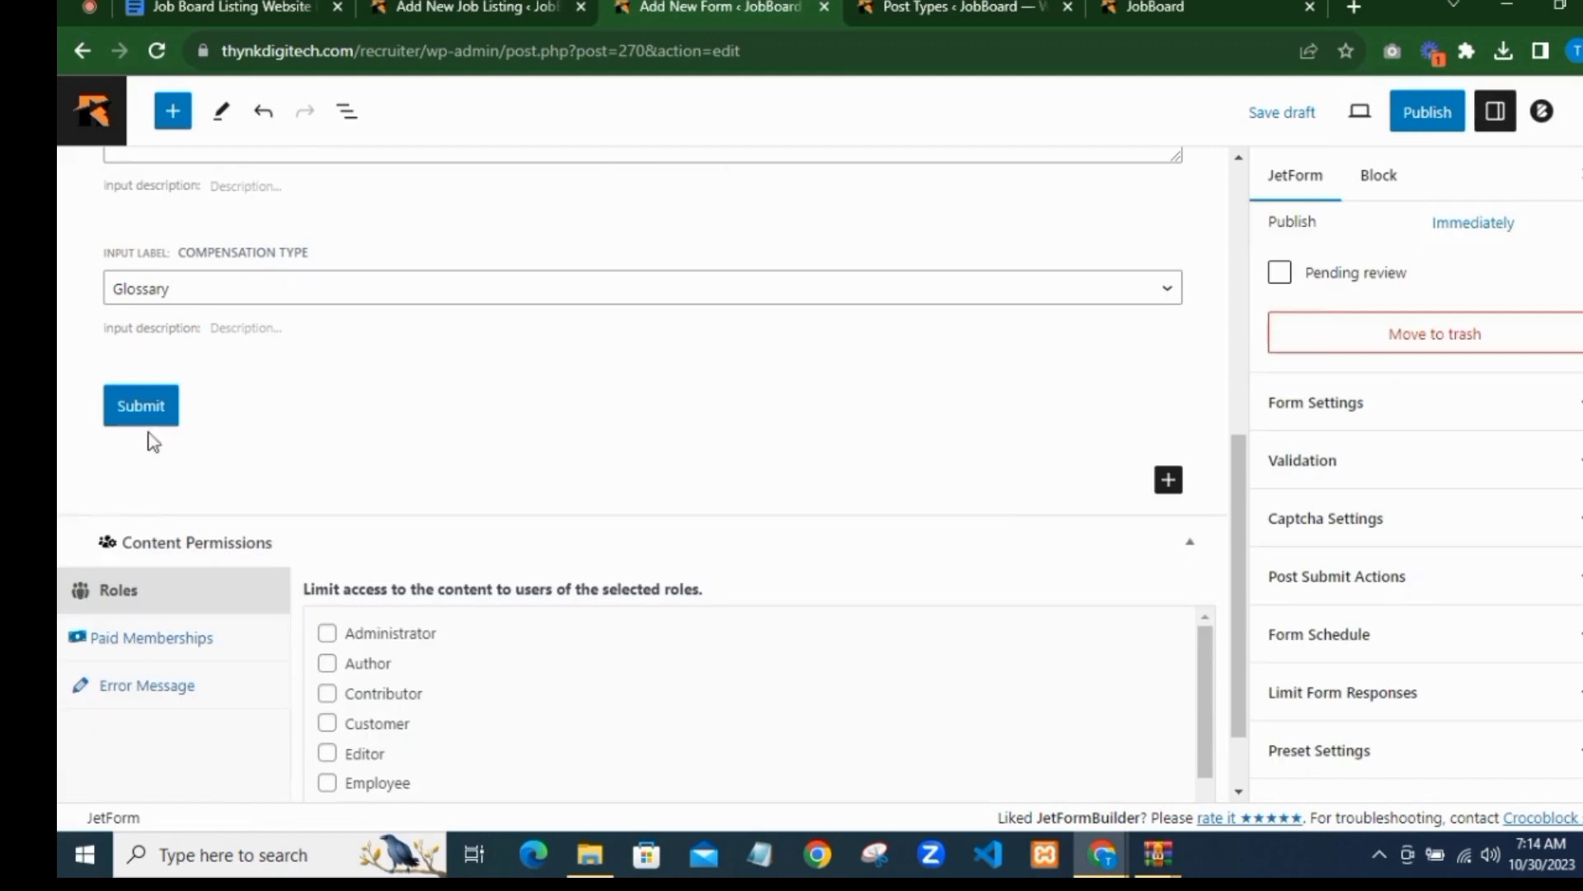
# Step: Review the form's Compensation Type field, examine the job listing's Compensation Type and Explain How Personnel Will Be Compensated fields, and return to the form
pyautogui.scroll(1, 393, 353)
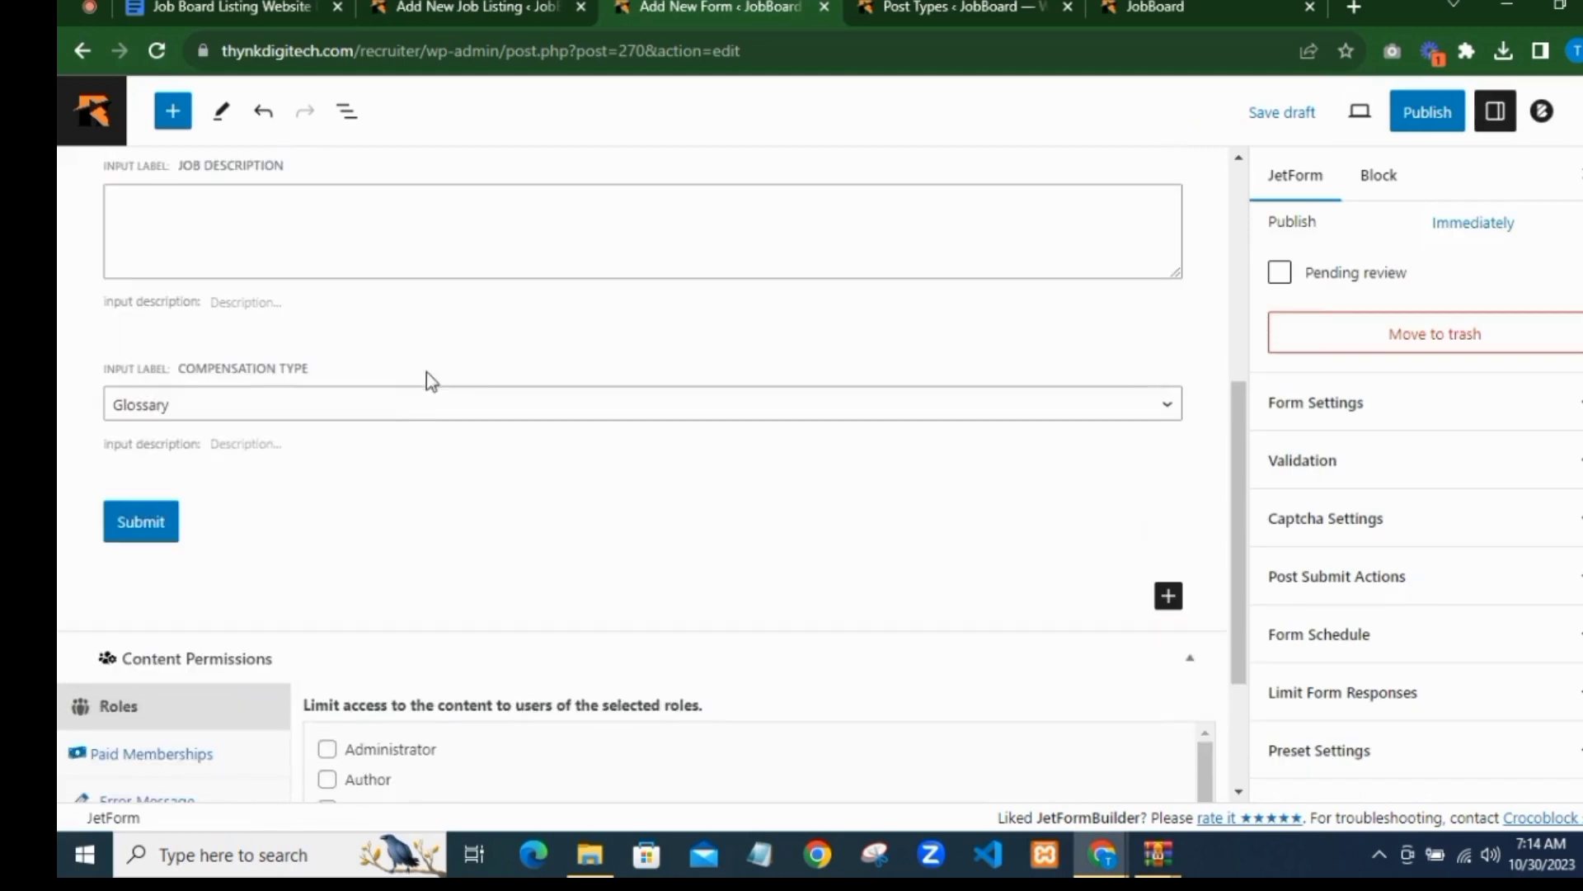
pyautogui.click(427, 376)
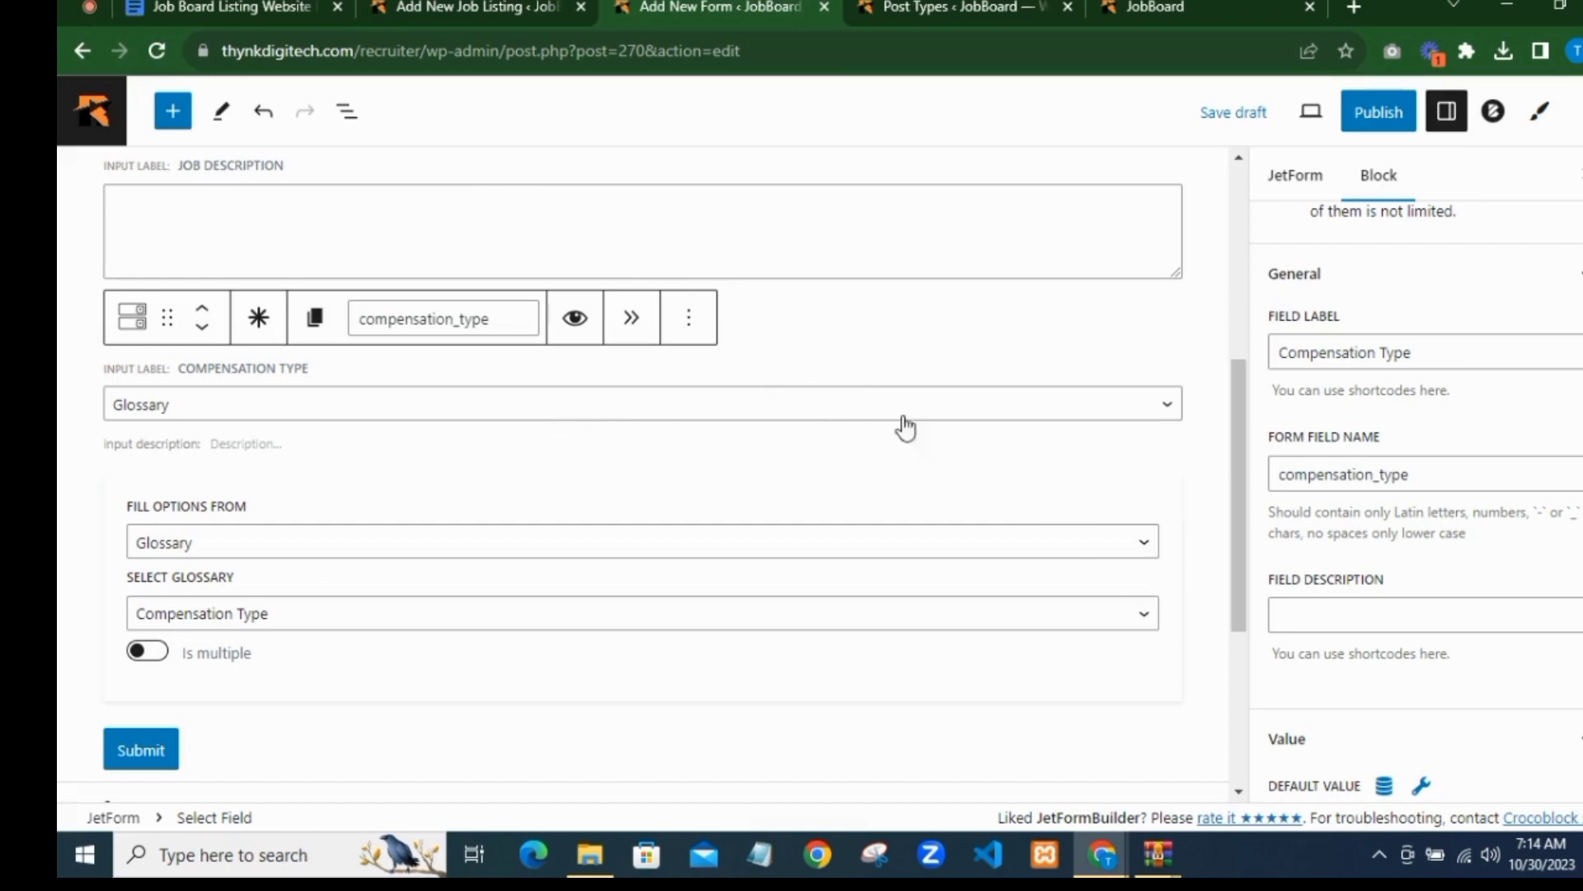
pyautogui.scroll(-3, 1025, 427)
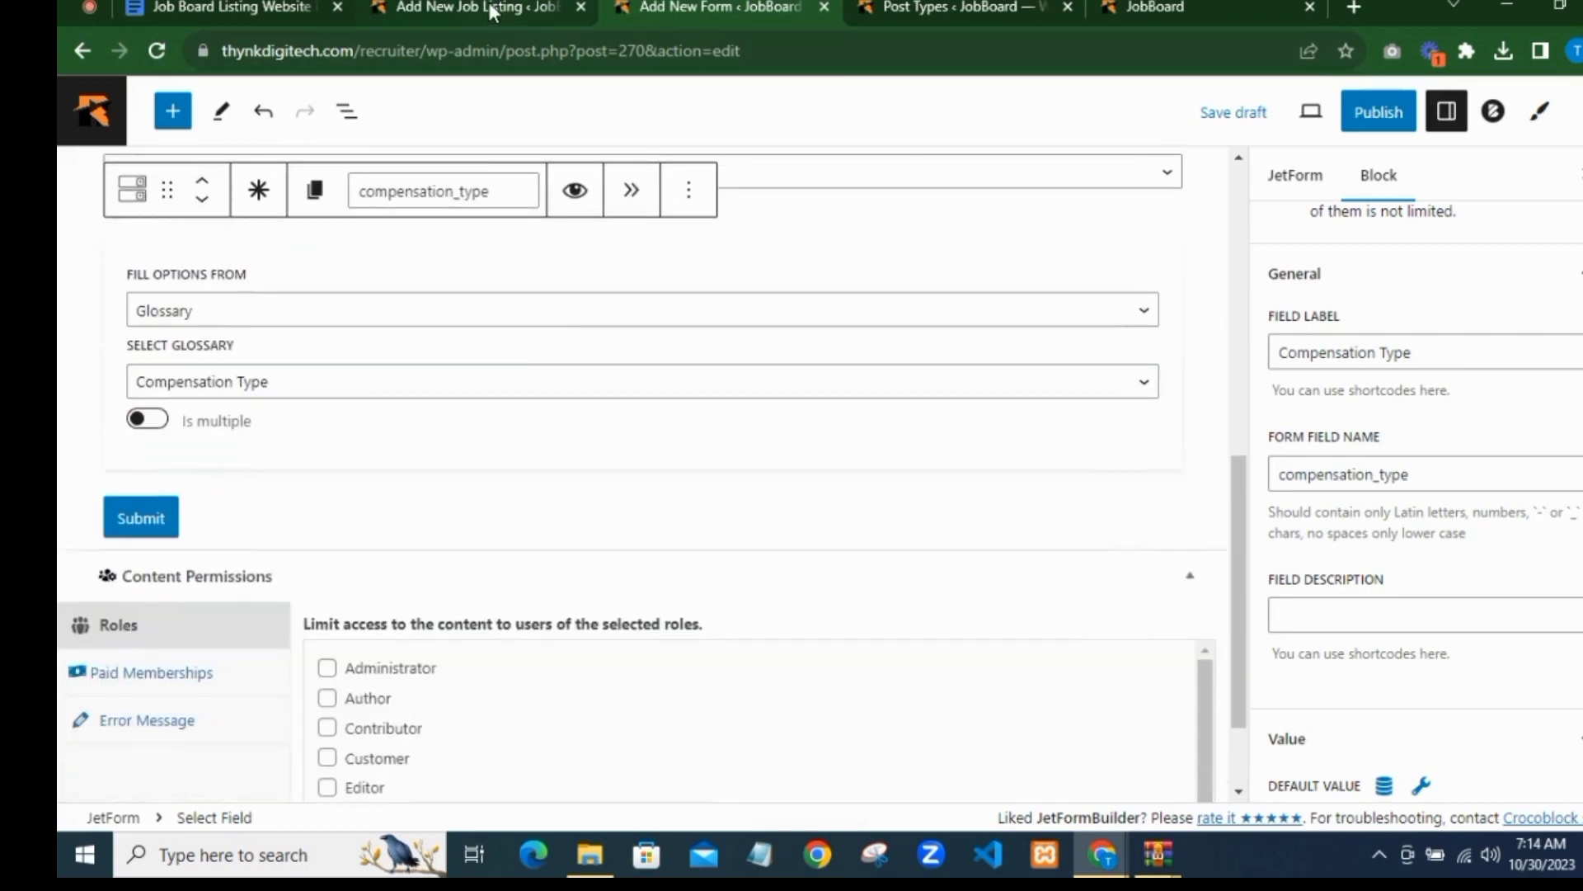
pyautogui.click(489, 6)
pyautogui.scroll(-3, 625, 346)
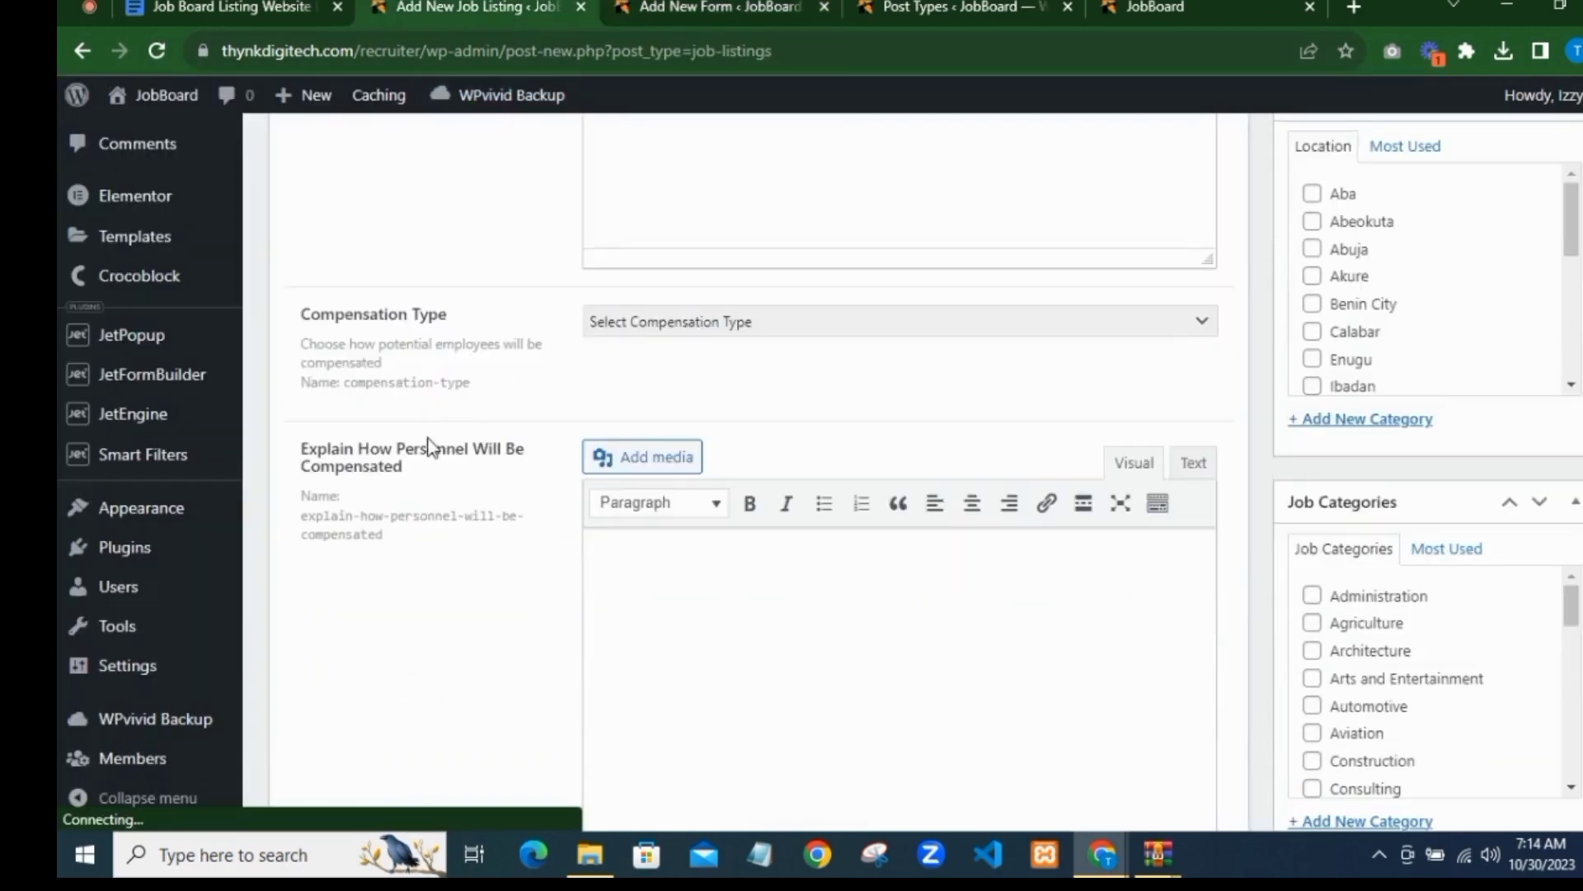
pyautogui.scroll(-1, 452, 416)
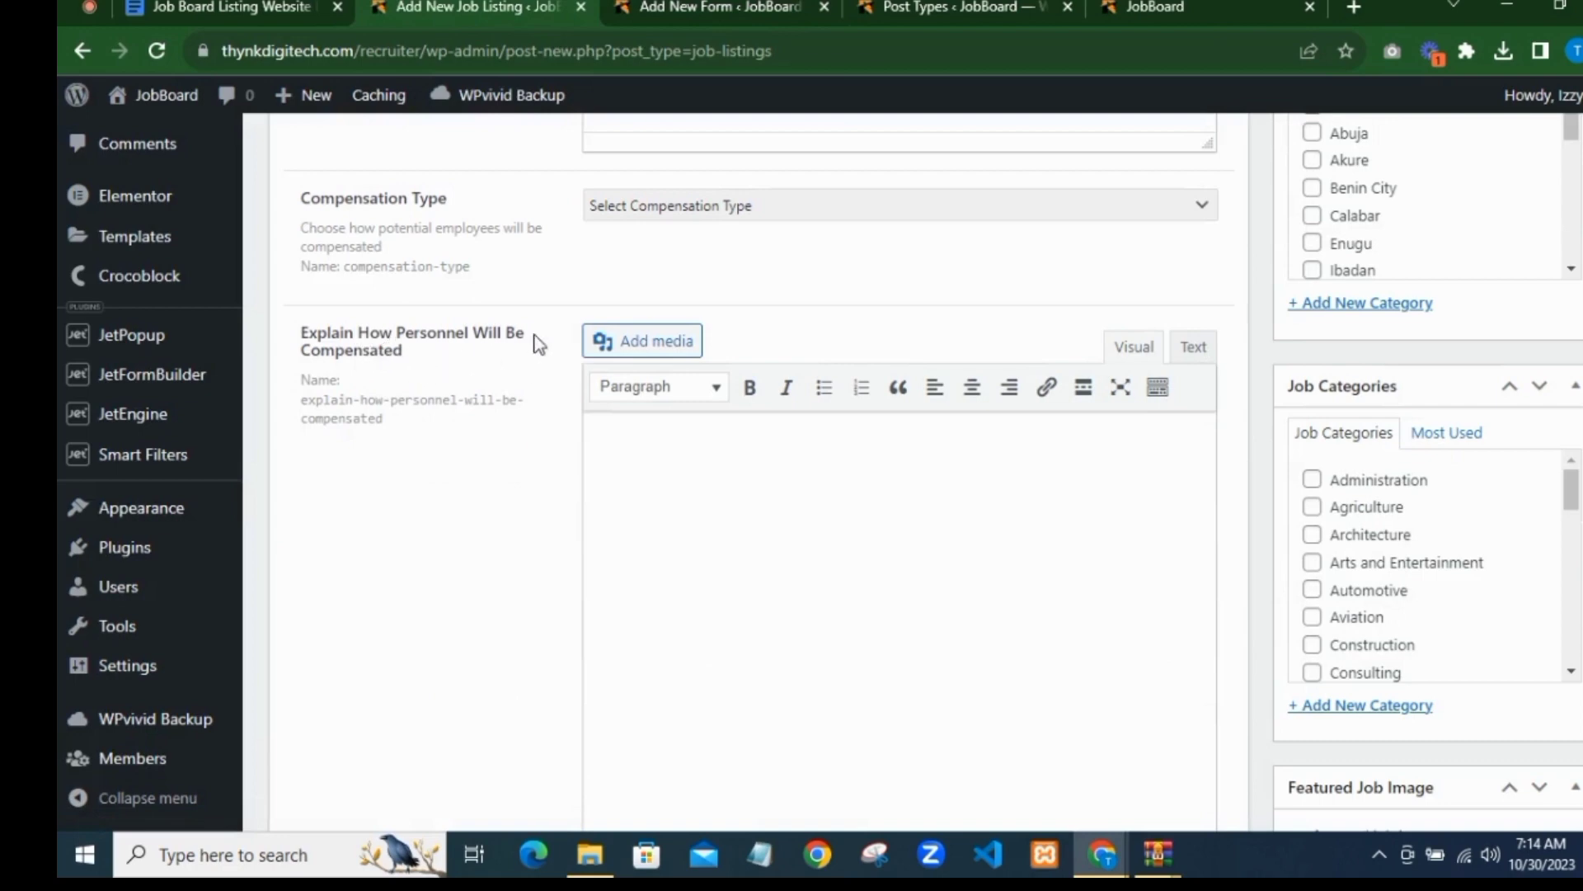
pyautogui.click(656, 207)
pyautogui.click(653, 210)
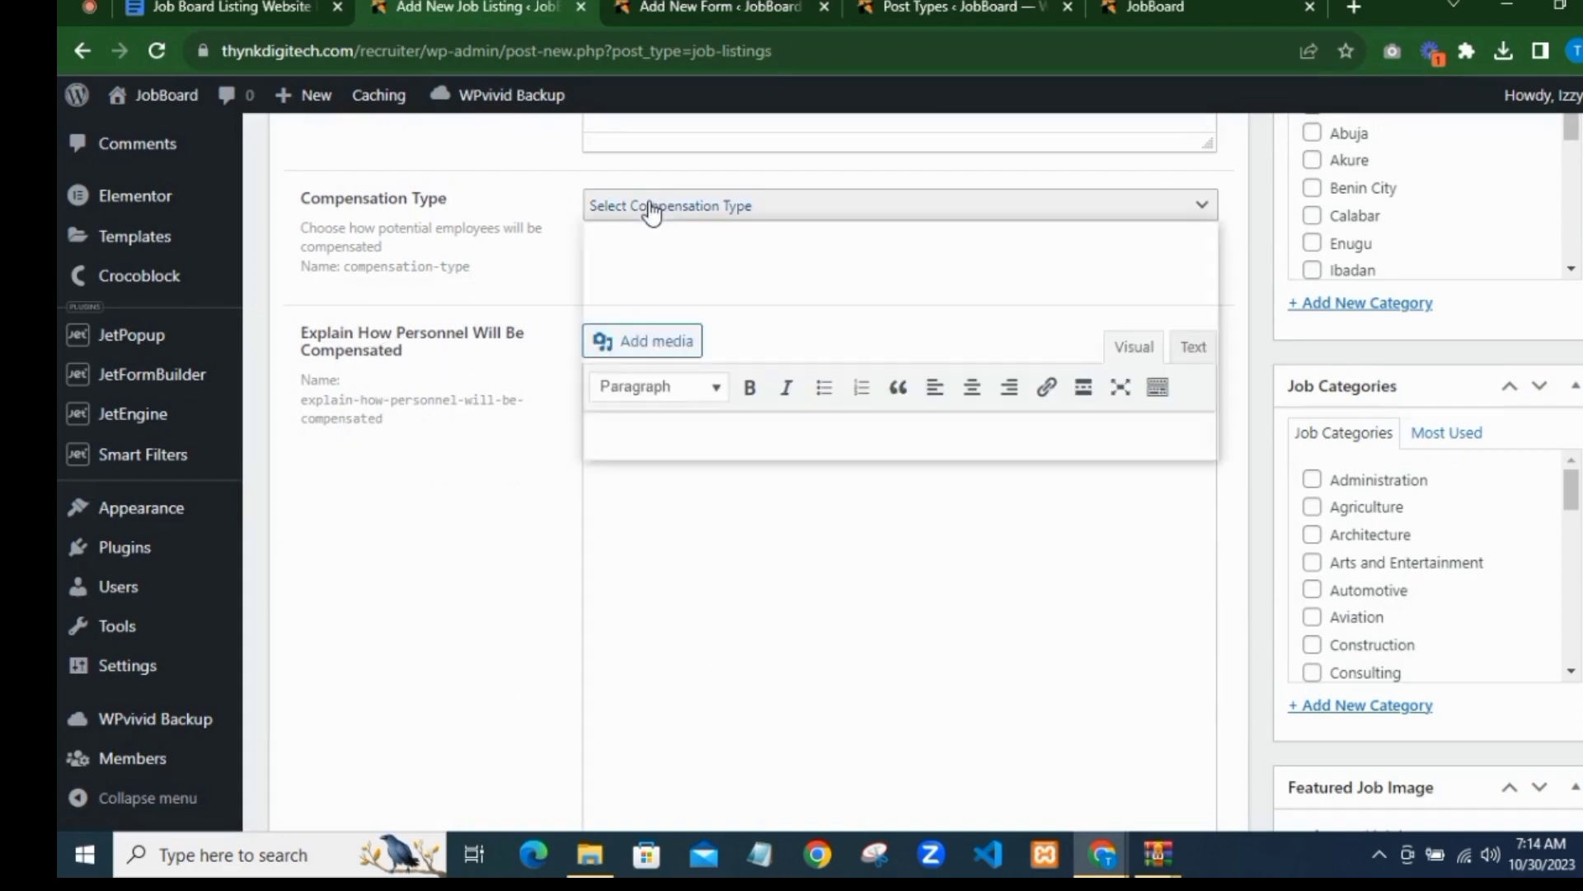
pyautogui.scroll(-2, 537, 311)
pyautogui.scroll(4, 537, 312)
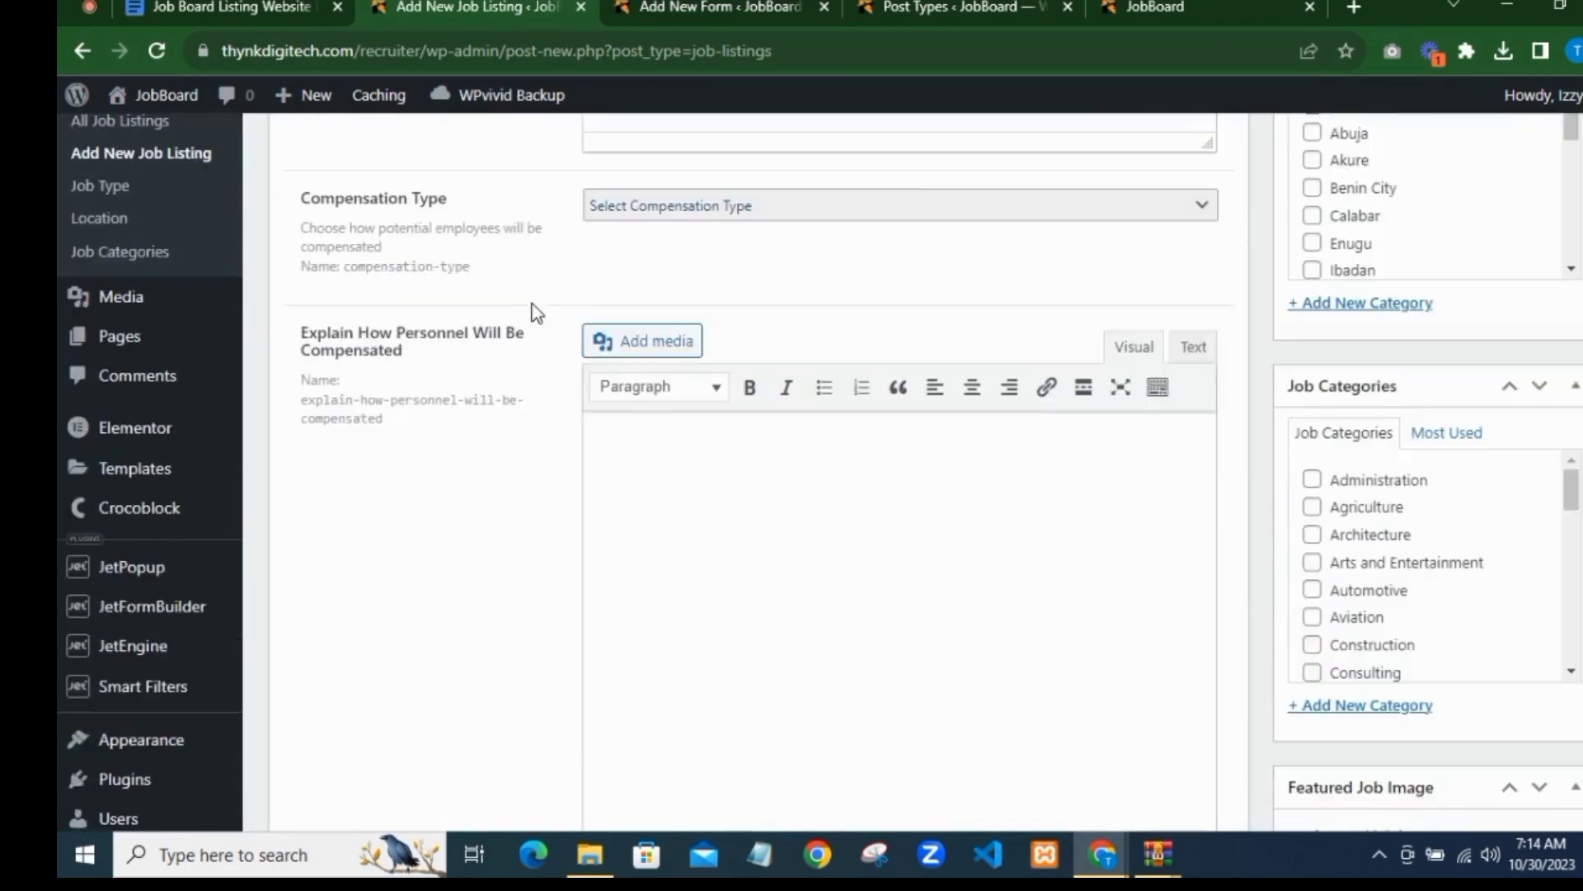
pyautogui.click(683, 6)
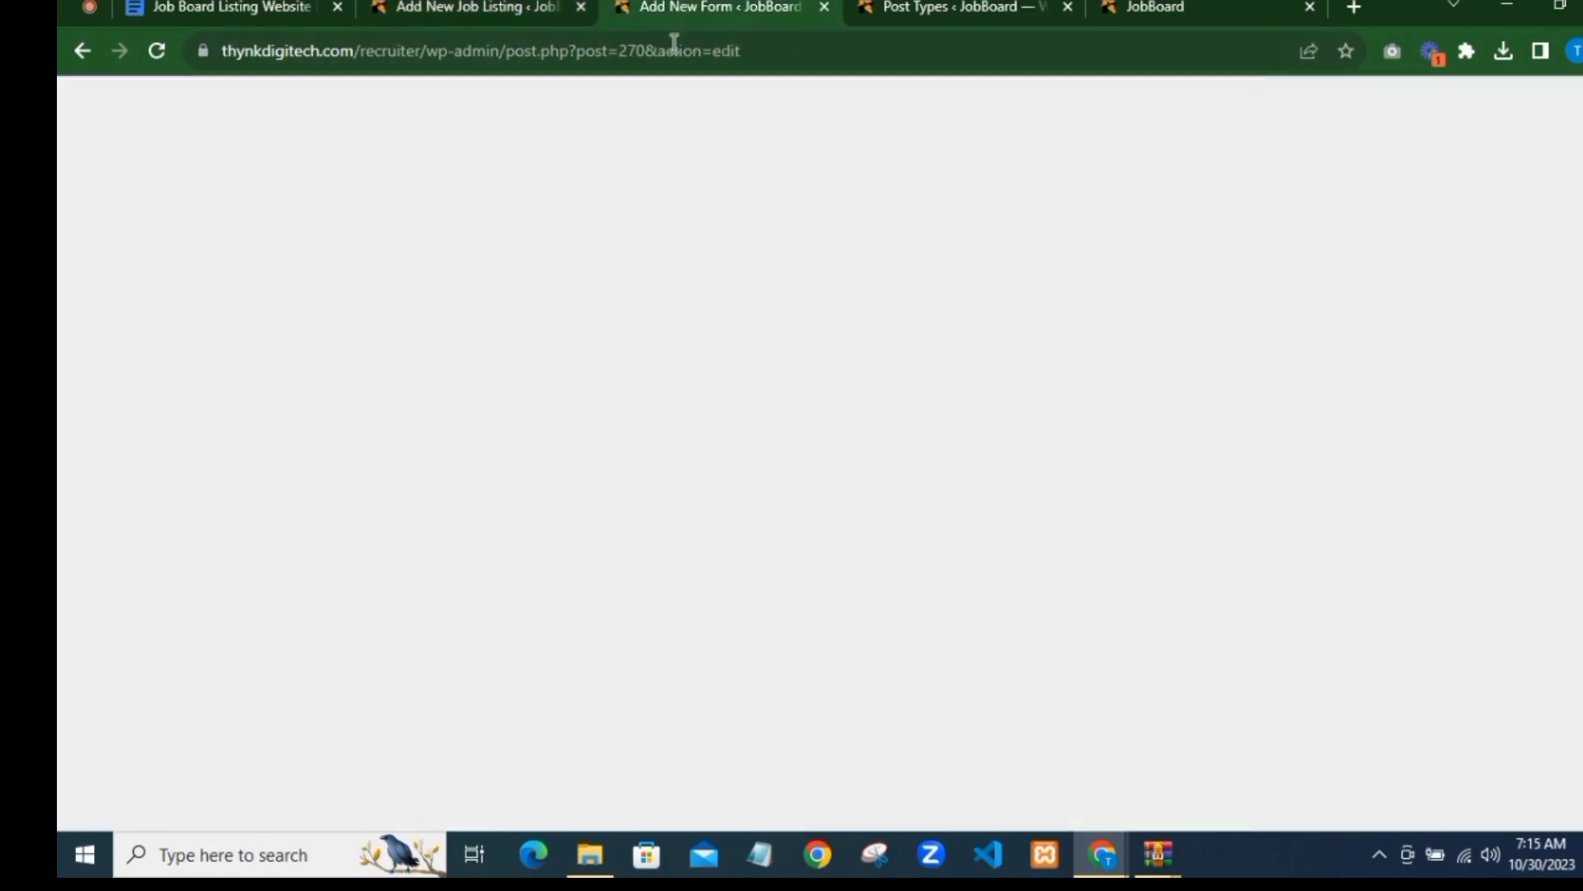
# Step: Insert a Conditional Block between the form's Compensation Type field and the Submit button
pyautogui.scroll(3, 445, 388)
pyautogui.scroll(1, 448, 388)
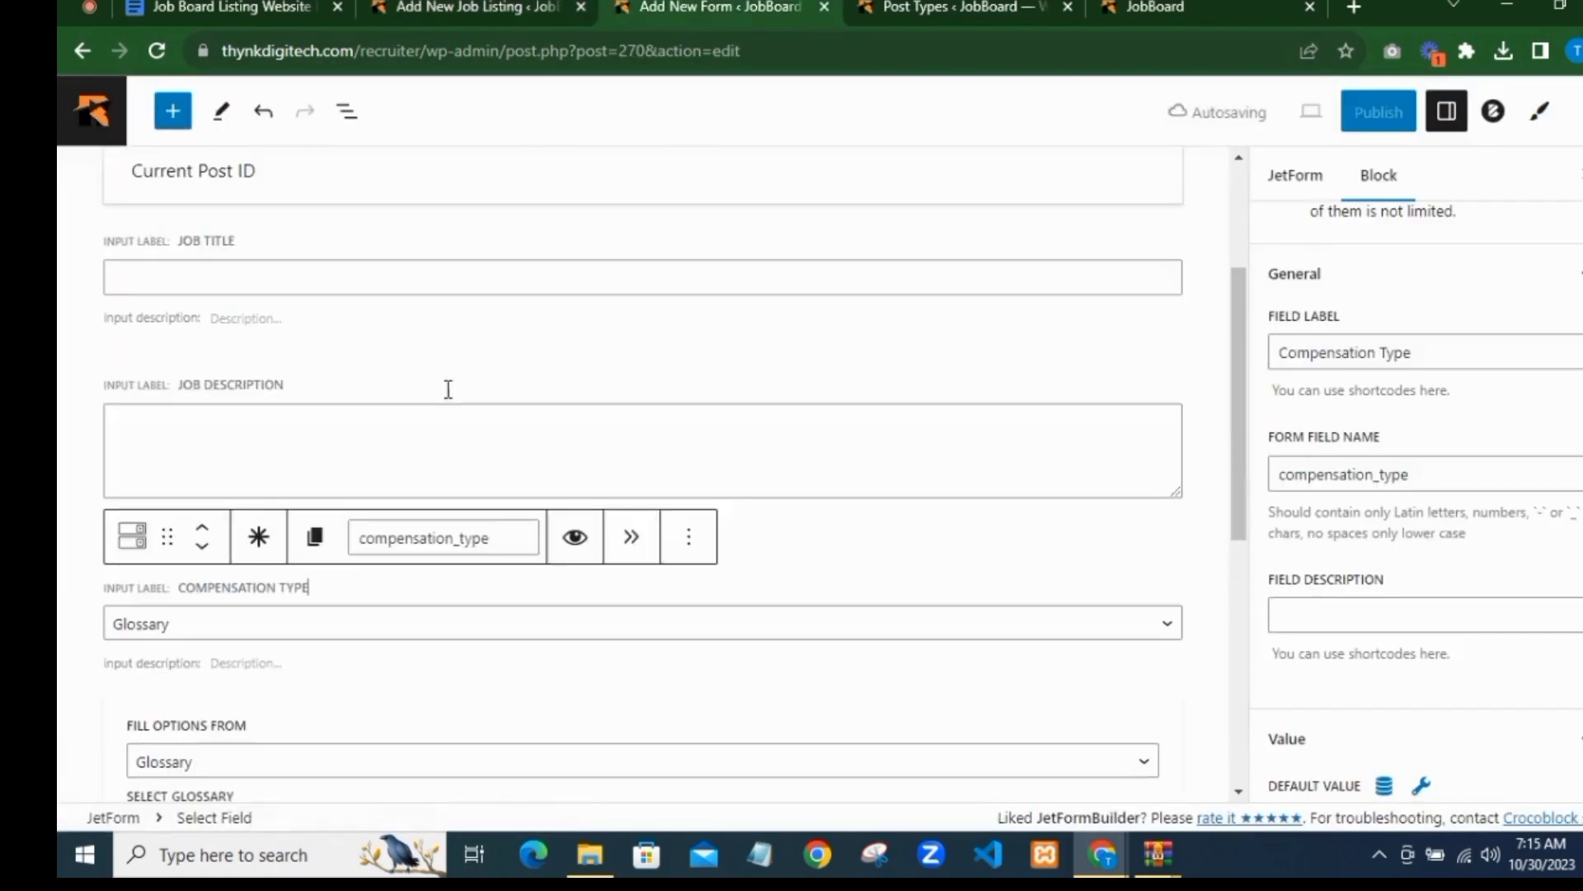
pyautogui.scroll(-6, 528, 387)
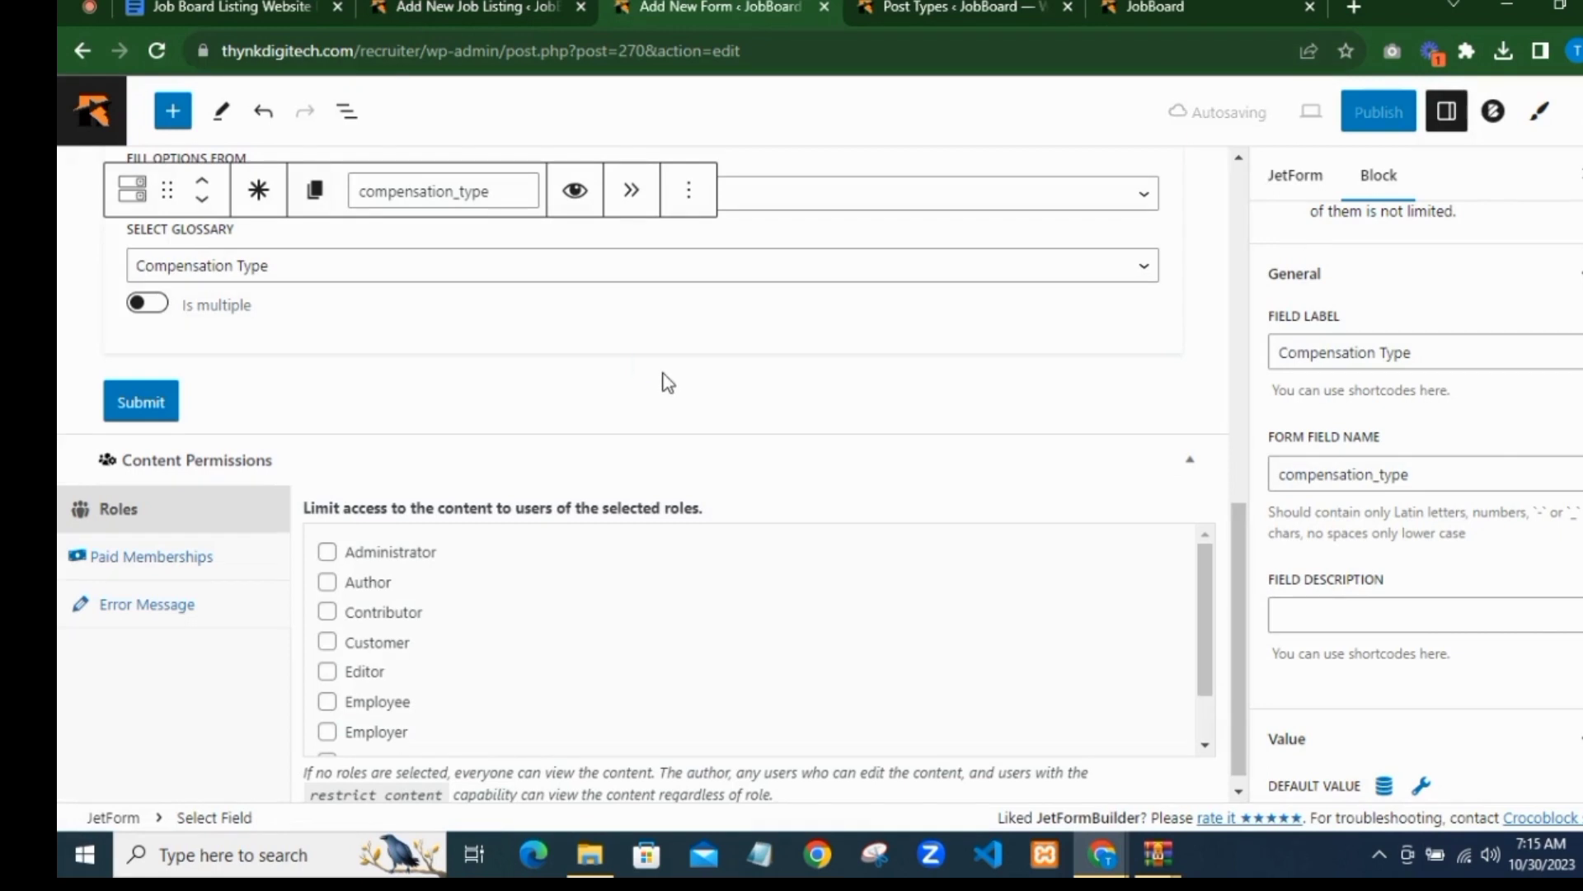
pyautogui.click(644, 368)
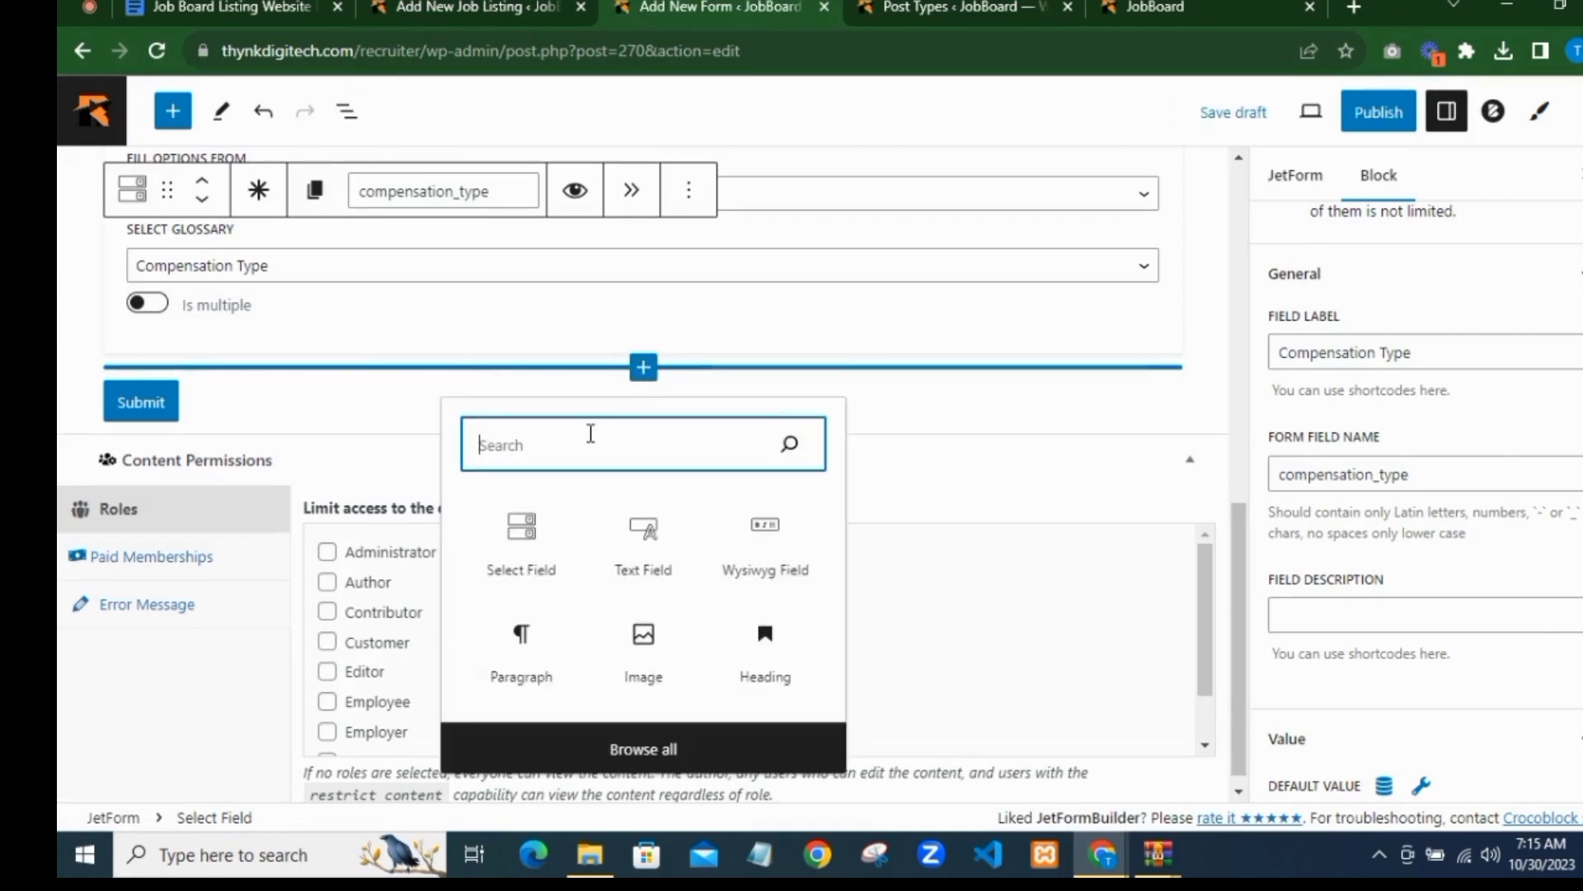
pyautogui.write('condi')
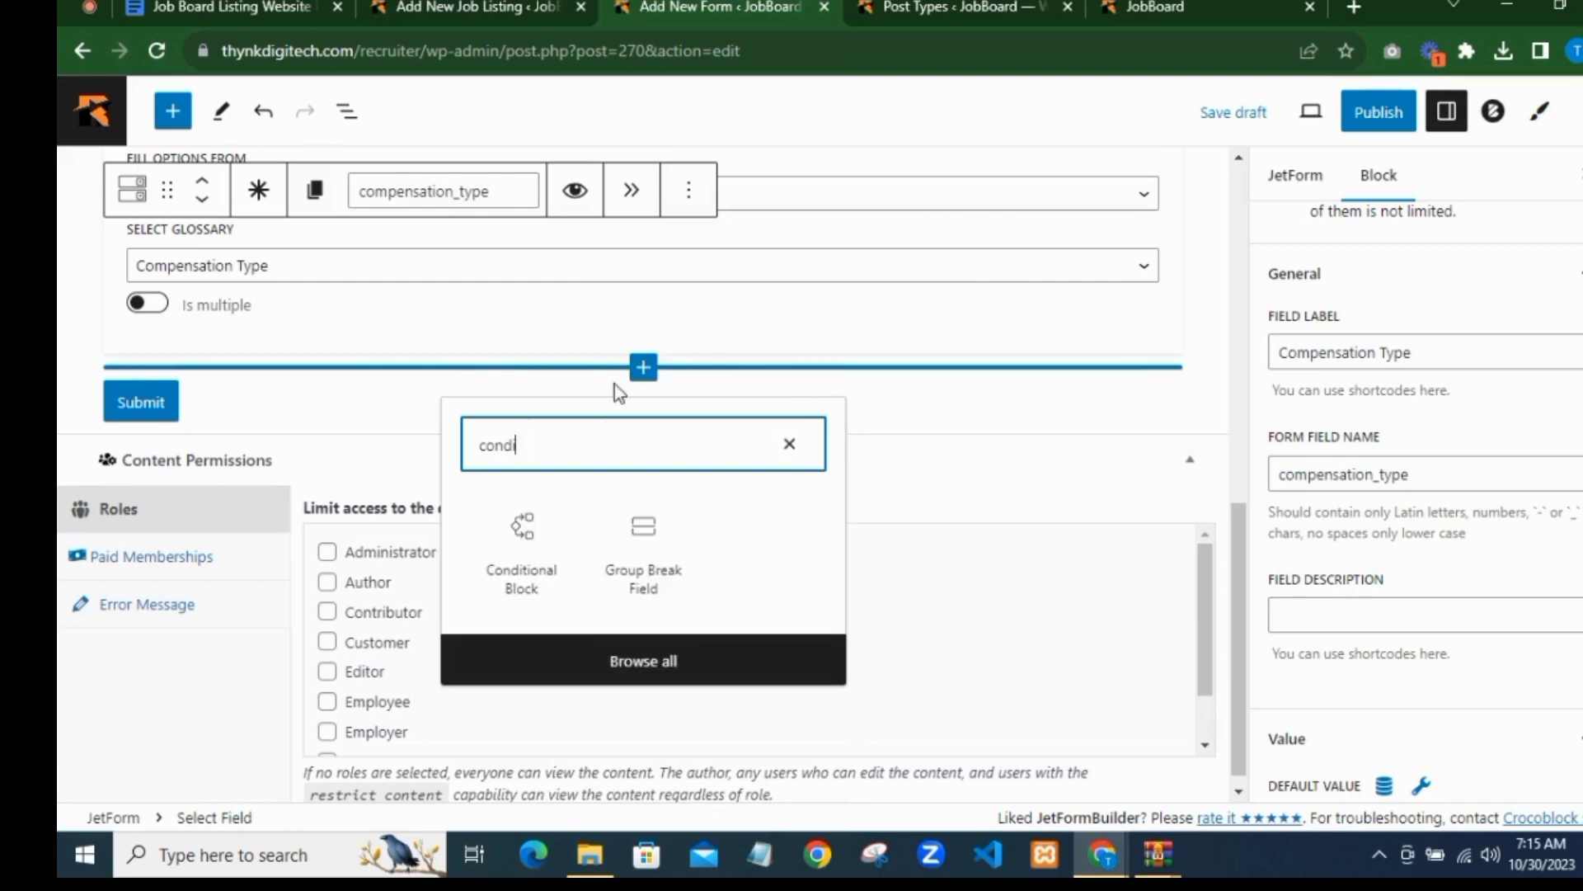
pyautogui.click(495, 582)
pyautogui.click(481, 577)
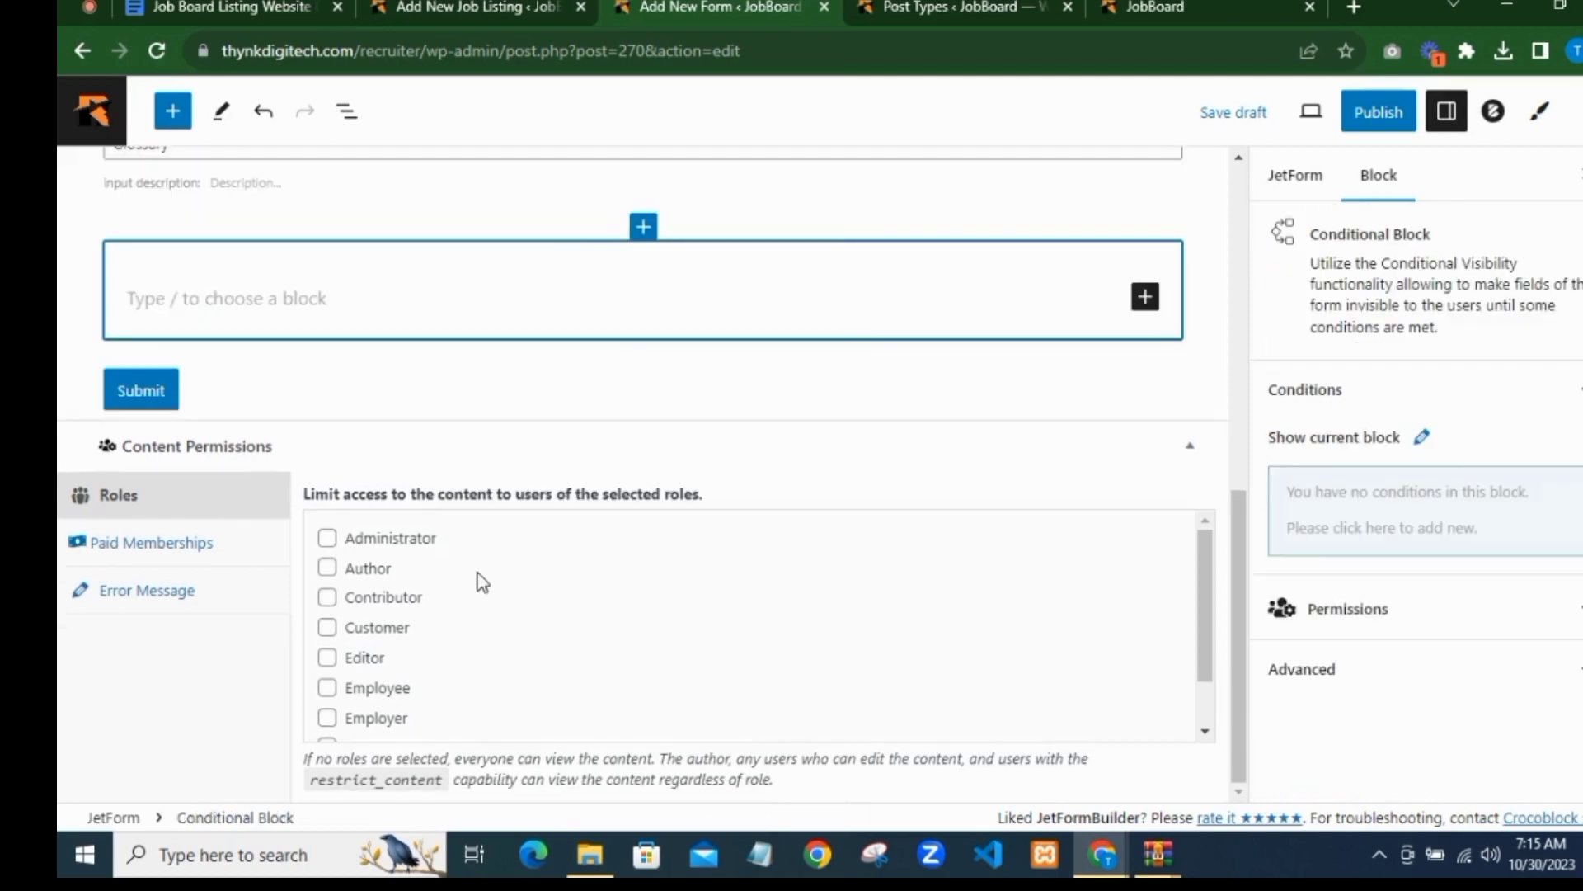
# Step: Add a Textarea Field inside the new conditional block below Compensation Type
pyautogui.scroll(3, 907, 362)
pyautogui.scroll(-1, 1097, 519)
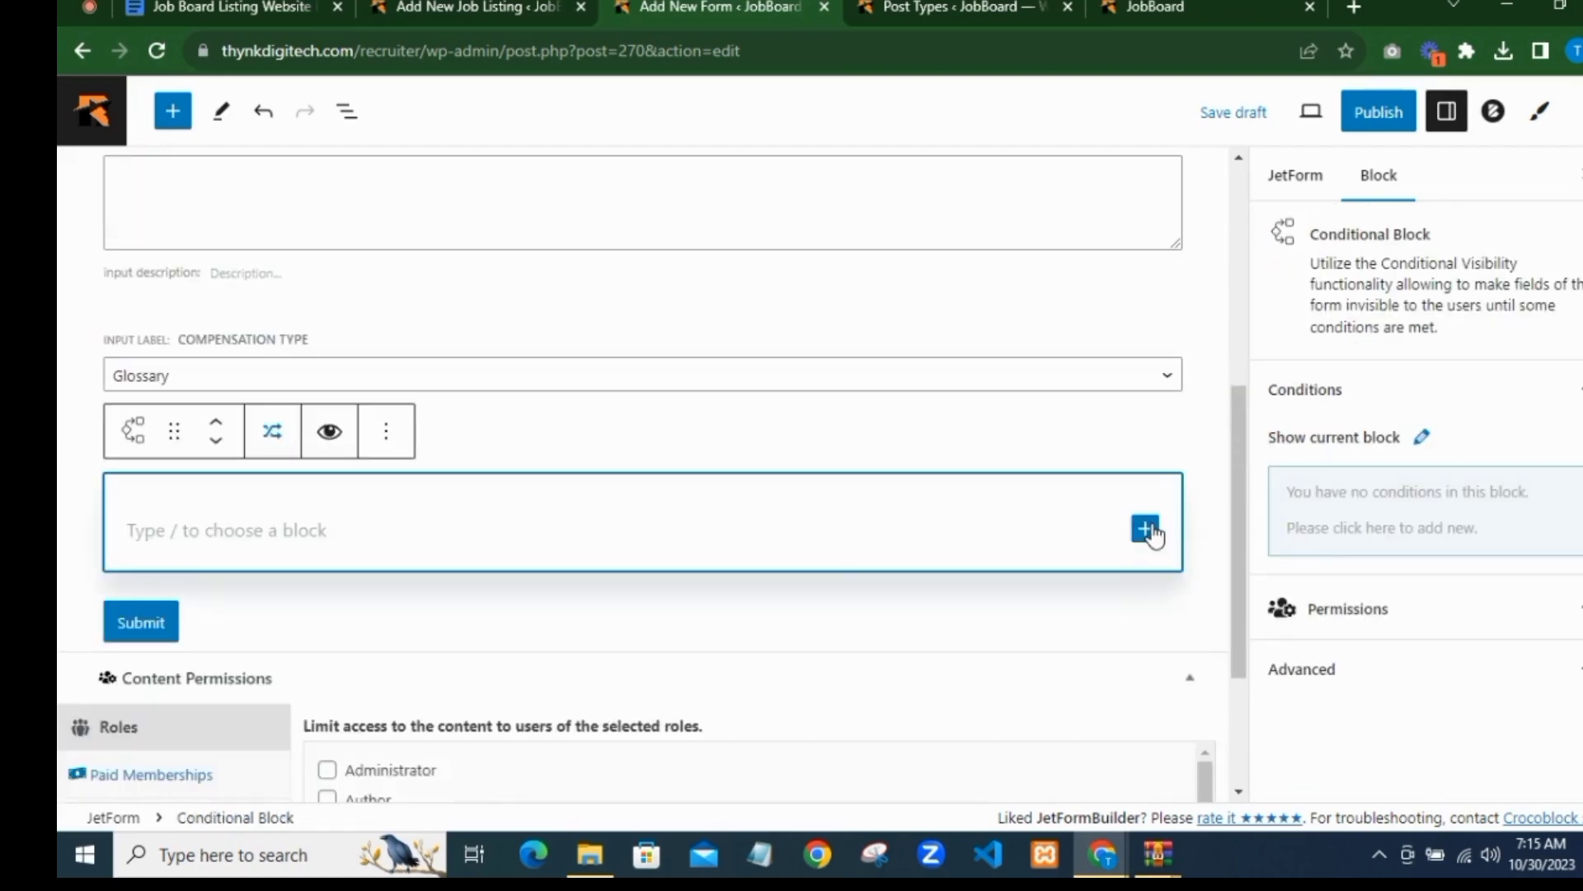
pyautogui.click(1143, 530)
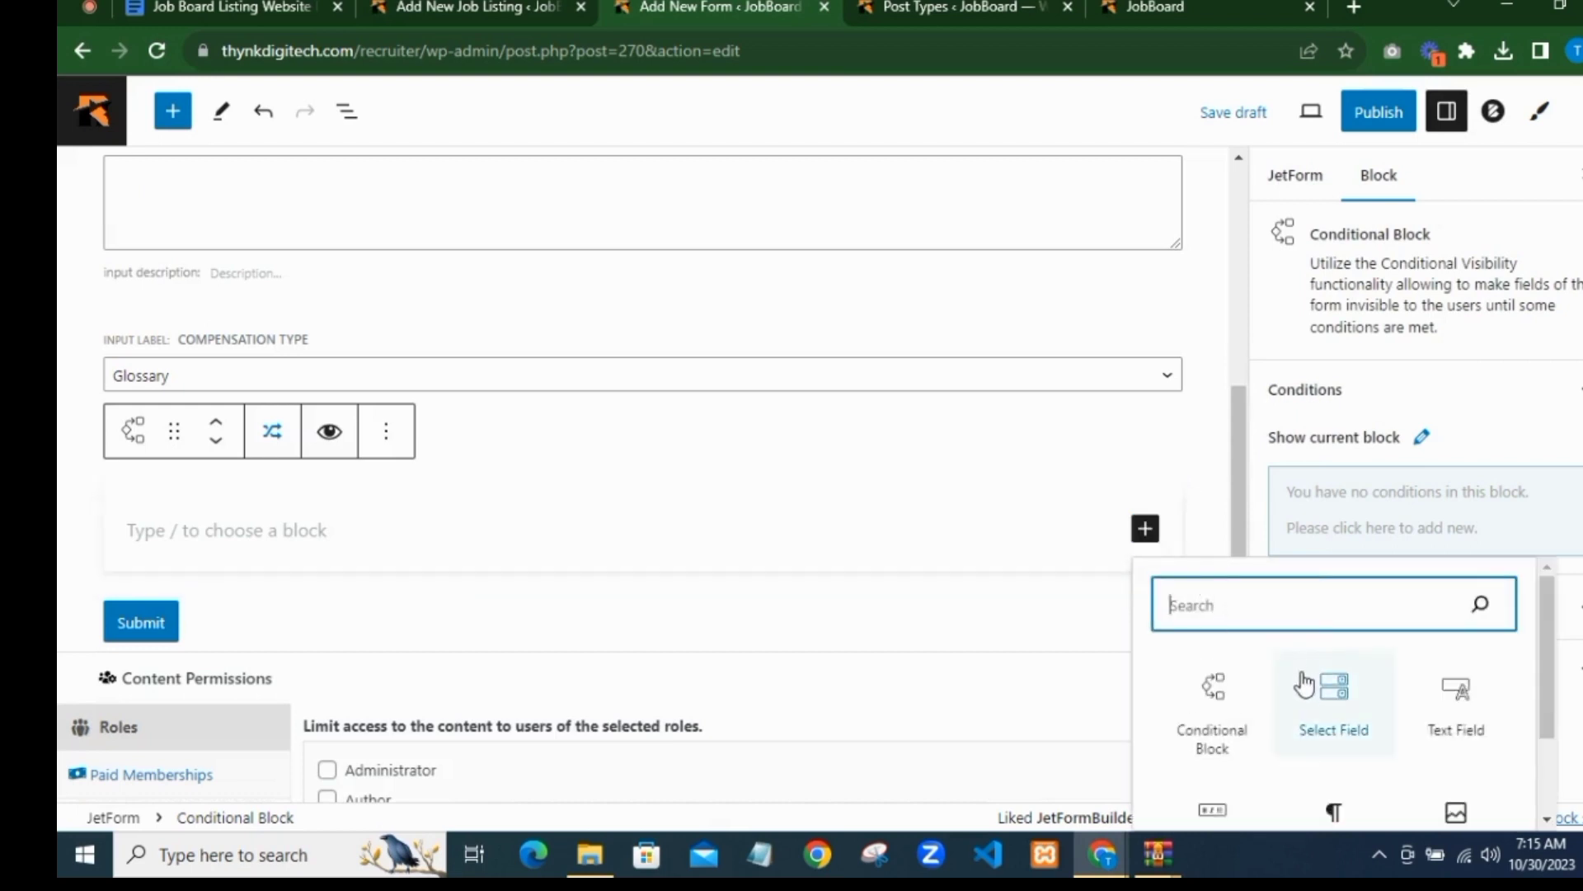
pyautogui.scroll(-2, 1439, 717)
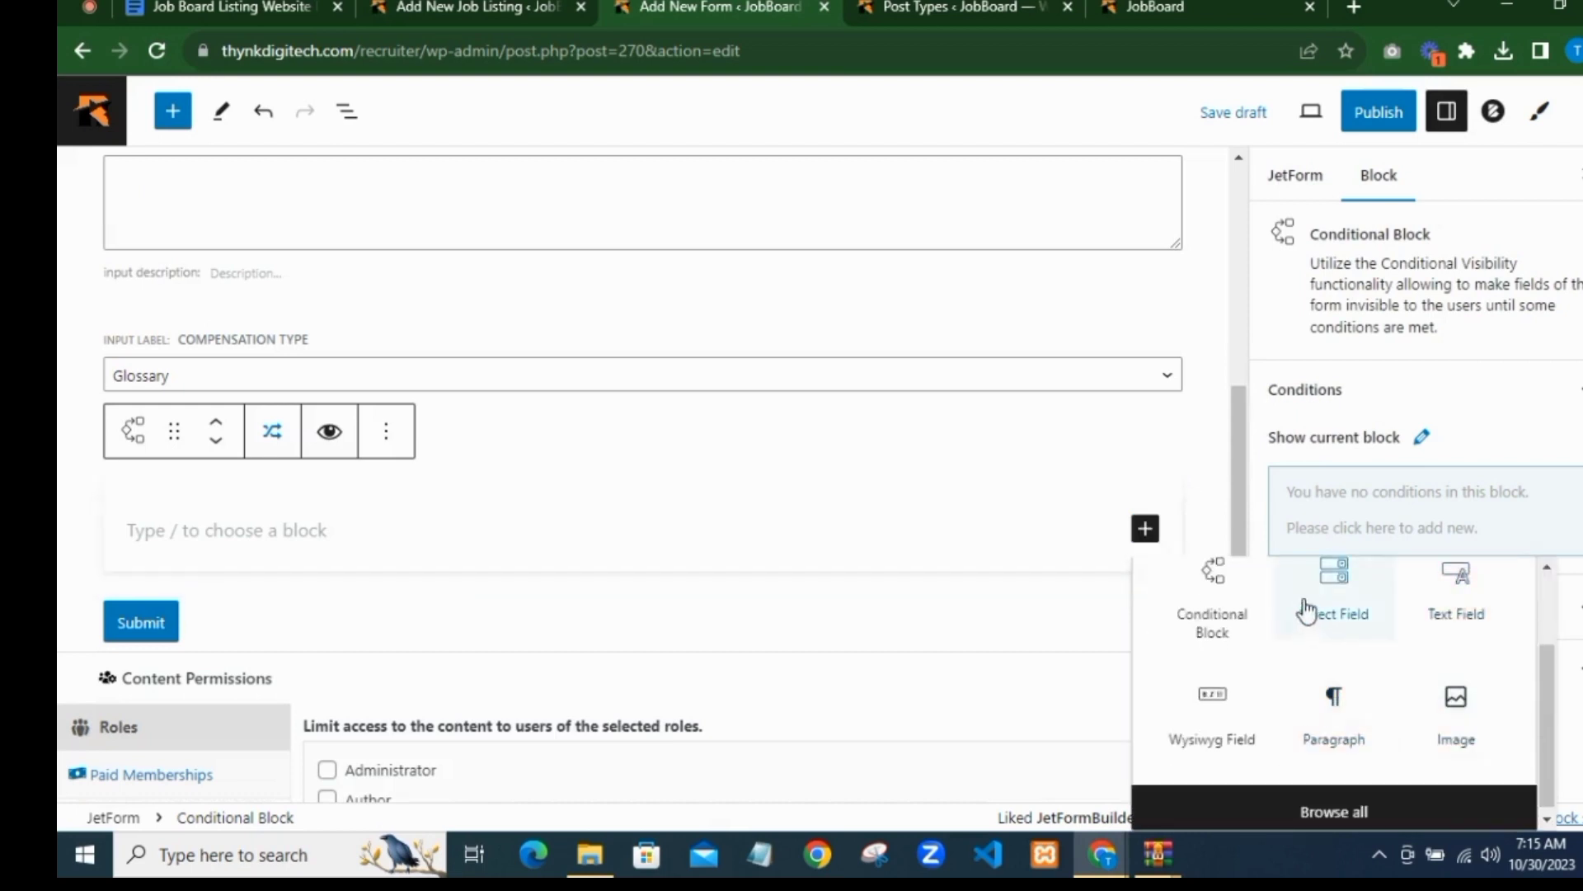
pyautogui.write('tex')
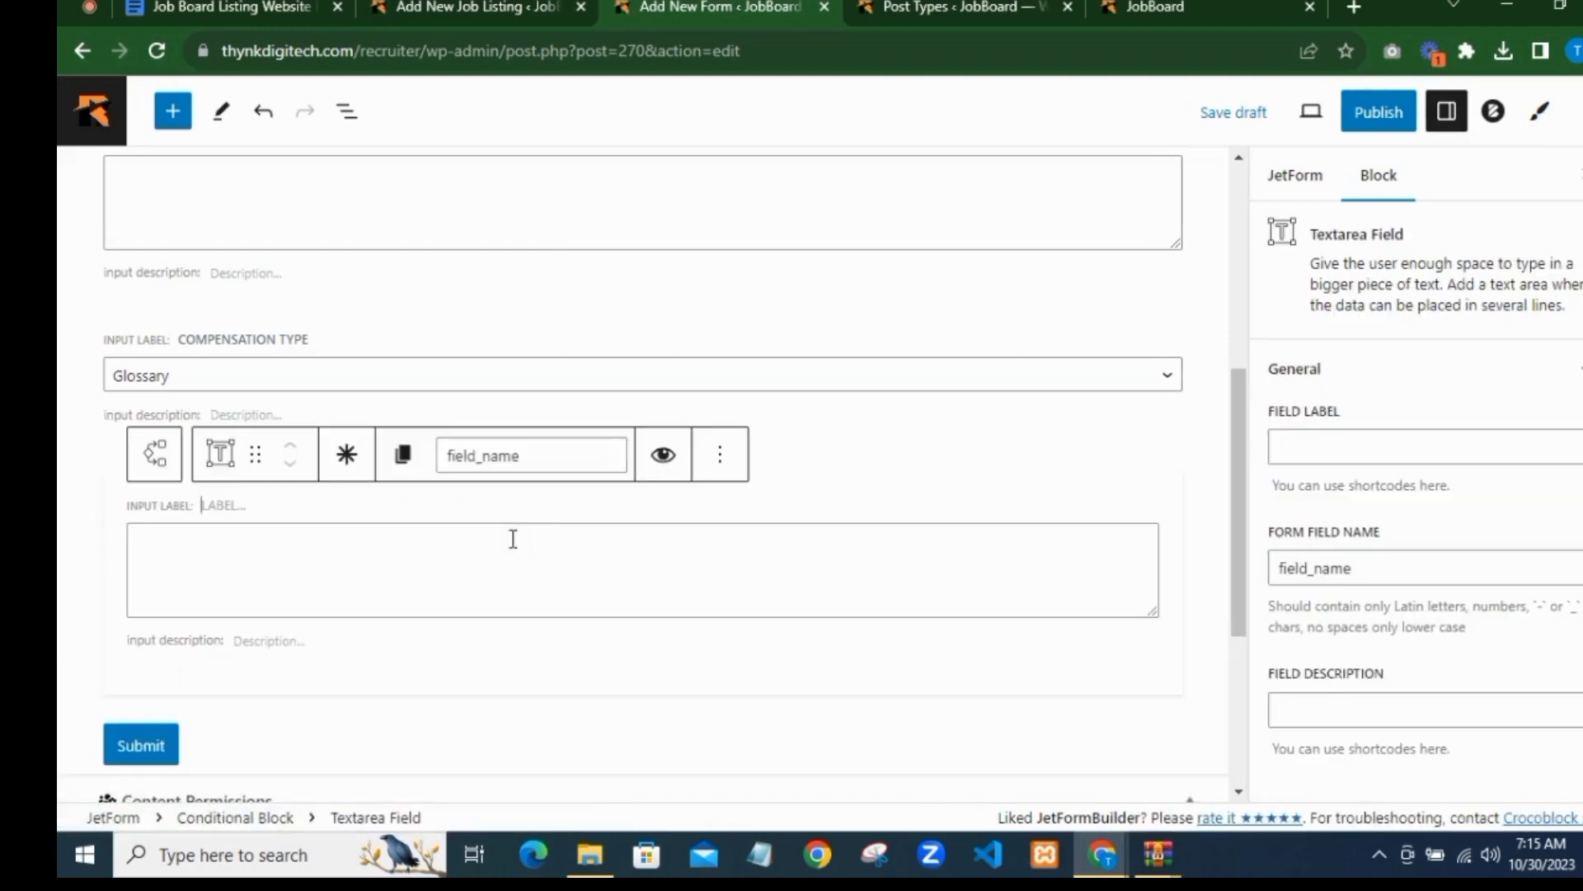
# Step: Set the new textarea field's label to "Explain How Workers Will Be Compensated"
pyautogui.click(1343, 450)
pyautogui.write('Explain Compensa==')
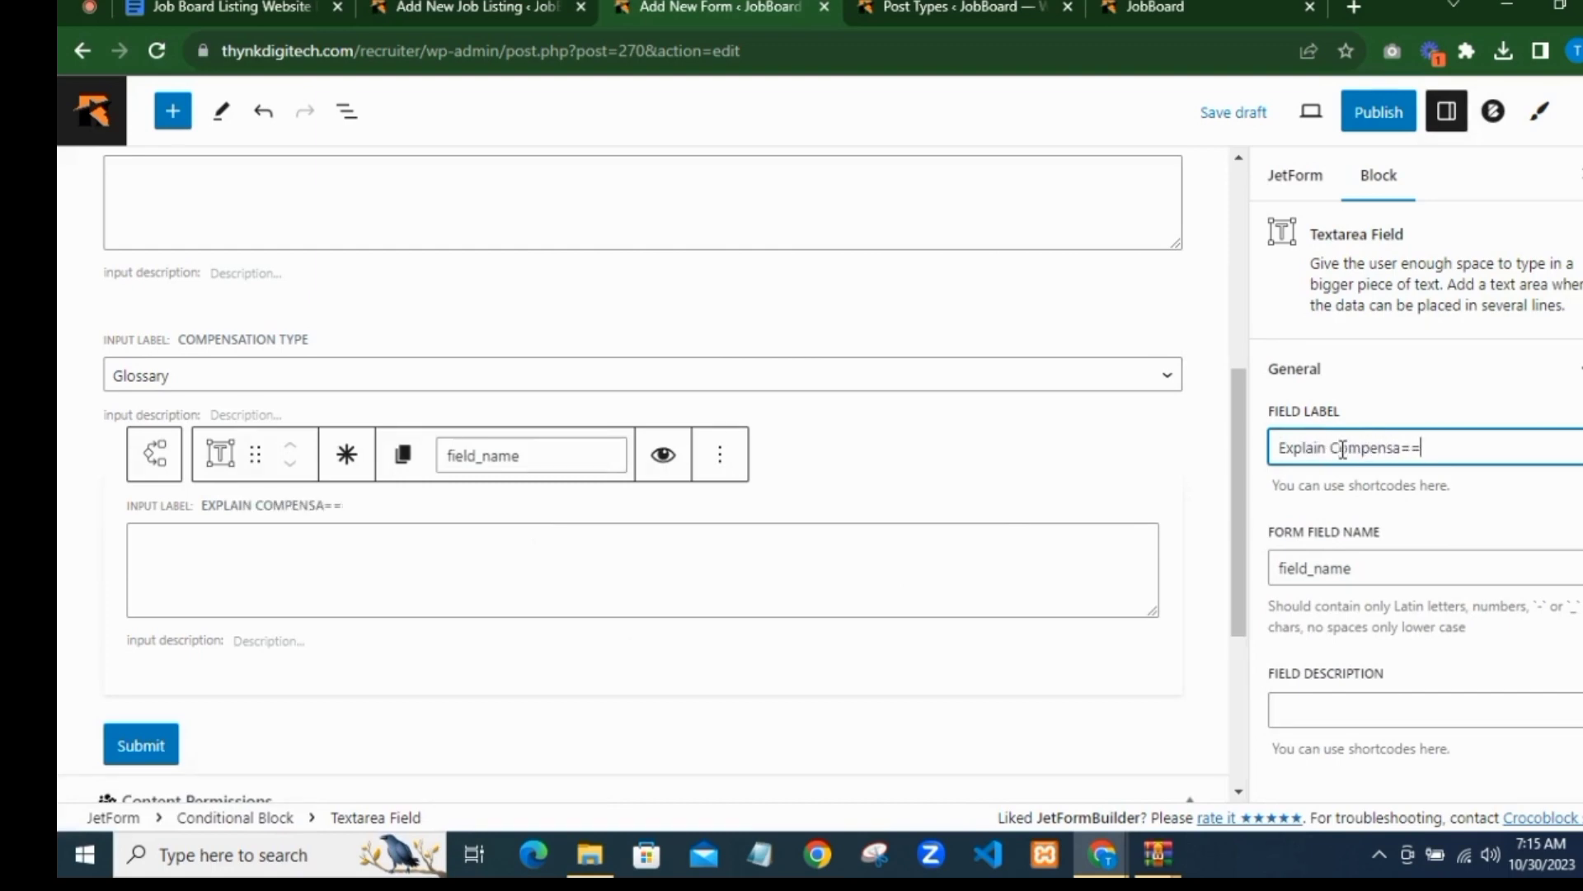
pyautogui.press('BackSpace')
pyautogui.press('BackSpace')
pyautogui.press('BackSpace')
pyautogui.press('BackSpace')
pyautogui.press('BackSpace')
pyautogui.press('BackSpace')
pyautogui.press('BackSpace')
pyautogui.press('BackSpace')
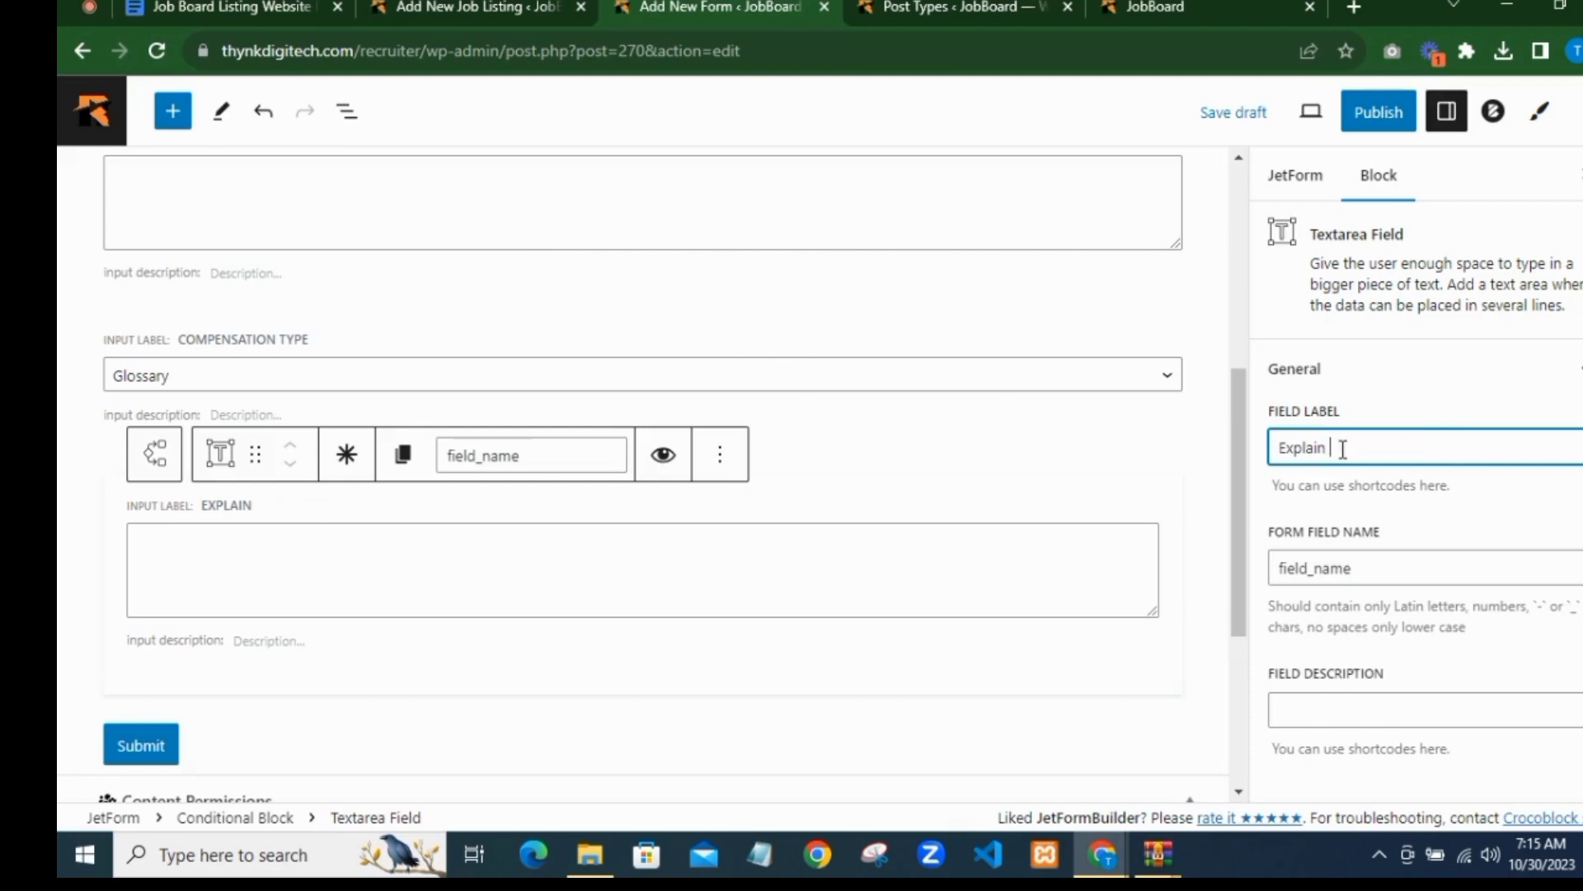
pyautogui.write('How Workers Will Be Compensated')
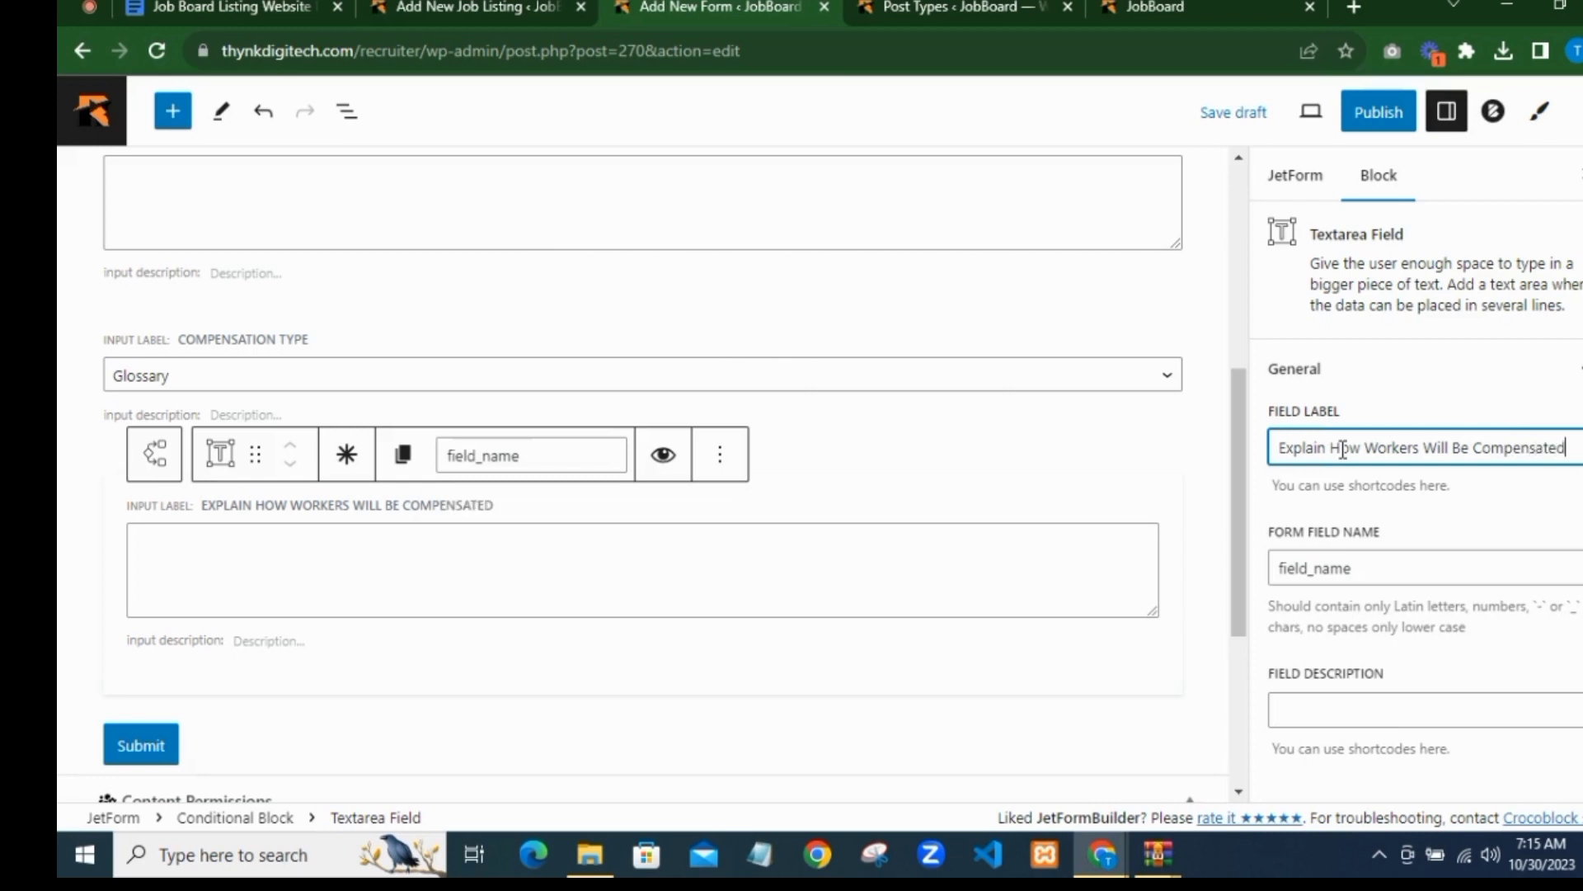
# Step: Shorten the textarea's form field name to explain_how_workers
pyautogui.click(1348, 564)
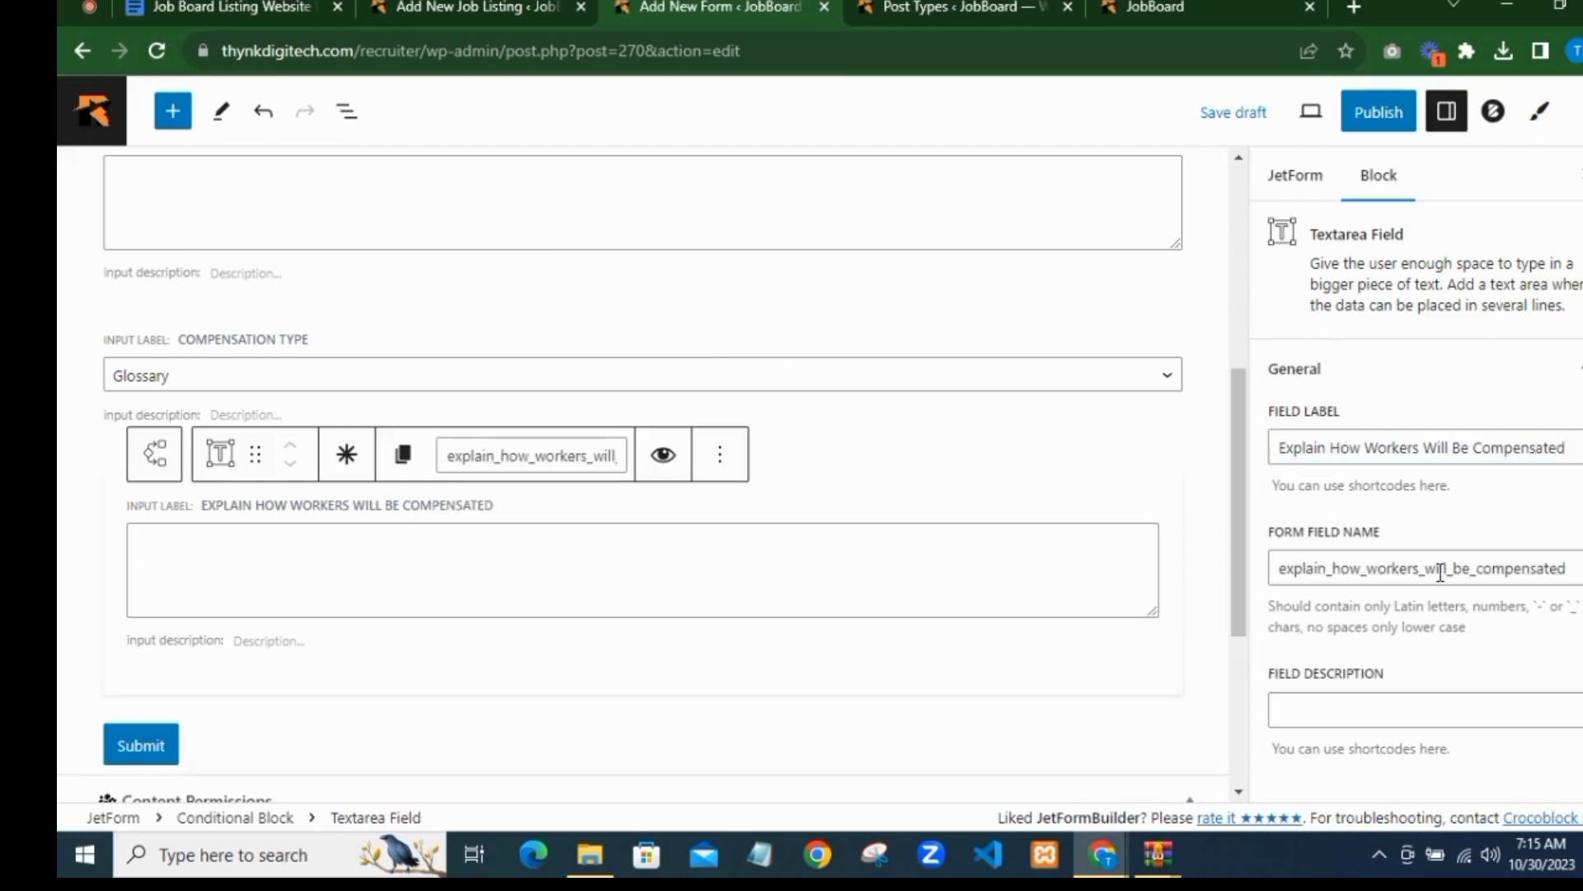
pyautogui.moveTo(1423, 567); pyautogui.dragTo(1571, 567)
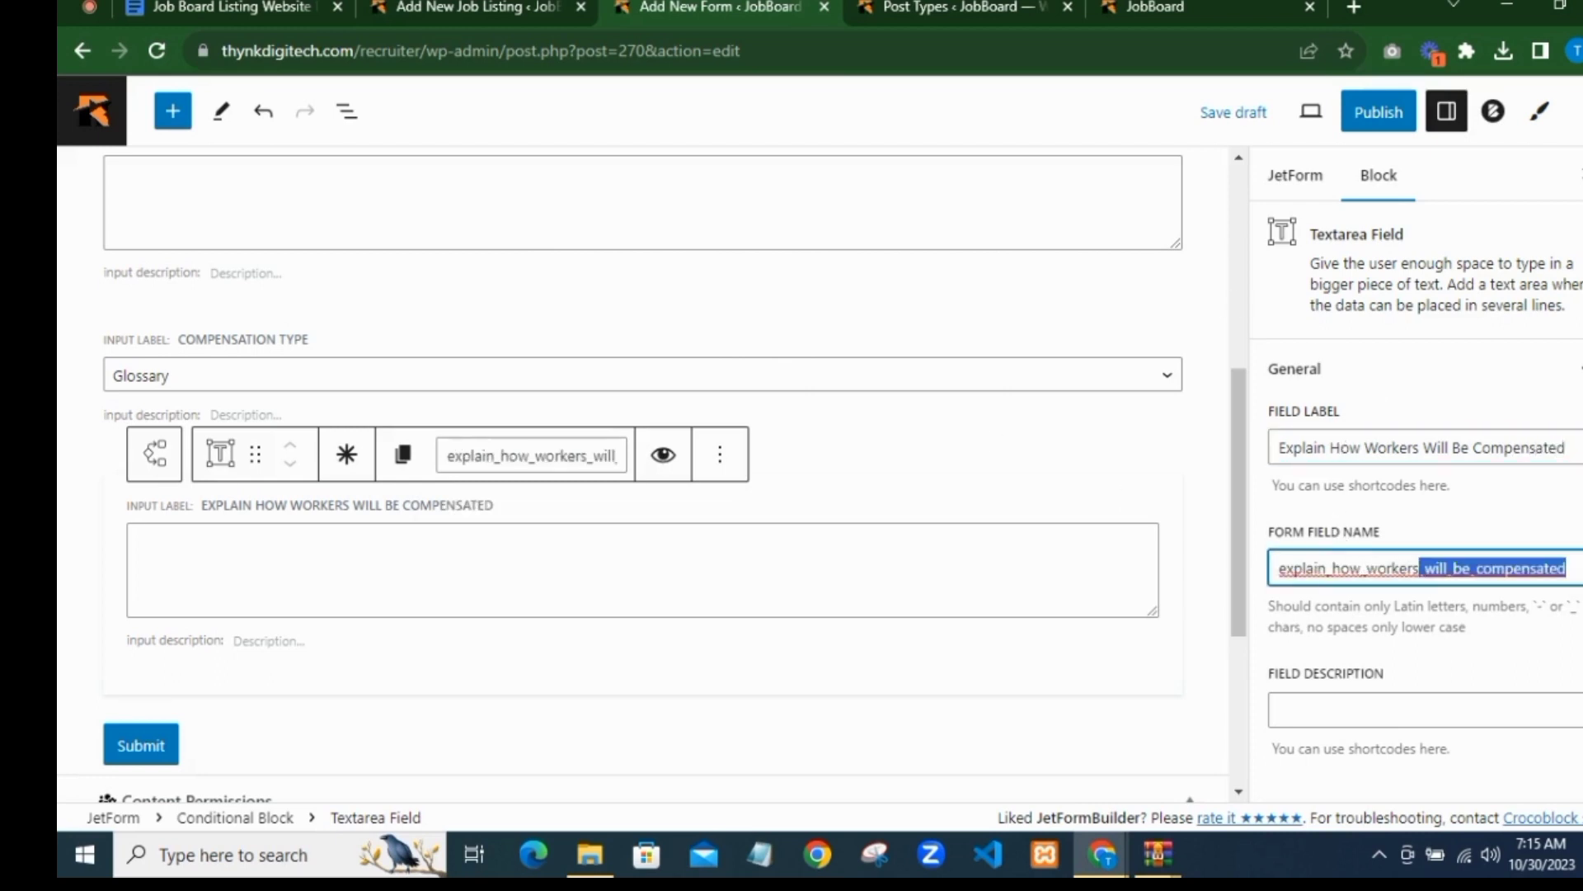
pyautogui.press('BackSpace')
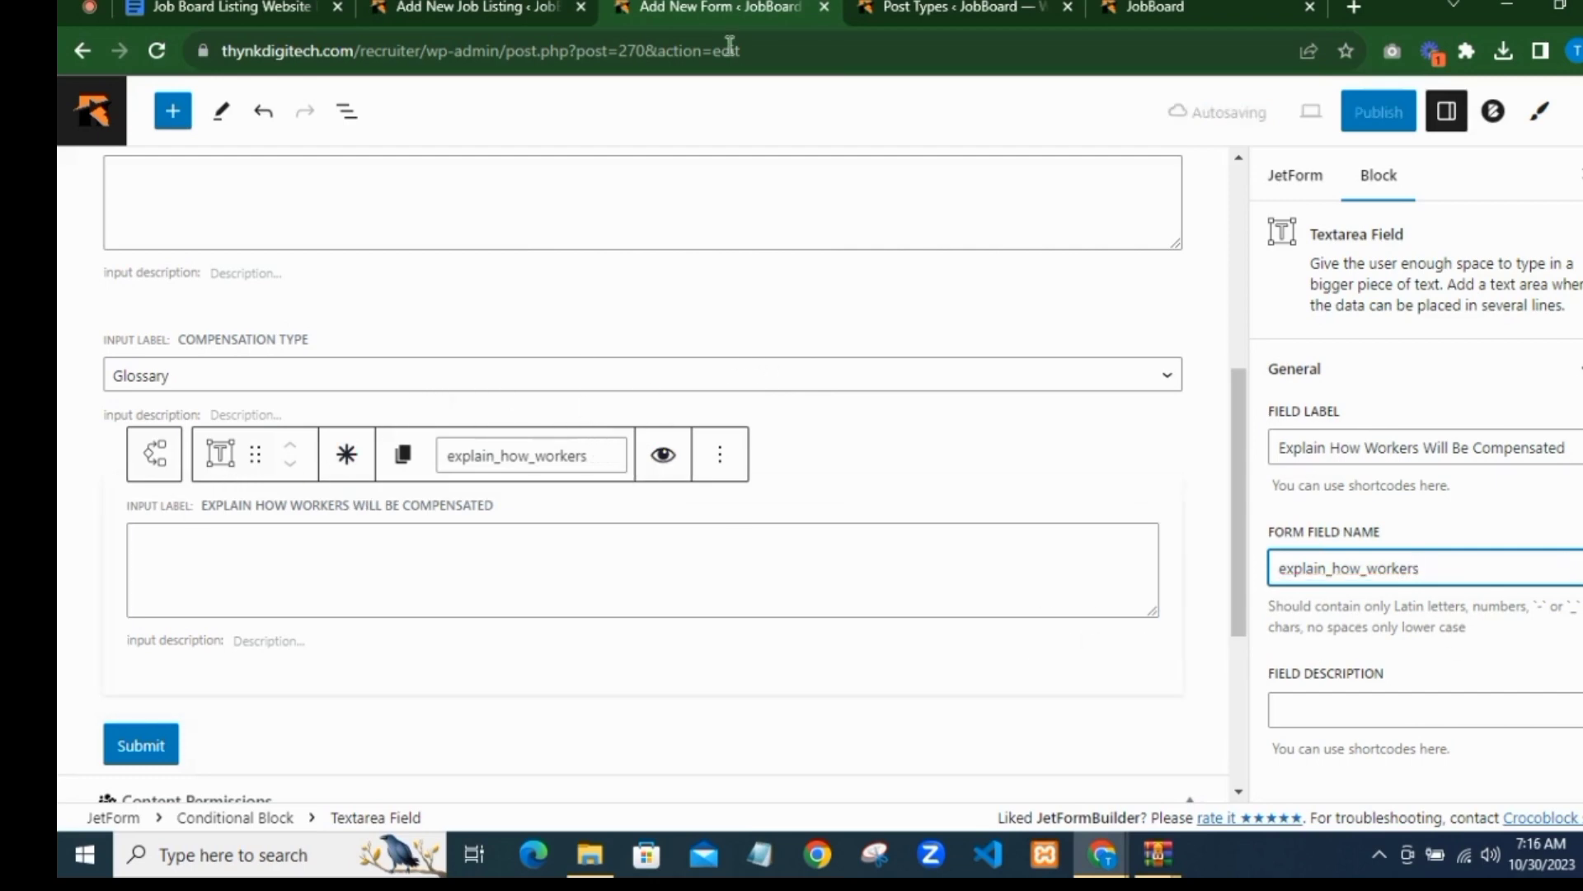
# Step: In the job listing, choose Salary or Wages as Compensation Type and examine which payment fields depend on it
pyautogui.click(493, 6)
pyautogui.scroll(-4, 528, 363)
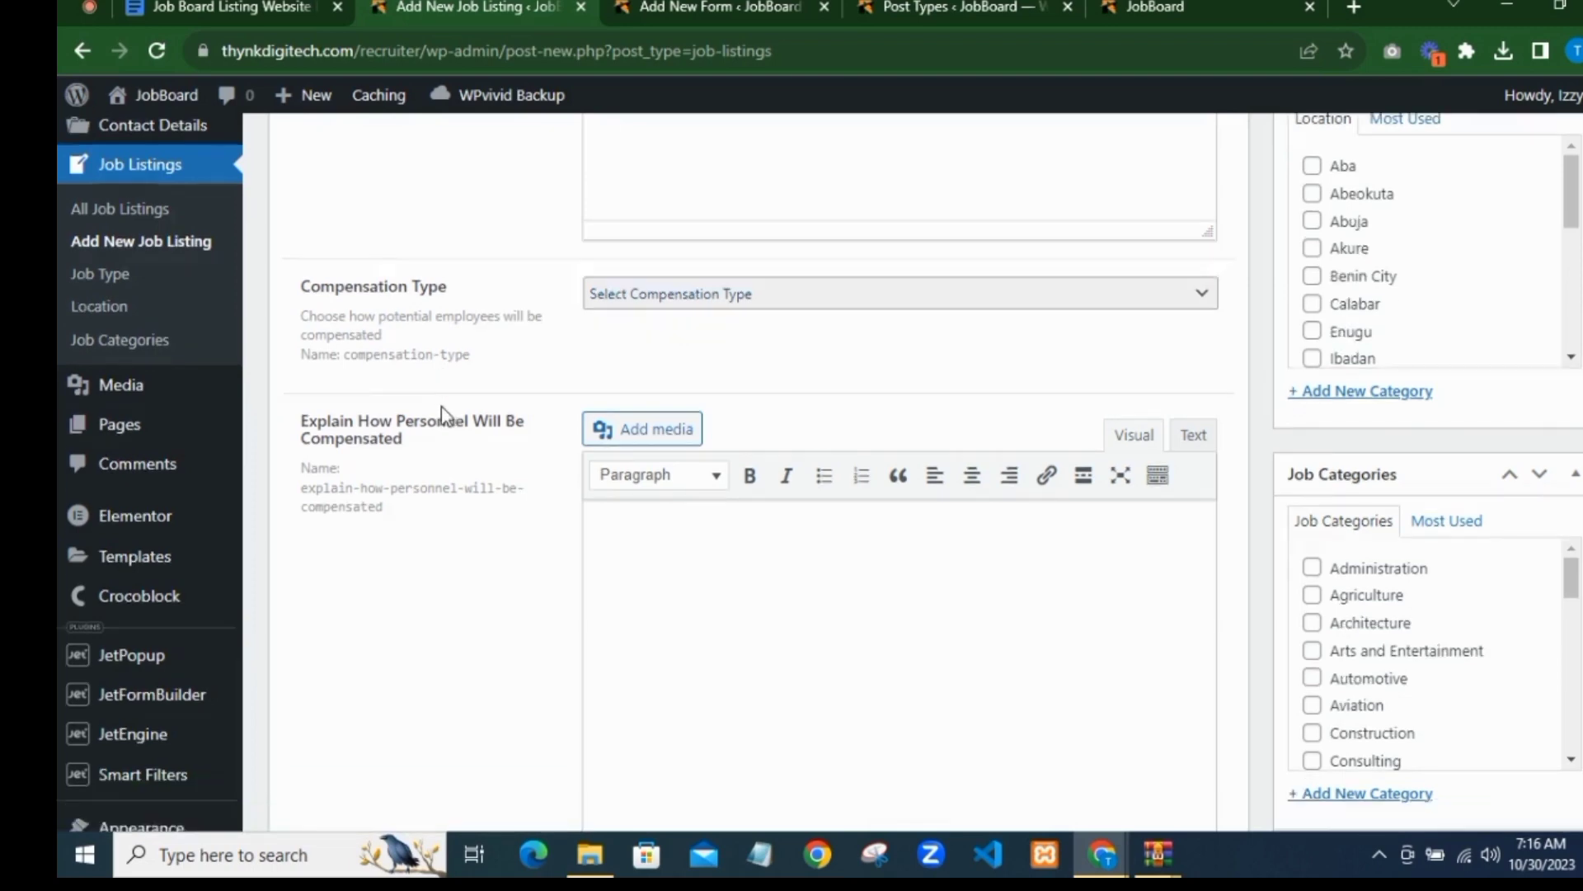
pyautogui.scroll(5, 528, 368)
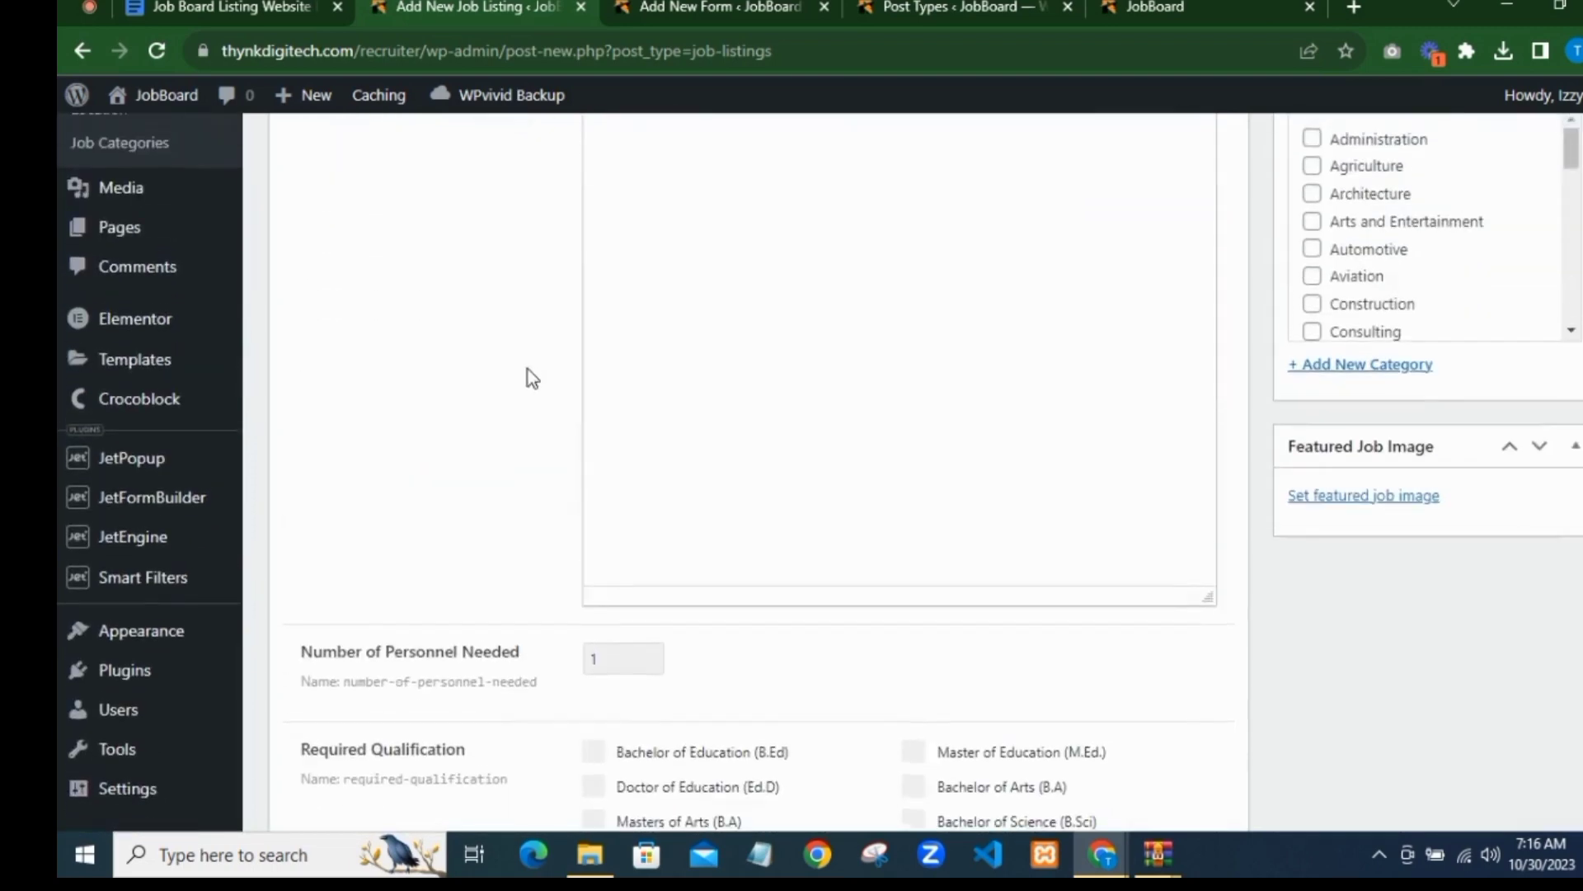
pyautogui.click(677, 328)
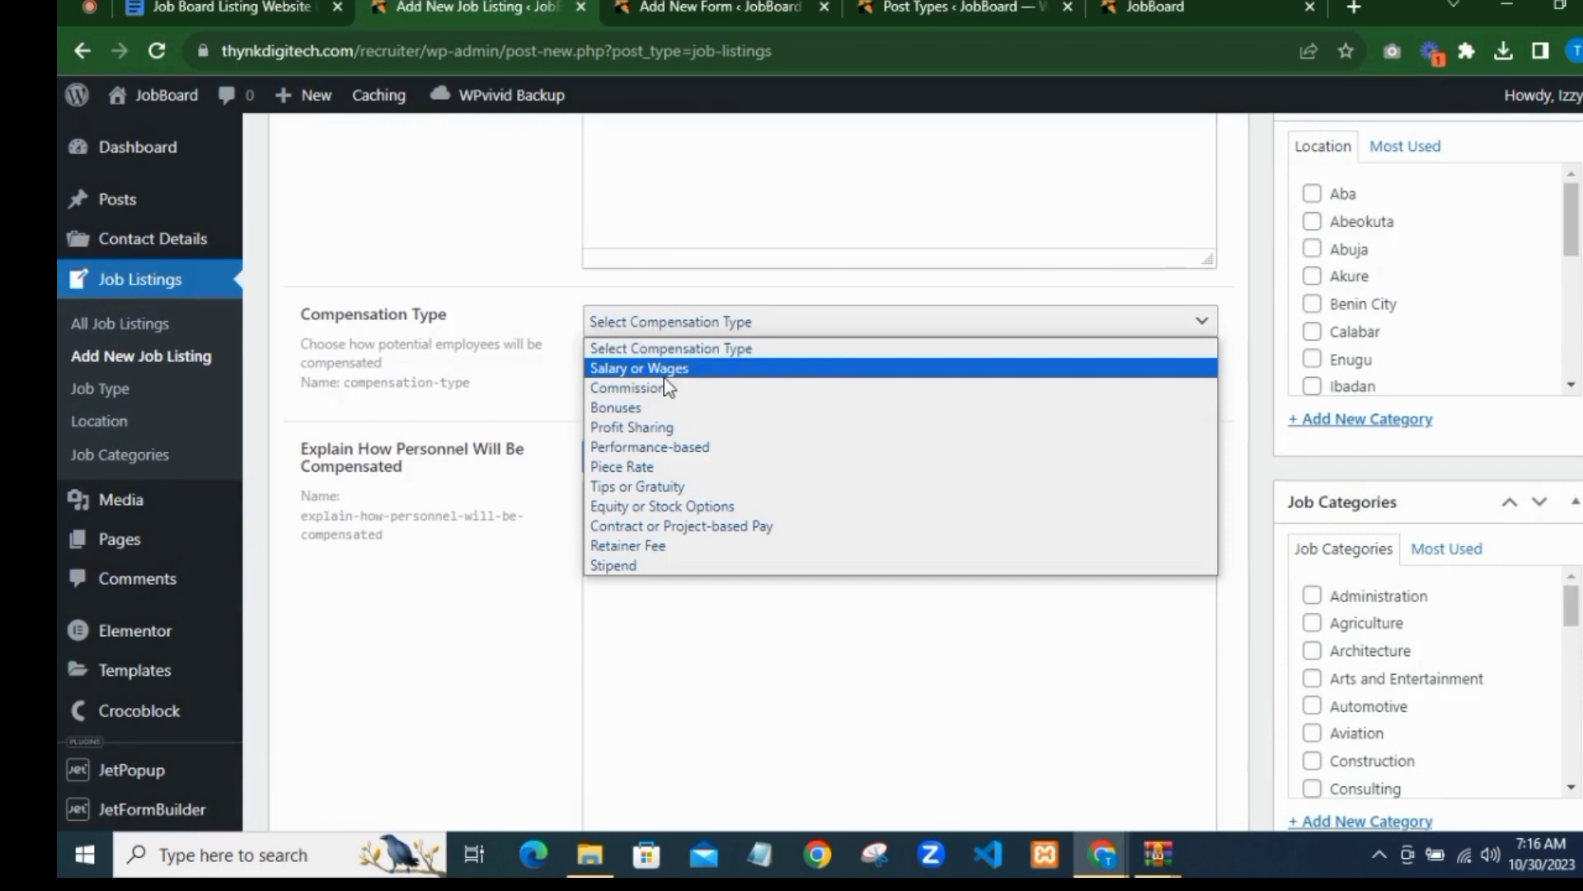
pyautogui.click(614, 369)
pyautogui.scroll(-1, 635, 388)
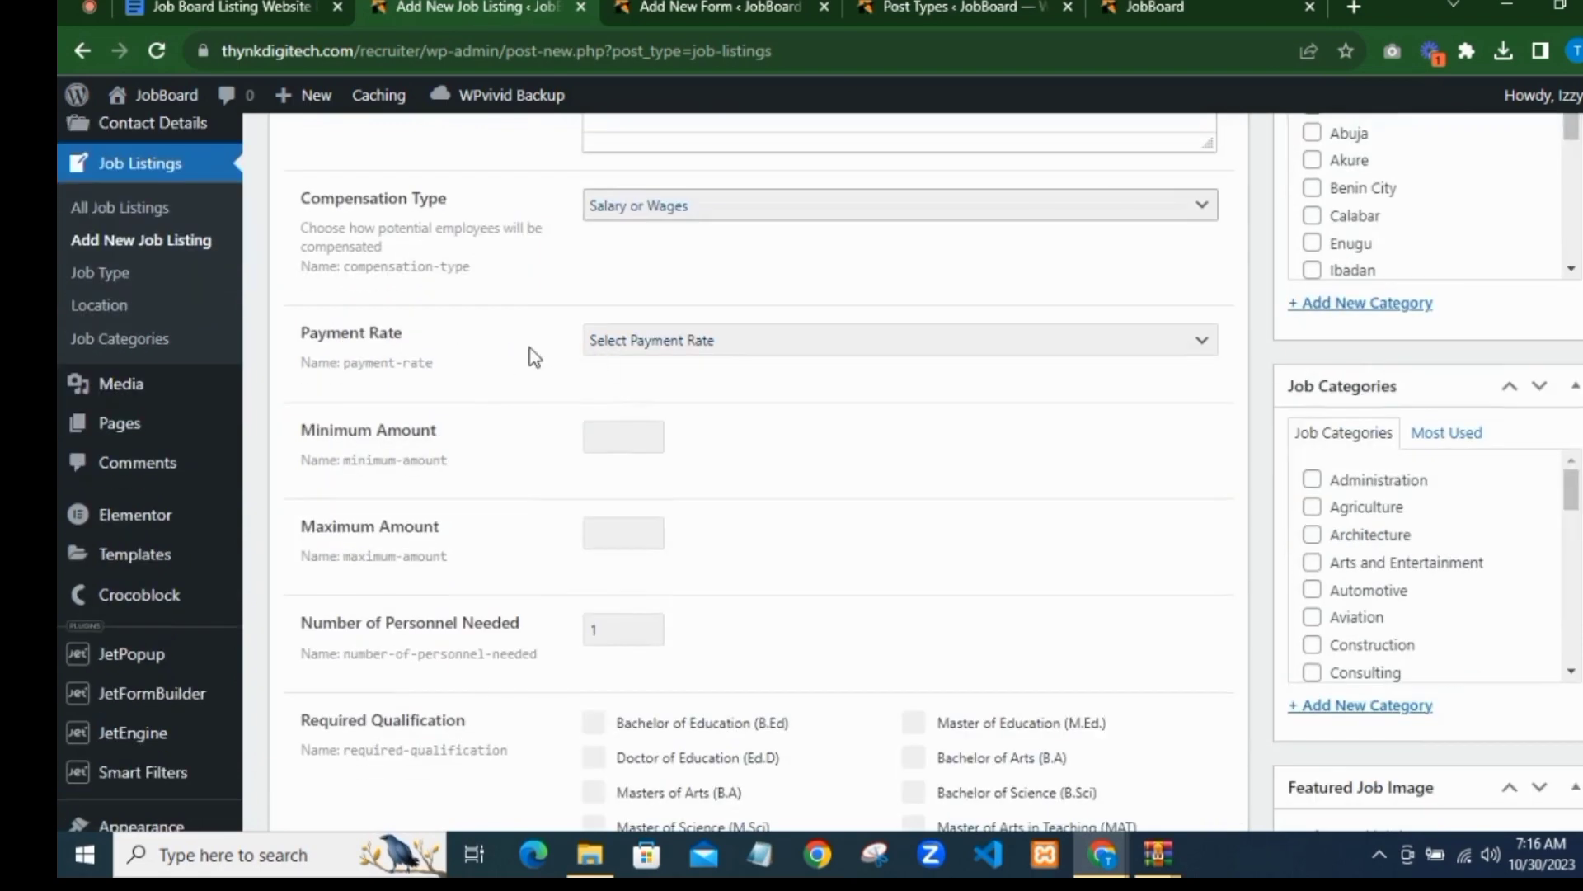
pyautogui.scroll(1, 544, 350)
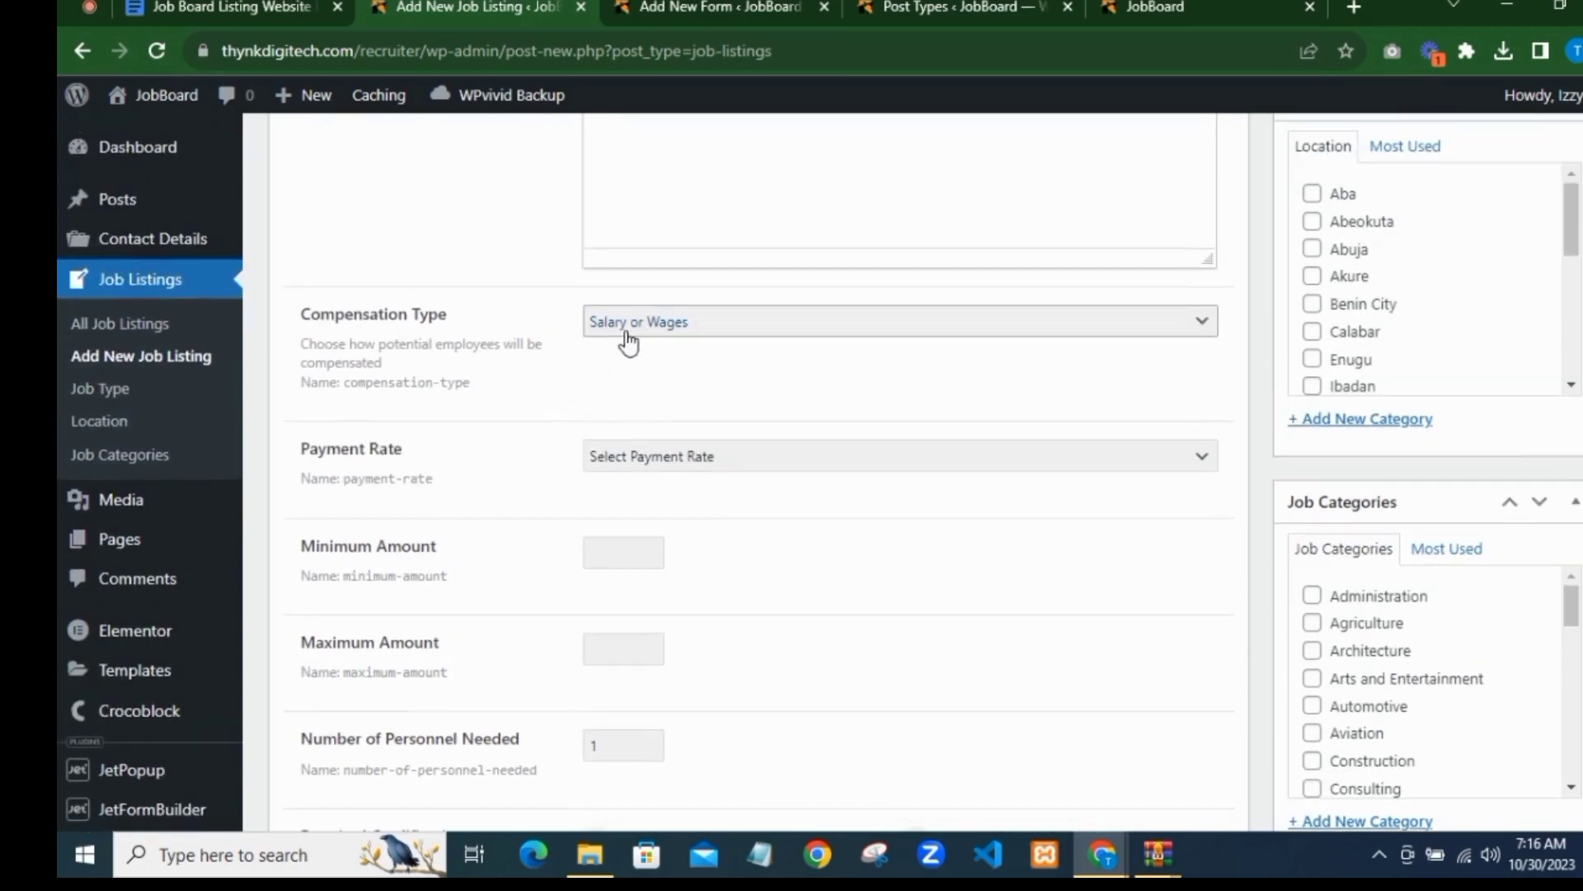
pyautogui.click(628, 341)
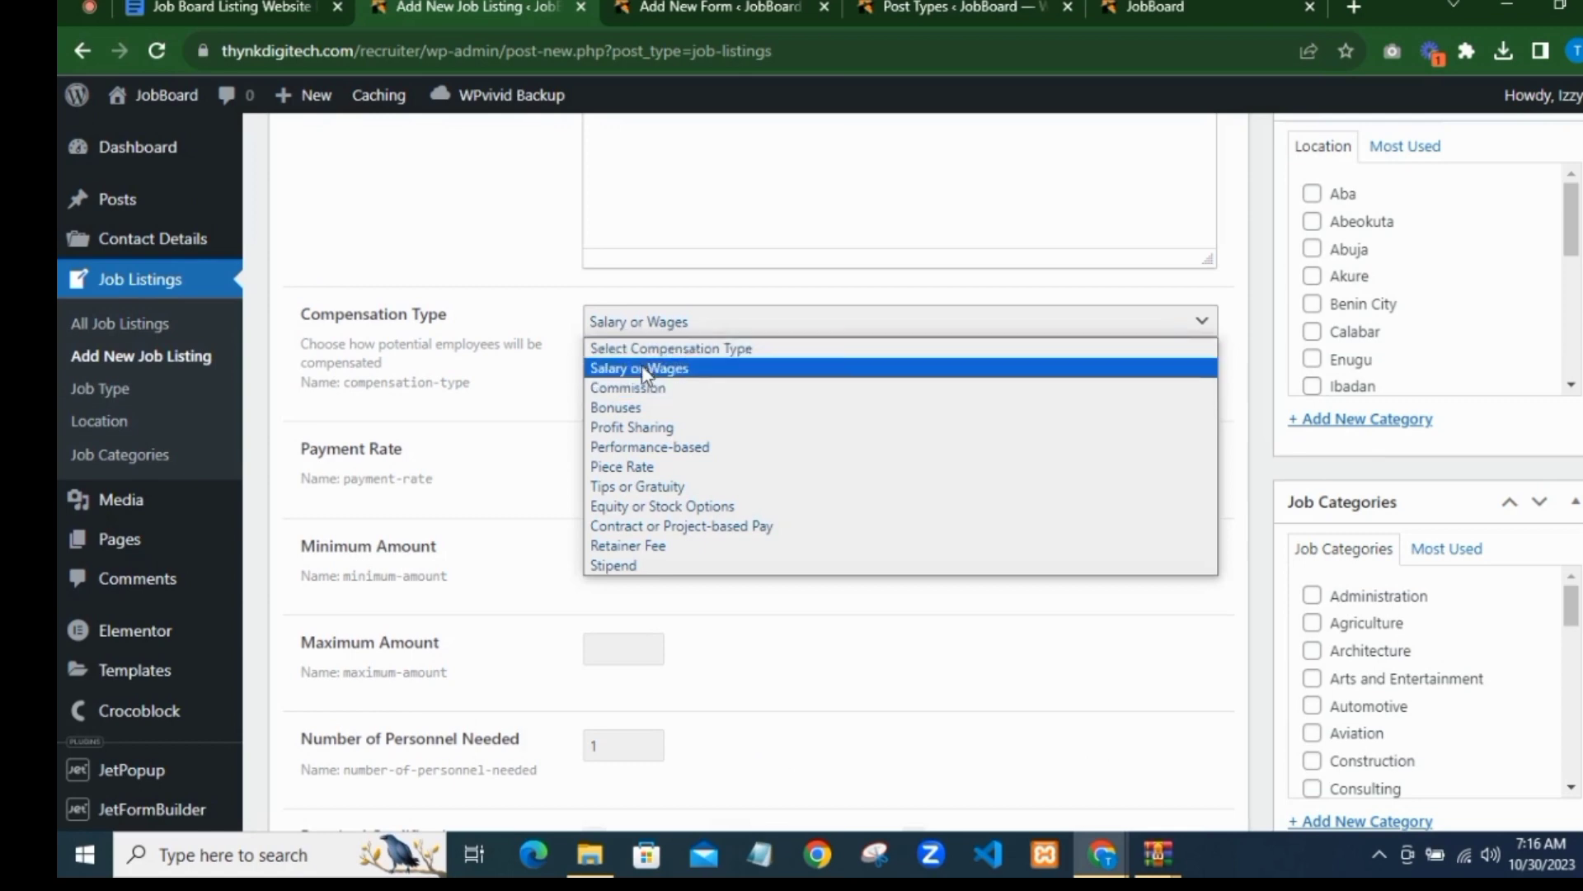
pyautogui.click(552, 394)
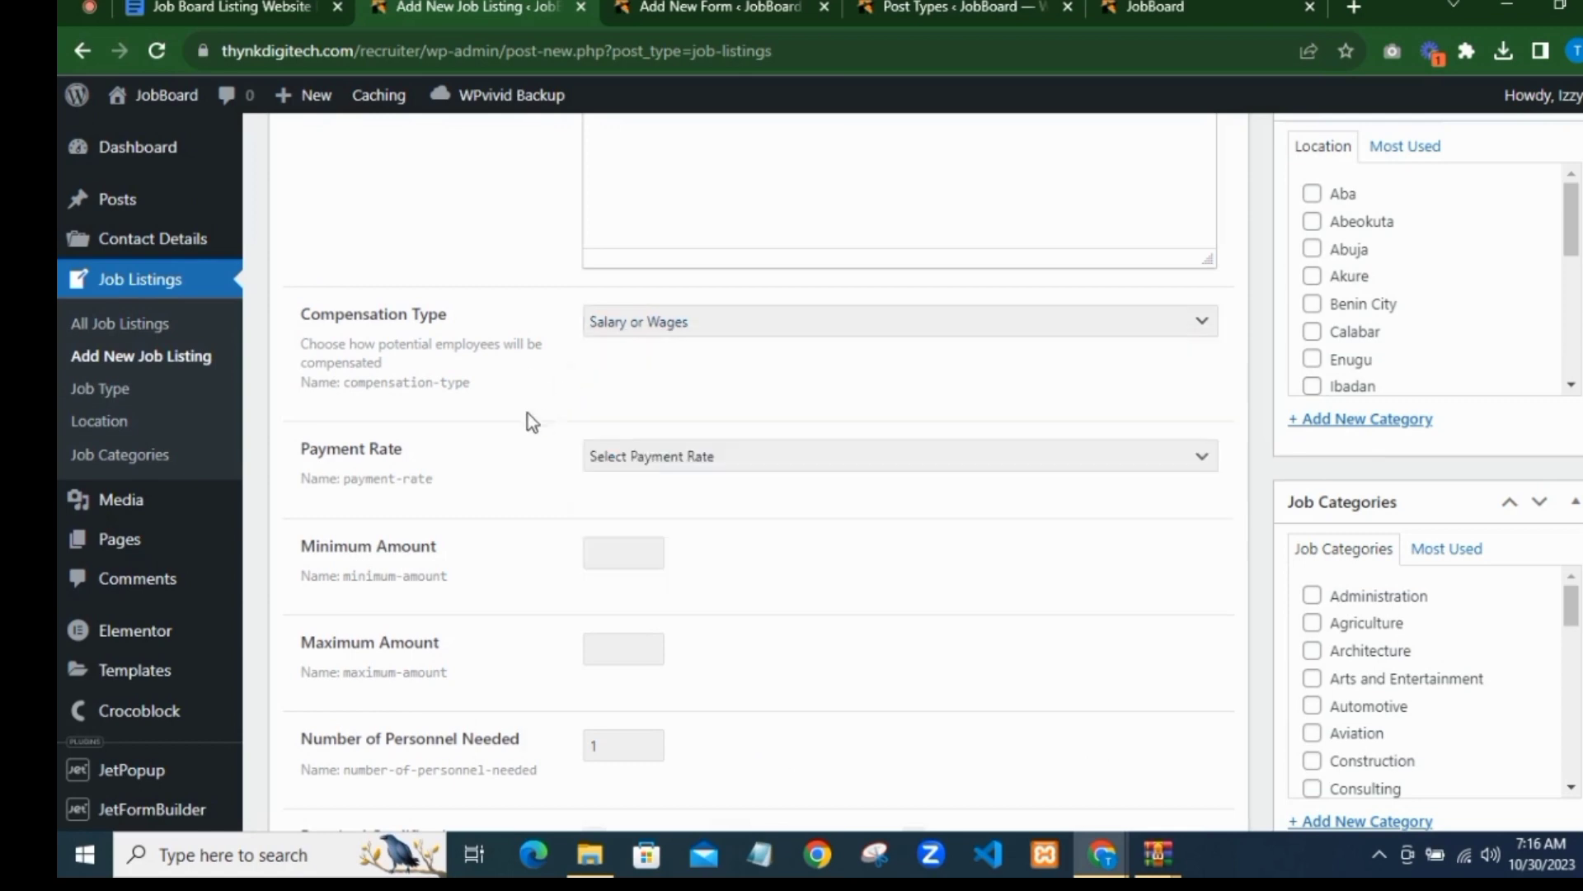
pyautogui.click(639, 467)
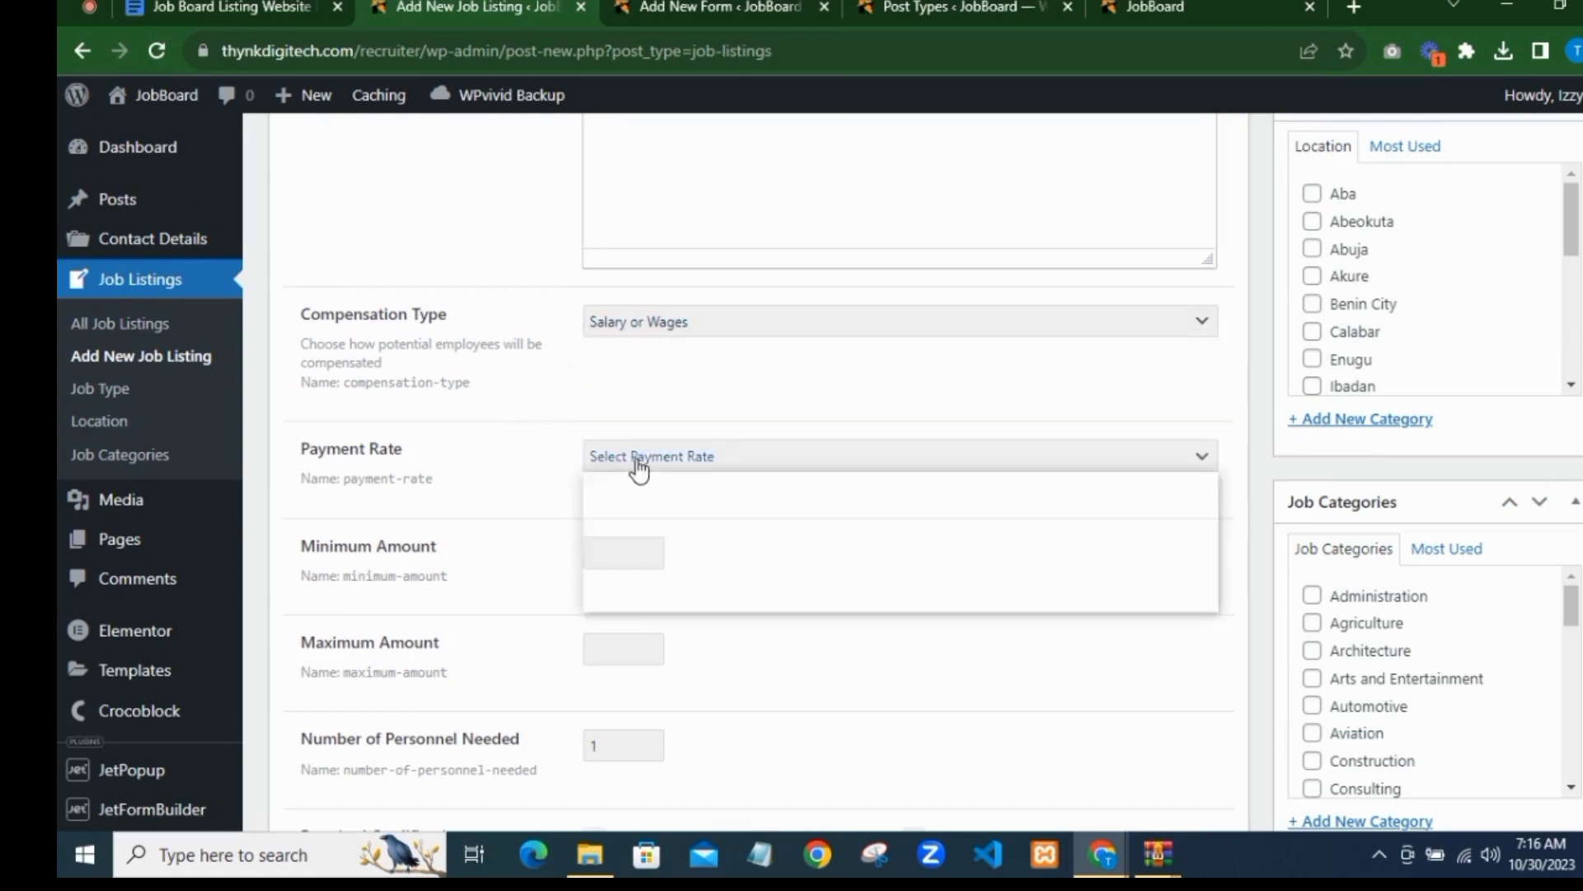
pyautogui.click(536, 464)
pyautogui.scroll(-2, 579, 518)
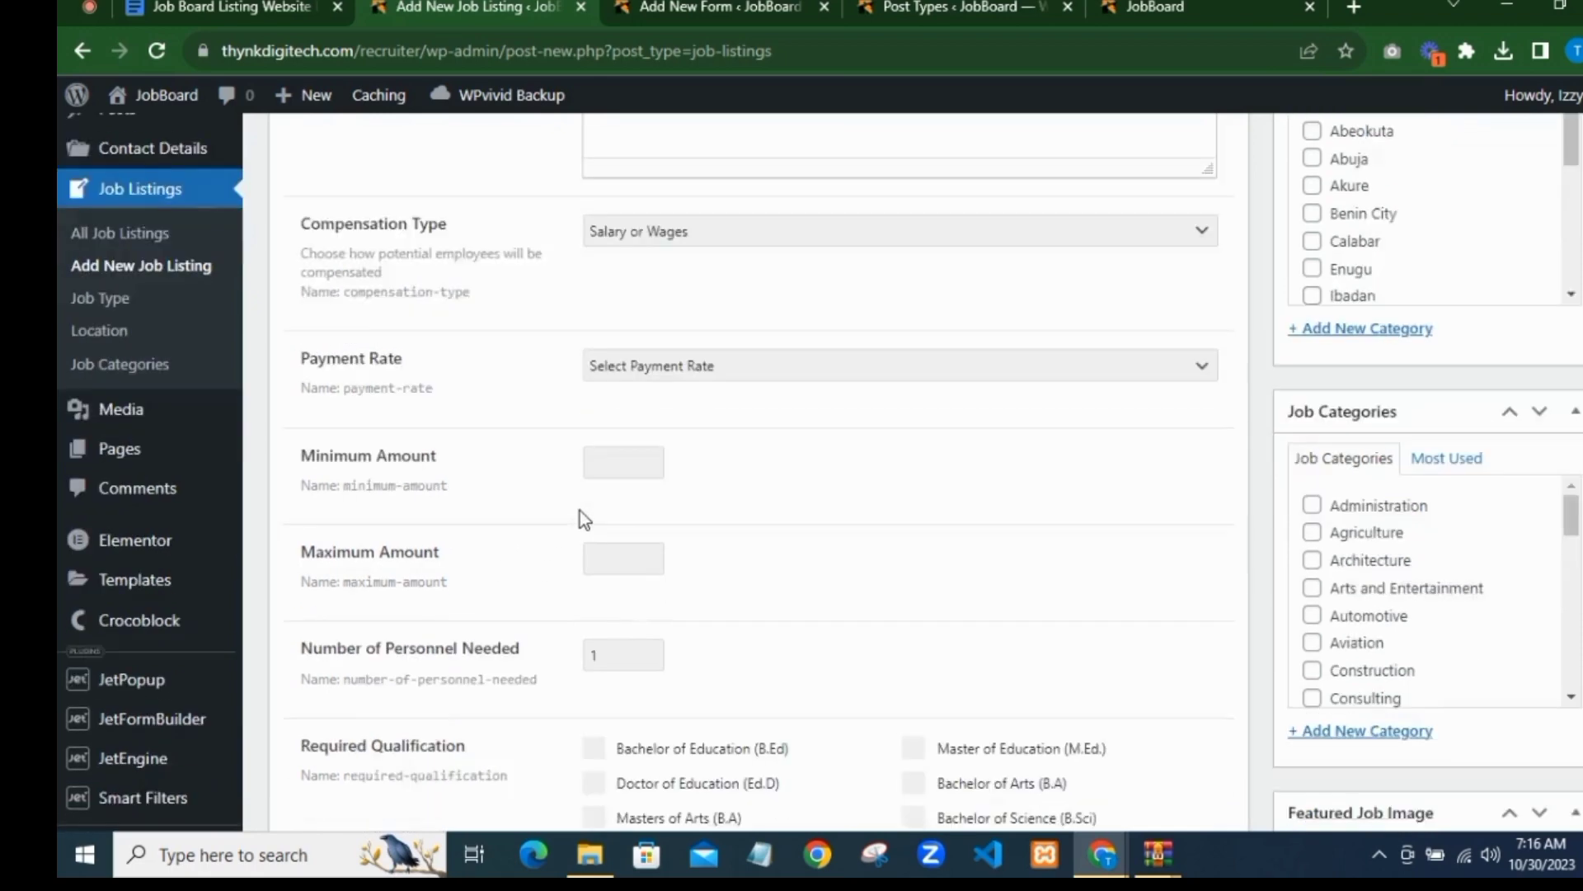
pyautogui.scroll(2, 590, 445)
# Step: Switch the job listing's Compensation Type to Commission and examine which fields follow it
pyautogui.click(625, 324)
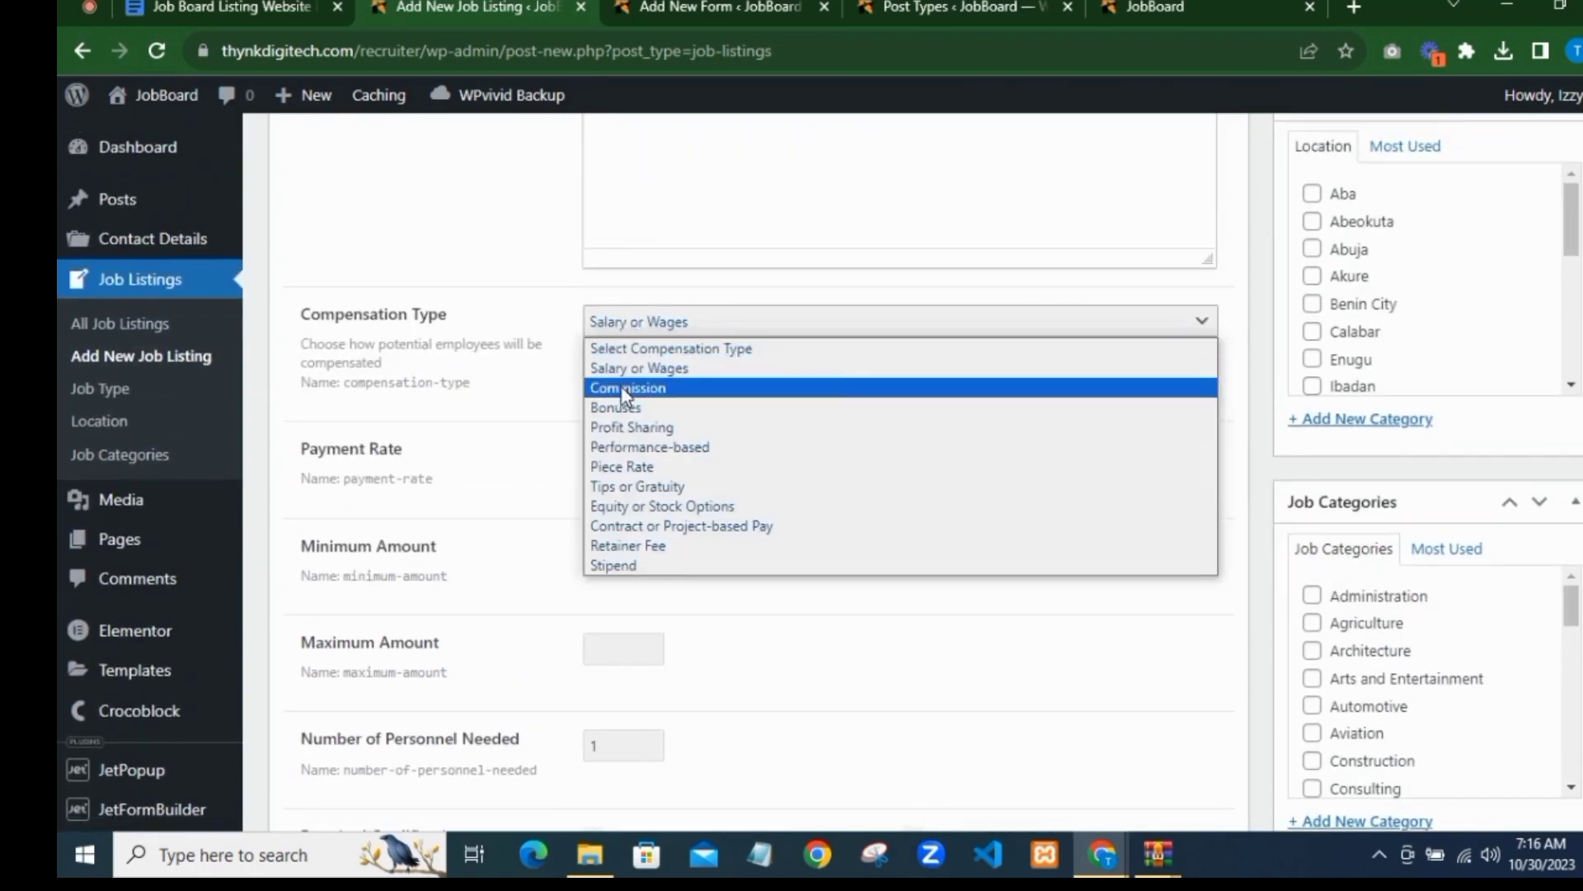
pyautogui.click(617, 388)
pyautogui.scroll(-4, 548, 260)
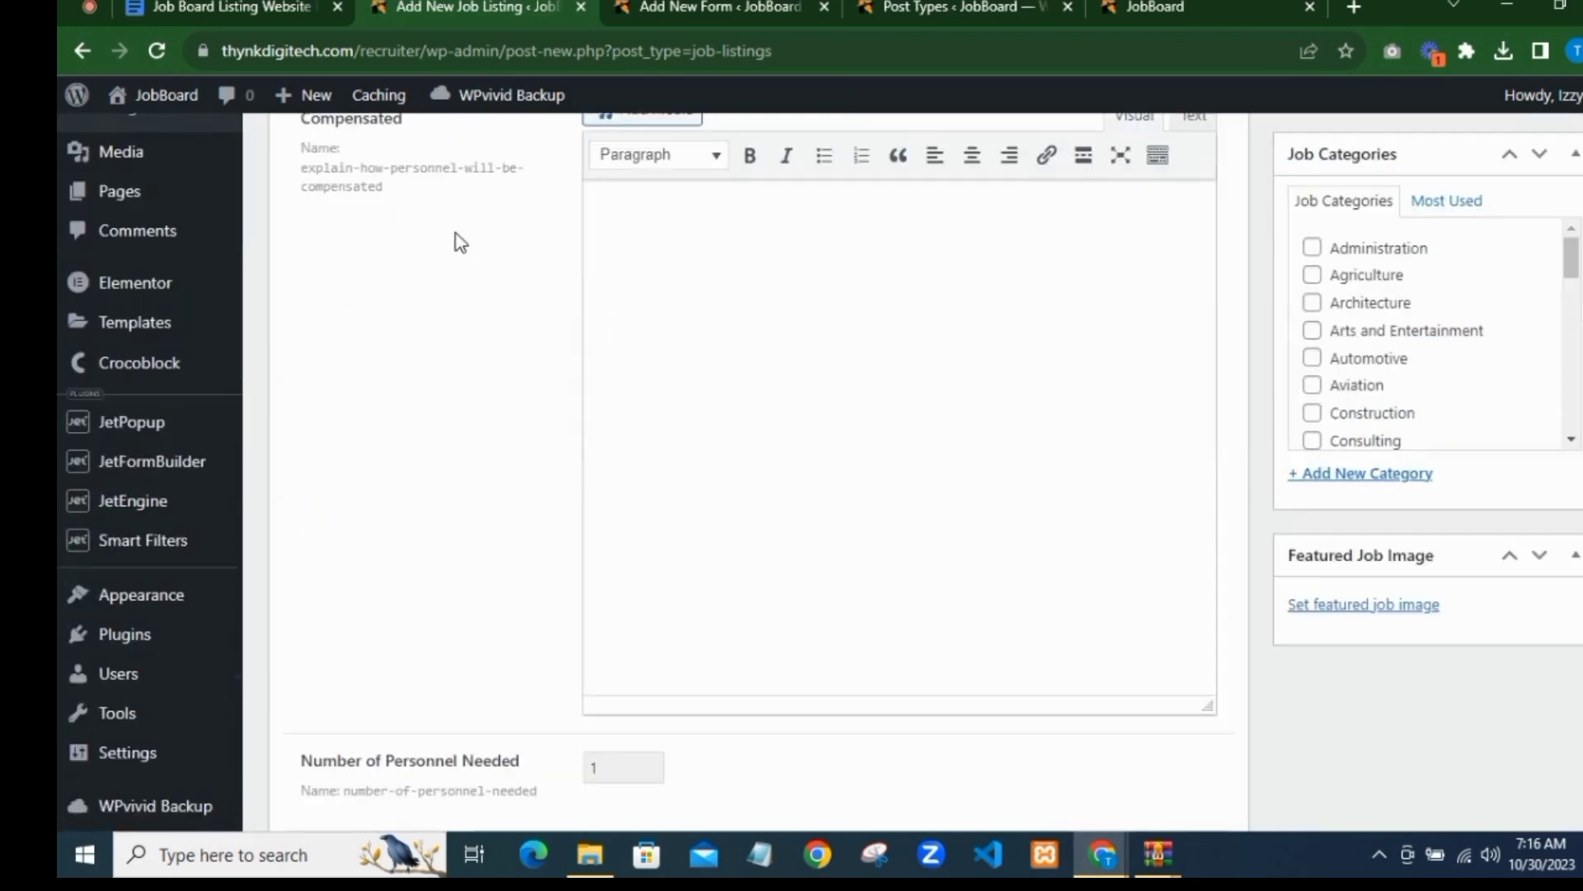
pyautogui.scroll(3, 512, 280)
pyautogui.scroll(-2, 560, 326)
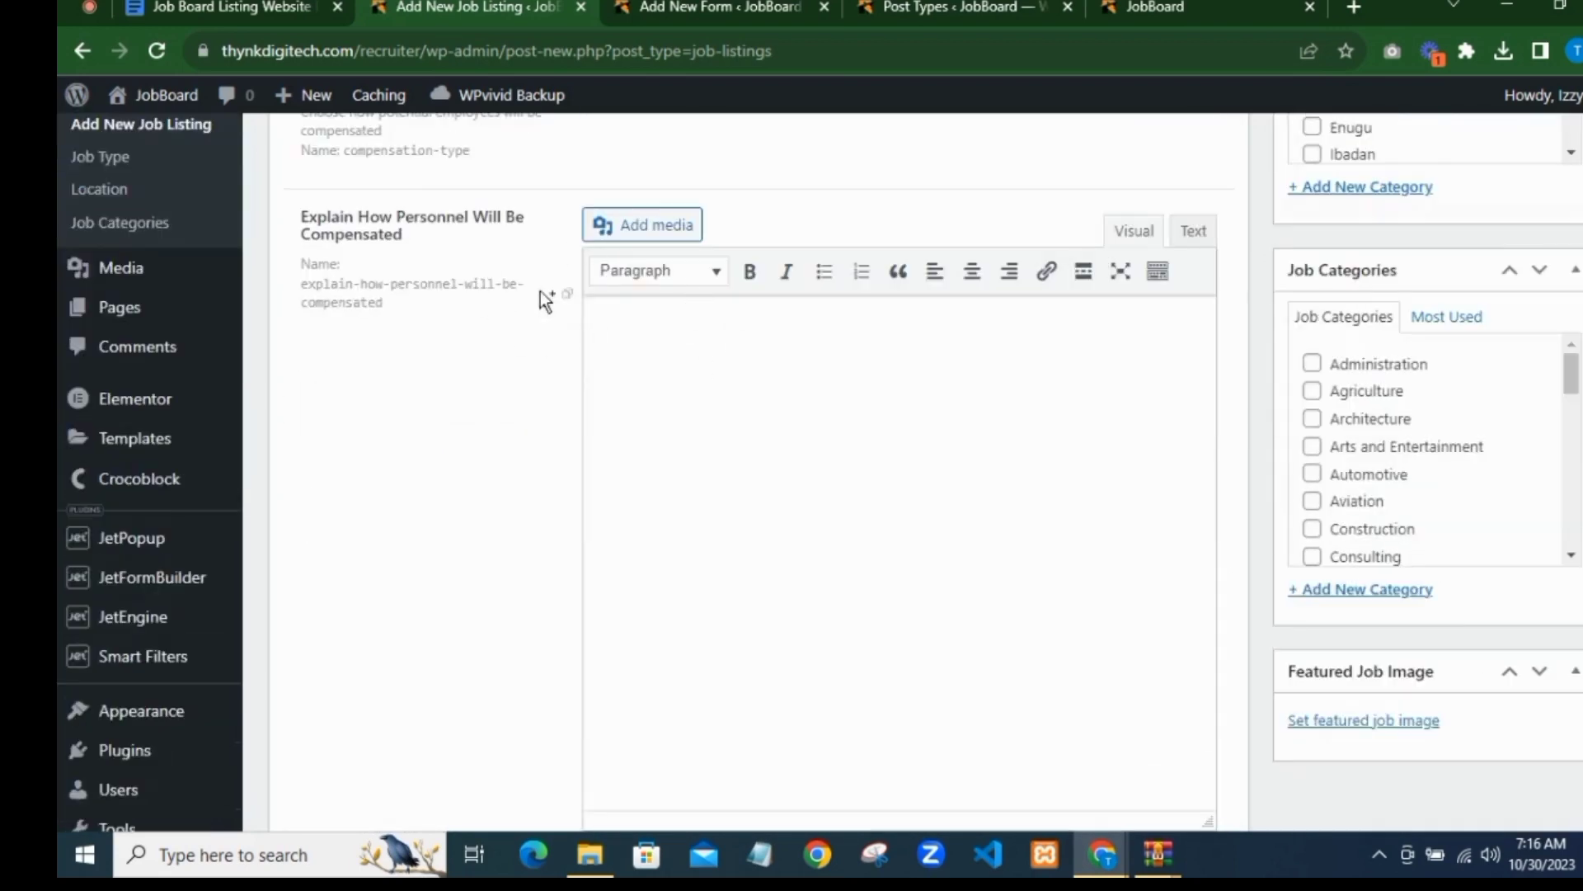
pyautogui.scroll(-4, 519, 289)
pyautogui.scroll(5, 594, 359)
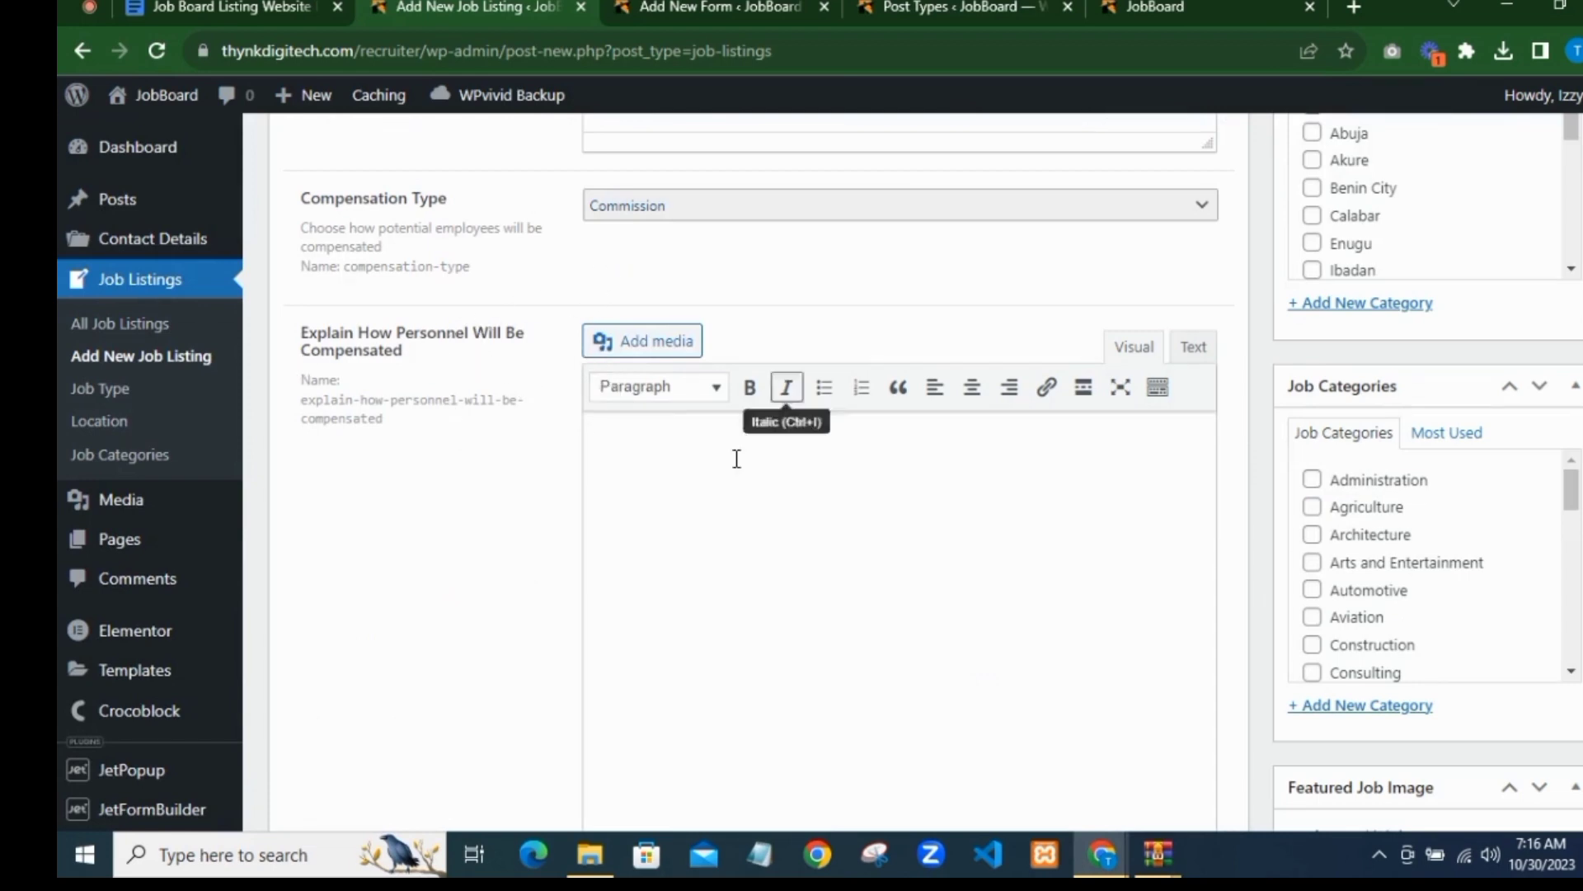
pyautogui.scroll(3, 825, 495)
# Step: Try Bonuses and Profit Sharing as the job listing's Compensation Type to check which fields each one displays
pyautogui.click(666, 445)
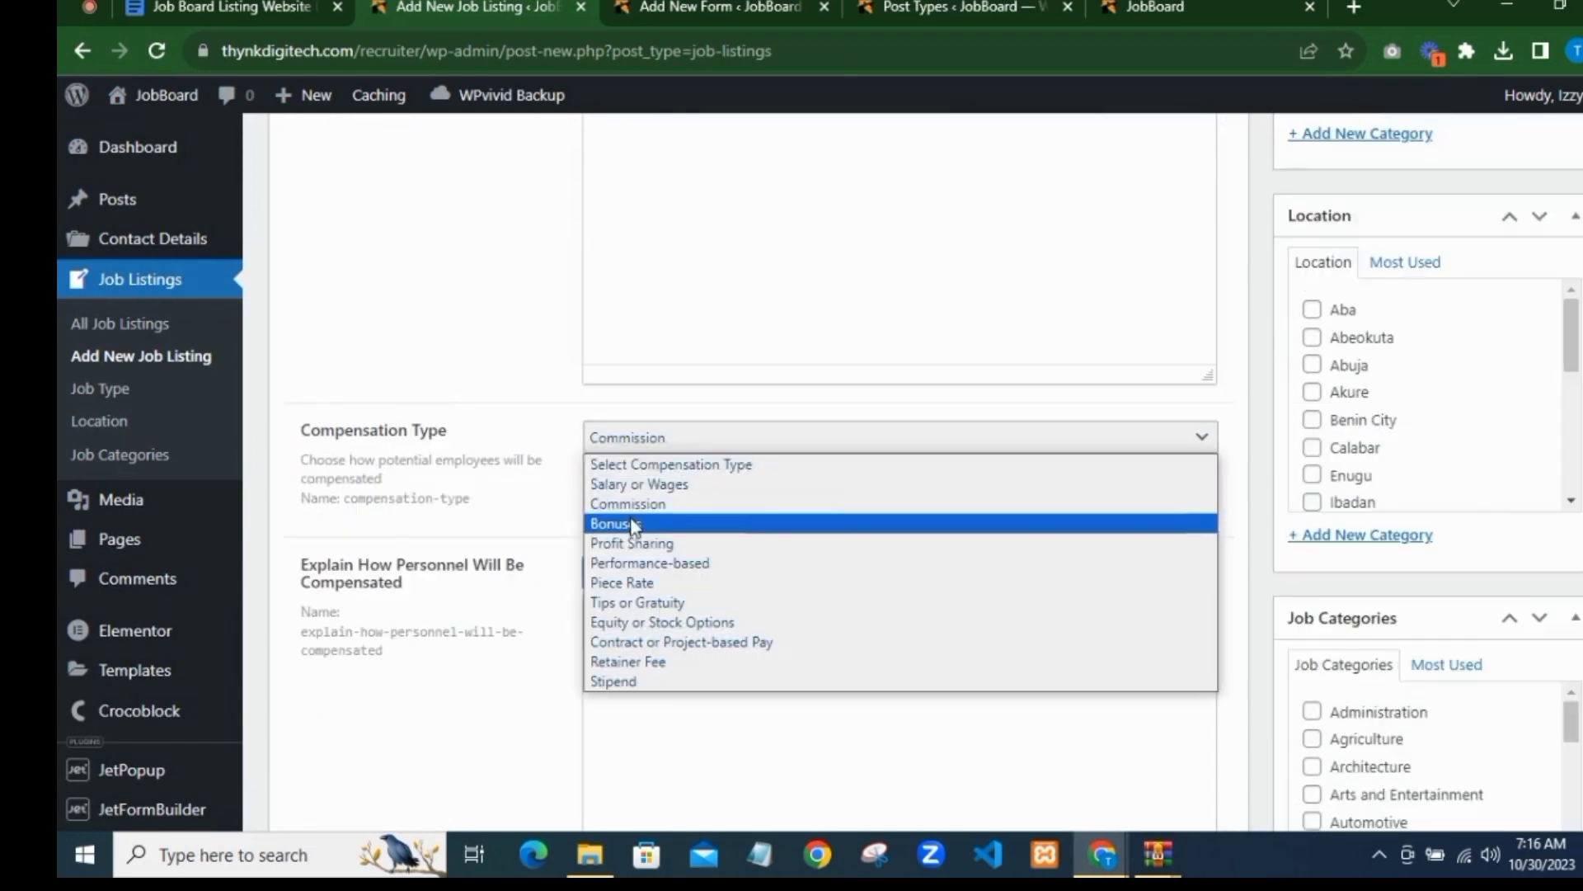
pyautogui.click(633, 525)
pyautogui.scroll(-3, 706, 501)
pyautogui.click(610, 206)
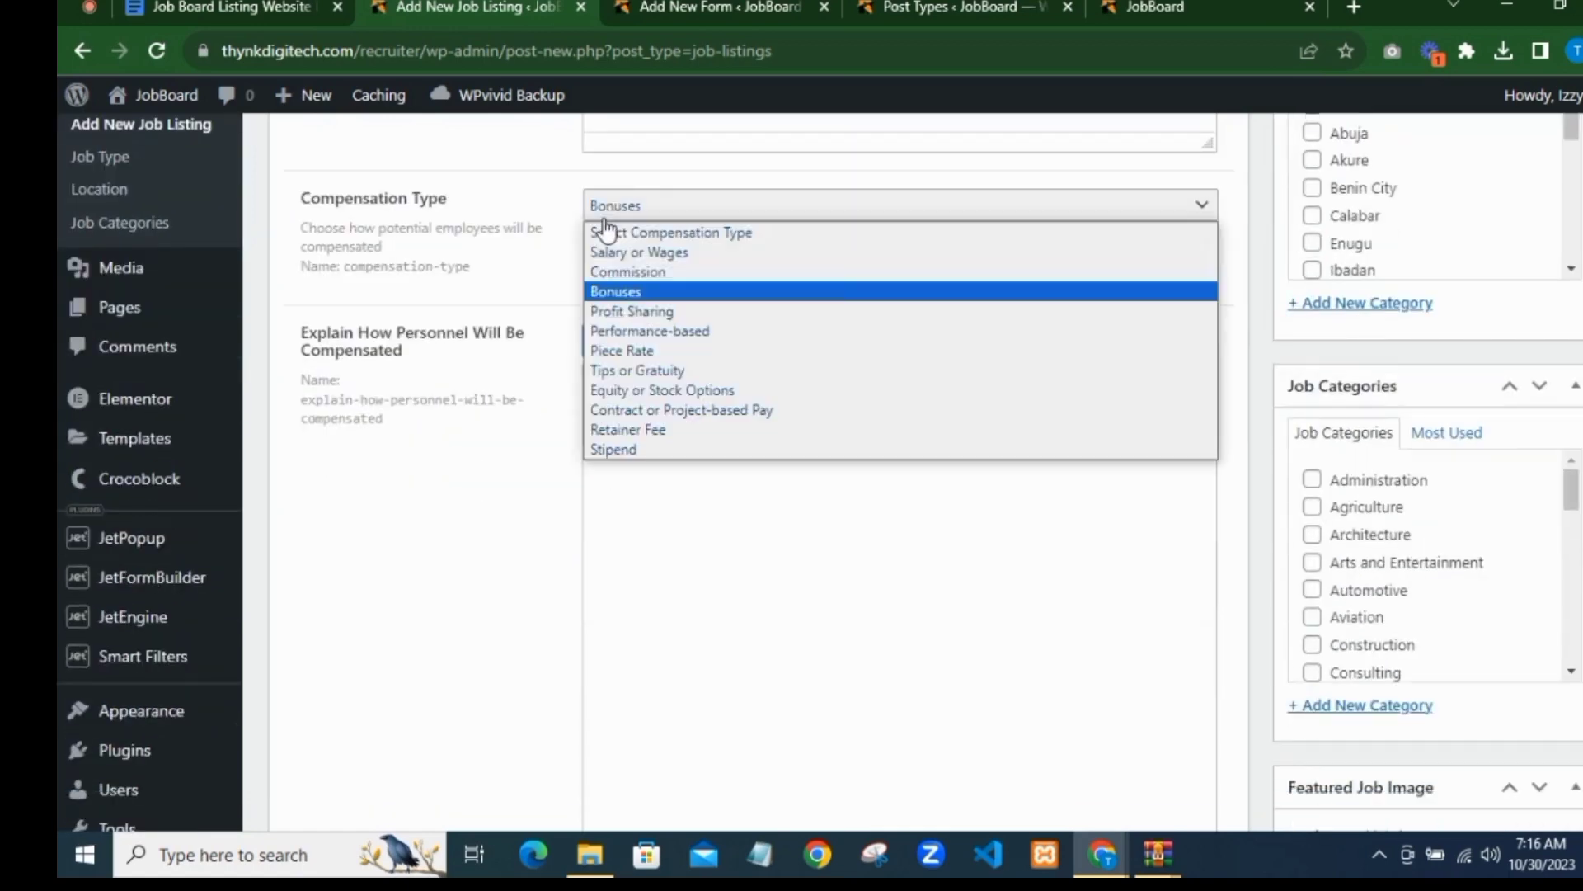
pyautogui.click(610, 320)
pyautogui.scroll(3, 640, 339)
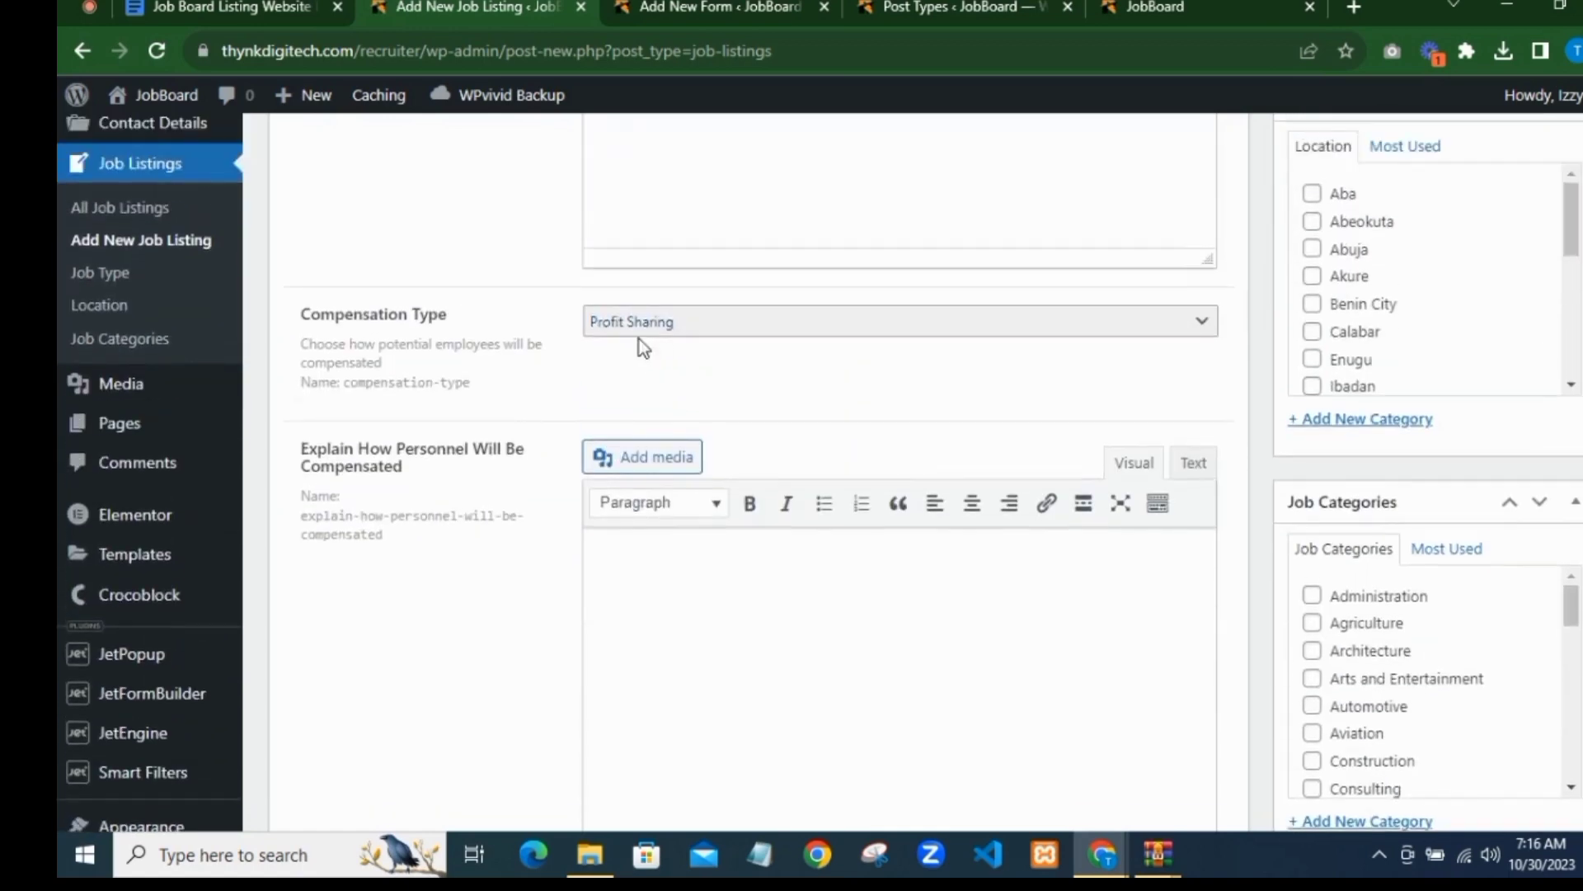
# Step: Set the listing's Compensation Type back to Salary or Wages, check the Payment Rate options, and return to the form
pyautogui.click(643, 435)
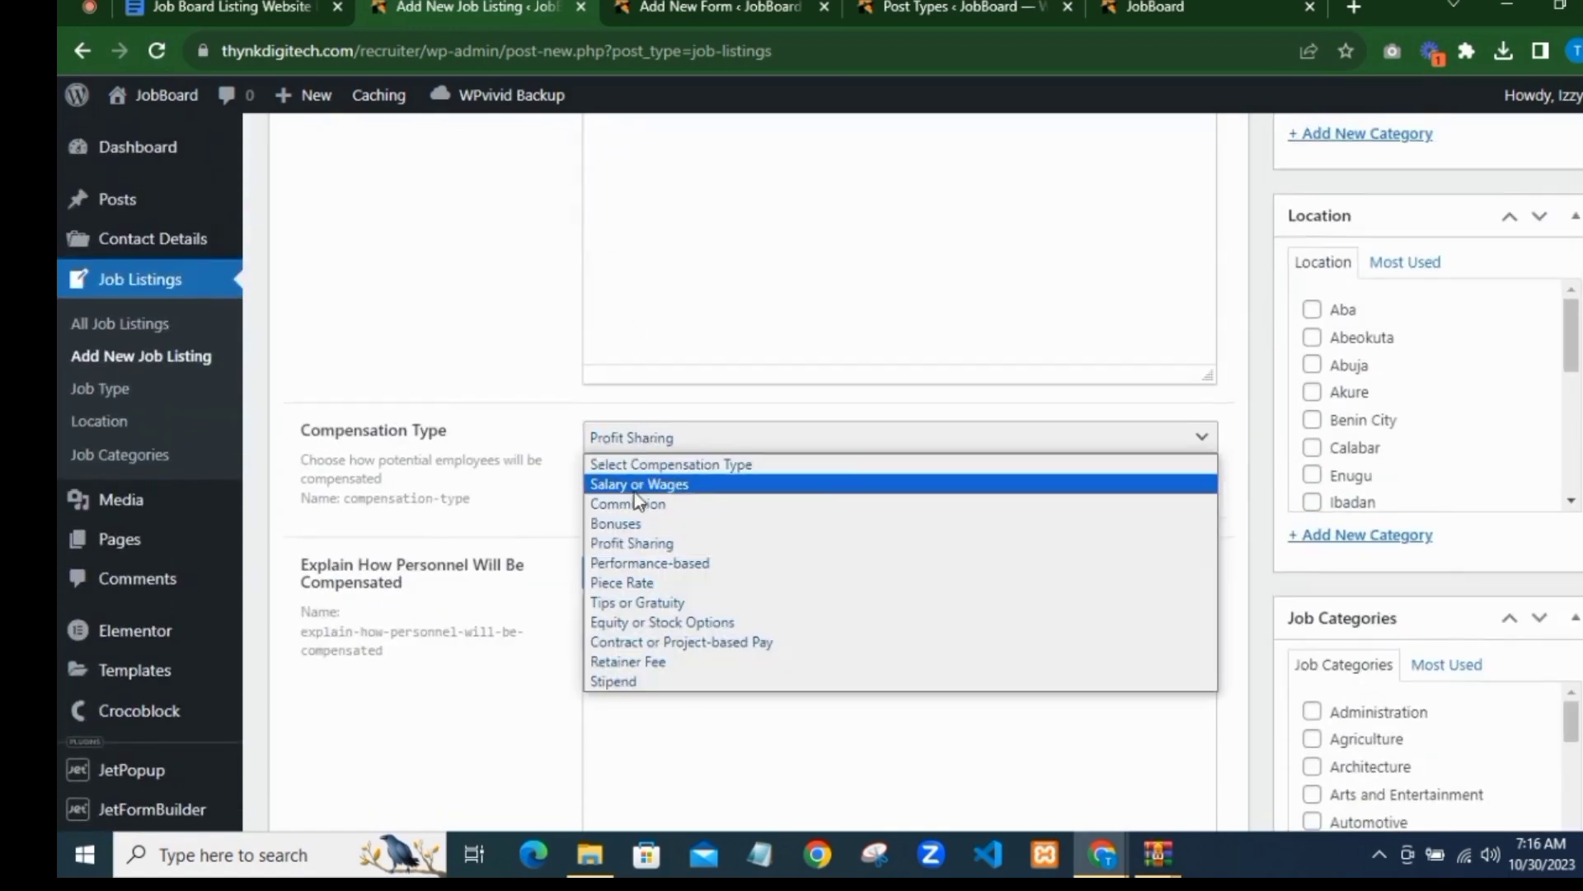
pyautogui.click(635, 488)
pyautogui.scroll(-3, 626, 462)
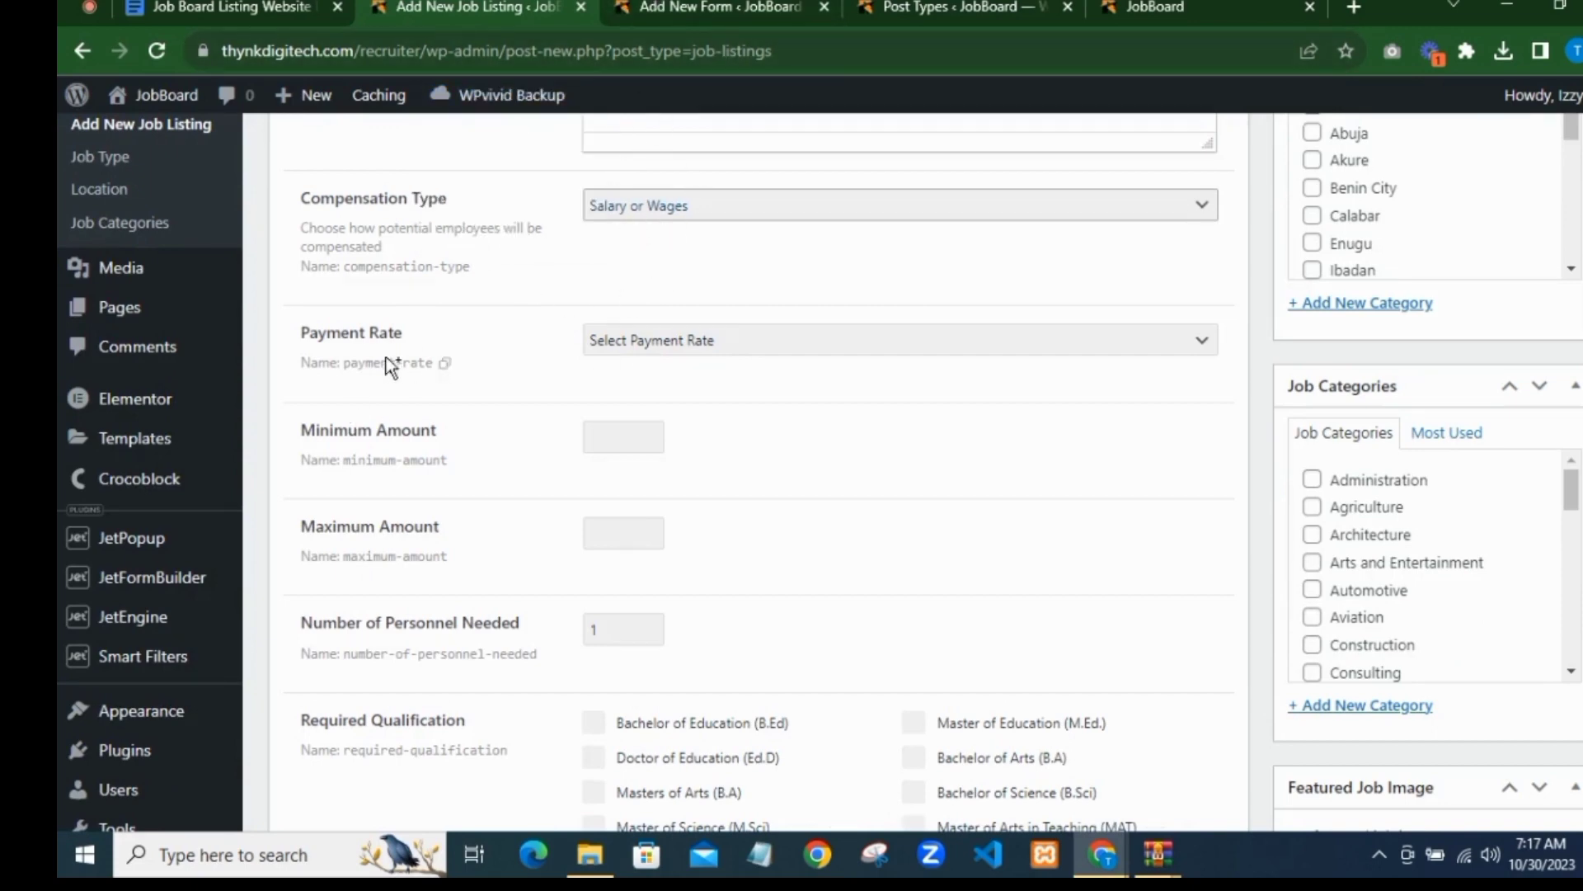
pyautogui.click(648, 339)
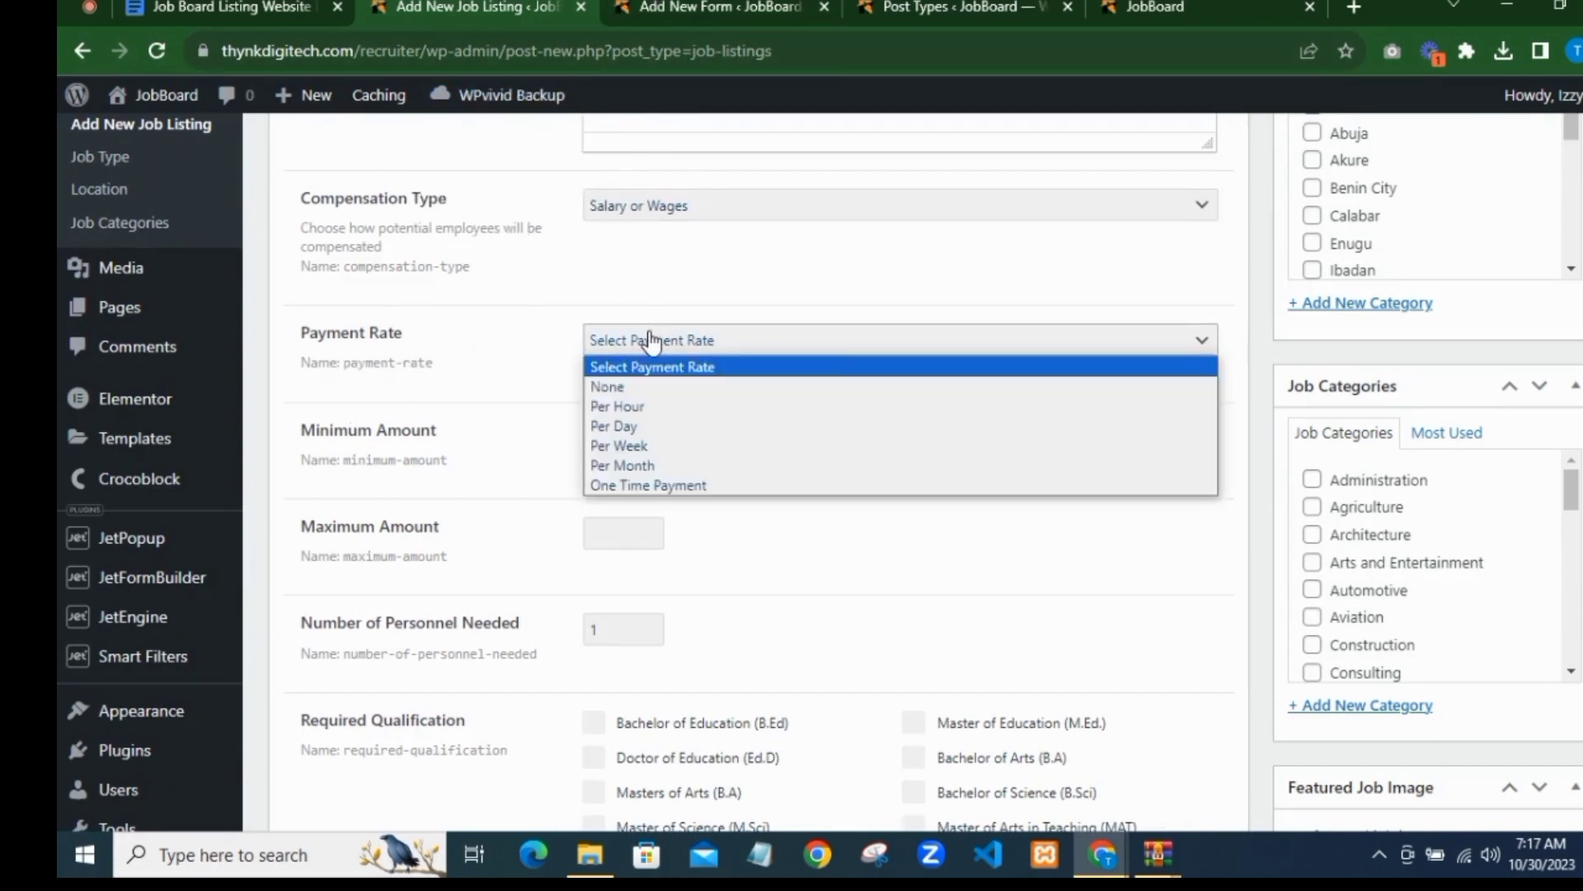
pyautogui.click(648, 339)
pyautogui.click(660, 7)
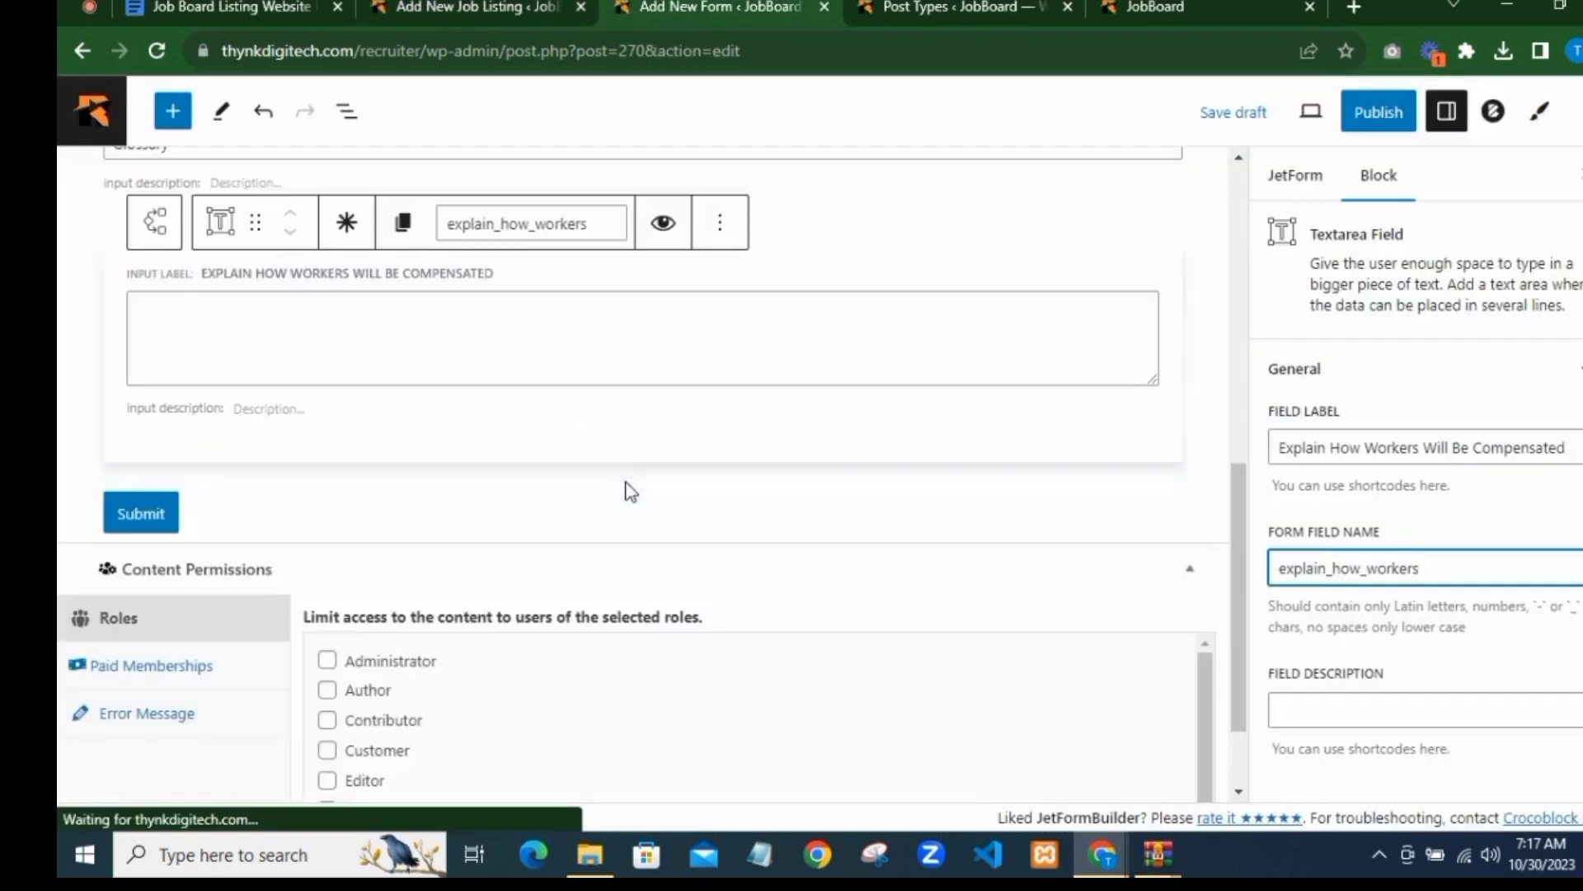
# Step: Add a conditional block below the Explain How Workers Will Be Compensated field and insert a select field in it
pyautogui.moveTo(635, 490)
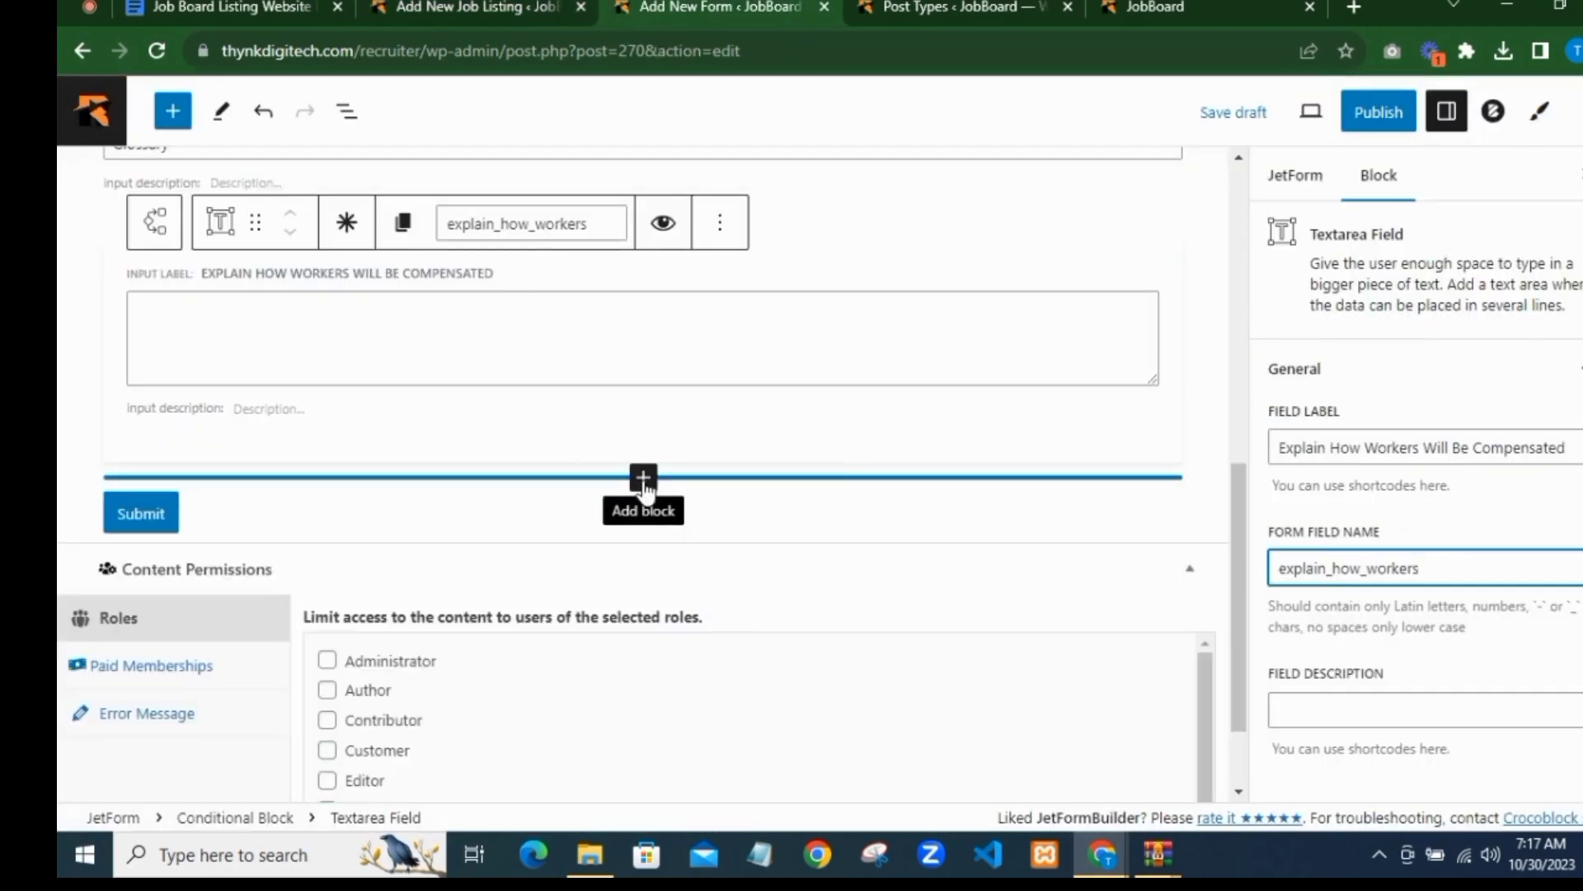
pyautogui.click(644, 480)
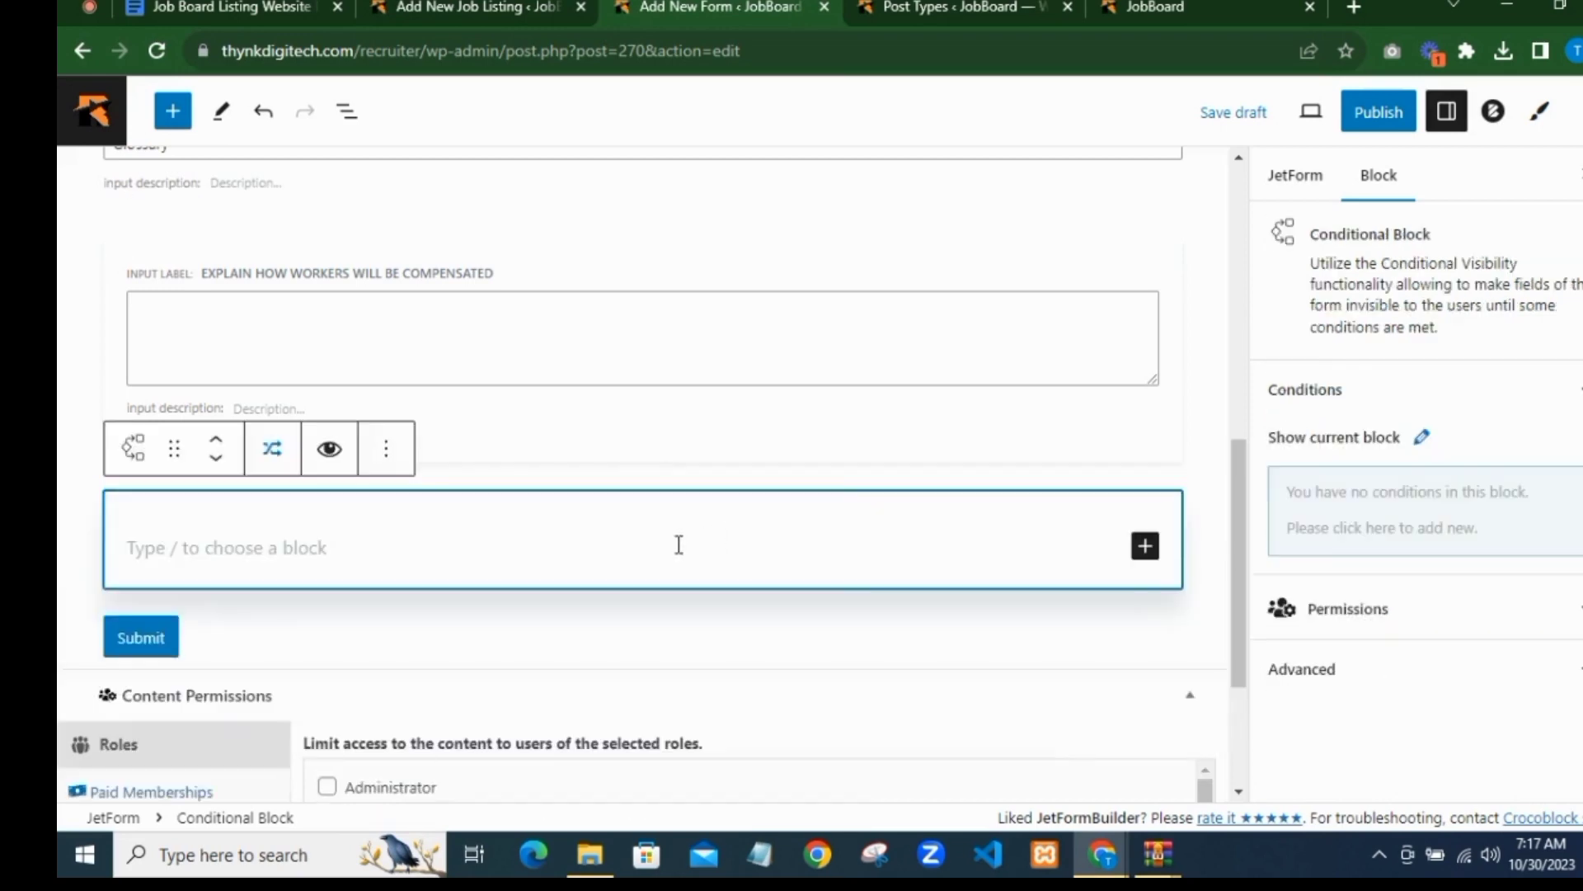
pyautogui.click(1145, 545)
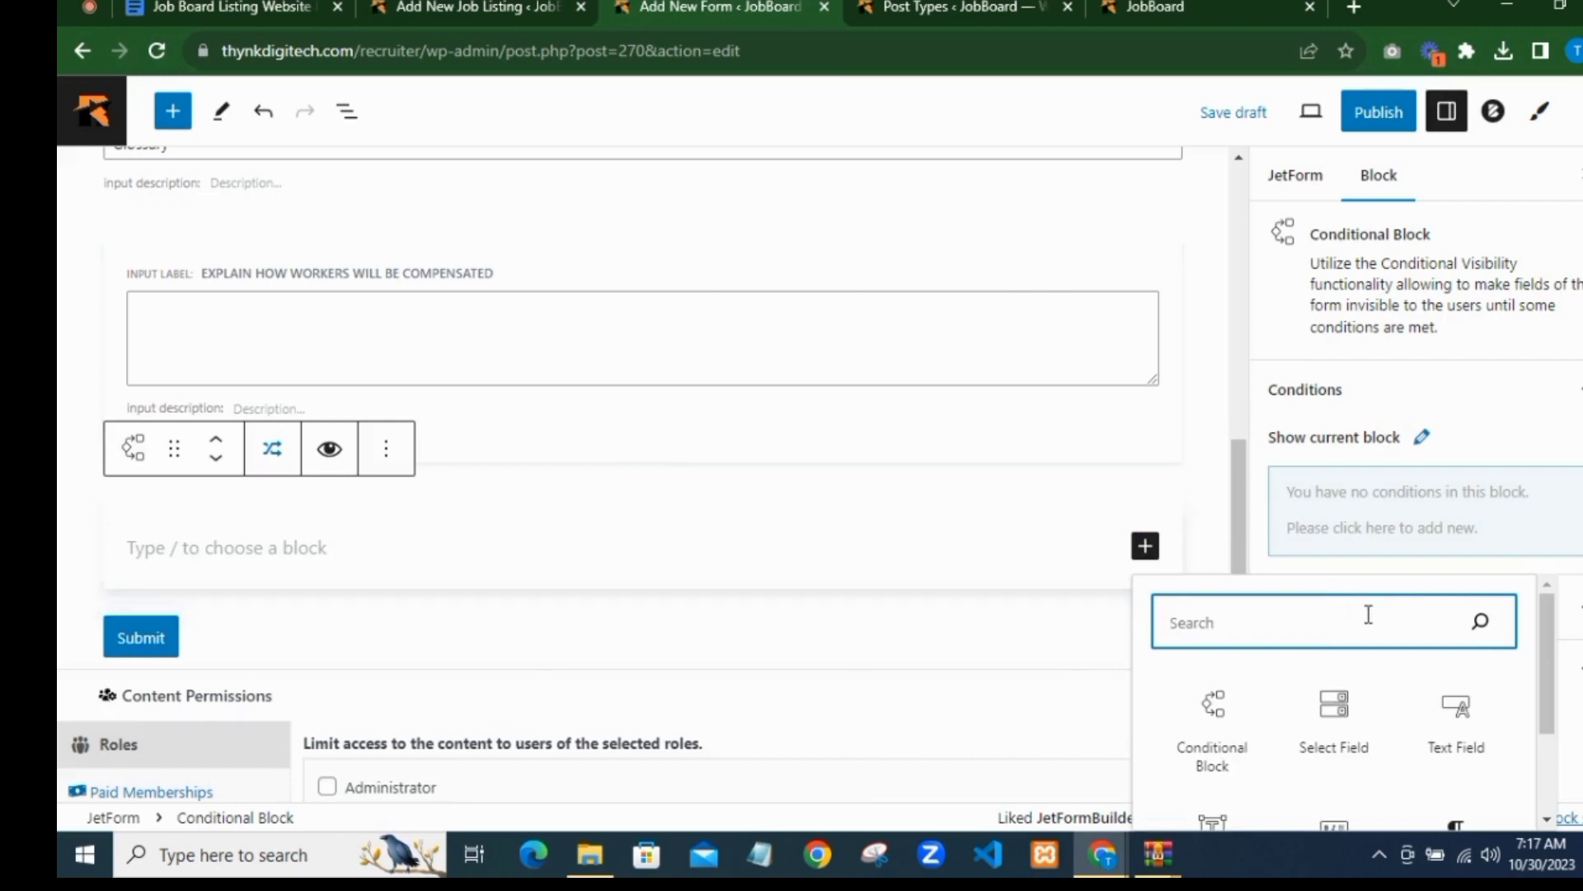
pyautogui.click(1334, 705)
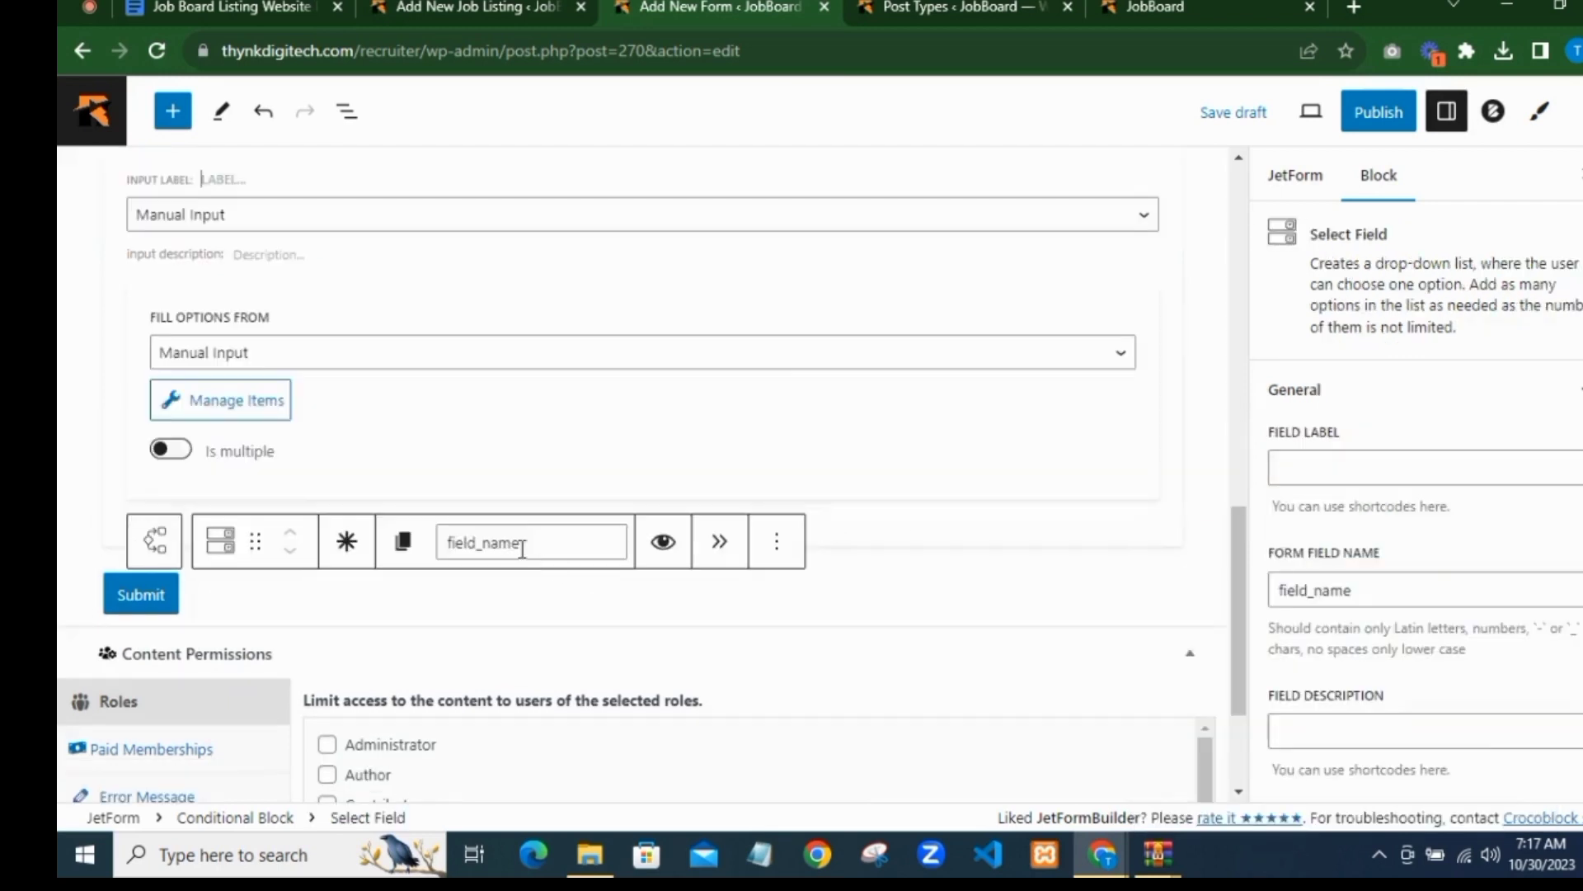
# Step: Fill the new select field's options from the Job Payment Rate glossary
pyautogui.click(283, 359)
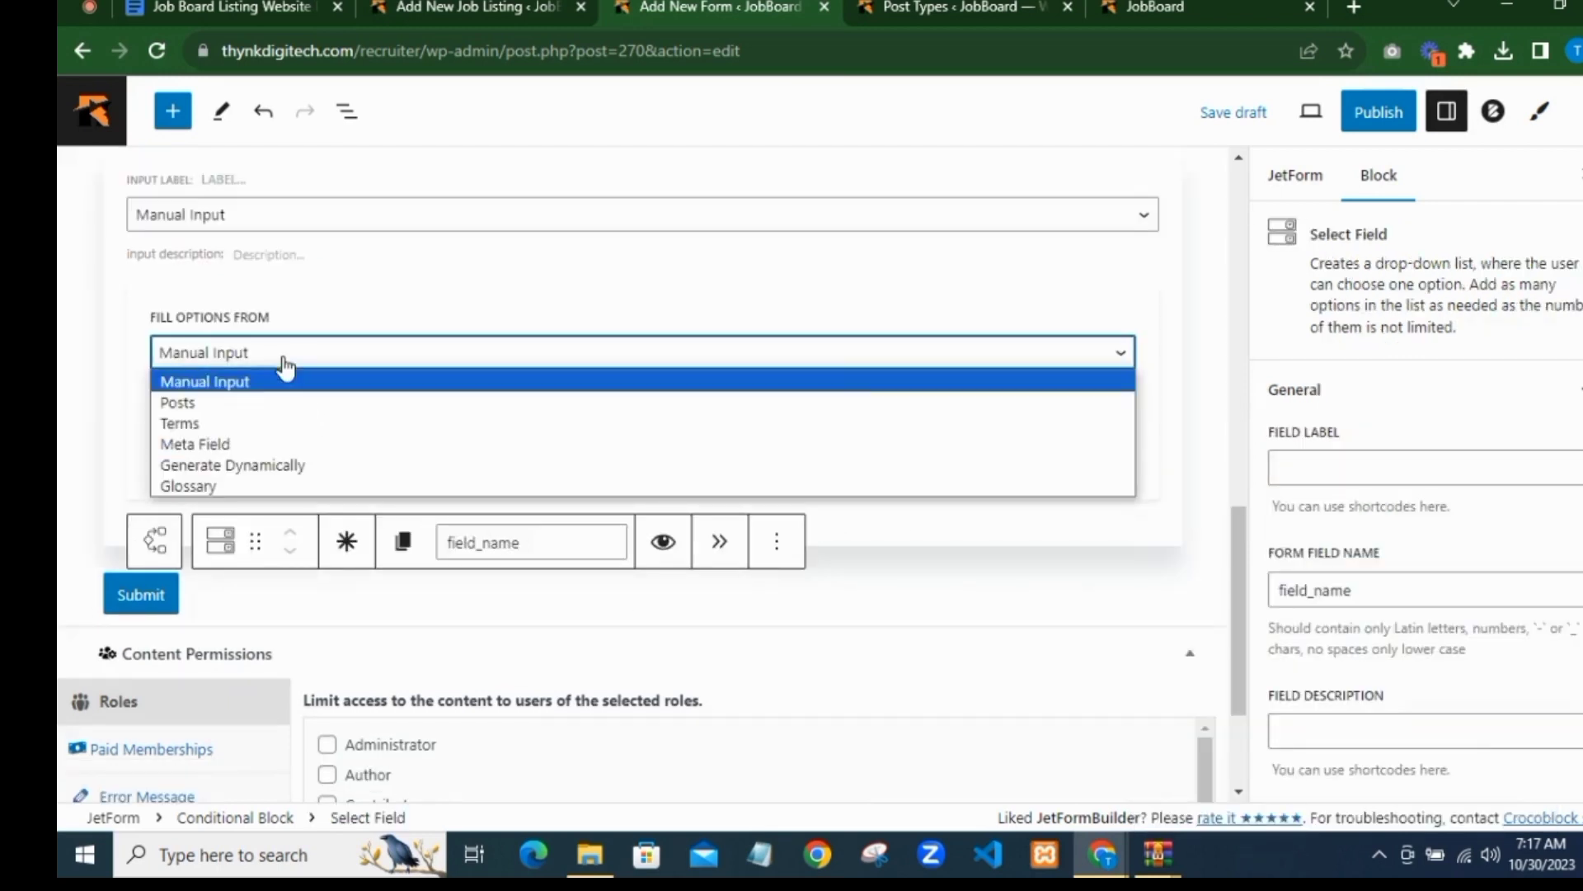
pyautogui.click(223, 487)
pyautogui.click(281, 426)
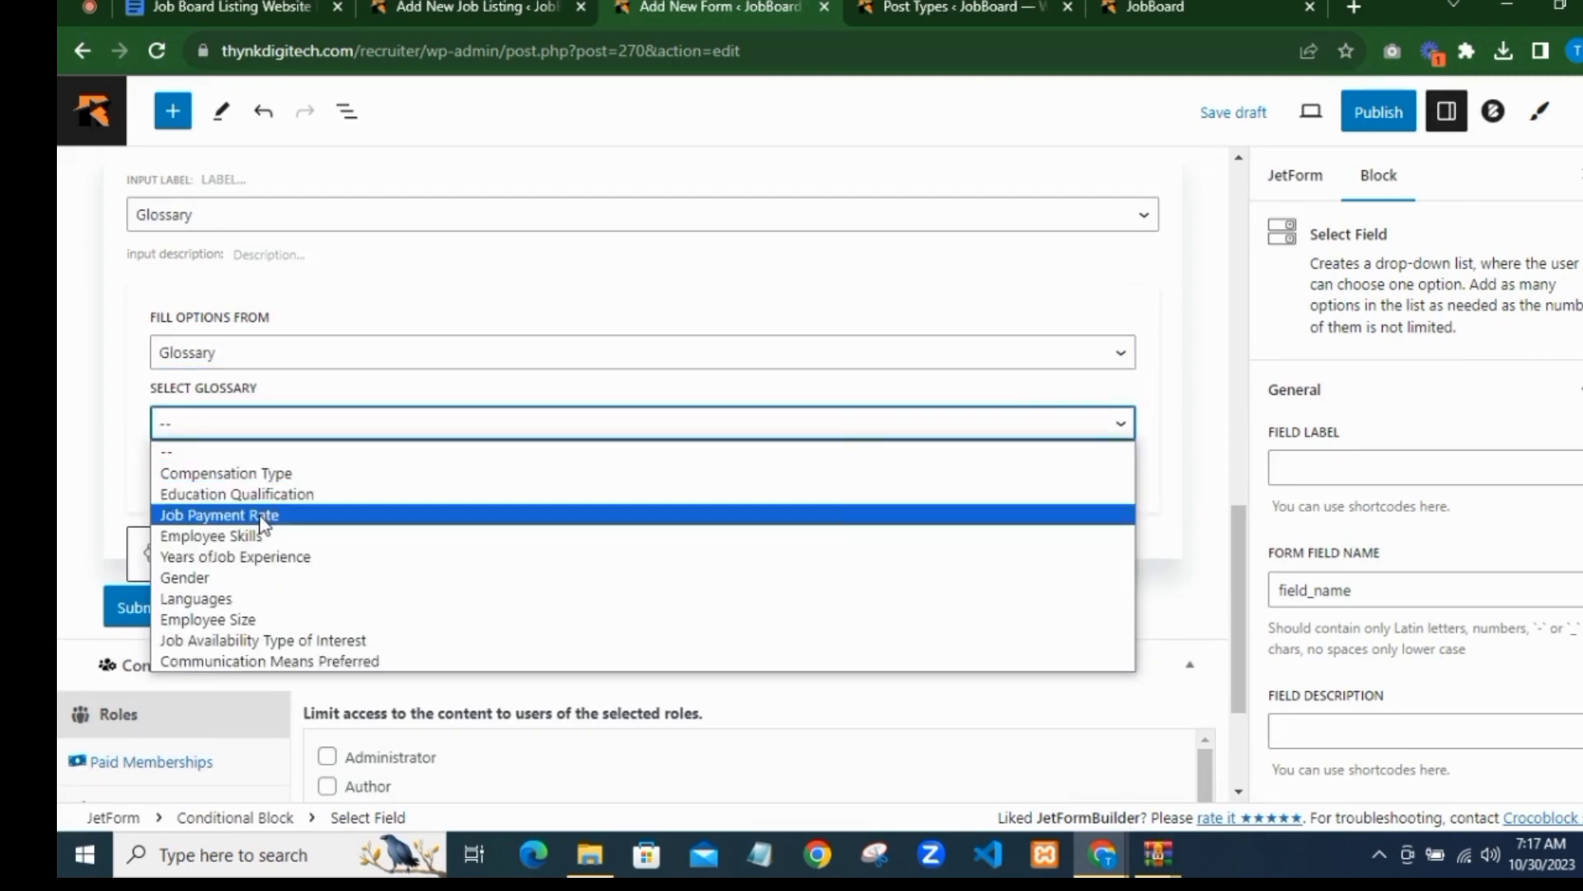
pyautogui.click(260, 516)
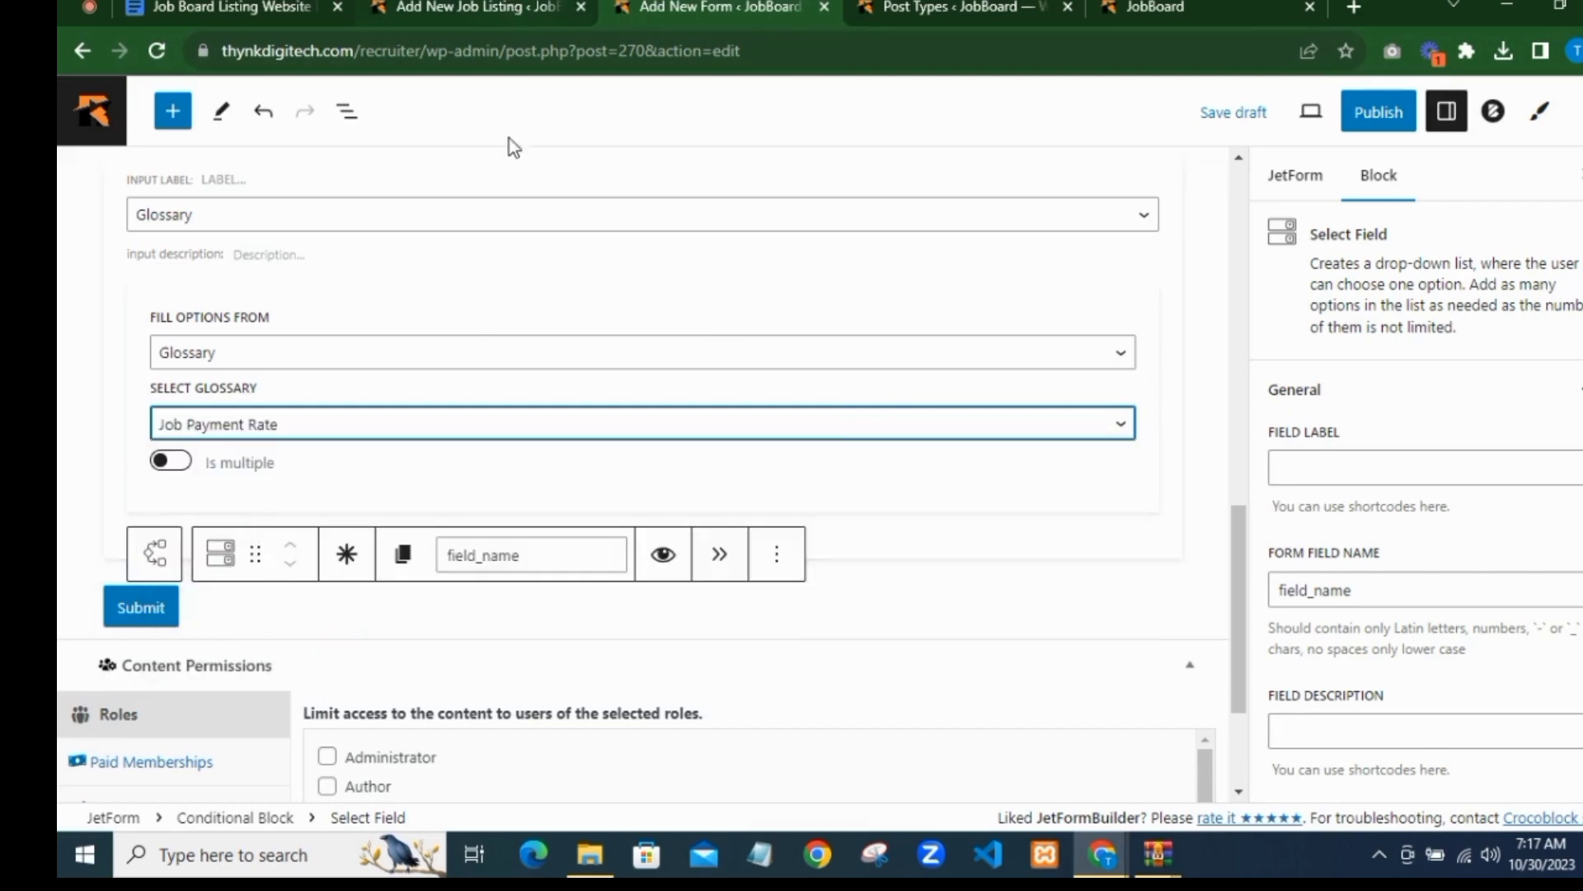
# Step: Check the payment fields in the job listing and compare them with the new payment rate select field in the form
pyautogui.click(476, 8)
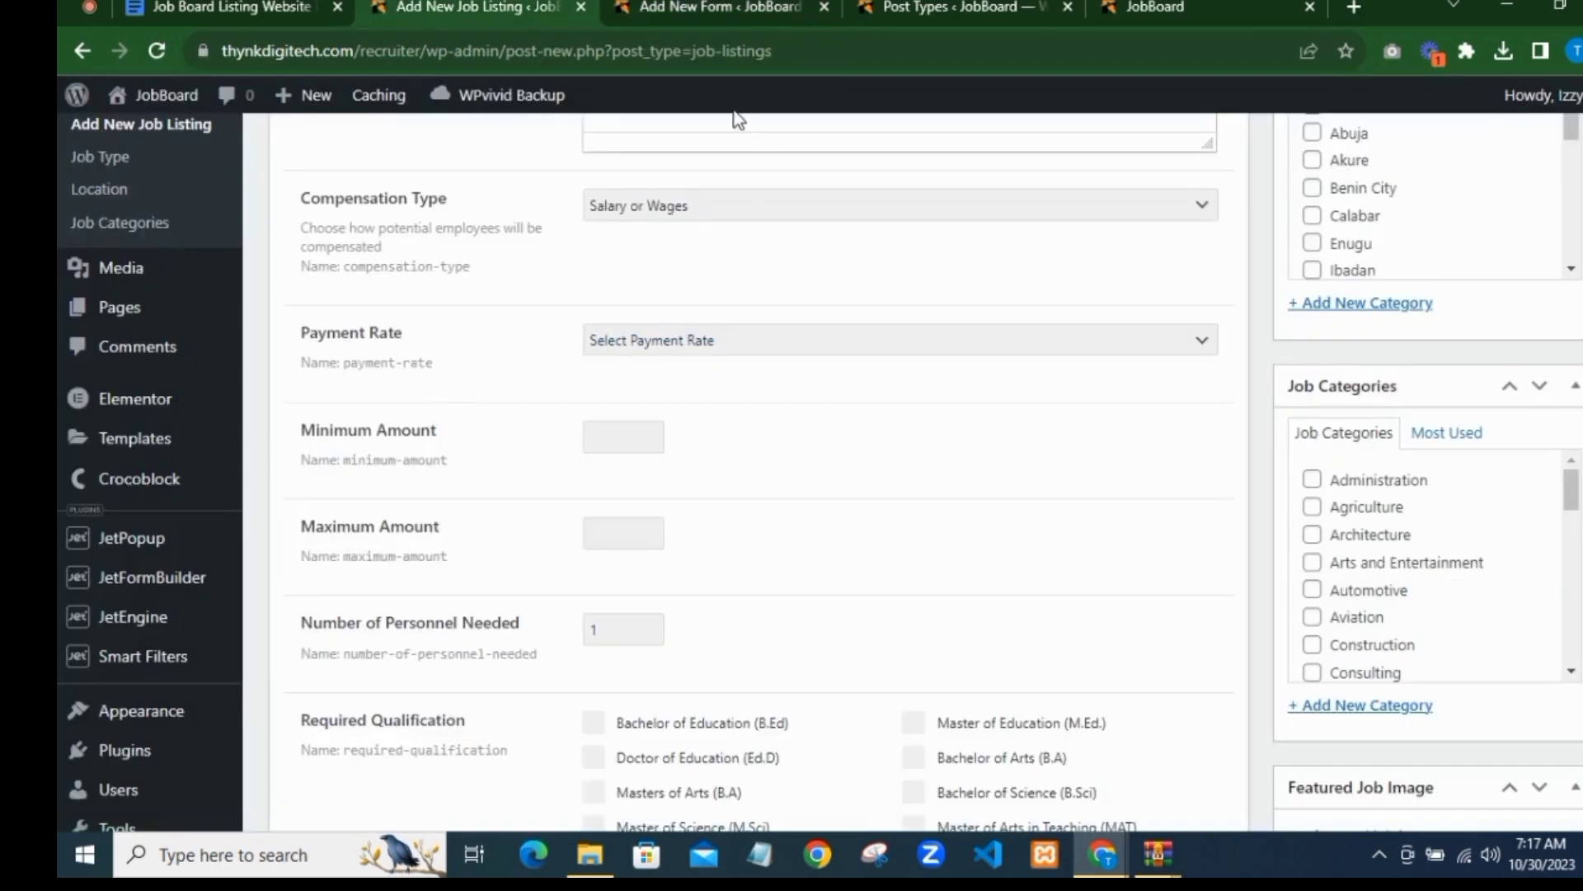
pyautogui.click(667, 6)
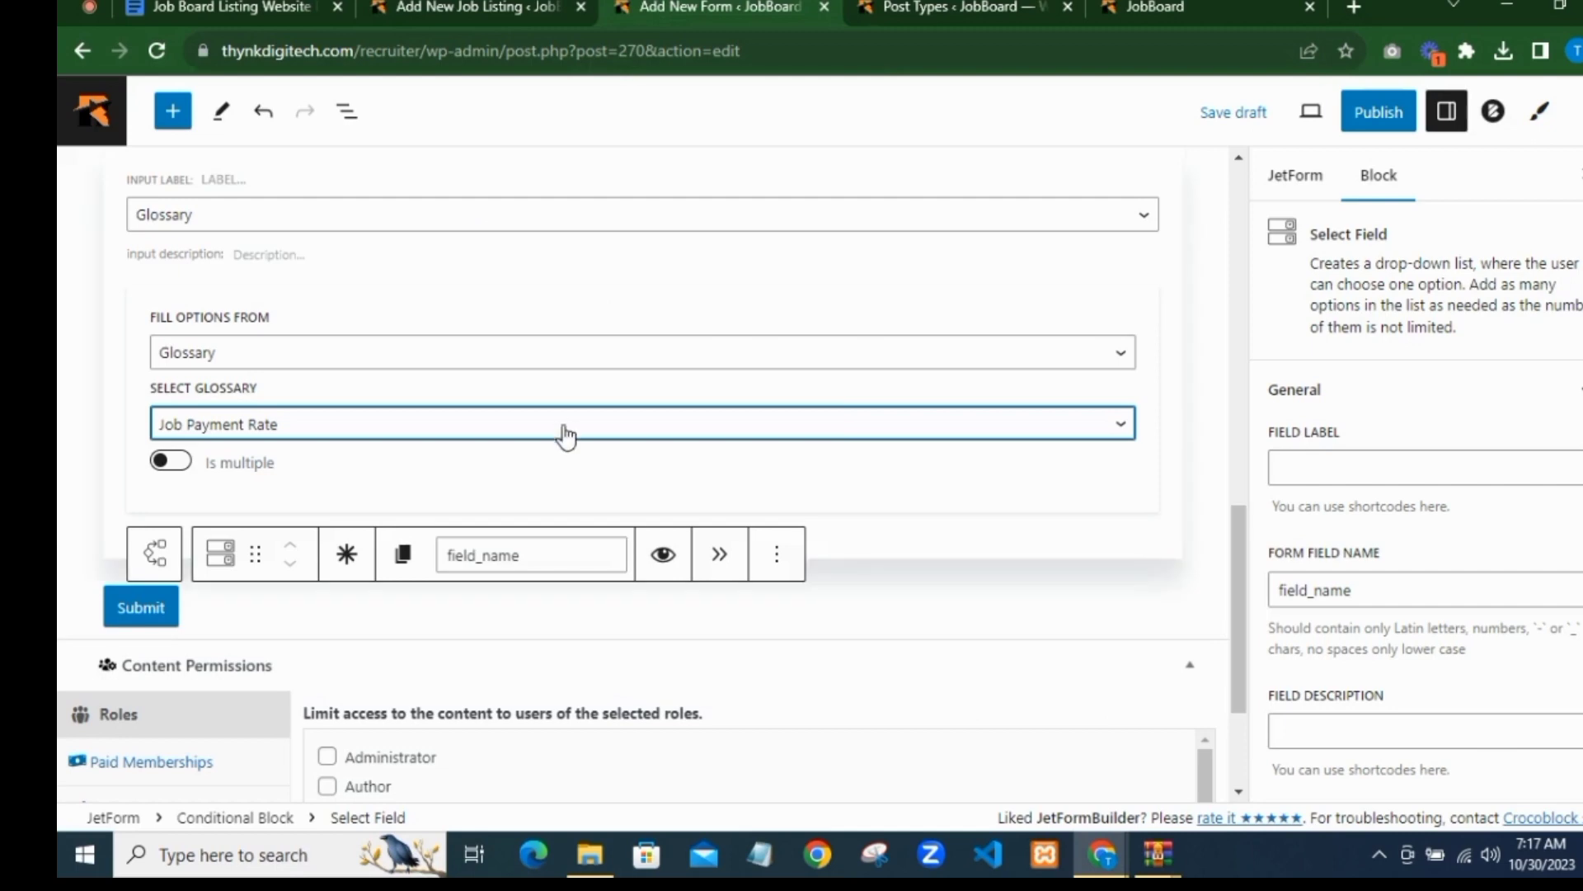
pyautogui.scroll(1, 565, 433)
pyautogui.scroll(-1, 636, 561)
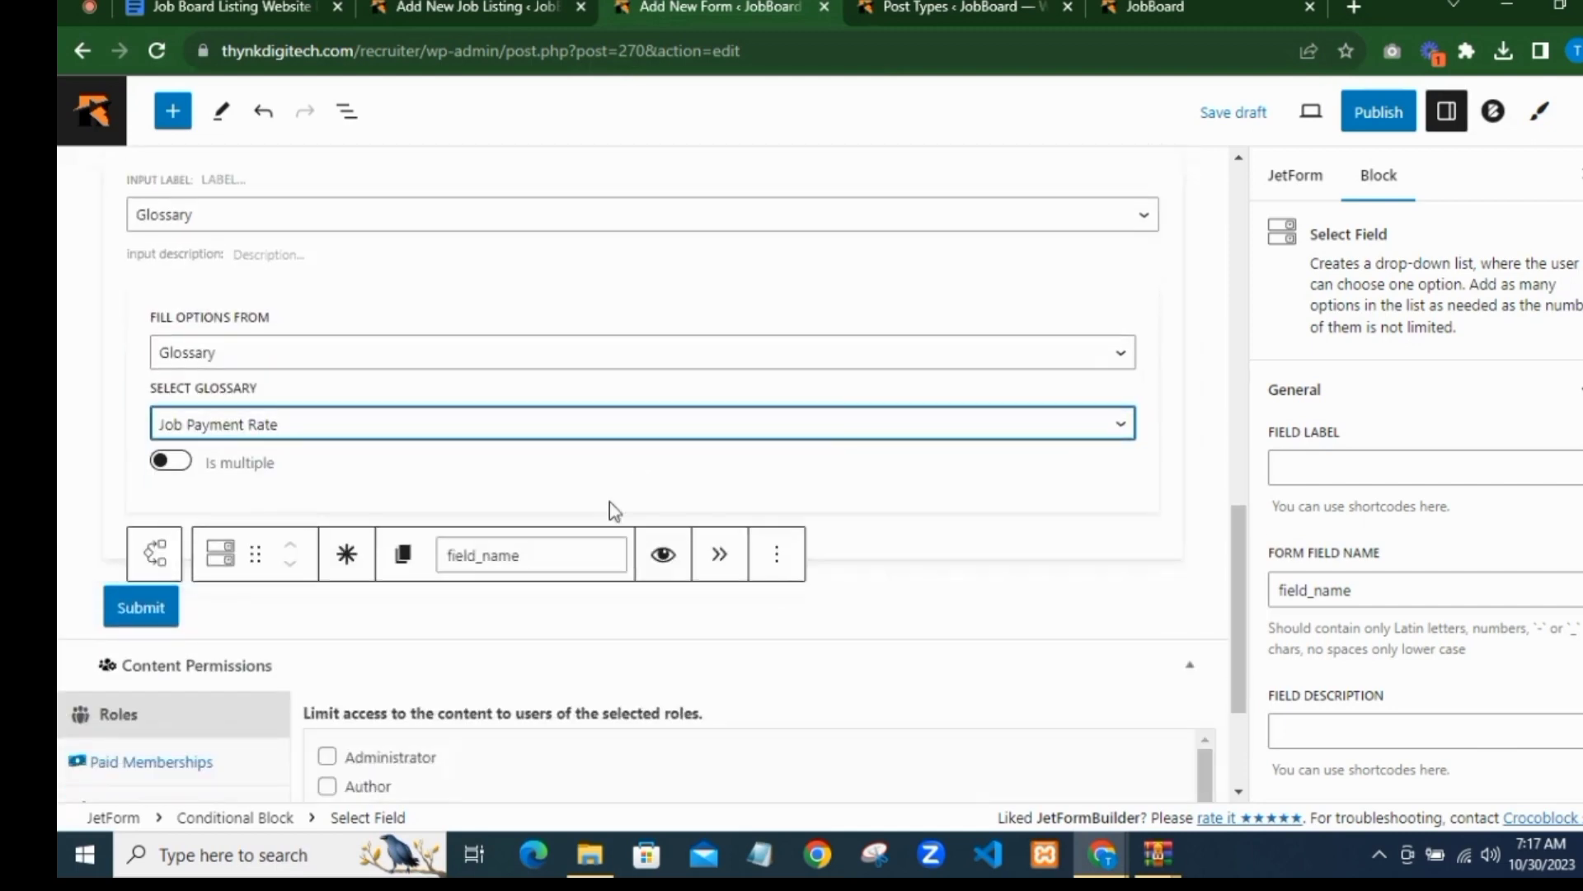
pyautogui.scroll(1, 611, 503)
pyautogui.scroll(-1, 679, 657)
pyautogui.scroll(-1, 691, 579)
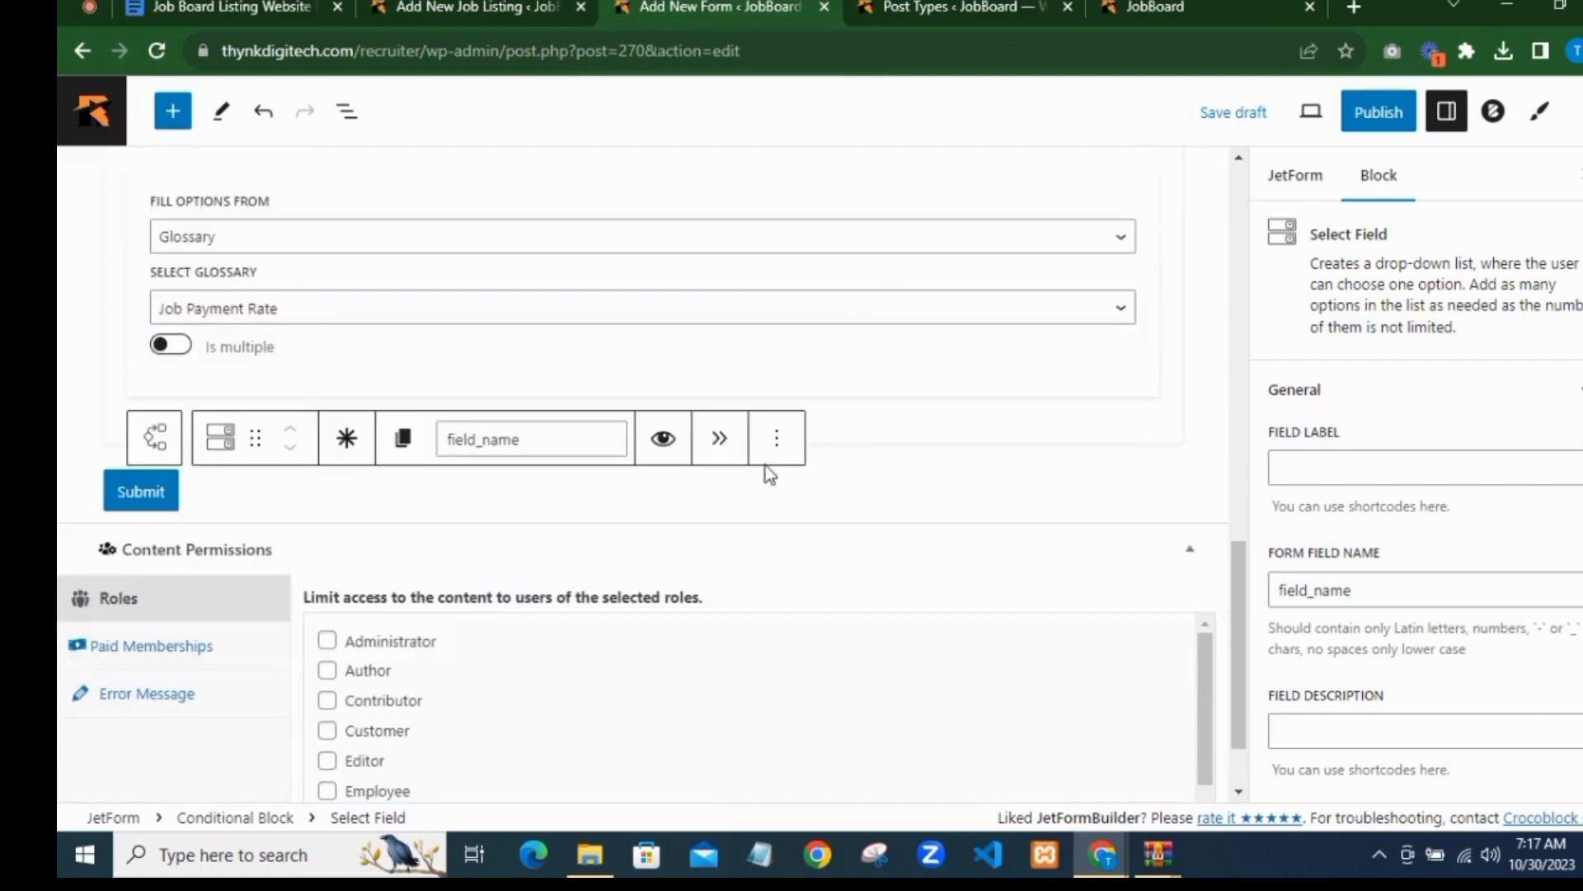
pyautogui.click(851, 429)
pyautogui.scroll(1, 626, 474)
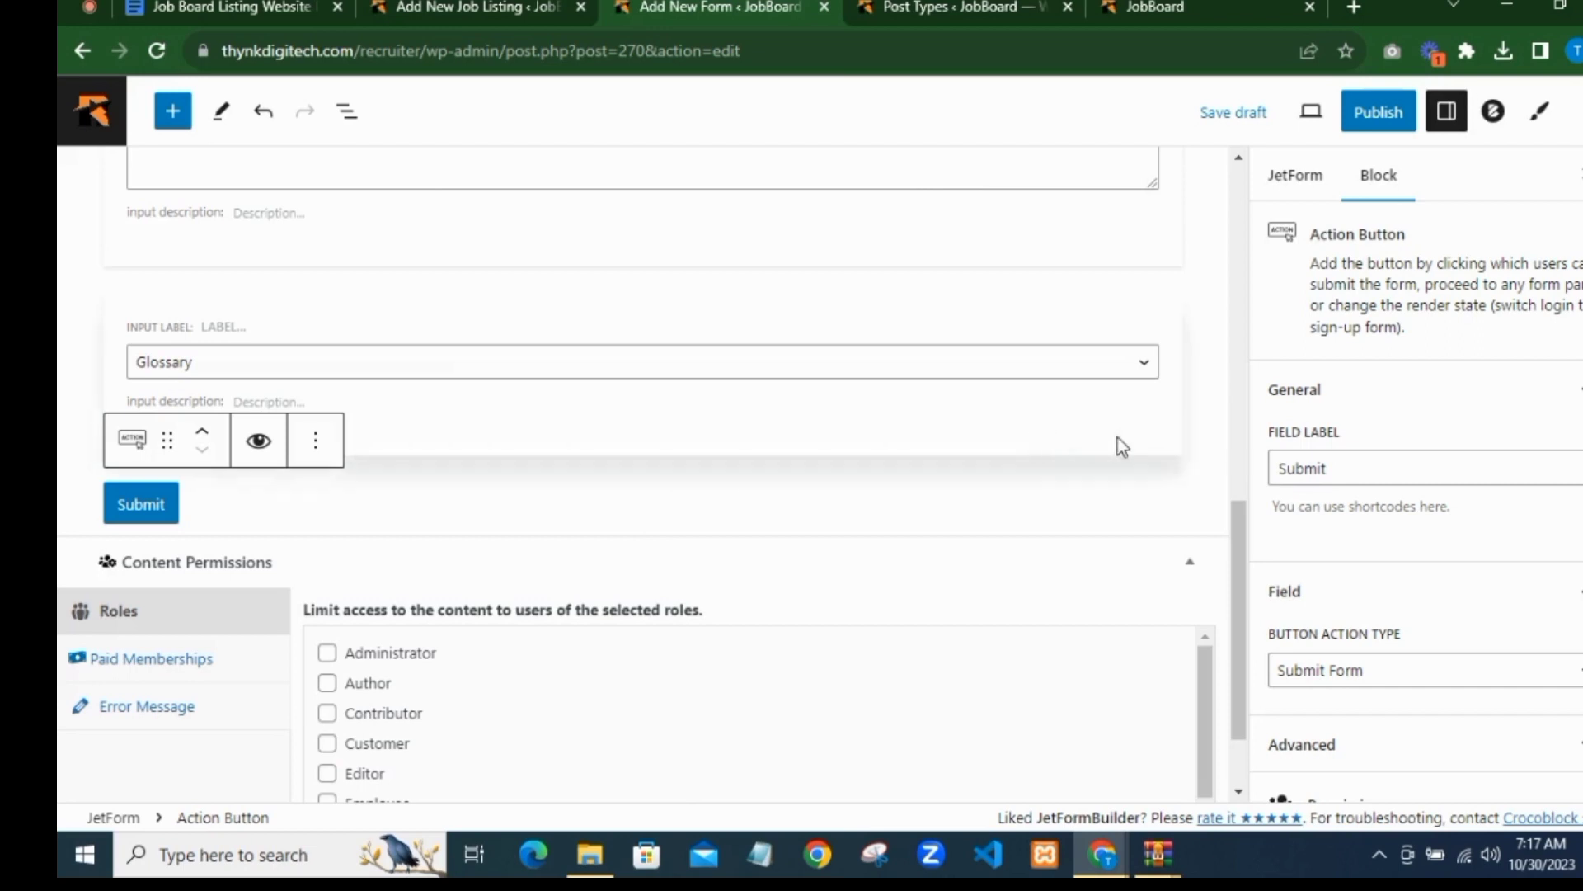
pyautogui.click(1200, 434)
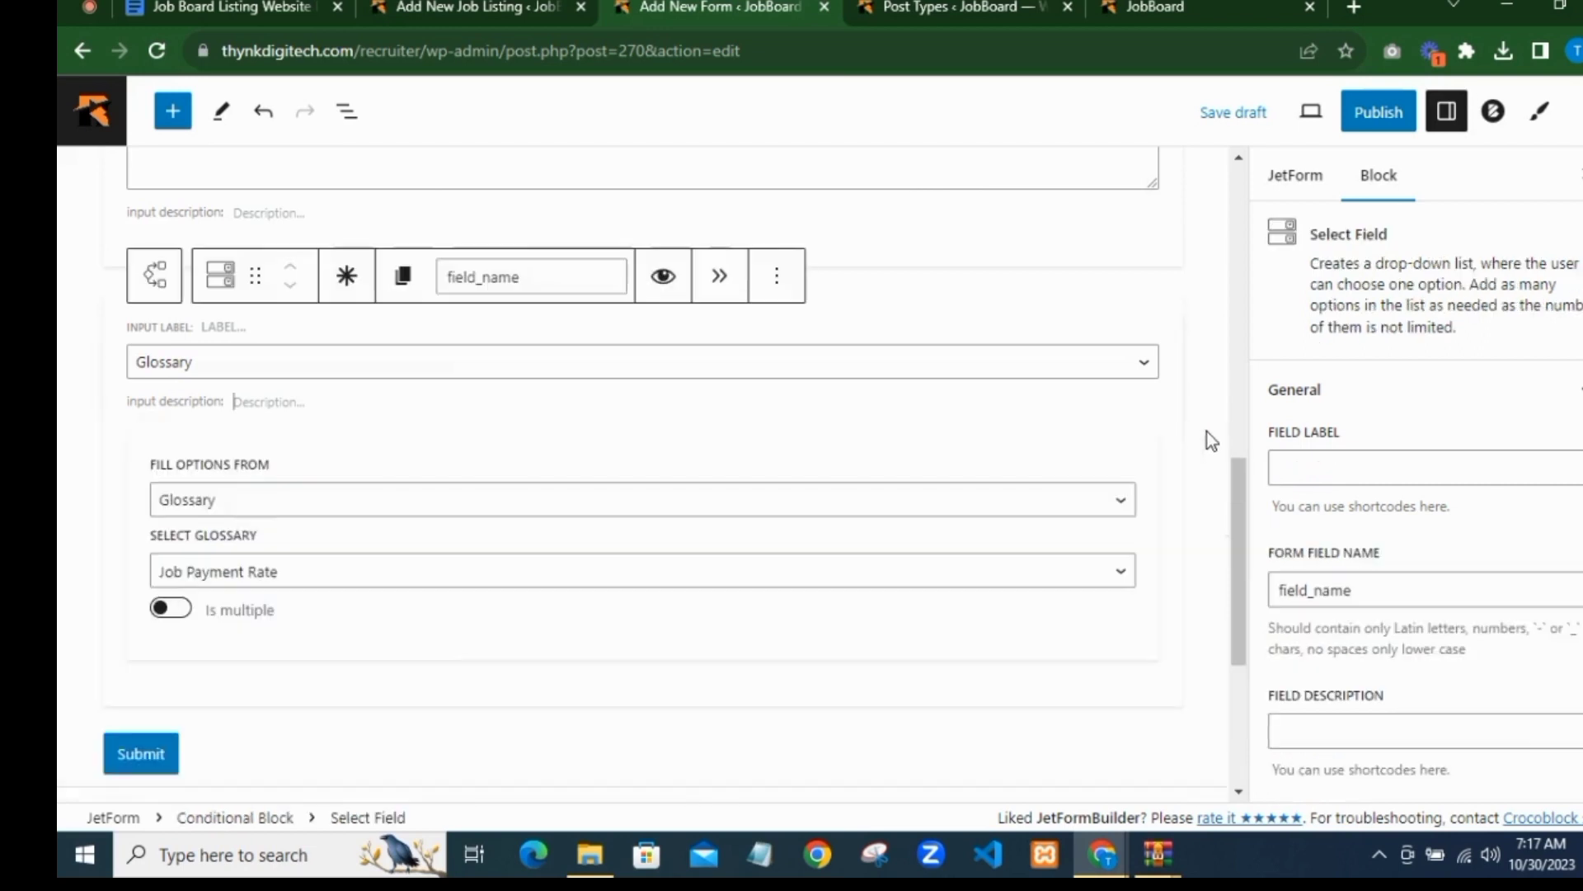
pyautogui.scroll(-1, 765, 527)
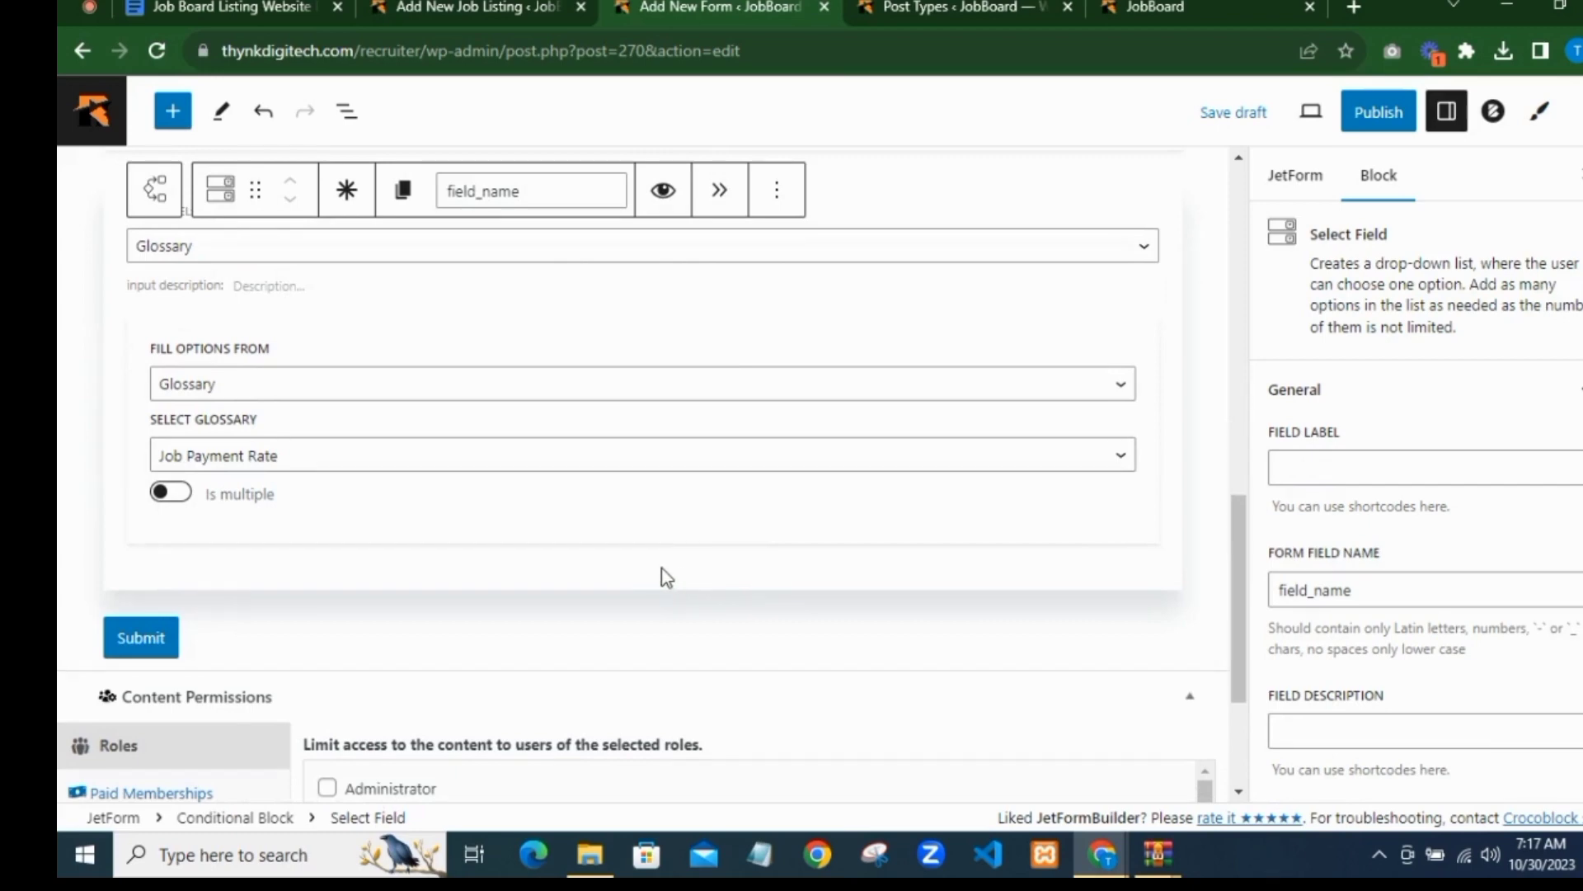
# Step: Add another conditional block below the payment rate select field and place a 50 / 50 columns block inside it
pyautogui.click(644, 608)
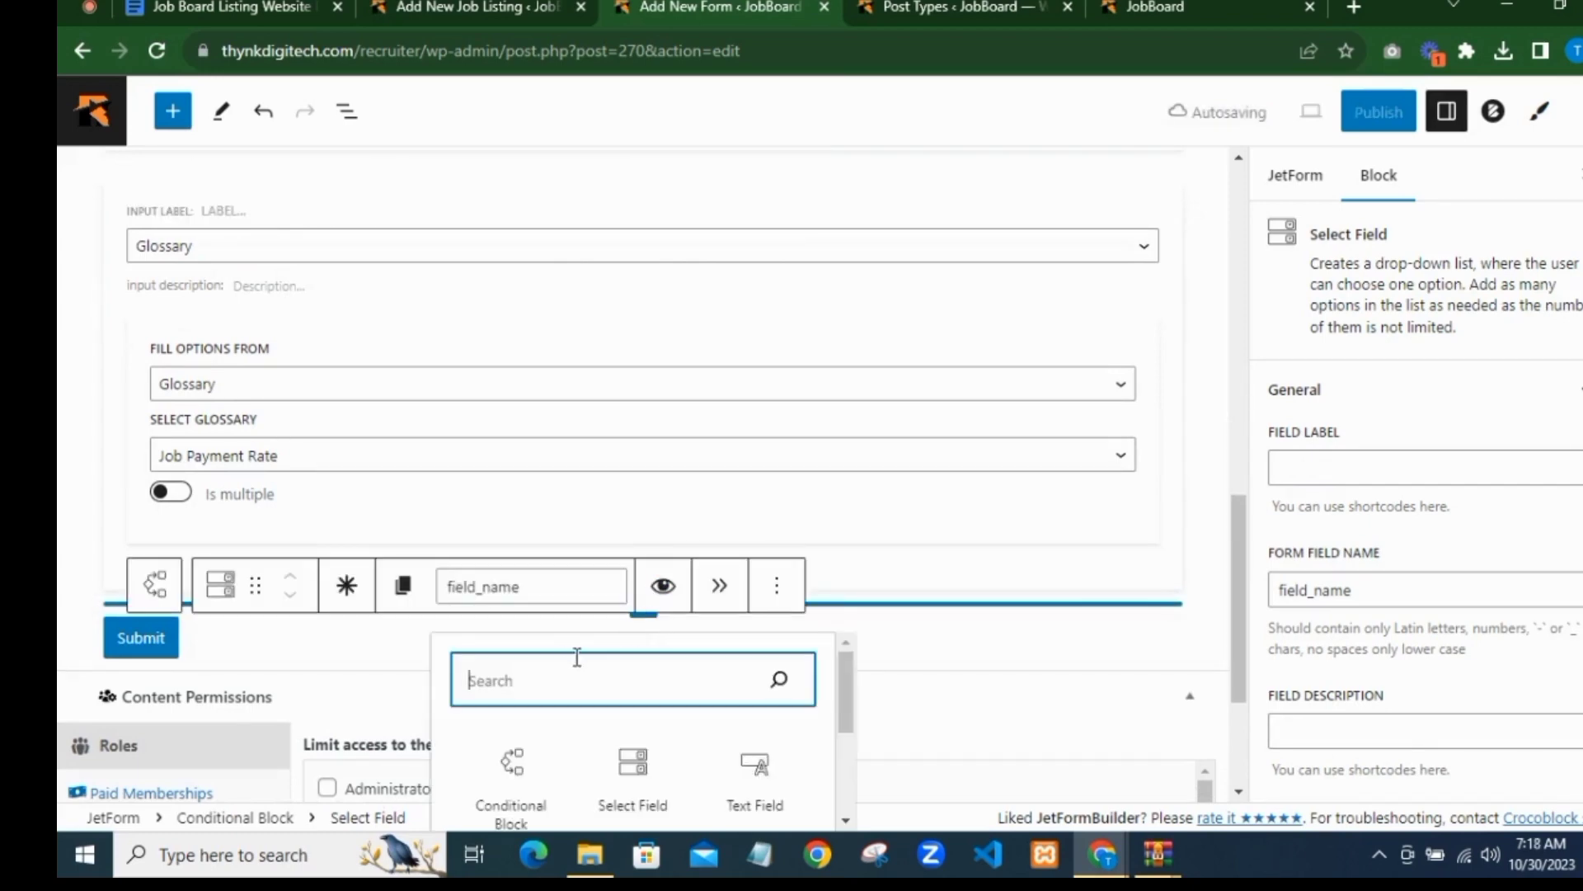
pyautogui.click(516, 773)
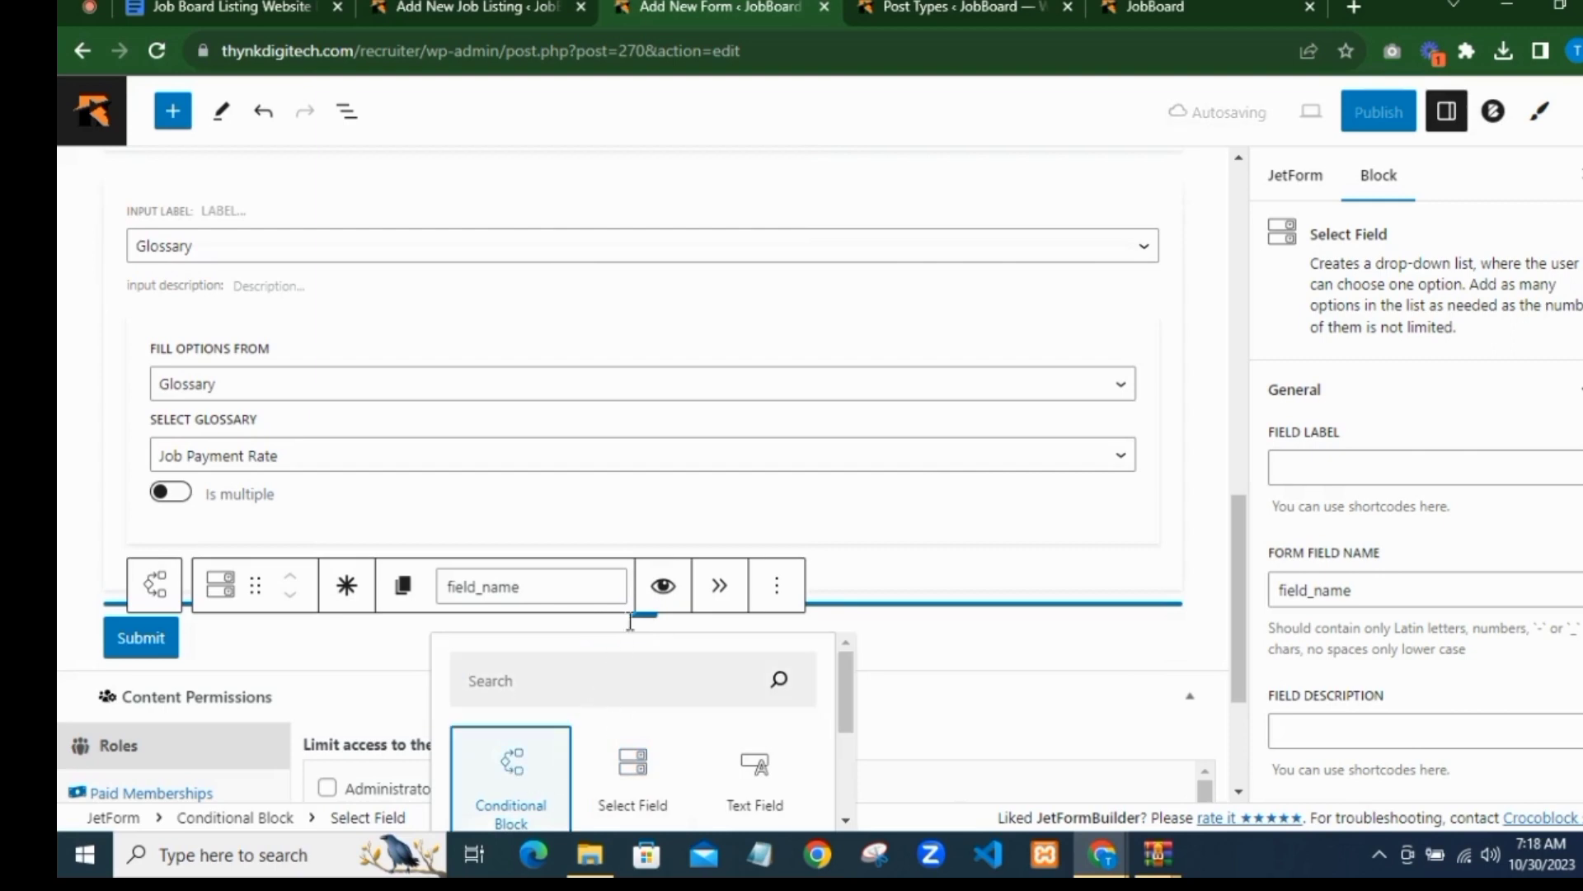
pyautogui.click(1144, 423)
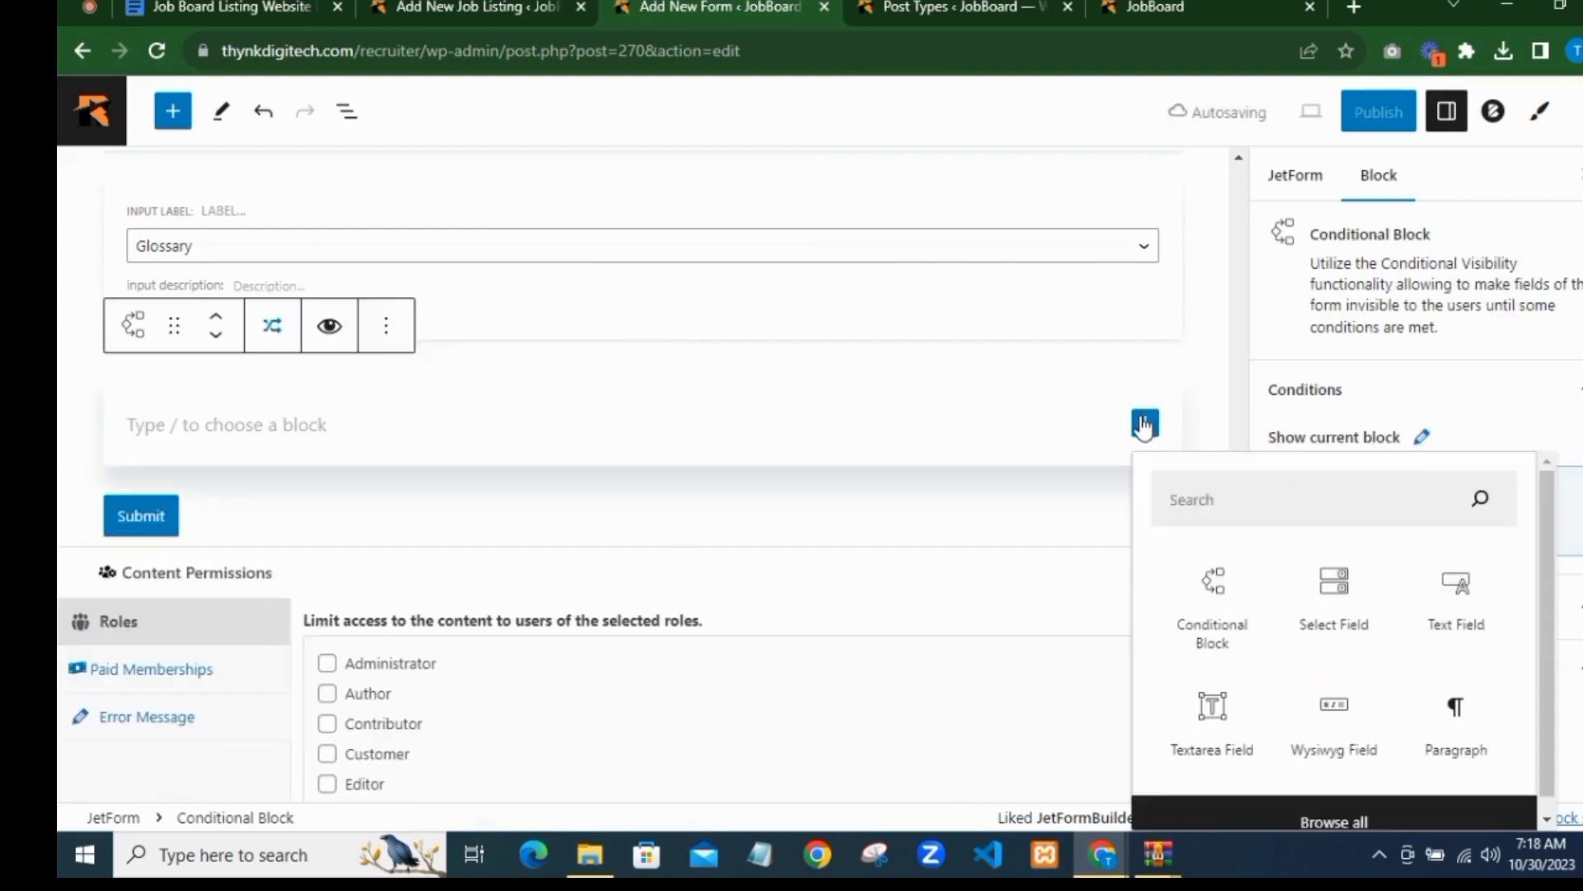
pyautogui.click(1187, 473)
pyautogui.write('co')
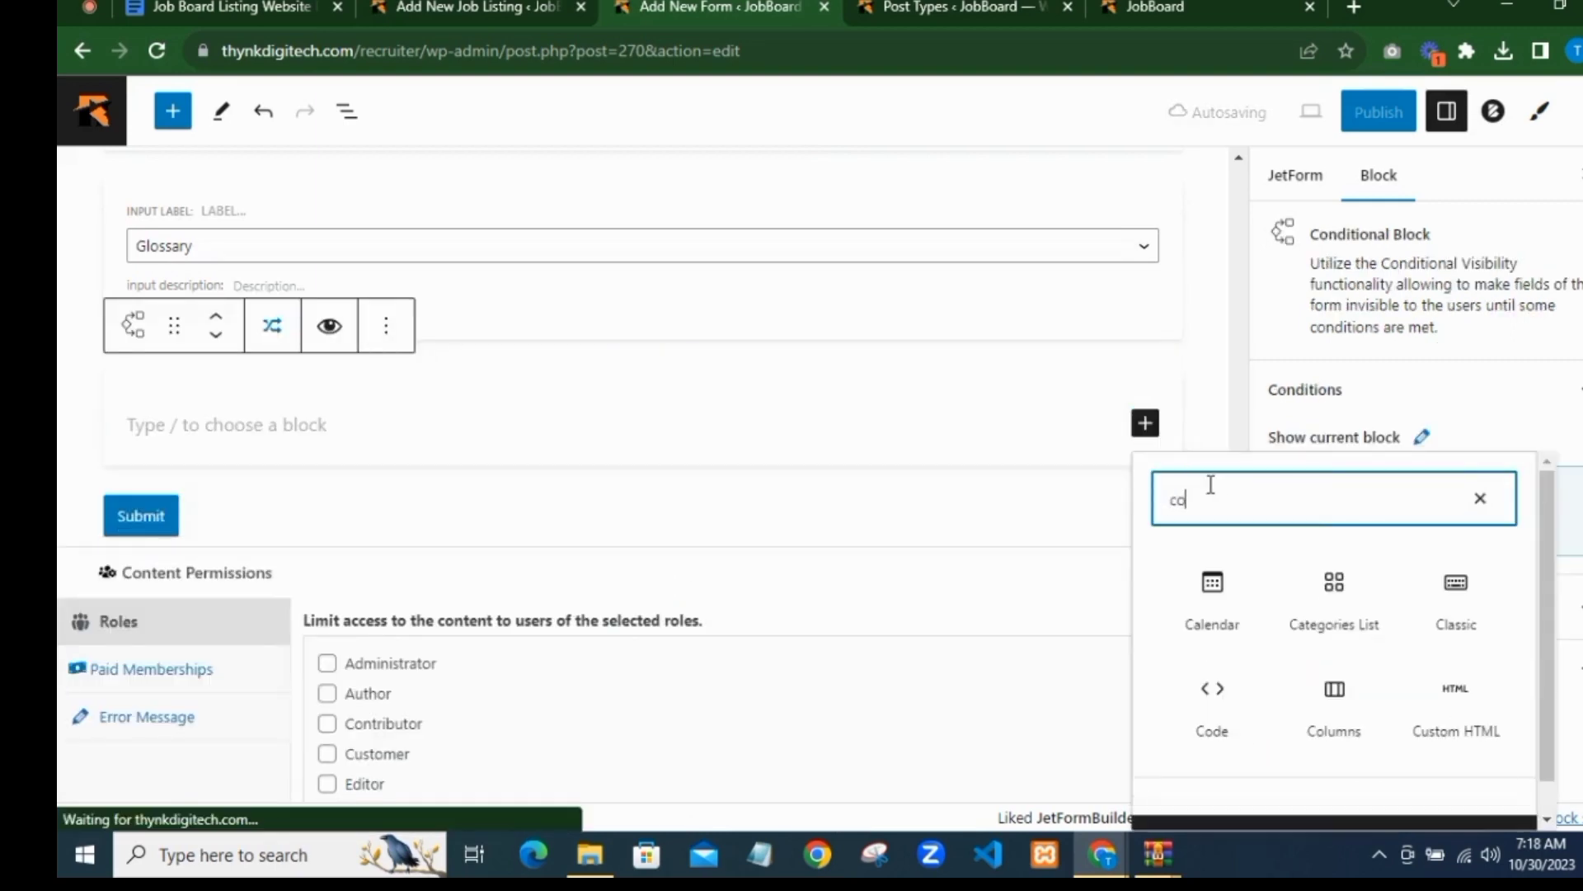
pyautogui.write('lum')
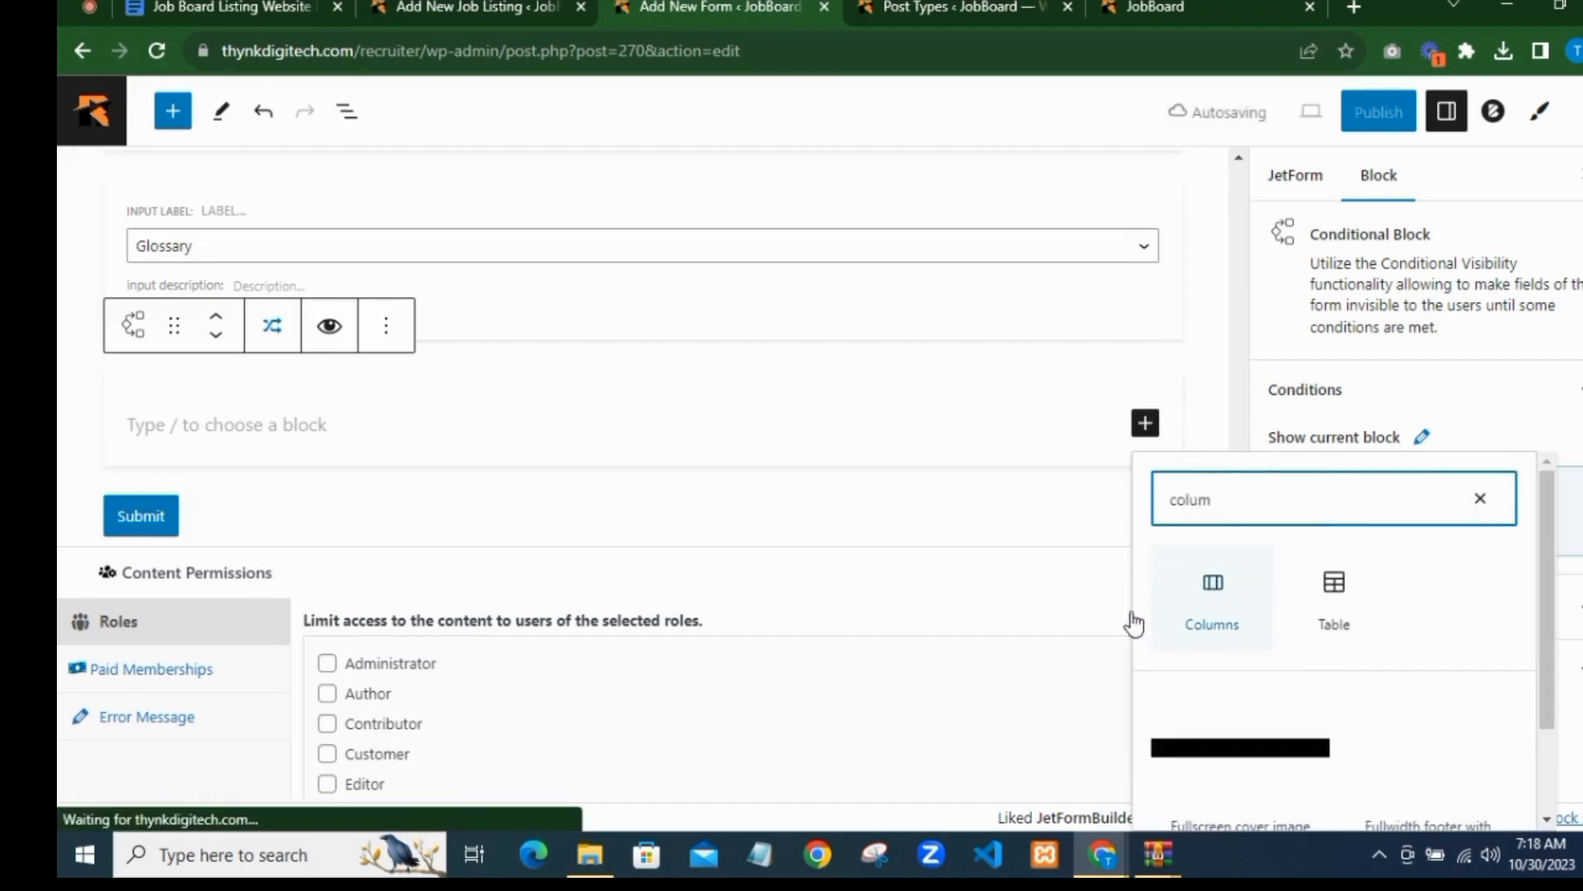
pyautogui.press('Return')
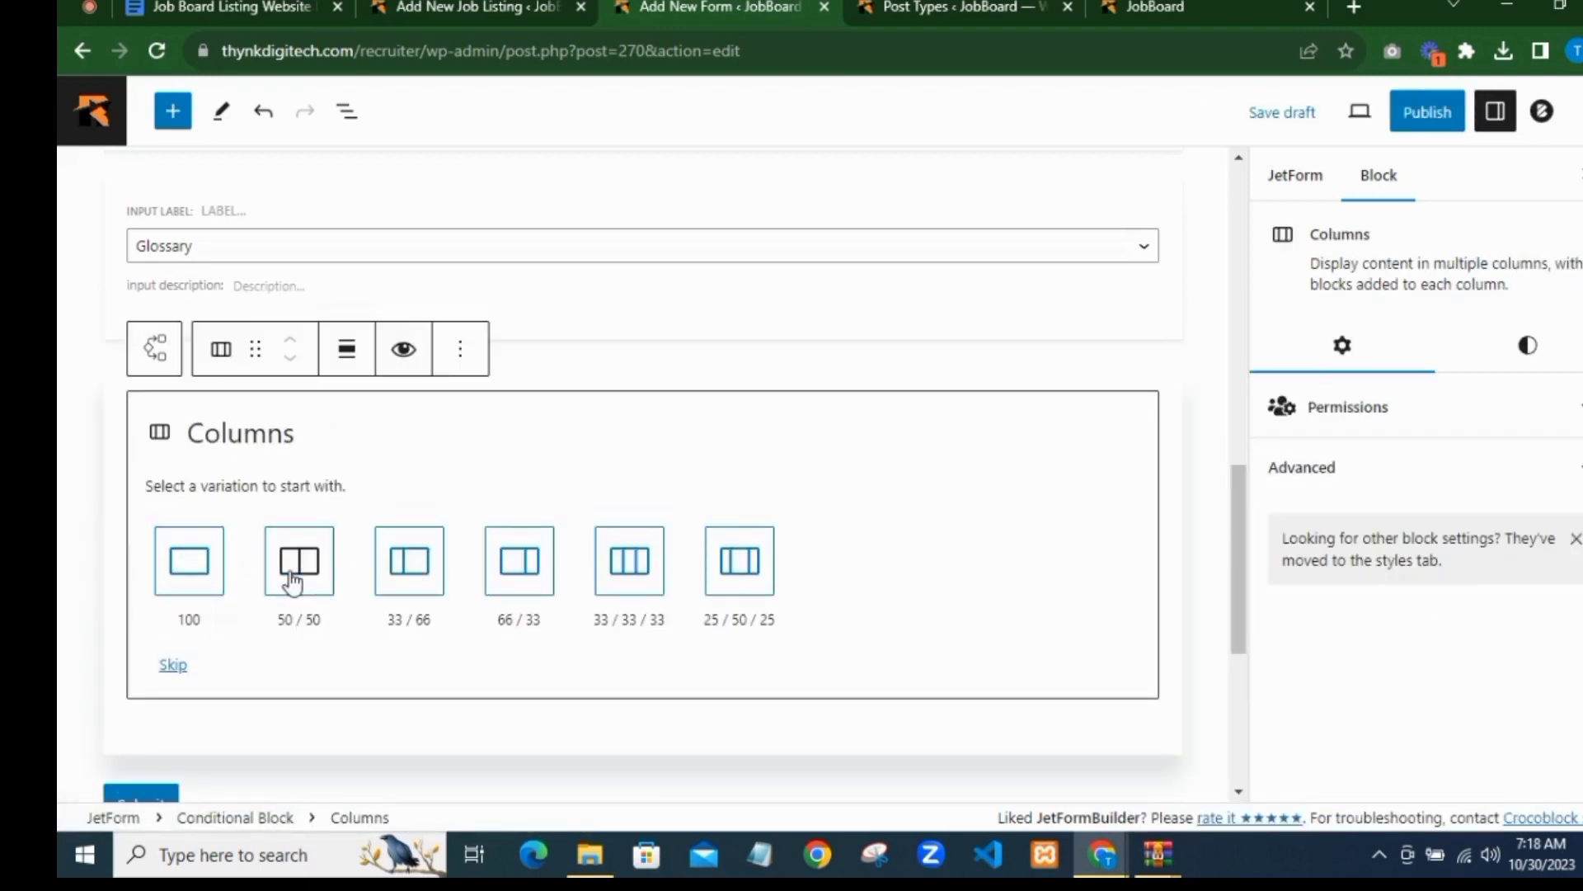
pyautogui.click(417, 581)
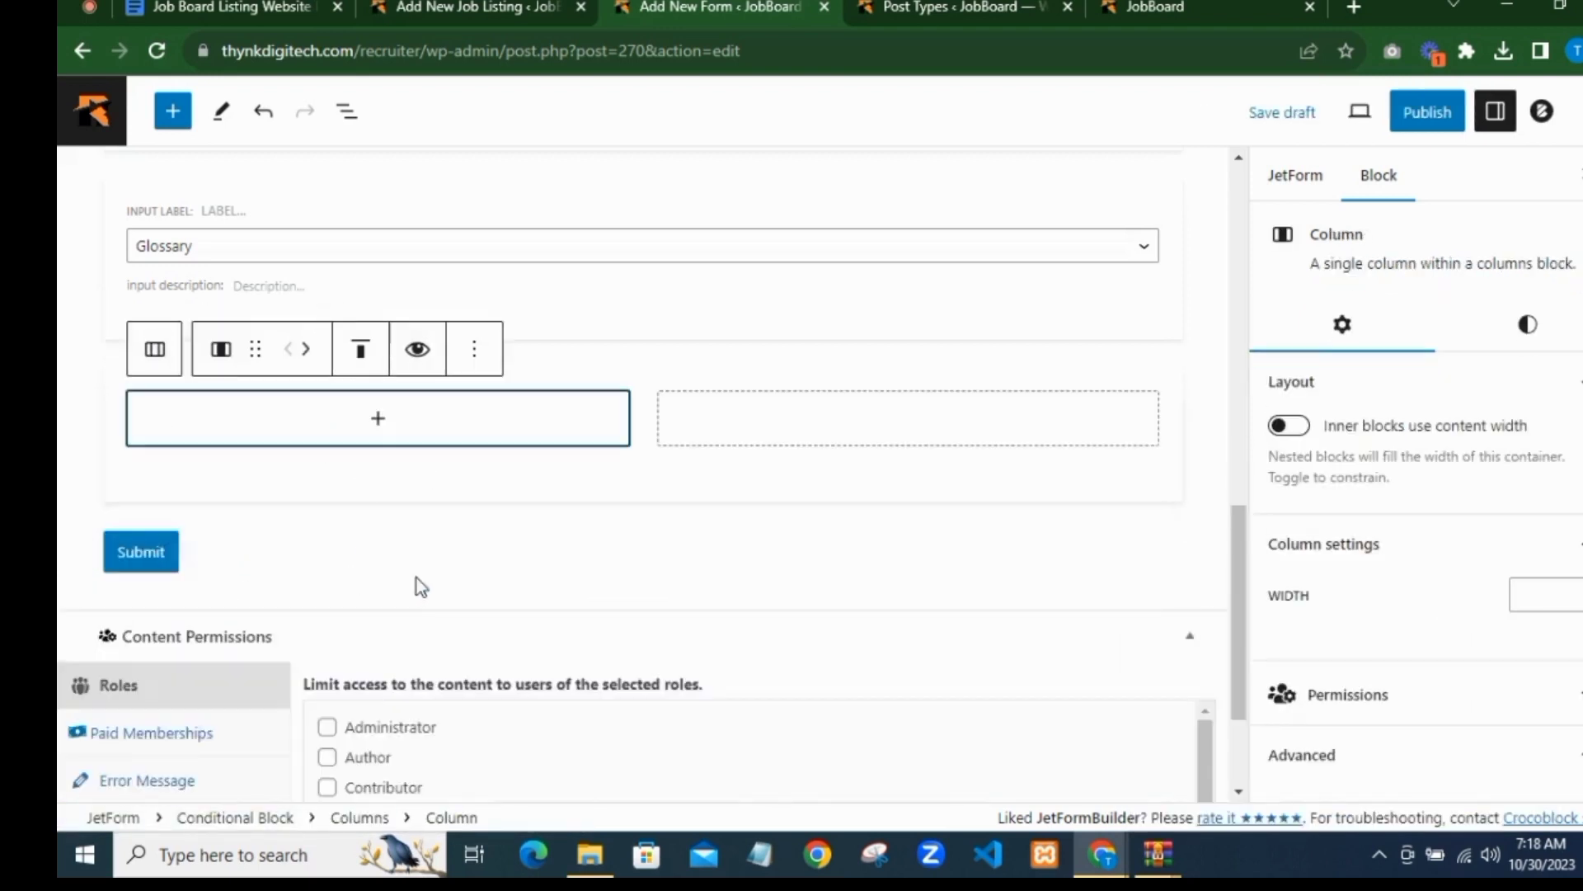
# Step: Insert a number field in the first column and label it Minimum Amount
pyautogui.click(394, 430)
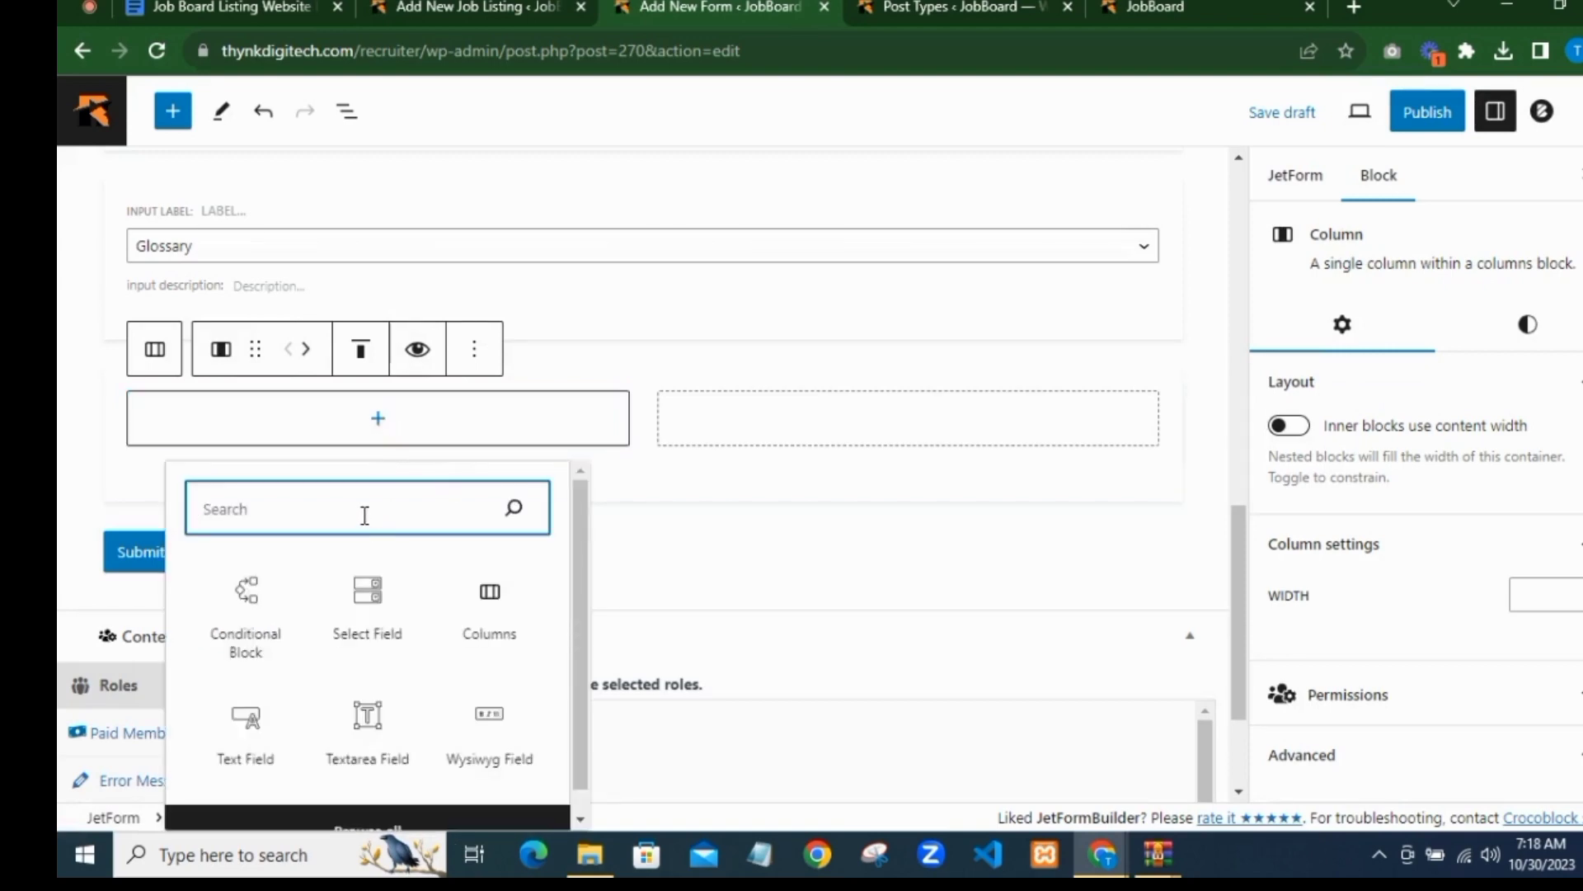
pyautogui.write('num')
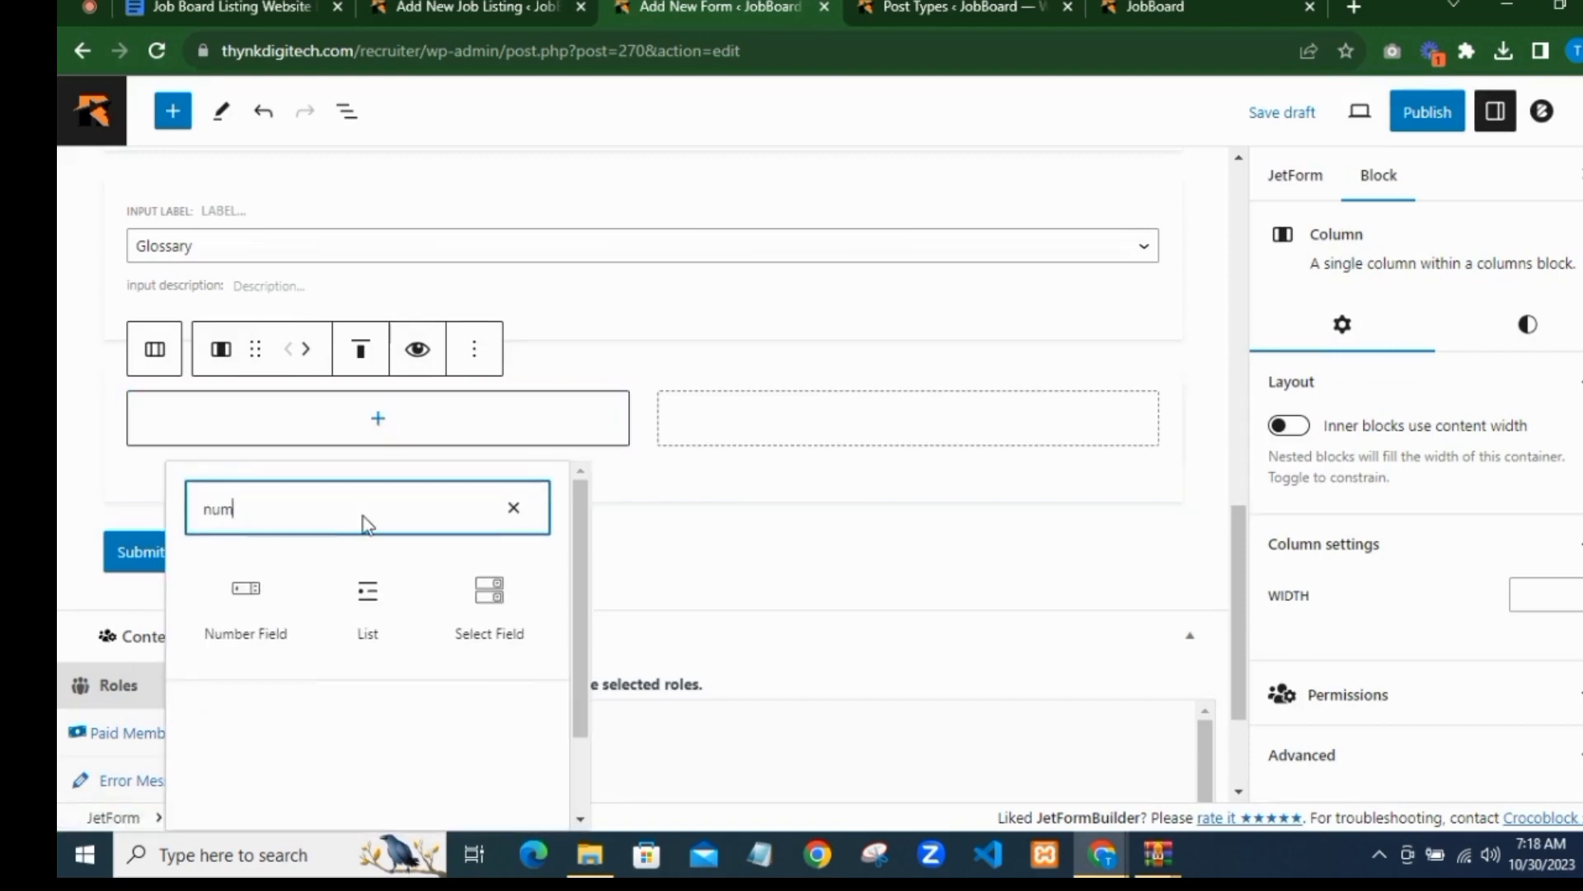
pyautogui.click(257, 606)
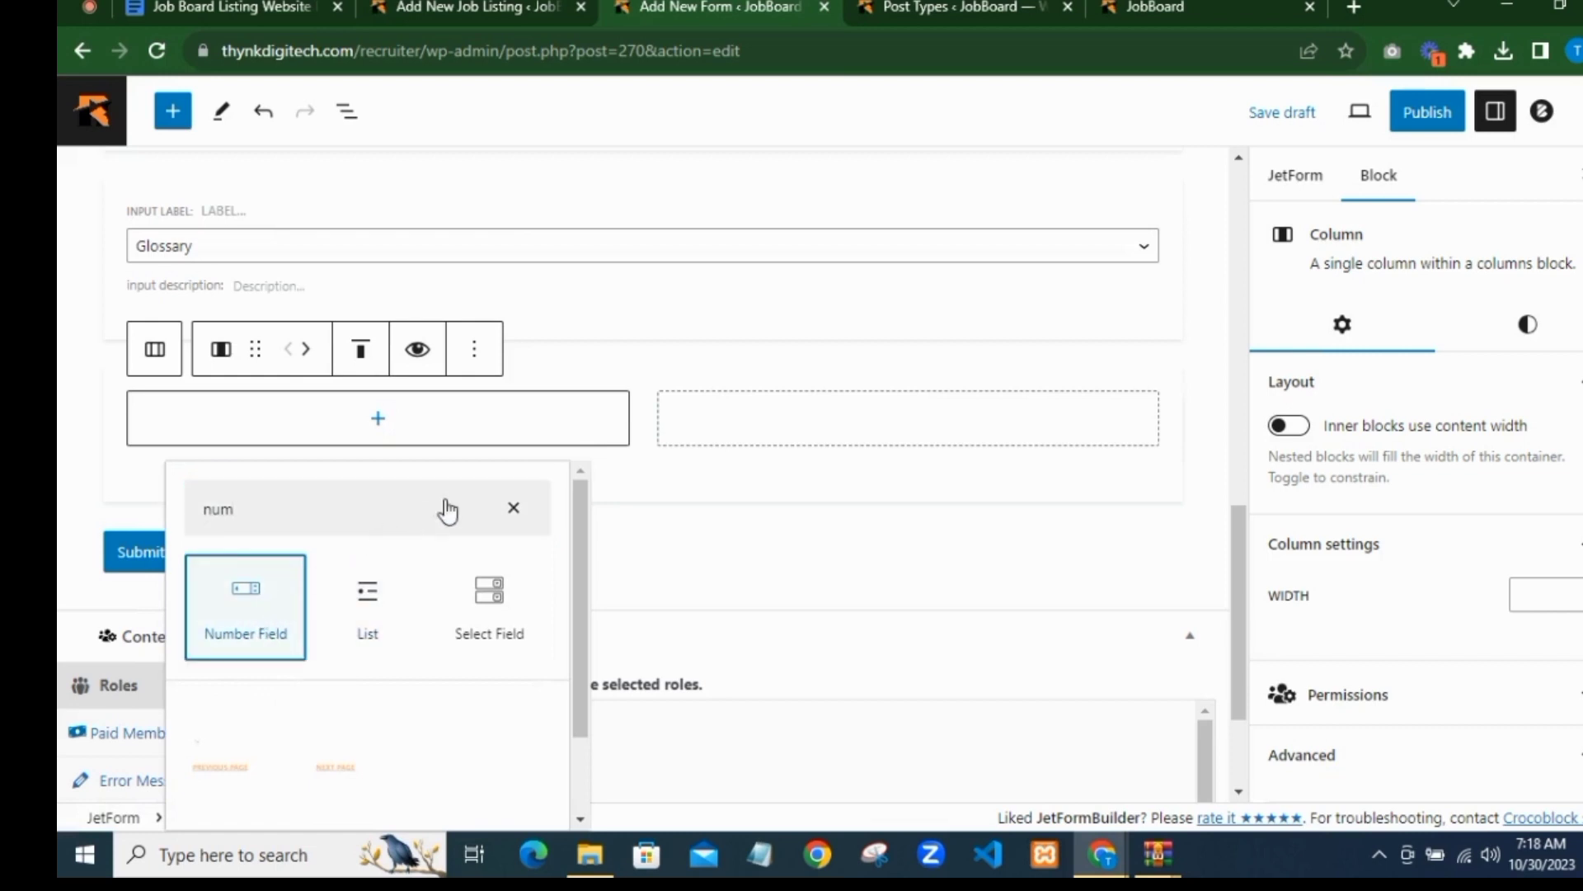
pyautogui.click(1342, 474)
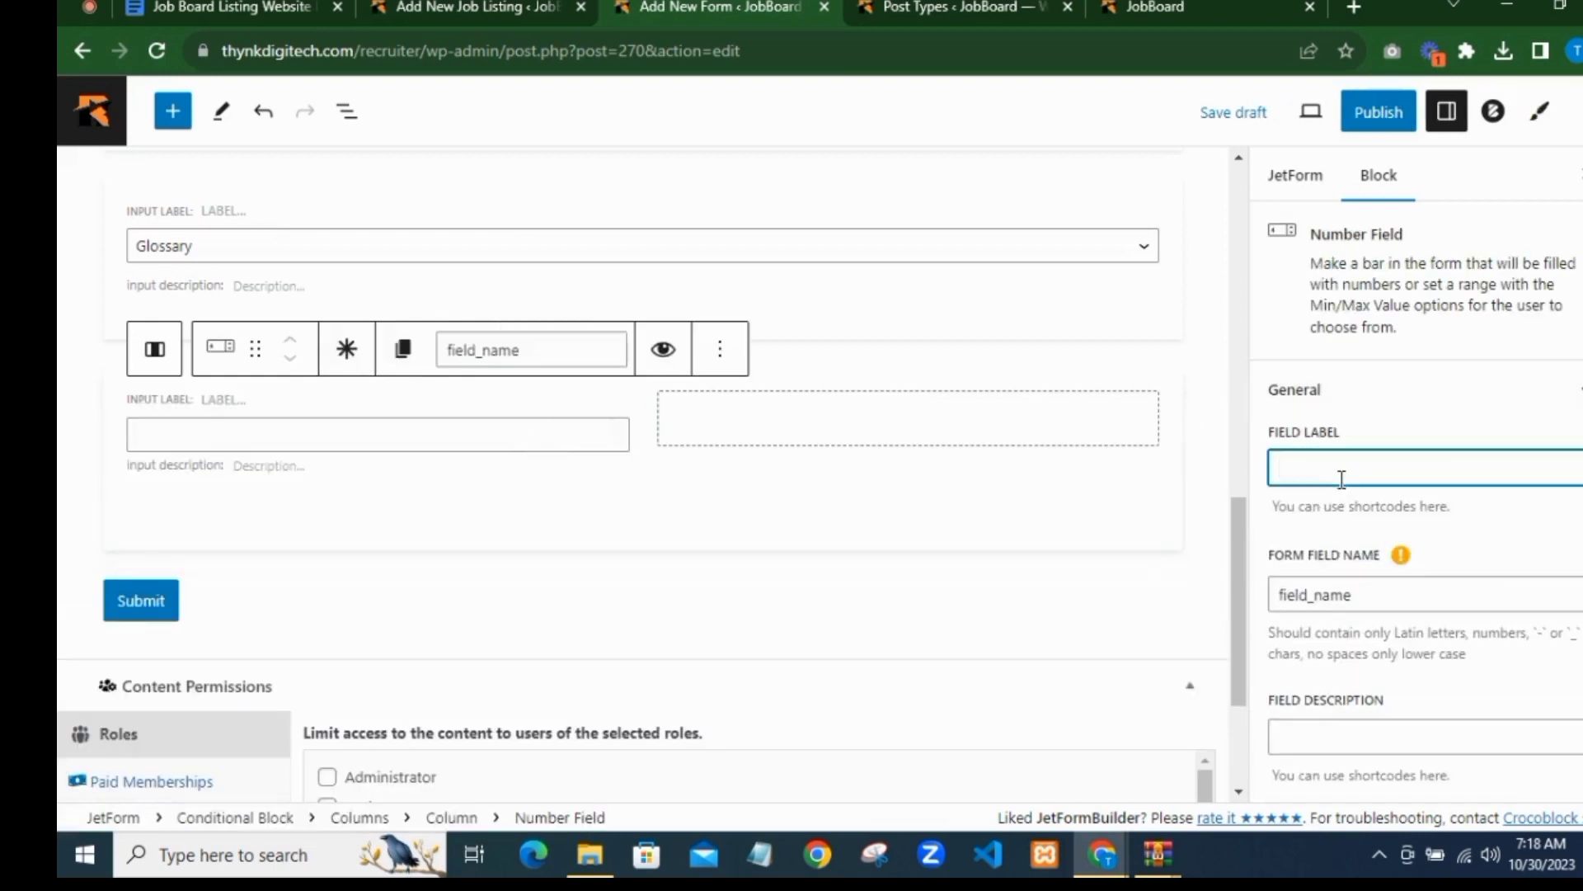
pyautogui.write('Minimum Am')
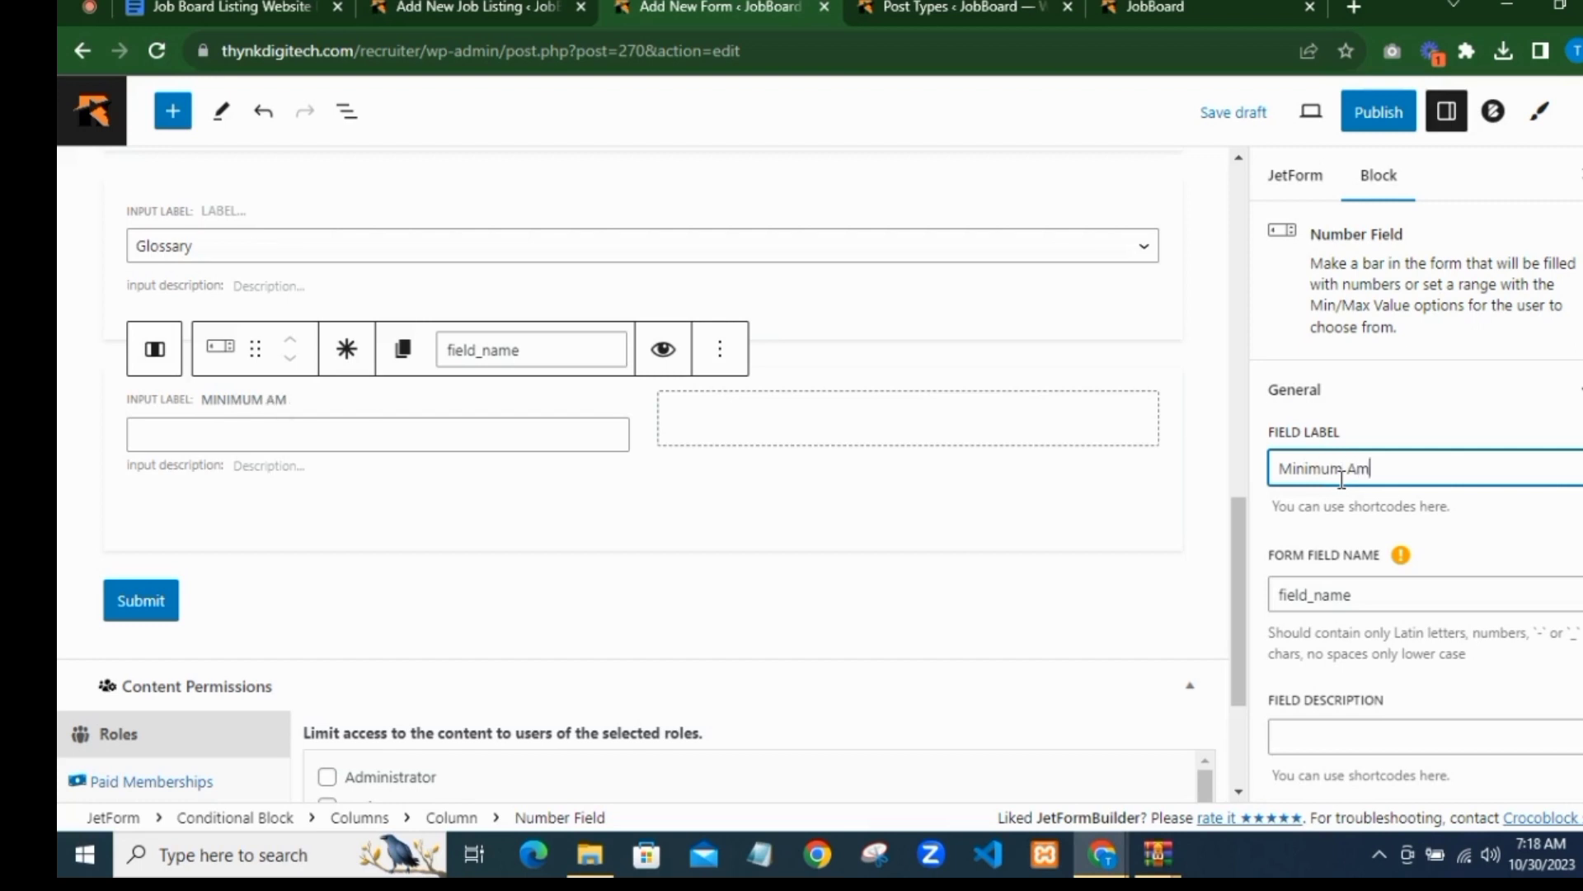
pyautogui.write('ount')
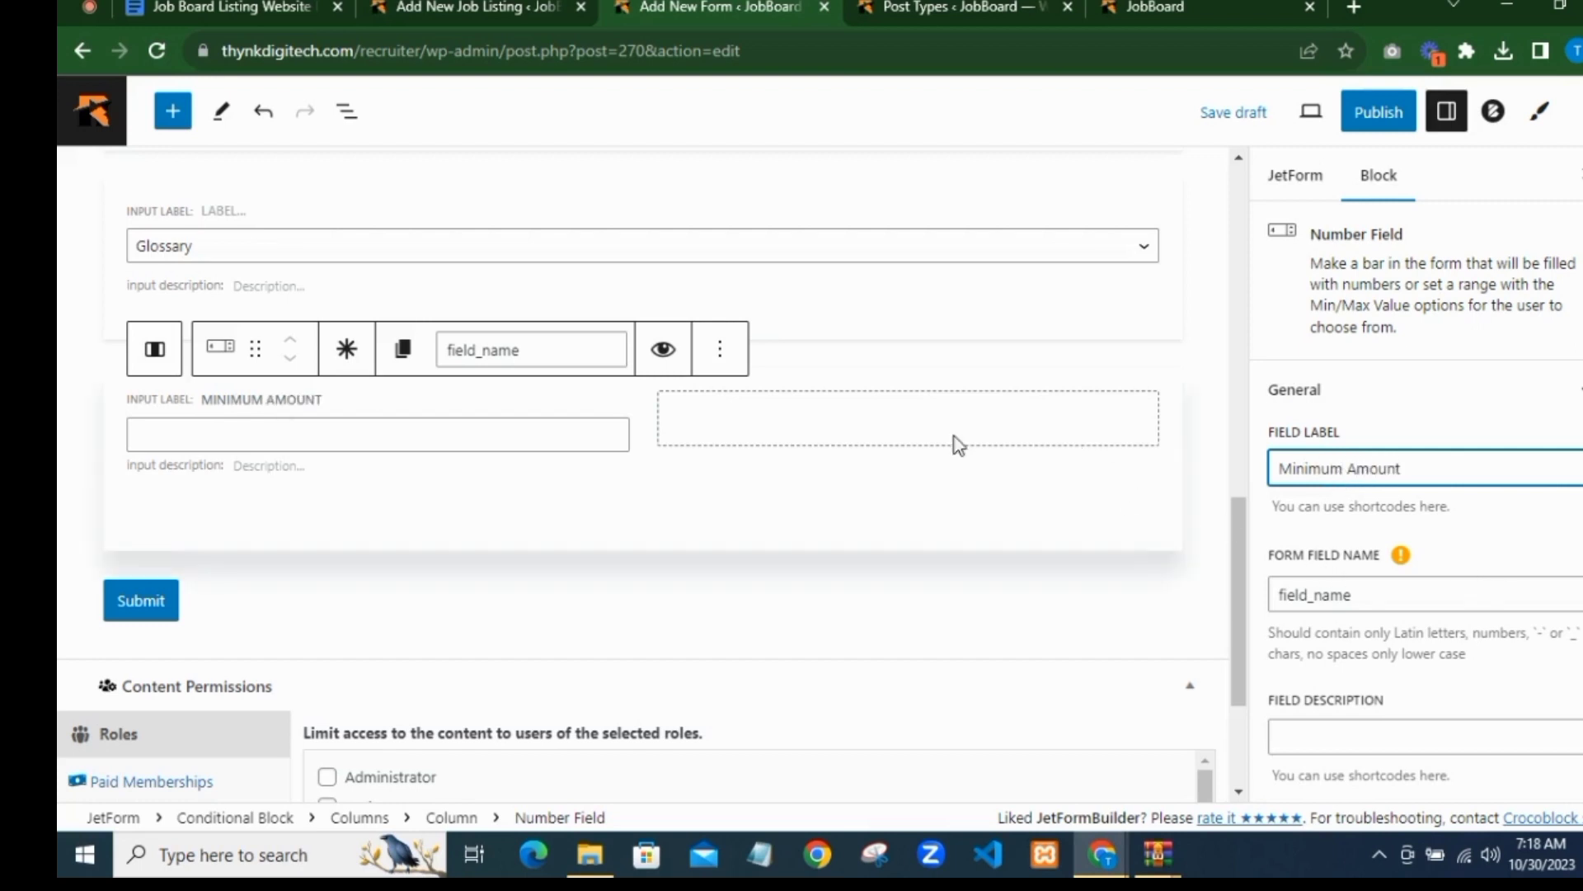
# Step: Insert a number field in the empty second column, beside Minimum Amount
pyautogui.click(922, 427)
pyautogui.click(922, 429)
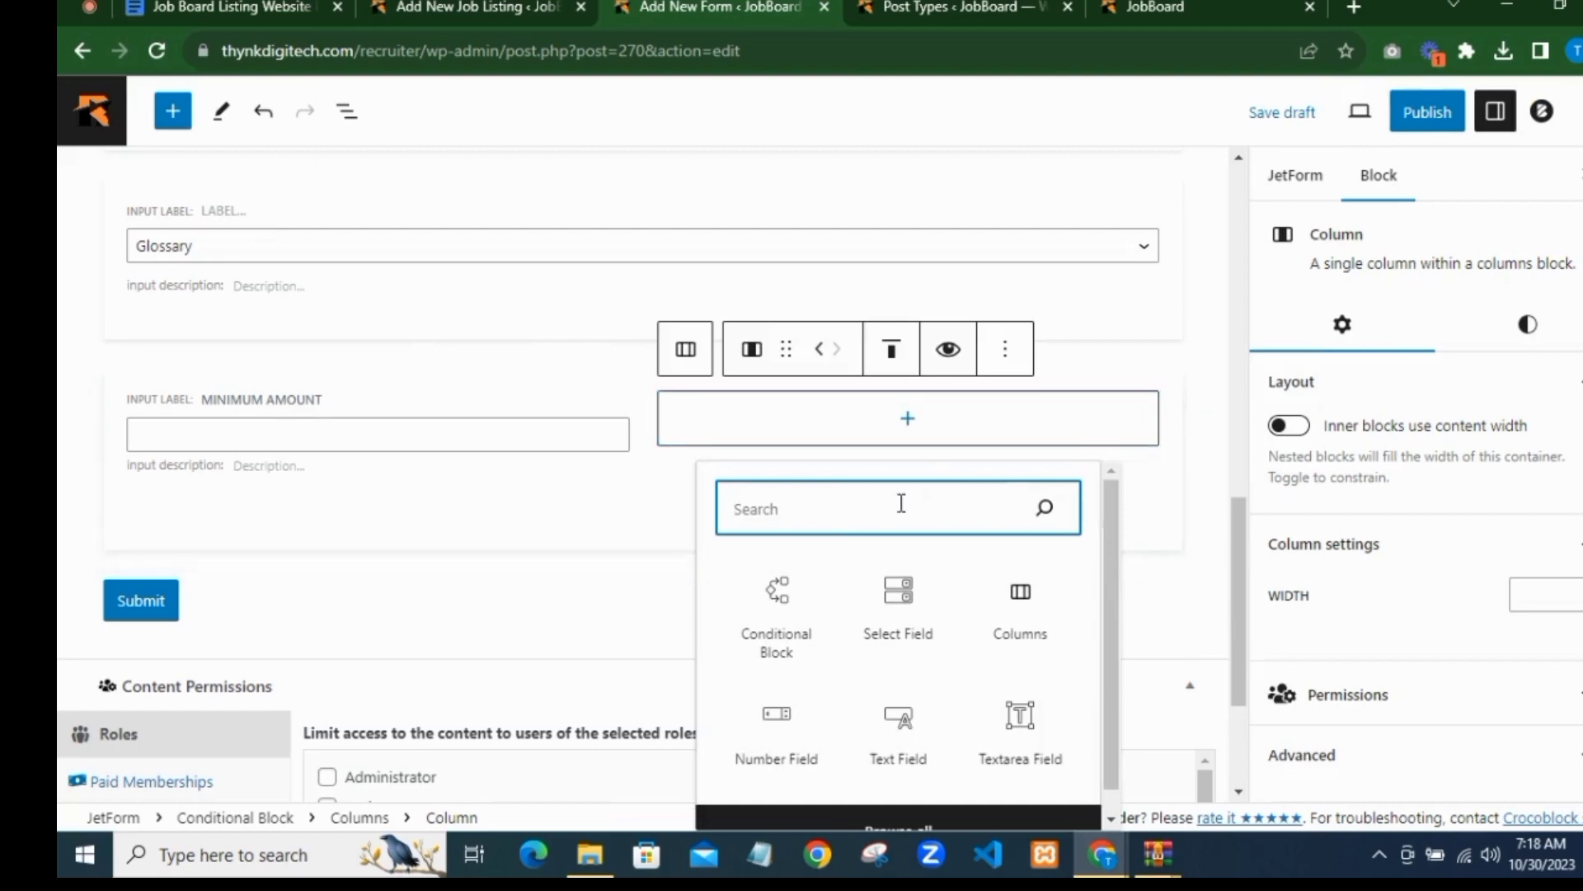
pyautogui.write('A')
pyautogui.press('BackSpace')
pyautogui.write('Maximu')
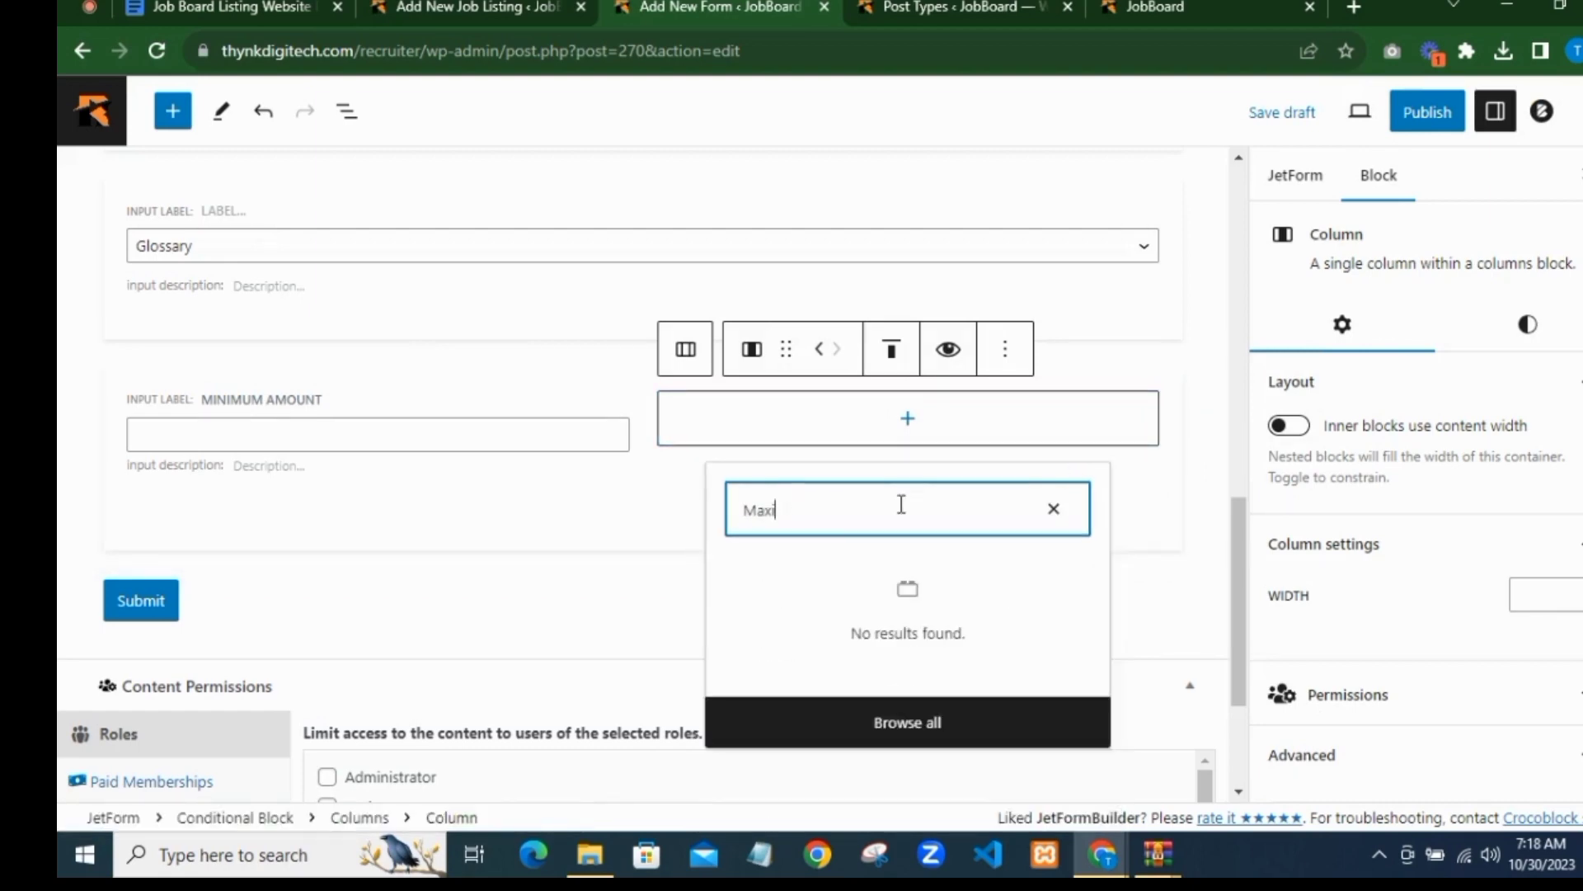
pyautogui.press('BackSpace')
pyautogui.press('BackSpace')
pyautogui.press('BackSpace')
pyautogui.press('BackSpace')
pyautogui.write('nu')
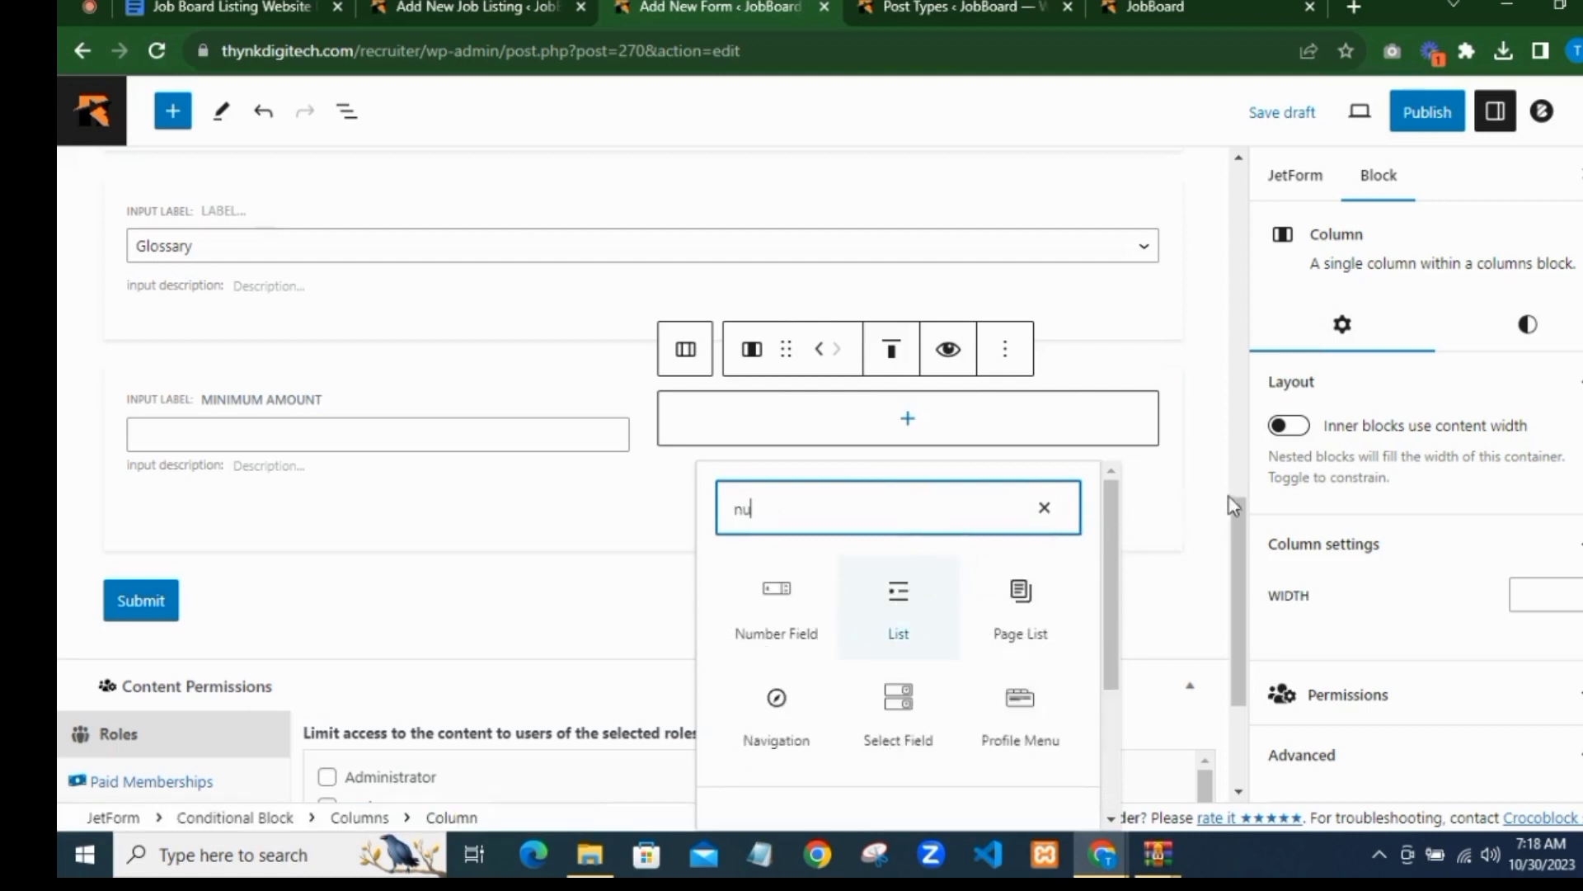
pyautogui.press('Return')
# Step: Label the second column's number field Maximum Amount, with maximum_amount as its form field name
pyautogui.click(1354, 463)
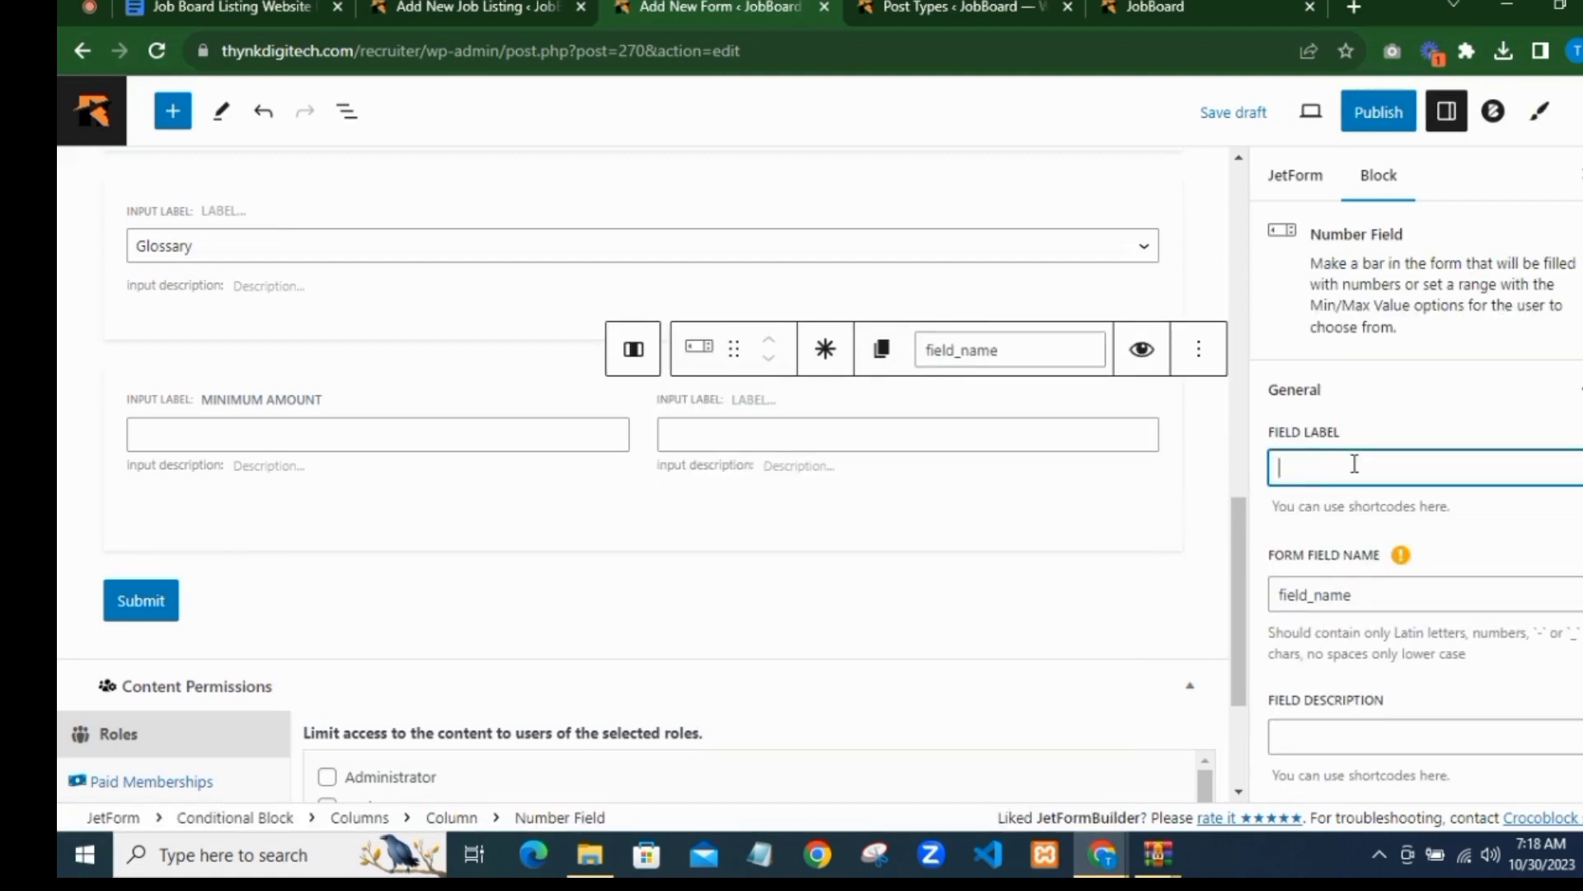
pyautogui.write('Maximum')
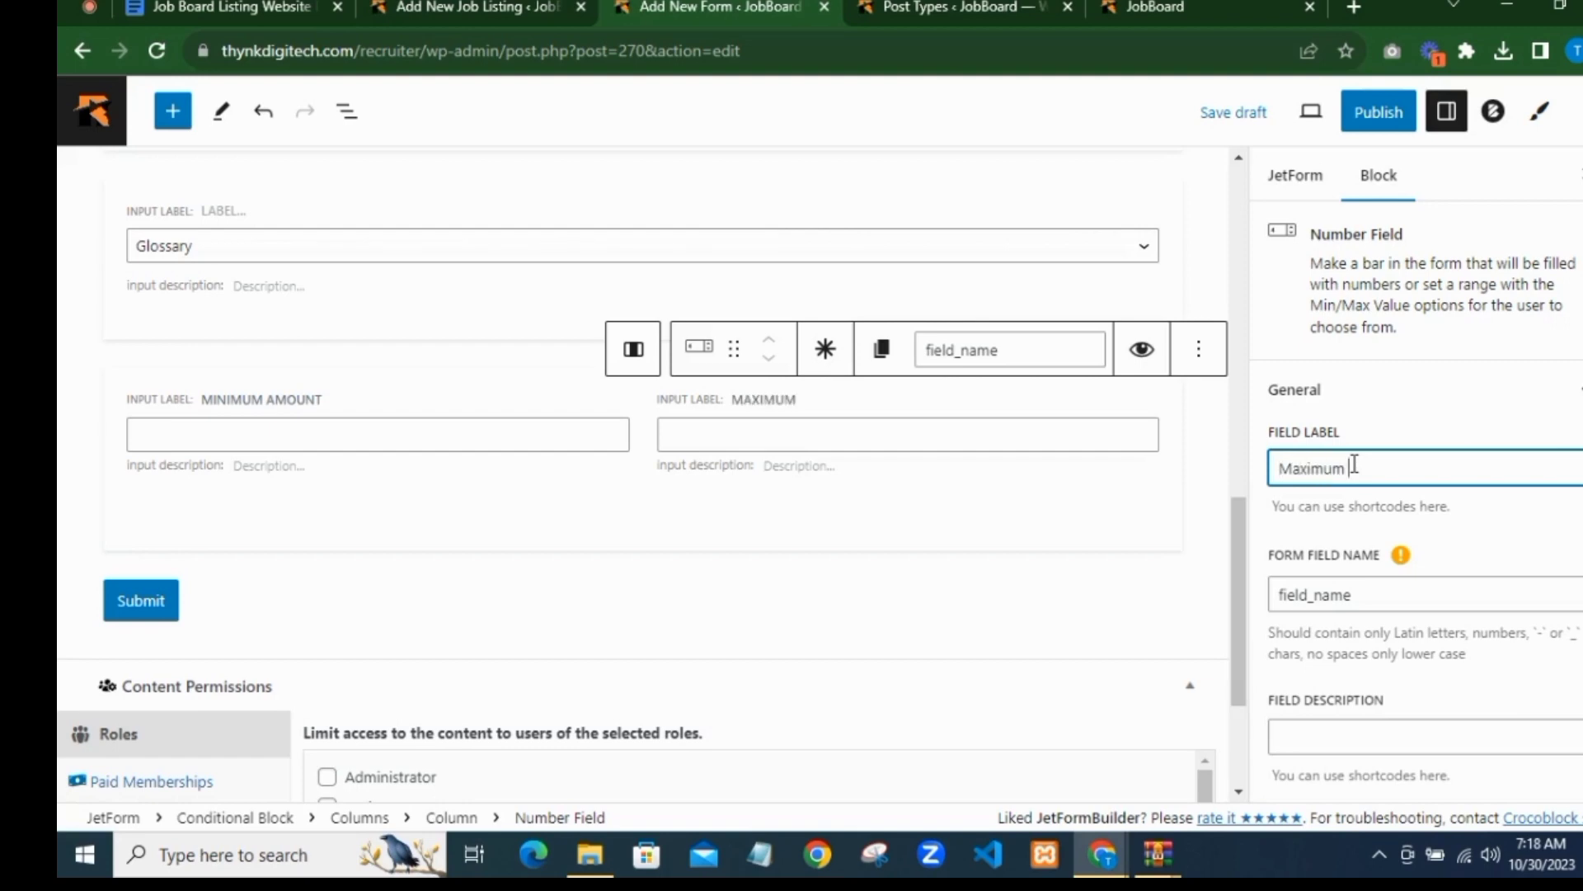
pyautogui.write(' Amount')
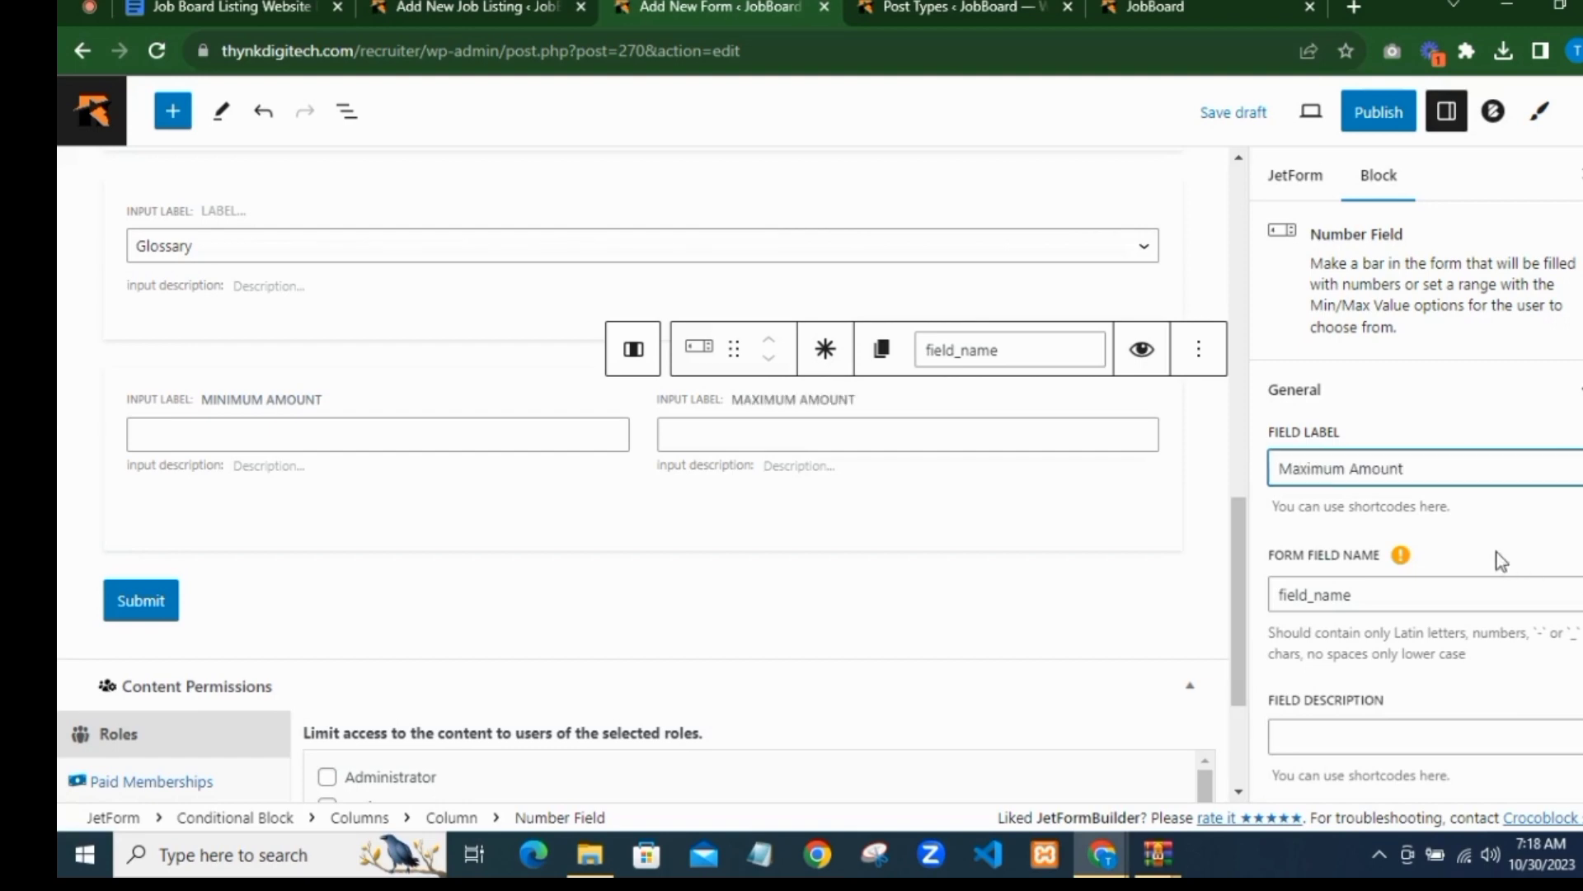
pyautogui.click(1445, 578)
pyautogui.scroll(2, 767, 470)
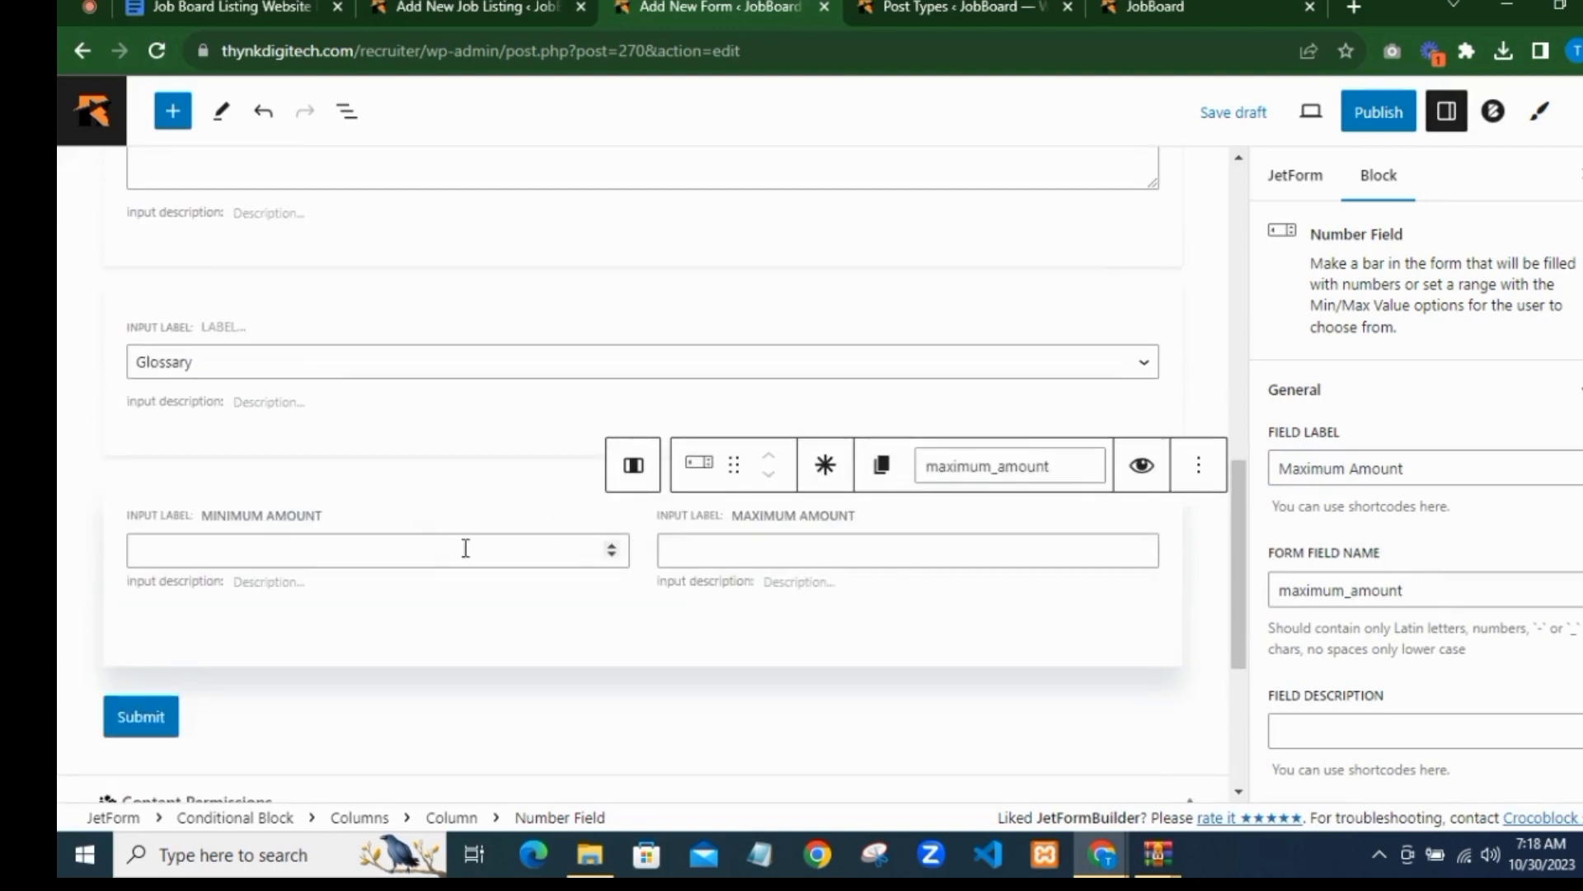
# Step: Check the Job Listing entry form for the field following Maximum Amount and insert a number field below the amounts' conditional block
pyautogui.click(464, 8)
pyautogui.scroll(-2, 527, 398)
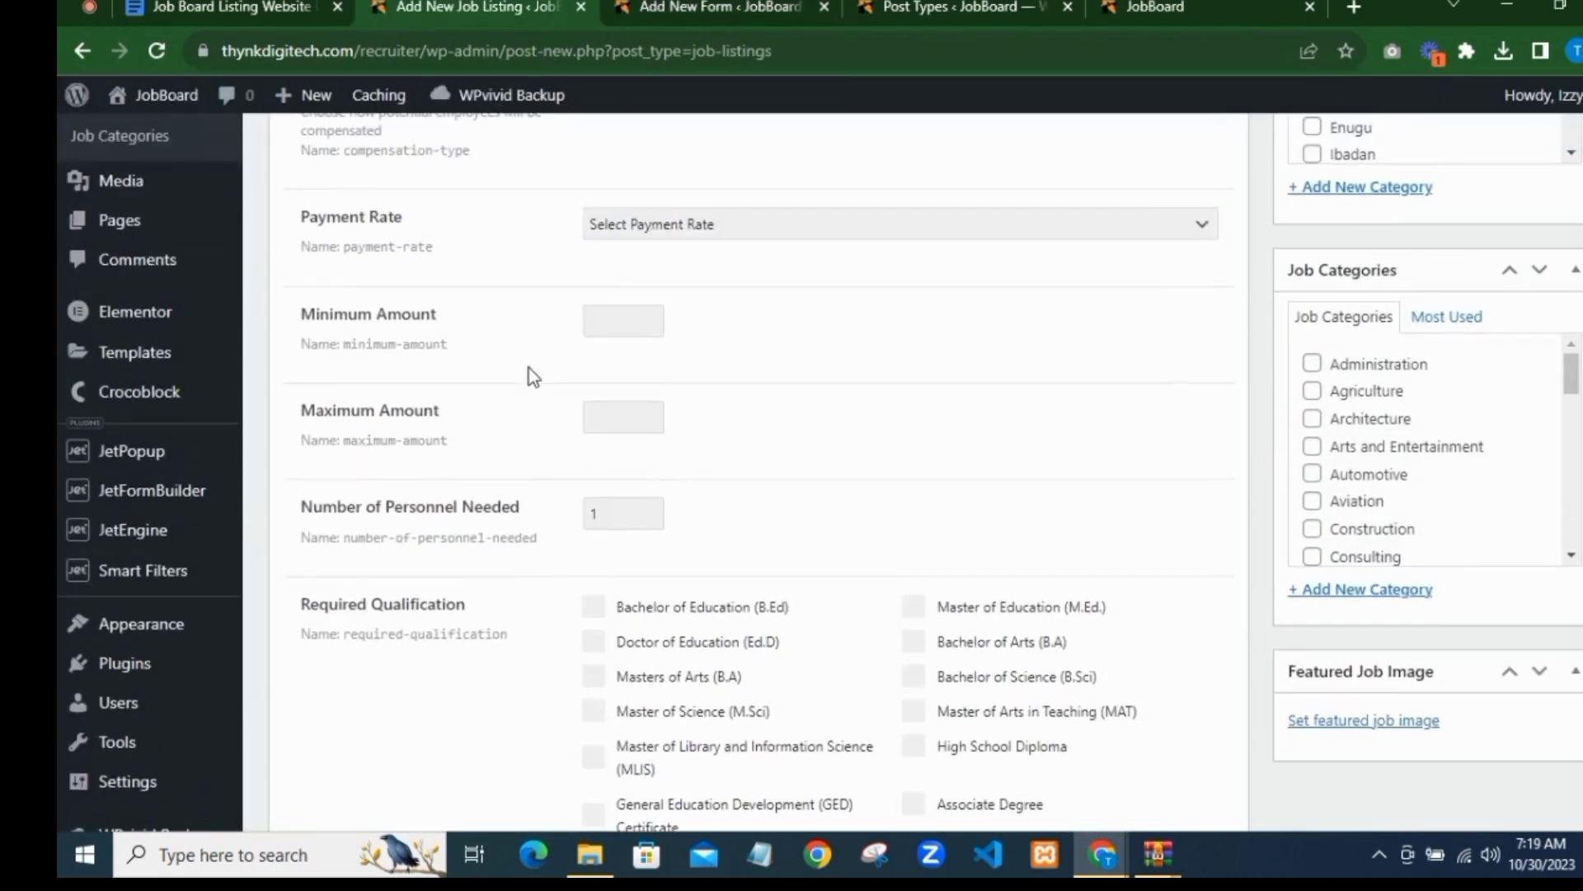
pyautogui.scroll(-4, 555, 399)
pyautogui.scroll(4, 577, 304)
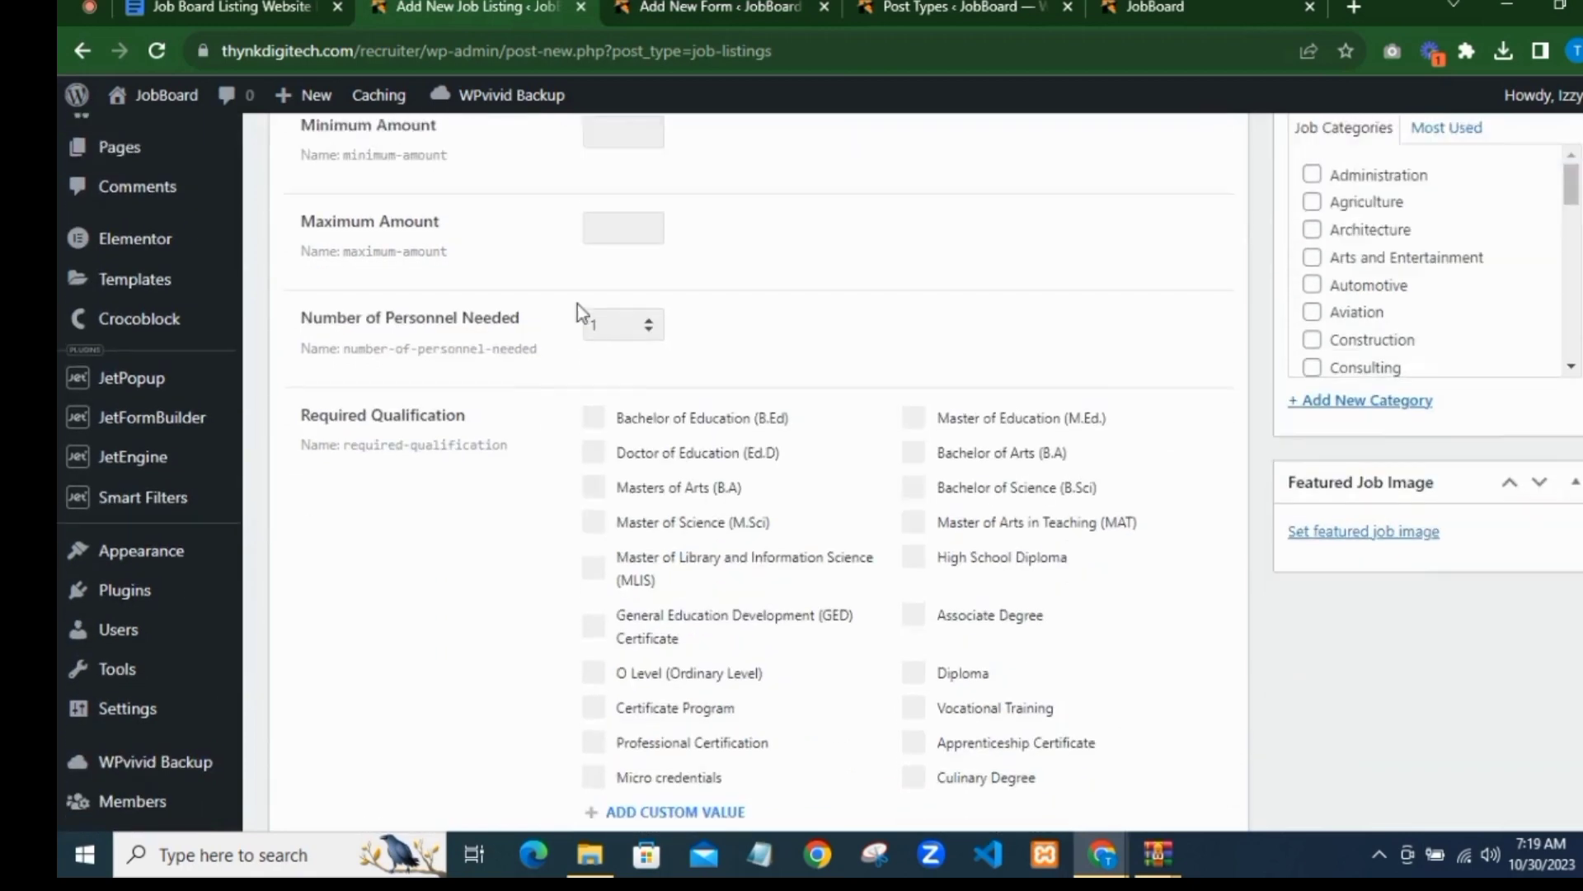
pyautogui.scroll(-2, 561, 330)
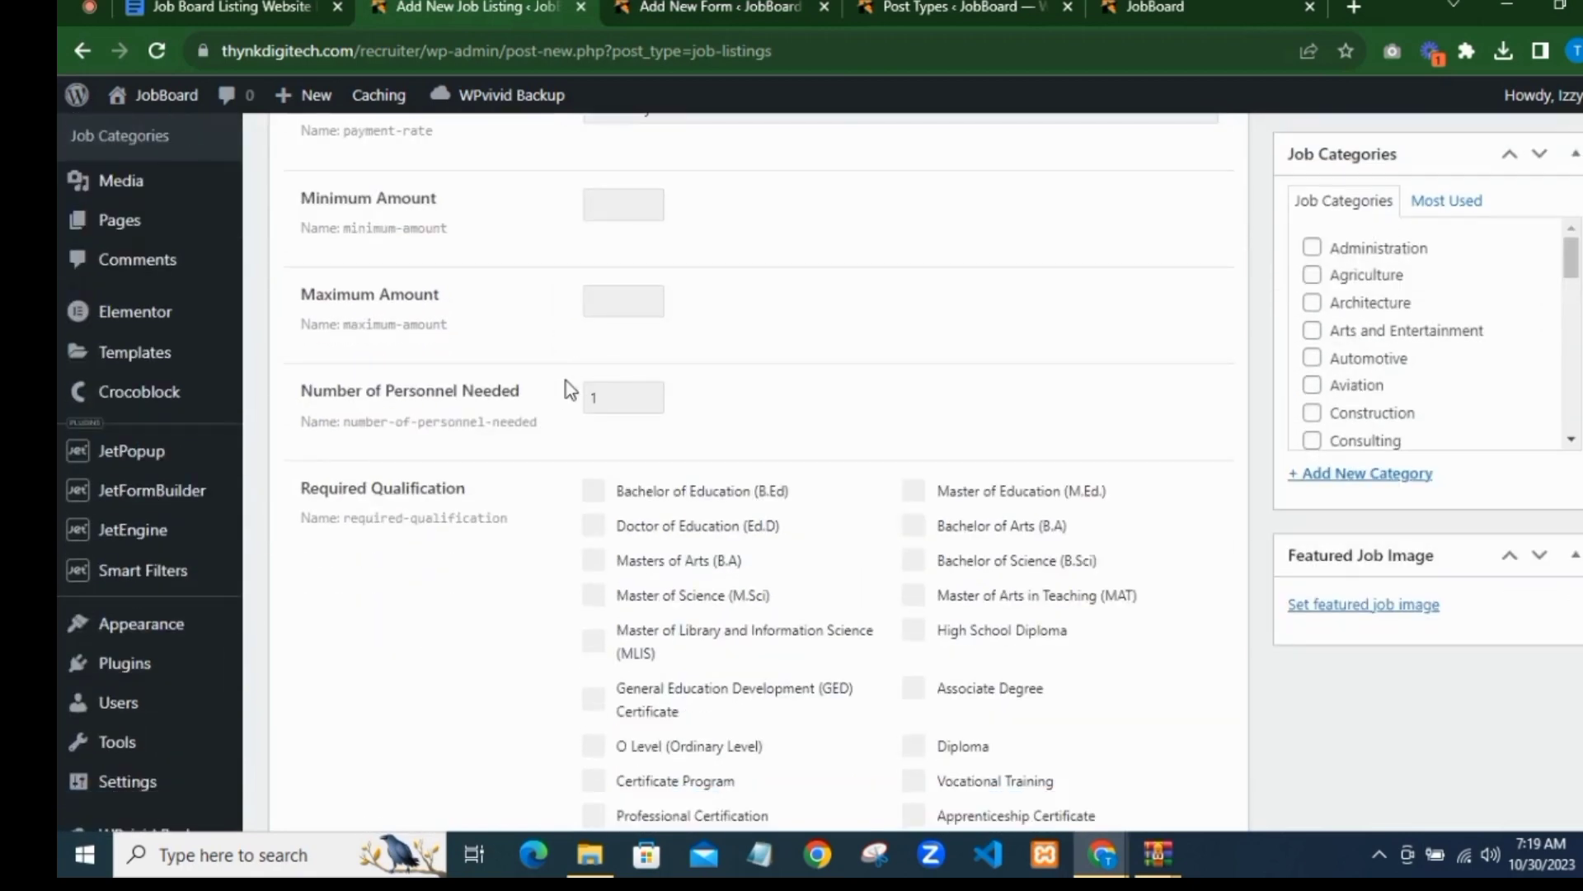
pyautogui.click(642, 6)
pyautogui.scroll(-3, 646, 462)
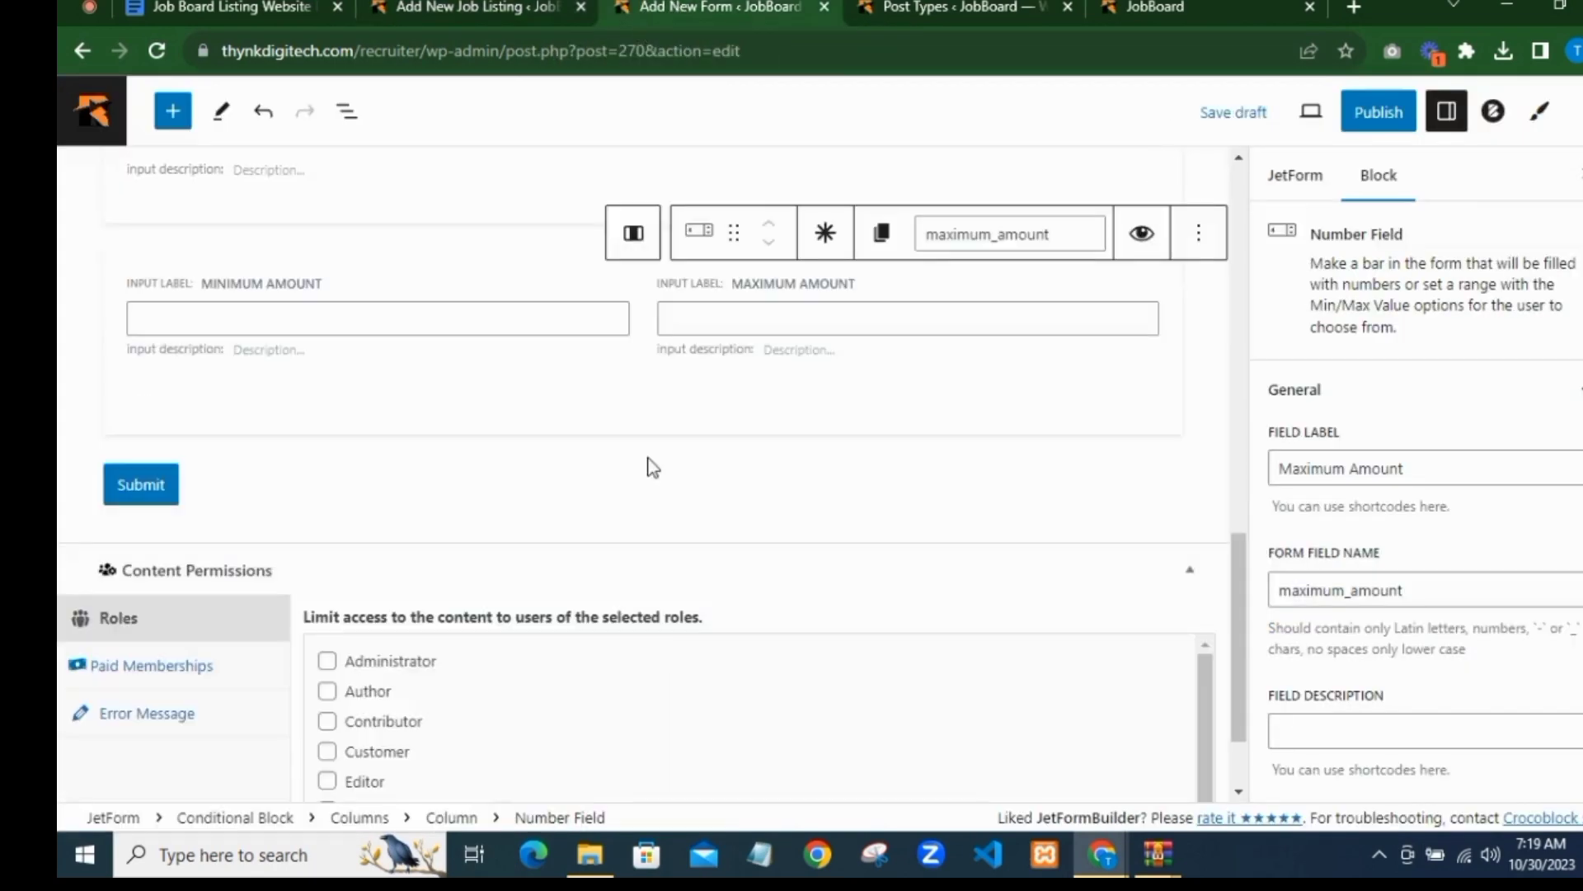
pyautogui.click(644, 450)
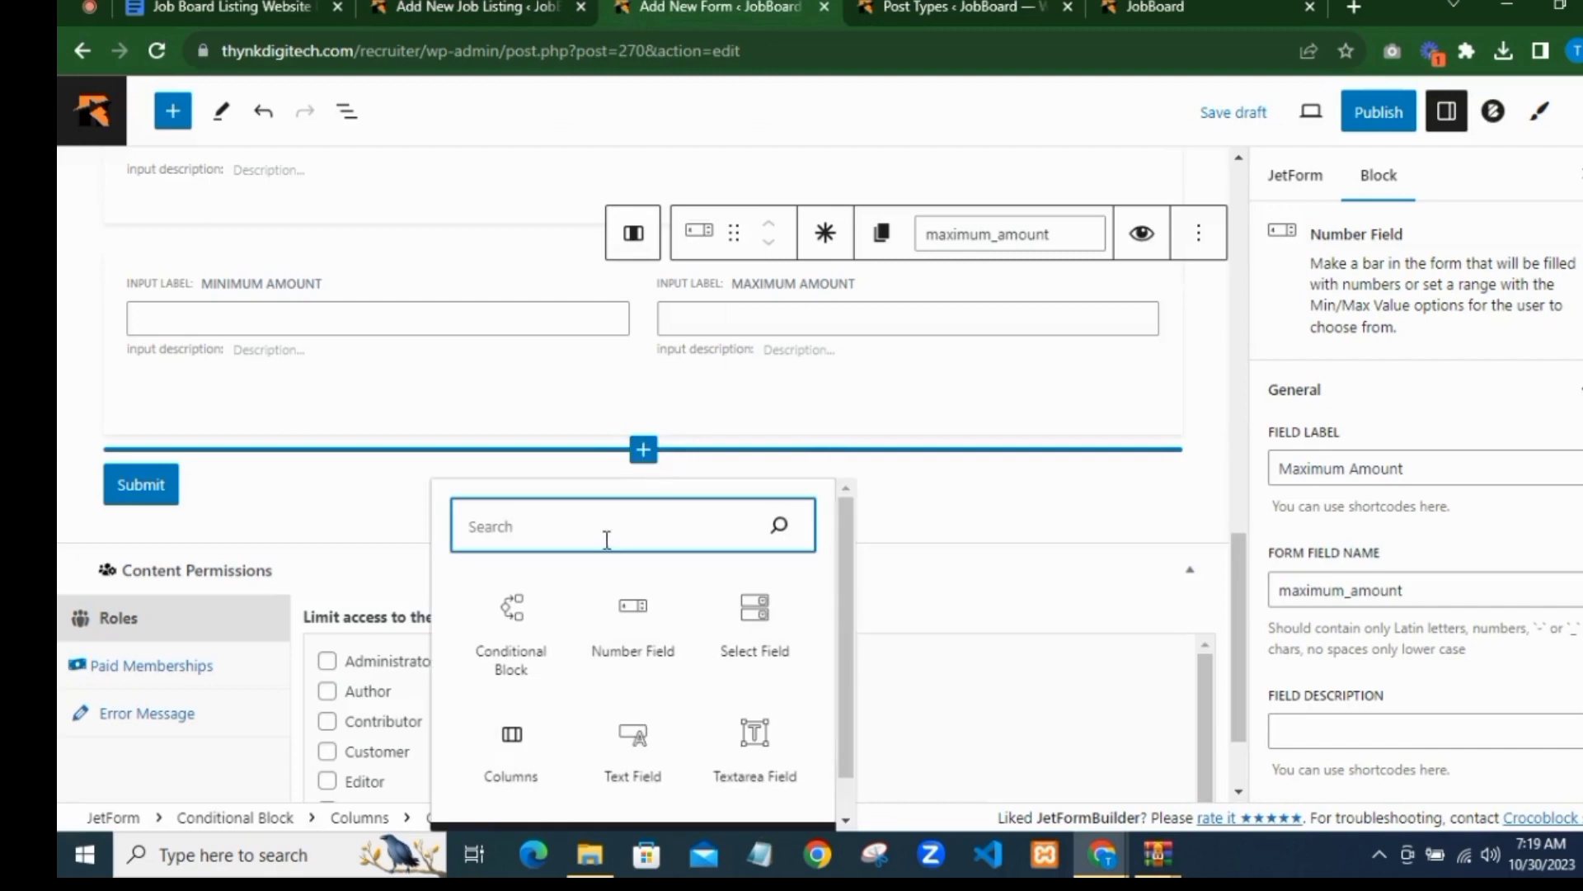
pyautogui.click(620, 635)
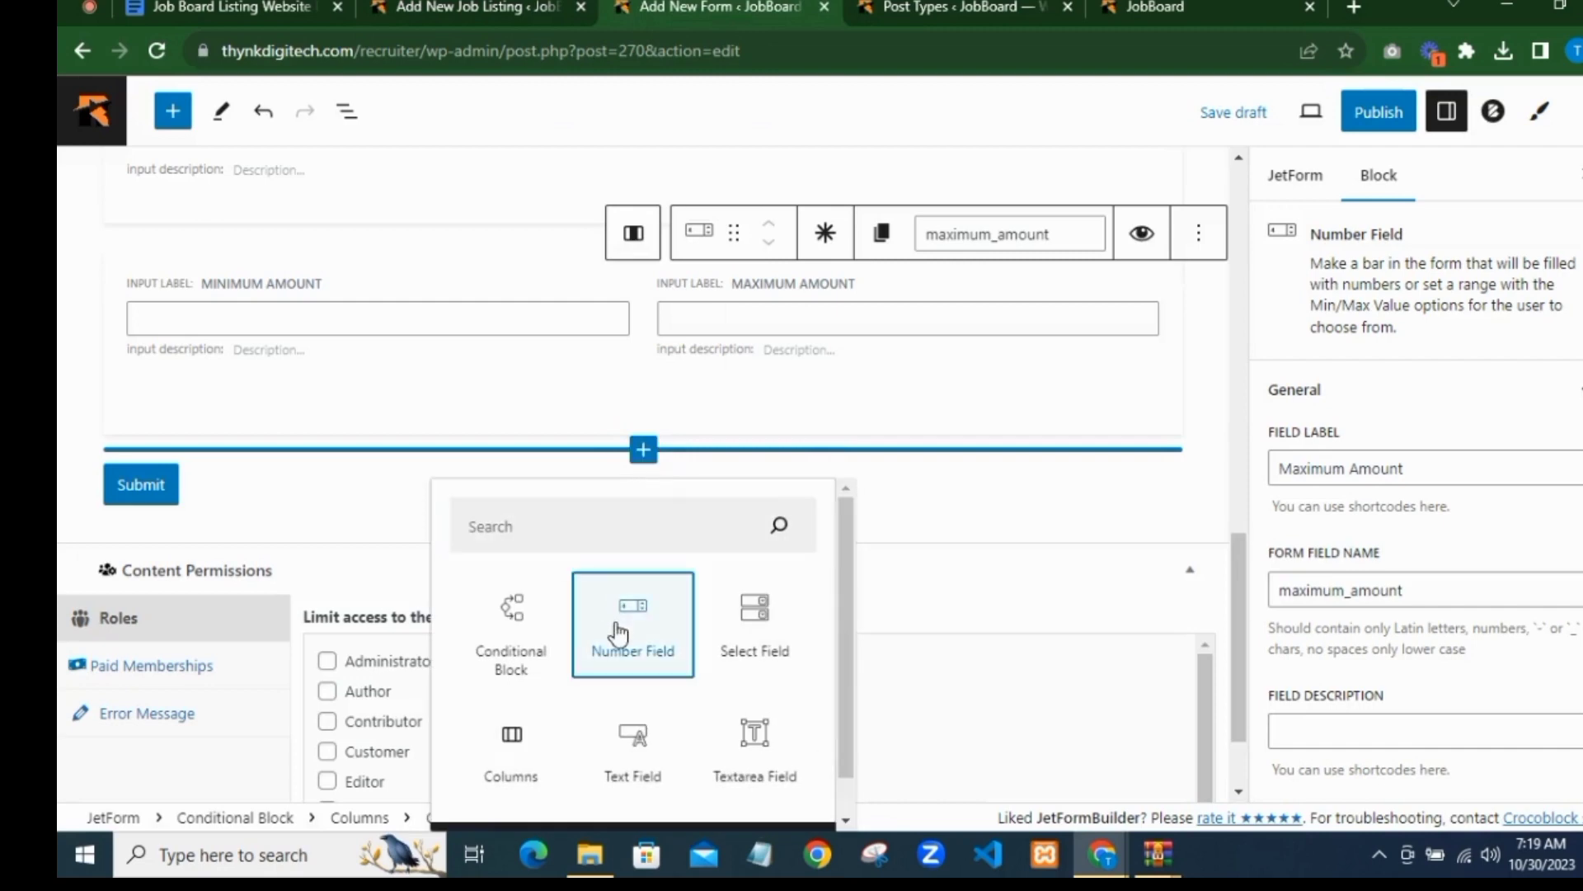
# Step: Label the new number field Number of Personnel Needed and set its form field name to number_of_personnel
pyautogui.click(1351, 463)
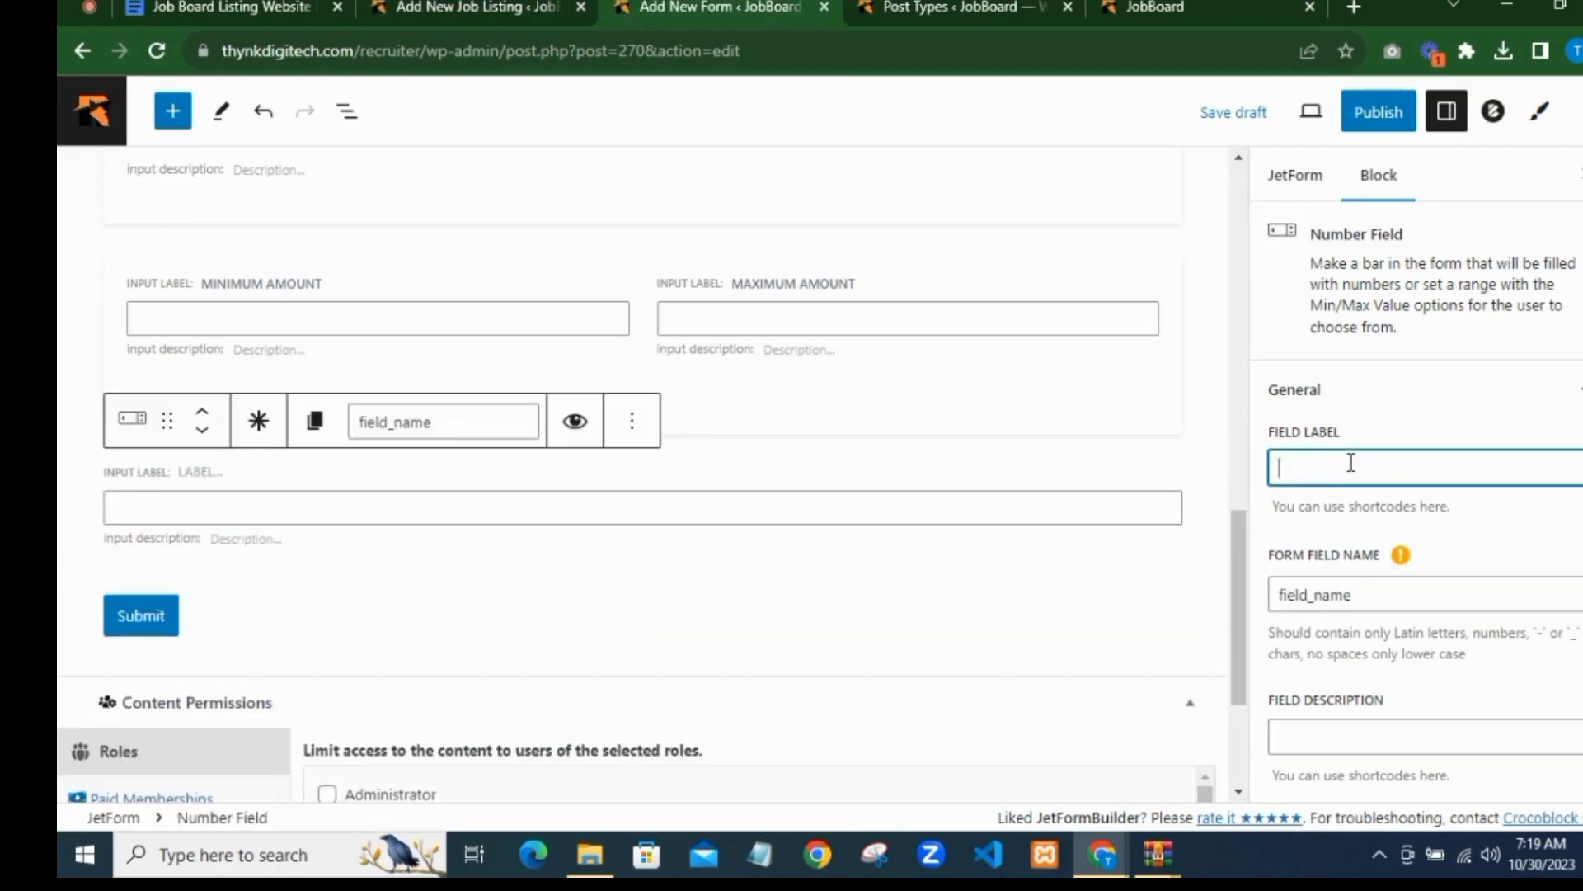
pyautogui.write('Numbe r of Per')
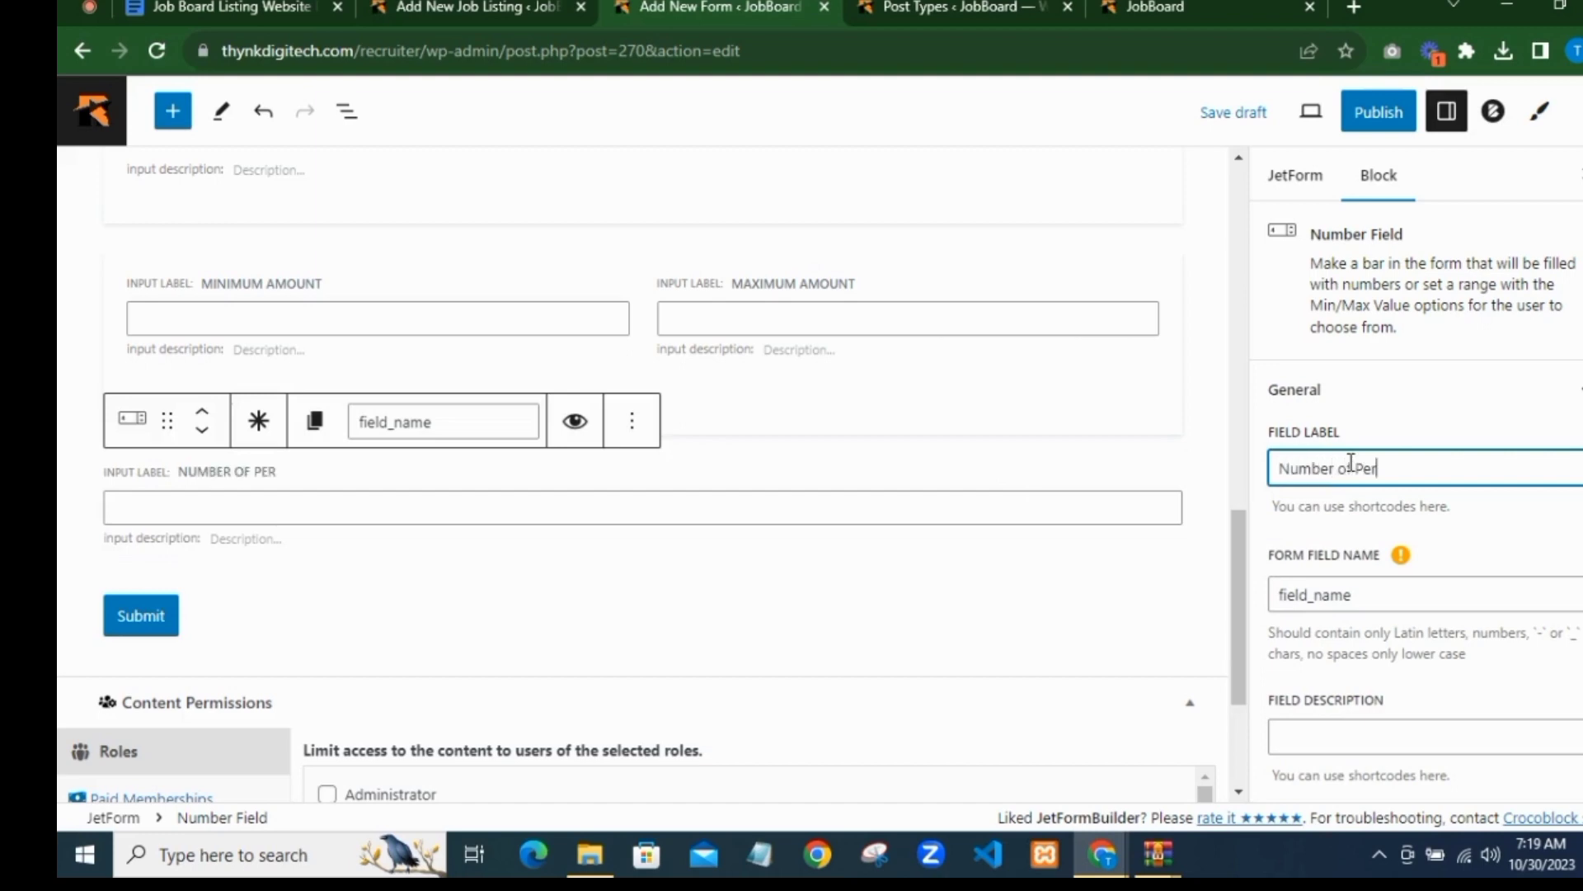
pyautogui.write('sonnel Needed')
pyautogui.click(1477, 568)
pyautogui.scroll(-2, 1386, 528)
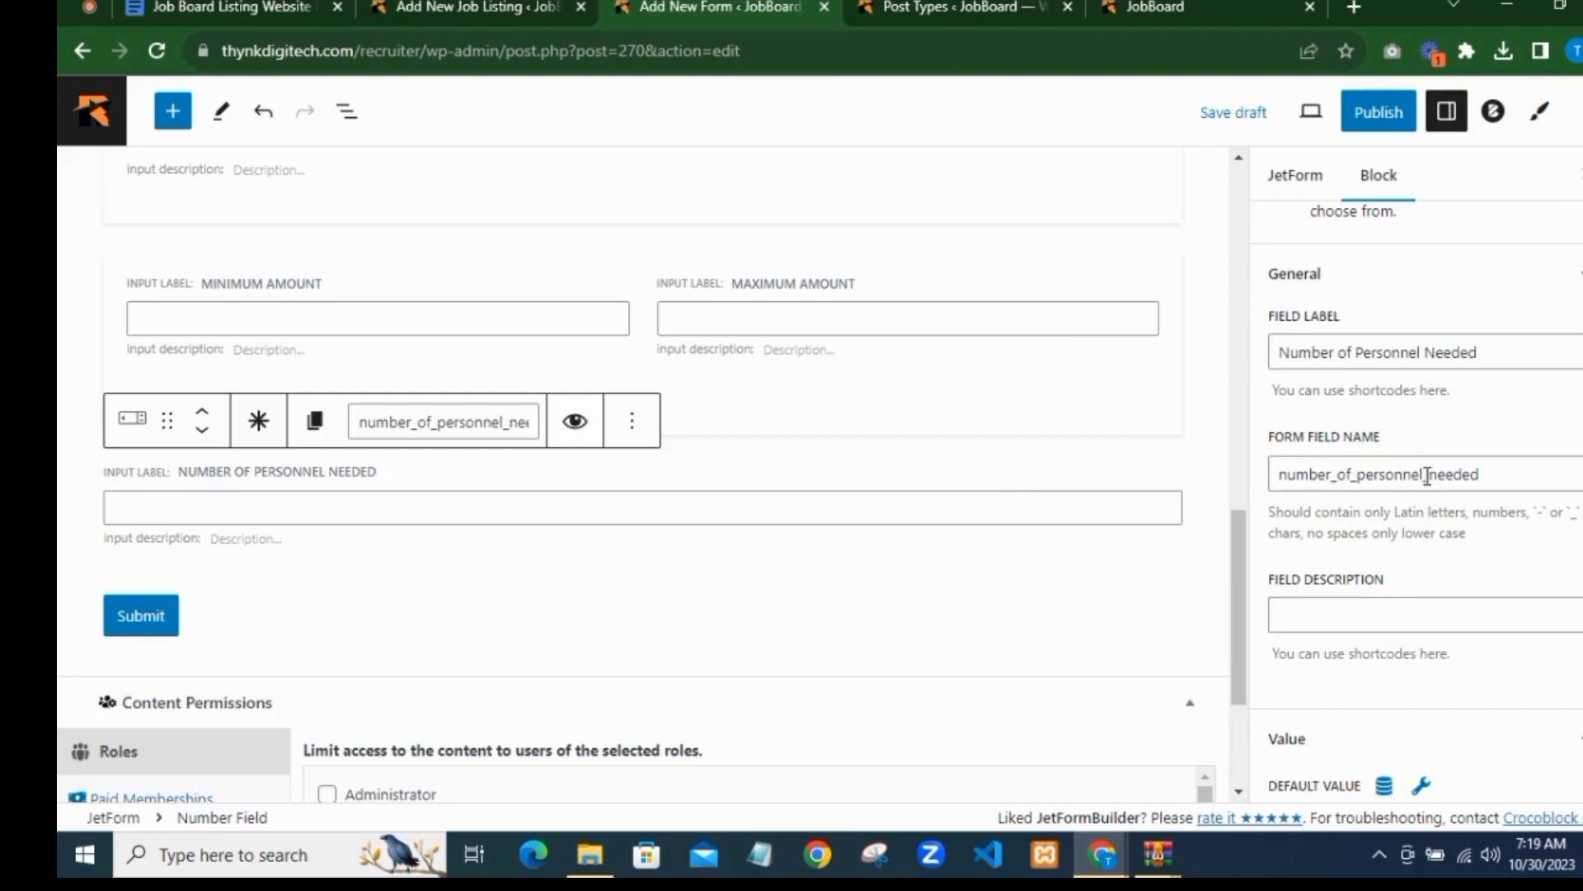
pyautogui.moveTo(1426, 477); pyautogui.dragTo(1481, 475)
pyautogui.press('BackSpace')
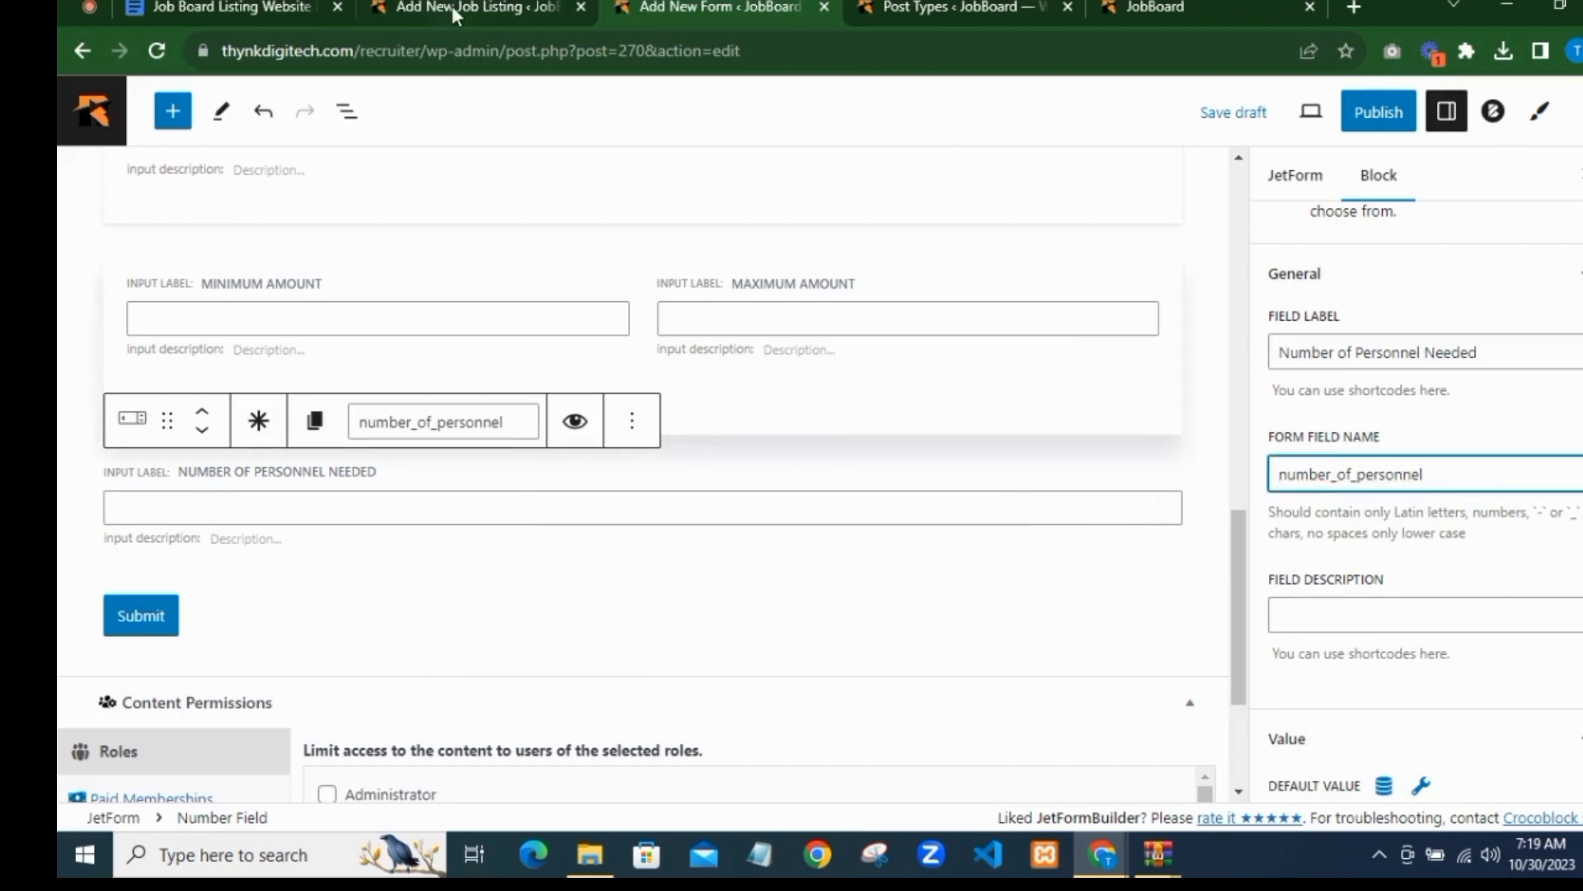
# Step: Check the Job Listing entry form for the field following Number of Personnel Needed and insert a checkbox field above the form's Submit button
pyautogui.click(479, 8)
pyautogui.scroll(-1, 666, 319)
pyautogui.scroll(2, 660, 310)
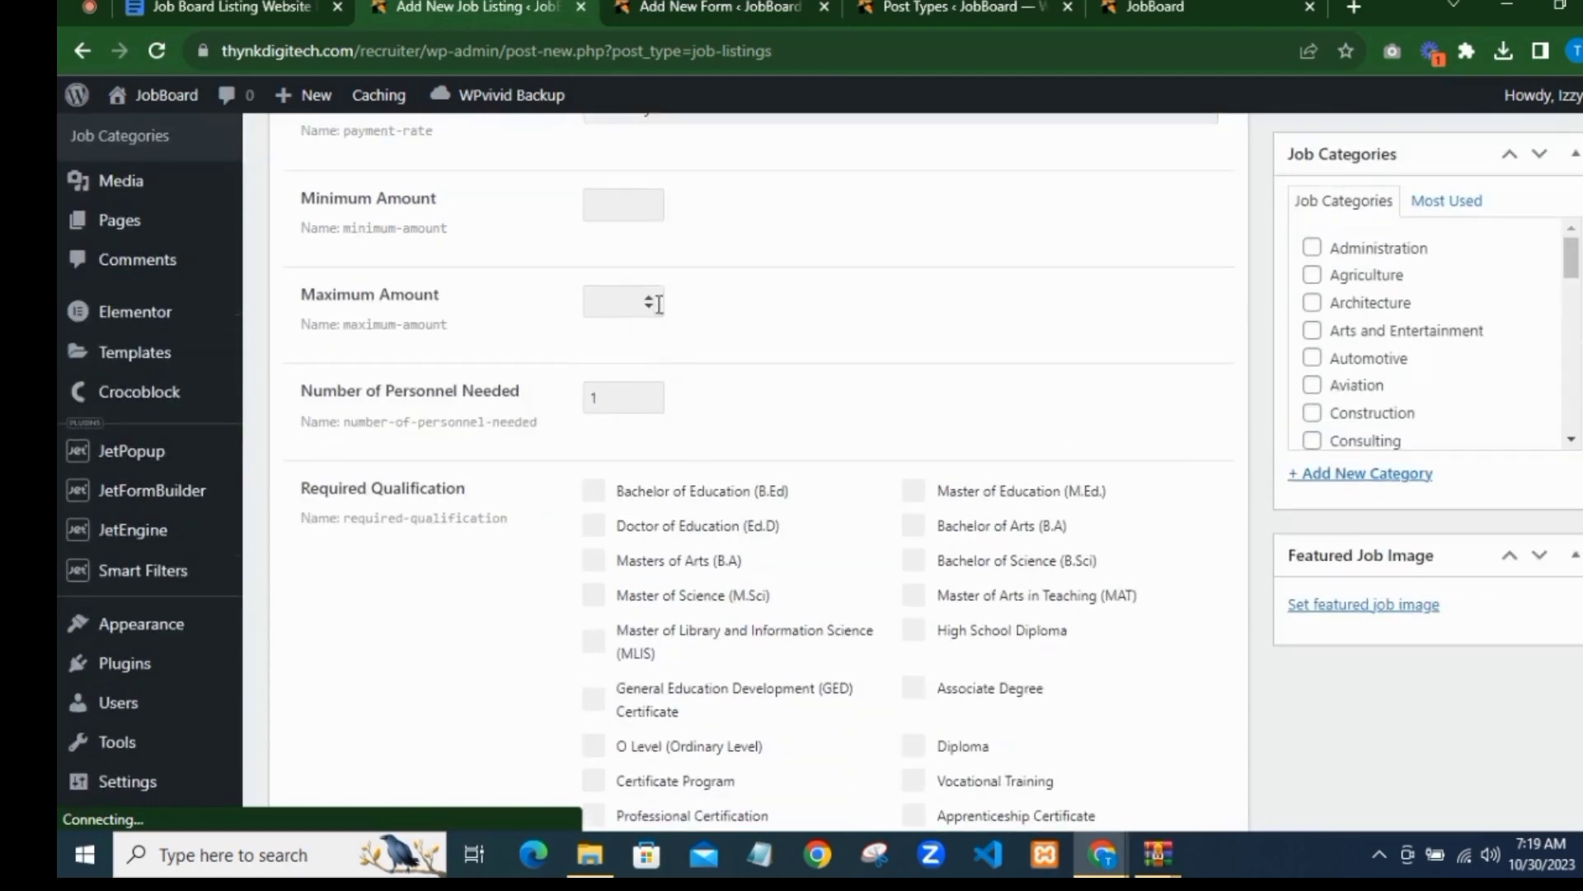
pyautogui.scroll(-3, 487, 347)
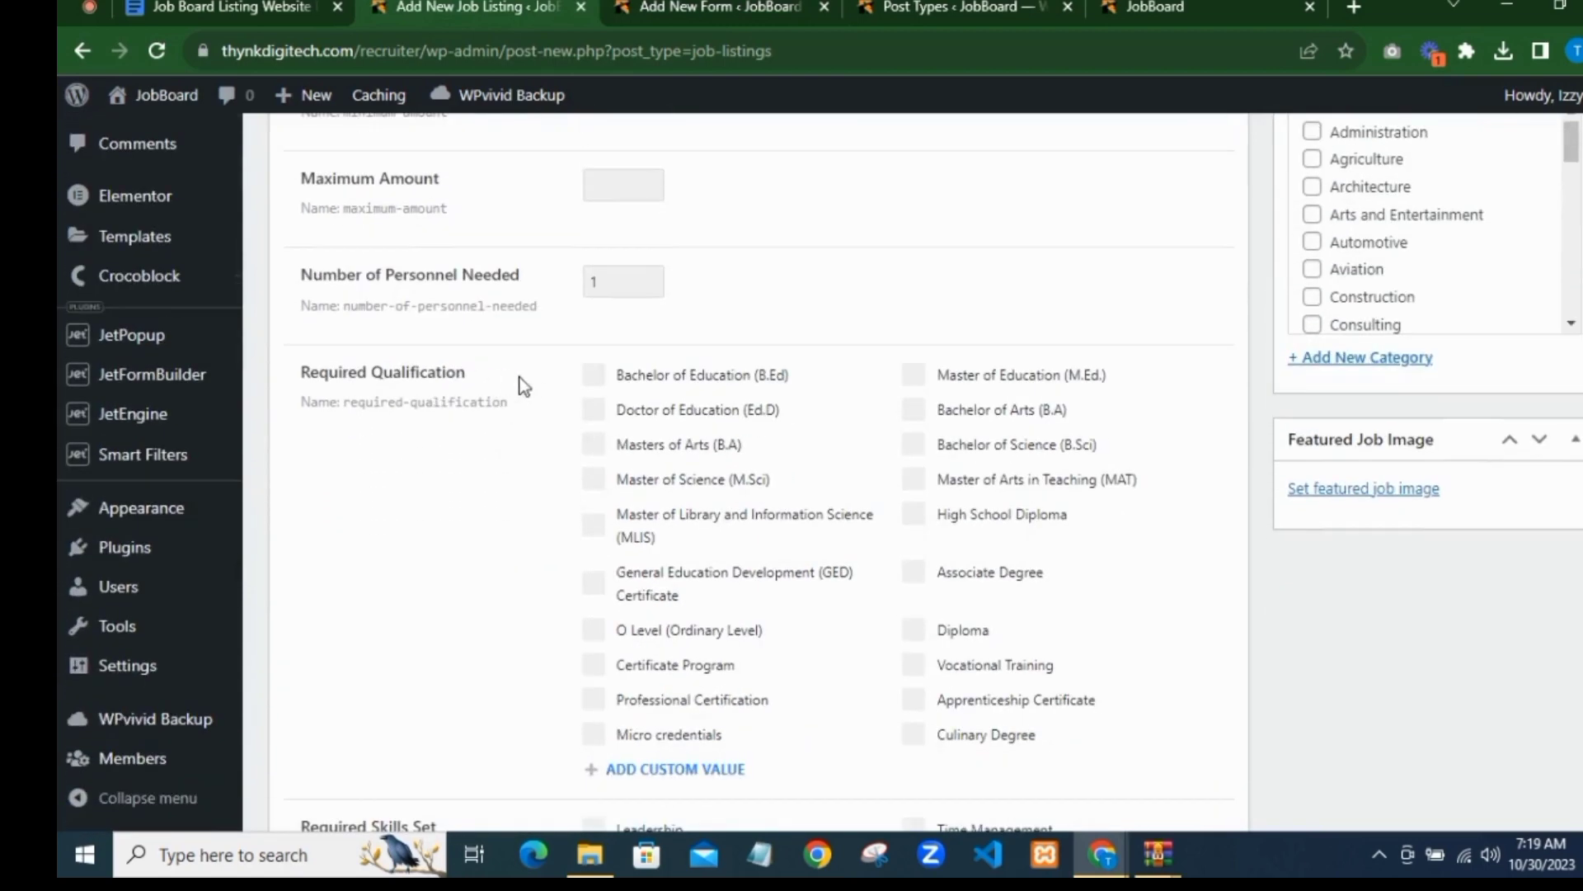
pyautogui.scroll(4, 532, 388)
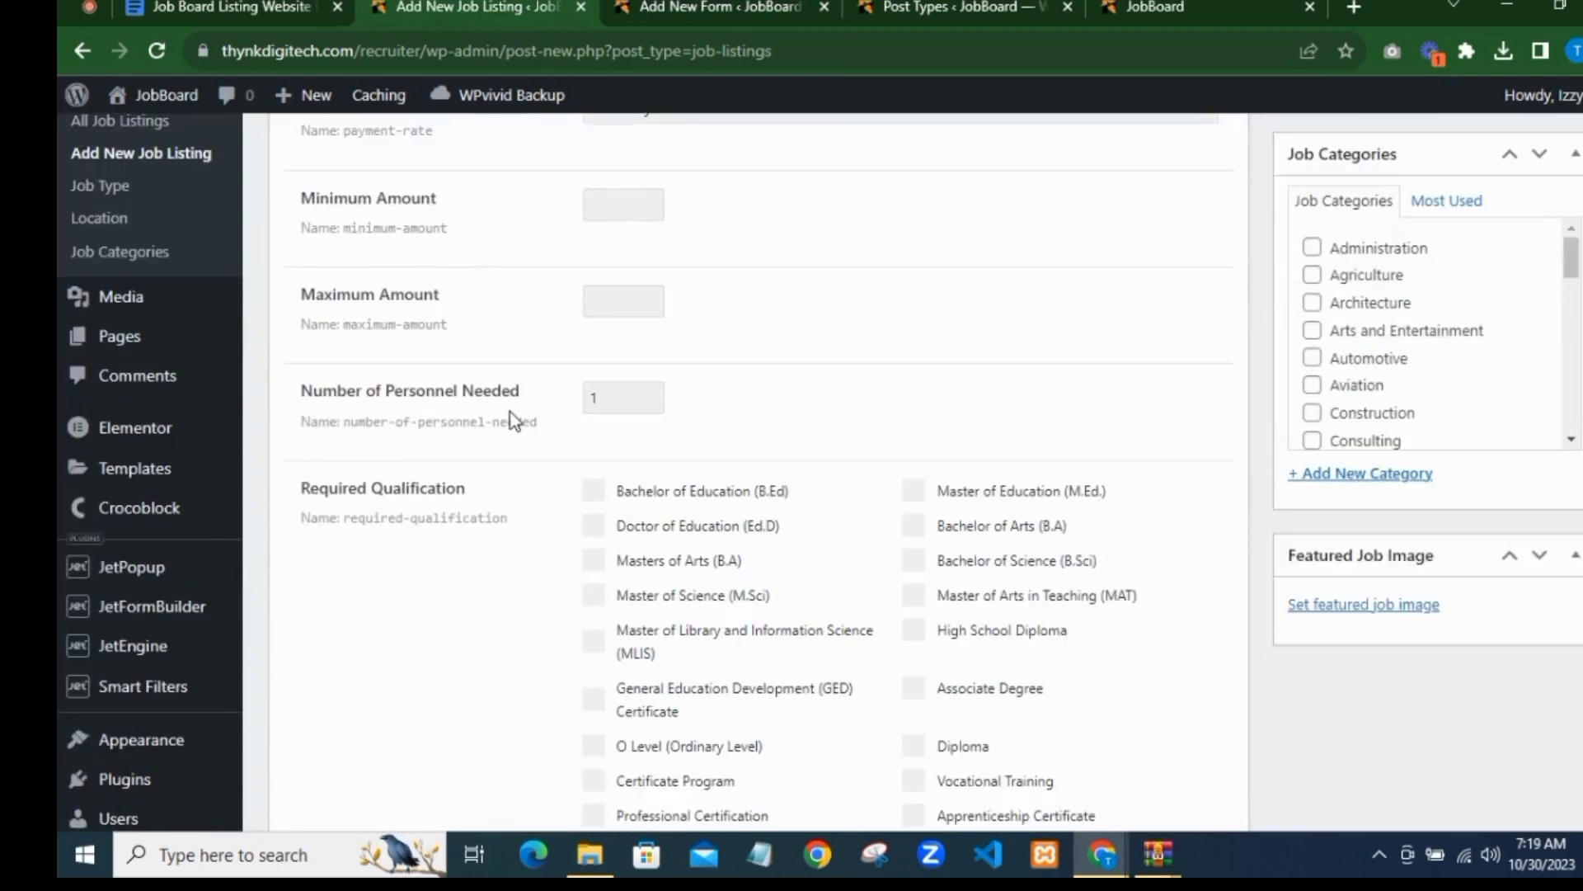
pyautogui.scroll(-4, 506, 400)
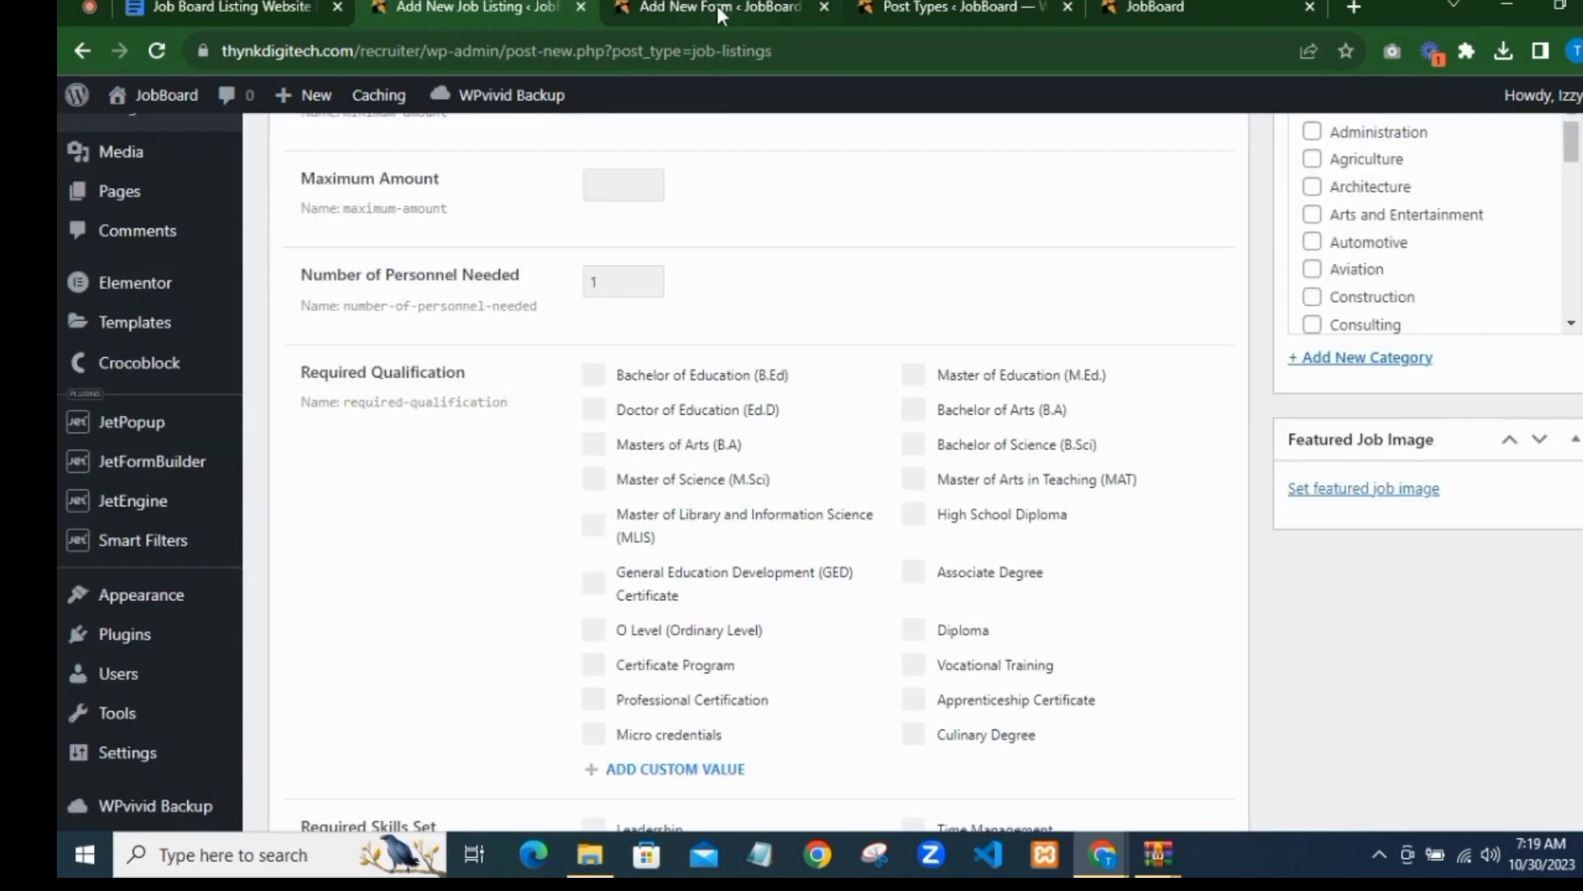
pyautogui.scroll(-2, 562, 353)
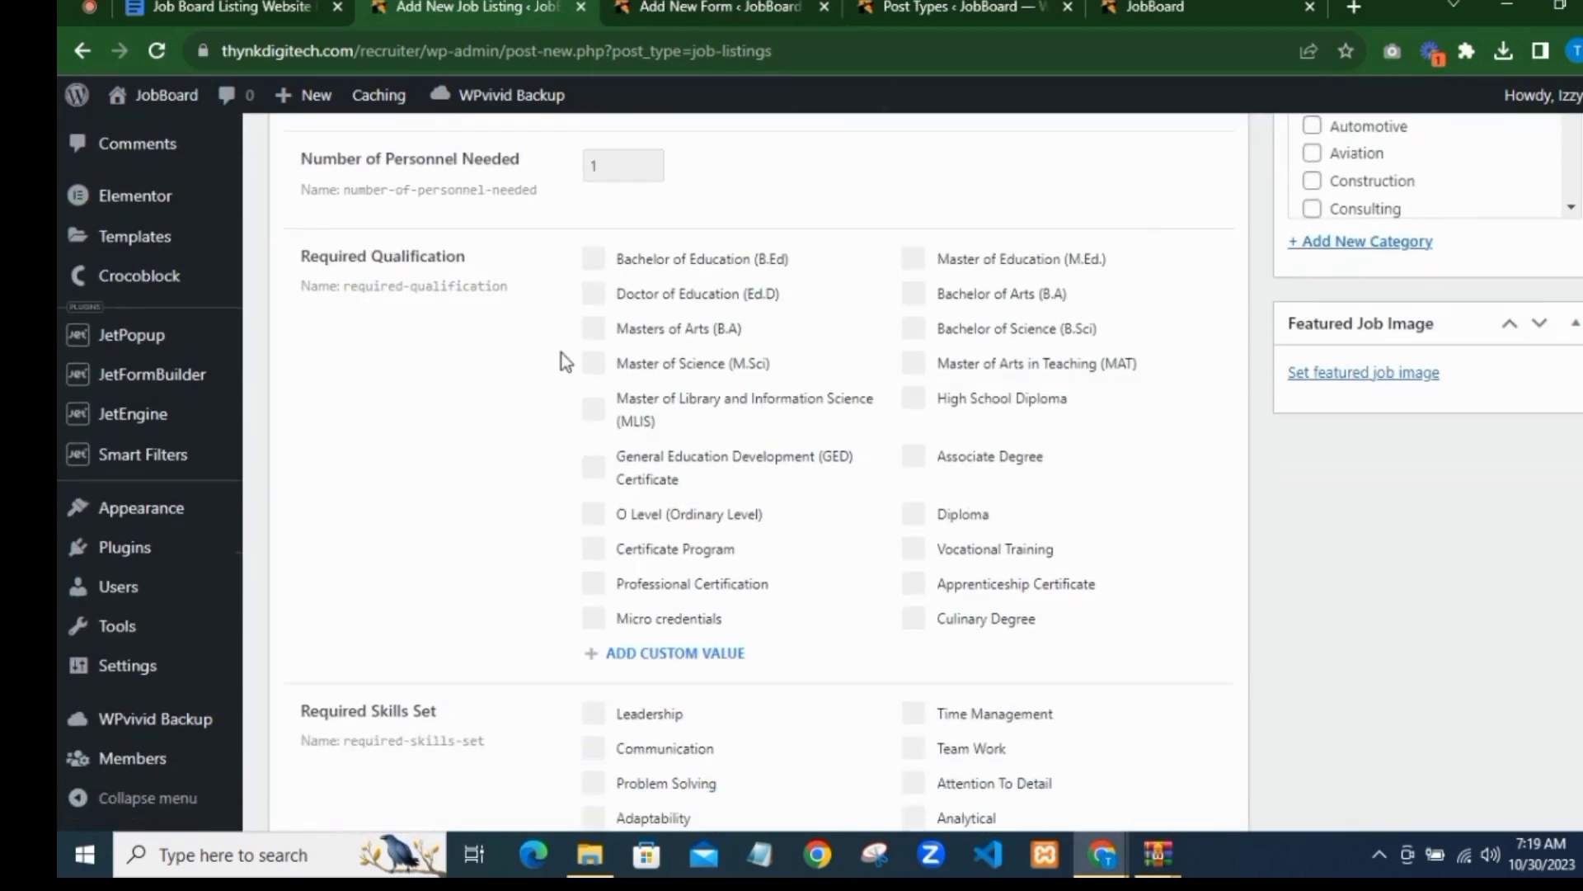
pyautogui.click(651, 9)
pyautogui.scroll(-1, 512, 448)
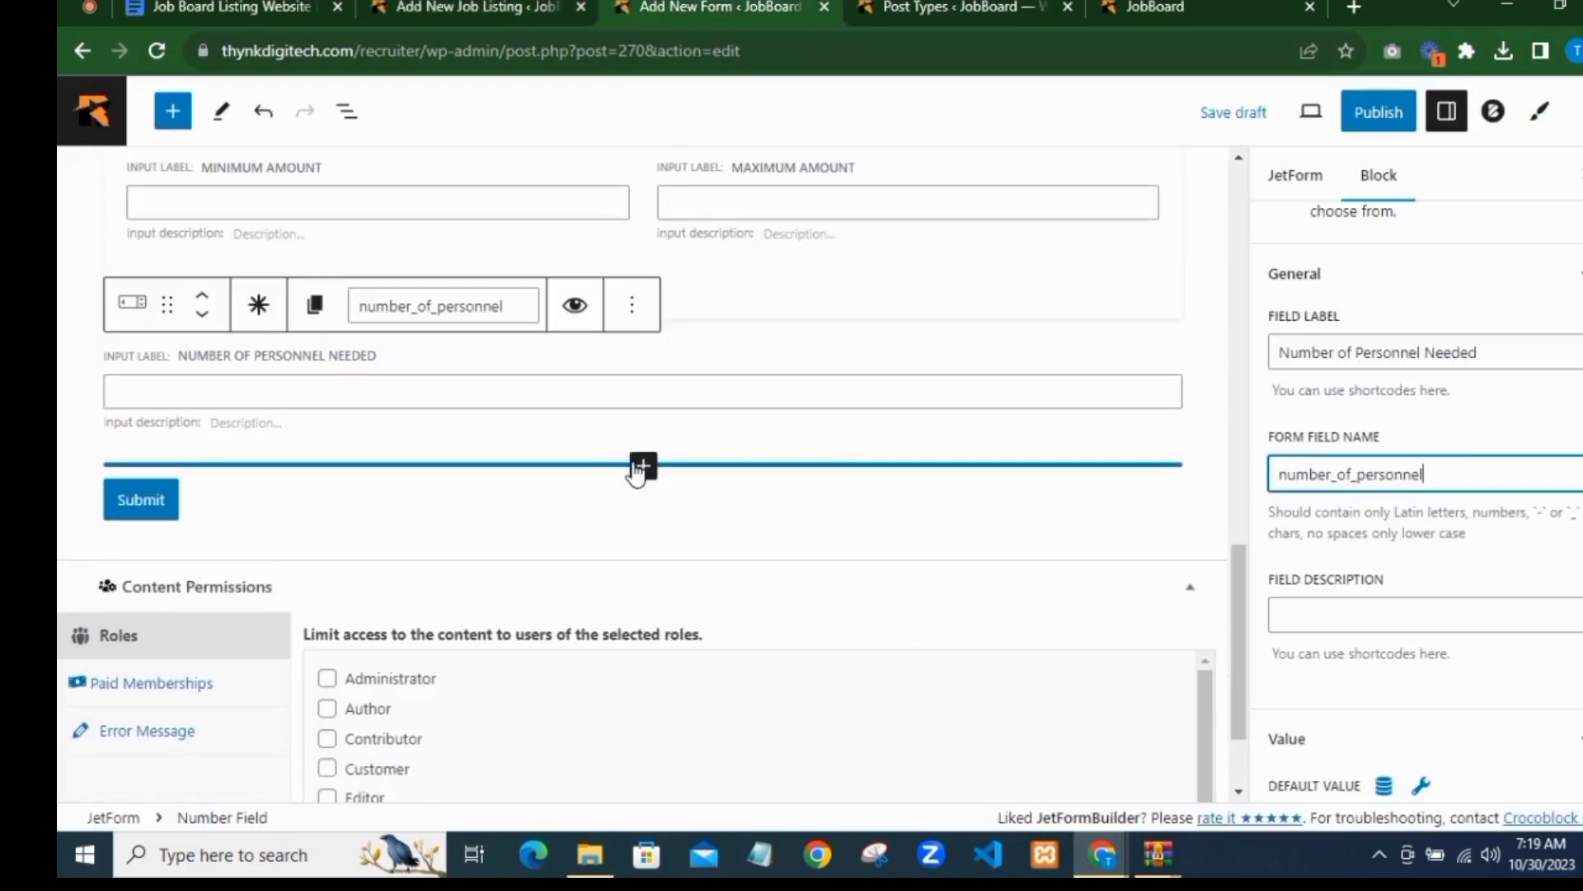
pyautogui.click(639, 467)
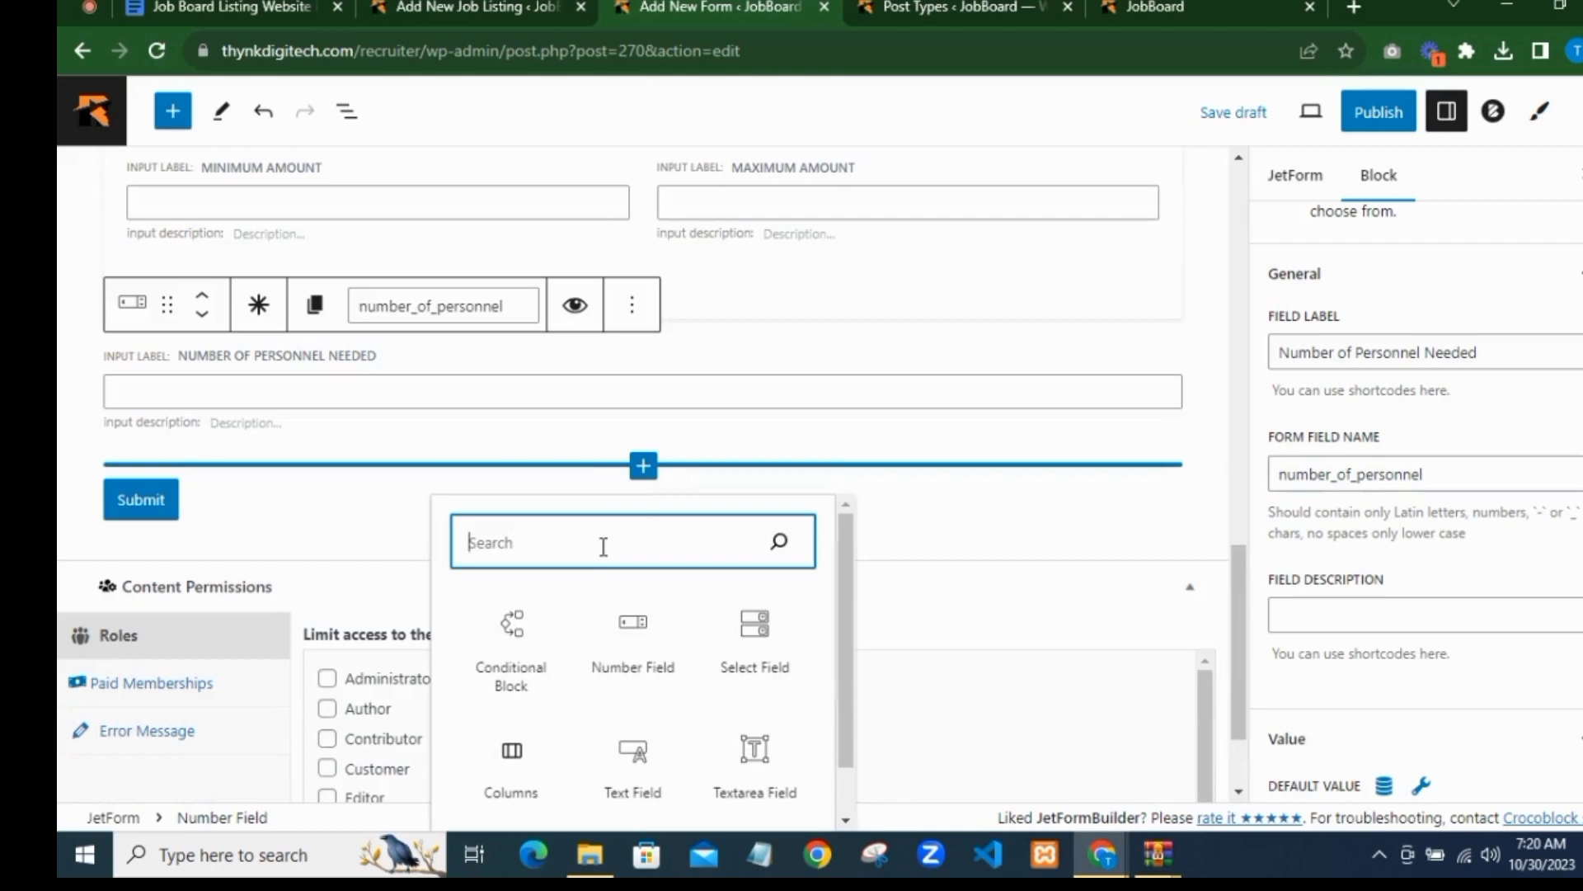
pyautogui.write('Check')
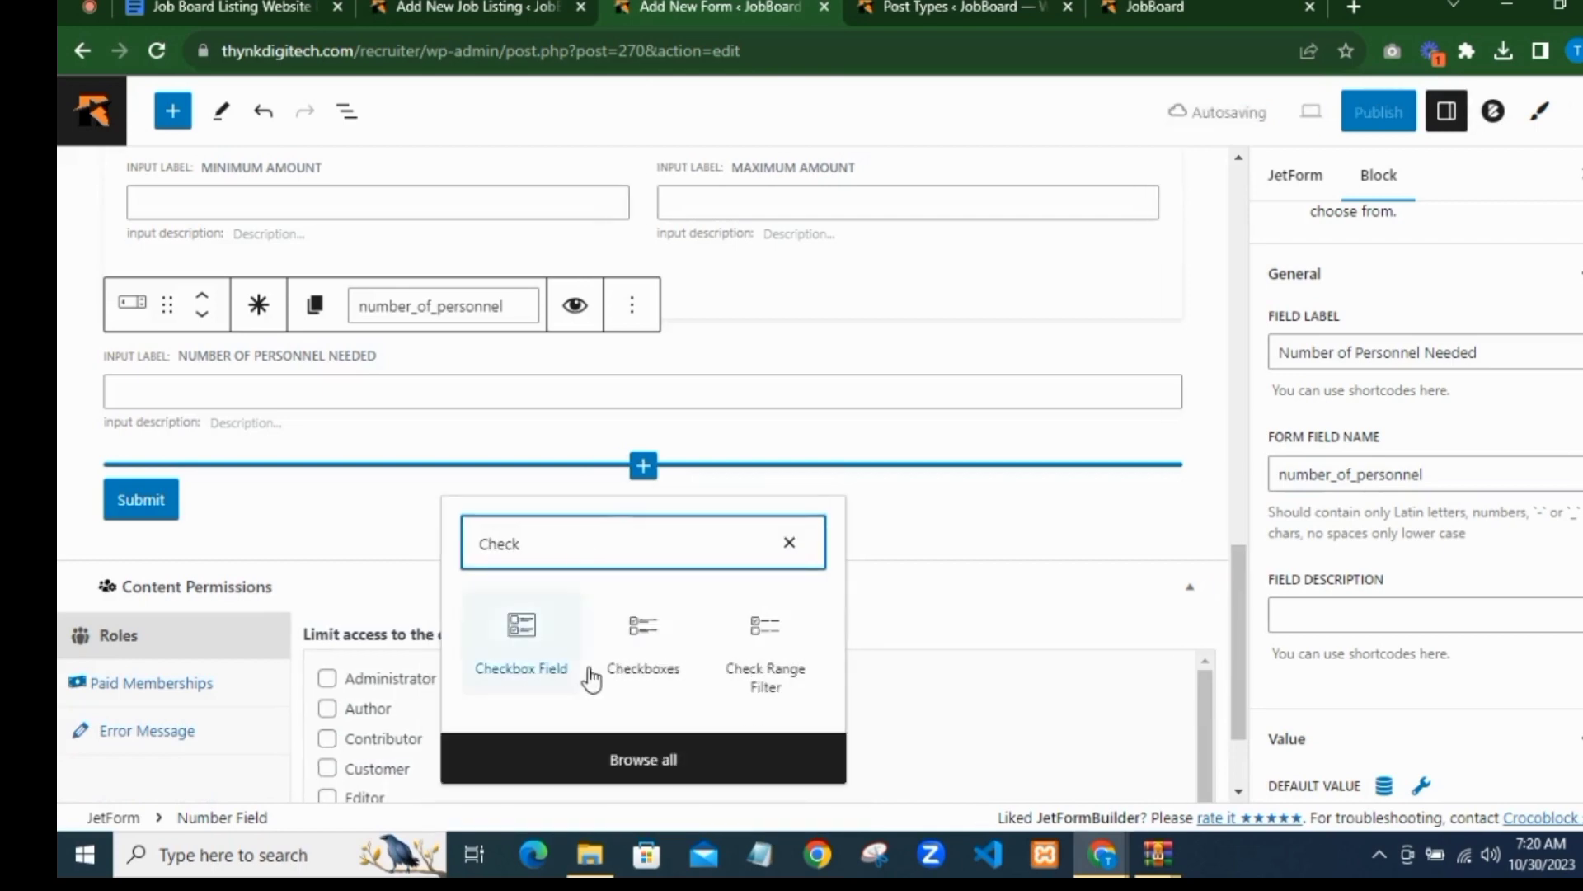
pyautogui.click(556, 670)
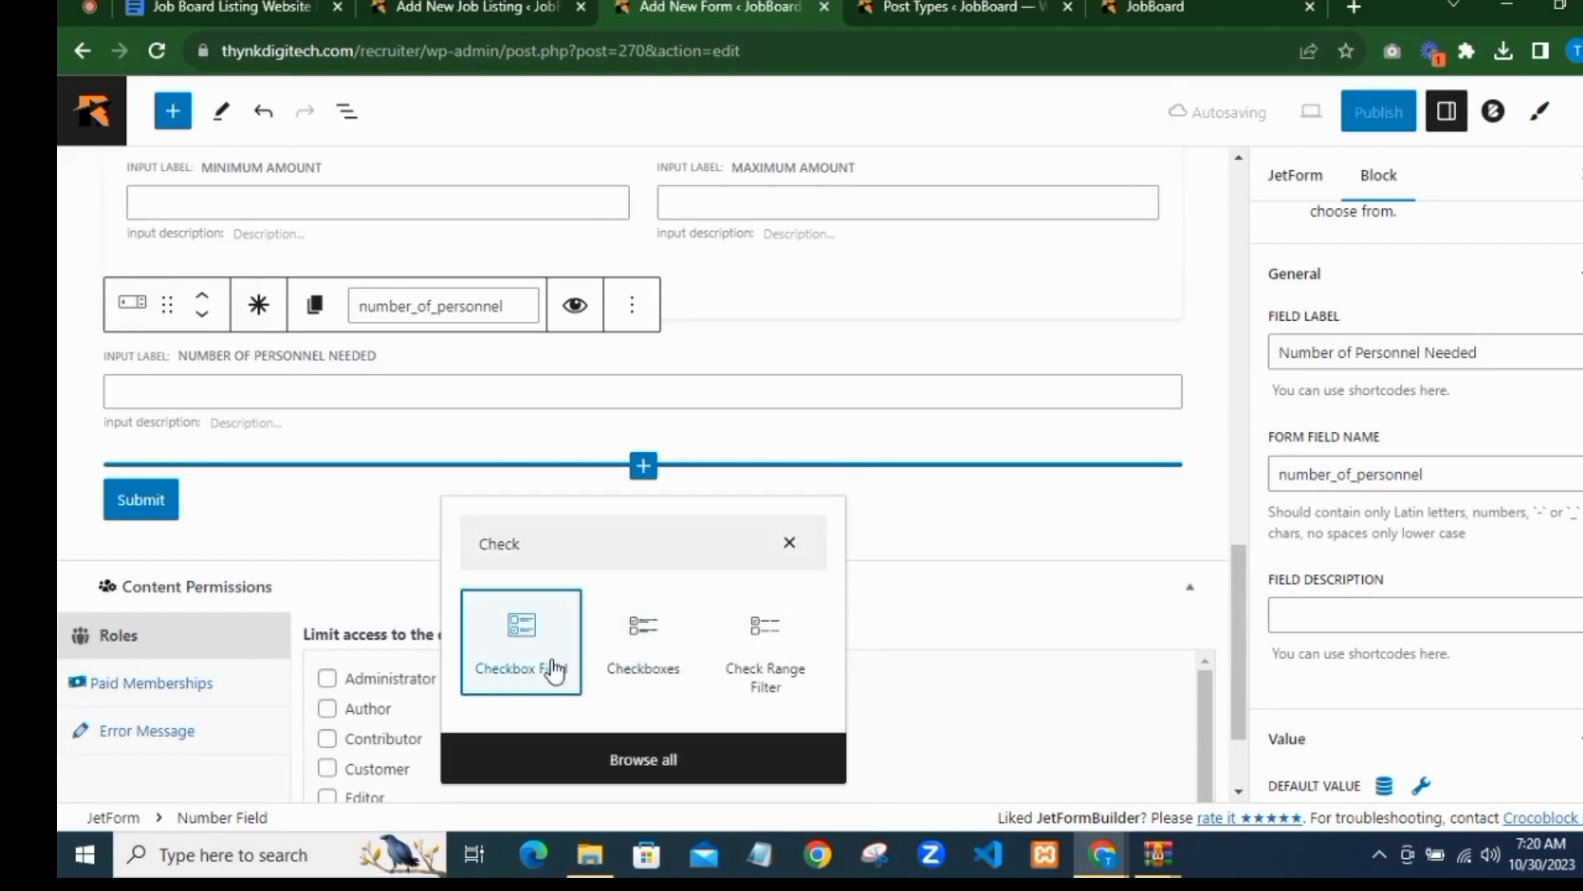
# Step: Label the new checkbox field Required Qualifications, with required_qualifications as its form field name
pyautogui.click(1327, 353)
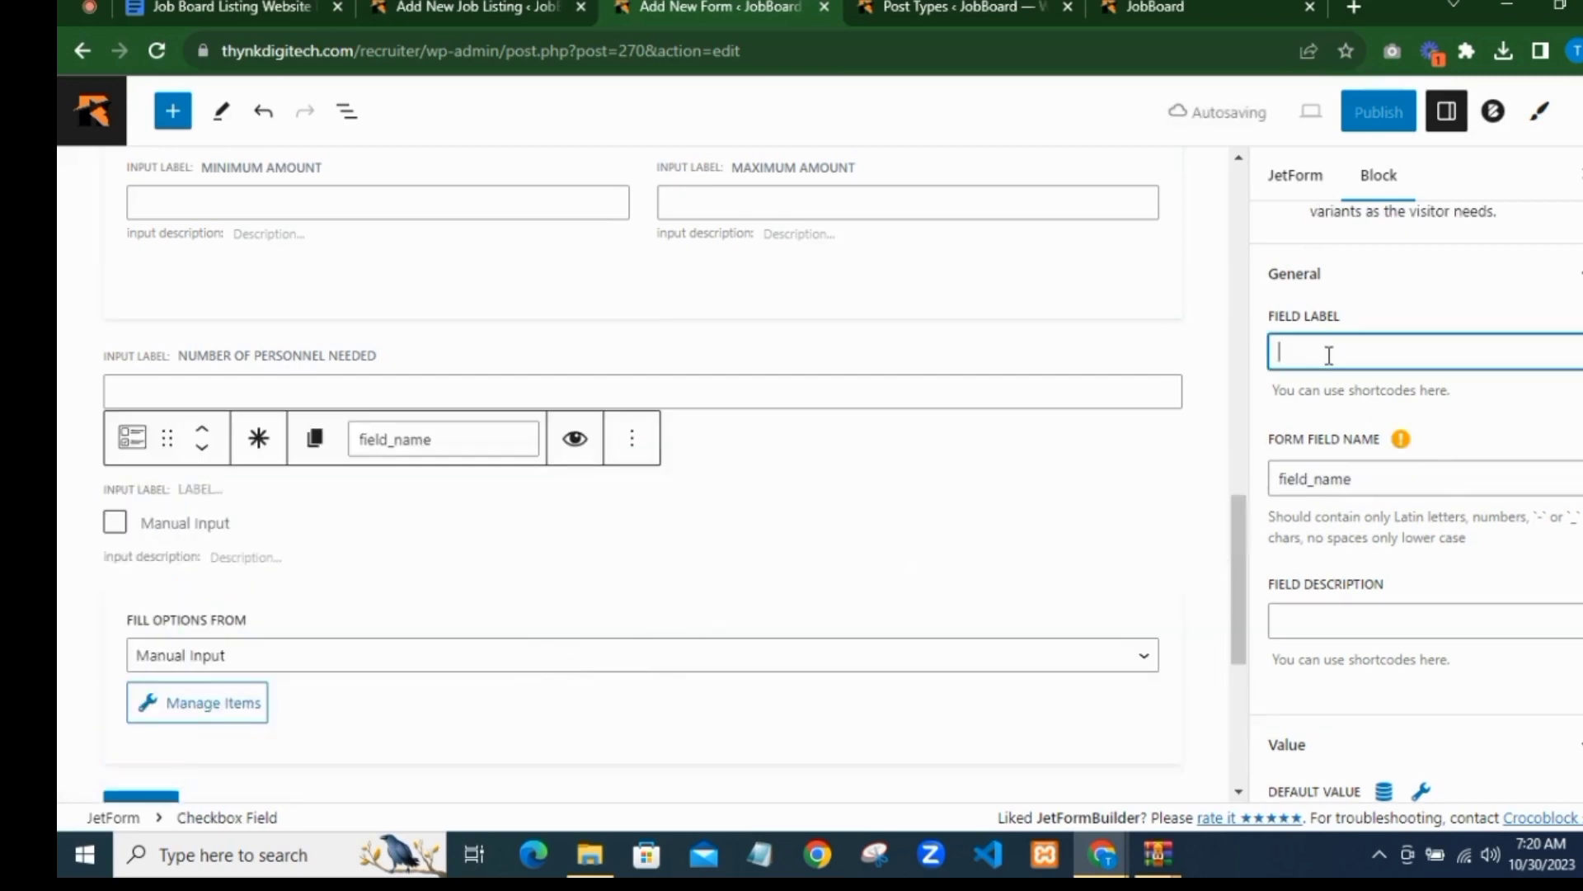
pyautogui.write('Require')
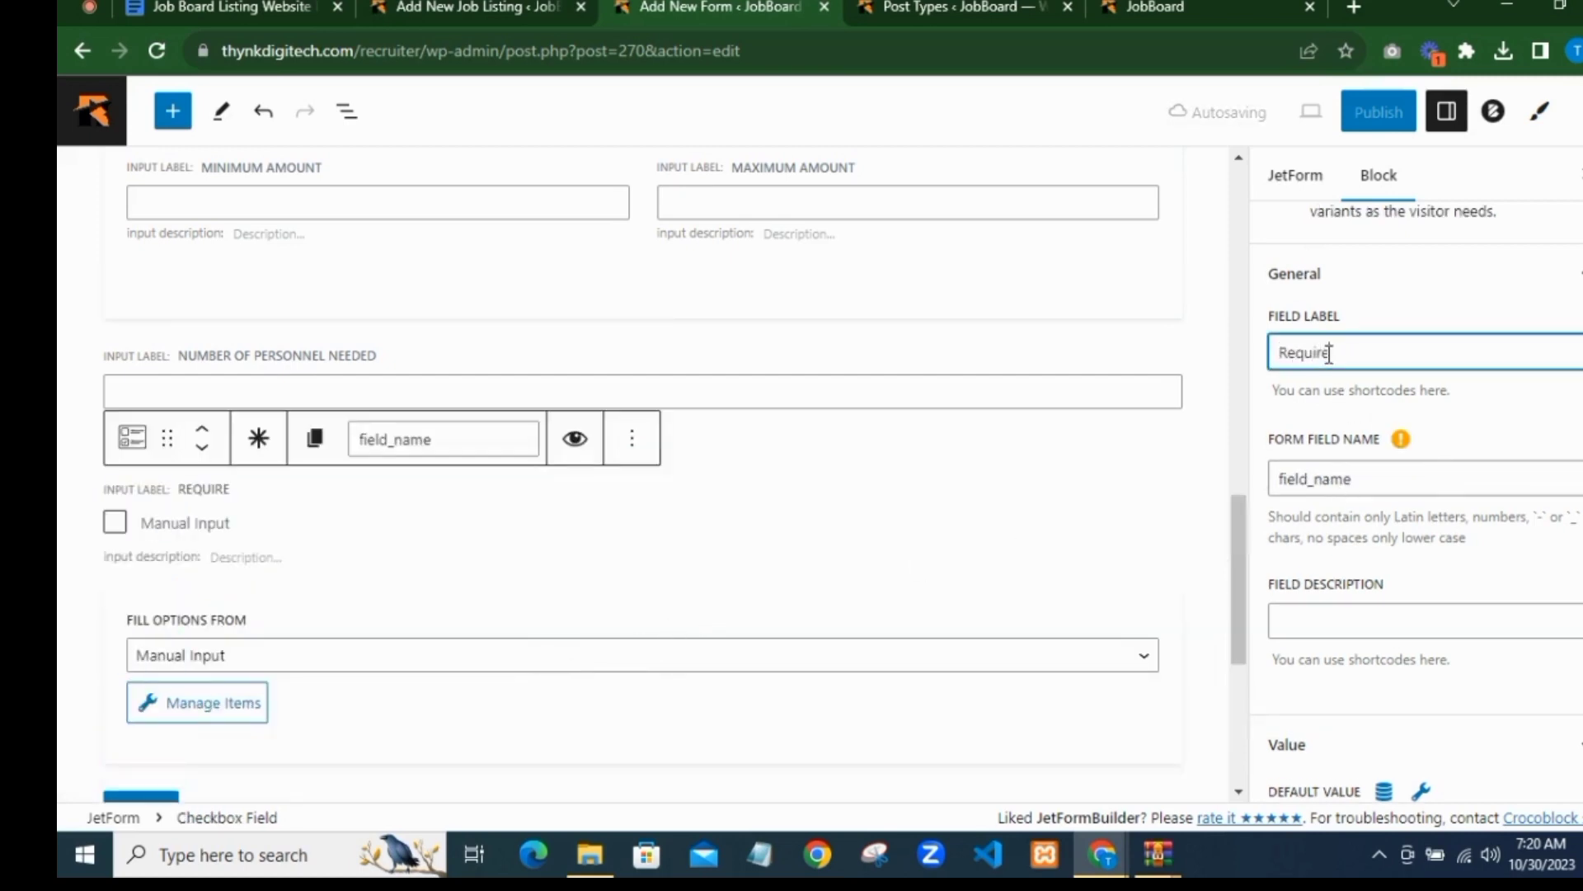
pyautogui.write('d Qual')
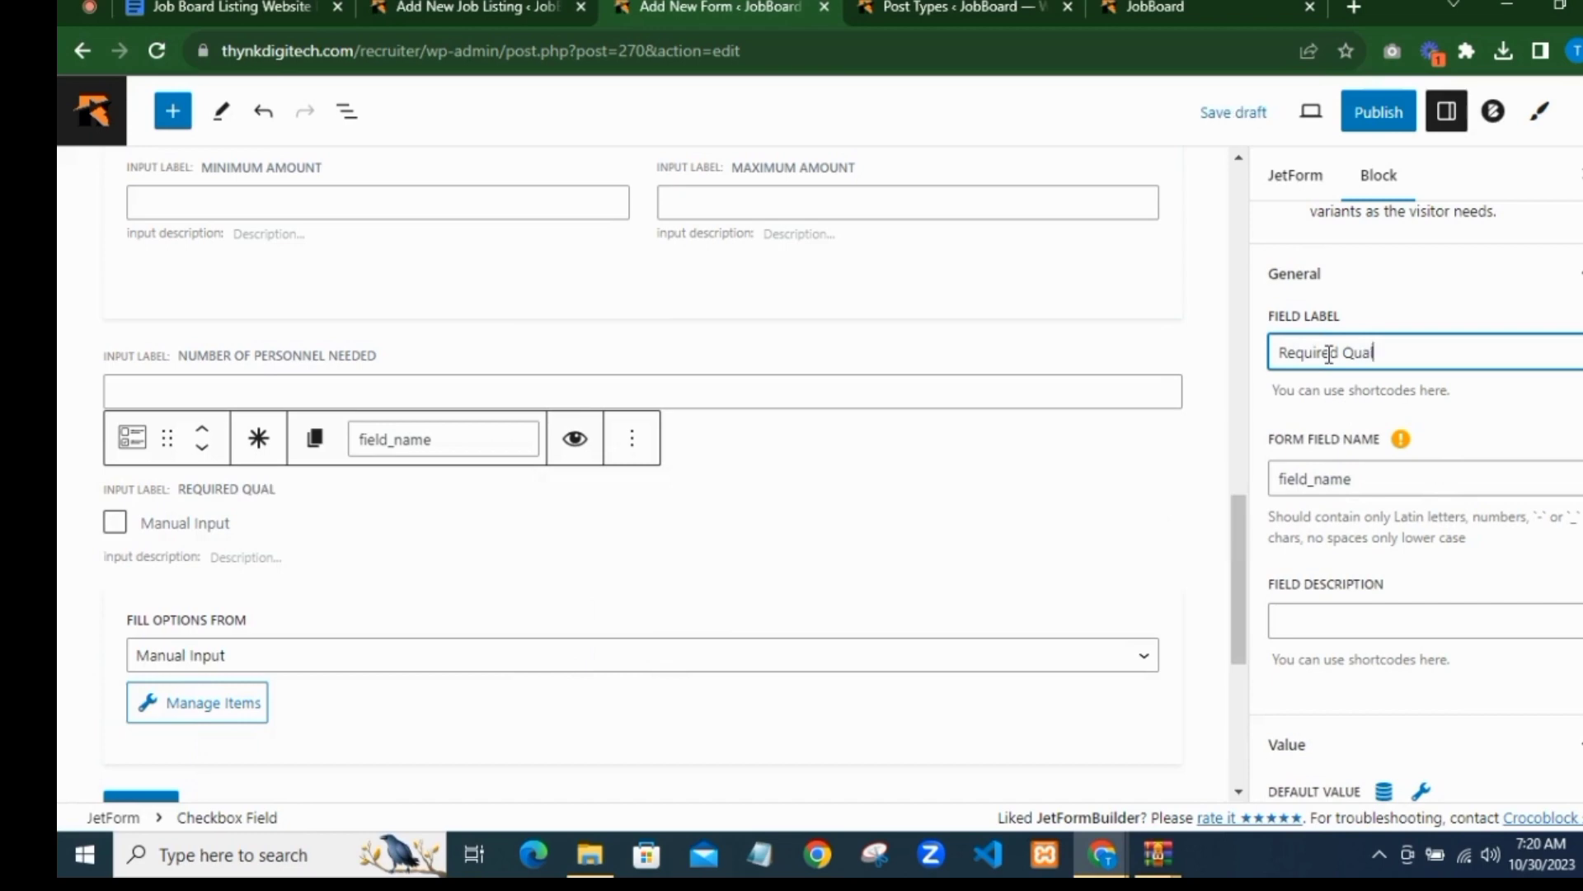
pyautogui.write('ification')
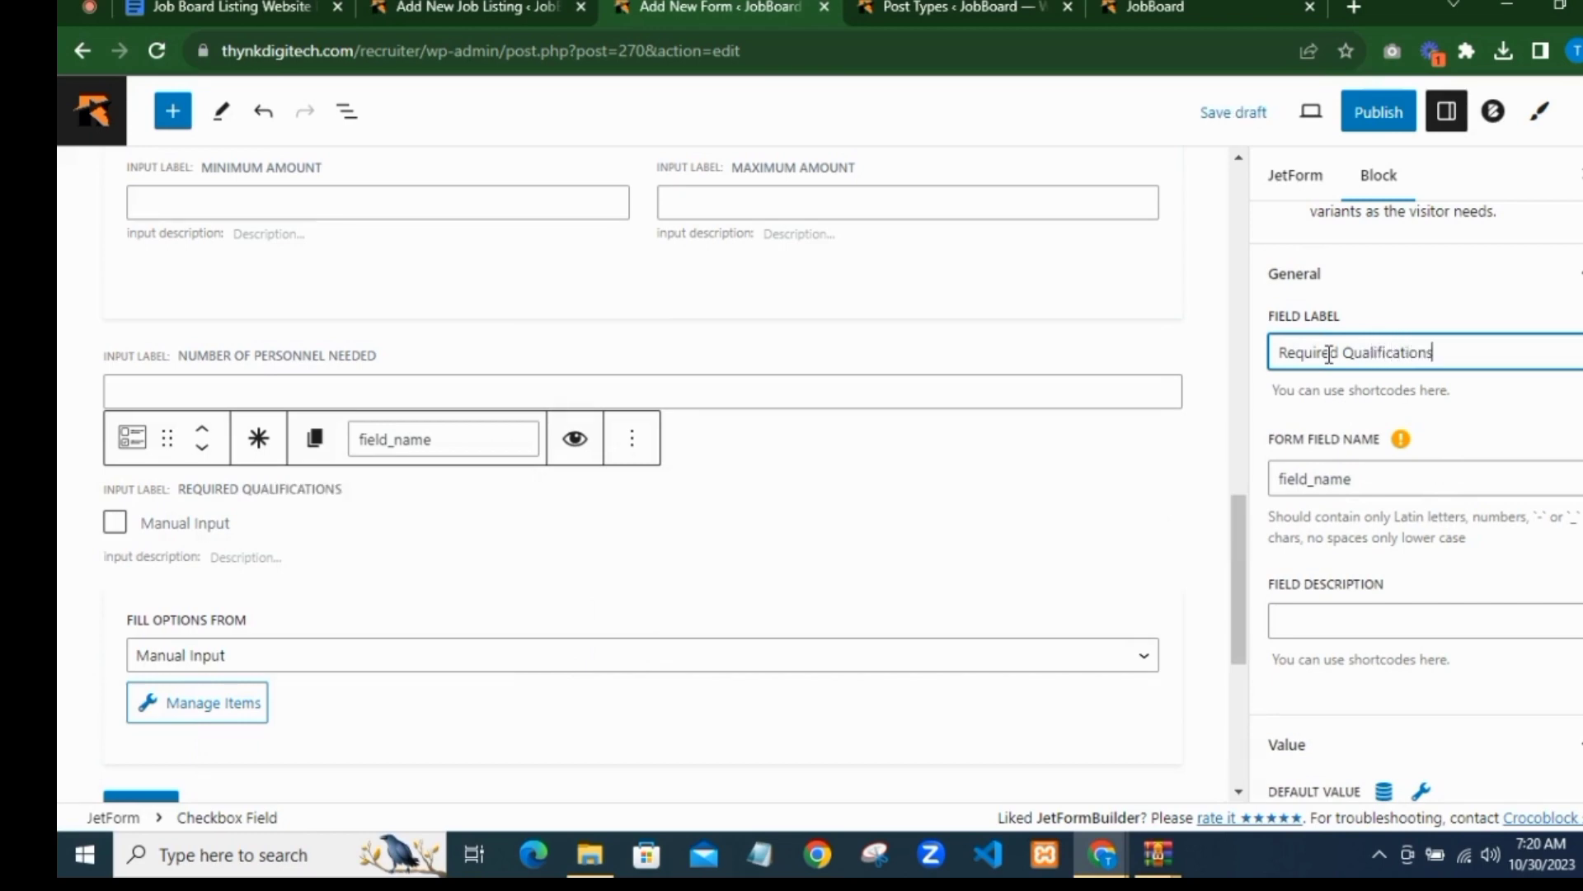
pyautogui.write('s')
pyautogui.click(1530, 438)
pyautogui.scroll(-3, 1343, 517)
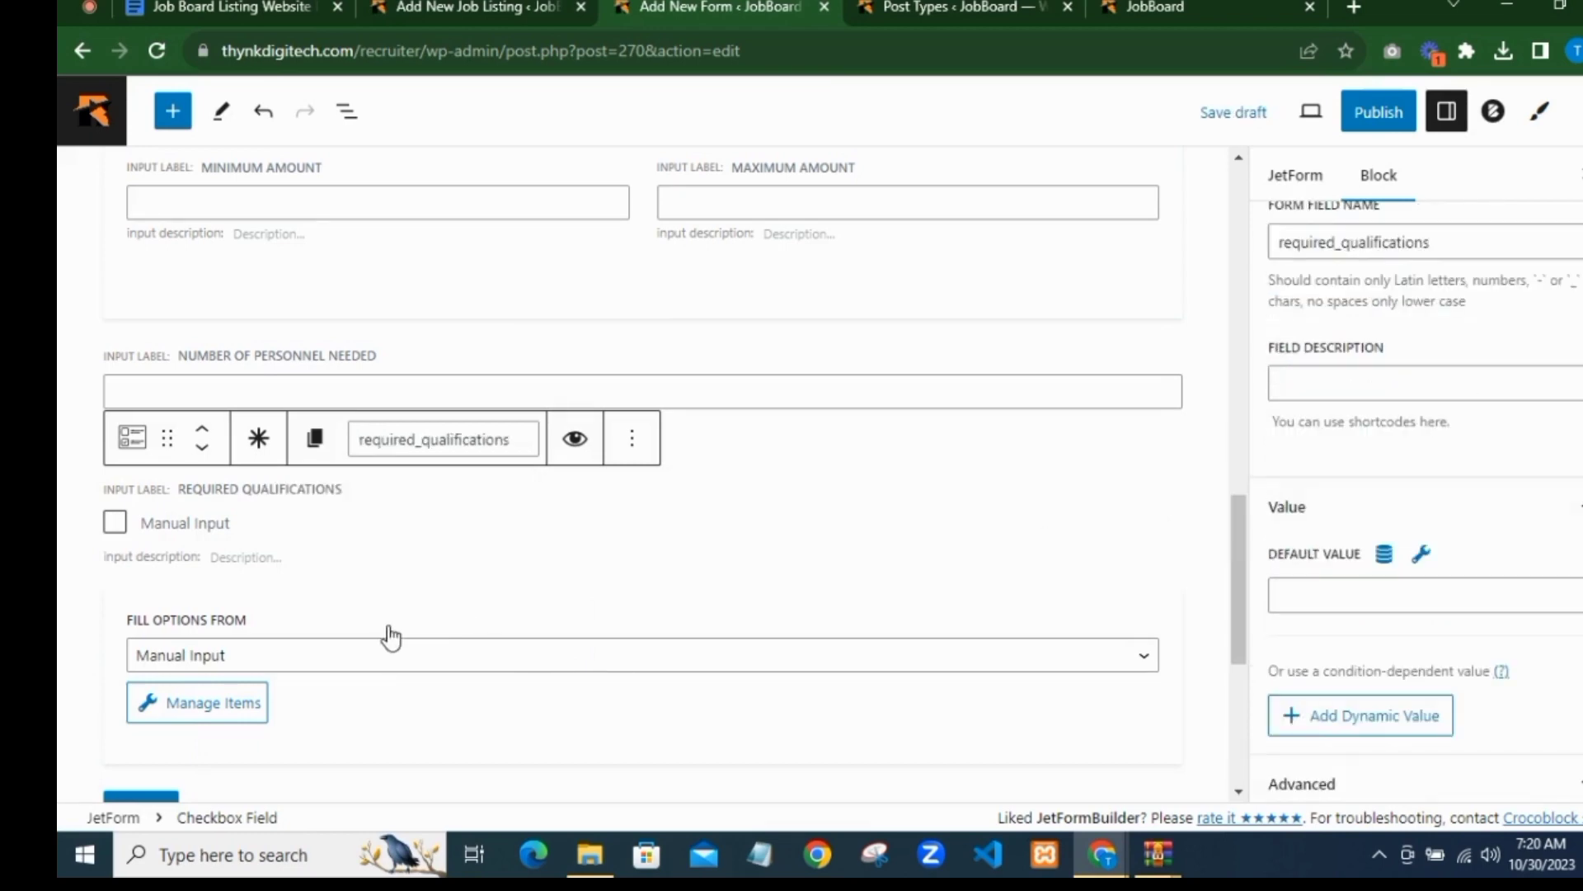
# Step: Fill the Required Qualifications checkbox options from the Education Qualification glossary
pyautogui.scroll(-1, 391, 636)
pyautogui.click(254, 544)
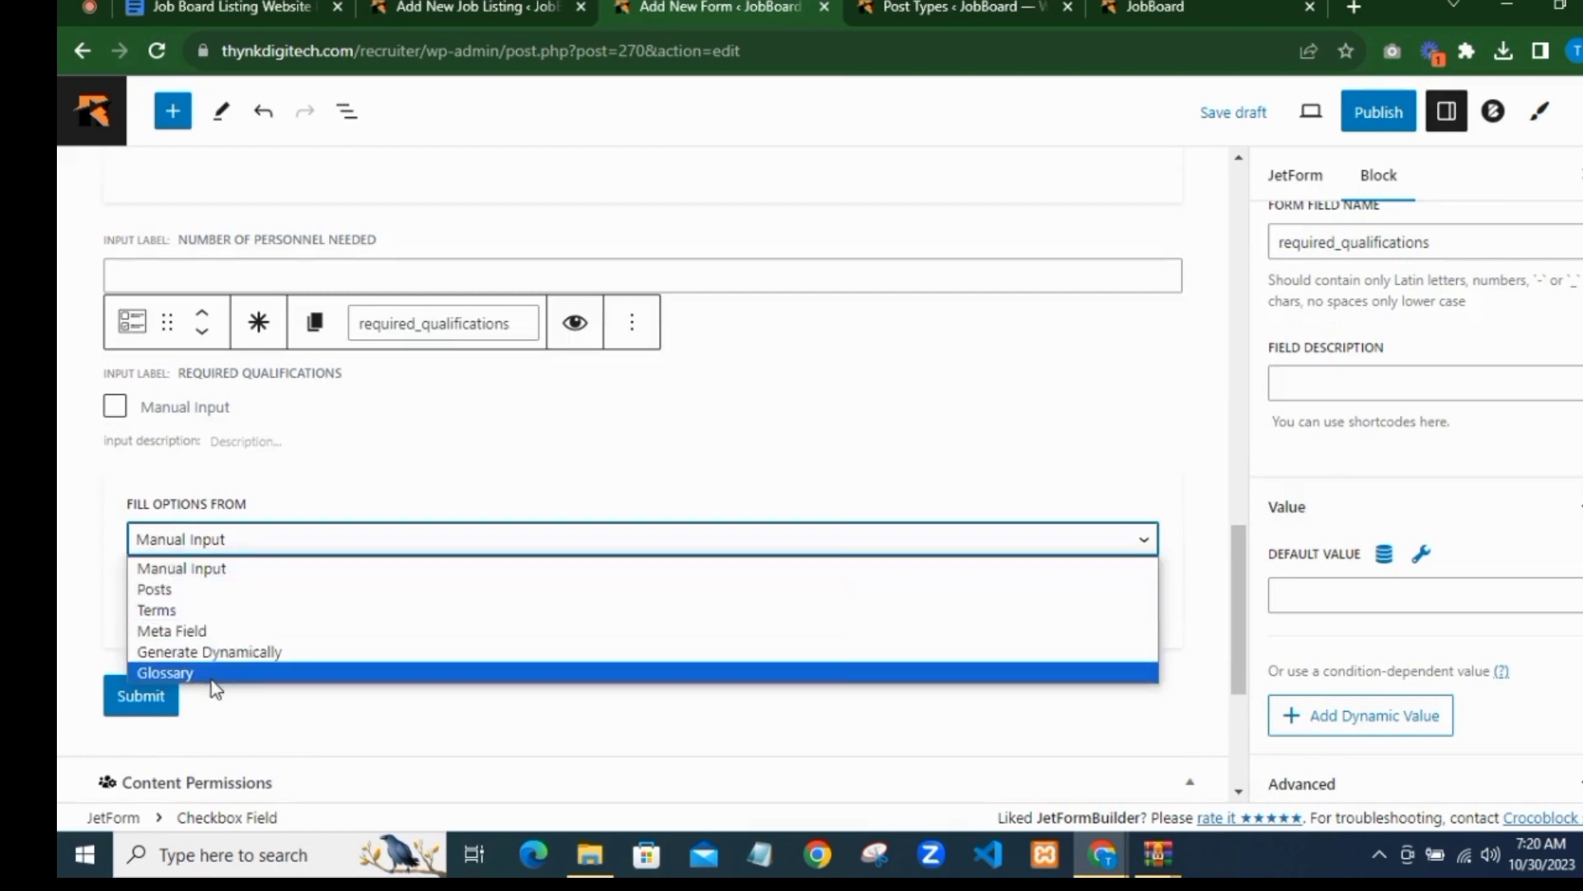
pyautogui.click(211, 678)
pyautogui.click(255, 611)
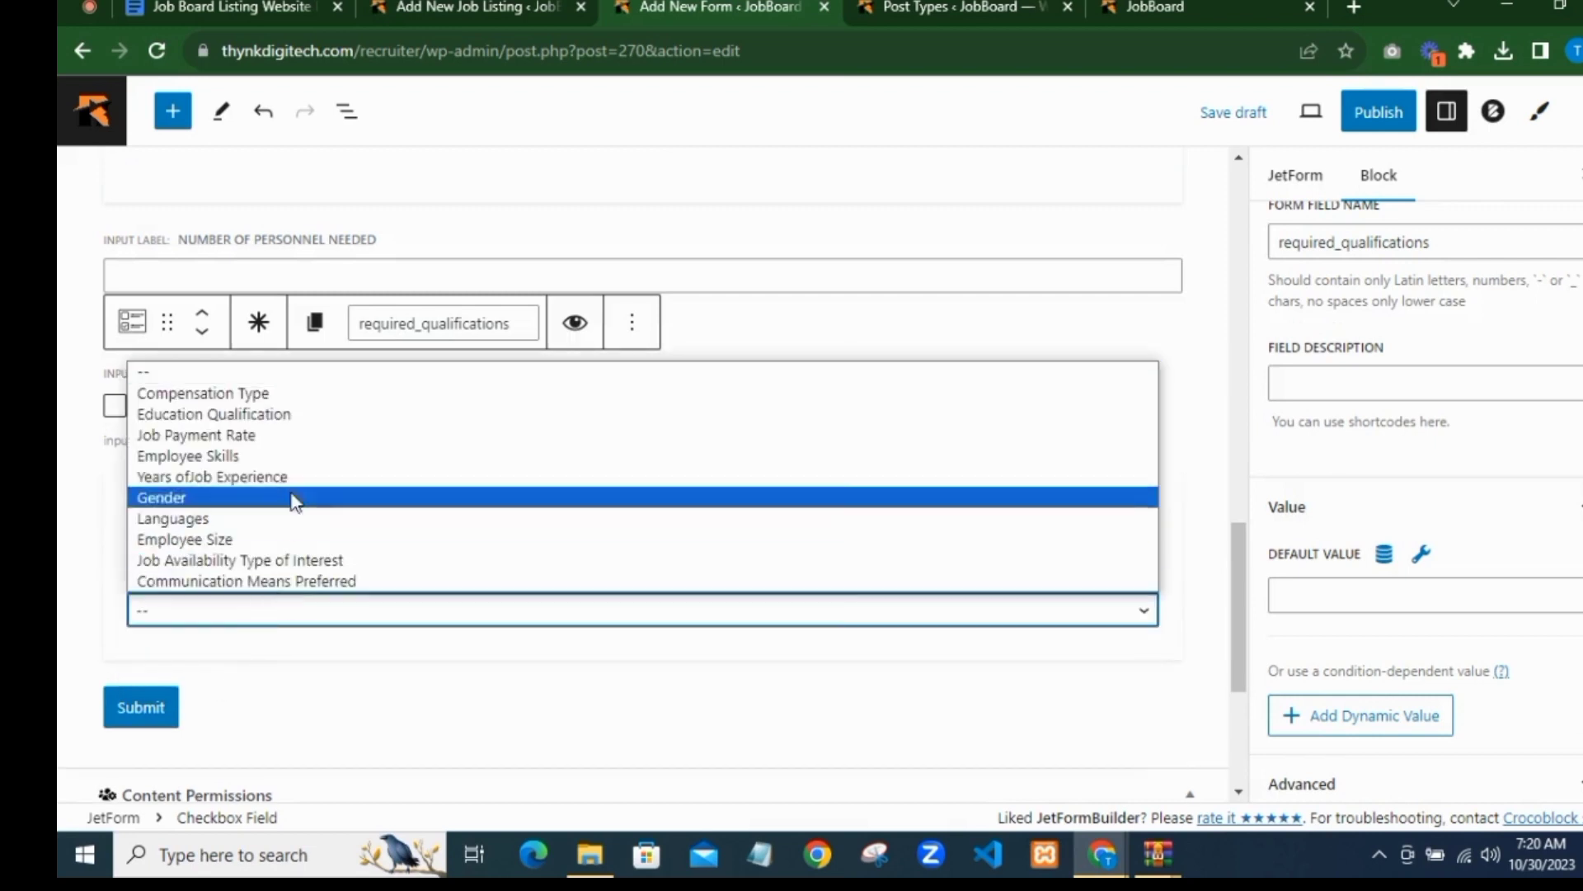
pyautogui.click(304, 413)
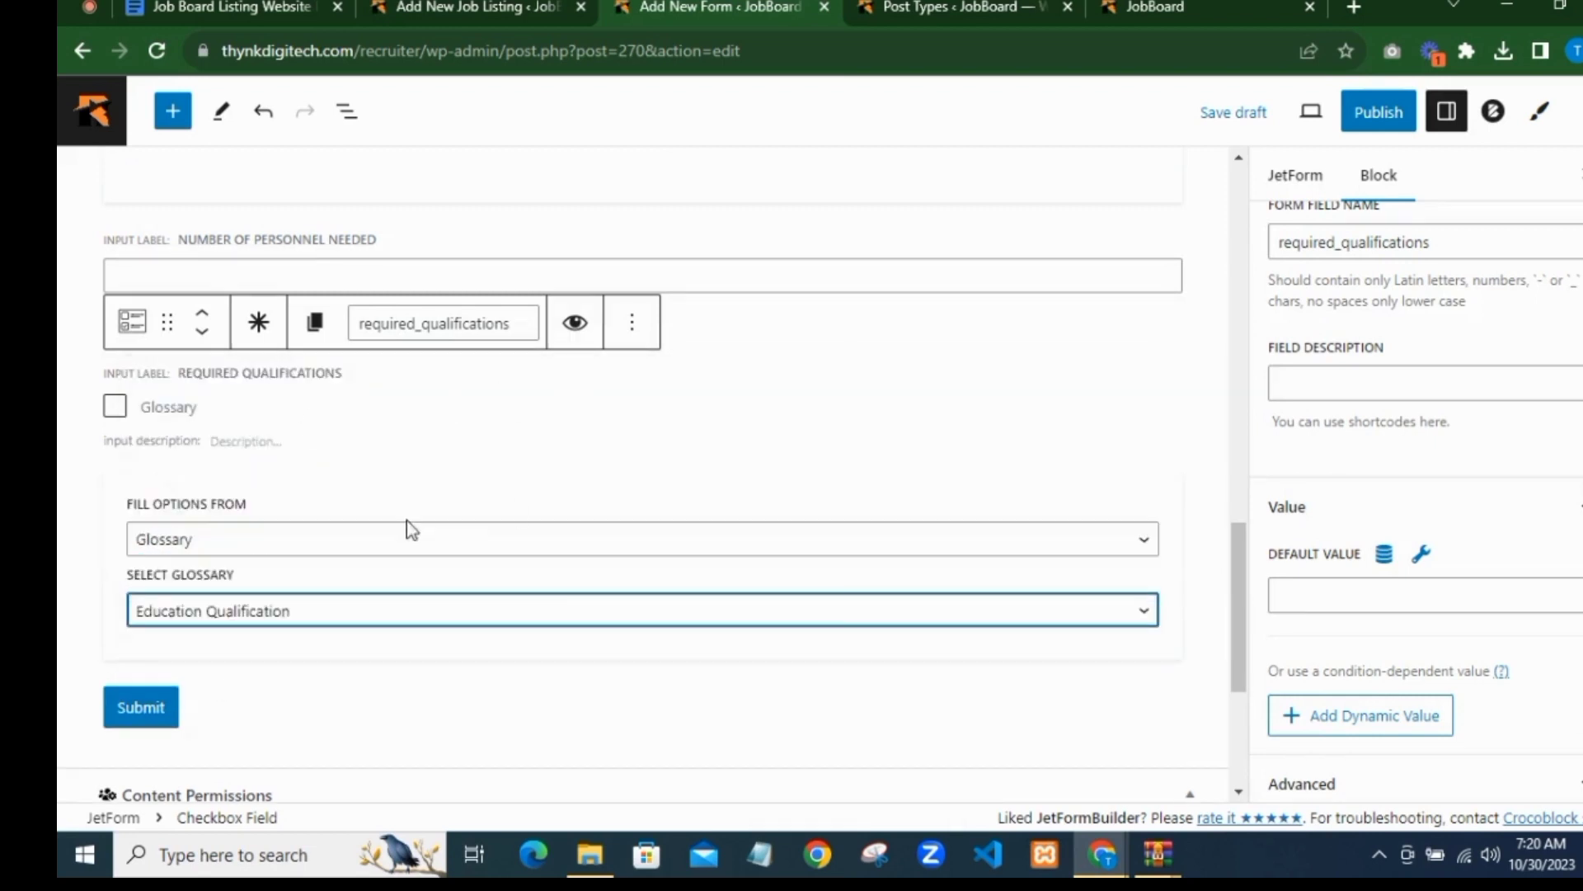
# Step: Check the Job Listing entry form for the field after Required Qualification and insert another checkbox field below Required Qualifications
pyautogui.scroll(-1, 806, 434)
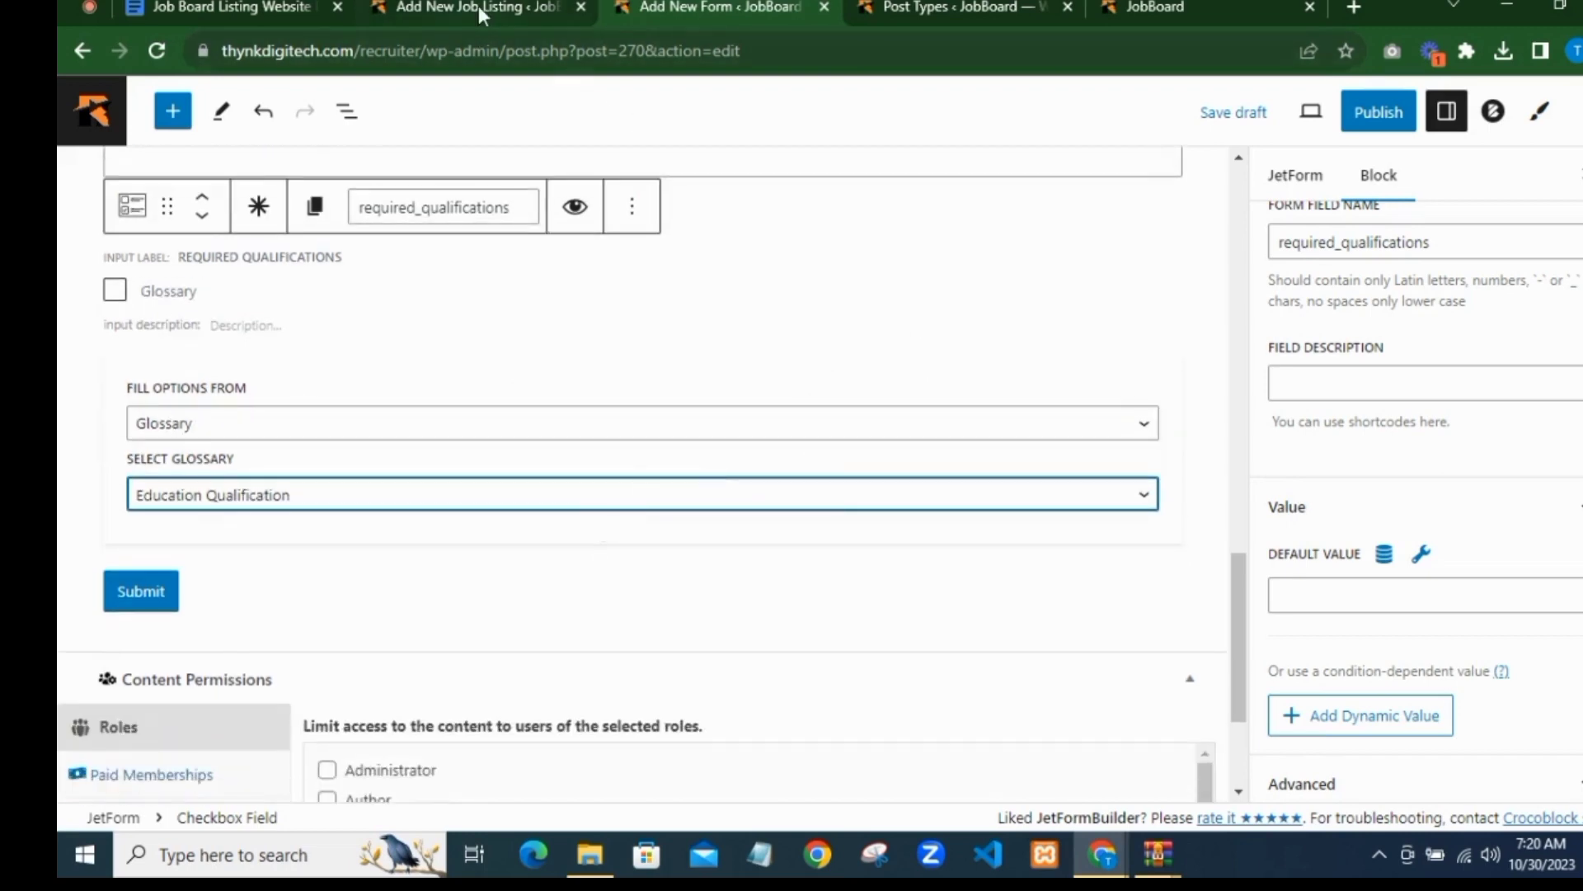
pyautogui.click(478, 6)
pyautogui.scroll(-5, 512, 449)
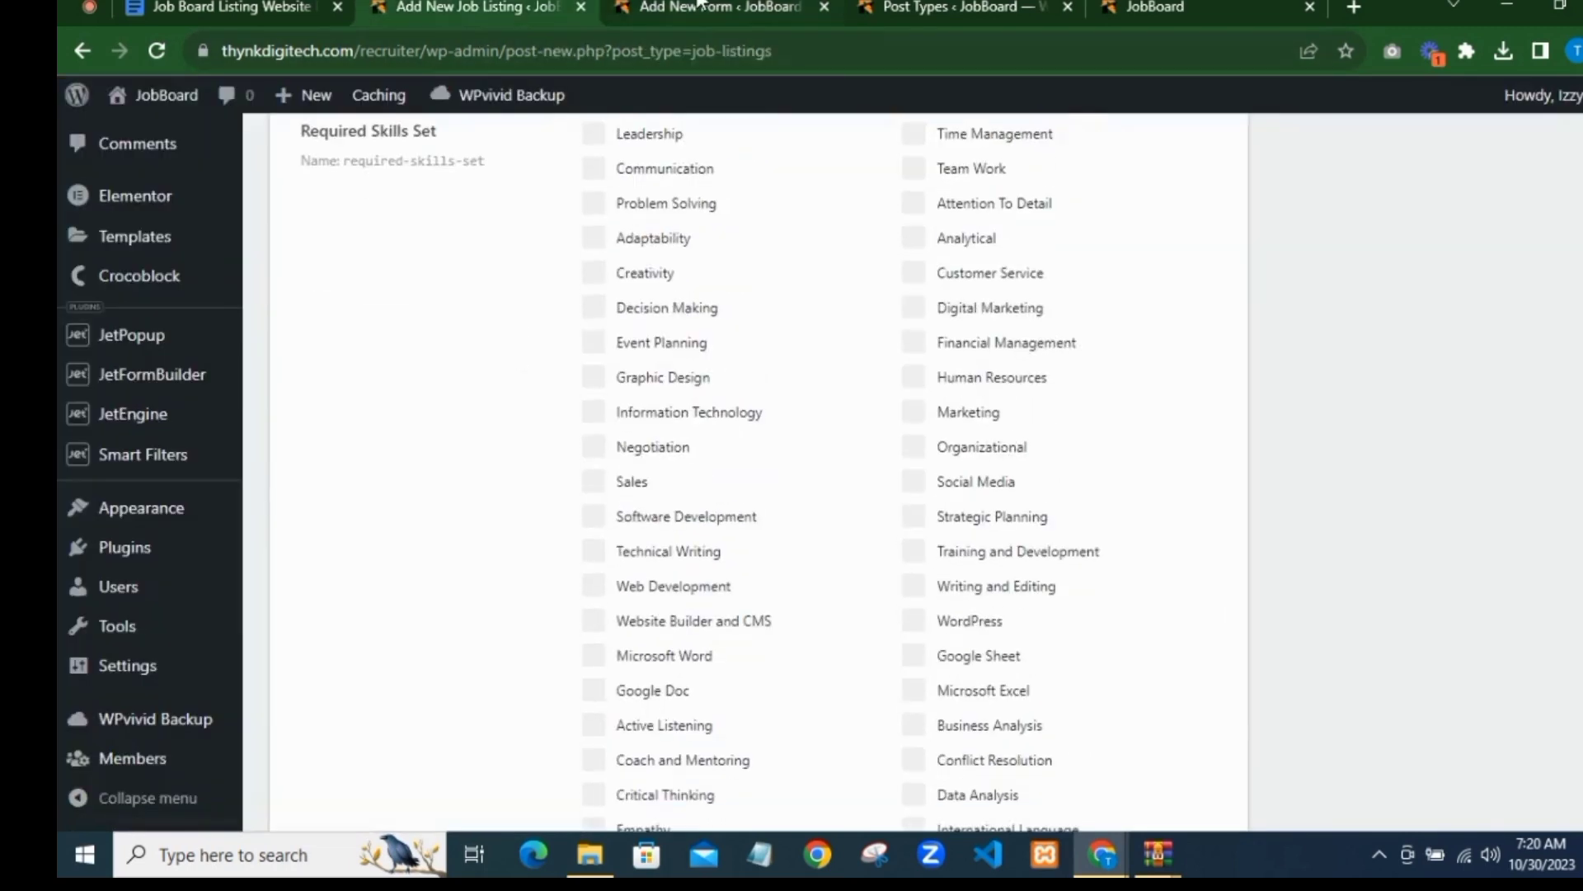
pyautogui.click(700, 5)
pyautogui.click(643, 559)
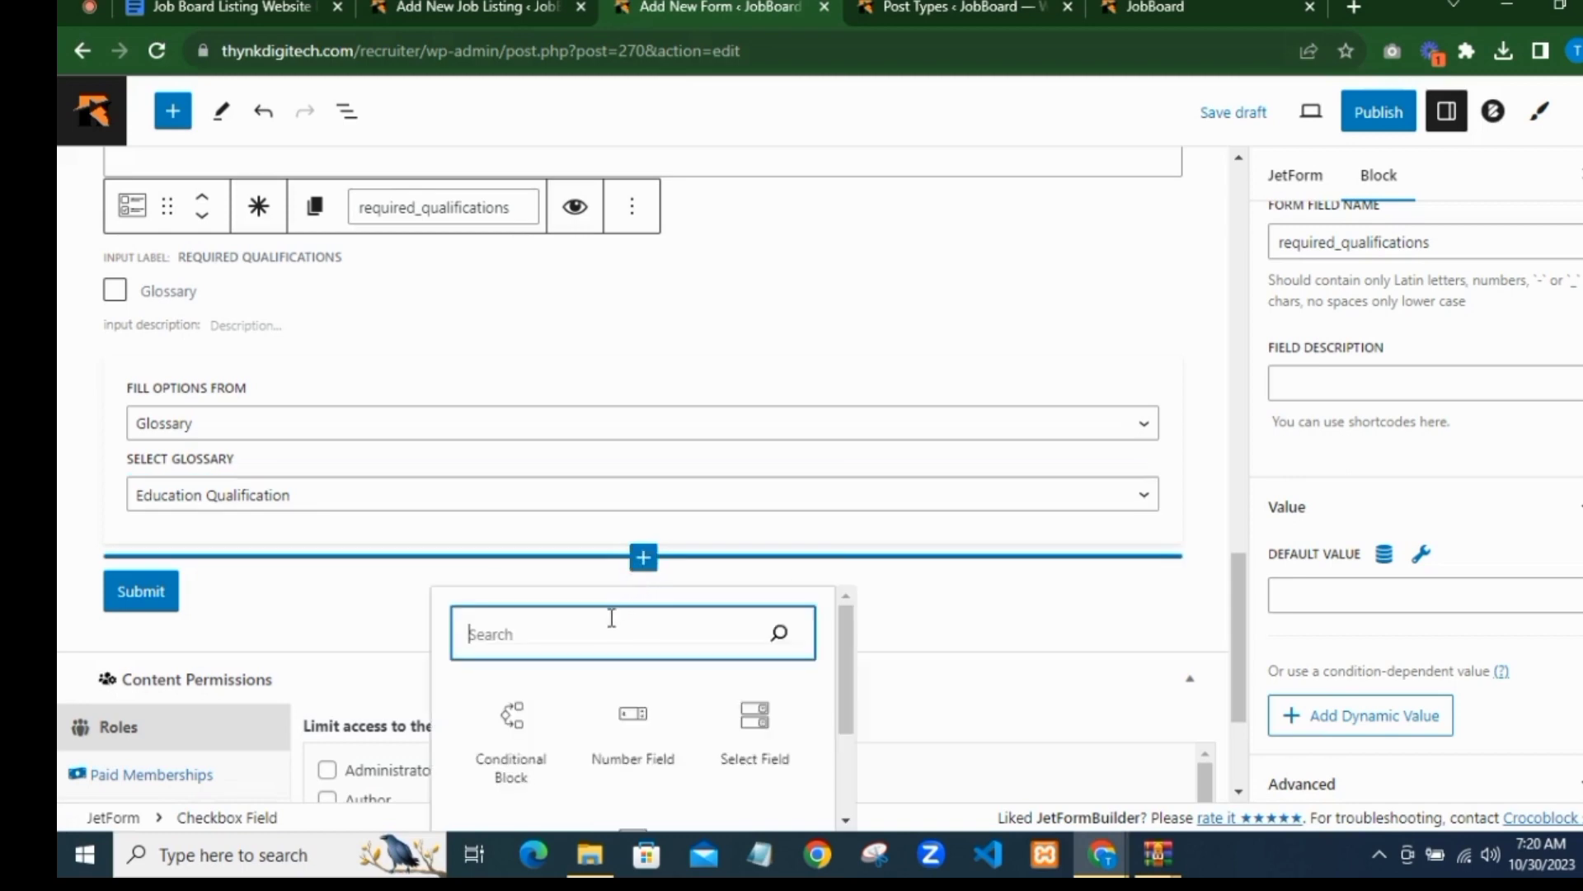
pyautogui.write('Check')
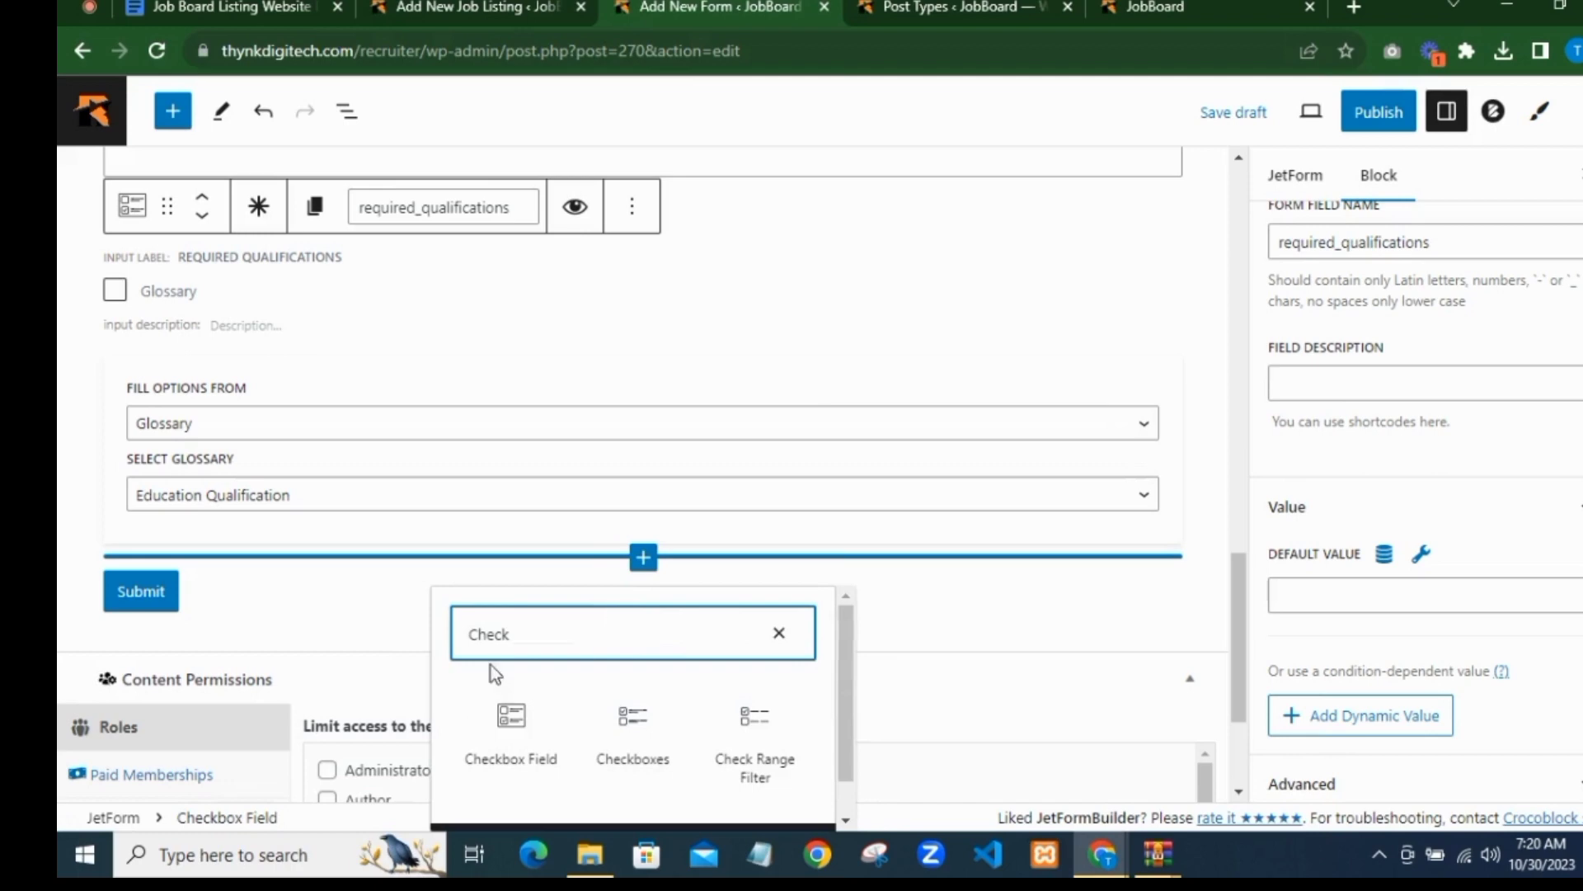
pyautogui.click(504, 725)
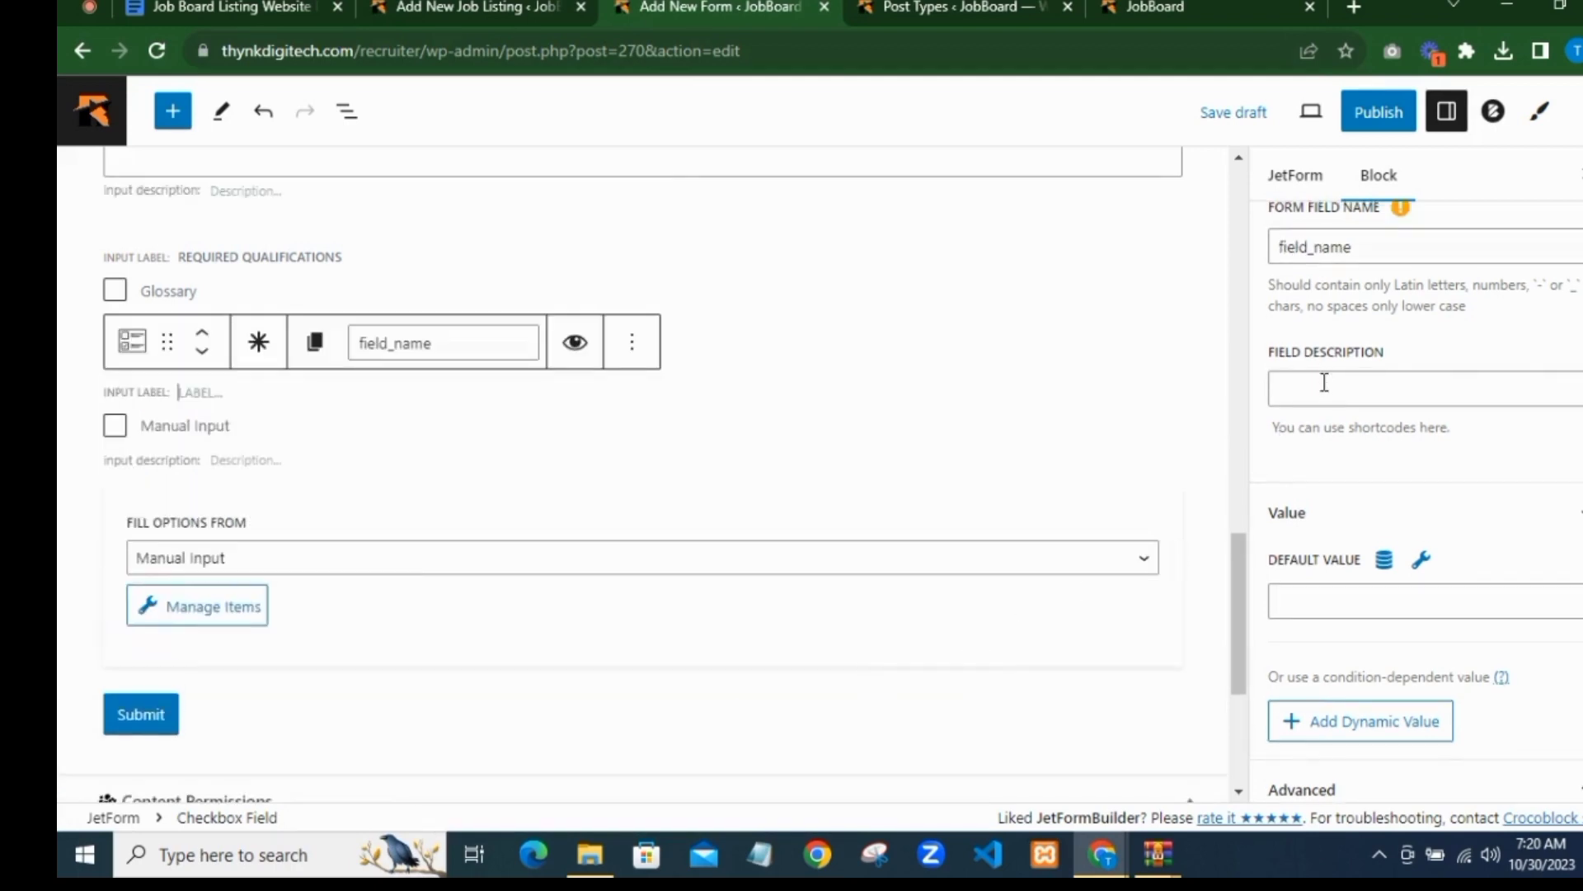
# Step: Label the newly added checkbox field Required Skill Set
pyautogui.scroll(3, 1325, 379)
pyautogui.click(1352, 360)
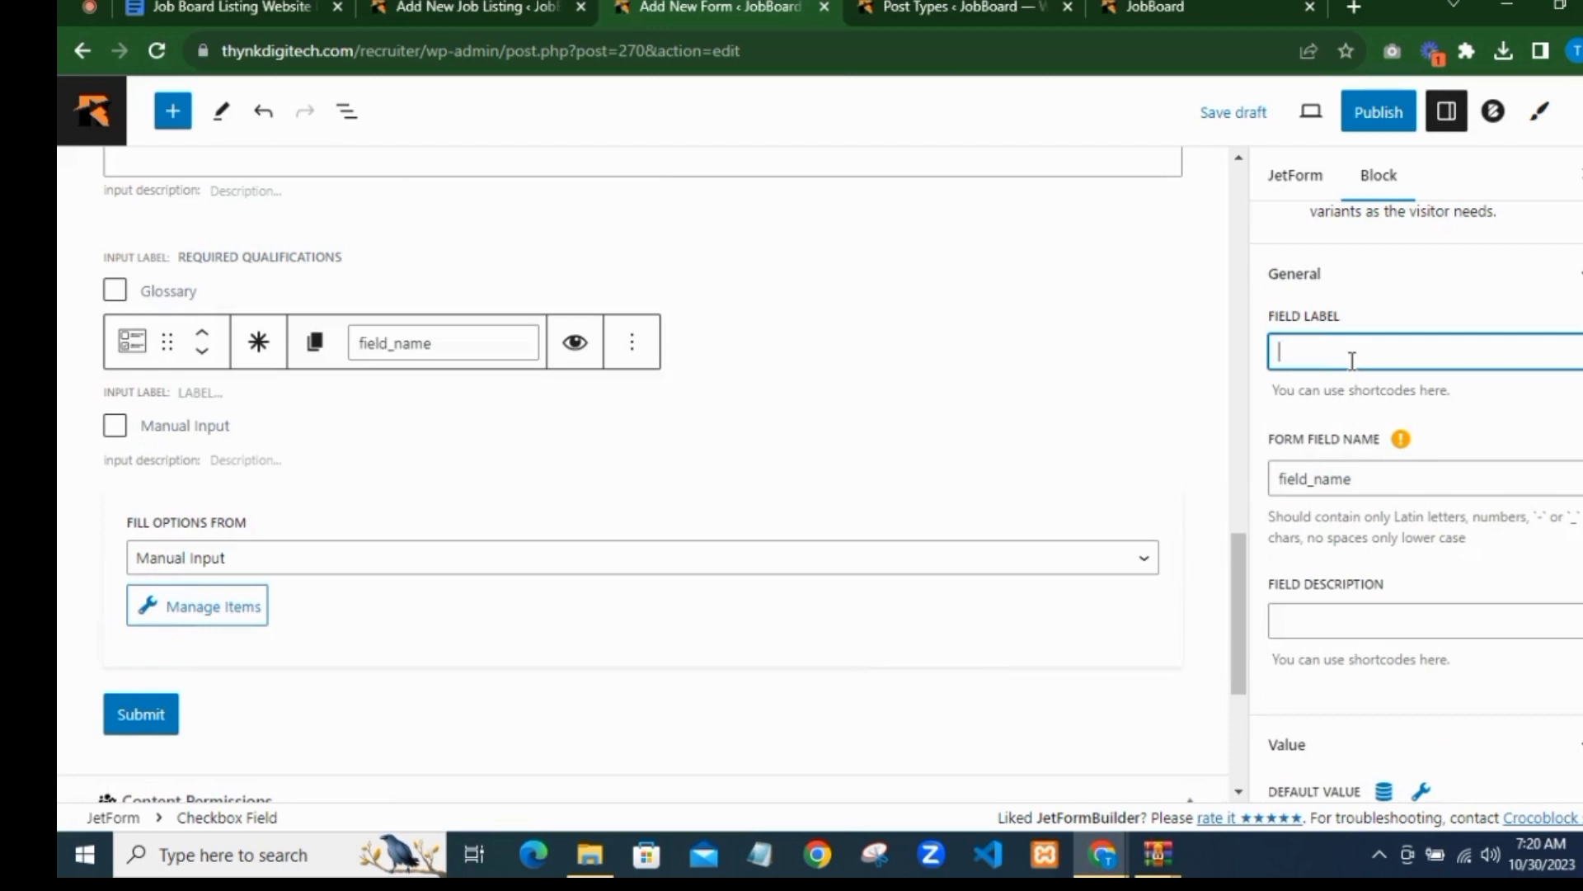
pyautogui.write('Require')
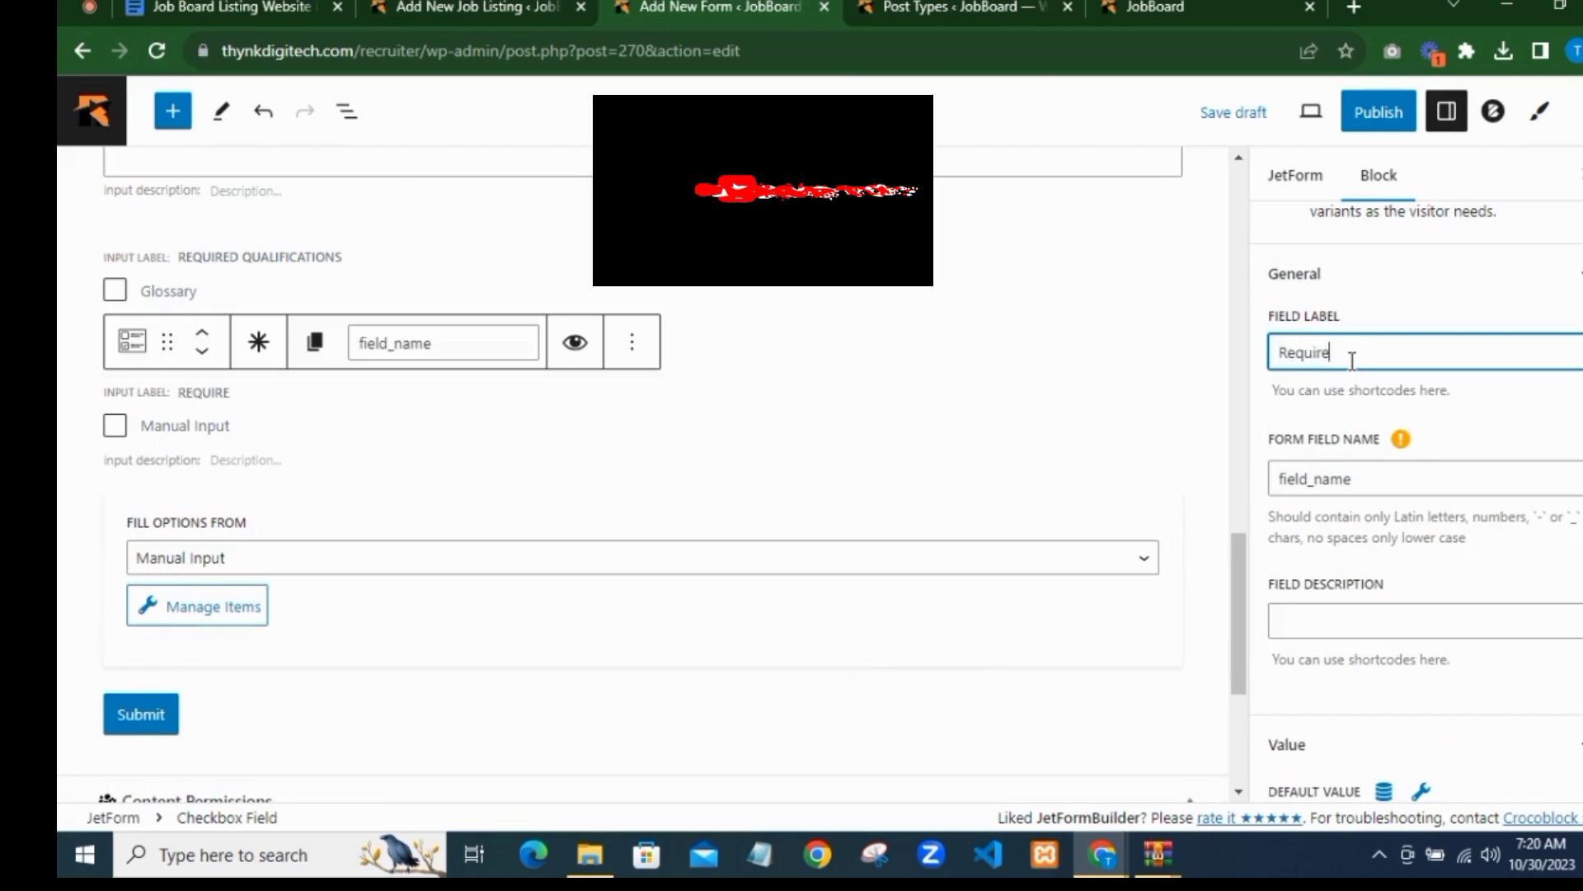
pyautogui.write('d Skill Set')
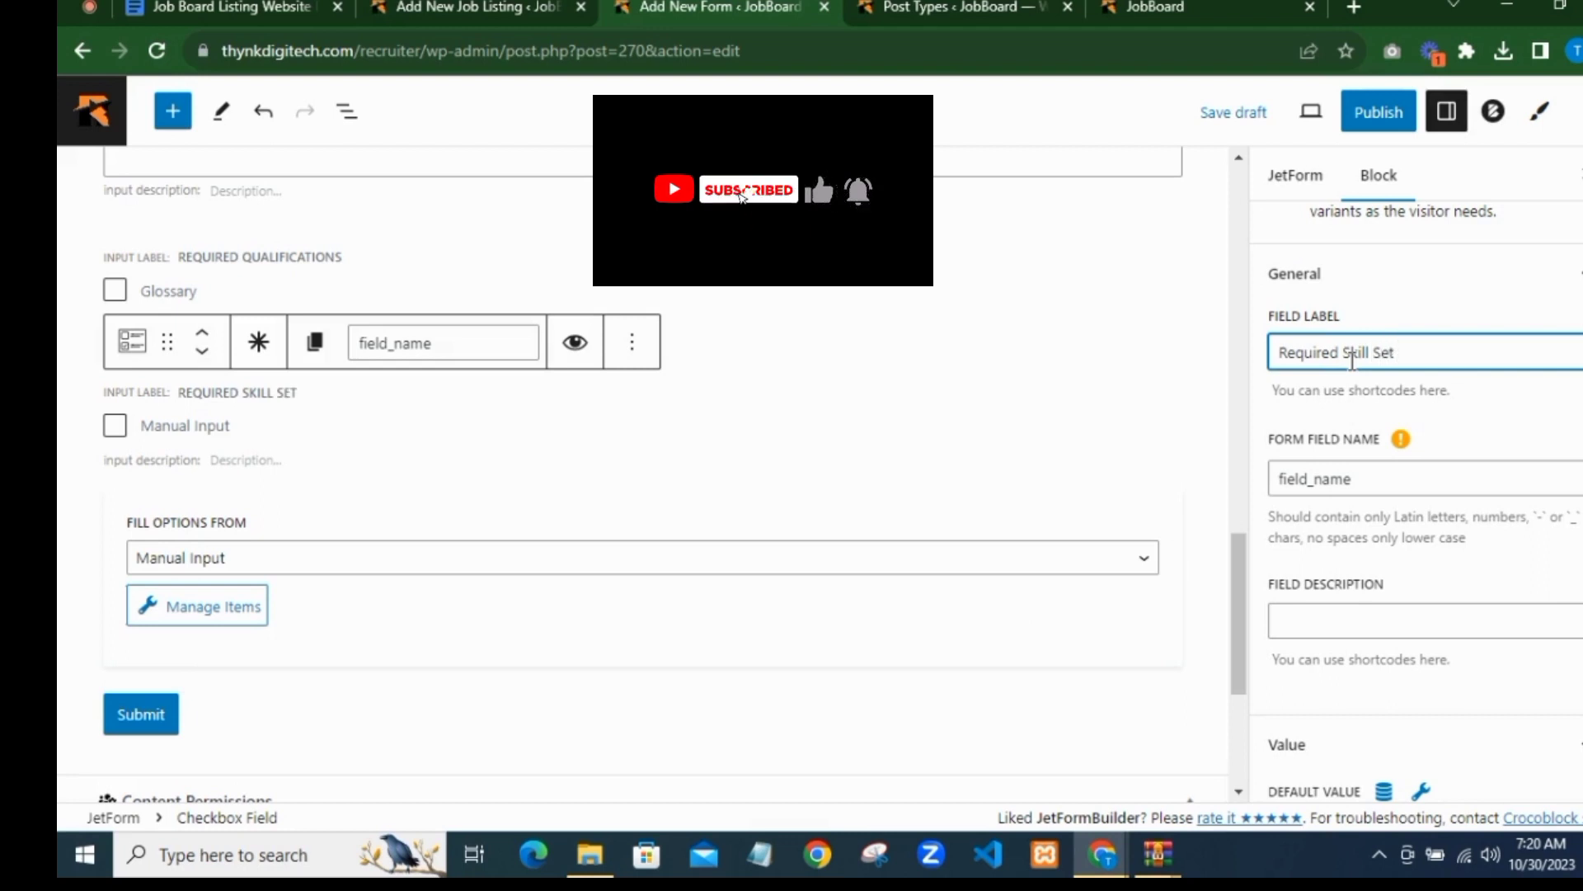
# Step: Give the Required Skill Set checkbox the form field name required_skill_set and fill its options from the Employee Skills glossary
pyautogui.click(1495, 419)
pyautogui.scroll(-1, 1350, 484)
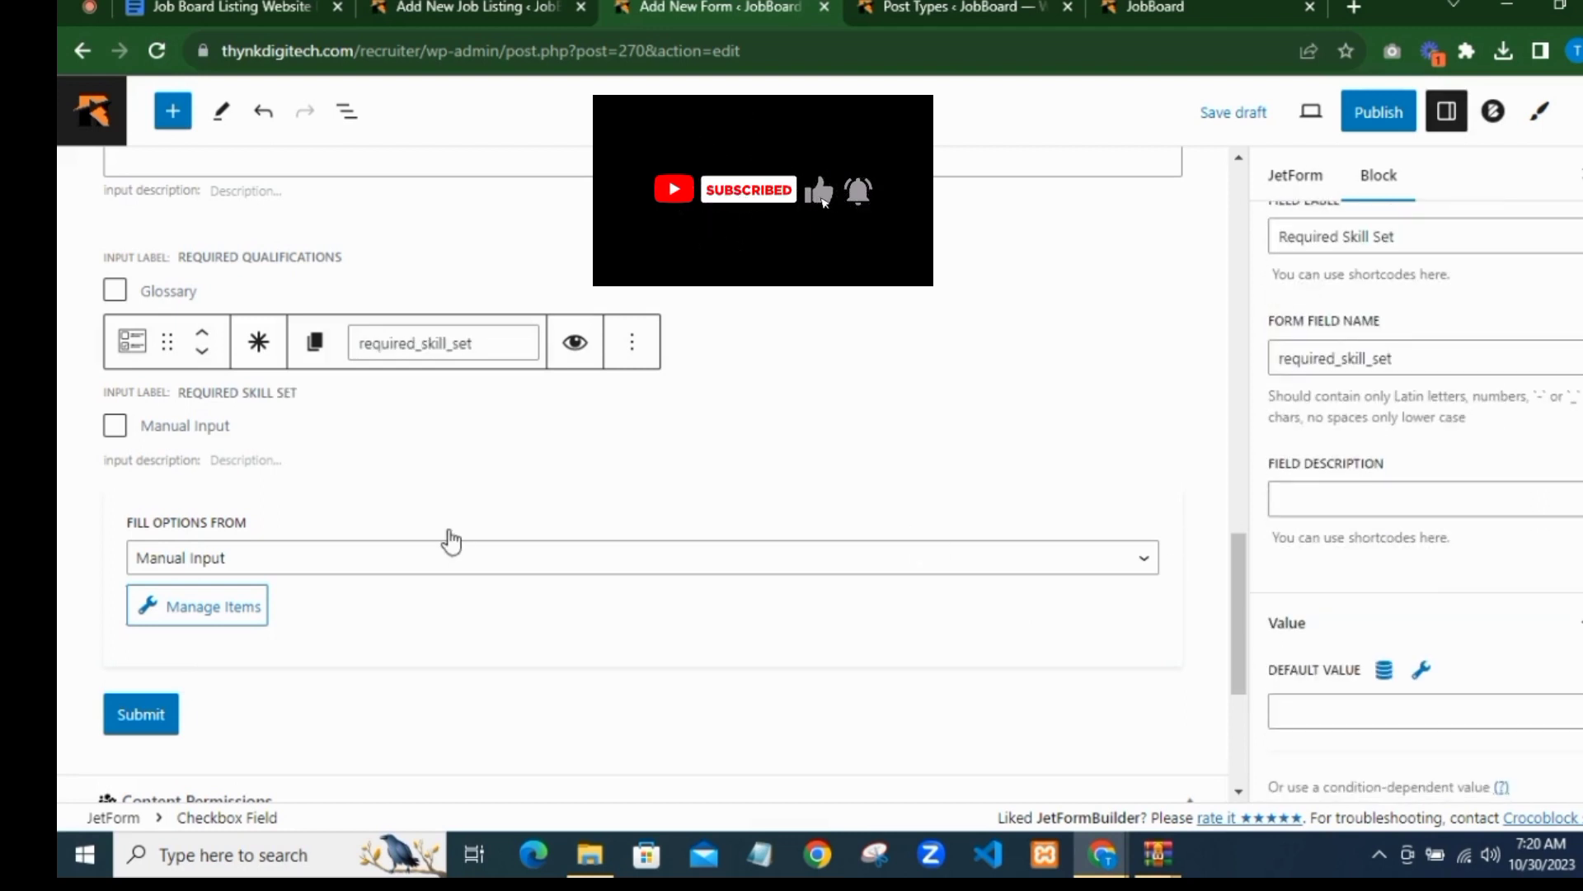
pyautogui.click(202, 614)
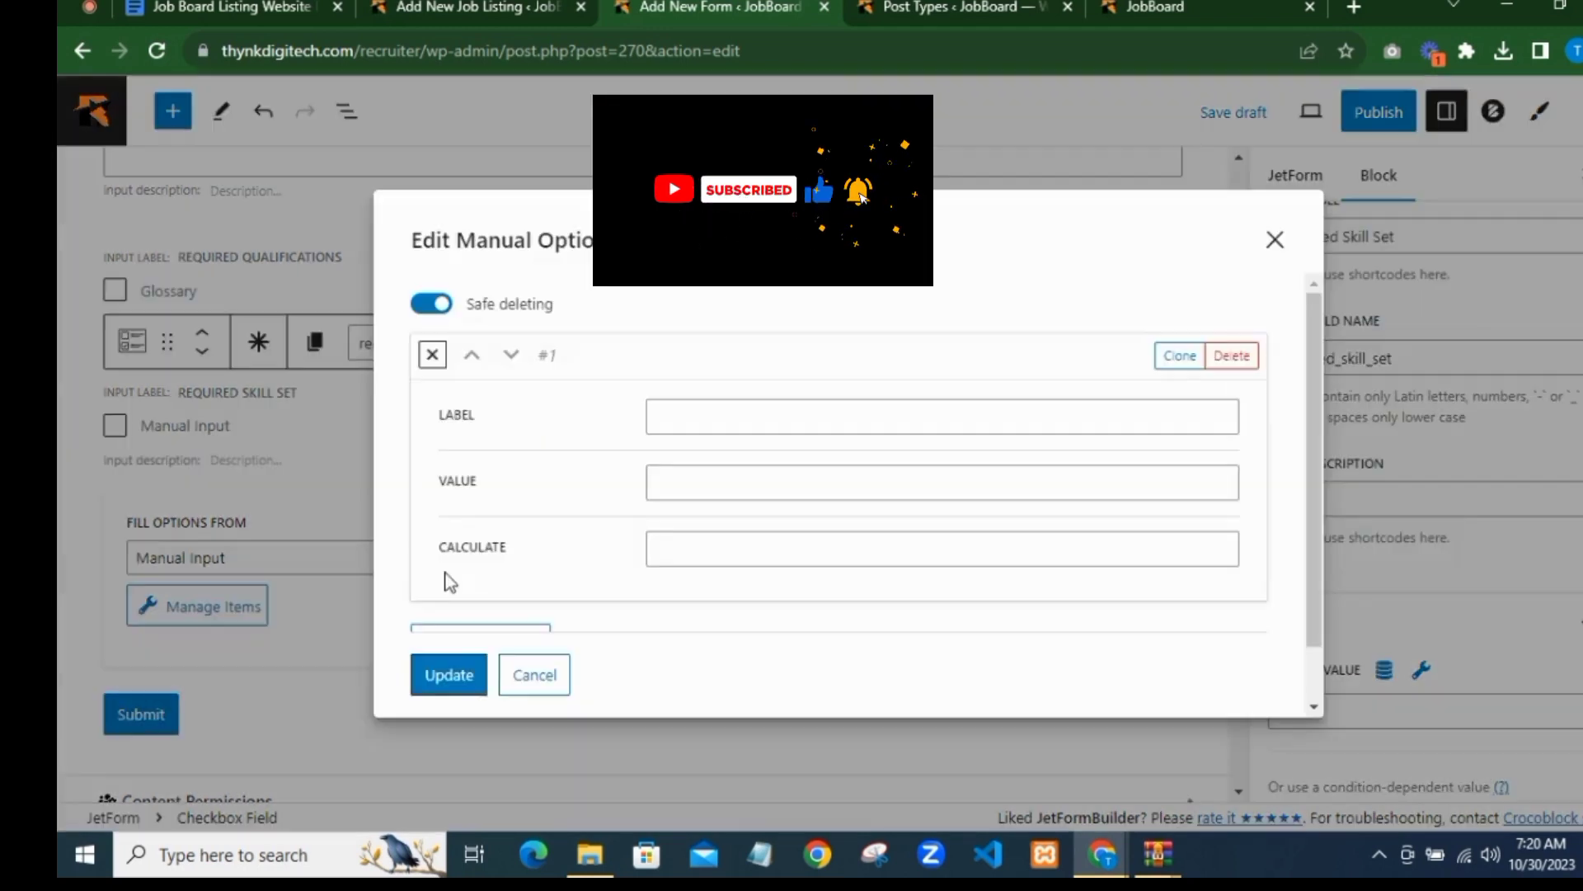
pyautogui.click(1275, 239)
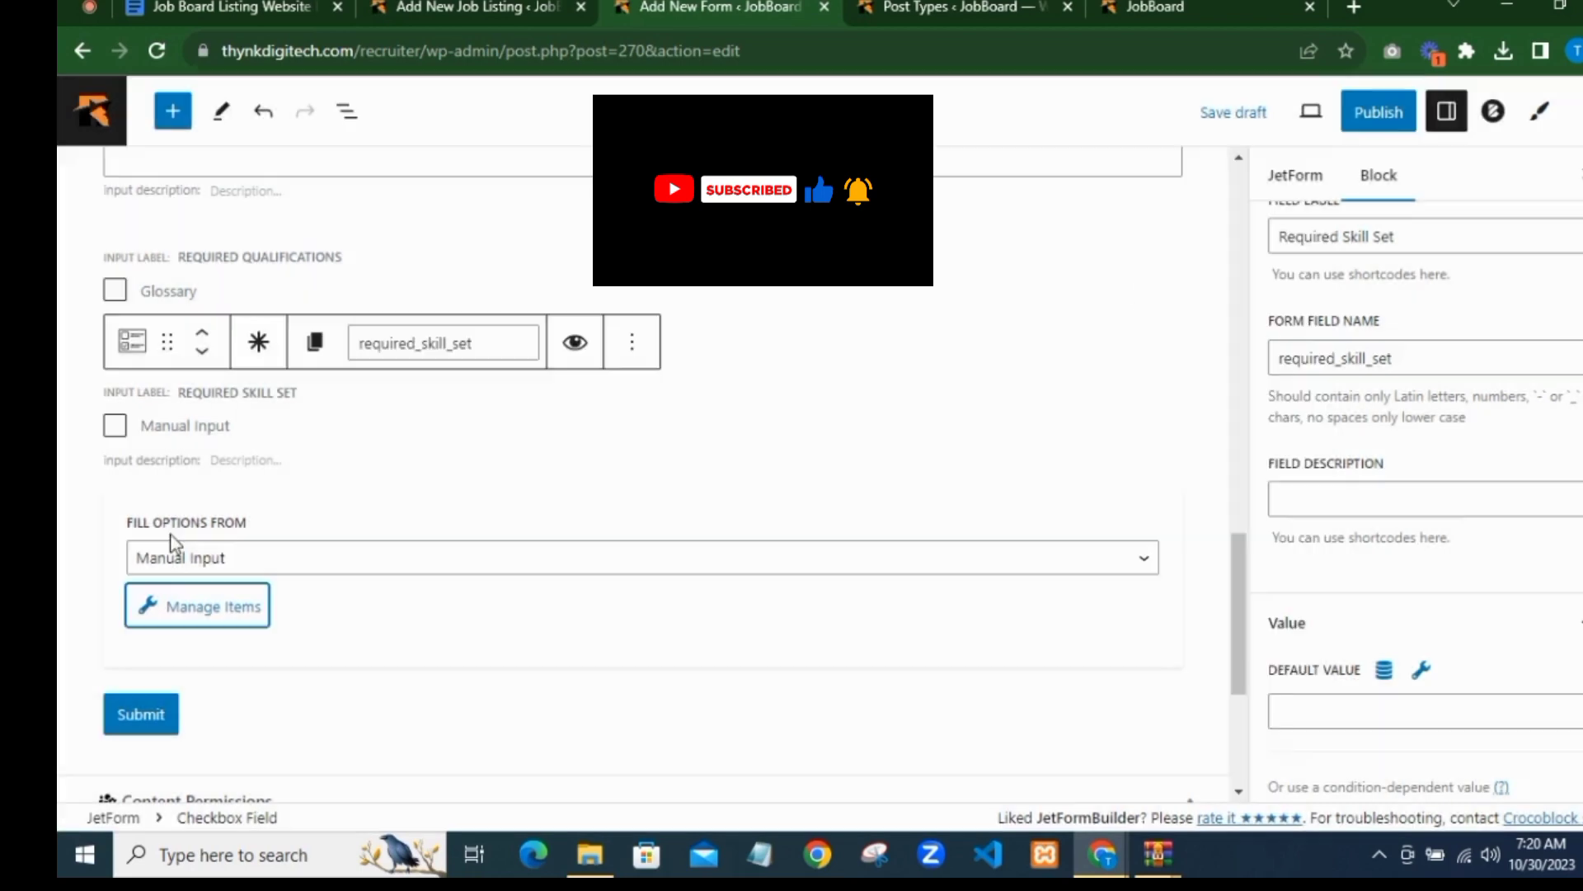
pyautogui.click(229, 562)
pyautogui.click(195, 687)
pyautogui.click(233, 633)
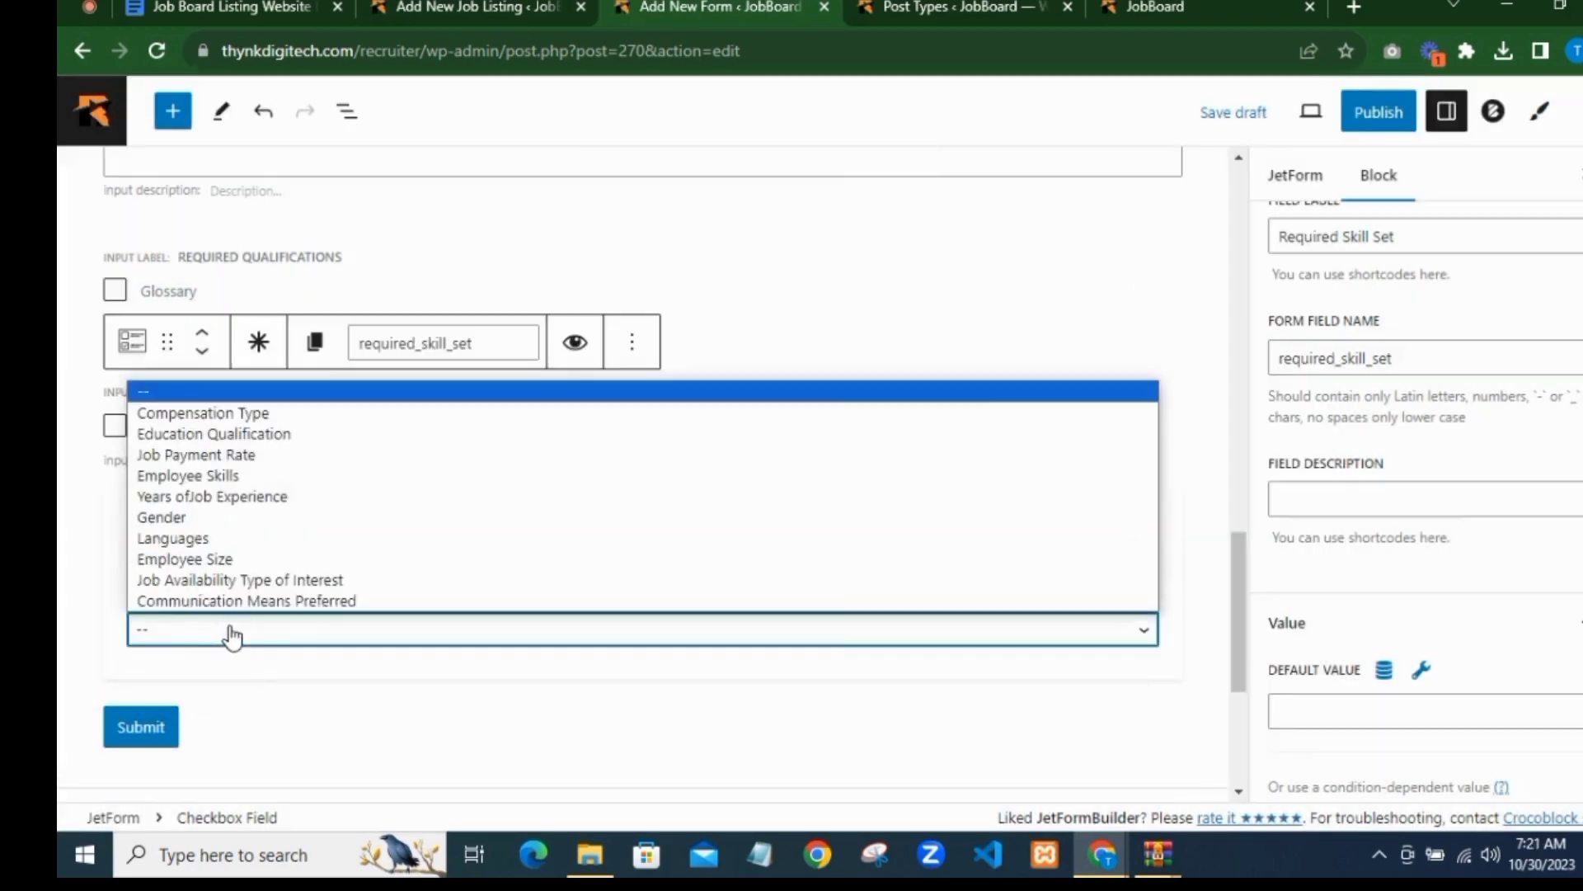
pyautogui.click(187, 476)
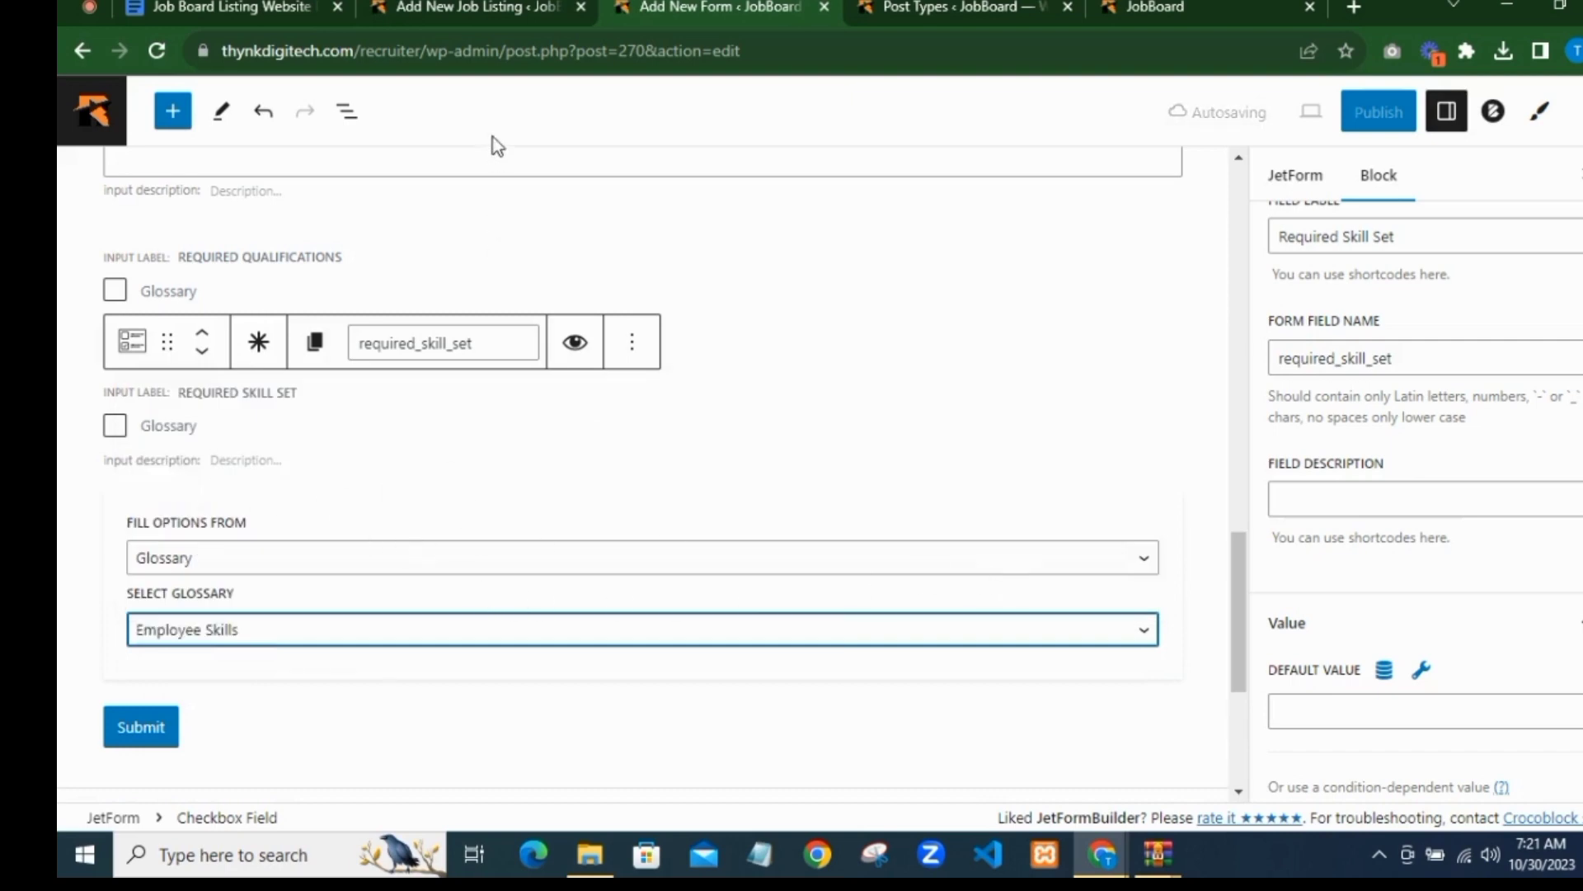
# Step: Check the Job Listing entry form for the field after the skill set and insert a textarea field below Required Skill Set
pyautogui.click(461, 6)
pyautogui.scroll(-6, 640, 516)
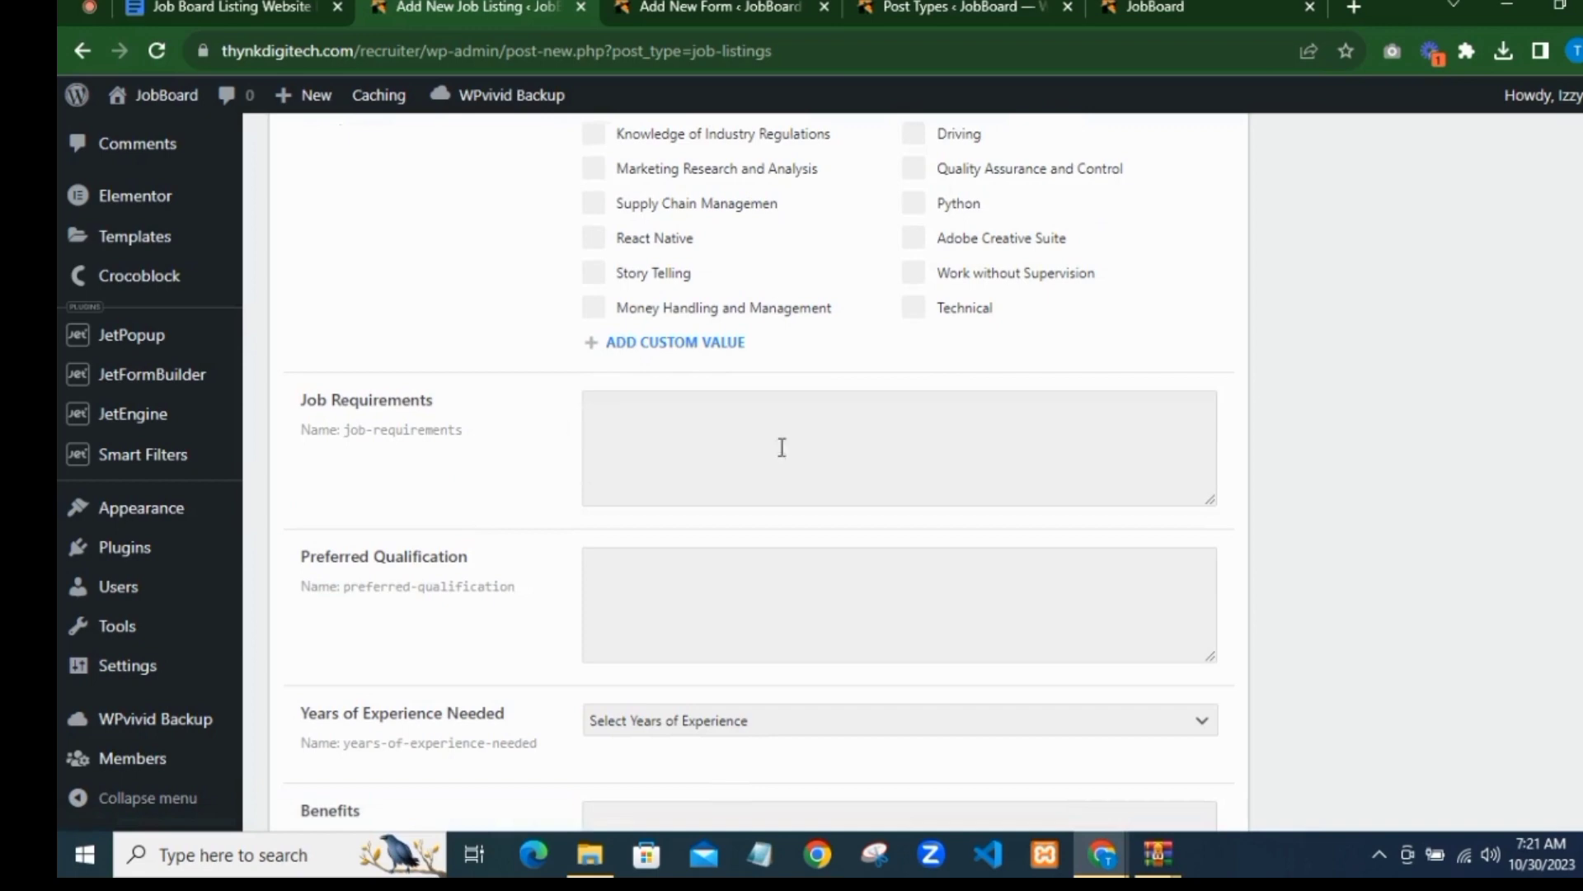
pyautogui.scroll(-1, 635, 441)
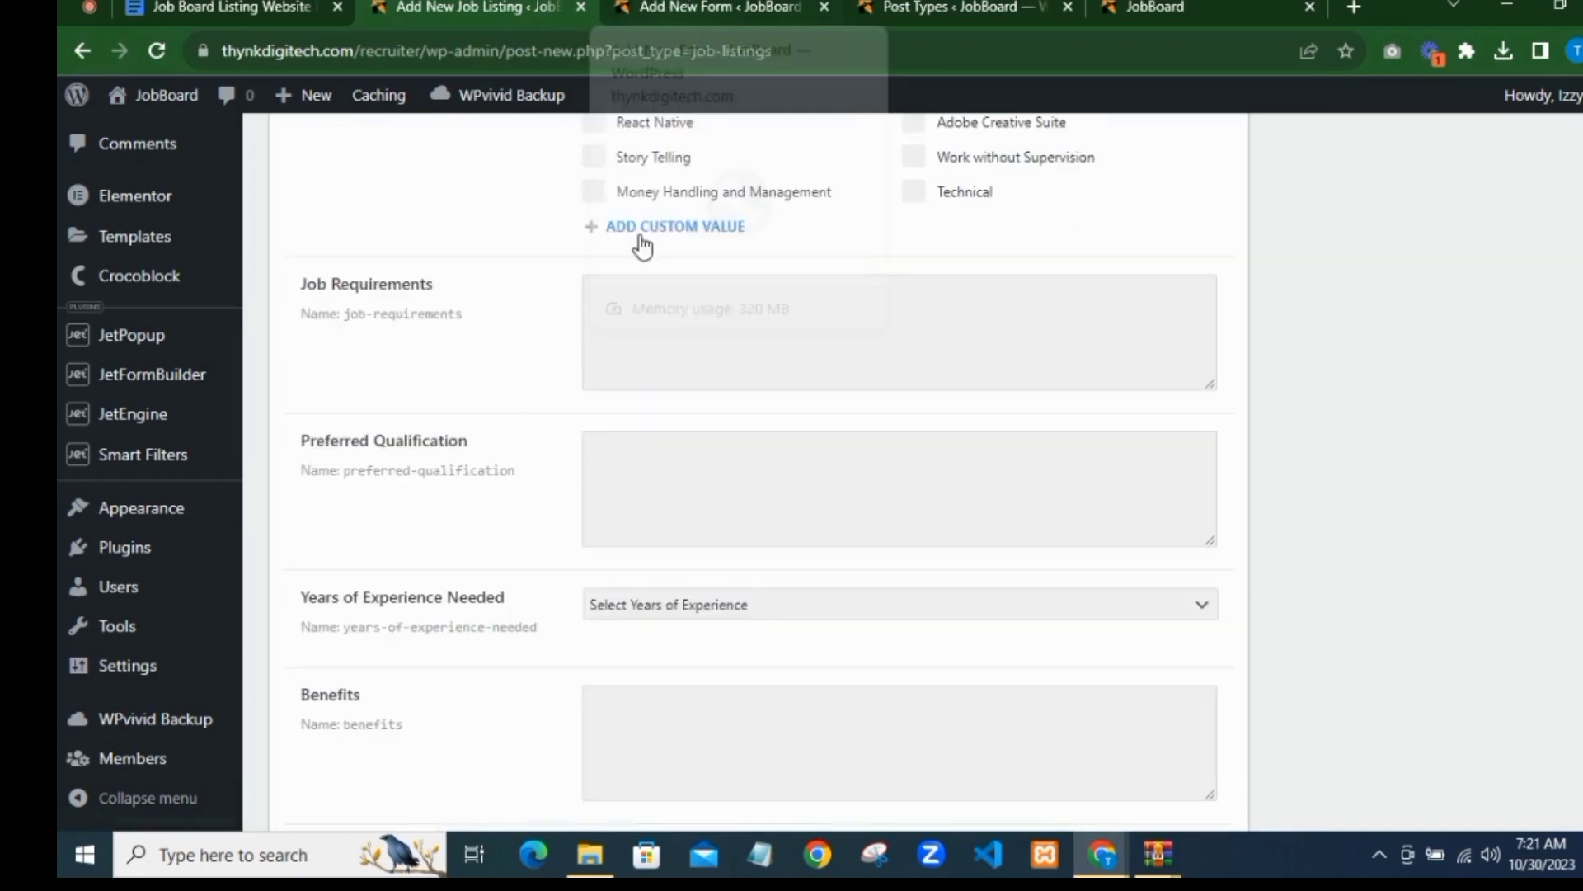
pyautogui.scroll(2, 446, 303)
pyautogui.scroll(-1, 517, 375)
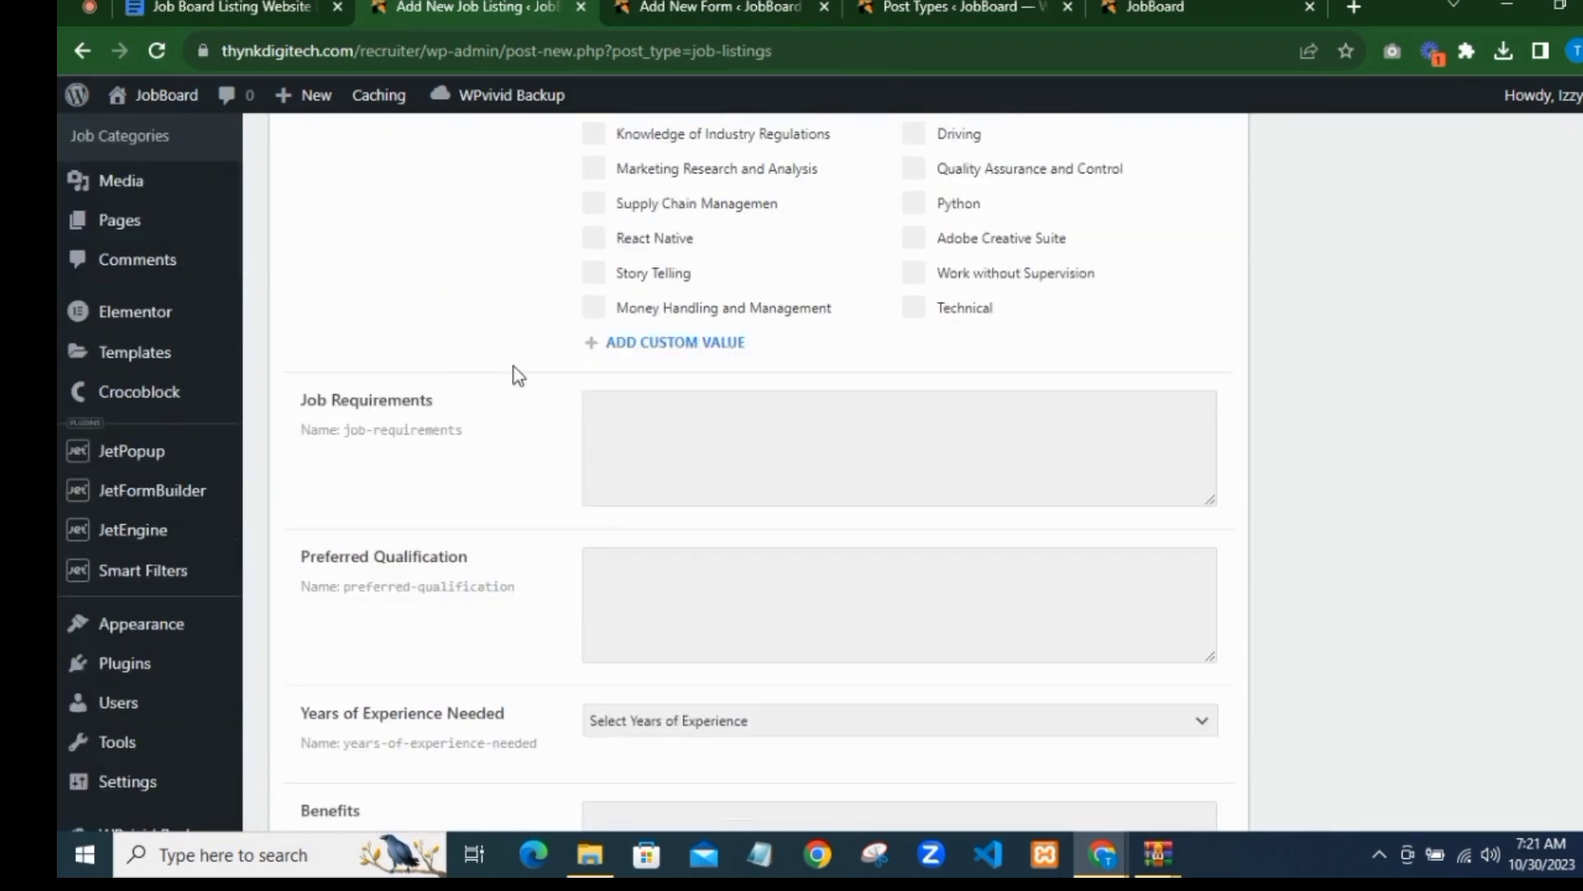
pyautogui.click(693, 11)
pyautogui.scroll(-2, 593, 483)
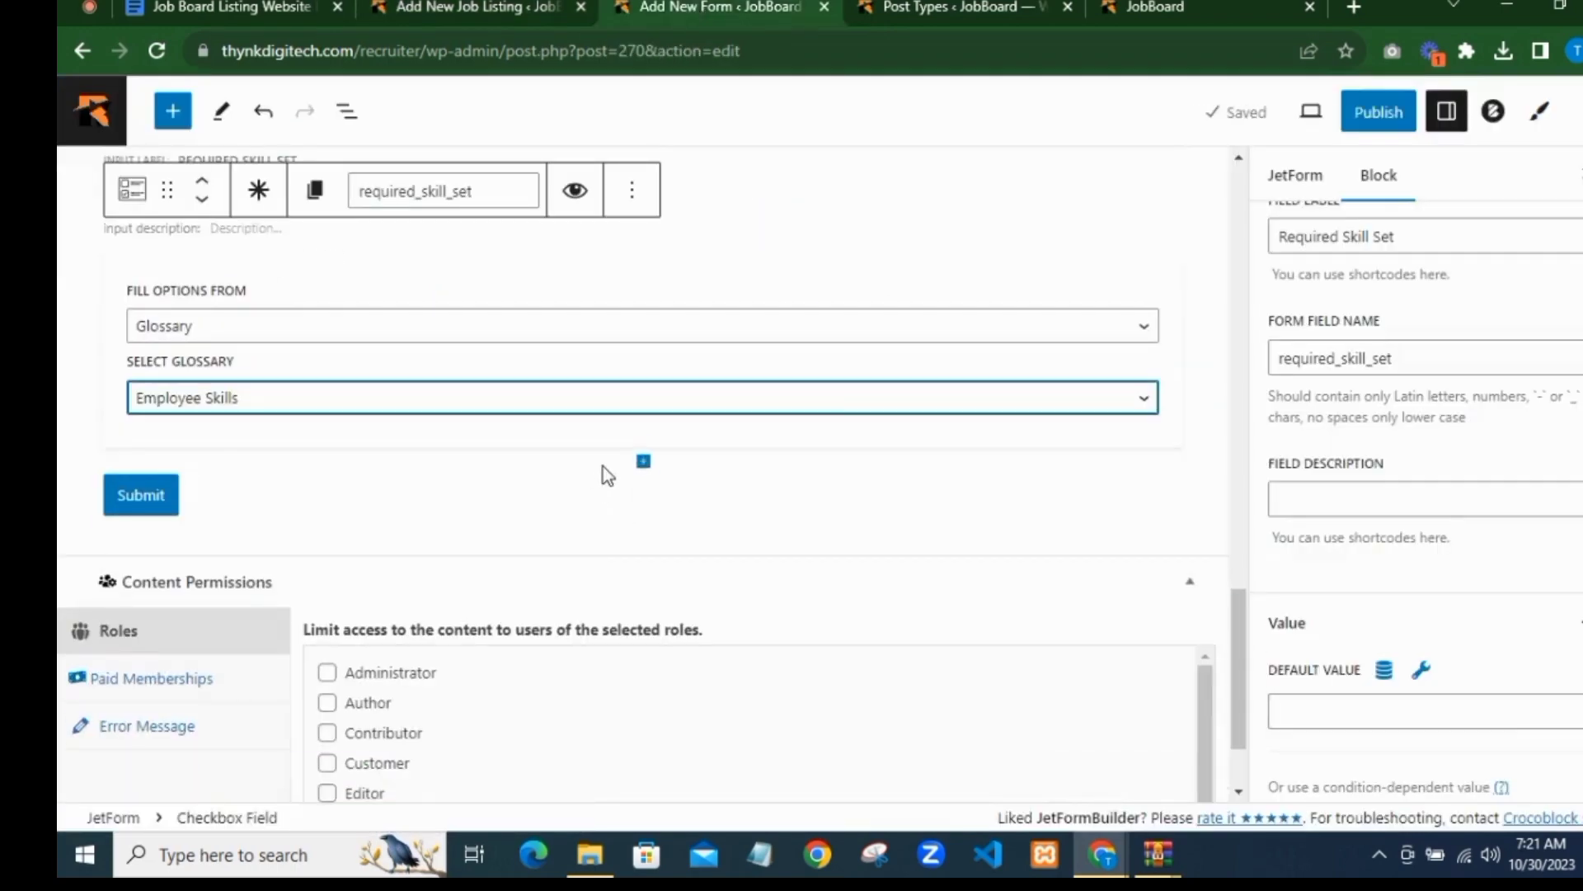
pyautogui.click(643, 461)
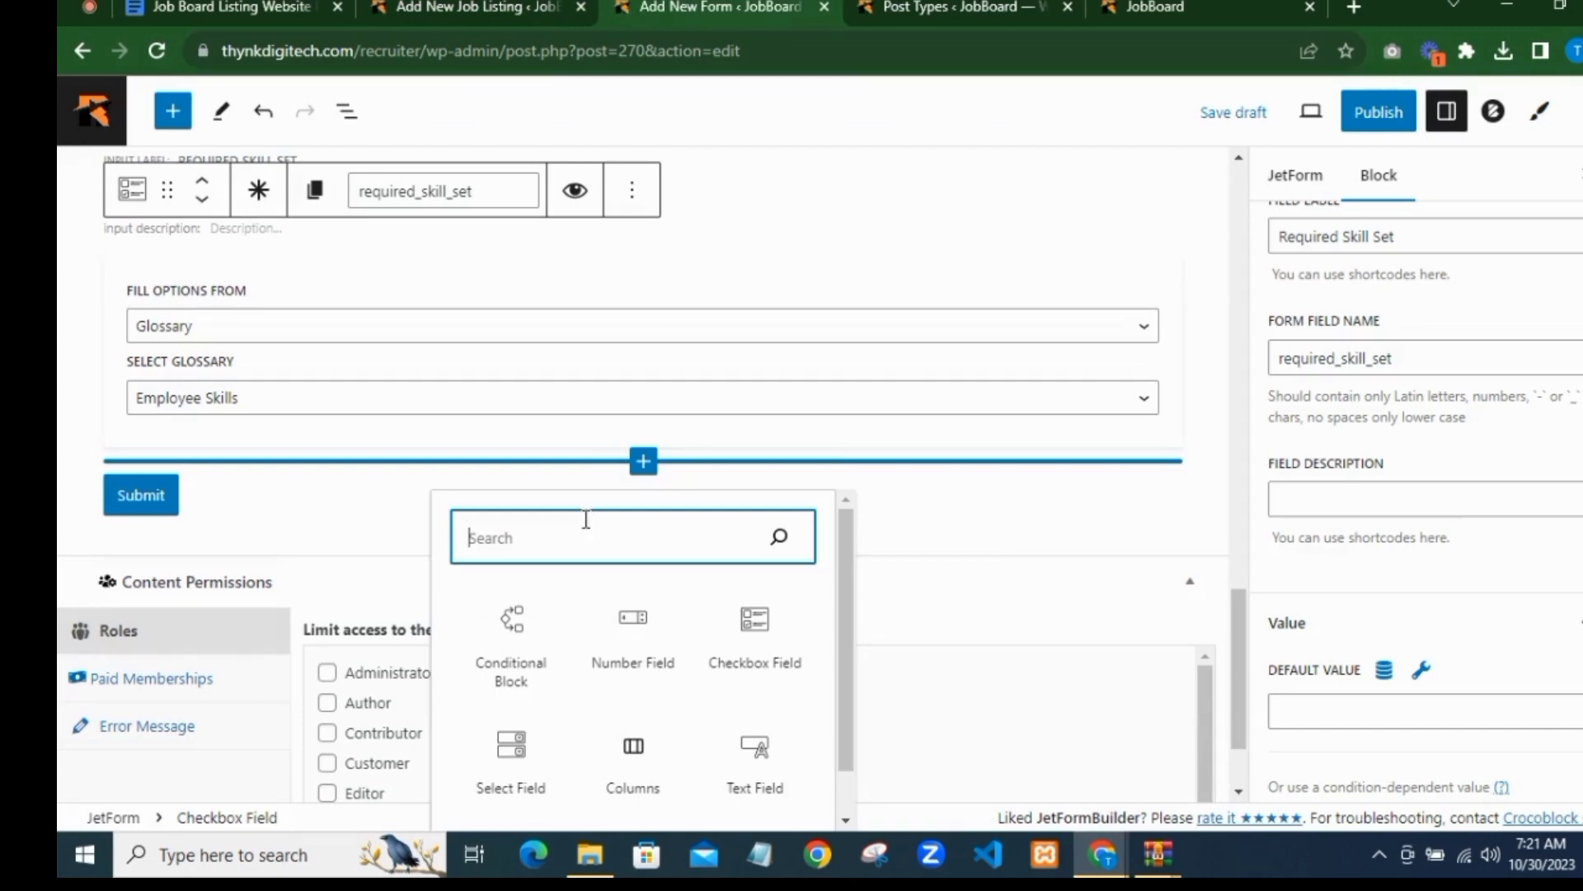
pyautogui.write('Tex')
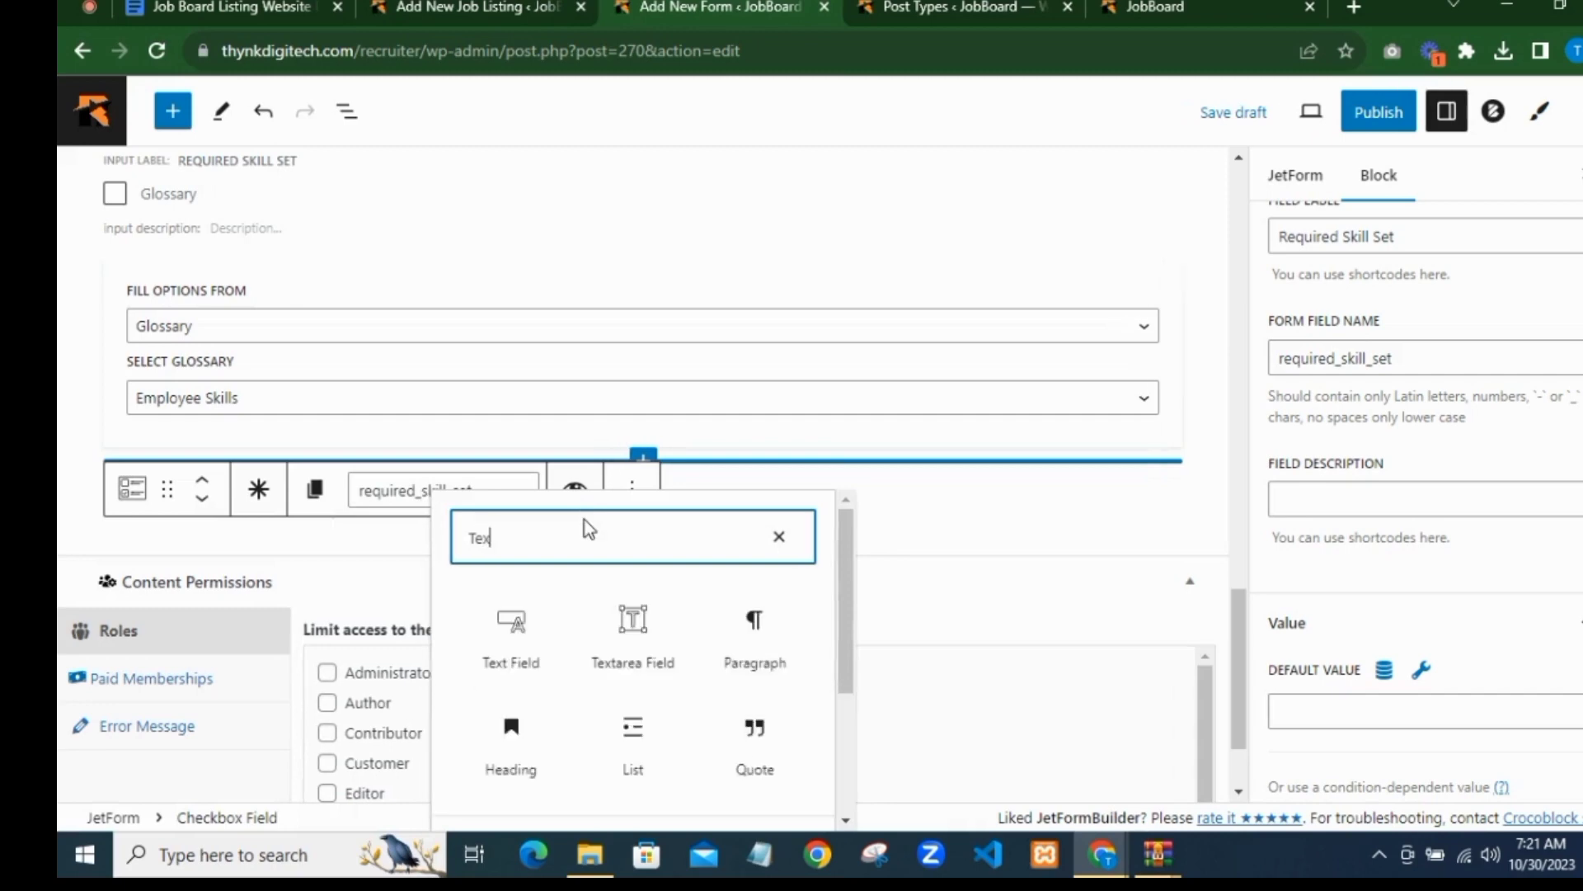
pyautogui.write('t')
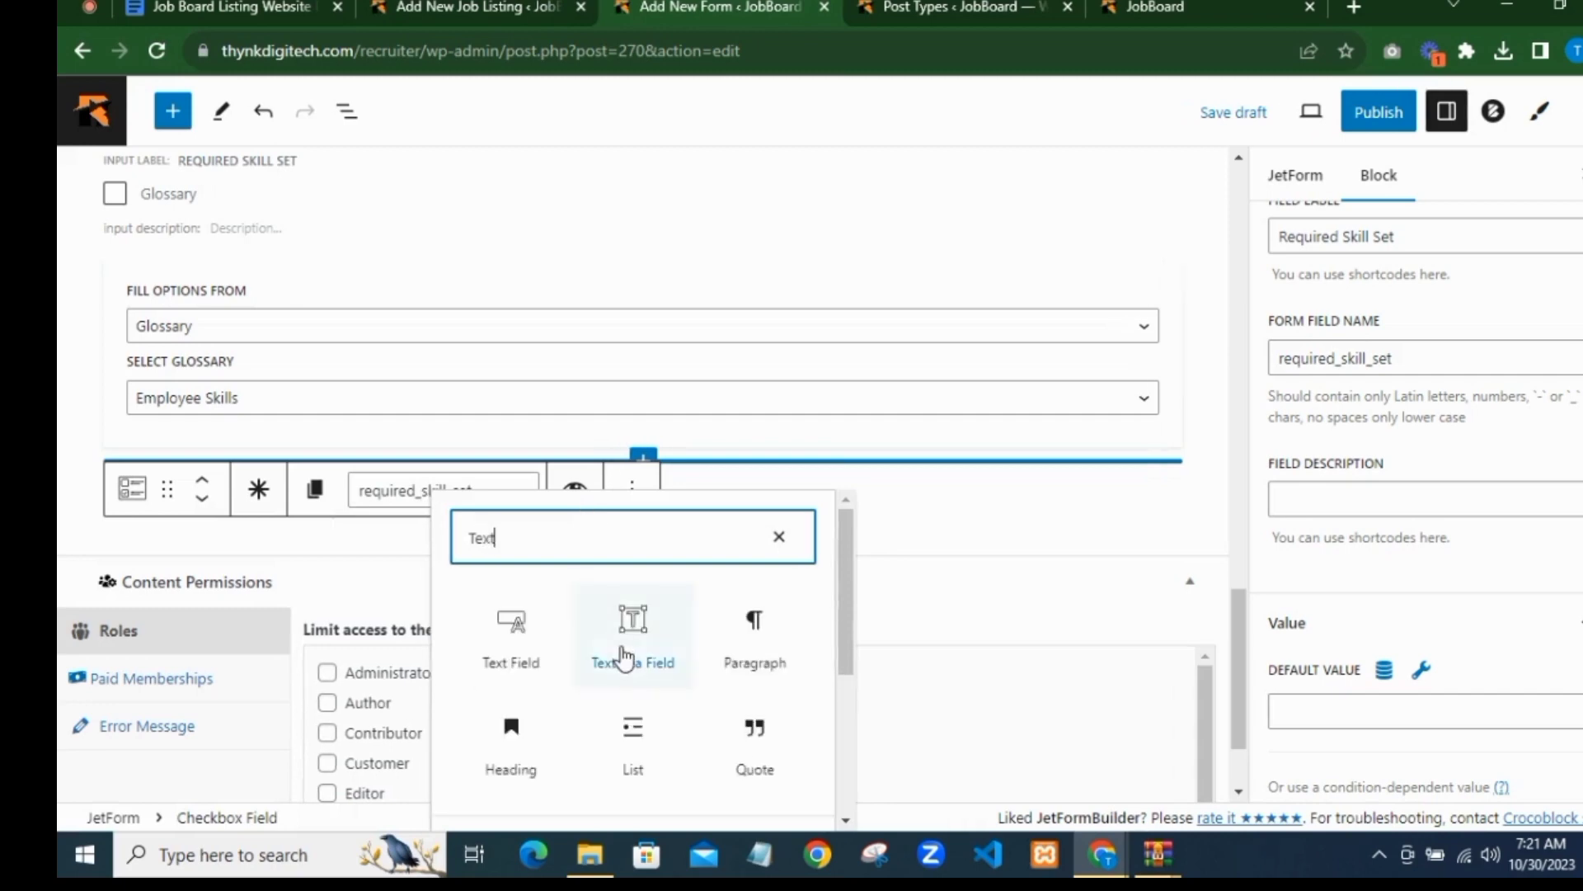
pyautogui.click(627, 657)
# Step: Label the new textarea field Job Requirements, with job_requirements as its form field name
pyautogui.click(1334, 223)
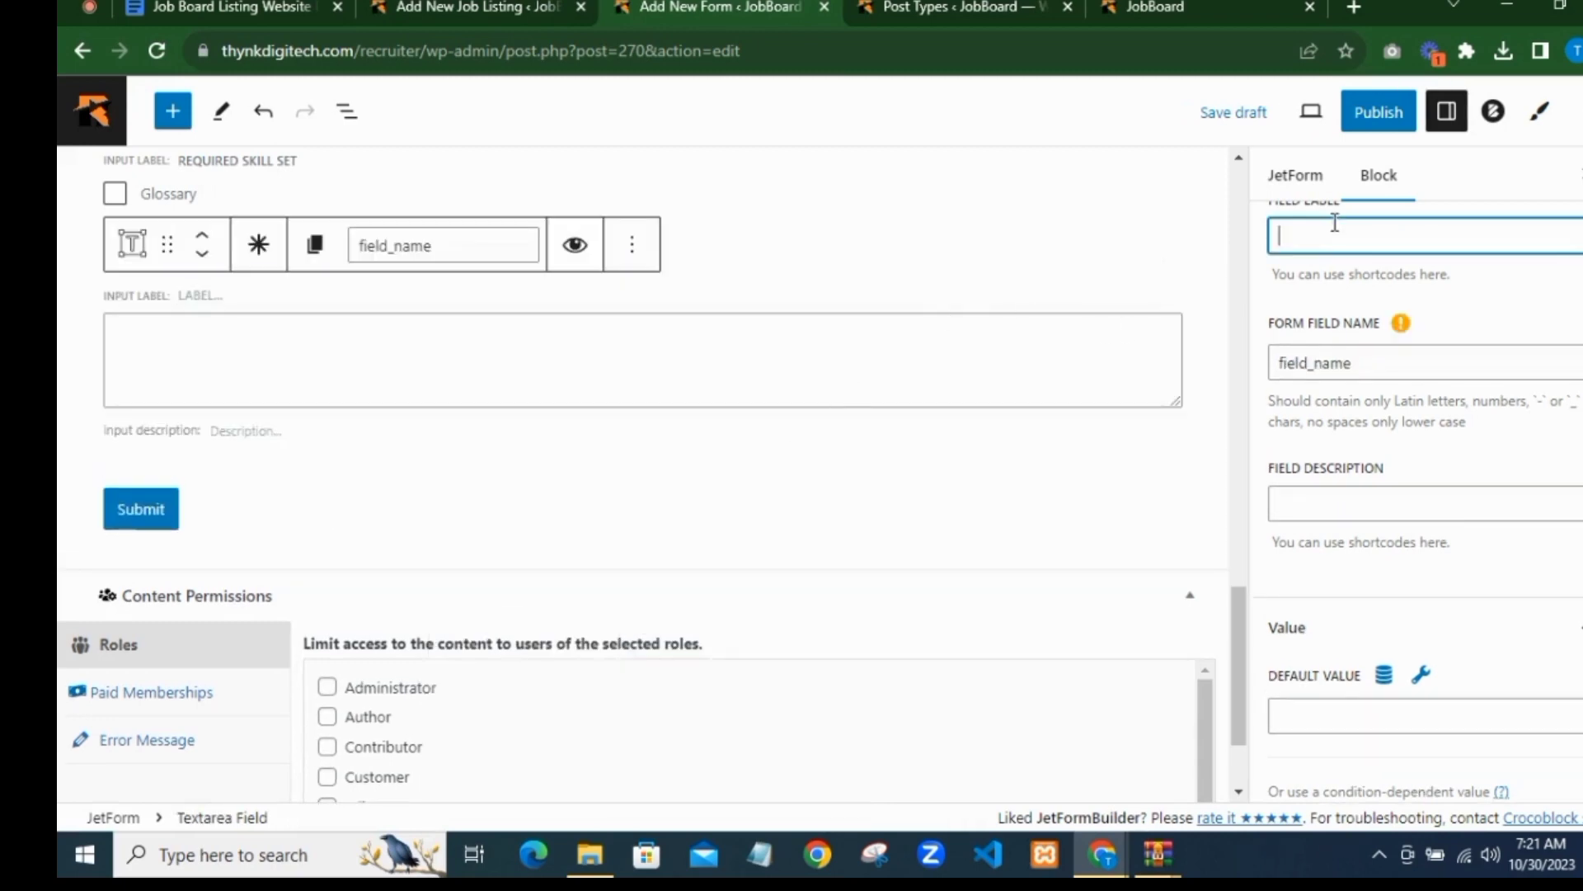
pyautogui.write('Job Requirements')
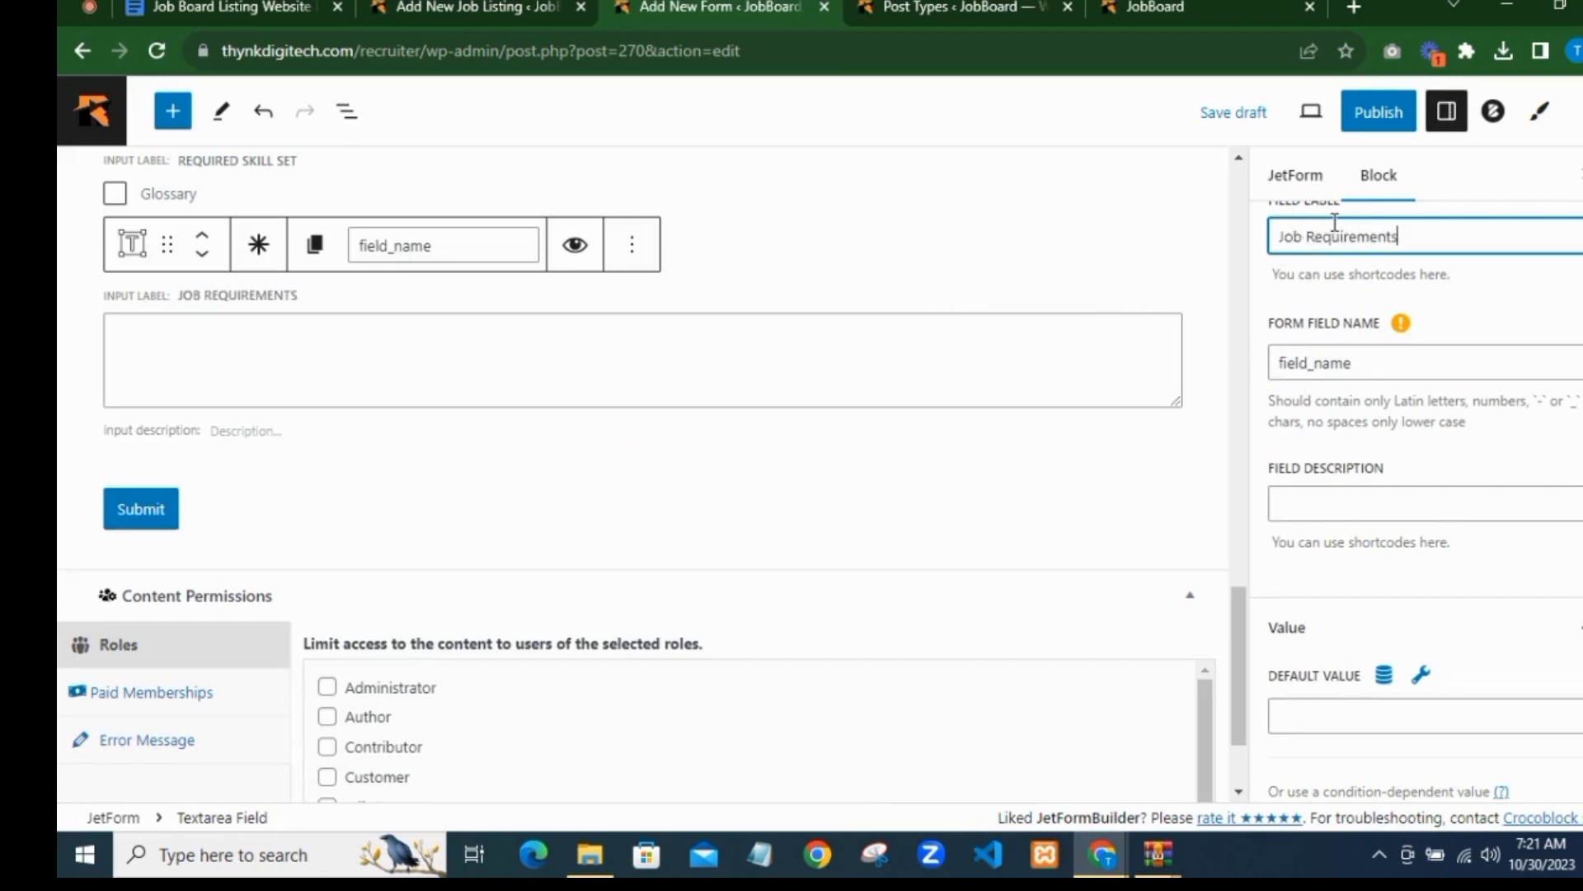
pyautogui.click(1446, 305)
pyautogui.scroll(-5, 1446, 305)
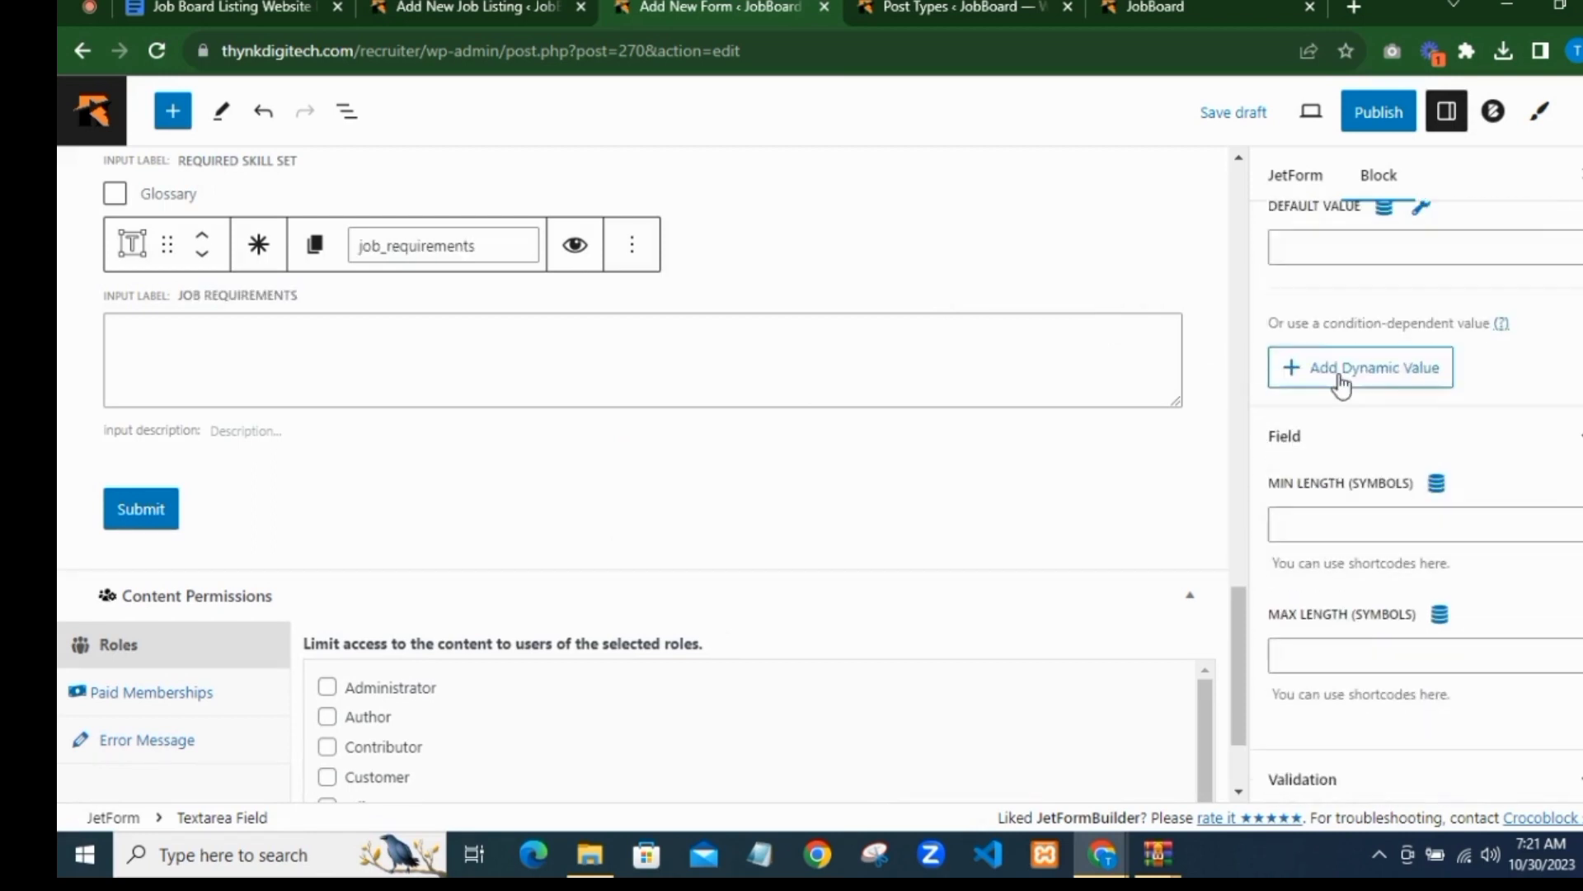
pyautogui.scroll(-1, 1336, 387)
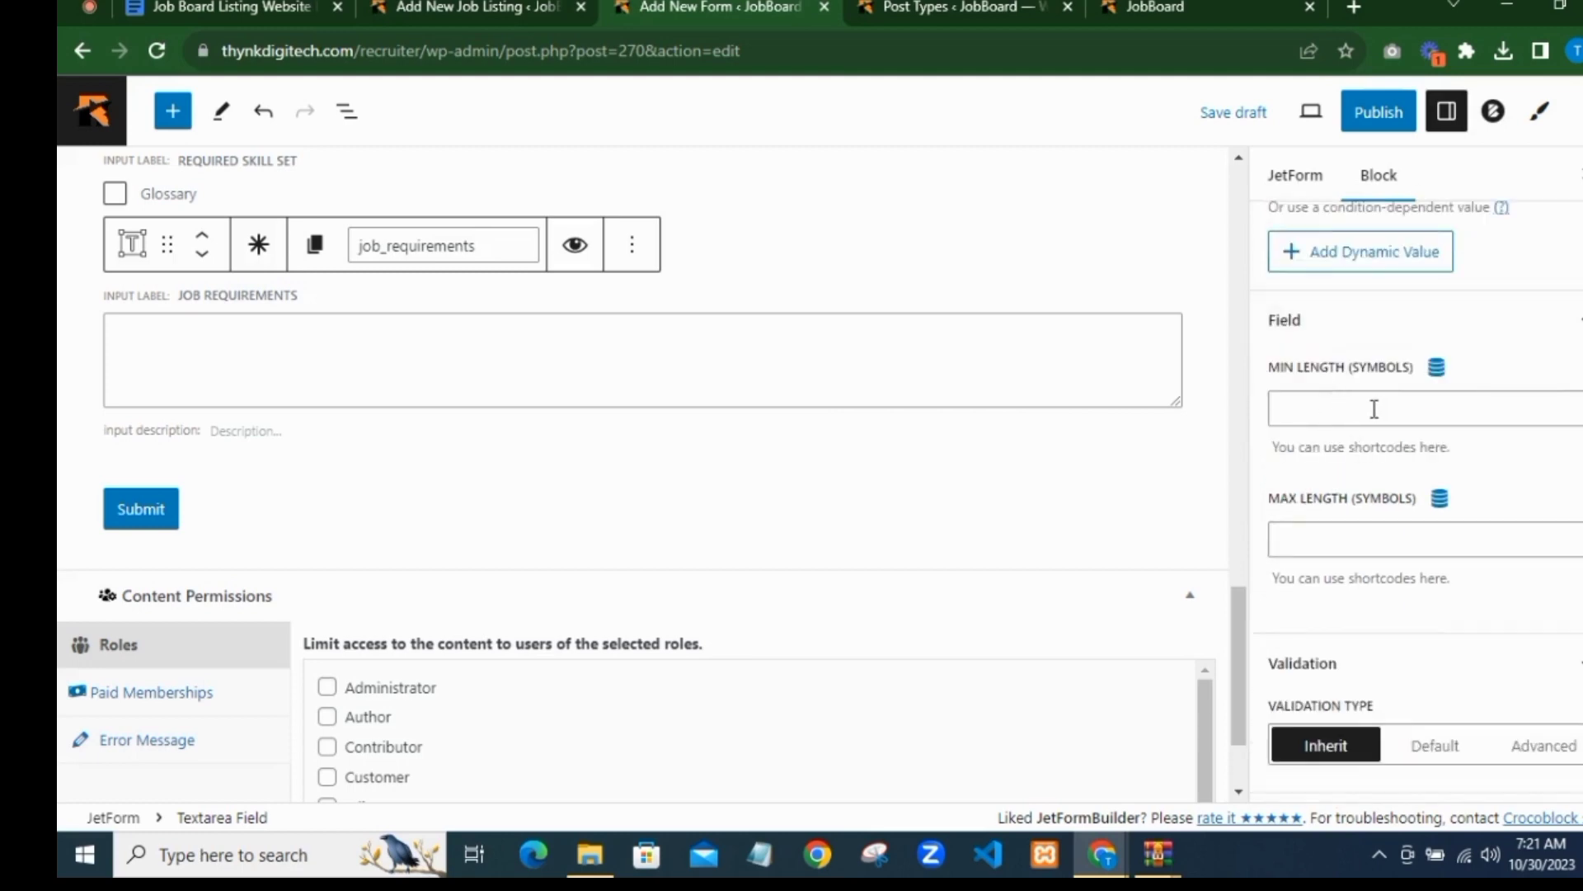
pyautogui.scroll(-1, 1374, 412)
pyautogui.scroll(4, 1373, 475)
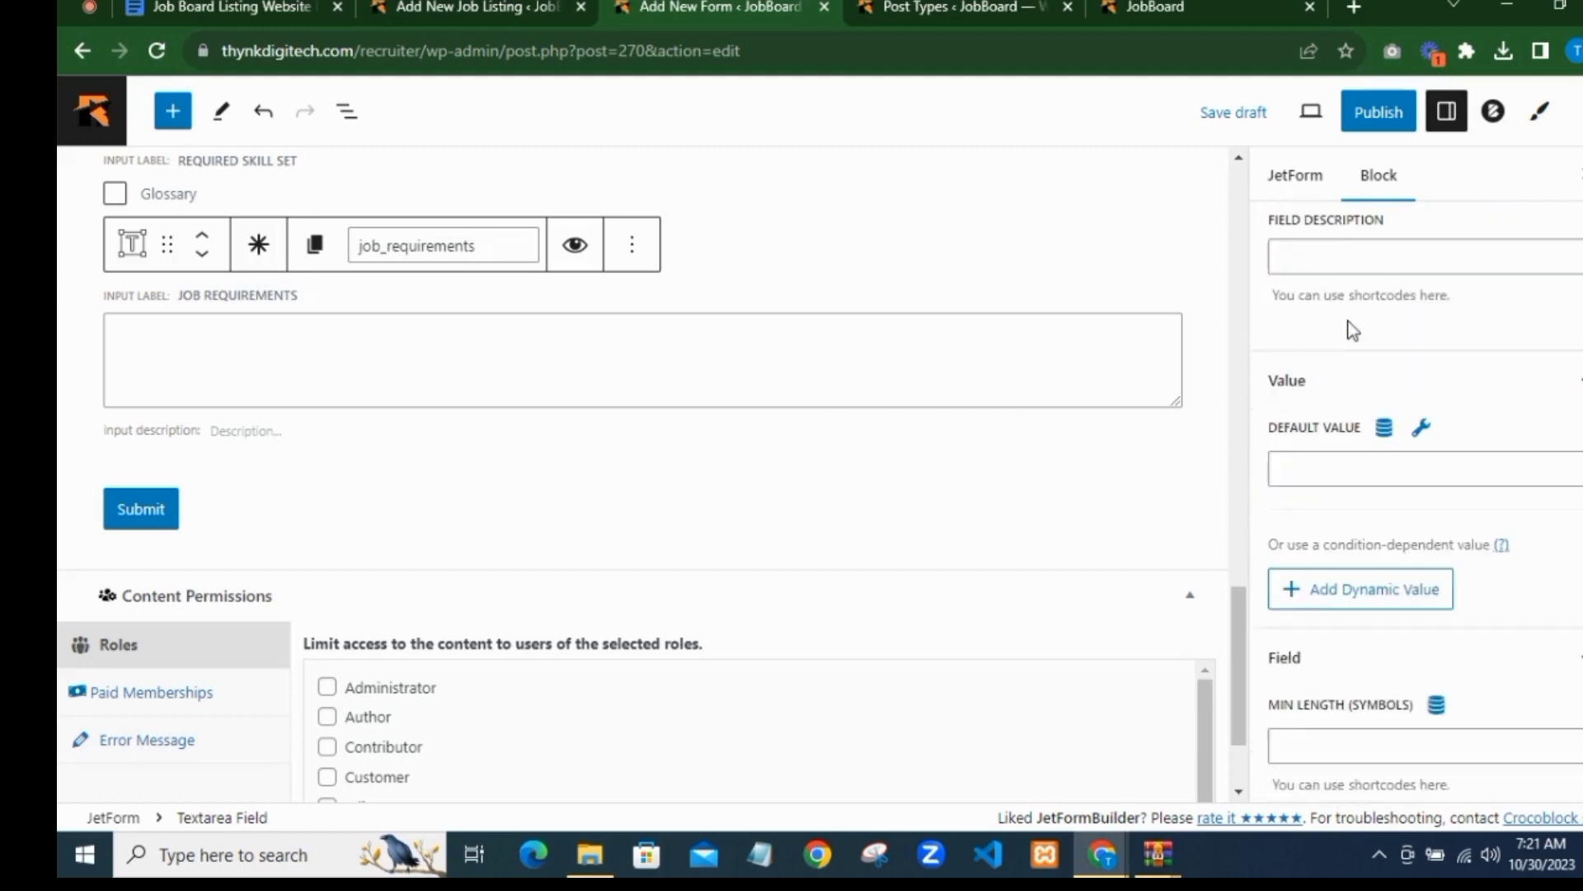
# Step: Describe the Job Requirements field as "Explain what potential employer is required to have to land the job."
pyautogui.click(1313, 274)
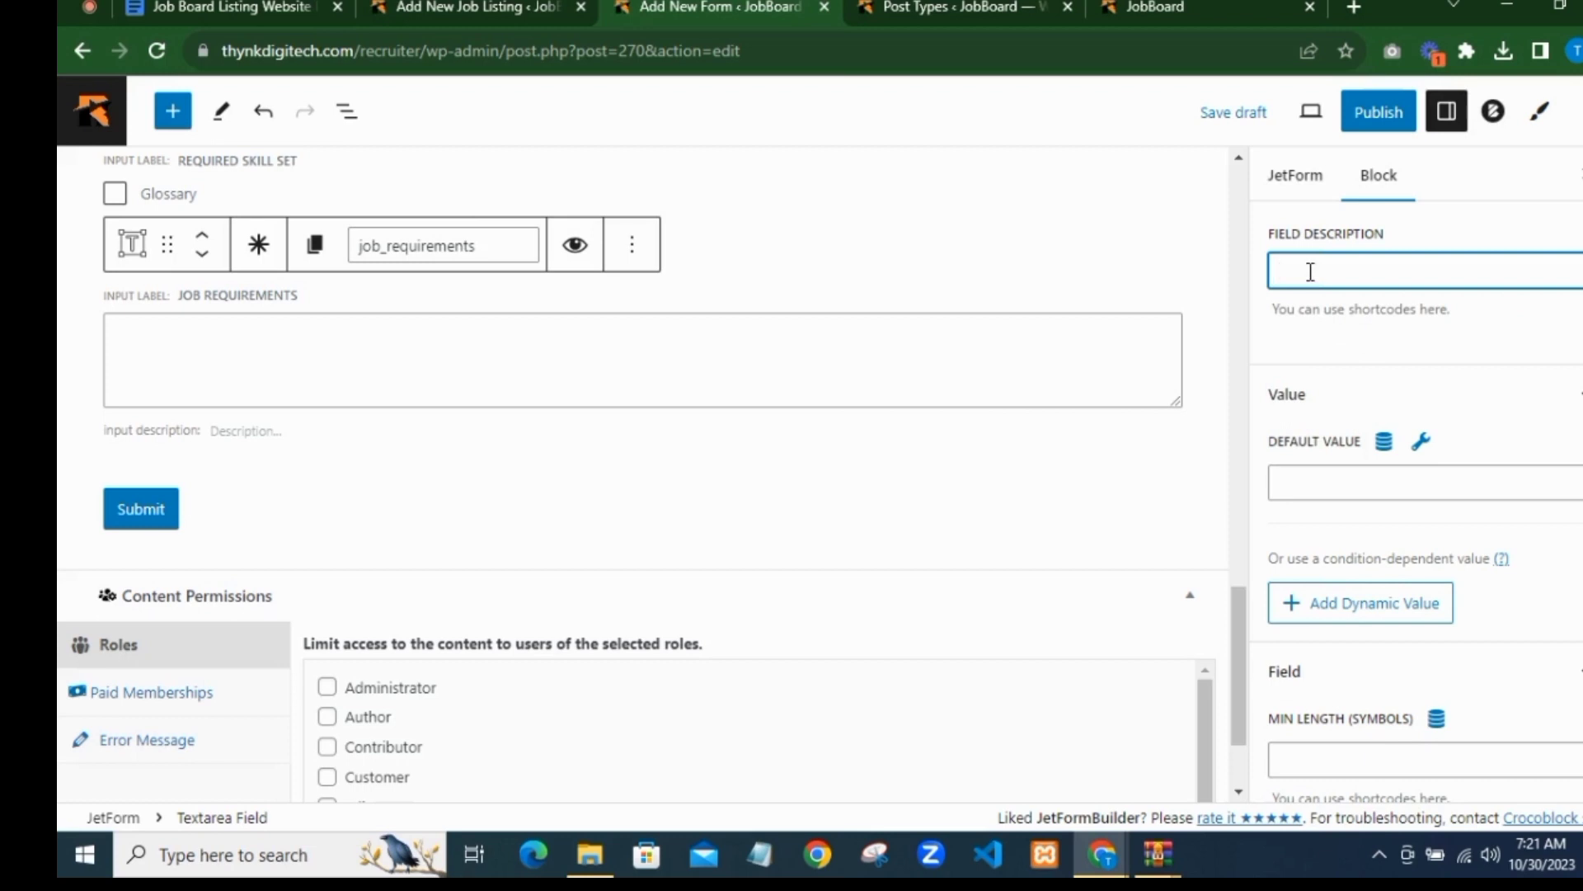
pyautogui.write('Explain what potential employer')
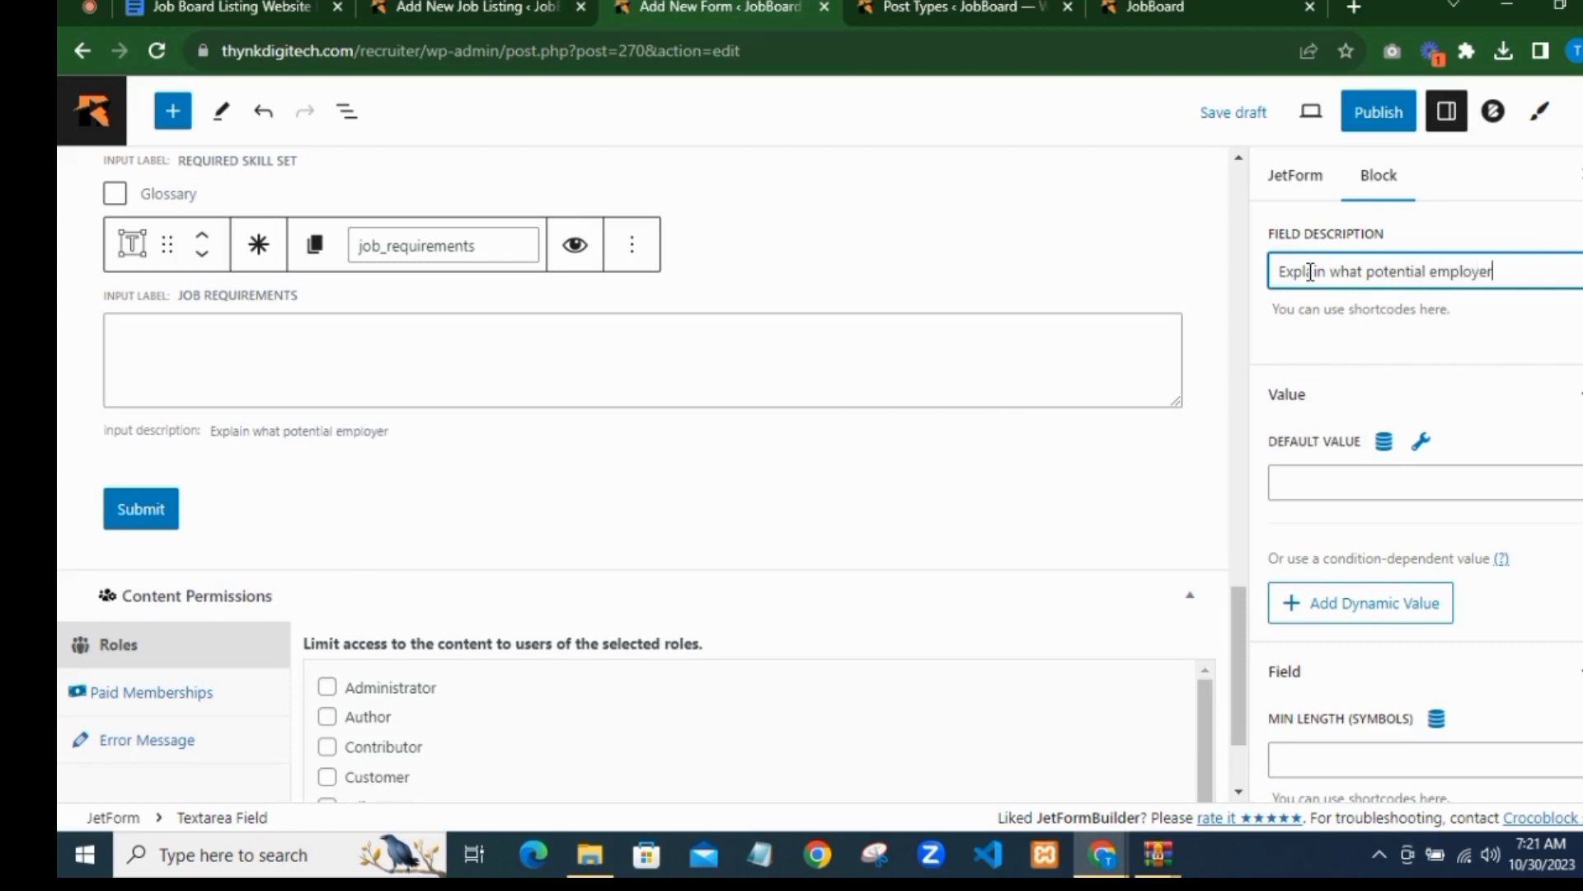
pyautogui.write('is required')
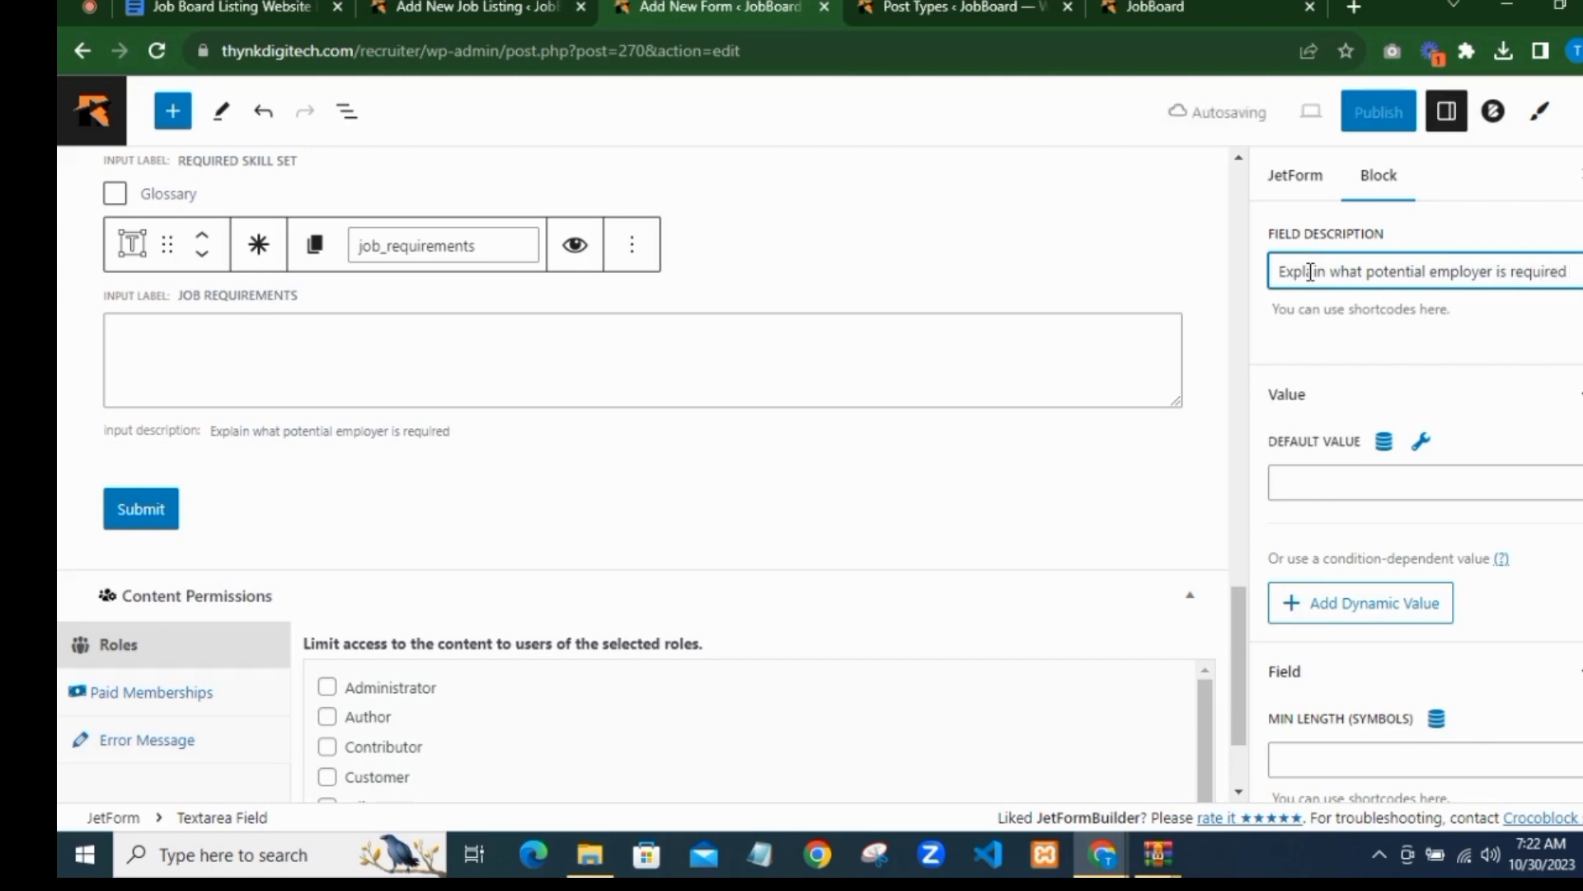
pyautogui.write(' to have')
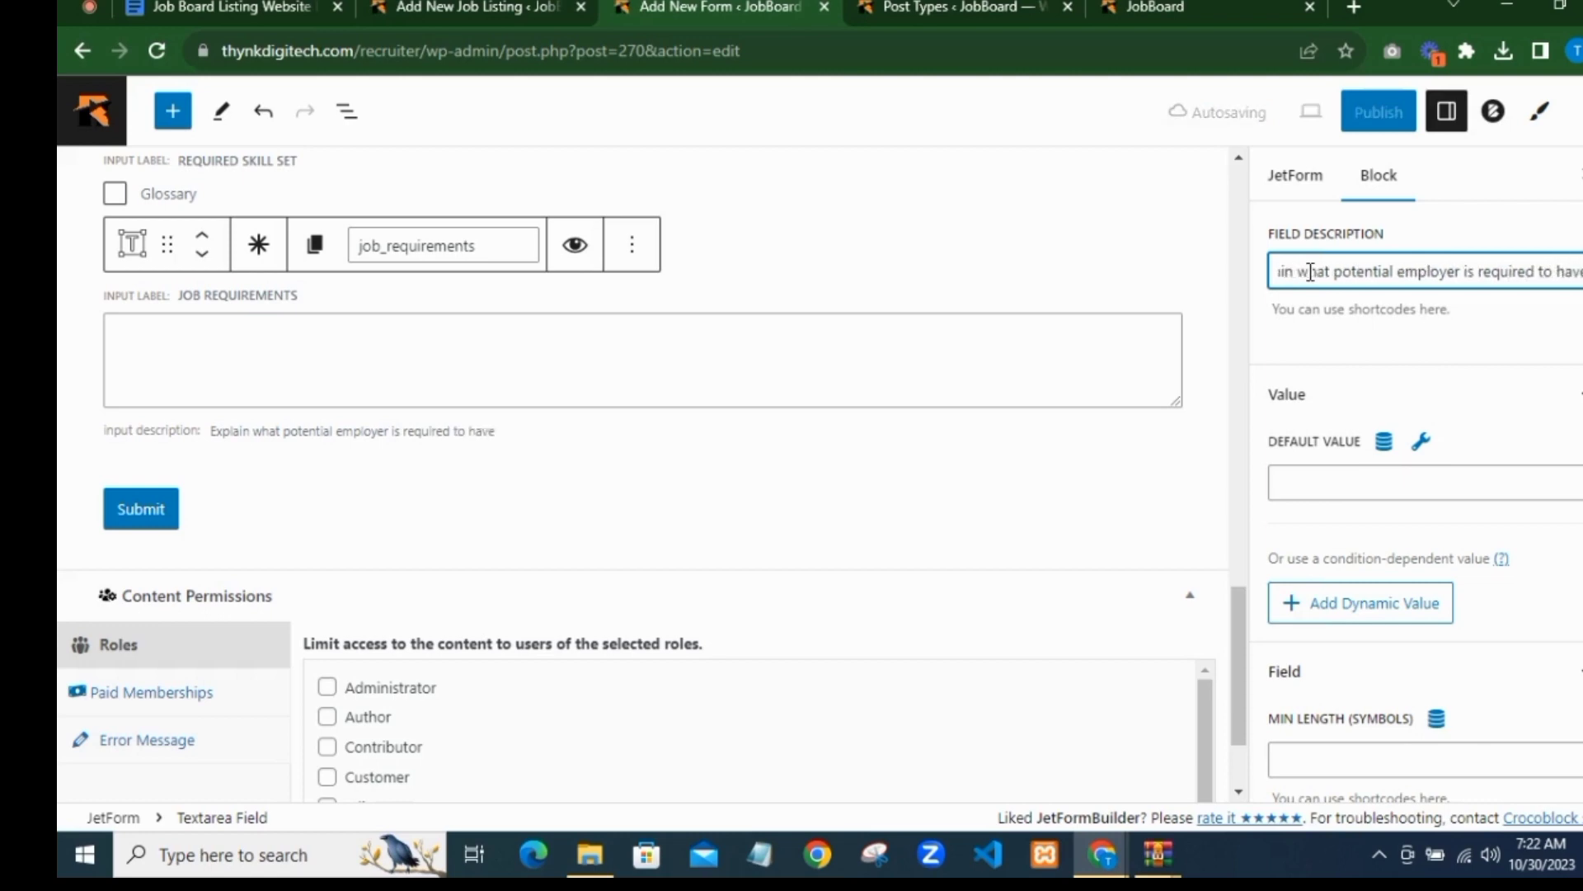
pyautogui.write(' to land t')
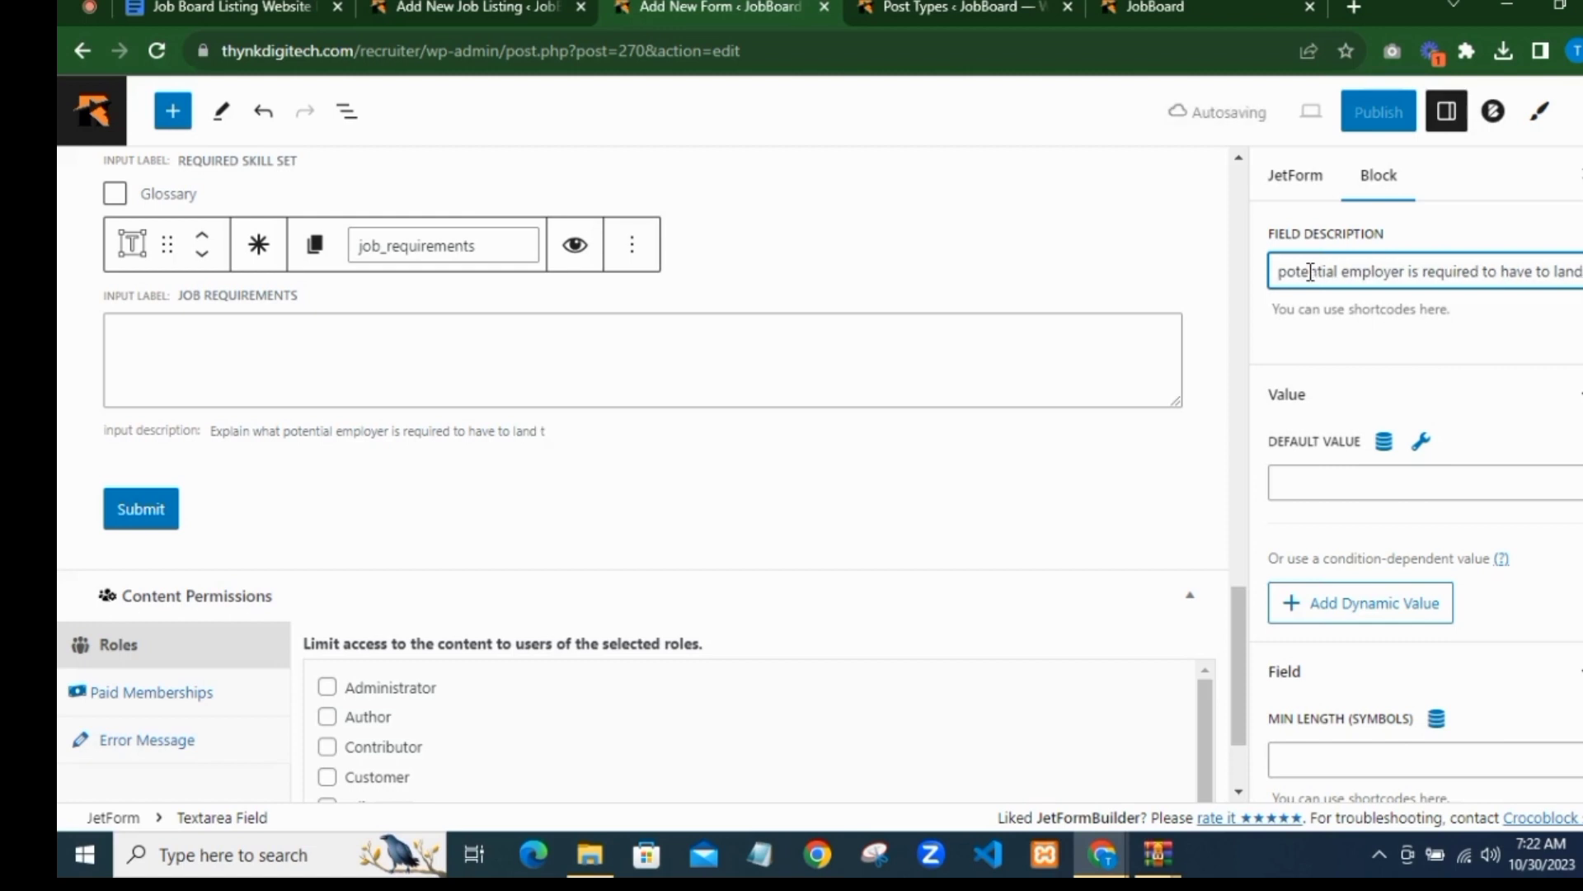
pyautogui.write('he job.')
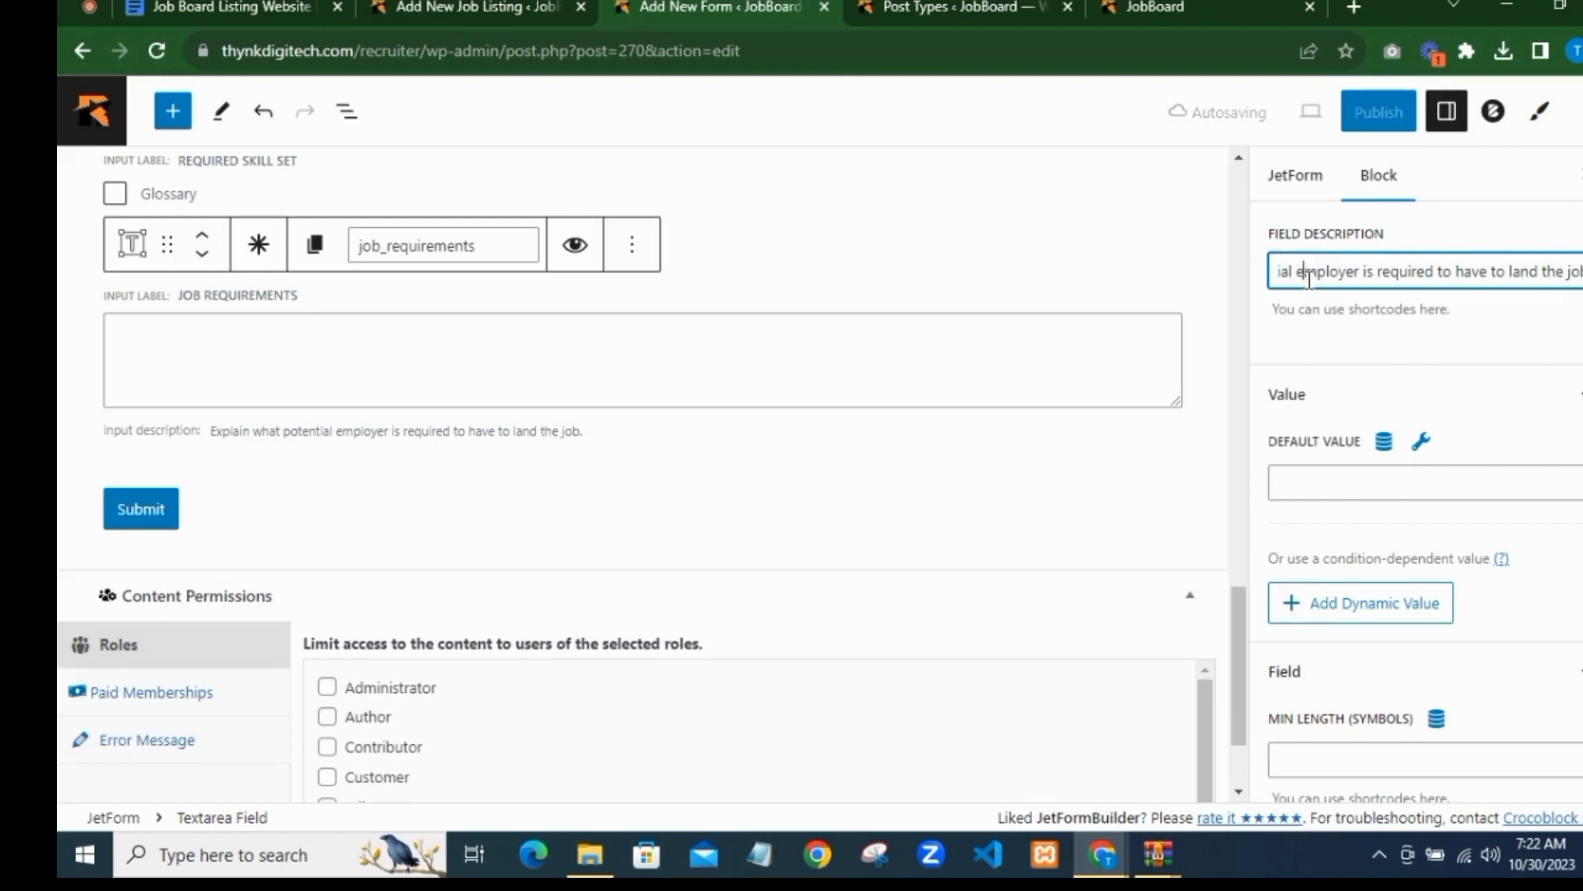
# Step: Reword the Job Requirements description by adding "in brief" after "Explain" and changing "employer" to "employee"
pyautogui.press('Left')
pyautogui.press('Left')
pyautogui.press('Left')
pyautogui.press('Left')
pyautogui.press('Left')
pyautogui.press('Left')
pyautogui.press('Left')
pyautogui.press('Left')
pyautogui.press('Left')
pyautogui.press('Left')
pyautogui.press('Left')
pyautogui.press('Left')
pyautogui.press('Left')
pyautogui.press('Left')
pyautogui.press('Left')
pyautogui.press('Left')
pyautogui.press('Left')
pyautogui.press('Left')
pyautogui.press('Left')
pyautogui.press('Left')
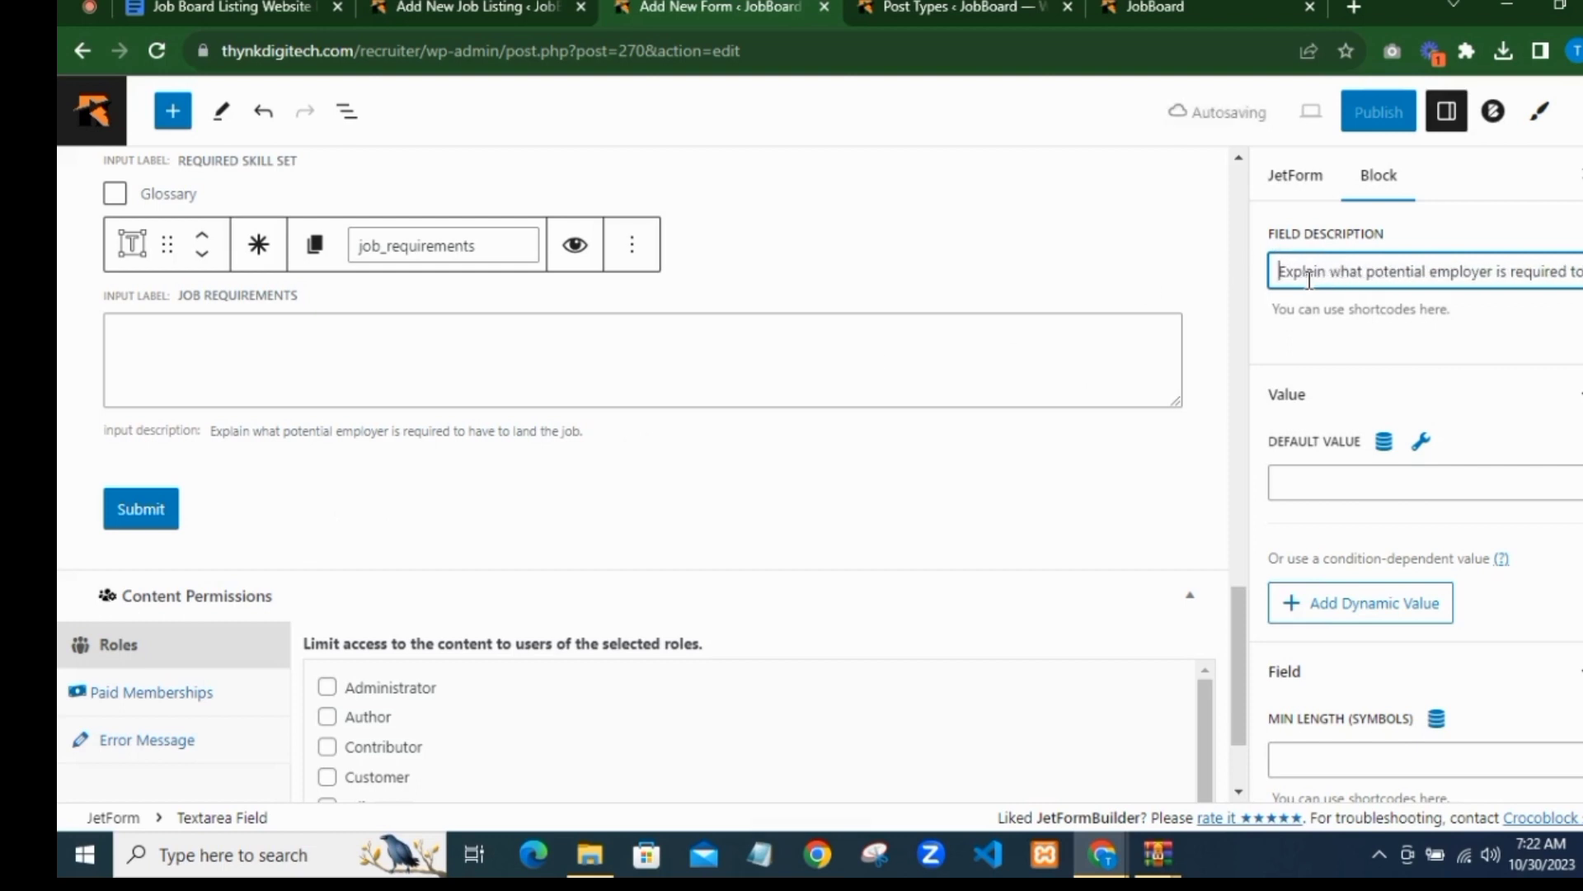
pyautogui.click(1333, 272)
pyautogui.write('in brief')
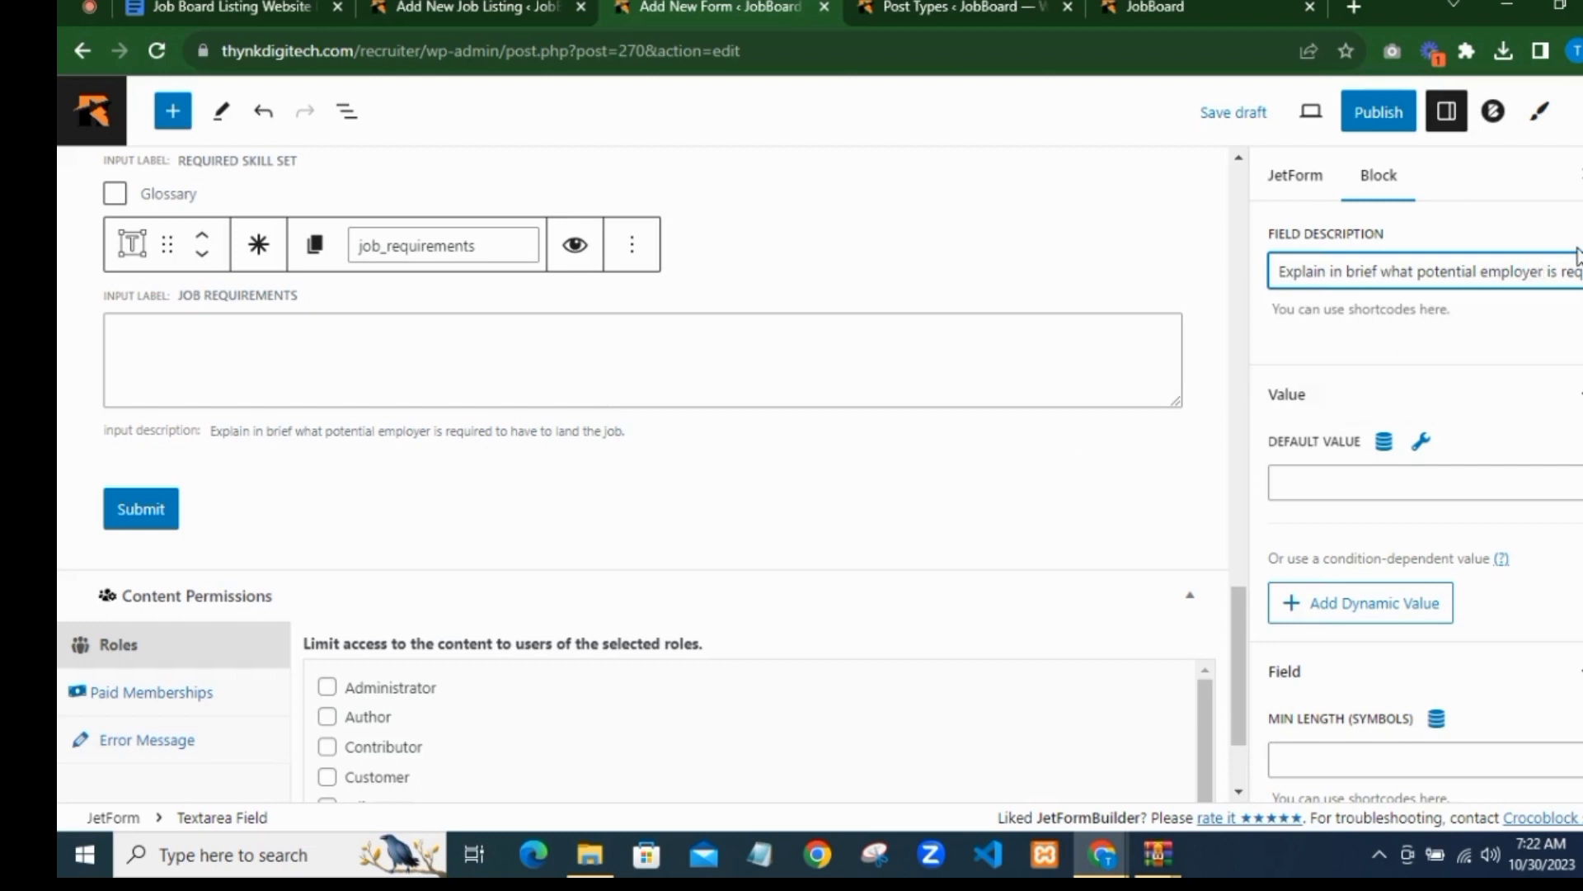
pyautogui.press('BackSpace')
pyautogui.write('e')
pyautogui.click(509, 453)
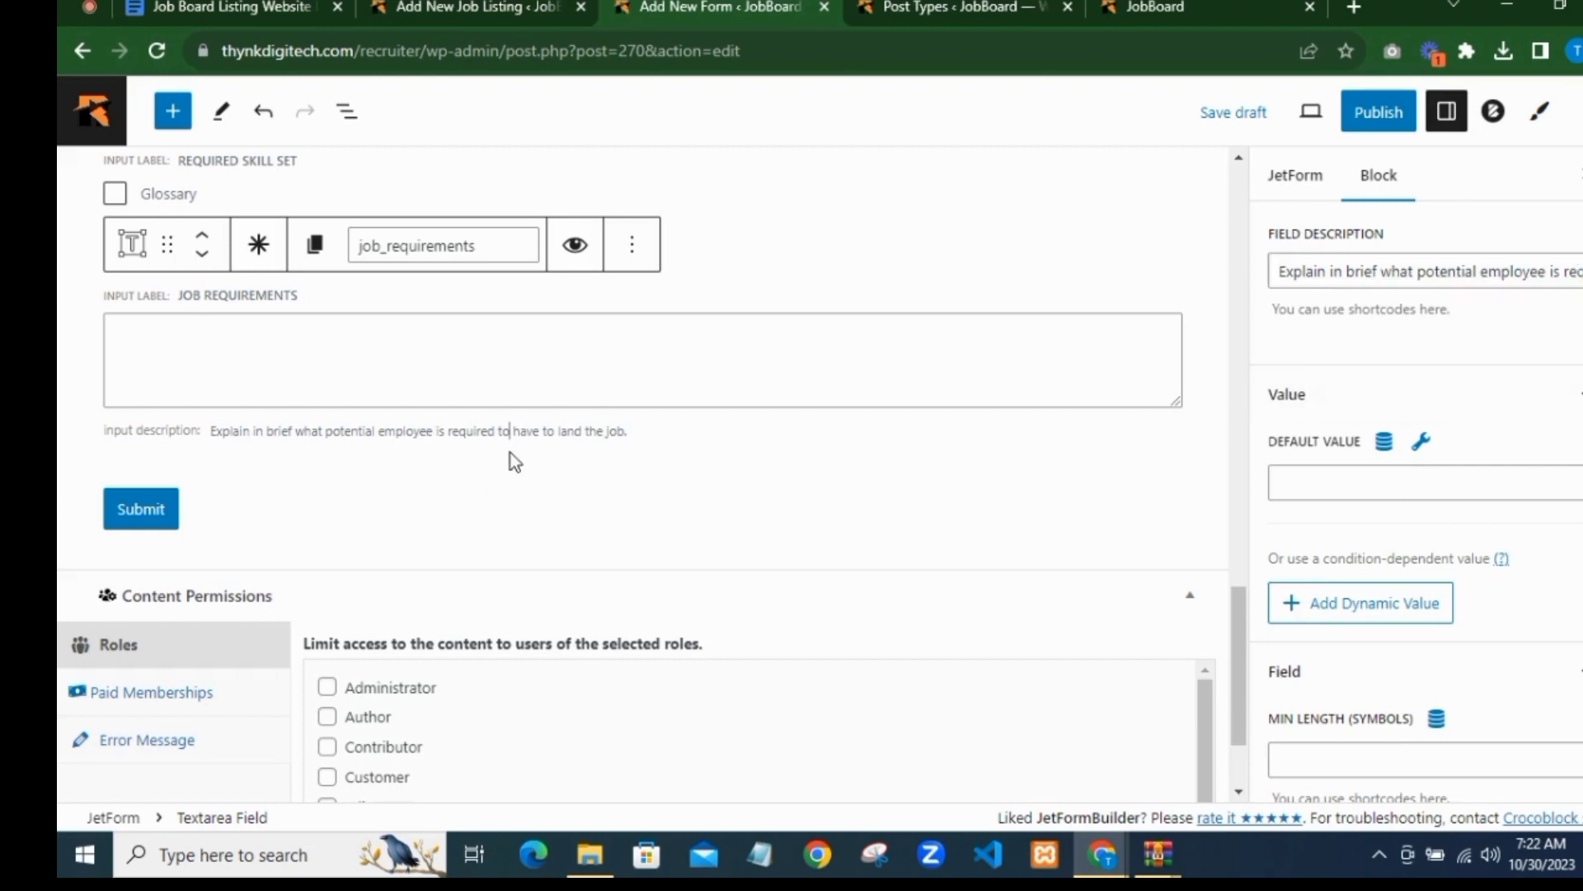
# Step: Check the Job Listing entry form for the remaining fields and insert a number field below Job Requirements
pyautogui.click(435, 11)
pyautogui.scroll(-3, 637, 253)
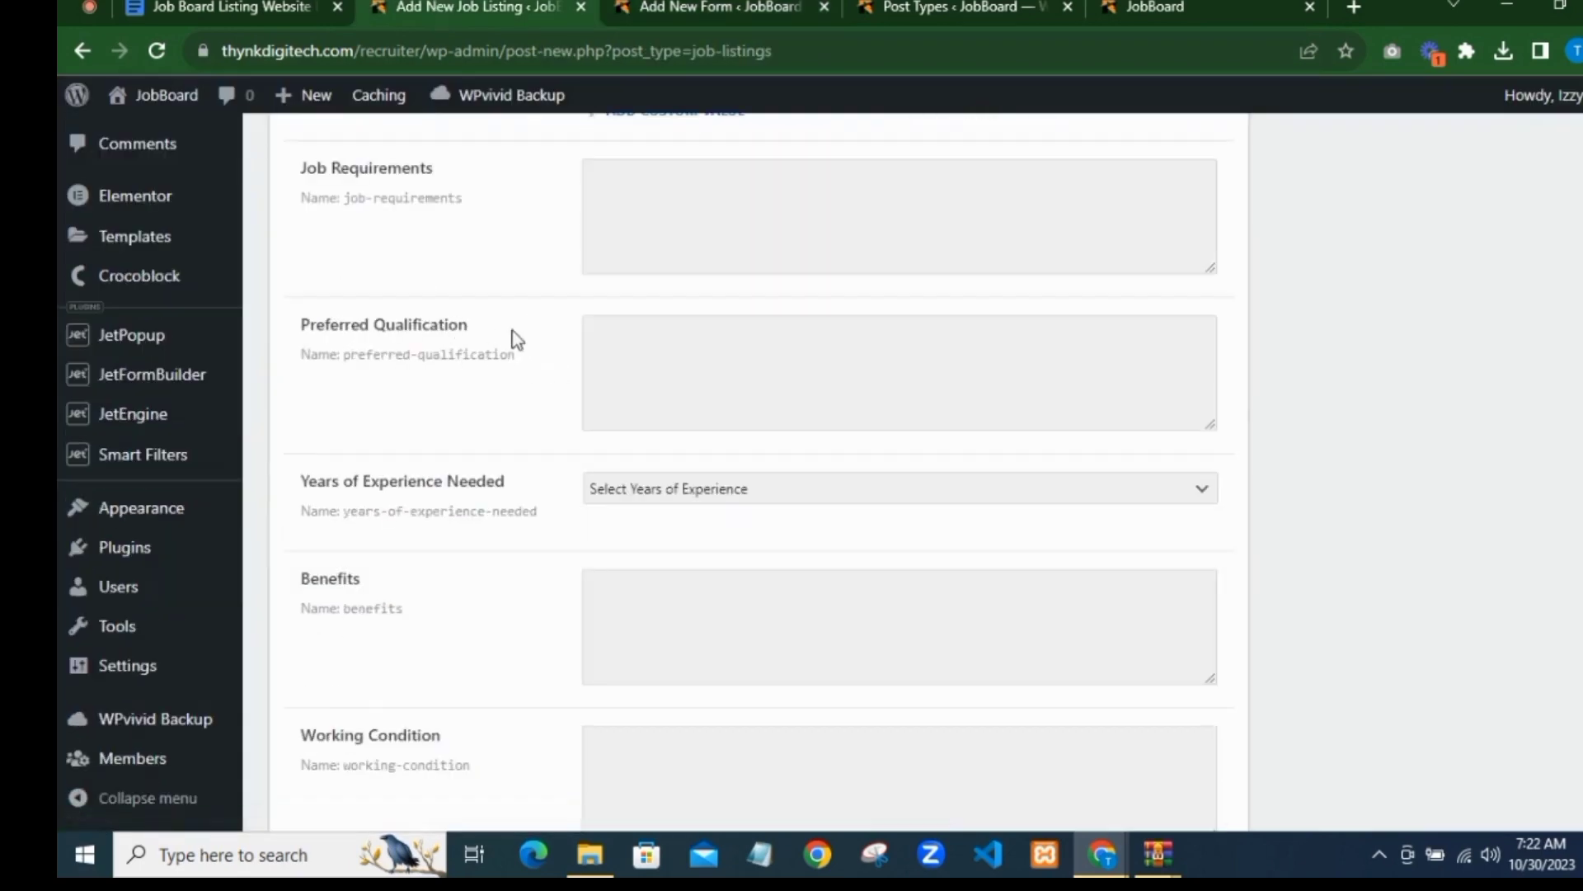
pyautogui.scroll(-1, 544, 353)
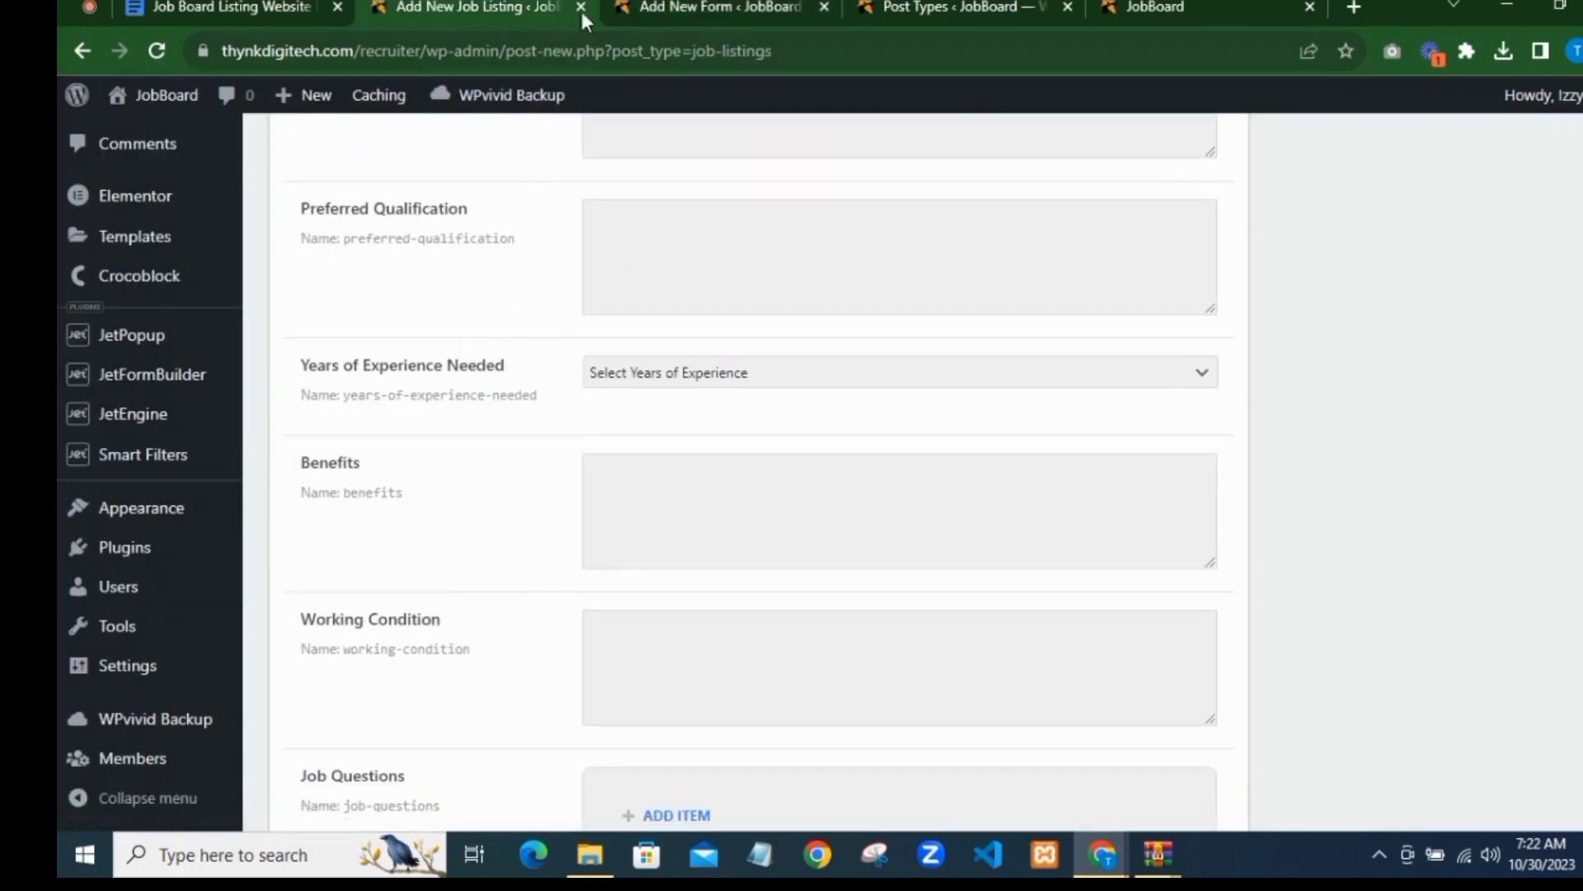
pyautogui.click(645, 6)
pyautogui.moveTo(590, 484)
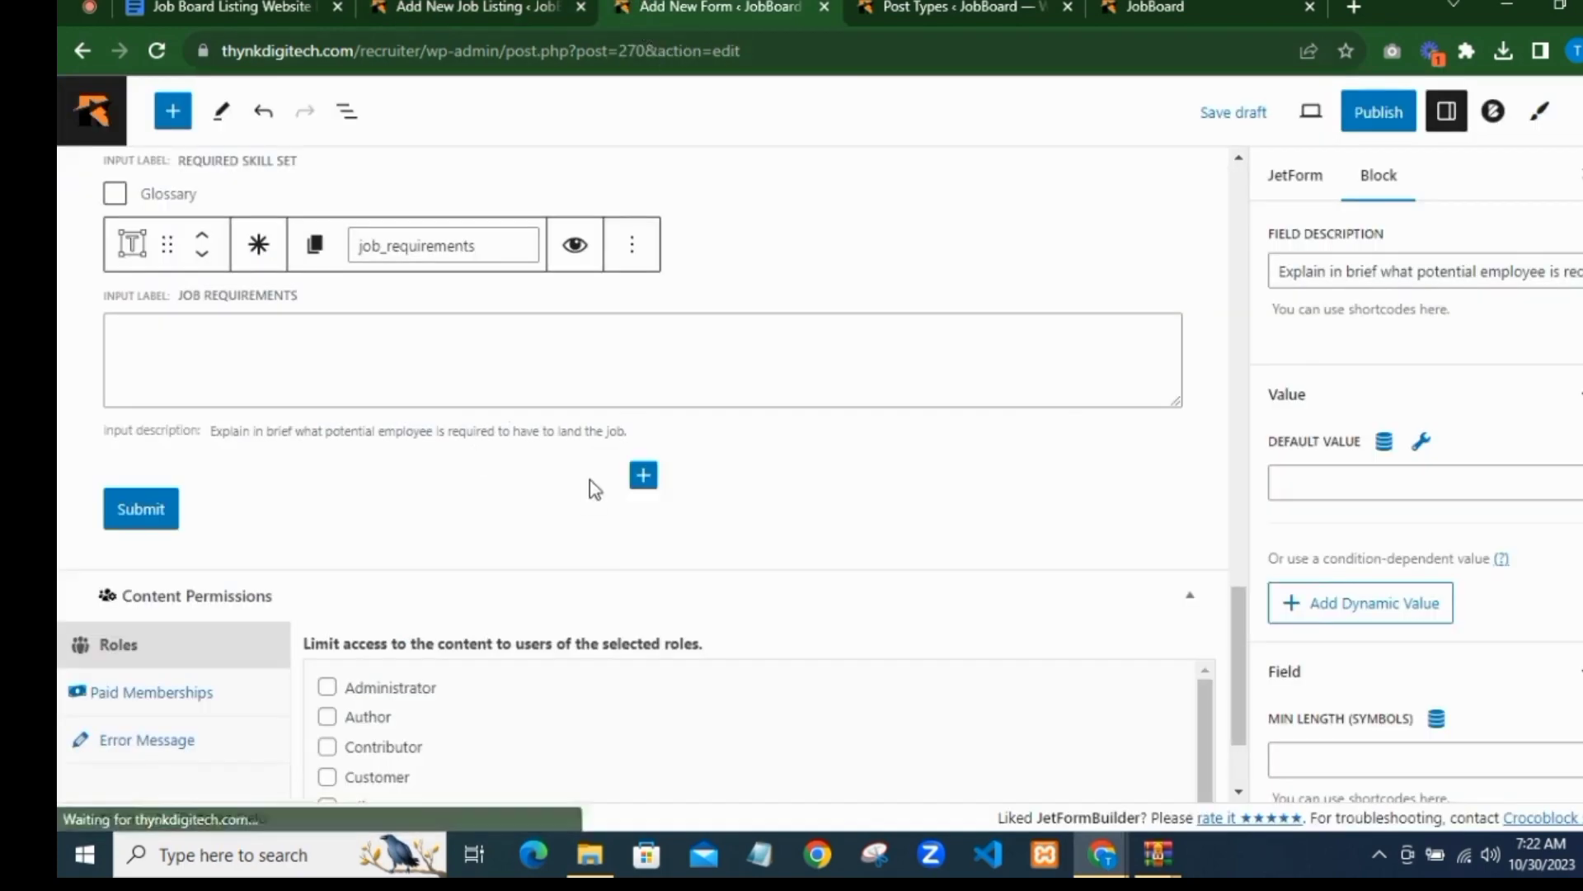
pyautogui.click(643, 474)
pyautogui.click(650, 656)
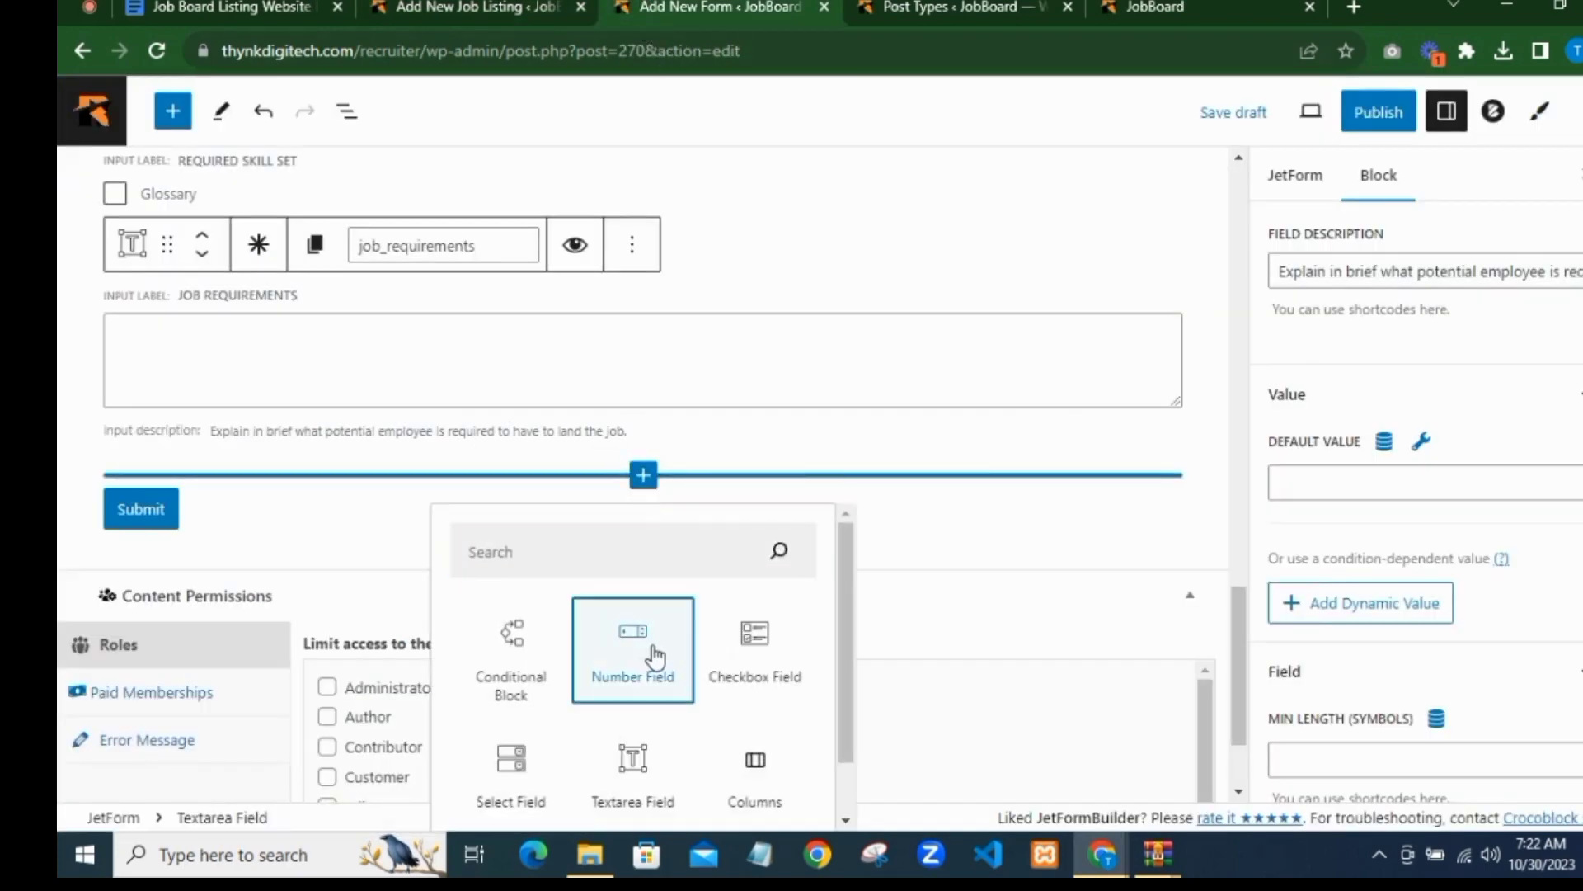
# Step: Label the new number field Years of Experience Needed, with years_of_experience_needed as its form field name
pyautogui.scroll(4, 1339, 282)
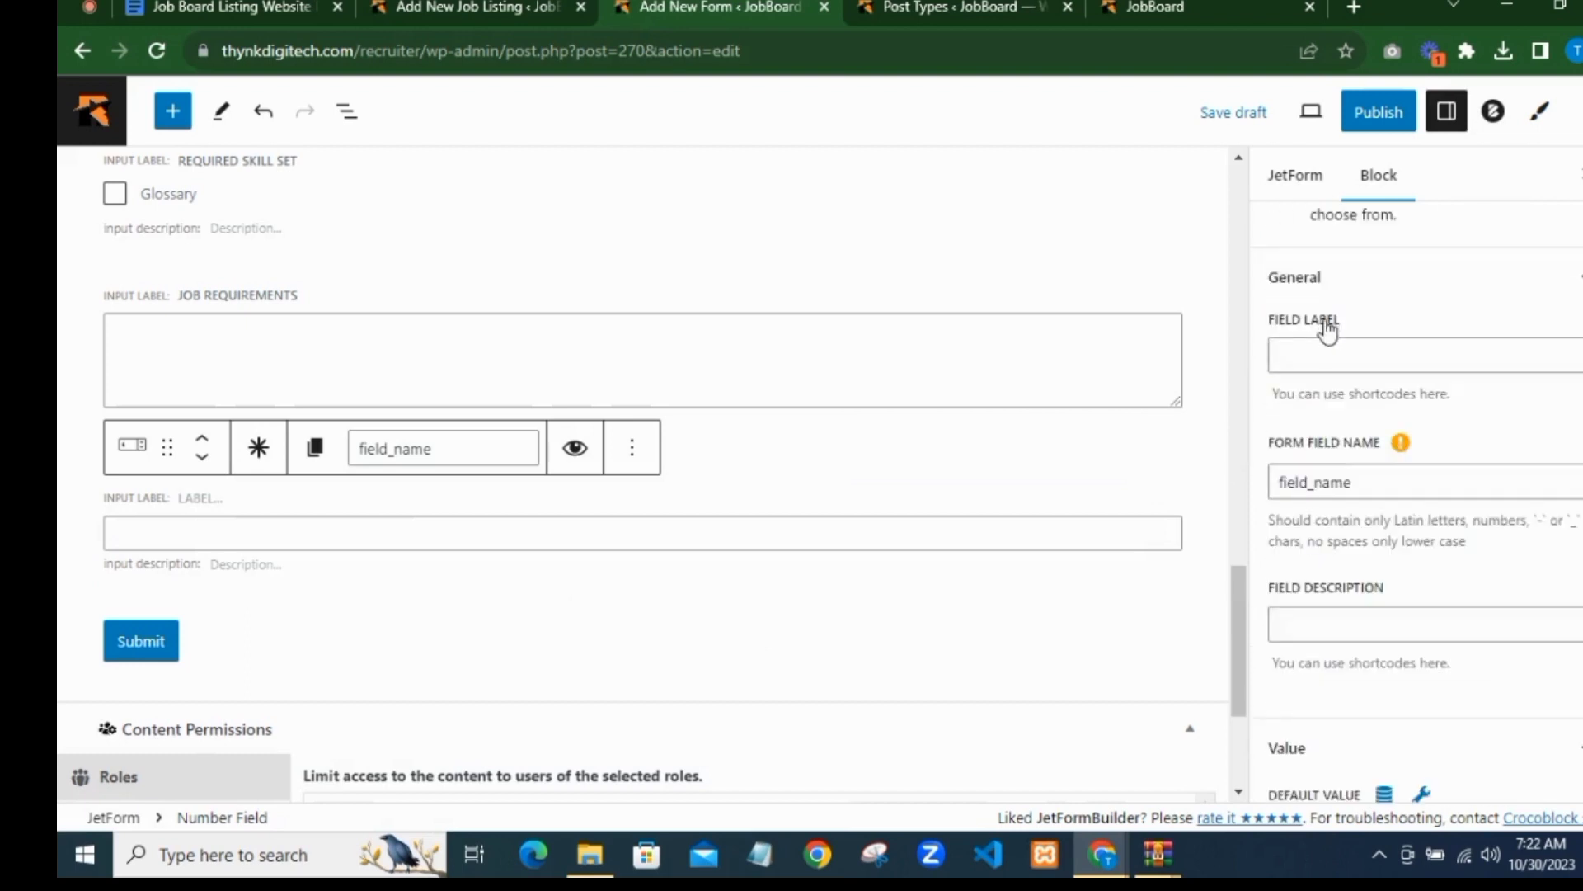
pyautogui.click(1311, 361)
pyautogui.write('Yea')
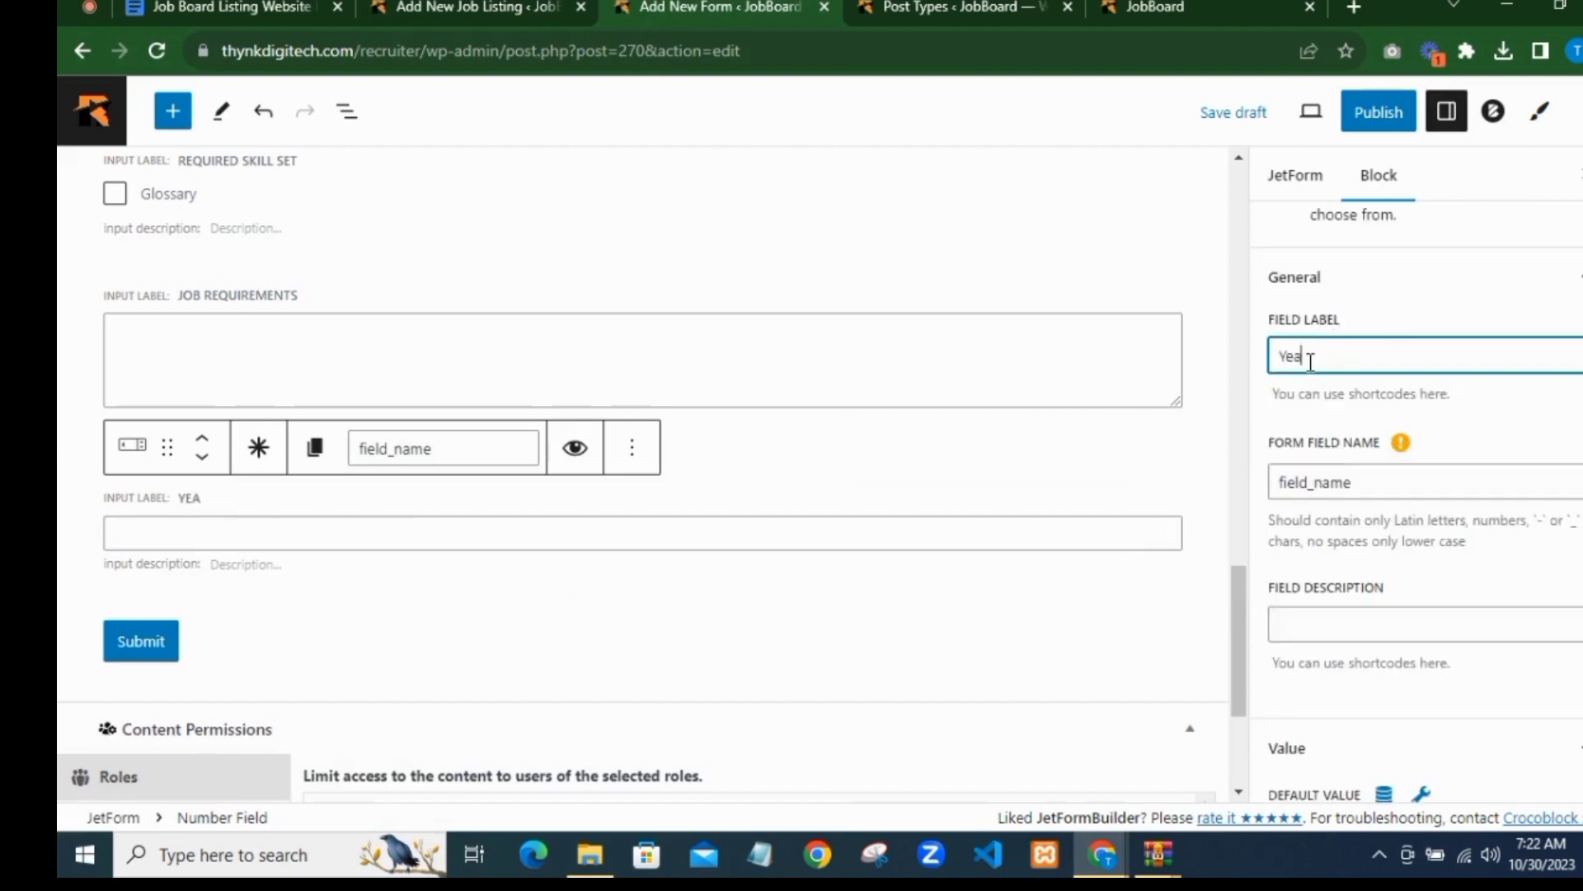
pyautogui.write('rs of Experience')
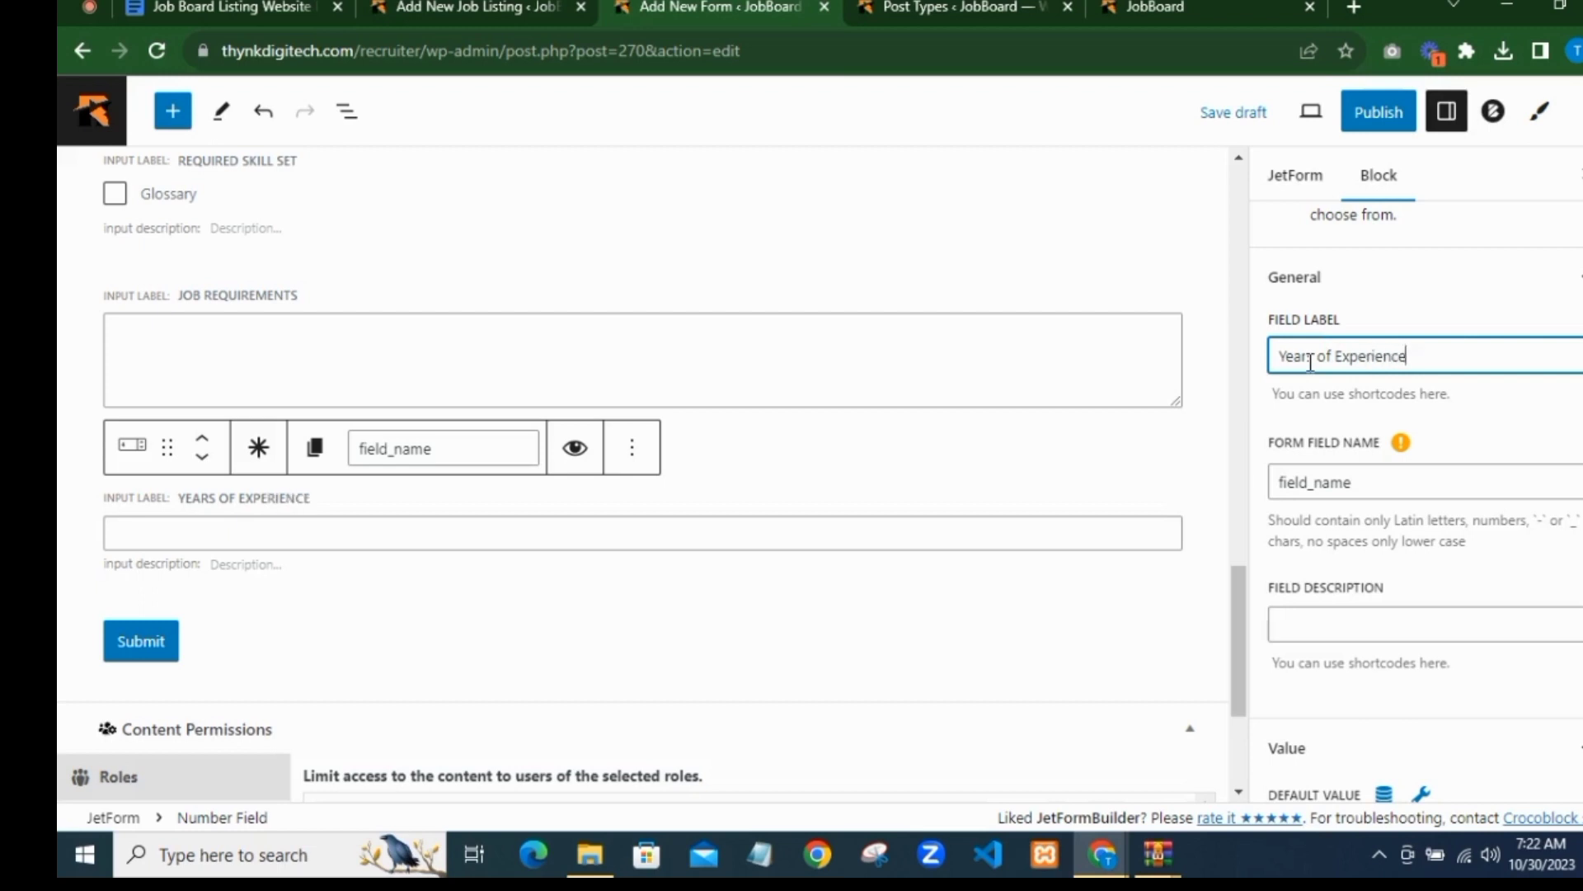
pyautogui.write(' Needed')
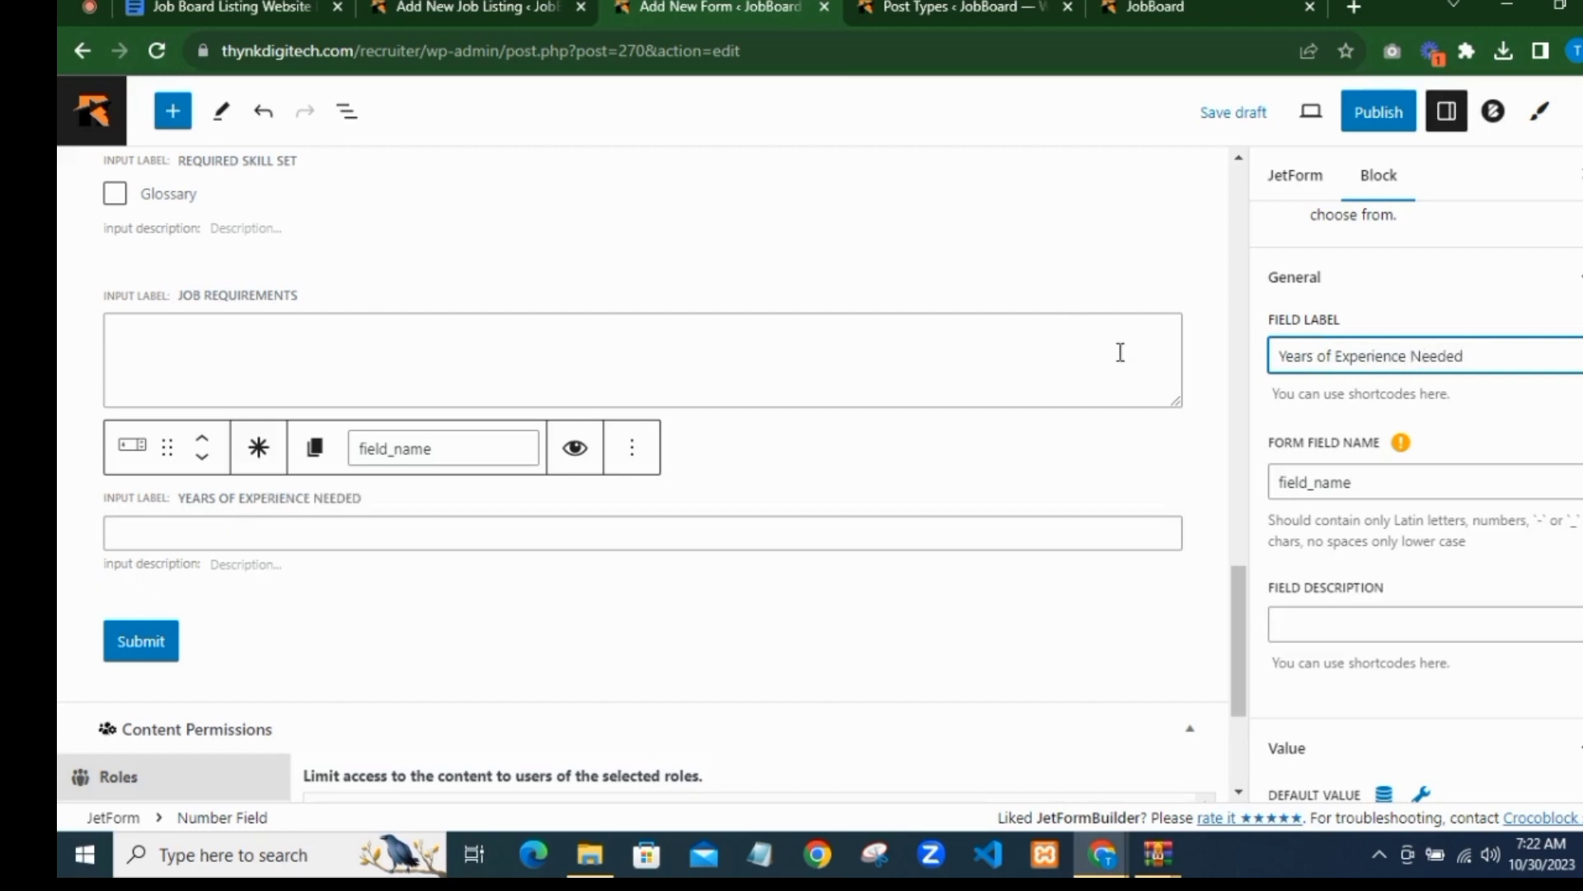
pyautogui.click(1443, 423)
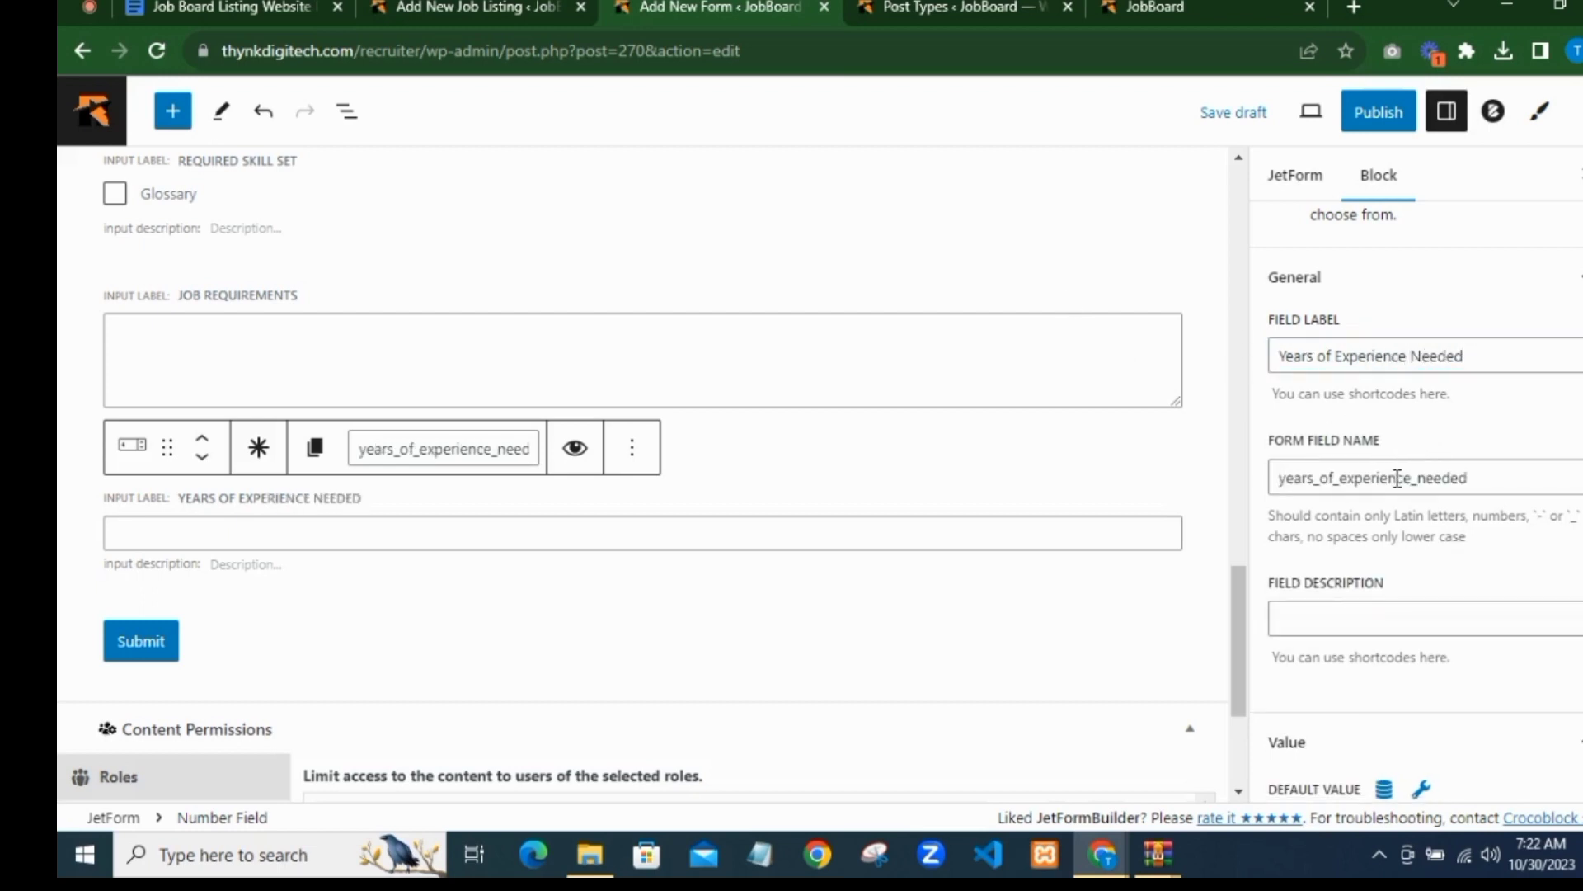
# Step: Shorten the number field's form field name to years_of_experience and check which block types it can be transformed into
pyautogui.moveTo(1414, 485); pyautogui.dragTo(1575, 464)
pyautogui.press('BackSpace')
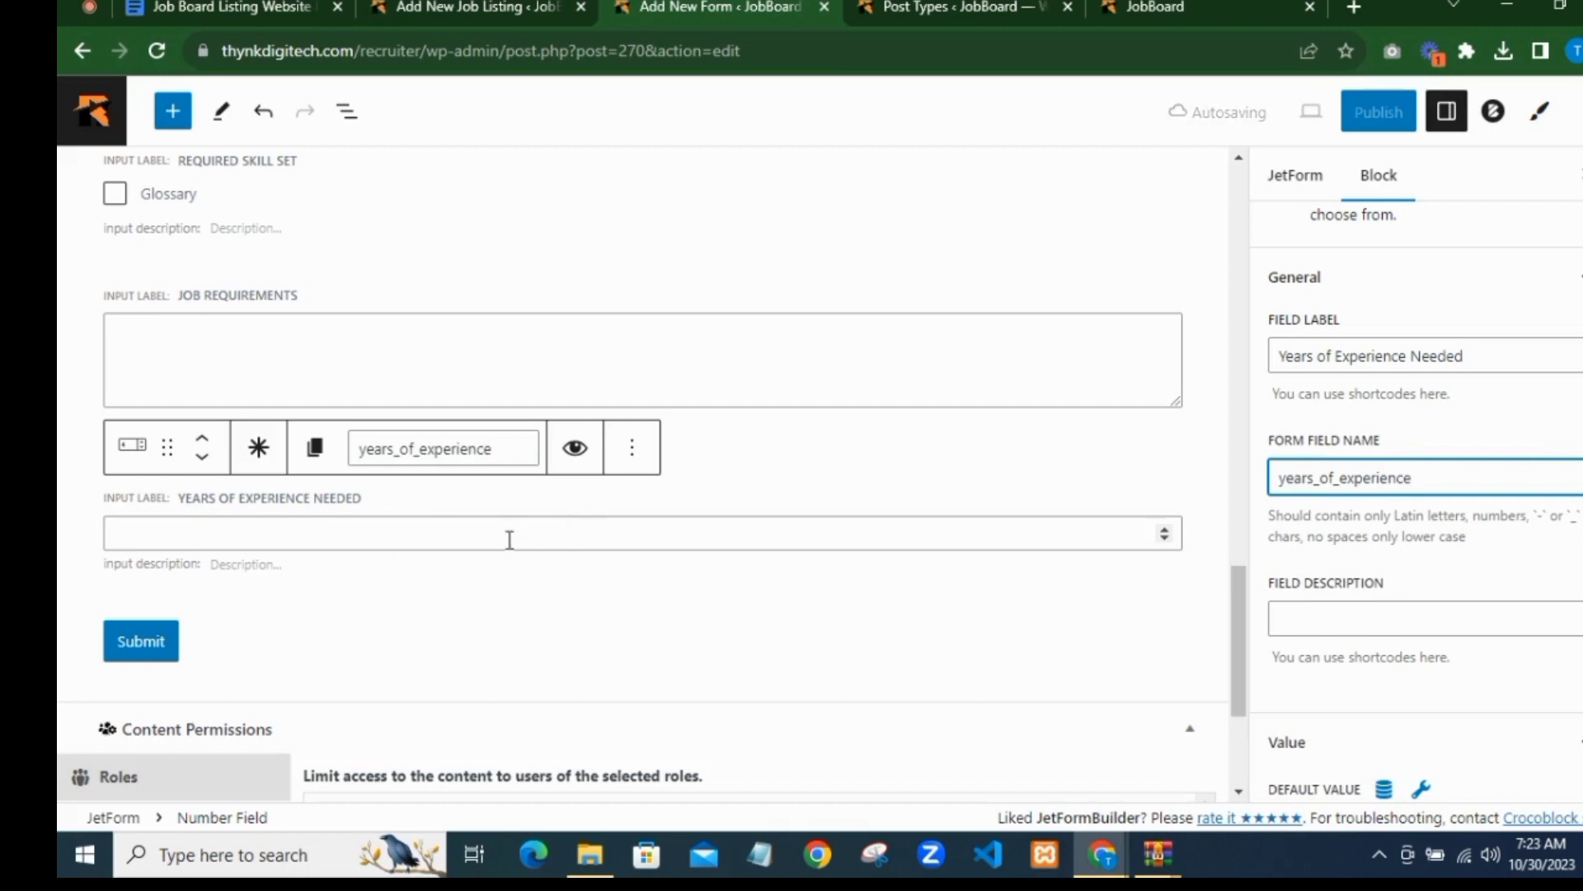
pyautogui.click(129, 446)
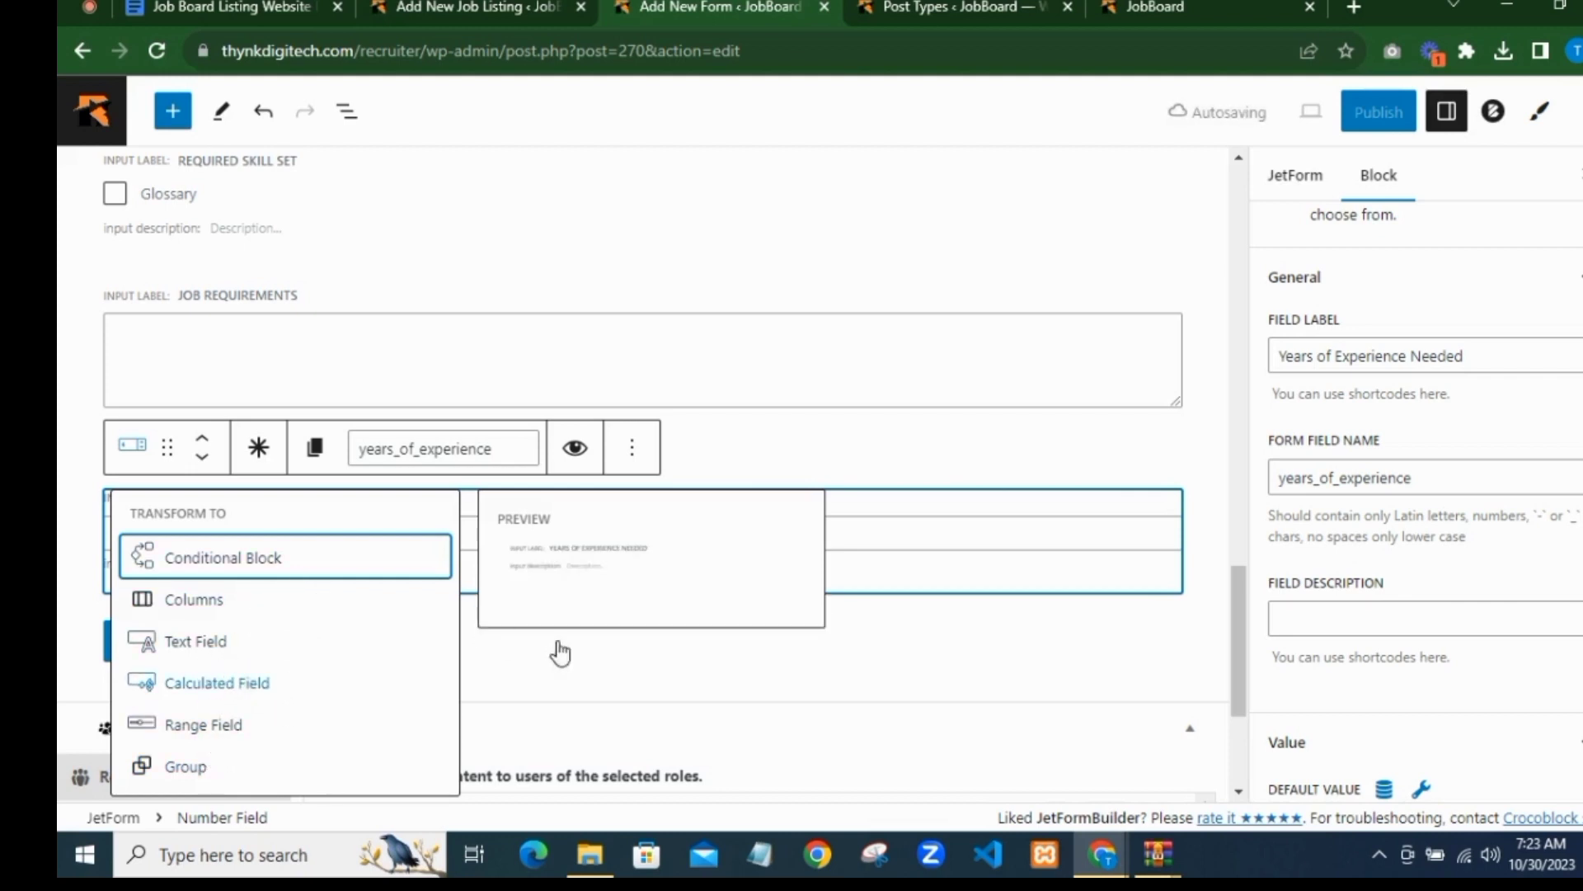
pyautogui.click(580, 662)
pyautogui.click(576, 505)
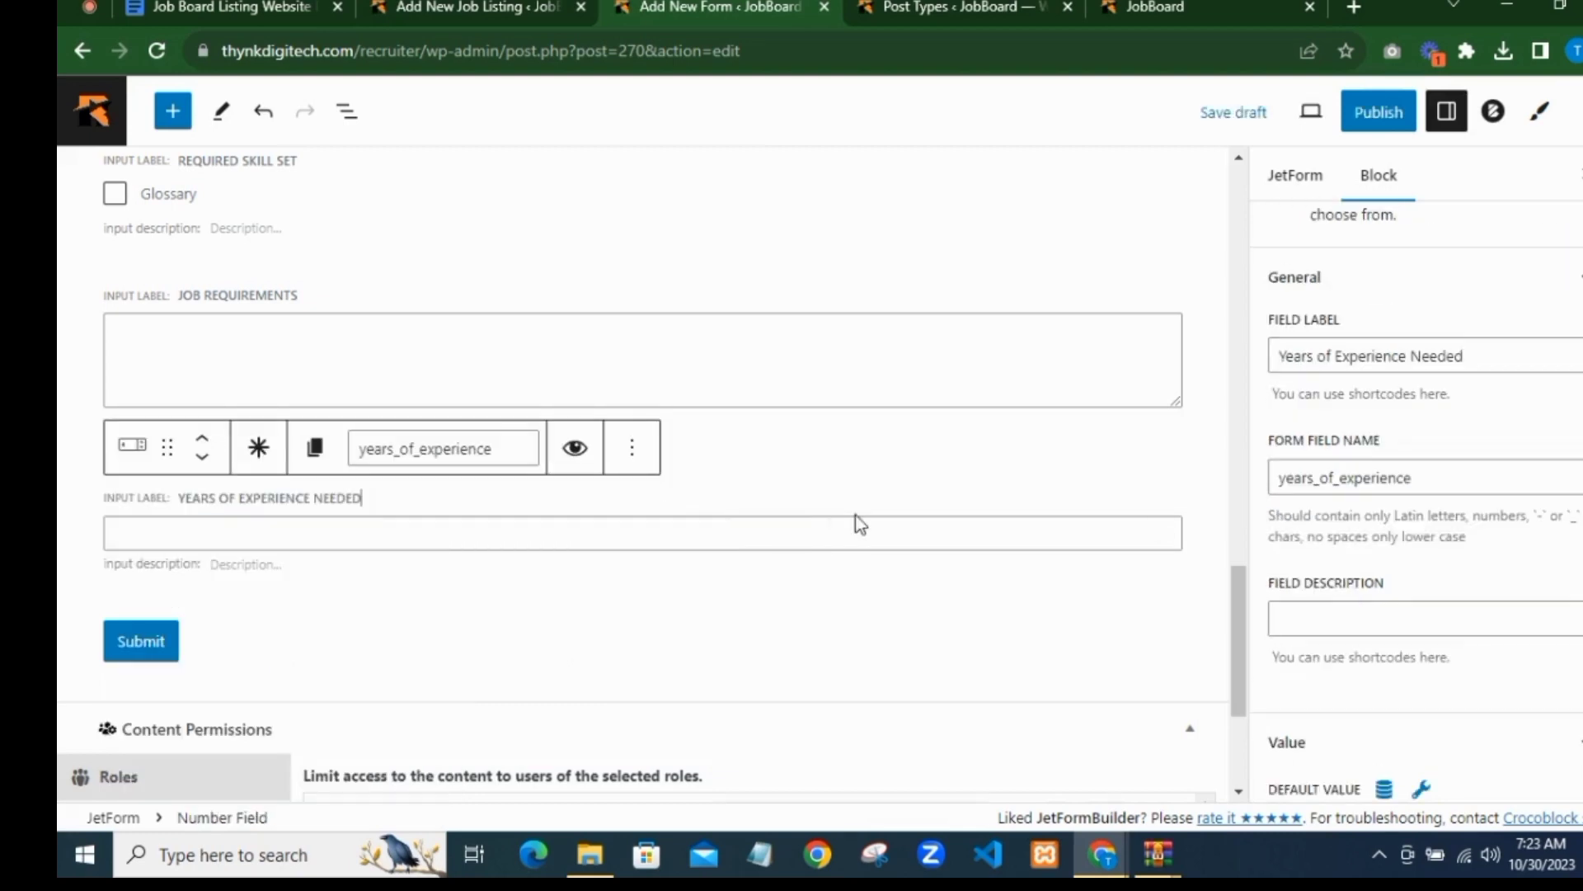
# Step: Delete the Years of Experience Needed number field from the form
pyautogui.click(648, 414)
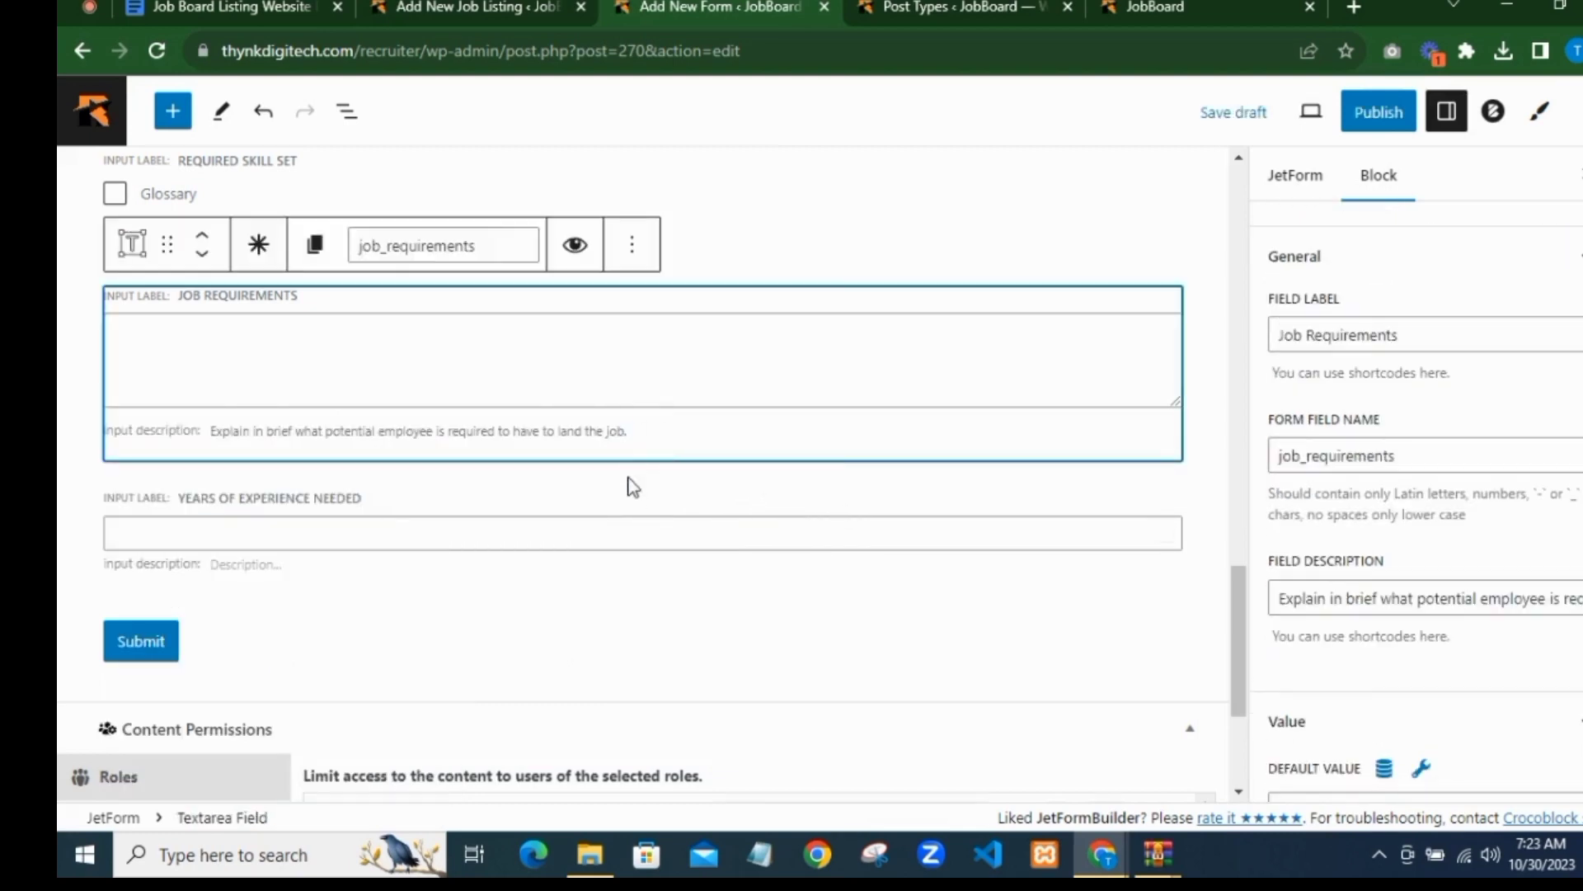
pyautogui.click(635, 521)
pyautogui.click(631, 448)
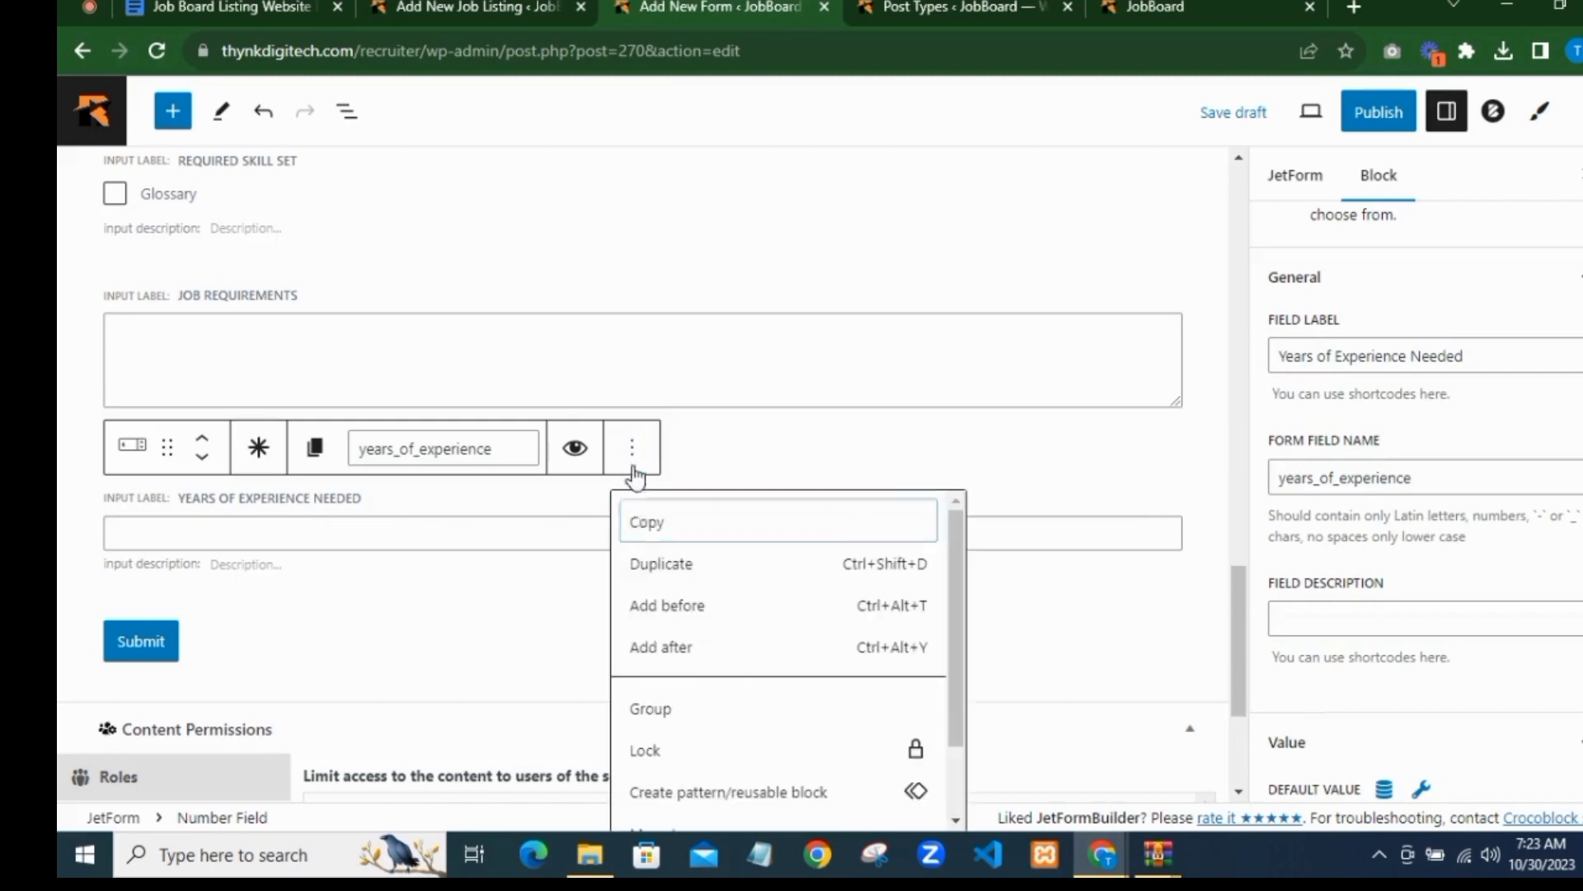
pyautogui.scroll(-2, 676, 775)
pyautogui.click(683, 802)
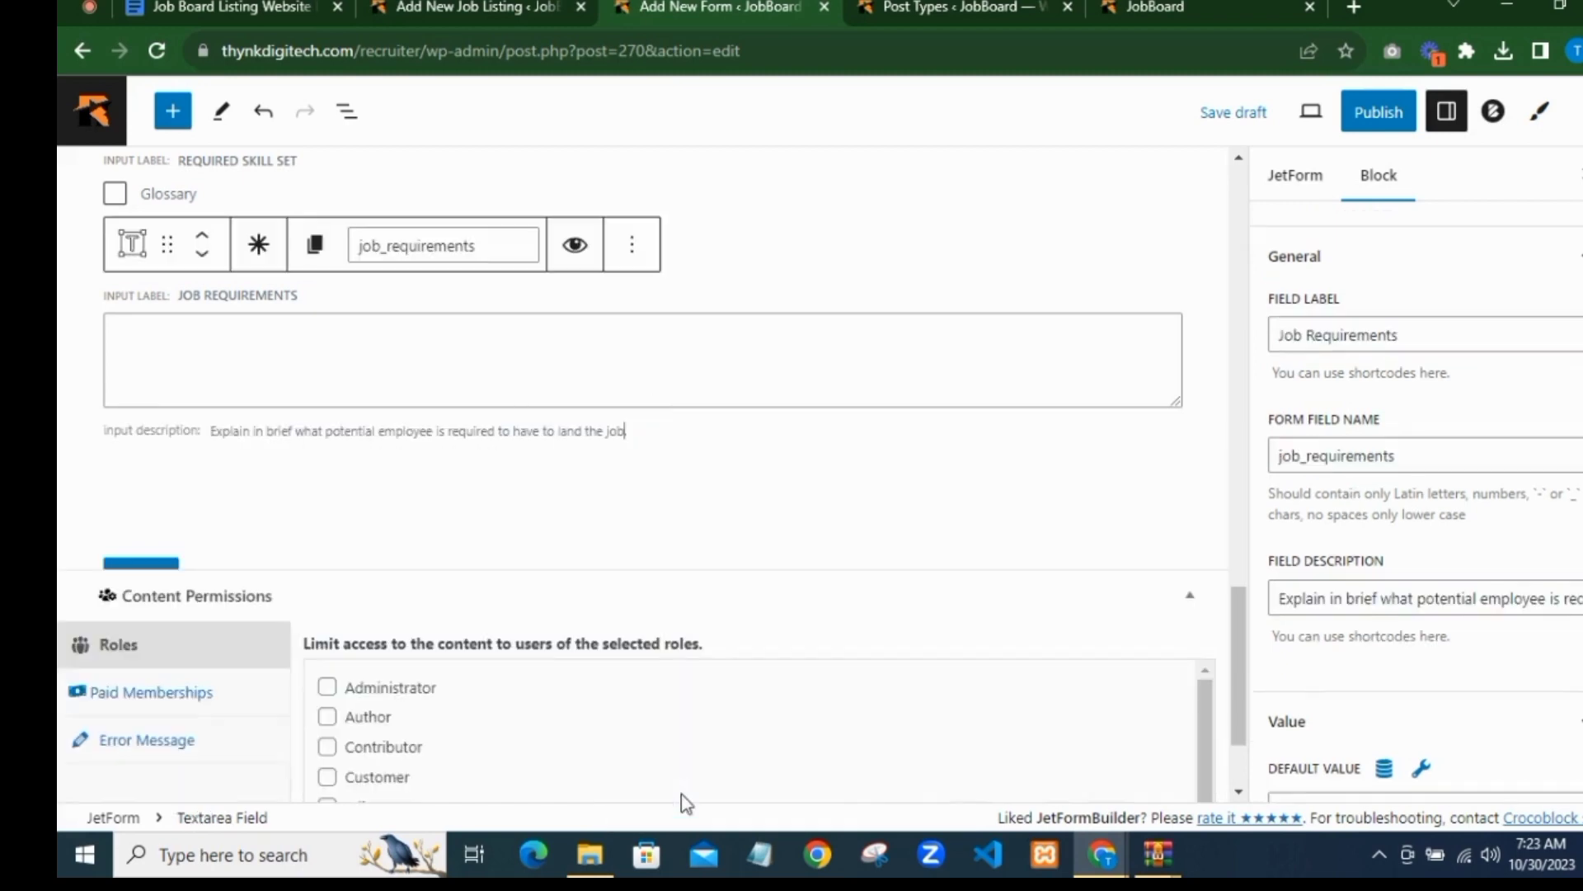
# Step: Insert a select field between the Job Requirements field and the Submit button
pyautogui.click(644, 475)
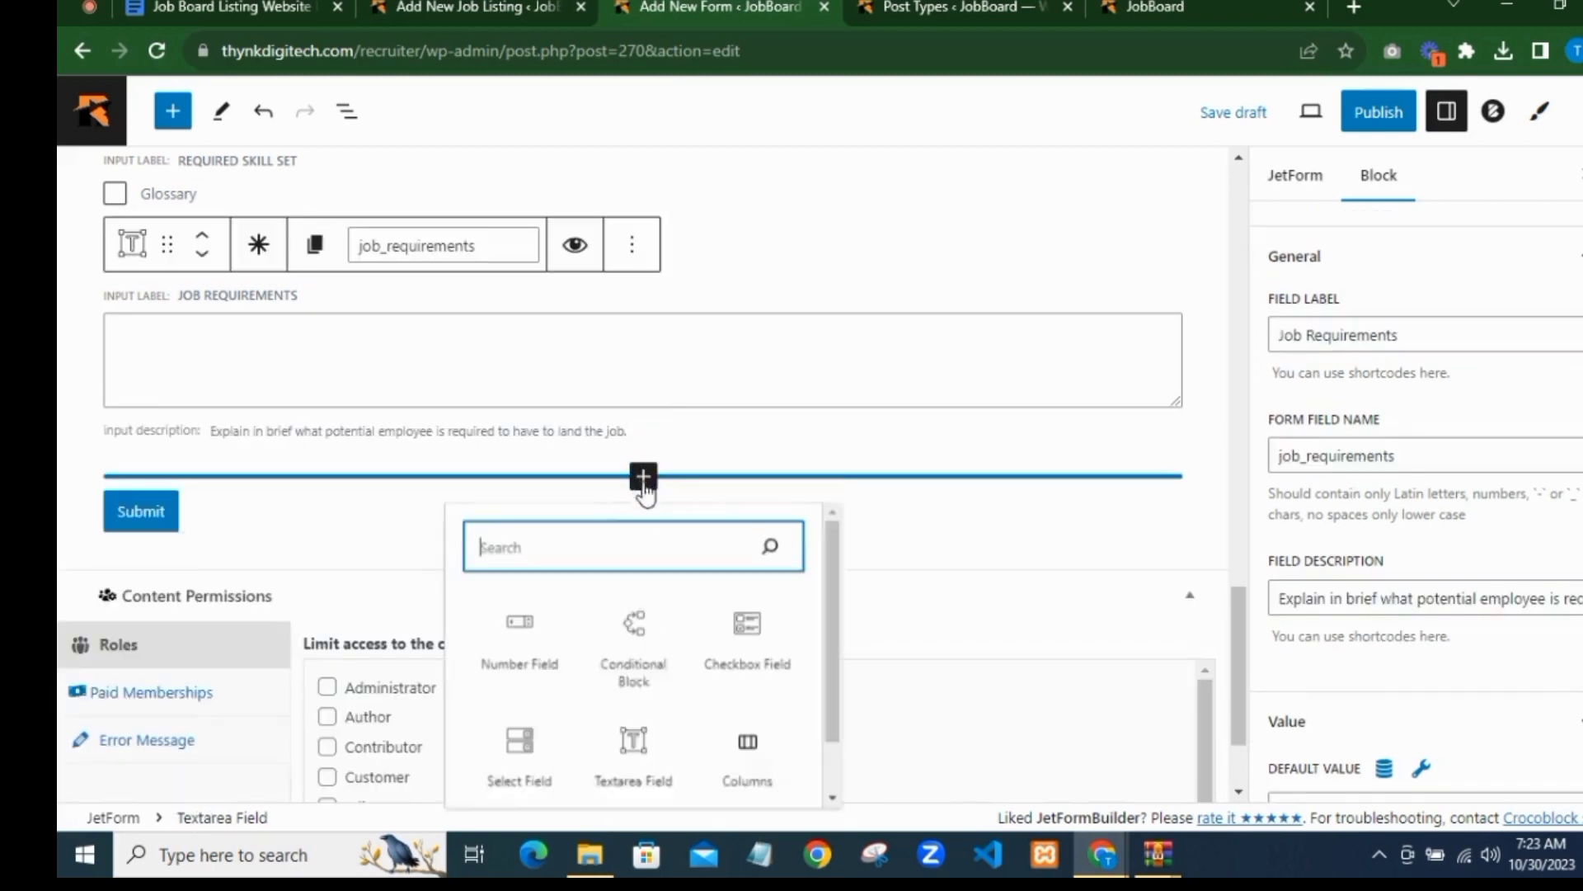
pyautogui.write('w')
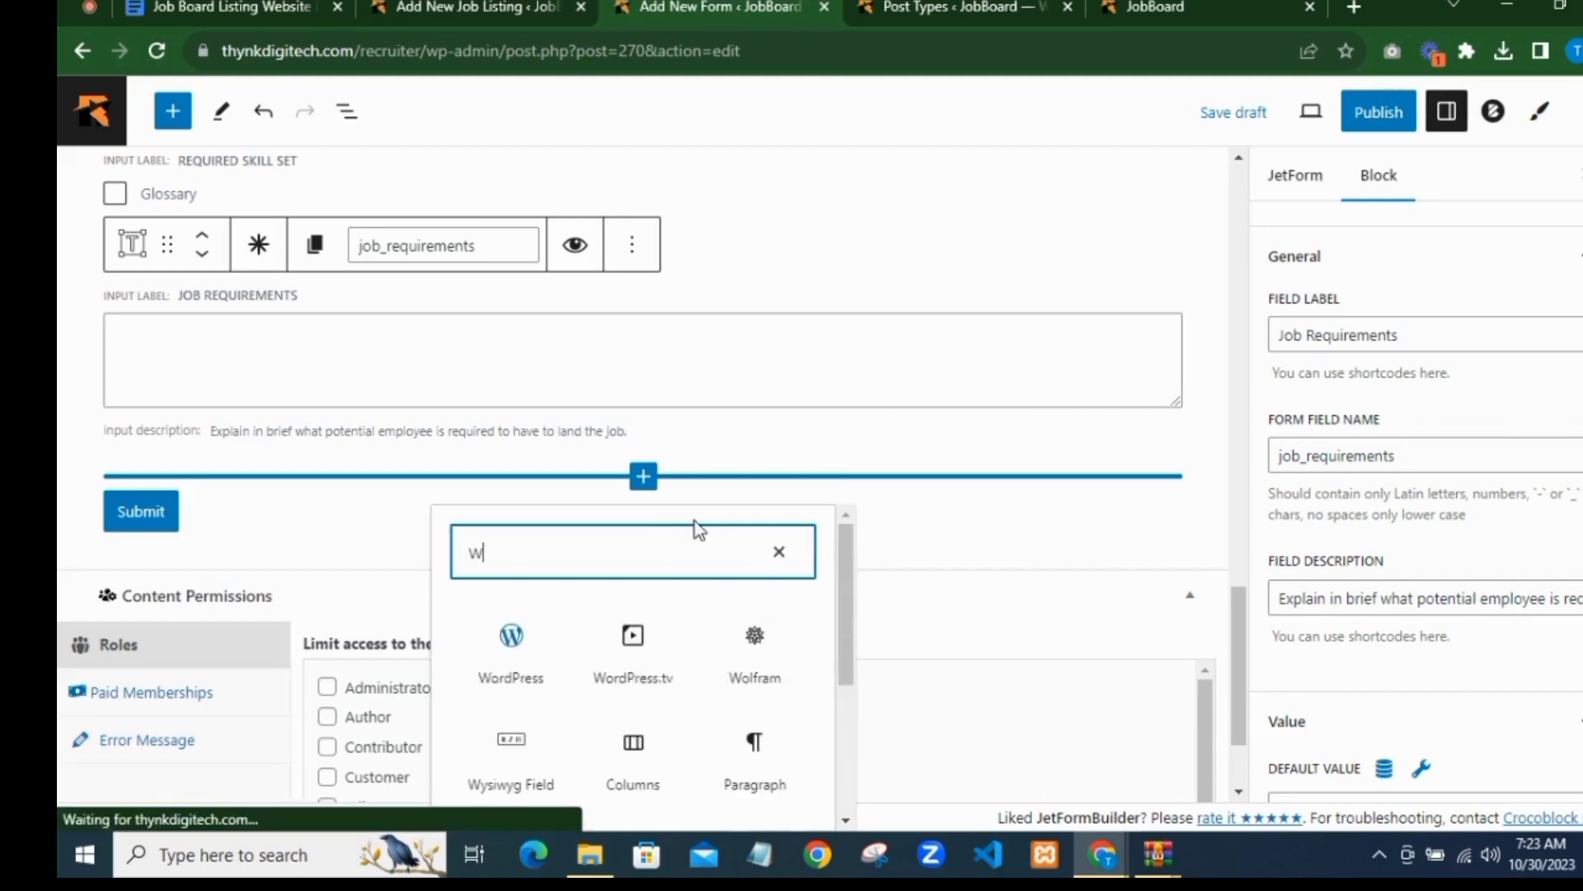
pyautogui.press('BackSpace')
pyautogui.write('sel')
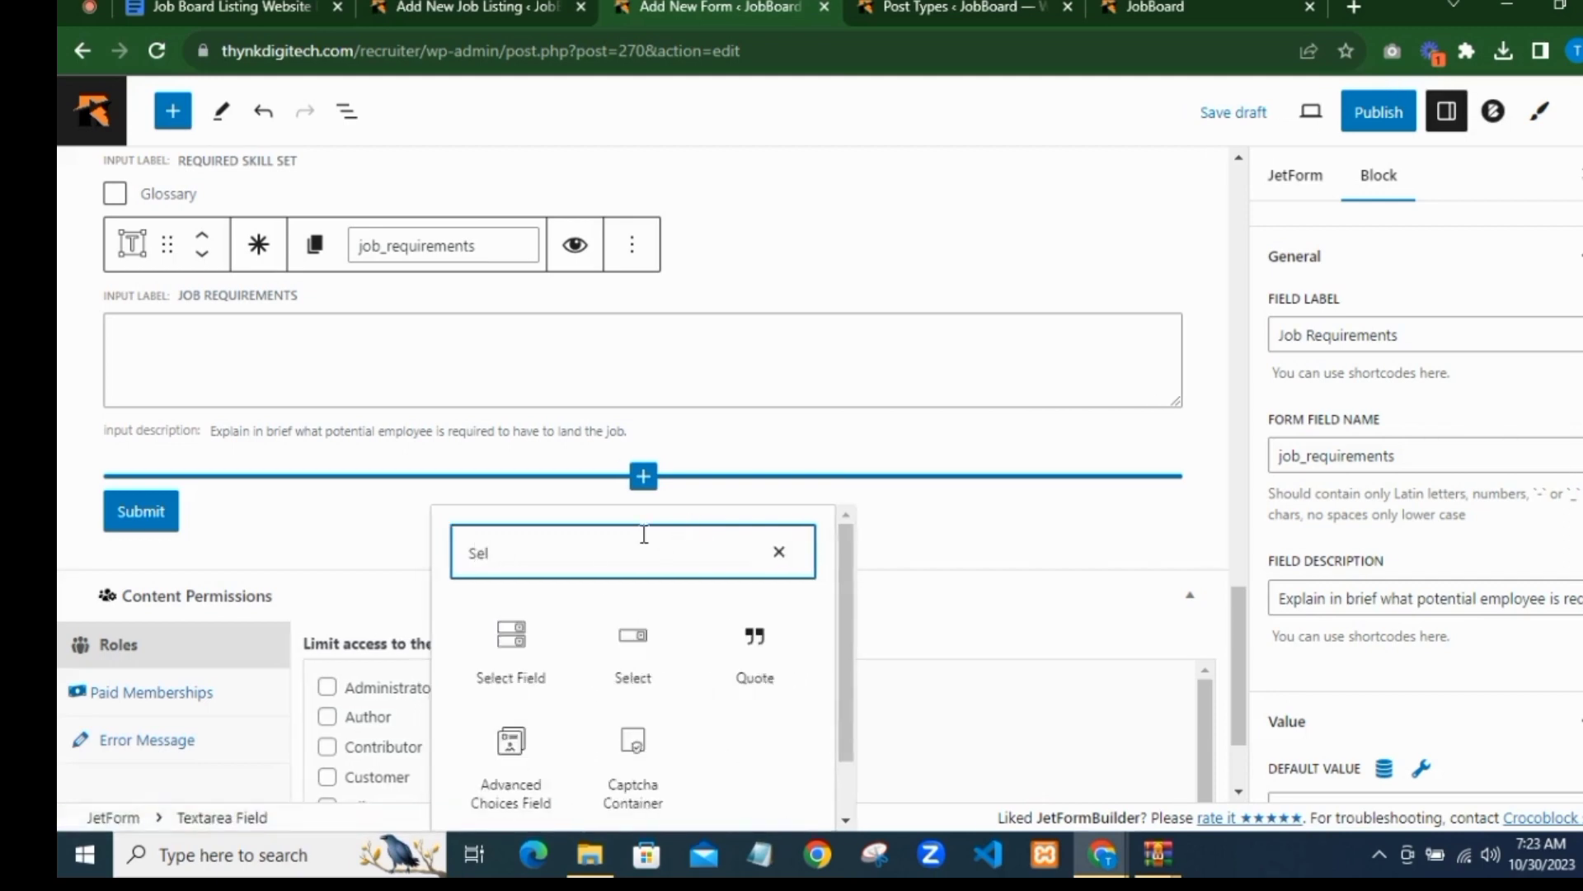
pyautogui.press('Tab')
pyautogui.press('Return')
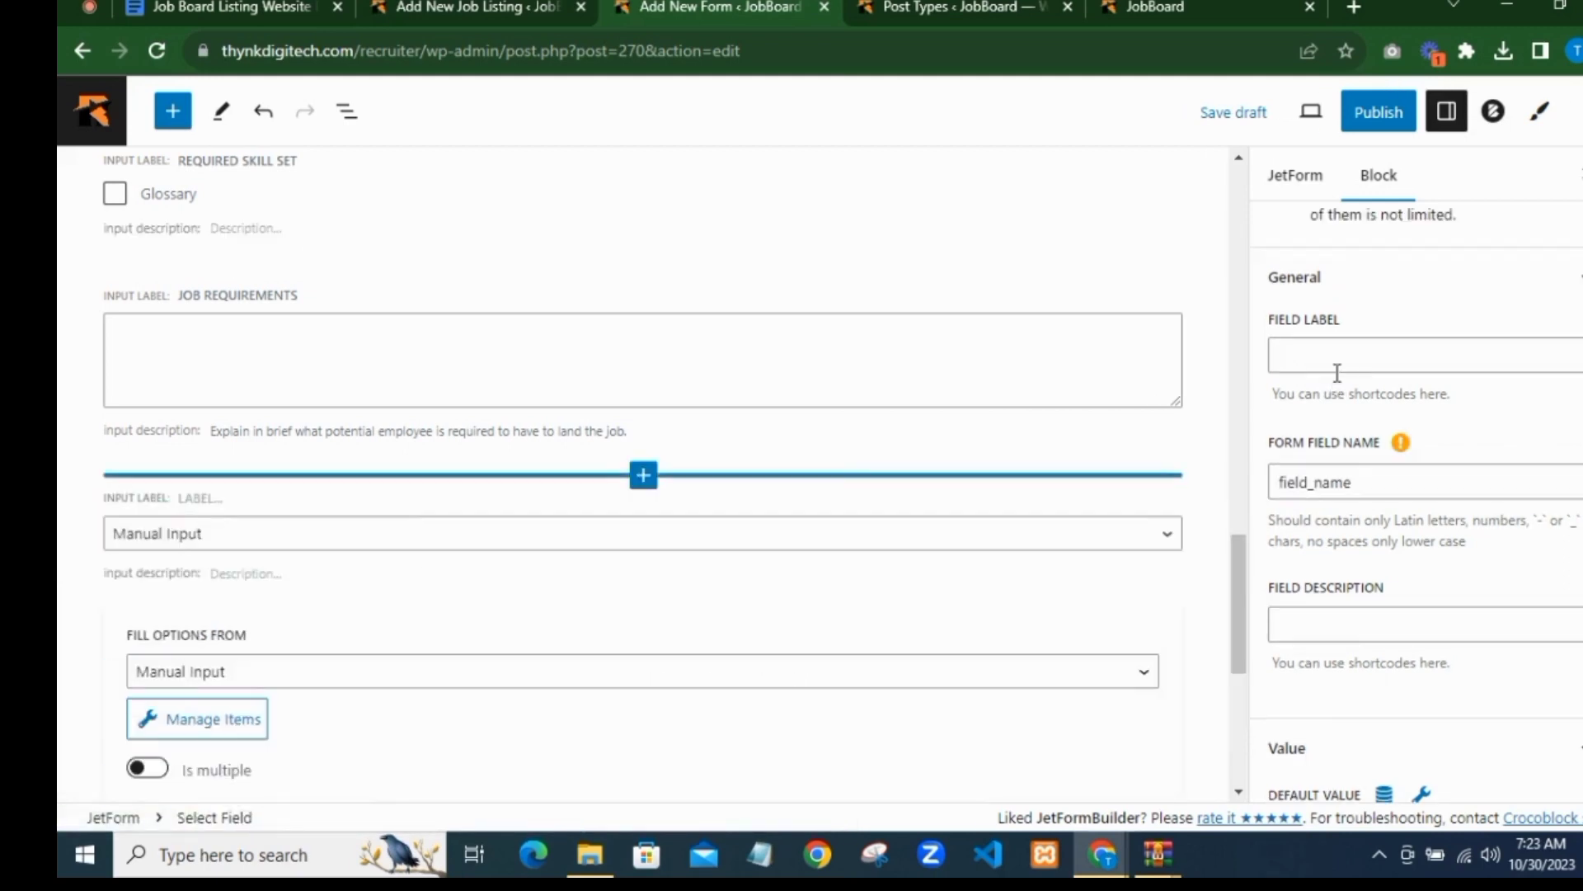
# Step: Label the new select field Years of Experience Needed and set its form field name to years_of_experience
pyautogui.click(1341, 363)
pyautogui.write('Years ')
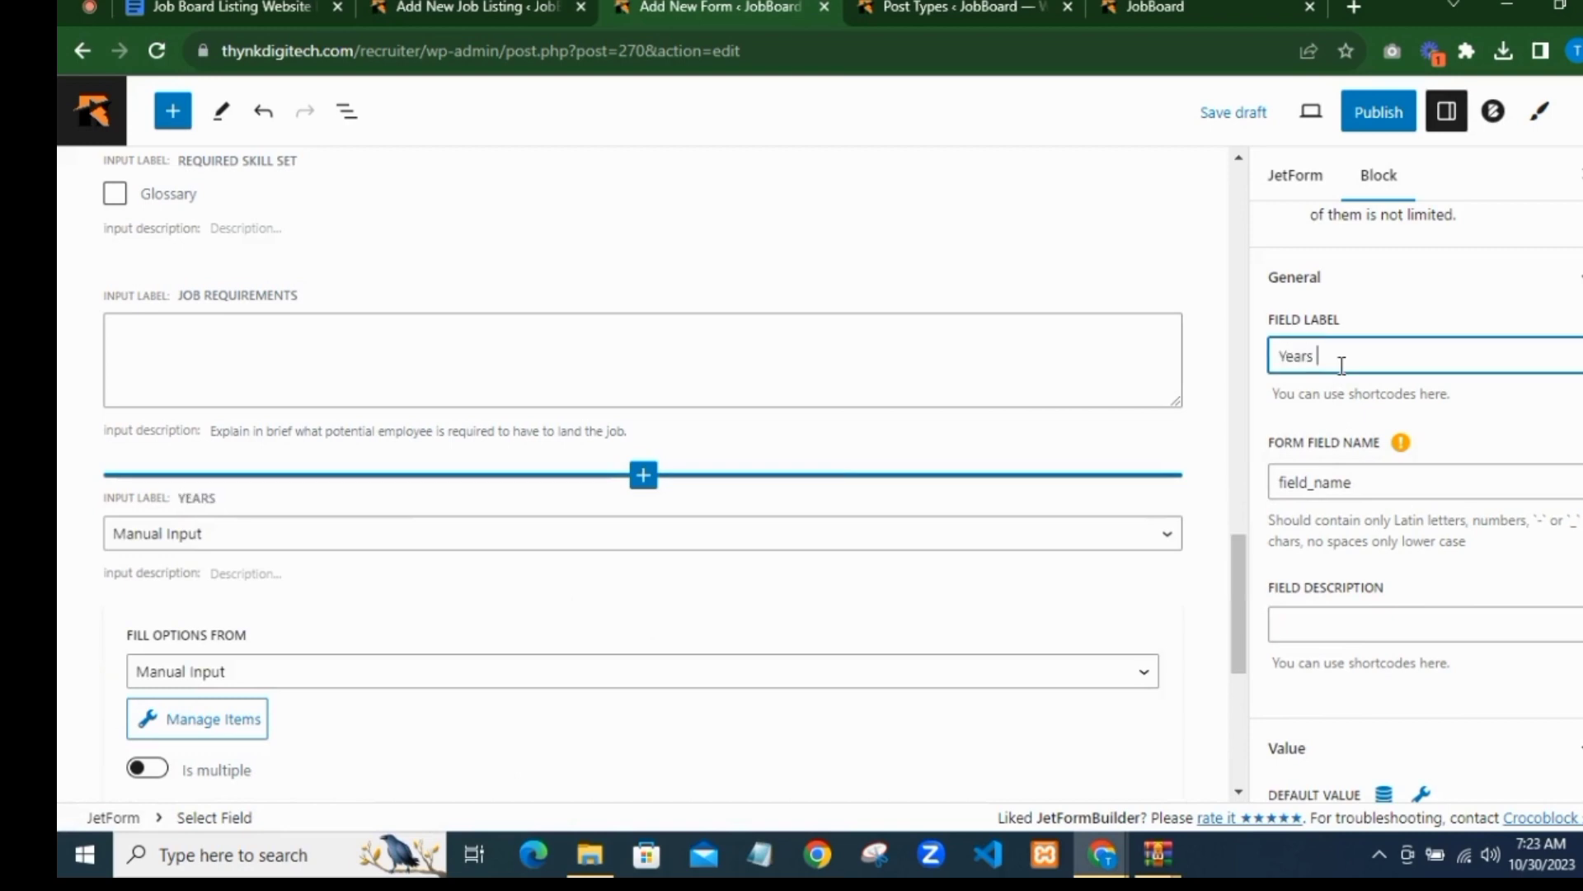
pyautogui.write('of Experi')
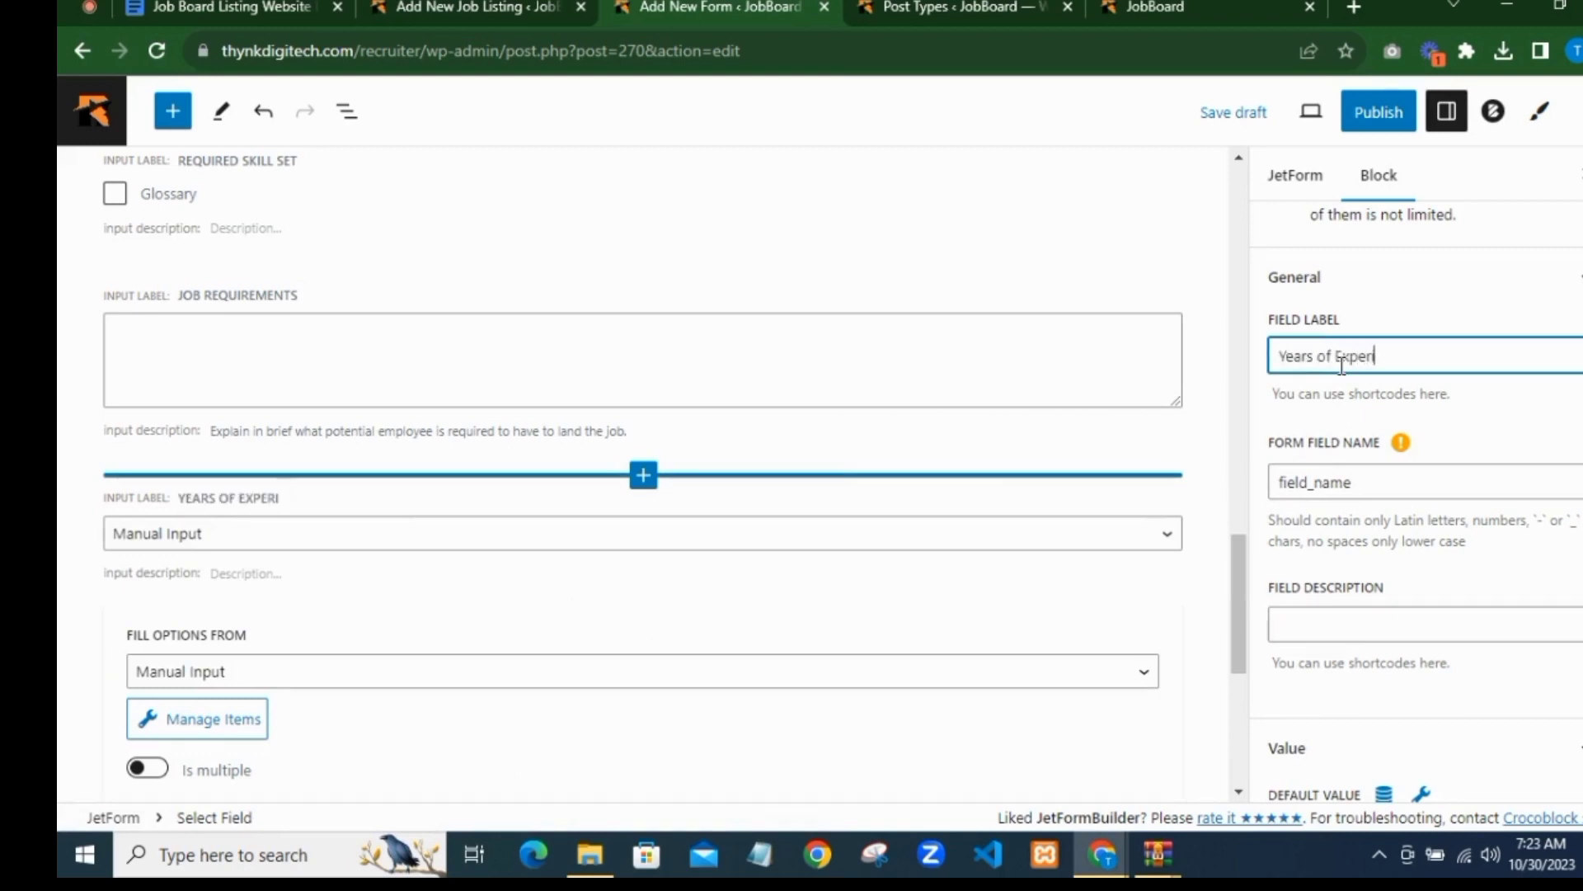
pyautogui.write('ence Neede')
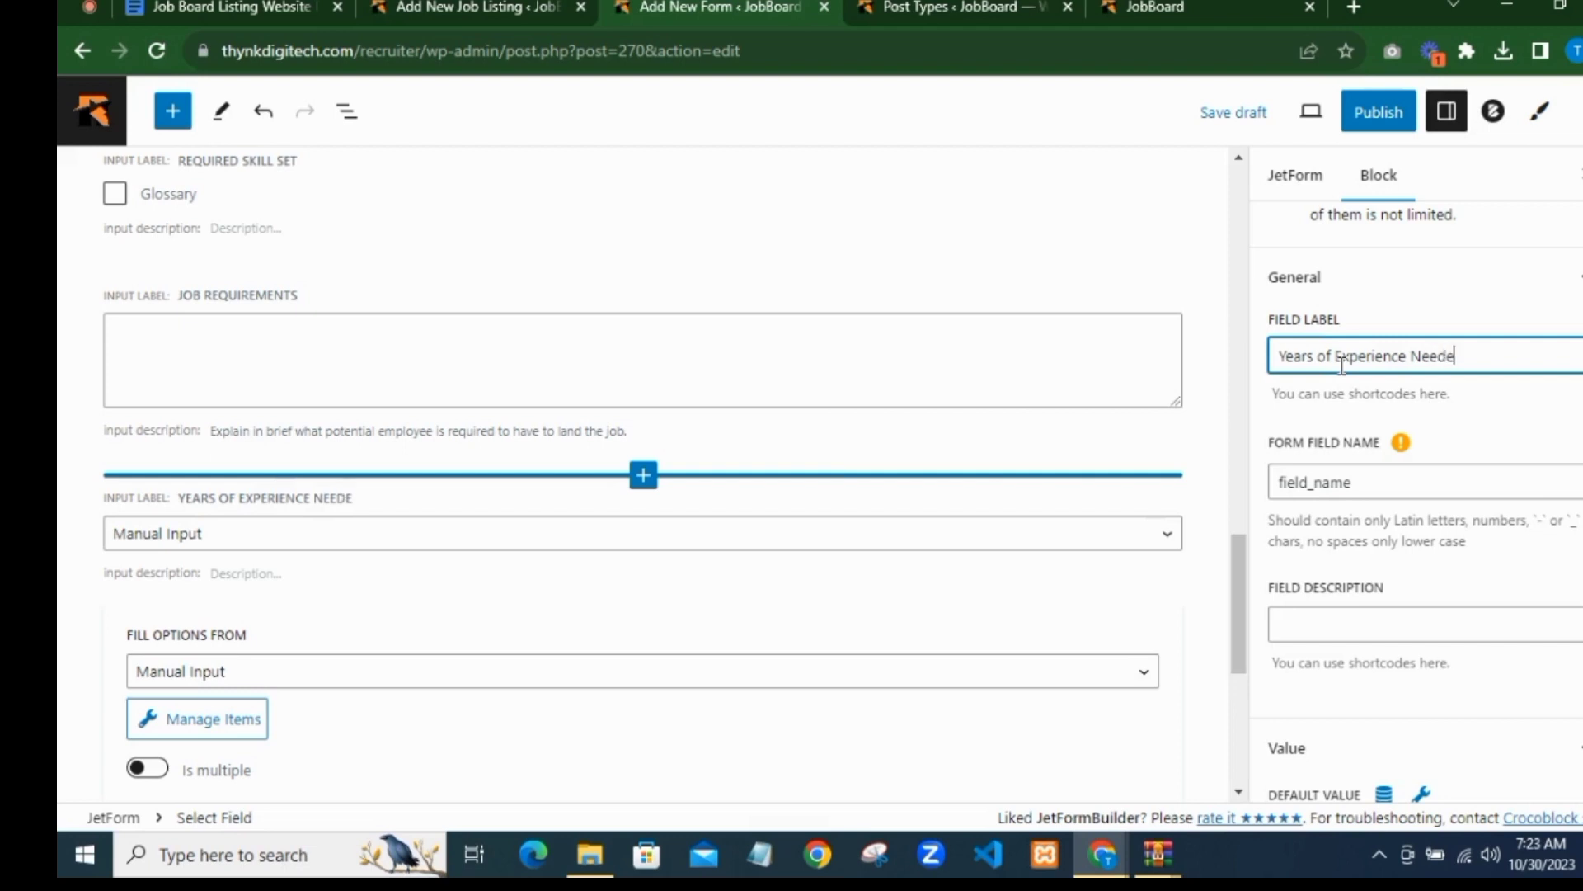
pyautogui.write('d')
pyautogui.click(1482, 416)
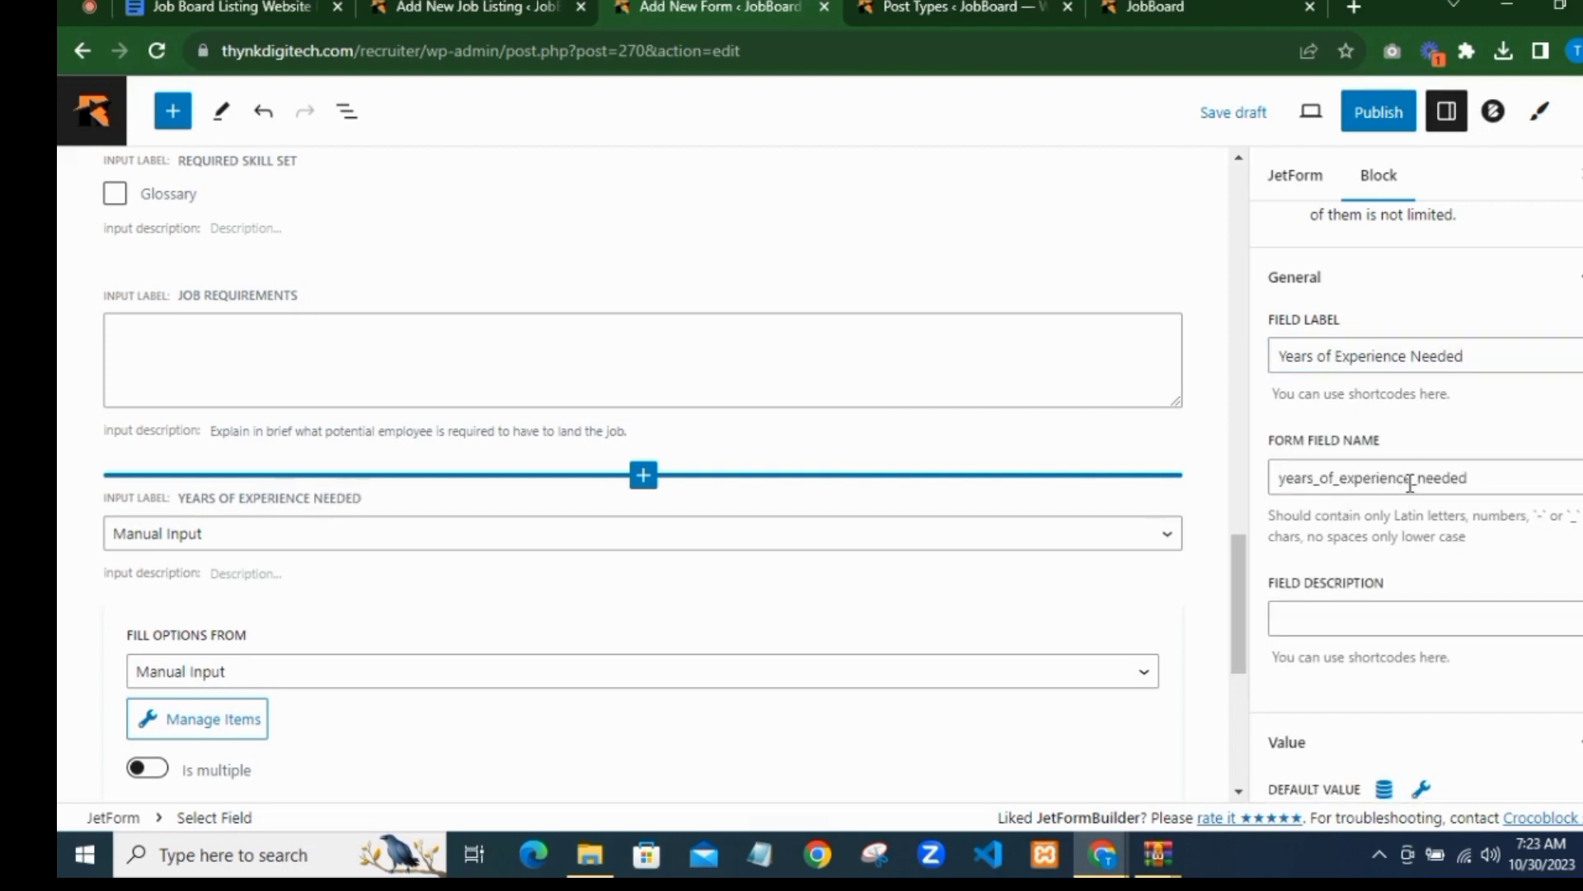
pyautogui.moveTo(1410, 484); pyautogui.dragTo(1507, 476)
pyautogui.press('BackSpace')
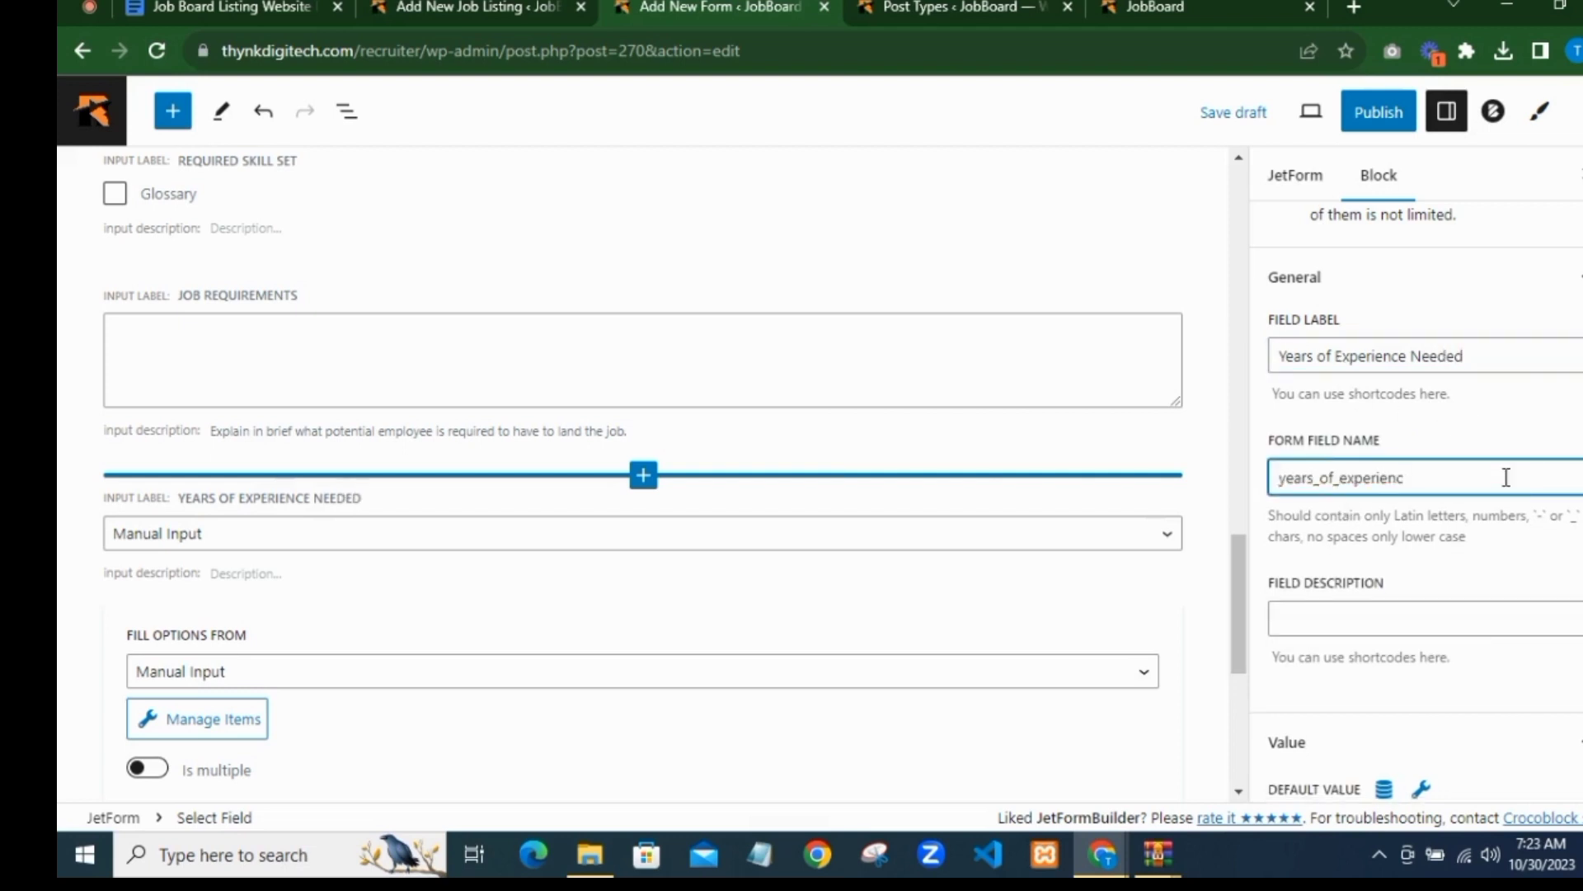
# Step: Fill the Years of Experience Needed options from the "Years ofJob Experience" glossary
pyautogui.scroll(-3, 528, 631)
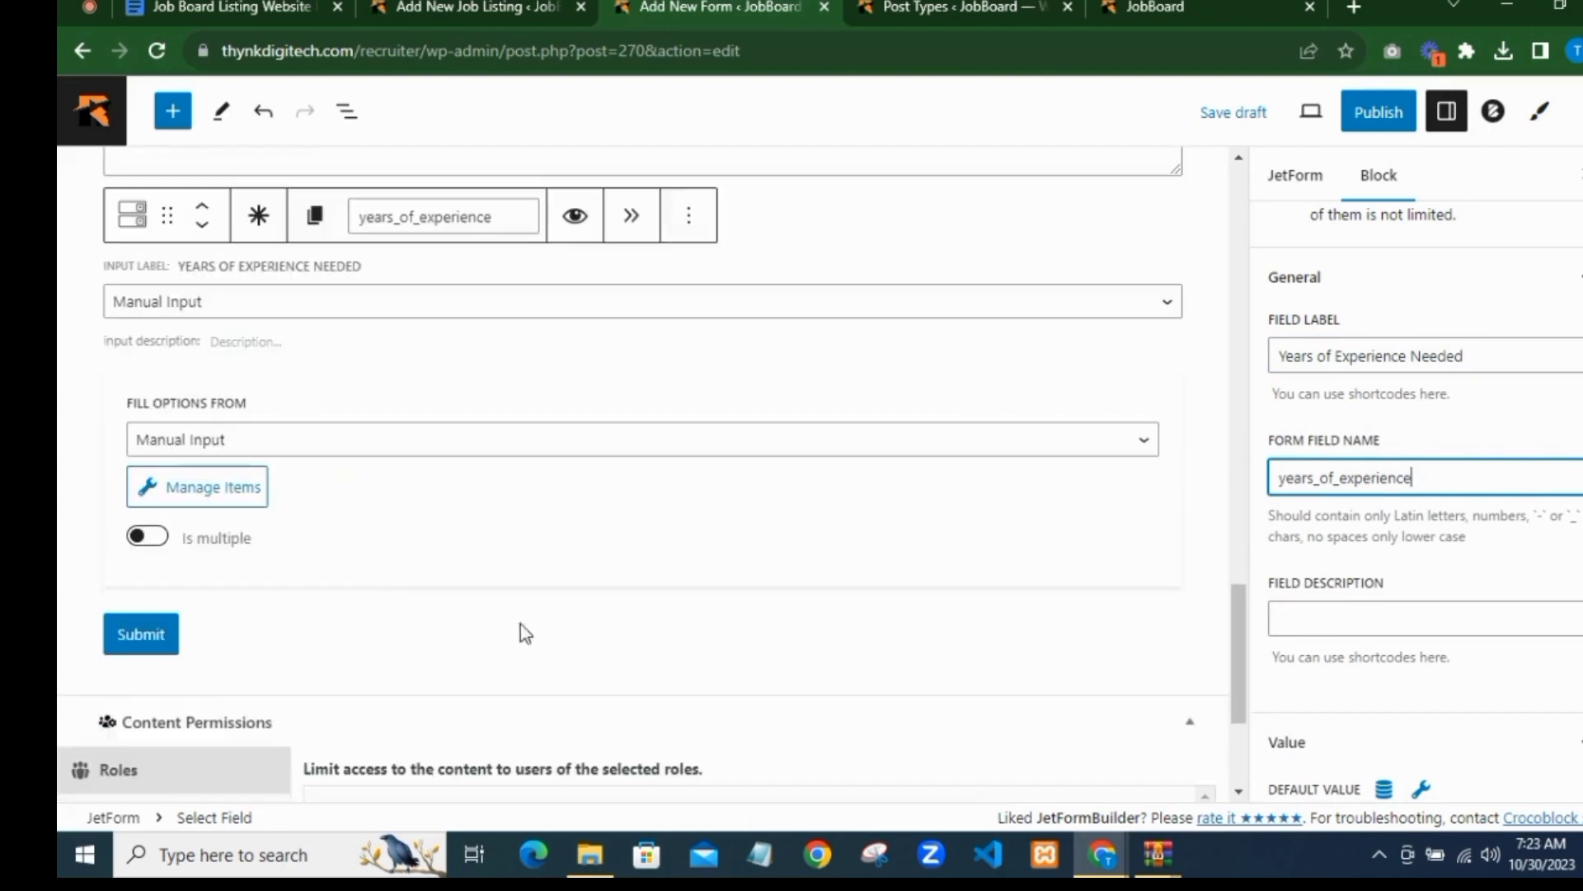
pyautogui.click(231, 441)
pyautogui.click(216, 571)
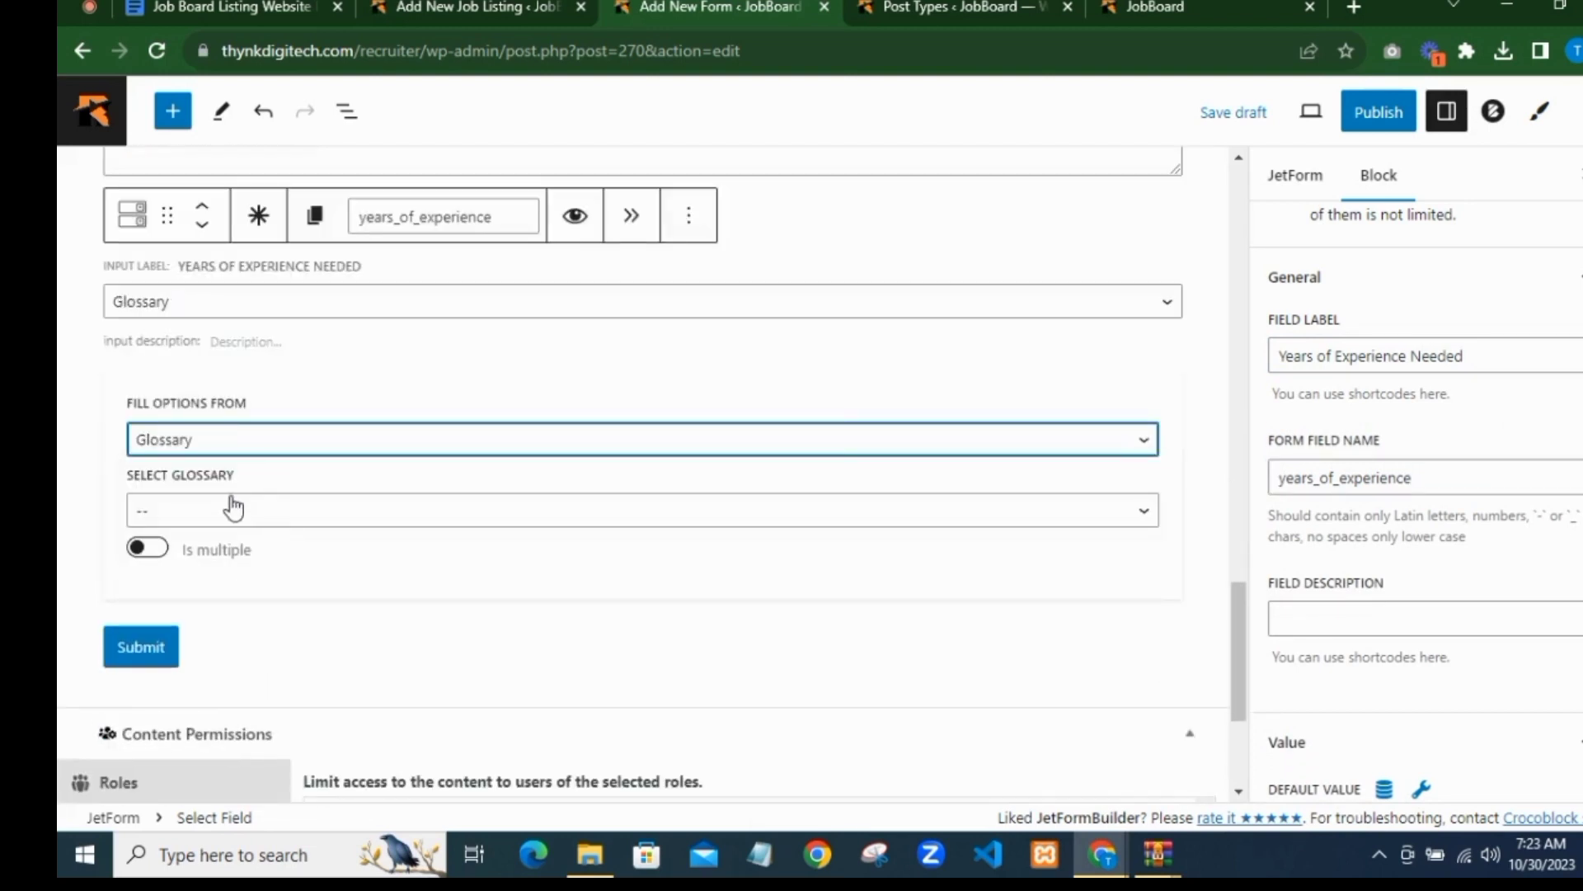
pyautogui.click(234, 509)
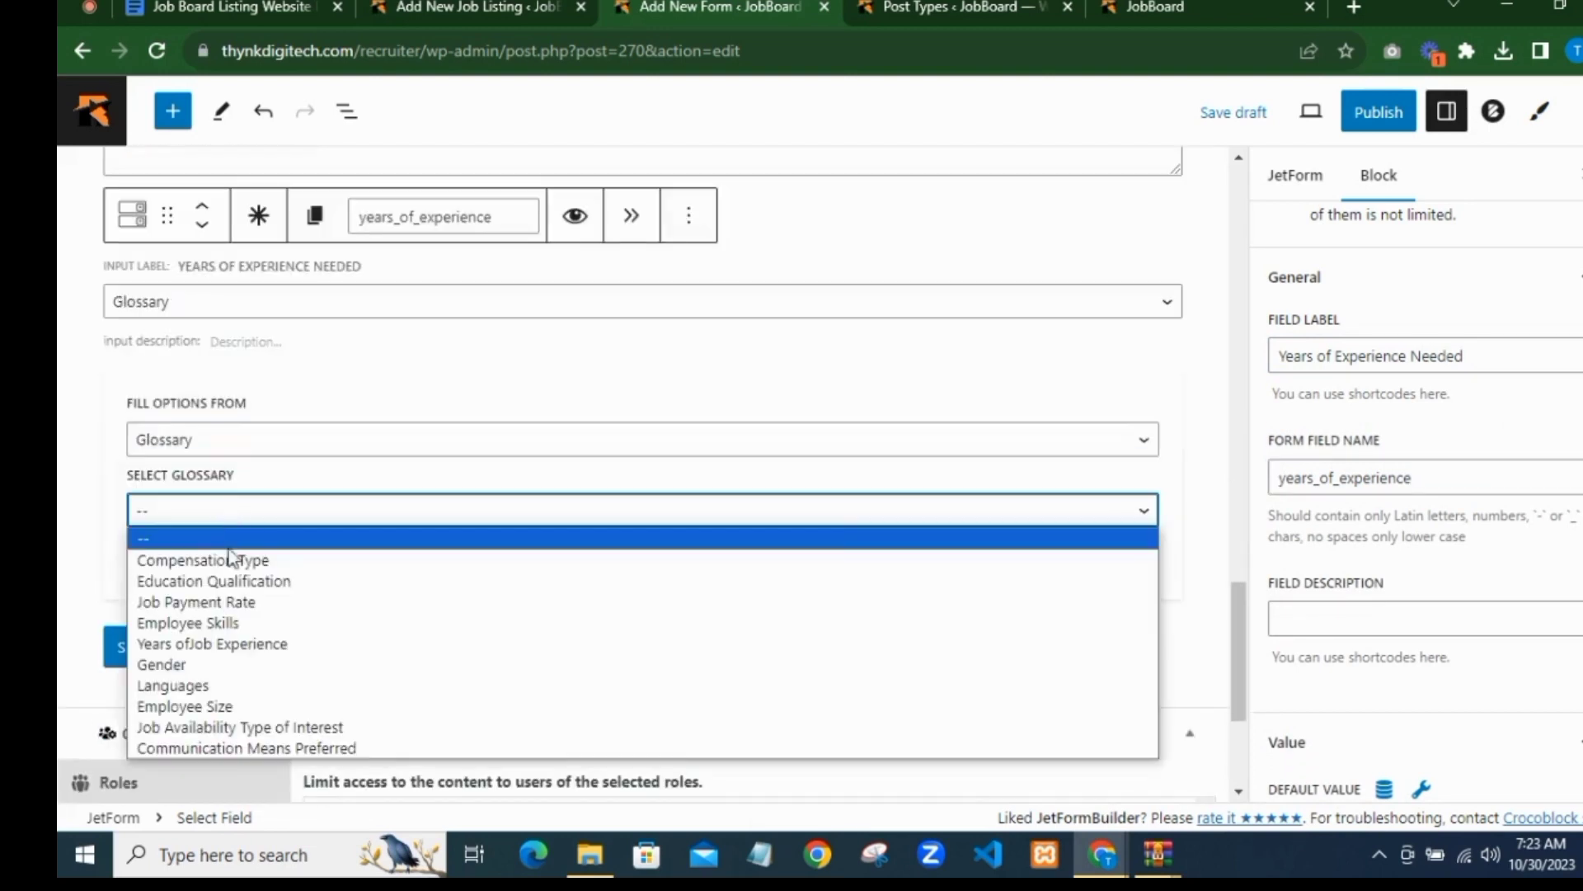
pyautogui.click(228, 644)
pyautogui.click(711, 569)
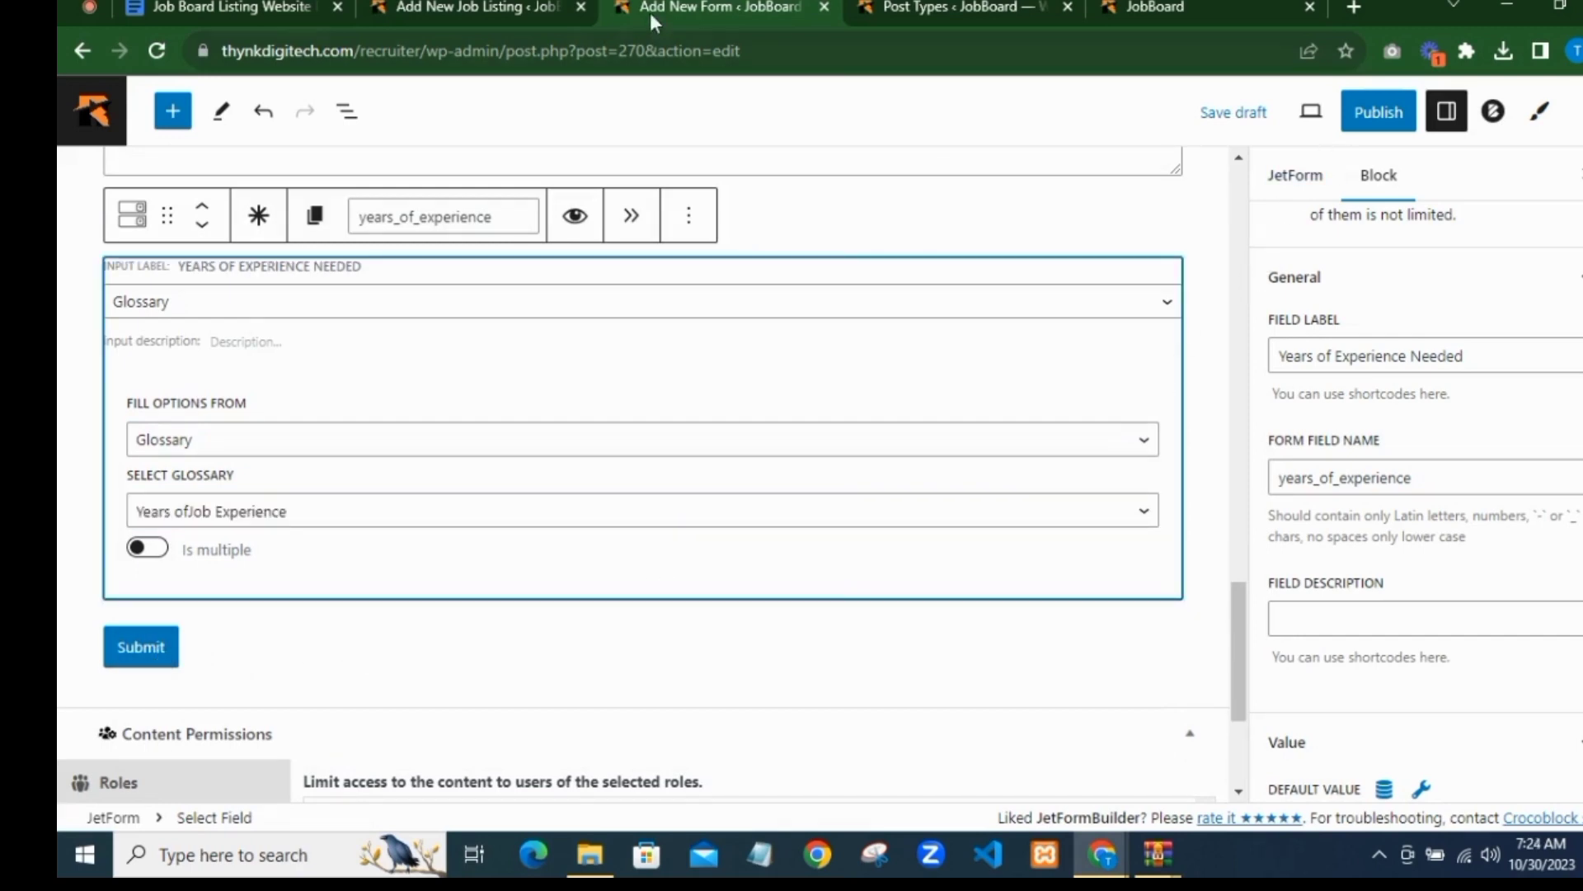
# Step: Check the Job Listing entry form for the next field and insert a textarea field below Years of Experience Needed
pyautogui.click(455, 12)
pyautogui.scroll(-4, 536, 322)
pyautogui.scroll(2, 491, 303)
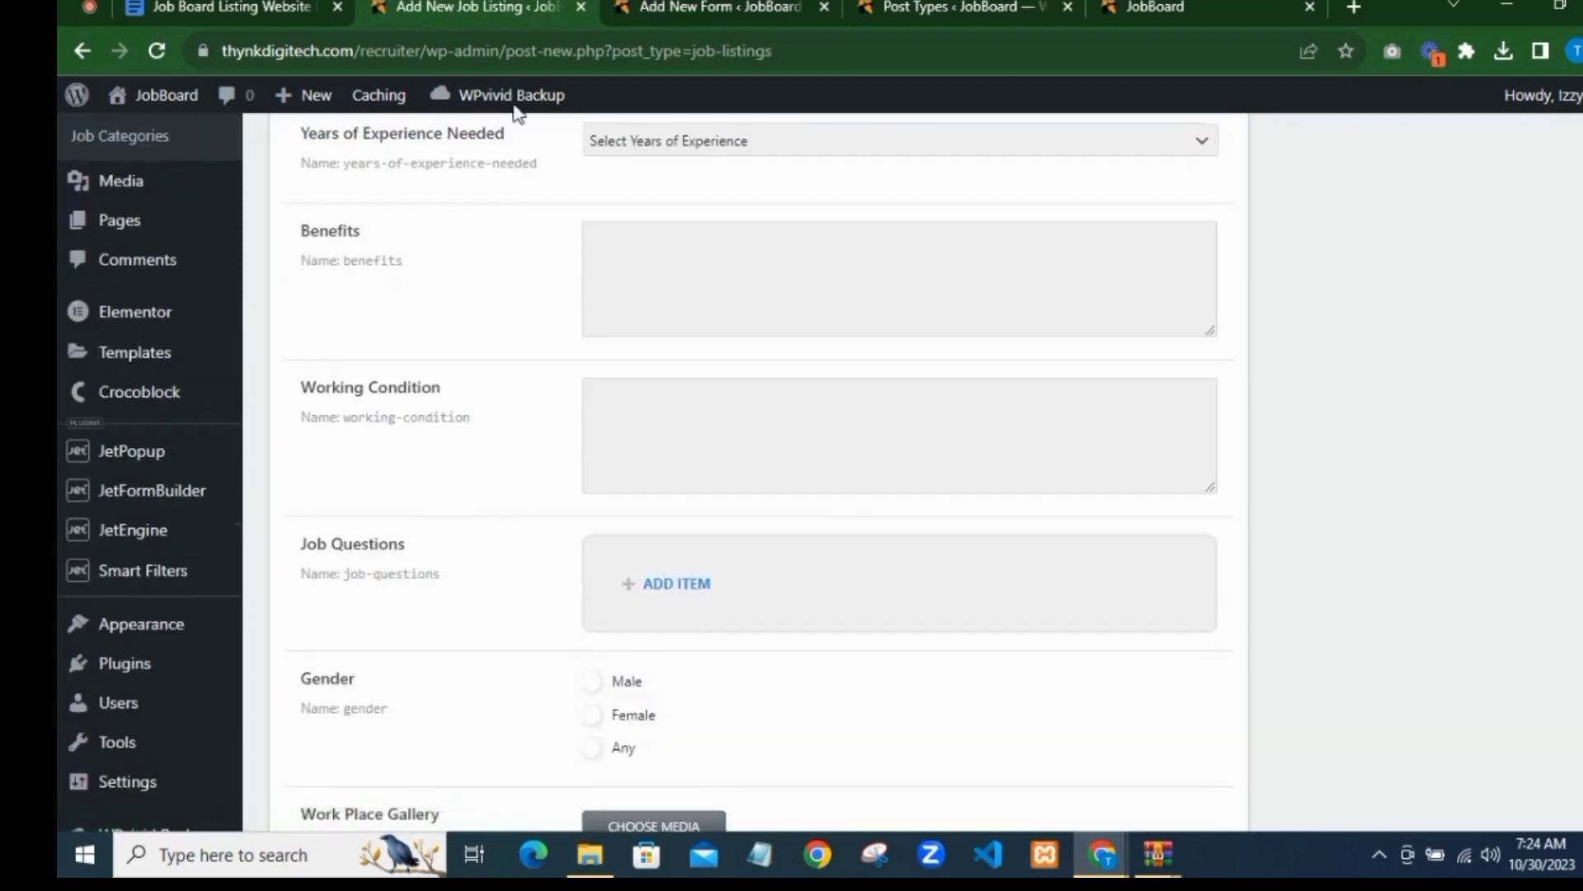
pyautogui.click(658, 8)
pyautogui.scroll(-3, 583, 506)
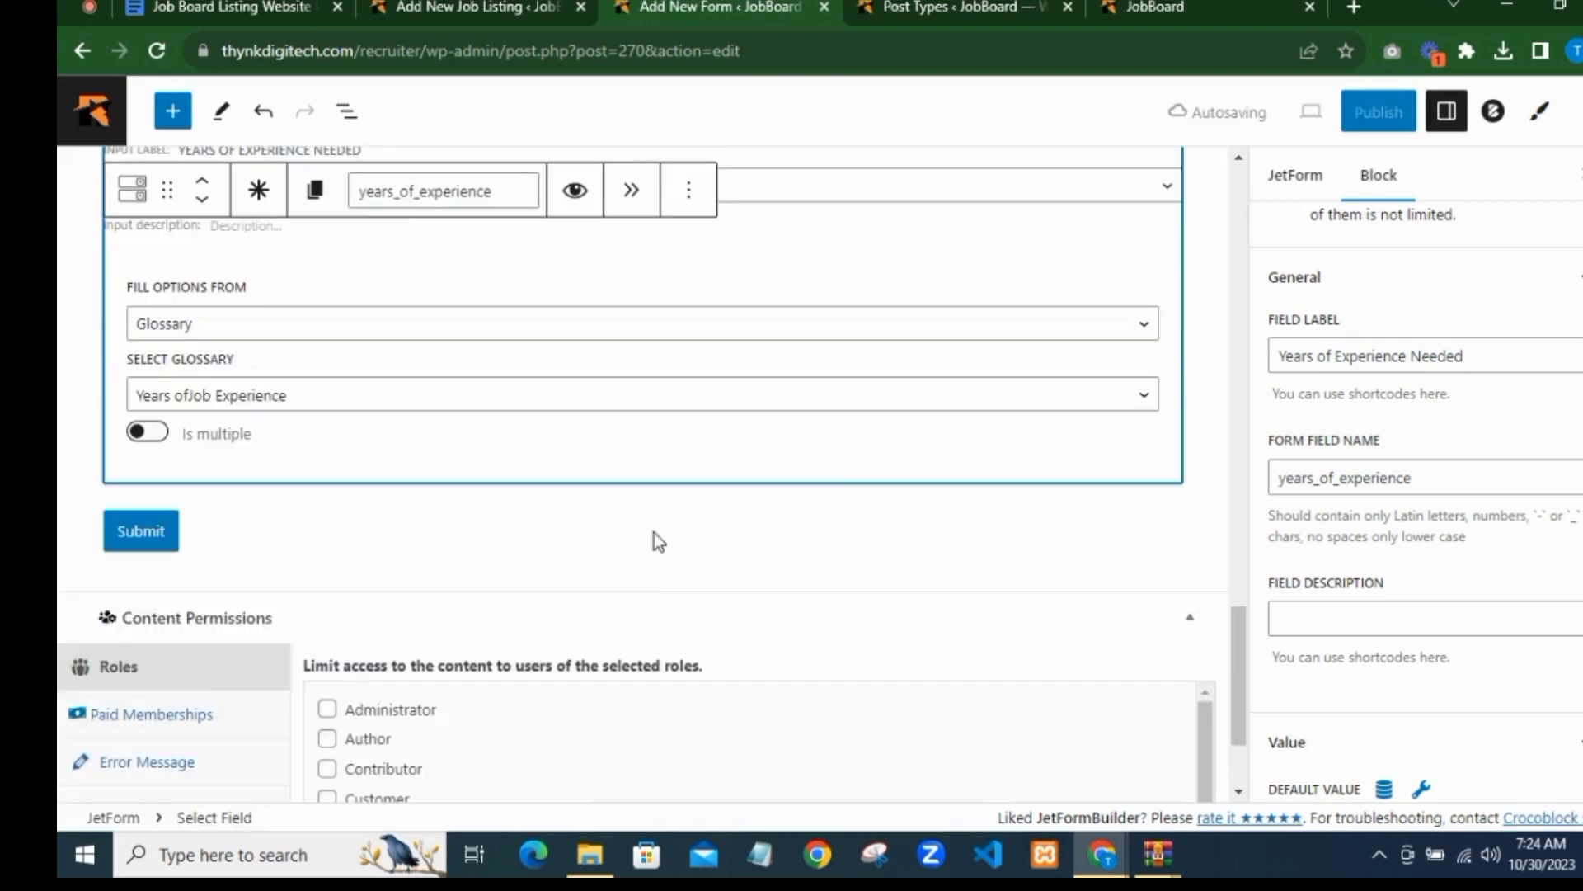
pyautogui.click(642, 500)
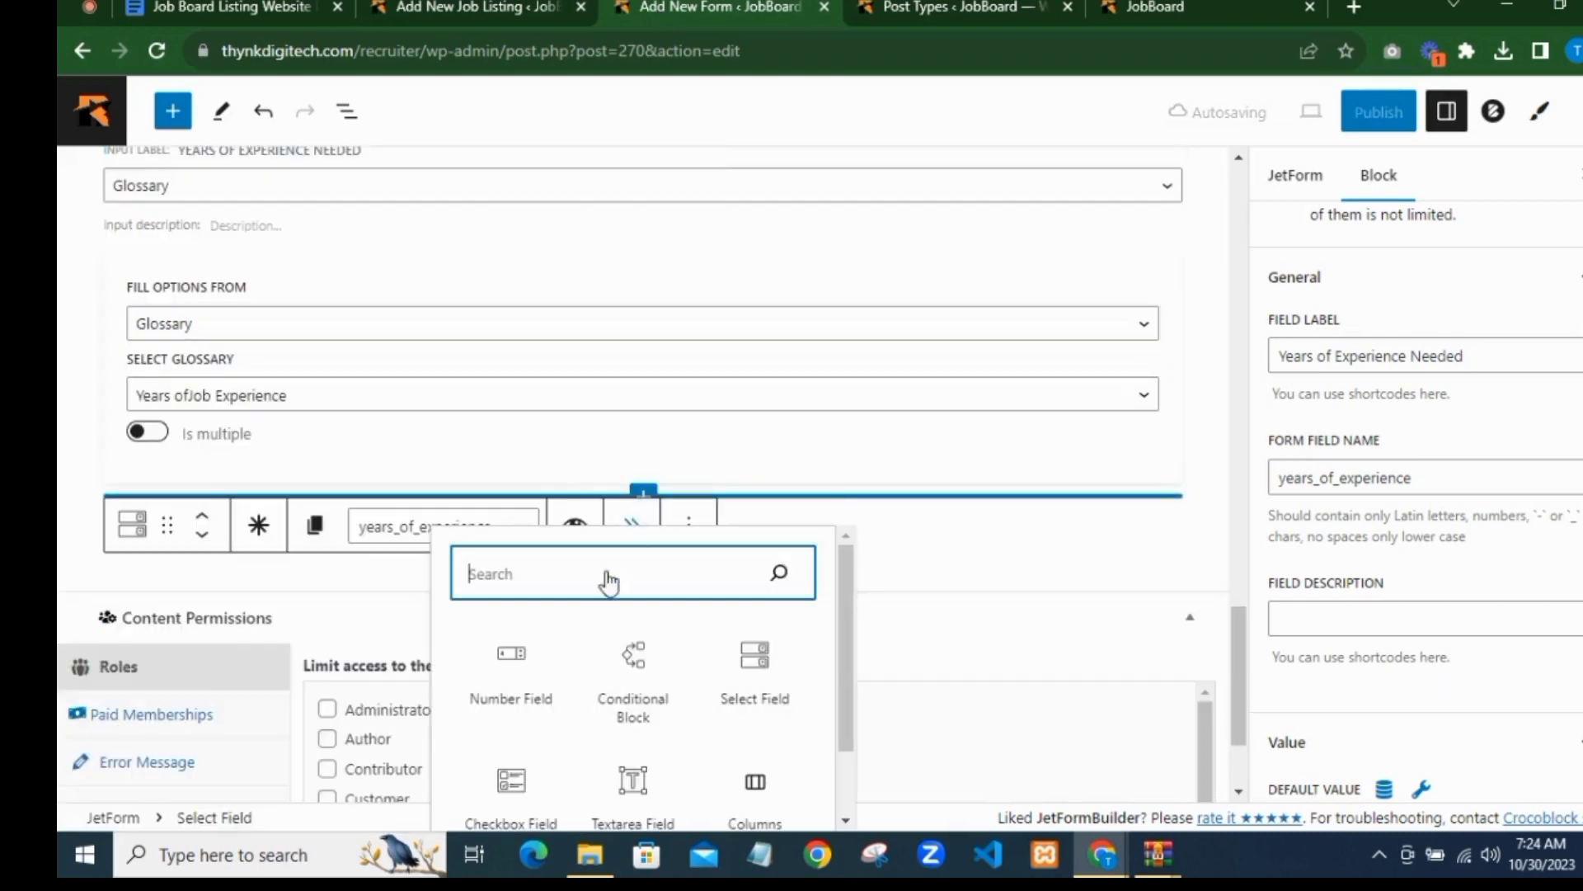
pyautogui.scroll(-1, 577, 685)
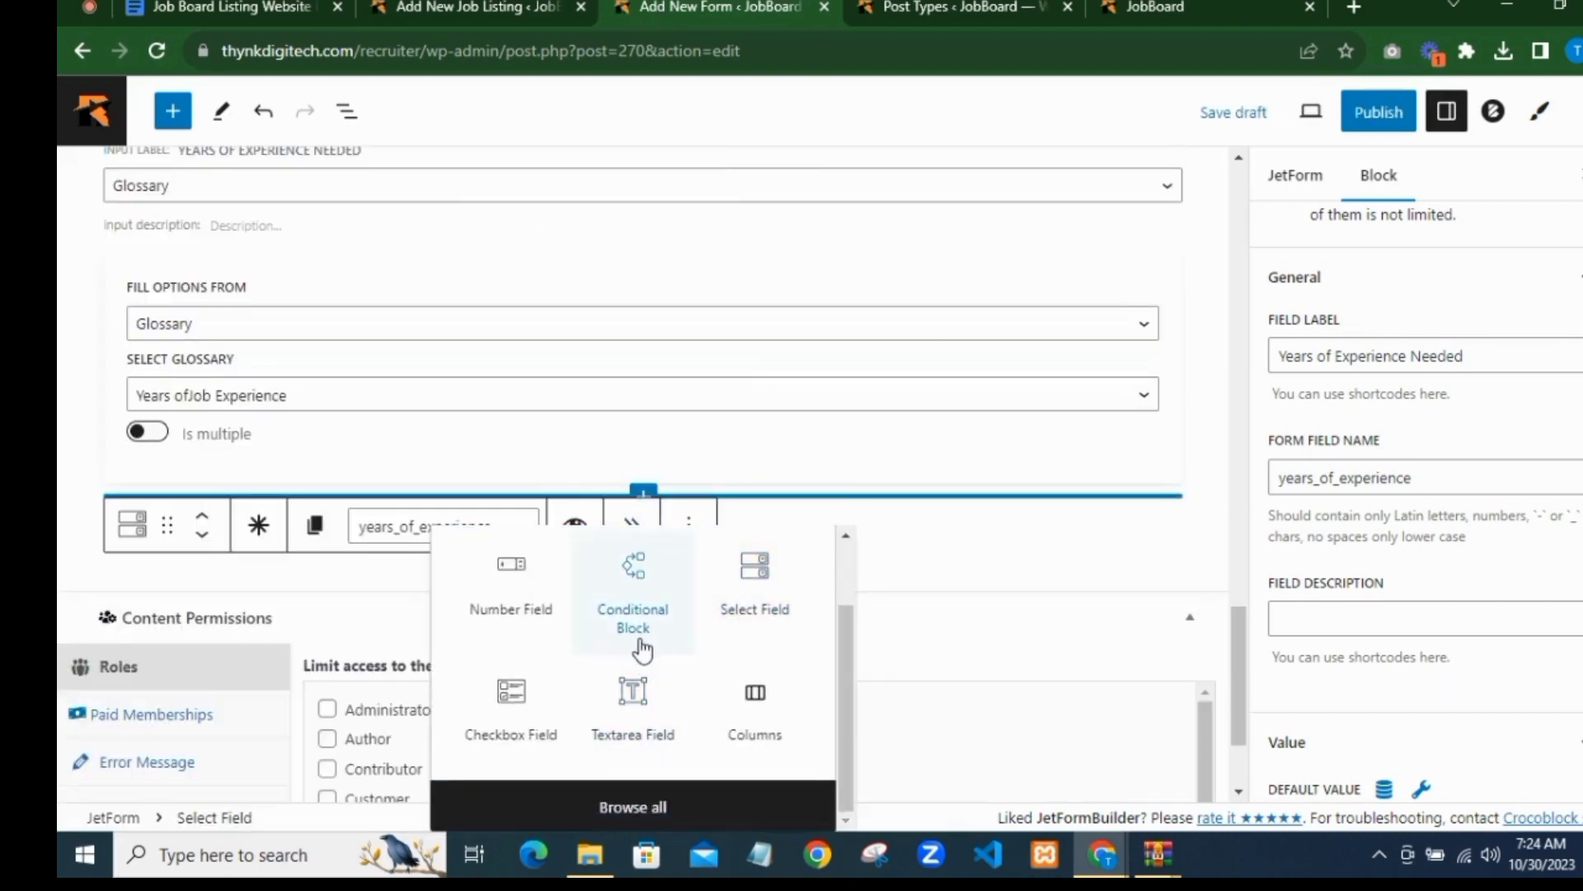
pyautogui.click(632, 701)
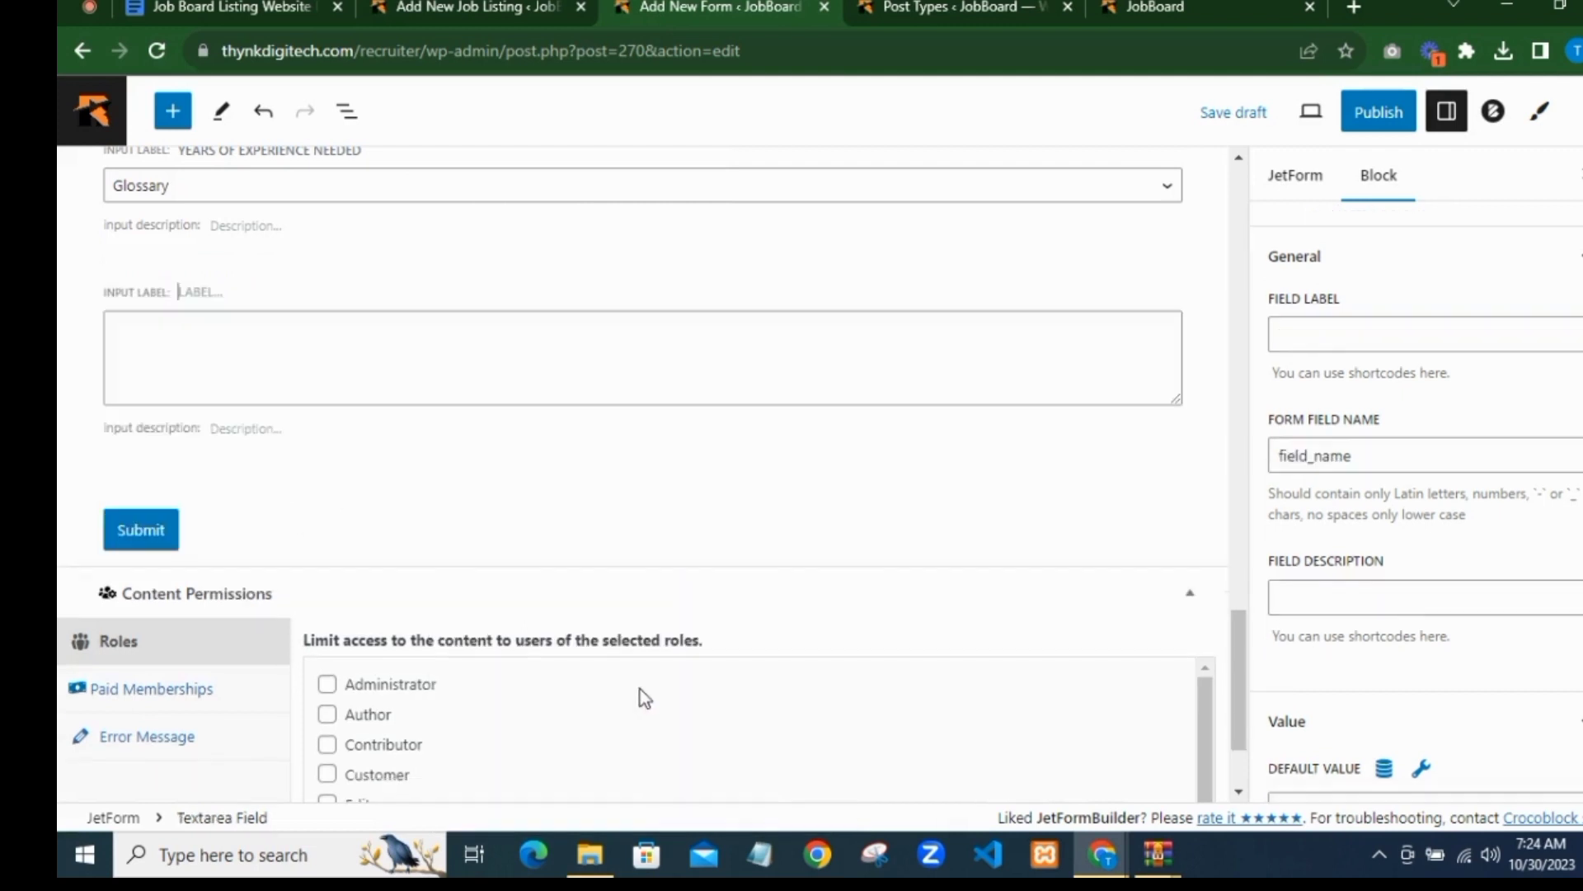
# Step: Label the new textarea field Job Benefits
pyautogui.click(1420, 338)
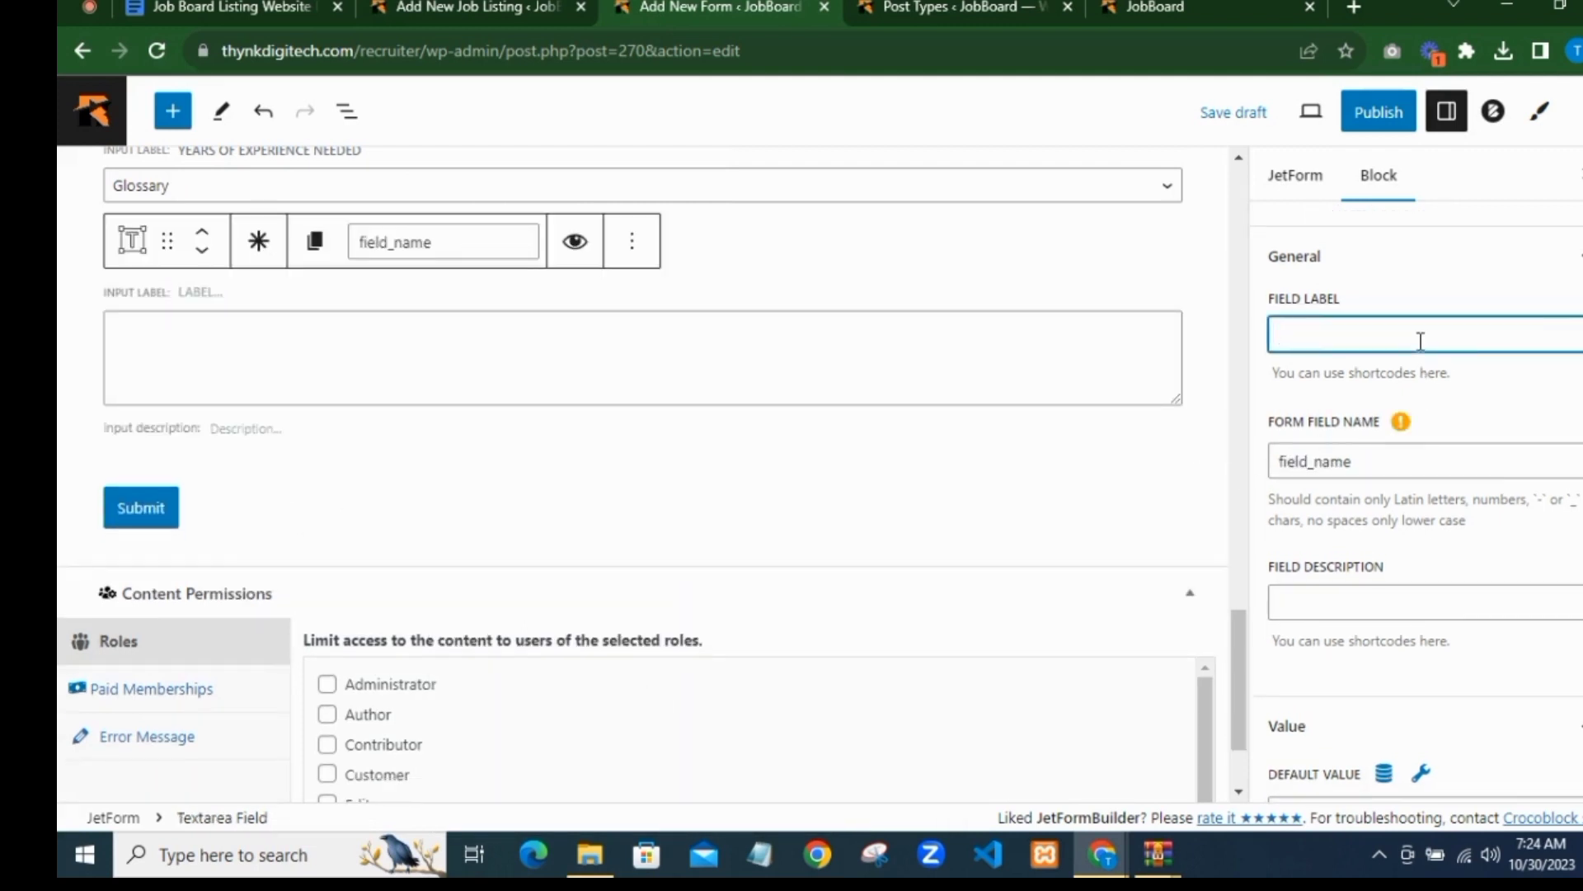
pyautogui.write('Job Benefits')
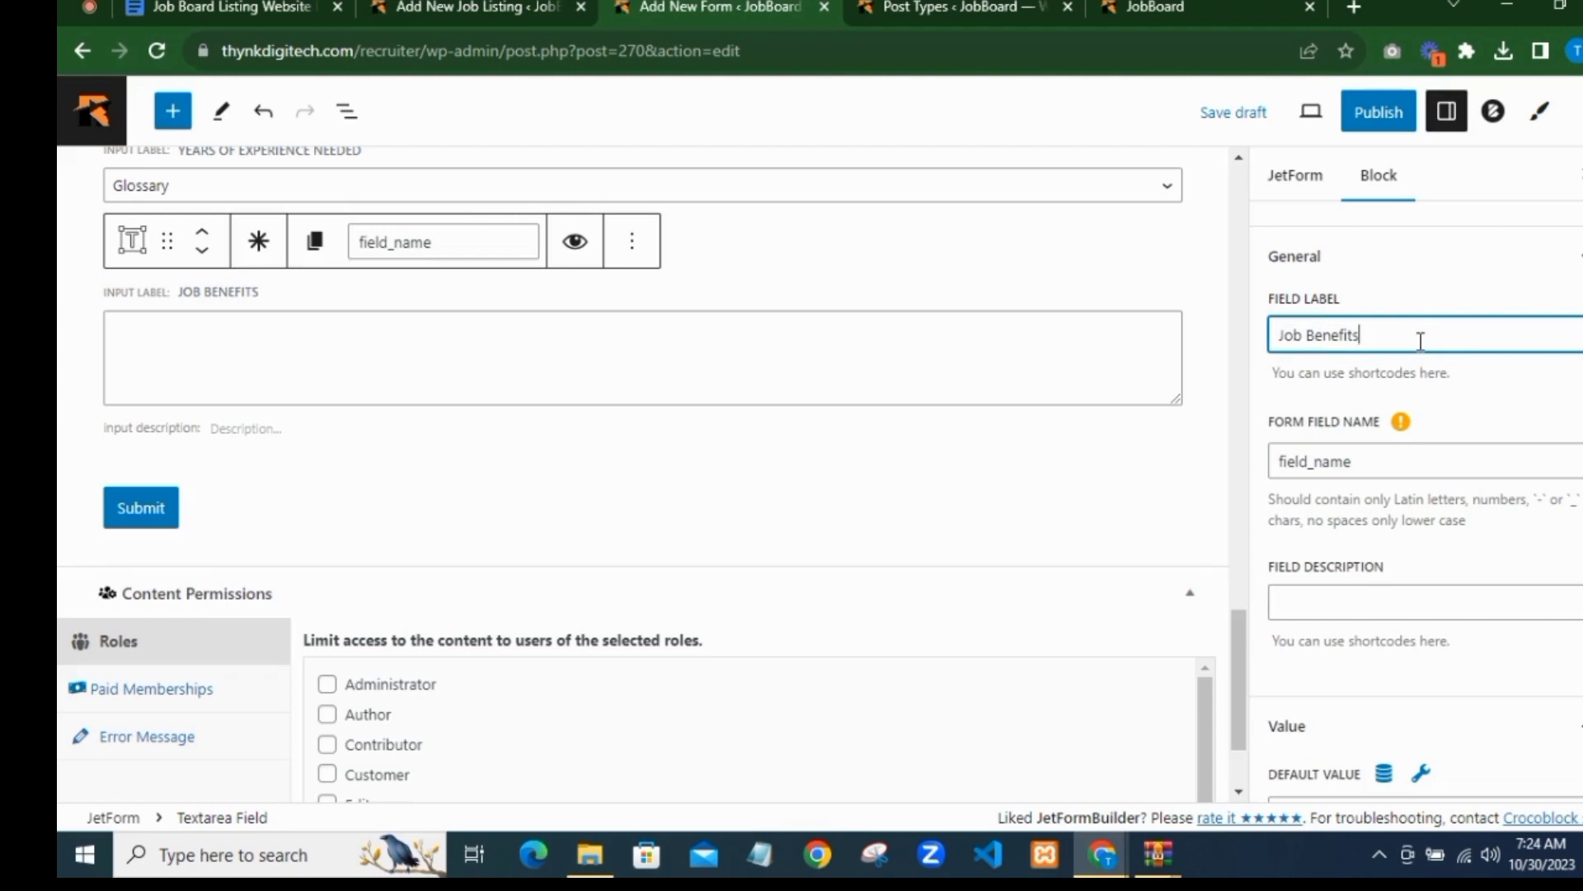
pyautogui.click(1473, 373)
# Step: Describe the Job Benefits field as "Explain in brief benefits attached to this job."
pyautogui.scroll(-3, 1462, 400)
pyautogui.click(1319, 369)
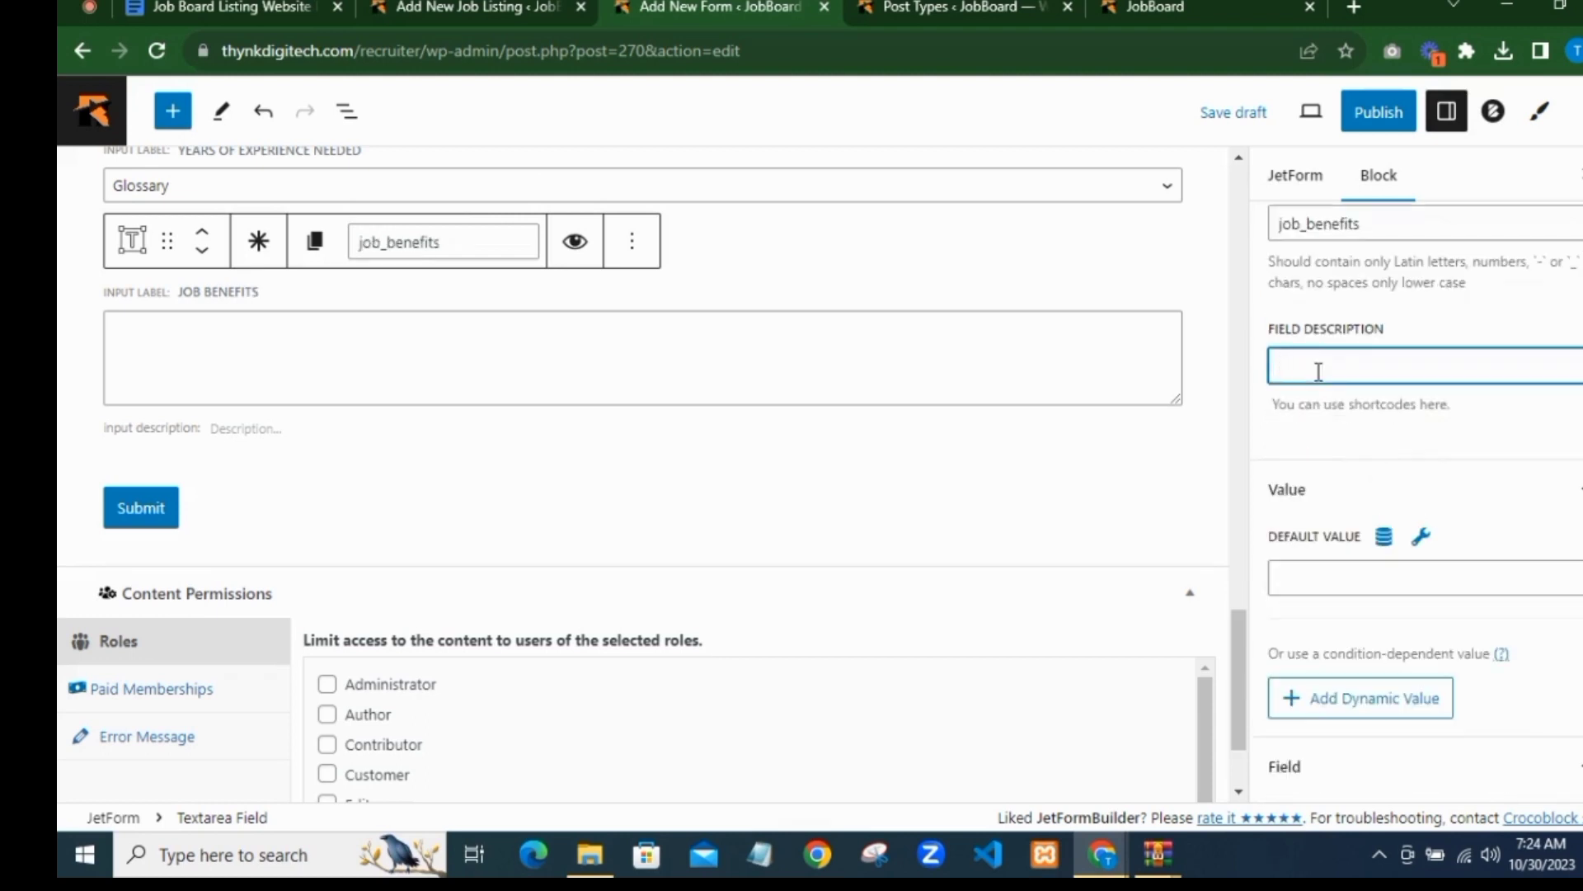
pyautogui.write('Explain in bried')
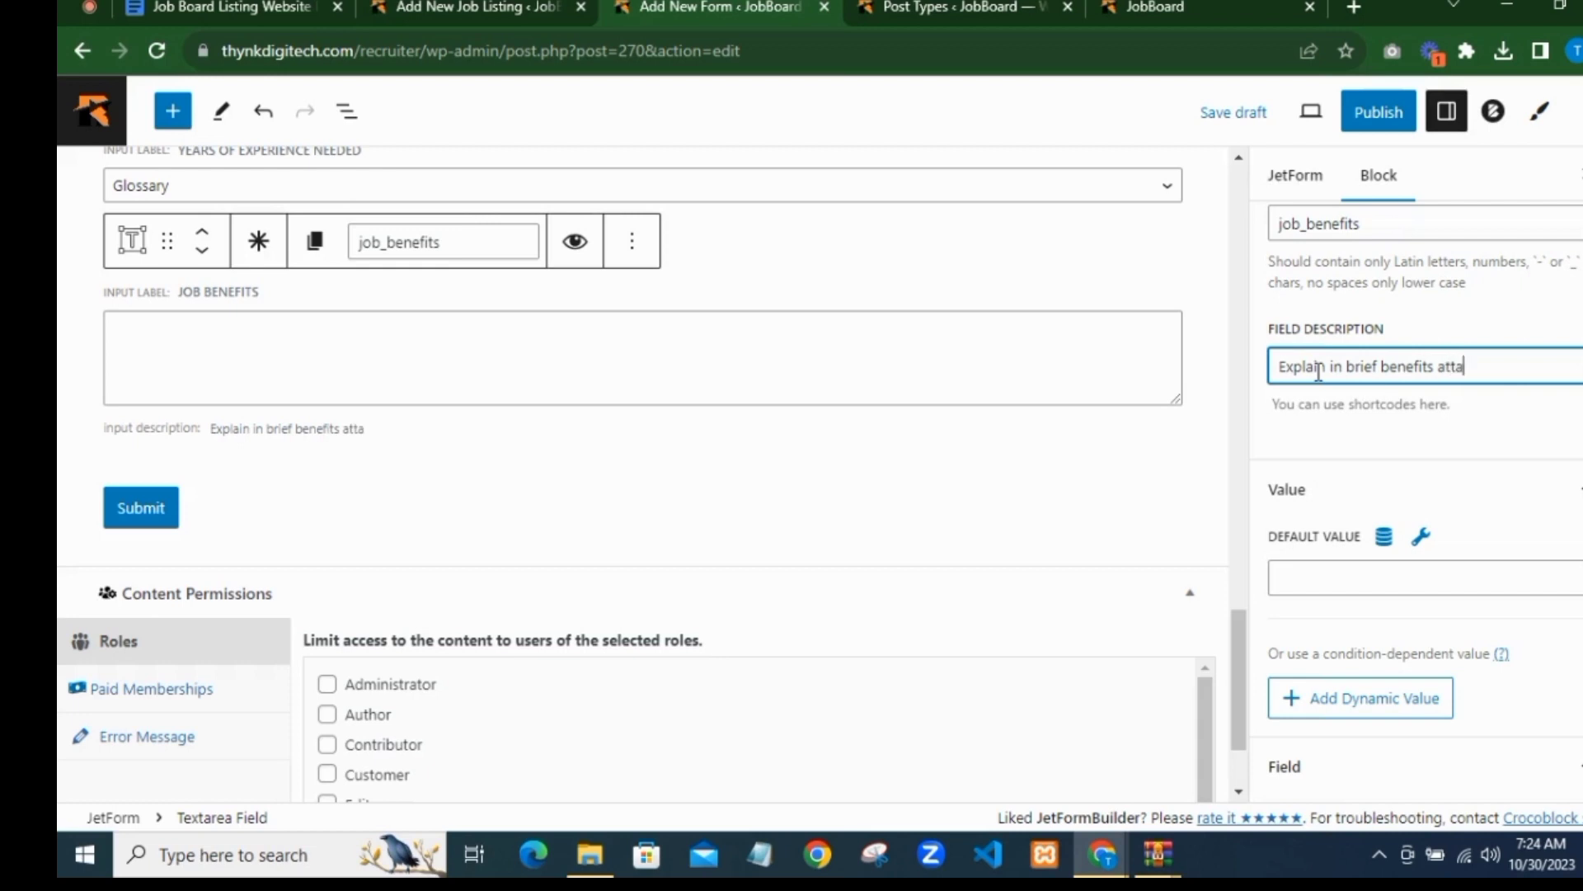
pyautogui.write('to this job.')
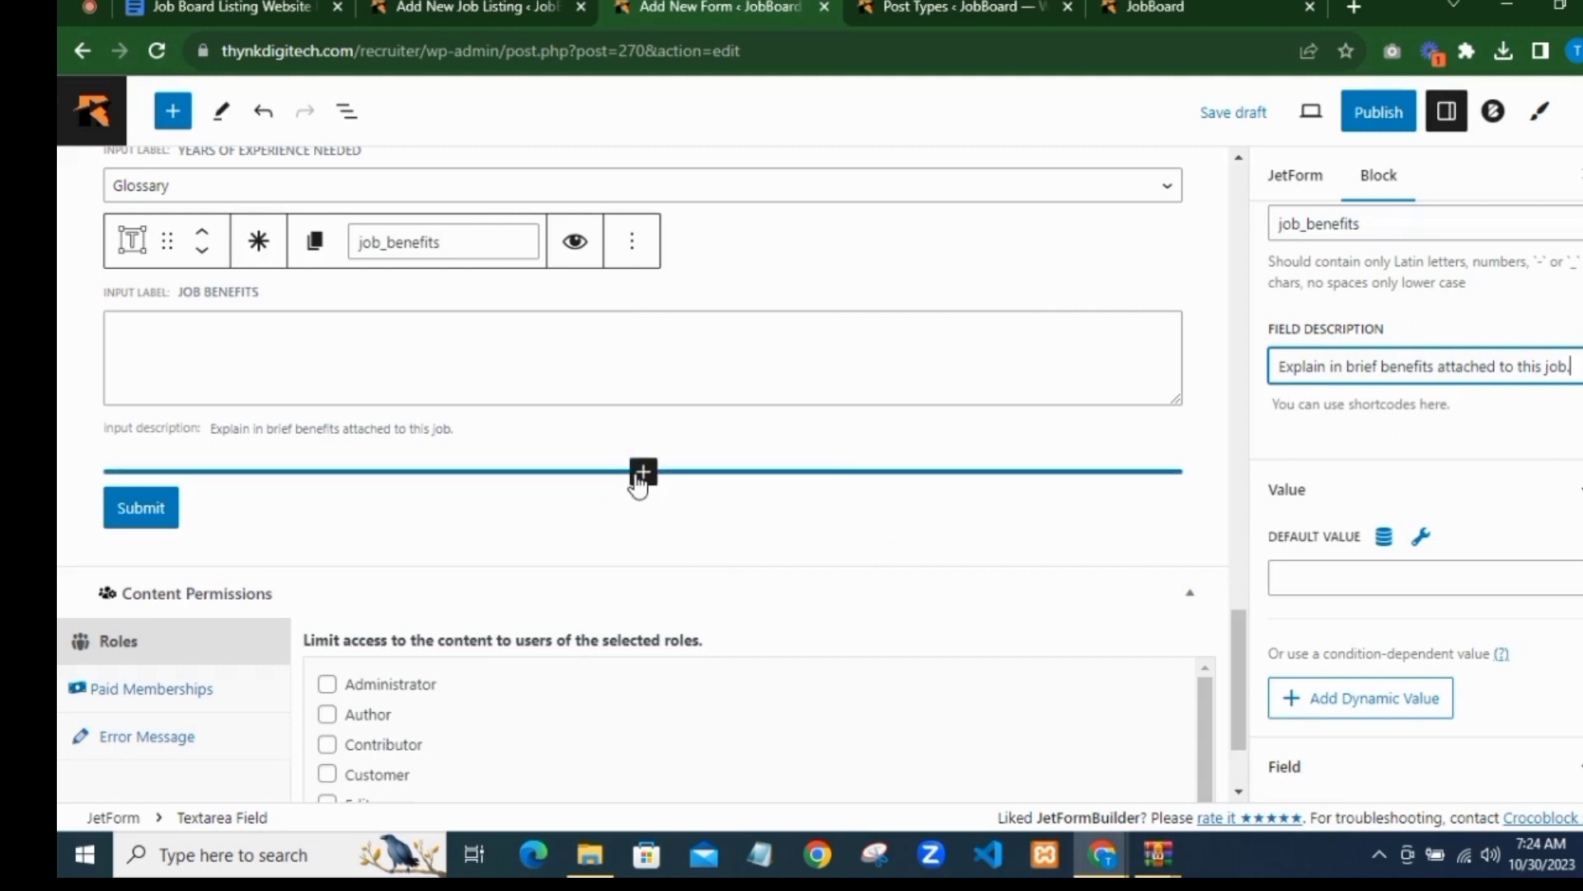
# Step: Insert another textarea field below Job Benefits and check the Job Listing entry form for the field that follows Benefits
pyautogui.click(640, 478)
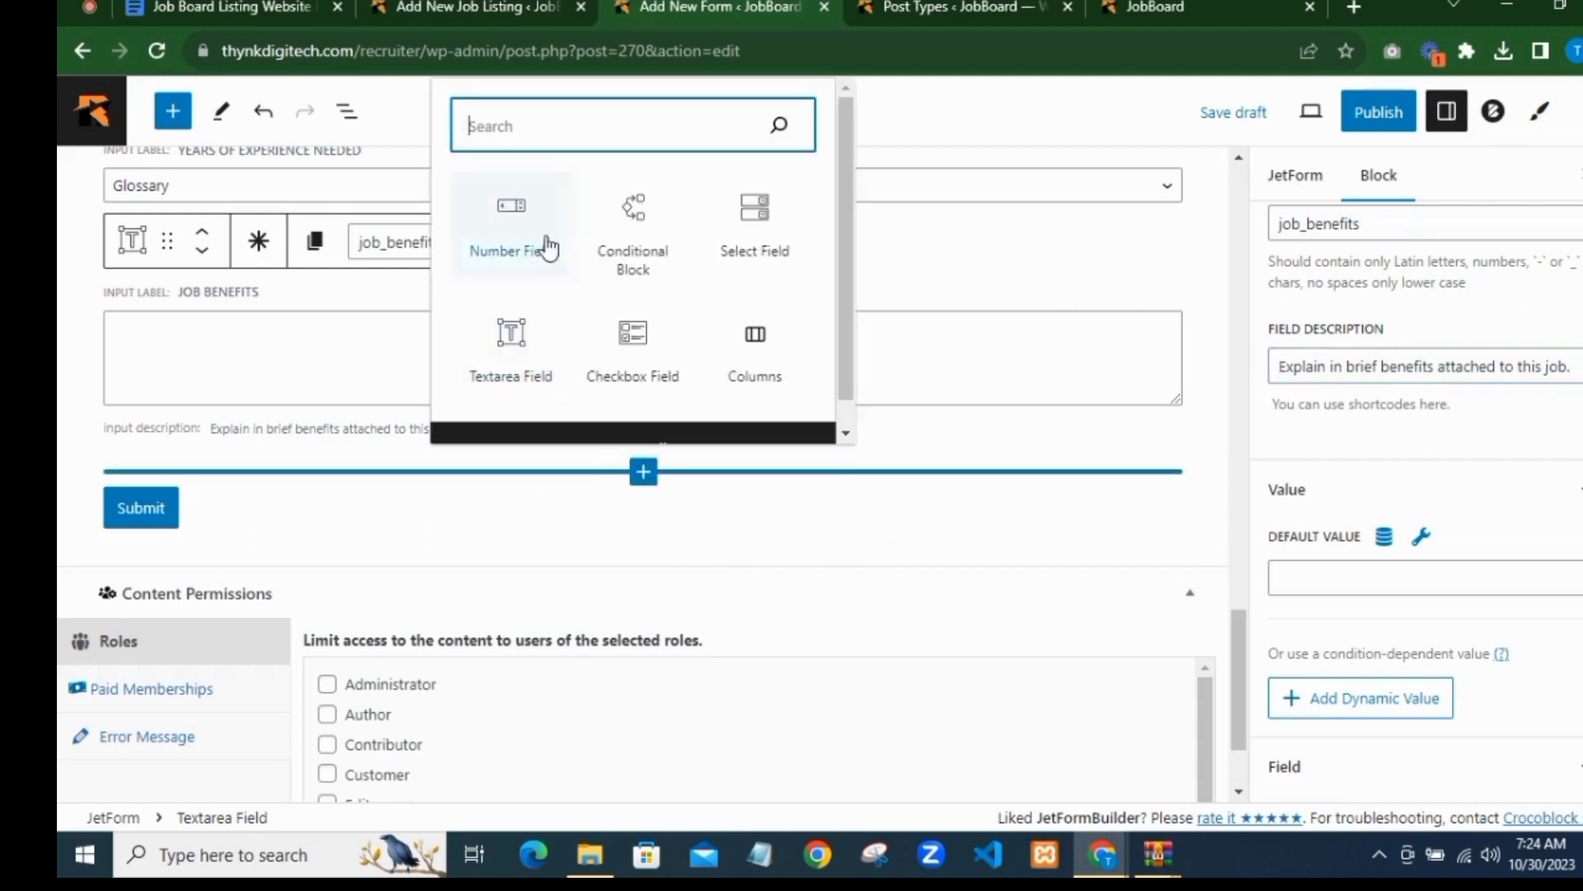
pyautogui.click(463, 10)
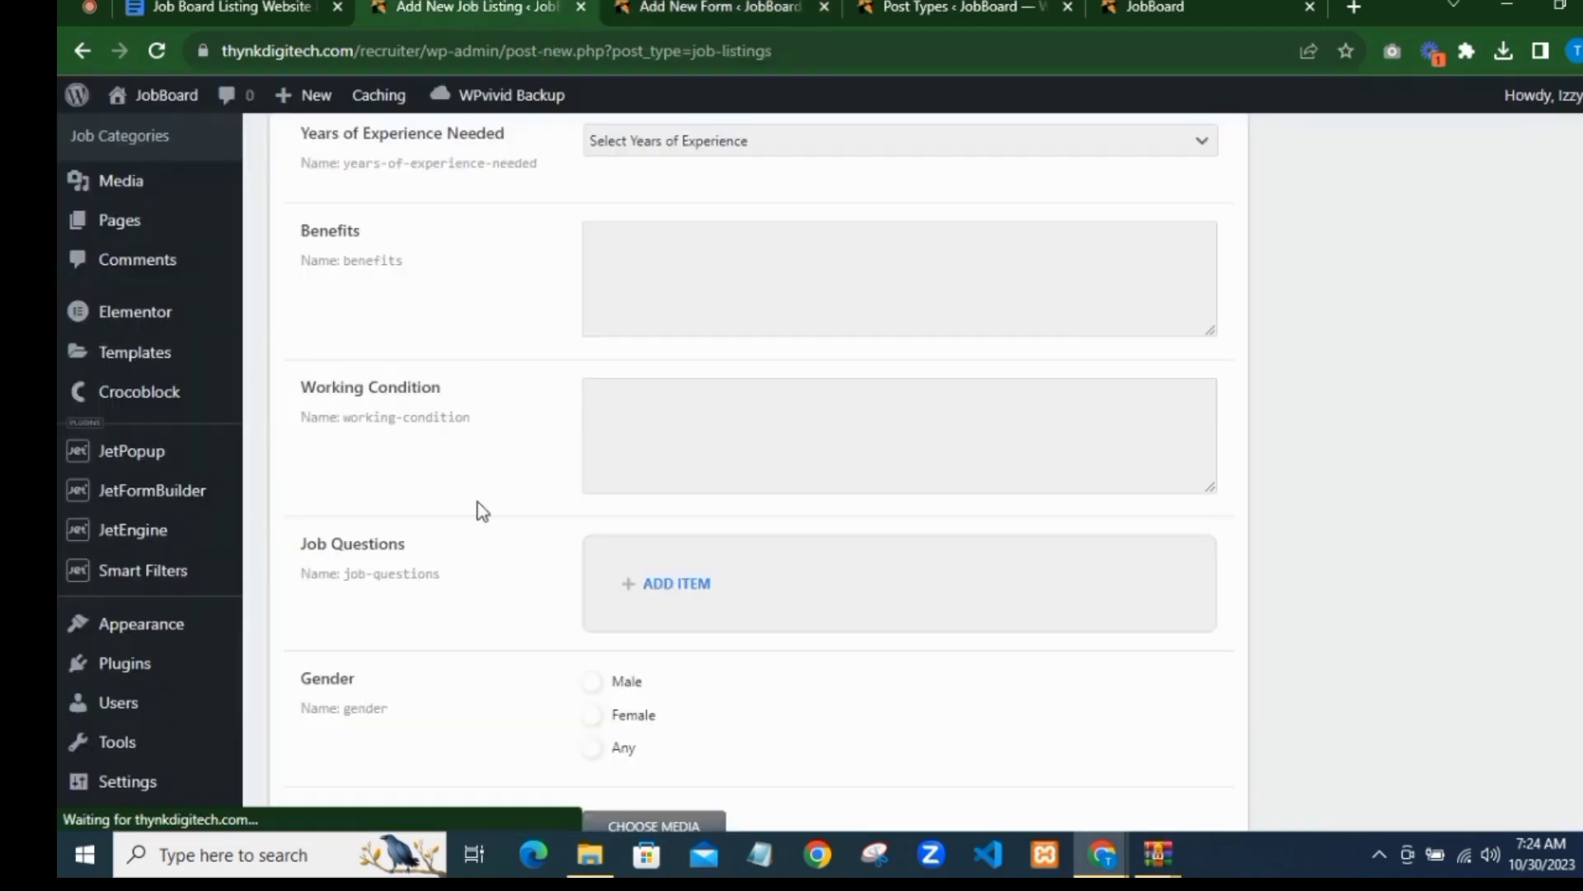
pyautogui.scroll(-2, 521, 462)
pyautogui.click(693, 29)
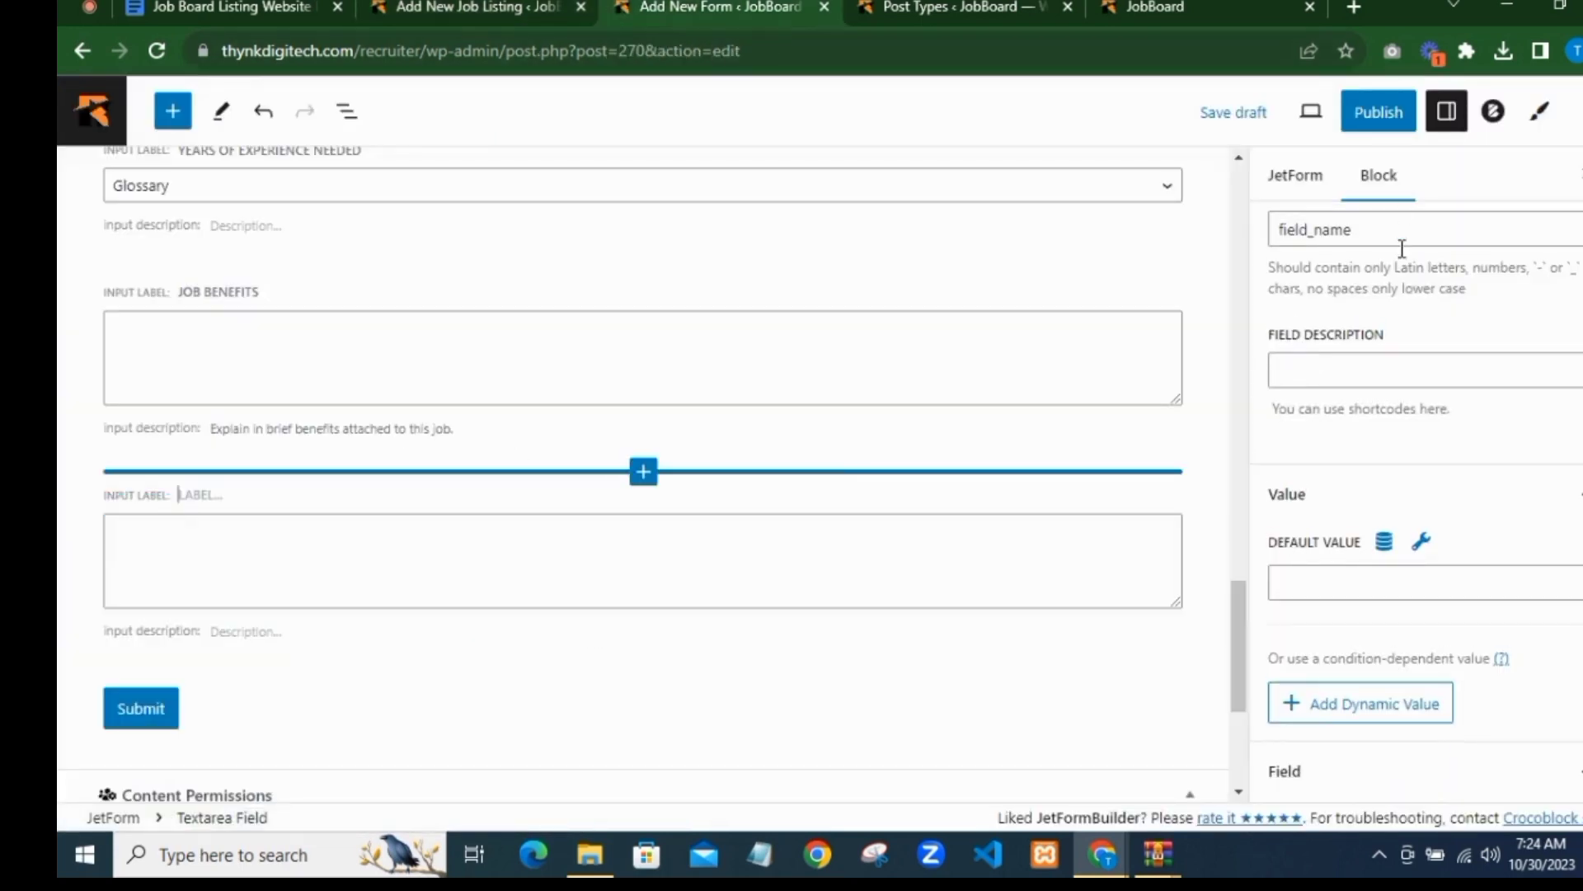
# Step: Label the textarea field below Job Benefits as Work Condition
pyautogui.scroll(4, 1401, 247)
pyautogui.click(1341, 437)
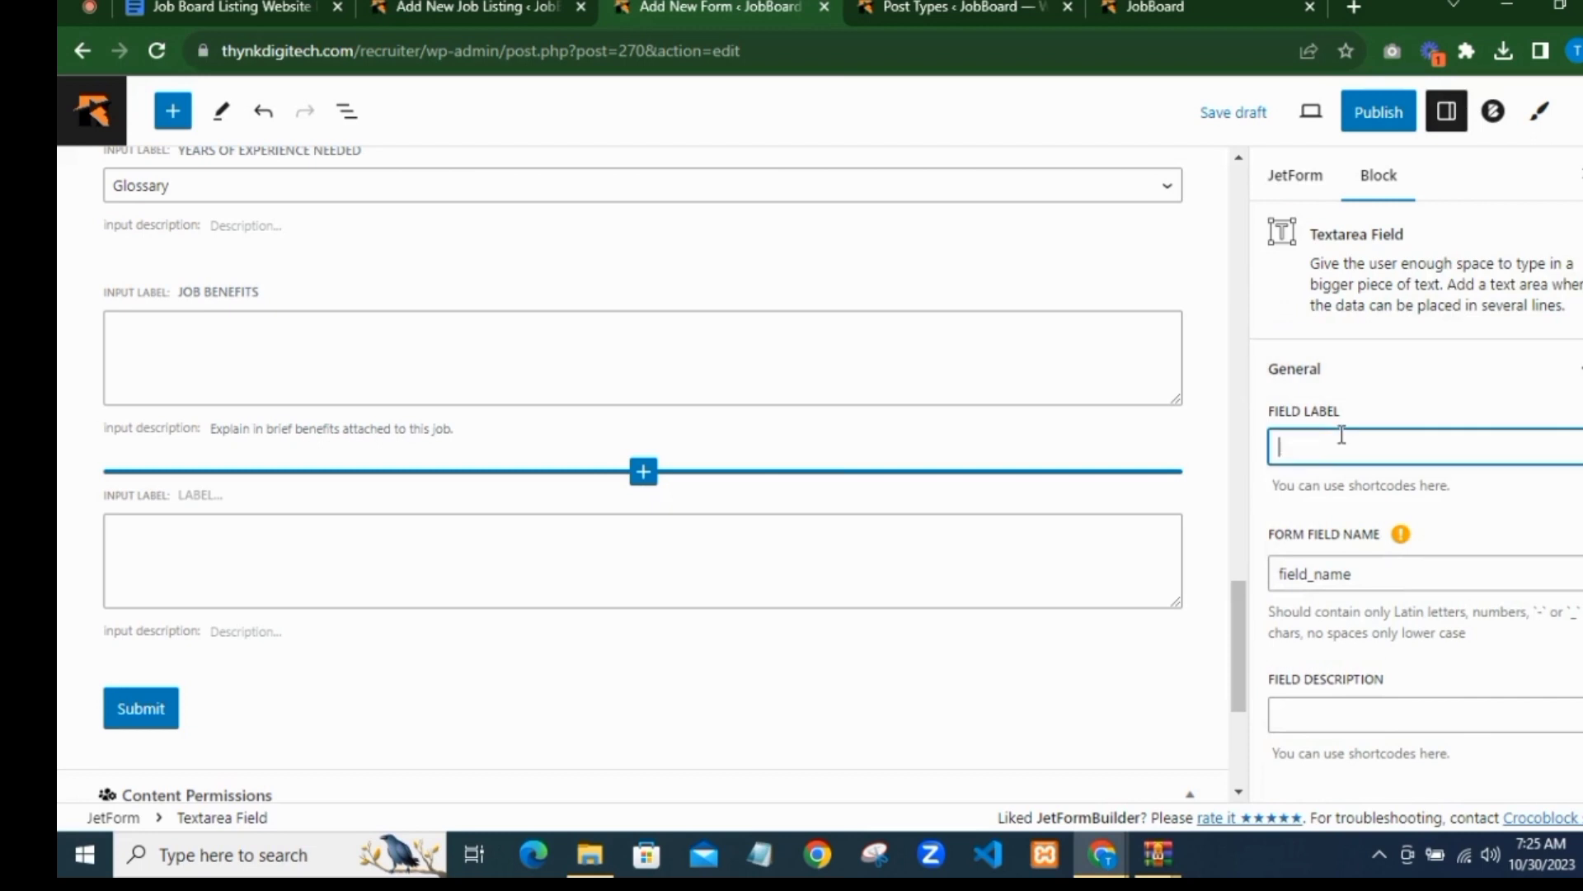
pyautogui.write('Work Co')
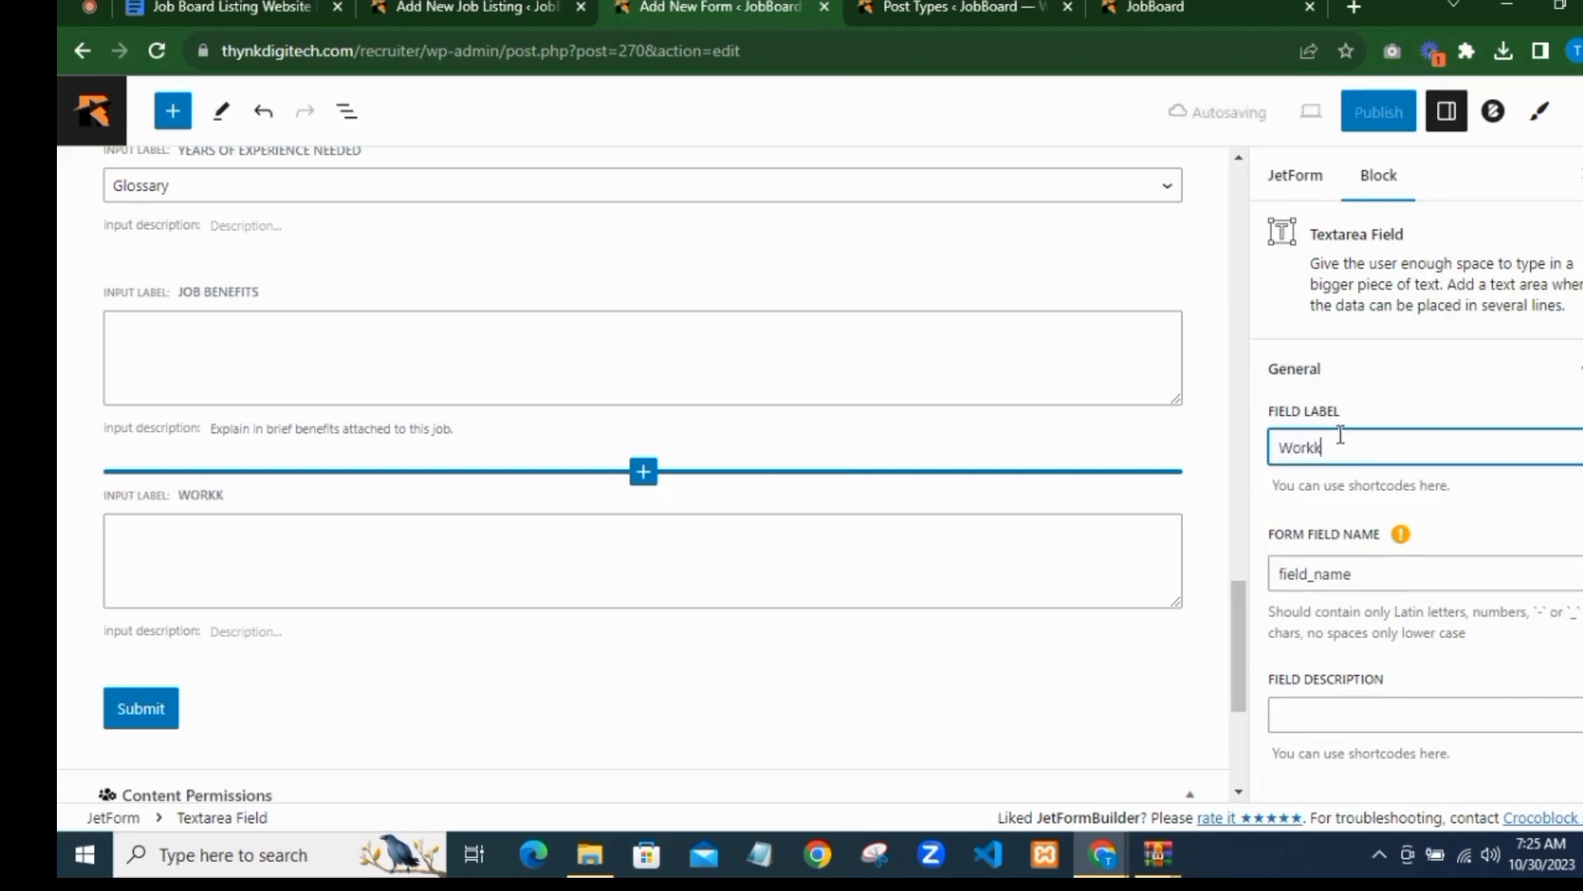
pyautogui.write('ndition')
pyautogui.click(1373, 505)
pyautogui.scroll(-1, 750, 448)
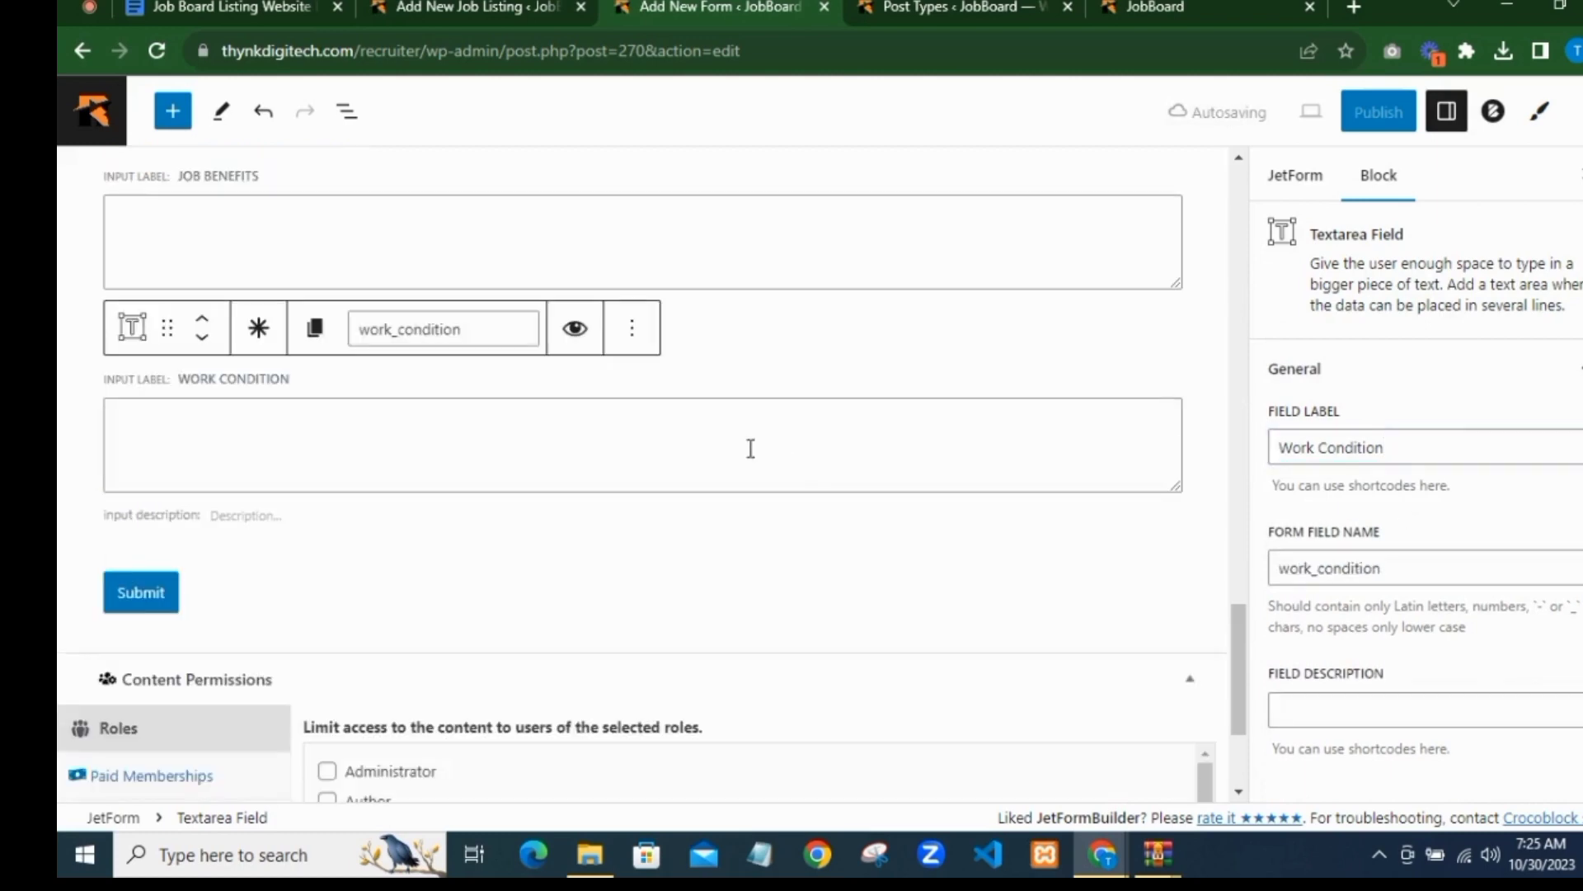
# Step: Examine the Job Questions repeater in the Job Listing entry form by adding two trial question items
pyautogui.click(455, 10)
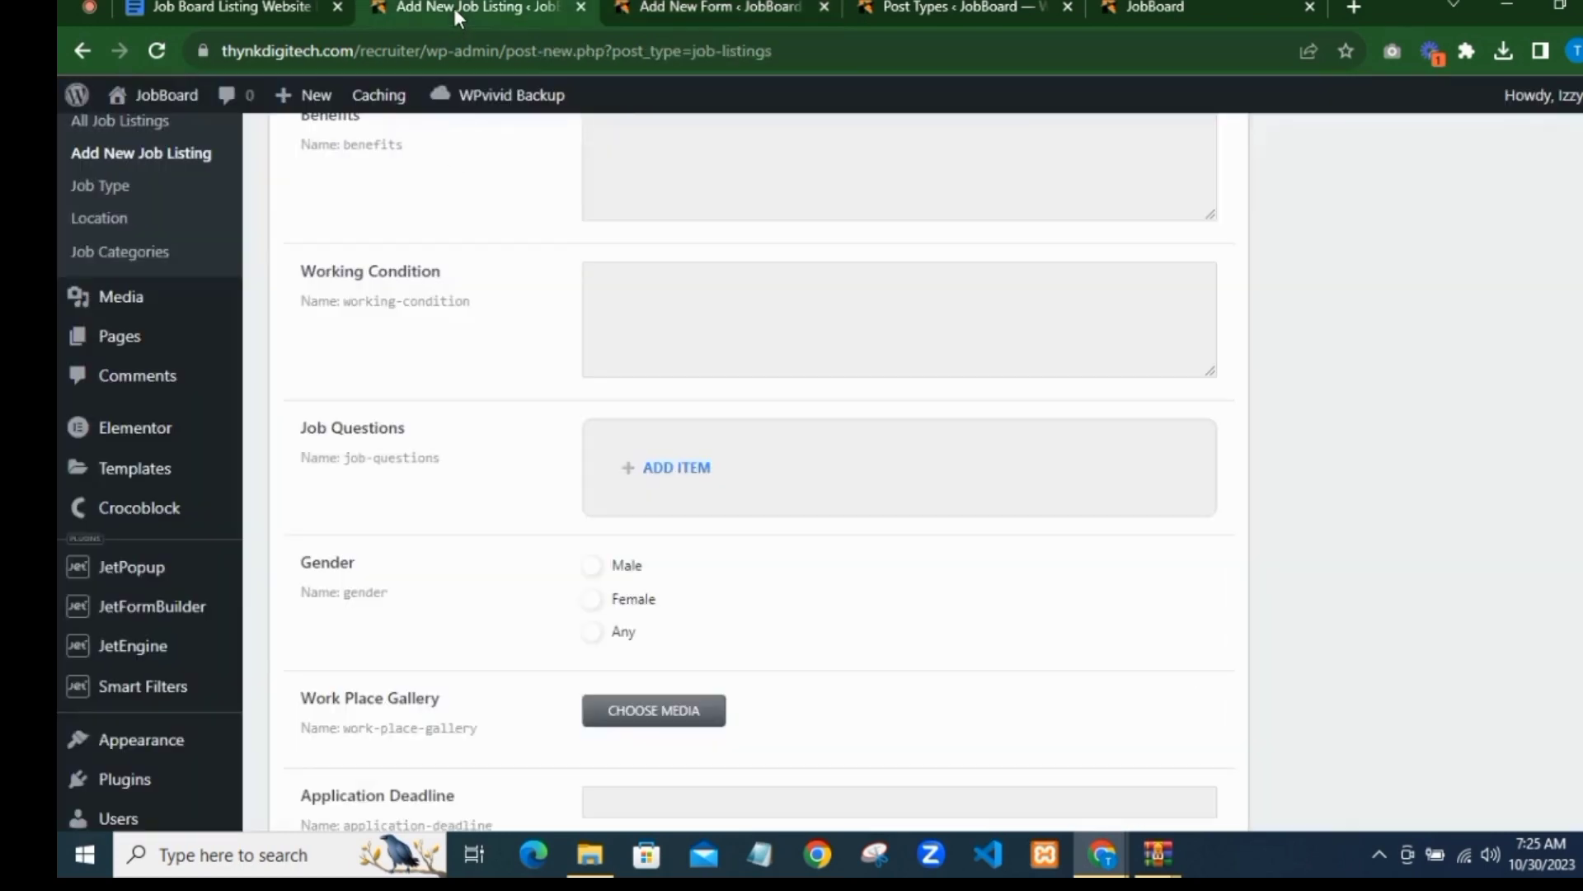
pyautogui.scroll(-1, 520, 322)
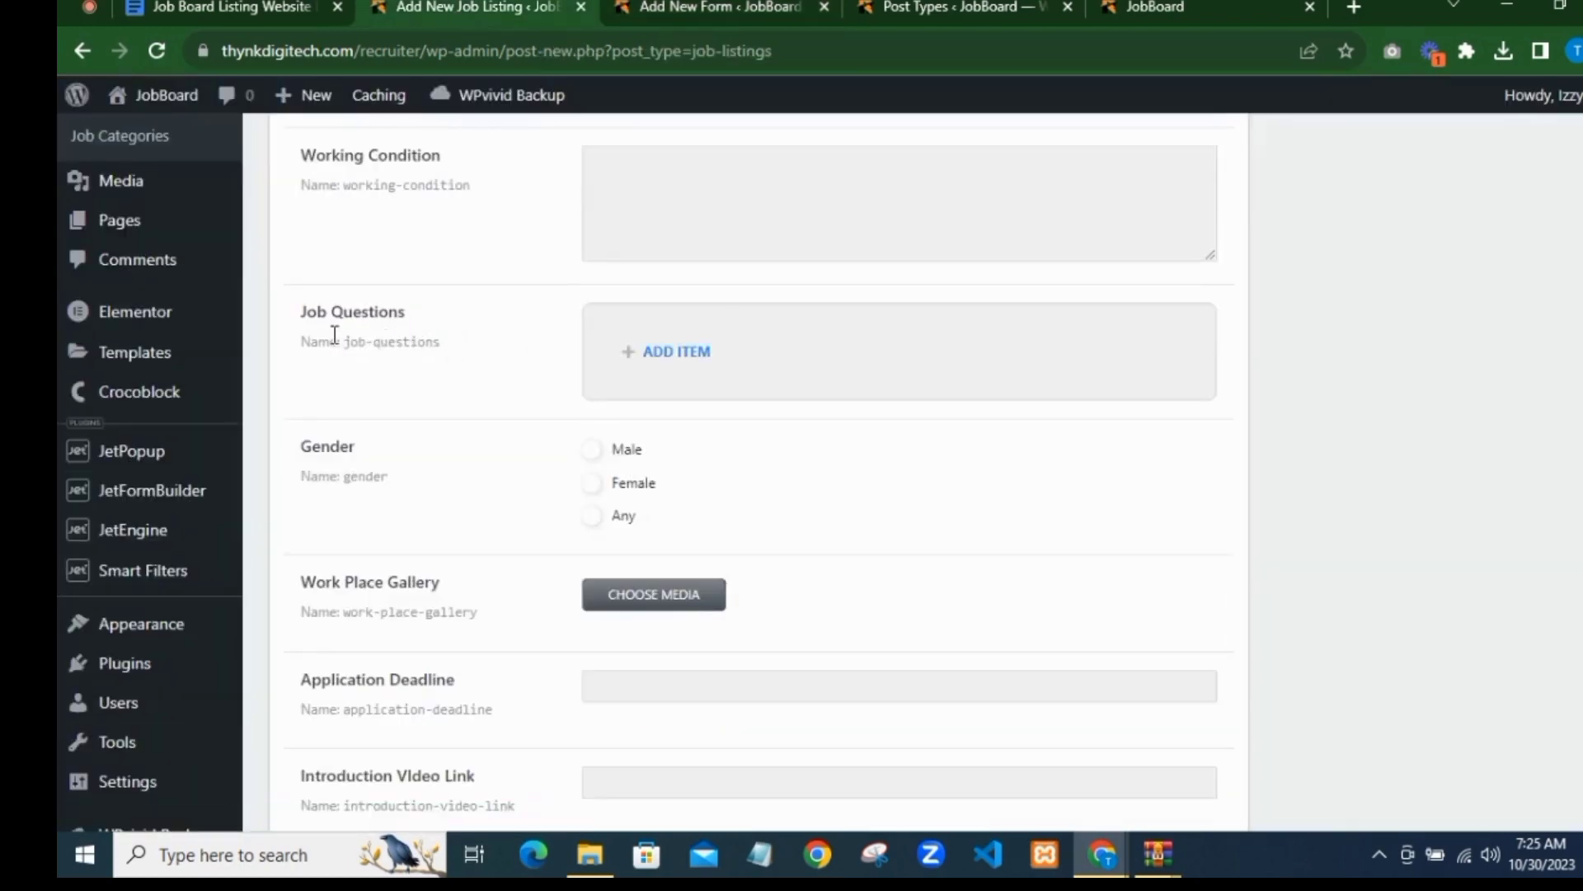
pyautogui.click(660, 353)
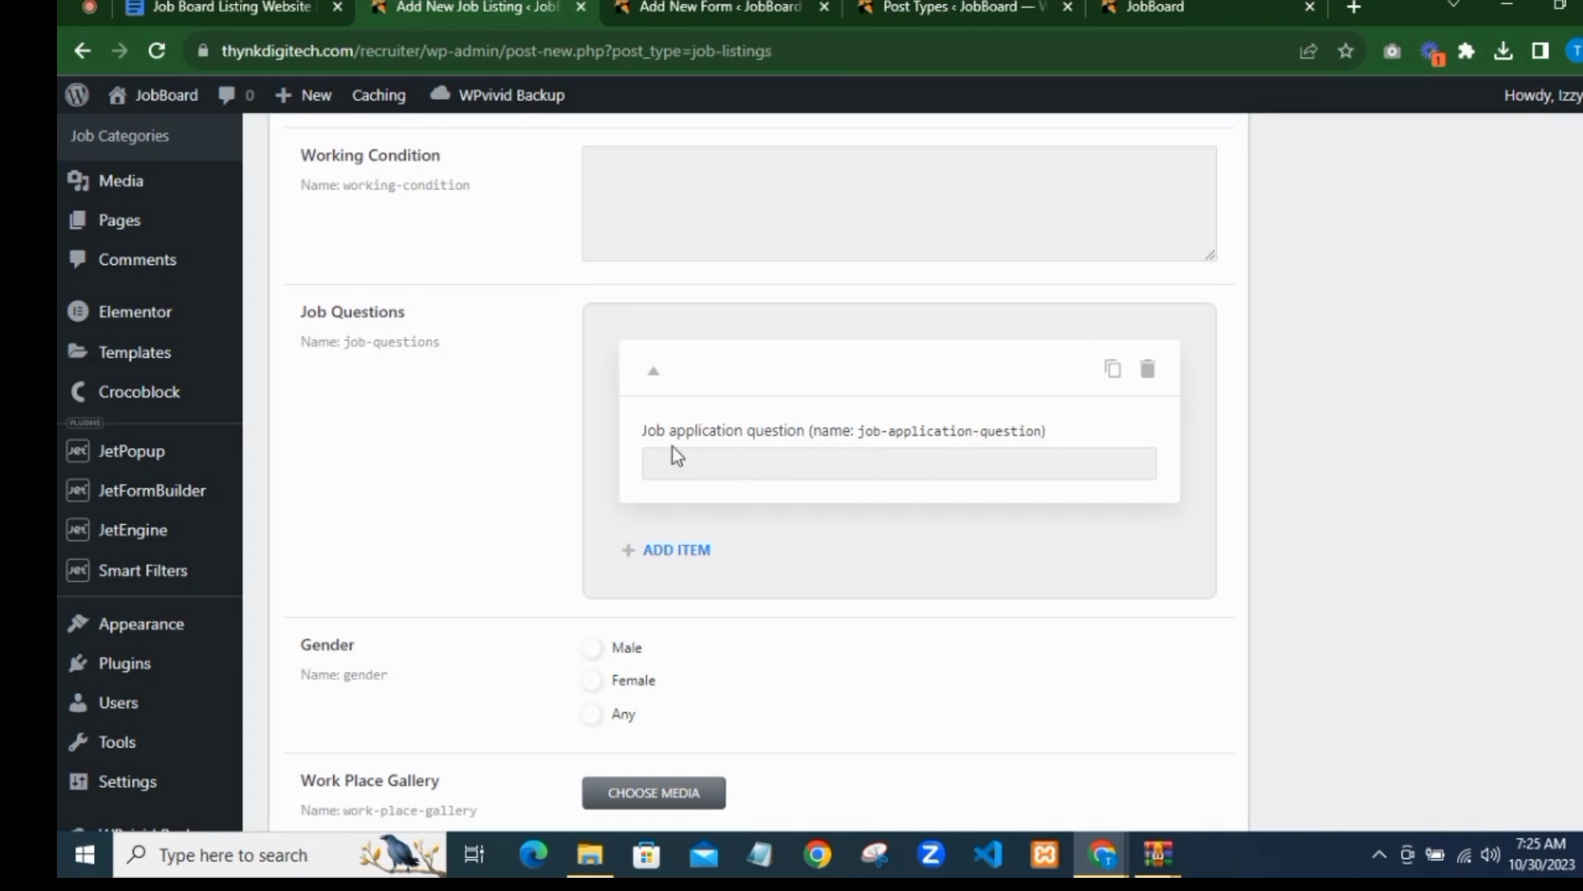
pyautogui.click(751, 460)
pyautogui.click(1108, 416)
pyautogui.click(724, 464)
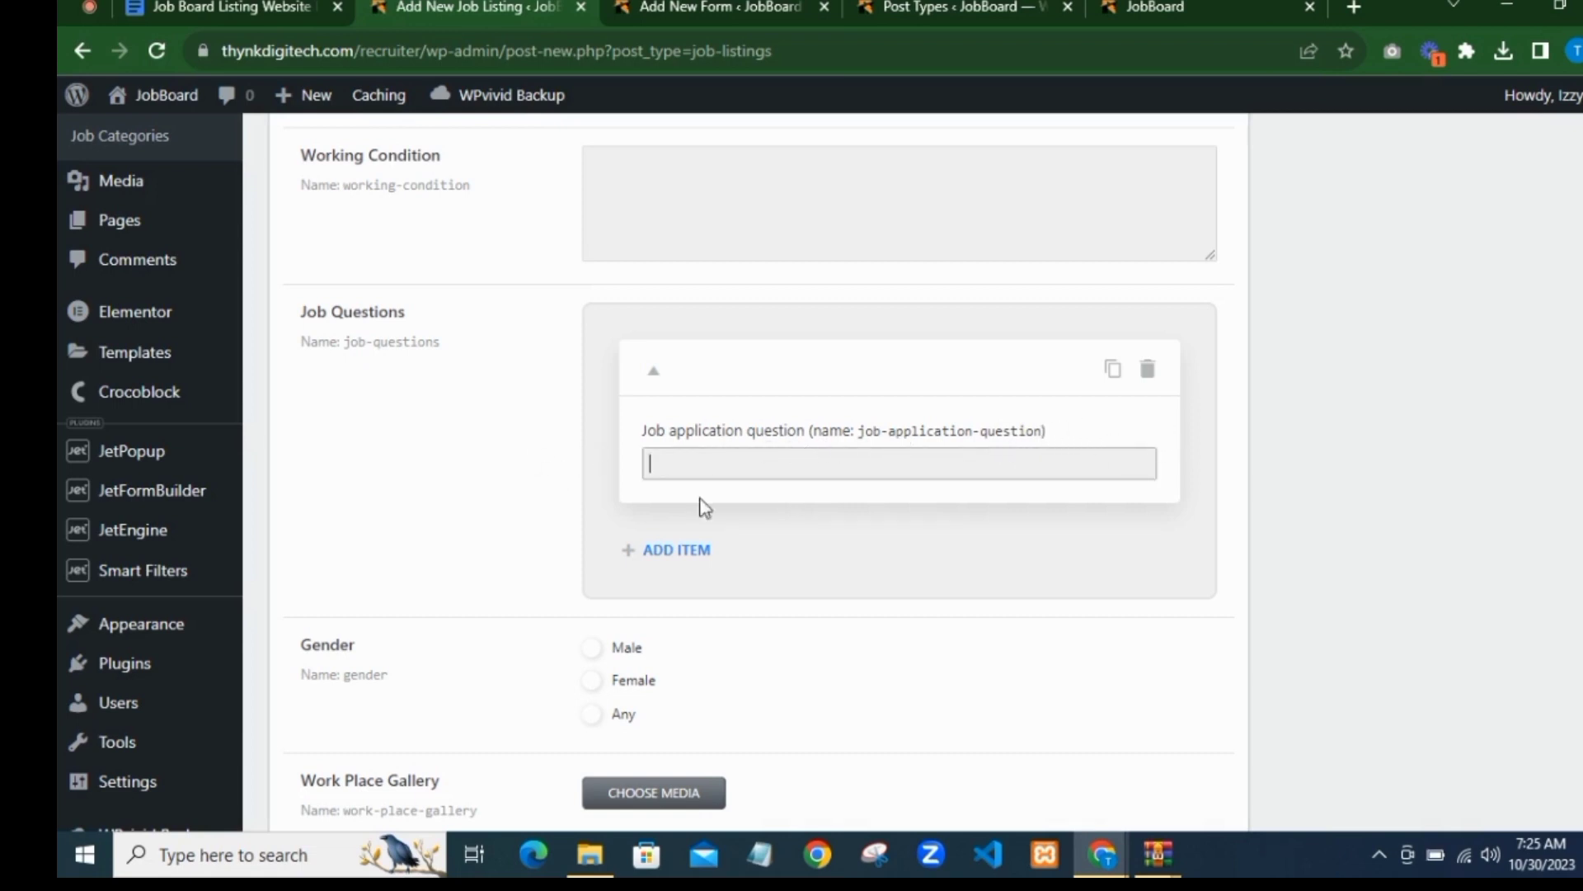
pyautogui.scroll(-1, 661, 462)
pyautogui.click(656, 447)
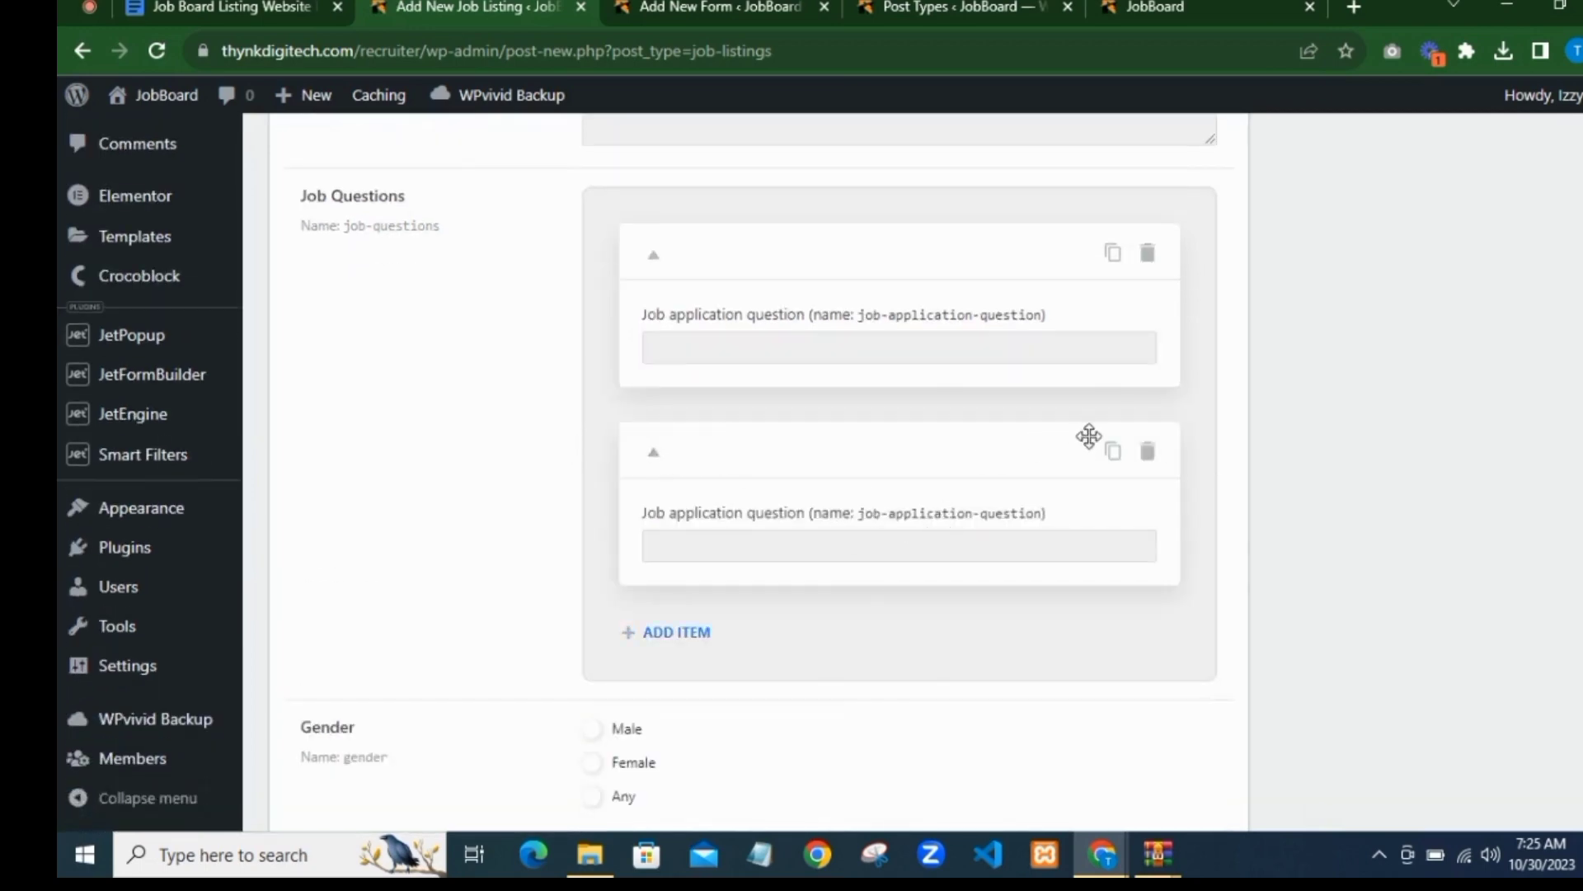
pyautogui.click(1147, 253)
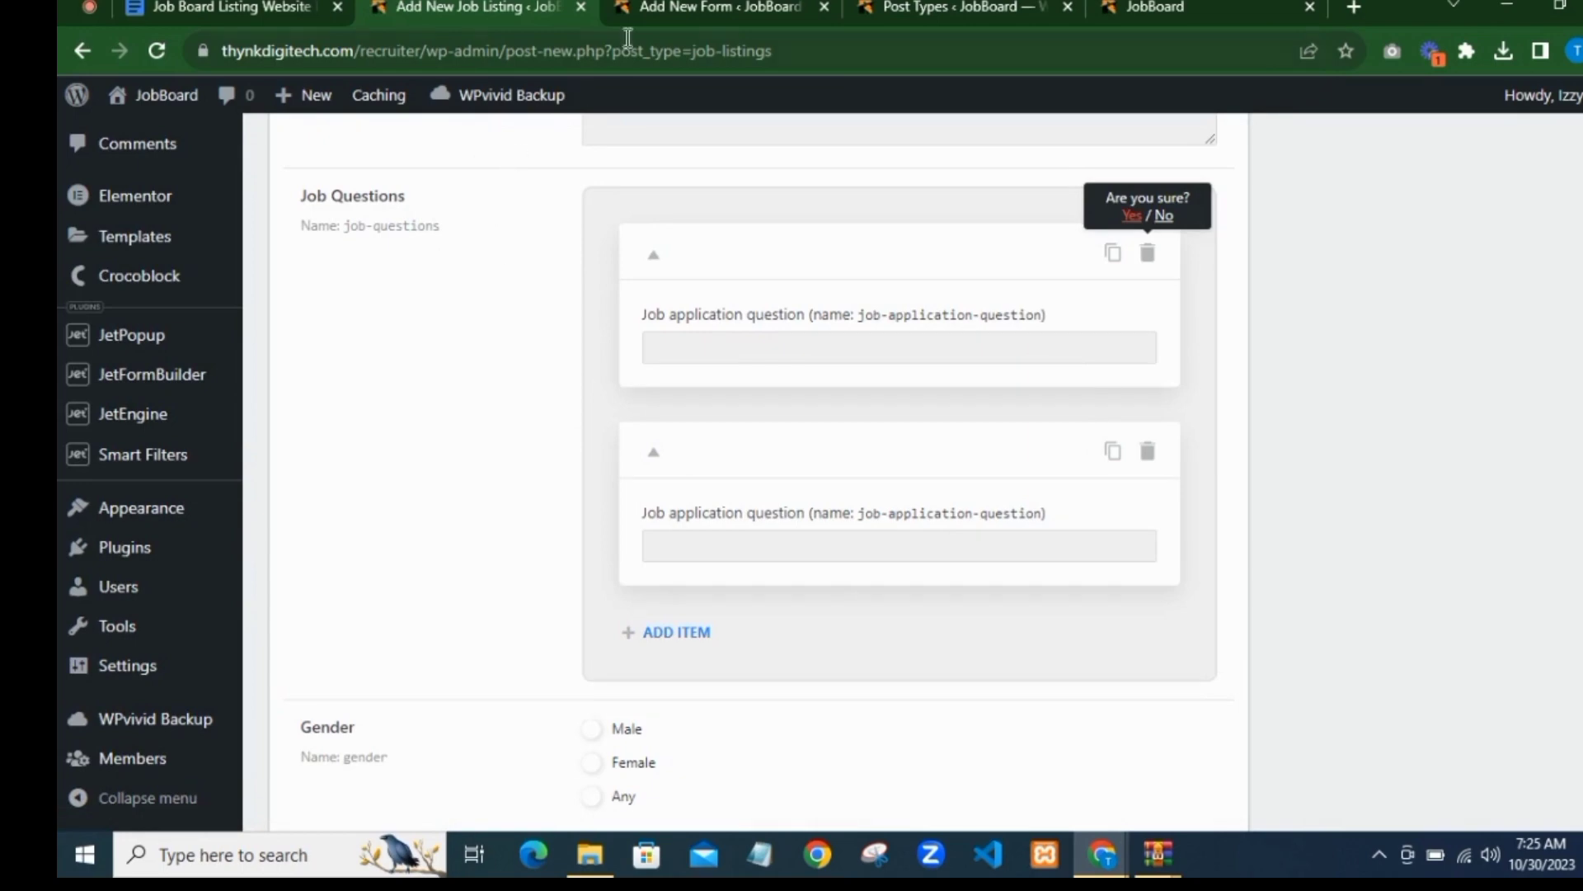
# Step: Return to the job form and insert a Conditional Block below the Work Condition field
pyautogui.click(663, 10)
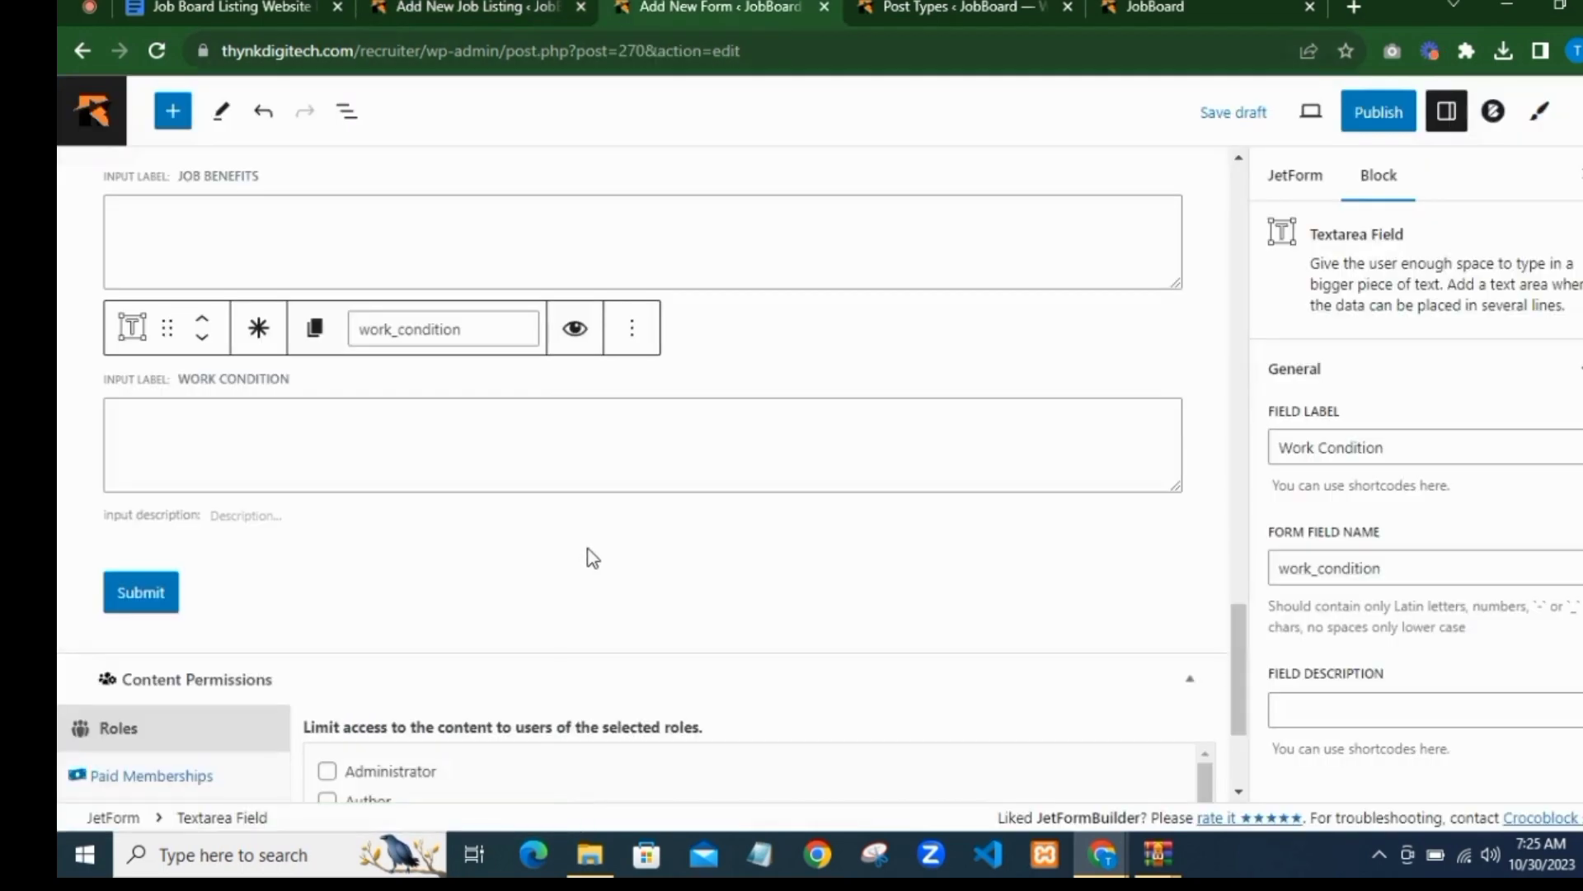
pyautogui.click(644, 558)
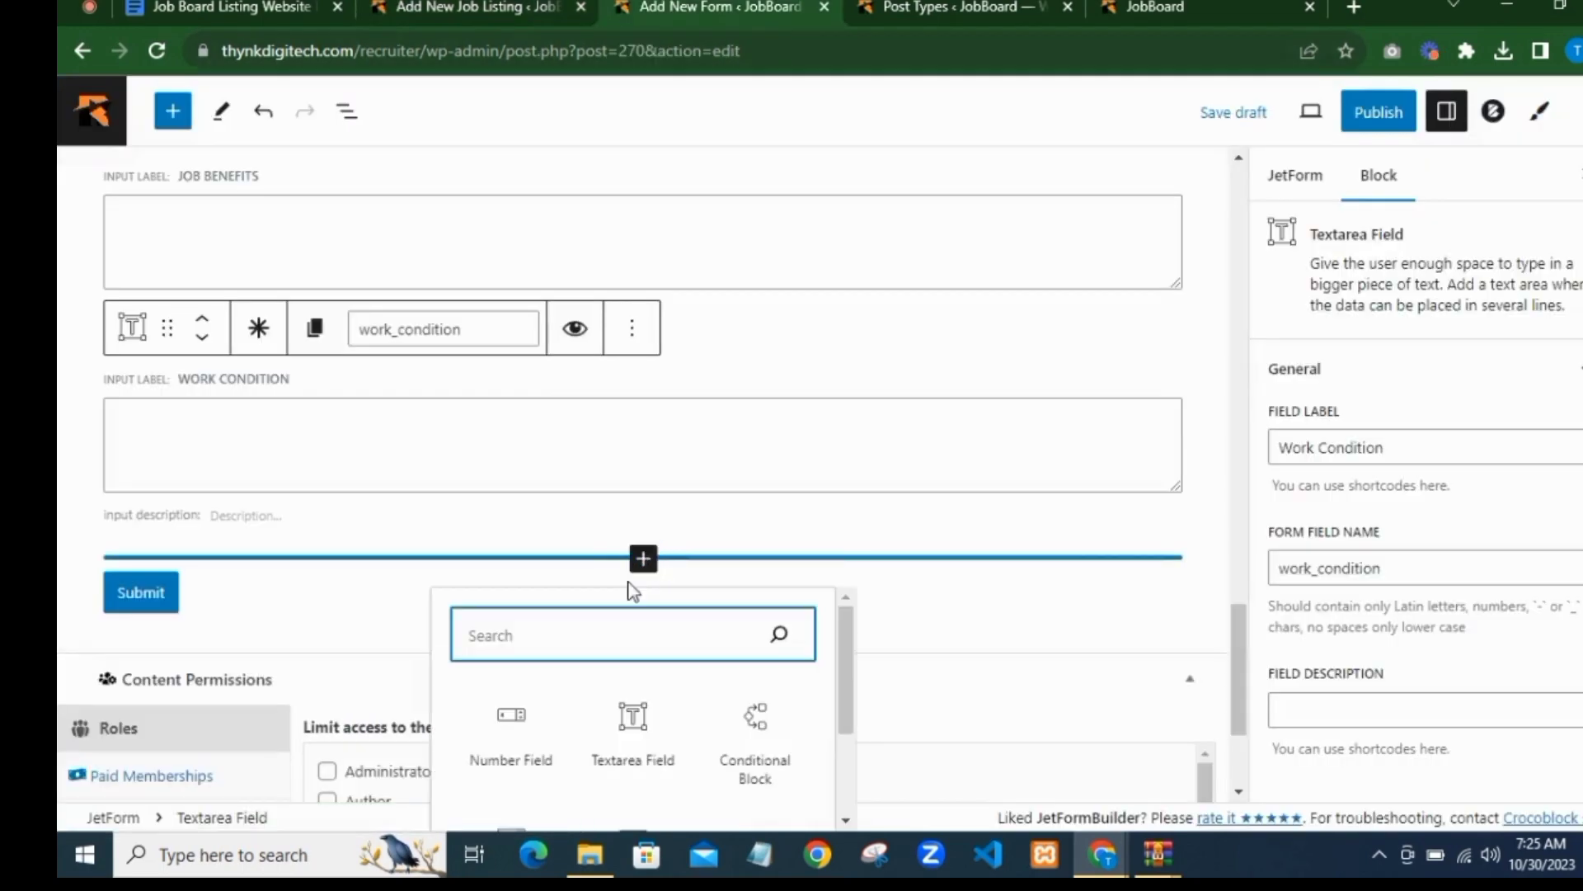
pyautogui.write('condi')
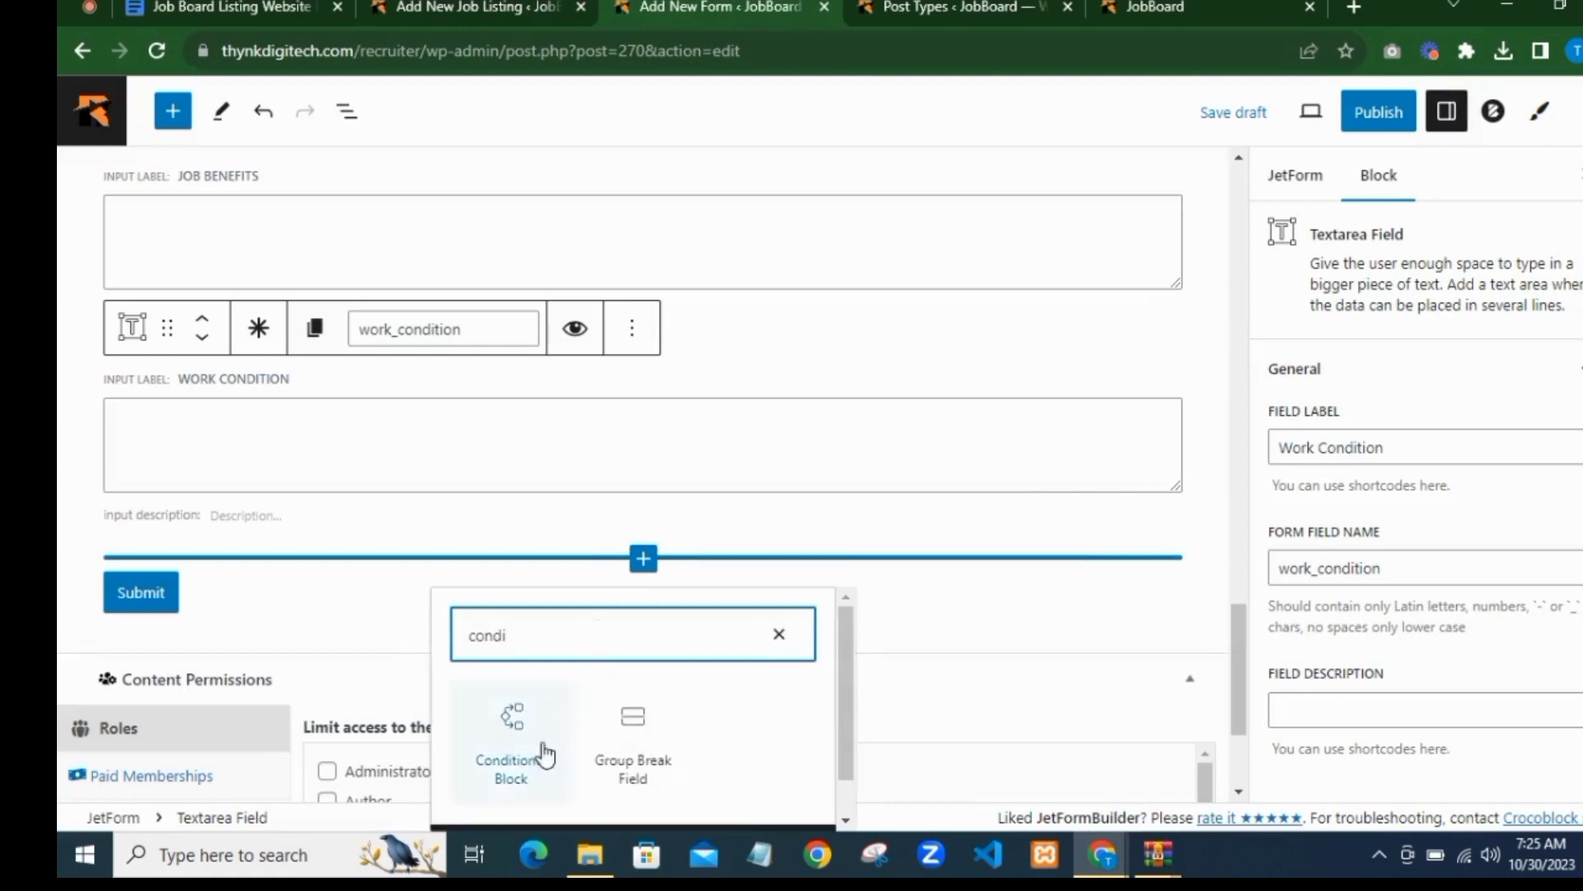
pyautogui.click(544, 755)
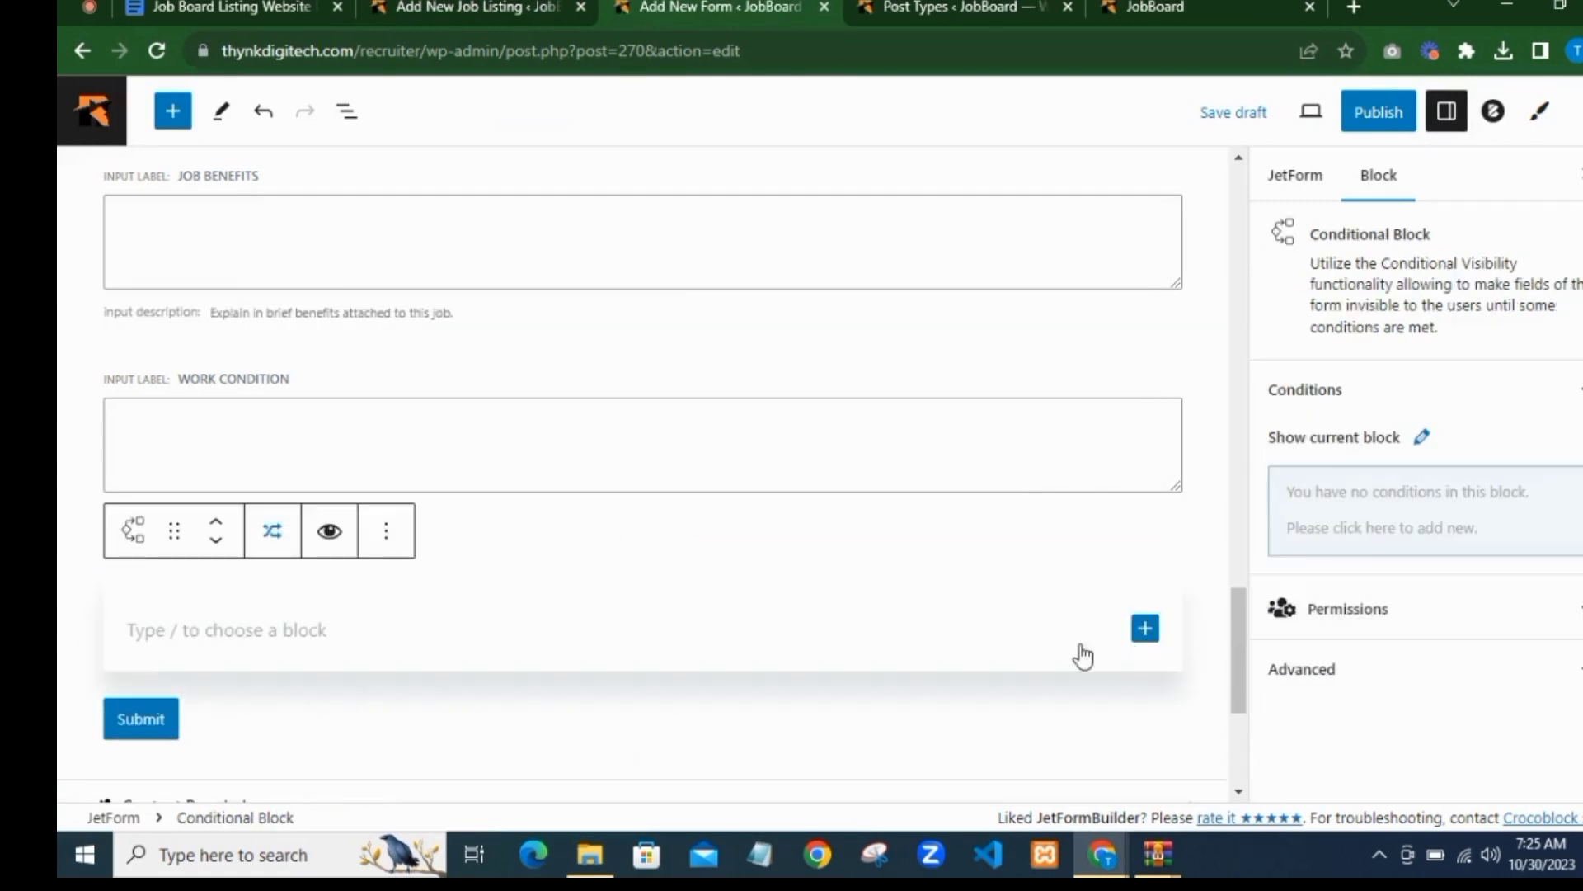
# Step: Insert a Repeater Field inside the new conditional block below Work Condition
pyautogui.click(1145, 630)
pyautogui.write('re')
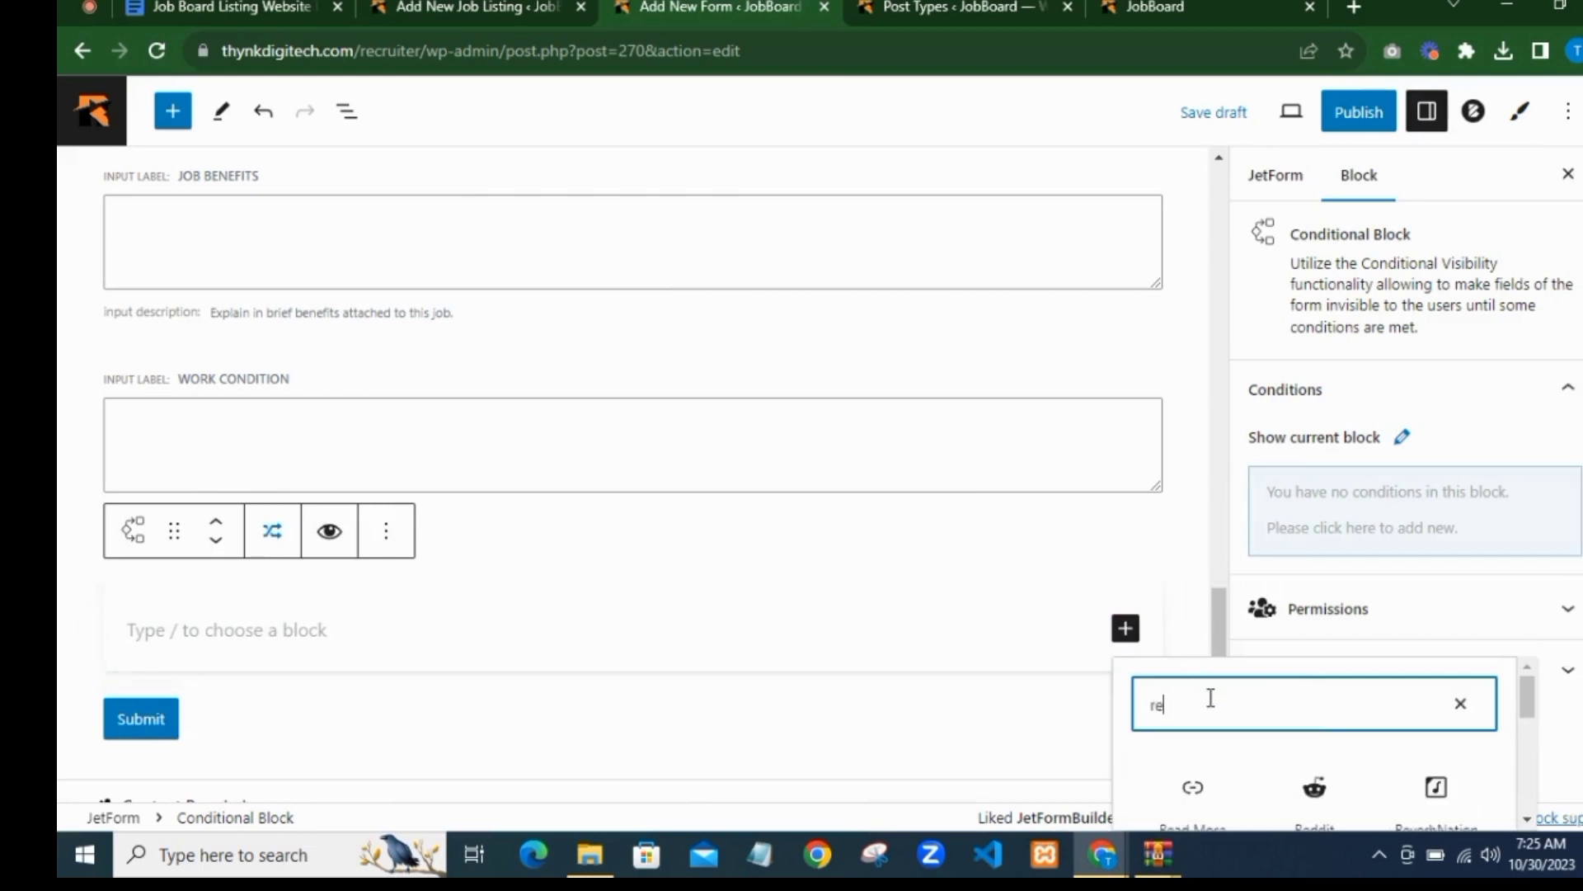
pyautogui.write('p')
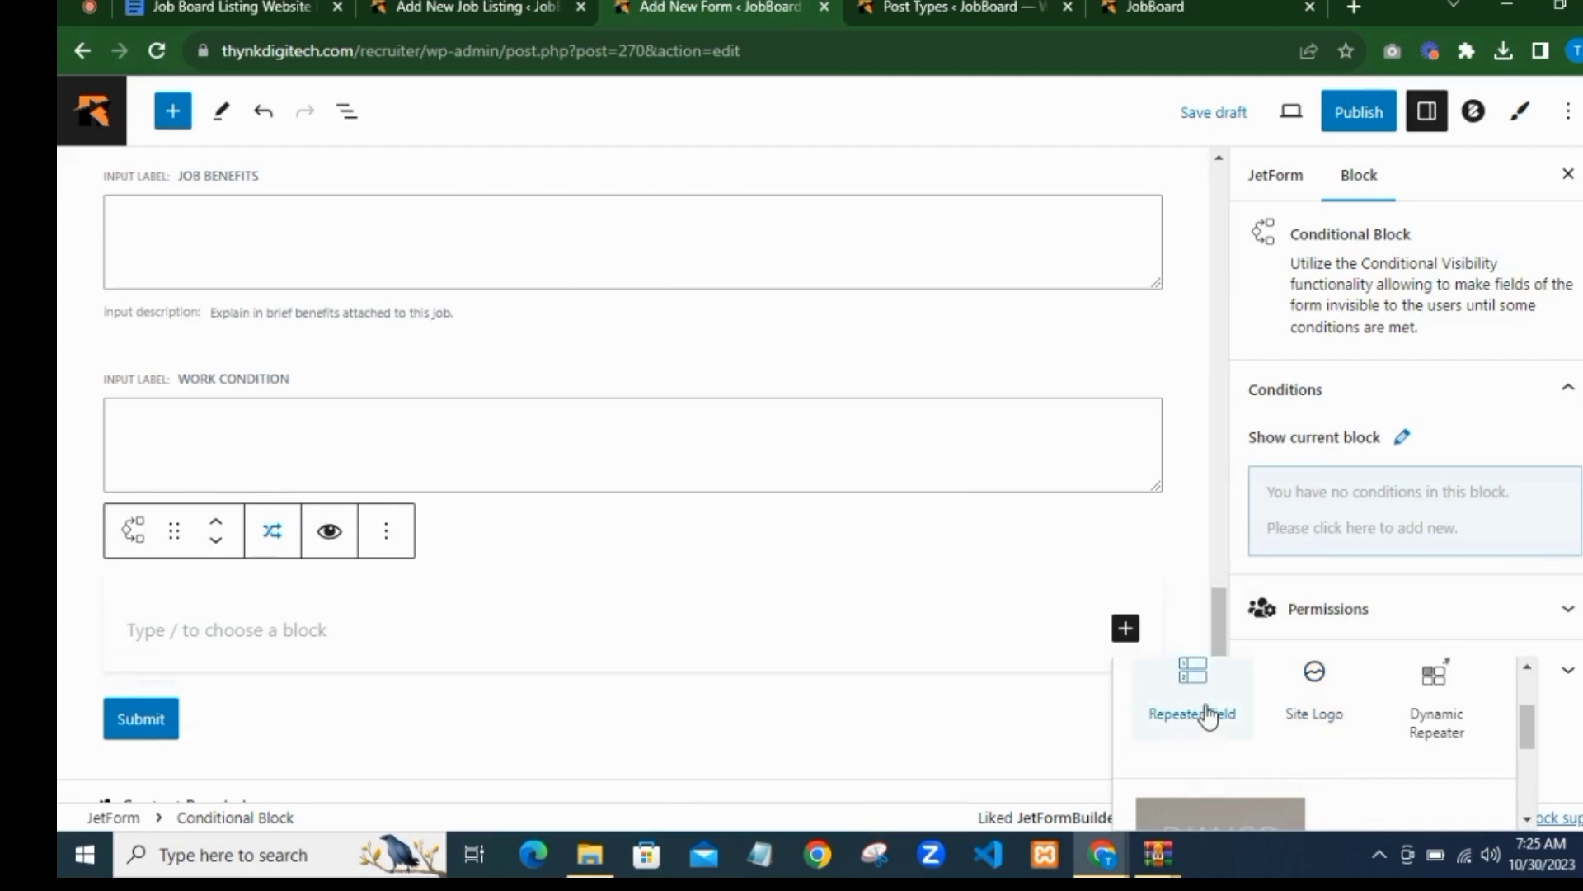
pyautogui.click(1208, 716)
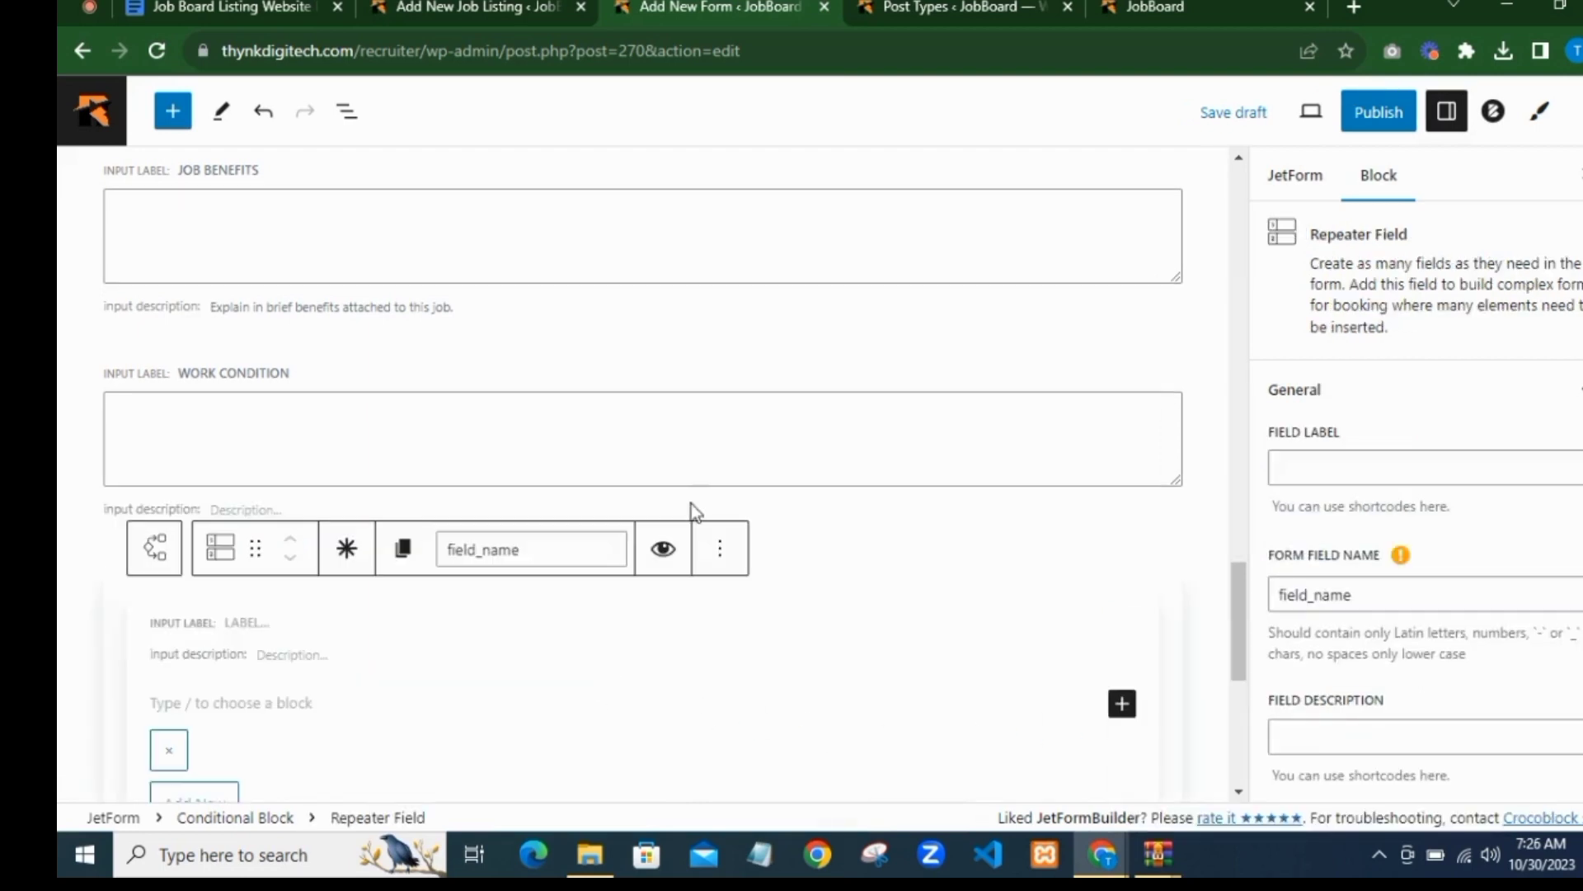
# Step: Label the new repeater field Job Questions
pyautogui.scroll(-1, 619, 542)
pyautogui.click(1302, 466)
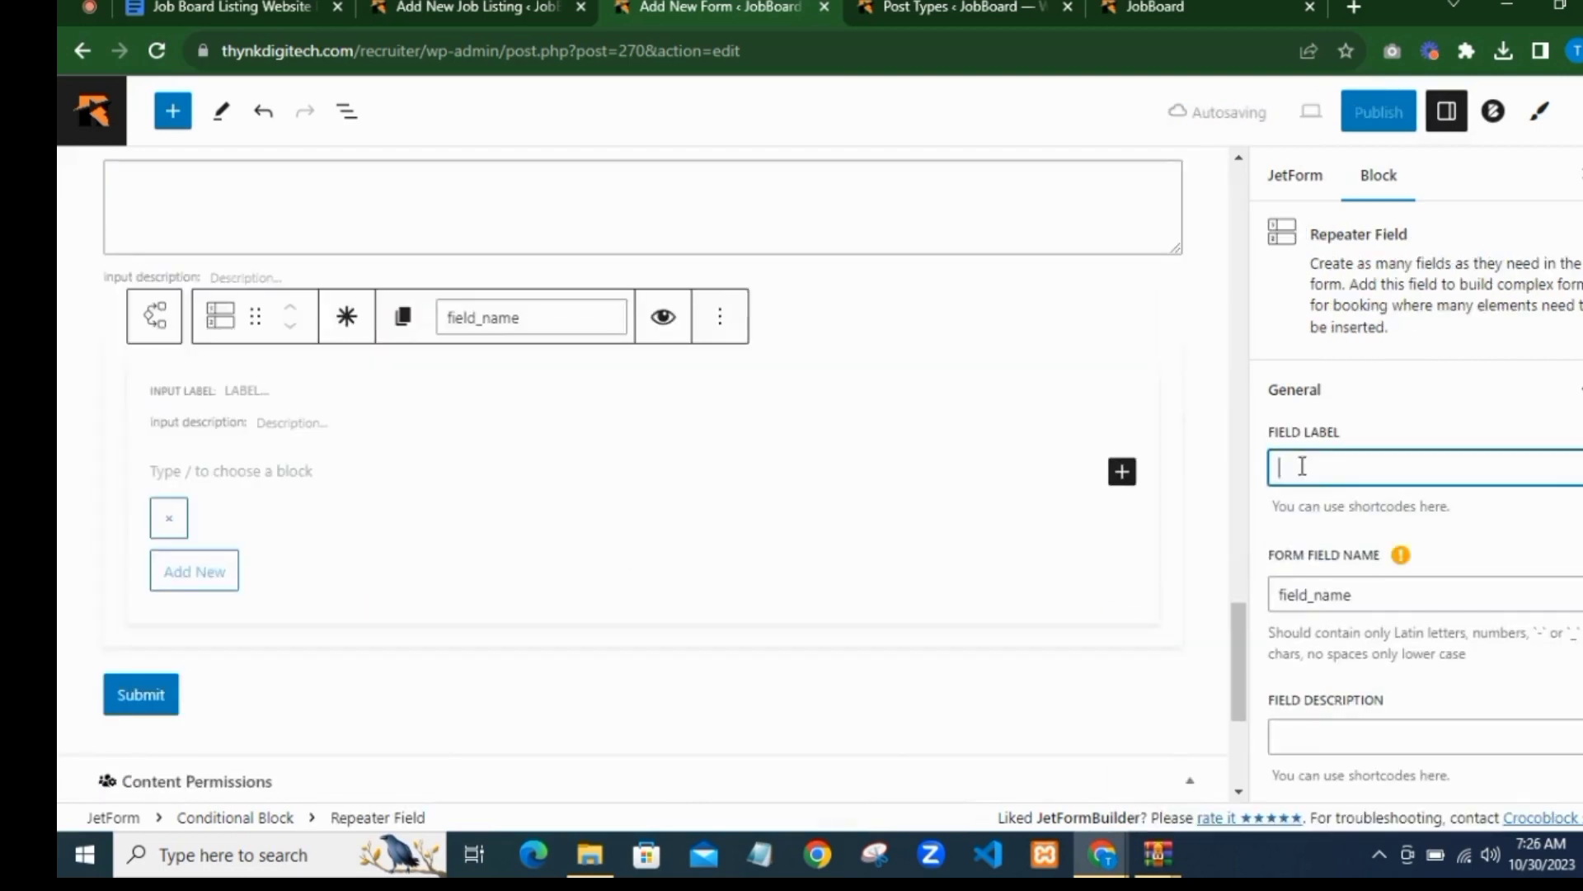
pyautogui.write('Job Quest')
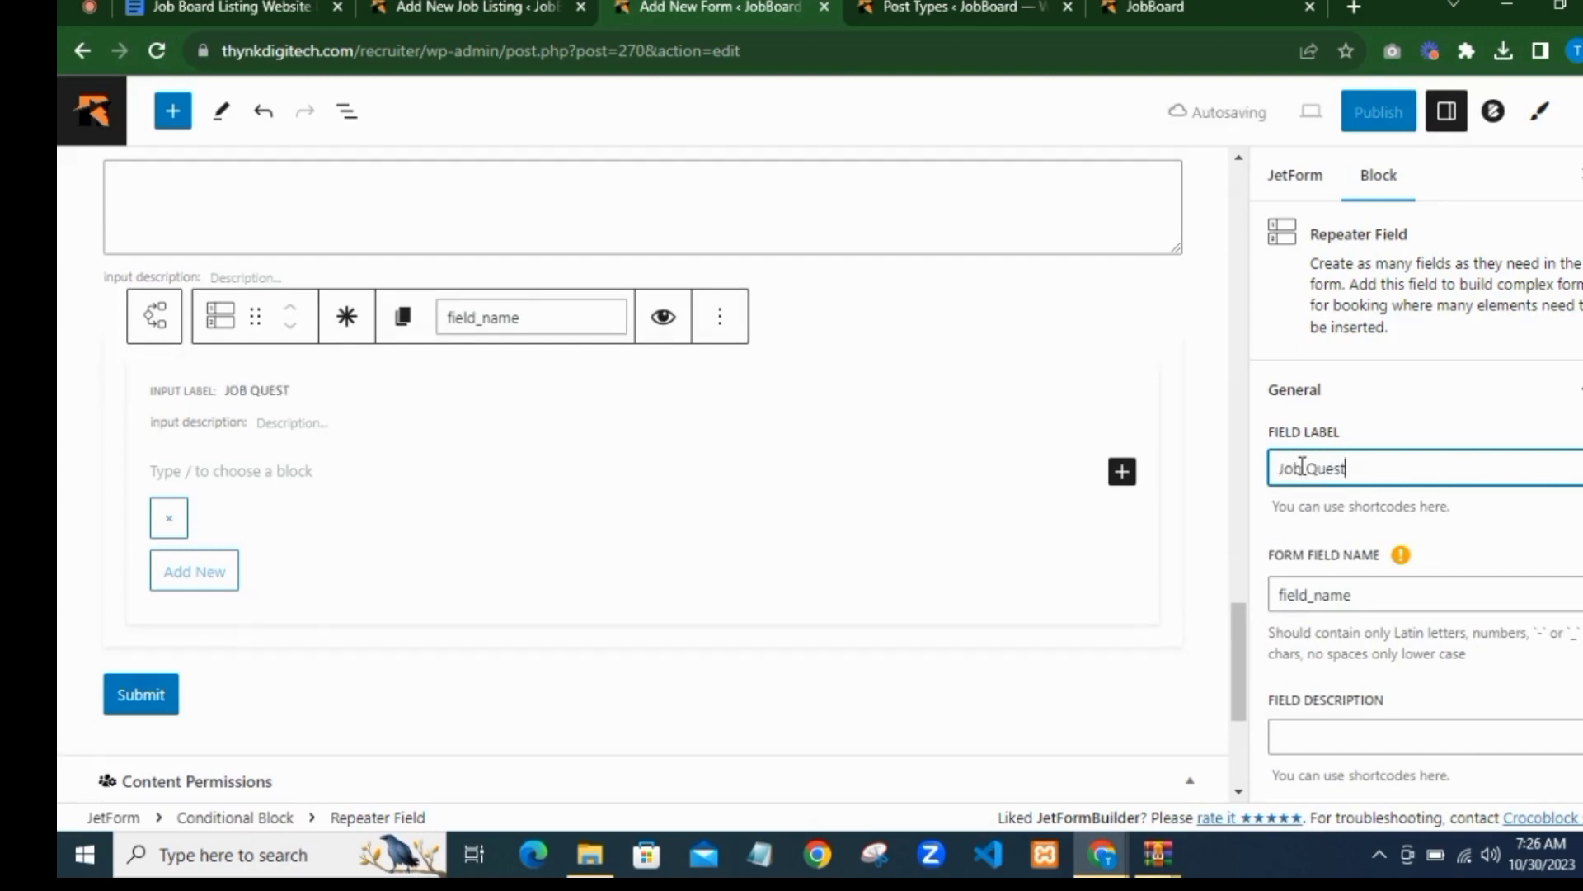
pyautogui.write('ions')
pyautogui.click(1465, 520)
pyautogui.scroll(-1, 1278, 534)
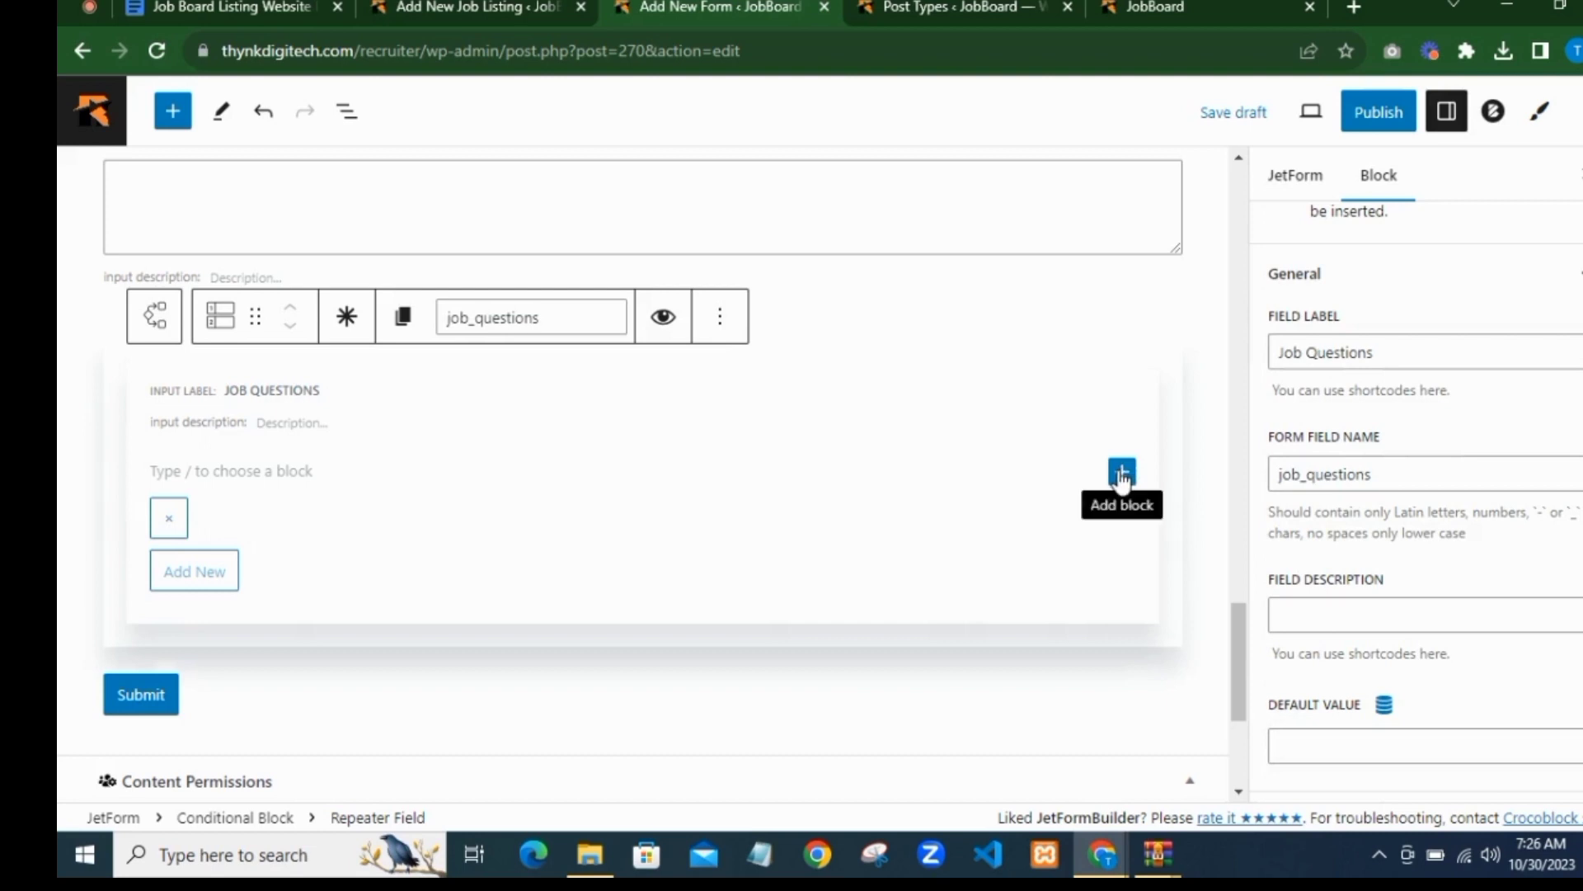
# Step: Insert a Text Field inside the Job Questions repeater
pyautogui.click(1122, 473)
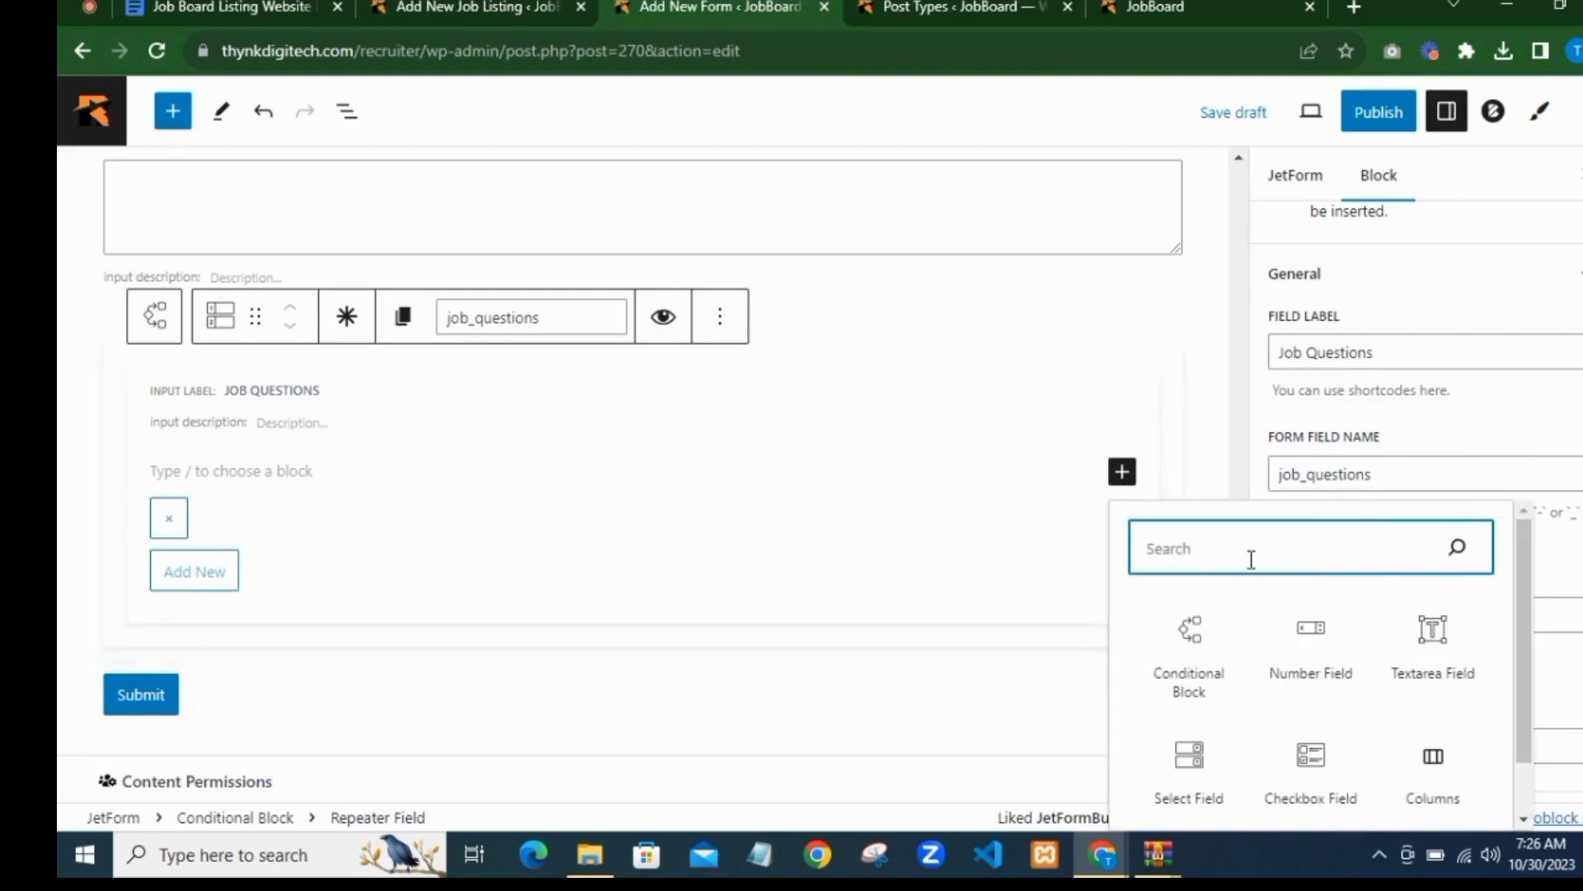
pyautogui.write('T')
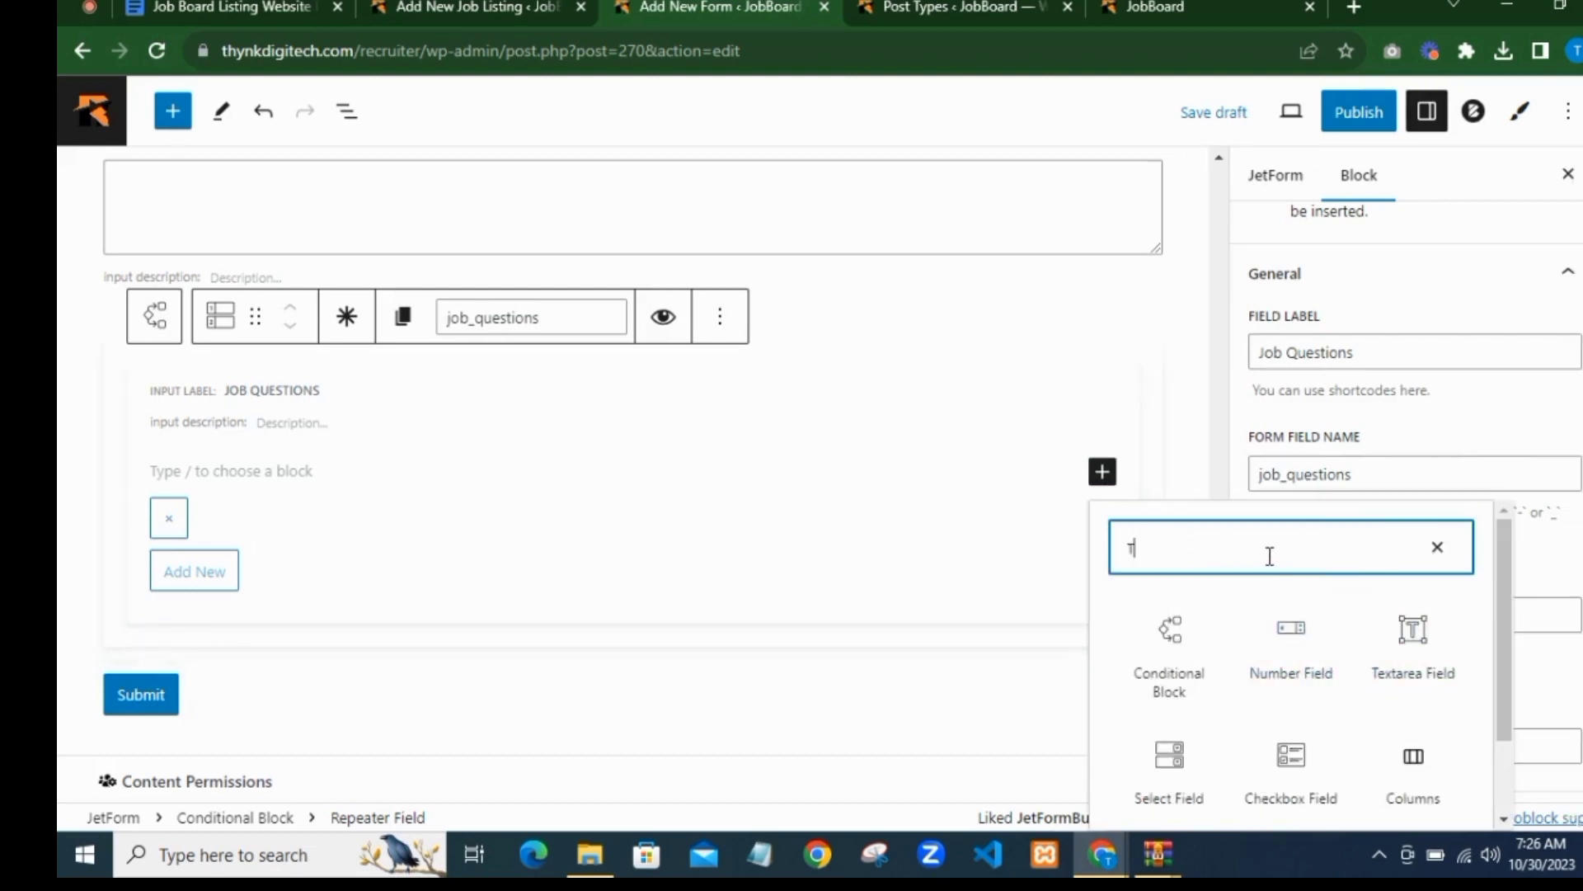
pyautogui.write('ex')
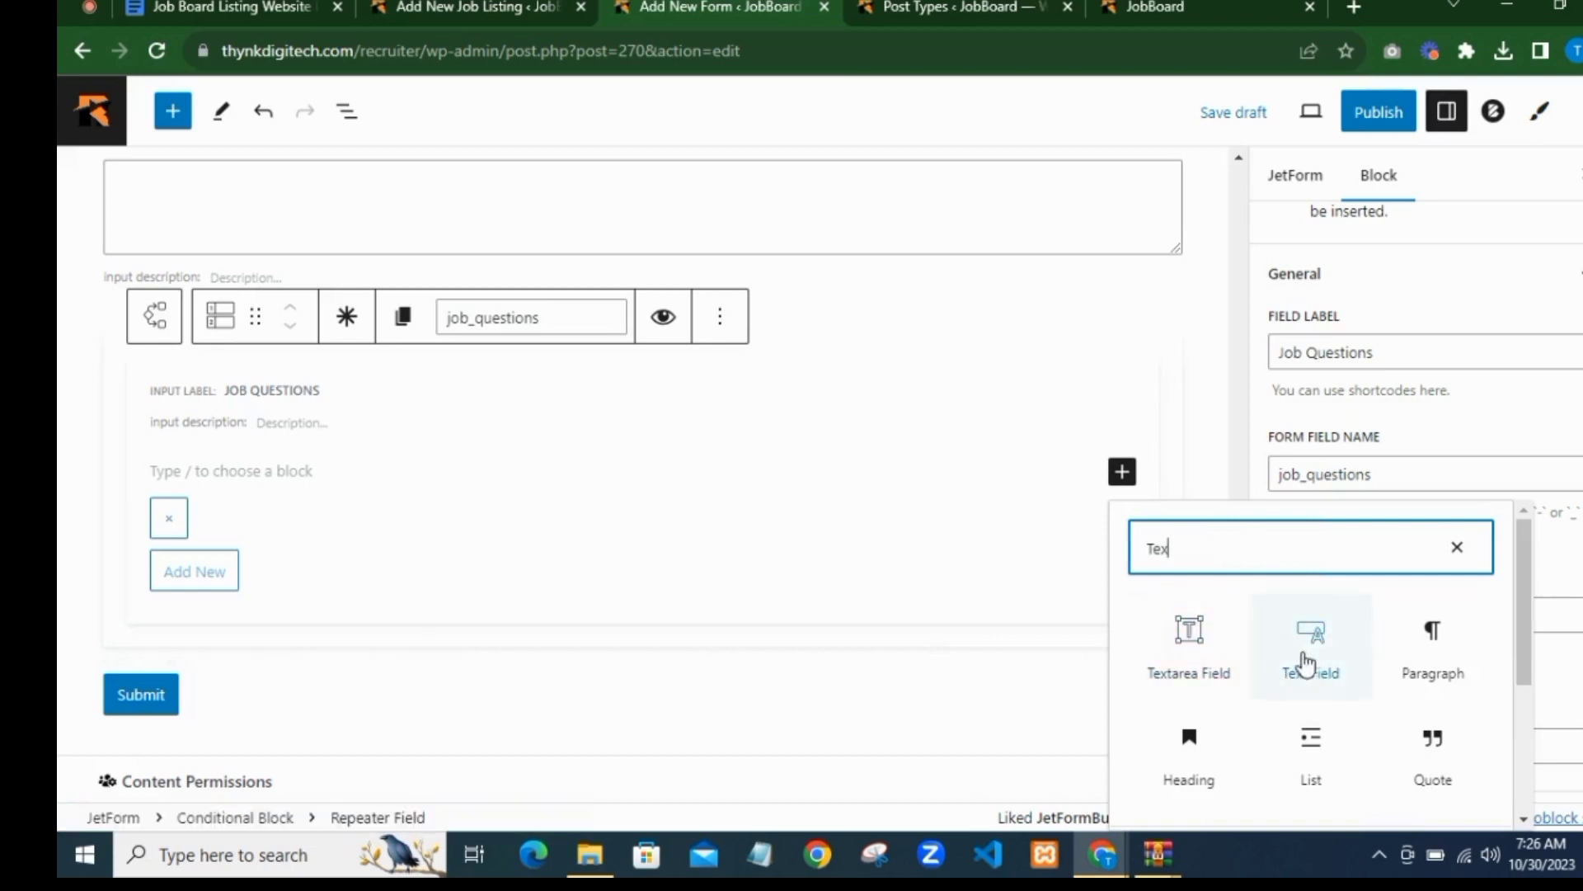
pyautogui.click(1305, 662)
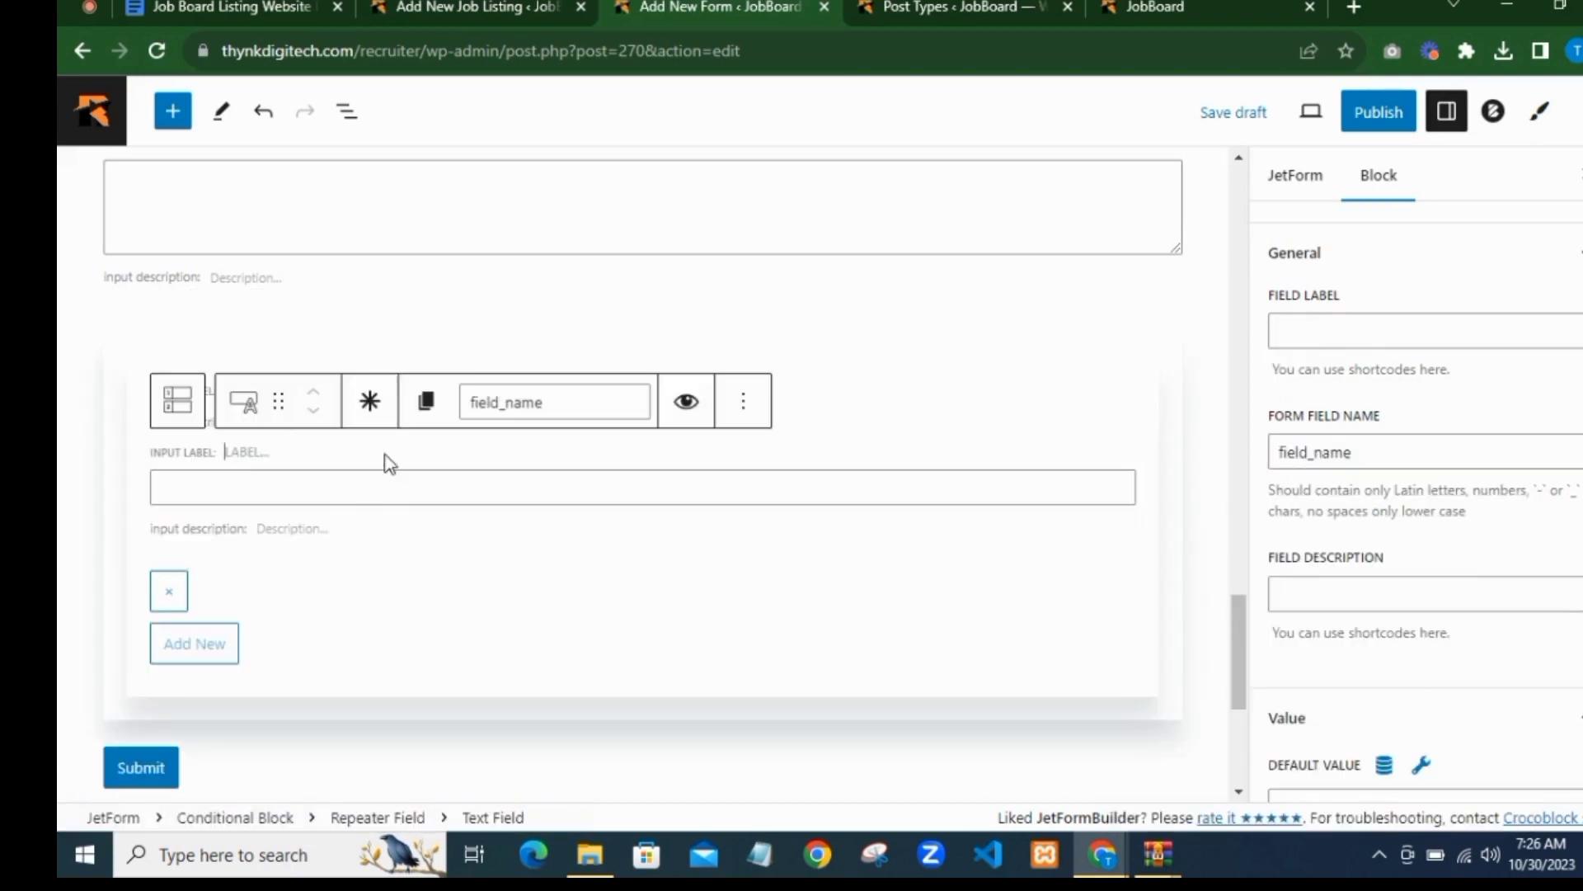
# Step: Label the text field inside the repeater "JoB Question Title"
pyautogui.scroll(-1, 387, 448)
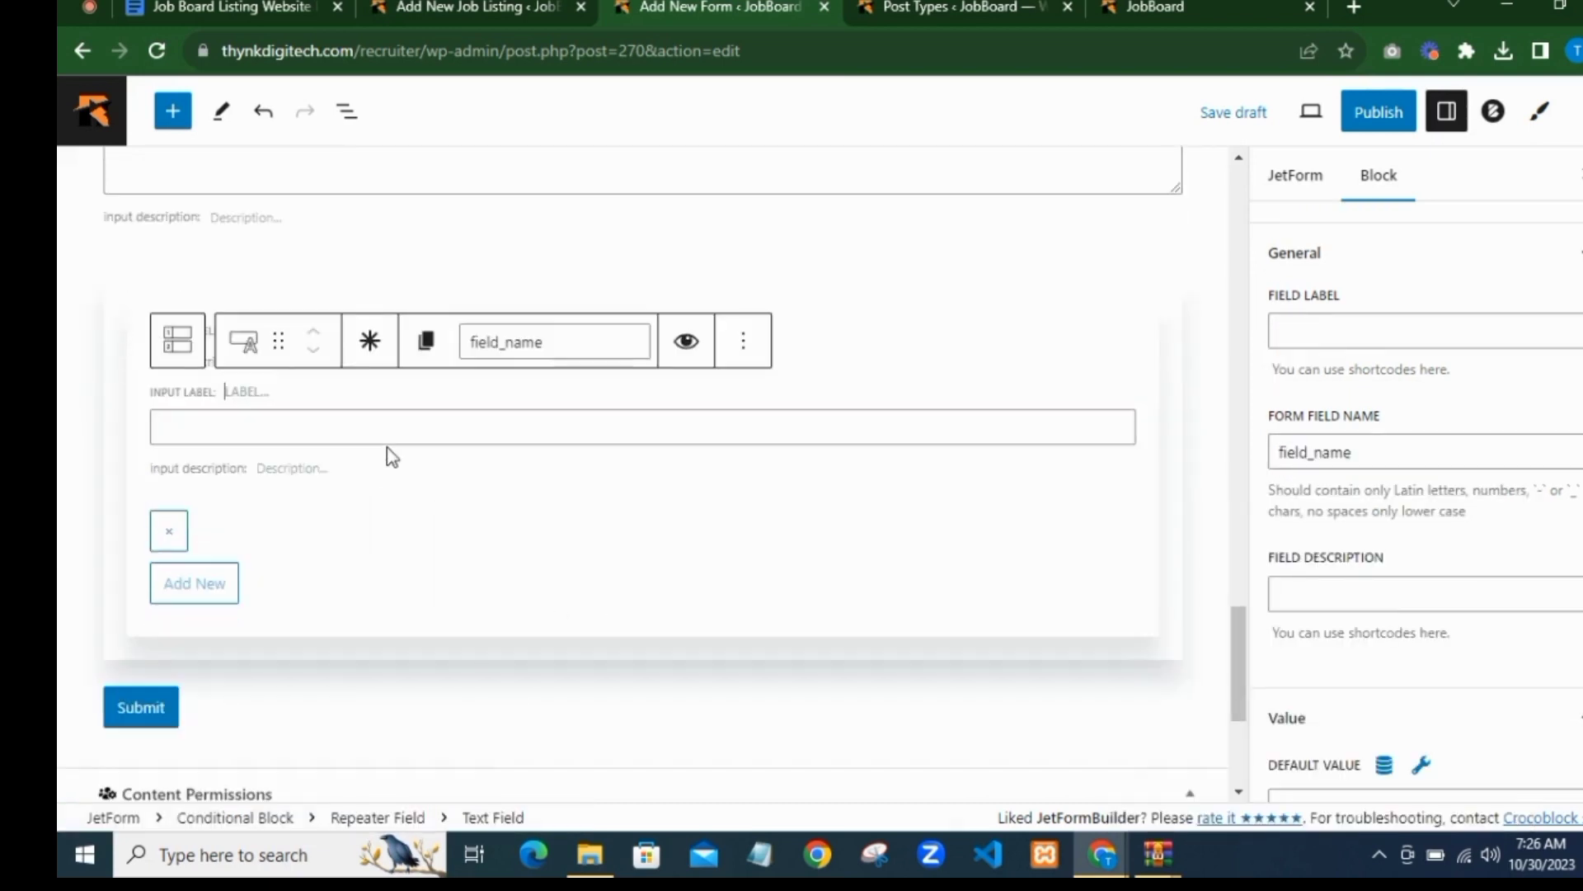
pyautogui.write('Jo')
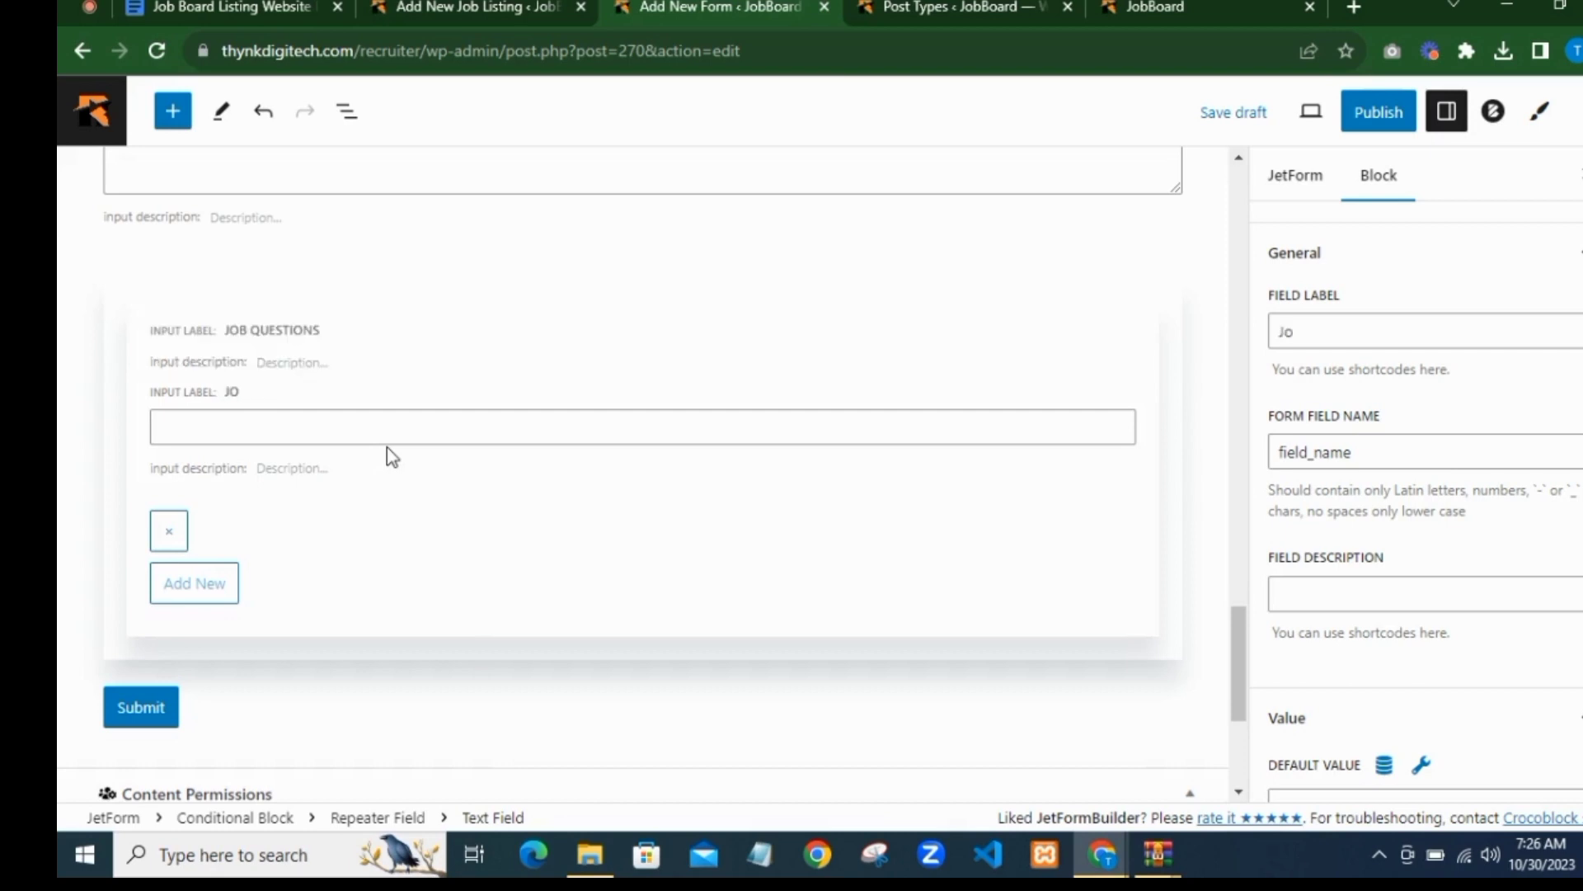
pyautogui.write('B Question Title')
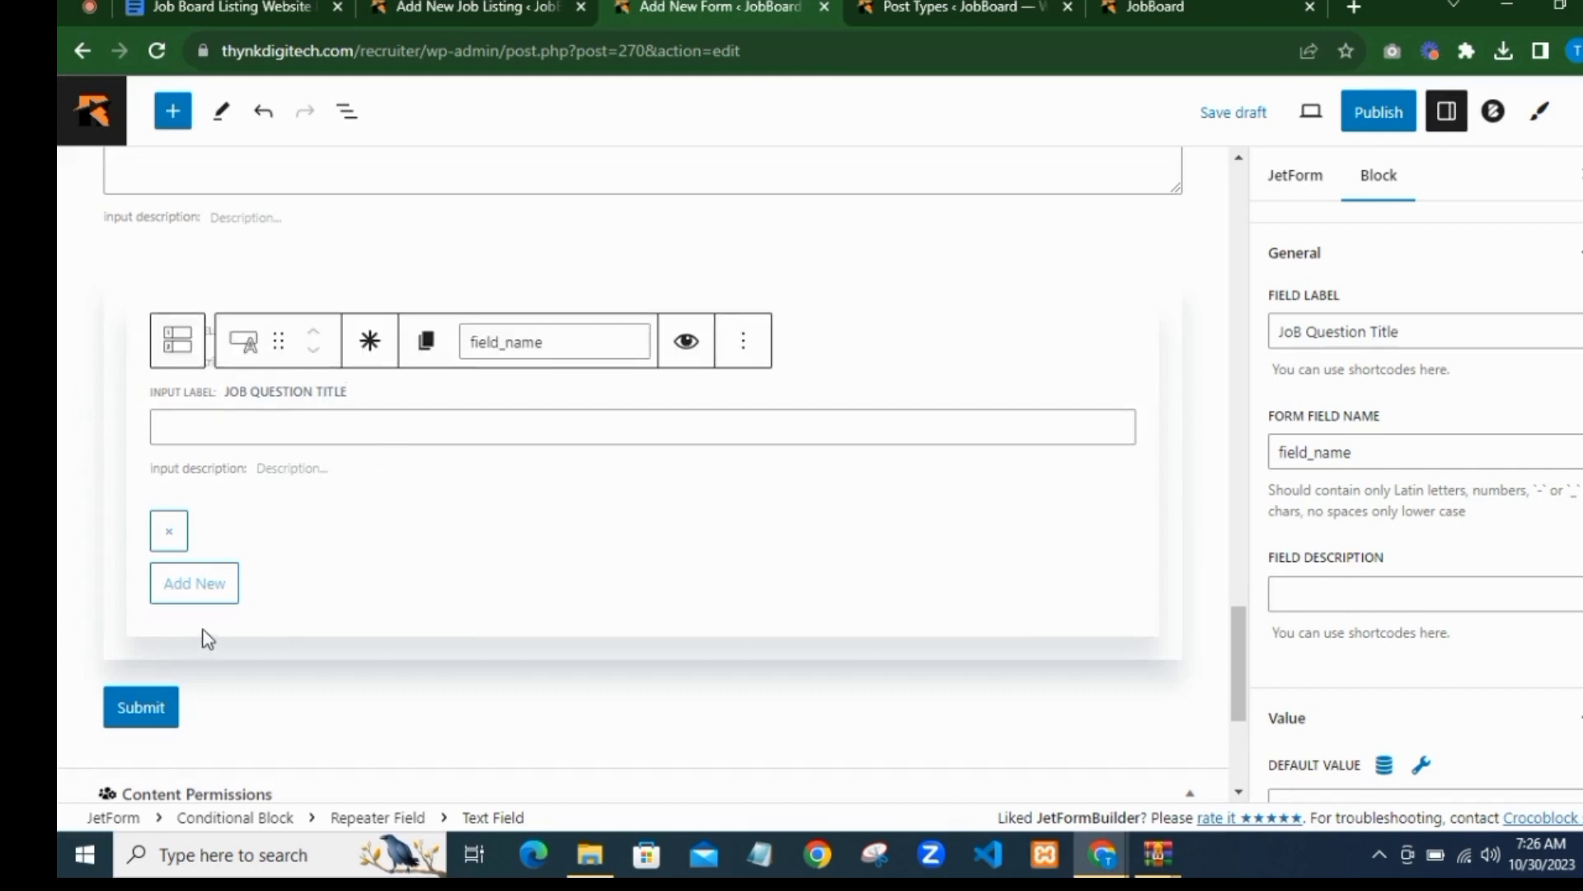
# Step: Set the Job Questions repeater's label for adding new items to "Add New Question"
pyautogui.click(281, 592)
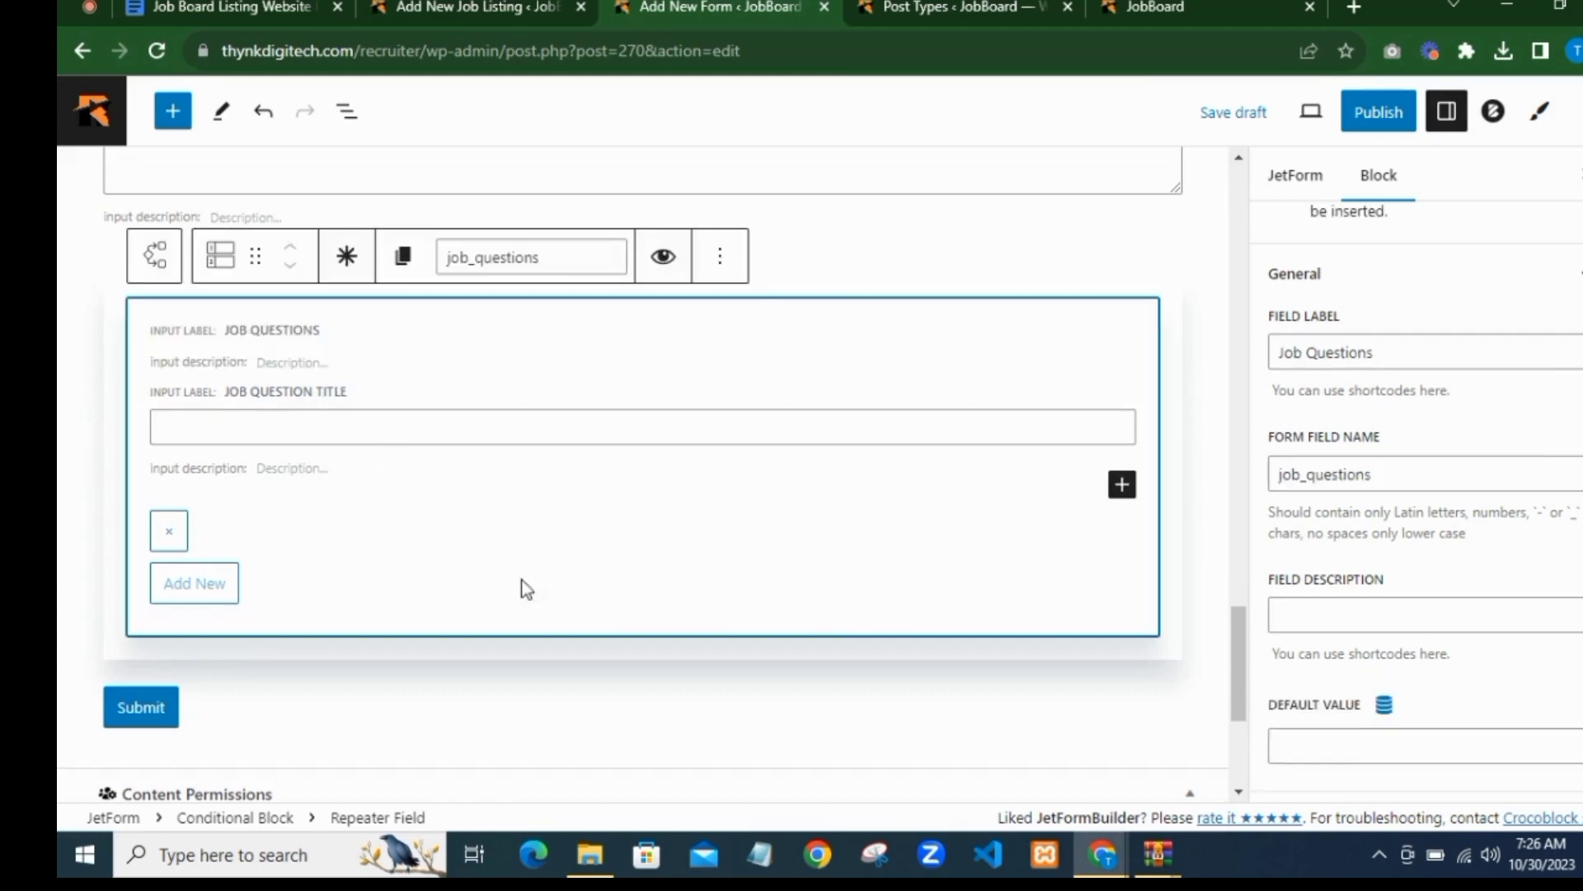
pyautogui.scroll(-2, 1283, 537)
pyautogui.scroll(-2, 606, 627)
pyautogui.scroll(-2, 1283, 583)
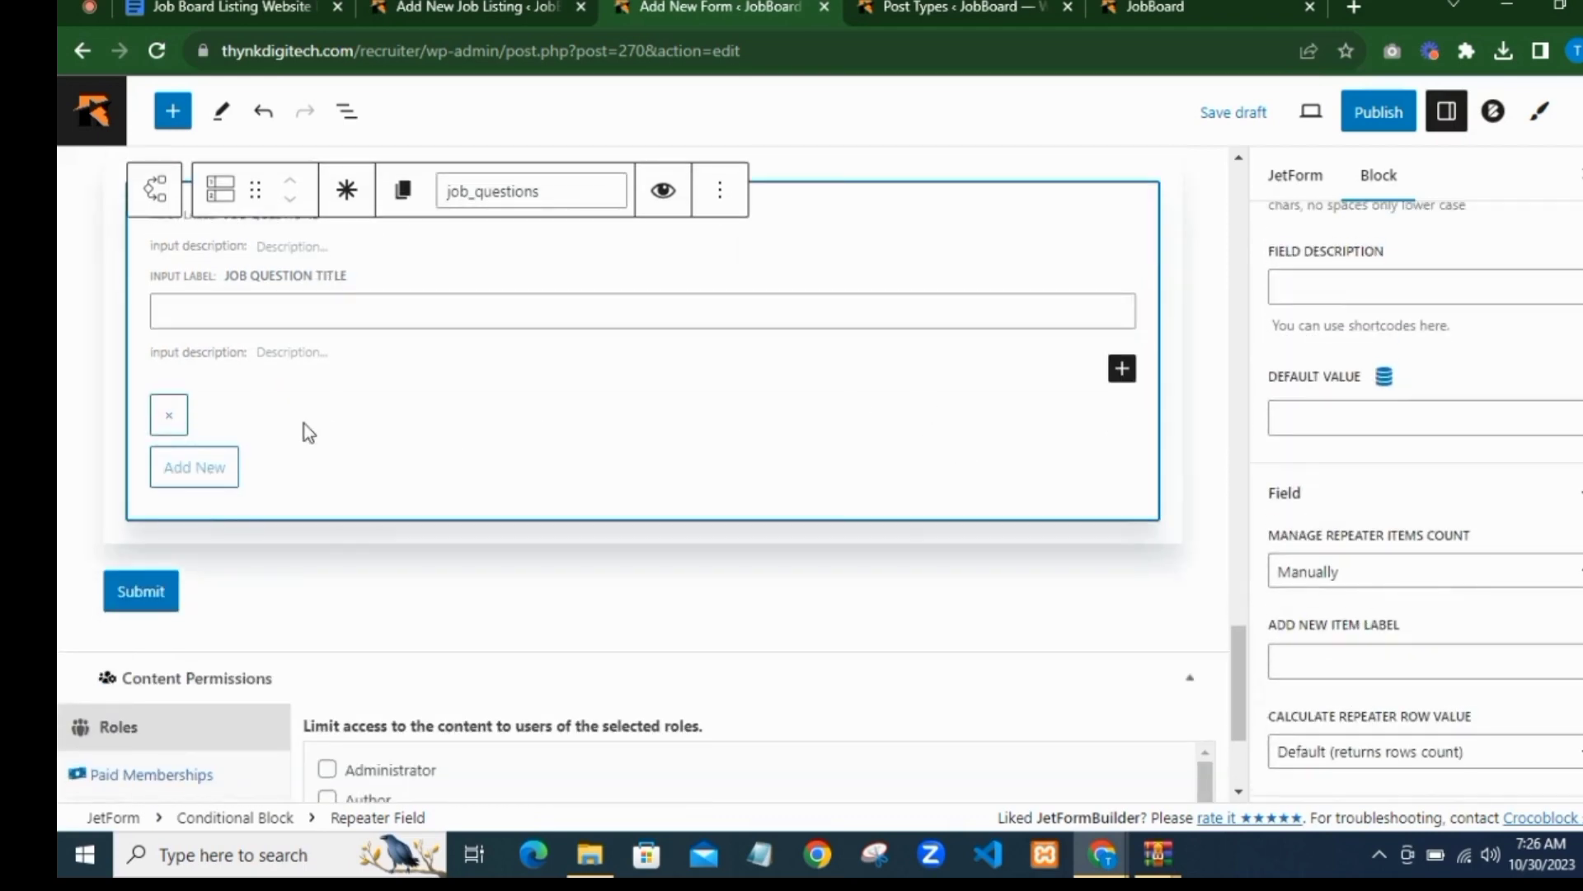
pyautogui.scroll(4, 1443, 470)
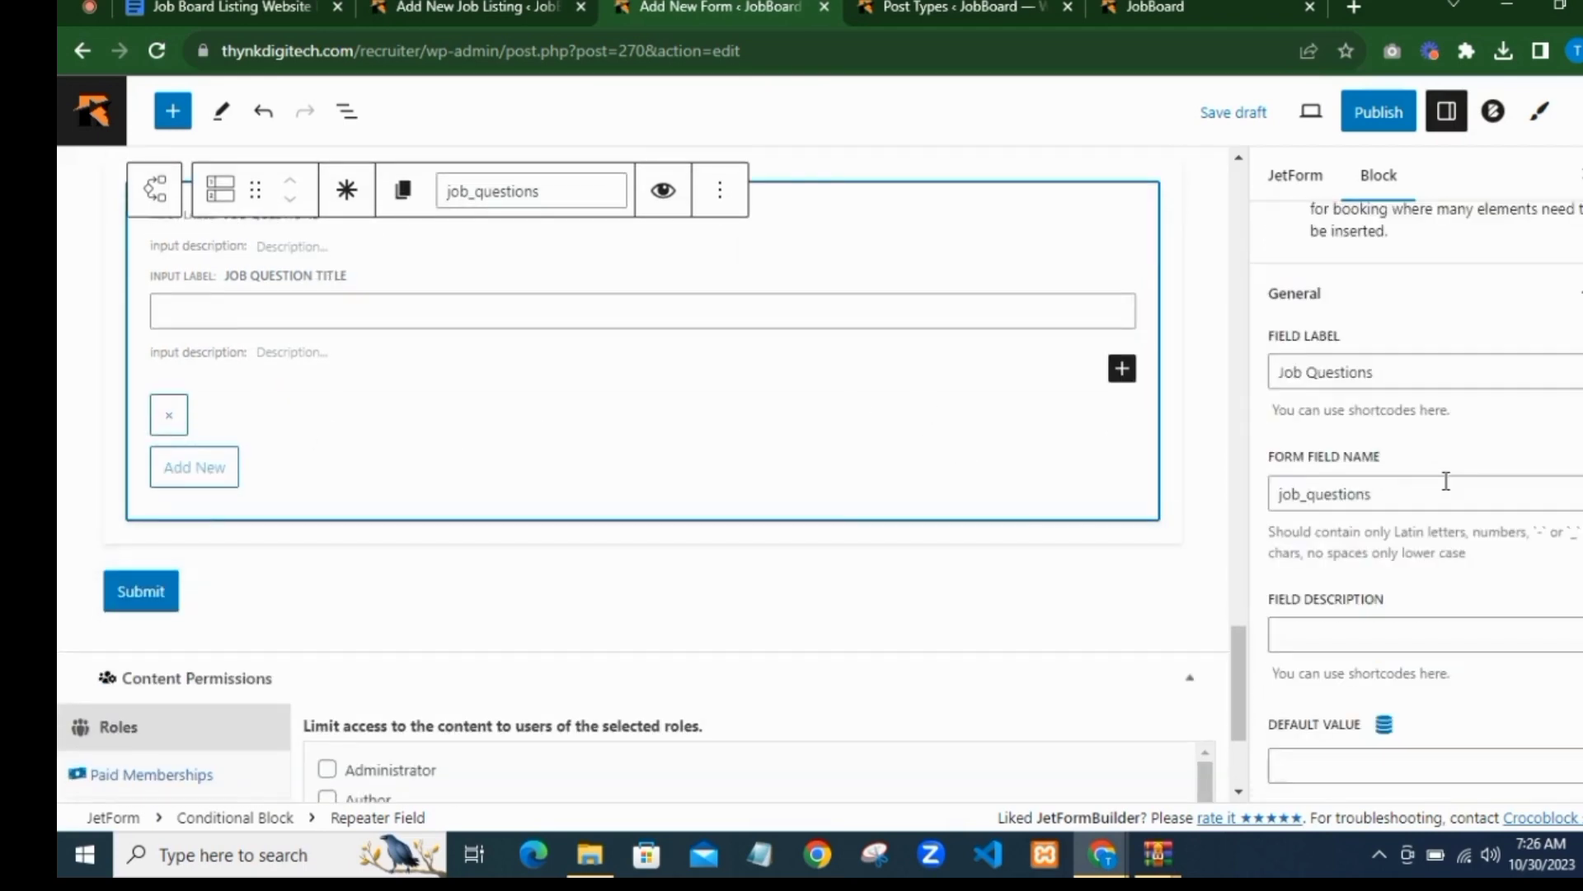
pyautogui.scroll(-3, 1418, 503)
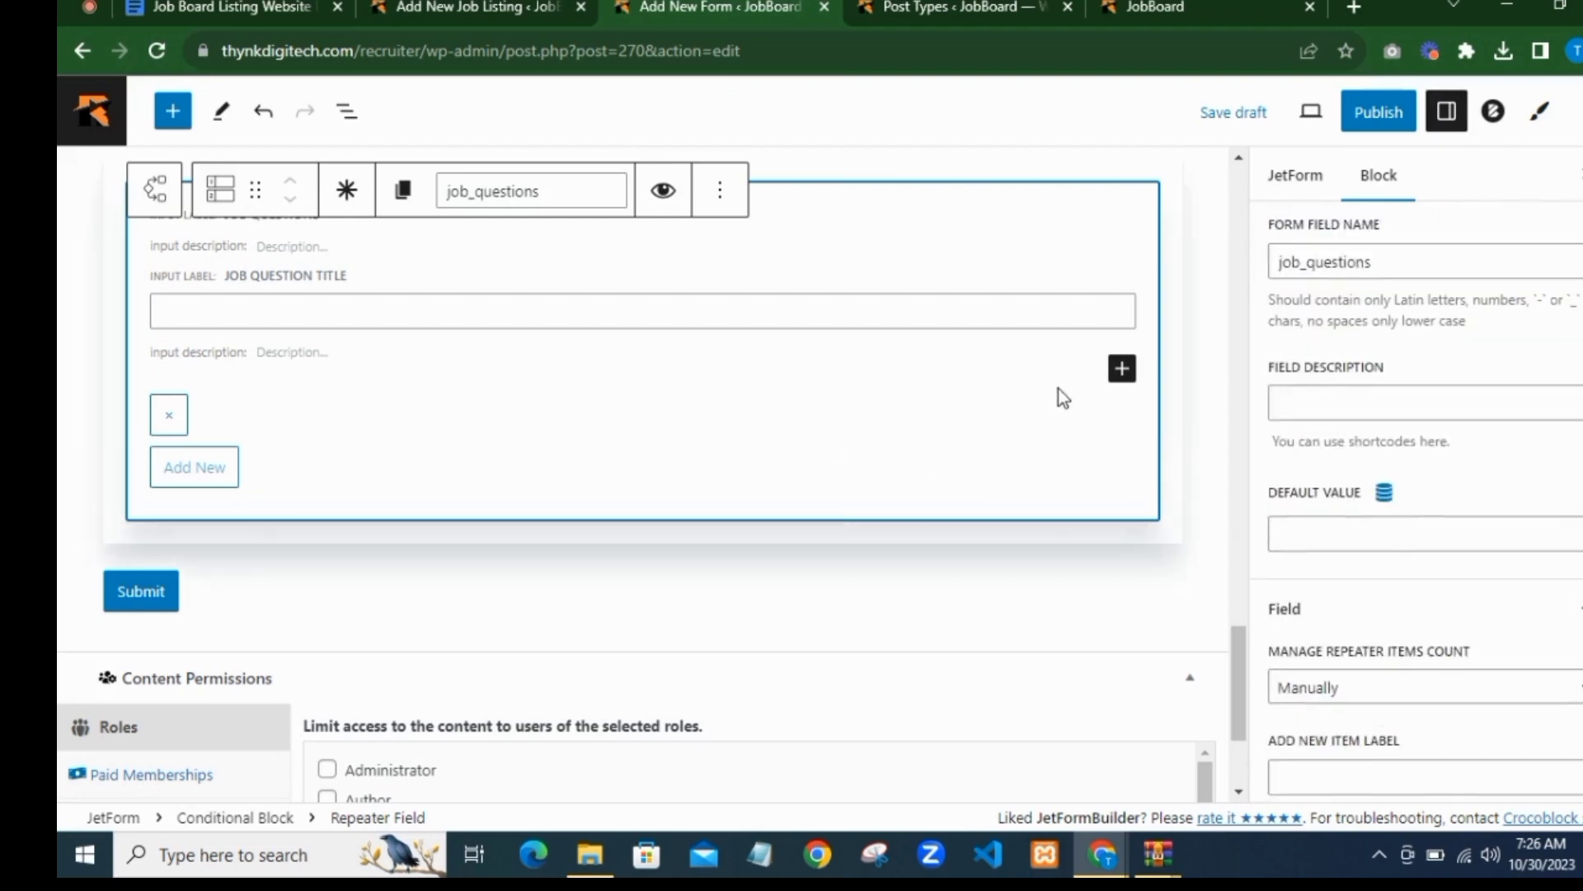
pyautogui.scroll(-3, 1425, 487)
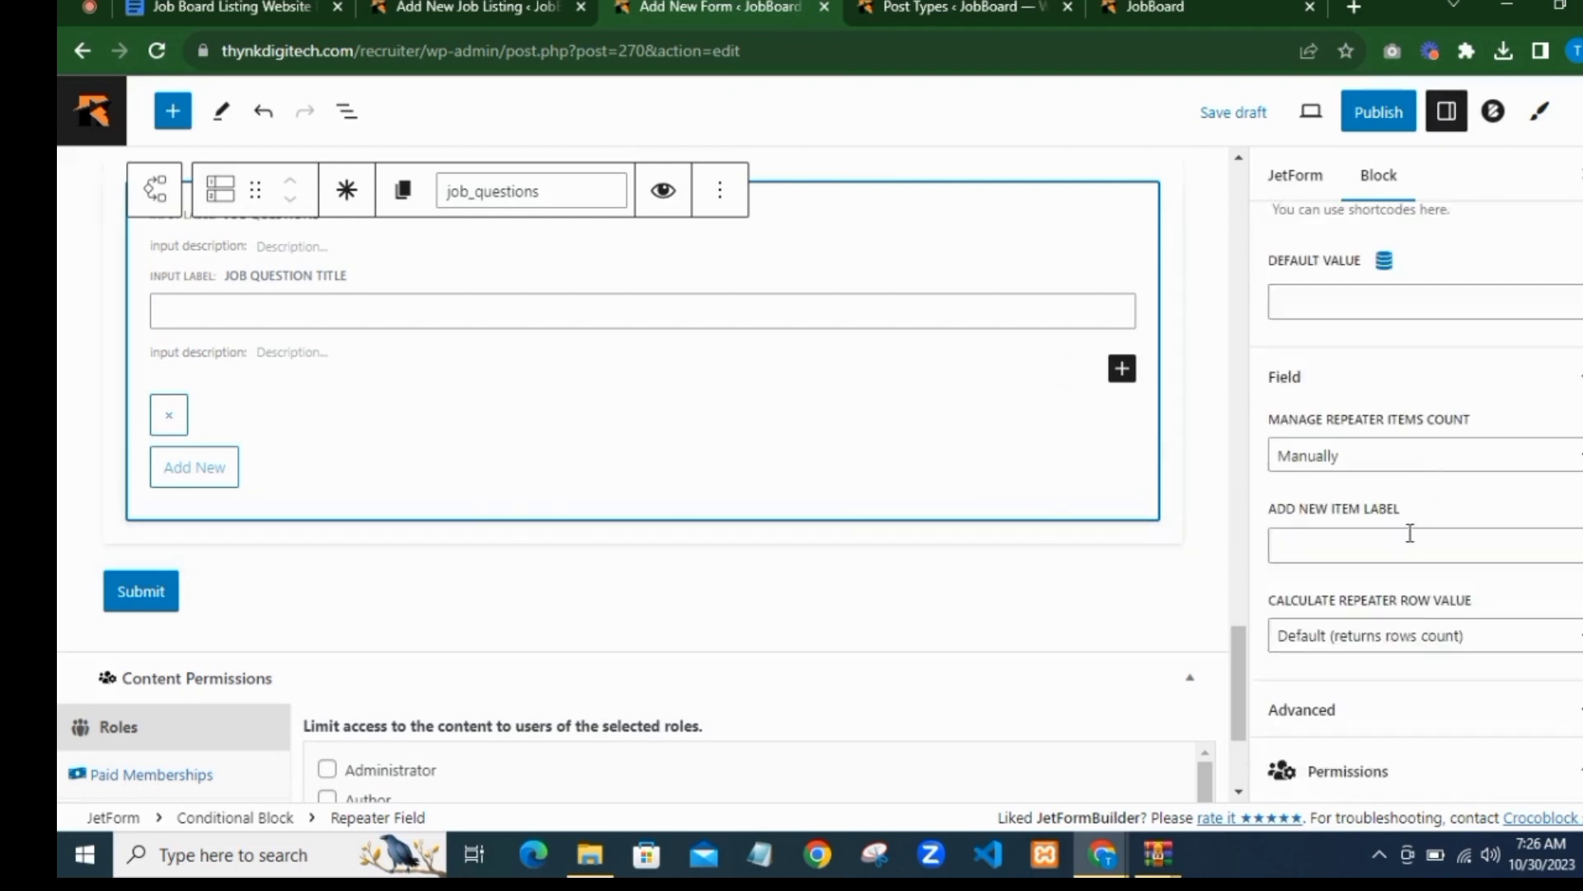
pyautogui.click(1365, 558)
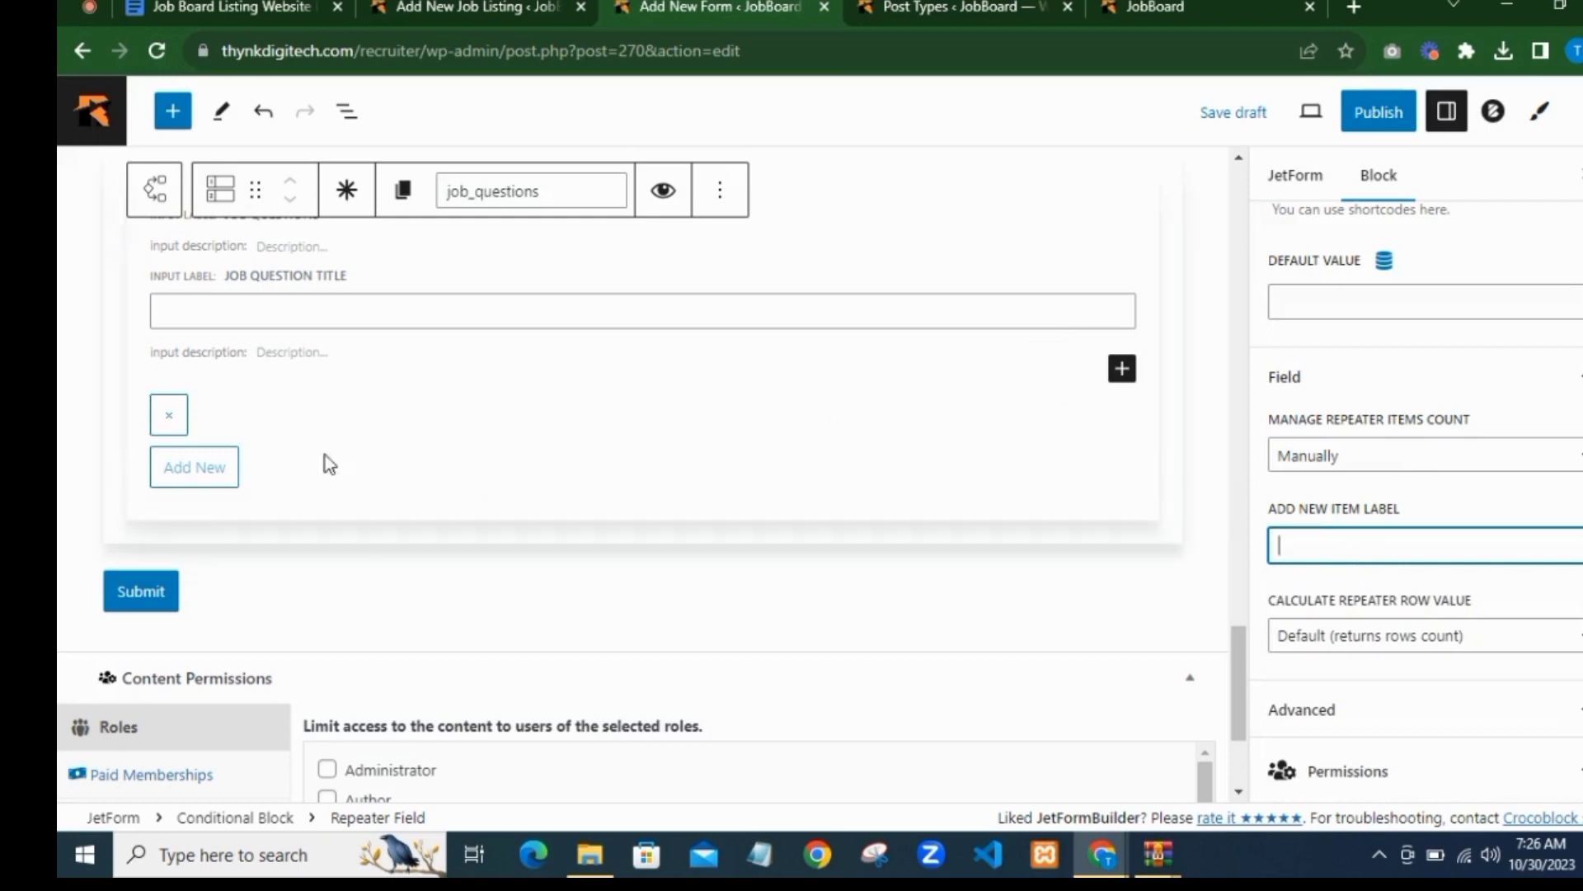
pyautogui.write('A')
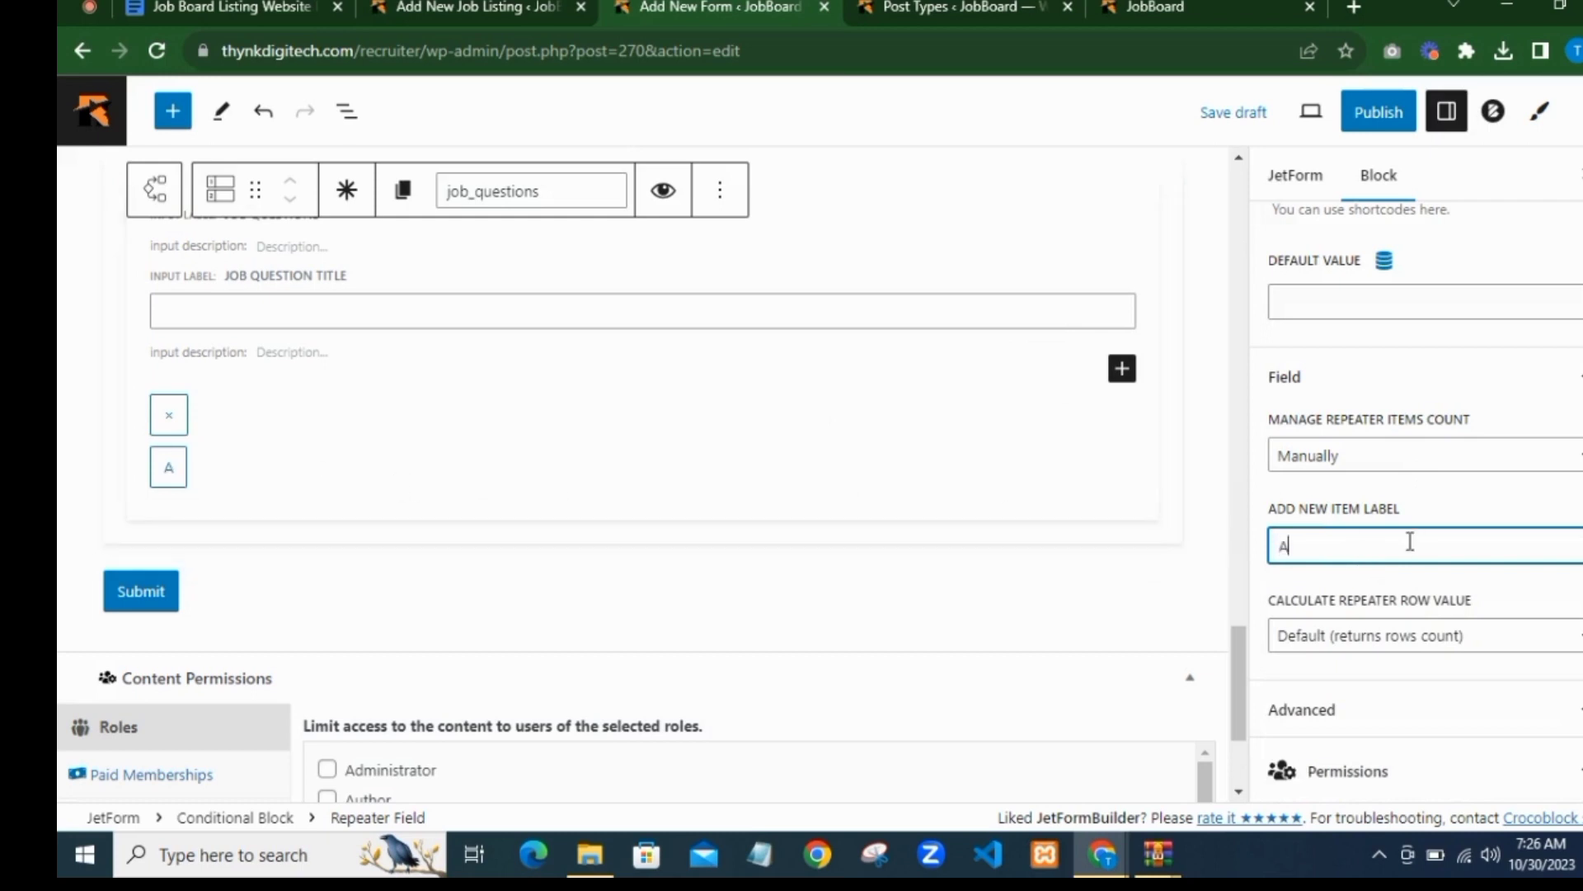
pyautogui.write('dd New ')
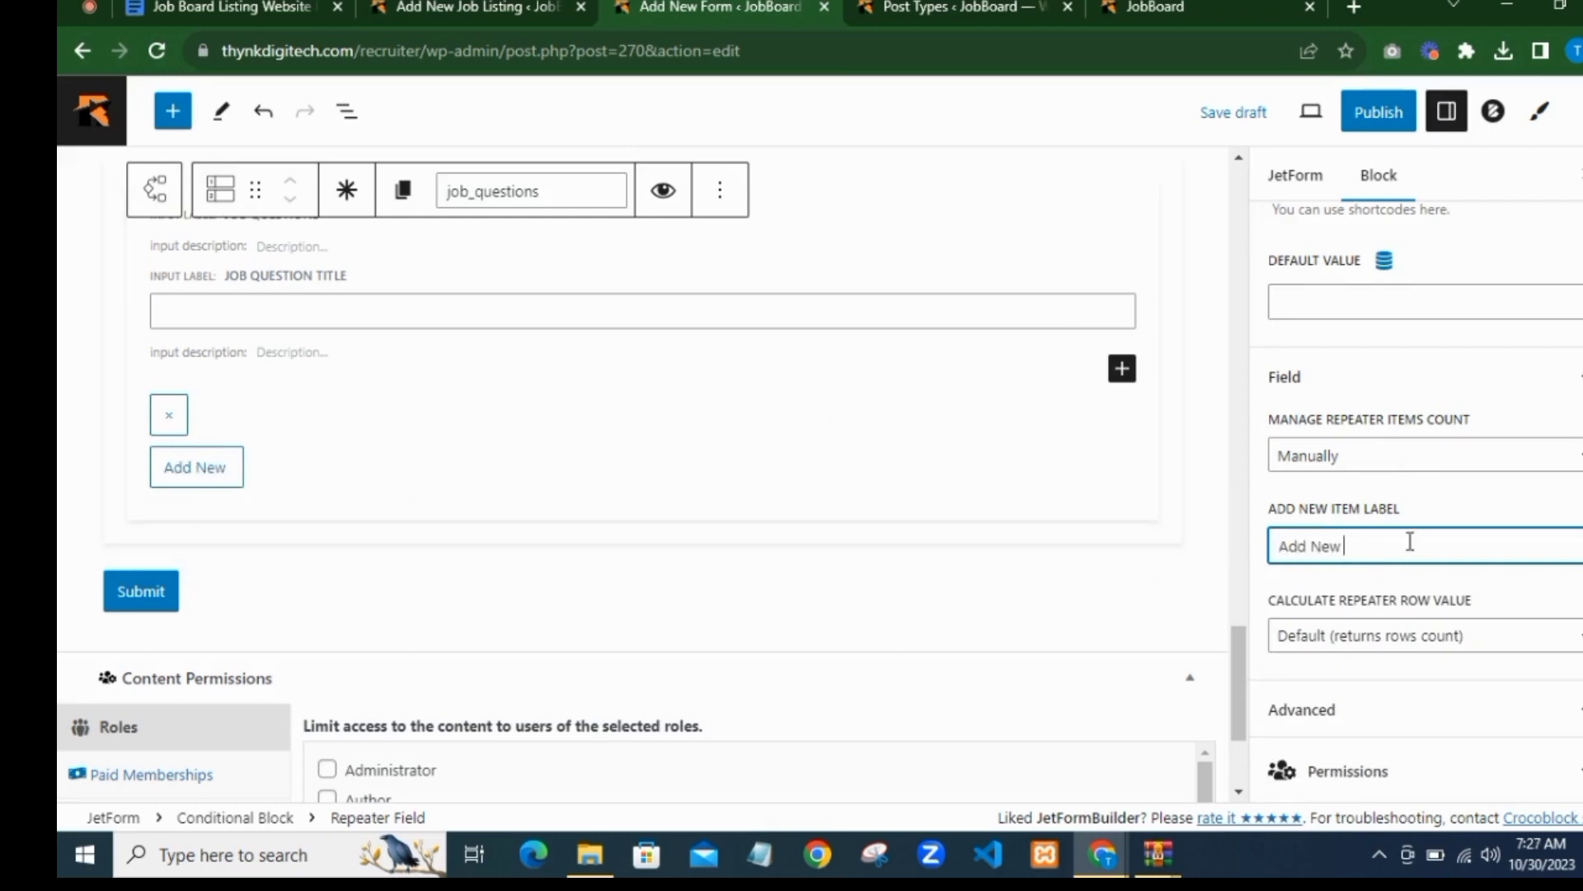
pyautogui.write('QUestion')
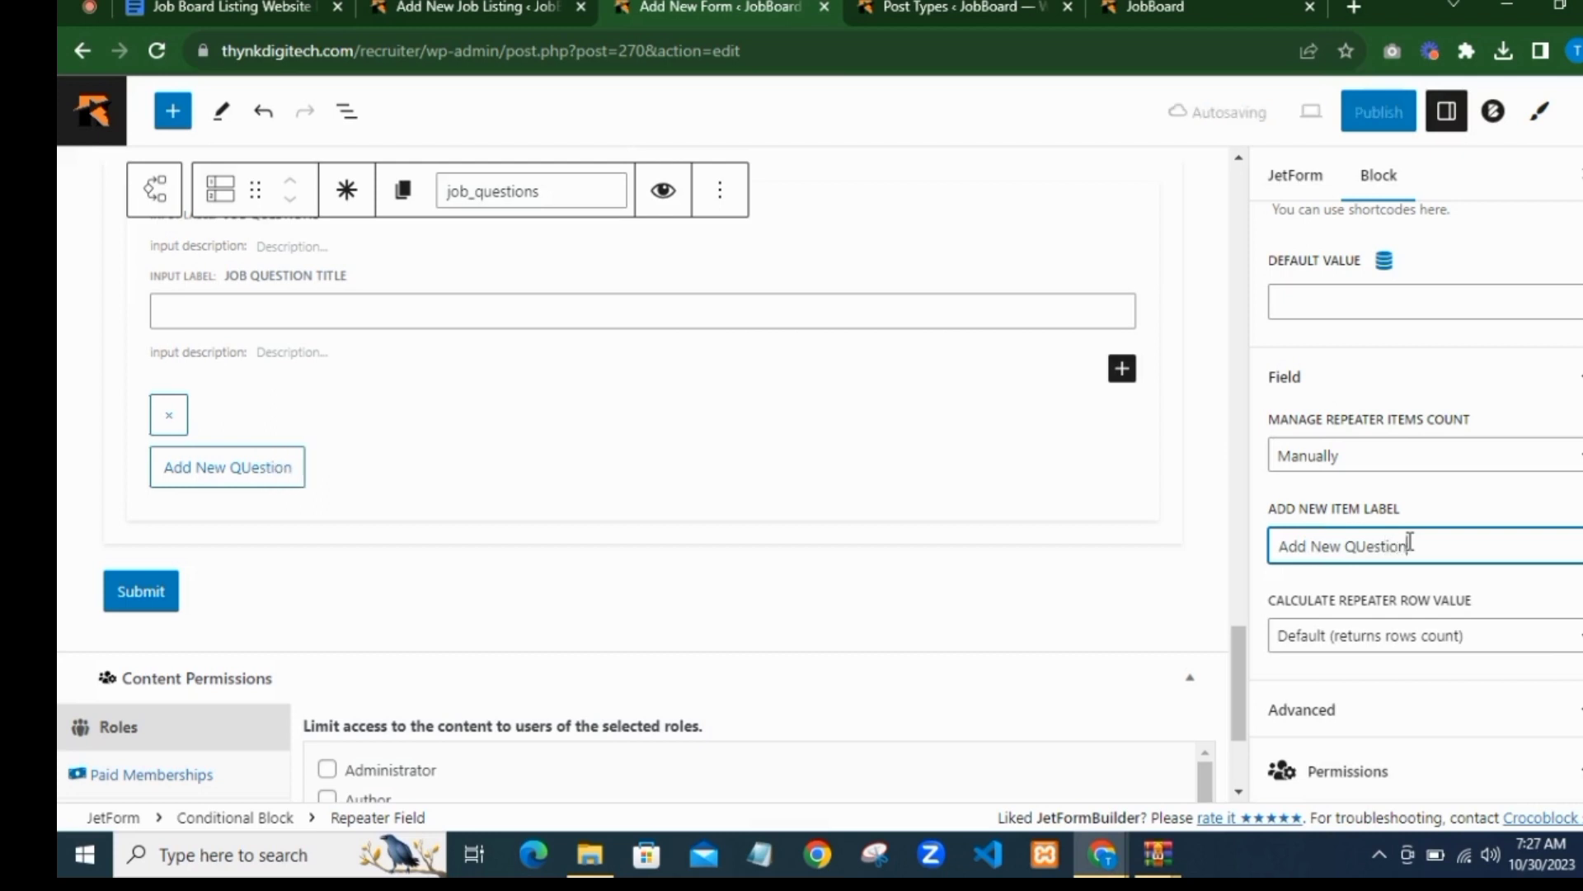
pyautogui.press('BackSpace')
pyautogui.press('BackSpace')
pyautogui.press('BackSpace')
pyautogui.press('BackSpace')
pyautogui.press('BackSpace')
pyautogui.press('BackSpace')
pyautogui.press('BackSpace')
pyautogui.press('BackSpace')
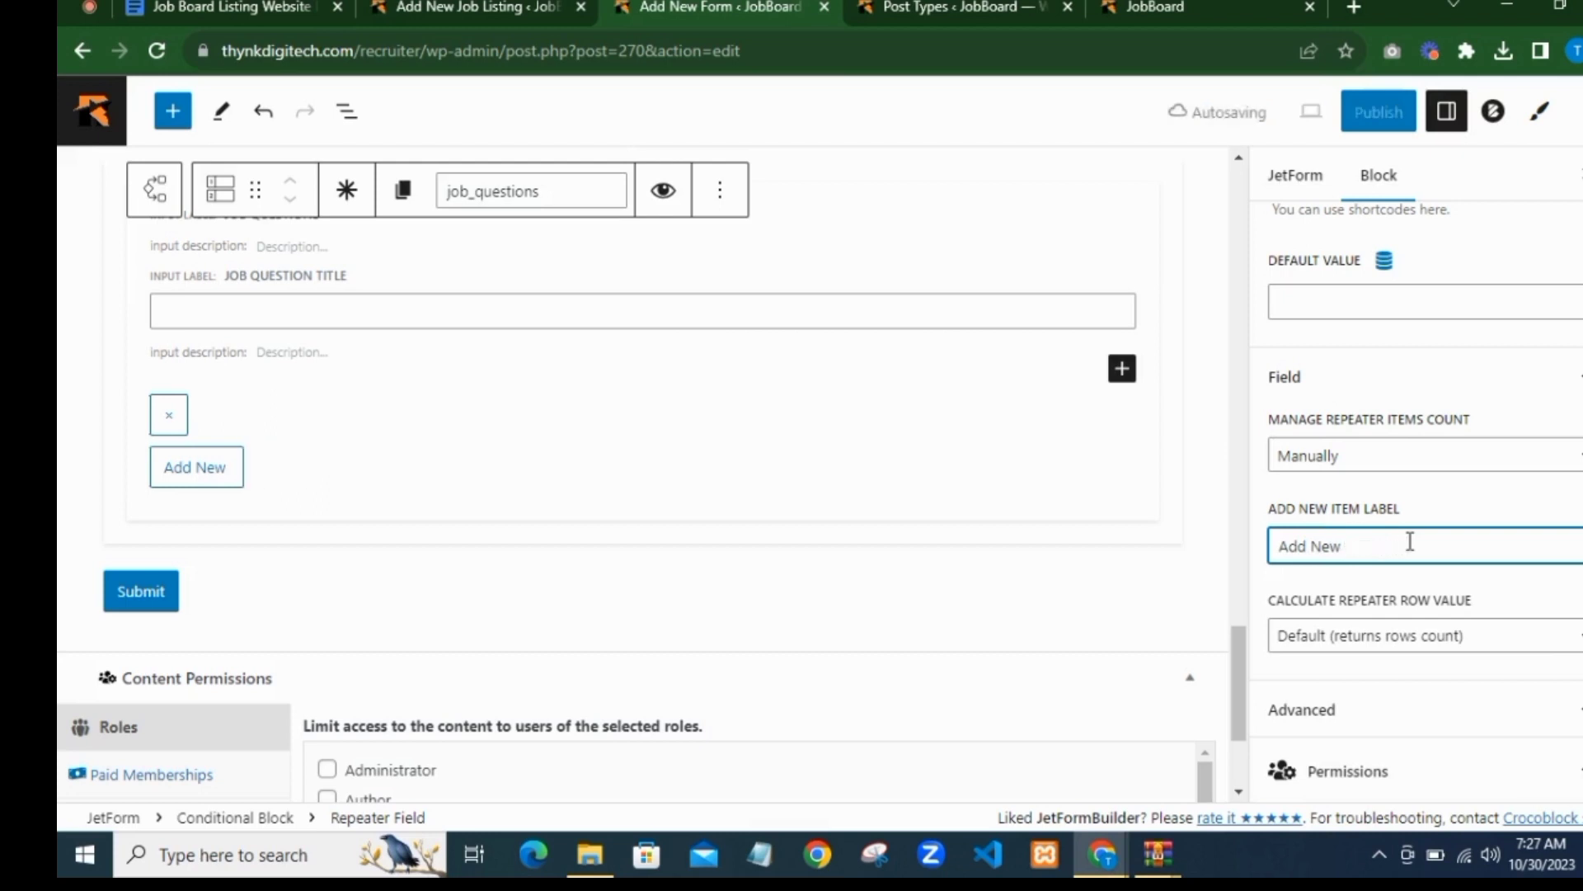
pyautogui.write('Question')
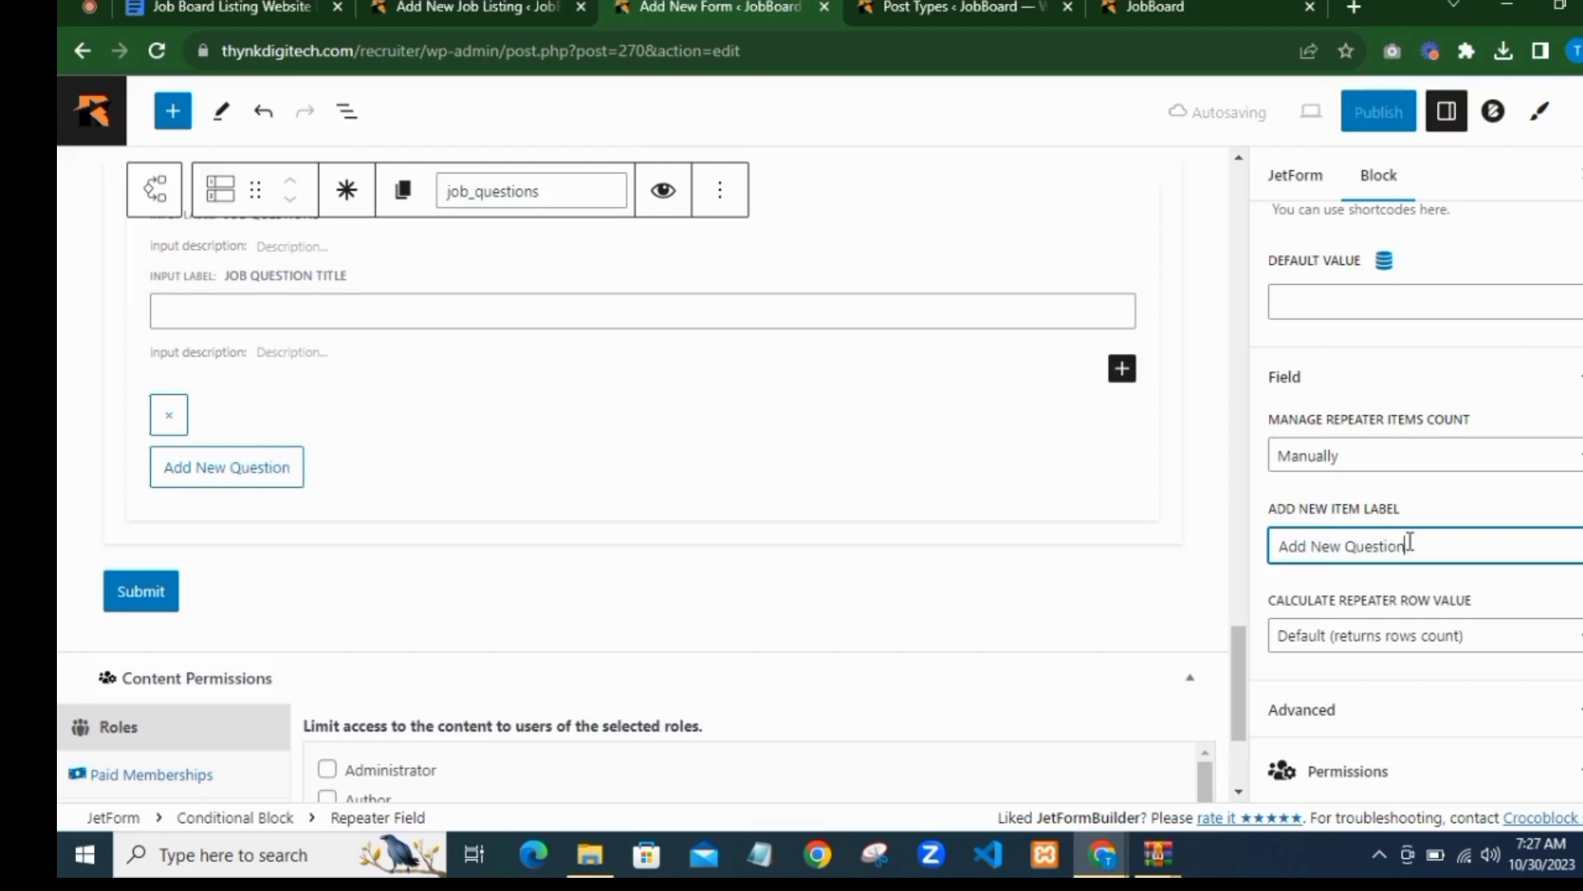
pyautogui.scroll(1, 565, 581)
pyautogui.scroll(2, 566, 582)
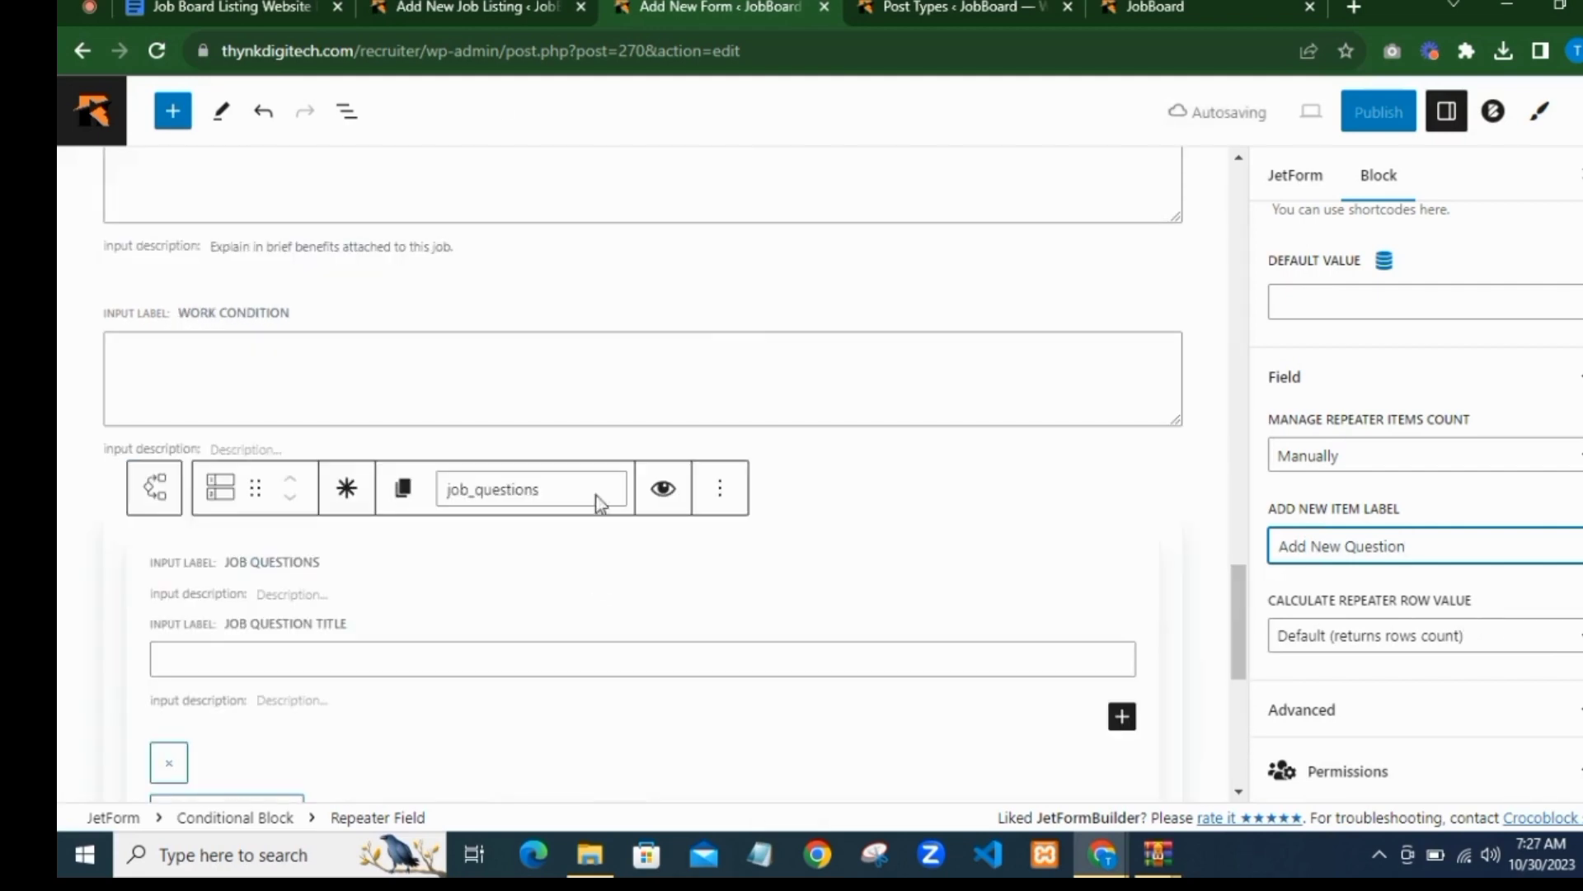
# Step: Check the next field in the job listing editor and insert a Radio Field below the Job Questions conditional block
pyautogui.click(472, 7)
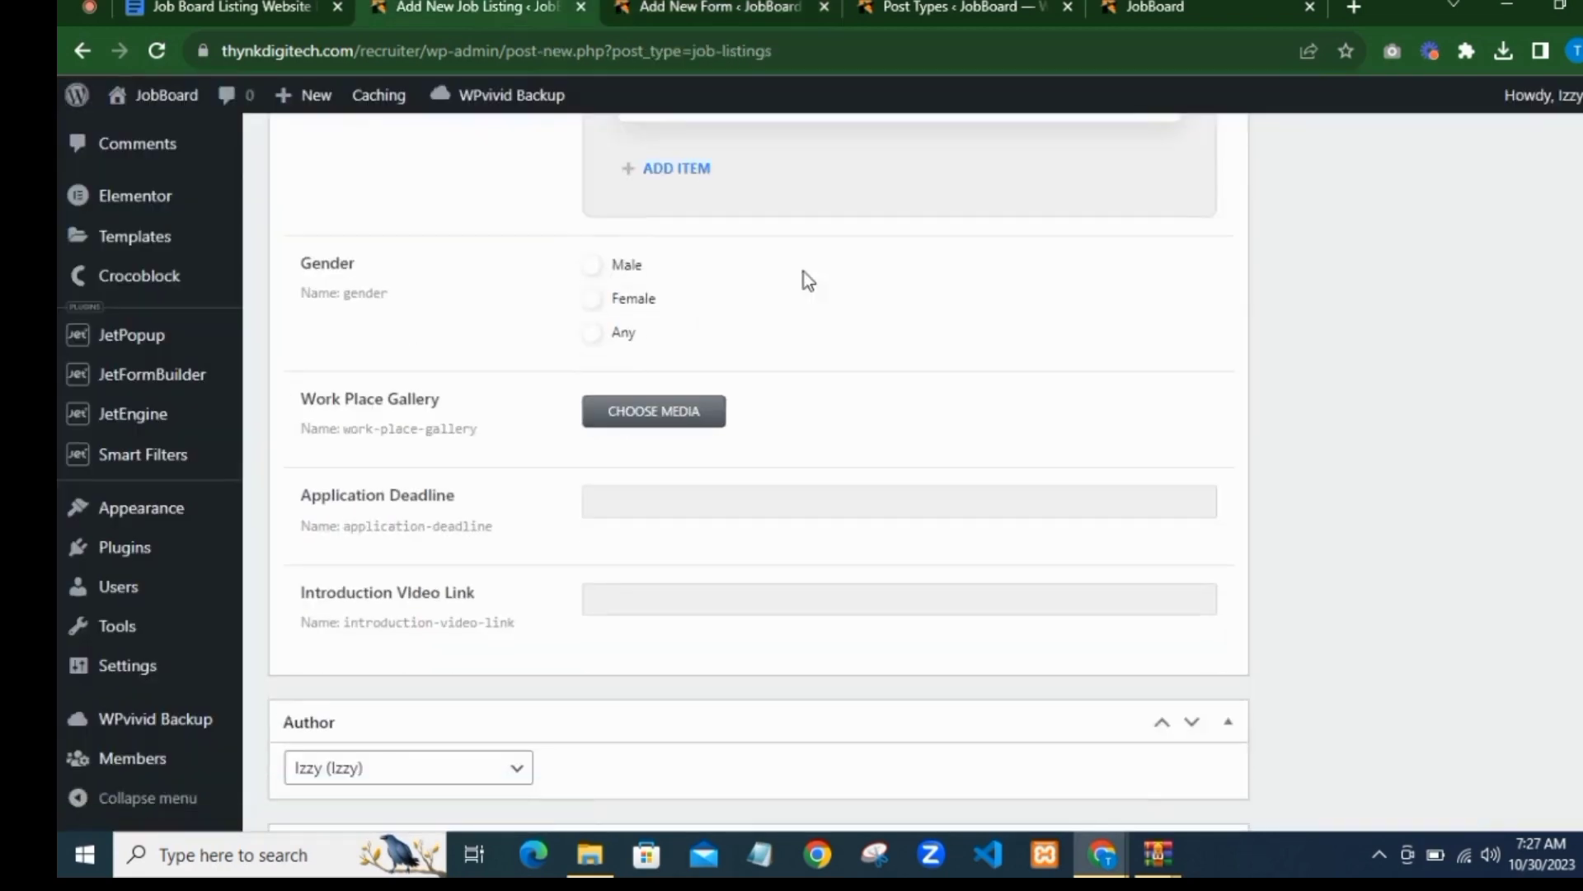
pyautogui.hotkey('ctrl', 'Tab')
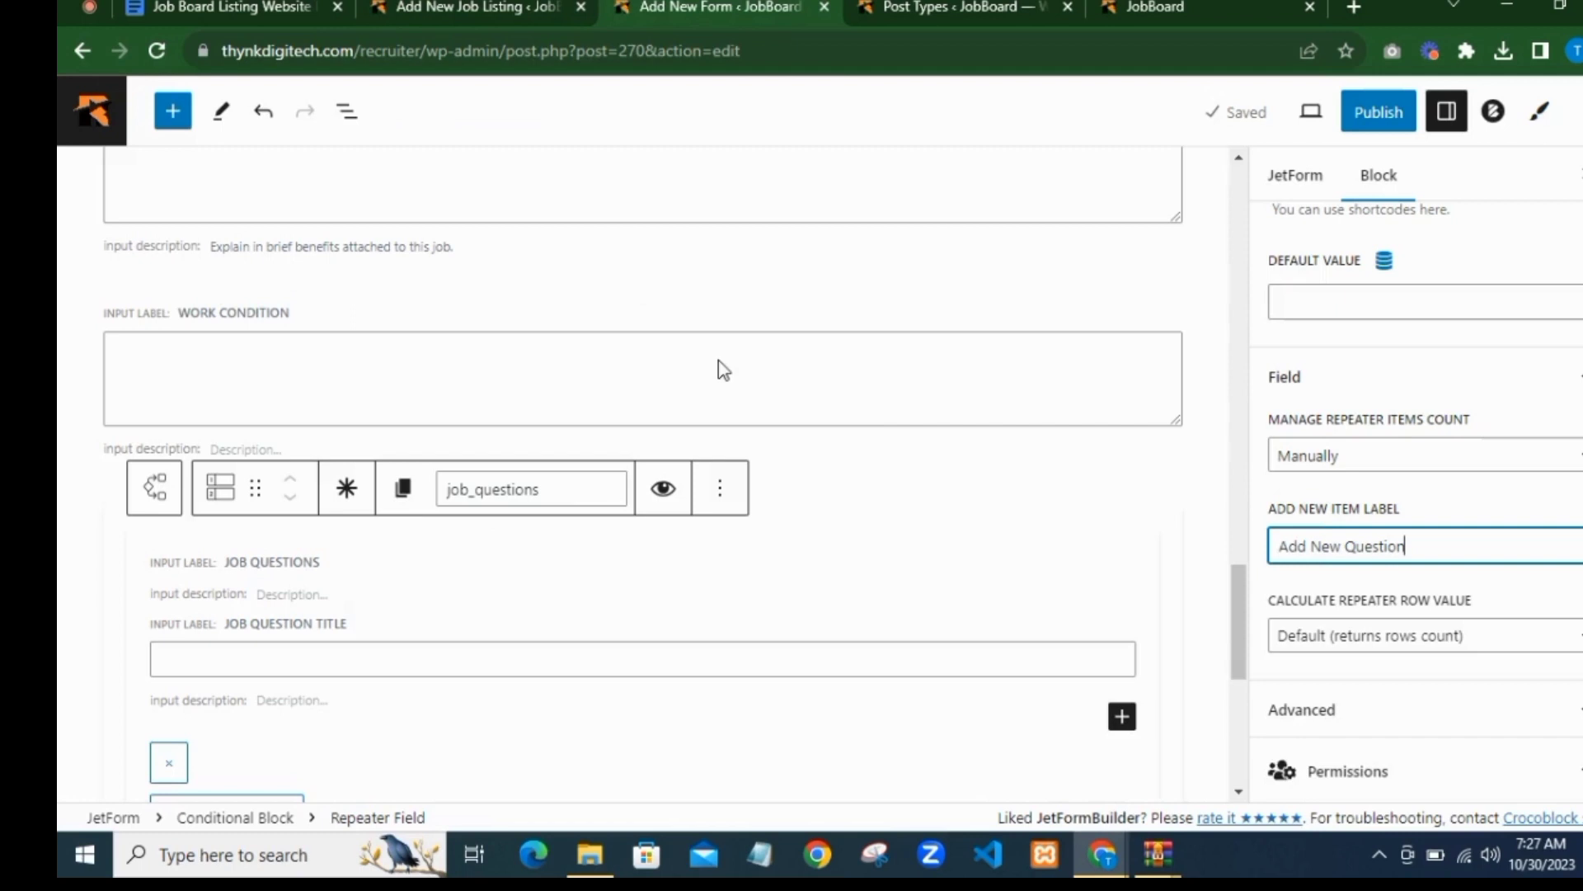
pyautogui.scroll(-3, 724, 370)
pyautogui.click(644, 558)
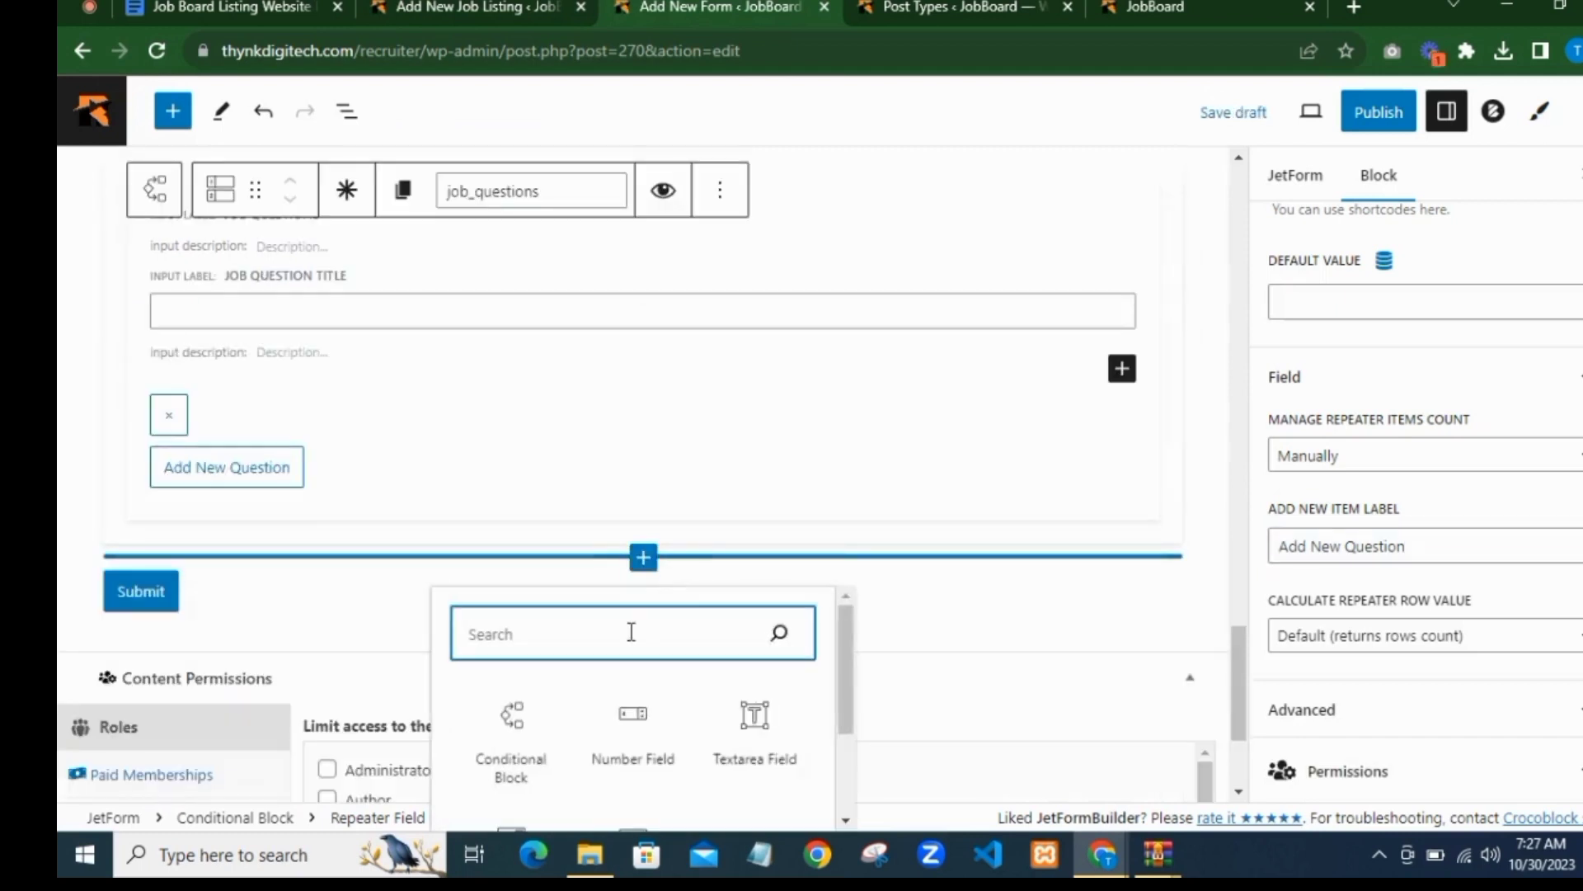
pyautogui.write('radio')
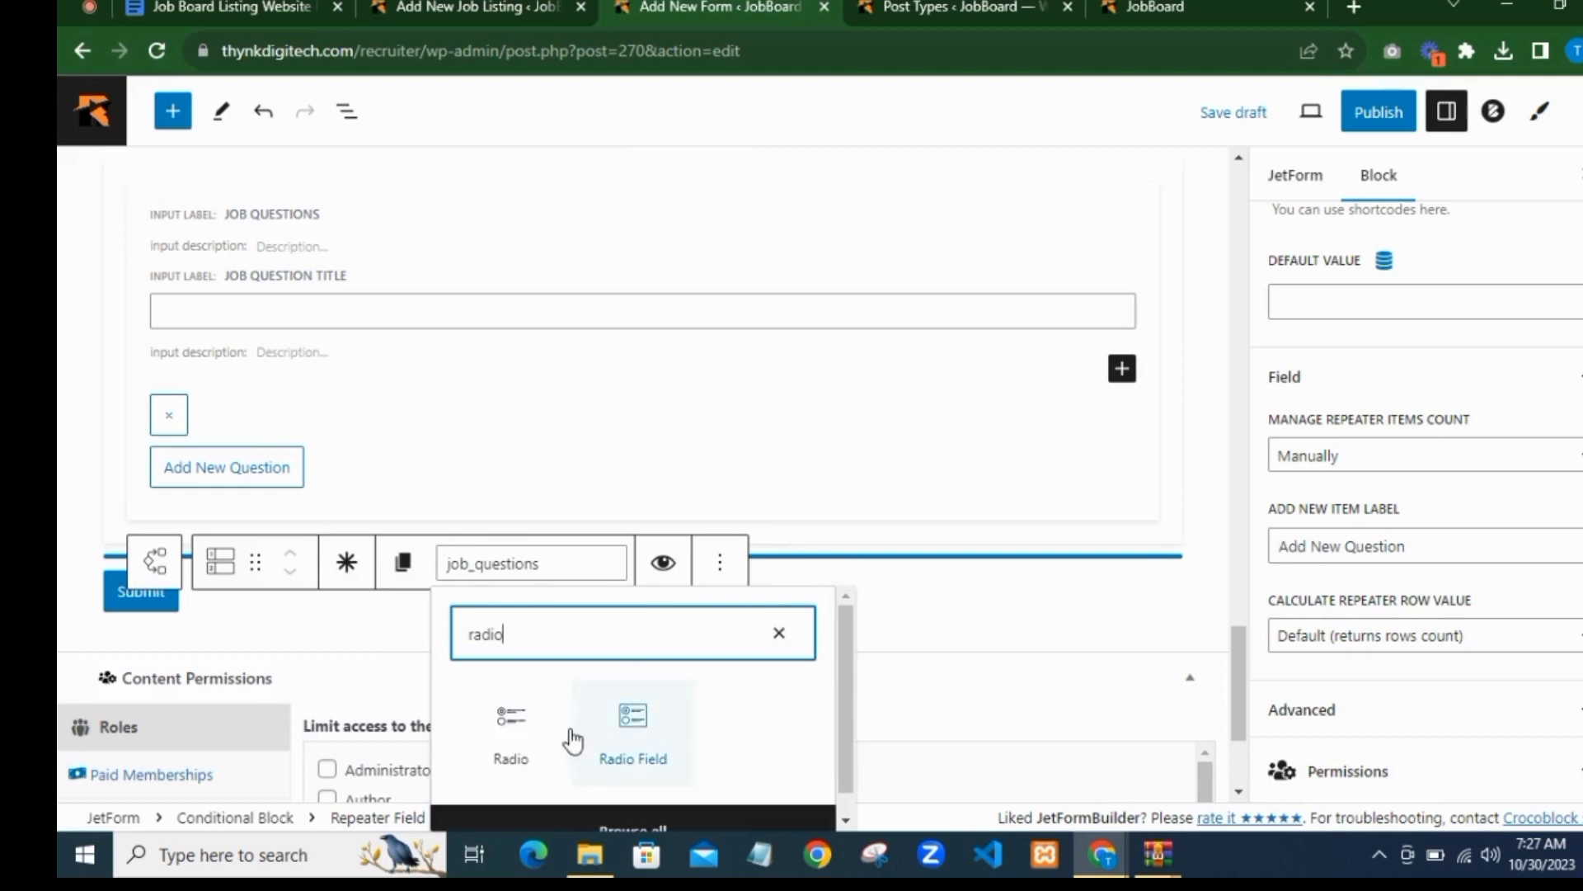
pyautogui.click(670, 739)
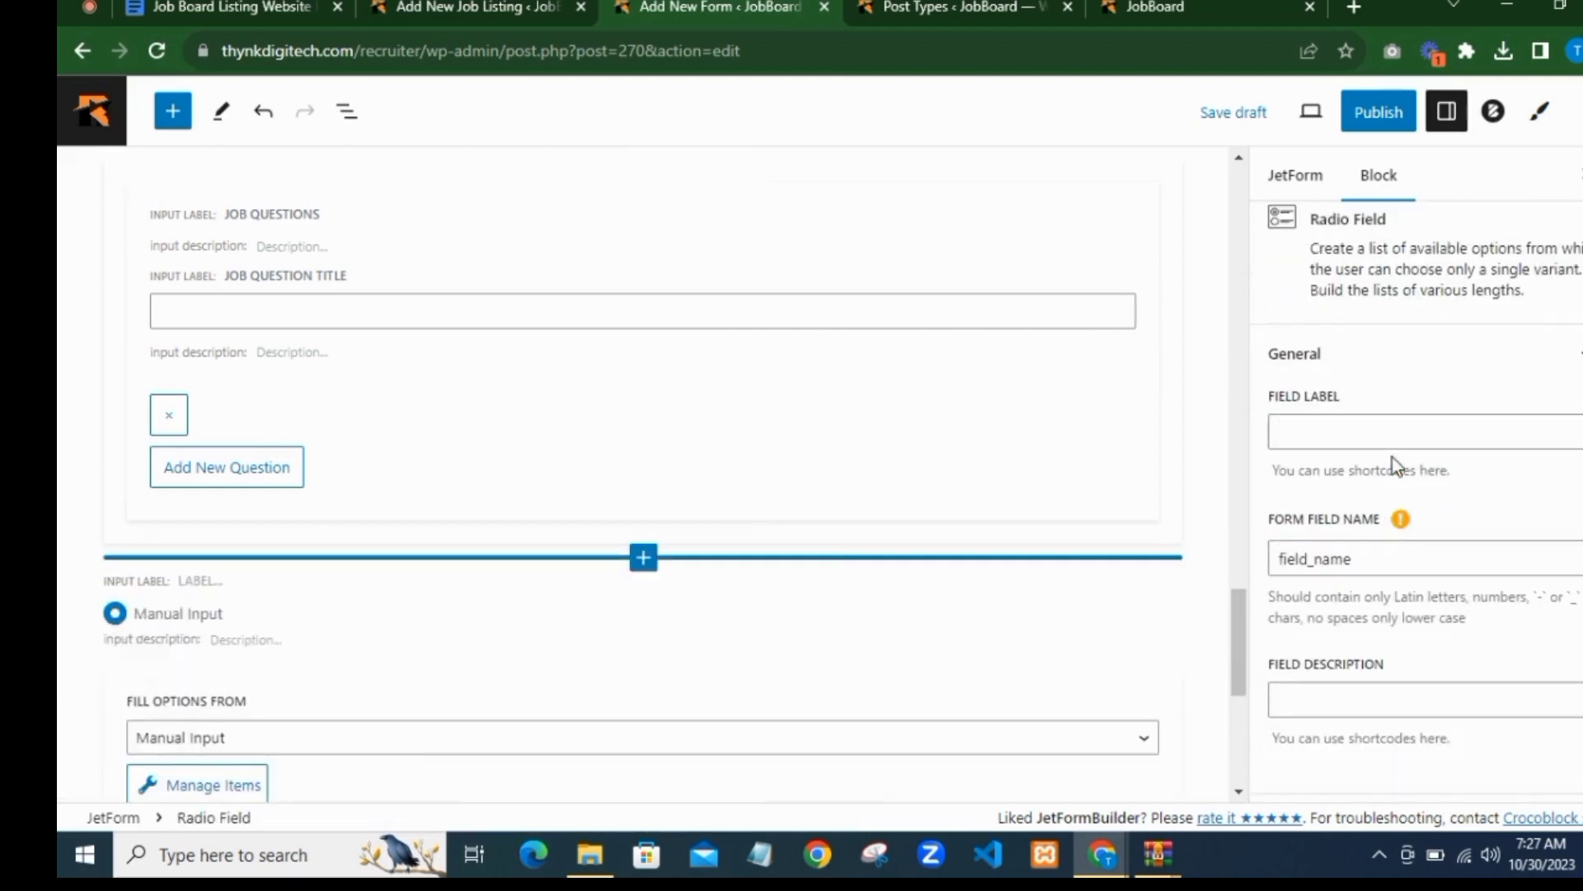
# Step: Label the new radio field Gender
pyautogui.click(1335, 448)
pyautogui.write('Ge')
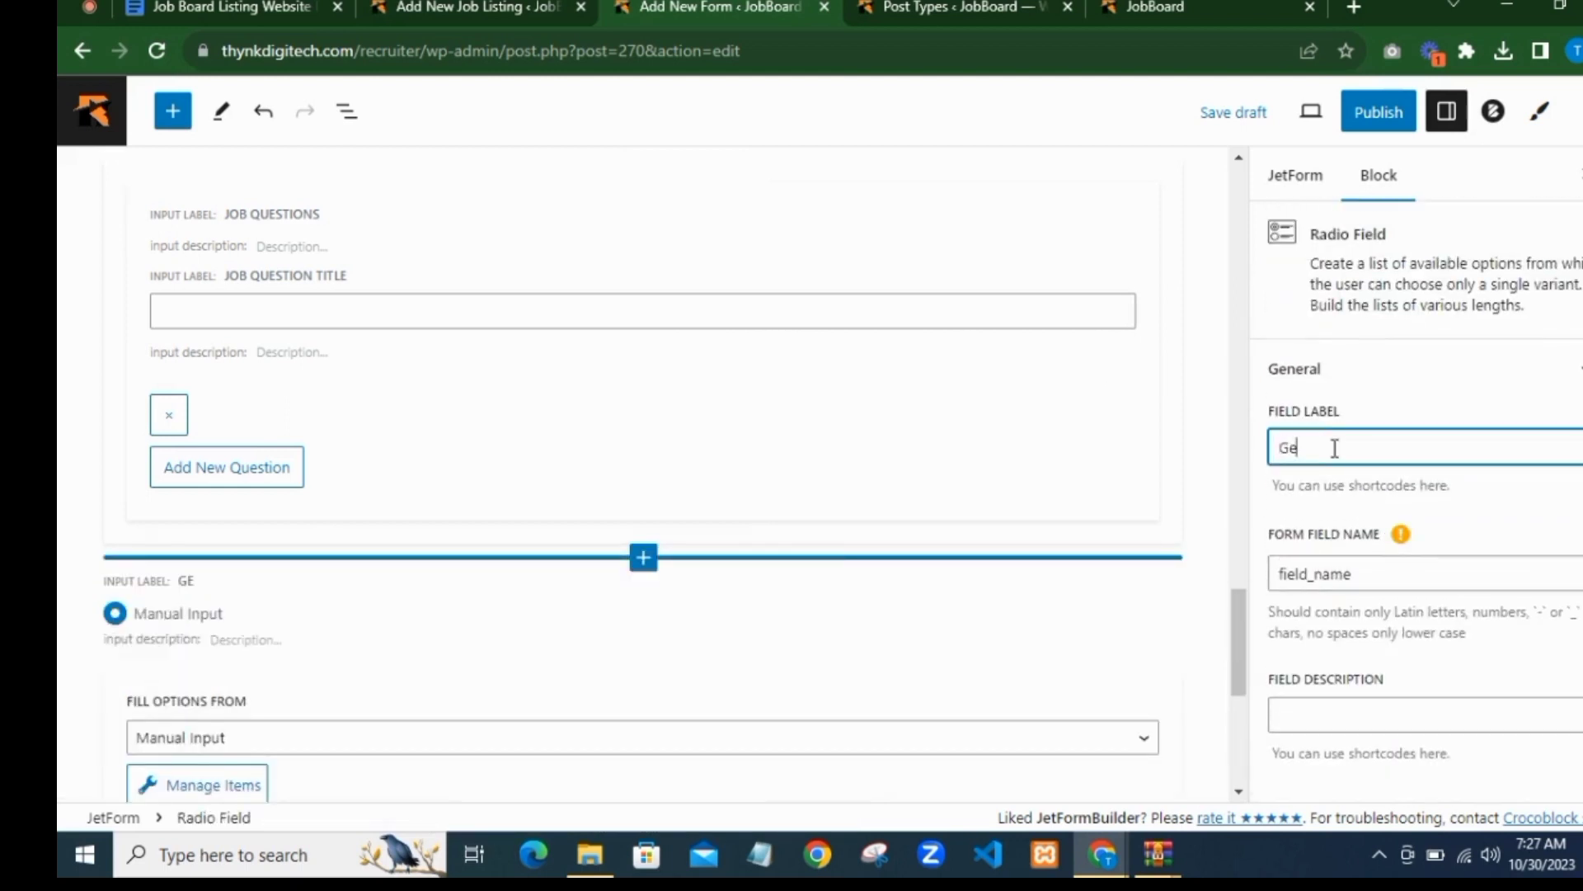
pyautogui.write('nder')
pyautogui.click(1456, 512)
# Step: Fill the Gender radio field's options from the Gender glossary
pyautogui.scroll(-3, 1452, 512)
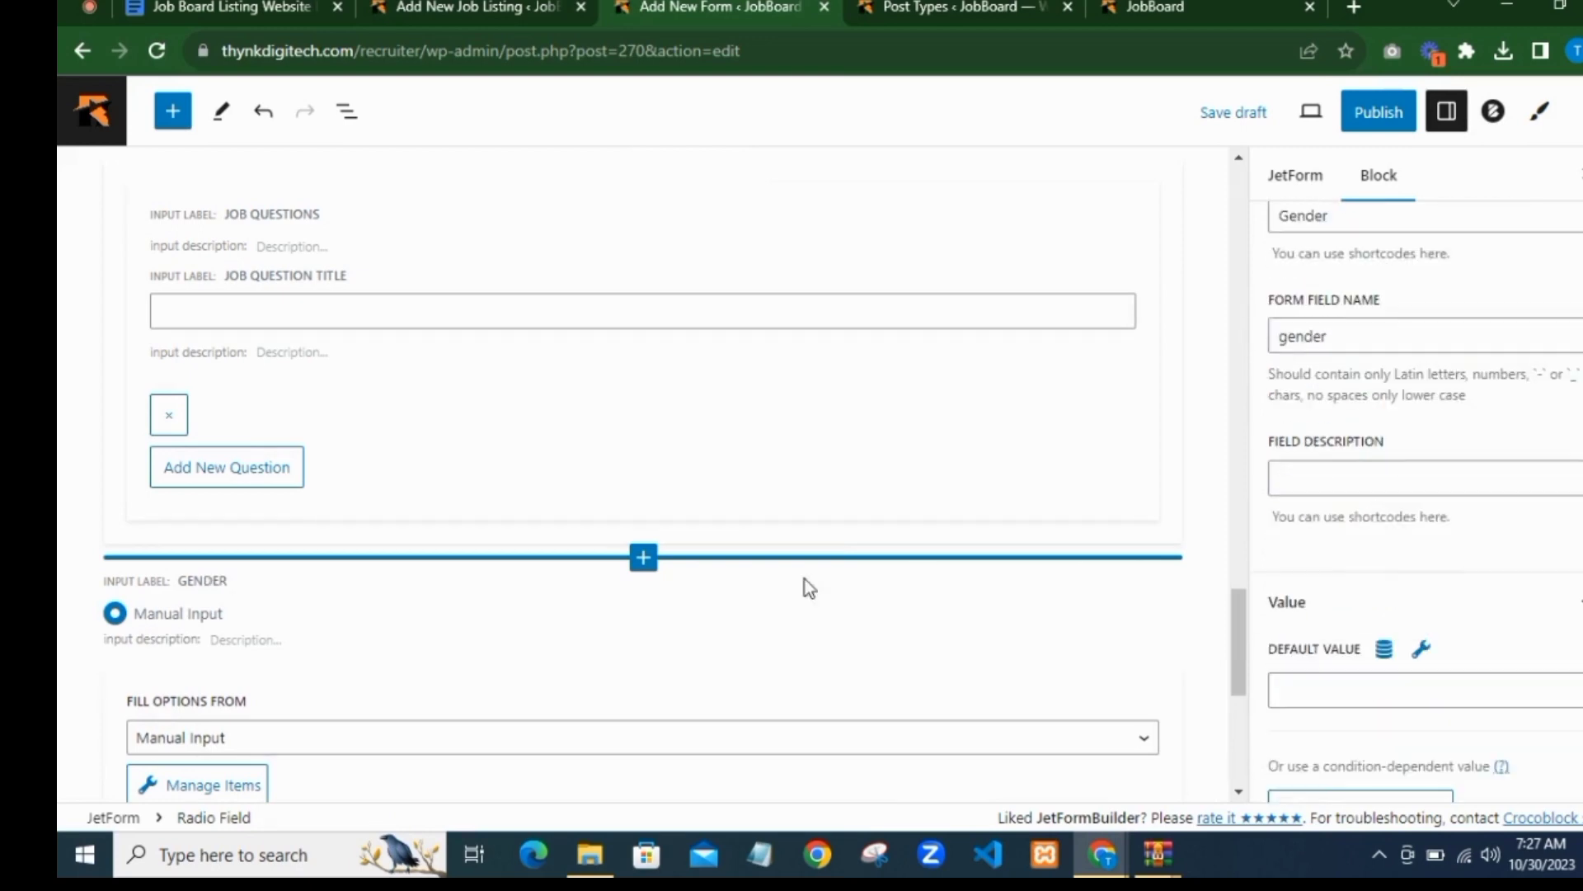
pyautogui.scroll(-1, 806, 586)
pyautogui.click(226, 630)
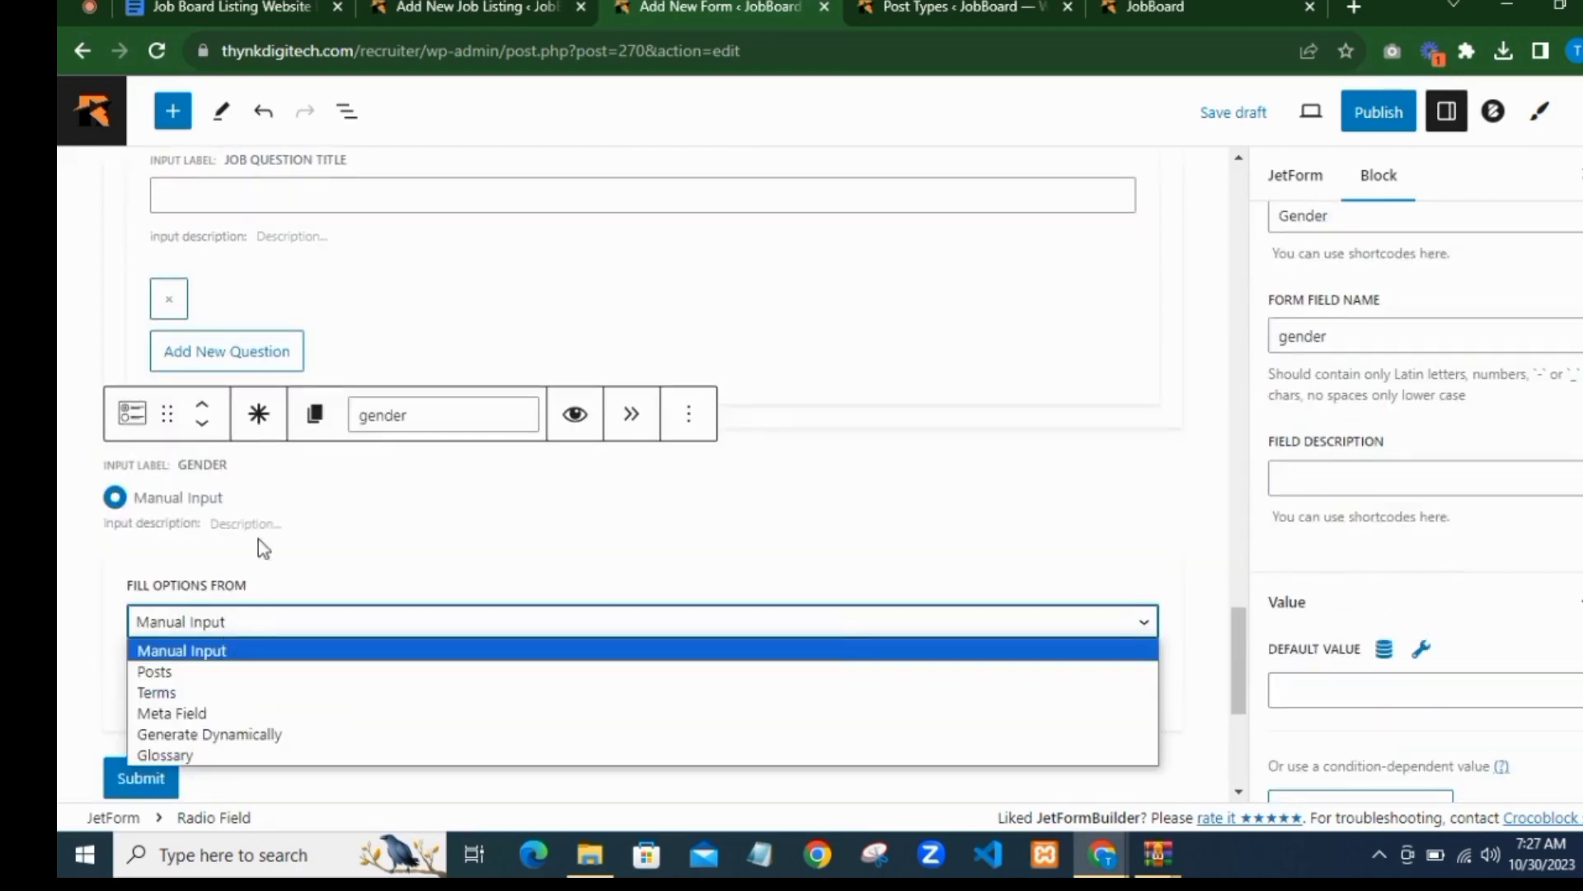
pyautogui.click(213, 756)
pyautogui.scroll(-1, 247, 626)
pyautogui.click(260, 581)
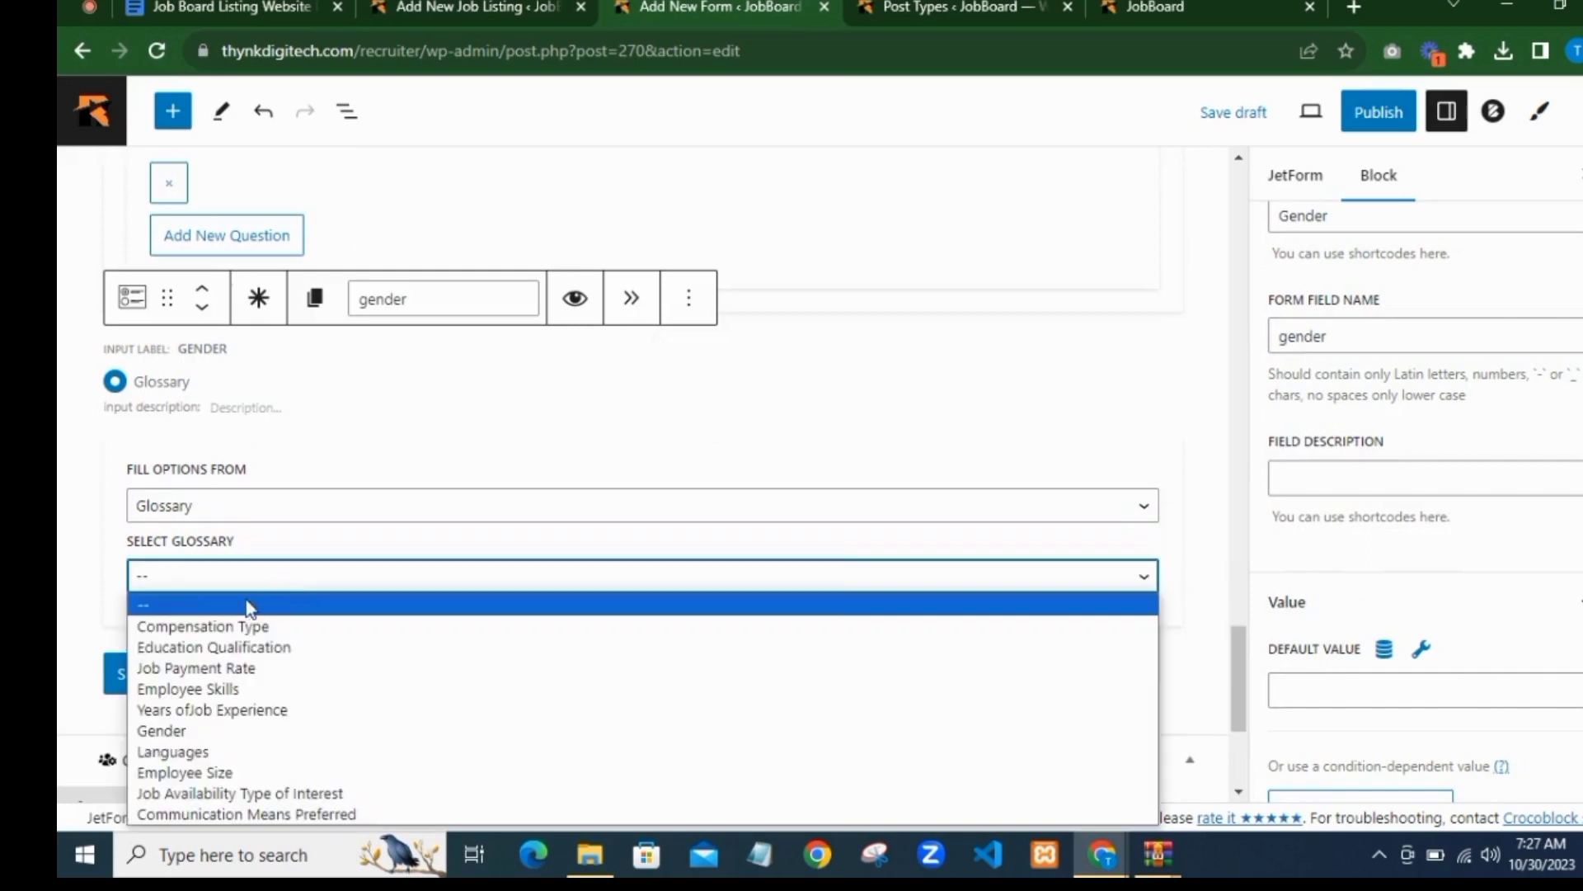
pyautogui.click(228, 734)
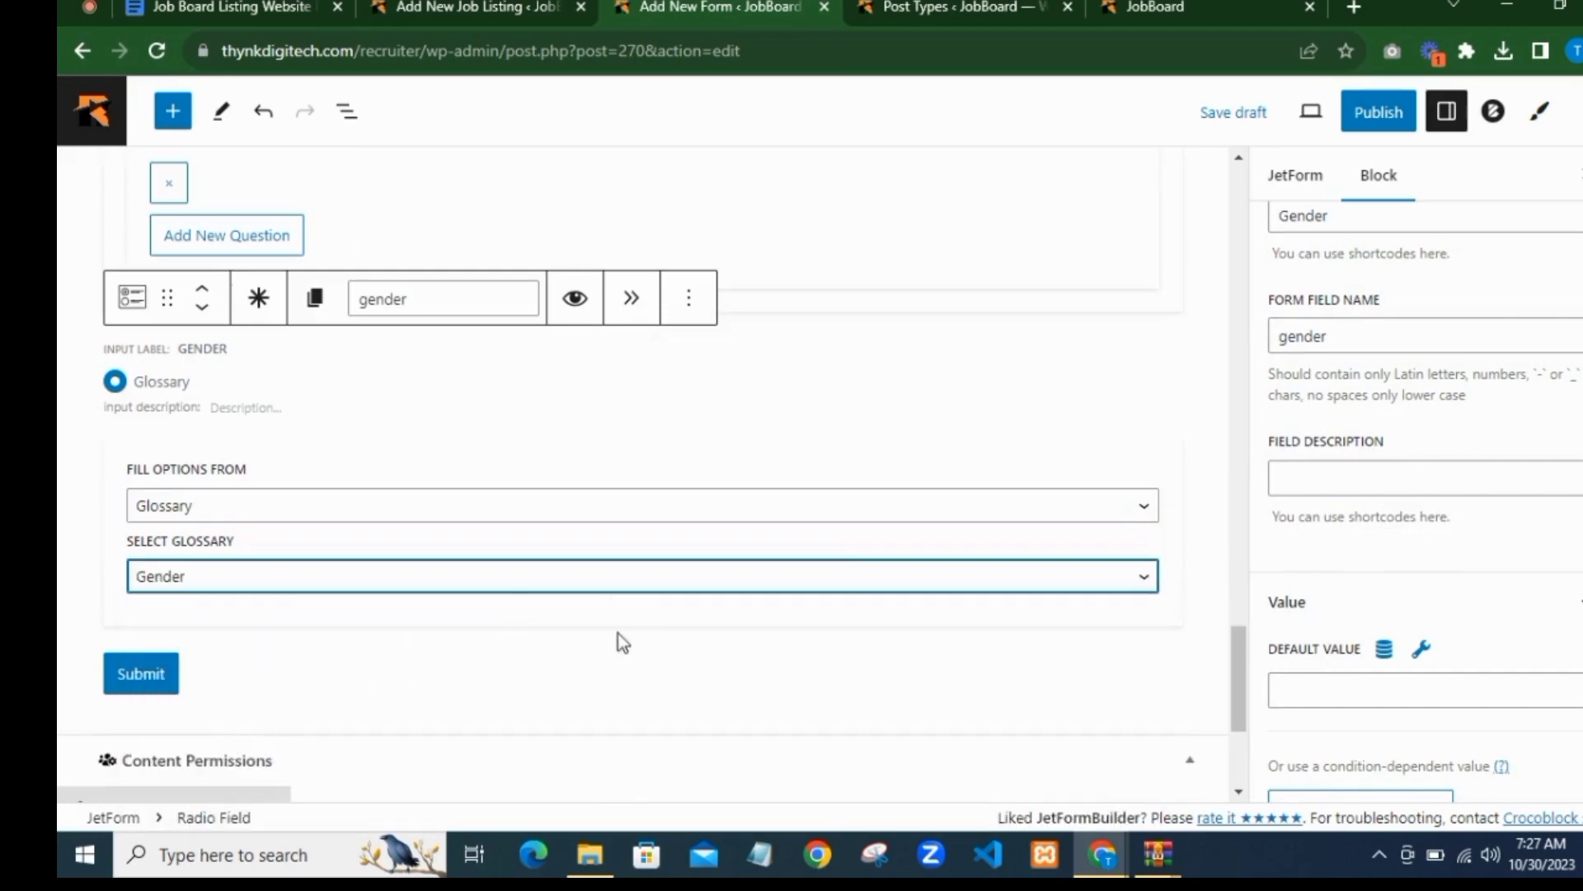
# Step: Check the next field in the job listing editor and insert a Media Field below the Gender field
pyautogui.scroll(1, 619, 640)
pyautogui.click(486, 9)
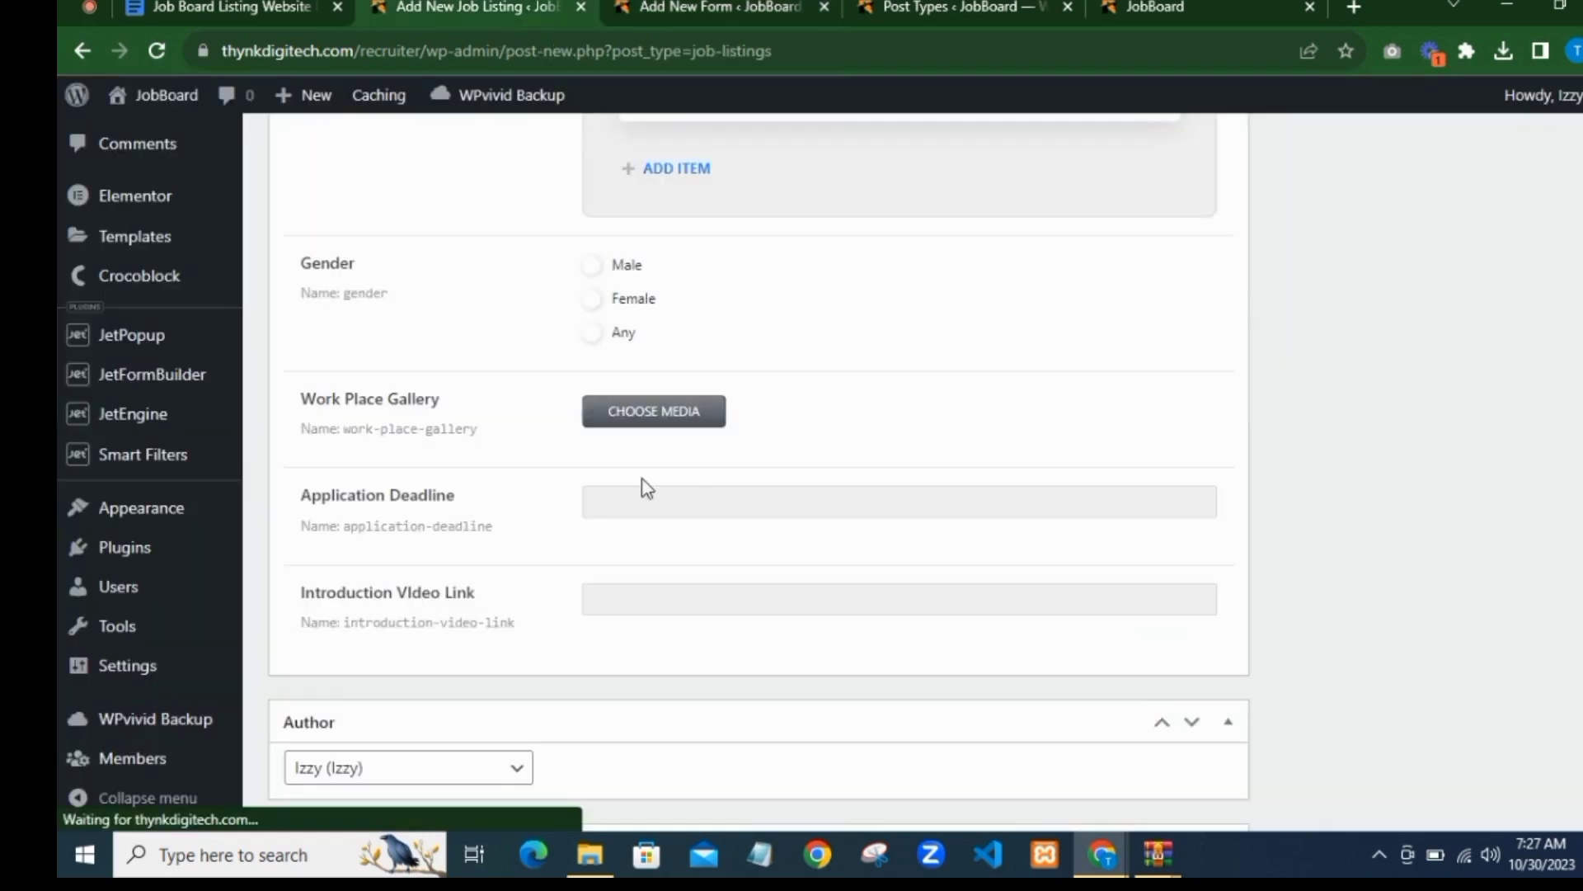
pyautogui.click(728, 7)
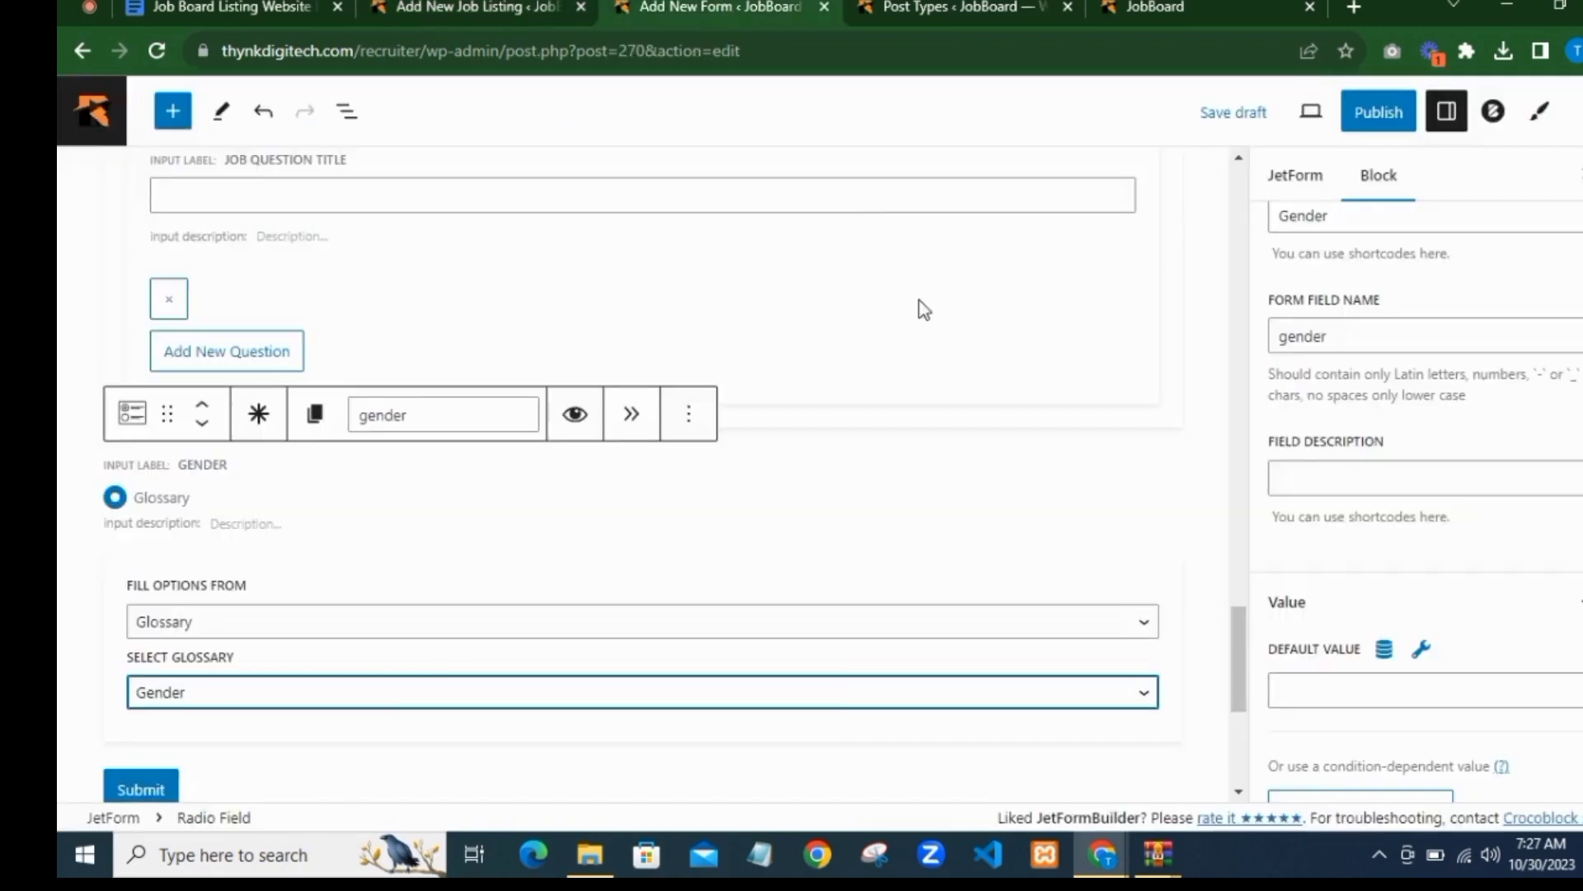
pyautogui.scroll(-4, 617, 511)
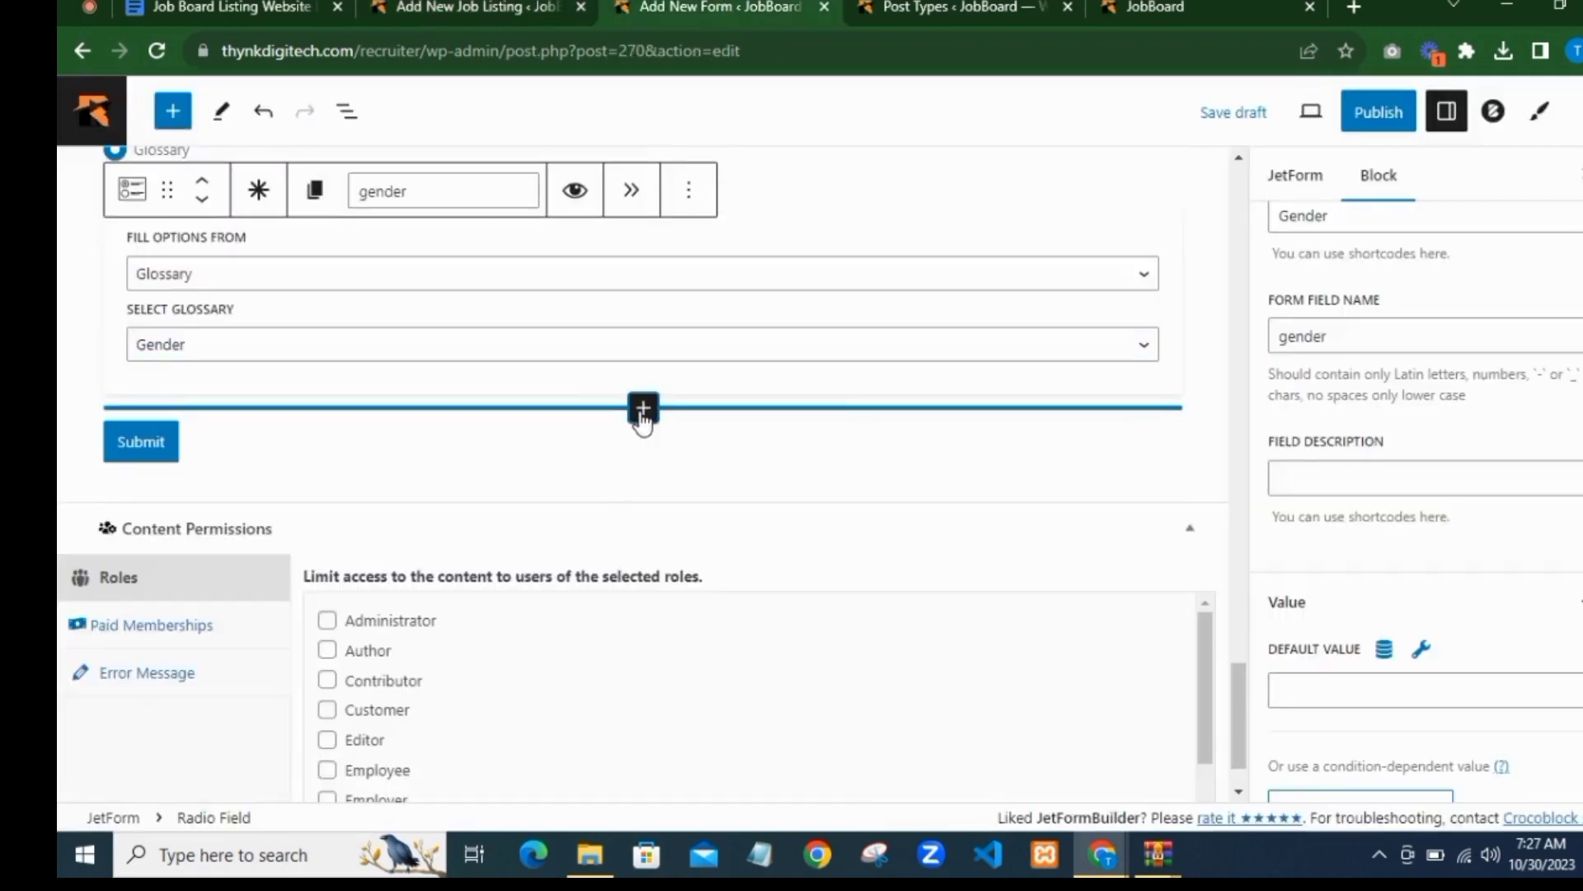
pyautogui.click(644, 407)
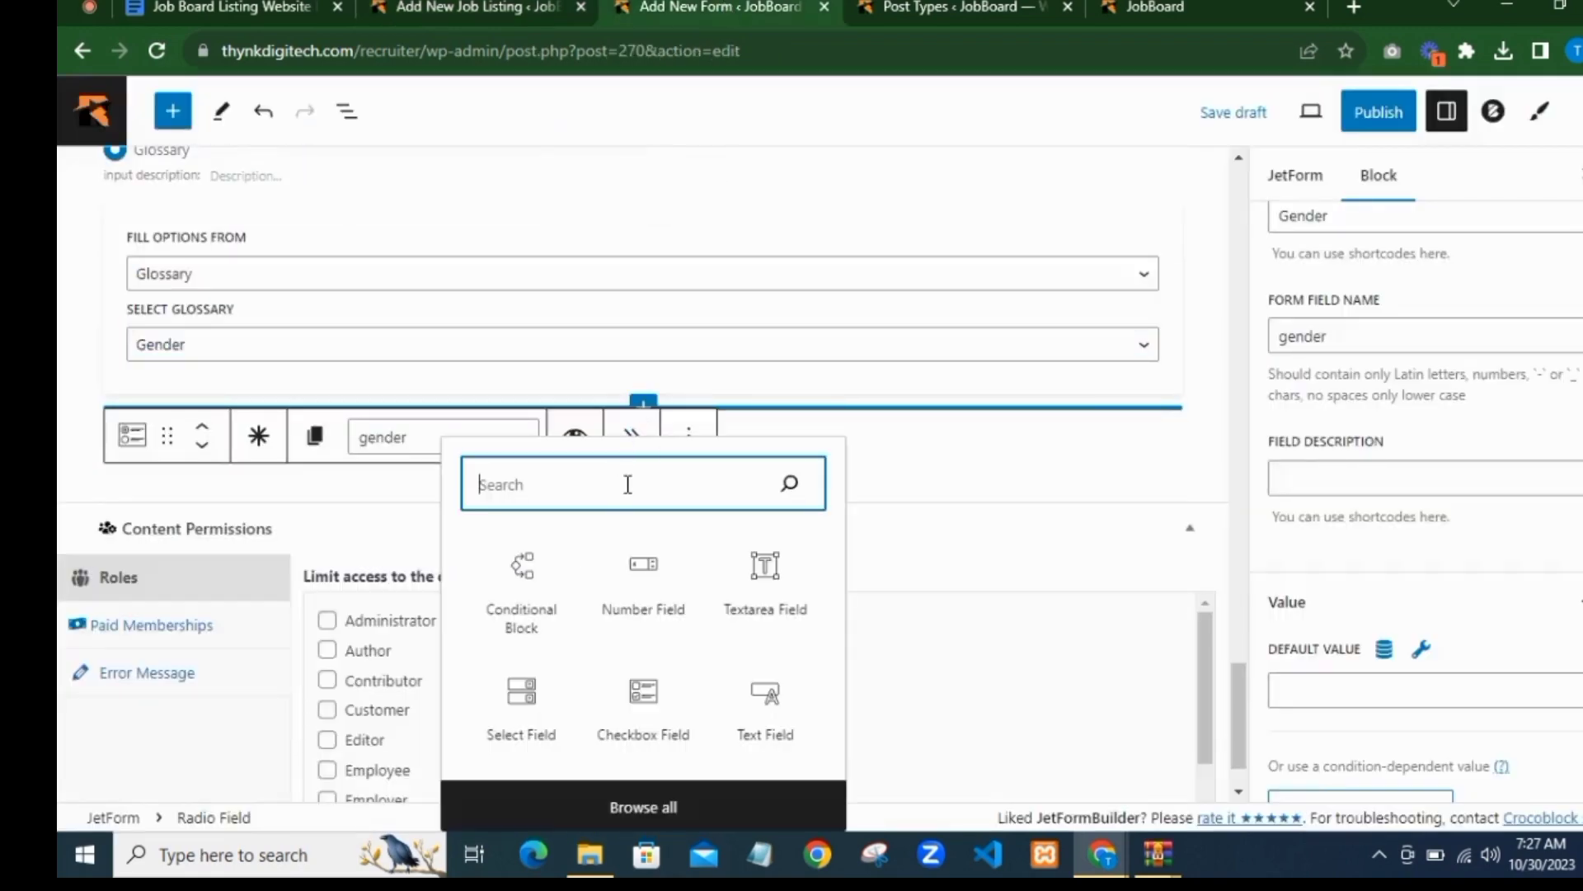
pyautogui.write('Media')
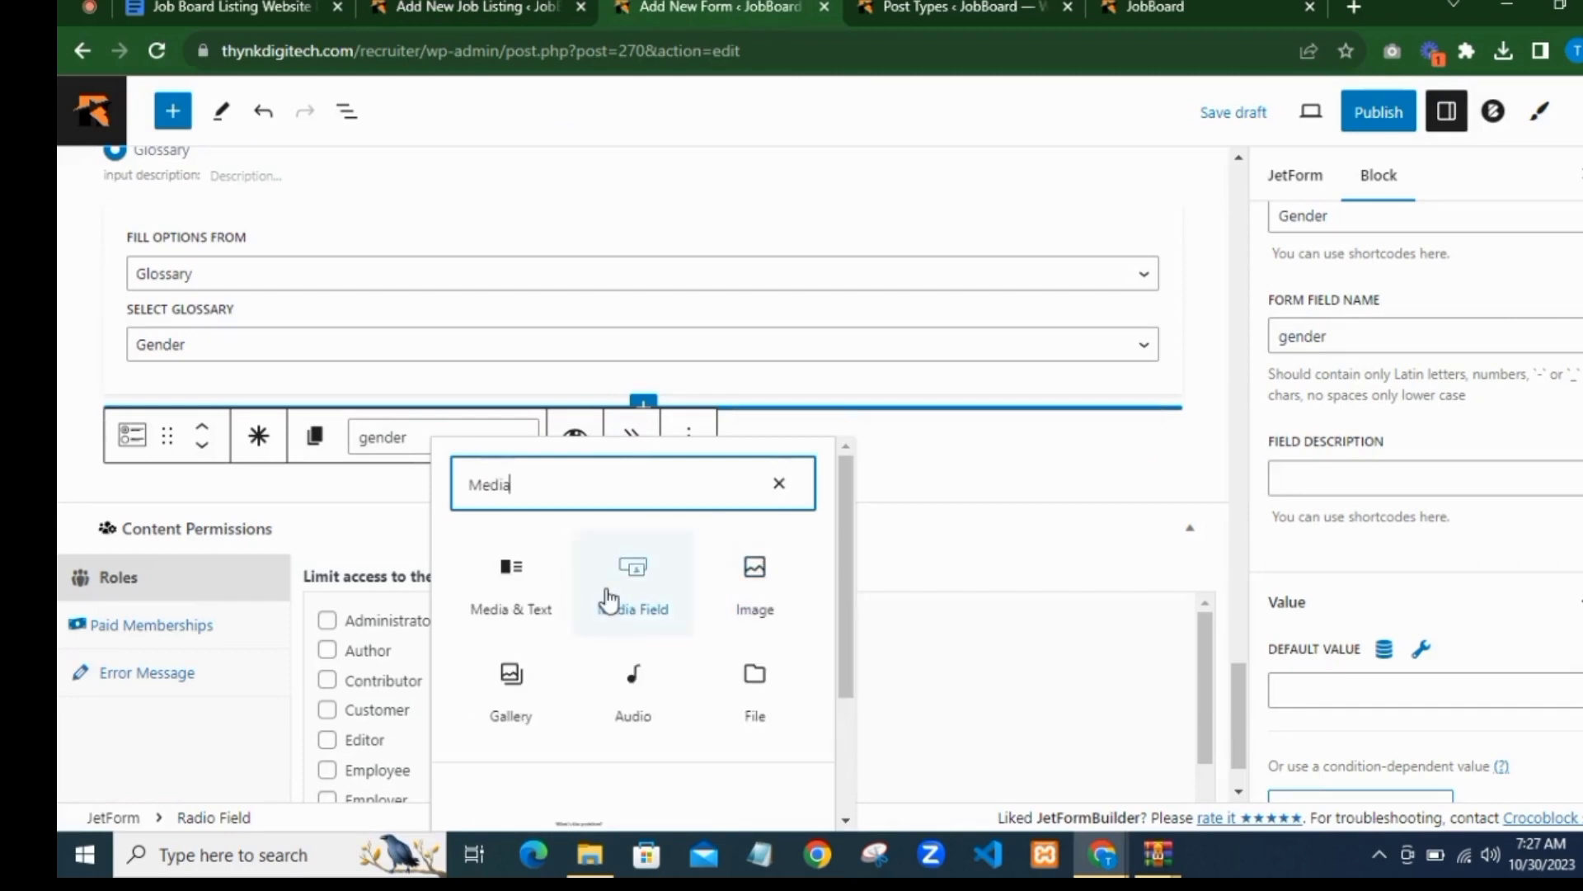
pyautogui.click(643, 606)
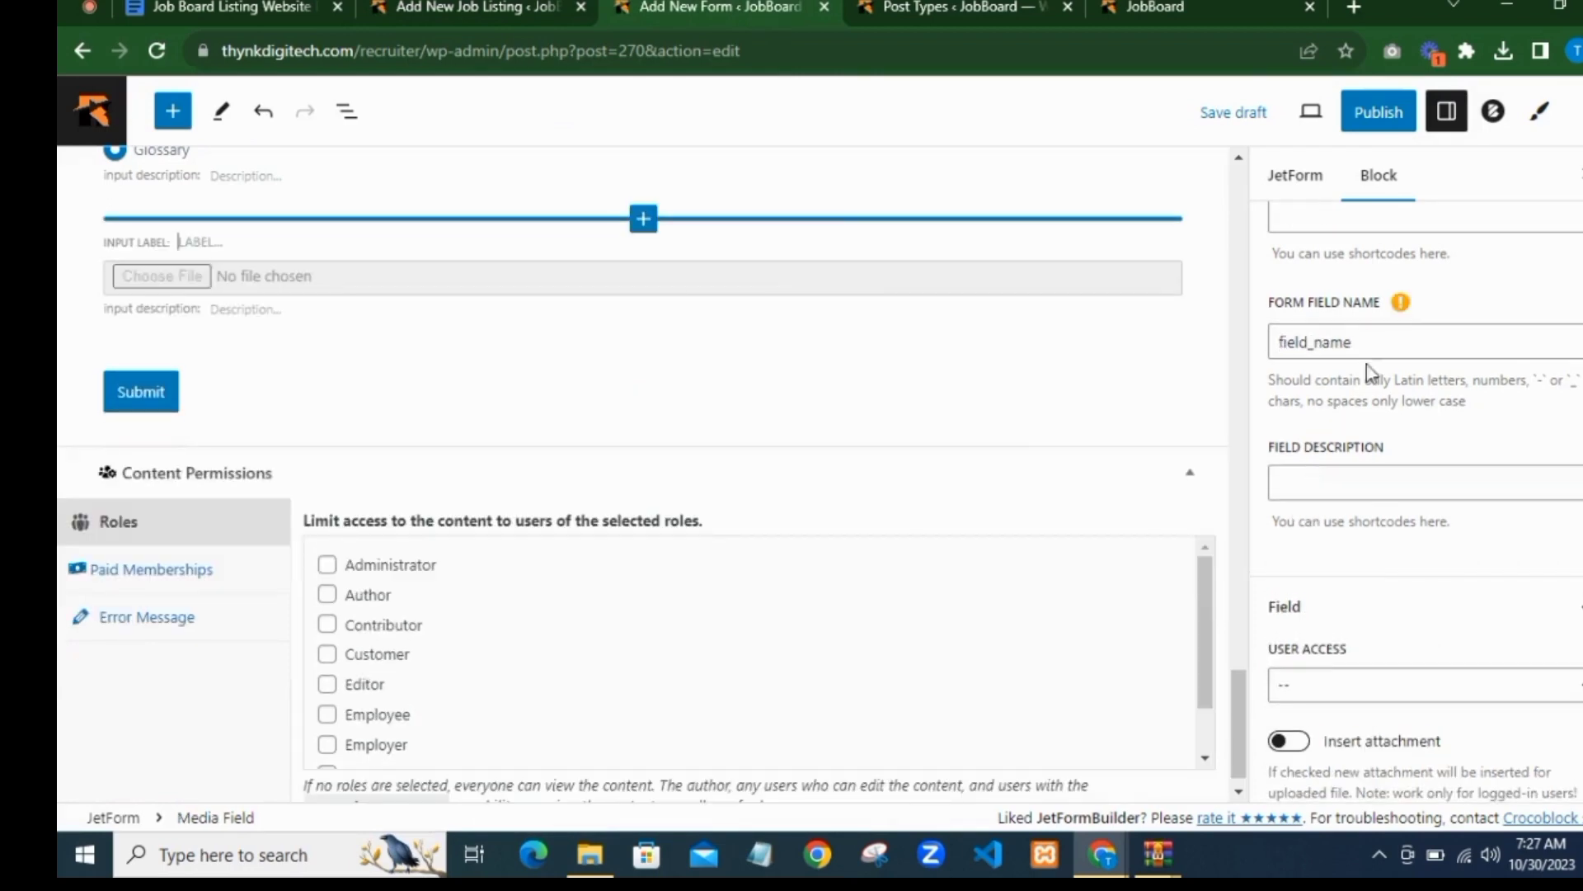
# Step: Label the new media field Workplace Gallery
pyautogui.click(1341, 446)
pyautogui.write('W')
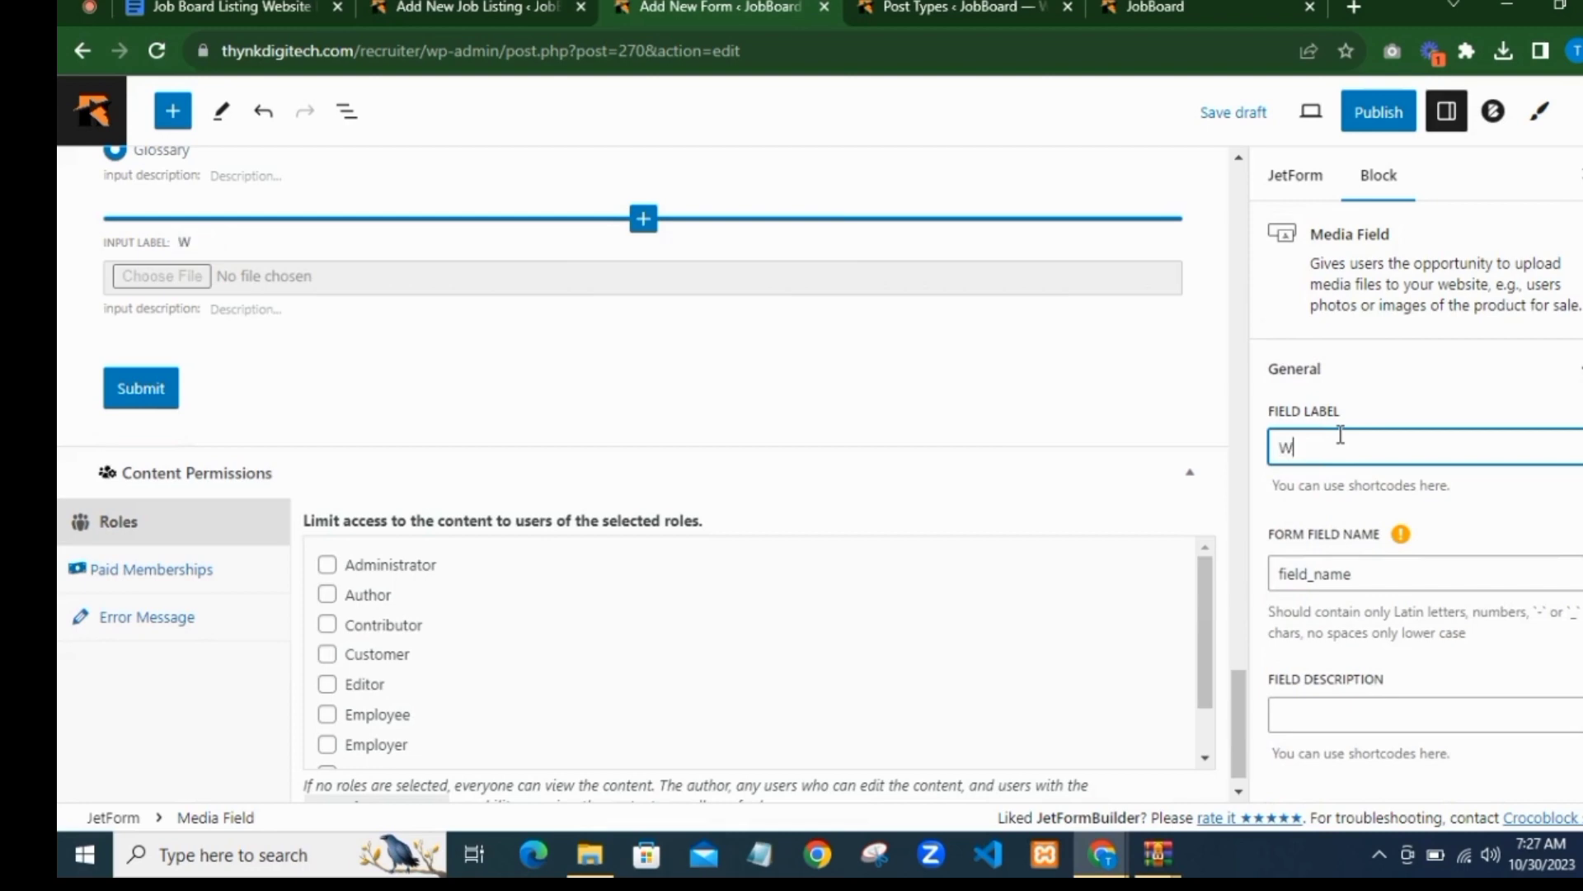
pyautogui.write('orkplace Gallery')
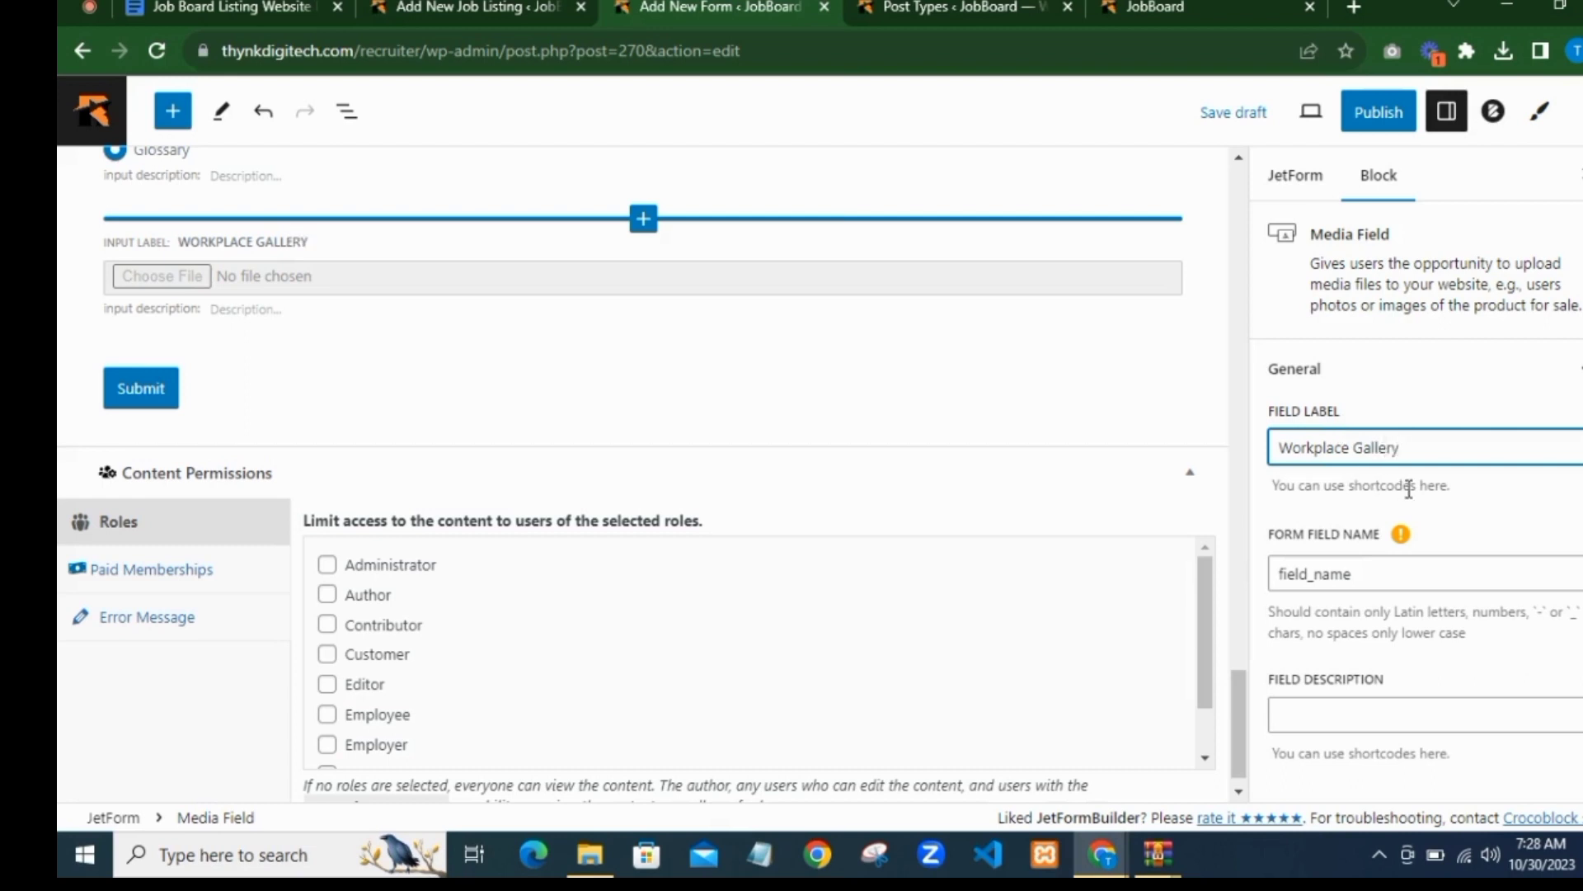
pyautogui.click(1409, 488)
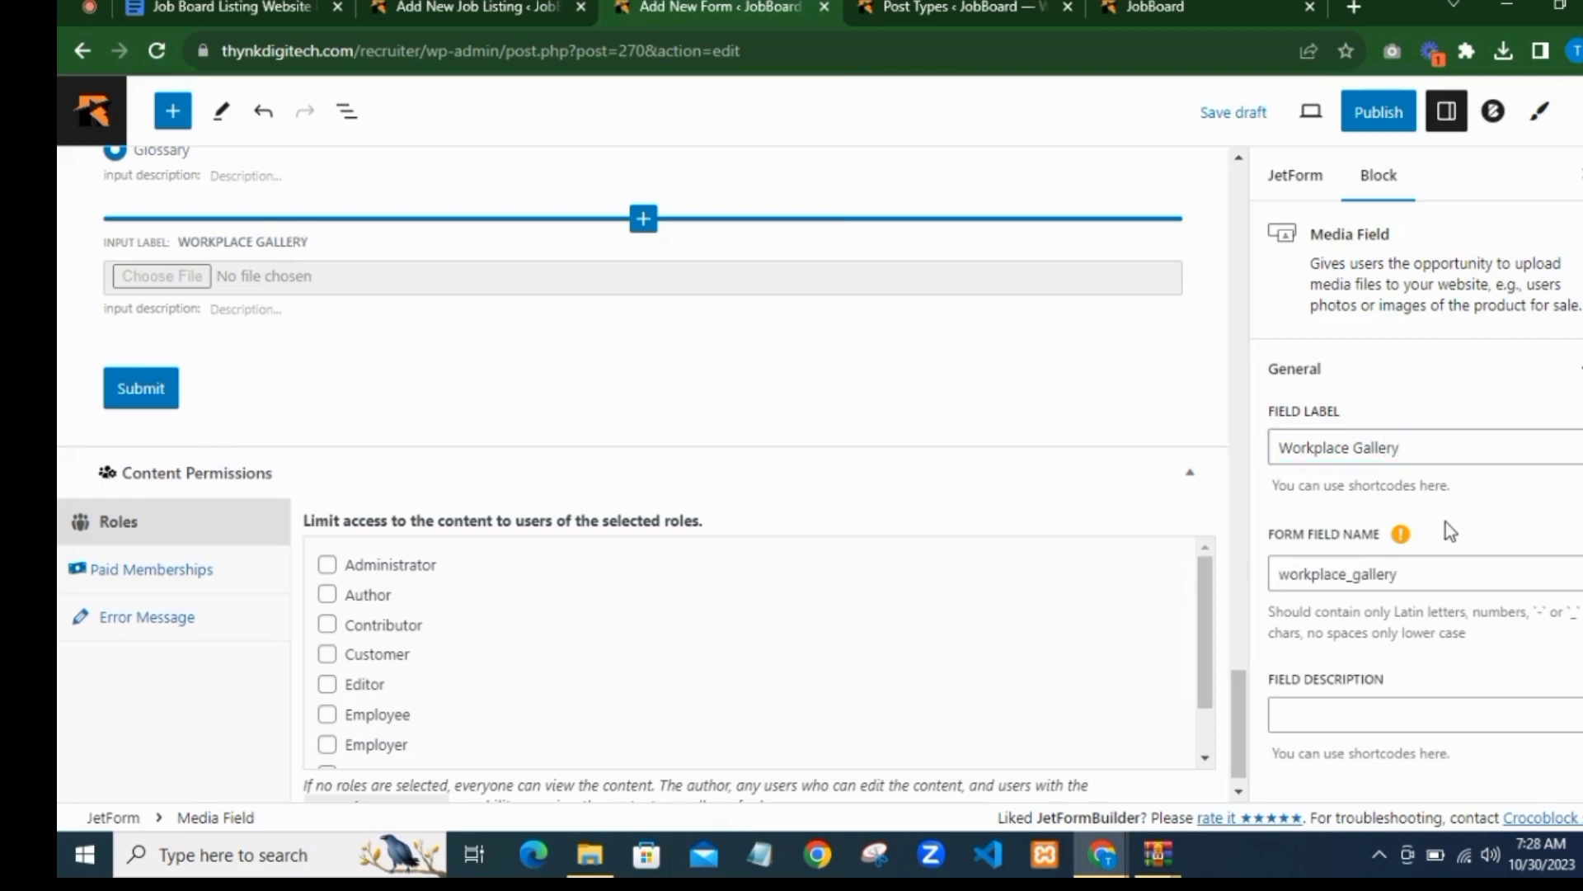
# Step: Set the Workplace Gallery field's user access to Any registered user and enable inserting uploads as attachments
pyautogui.scroll(-5, 1427, 503)
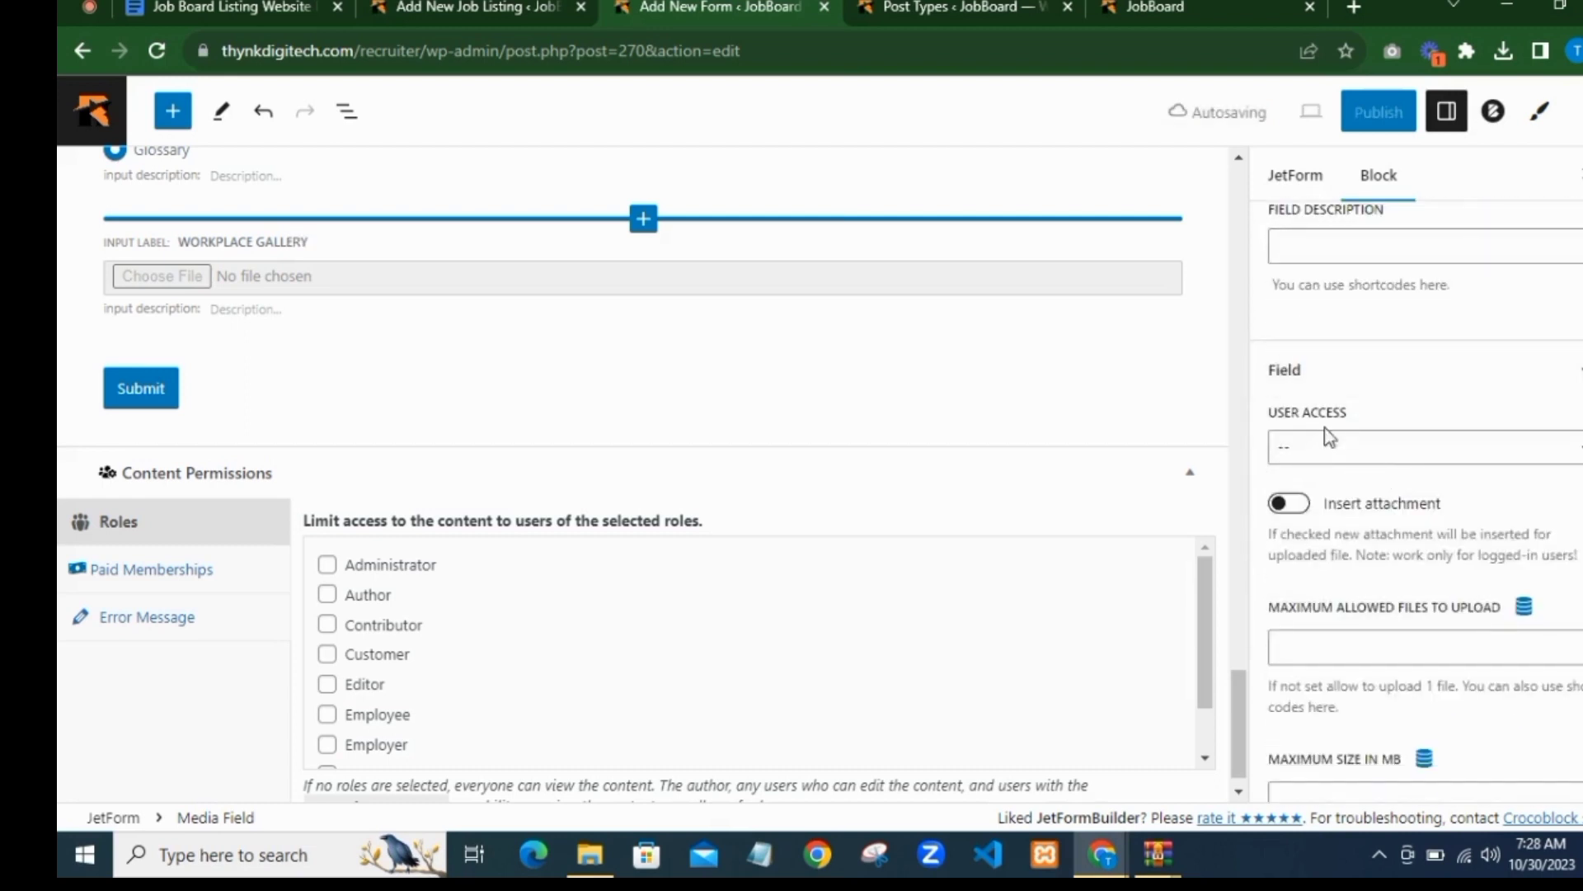
pyautogui.scroll(1, 1336, 426)
pyautogui.scroll(-1, 1338, 453)
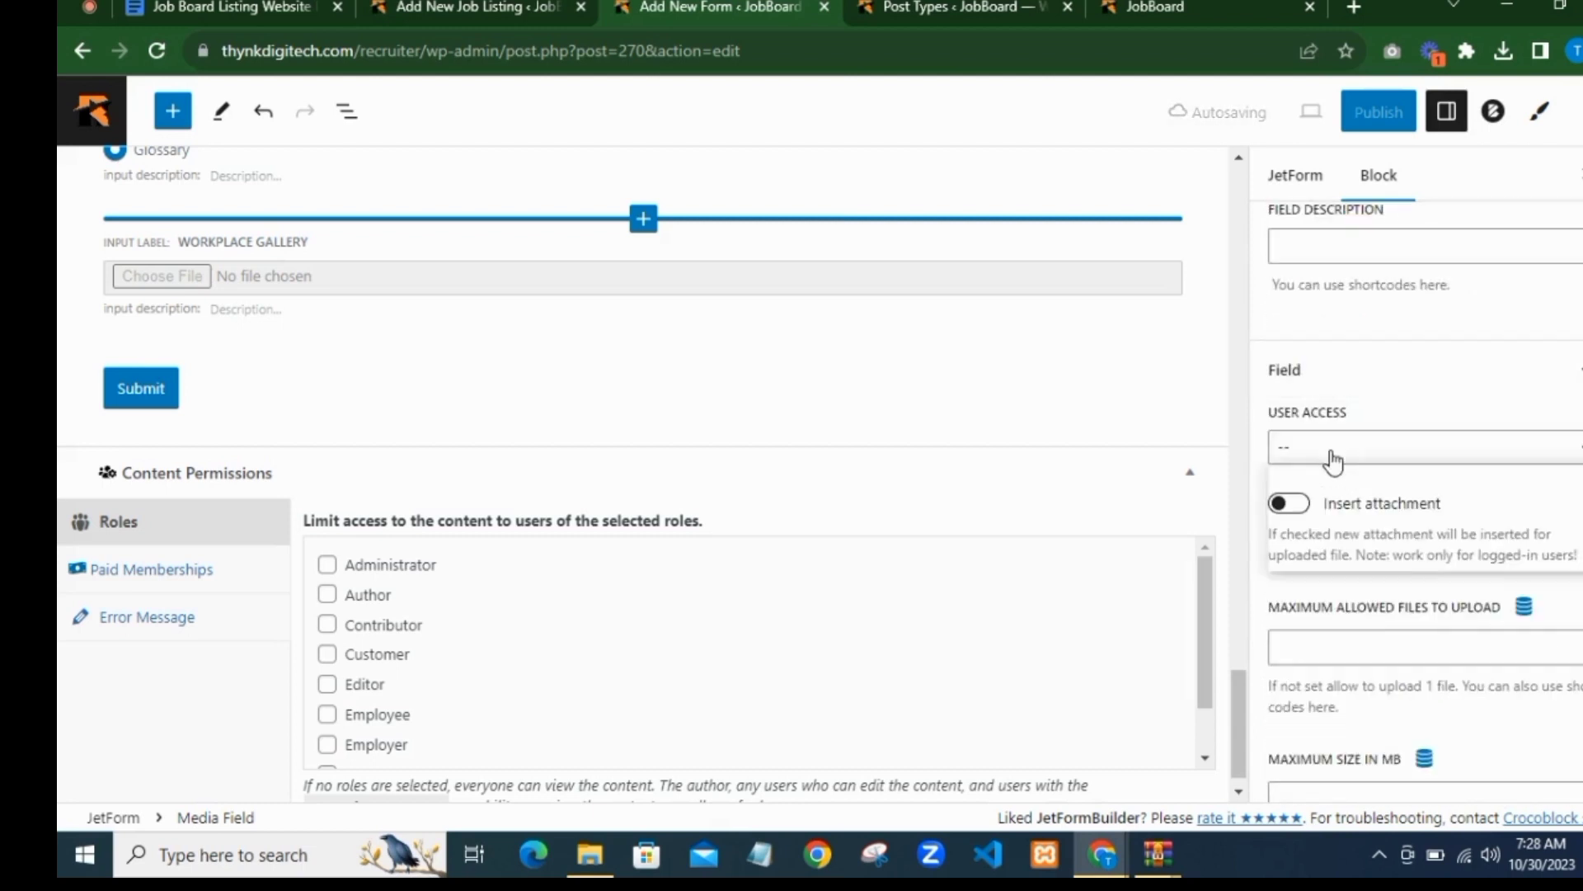
pyautogui.click(1330, 457)
pyautogui.click(1335, 498)
pyautogui.scroll(-1, 1355, 499)
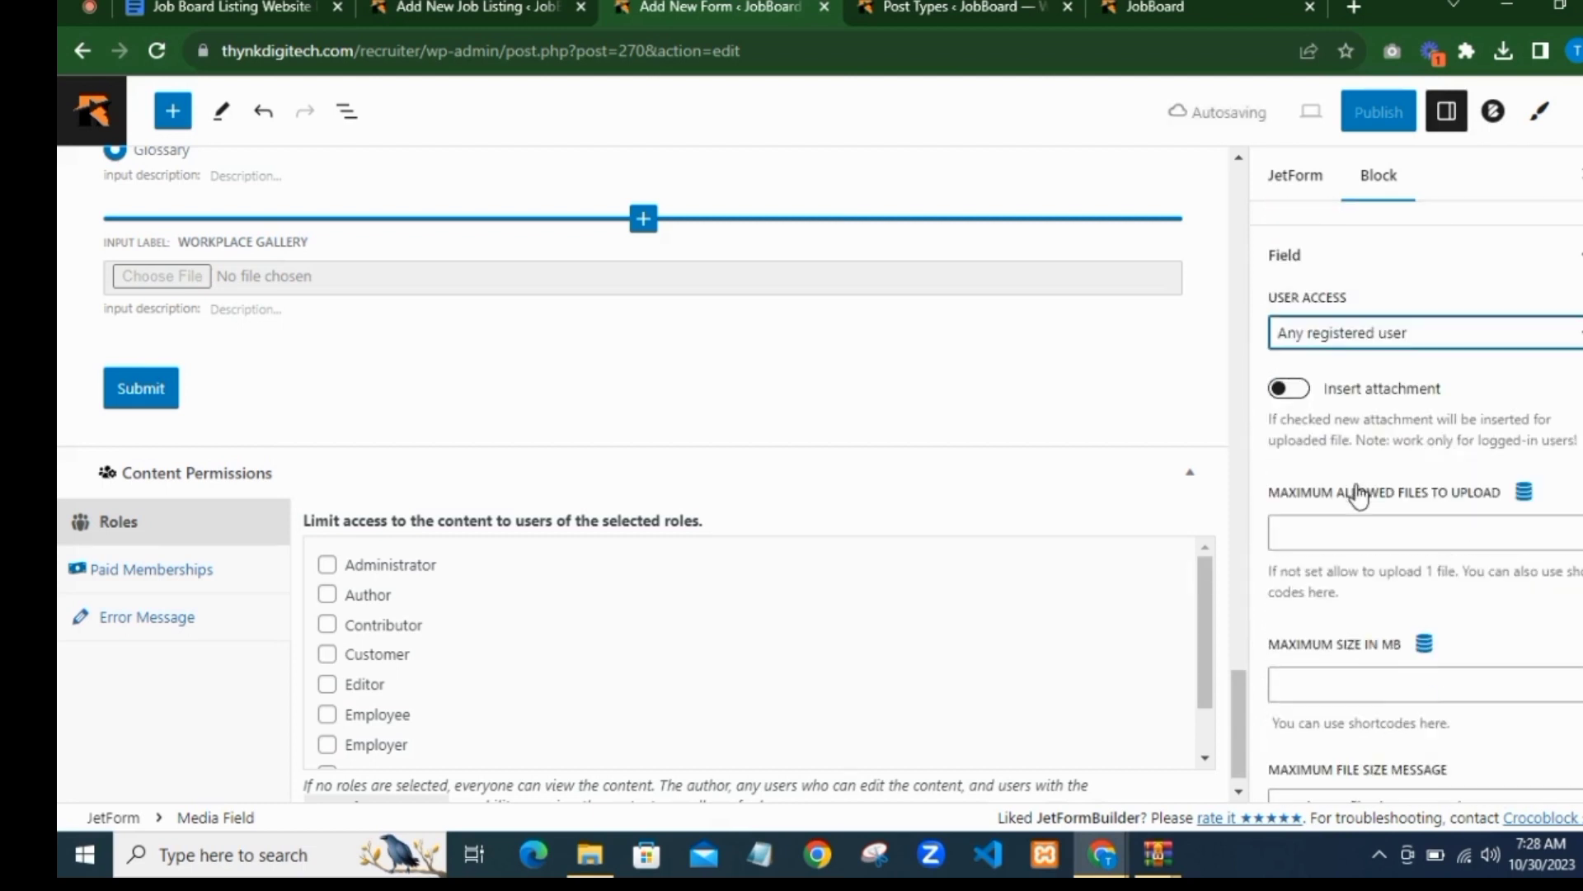
pyautogui.click(1289, 394)
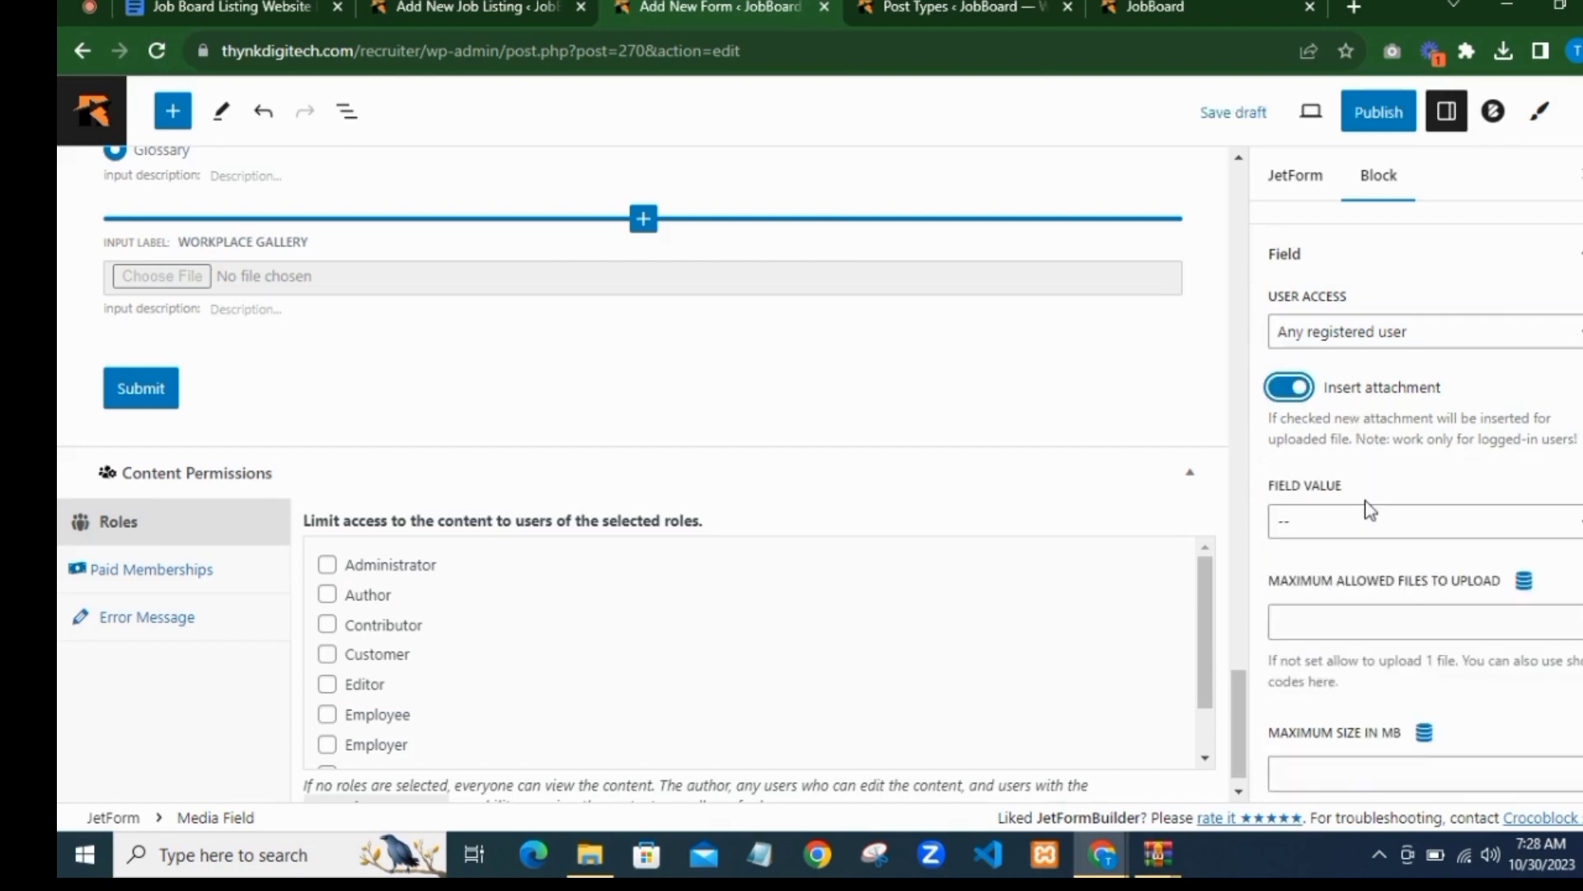
# Step: Set the Workplace Gallery field value to Attachment ID and open its maximum allowed files setting for editing
pyautogui.scroll(-1, 1335, 504)
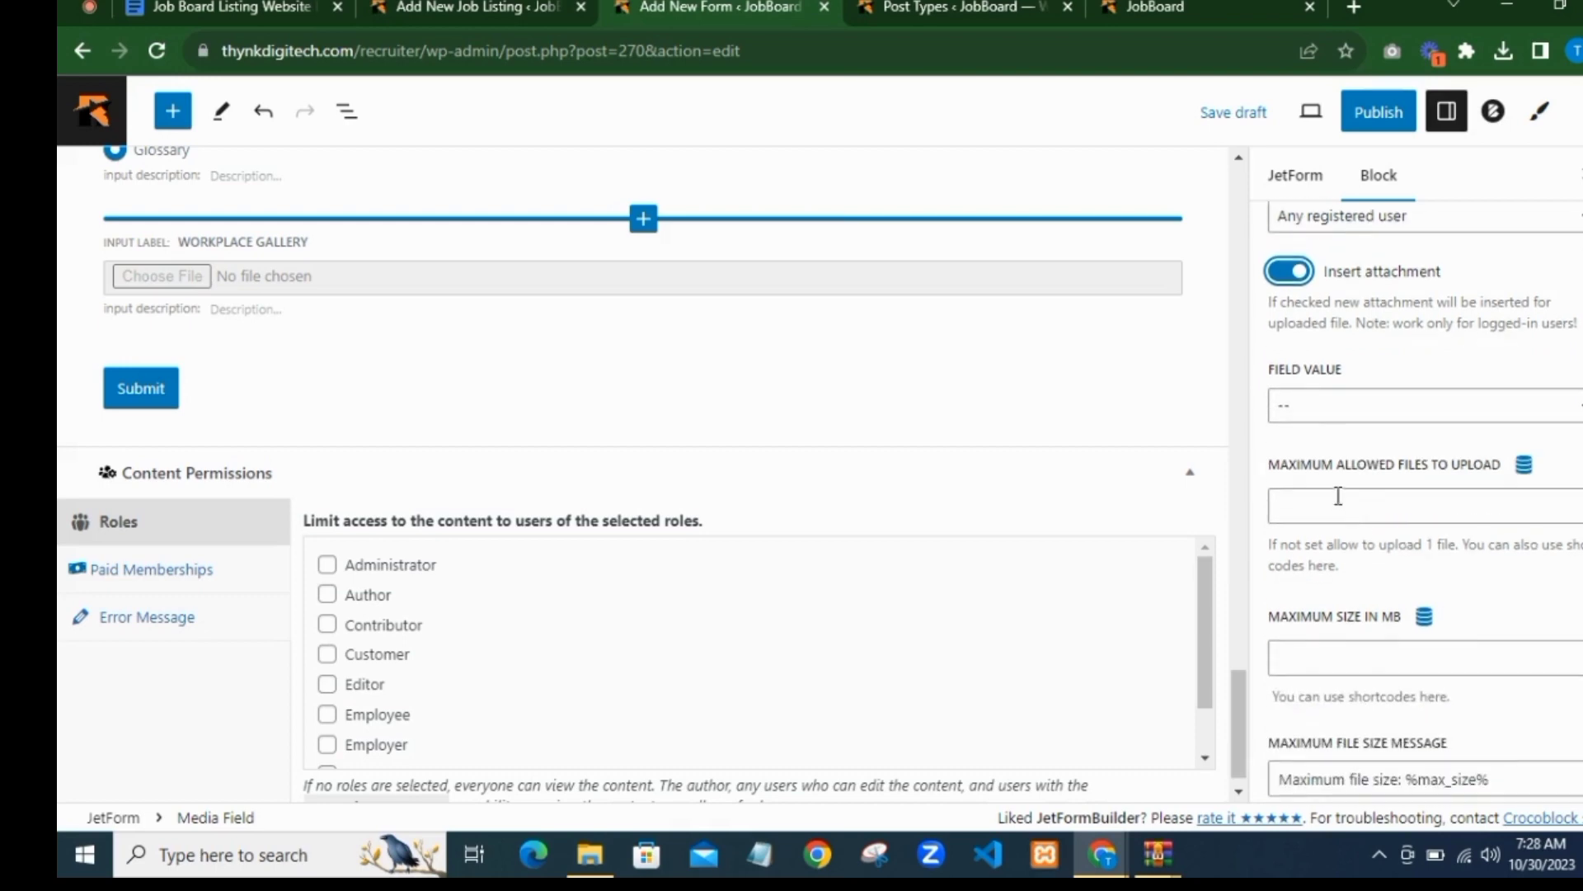
pyautogui.click(1341, 508)
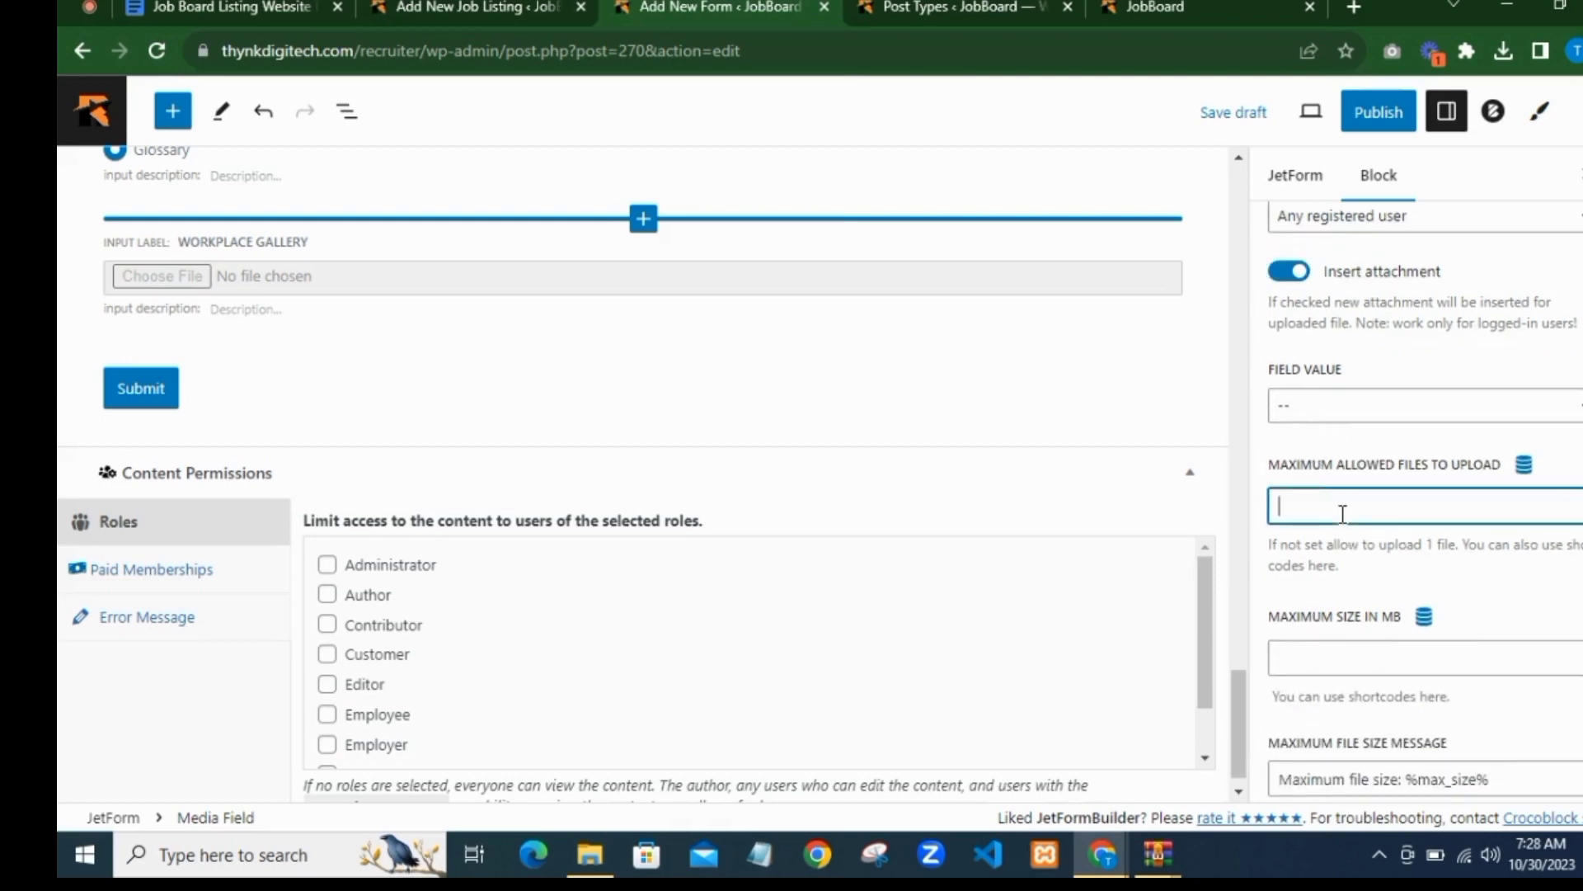
pyautogui.click(1319, 404)
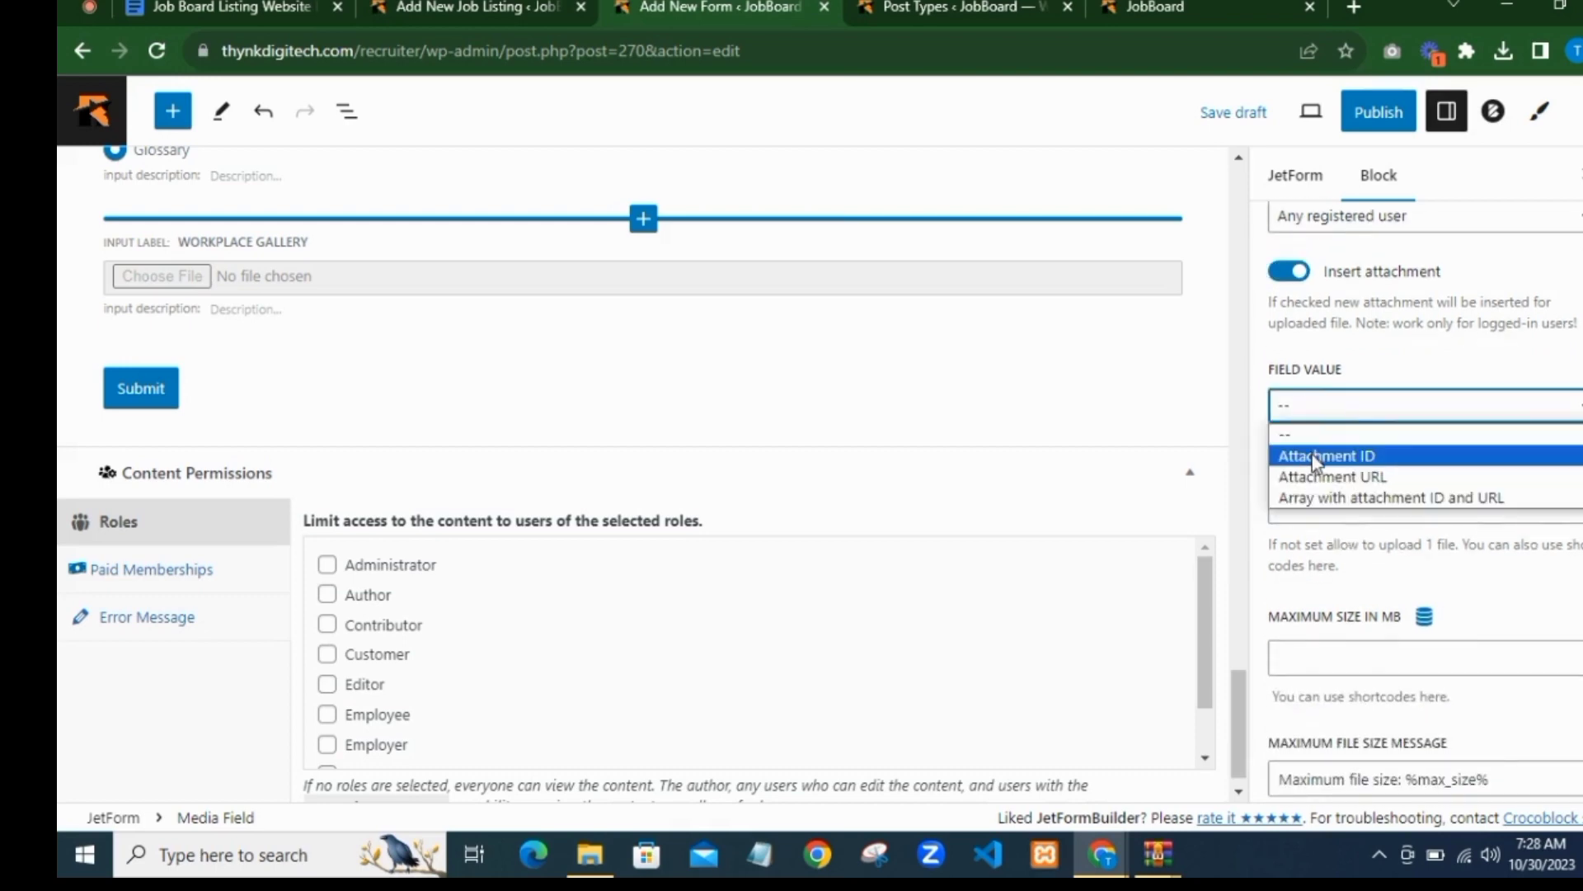
pyautogui.click(1315, 456)
pyautogui.click(1331, 503)
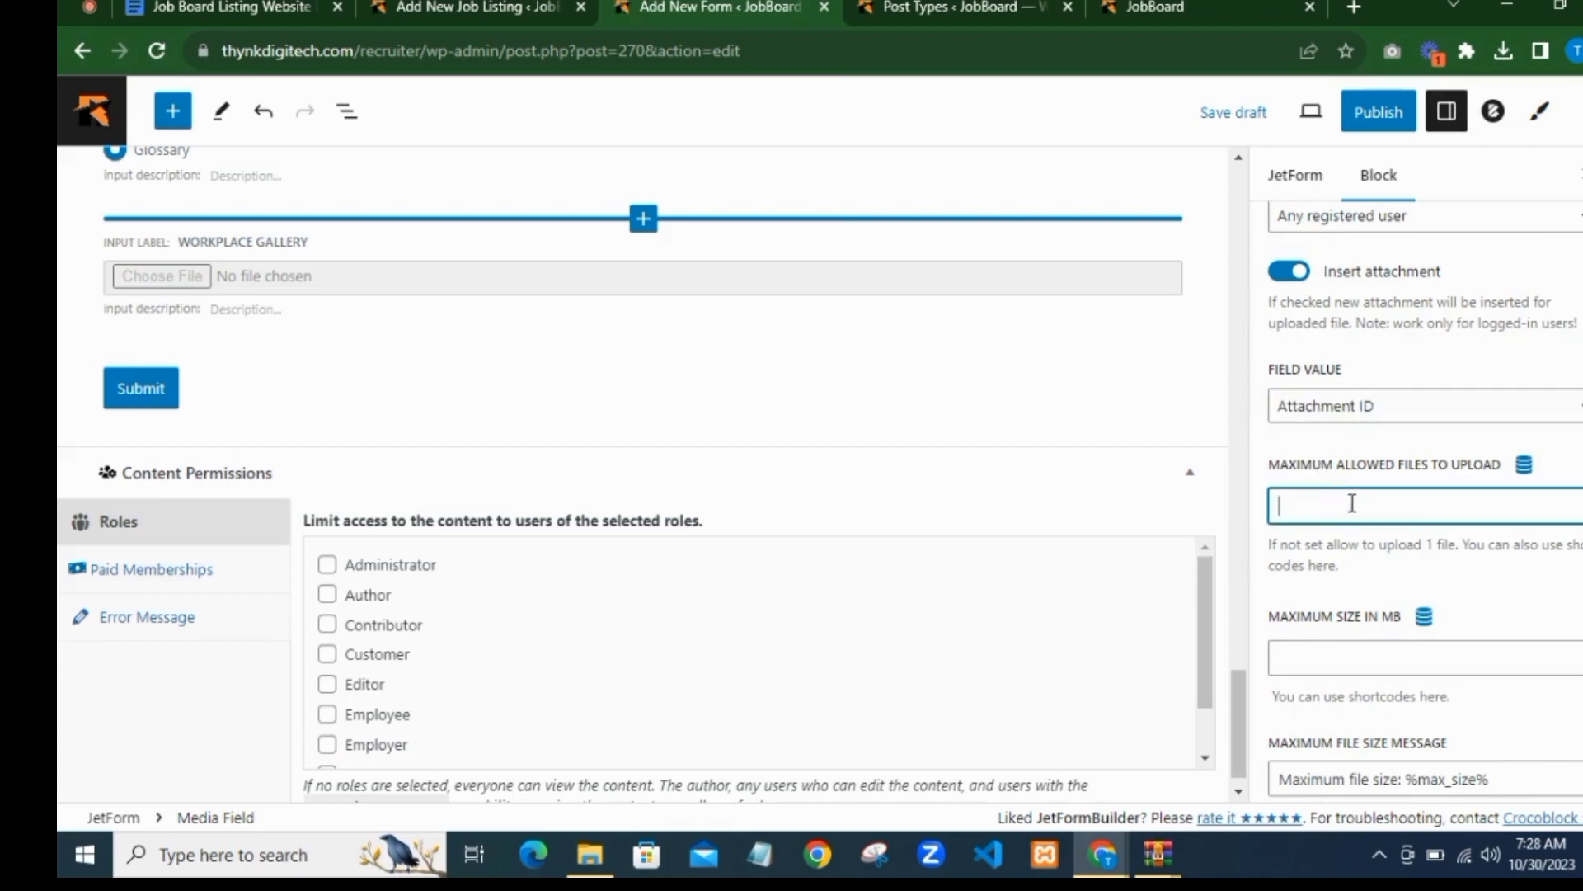
# Step: Set the Workplace Gallery field to allow at most 10 uploaded files with a maximum size of 15 MB
pyautogui.scroll(-1, 1352, 503)
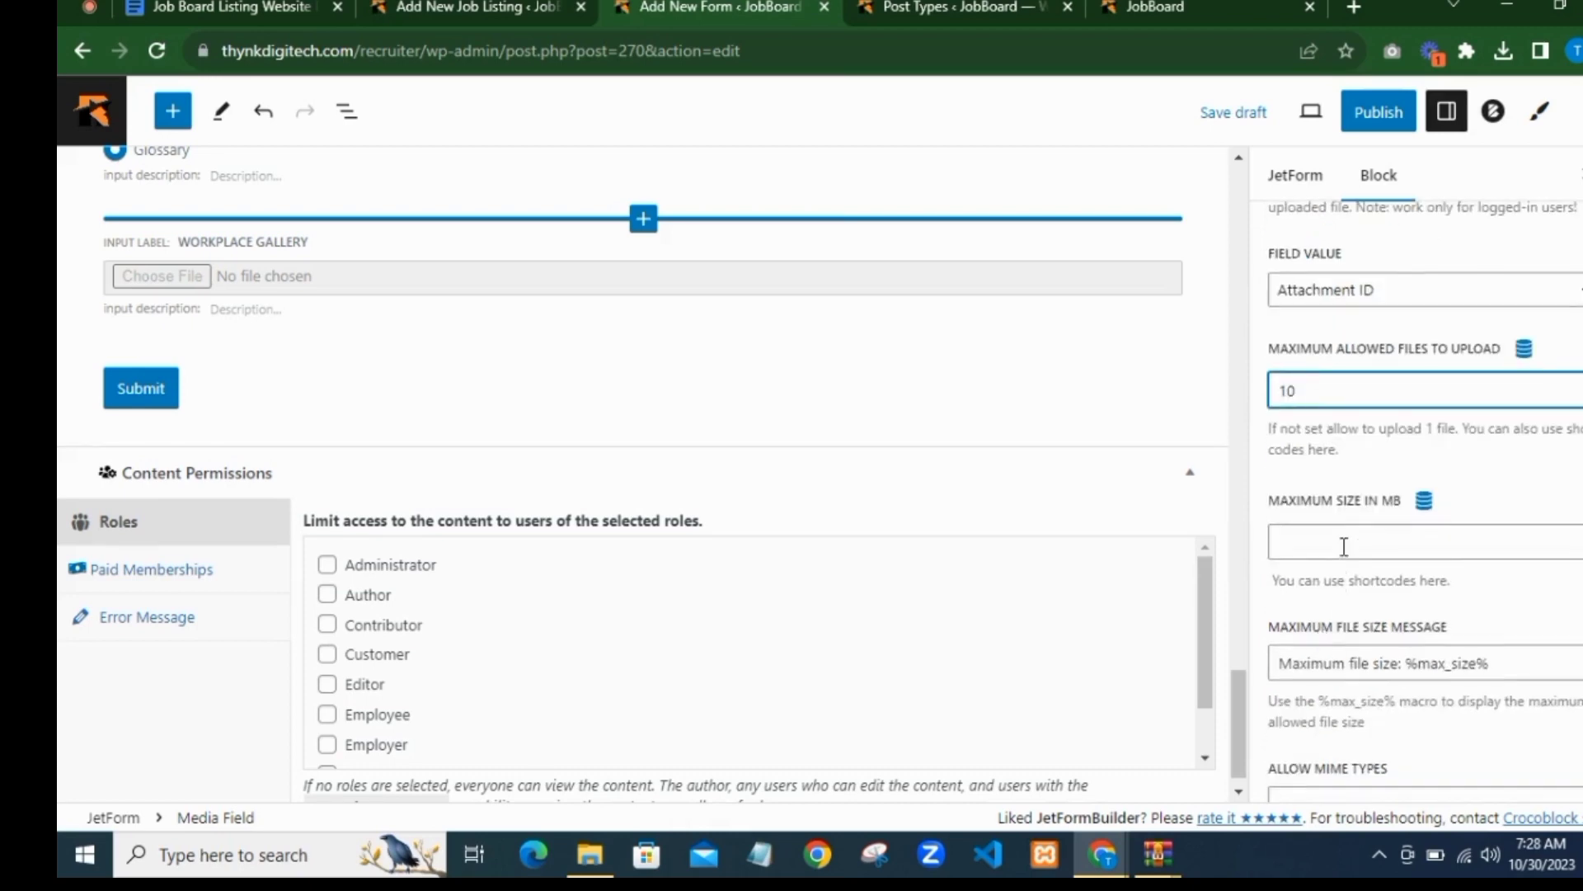
pyautogui.click(1344, 546)
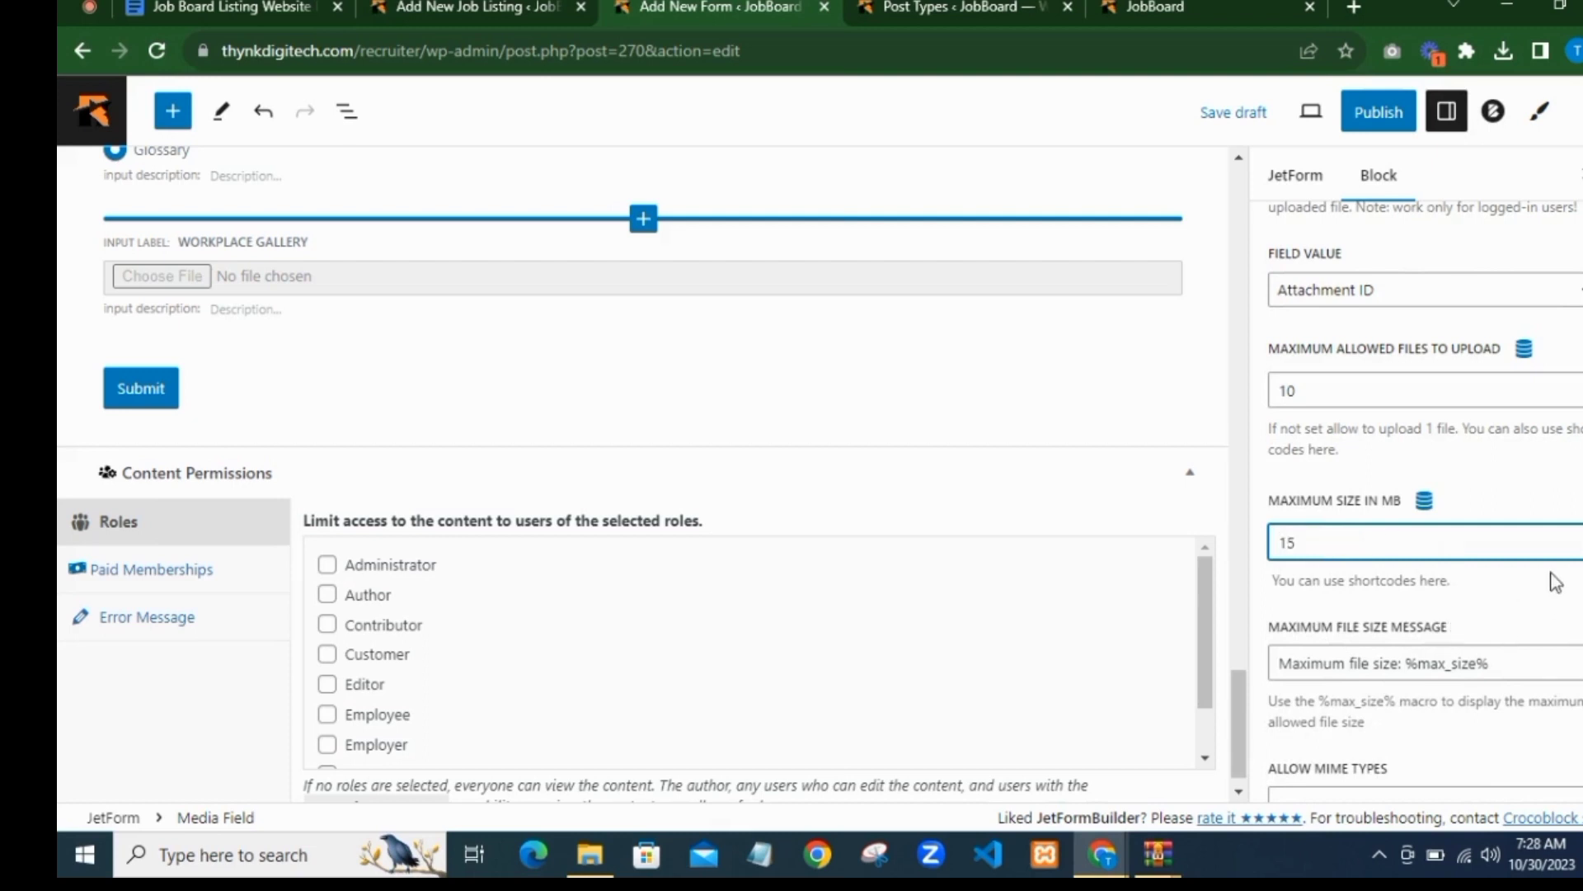
# Step: Restrict the Workplace Gallery field's allowed MIME types to image/png and image/jpeg
pyautogui.scroll(-1, 1402, 575)
pyautogui.scroll(-1, 1402, 577)
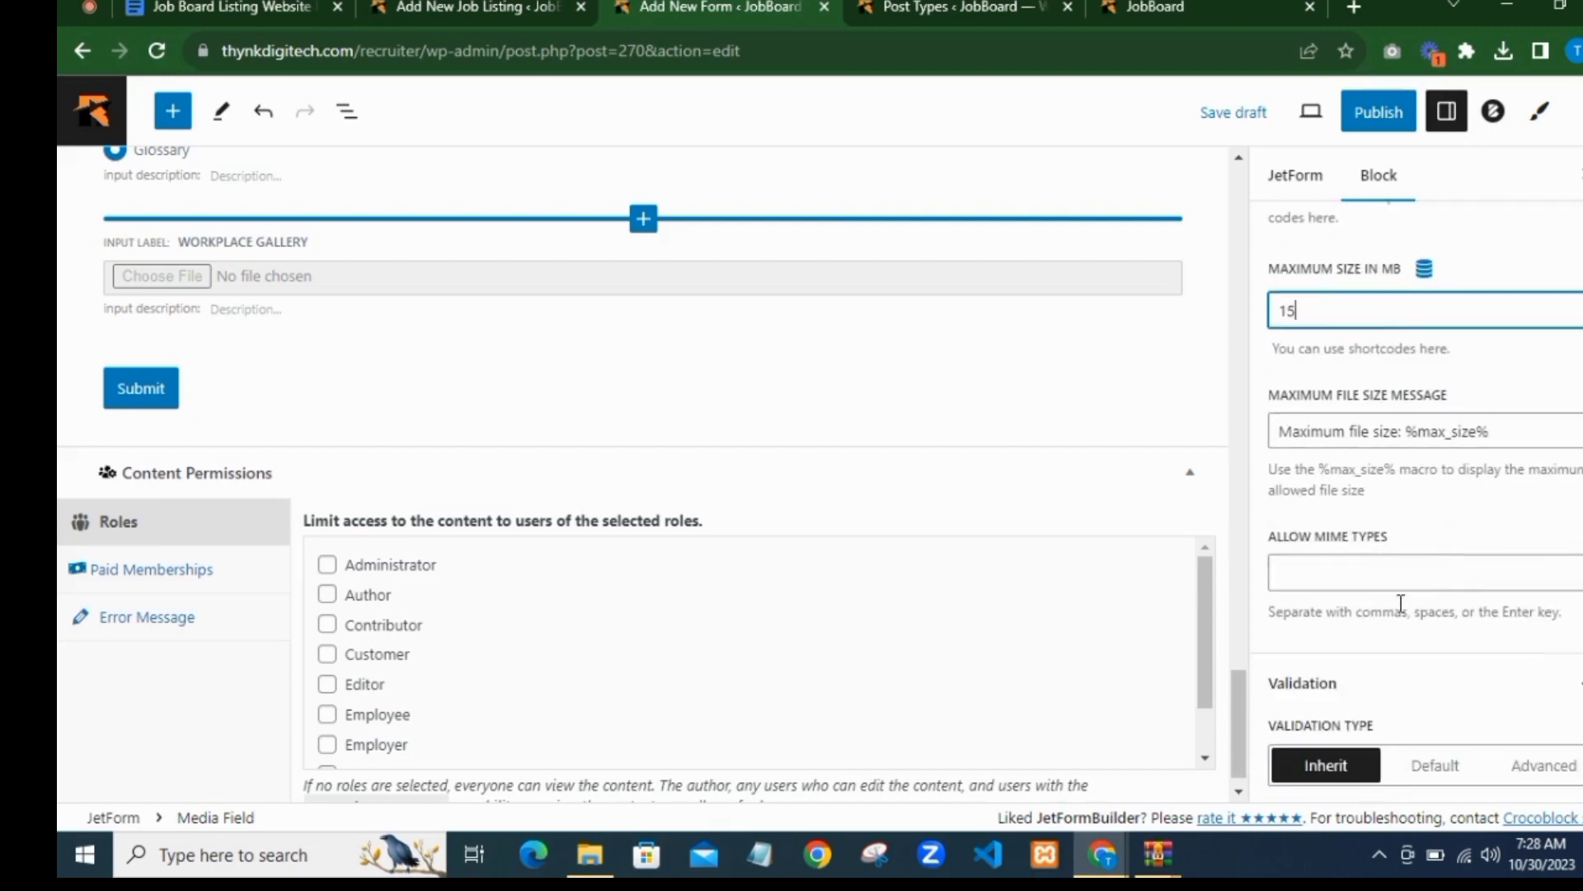
pyautogui.click(1336, 575)
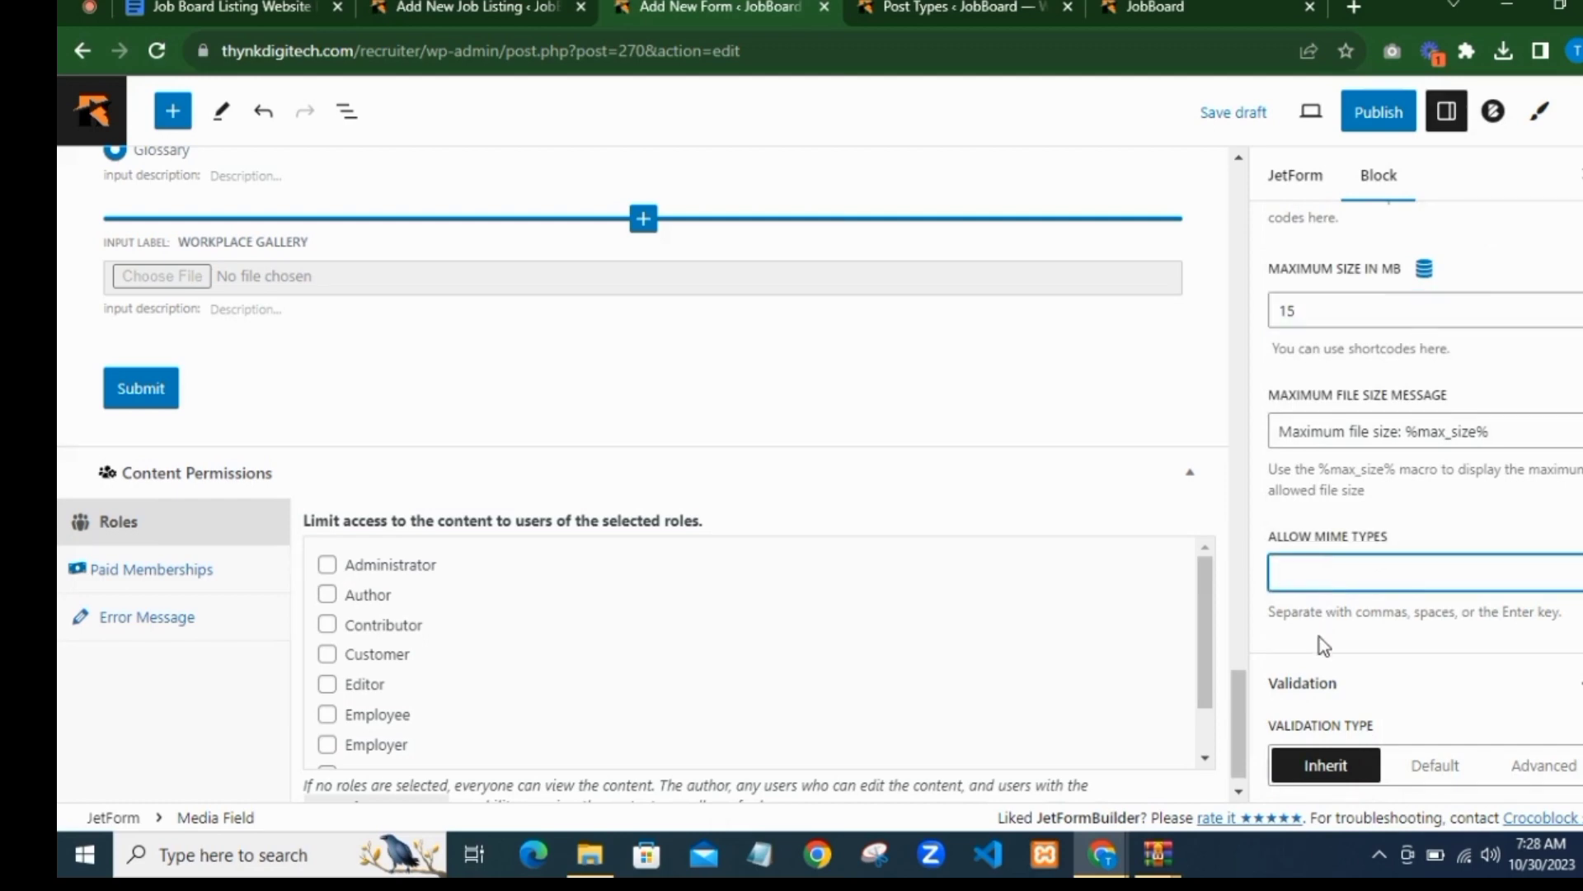
pyautogui.write('Png')
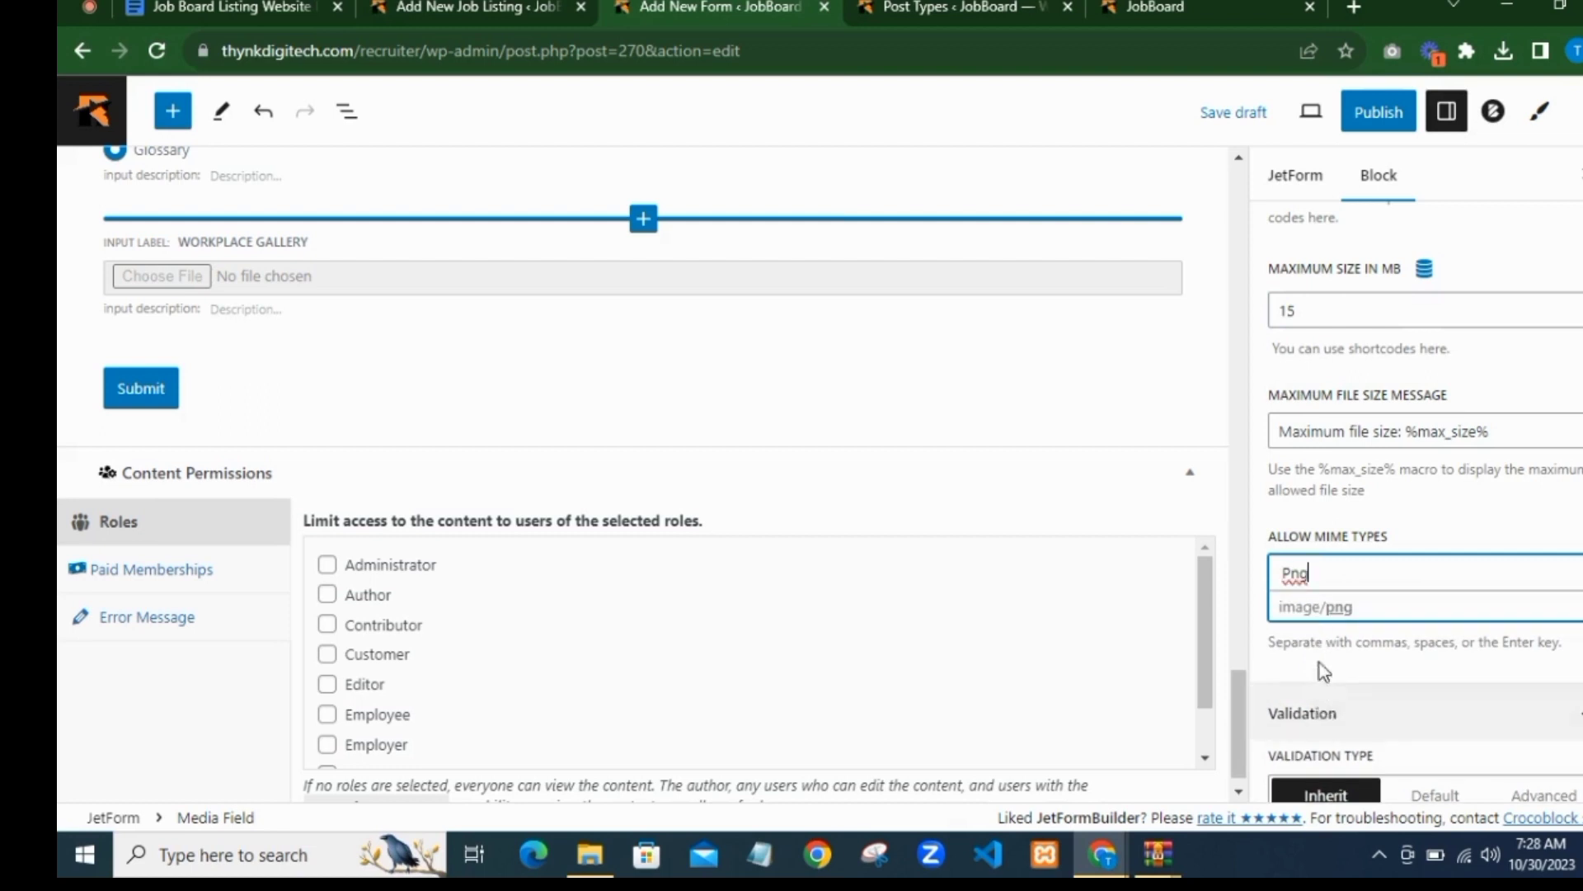
pyautogui.click(1315, 606)
pyautogui.write('J')
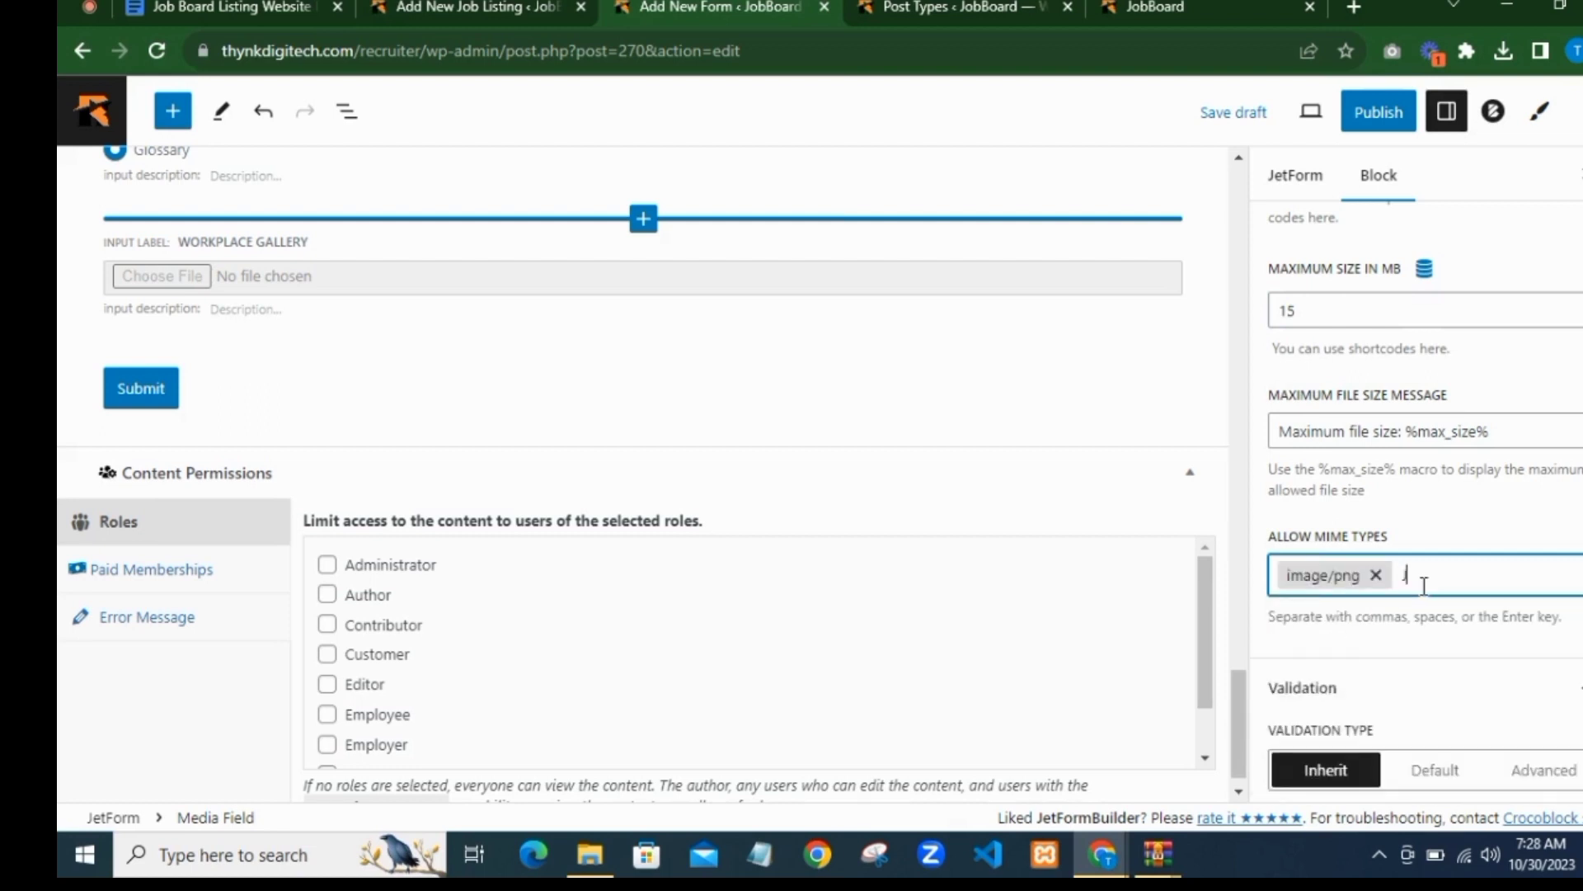
pyautogui.write('peg')
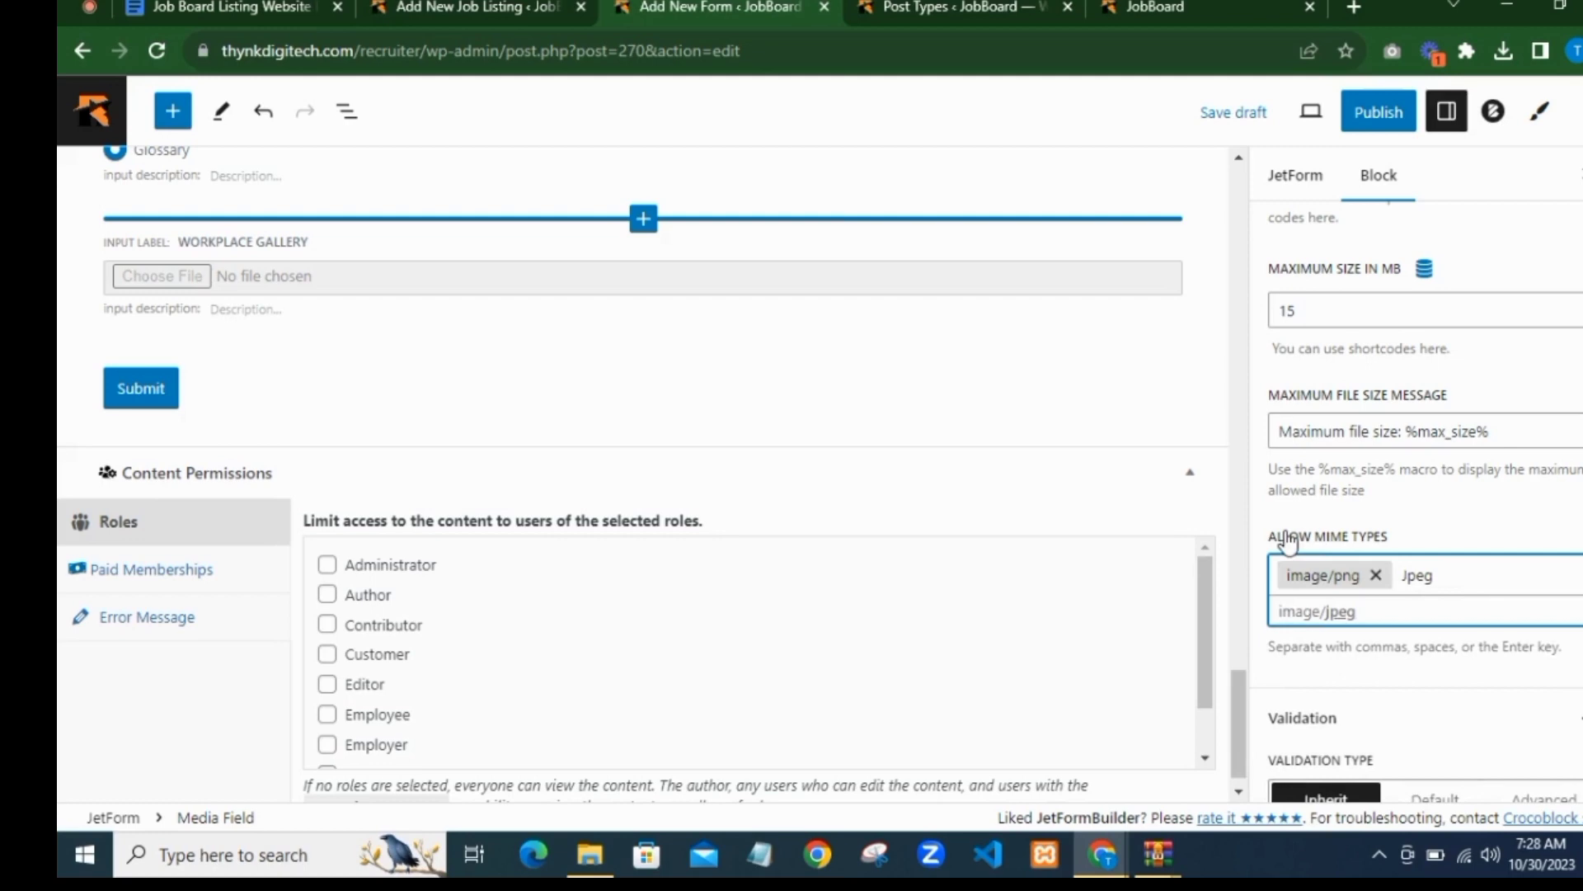
pyautogui.click(1362, 612)
pyautogui.scroll(-1, 1396, 651)
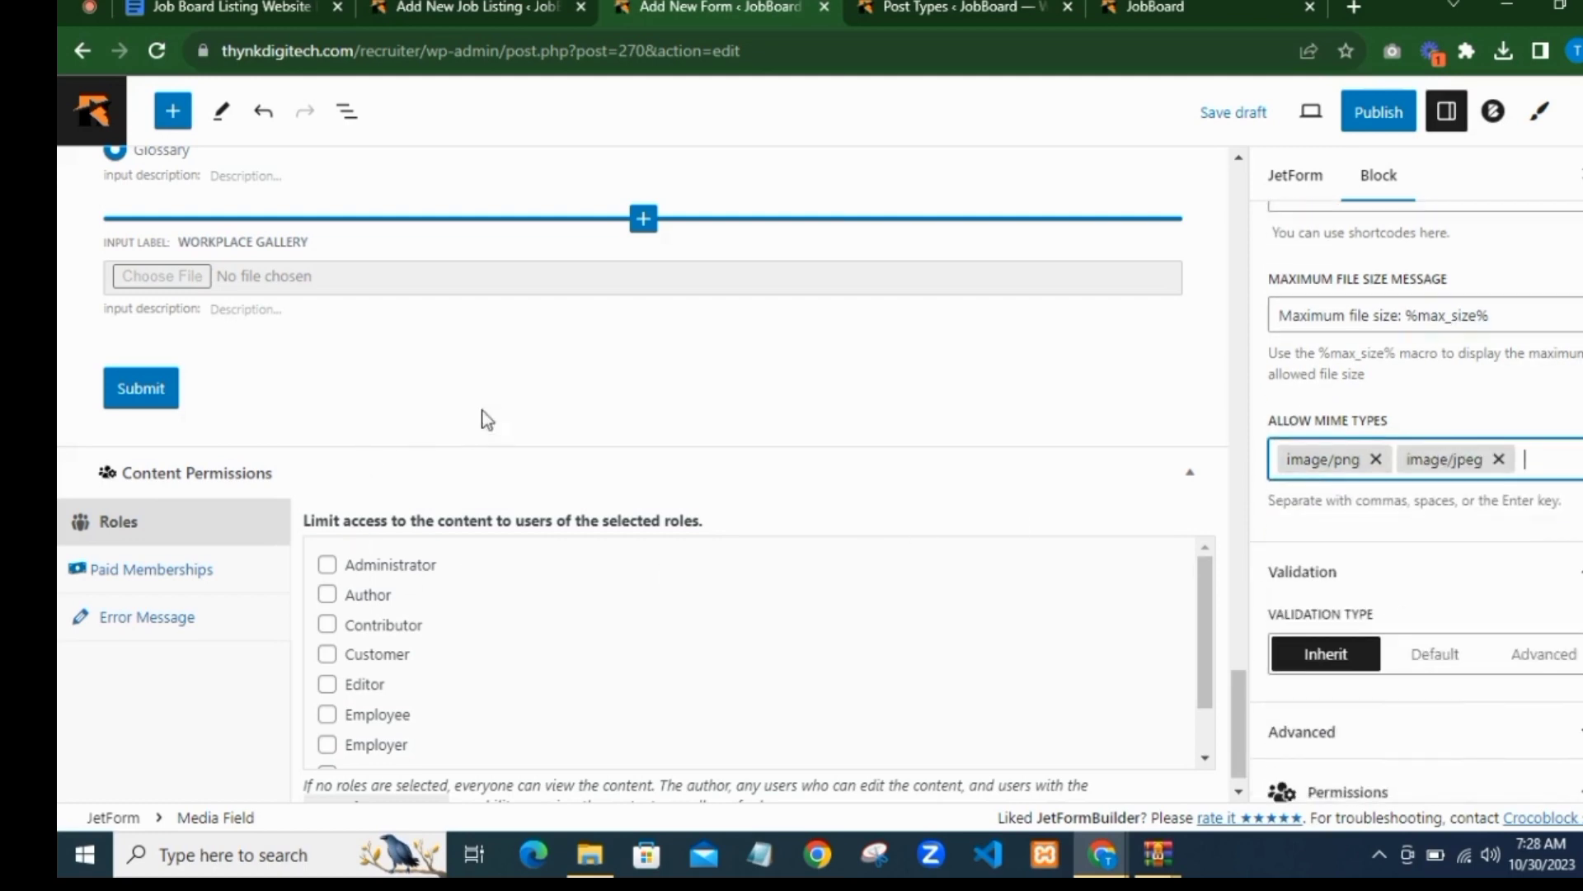
# Step: Check the next field in the job listing editor and insert a Date Field below Workplace Gallery in the form
pyautogui.click(485, 6)
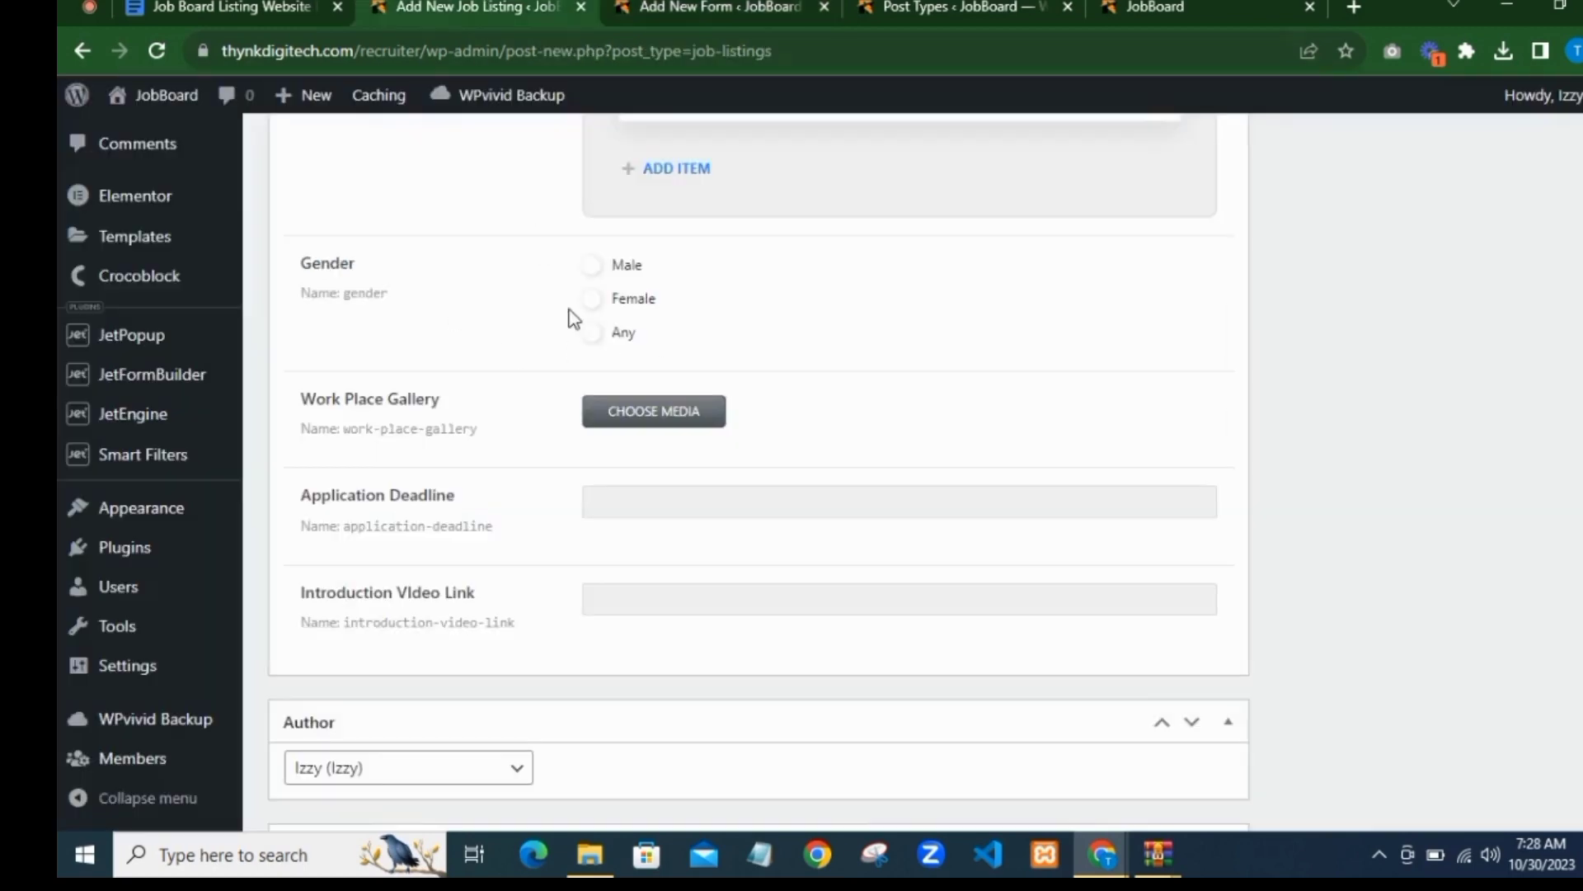
pyautogui.click(699, 7)
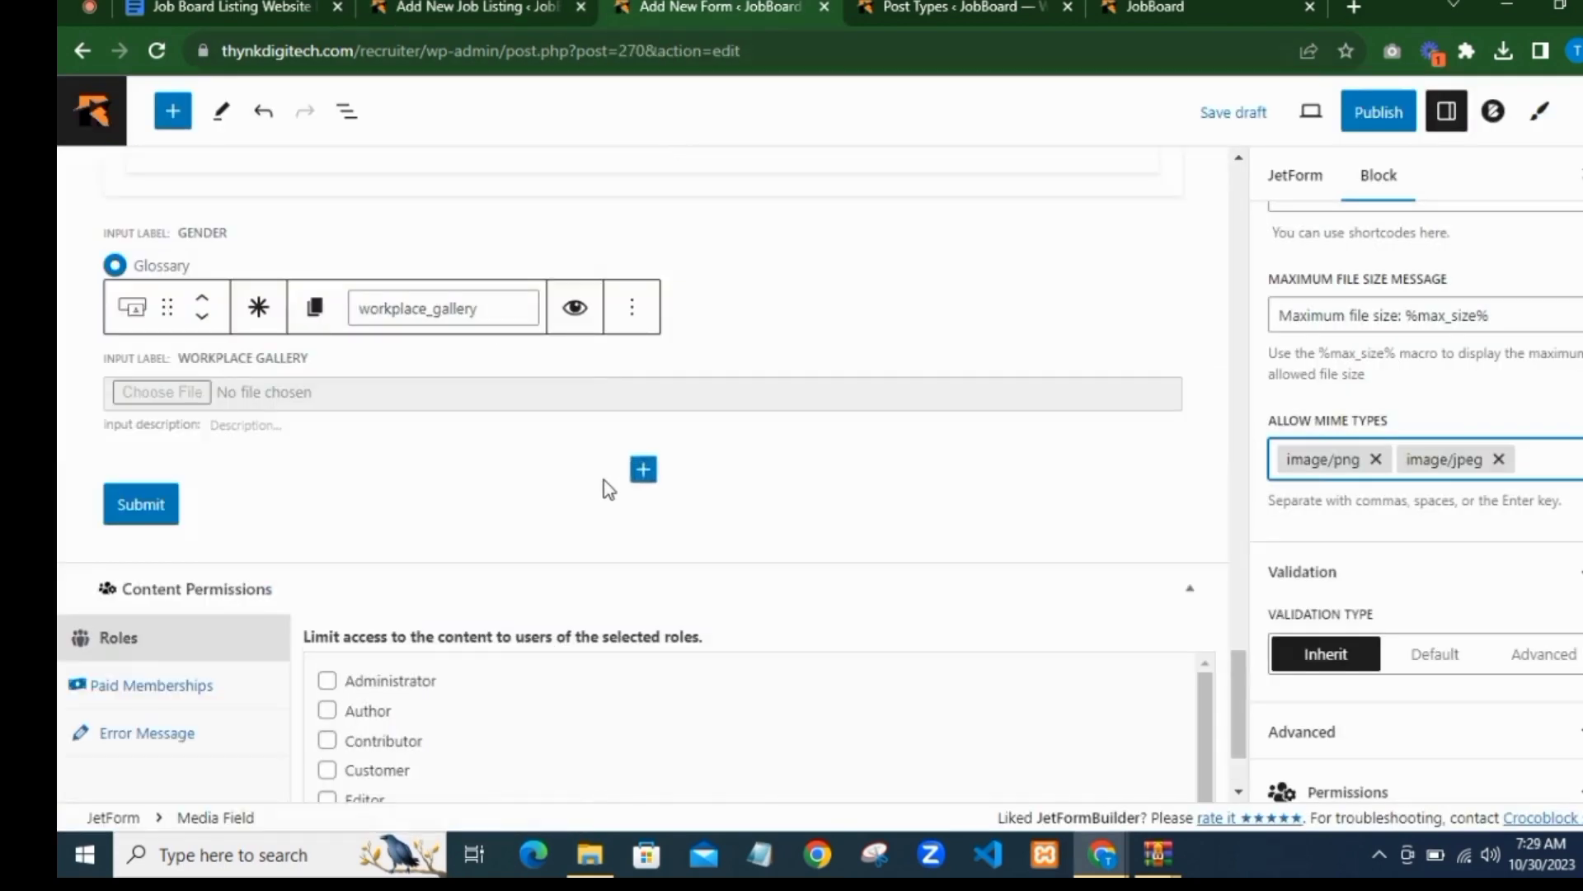
pyautogui.click(639, 478)
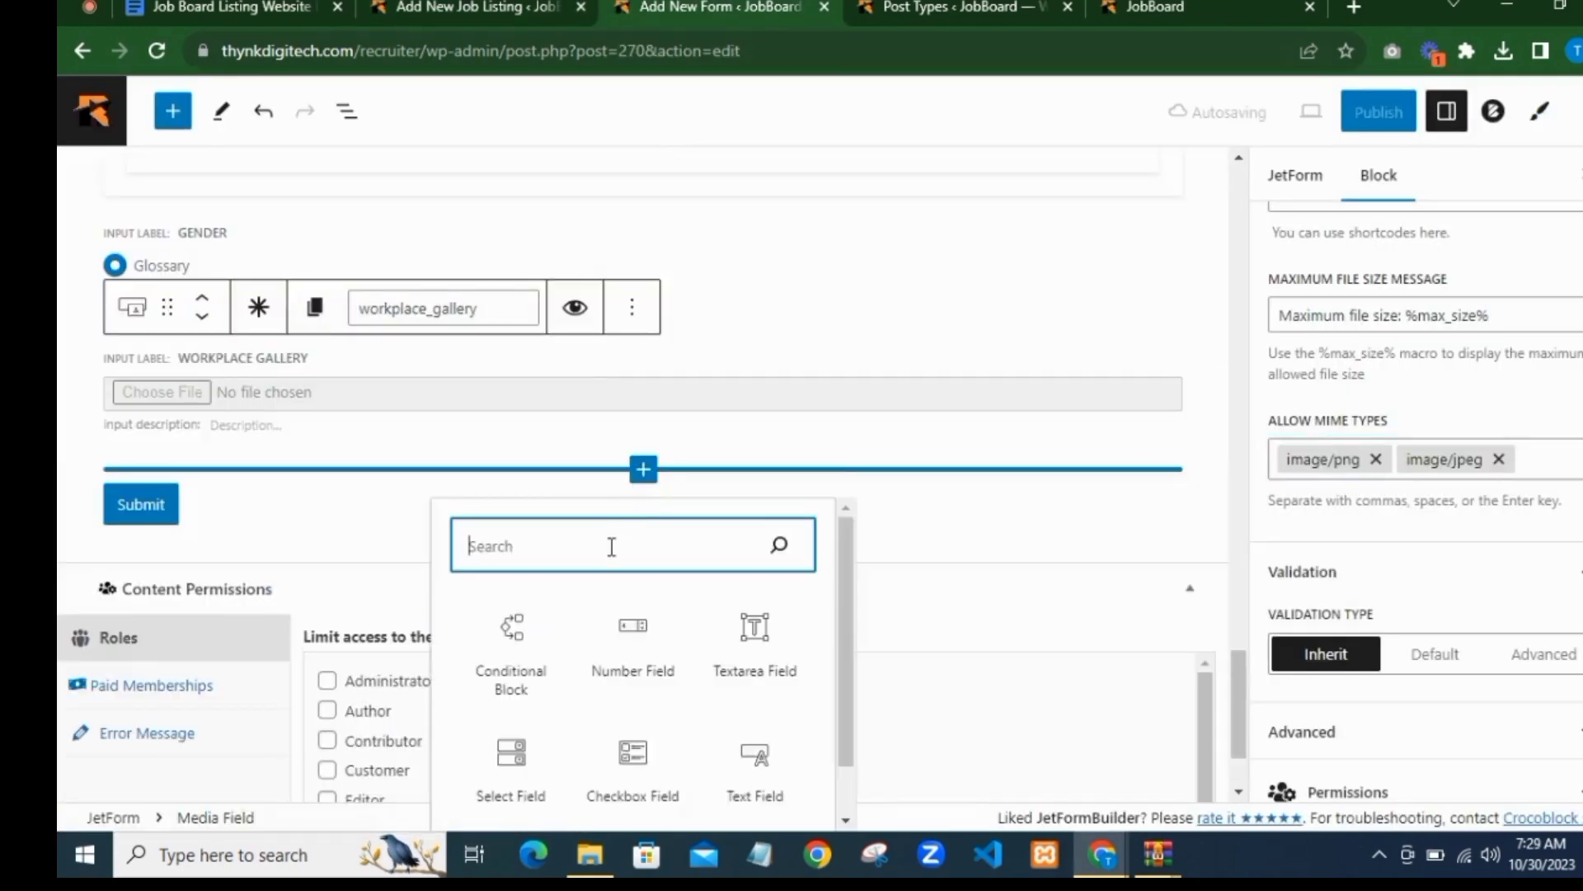
pyautogui.write('Date')
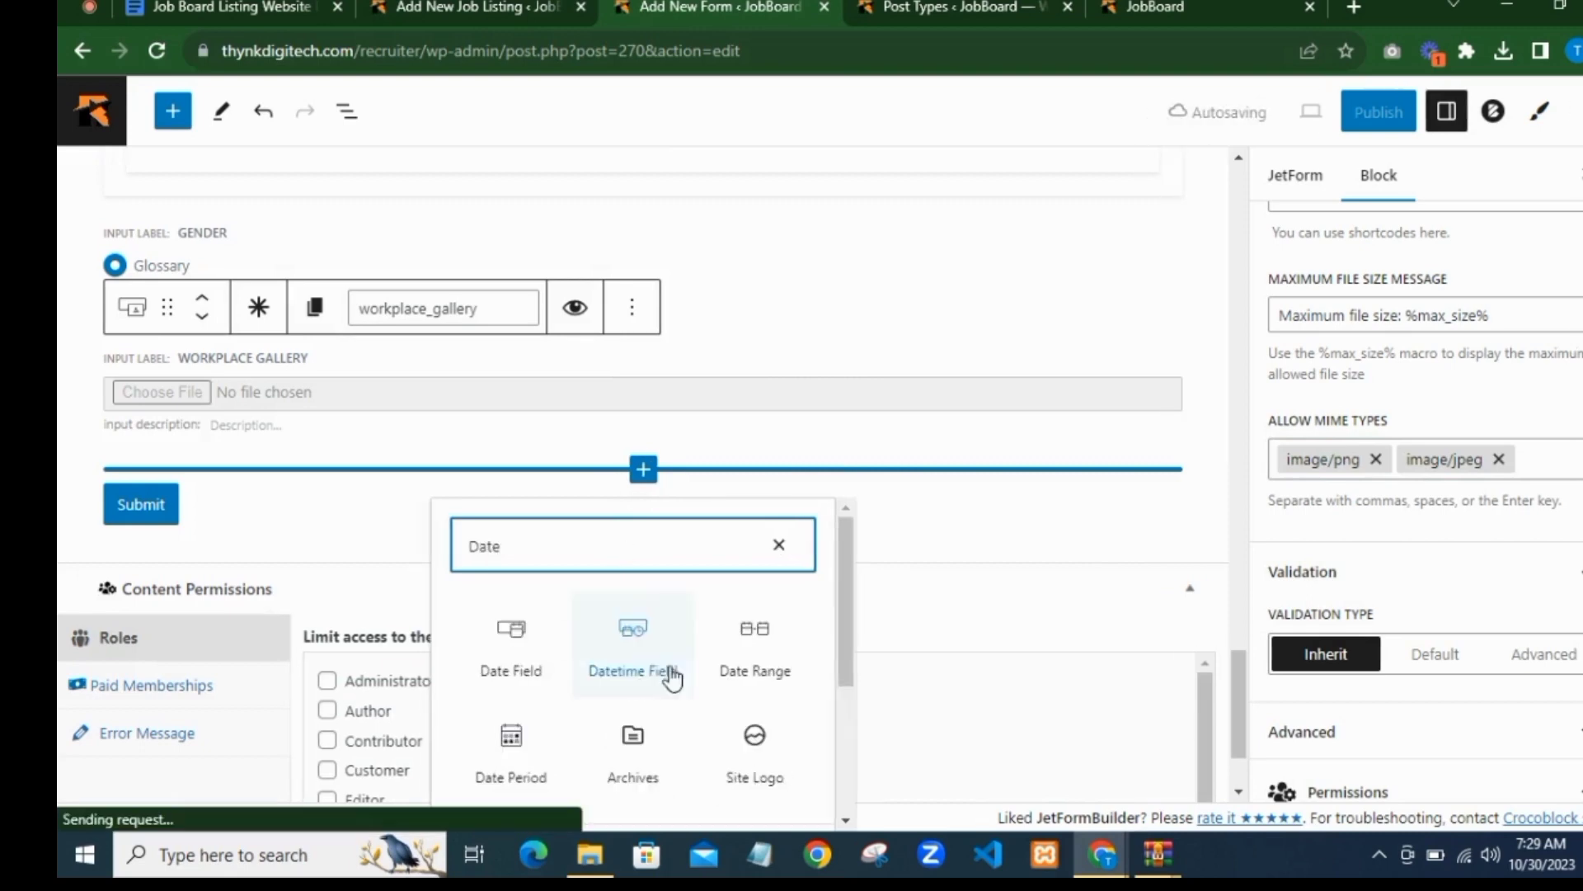
pyautogui.click(512, 664)
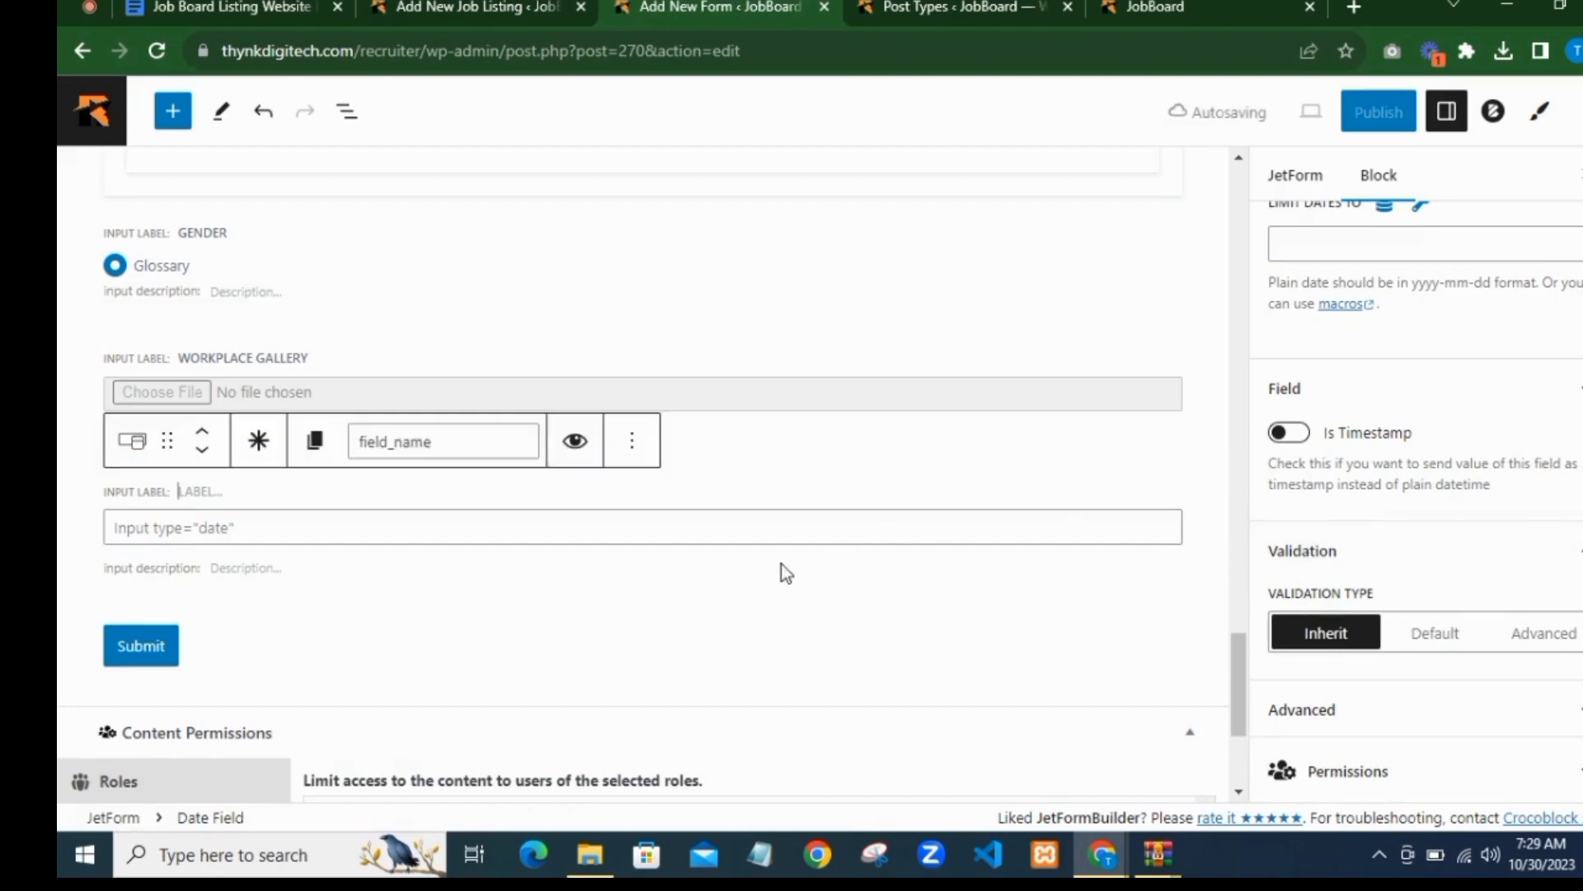
# Step: Set the new date field's label to "Application Deadline"
pyautogui.scroll(4, 1403, 447)
pyautogui.scroll(10, 1401, 458)
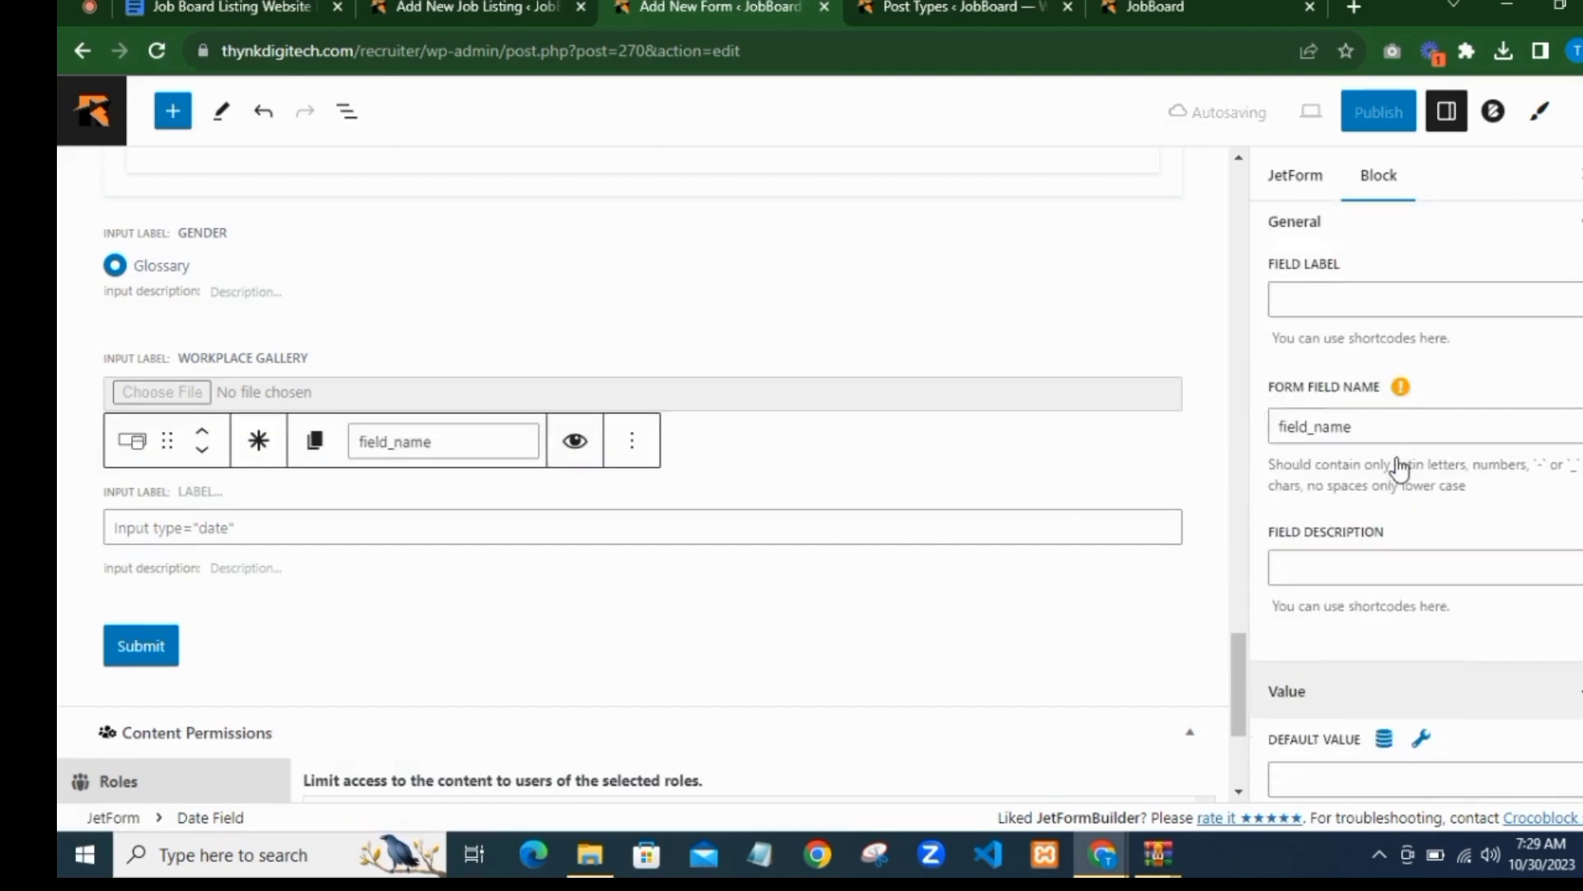
pyautogui.click(1328, 460)
pyautogui.write('A')
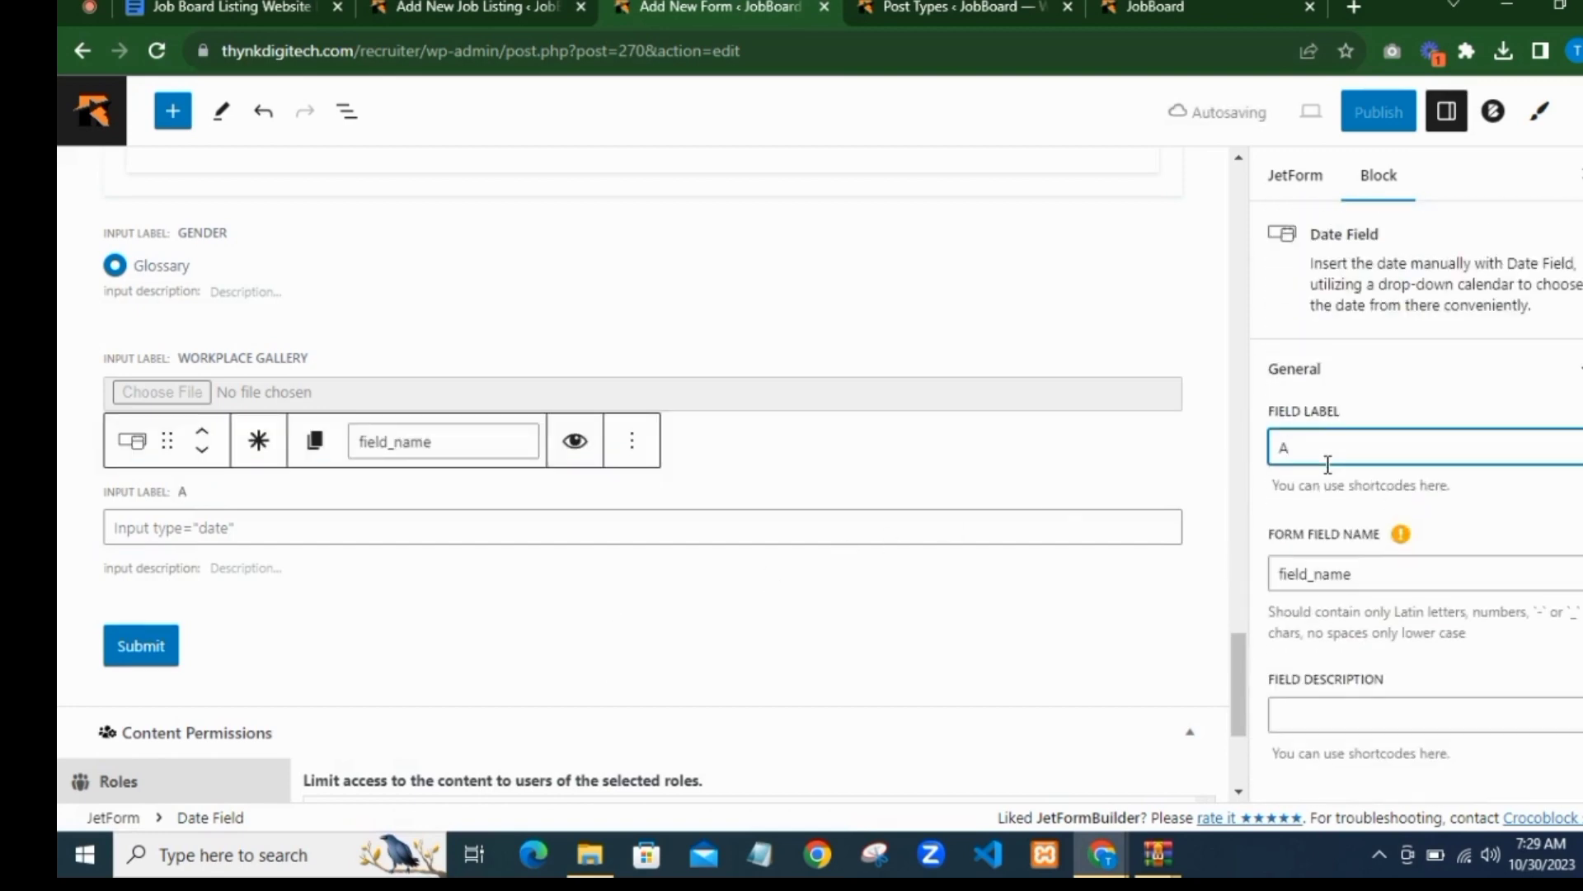
pyautogui.write('pplication ')
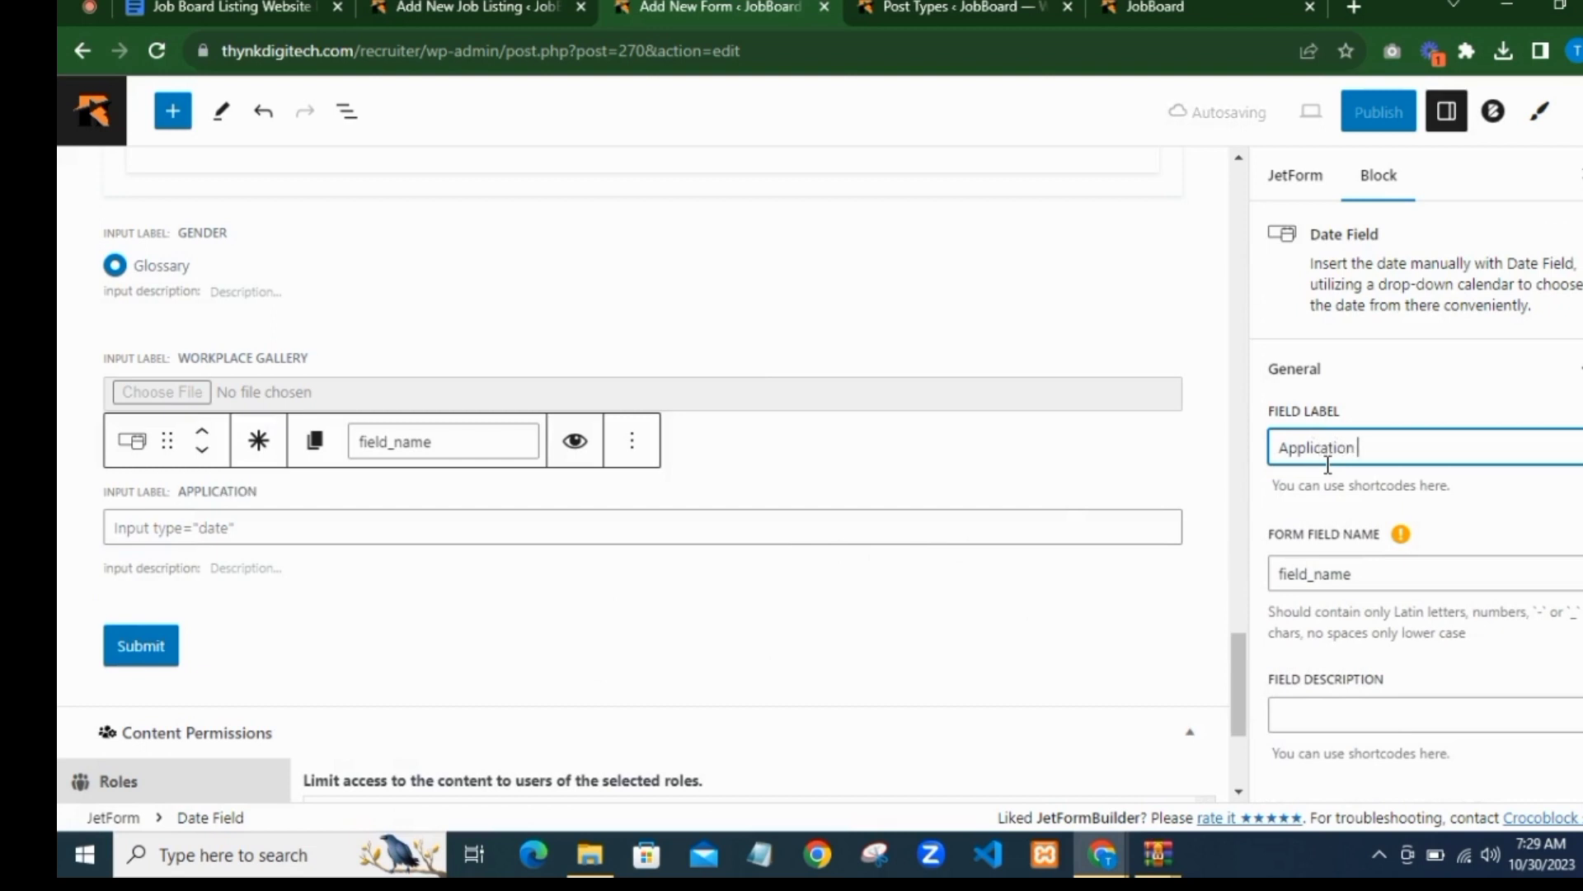
pyautogui.write('Deadl')
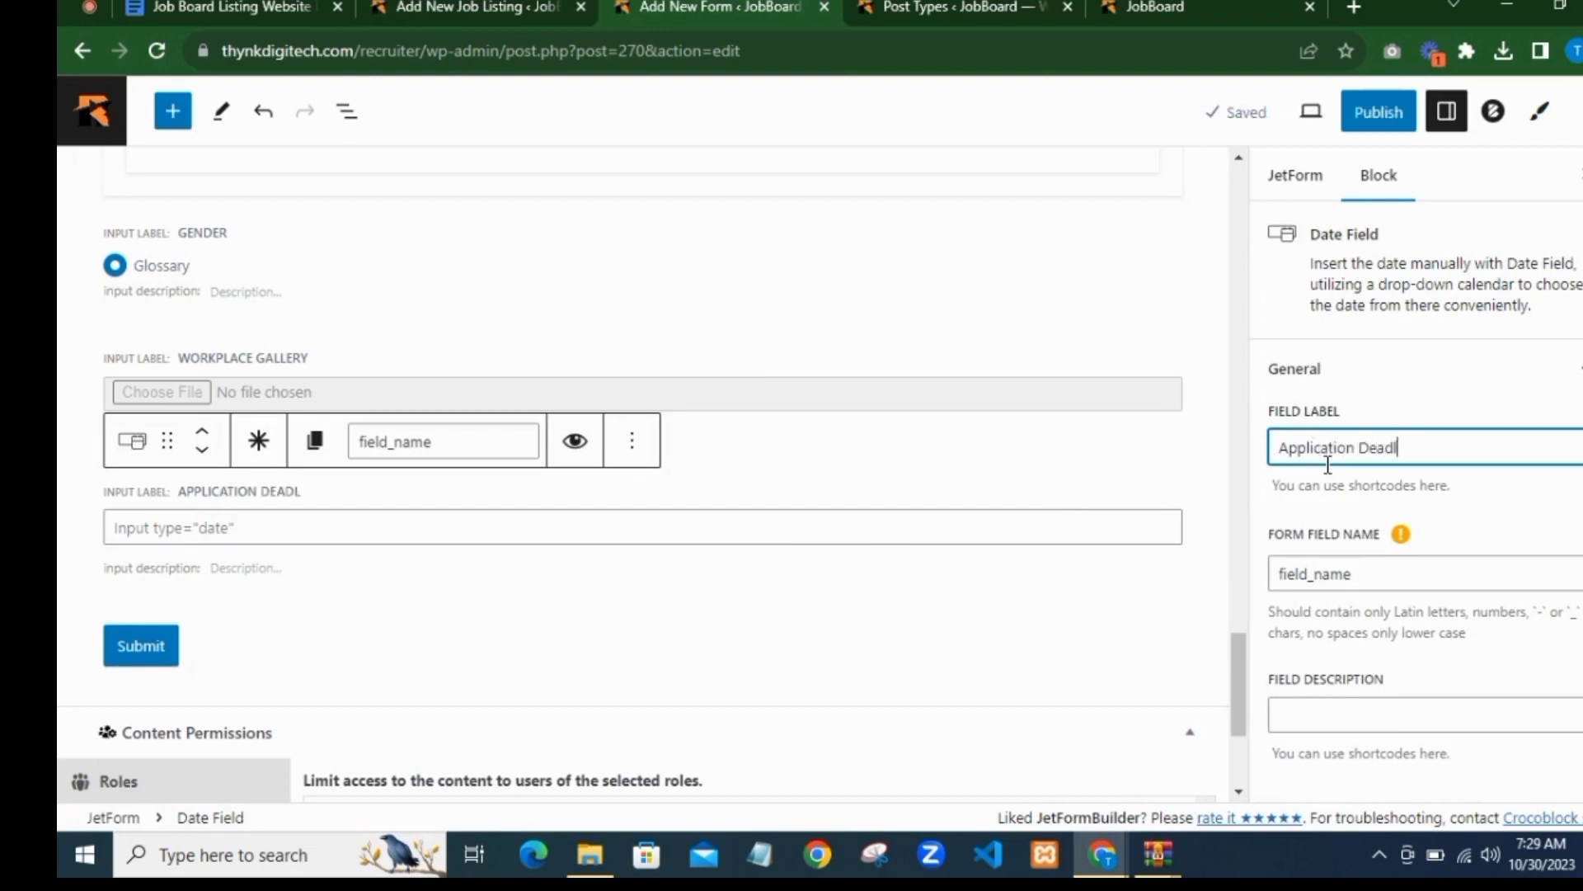
pyautogui.write('ine')
pyautogui.click(1537, 505)
pyautogui.scroll(-8, 1368, 527)
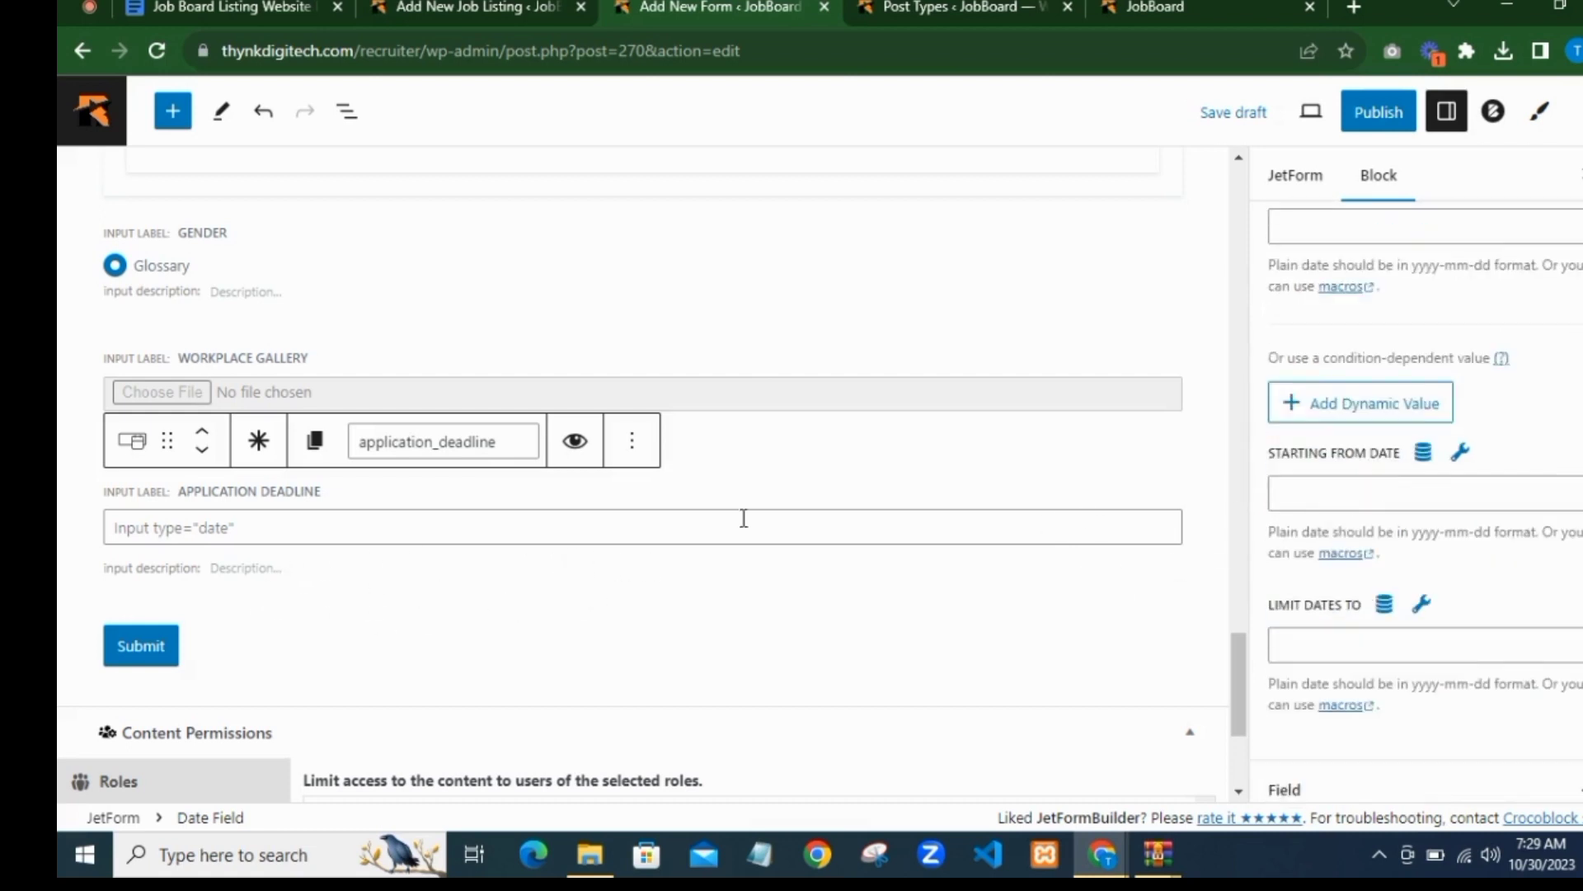
pyautogui.click(1460, 454)
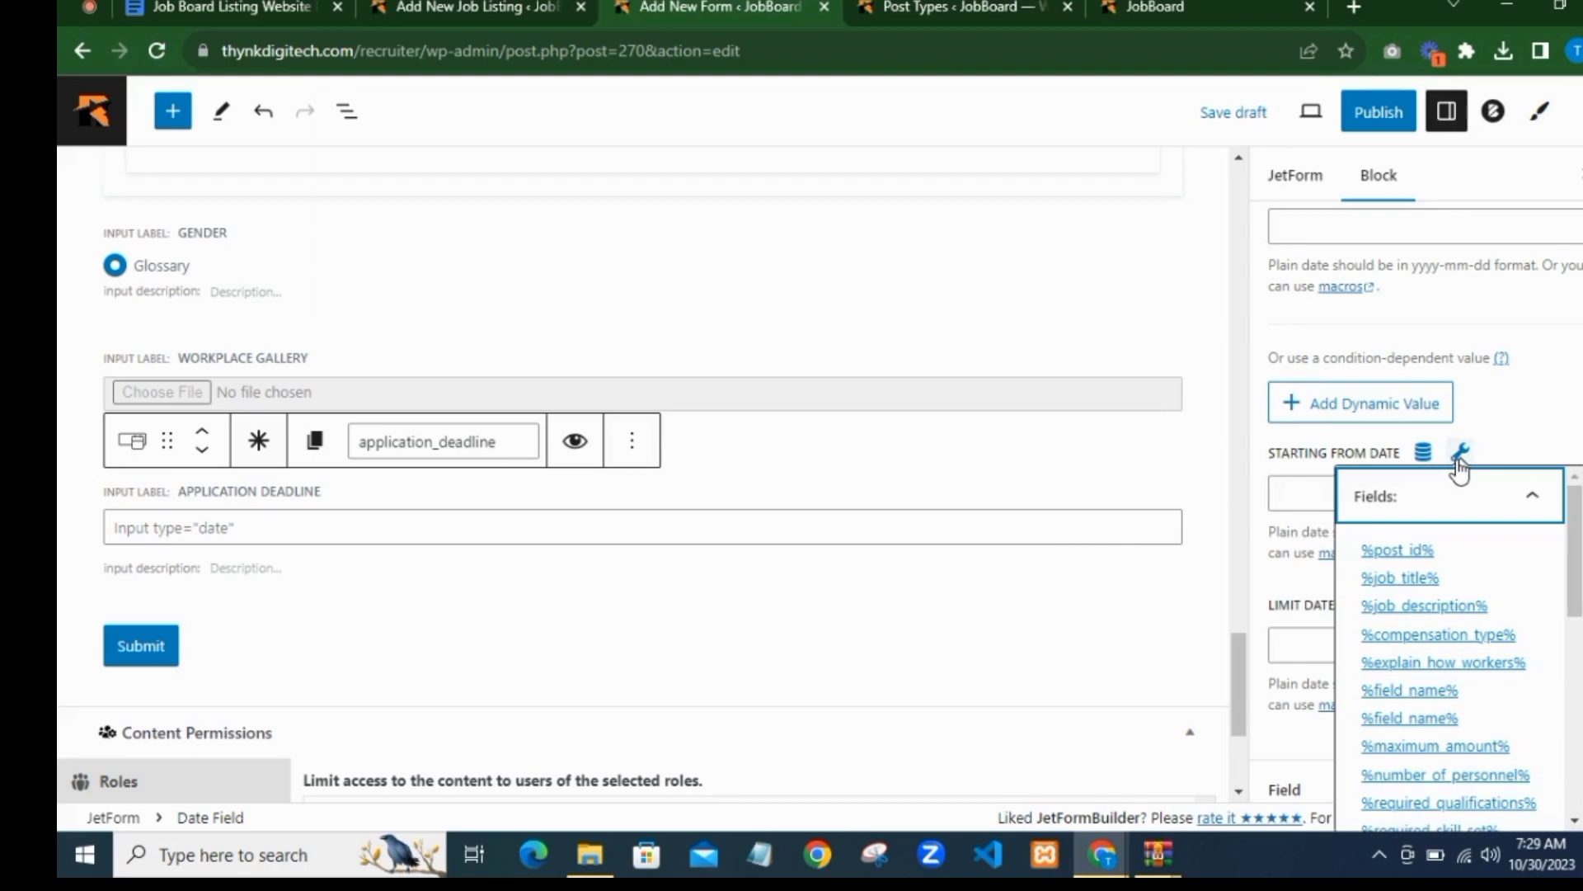
pyautogui.click(1455, 463)
pyautogui.click(1403, 448)
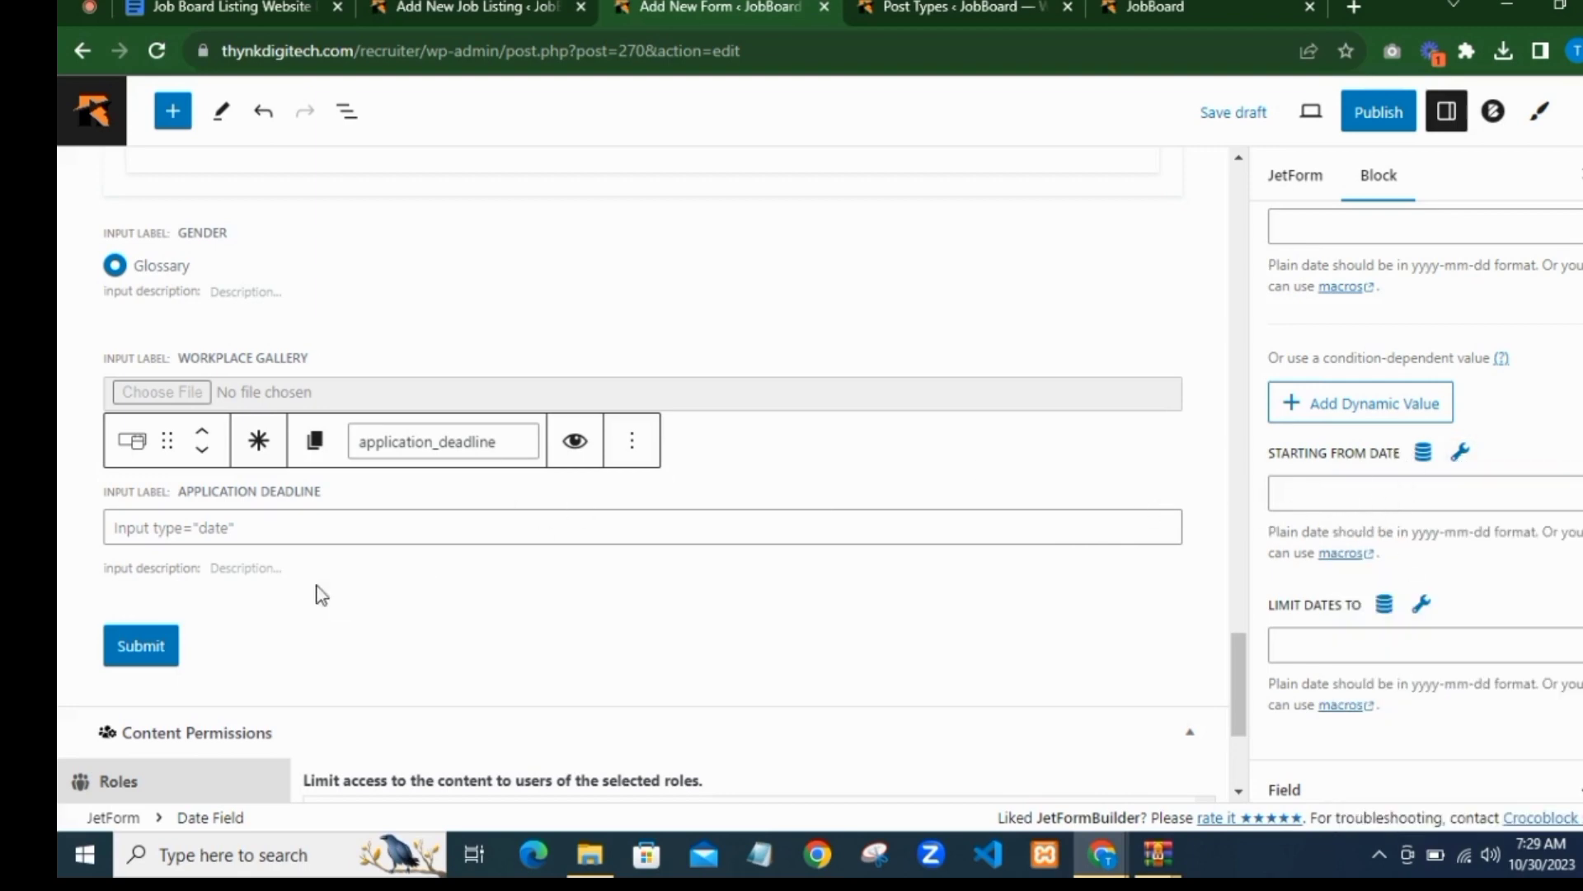
# Step: Check the field after Application Deadline in the job listing editor and insert a Text Field above the form's Submit button
pyautogui.scroll(-2, 321, 595)
pyautogui.click(429, 8)
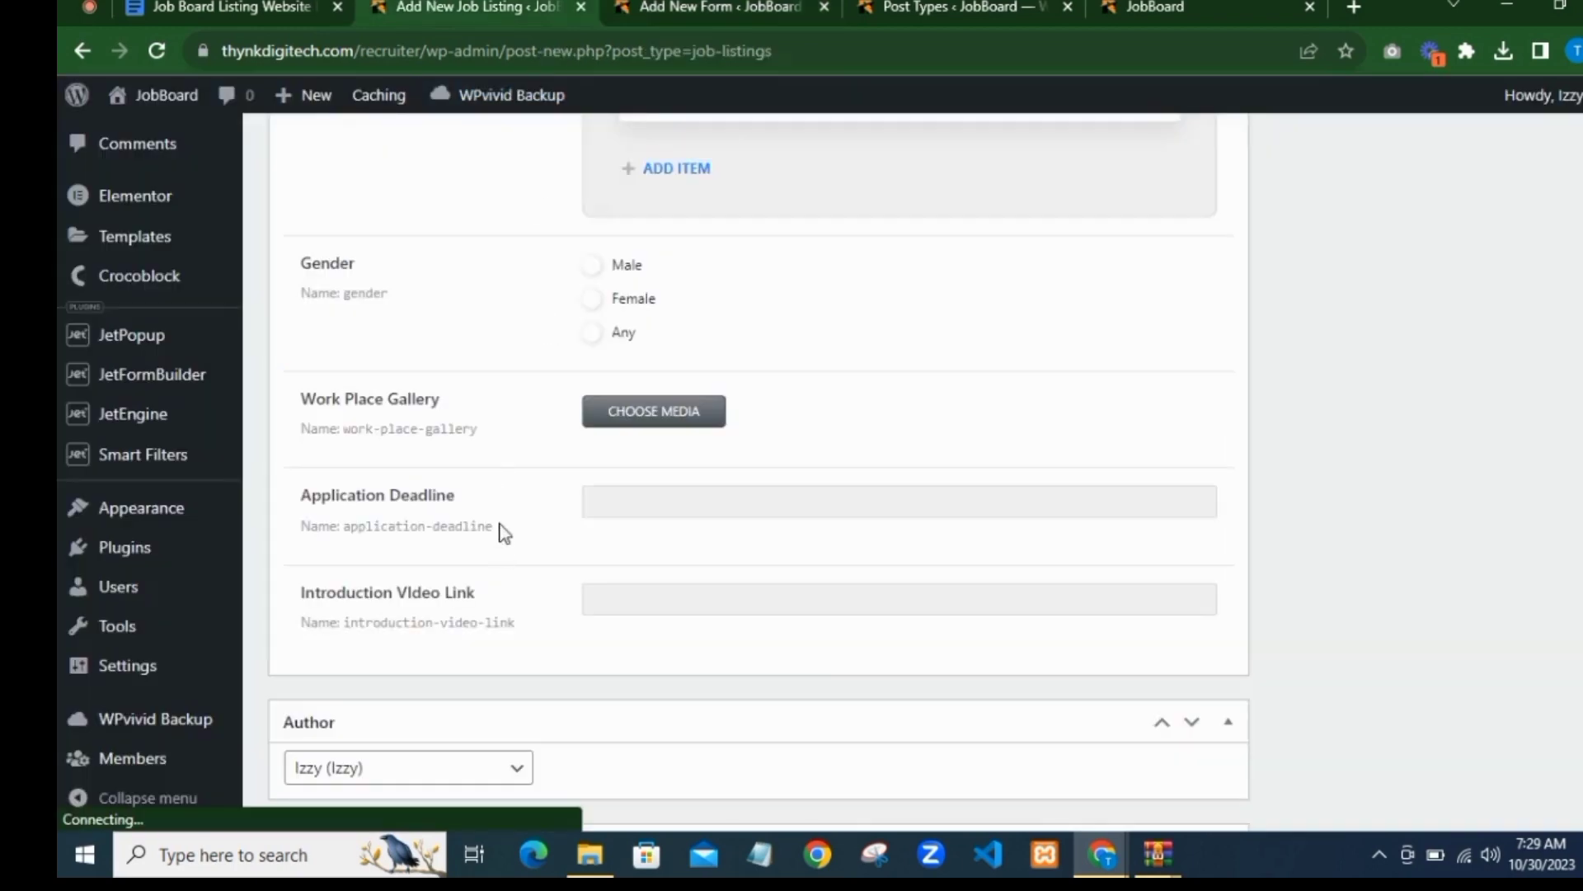
pyautogui.click(631, 7)
pyautogui.click(643, 496)
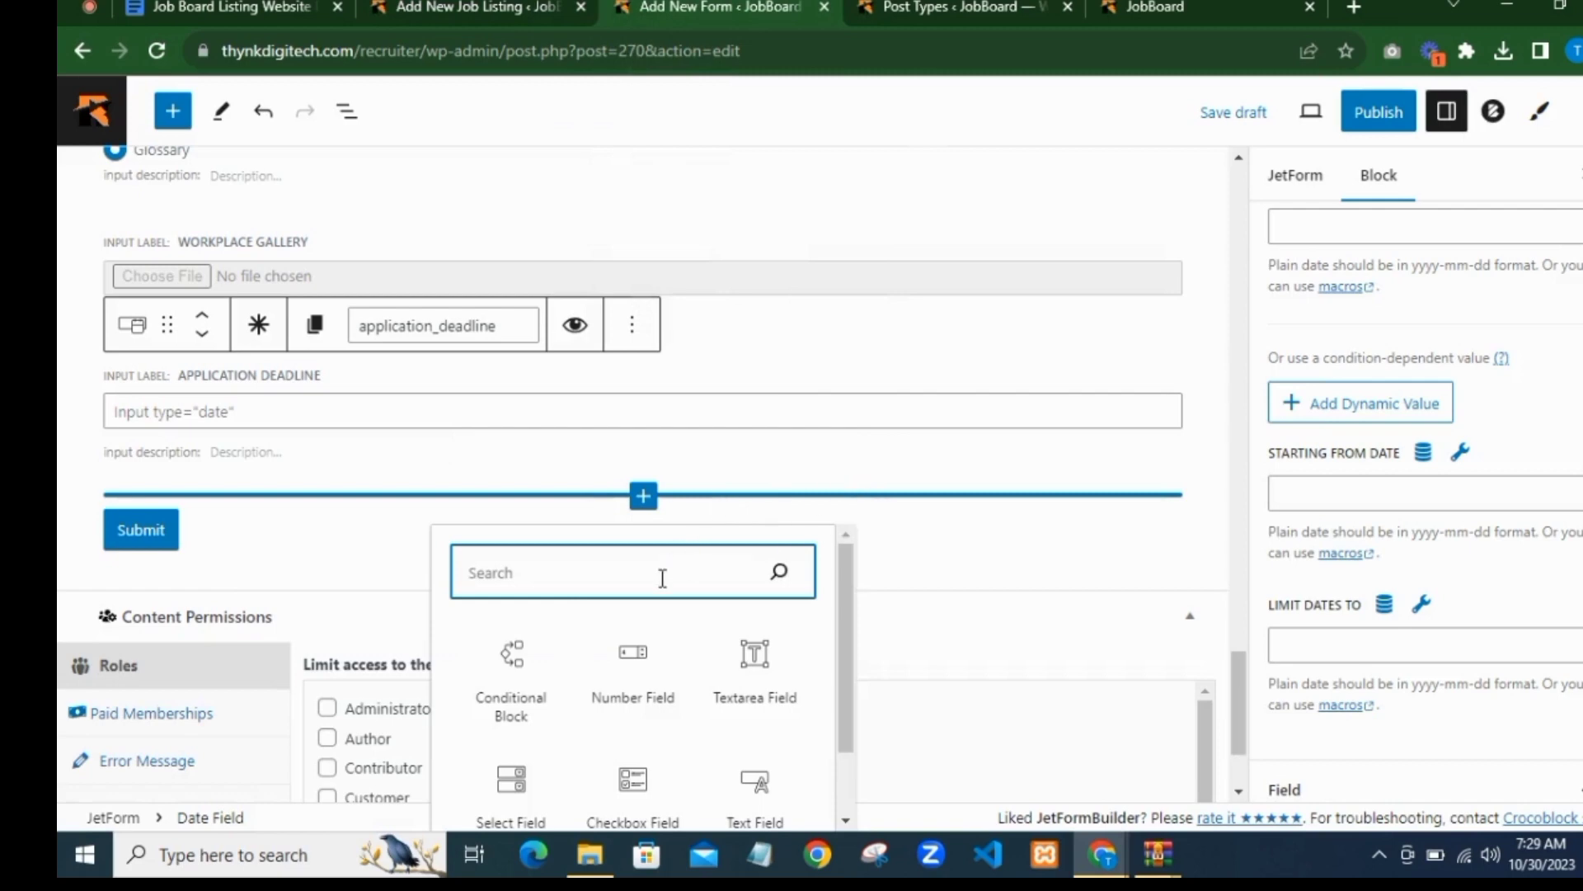
pyautogui.write('Text')
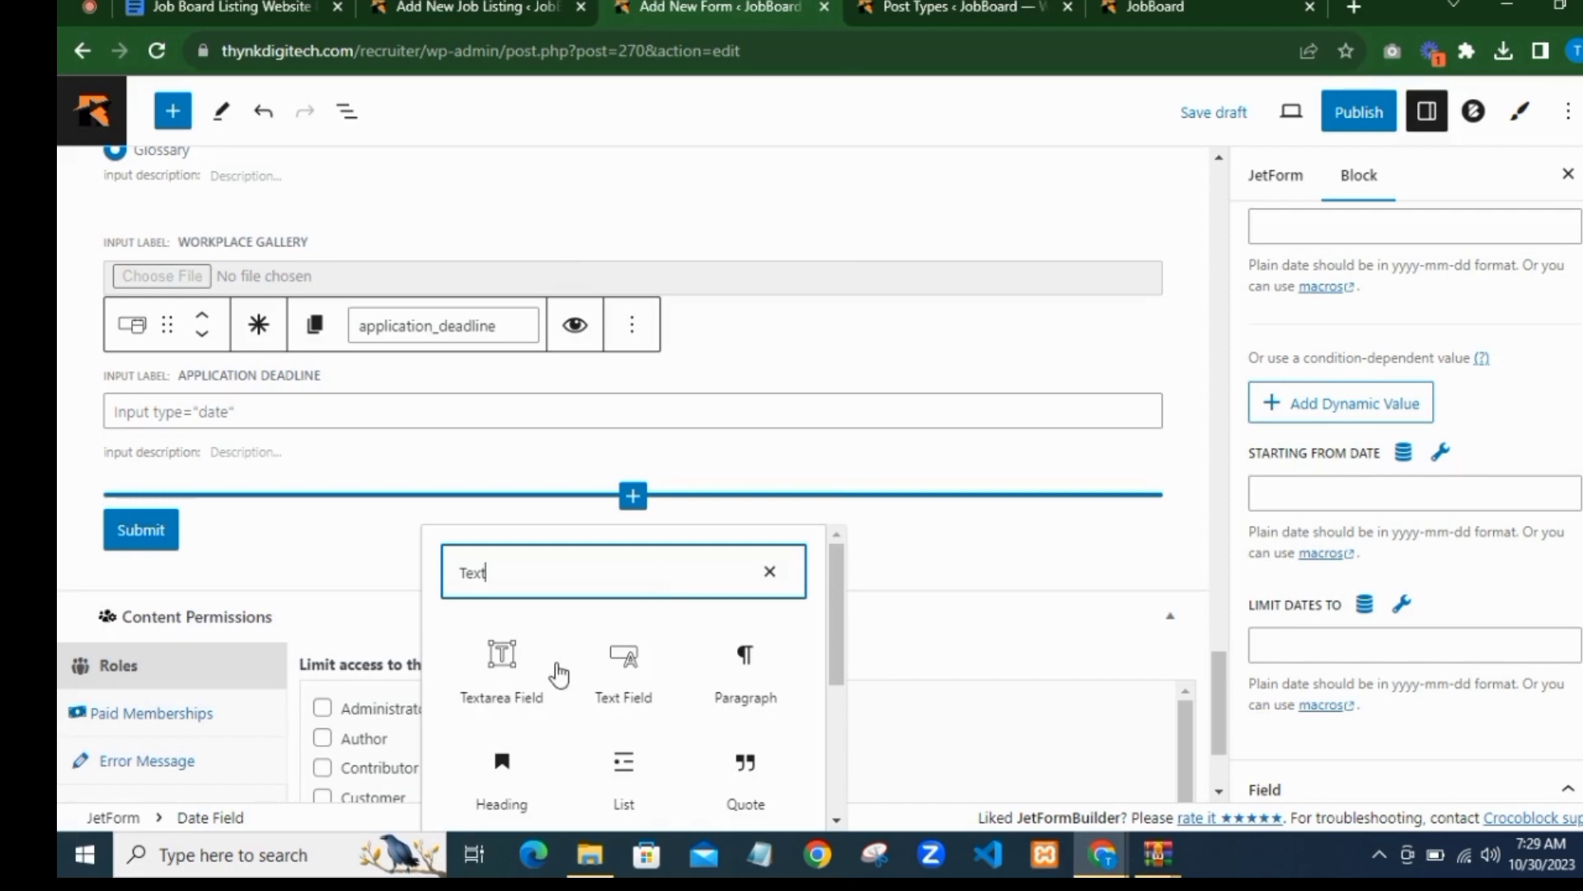
pyautogui.click(540, 672)
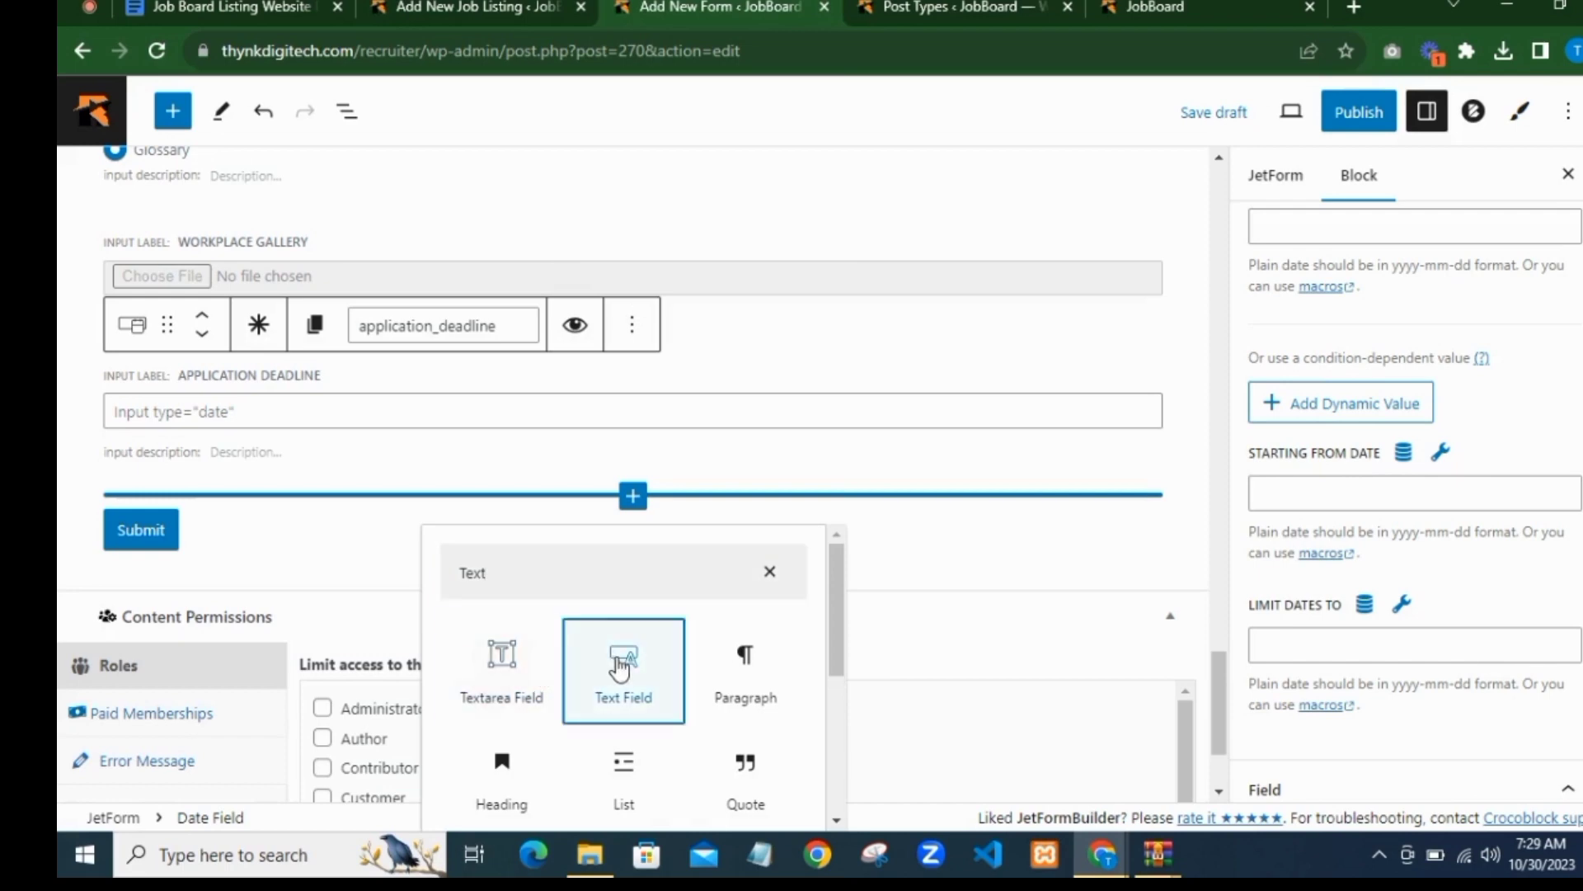
pyautogui.click(620, 668)
pyautogui.click(706, 536)
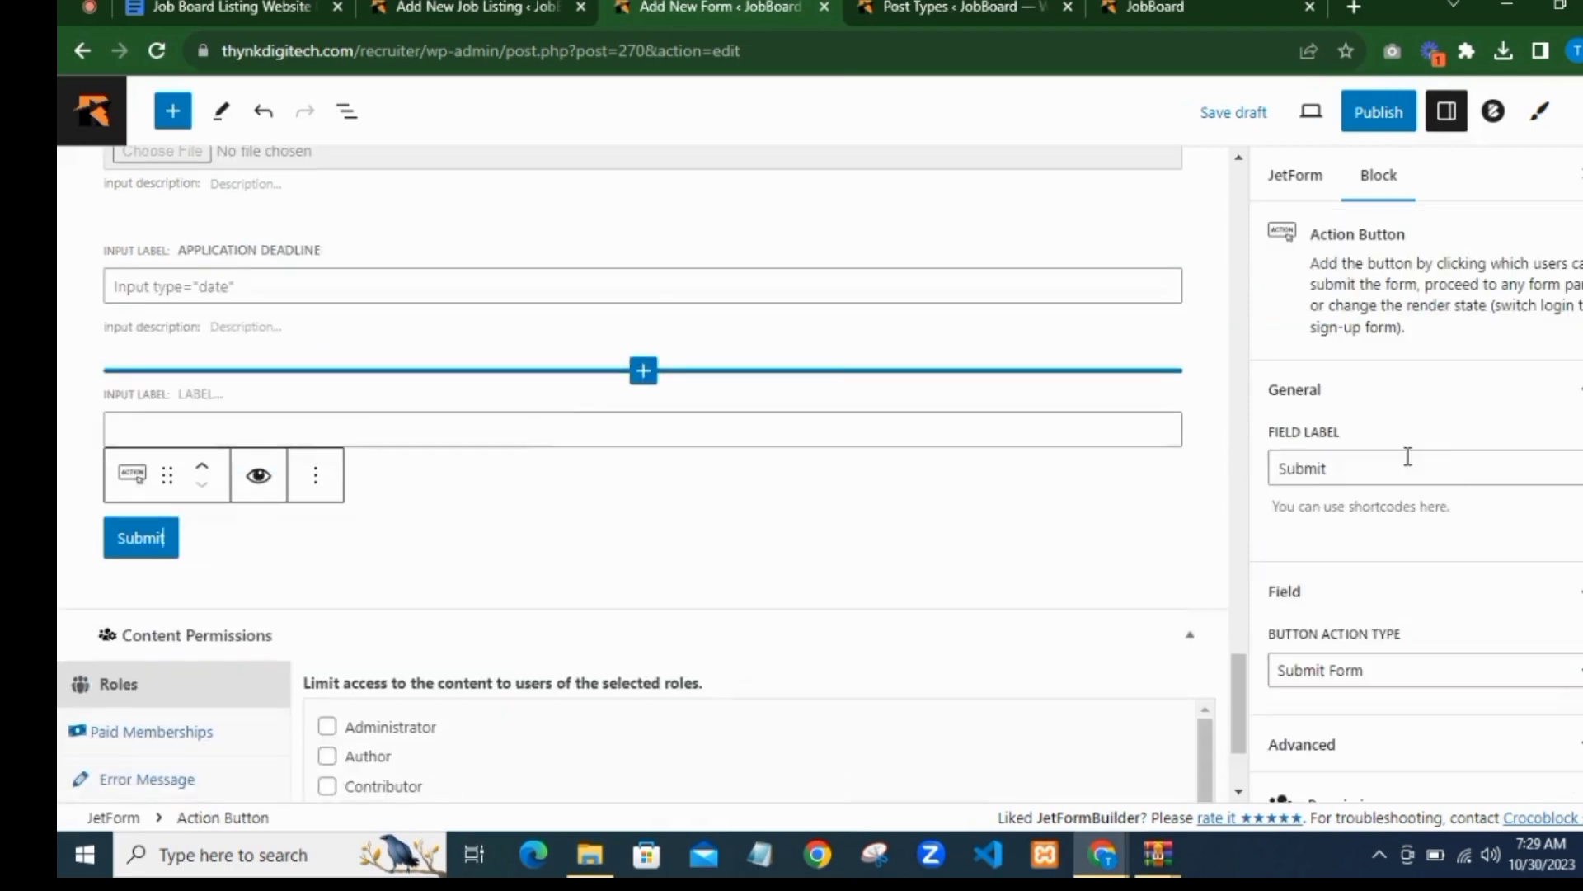
# Step: Set the new text field's label to "Introduction Video Link"
pyautogui.scroll(1, 849, 522)
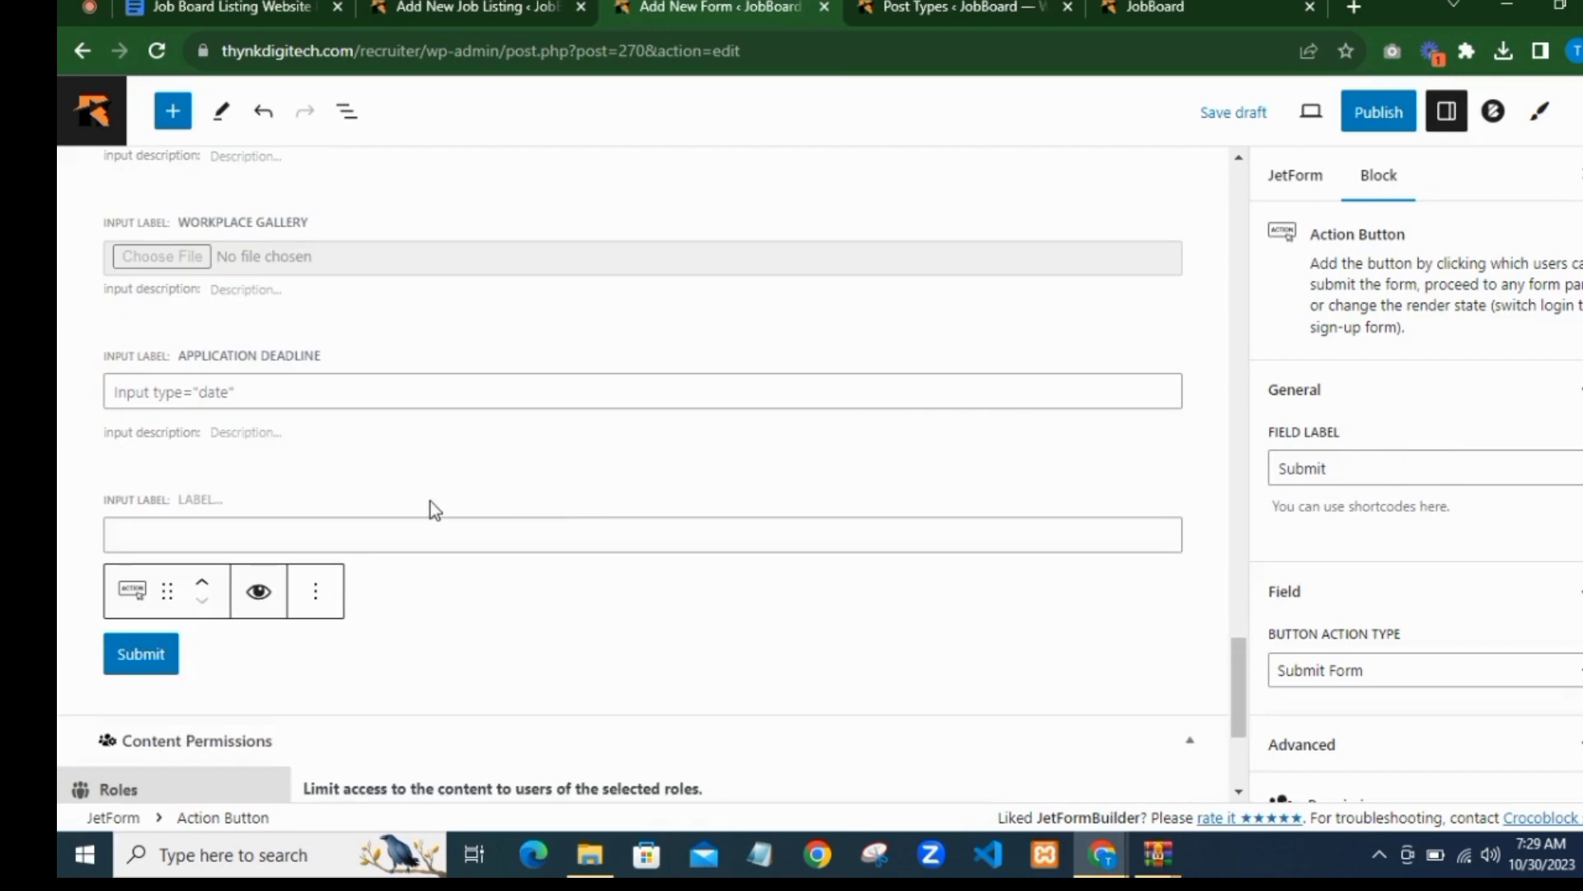
pyautogui.click(669, 492)
pyautogui.click(1362, 447)
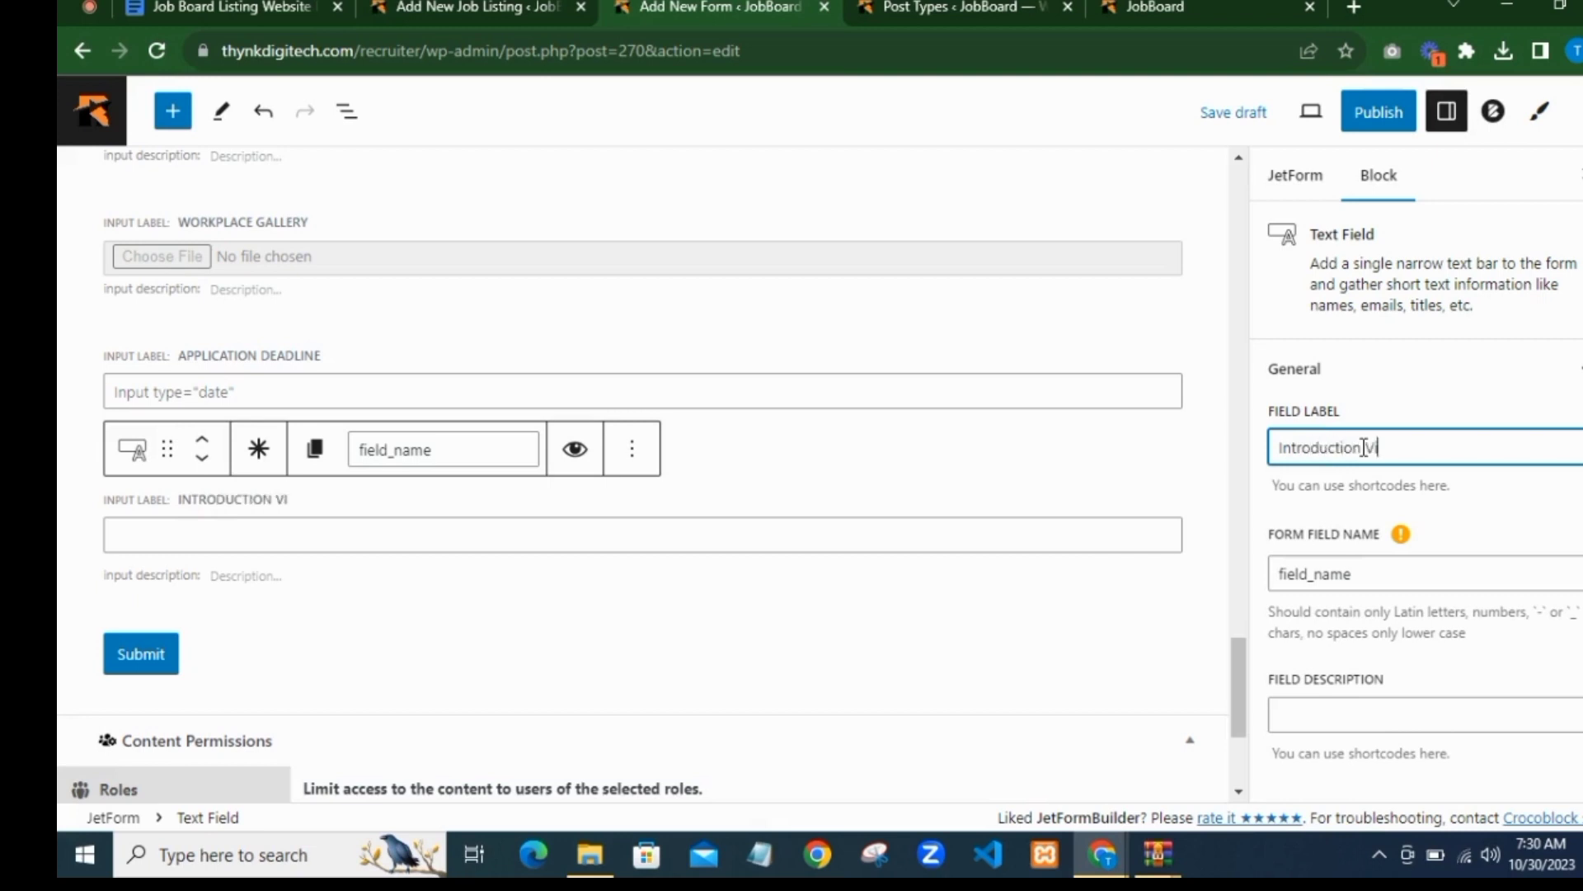
pyautogui.write('deo Lin')
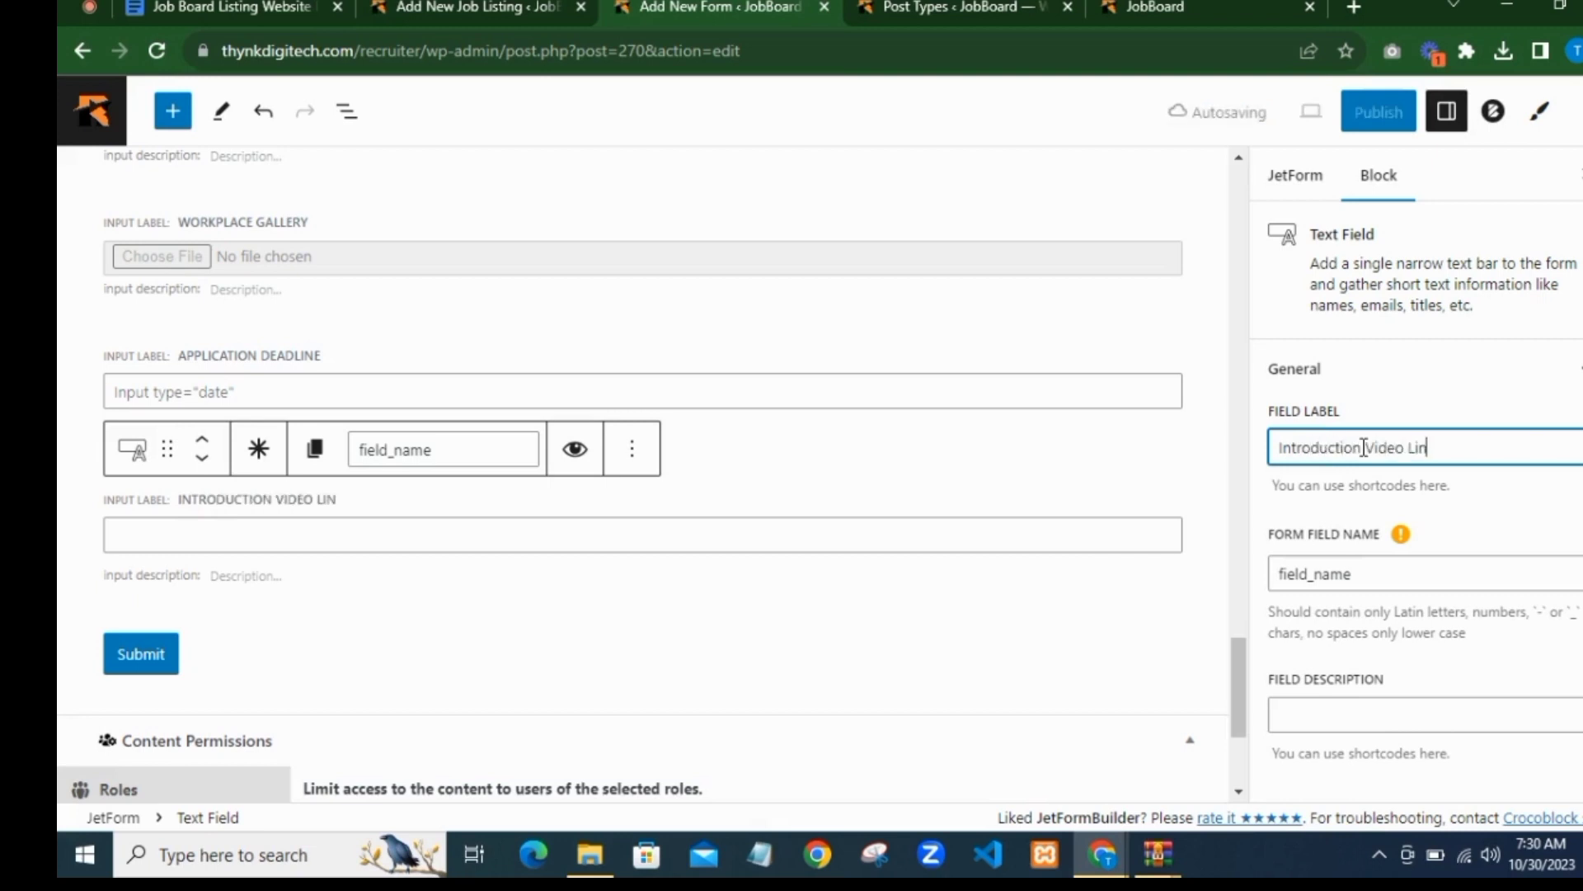
pyautogui.write('k')
pyautogui.click(1443, 530)
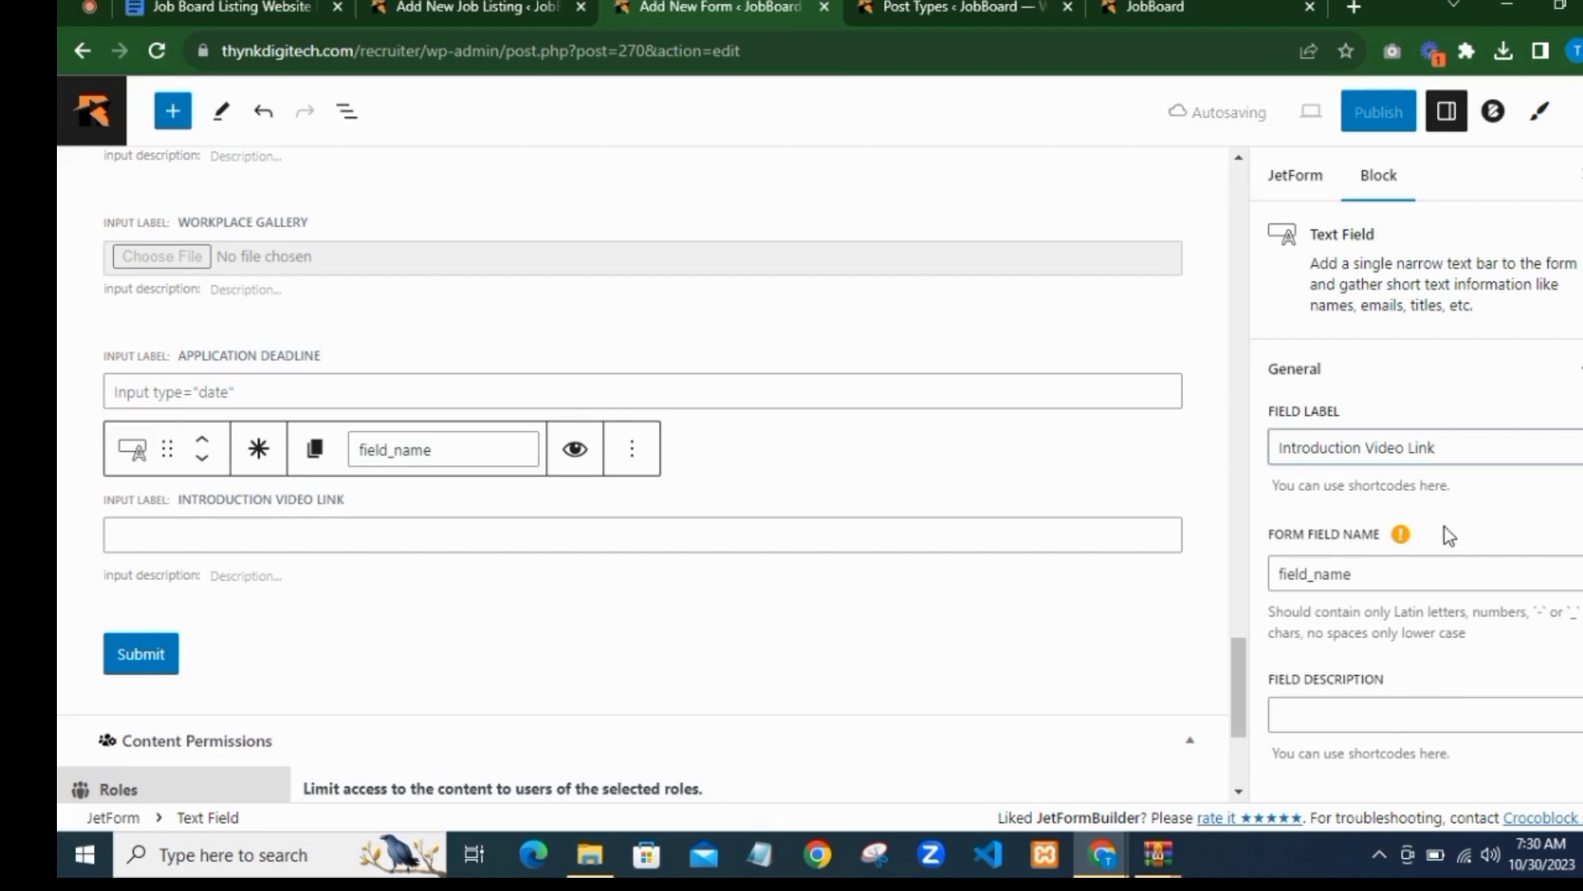
# Step: Review the form's fields from Job Title through Years of Experience Needed
pyautogui.scroll(2, 396, 548)
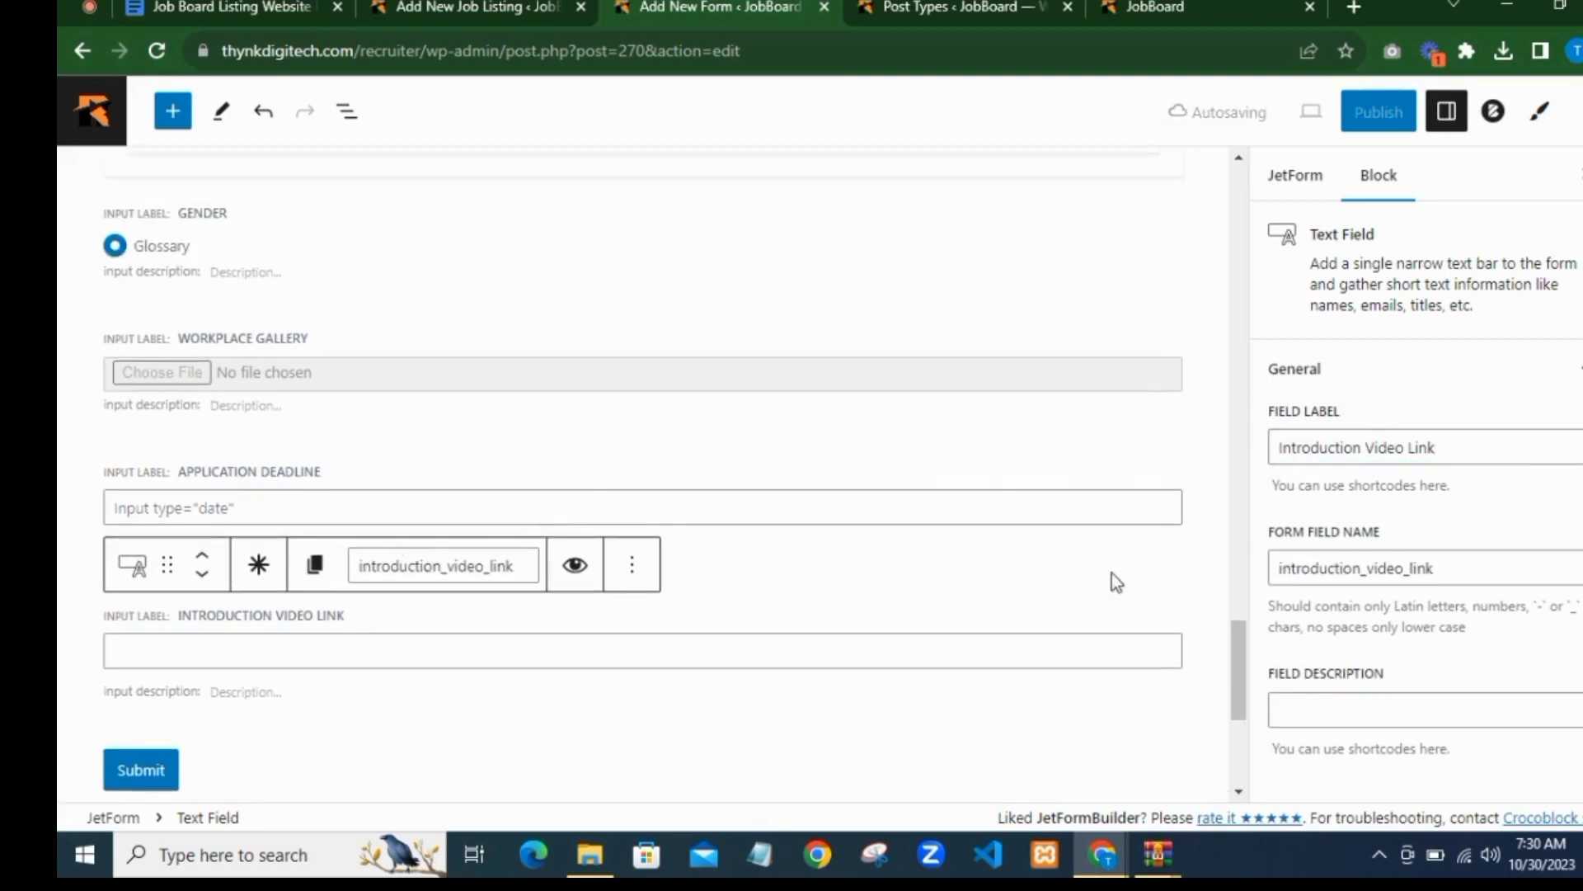
pyautogui.click(968, 549)
pyautogui.scroll(20, 907, 550)
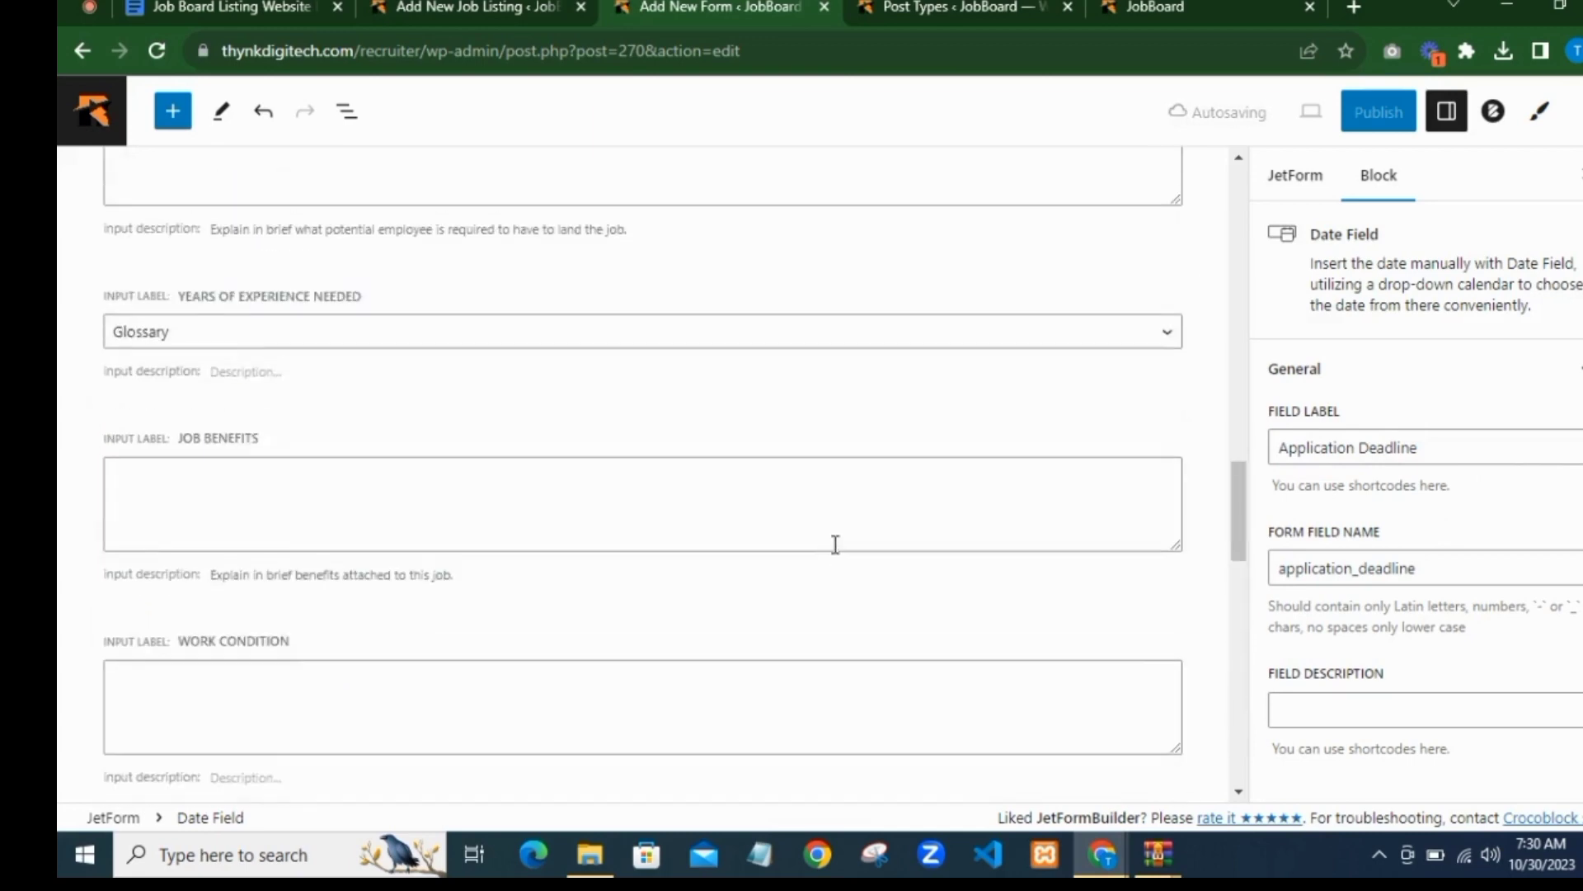
pyautogui.scroll(15, 840, 543)
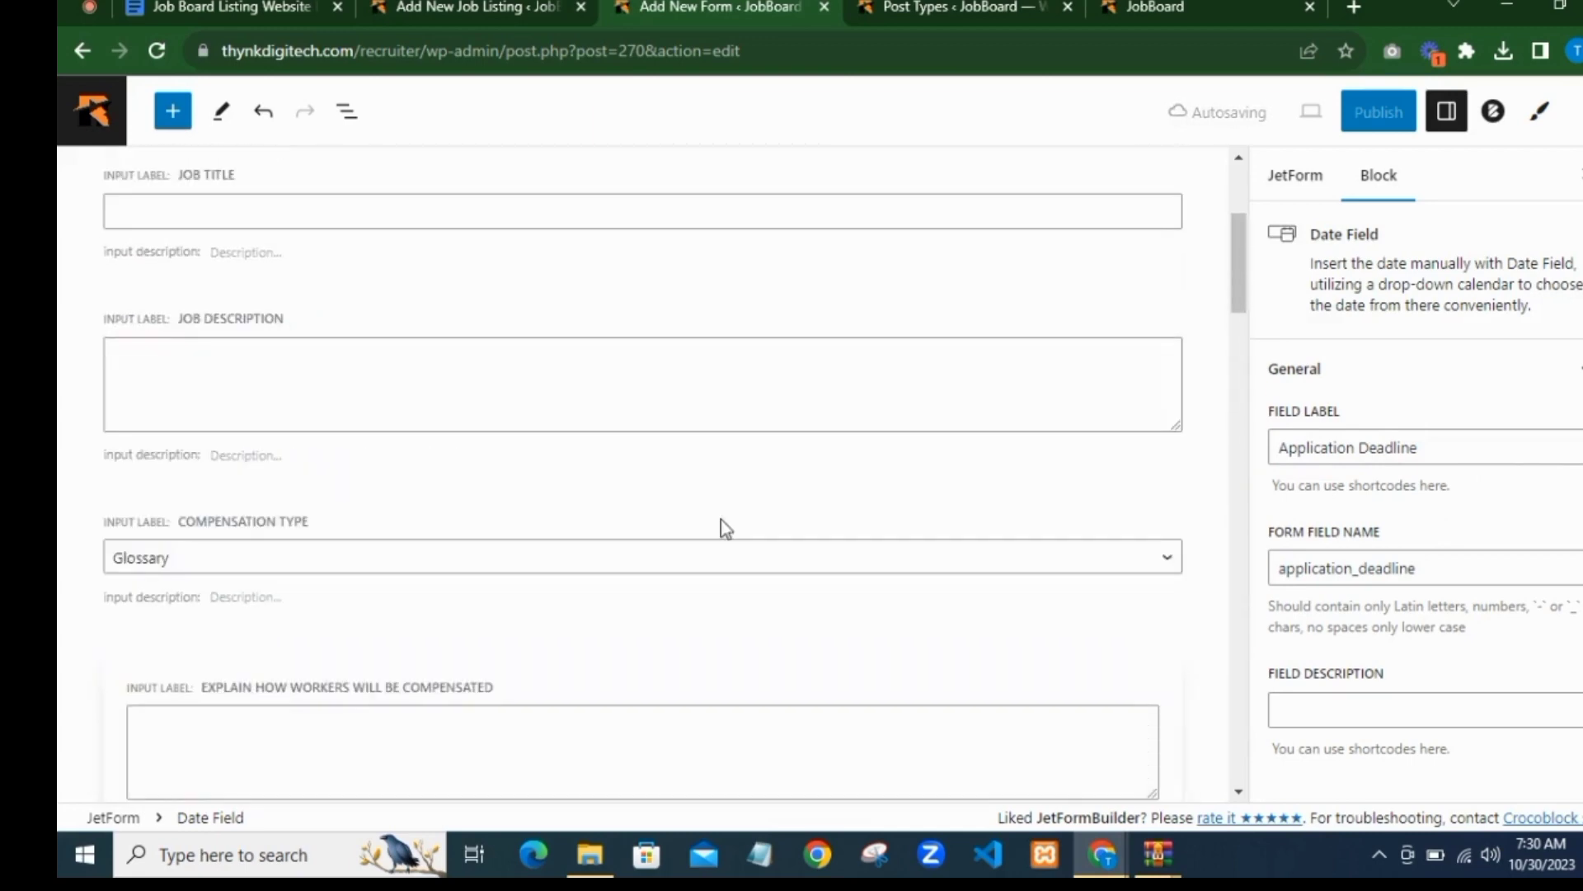
pyautogui.scroll(-6, 498, 428)
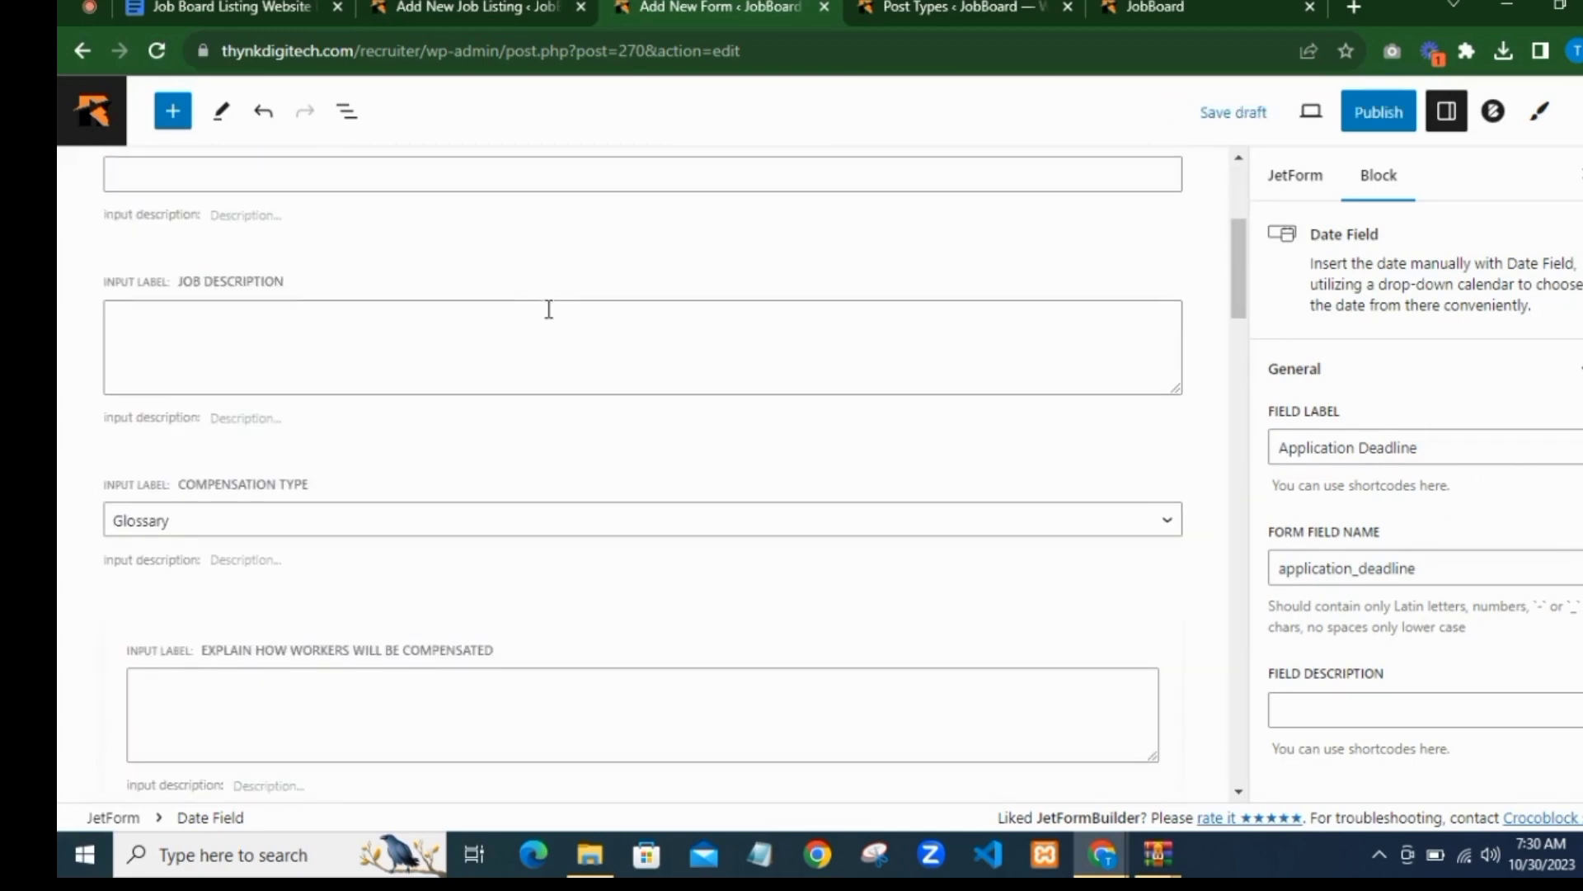
pyautogui.scroll(-8, 552, 272)
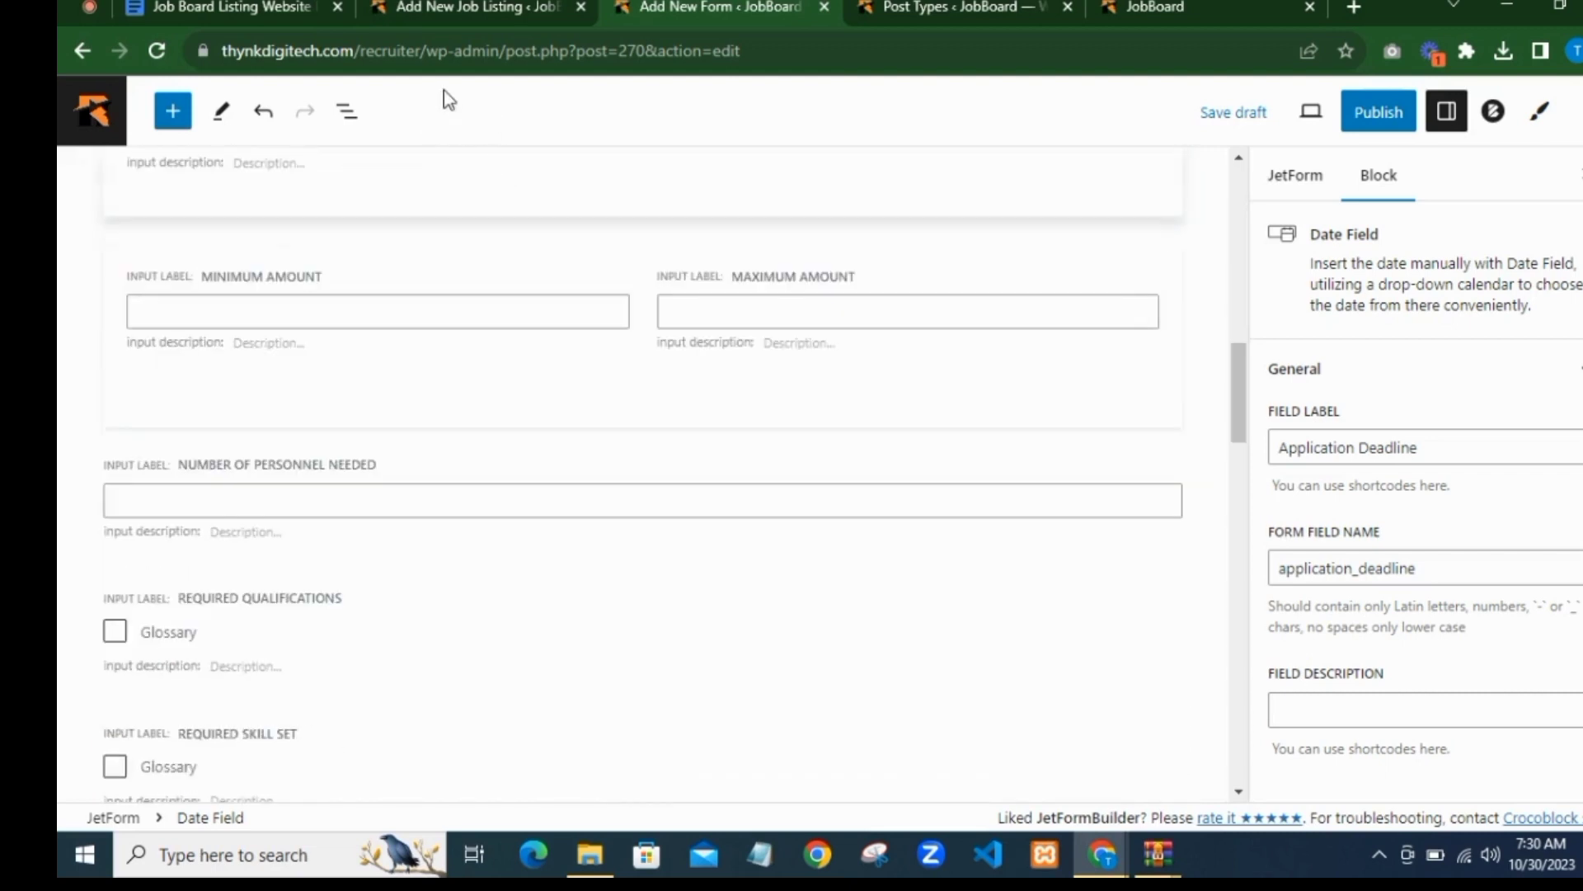
pyautogui.scroll(-4, 526, 289)
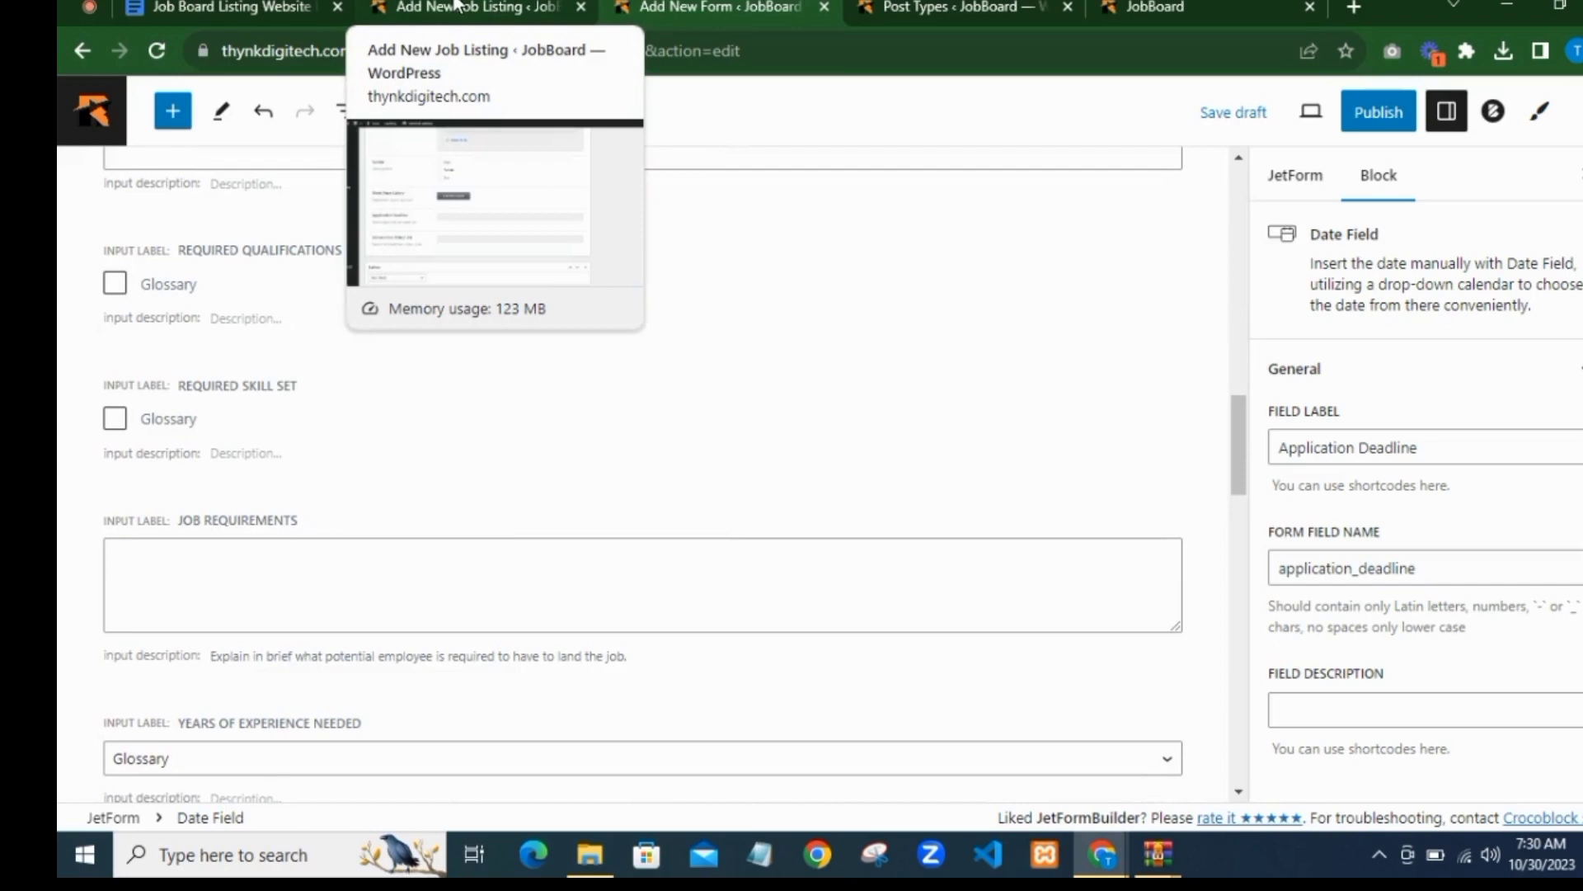
# Step: Examine the Job Listings taxonomies and the fields of the job listing editor, from Years of Experience Needed back up to Job Address
pyautogui.click(948, 7)
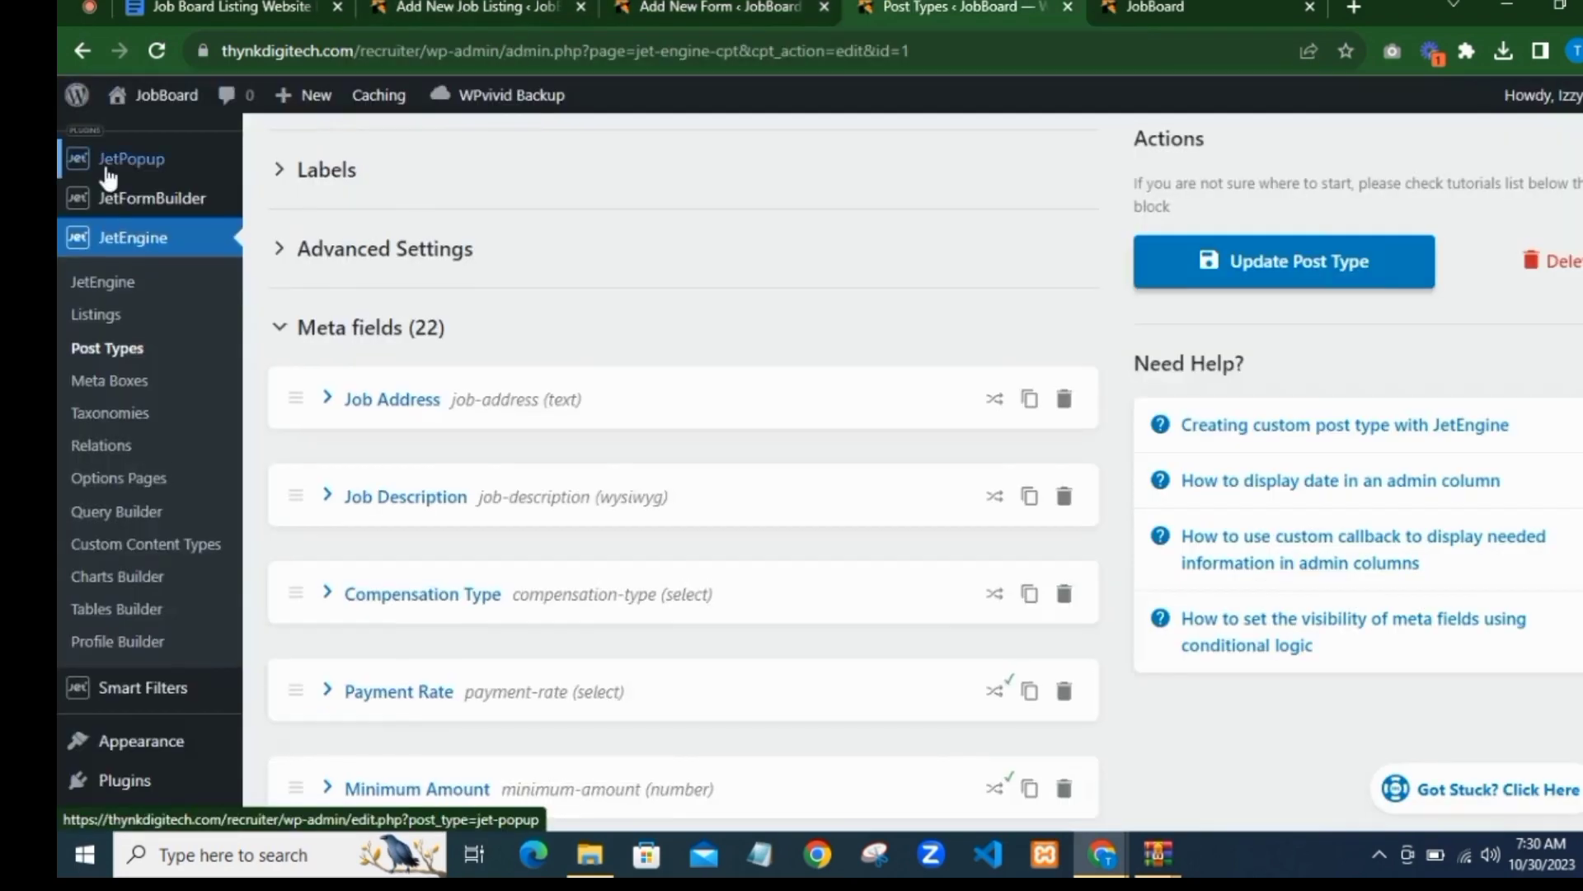
pyautogui.scroll(7, 107, 177)
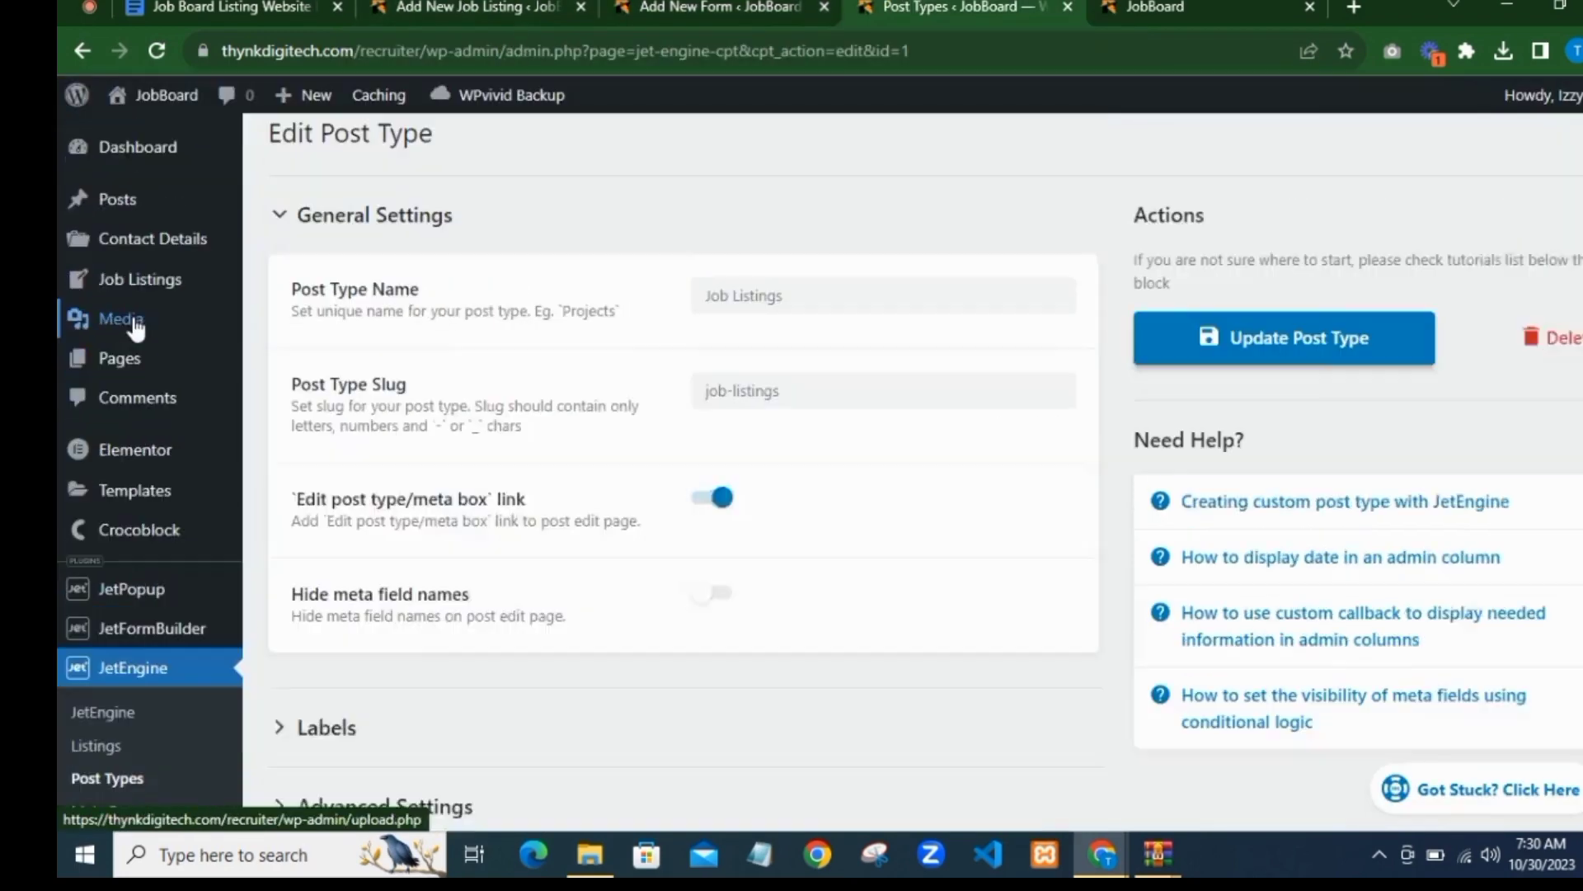
pyautogui.moveTo(132, 350)
pyautogui.moveTo(153, 285)
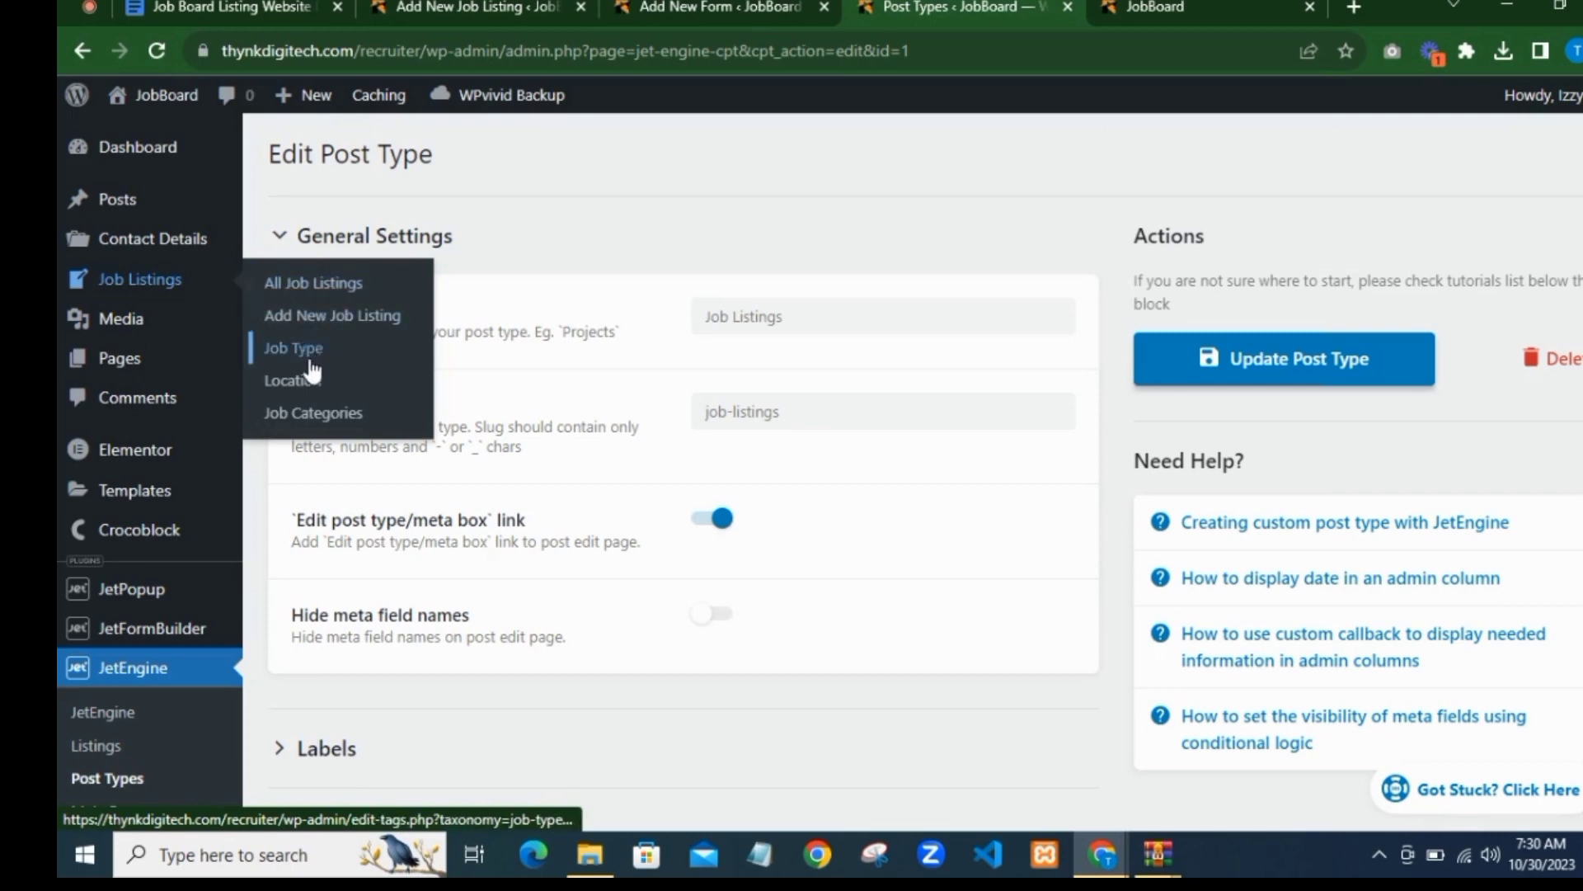
pyautogui.click(741, 6)
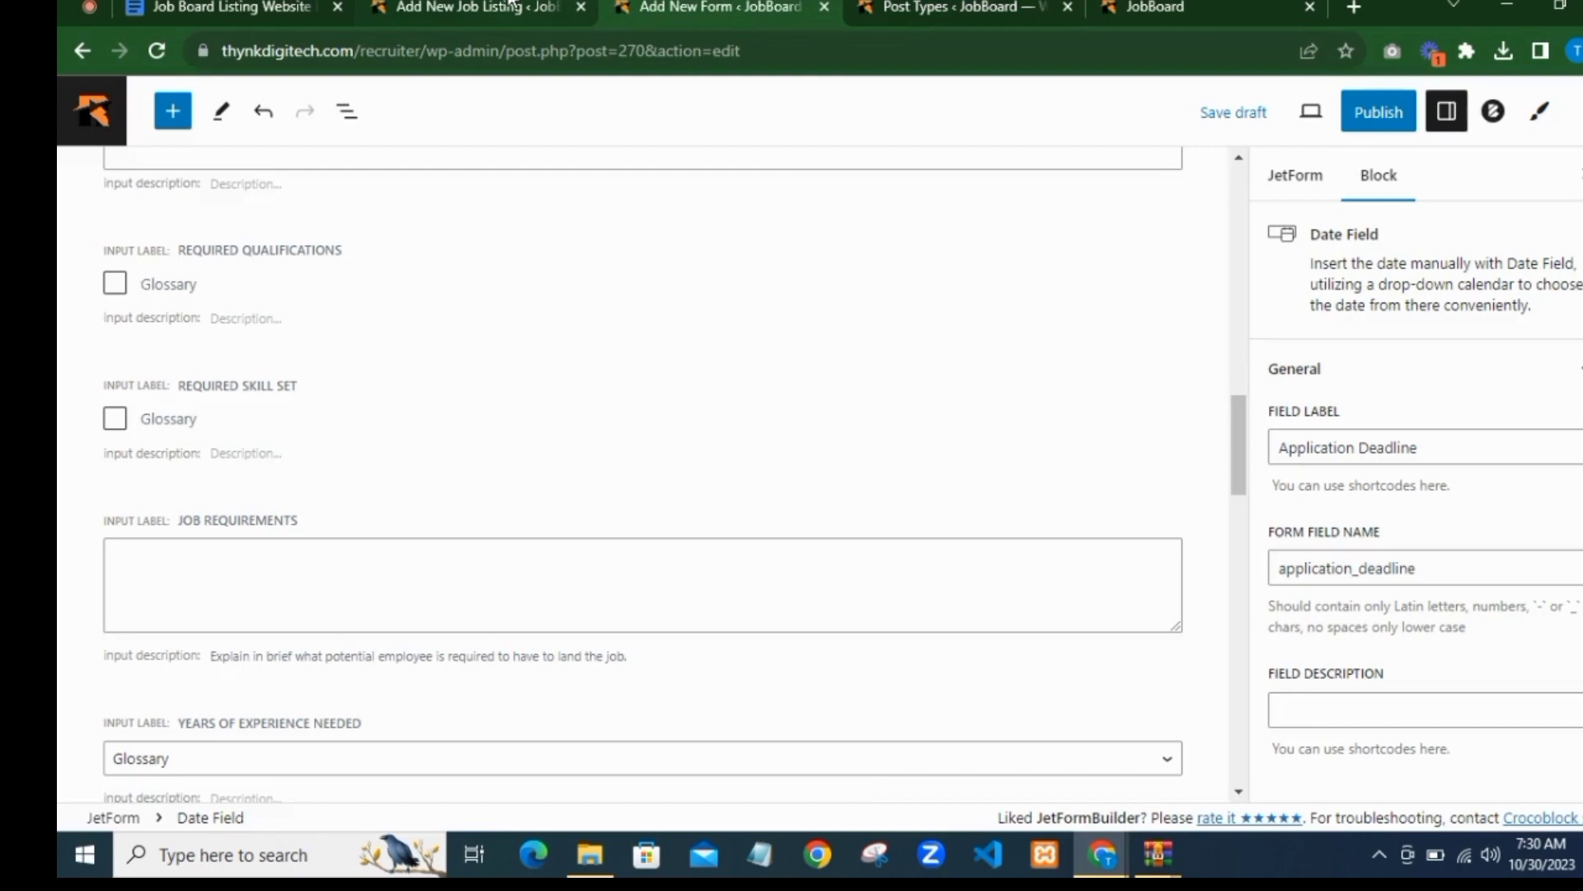
pyautogui.click(511, 7)
pyautogui.scroll(10, 658, 266)
pyautogui.scroll(-2, 468, 259)
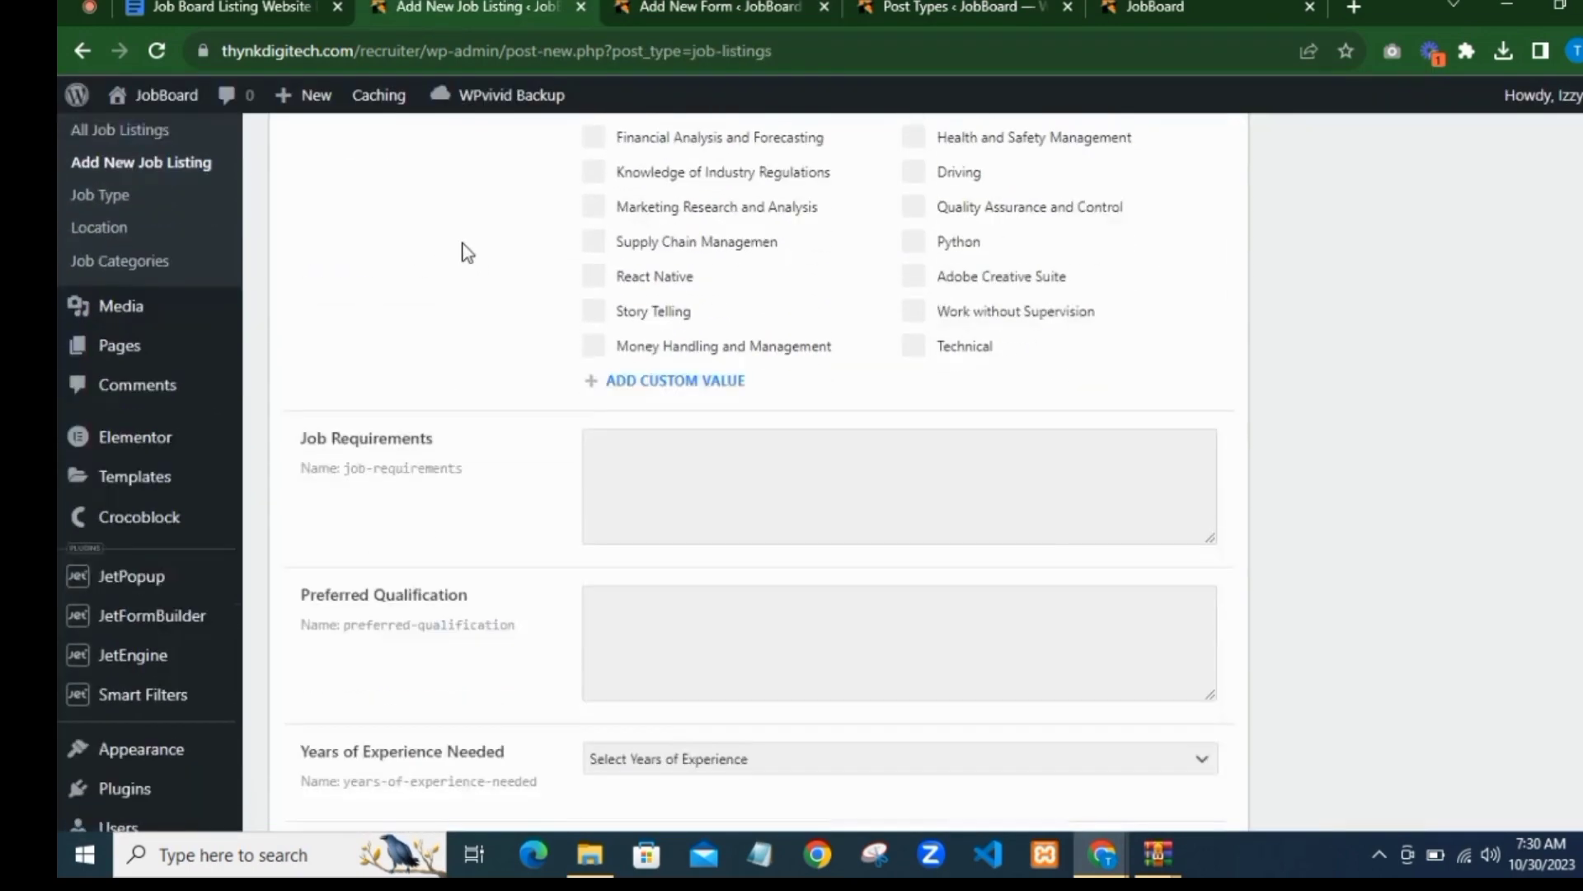
pyautogui.scroll(15, 468, 252)
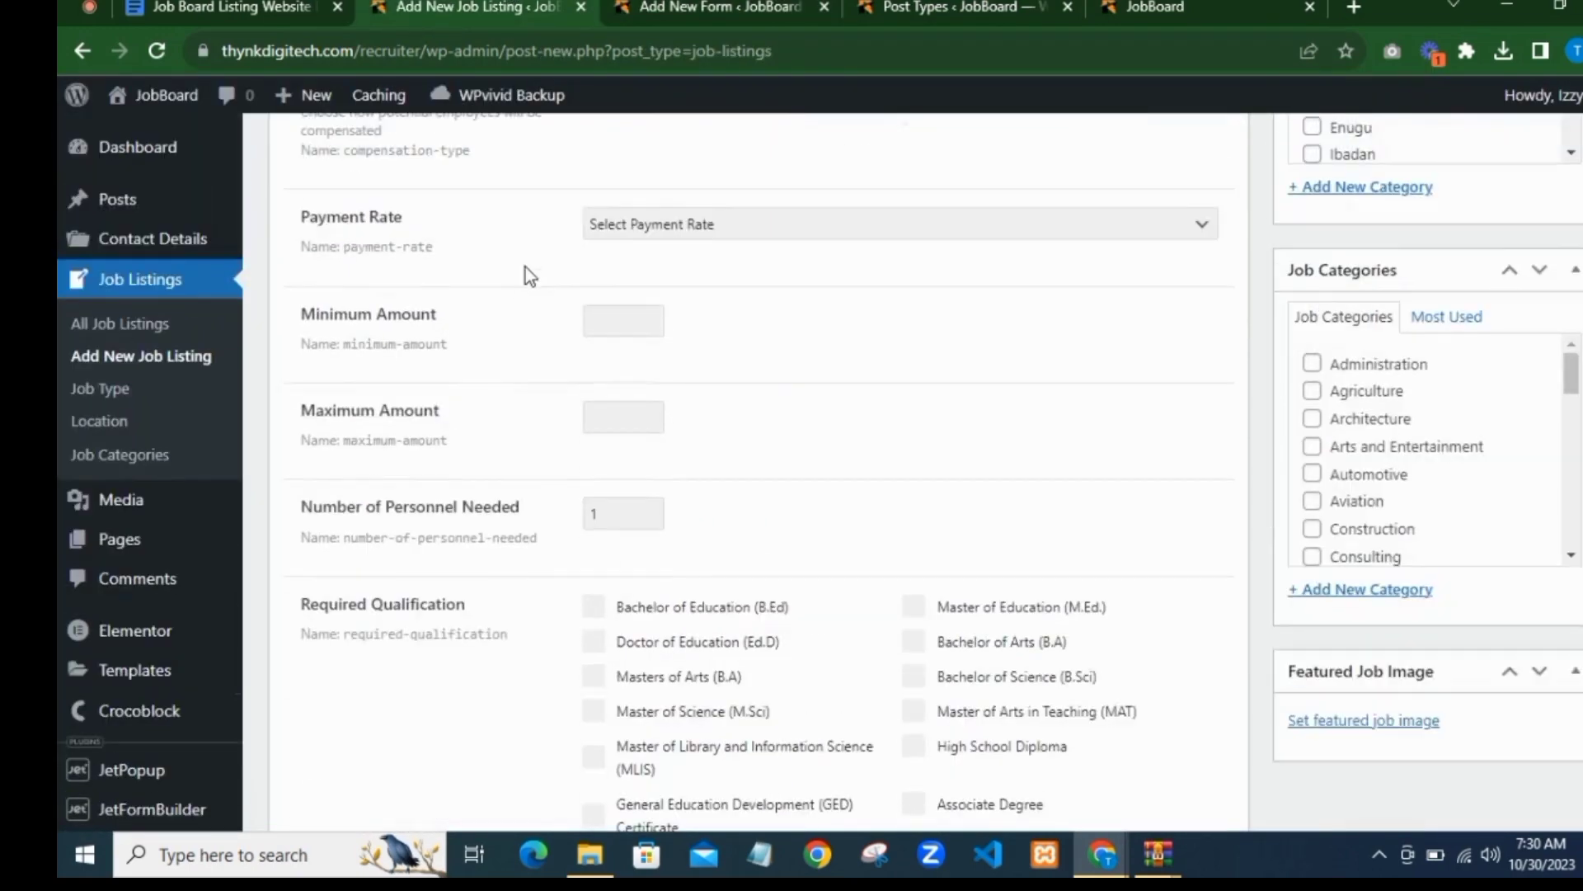
pyautogui.scroll(10, 511, 297)
pyautogui.scroll(-2, 559, 304)
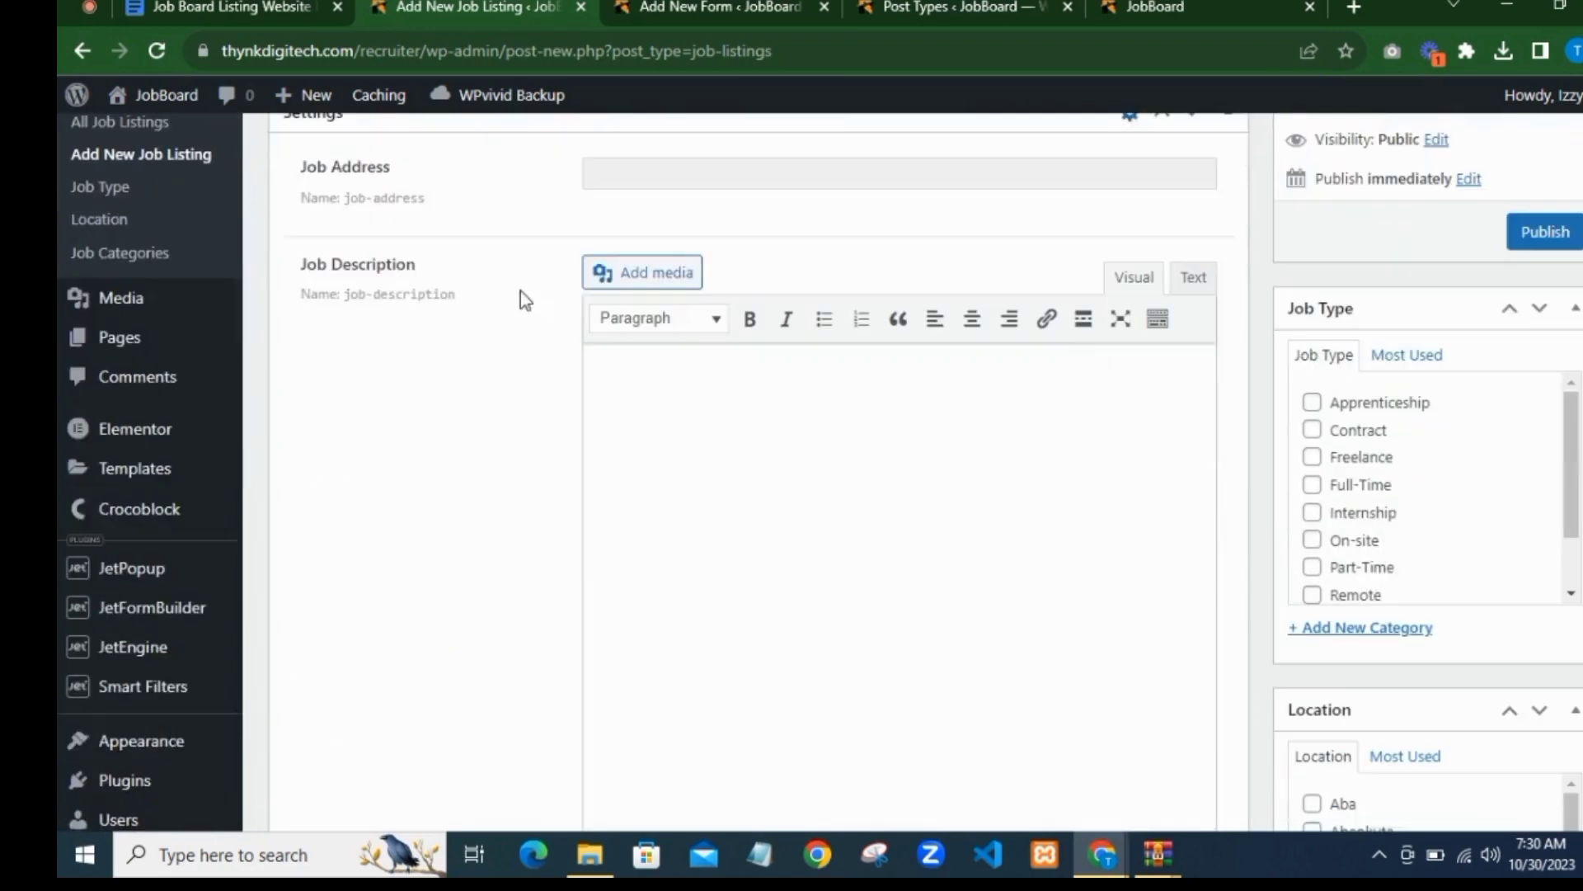
pyautogui.scroll(-1, 521, 297)
# Step: Insert a 50 / 50 Columns block between the form's Job Description and Compensation Type fields
pyautogui.click(705, 7)
pyautogui.scroll(10, 538, 308)
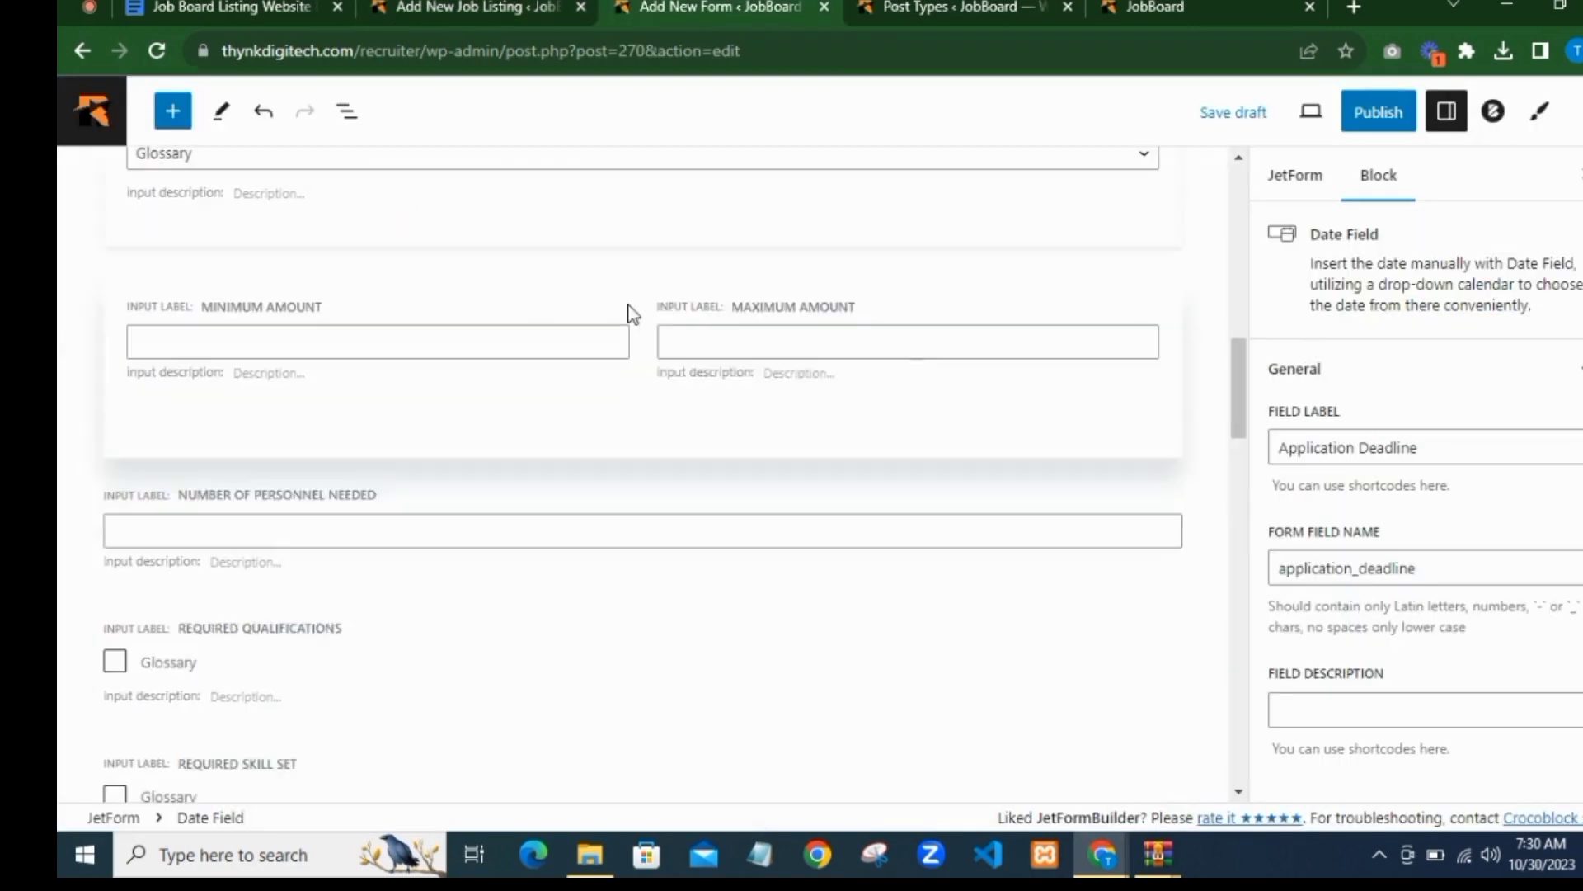
pyautogui.scroll(3, 610, 312)
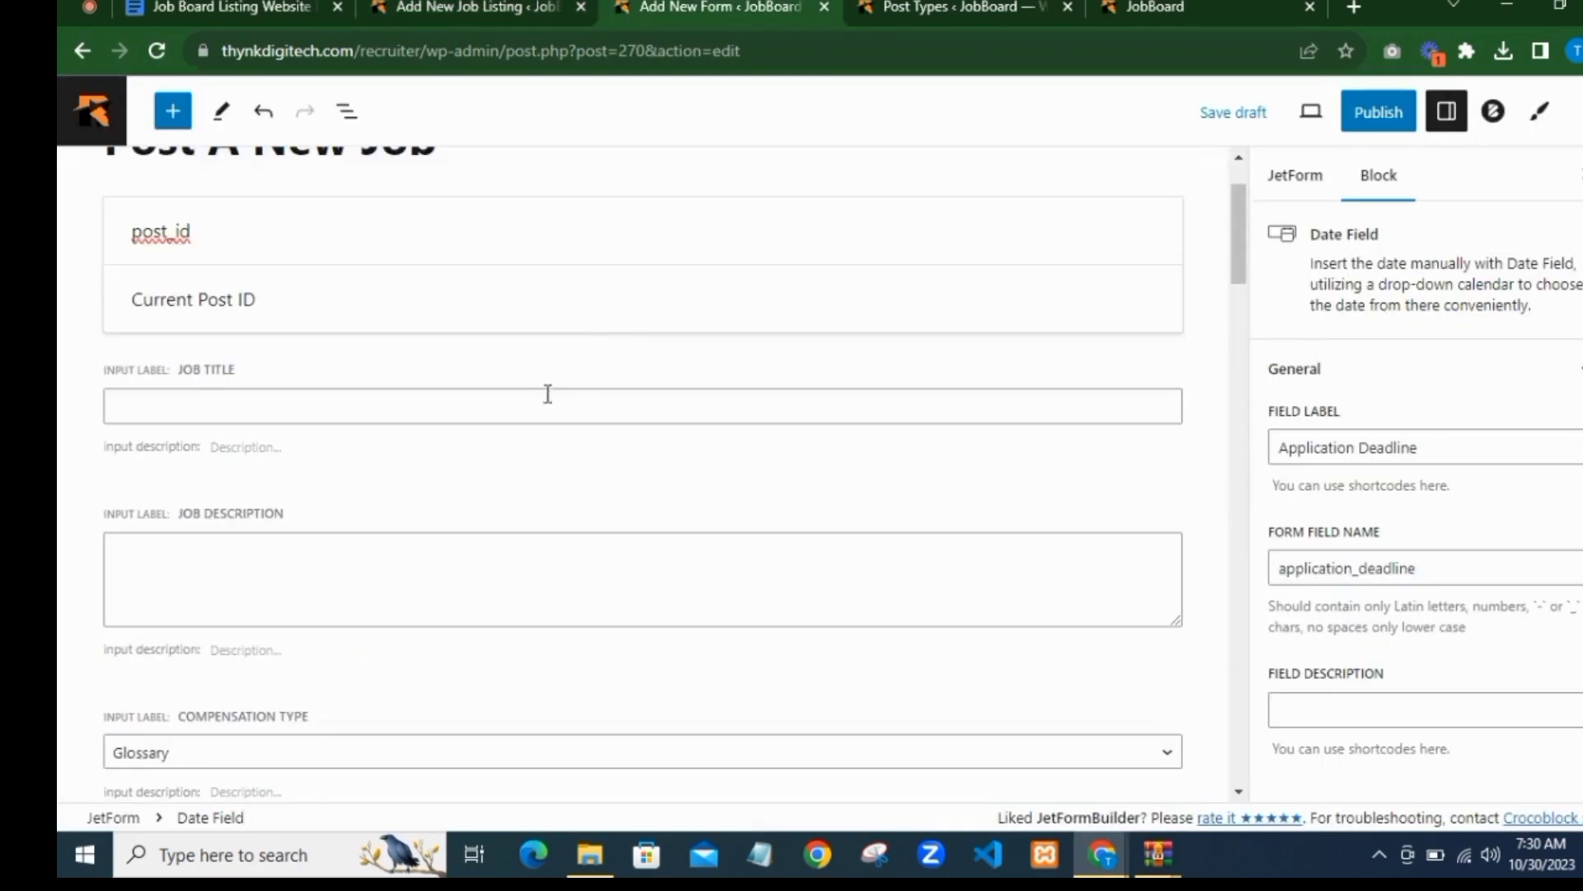
pyautogui.scroll(-4, 547, 394)
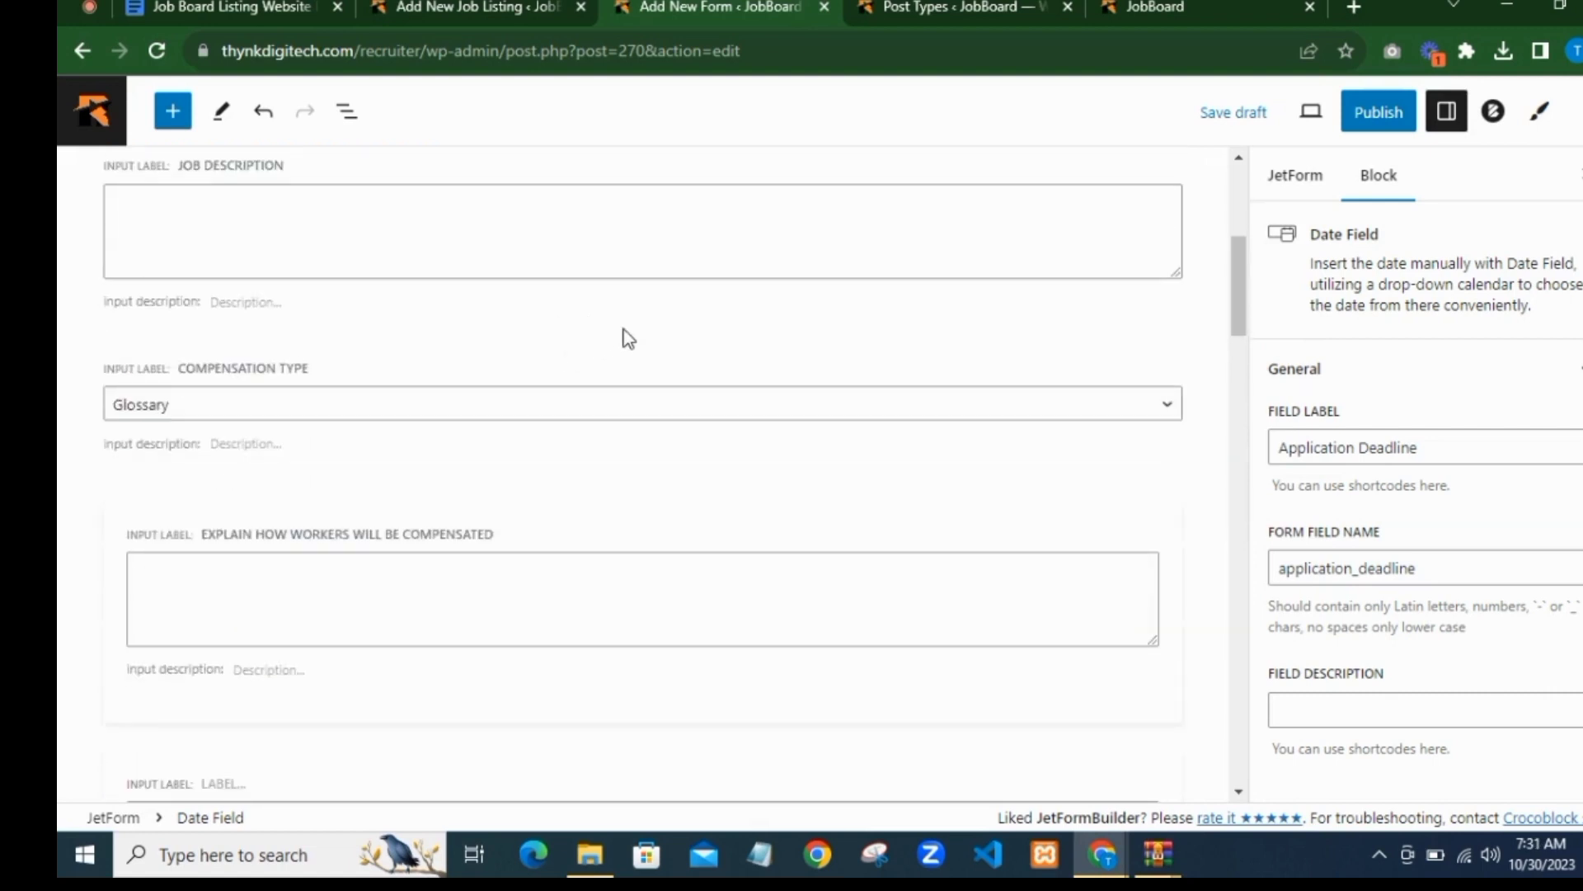
pyautogui.click(643, 345)
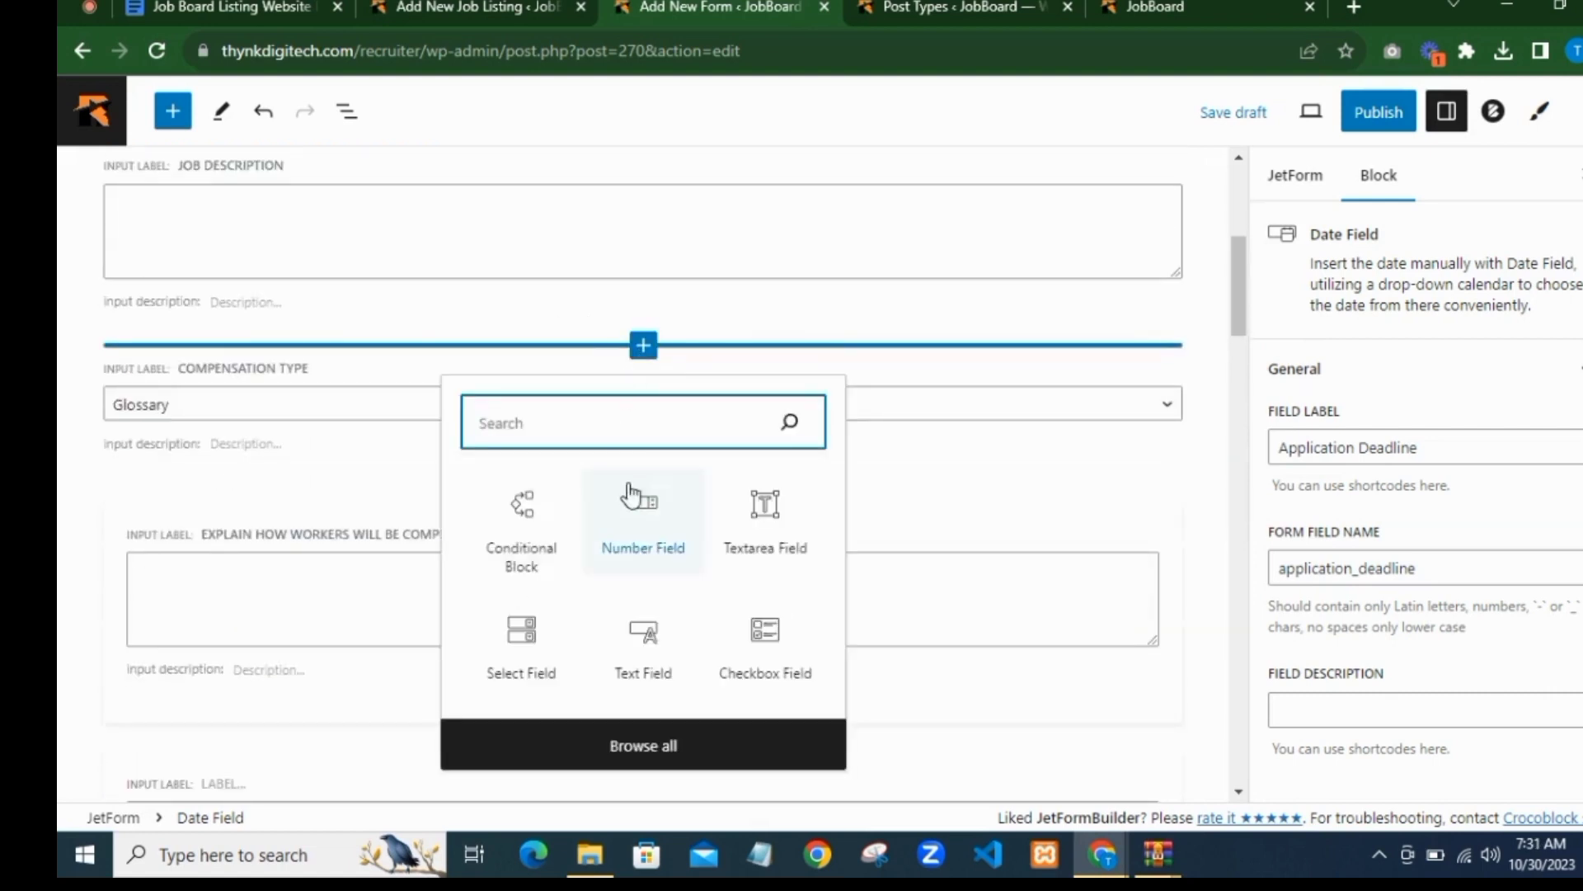
pyautogui.write('c')
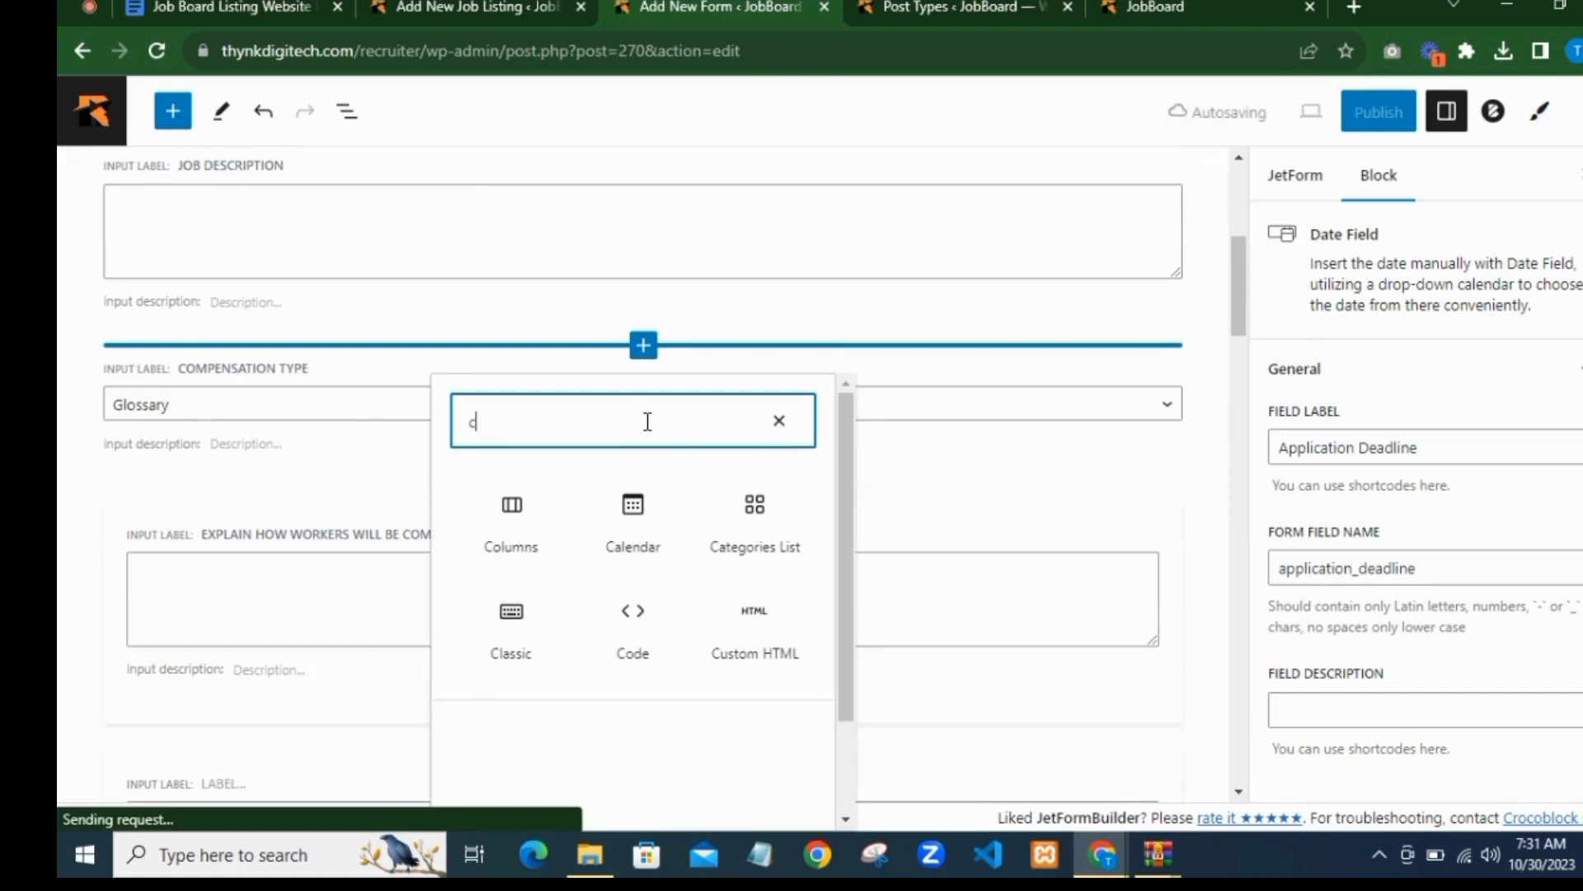
pyautogui.write('olum')
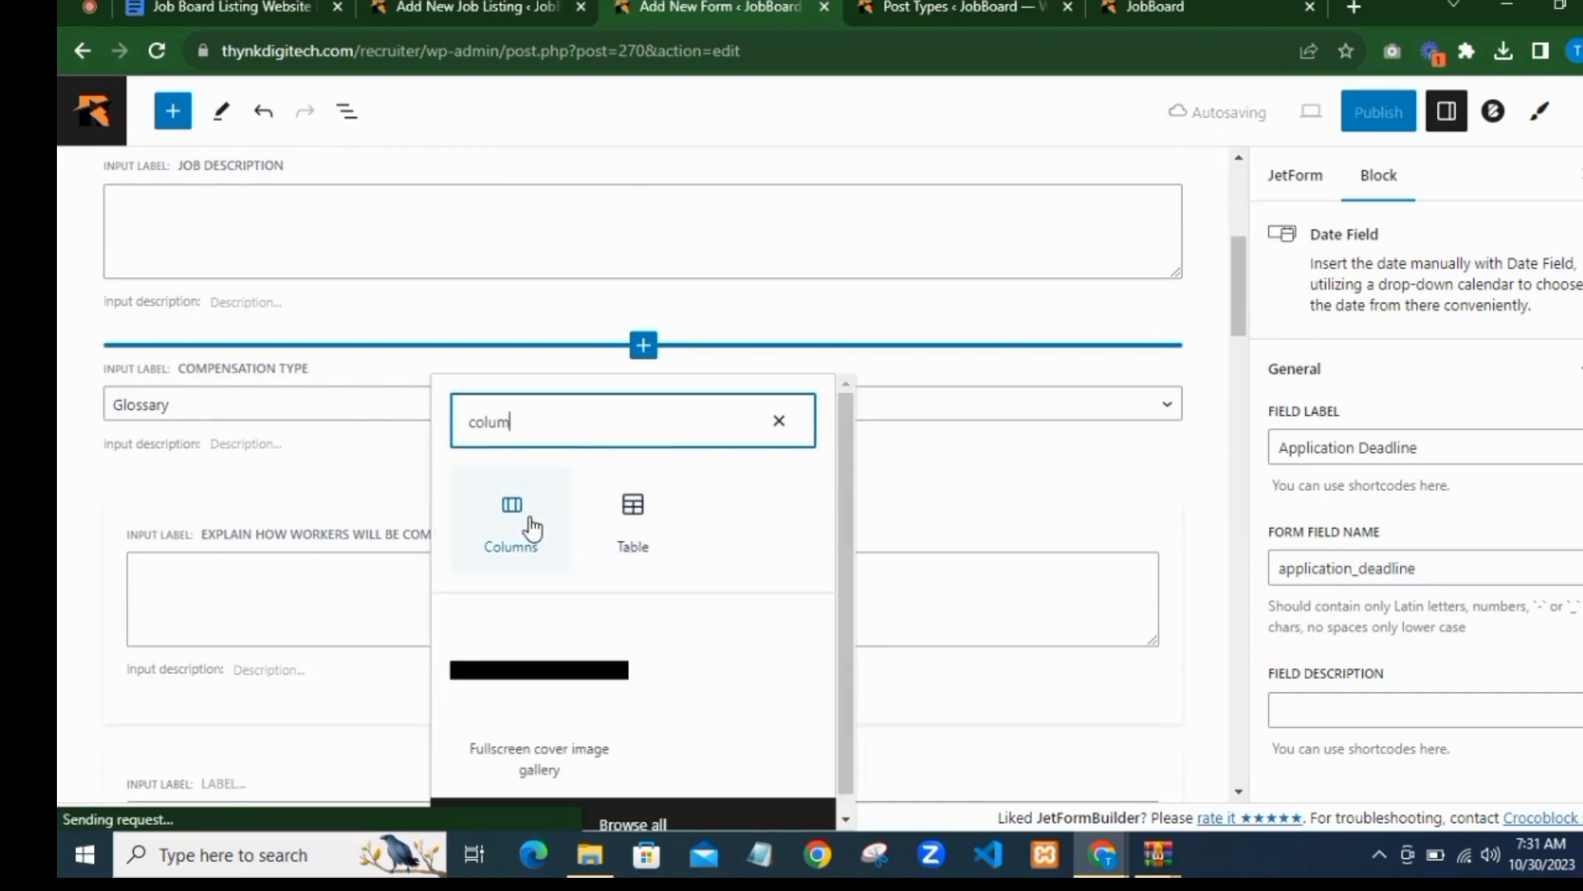
pyautogui.click(530, 527)
pyautogui.click(530, 528)
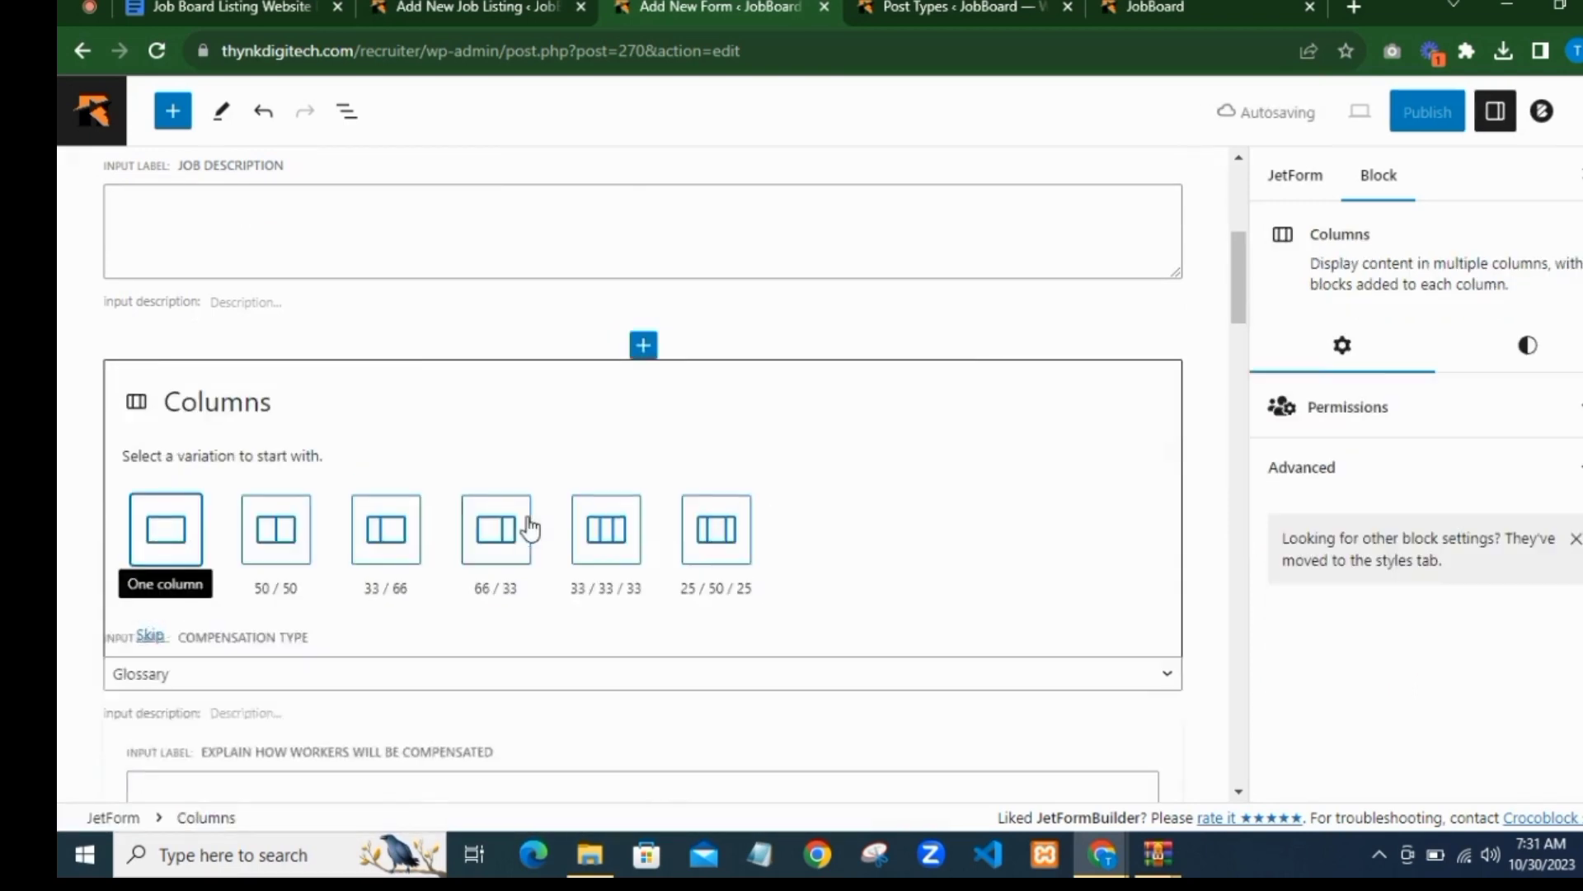
pyautogui.click(296, 546)
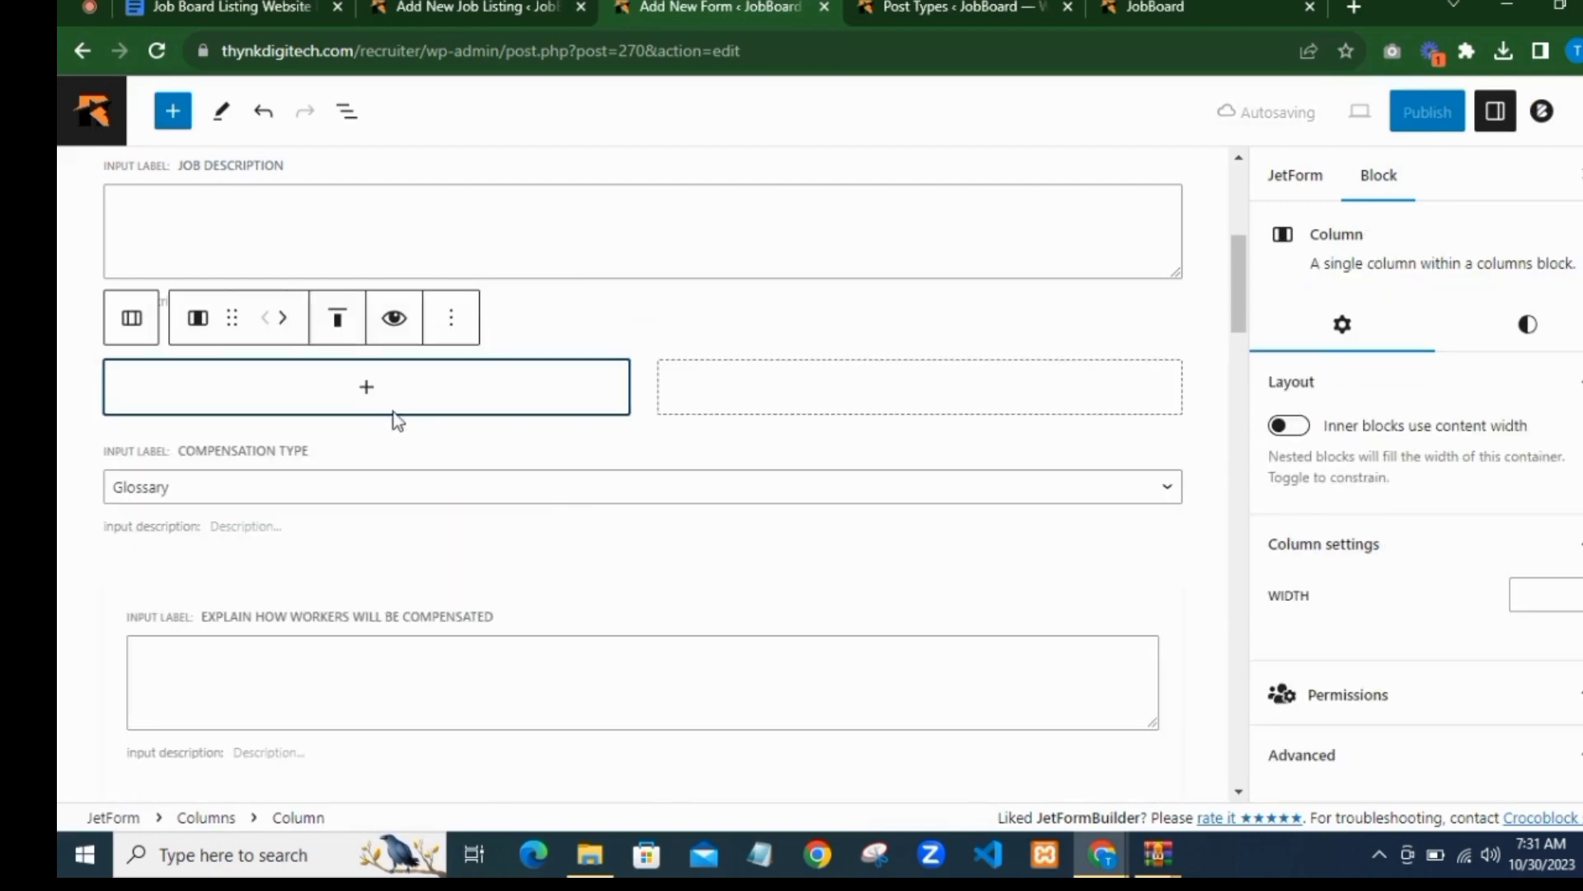
# Step: Check the Job Listings taxonomies and insert a Select Field in the first column of the new Columns block
pyautogui.click(381, 392)
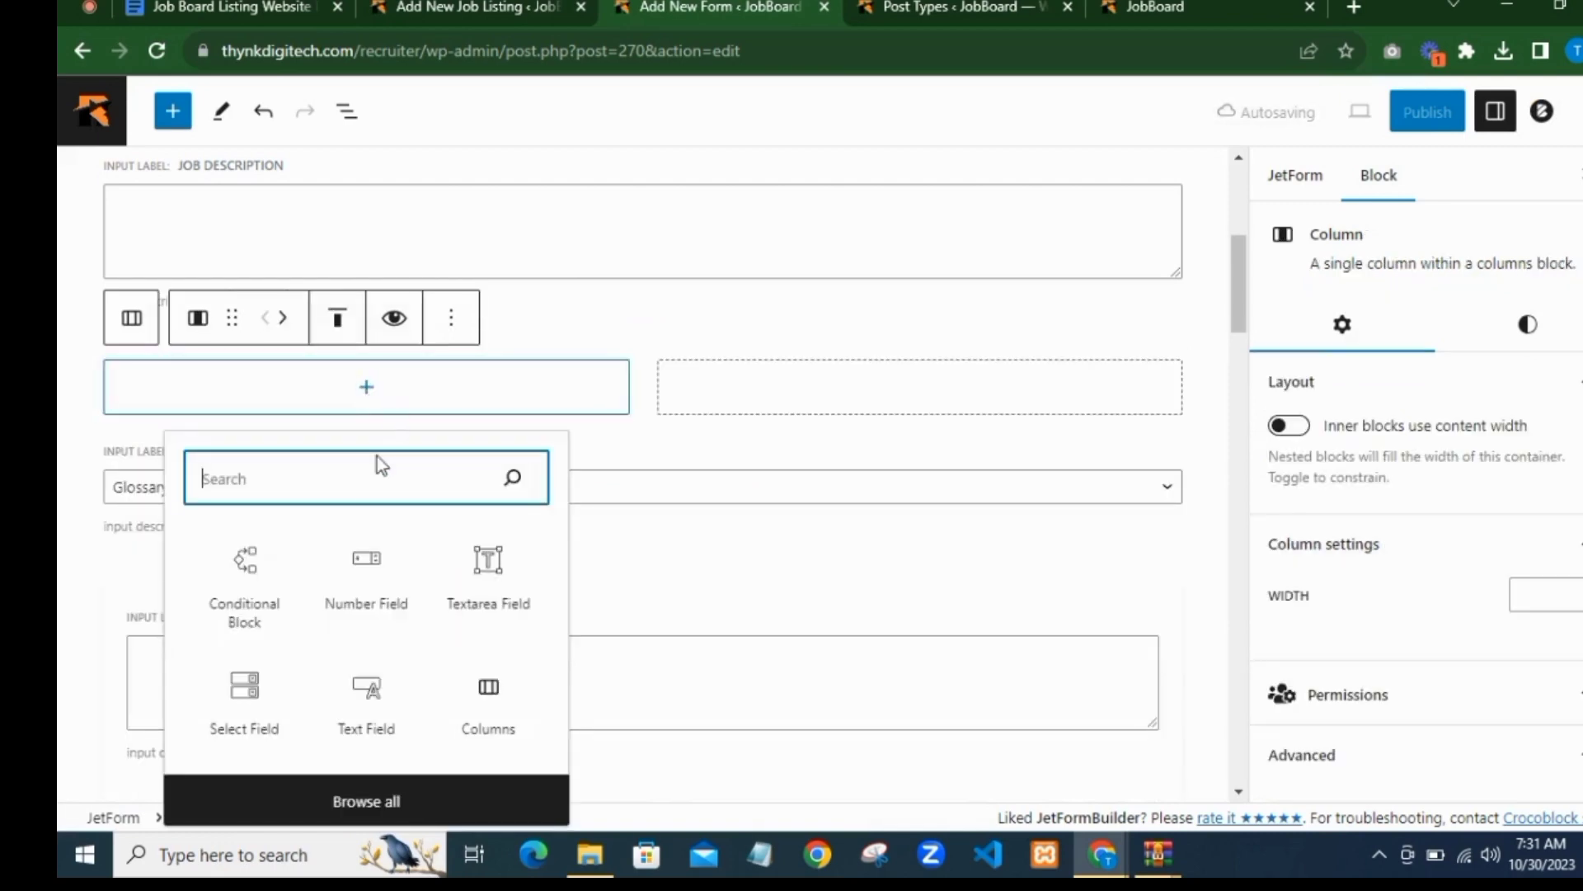
pyautogui.write('f')
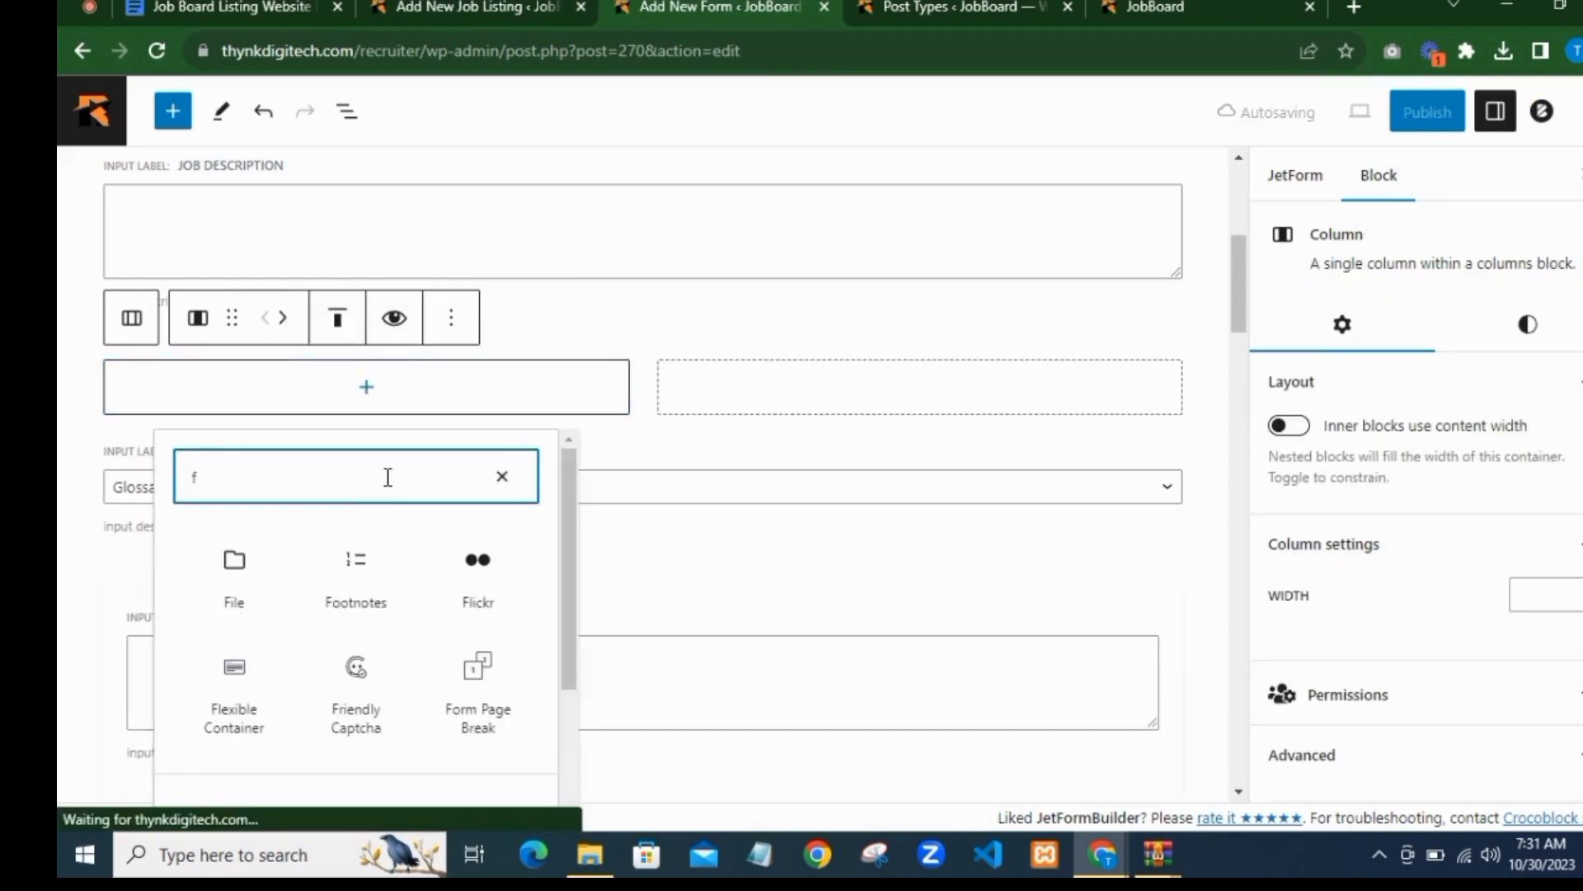
pyautogui.press('BackSpace')
pyautogui.click(526, 6)
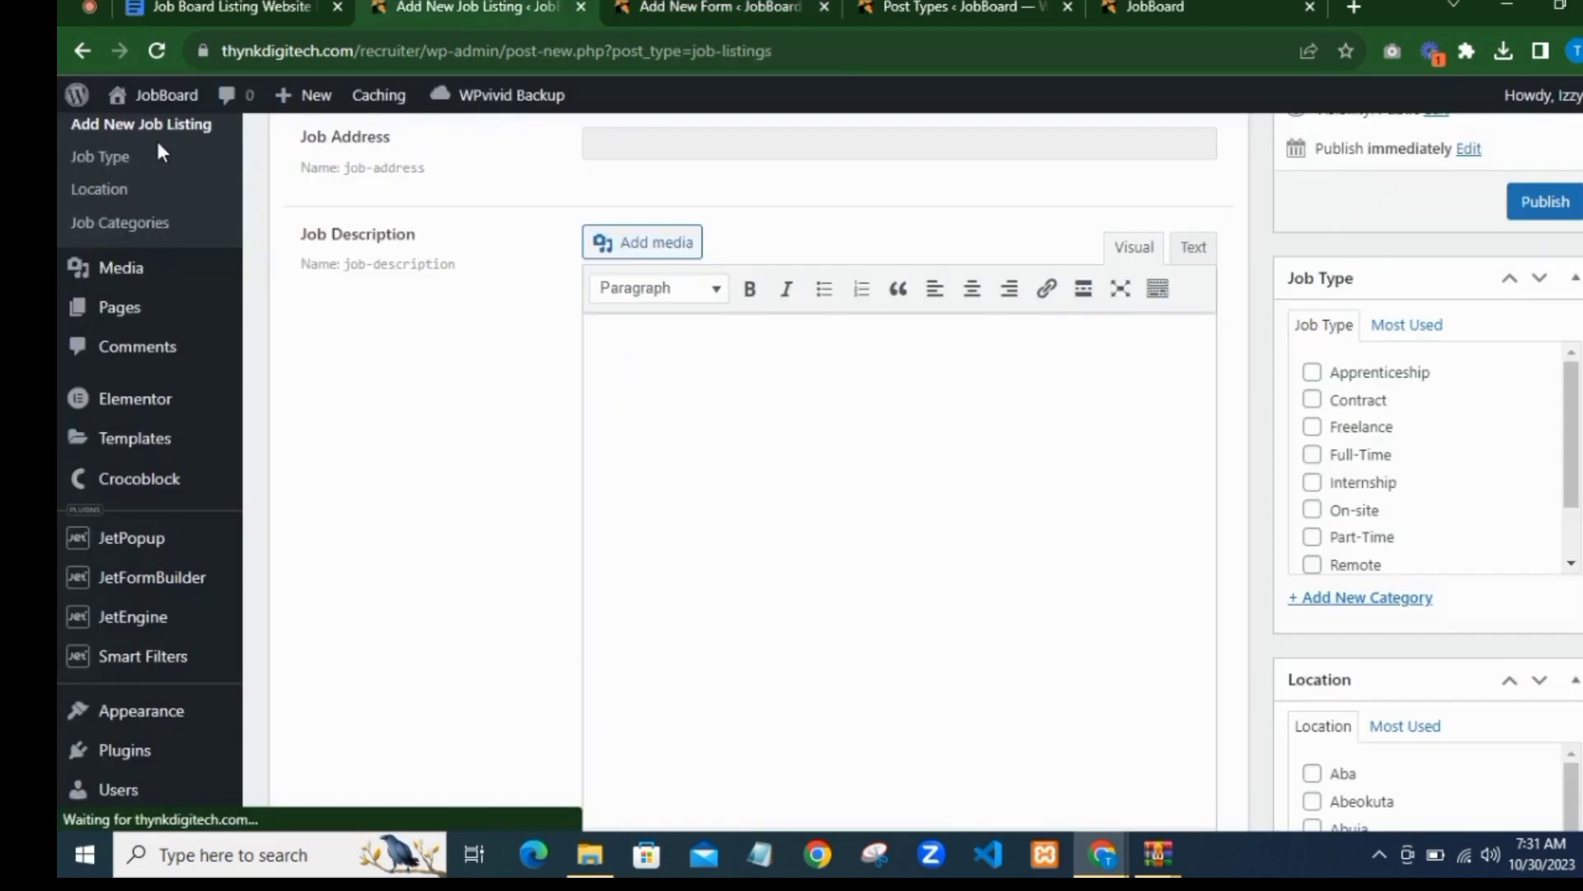
pyautogui.click(956, 7)
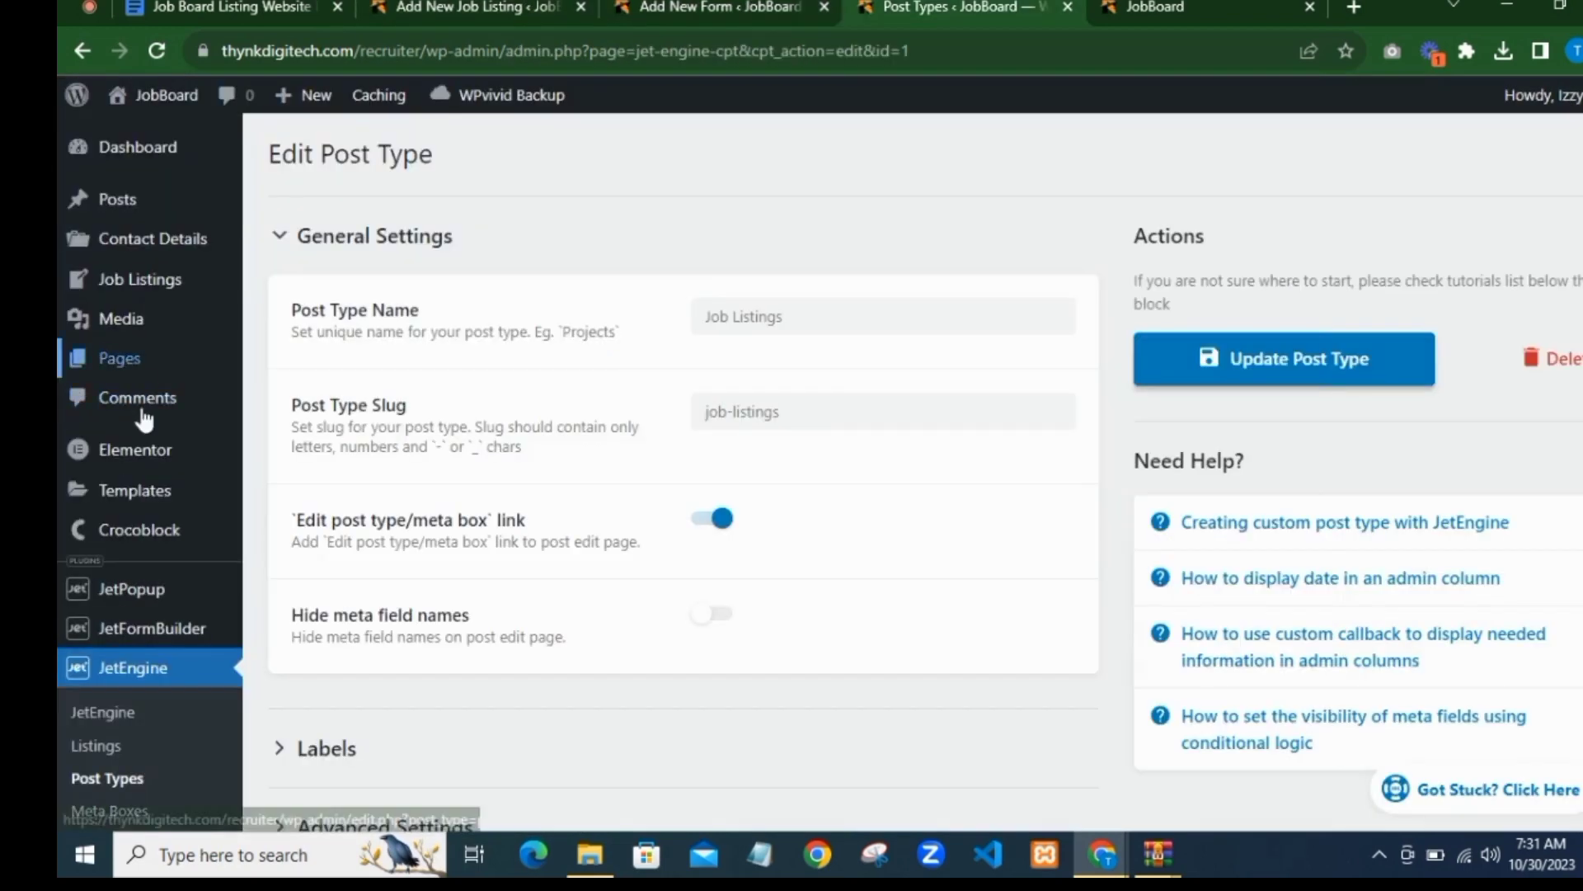
pyautogui.scroll(-4, 346, 410)
pyautogui.scroll(4, 130, 245)
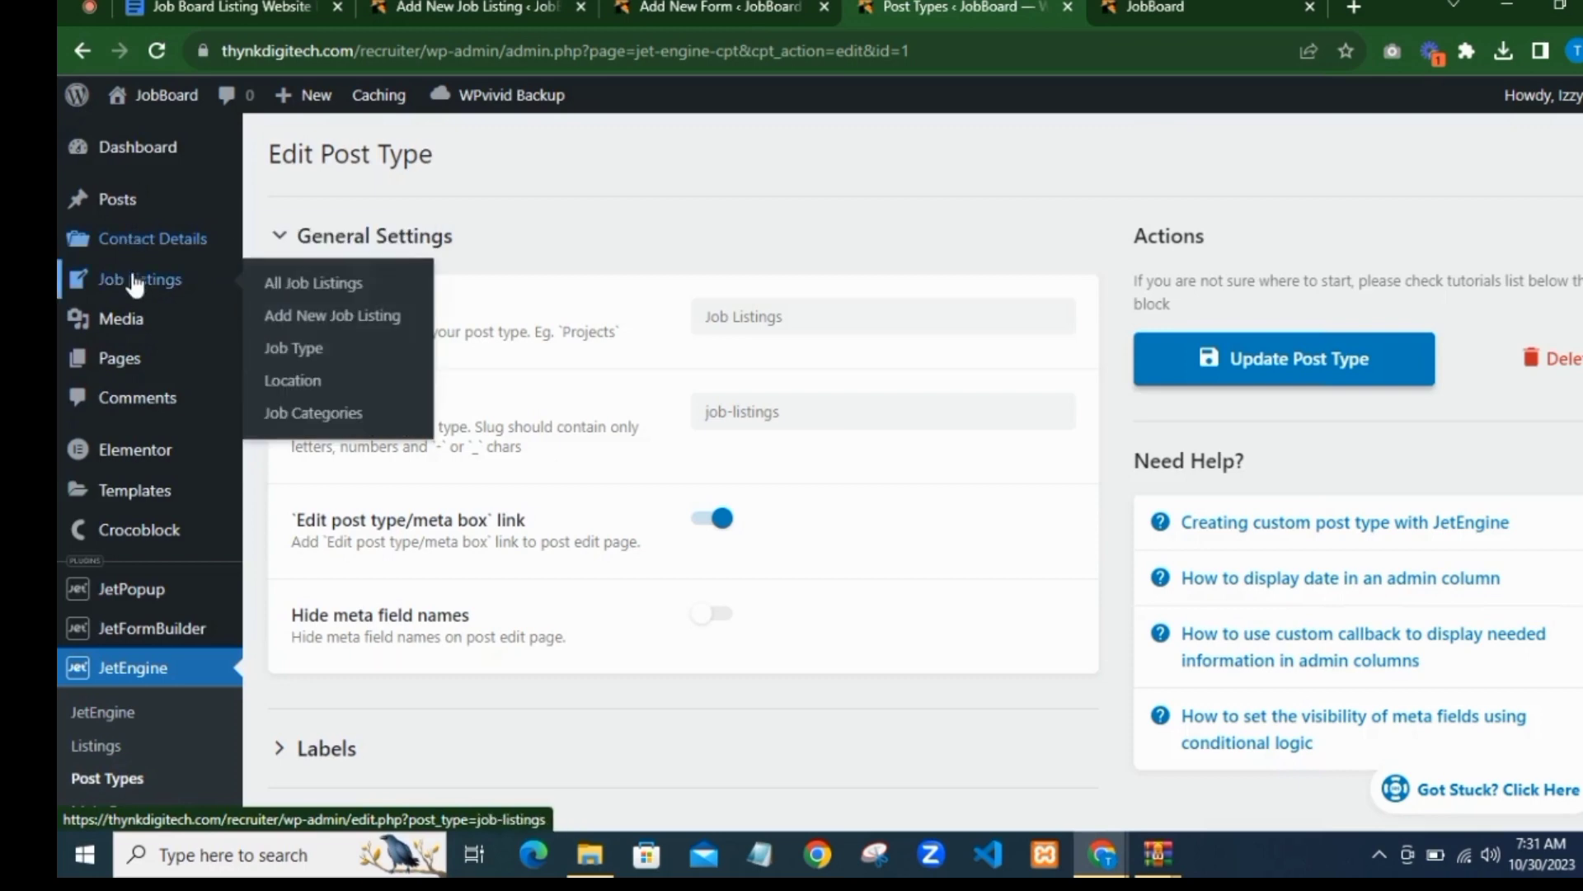
pyautogui.click(491, 7)
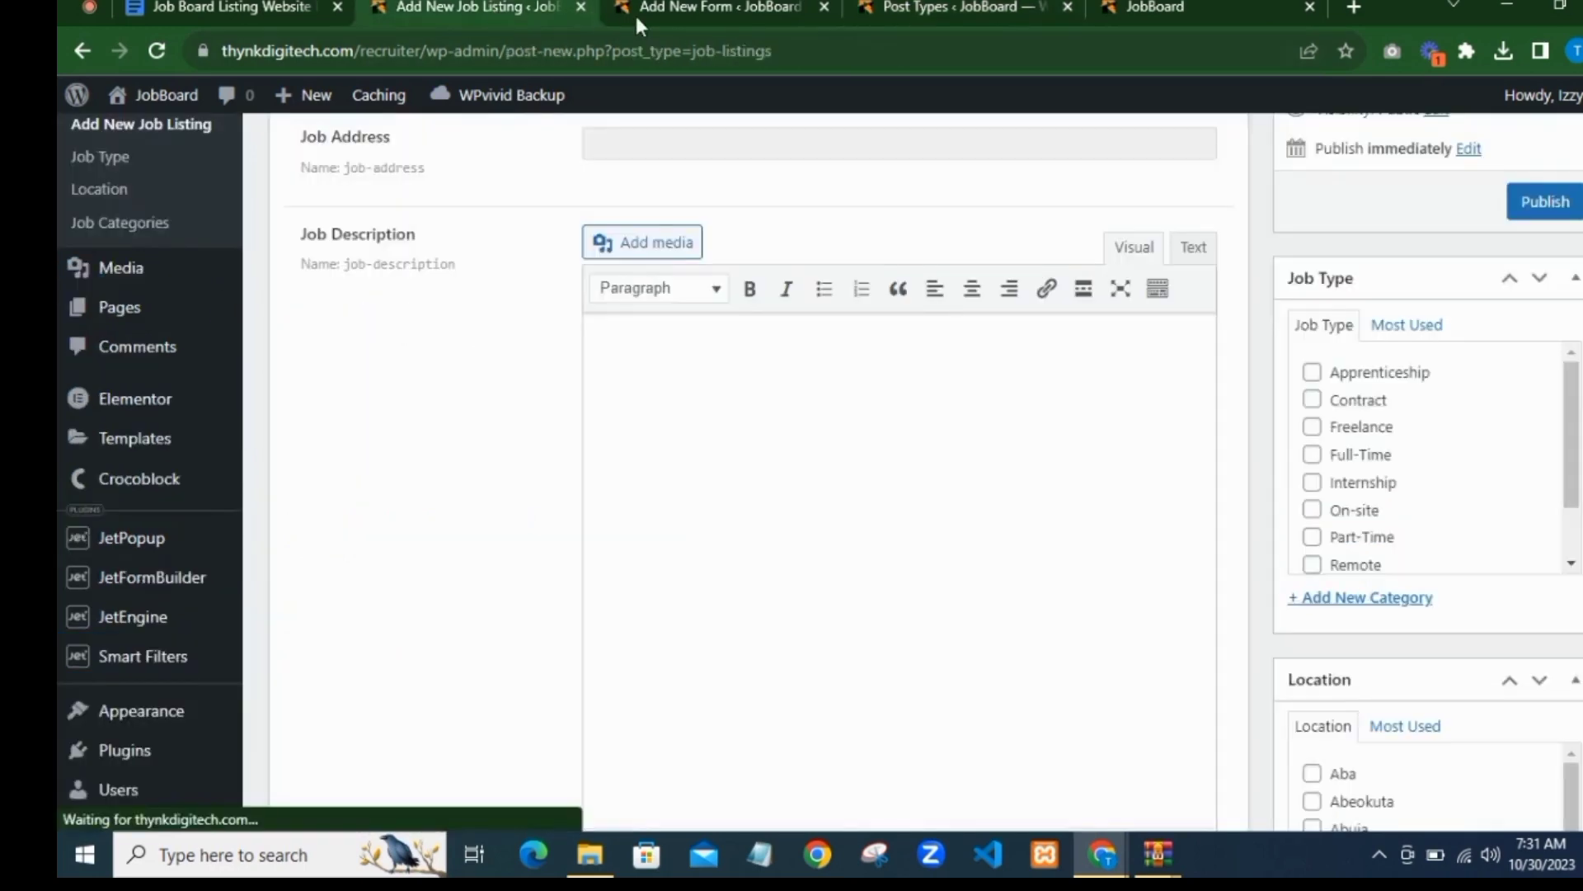
pyautogui.click(637, 10)
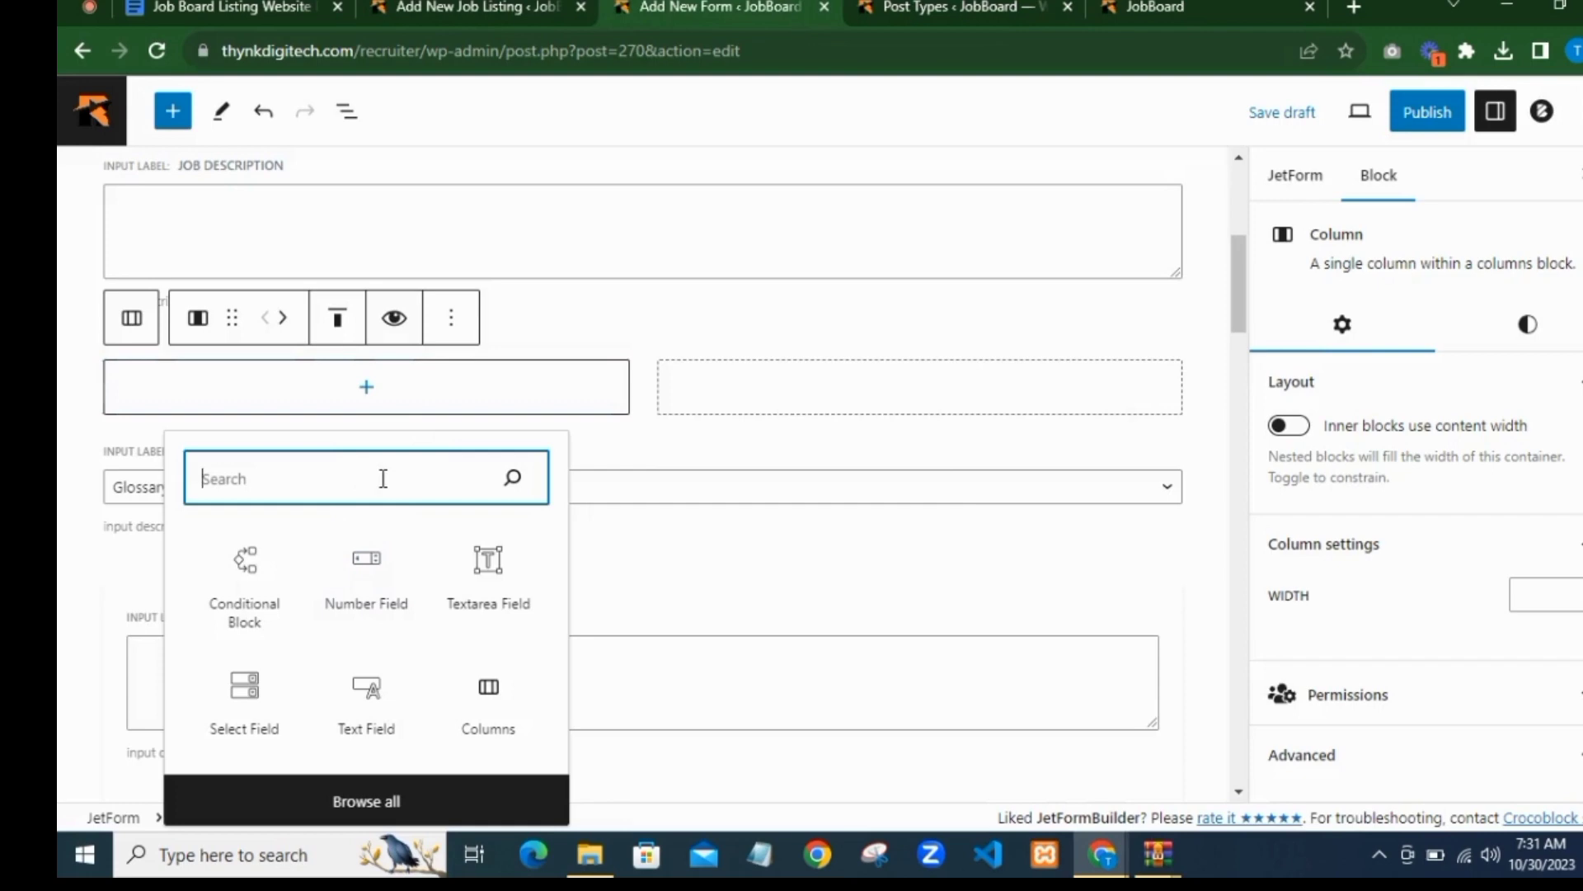
pyautogui.click(243, 697)
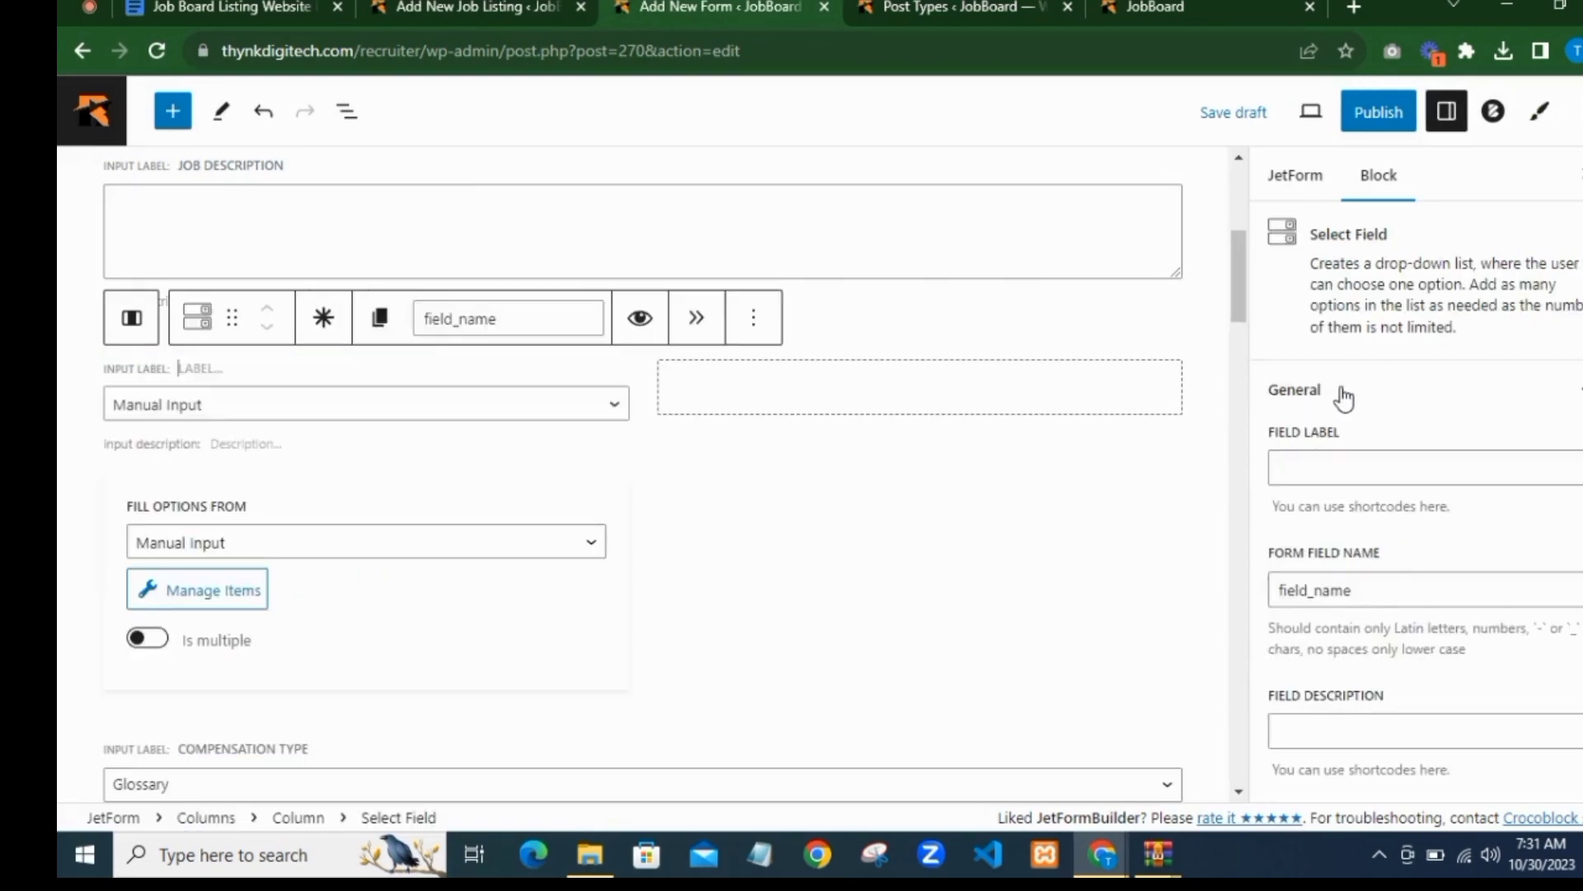
# Step: Label the new select field "Job Type" and fill its options from Terms of the Job Type taxonomy
pyautogui.click(1293, 467)
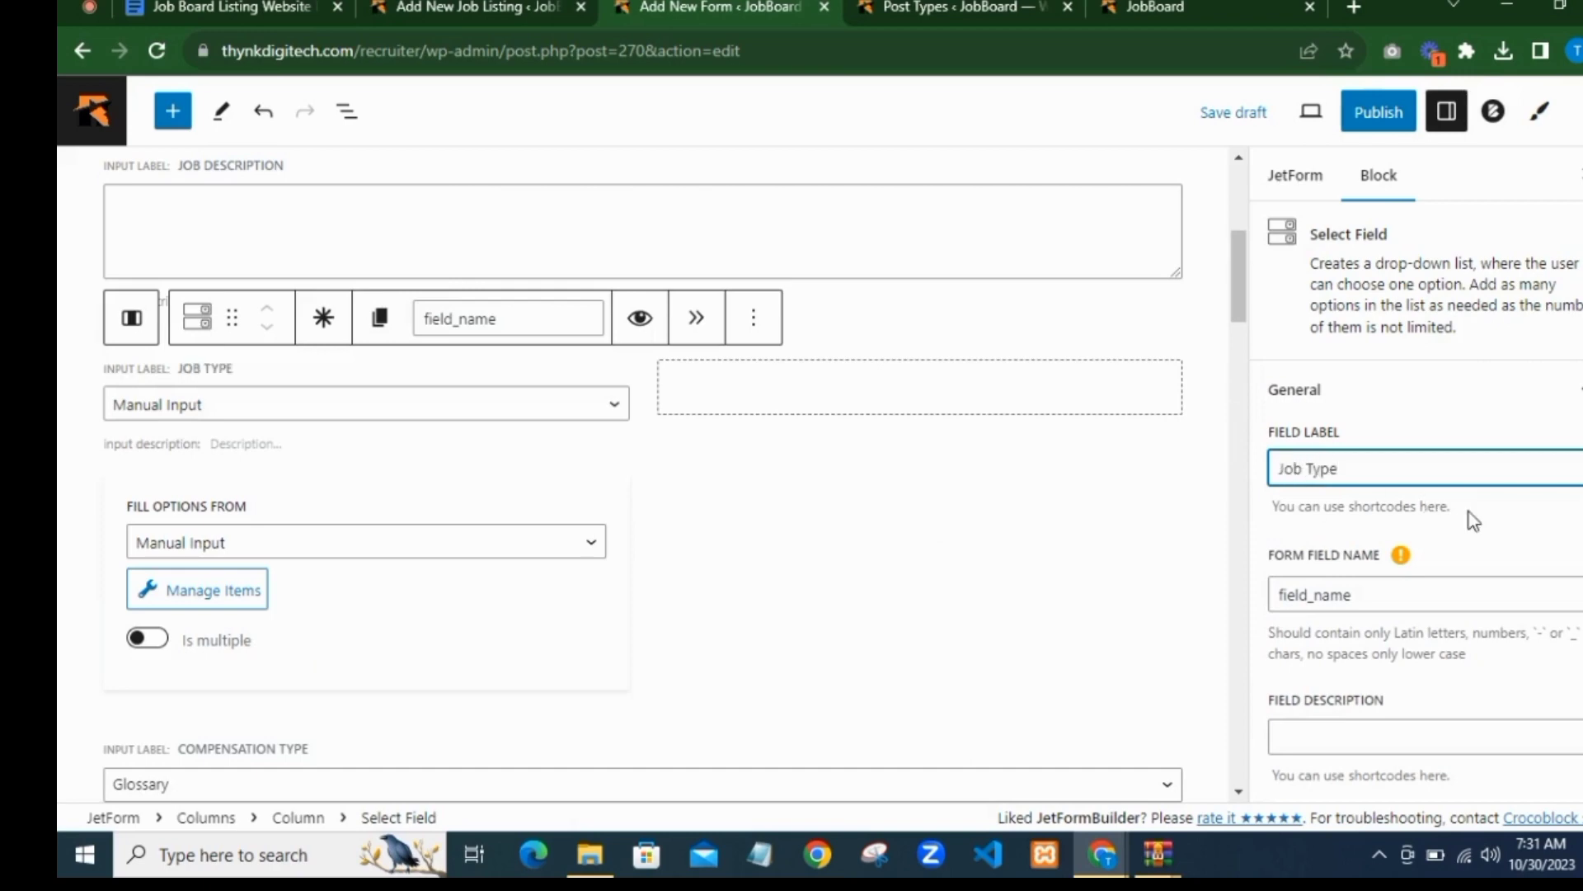
pyautogui.click(1382, 530)
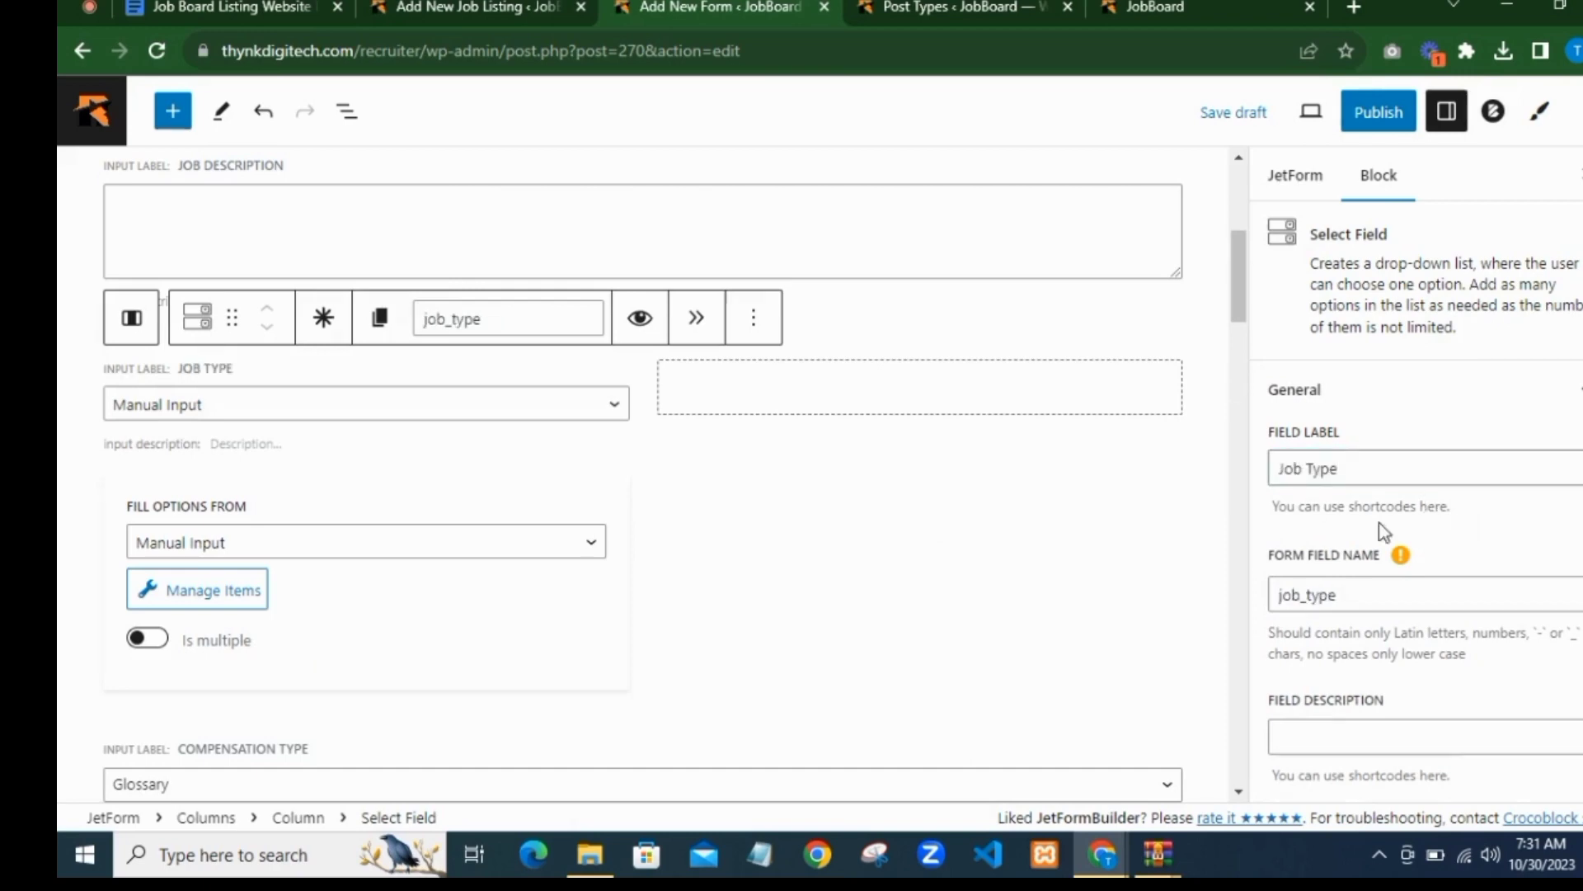
pyautogui.click(287, 544)
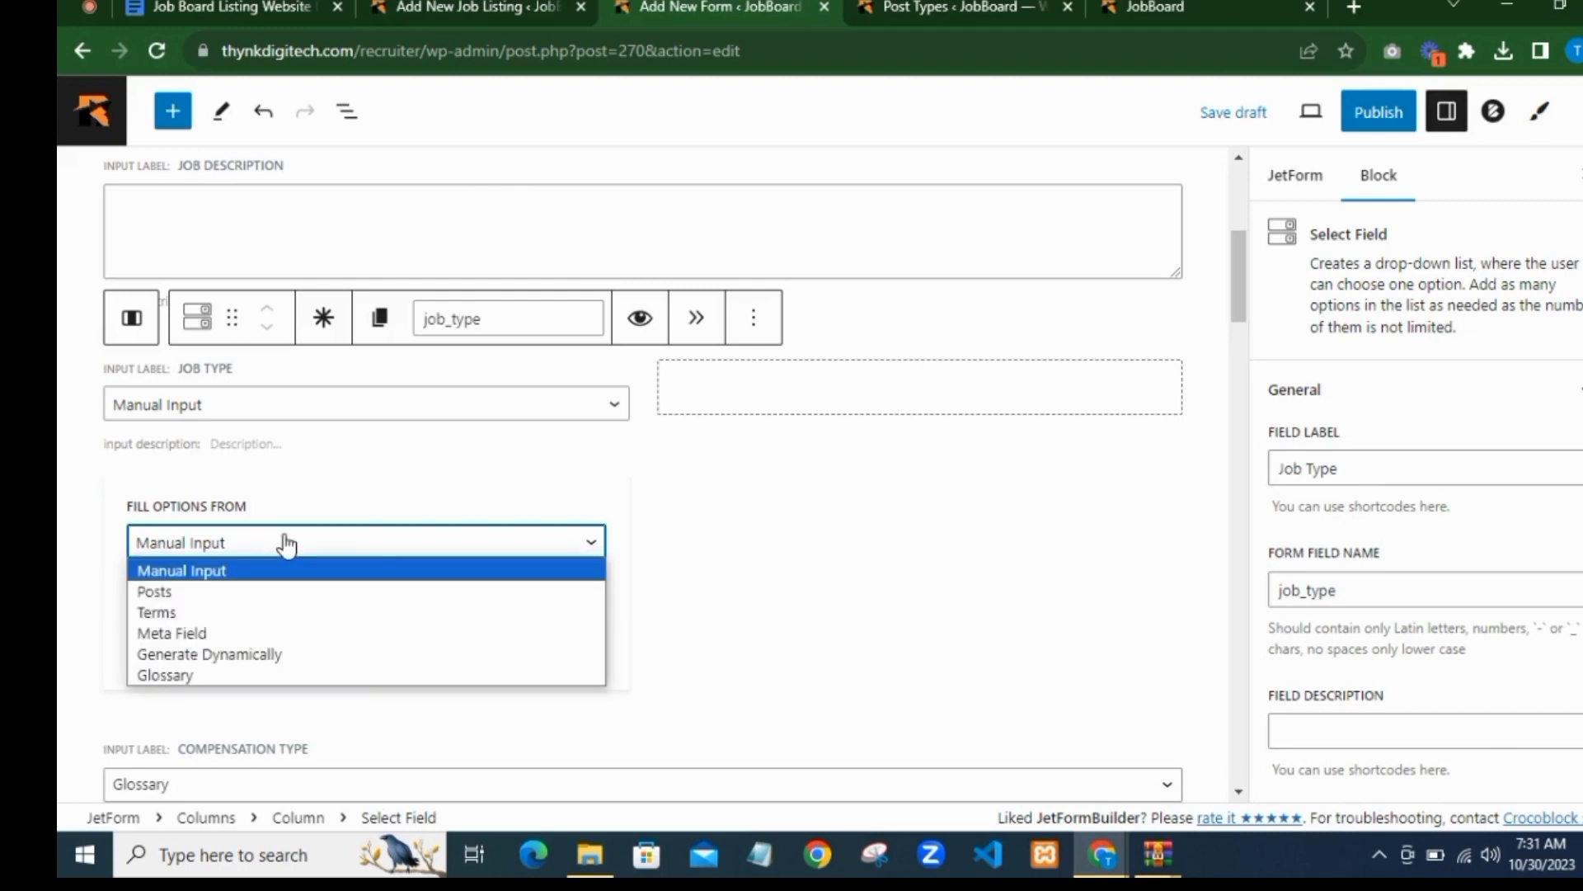
pyautogui.click(246, 611)
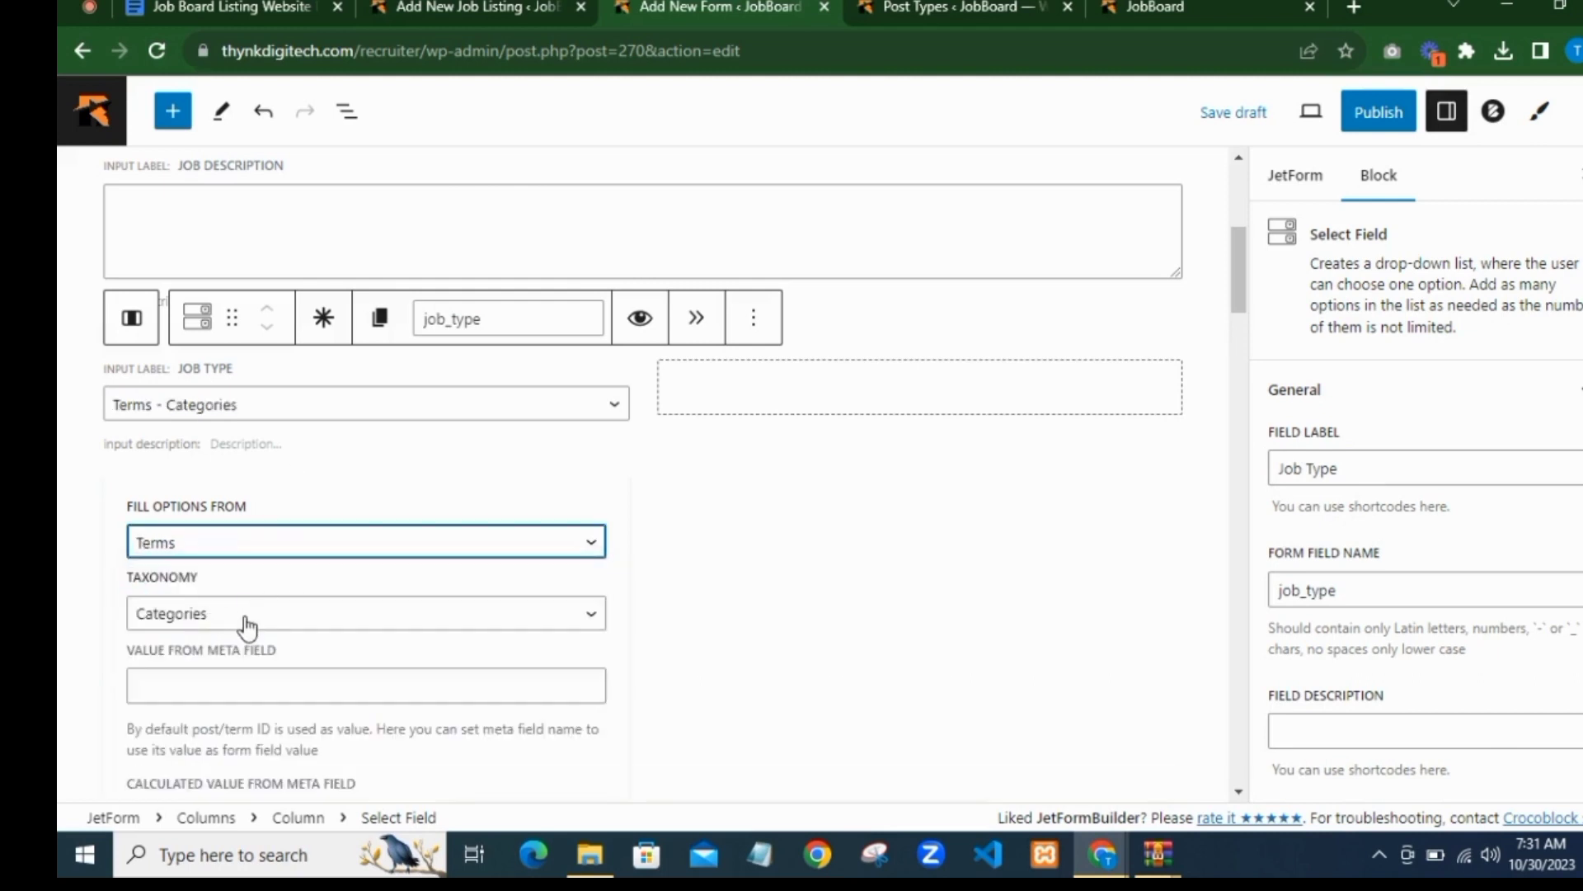
pyautogui.click(250, 625)
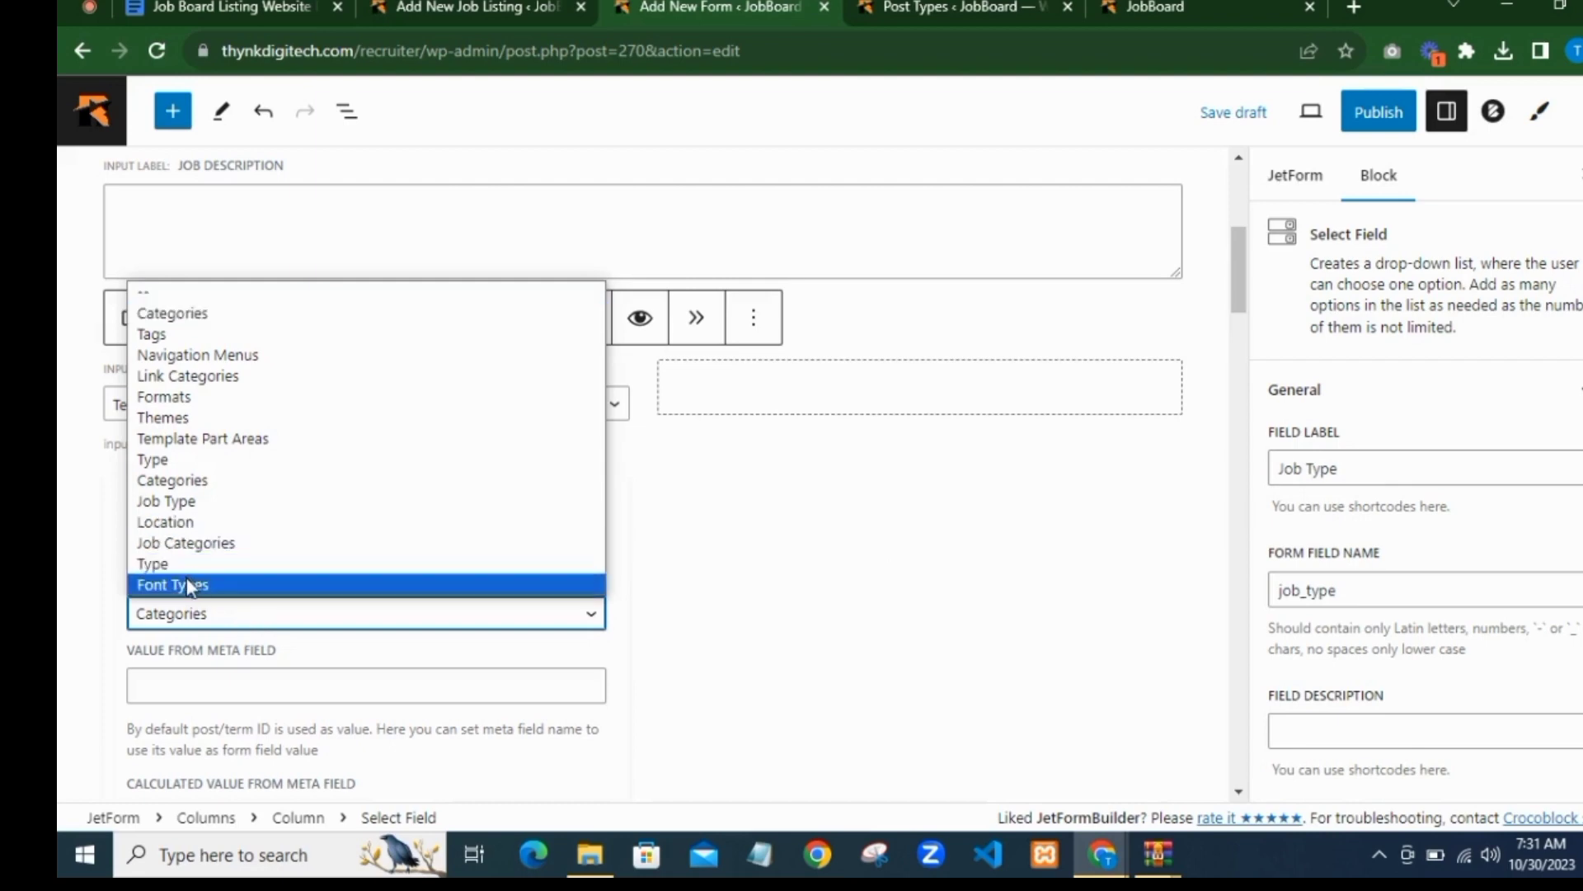
pyautogui.click(194, 508)
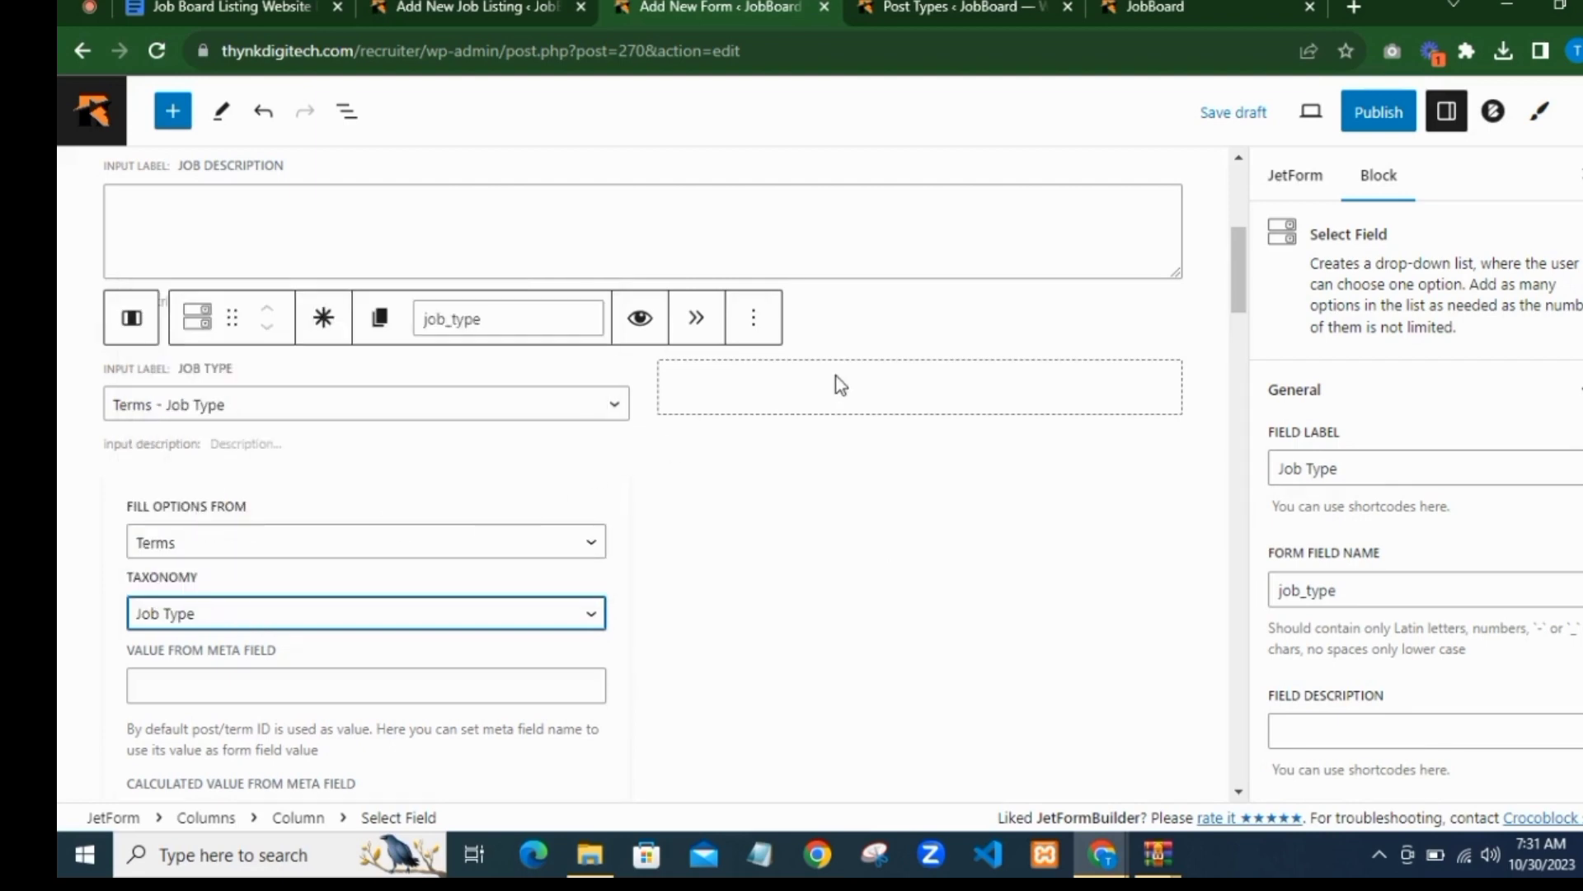
# Step: Insert a Select Field in the empty second column beside Job Type
pyautogui.click(857, 394)
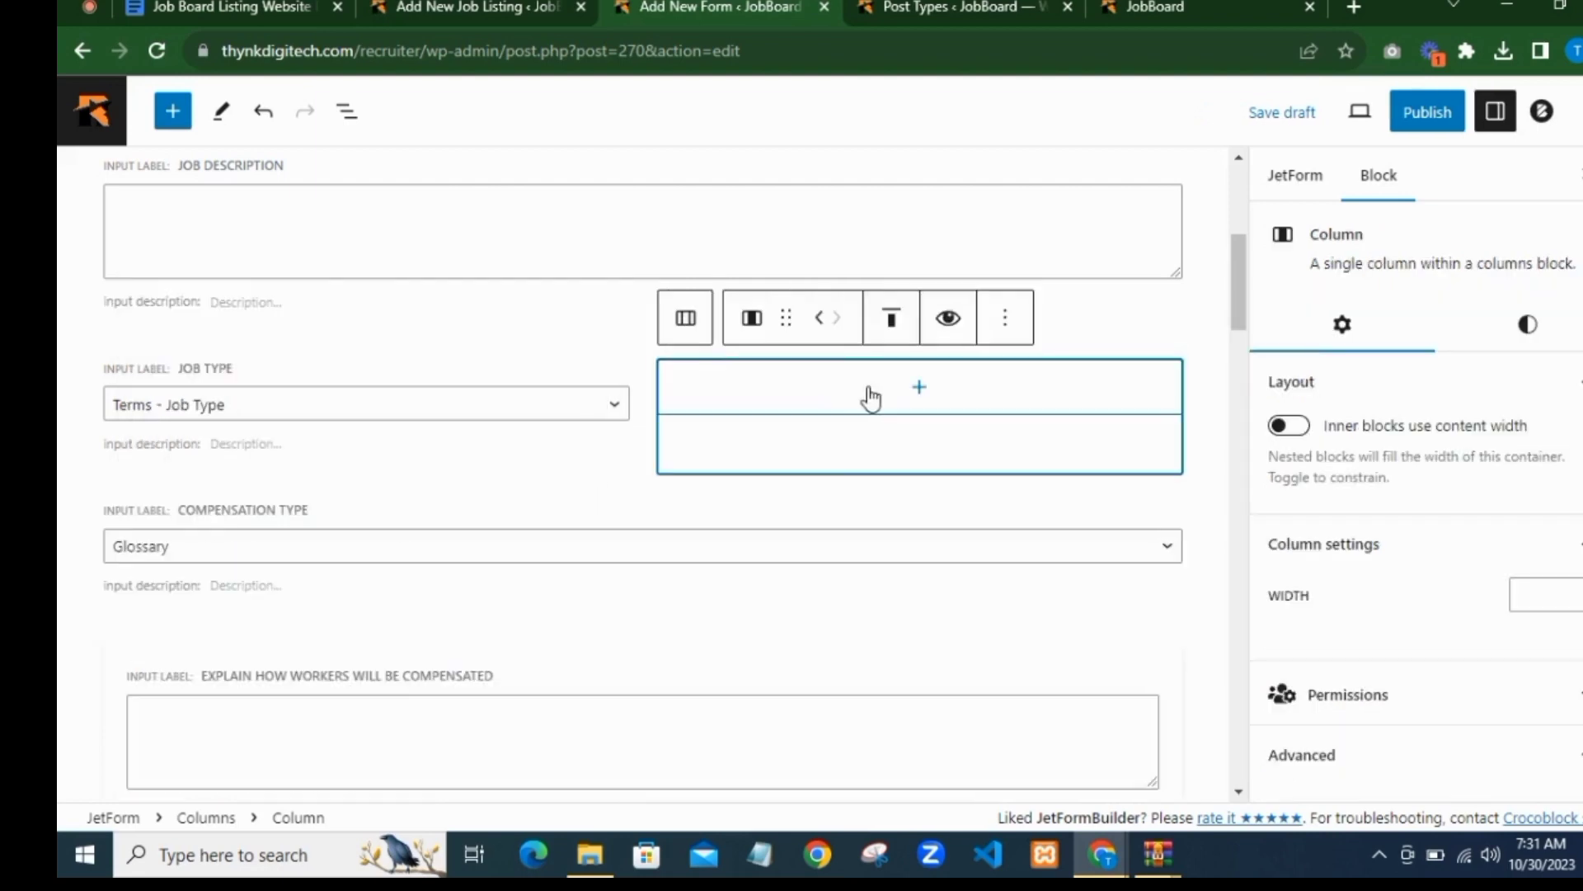
pyautogui.click(916, 393)
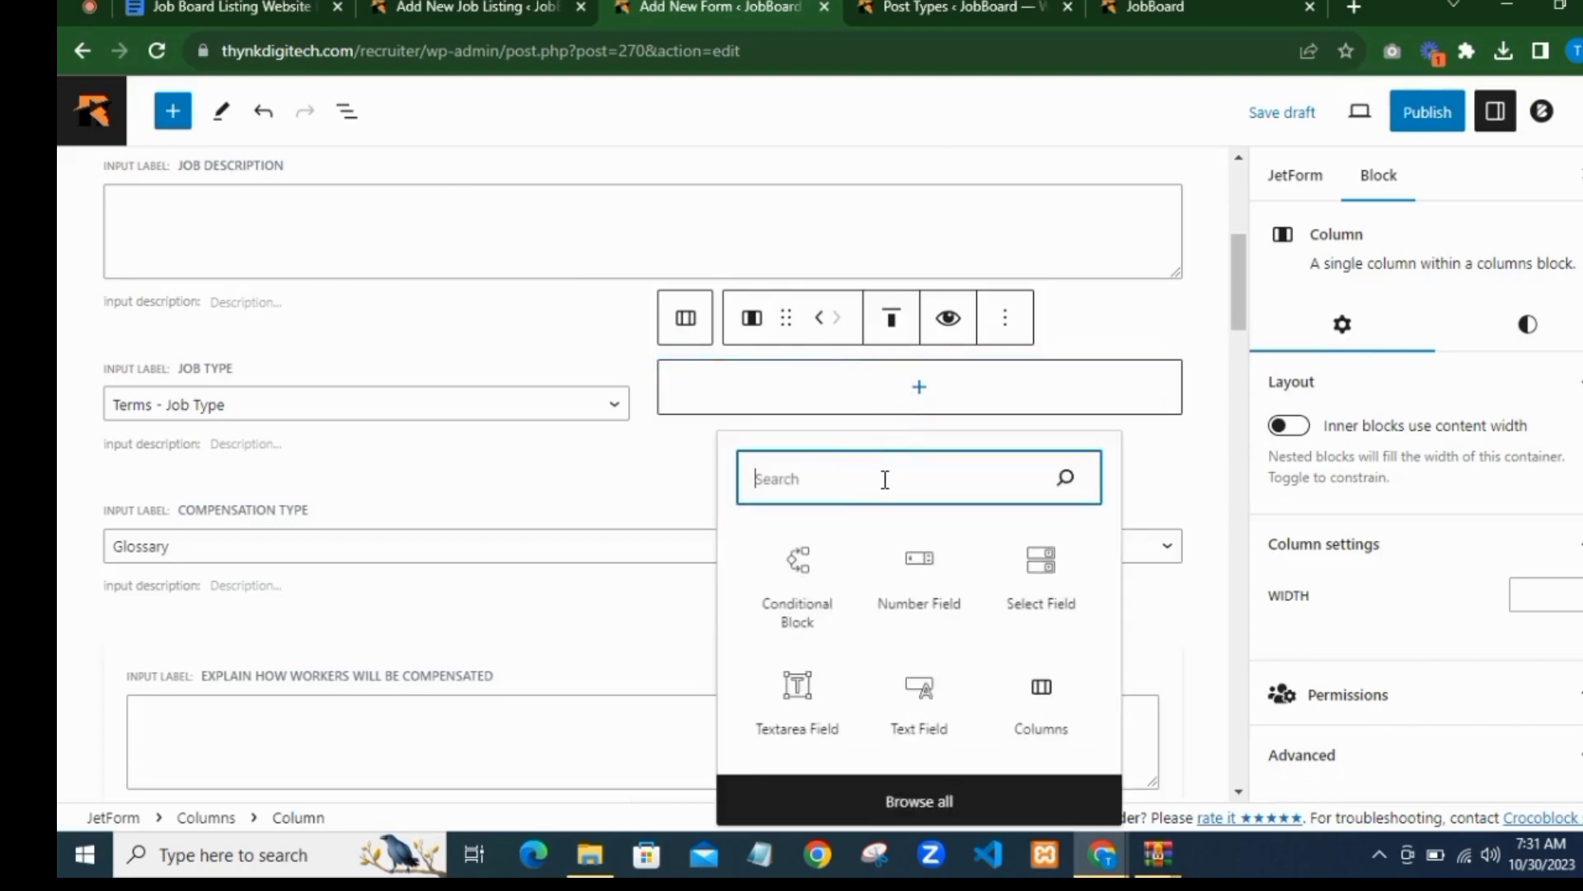
pyautogui.write('Job')
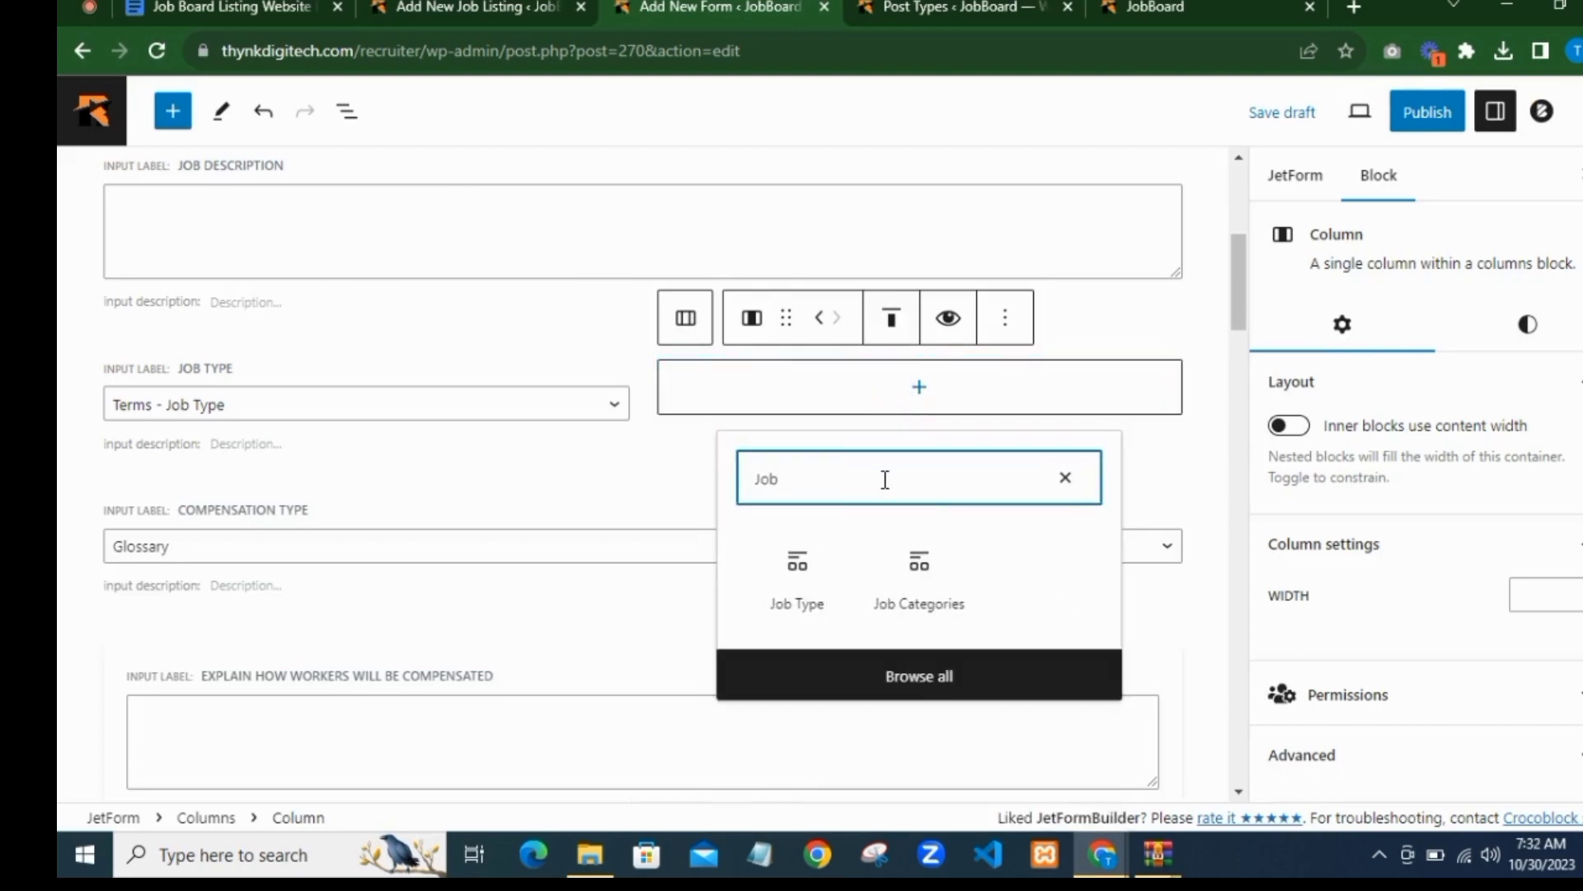
pyautogui.press('BackSpace')
pyautogui.press('BackSpace')
pyautogui.press('BackSpace')
pyautogui.press('BackSpace')
pyautogui.write('Selec')
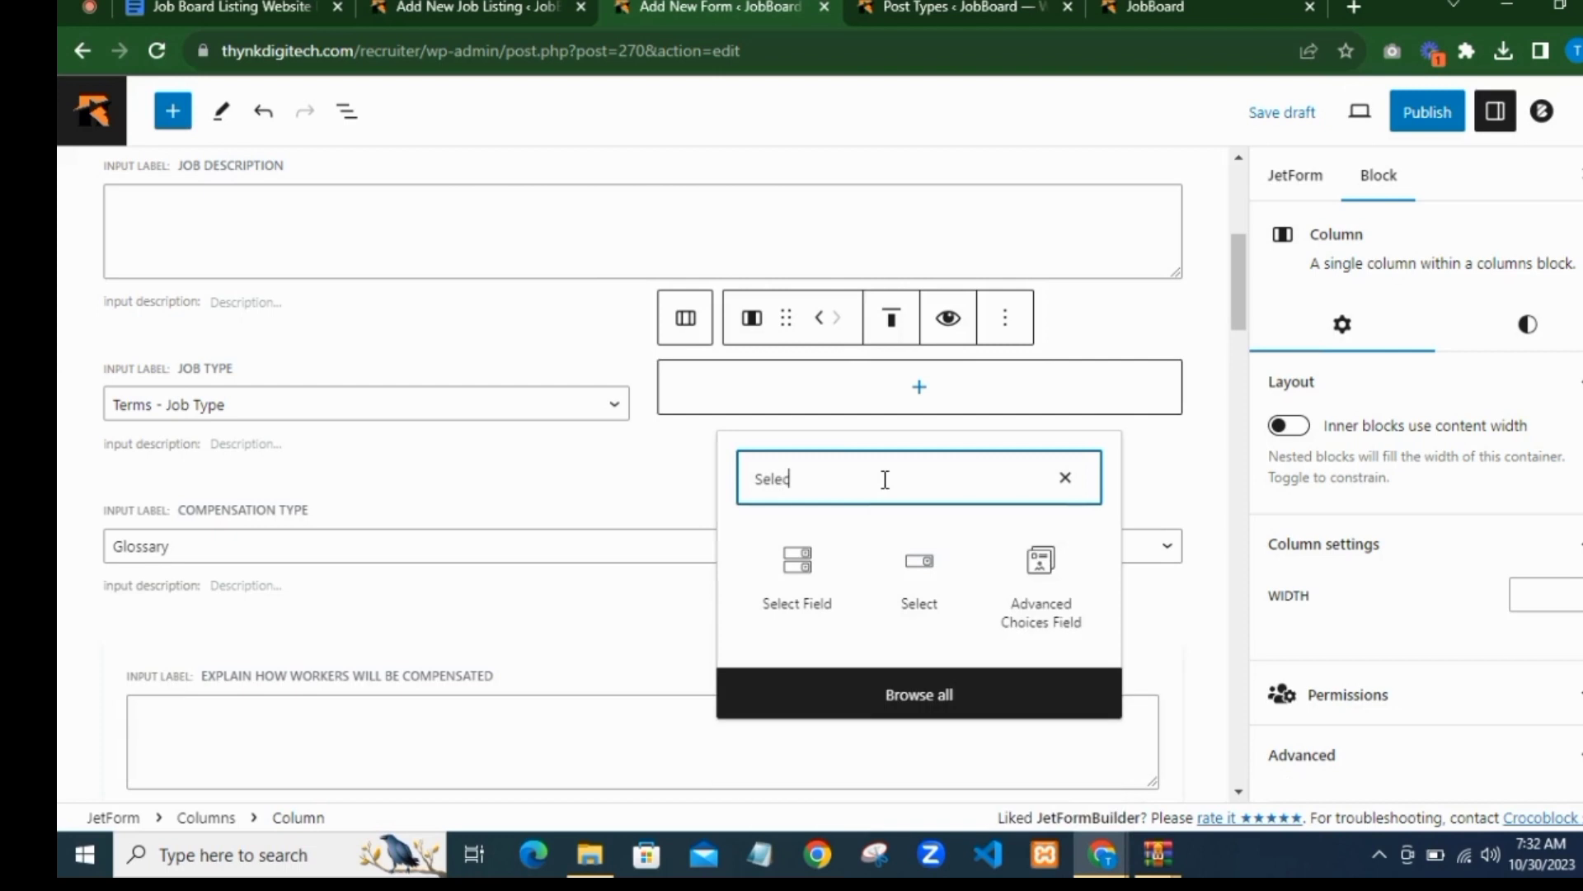
pyautogui.click(850, 583)
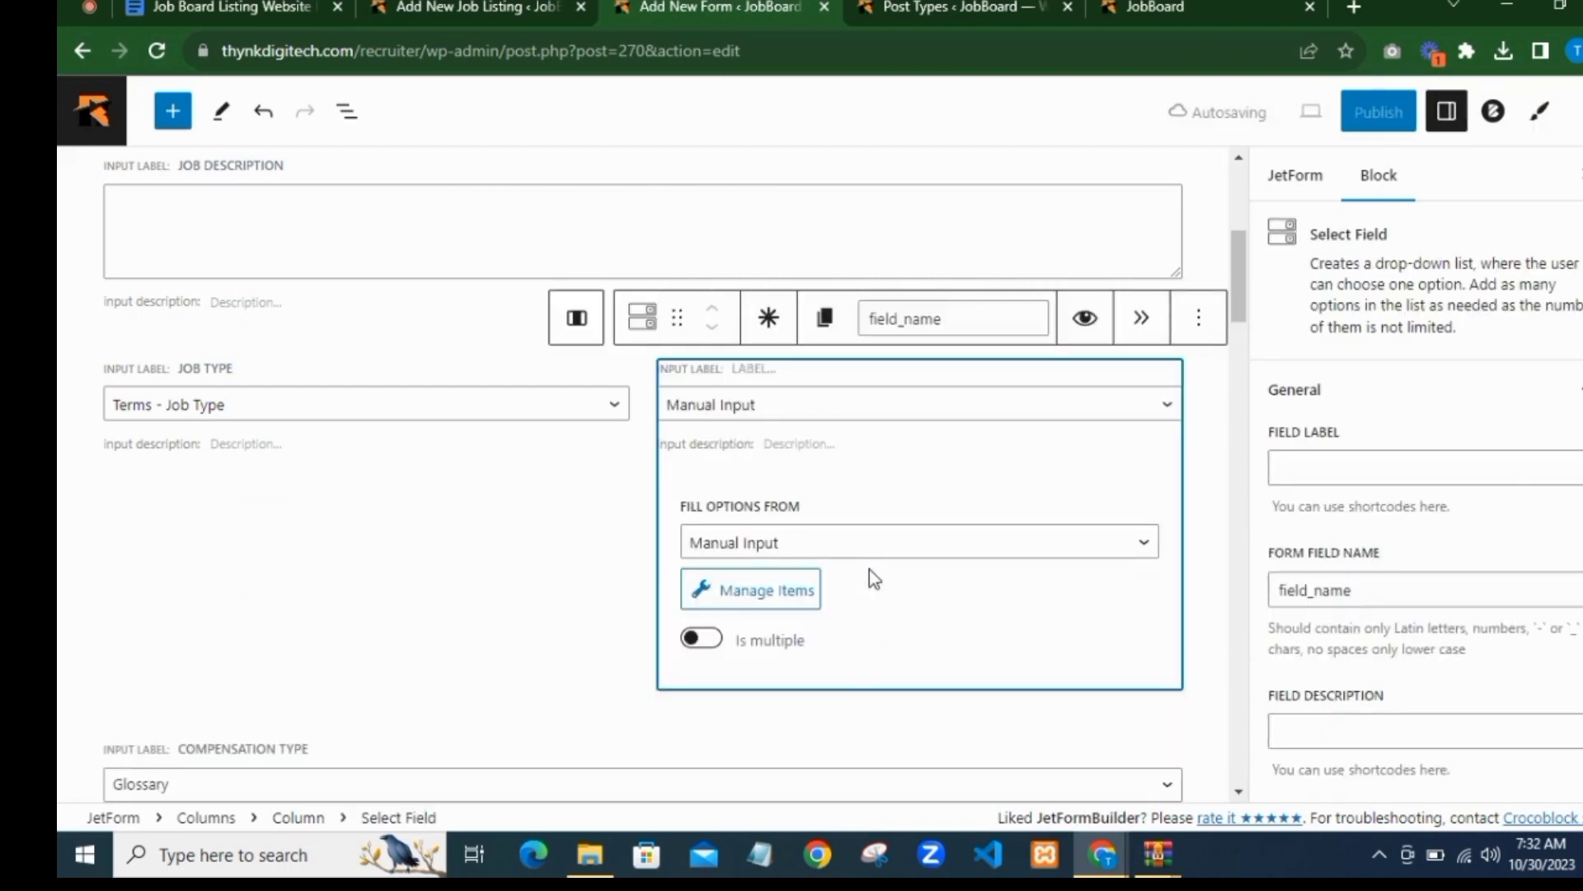
# Step: Label the second column's select field "Job Category" and fill its options from Terms of the Job Categories taxonomy
pyautogui.click(1381, 453)
pyautogui.write('Job')
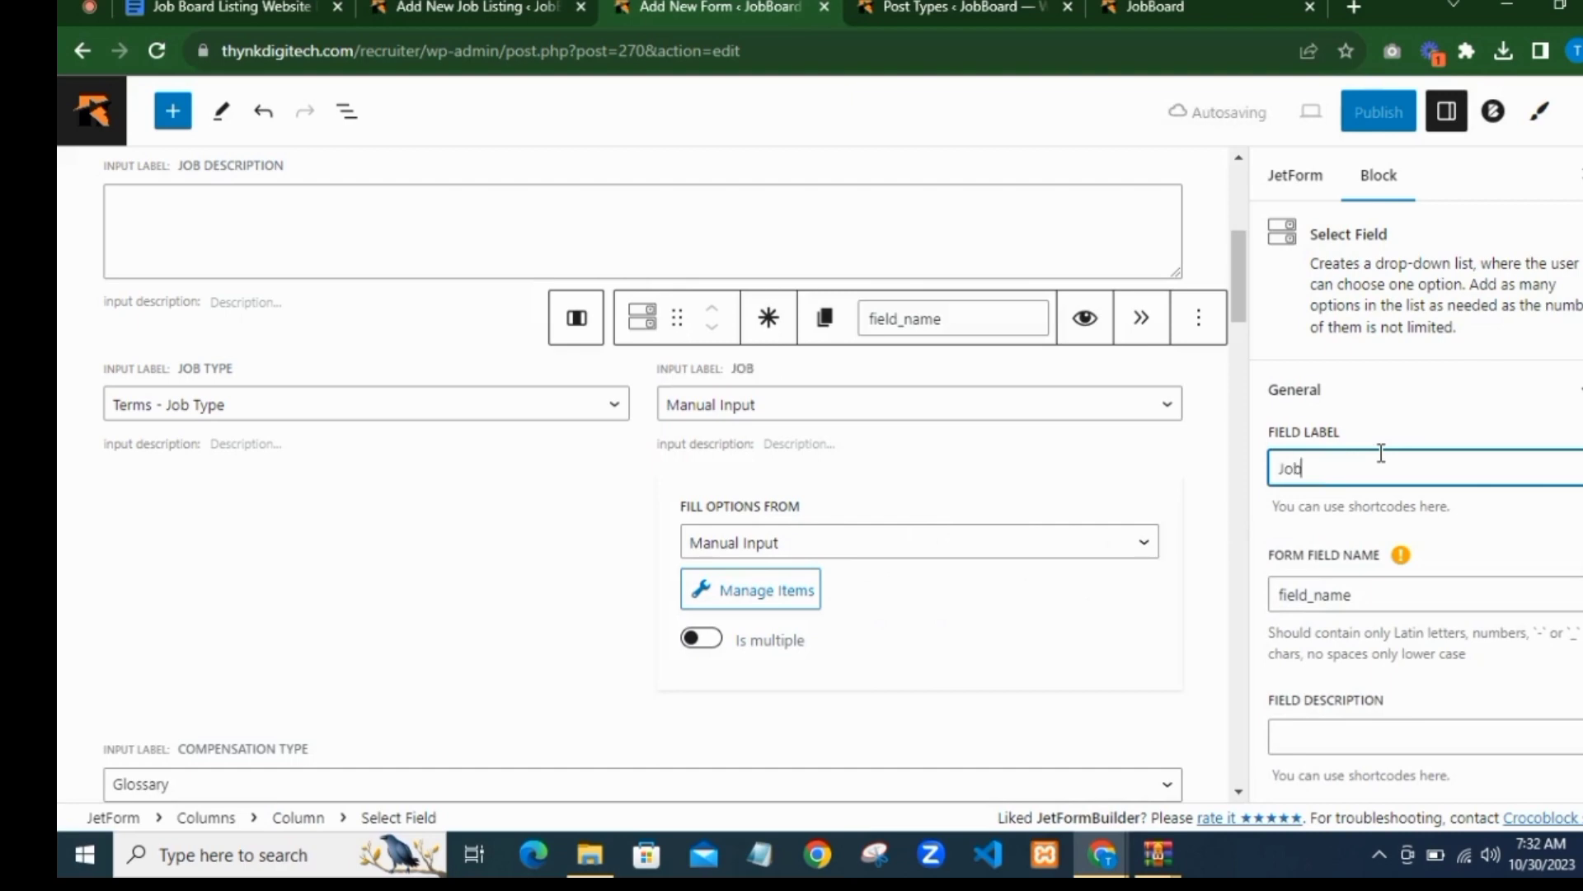
pyautogui.write(' Category')
pyautogui.click(778, 544)
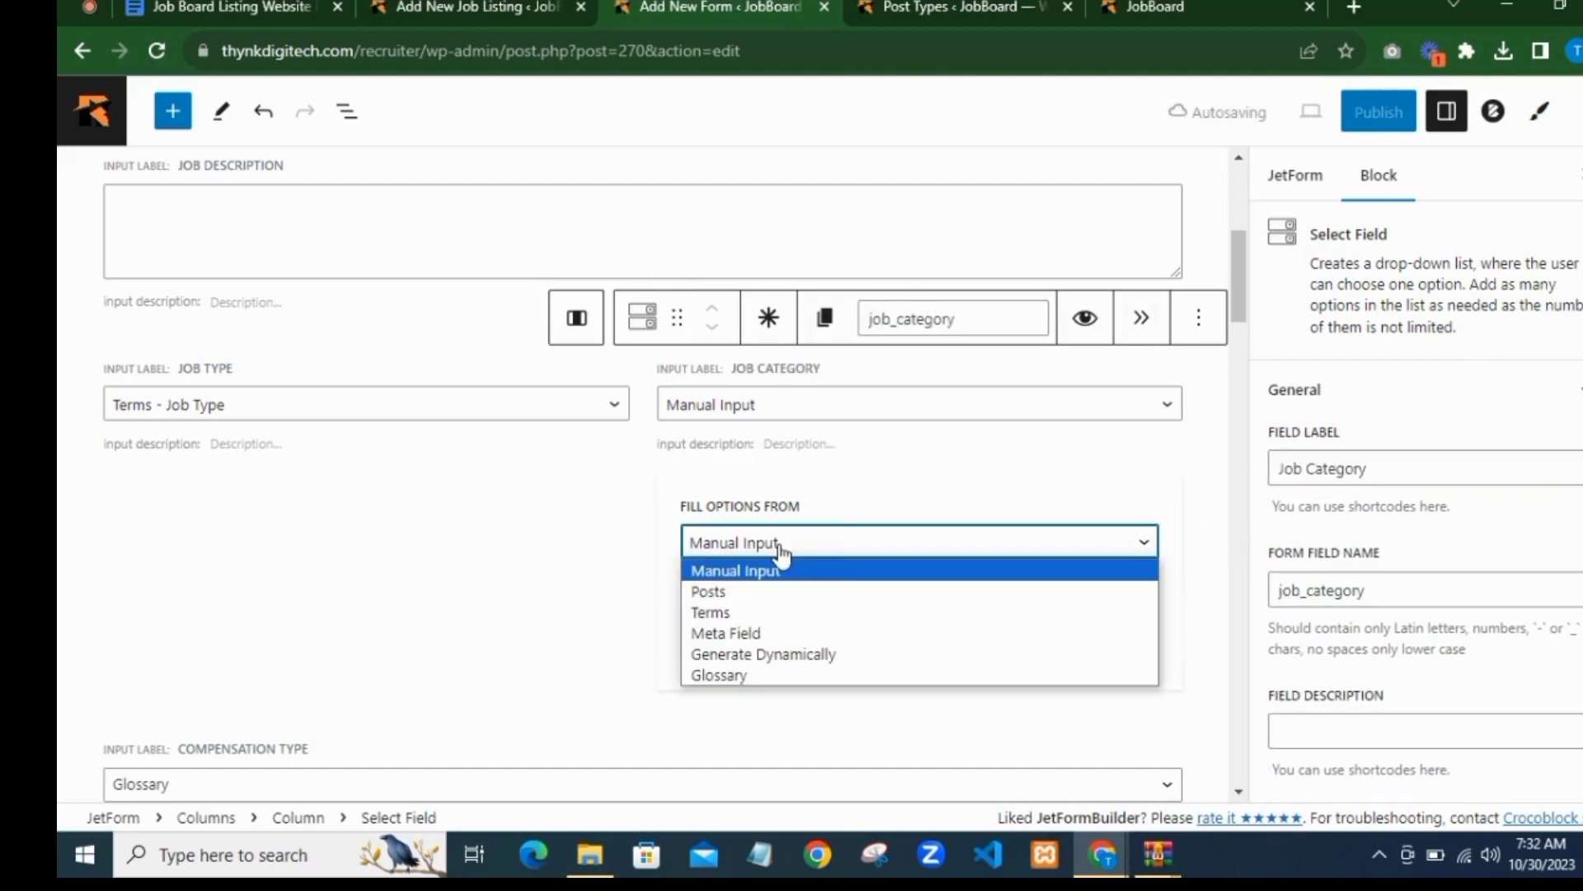
pyautogui.click(751, 615)
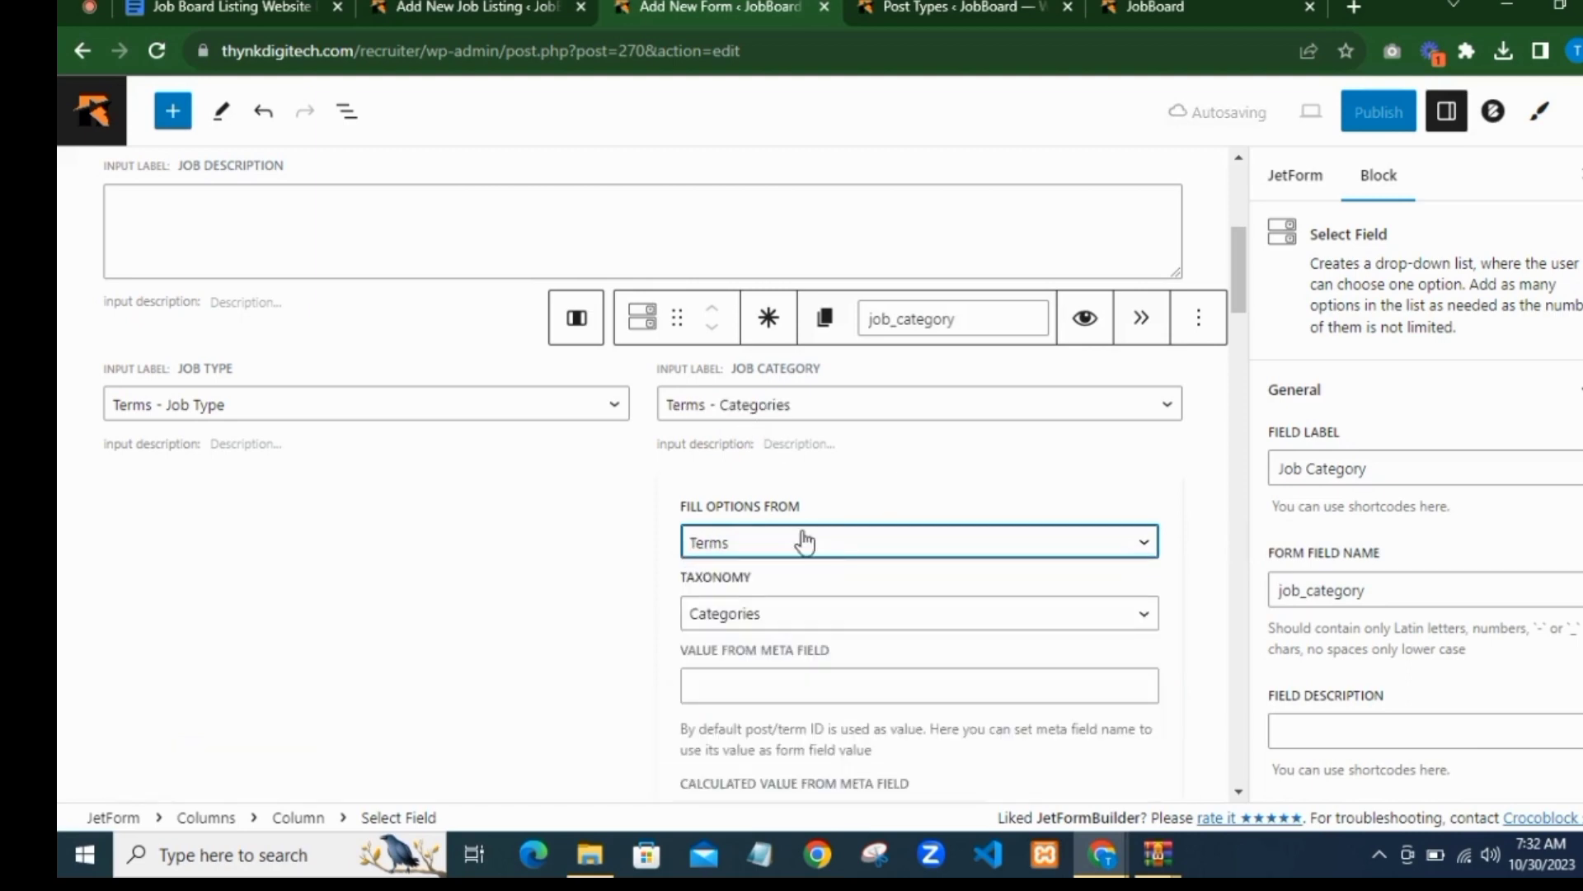
pyautogui.scroll(-3, 806, 541)
pyautogui.click(757, 388)
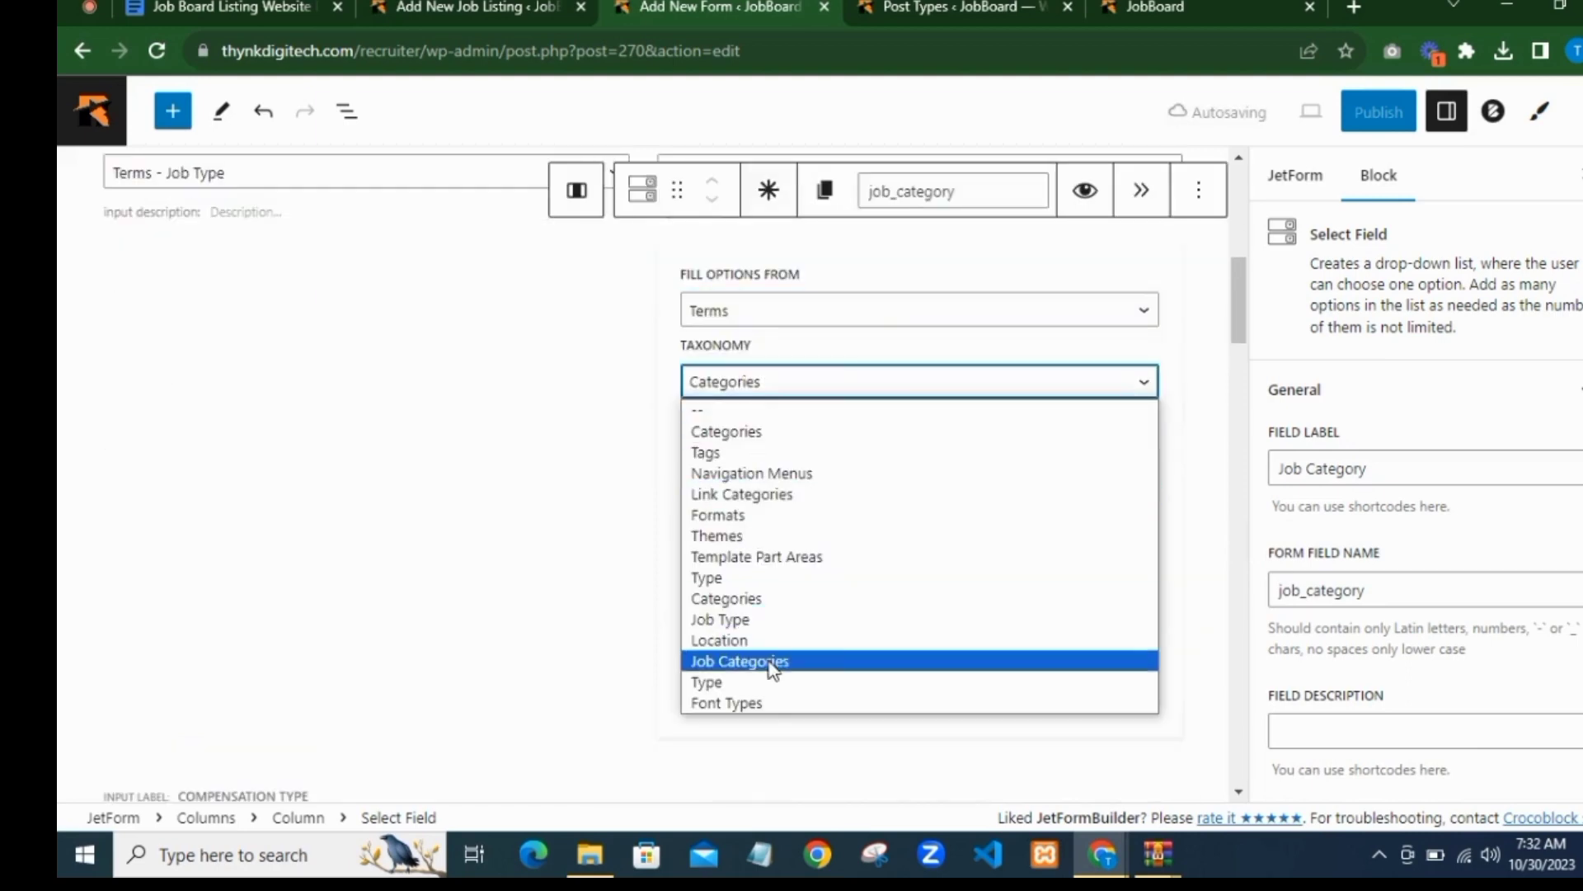
pyautogui.click(825, 662)
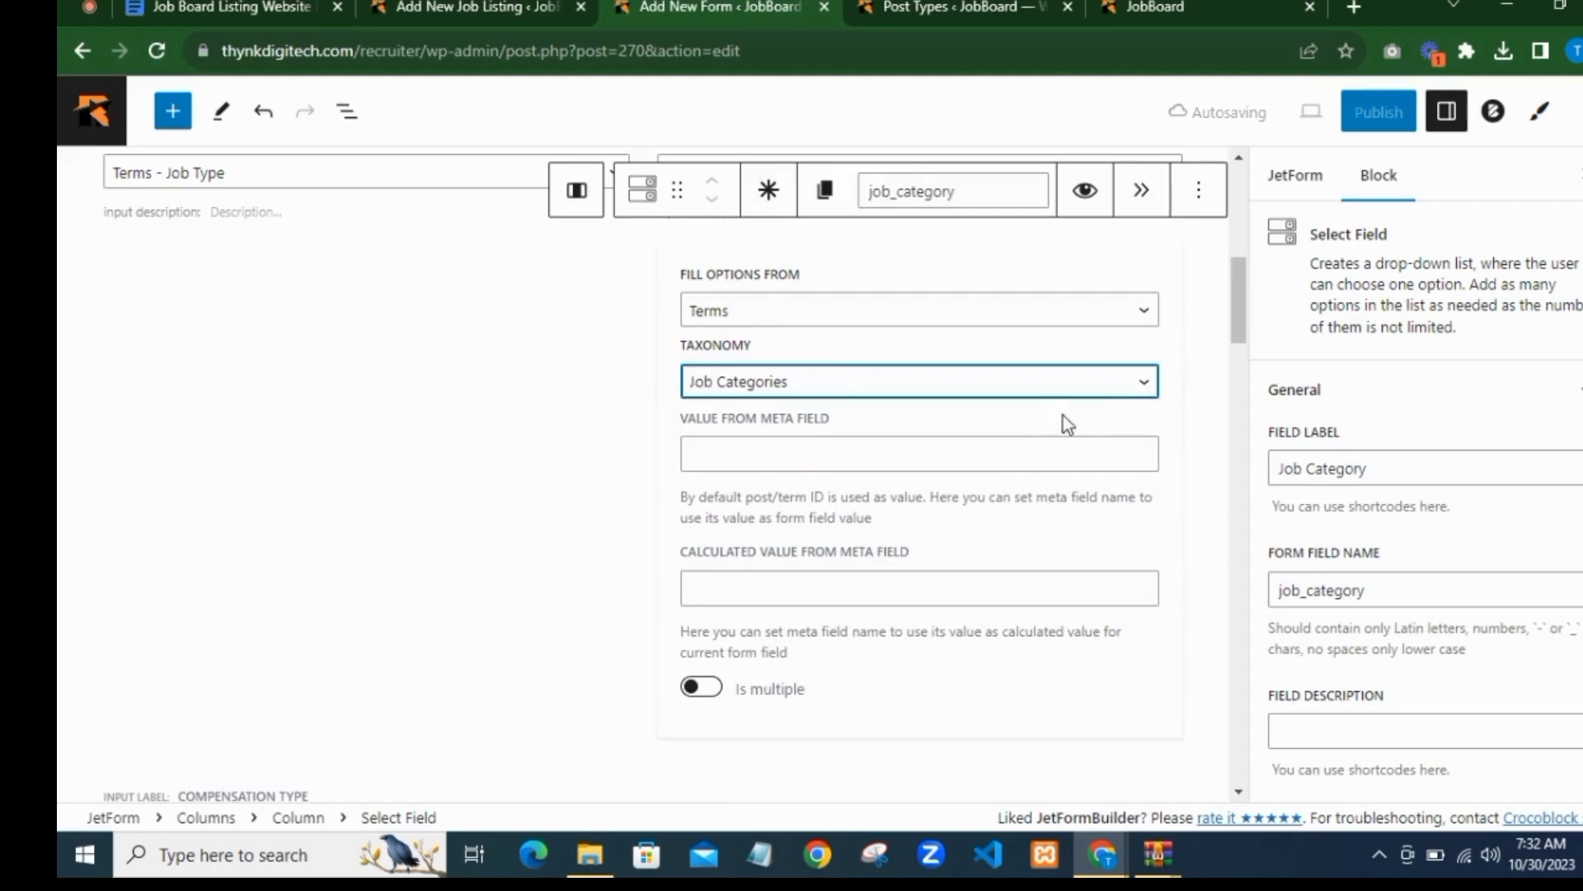
pyautogui.scroll(1, 1241, 304)
pyautogui.scroll(2, 1241, 304)
pyautogui.click(1209, 382)
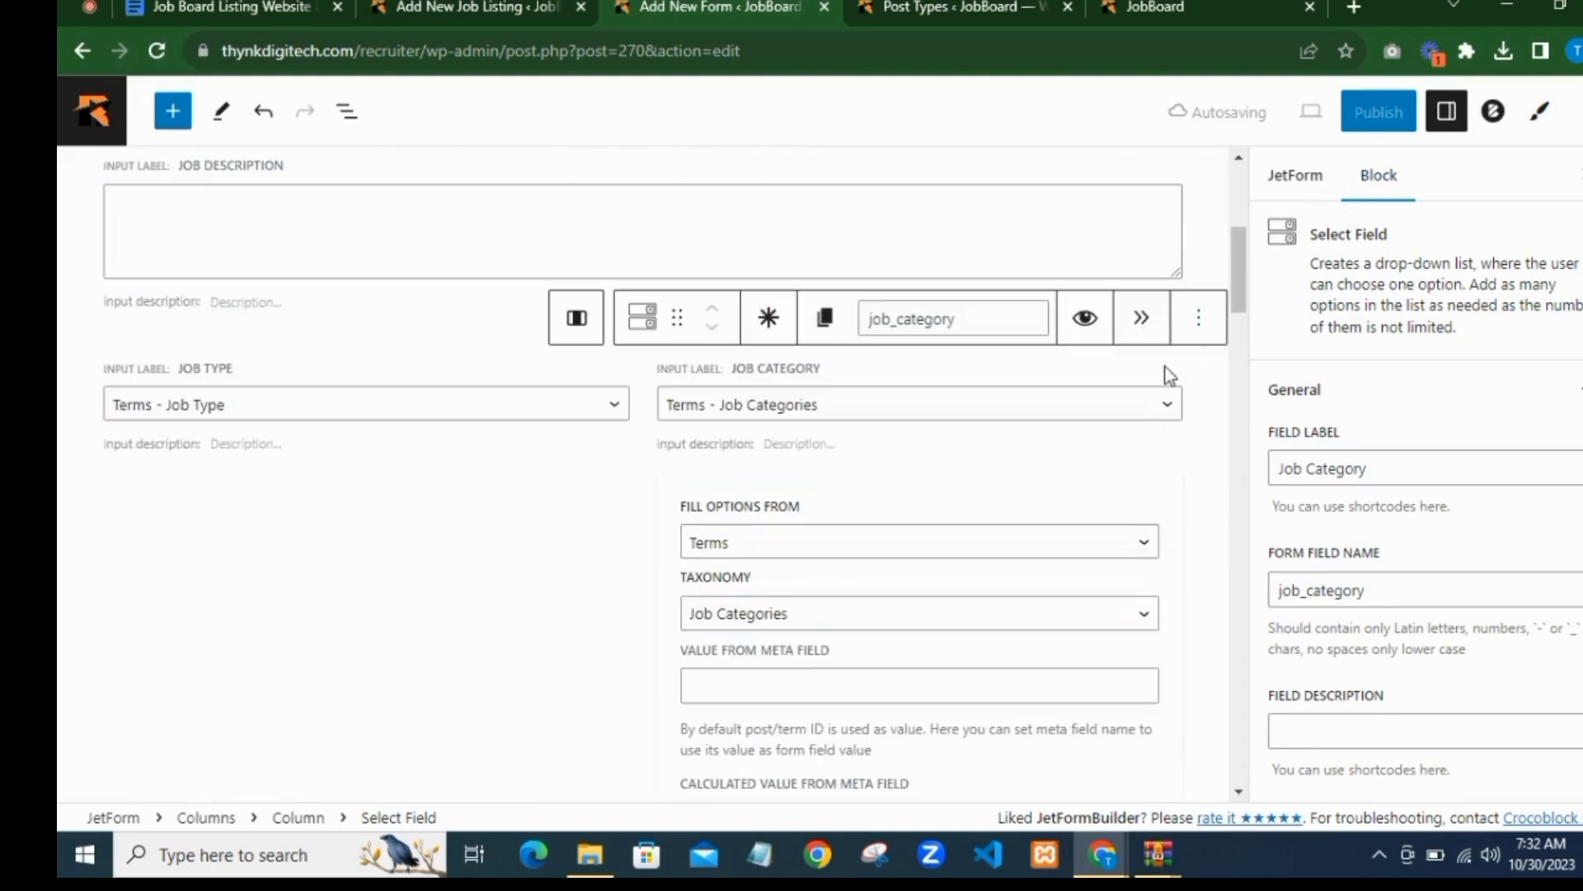
# Step: Review the form's fields from the post ID down to Years of Experience Needed
pyautogui.scroll(-1, 1171, 375)
pyautogui.scroll(-2, 1473, 377)
pyautogui.scroll(-3, 1474, 377)
pyautogui.scroll(6, 893, 413)
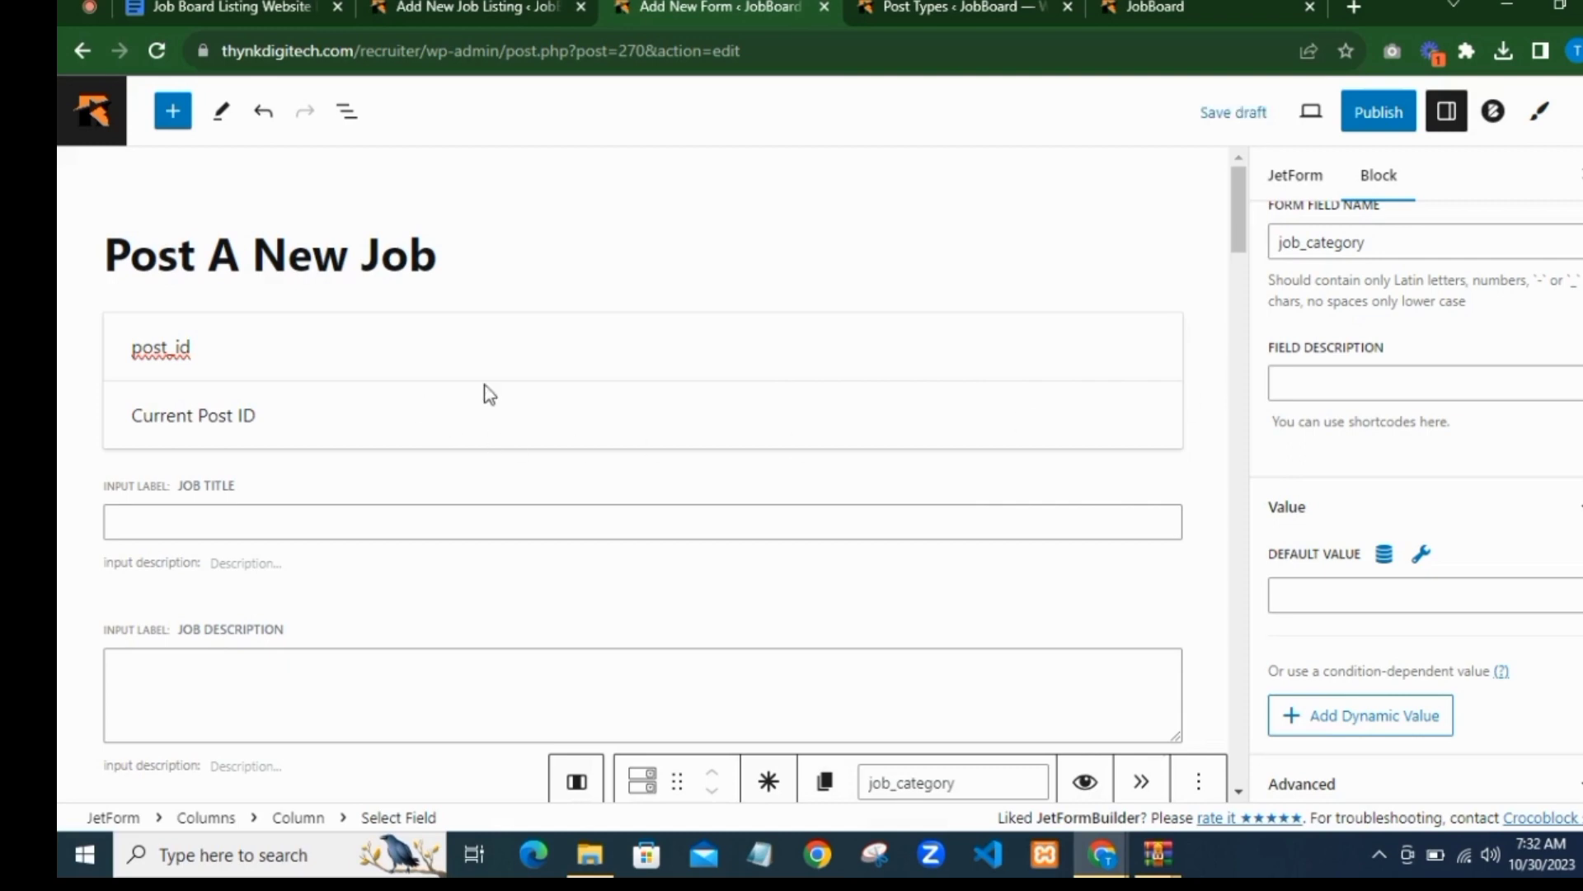
pyautogui.scroll(-5, 490, 394)
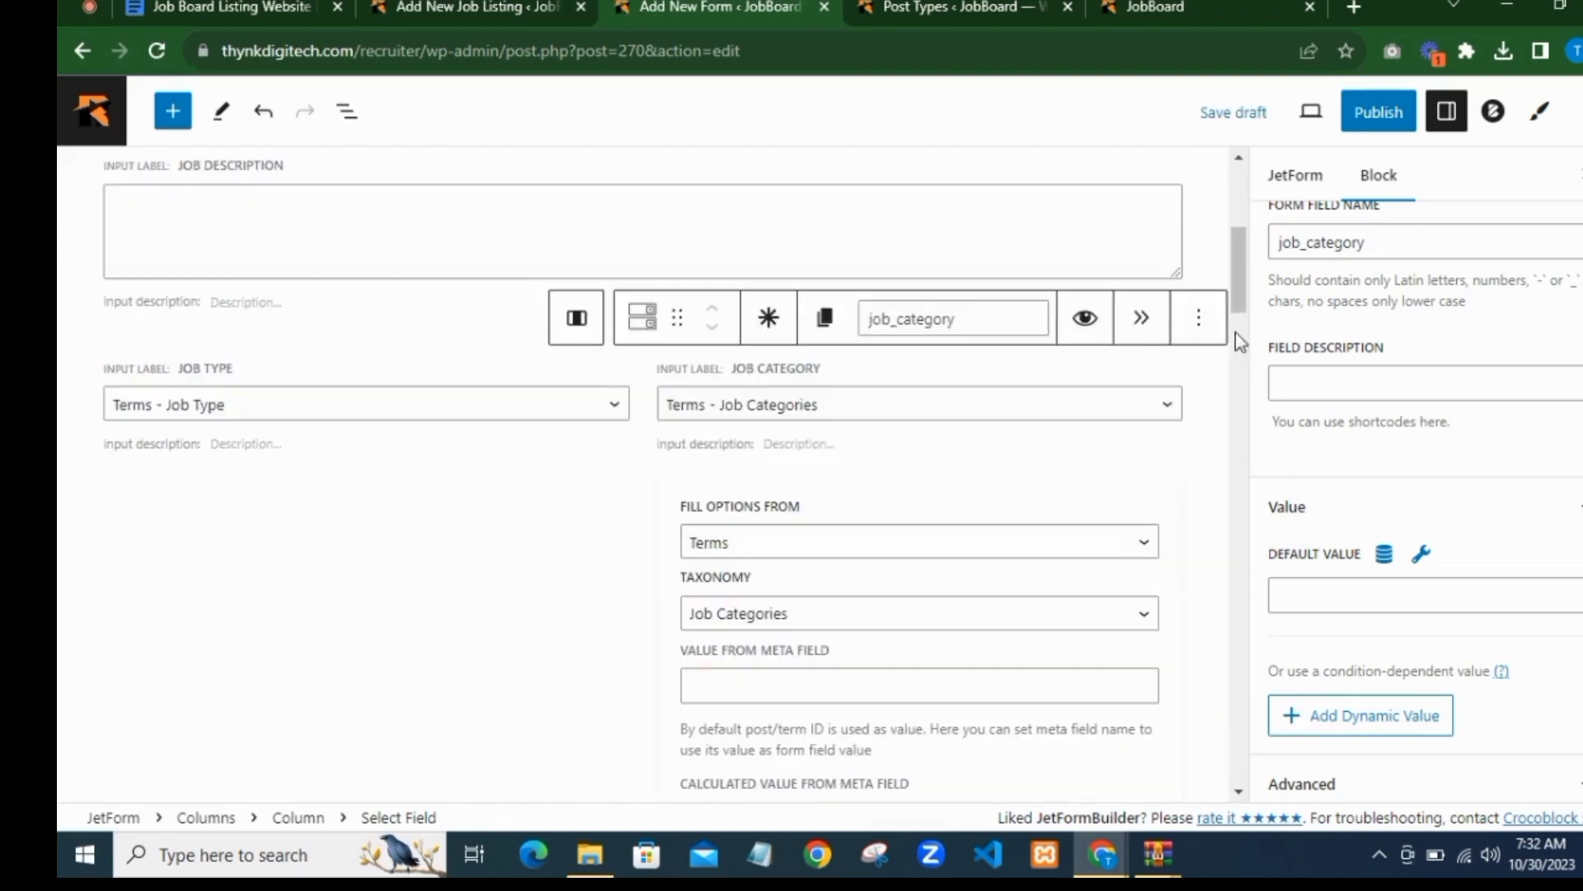
pyautogui.scroll(-5, 993, 413)
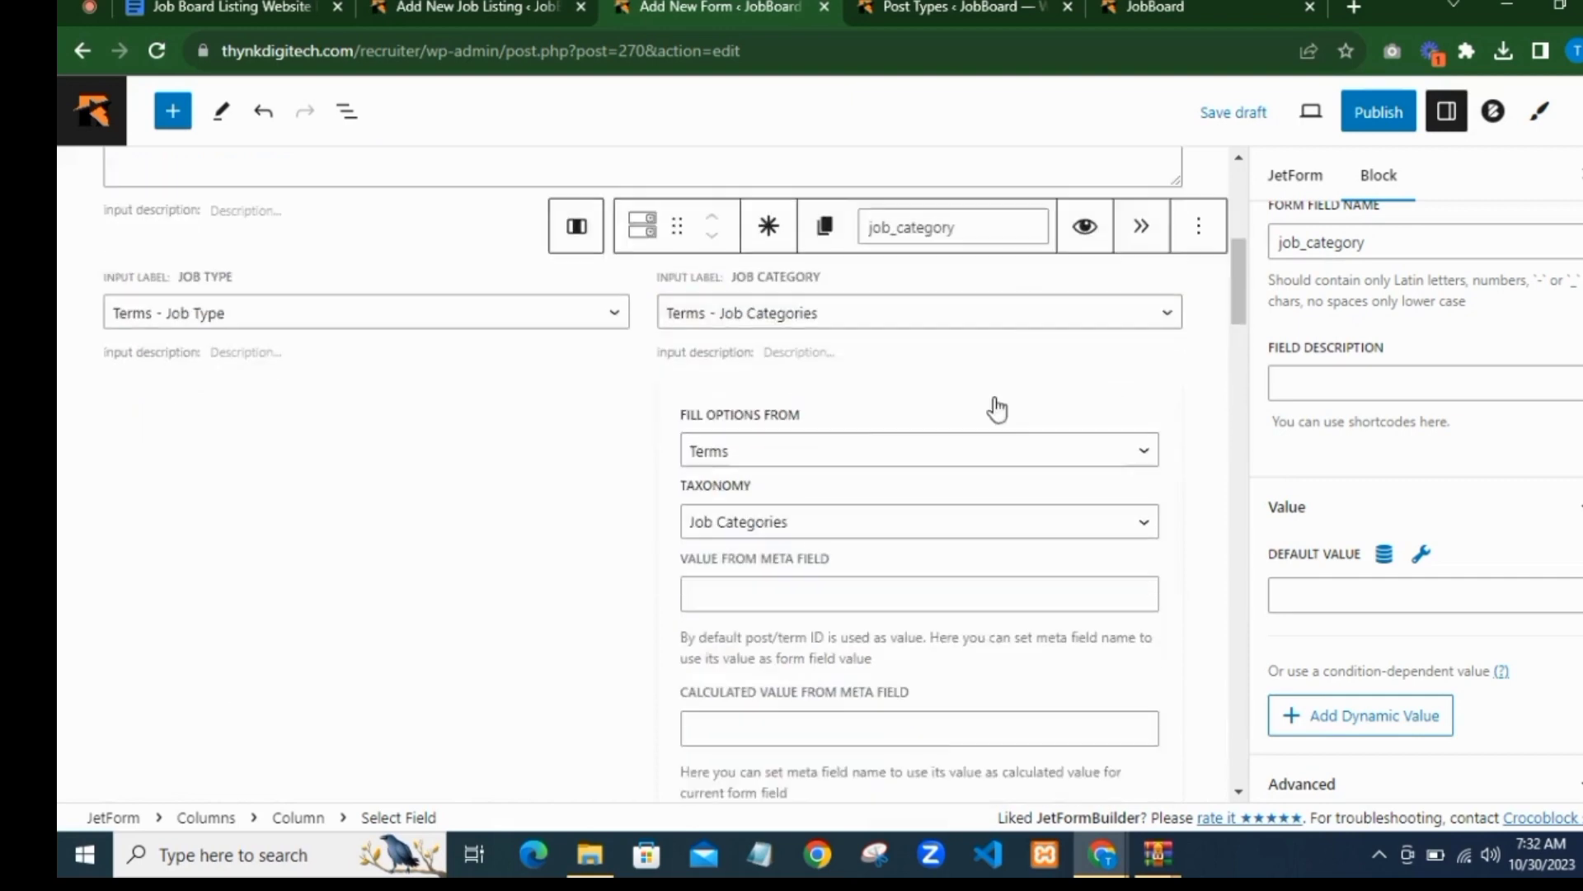
pyautogui.scroll(-3, 961, 427)
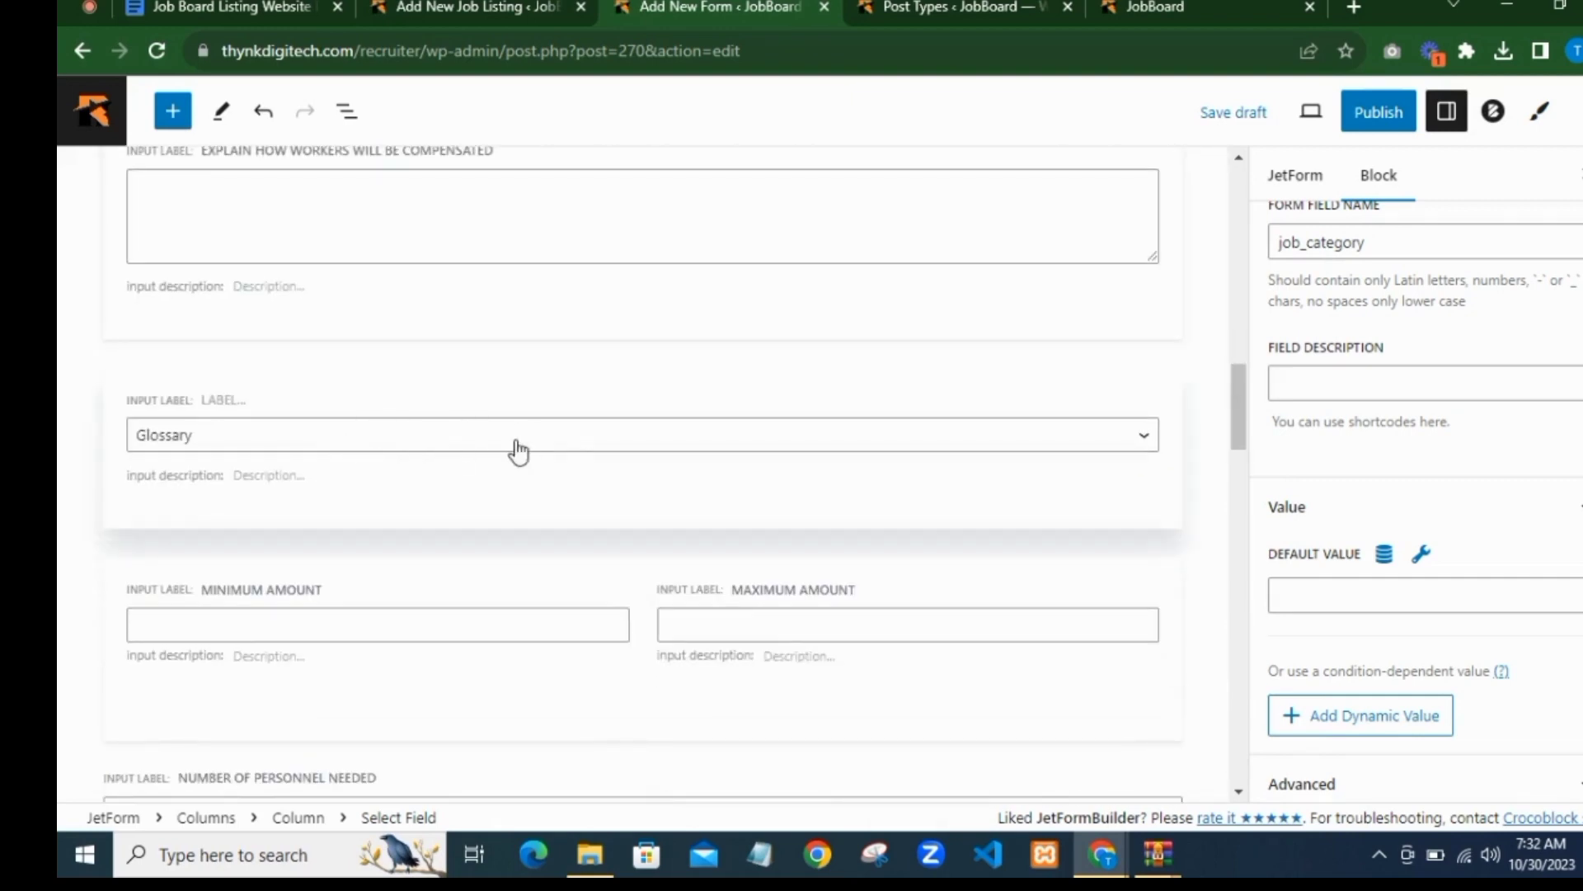
pyautogui.scroll(-8, 783, 507)
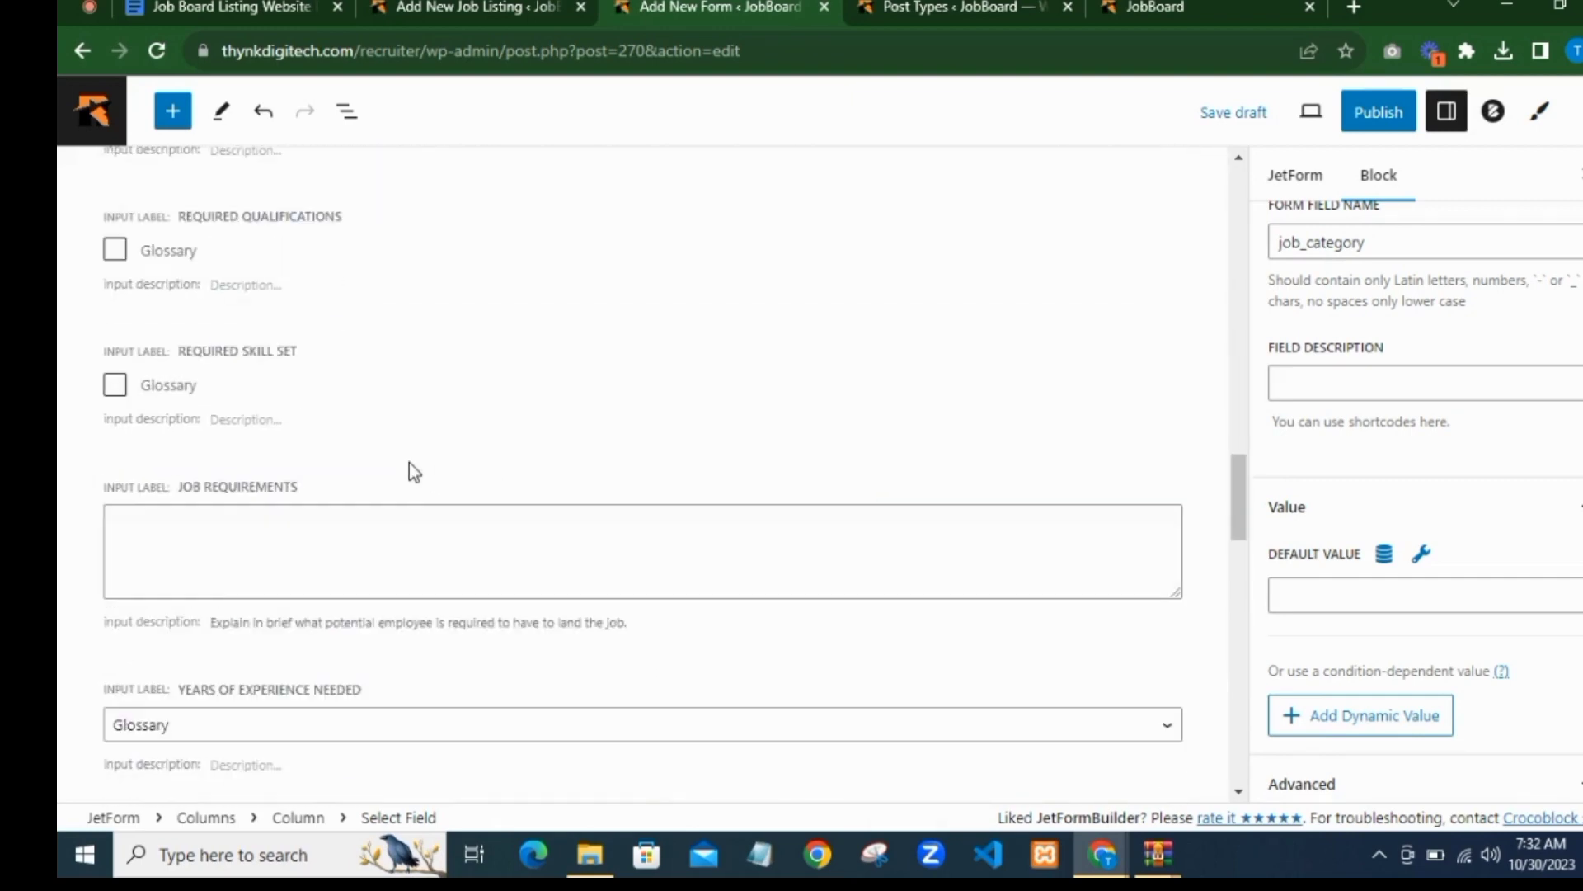
pyautogui.scroll(6, 413, 470)
pyautogui.scroll(6, 325, 368)
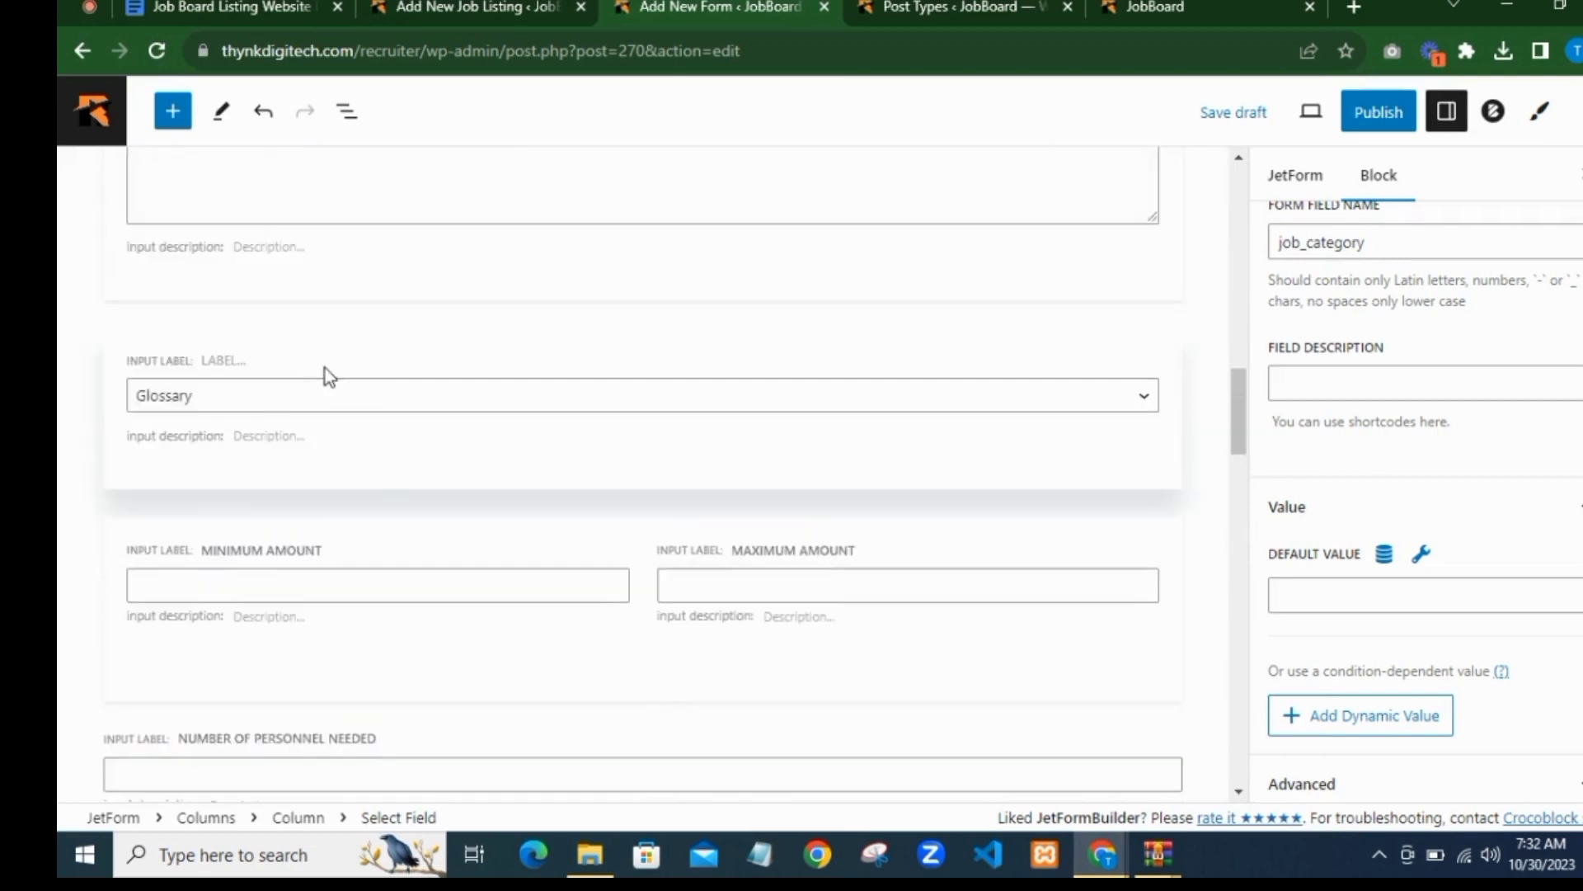
pyautogui.scroll(5, 378, 401)
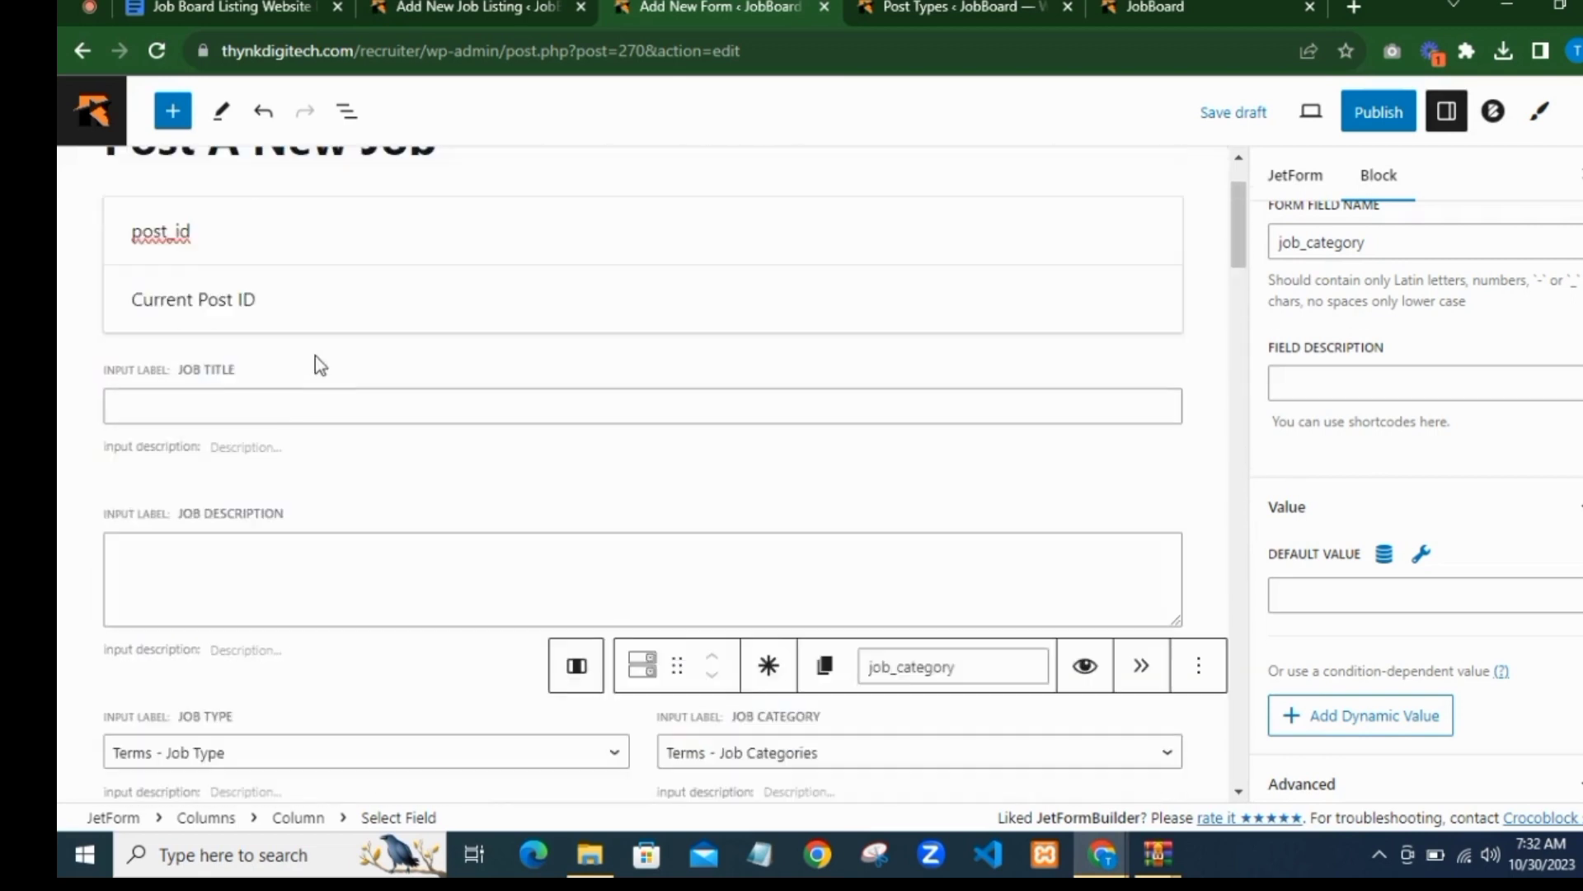
# Step: Make the Job Title and Job Description fields required
pyautogui.click(409, 389)
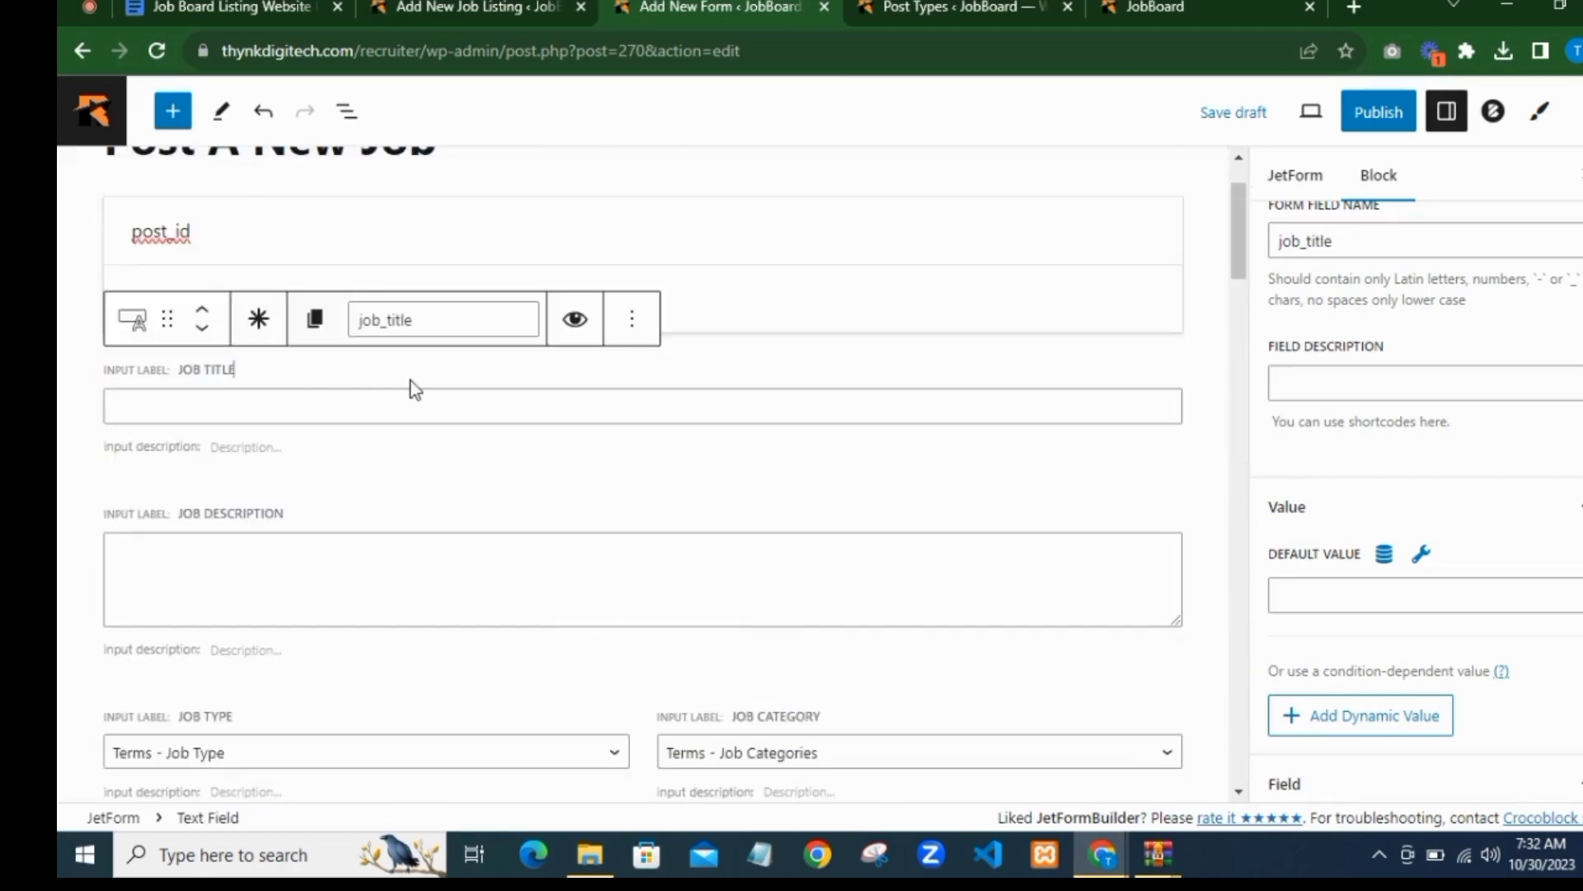
pyautogui.click(263, 337)
pyautogui.scroll(-2, 347, 392)
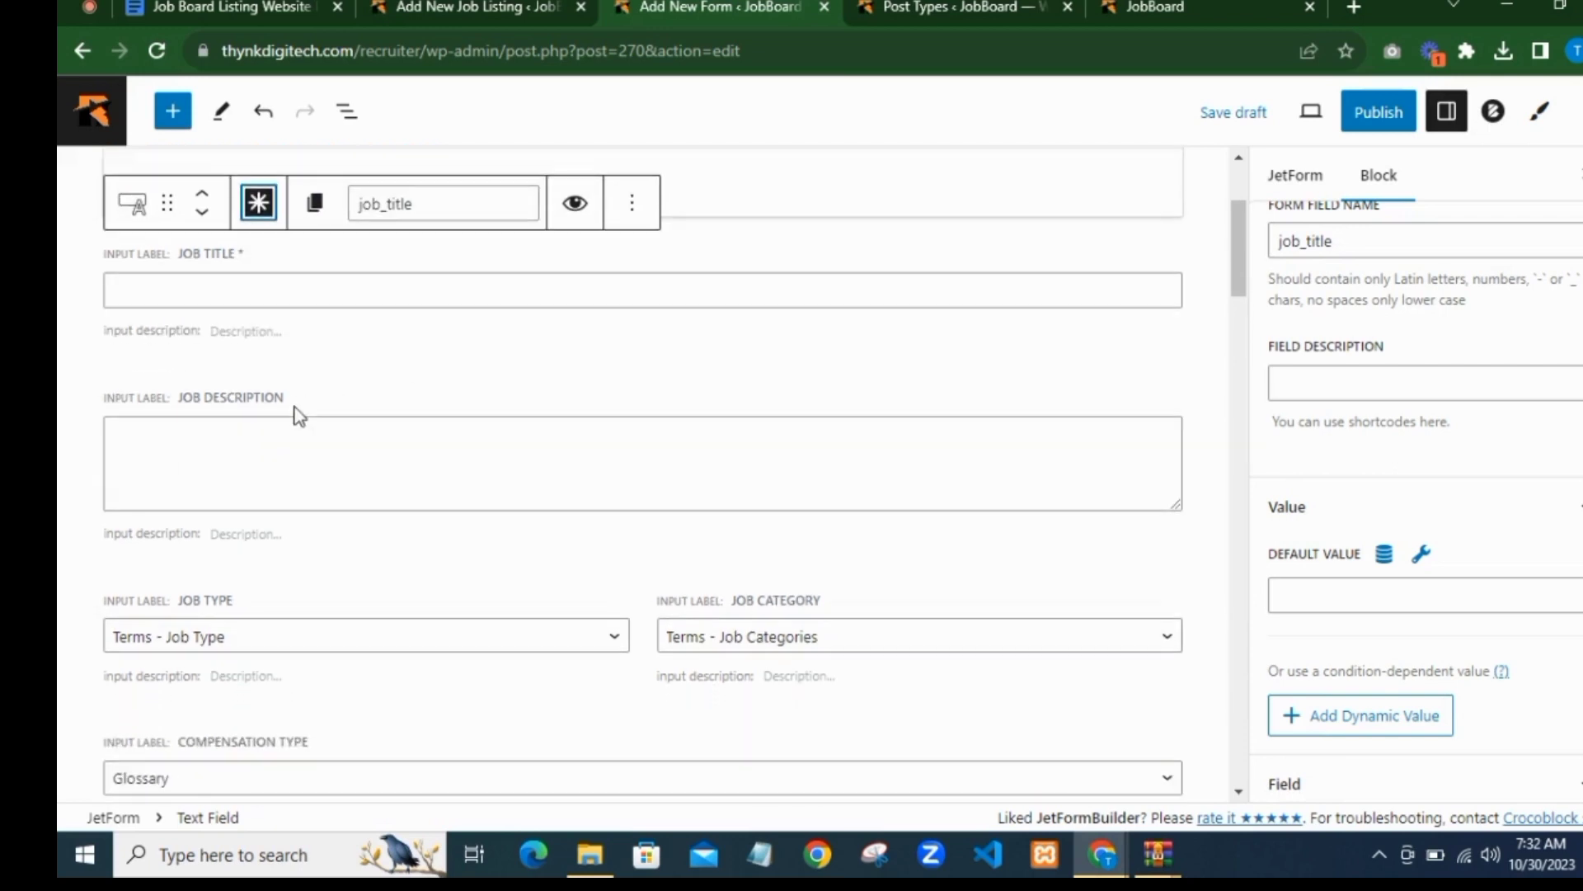
pyautogui.click(295, 417)
pyautogui.click(260, 350)
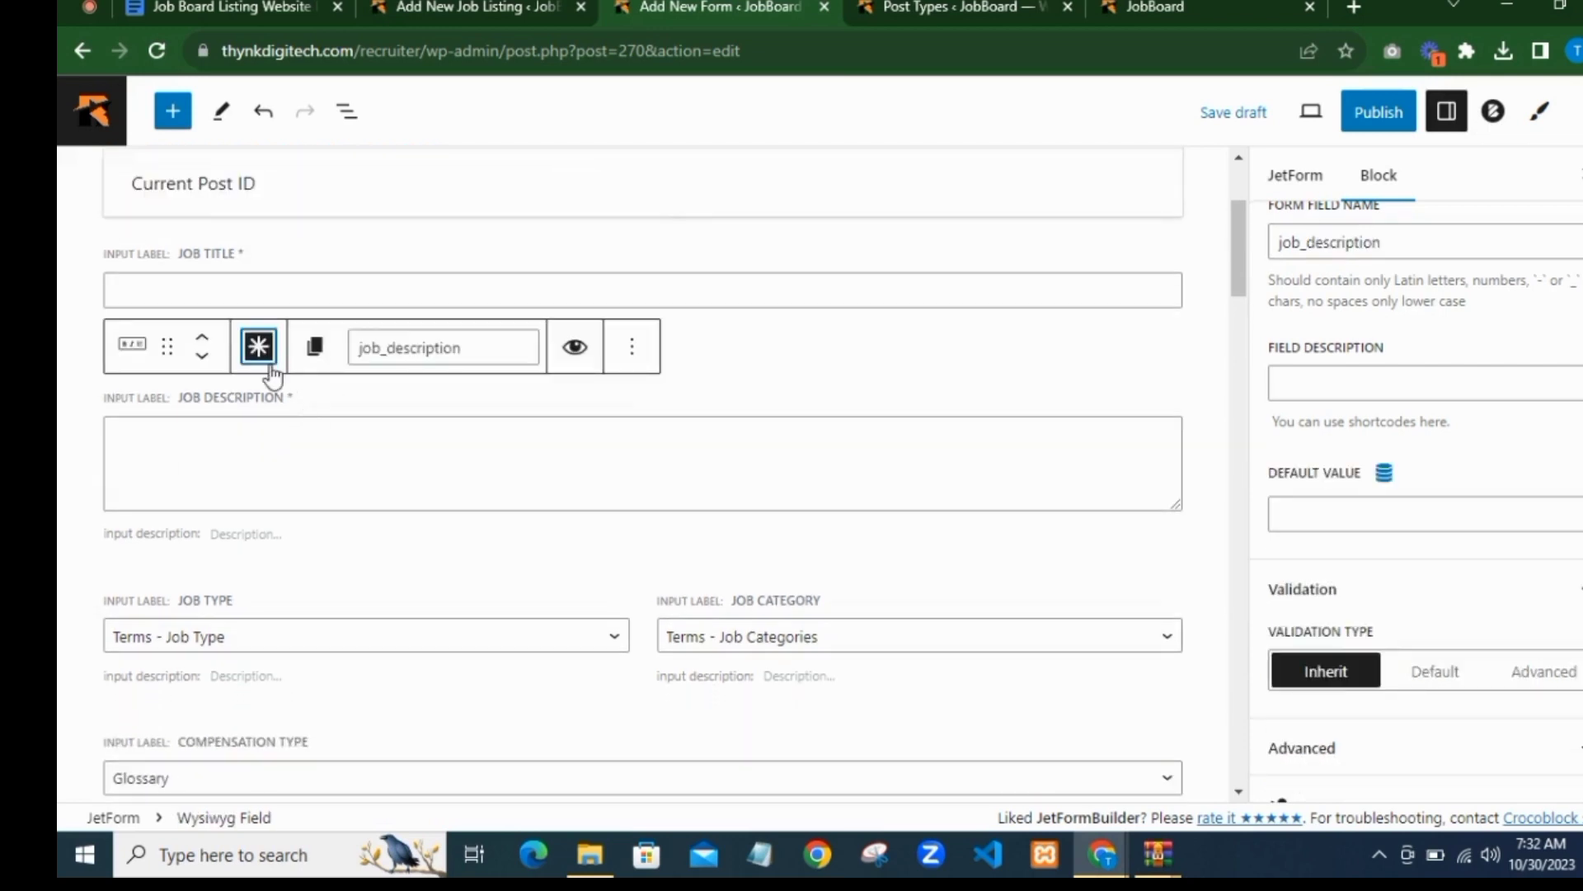
# Step: Make the Job Type and Job Category select fields required
pyautogui.scroll(-4, 413, 395)
pyautogui.scroll(1, 301, 322)
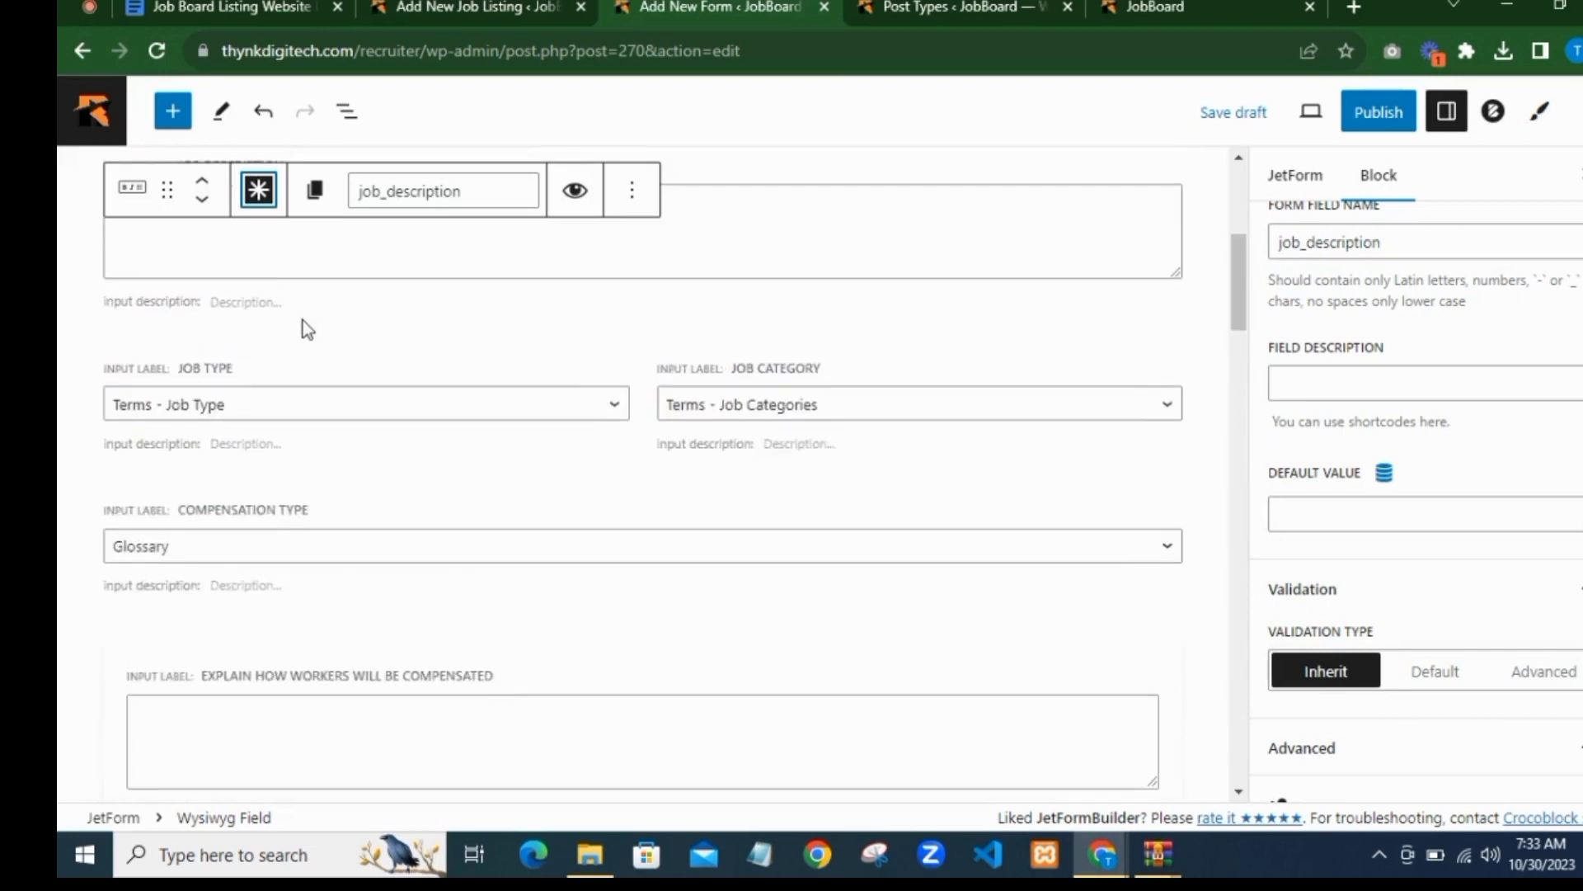
pyautogui.click(315, 373)
pyautogui.click(323, 322)
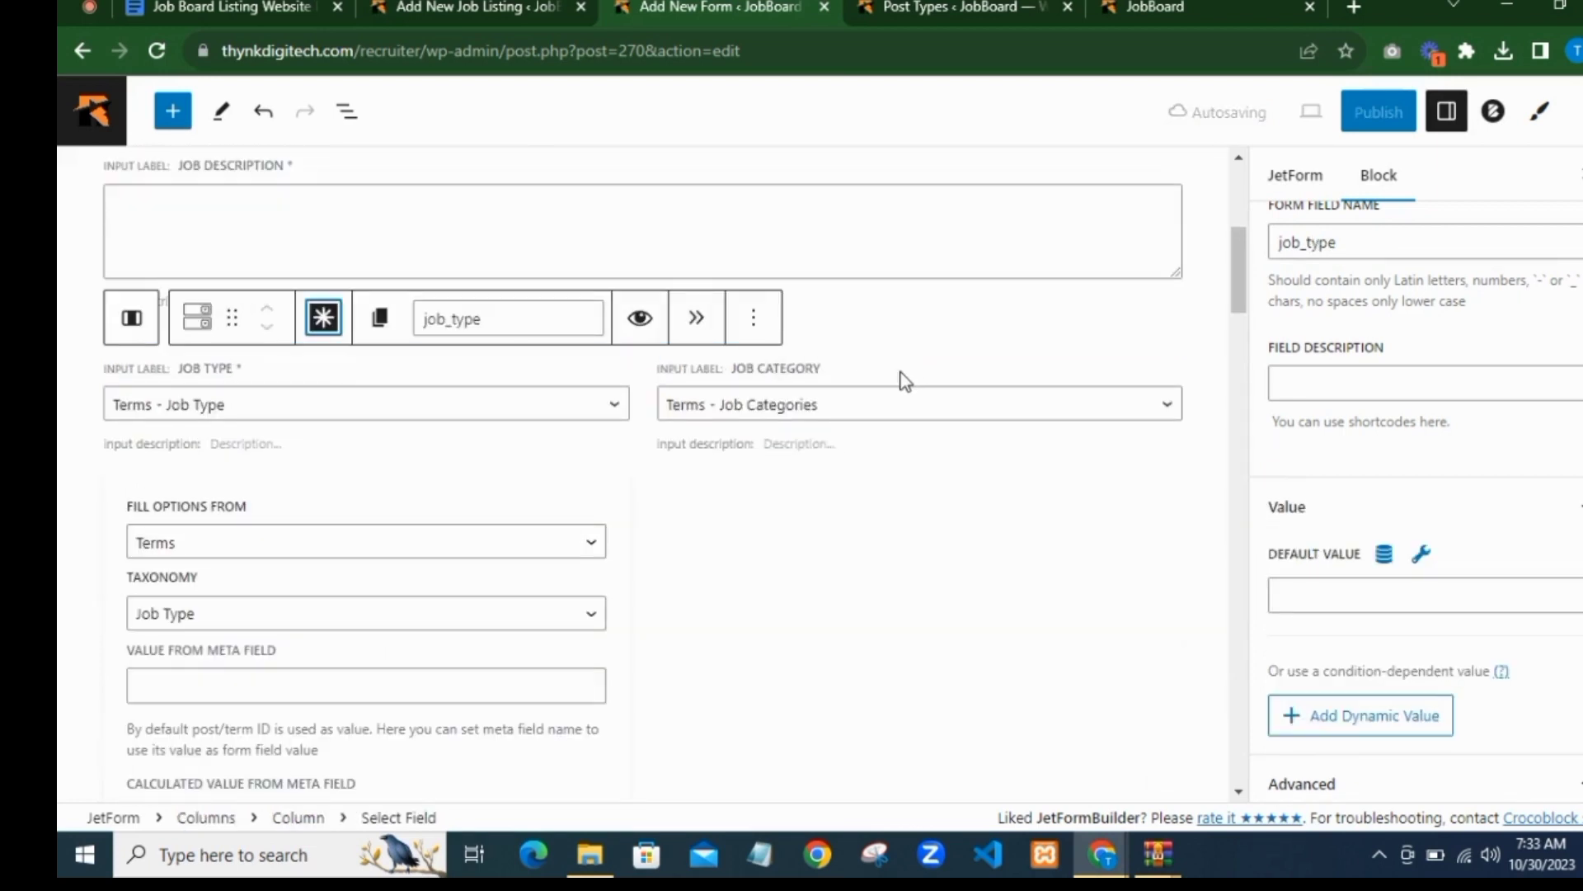
pyautogui.click(760, 326)
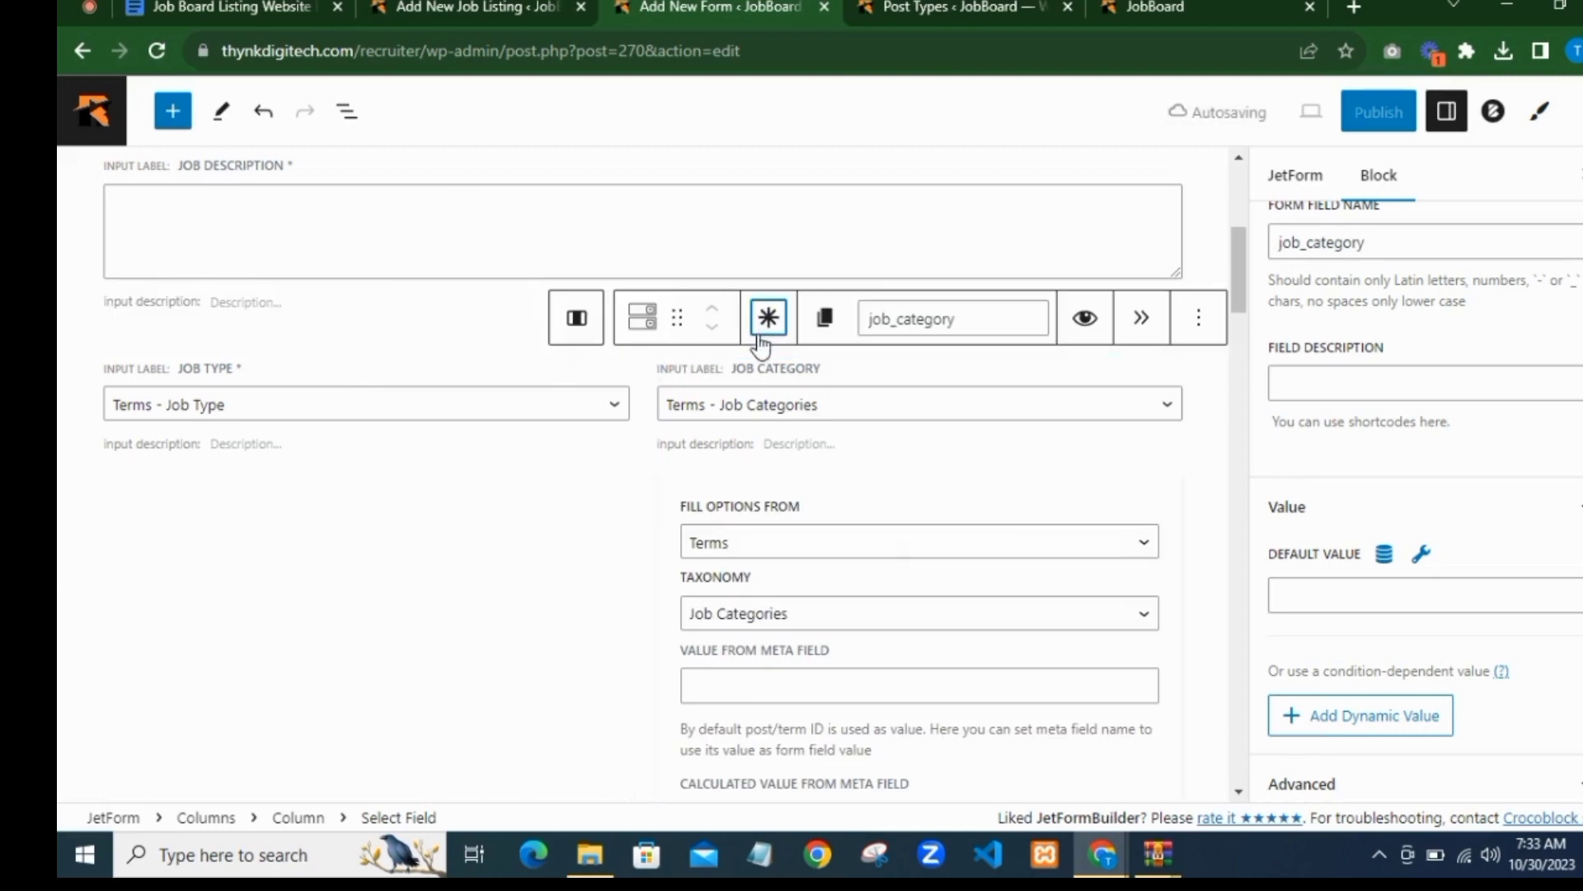
# Step: Make the Compensation Type select field required
pyautogui.scroll(-2, 535, 410)
pyautogui.scroll(-5, 528, 412)
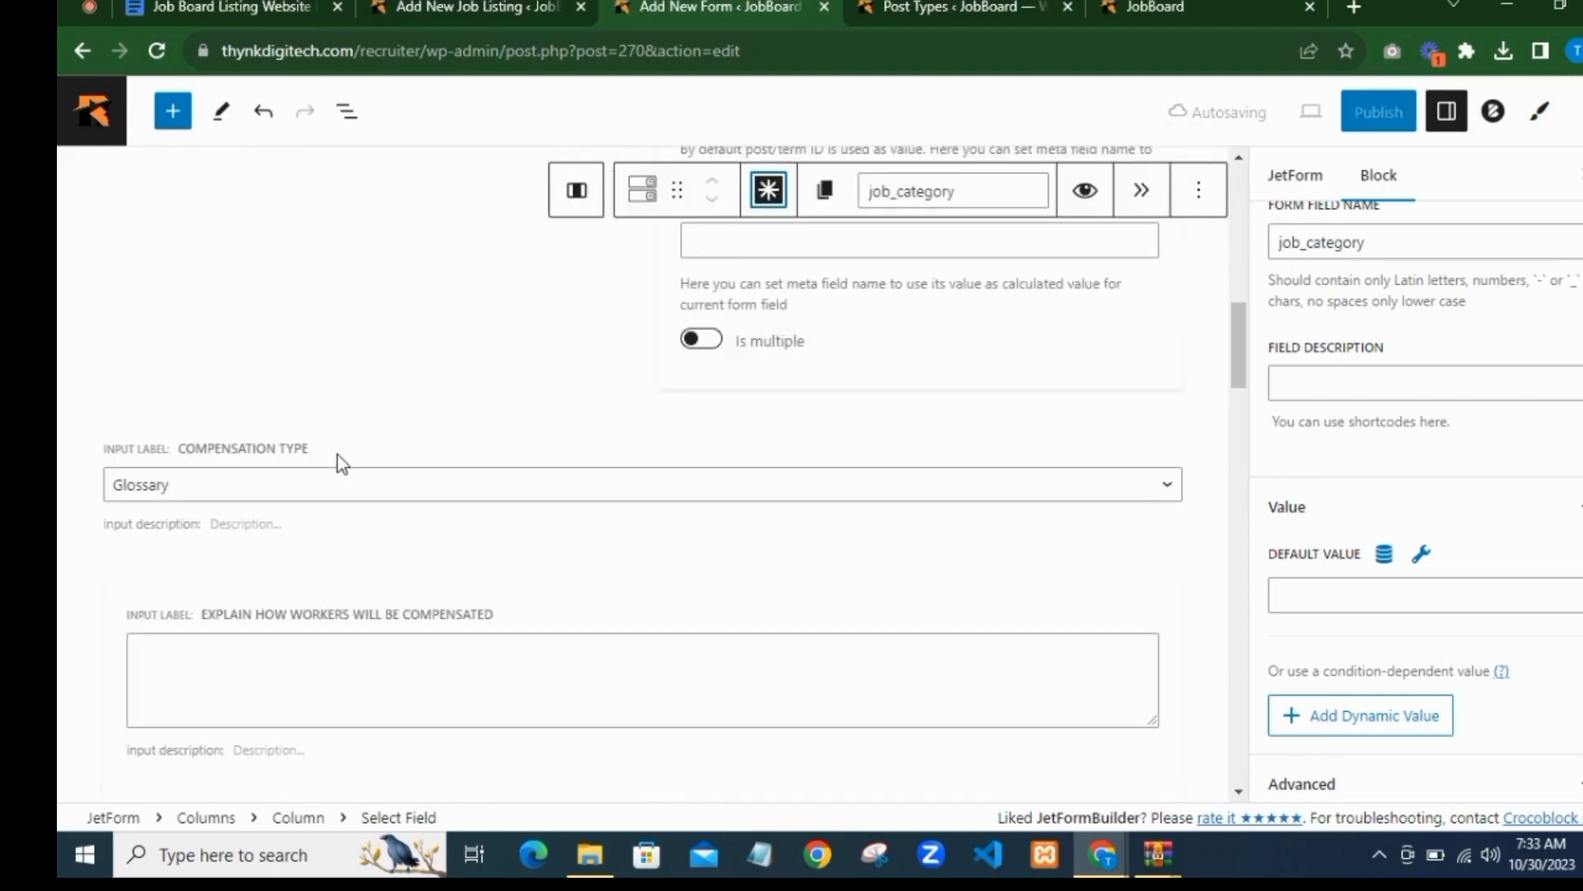
pyautogui.click(370, 460)
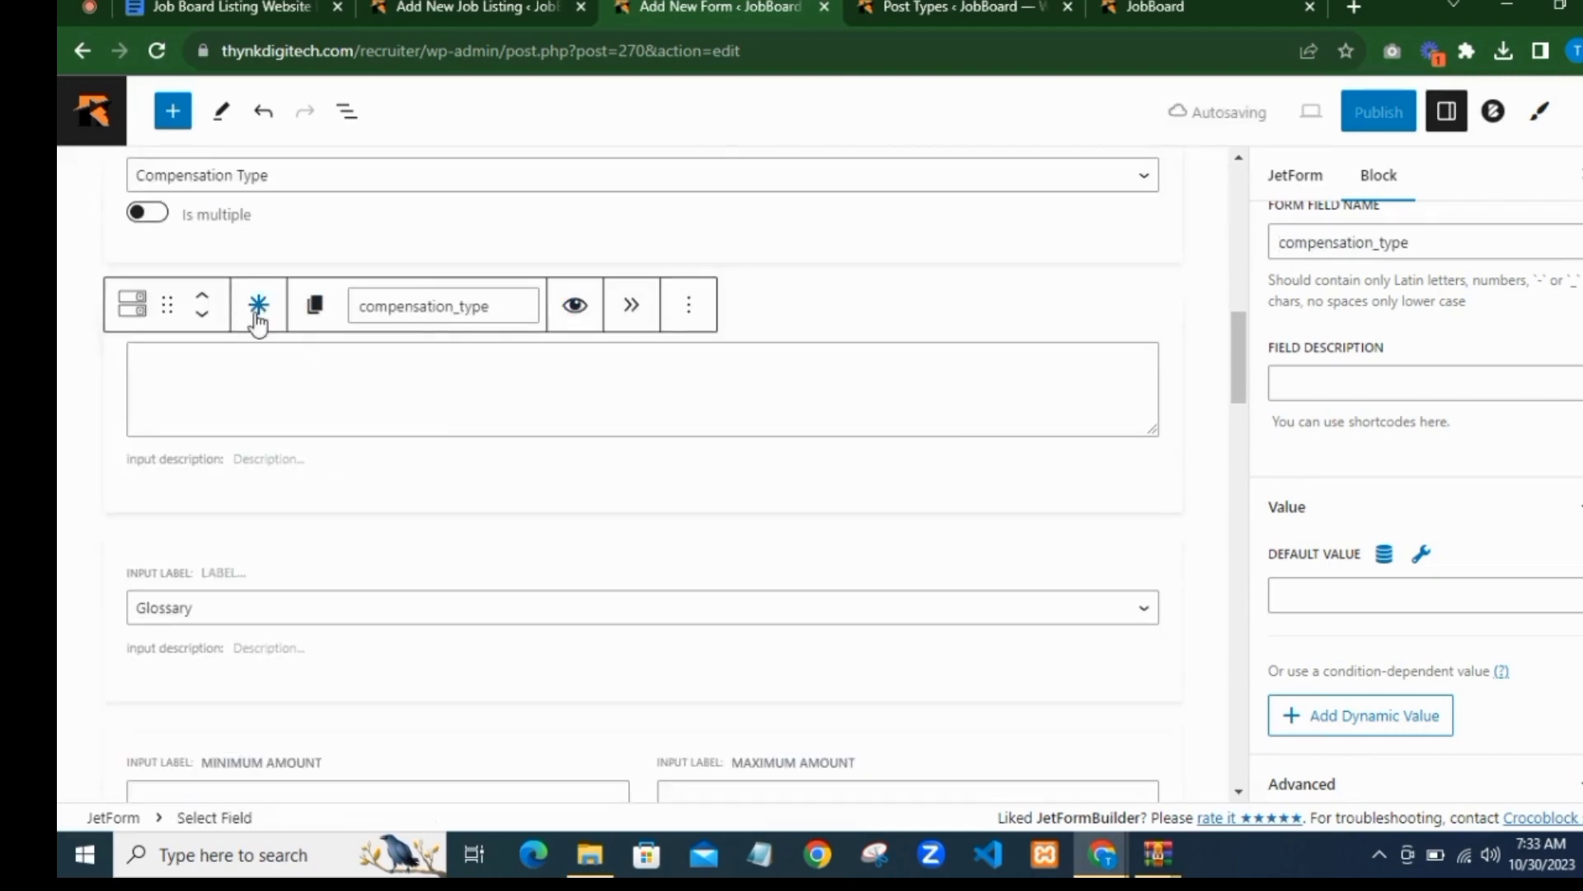
# Step: Make the Minimum Amount and Maximum Amount number fields in the conditional block required
pyautogui.scroll(-4, 485, 358)
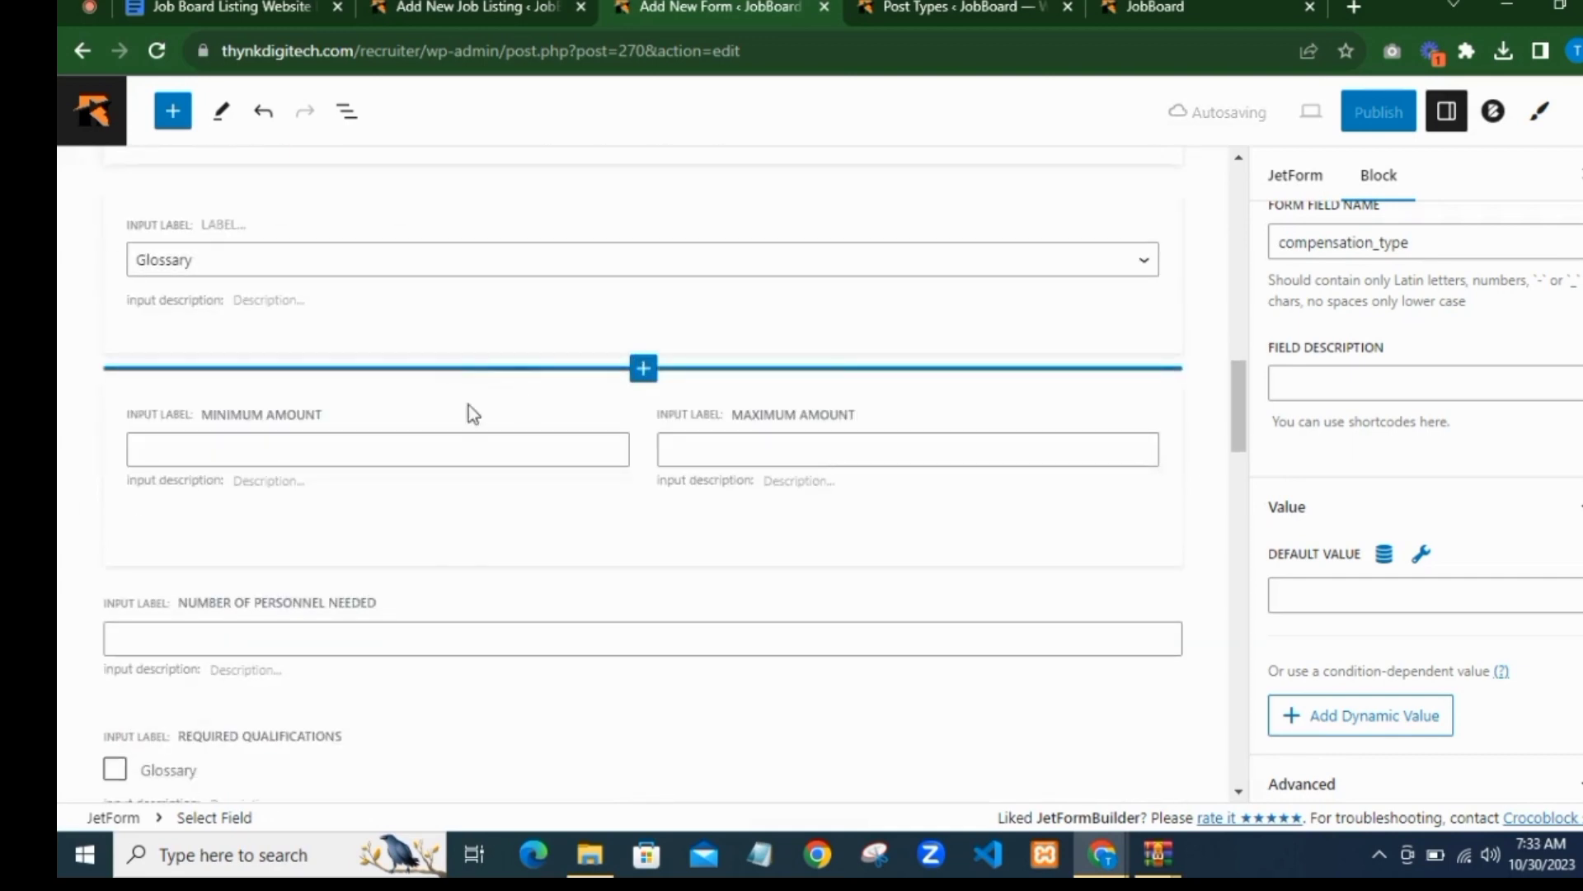
pyautogui.click(382, 424)
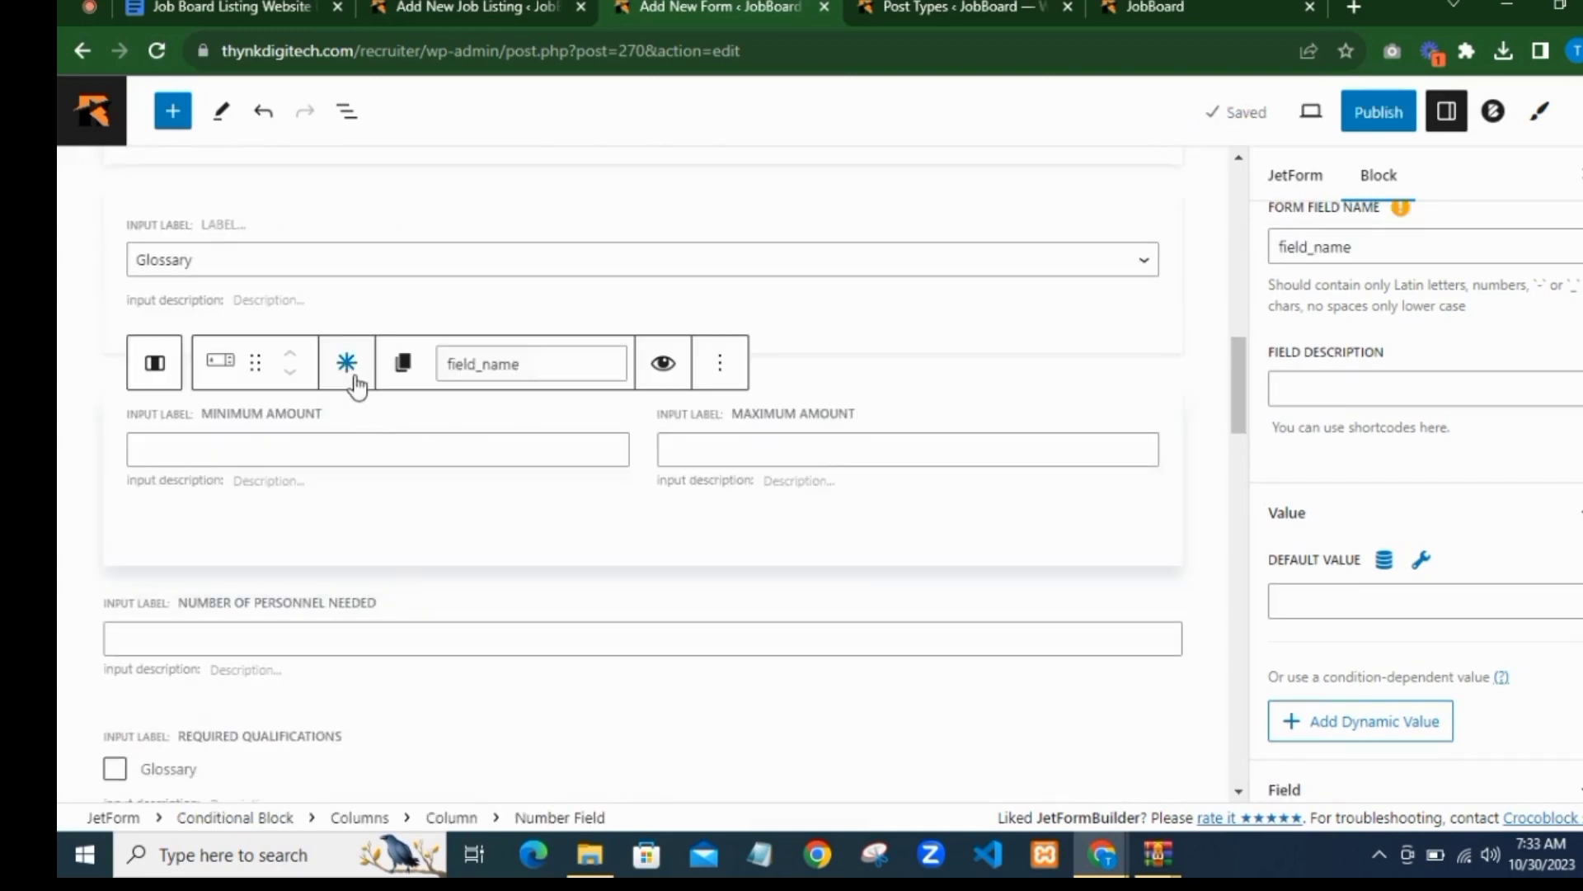
pyautogui.click(346, 363)
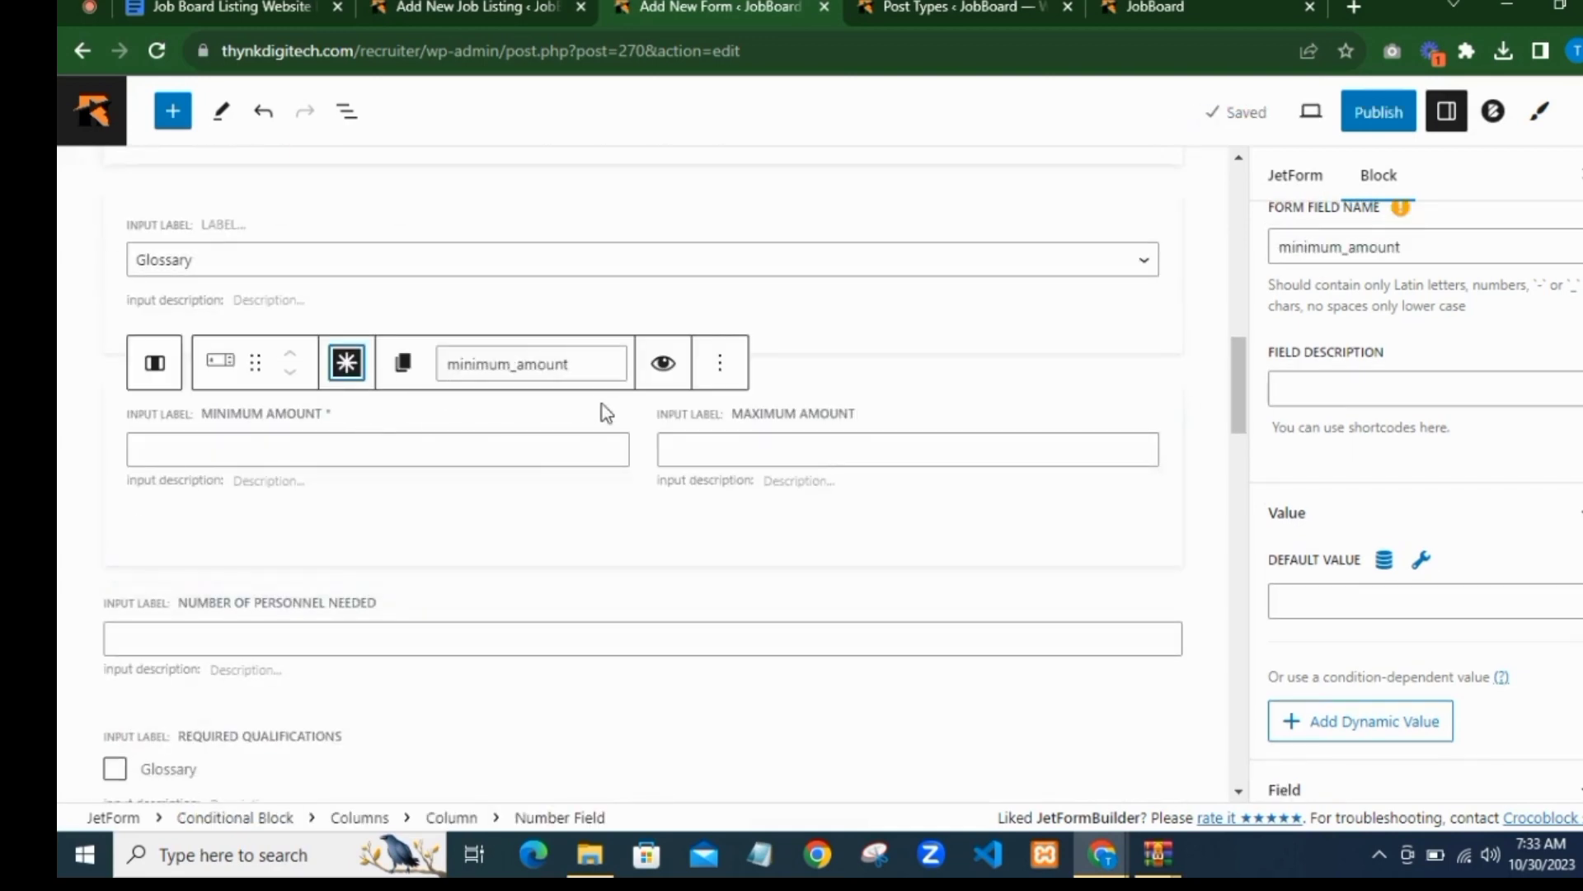
pyautogui.click(781, 425)
pyautogui.click(824, 363)
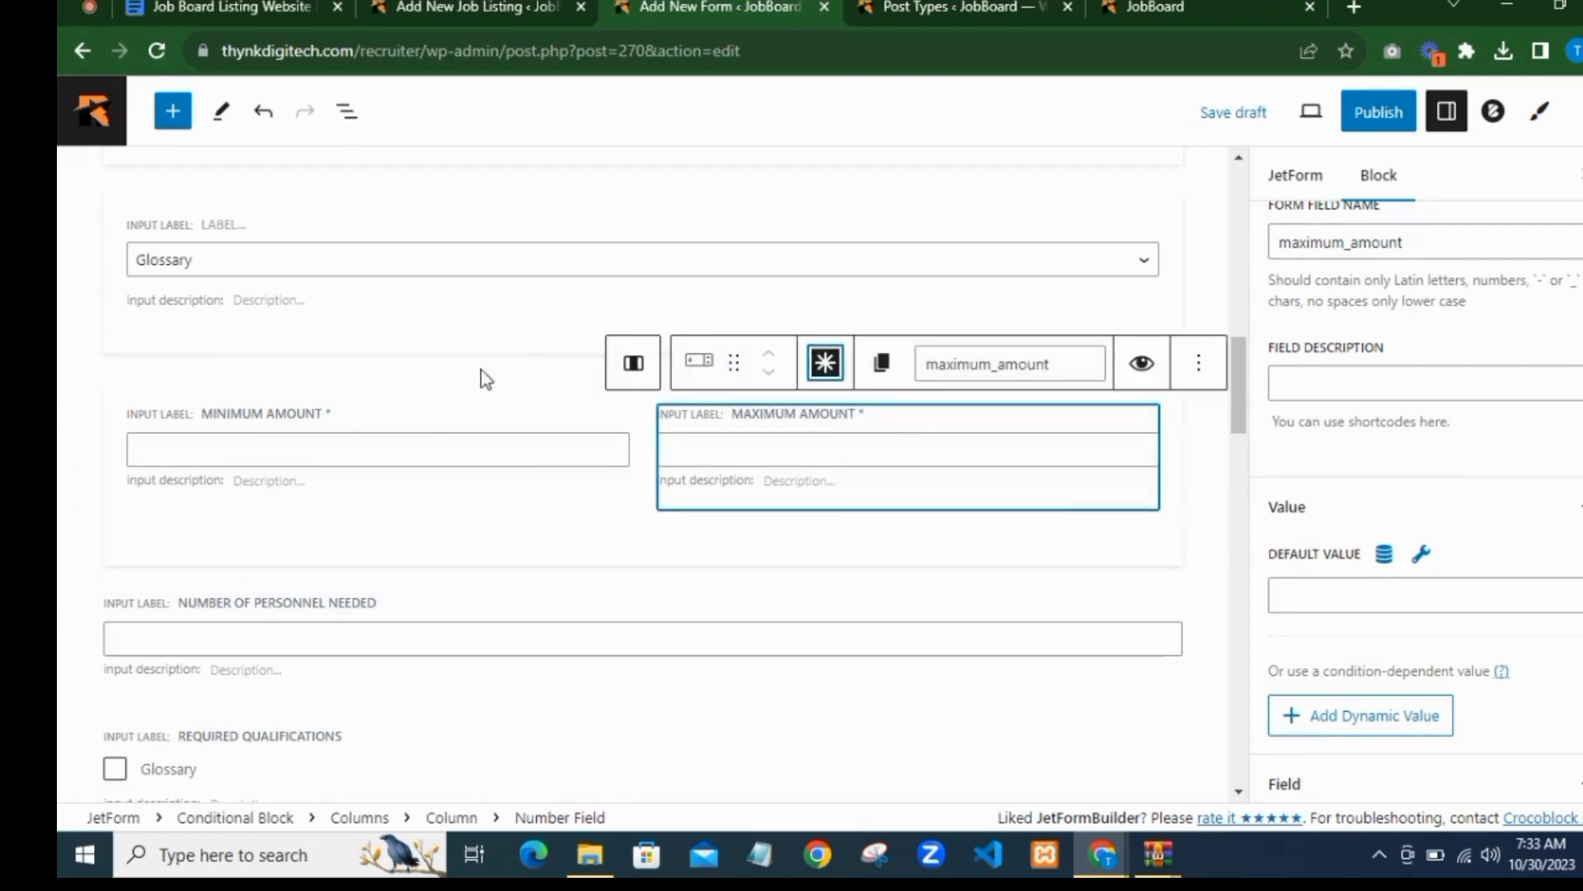
# Step: Label the unnamed select field that uses the Job Payment Rate glossary "Payment Rate"
pyautogui.scroll(3, 482, 369)
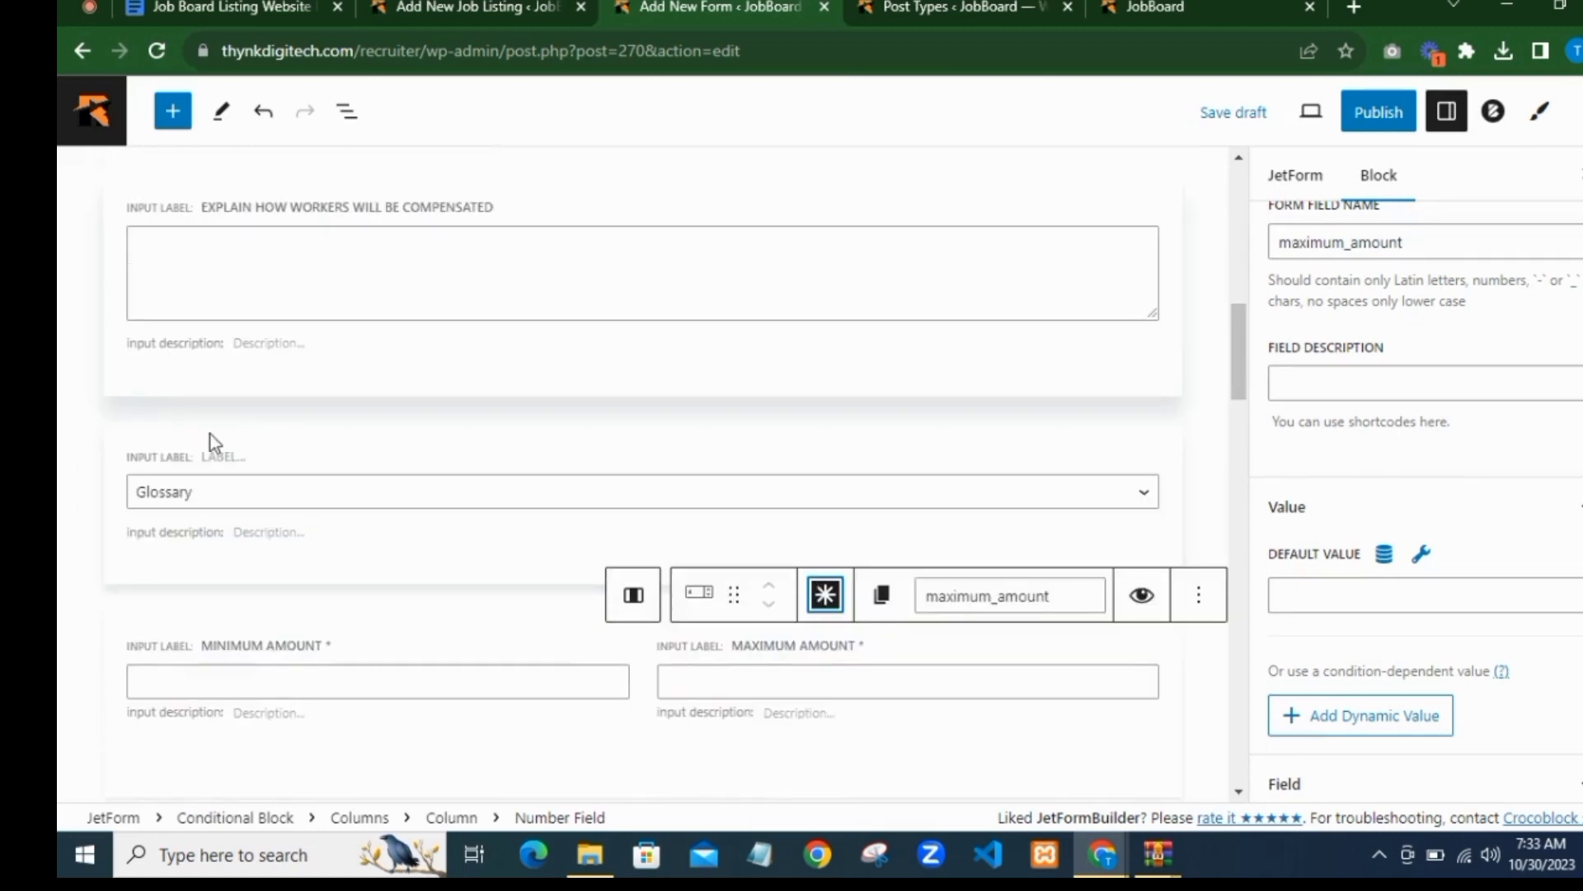
pyautogui.scroll(2, 267, 402)
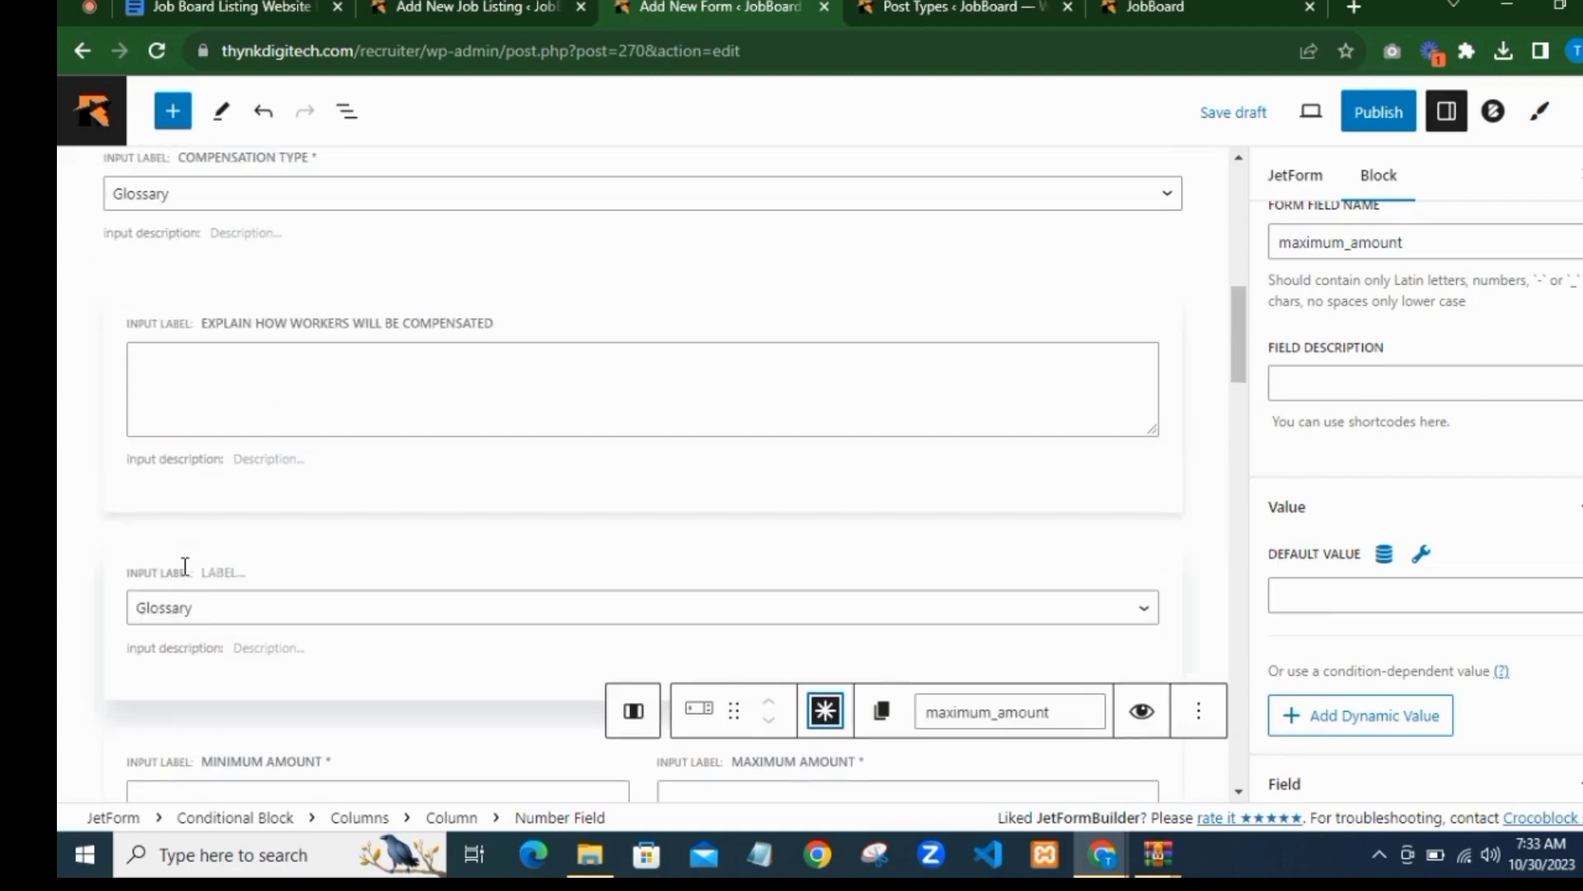
pyautogui.click(210, 567)
pyautogui.scroll(-2, 311, 572)
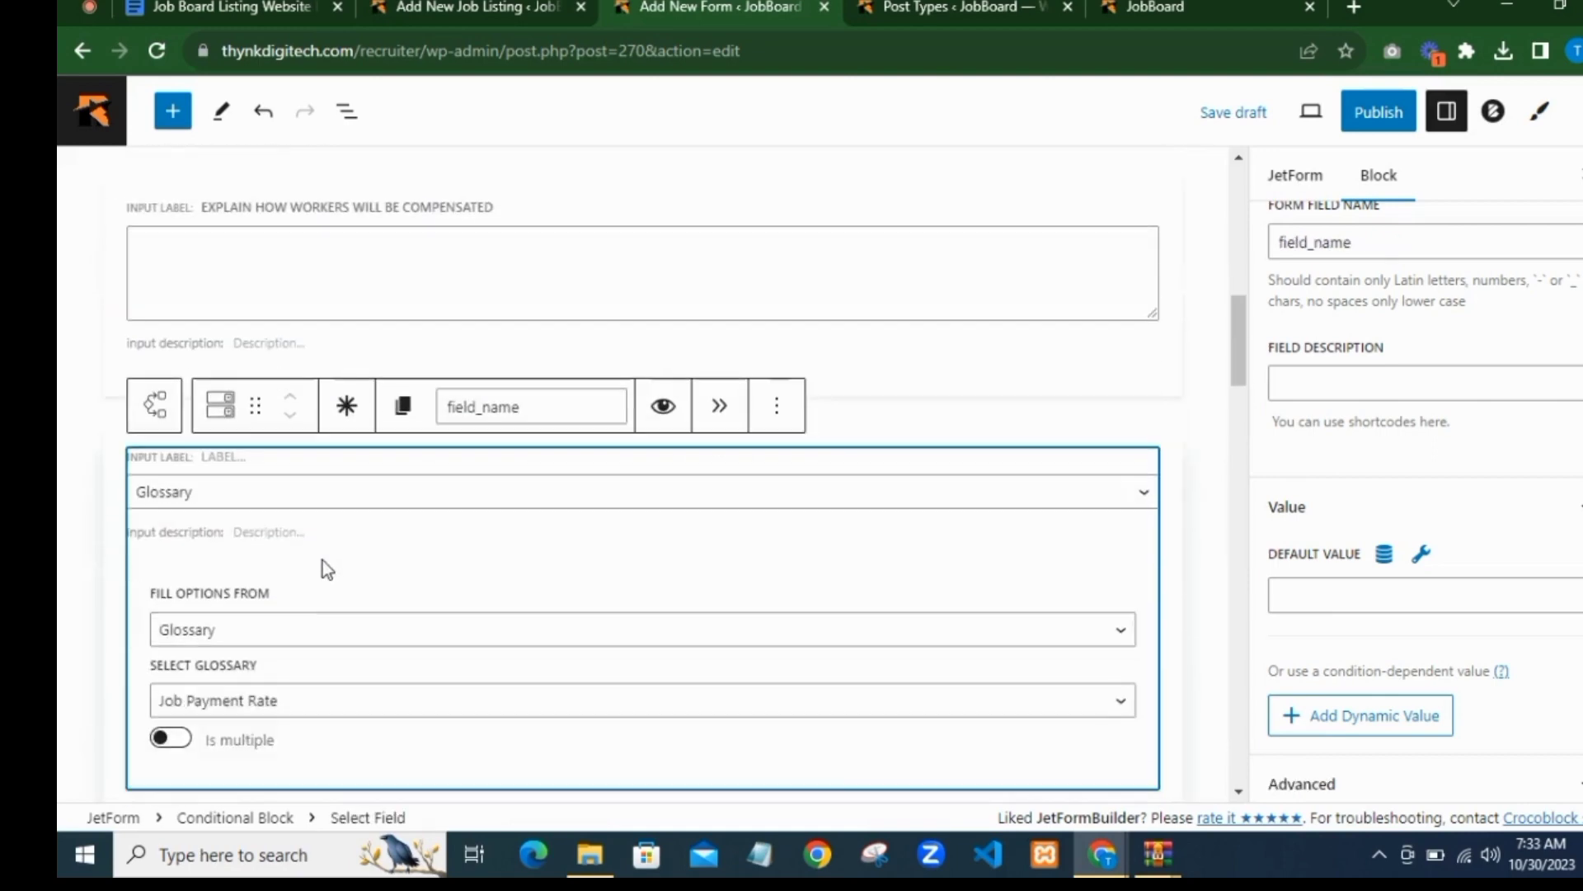
pyautogui.scroll(4, 1320, 346)
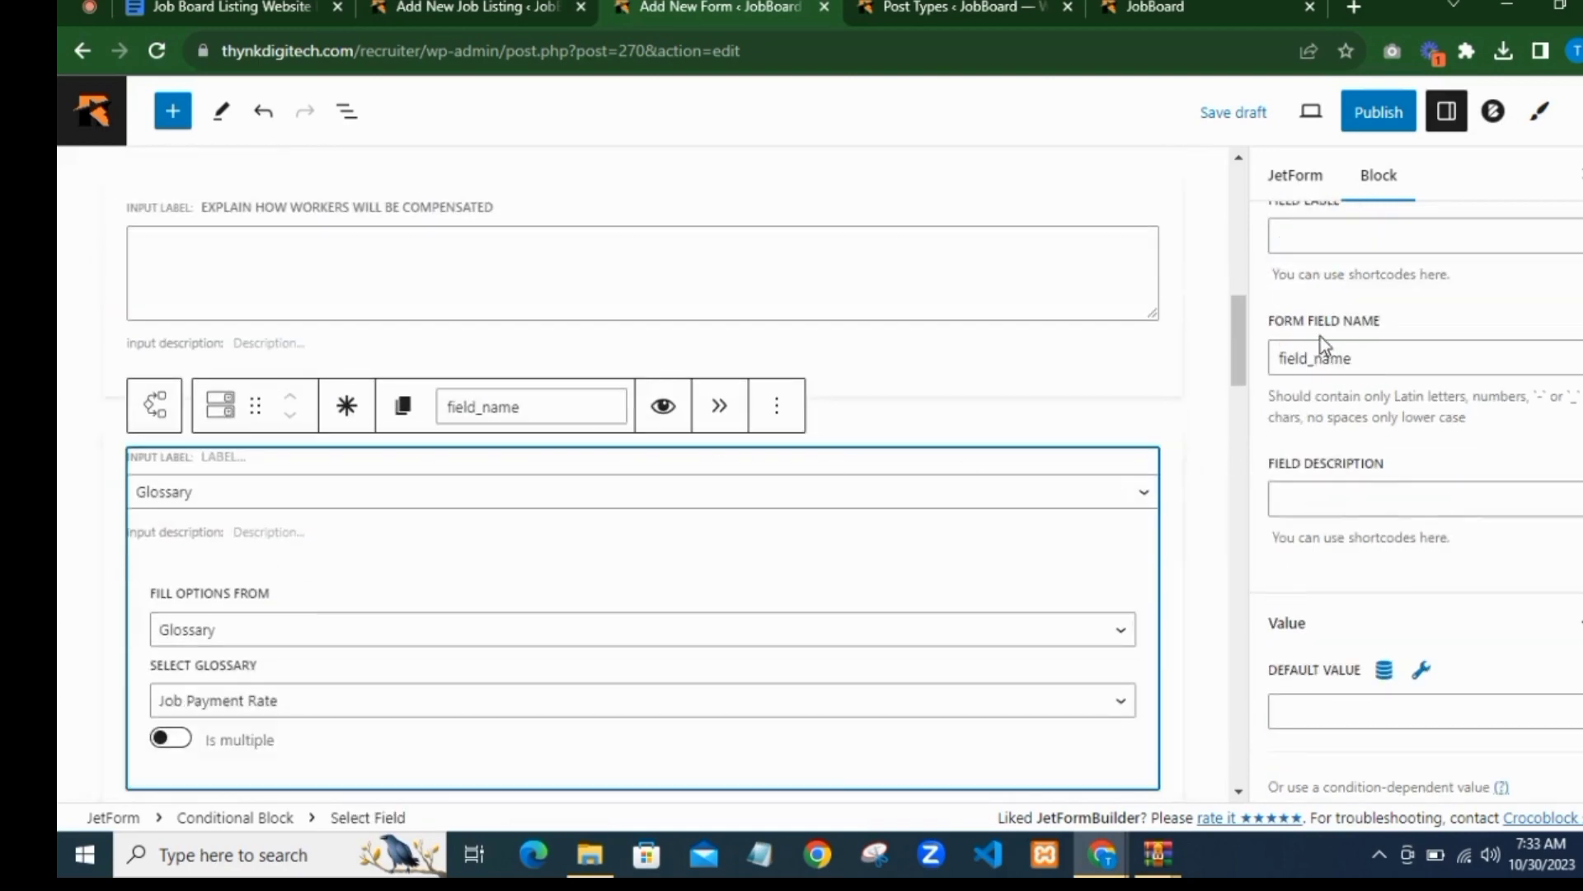
pyautogui.click(1302, 460)
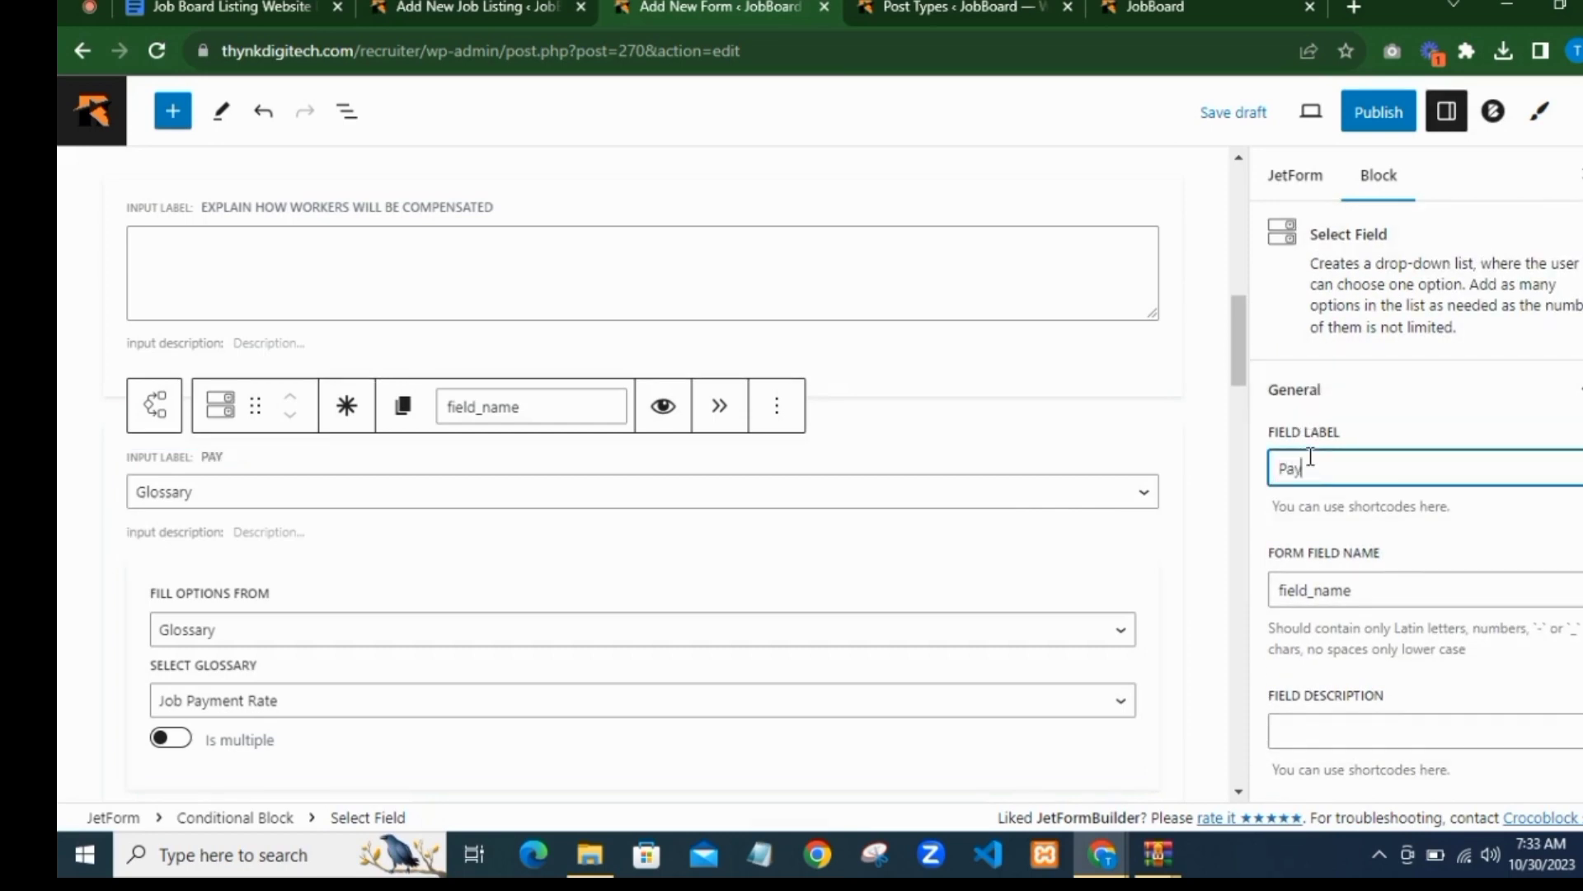
pyautogui.write('Payment Rate')
pyautogui.click(1447, 519)
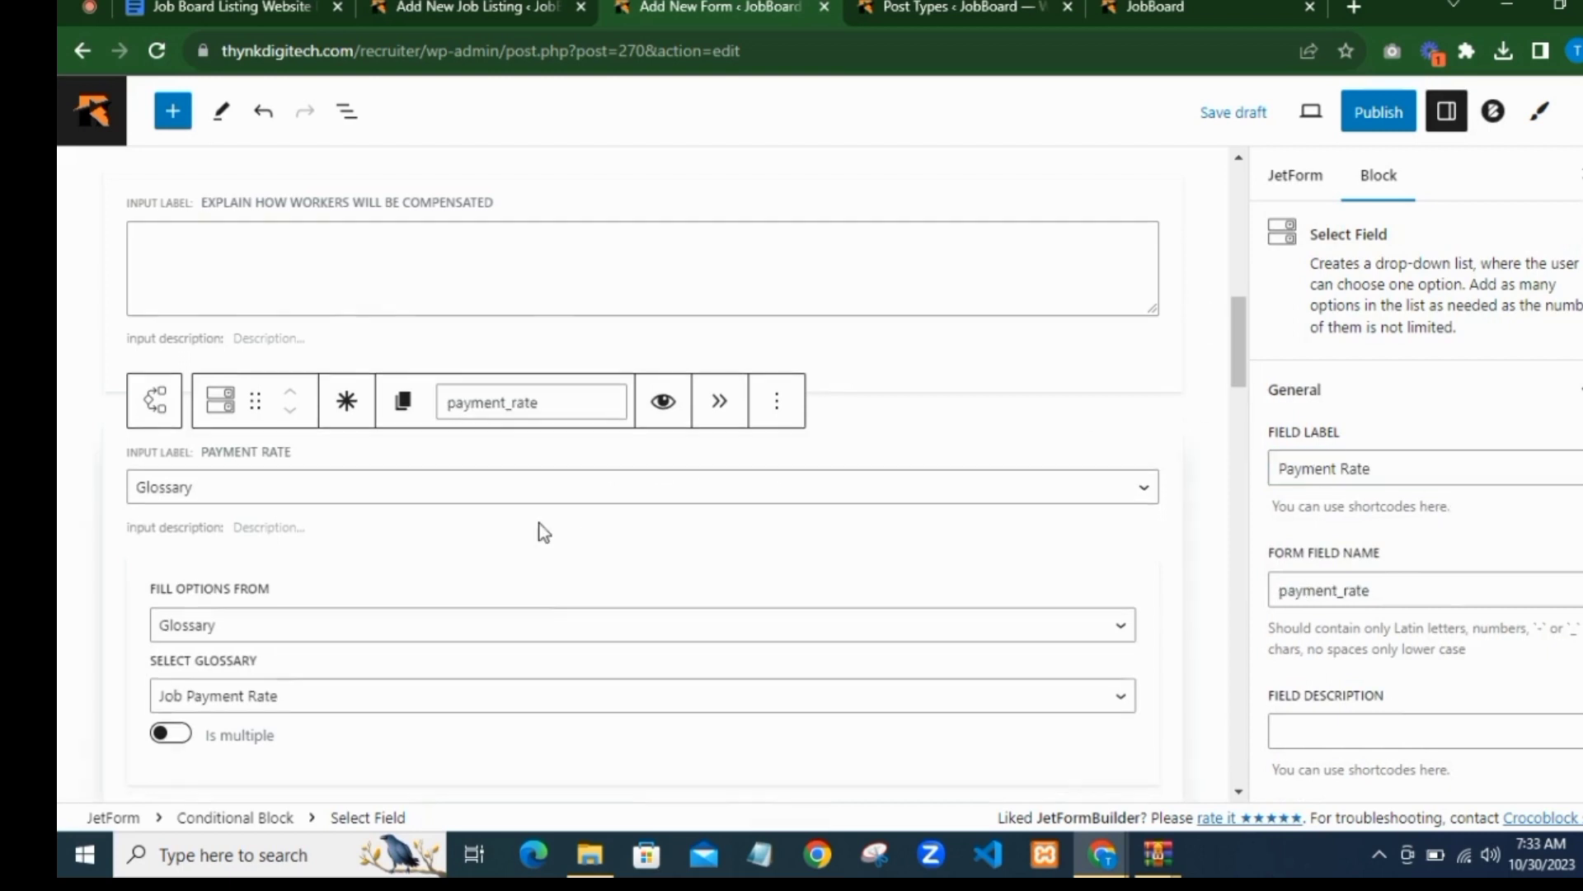
# Step: Make the Payment Rate select field required
pyautogui.scroll(-3, 538, 532)
pyautogui.scroll(-2, 520, 536)
pyautogui.scroll(4, 474, 541)
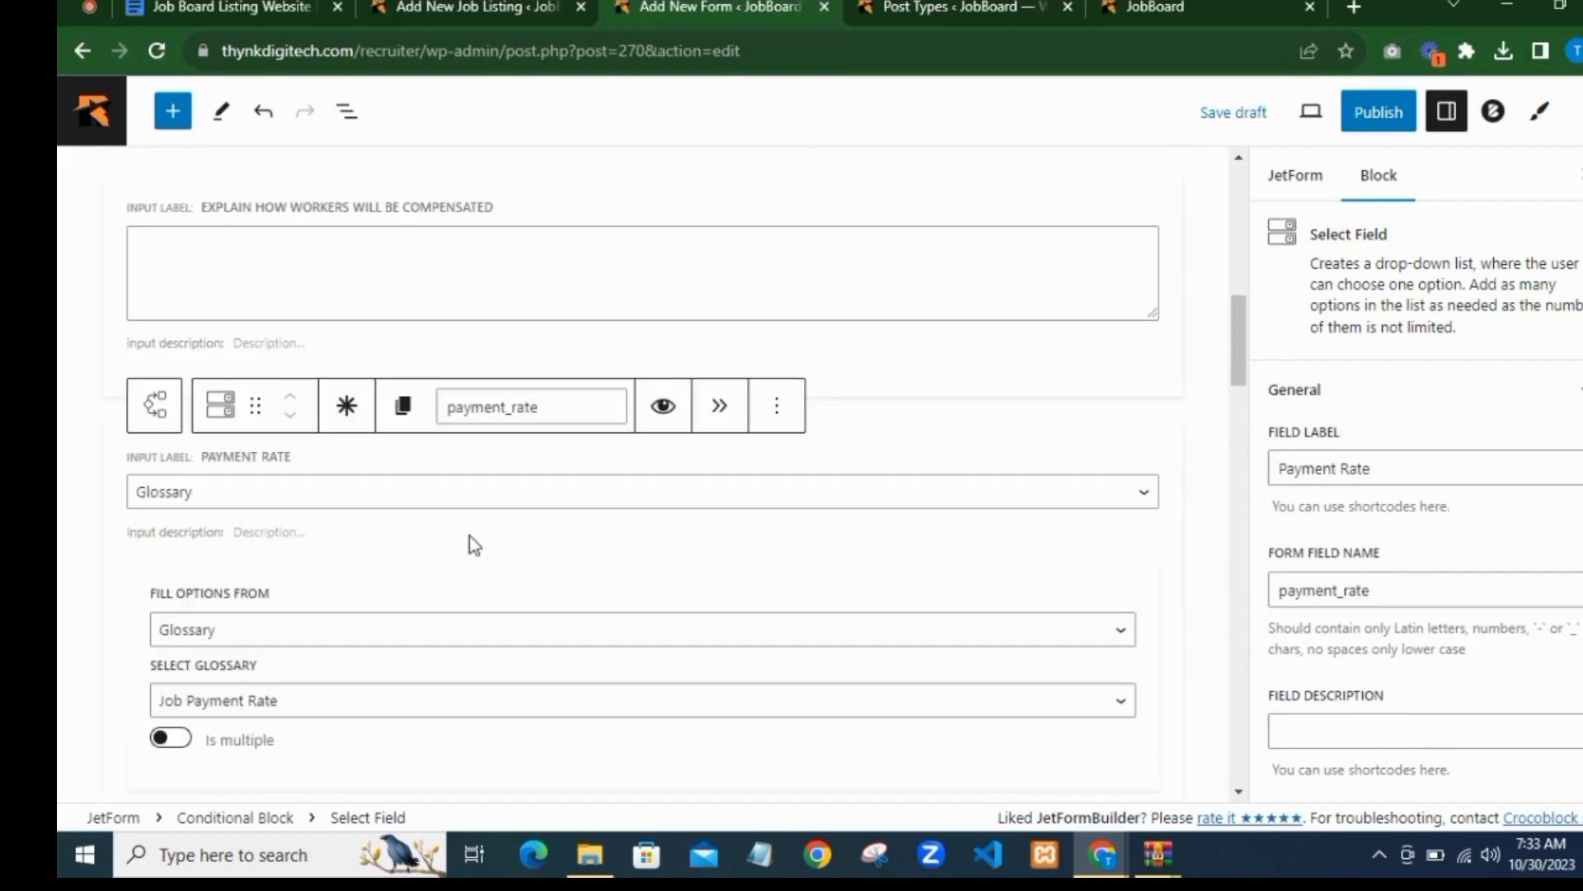
pyautogui.click(343, 407)
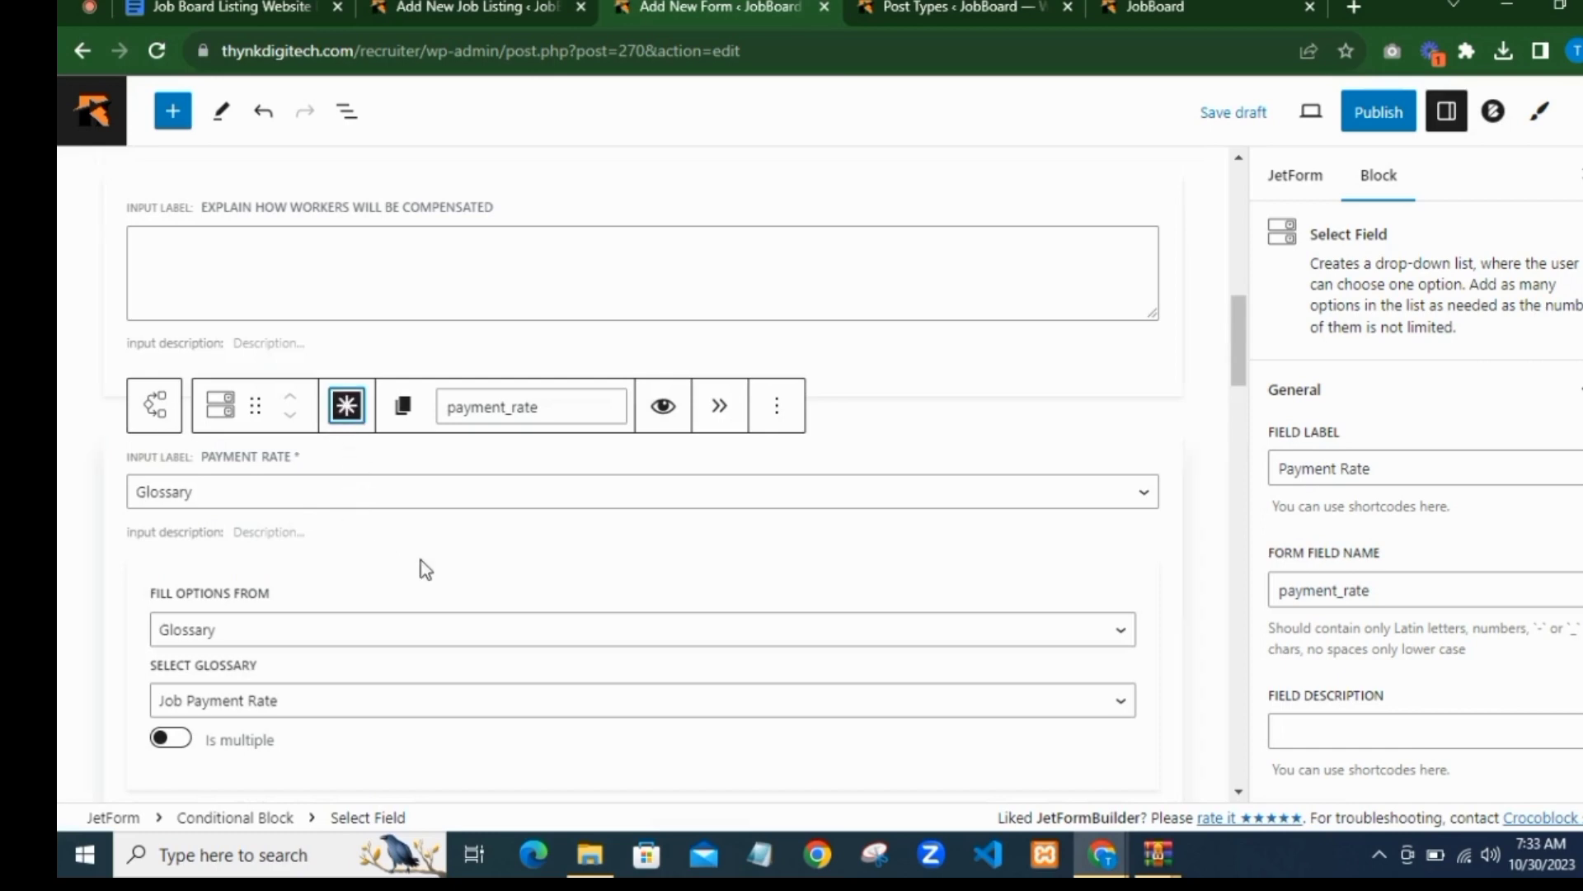
# Step: Review the form's compensation, payment and amount fields and the job requirement fields below them
pyautogui.scroll(-7, 546, 547)
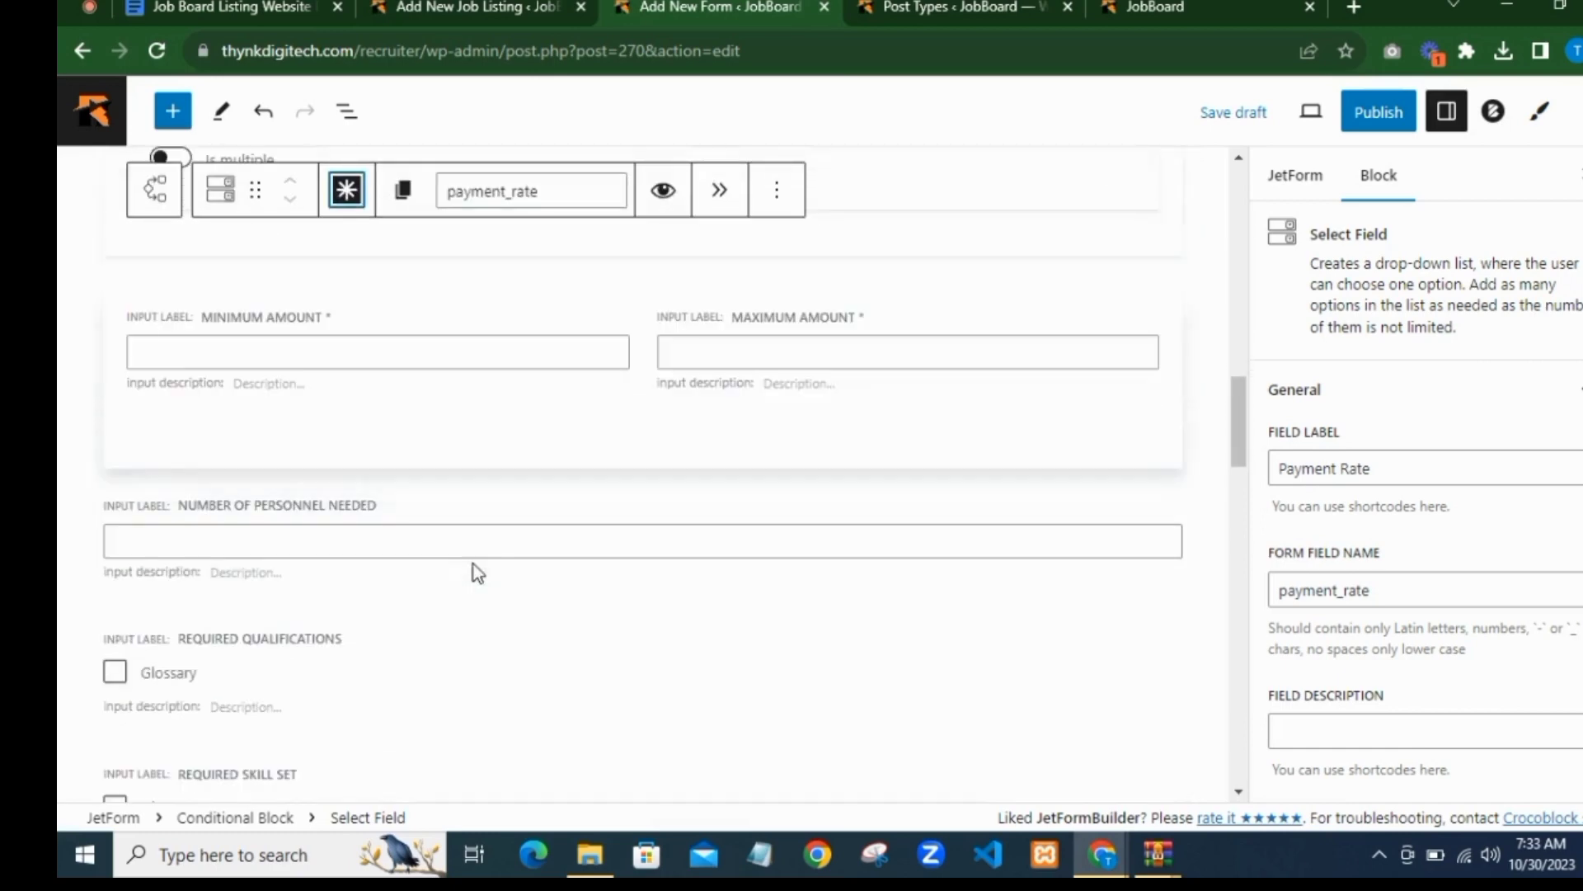
pyautogui.scroll(-3, 437, 561)
pyautogui.scroll(-7, 365, 542)
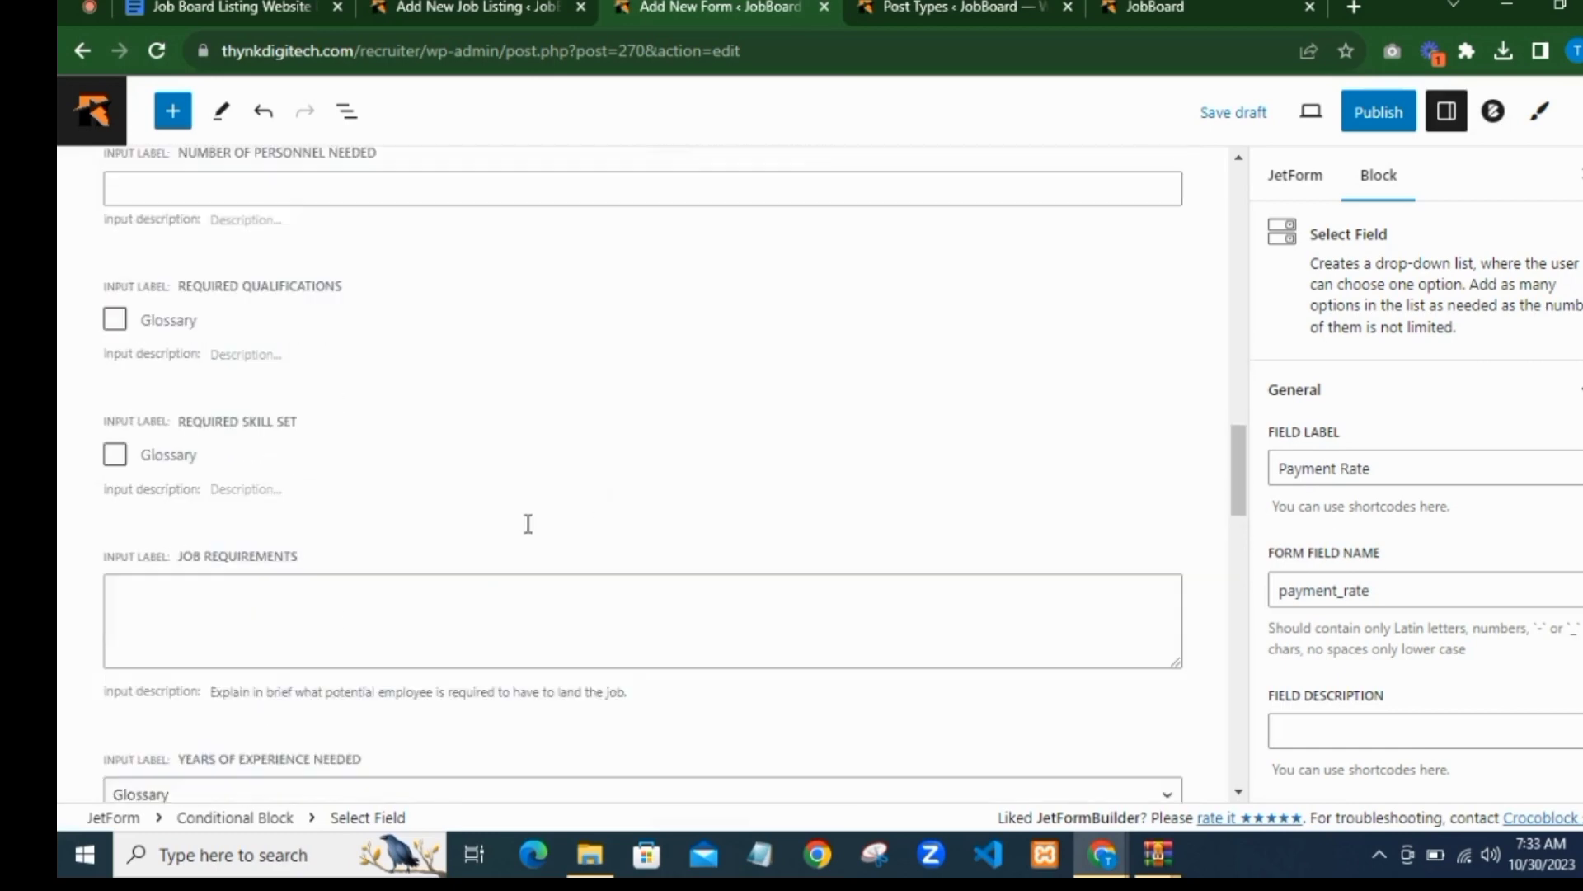
pyautogui.scroll(11, 398, 530)
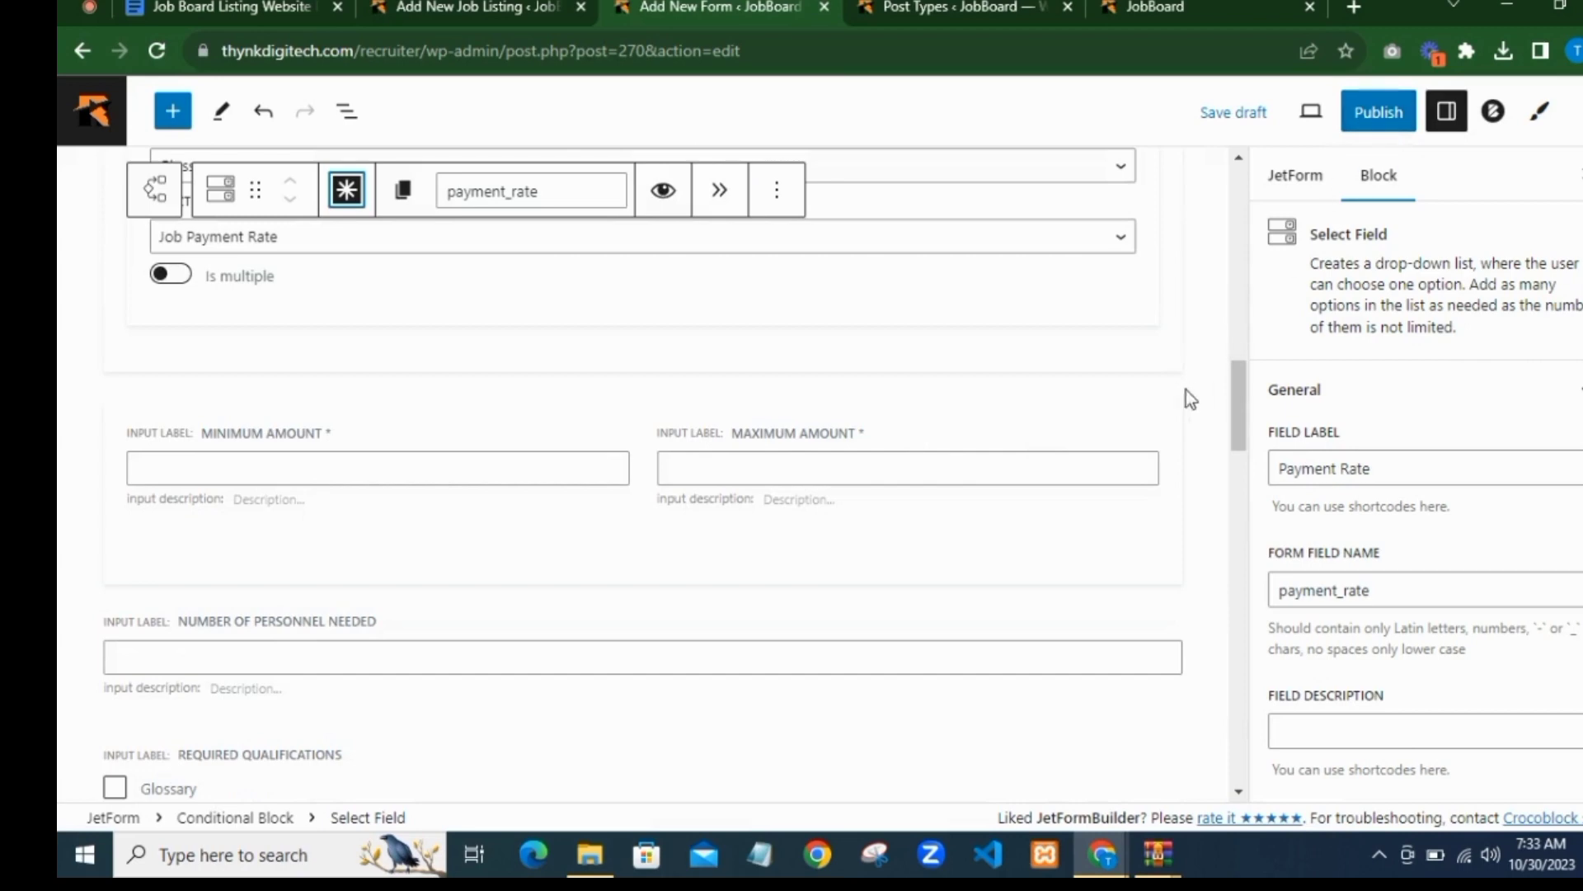
pyautogui.scroll(7, 907, 428)
pyautogui.scroll(5, 840, 433)
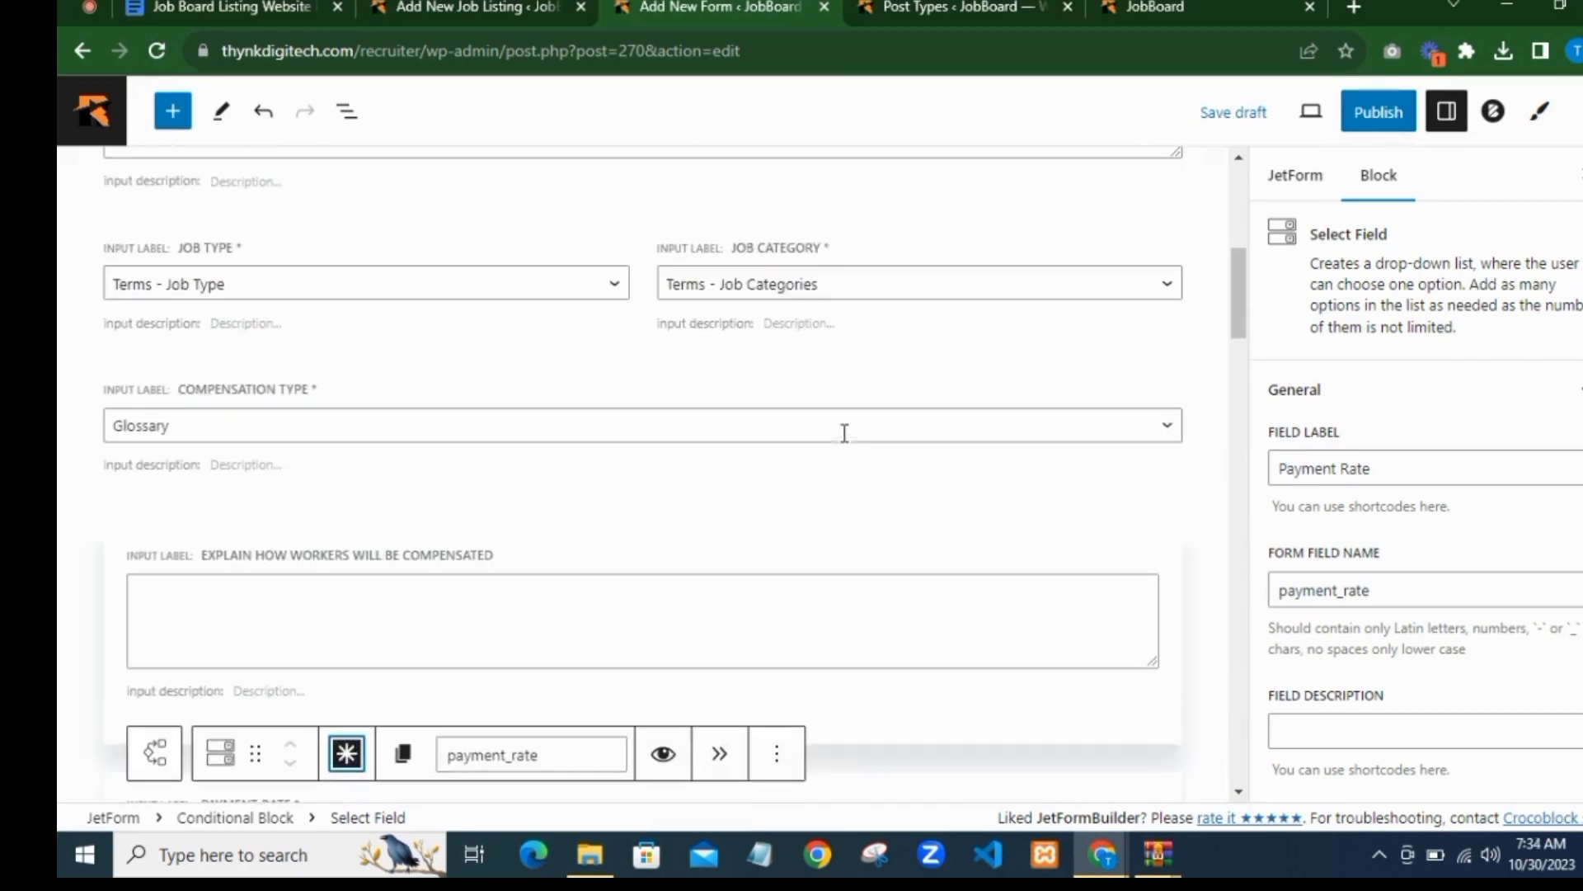
pyautogui.scroll(-6, 790, 436)
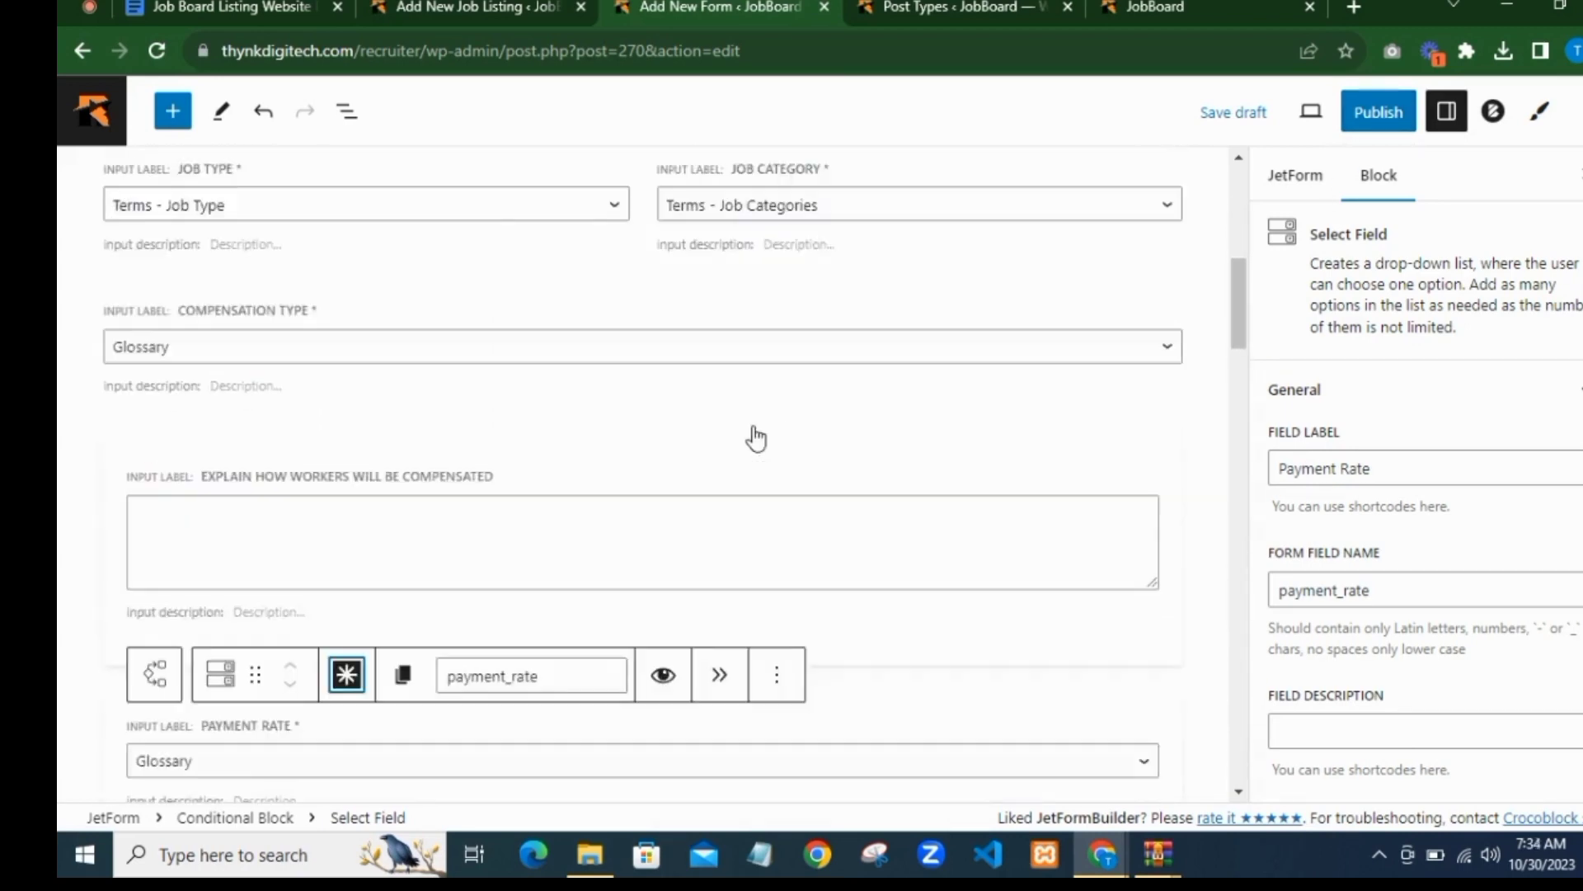
pyautogui.scroll(-6, 503, 373)
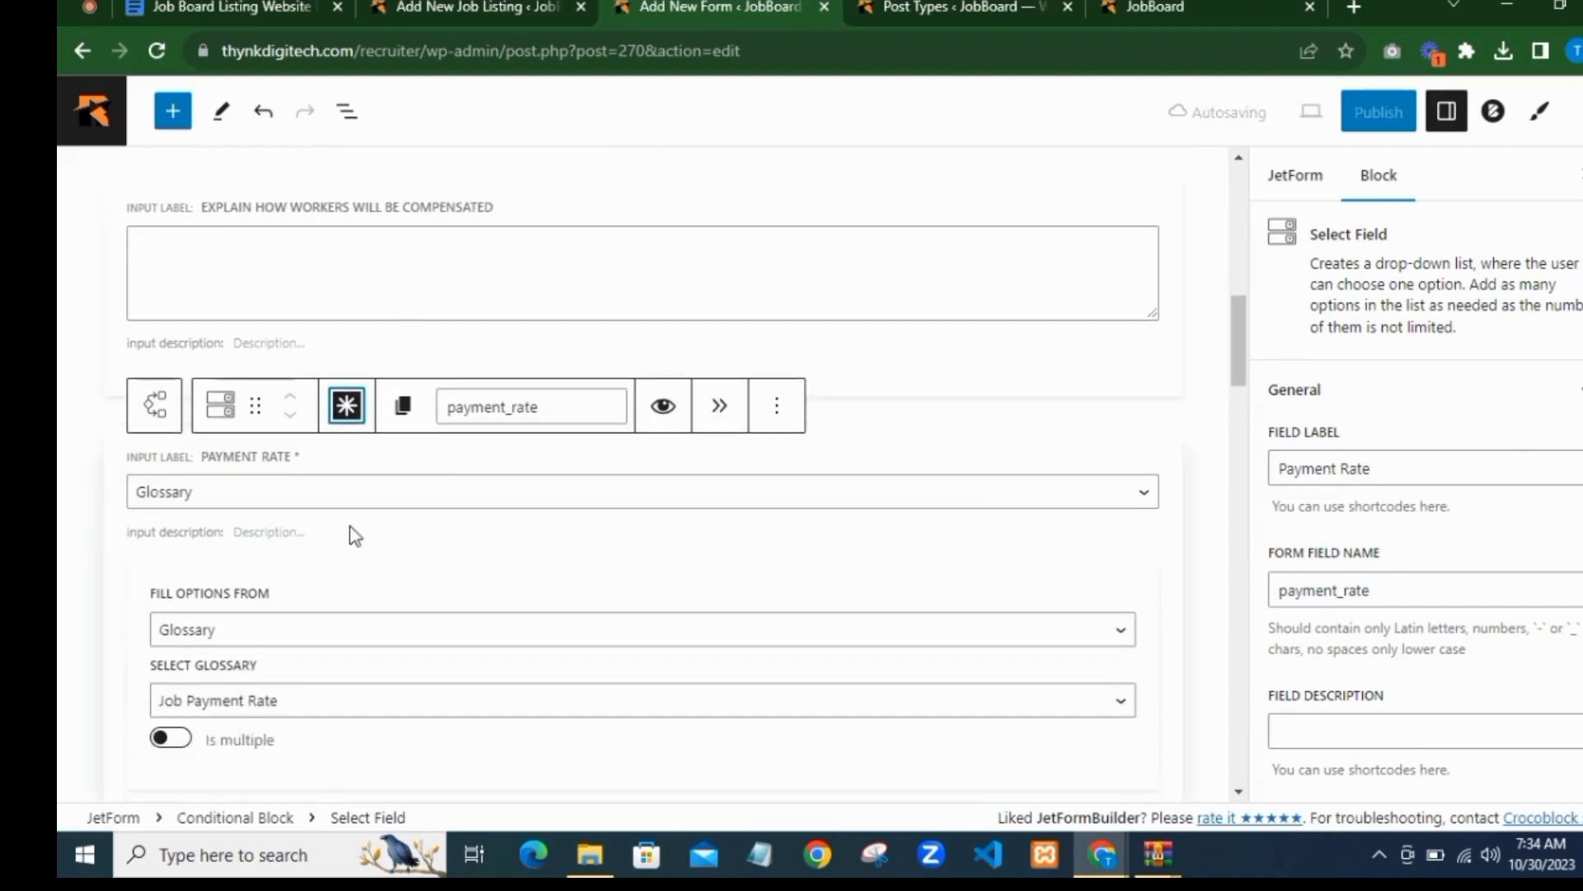
pyautogui.scroll(3, 421, 495)
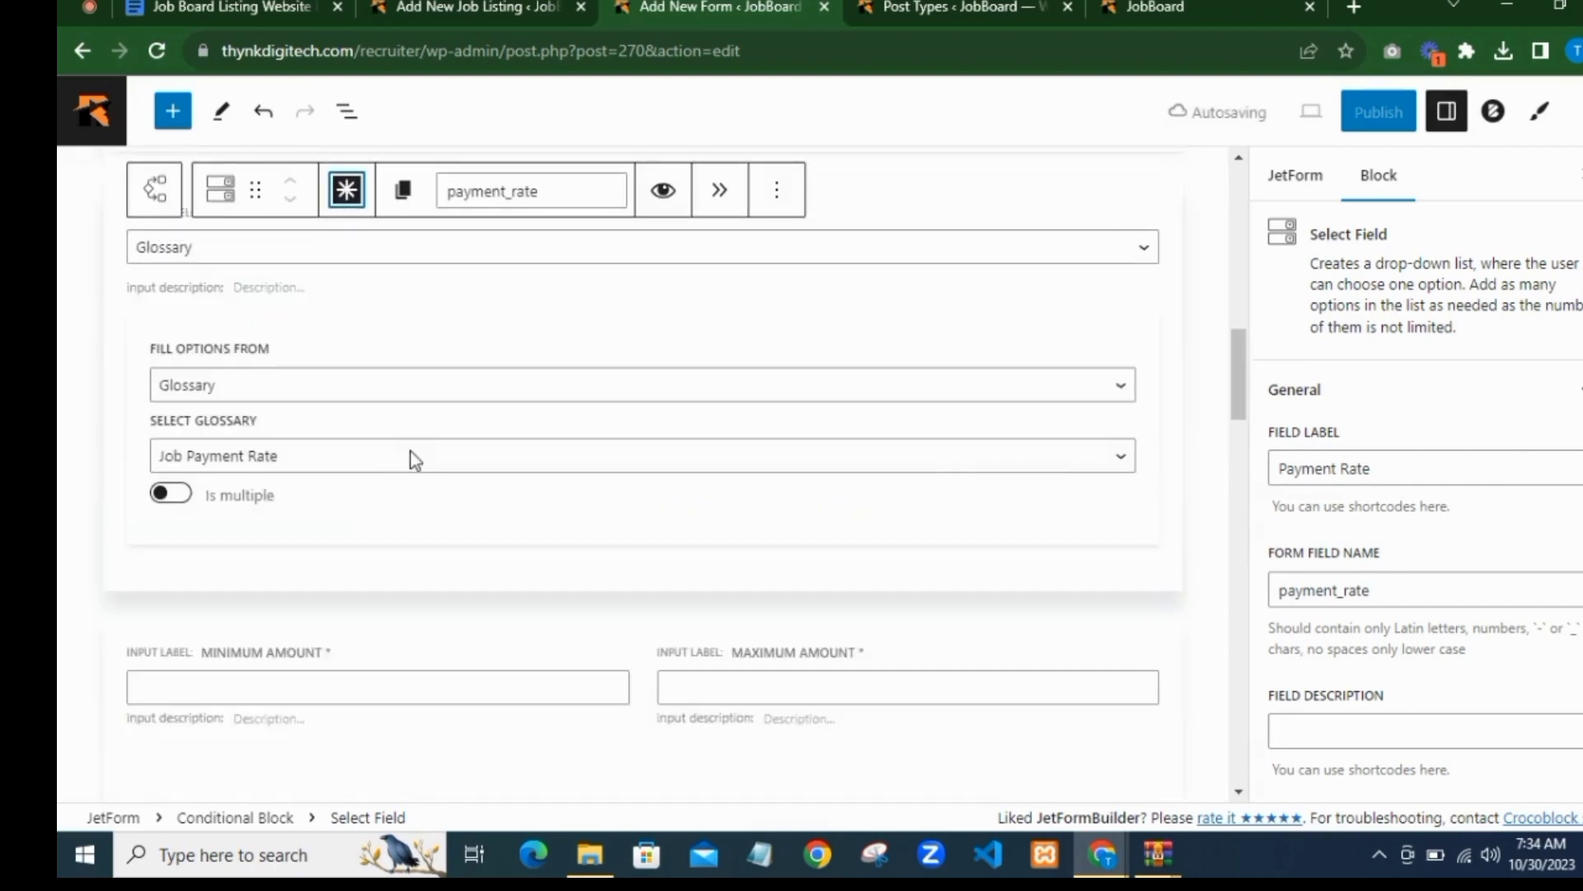
pyautogui.scroll(2, 801, 422)
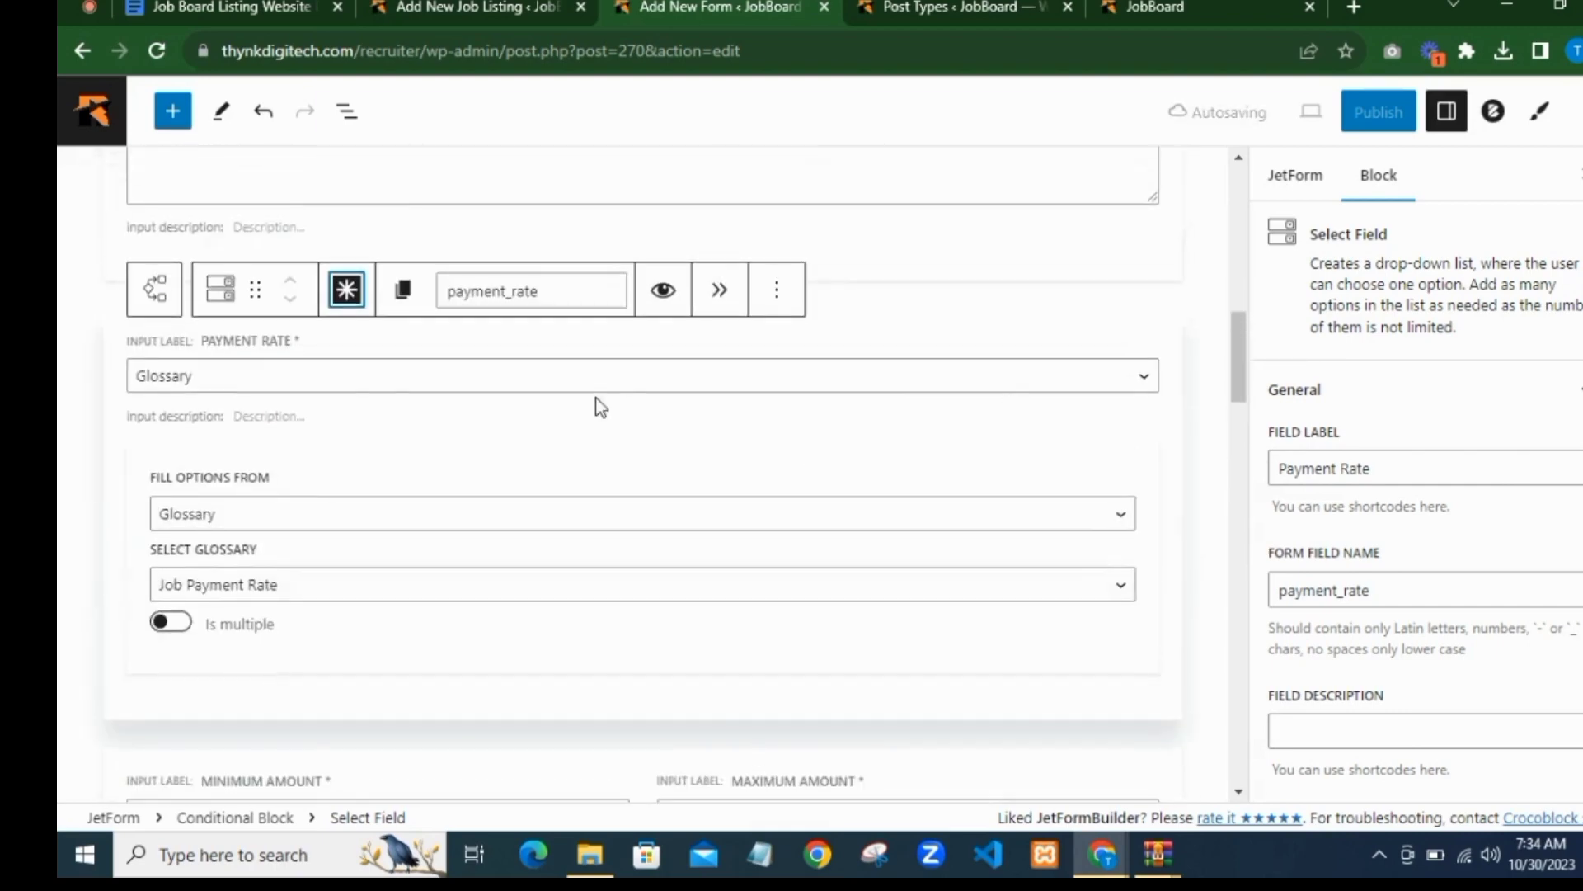
pyautogui.scroll(-1, 358, 448)
pyautogui.scroll(-2, 347, 449)
pyautogui.scroll(7, 414, 439)
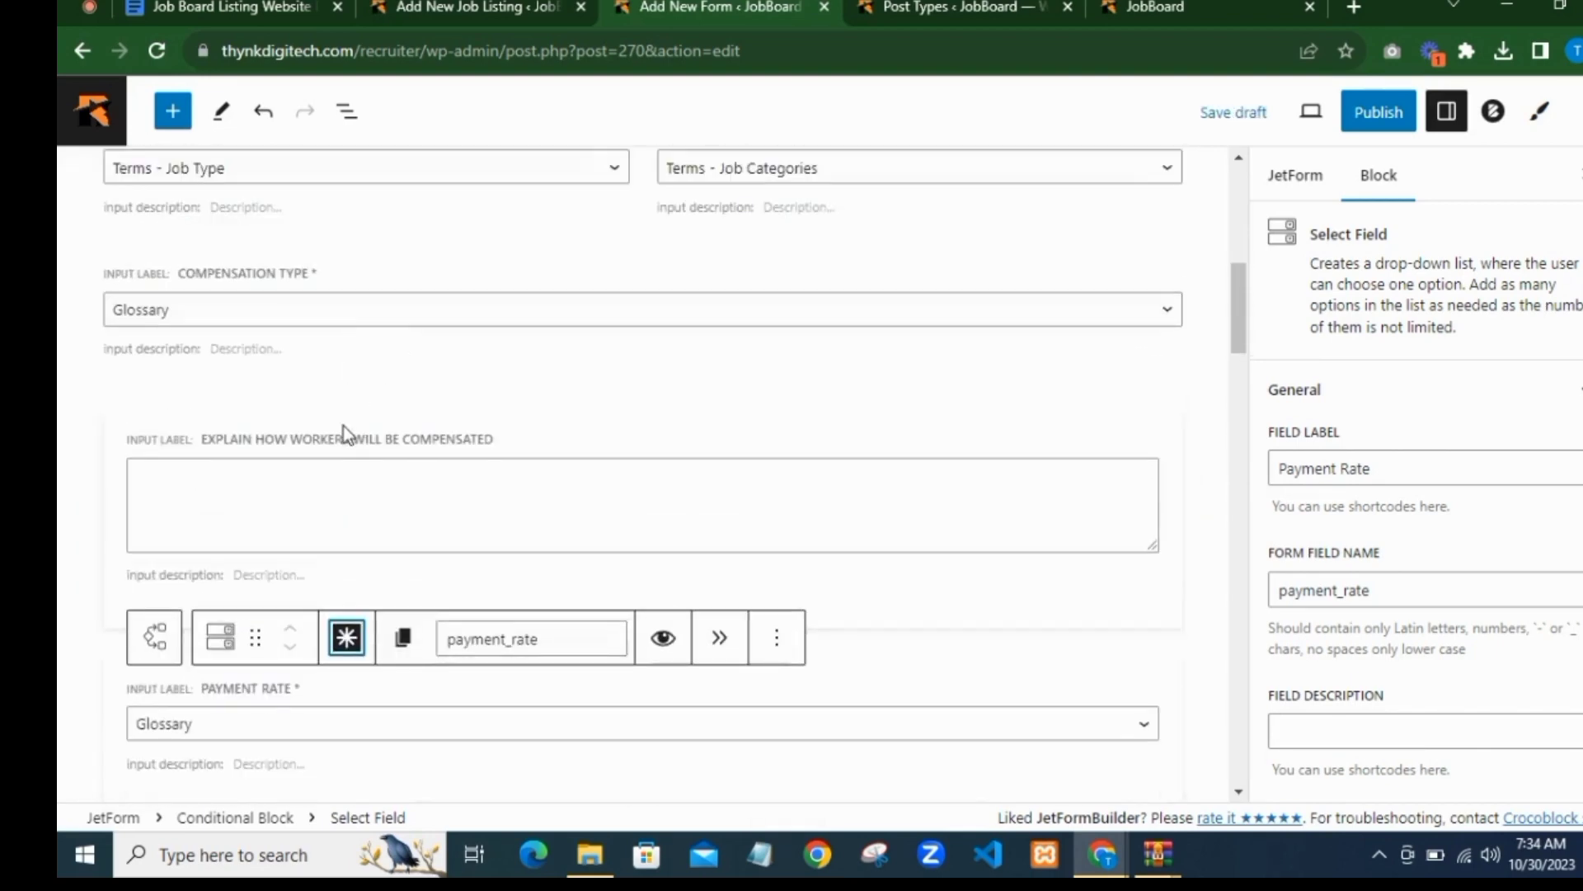
# Step: Set the conditional logic function to "Hide if..." for the conditional block containing "Explain How Workers Will Be Compensated"
pyautogui.click(614, 432)
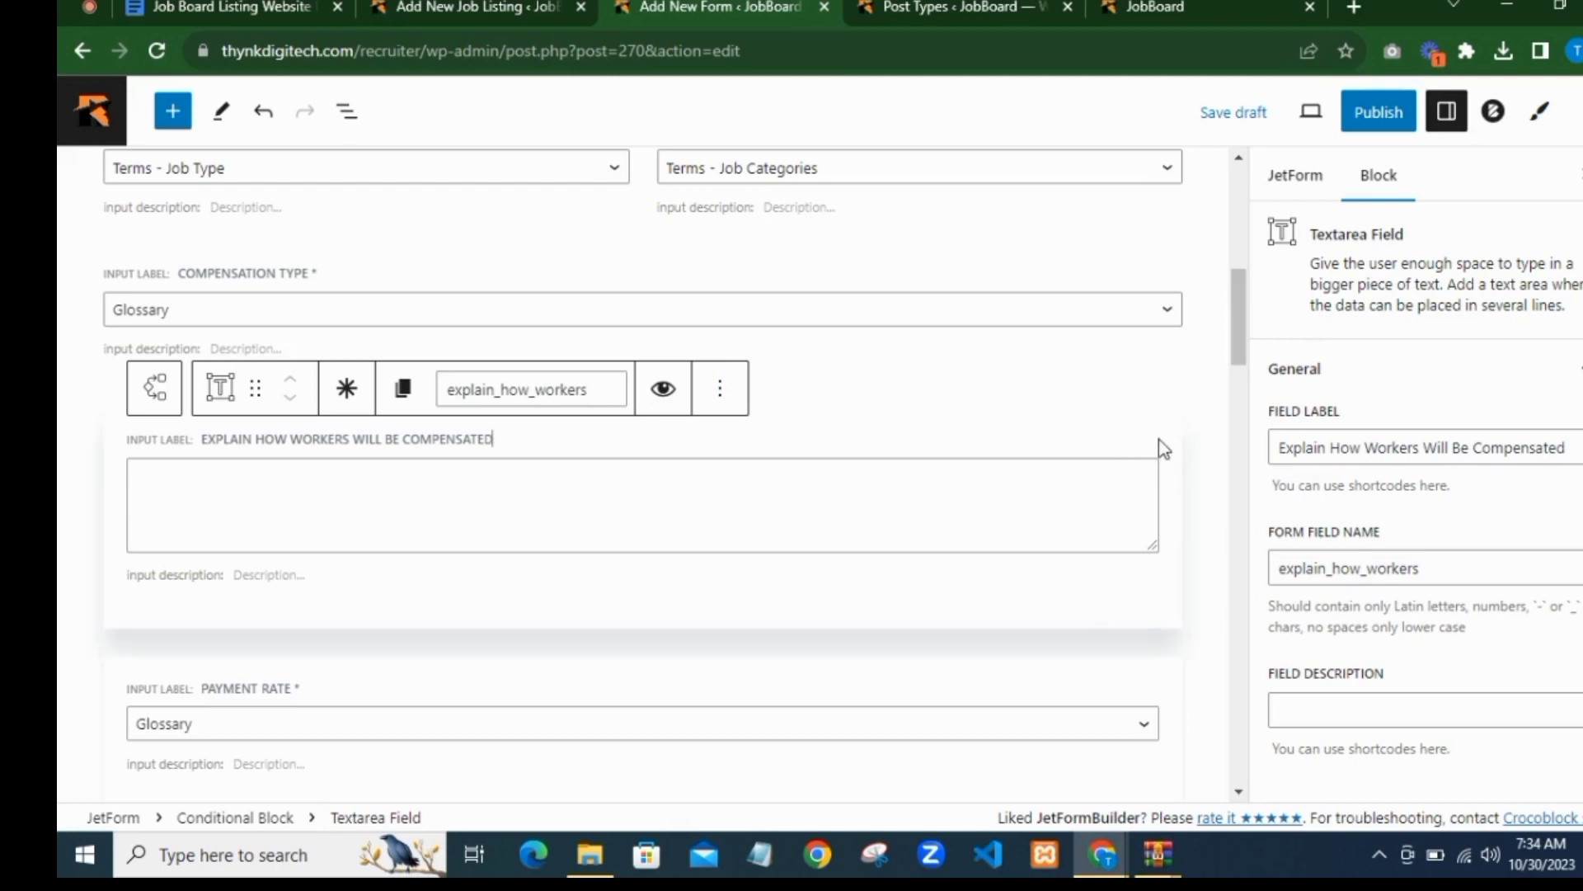
pyautogui.click(1170, 479)
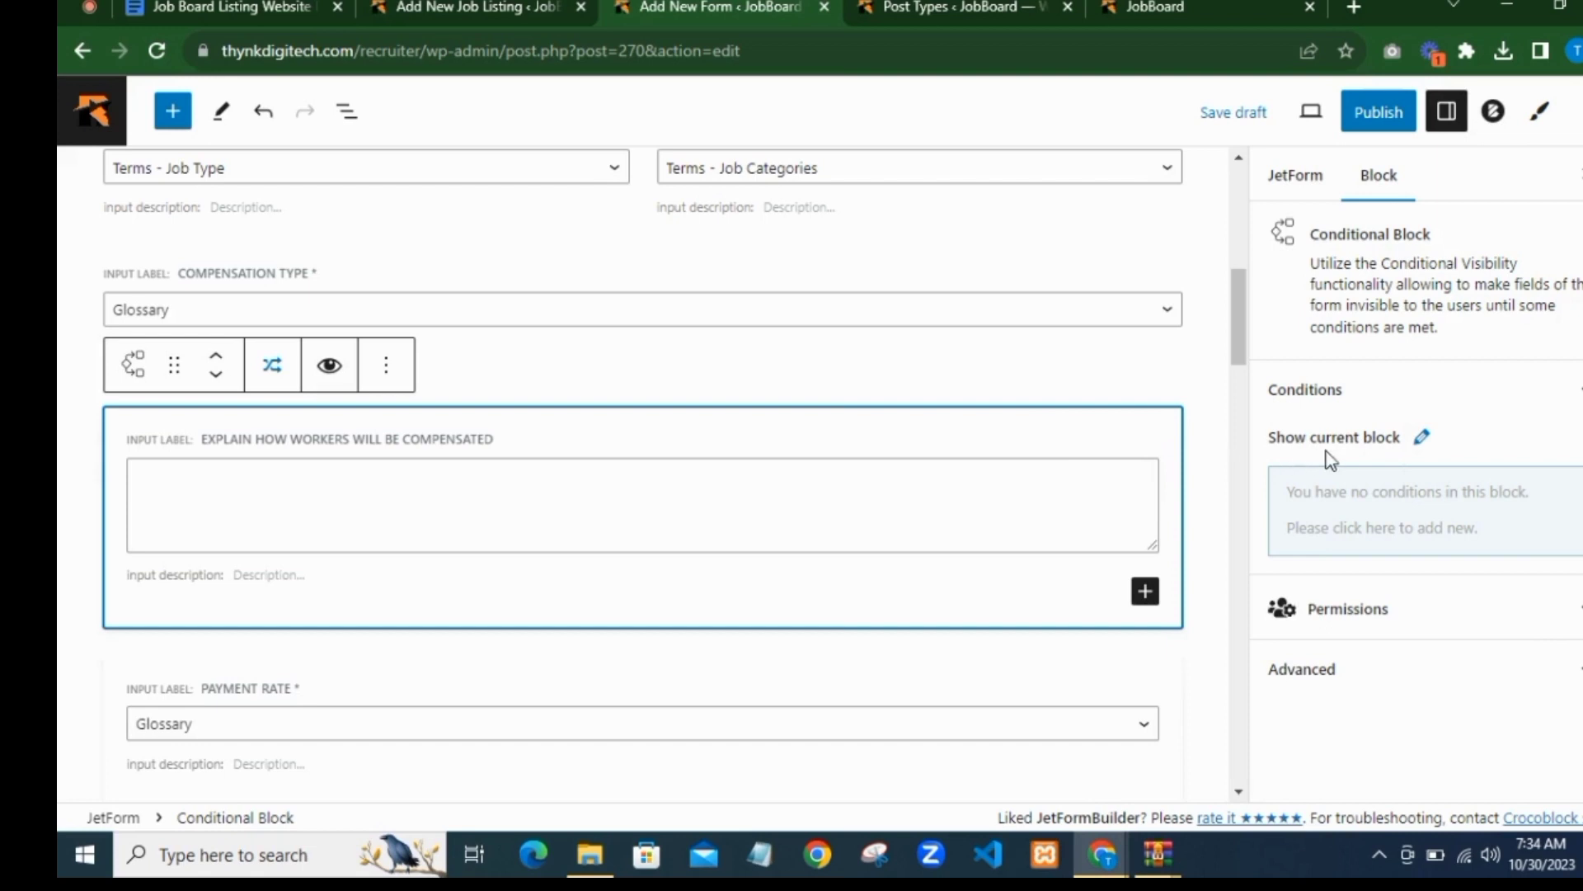
pyautogui.click(1421, 439)
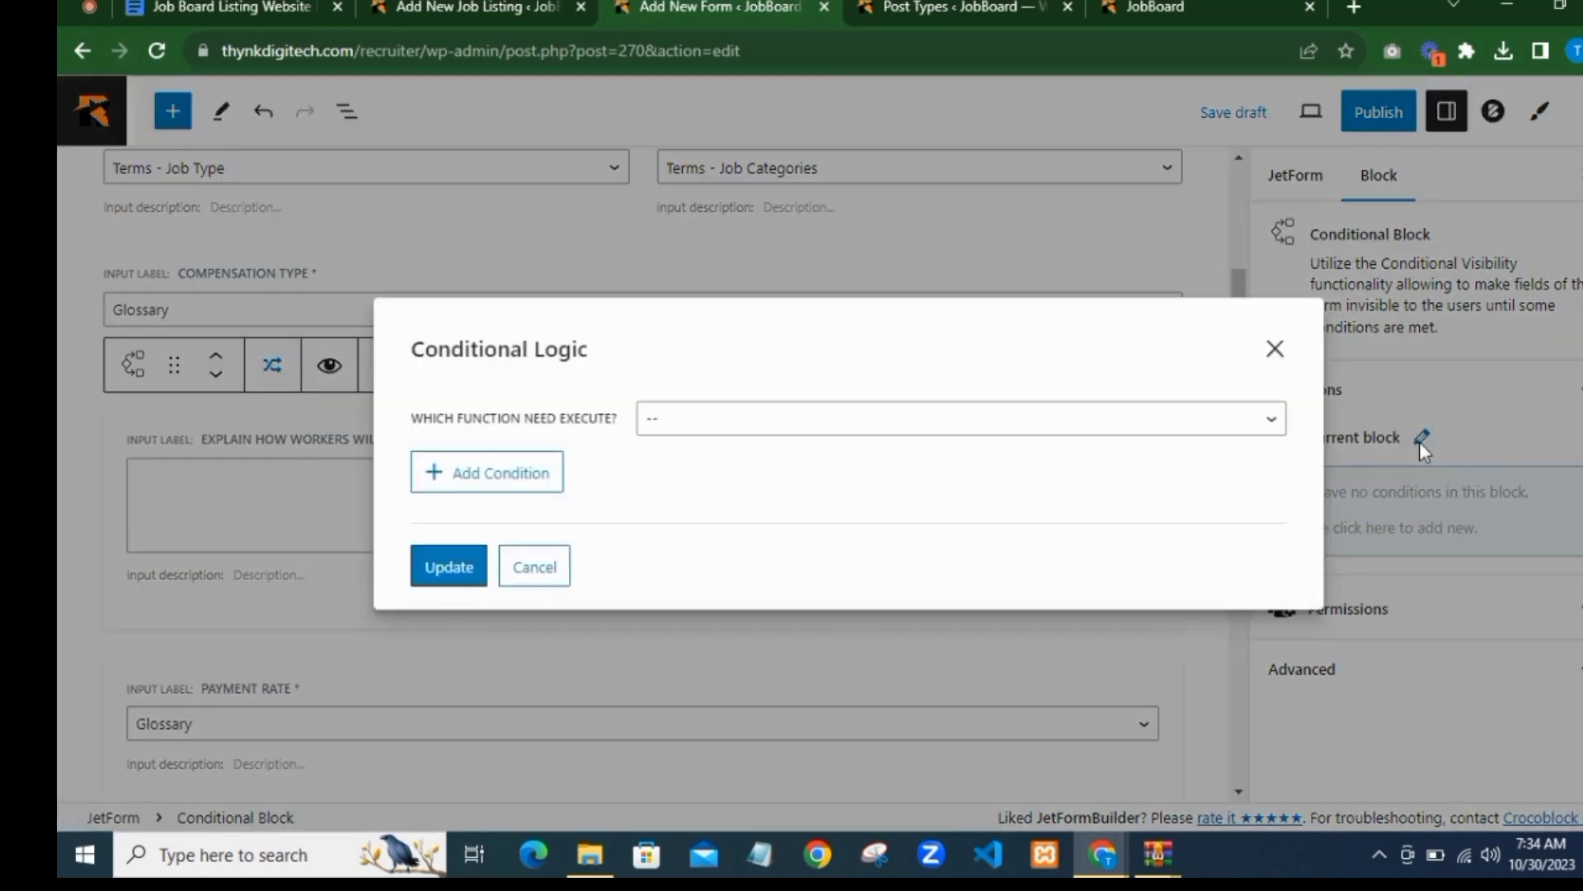
pyautogui.click(801, 423)
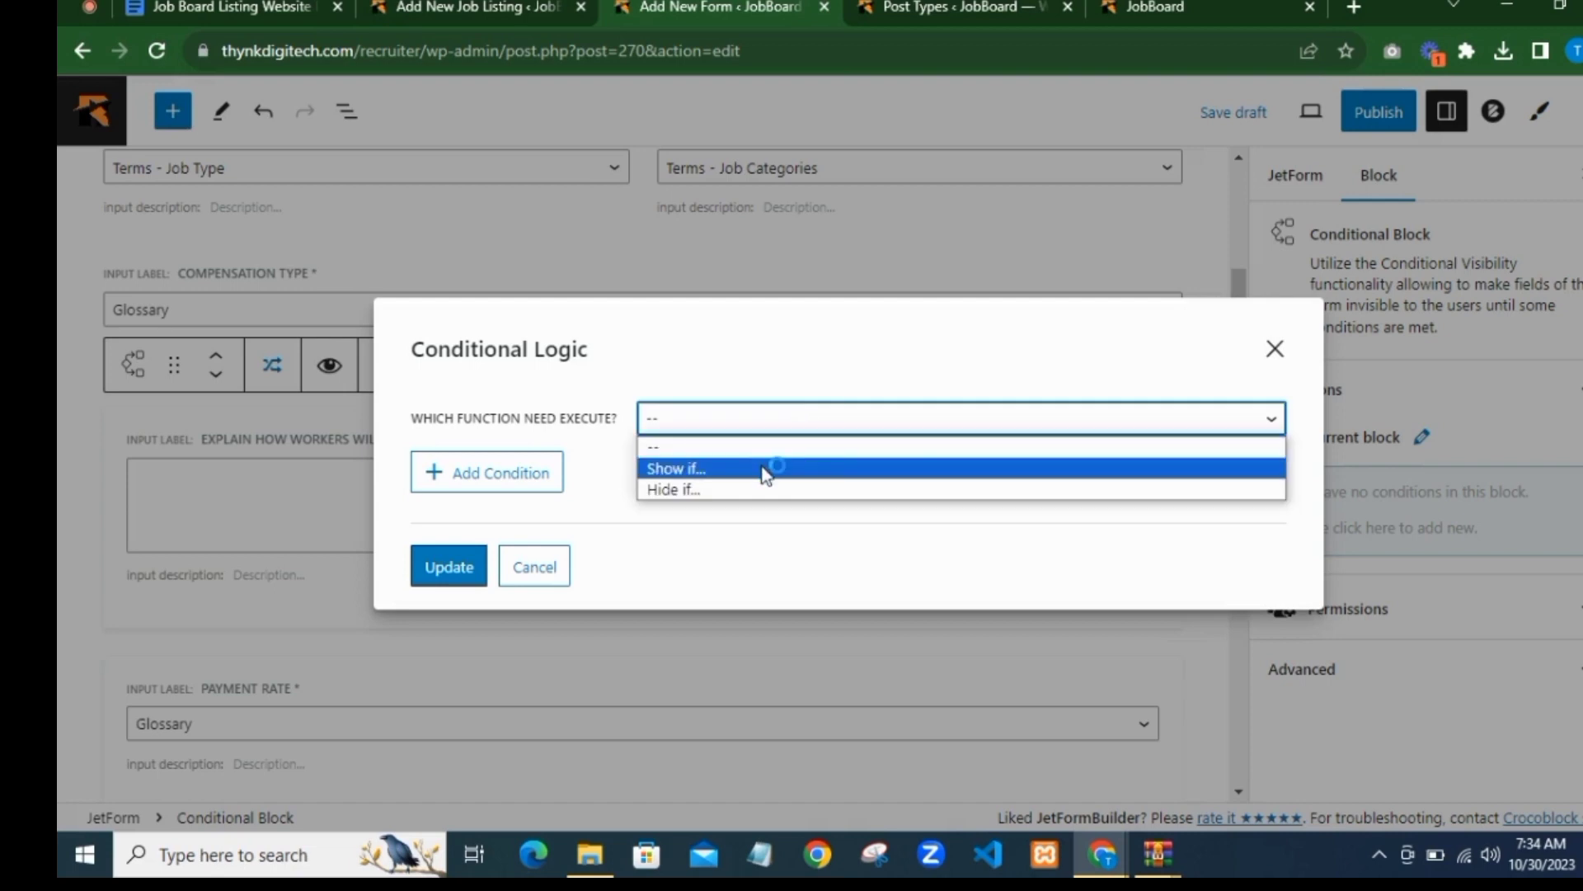
pyautogui.click(749, 492)
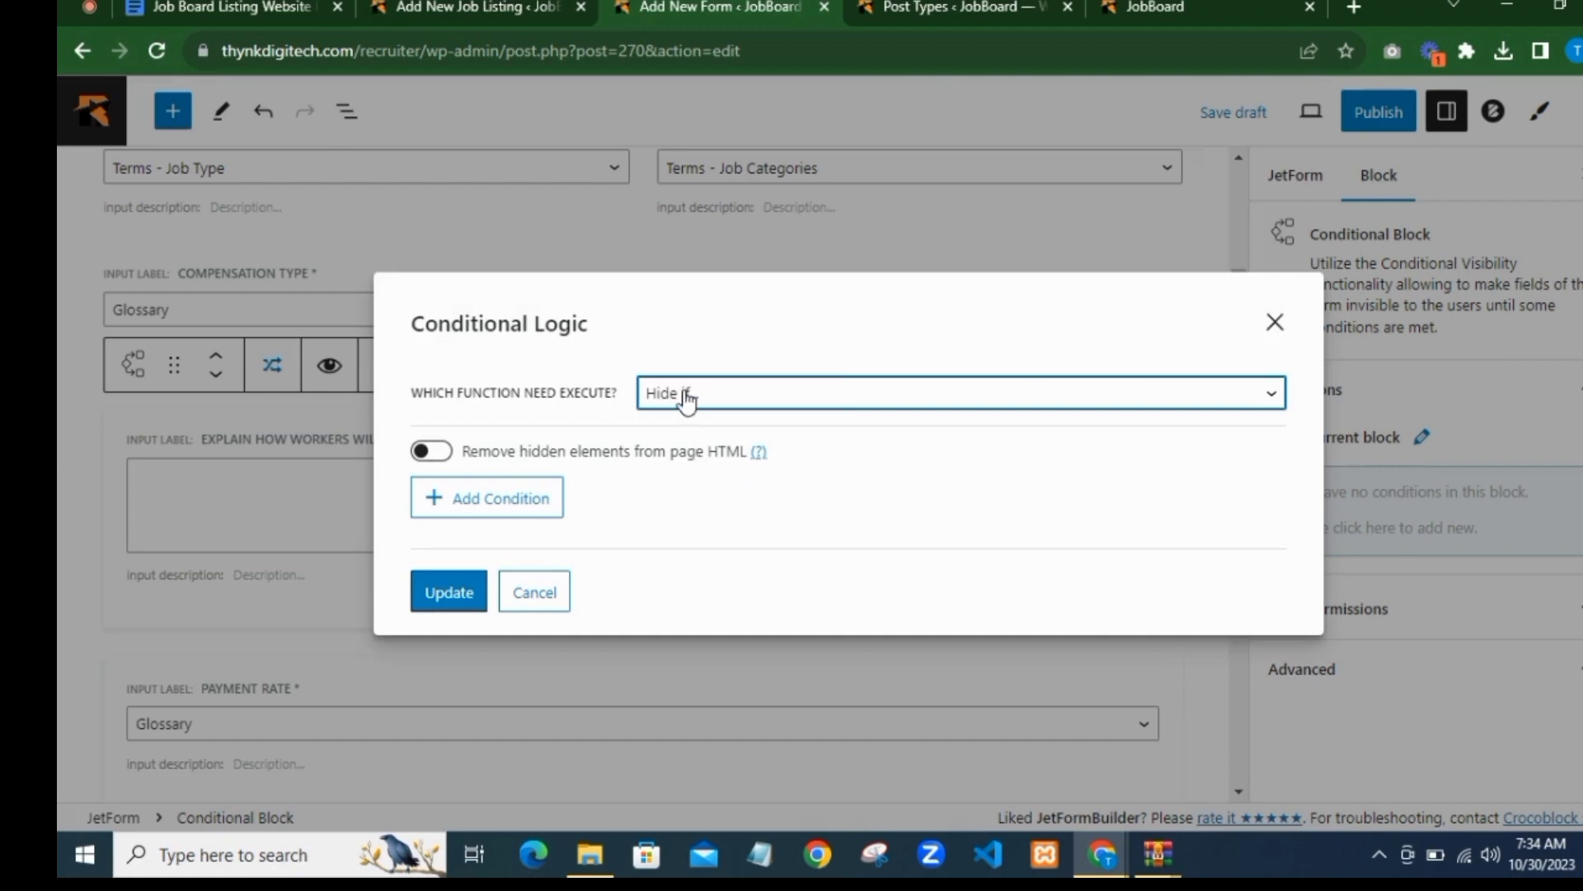
# Step: Add a condition that checks the Compensation Type field with the Equal operator
pyautogui.click(505, 498)
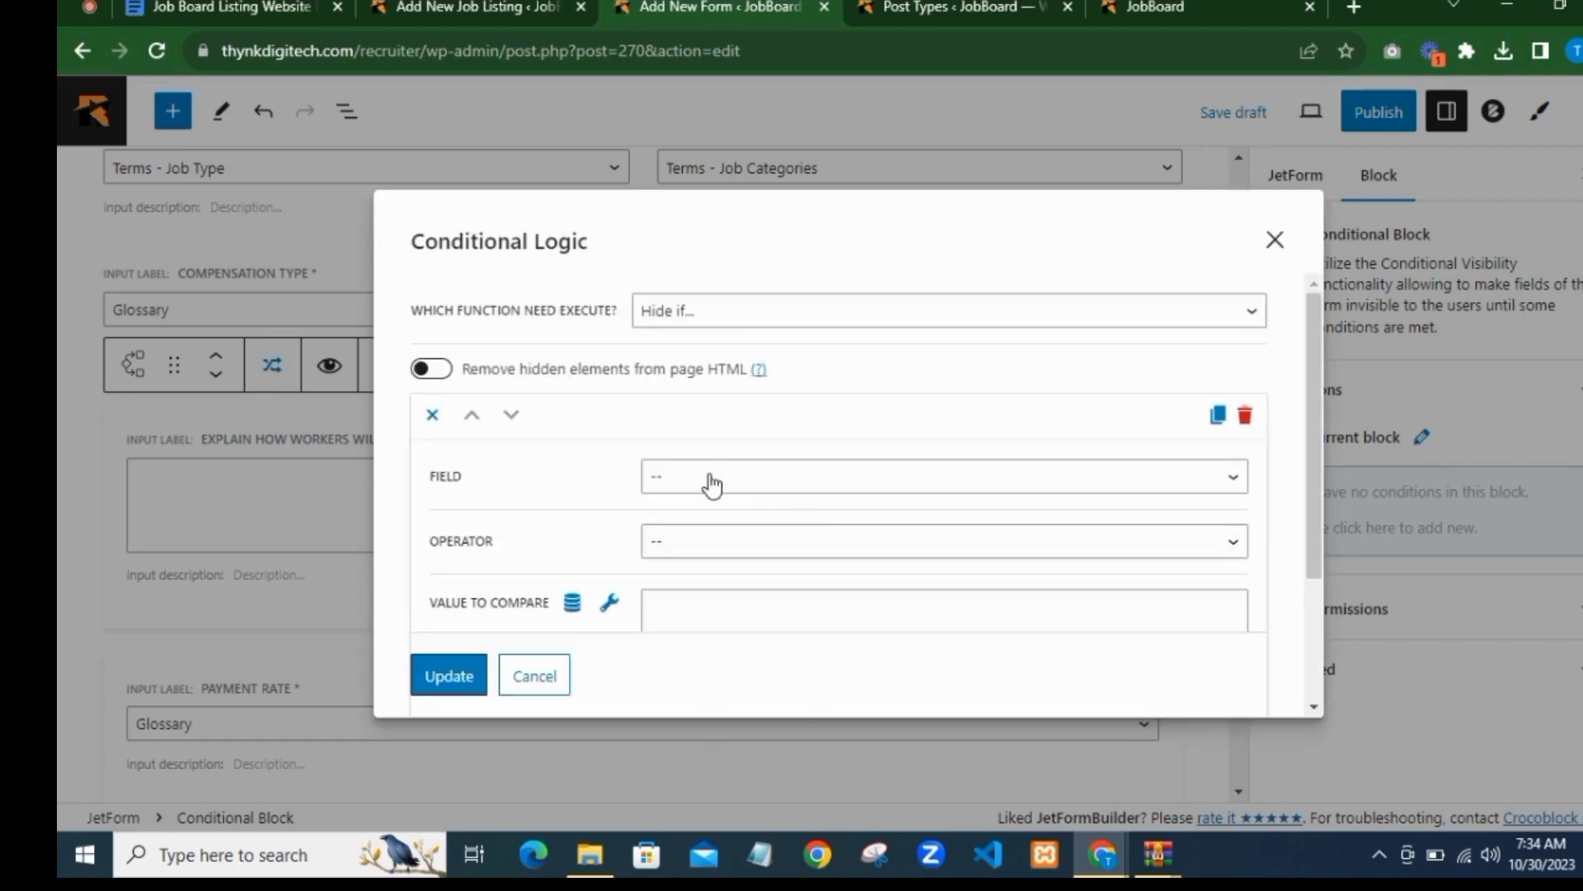
pyautogui.click(709, 482)
pyautogui.click(757, 177)
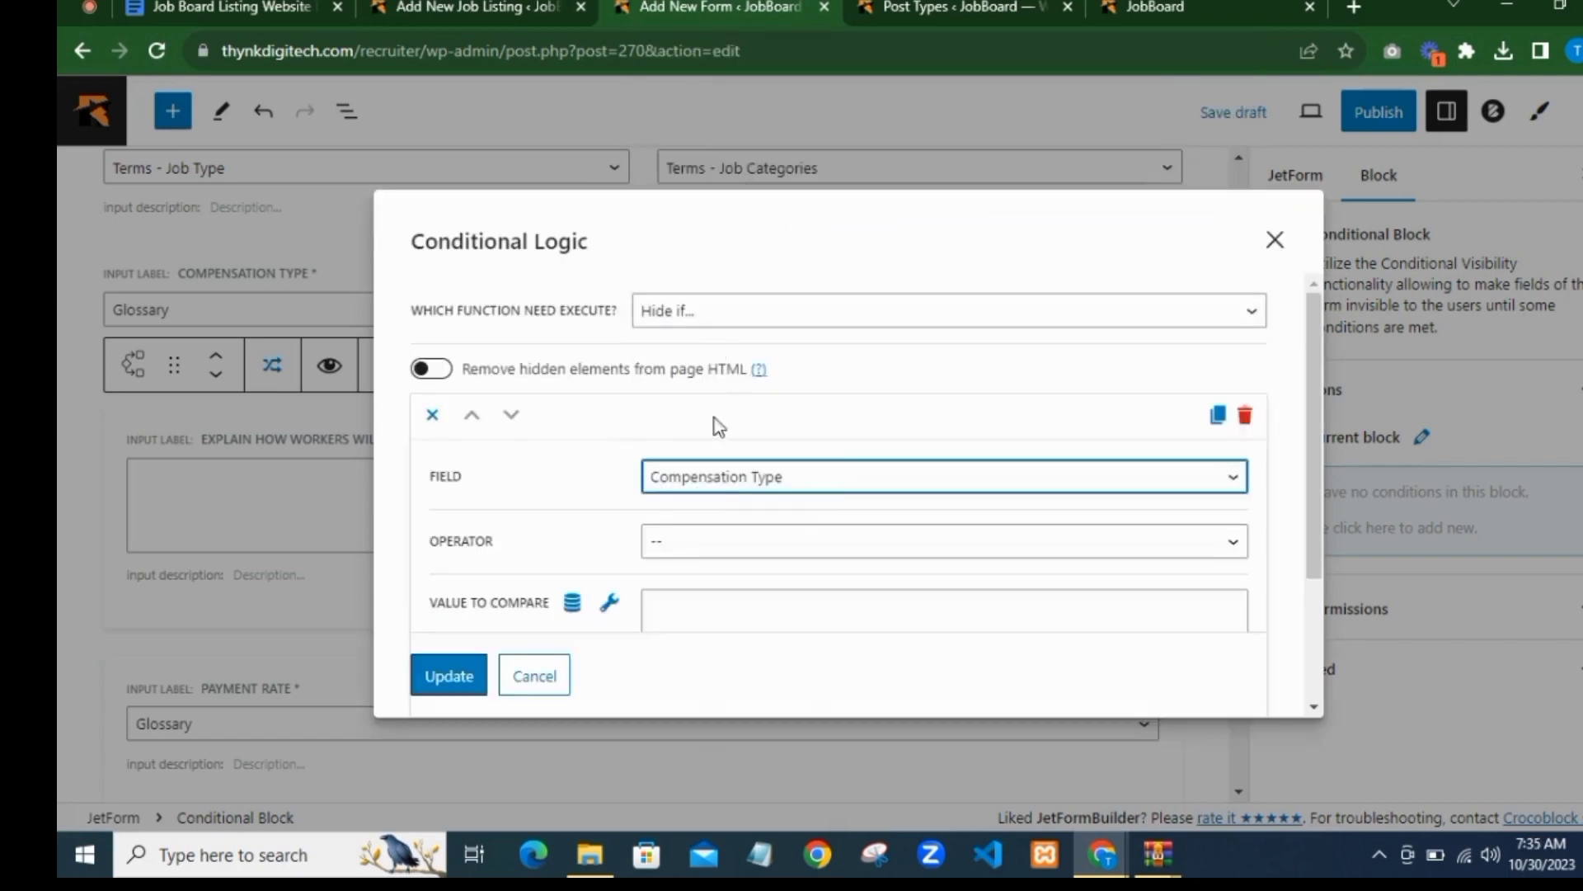
pyautogui.scroll(-2, 713, 458)
pyautogui.click(700, 429)
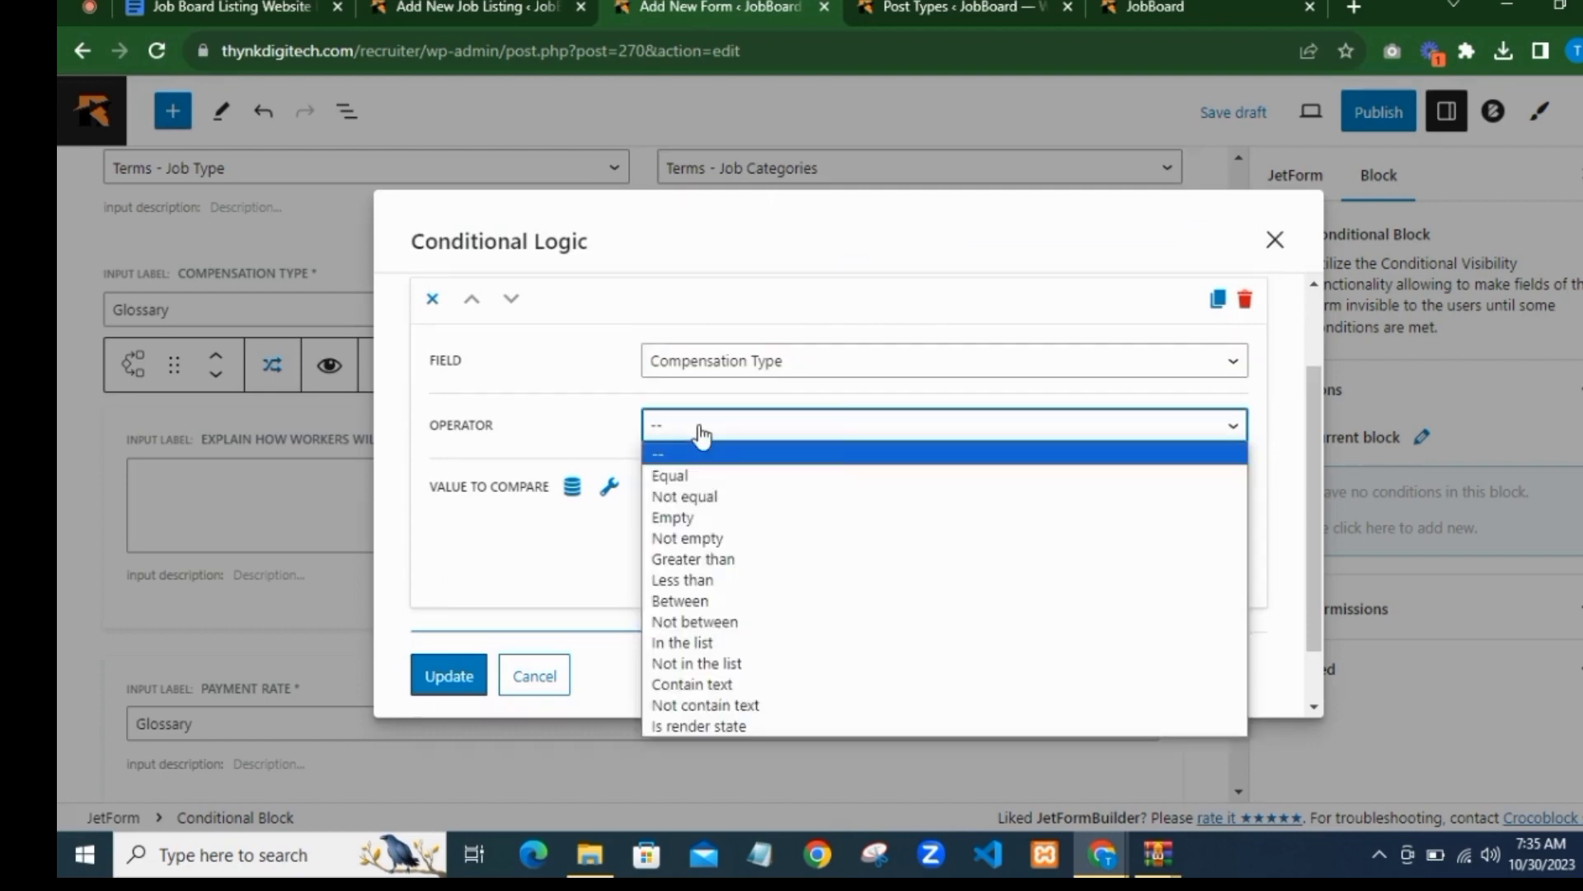
pyautogui.click(702, 476)
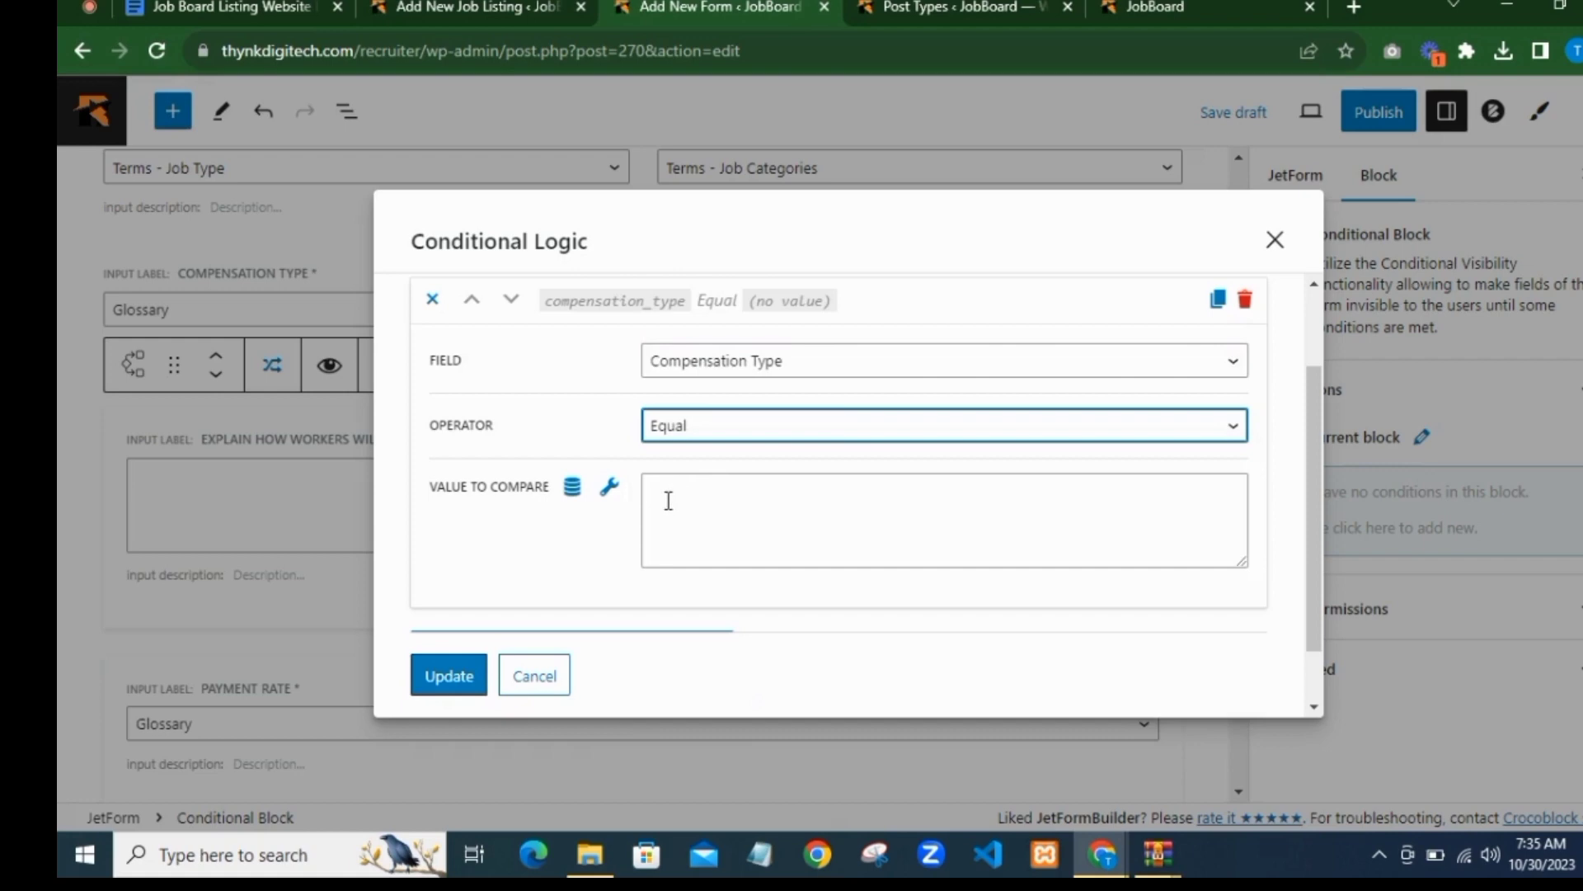
# Step: Switch to the JetEngine dashboard and open its Glossaries settings
pyautogui.click(940, 8)
pyautogui.scroll(-3, 137, 395)
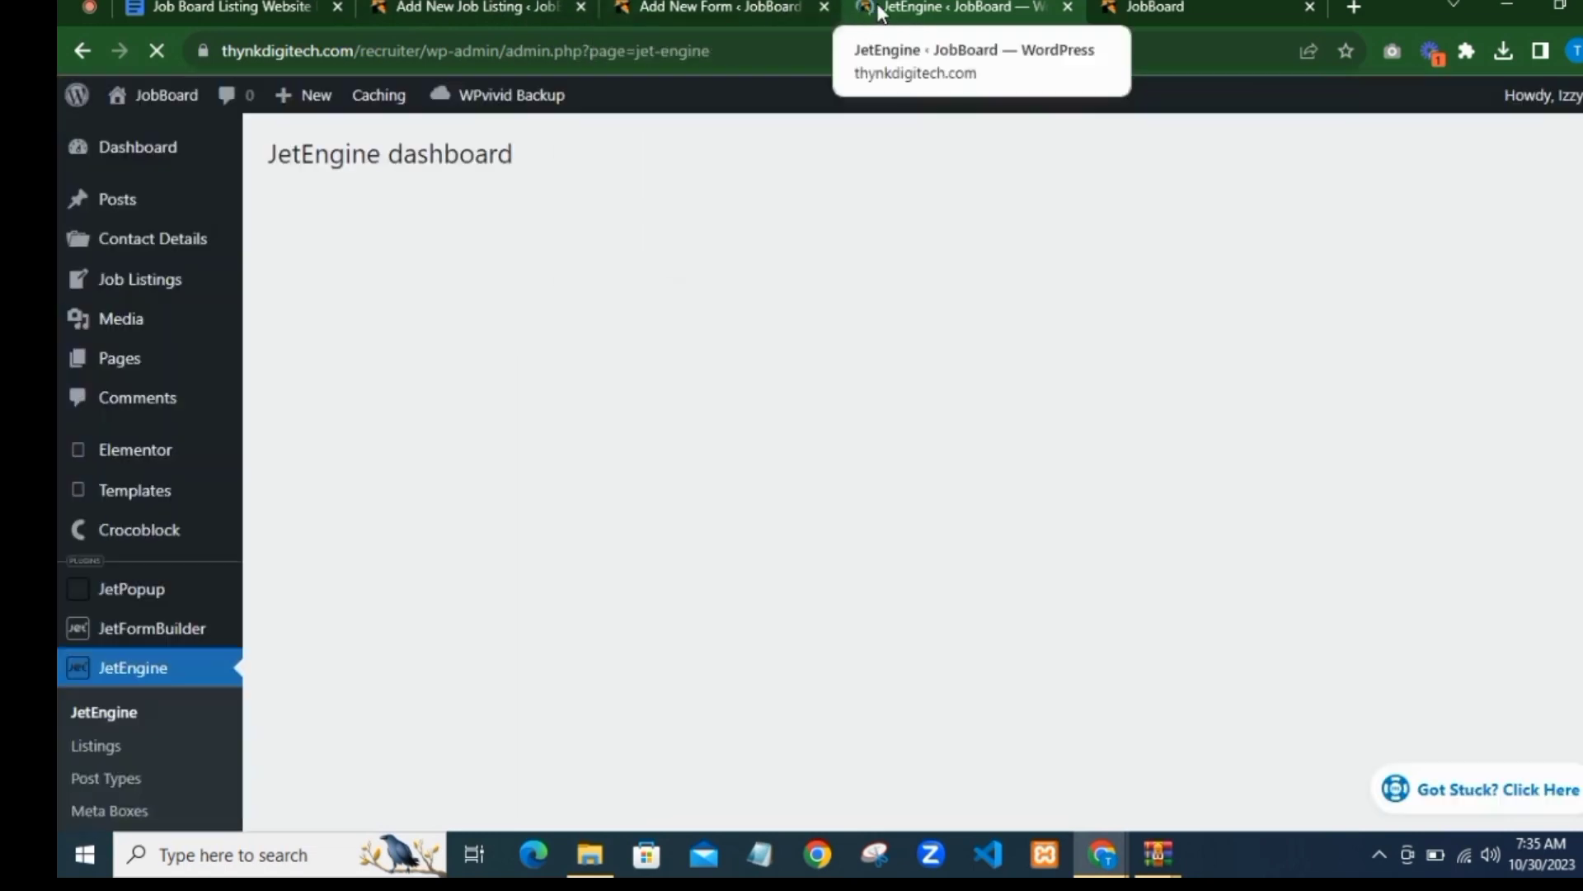
pyautogui.scroll(-2, 487, 364)
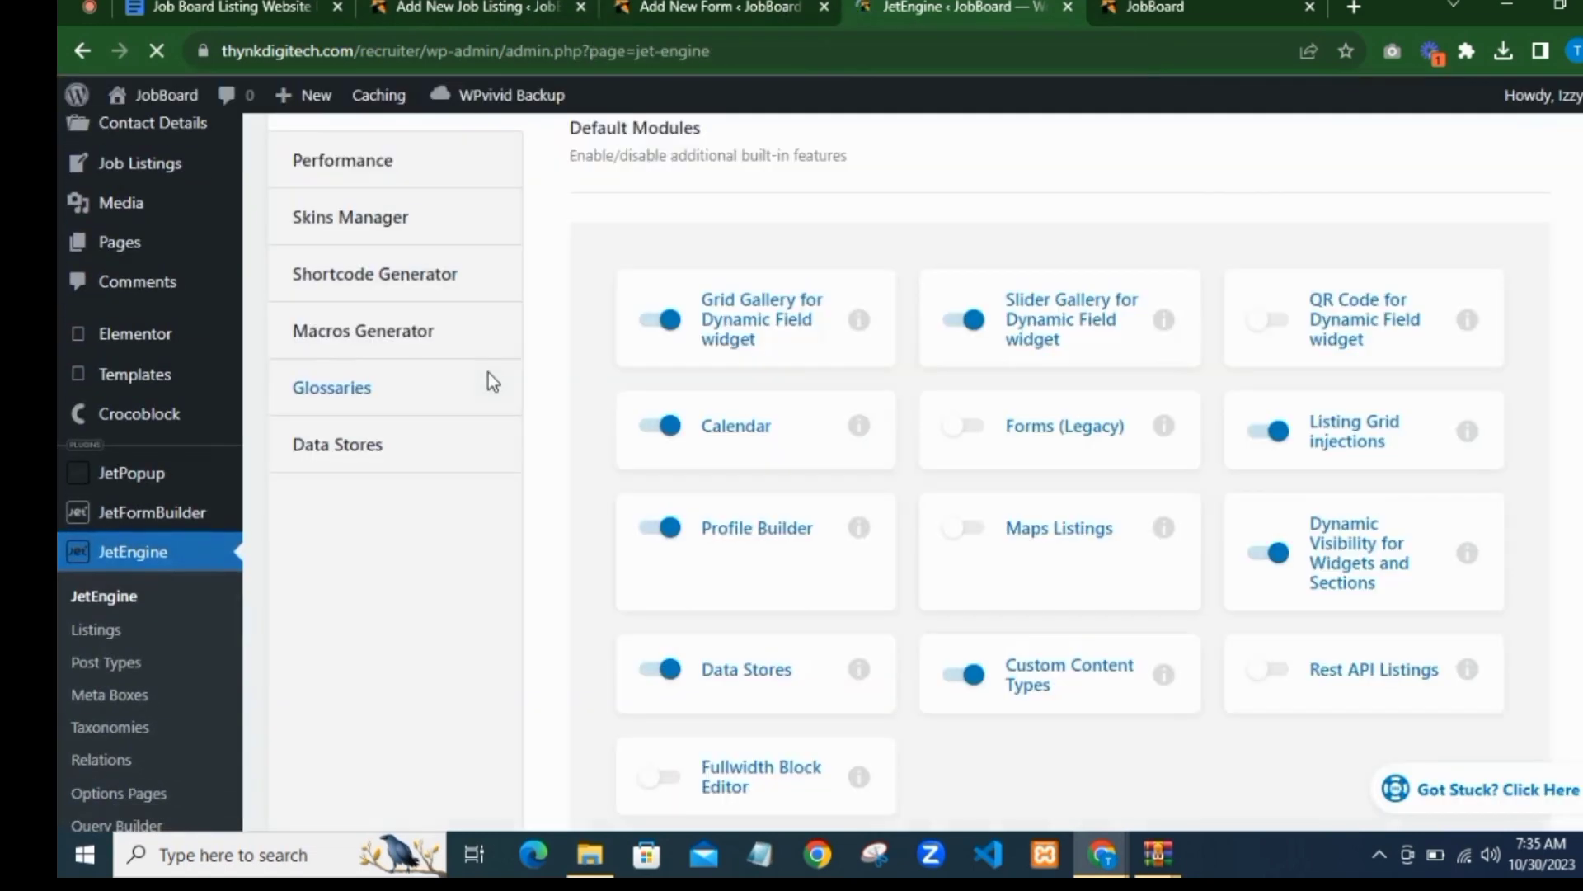
pyautogui.scroll(-2, 498, 385)
pyautogui.scroll(2, 442, 390)
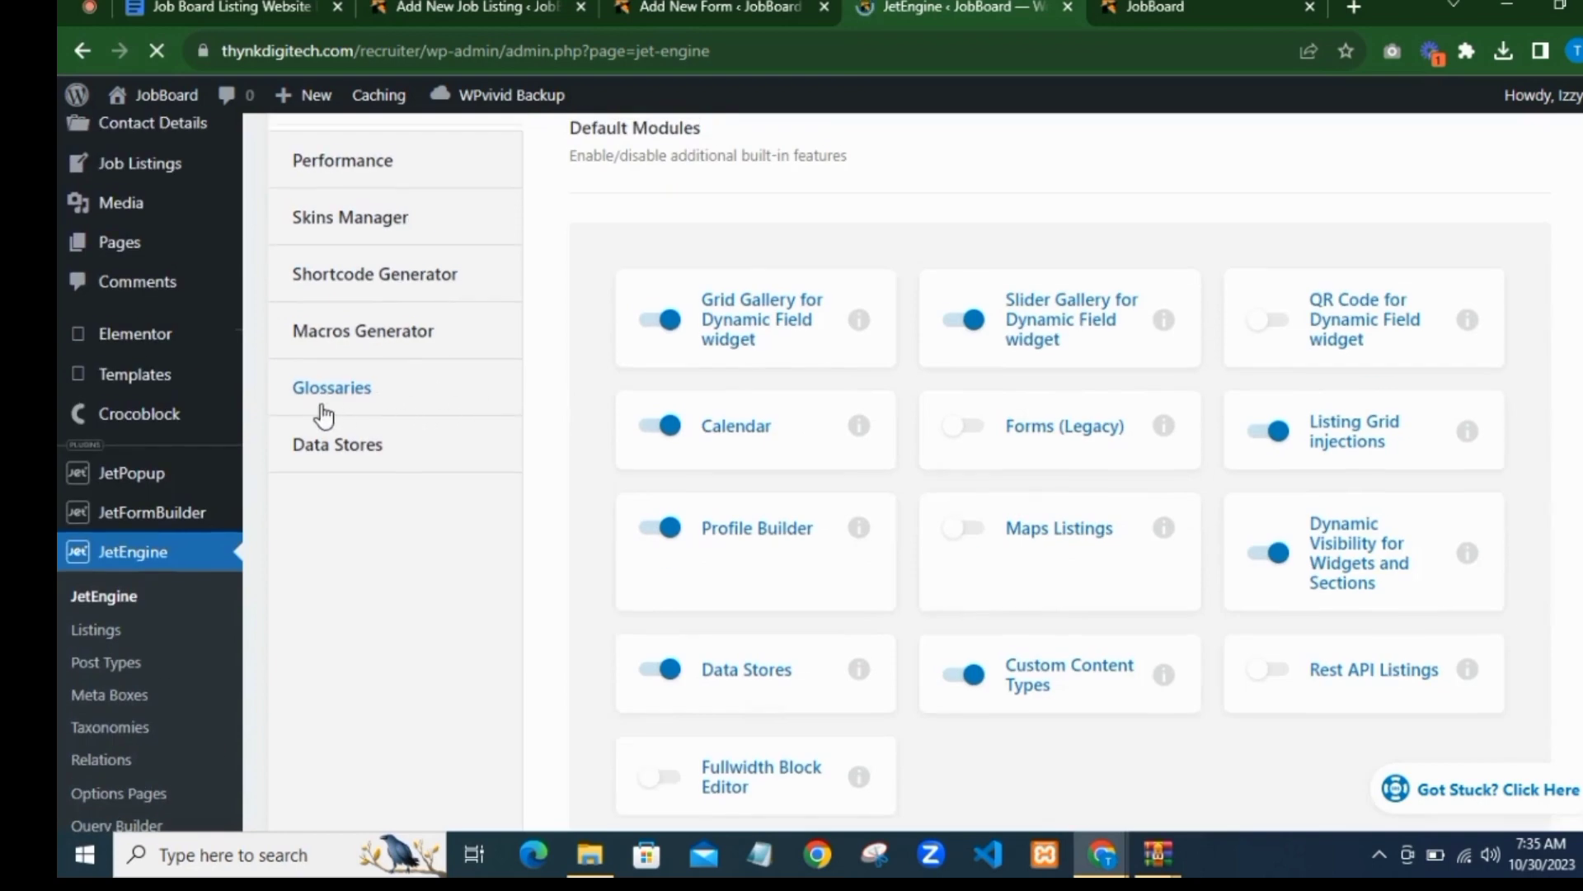
pyautogui.click(405, 389)
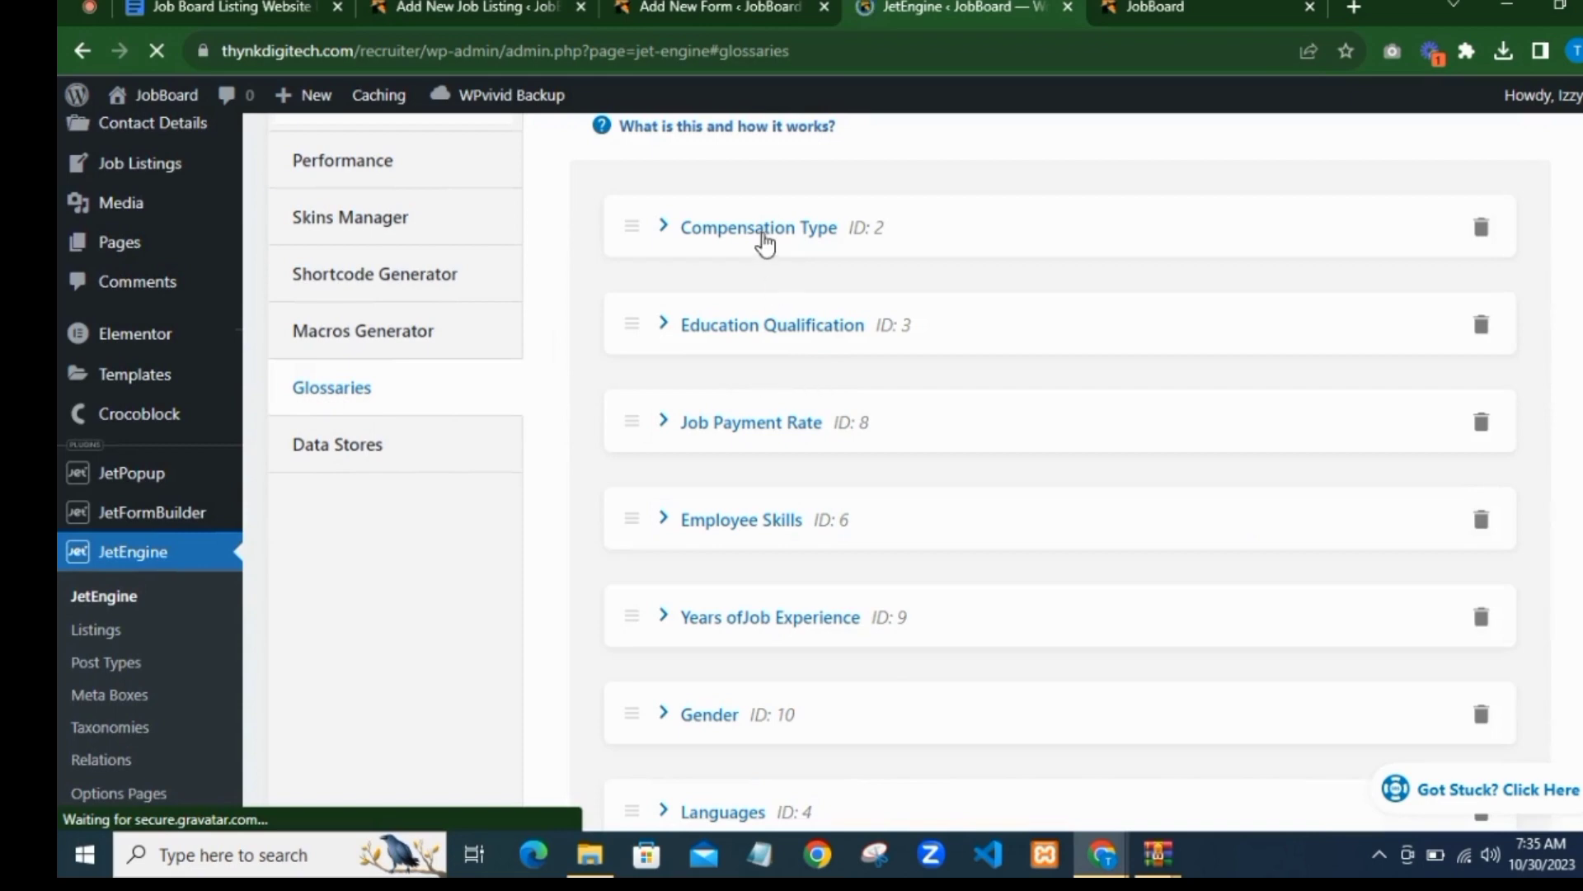
# Step: Copy the field value of the "Salary or Wages" item in the Compensation Type glossary
pyautogui.click(763, 239)
pyautogui.scroll(-2, 929, 404)
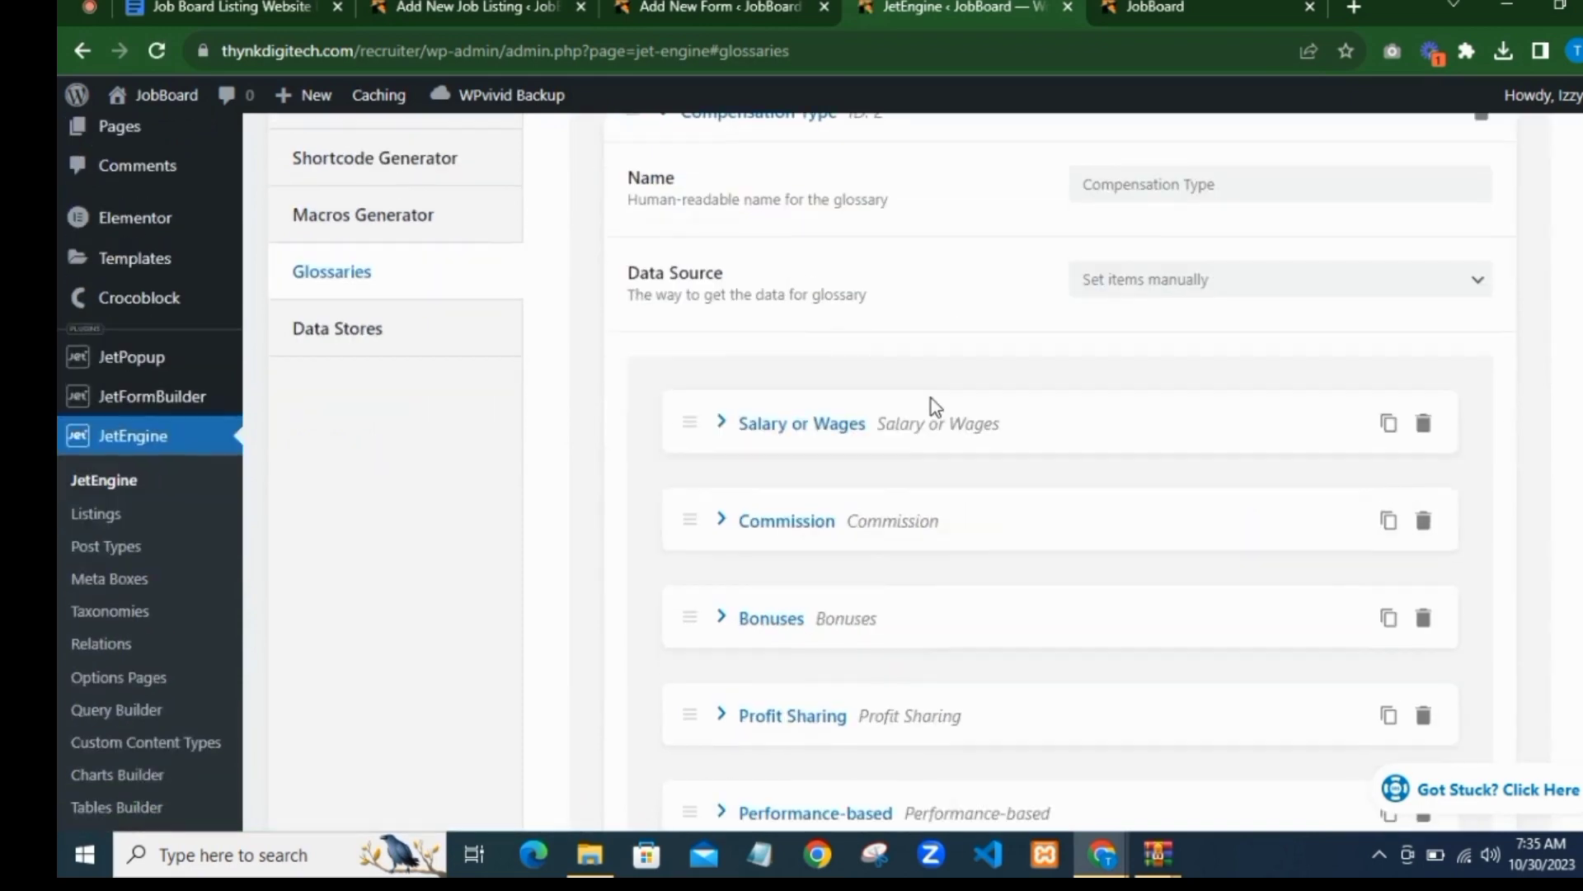
pyautogui.click(893, 436)
pyautogui.scroll(-2, 993, 473)
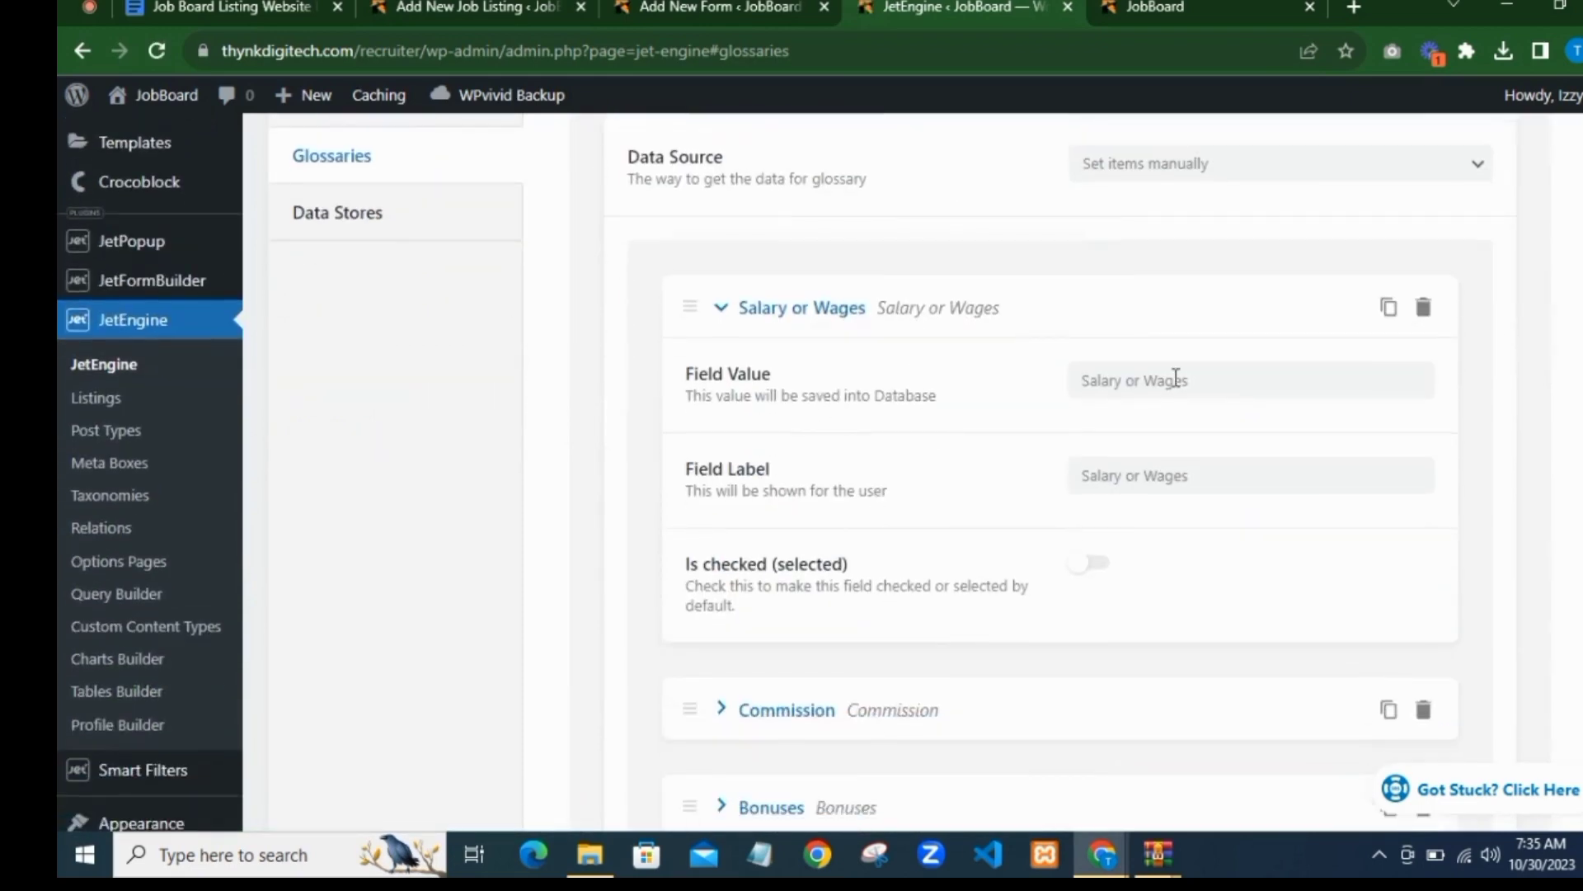
pyautogui.click(1210, 379)
pyautogui.moveTo(1210, 378); pyautogui.dragTo(977, 389)
pyautogui.rightClick(1101, 380)
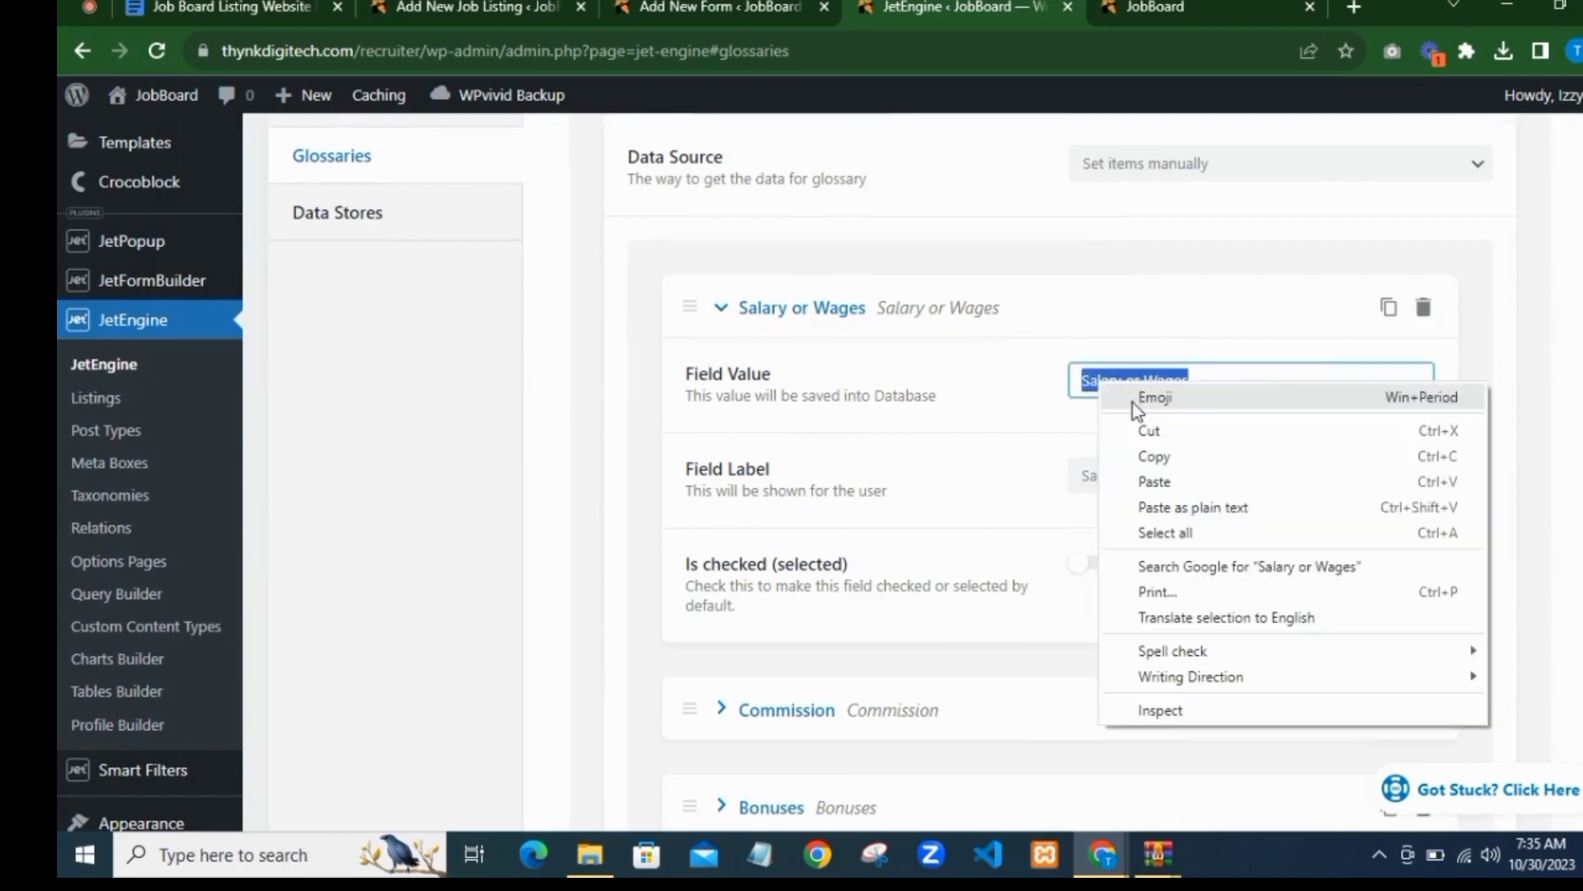
pyautogui.click(1149, 456)
# Step: Return to the form, paste "Salary or Wages" as the condition's value to compare and update the conditional logic
pyautogui.click(438, 7)
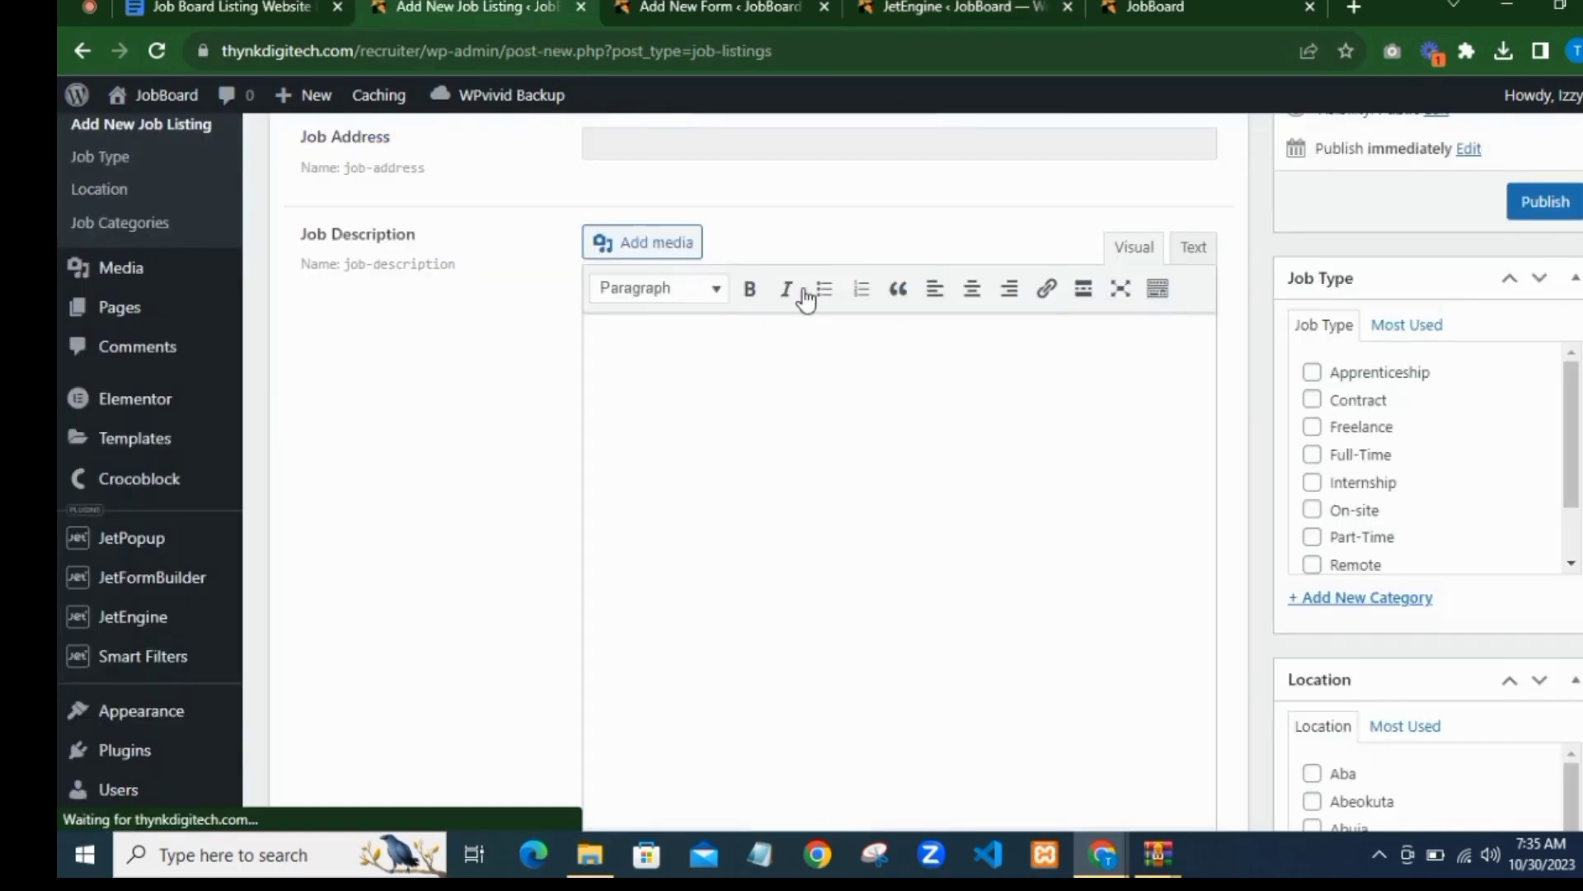
pyautogui.hotkey('ctrl', 'Tab')
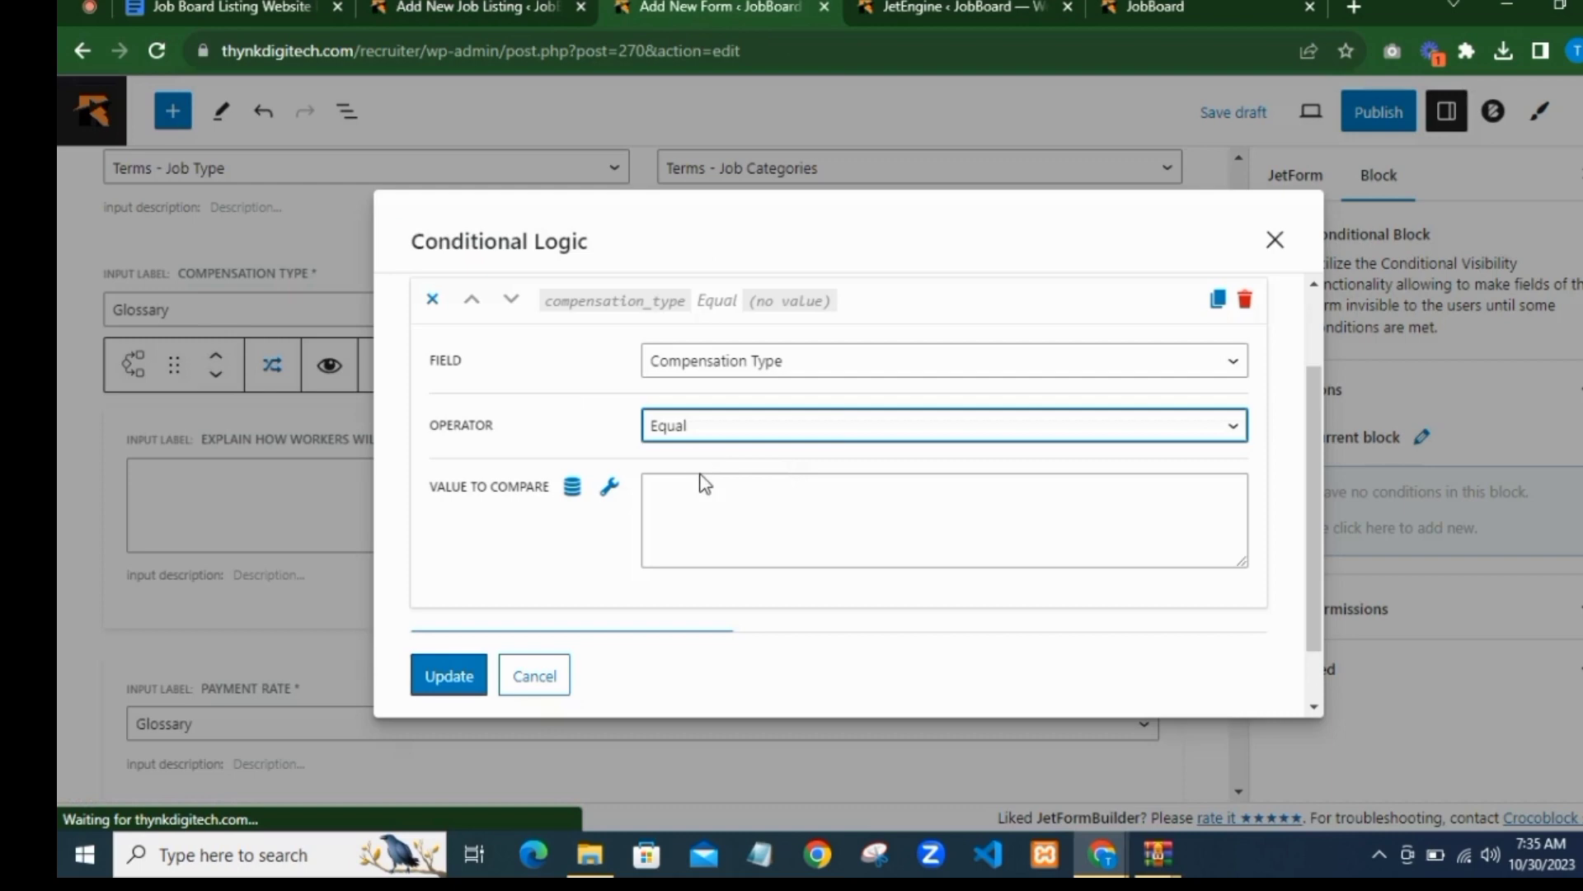
pyautogui.rightClick(676, 499)
pyautogui.click(768, 685)
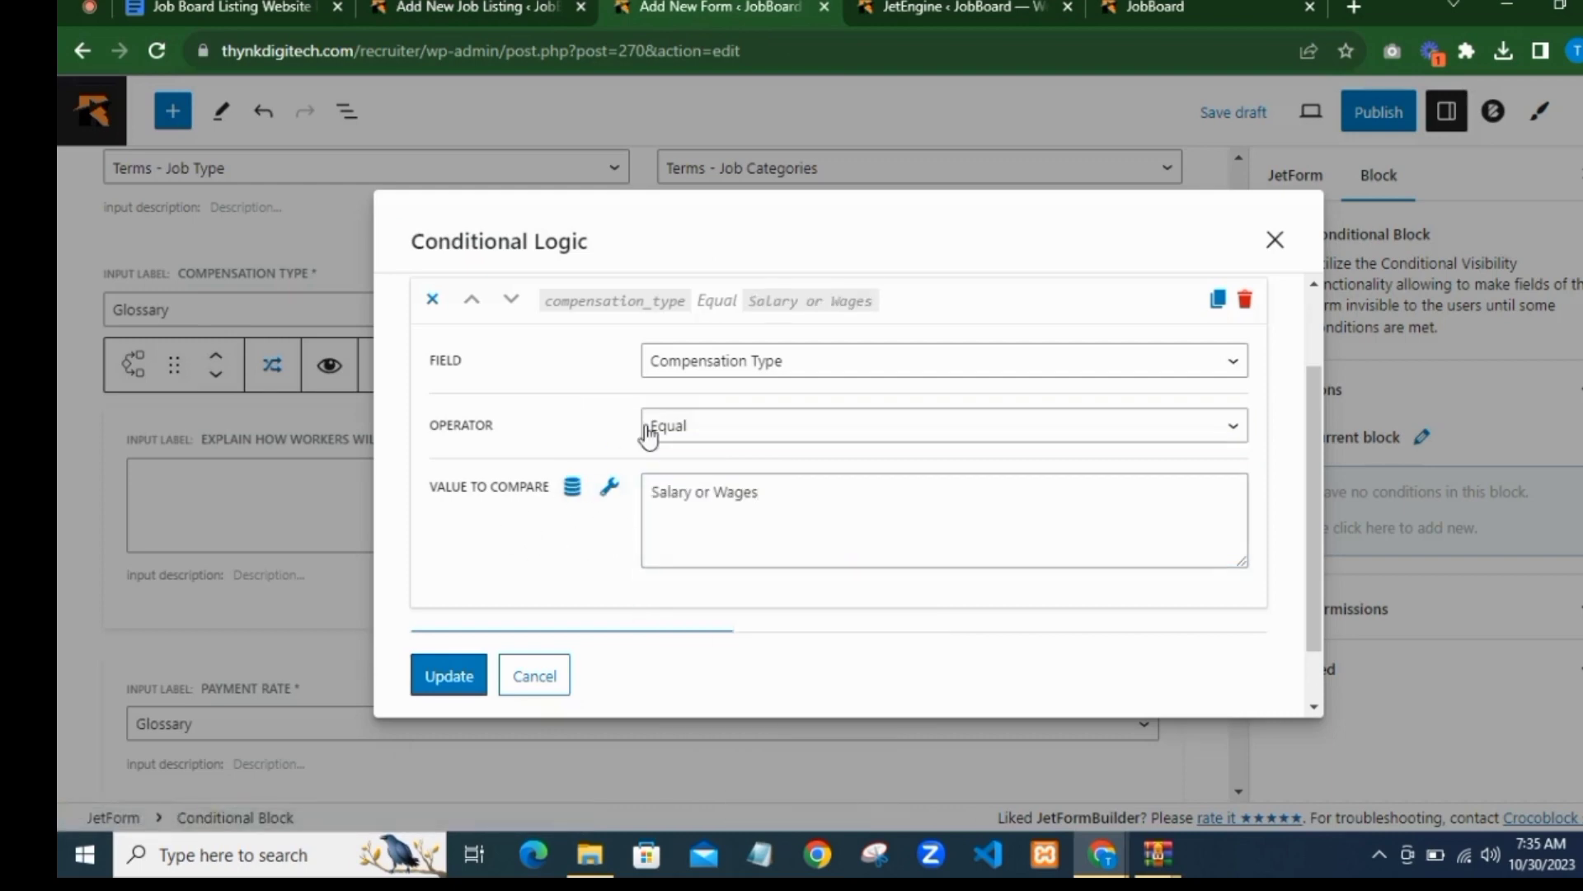
pyautogui.click(437, 691)
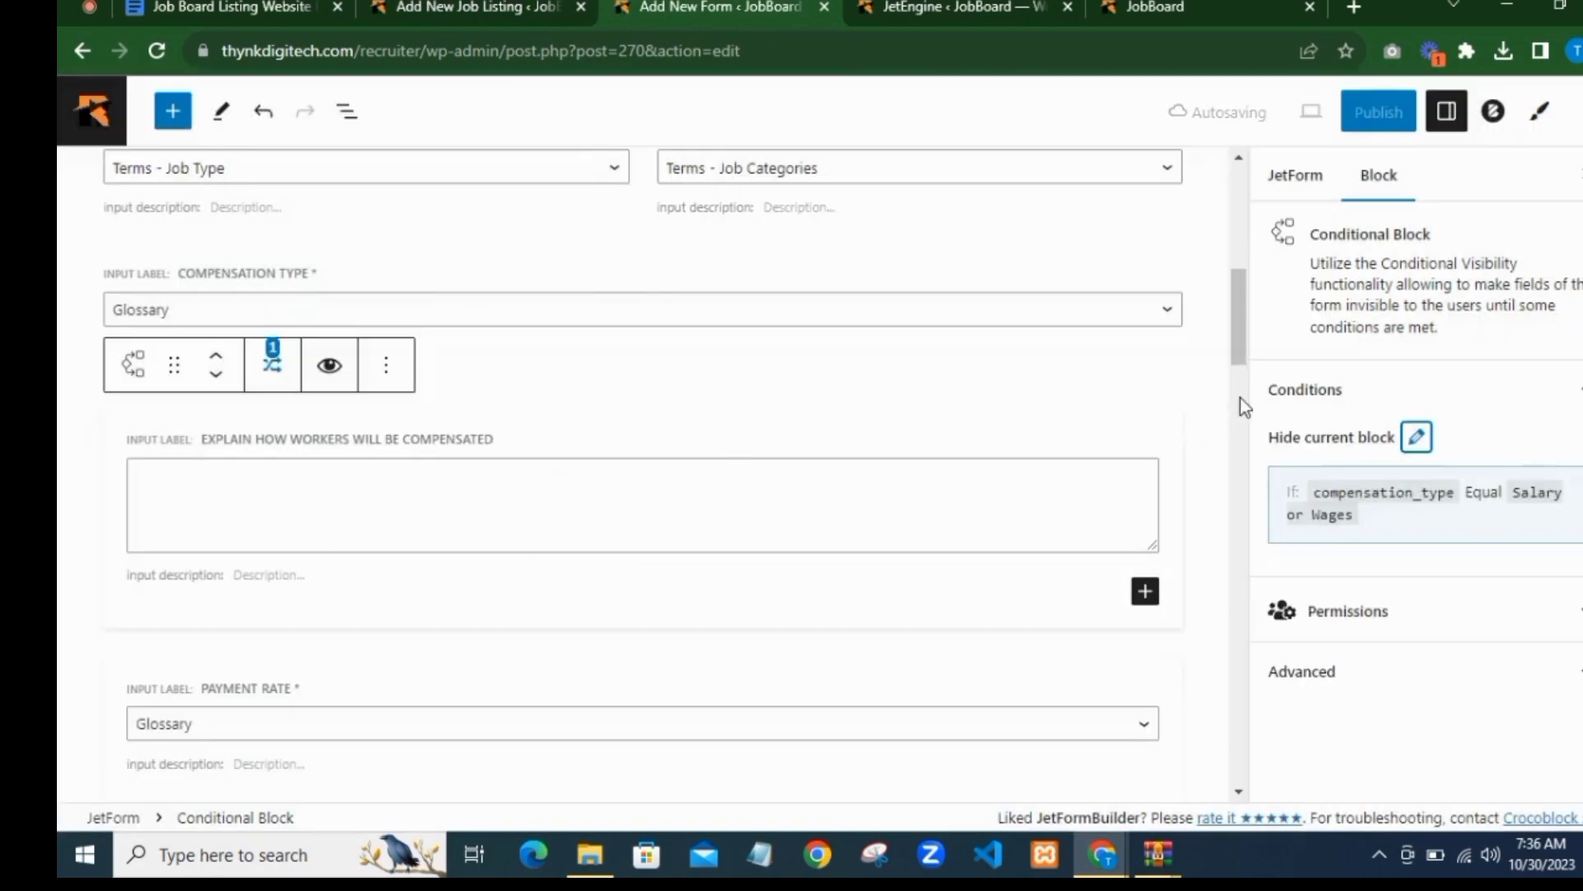
# Step: Open the conditional logic of the block holding the Payment Rate field, set its function to "Show if..." and add a condition
pyautogui.scroll(-1, 1238, 346)
pyautogui.scroll(1, 1204, 374)
pyautogui.scroll(-1, 1244, 346)
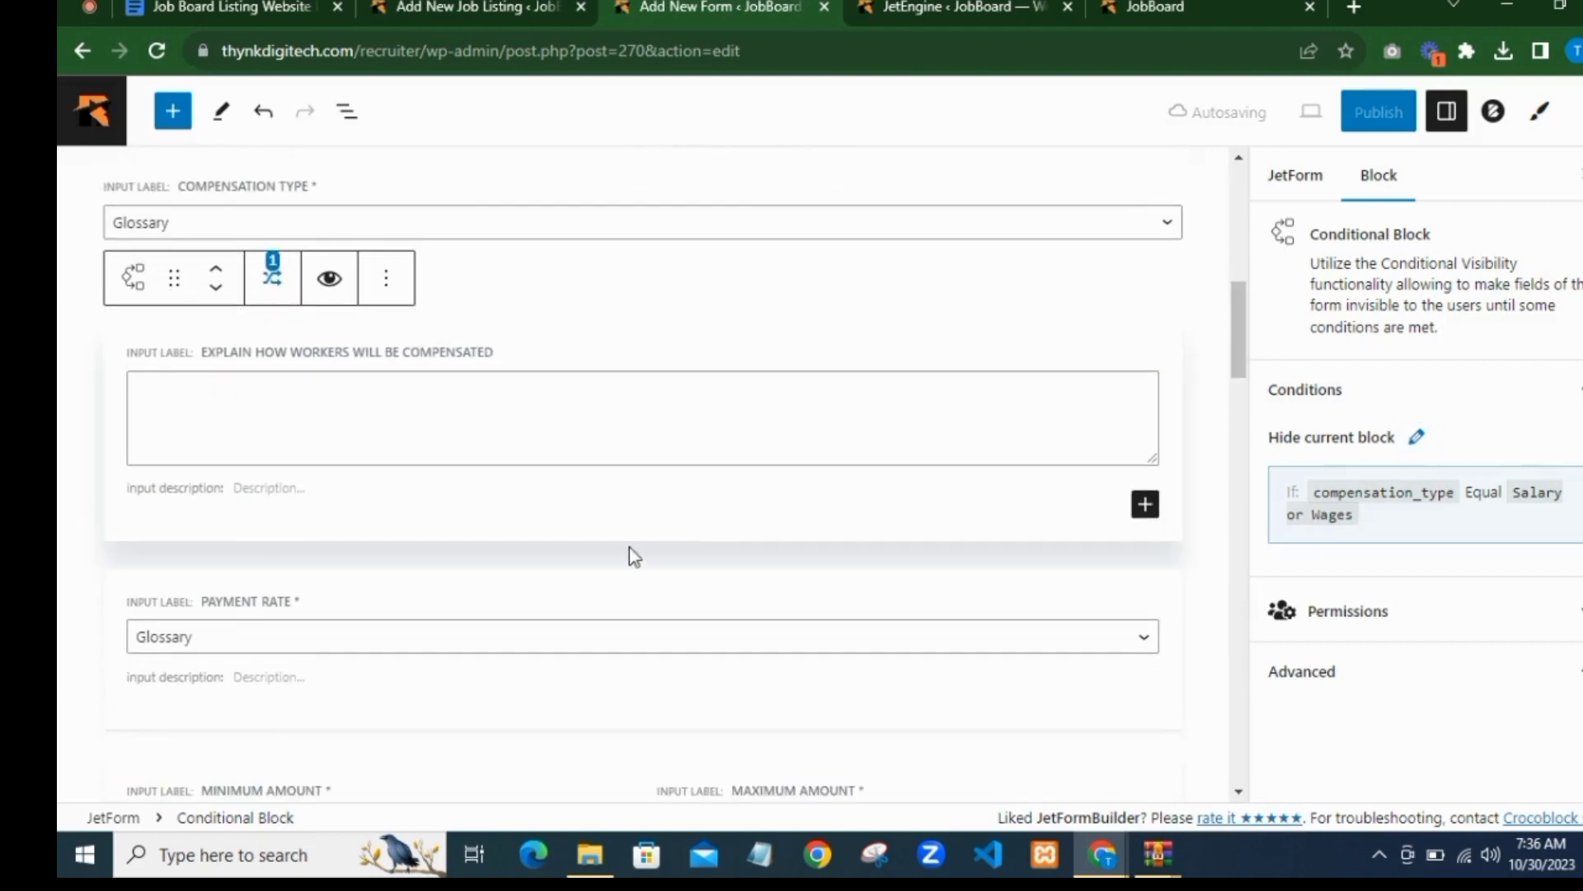
pyautogui.click(493, 616)
pyautogui.scroll(-1, 442, 476)
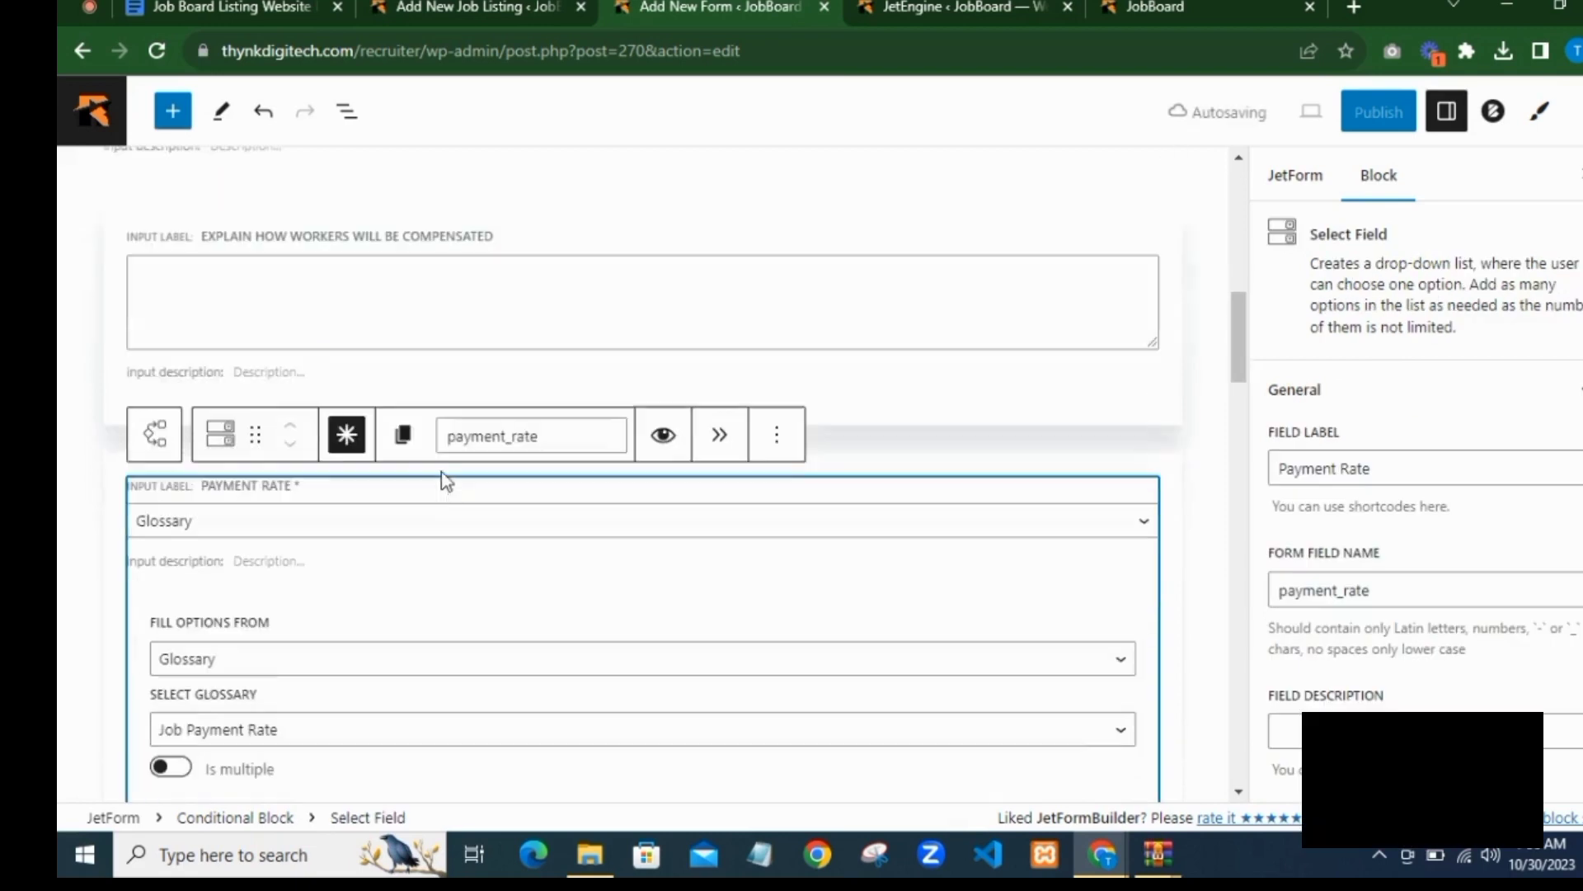
pyautogui.scroll(-2, 966, 517)
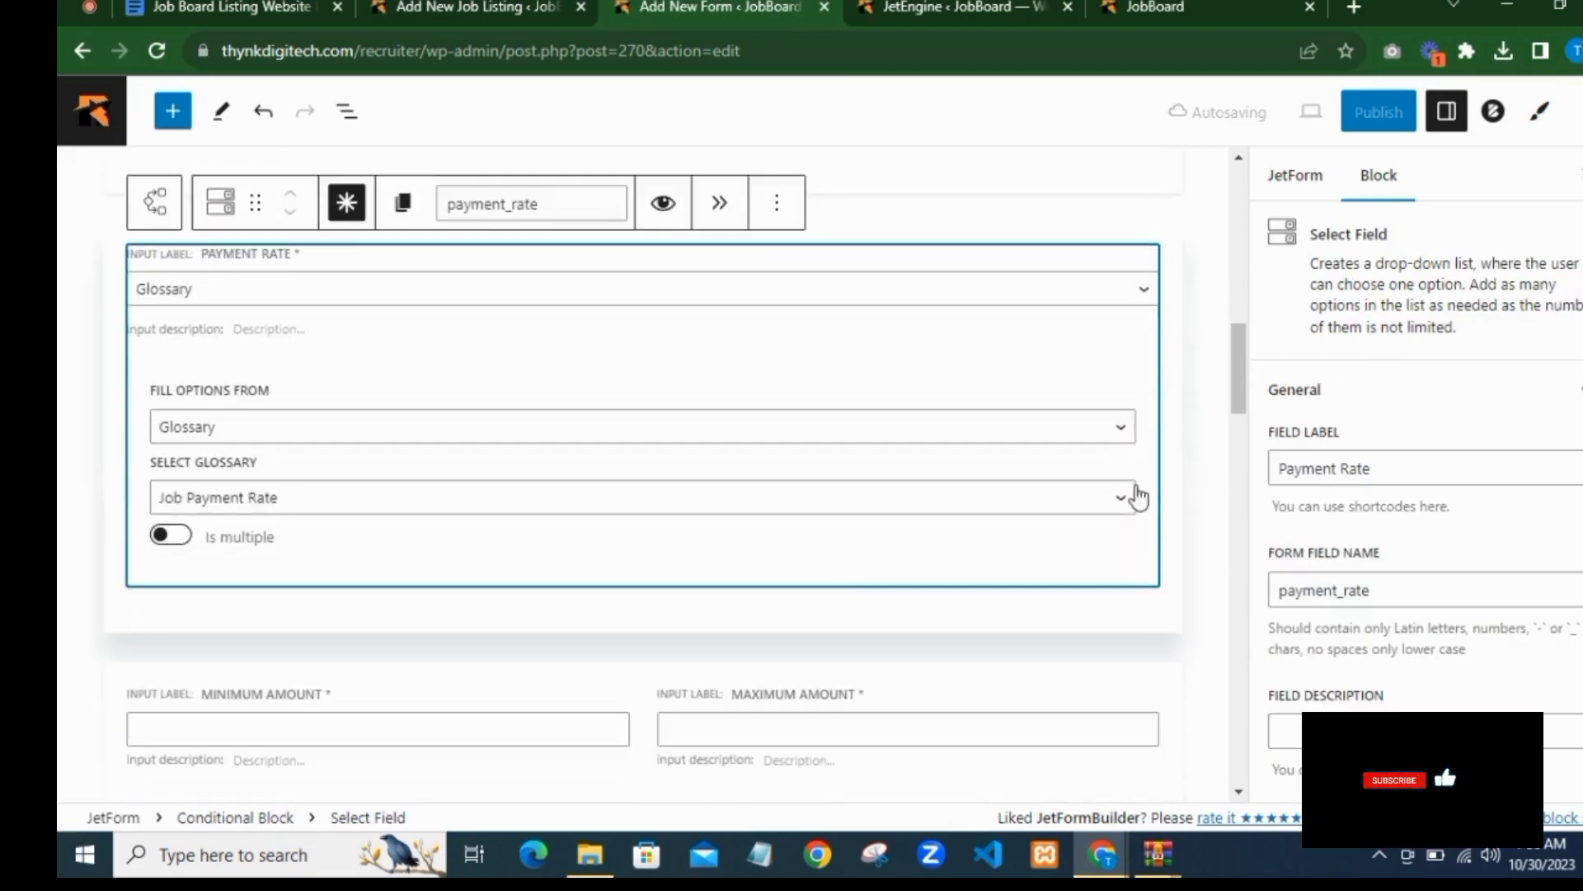
pyautogui.click(1185, 424)
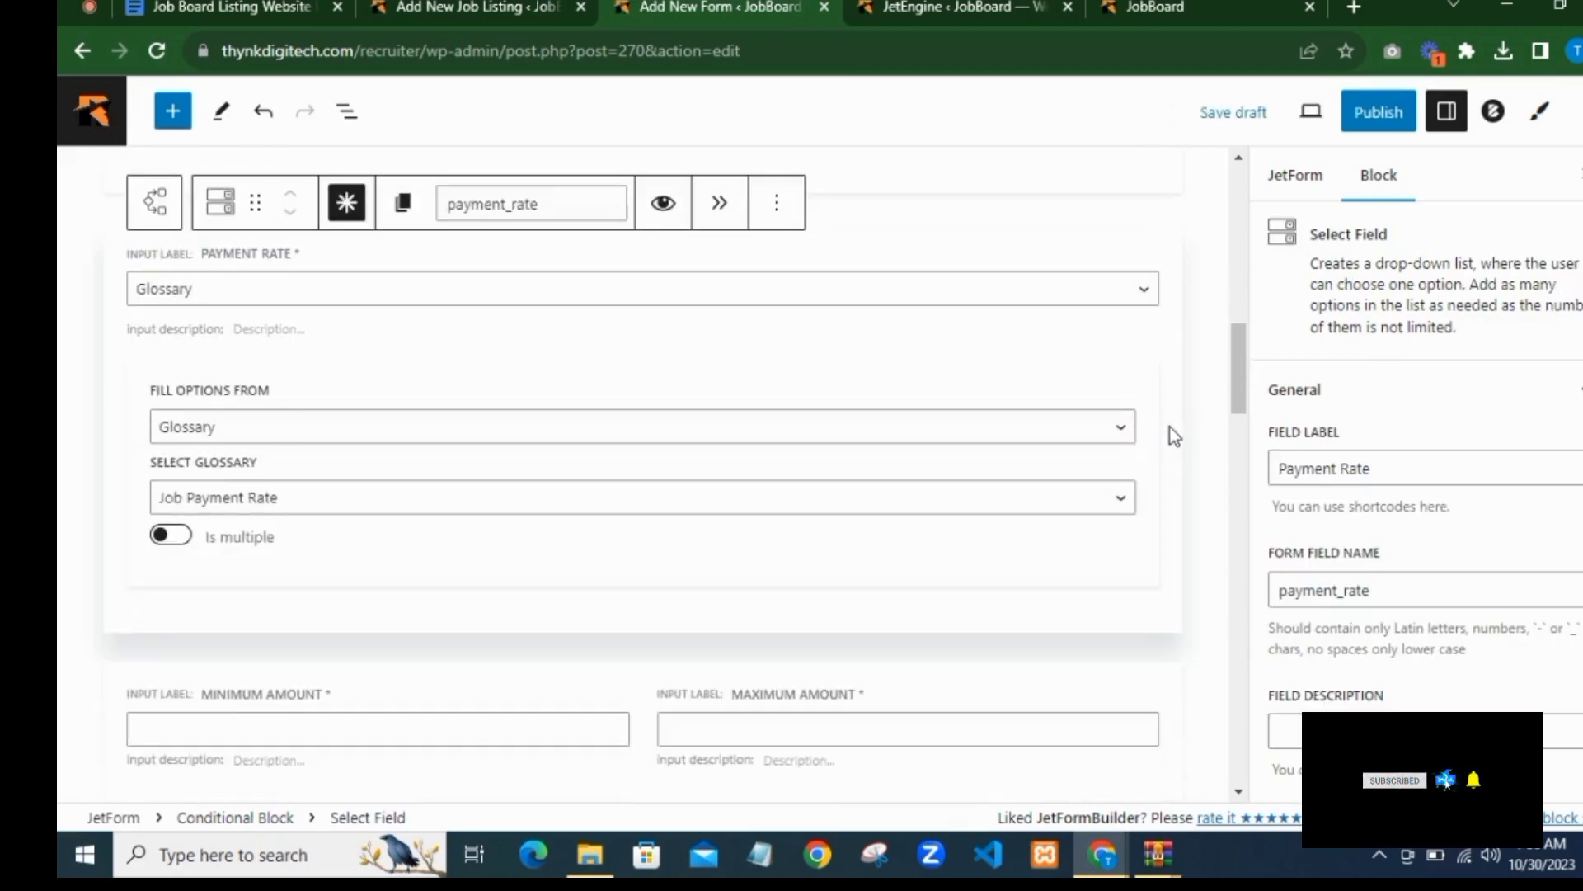
pyautogui.click(1178, 448)
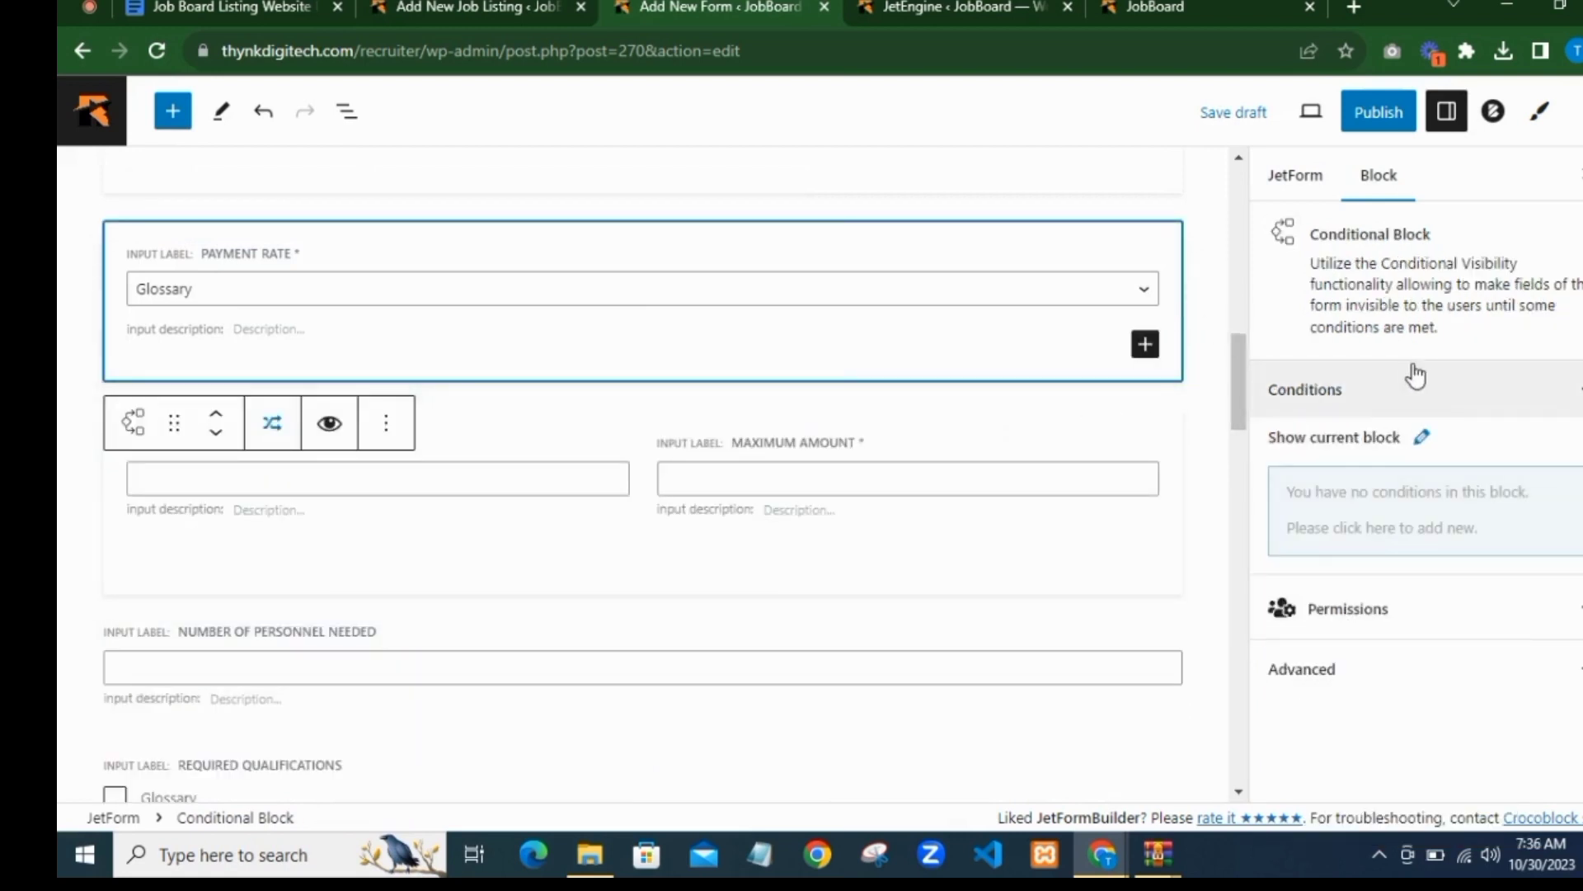
pyautogui.click(1424, 445)
pyautogui.click(782, 422)
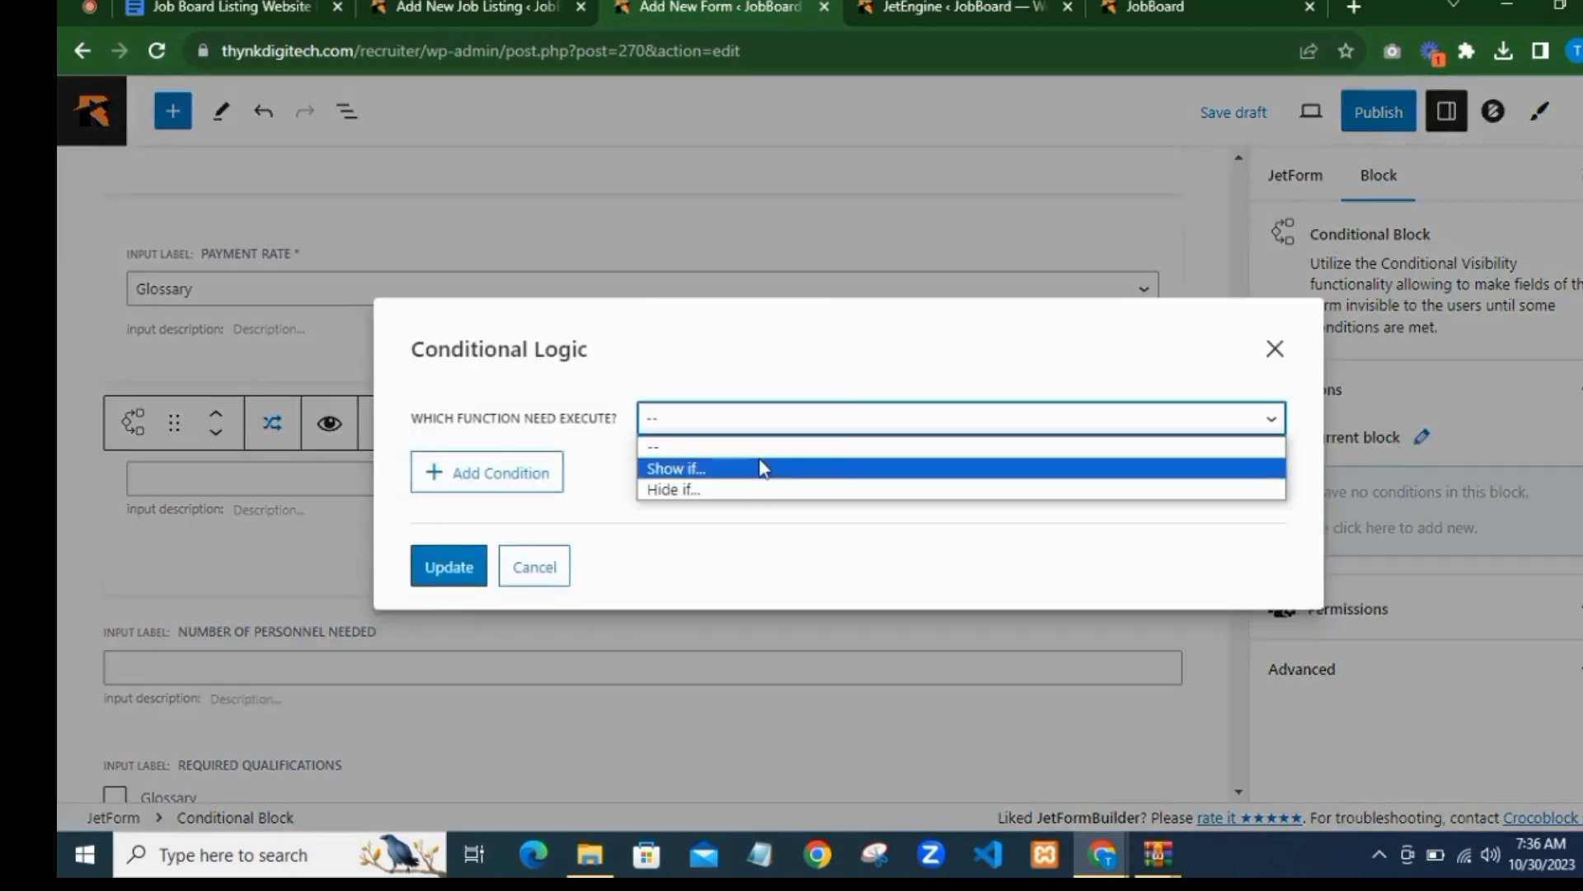
pyautogui.click(757, 464)
pyautogui.click(505, 507)
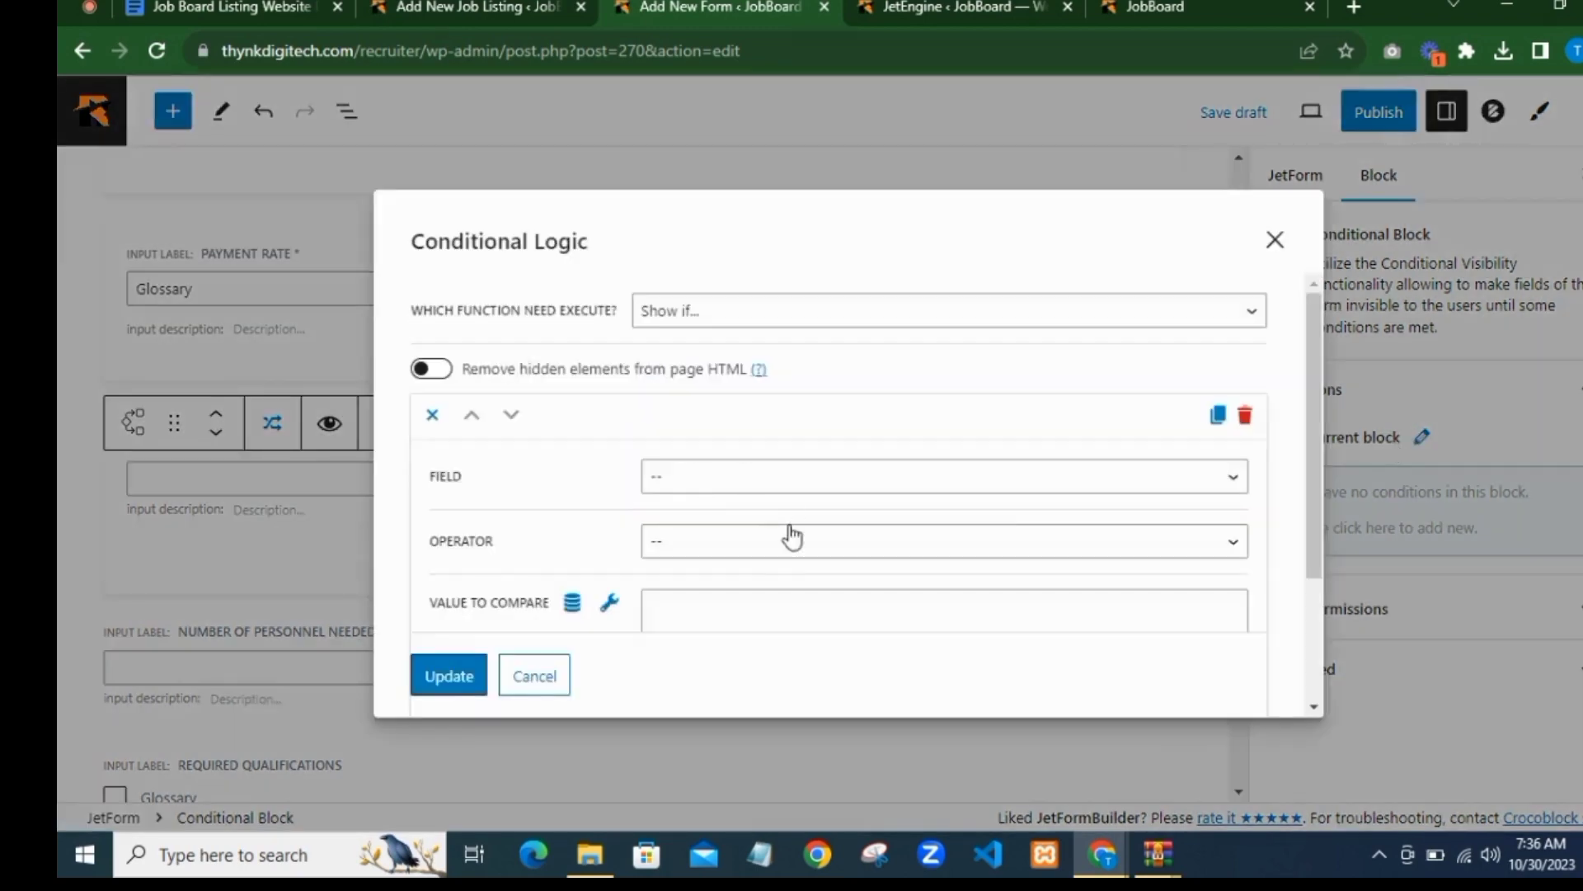
# Step: Make the Payment Rate block's condition Compensation Type Equal "Salary or Wages" and update the conditional logic
pyautogui.click(705, 474)
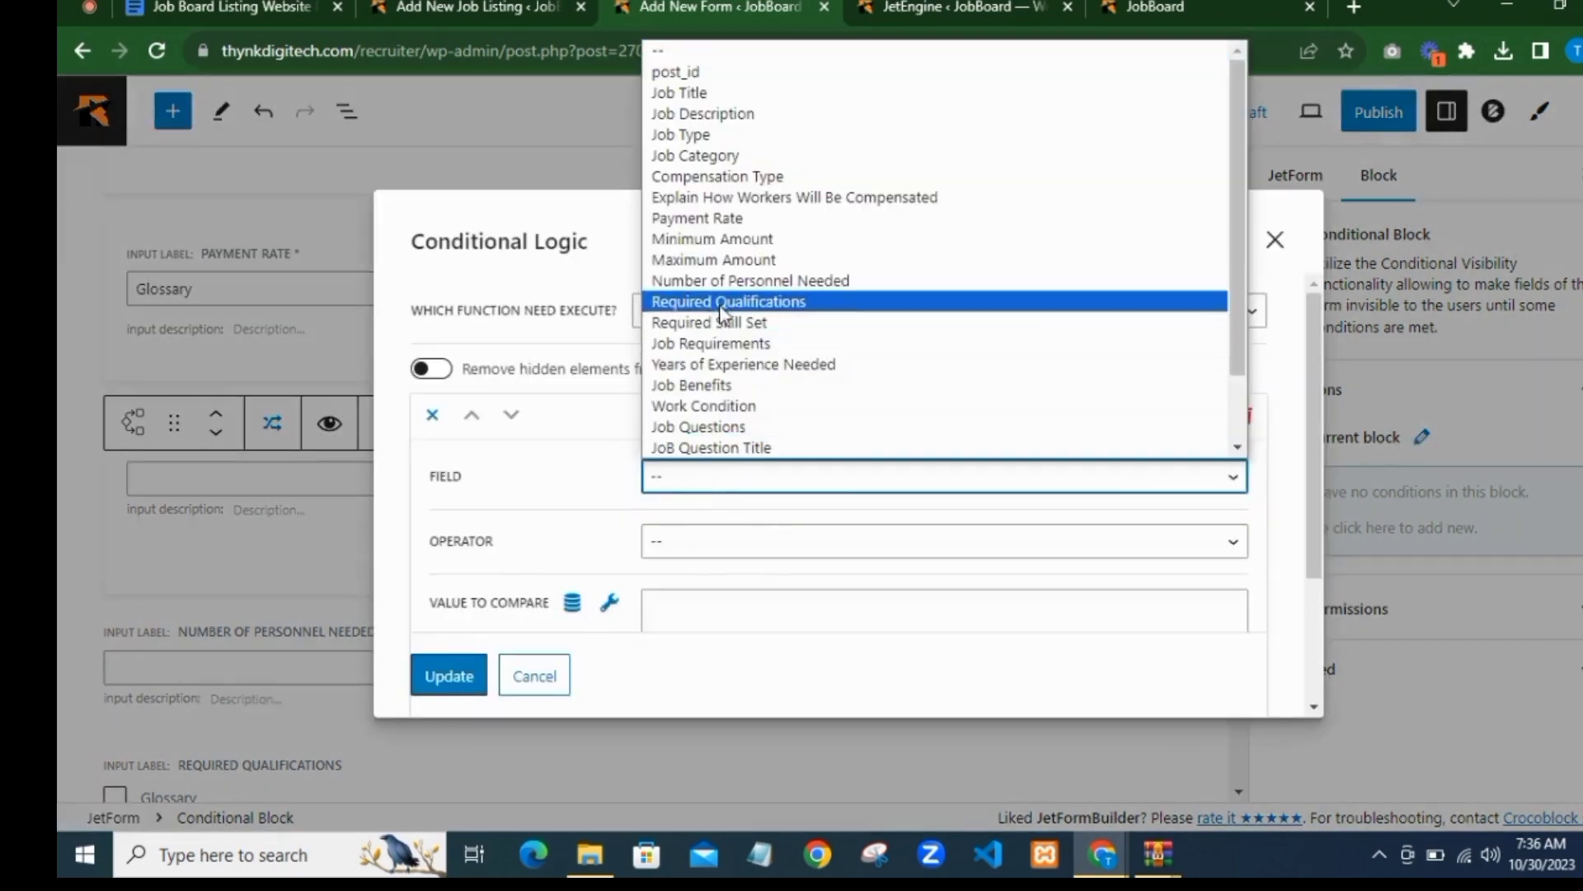
pyautogui.click(719, 174)
pyautogui.click(687, 544)
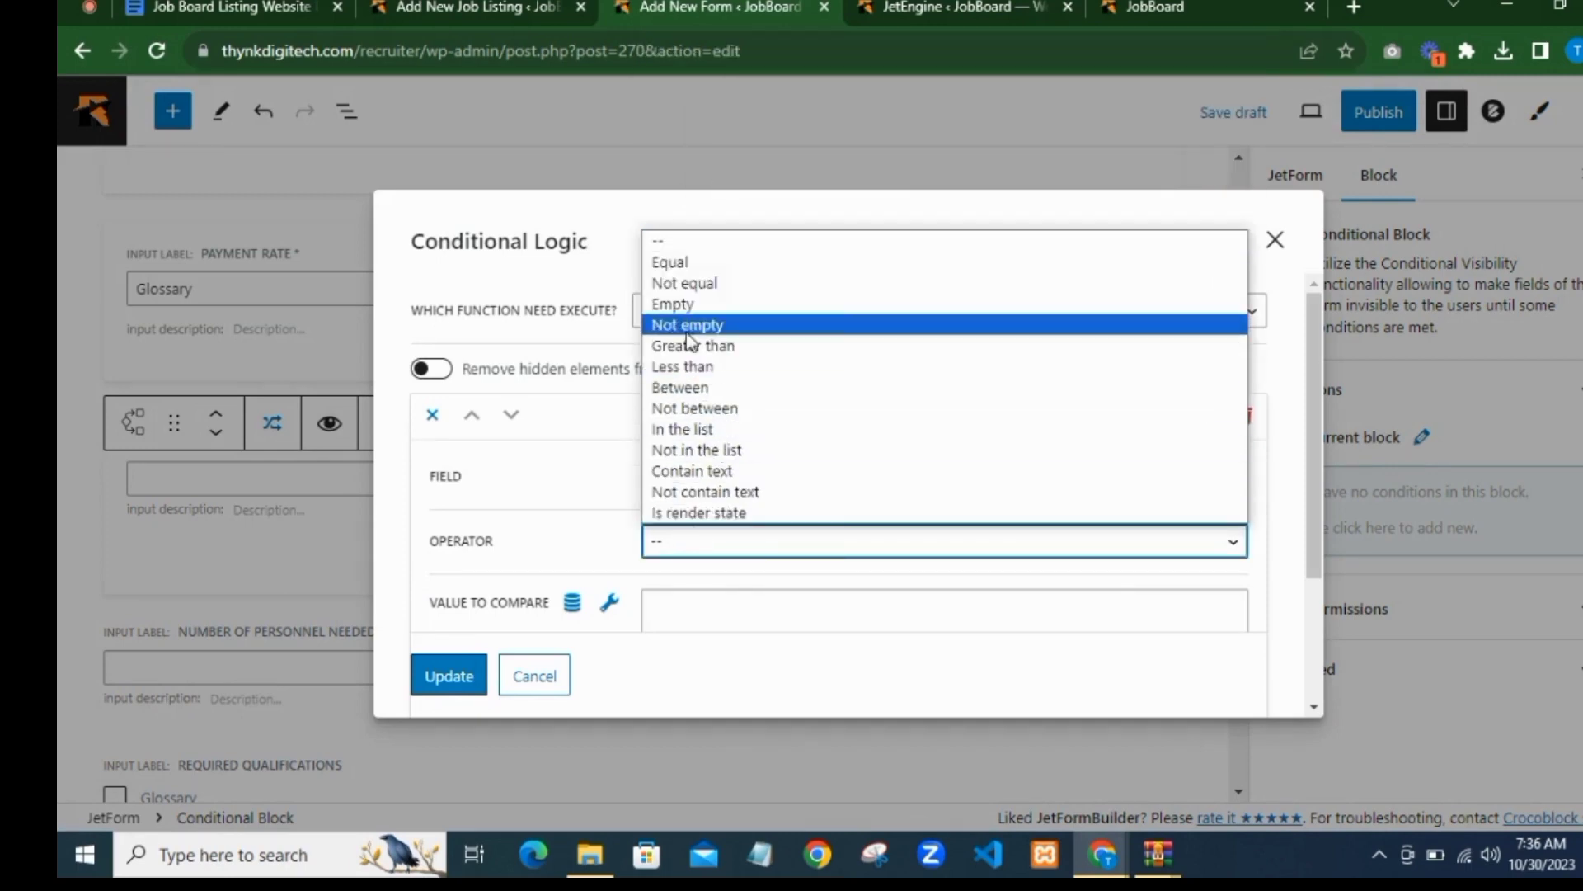
pyautogui.click(709, 262)
pyautogui.scroll(-2, 713, 603)
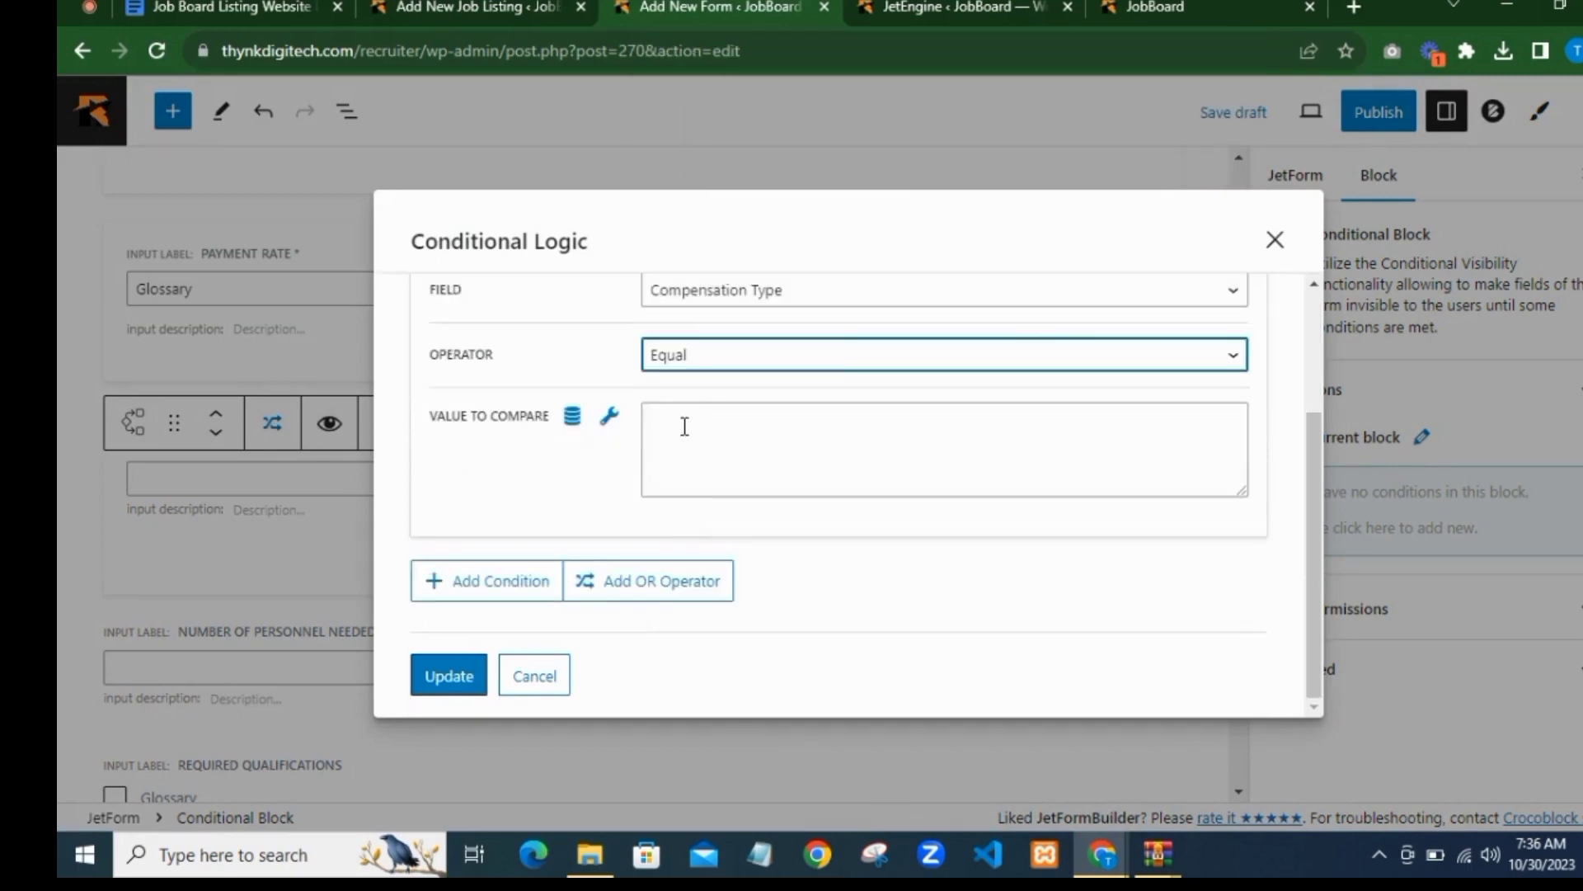
pyautogui.rightClick(685, 427)
pyautogui.click(775, 607)
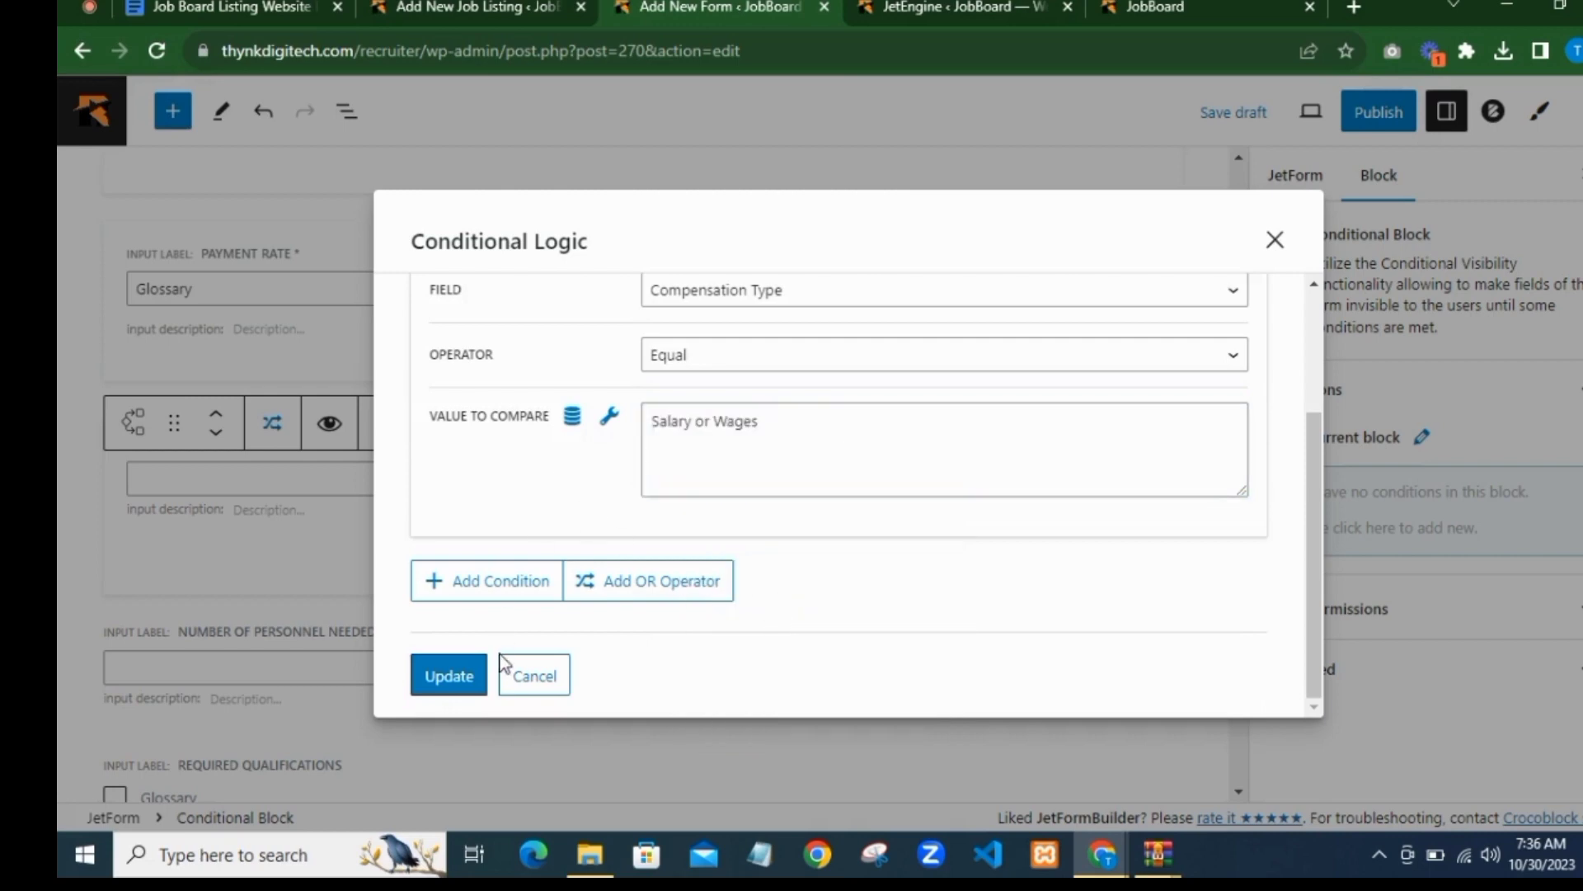
pyautogui.click(445, 673)
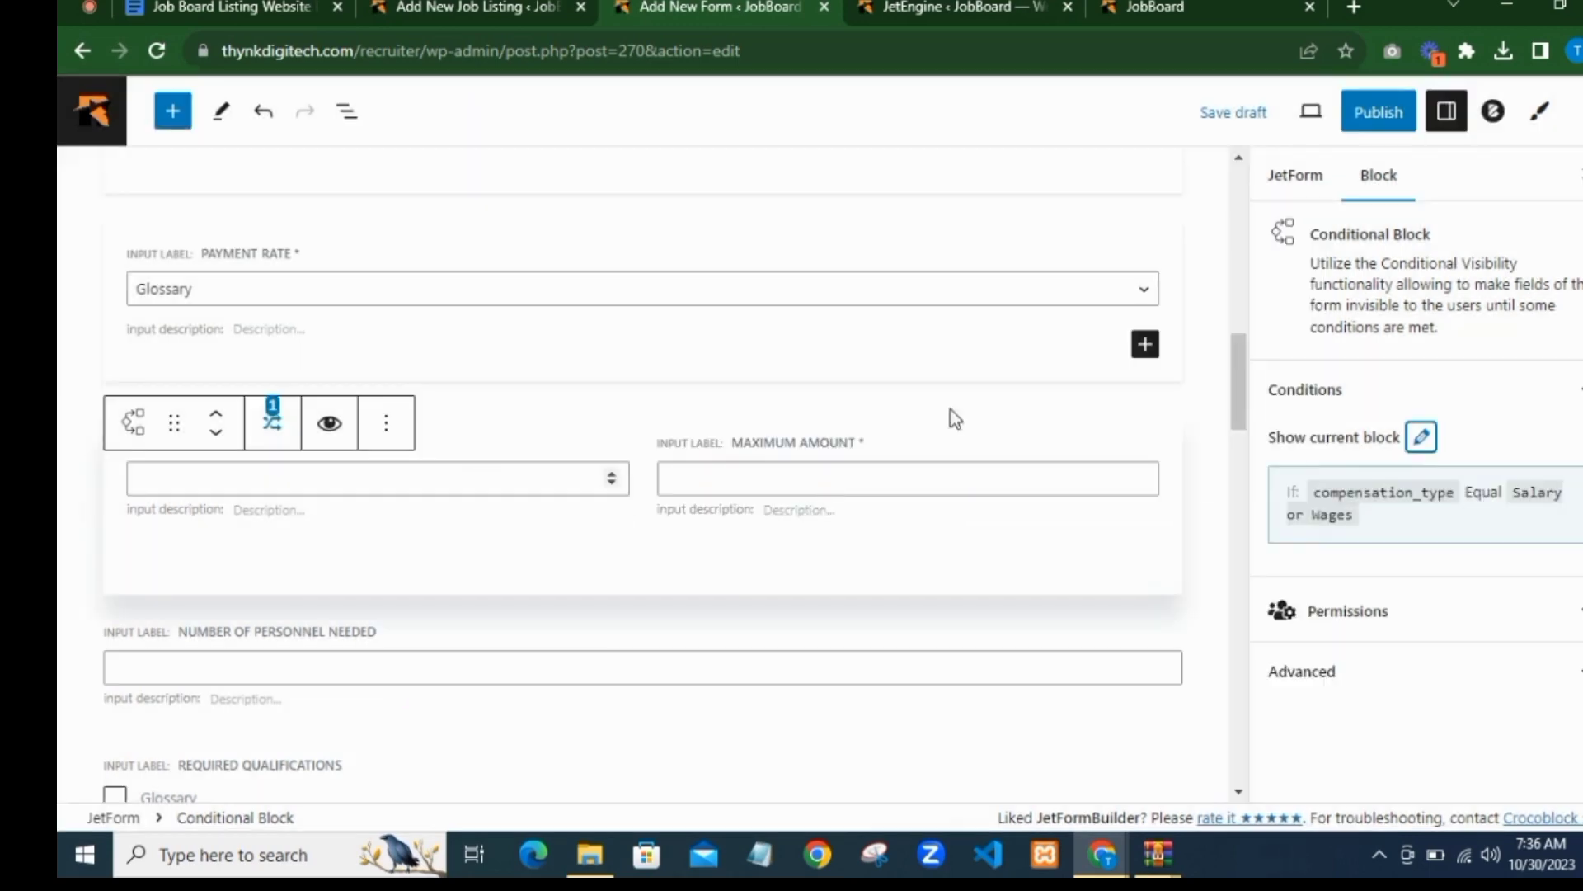
# Step: Open the conditional logic of the Minimum and Maximum Amount block, set its function to "Show if..." and add a condition
pyautogui.click(1166, 415)
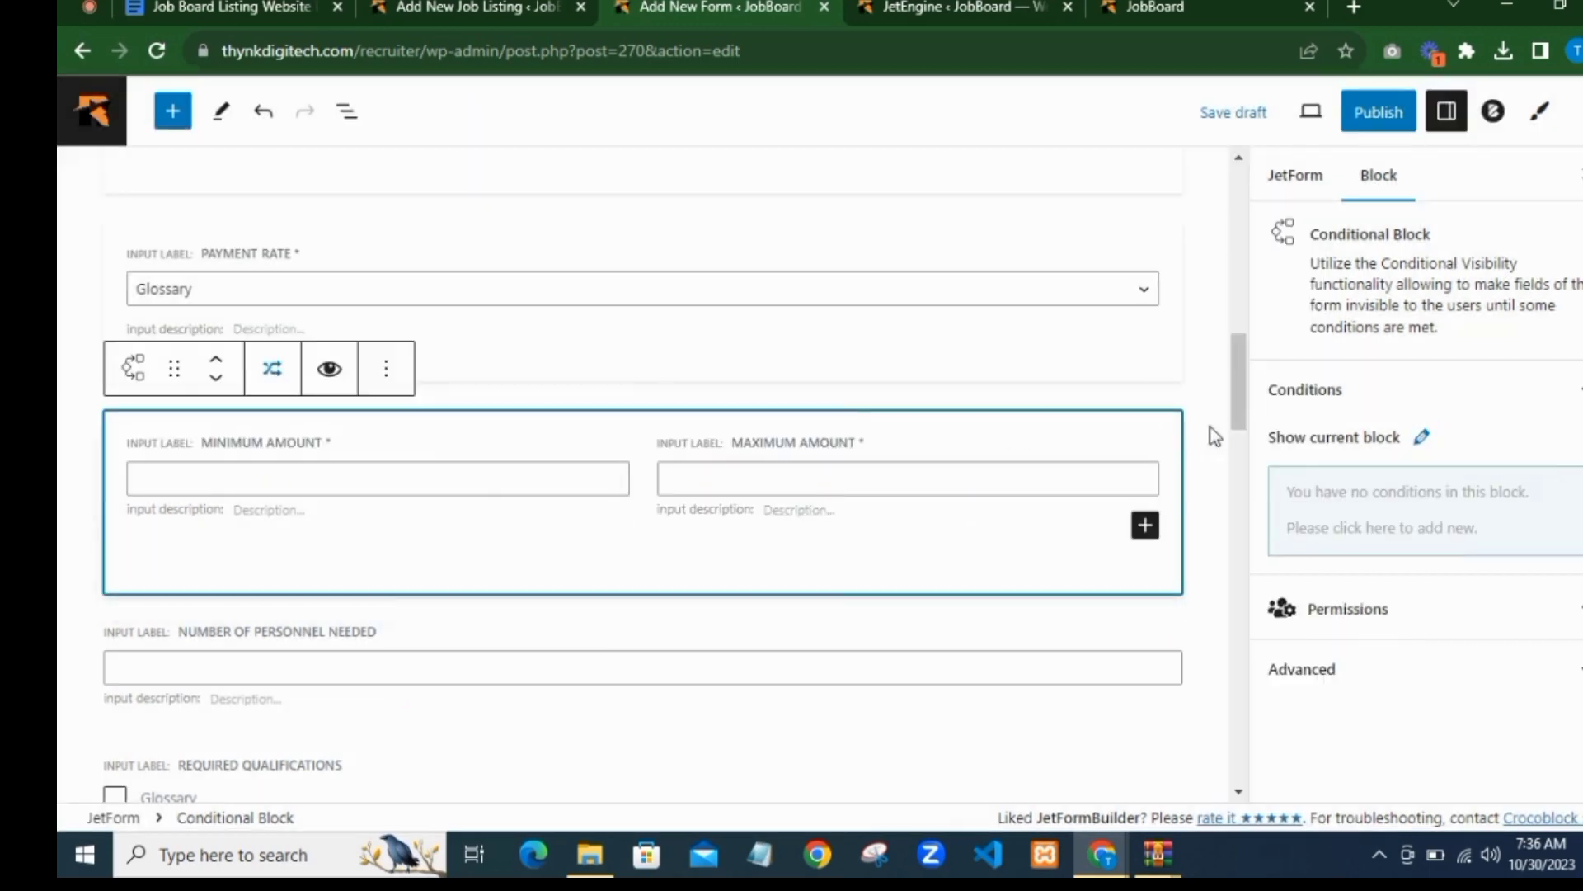
pyautogui.click(1417, 445)
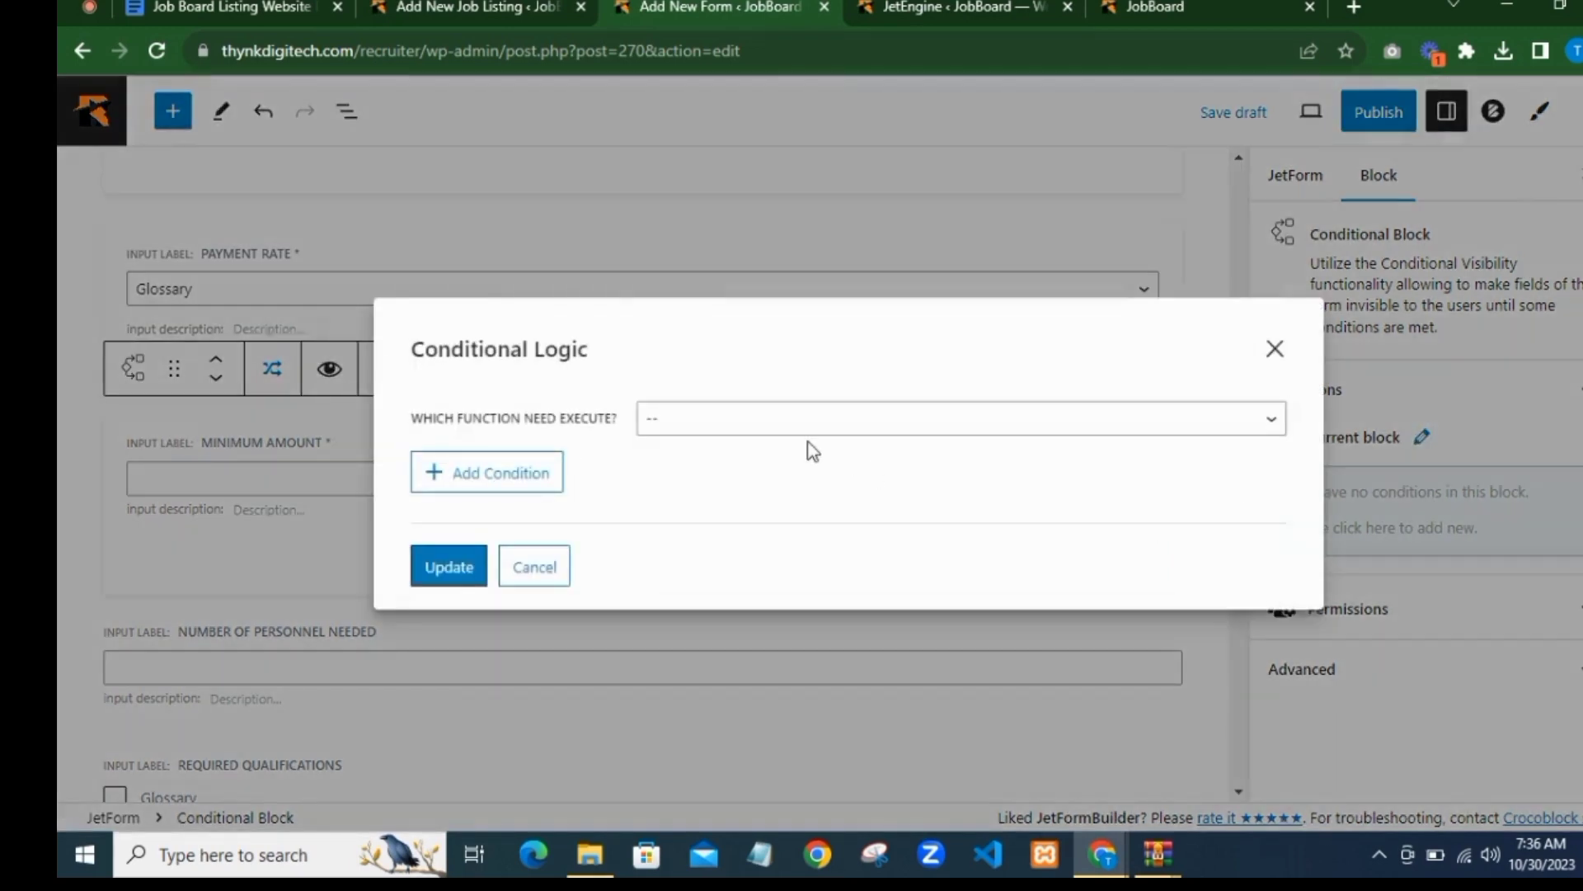
pyautogui.click(742, 419)
pyautogui.click(664, 462)
pyautogui.click(530, 498)
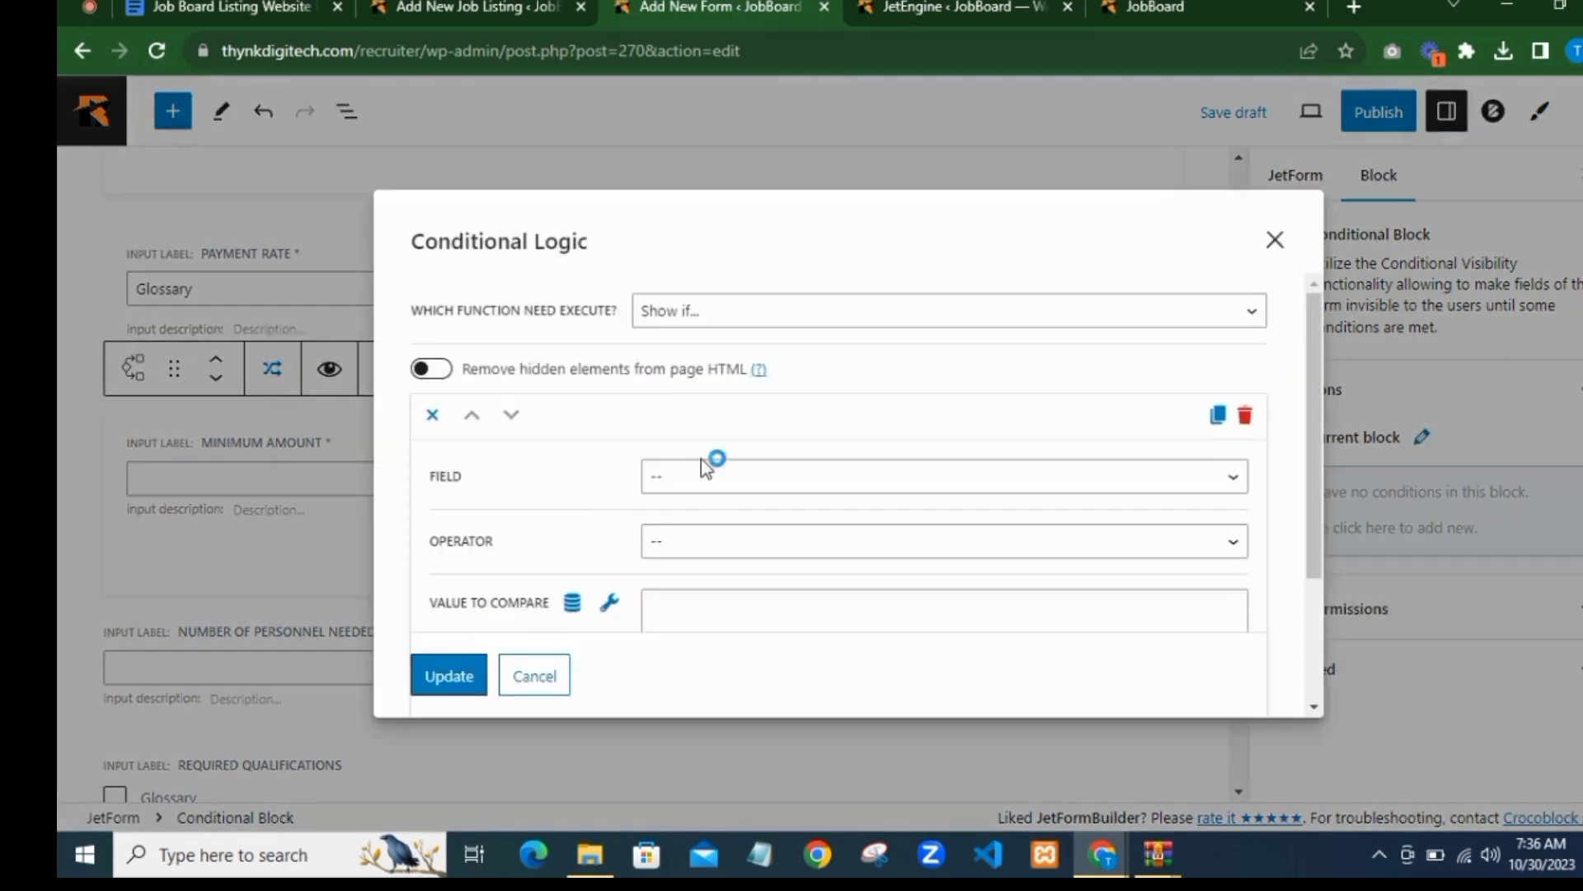
# Step: Make the amount block's condition Compensation Type Equal "Salary or Wages" and update the conditional logic
pyautogui.click(705, 474)
pyautogui.click(750, 173)
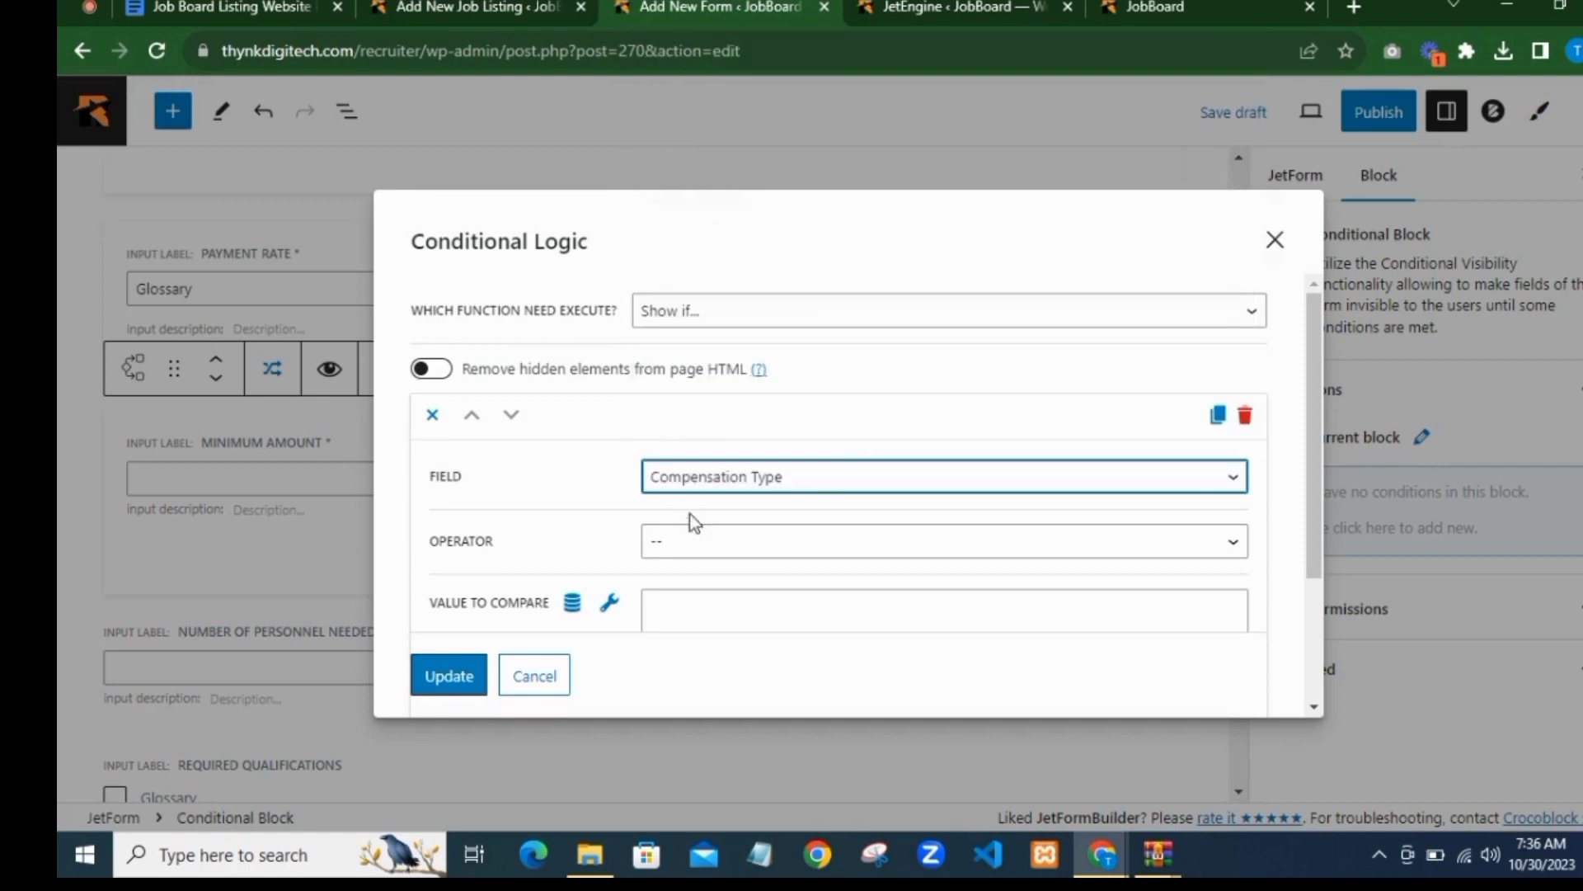
pyautogui.click(693, 544)
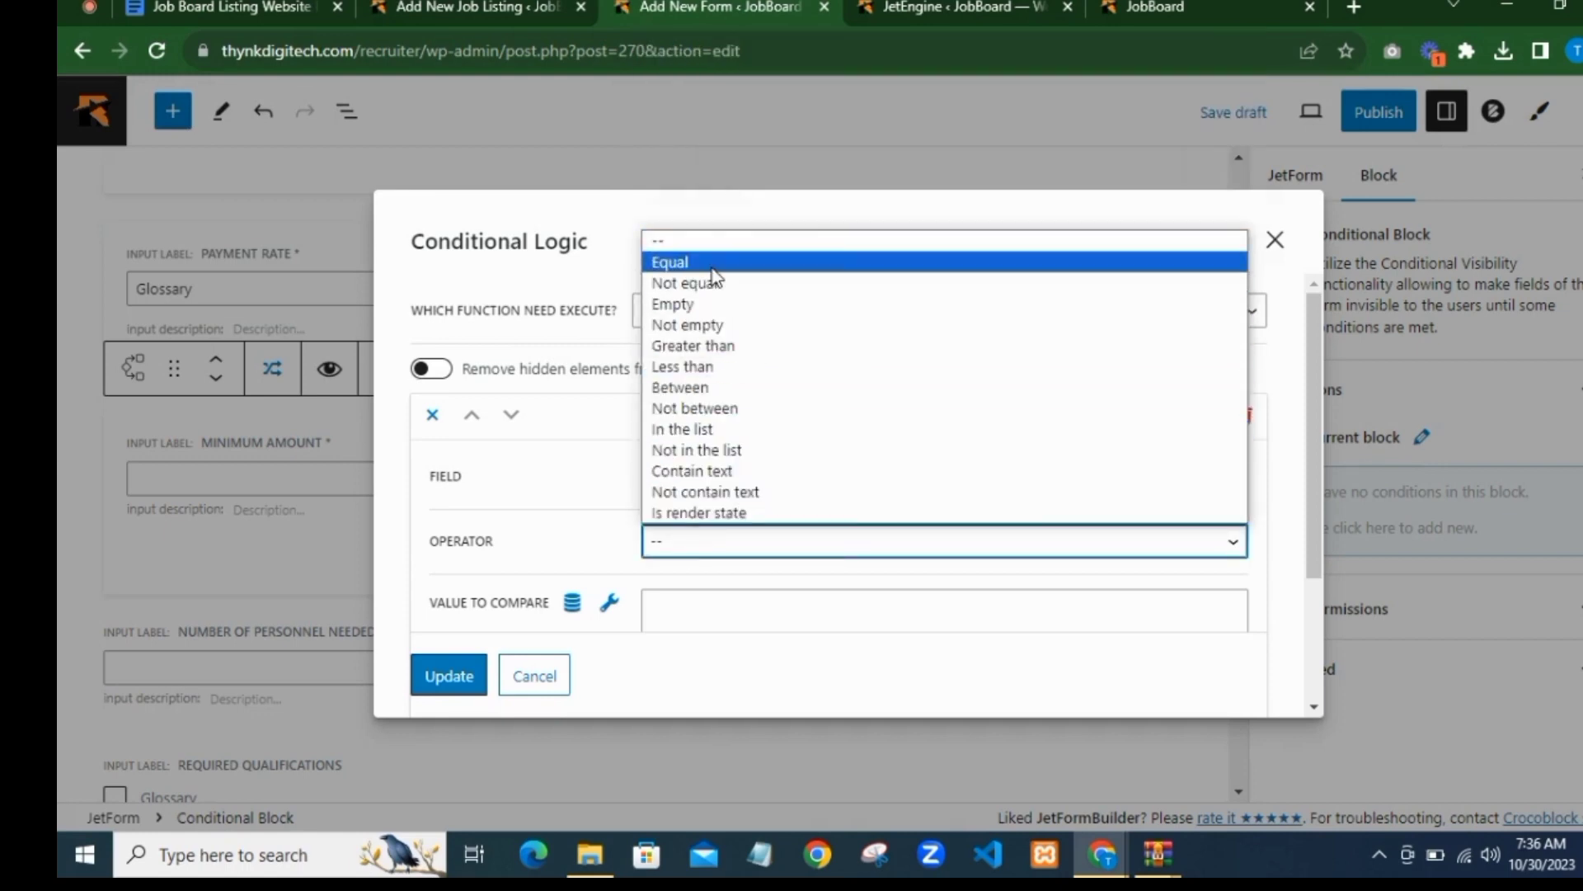
pyautogui.click(684, 261)
pyautogui.scroll(-2, 714, 498)
pyautogui.rightClick(691, 421)
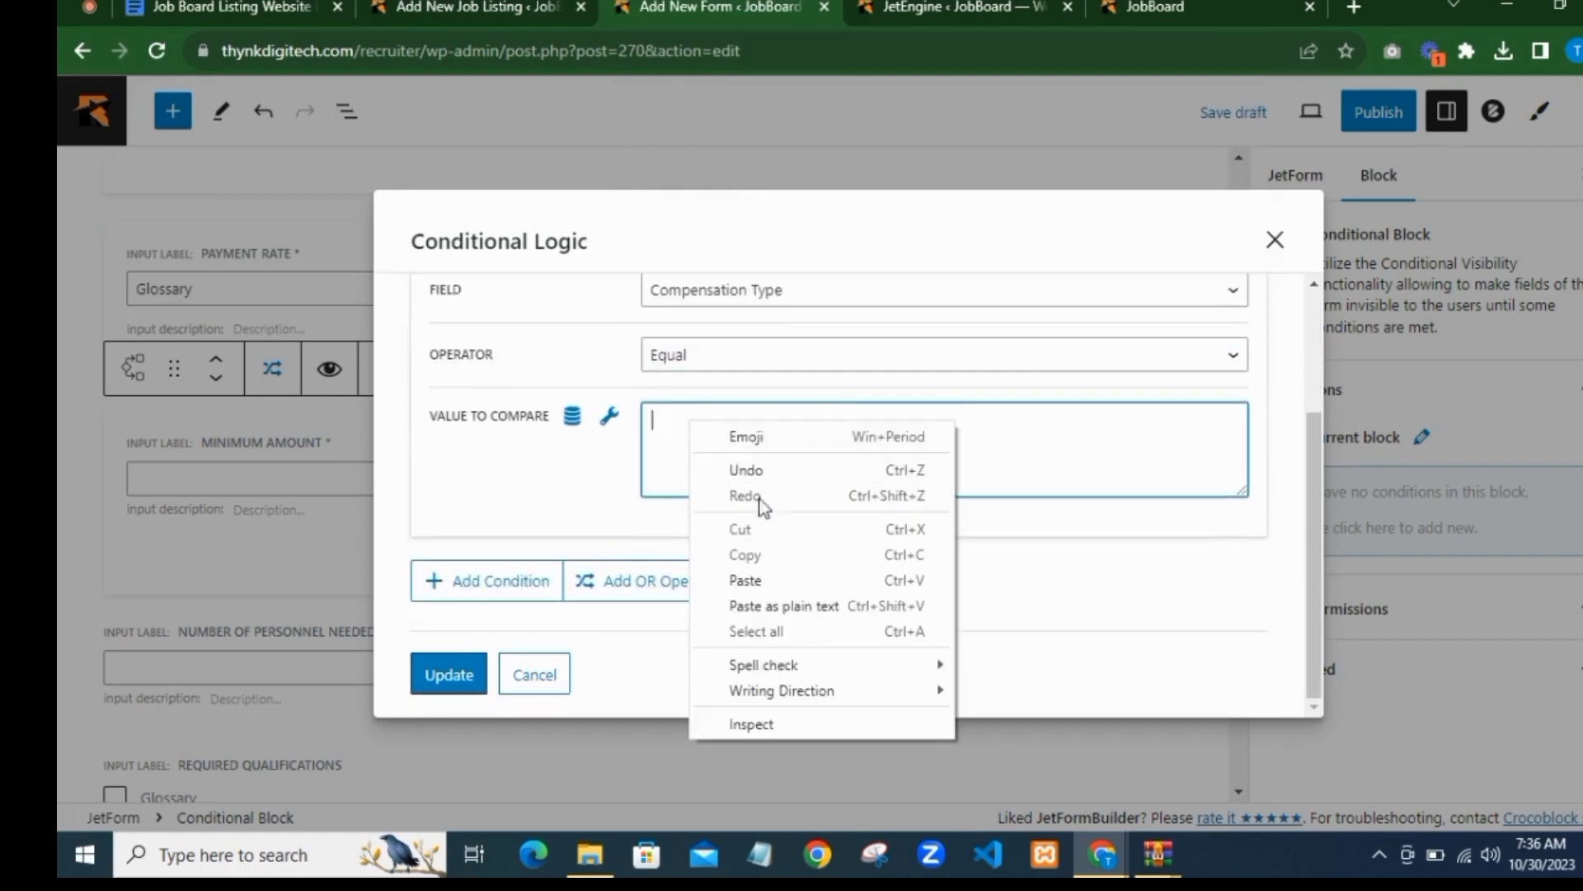
pyautogui.click(759, 575)
pyautogui.click(445, 673)
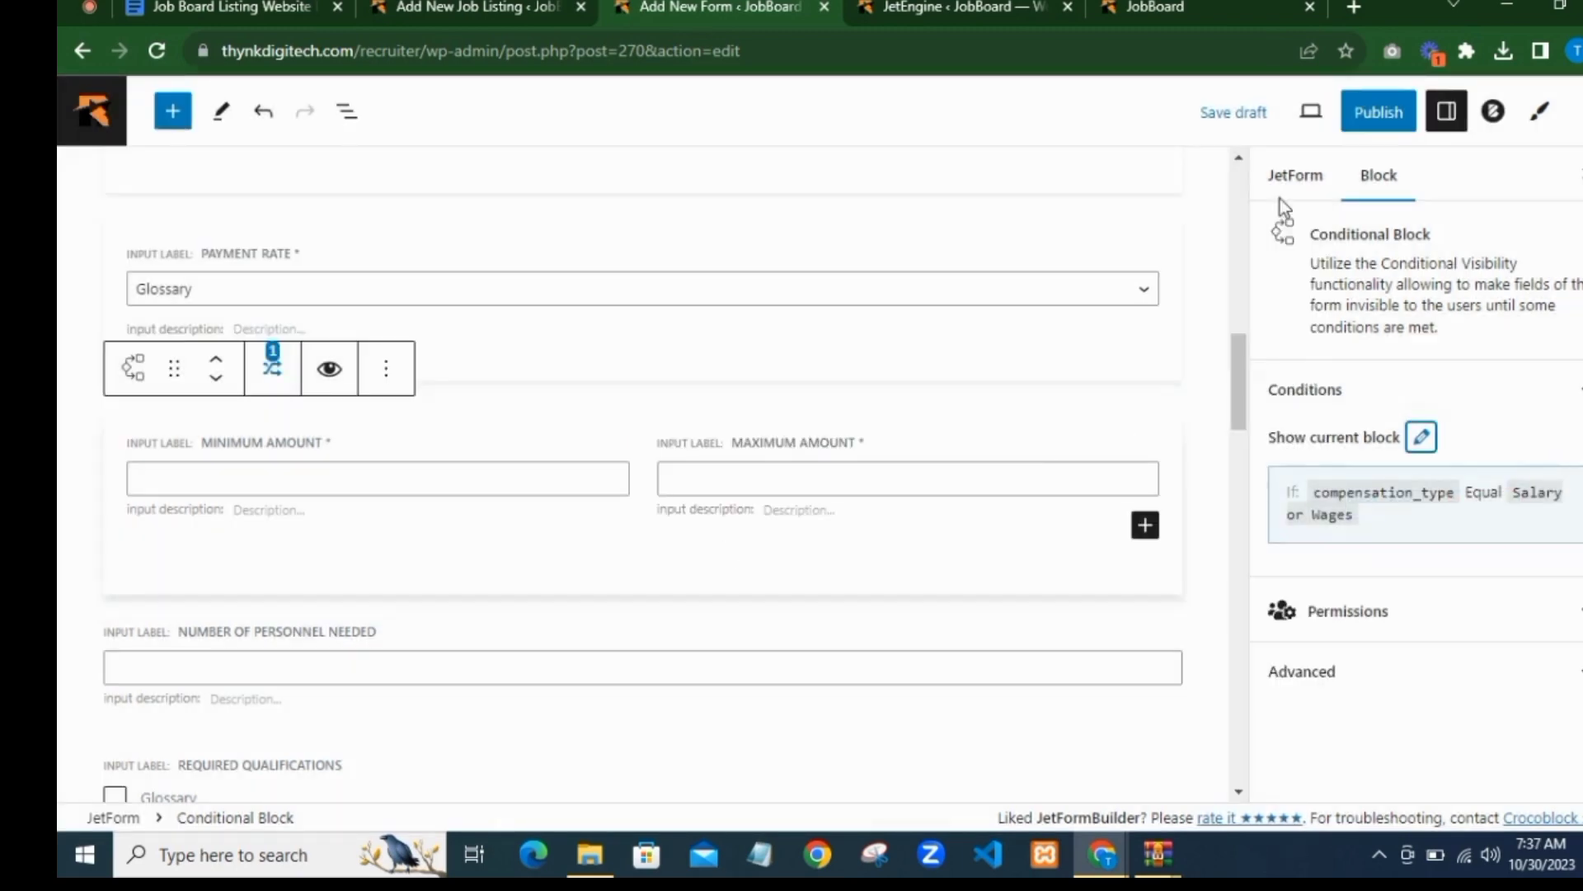
# Step: Insert a Textarea Field between the Payment Rate block and the Minimum and Maximum Amount block
pyautogui.scroll(1, 423, 455)
pyautogui.scroll(1, 428, 464)
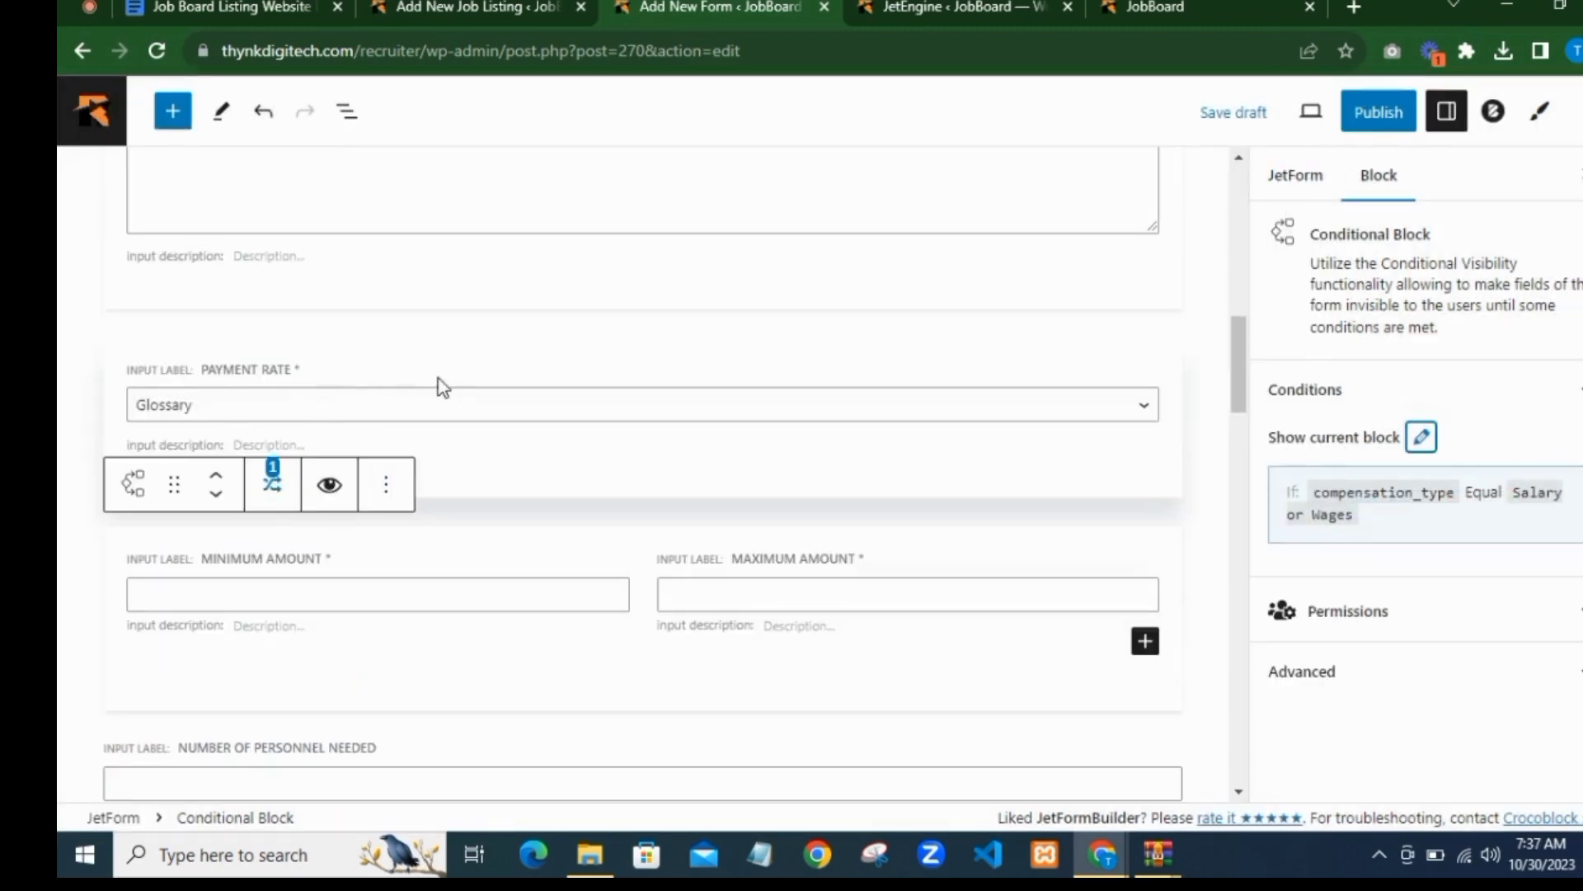
pyautogui.scroll(-1, 592, 417)
pyautogui.moveTo(642, 619)
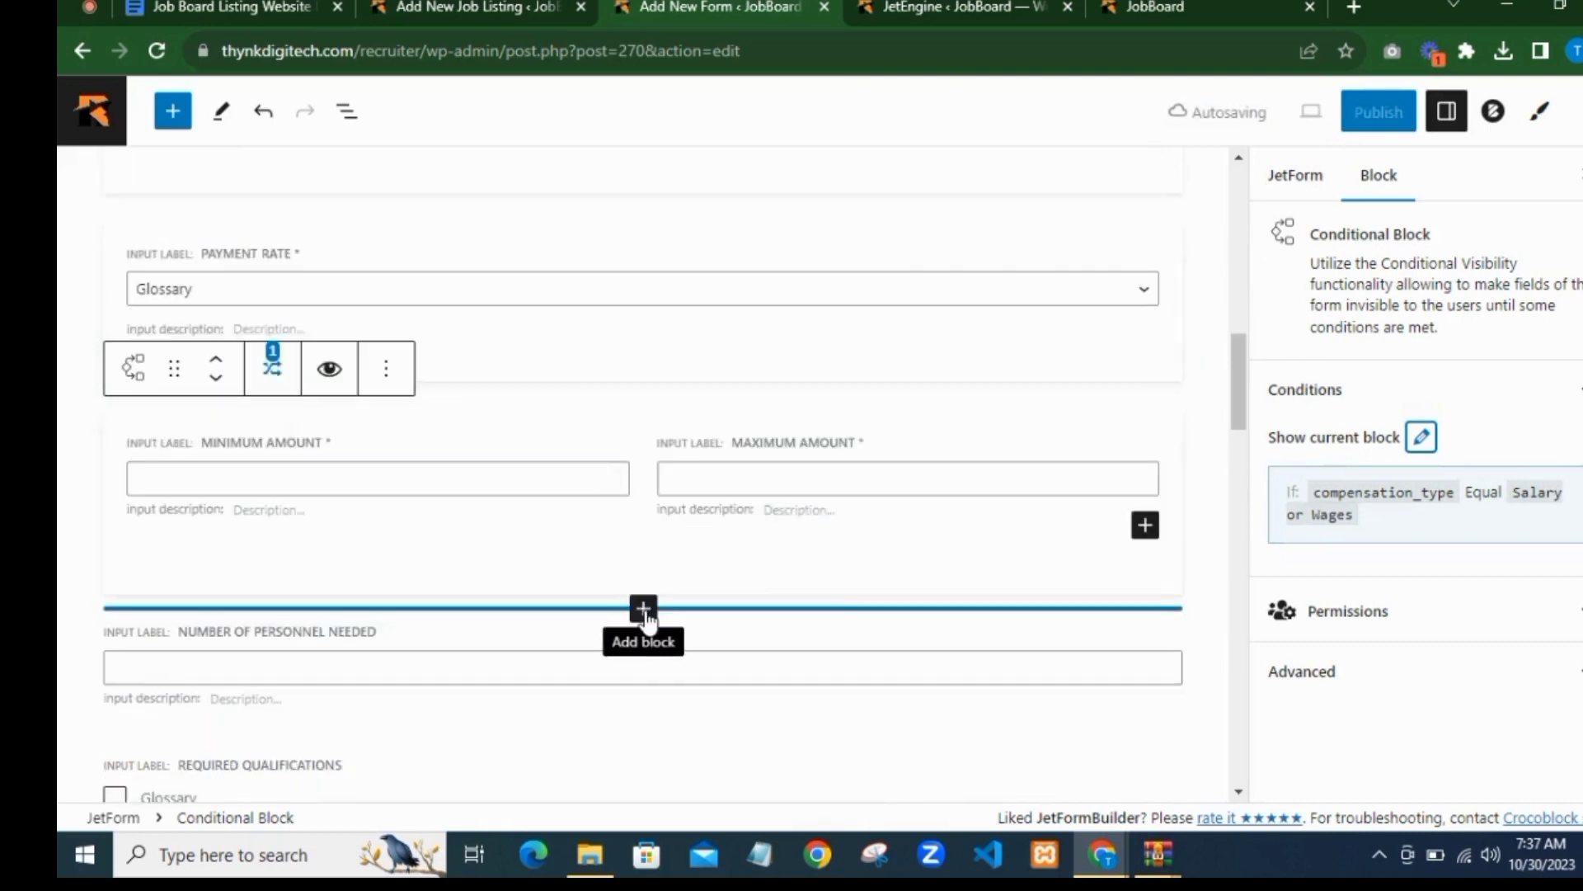
pyautogui.click(644, 611)
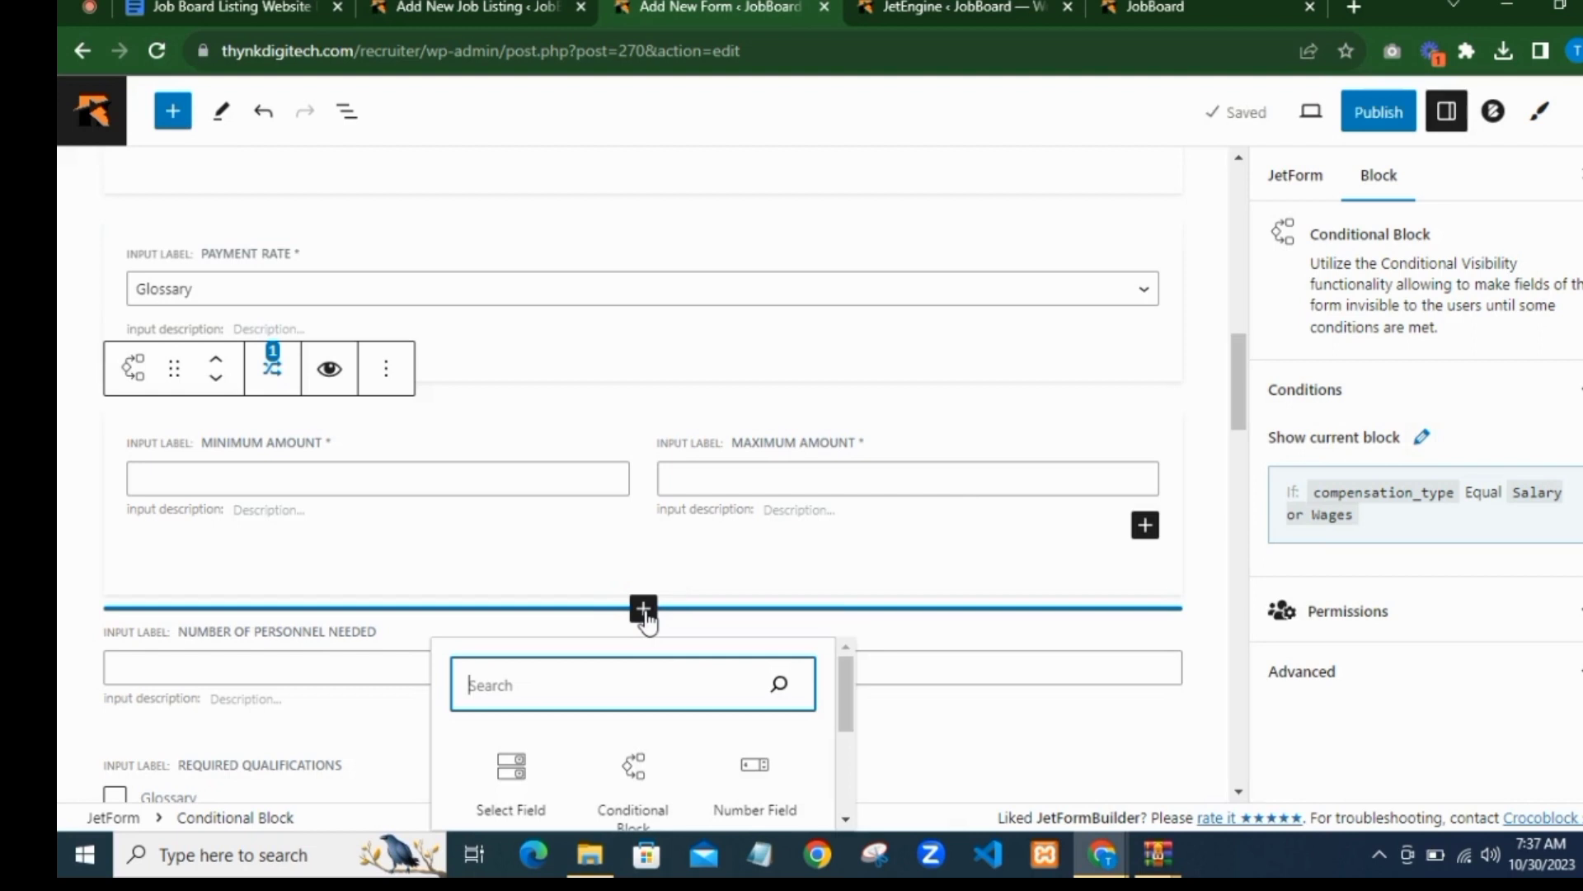
pyautogui.click(640, 396)
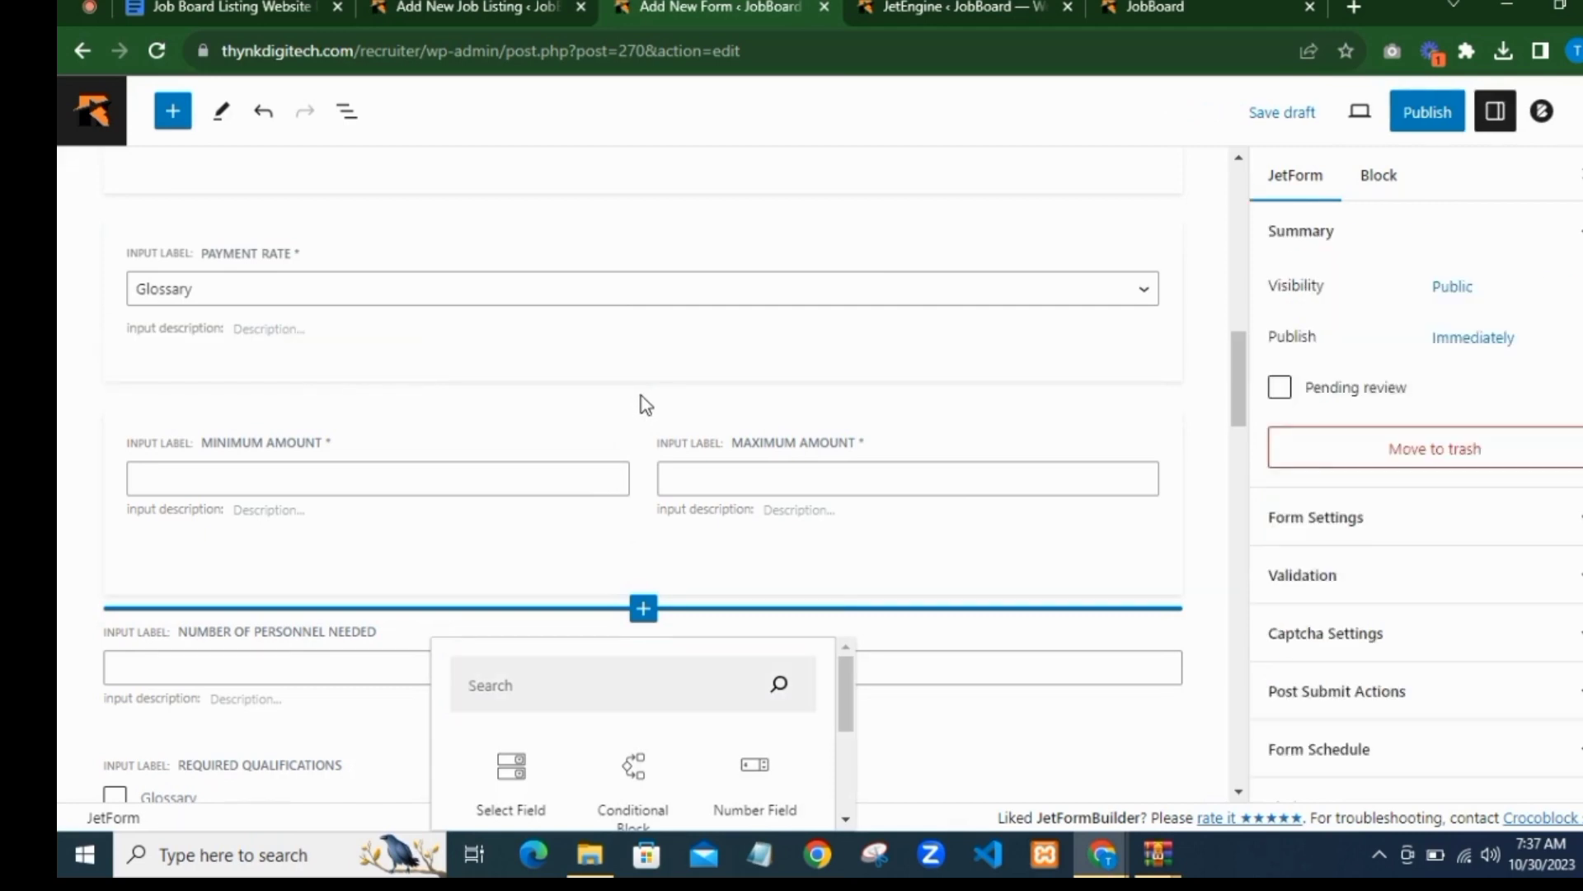
pyautogui.click(644, 396)
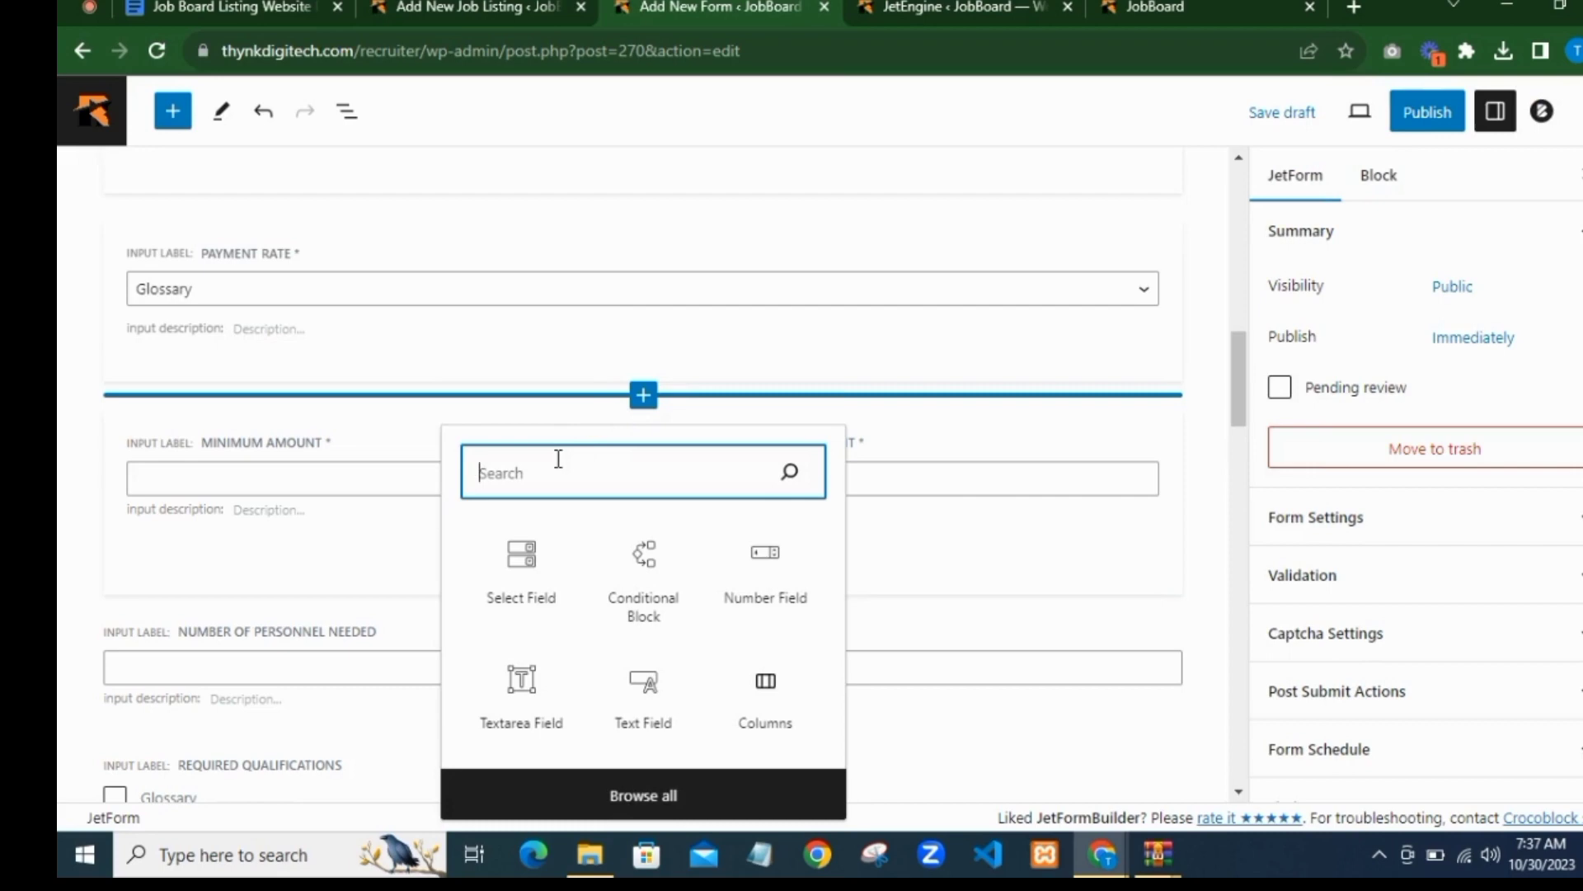
pyautogui.write('Text')
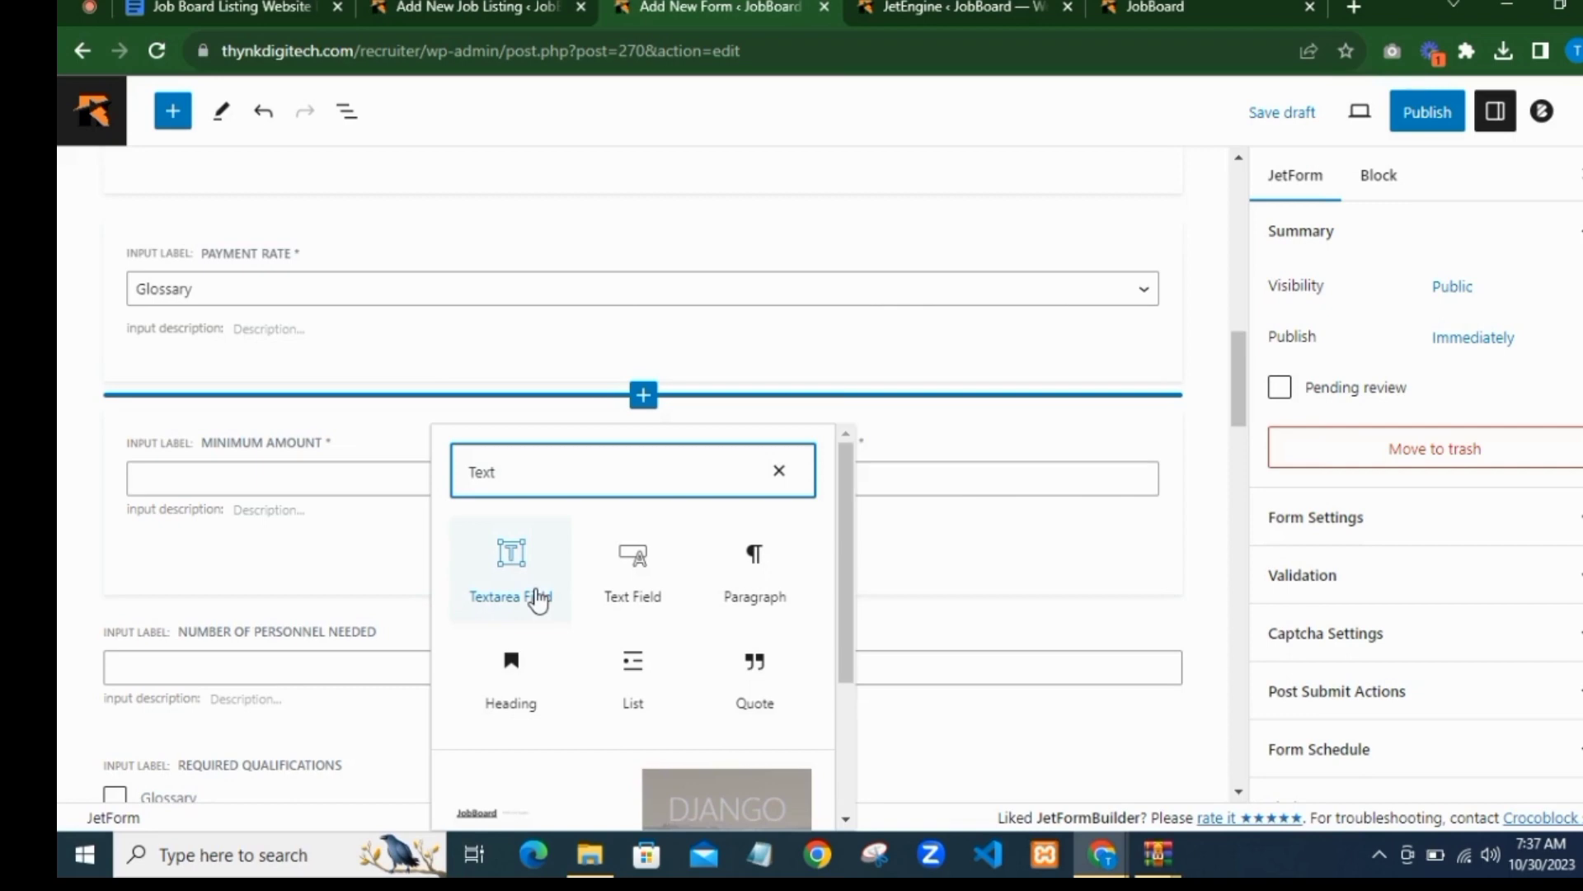
pyautogui.click(537, 600)
# Step: Label the new textarea field "Explain Payment Rate"
pyautogui.click(1375, 442)
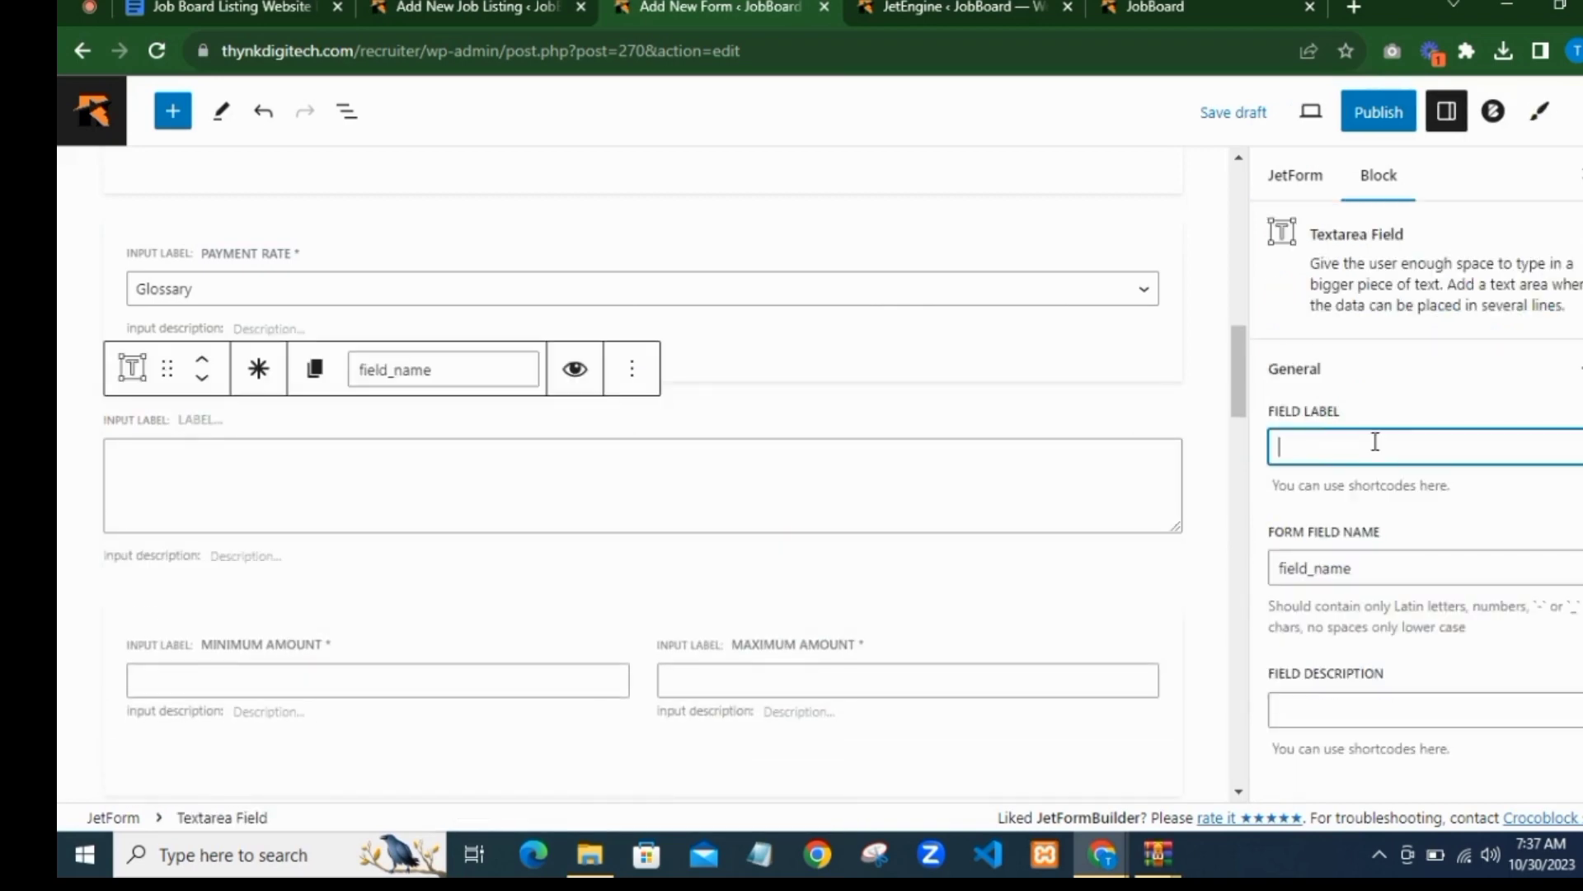
pyautogui.write('Explain Payment Rate')
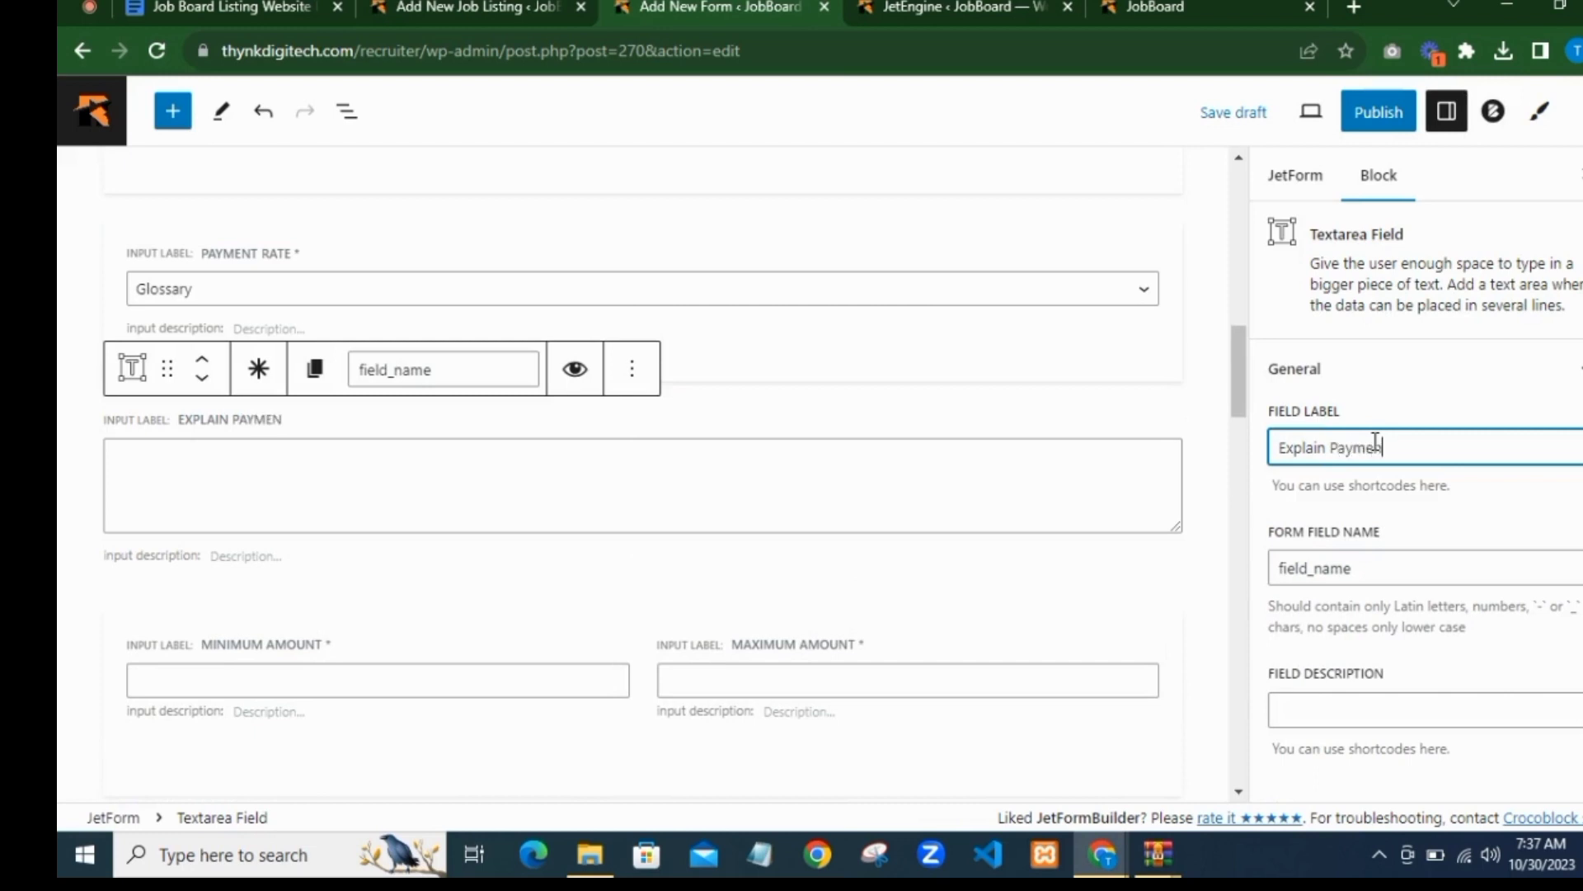
pyautogui.click(1427, 512)
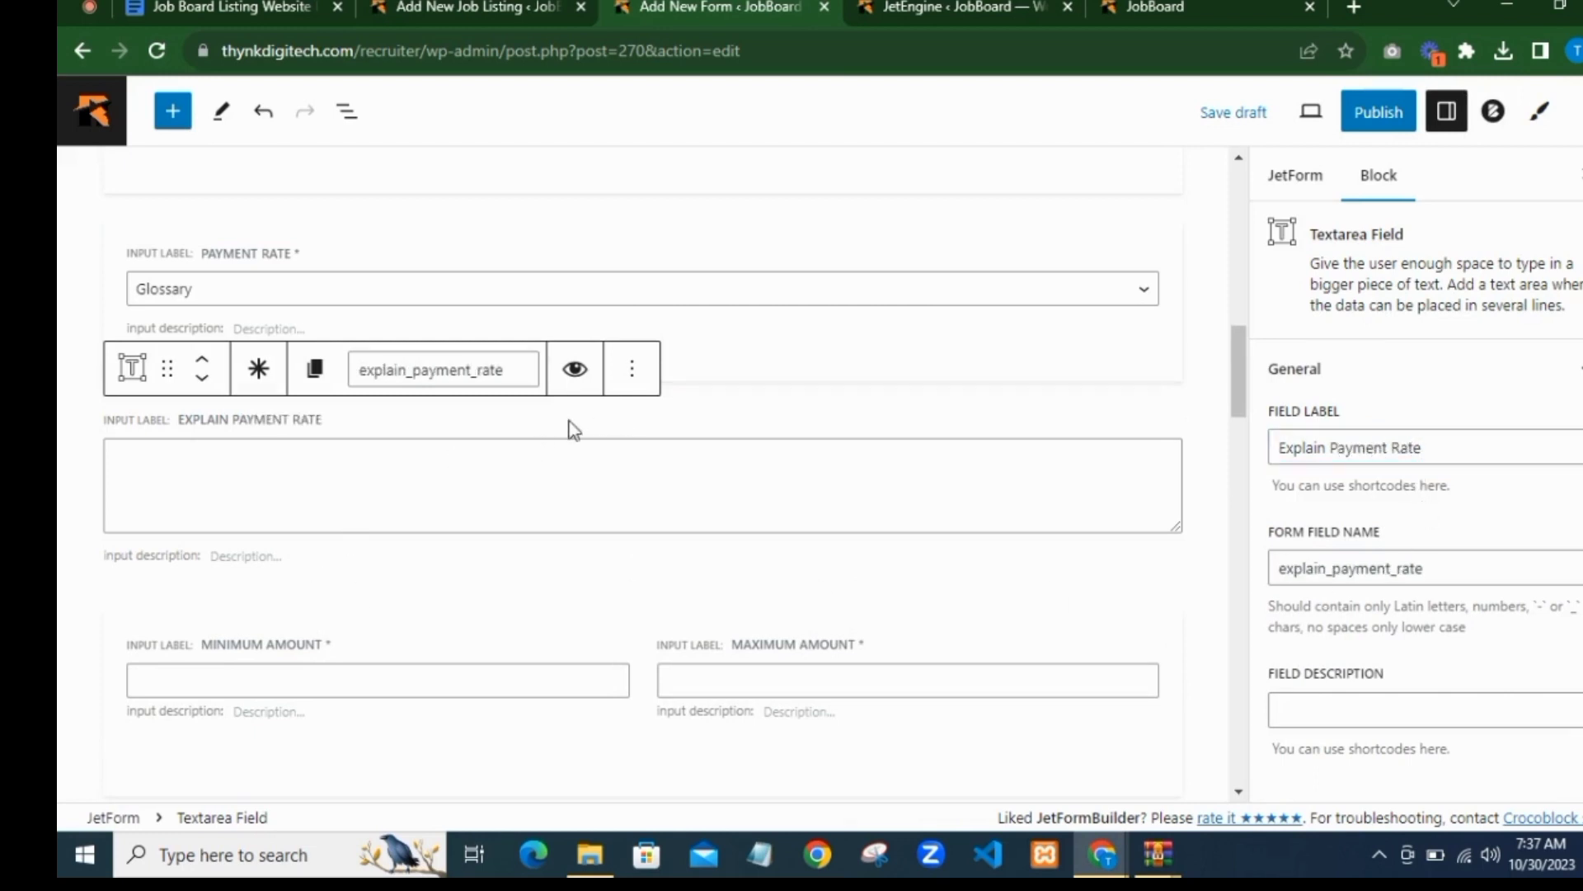
# Step: Switch to the JetEngine Glossaries settings, collapse the Compensation Type glossary and examine the payment rate glossary's items
pyautogui.scroll(-3, 1219, 388)
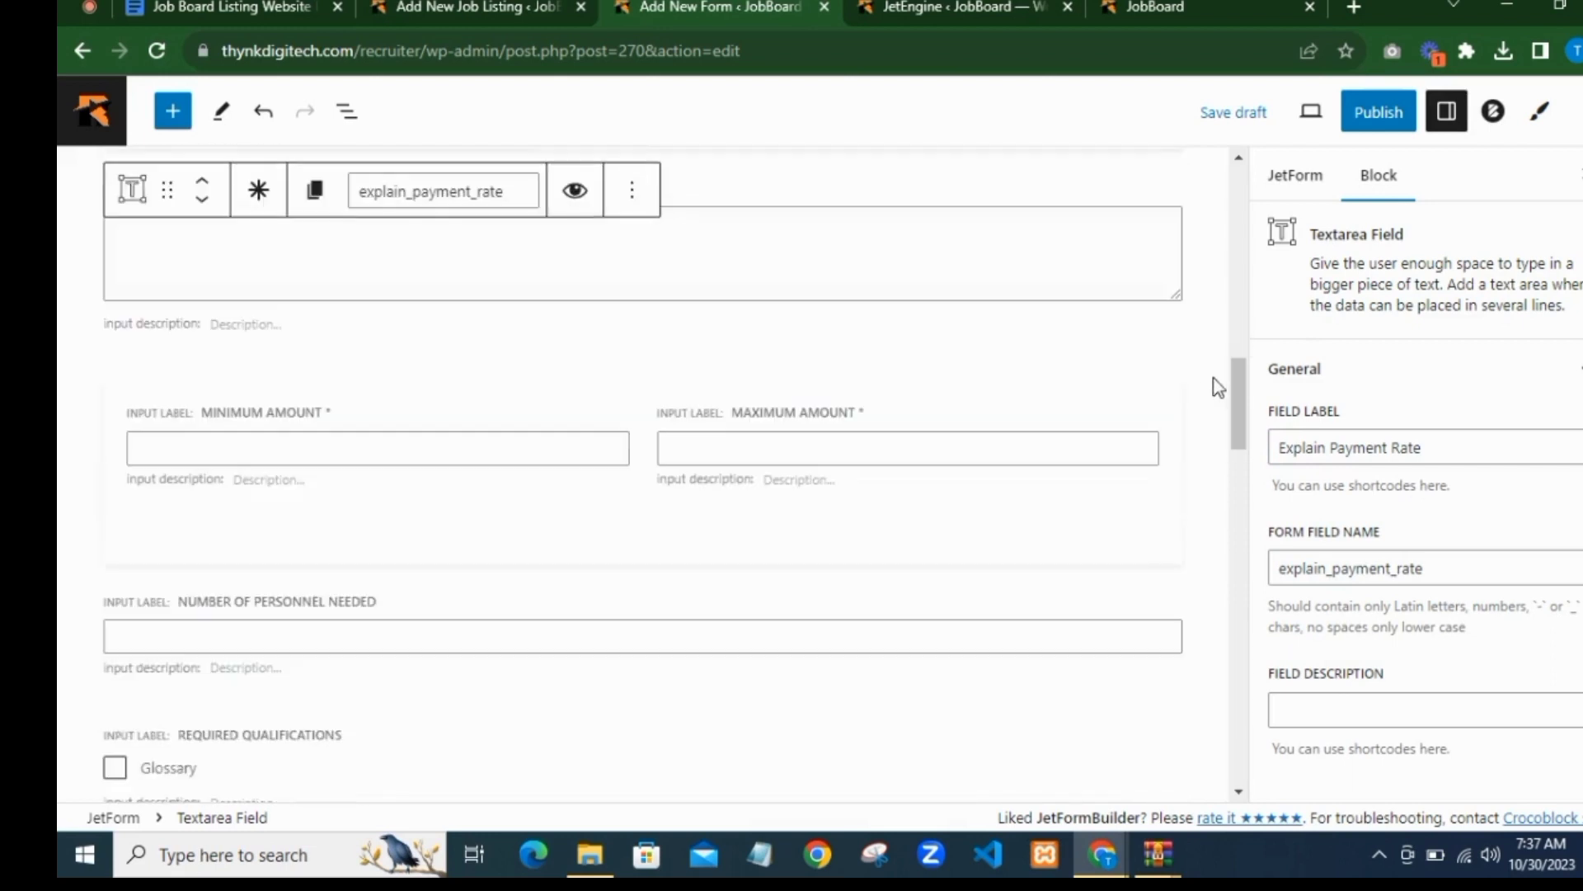
pyautogui.scroll(2, 470, 413)
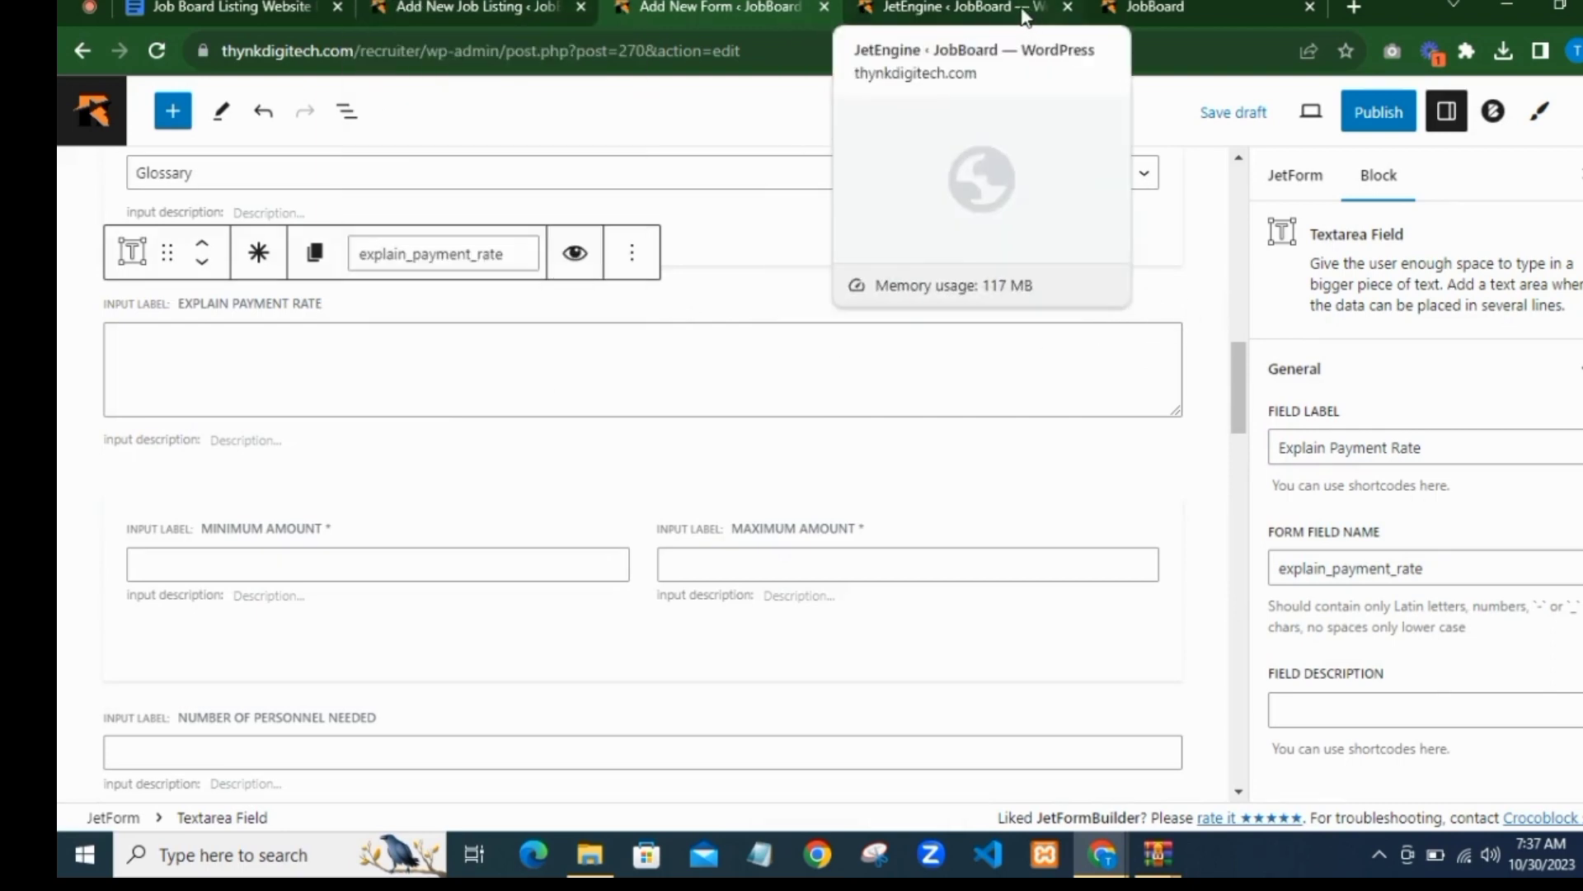
pyautogui.click(948, 9)
pyautogui.scroll(3, 816, 409)
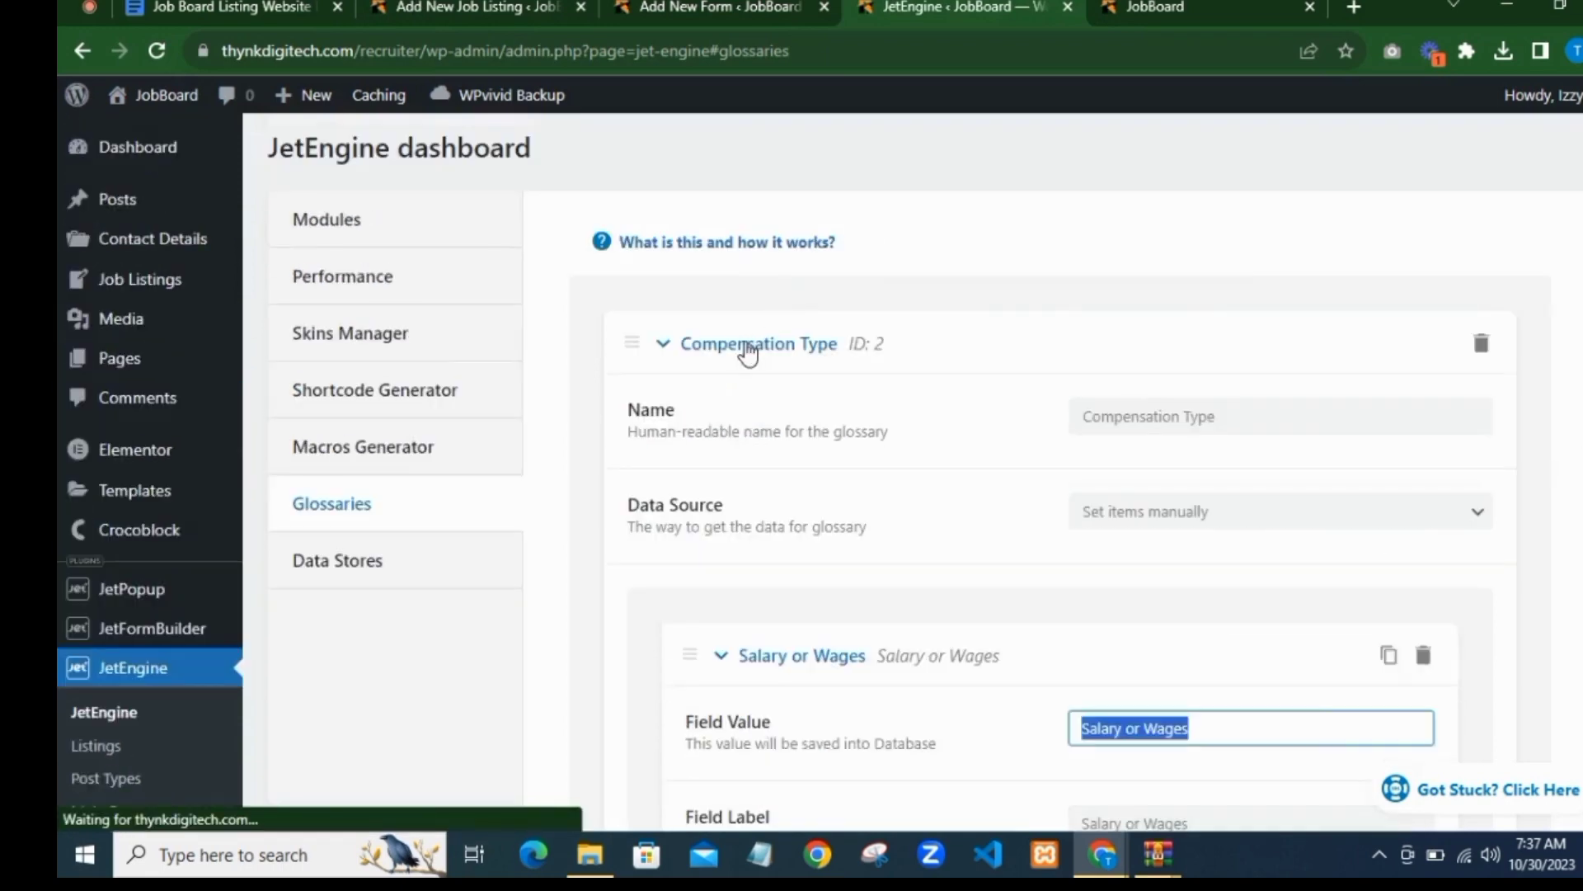
pyautogui.click(745, 346)
pyautogui.scroll(-2, 764, 346)
pyautogui.scroll(-4, 1034, 390)
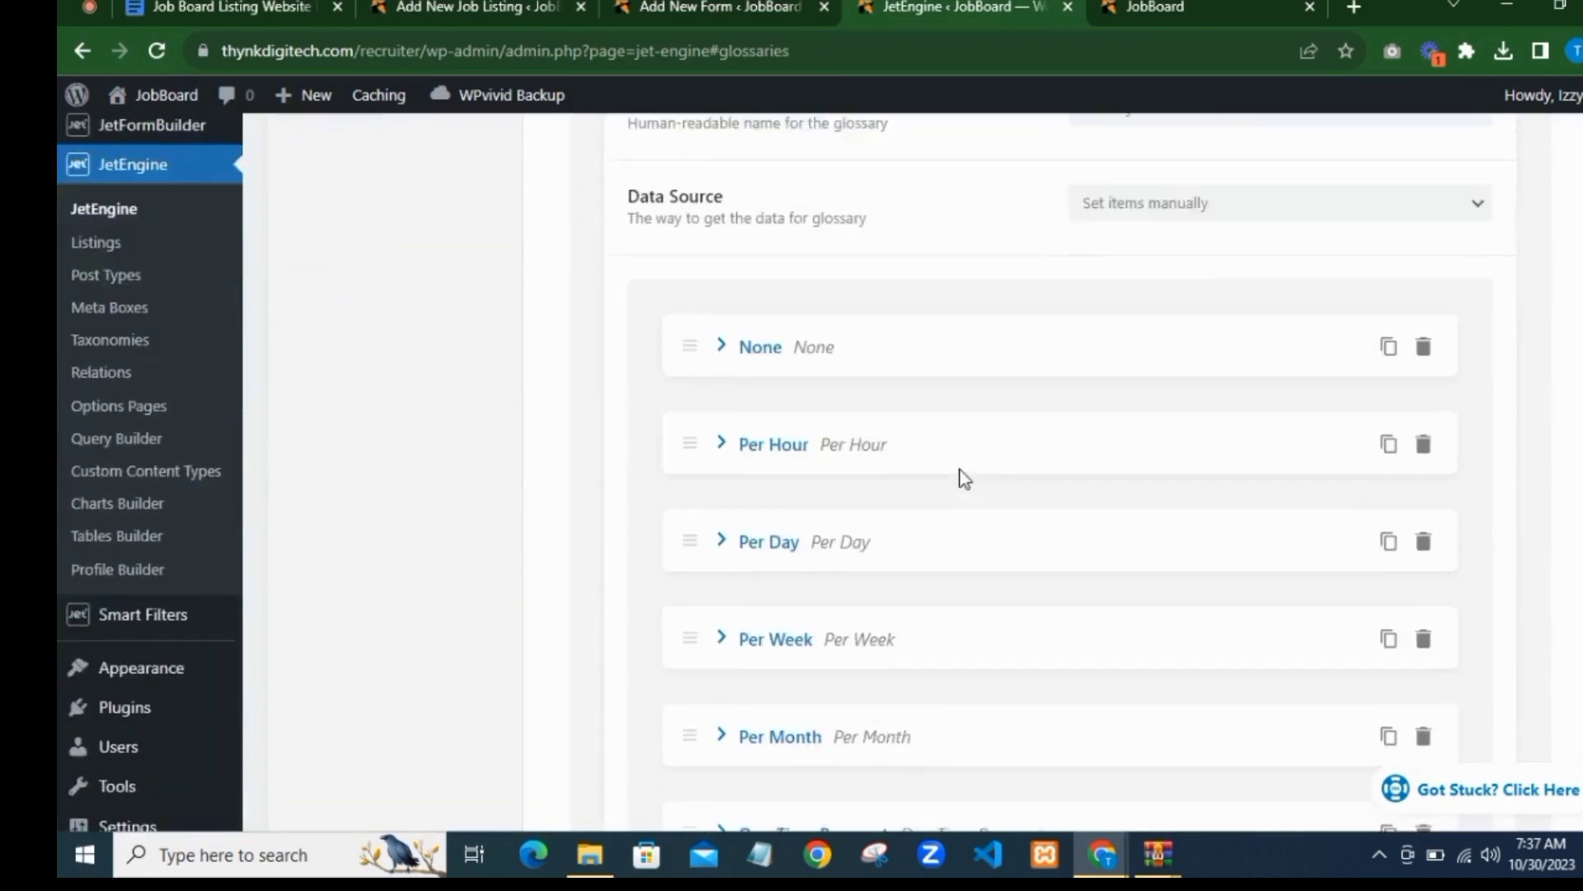
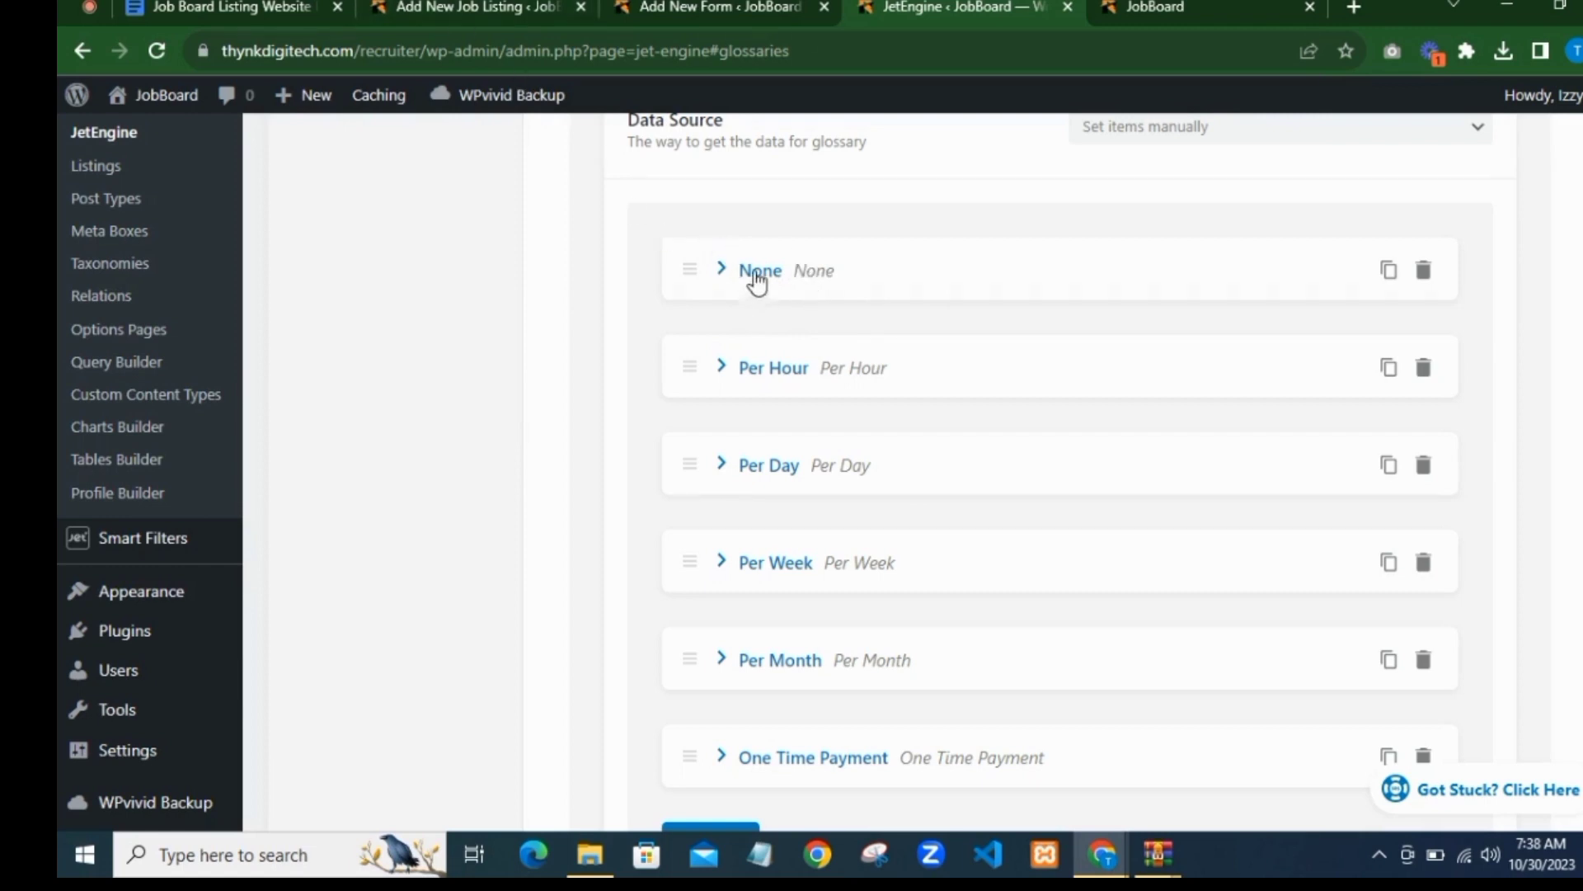
# Step: Return to the job form editor and insert a Conditional Block between the Payment Rate block and the Explain Payment Rate textarea
pyautogui.click(466, 8)
pyautogui.click(706, 7)
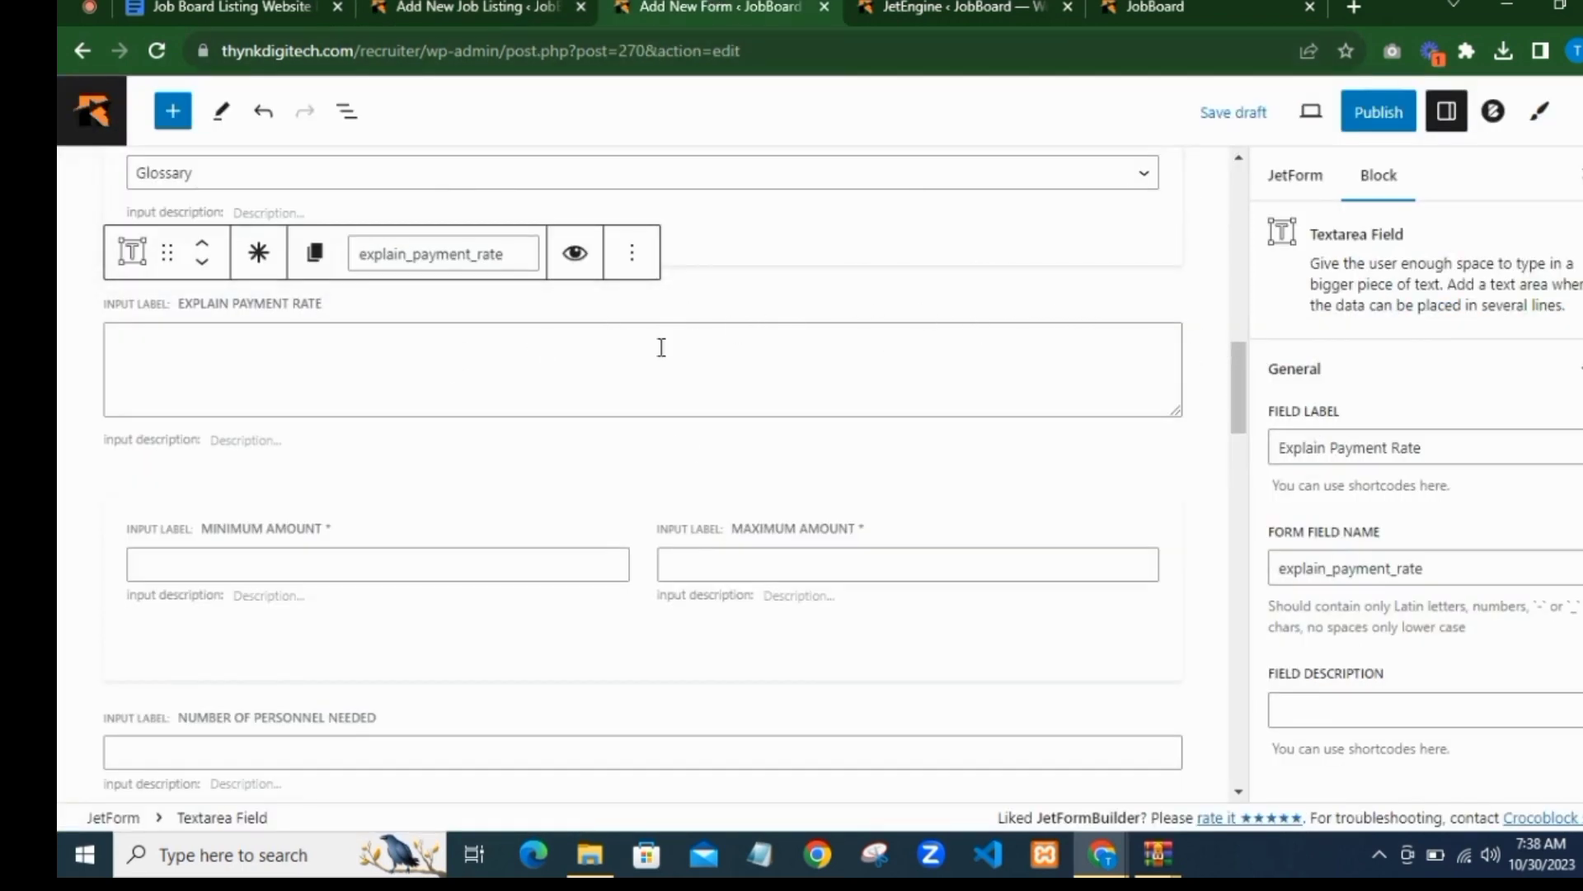
pyautogui.click(659, 438)
pyautogui.scroll(3, 627, 495)
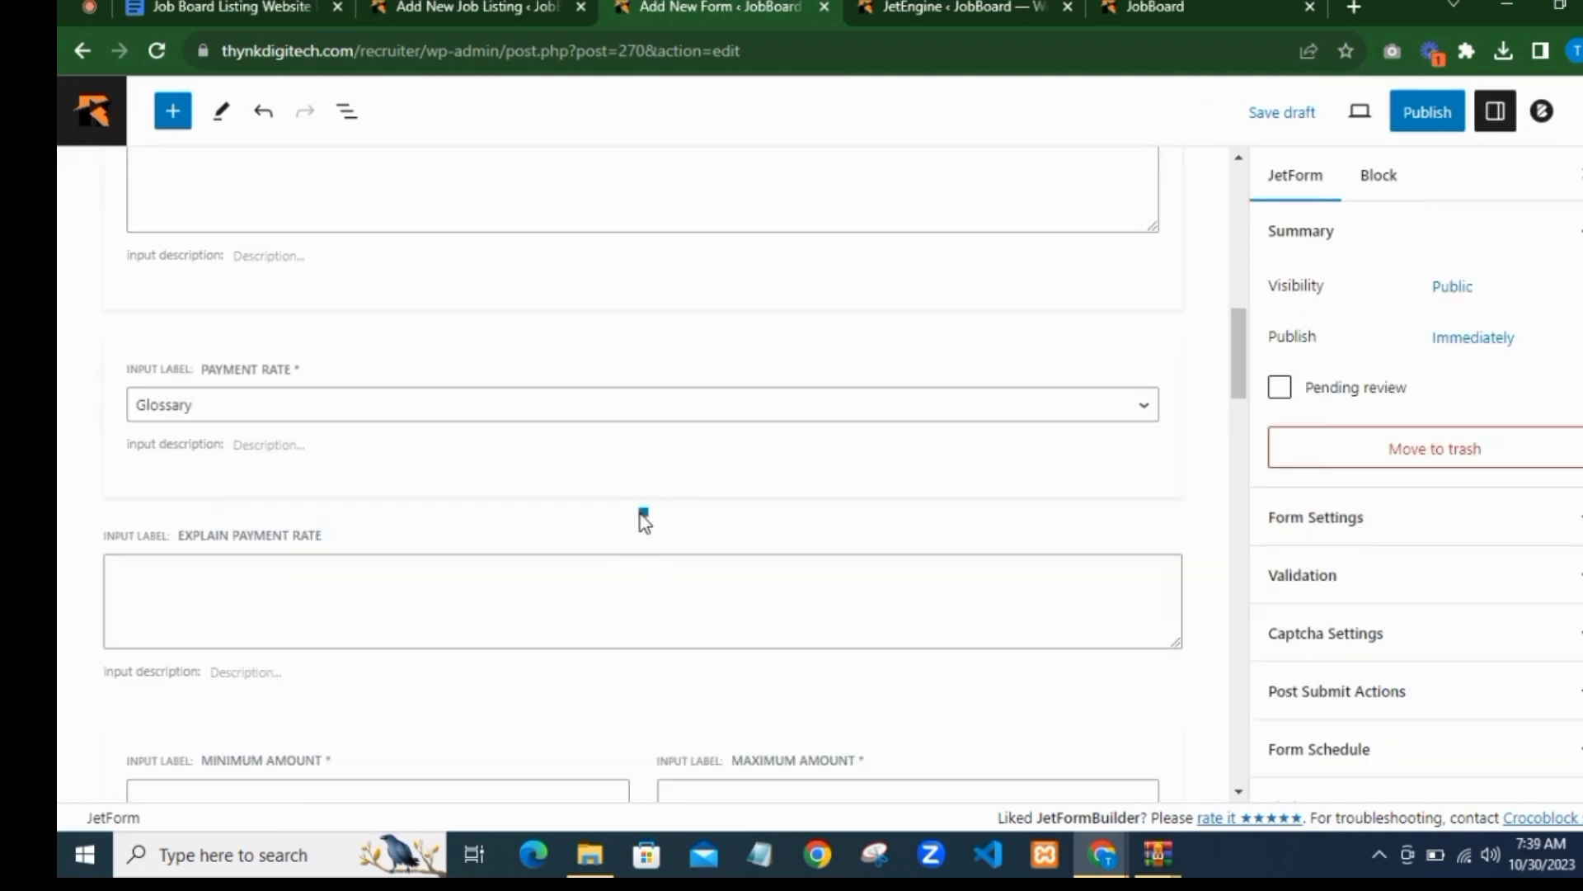
pyautogui.click(643, 513)
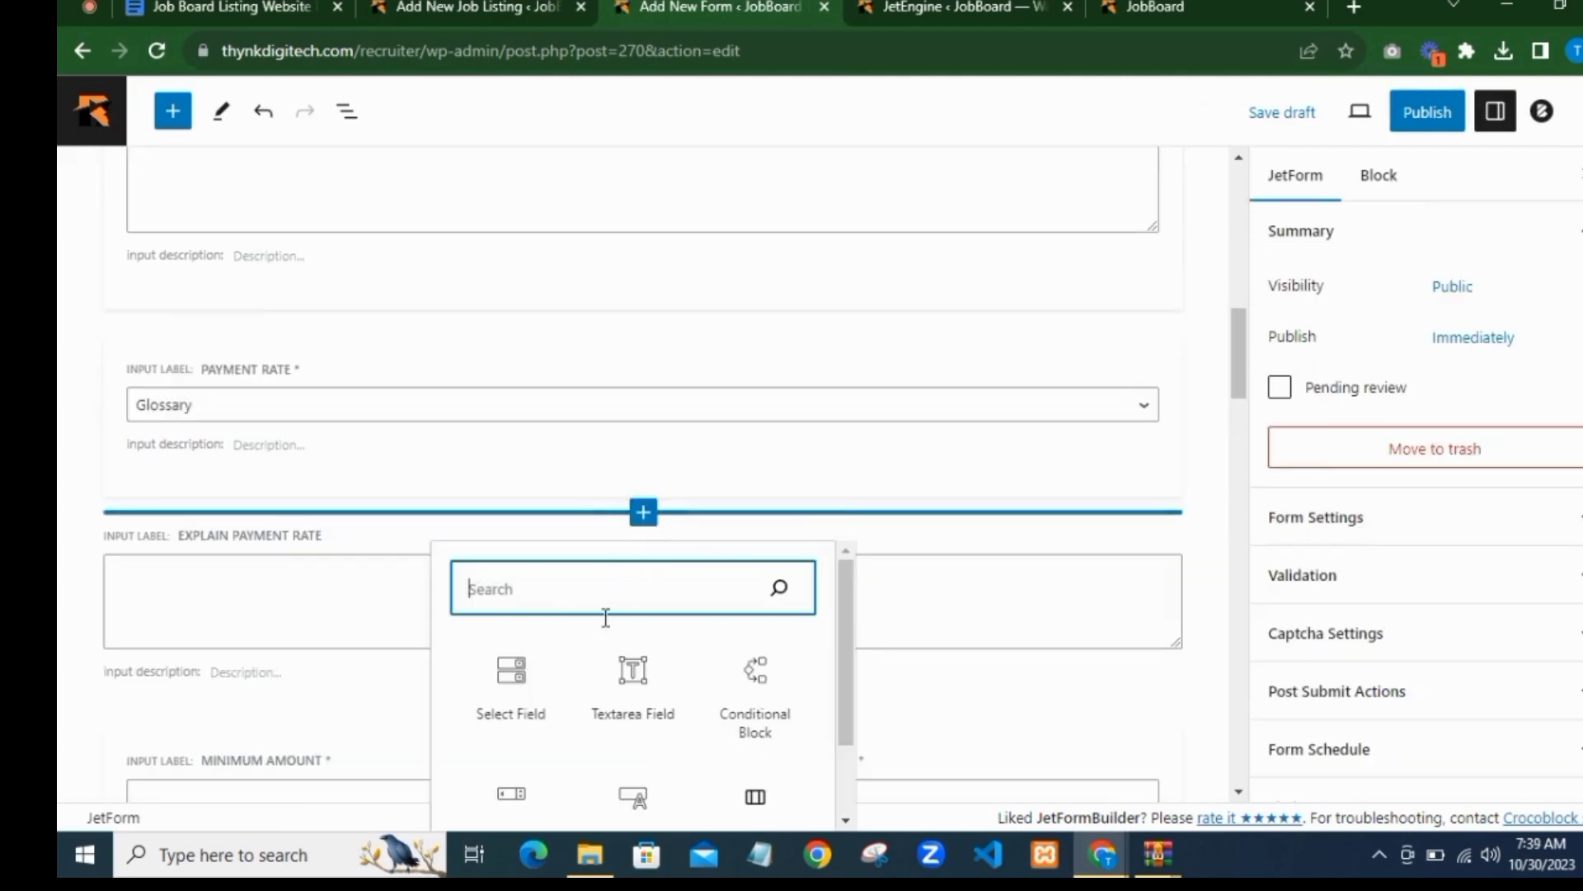
pyautogui.click(754, 695)
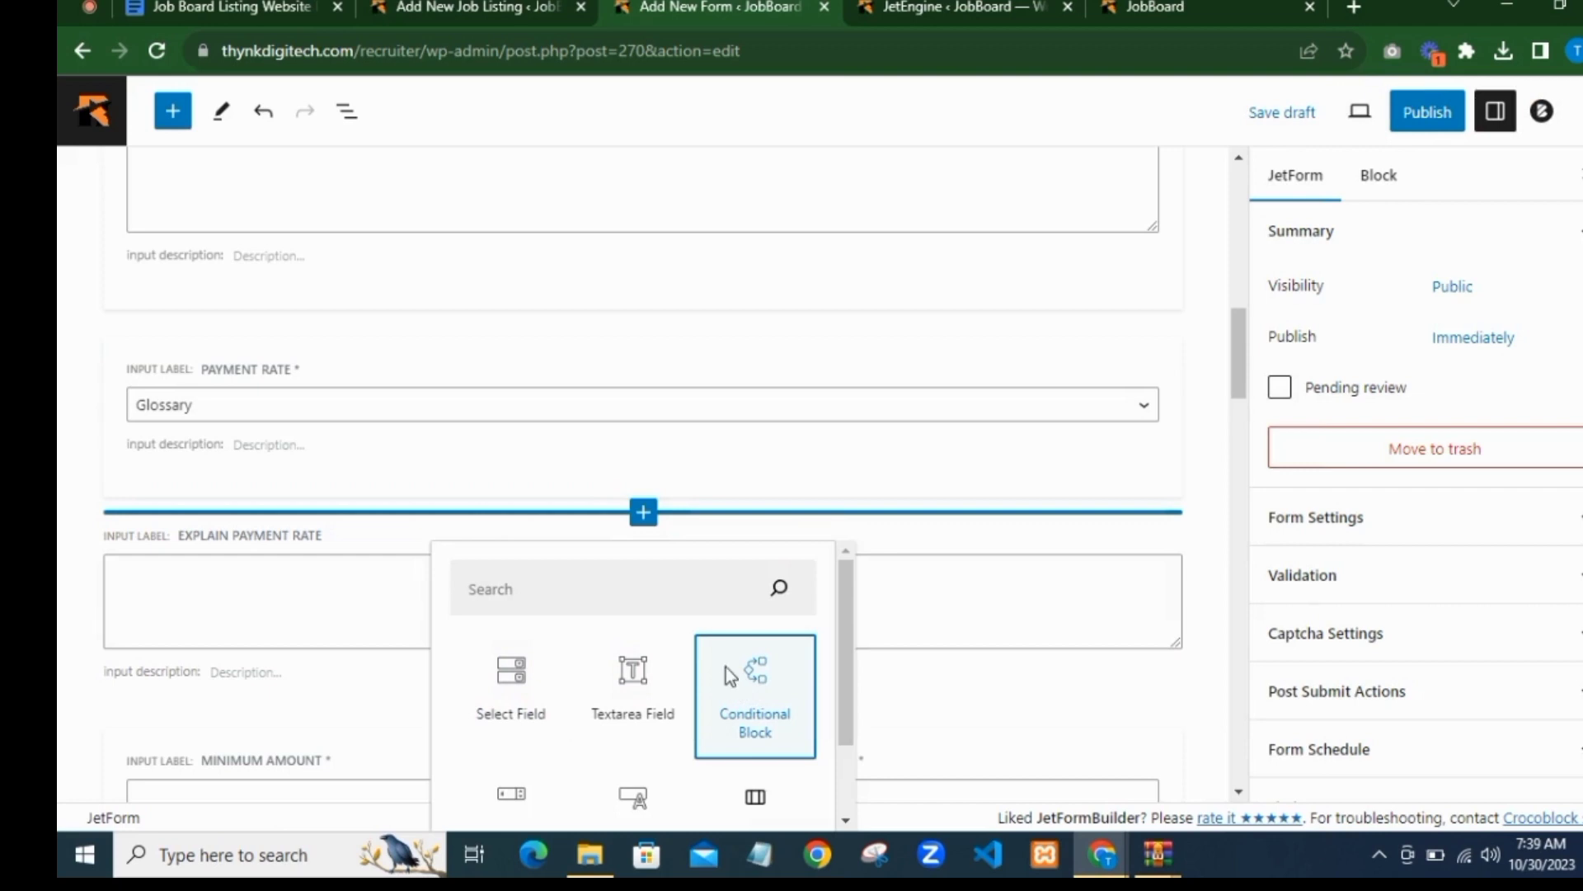
pyautogui.click(725, 666)
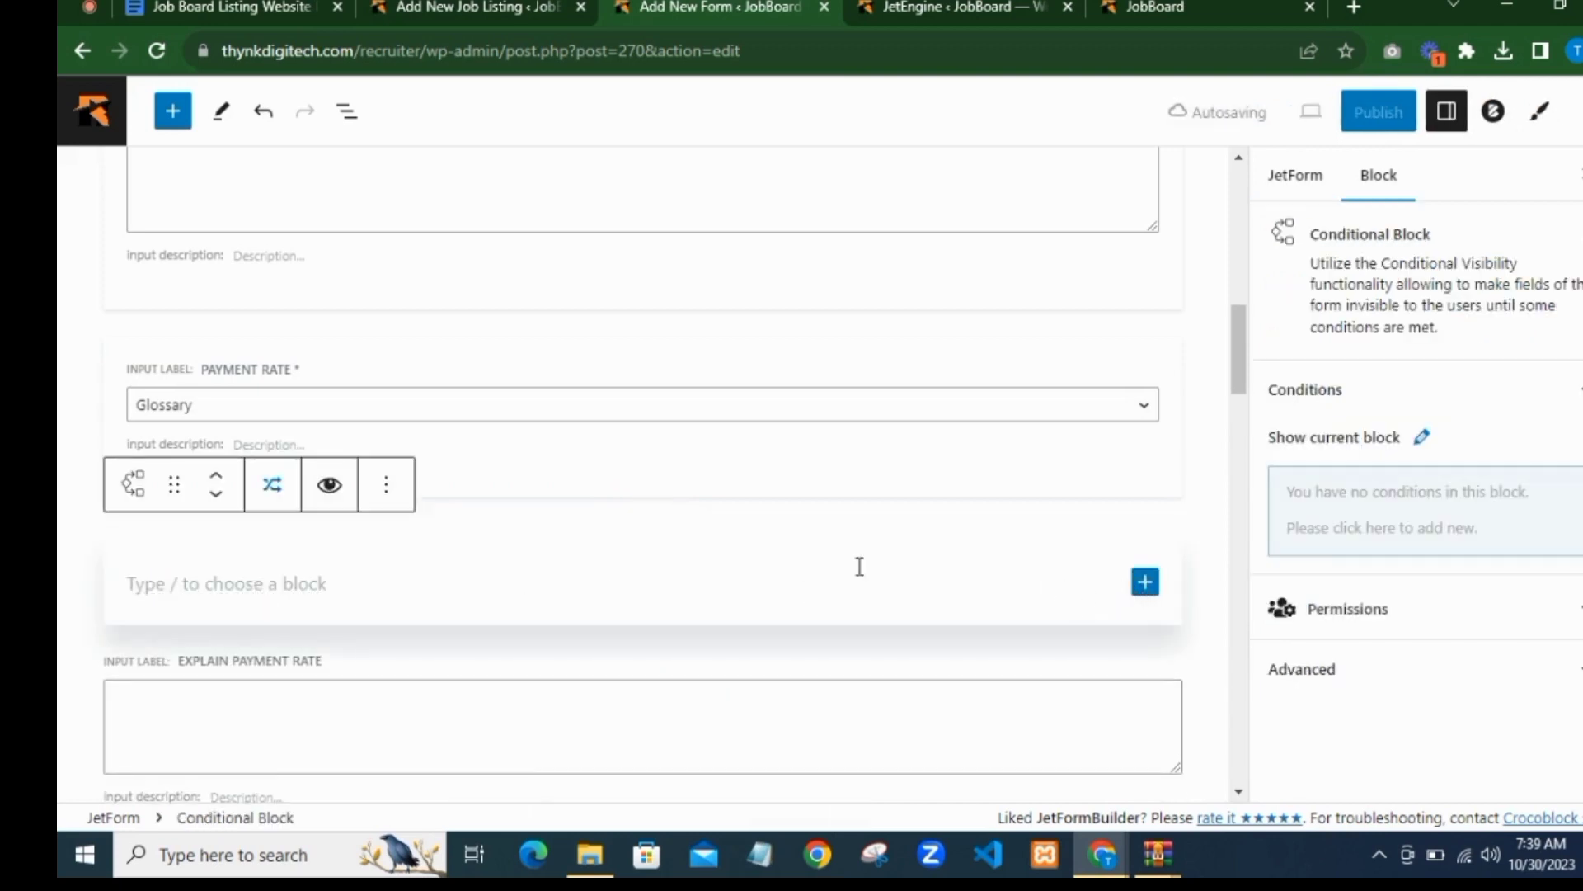
# Step: Add a one-column Columns block inside the new conditional block and move the Explain Payment Rate textarea into it
pyautogui.click(1145, 582)
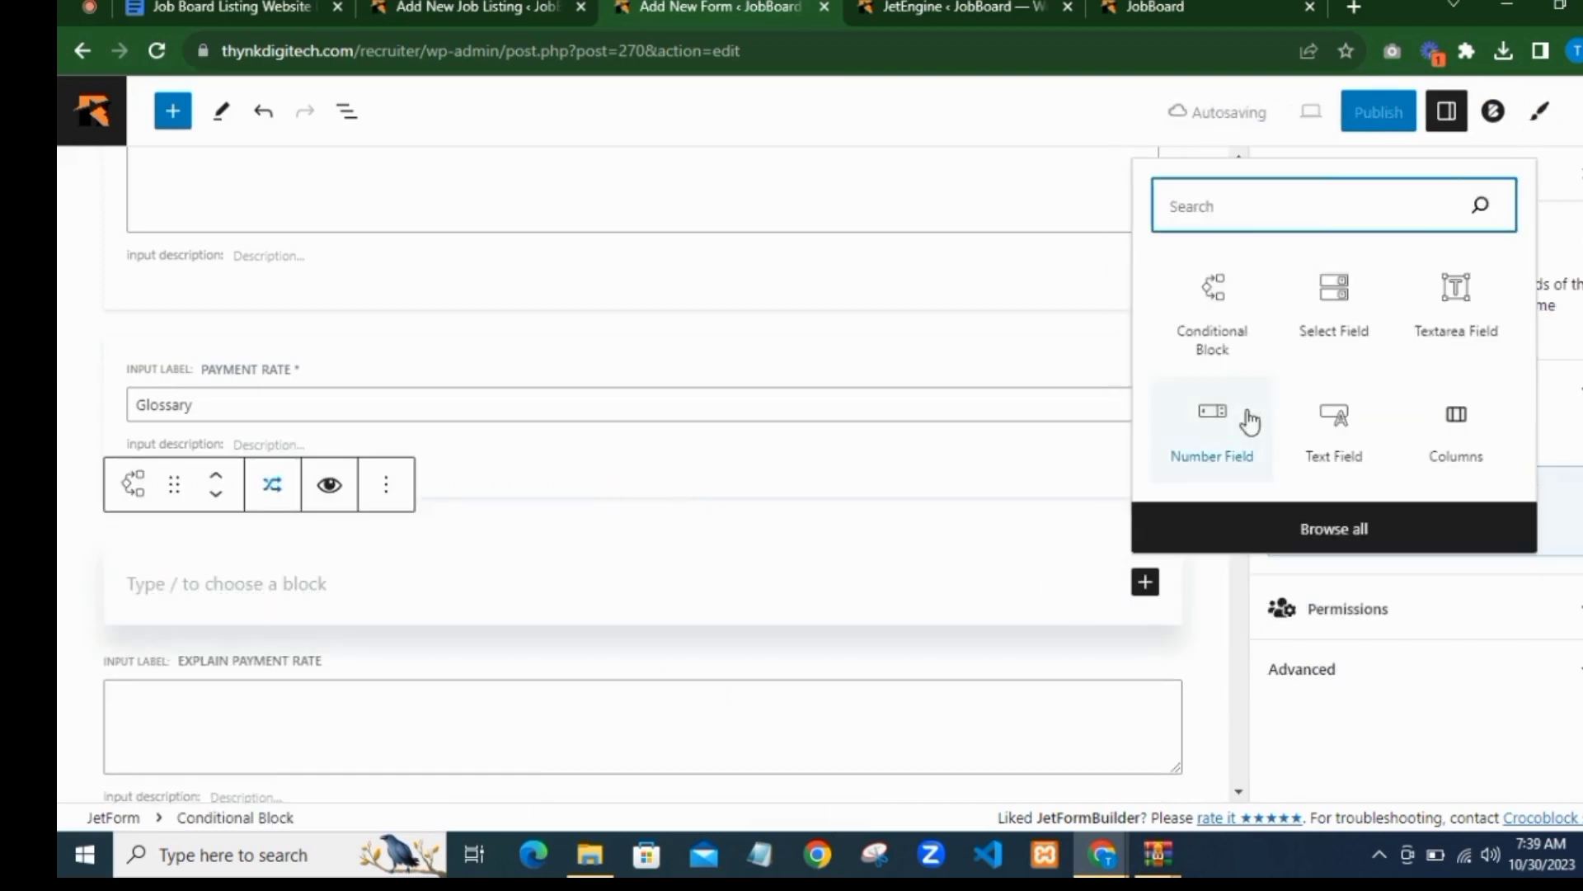
pyautogui.click(1473, 446)
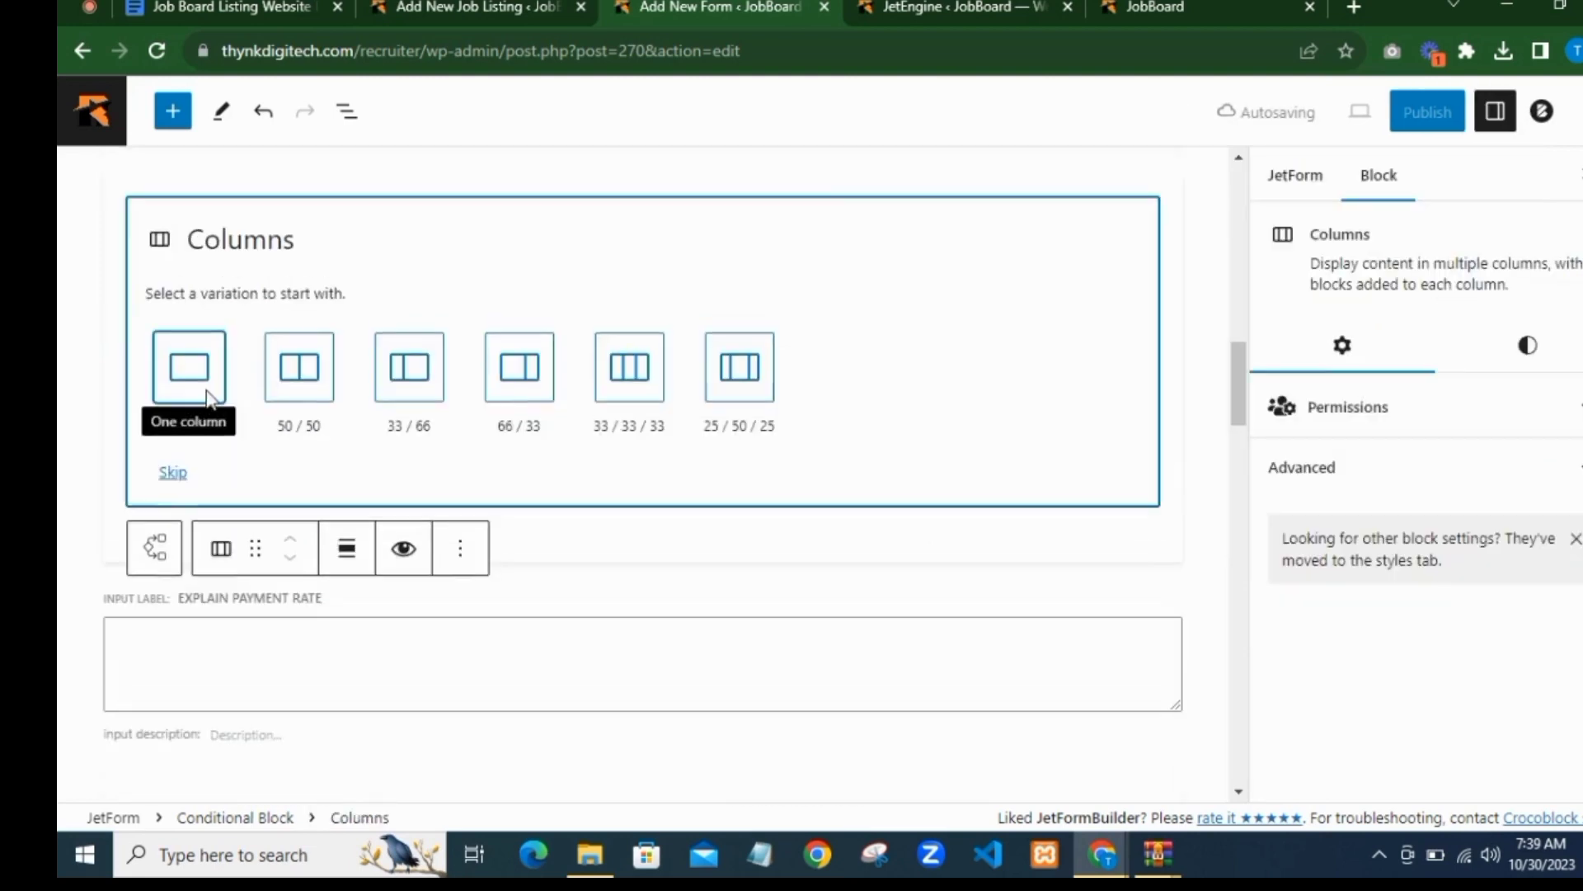
pyautogui.click(203, 398)
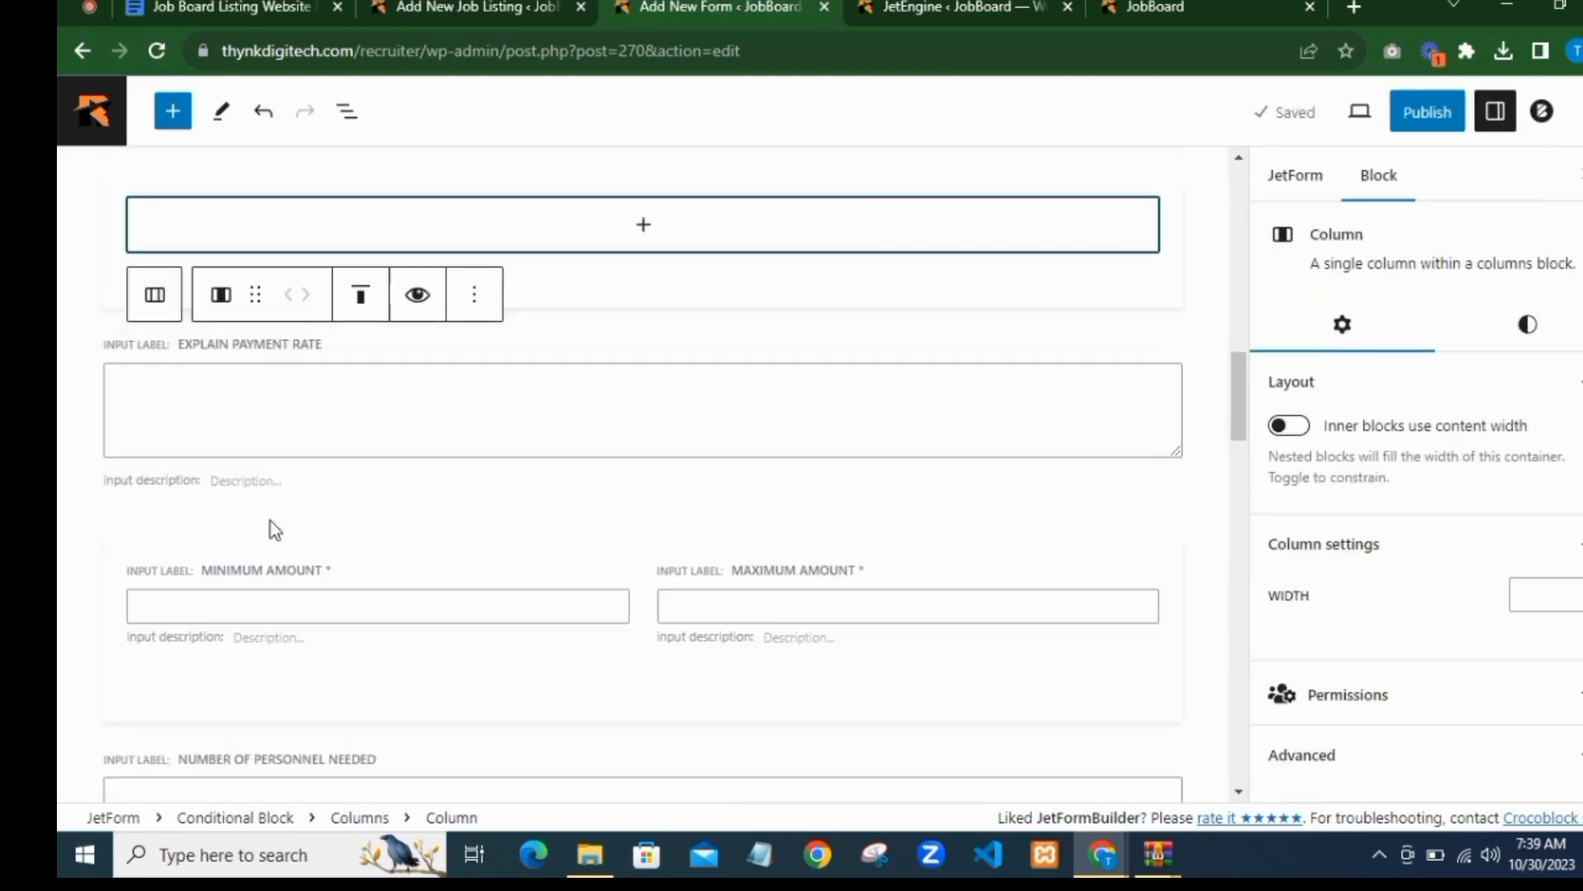
pyautogui.click(255, 346)
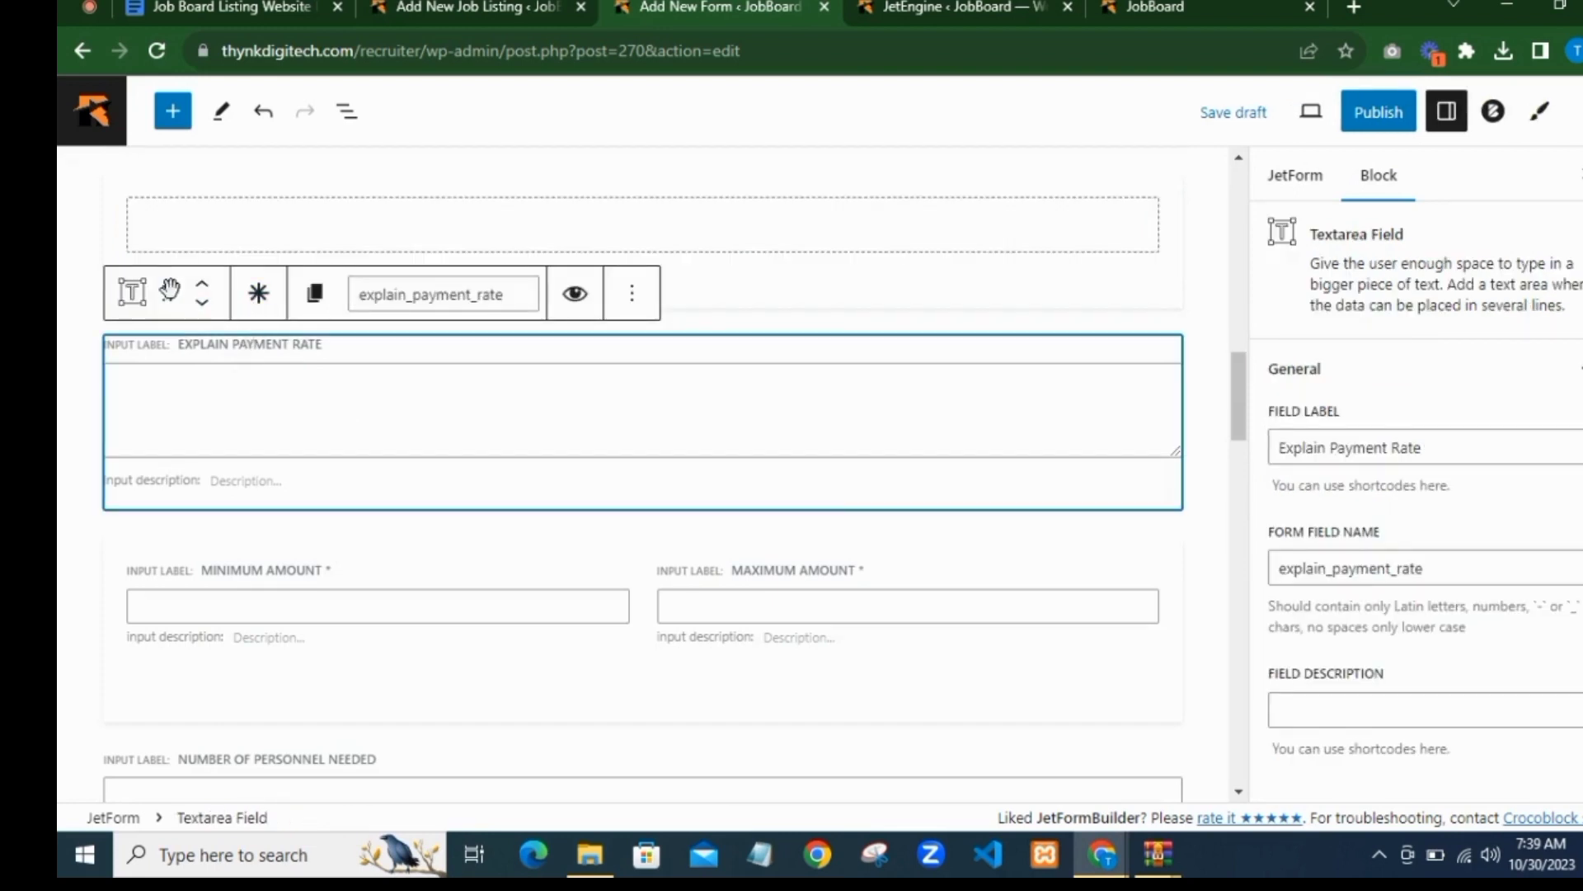
pyautogui.moveTo(242, 248); pyautogui.dragTo(478, 230)
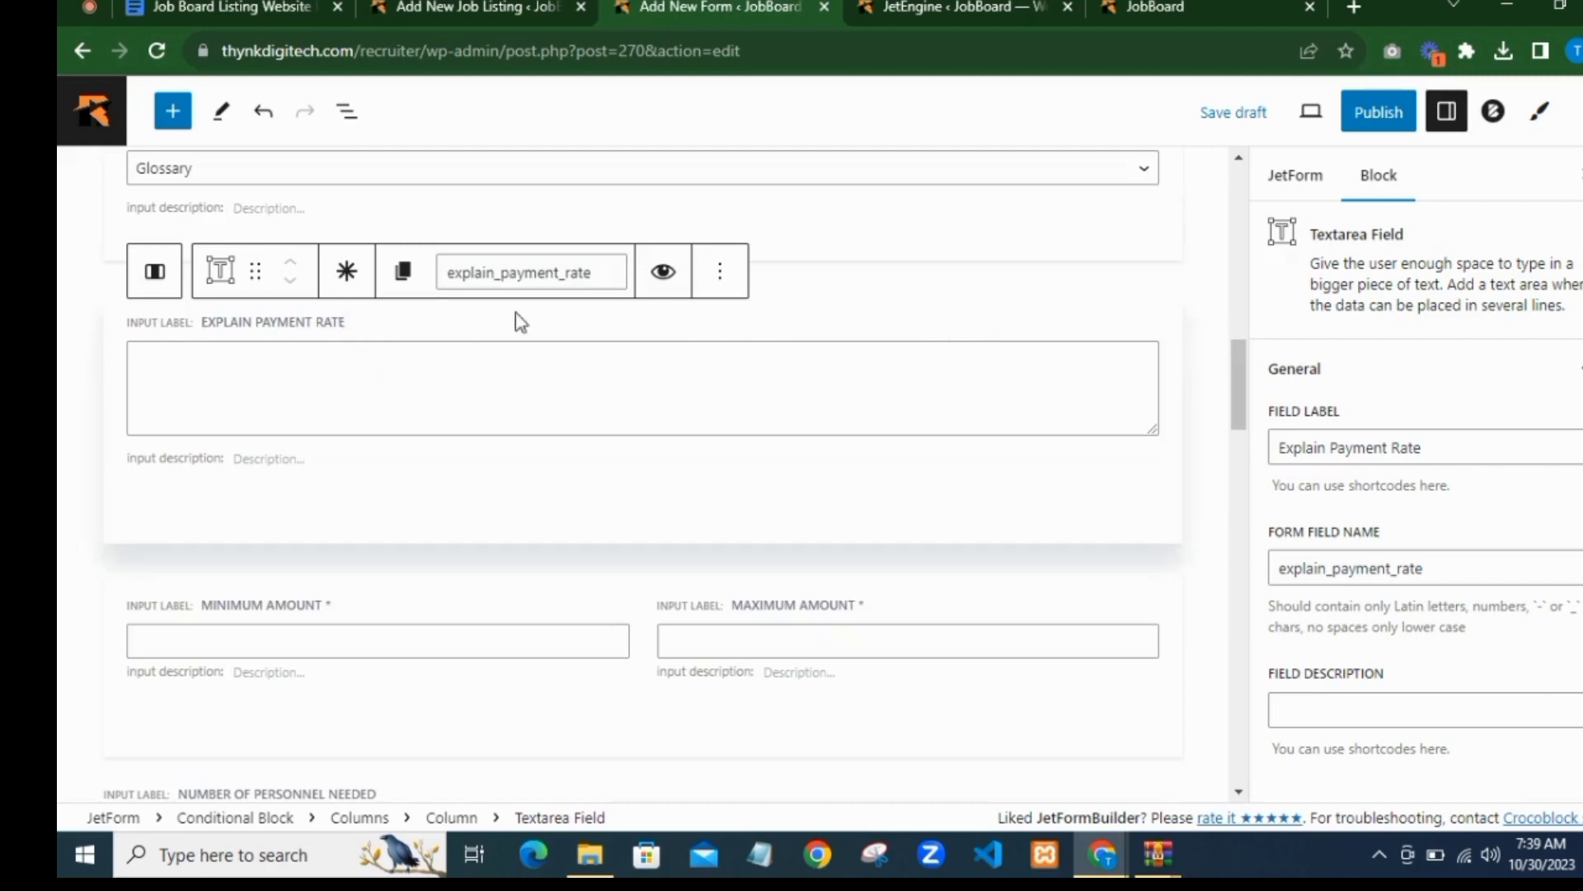
# Step: Set the Explain Payment Rate block's conditional logic function to "Show if..." and add a condition
pyautogui.scroll(2, 809, 363)
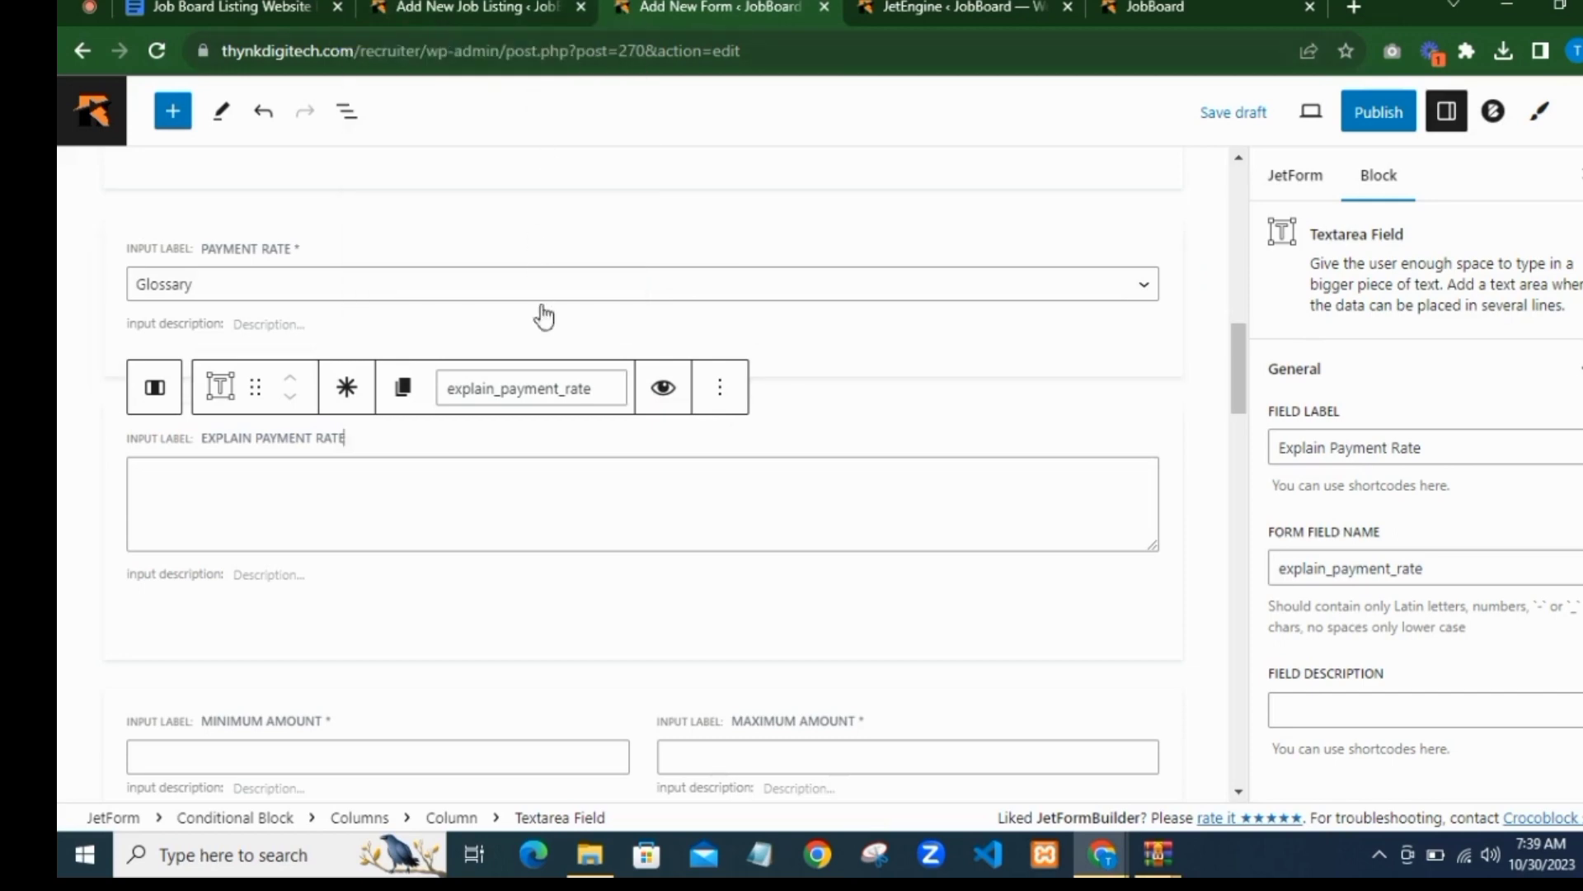
pyautogui.click(1175, 447)
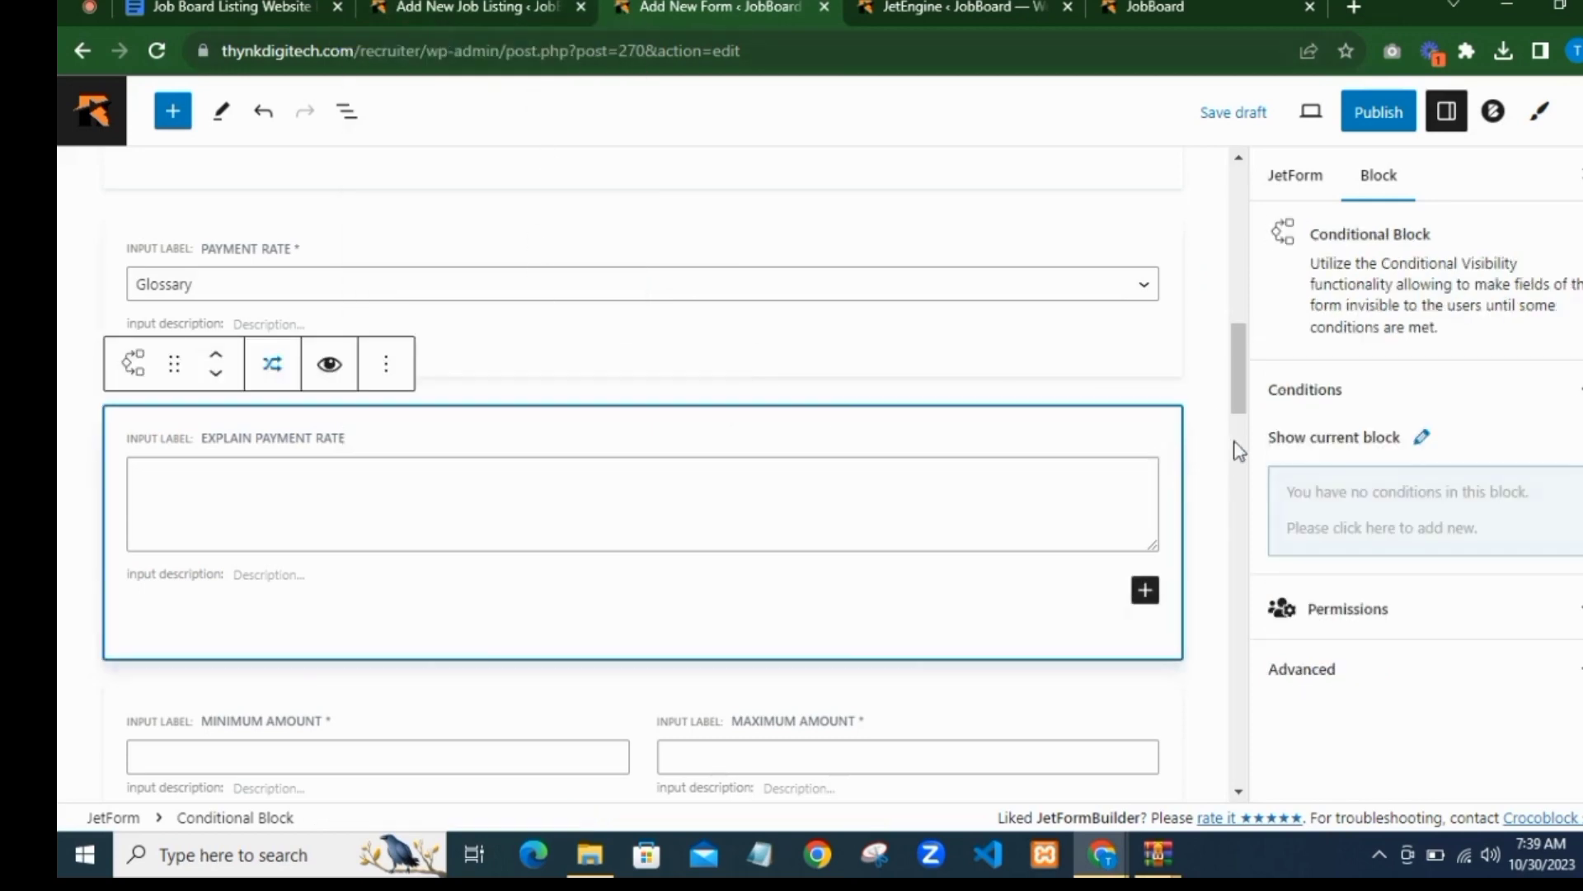
pyautogui.click(1424, 440)
pyautogui.click(672, 425)
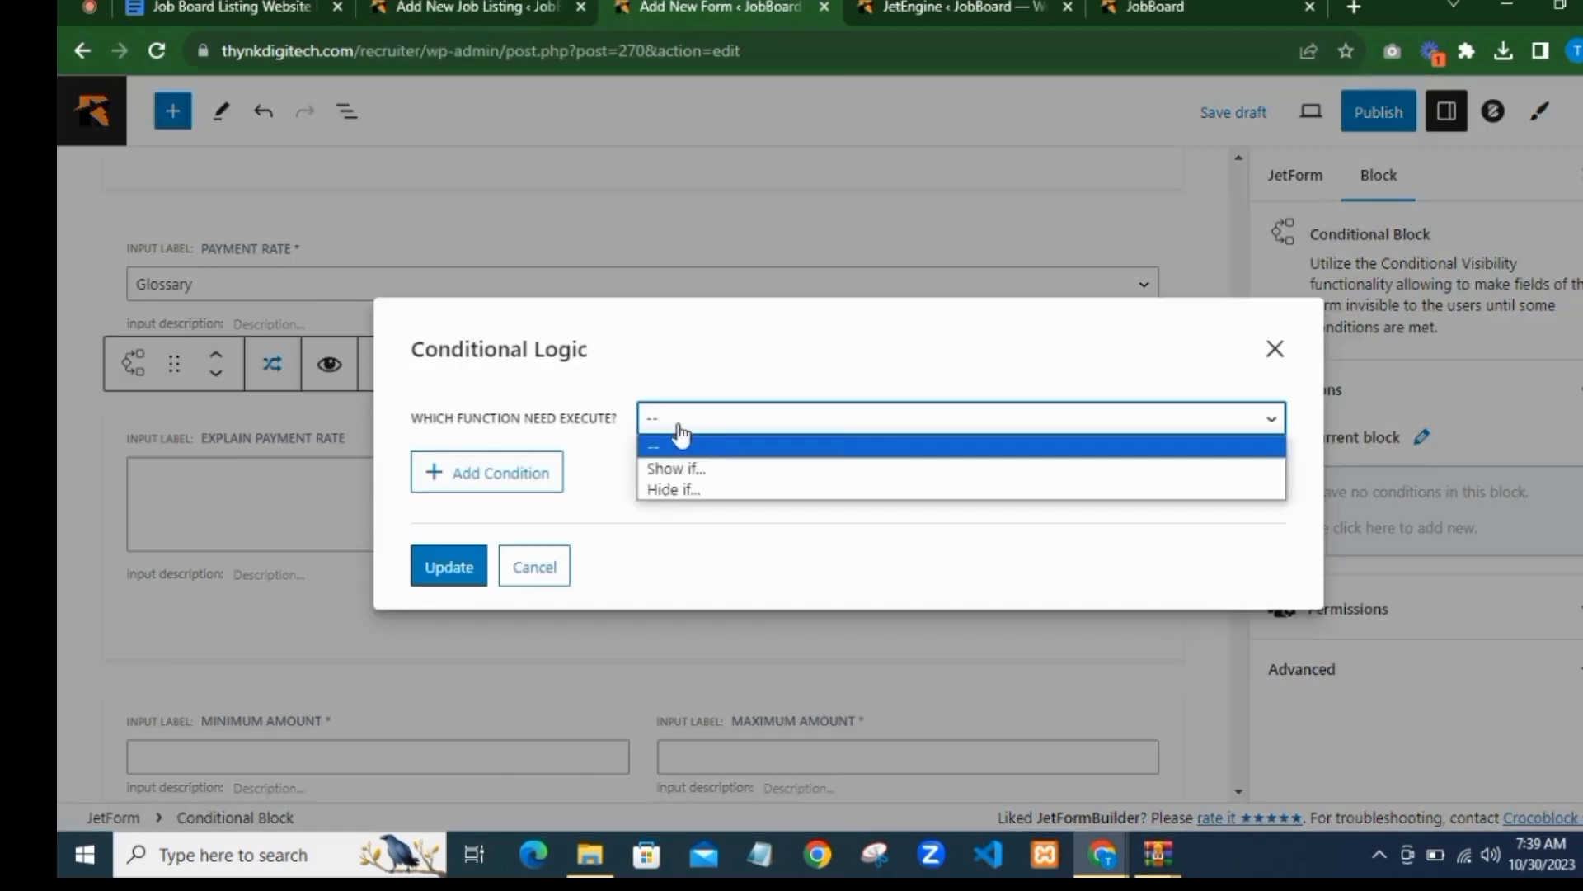
pyautogui.click(696, 469)
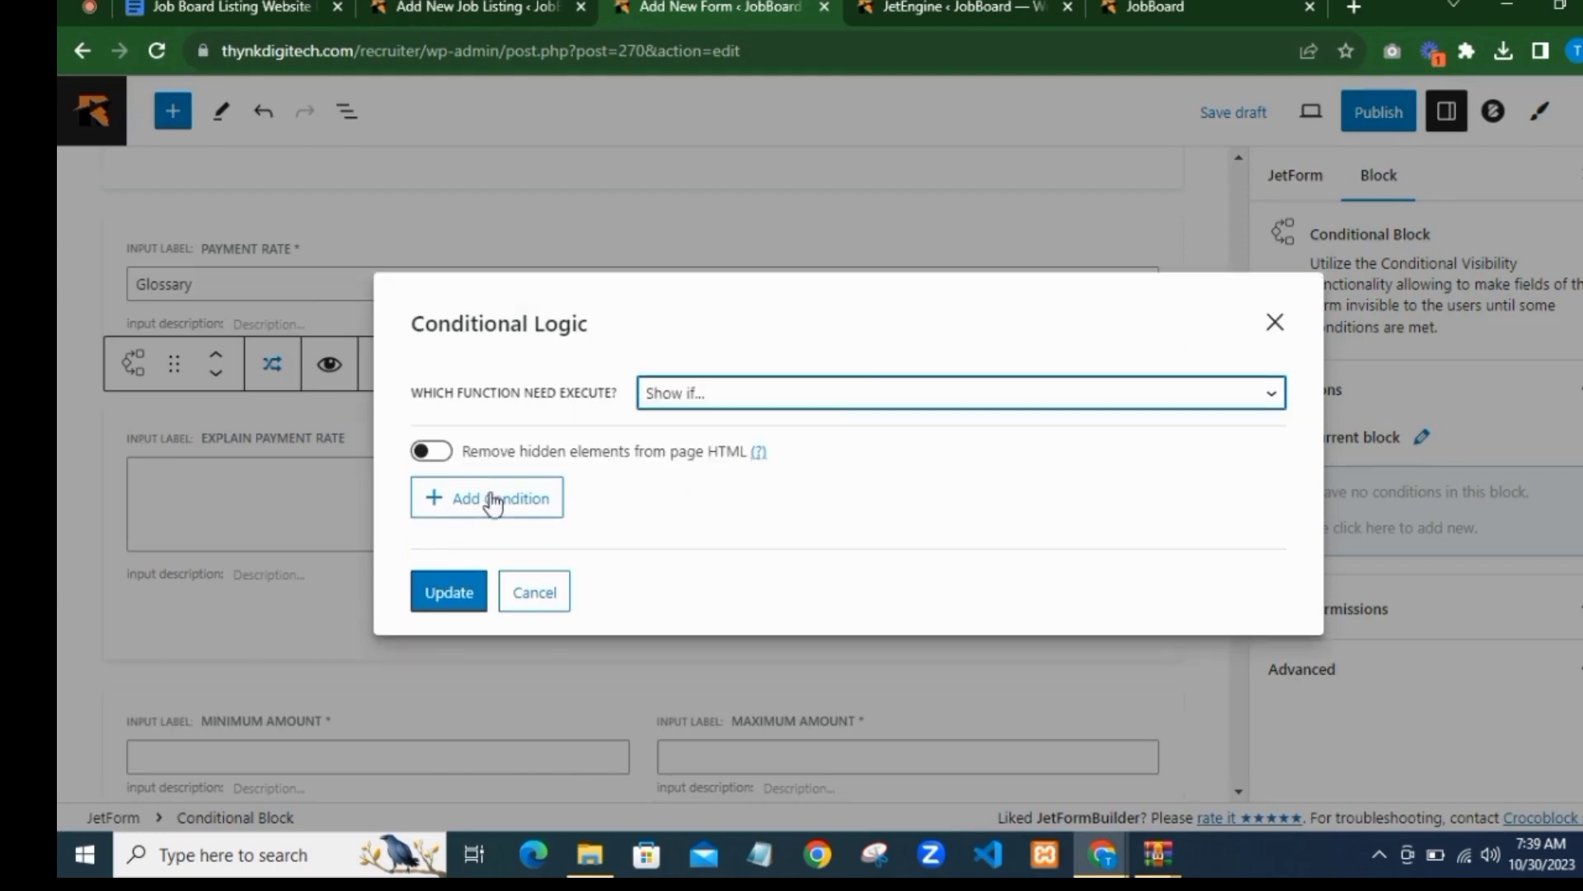
pyautogui.click(493, 503)
# Step: Make the Explain Payment Rate block's condition Payment Rate Equal "None" and update the conditional logic
pyautogui.click(725, 483)
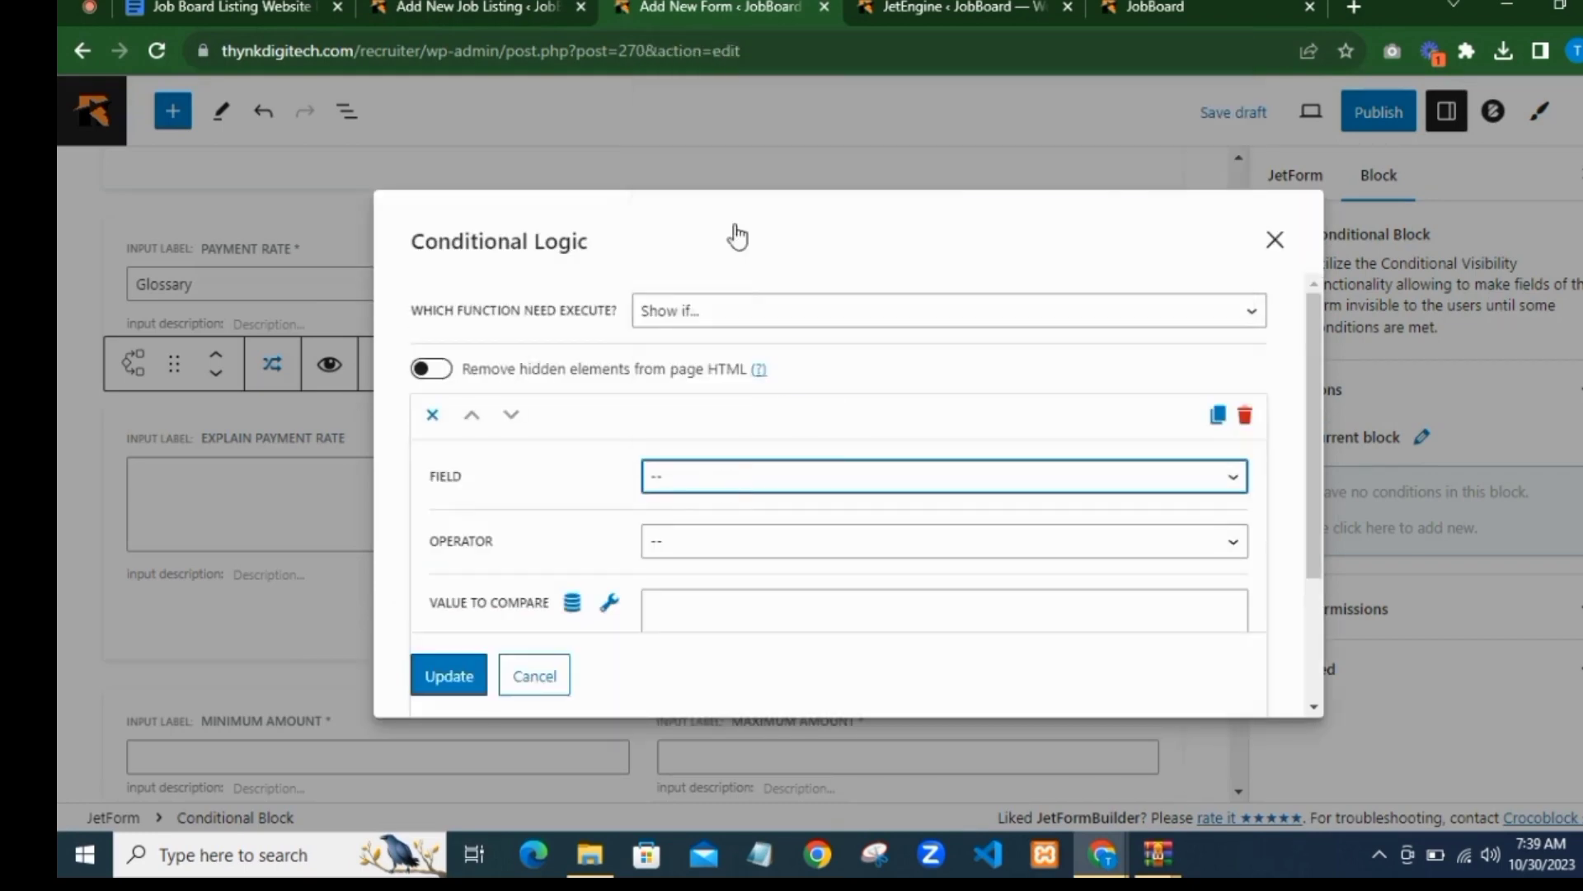
pyautogui.scroll(-2, 732, 452)
pyautogui.click(685, 427)
pyautogui.click(684, 496)
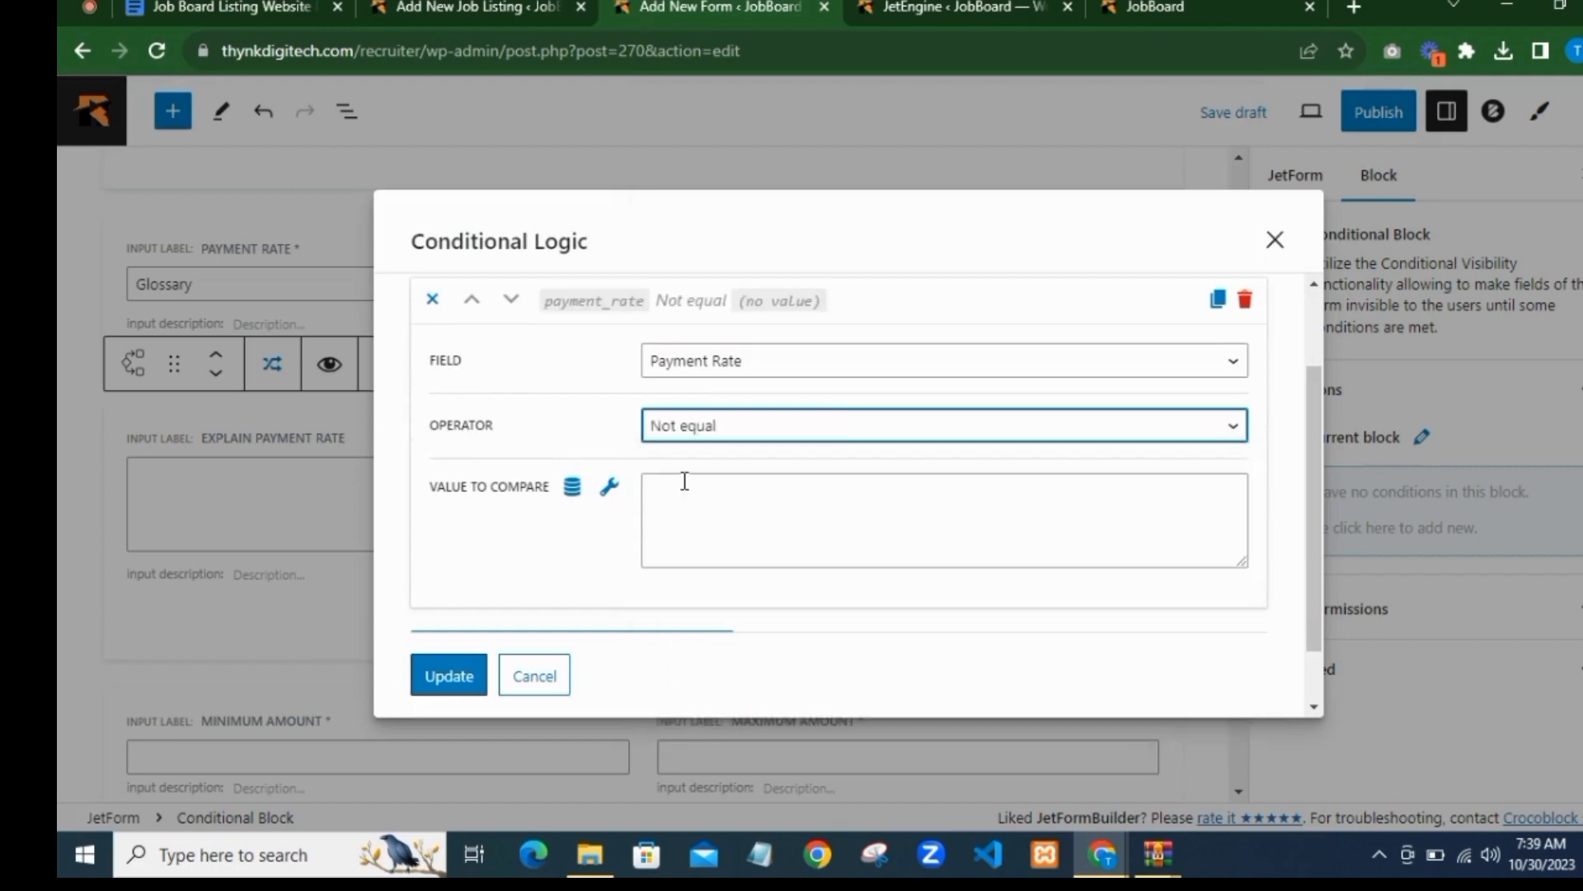
pyautogui.click(687, 427)
pyautogui.click(692, 476)
pyautogui.scroll(-1, 717, 460)
pyautogui.click(669, 417)
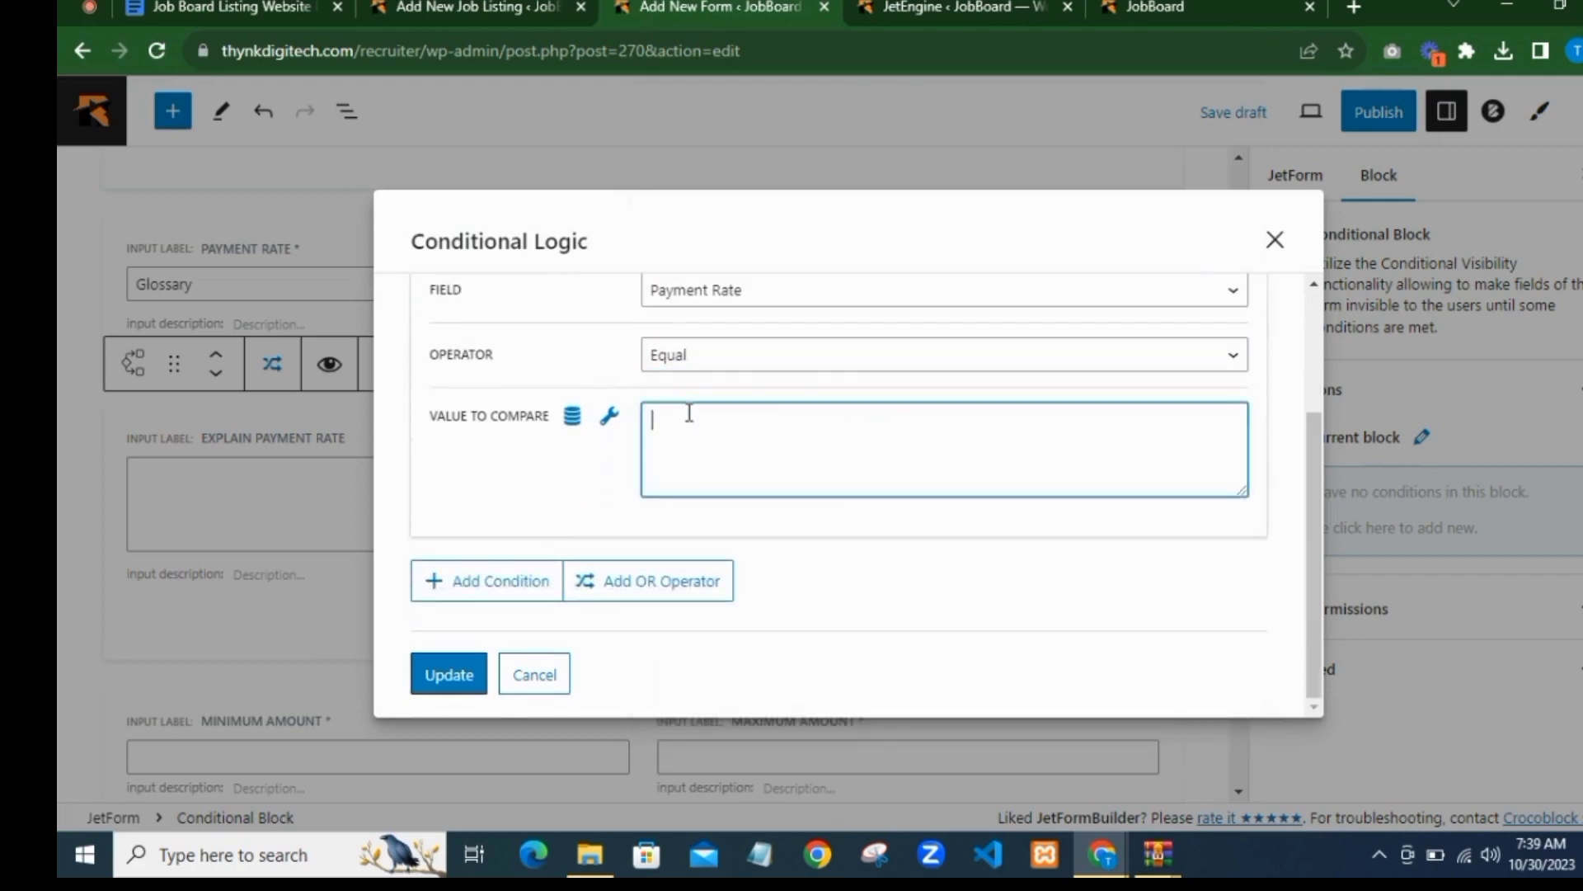
pyautogui.write('None')
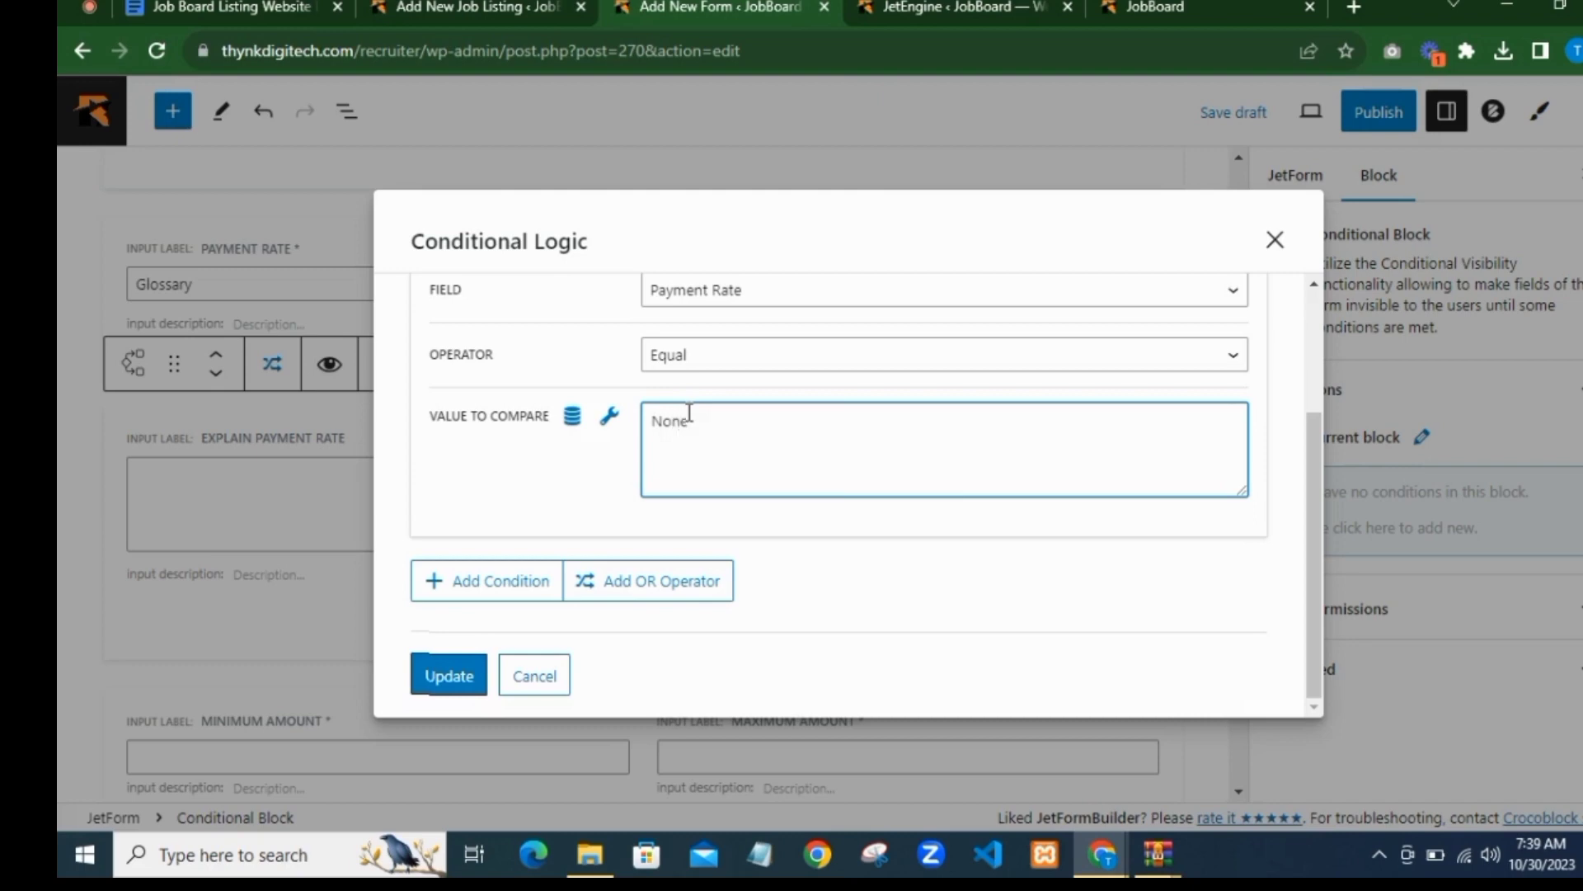
pyautogui.click(590, 464)
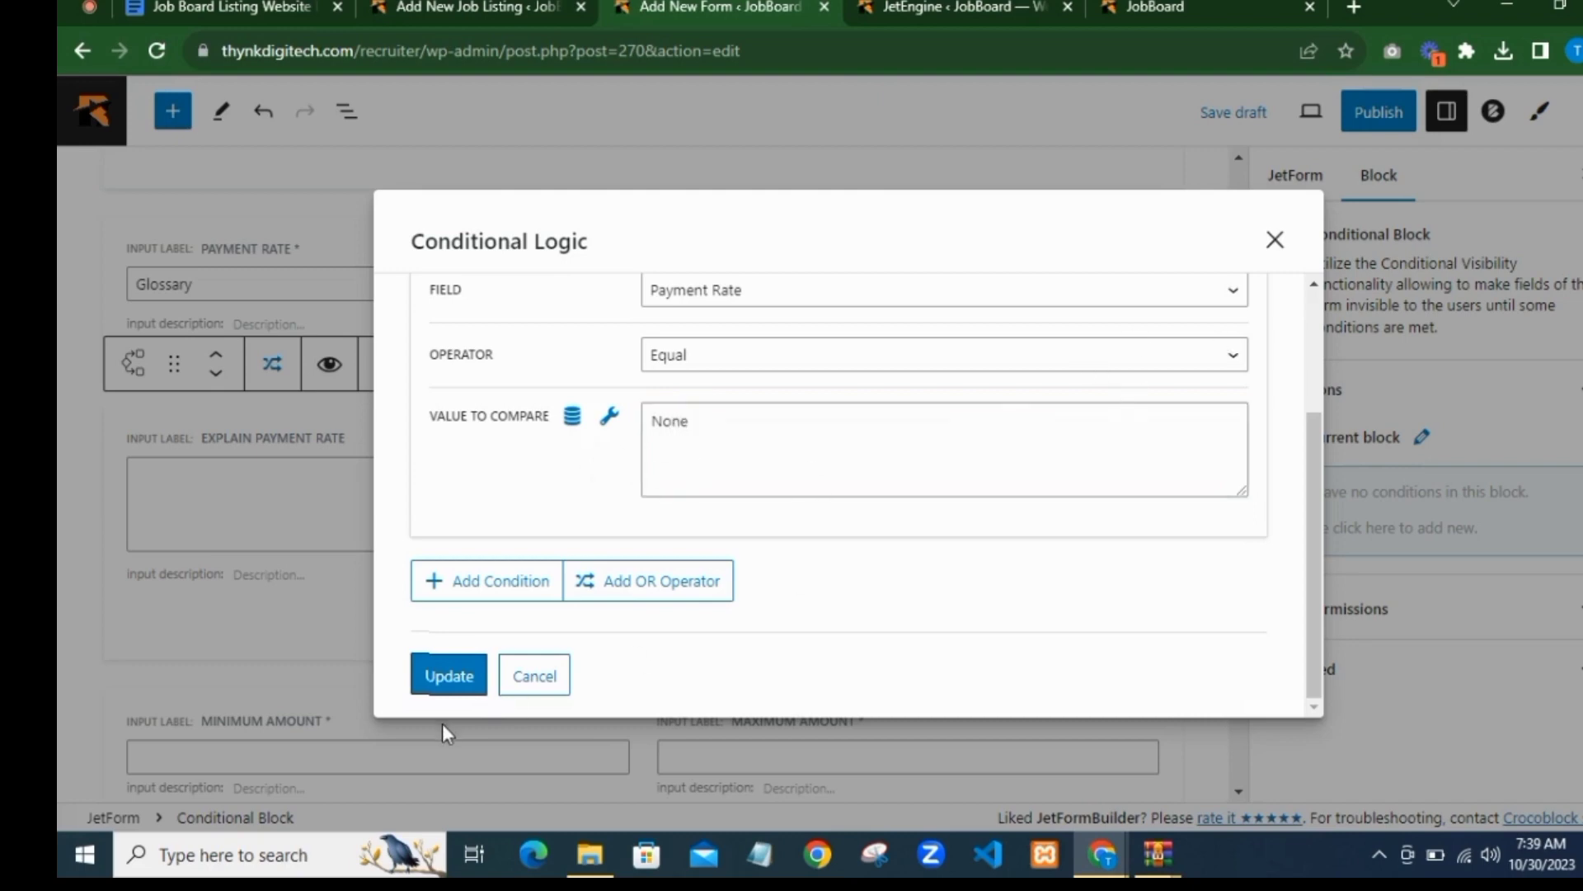
pyautogui.click(449, 676)
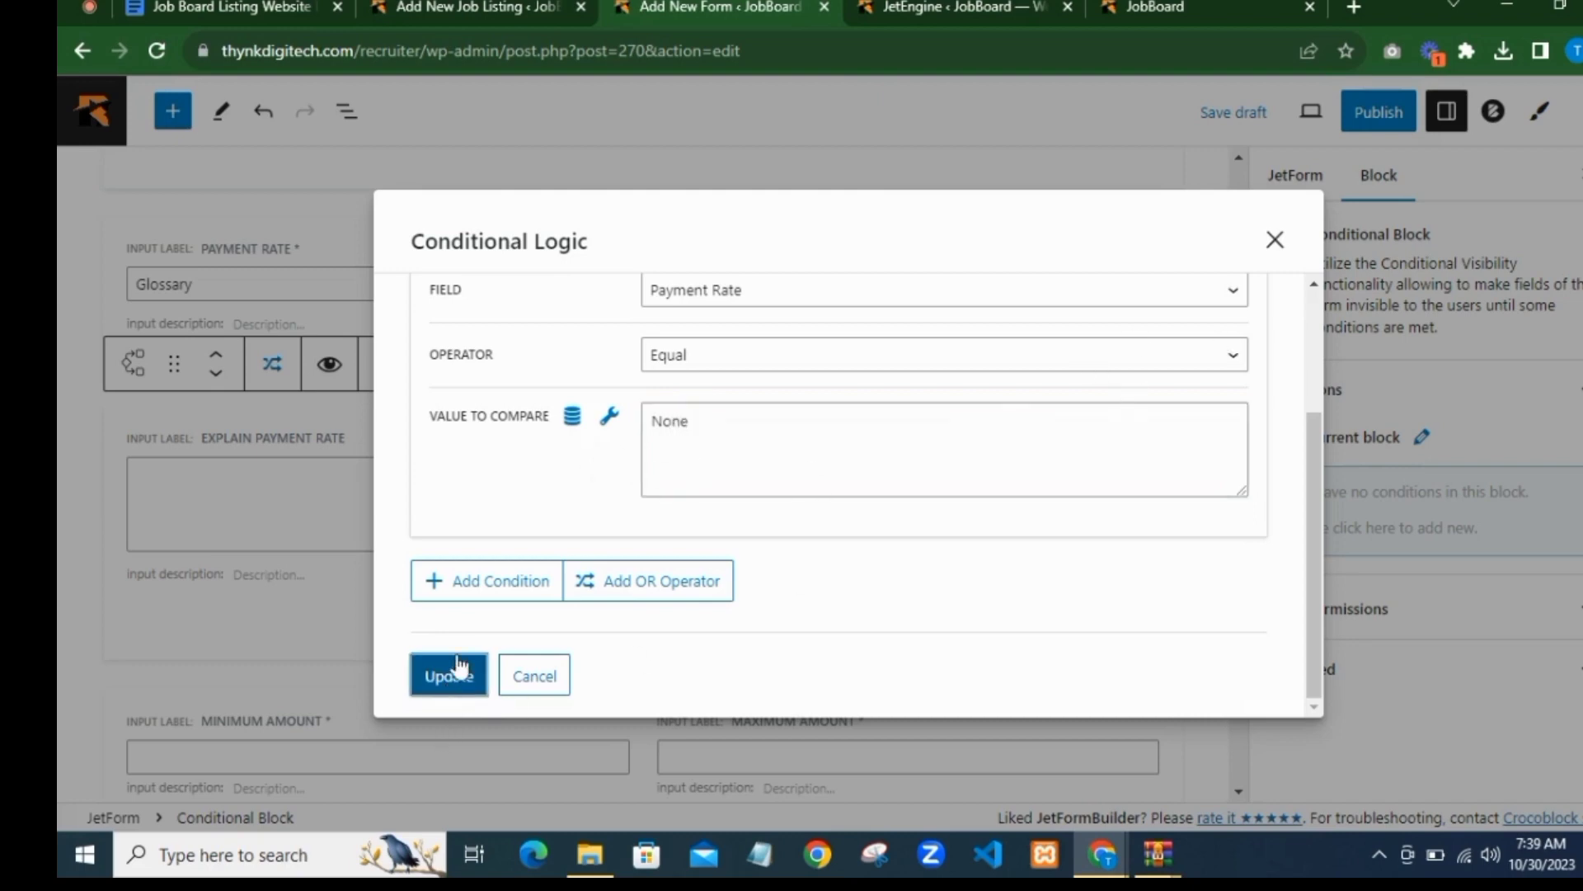
# Step: Add a second condition on the Payment Rate field to the Minimum and Maximum Amount block's conditional logic
pyautogui.scroll(-2, 467, 527)
pyautogui.scroll(-2, 394, 481)
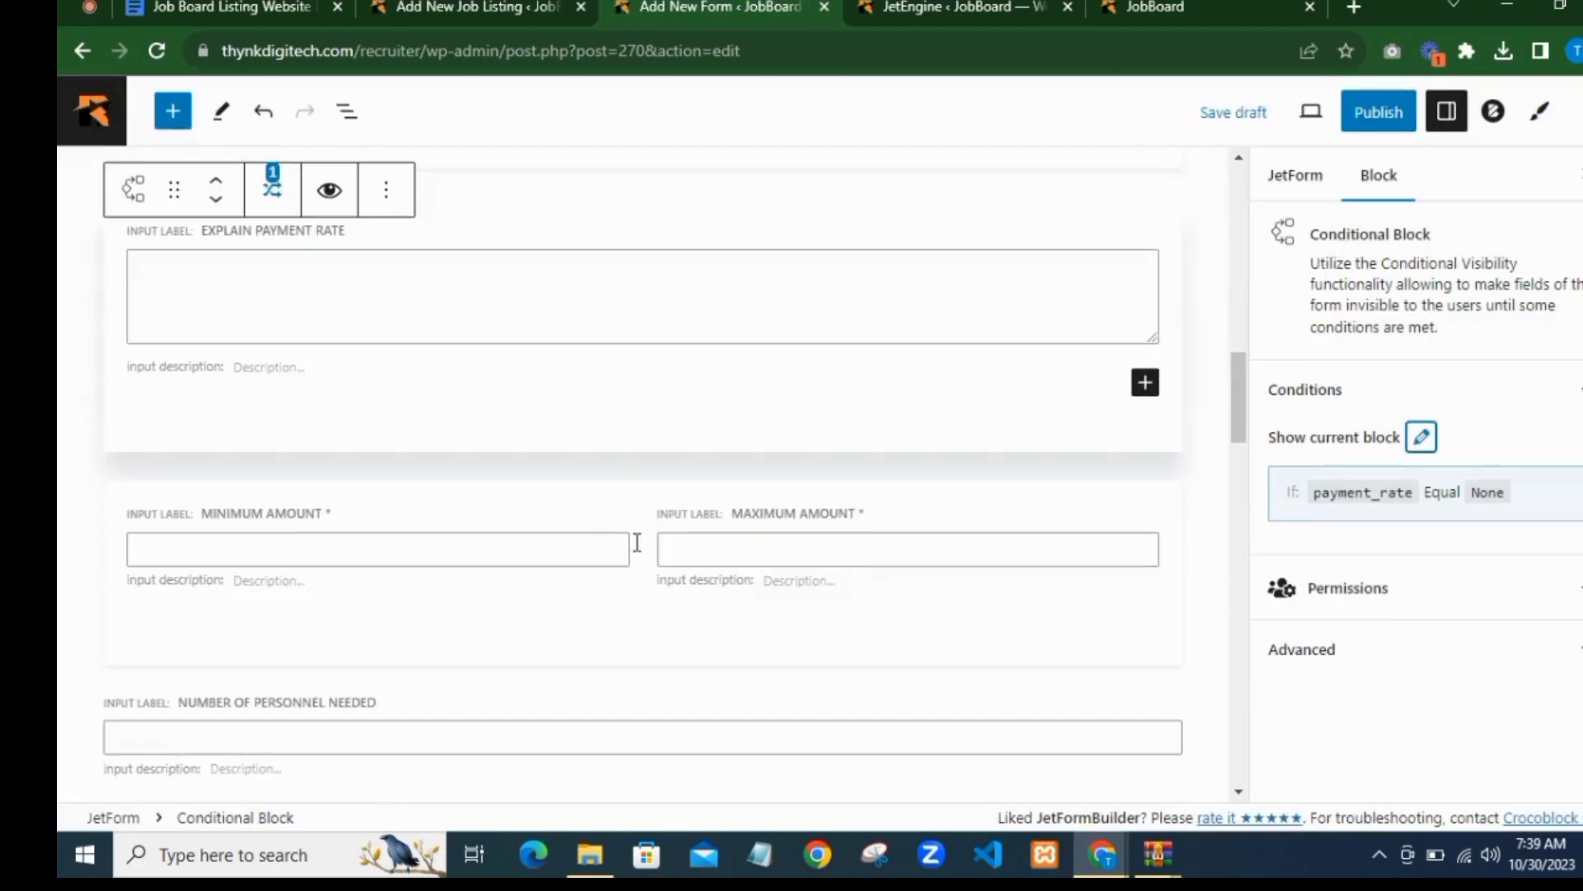
pyautogui.click(1166, 488)
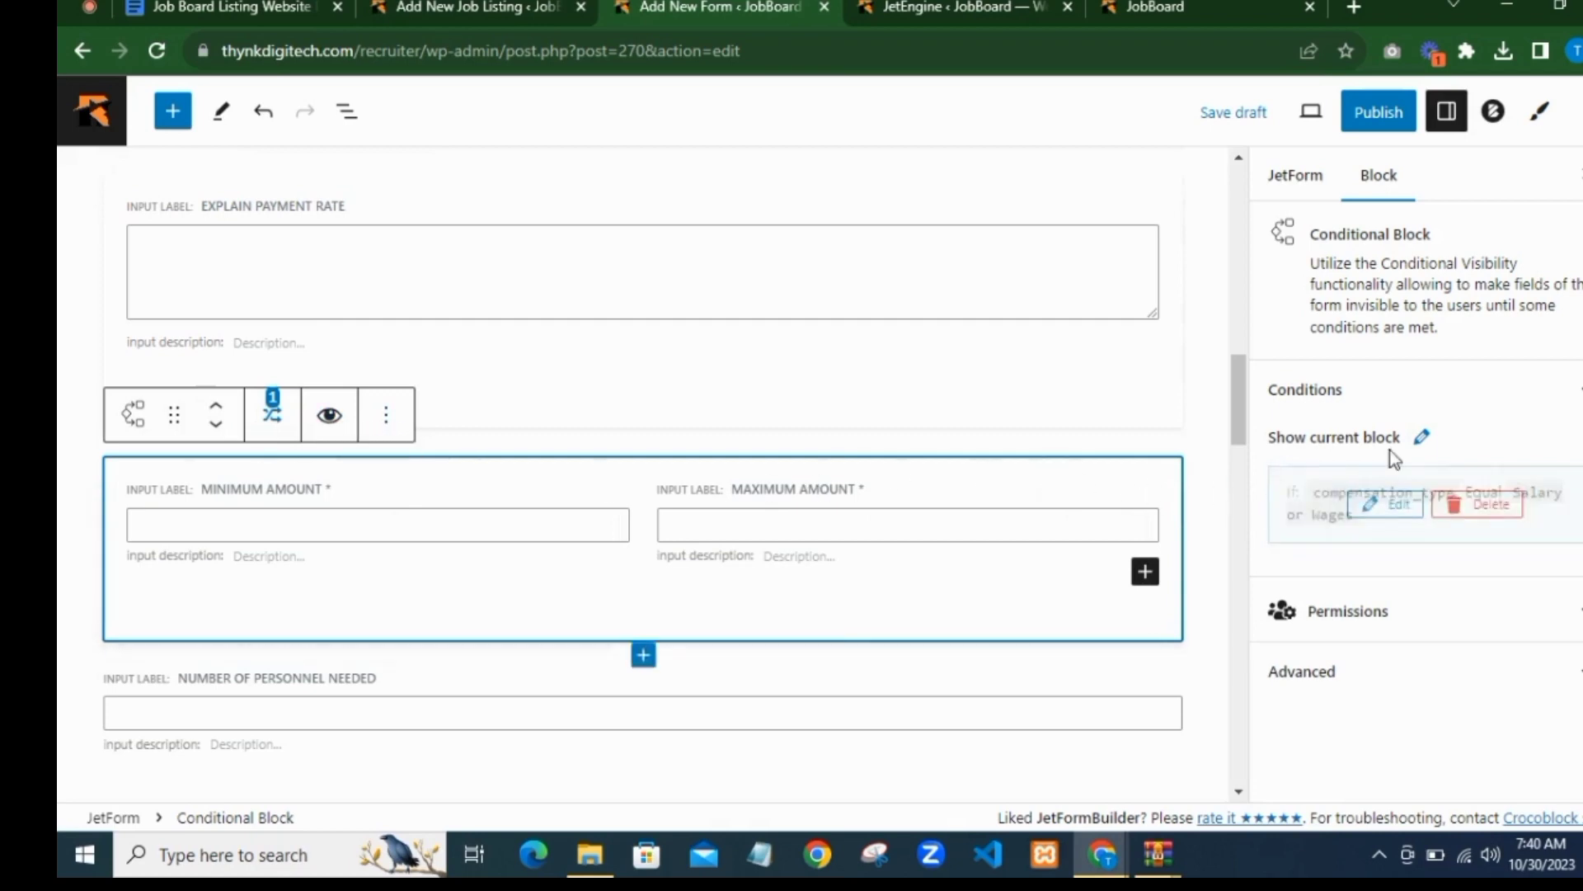
pyautogui.click(1424, 439)
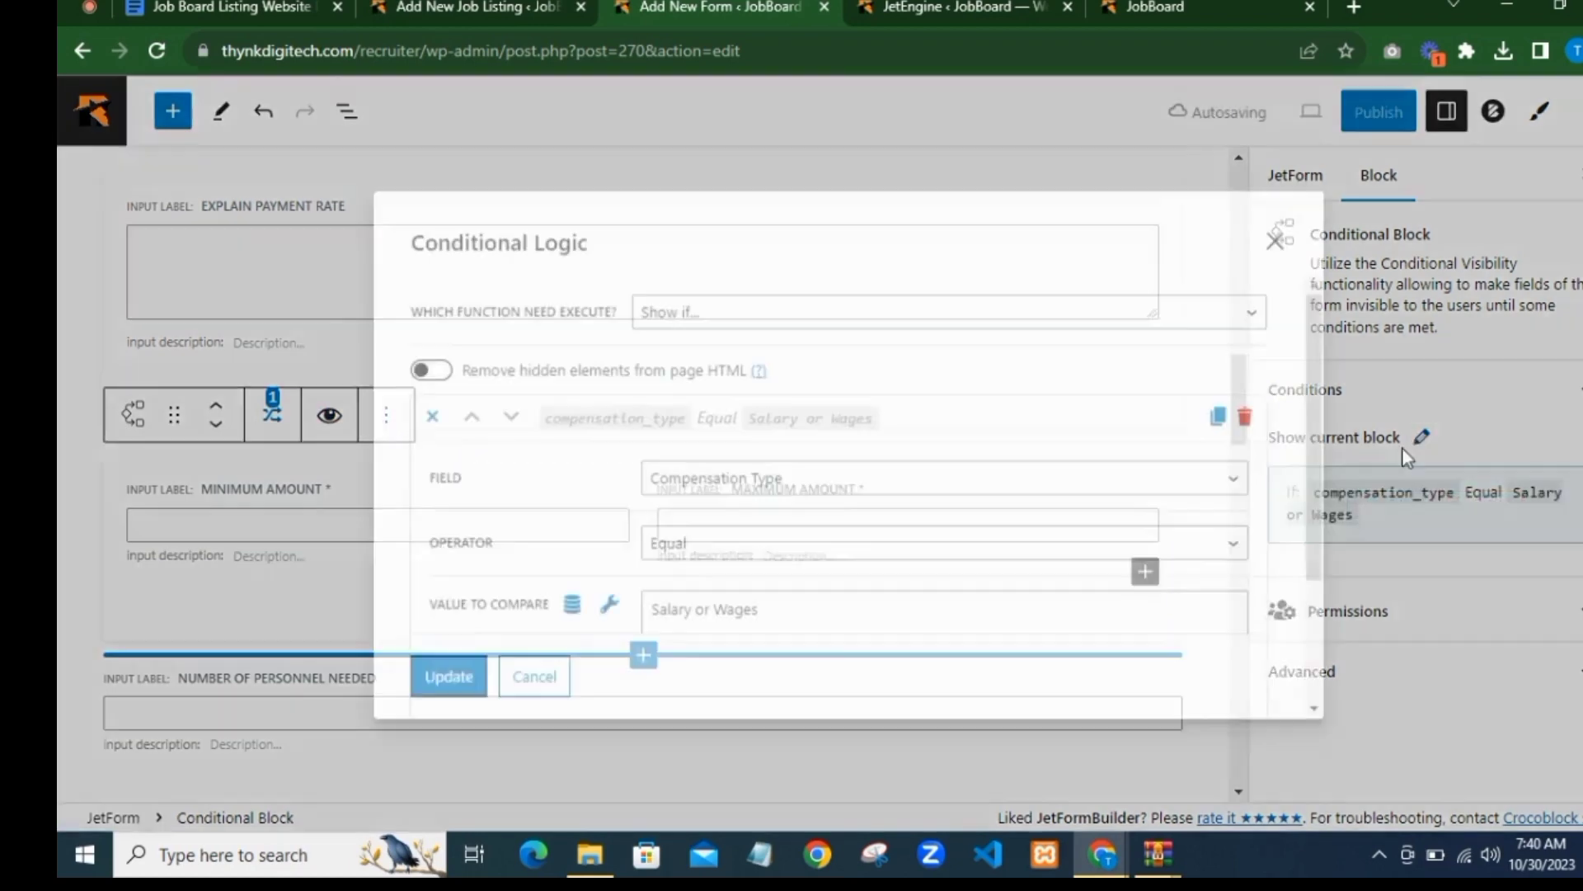
pyautogui.scroll(-3, 536, 470)
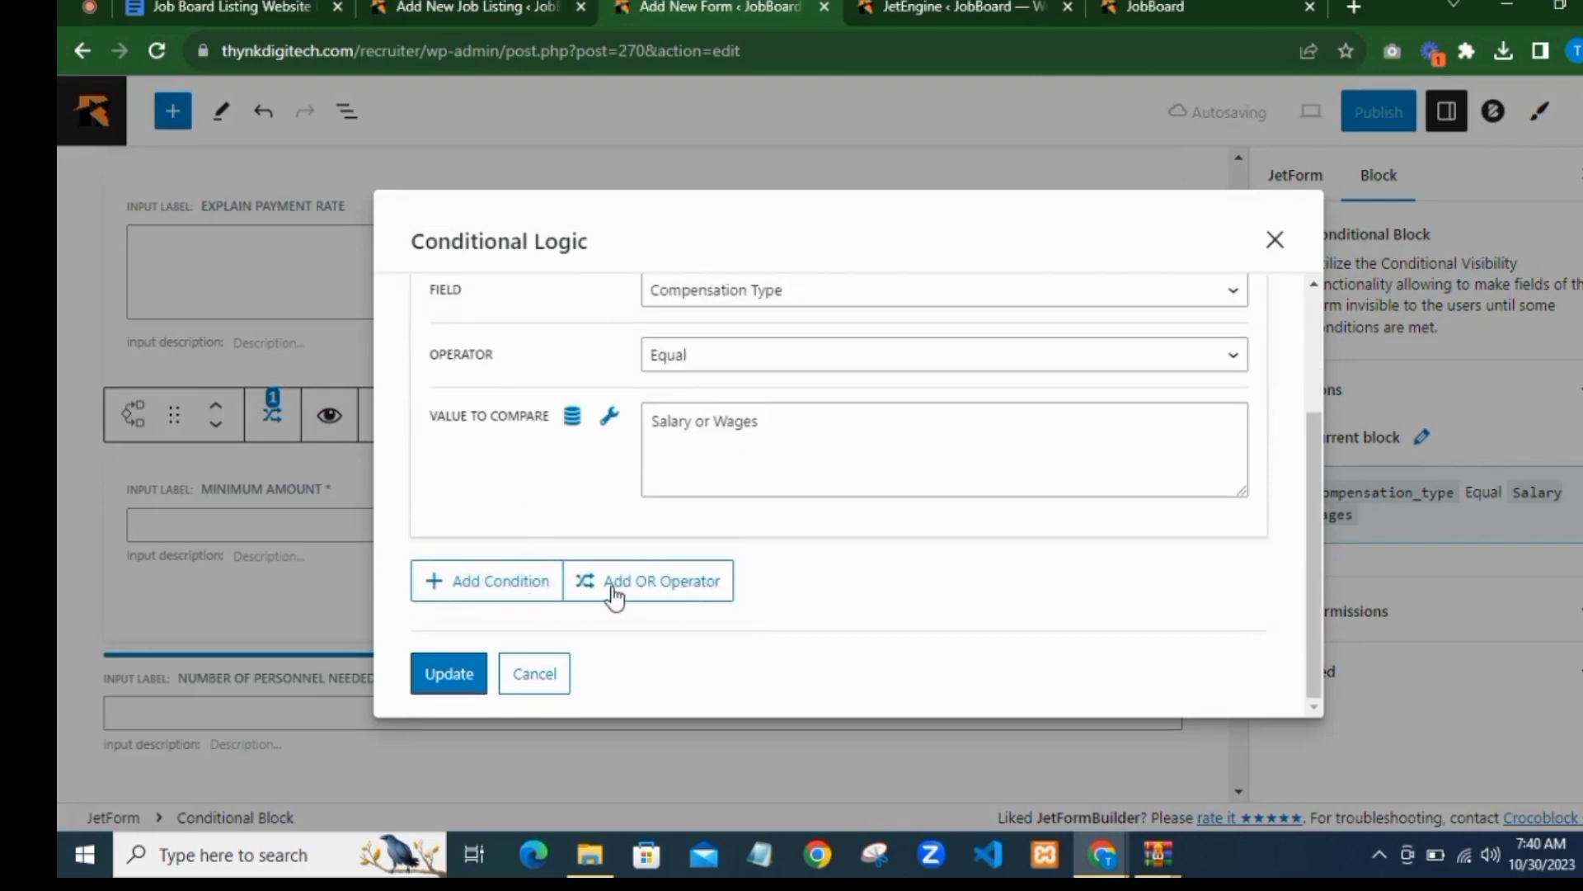
pyautogui.click(519, 592)
pyautogui.scroll(-1, 769, 527)
pyautogui.scroll(-3, 752, 522)
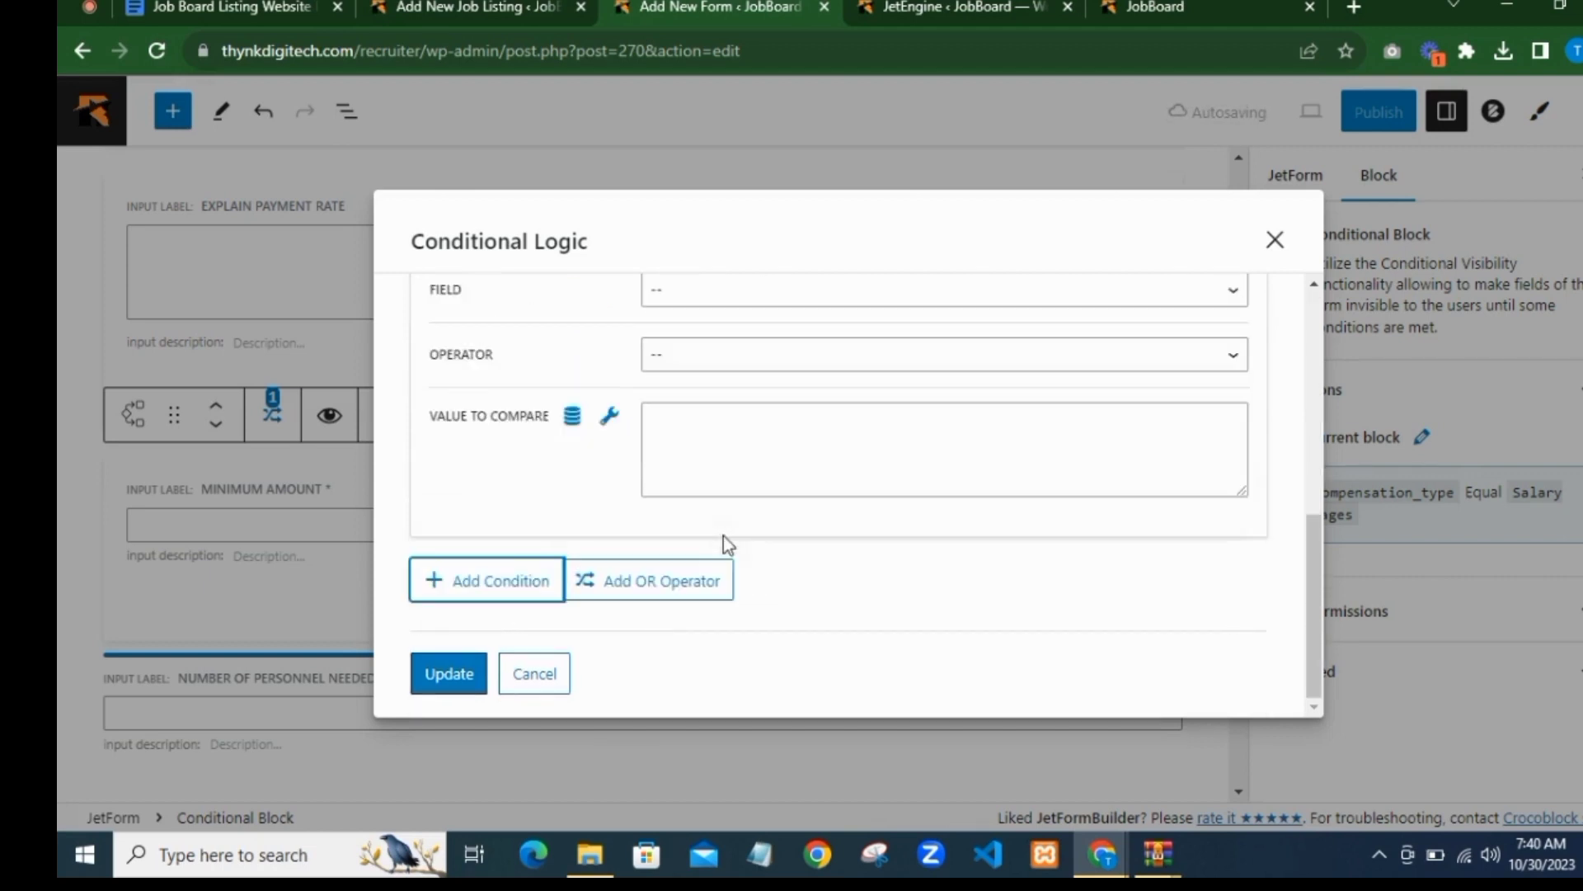
pyautogui.scroll(1, 726, 391)
pyautogui.click(707, 405)
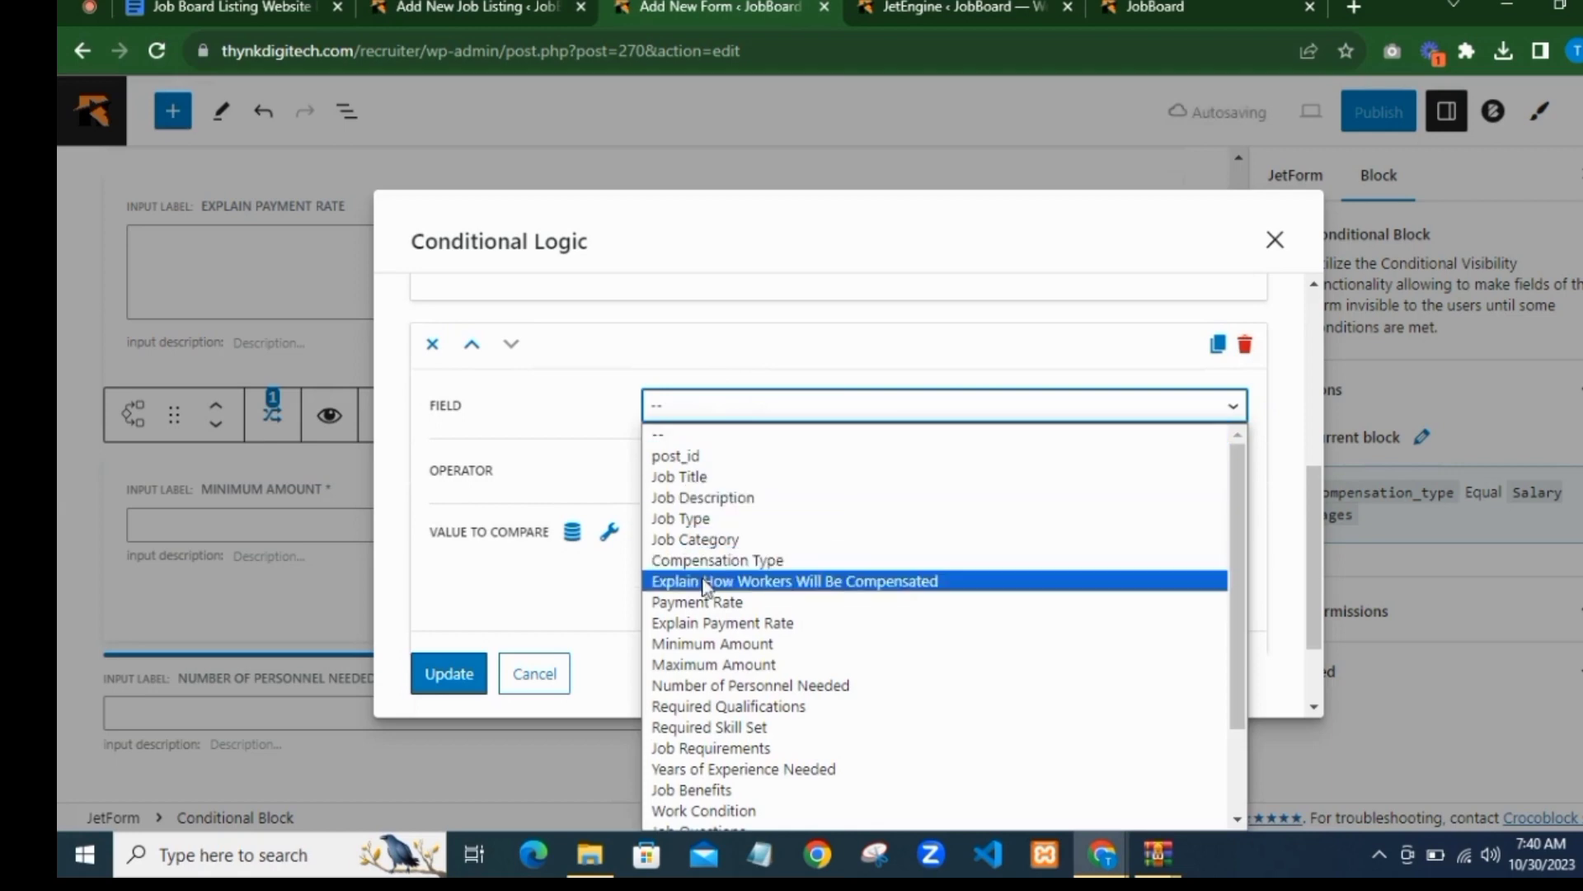
pyautogui.click(714, 606)
# Step: Review the Minimum and Maximum Amount block's conditions and set the second condition's operator to Equal on the Payment Rate field
pyautogui.scroll(3, 689, 487)
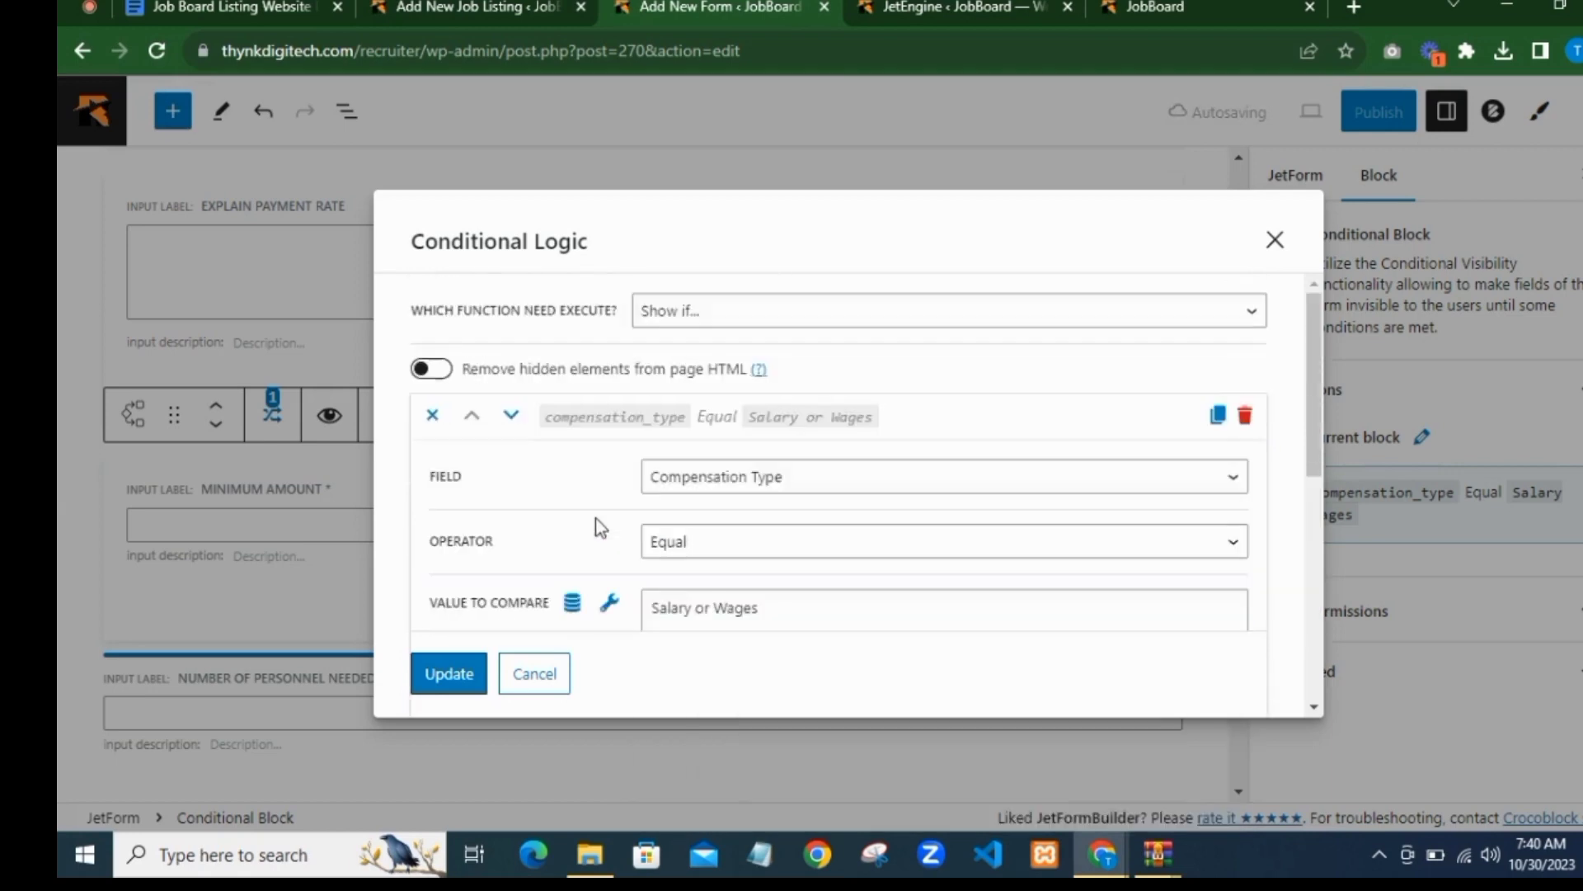
pyautogui.scroll(-5, 706, 512)
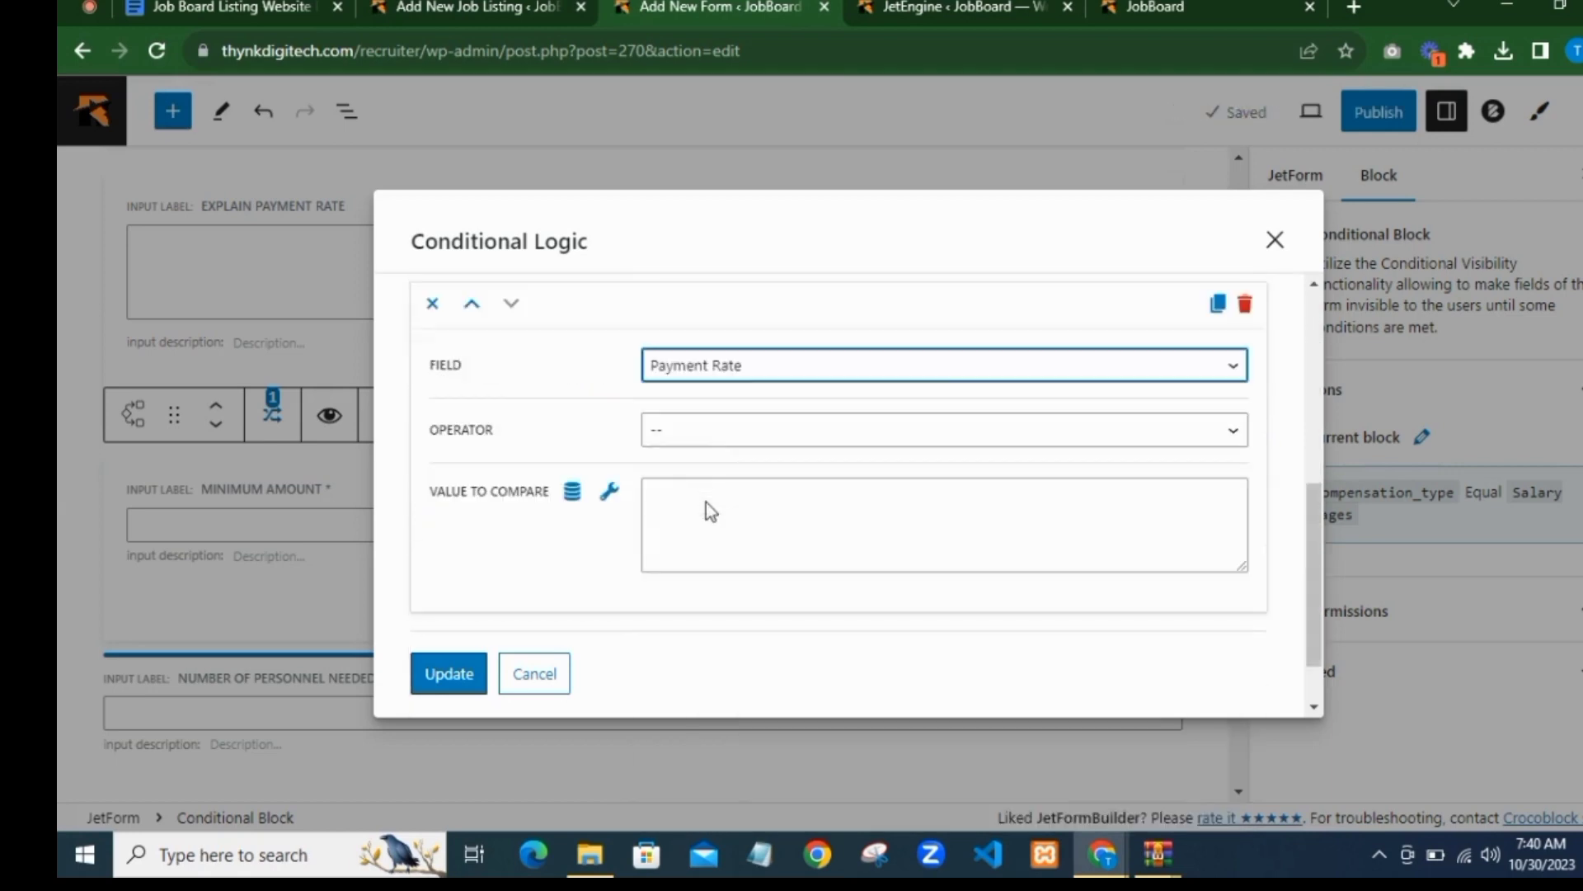
pyautogui.click(680, 432)
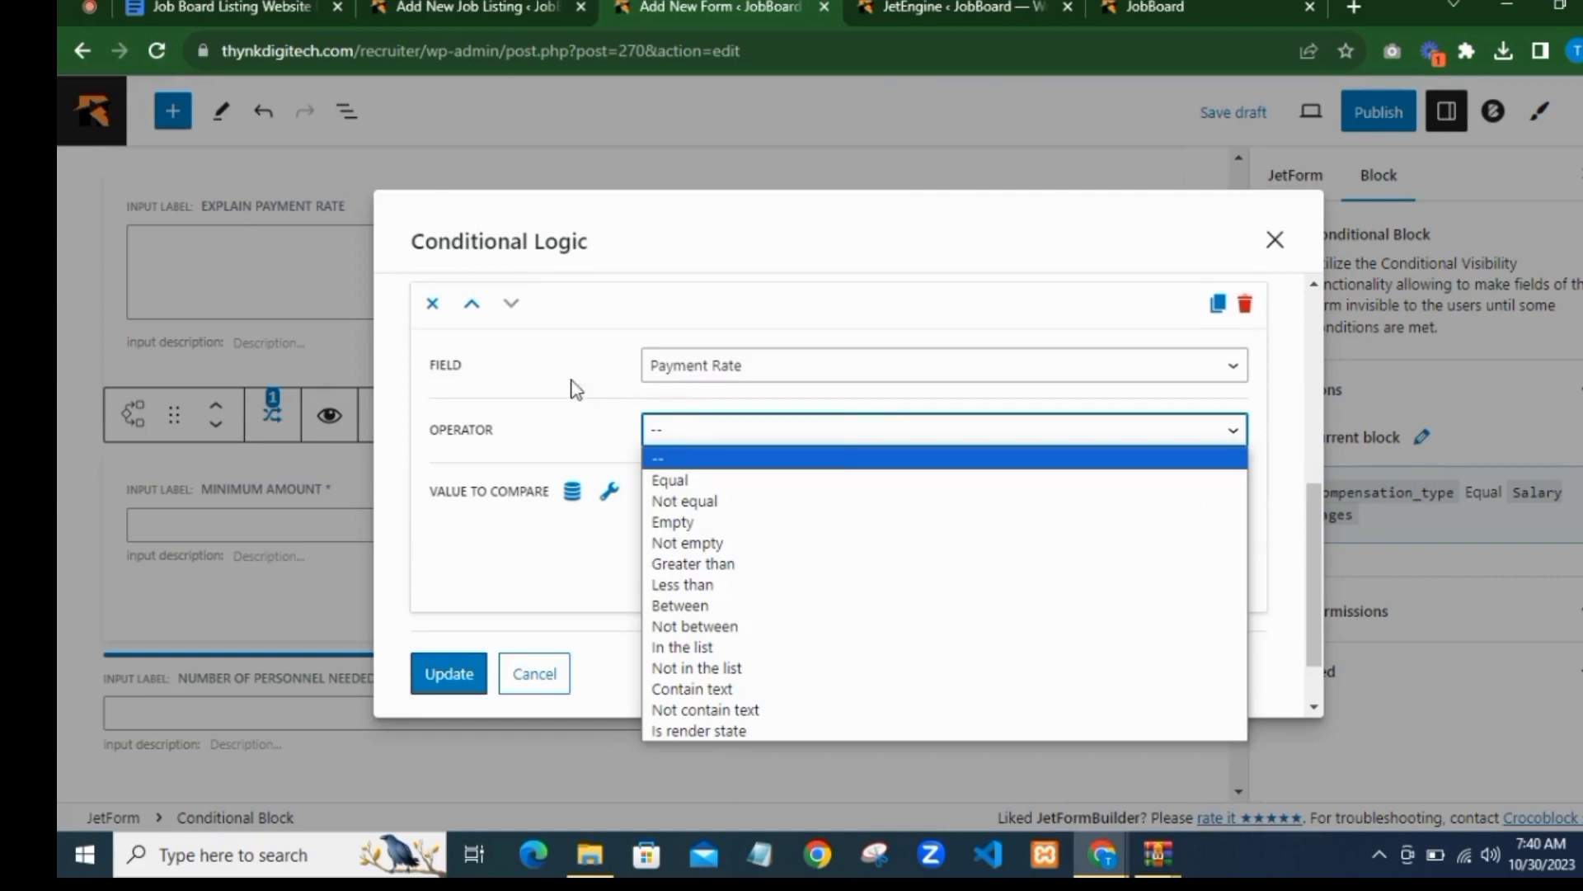
pyautogui.scroll(3, 655, 421)
pyautogui.scroll(-3, 709, 488)
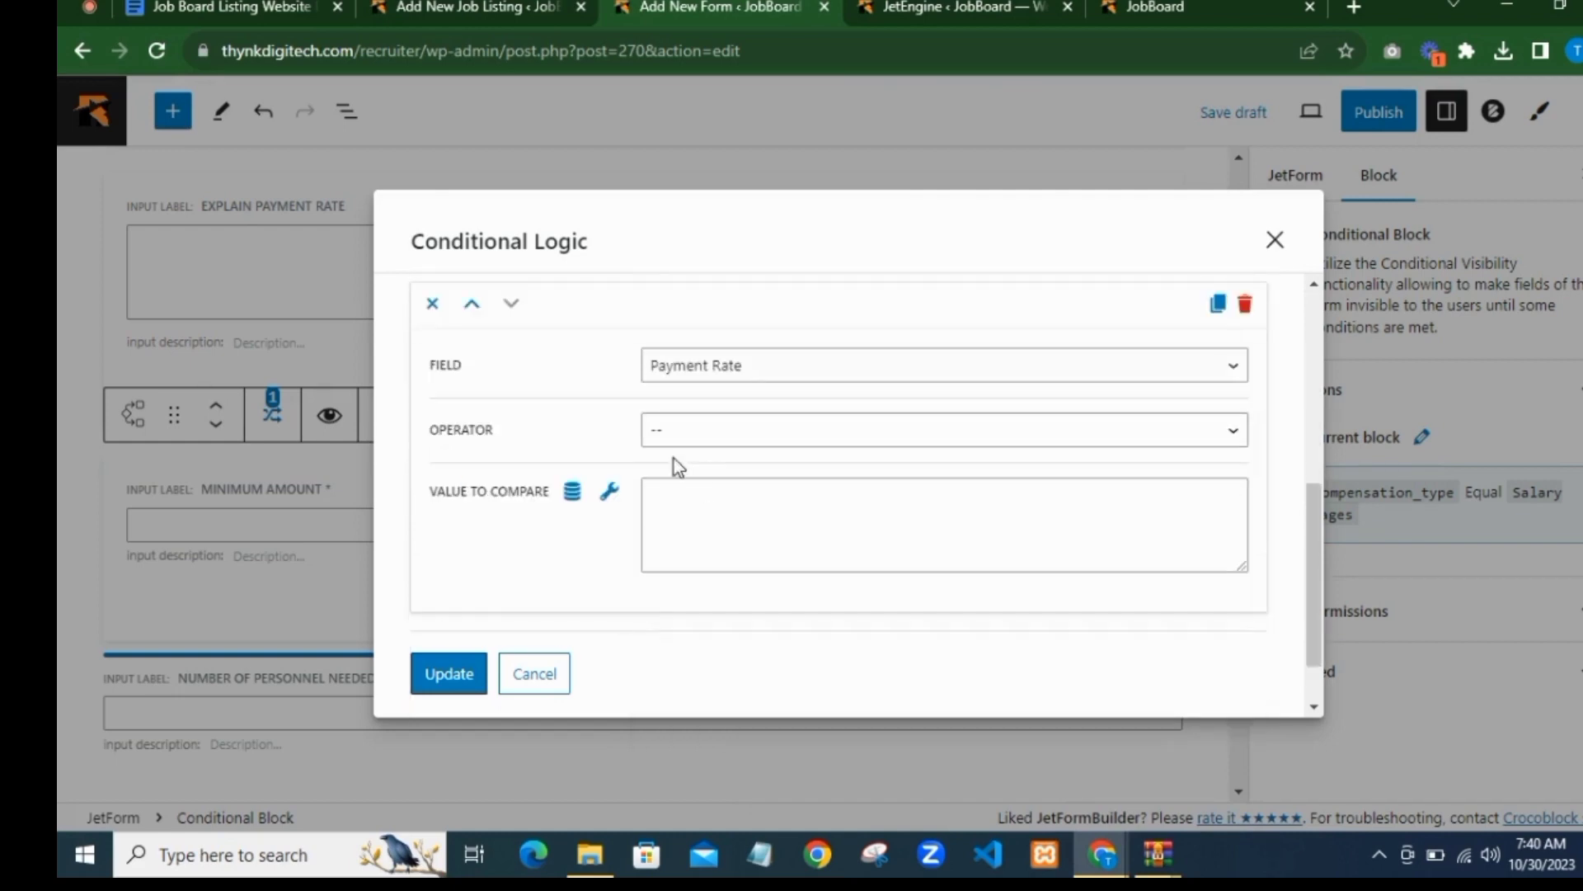
pyautogui.click(695, 383)
pyautogui.click(696, 389)
pyautogui.scroll(3, 672, 431)
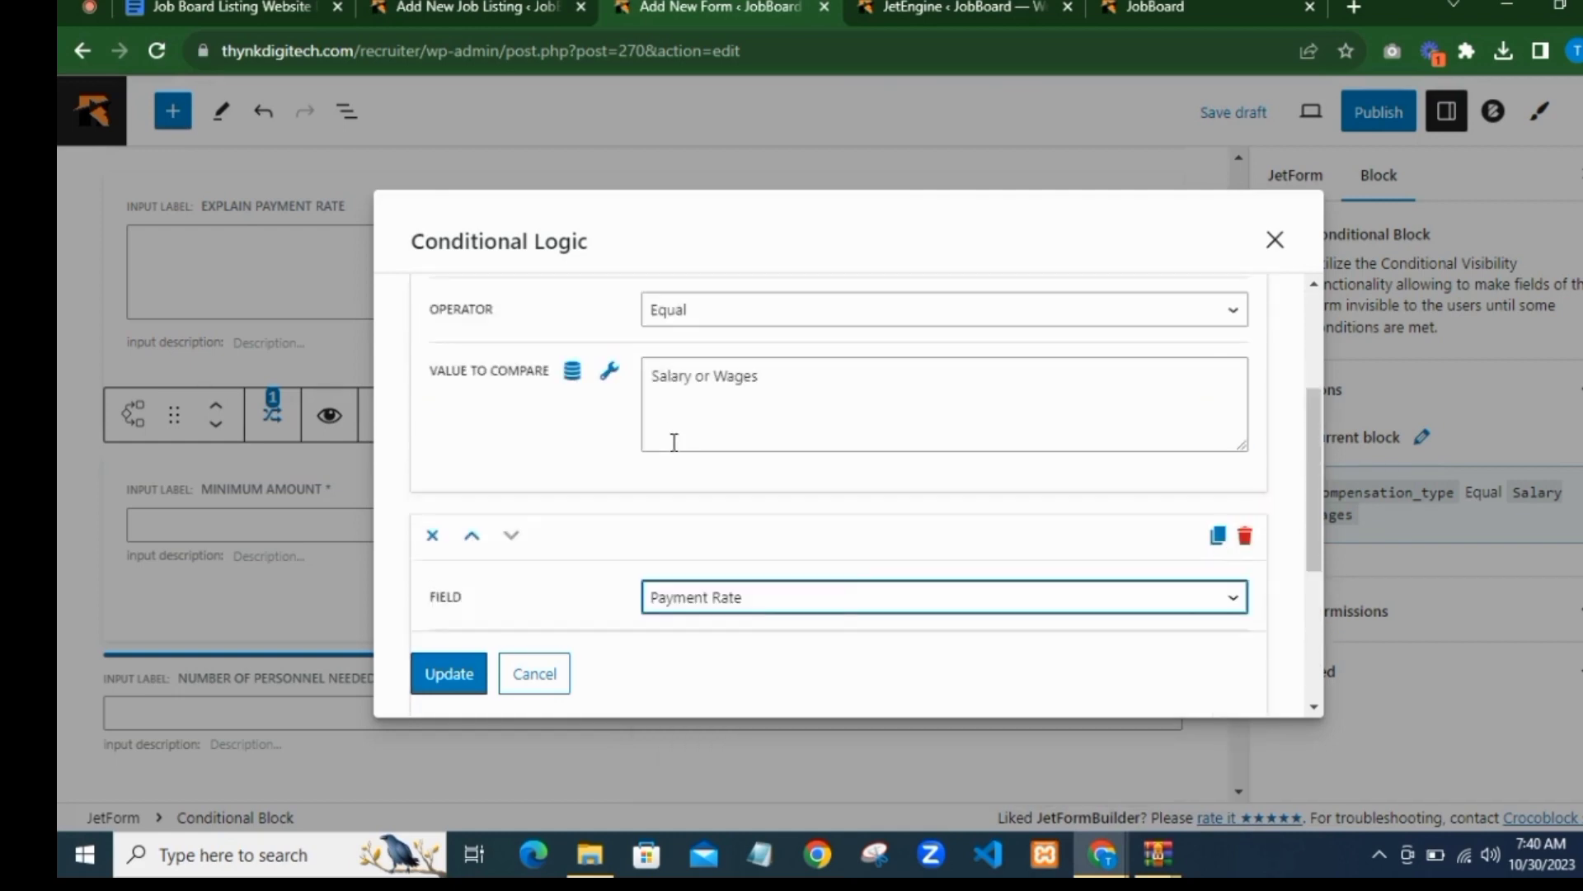
pyautogui.scroll(3, 673, 443)
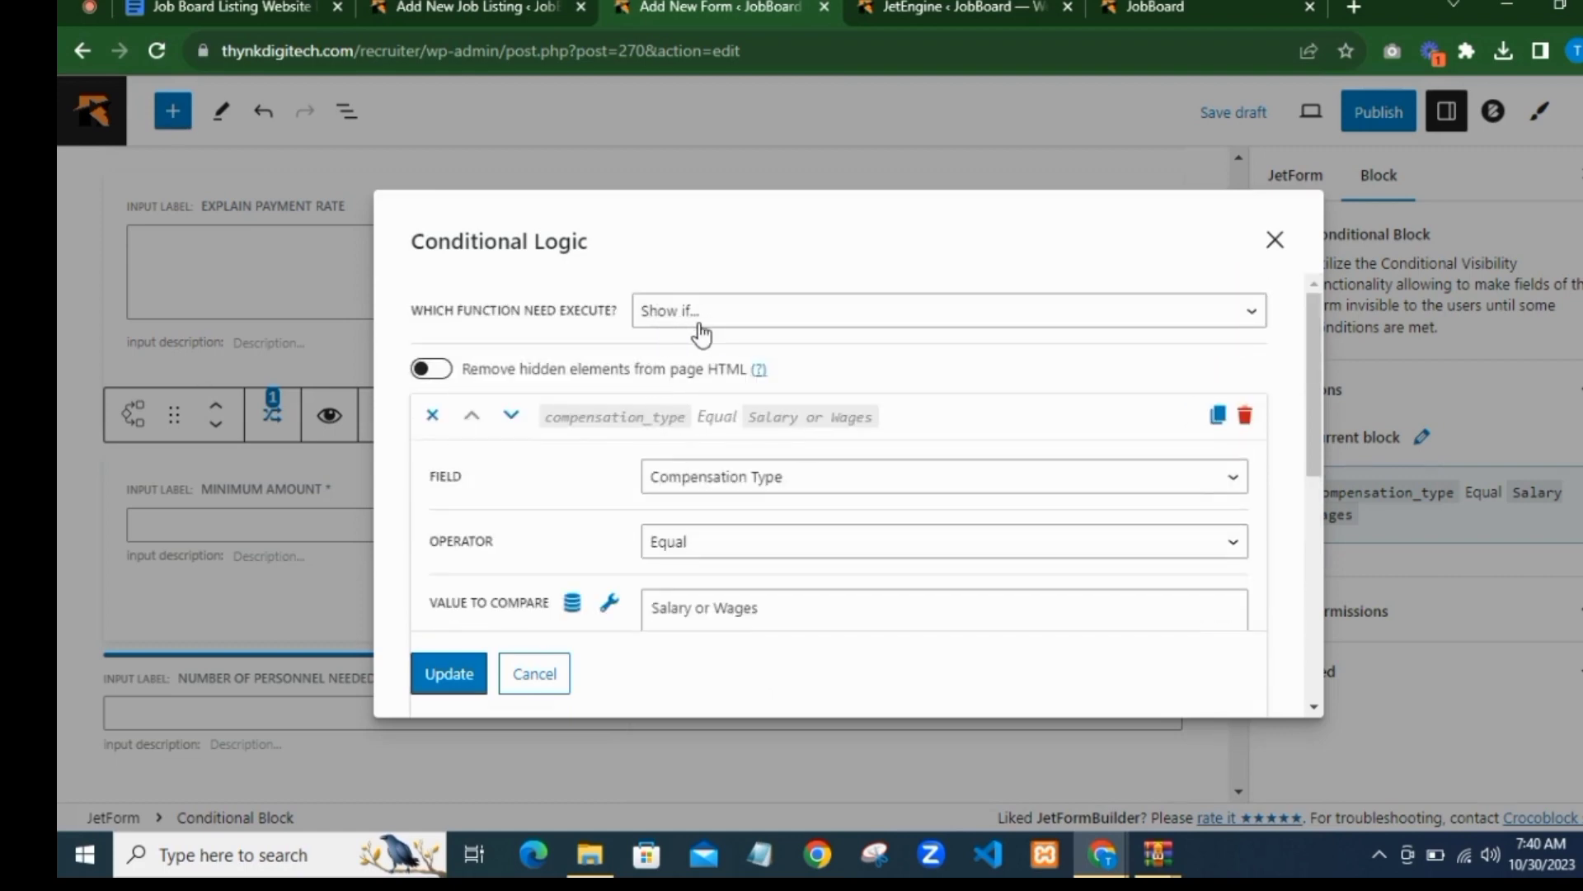
pyautogui.scroll(-5, 693, 363)
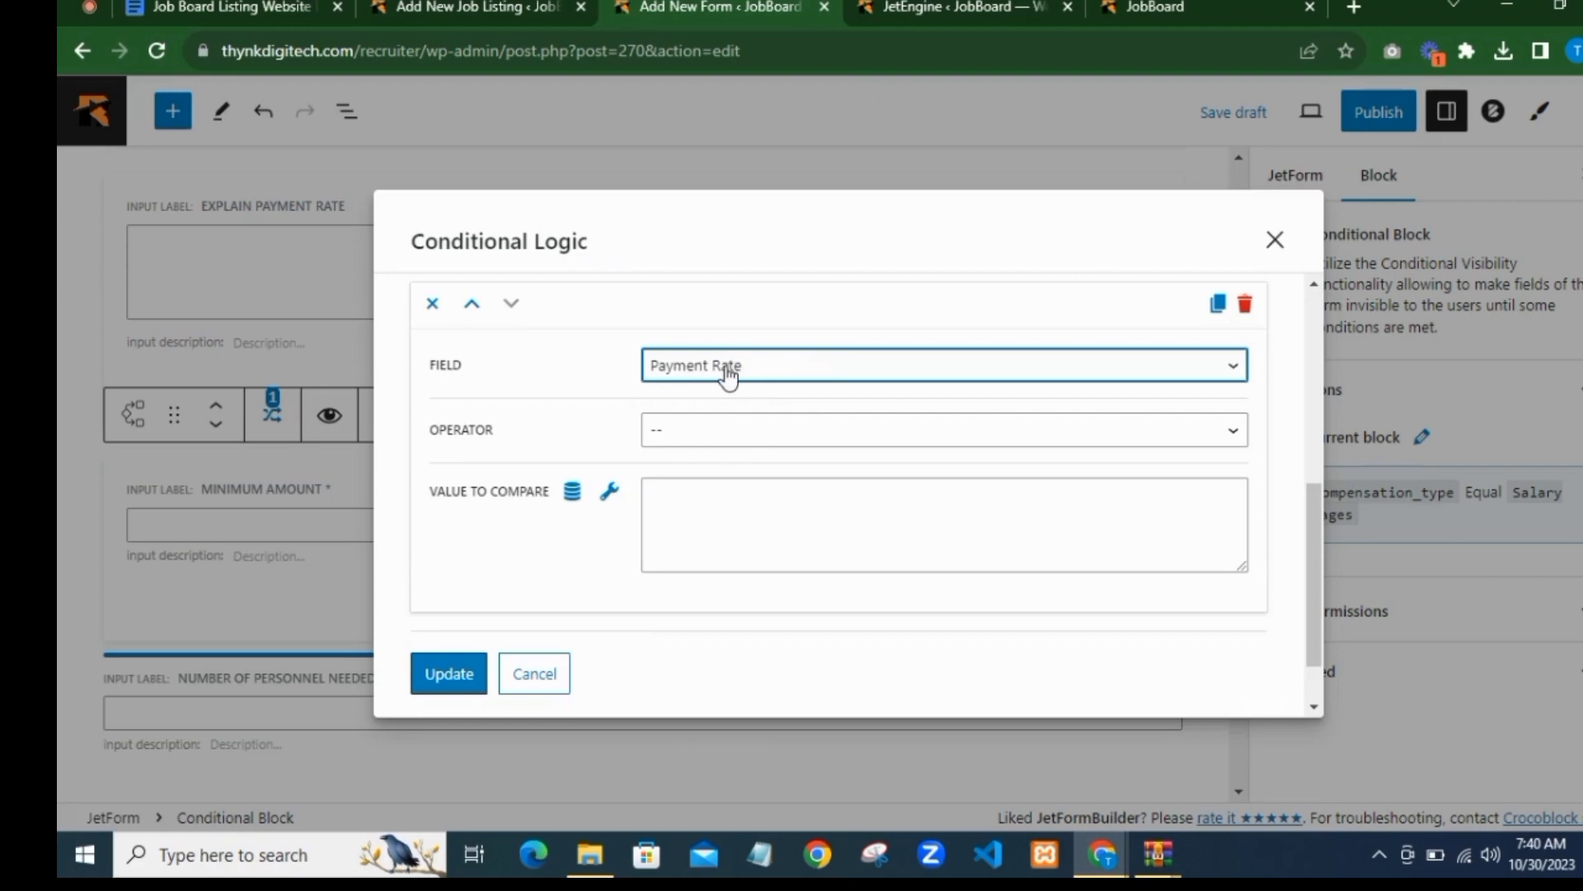
pyautogui.click(696, 430)
pyautogui.click(712, 484)
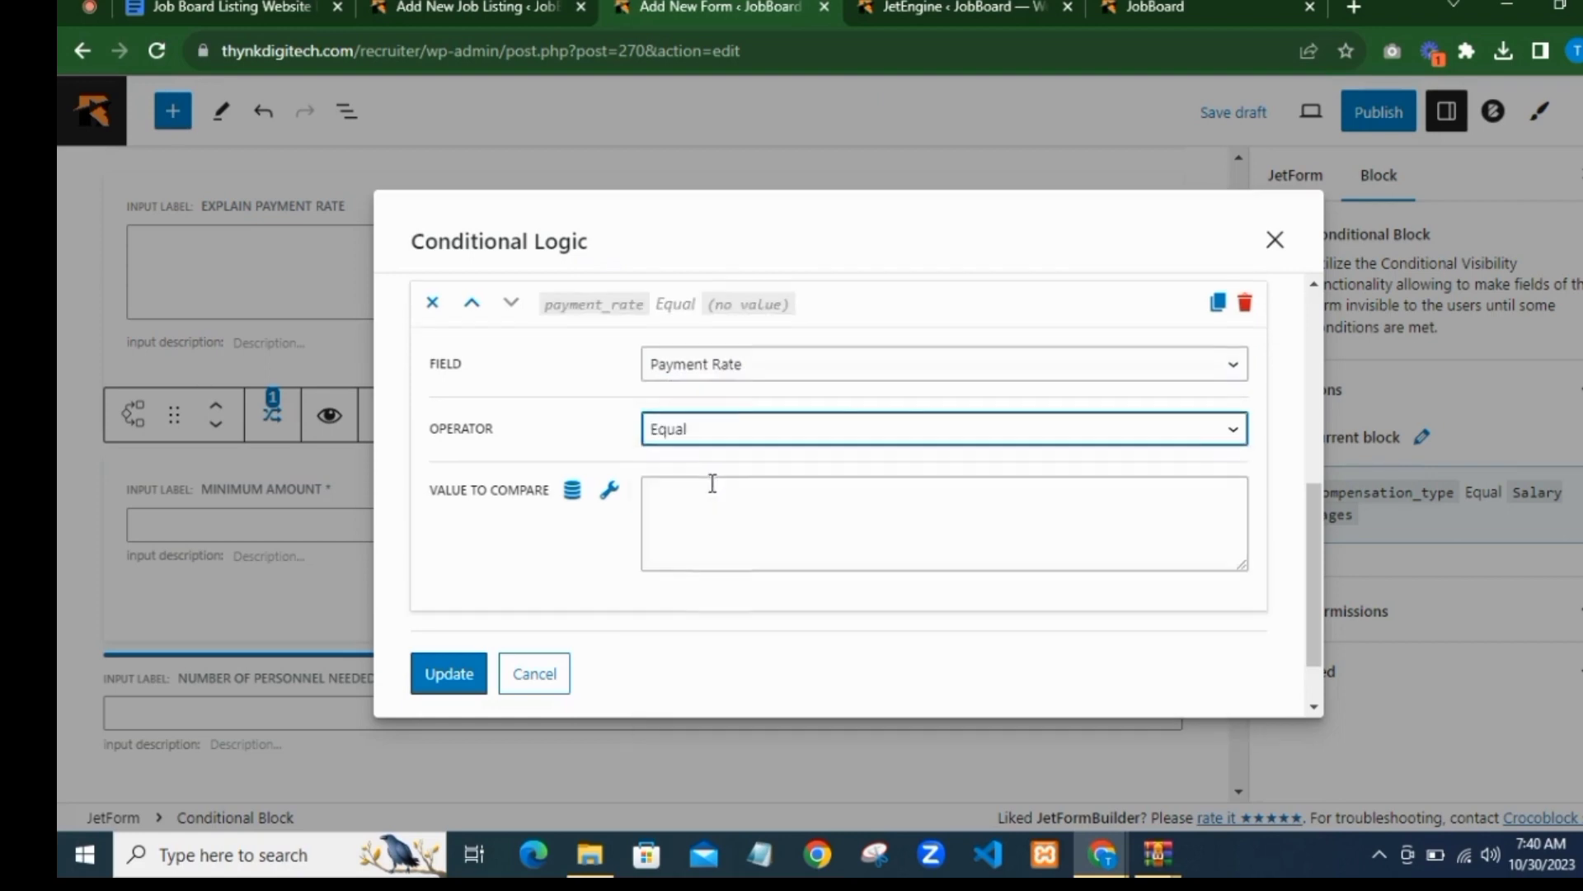
pyautogui.scroll(-1, 724, 445)
# Step: Copy the field value "Per Hour" from the payment rate items in the JetEngine glossary
pyautogui.click(724, 414)
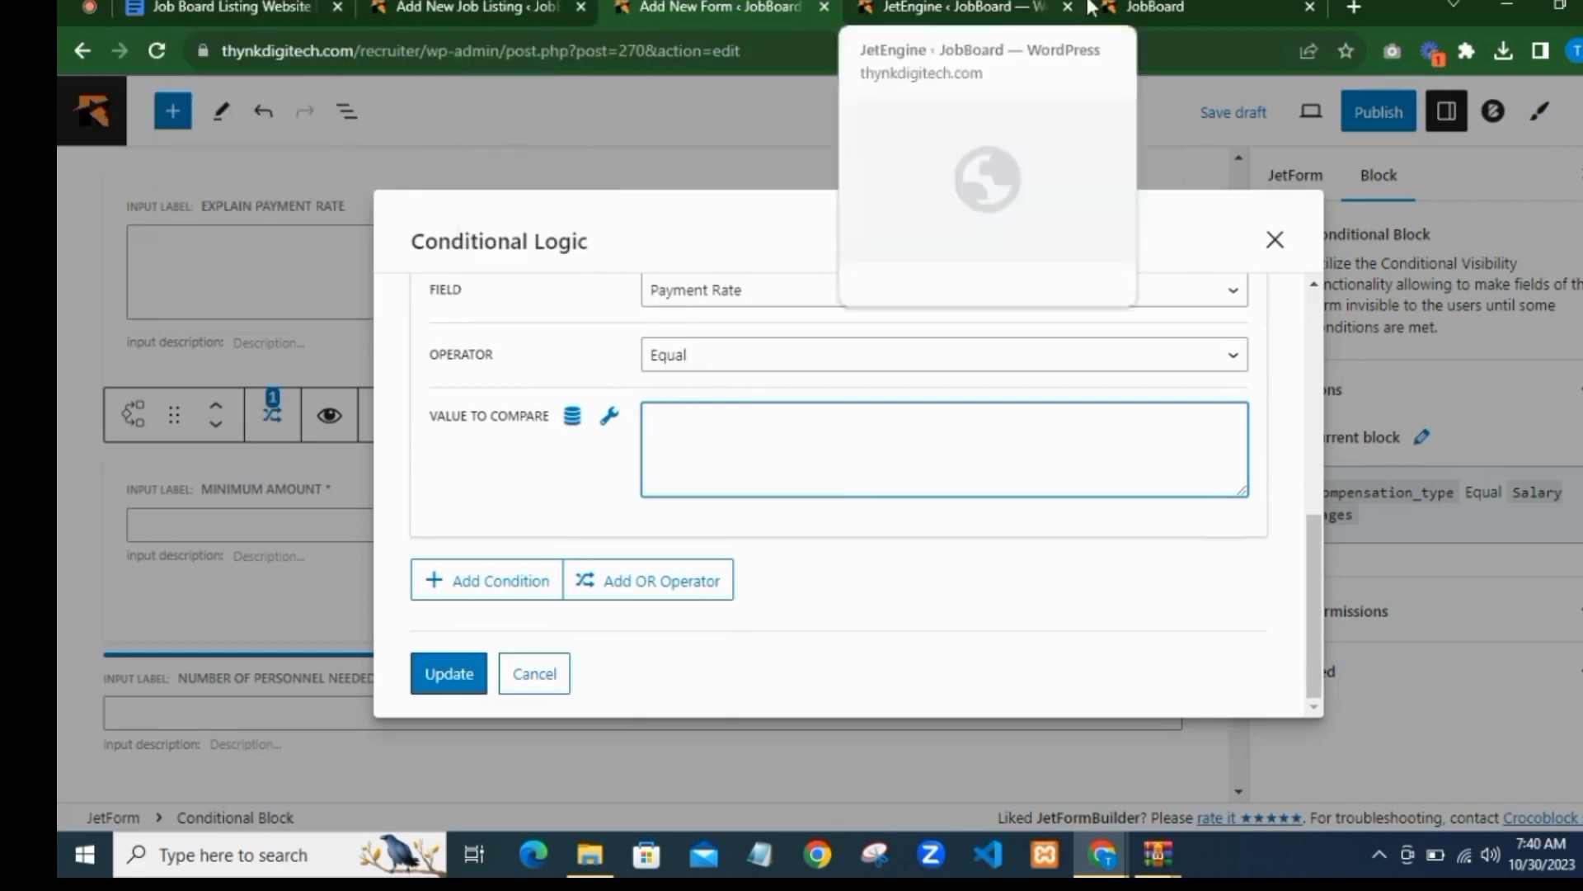
pyautogui.click(952, 7)
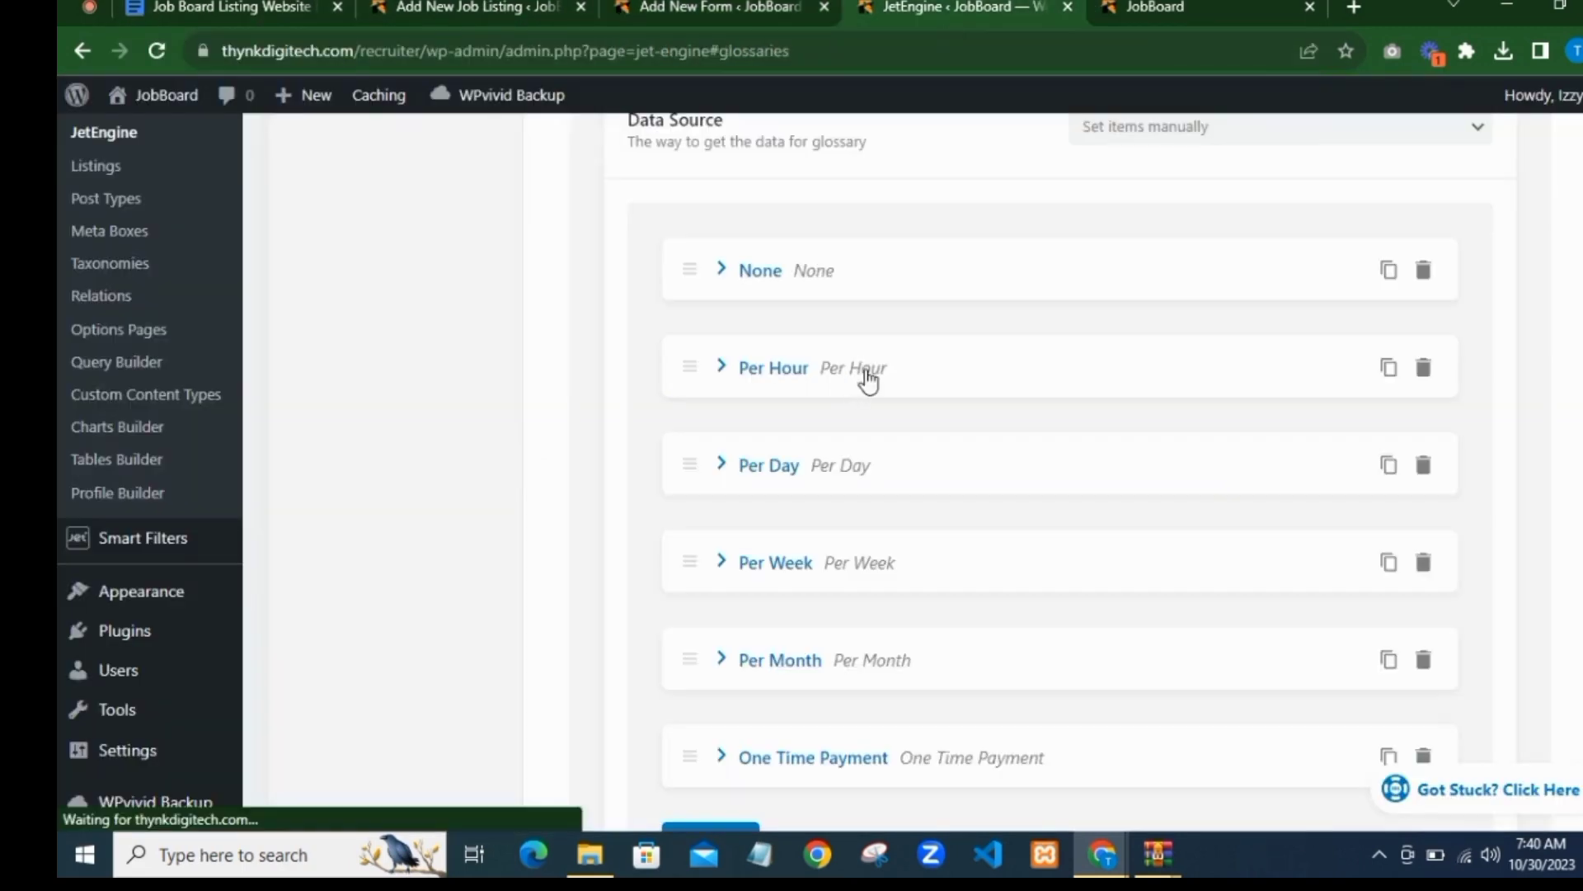
pyautogui.click(868, 381)
pyautogui.tripleClick(1148, 451)
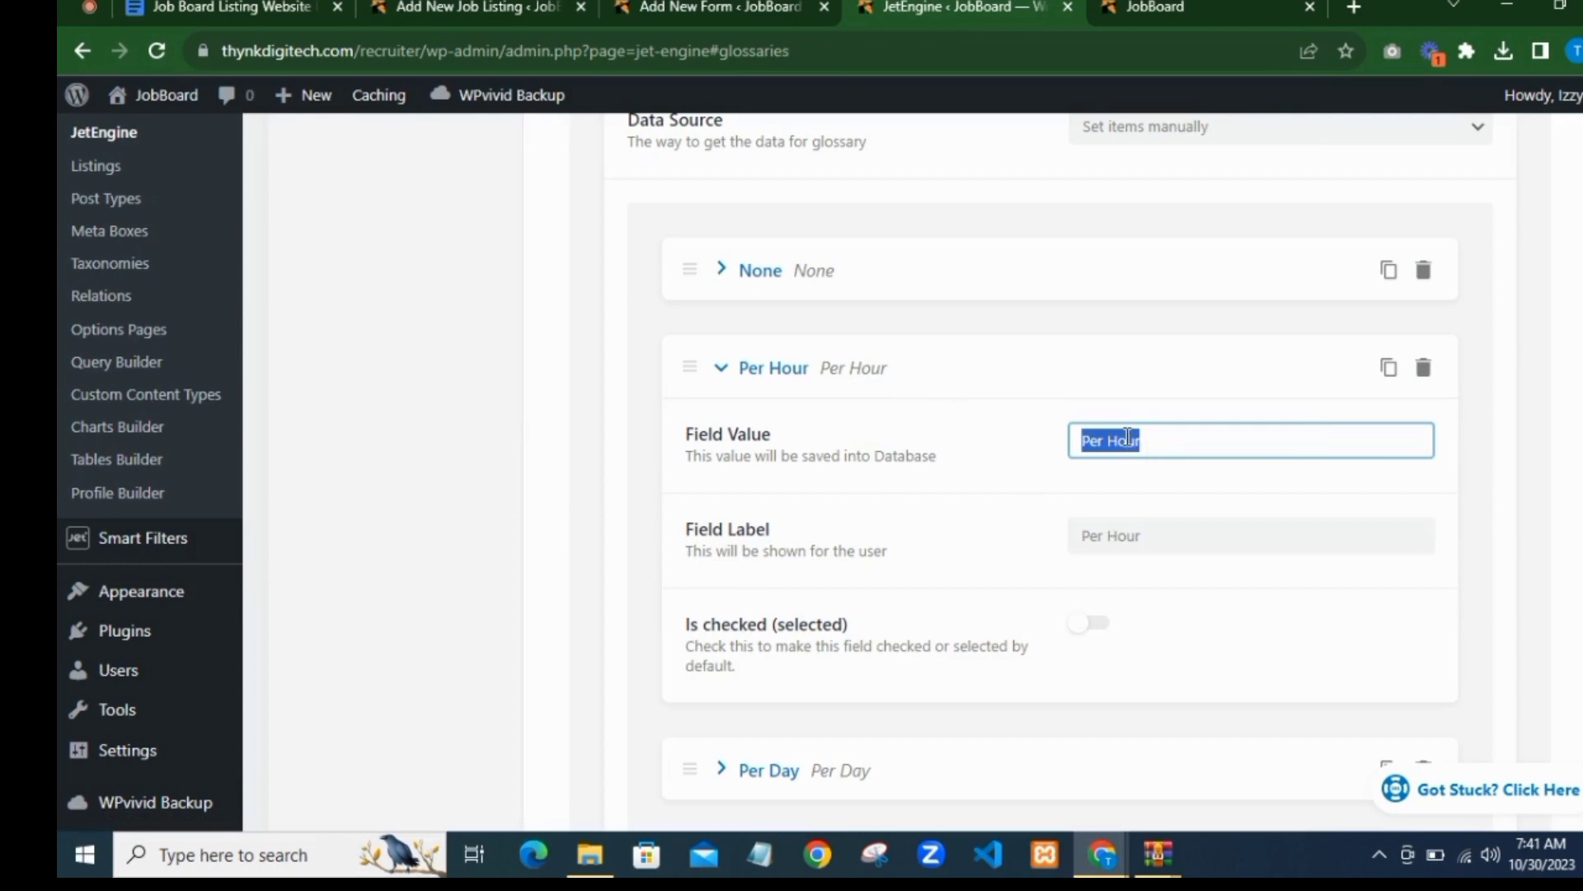
pyautogui.rightClick(1126, 437)
pyautogui.click(1184, 512)
pyautogui.scroll(-5, 1074, 502)
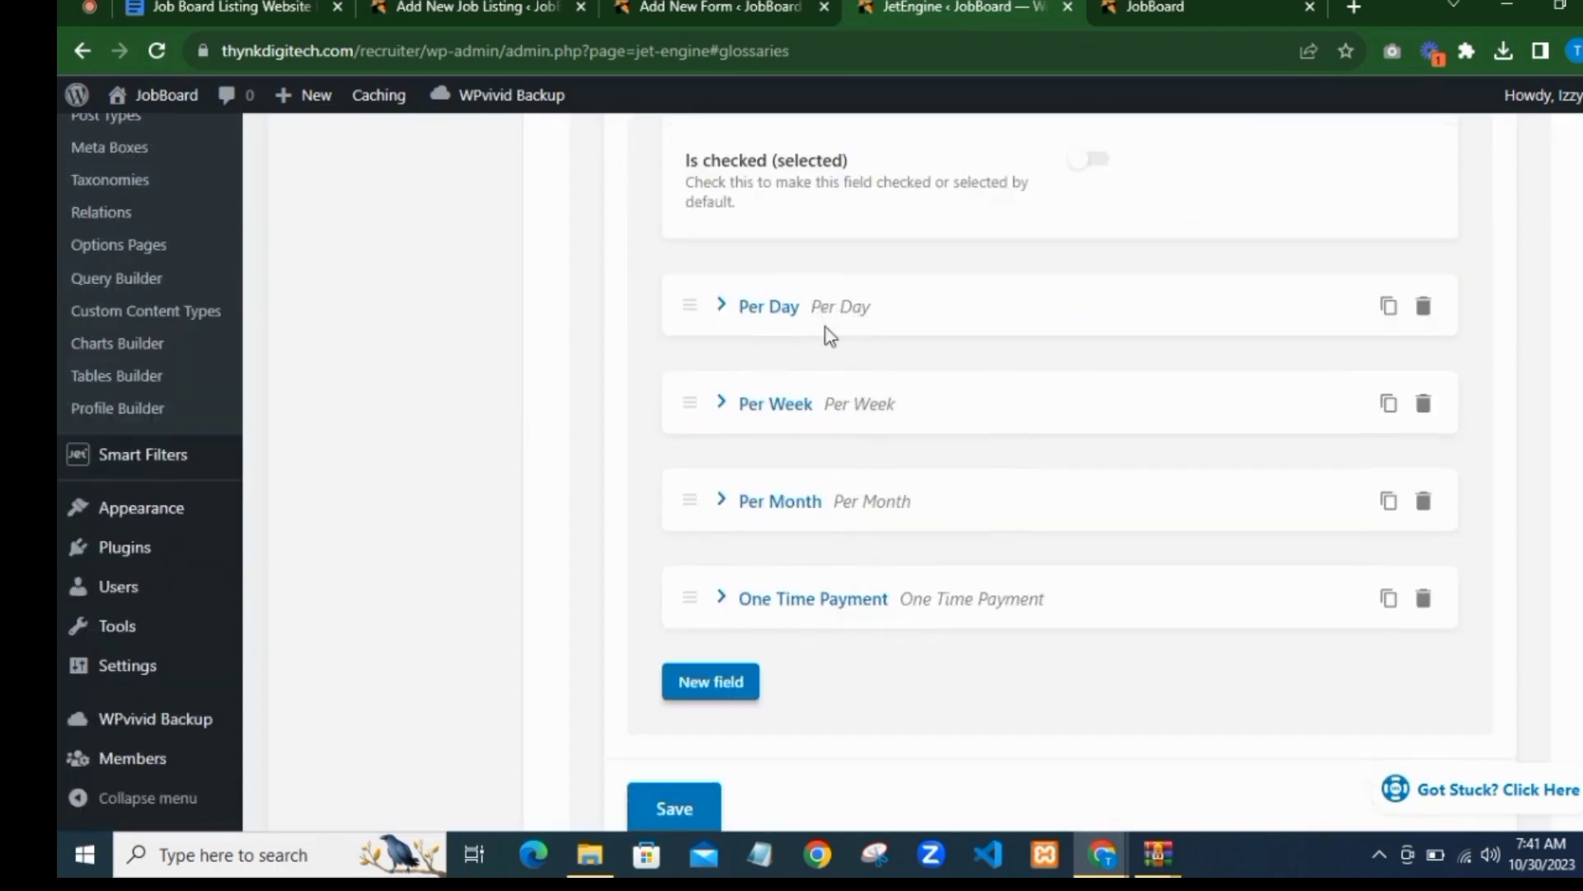
# Step: Return to the form and paste "Per Hour" as the second condition's value to compare
pyautogui.click(671, 6)
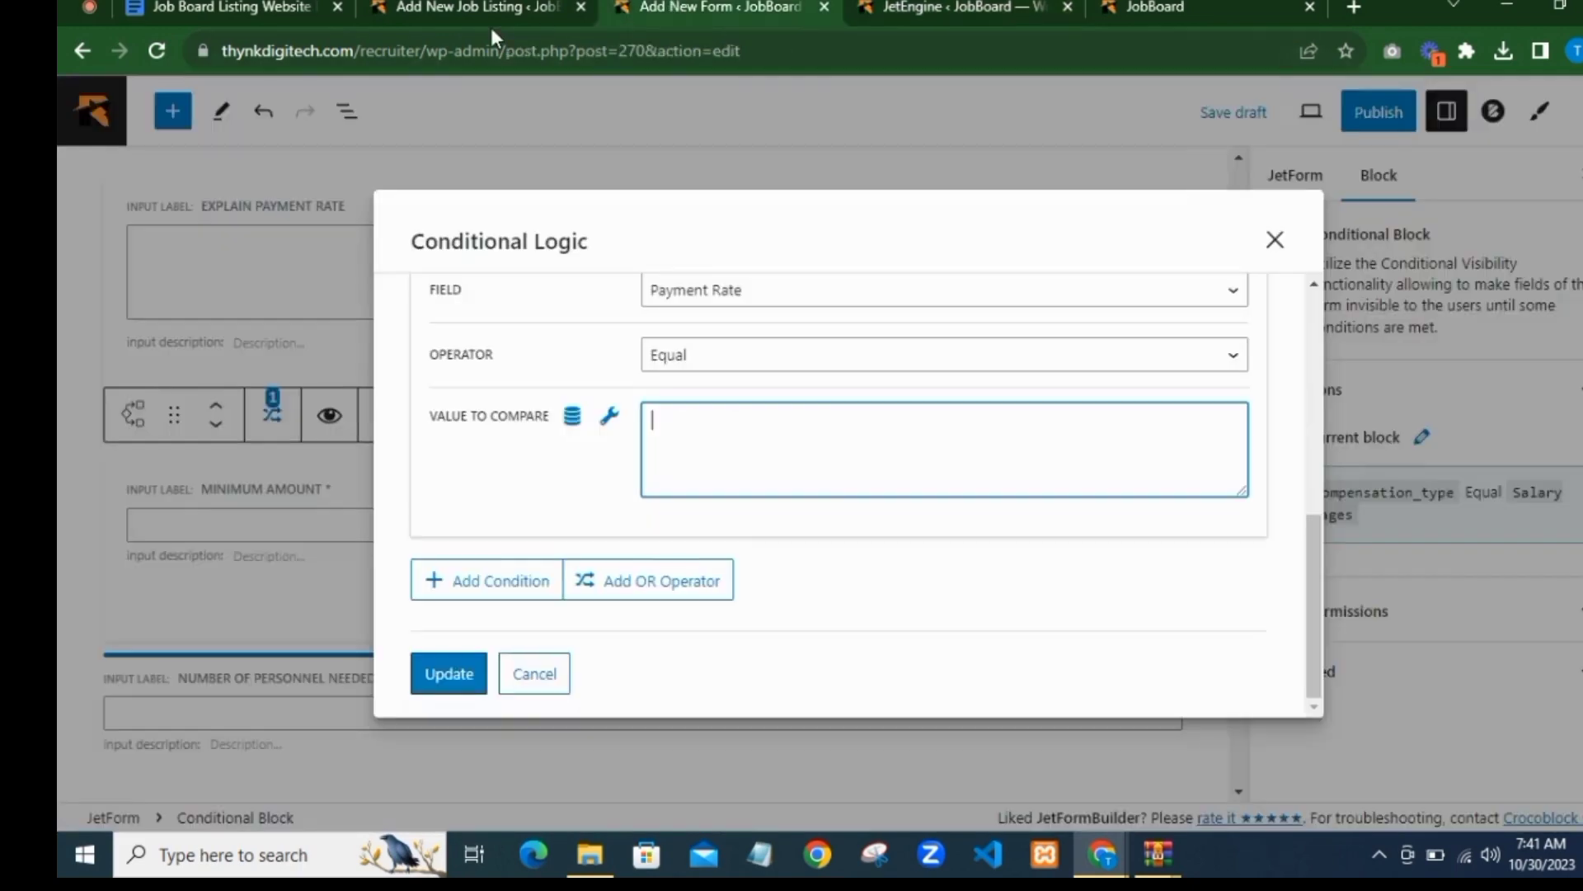
pyautogui.rightClick(746, 428)
pyautogui.click(833, 588)
pyautogui.scroll(2, 511, 548)
pyautogui.scroll(-2, 495, 560)
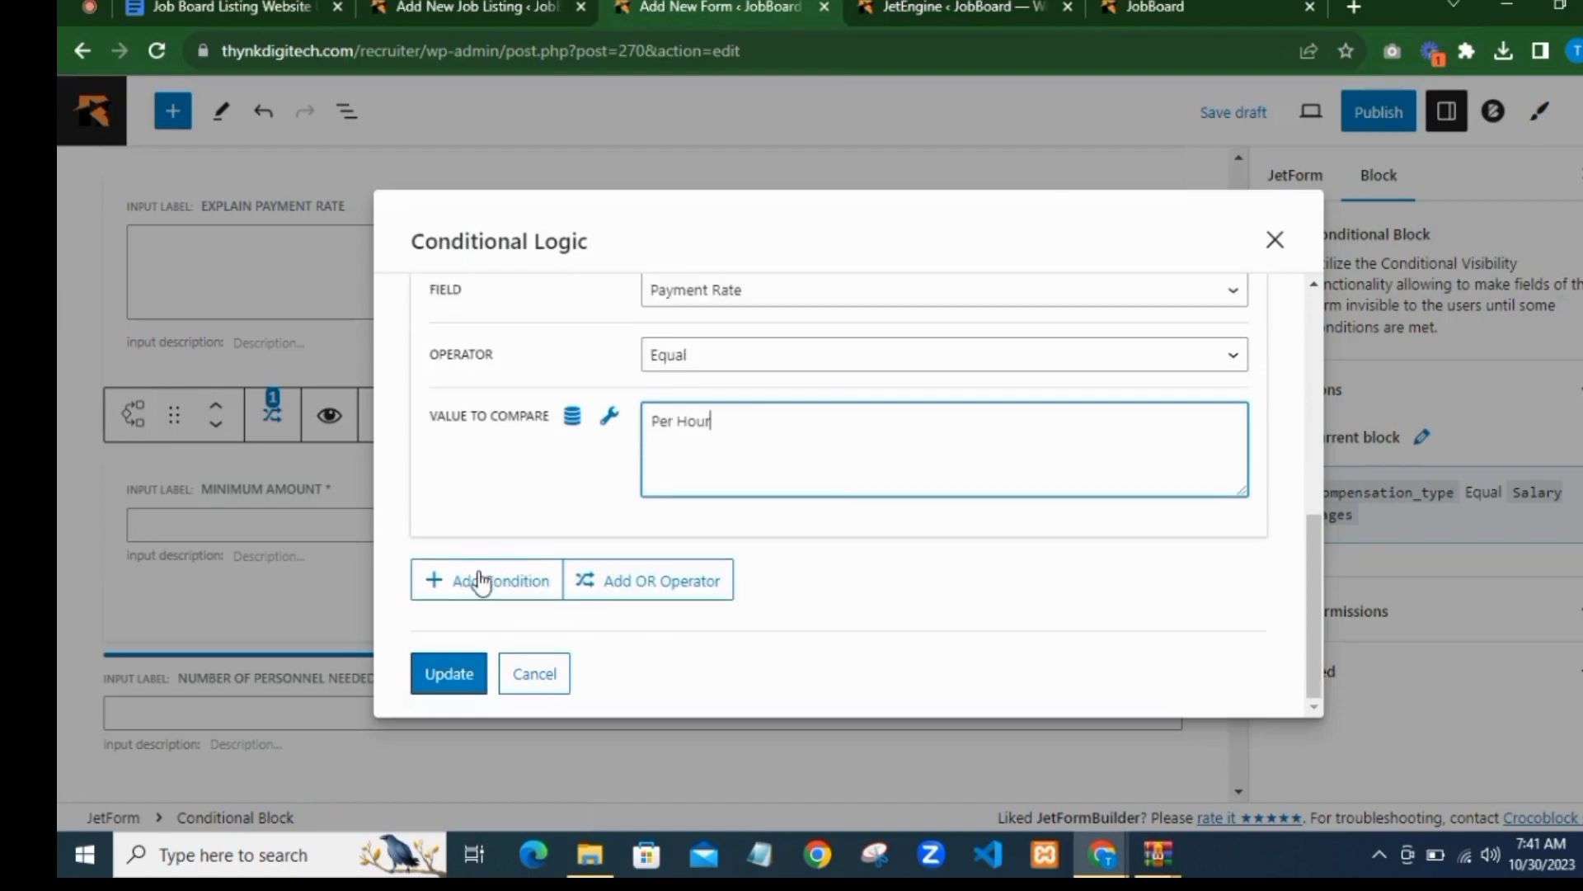
# Step: Add a third condition with the field Payment Rate and the operator Equal
pyautogui.click(477, 580)
pyautogui.scroll(-3, 682, 488)
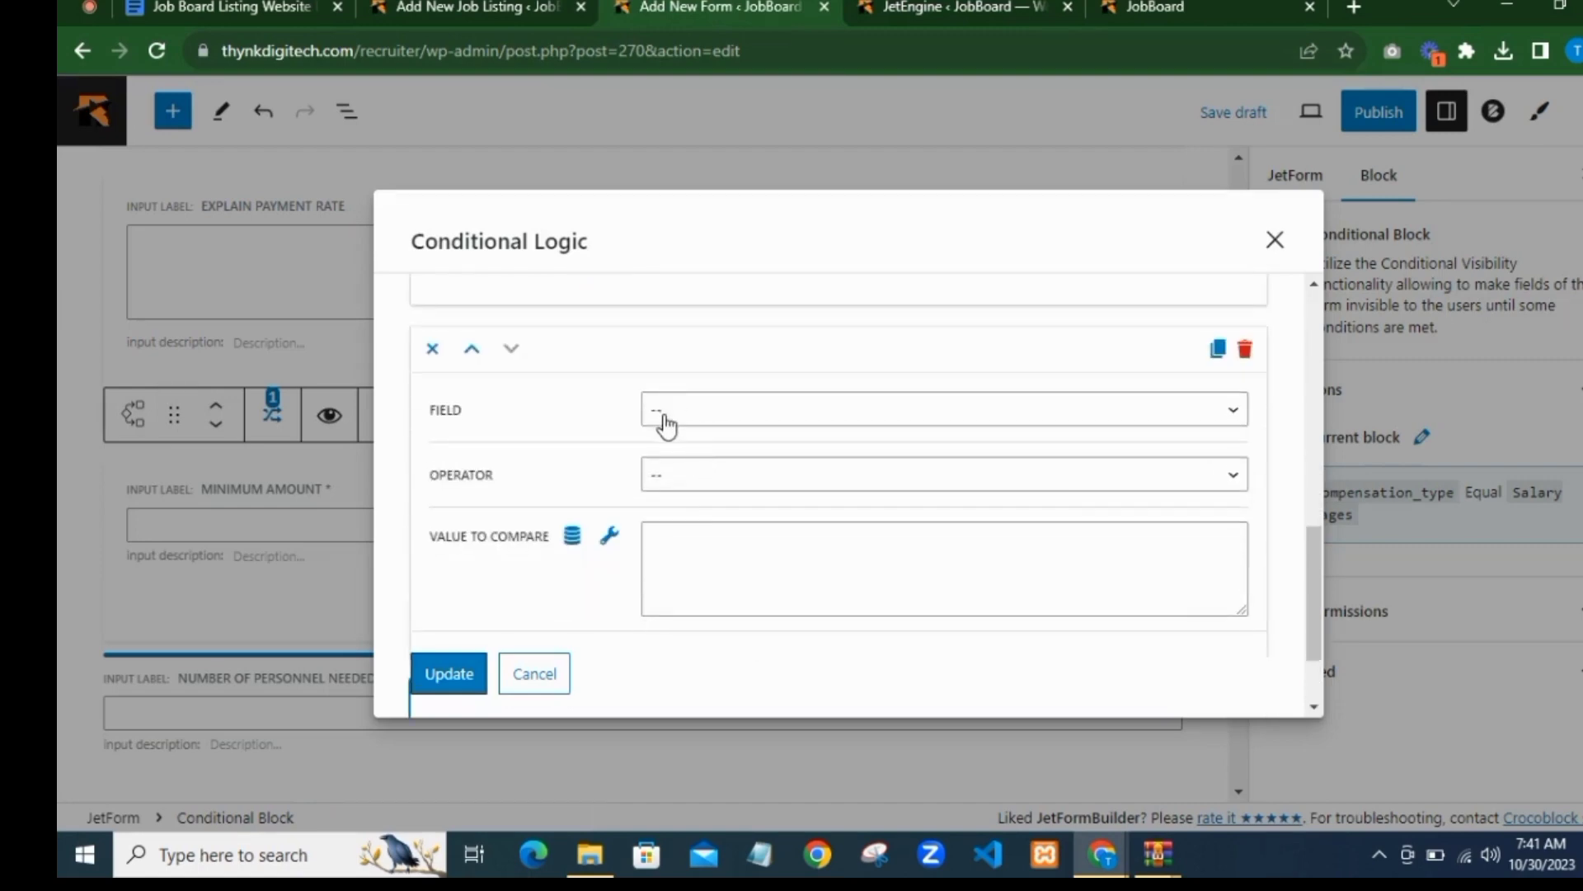
pyautogui.click(668, 426)
pyautogui.click(689, 607)
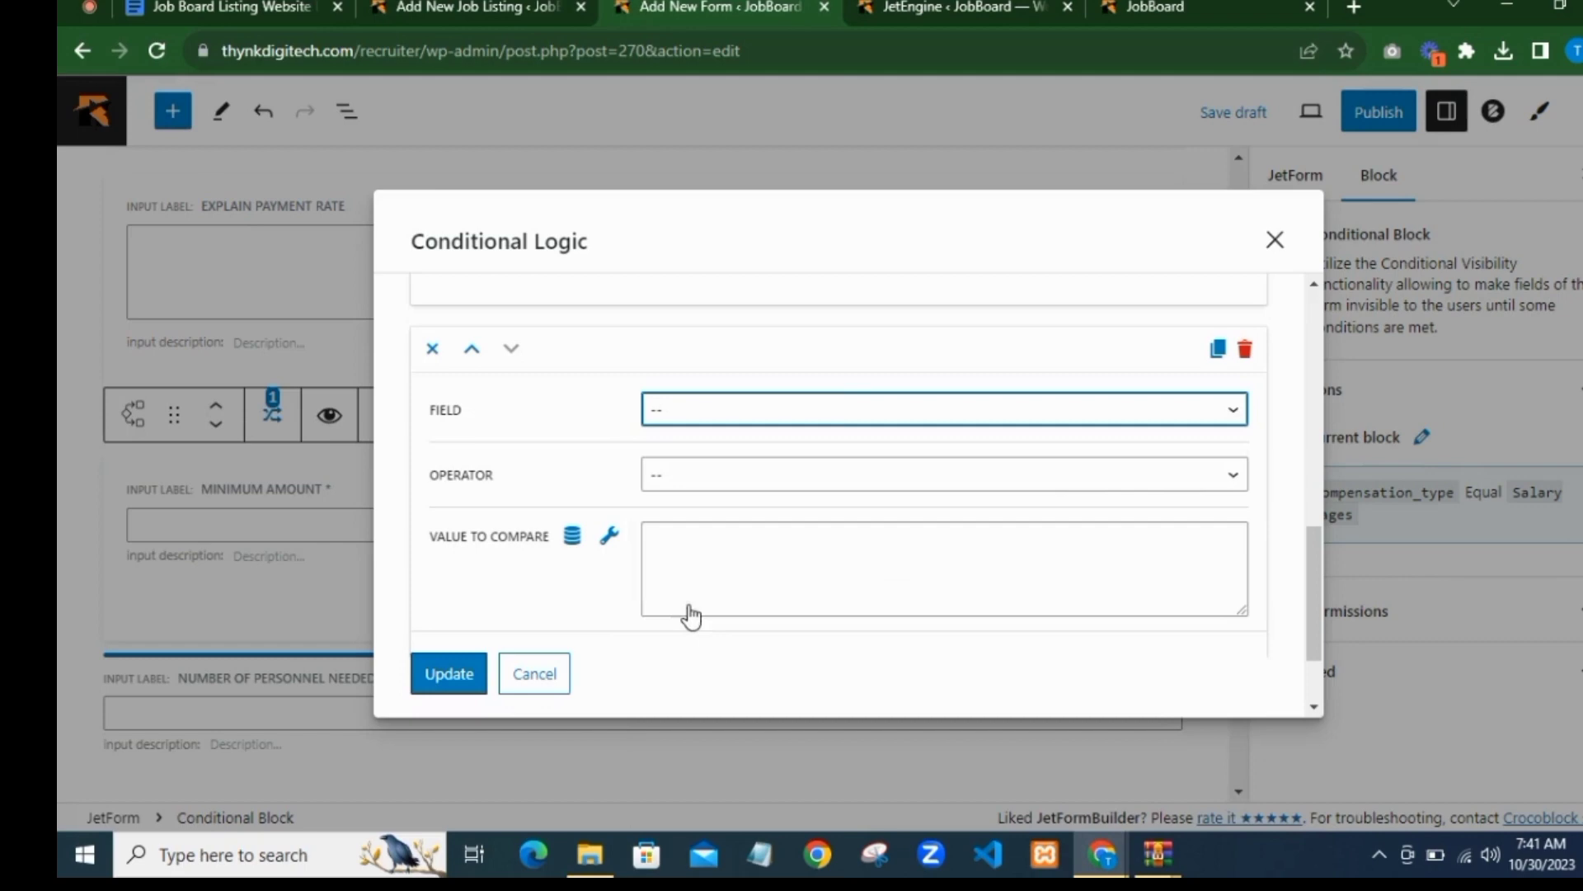
pyautogui.click(684, 495)
pyautogui.click(675, 522)
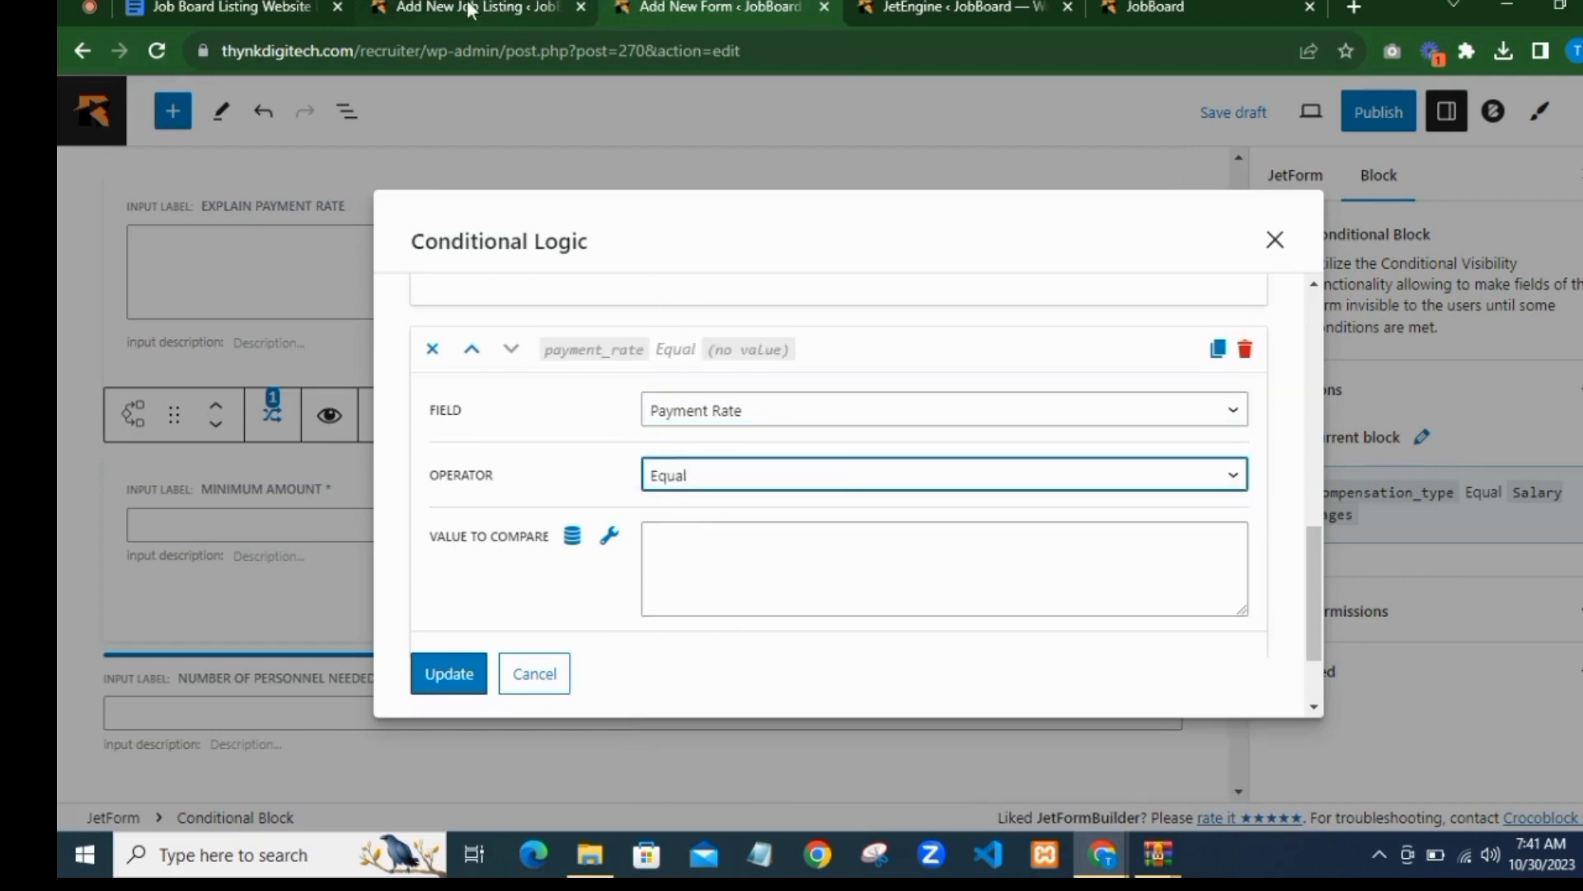
# Step: Expand the Per Day item in the JetEngine glossary and copy its field value "Per Day"
pyautogui.click(949, 8)
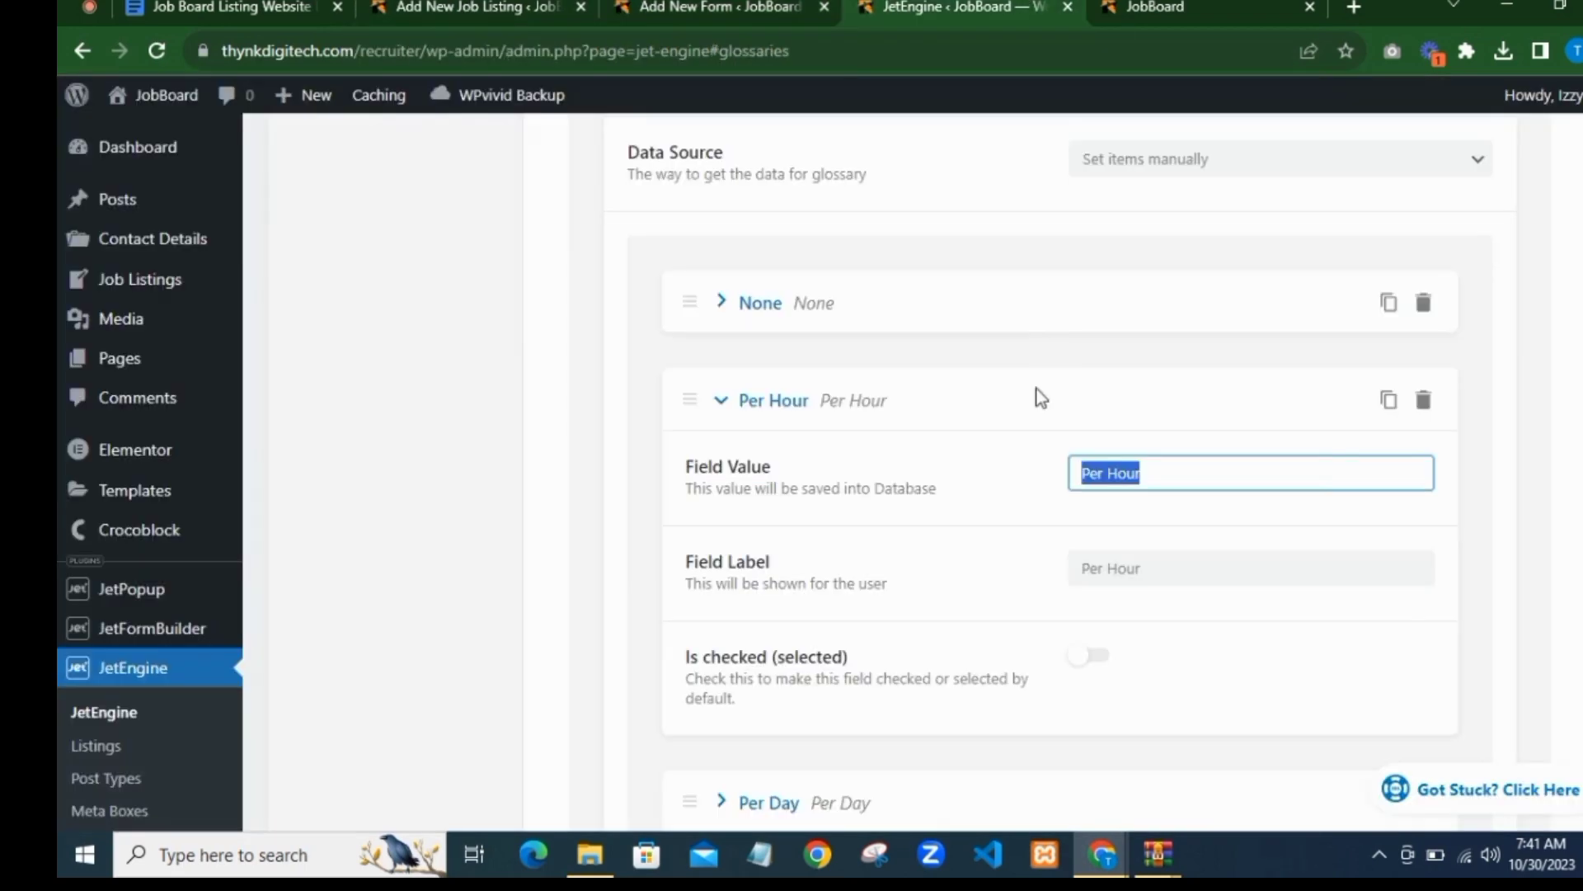
pyautogui.click(1020, 394)
pyautogui.click(1021, 517)
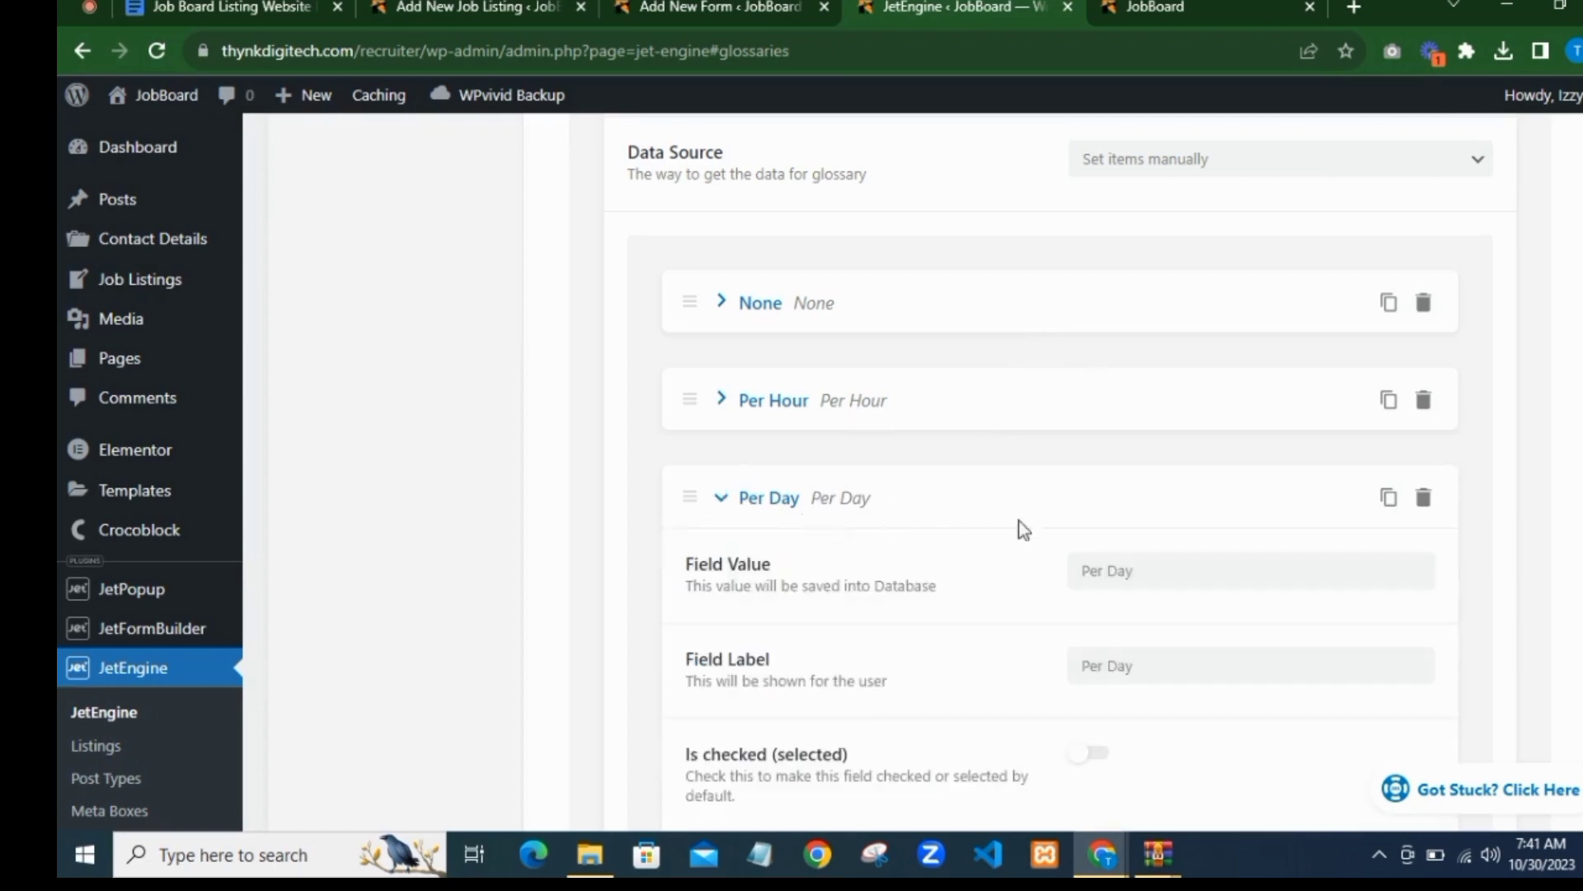
pyautogui.tripleClick(1131, 581)
pyautogui.rightClick(1109, 578)
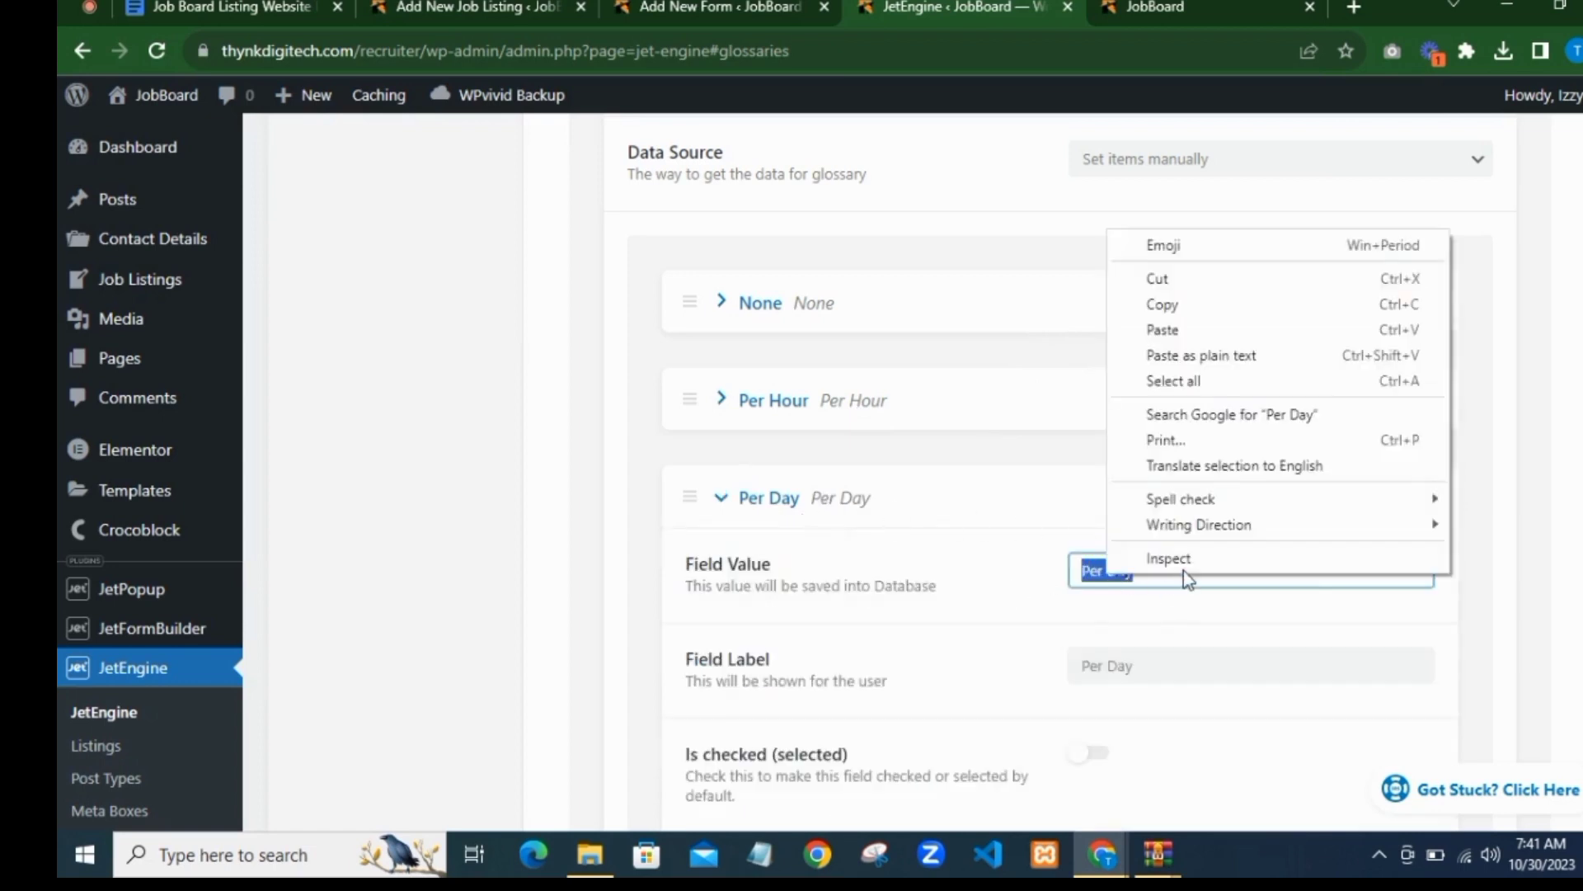
pyautogui.click(1170, 306)
# Step: Return to the form and enter "Per Day" as the third condition's value to compare
pyautogui.click(463, 7)
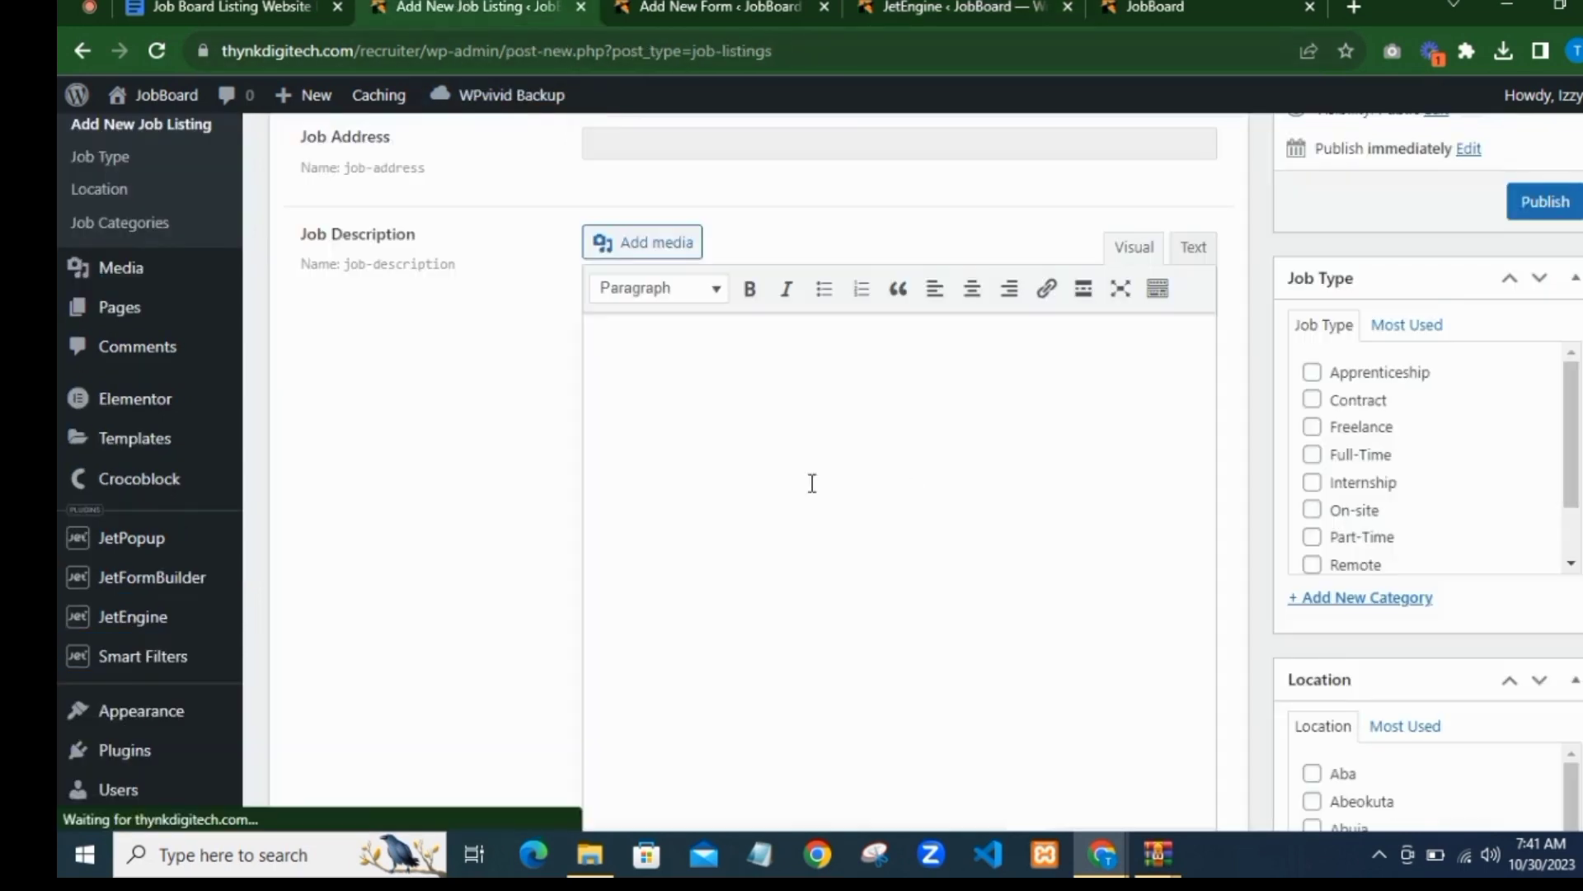
pyautogui.hotkey('ctrl', 'Tab')
pyautogui.click(696, 548)
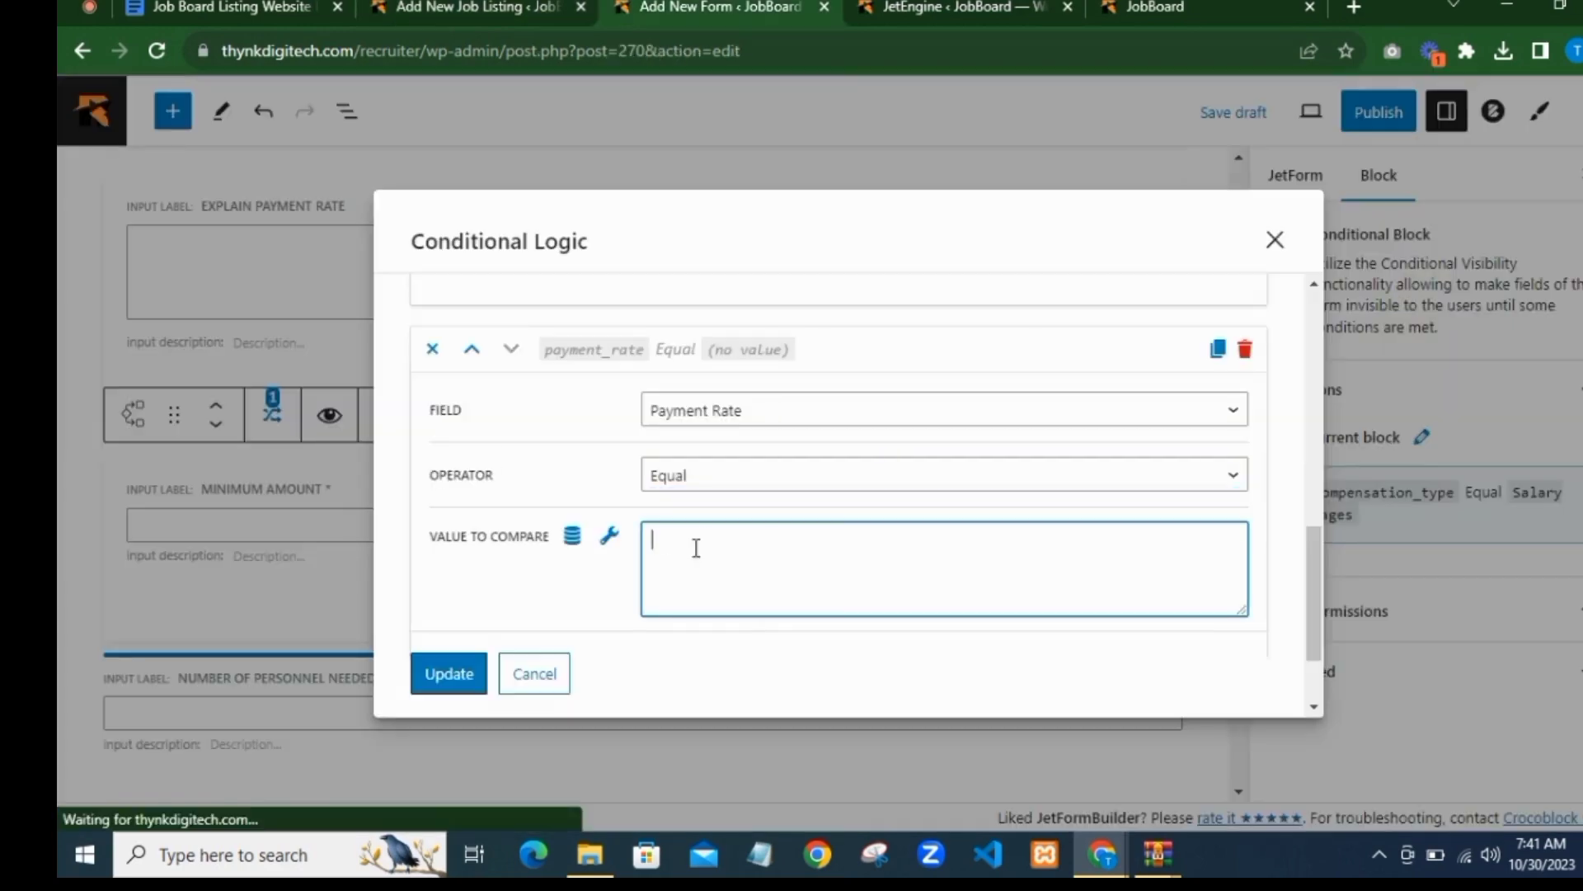
pyautogui.write('Per Day')
pyautogui.scroll(-2, 523, 523)
# Step: Add a fourth condition with the field Payment Rate and the operator Equal
pyautogui.click(532, 587)
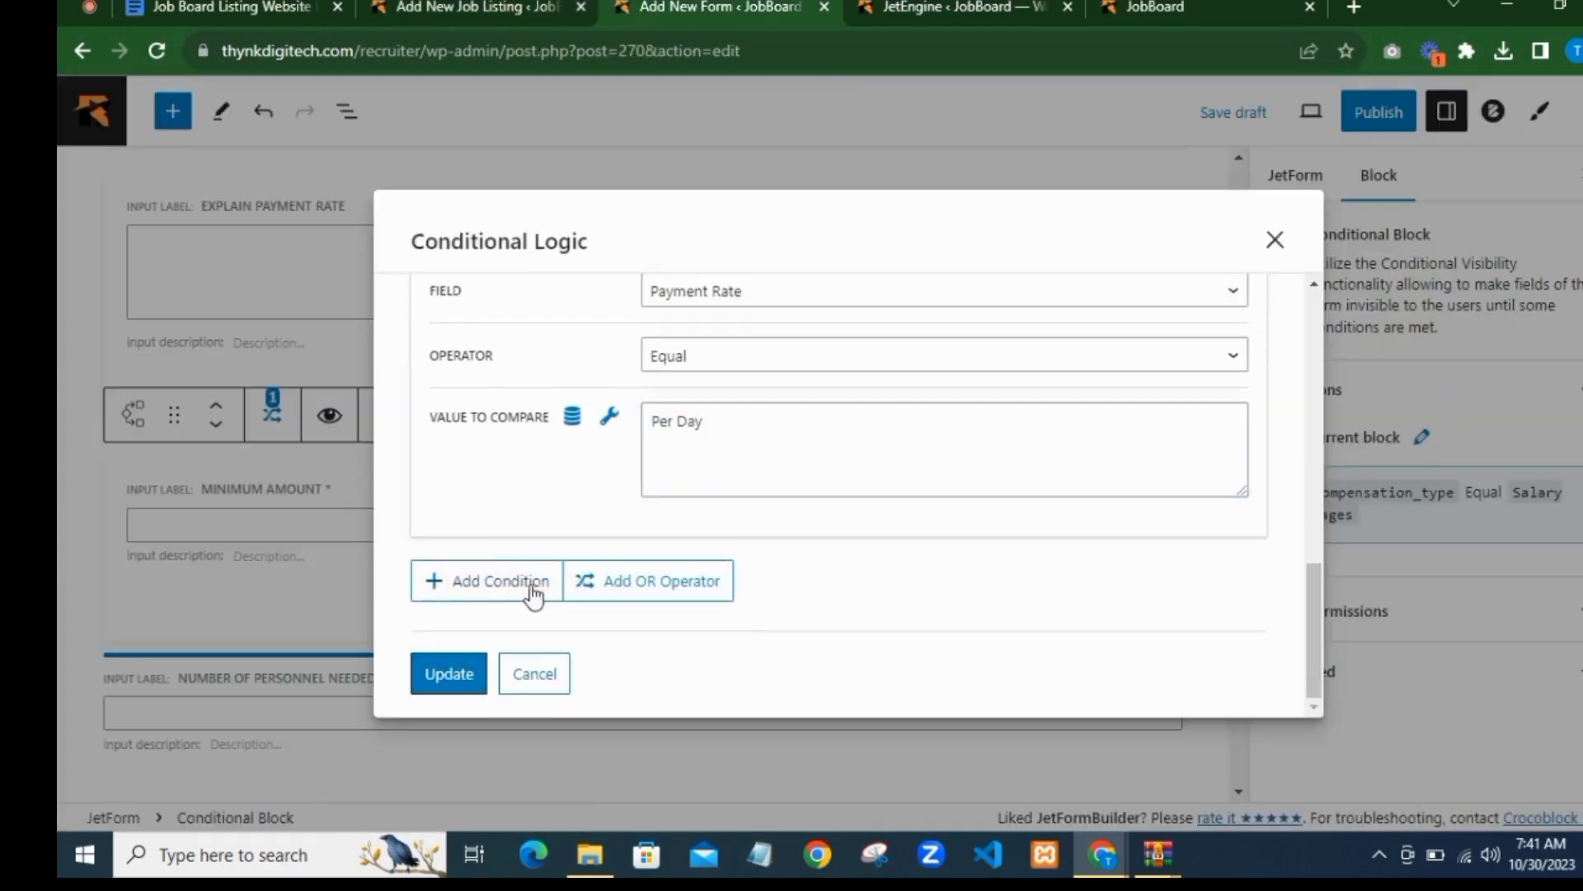
pyautogui.scroll(-3, 725, 495)
pyautogui.click(736, 412)
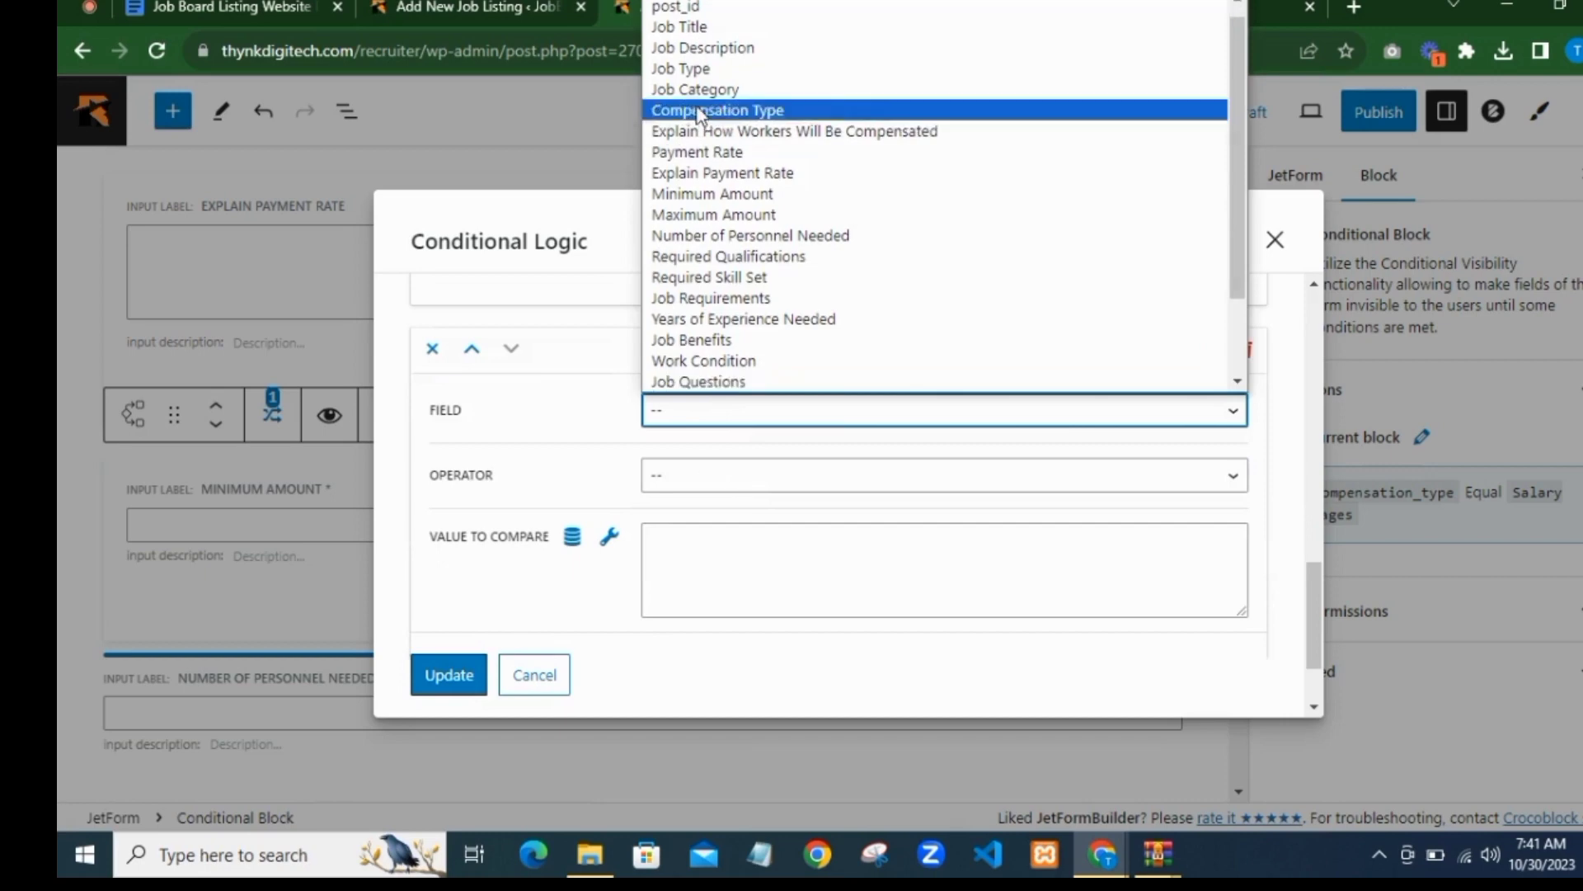
pyautogui.click(697, 151)
pyautogui.click(684, 485)
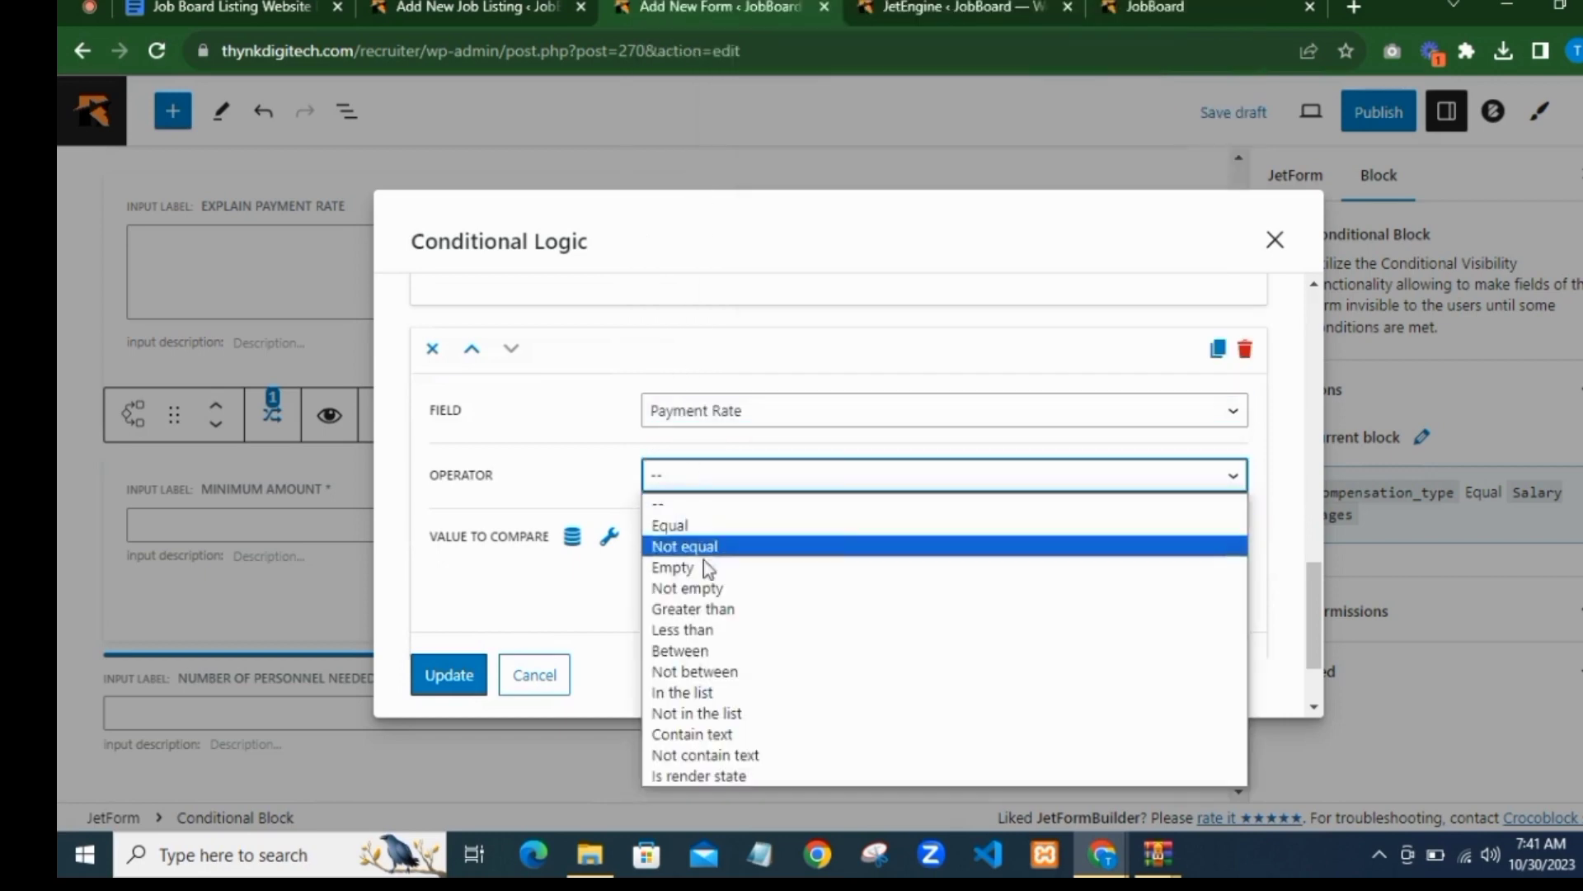
pyautogui.click(700, 525)
pyautogui.click(665, 558)
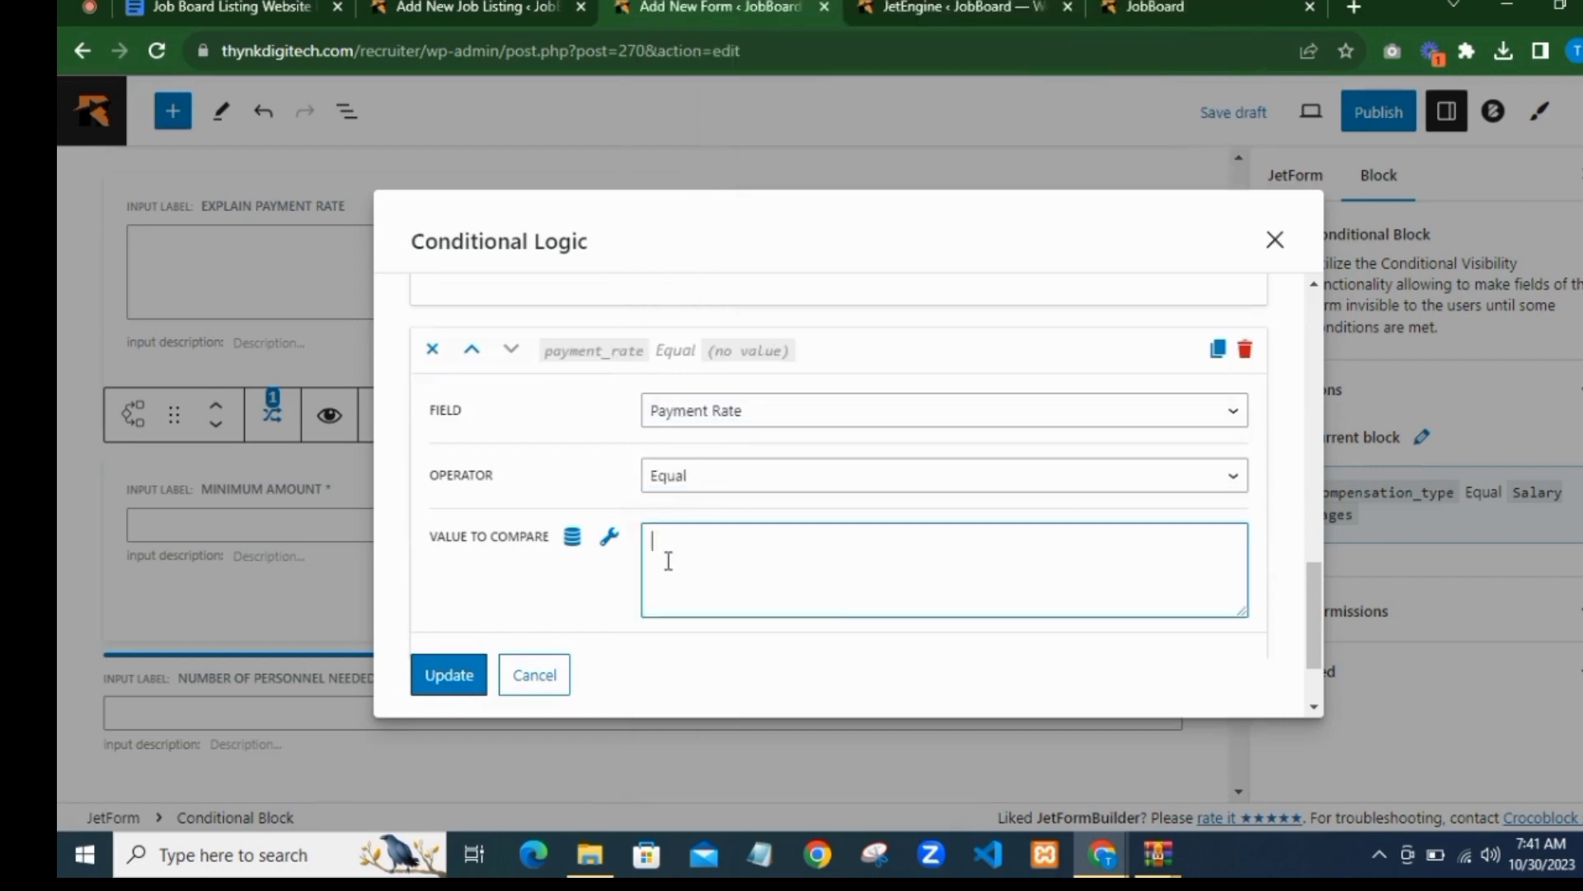
# Step: Copy "Per Week" from its item in the JetEngine glossary and enter it as the fourth condition's value to compare
pyautogui.click(993, 7)
pyautogui.click(829, 499)
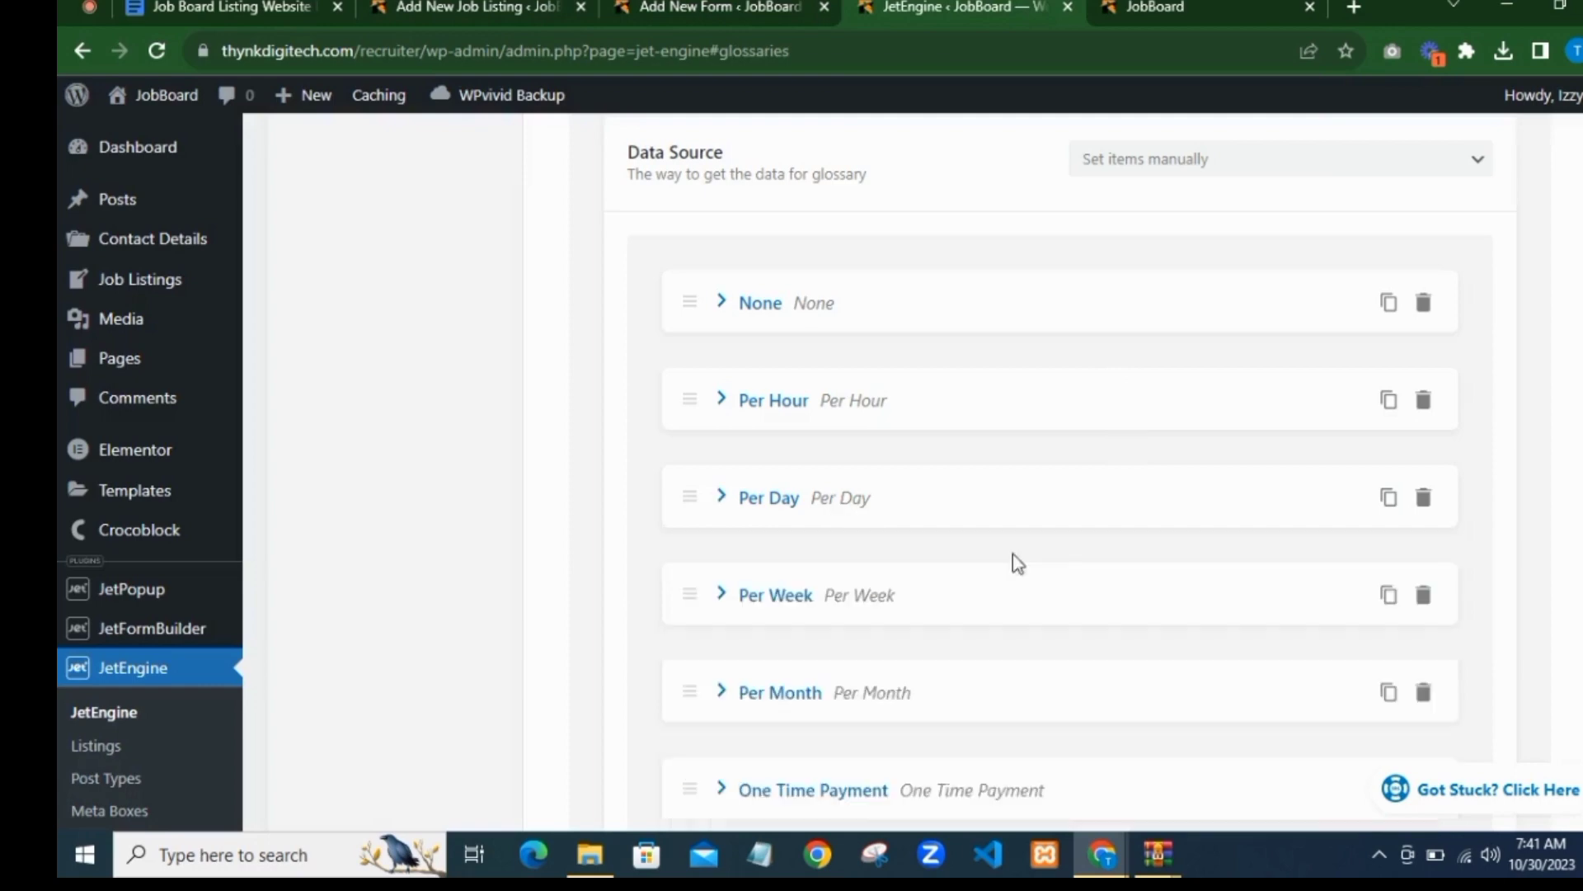
pyautogui.click(879, 614)
pyautogui.scroll(-1, 1089, 583)
pyautogui.moveTo(1166, 555); pyautogui.dragTo(1061, 558)
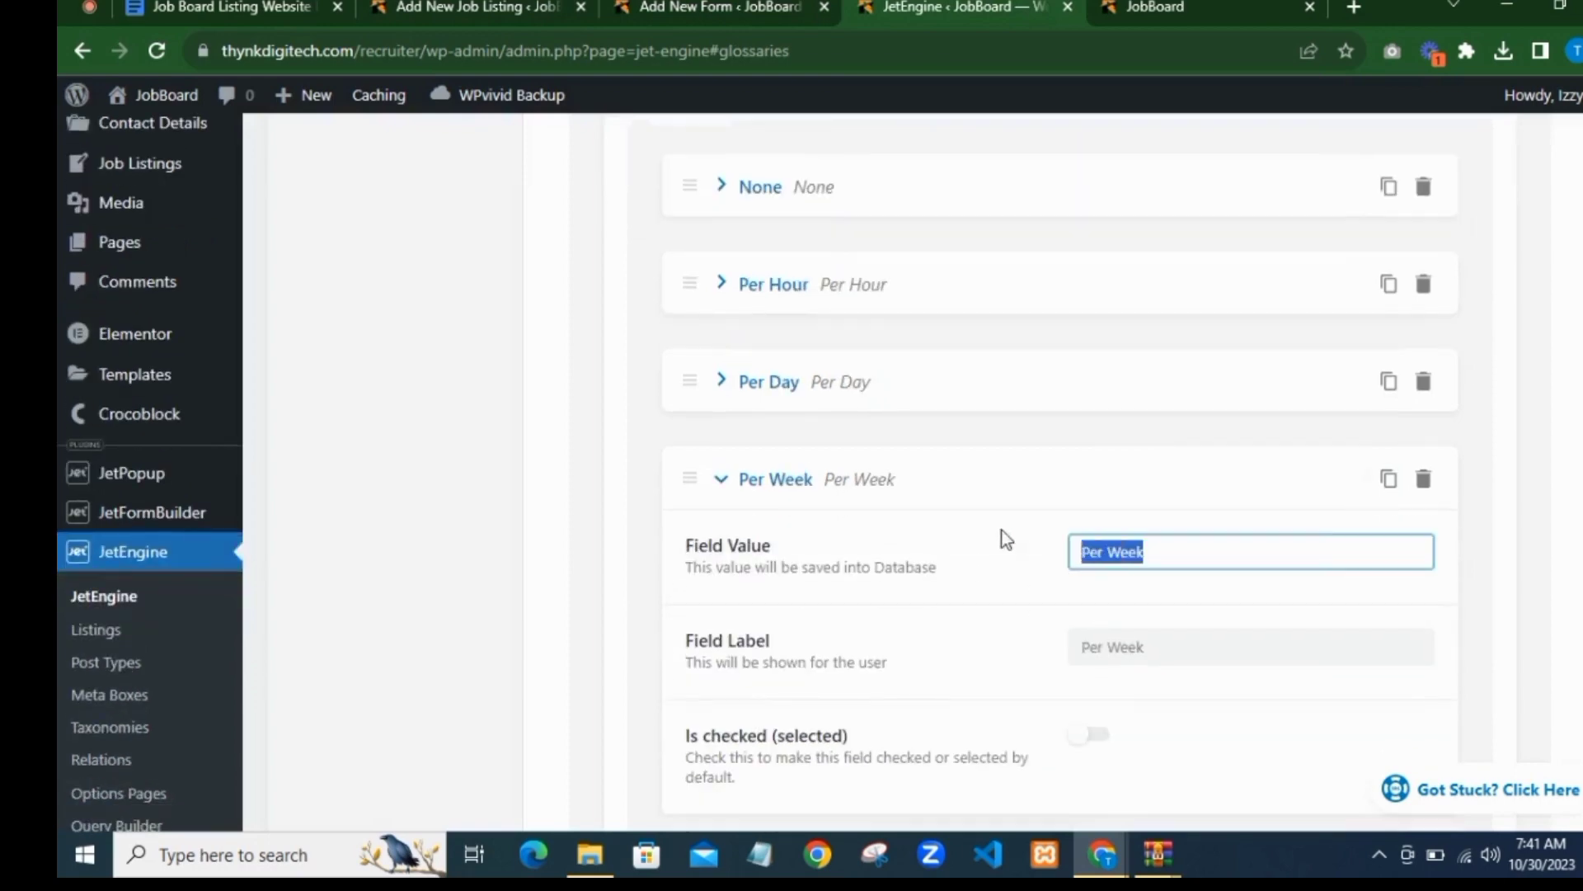
pyautogui.click(492, 6)
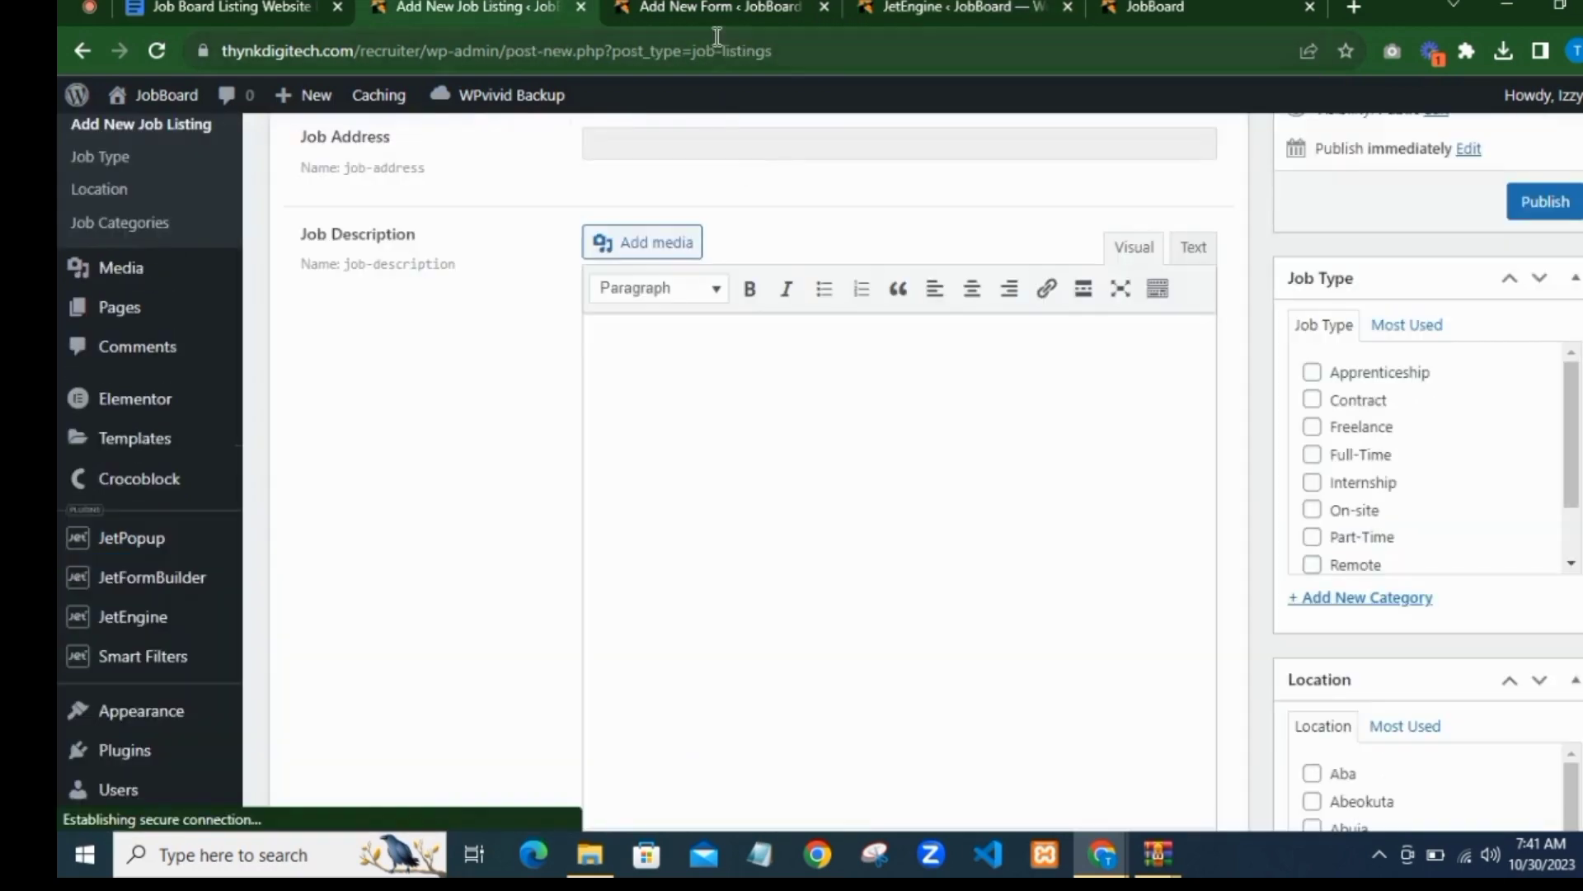
pyautogui.click(717, 8)
pyautogui.write('Per Week')
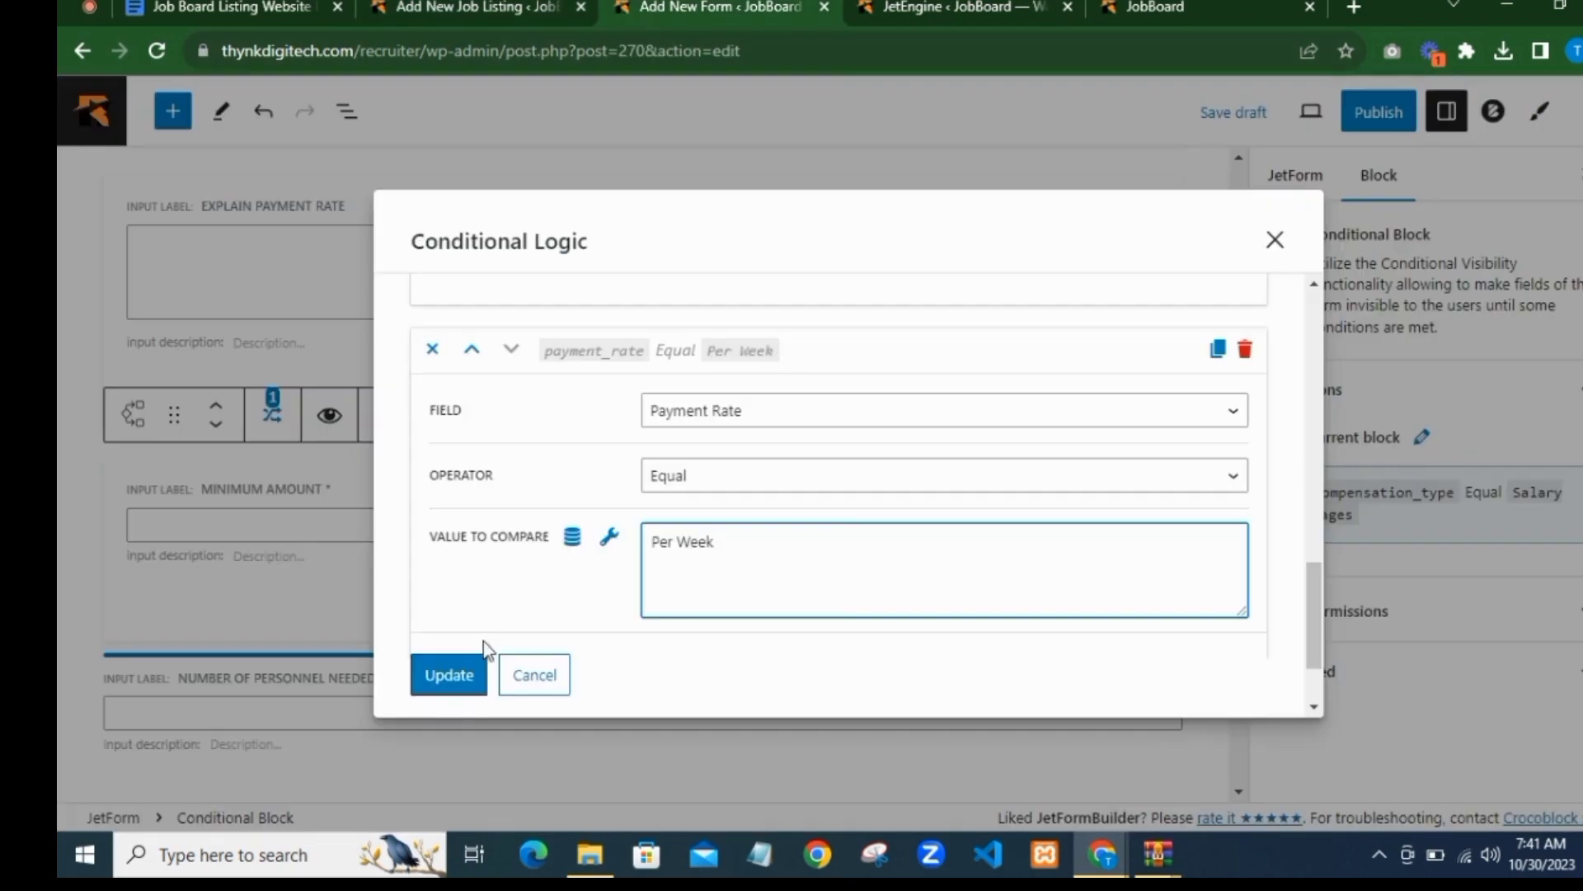
# Step: Add a fifth condition with the field Payment Rate and the operator Equal
pyautogui.scroll(-2, 499, 643)
pyautogui.click(493, 581)
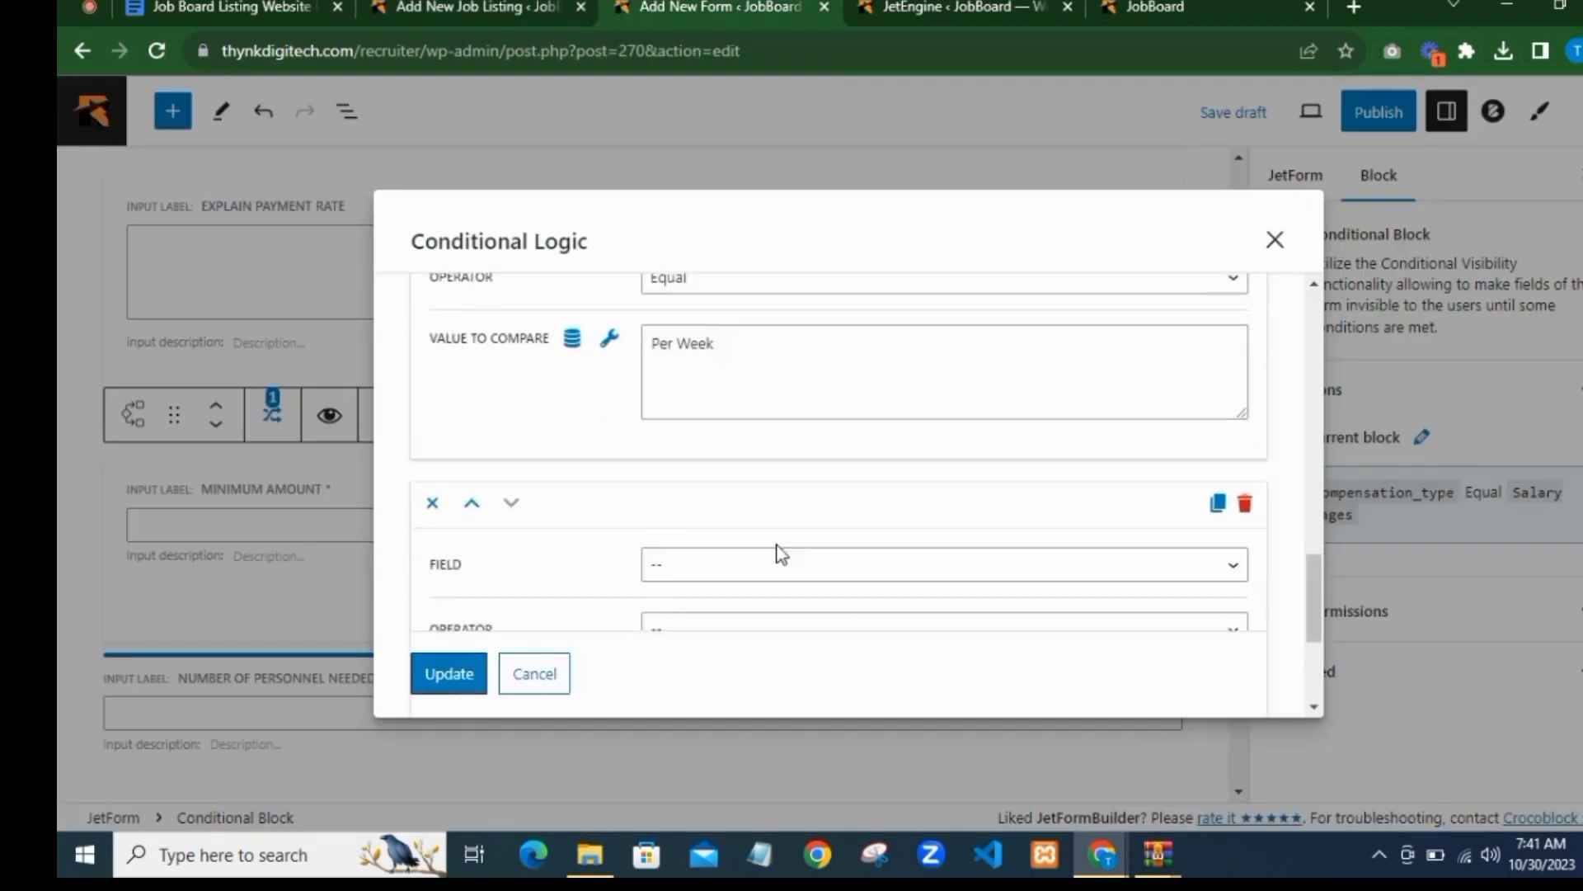
pyautogui.scroll(-2, 776, 544)
pyautogui.click(783, 429)
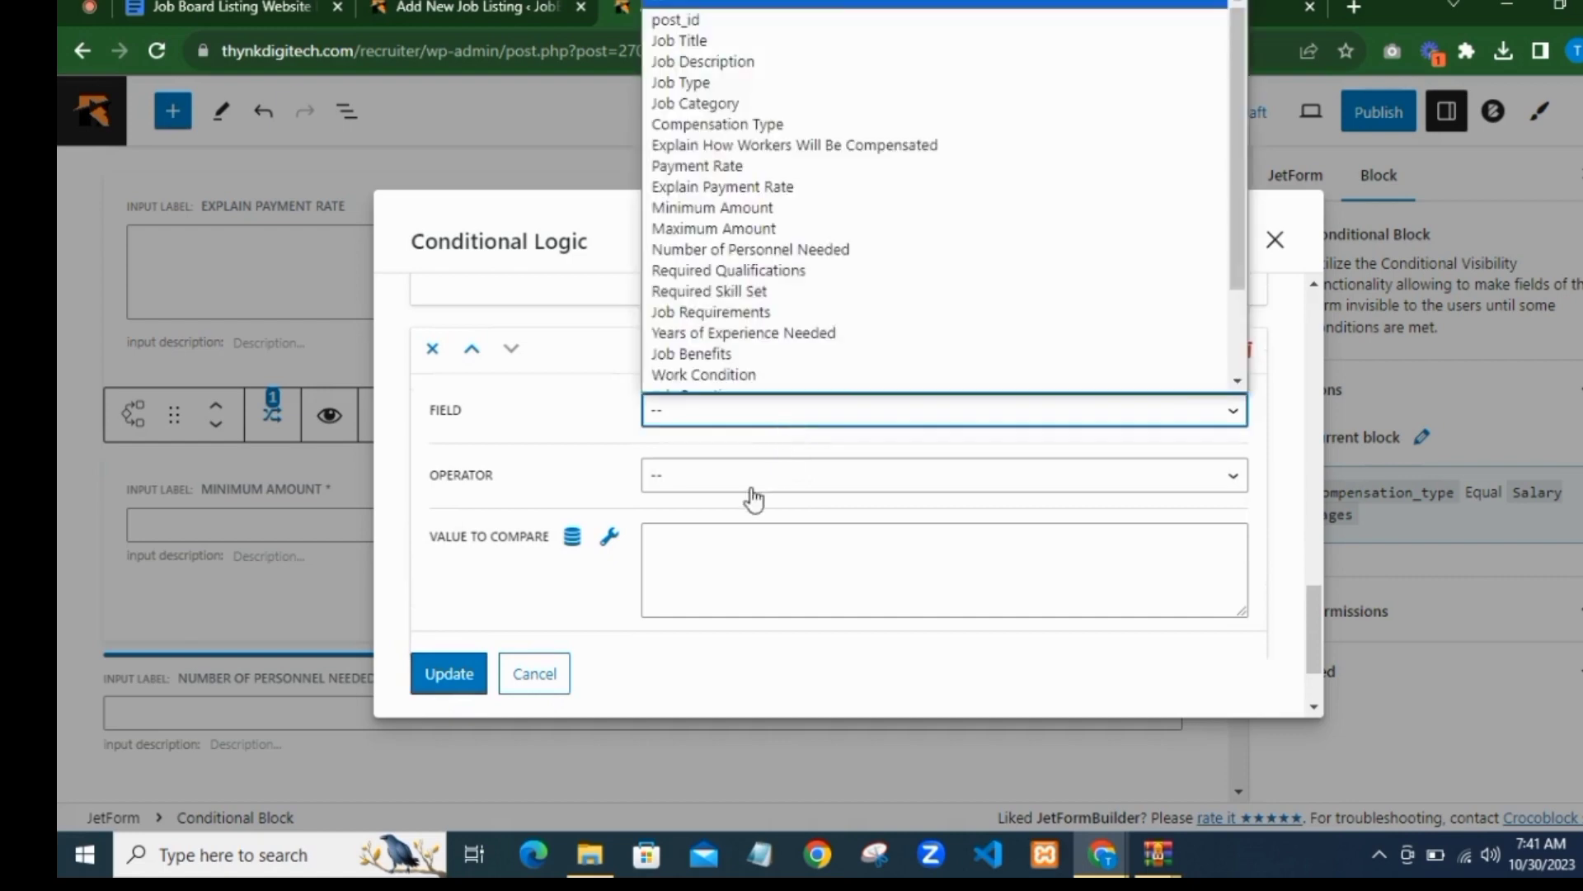
pyautogui.click(736, 152)
pyautogui.click(707, 473)
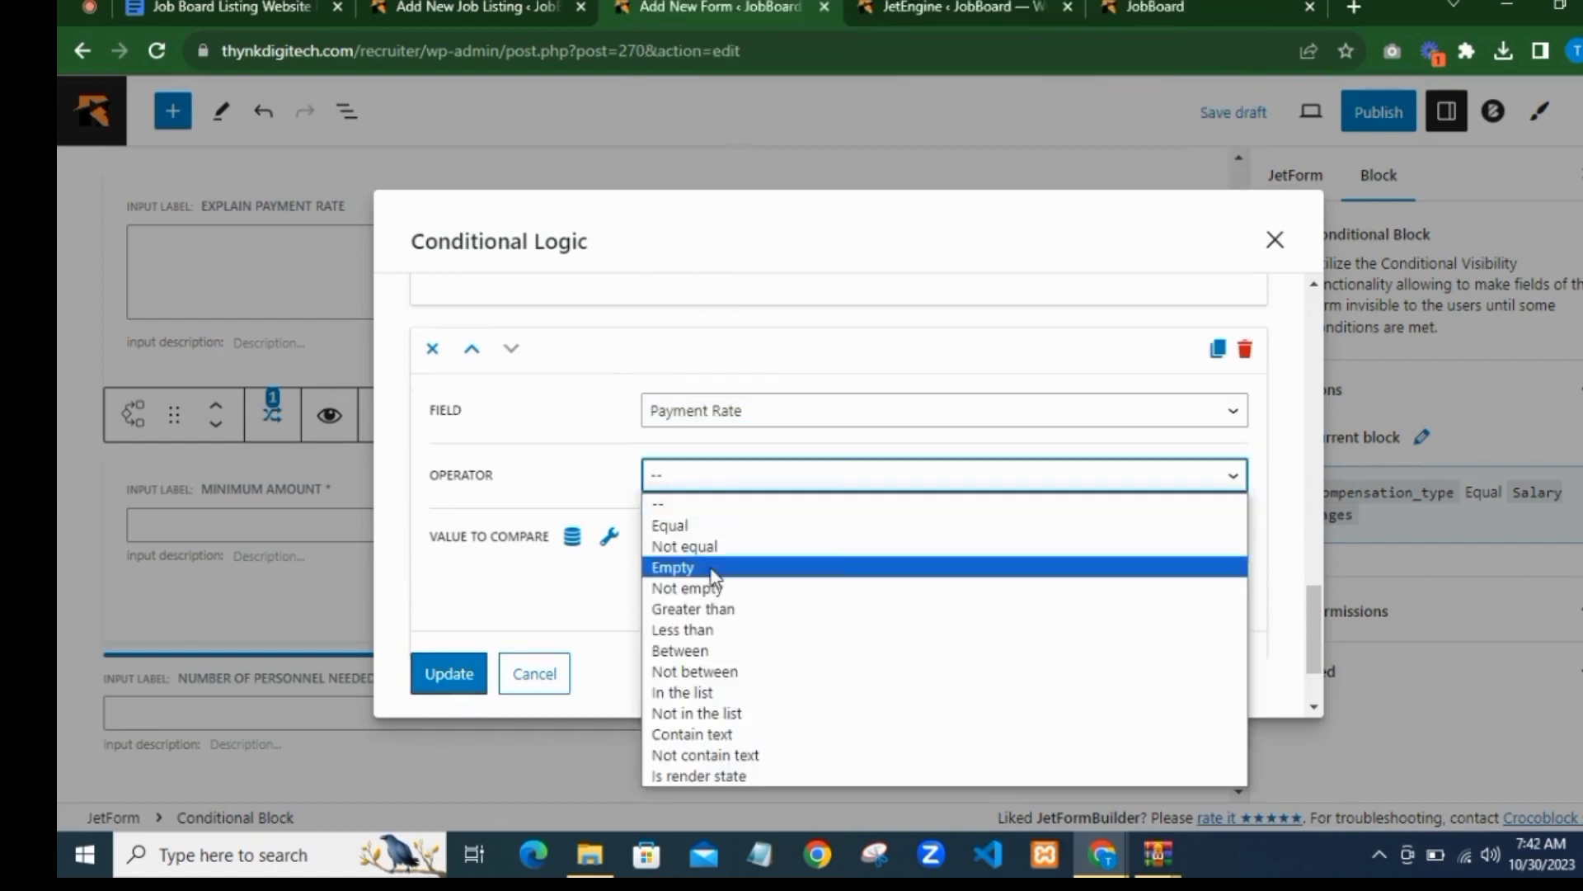
pyautogui.click(703, 524)
# Step: Copy "Per Month" from its item in the JetEngine glossary and enter it as the fifth condition's value to compare
pyautogui.click(923, 7)
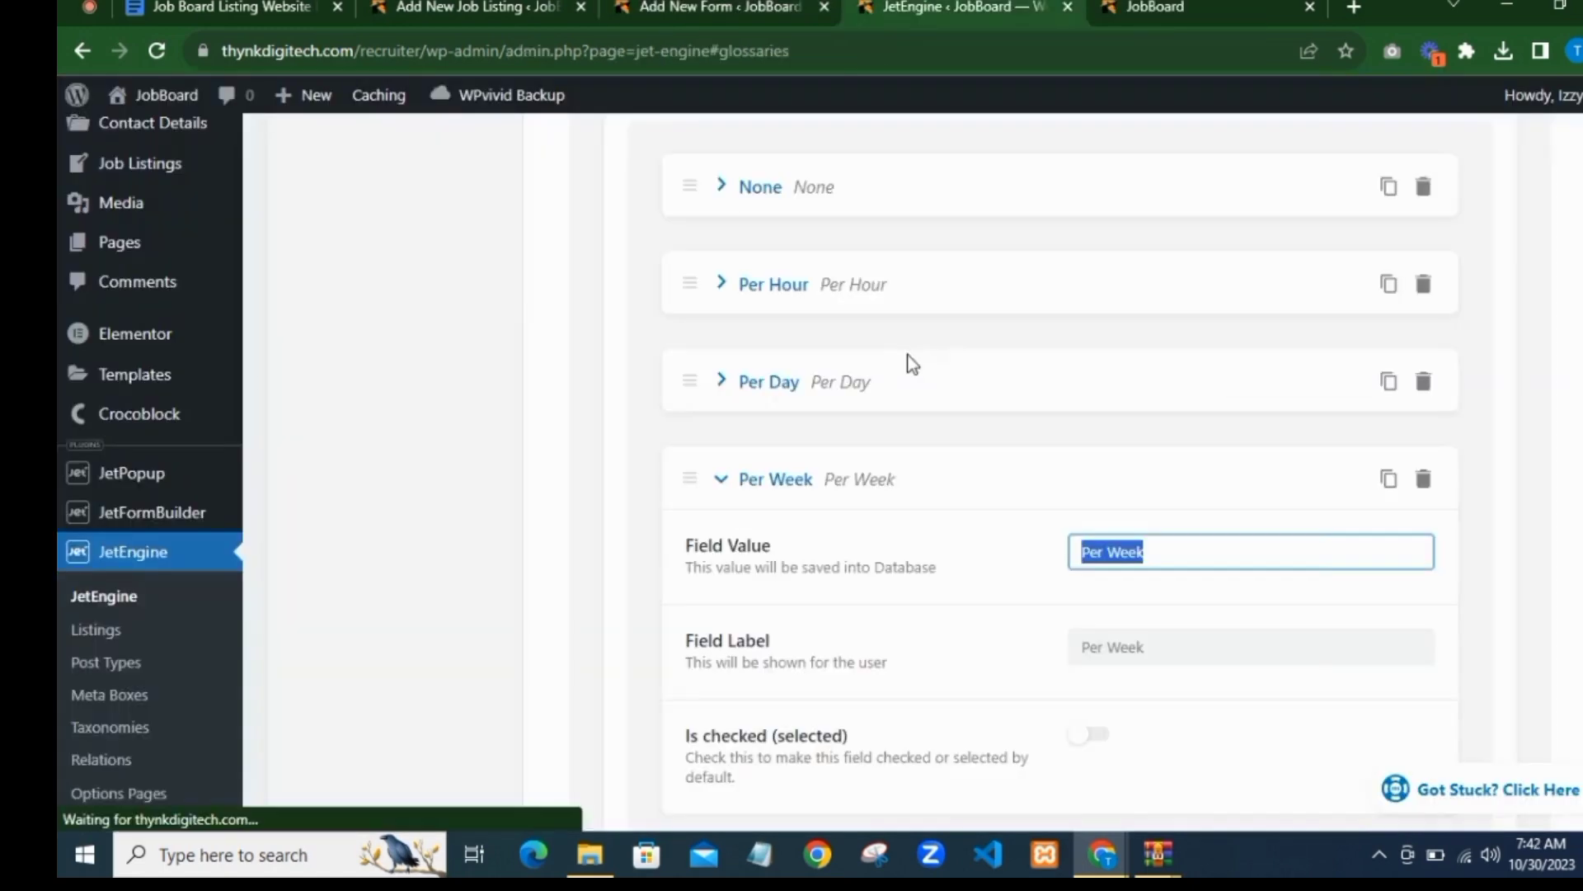
pyautogui.click(806, 488)
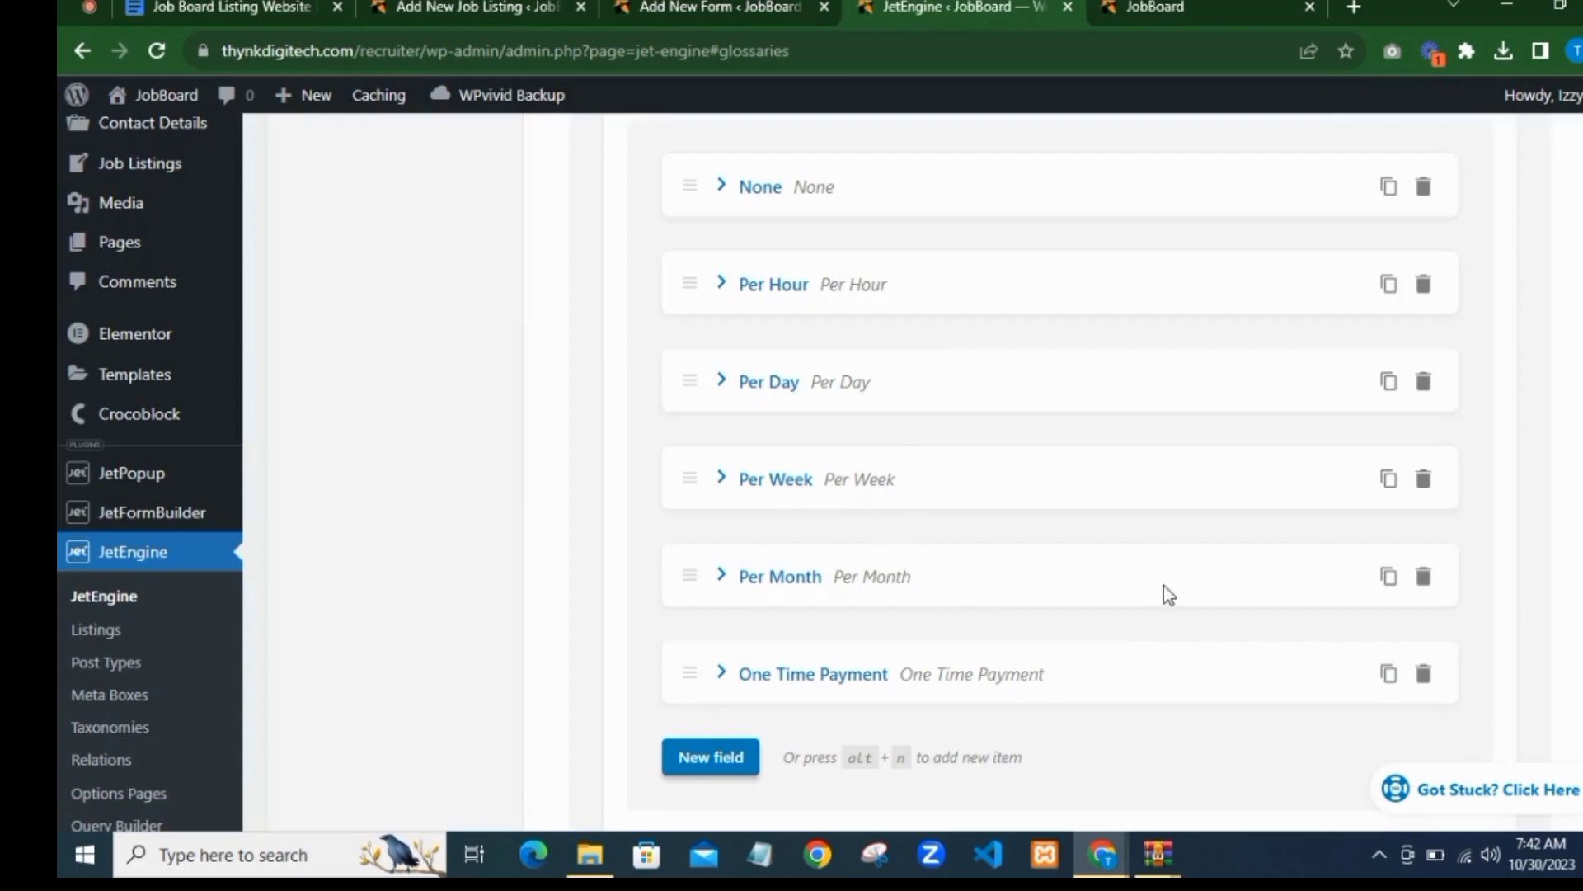
pyautogui.scroll(-1, 1031, 581)
pyautogui.click(816, 470)
pyautogui.tripleClick(1184, 533)
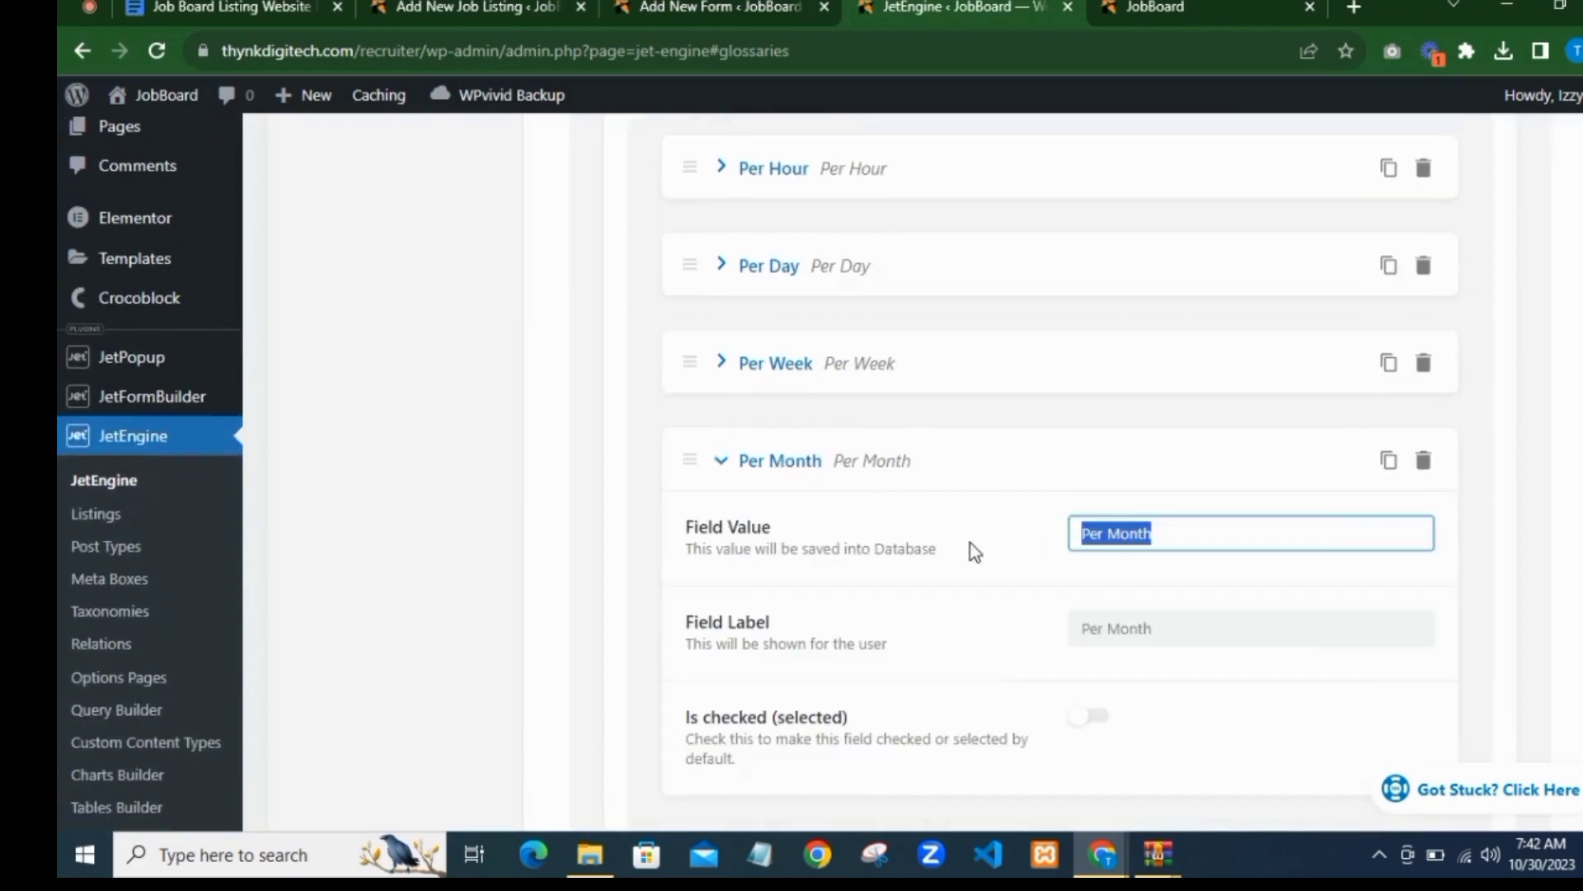
pyautogui.click(665, 7)
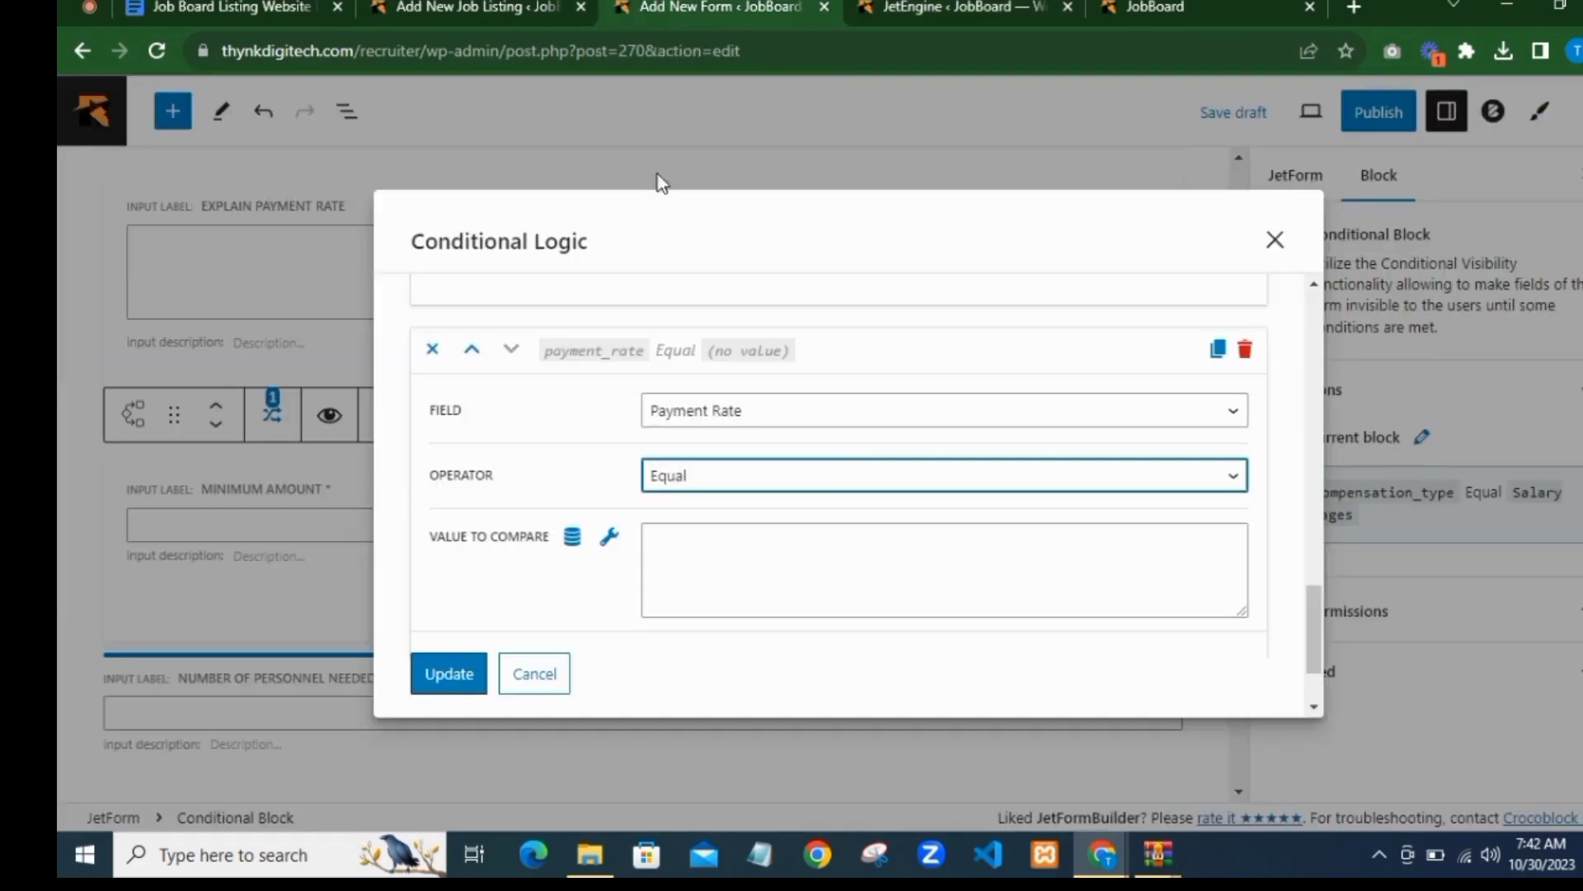
pyautogui.click(707, 544)
pyautogui.hotkey('ctrl', 'v')
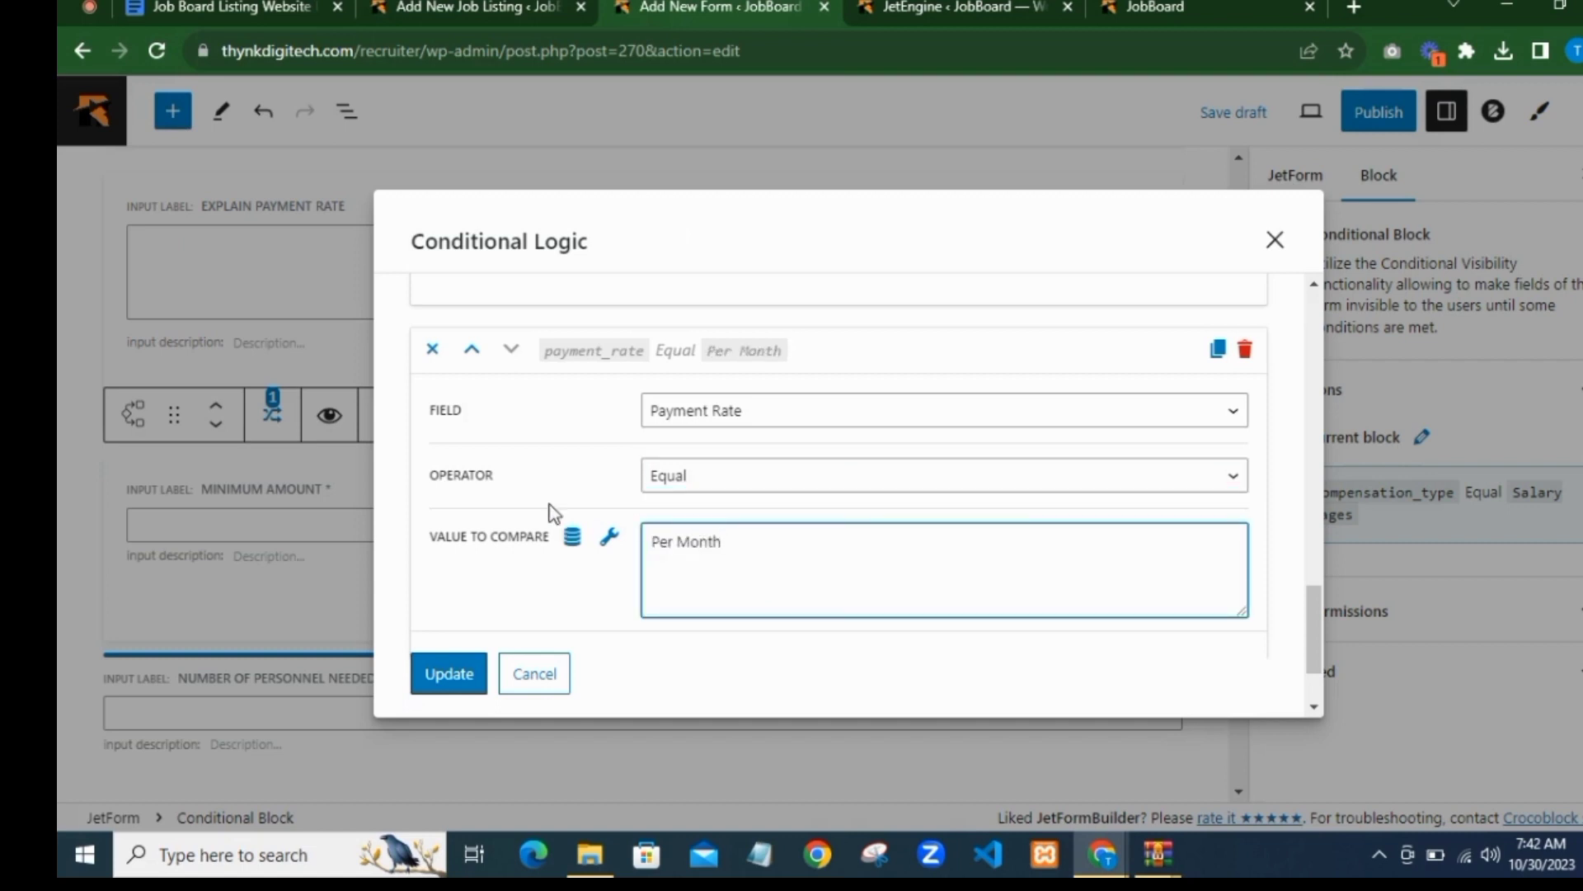
# Step: Add a sixth condition with the field Payment Rate and the operator Equal
pyautogui.click(577, 423)
pyautogui.scroll(1, 613, 492)
pyautogui.scroll(-2, 608, 500)
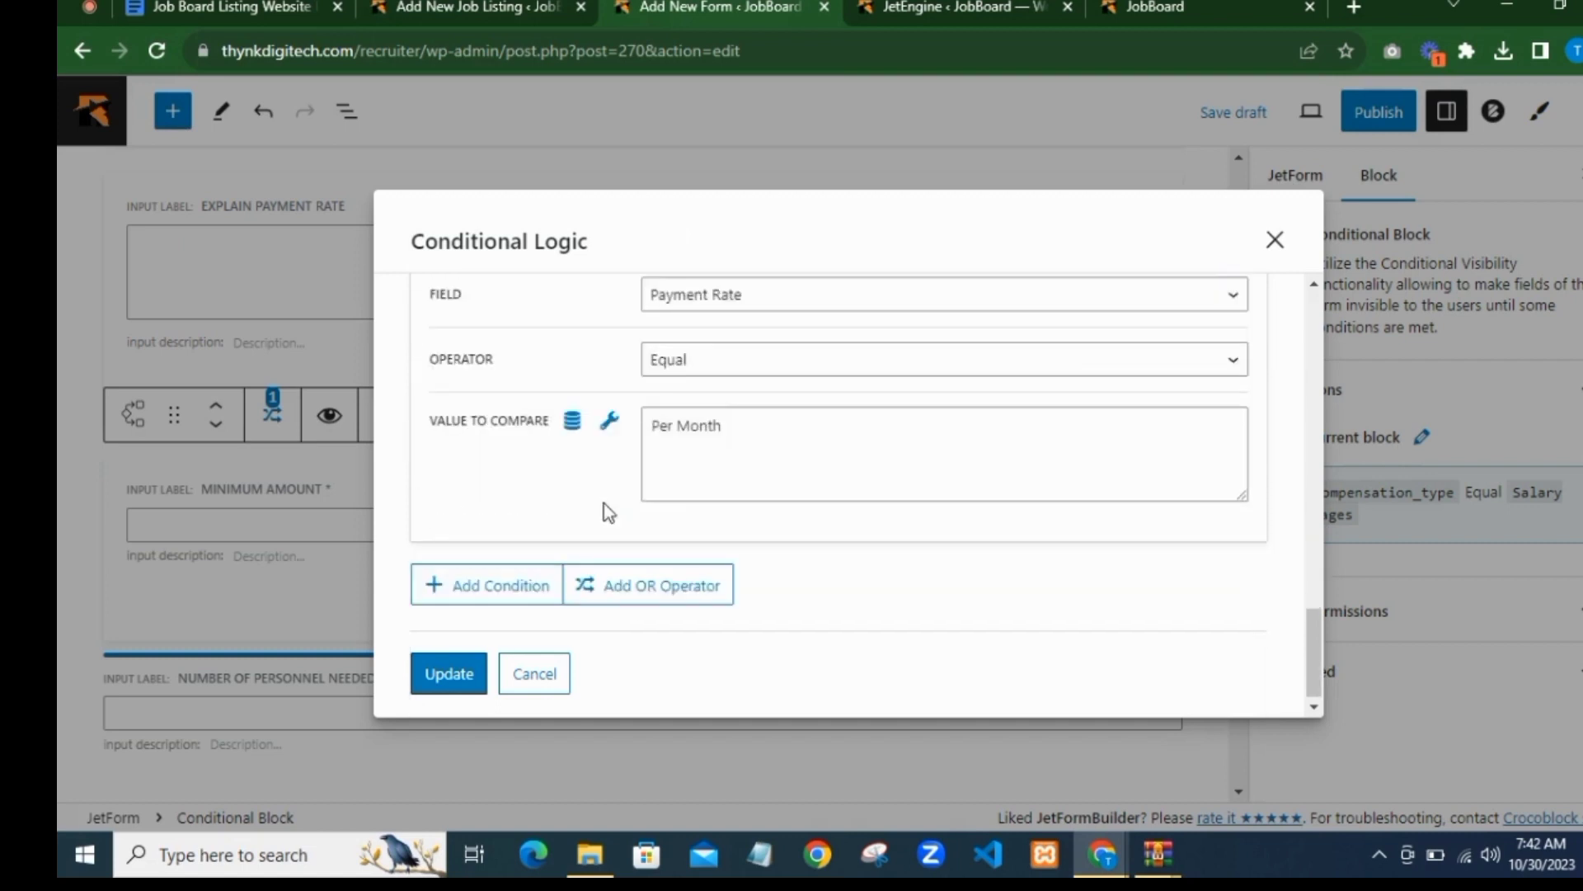
pyautogui.scroll(1, 541, 487)
pyautogui.scroll(-1, 505, 555)
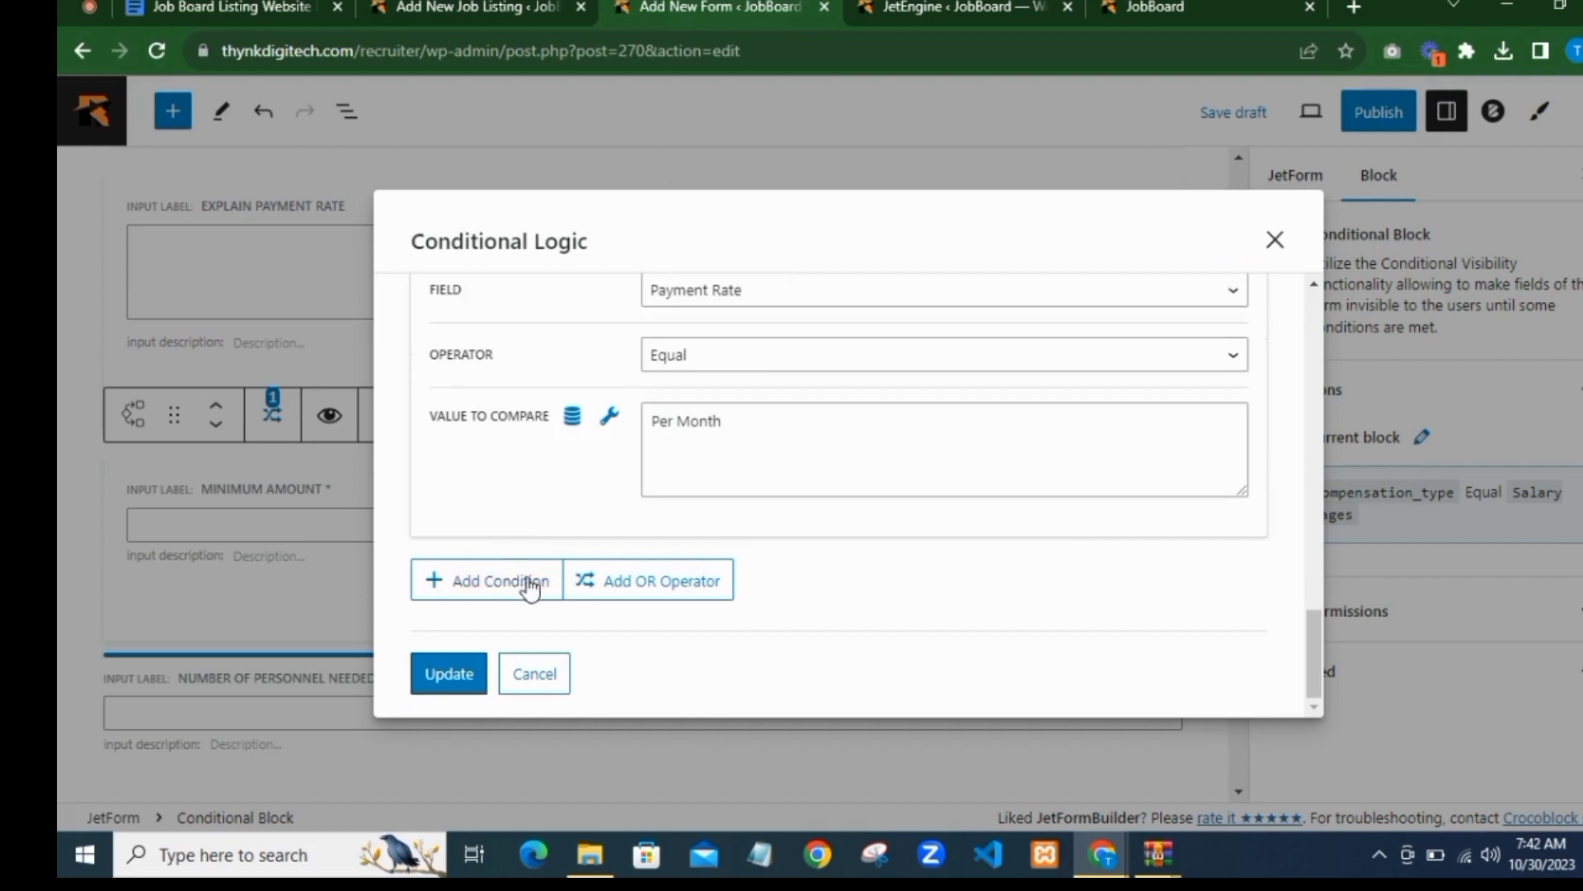
pyautogui.click(528, 583)
pyautogui.scroll(-2, 742, 534)
pyautogui.click(725, 411)
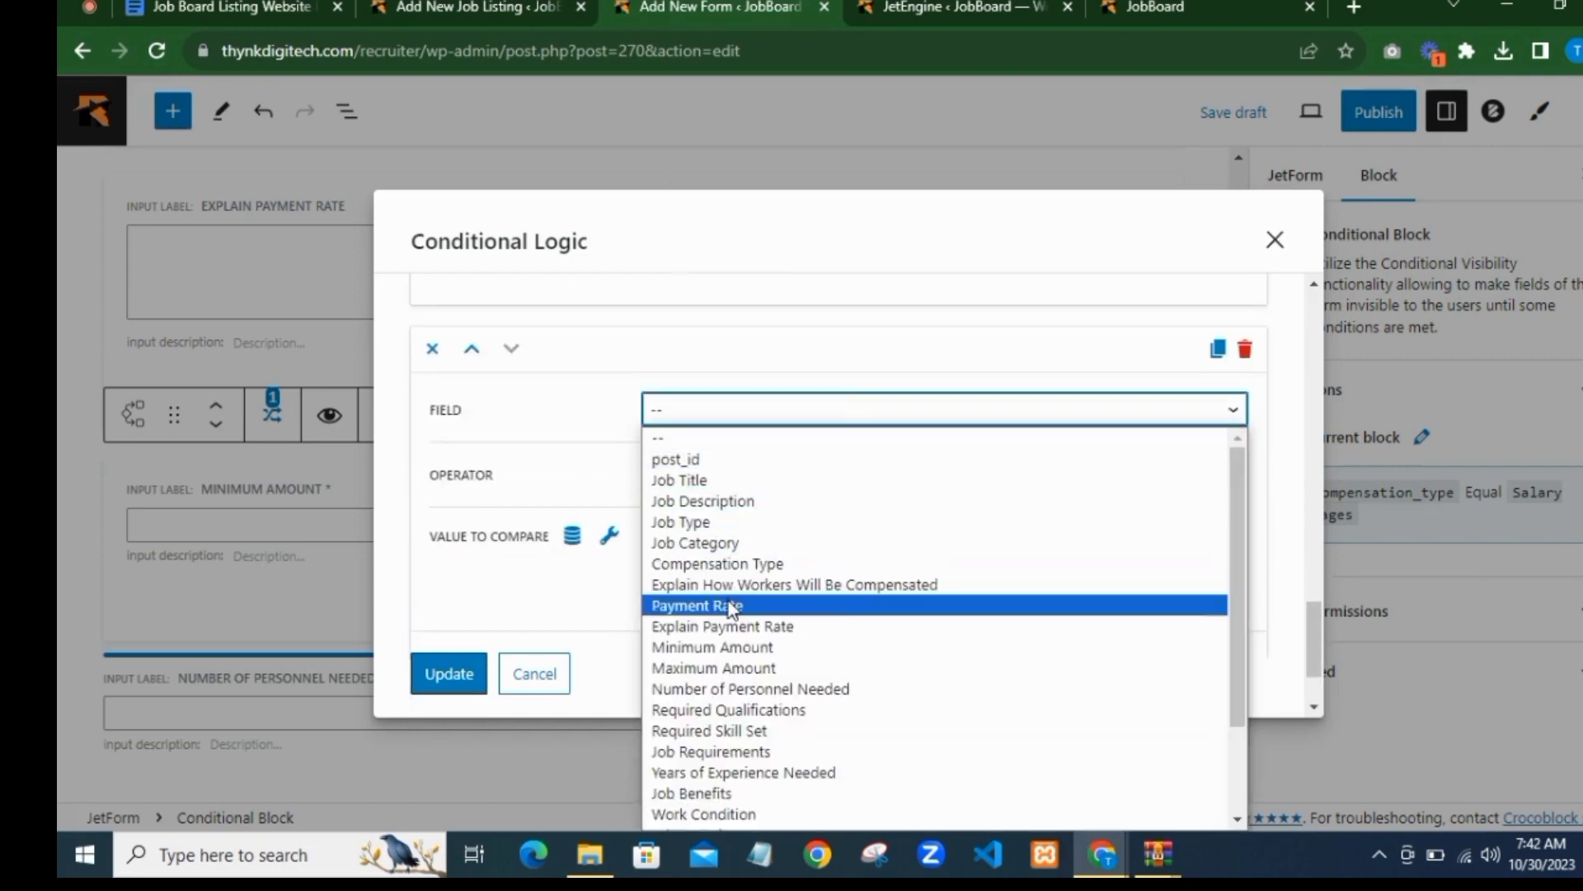
pyautogui.click(699, 605)
pyautogui.click(709, 477)
pyautogui.click(703, 524)
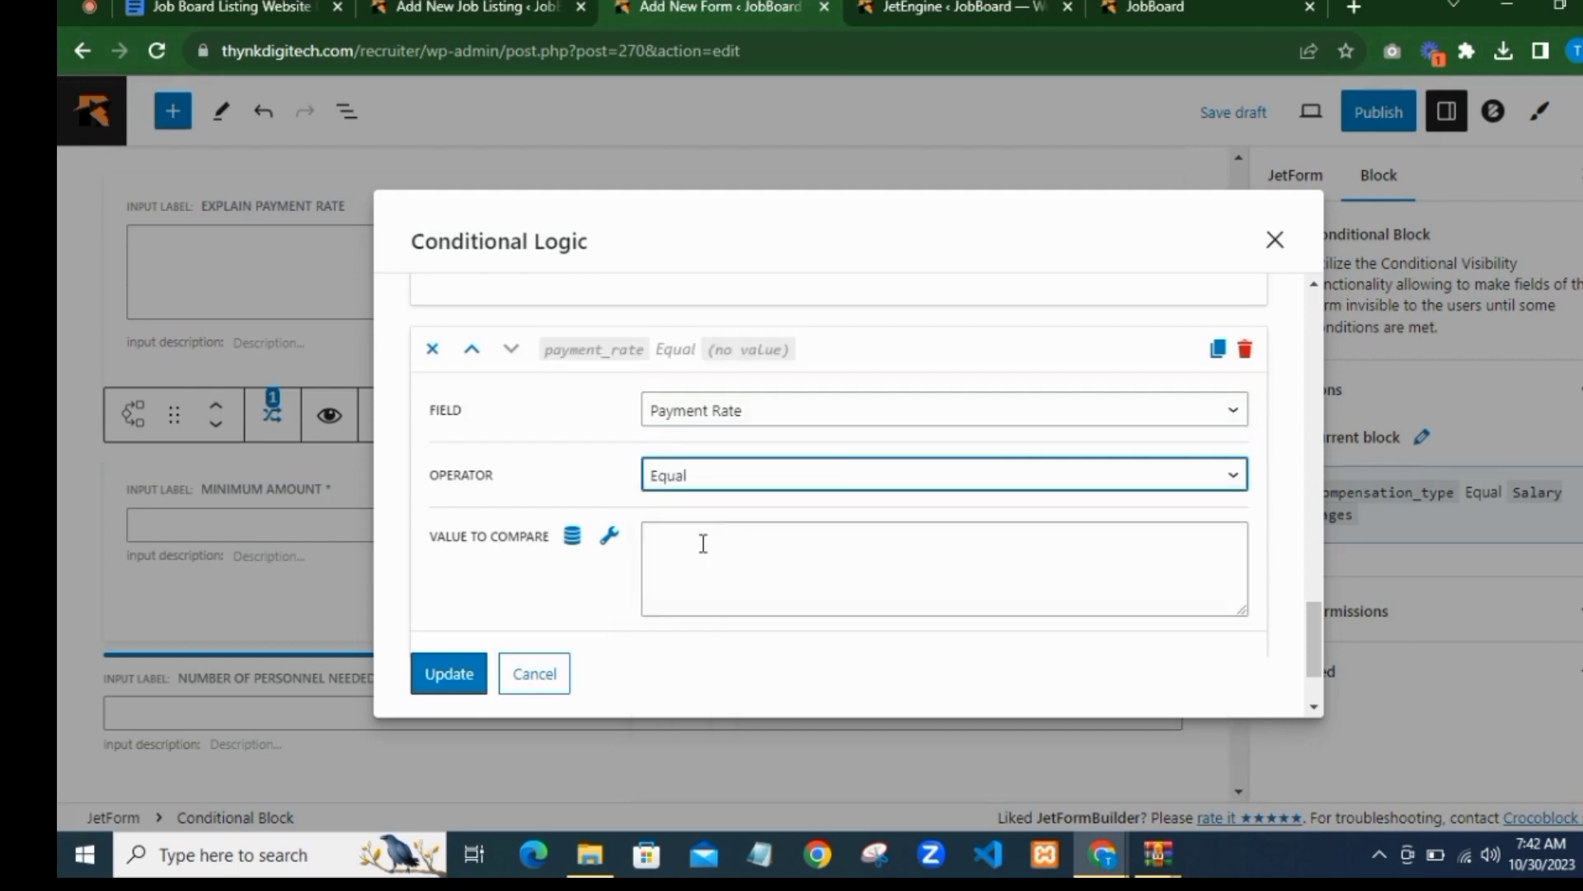
# Step: Copy "One Time Payment" from its item in the JetEngine glossary and enter it as the sixth condition's value to compare
pyautogui.click(704, 541)
pyautogui.click(916, 8)
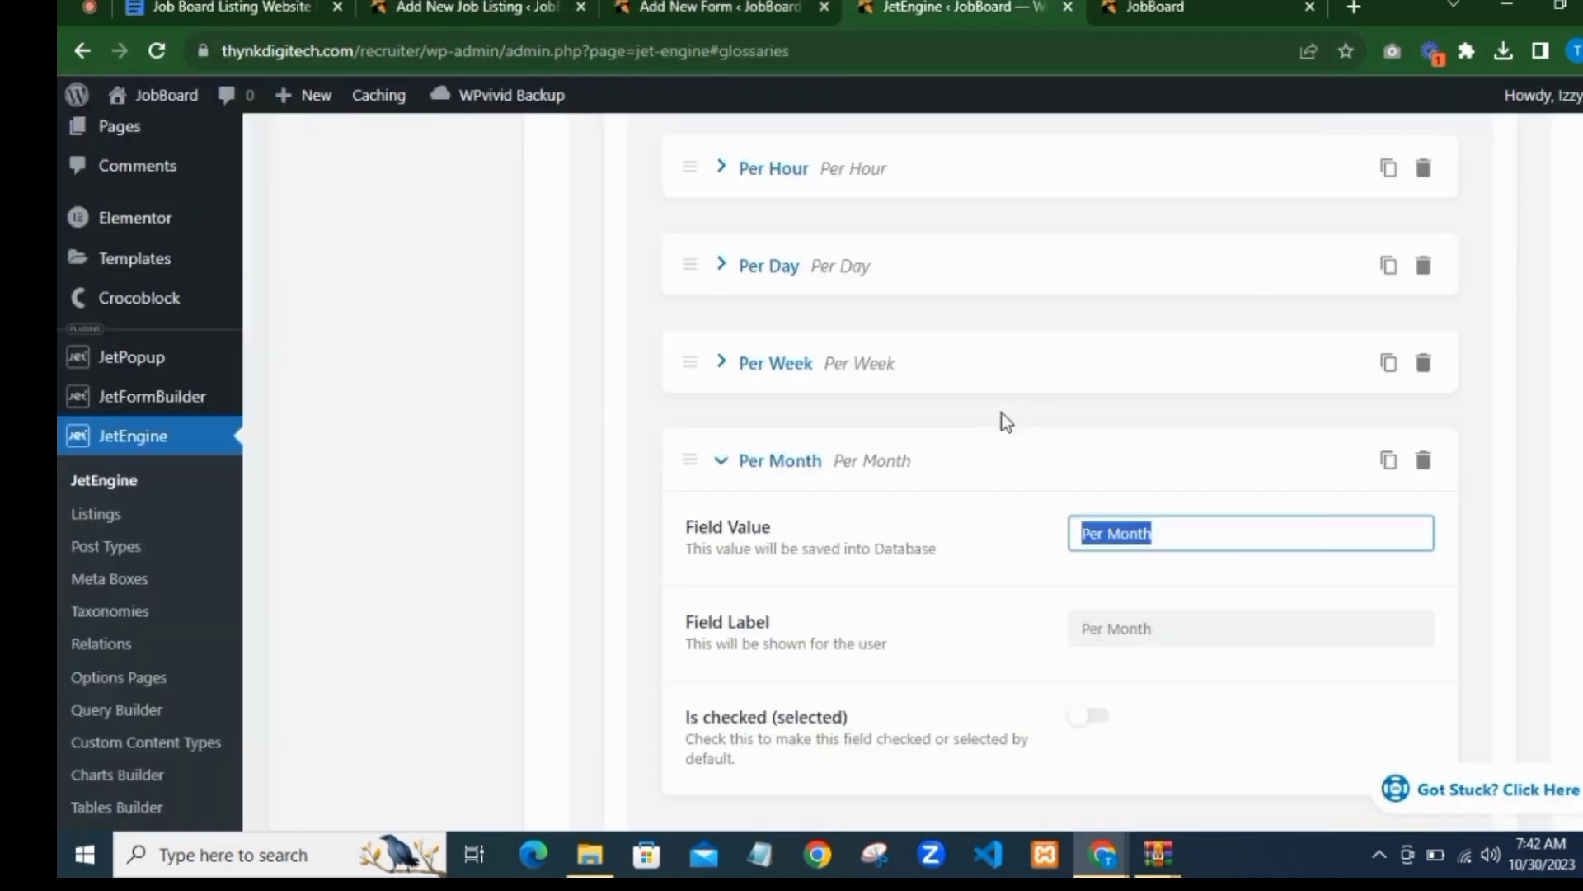
pyautogui.click(791, 463)
pyautogui.click(925, 555)
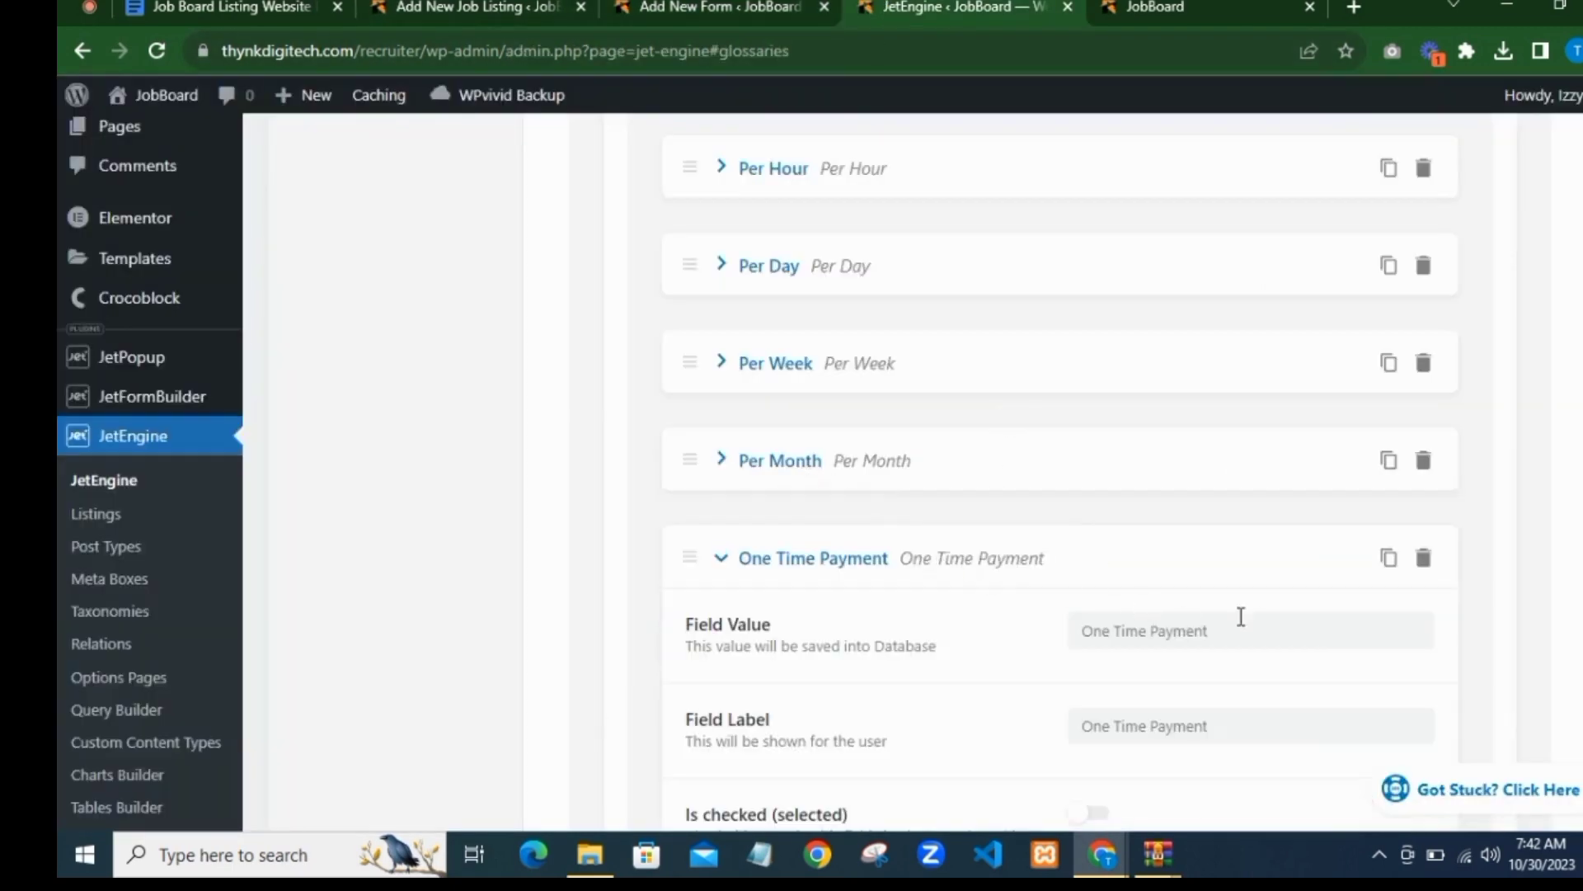
pyautogui.tripleClick(1247, 628)
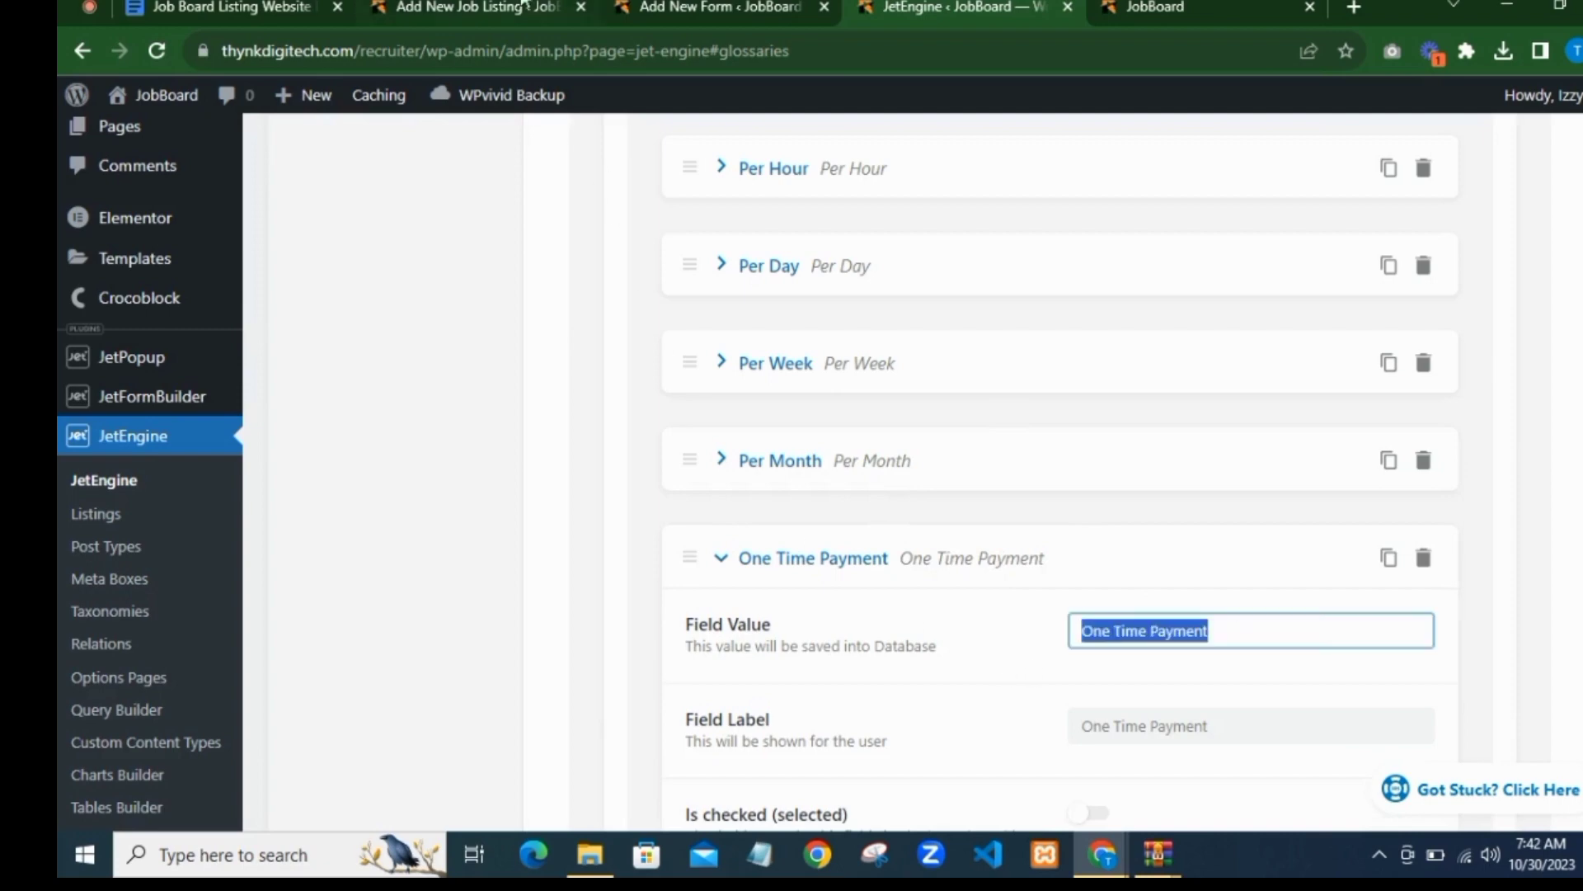
pyautogui.click(524, 7)
pyautogui.click(766, 6)
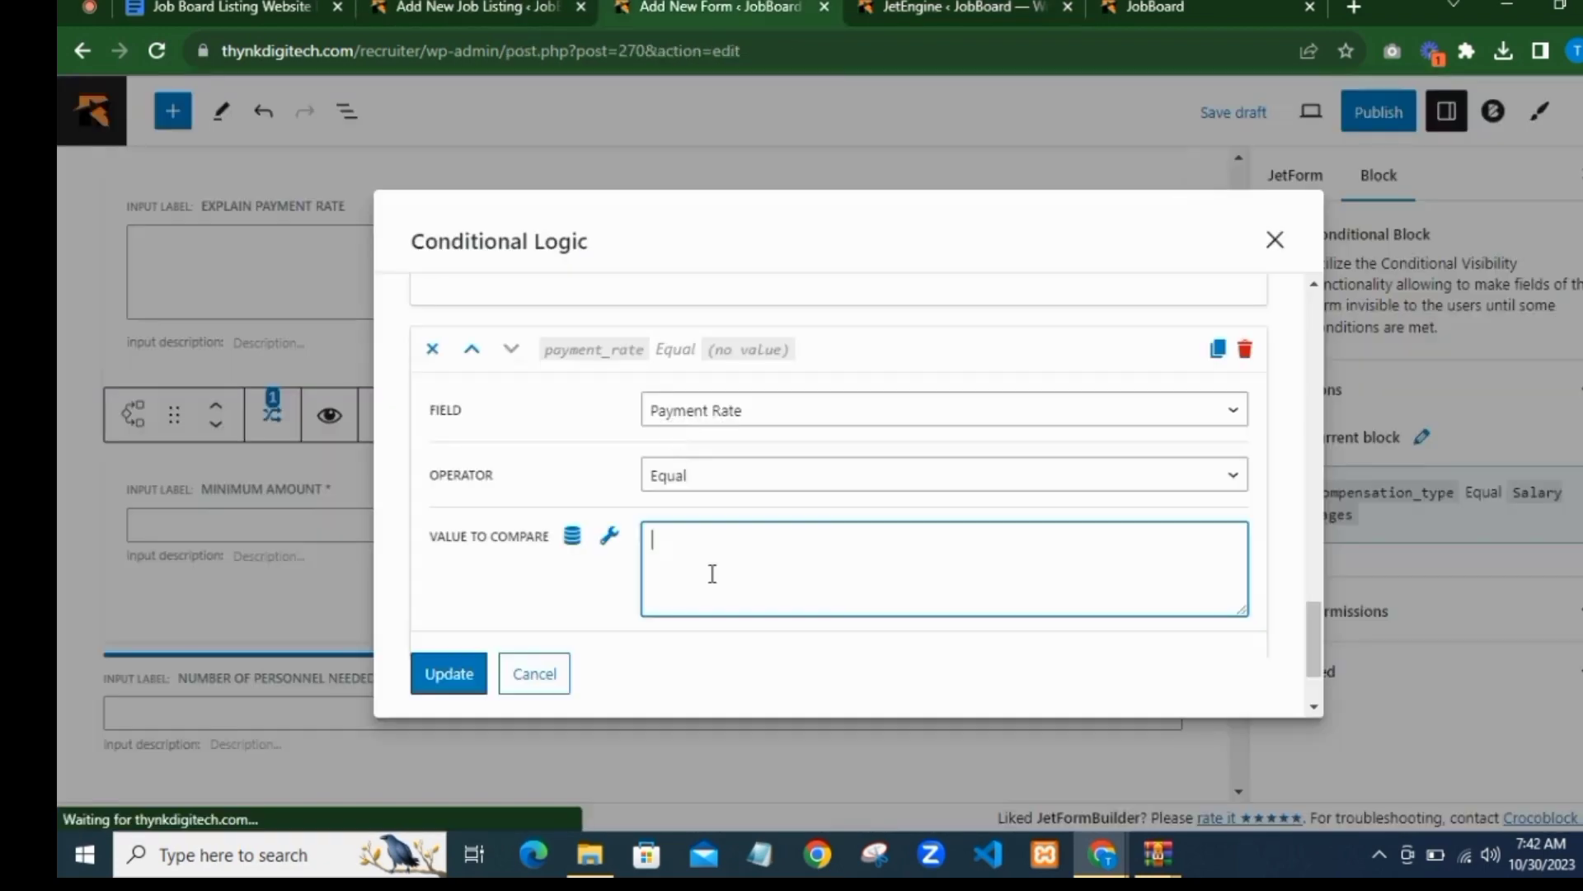
pyautogui.hotkey('ctrl', 'v')
# Step: Collapse all six conditions in the Conditional Logic dialog, from Salary or Wages through One Time Payment
pyautogui.scroll(10, 689, 541)
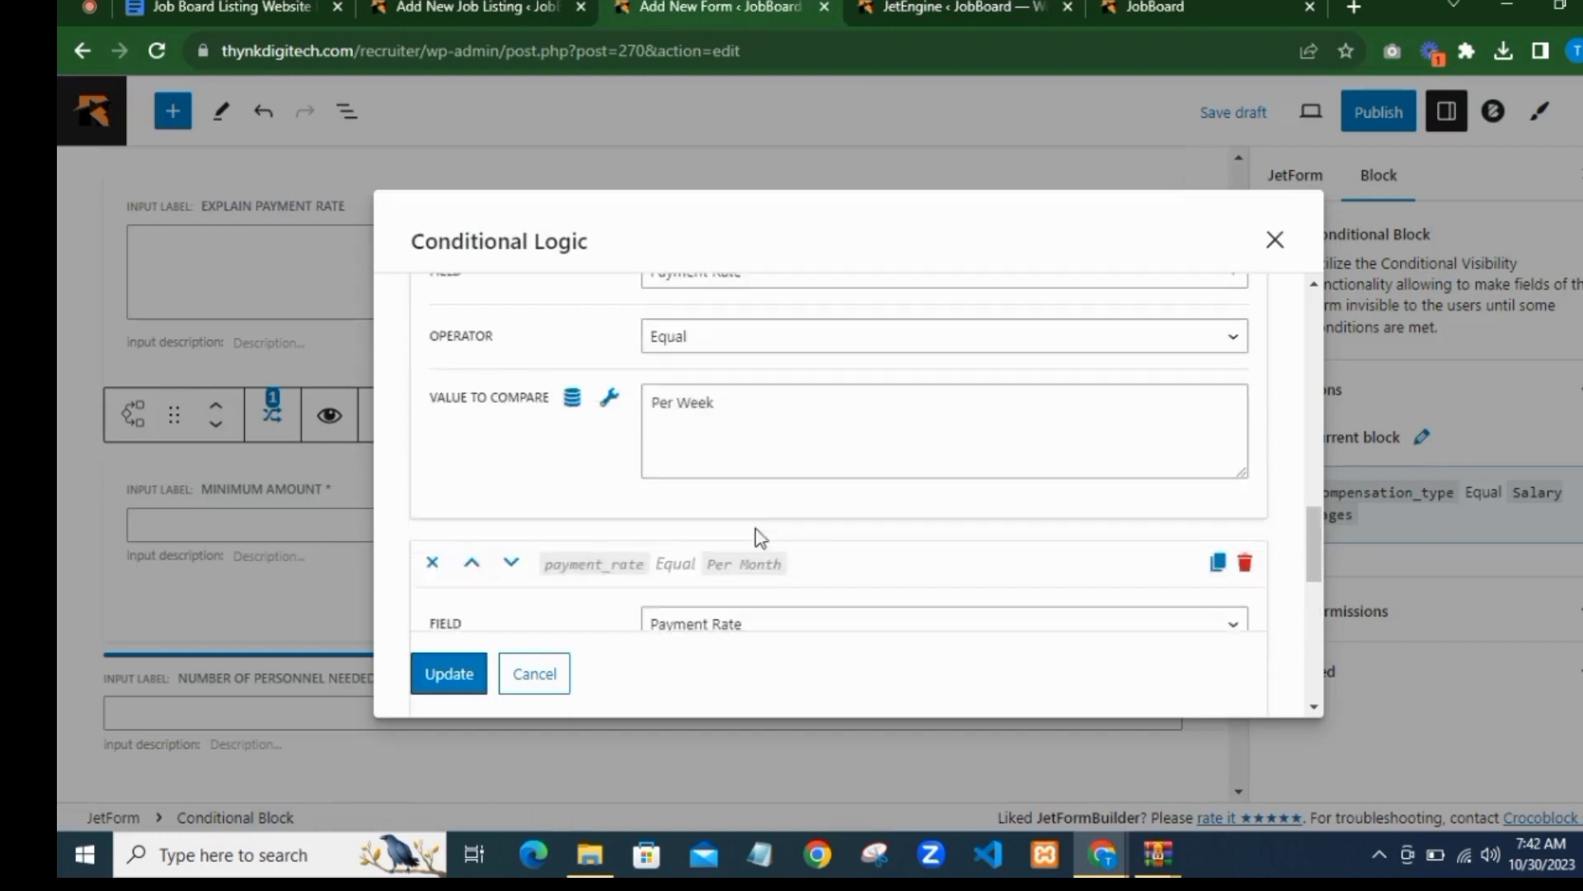
pyautogui.scroll(6, 688, 470)
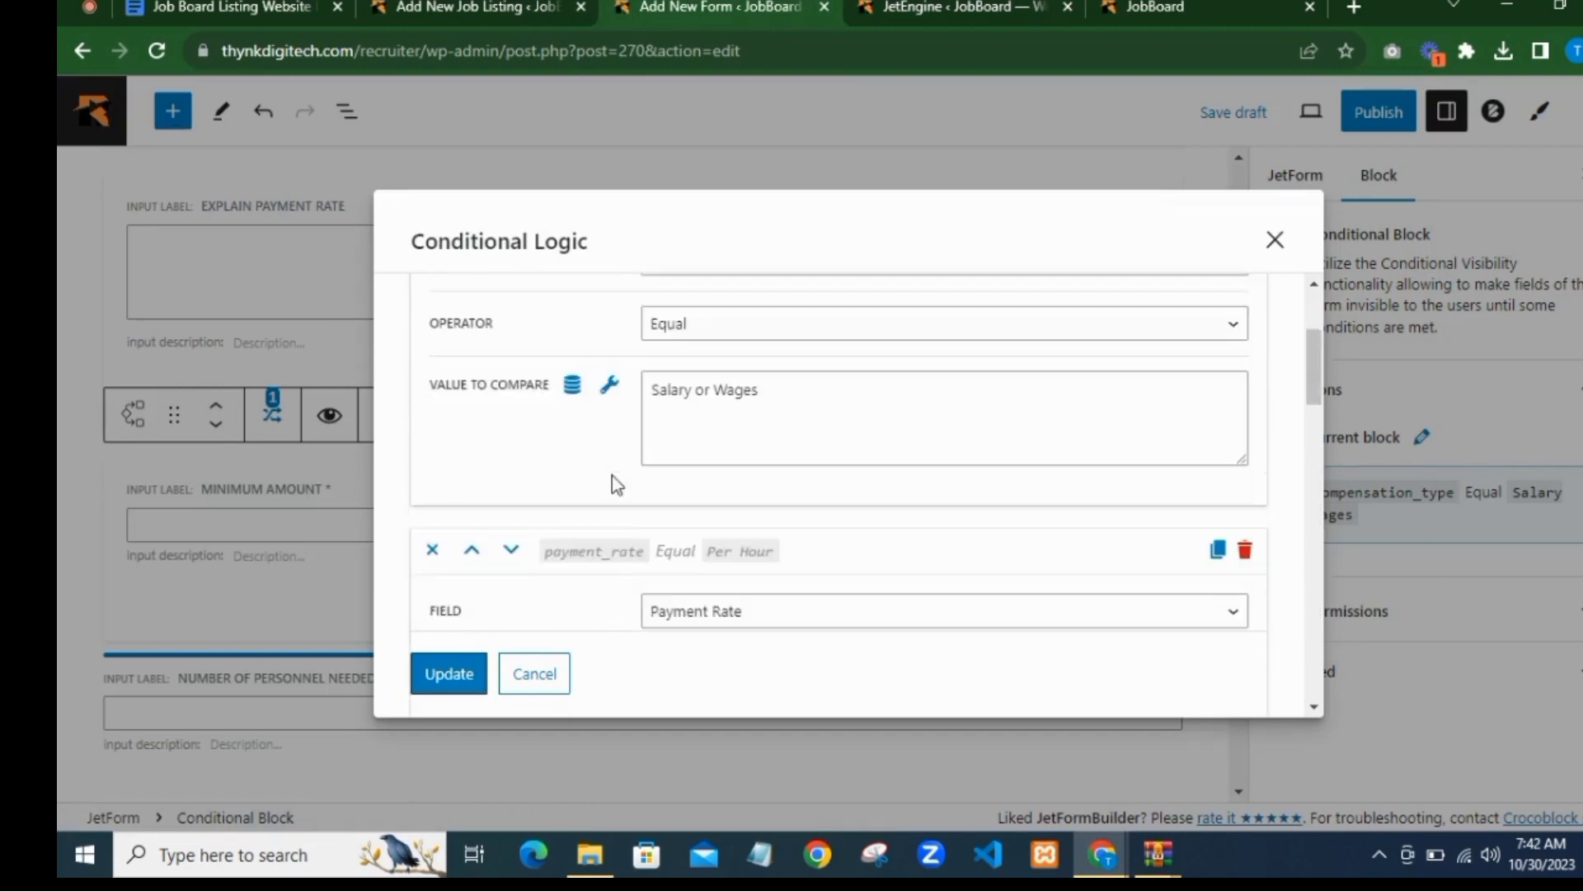
pyautogui.scroll(-2, 582, 435)
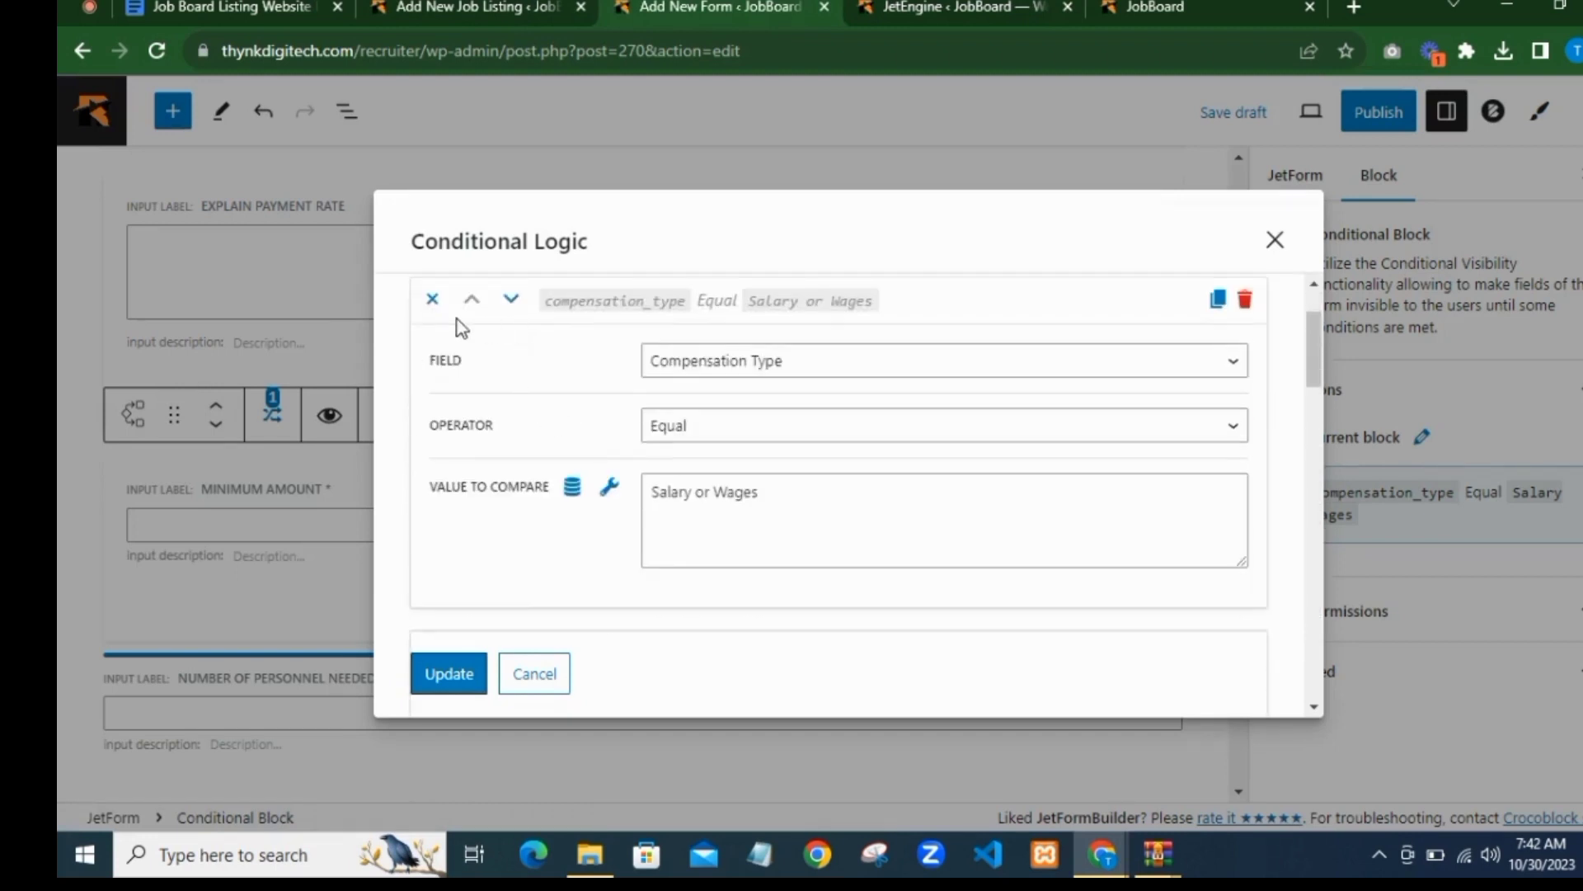
pyautogui.scroll(2, 520, 459)
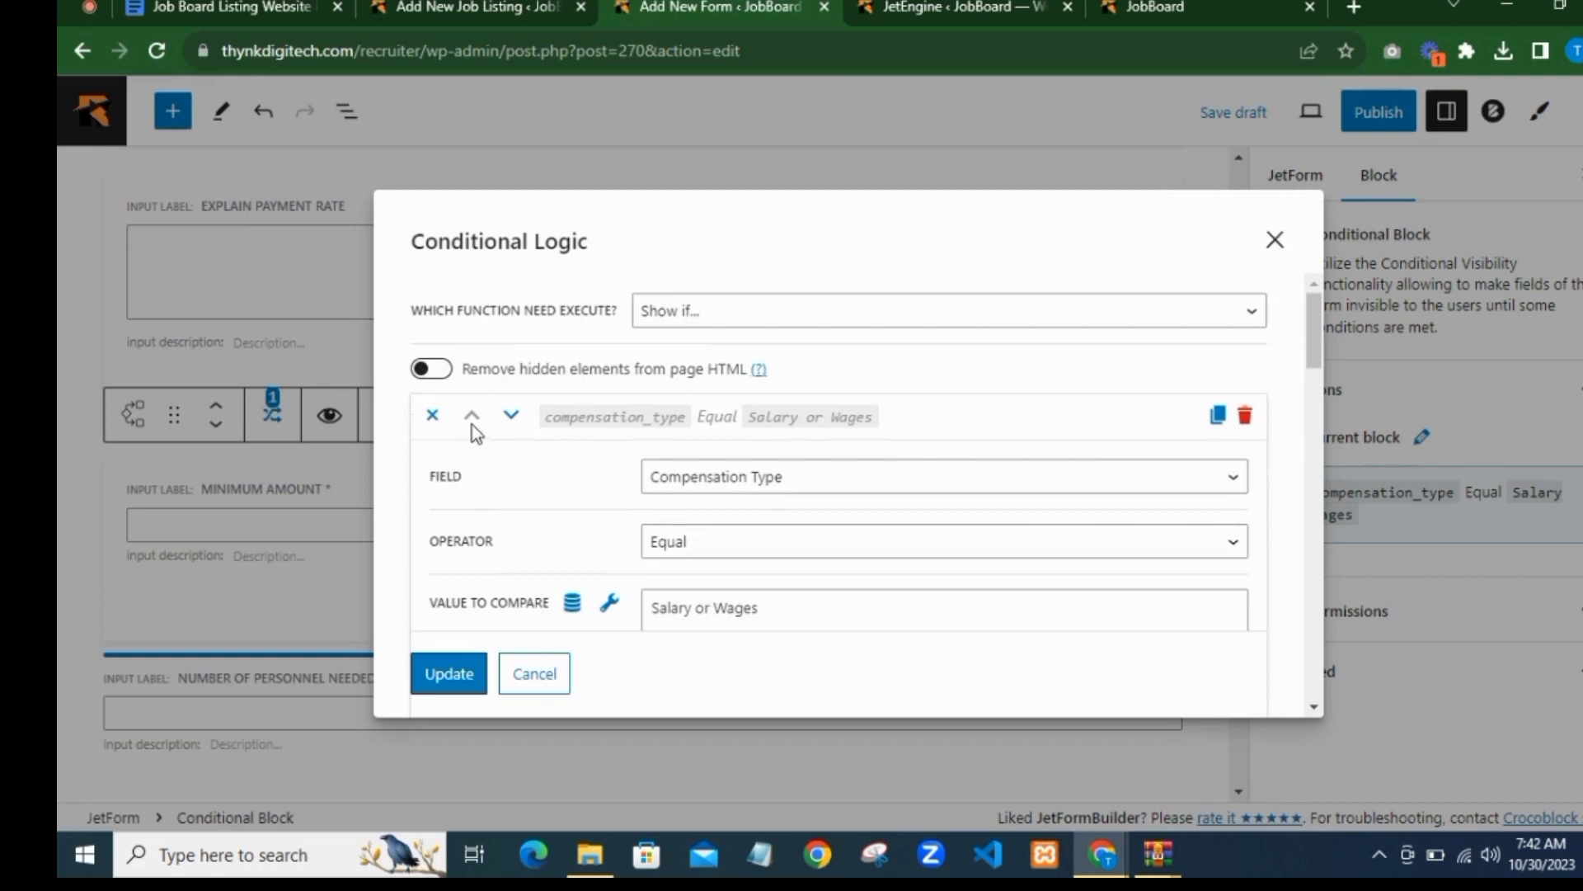
pyautogui.click(433, 418)
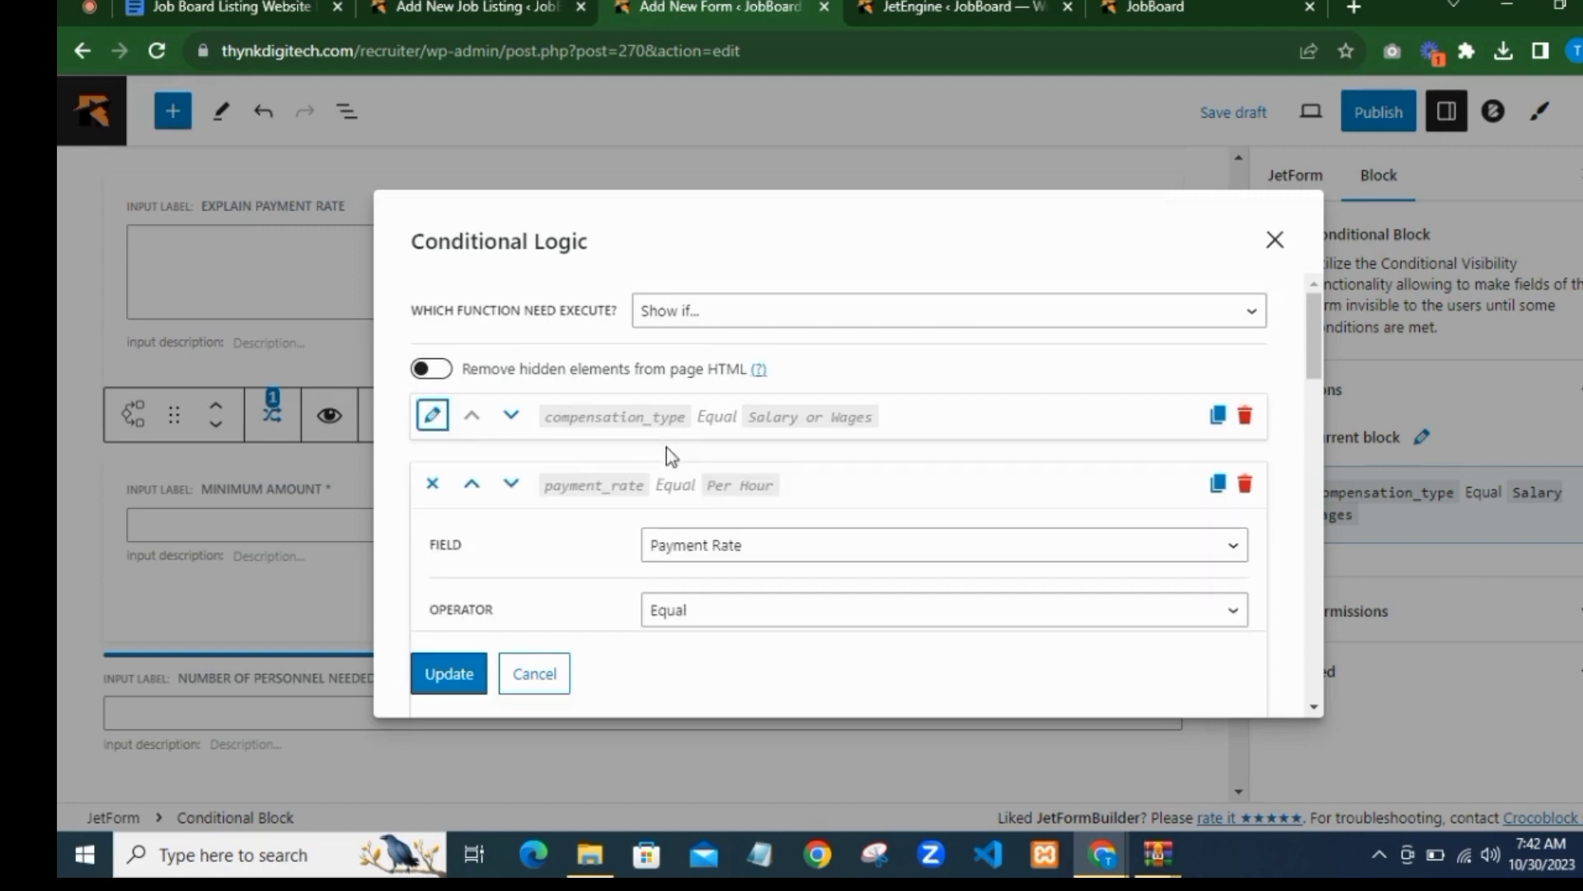
pyautogui.click(441, 491)
pyautogui.click(433, 553)
pyautogui.scroll(-2, 455, 557)
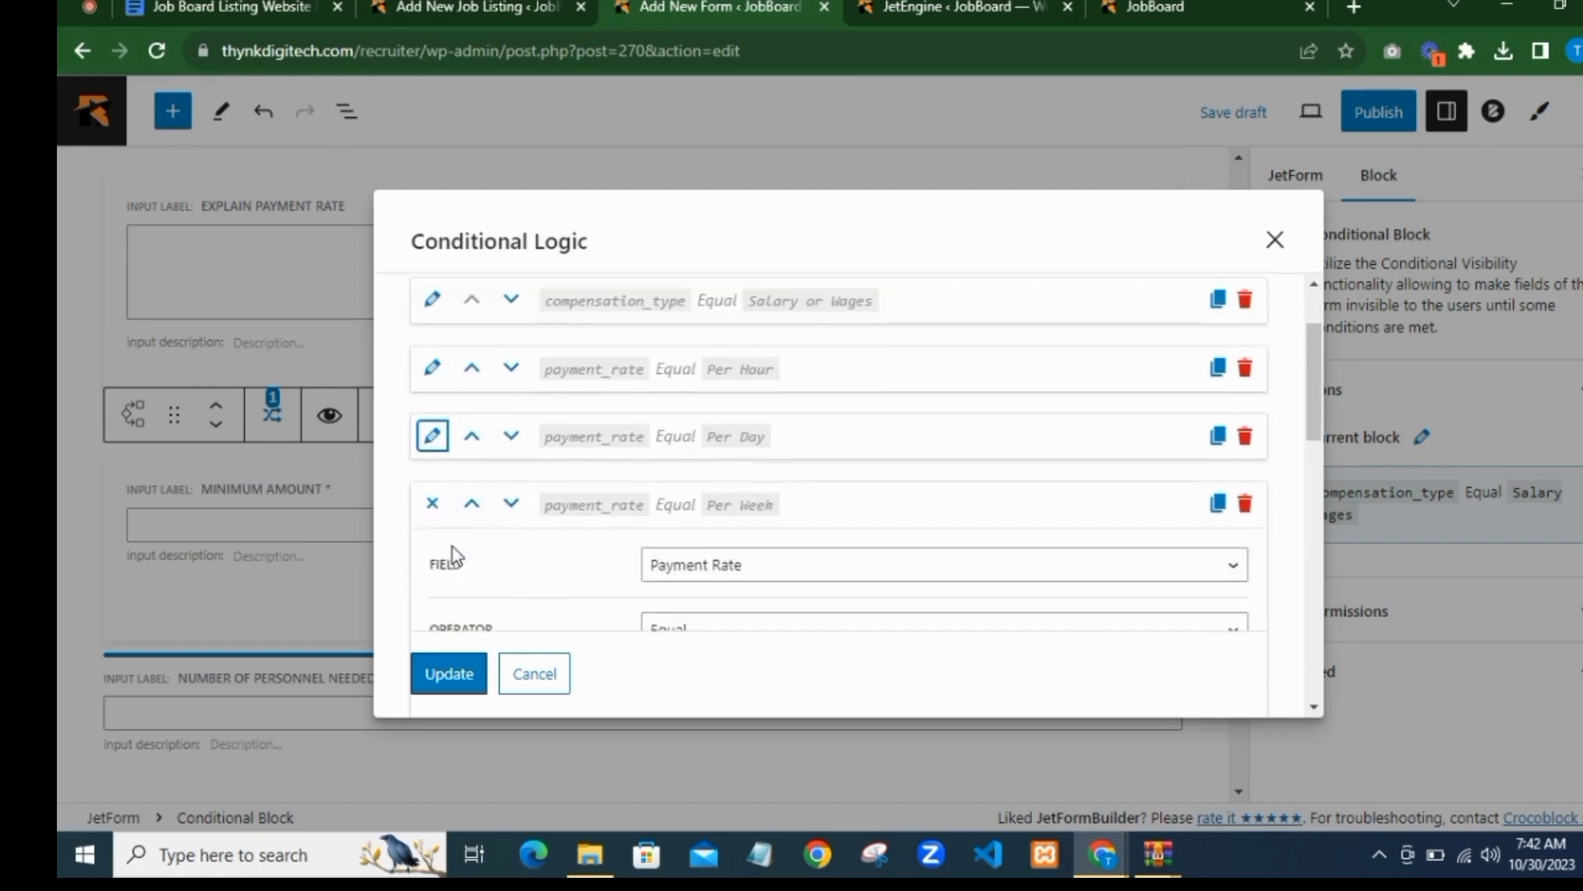
pyautogui.click(433, 513)
pyautogui.scroll(-4, 434, 413)
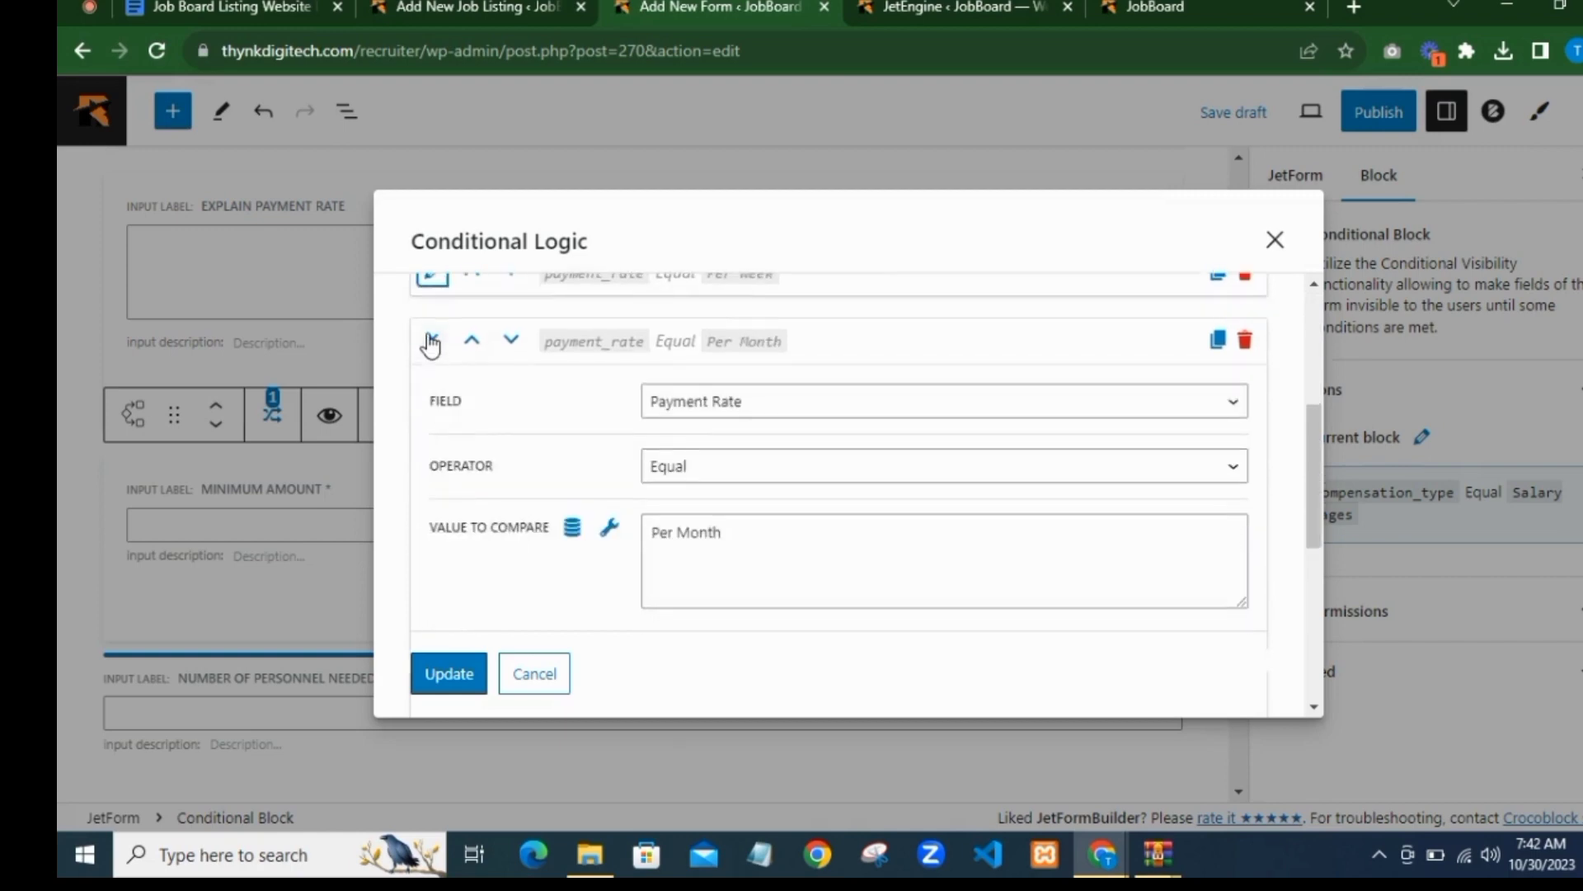
pyautogui.click(431, 340)
pyautogui.click(431, 409)
# Step: Add an OR operator at the end of the condition list
pyautogui.scroll(1, 651, 536)
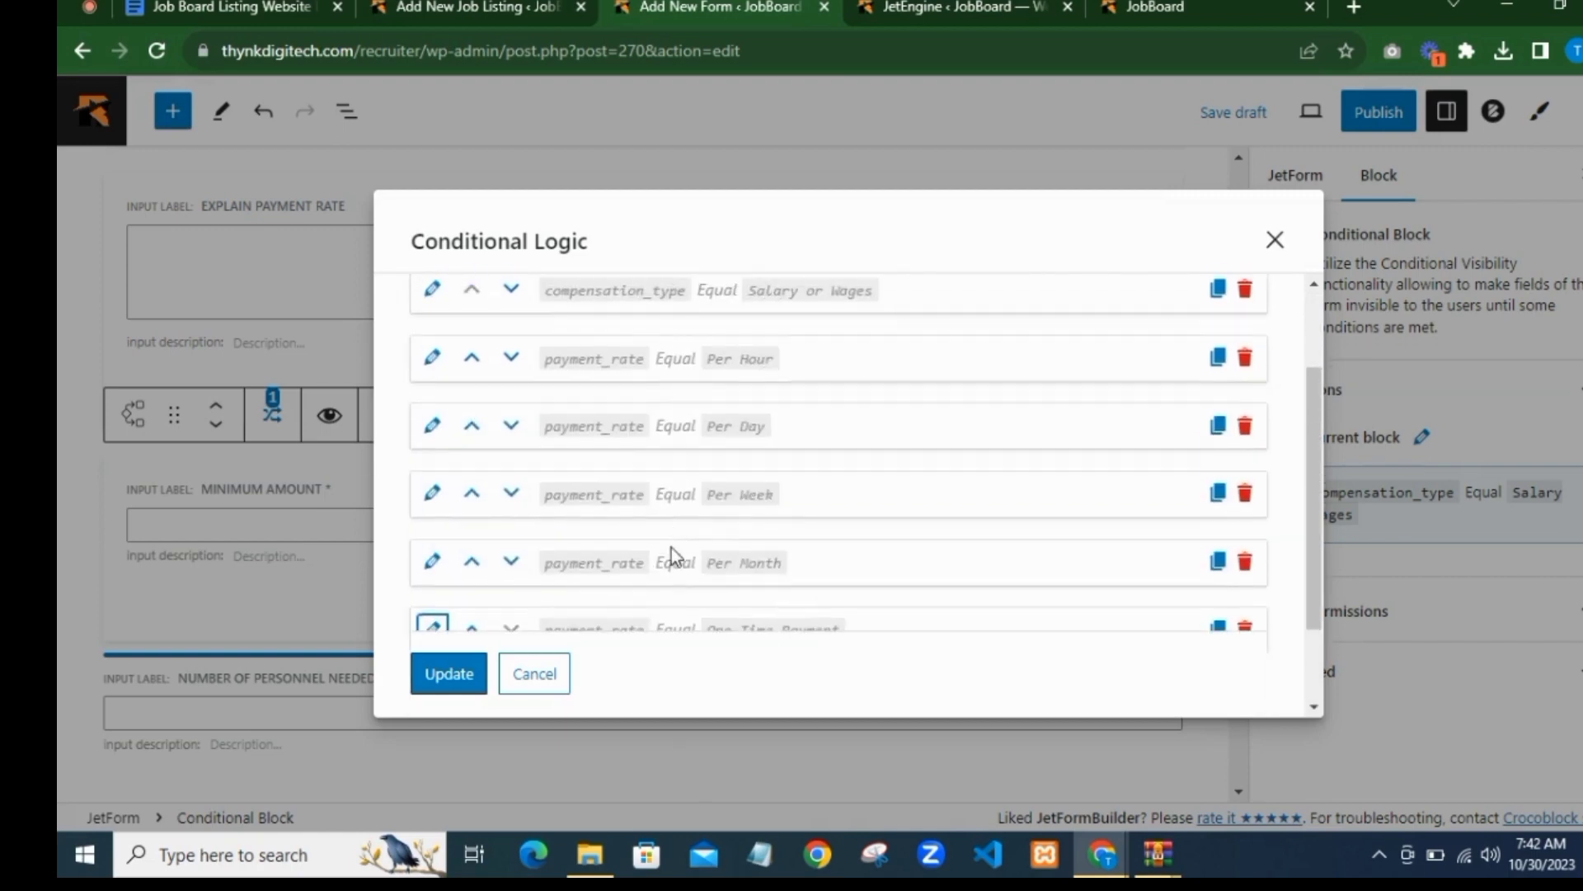
pyautogui.scroll(-2, 627, 519)
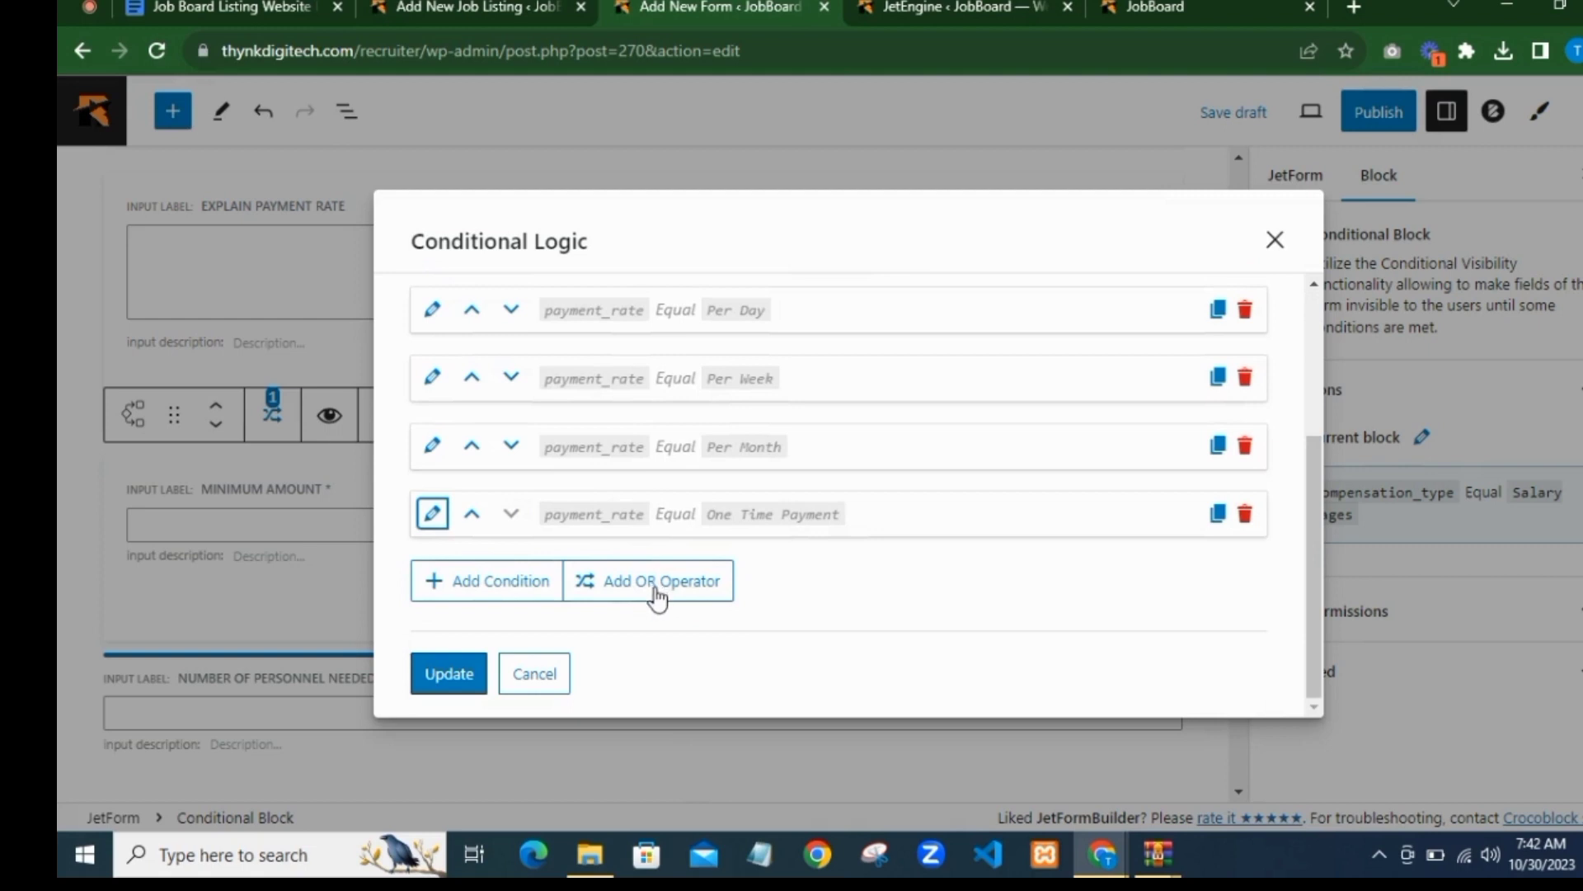
pyautogui.scroll(3, 655, 593)
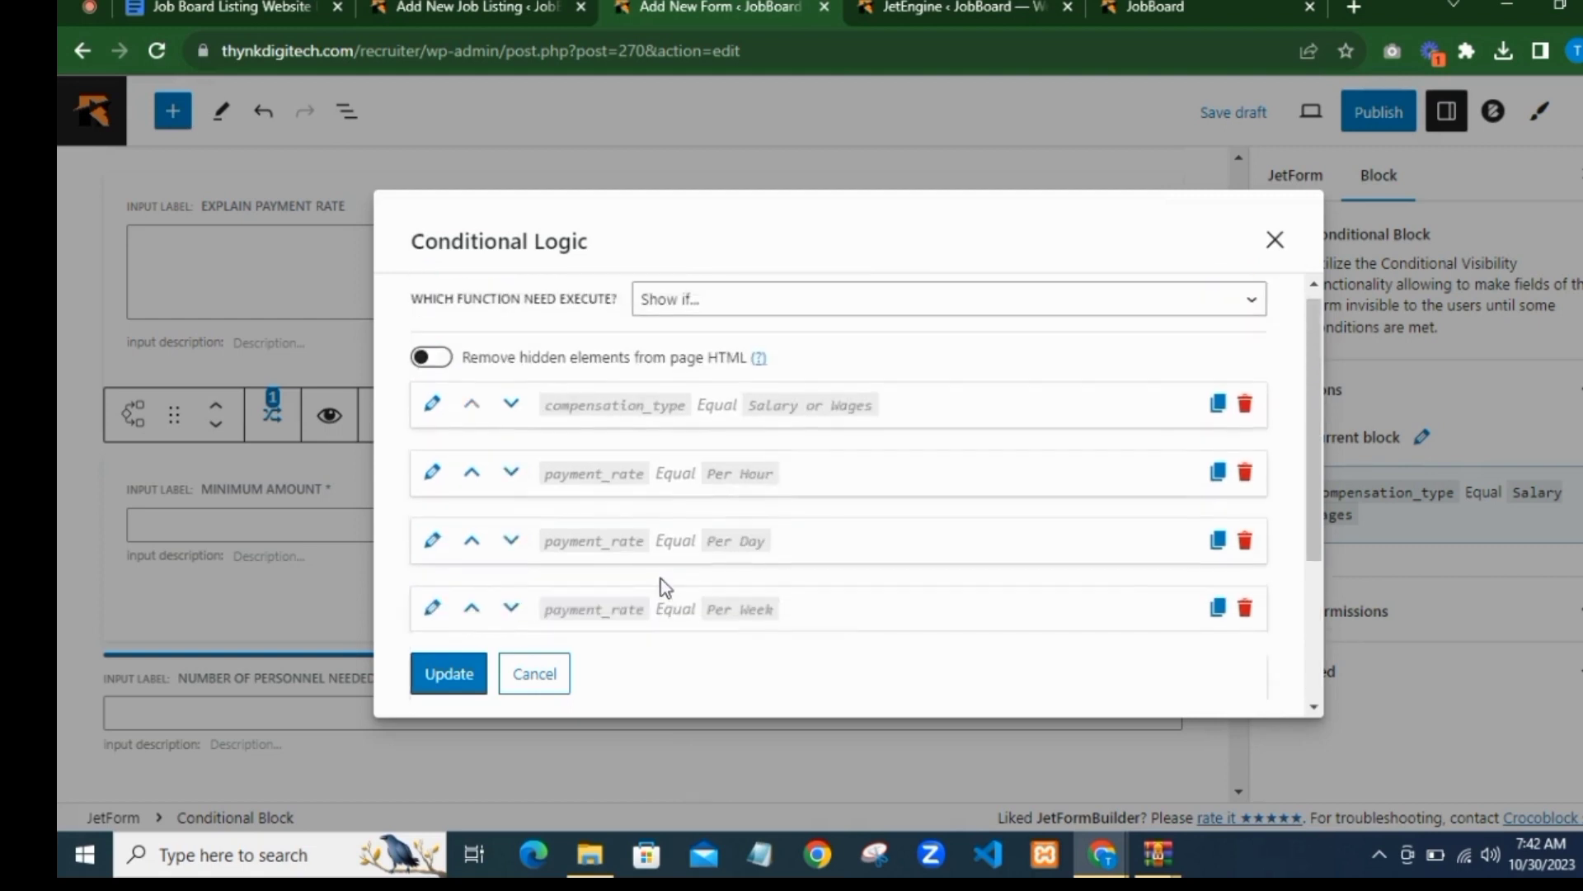
pyautogui.scroll(-3, 660, 581)
pyautogui.click(654, 577)
pyautogui.scroll(-1, 684, 584)
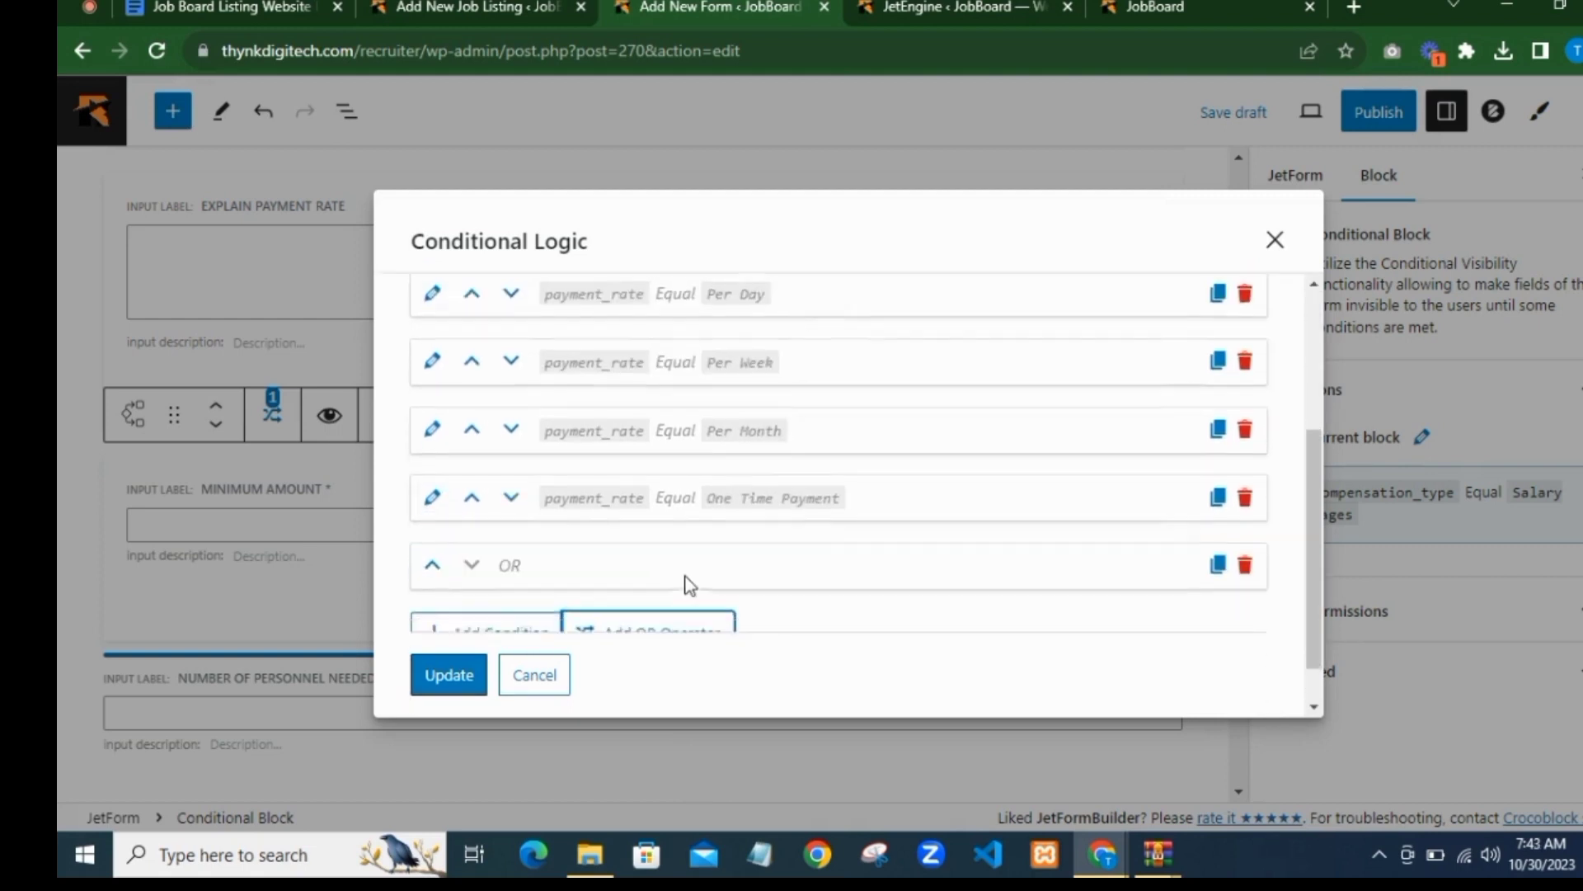
# Step: Move the OR operator up the list to sit directly between the Salary or Wages and Per Hour conditions
pyautogui.scroll(1, 688, 585)
pyautogui.click(439, 624)
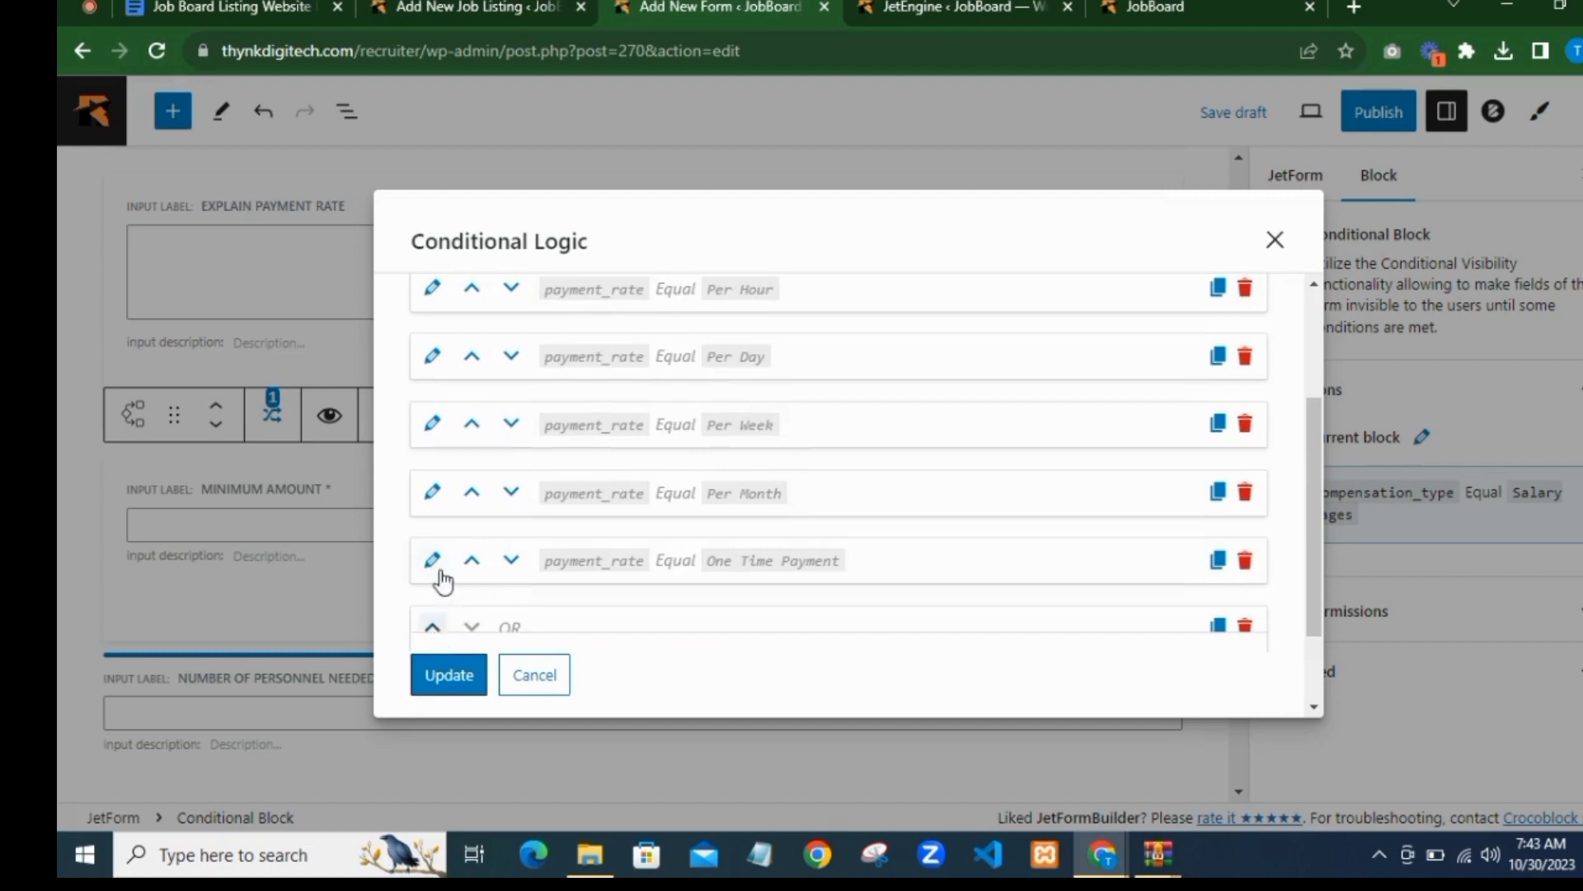
pyautogui.scroll(-1, 656, 491)
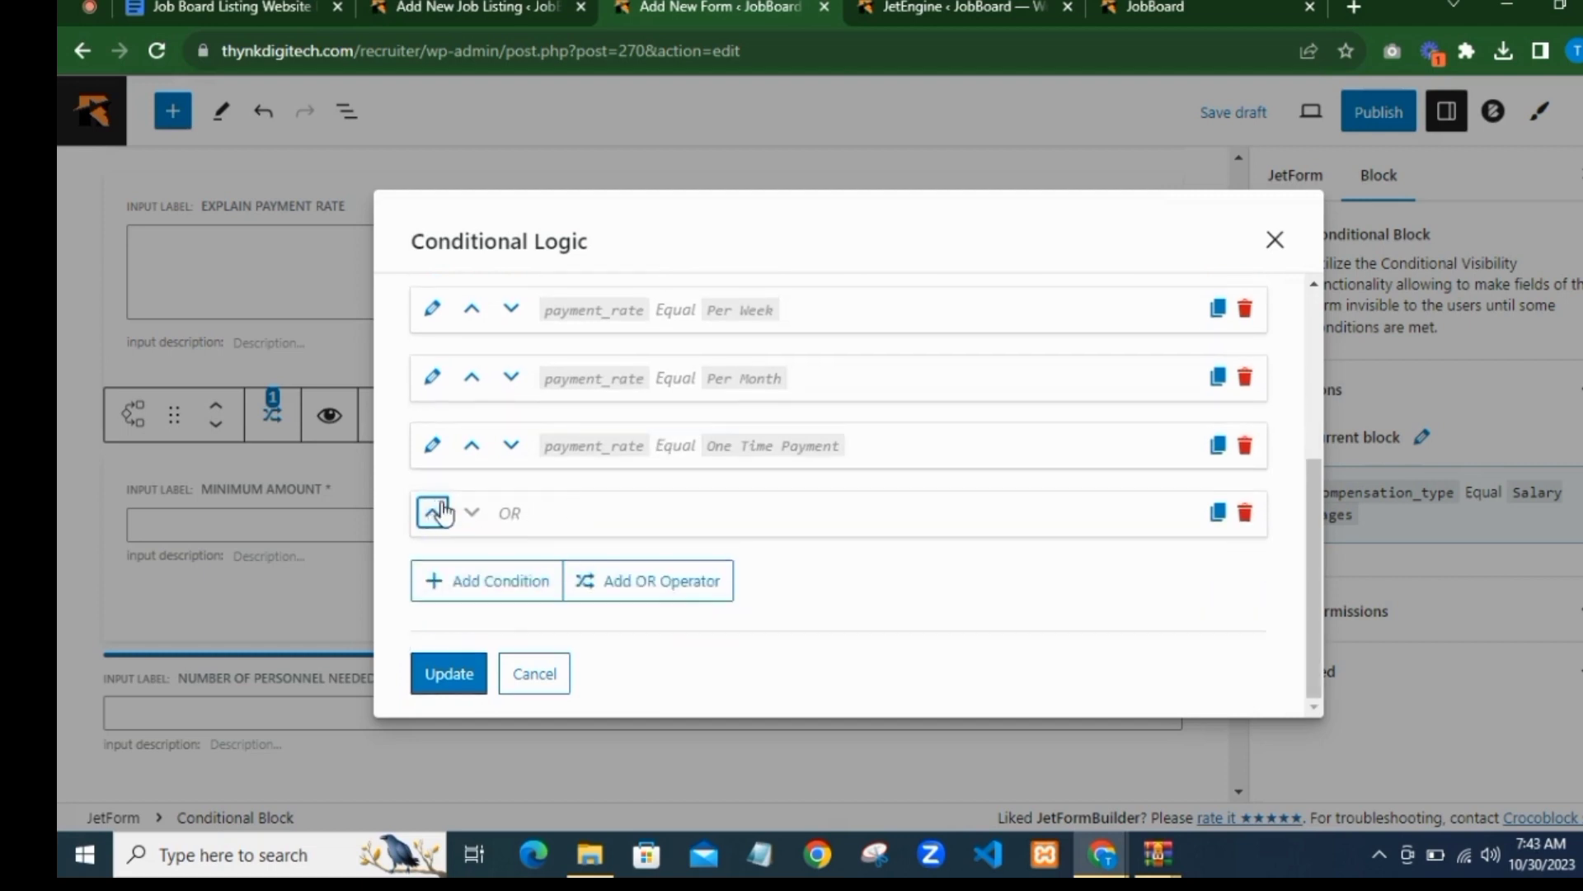
pyautogui.click(430, 513)
pyautogui.click(433, 446)
pyautogui.scroll(3, 472, 499)
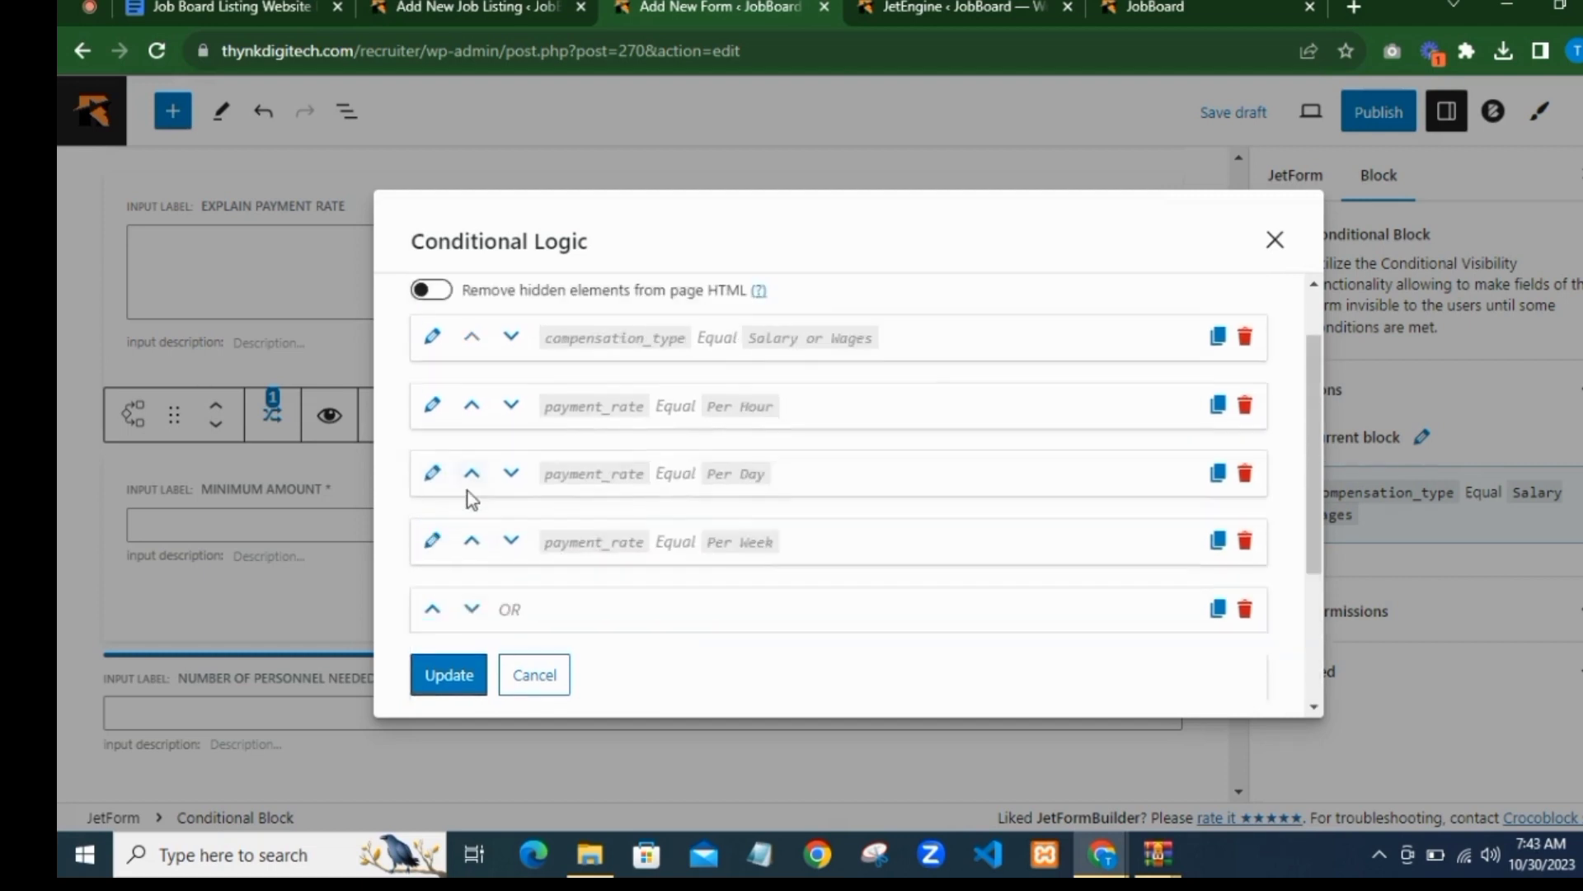
pyautogui.click(432, 607)
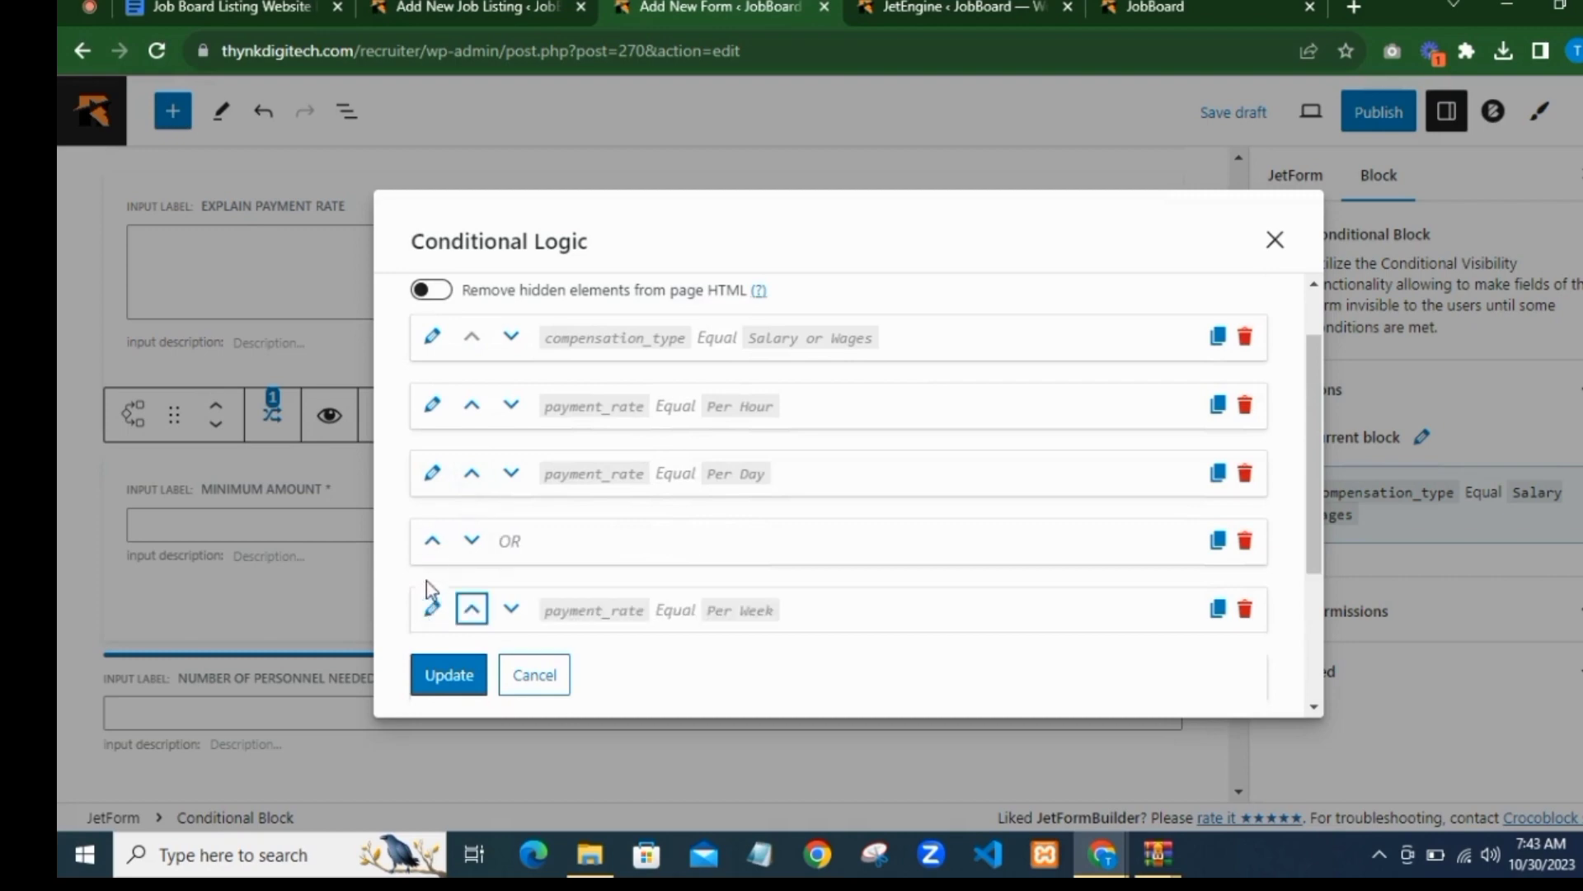
pyautogui.click(432, 540)
pyautogui.click(432, 473)
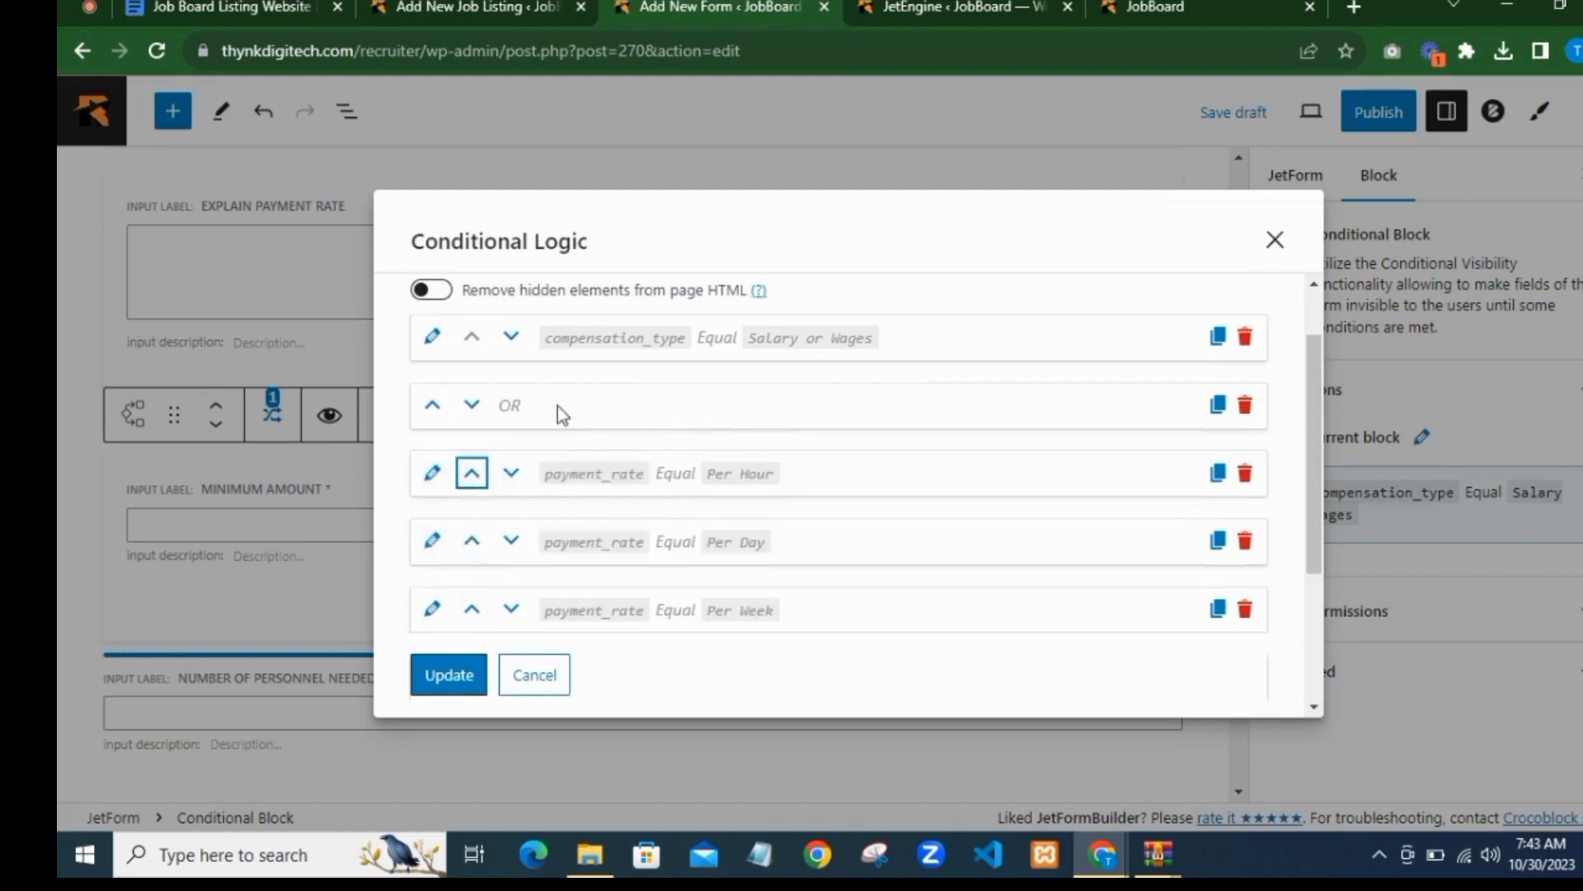
# Step: Add a second OR operator and move it up between the Per Month and One Time Payment conditions
pyautogui.scroll(-1, 557, 406)
pyautogui.scroll(2, 576, 398)
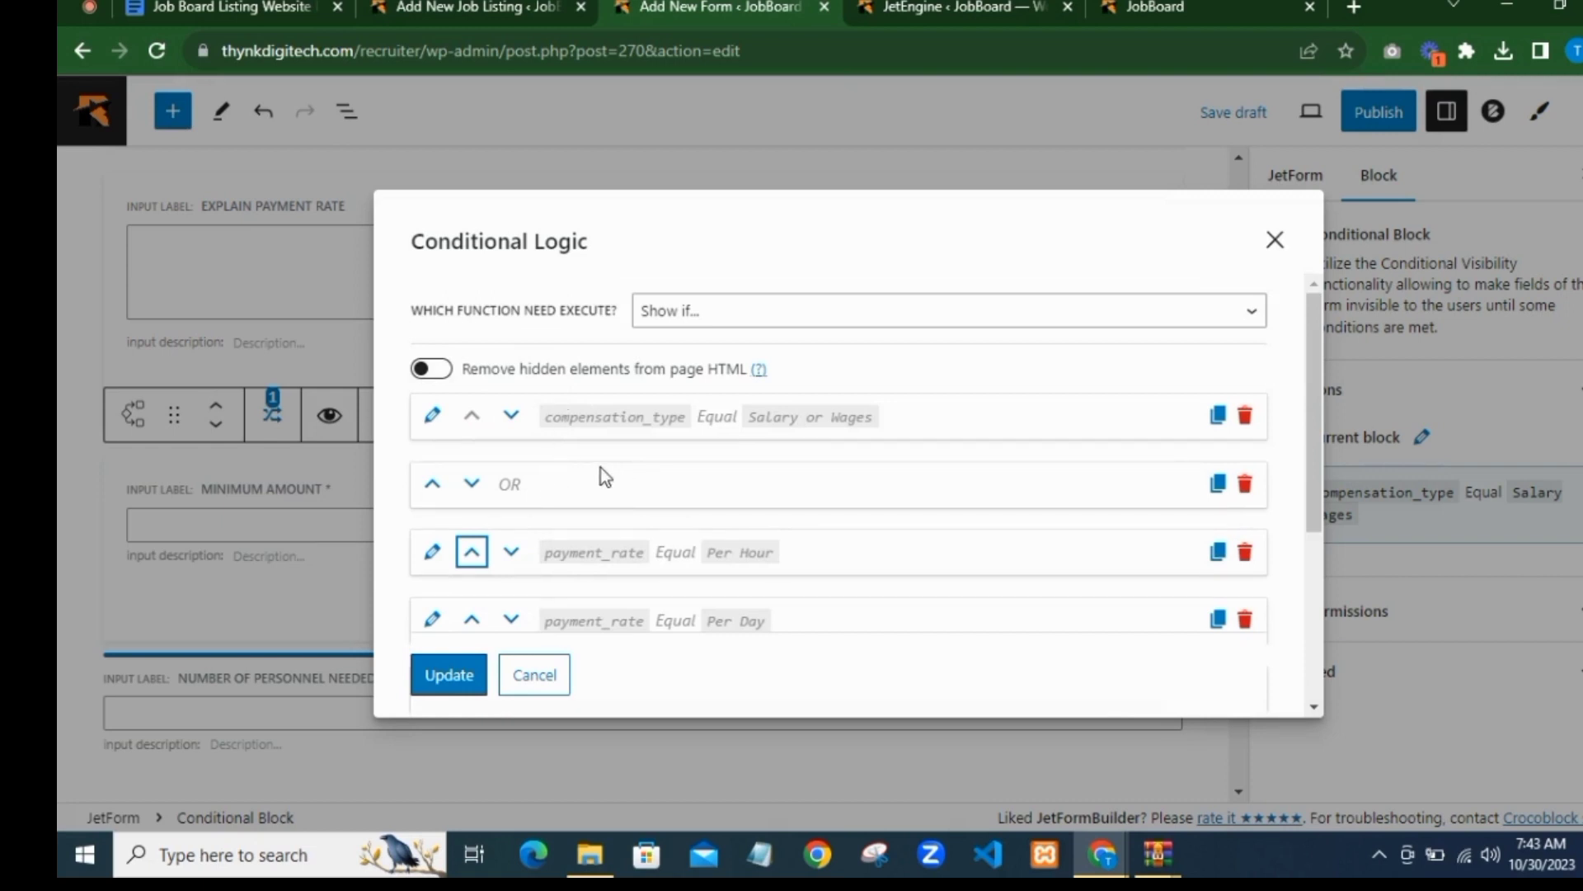
pyautogui.scroll(-1, 601, 467)
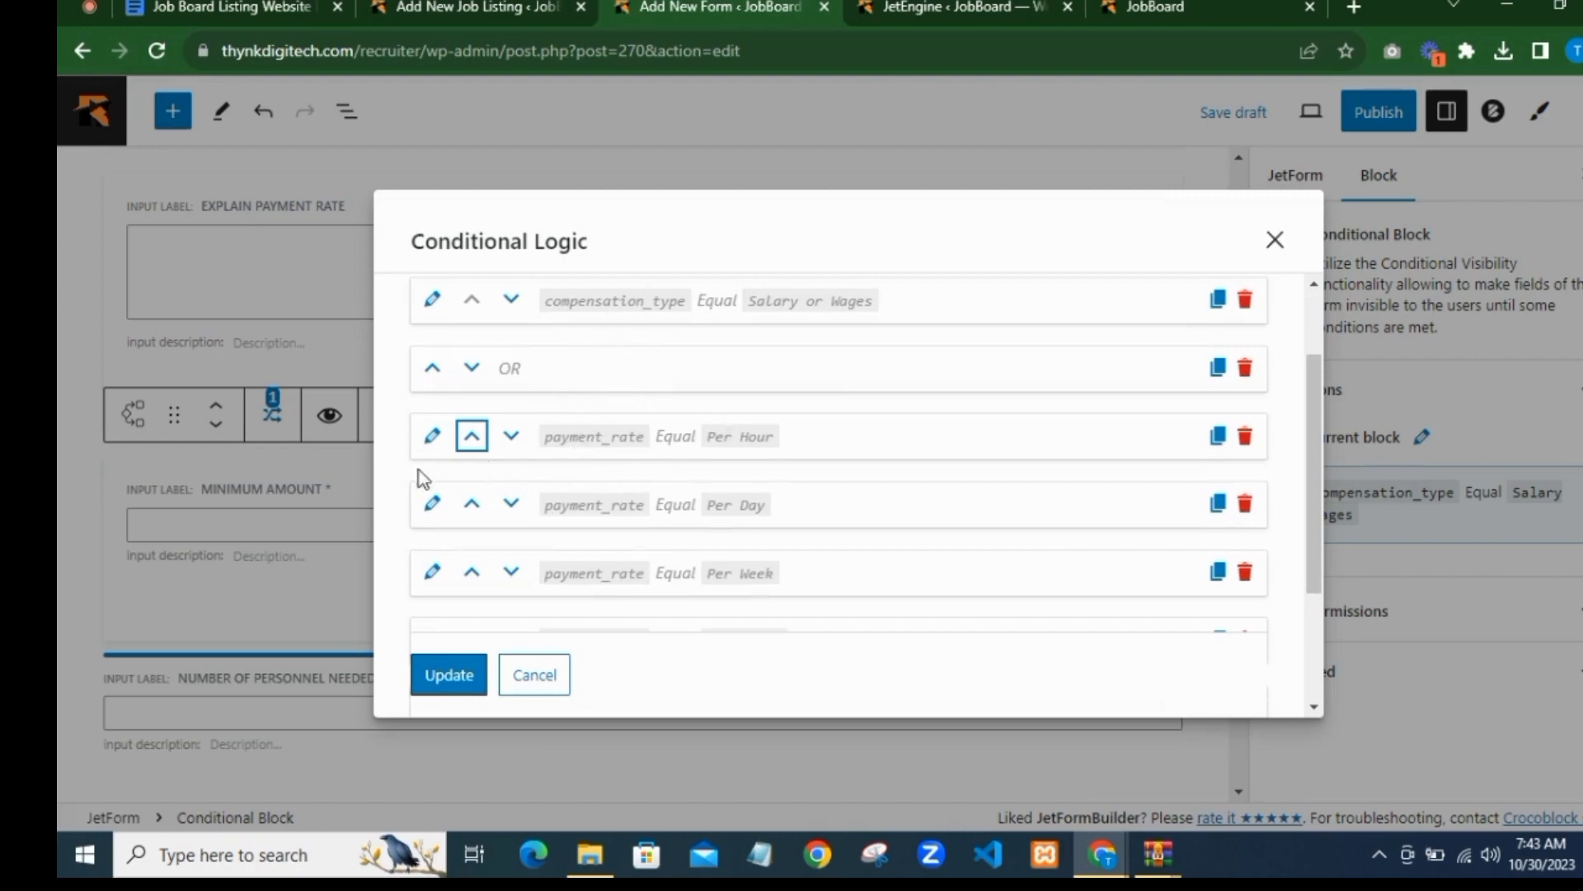
pyautogui.scroll(1, 660, 482)
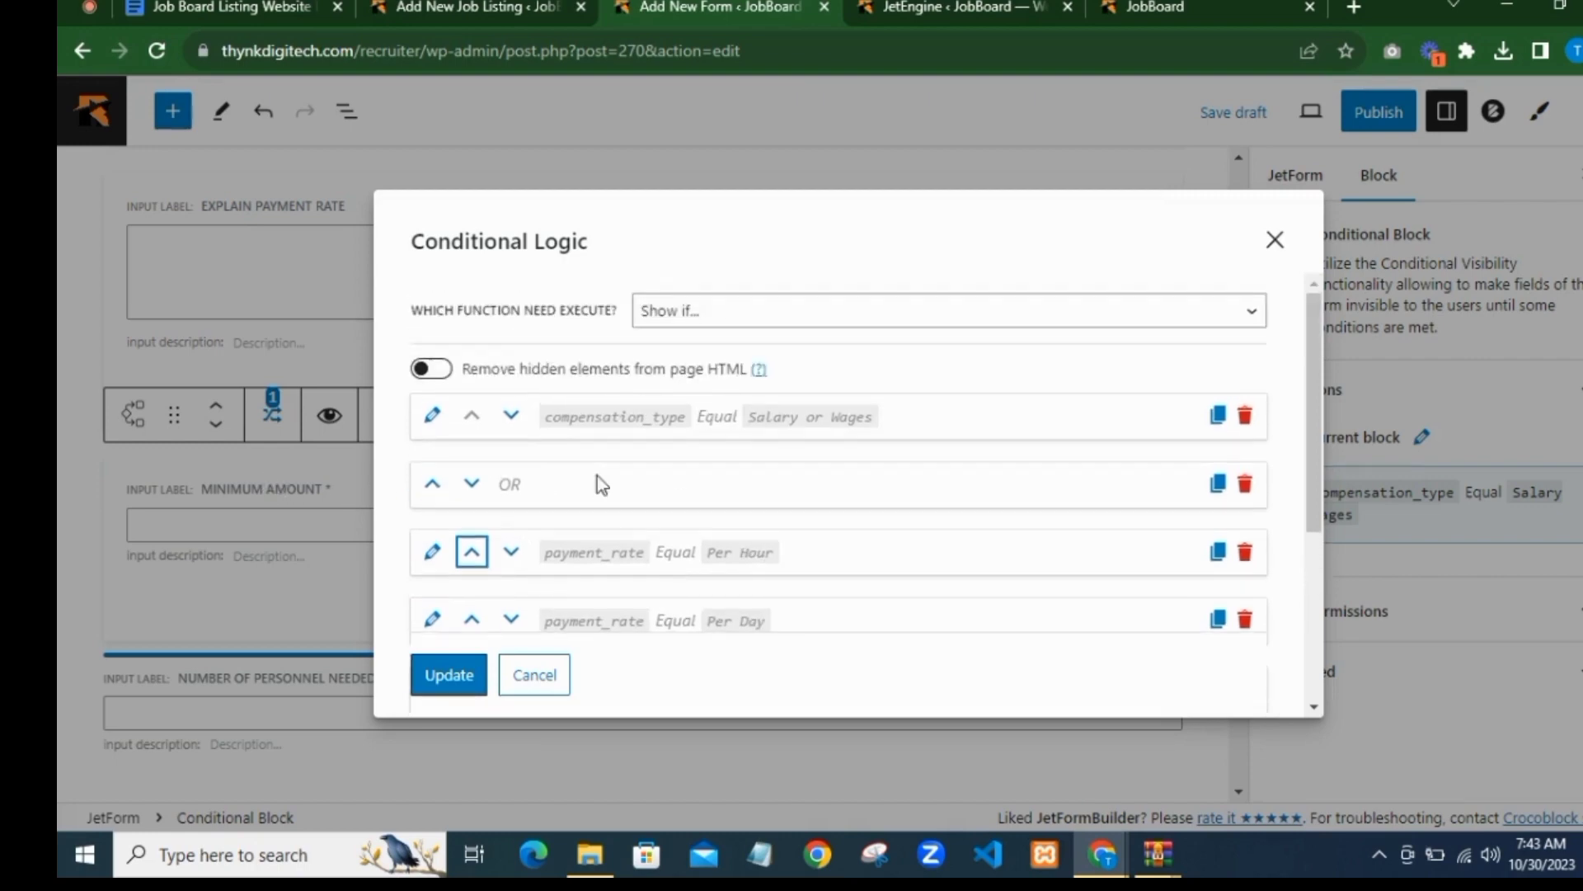
pyautogui.scroll(-1, 597, 477)
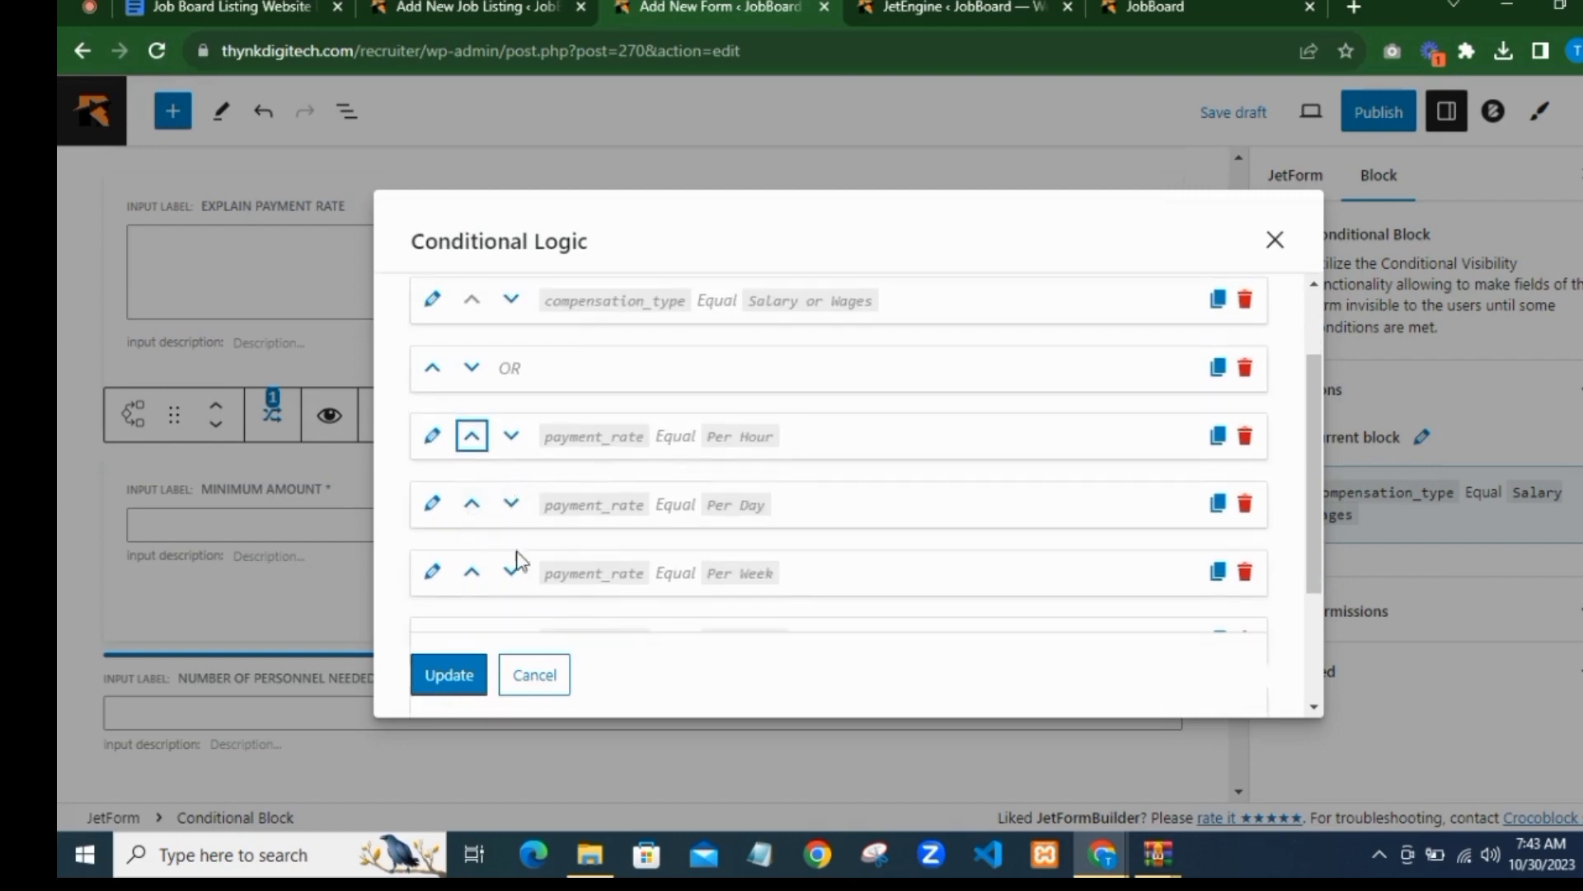
pyautogui.scroll(-2, 659, 492)
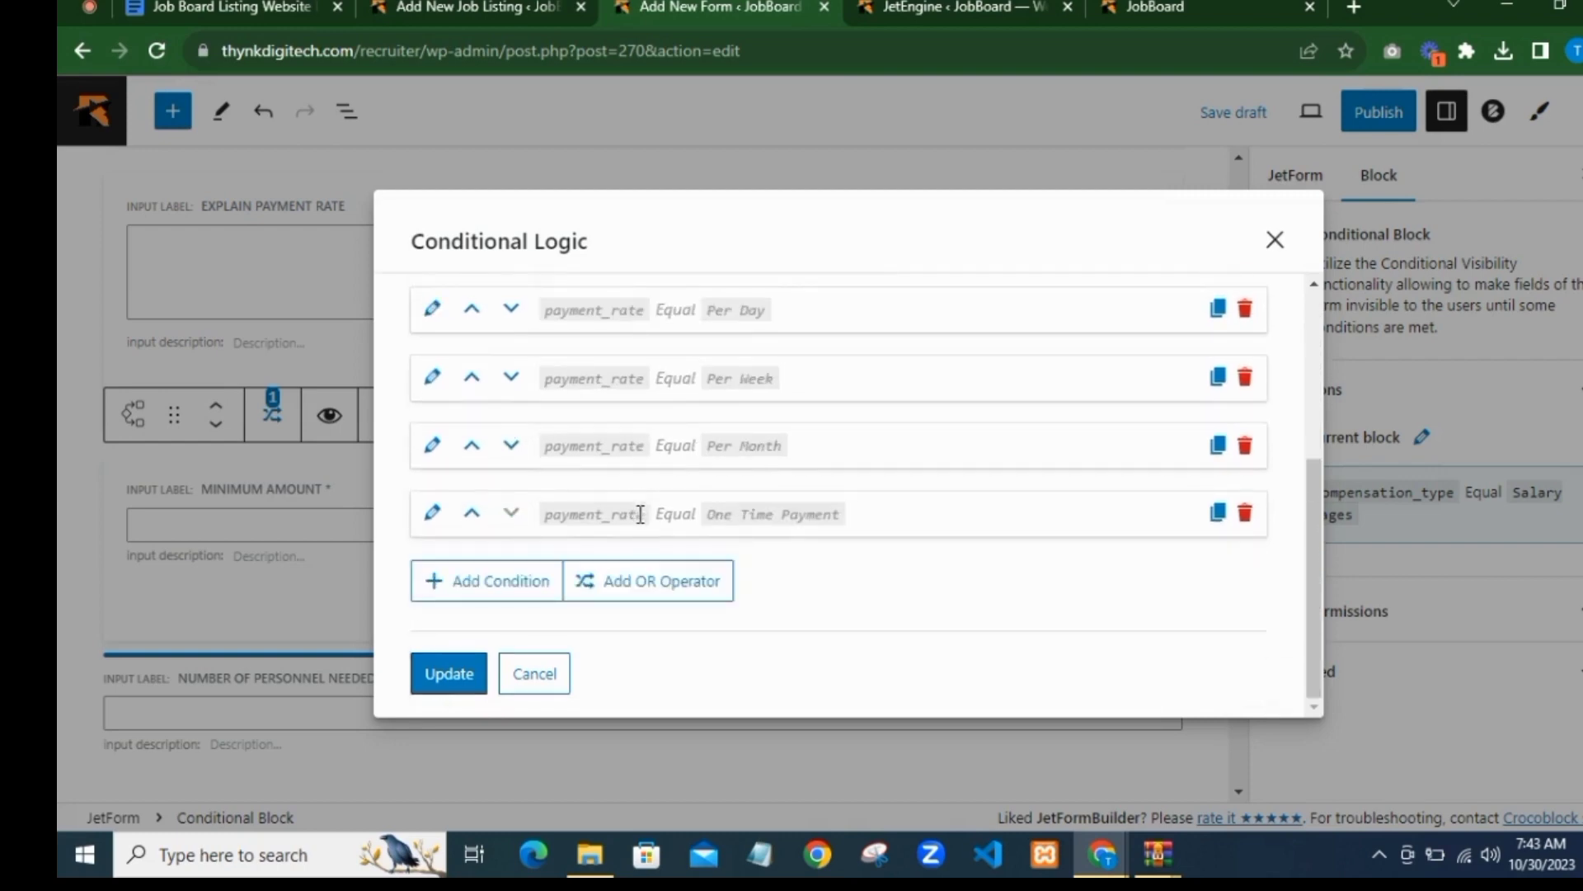
pyautogui.click(604, 582)
pyautogui.click(433, 581)
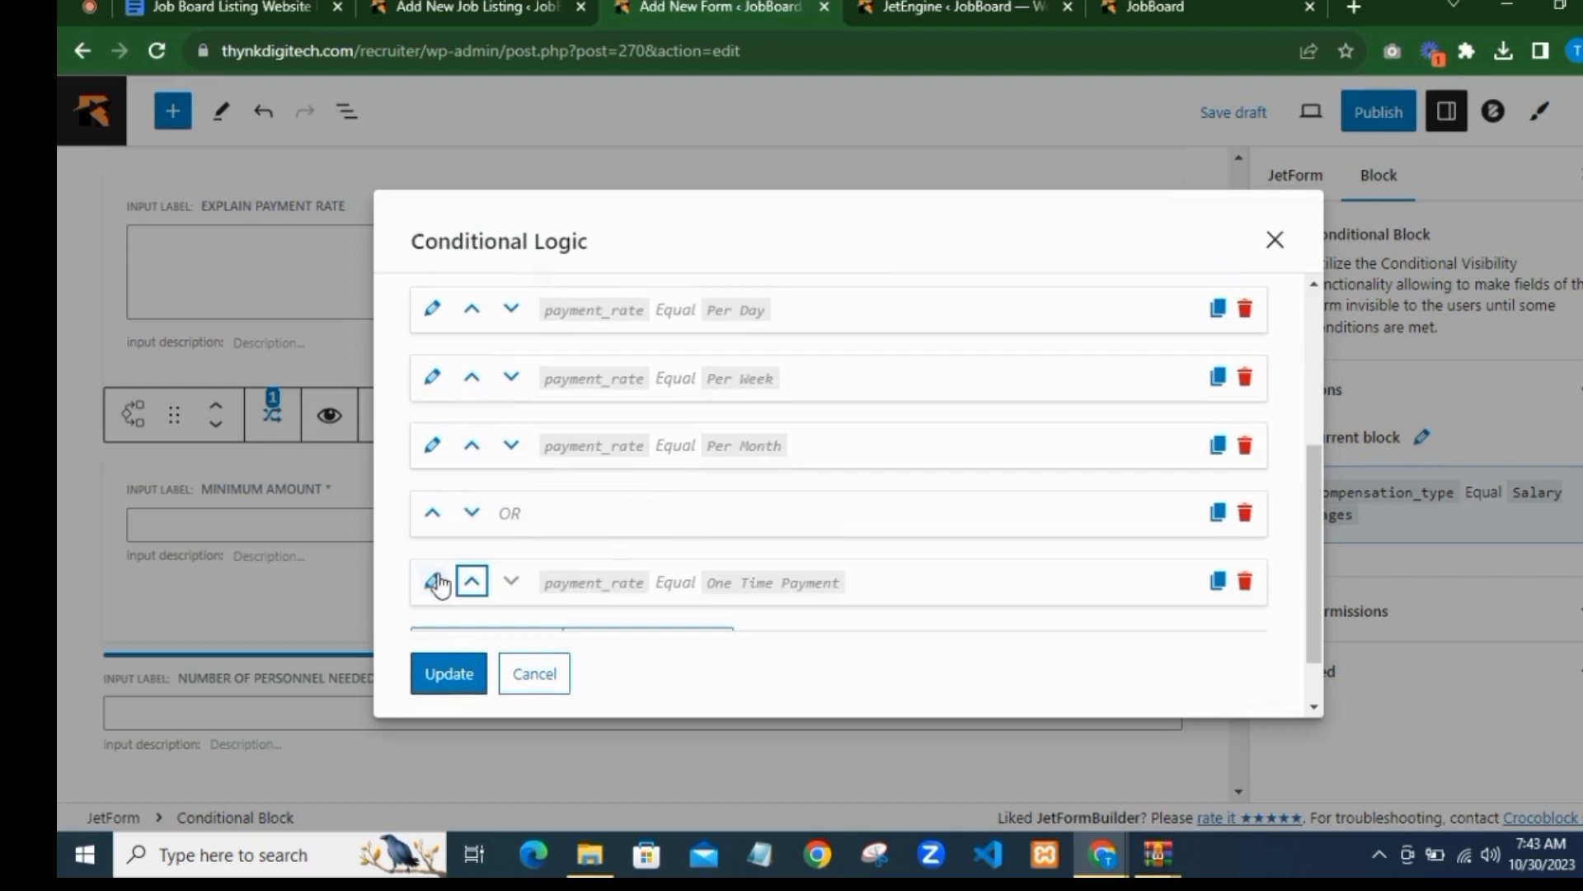
# Step: Move the second OR operator up the list to sit between the Per Hour and Per Day conditions
pyautogui.click(434, 513)
pyautogui.scroll(1, 467, 512)
pyautogui.click(433, 558)
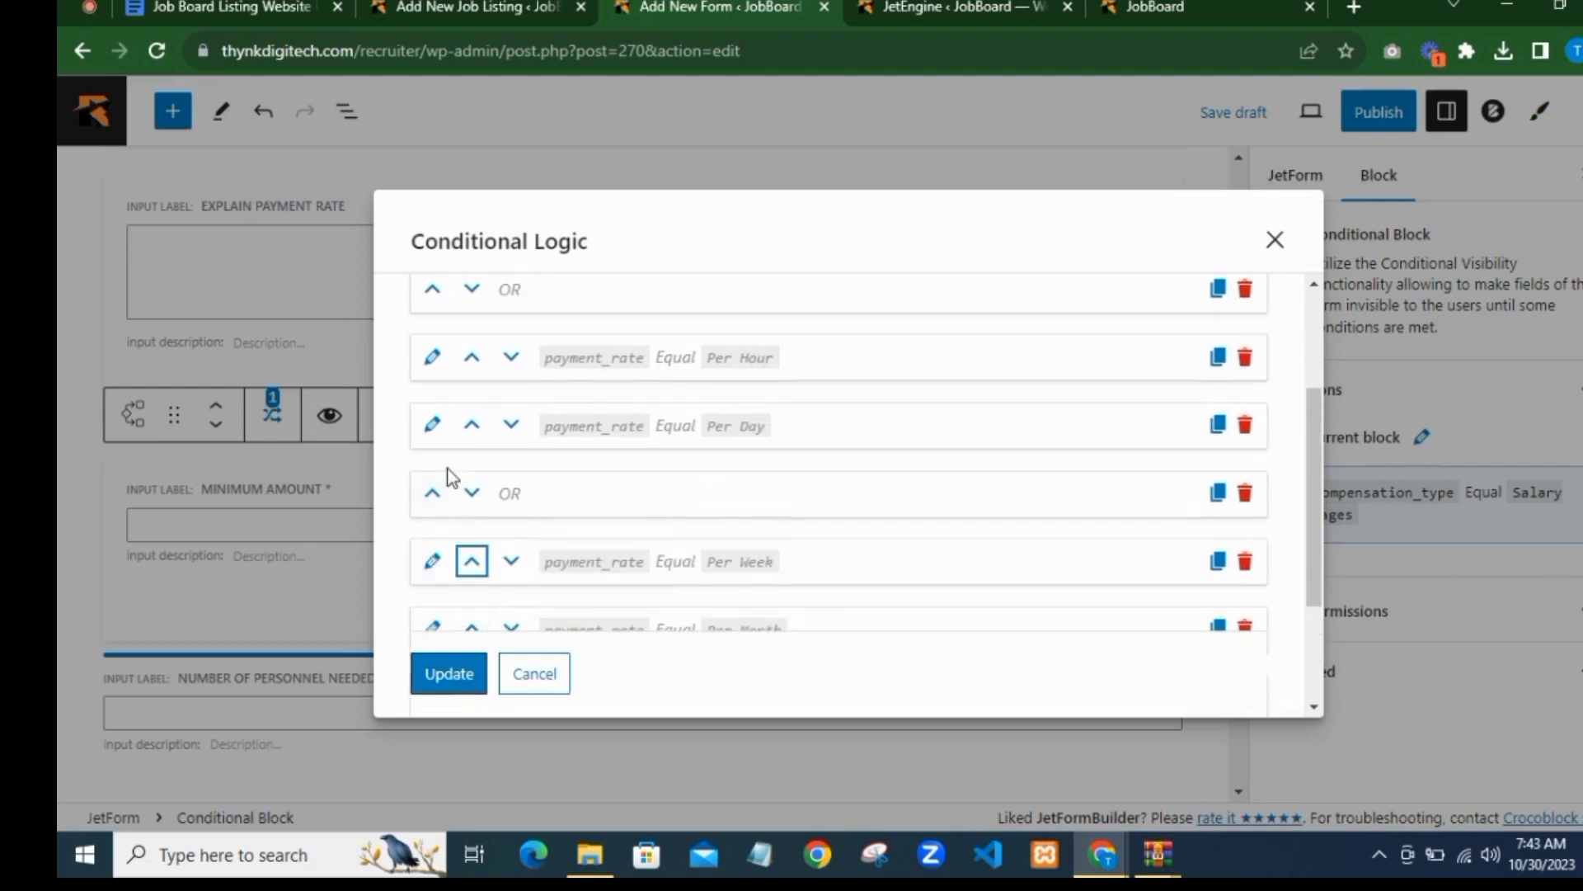
pyautogui.click(433, 492)
pyautogui.scroll(-2, 620, 401)
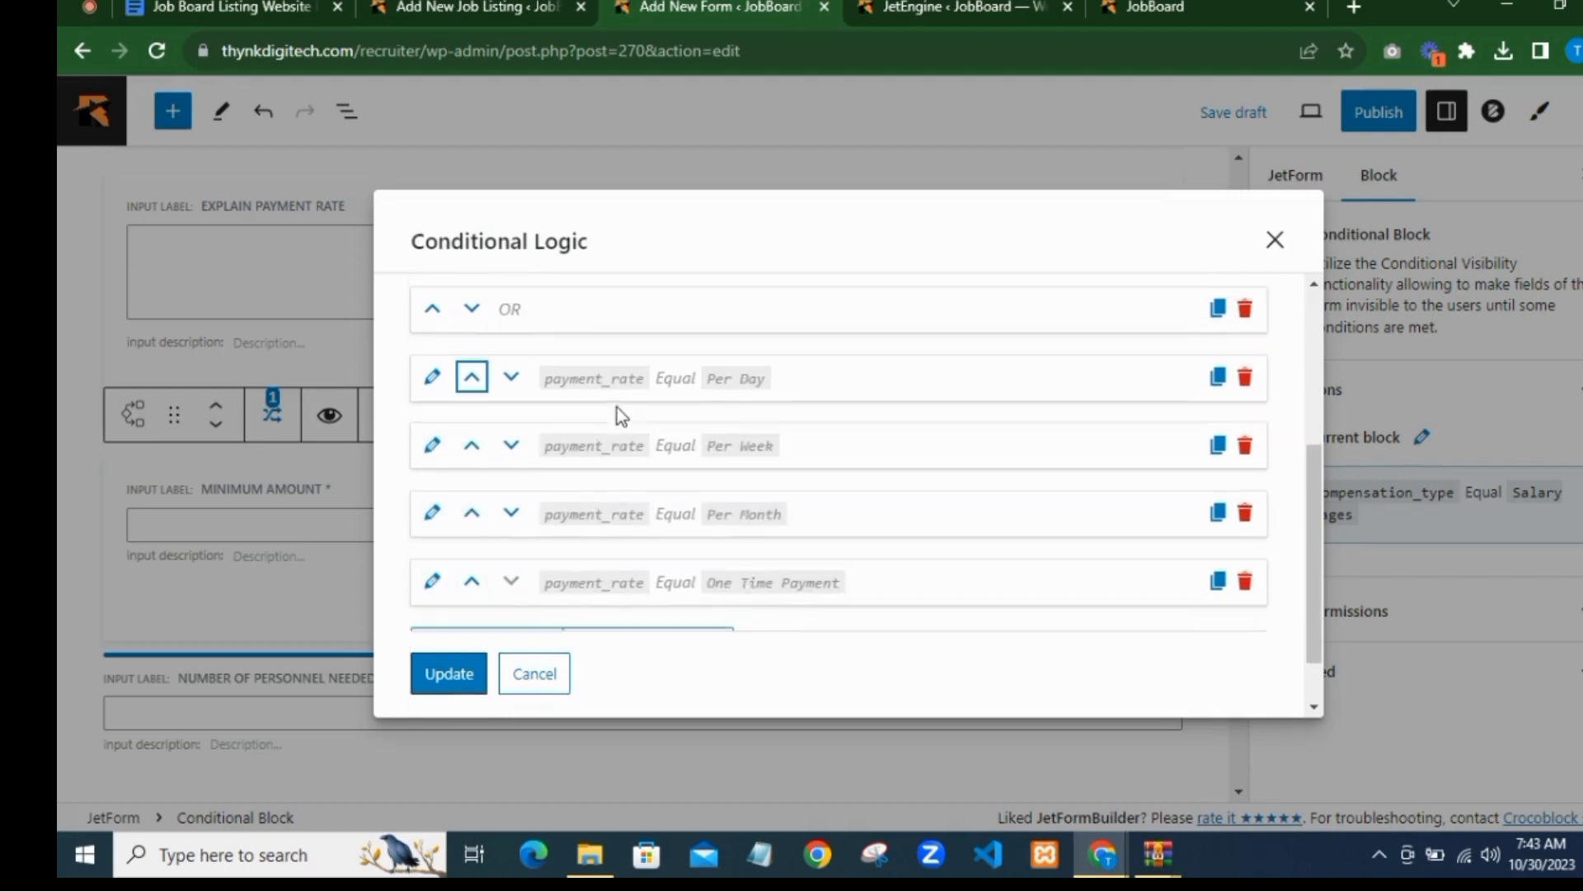
# Step: Add a third OR operator and move it up between the Per Day and Per Week conditions
pyautogui.click(624, 585)
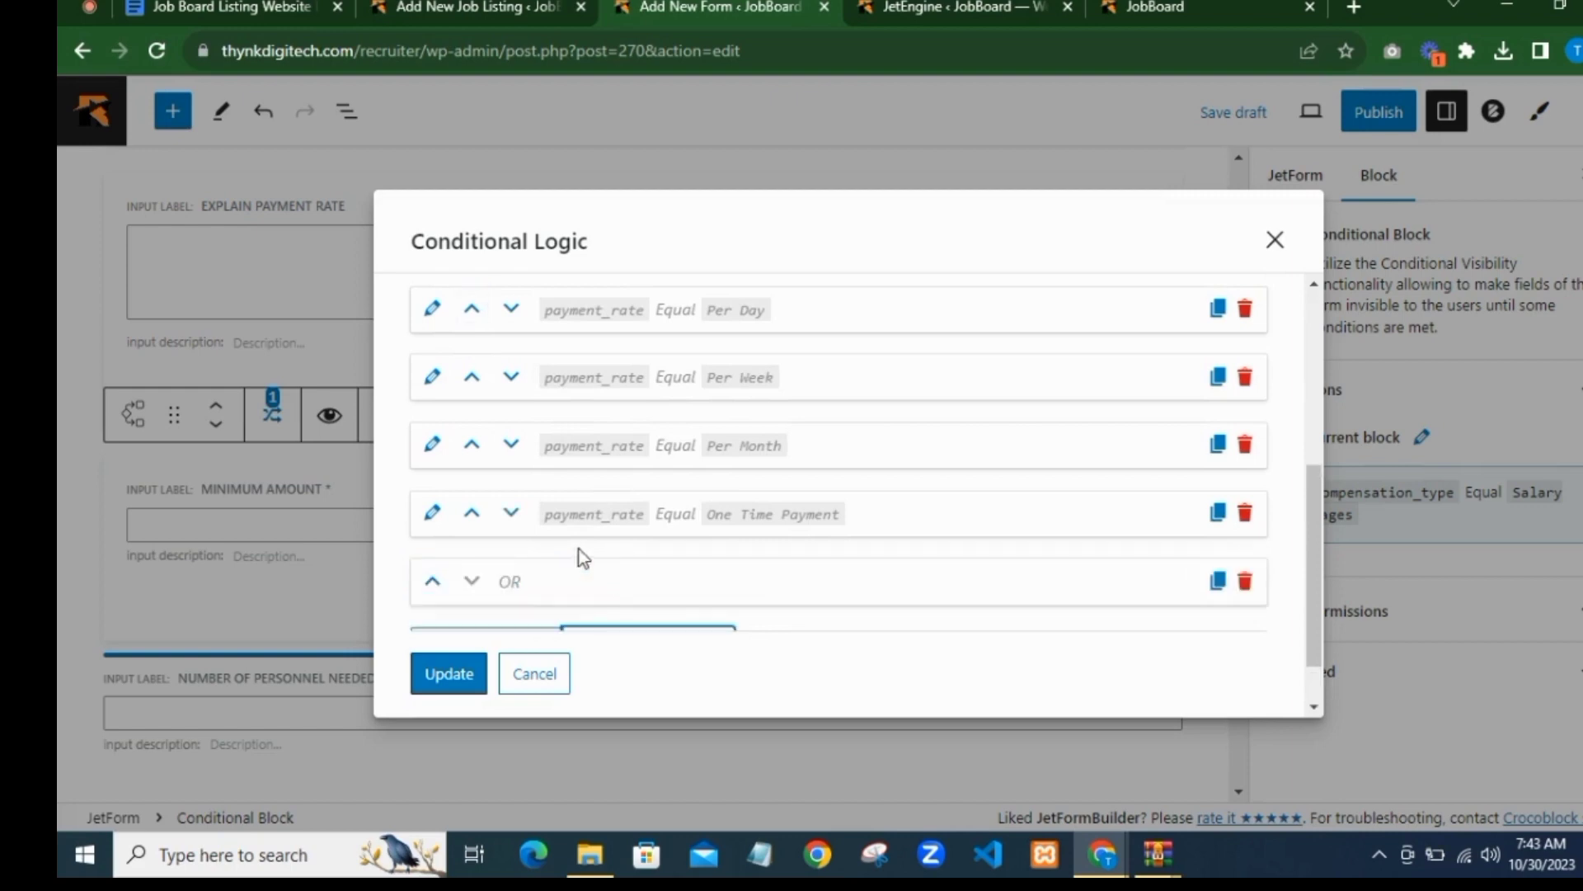
pyautogui.click(433, 582)
pyautogui.click(432, 513)
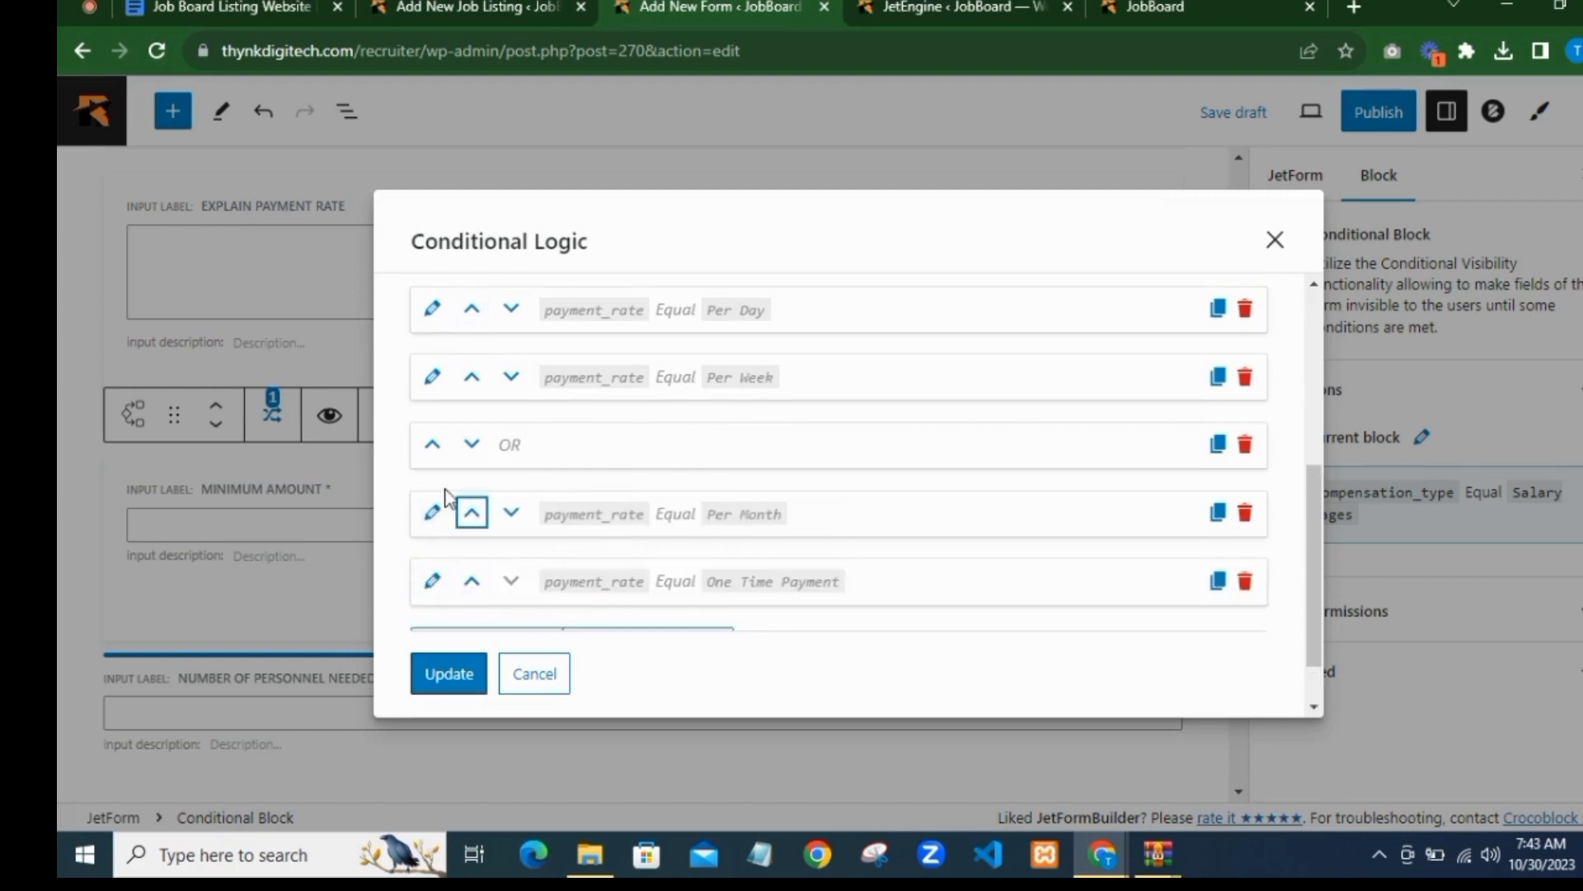
pyautogui.click(435, 445)
pyautogui.scroll(4, 630, 457)
pyautogui.scroll(-3, 618, 466)
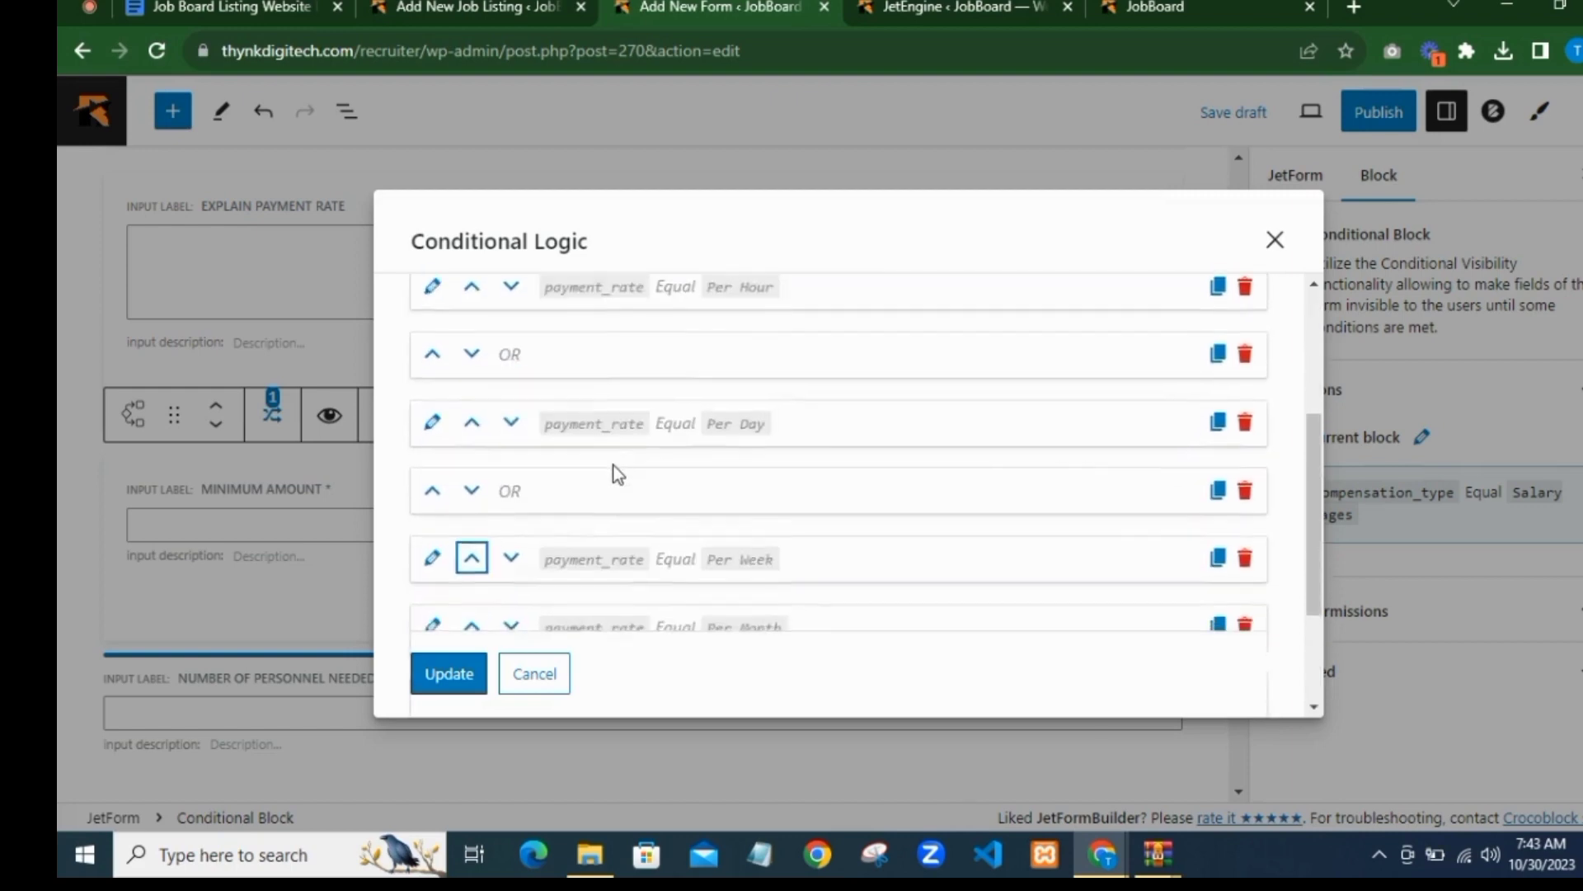
pyautogui.scroll(-3, 617, 472)
# Step: Add a fourth OR operator and place it between the Per Week and Per Month conditions
pyautogui.click(640, 577)
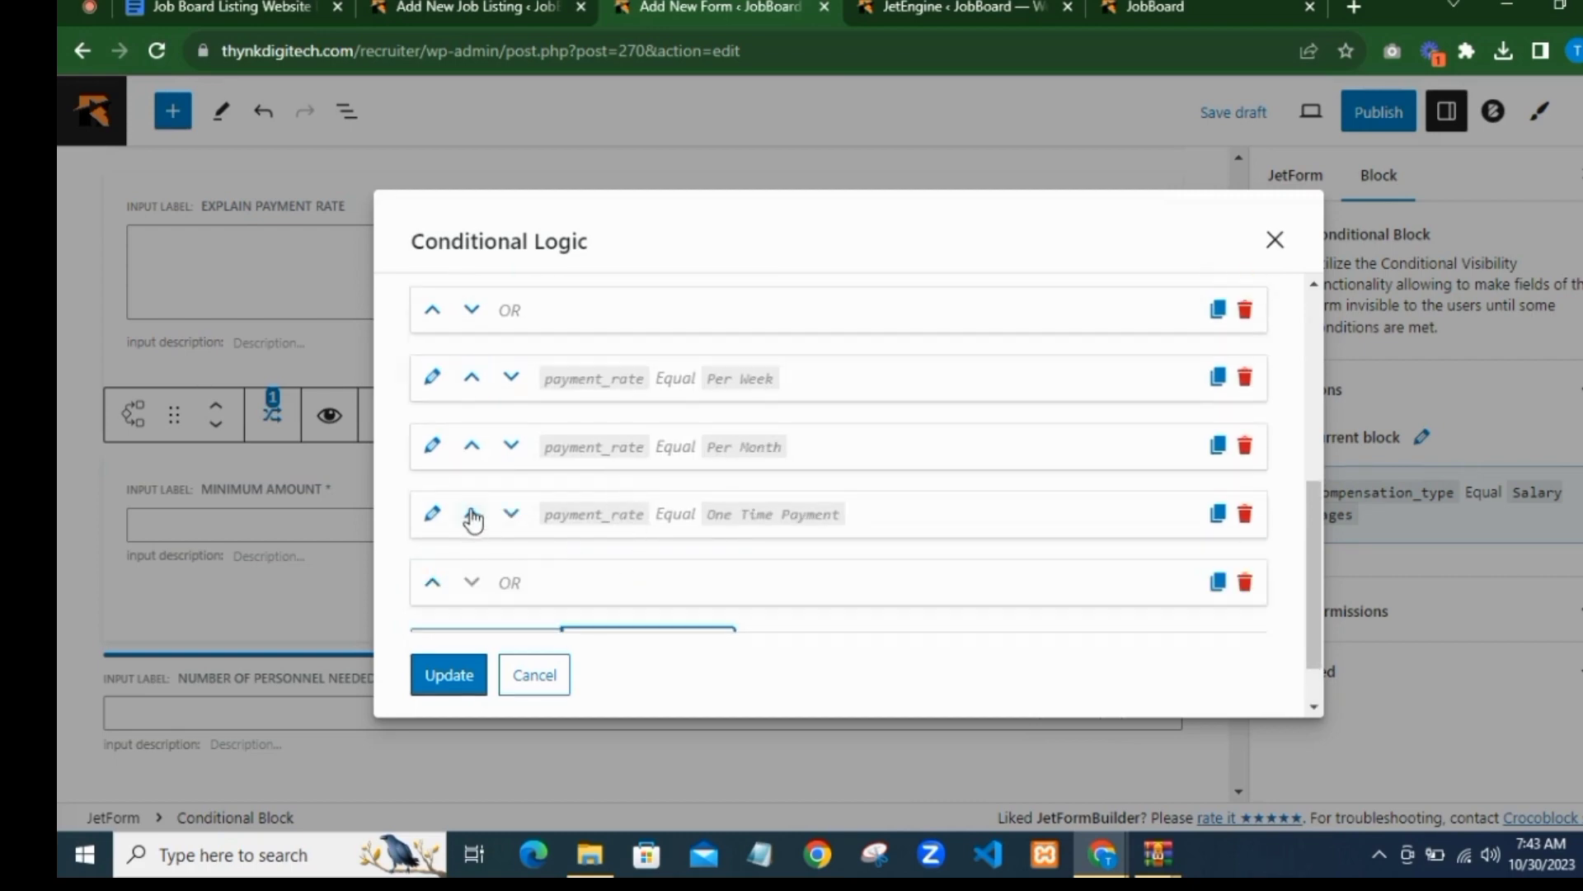
pyautogui.click(431, 583)
pyautogui.click(431, 514)
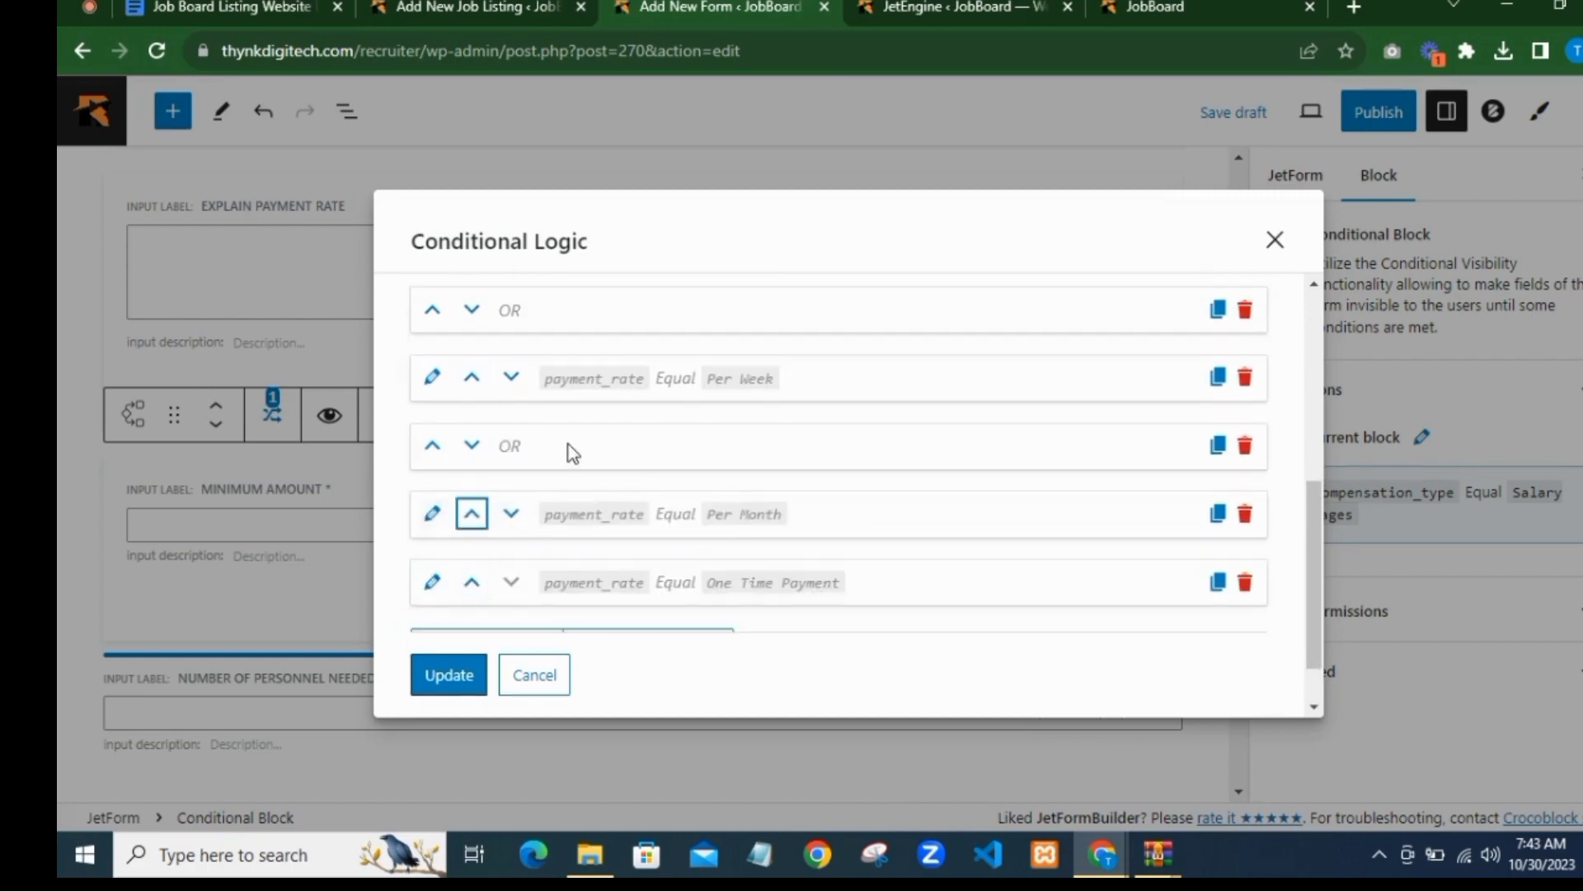
pyautogui.scroll(-1, 569, 450)
# Step: Add a fifth OR operator between the Per Month and One Time Payment conditions and save the conditional logic
pyautogui.click(640, 579)
pyautogui.scroll(-1, 516, 503)
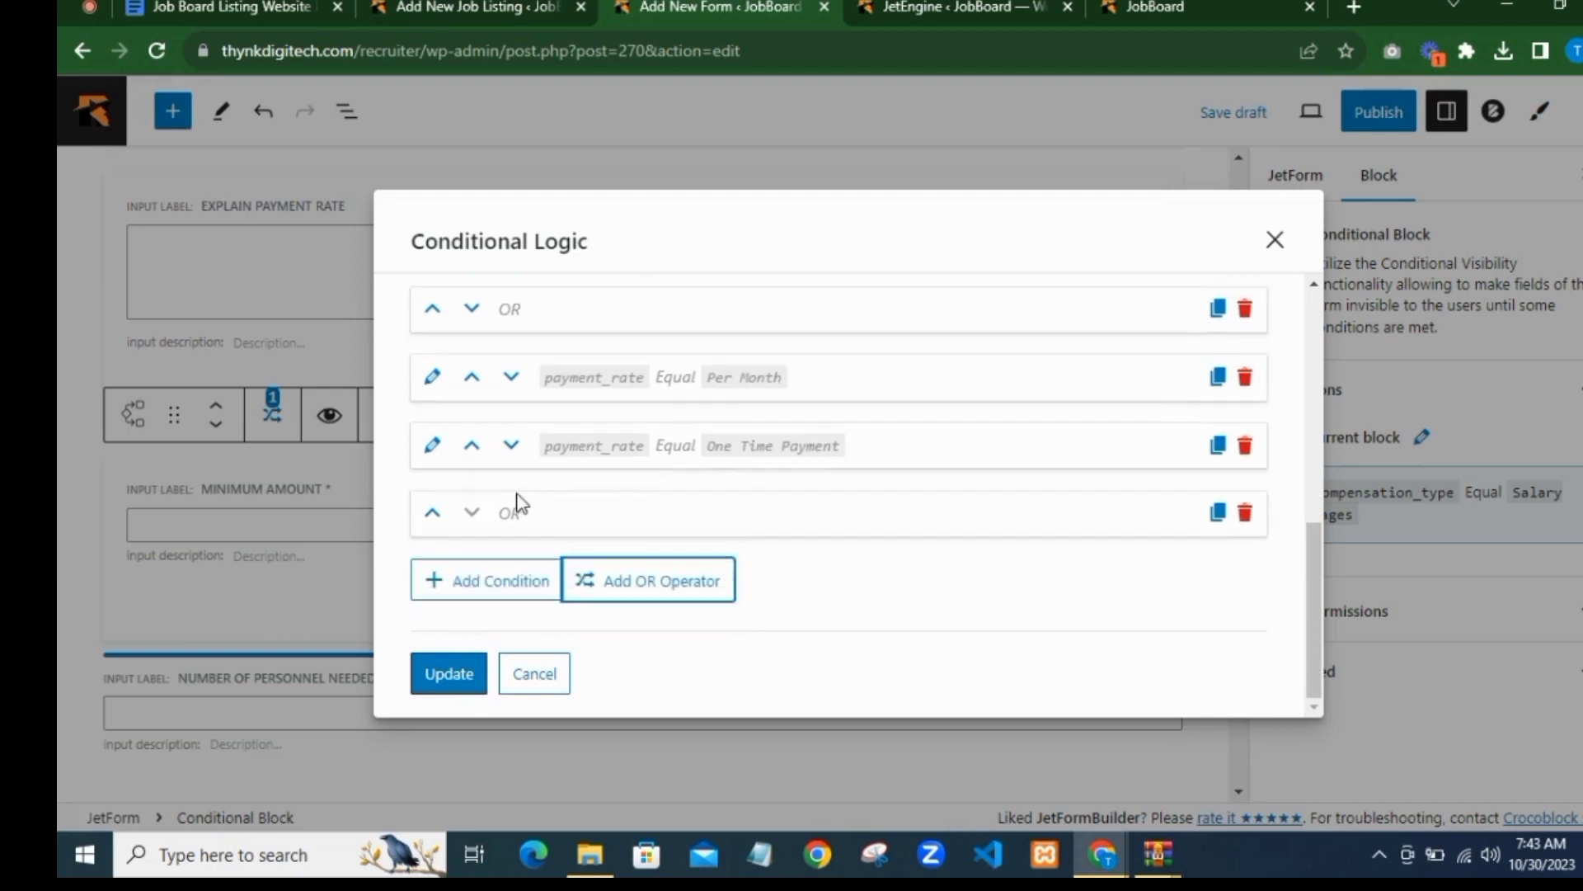
pyautogui.click(433, 513)
pyautogui.scroll(1, 705, 480)
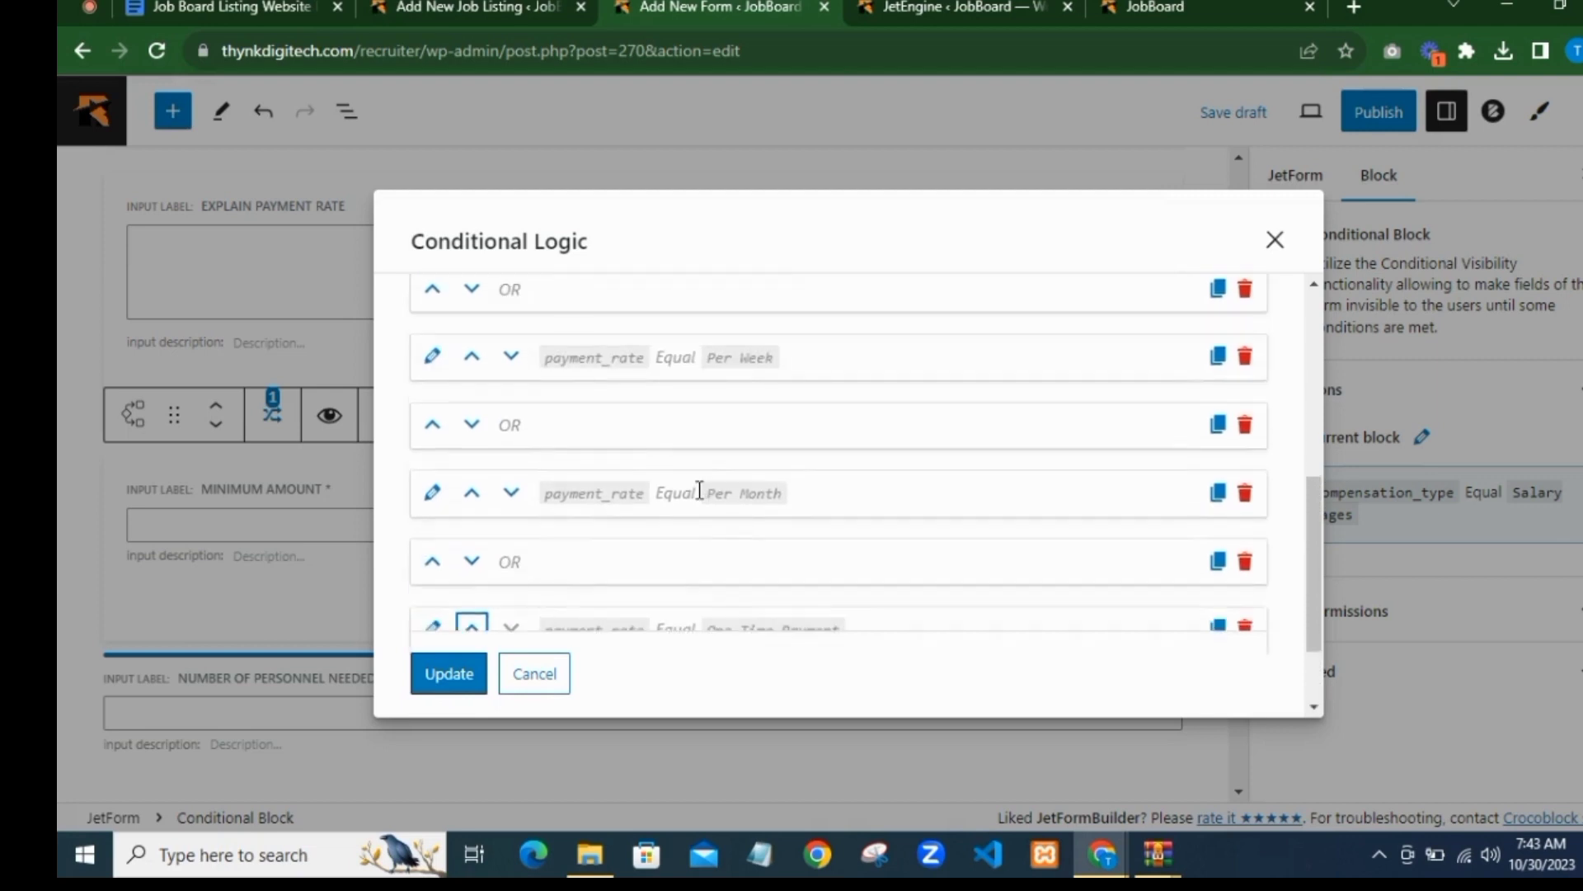
pyautogui.scroll(-1, 705, 480)
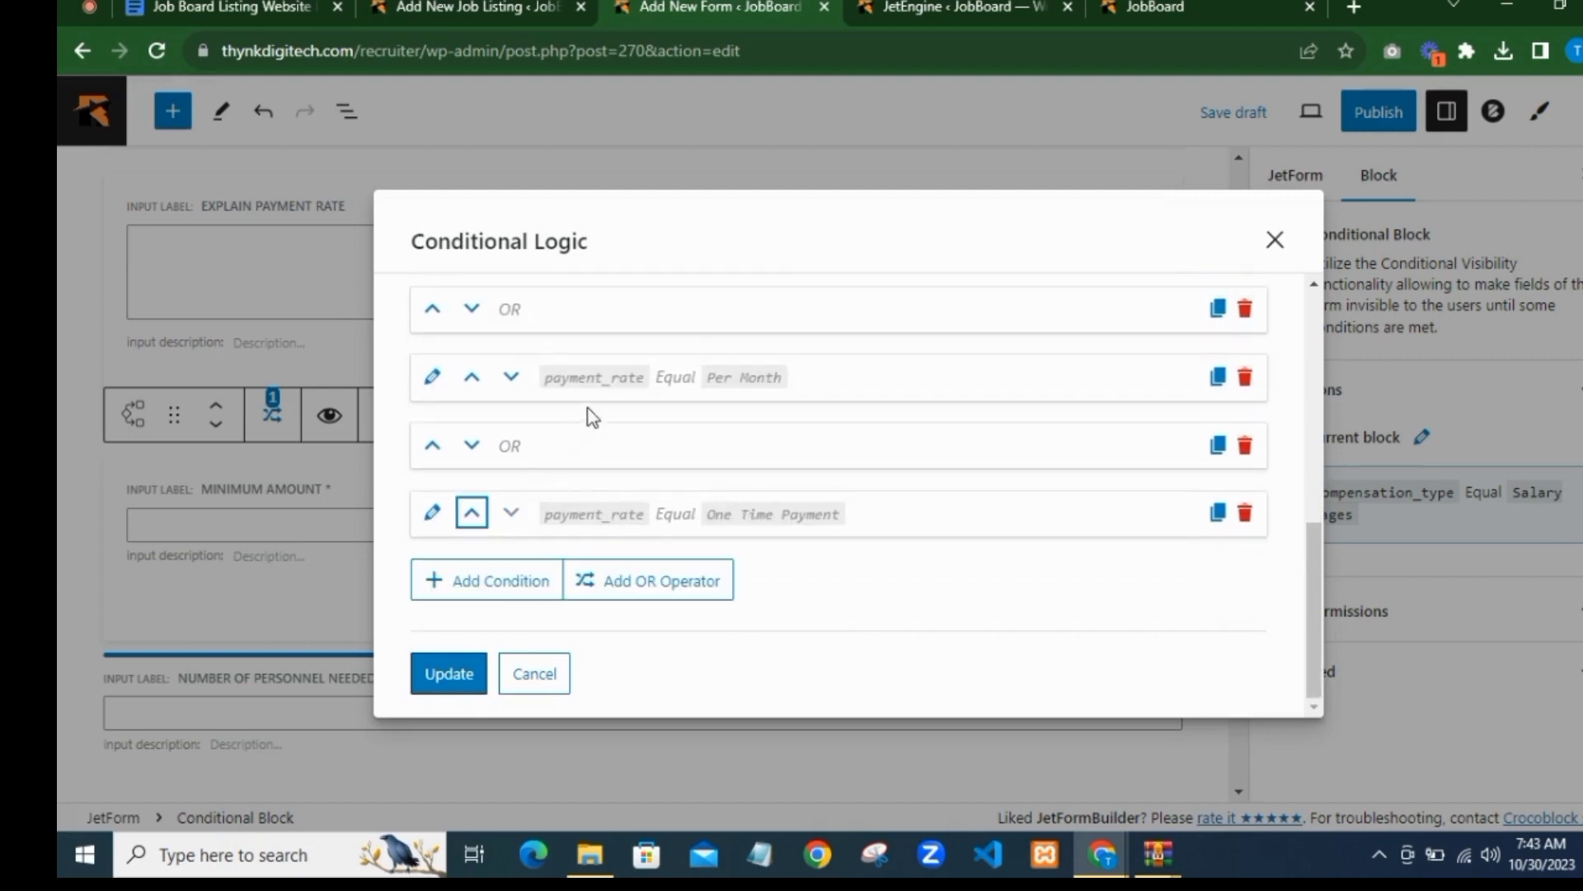
pyautogui.scroll(7, 610, 446)
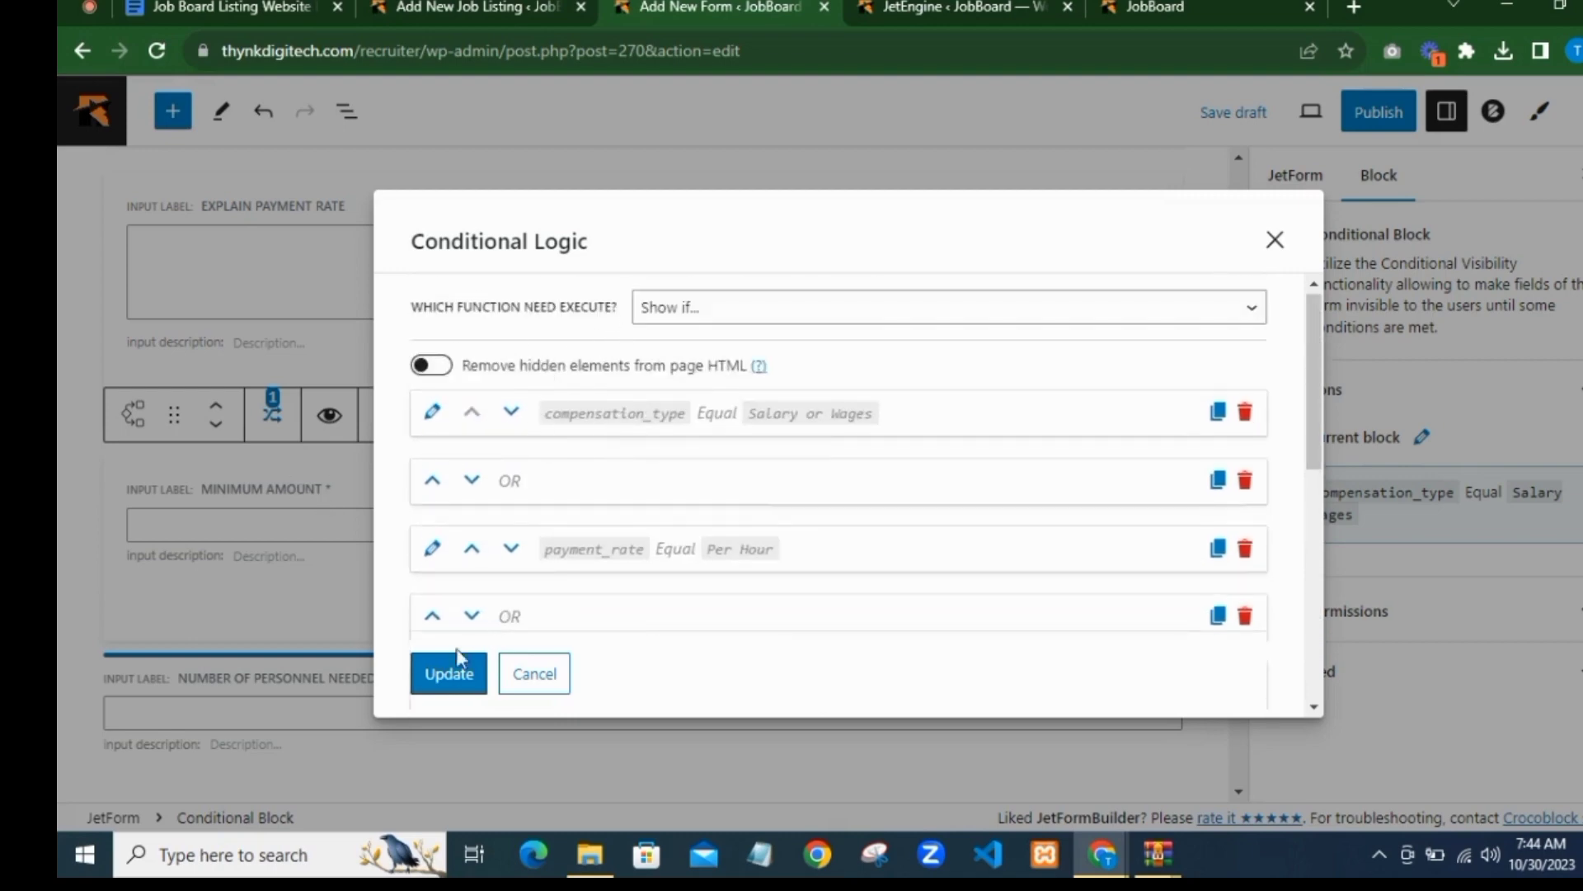
pyautogui.click(450, 670)
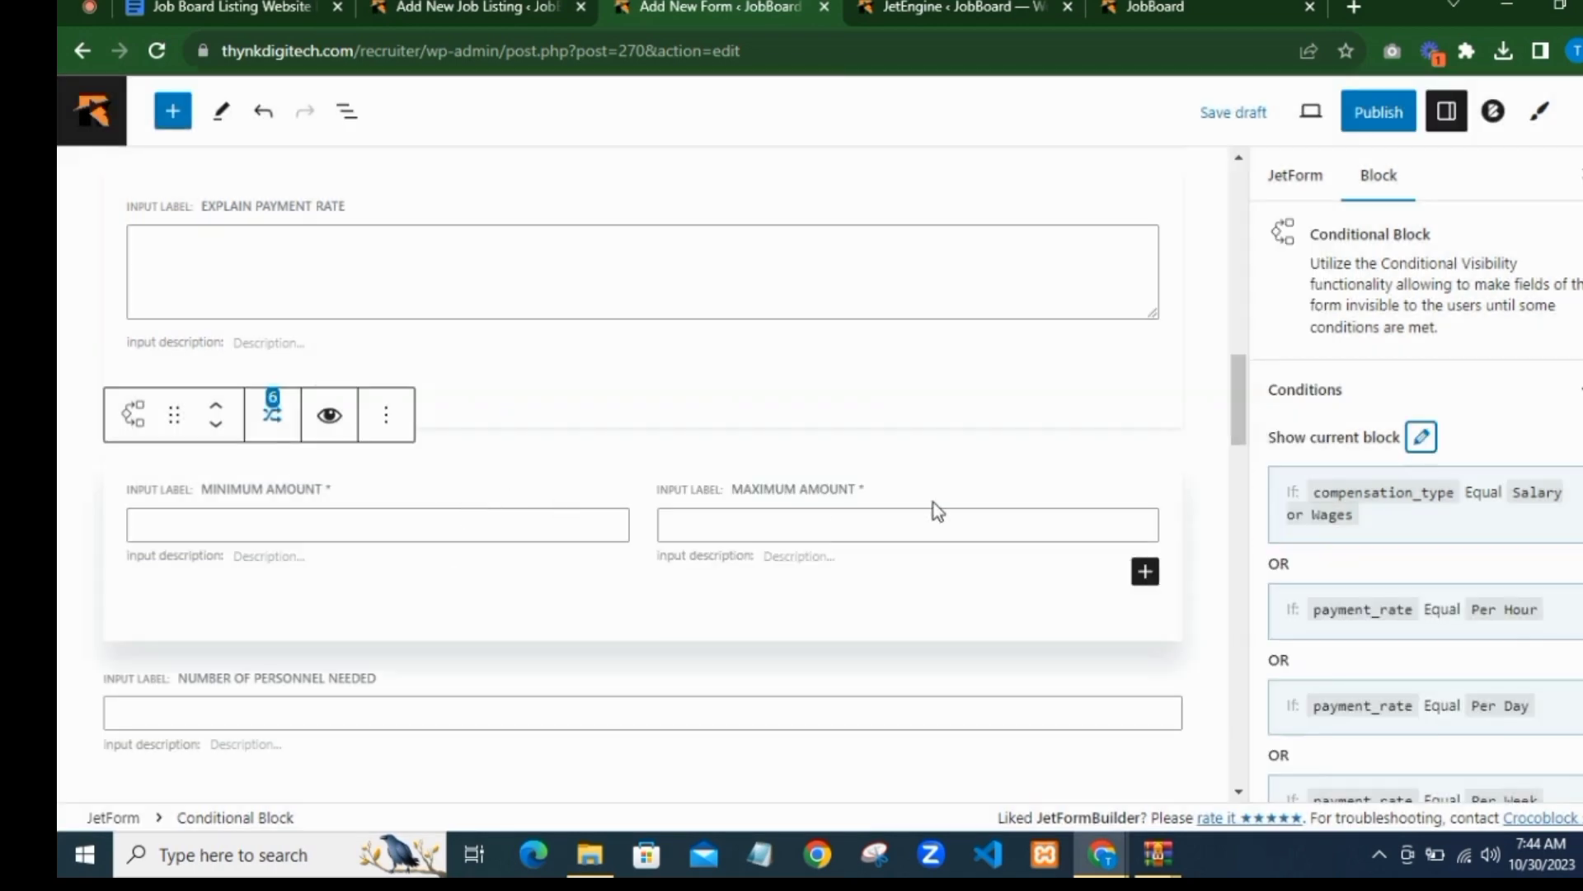
pyautogui.scroll(-5, 1336, 462)
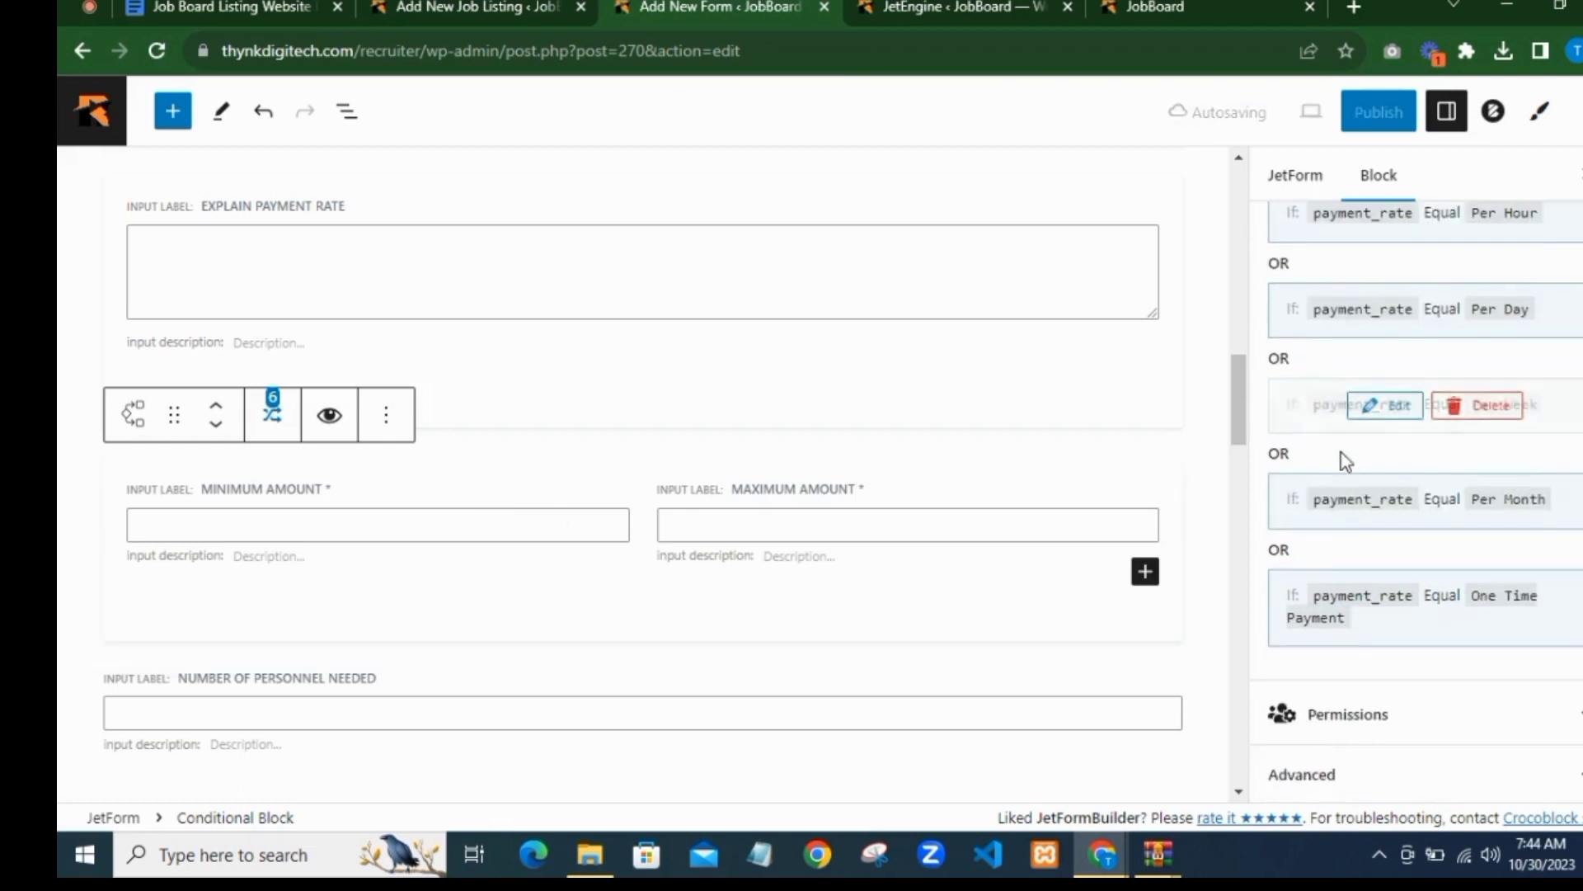
pyautogui.scroll(5, 1343, 453)
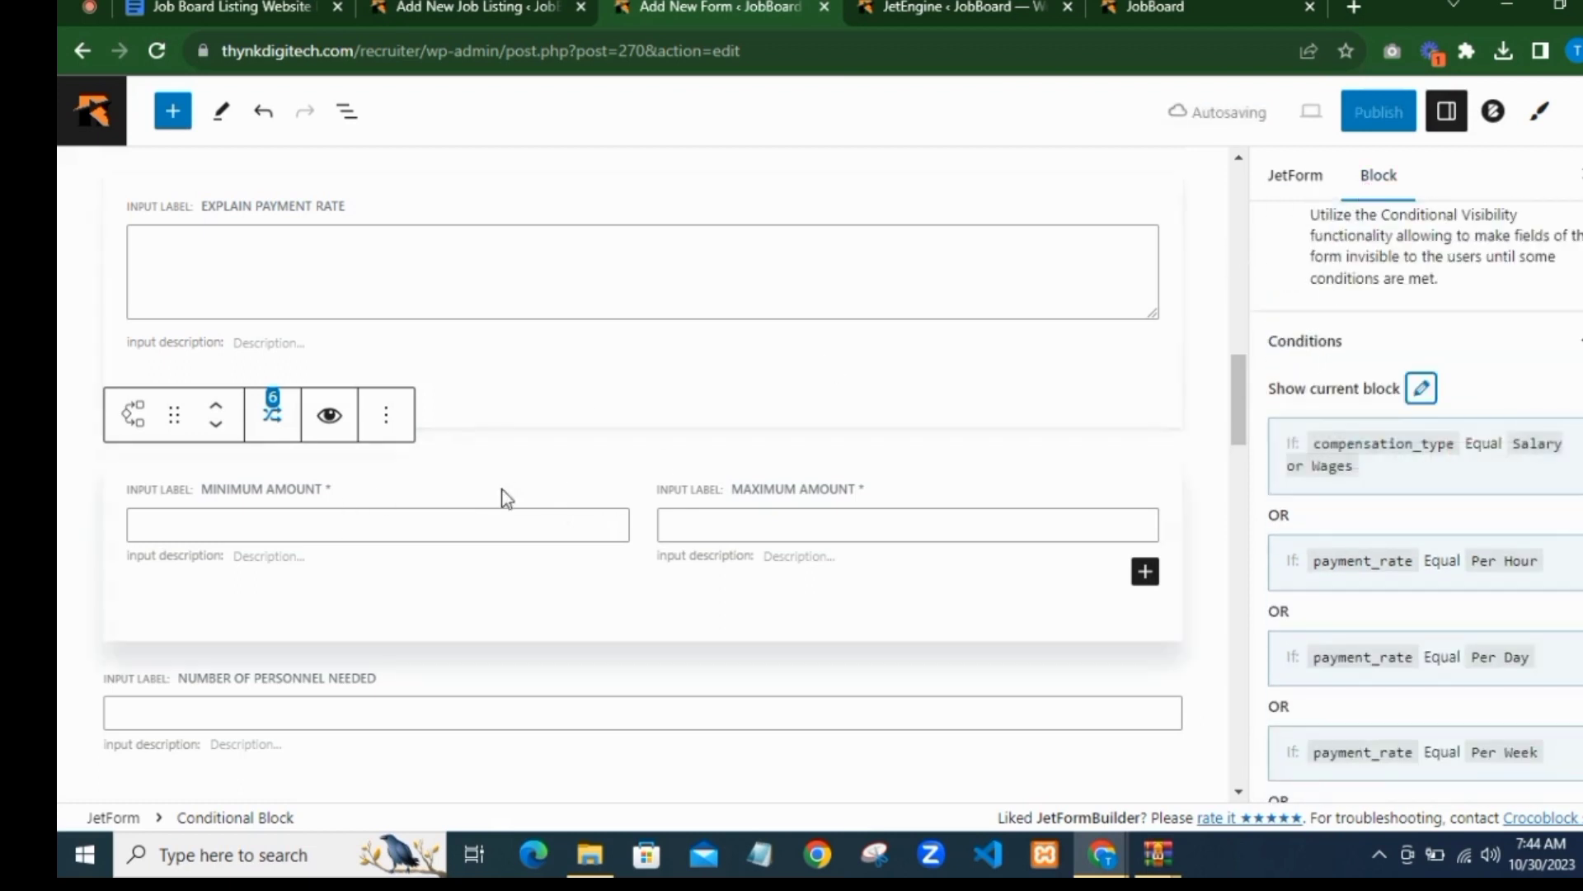
# Step: In the Add New Job Listing page, set Compensation Type to Commission to check which fields it brings up
pyautogui.scroll(-3, 608, 459)
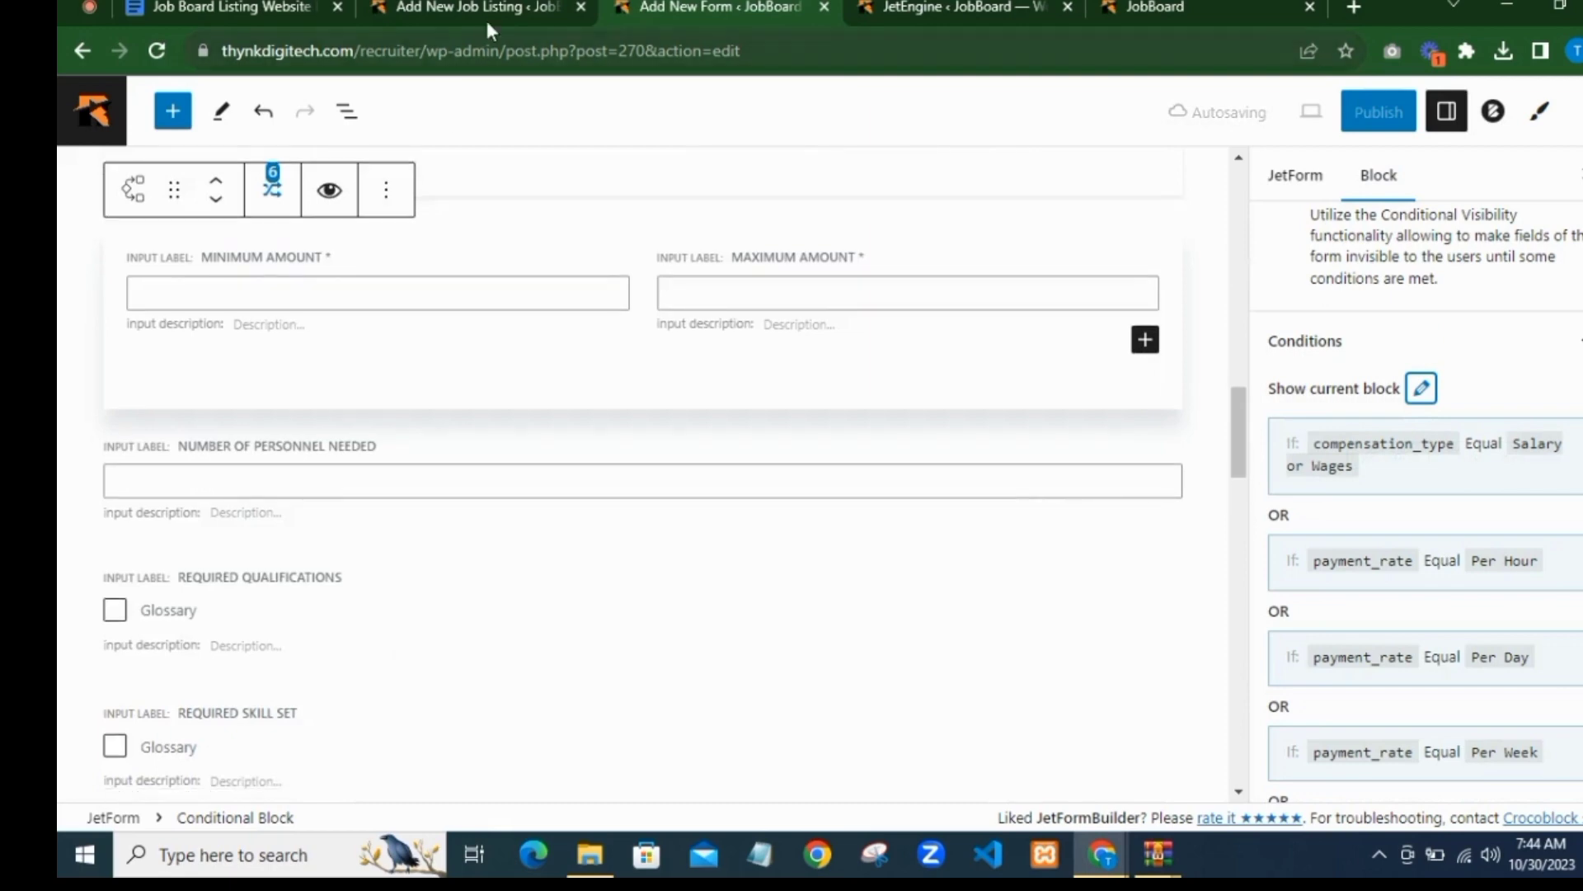
pyautogui.scroll(-9, 572, 276)
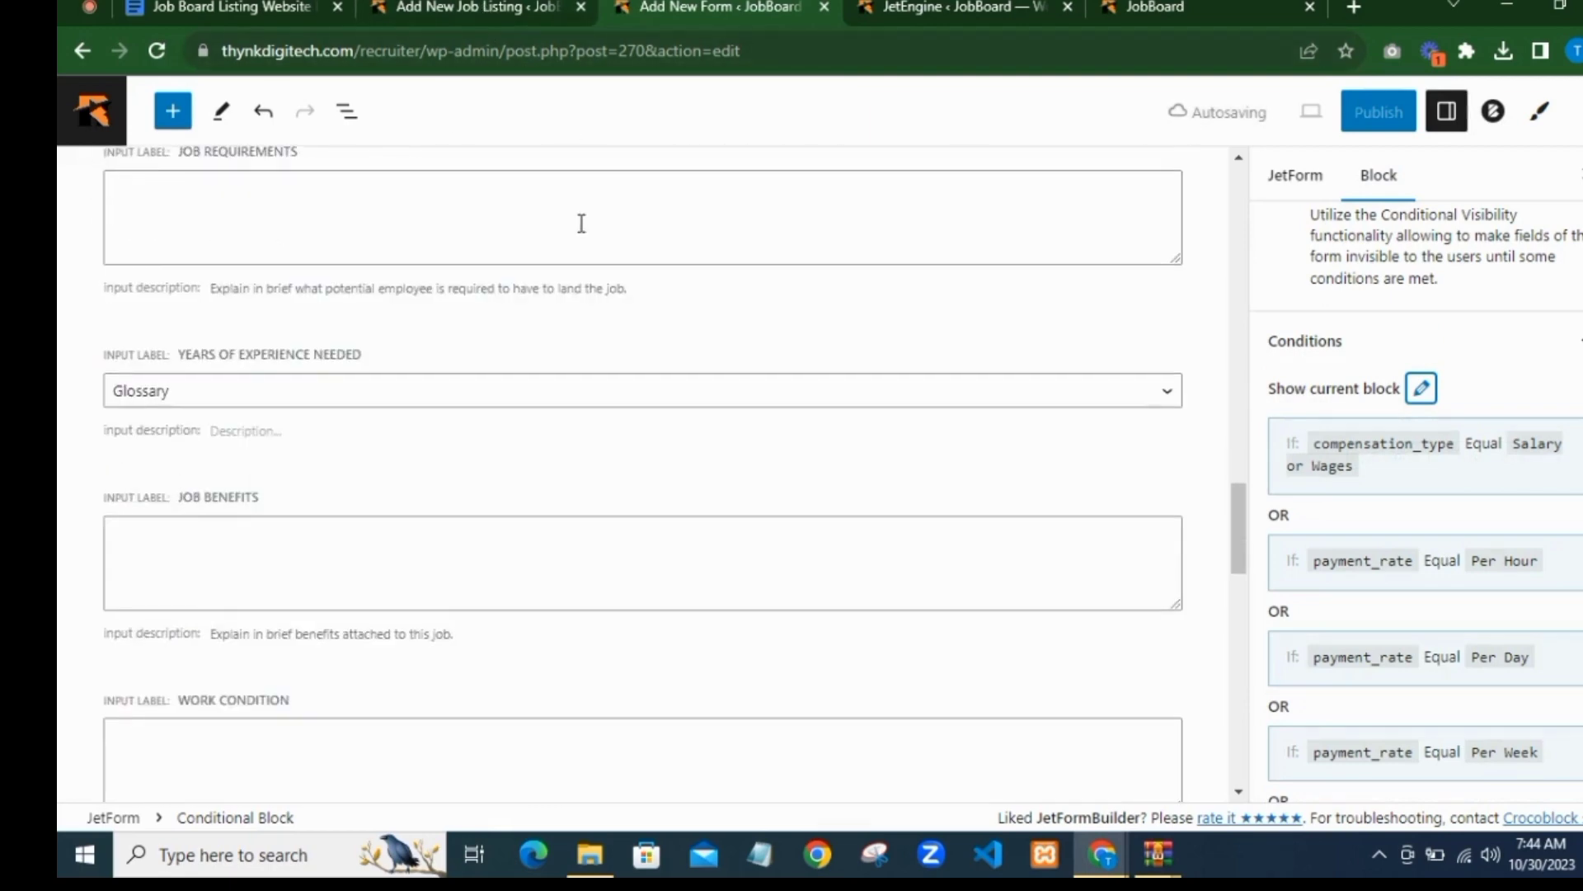
pyautogui.click(476, 8)
pyautogui.scroll(2, 462, 346)
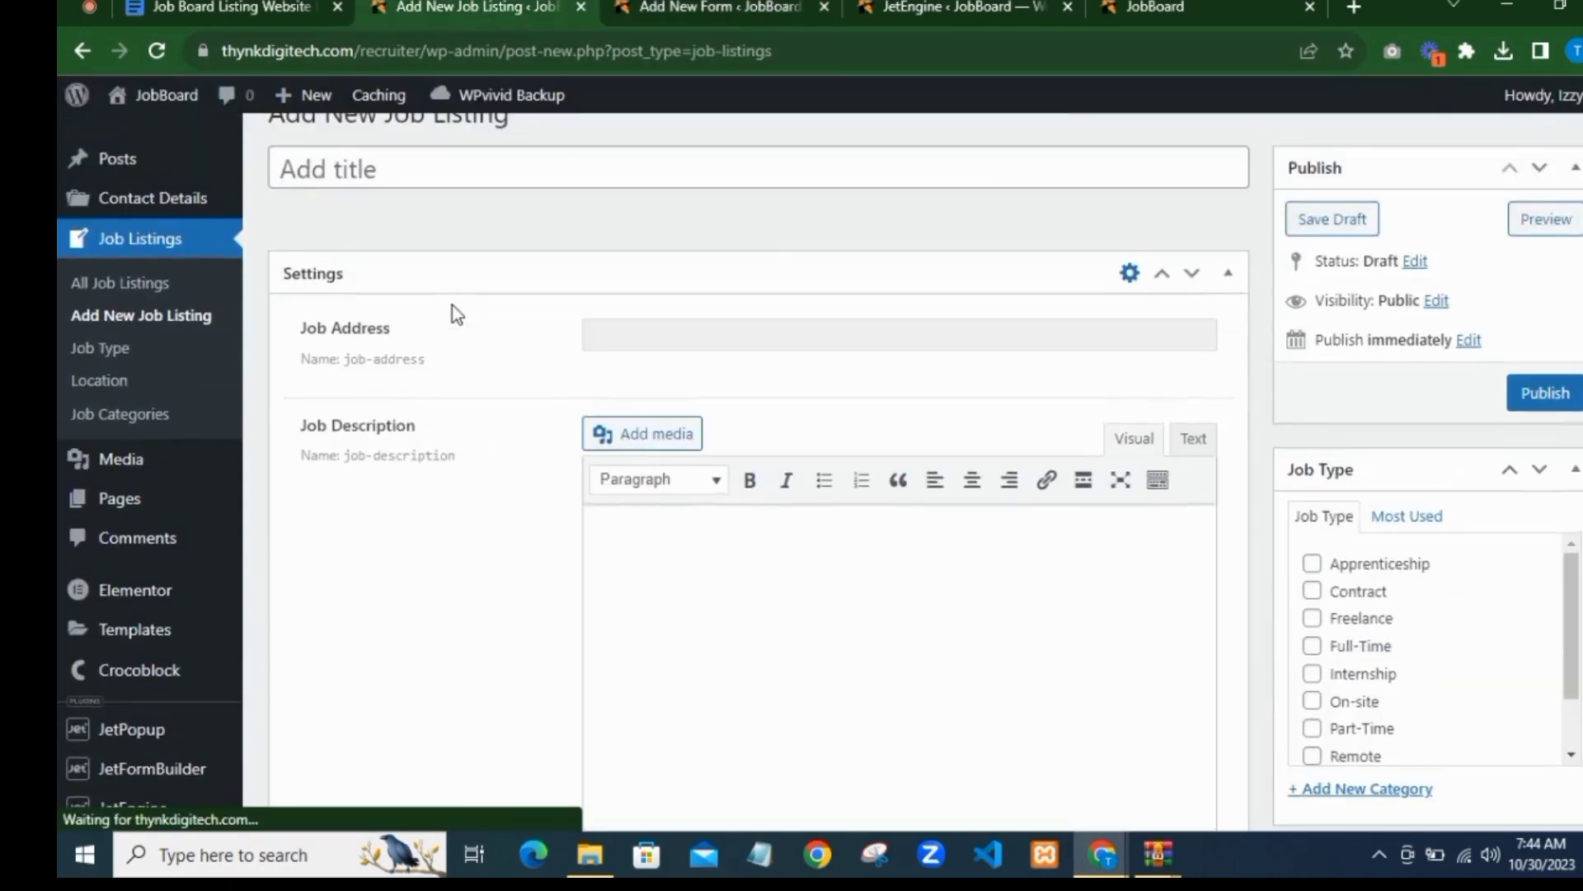
pyautogui.scroll(1, 452, 305)
pyautogui.scroll(-9, 552, 386)
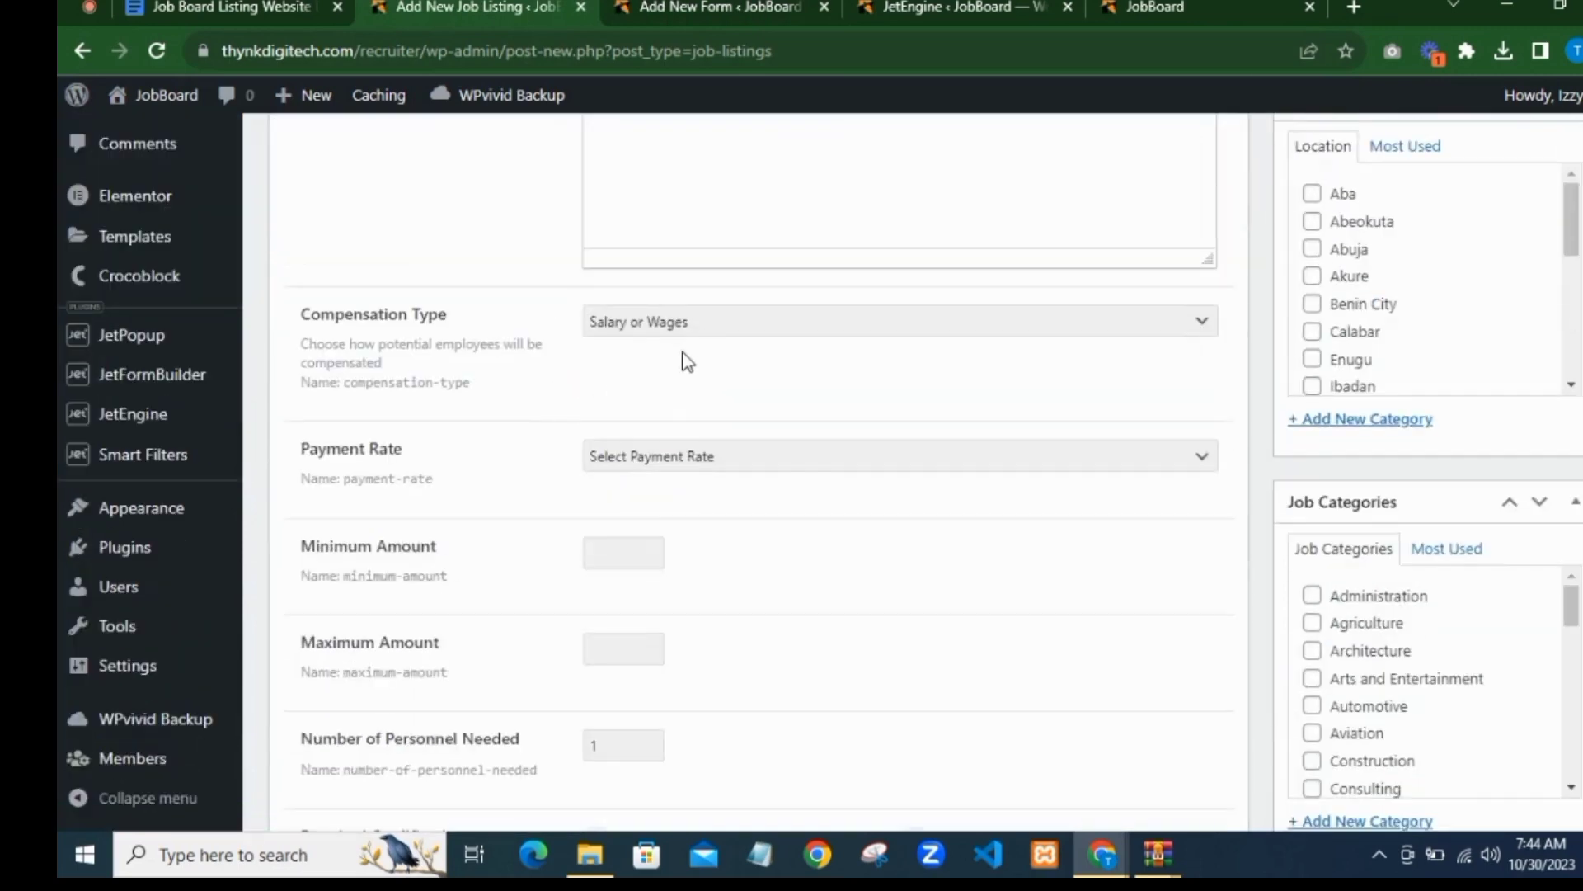
pyautogui.click(688, 323)
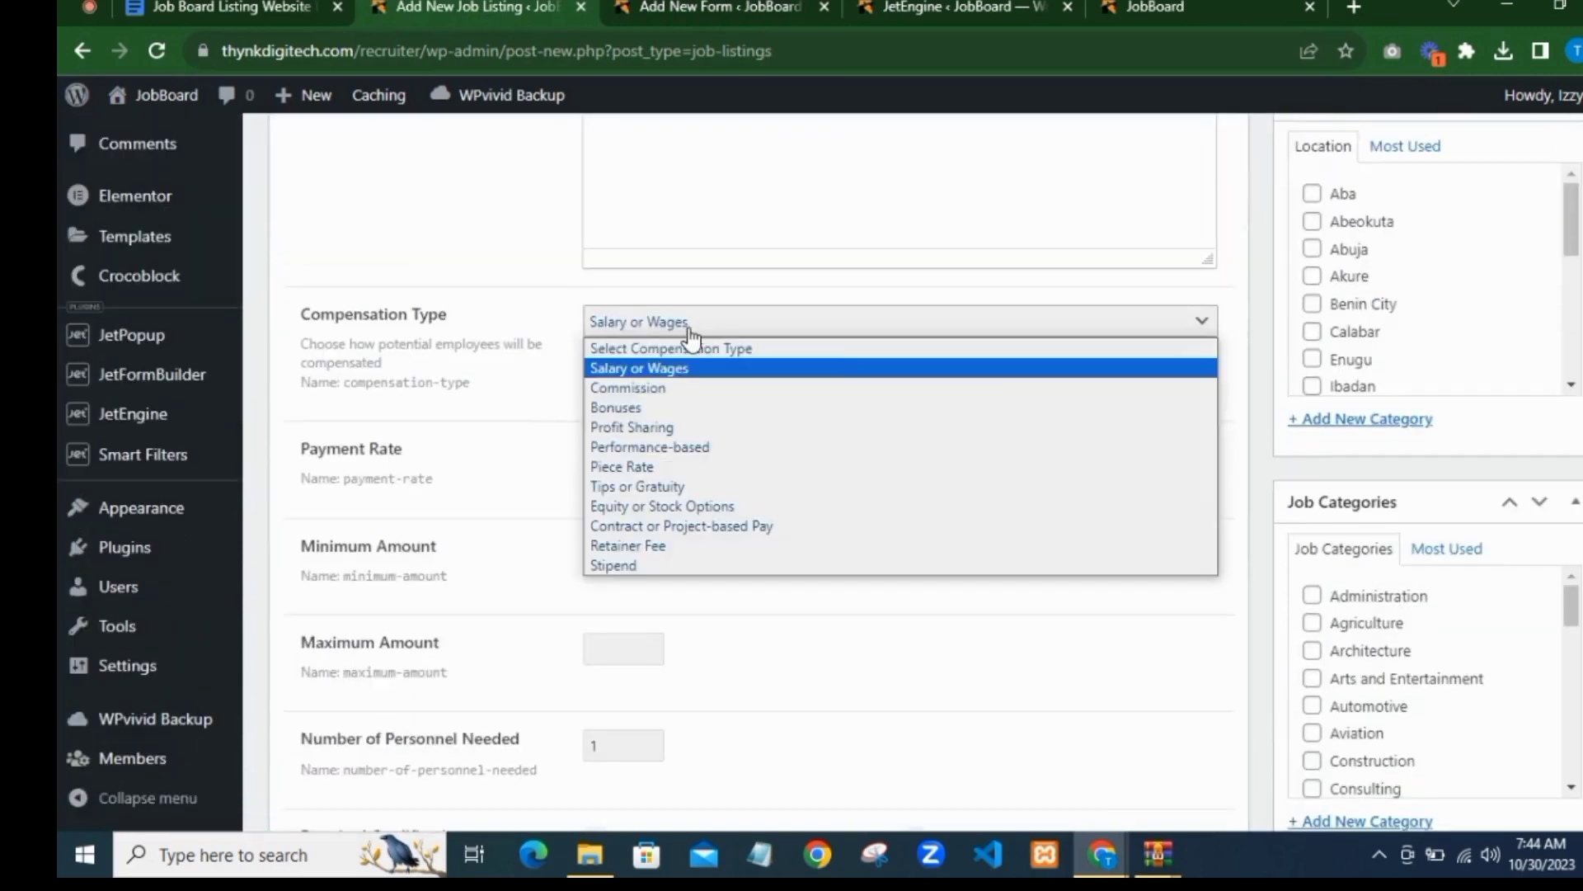
pyautogui.click(636, 389)
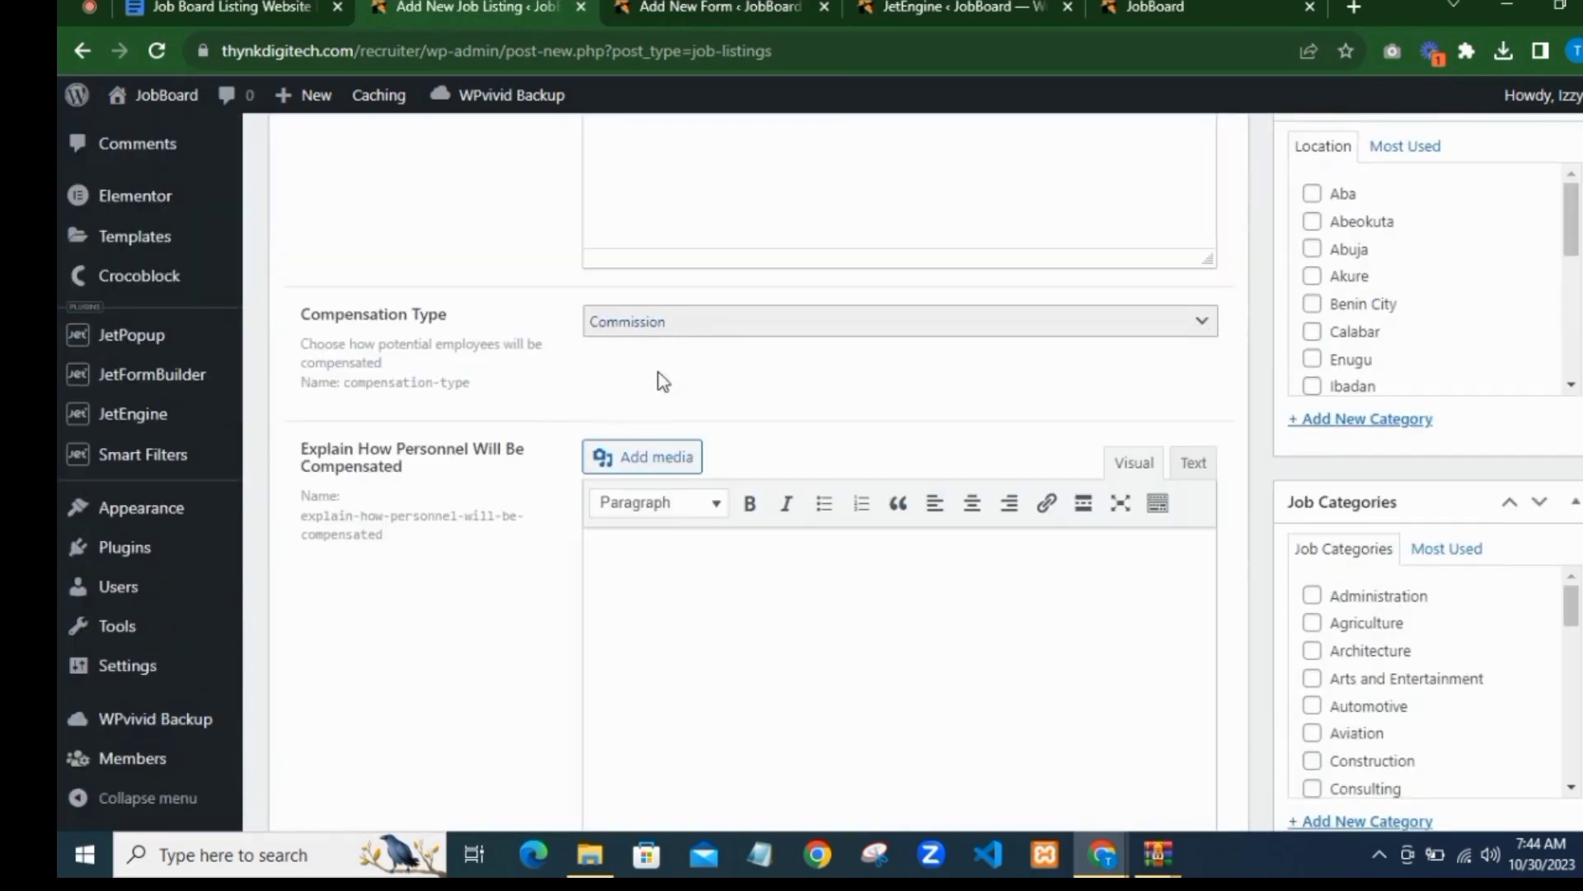
pyautogui.scroll(-3, 627, 375)
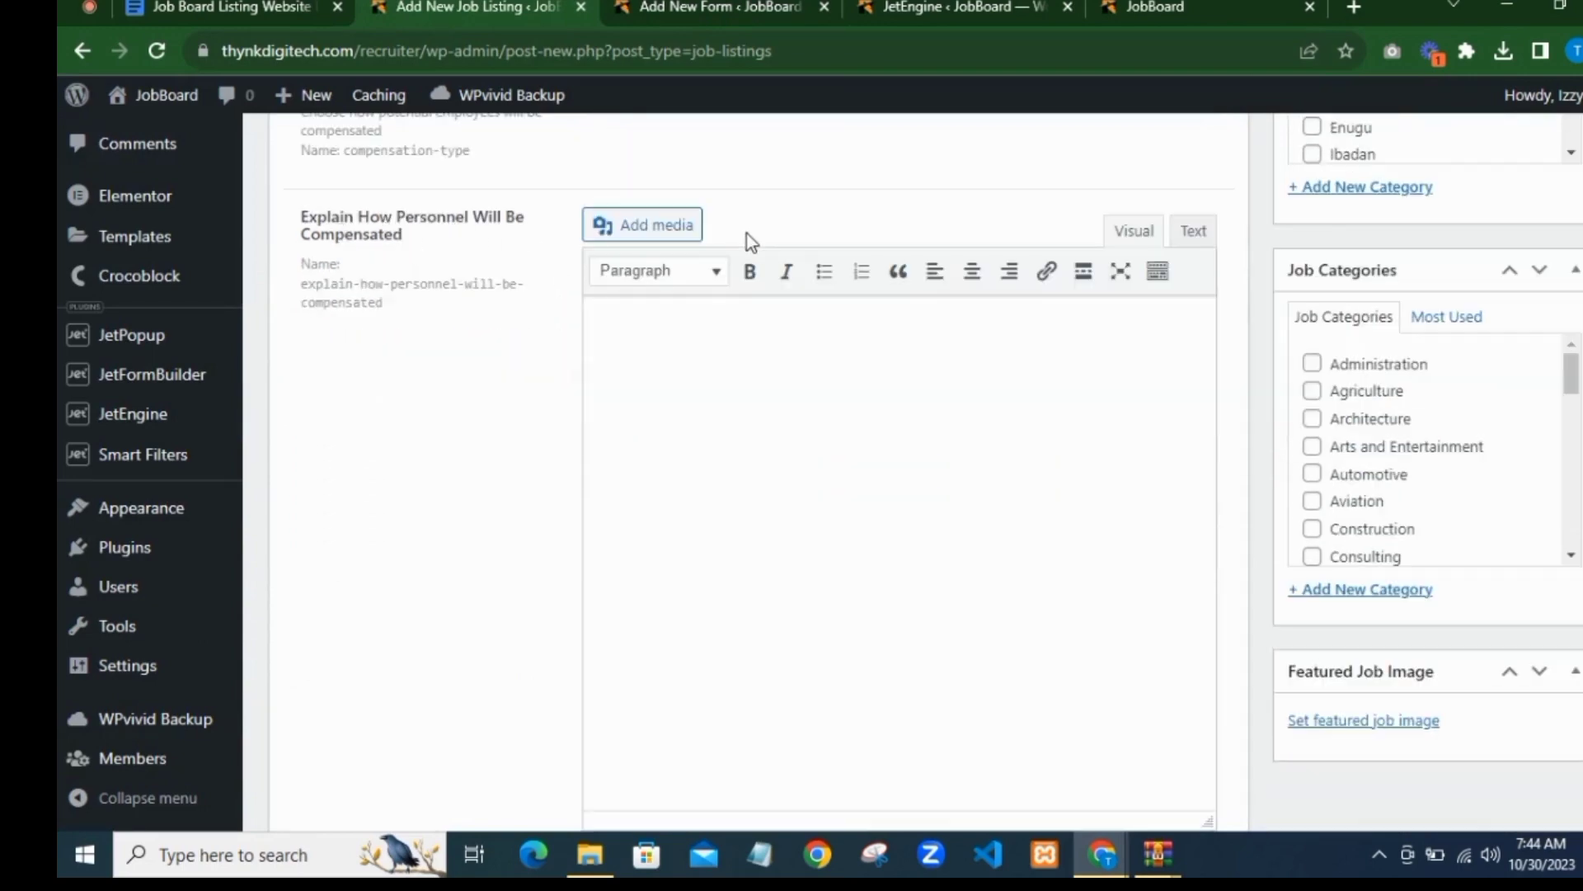
pyautogui.scroll(3, 735, 240)
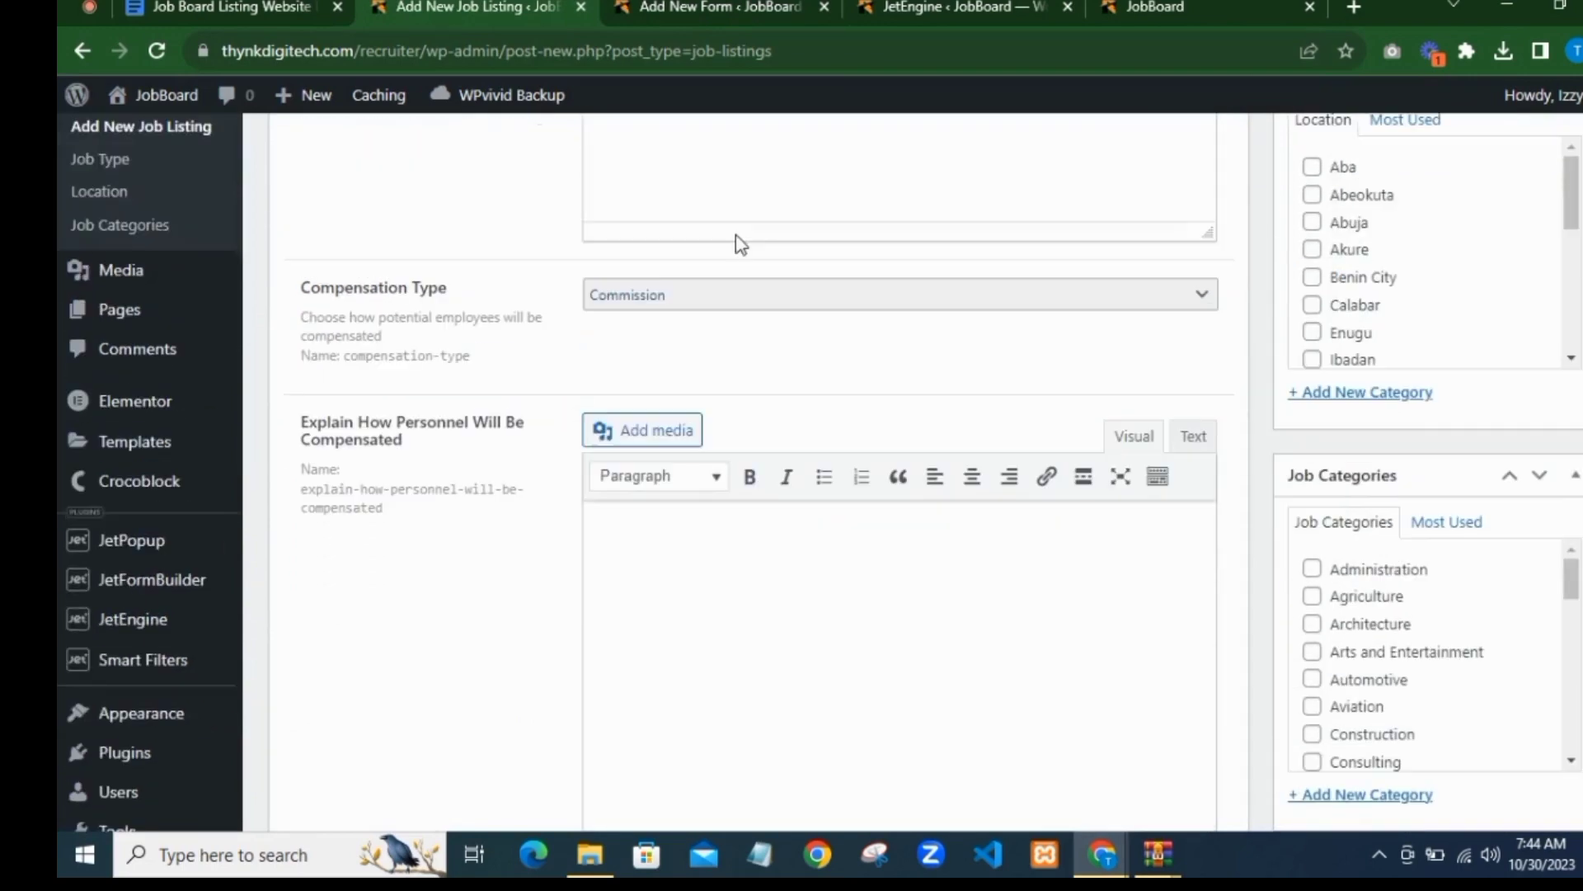
# Step: Switch the job listing's Compensation Type back to Salary or Wages and check the dependent fields
pyautogui.click(623, 323)
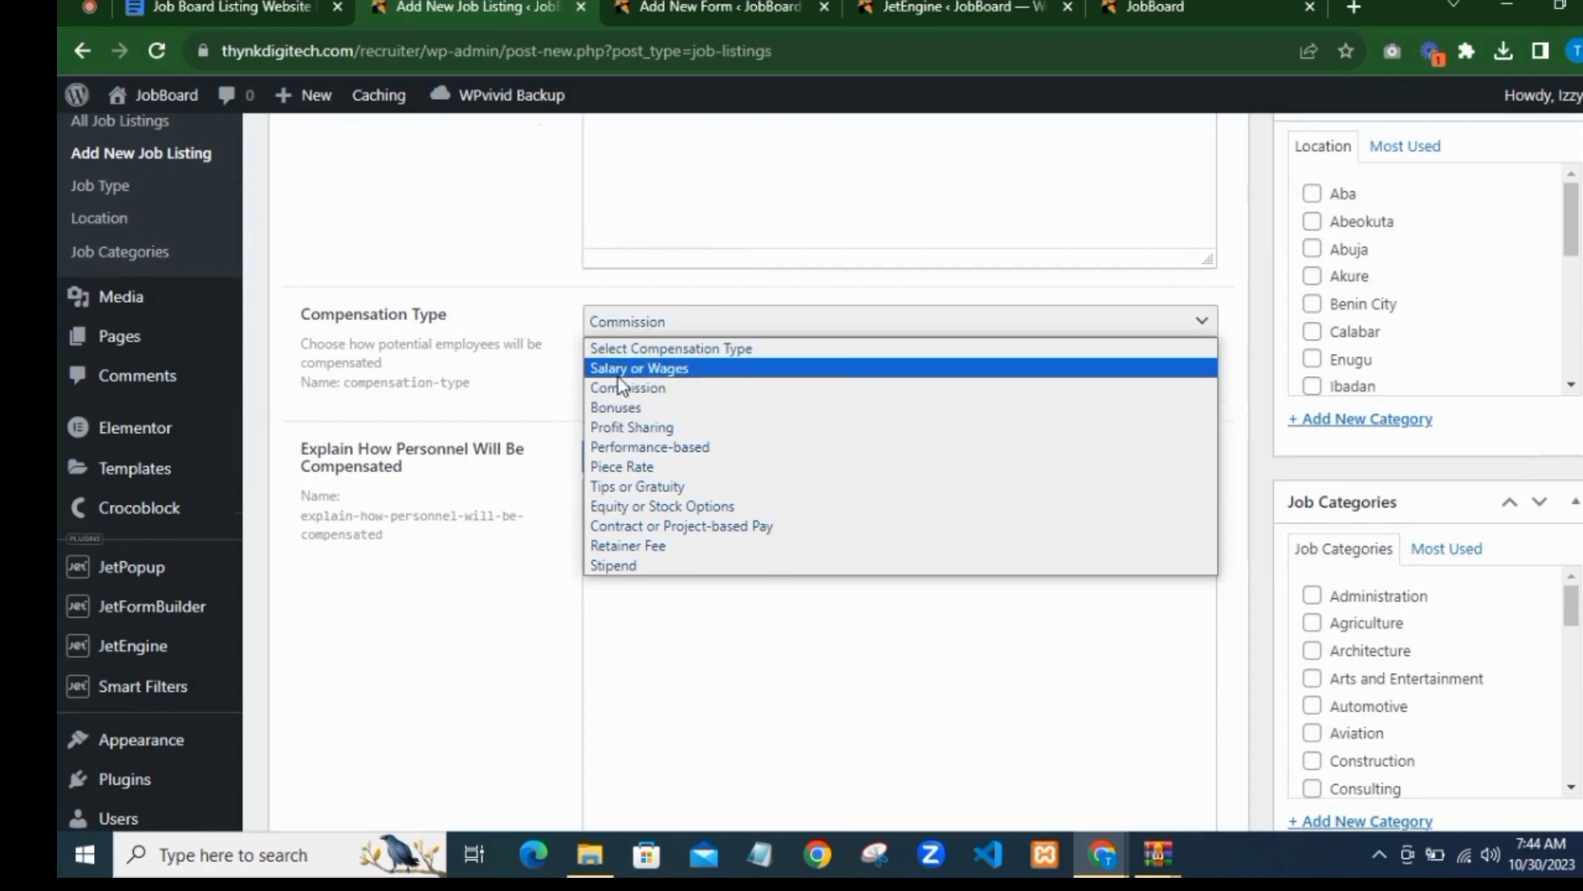
pyautogui.click(630, 388)
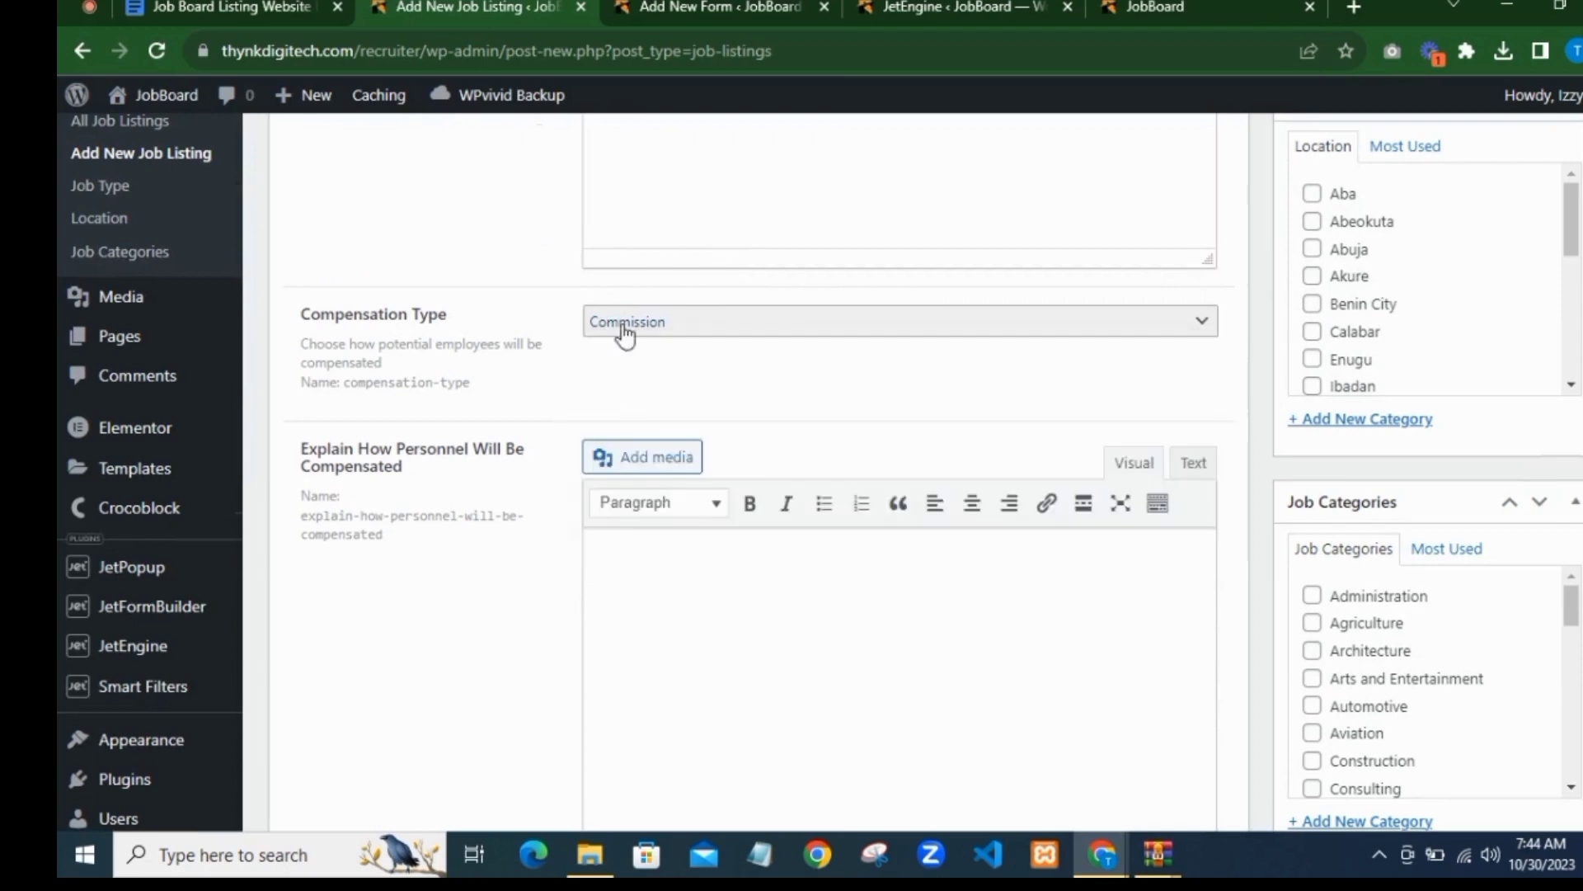
pyautogui.click(624, 333)
pyautogui.click(637, 366)
pyautogui.scroll(-4, 637, 368)
pyautogui.scroll(3, 631, 321)
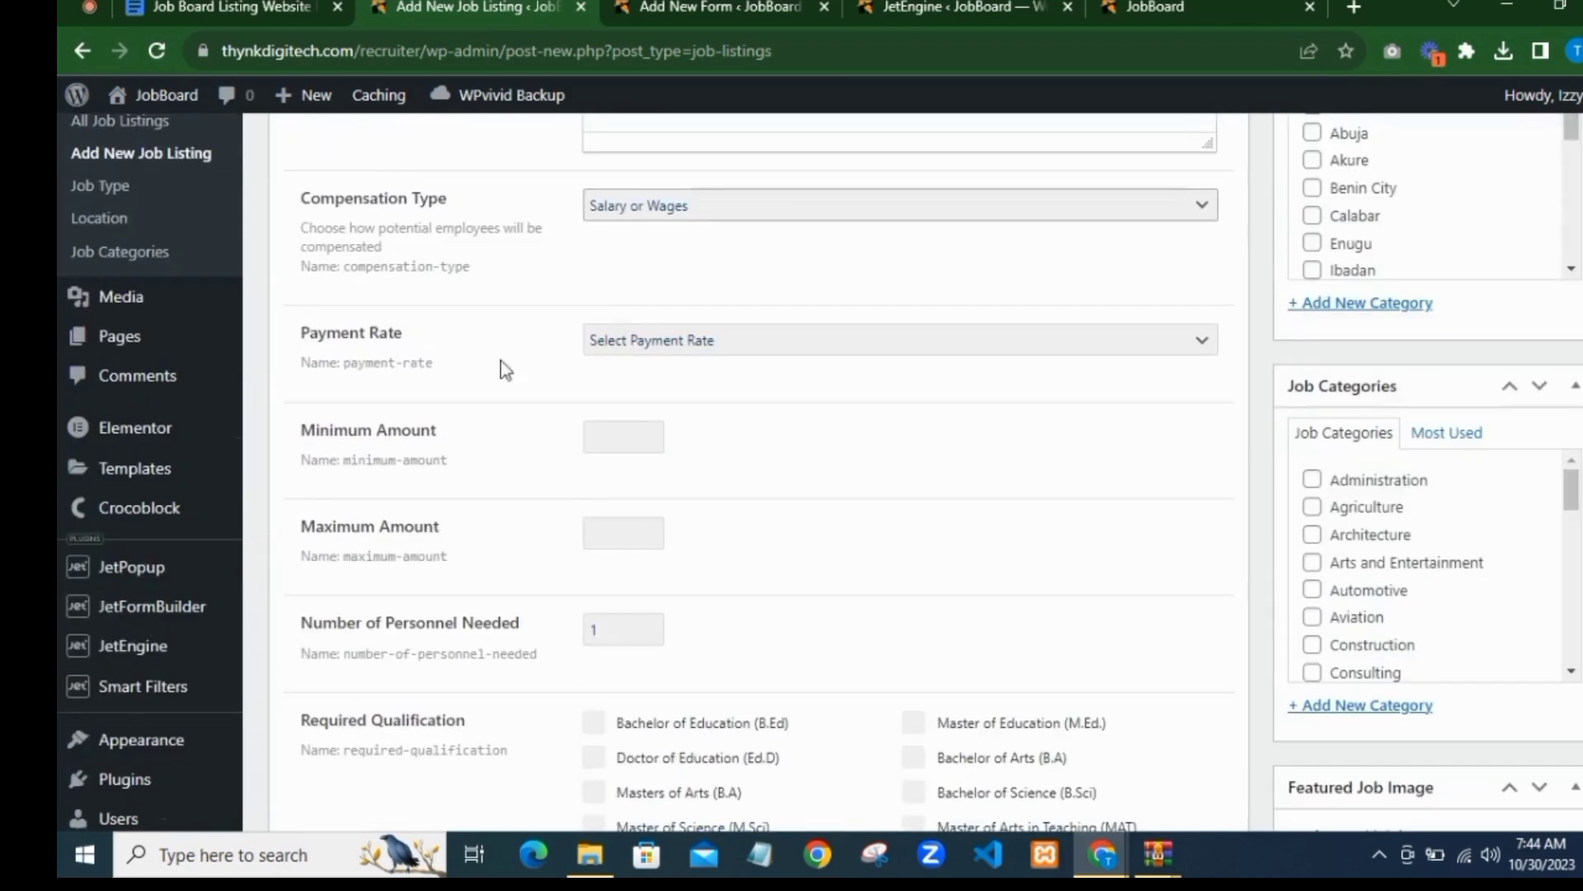
# Step: Test the job listing's Payment Rate with None and with Per Day, checking which fields each option brings up
pyautogui.click(641, 356)
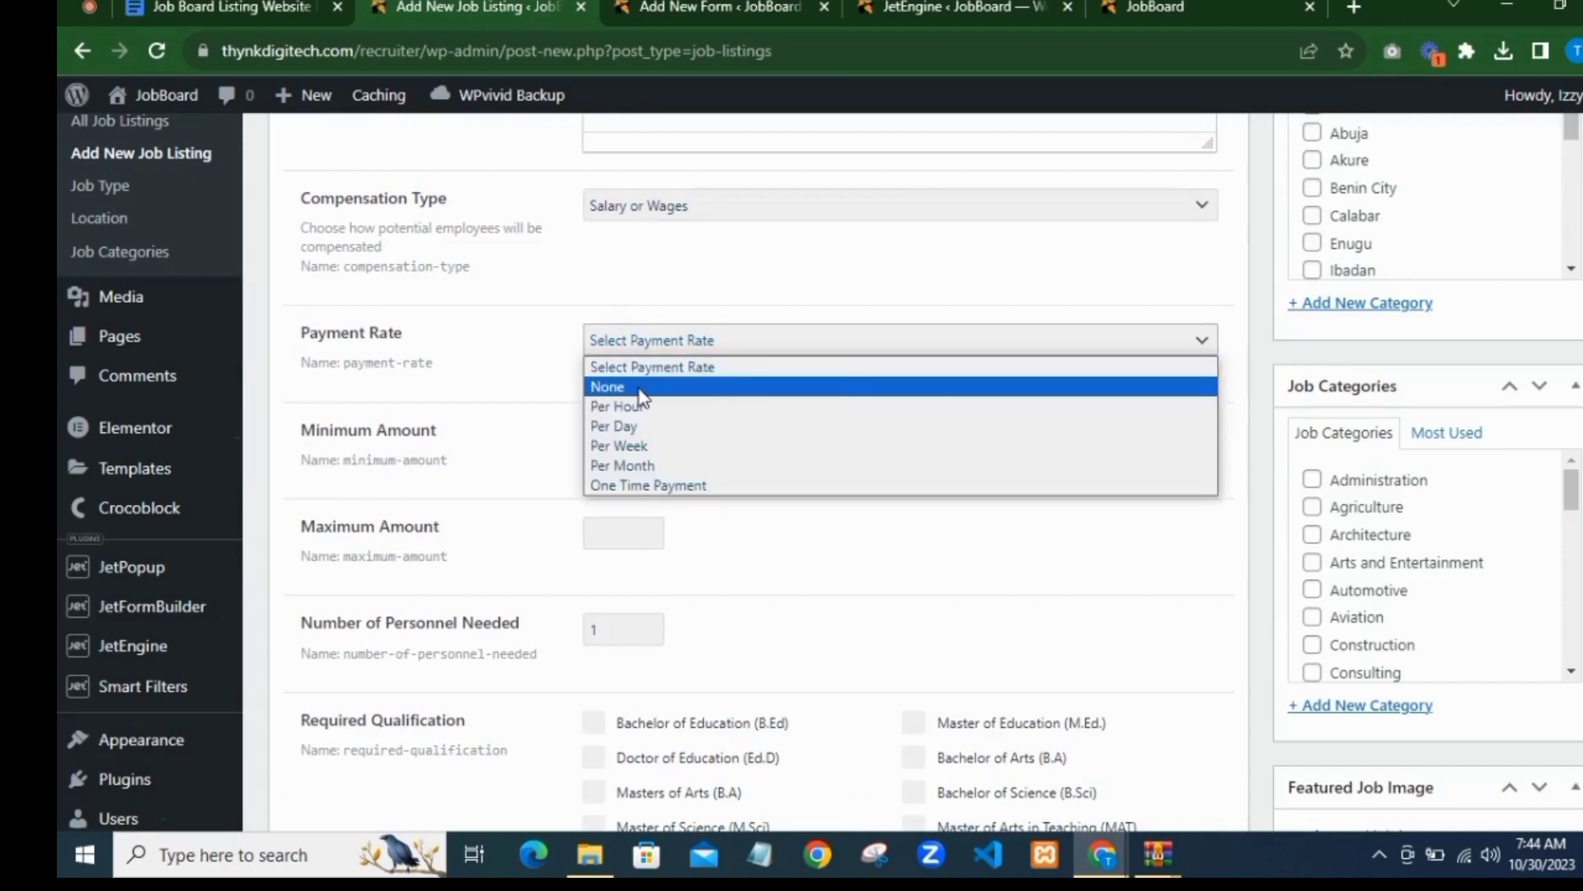
pyautogui.click(640, 387)
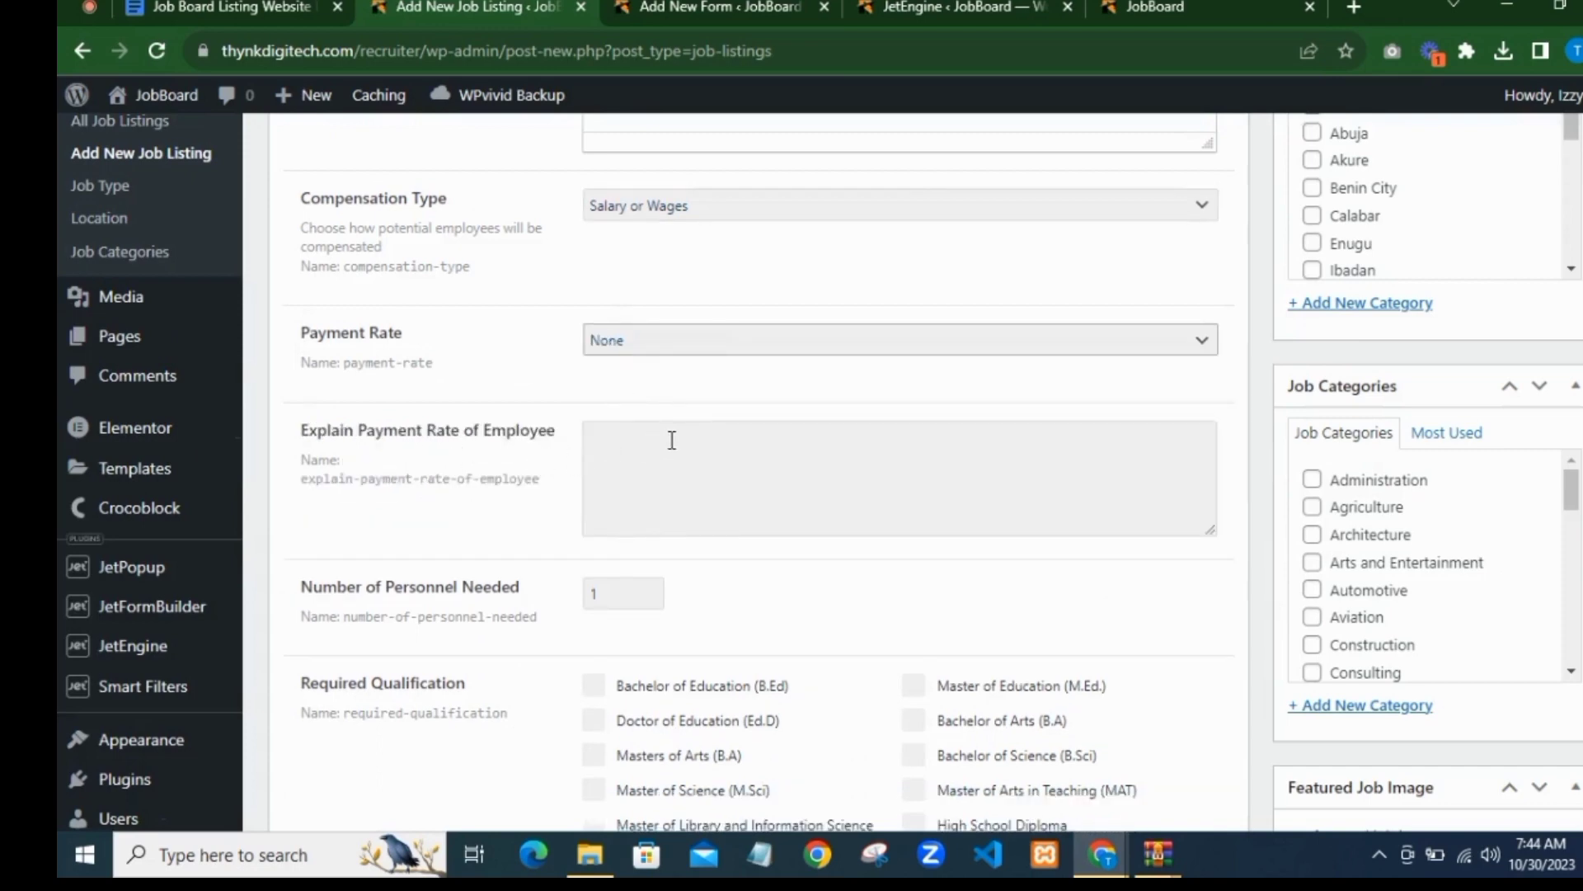
pyautogui.click(592, 335)
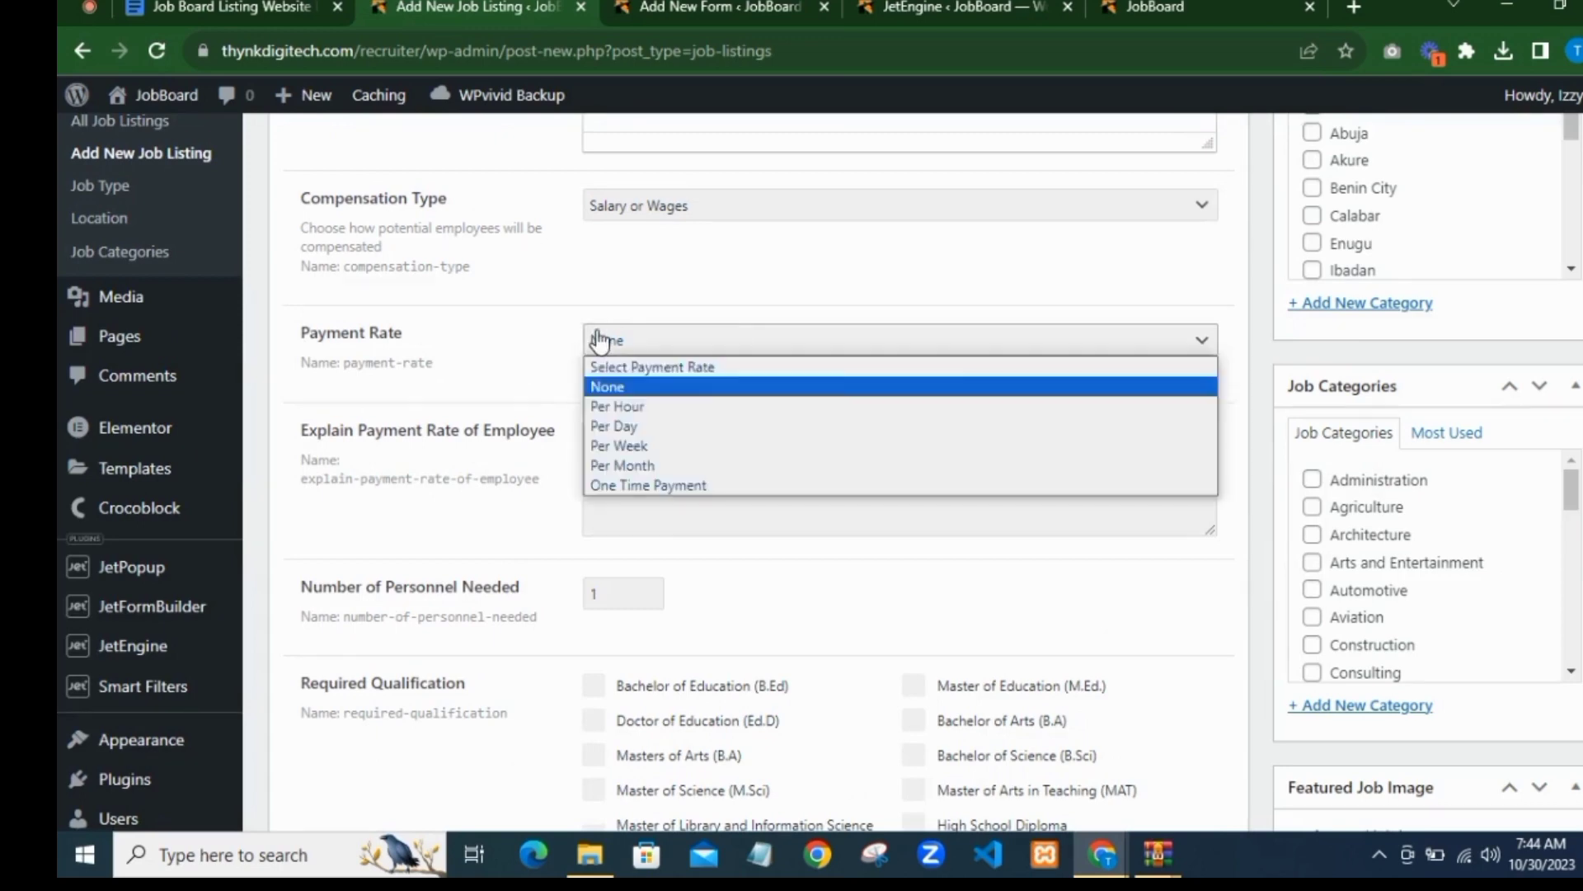
pyautogui.click(618, 421)
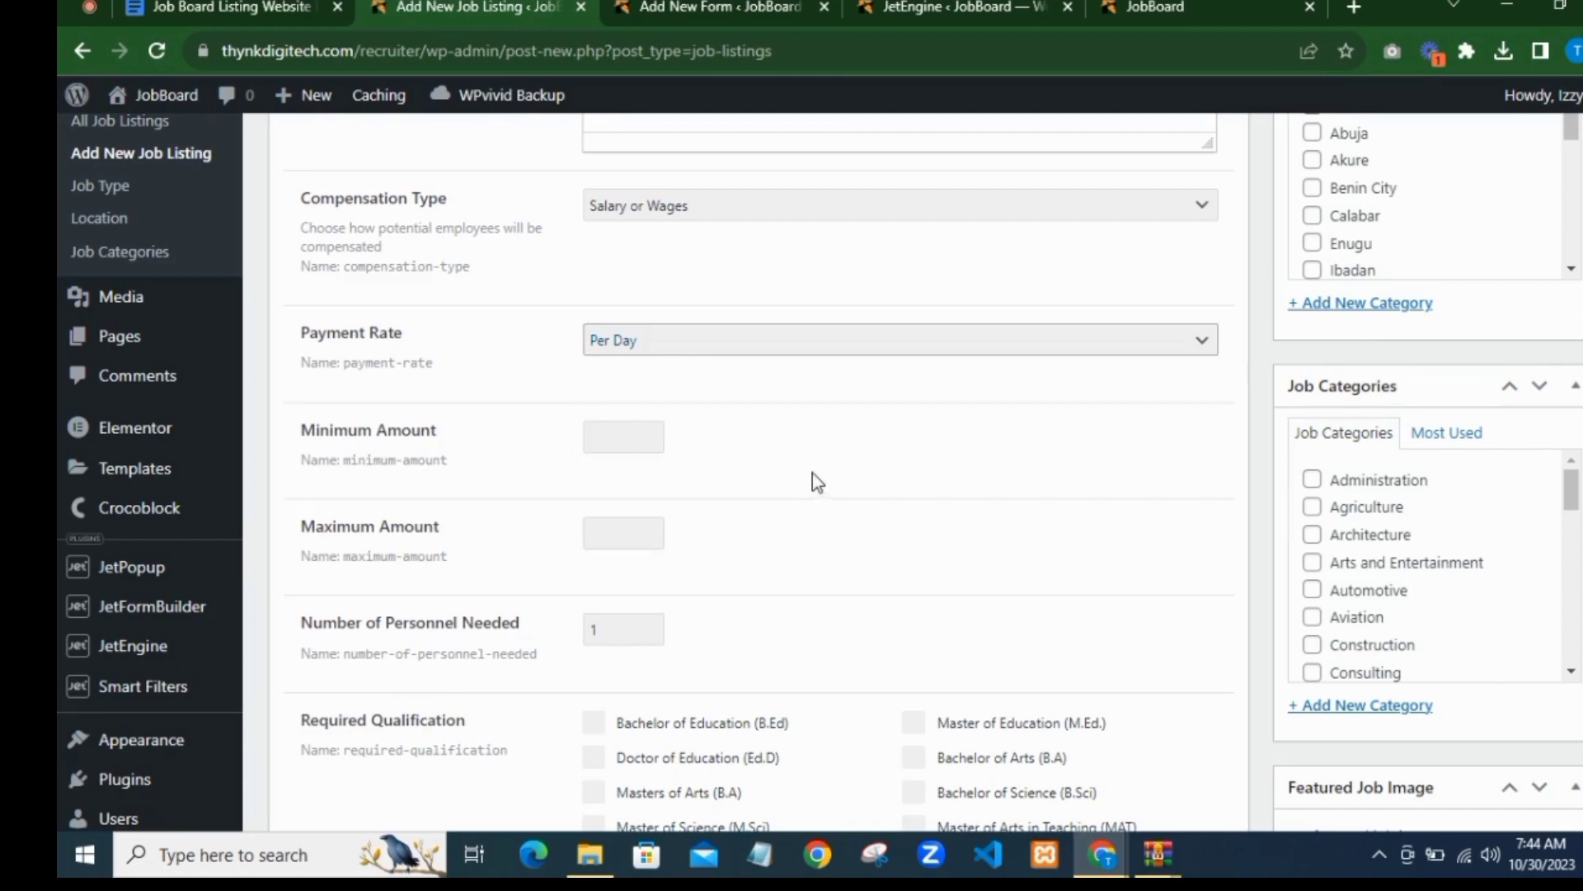
pyautogui.scroll(-3, 1488, 462)
pyautogui.scroll(-5, 742, 452)
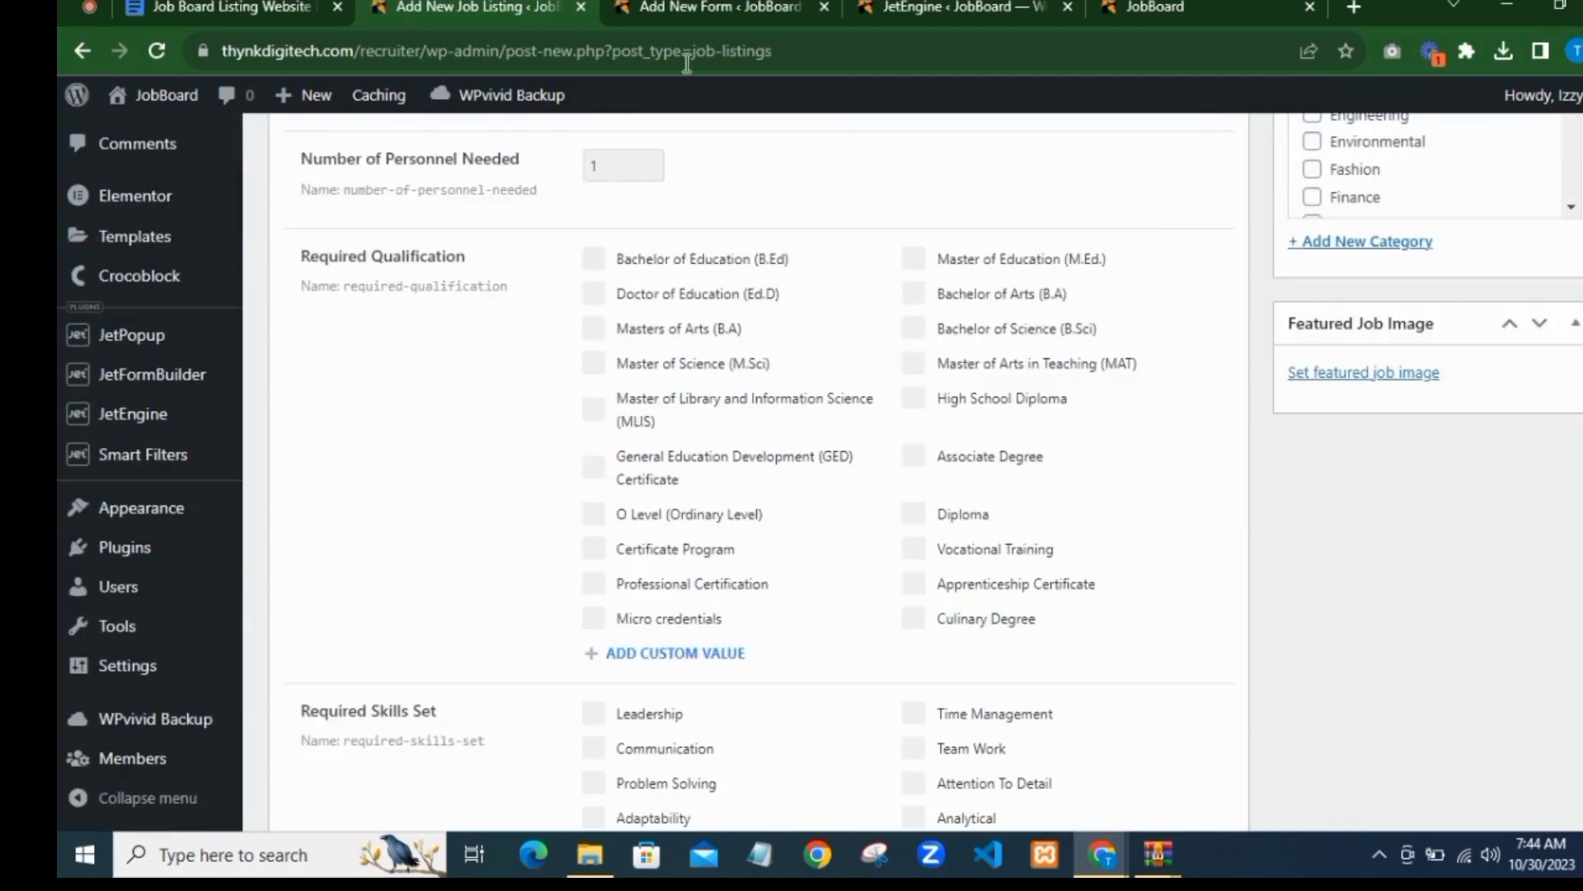
# Step: Return to the job listing form in the form editor and publish it
pyautogui.click(681, 4)
pyautogui.scroll(3, 1132, 219)
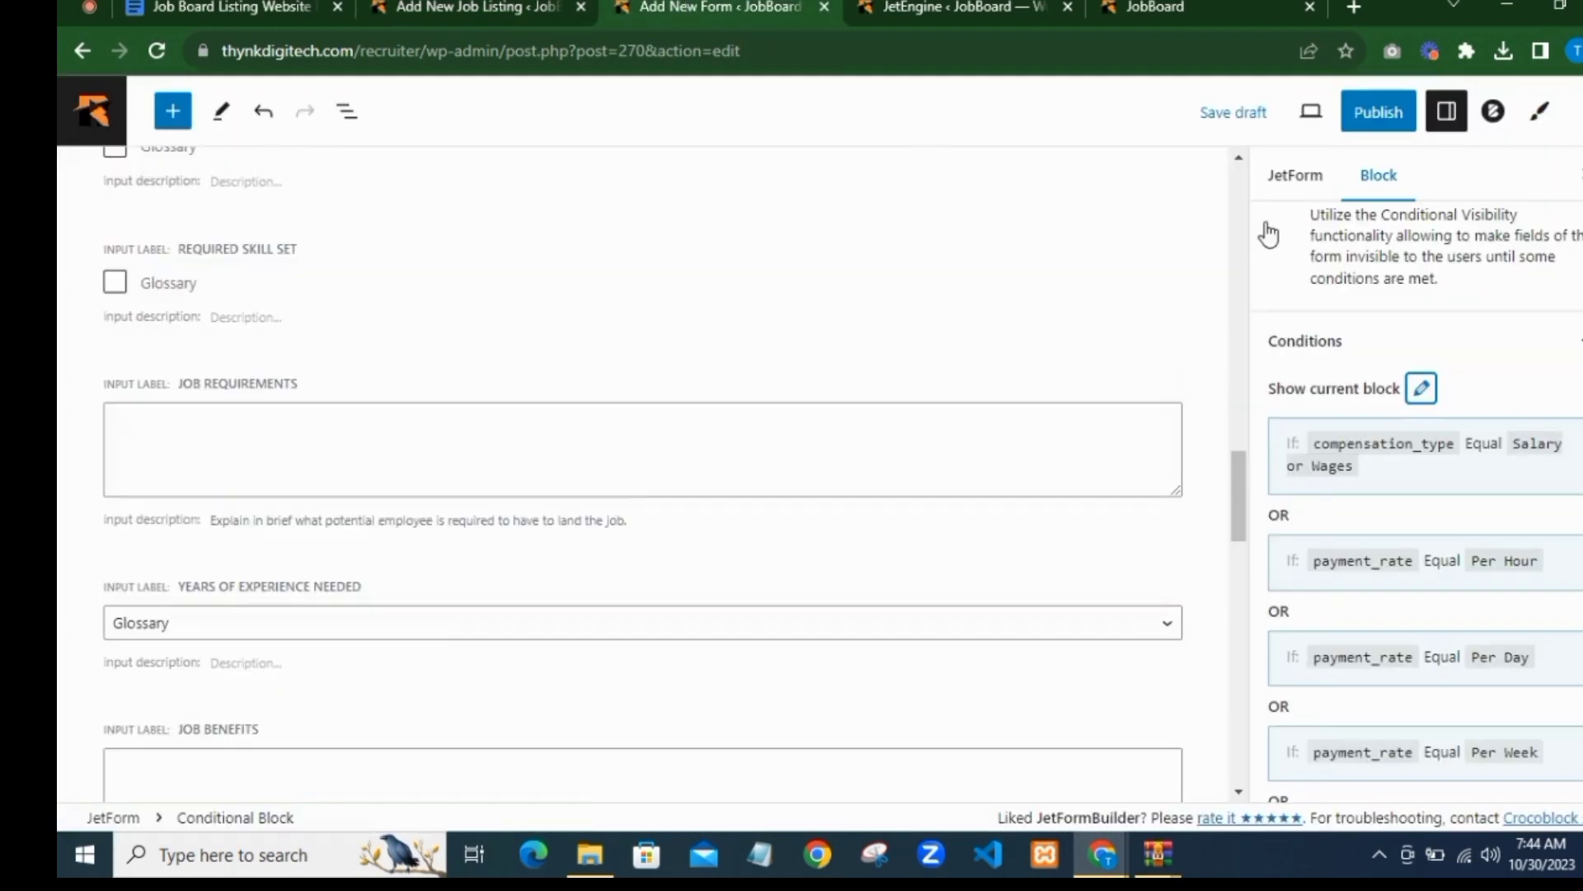
pyautogui.click(1378, 114)
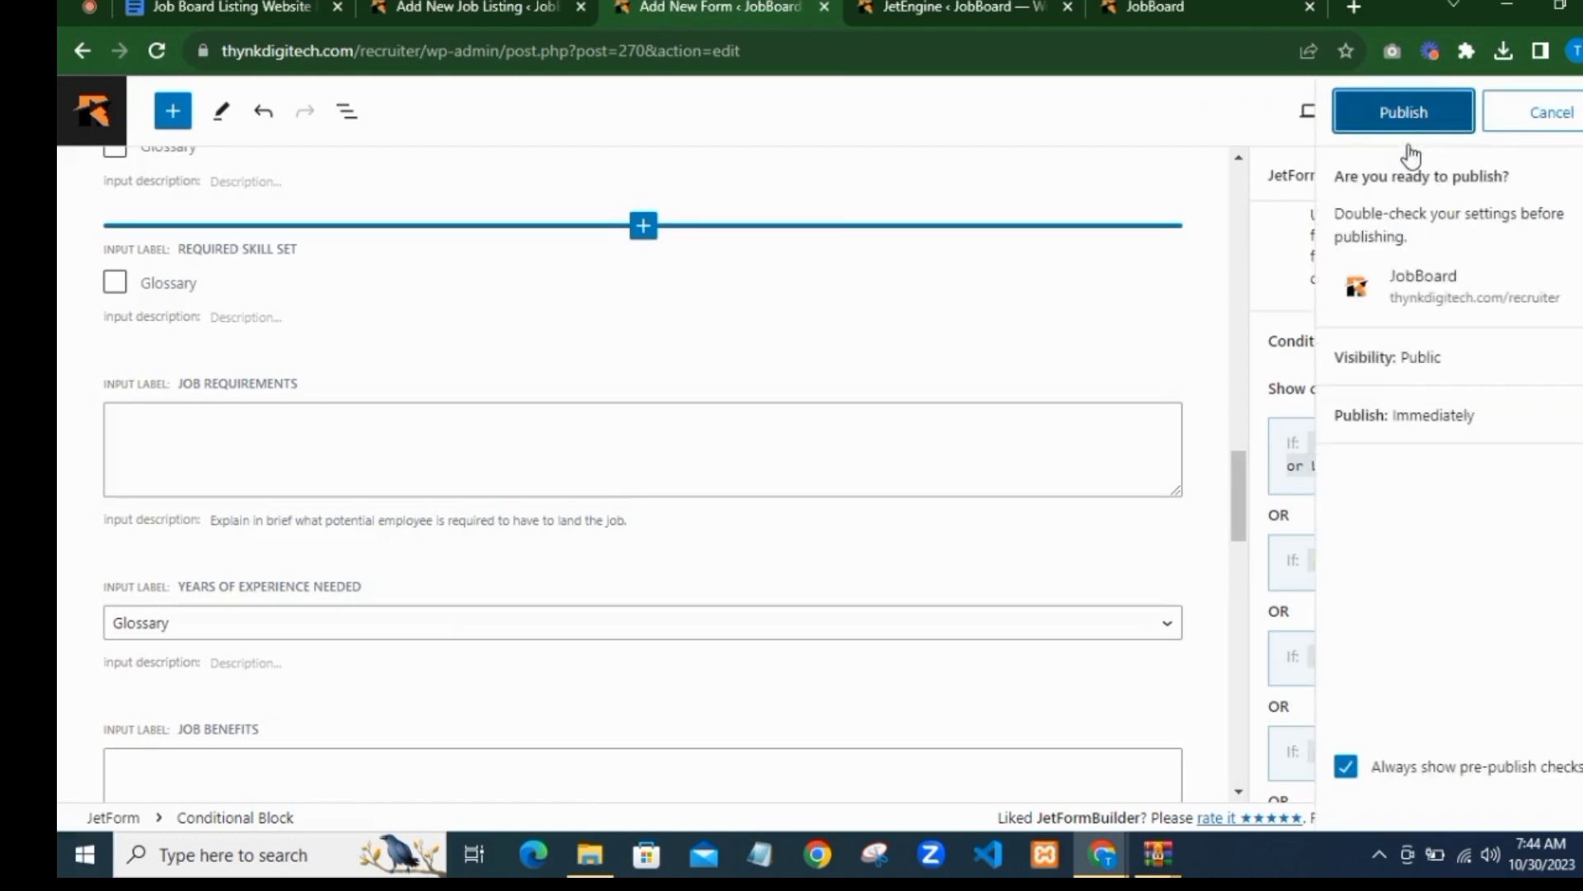
pyautogui.click(1404, 114)
pyautogui.scroll(-2, 1407, 338)
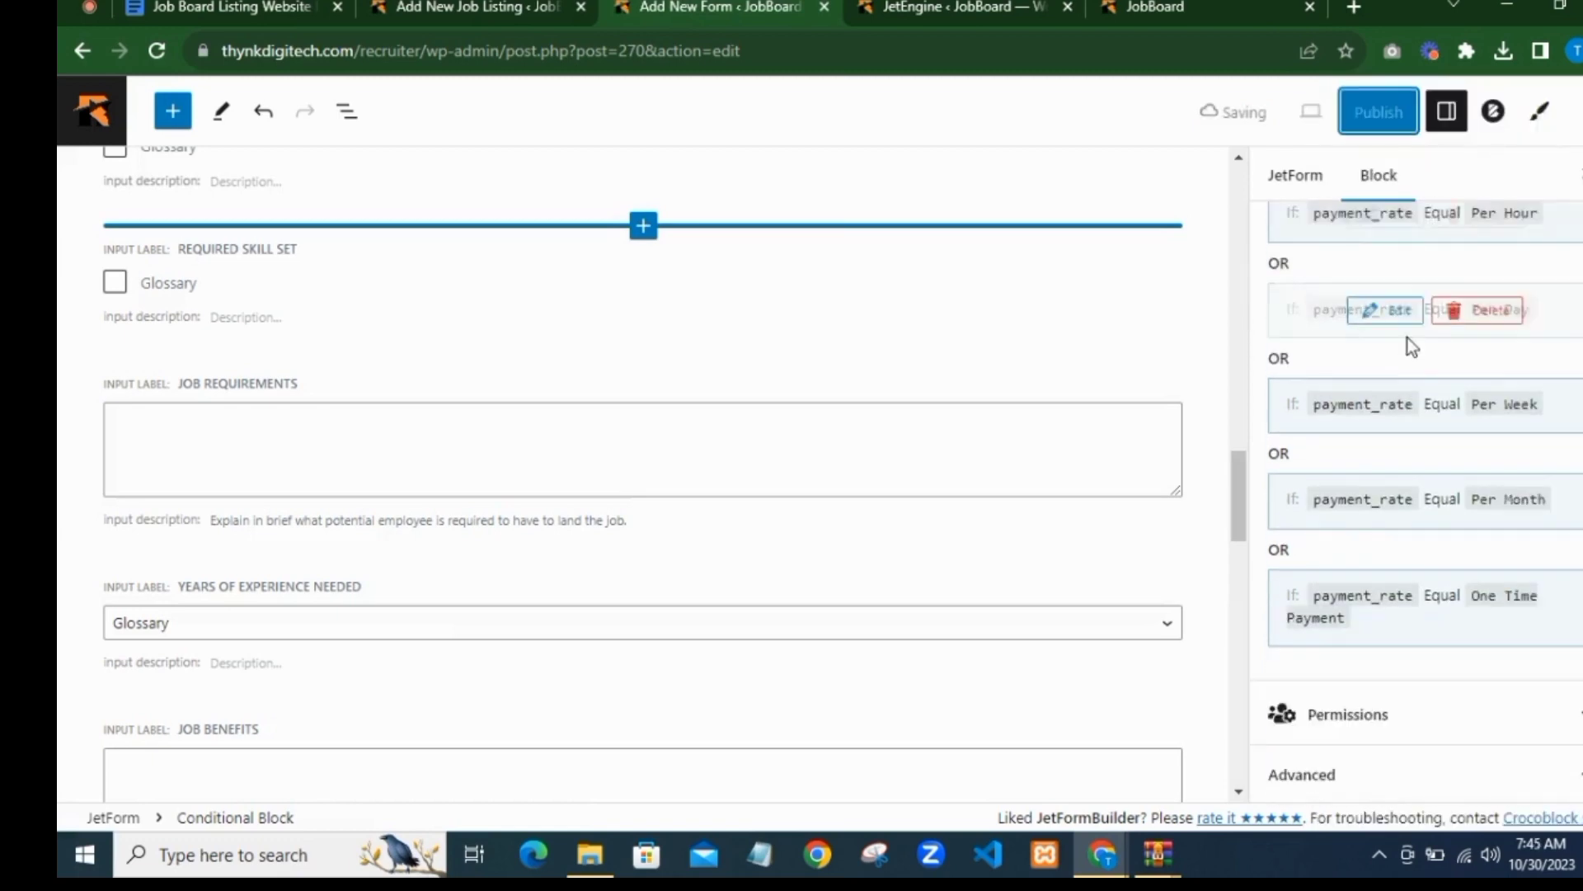
# Step: Switch from the conditional block's settings to the form-level settings
pyautogui.scroll(5, 1361, 289)
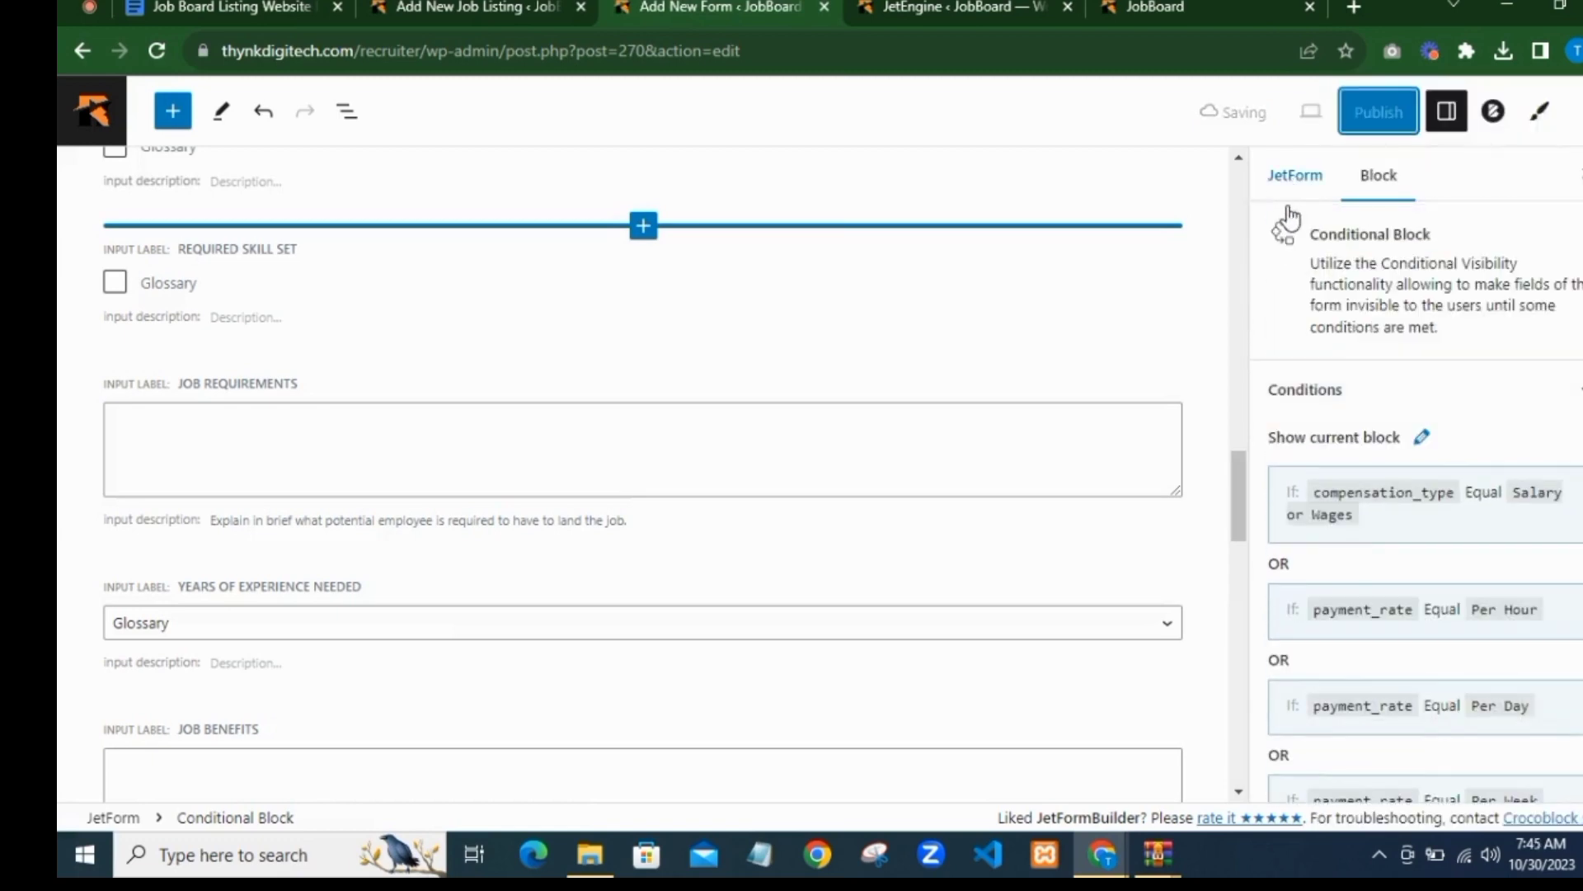
pyautogui.click(1316, 196)
pyautogui.scroll(-2, 1344, 252)
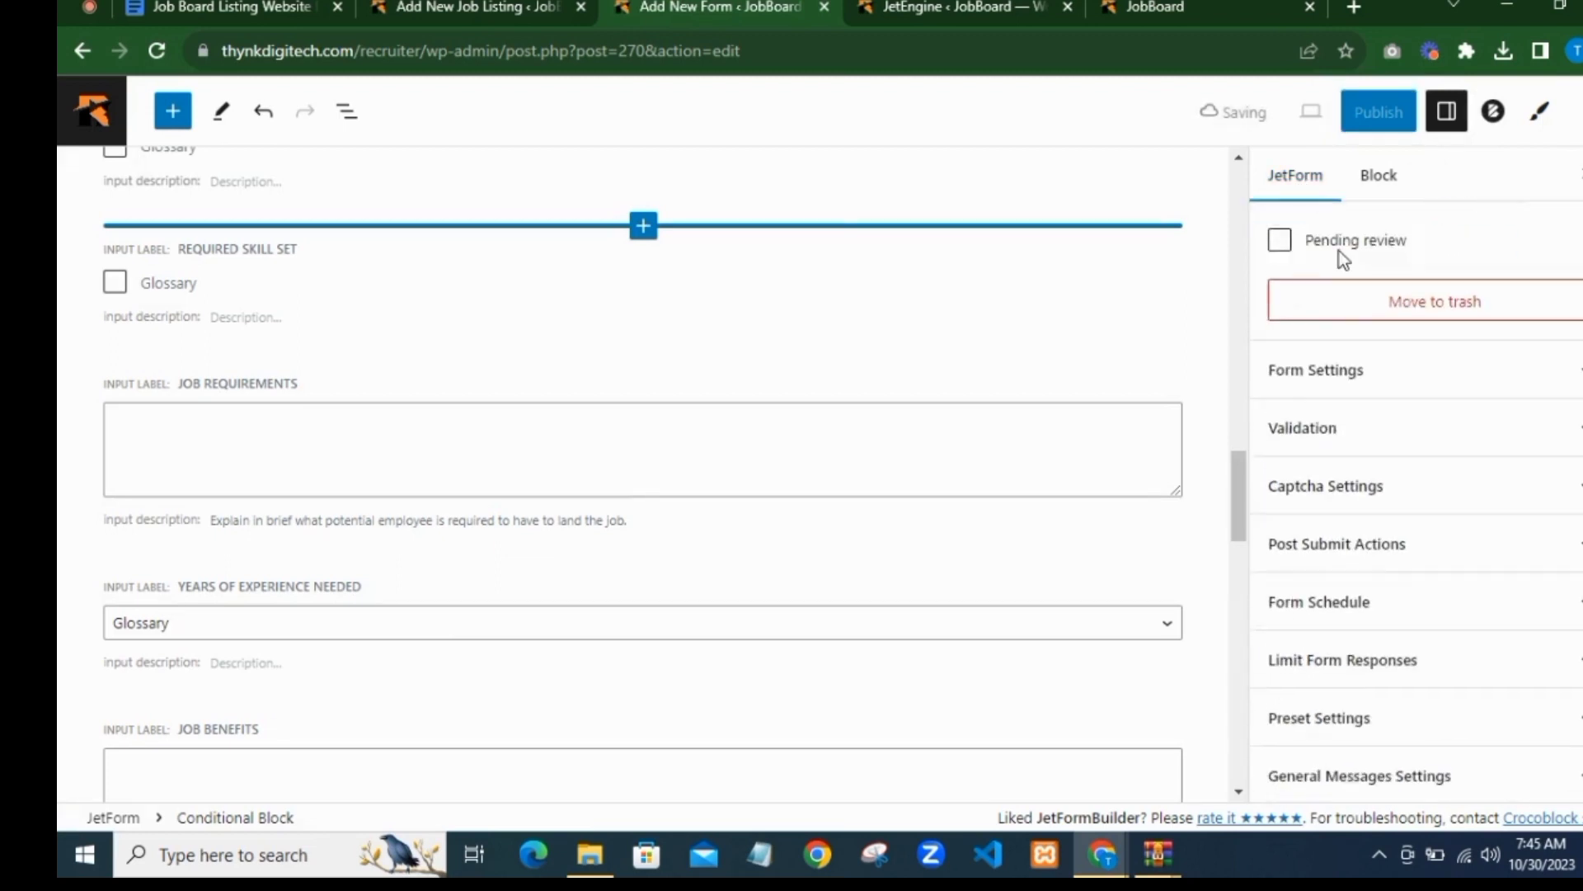
# Step: Expand the general form settings and set the job listing form's submit type to AJAX
pyautogui.scroll(2, 1344, 272)
pyautogui.scroll(-2, 1344, 285)
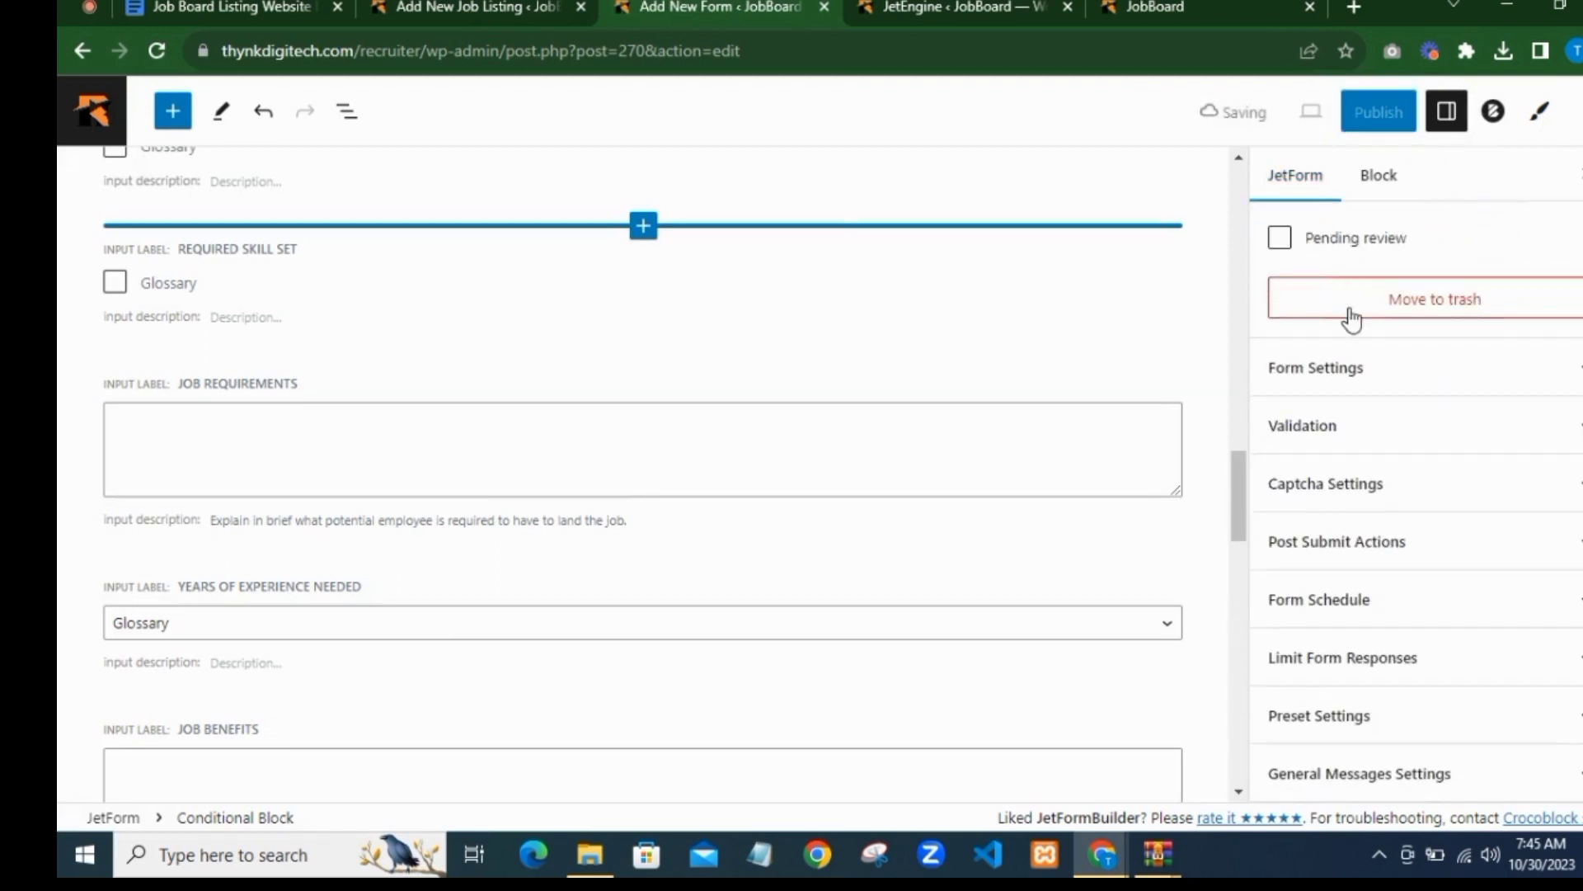
pyautogui.click(1397, 367)
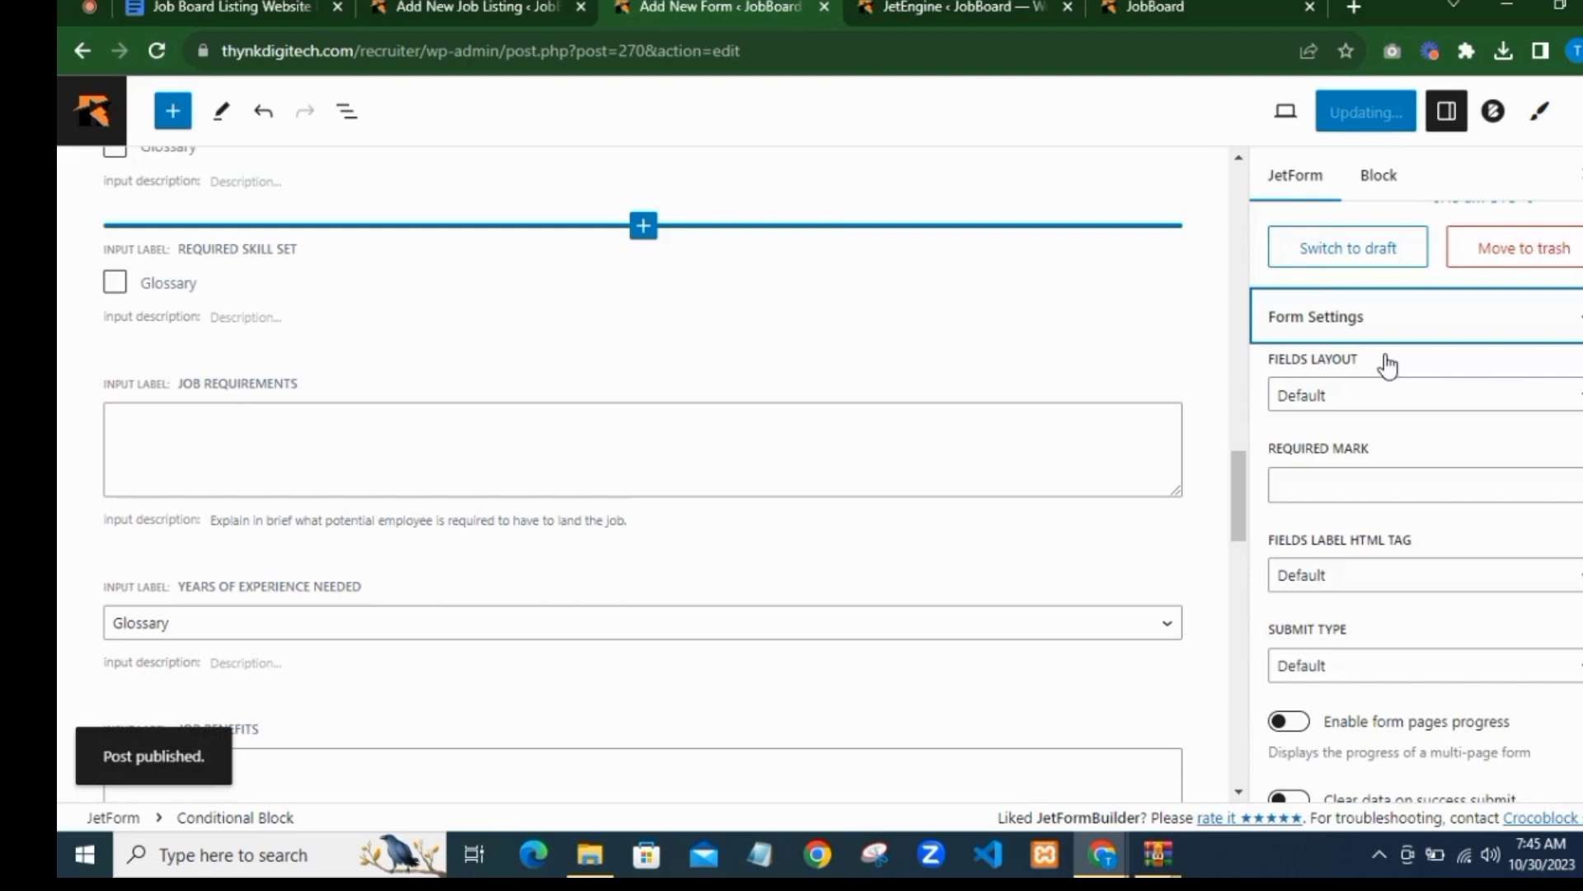
pyautogui.scroll(-3, 1388, 393)
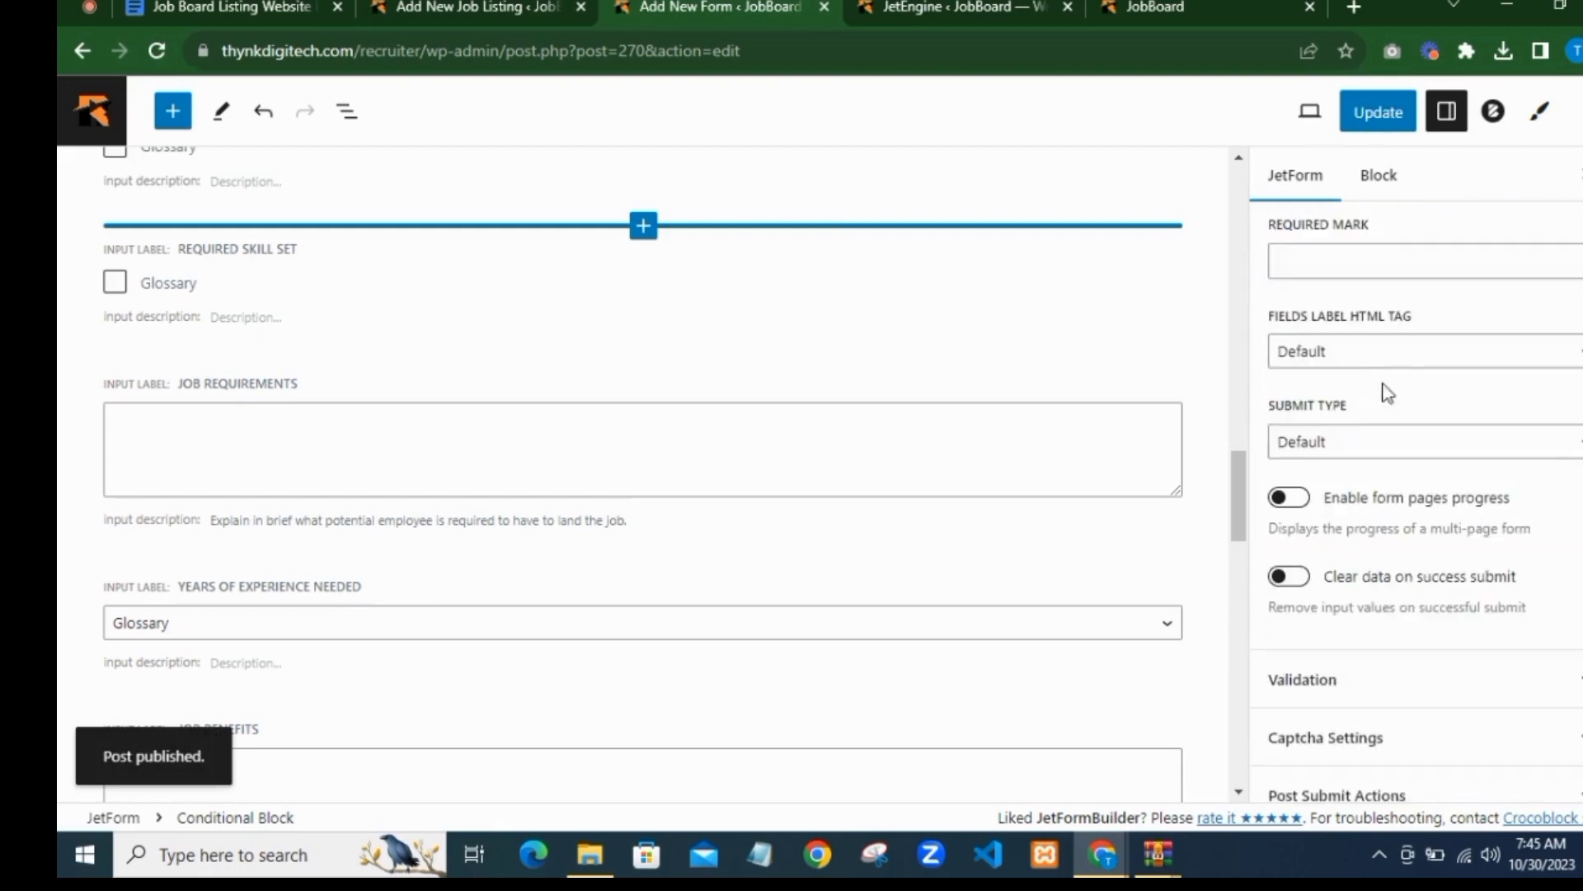
pyautogui.click(1343, 442)
pyautogui.click(1342, 498)
pyautogui.scroll(-2, 1432, 402)
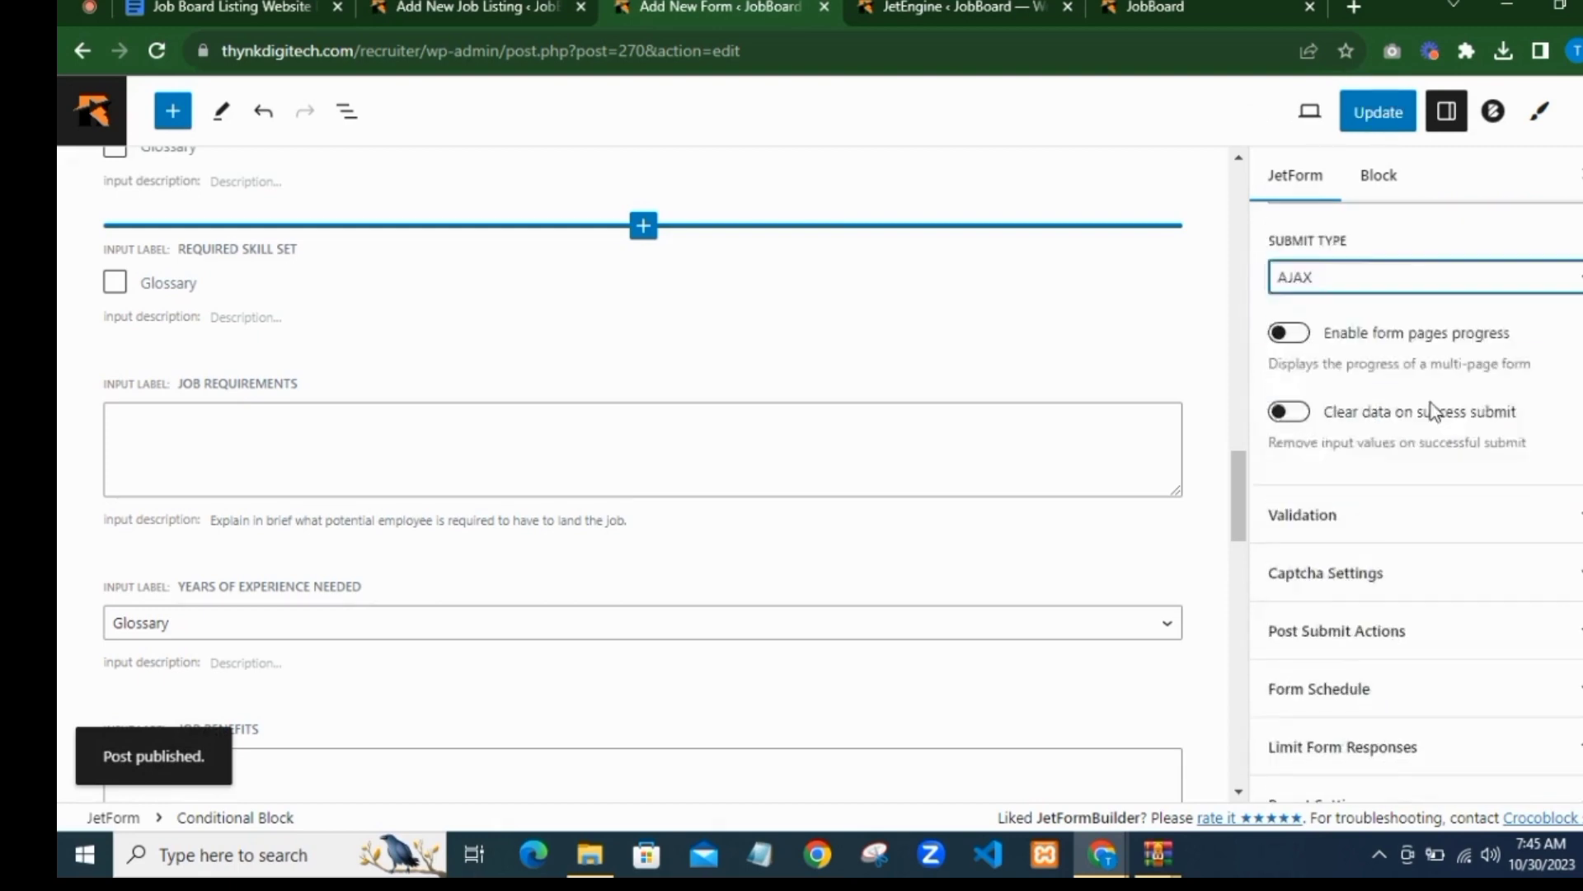
# Step: Review the form's validation options and add a new post submit action to the job listing form
pyautogui.scroll(-1, 1431, 410)
pyautogui.click(1328, 430)
pyautogui.scroll(-2, 1406, 384)
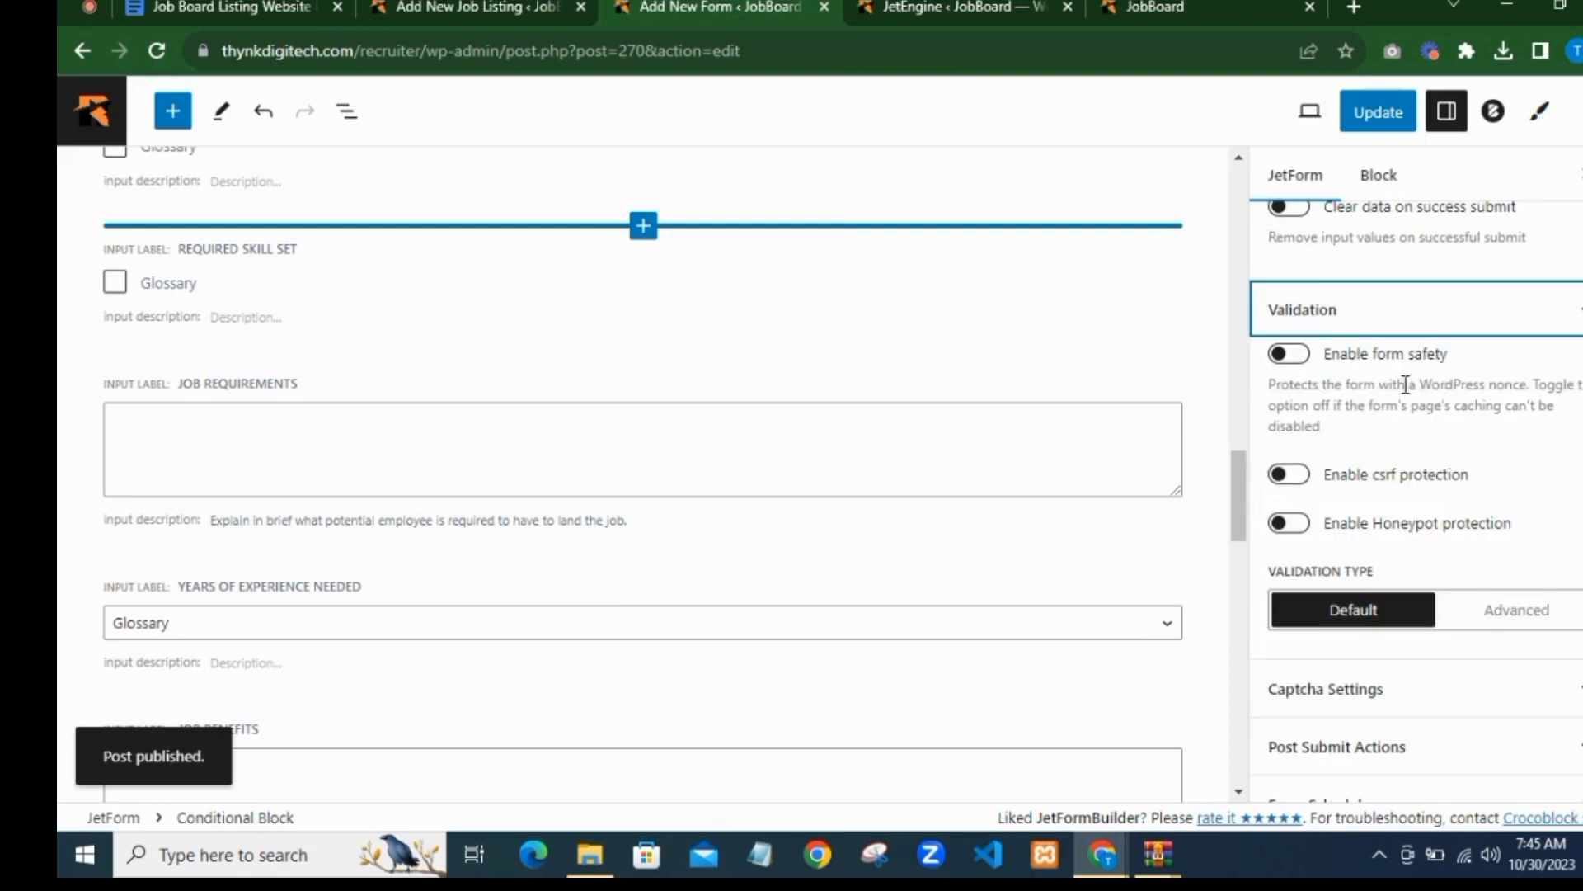
pyautogui.scroll(-3, 1451, 371)
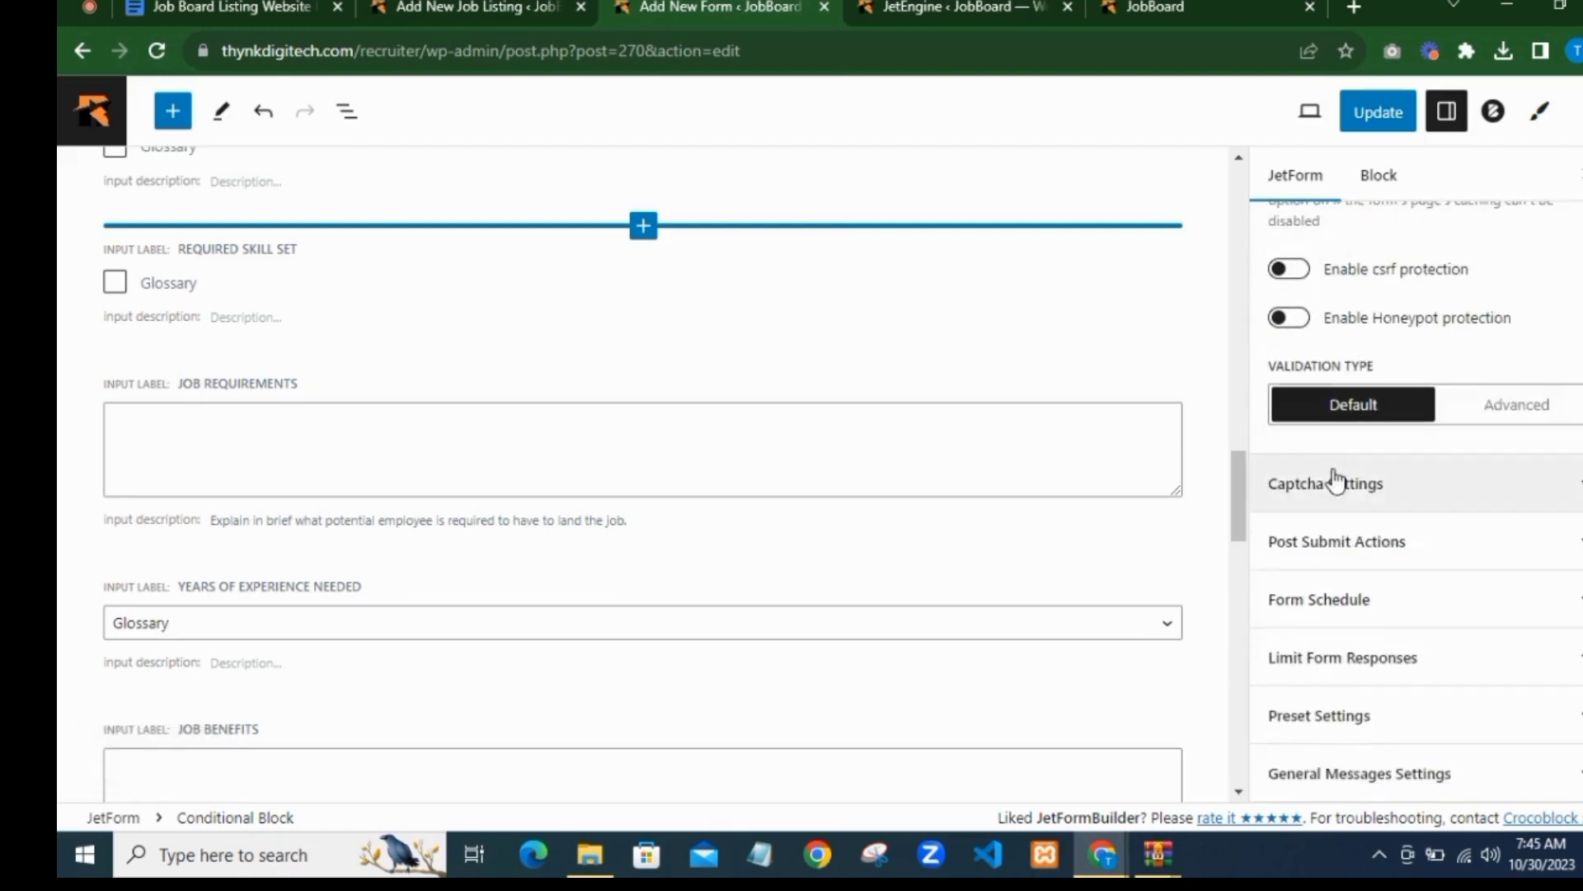
pyautogui.click(1351, 544)
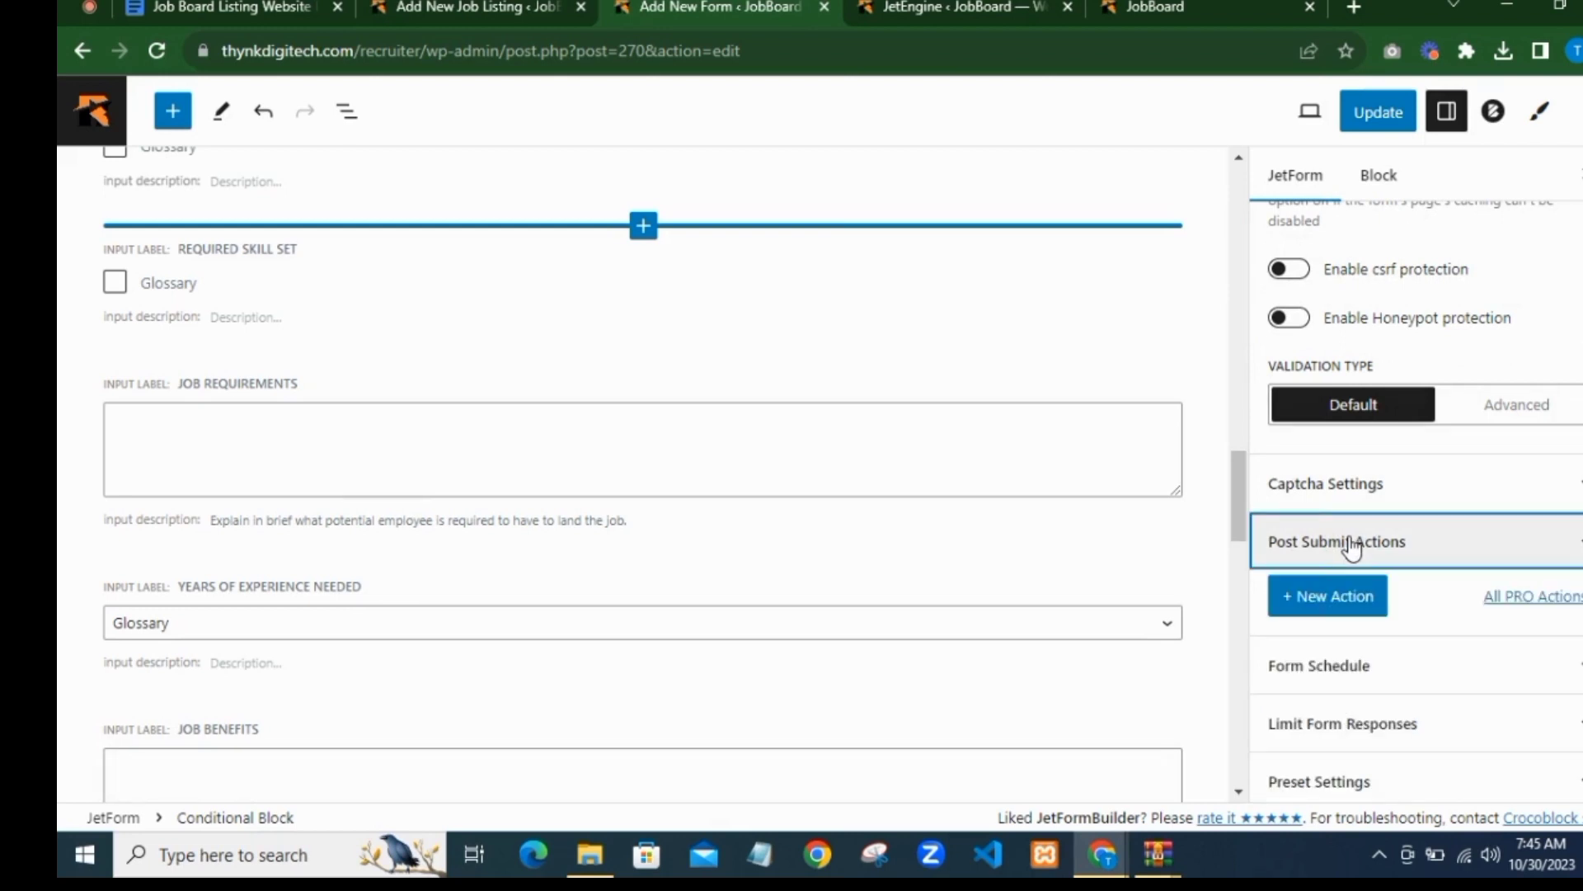
pyautogui.scroll(-3, 1193, 505)
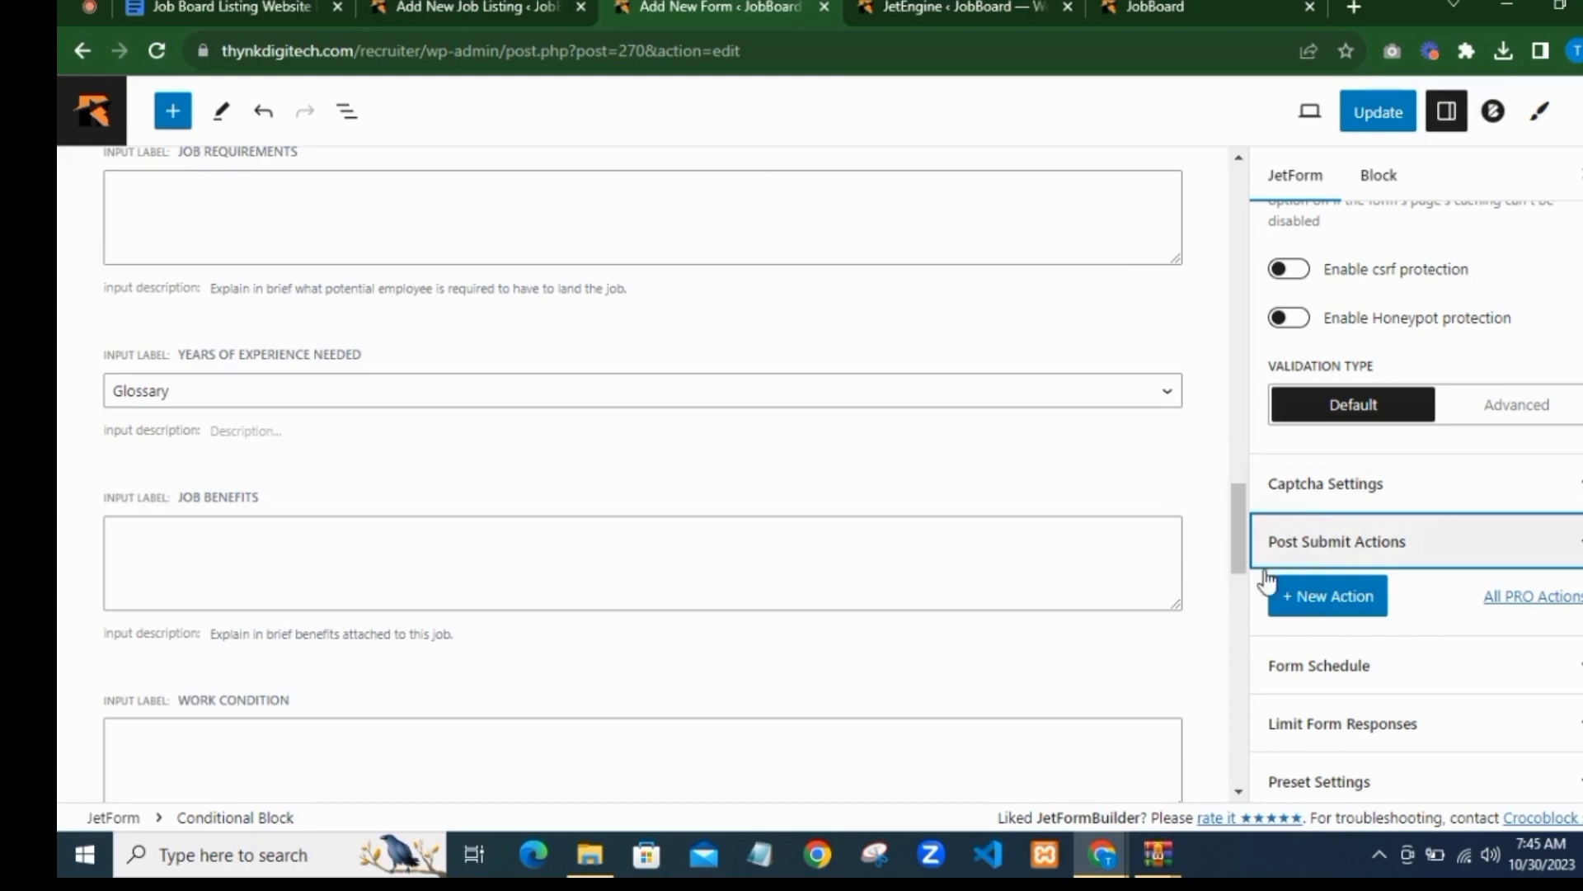
pyautogui.scroll(-12, 788, 555)
pyautogui.scroll(1, 1353, 602)
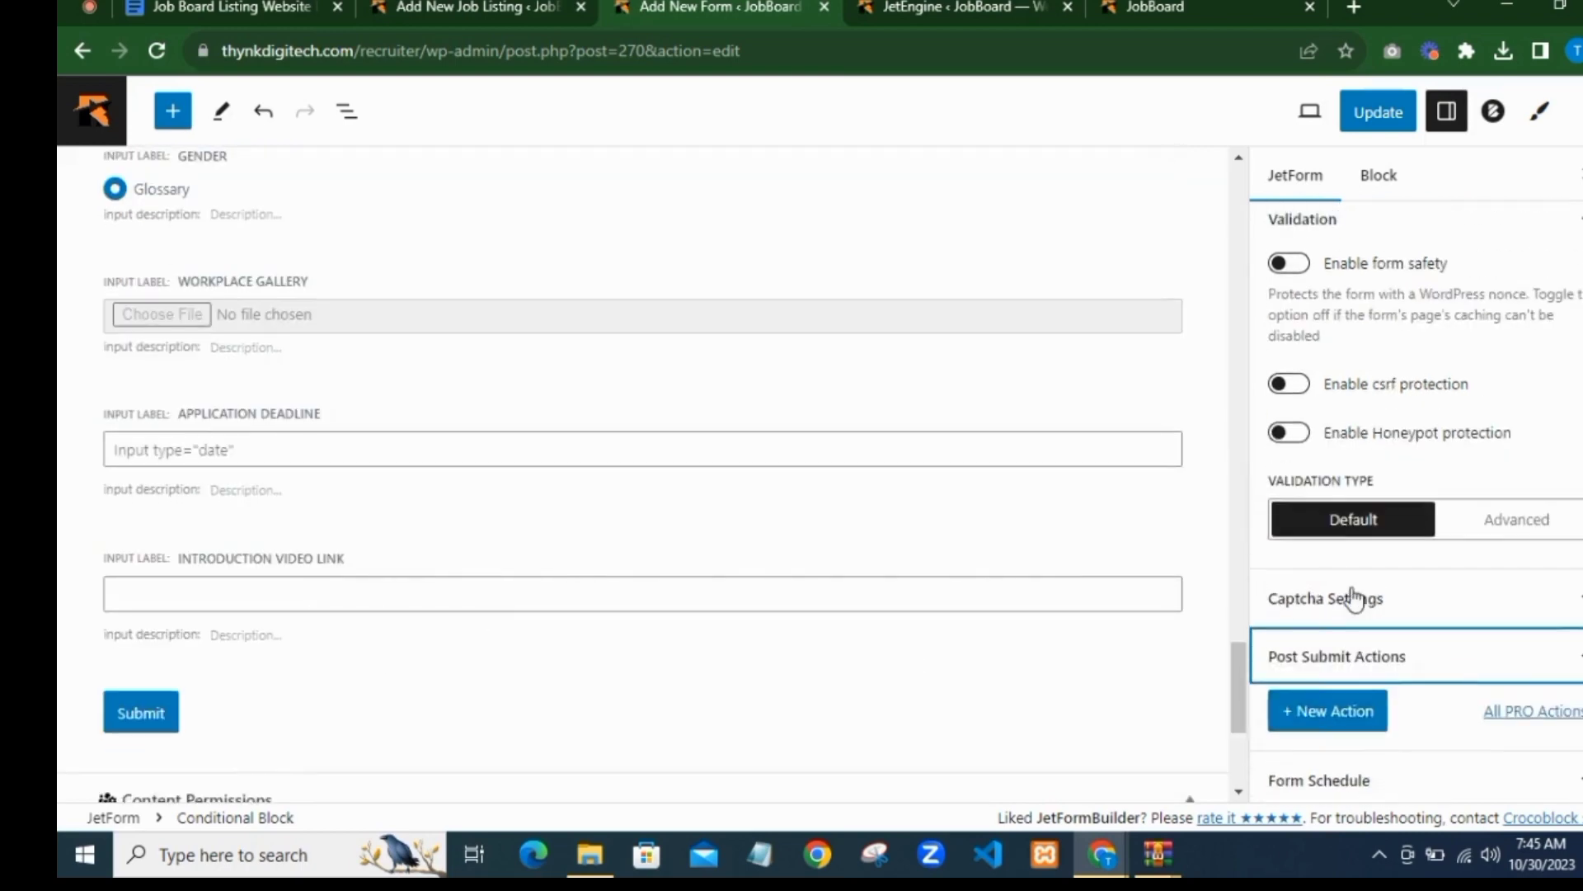
pyautogui.scroll(-2, 1343, 601)
pyautogui.click(1327, 535)
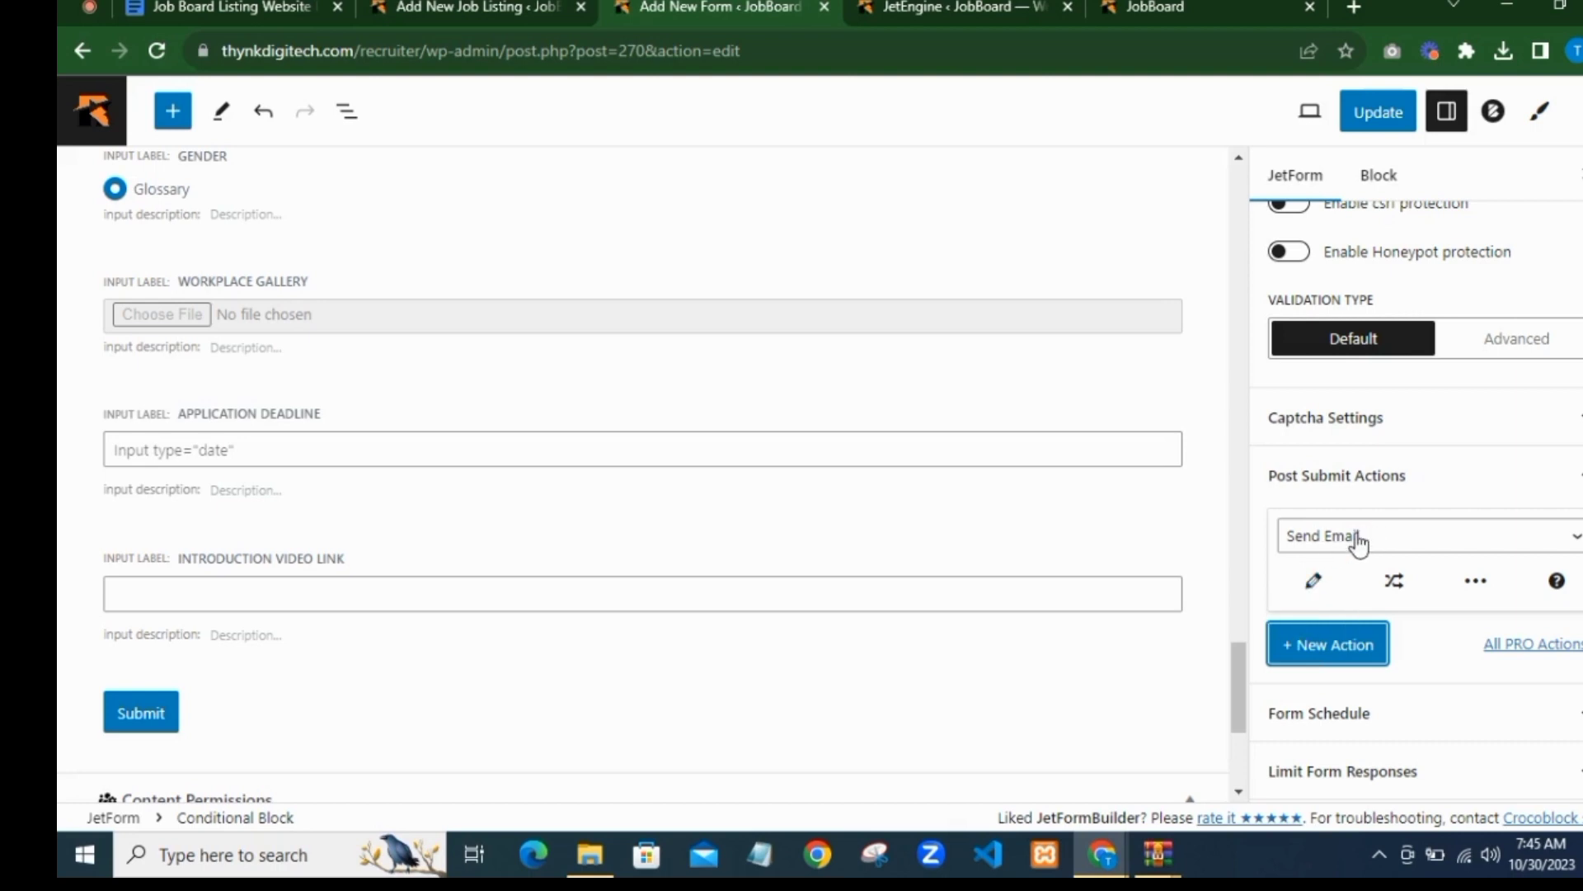
# Step: Add a second post submit action to the form and turn off the existing Send Email action
pyautogui.scroll(-2, 1356, 543)
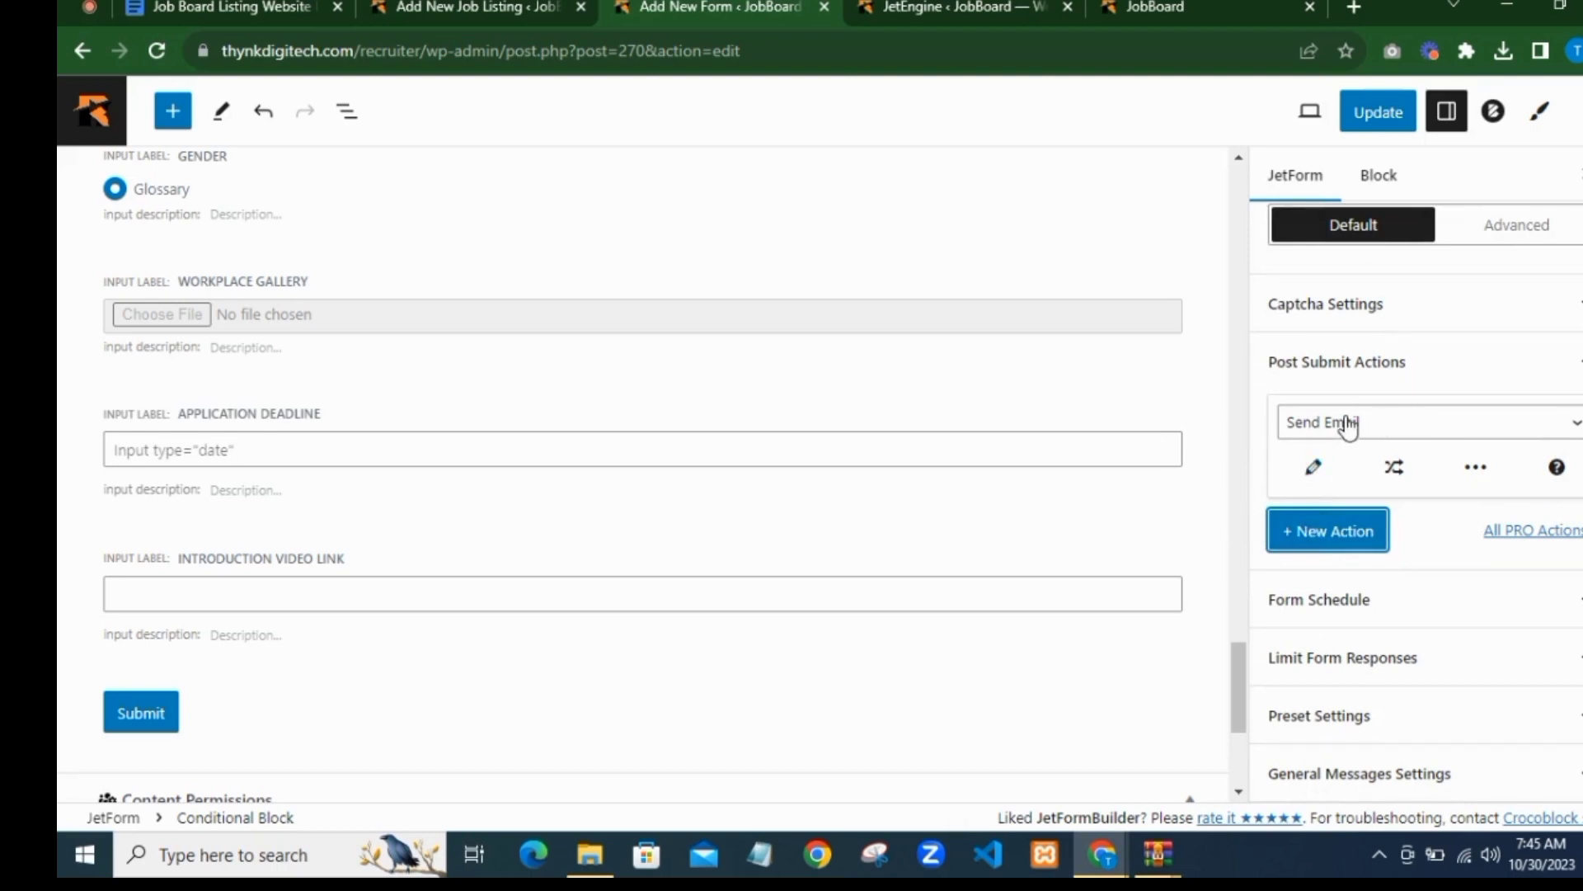
pyautogui.click(1316, 531)
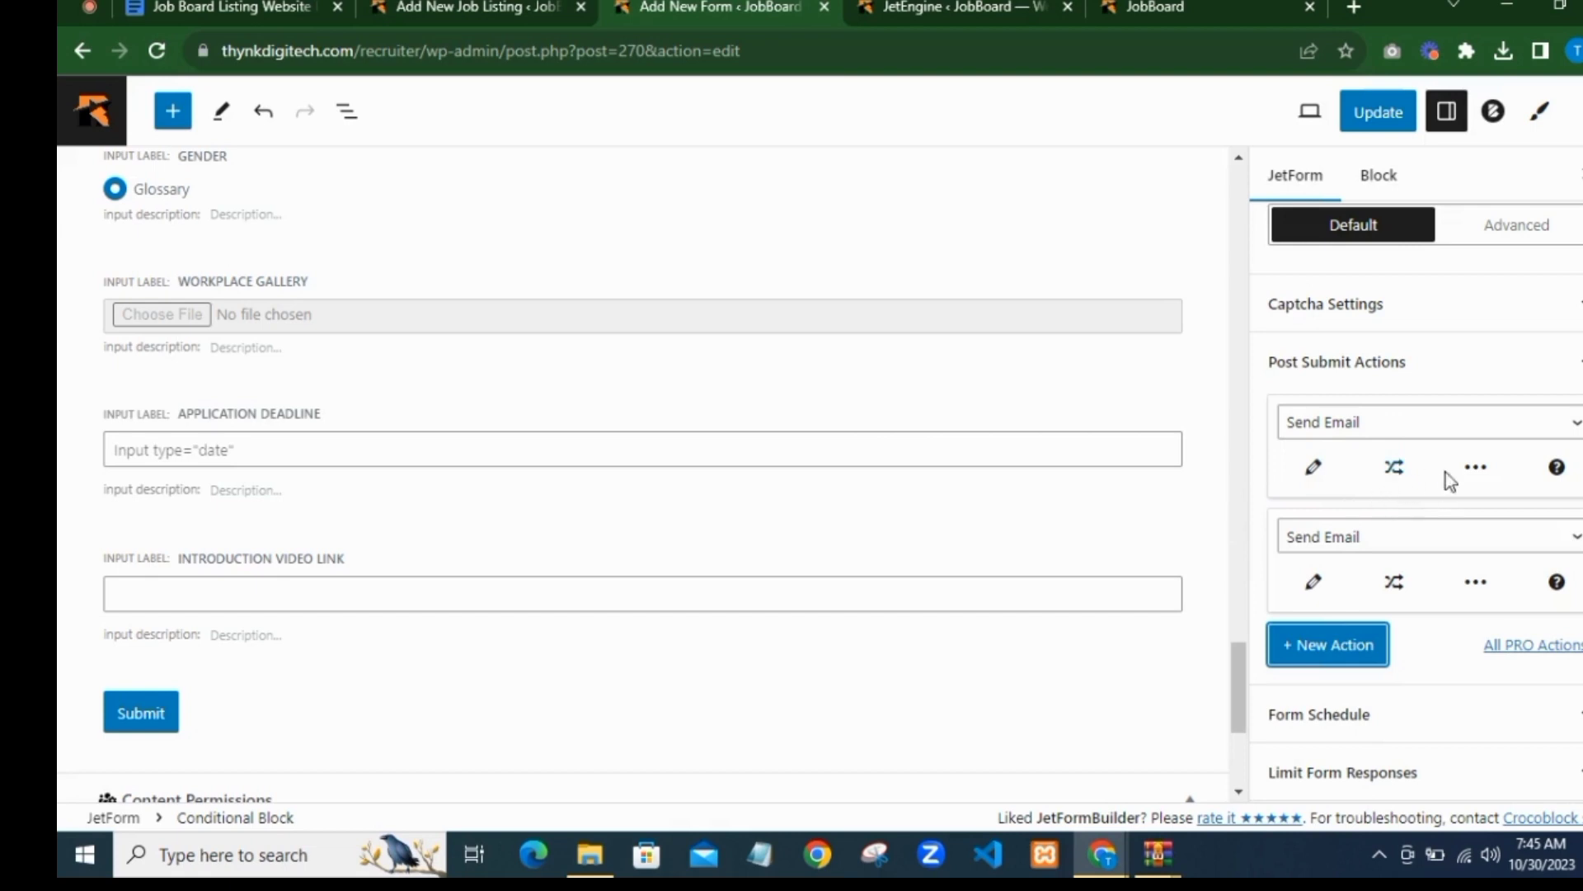
pyautogui.click(1474, 468)
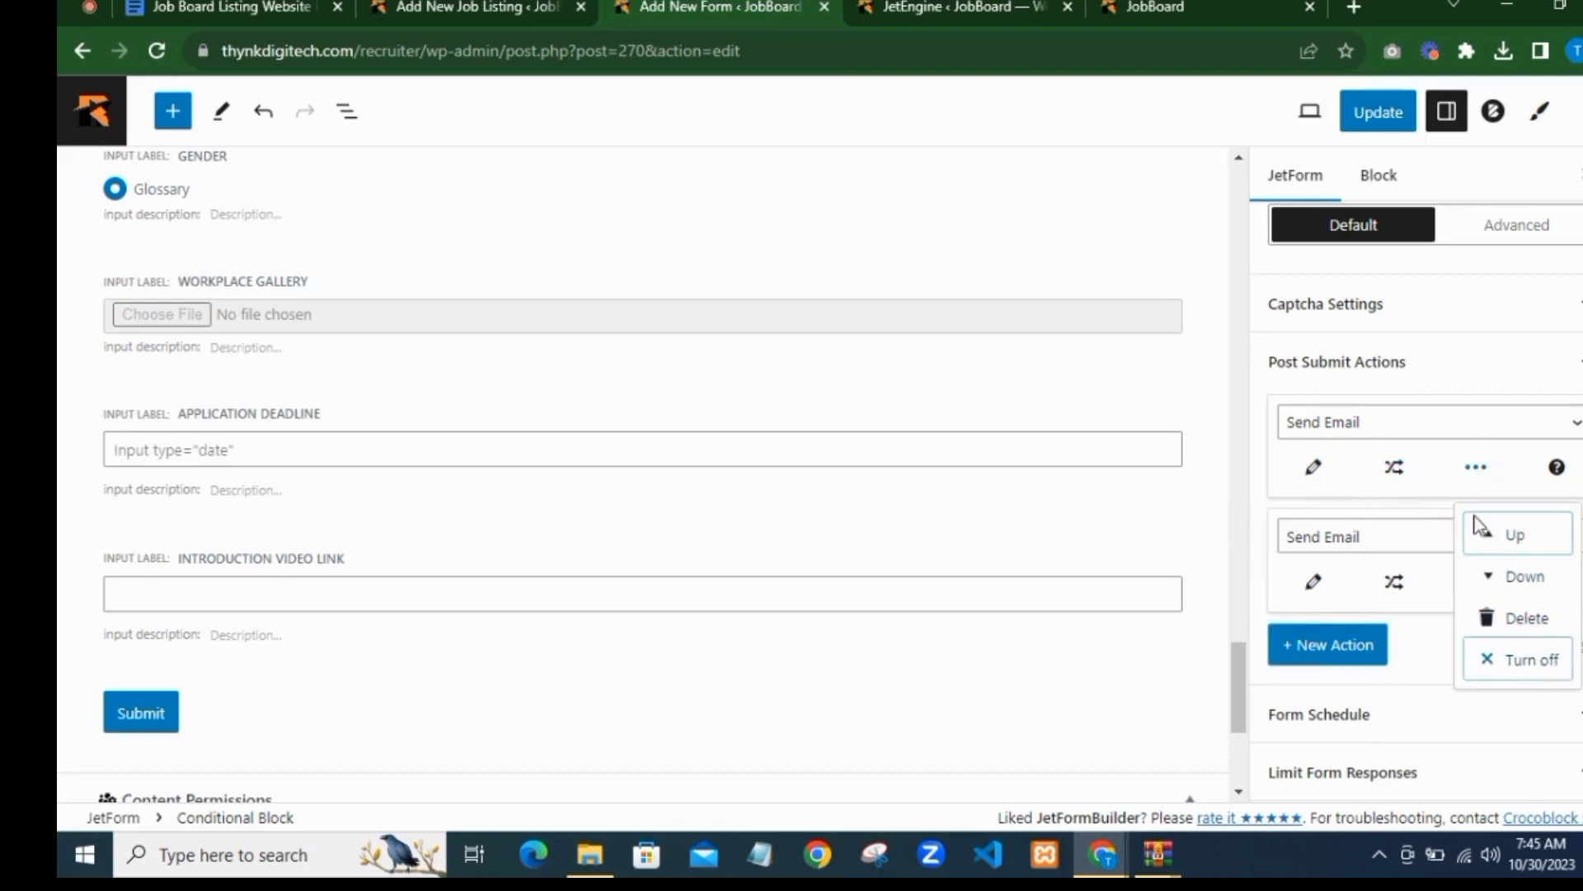
pyautogui.click(1516, 658)
# Step: Change the newly added post submit action's type to Insert/Update Post
pyautogui.scroll(-1, 1377, 467)
pyautogui.click(1342, 428)
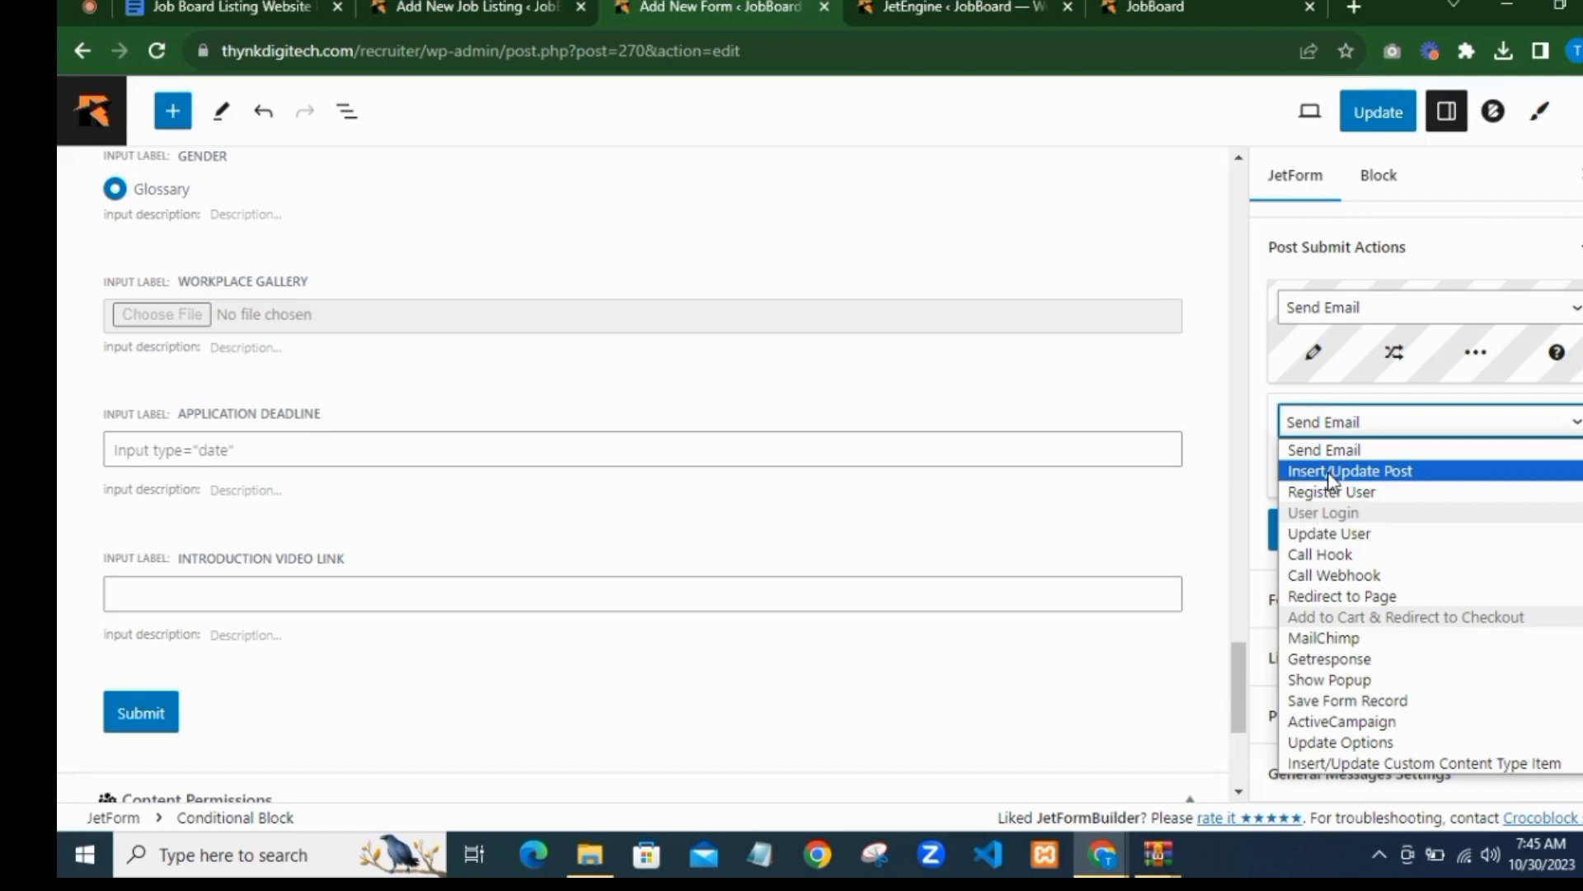
pyautogui.click(1329, 472)
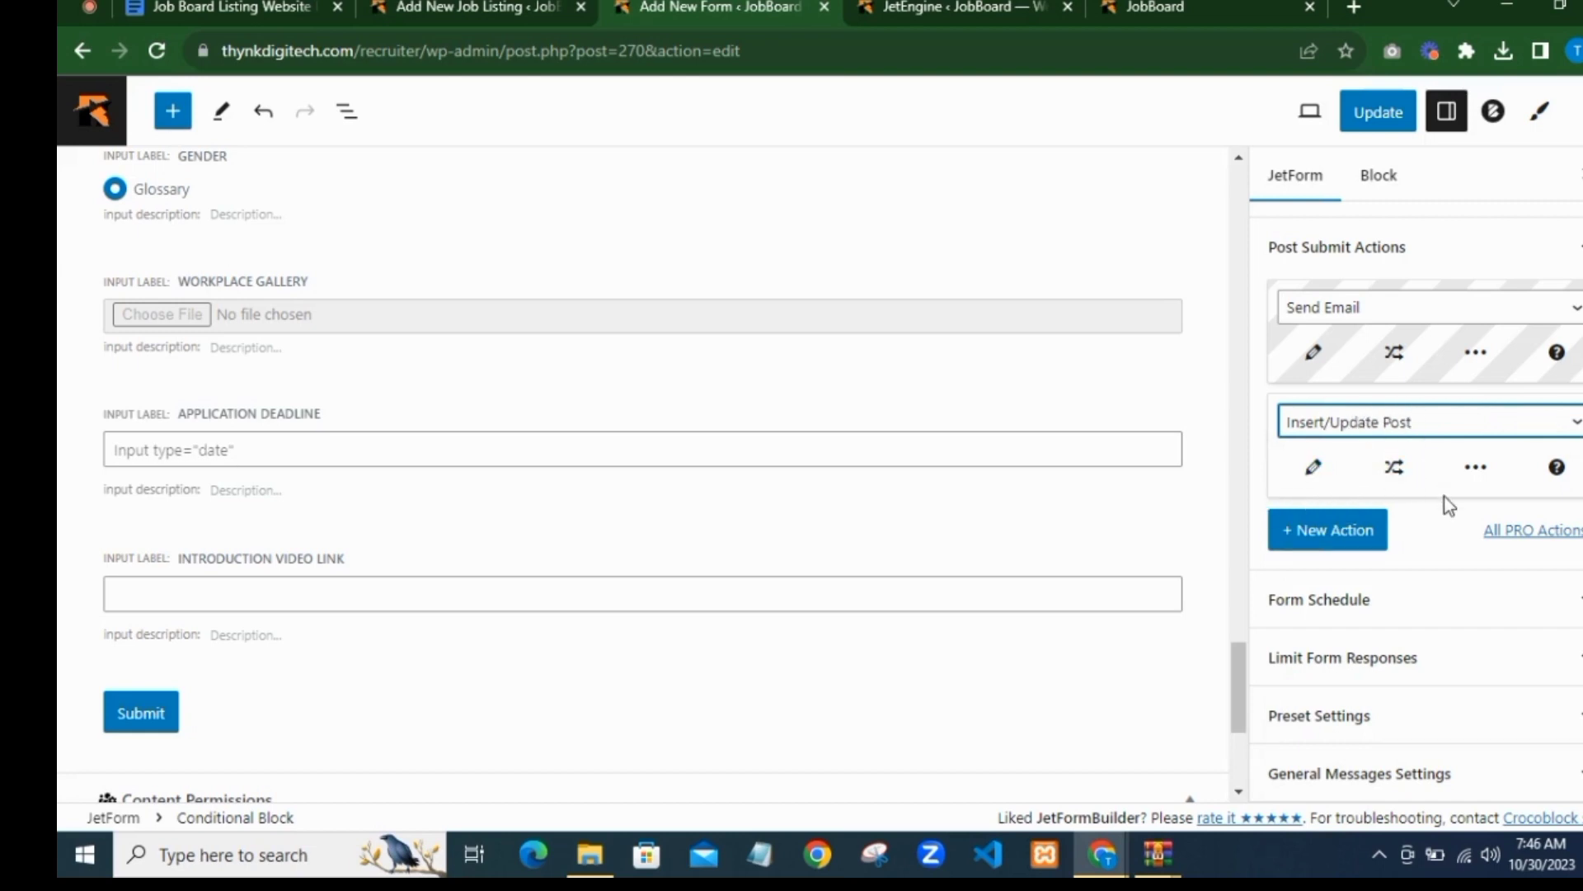
# Step: In the Insert/Update Post action's settings, set the post type to Job Listings and the post status to Pending Review
pyautogui.click(1314, 467)
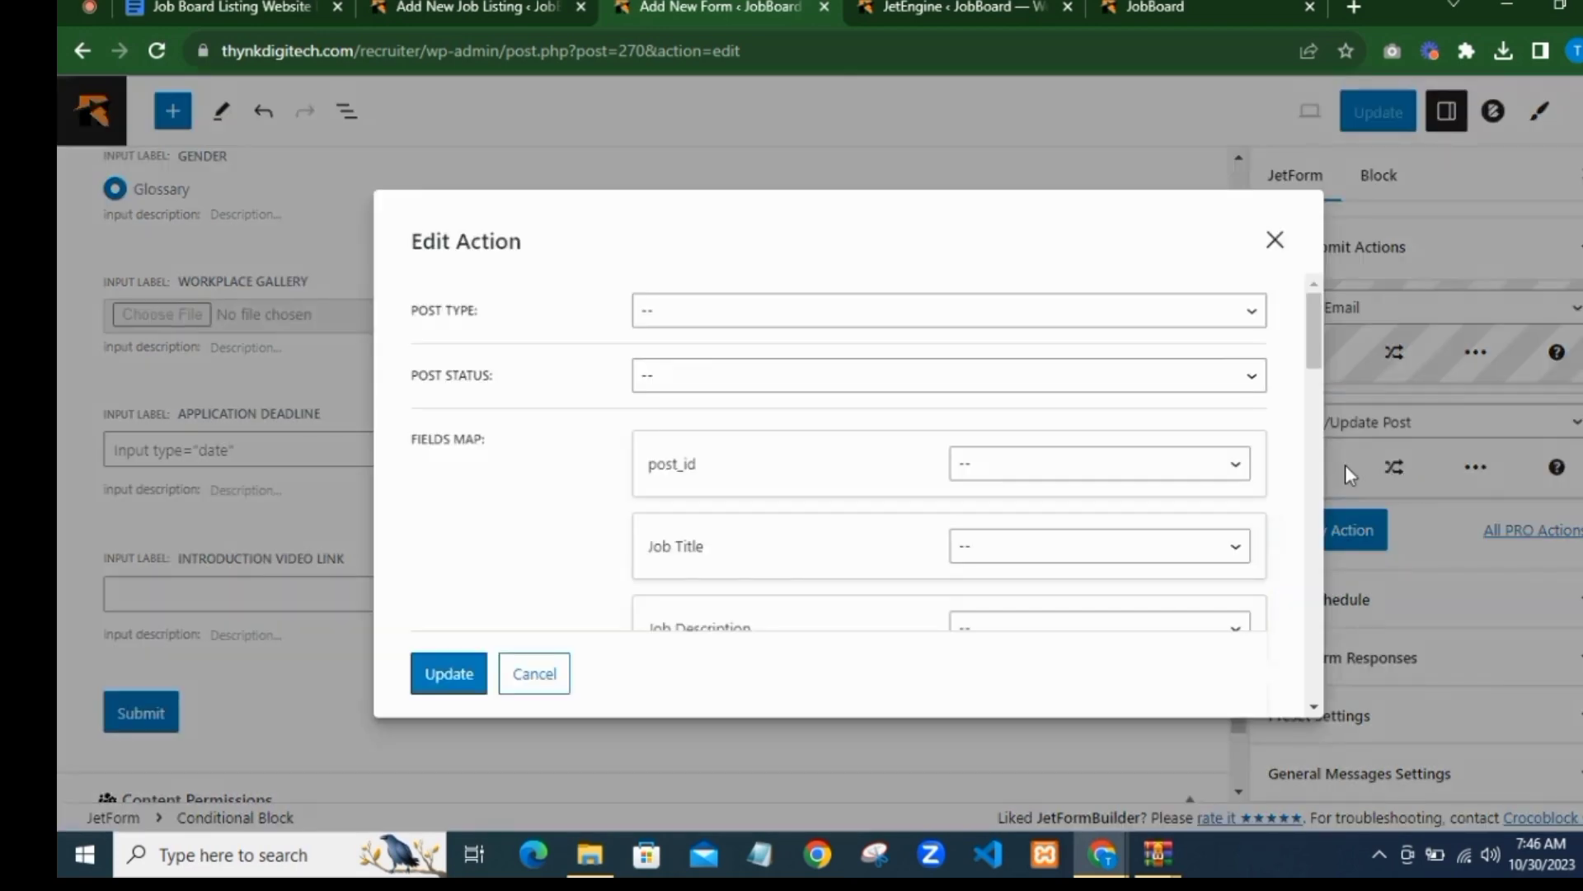
pyautogui.click(1346, 473)
pyautogui.click(1312, 467)
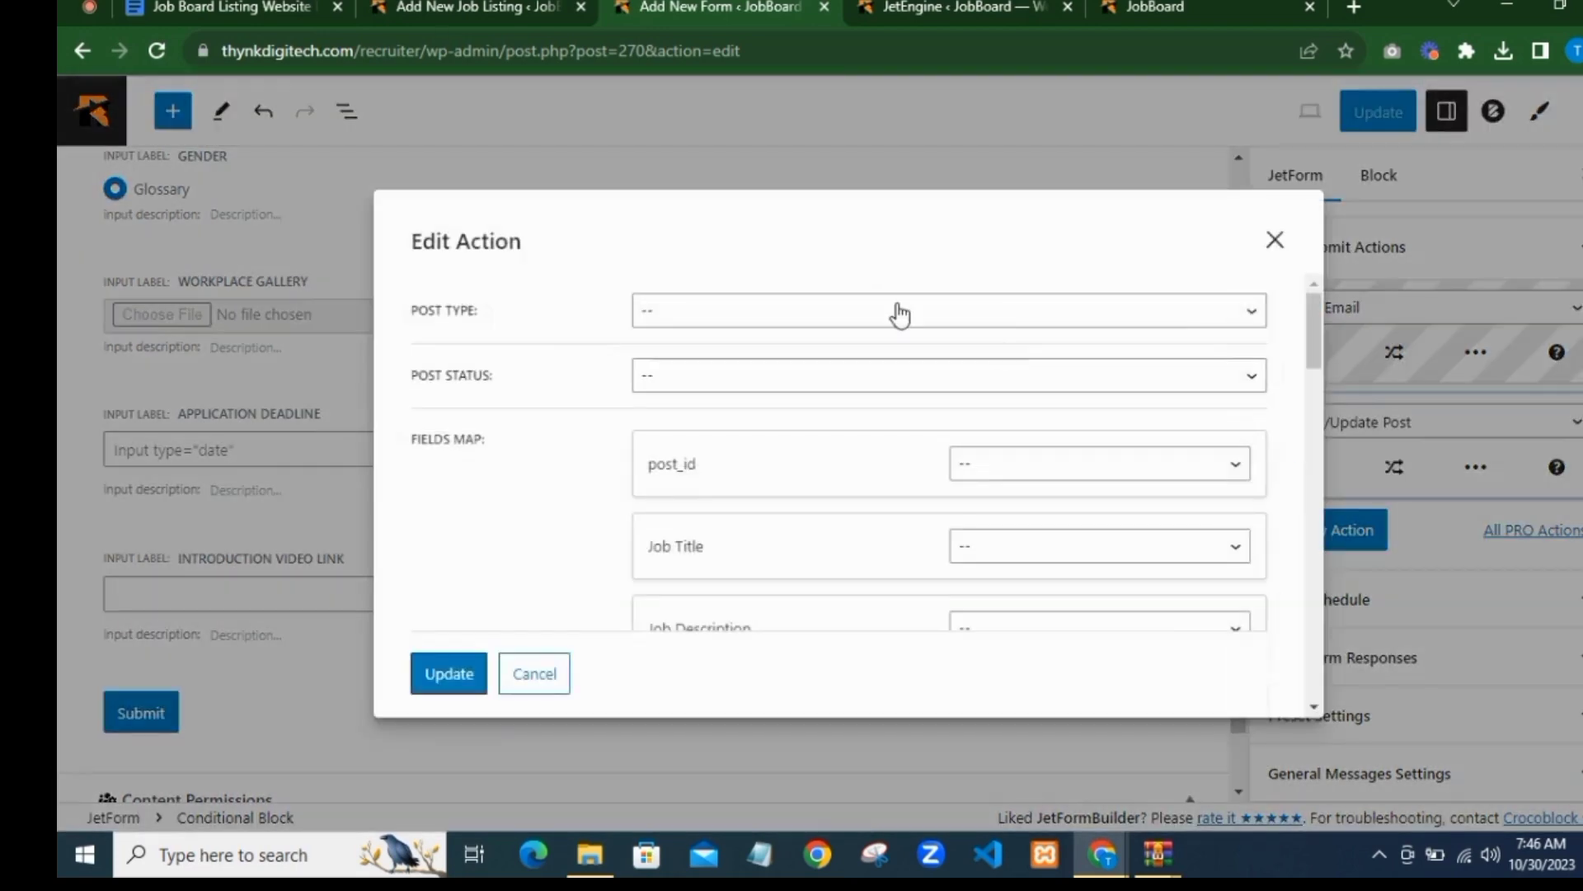
pyautogui.click(863, 318)
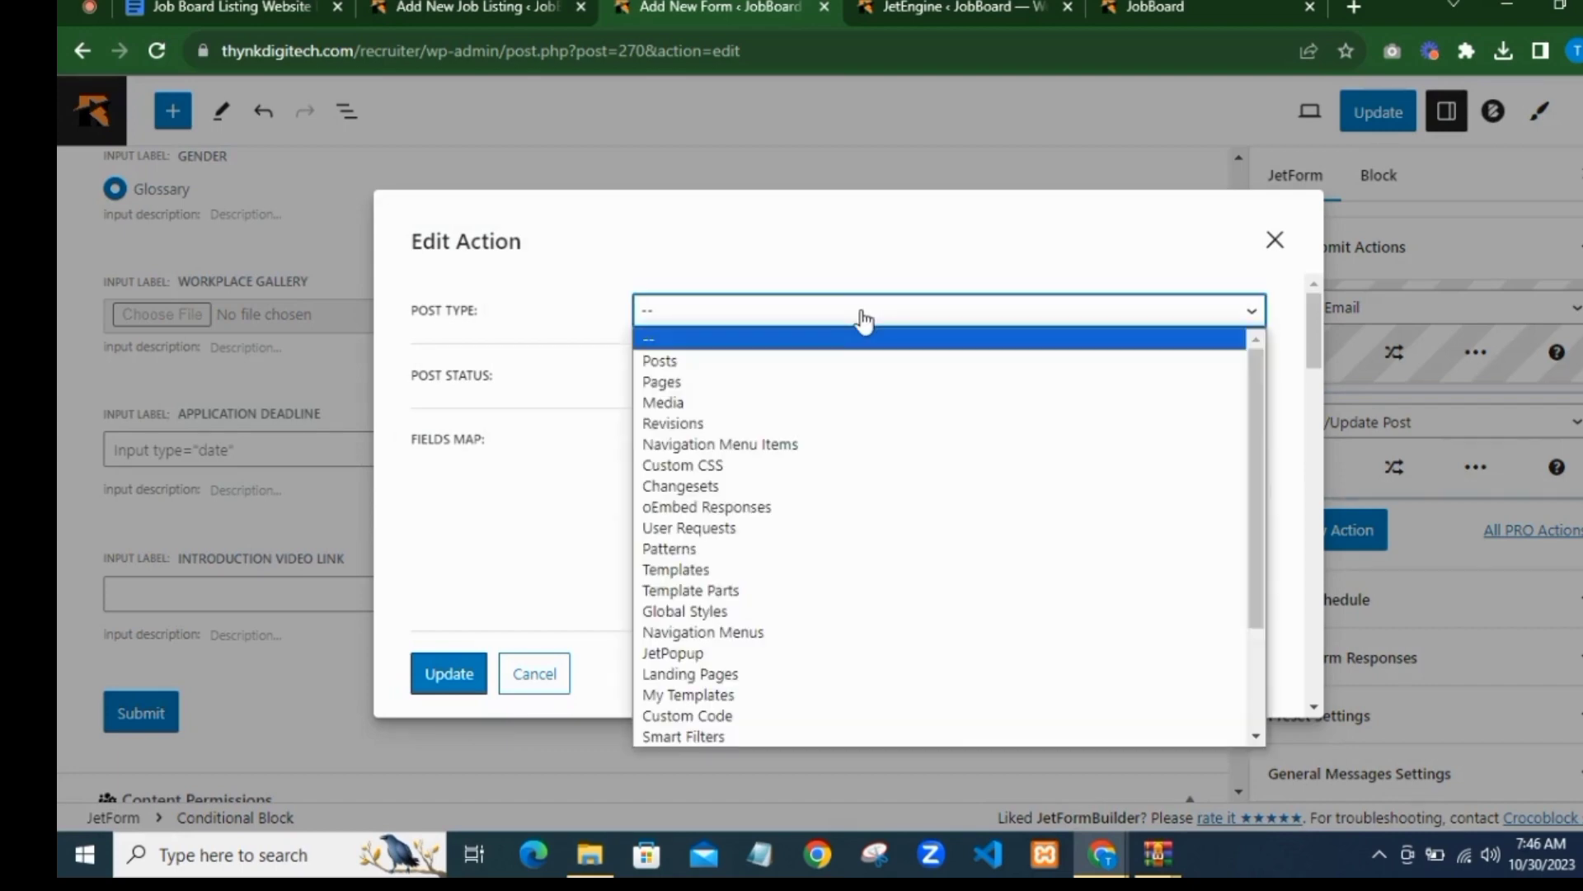
pyautogui.scroll(-3, 742, 445)
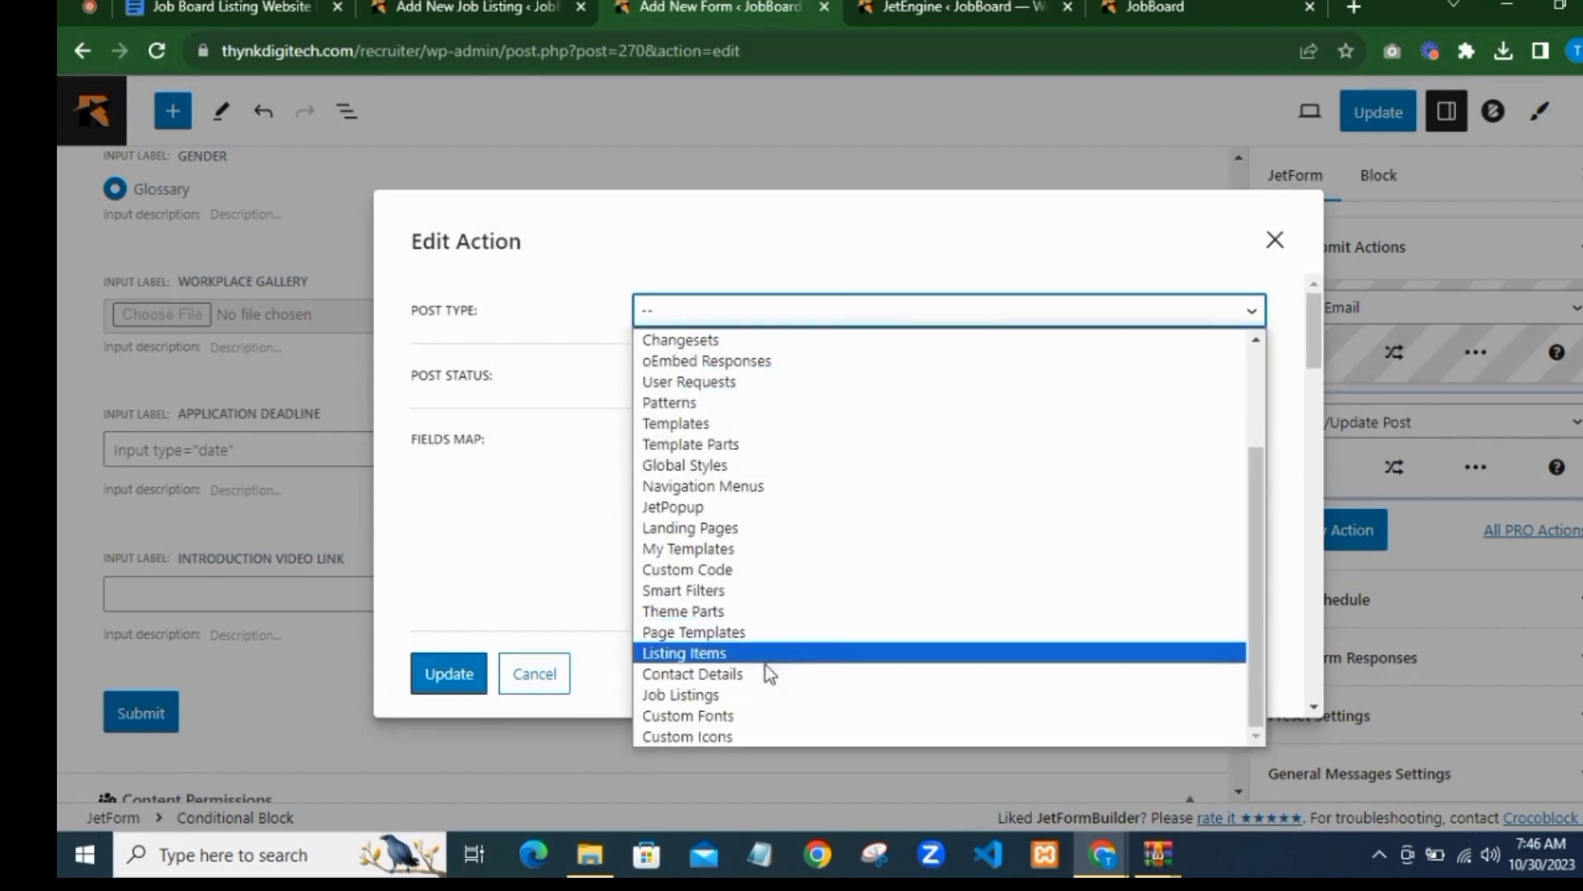
pyautogui.click(750, 696)
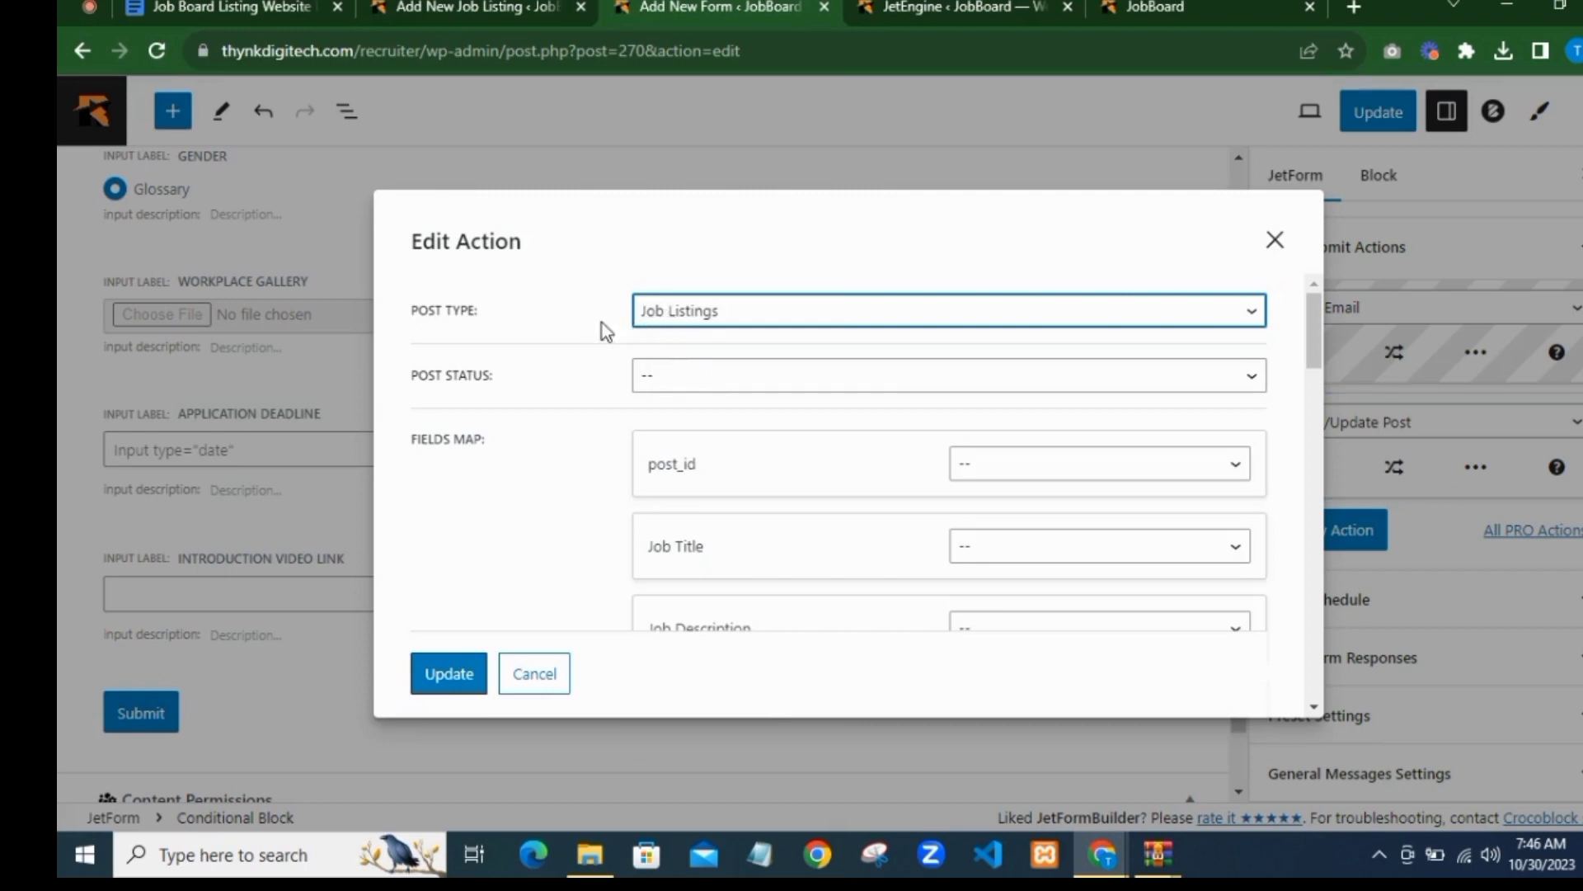
pyautogui.click(689, 382)
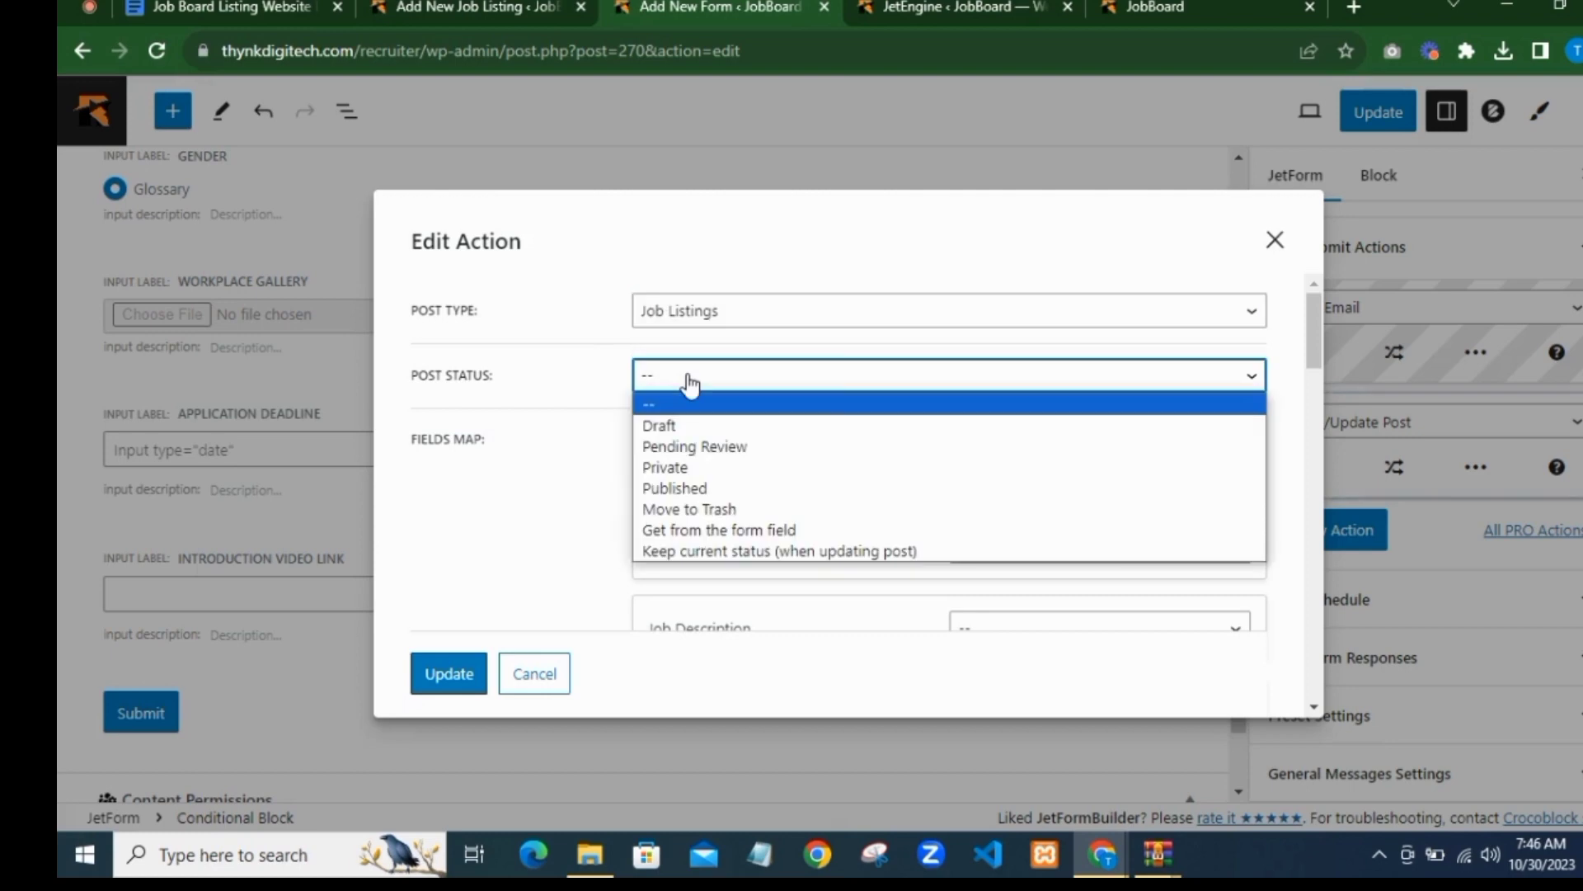
pyautogui.click(698, 447)
# Step: In the fields map, leave post_id unmapped and map Job Title to Post Title
pyautogui.scroll(-1, 882, 417)
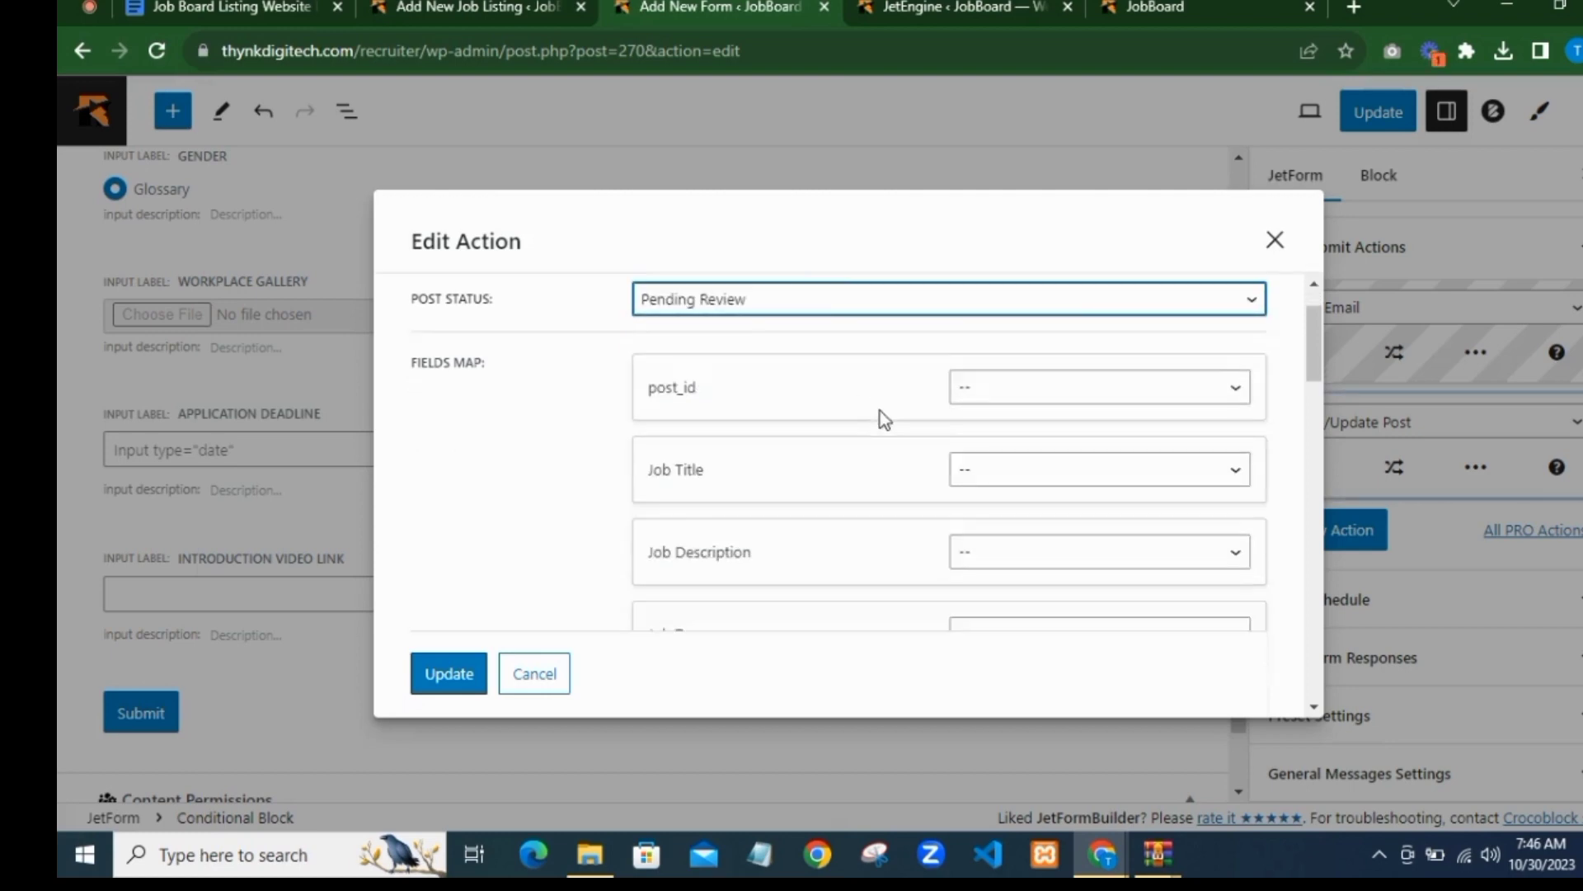
pyautogui.scroll(-1, 881, 418)
pyautogui.scroll(2, 576, 357)
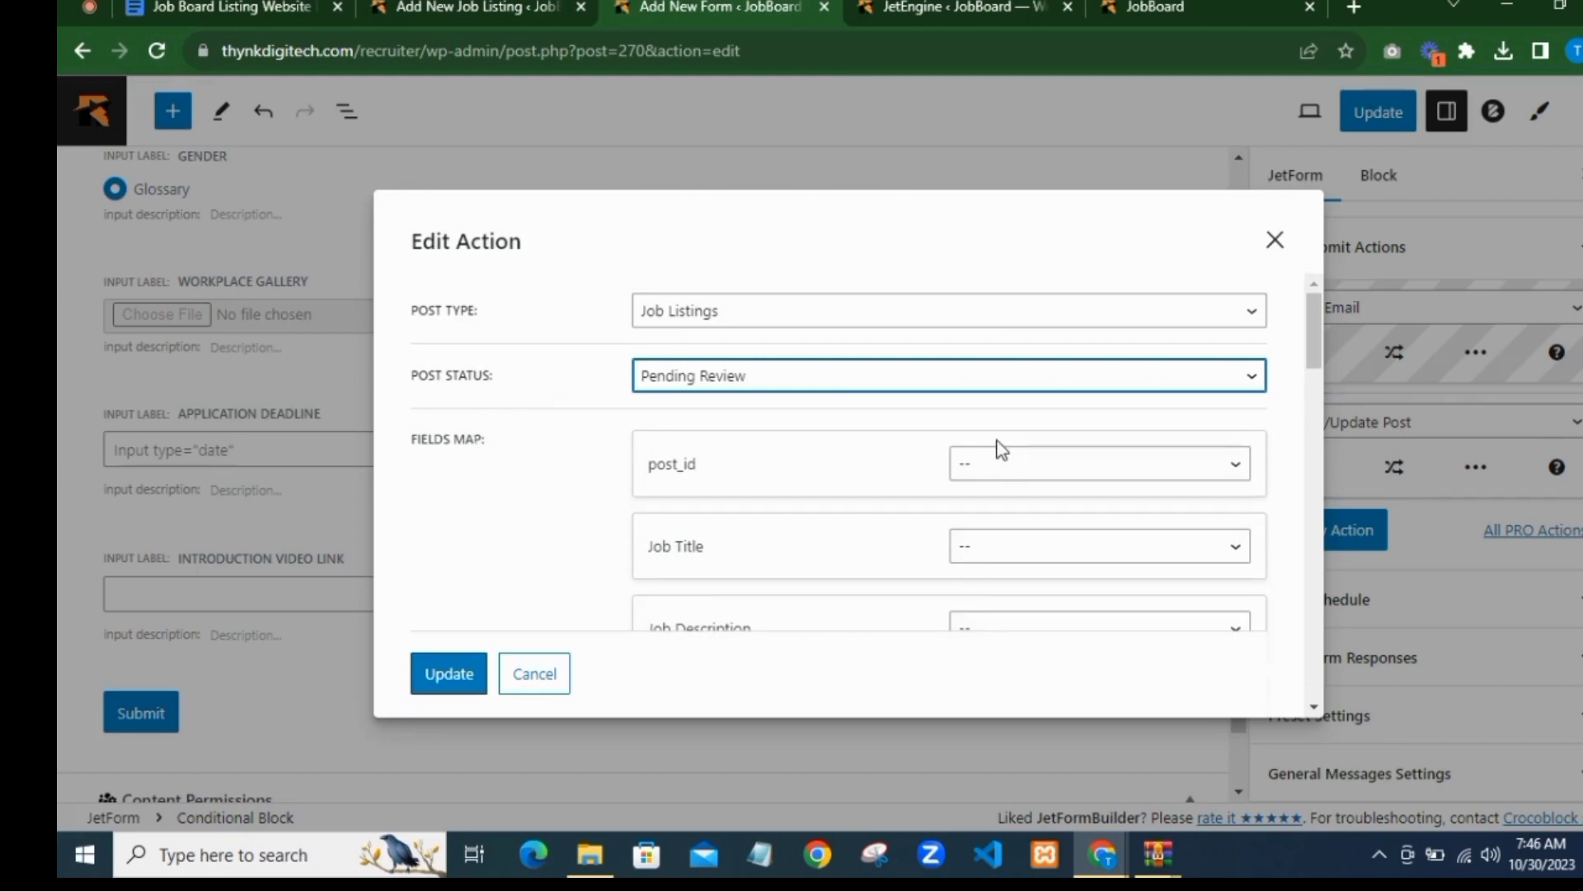
pyautogui.scroll(-2, 825, 409)
pyautogui.click(1002, 363)
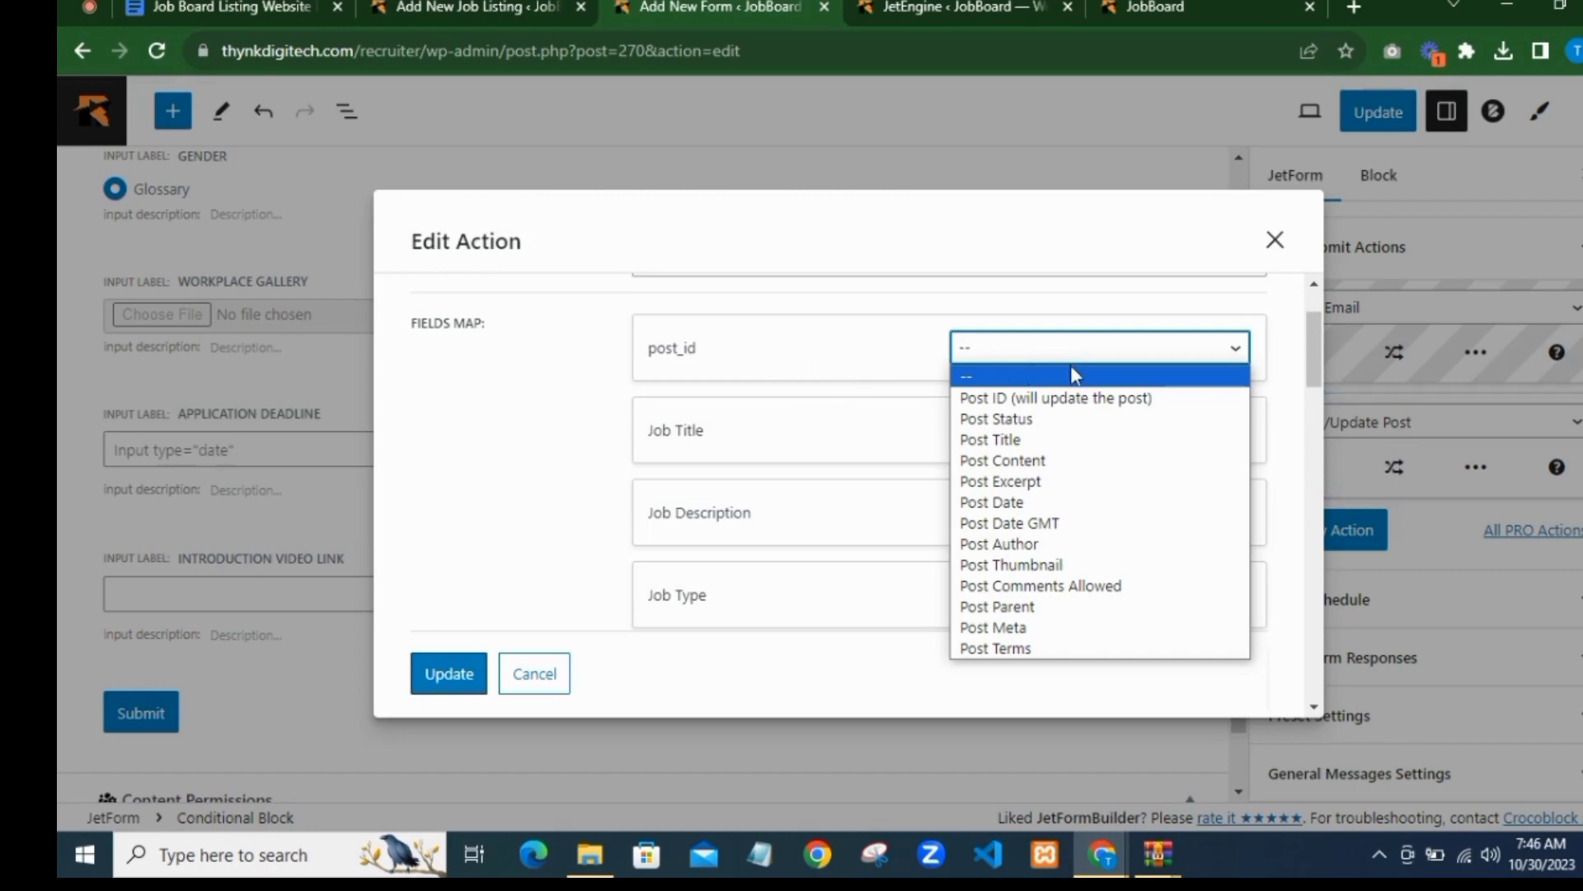
pyautogui.click(978, 373)
pyautogui.scroll(-2, 979, 375)
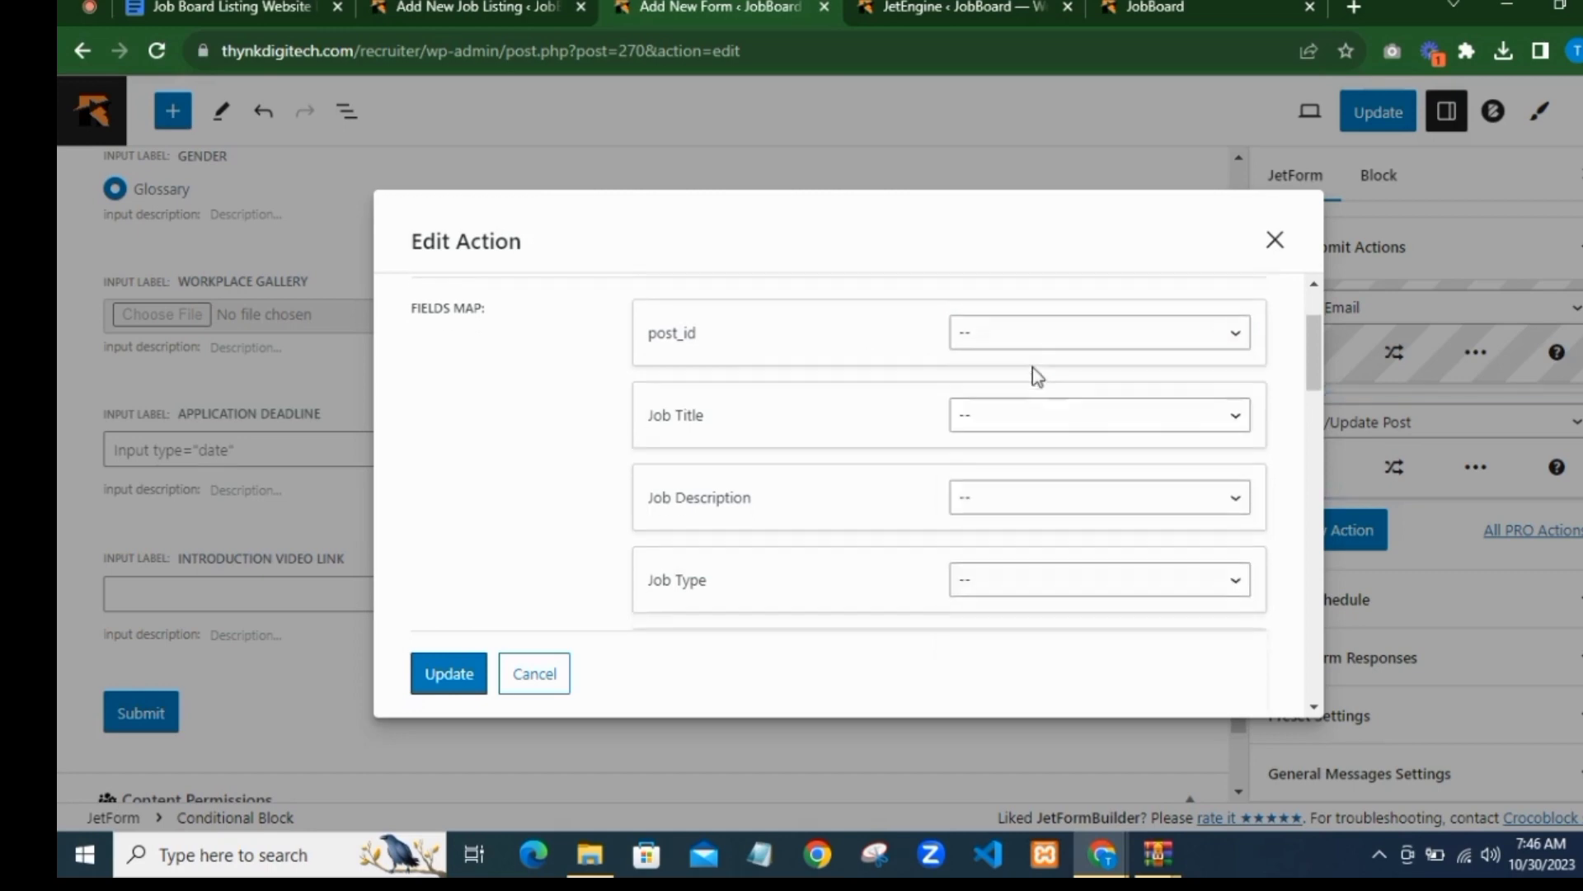
pyautogui.click(986, 323)
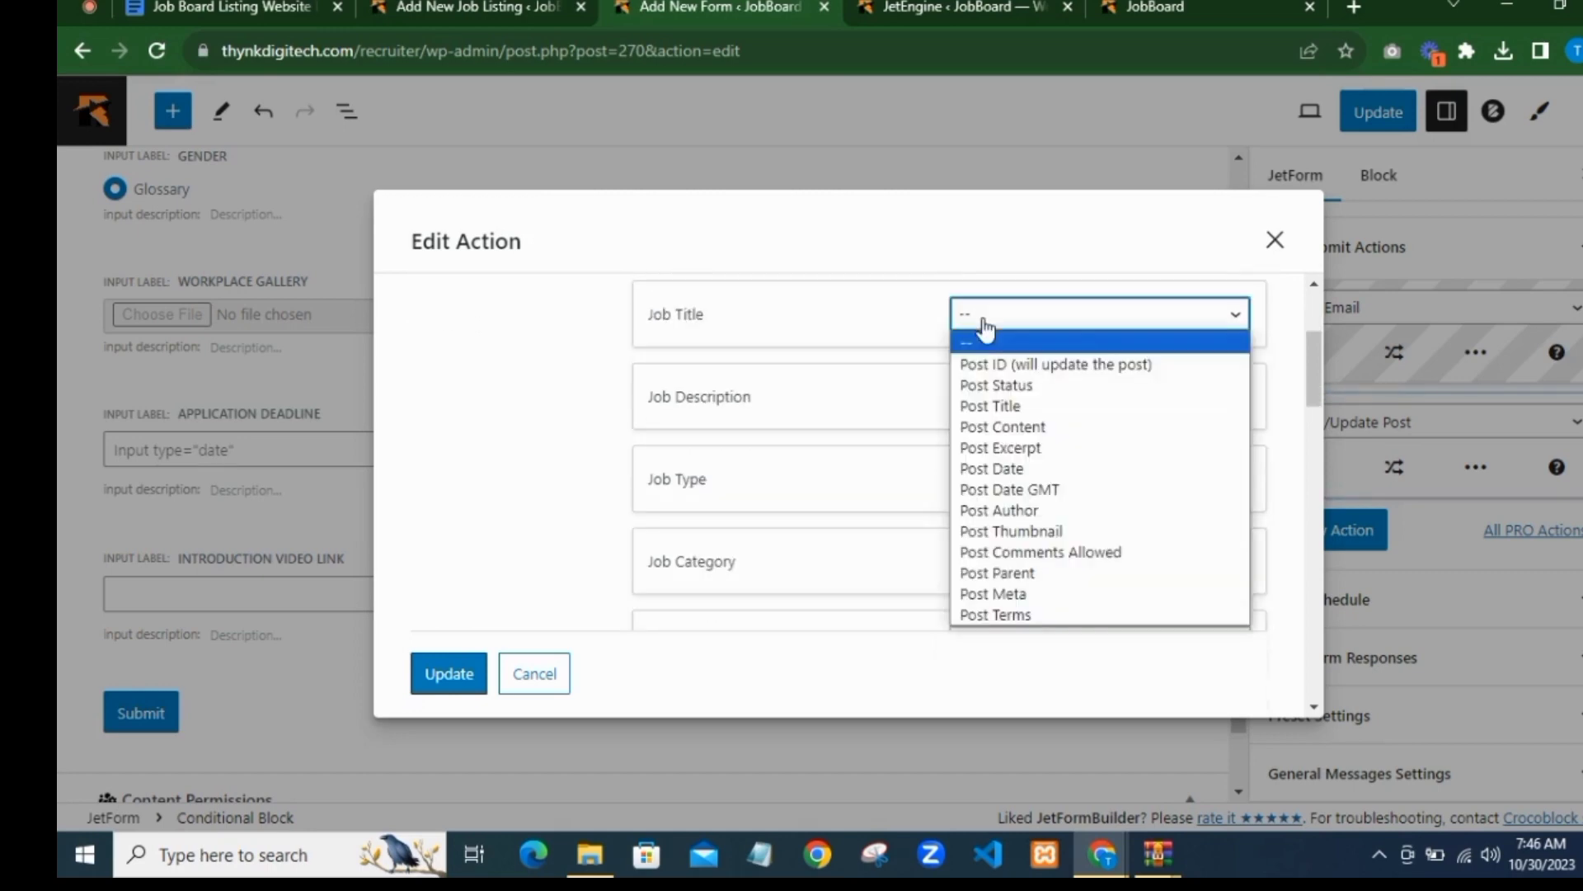
pyautogui.click(1000, 408)
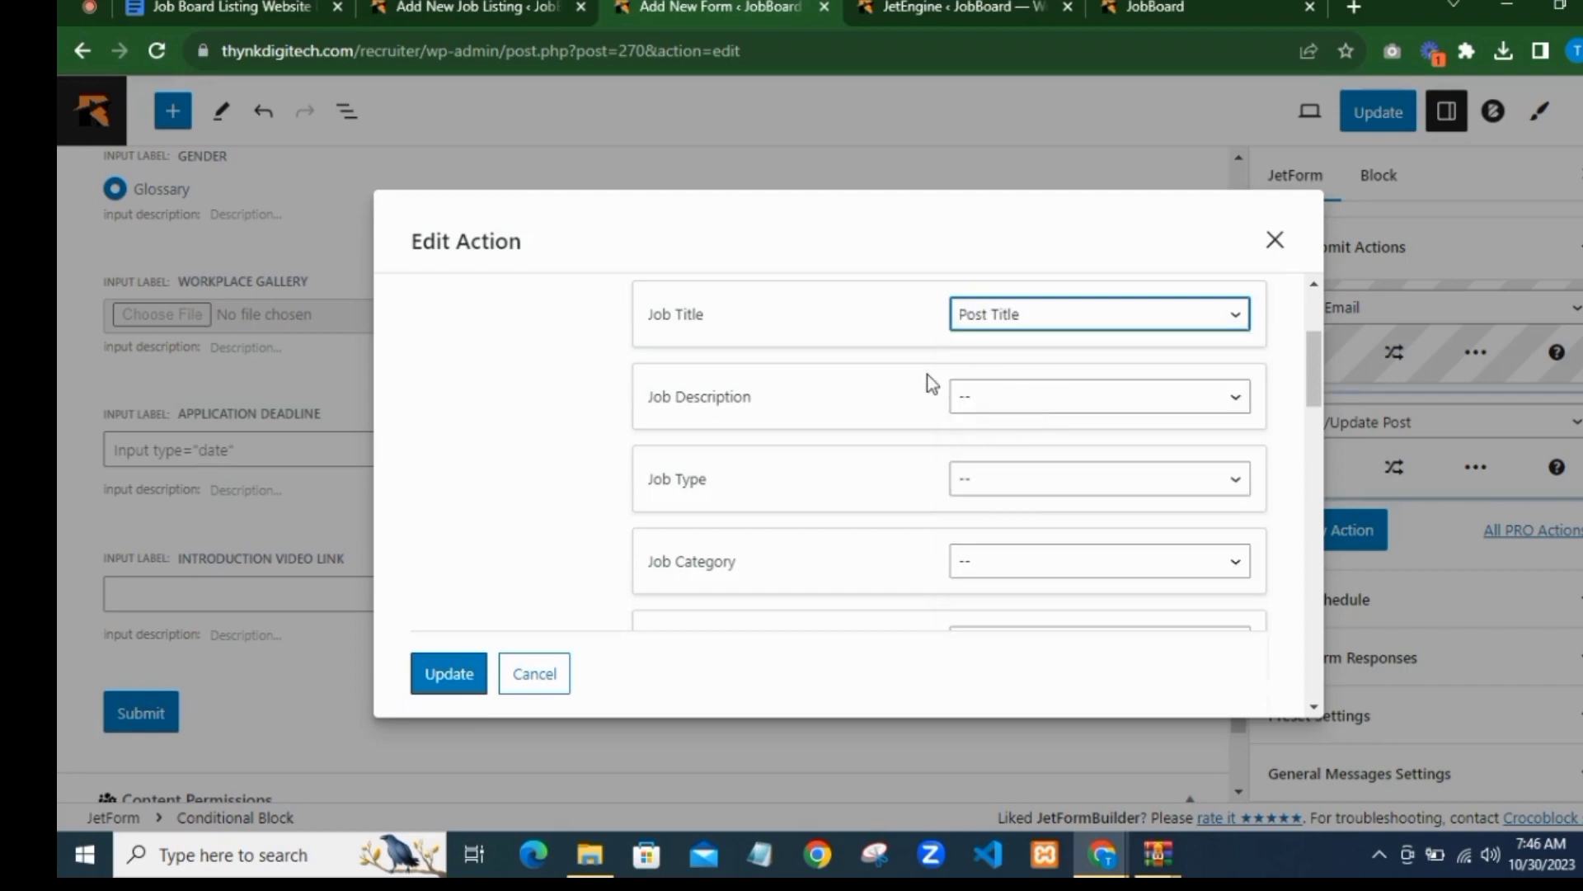
# Step: Map Job Description to Post Meta, using the field name job-description copied from the Add New Job Listing page
pyautogui.scroll(-2, 1022, 338)
pyautogui.scroll(2, 1006, 357)
pyautogui.click(1002, 400)
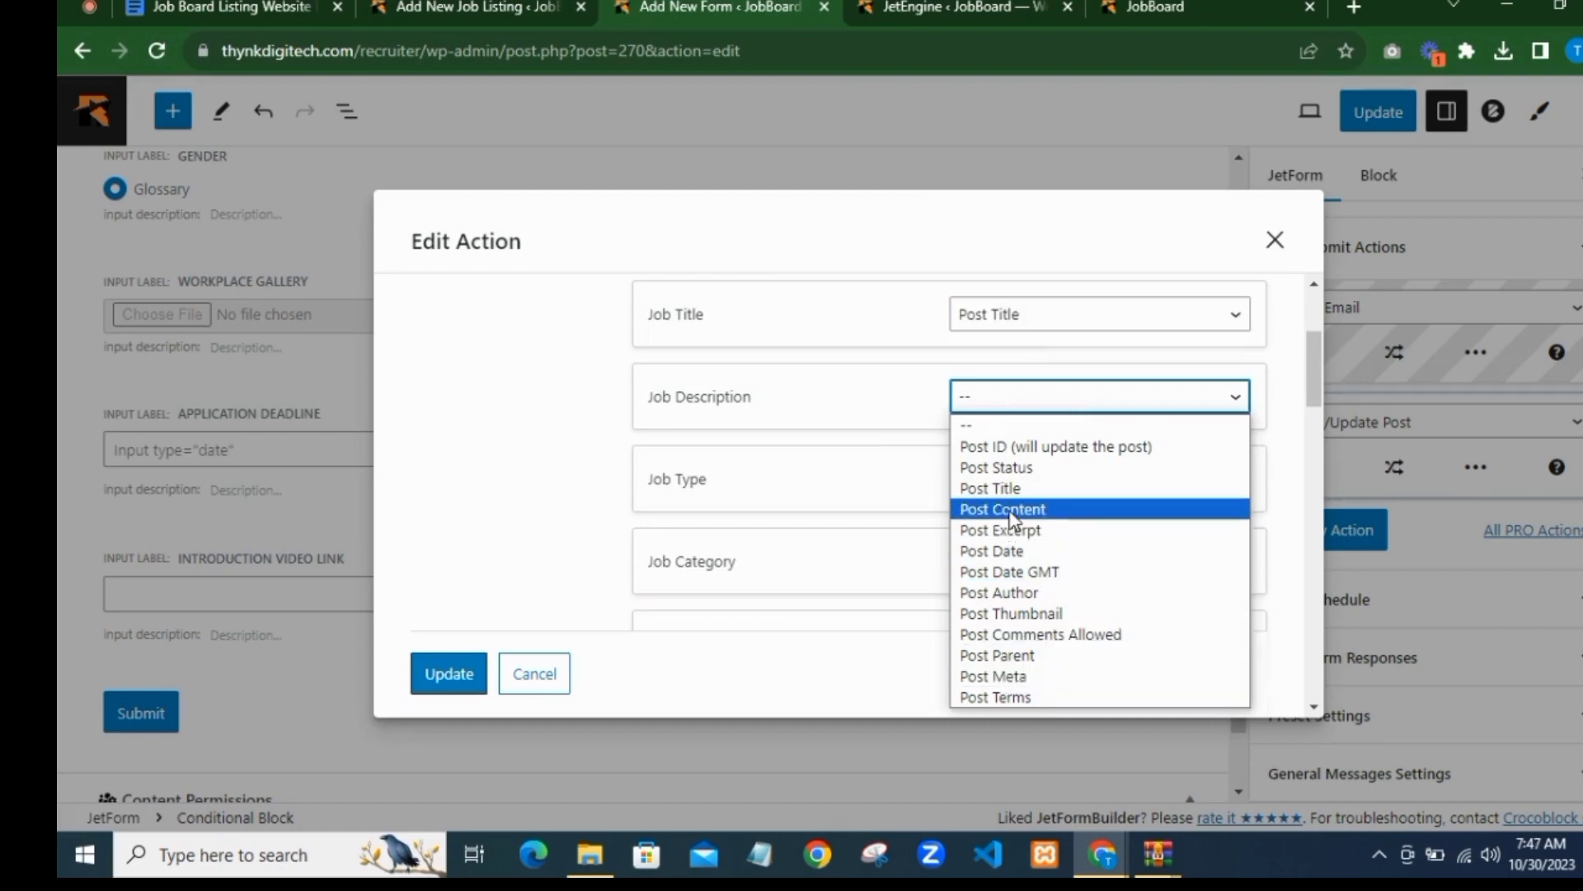
pyautogui.click(1006, 677)
pyautogui.click(448, 29)
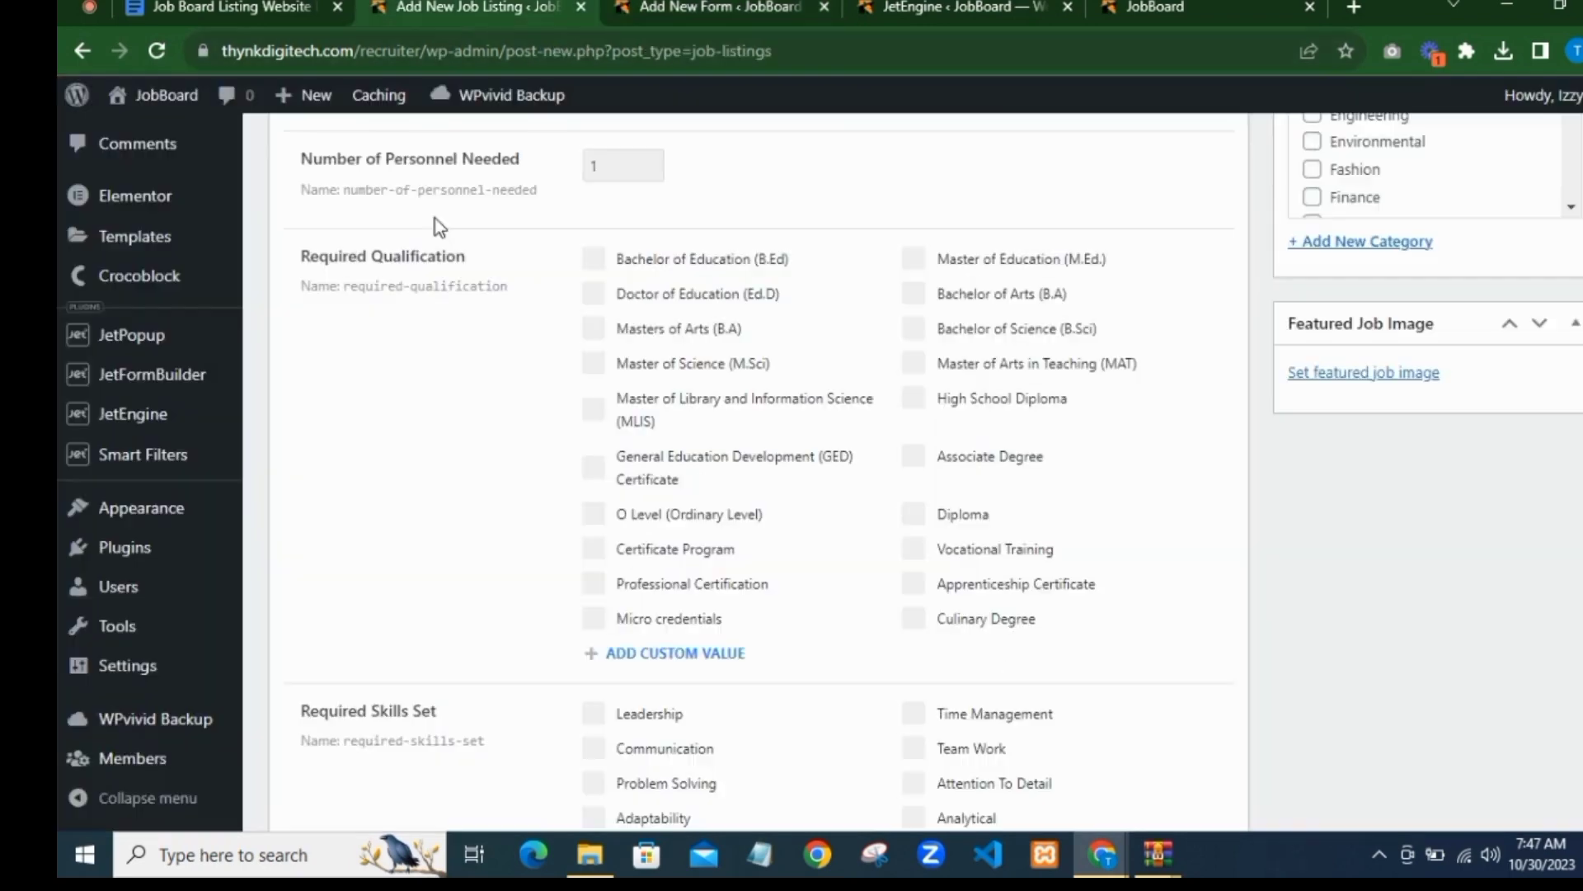
pyautogui.scroll(6, 445, 223)
pyautogui.scroll(10, 432, 264)
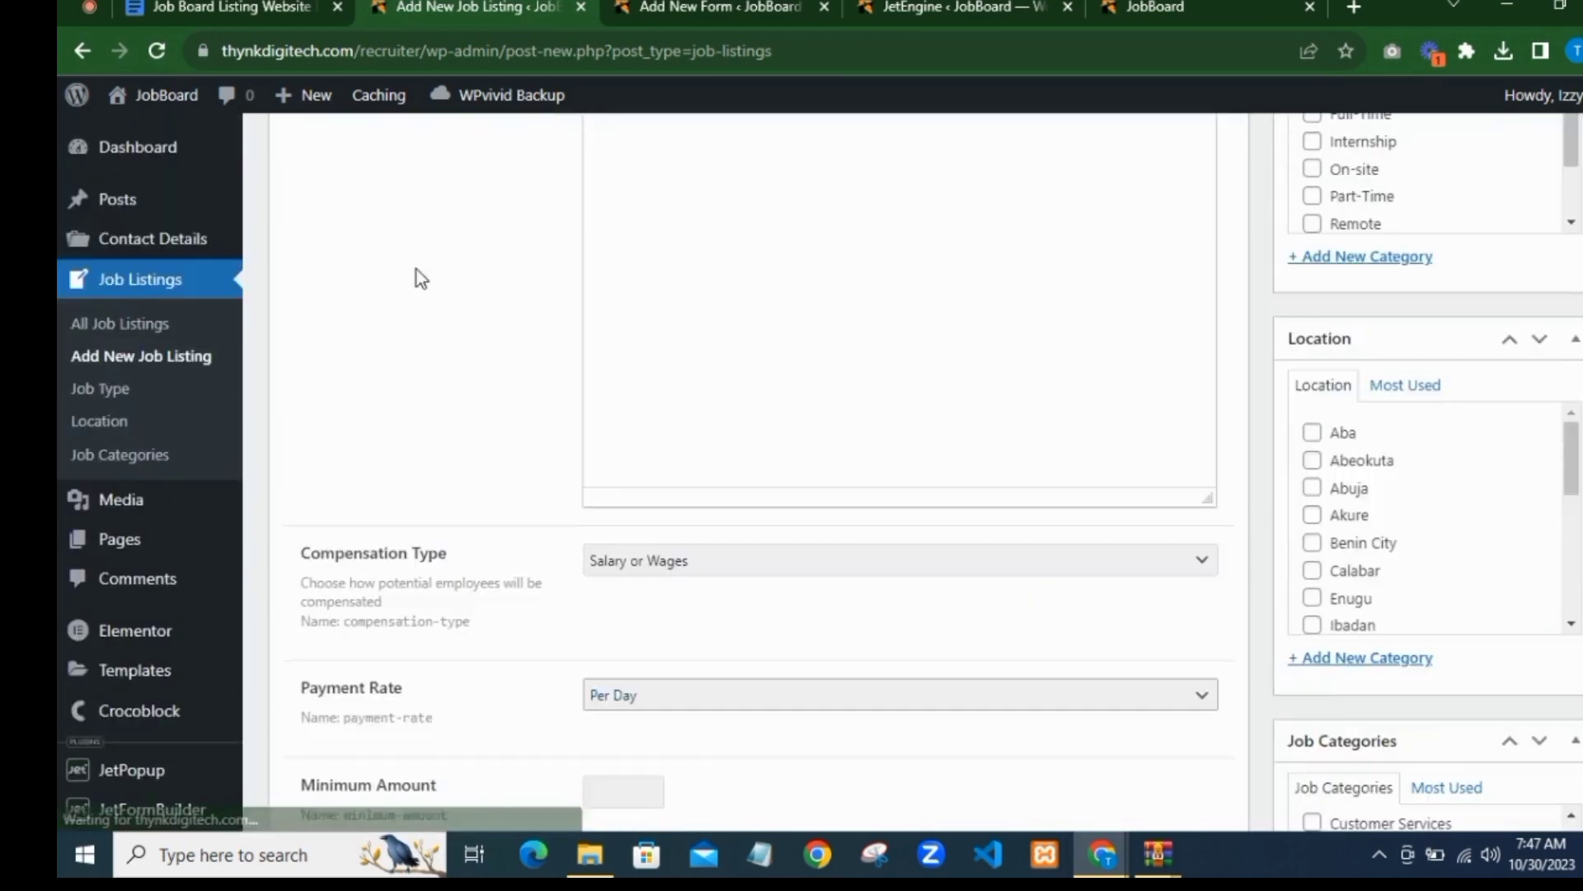
pyautogui.scroll(-2, 413, 388)
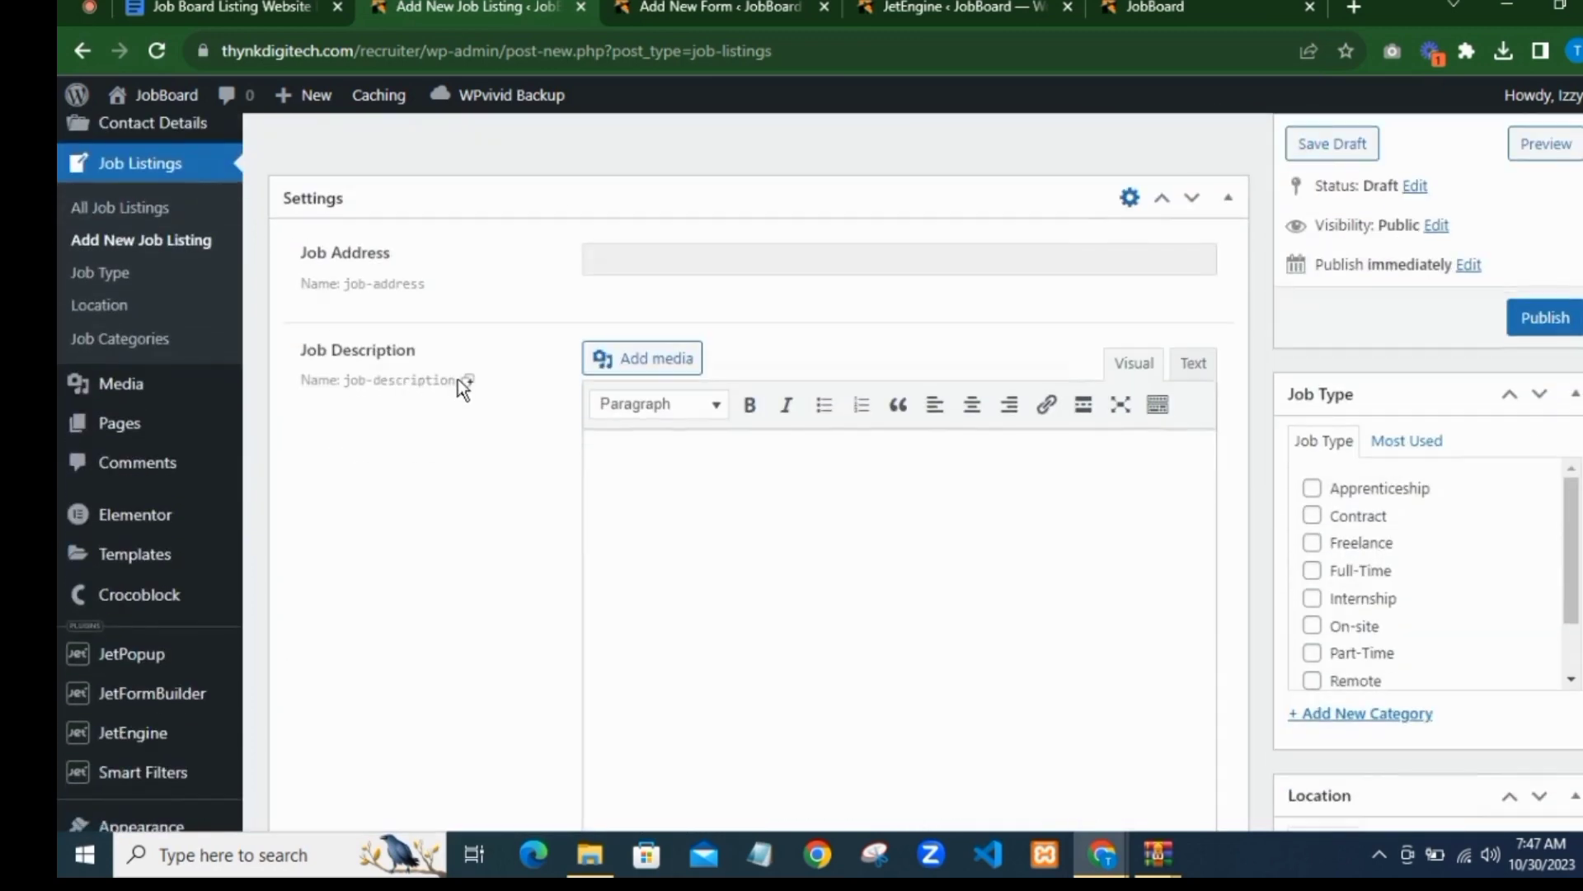
pyautogui.click(627, 8)
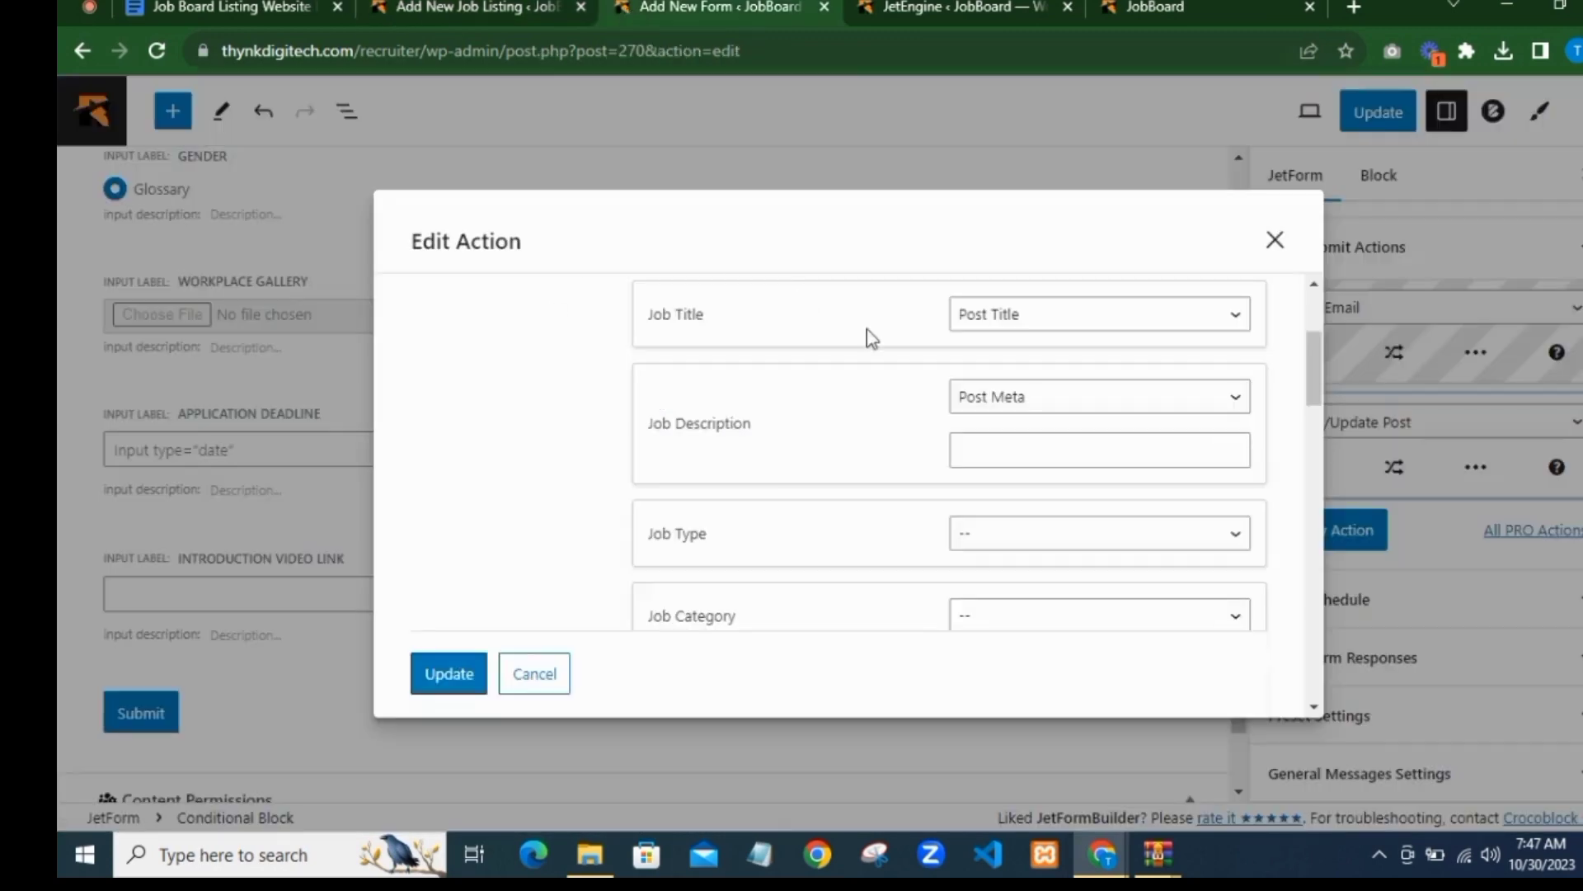
pyautogui.rightClick(983, 446)
pyautogui.click(1075, 625)
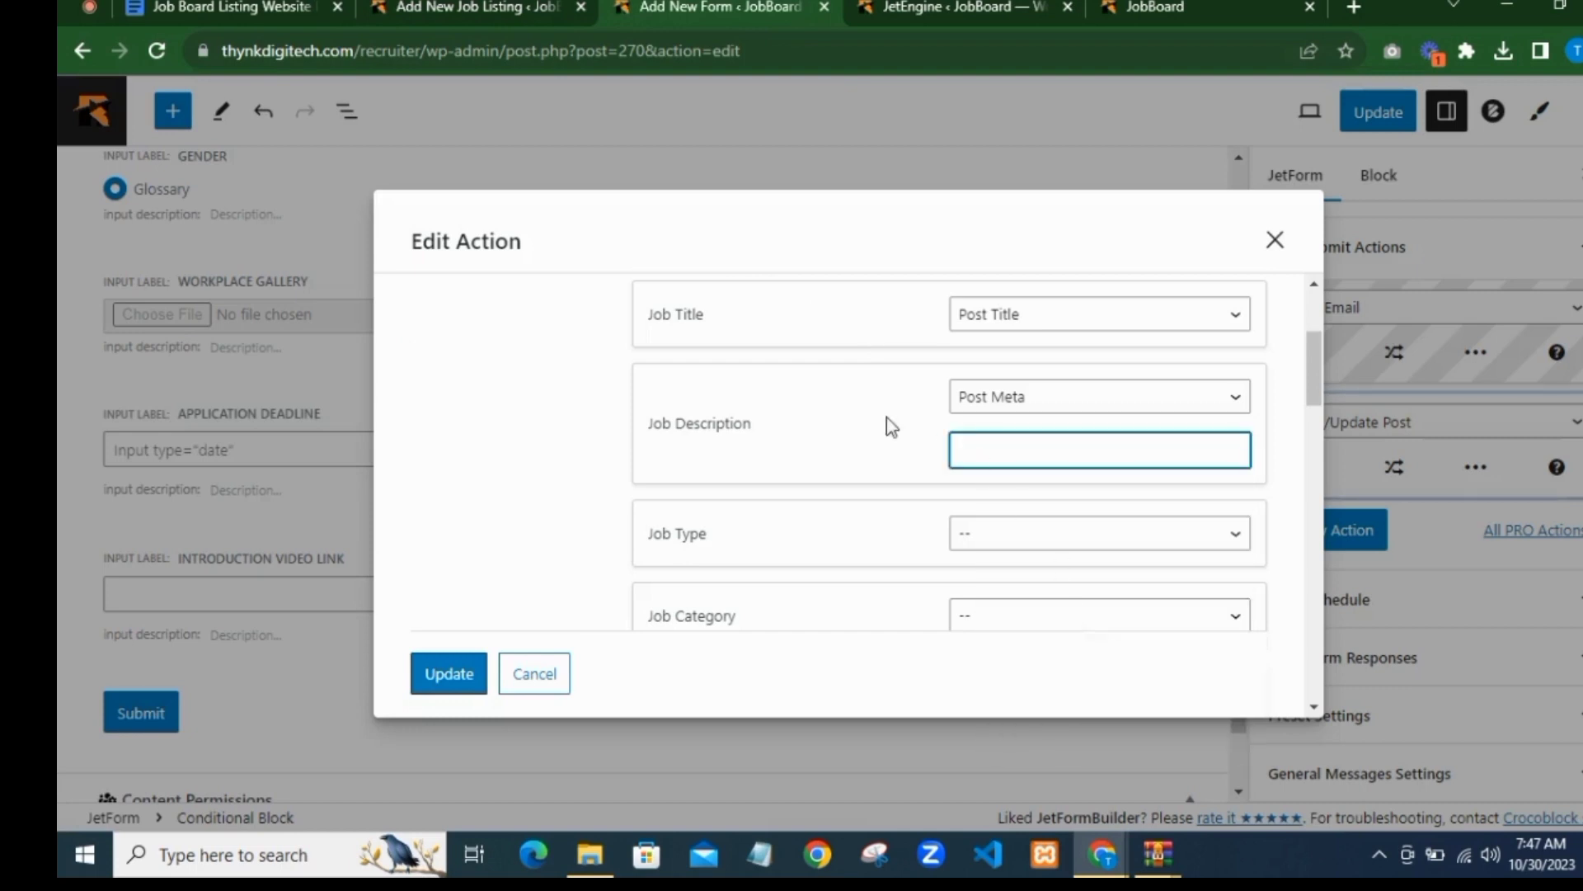
# Step: Map the Job Type field to Post Terms with the Job Type taxonomy
pyautogui.scroll(-1, 995, 419)
pyautogui.scroll(-1, 995, 419)
pyautogui.click(997, 422)
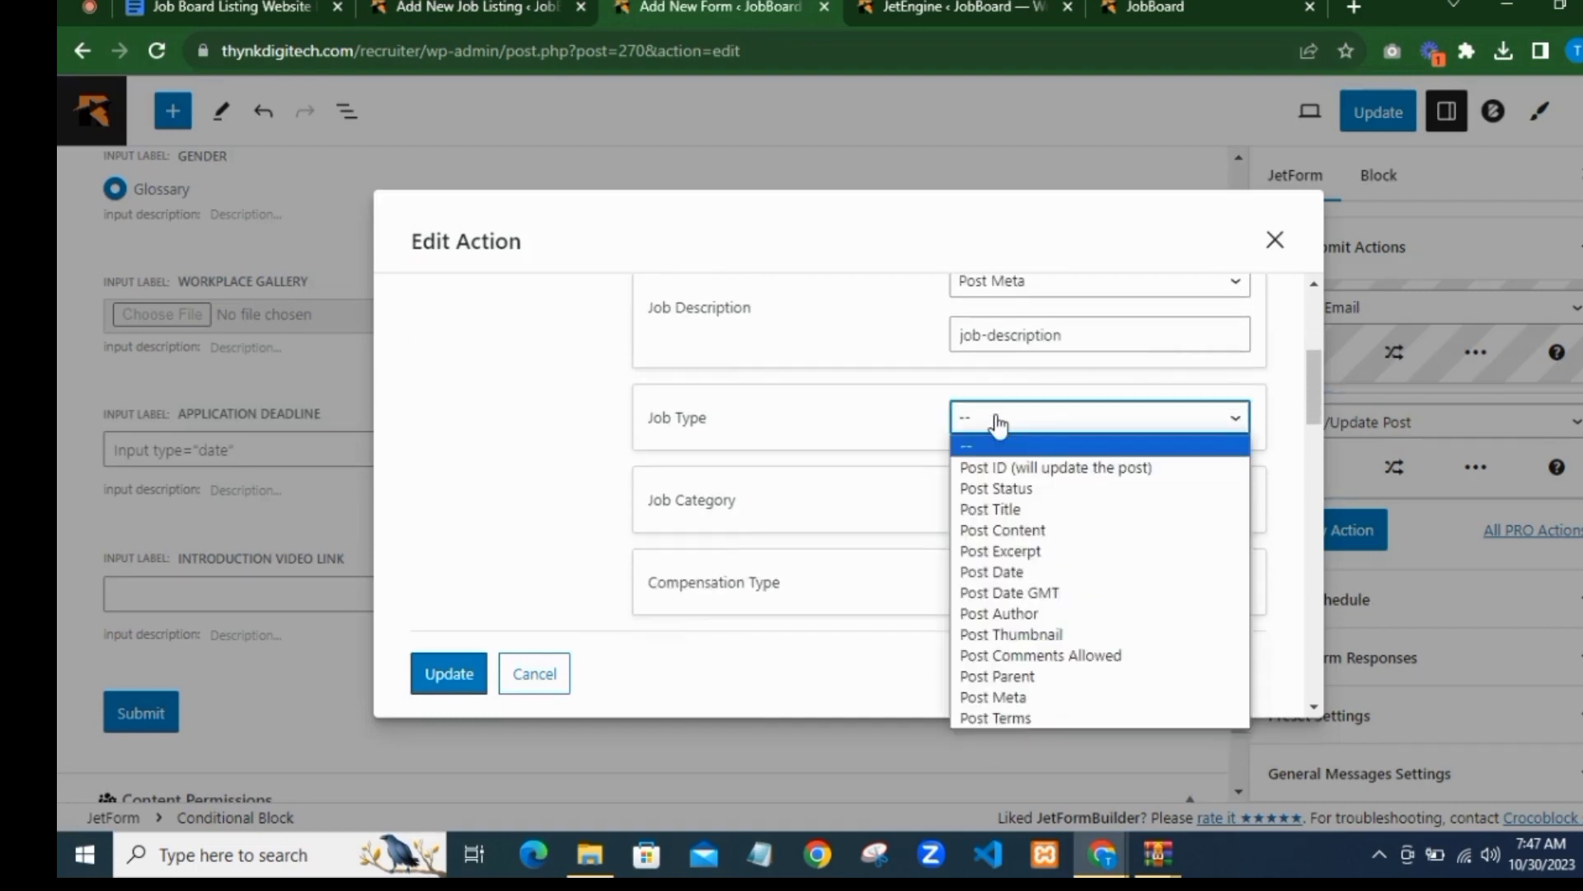
pyautogui.click(1010, 717)
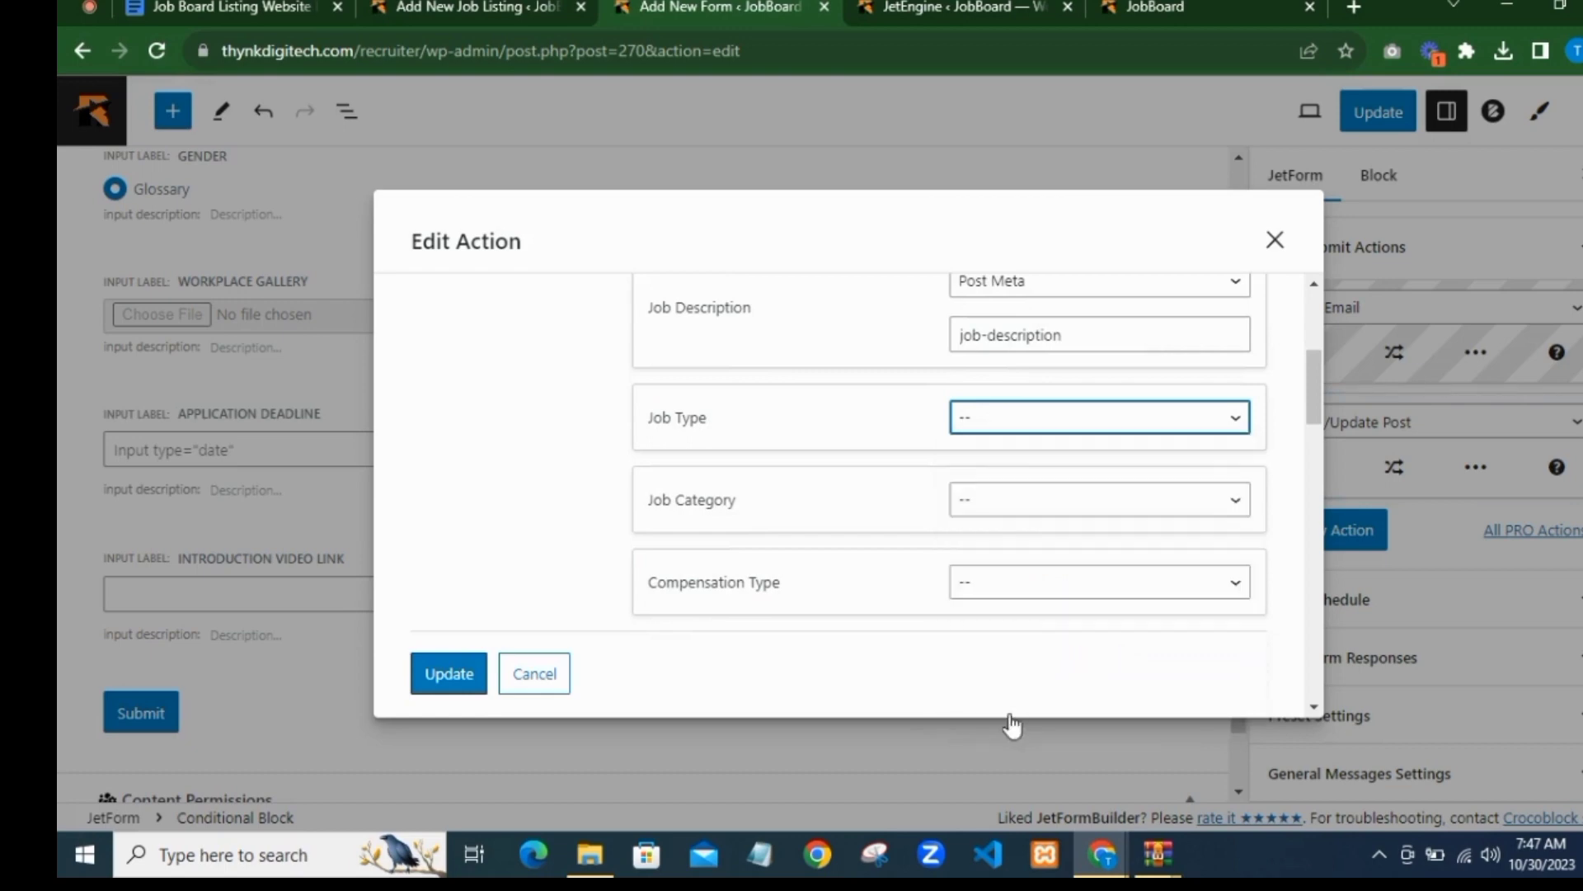
pyautogui.click(991, 476)
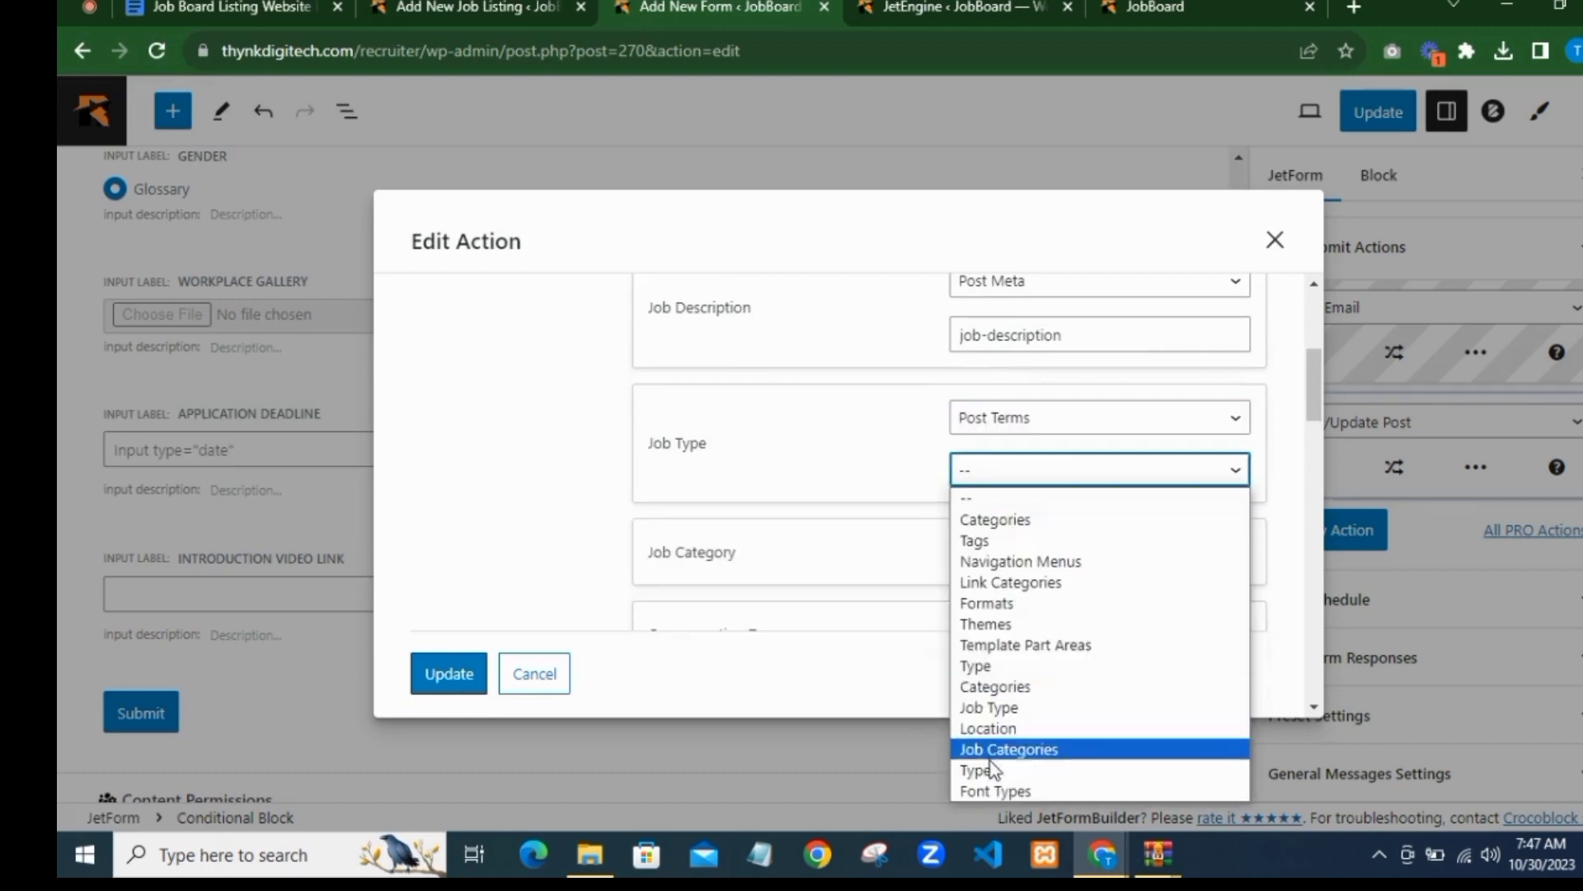
pyautogui.click(1004, 714)
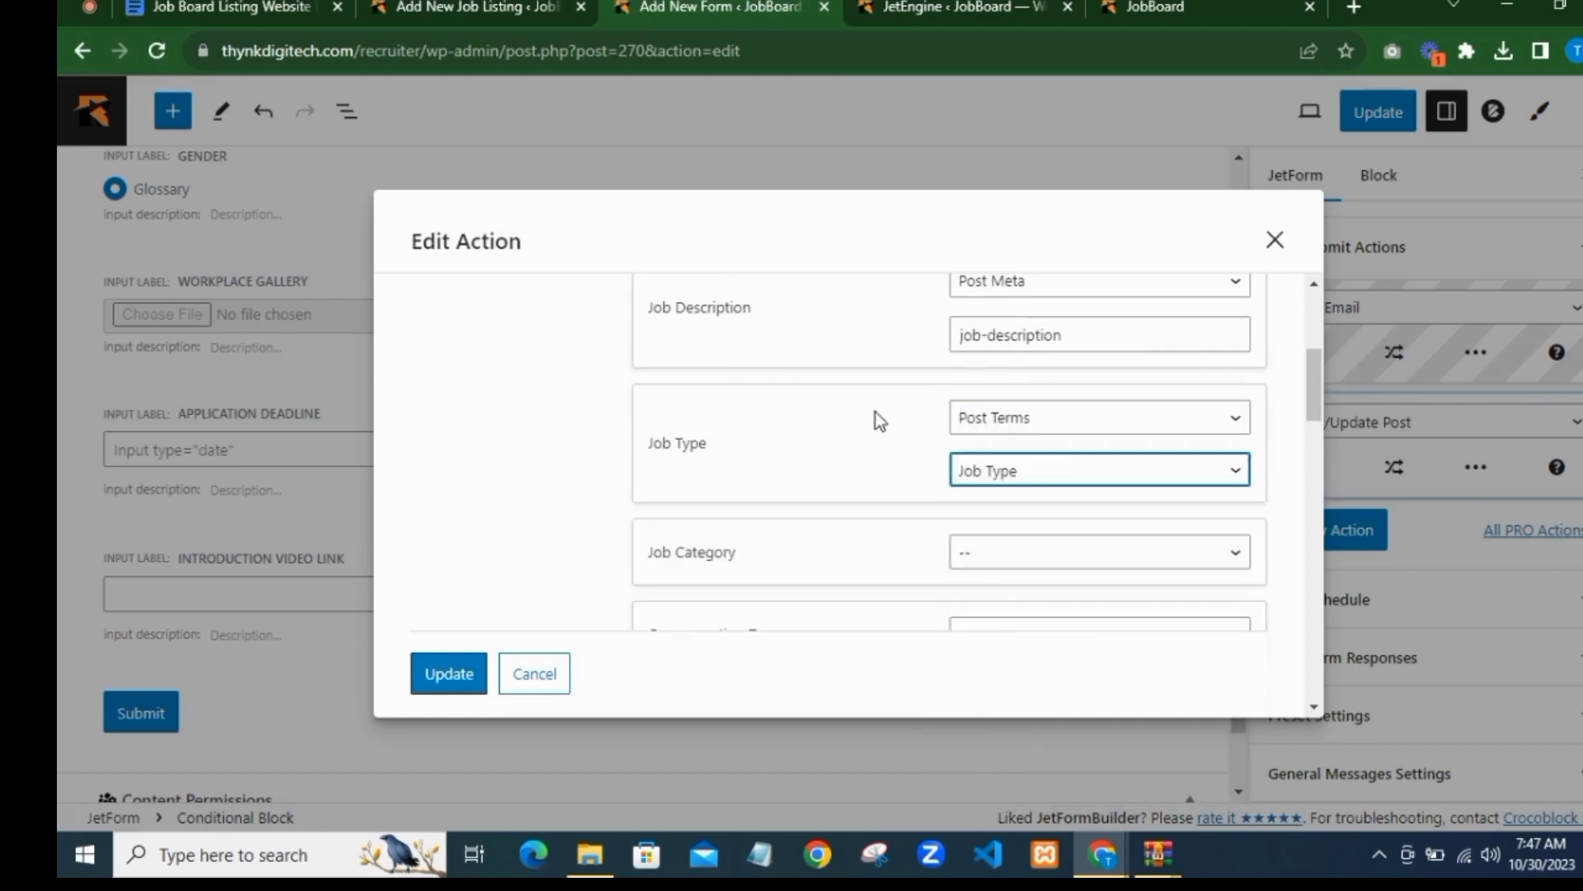
# Step: Map the Job Category field to Post Terms with the Job Categories taxonomy
pyautogui.scroll(-2, 1014, 412)
pyautogui.click(999, 452)
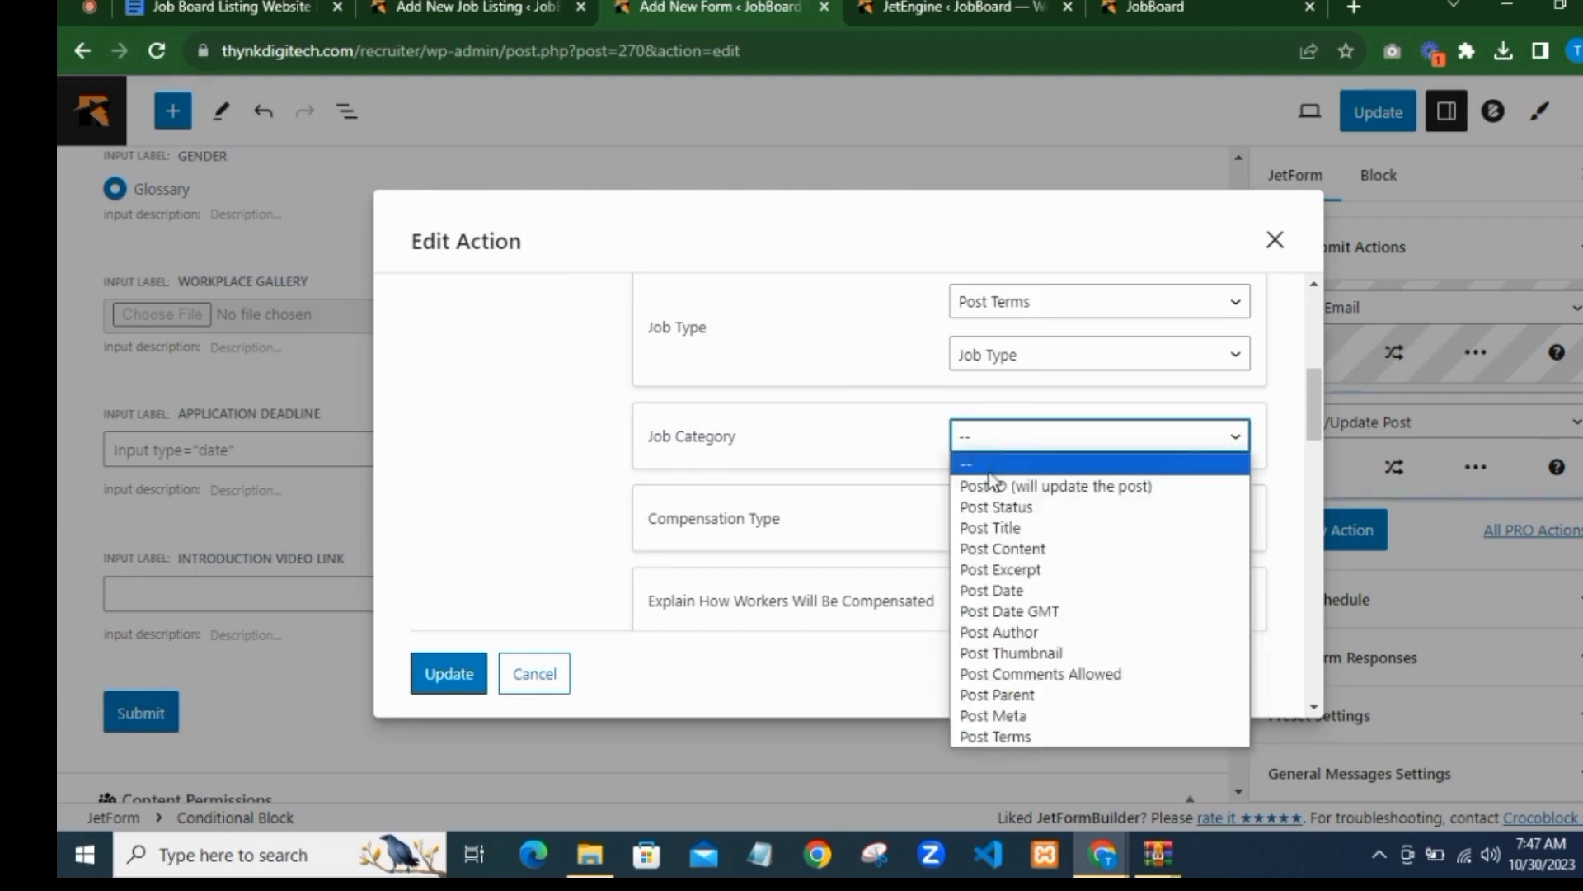
pyautogui.click(997, 737)
pyautogui.scroll(-4, 1000, 357)
pyautogui.scroll(2, 1001, 374)
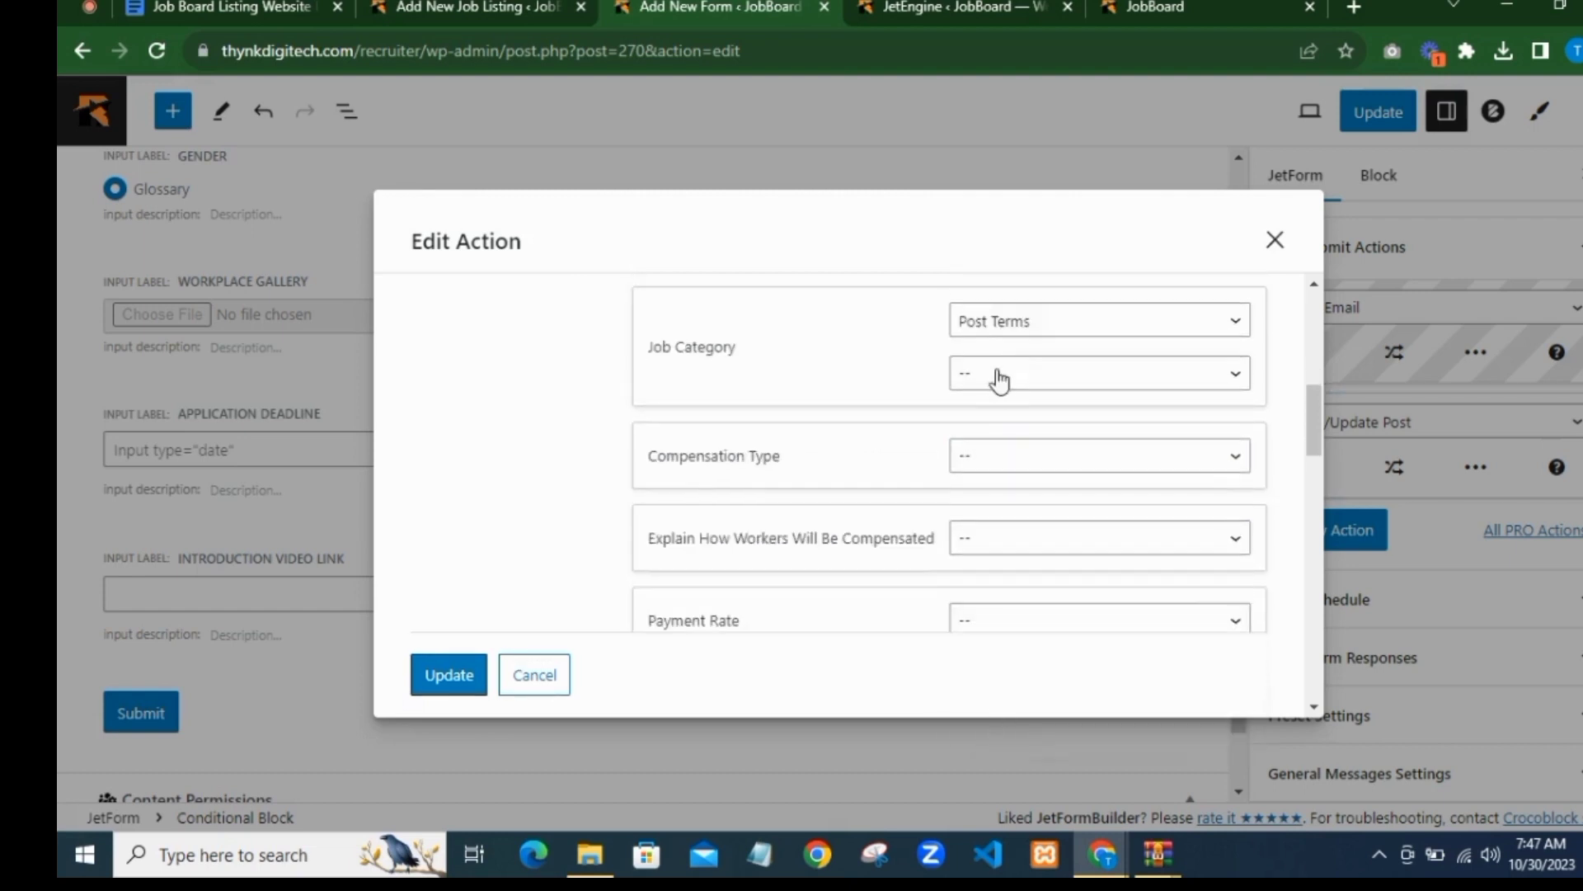
pyautogui.click(1000, 374)
pyautogui.click(1006, 652)
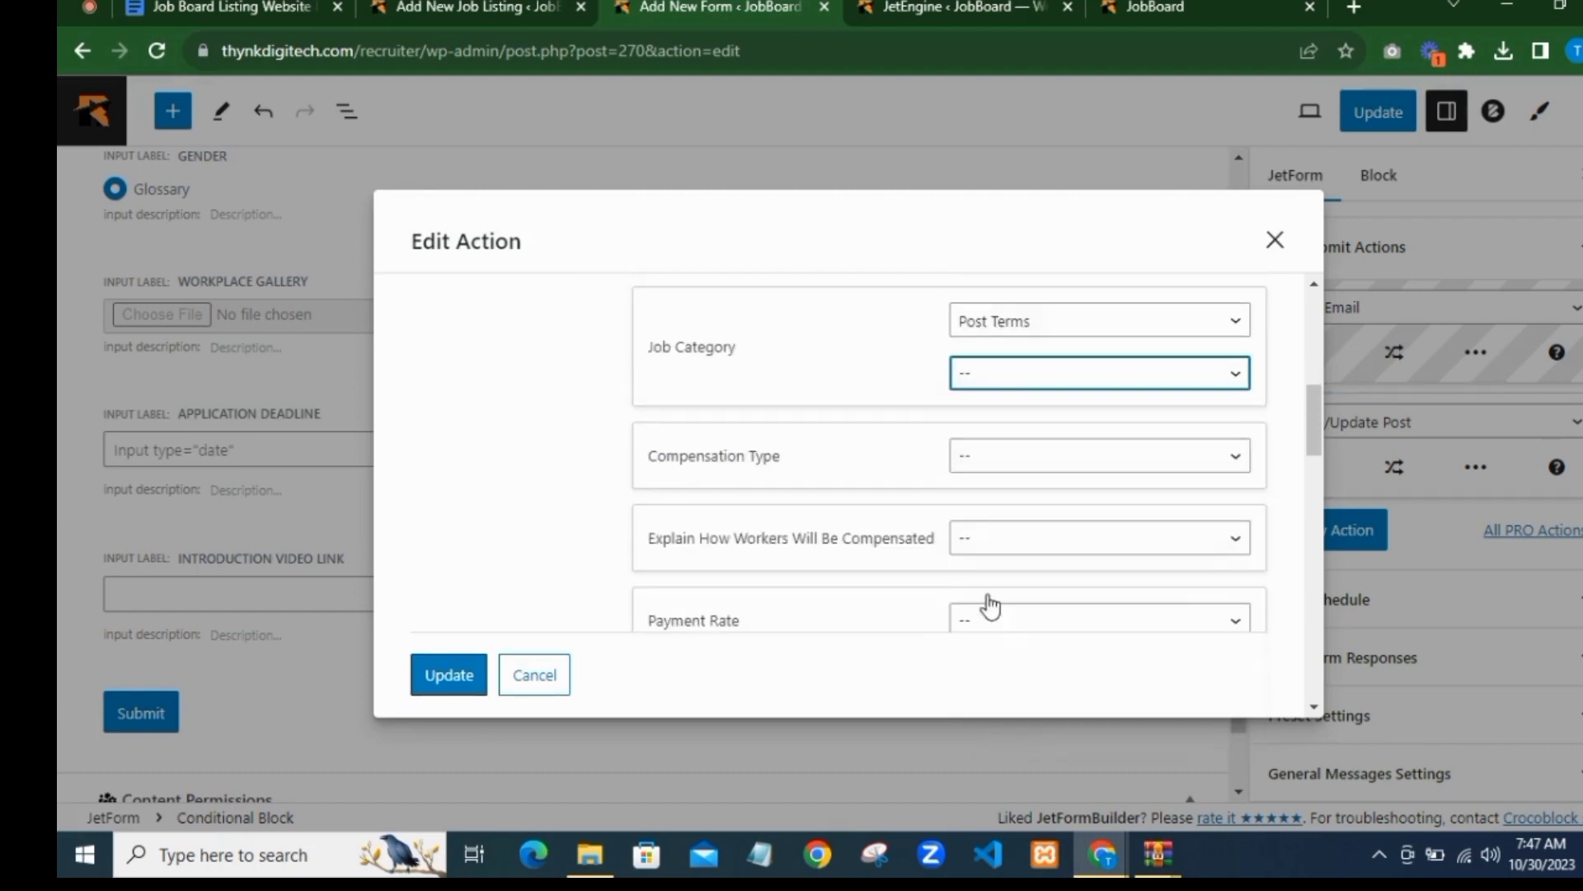
# Step: Map the Compensation Type field to Post Meta, using the field name compensation-type from the Add New Job Listing page
pyautogui.scroll(-2, 874, 367)
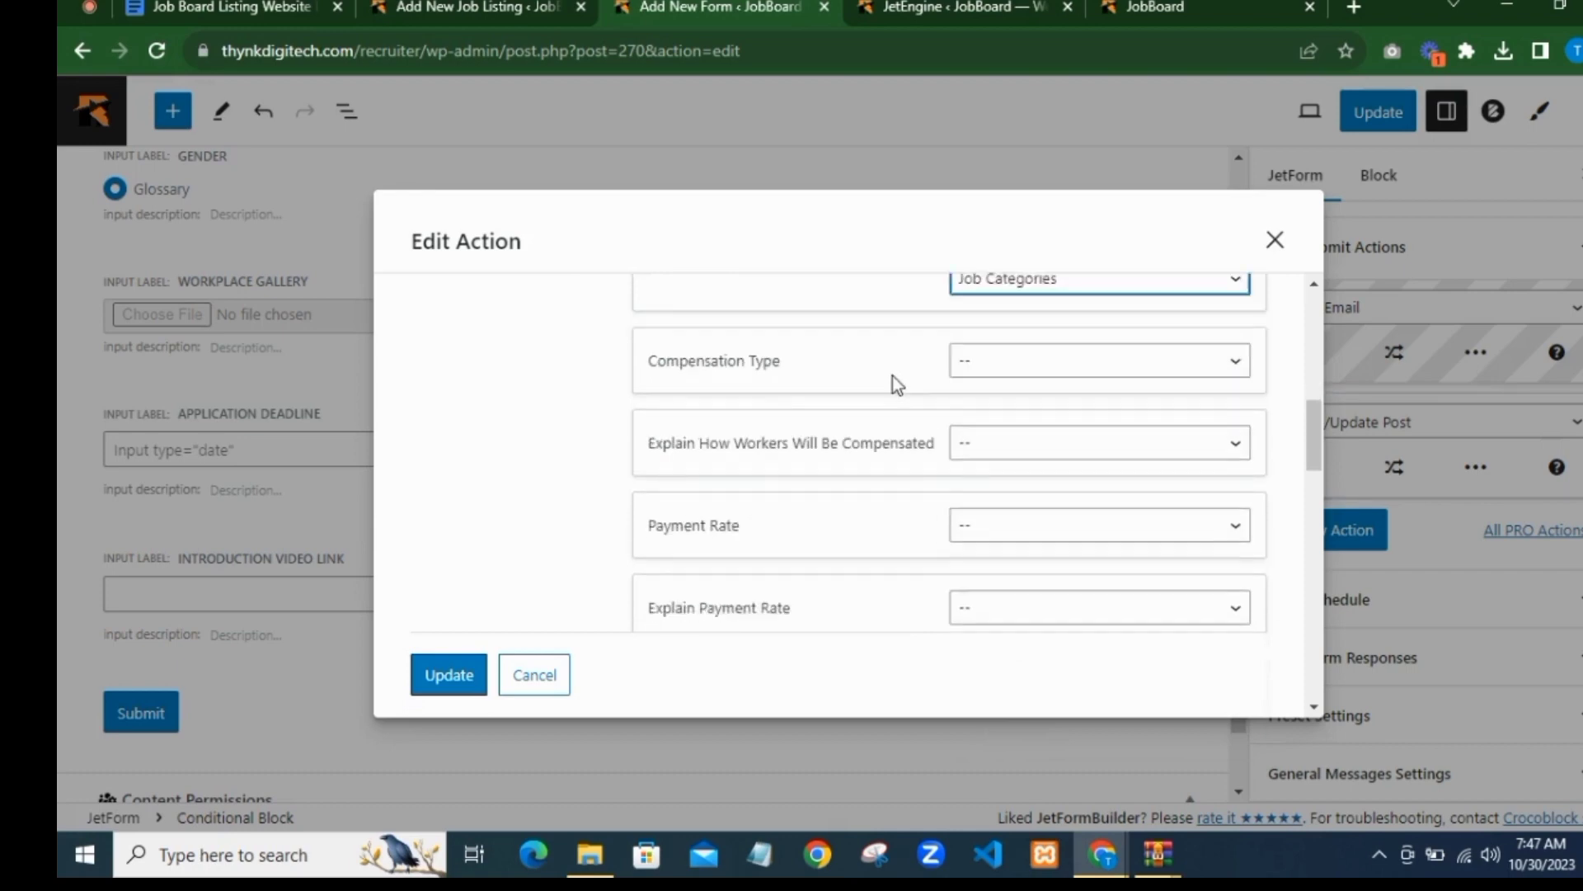
pyautogui.click(1001, 340)
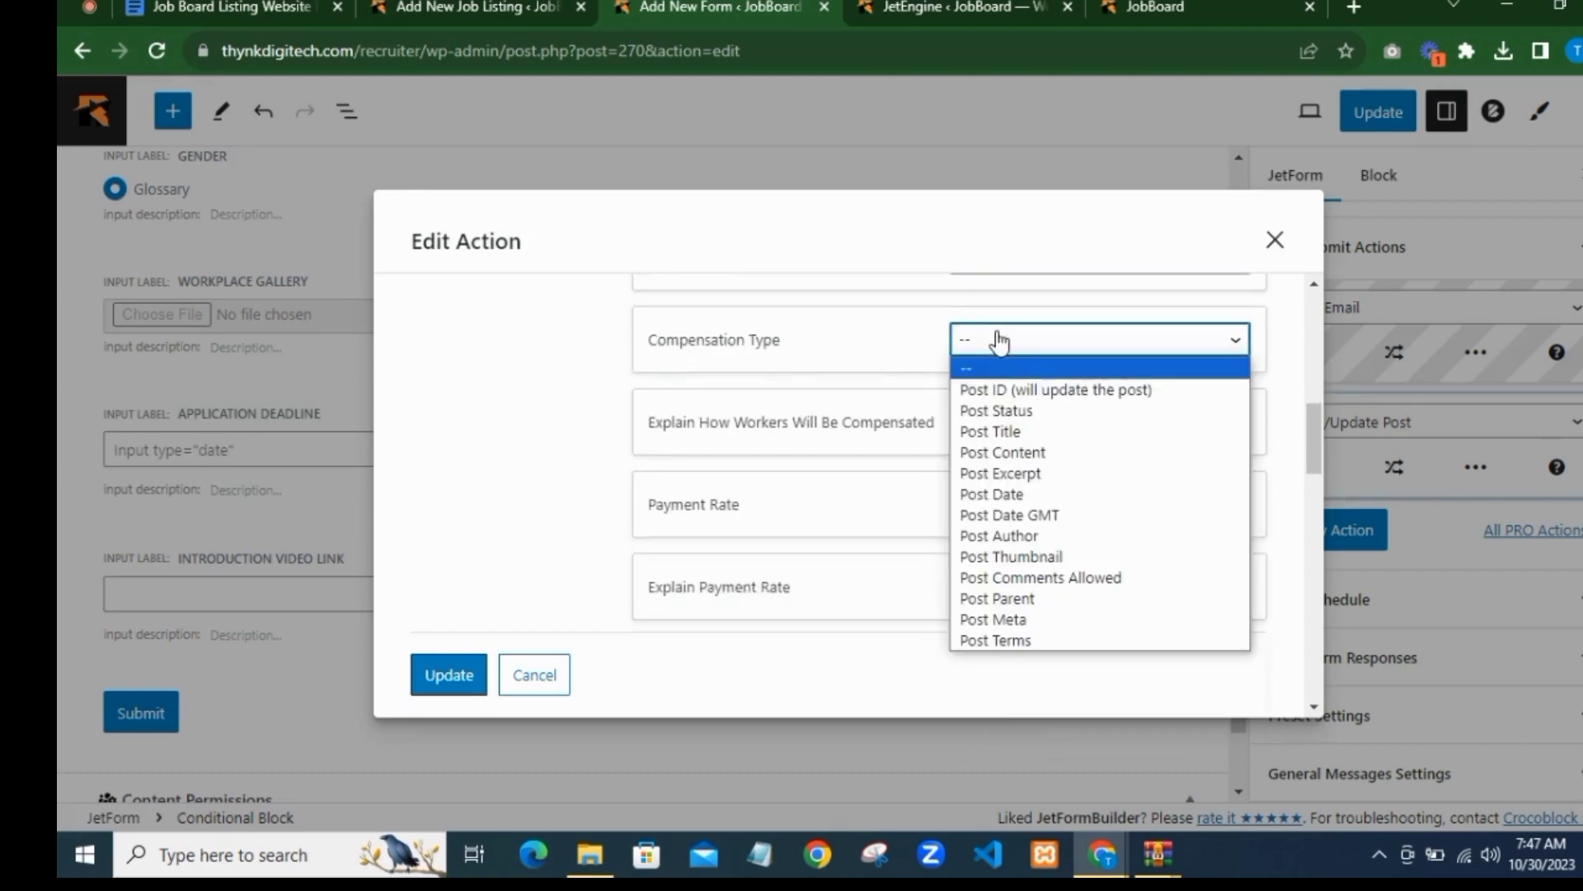
pyautogui.click(1027, 620)
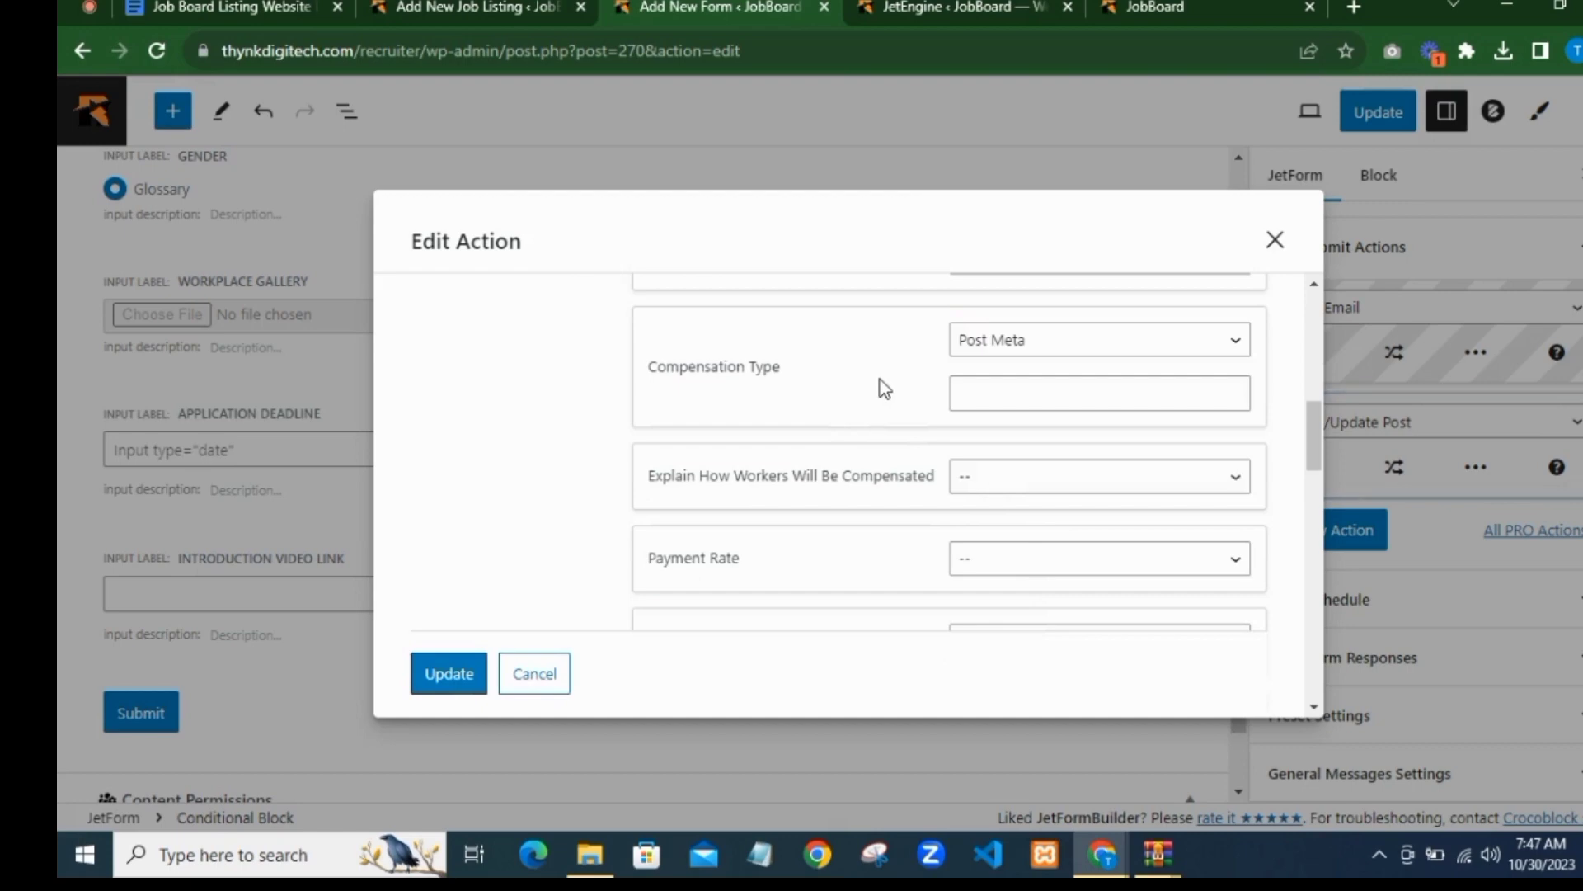
pyautogui.click(475, 7)
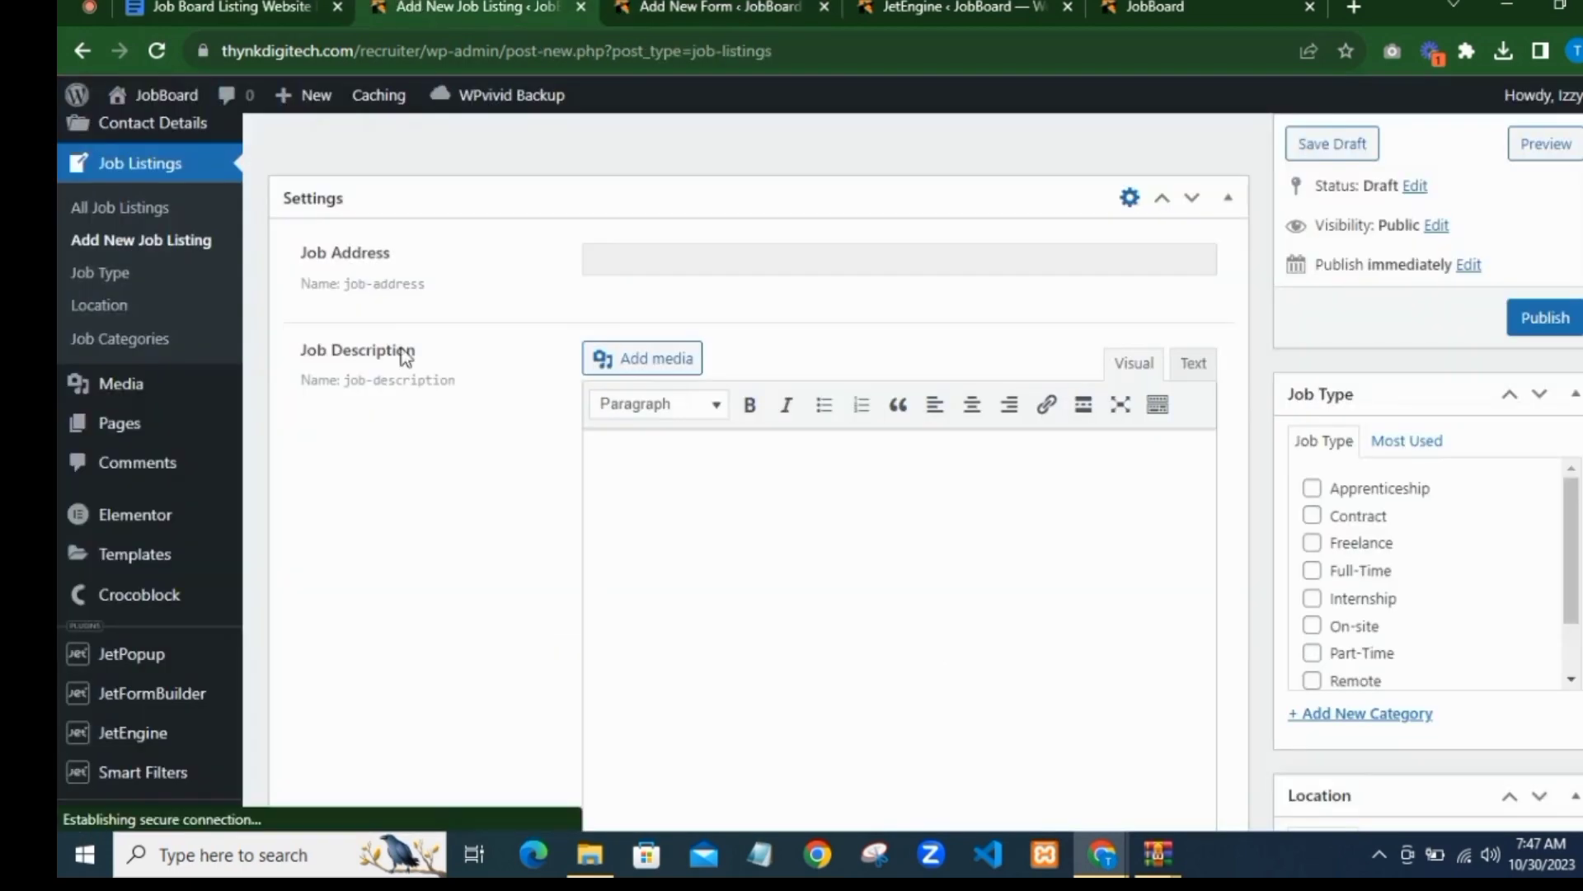
pyautogui.scroll(-5, 394, 343)
pyautogui.scroll(-3, 394, 343)
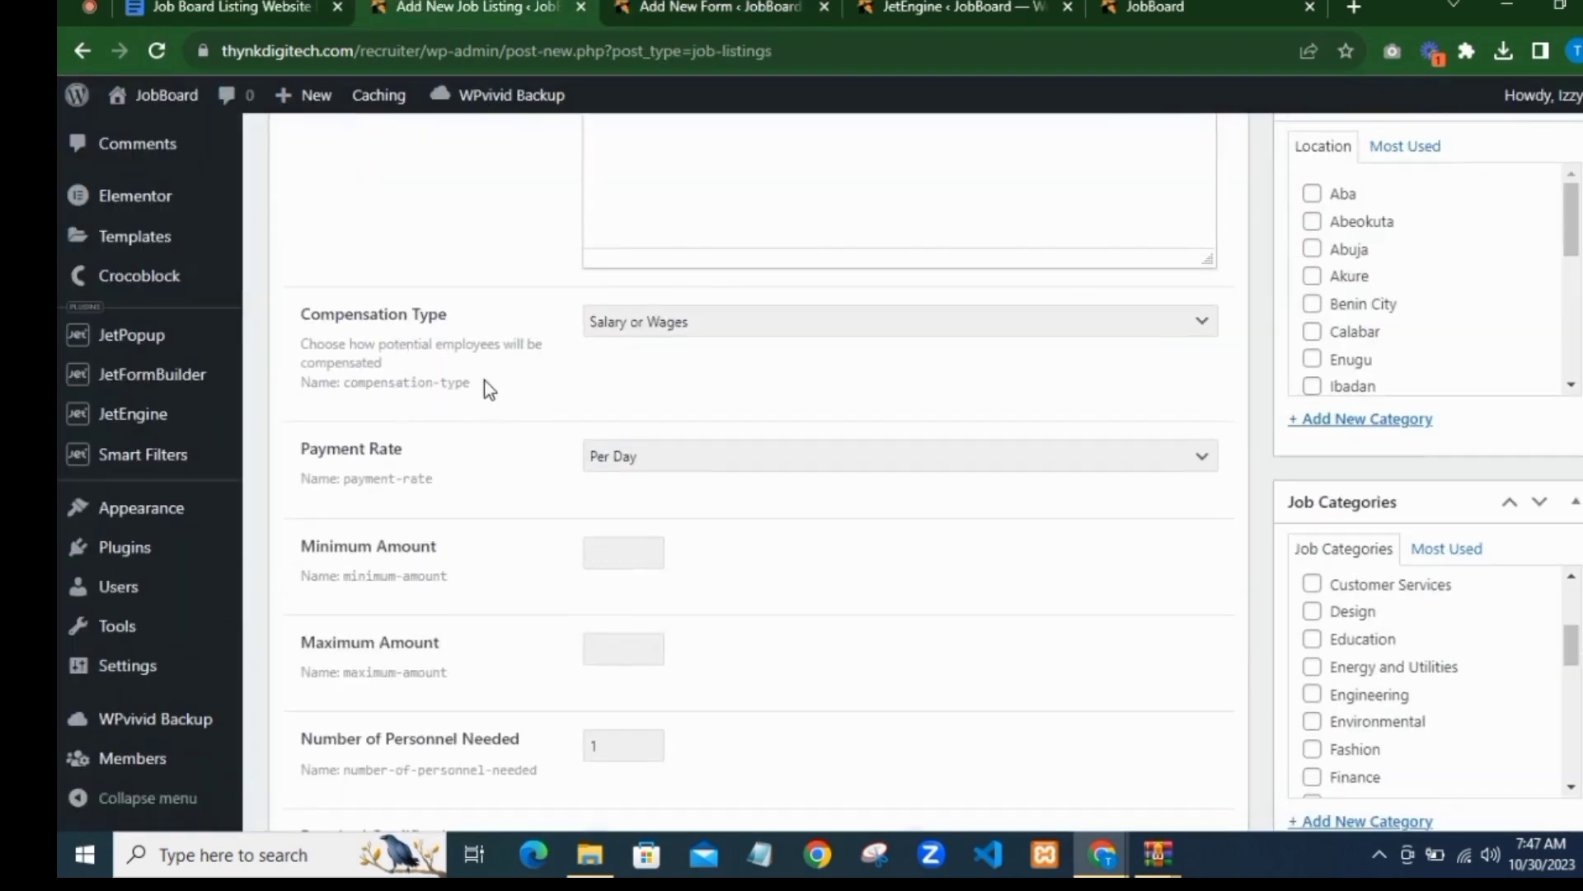
pyautogui.click(655, 7)
pyautogui.click(1013, 390)
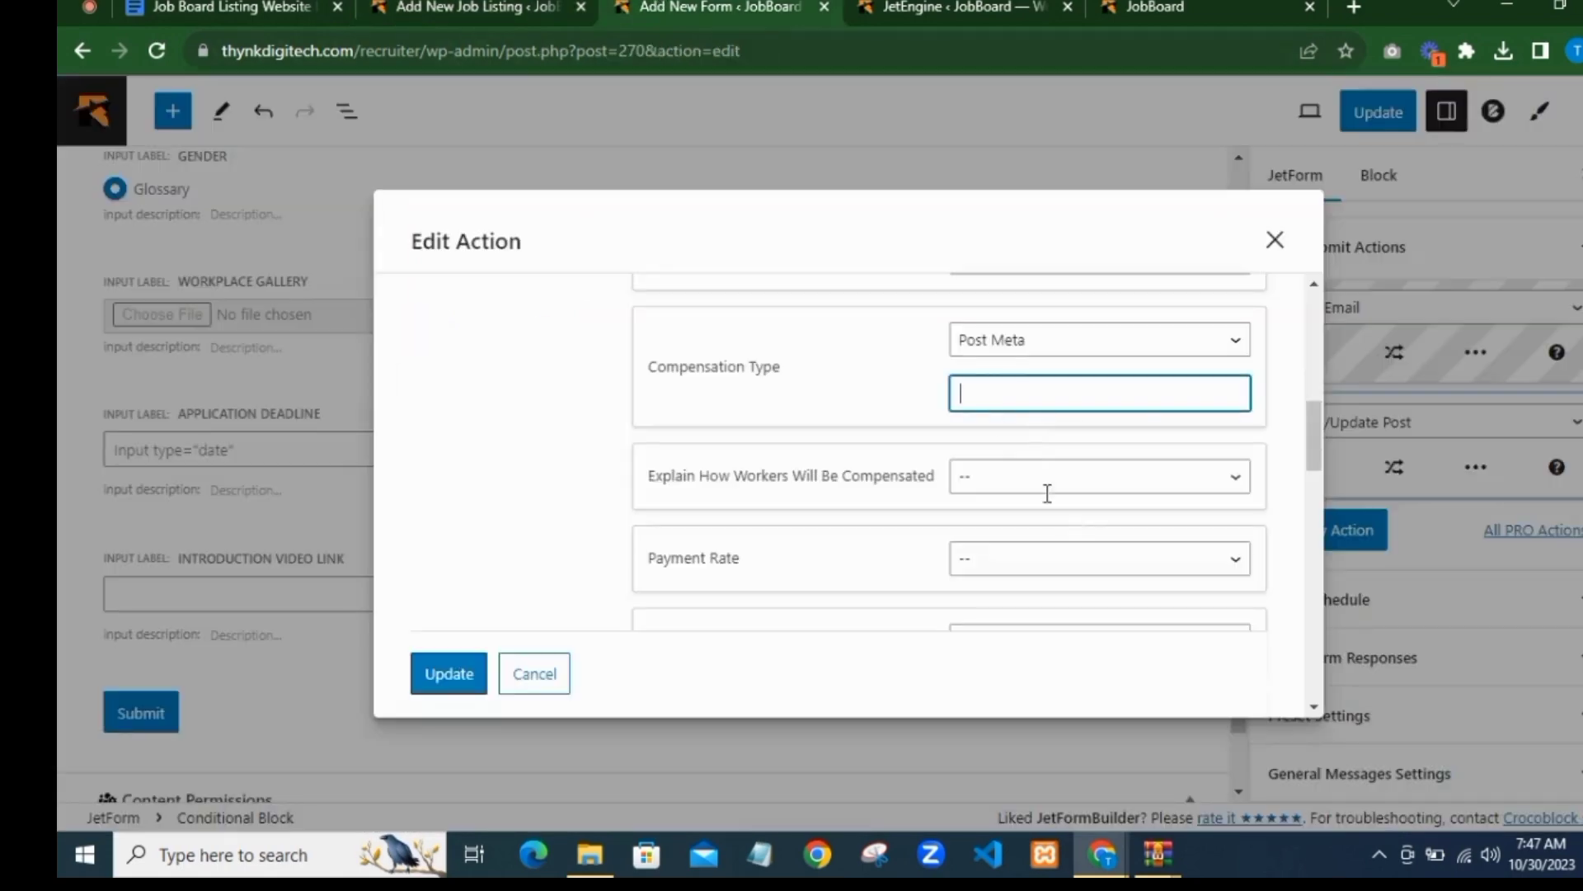
pyautogui.write('compensation-type')
pyautogui.click(869, 355)
# Step: Check the listing page's payment field names and review the fields map from the post type down to Compensation Type
pyautogui.click(476, 6)
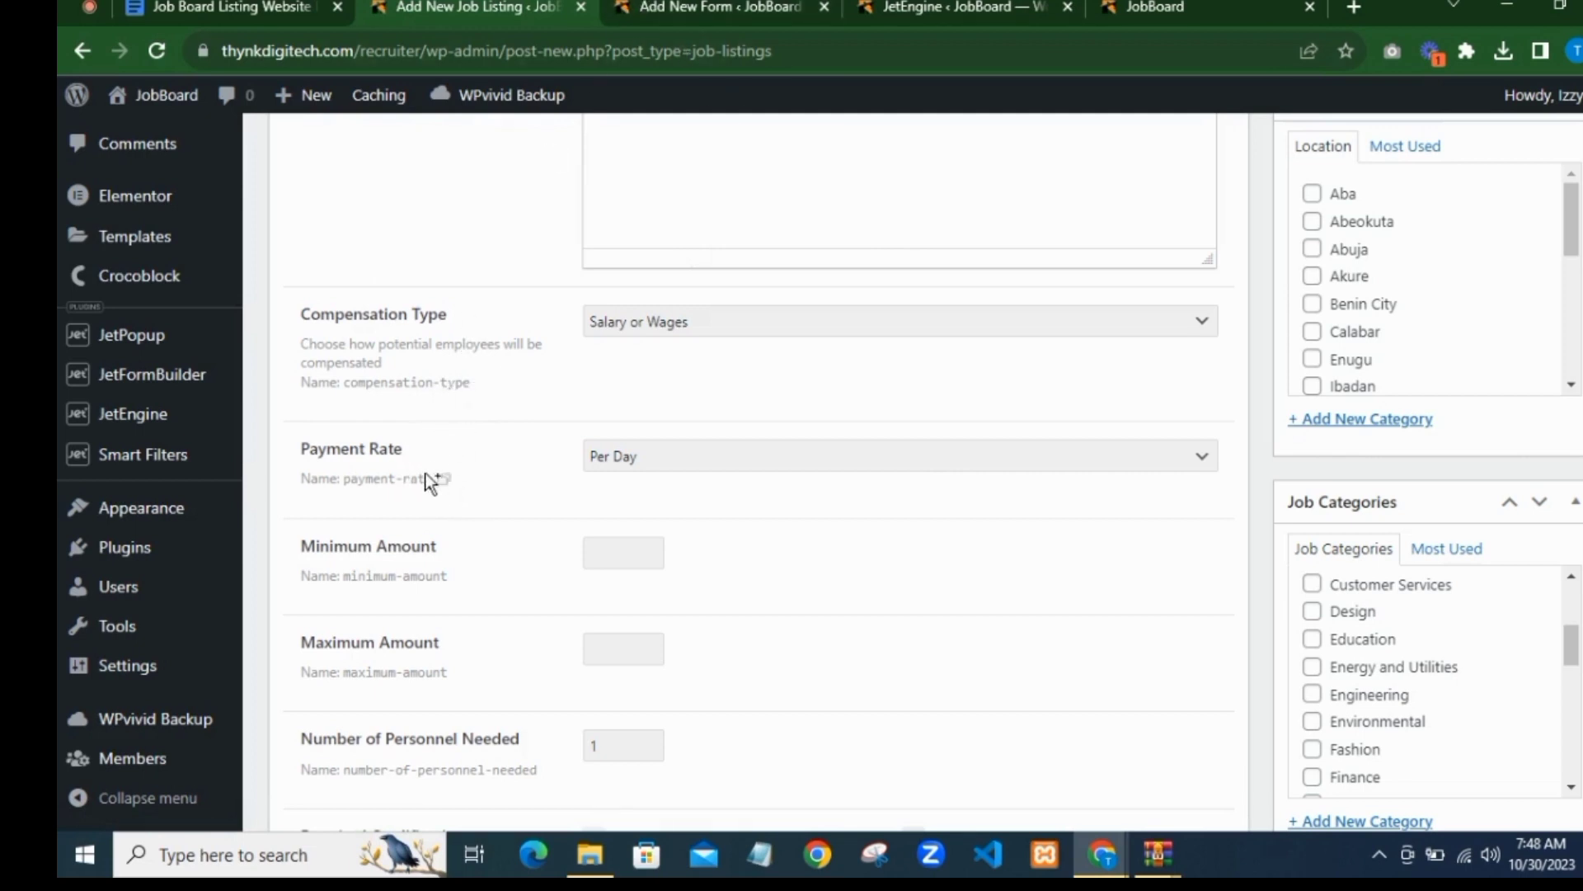
pyautogui.click(642, 13)
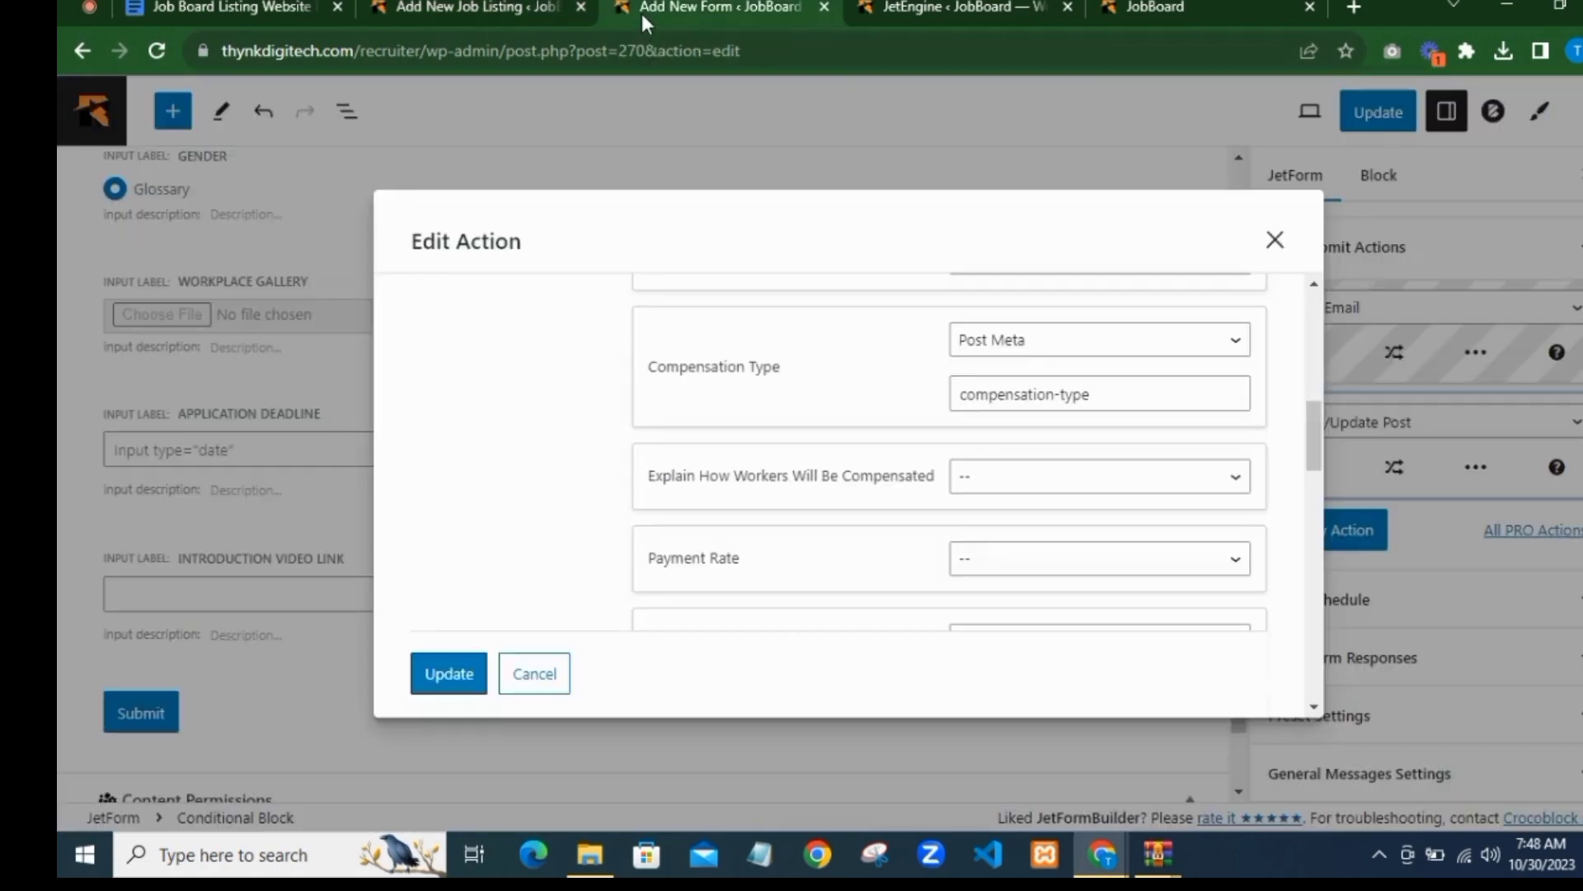
pyautogui.scroll(1, 932, 423)
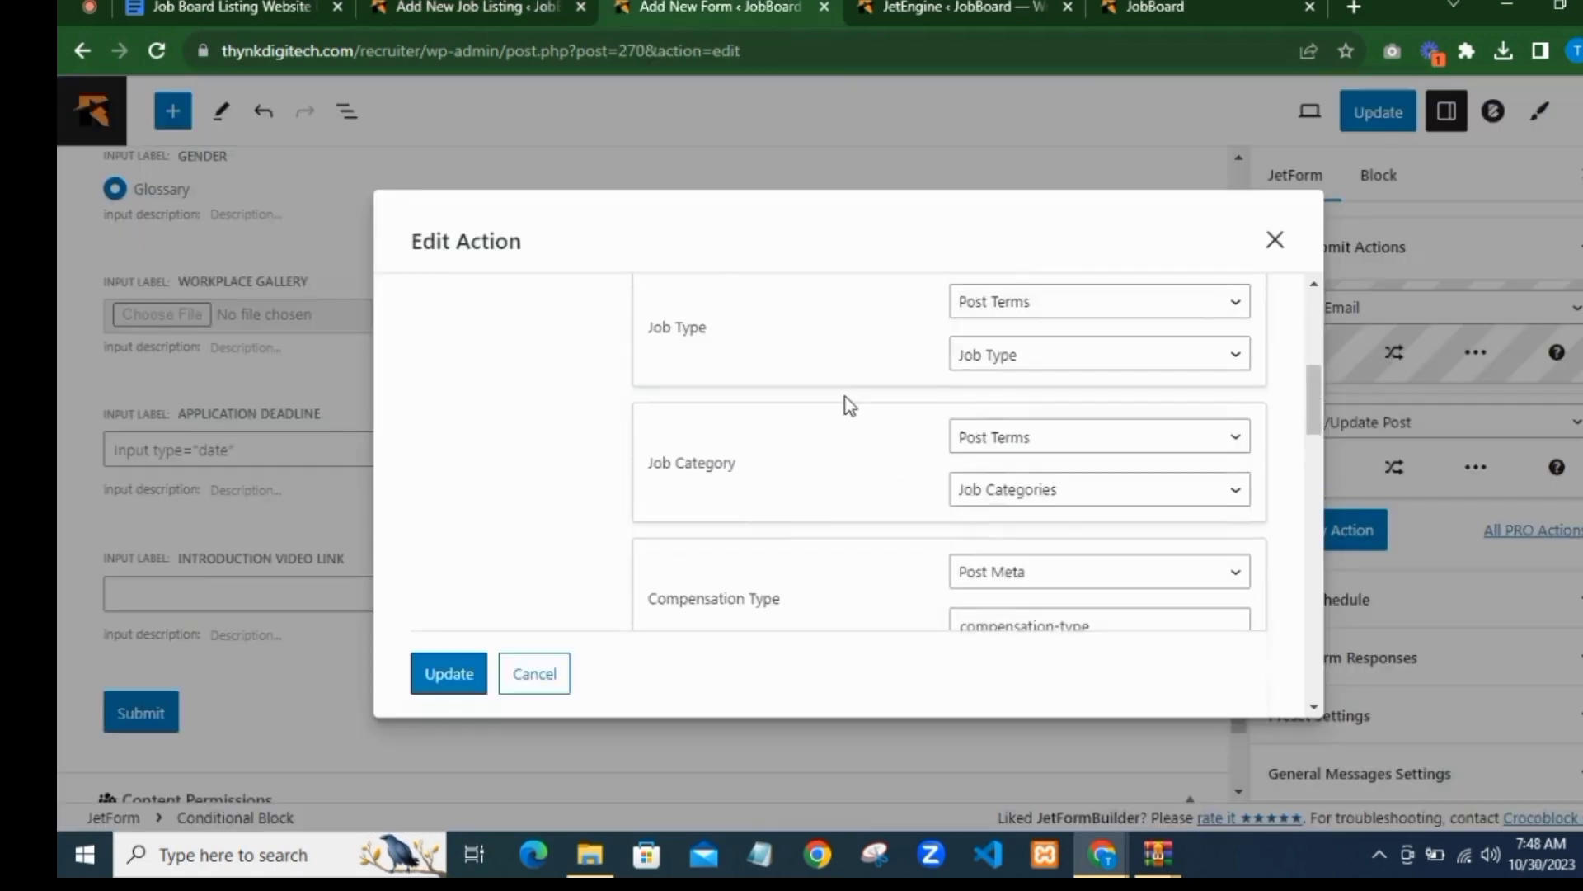
pyautogui.scroll(2, 899, 413)
pyautogui.scroll(2, 882, 408)
pyautogui.scroll(3, 898, 339)
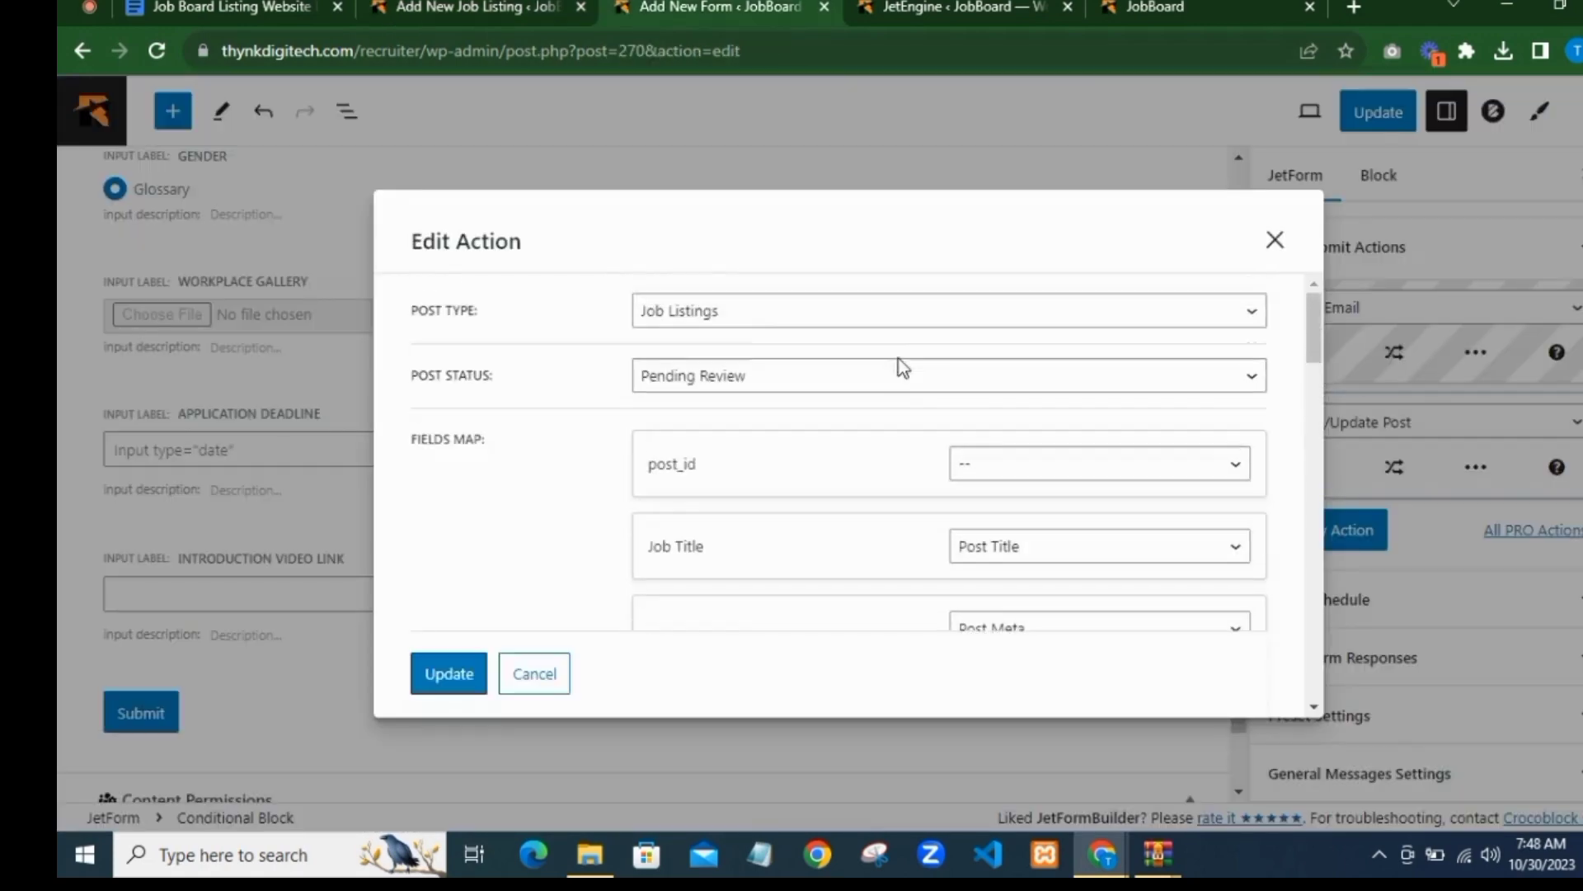
pyautogui.scroll(-7, 899, 382)
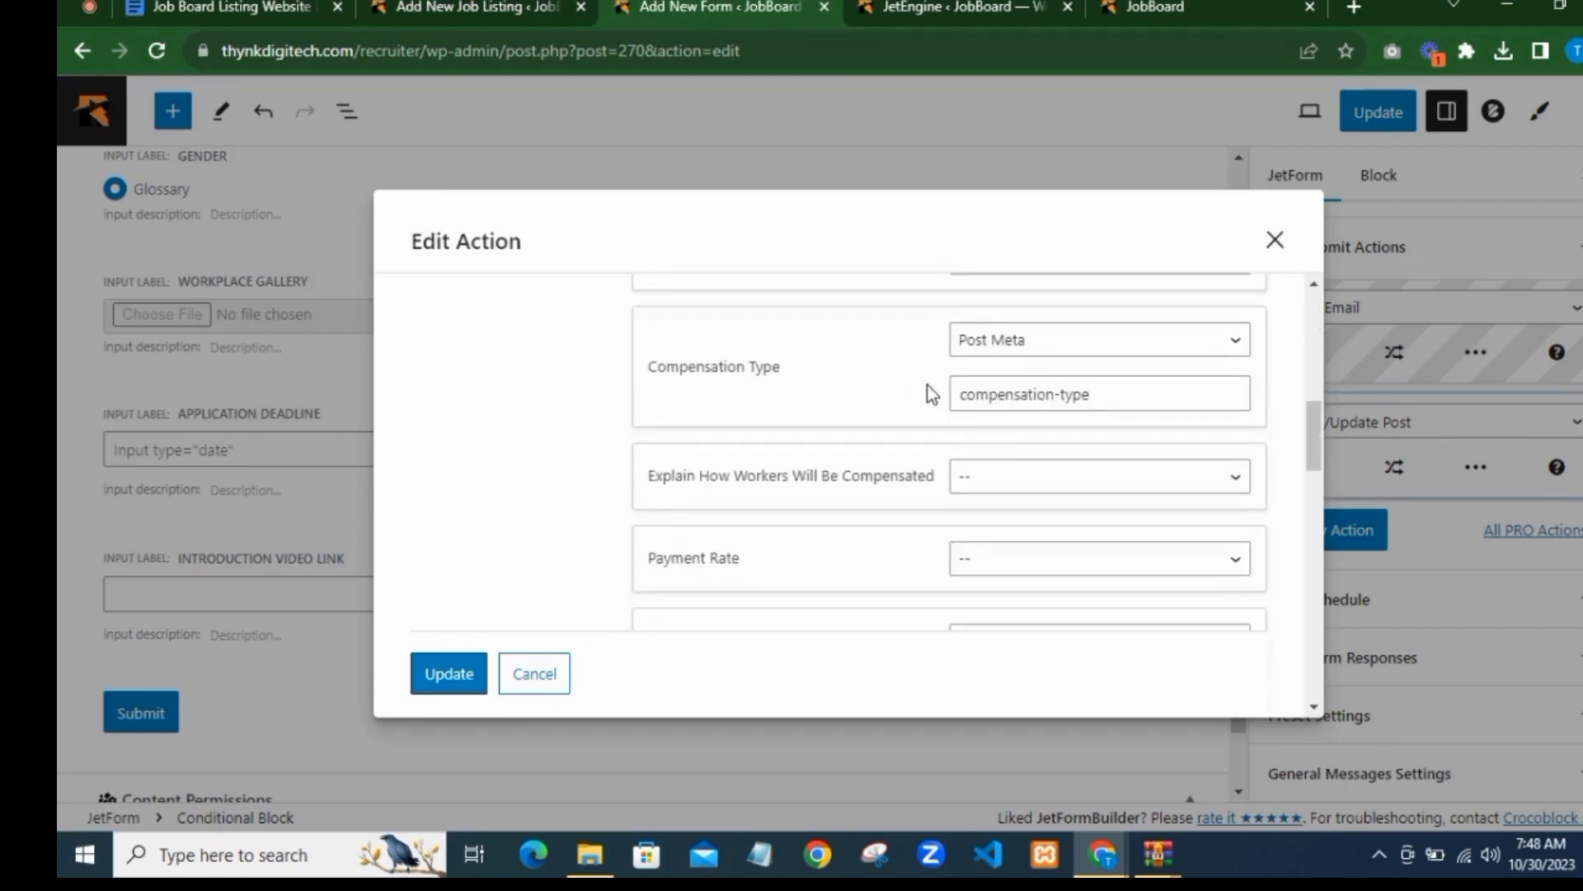
# Step: Map Explain How Workers Will Be Compensated to Post Meta, using the listing page's field name explain-how-personnel-will-be-compensated
pyautogui.click(1007, 478)
pyautogui.click(1002, 753)
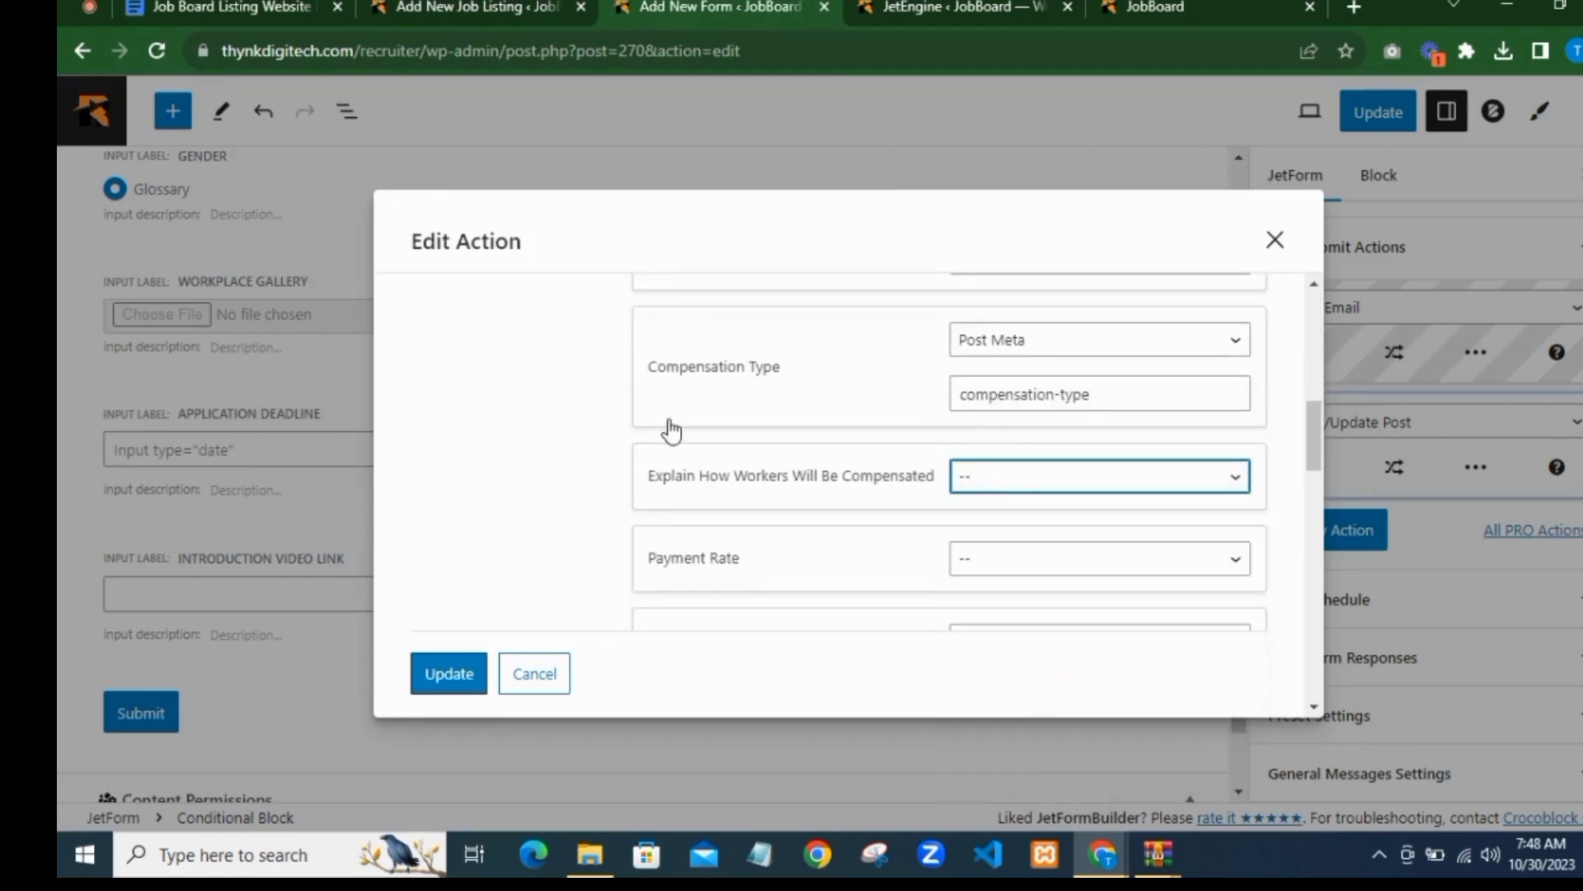
pyautogui.scroll(-1, 614, 369)
pyautogui.scroll(-2, 615, 369)
pyautogui.click(462, 8)
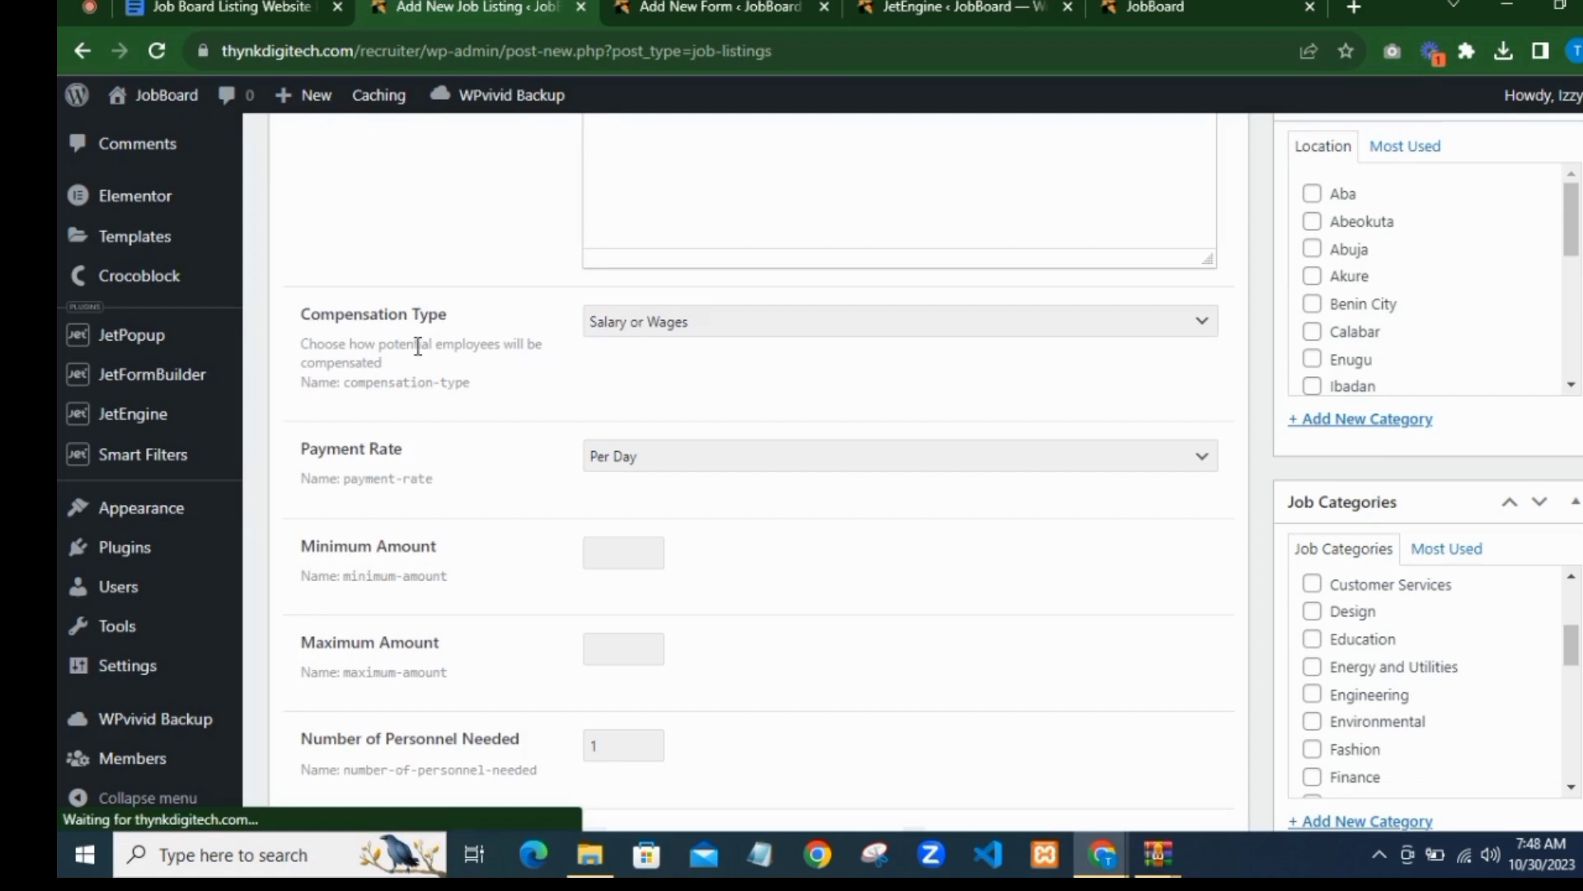
pyautogui.click(677, 338)
pyautogui.click(663, 347)
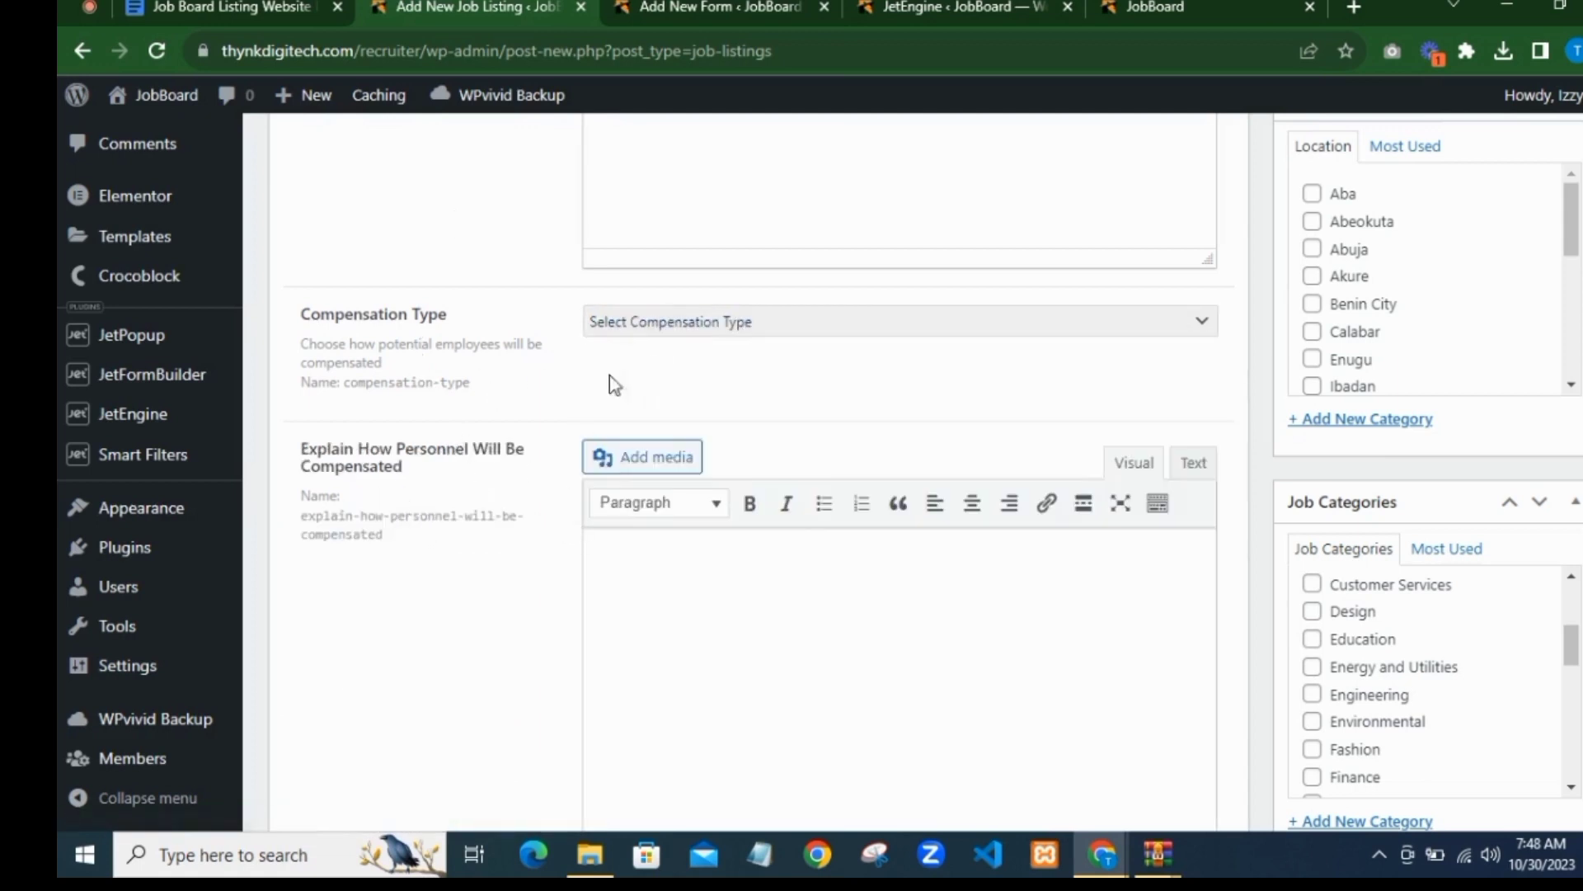
pyautogui.click(672, 10)
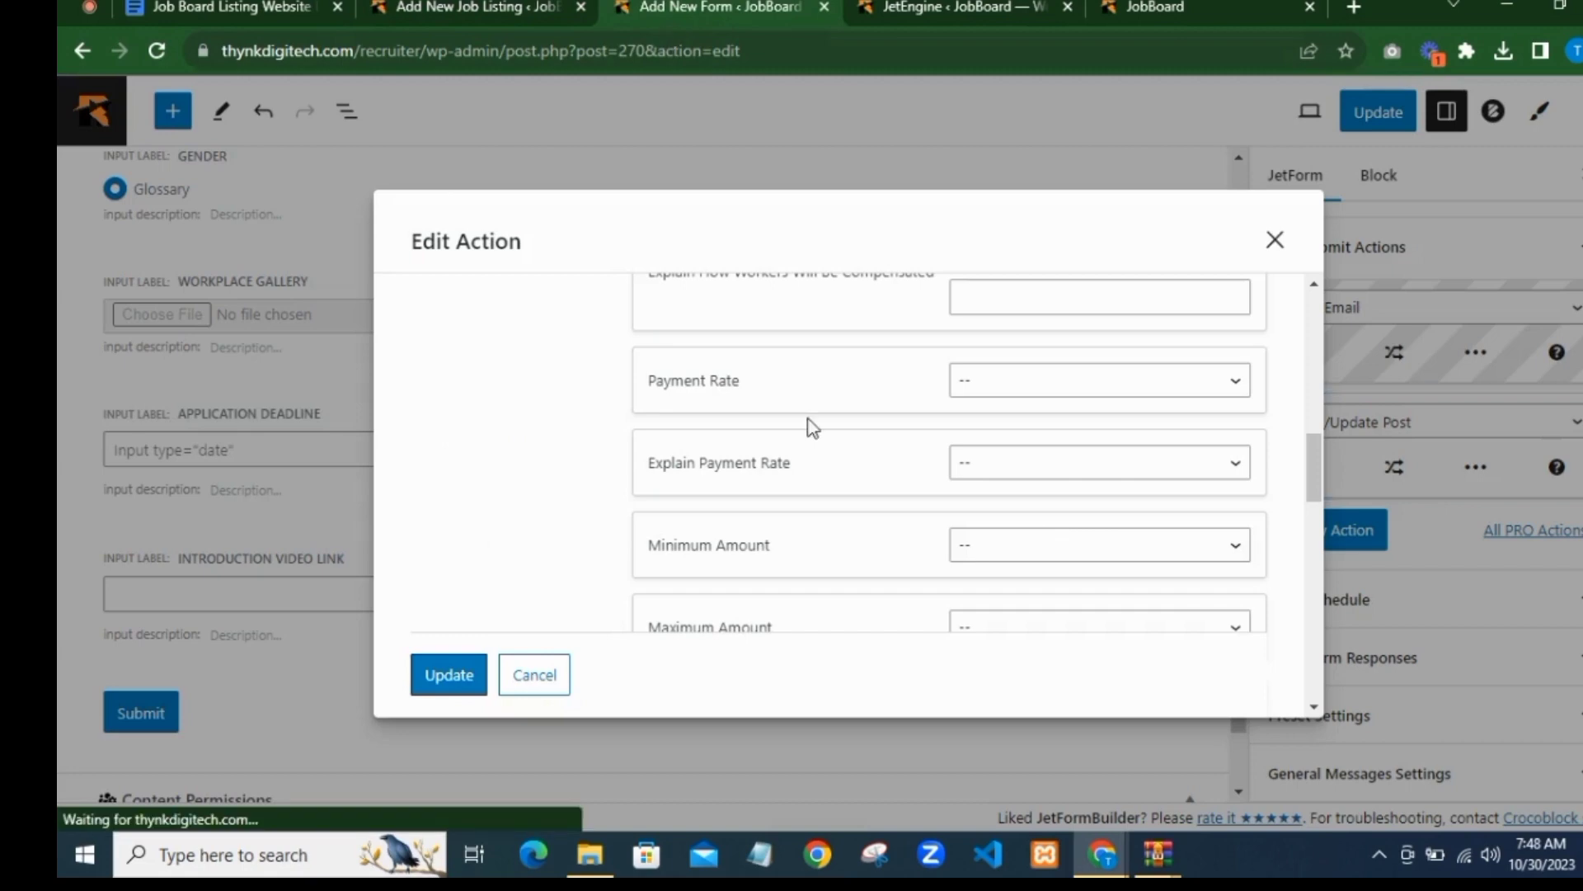
pyautogui.rightClick(989, 297)
pyautogui.click(1071, 481)
# Step: Map Payment Rate to Post Meta with the name payment-rate, choosing Salary or Wages as the listing's compensation type to reveal that field
pyautogui.click(974, 394)
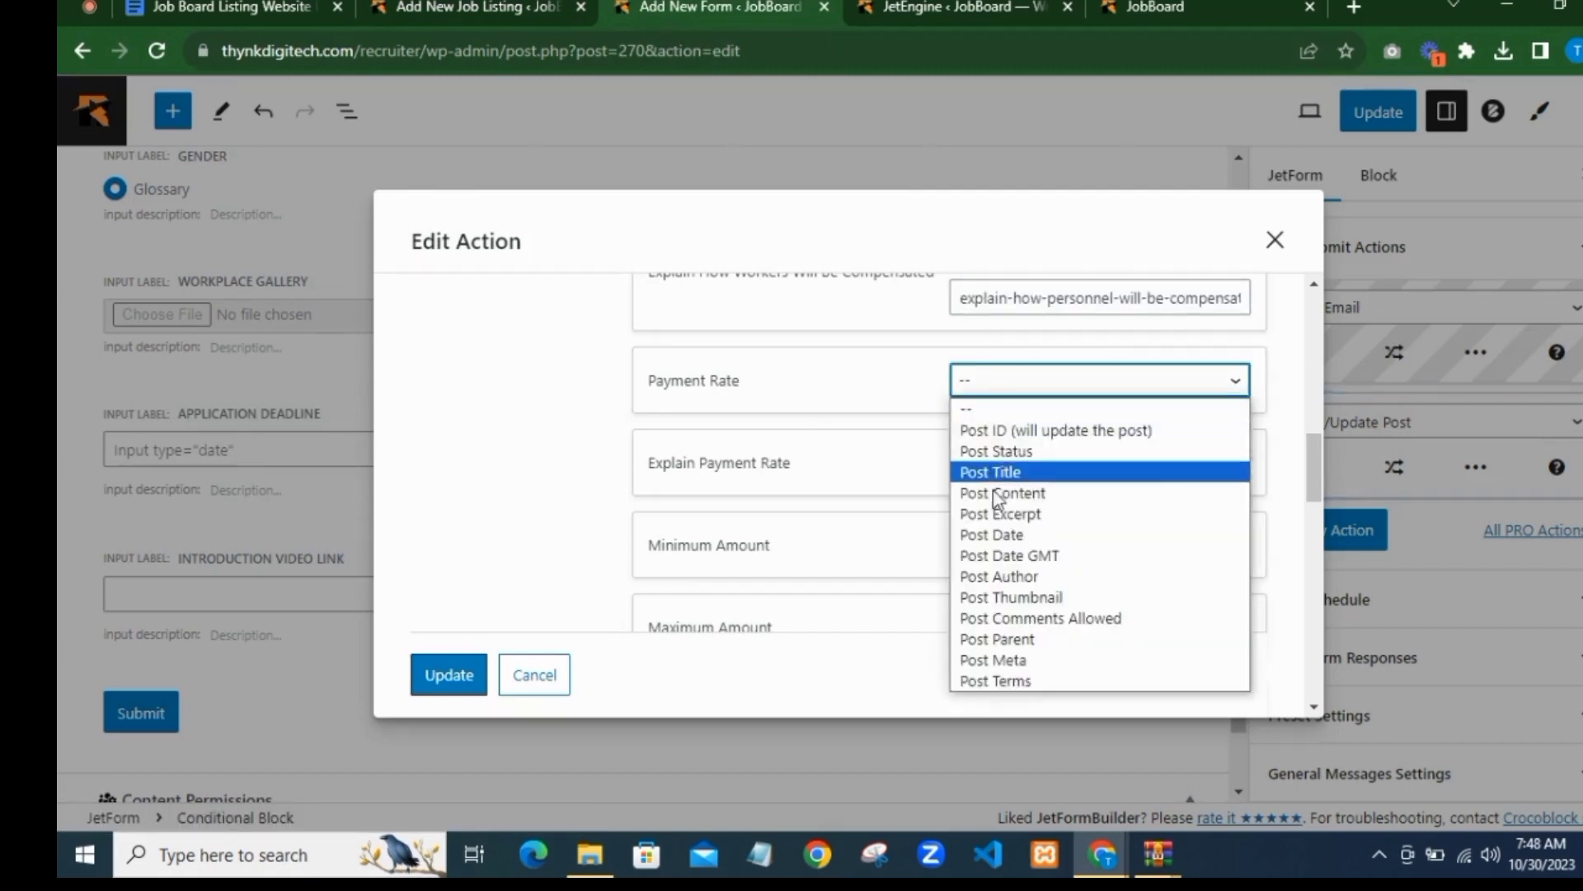
pyautogui.click(1016, 653)
pyautogui.click(454, 7)
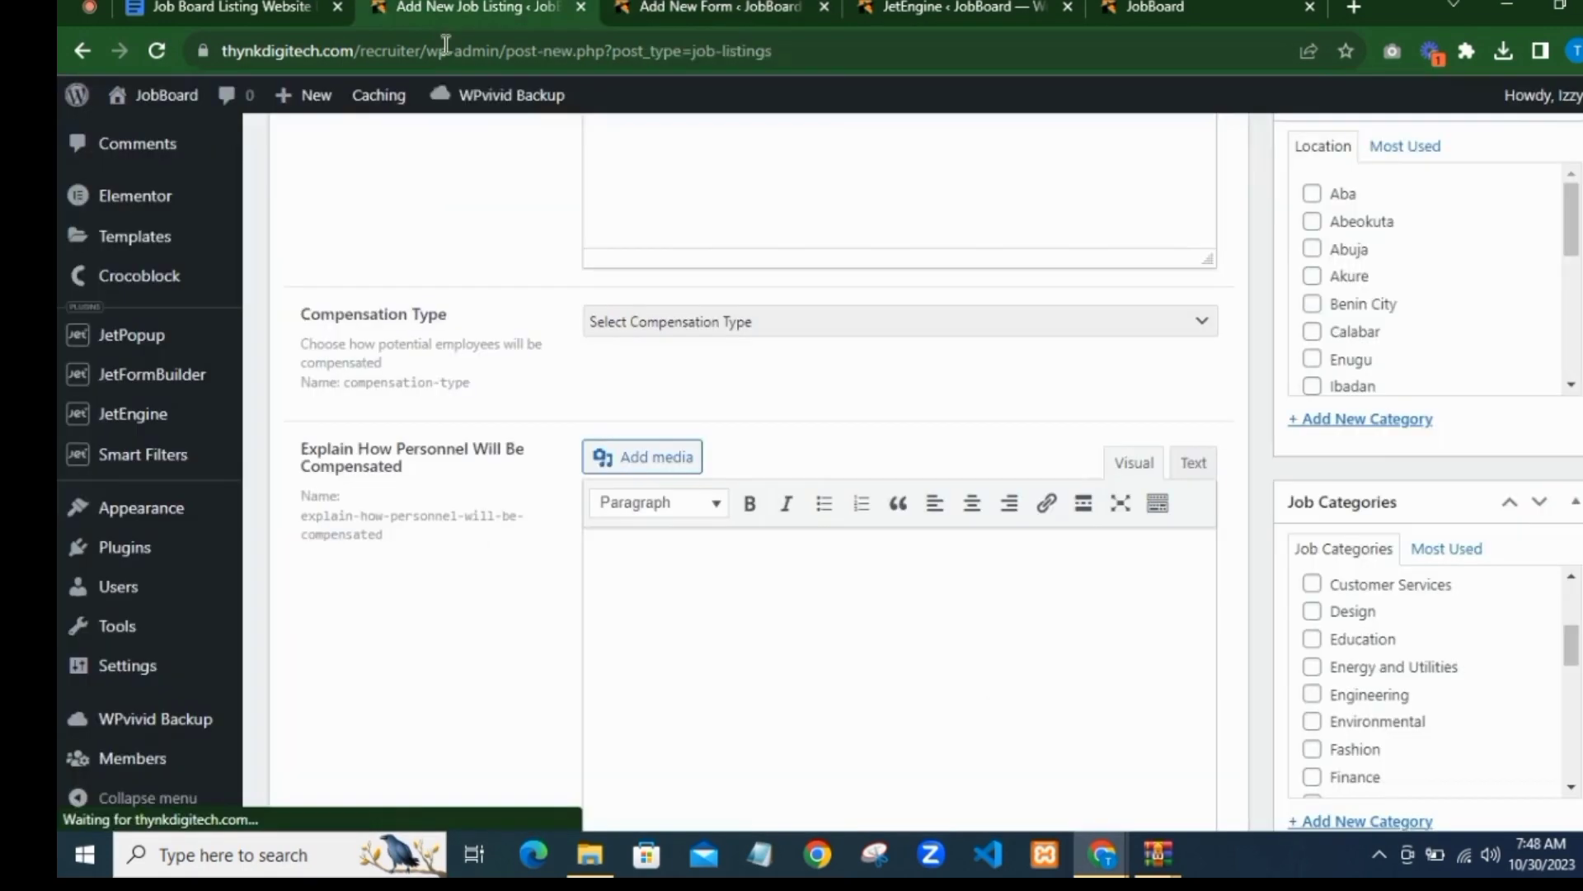
pyautogui.click(670, 323)
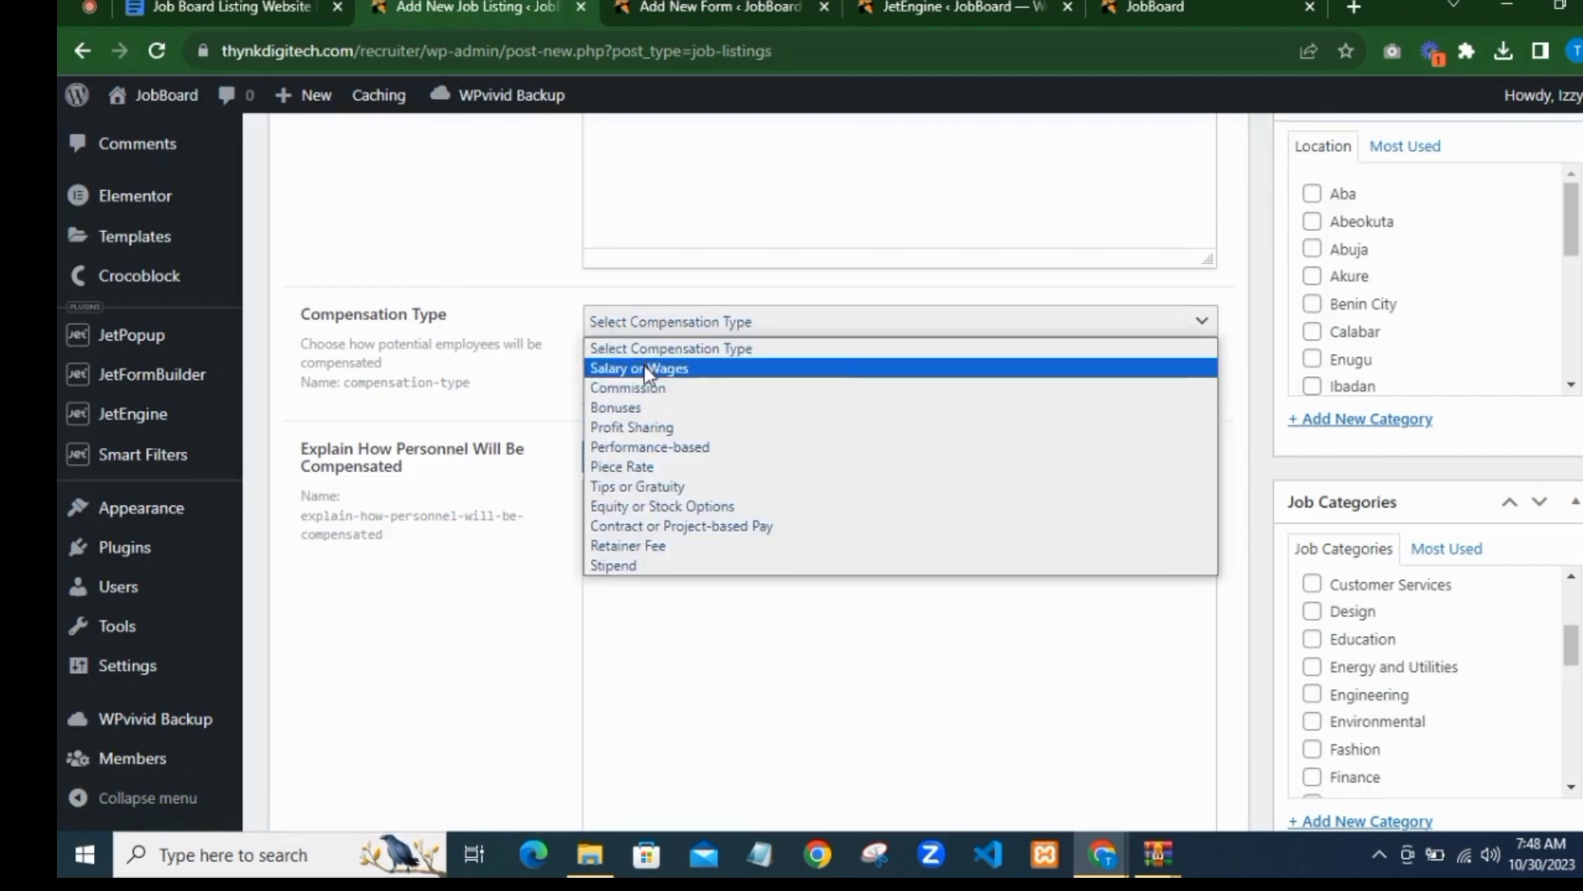
pyautogui.click(643, 368)
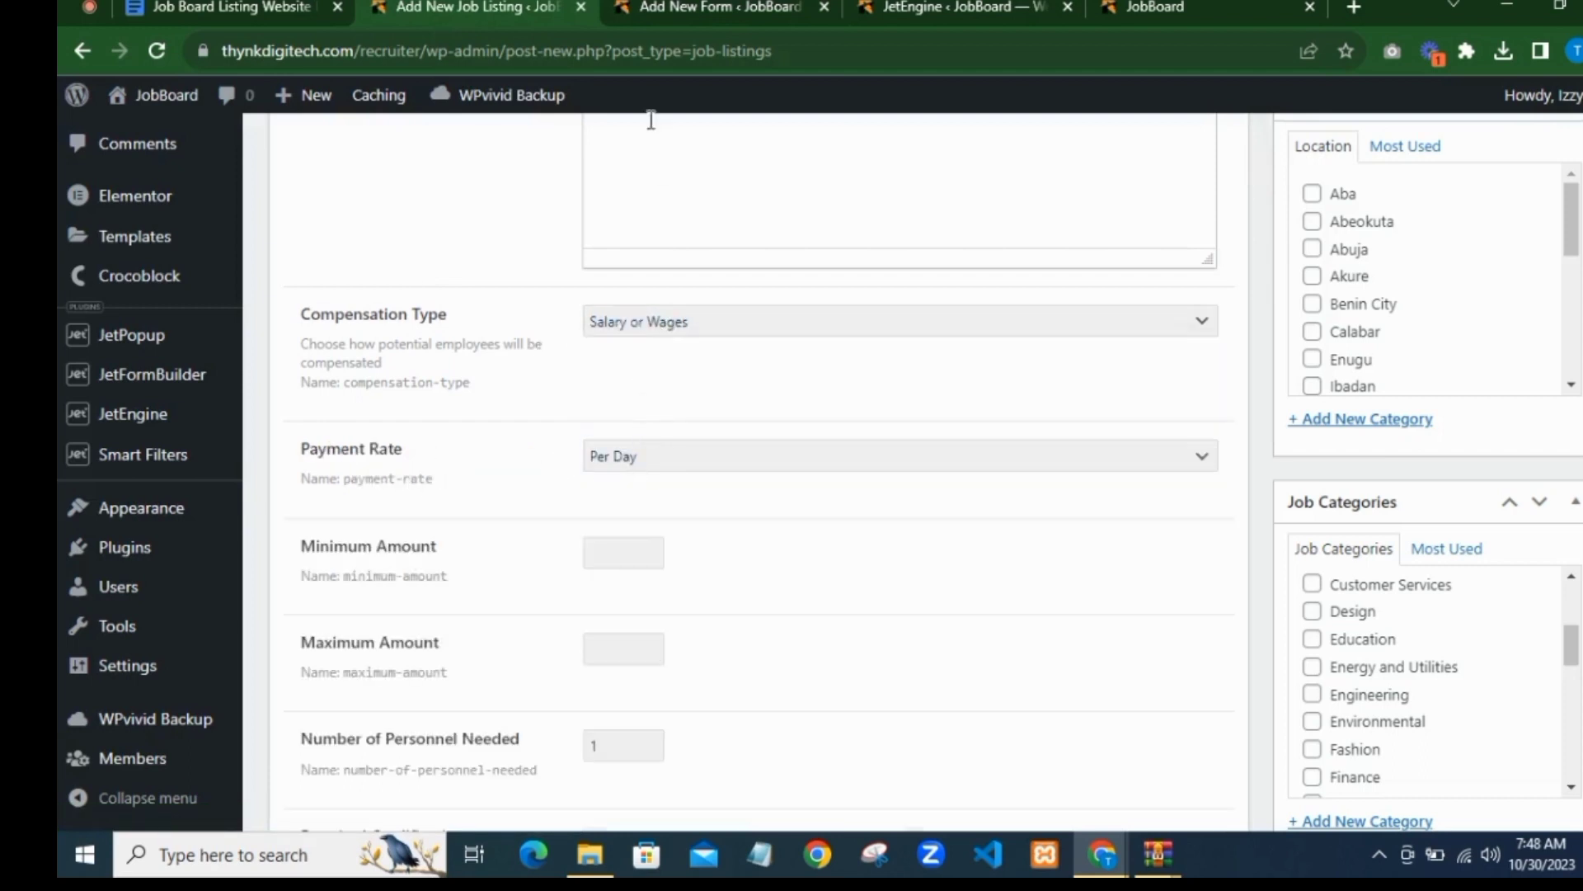
pyautogui.click(645, 10)
pyautogui.rightClick(998, 437)
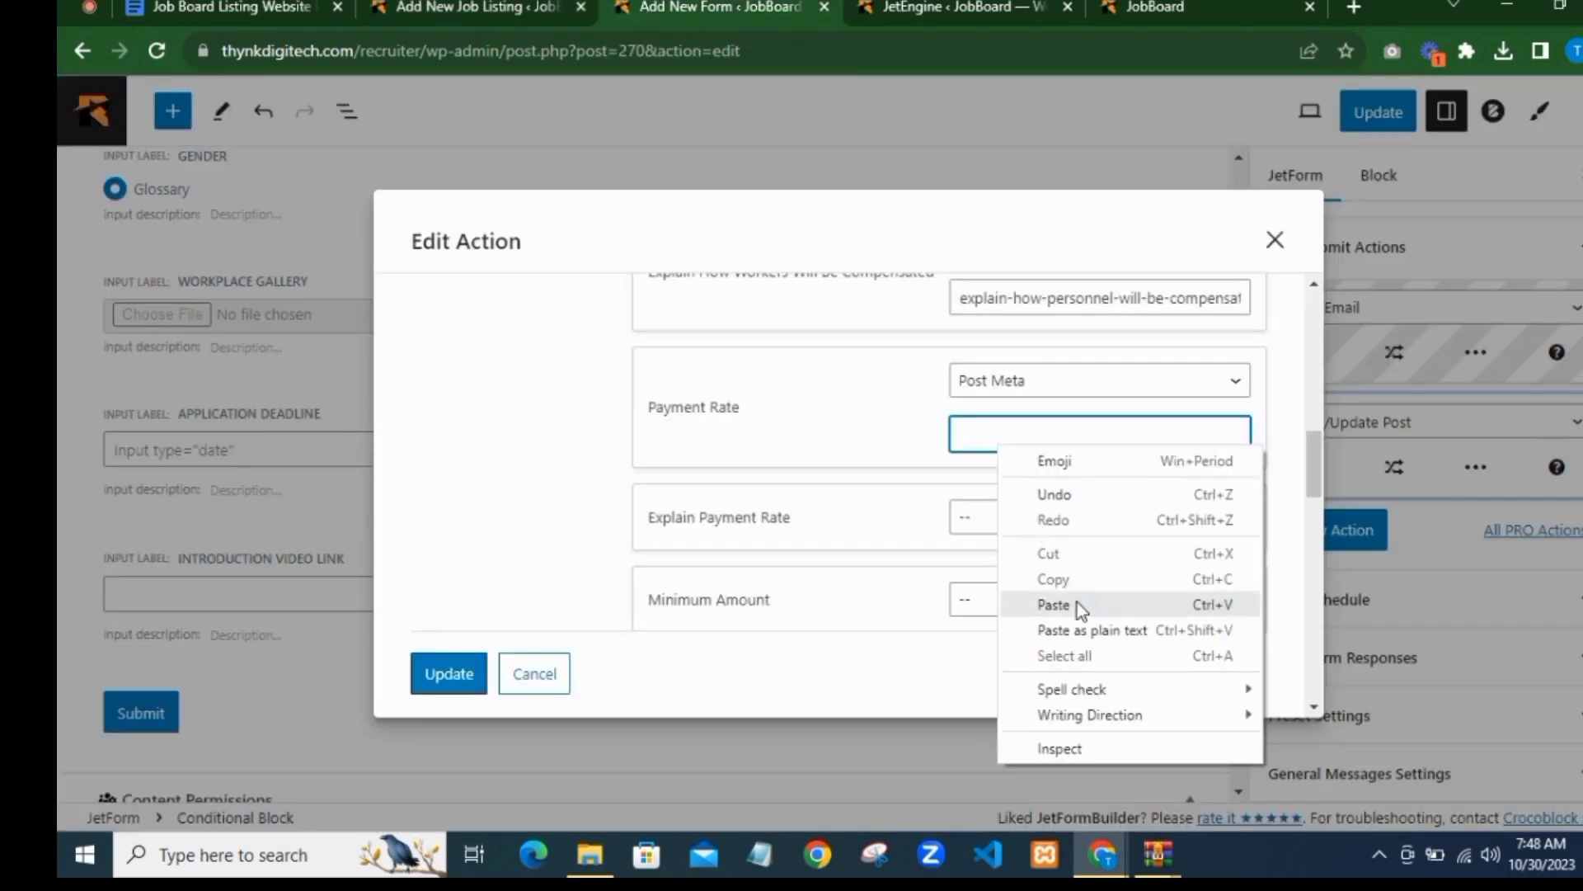
pyautogui.click(1080, 611)
# Step: Map Explain Payment Rate to Post Meta as explain-payment-rate-of-employee, setting the listing page's Payment Rate to None to reveal the name
pyautogui.scroll(-2, 924, 412)
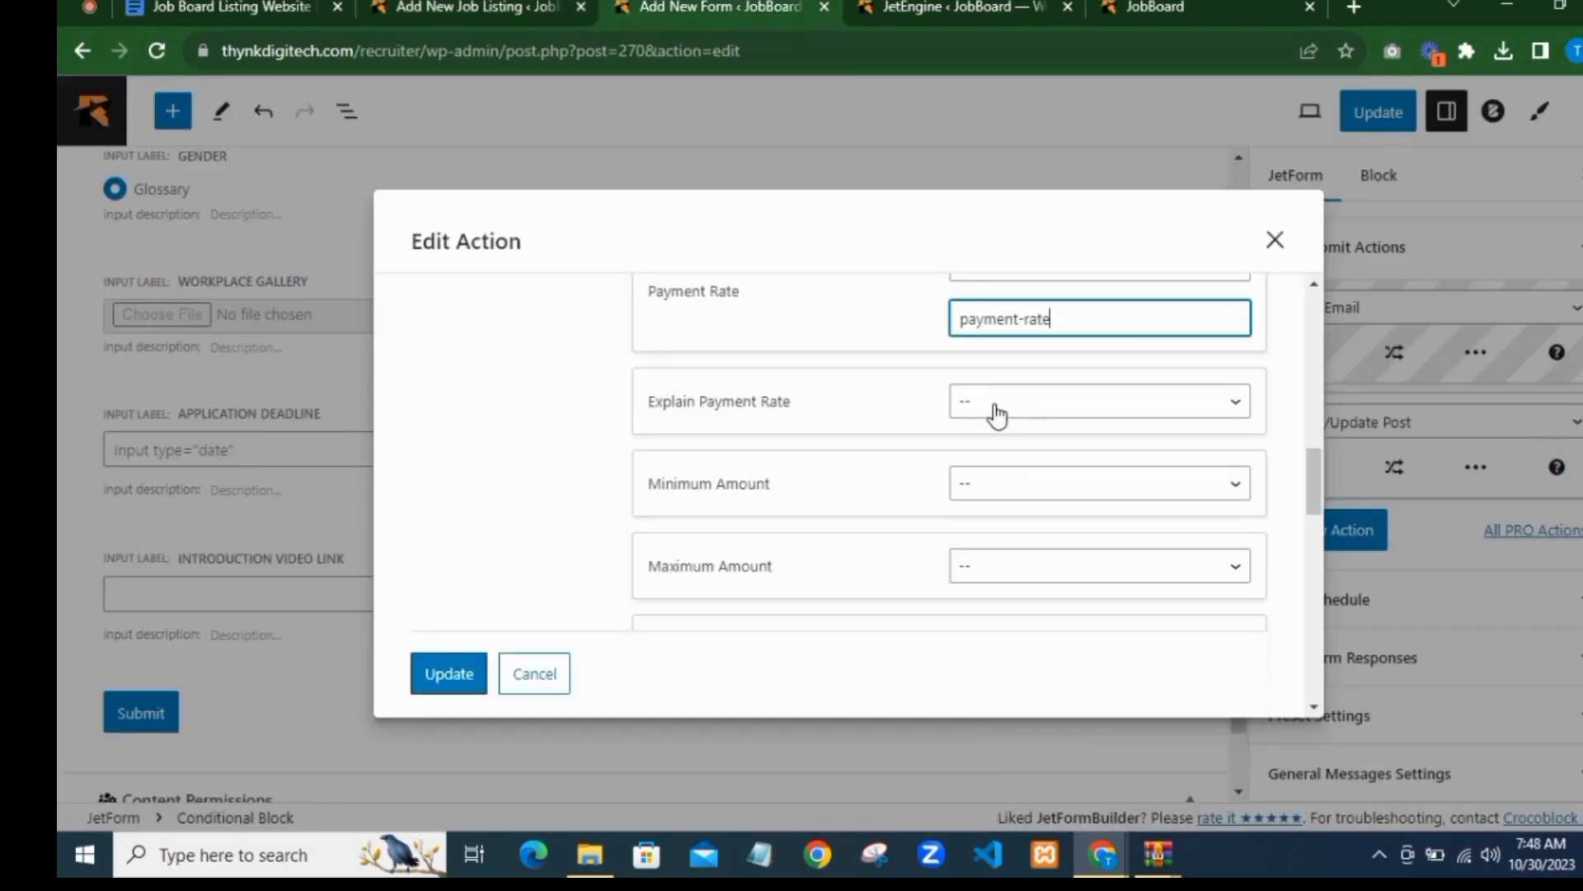
pyautogui.click(992, 407)
pyautogui.click(1006, 682)
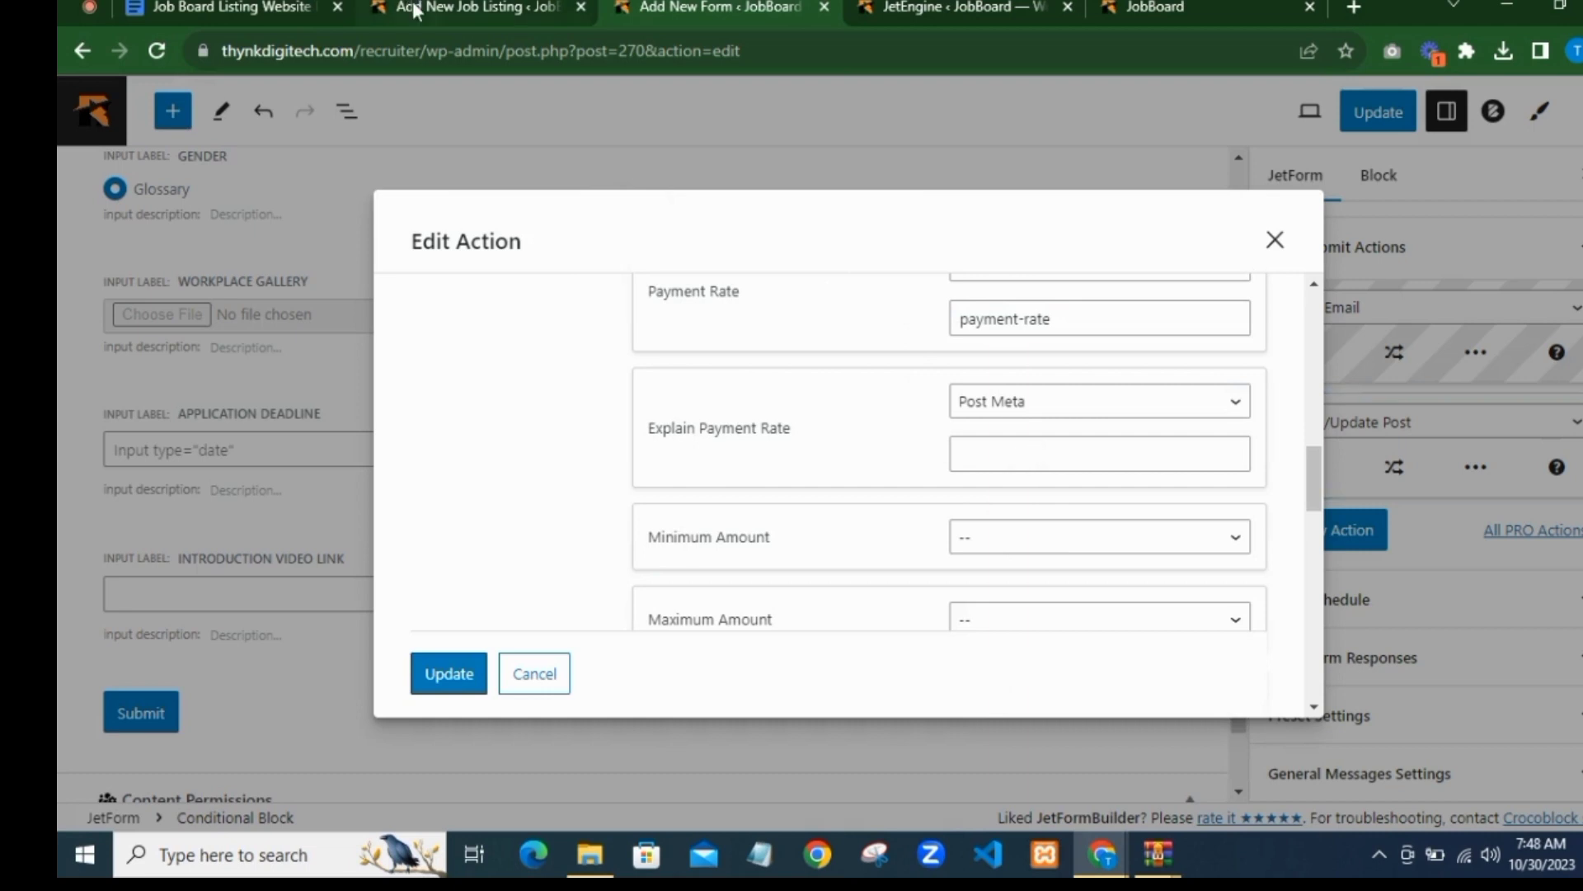
pyautogui.click(465, 9)
pyautogui.click(647, 456)
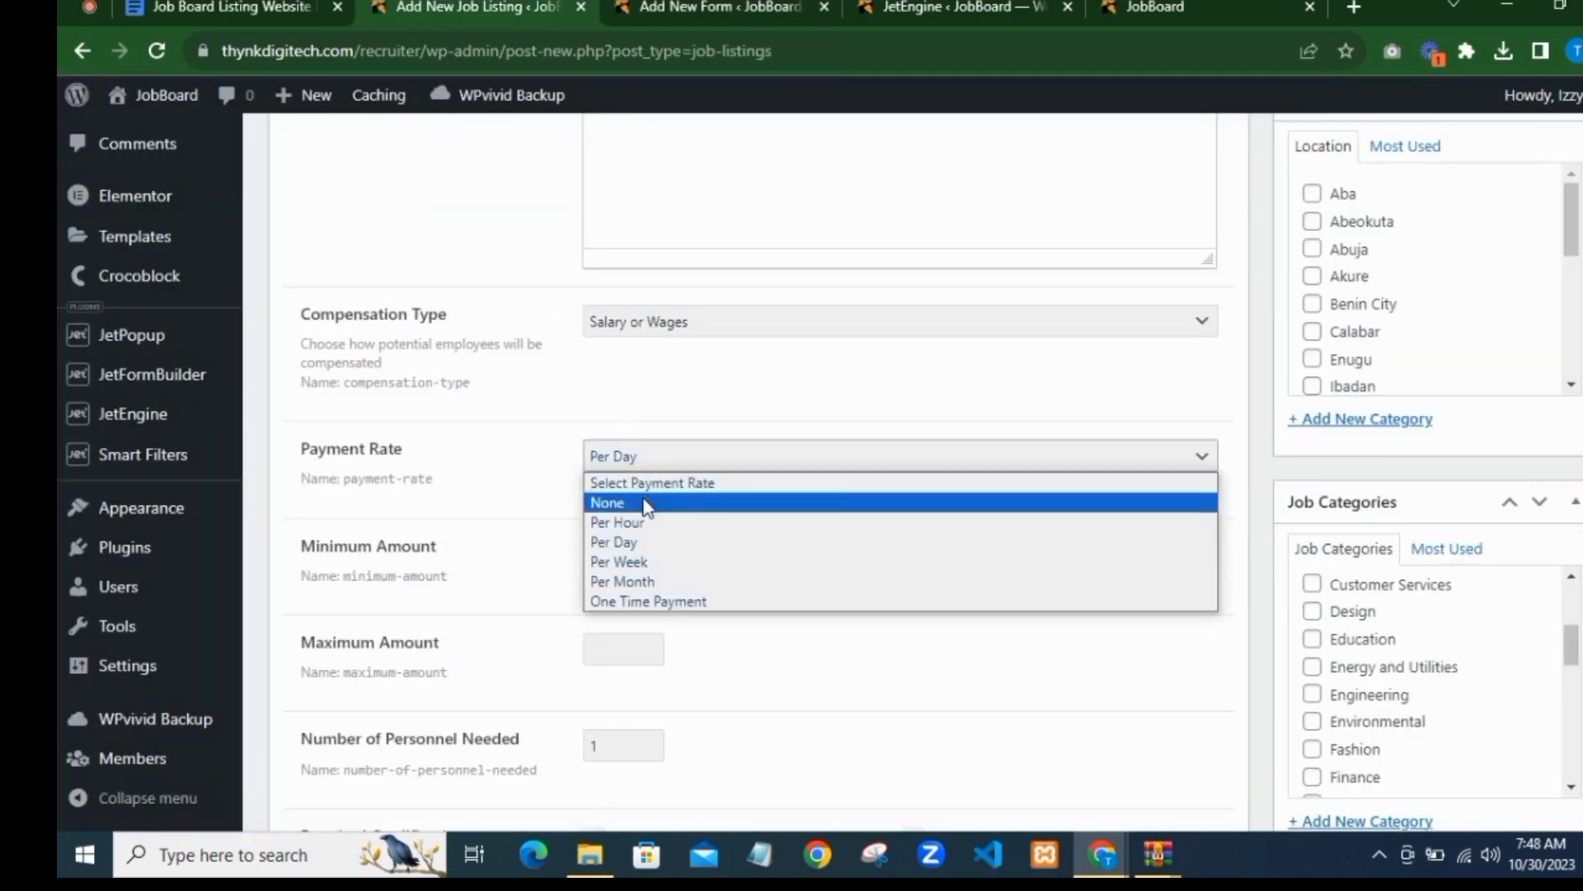
pyautogui.click(648, 505)
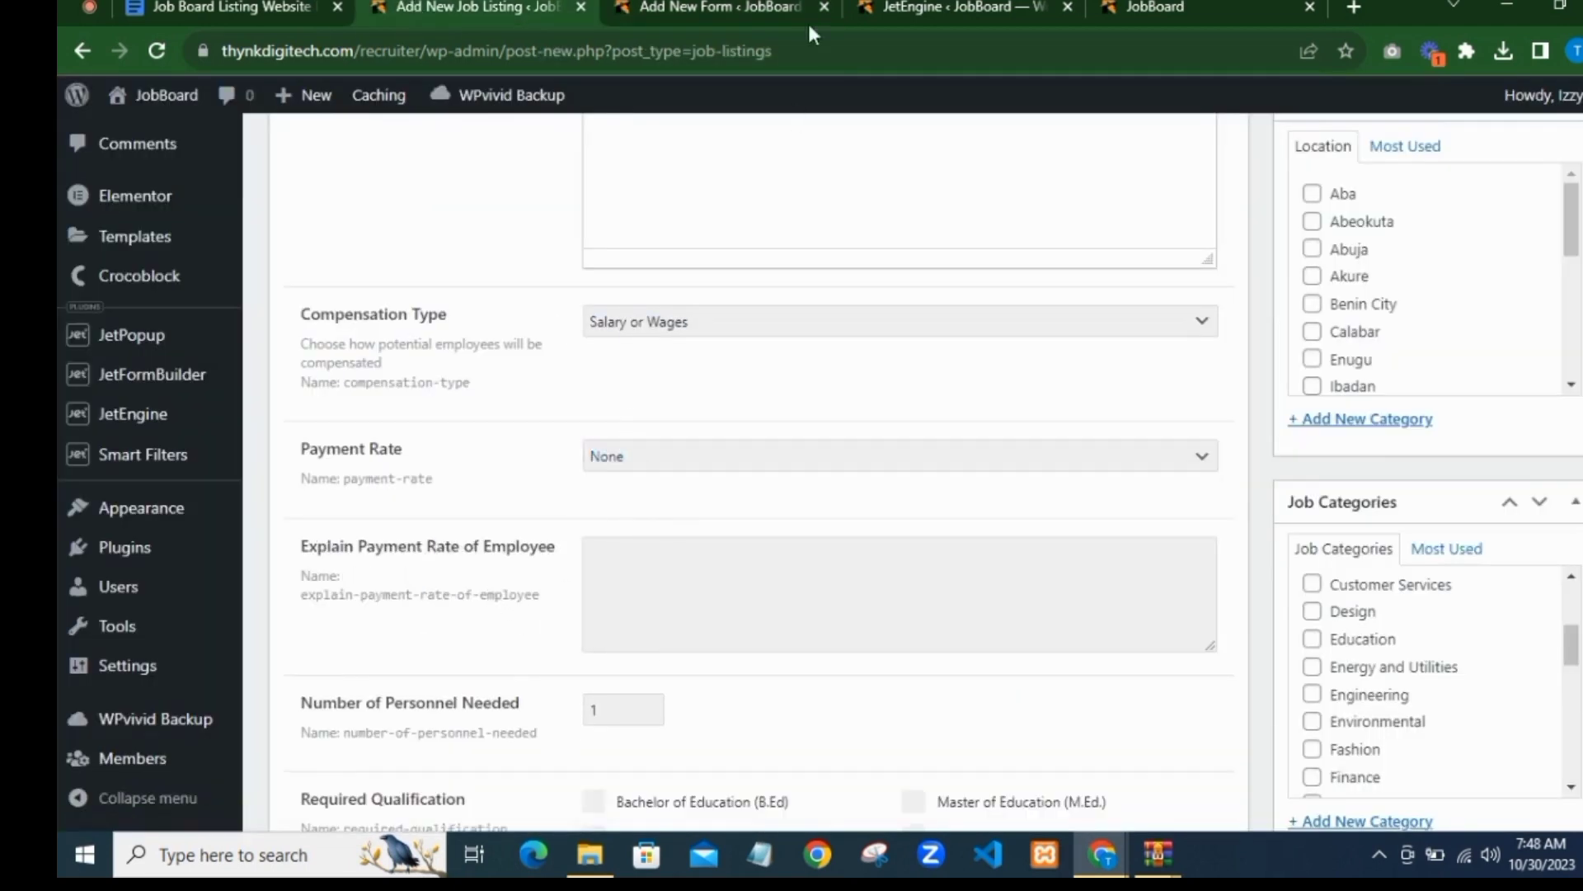
pyautogui.click(698, 7)
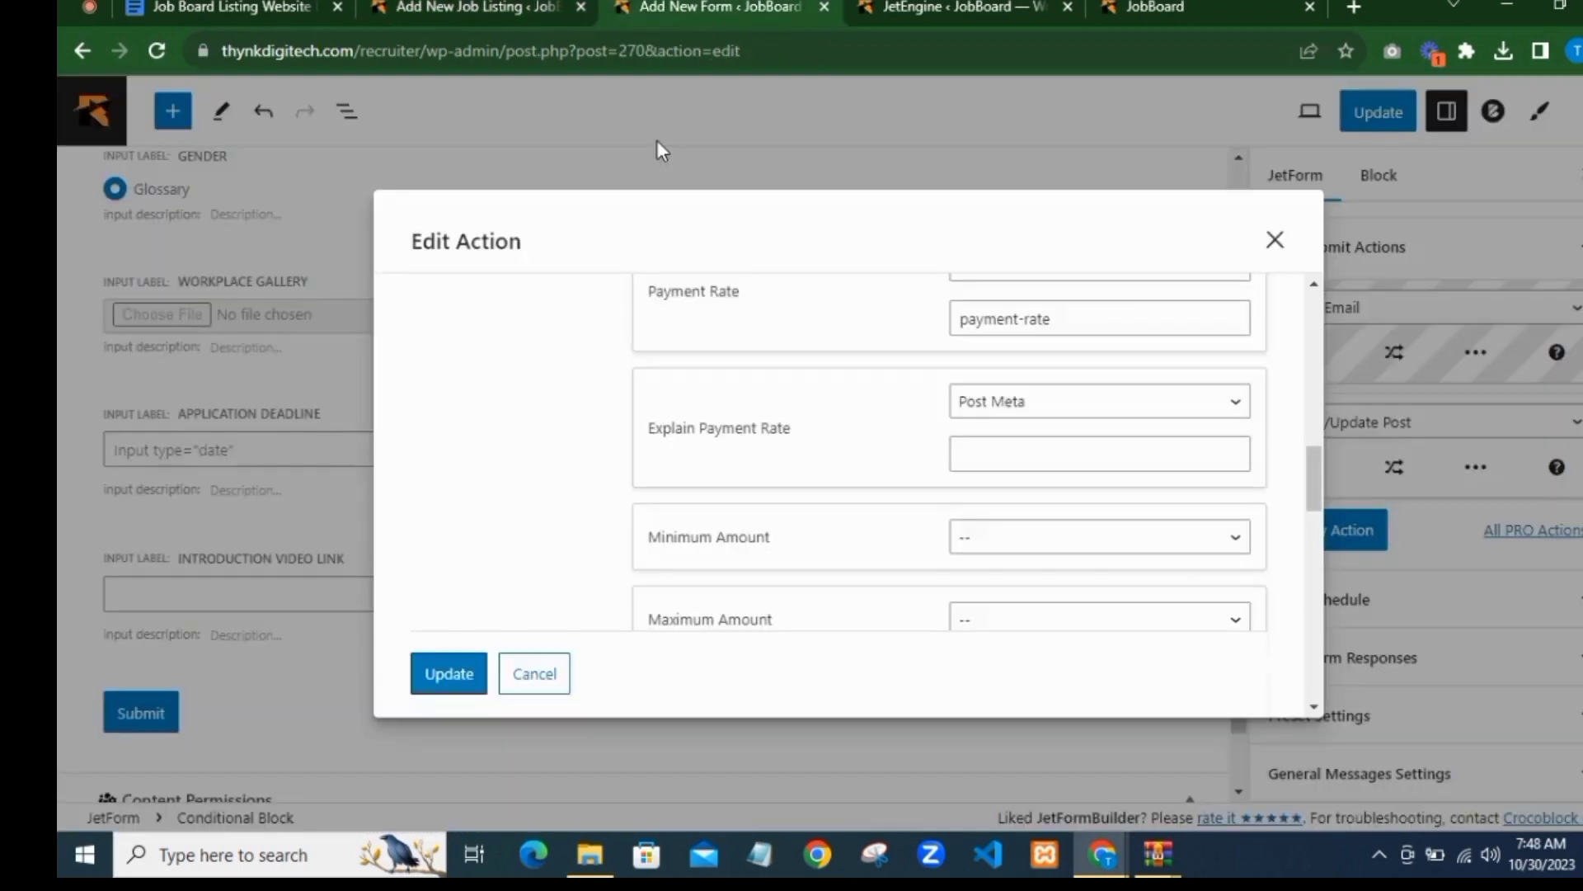
pyautogui.rightClick(1056, 439)
pyautogui.click(1154, 620)
# Step: Map Minimum Amount to Post Meta as minimum-amount, setting the listing page's Payment Rate to Per Week to reveal the name
pyautogui.scroll(-2, 907, 453)
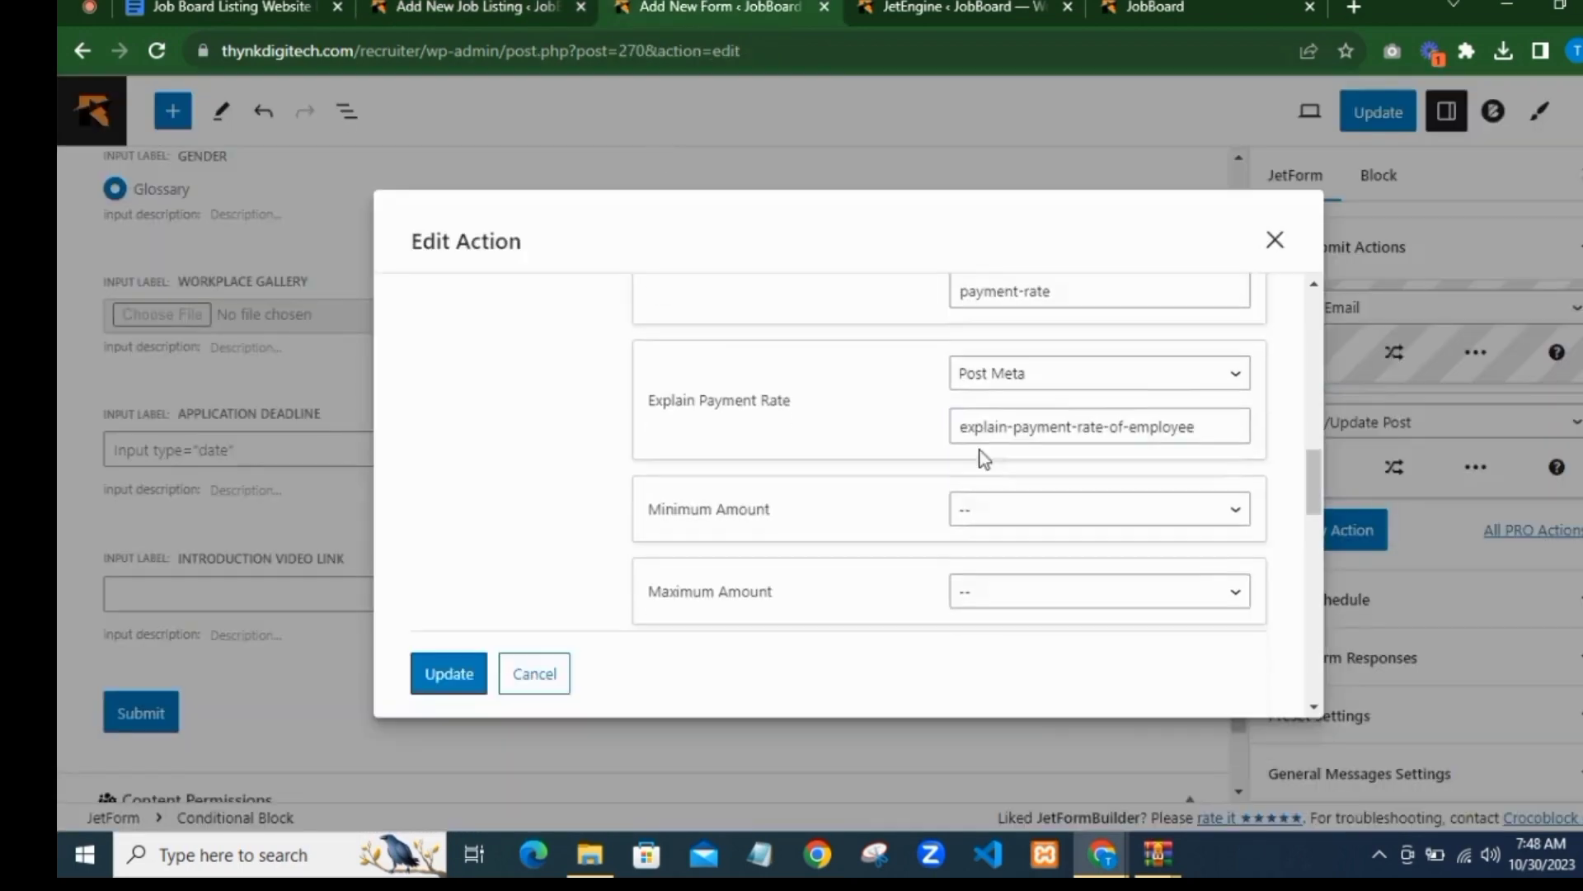
pyautogui.click(993, 424)
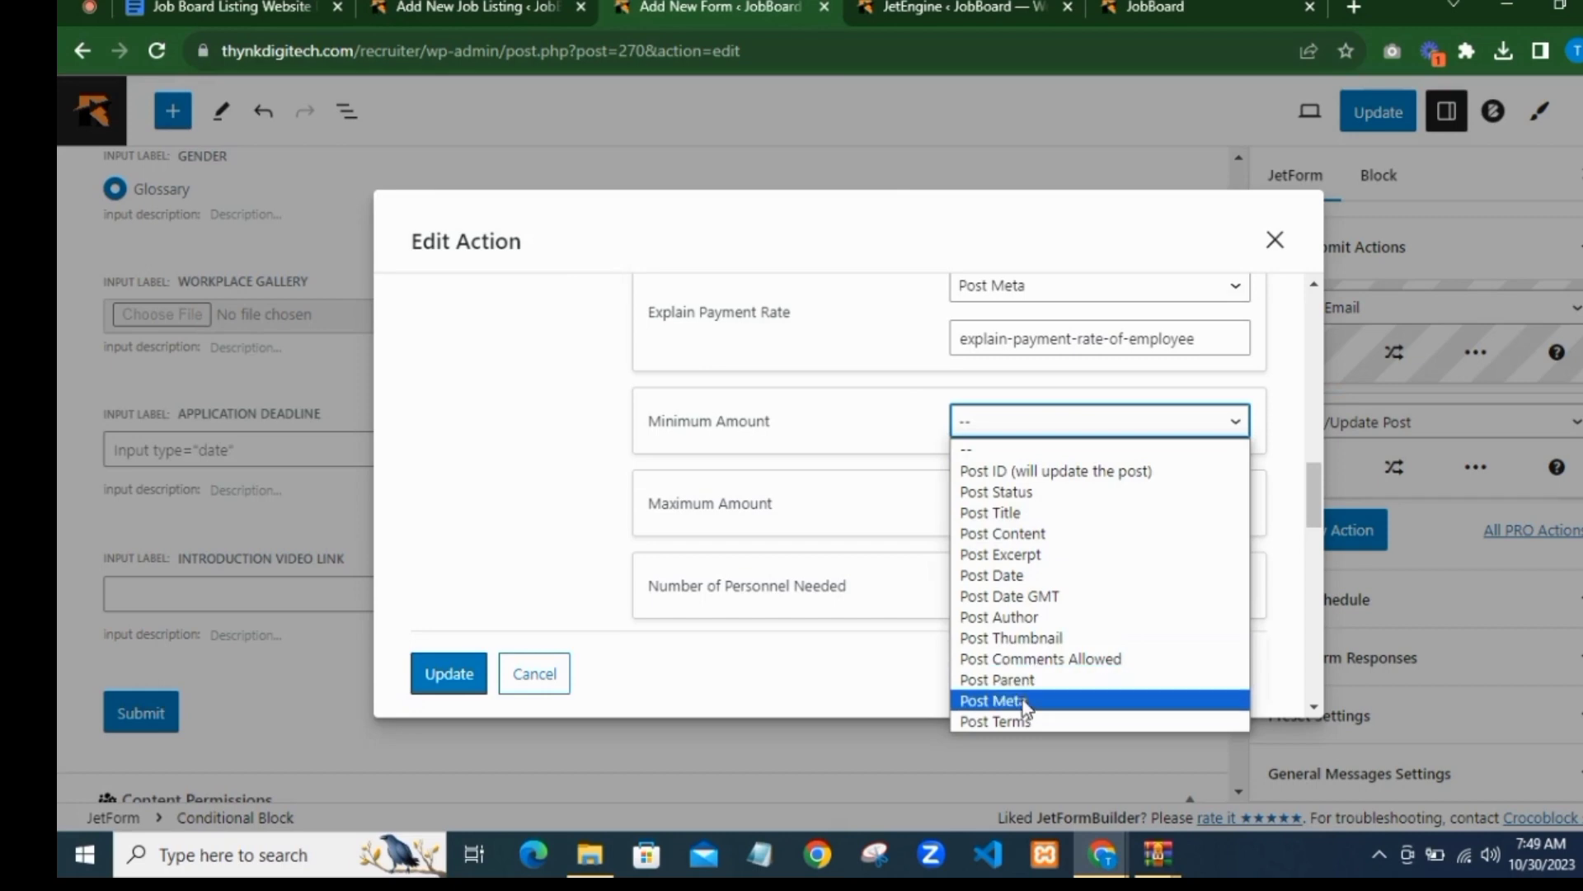
pyautogui.click(995, 700)
pyautogui.click(527, 9)
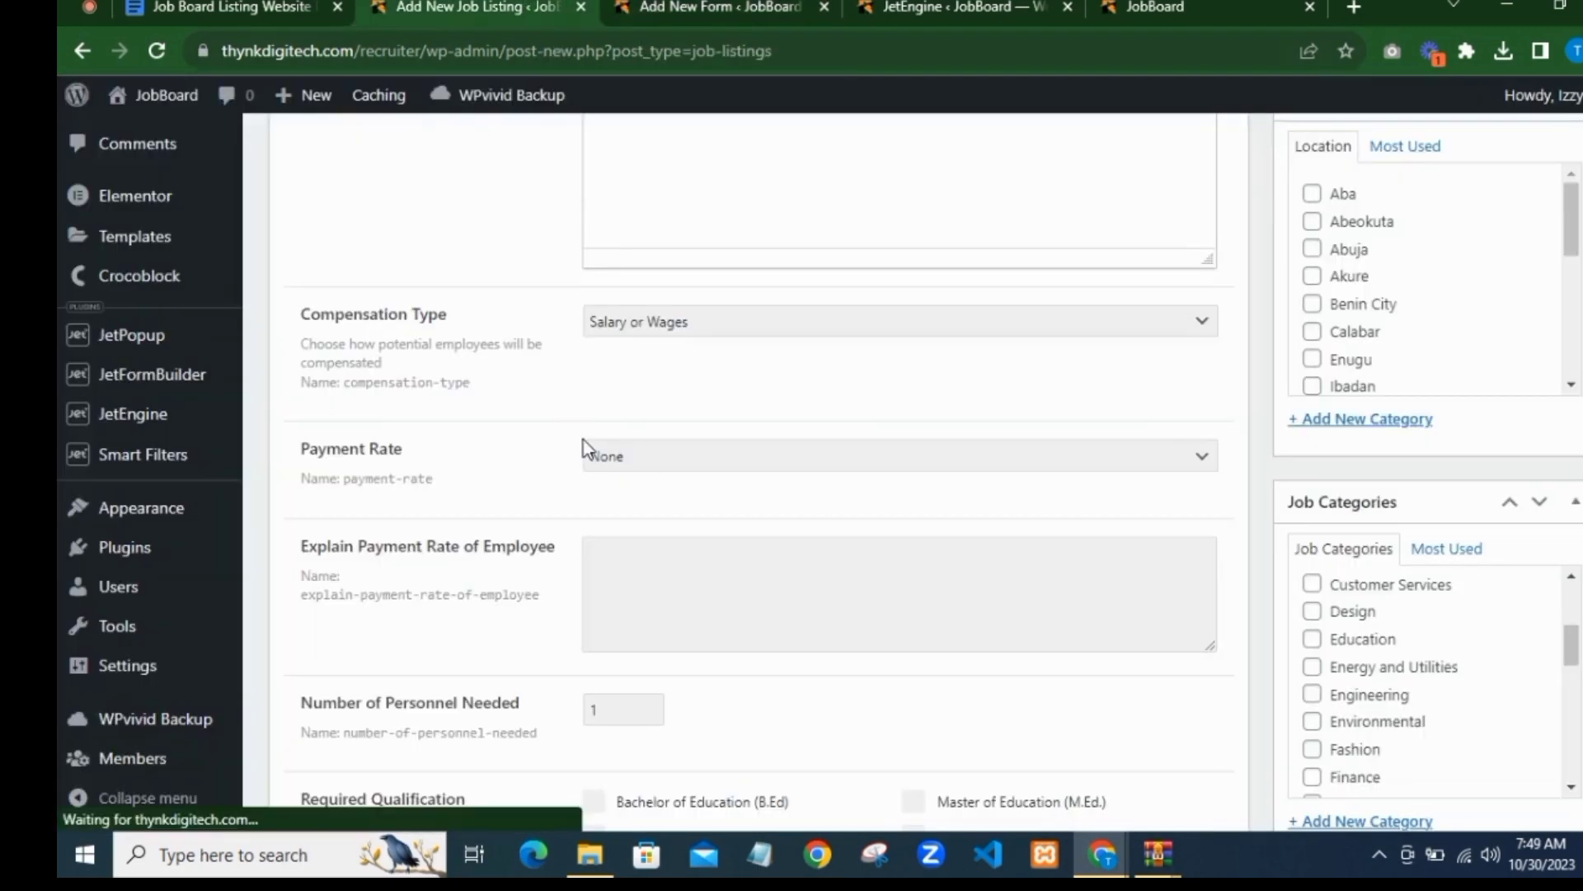
pyautogui.click(640, 456)
pyautogui.click(672, 561)
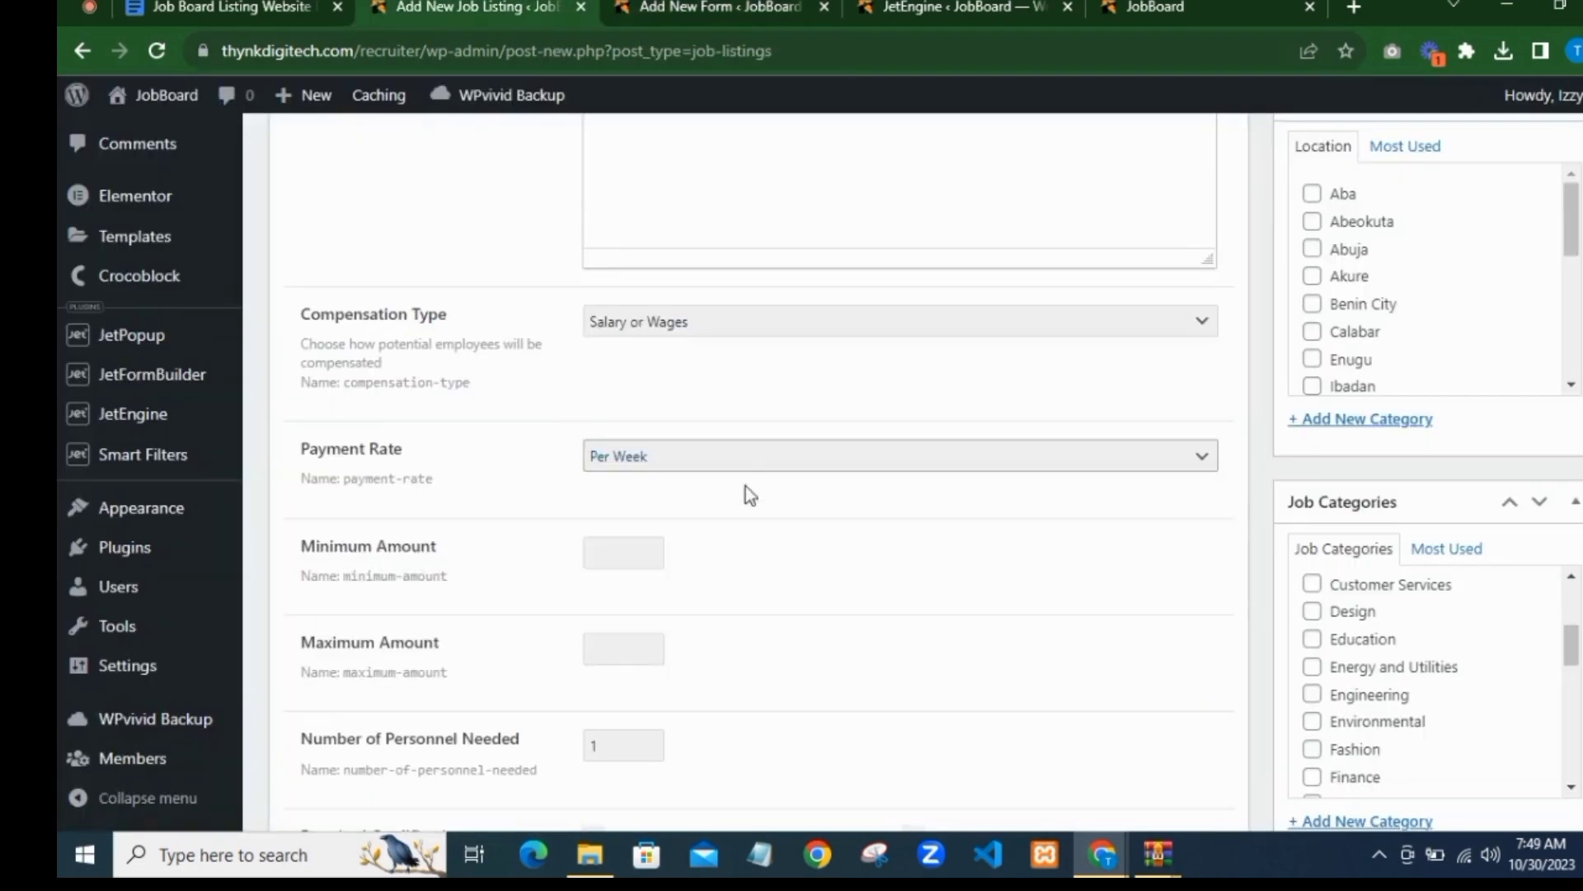
pyautogui.scroll(2, 697, 438)
pyautogui.scroll(-3, 433, 470)
pyautogui.click(432, 455)
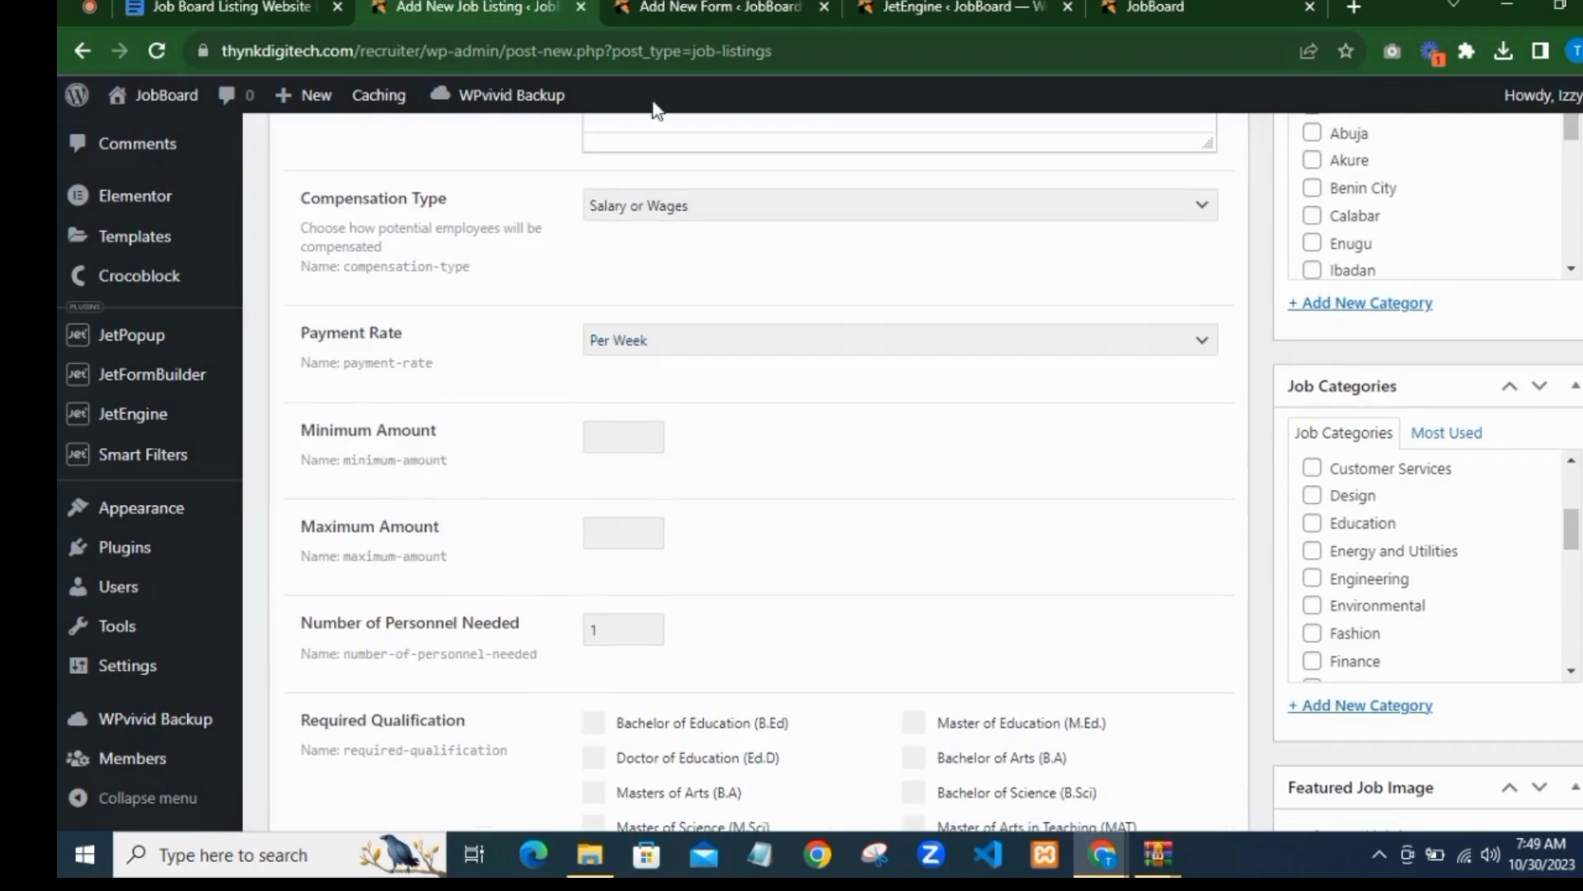
pyautogui.click(643, 11)
pyautogui.rightClick(986, 468)
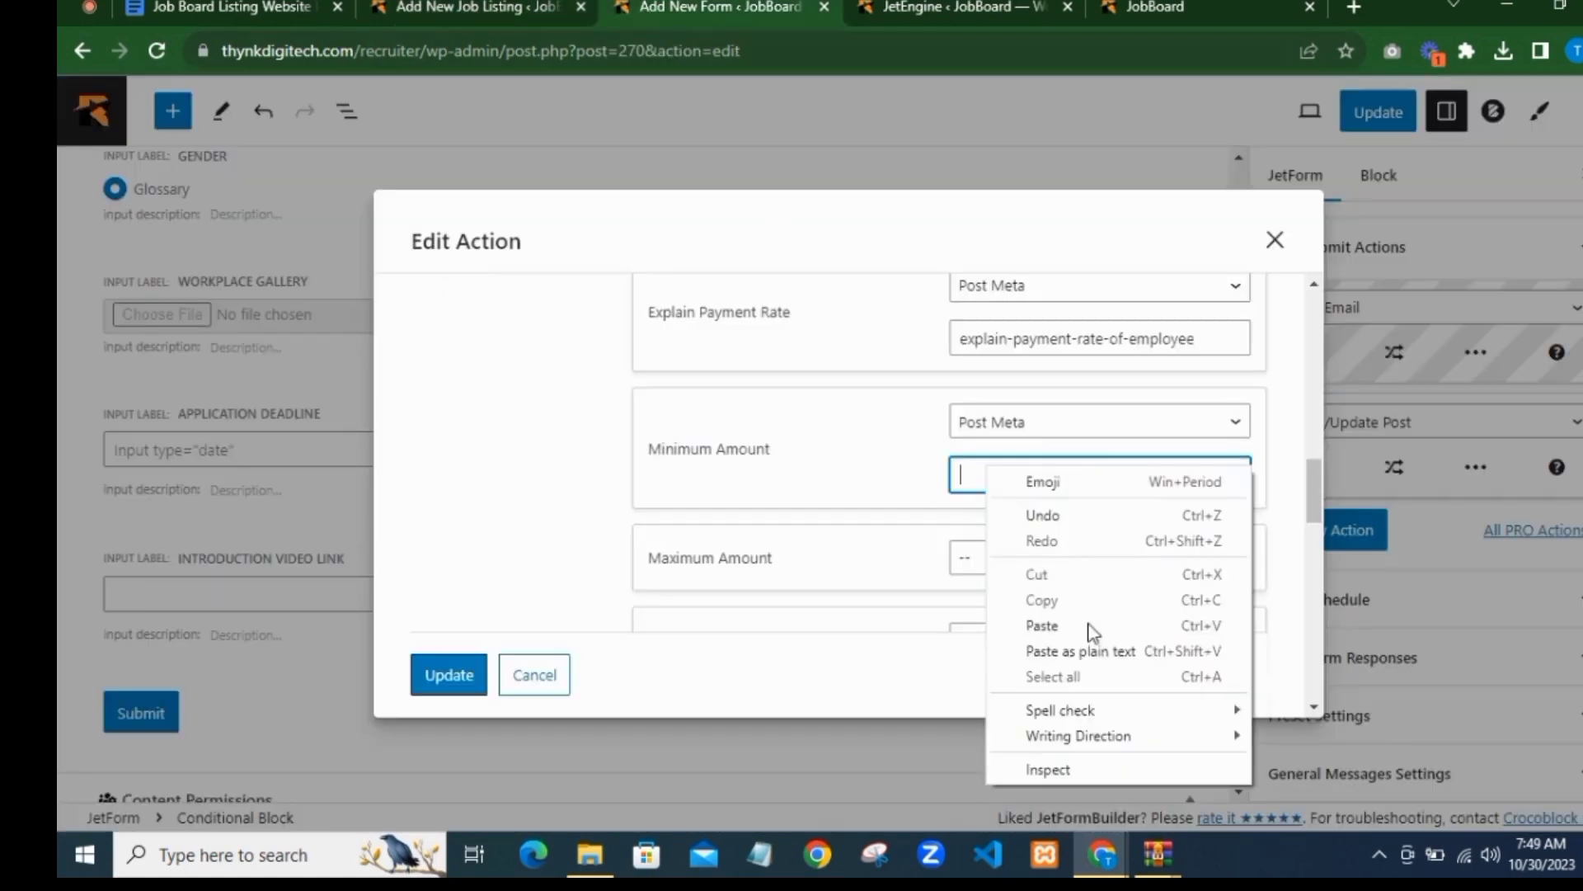
pyautogui.click(1077, 651)
# Step: Map Maximum Amount to Post Meta, using the listing page's field name maximum-amount
pyautogui.click(476, 8)
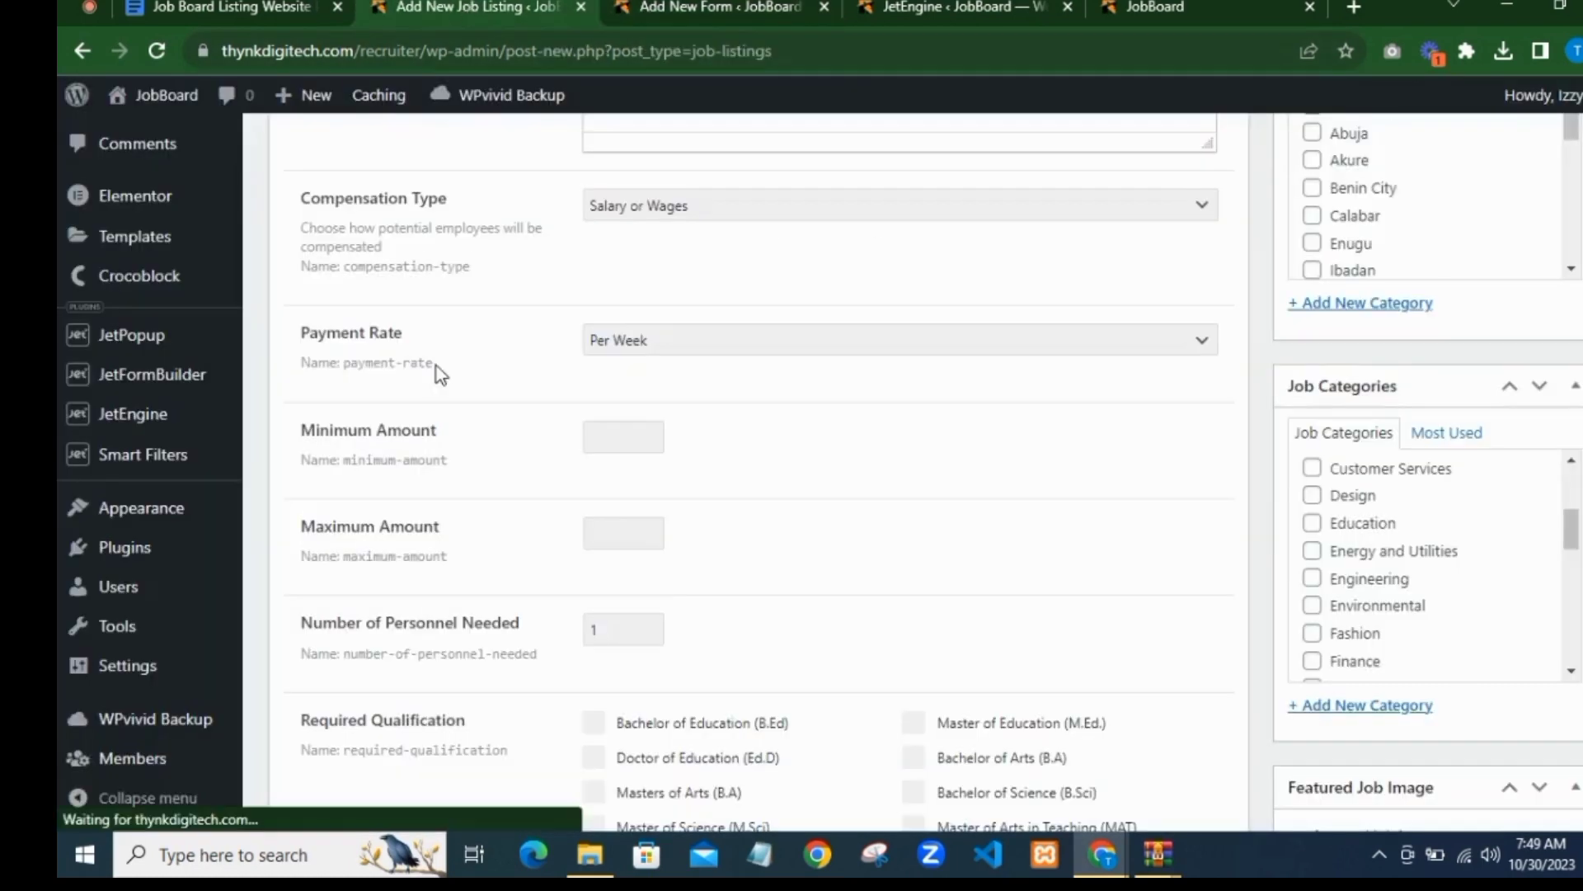
pyautogui.click(678, 7)
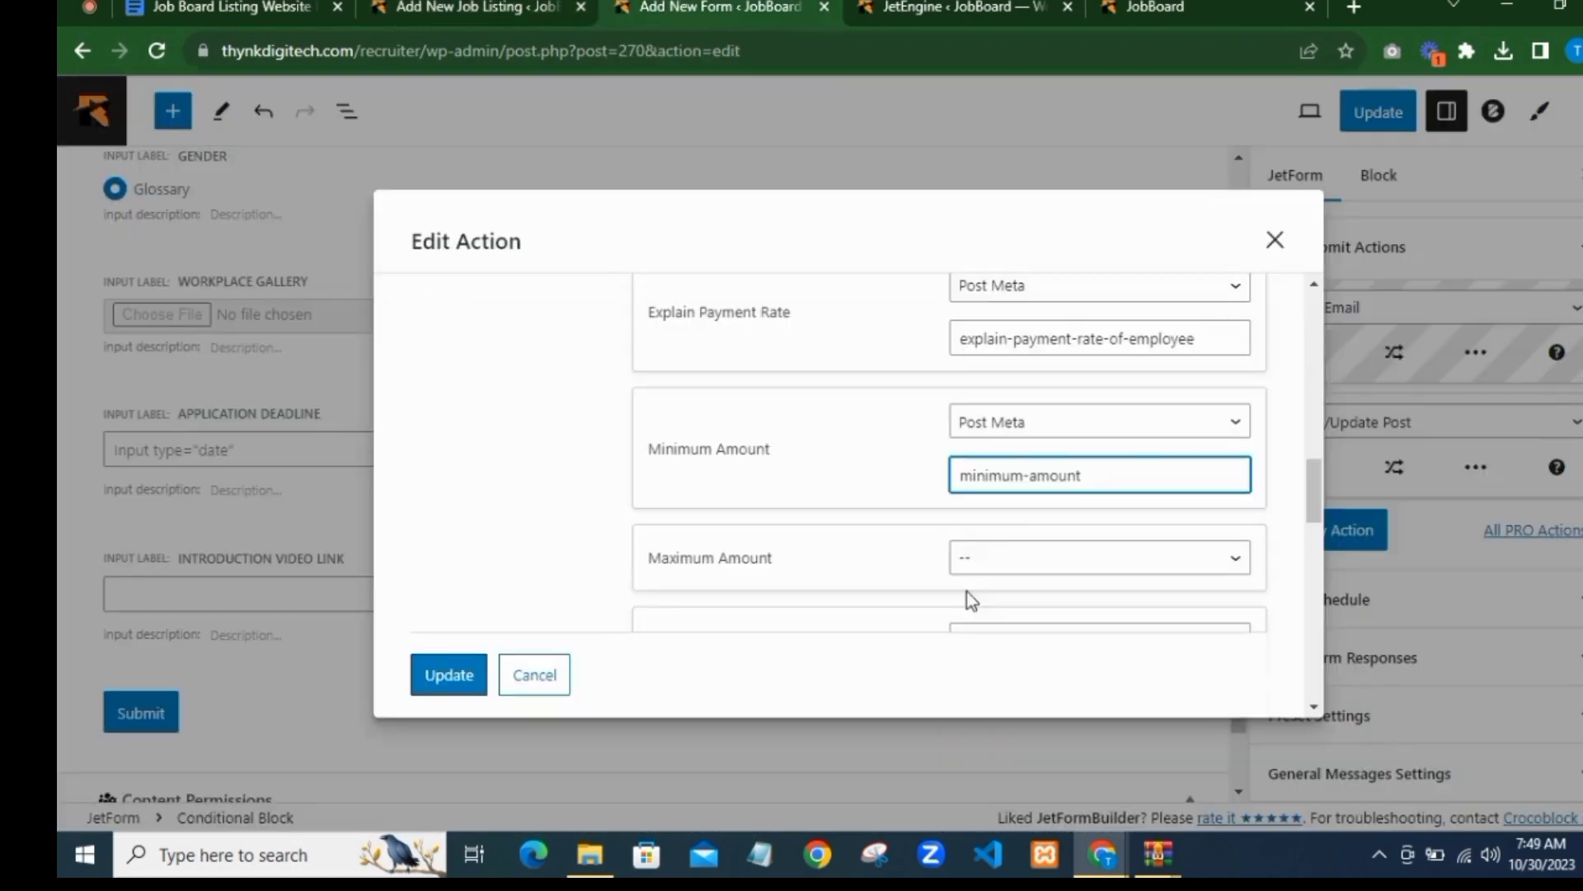
pyautogui.click(1019, 564)
pyautogui.click(1008, 506)
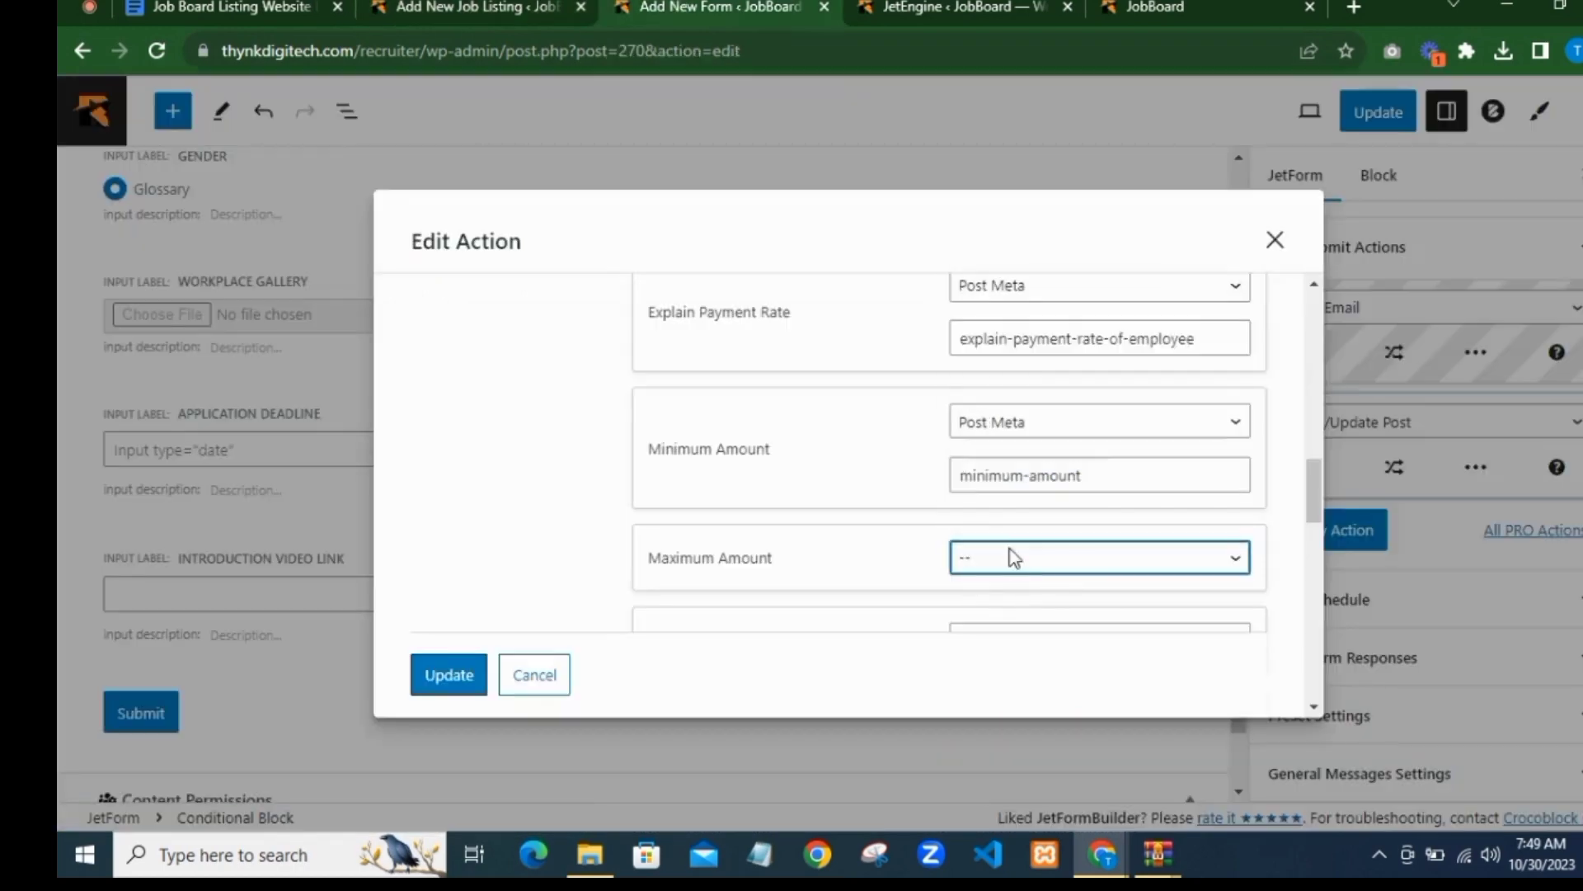
pyautogui.rightClick(1001, 493)
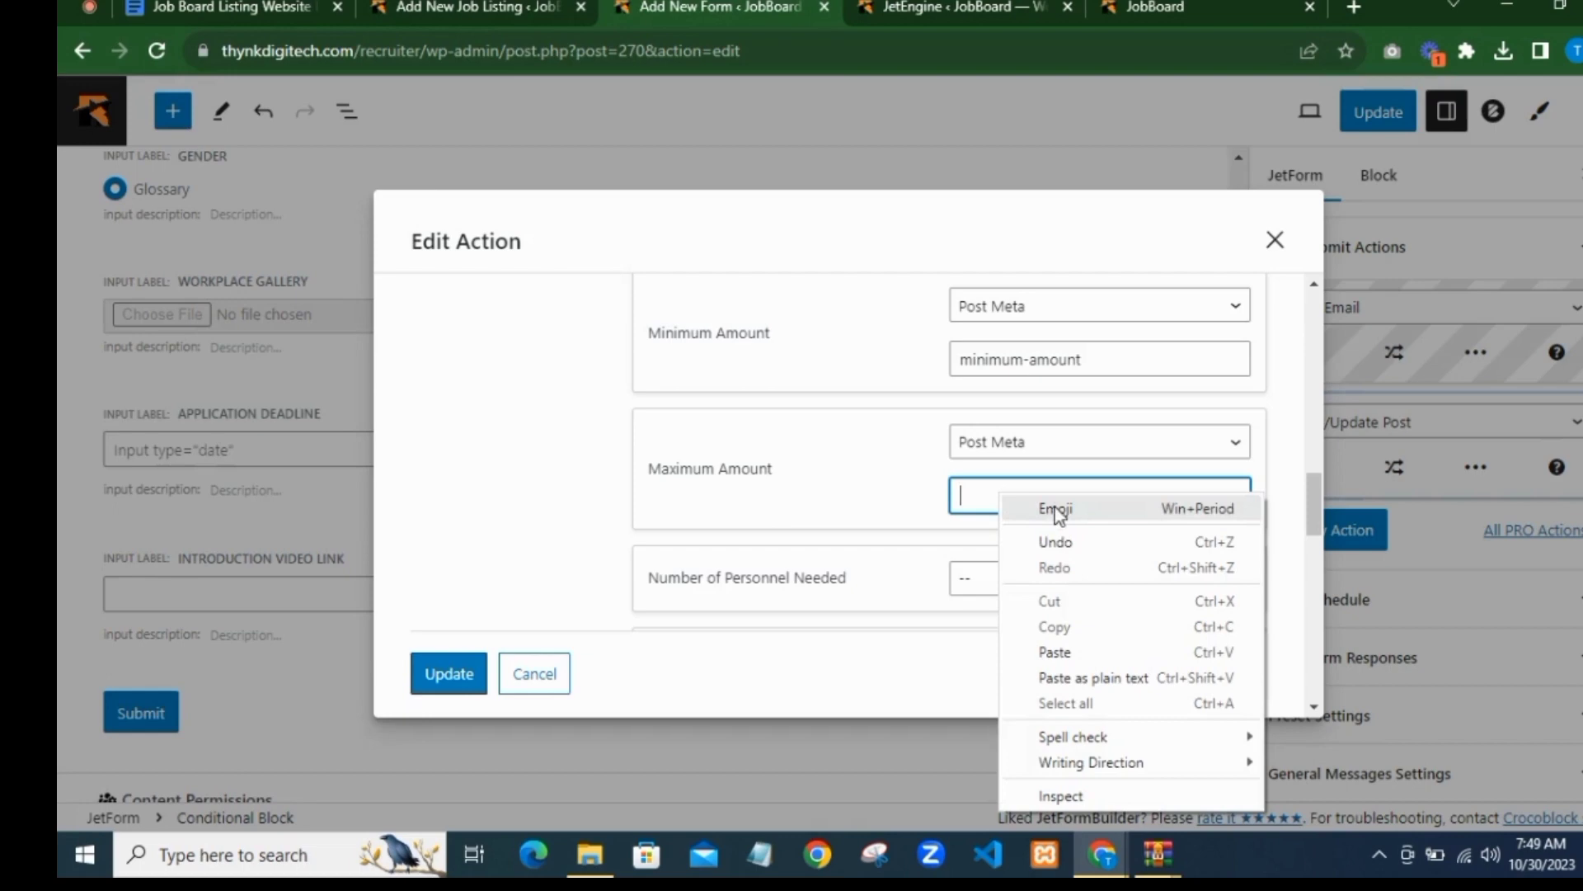
pyautogui.click(1105, 675)
# Step: Map Number of Personnel Needed to Post Meta, using the listing page's field name number-of-personnel-needed
pyautogui.scroll(-1, 949, 472)
pyautogui.click(993, 466)
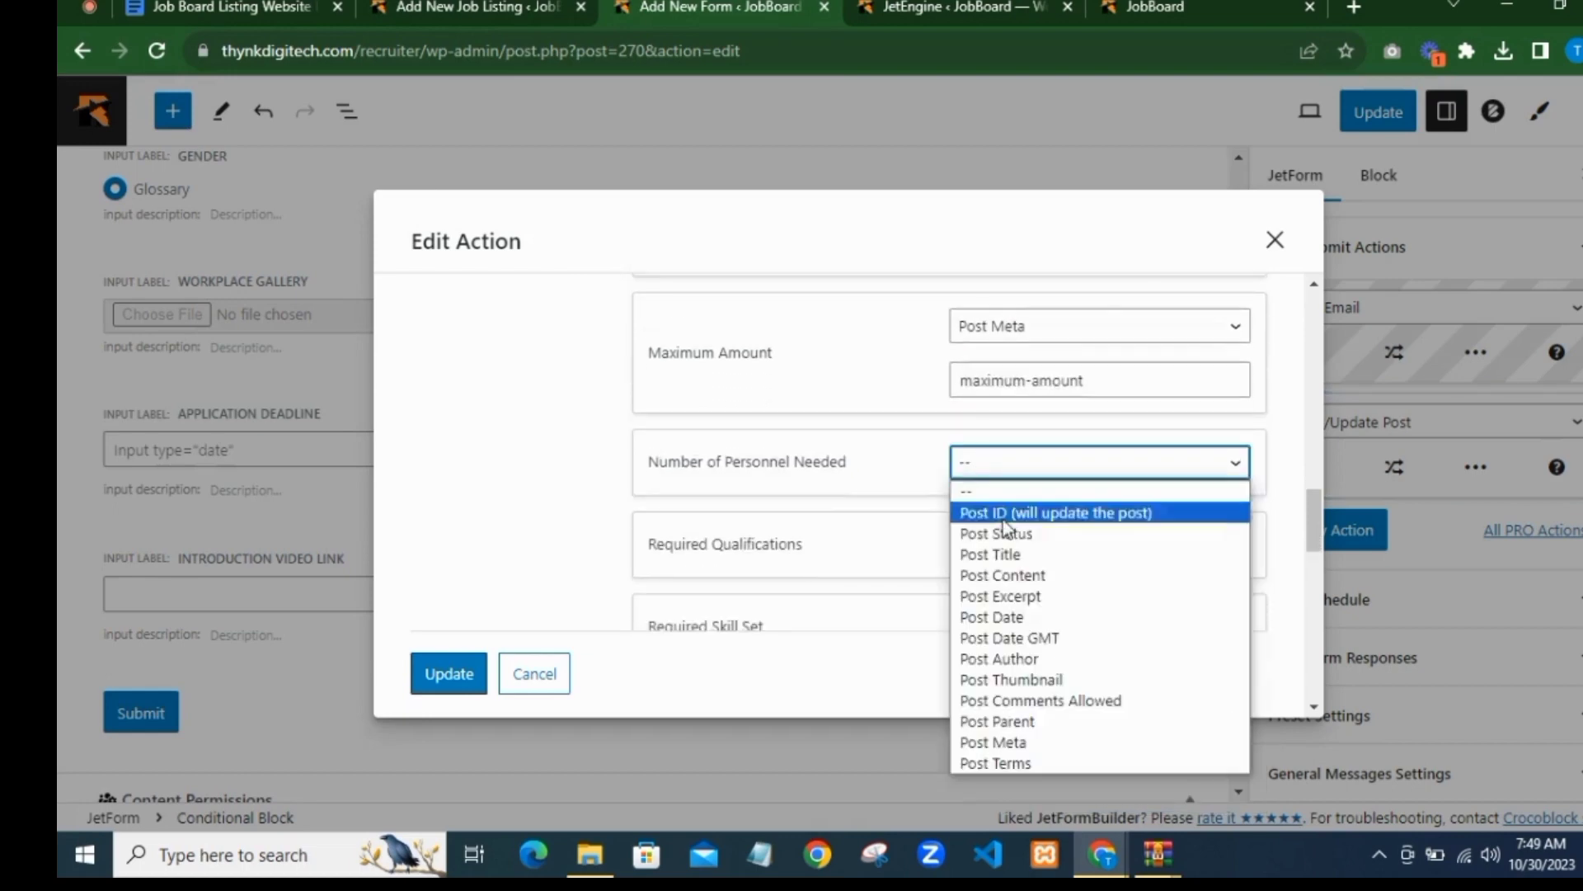
pyautogui.click(1037, 743)
pyautogui.scroll(-3, 905, 382)
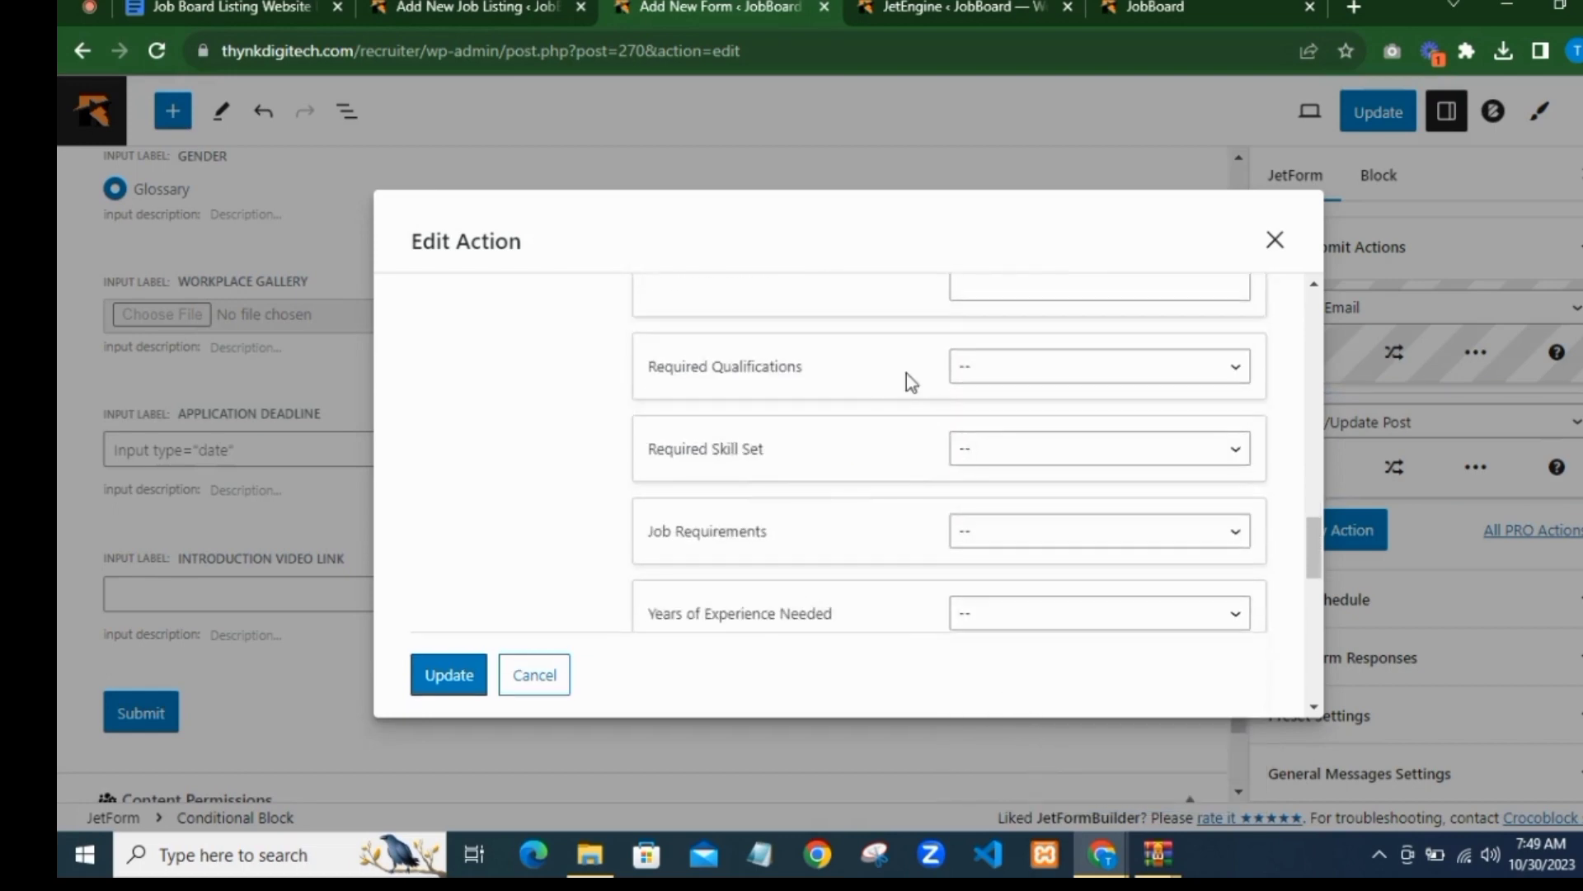
pyautogui.scroll(1, 960, 375)
pyautogui.click(516, 9)
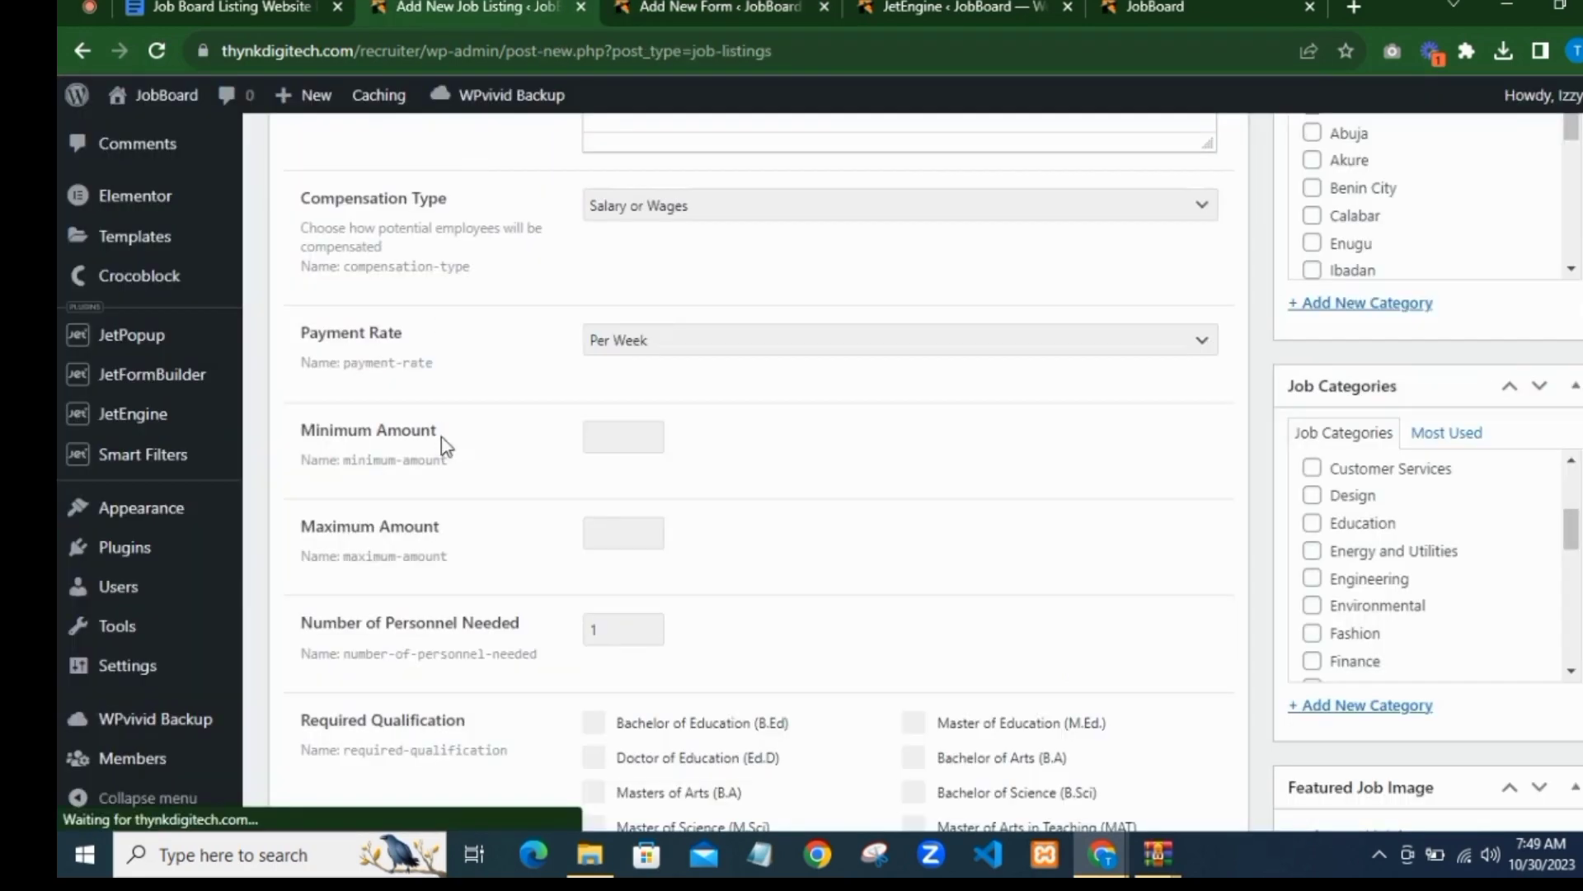
pyautogui.scroll(-3, 441, 428)
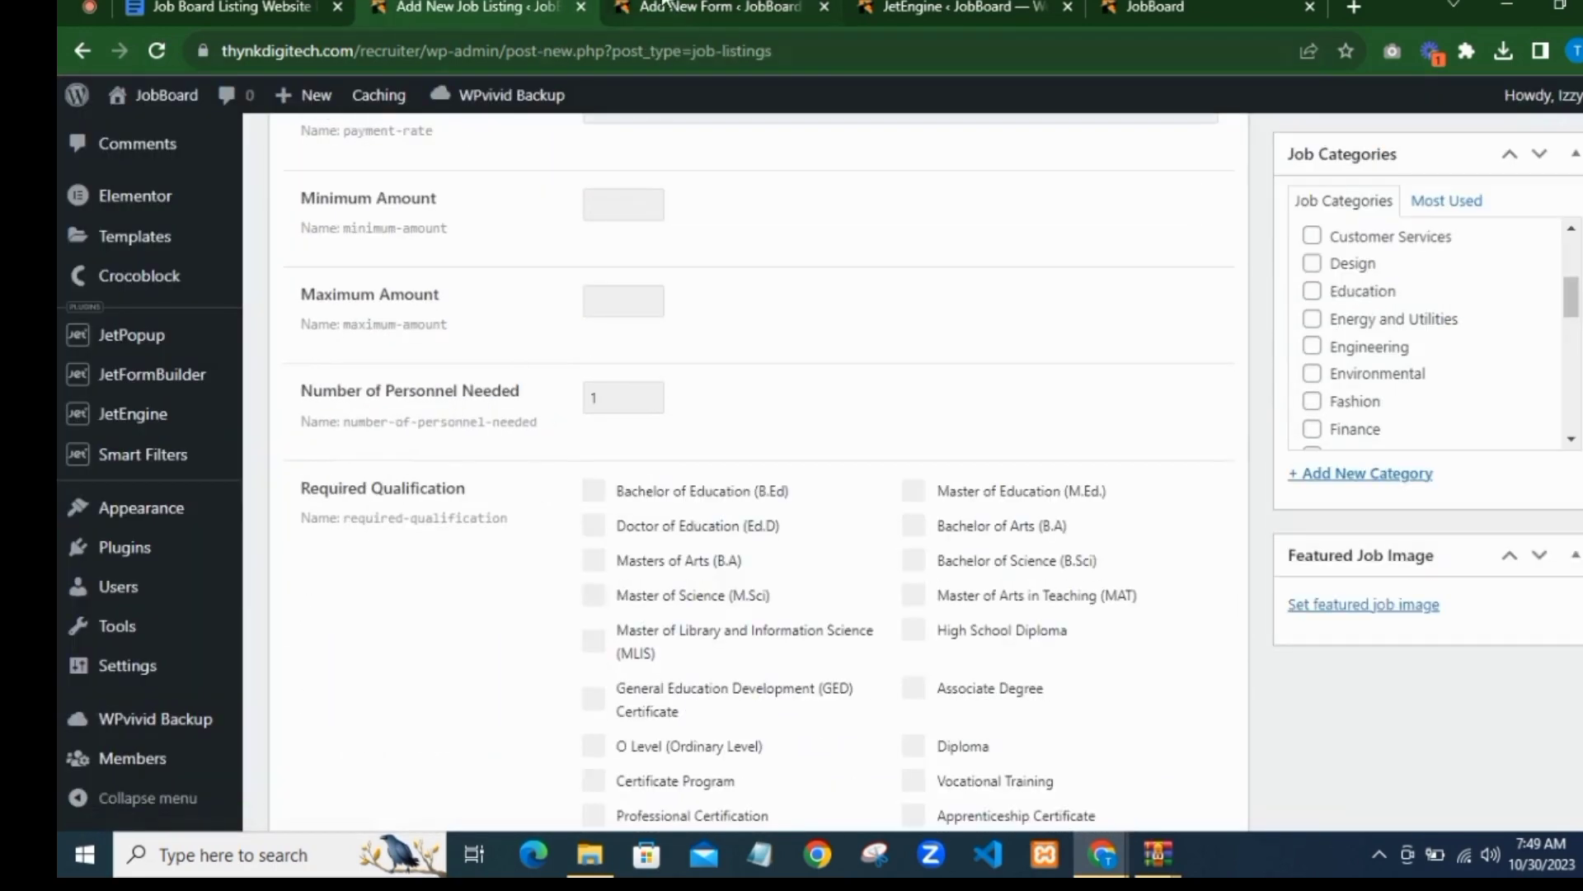
pyautogui.click(666, 6)
pyautogui.click(966, 408)
pyautogui.write('number-of-personnel-needed')
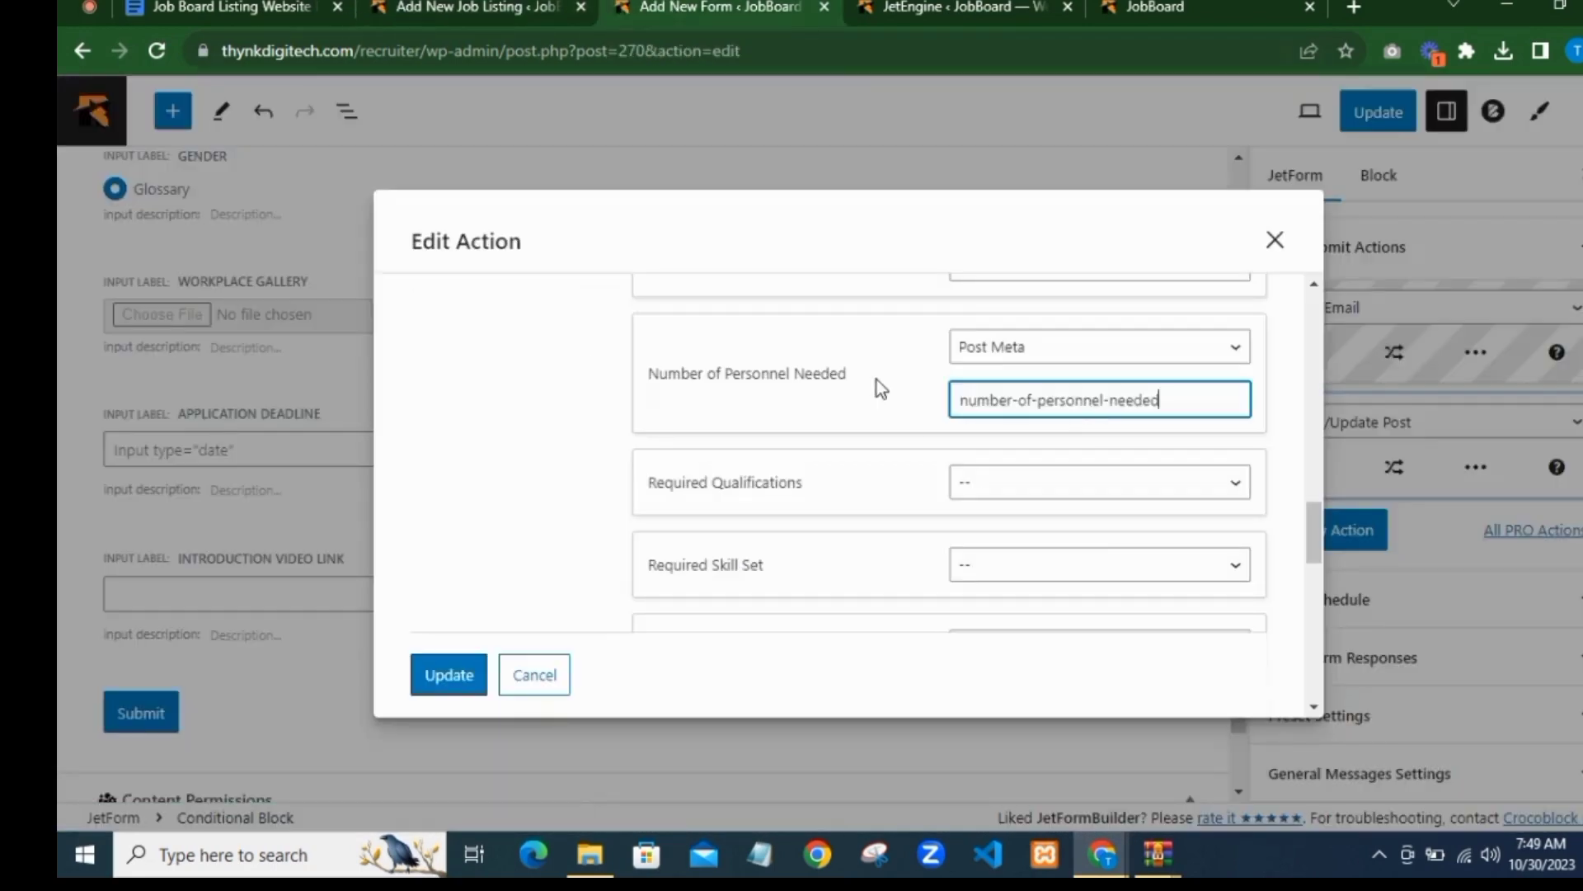
# Step: Map Required Qualifications to Post Meta, using the listing page's field name required-qualification
pyautogui.scroll(-2, 973, 353)
pyautogui.scroll(1, 979, 376)
pyautogui.click(979, 375)
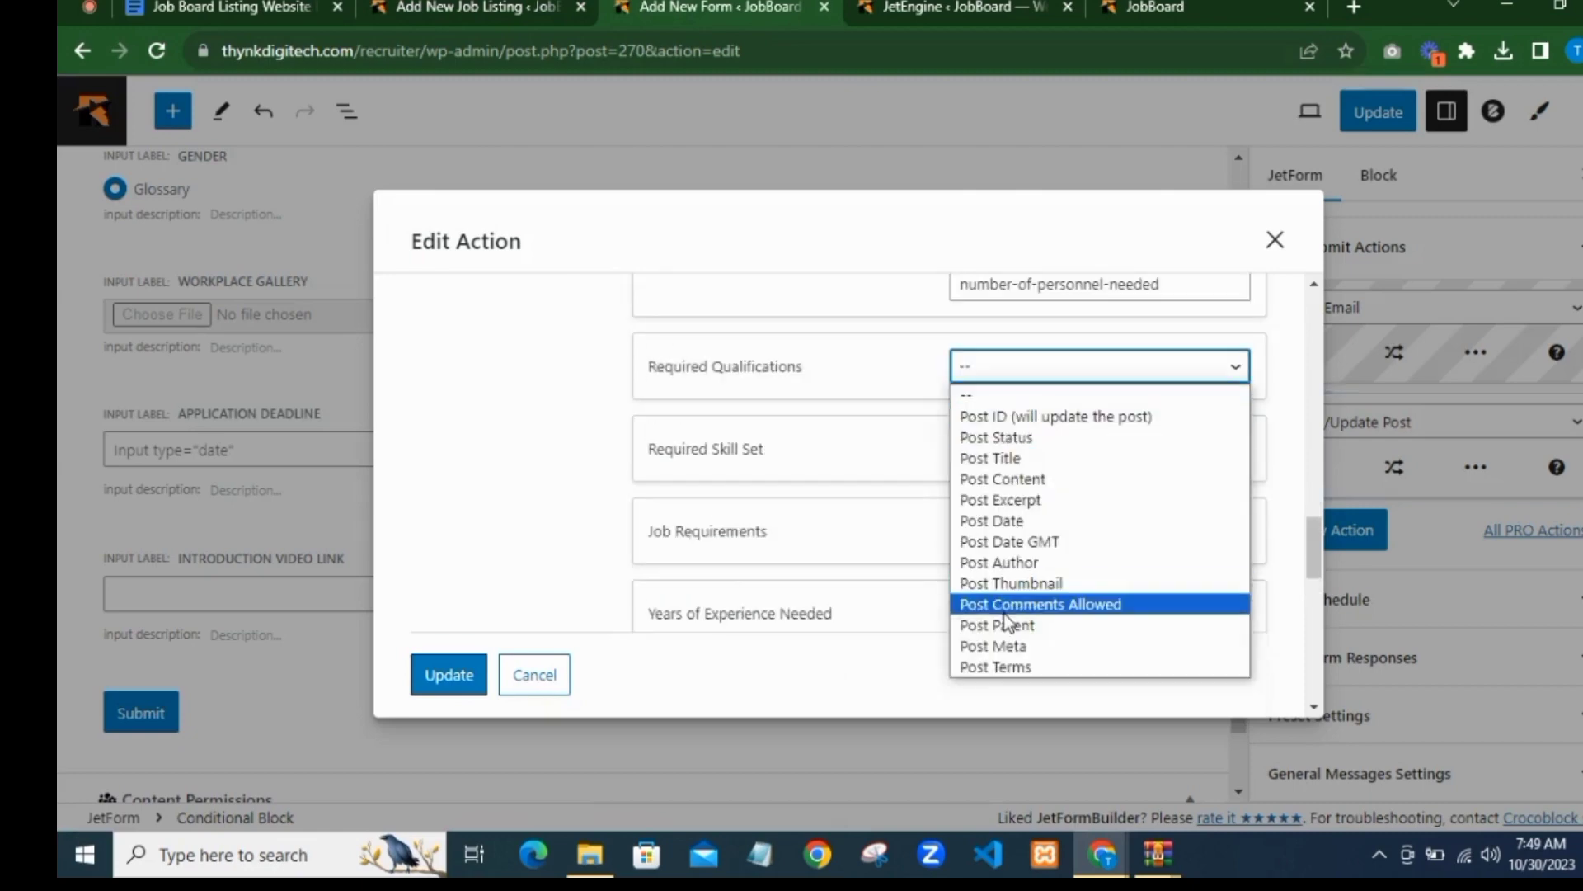
pyautogui.click(1007, 647)
pyautogui.click(389, 9)
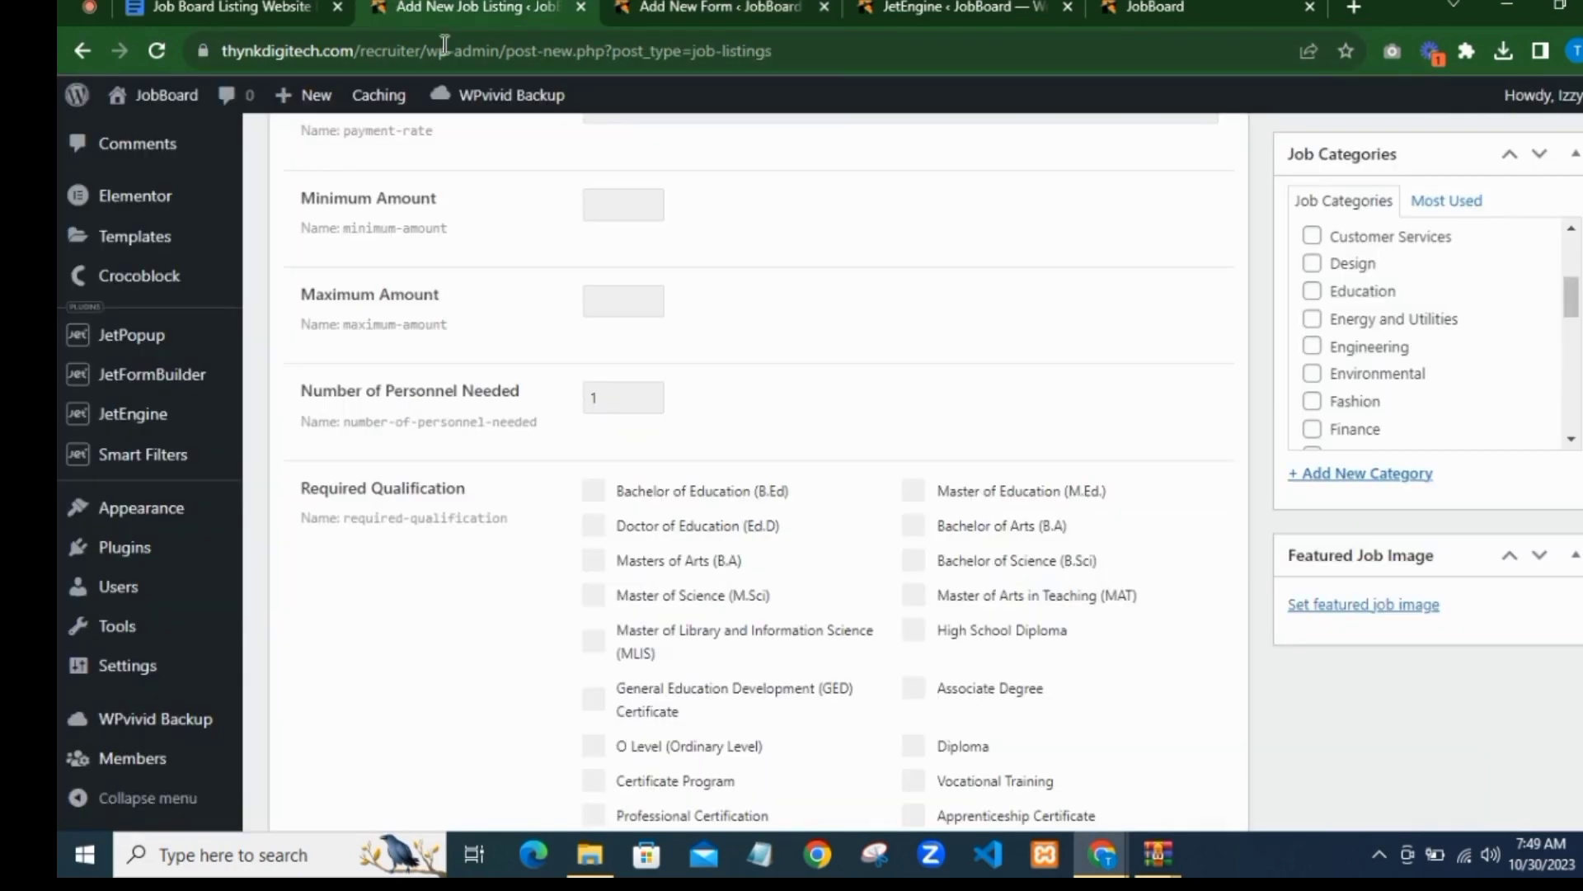
pyautogui.scroll(-1, 438, 403)
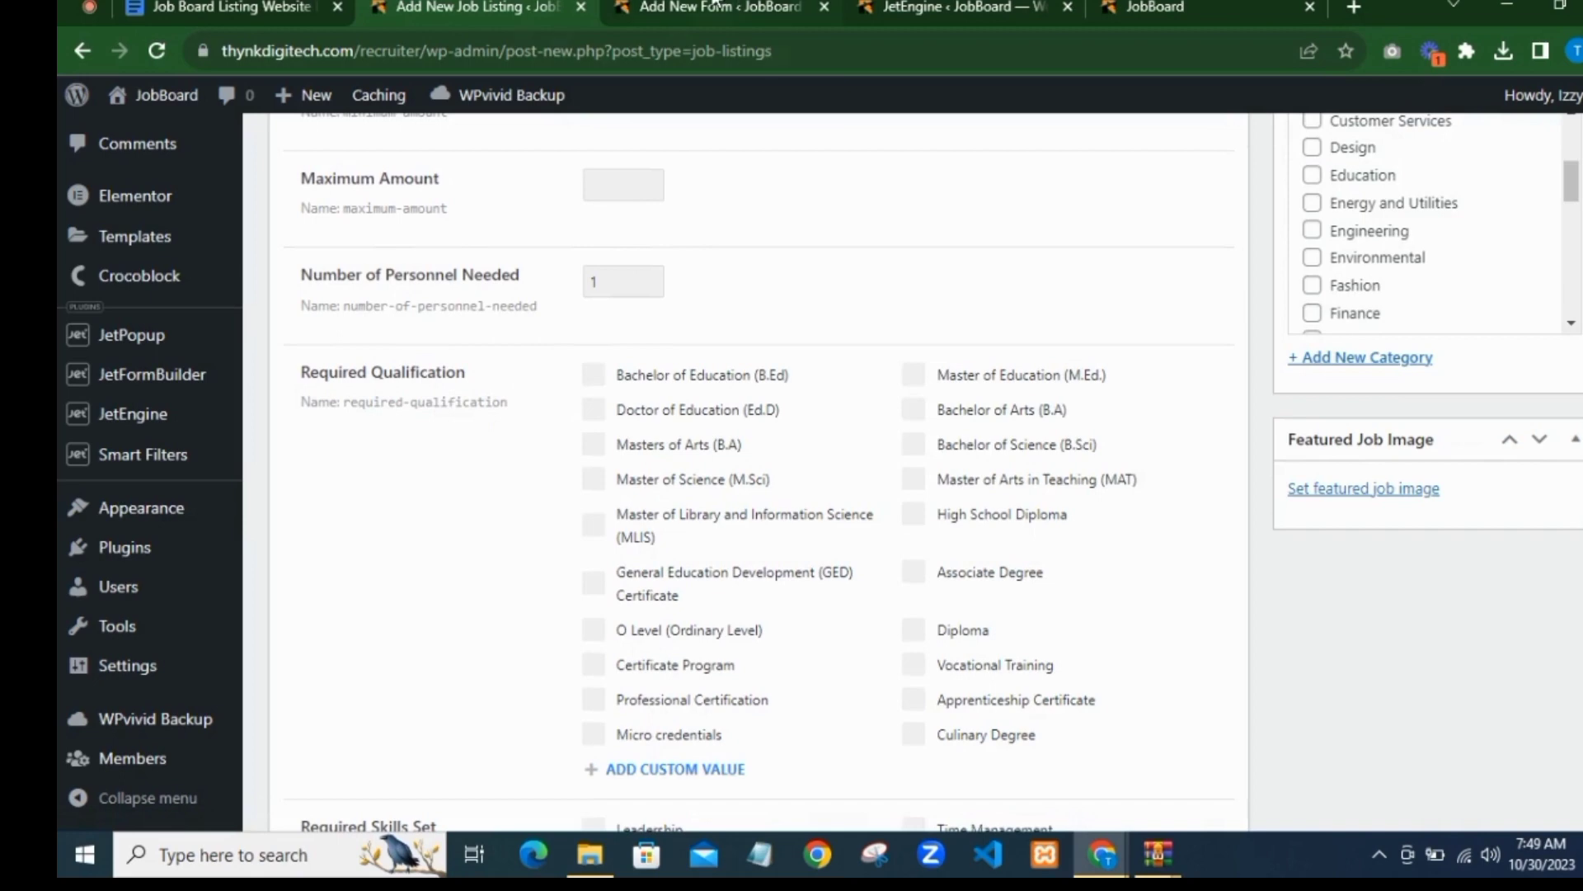
pyautogui.click(714, 7)
pyautogui.click(990, 409)
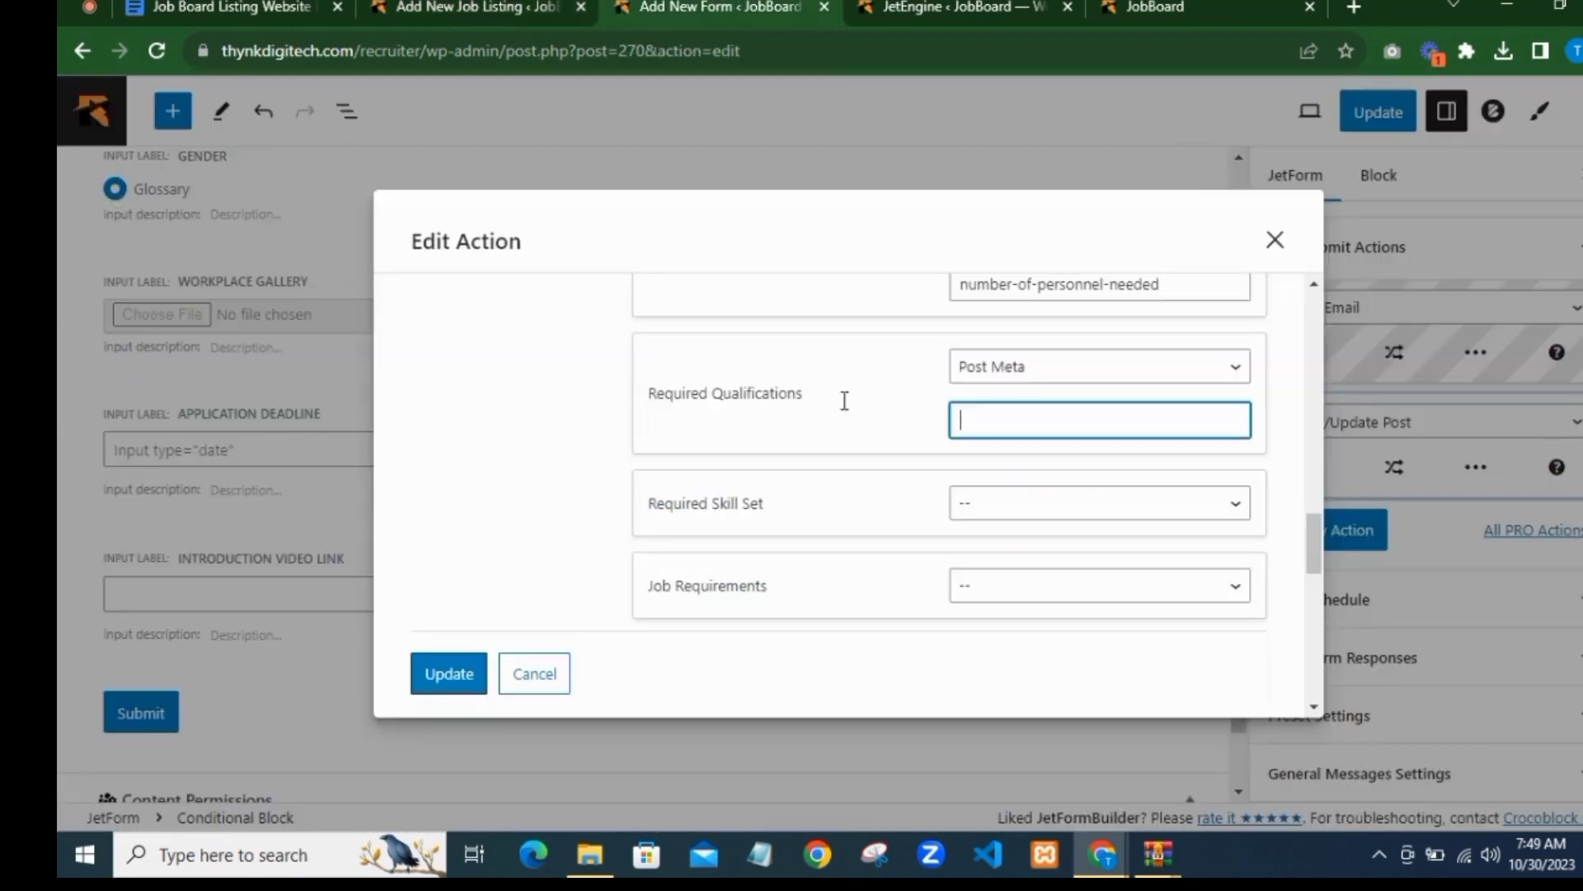
pyautogui.write('required-qualification')
# Step: Map Required Skill Set to Post Meta, using the listing page's field name required-skills-set
pyautogui.scroll(-2, 923, 393)
pyautogui.click(989, 387)
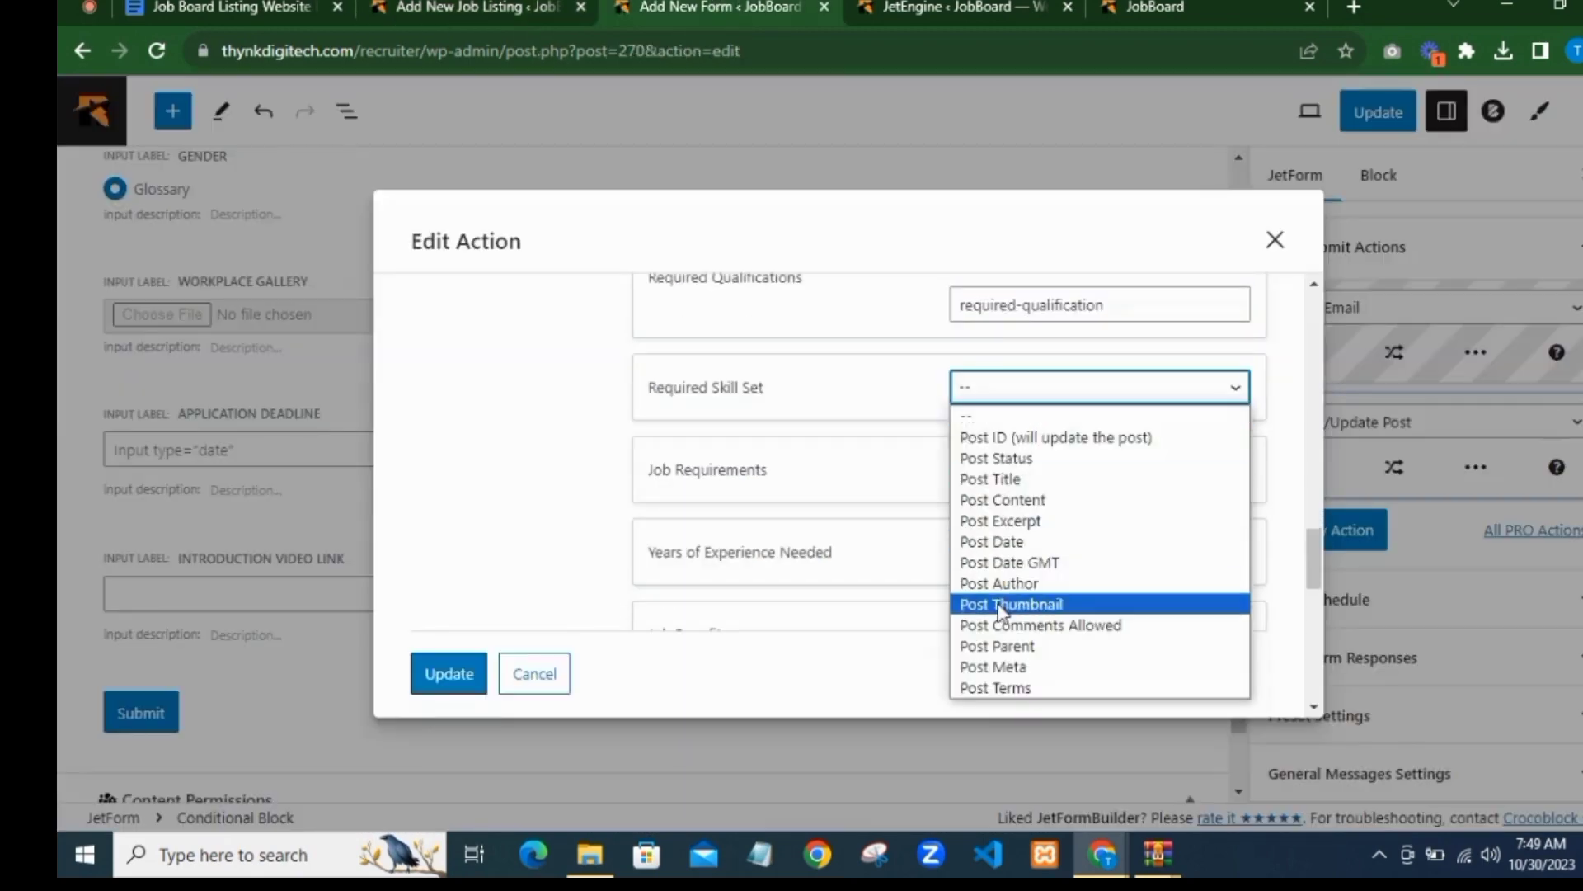
pyautogui.click(1000, 666)
pyautogui.click(411, 10)
pyautogui.scroll(-5, 431, 364)
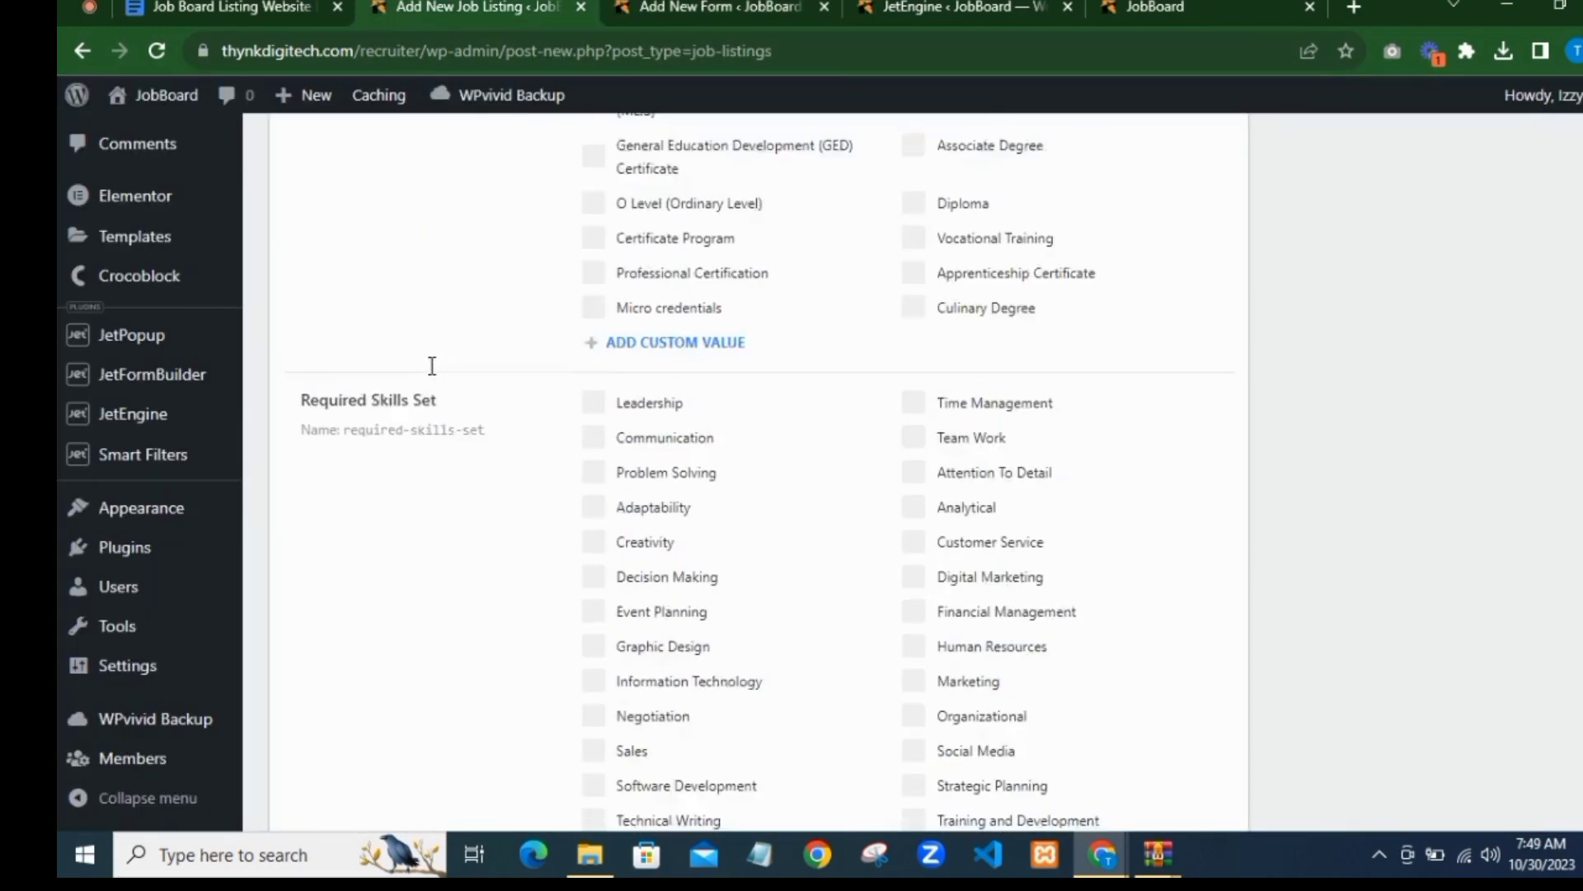
pyautogui.click(635, 10)
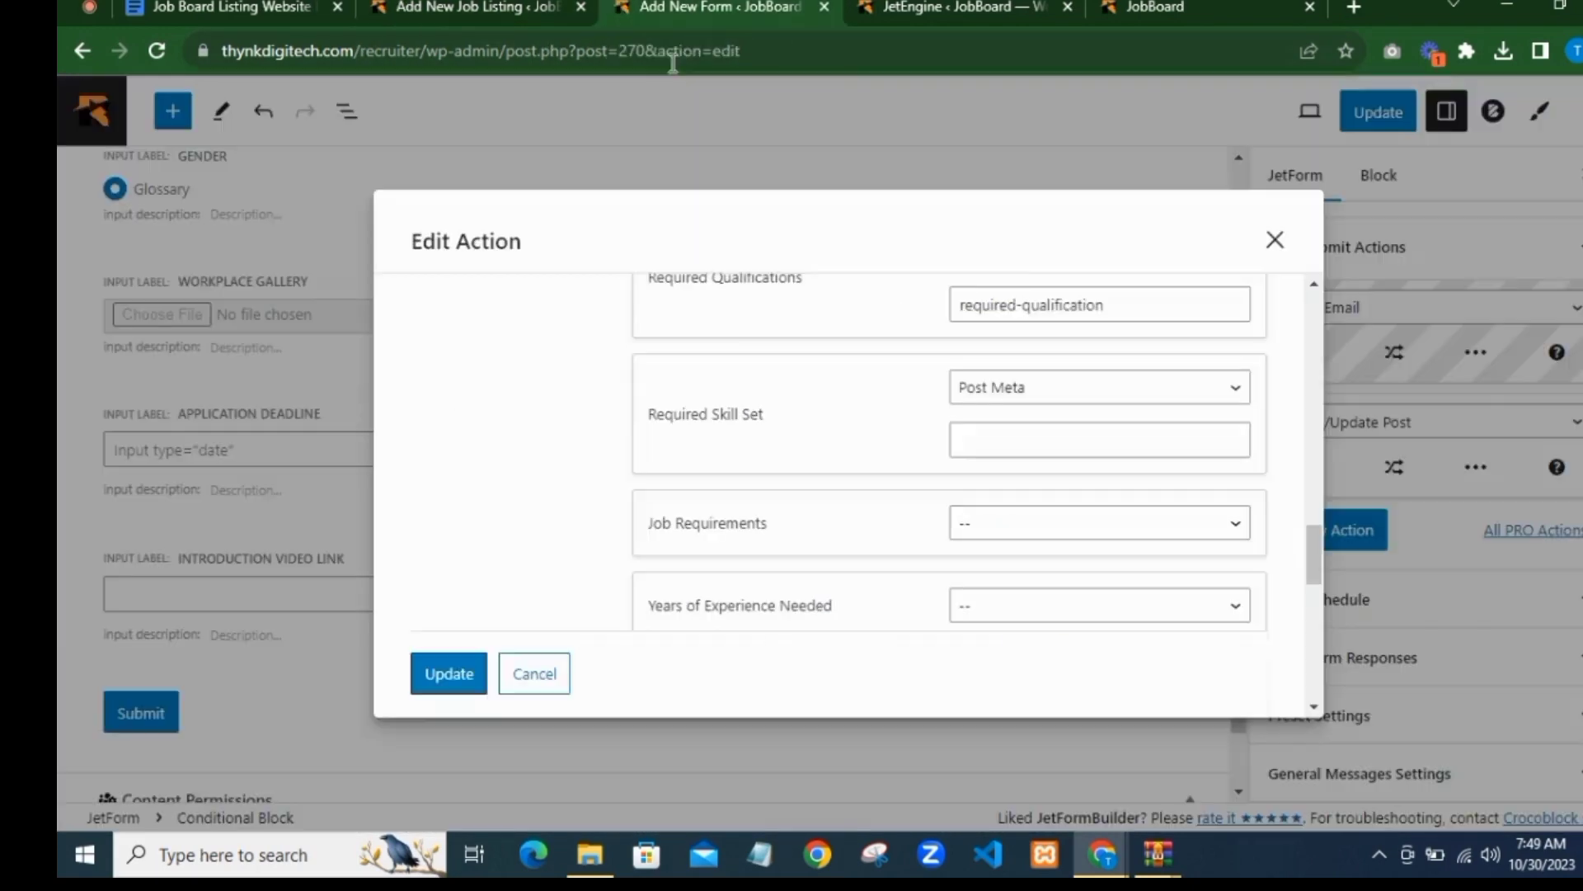
pyautogui.rightClick(961, 440)
pyautogui.click(1023, 631)
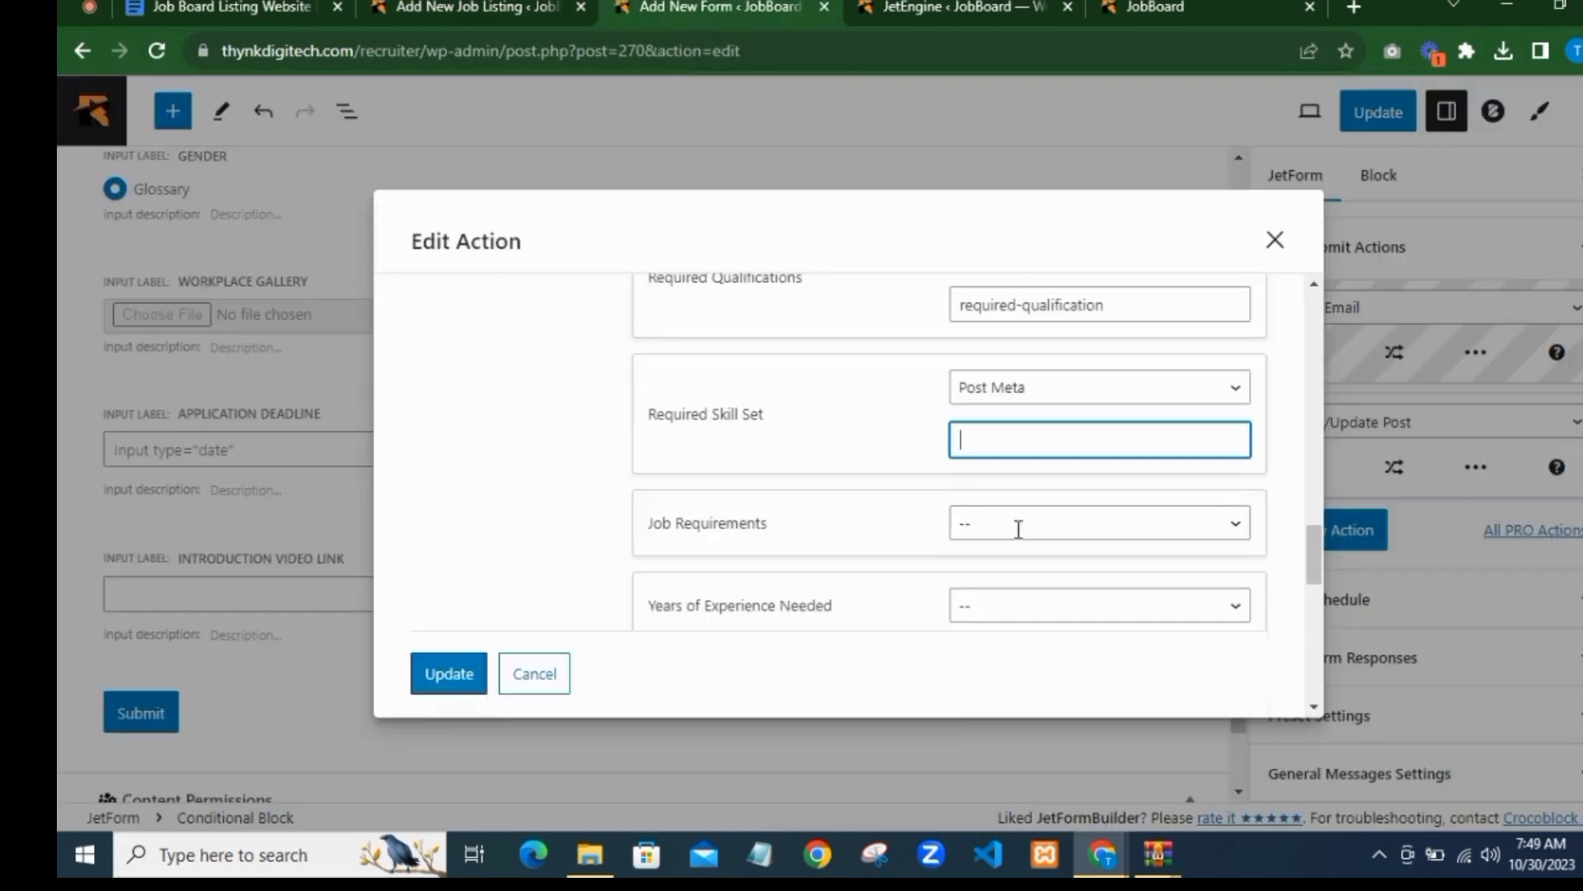
# Step: Map Job Requirements to Post Meta, using the listing page's field name job-requirements
pyautogui.scroll(-1, 983, 426)
pyautogui.click(988, 407)
pyautogui.click(996, 686)
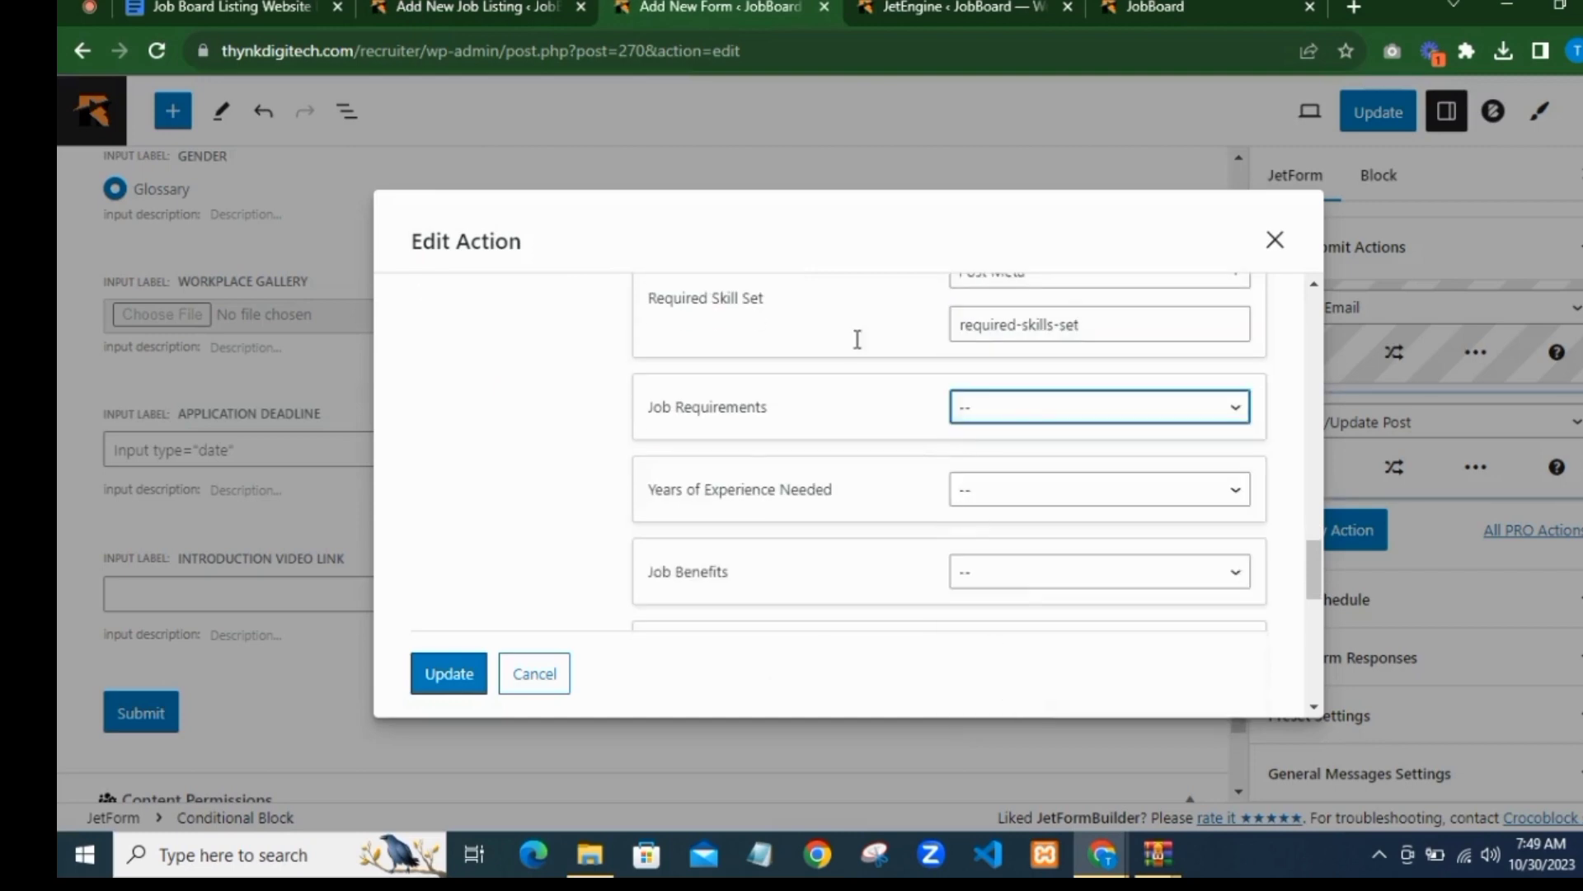
pyautogui.click(397, 7)
pyautogui.scroll(-12, 388, 371)
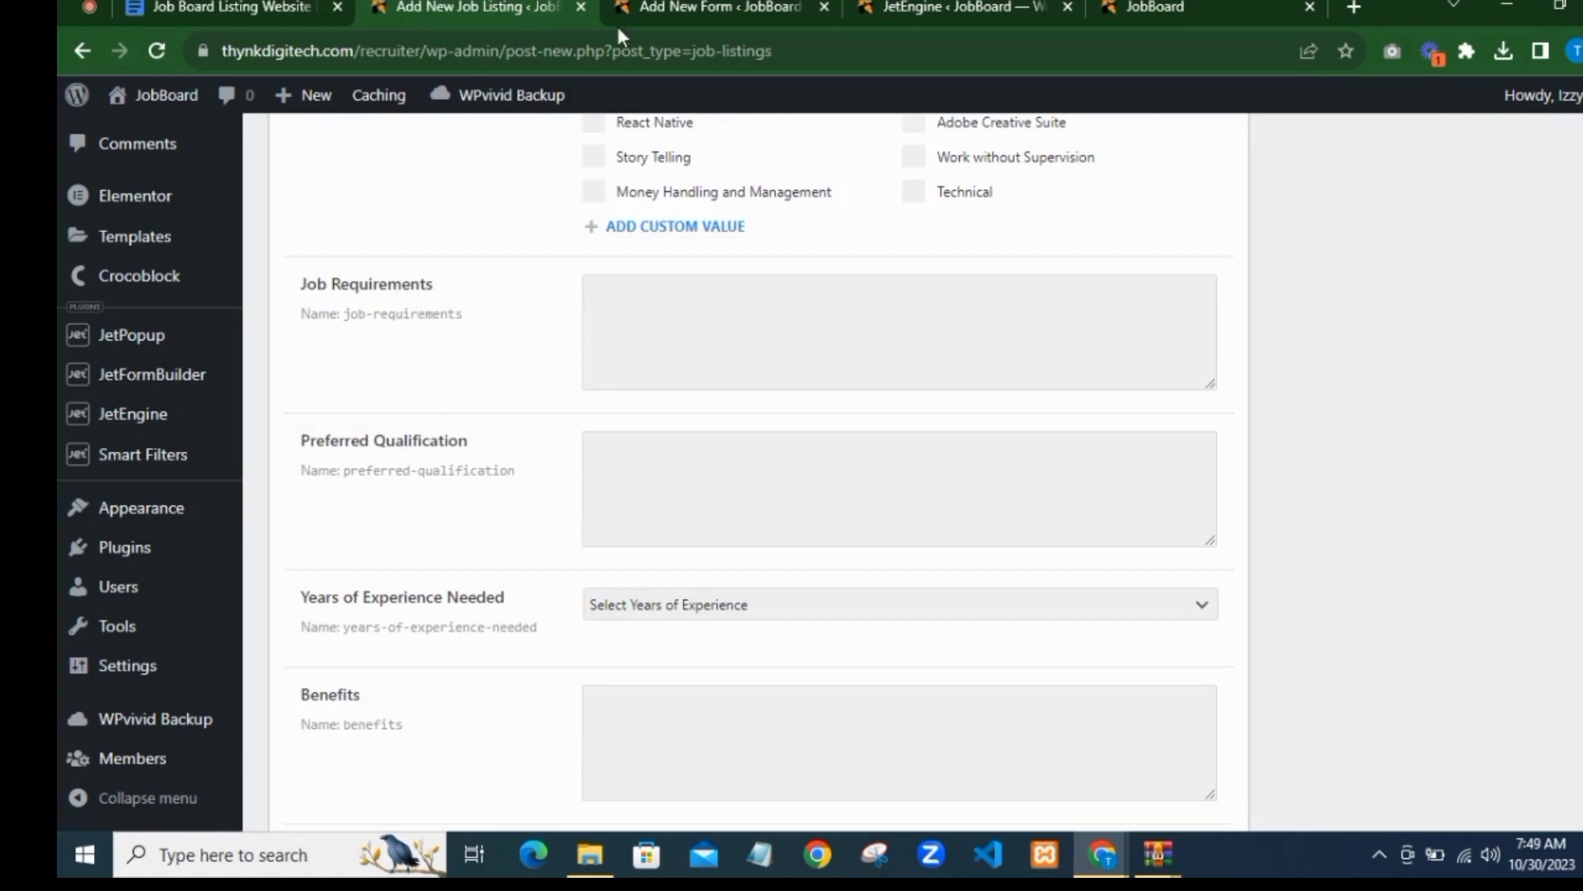
pyautogui.click(702, 7)
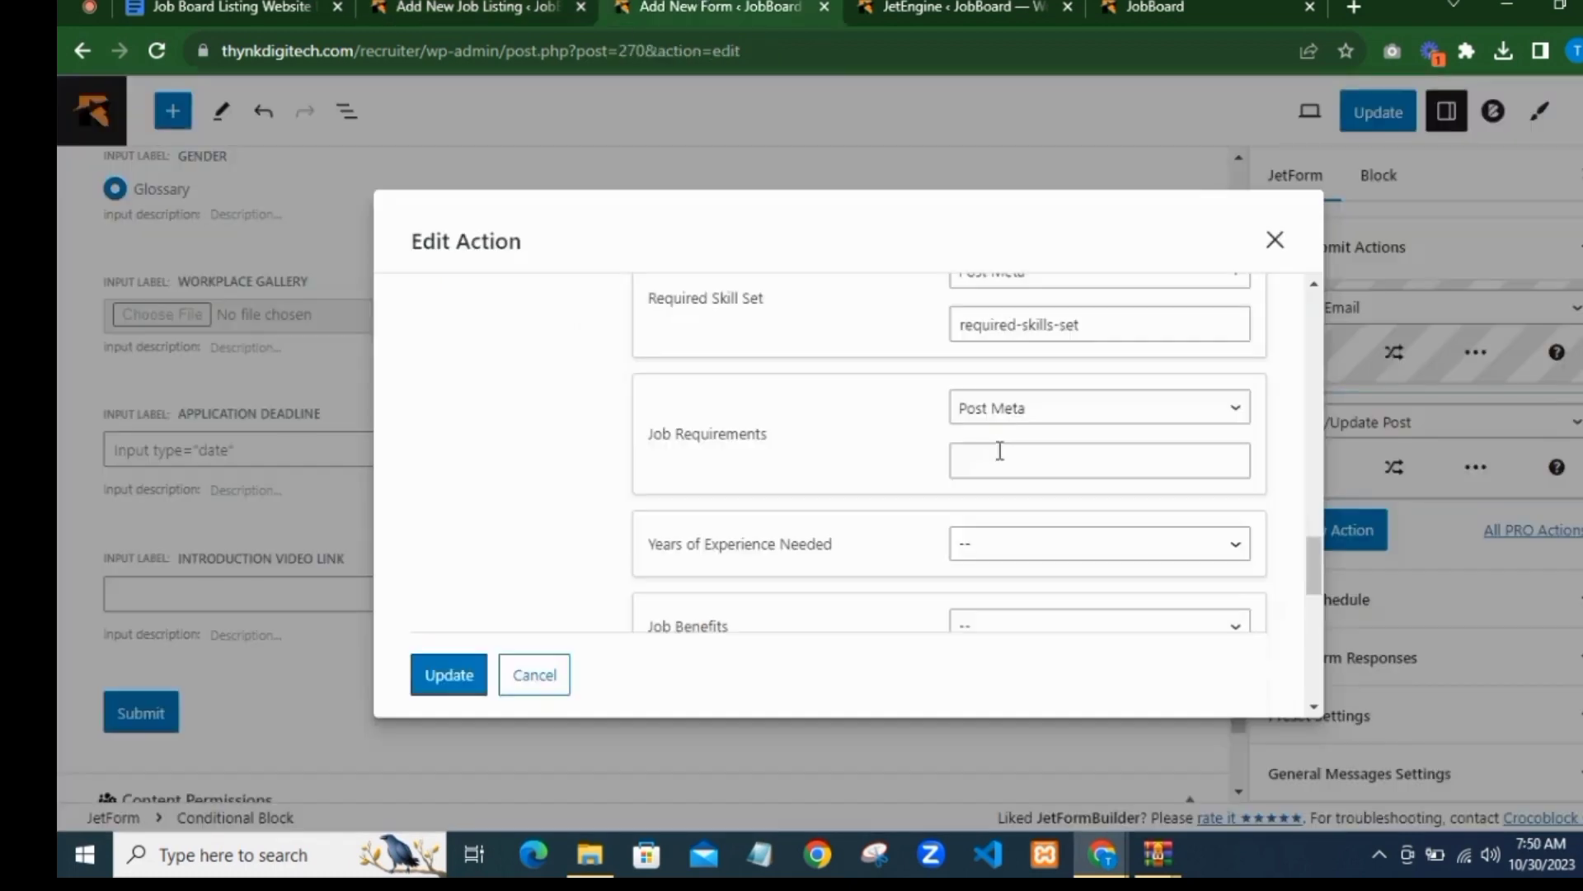
pyautogui.click(1000, 451)
pyautogui.write('job-requirements')
# Step: Map Years of Experience Needed to Post Meta, using the listing page's field name years-of-experience-needed
pyautogui.scroll(-3, 940, 379)
pyautogui.scroll(2, 1003, 431)
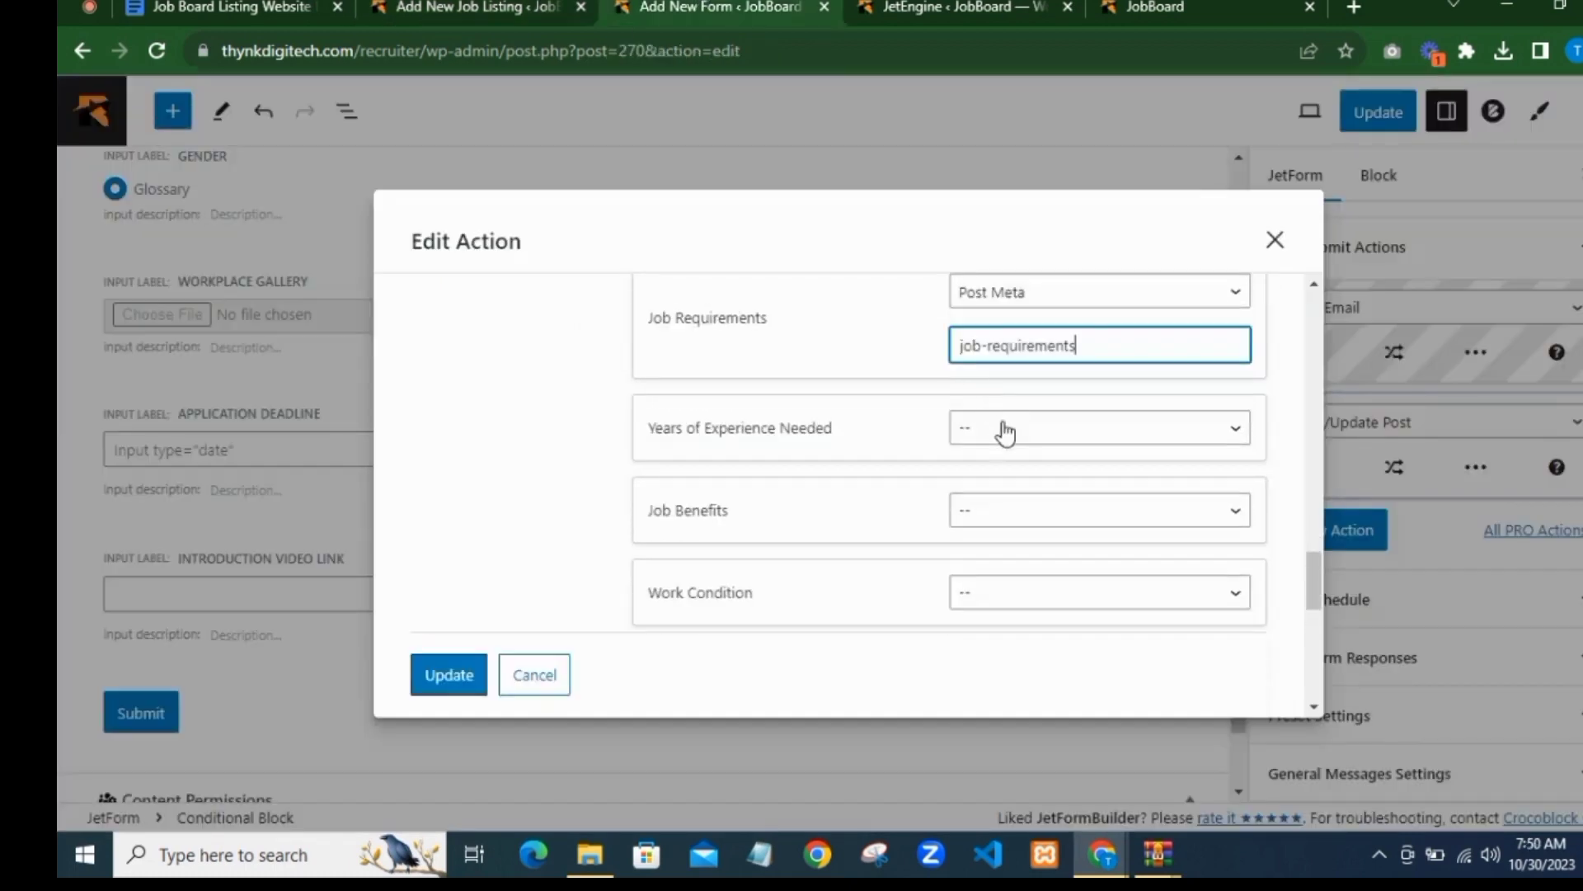
pyautogui.click(1011, 433)
pyautogui.click(1067, 707)
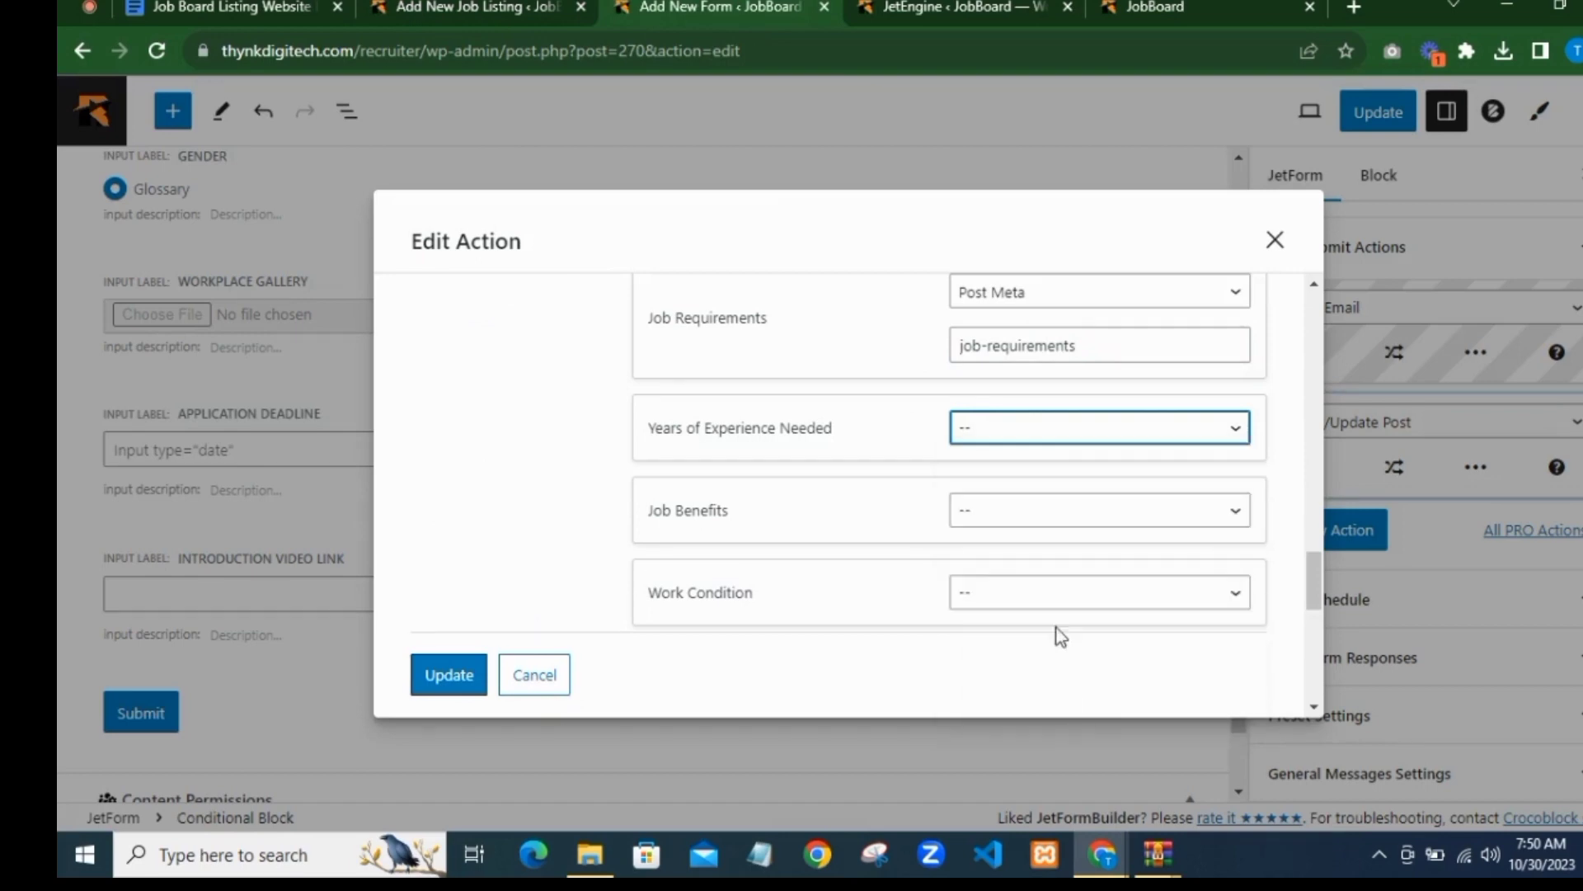
pyautogui.hotkey('ctrl', 'shift', 'Tab')
pyautogui.scroll(-1, 467, 456)
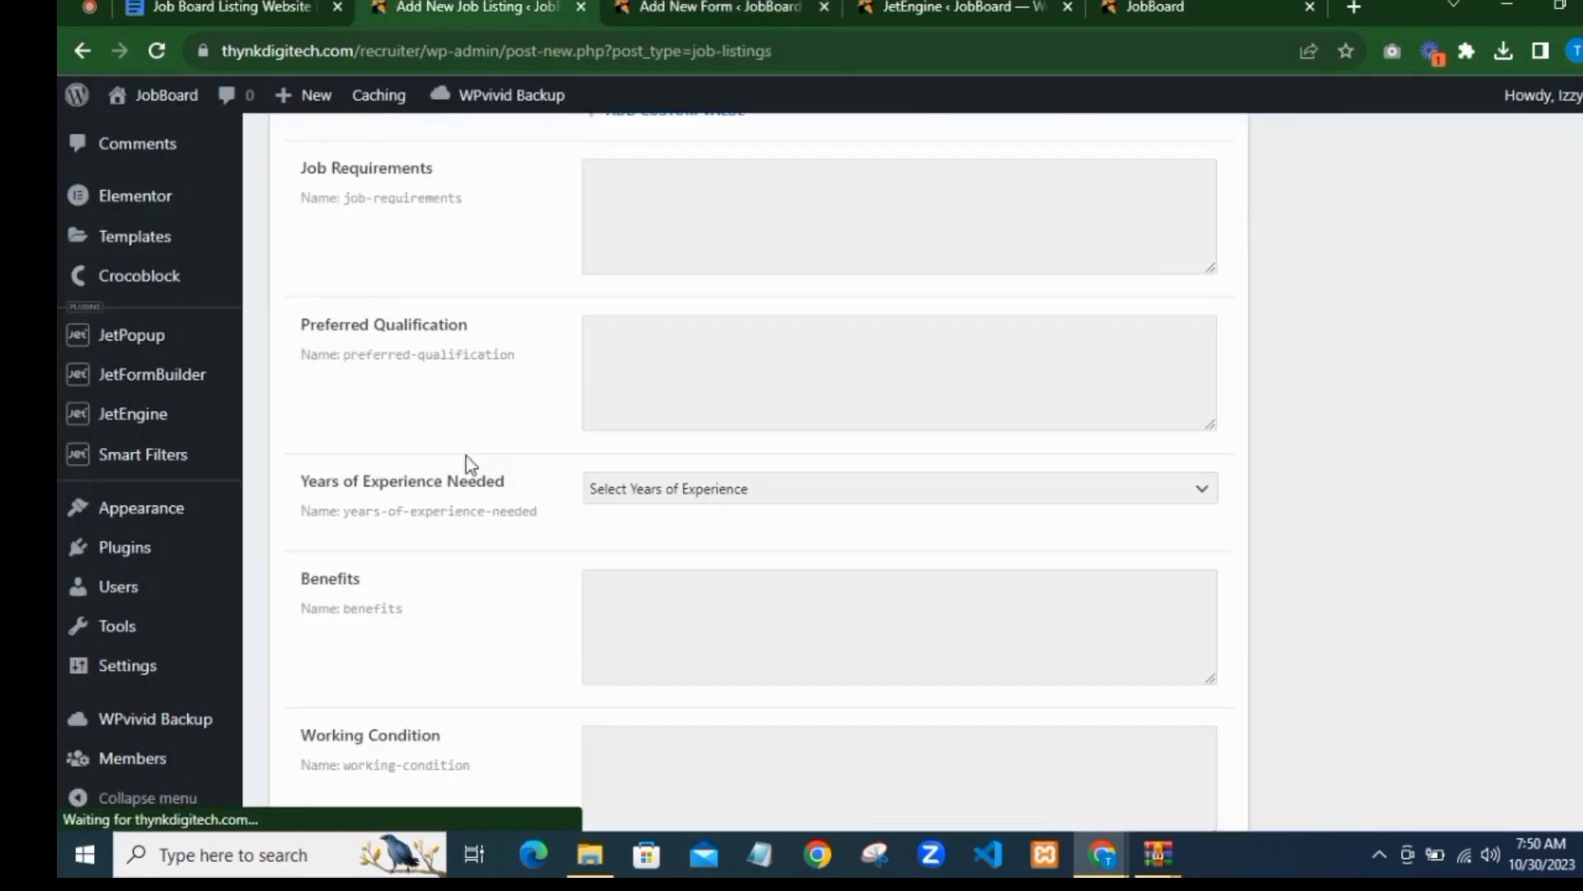
pyautogui.click(635, 6)
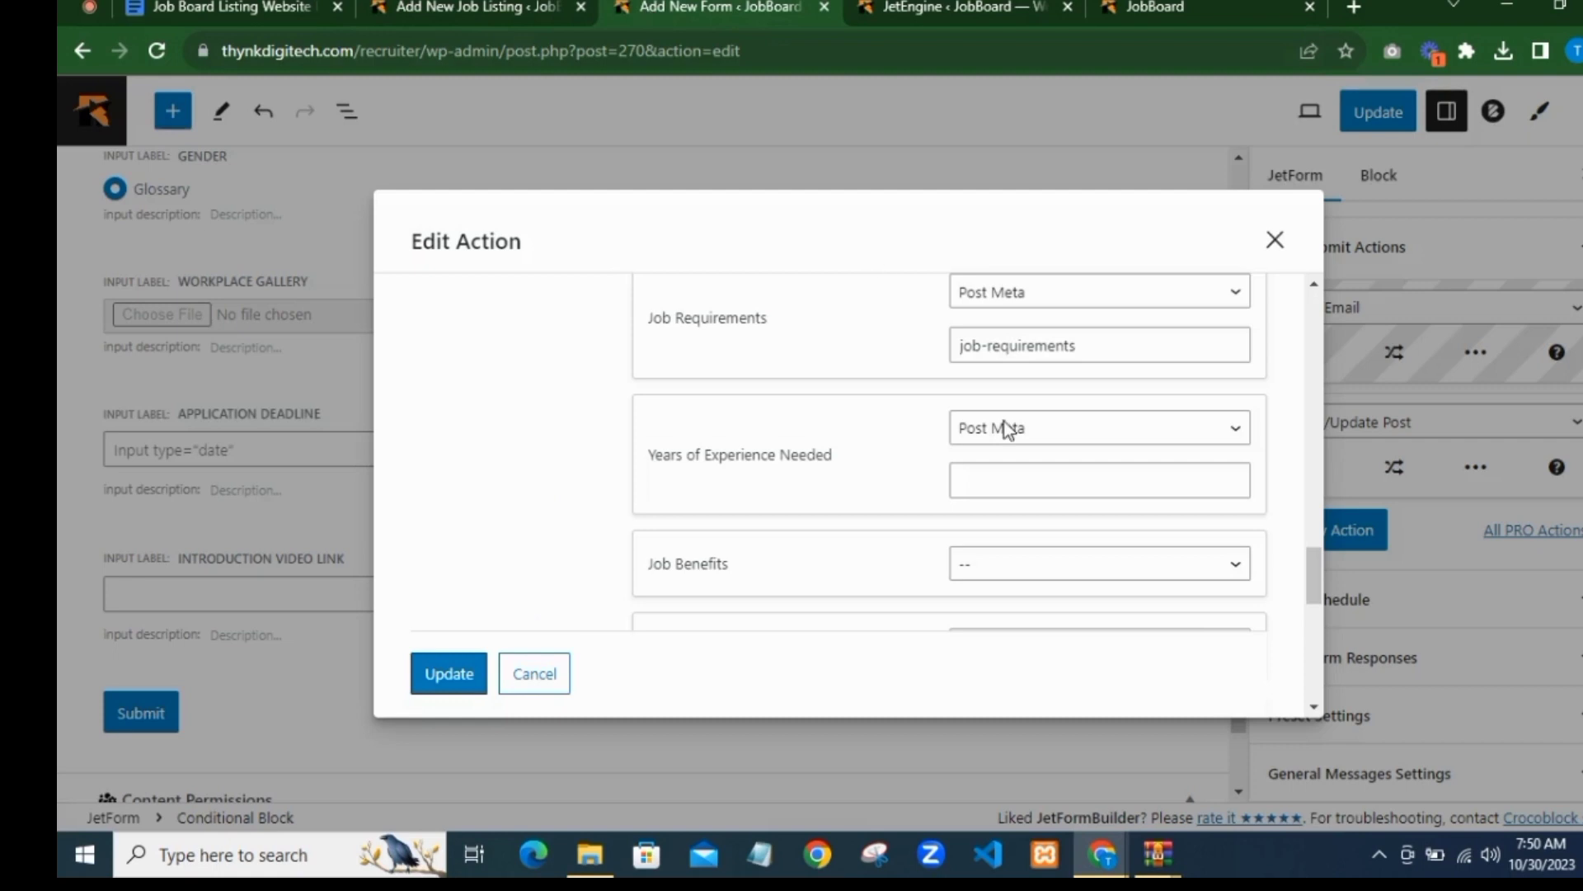
pyautogui.rightClick(996, 482)
pyautogui.click(1042, 661)
# Step: Map Job Benefits to Post Meta, using the listing page's field name benefits
pyautogui.scroll(-1, 1053, 491)
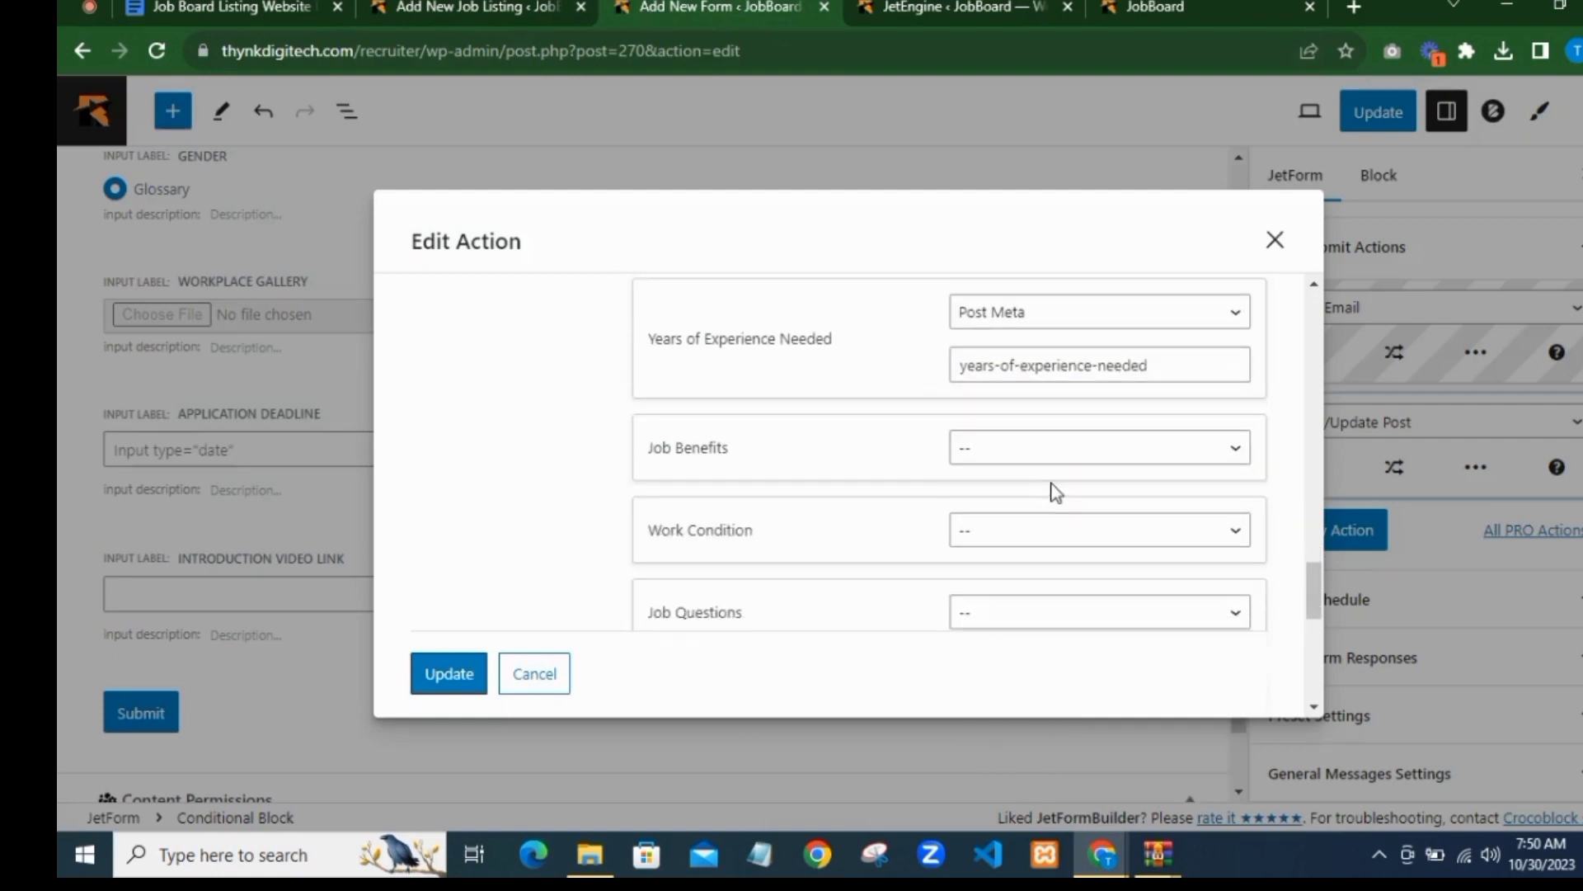
pyautogui.click(982, 453)
pyautogui.click(1062, 726)
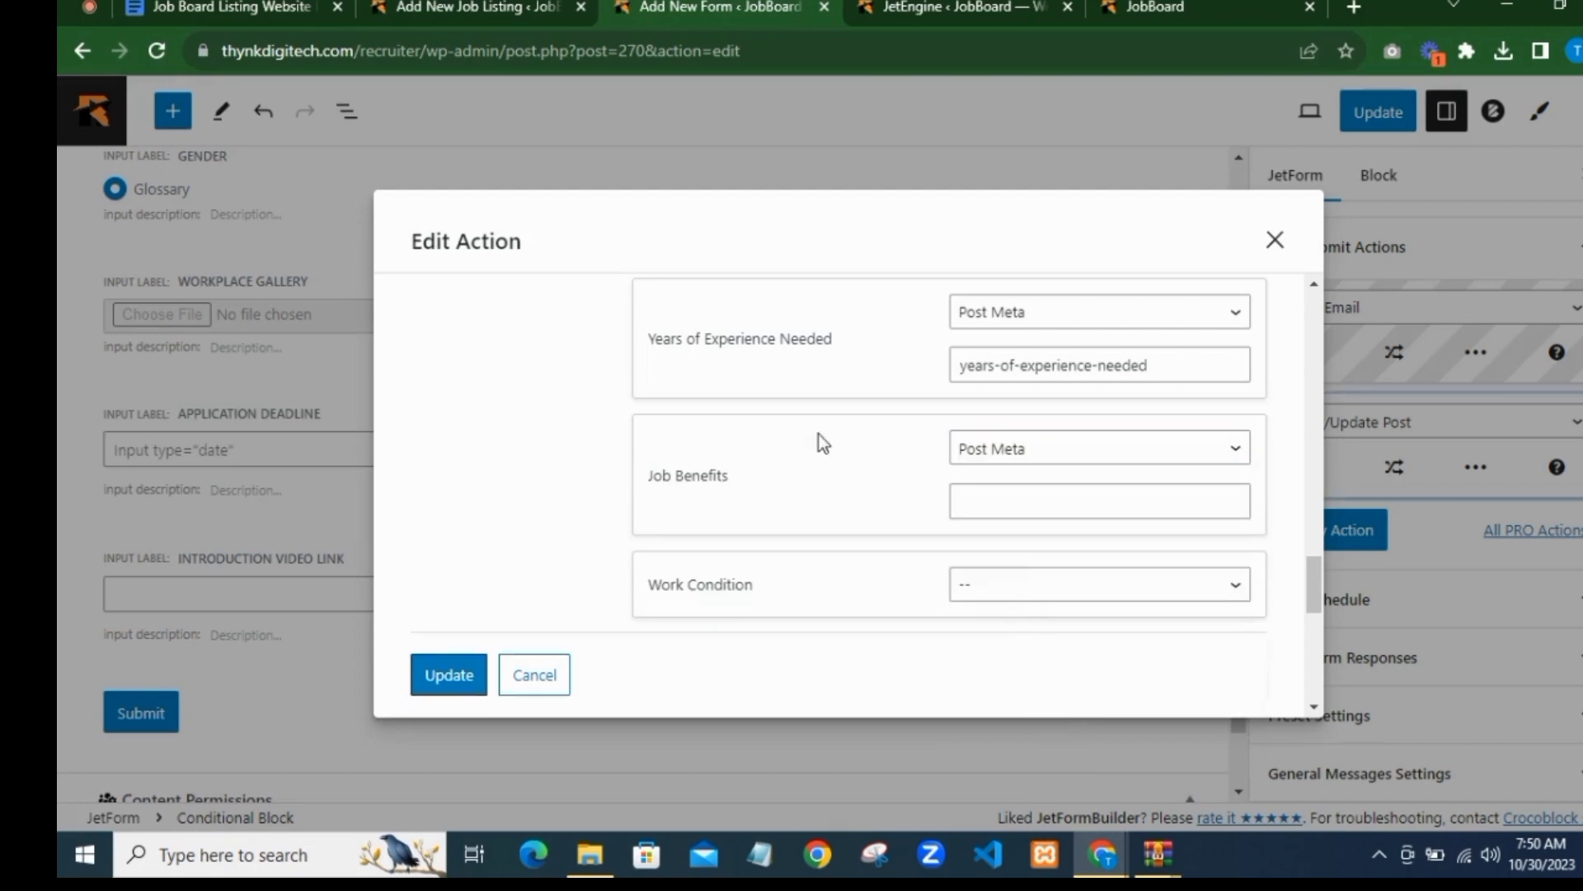
pyautogui.click(474, 7)
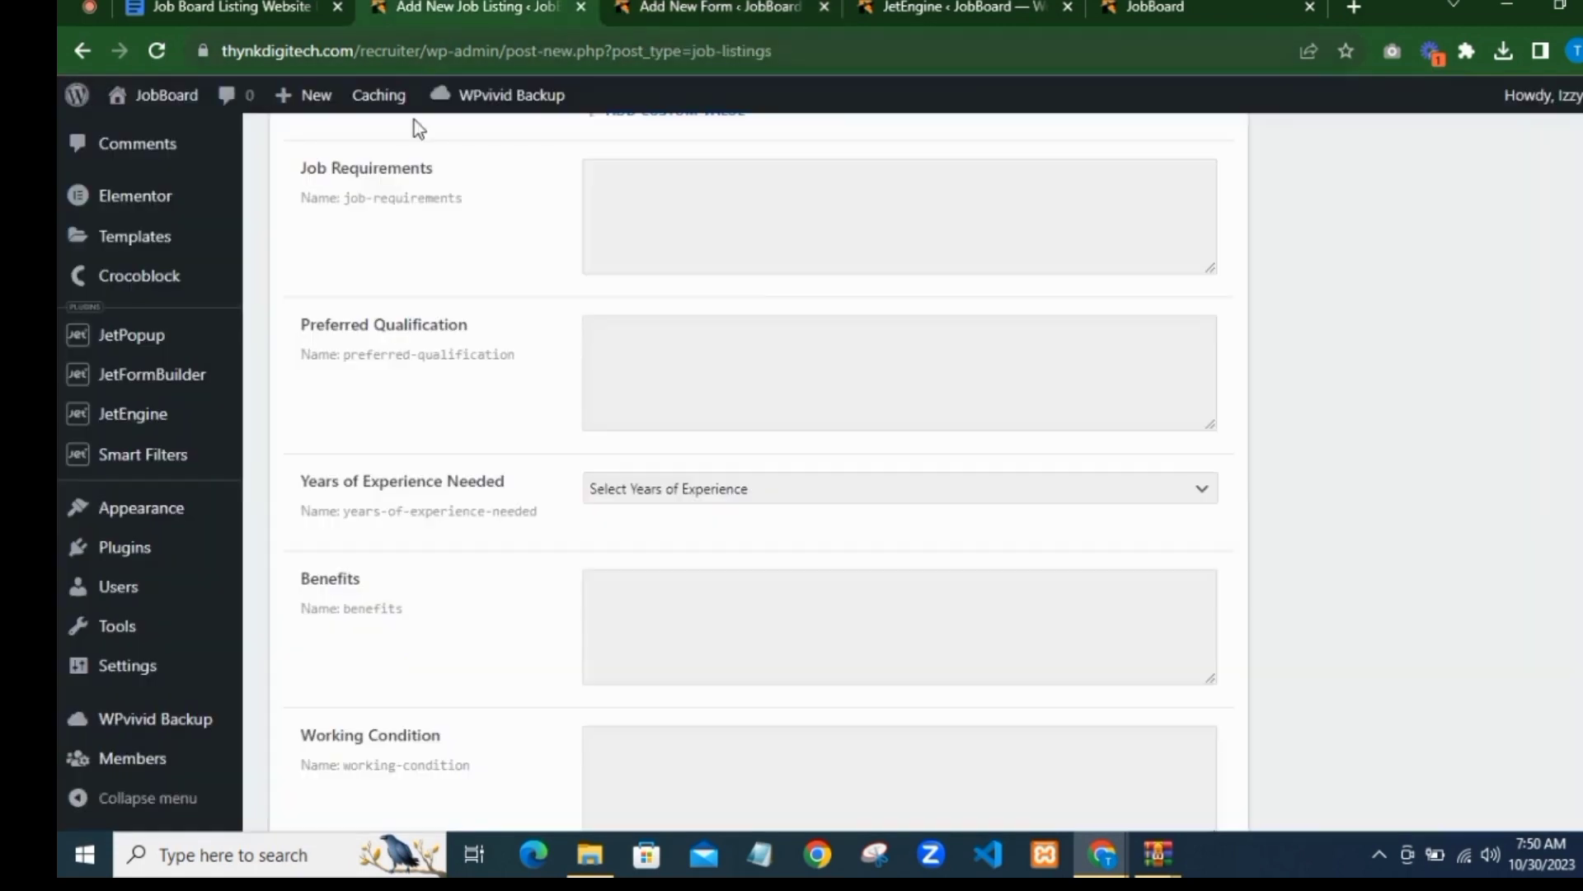
pyautogui.scroll(-3, 481, 415)
pyautogui.click(635, 10)
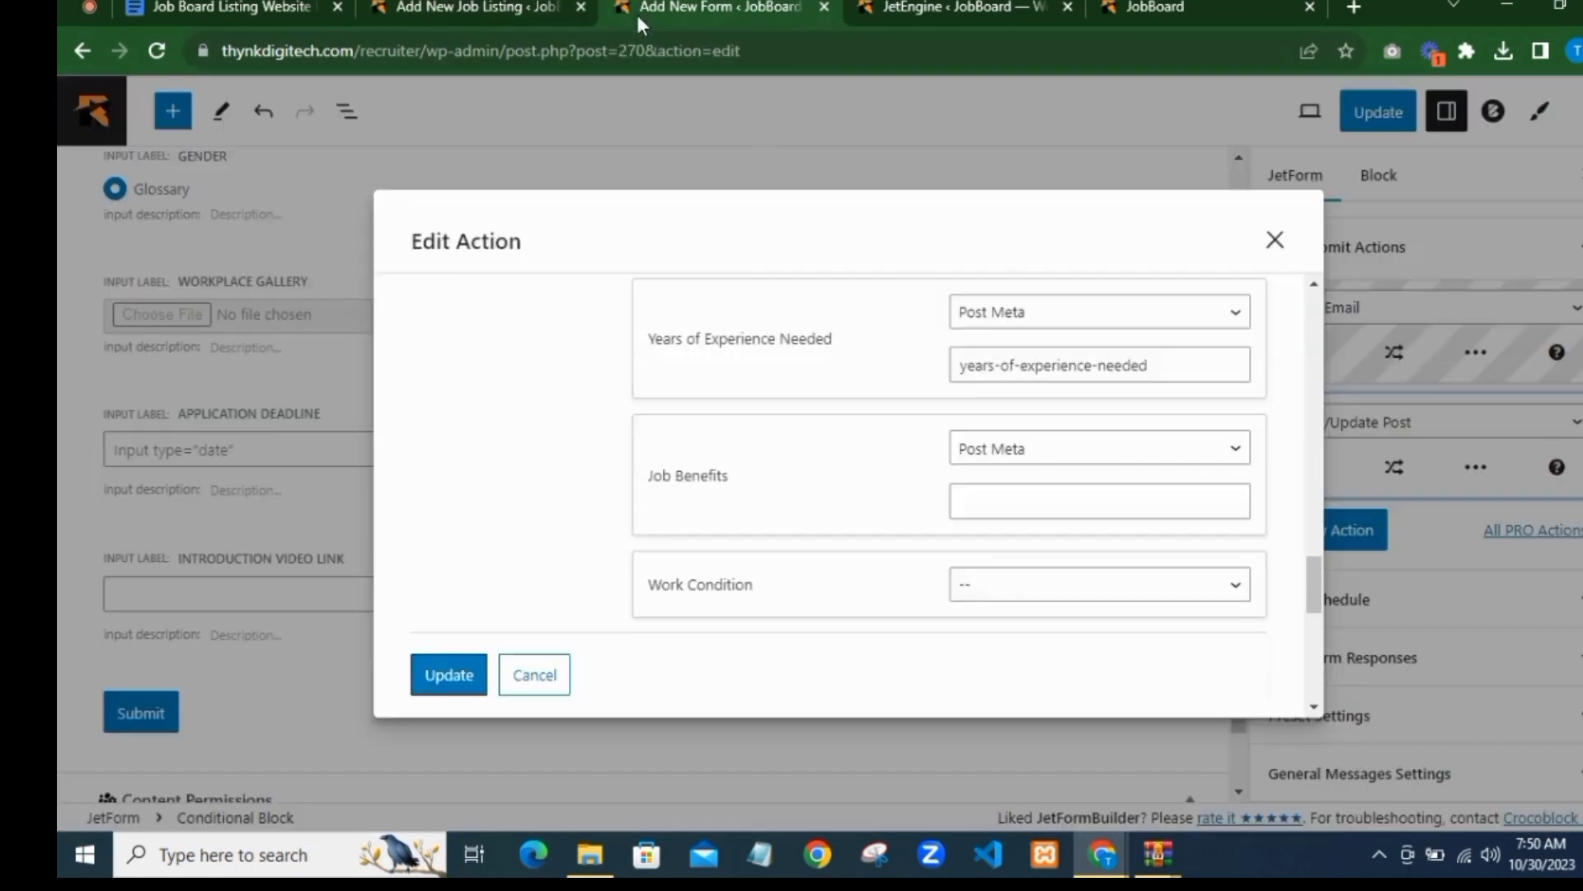
pyautogui.rightClick(998, 497)
pyautogui.click(1086, 656)
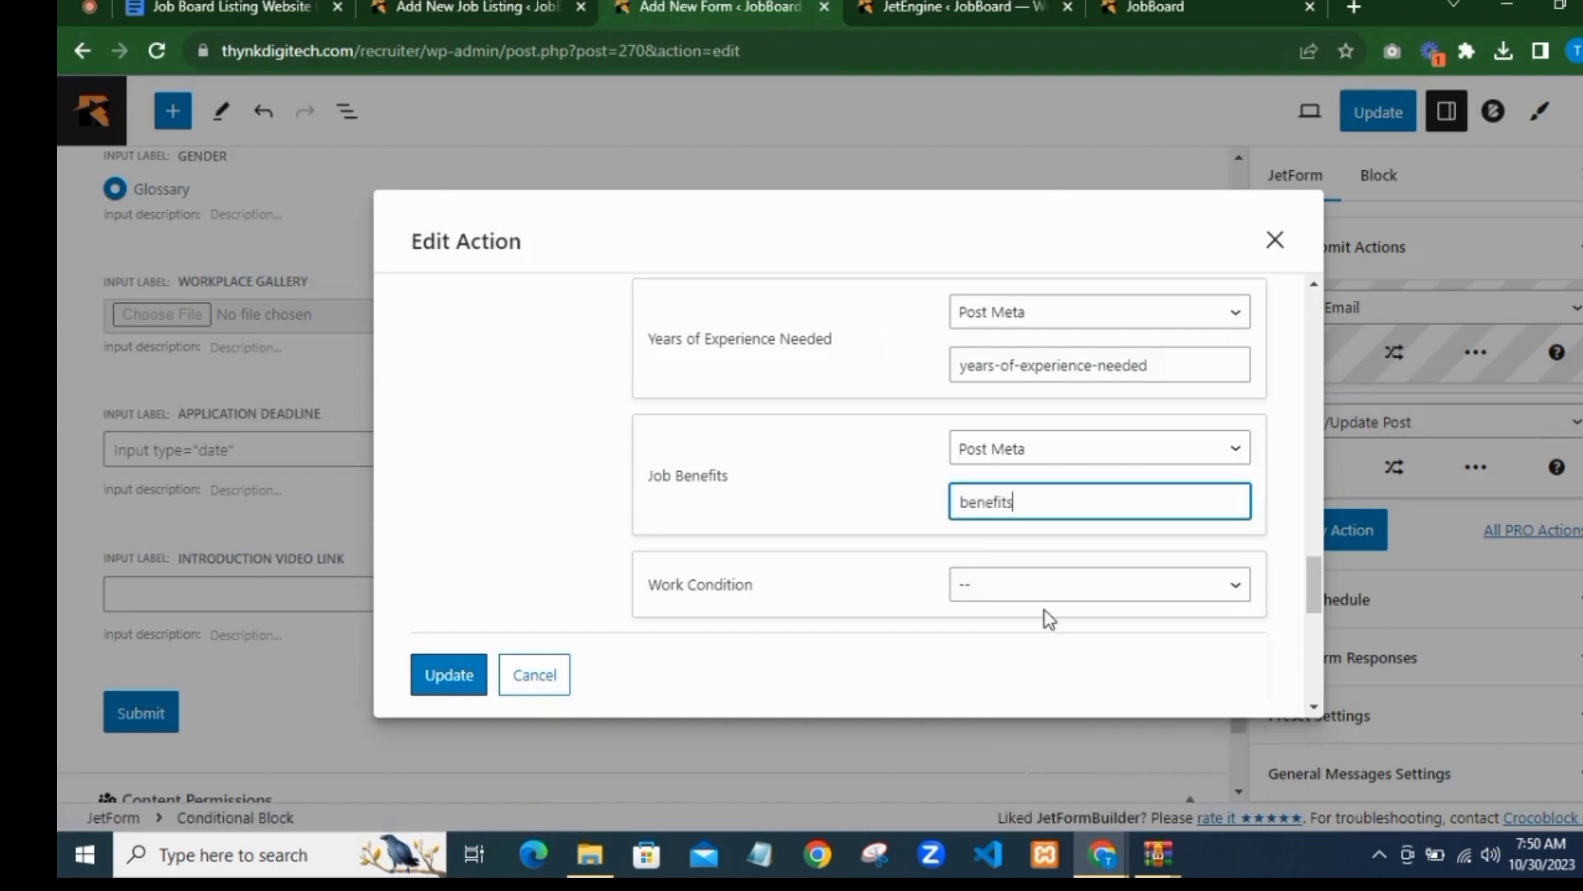
pyautogui.click(894, 495)
# Step: Map Work Condition to Post Meta, using the listing page's field name working-condition
pyautogui.scroll(-2, 1011, 519)
pyautogui.click(1024, 478)
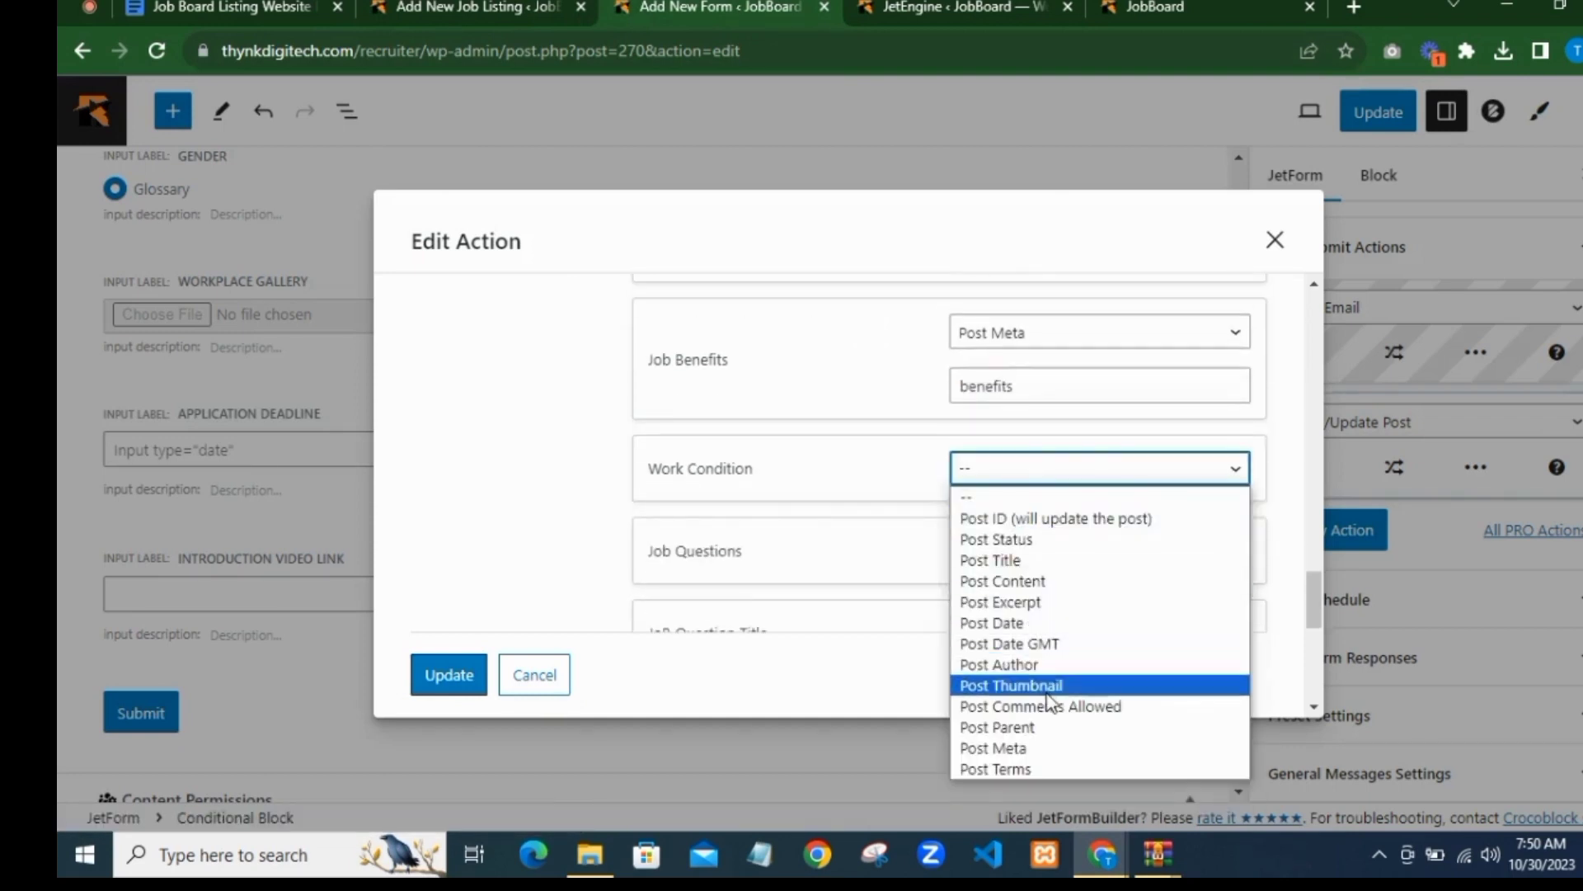
pyautogui.click(998, 747)
pyautogui.click(360, 6)
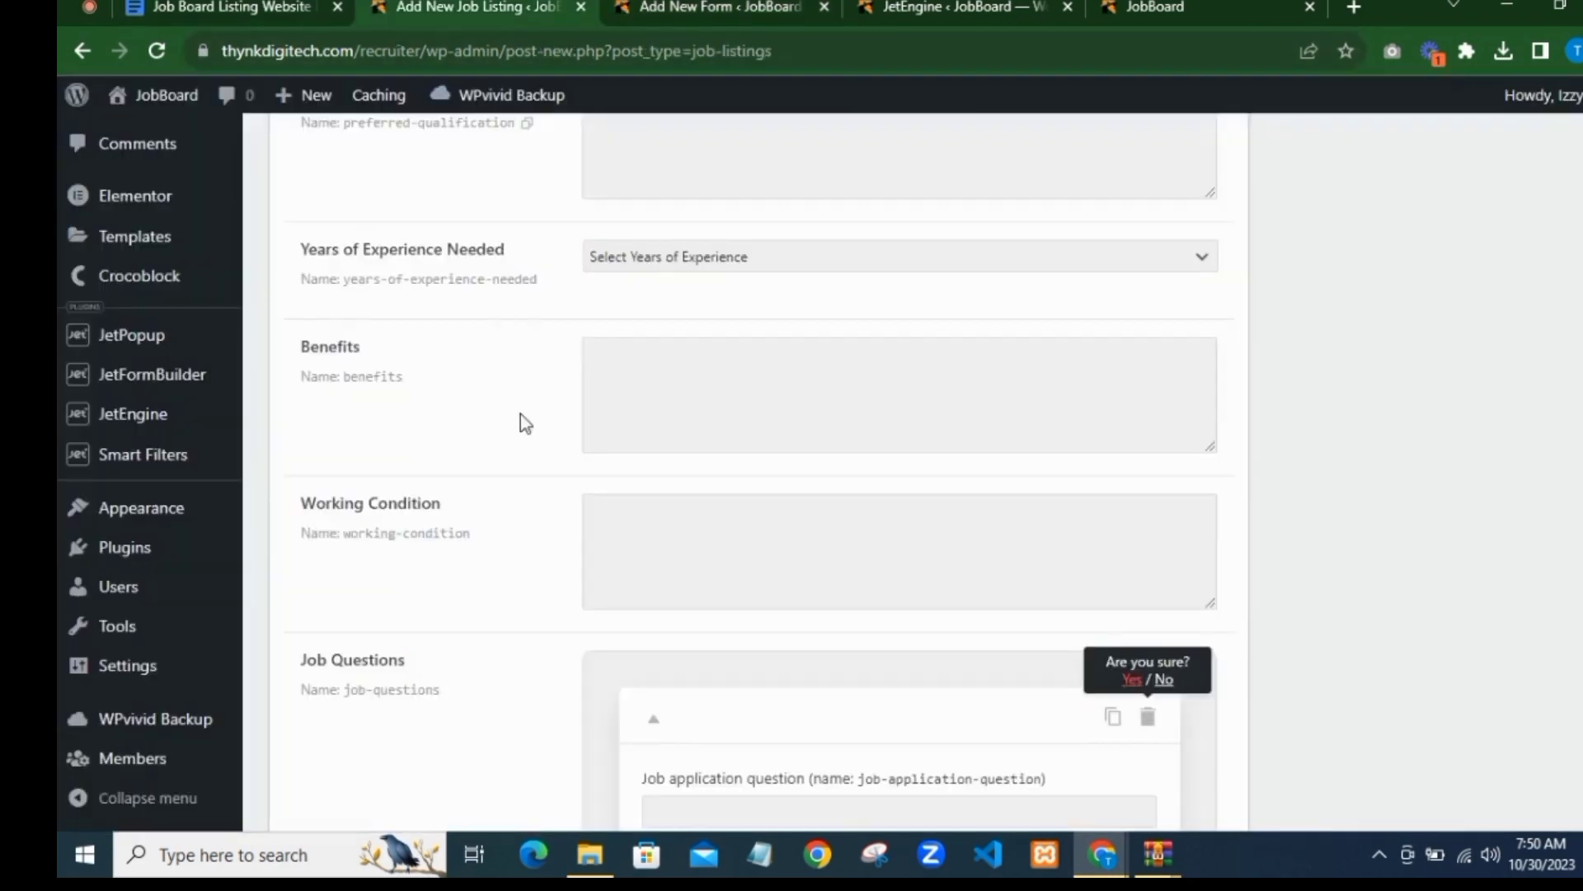
pyautogui.scroll(-1, 456, 477)
pyautogui.click(666, 6)
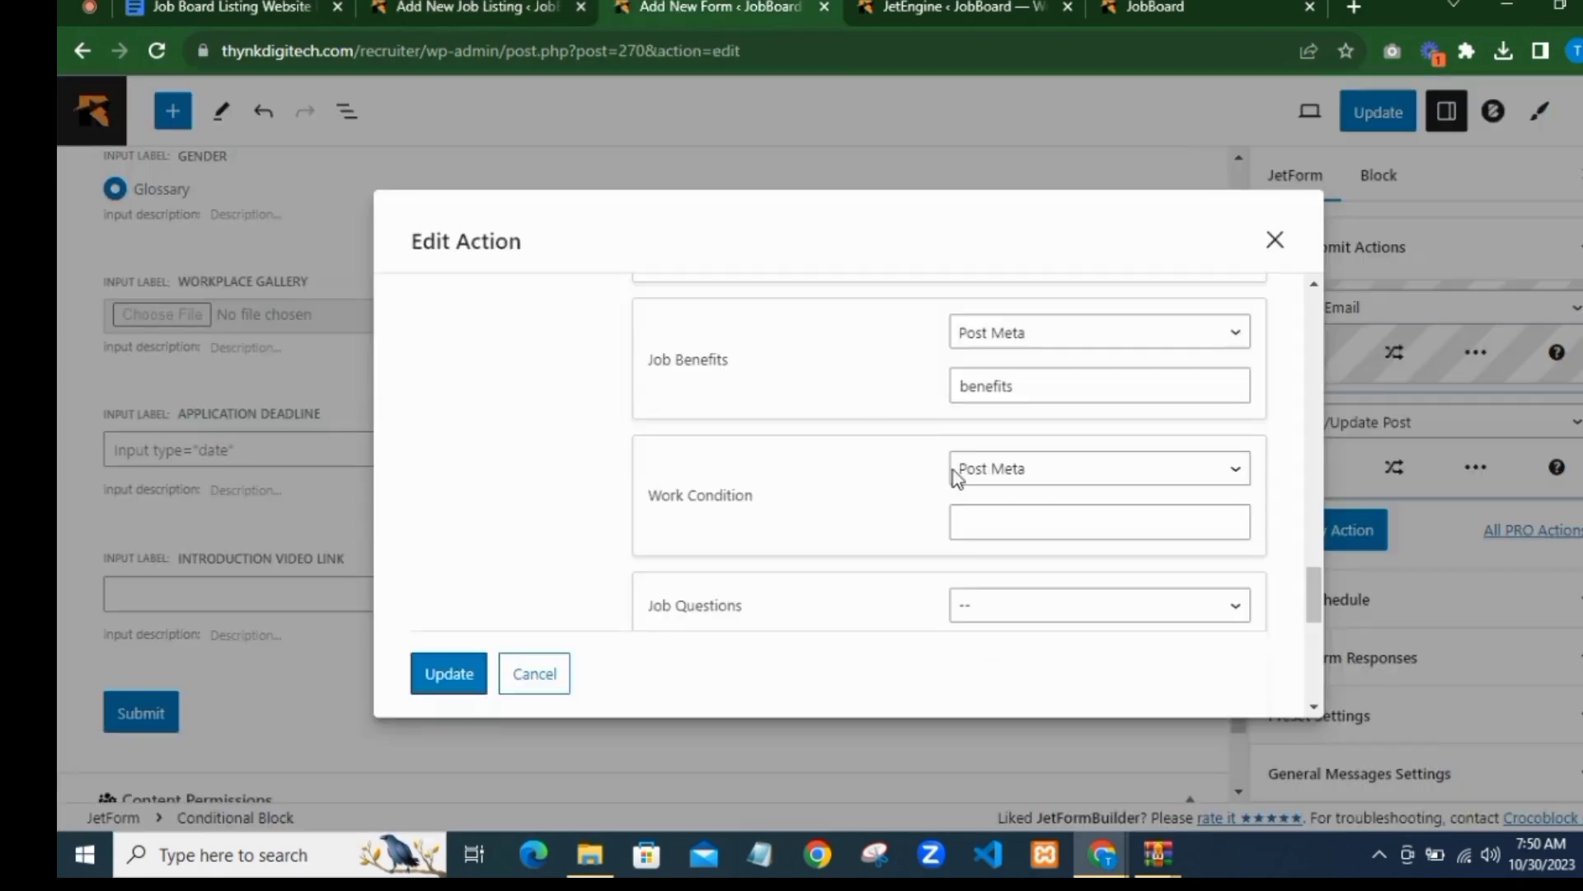
pyautogui.rightClick(1007, 528)
pyautogui.click(1082, 390)
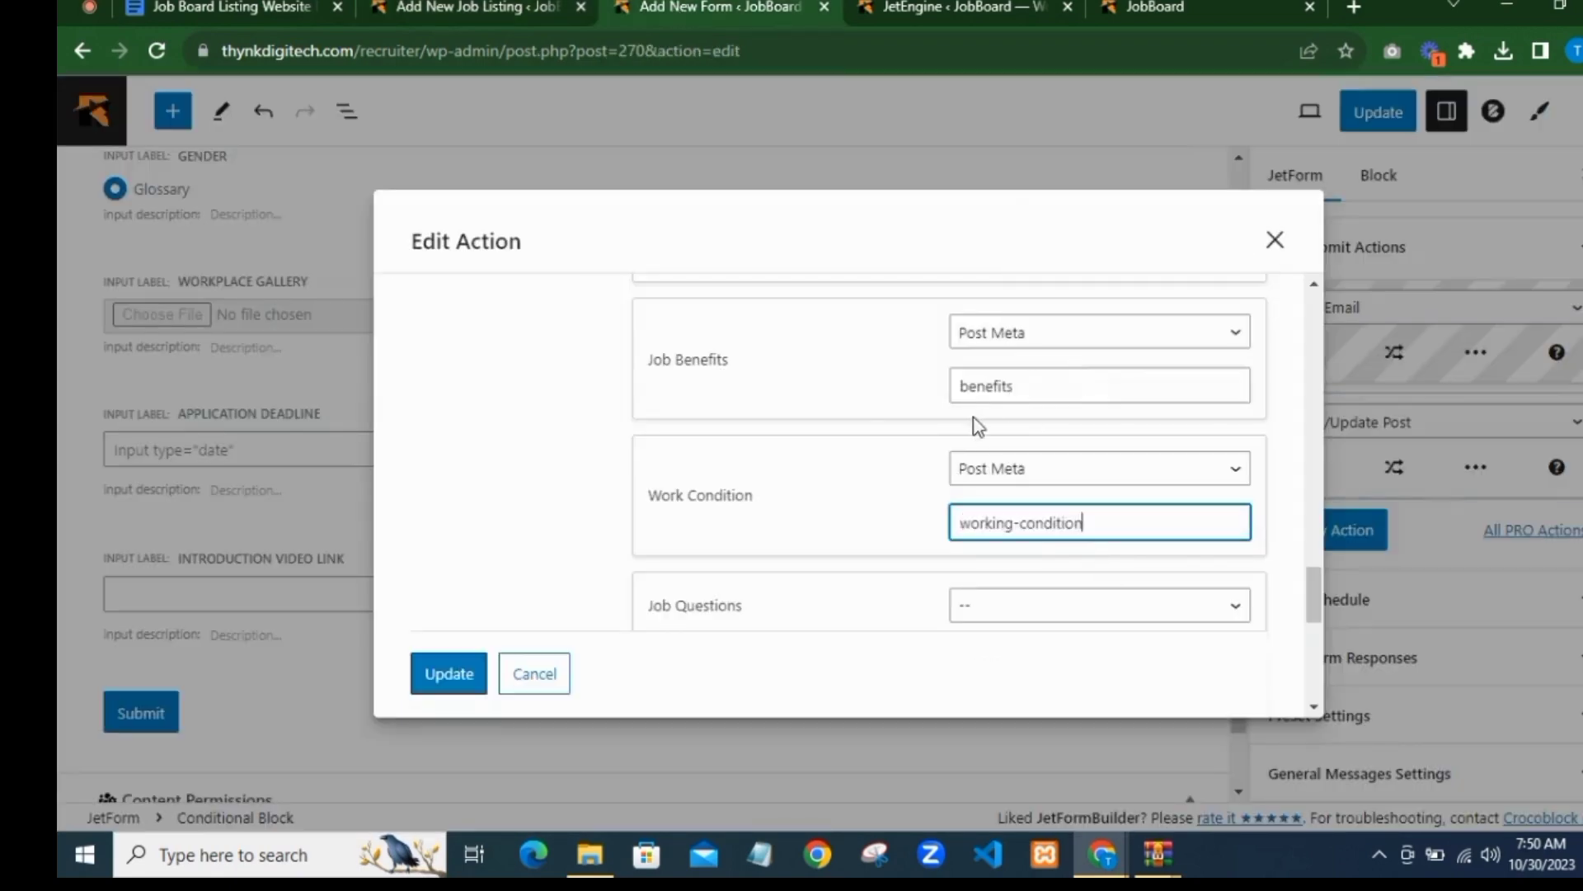
# Step: Map Job Questions to Post Meta, using the listing page's field name job-questions
pyautogui.scroll(-3, 1013, 424)
pyautogui.click(993, 375)
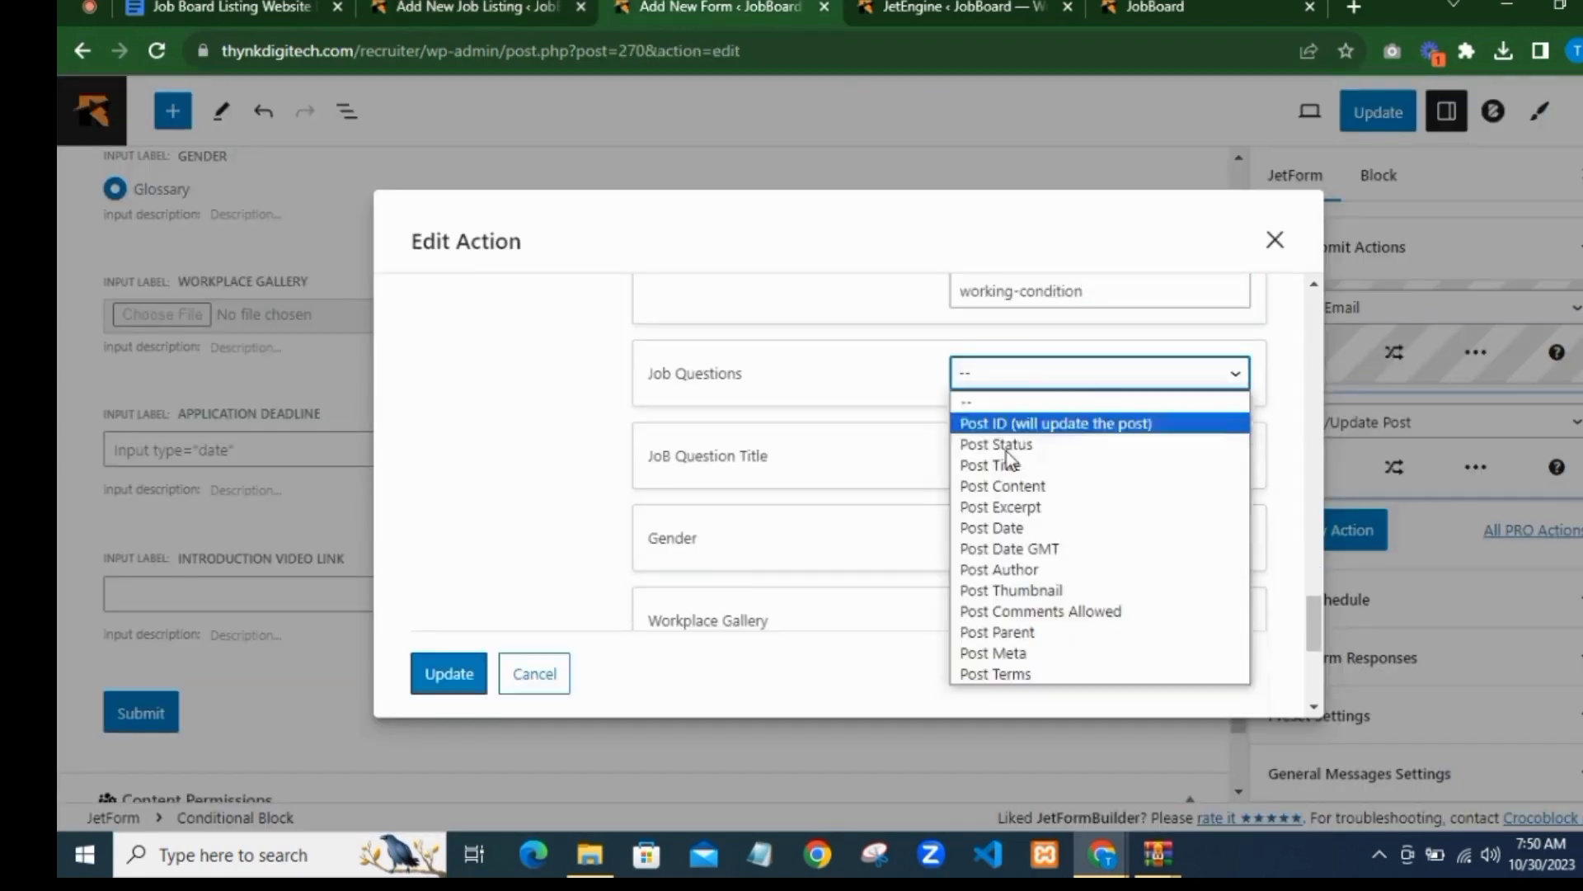
pyautogui.click(1002, 652)
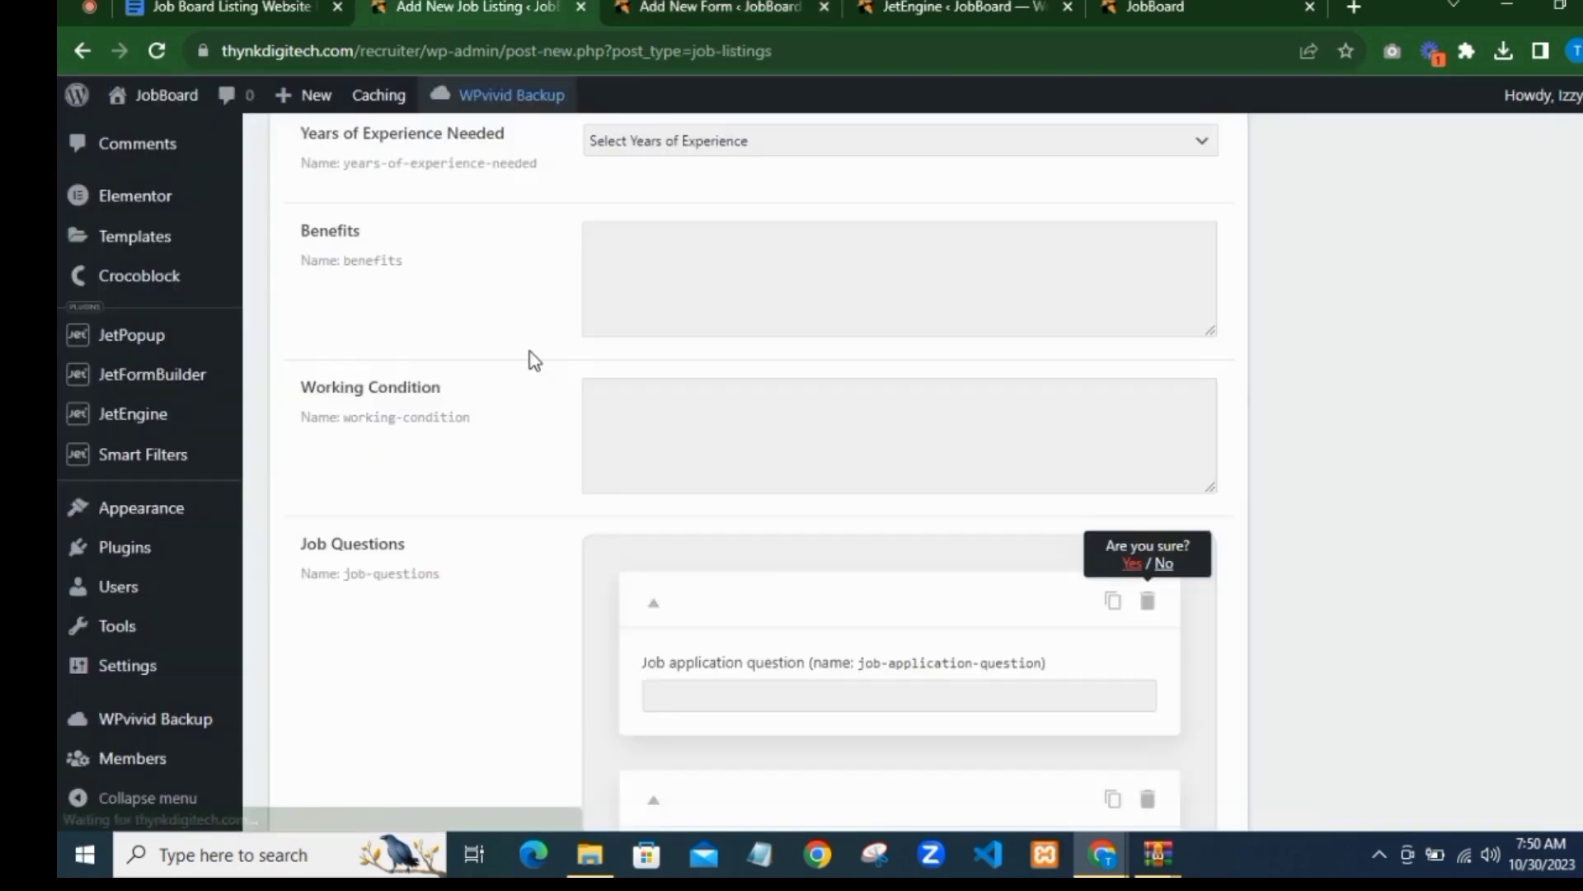
pyautogui.scroll(-1, 531, 351)
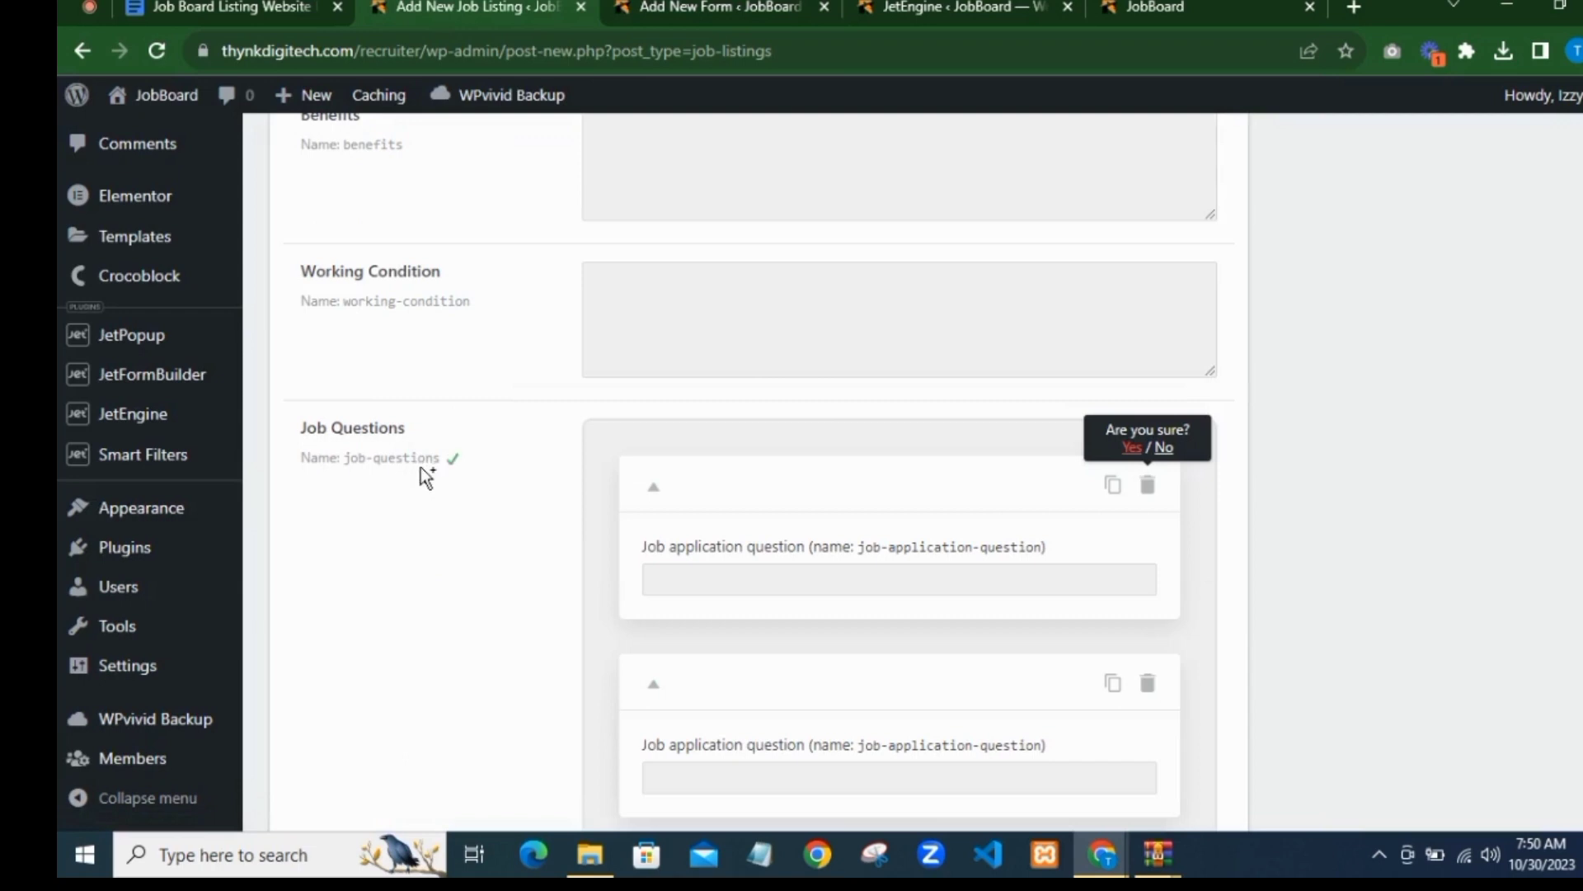
pyautogui.click(647, 6)
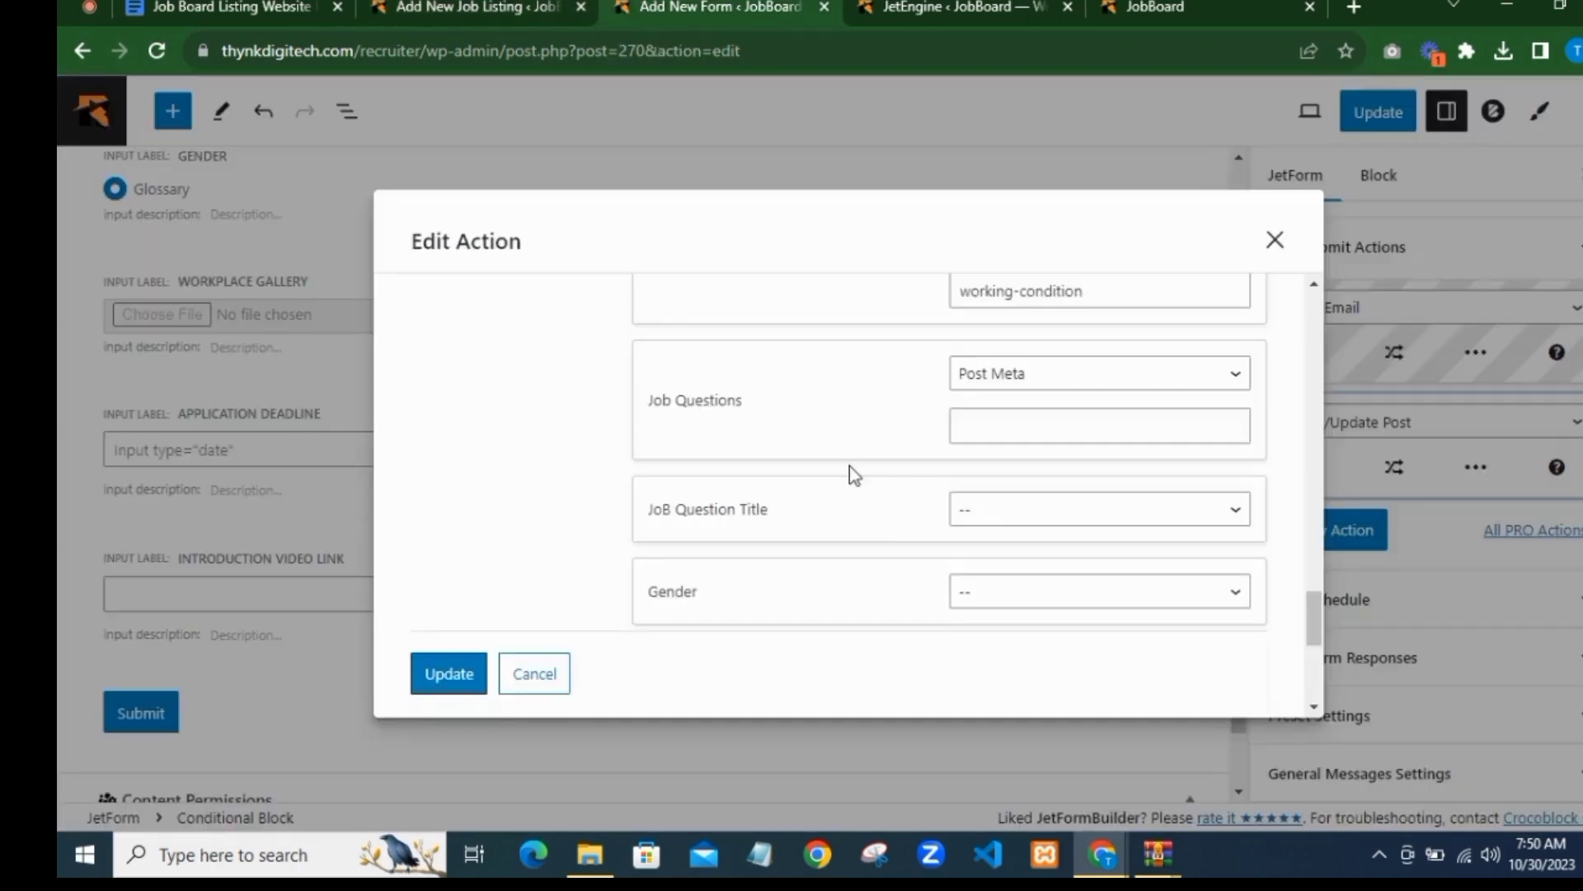
pyautogui.rightClick(954, 414)
pyautogui.click(973, 606)
# Step: Map JoB Question Title to Post Meta, using the listing page's repeater field name job-application-question
pyautogui.click(976, 511)
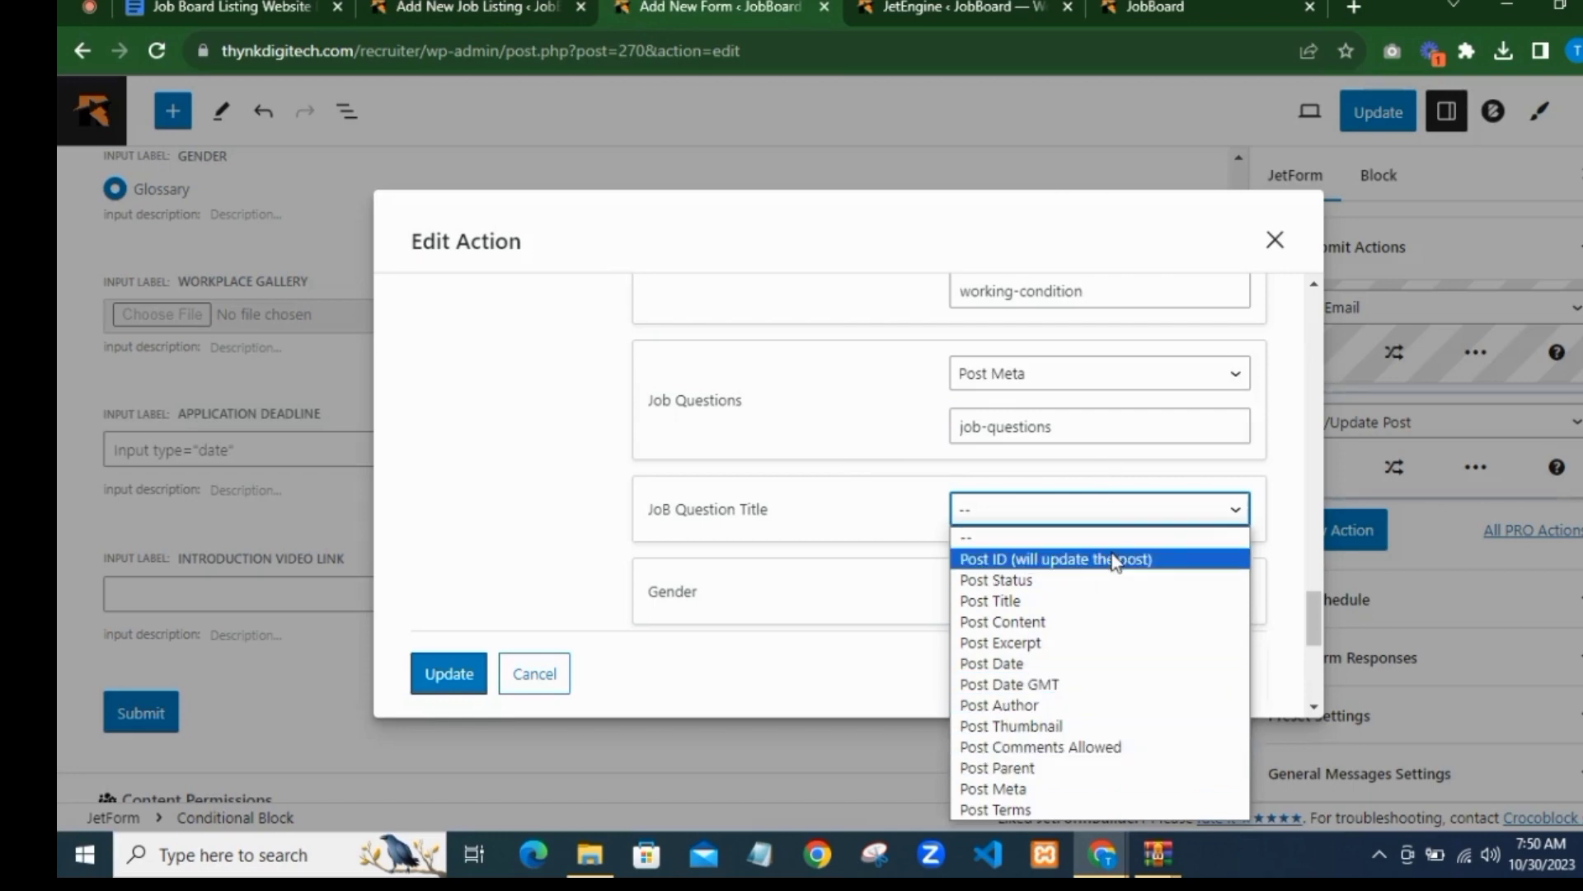
pyautogui.click(1091, 789)
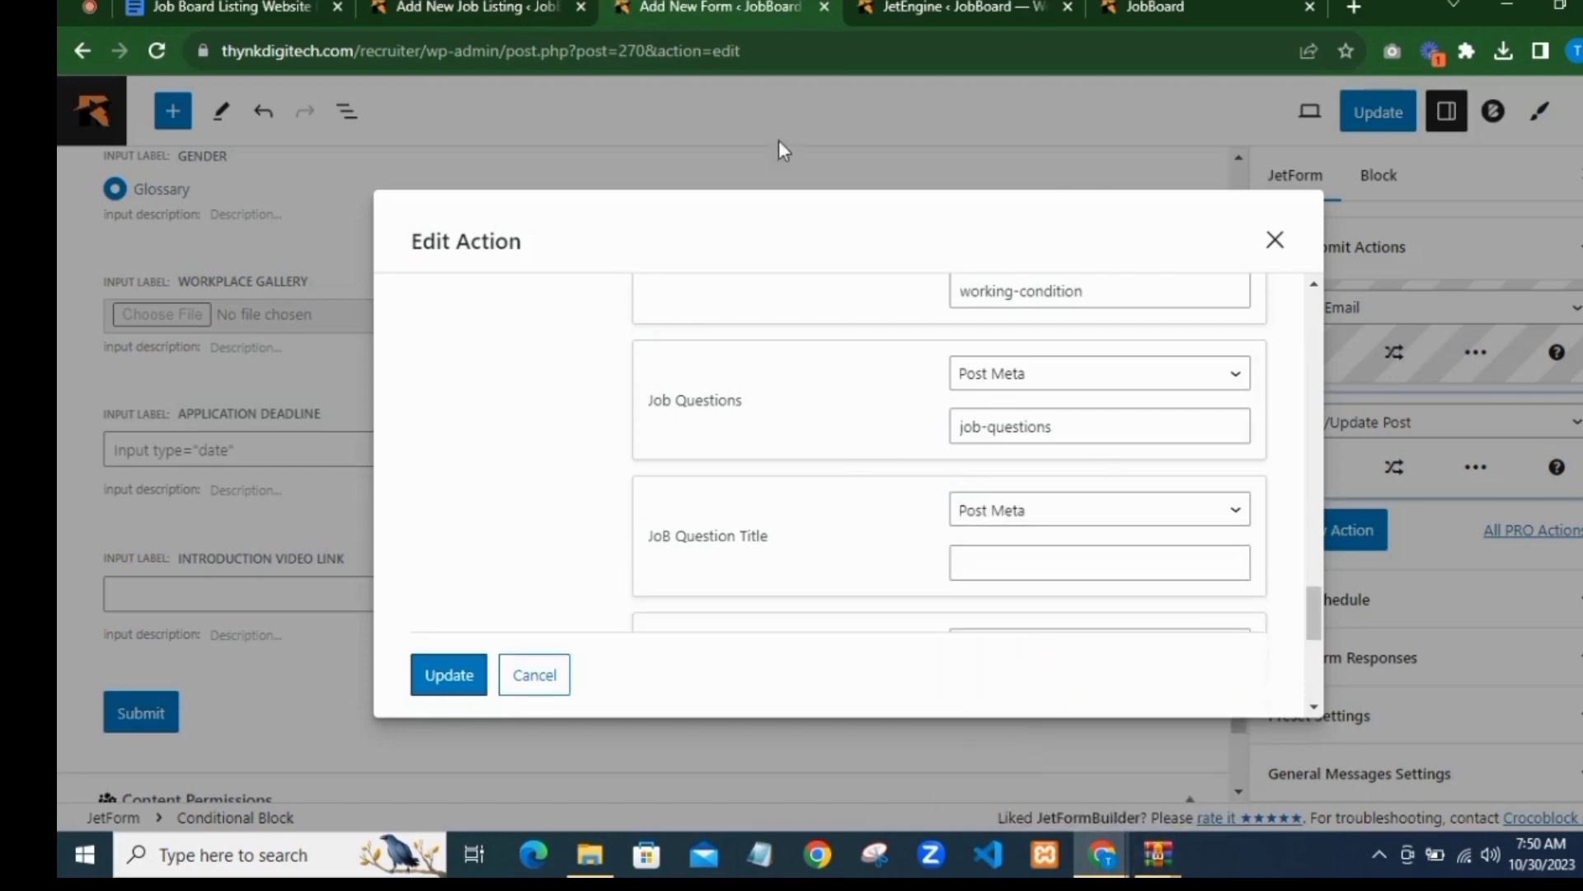
pyautogui.click(474, 7)
pyautogui.scroll(-3, 794, 527)
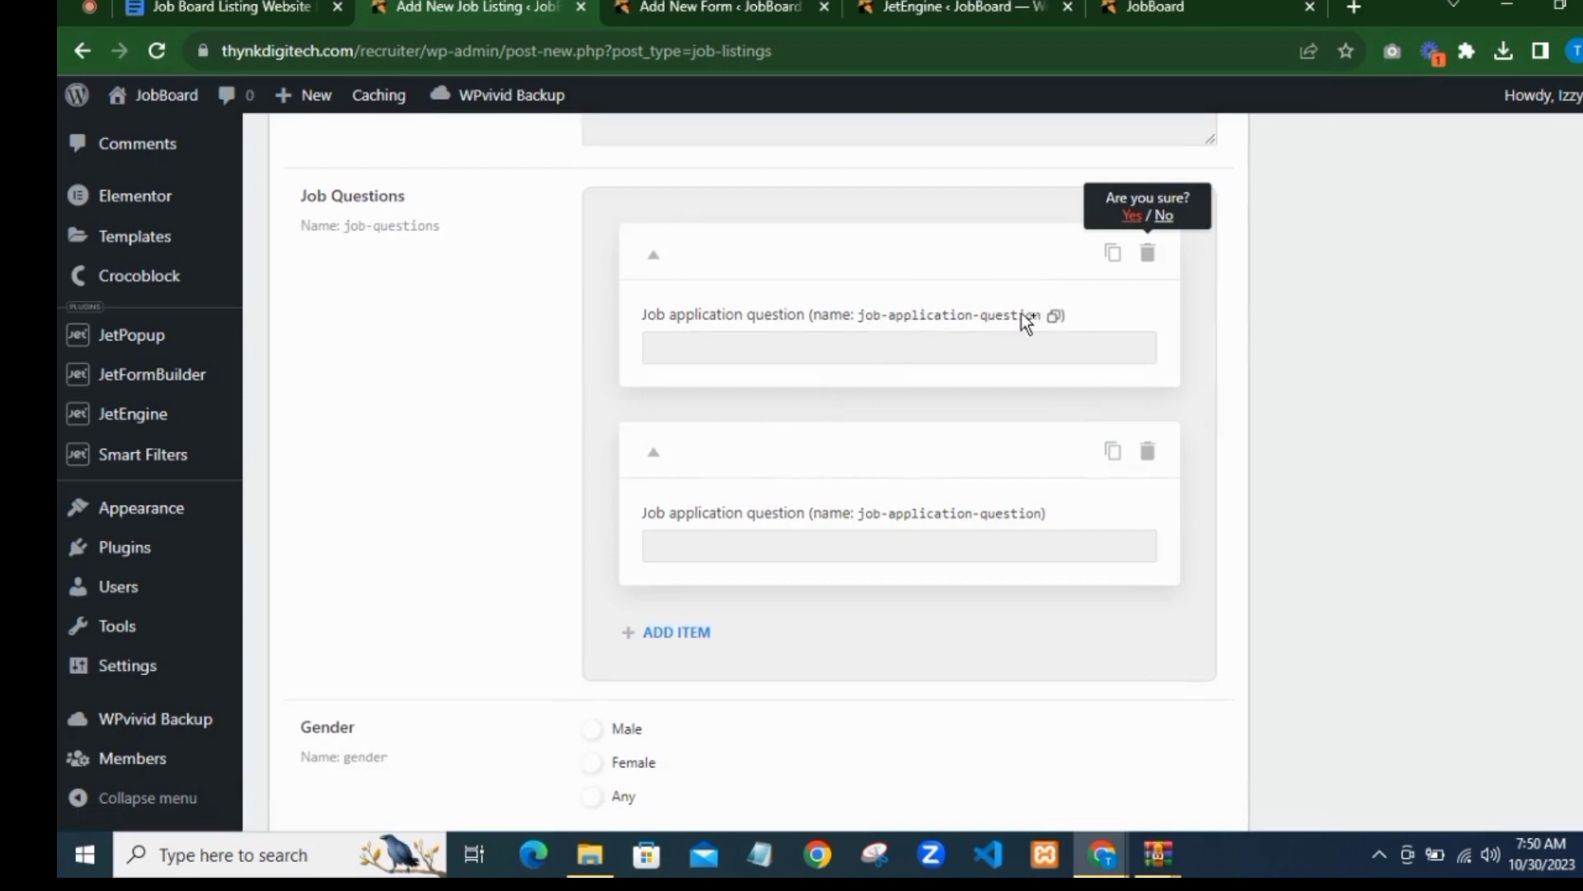
pyautogui.click(1053, 317)
pyautogui.click(787, 354)
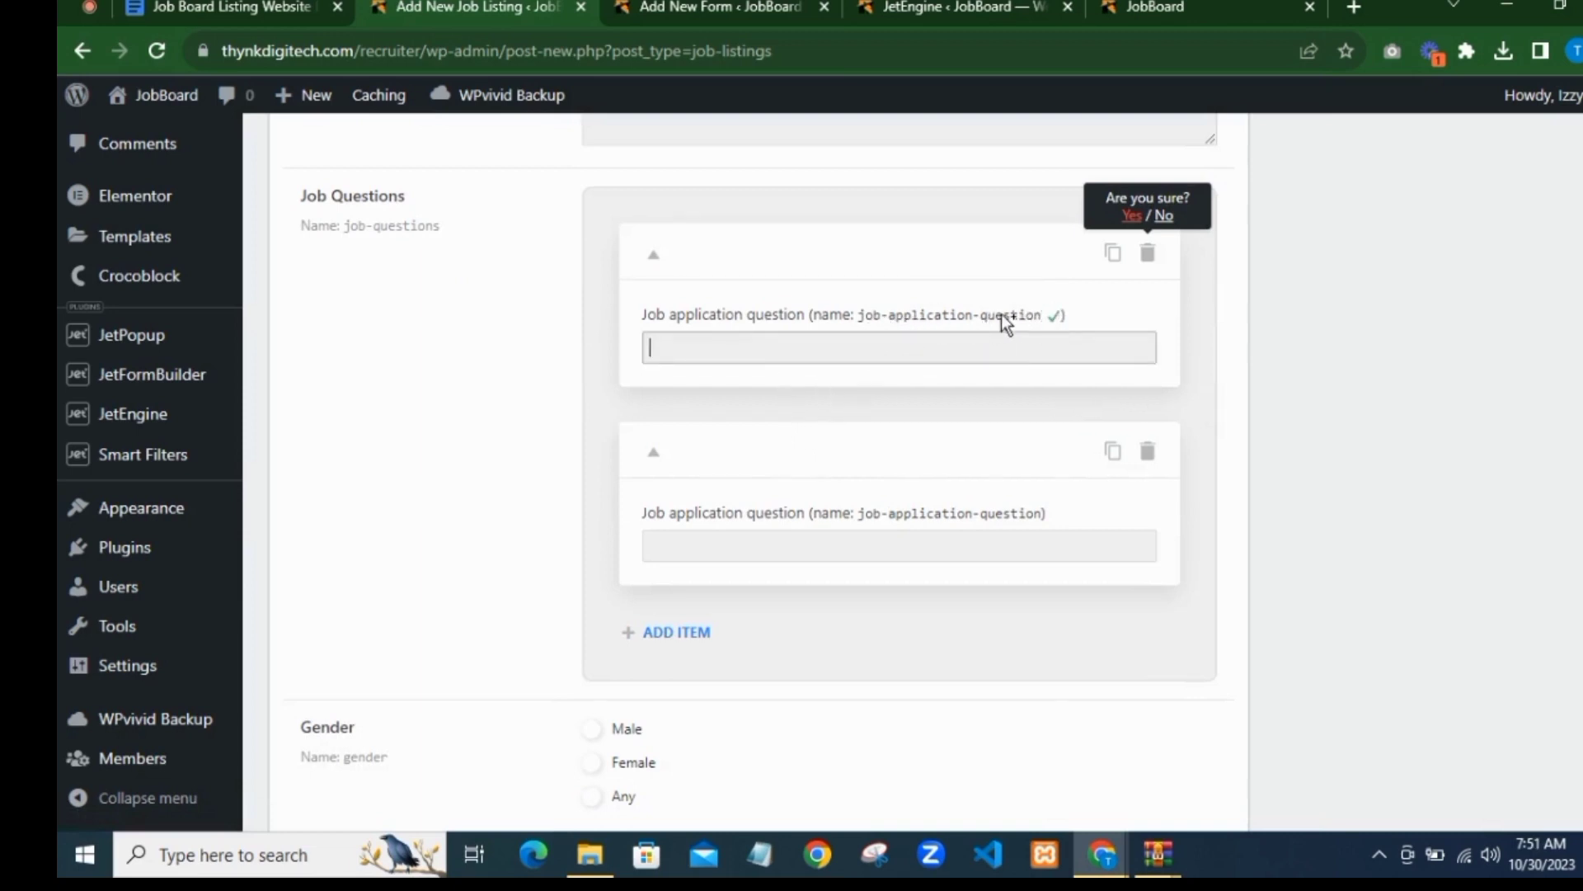
pyautogui.click(718, 7)
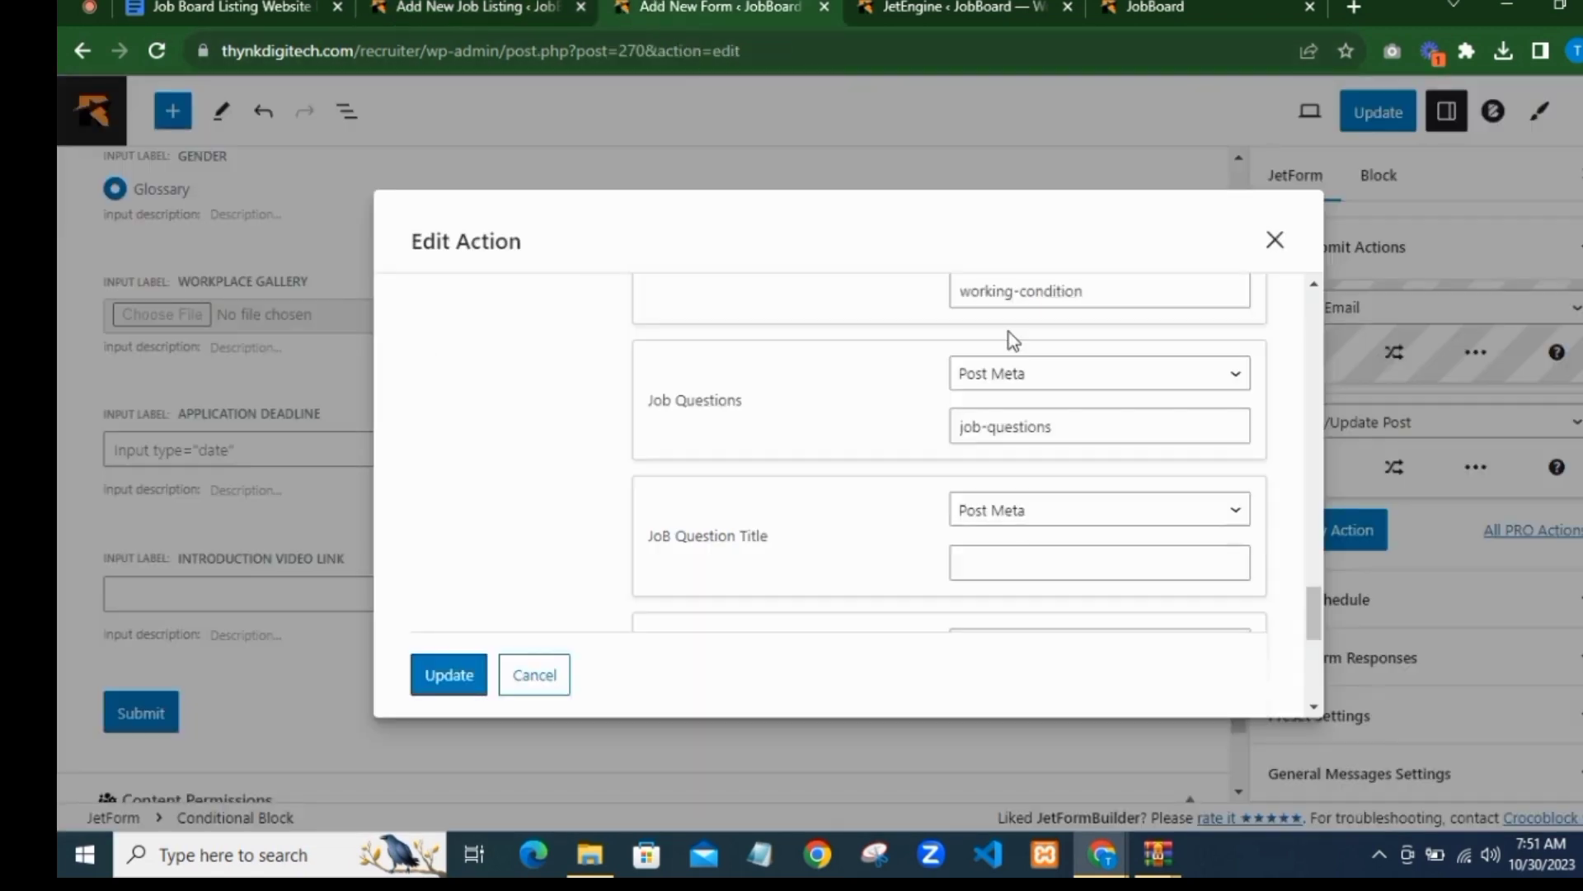
pyautogui.rightClick(1009, 563)
pyautogui.click(1117, 433)
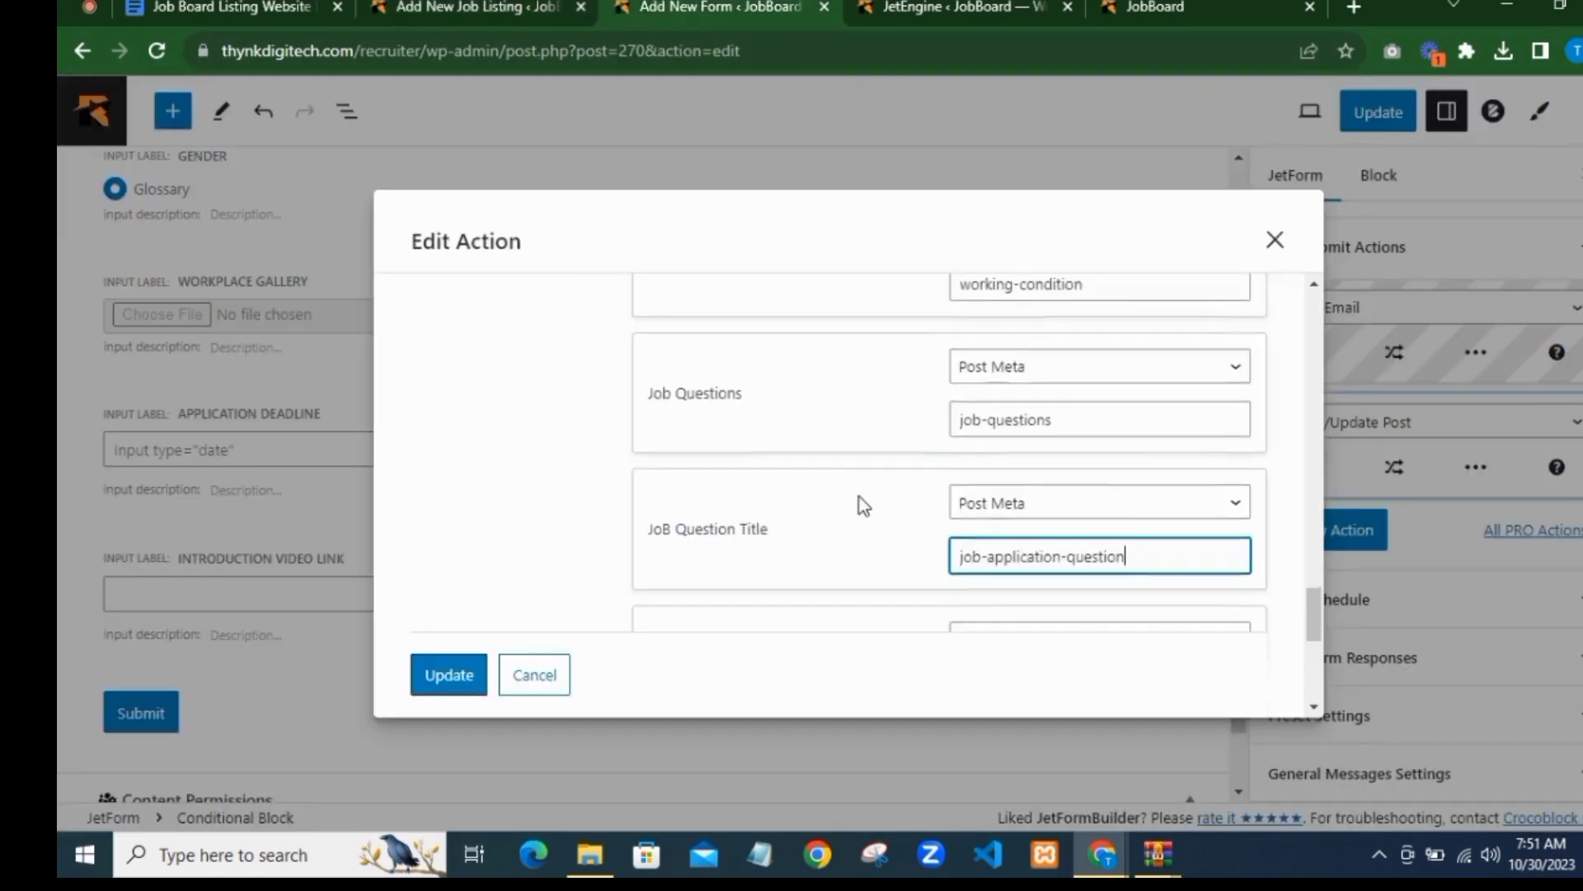
# Step: Map Gender to Post Meta, using the listing page's field name gender
pyautogui.scroll(-2, 912, 491)
pyautogui.scroll(-1, 911, 491)
pyautogui.click(1011, 413)
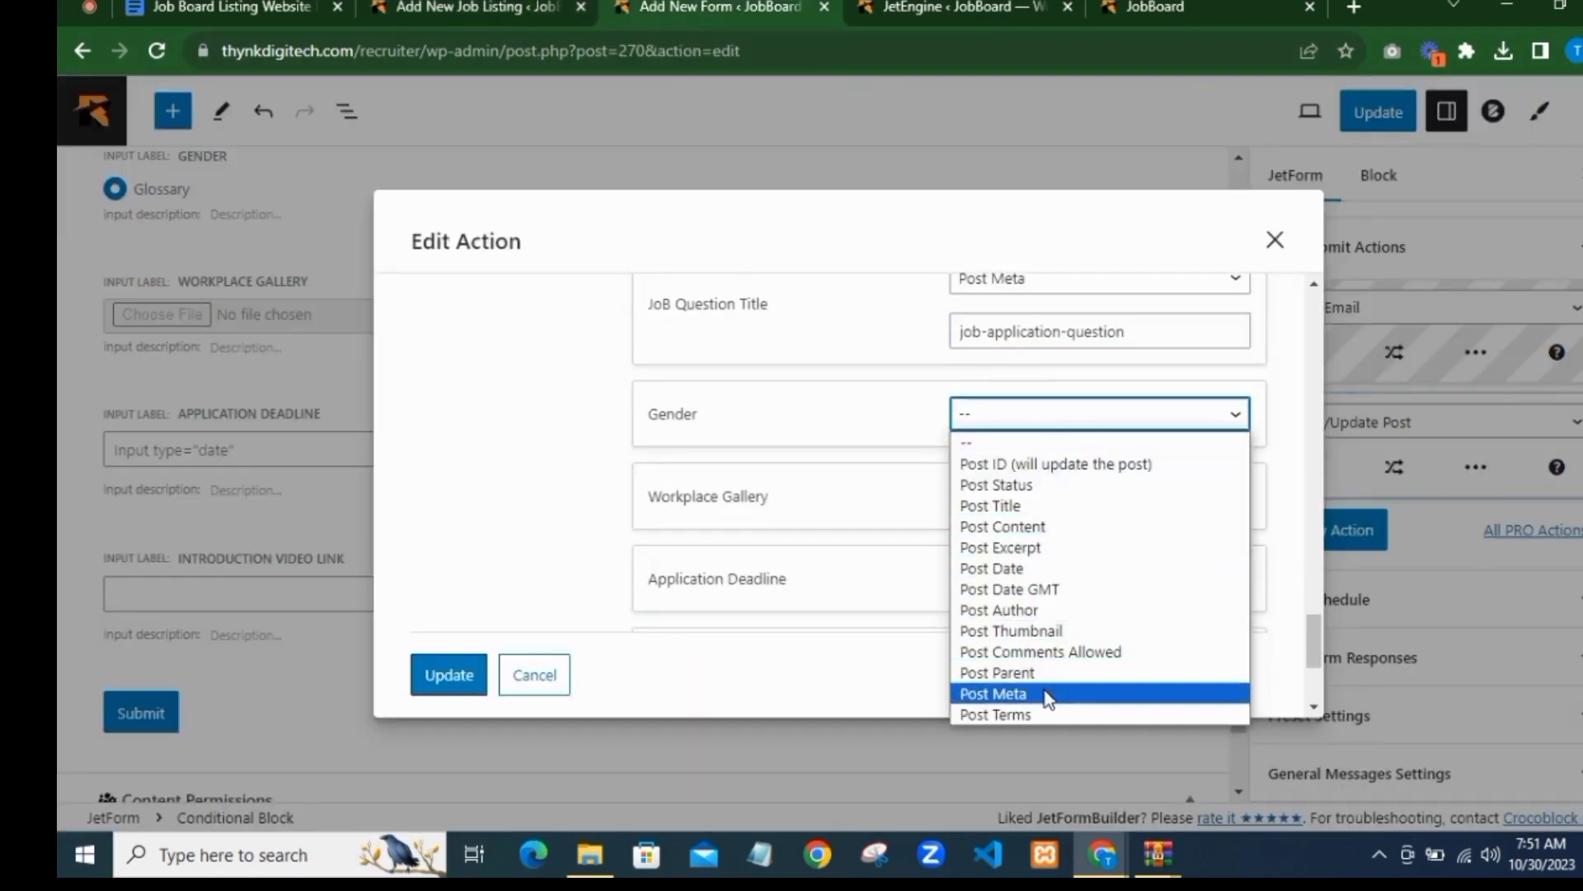
pyautogui.click(994, 695)
pyautogui.hotkey('ctrl', 'pageup')
pyautogui.scroll(-4, 745, 495)
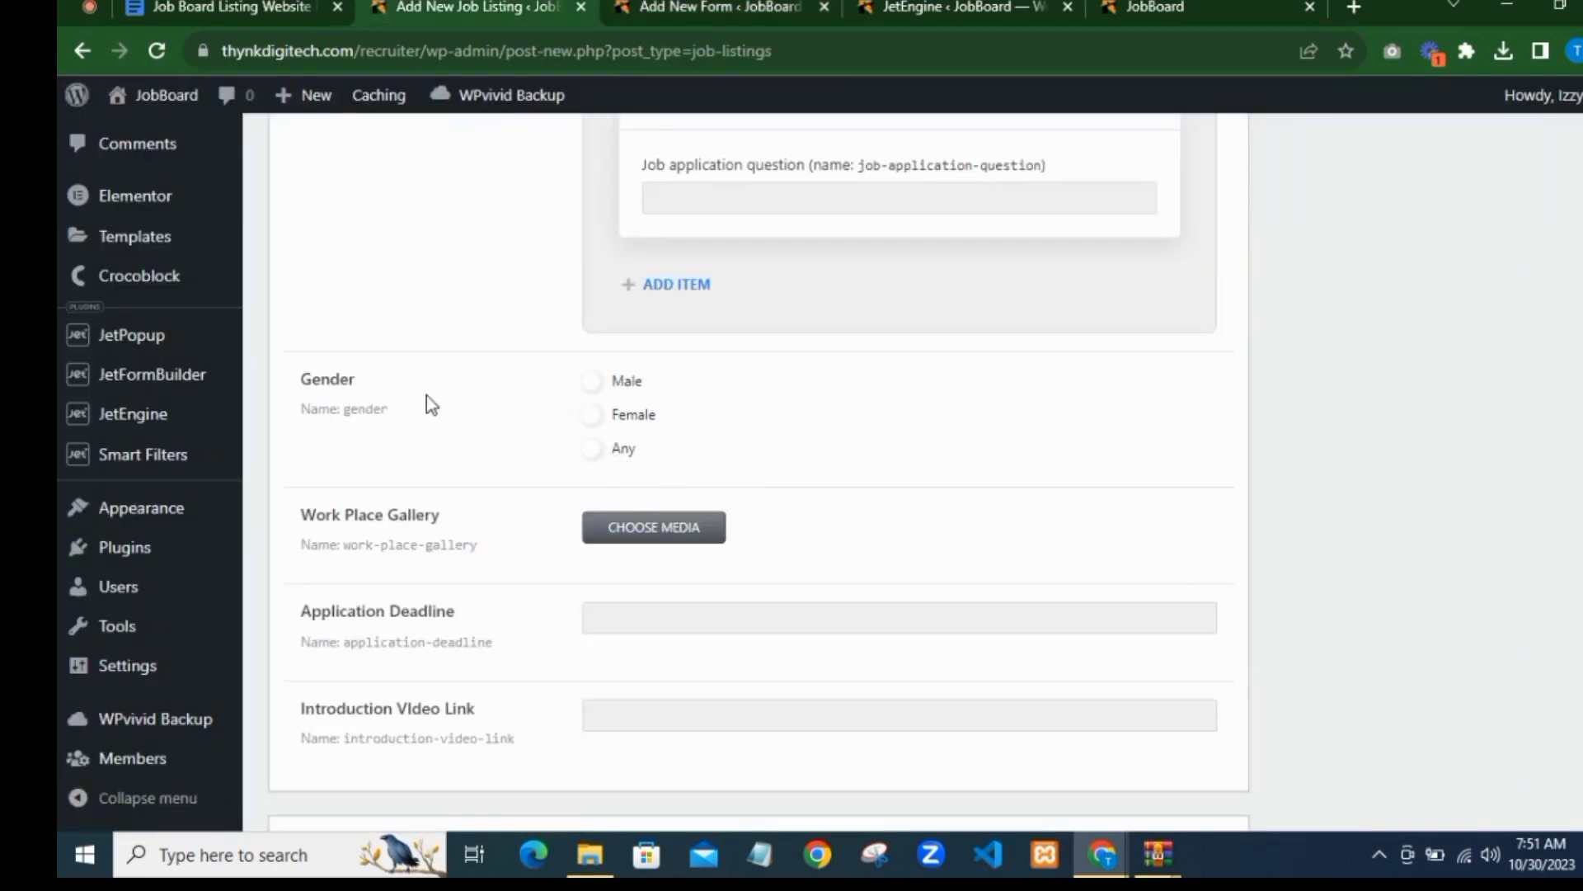
pyautogui.click(630, 10)
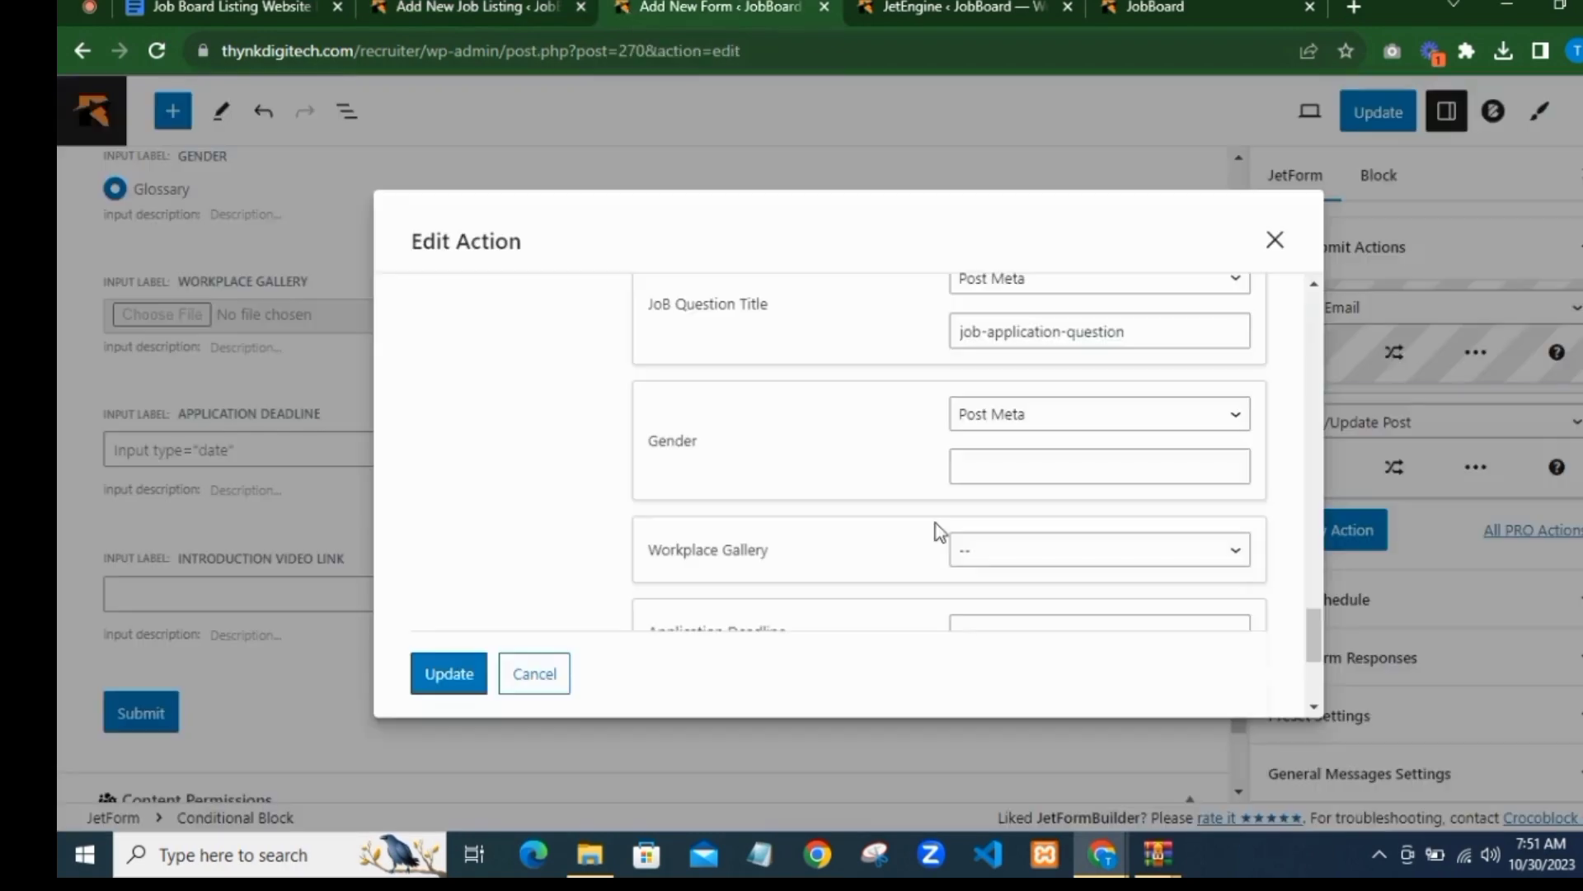
pyautogui.rightClick(1006, 470)
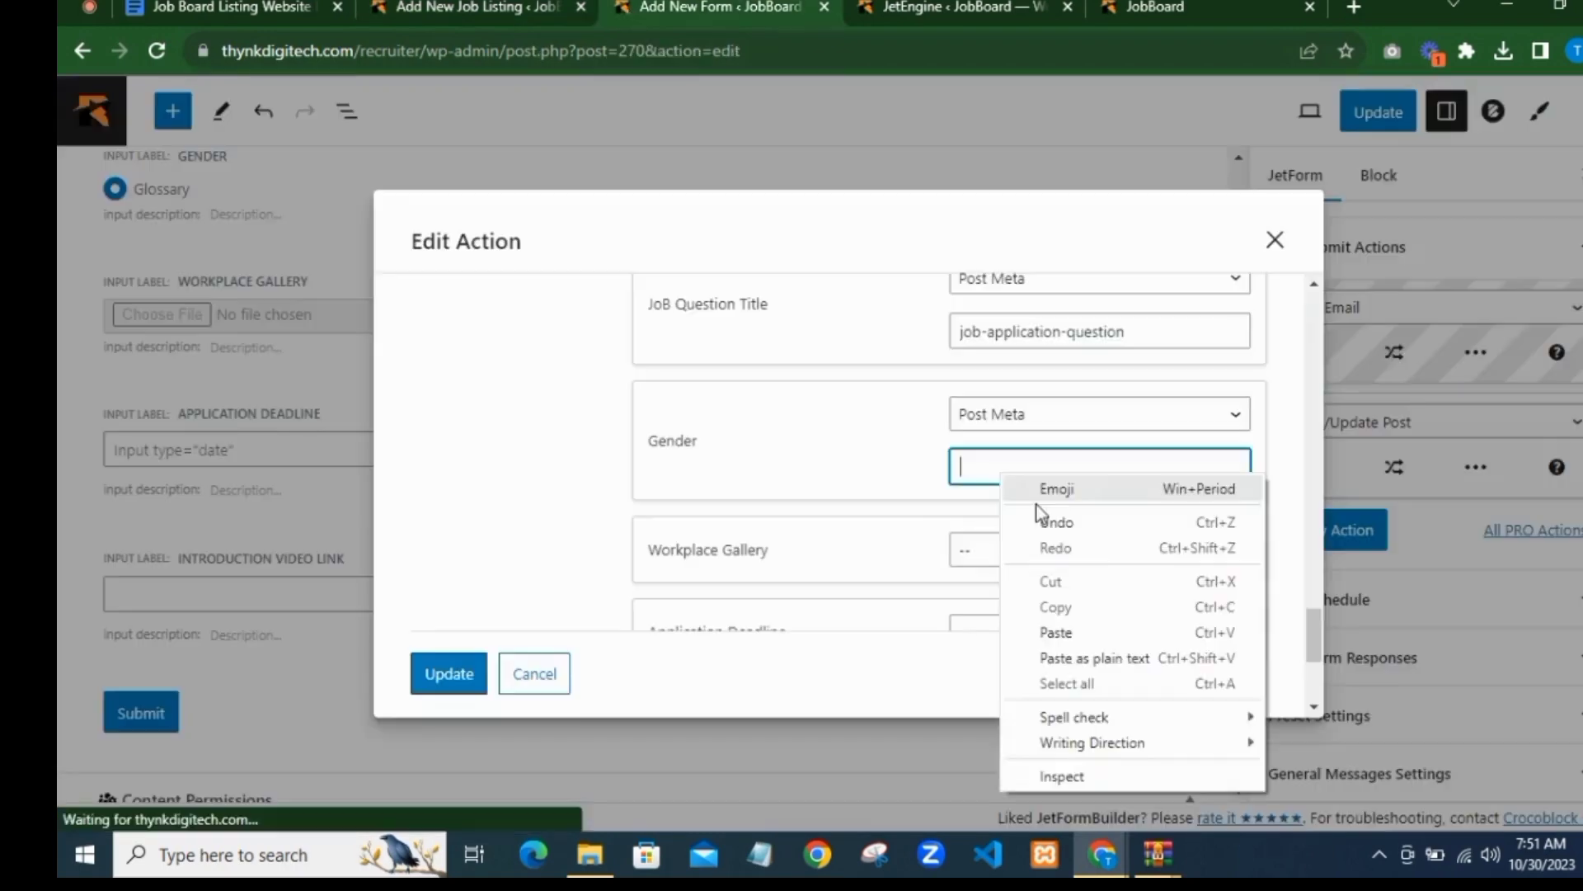
pyautogui.click(1085, 661)
# Step: Map Workplace Gallery to Post Meta, using the listing page's field name work-place-gallery
pyautogui.scroll(-2, 905, 511)
pyautogui.scroll(-2, 906, 511)
pyautogui.click(1025, 330)
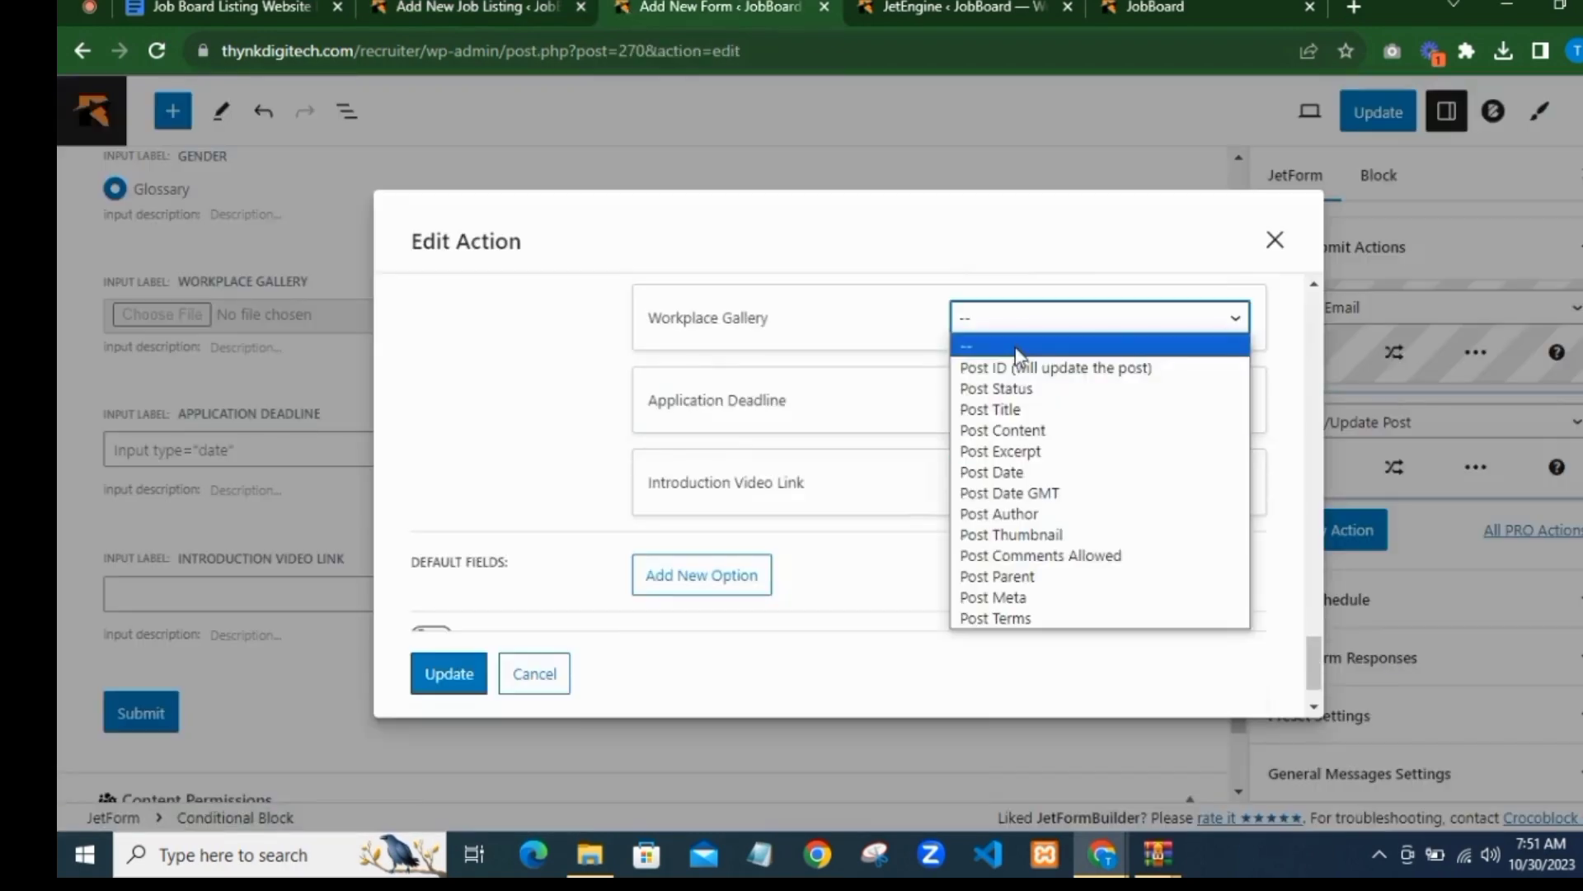
pyautogui.click(1029, 600)
pyautogui.click(483, 8)
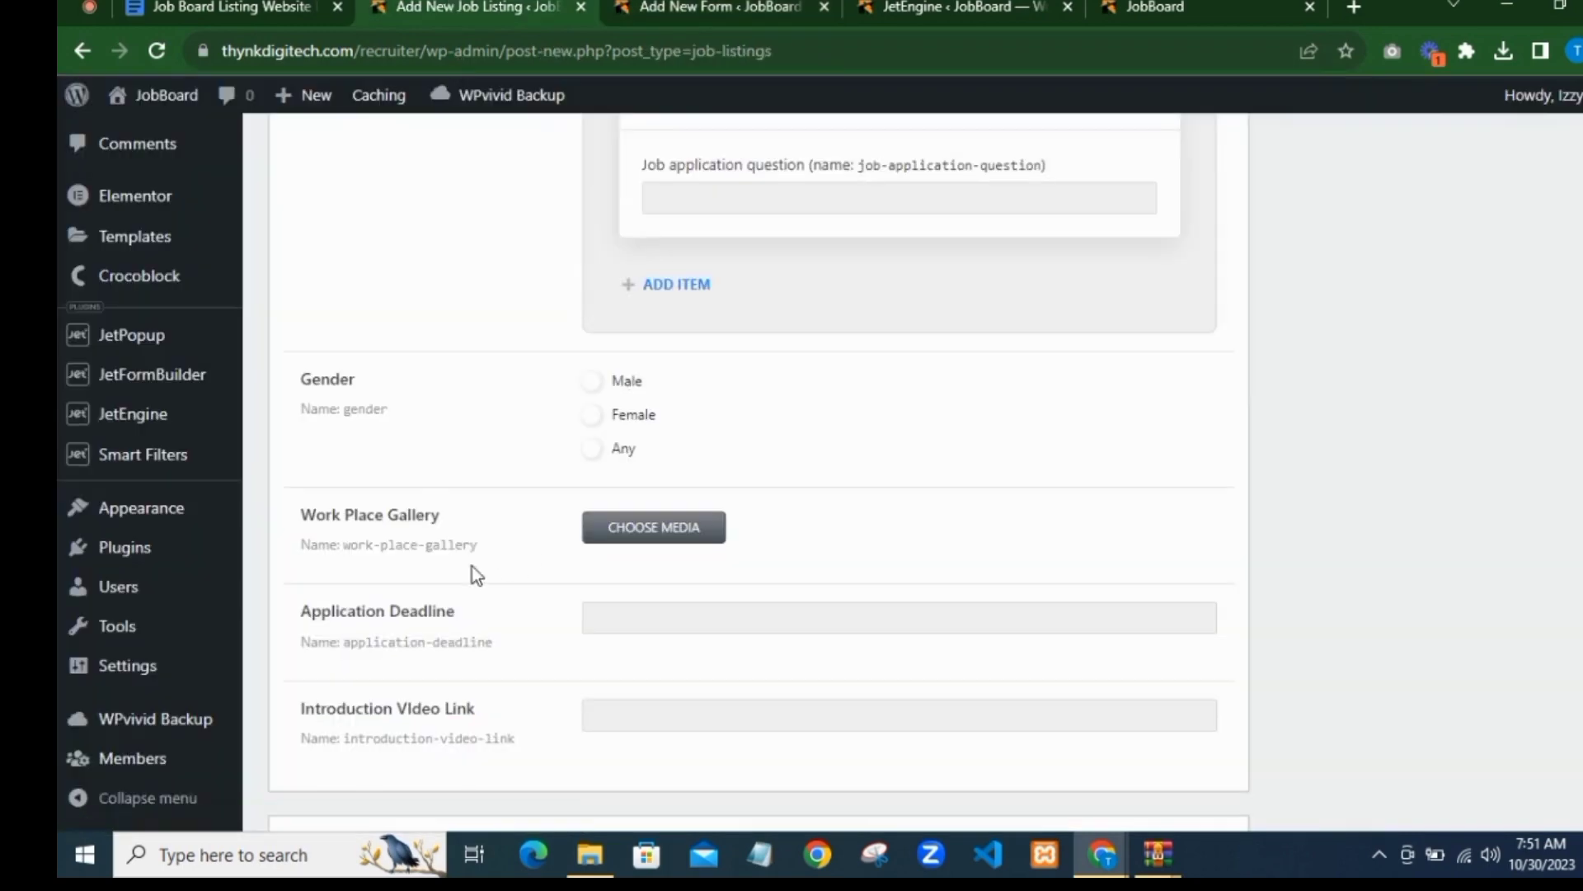
pyautogui.click(650, 9)
pyautogui.rightClick(994, 371)
pyautogui.click(1092, 536)
# Step: Map Application Deadline to Post Meta, using the listing page's field name application-deadline
pyautogui.click(997, 454)
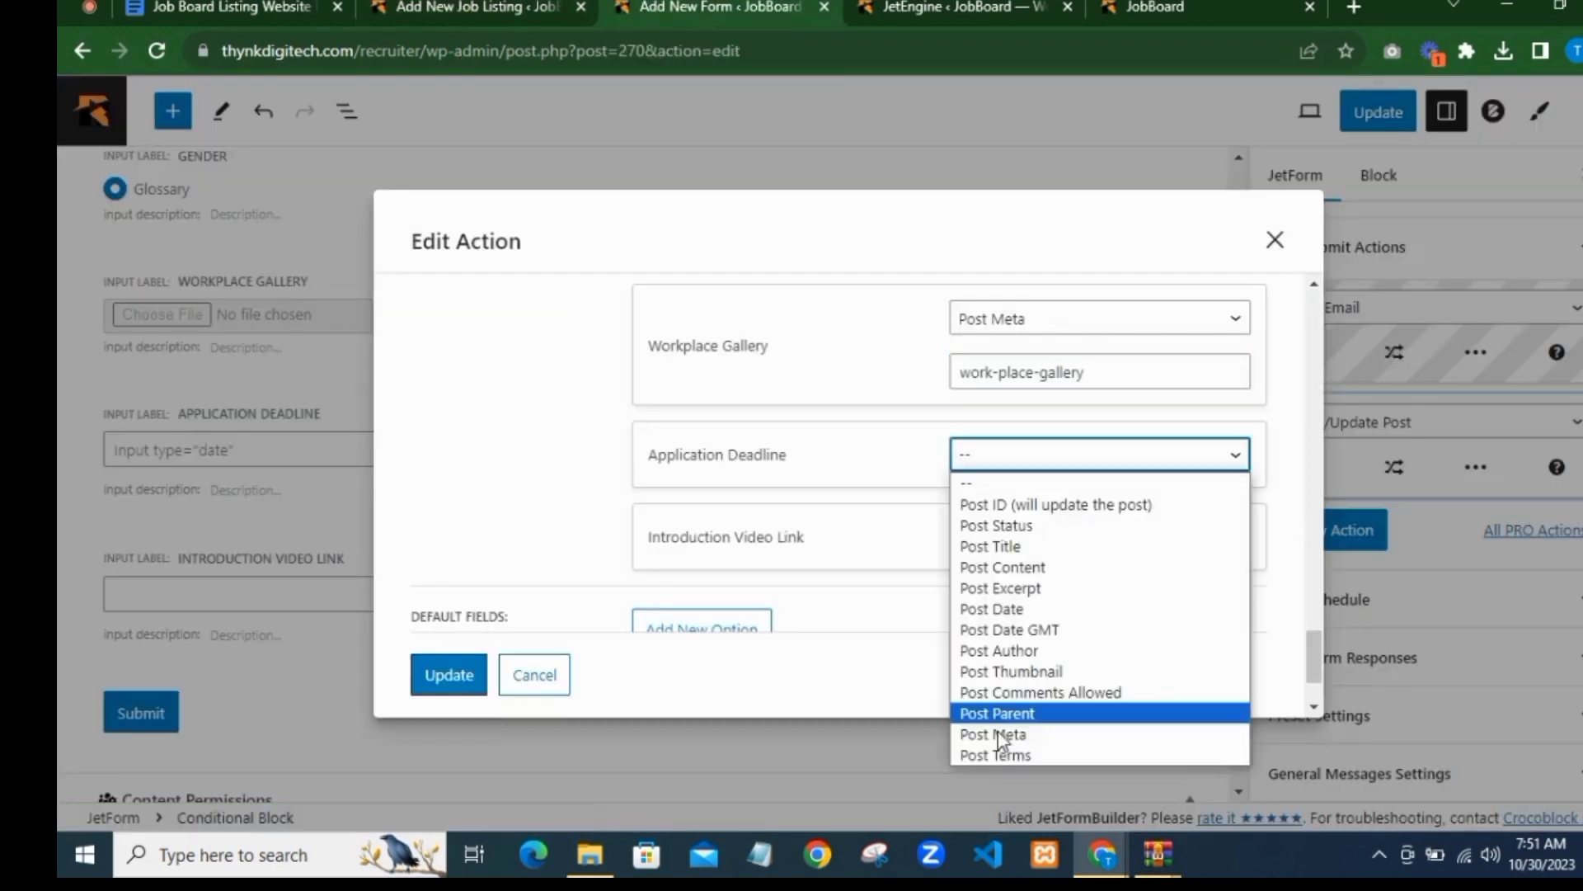
pyautogui.click(995, 733)
pyautogui.click(376, 4)
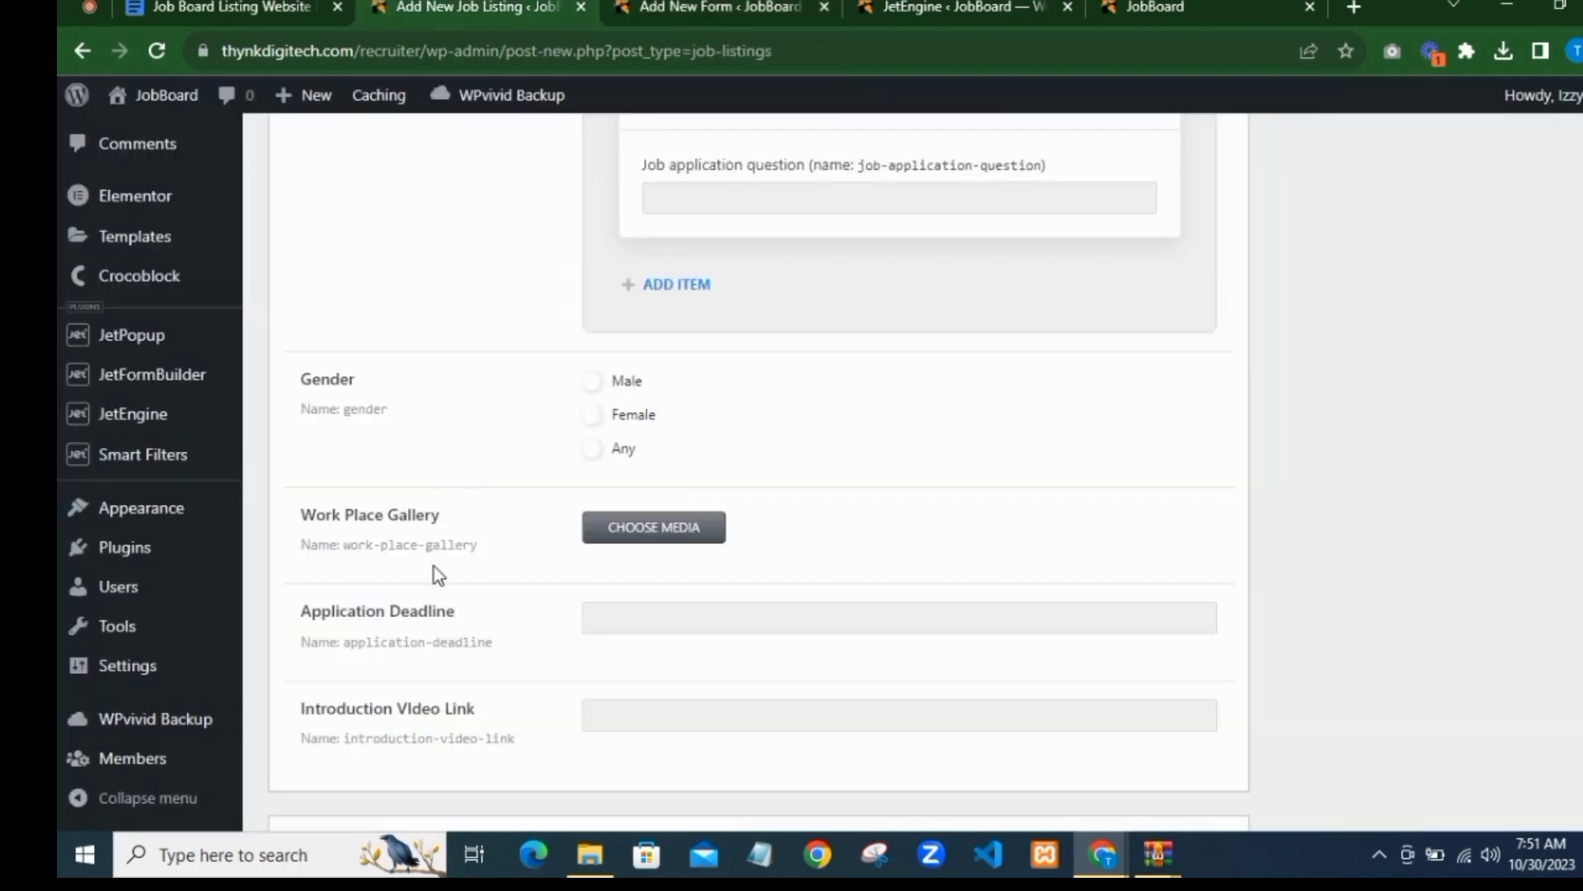
pyautogui.click(627, 6)
pyautogui.click(966, 498)
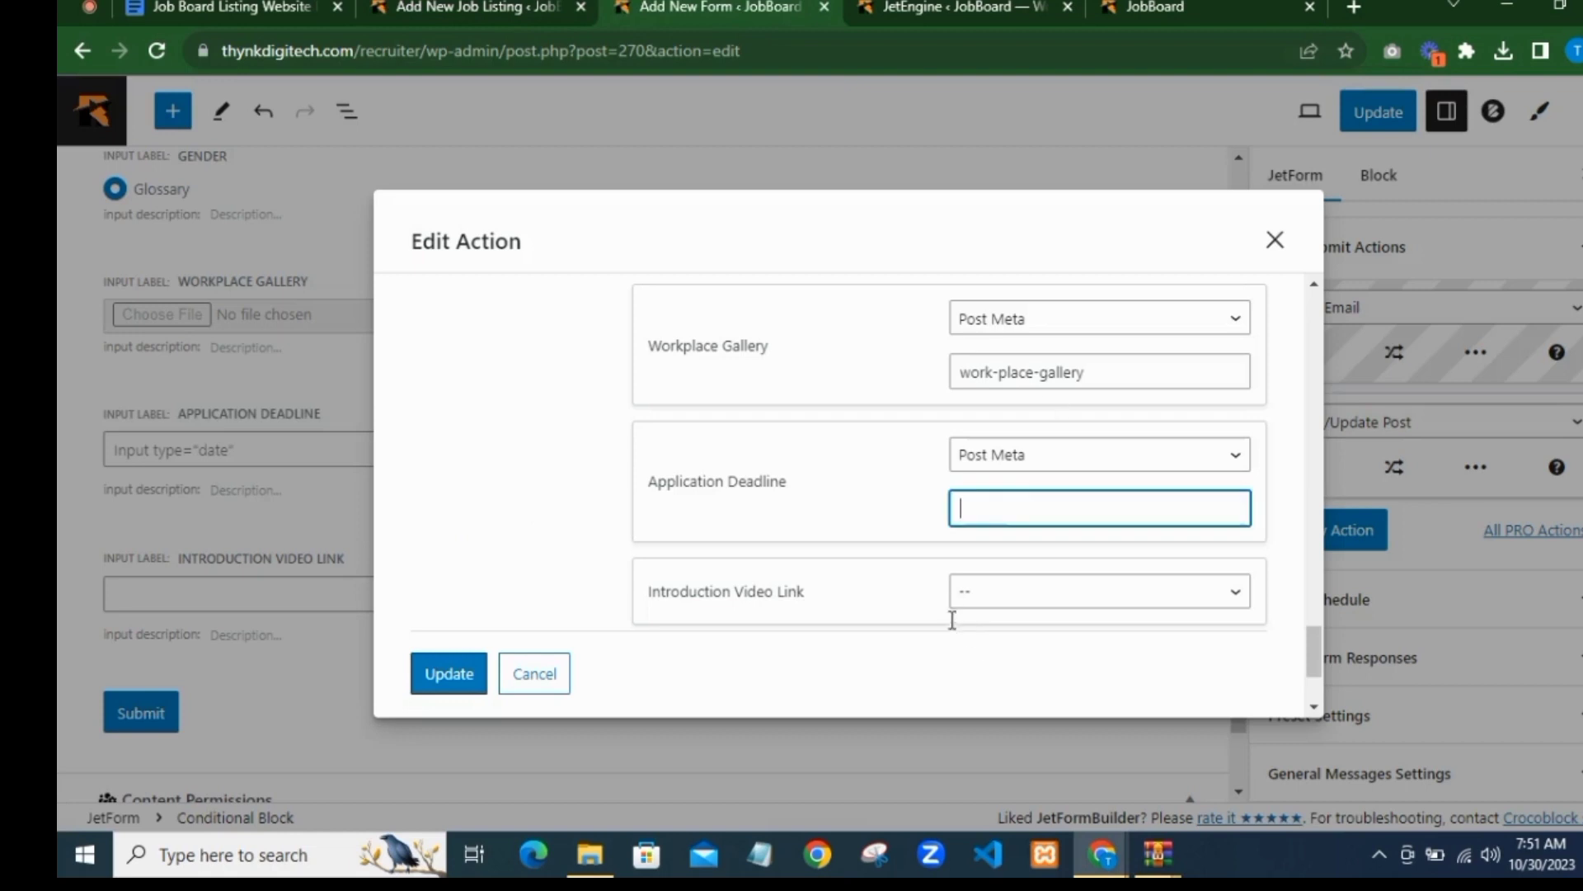
pyautogui.hotkey('ctrl', 'v')
# Step: Map Introduction Video Link to Post Meta, using the listing page's field name introduction-video-link
pyautogui.click(1007, 587)
pyautogui.click(1008, 538)
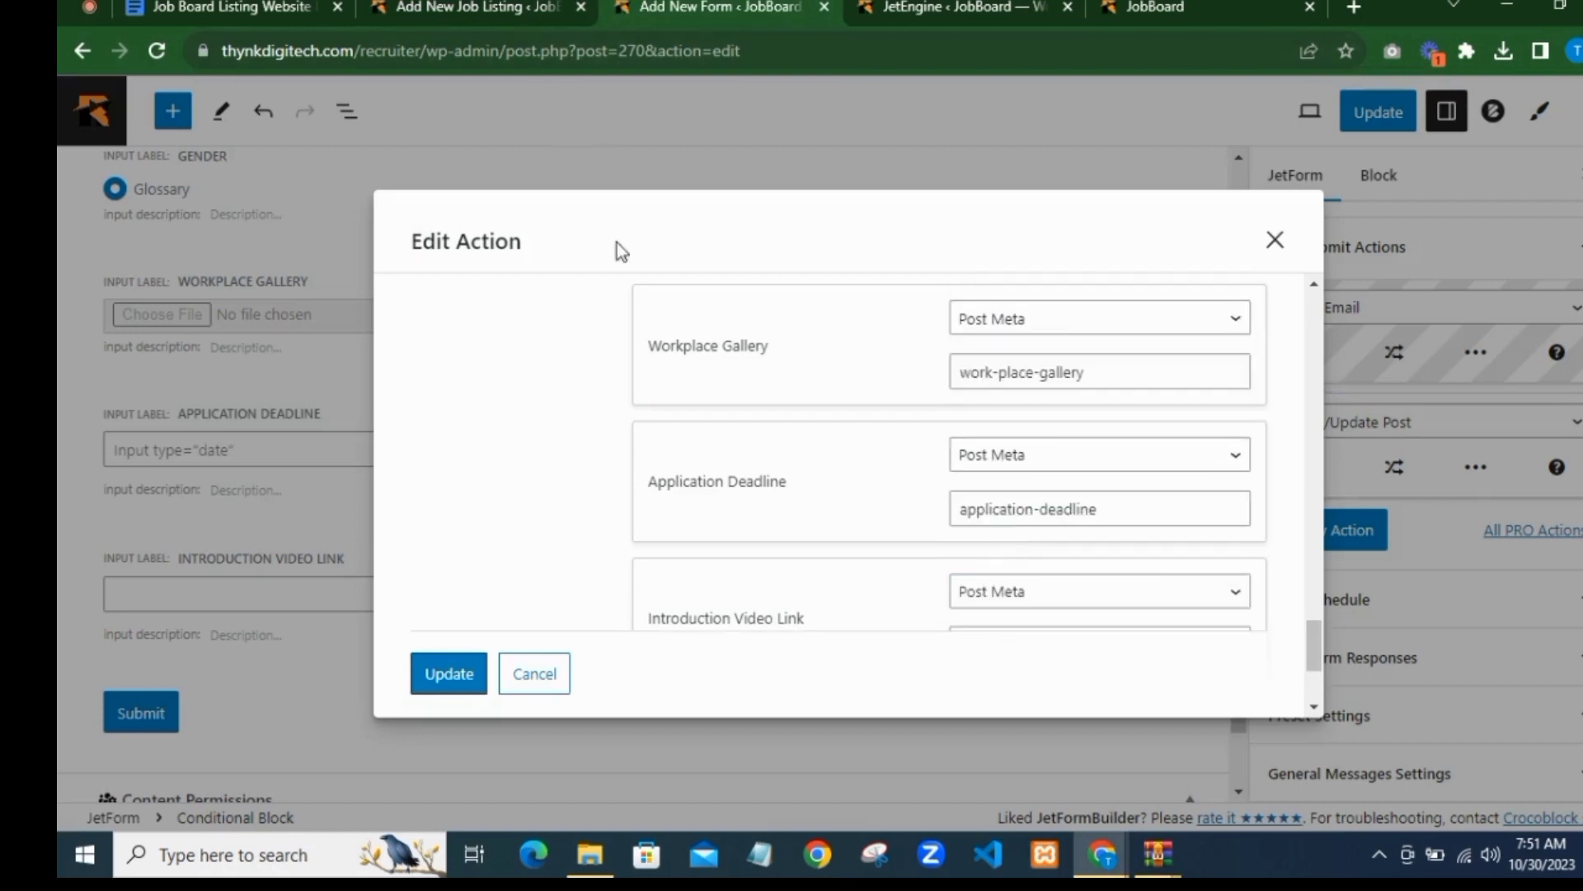
pyautogui.scroll(-3, 742, 388)
pyautogui.click(433, 8)
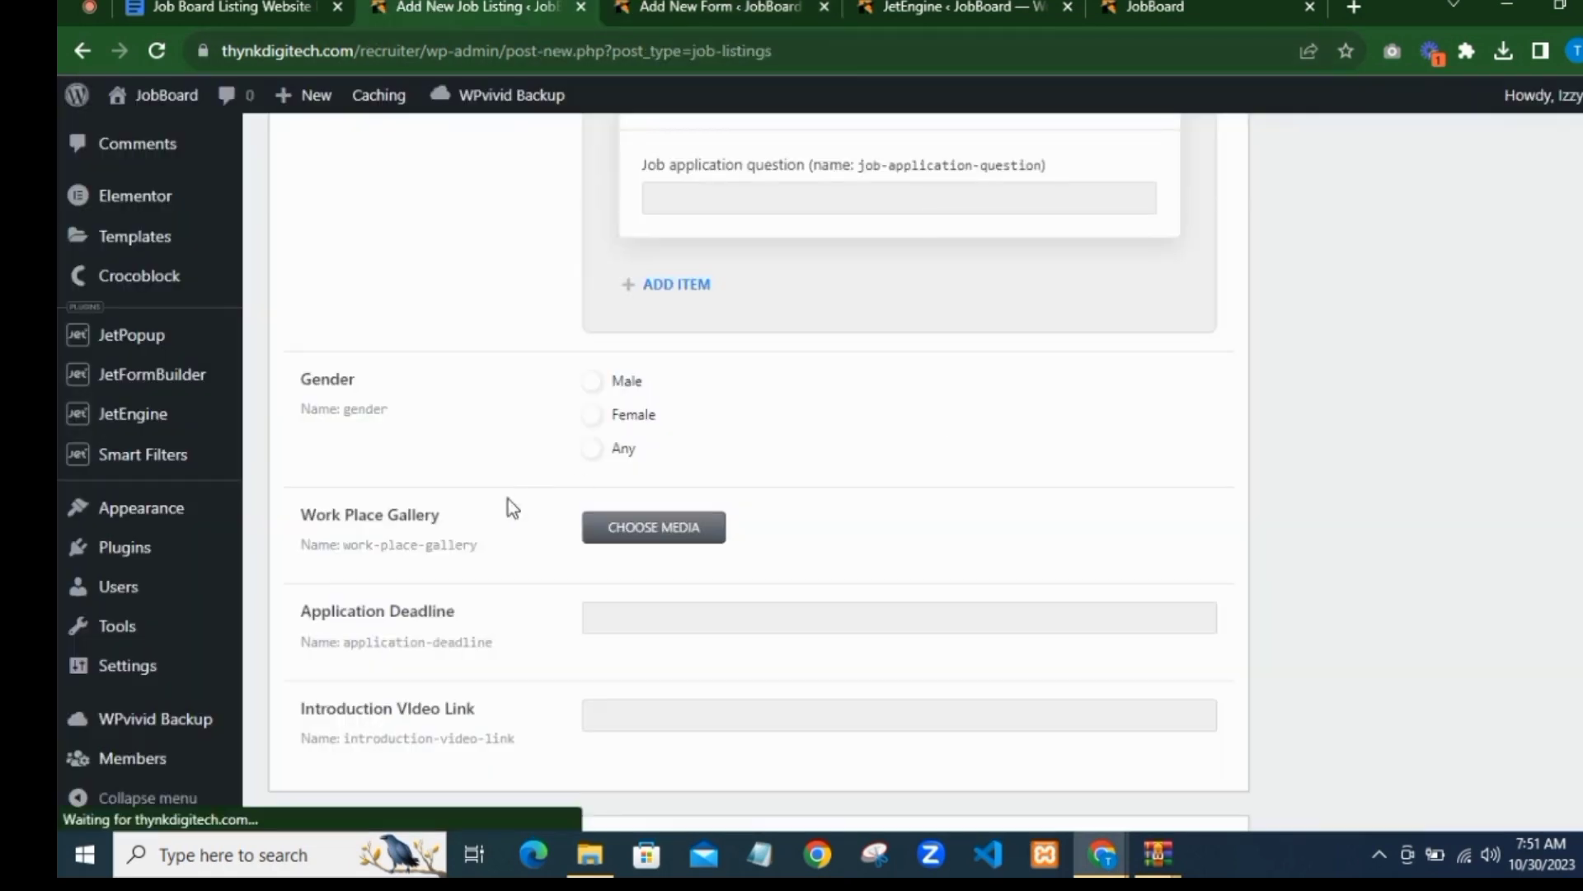
pyautogui.scroll(-3, 495, 512)
pyautogui.click(717, 9)
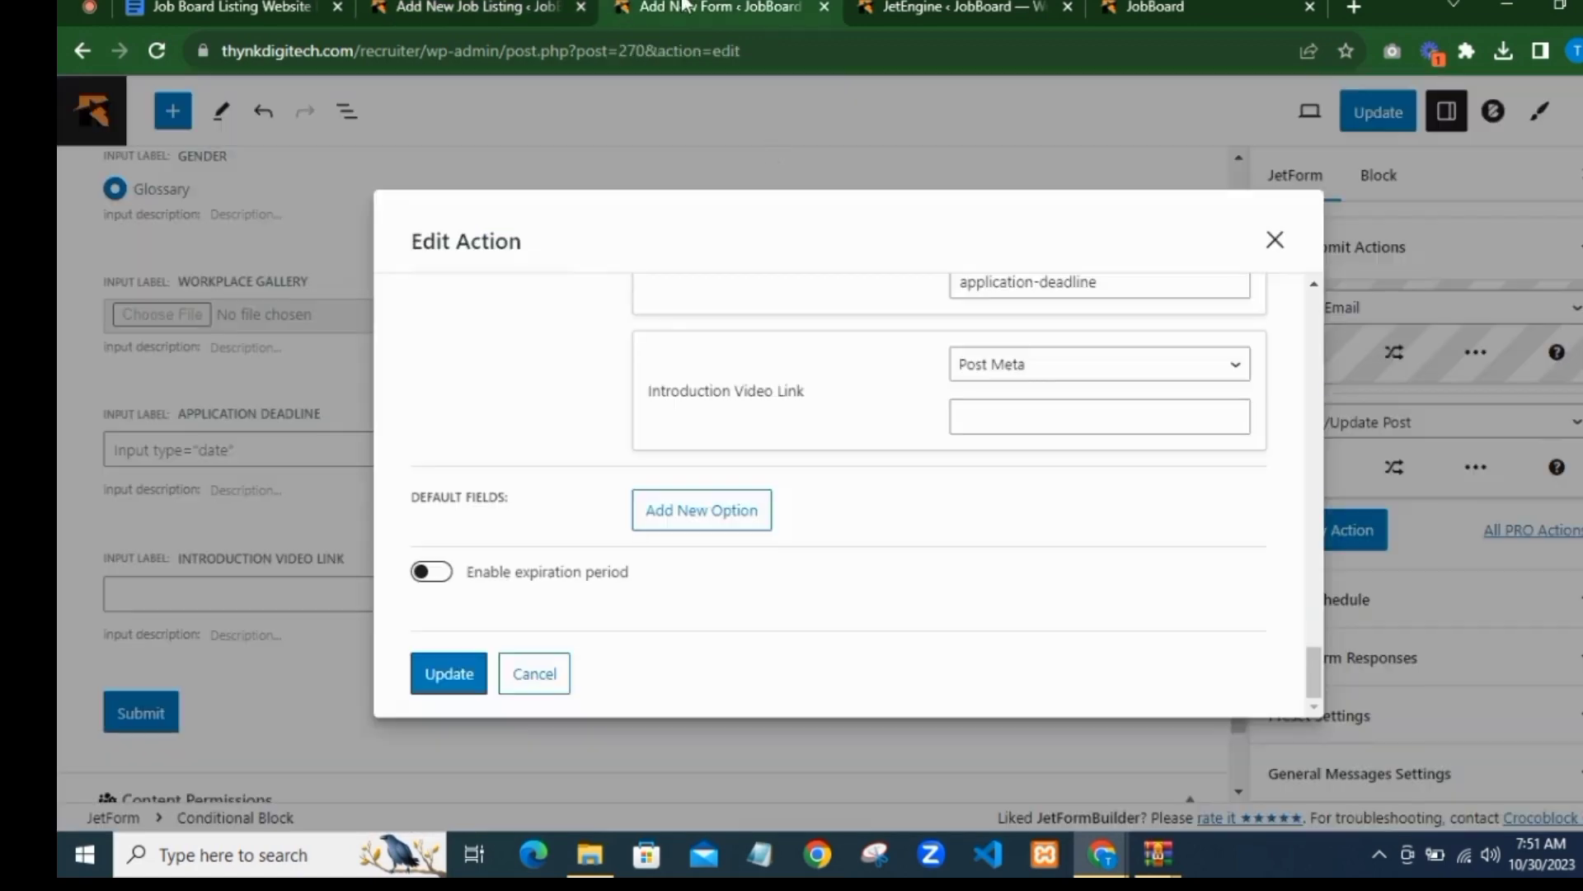
pyautogui.rightClick(1030, 418)
pyautogui.click(1123, 603)
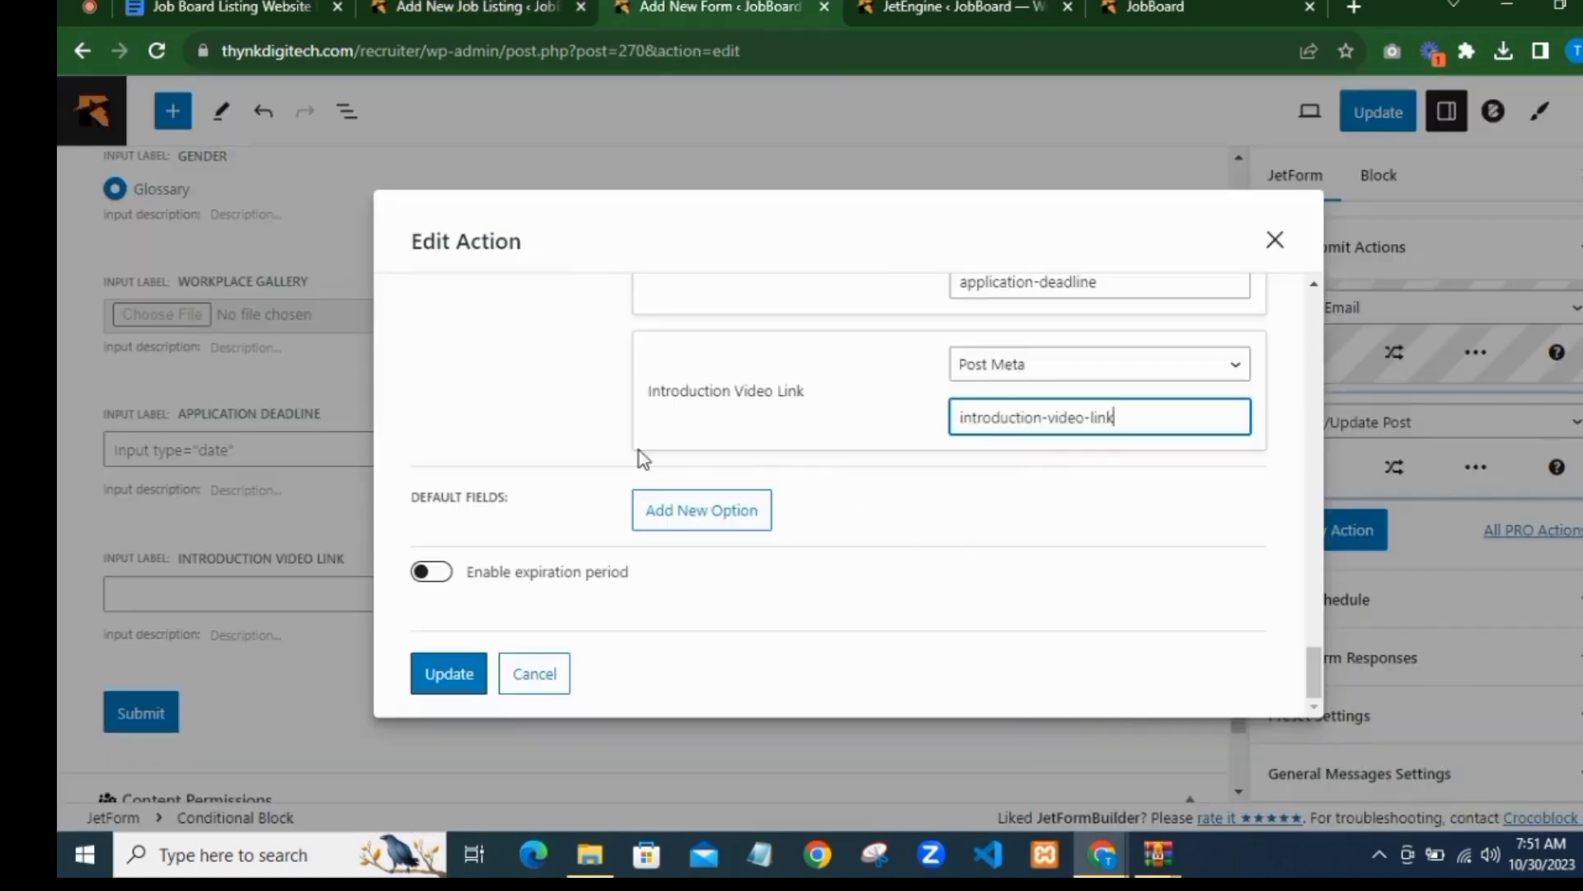
# Step: Apply the Insert/Update Post action's field mapping and save the updated form
pyautogui.click(458, 684)
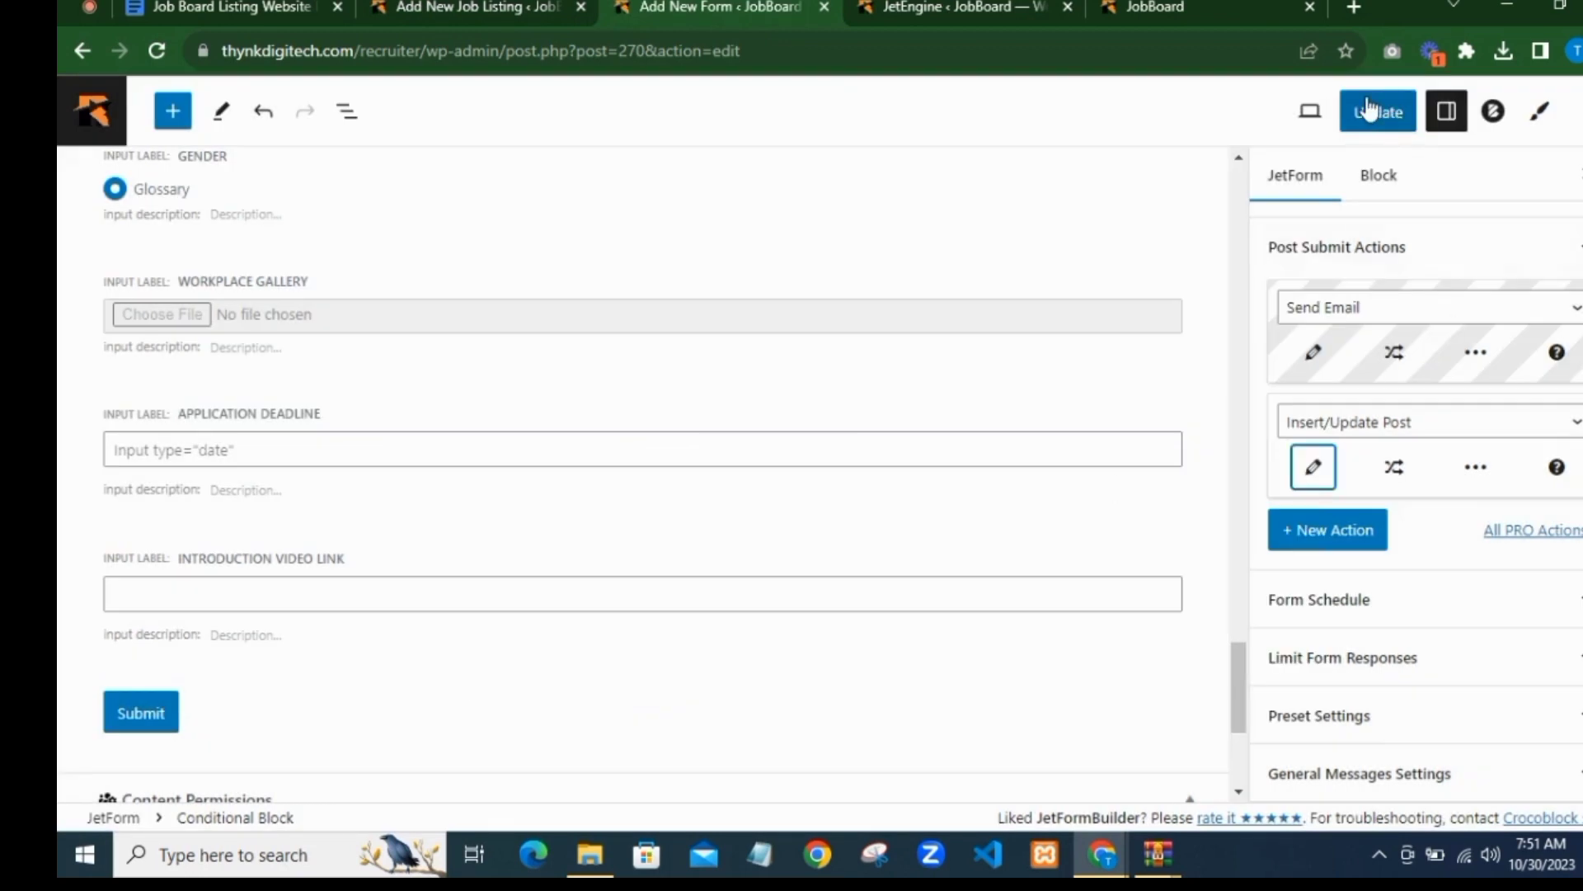
pyautogui.click(1376, 111)
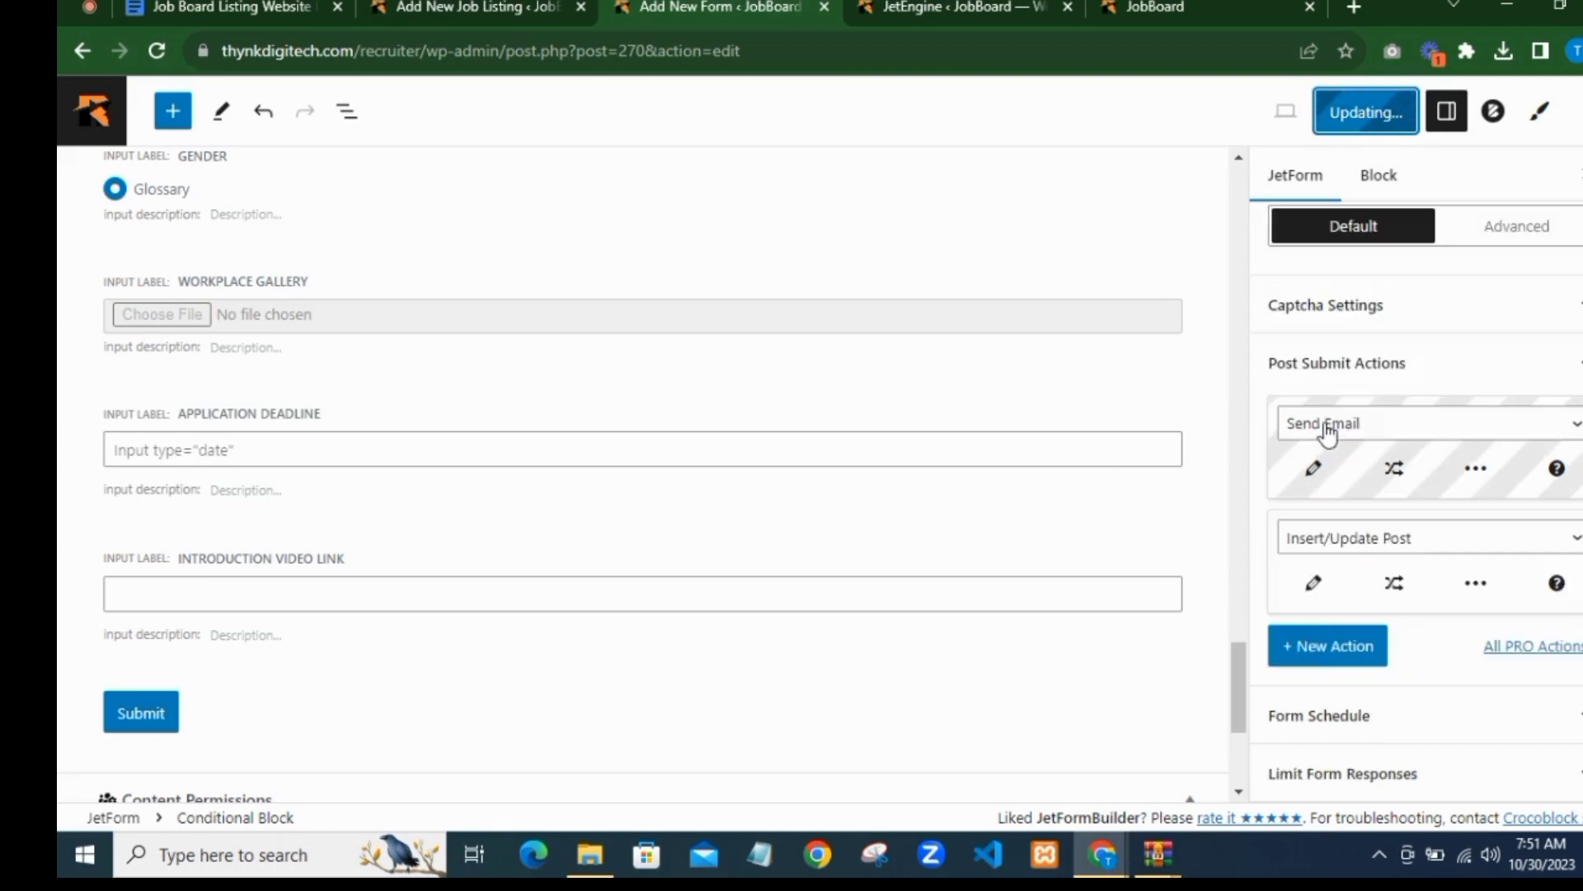
# Step: Review the Post A New Job form's fields and settings, and check the site's front page
pyautogui.scroll(4, 1311, 423)
pyautogui.scroll(3, 1307, 423)
pyautogui.scroll(3, 784, 364)
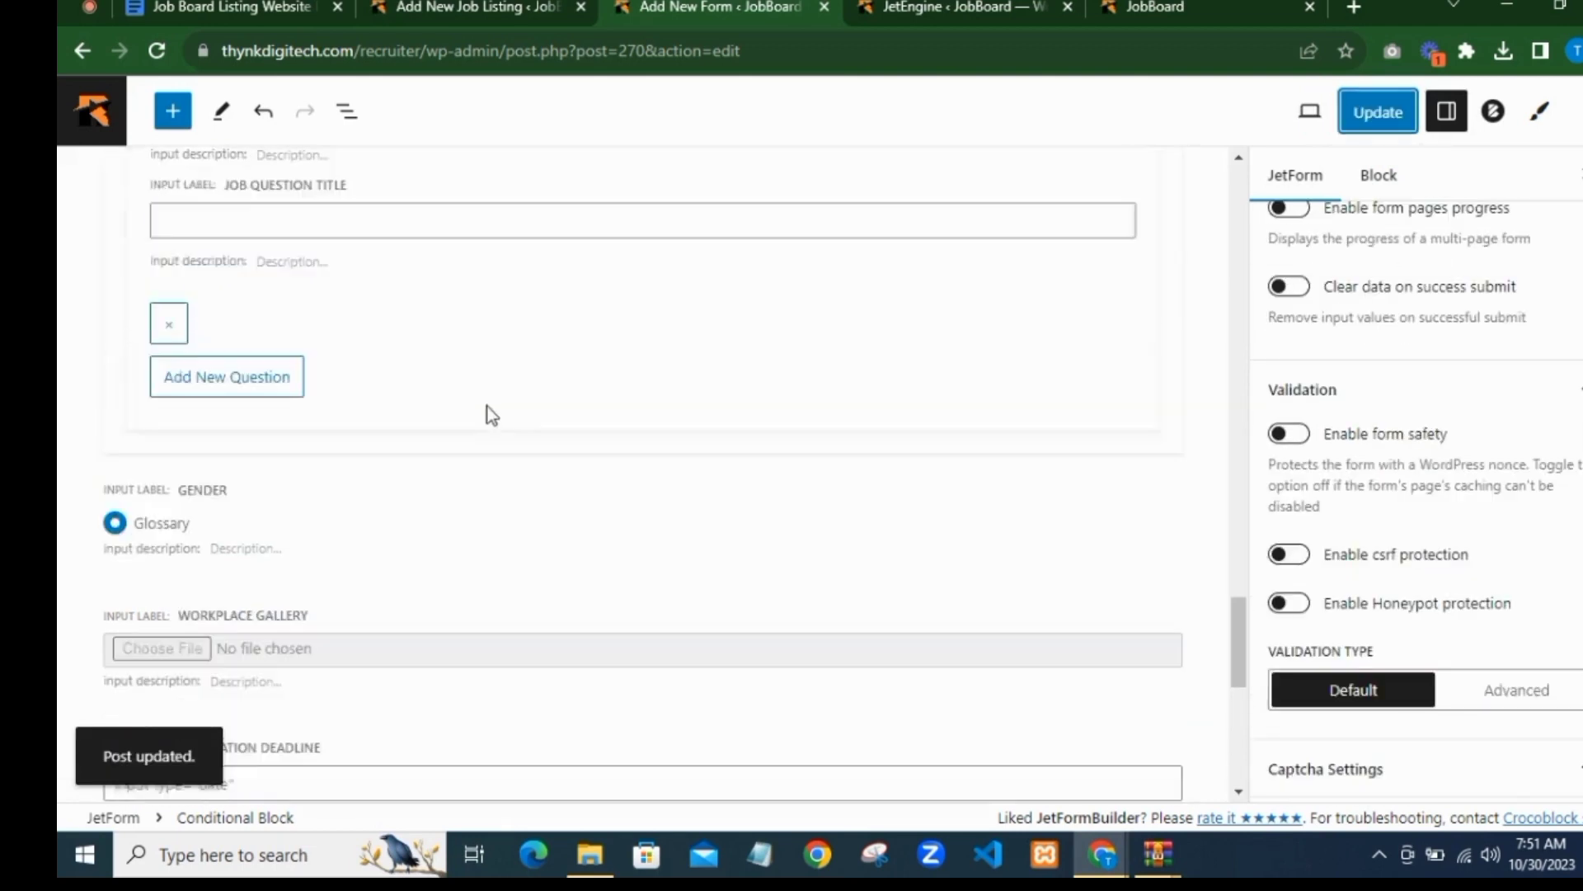
pyautogui.scroll(-4, 809, 375)
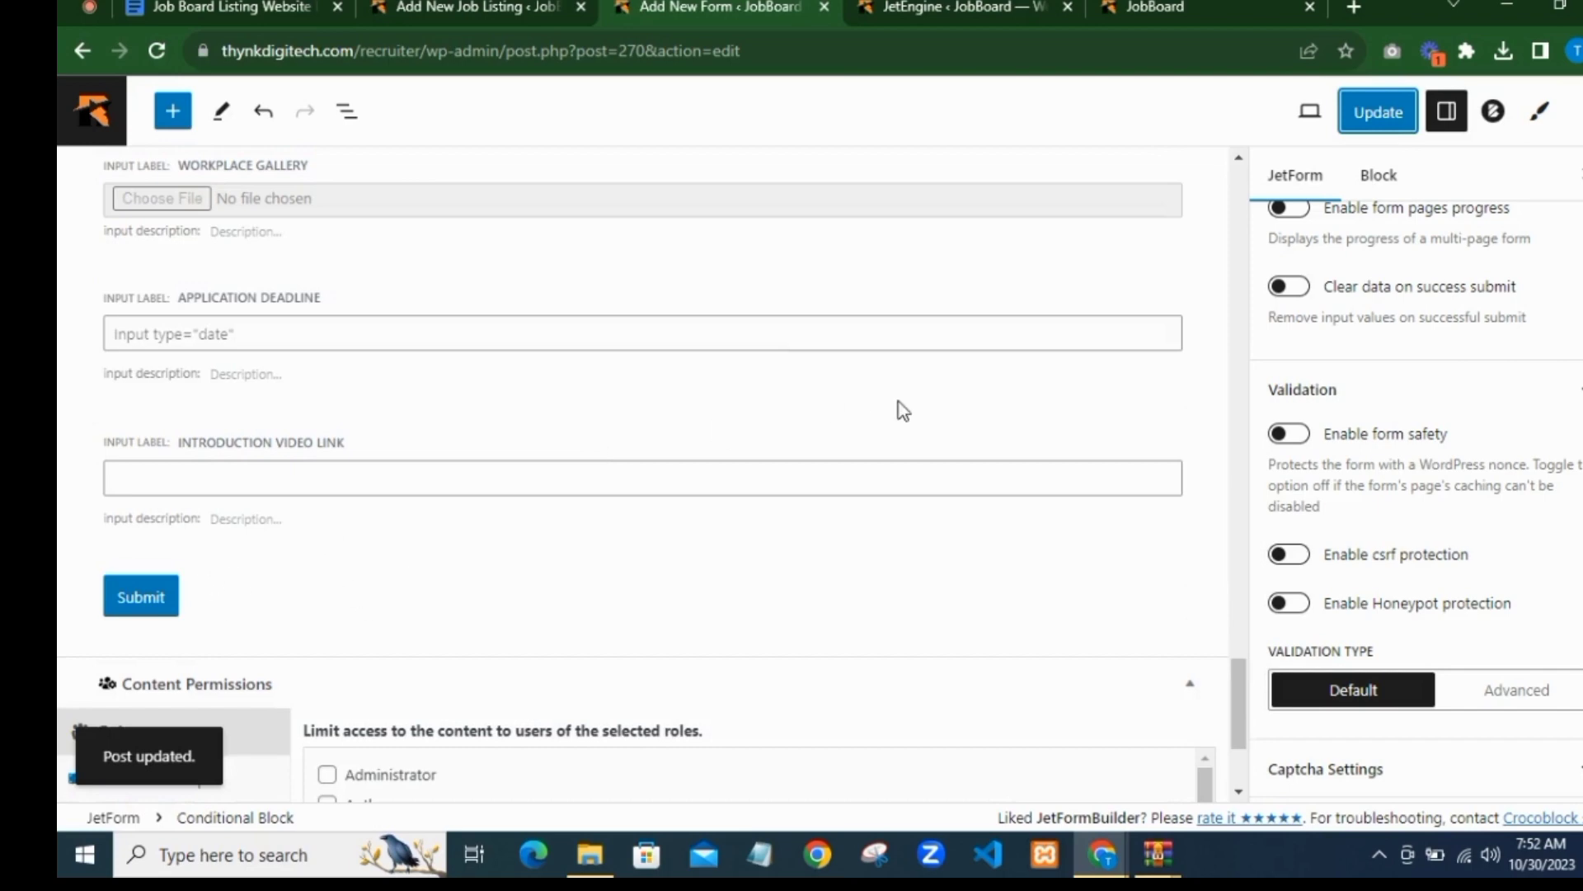
pyautogui.scroll(10, 898, 402)
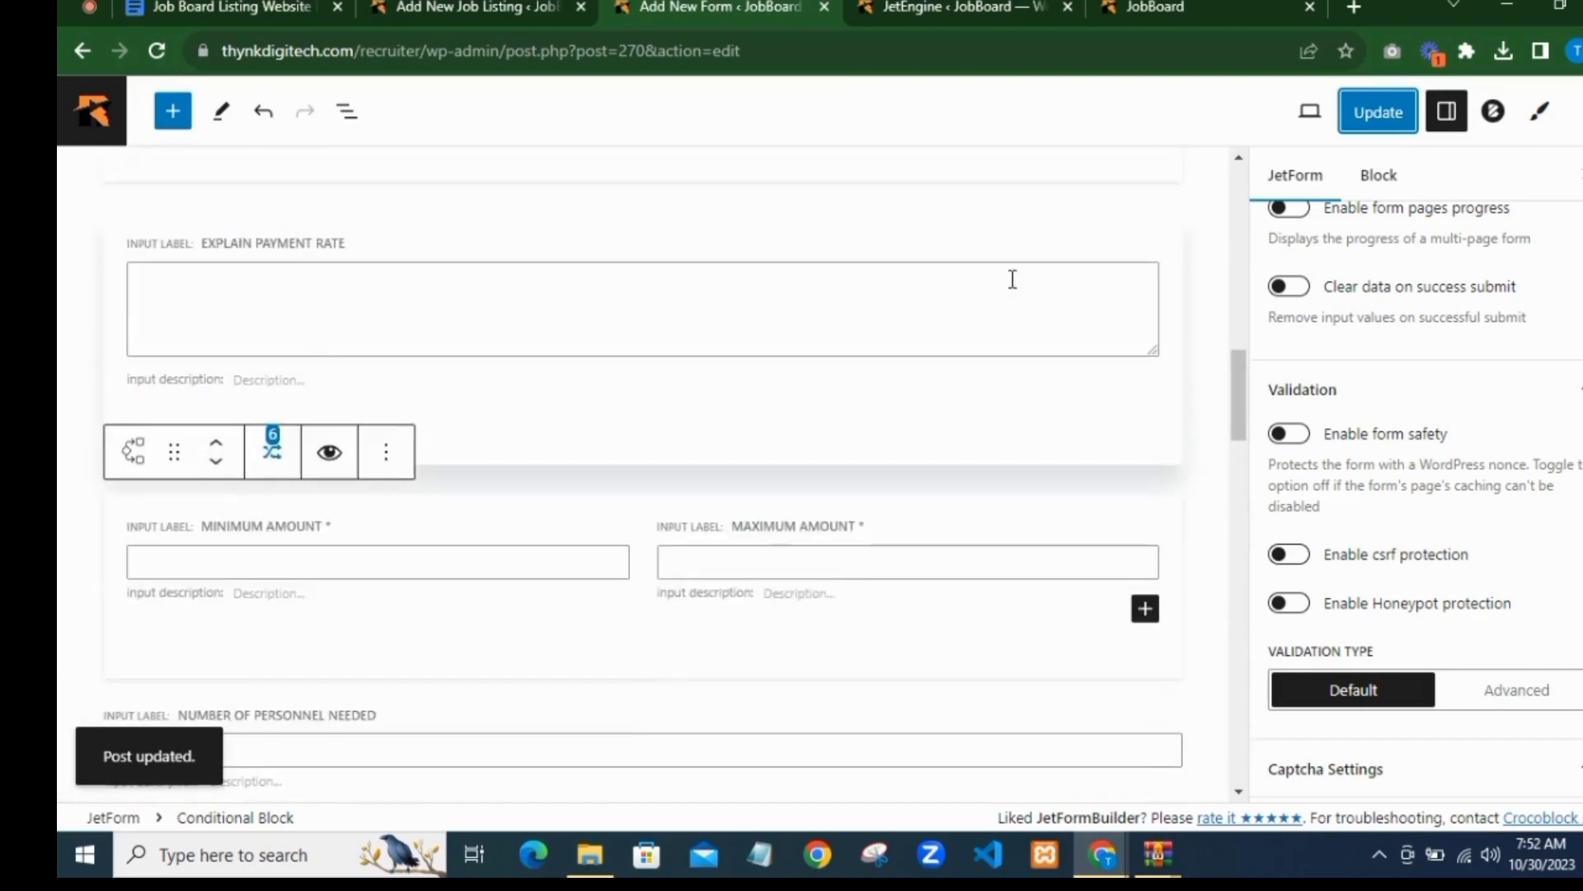
pyautogui.scroll(10, 1012, 279)
pyautogui.scroll(2, 1353, 266)
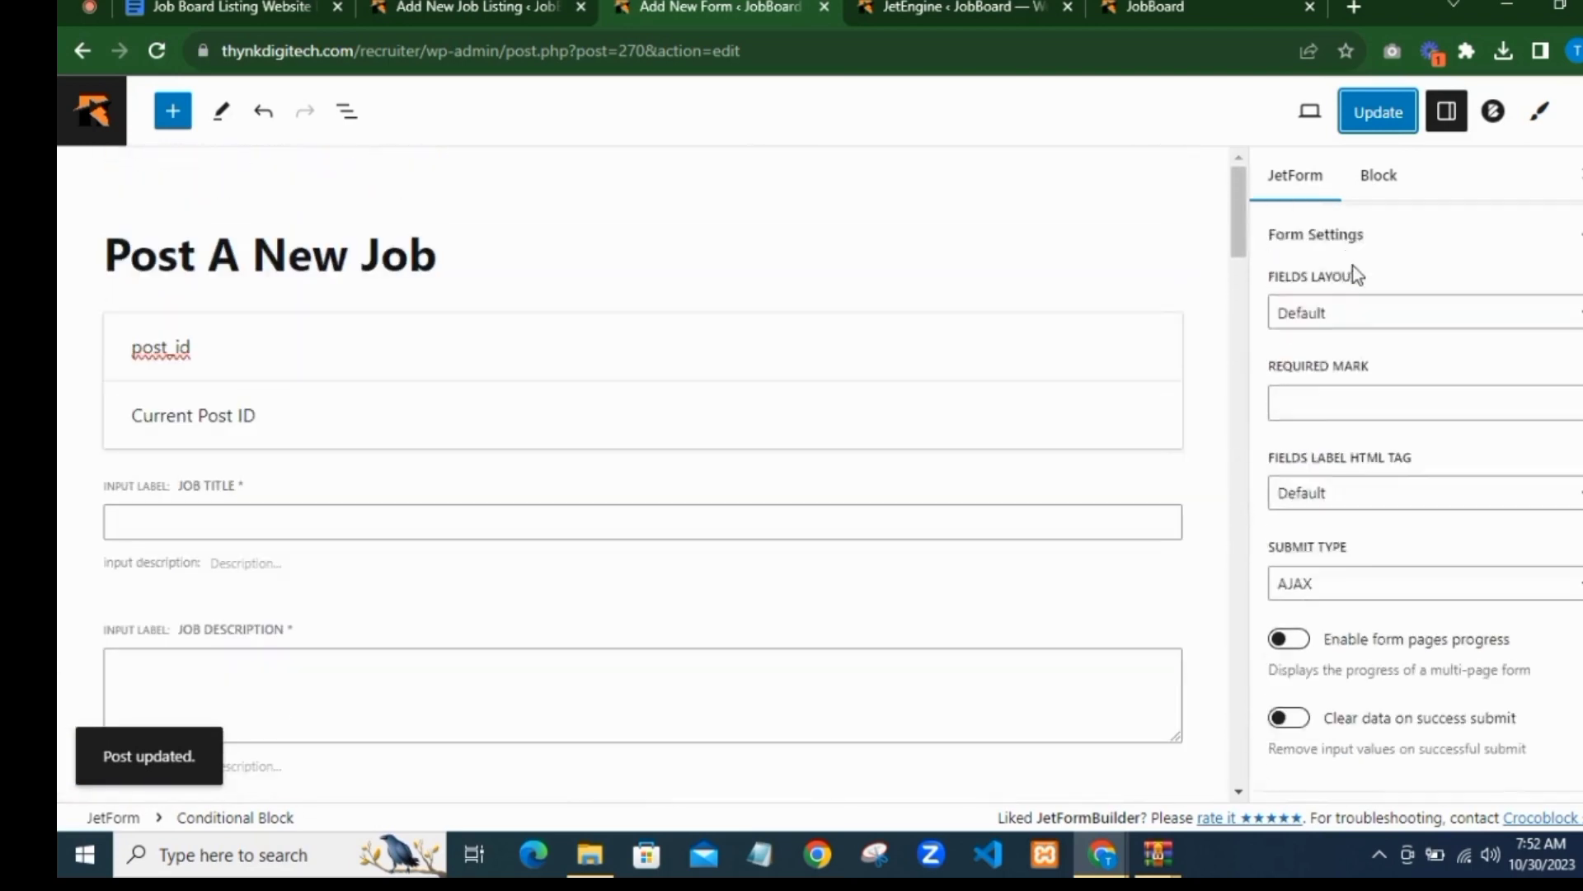
pyautogui.scroll(2, 1353, 266)
pyautogui.click(1179, 6)
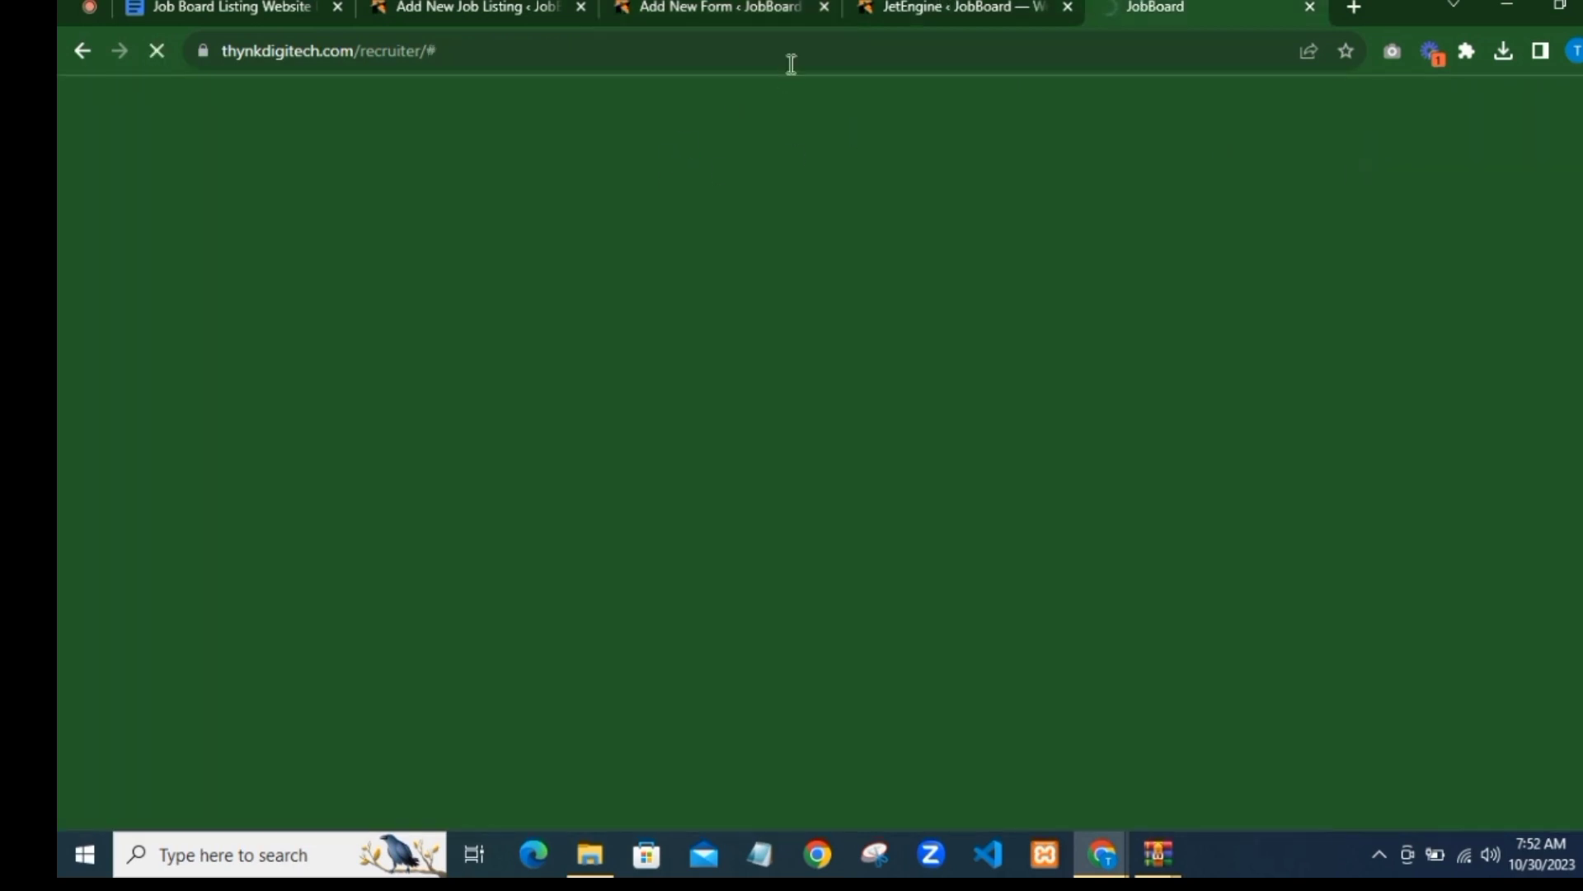
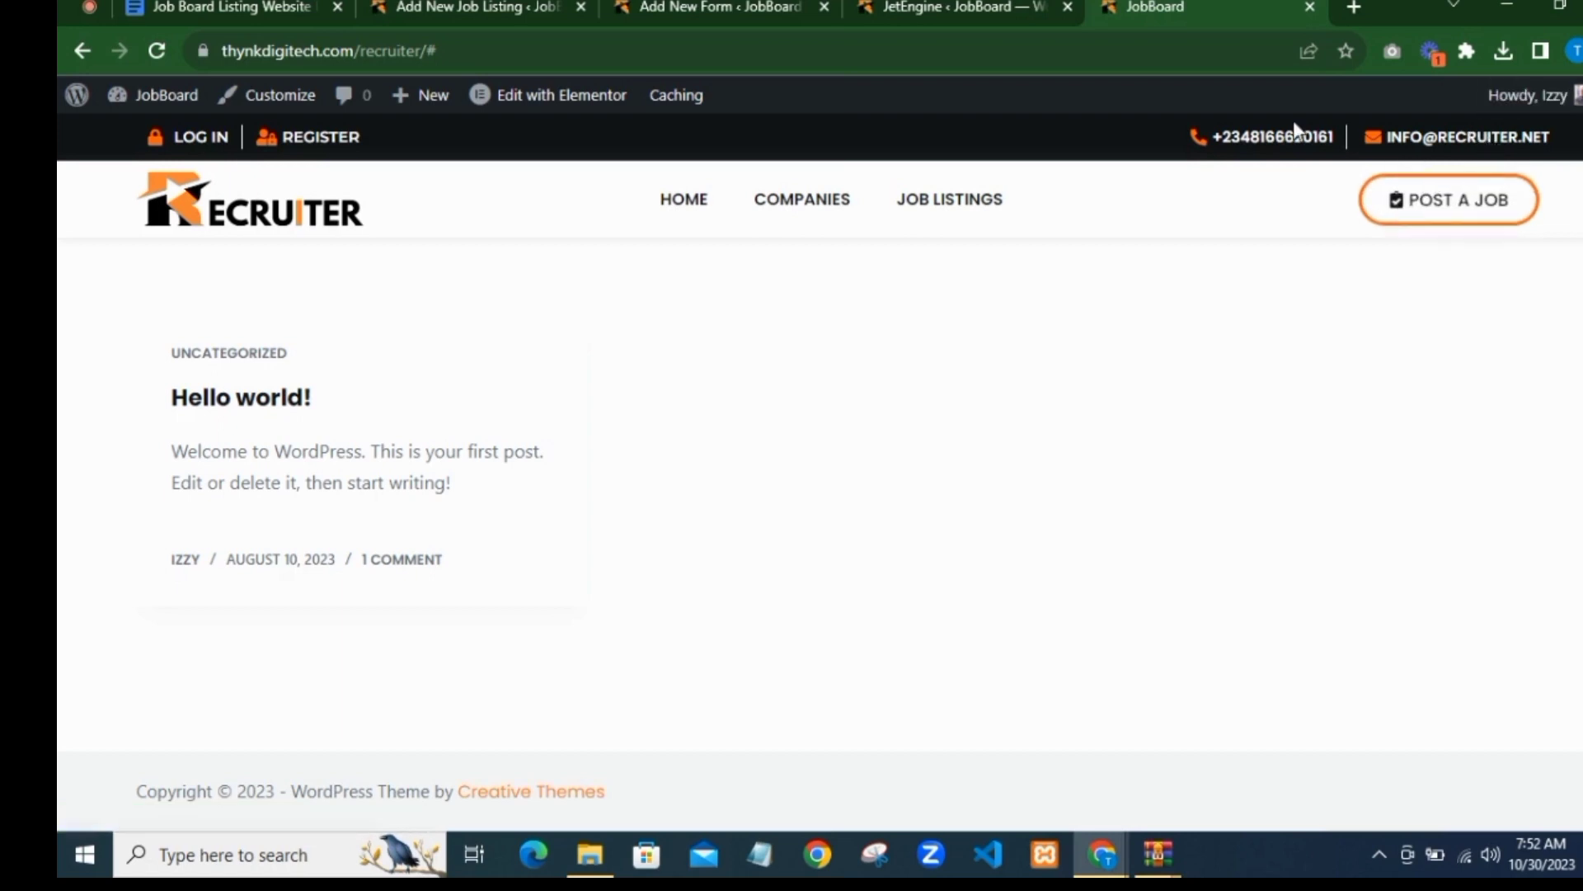
# Step: Create a new WordPress page titled "Post a Job"
pyautogui.click(459, 7)
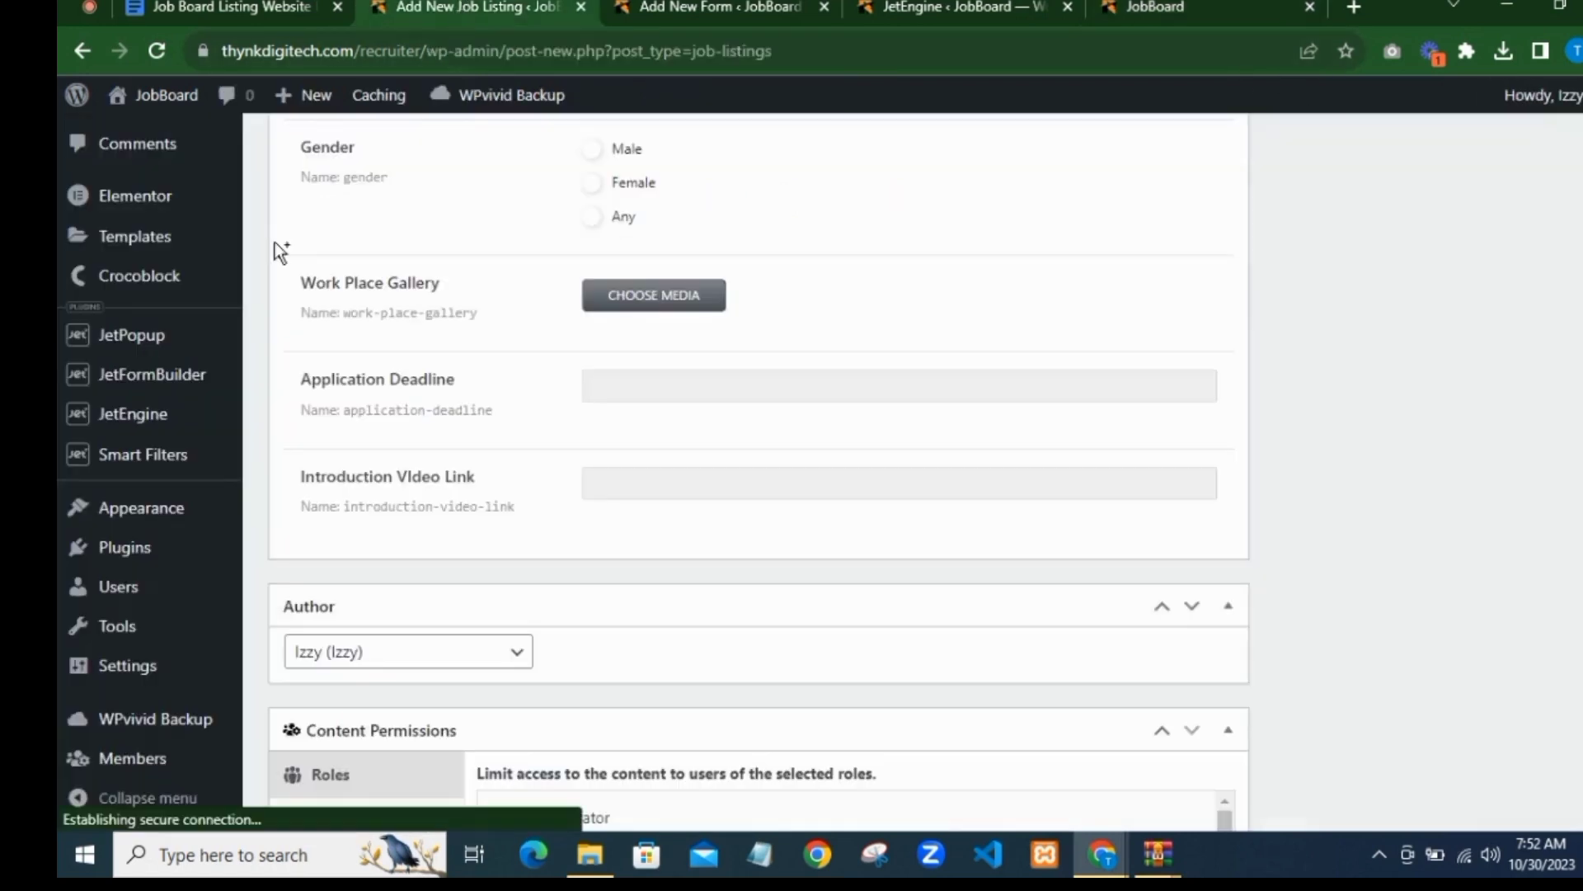
pyautogui.scroll(7, 132, 305)
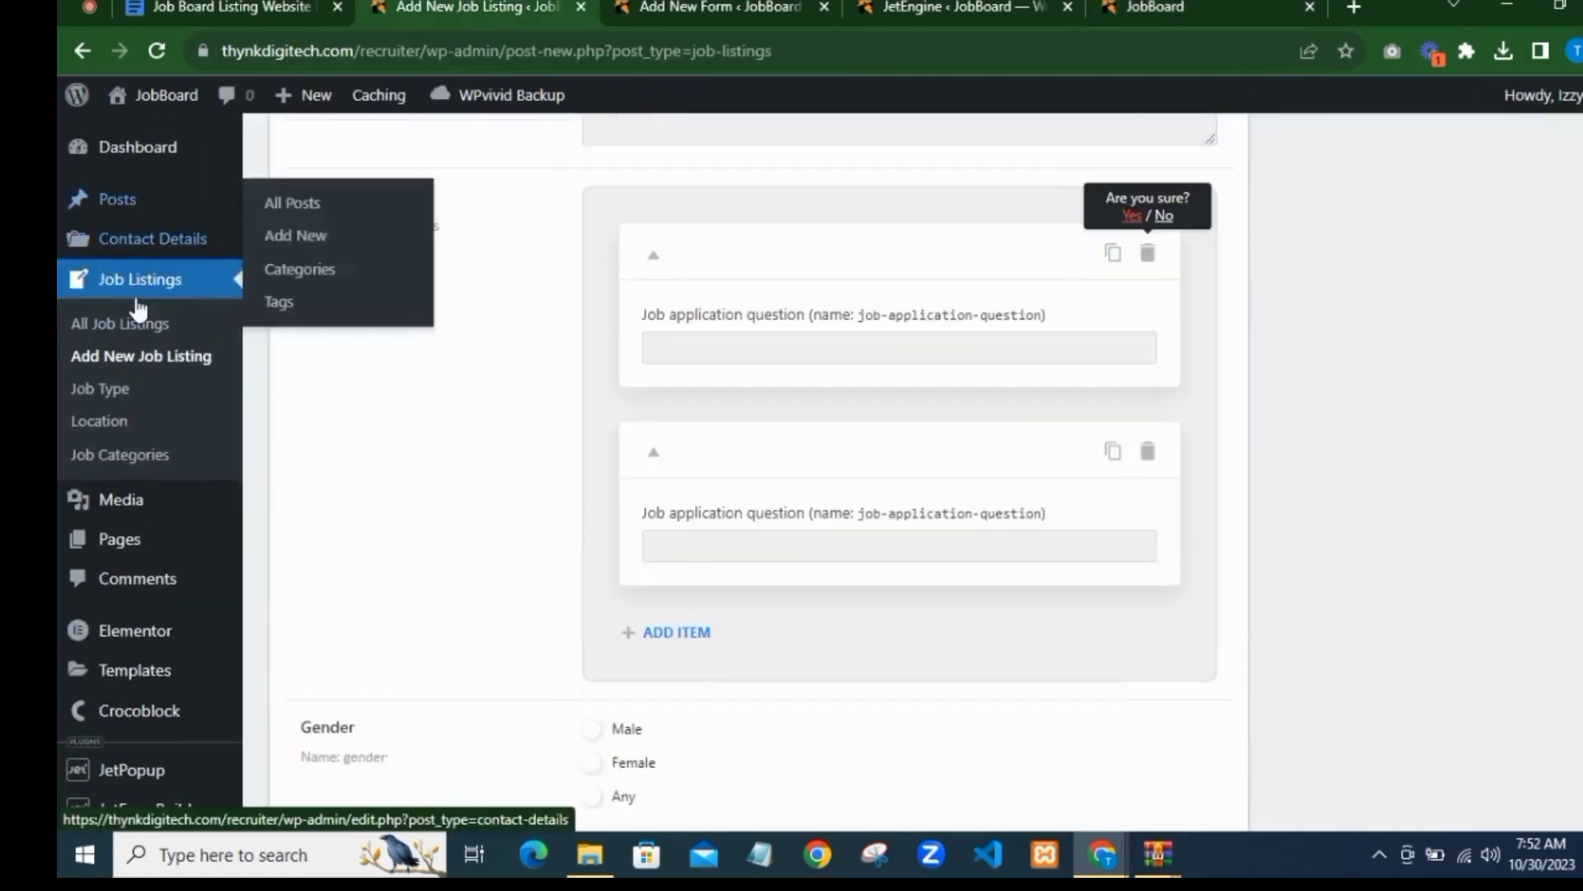
pyautogui.moveTo(237, 544)
pyautogui.click(297, 575)
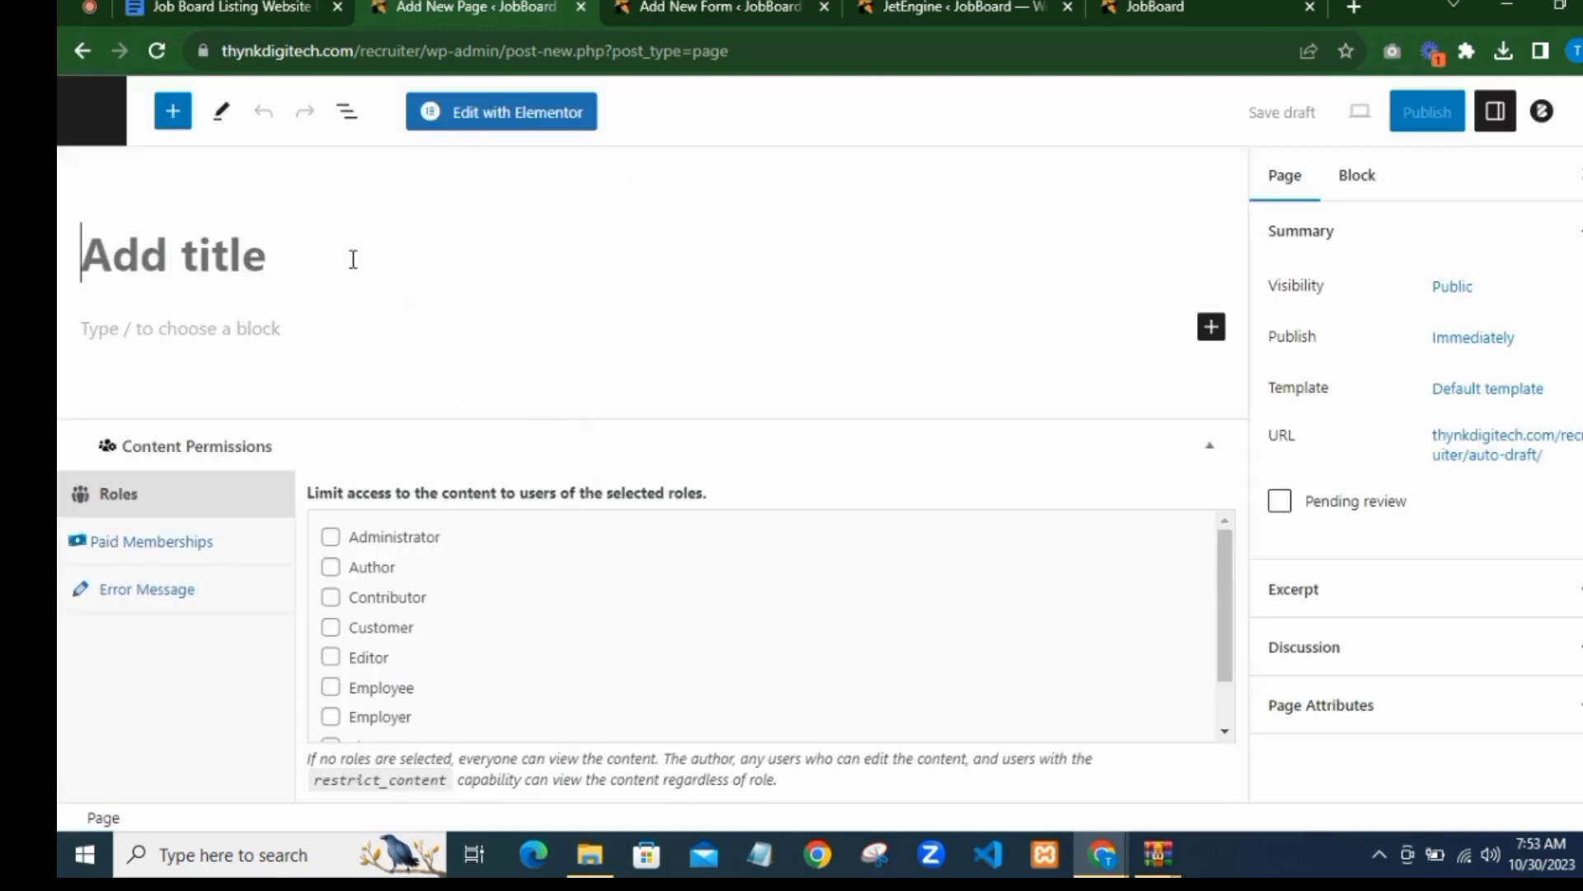
pyautogui.write('Post a')
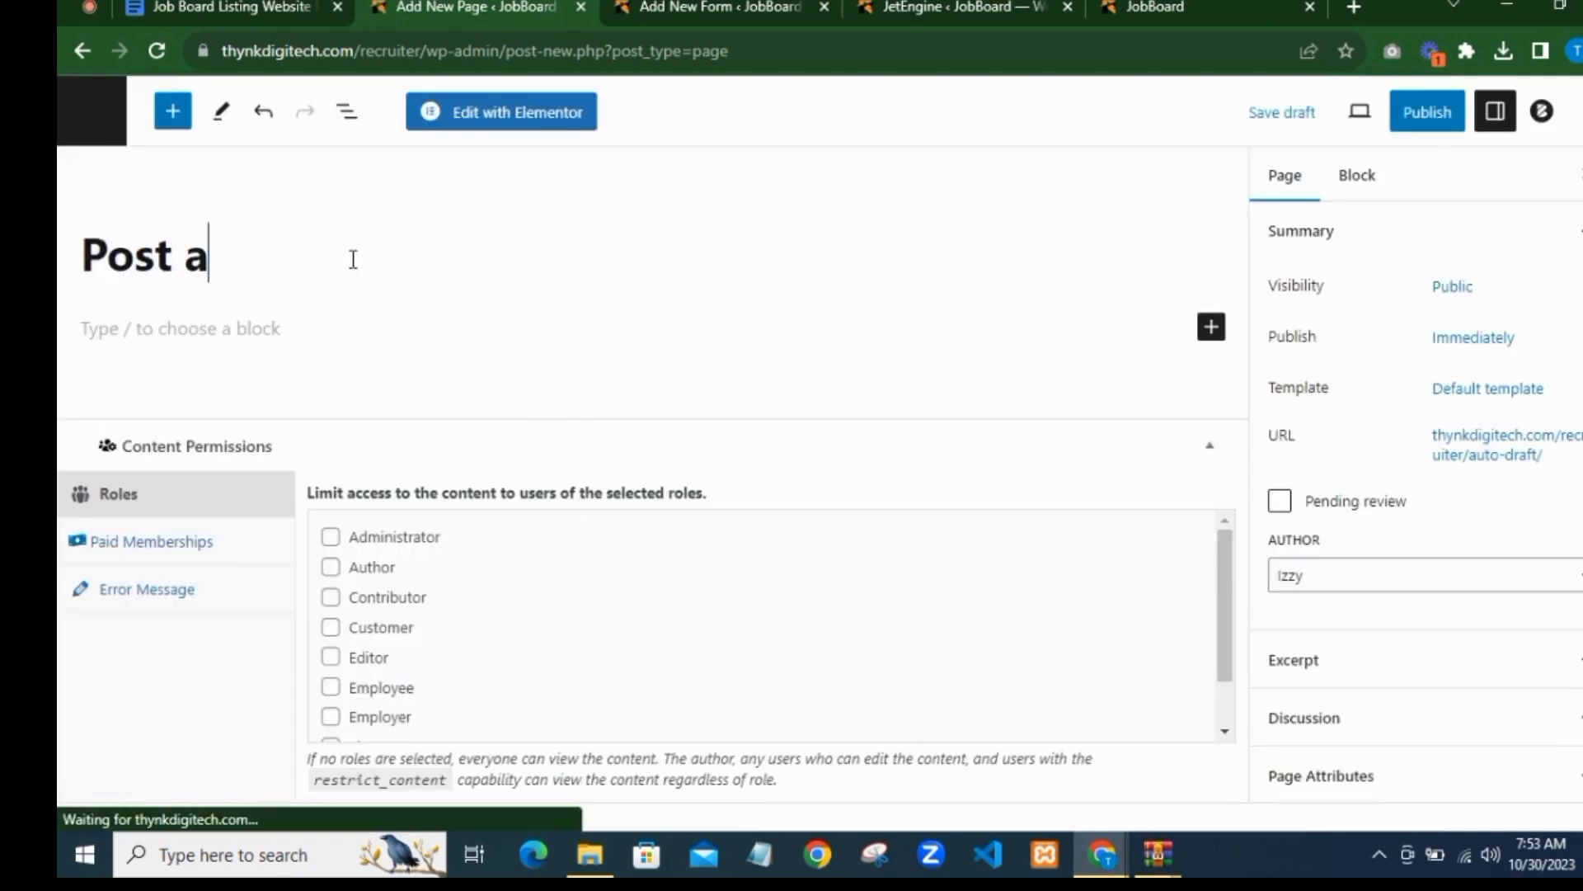
pyautogui.write(' New Job')
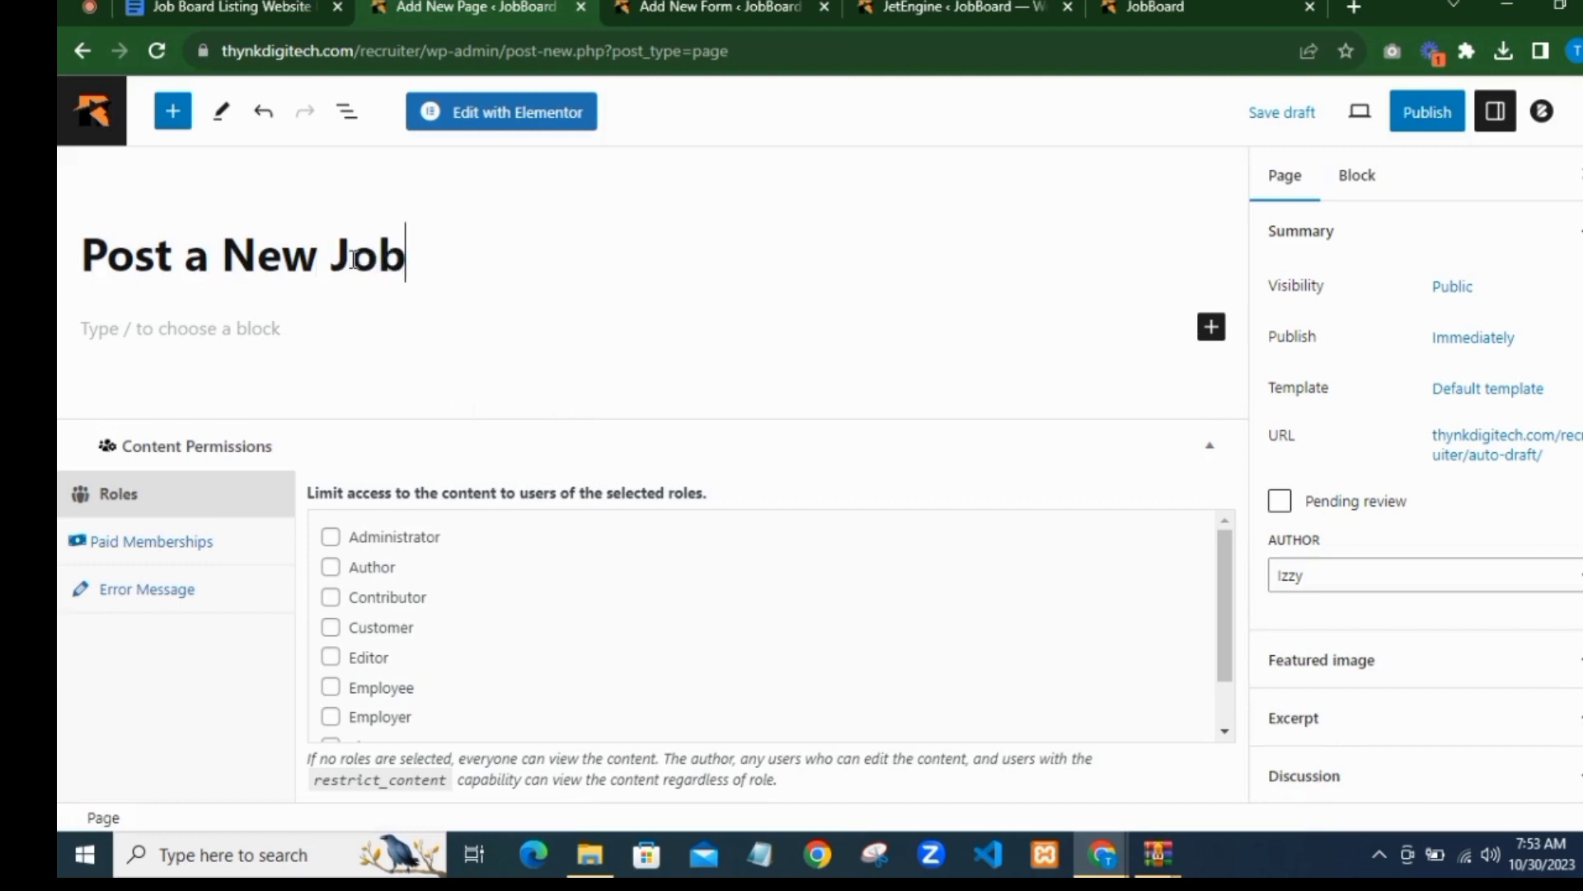
pyautogui.moveTo(236, 270); pyautogui.dragTo(320, 272)
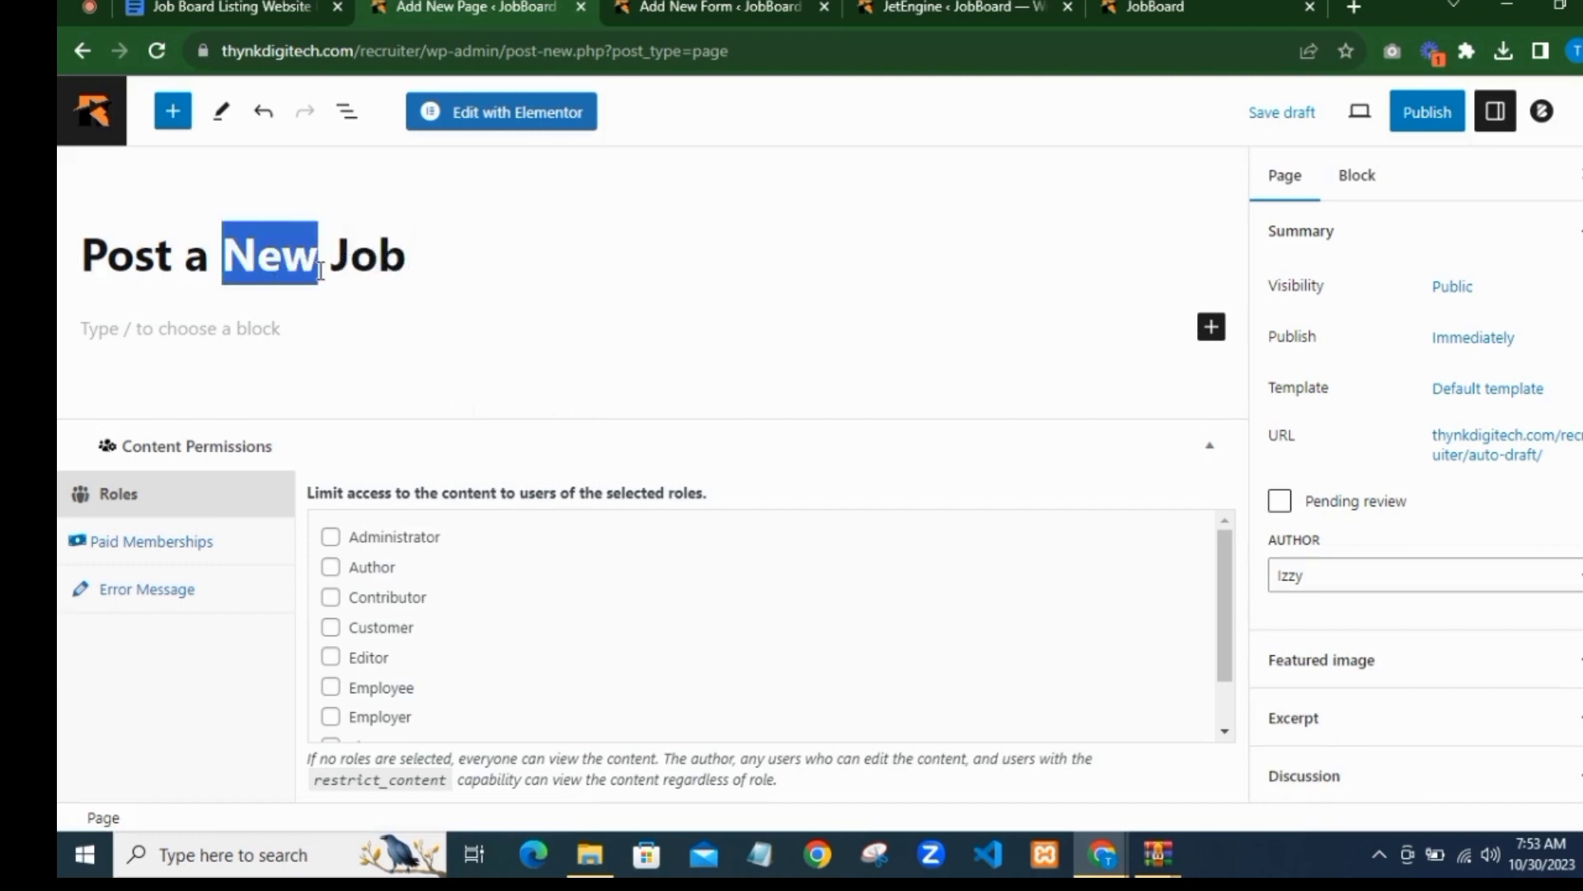
pyautogui.press('BackSpace')
pyautogui.press('BackSpace')
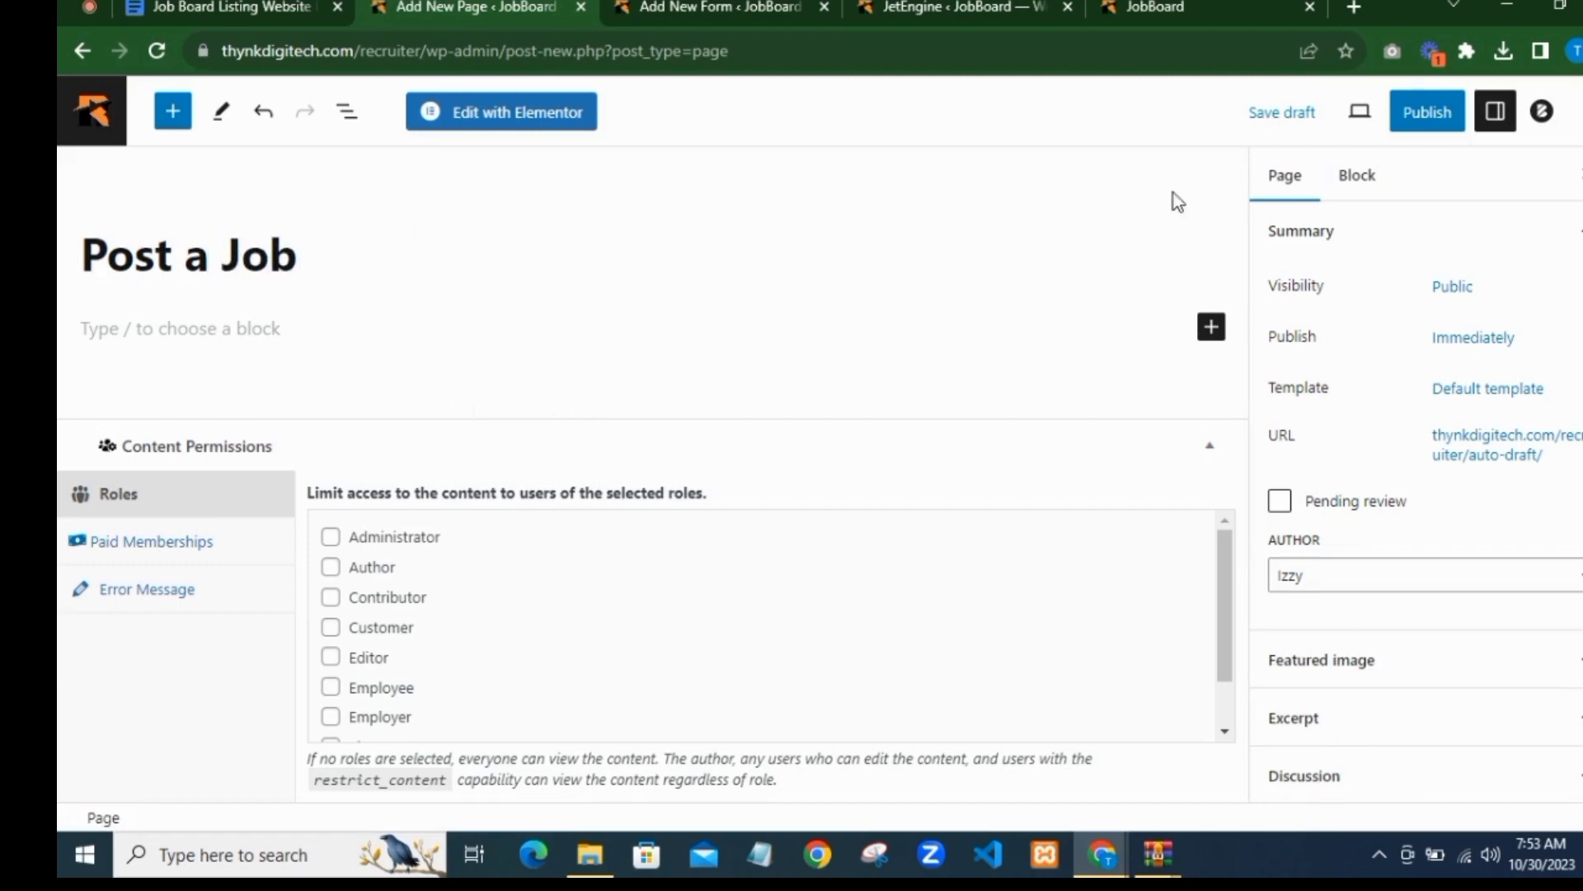
# Step: Publish the Post a Job page and open it for editing with Elementor
pyautogui.scroll(-1, 1443, 458)
pyautogui.scroll(1, 1346, 521)
pyautogui.click(1417, 112)
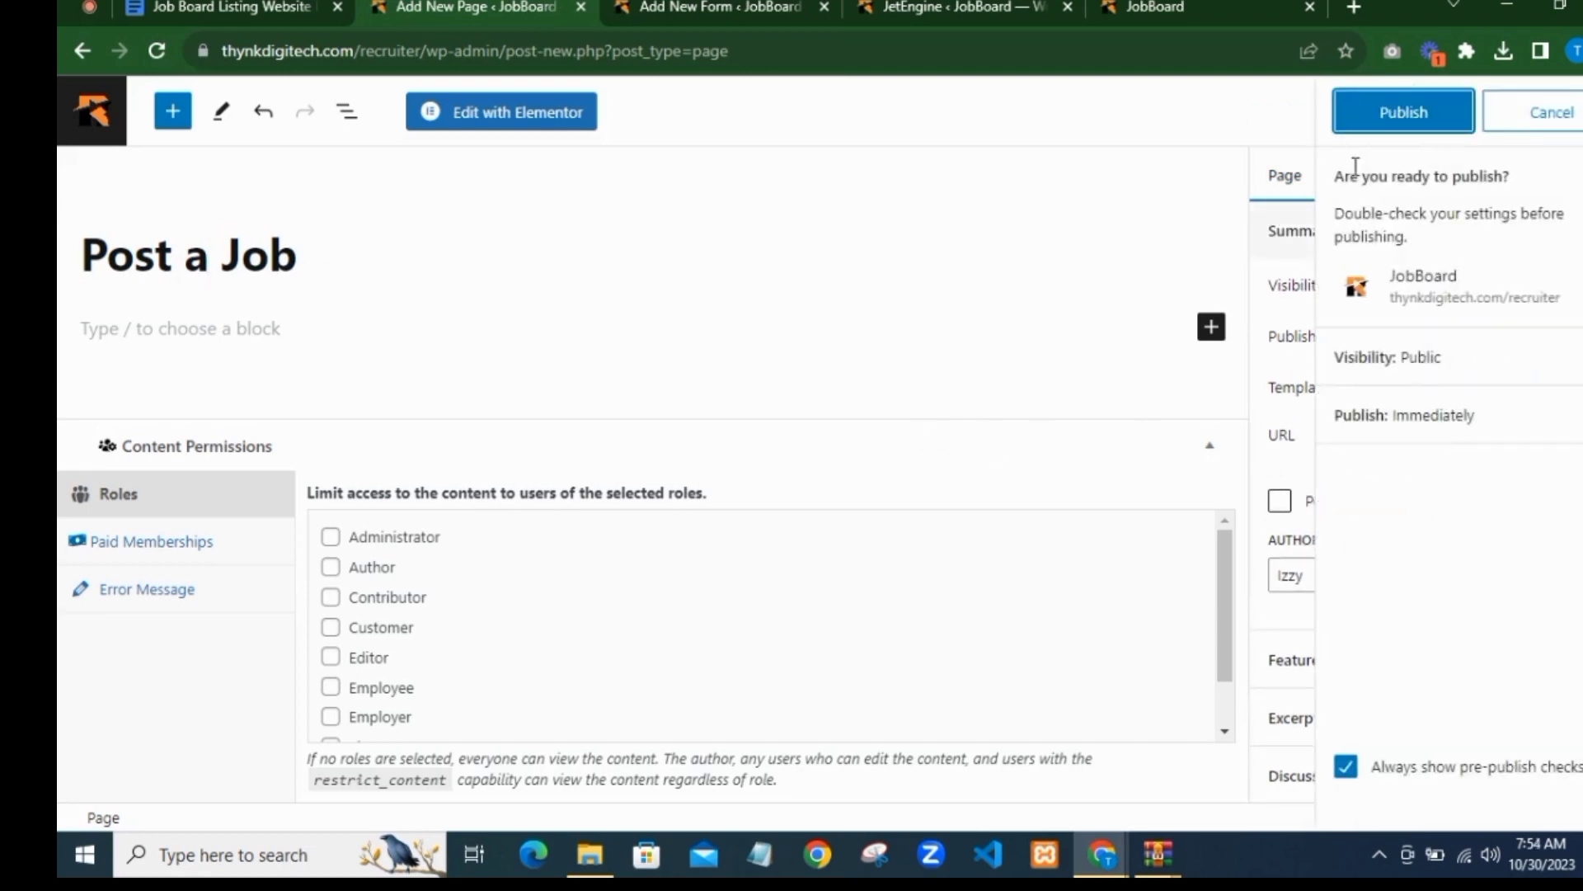
pyautogui.click(1336, 117)
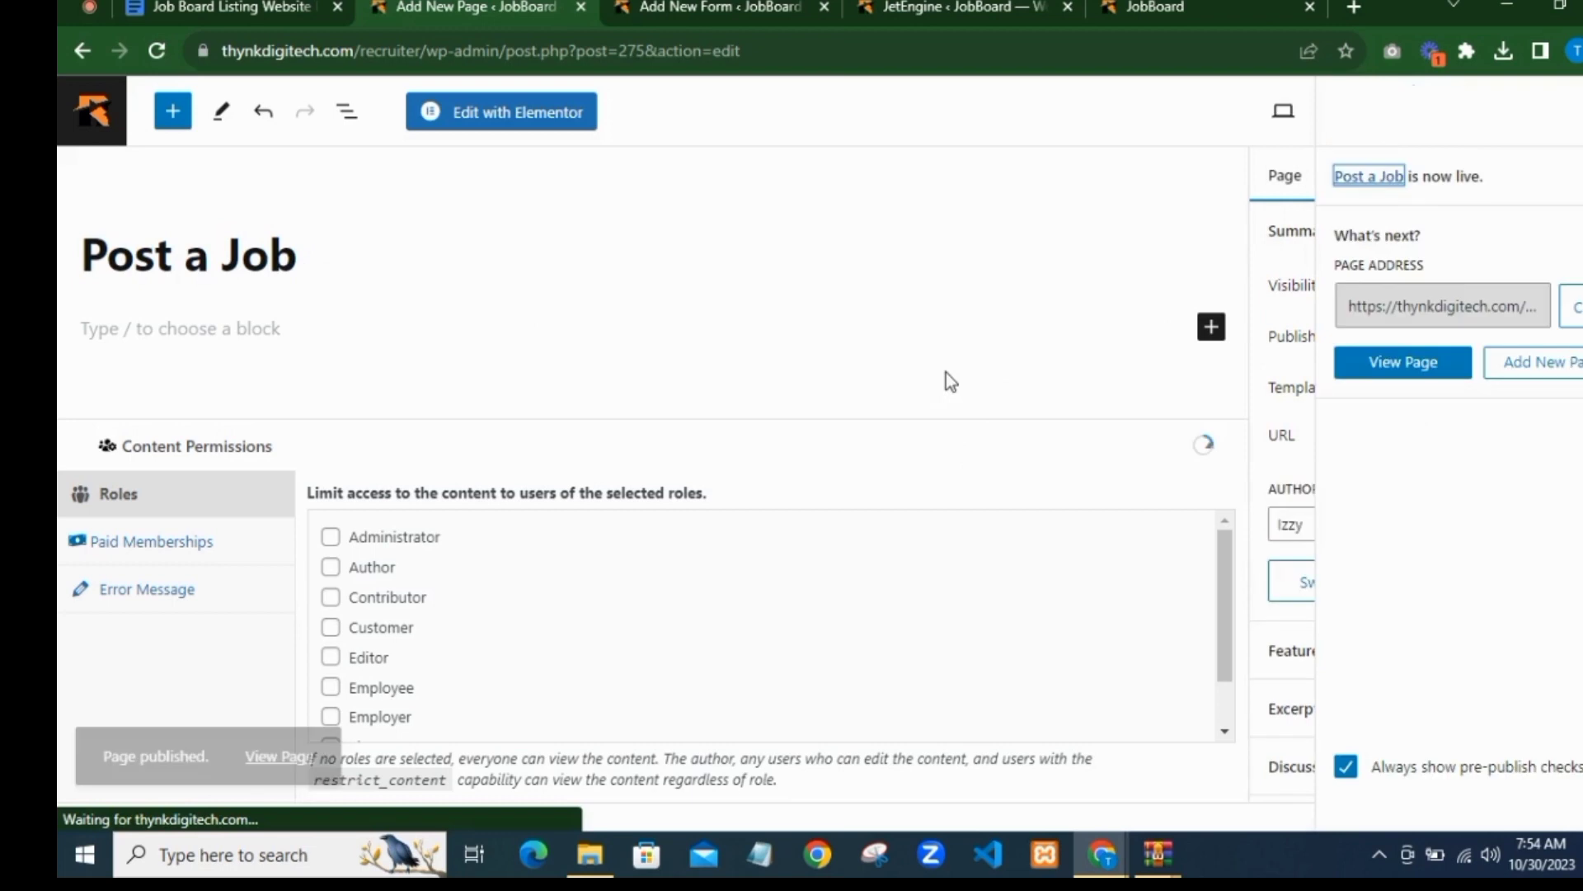
pyautogui.click(542, 124)
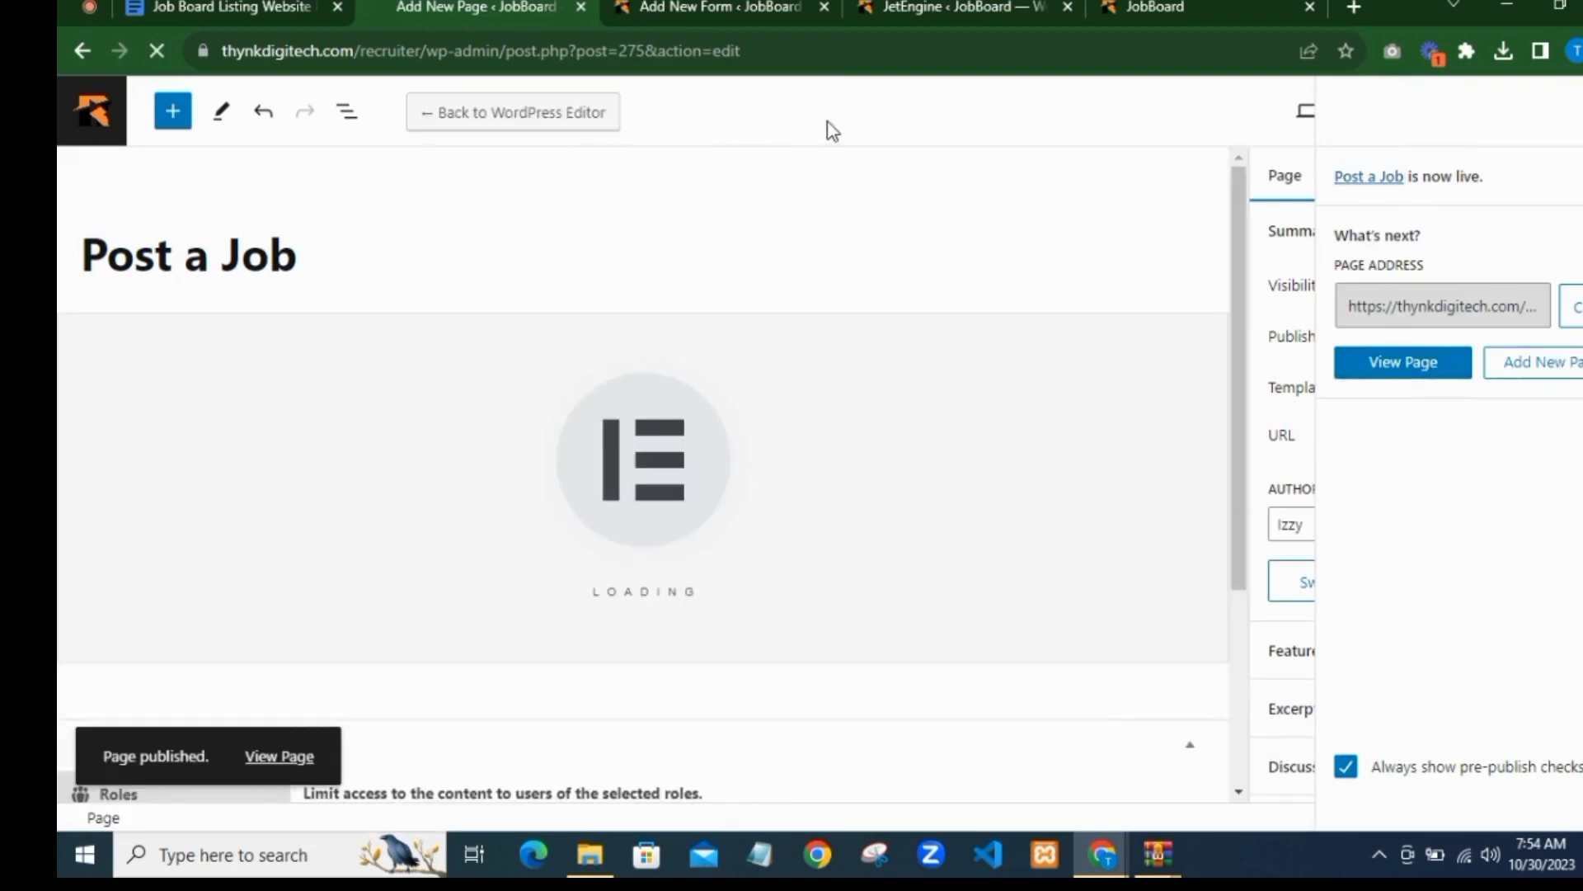
pyautogui.rightClick(528, 7)
pyautogui.click(607, 21)
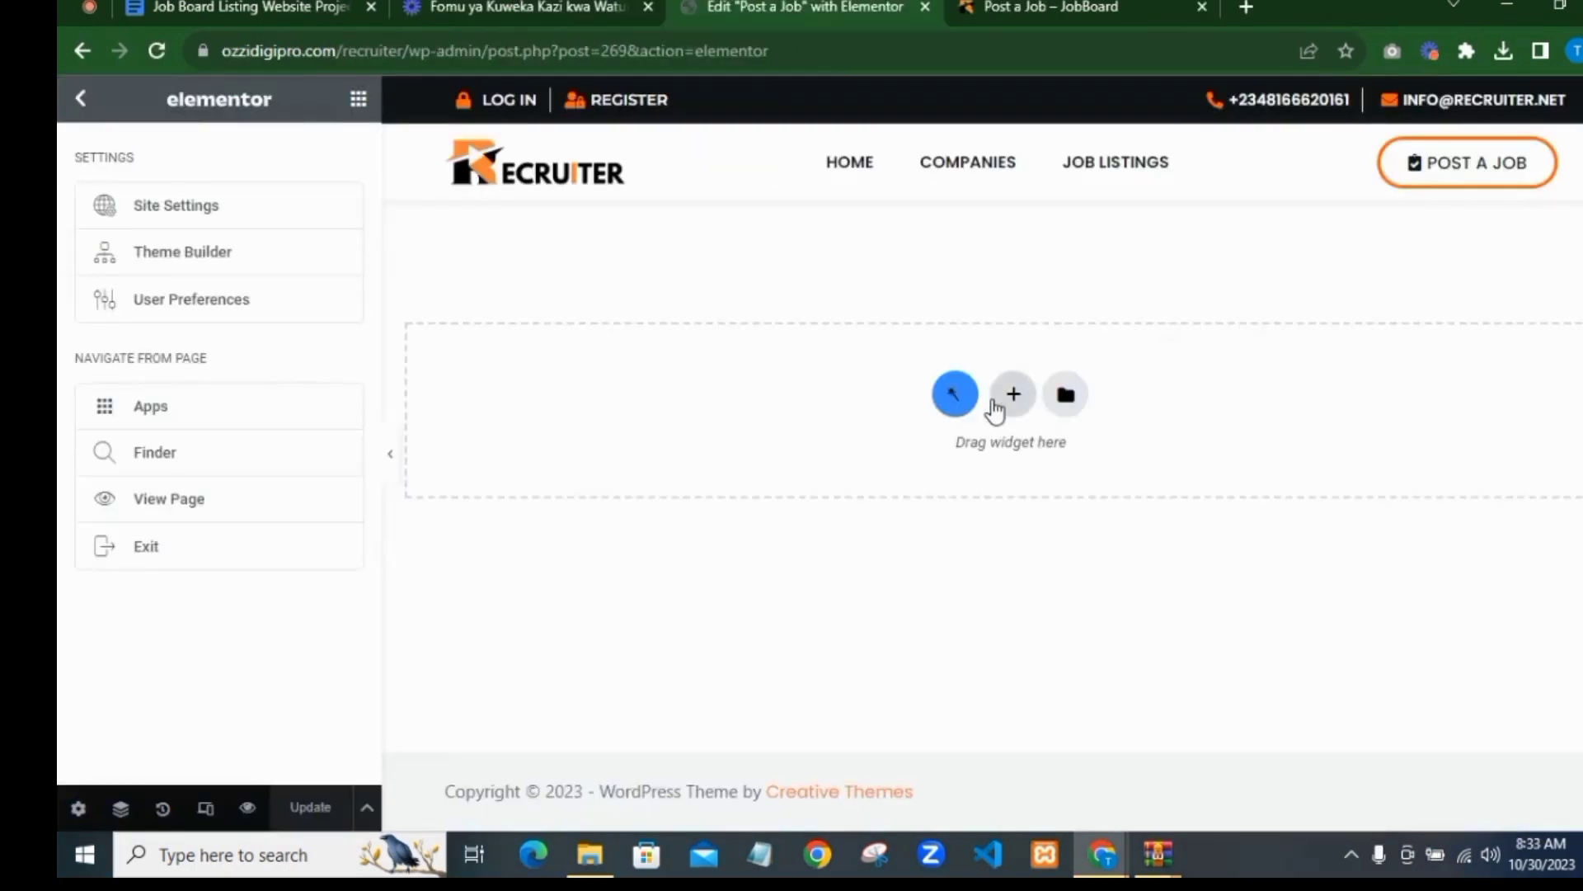
# Step: Add a single-column section to the page, stretched to full width with a minimum height of 200 px
pyautogui.click(1008, 397)
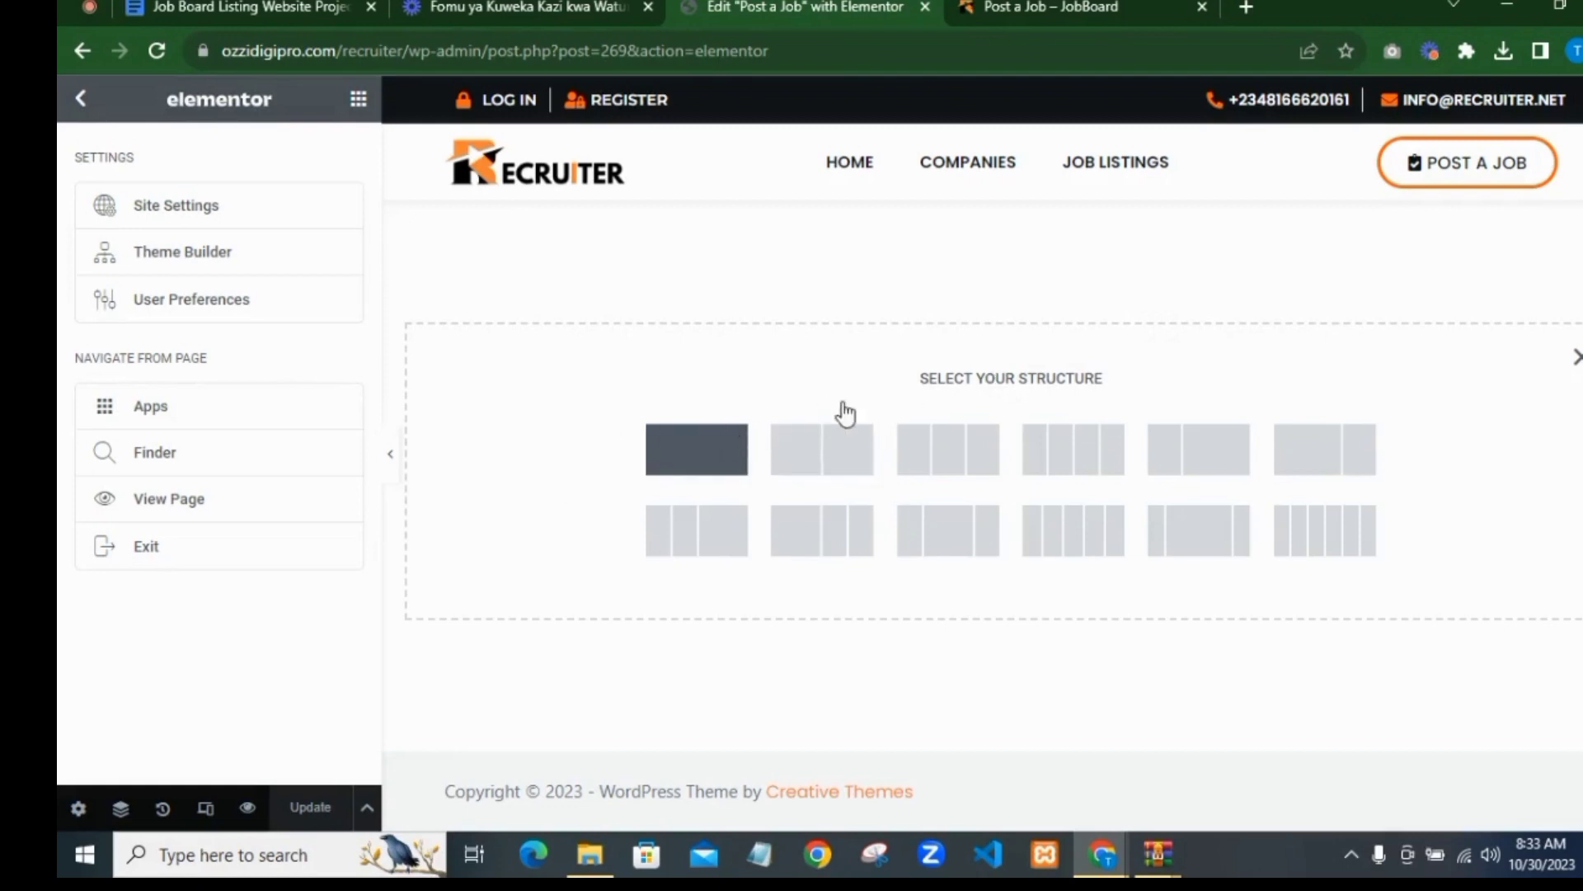
pyautogui.click(707, 432)
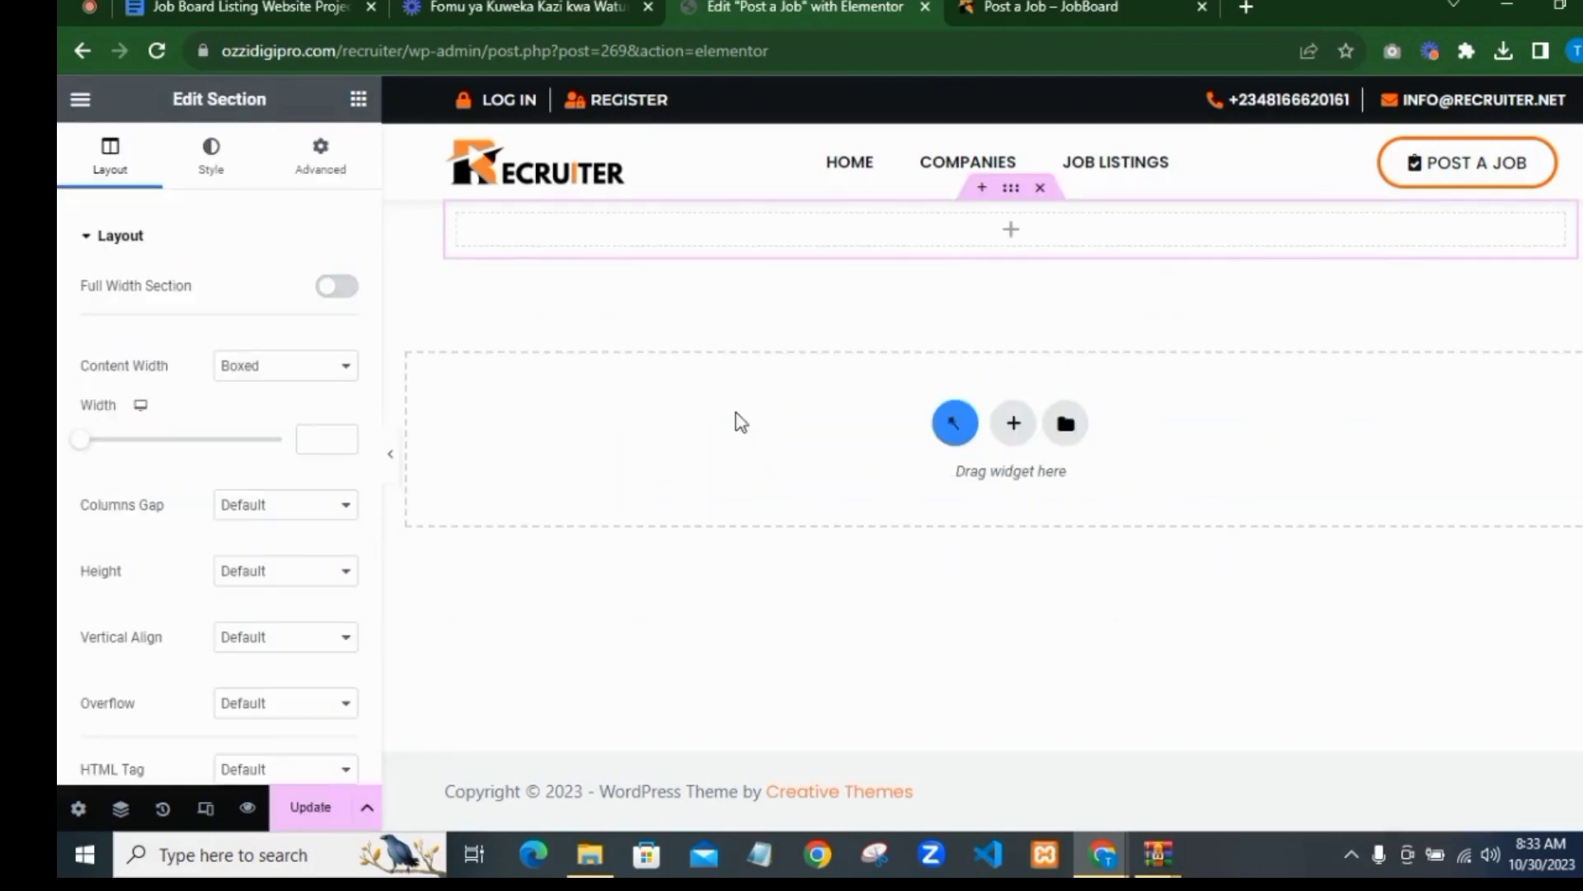
pyautogui.click(331, 289)
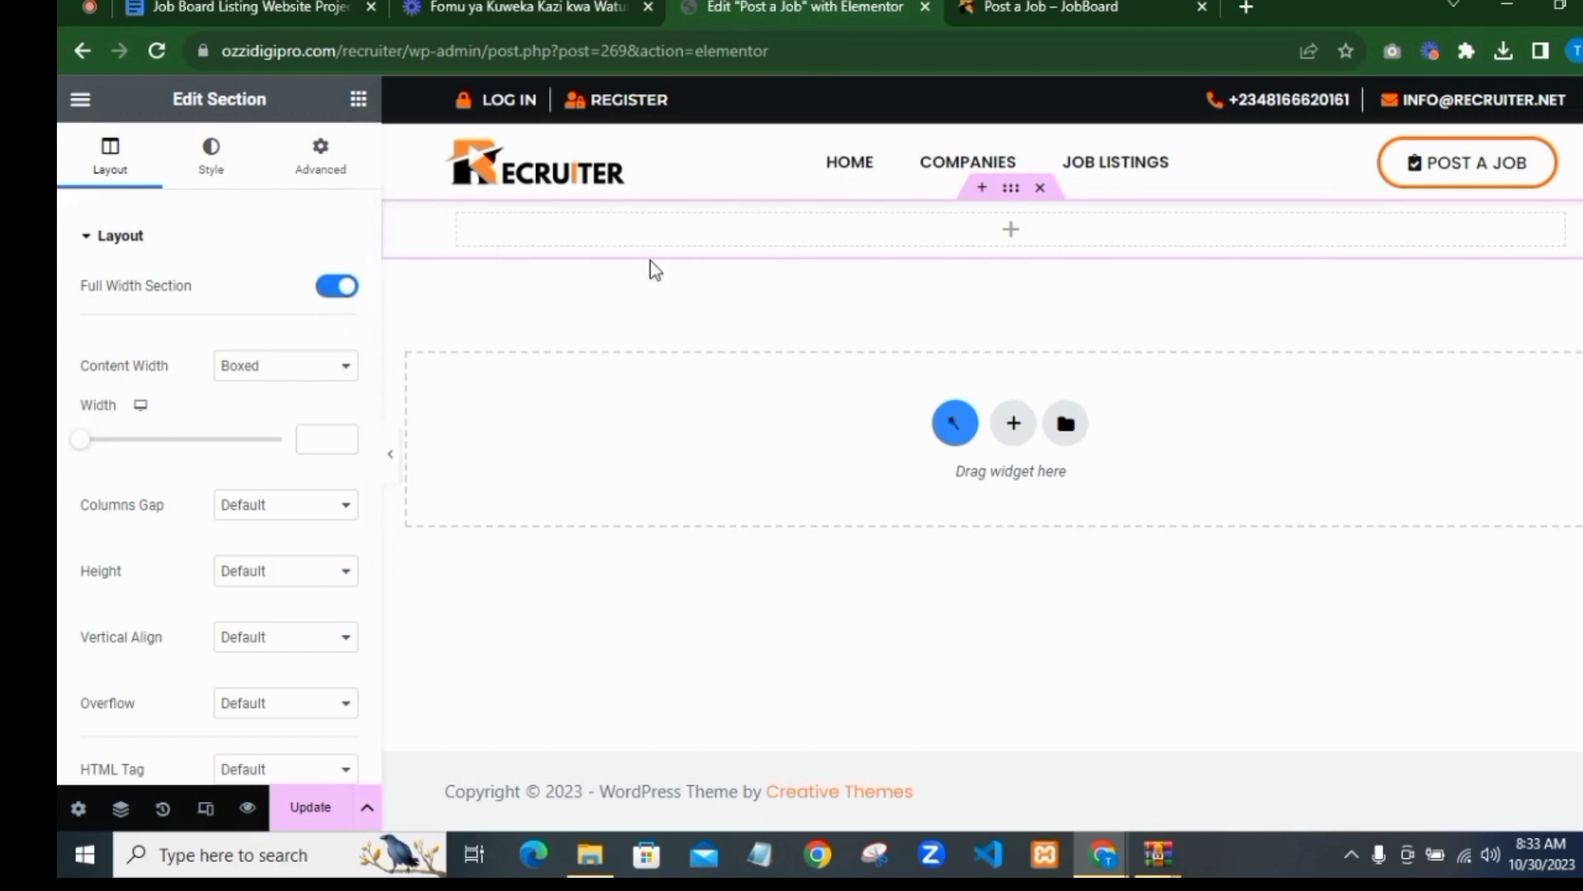
pyautogui.click(264, 569)
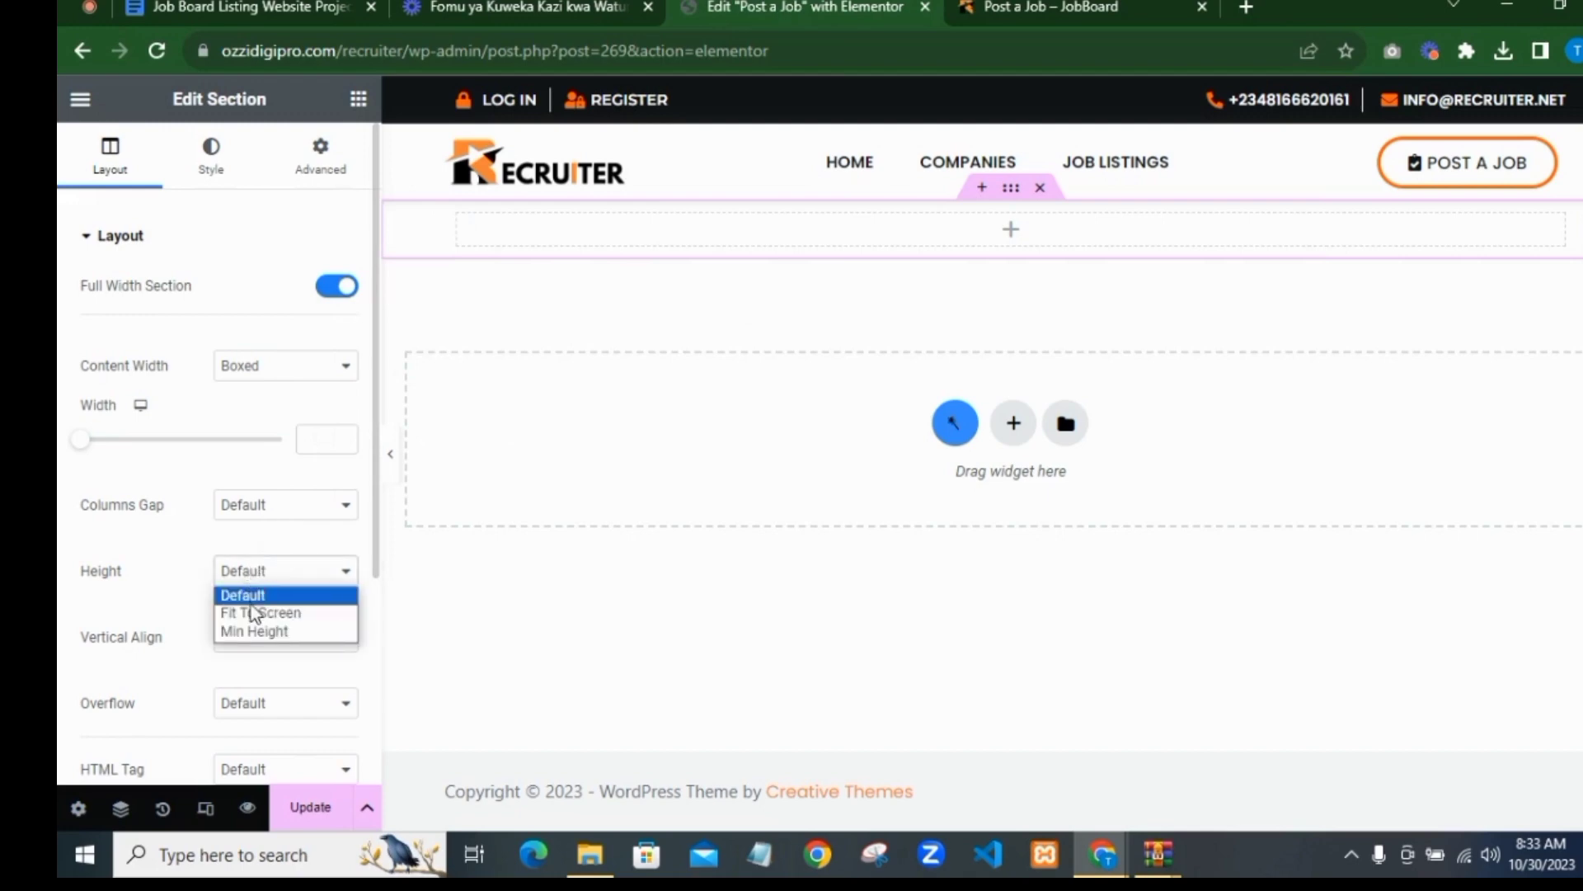
pyautogui.click(243, 632)
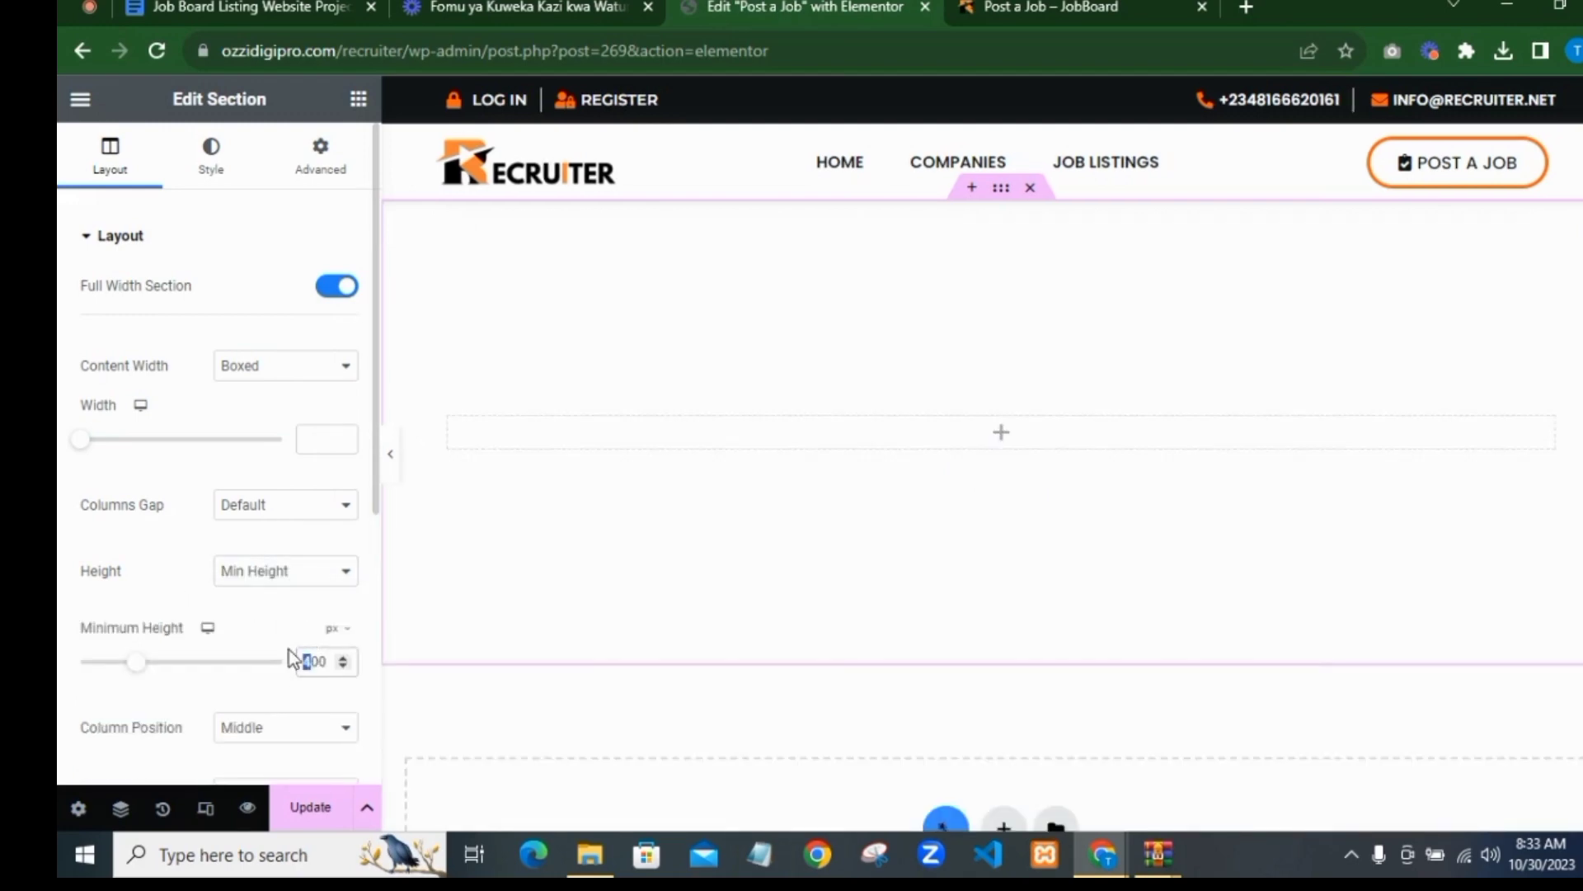
pyautogui.write('2')
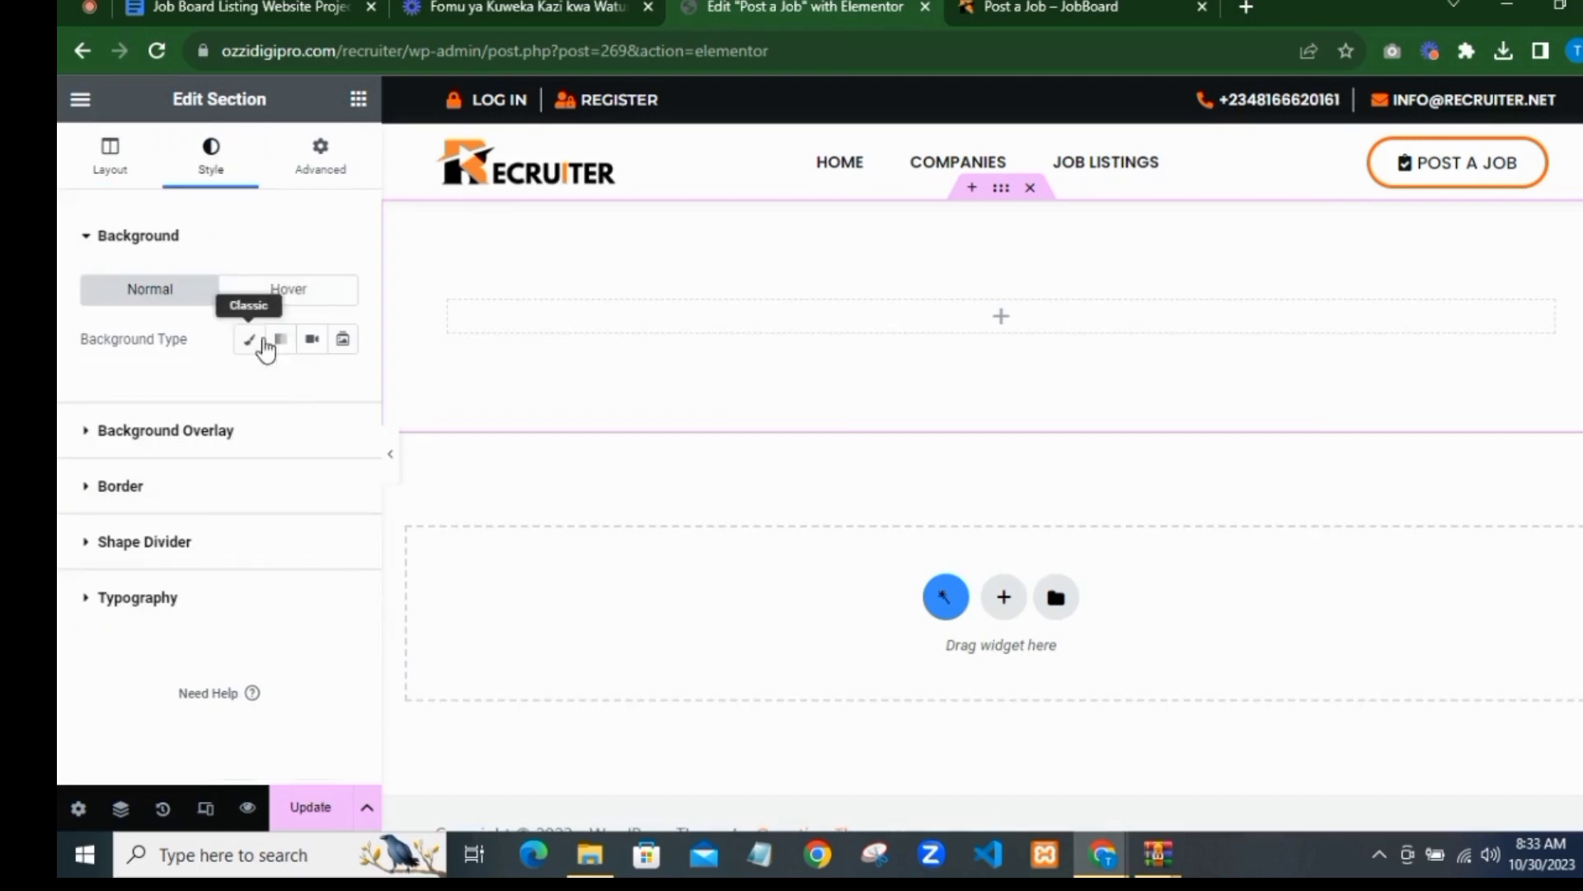
# Step: Give the section a classic background using the laptop and coffee mug photo from the media library
pyautogui.click(252, 341)
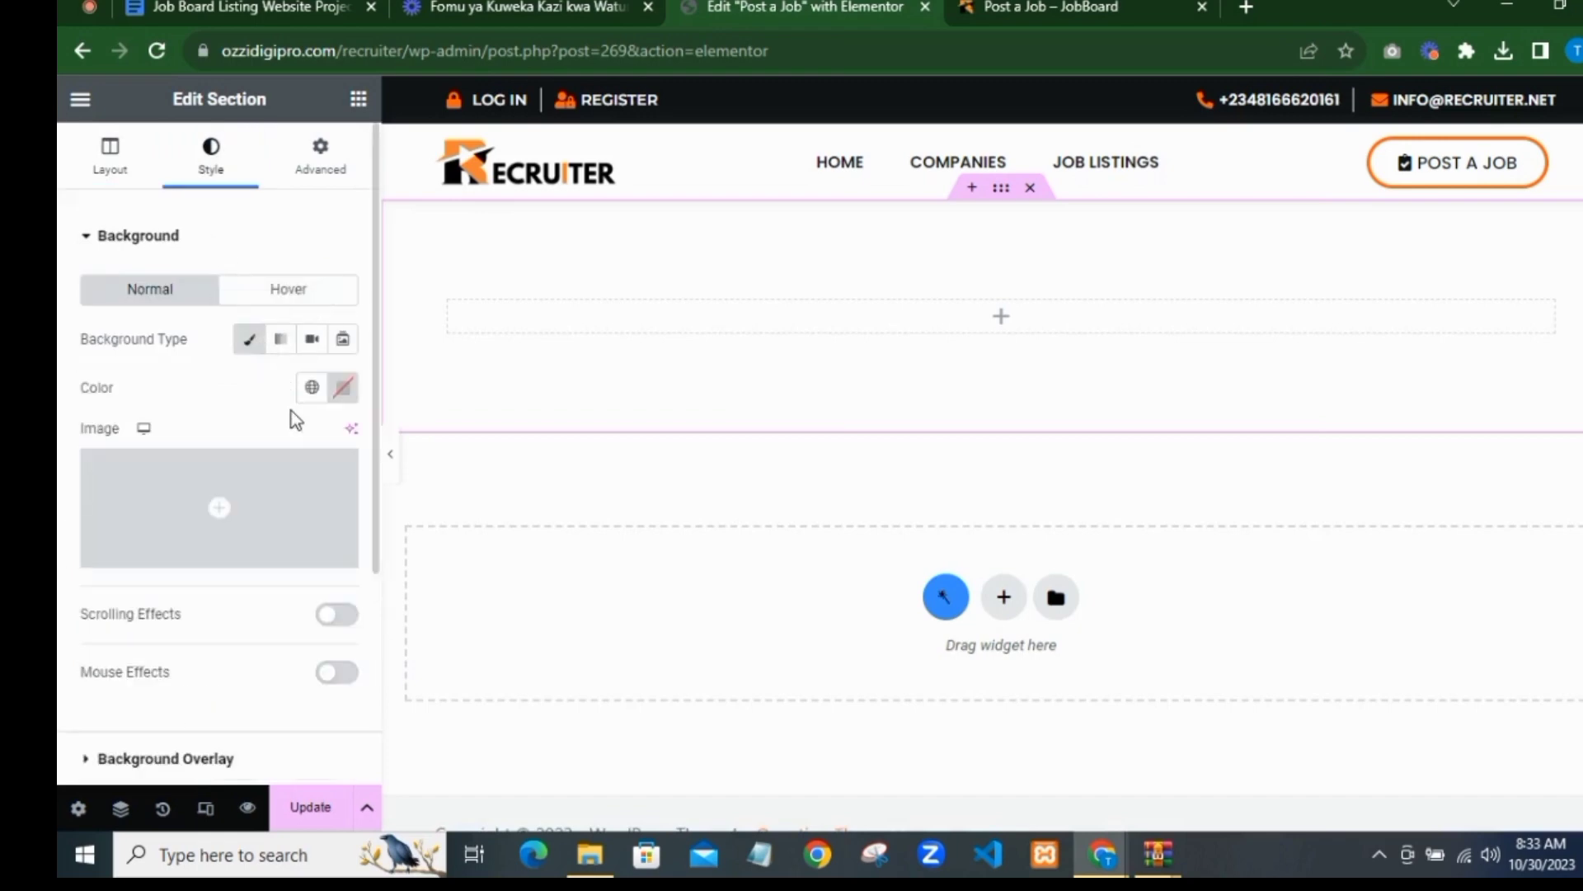
pyautogui.click(266, 494)
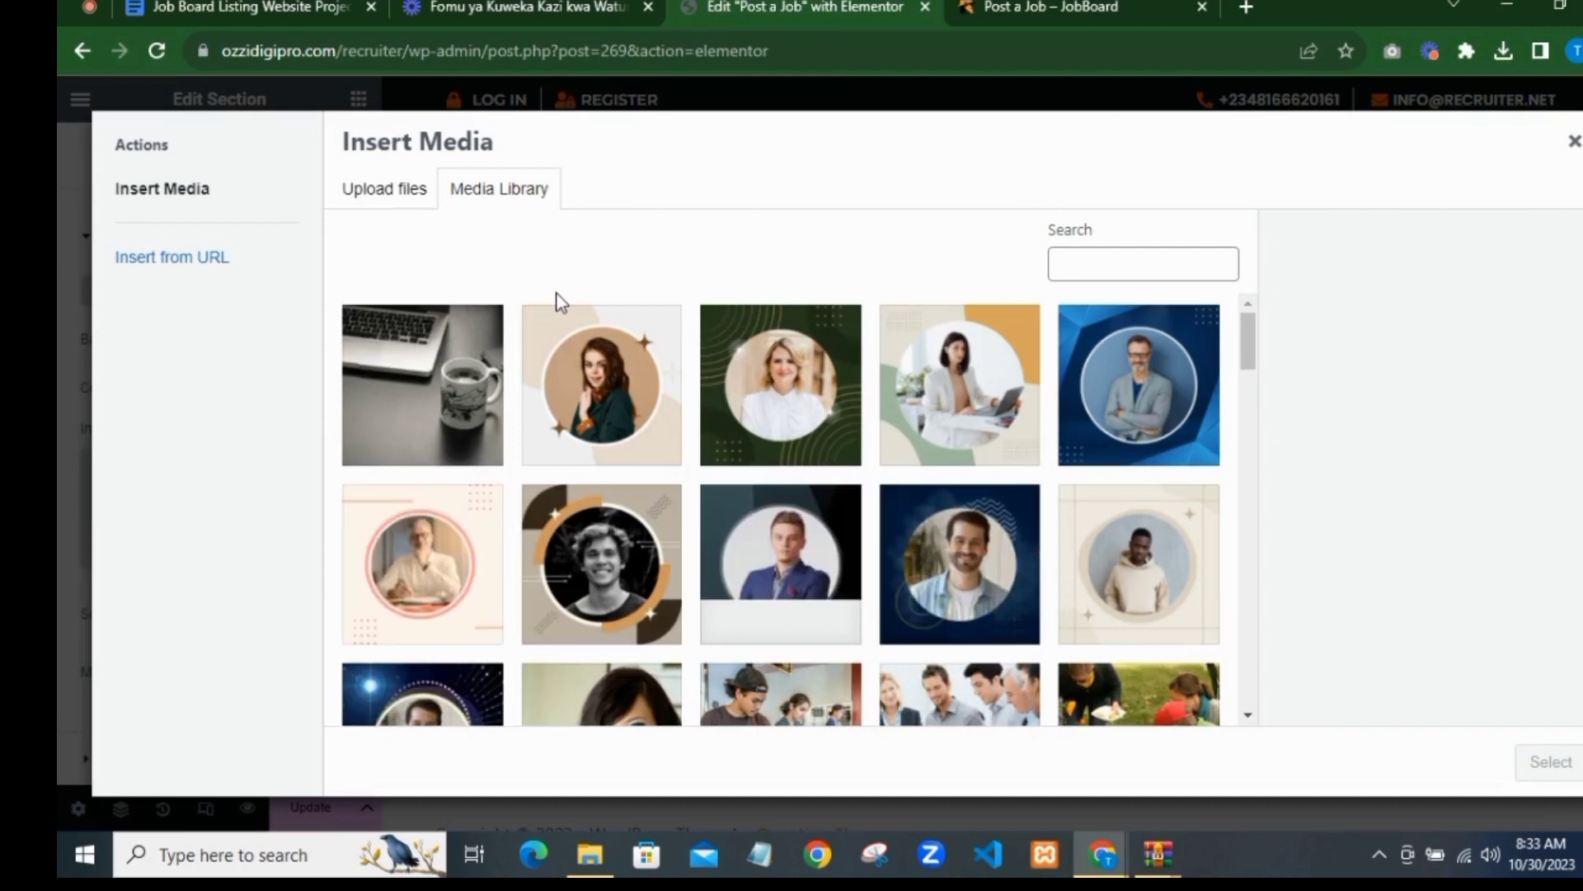
pyautogui.click(466, 394)
pyautogui.click(1542, 742)
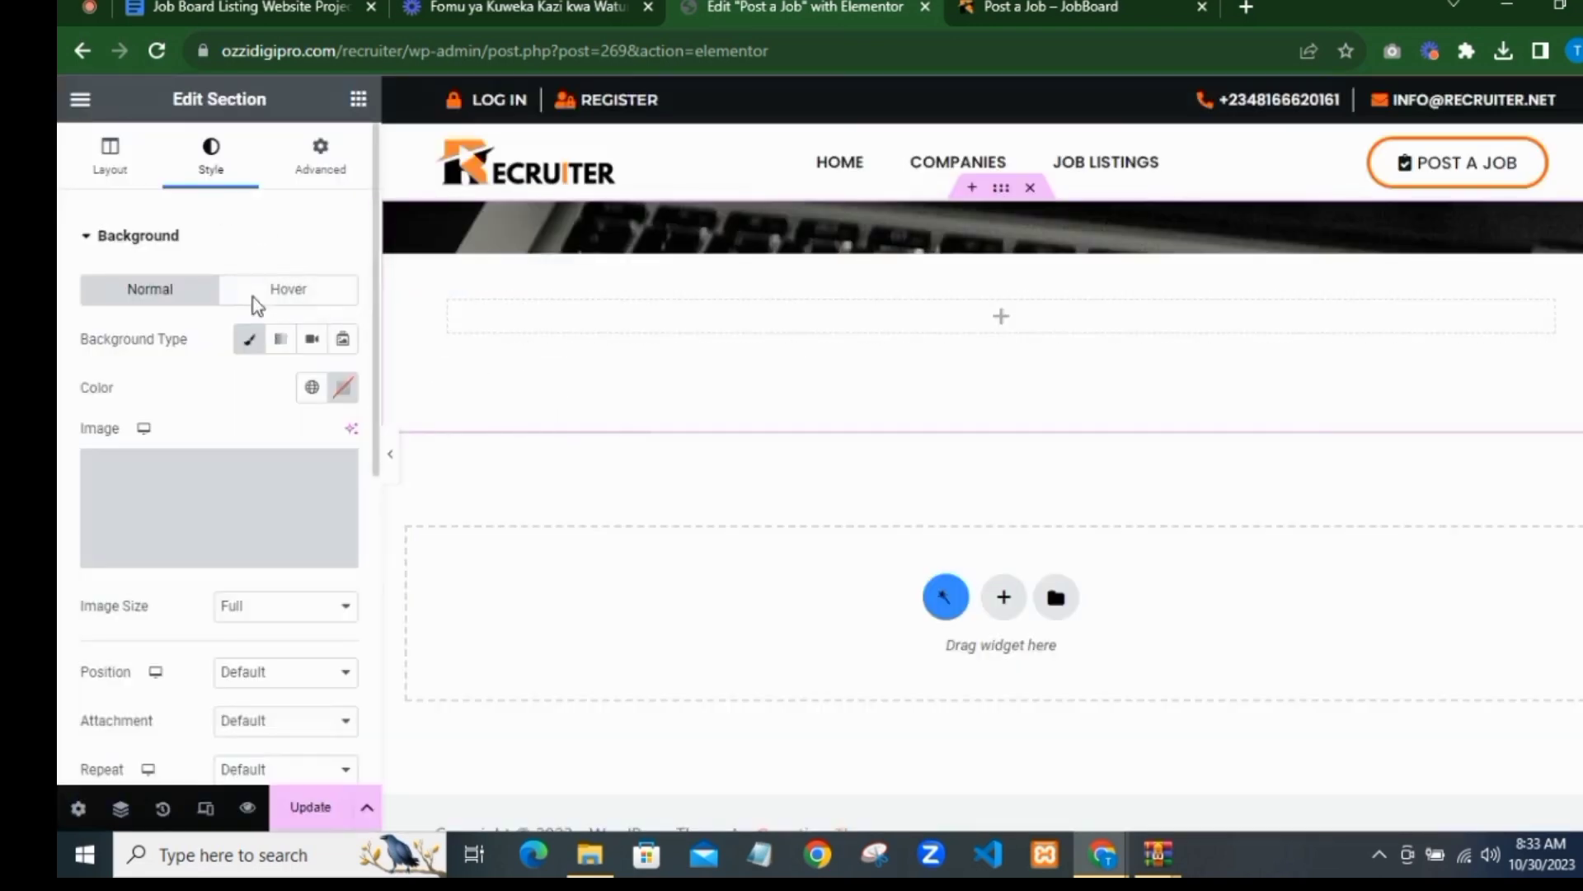
# Step: Set the background image's position to Center Center, attachment to Fixed, repeat to No-repeat and display size to Cover
pyautogui.scroll(-4, 262, 480)
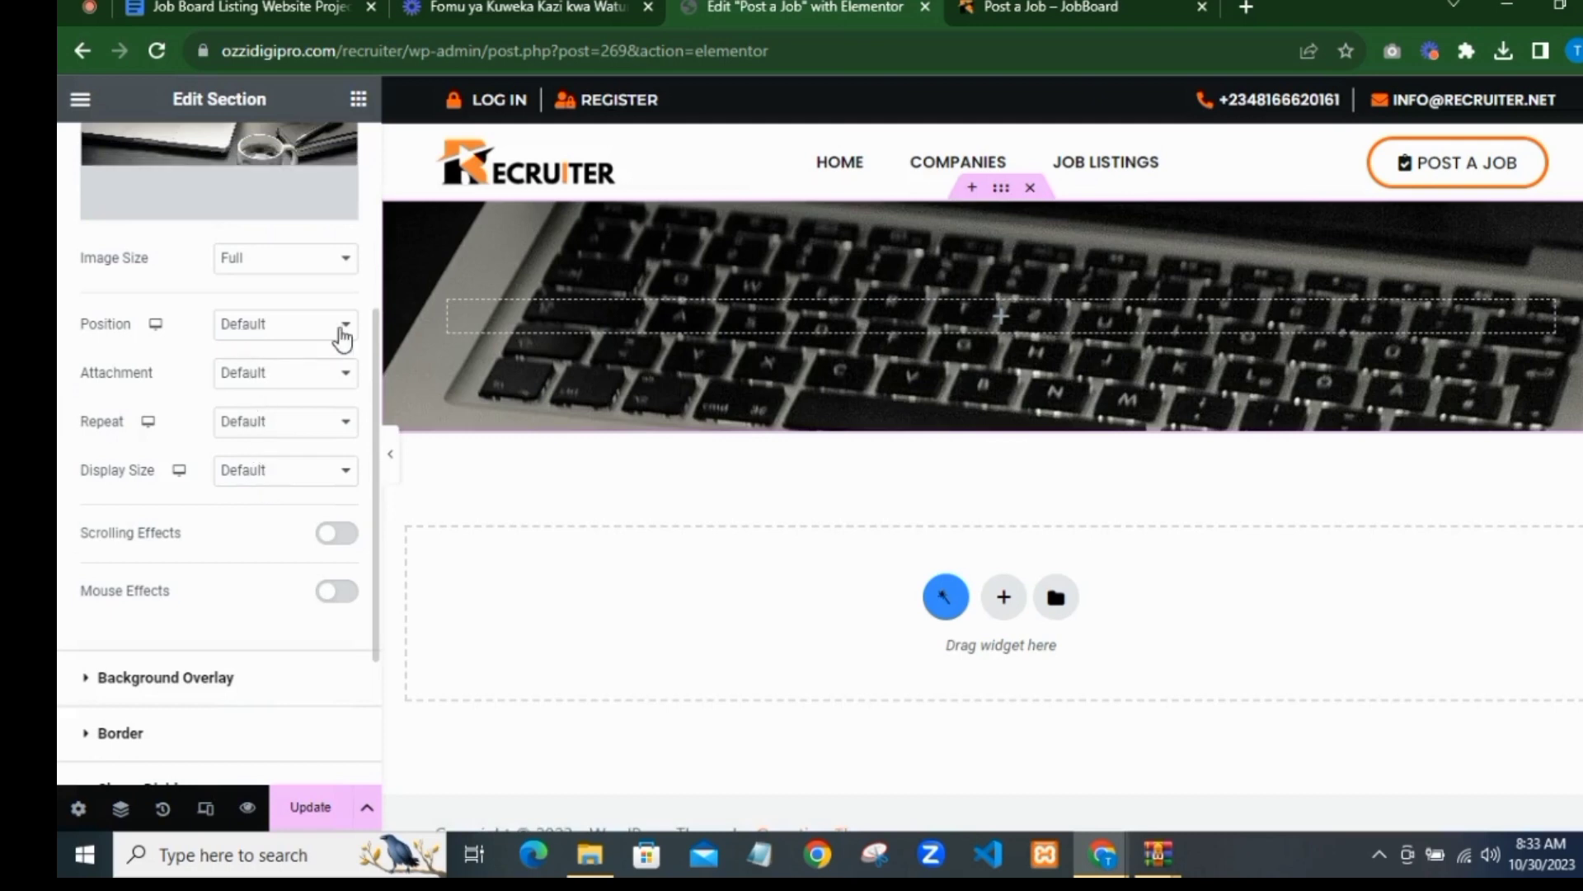
pyautogui.click(264, 325)
pyautogui.click(314, 364)
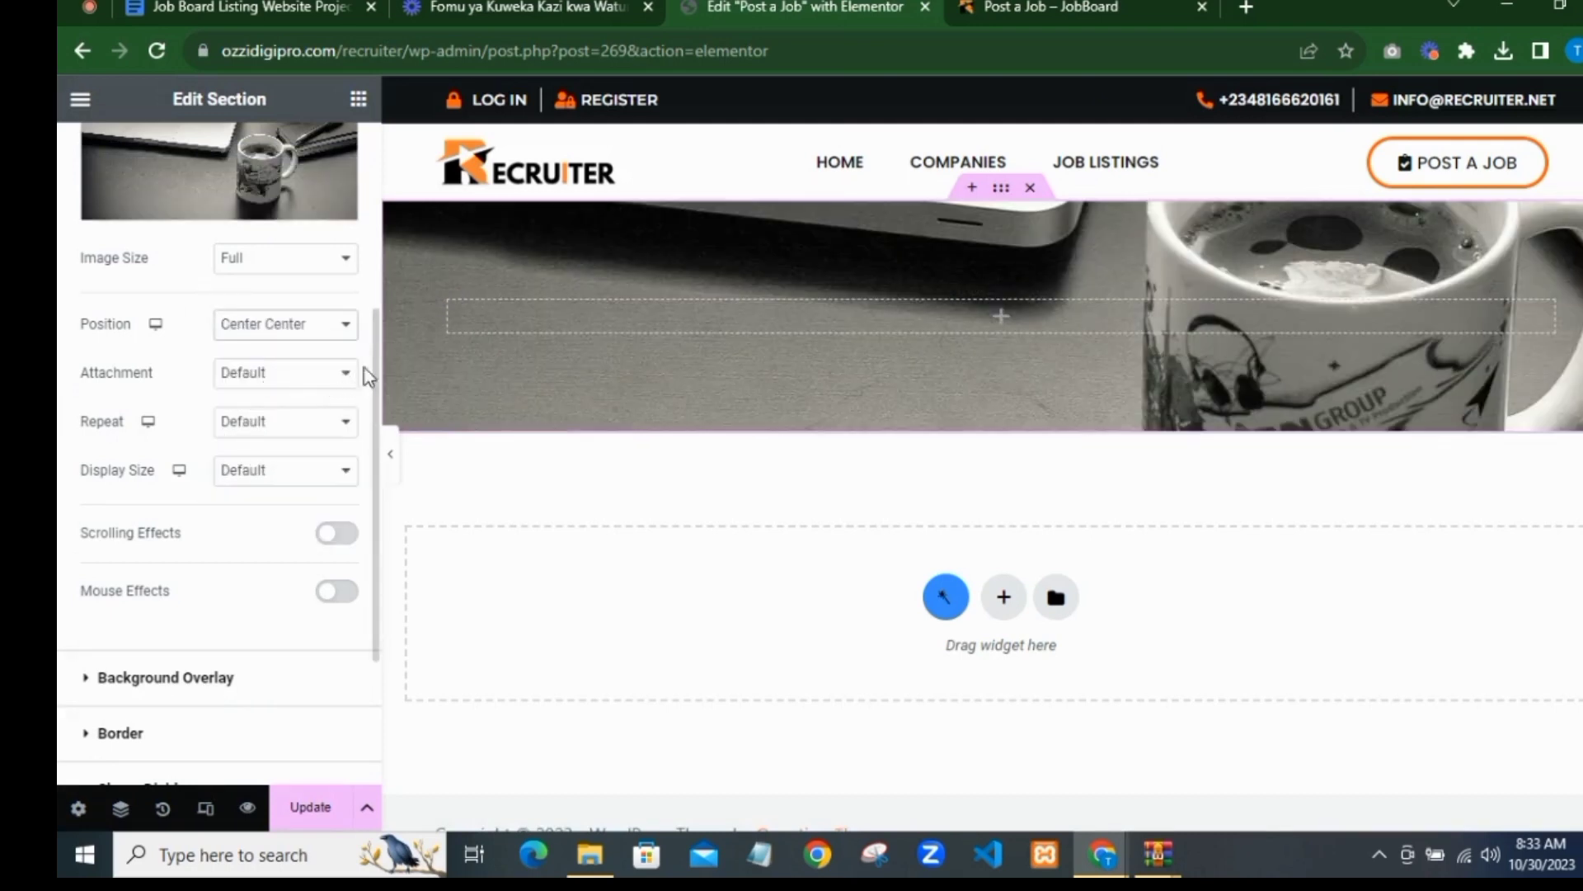
pyautogui.click(260, 376)
pyautogui.click(243, 433)
pyautogui.click(262, 463)
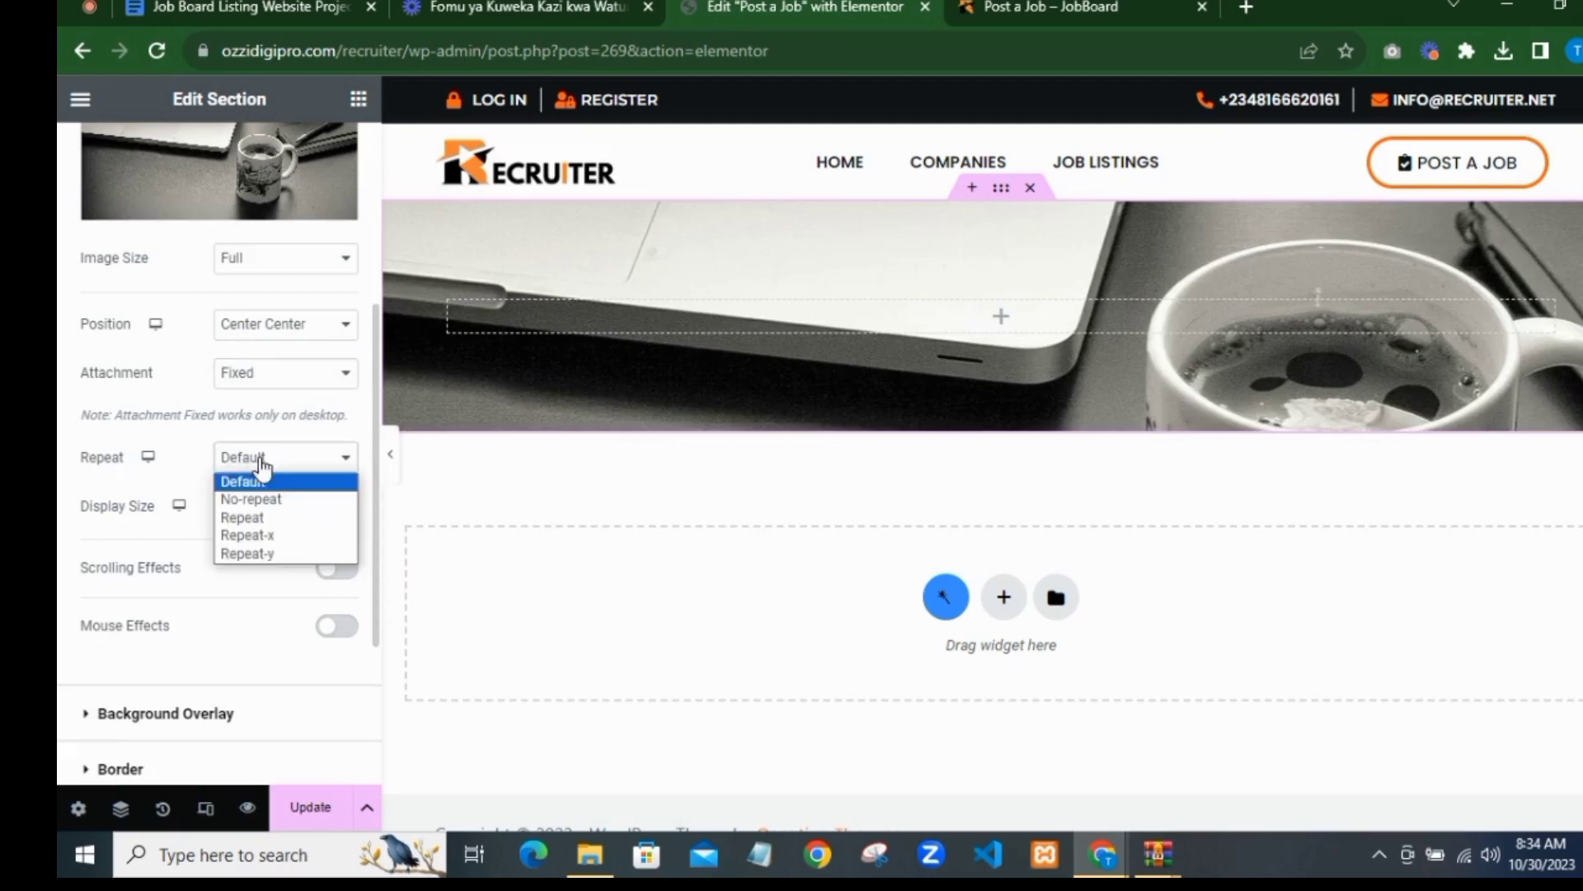
pyautogui.click(262, 498)
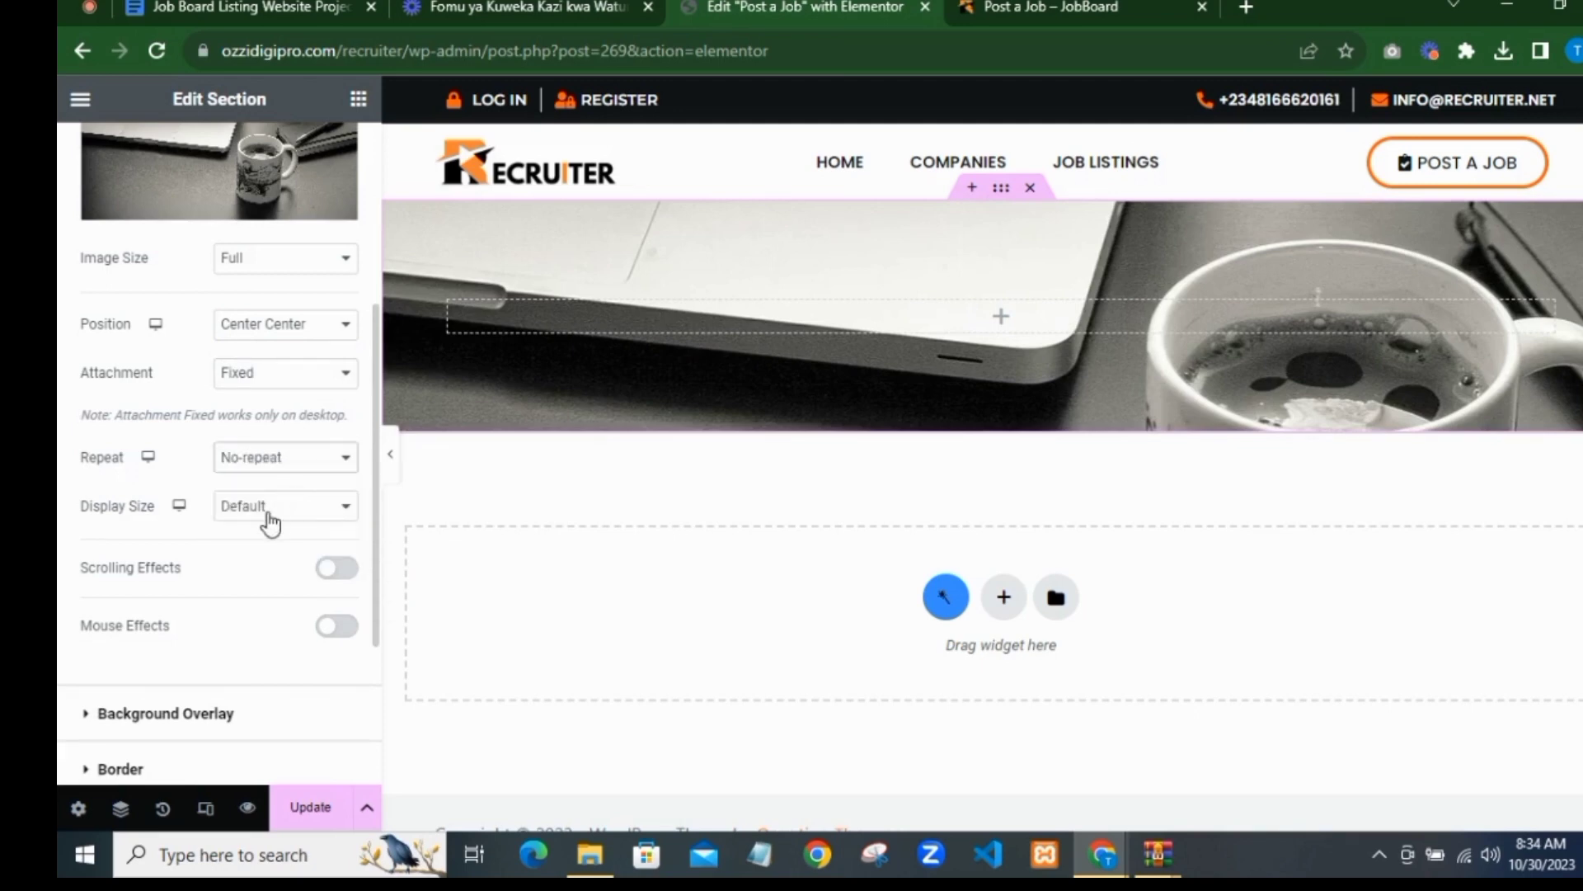
pyautogui.click(270, 506)
pyautogui.click(247, 562)
pyautogui.scroll(-1, 699, 398)
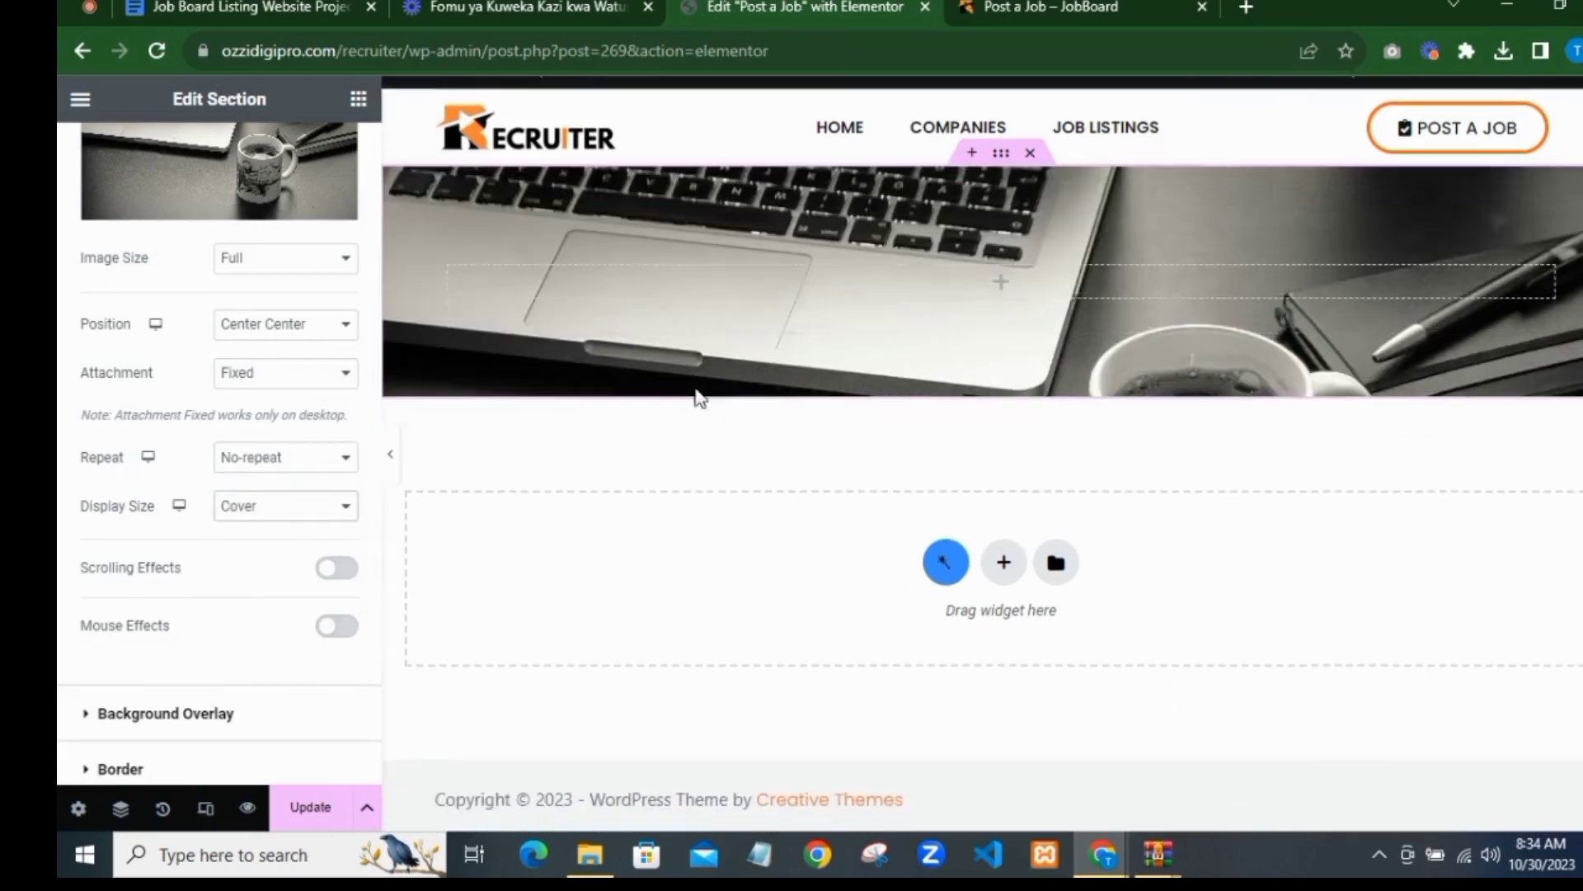
# Step: Add a classic background overlay to the section in the black global color
pyautogui.scroll(-2, 304, 534)
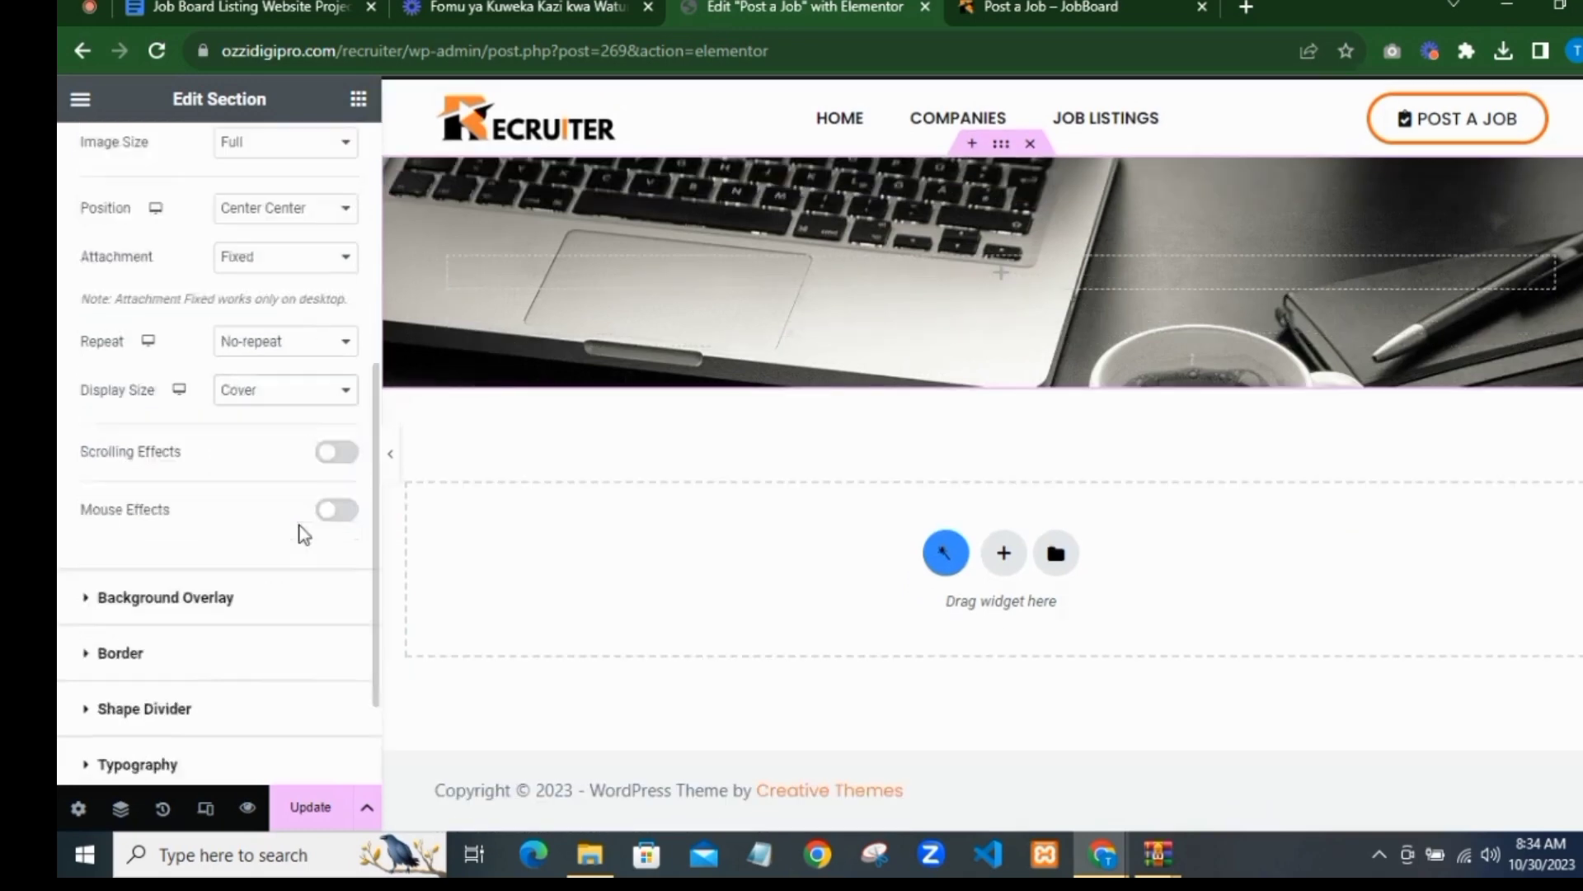
pyautogui.scroll(-2, 304, 534)
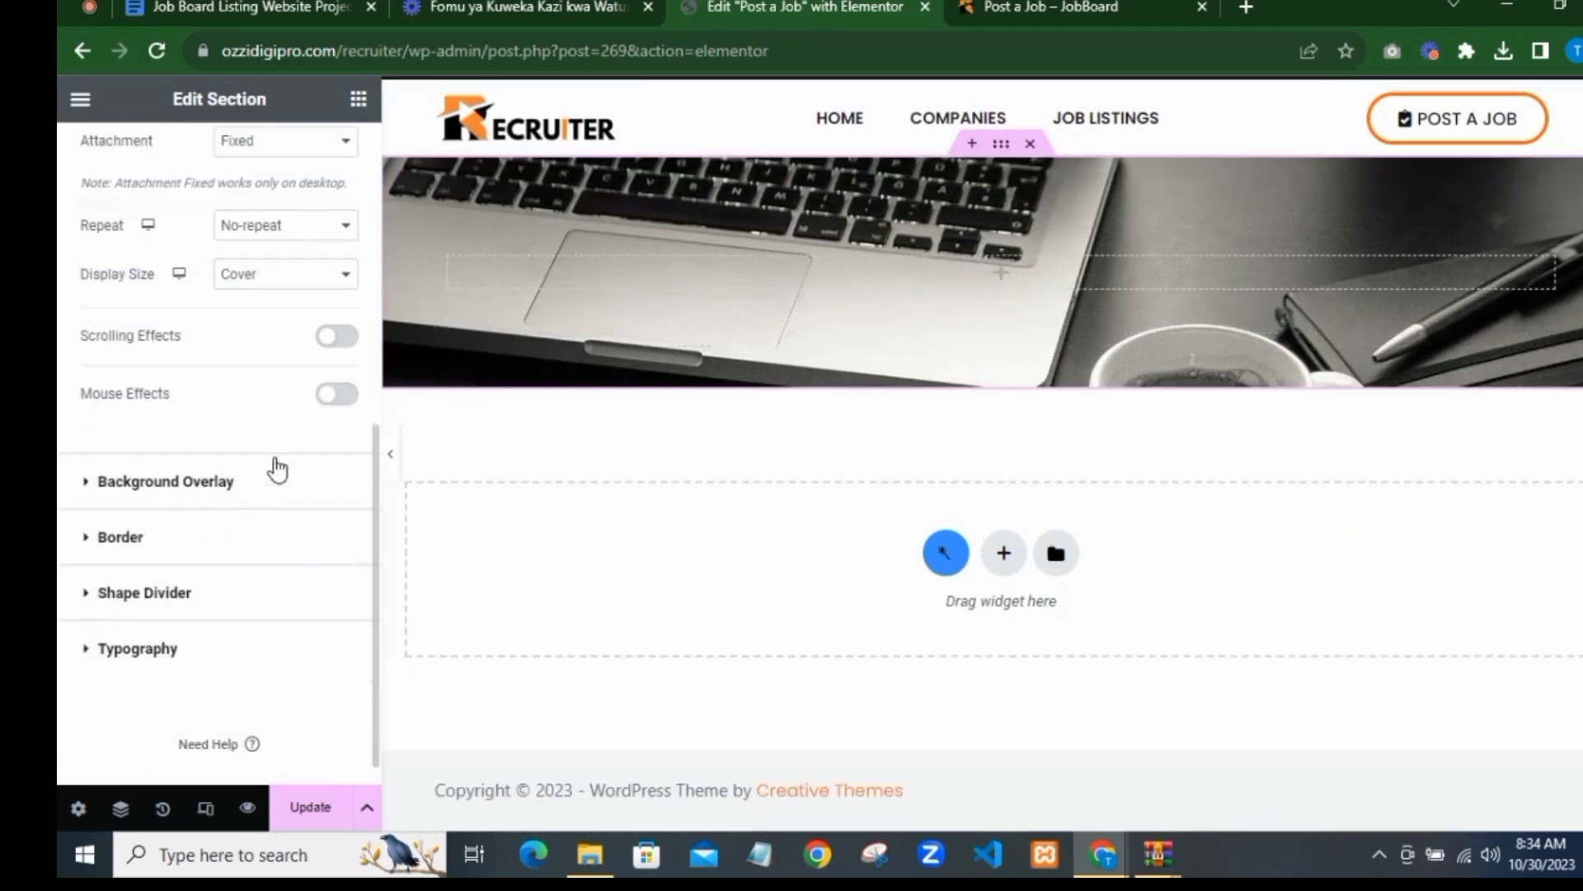
pyautogui.click(343, 481)
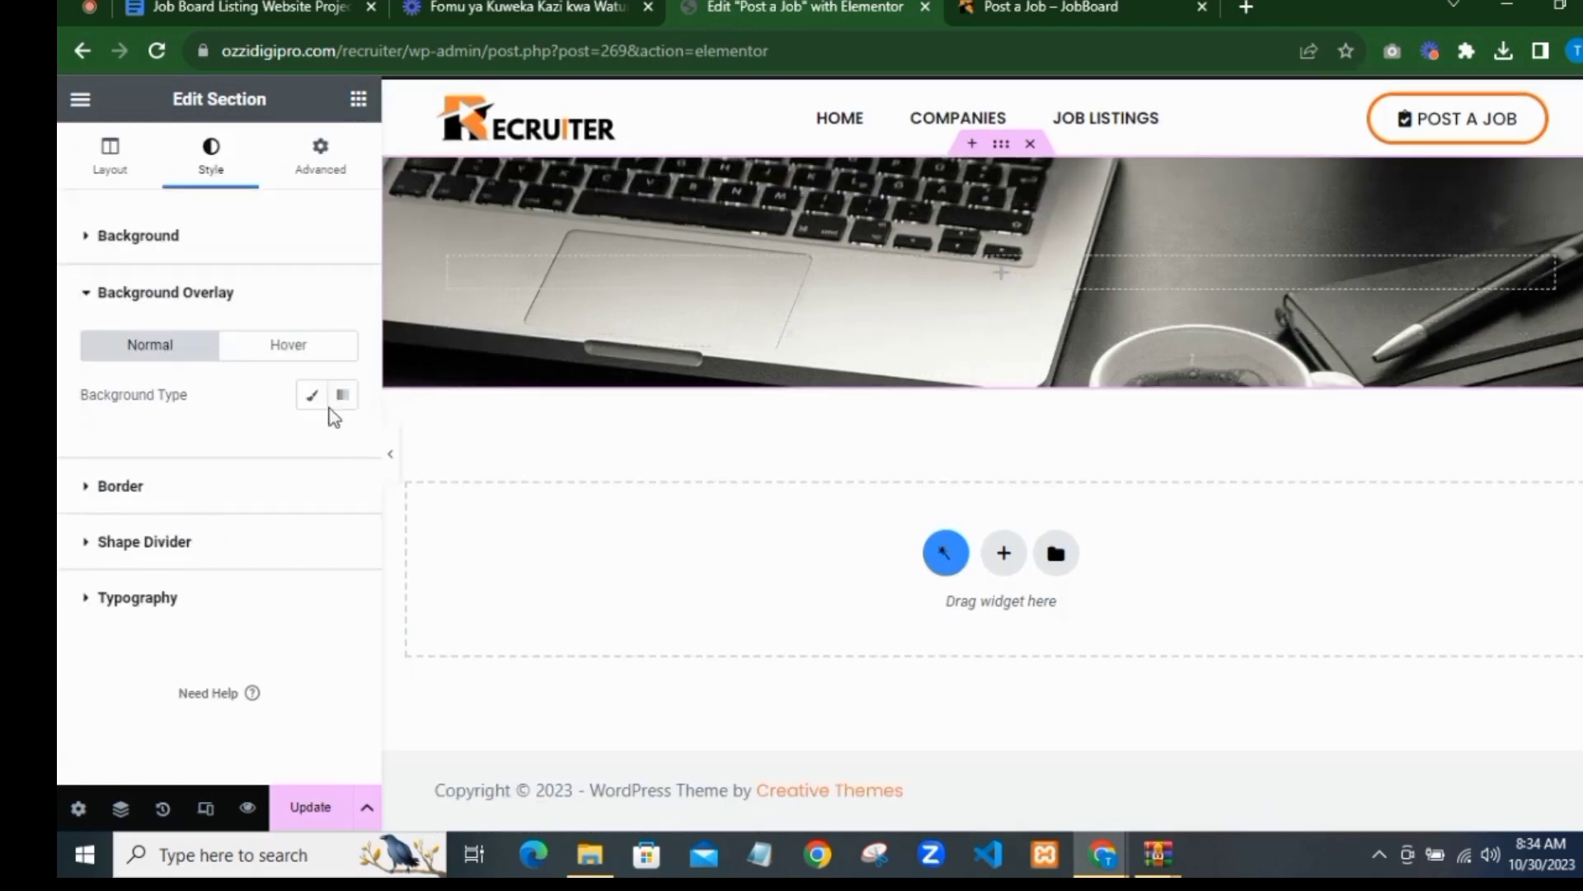
pyautogui.click(312, 395)
pyautogui.click(312, 443)
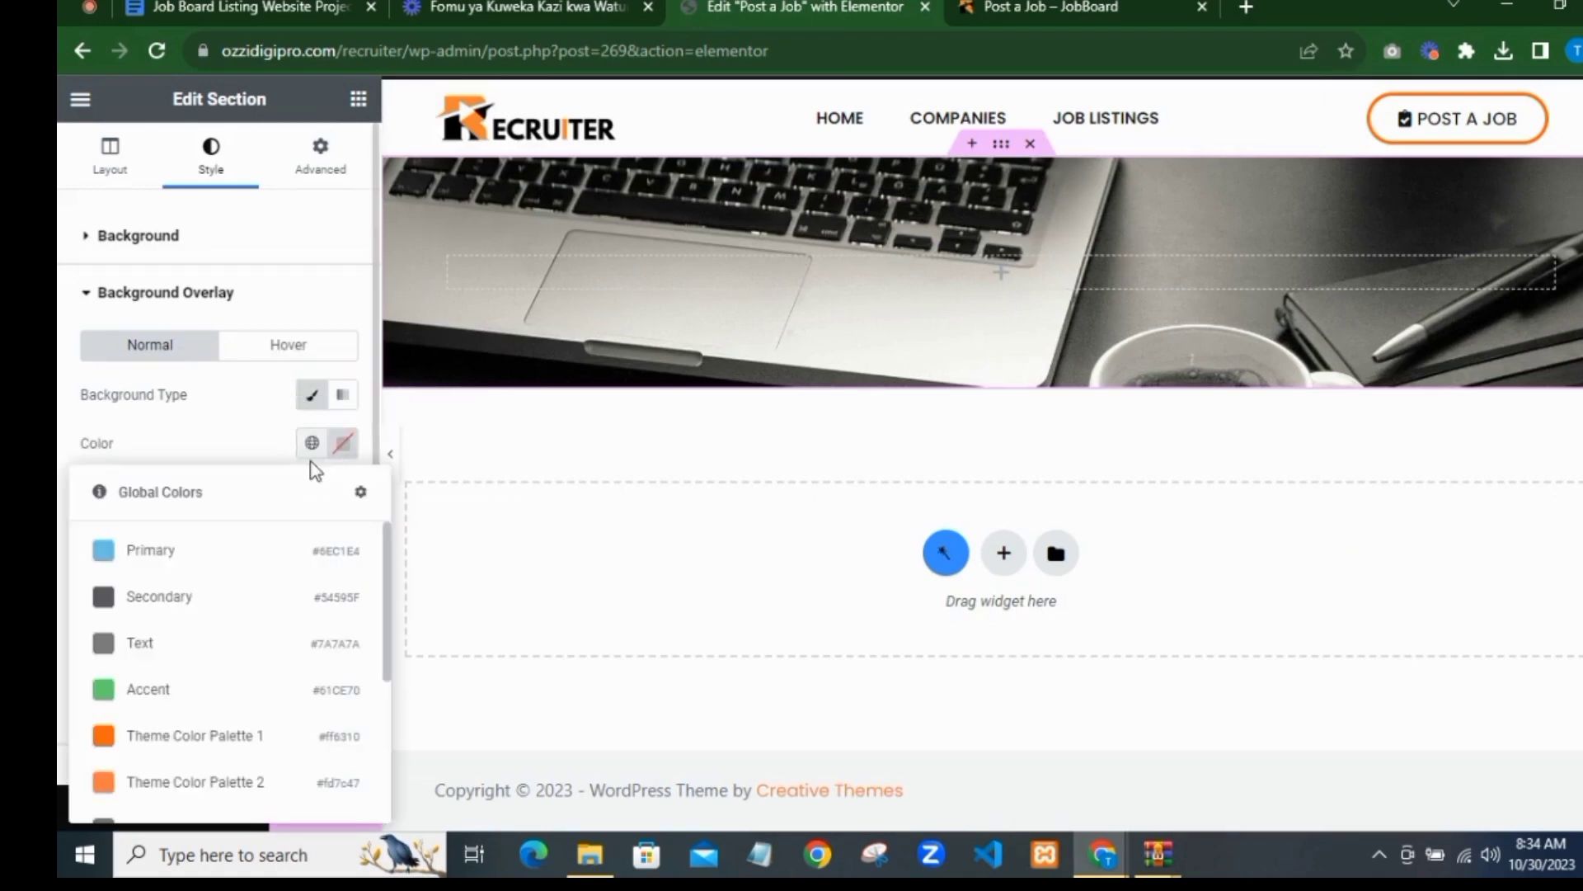
pyautogui.scroll(-3, 195, 652)
pyautogui.click(192, 610)
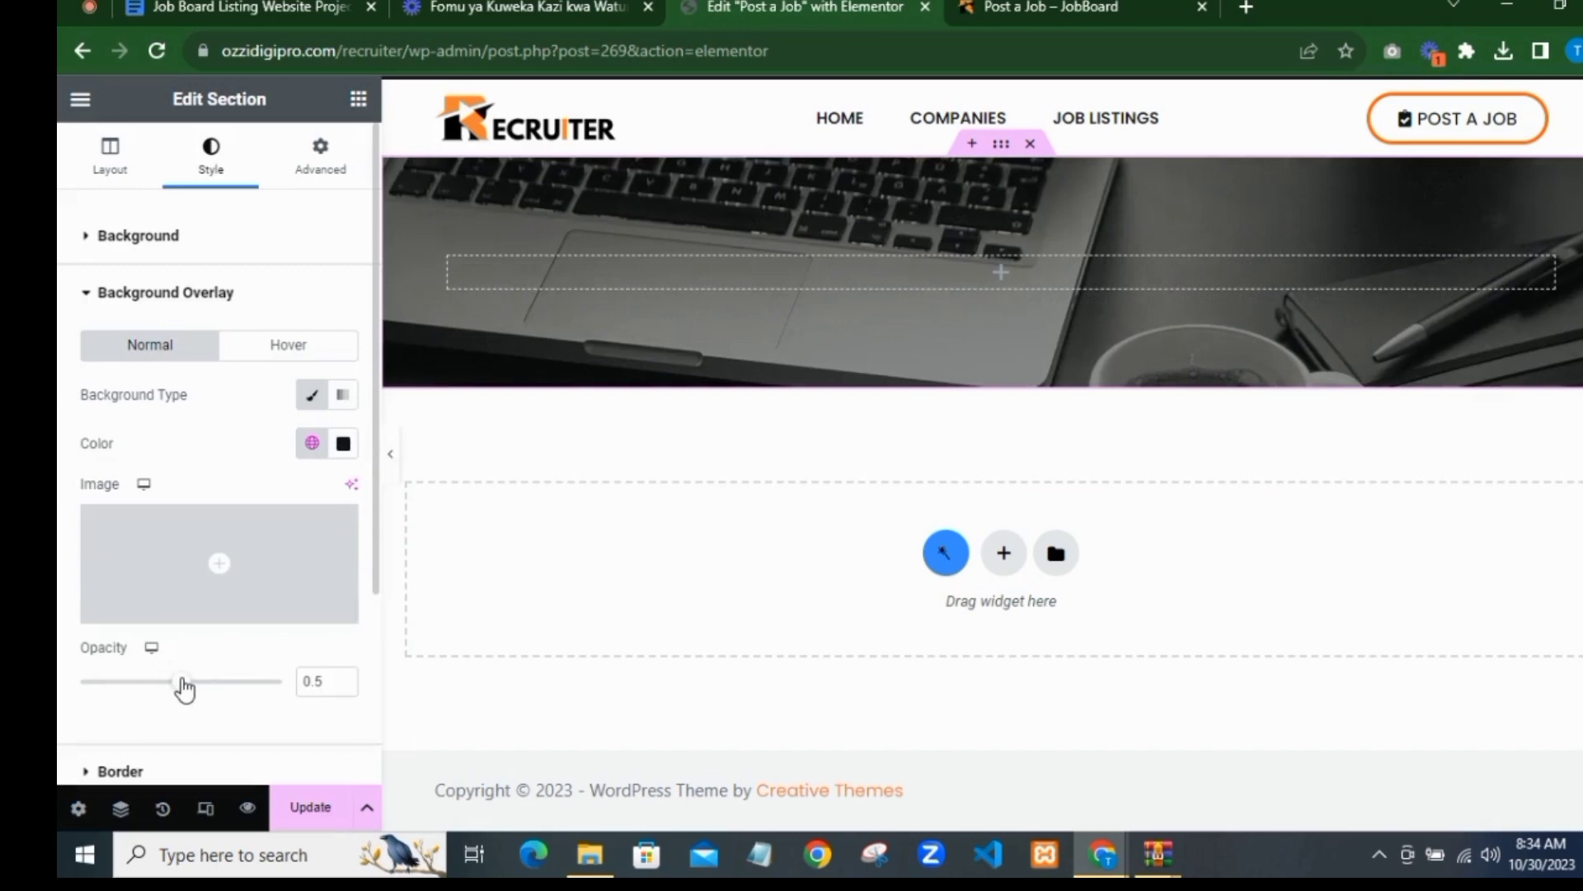
# Step: Set the background overlay's opacity to 0.65 and save the page
pyautogui.moveTo(185, 689); pyautogui.dragTo(193, 689)
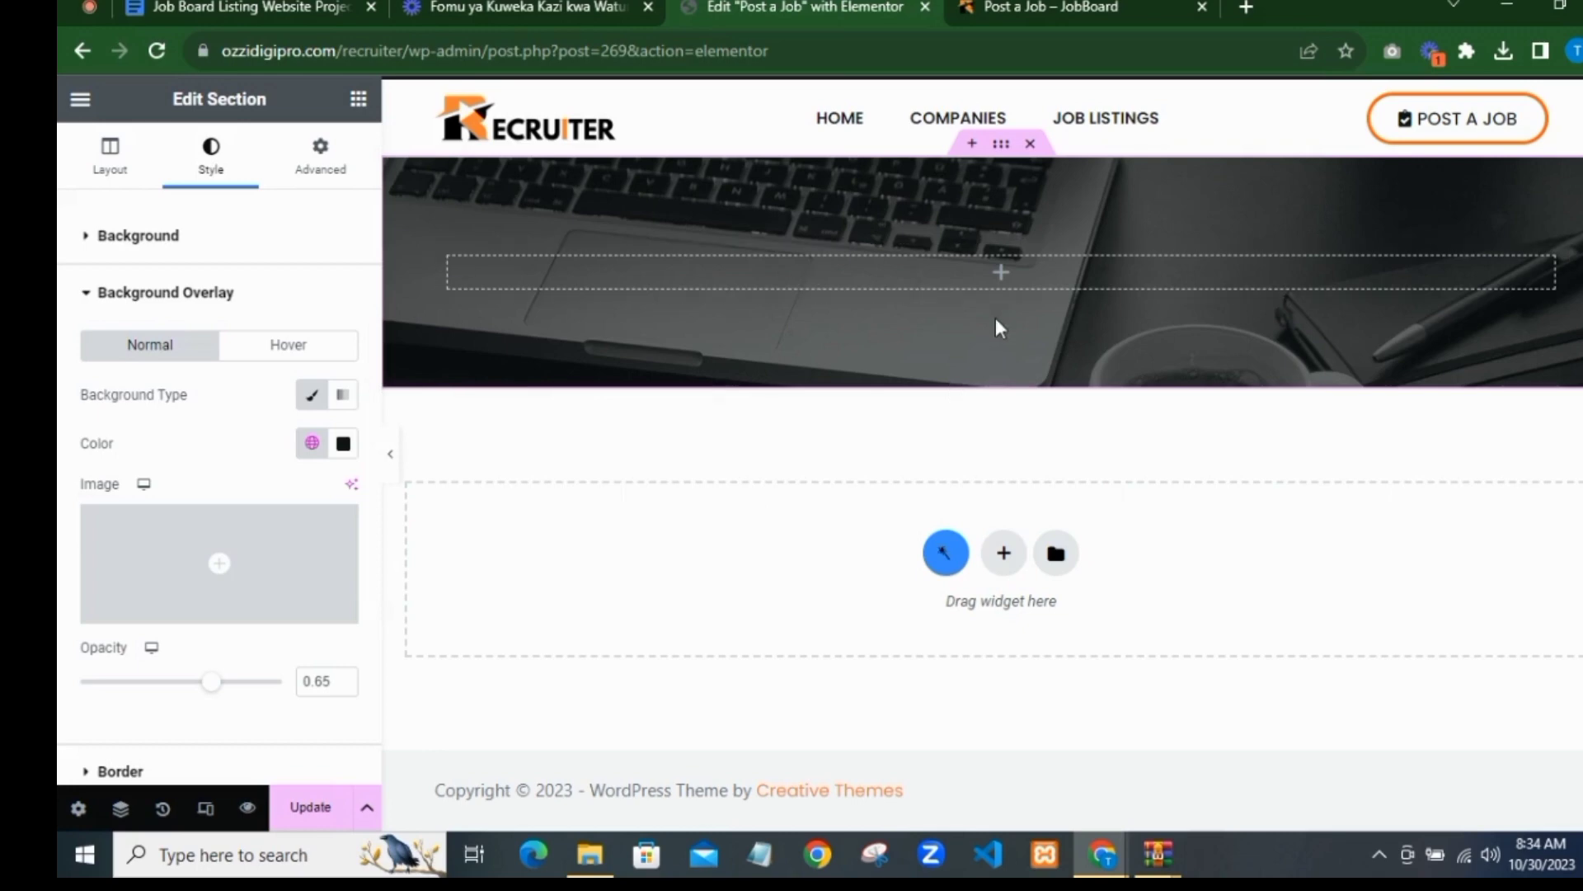
pyautogui.scroll(1, 885, 345)
pyautogui.scroll(-1, 586, 427)
pyautogui.click(331, 804)
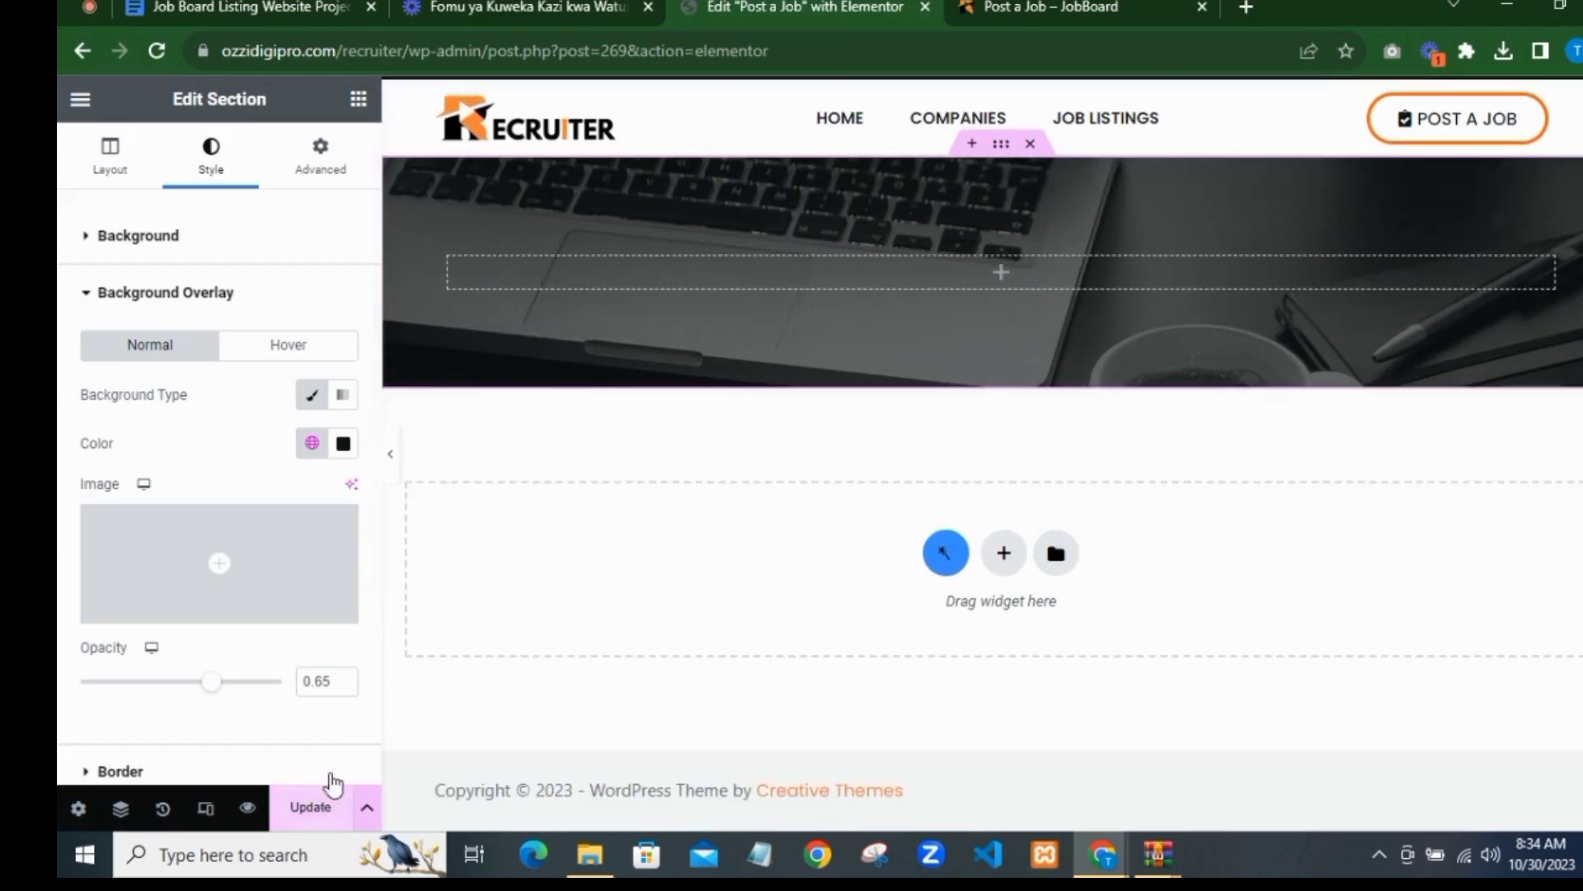
# Step: Add a Heading widget to the banner section and align it to the center
pyautogui.click(360, 104)
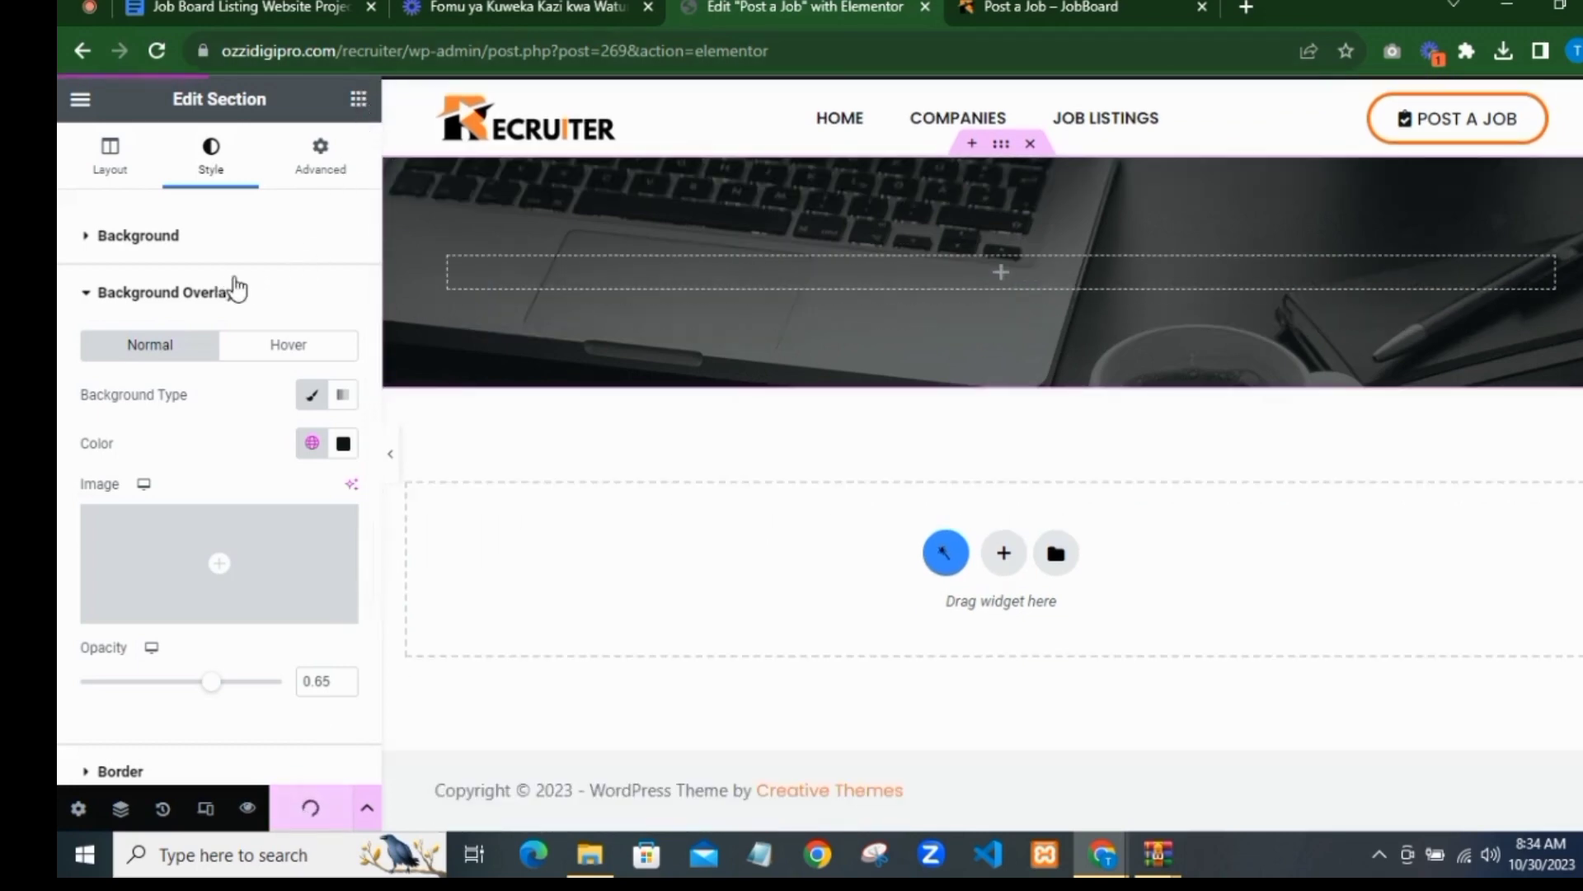
pyautogui.moveTo(306, 450); pyautogui.dragTo(768, 342)
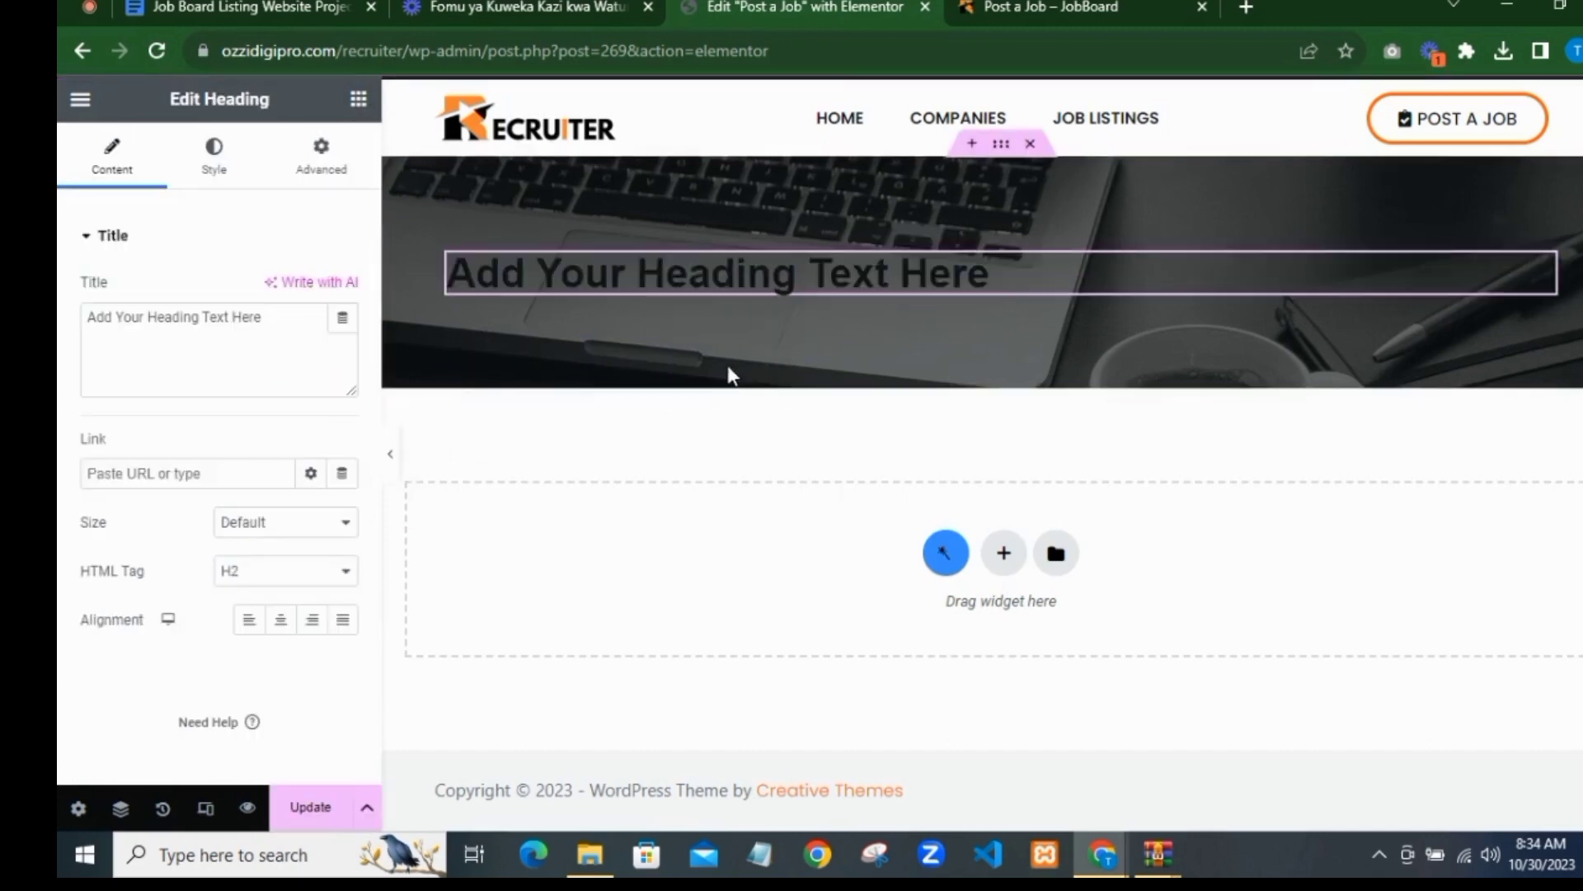
pyautogui.click(295, 617)
# Step: Replace the heading's placeholder title with "Post a New Job"
pyautogui.tripleClick(225, 328)
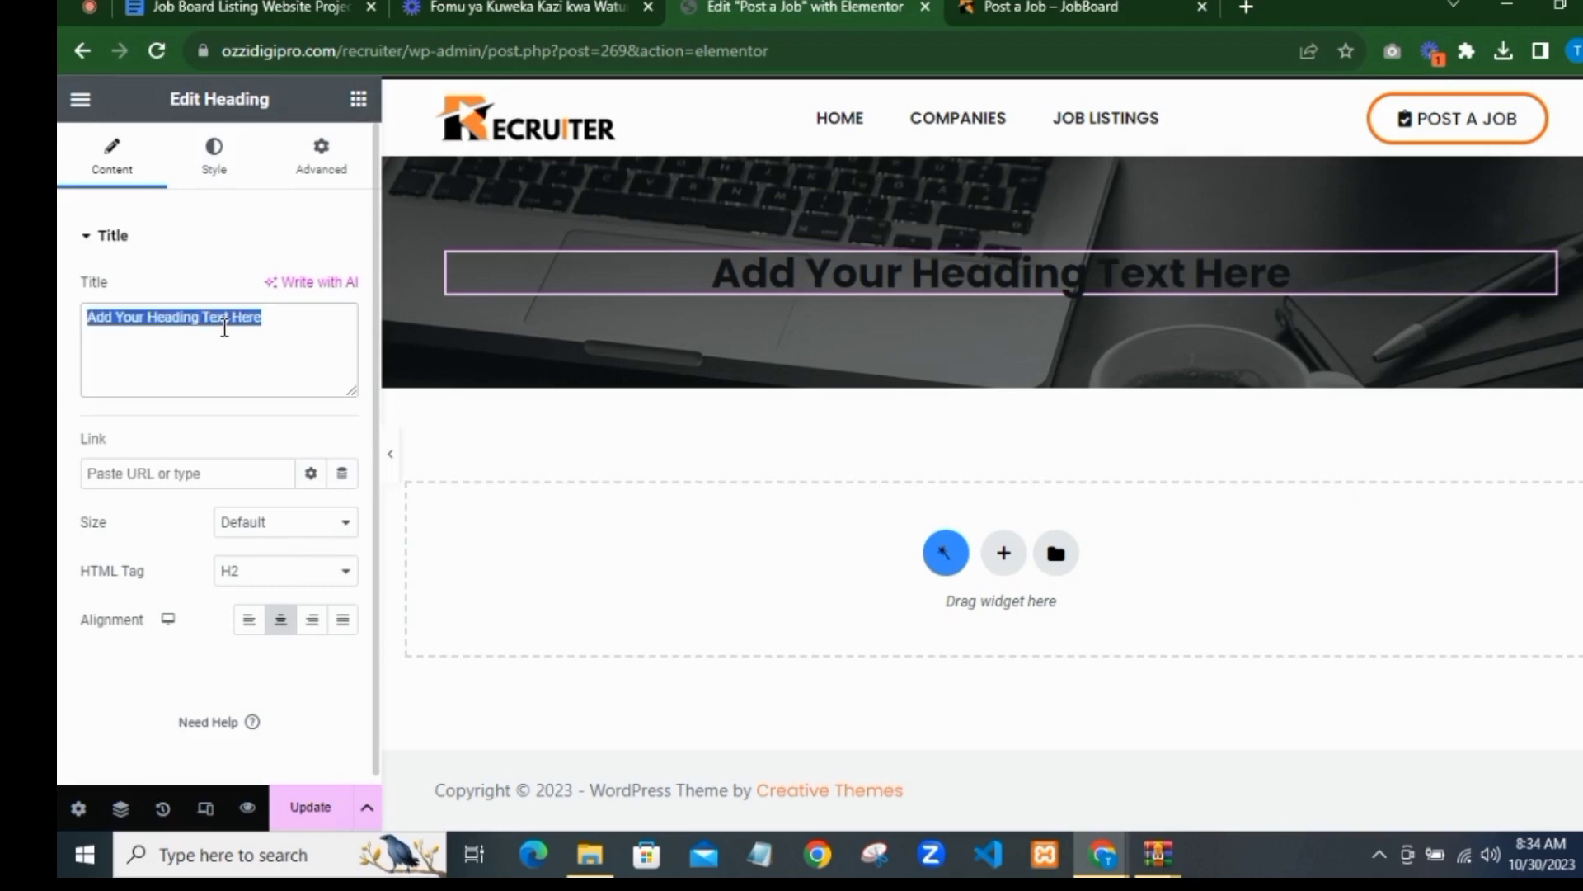
pyautogui.write('Poa')
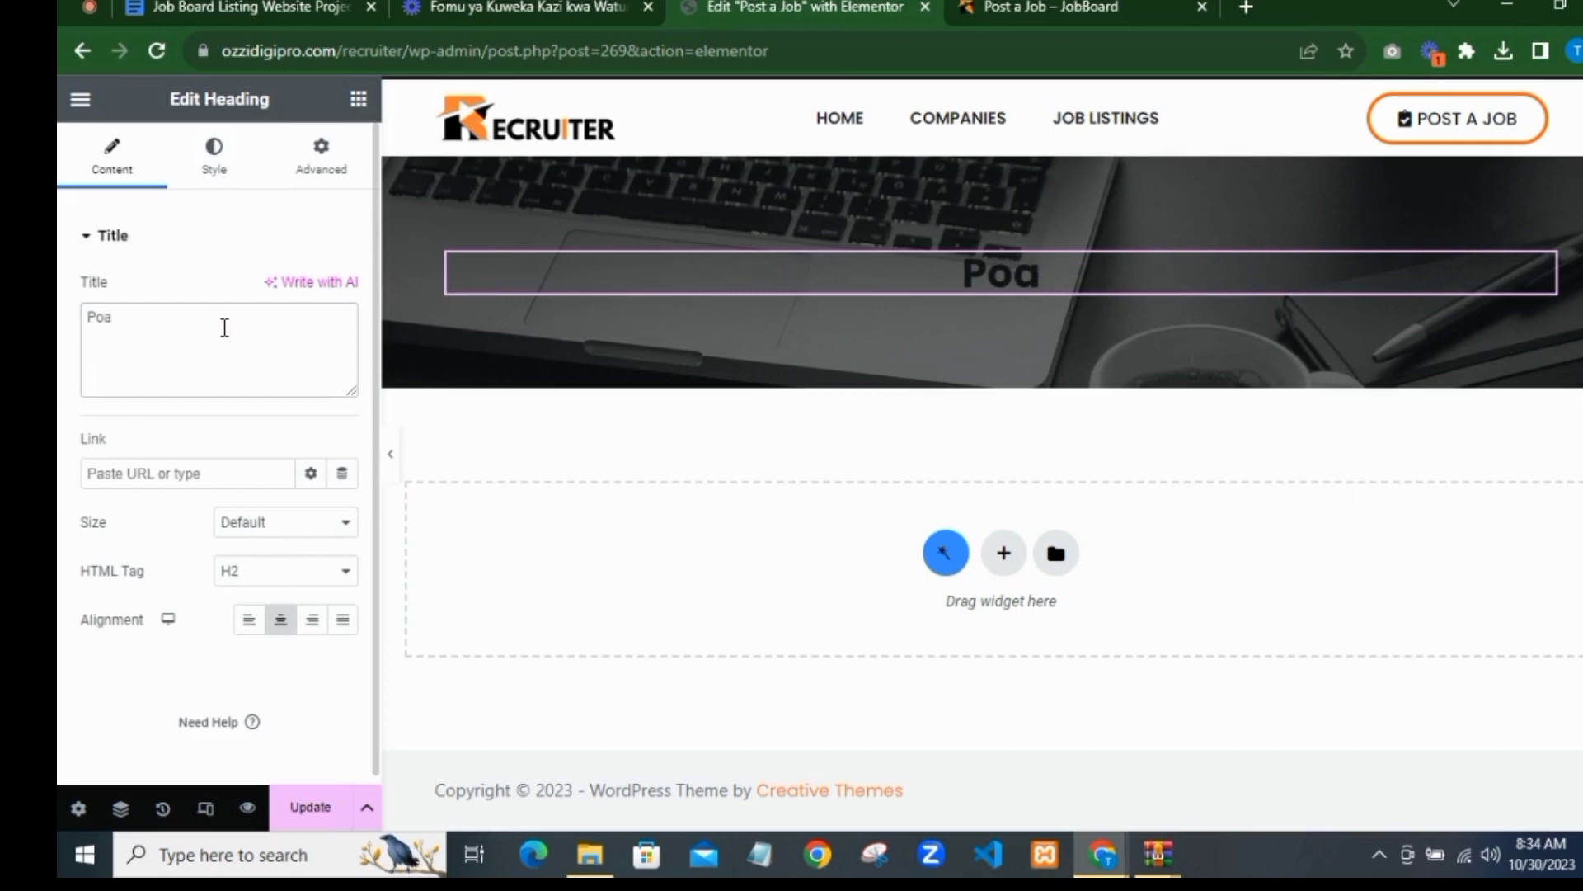
pyautogui.write('st')
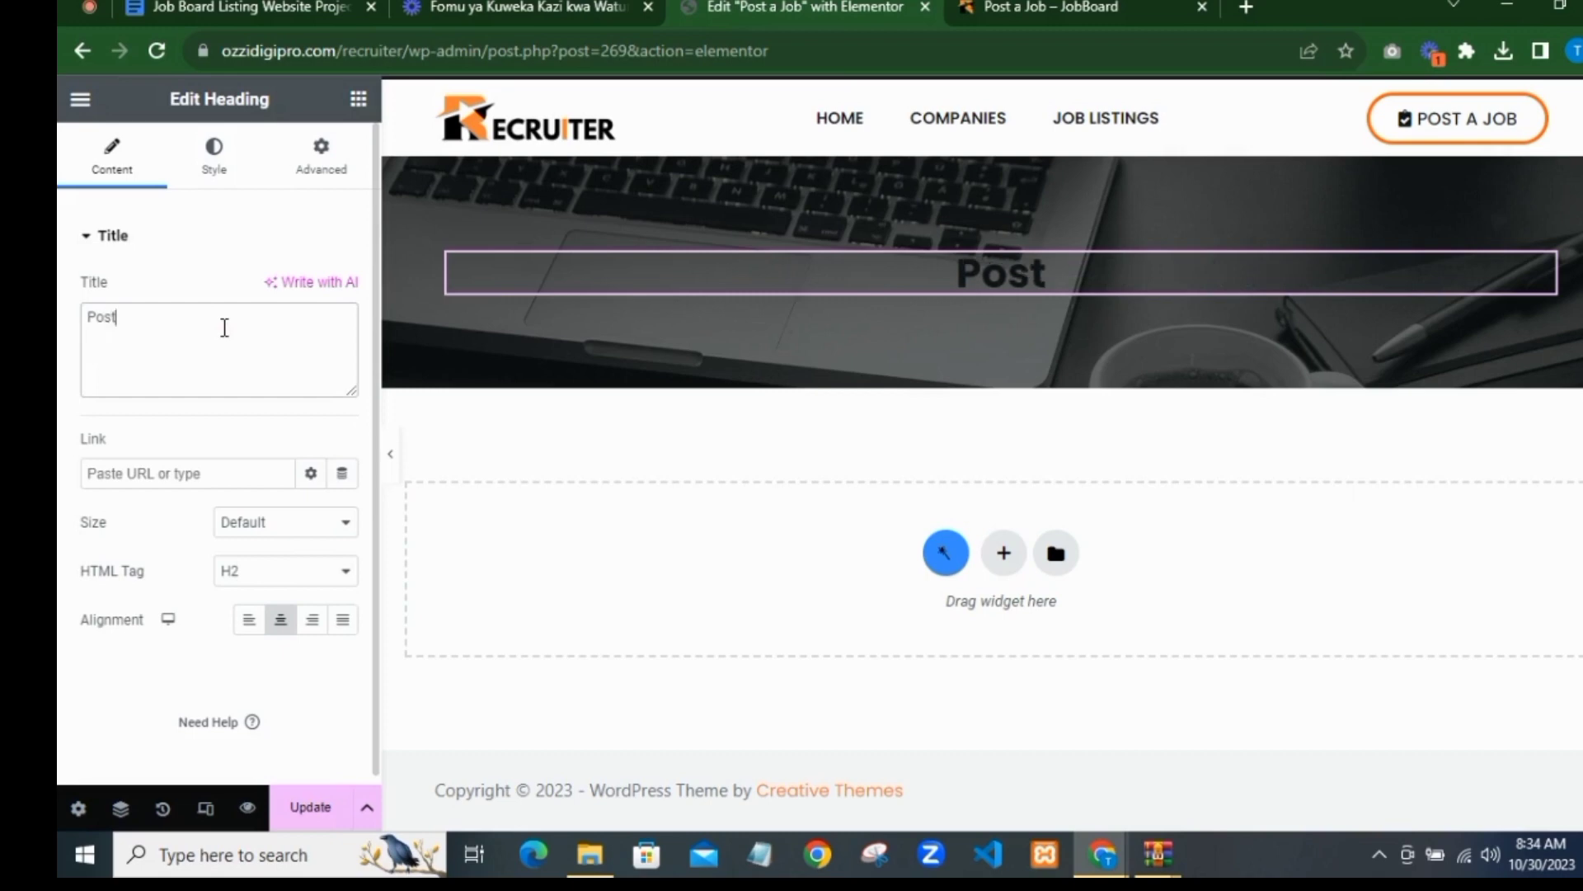
pyautogui.write(' a')
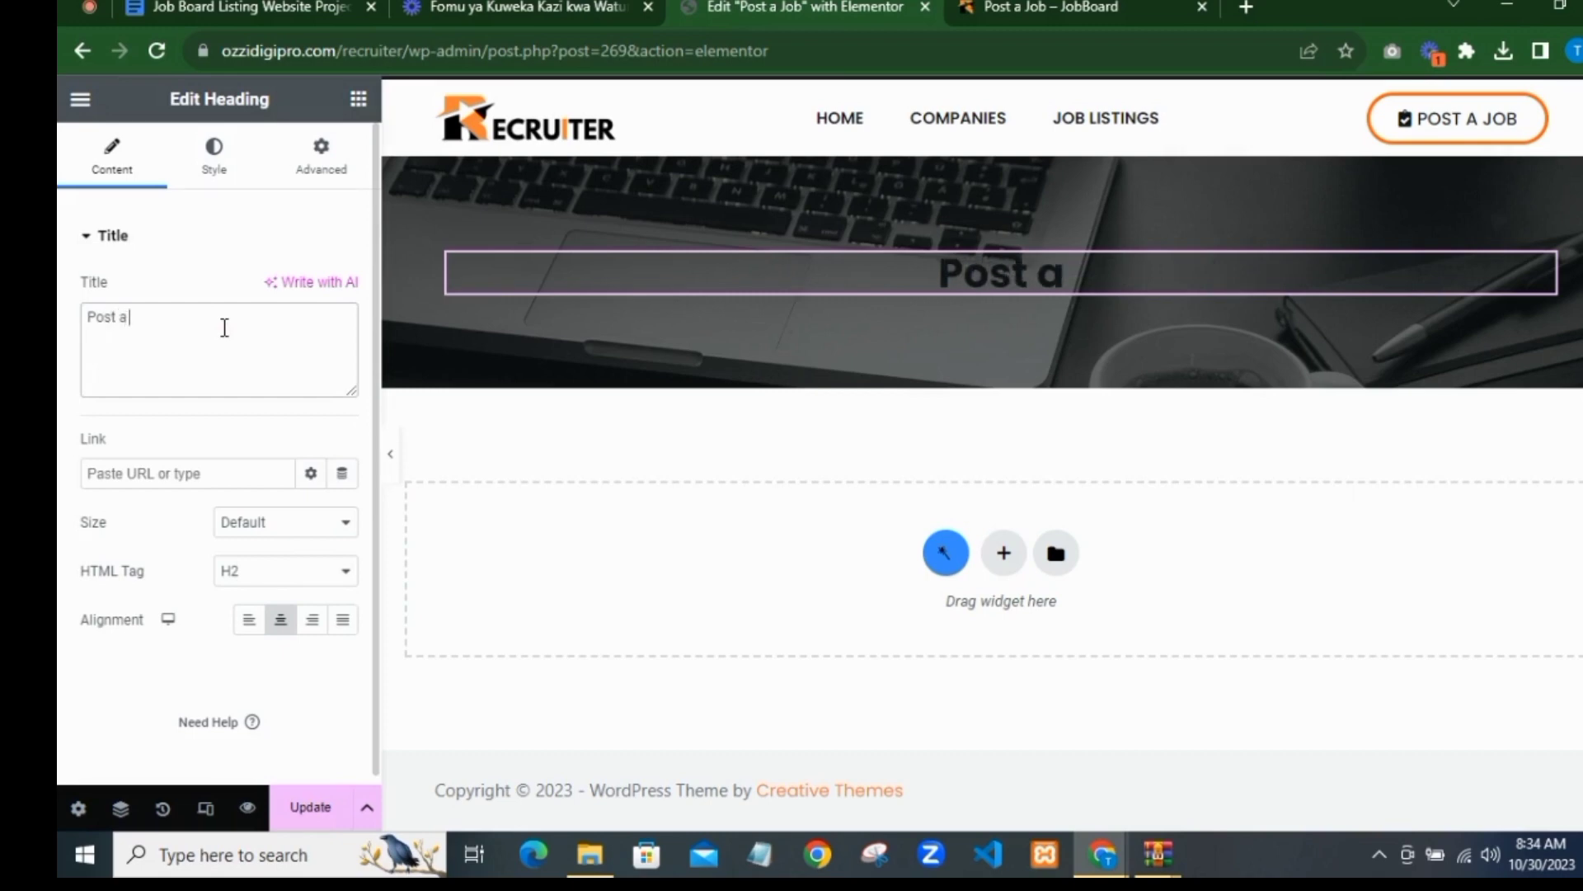
pyautogui.write('B')
pyautogui.press('BackSpace')
pyautogui.write('w')
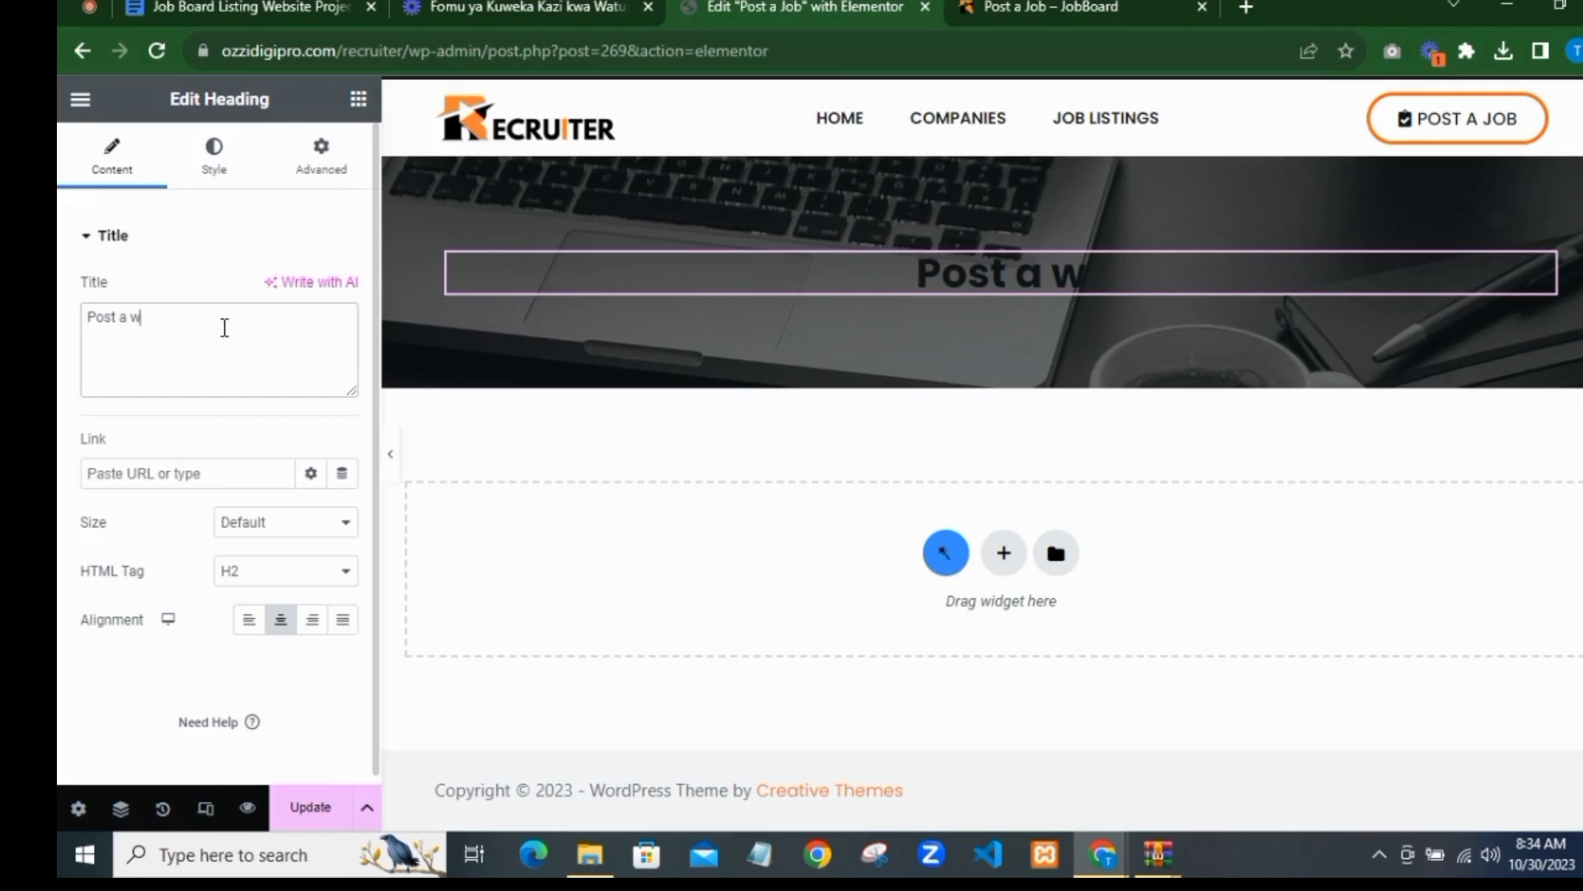
pyautogui.press('BackSpace')
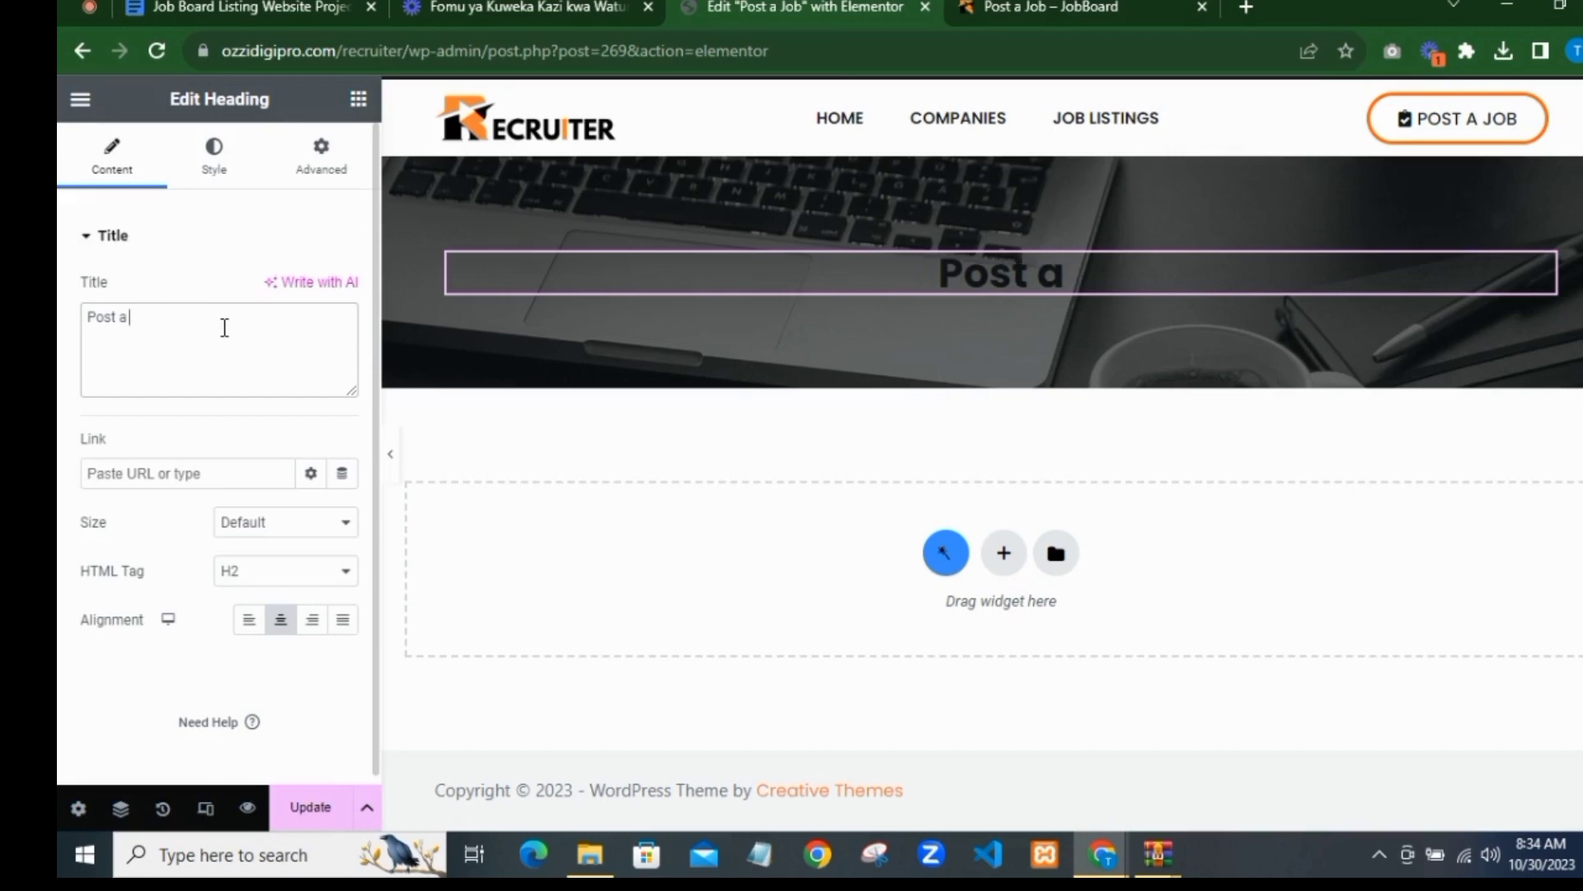
pyautogui.write('M')
pyautogui.press('BackSpace')
pyautogui.write('New')
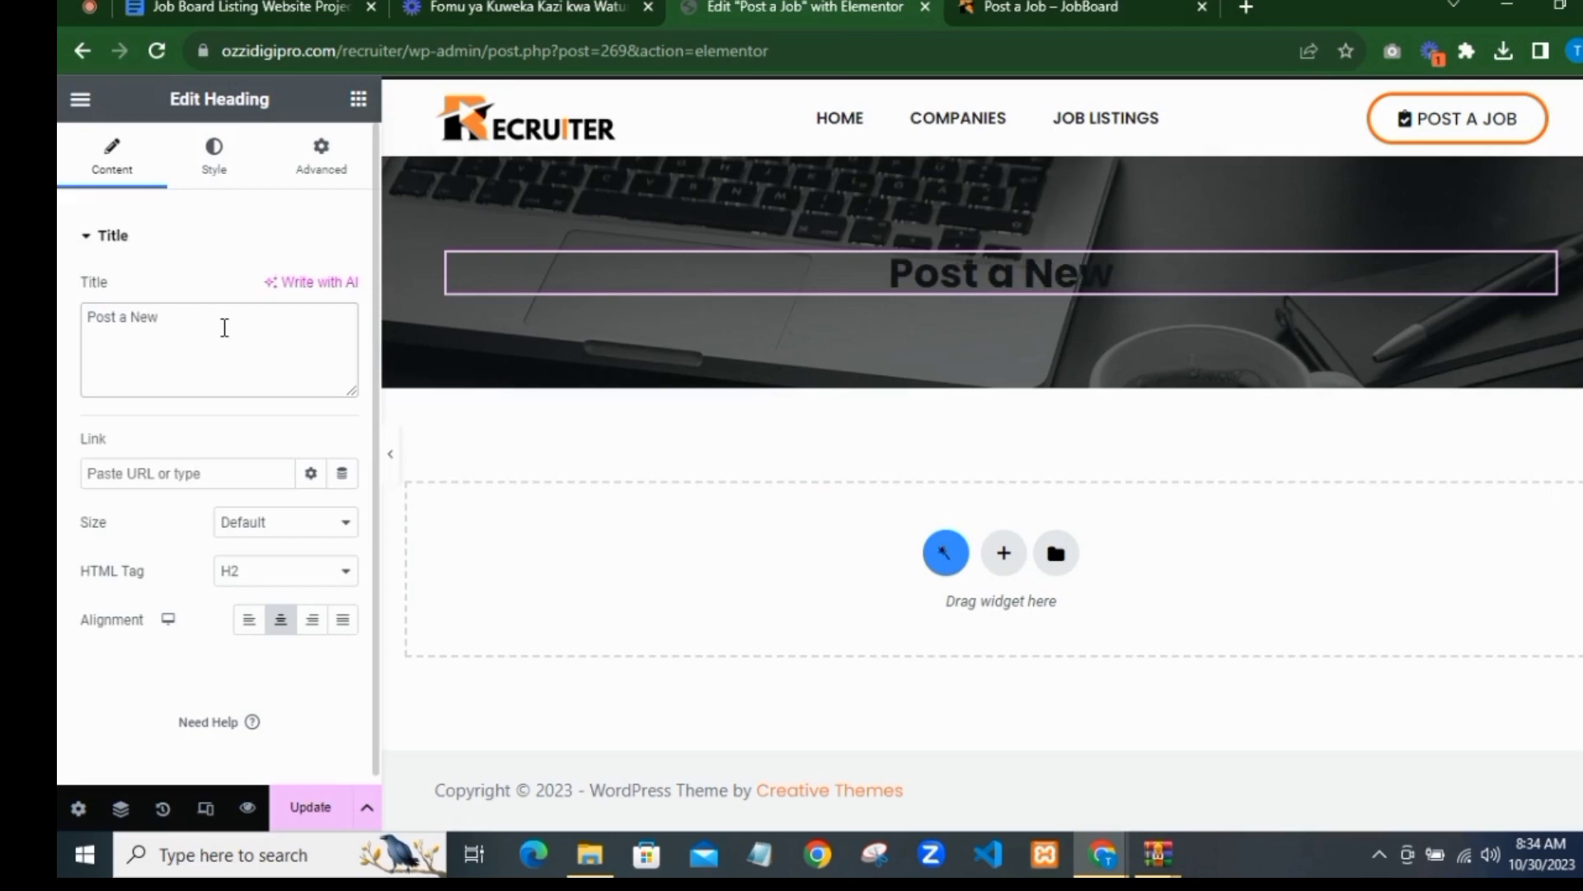
pyautogui.write(' Job')
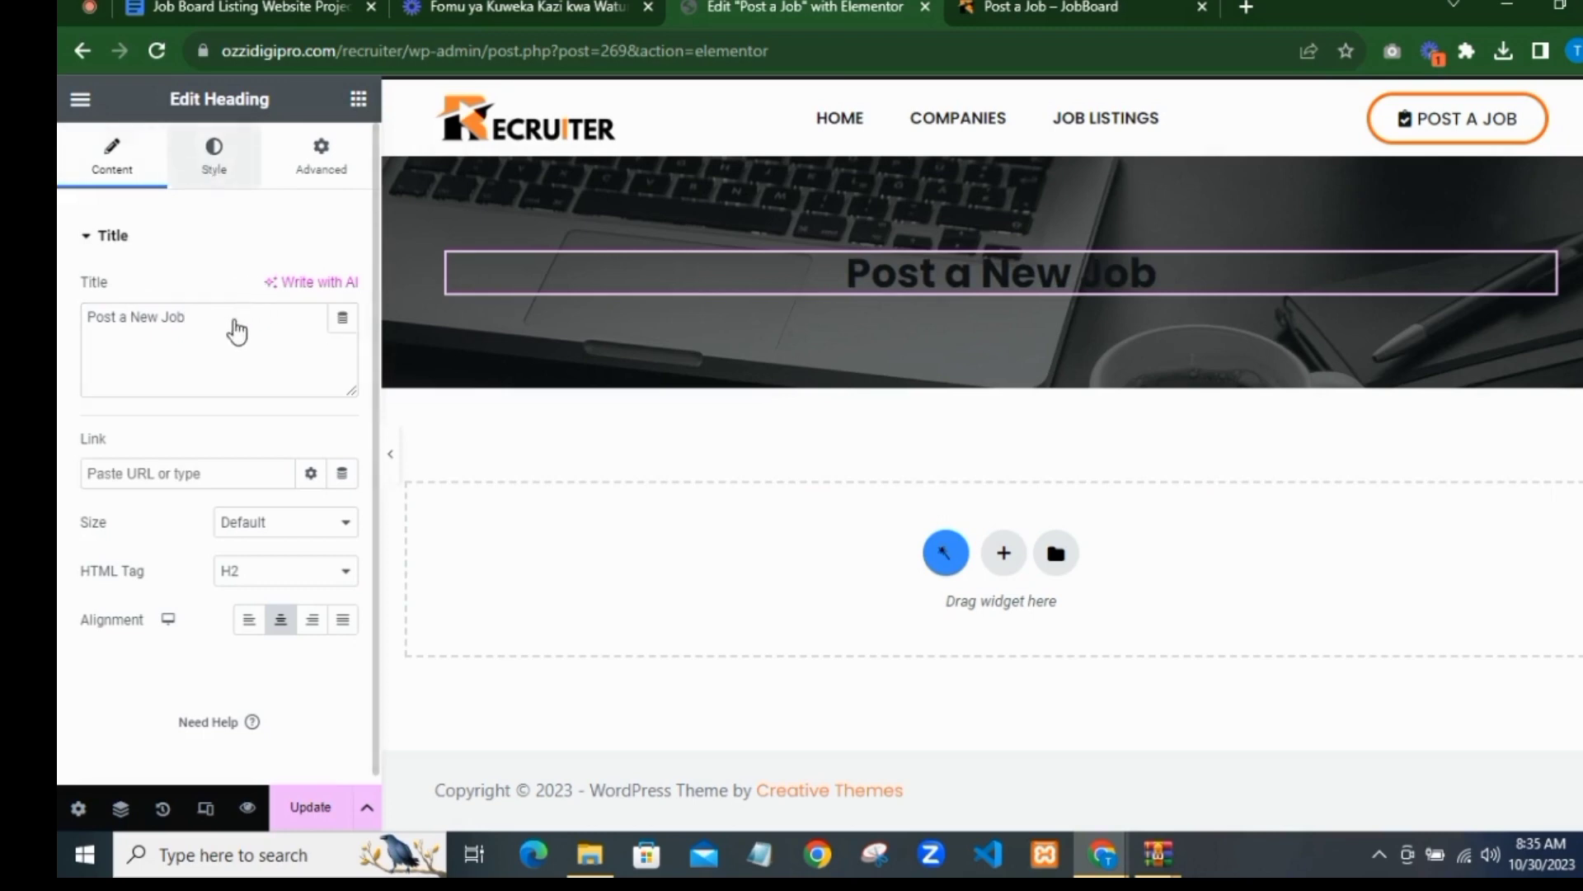
# Step: Set the heading's text color to the white global color Theme Color Palette 8
pyautogui.click(214, 152)
pyautogui.click(312, 290)
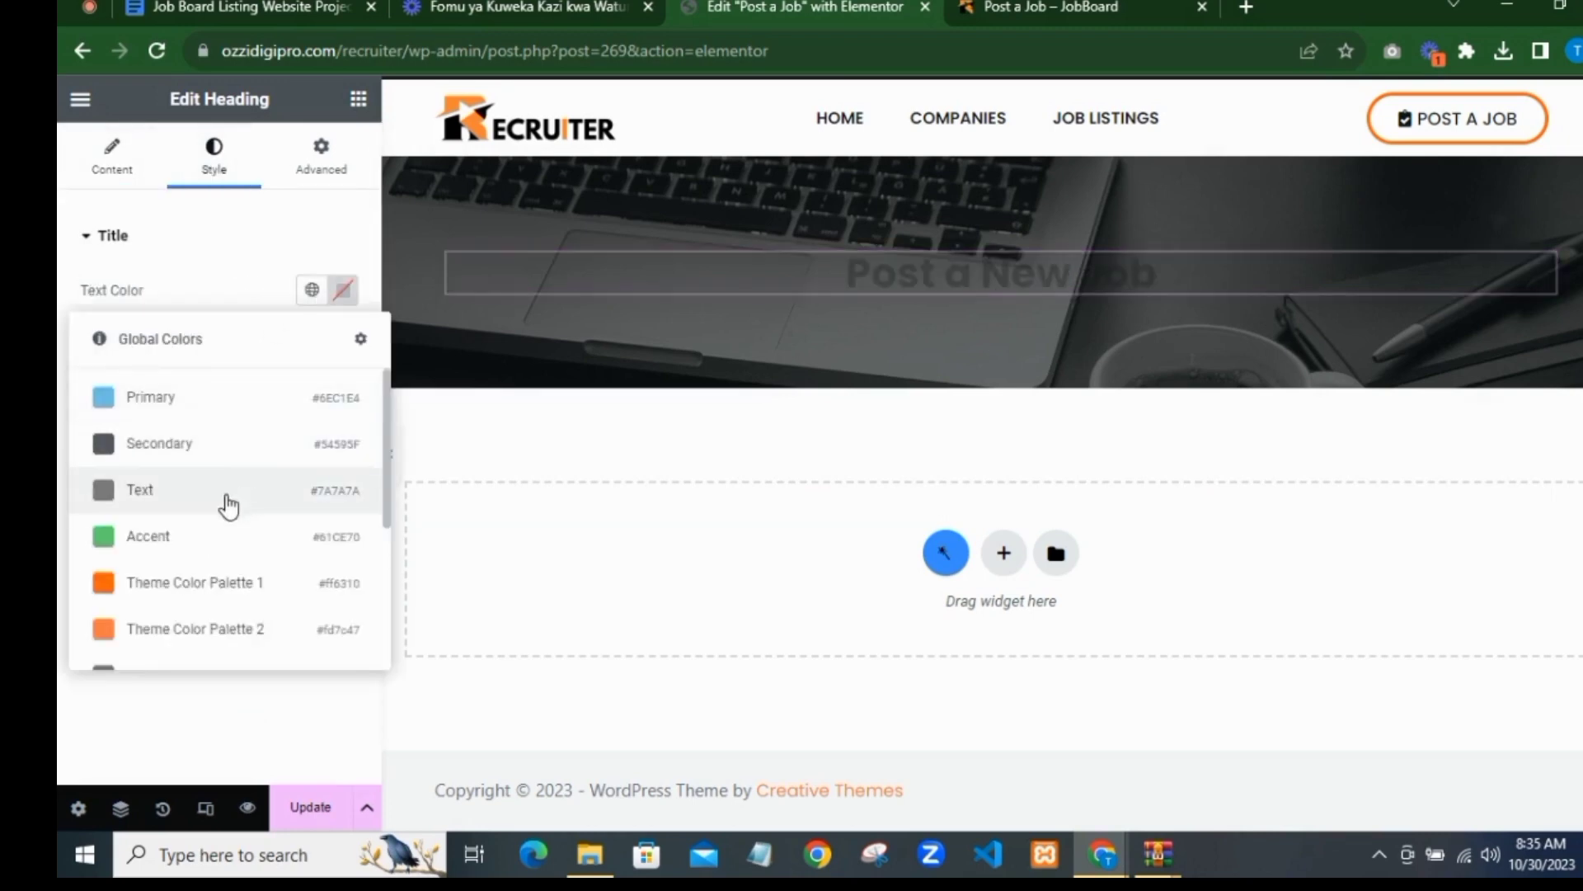
pyautogui.scroll(-2, 144, 605)
pyautogui.scroll(-3, 144, 605)
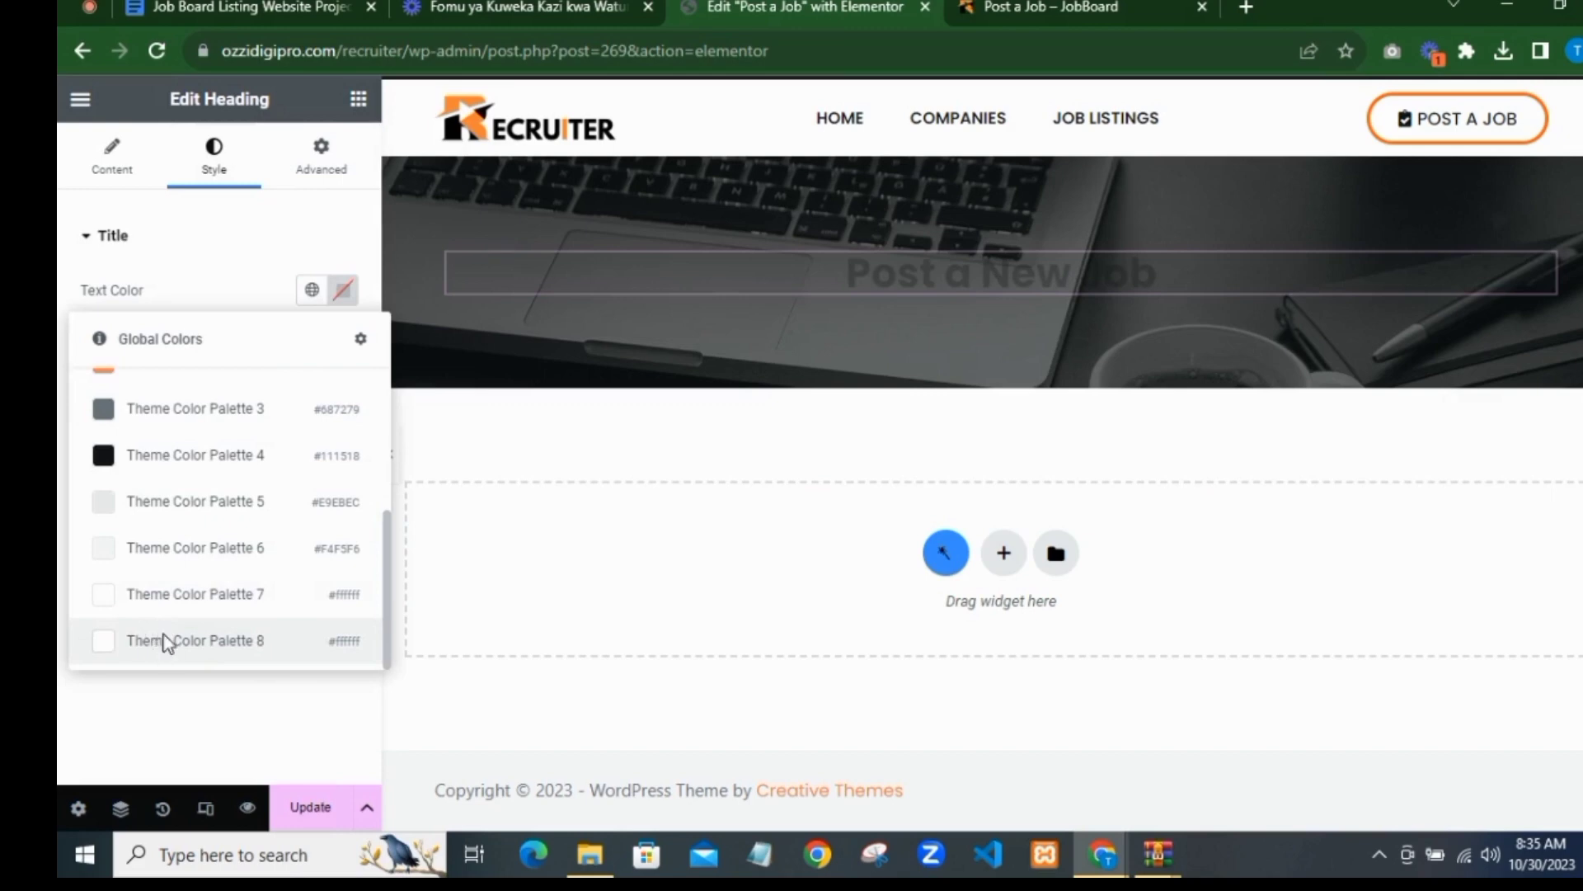
pyautogui.click(168, 642)
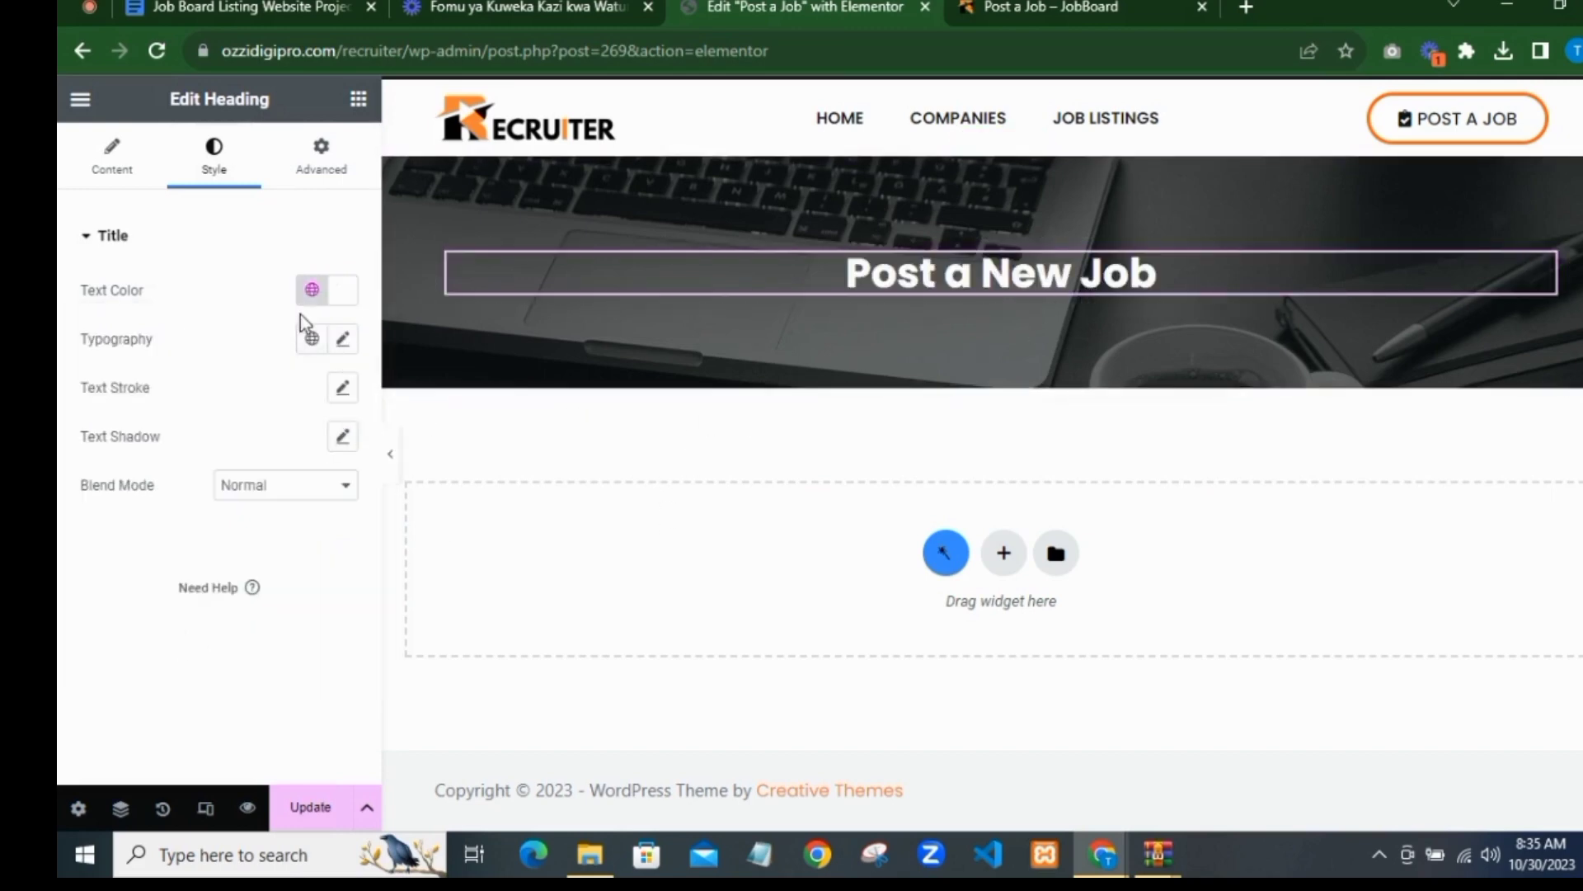
# Step: Set the heading's typography weight to 600 (Semi Bold) and save the page
pyautogui.click(343, 338)
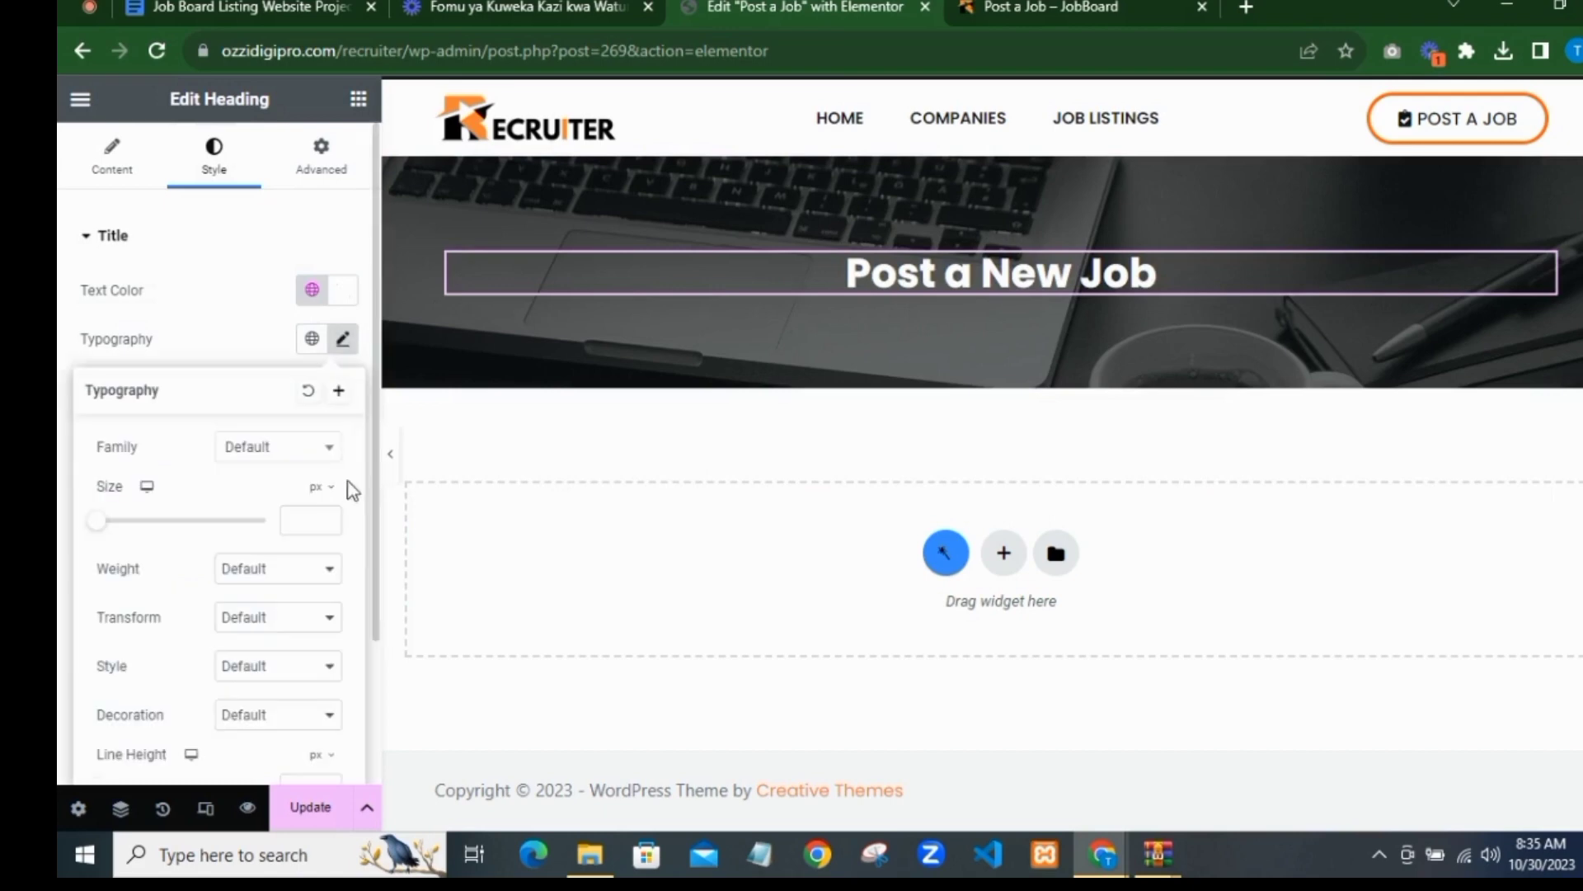
pyautogui.click(269, 569)
pyautogui.click(280, 680)
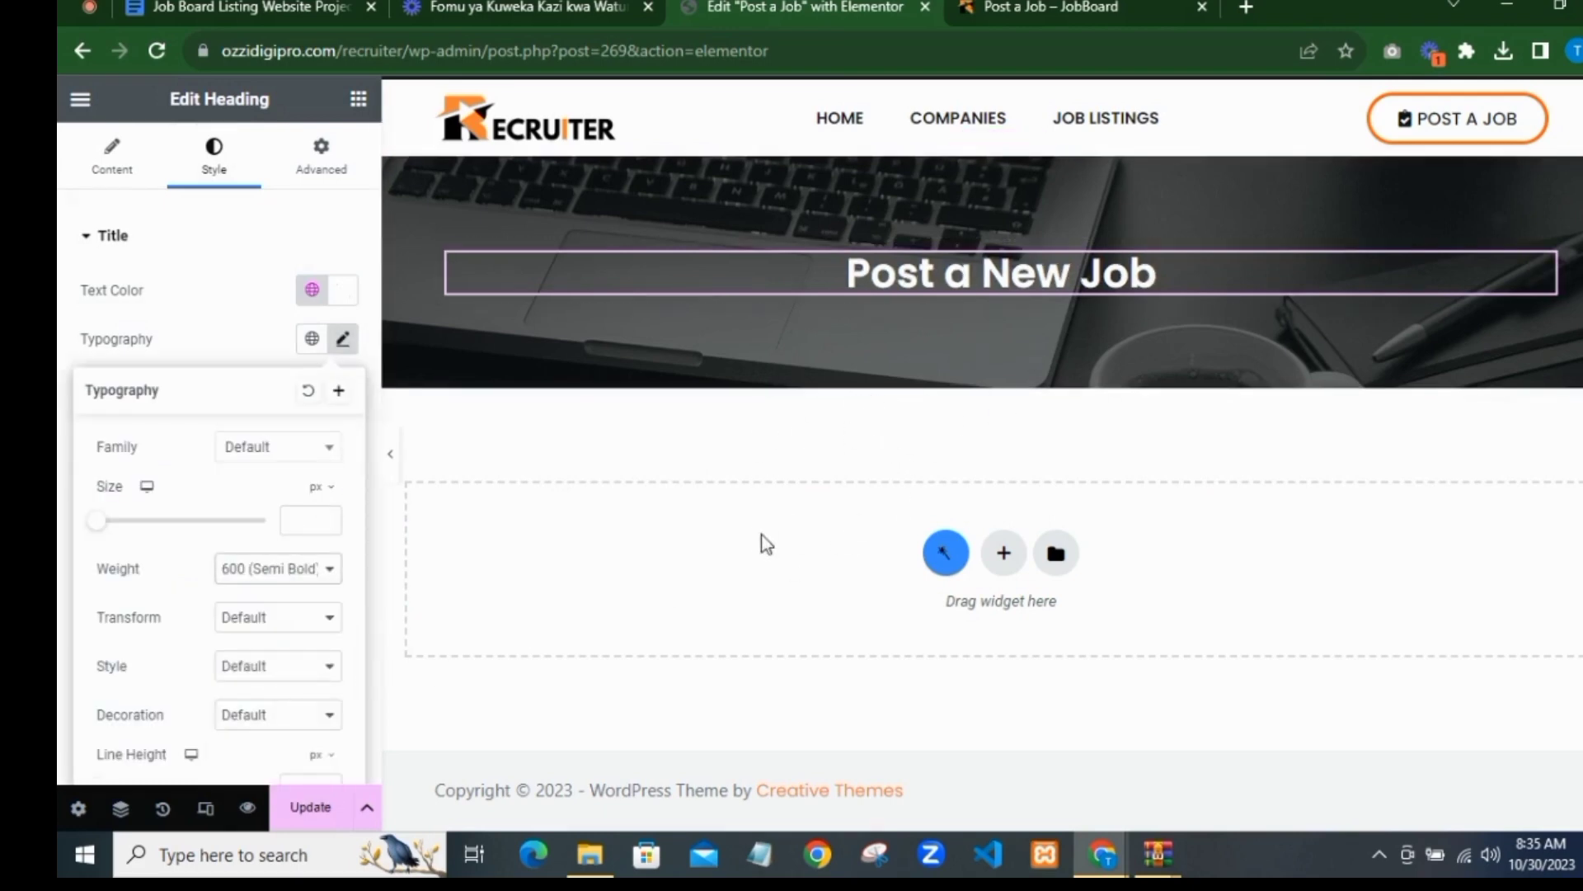
pyautogui.click(310, 807)
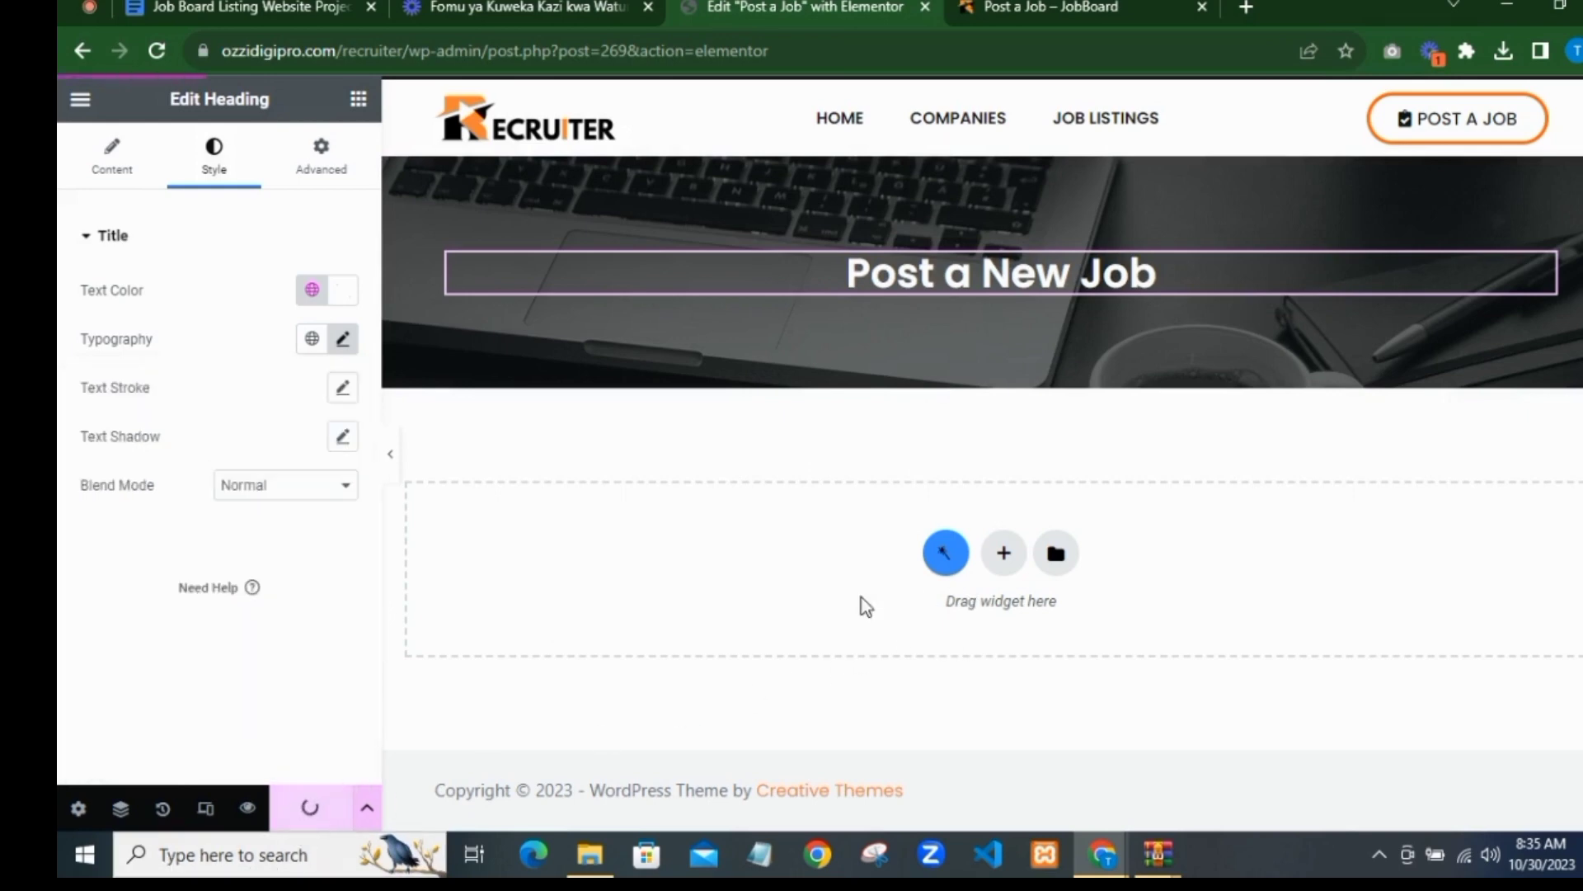
# Step: Add a single-column section below the banner with 50 px top and bottom padding
pyautogui.click(1005, 552)
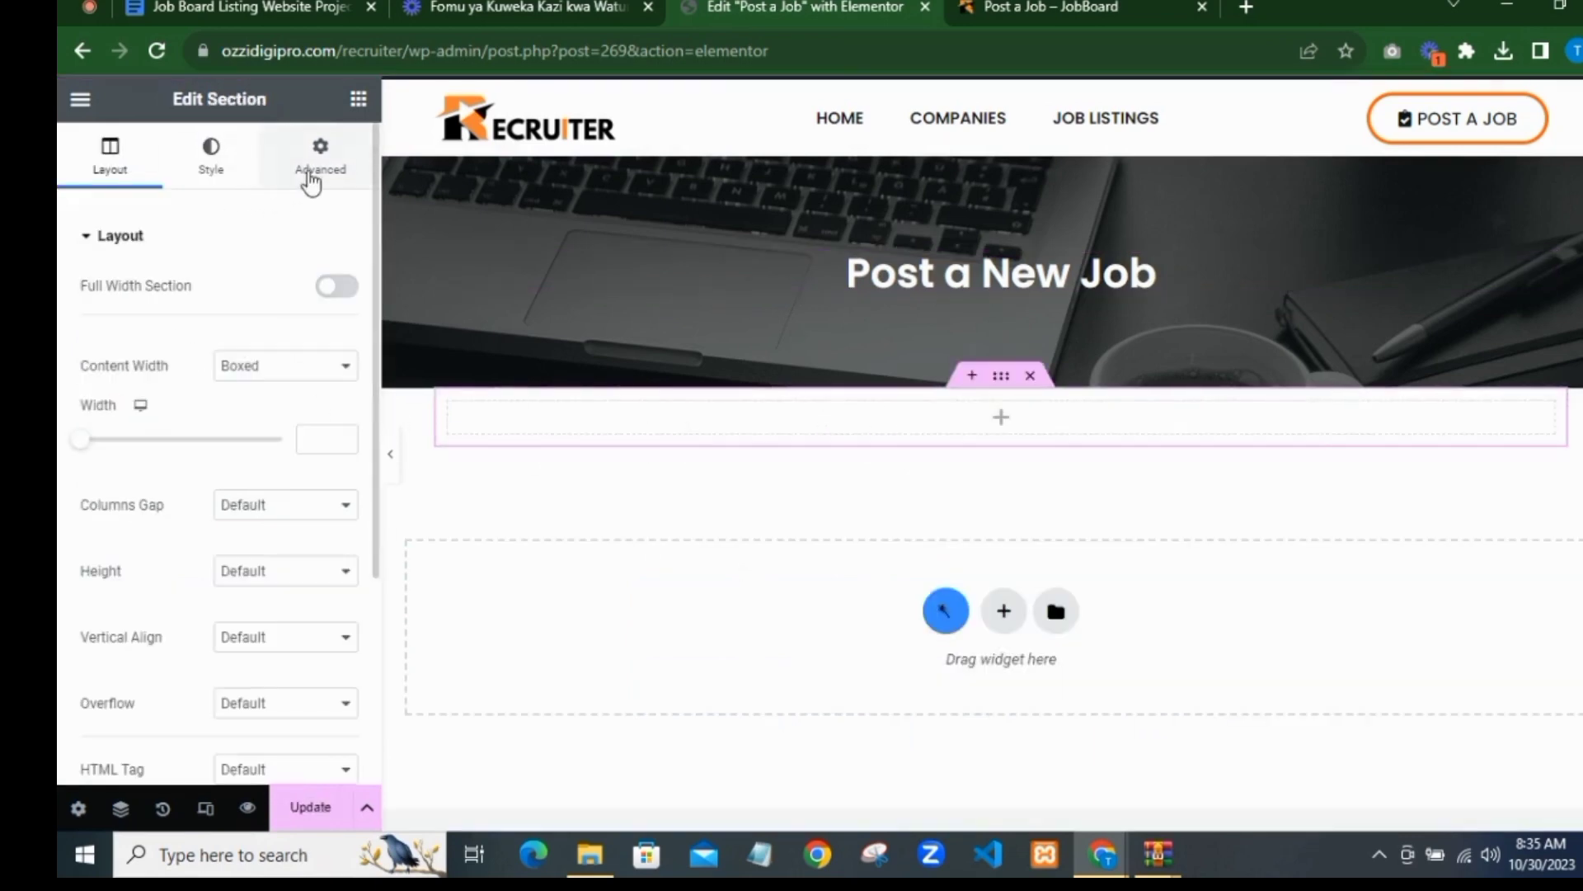
pyautogui.click(320, 156)
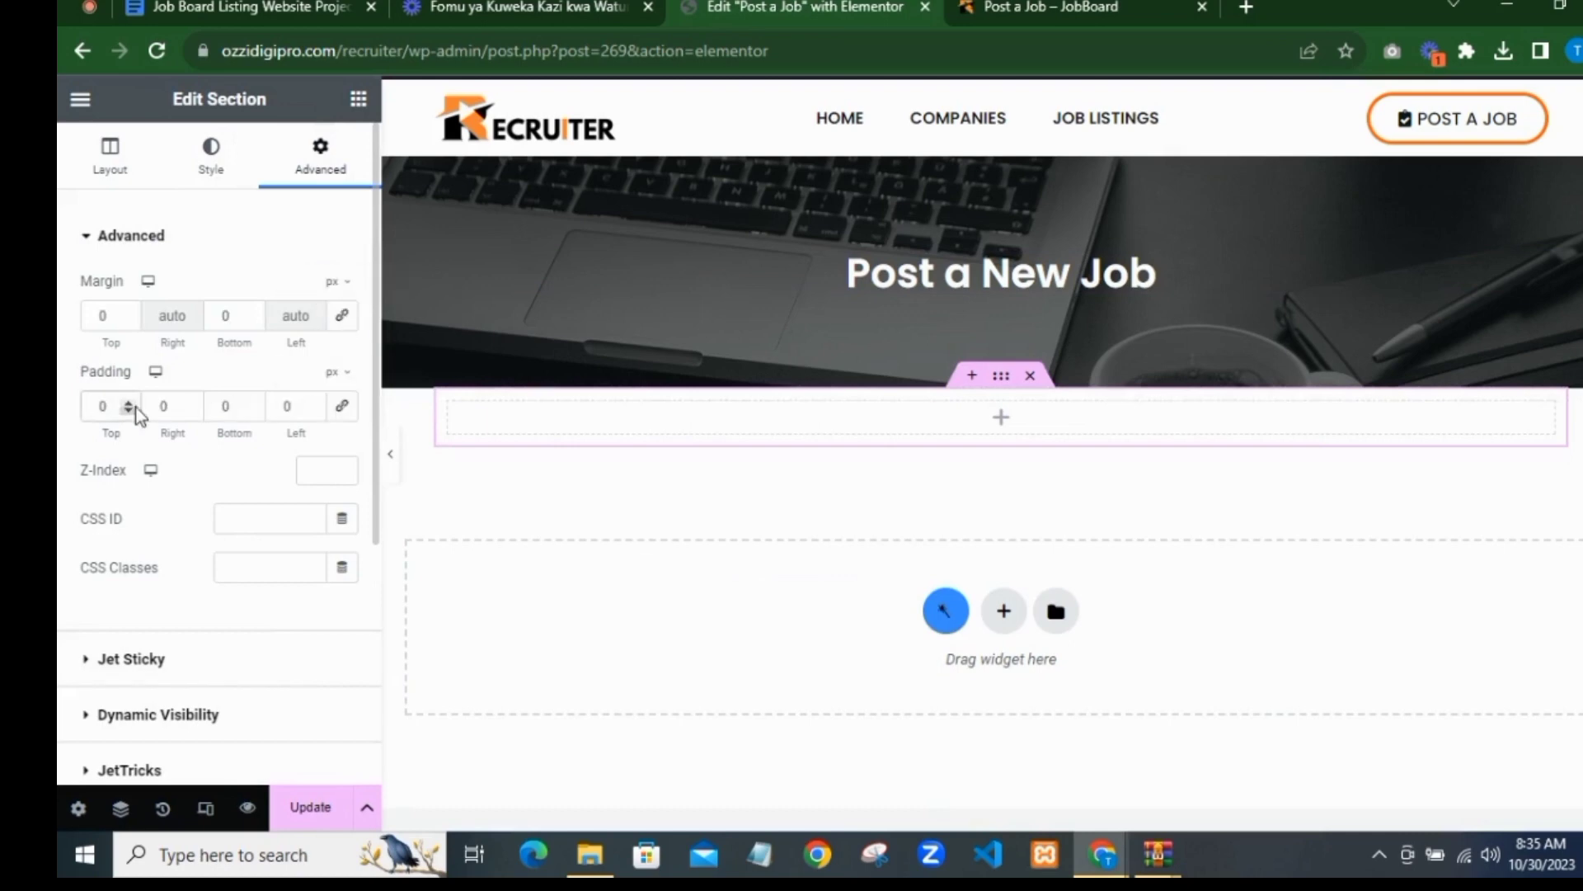
pyautogui.write('5')
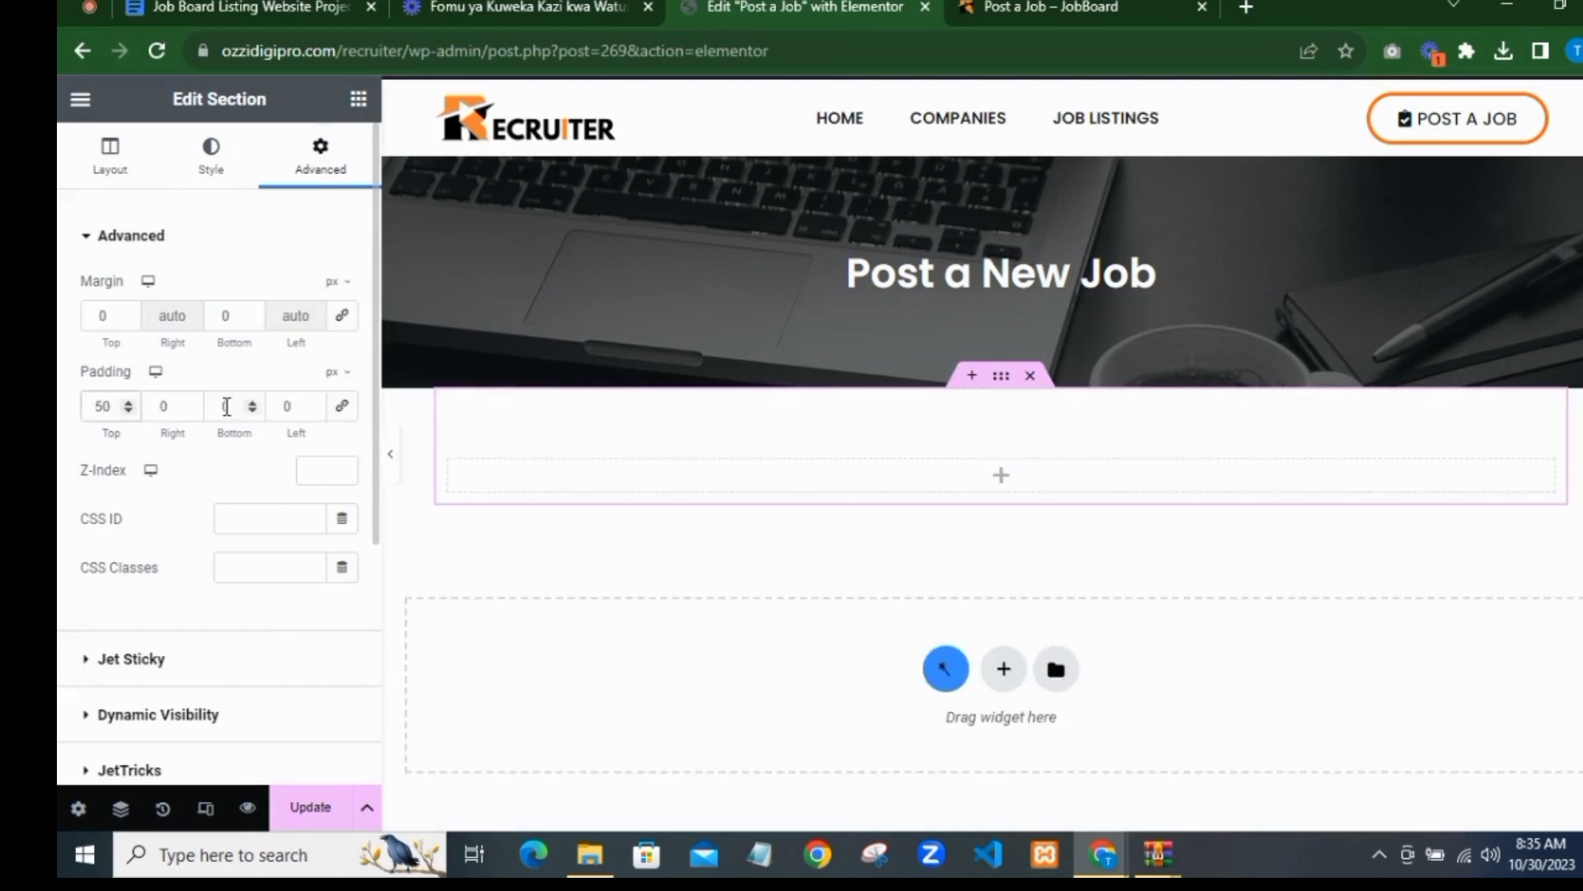
pyautogui.write('5')
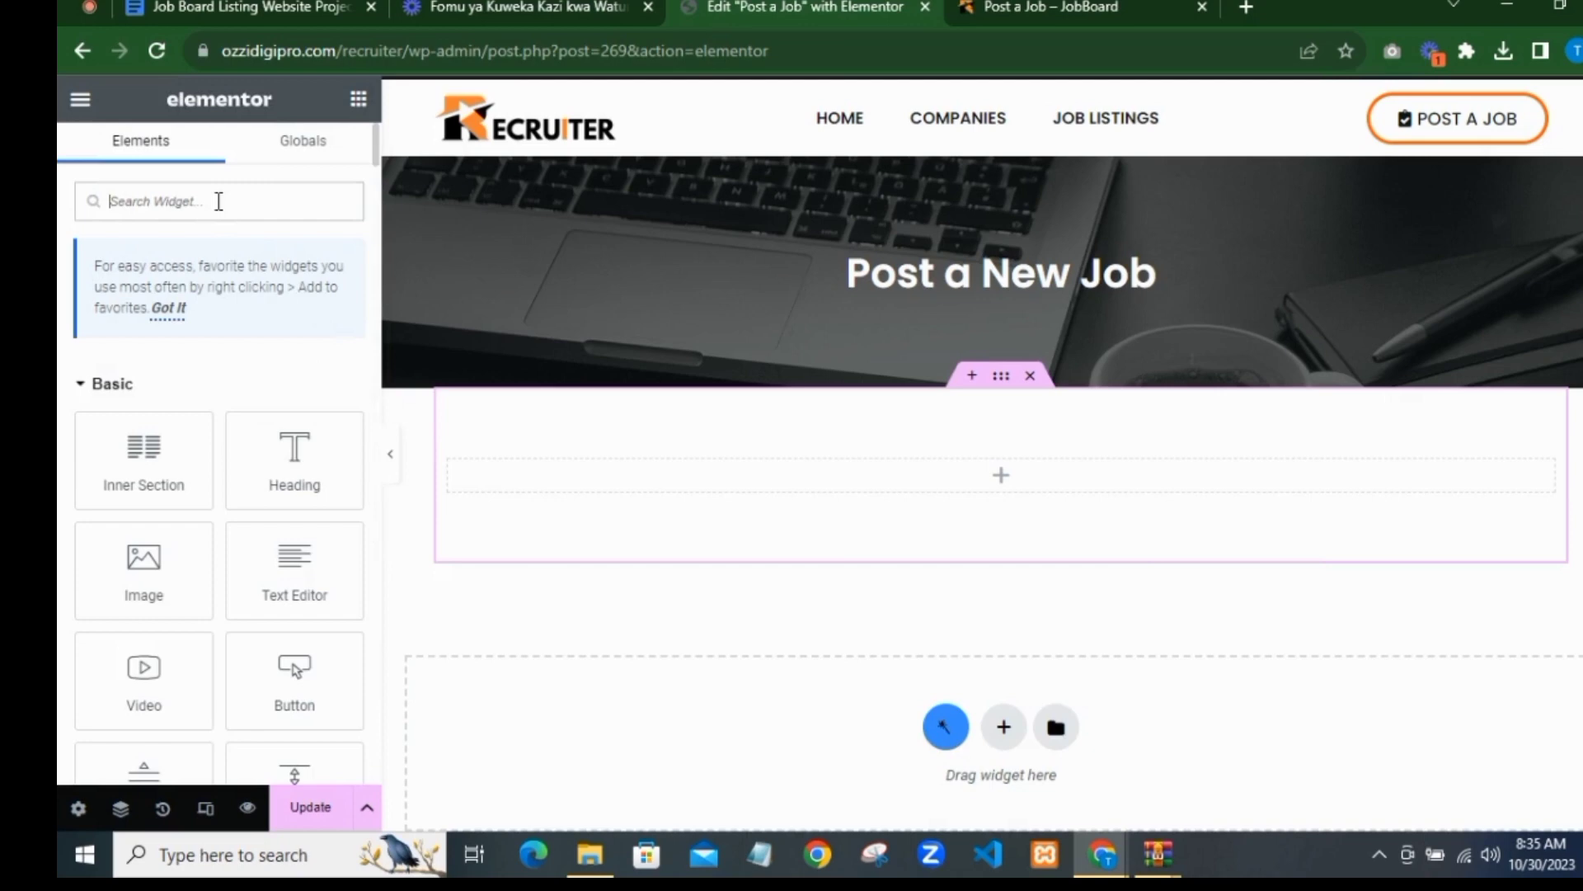
# Step: Find the JetForm widget and place it in the new section below the banner
pyautogui.write('jety')
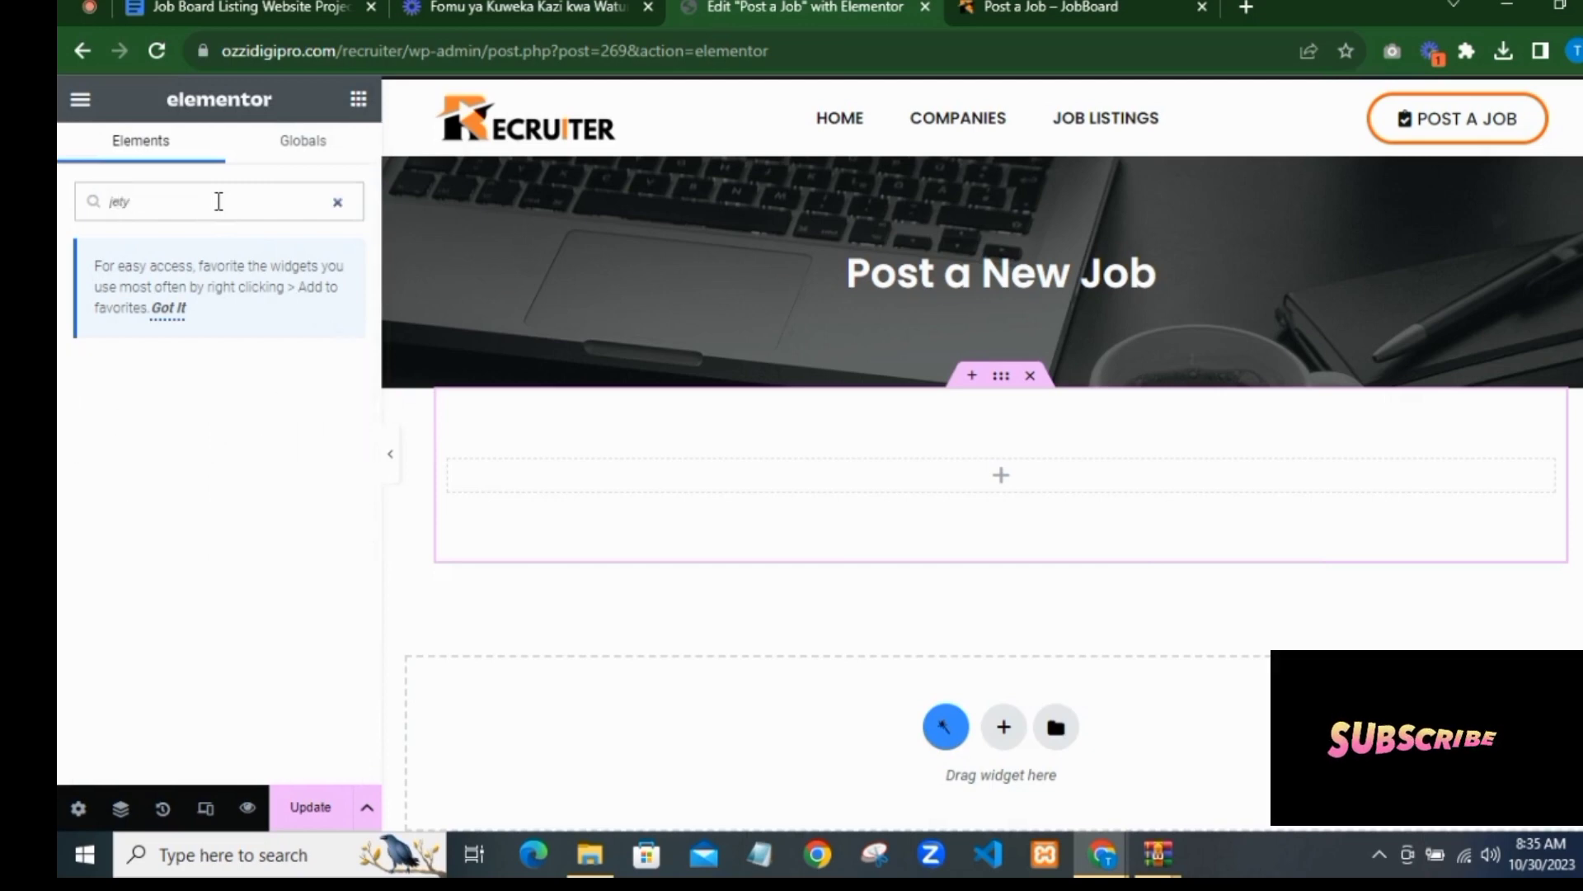
pyautogui.press('BackSpace')
pyautogui.moveTo(144, 412); pyautogui.dragTo(918, 480)
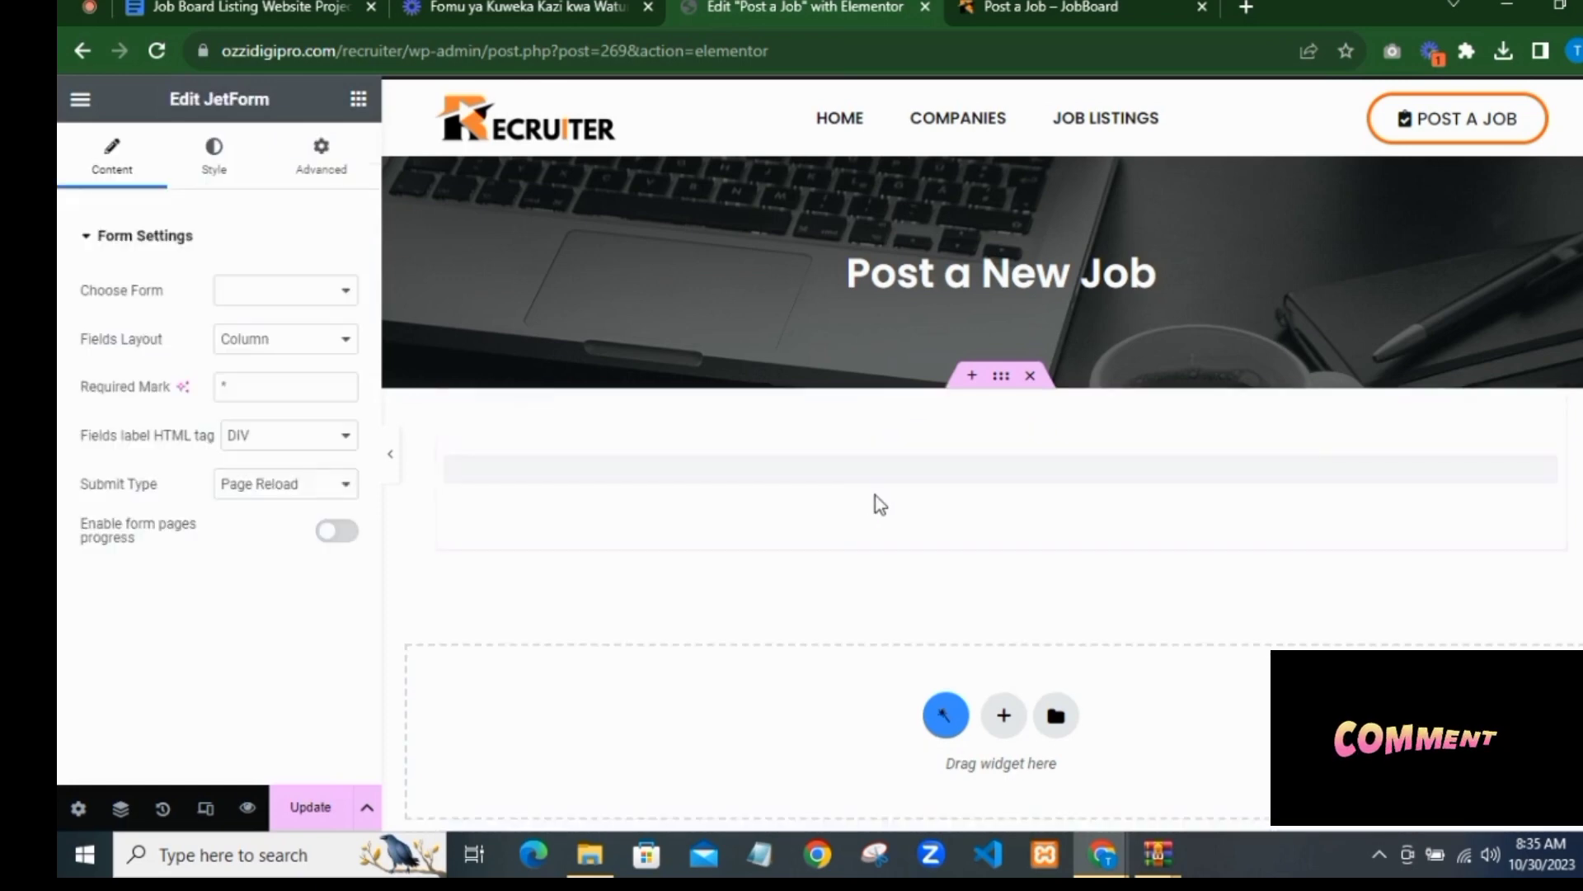
# Step: Assign the Post A New Job form to the JetForm widget with submit type AJAX, and save the page
pyautogui.click(277, 297)
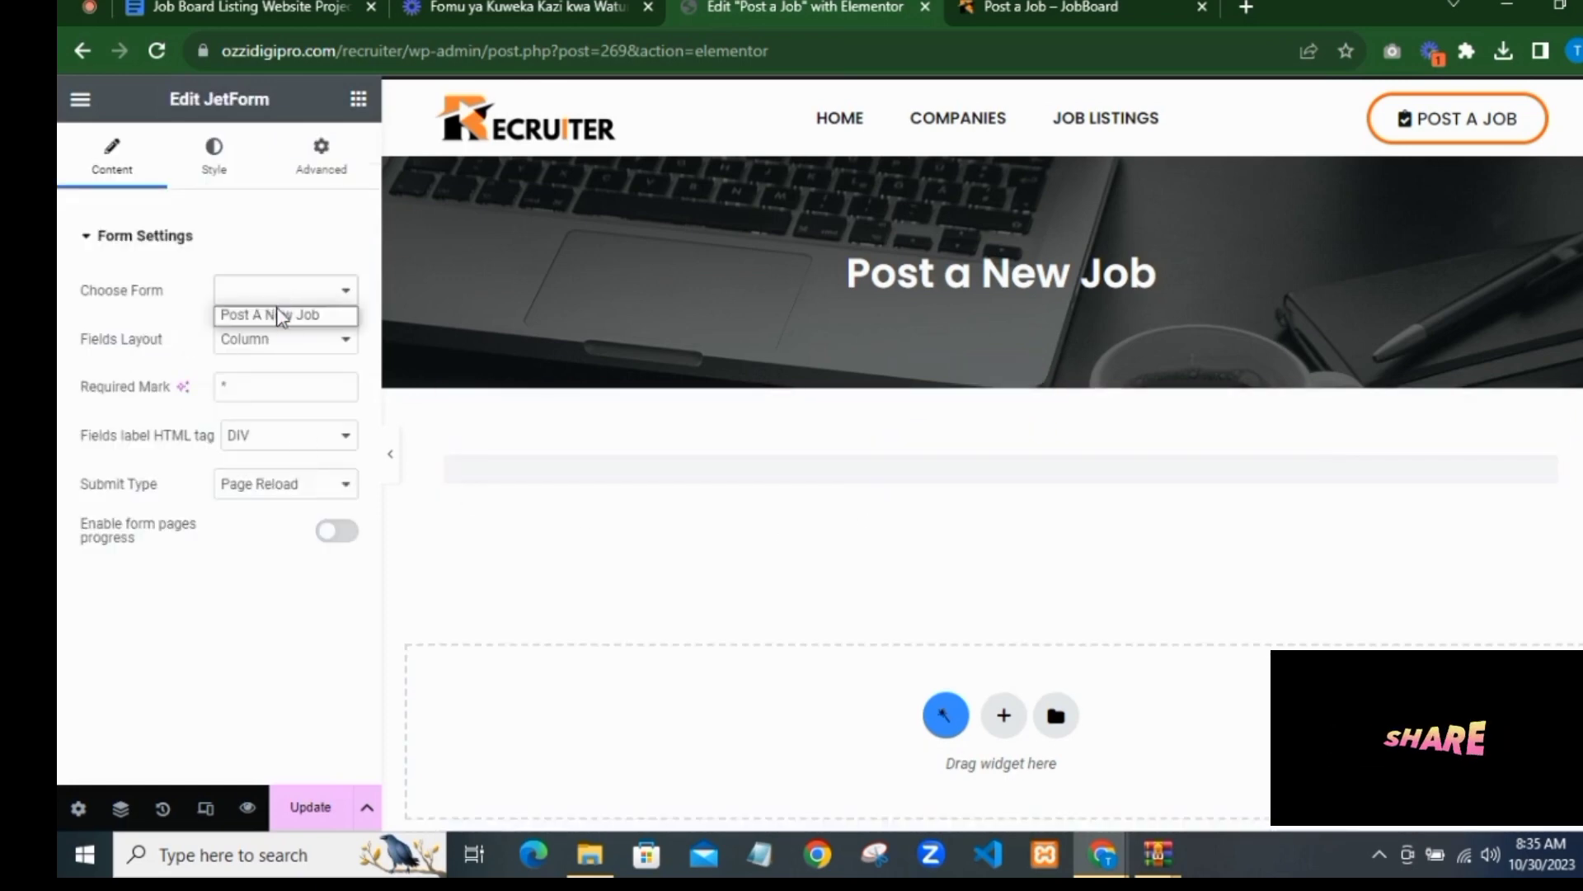
pyautogui.click(278, 315)
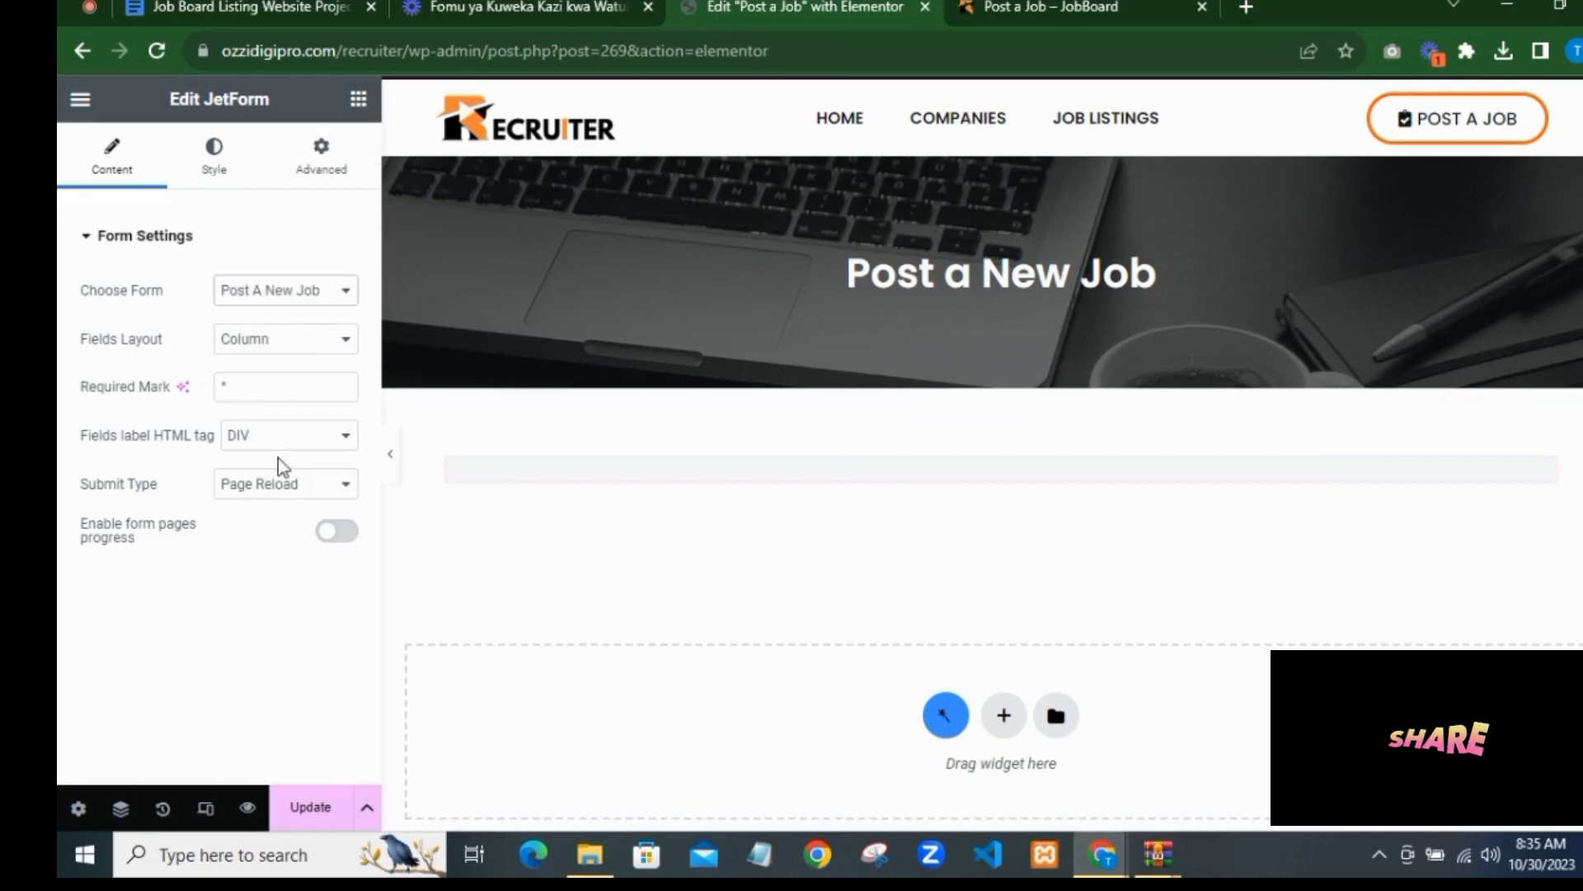
pyautogui.click(279, 487)
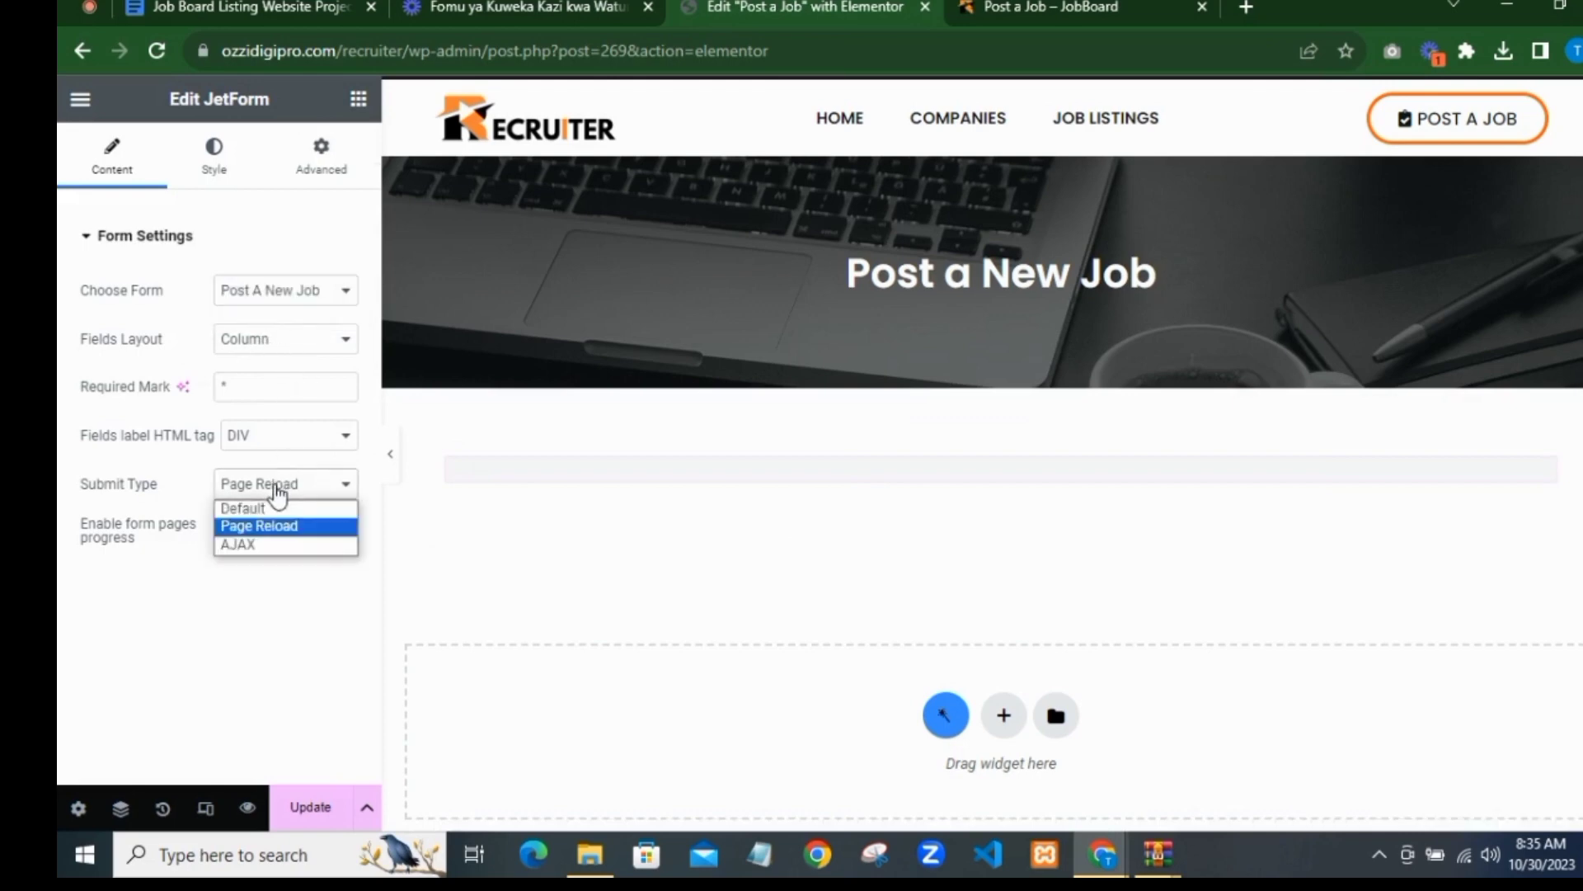
pyautogui.click(265, 546)
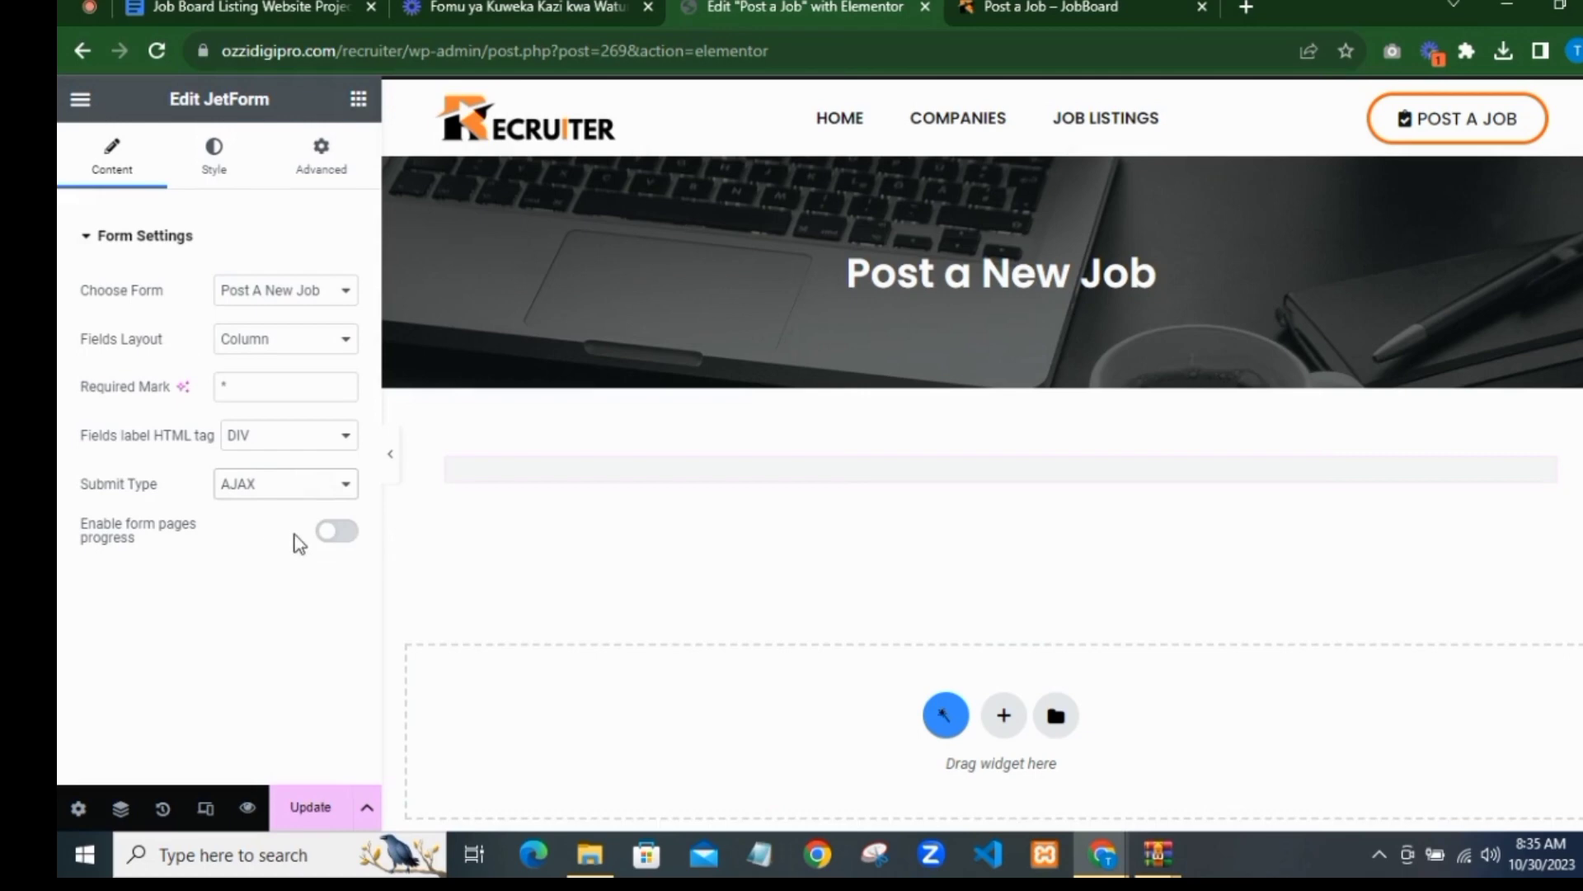
pyautogui.scroll(-2, 1276, 438)
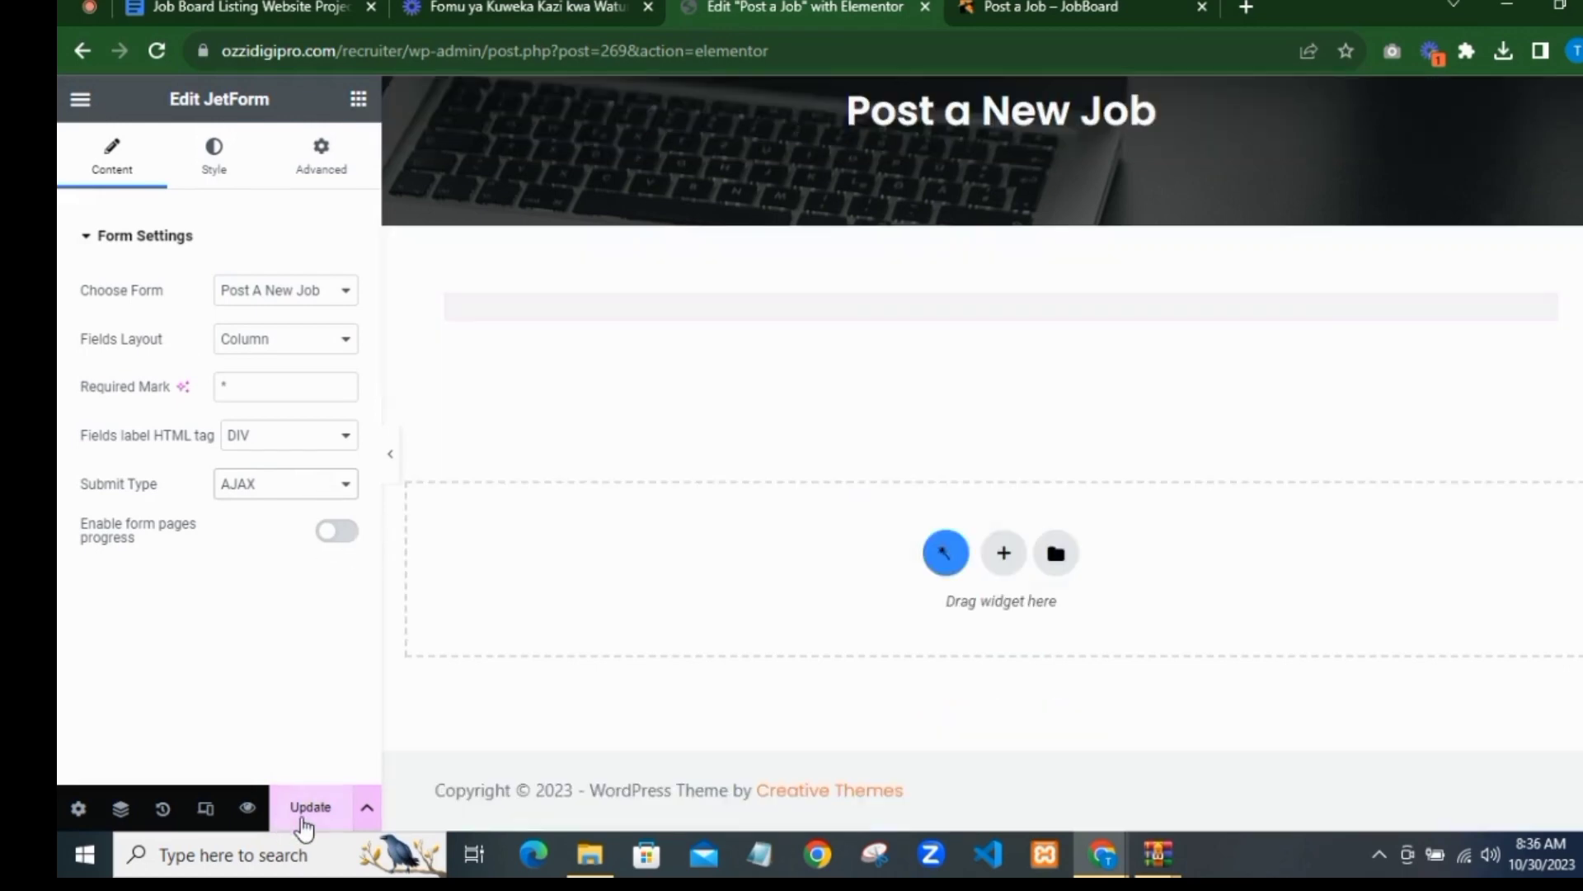
pyautogui.click(307, 806)
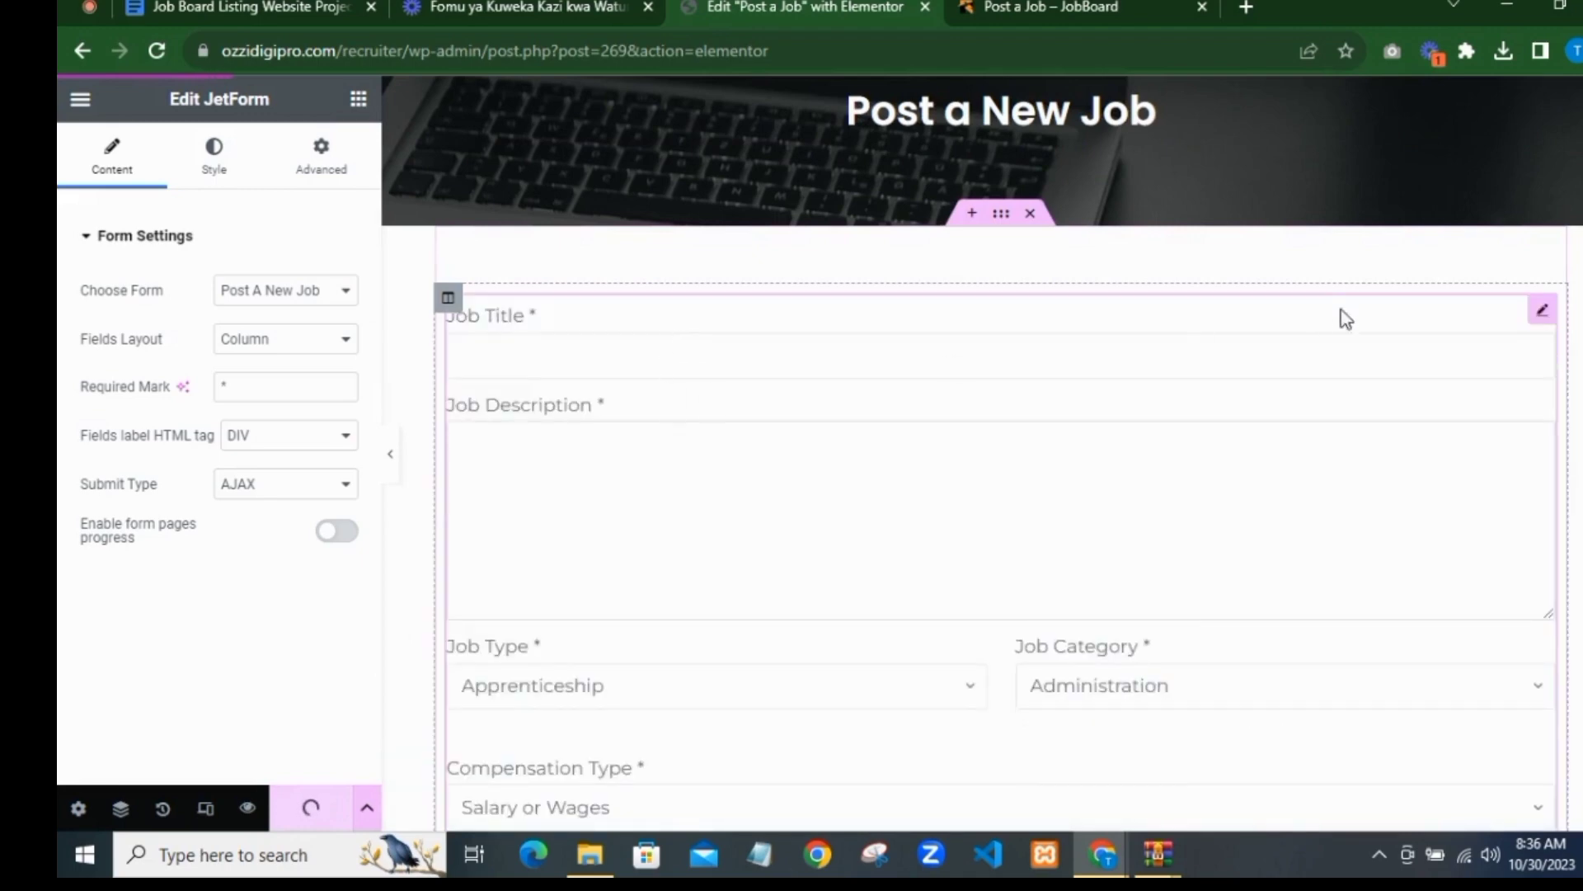
# Step: Review the embedded job form's fields from Job Title down to Introduction Video Link on the page
pyautogui.scroll(-10, 965, 354)
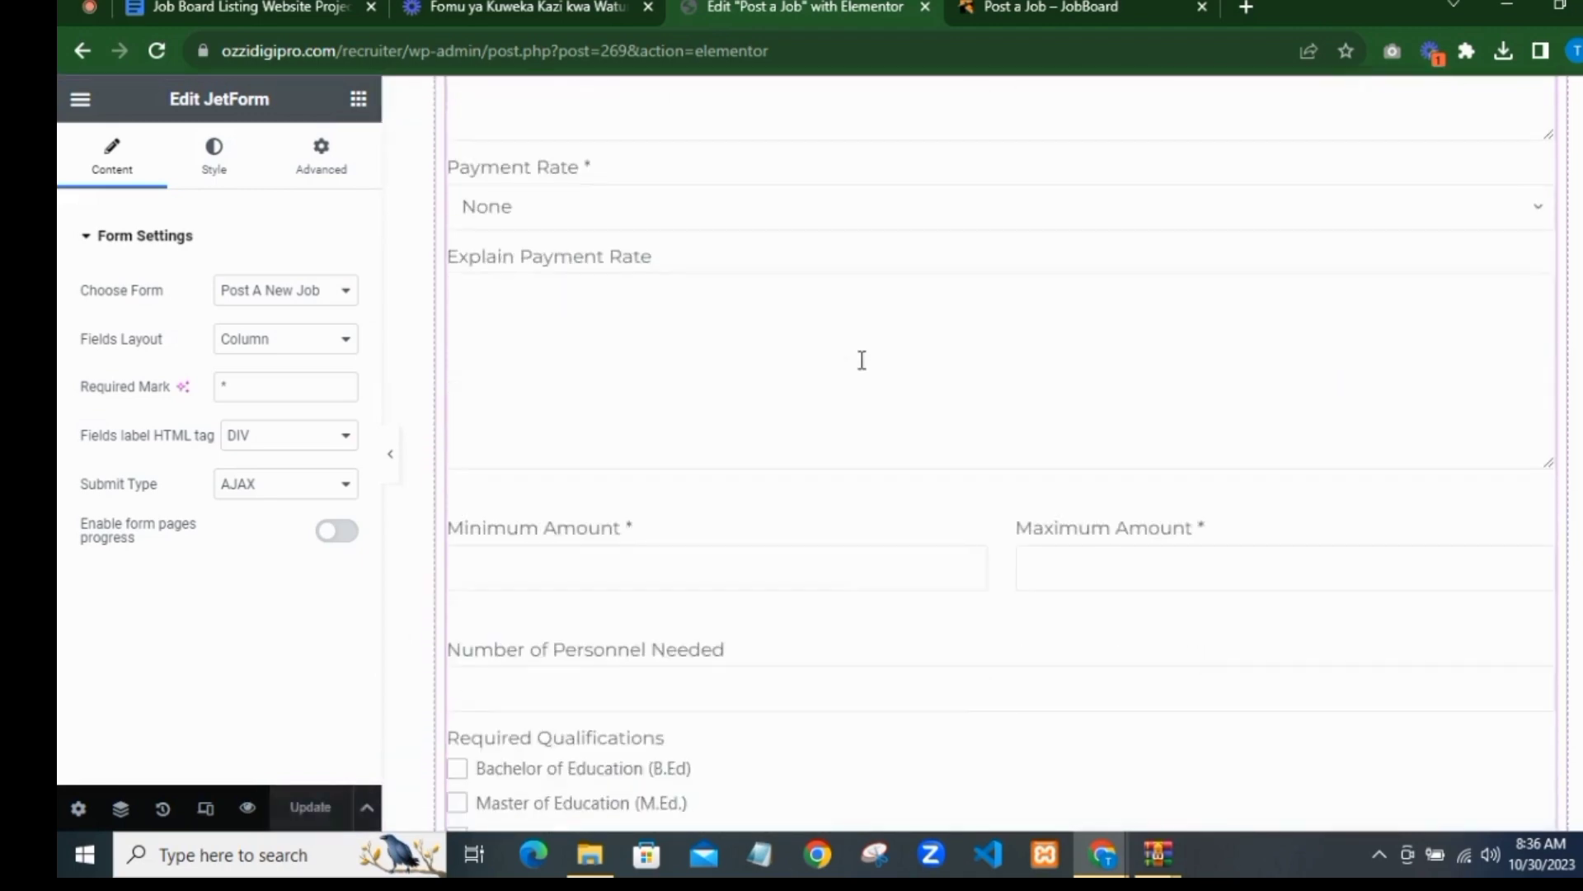
pyautogui.scroll(-20, 861, 360)
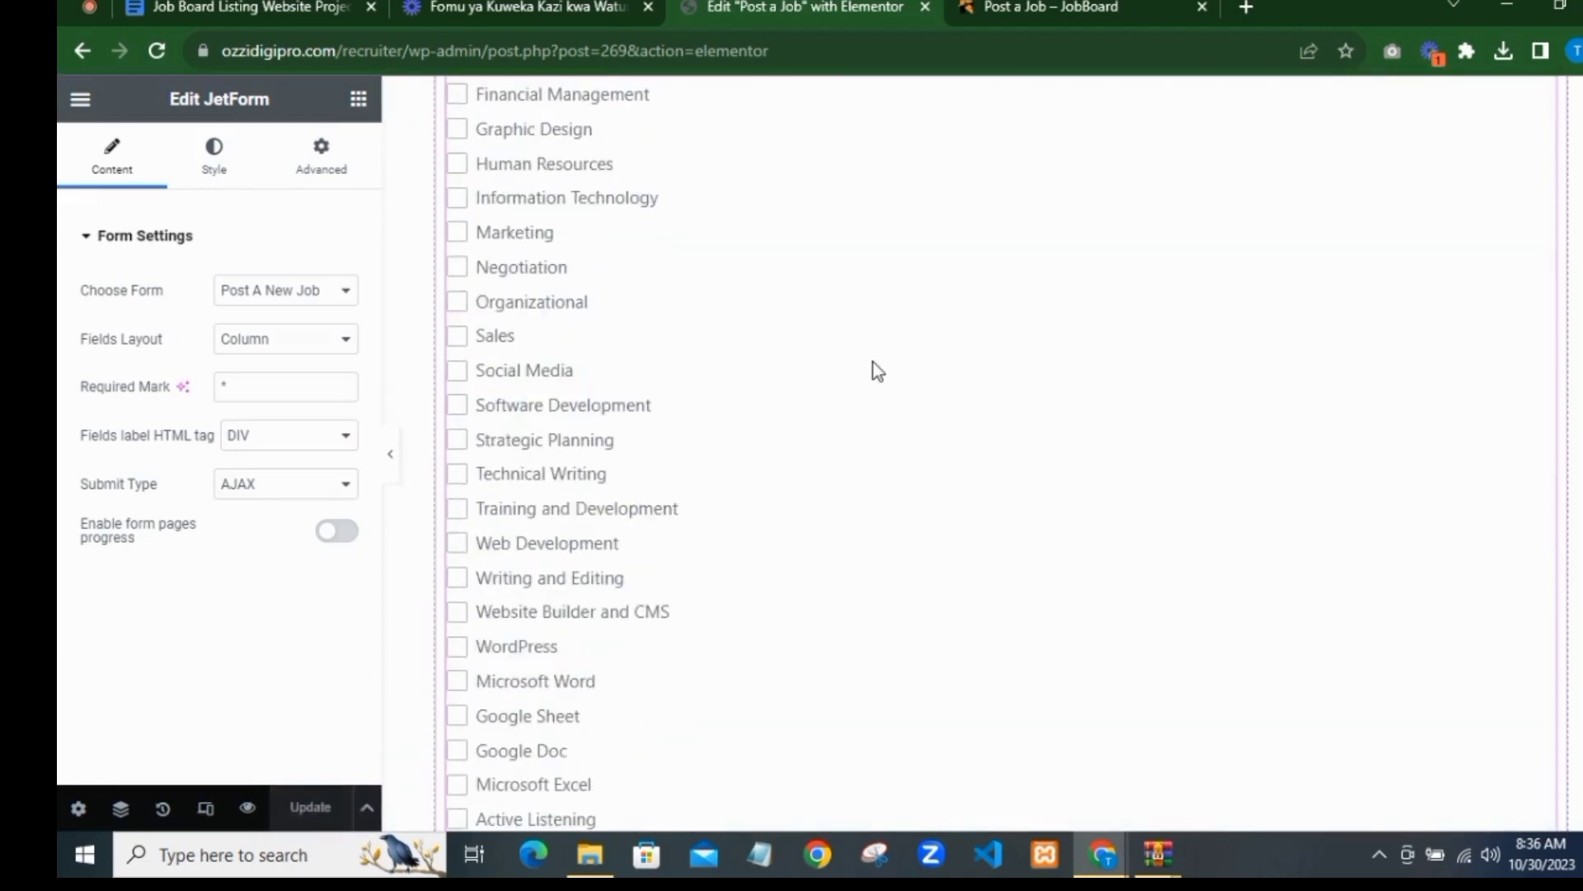
pyautogui.scroll(-20, 878, 370)
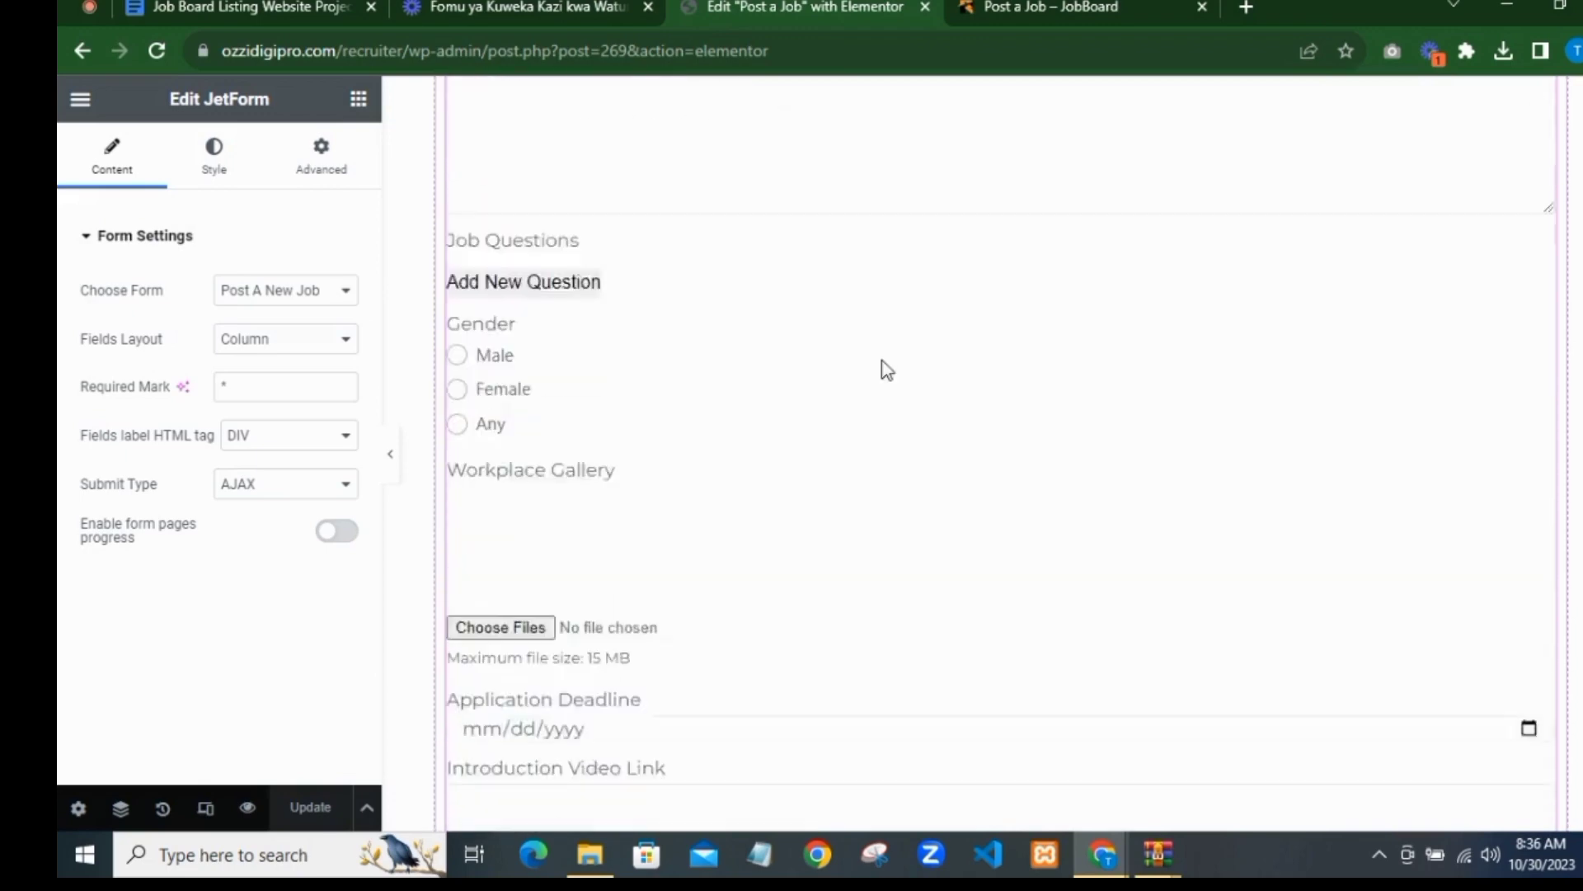
pyautogui.scroll(-2, 891, 368)
pyautogui.scroll(1, 892, 368)
pyautogui.scroll(-1, 907, 373)
pyautogui.scroll(3, 948, 375)
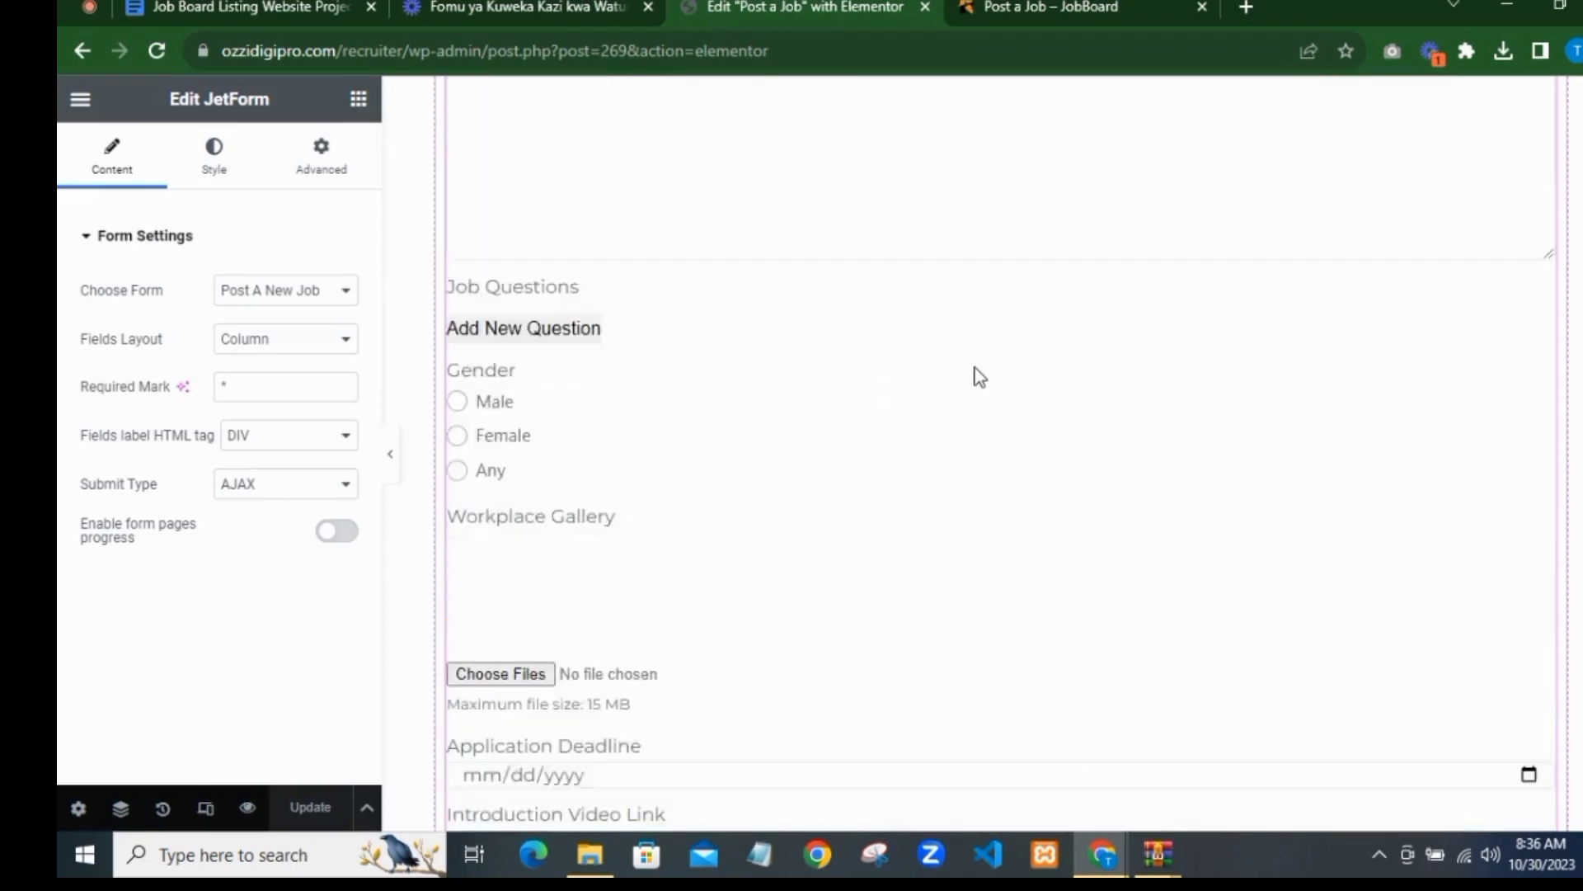
pyautogui.scroll(20, 1248, 384)
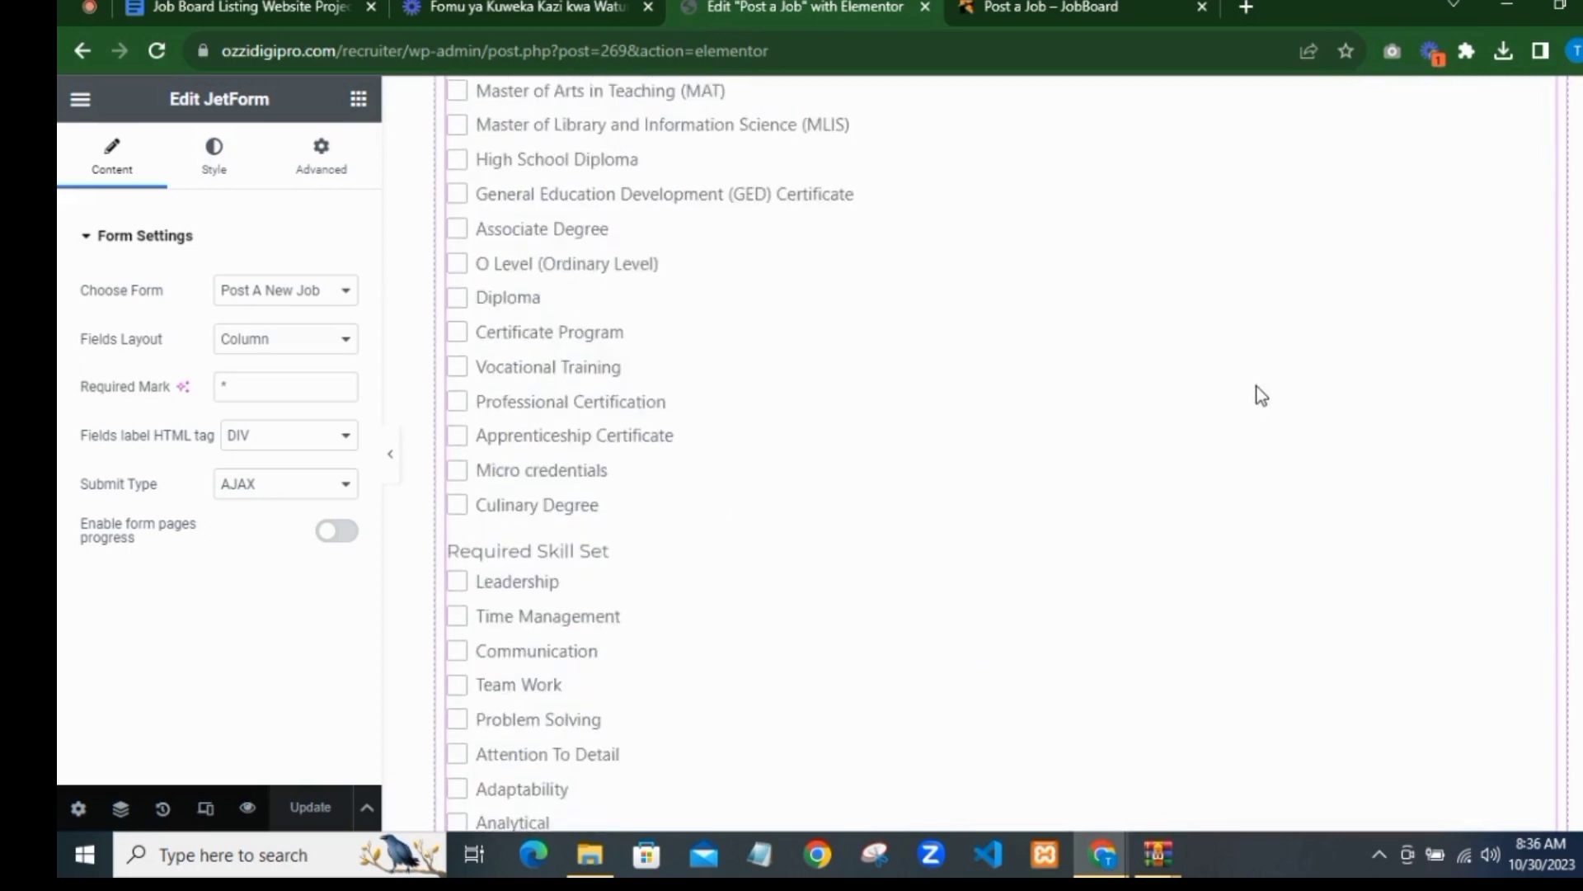
pyautogui.scroll(15, 1265, 387)
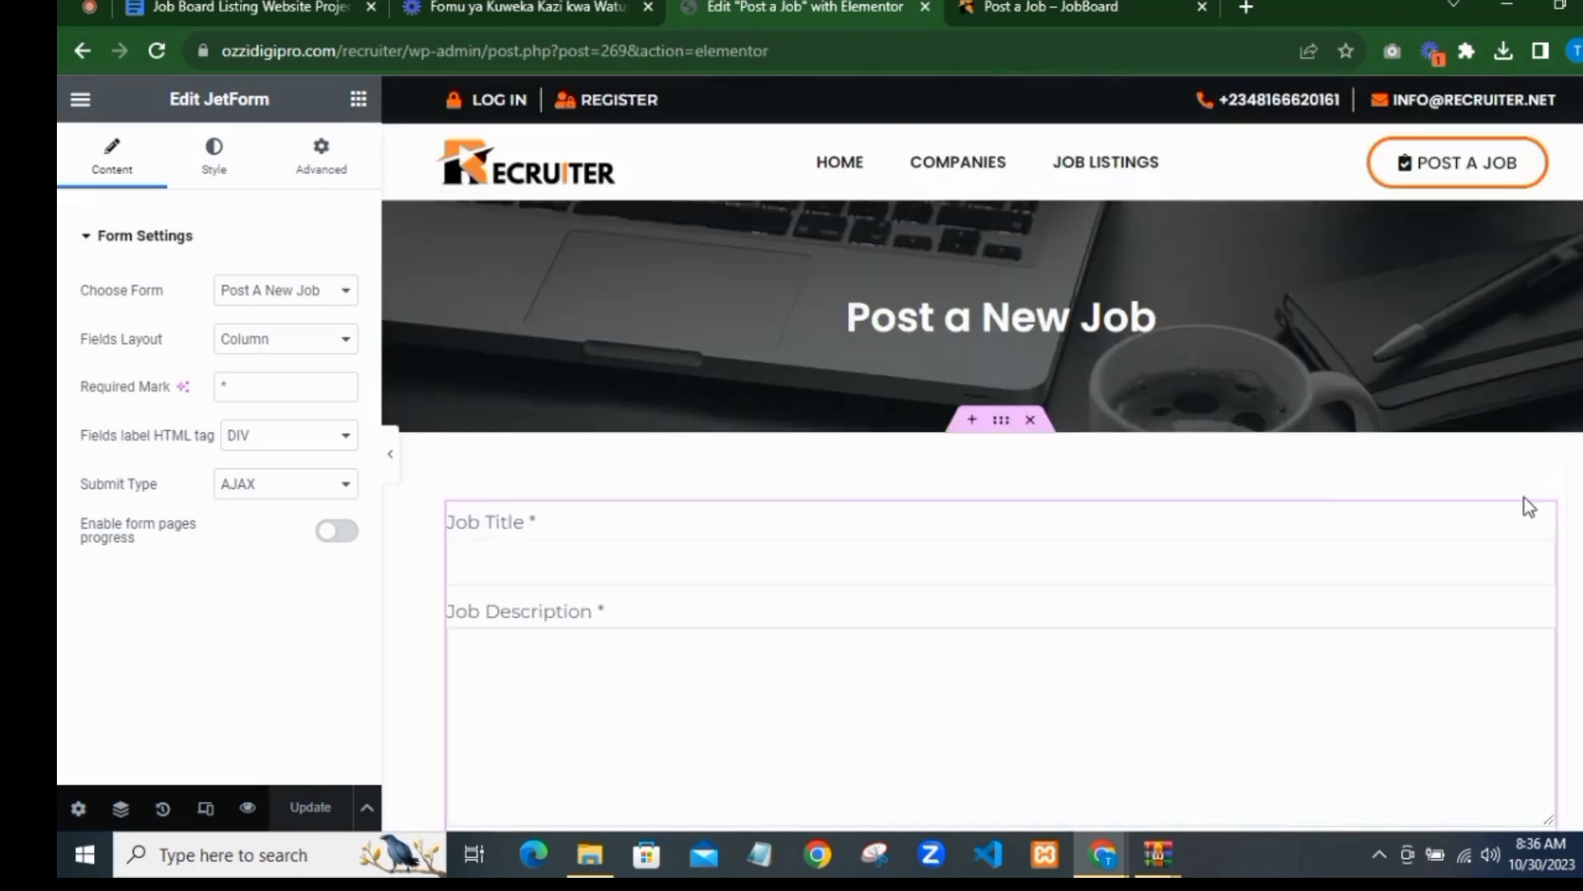
pyautogui.scroll(-4, 1518, 499)
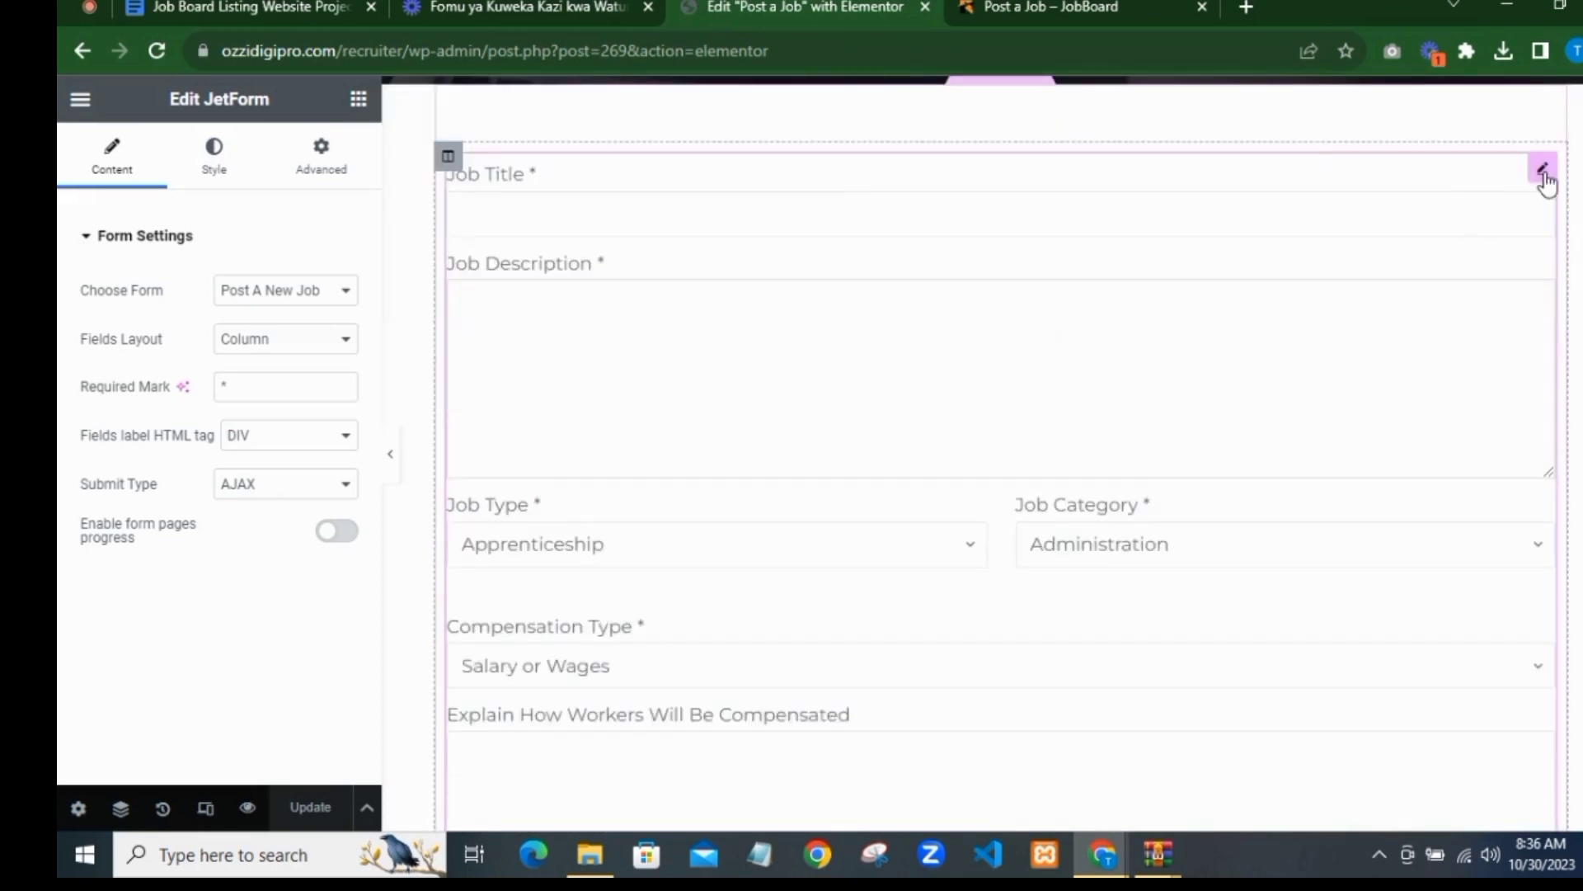
# Step: Set the form labels' typography to a size of 16 px and weight 500 (Medium)
pyautogui.click(214, 157)
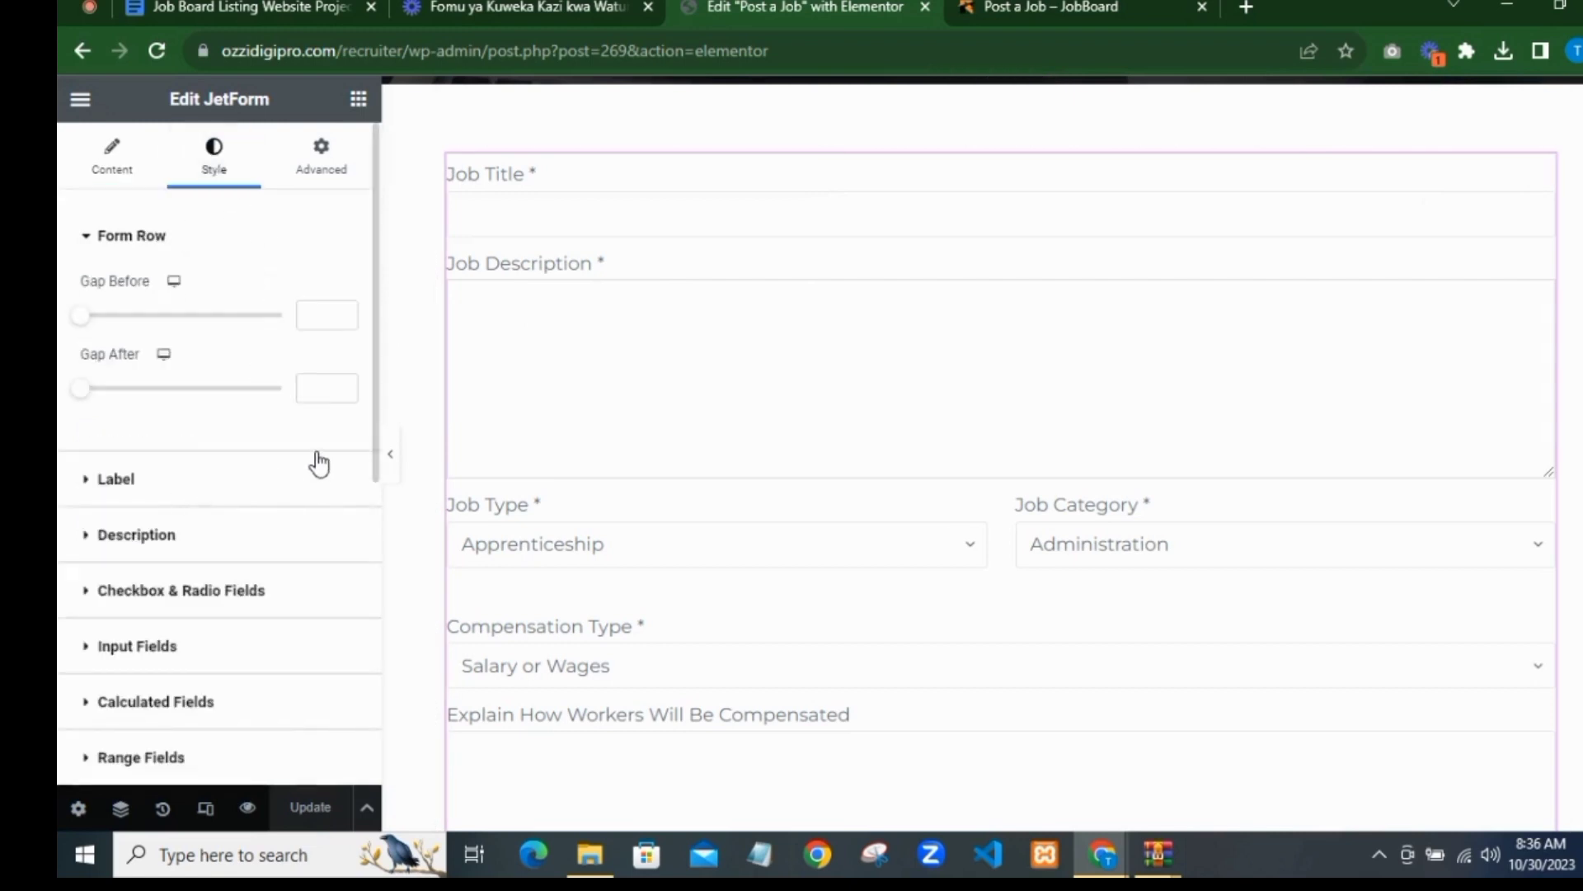
pyautogui.click(319, 470)
pyautogui.scroll(-1, 321, 458)
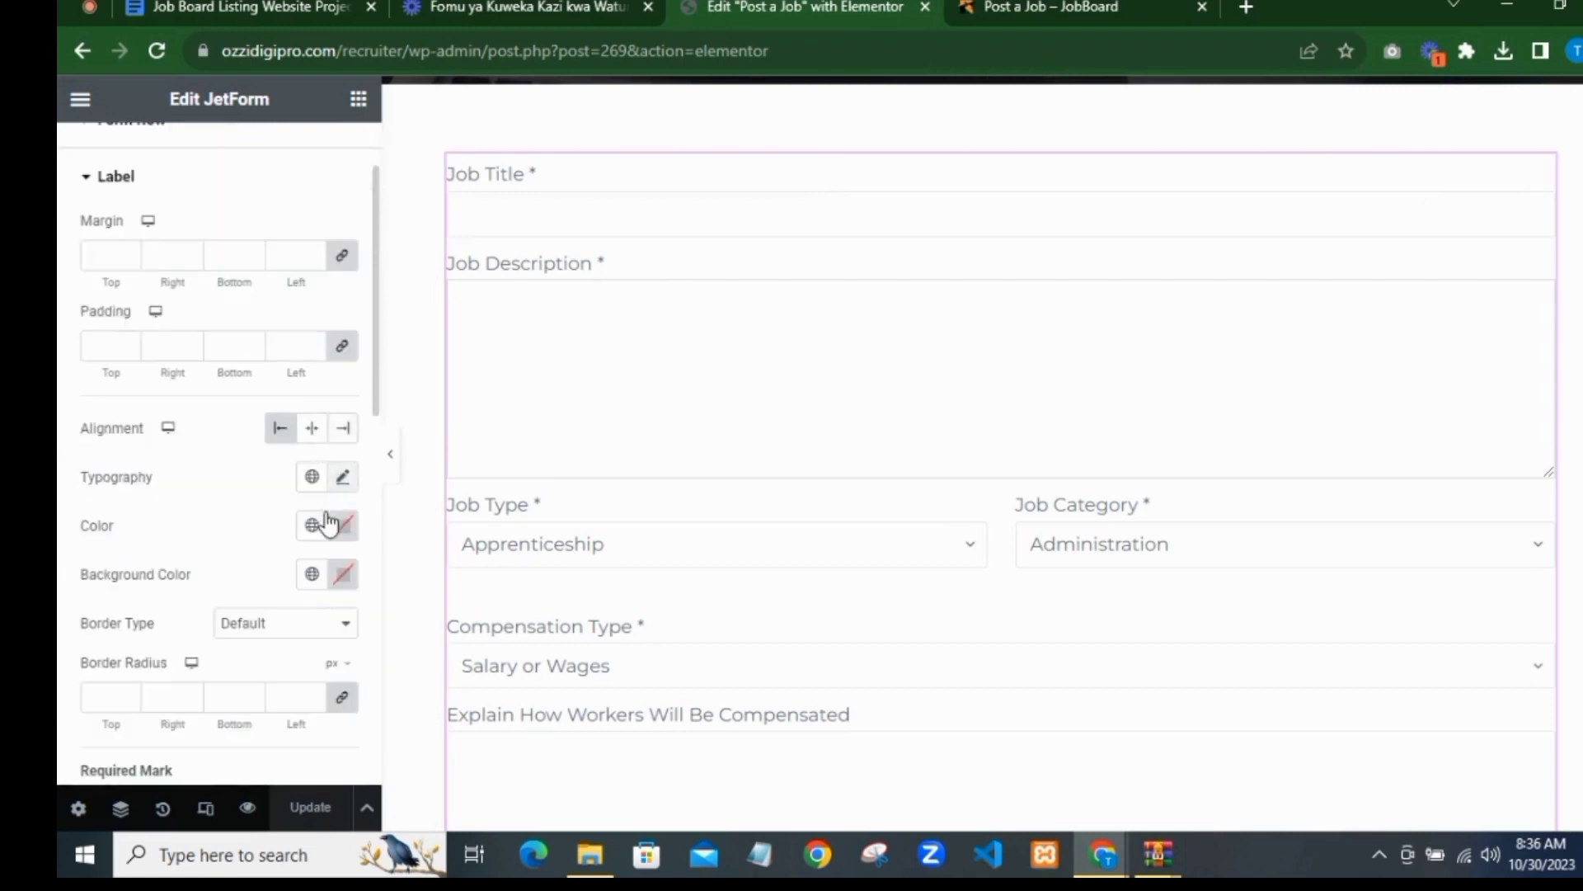
pyautogui.click(342, 476)
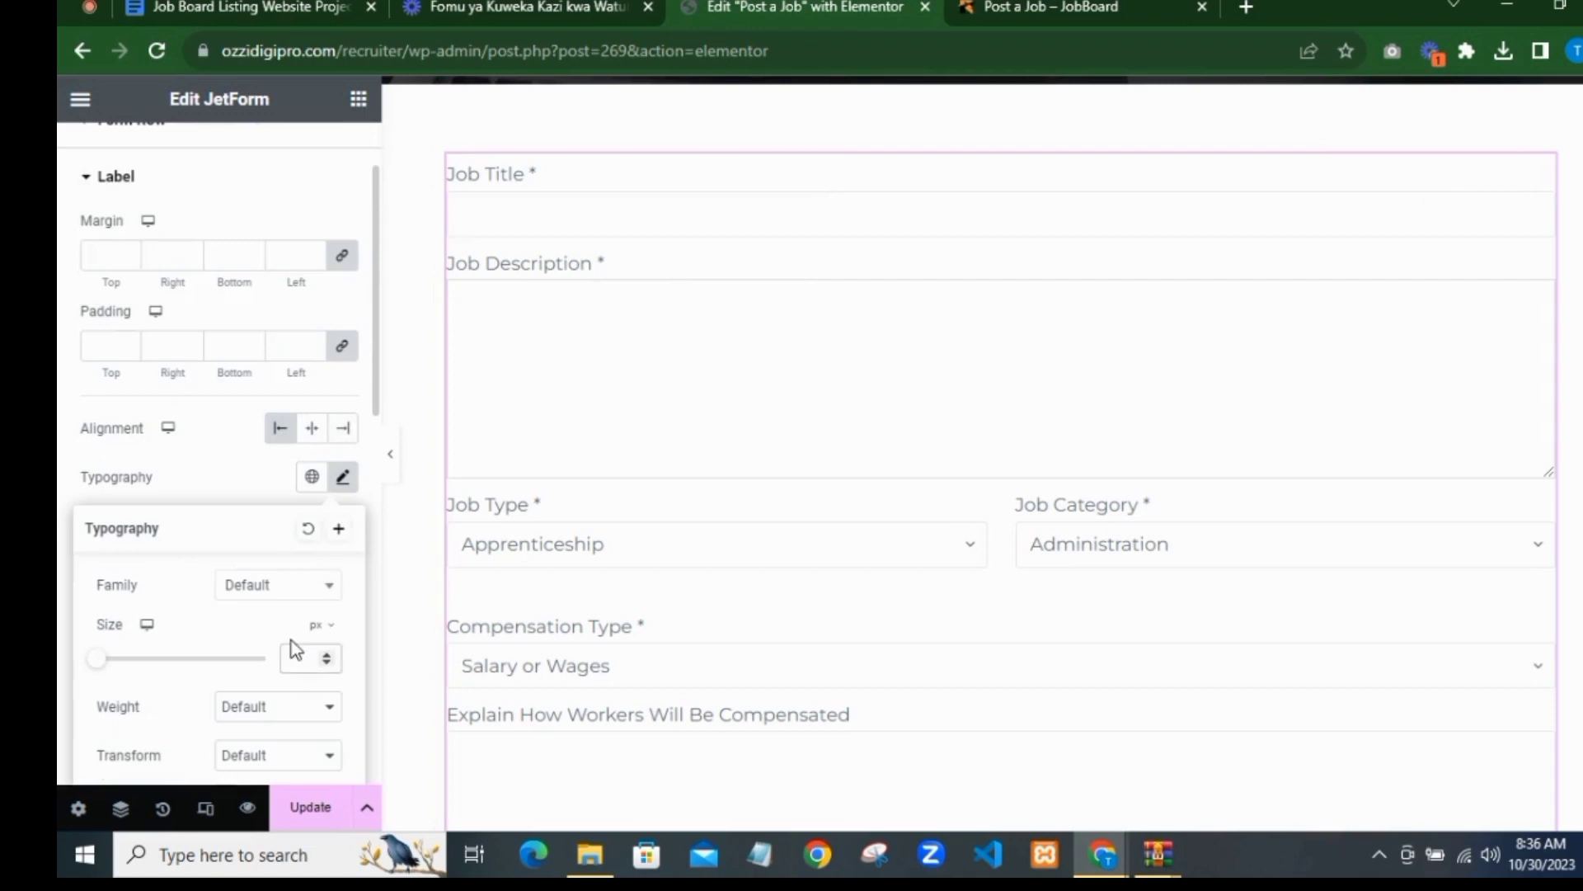
pyautogui.click(295, 653)
pyautogui.write('14')
pyautogui.click(290, 708)
pyautogui.click(272, 555)
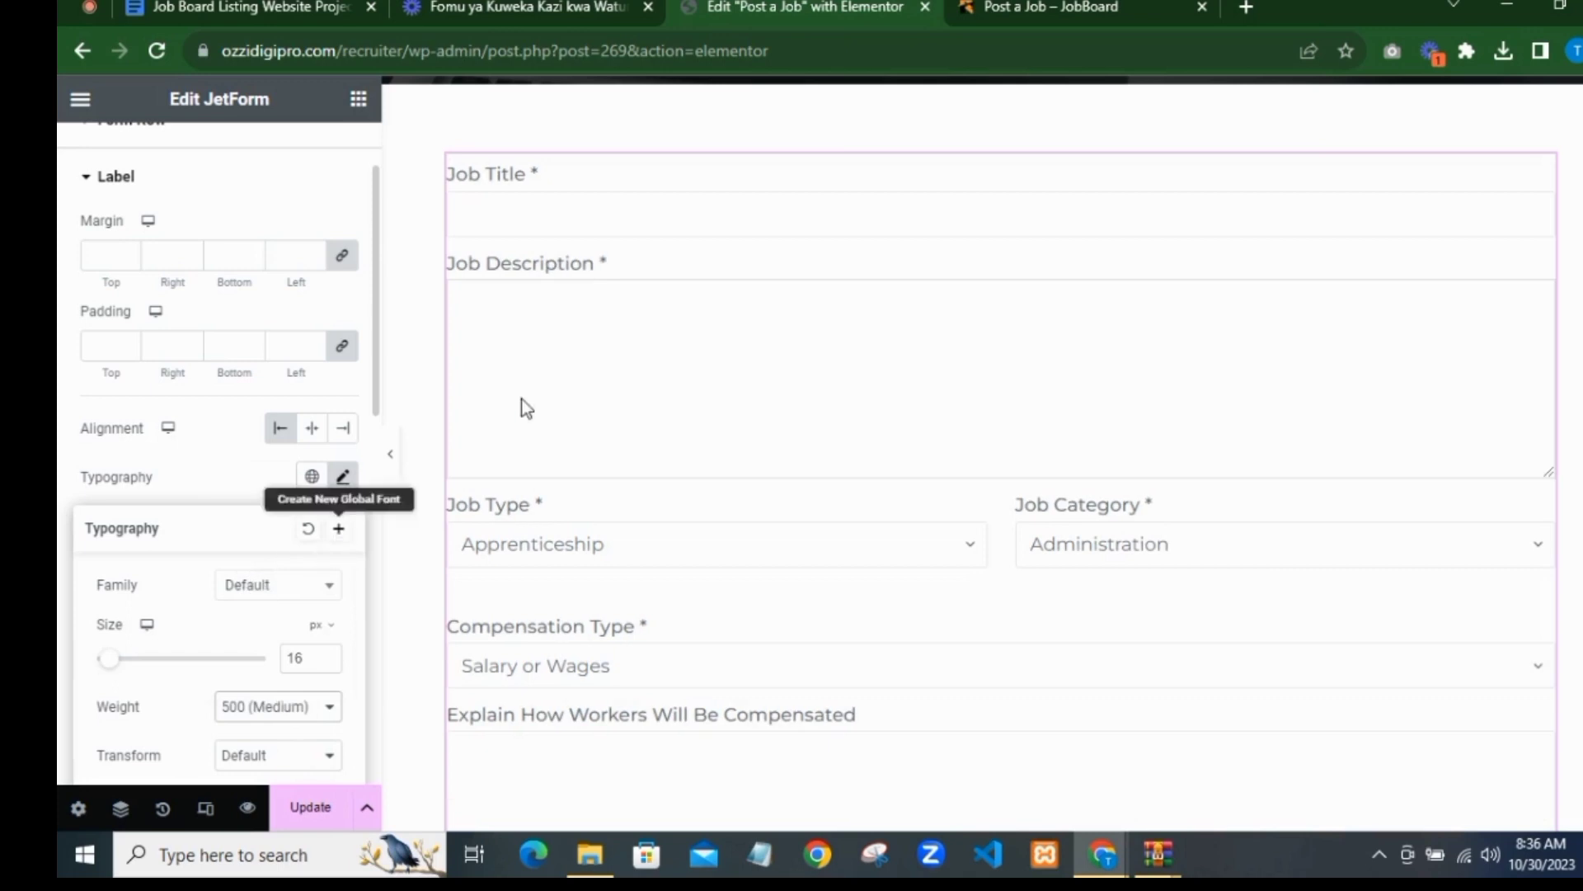
pyautogui.scroll(-1, 526, 408)
pyautogui.scroll(-1, 280, 468)
pyautogui.click(207, 358)
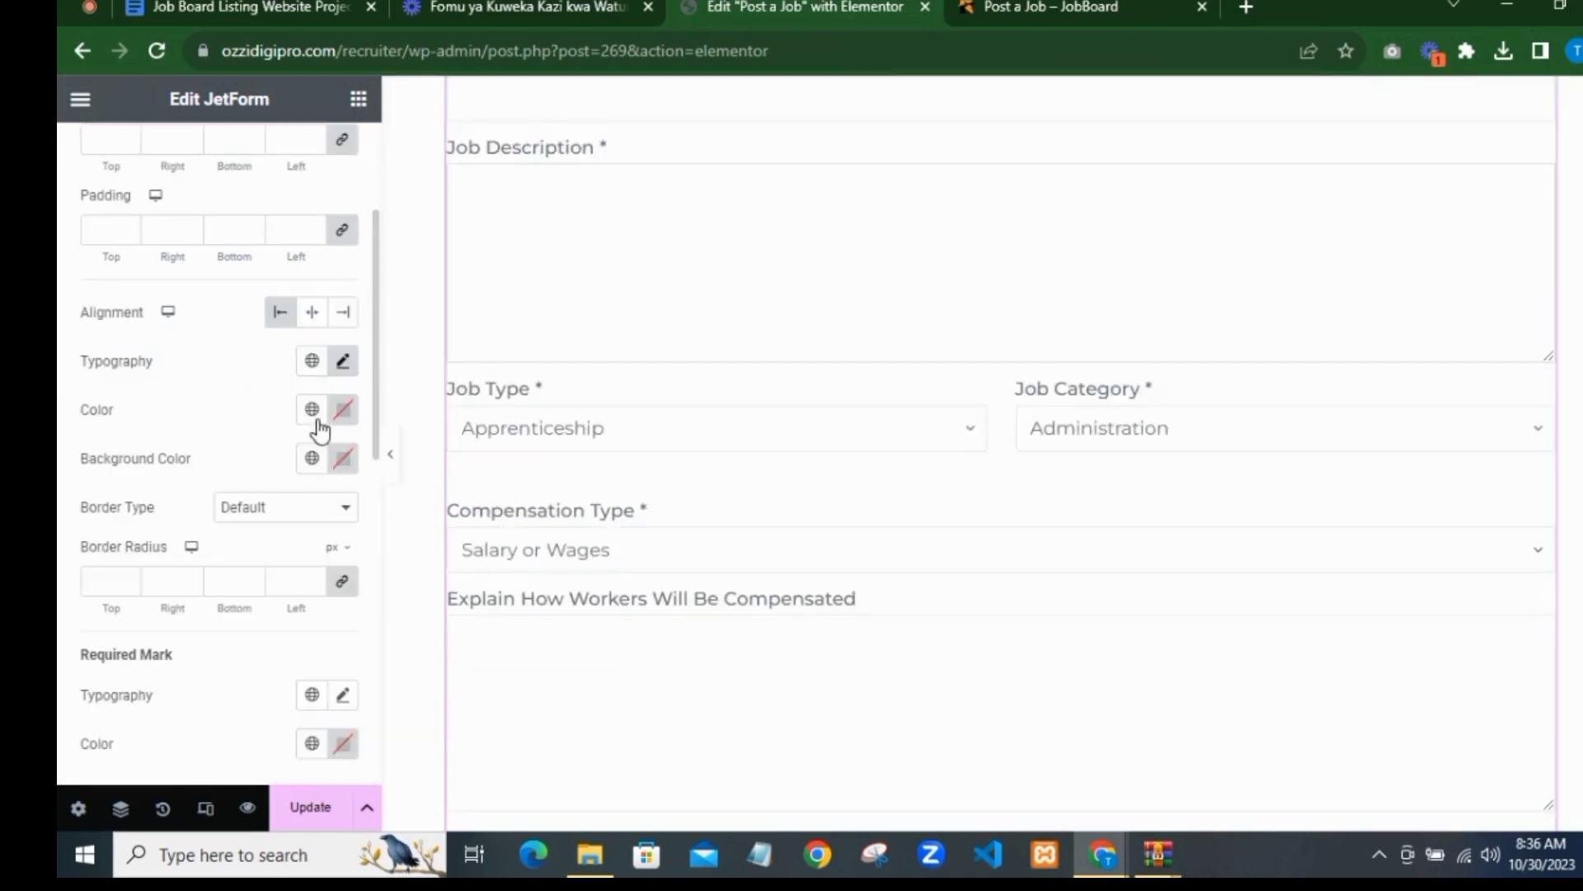
# Step: Set the form label color to the global color Theme Color Palette 4
pyautogui.click(311, 410)
pyautogui.scroll(-3, 198, 610)
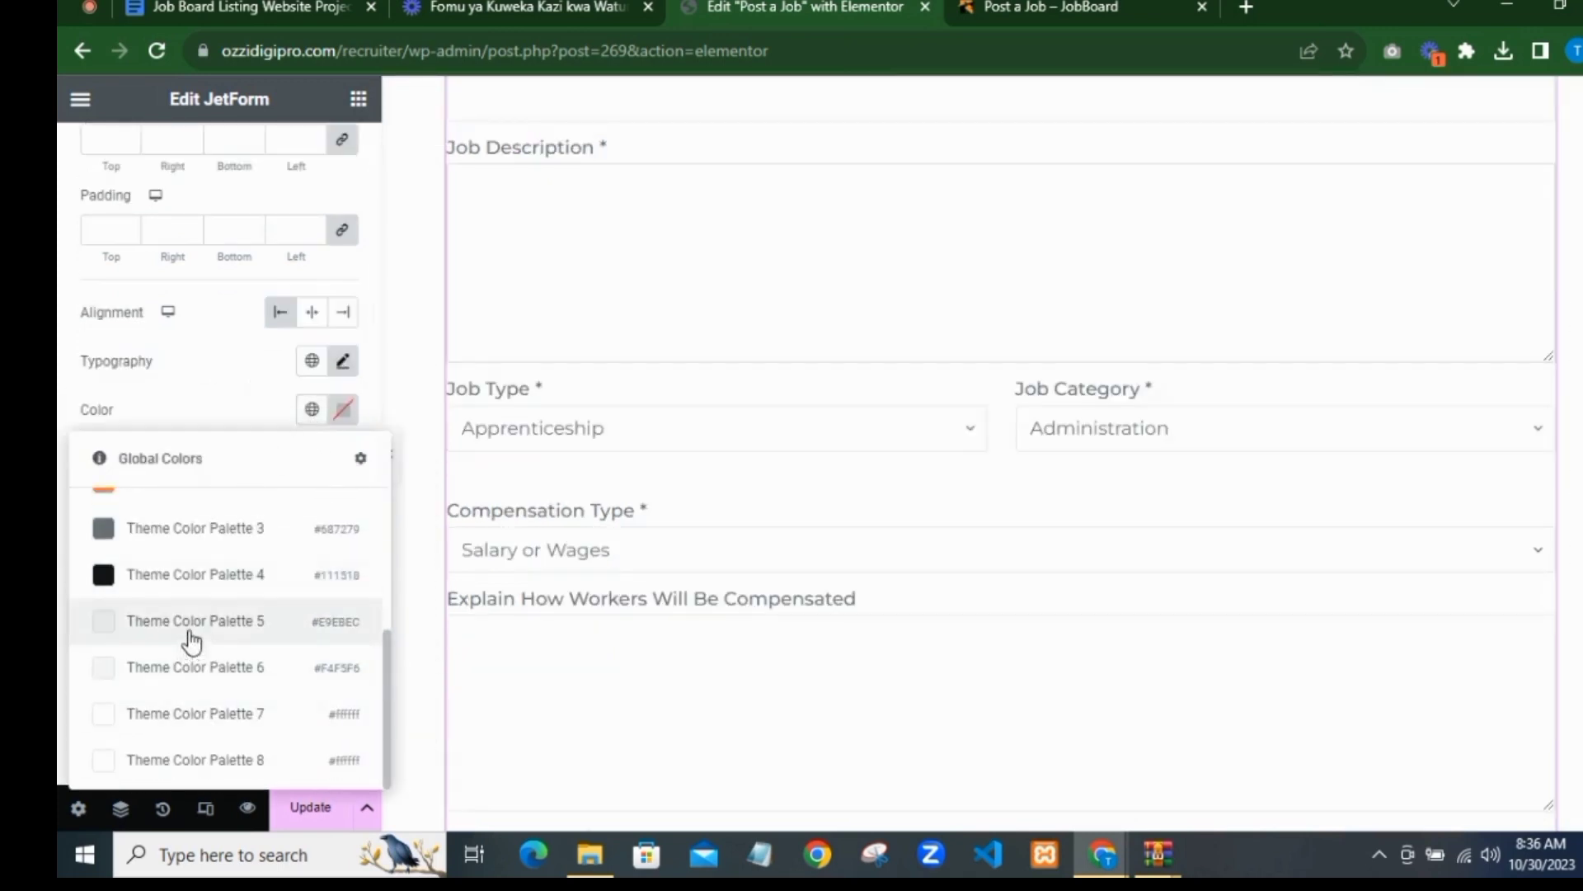
pyautogui.click(185, 582)
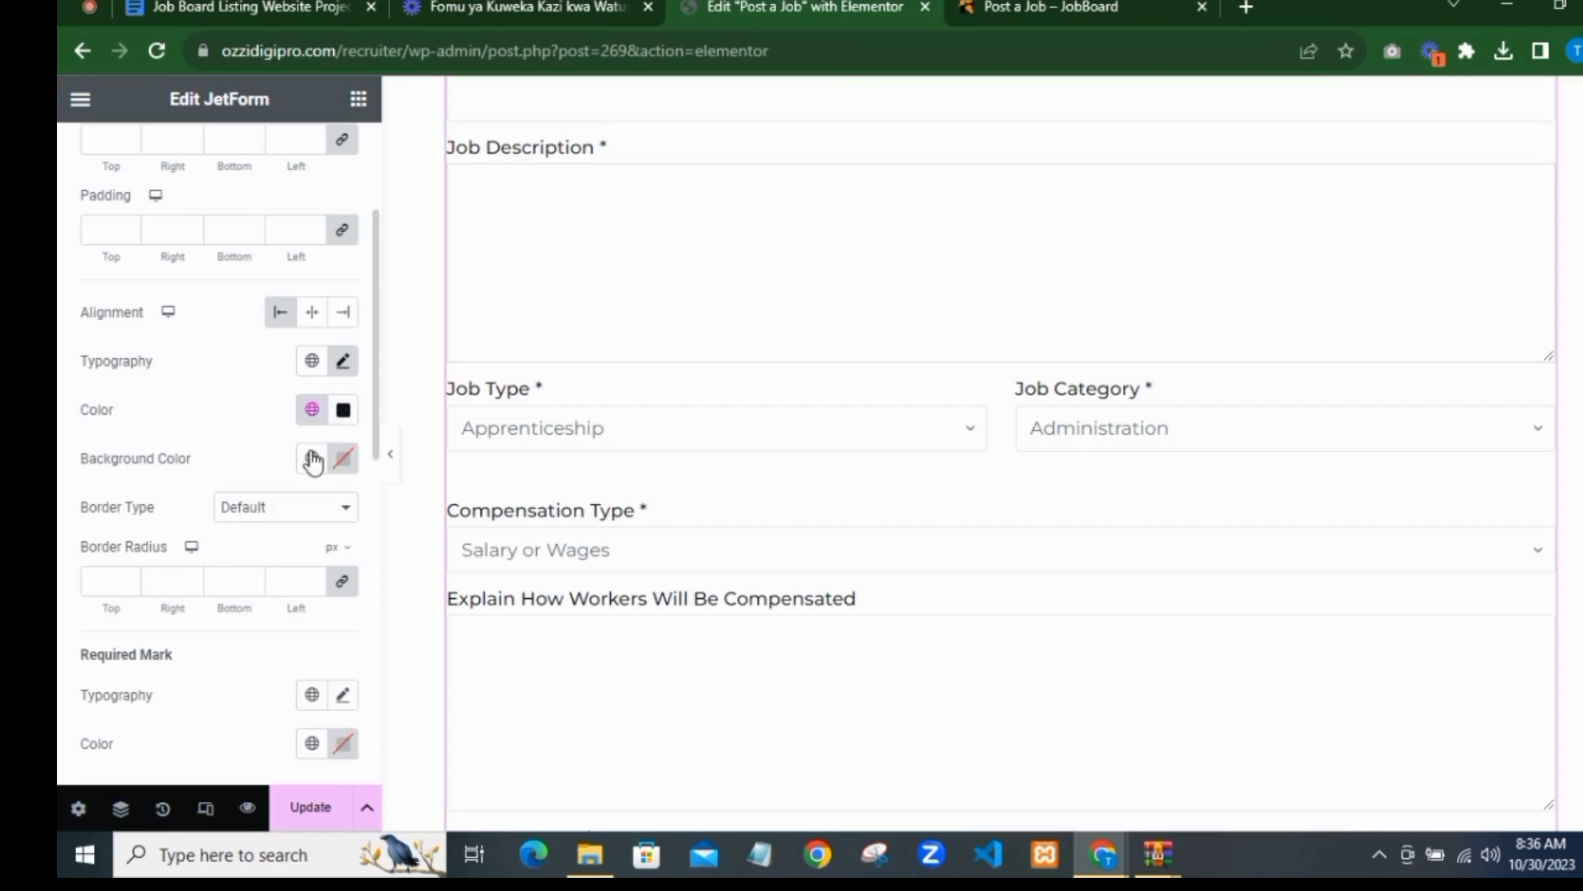
pyautogui.scroll(4, 637, 470)
pyautogui.scroll(-1, 640, 486)
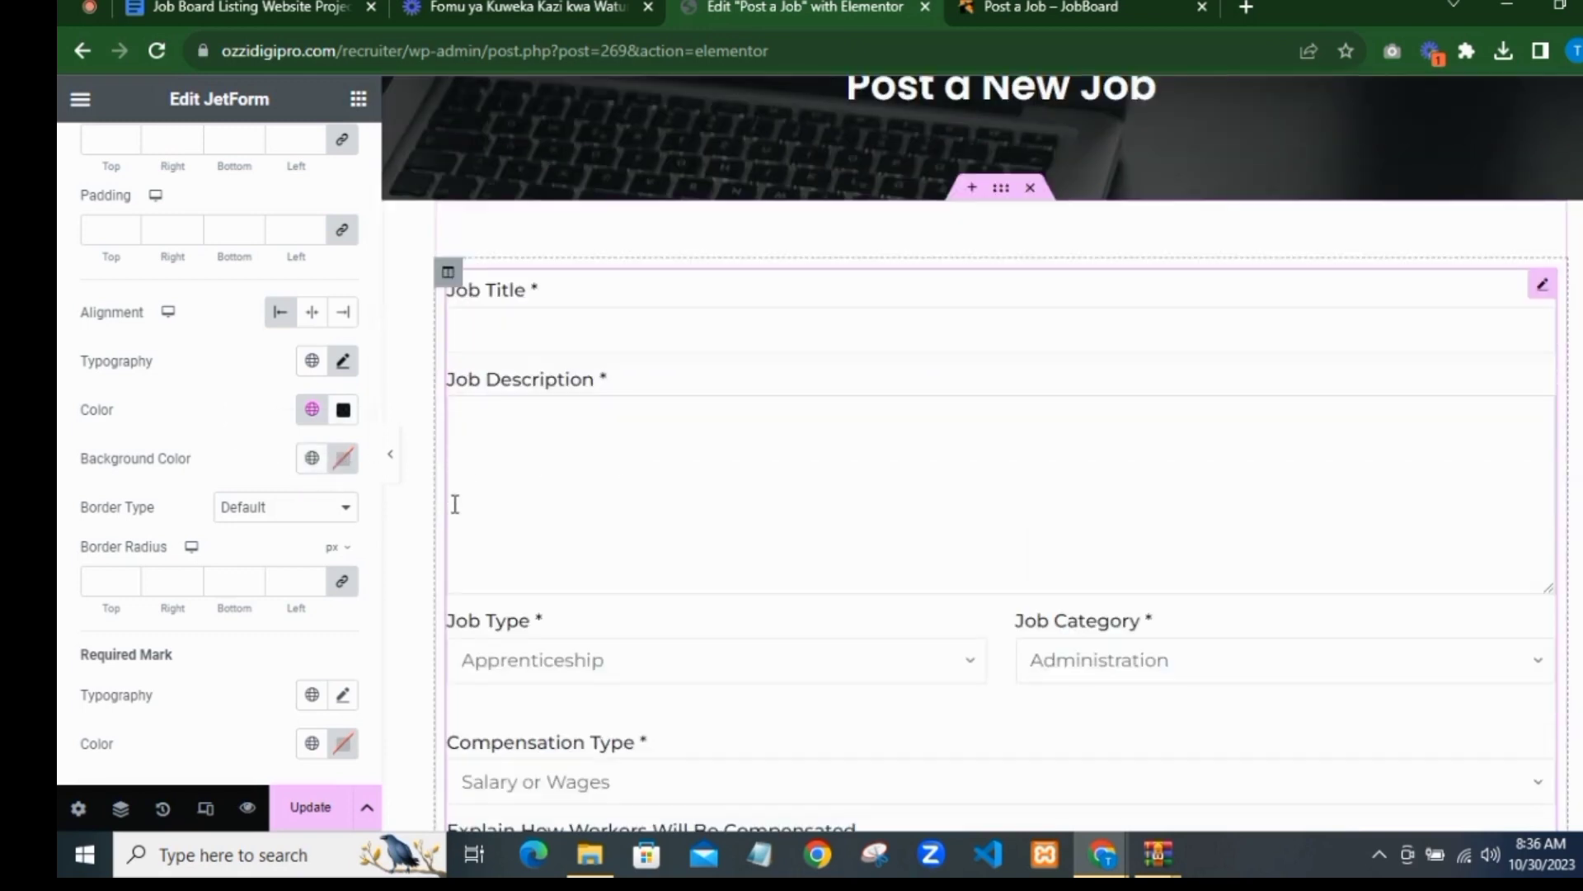
# Step: Set the required mark color to the global color Theme Color Palette 1
pyautogui.scroll(-3, 290, 544)
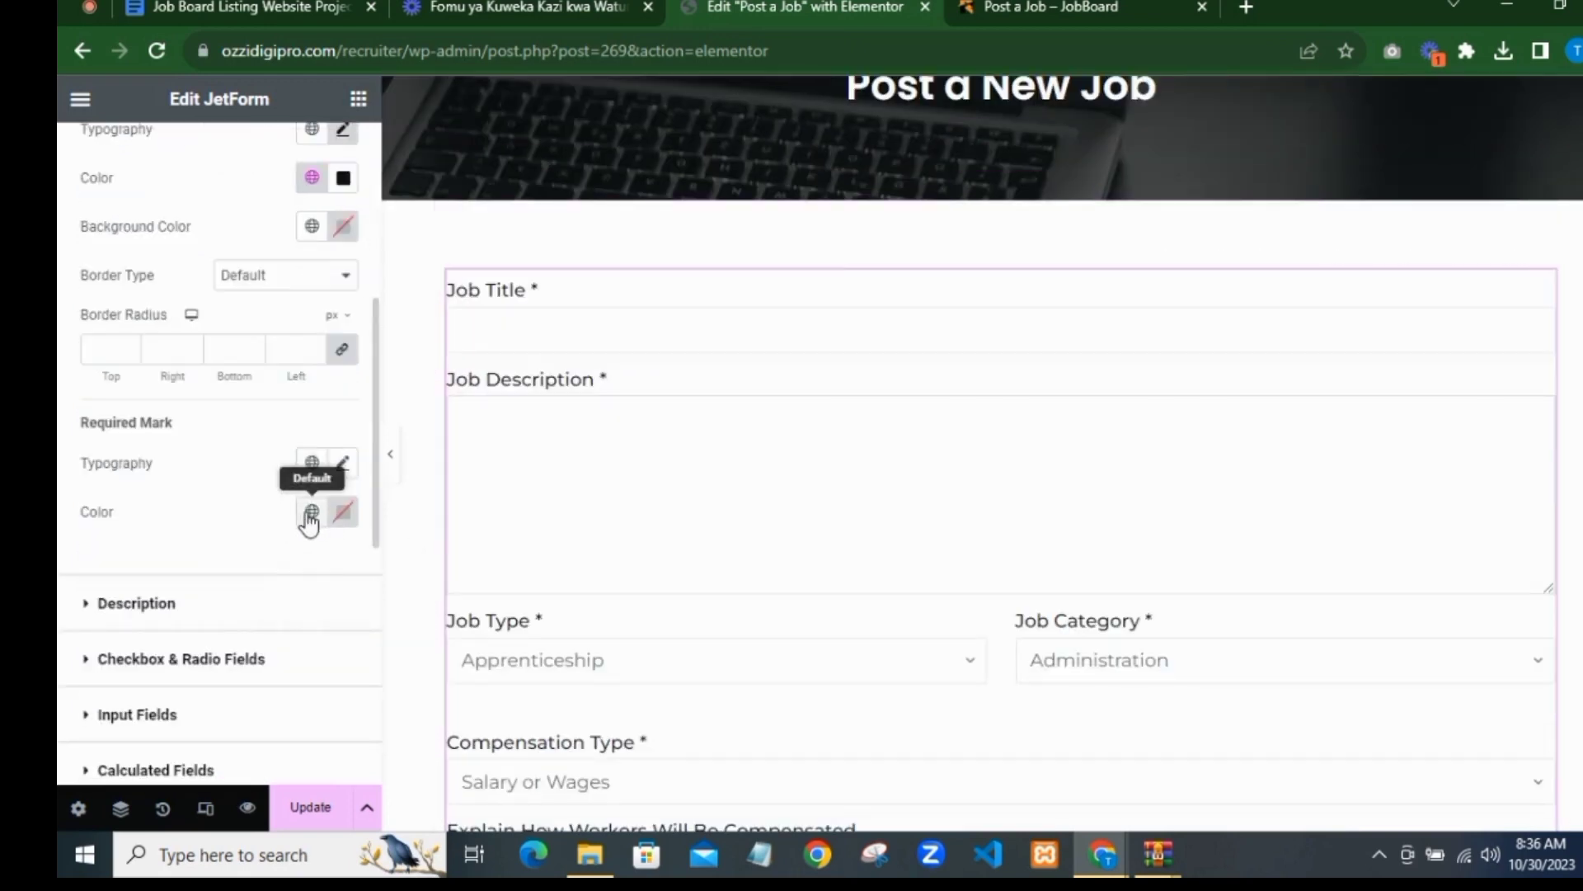
pyautogui.click(310, 512)
pyautogui.click(232, 526)
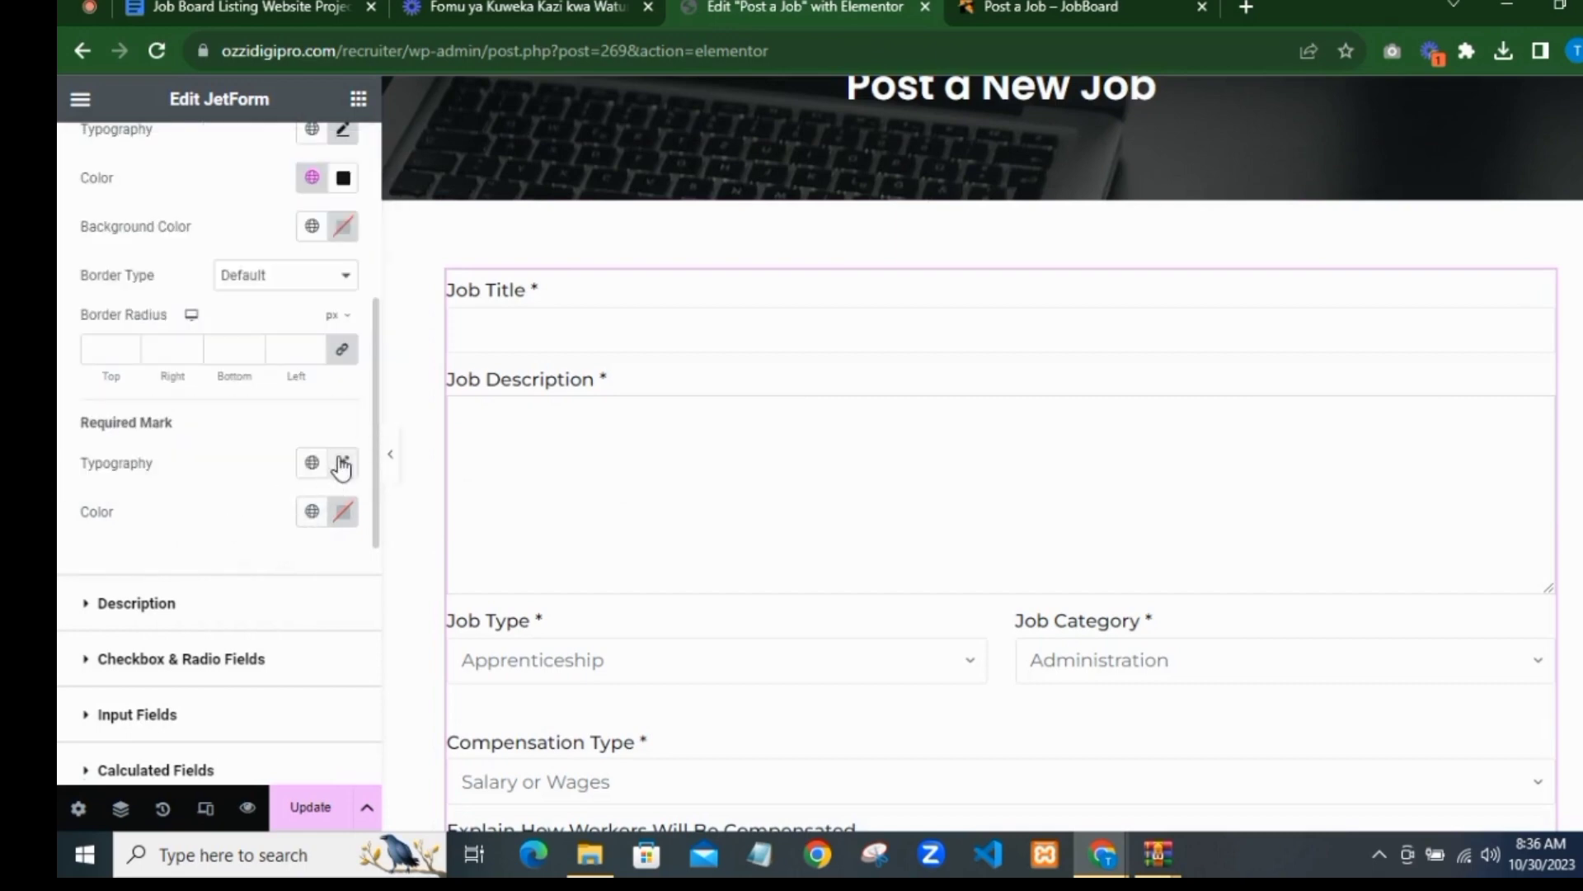
pyautogui.click(310, 511)
pyautogui.scroll(-3, 166, 421)
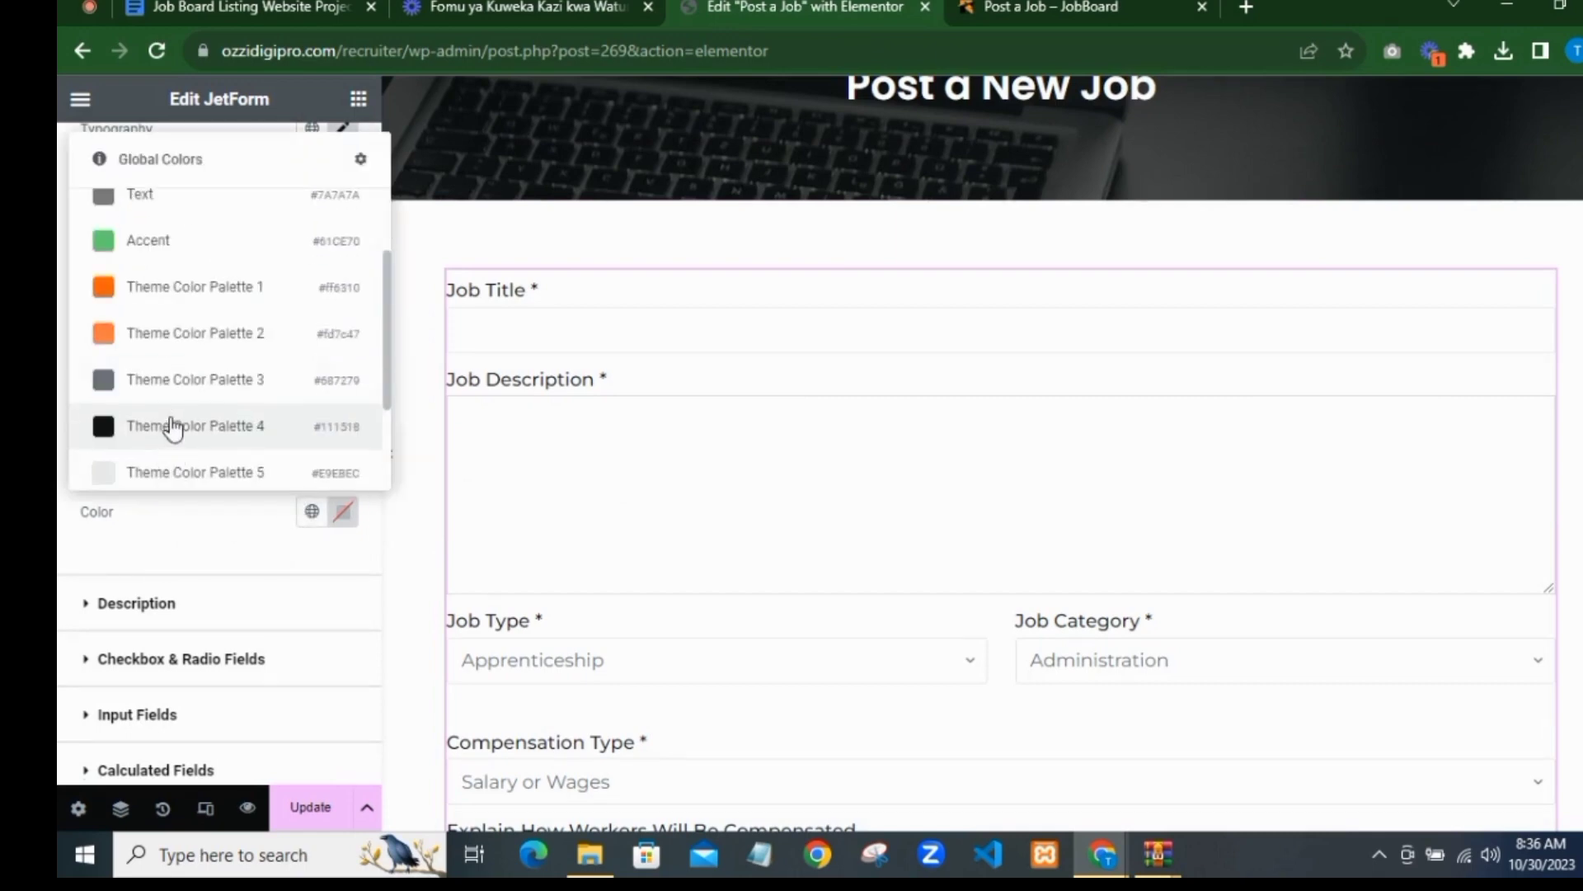
pyautogui.scroll(3, 177, 438)
pyautogui.click(190, 410)
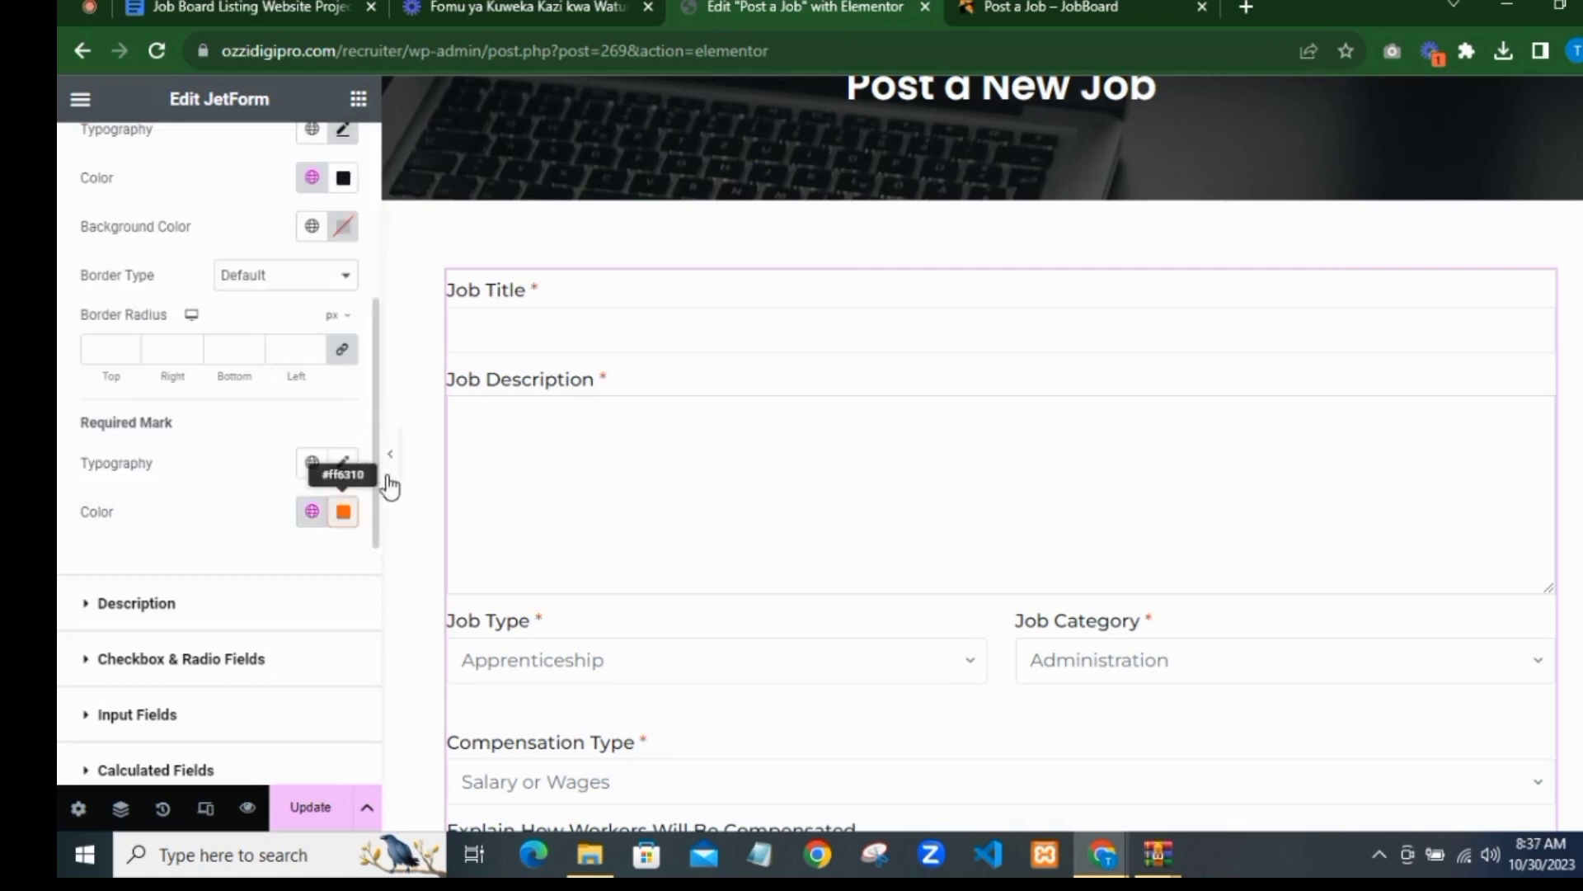
# Step: Change the required mark color to a custom pure red, #FF0000
pyautogui.click(344, 511)
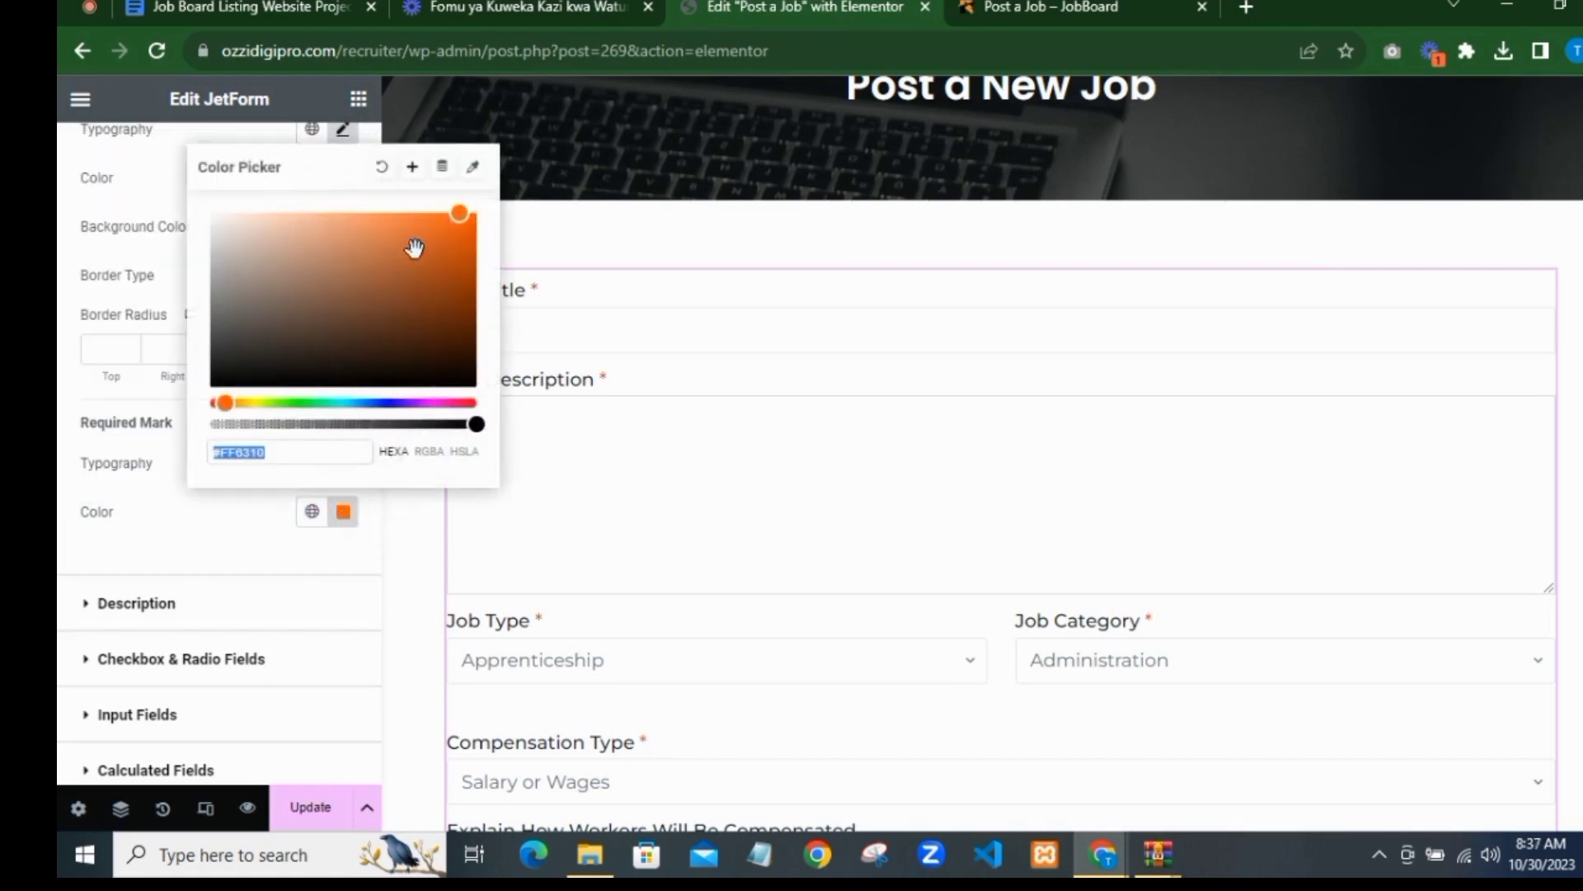
pyautogui.moveTo(214, 402); pyautogui.dragTo(184, 399)
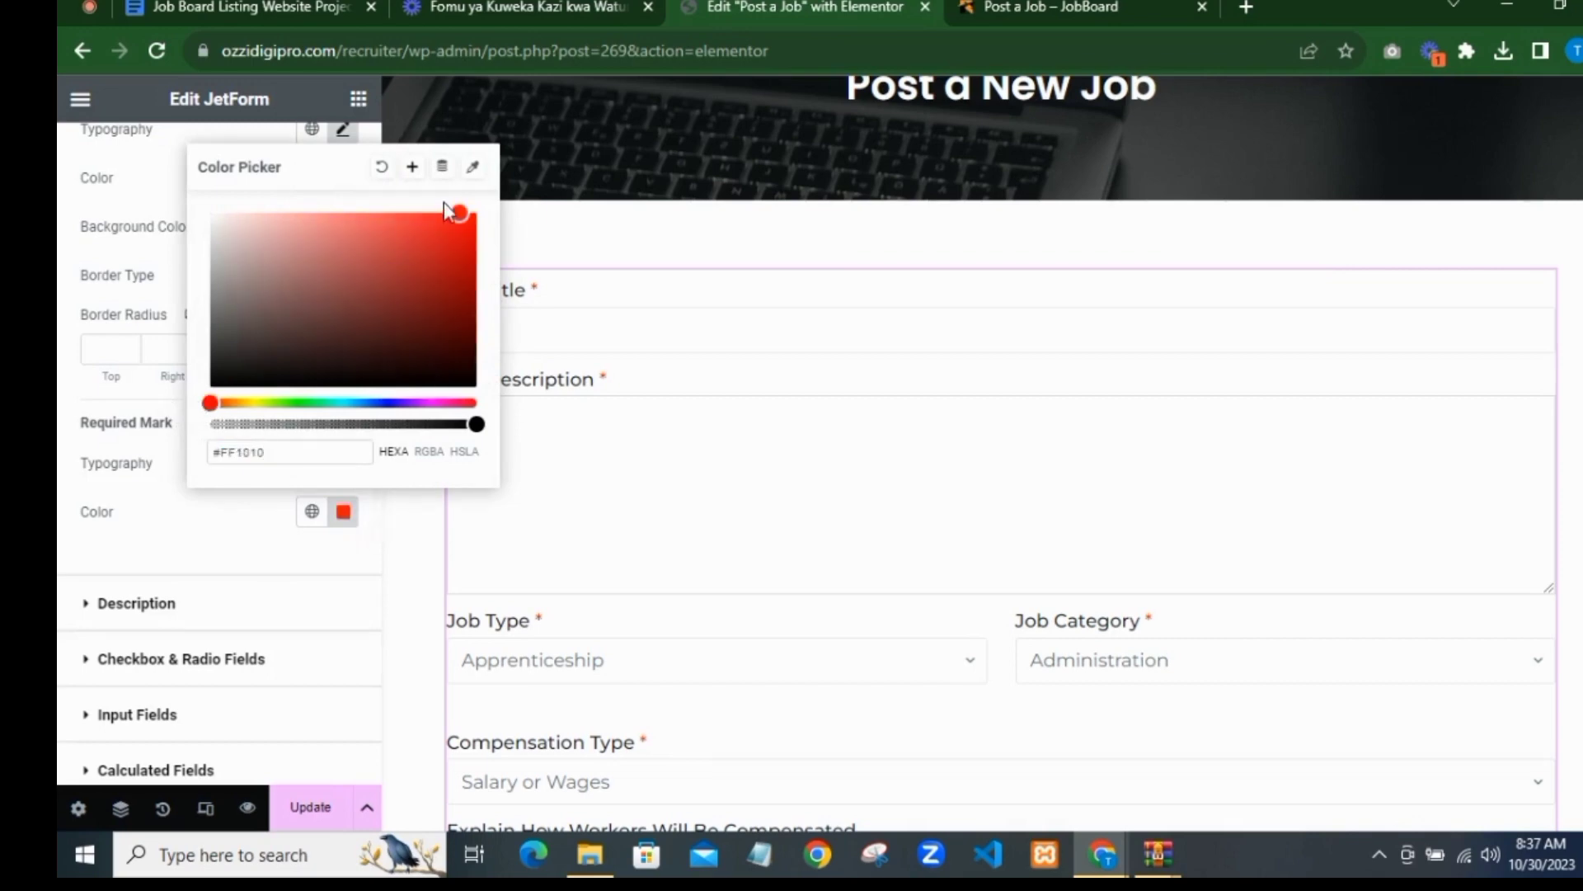
pyautogui.click(472, 349)
pyautogui.write('red')
# Step: Save the required mark's custom color as a new global color named Red
pyautogui.click(413, 167)
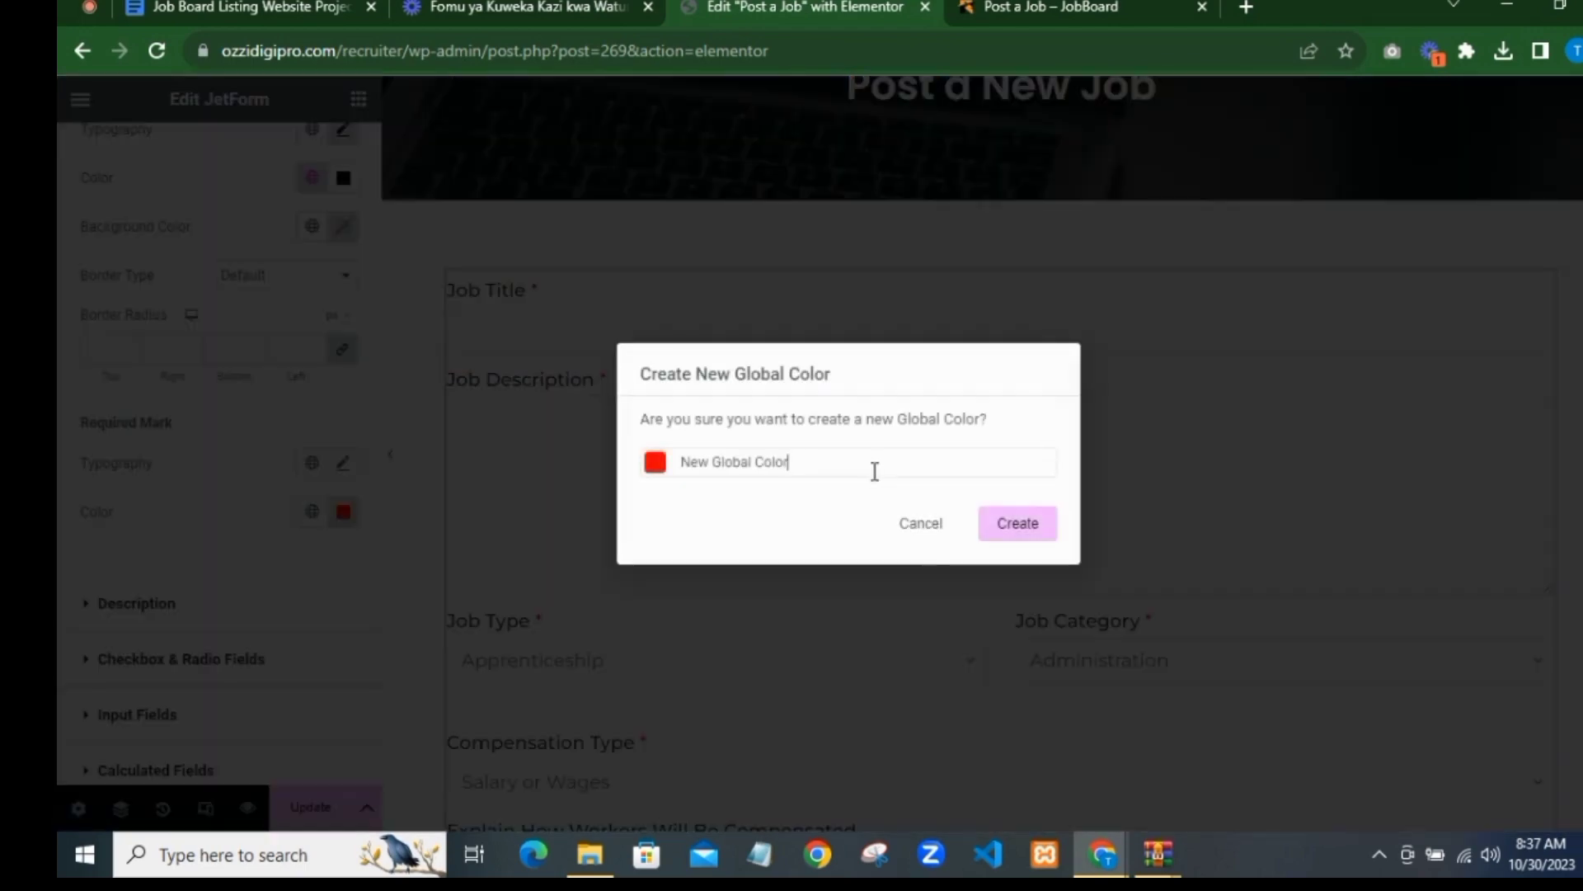
pyautogui.tripleClick(874, 470)
pyautogui.write('Red')
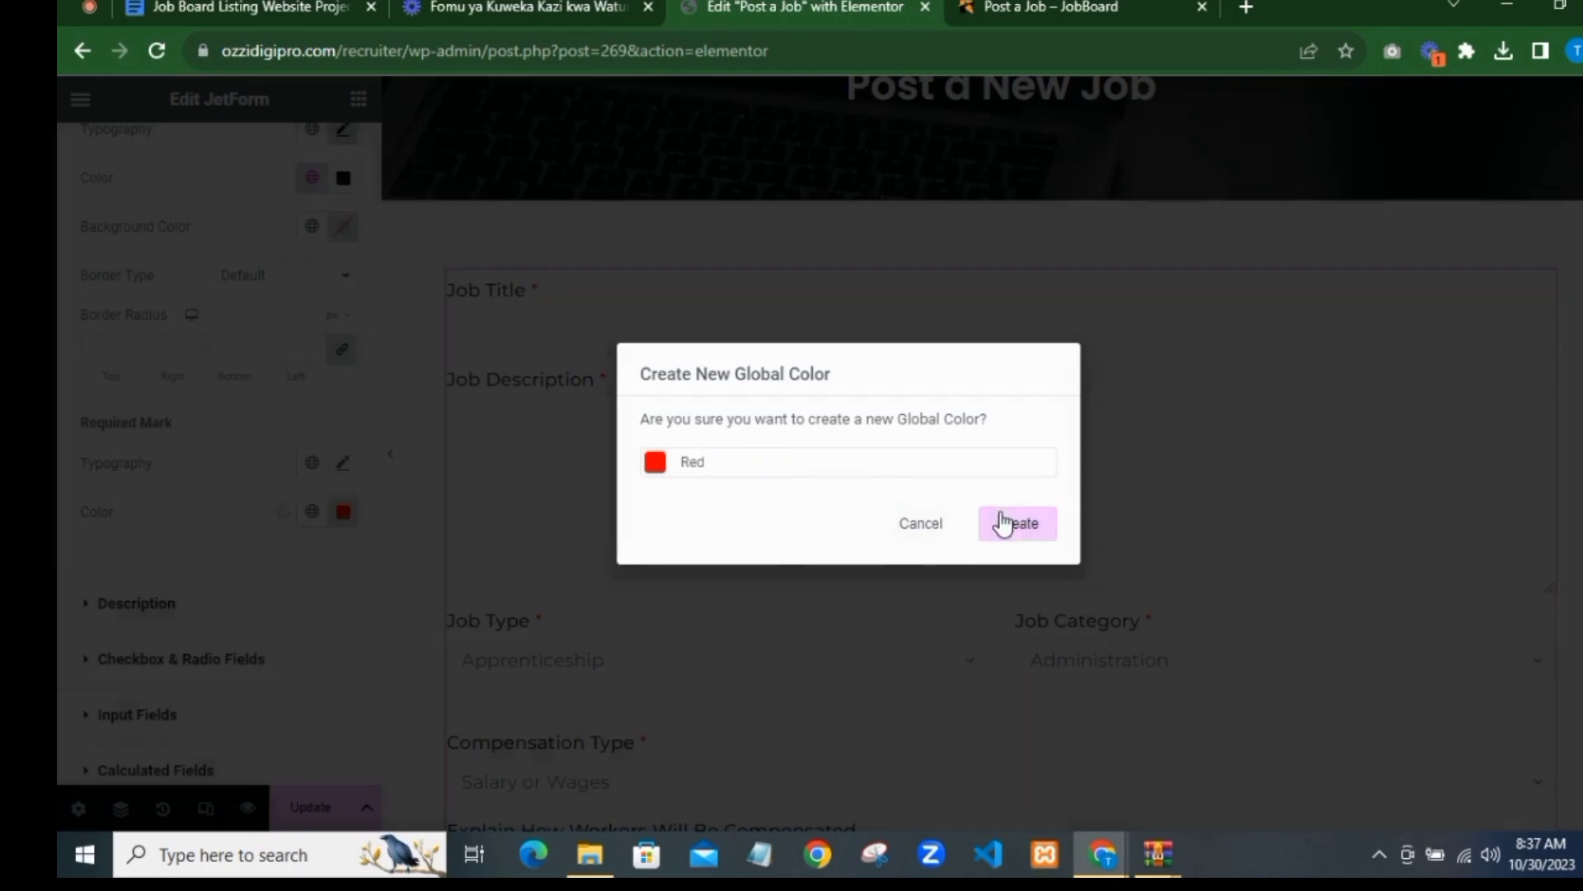
pyautogui.click(1010, 522)
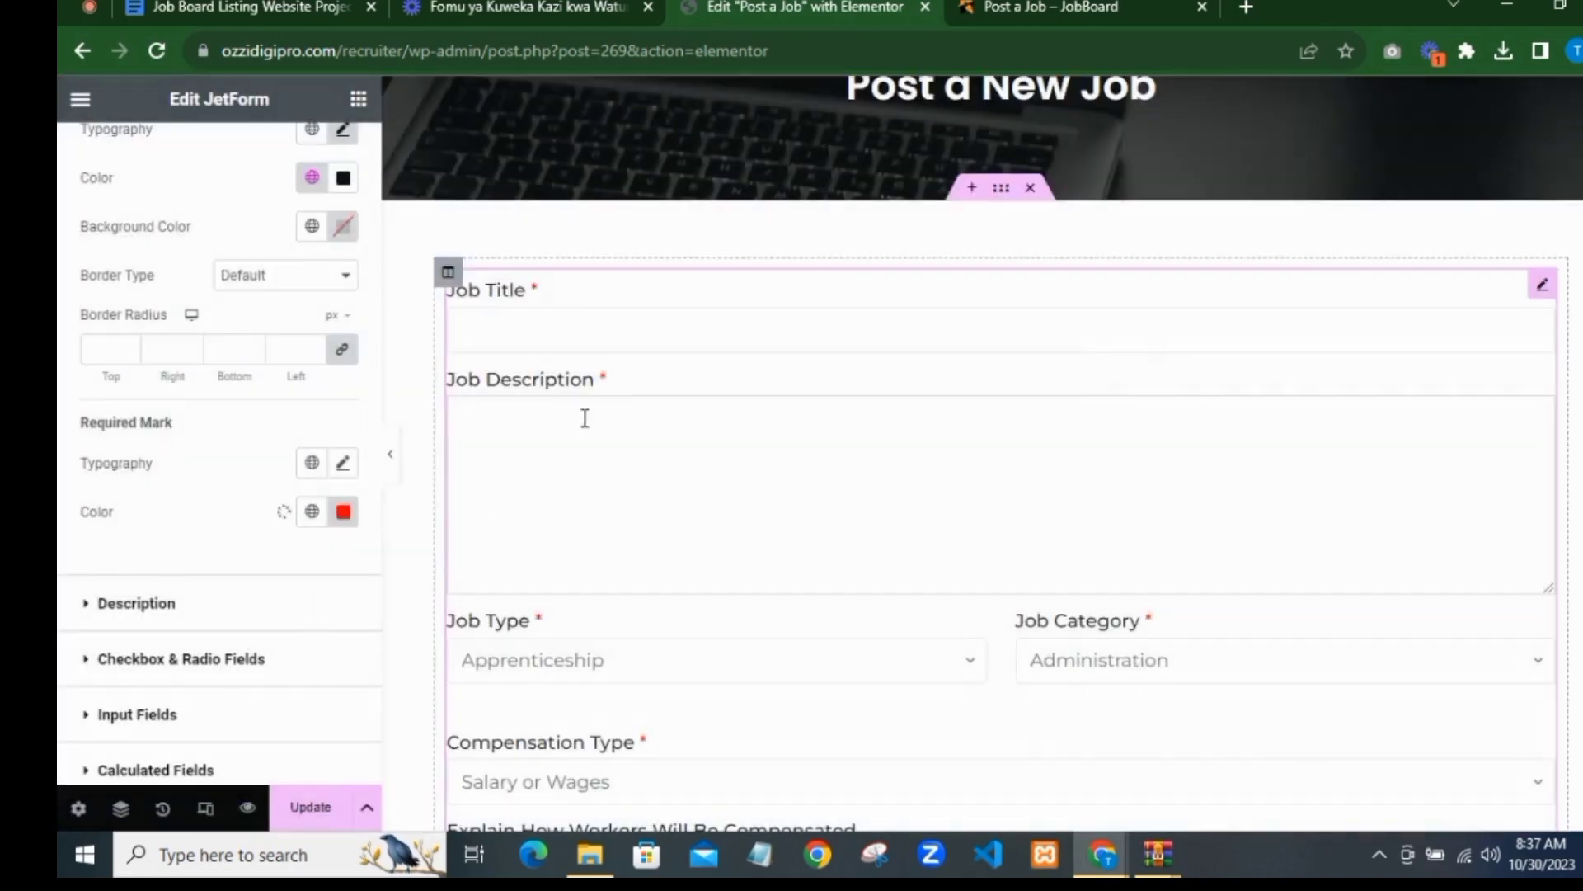
# Step: Examine the form down to the Required Skill Set checkboxes alongside the Checkbox & Radio Fields style settings
pyautogui.scroll(-8, 583, 418)
pyautogui.scroll(-8, 512, 456)
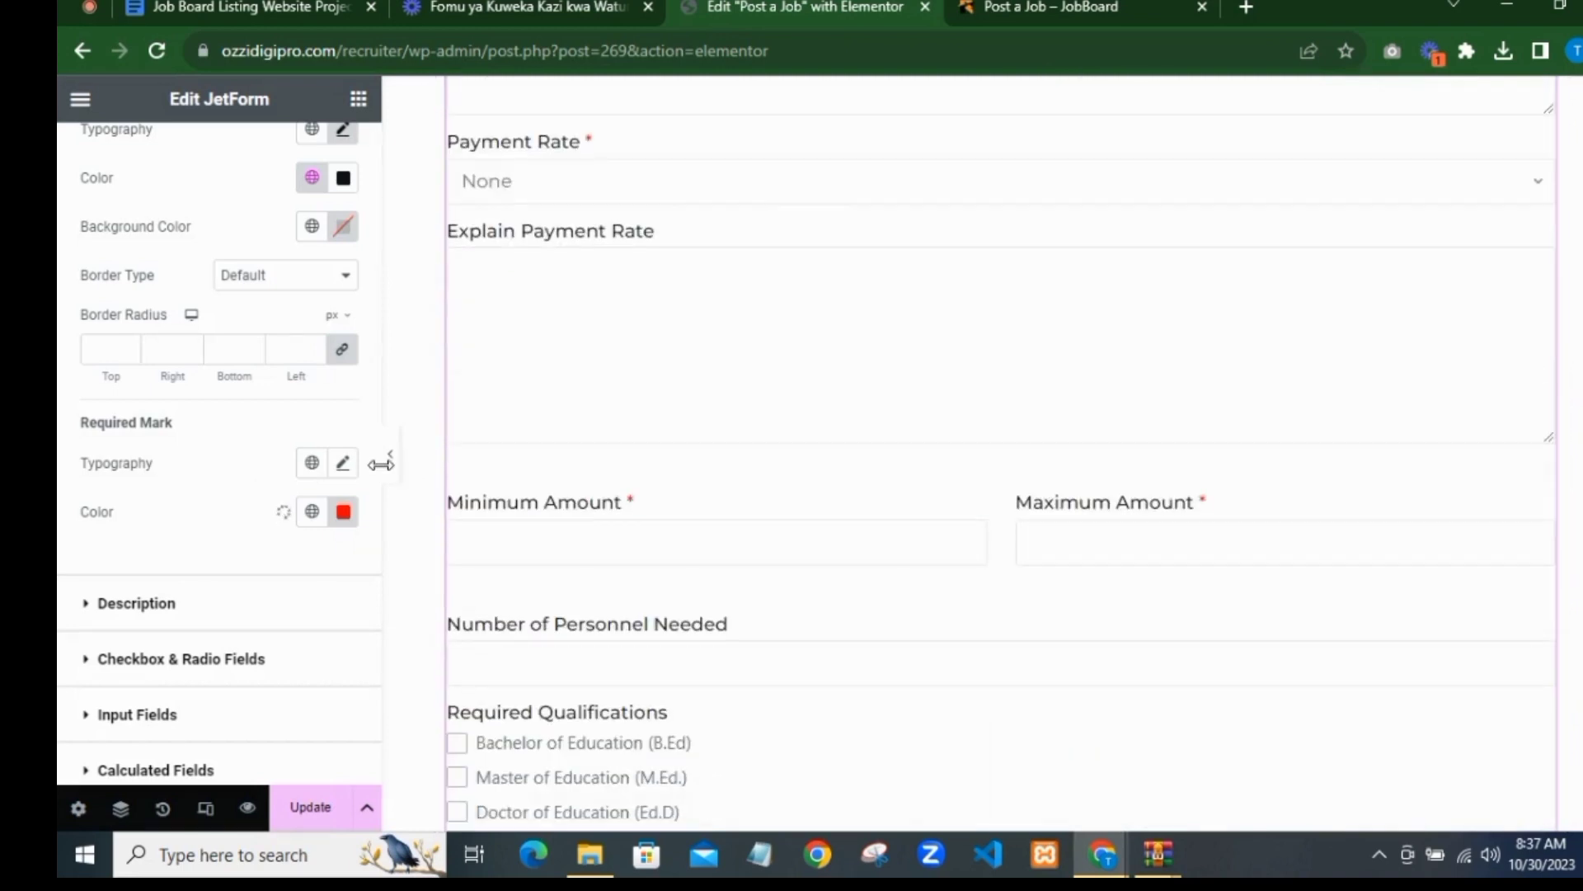
pyautogui.scroll(3, 288, 351)
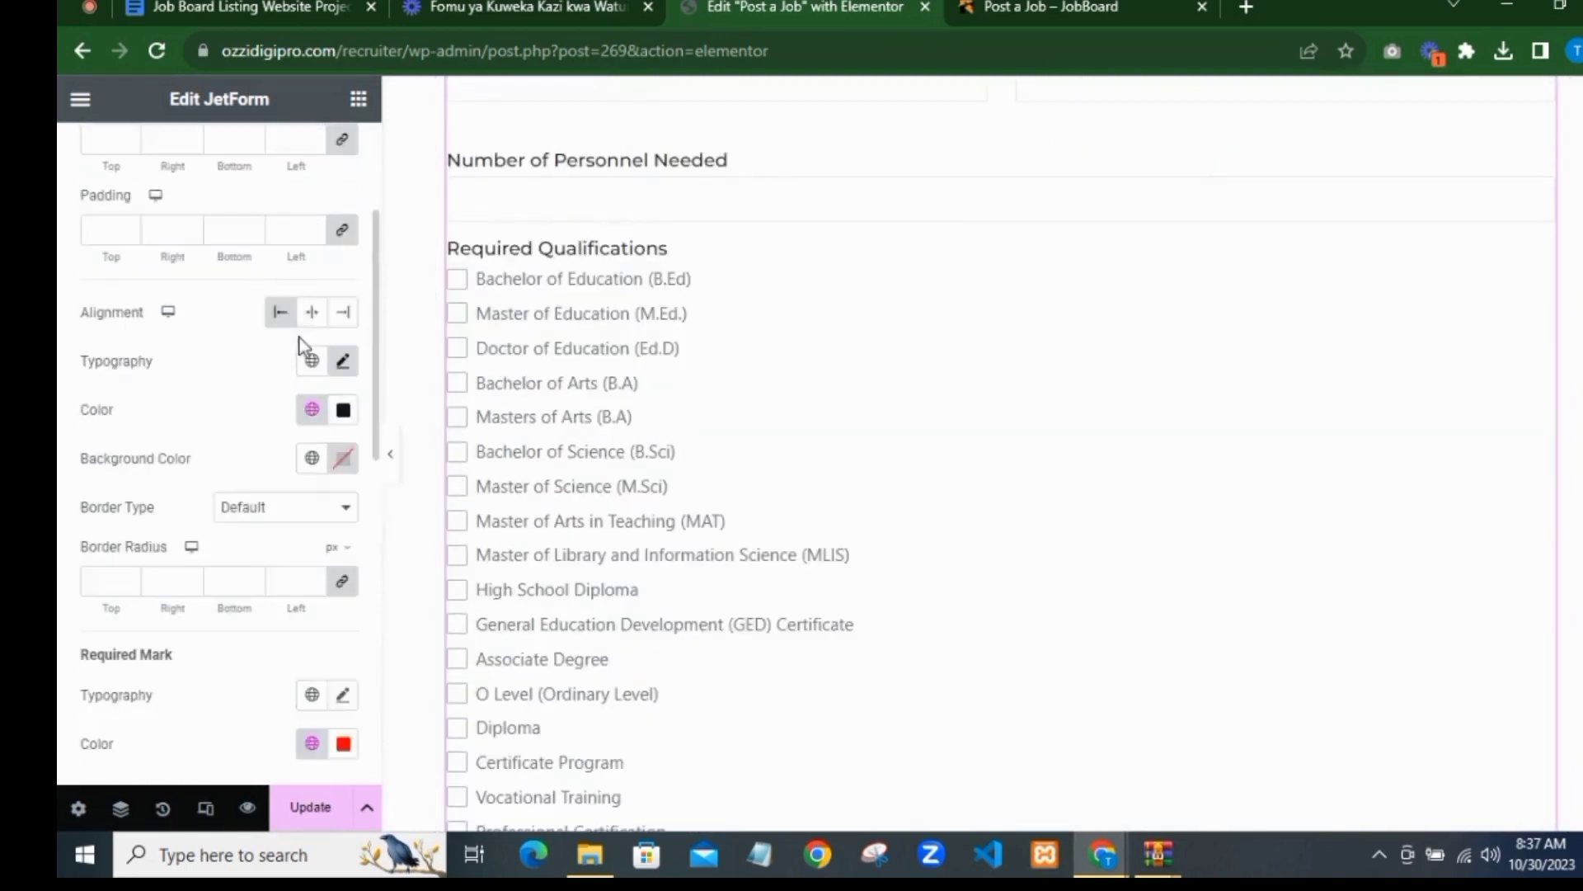
pyautogui.scroll(-6, 247, 379)
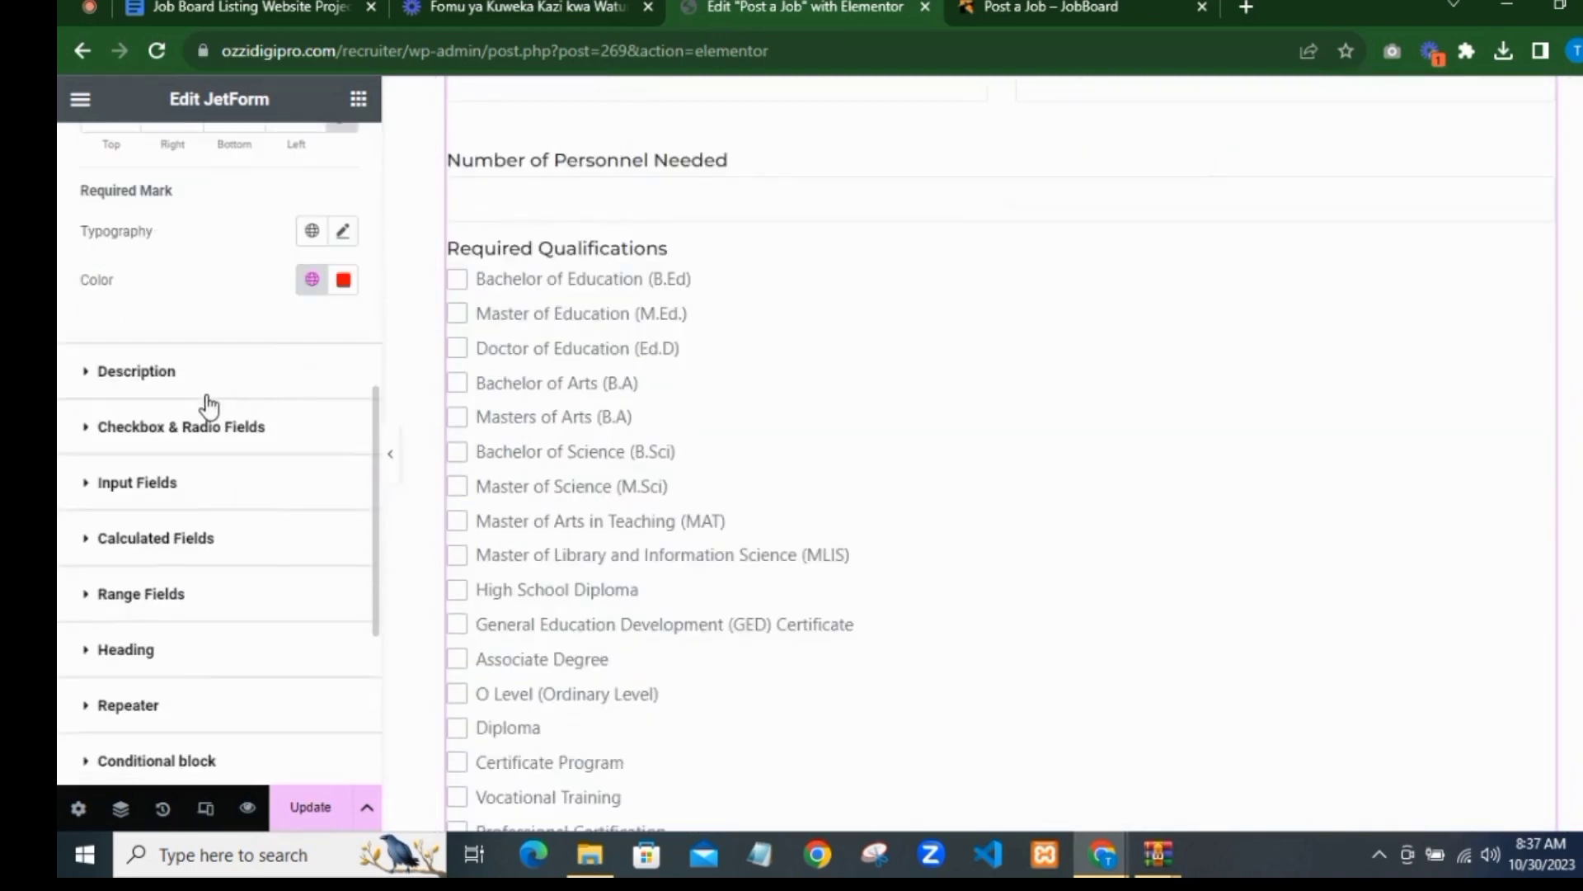
pyautogui.click(282, 453)
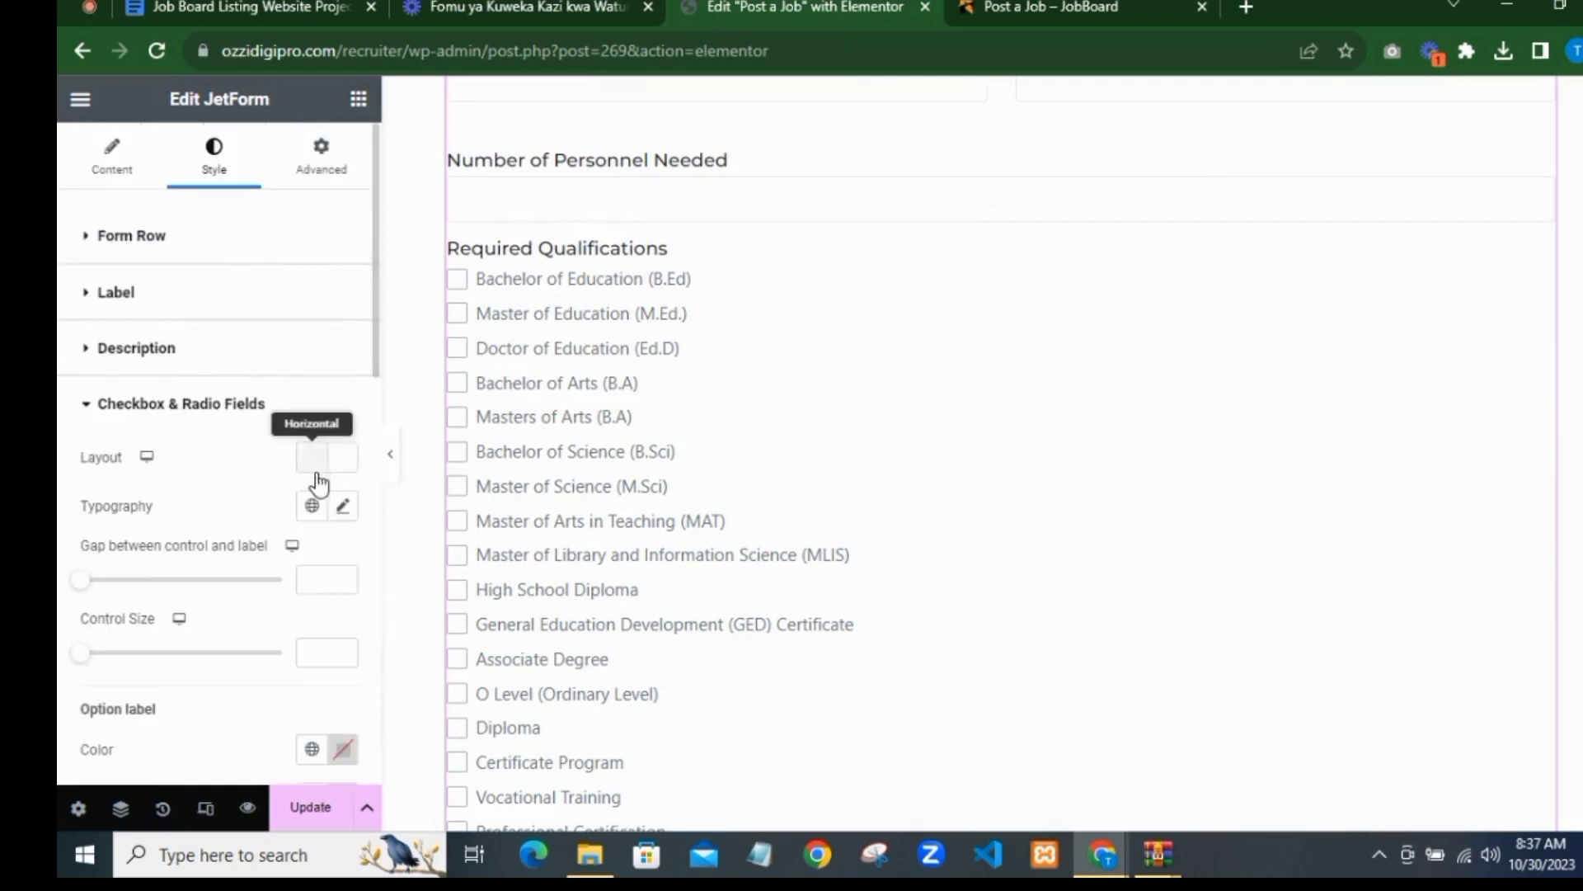
pyautogui.scroll(-8, 618, 362)
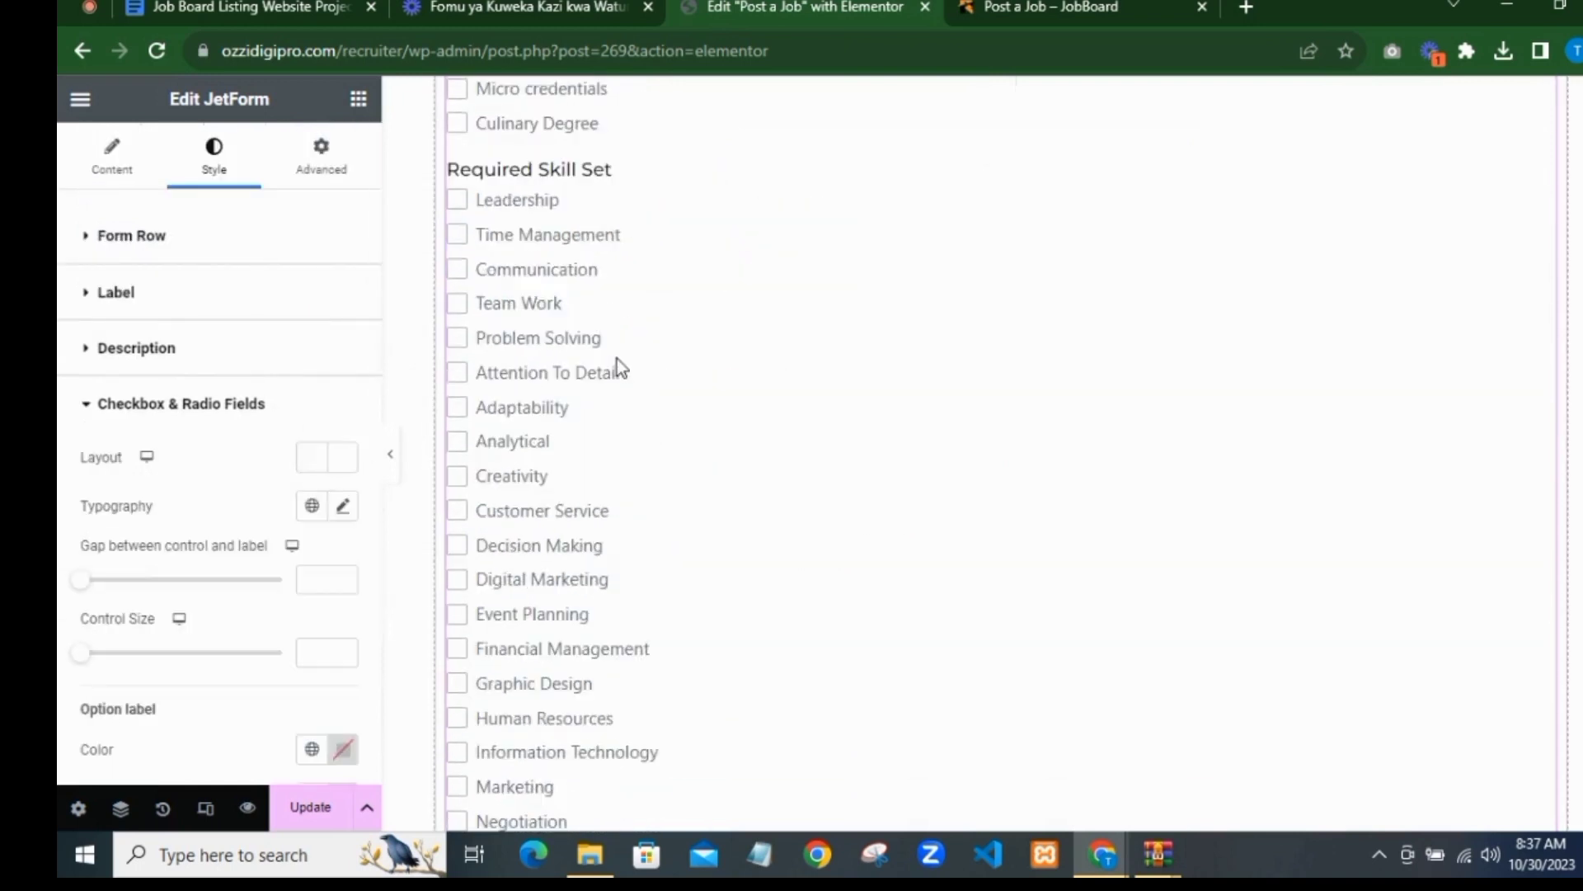
pyautogui.scroll(3, 611, 367)
pyautogui.scroll(-2, 607, 373)
pyautogui.scroll(-2, 607, 373)
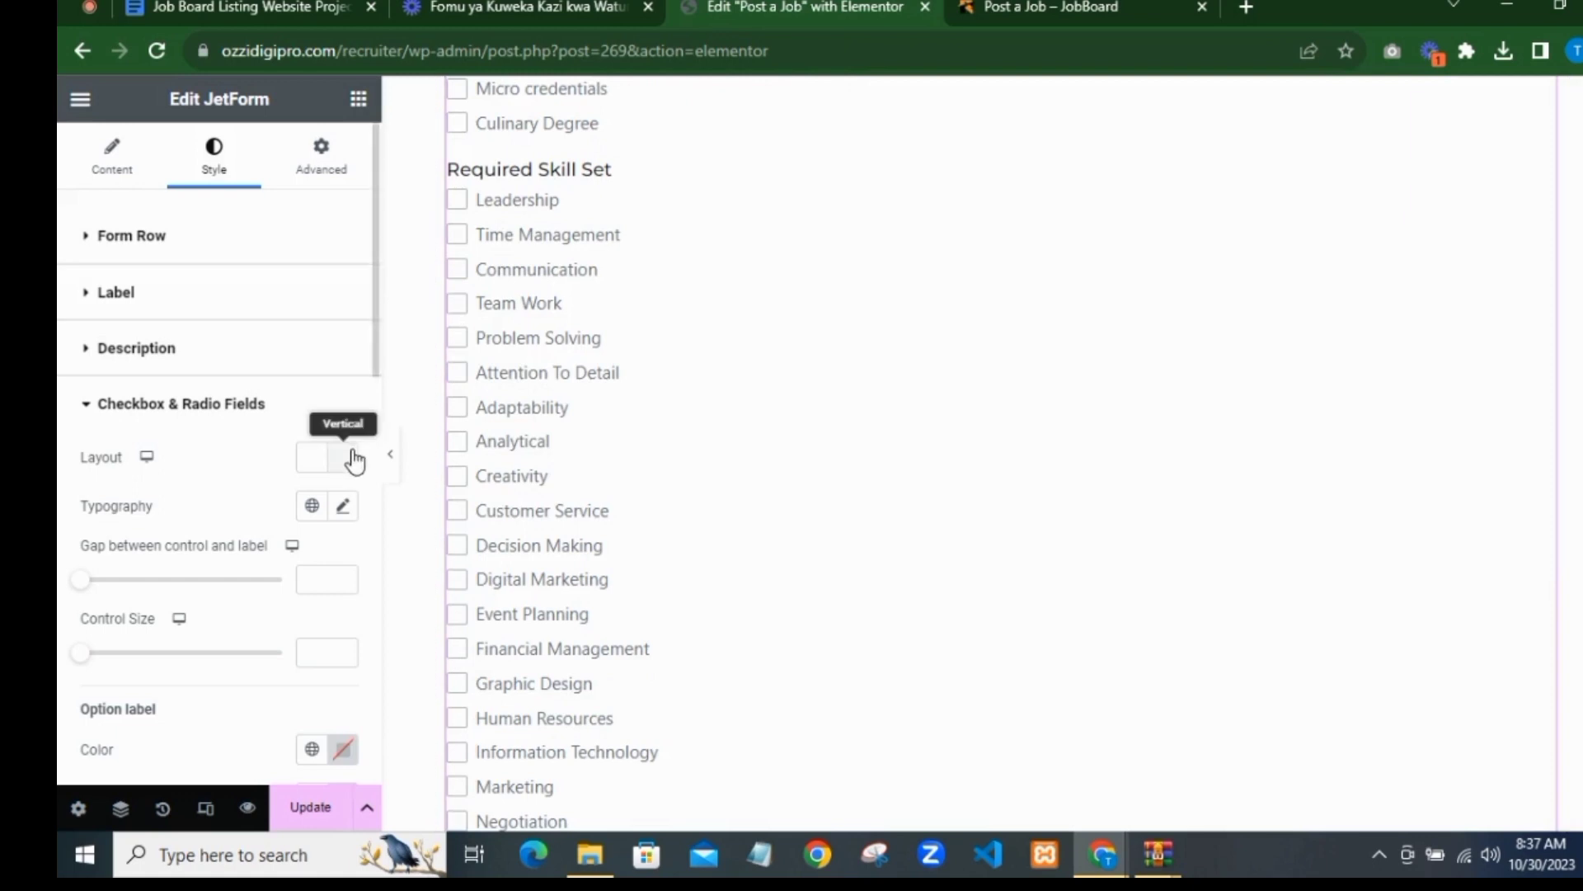
# Step: Set the font family of the checkbox and radio fields to Poppins
pyautogui.click(343, 506)
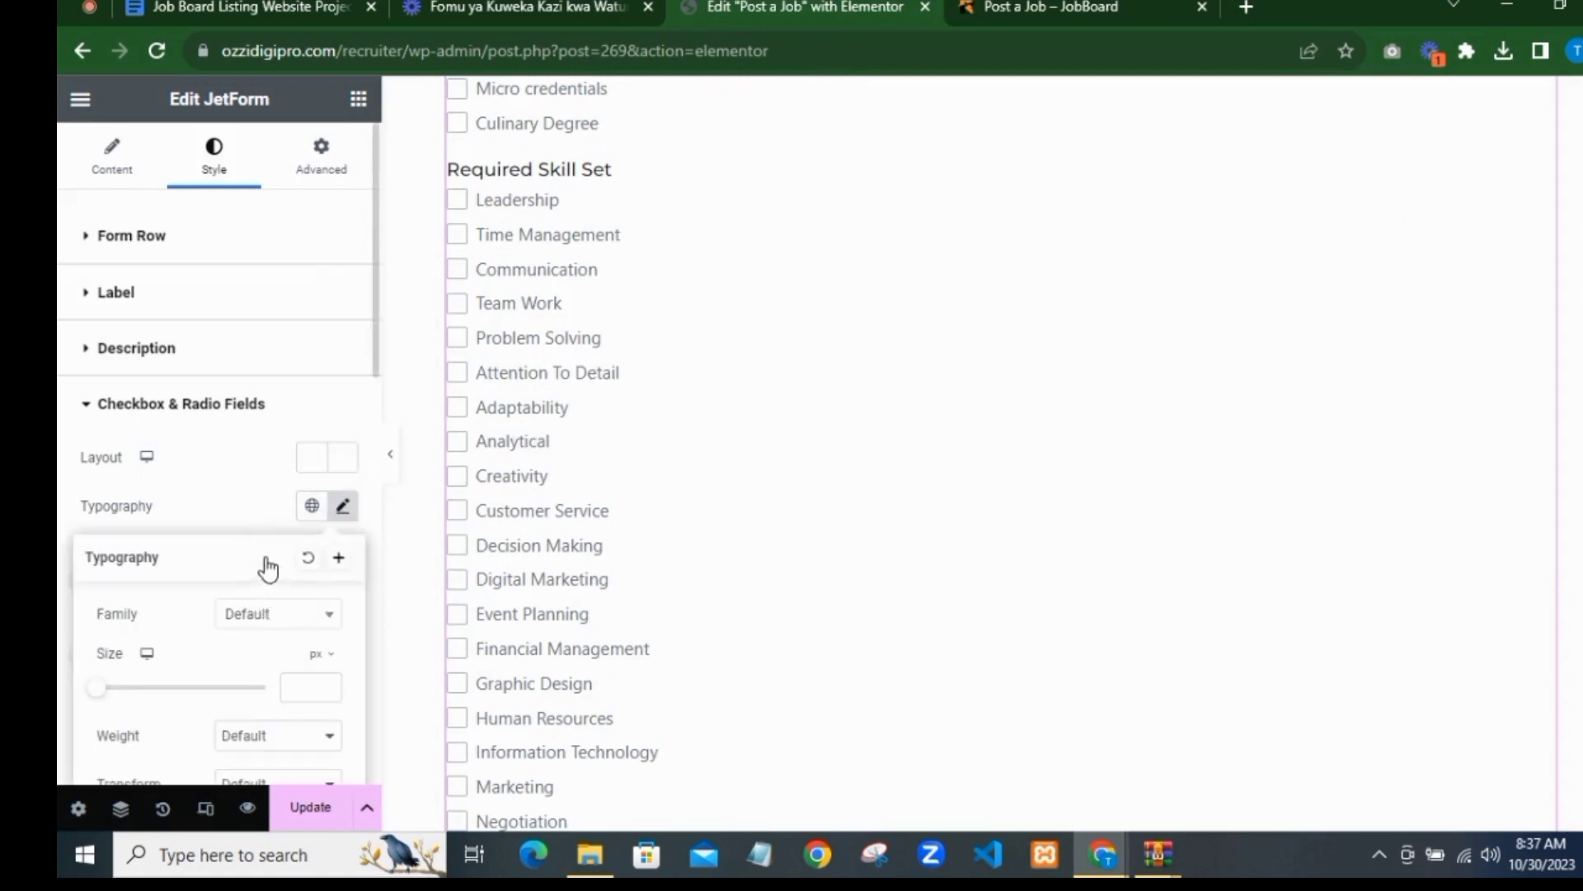
pyautogui.click(272, 613)
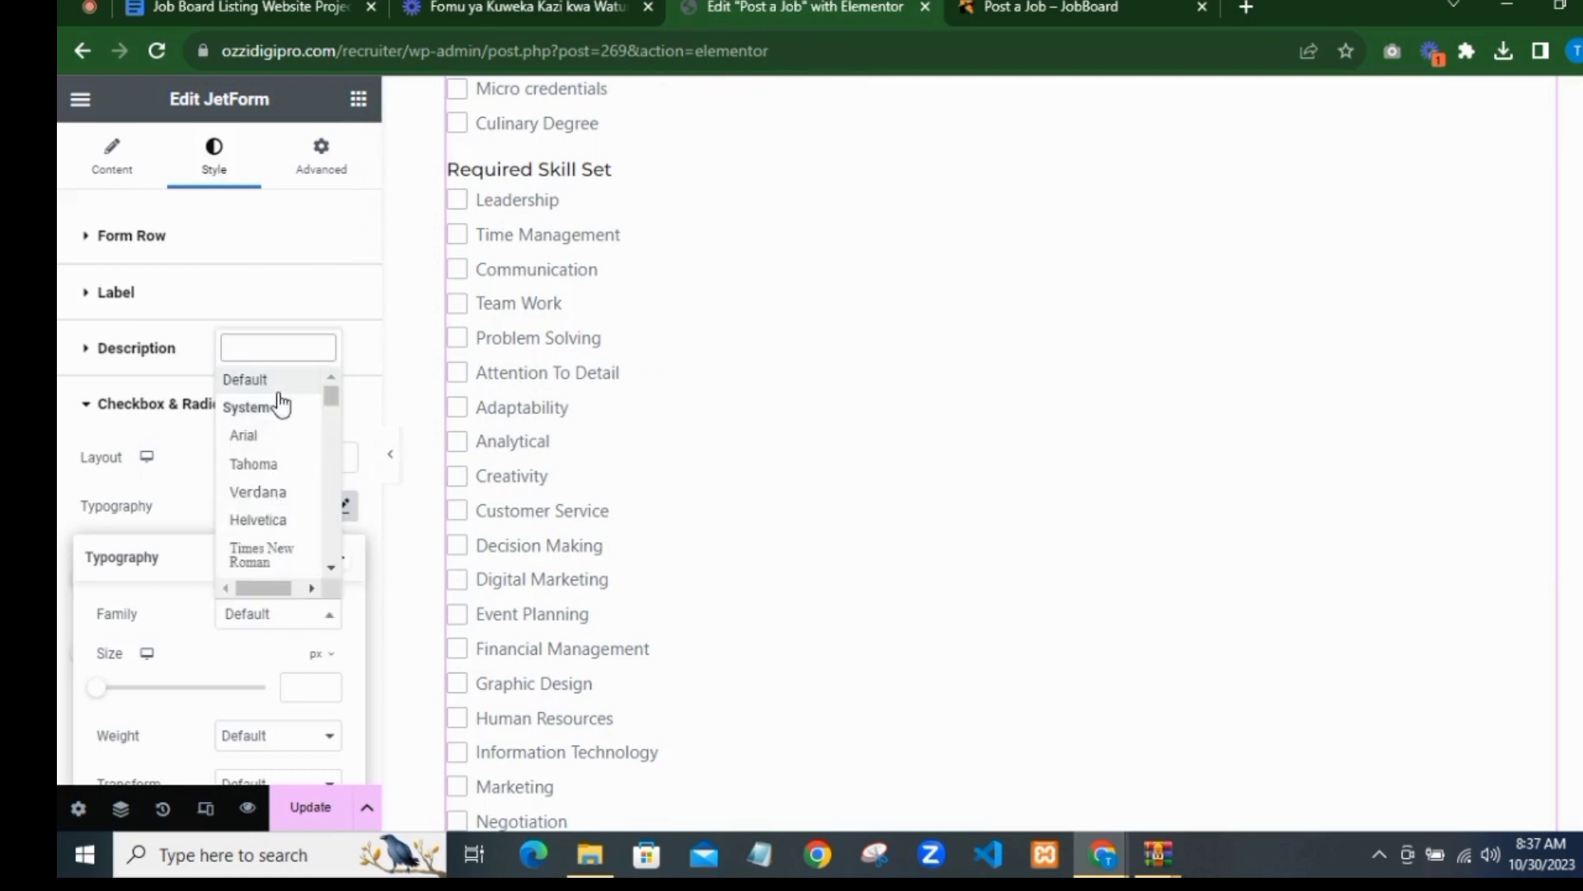
pyautogui.write('popp')
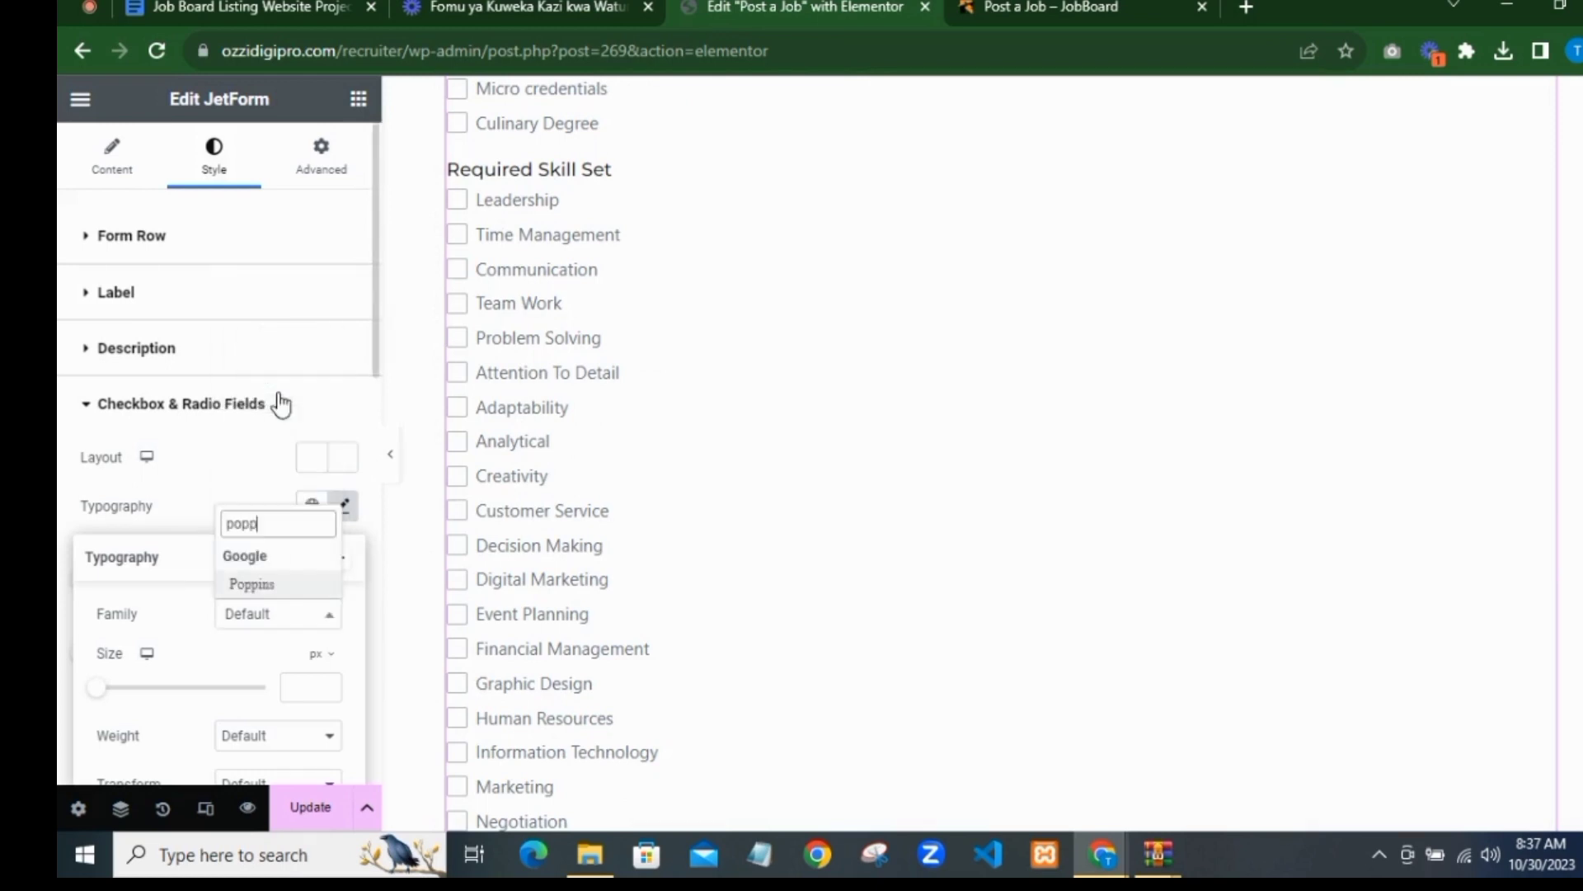
pyautogui.click(269, 587)
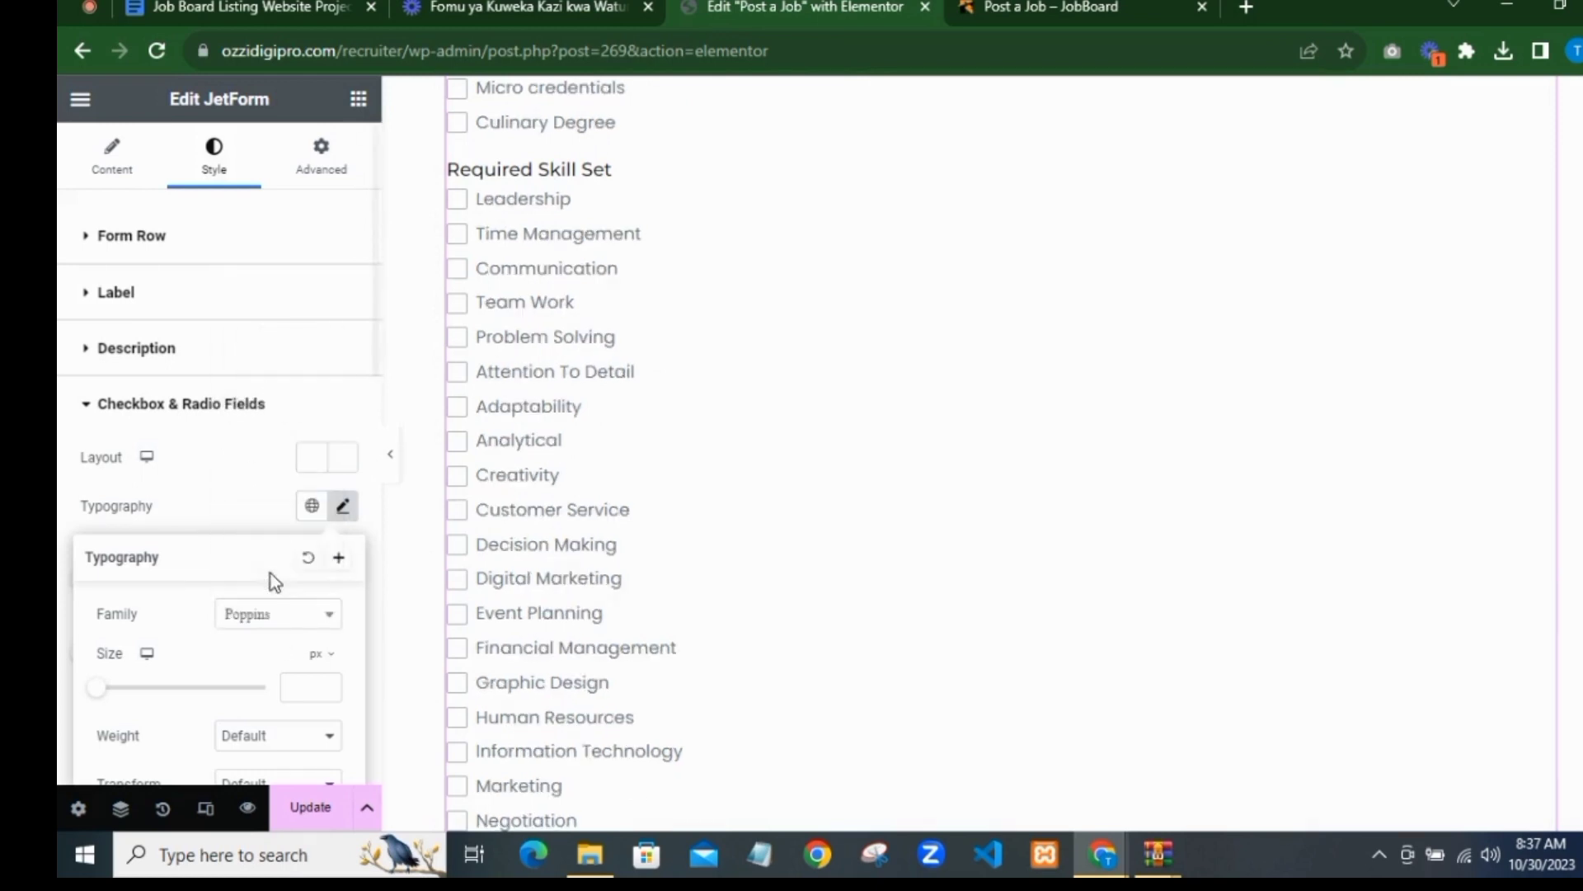
pyautogui.scroll(-1, 574, 318)
pyautogui.scroll(-10, 574, 317)
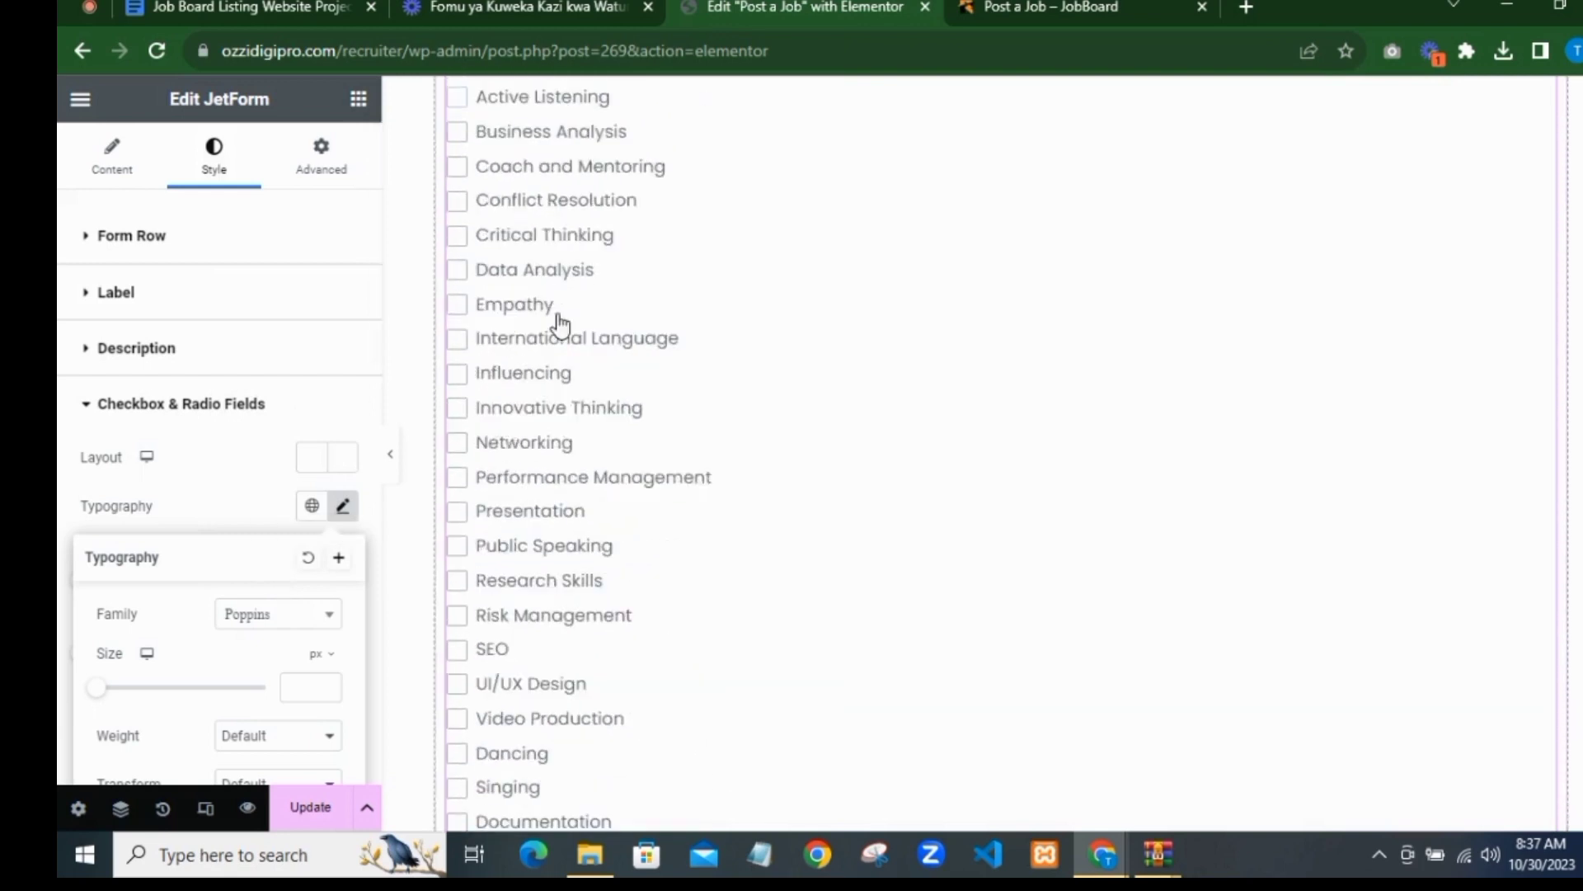
pyautogui.click(264, 485)
pyautogui.scroll(-4, 512, 452)
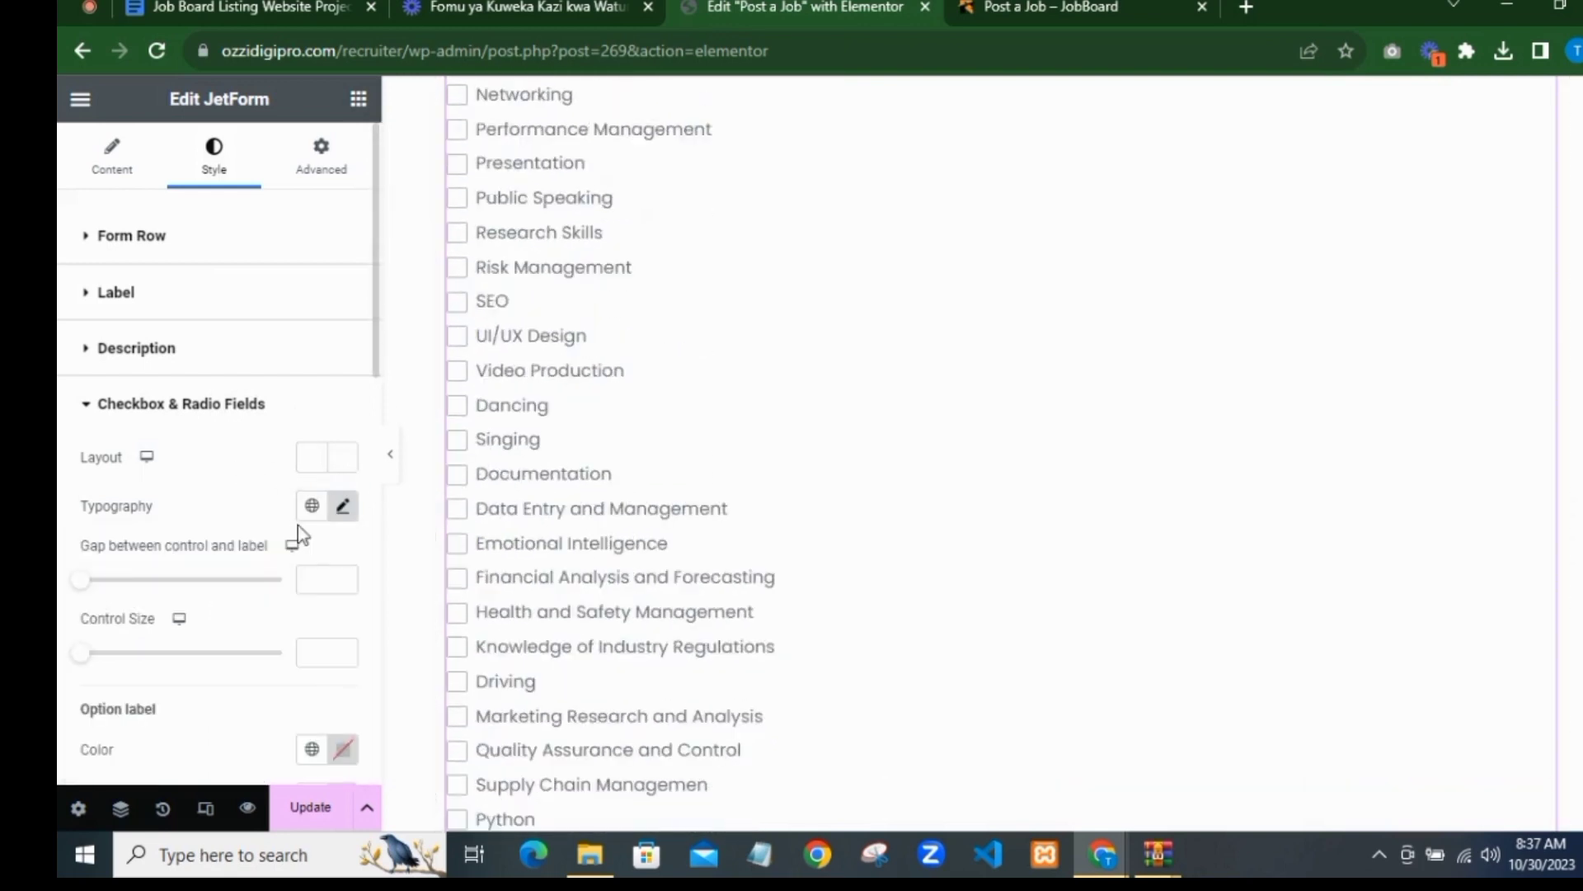
# Step: Set the option label color of the checkbox and radio fields to Theme Color Palette 4
pyautogui.scroll(-3, 223, 507)
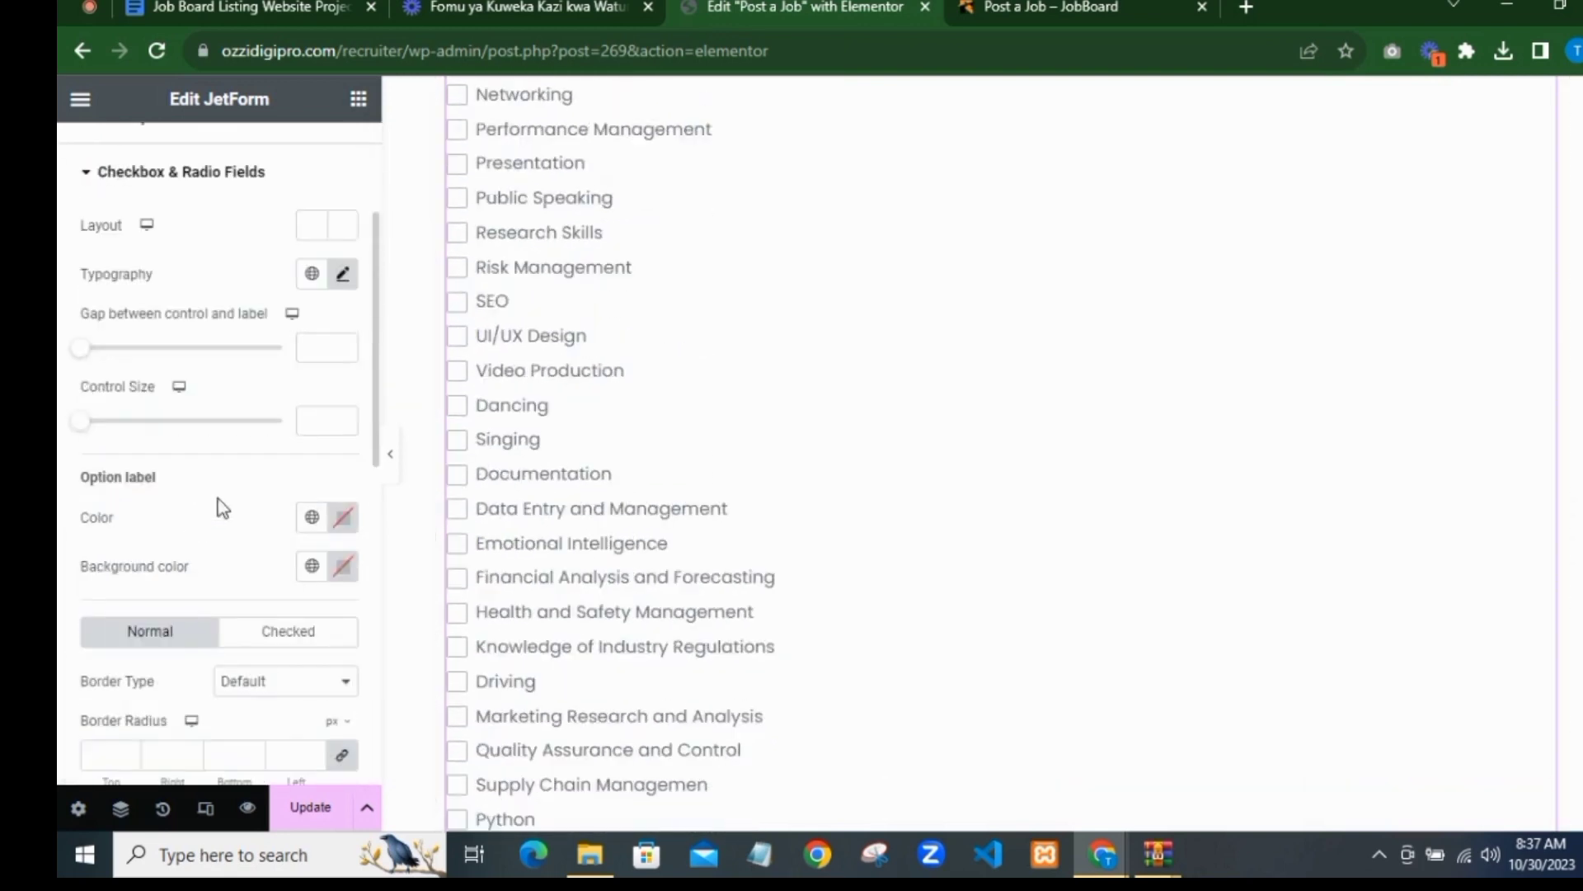
pyautogui.click(310, 518)
pyautogui.scroll(-3, 236, 400)
pyautogui.click(162, 256)
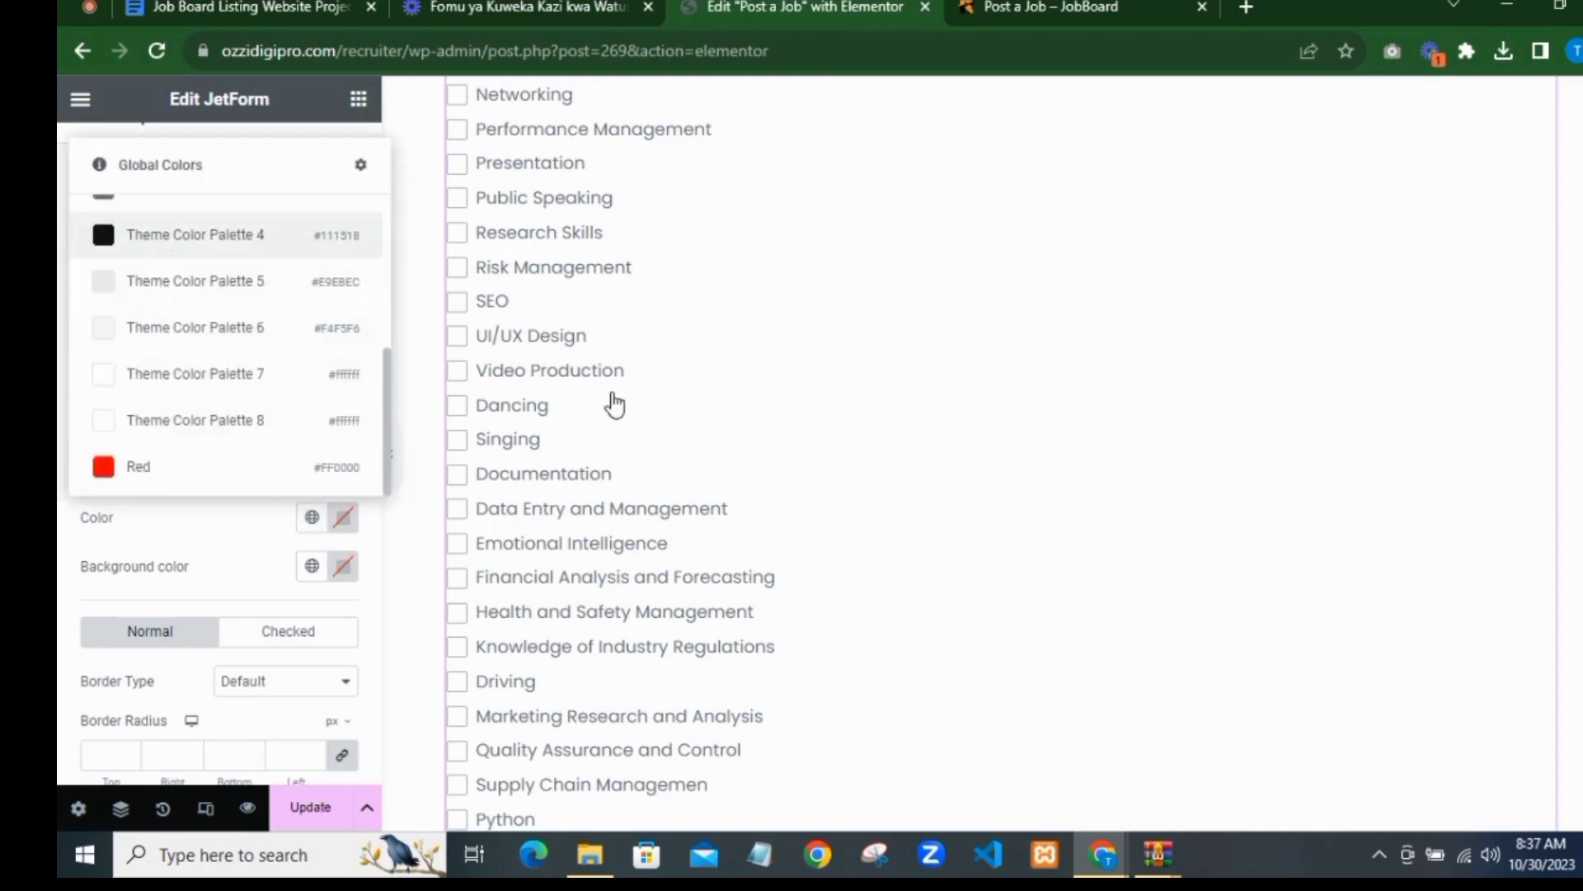
pyautogui.scroll(10, 593, 445)
pyautogui.scroll(15, 593, 449)
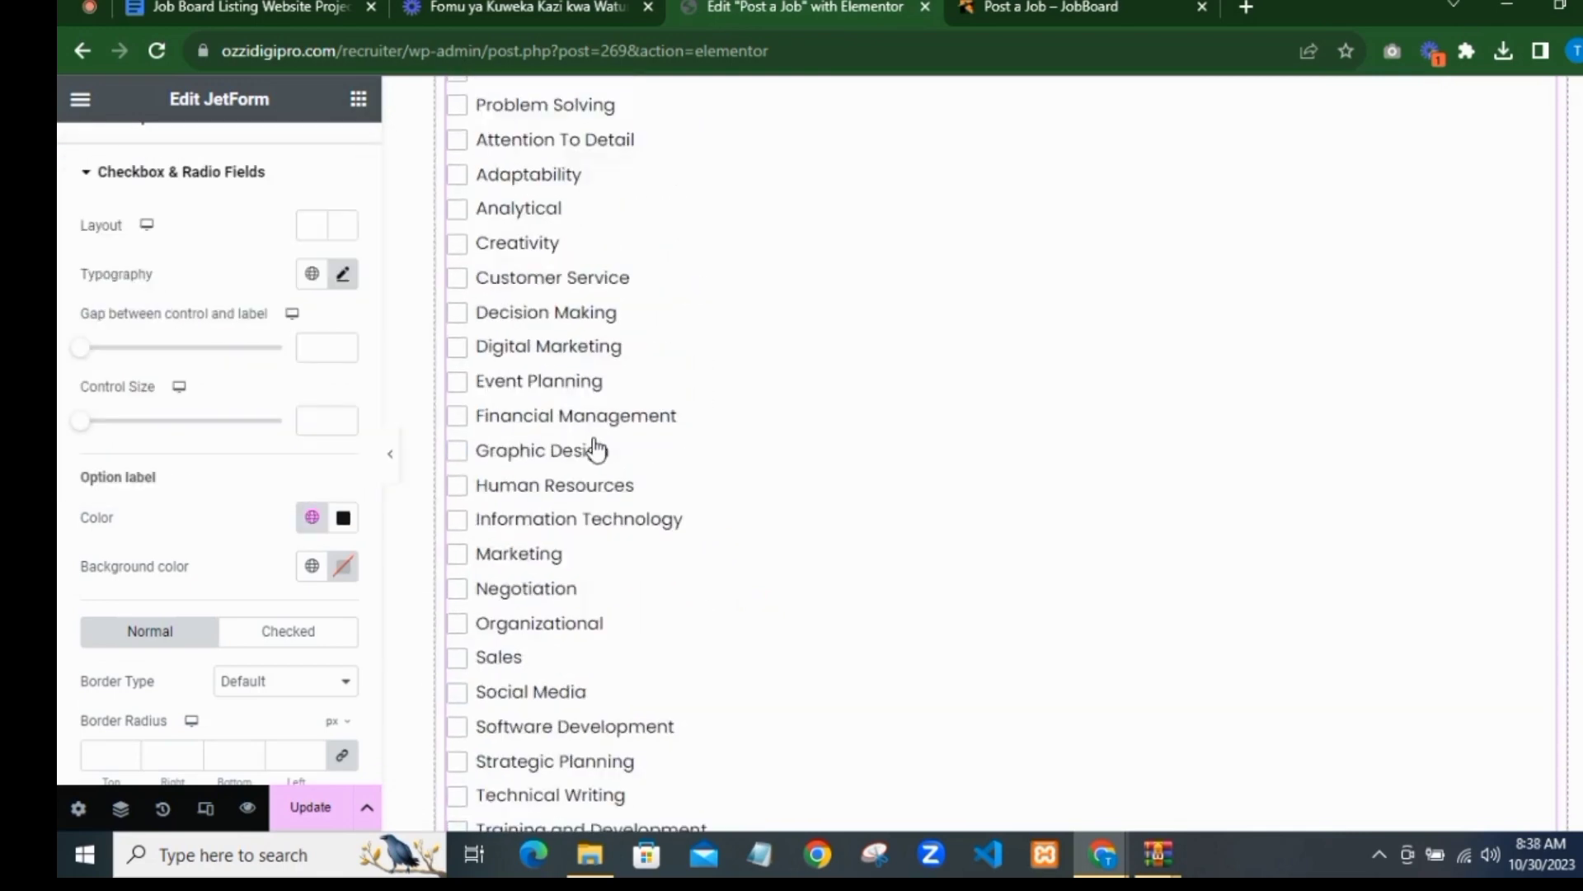
pyautogui.scroll(-4, 583, 449)
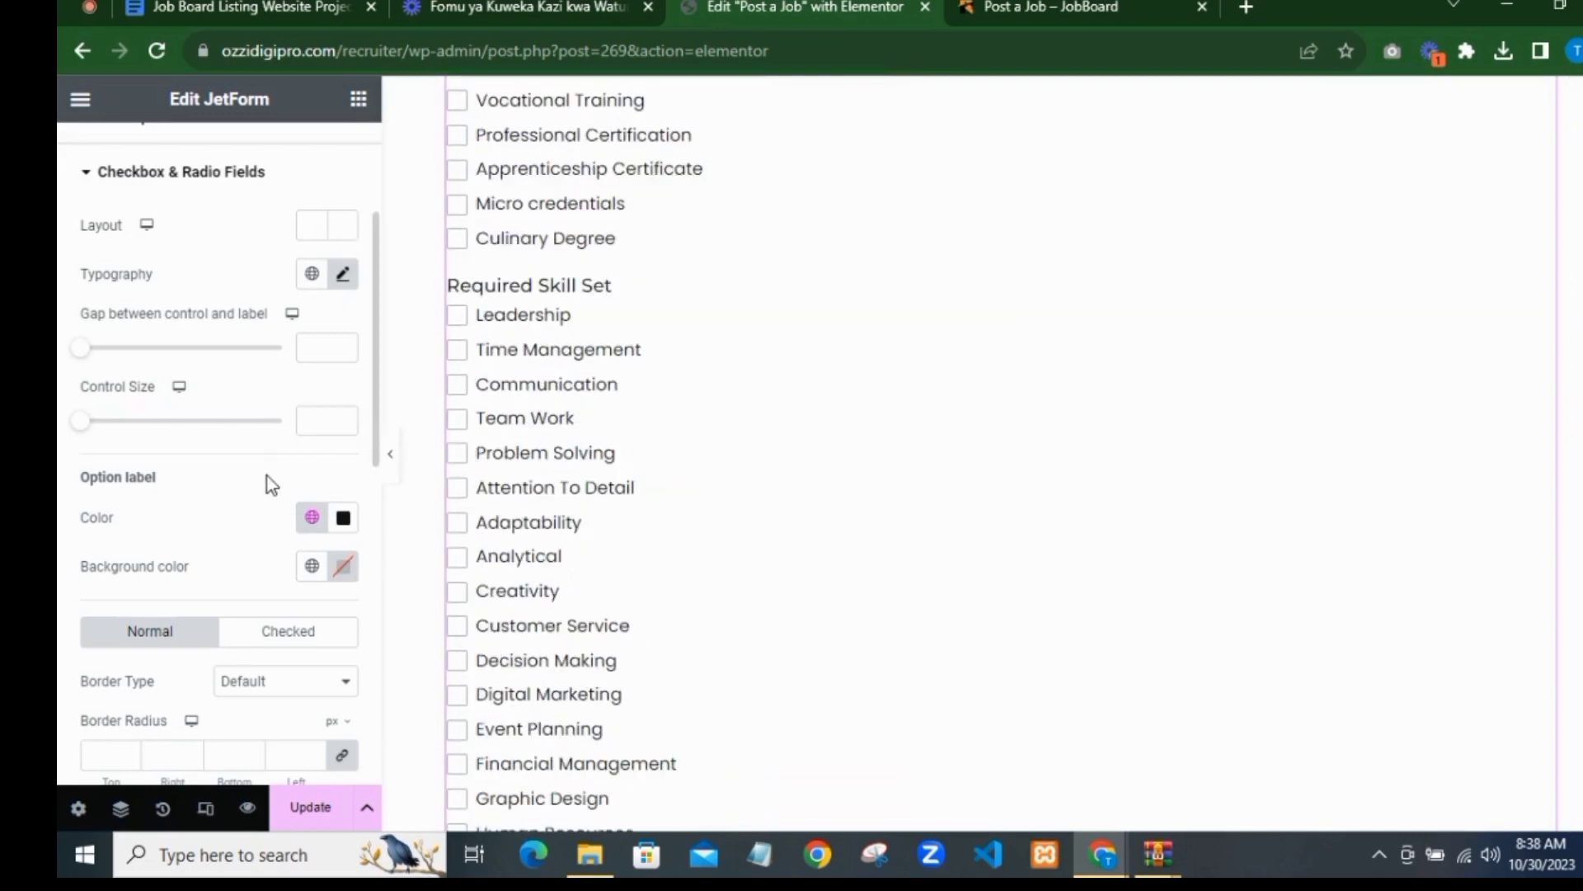
pyautogui.scroll(3, 255, 470)
pyautogui.scroll(-5, 260, 467)
pyautogui.scroll(-2, 298, 504)
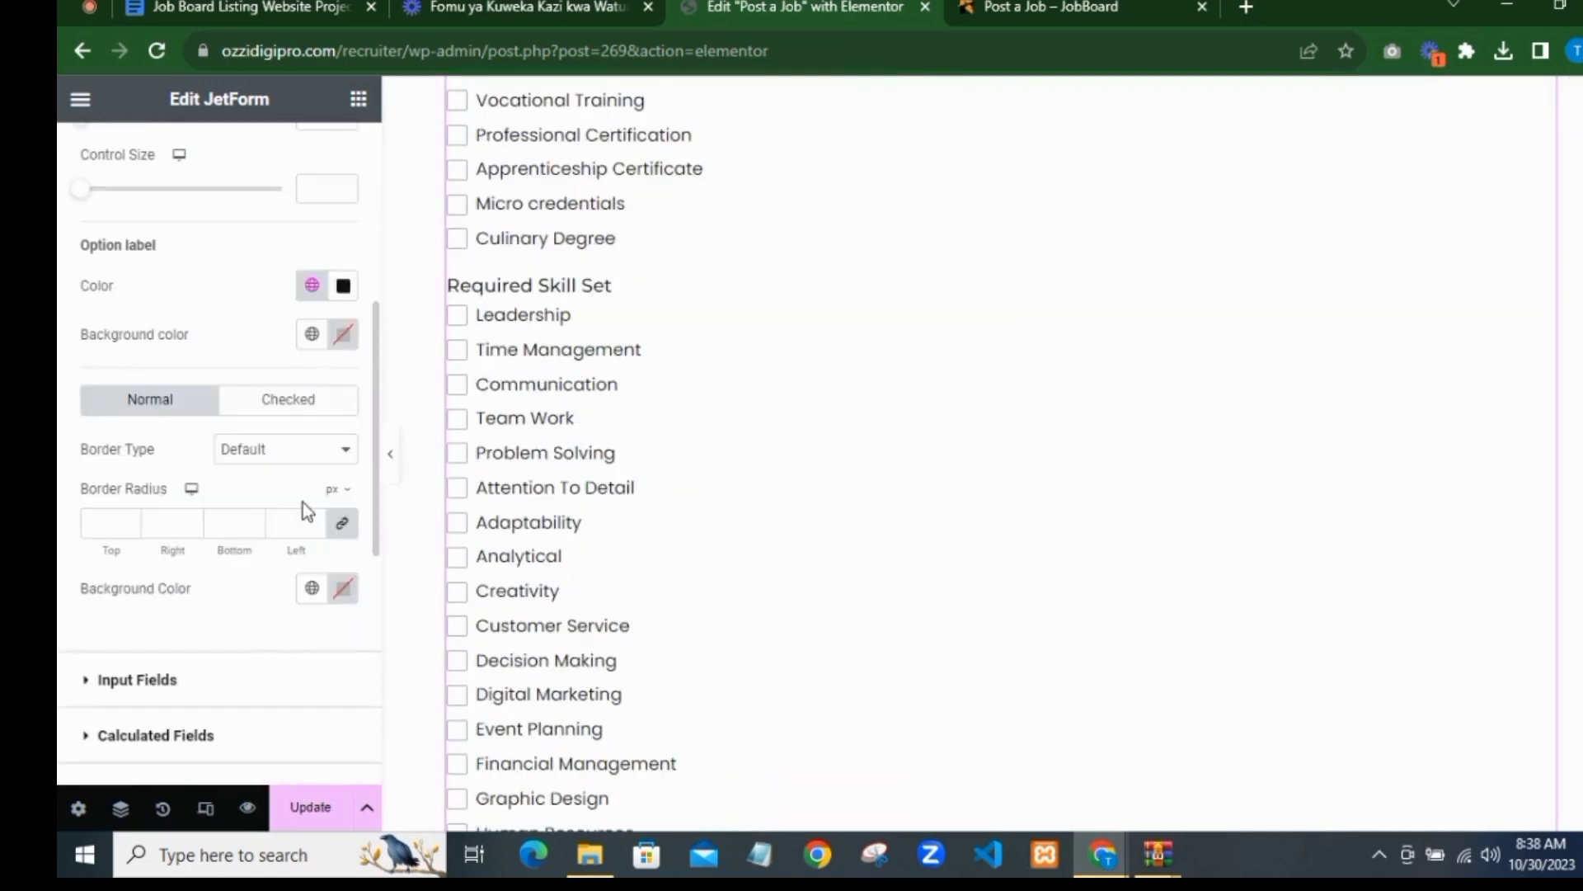
pyautogui.click(312, 588)
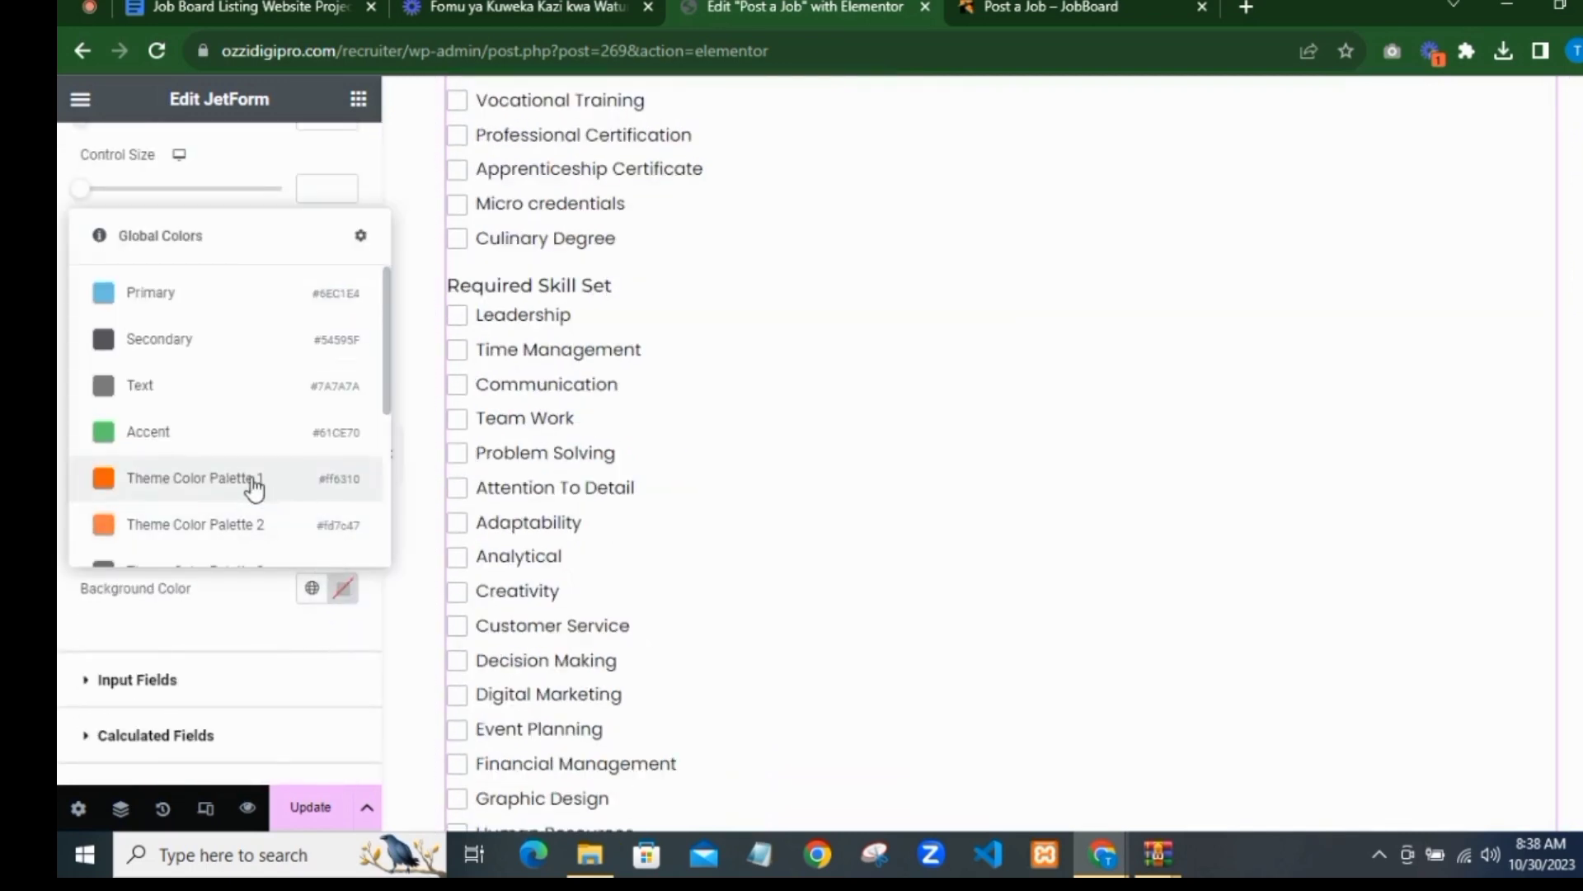
pyautogui.scroll(-4, 170, 311)
pyautogui.click(343, 305)
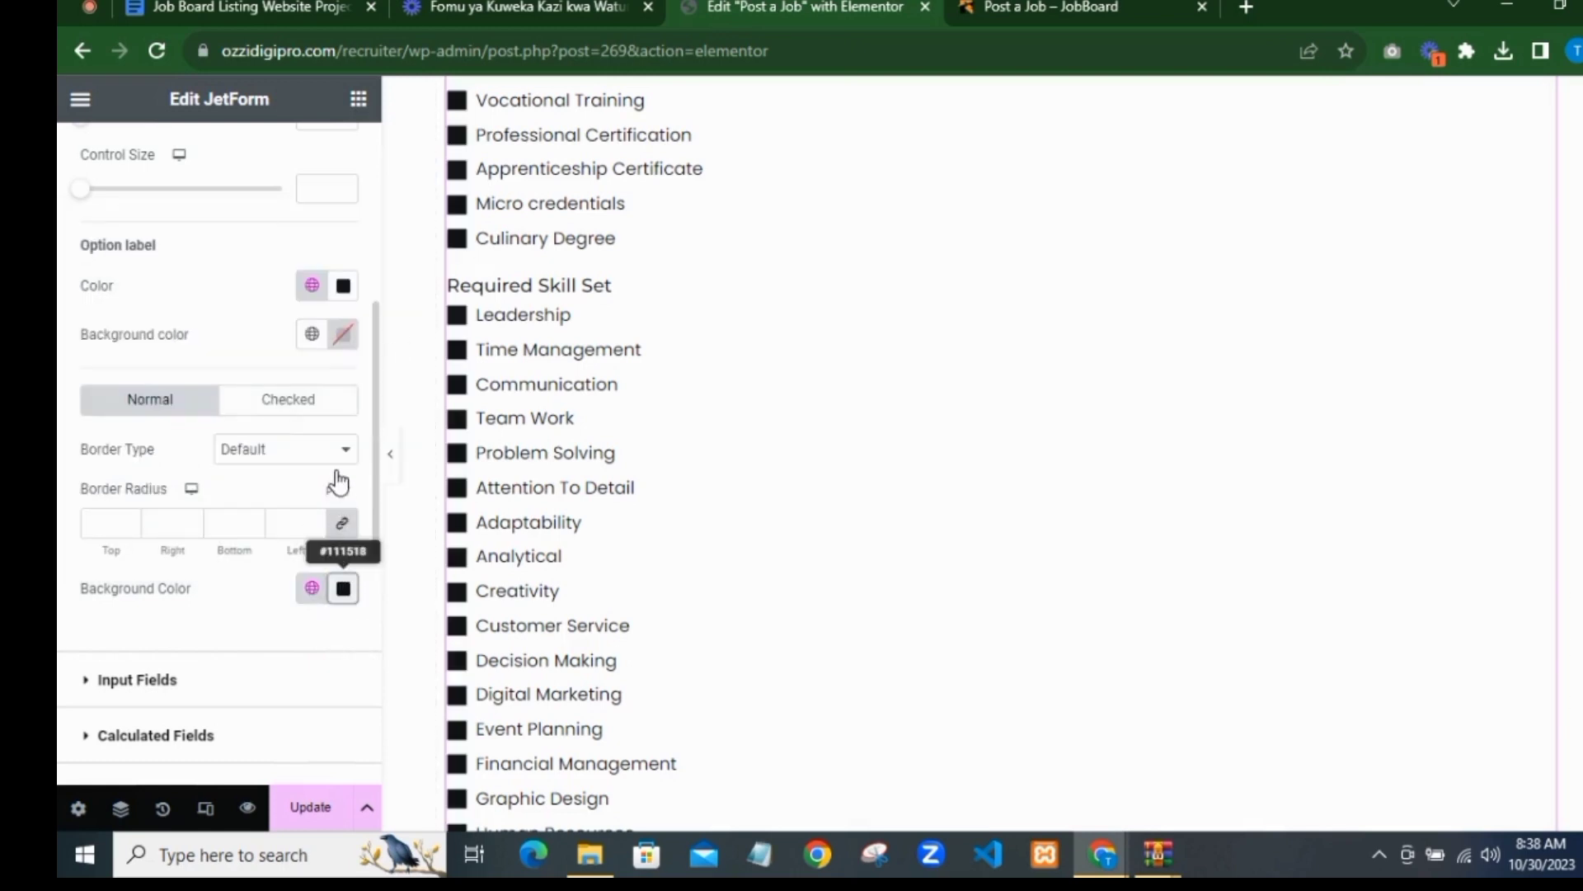
pyautogui.click(343, 588)
pyautogui.click(378, 247)
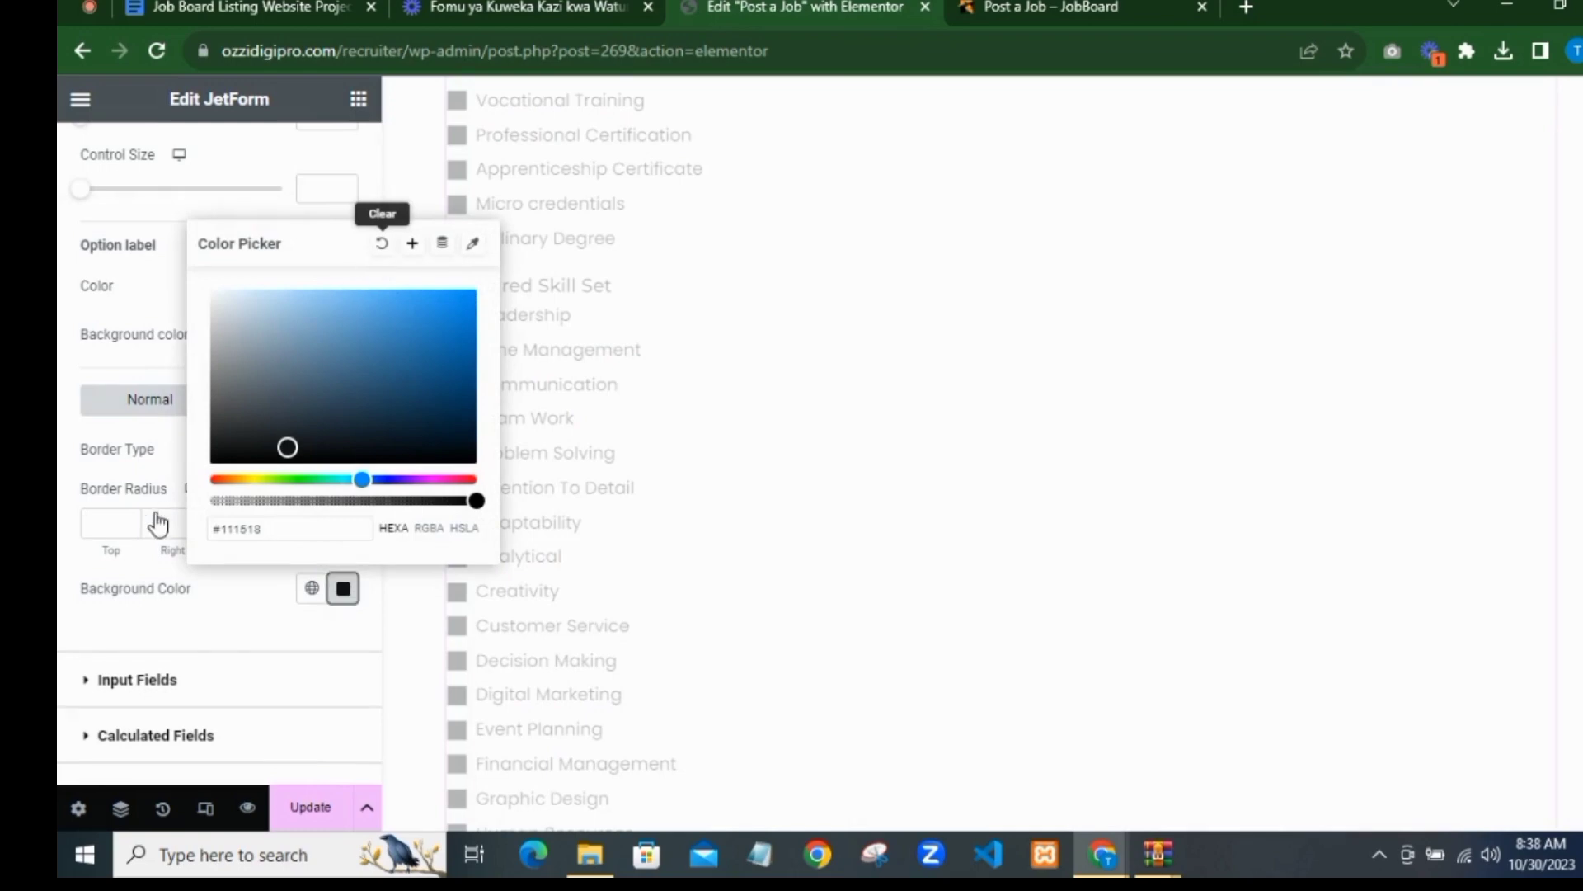
pyautogui.click(159, 525)
# Step: Give the unchecked checkbox and radio controls a solid border in Theme Color Palette 4
pyautogui.click(276, 451)
pyautogui.click(281, 509)
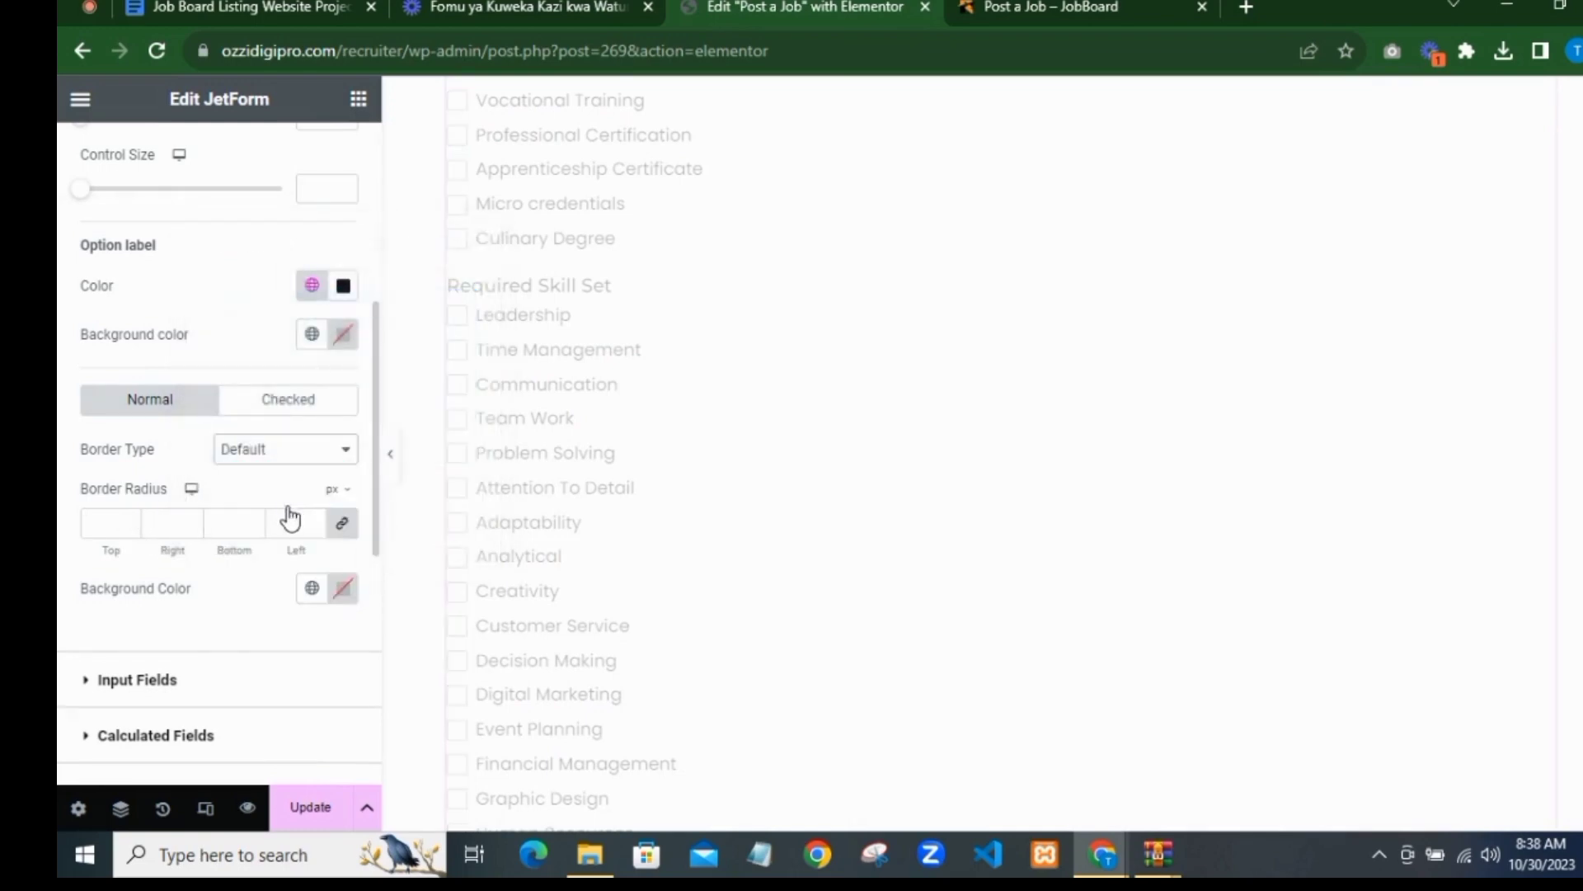
pyautogui.click(312, 587)
pyautogui.scroll(-3, 297, 460)
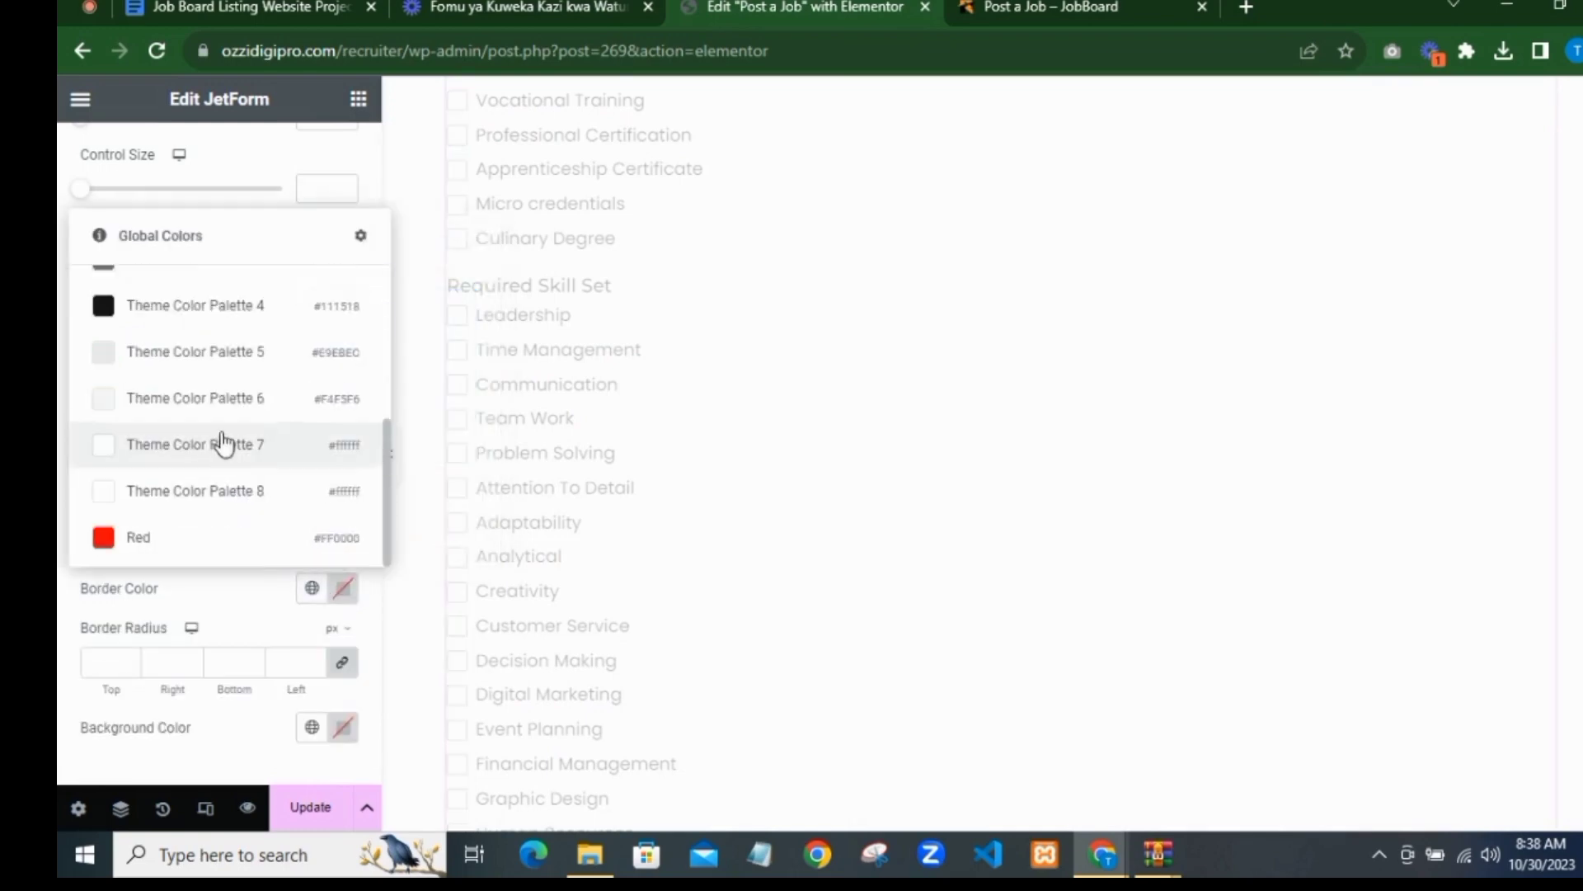
pyautogui.click(353, 325)
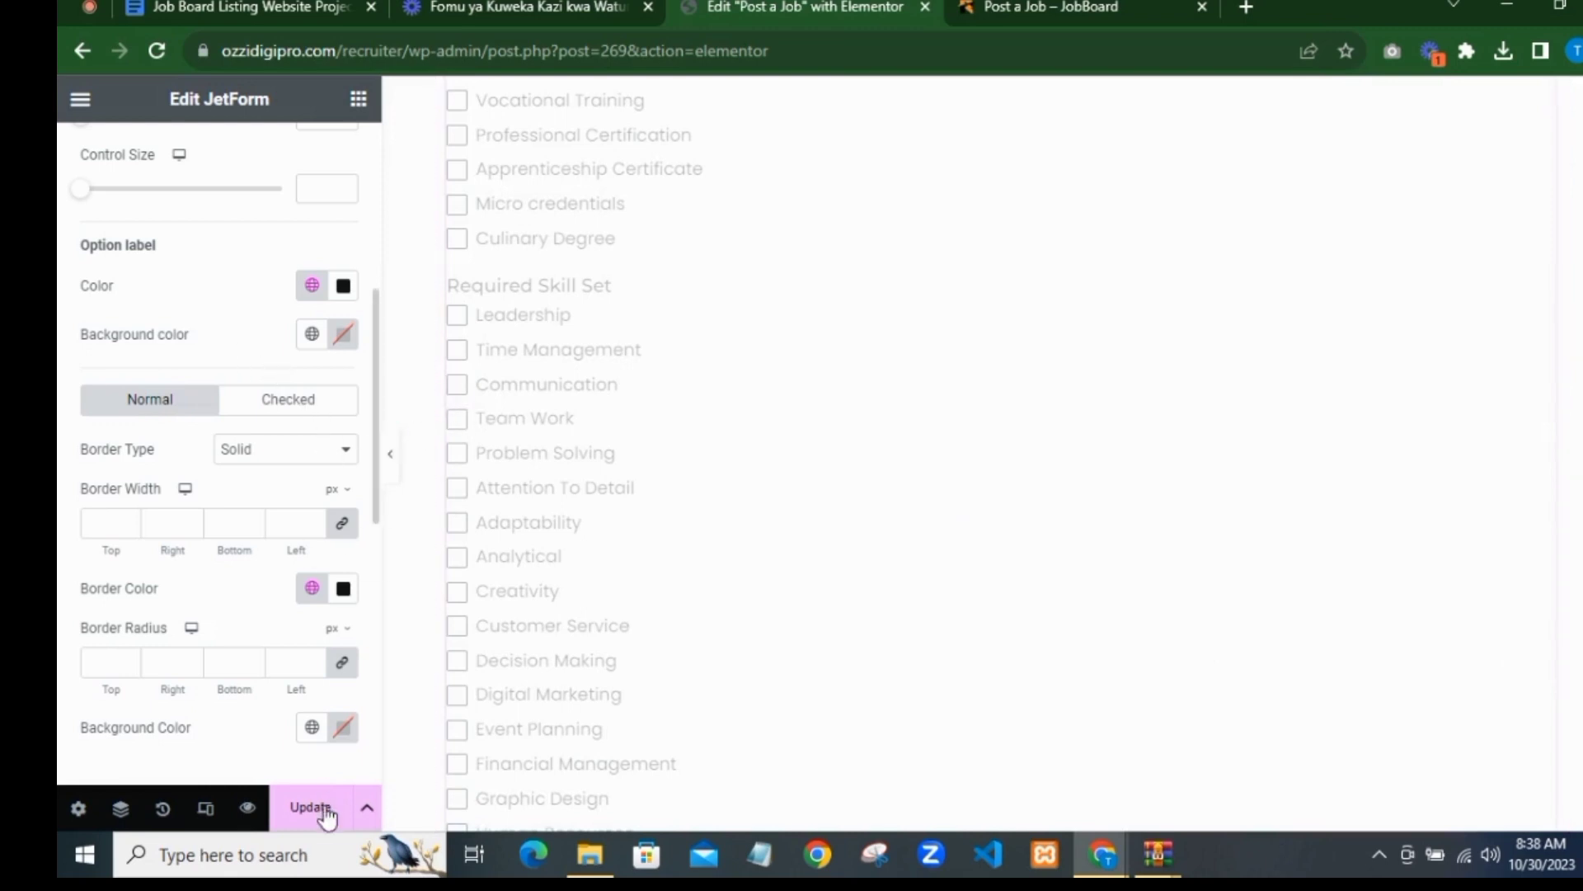
# Step: Set the checked-state background color of the checkbox and radio controls to Theme Color Palette 1 and test it on the Leadership checkbox
pyautogui.scroll(-2, 241, 412)
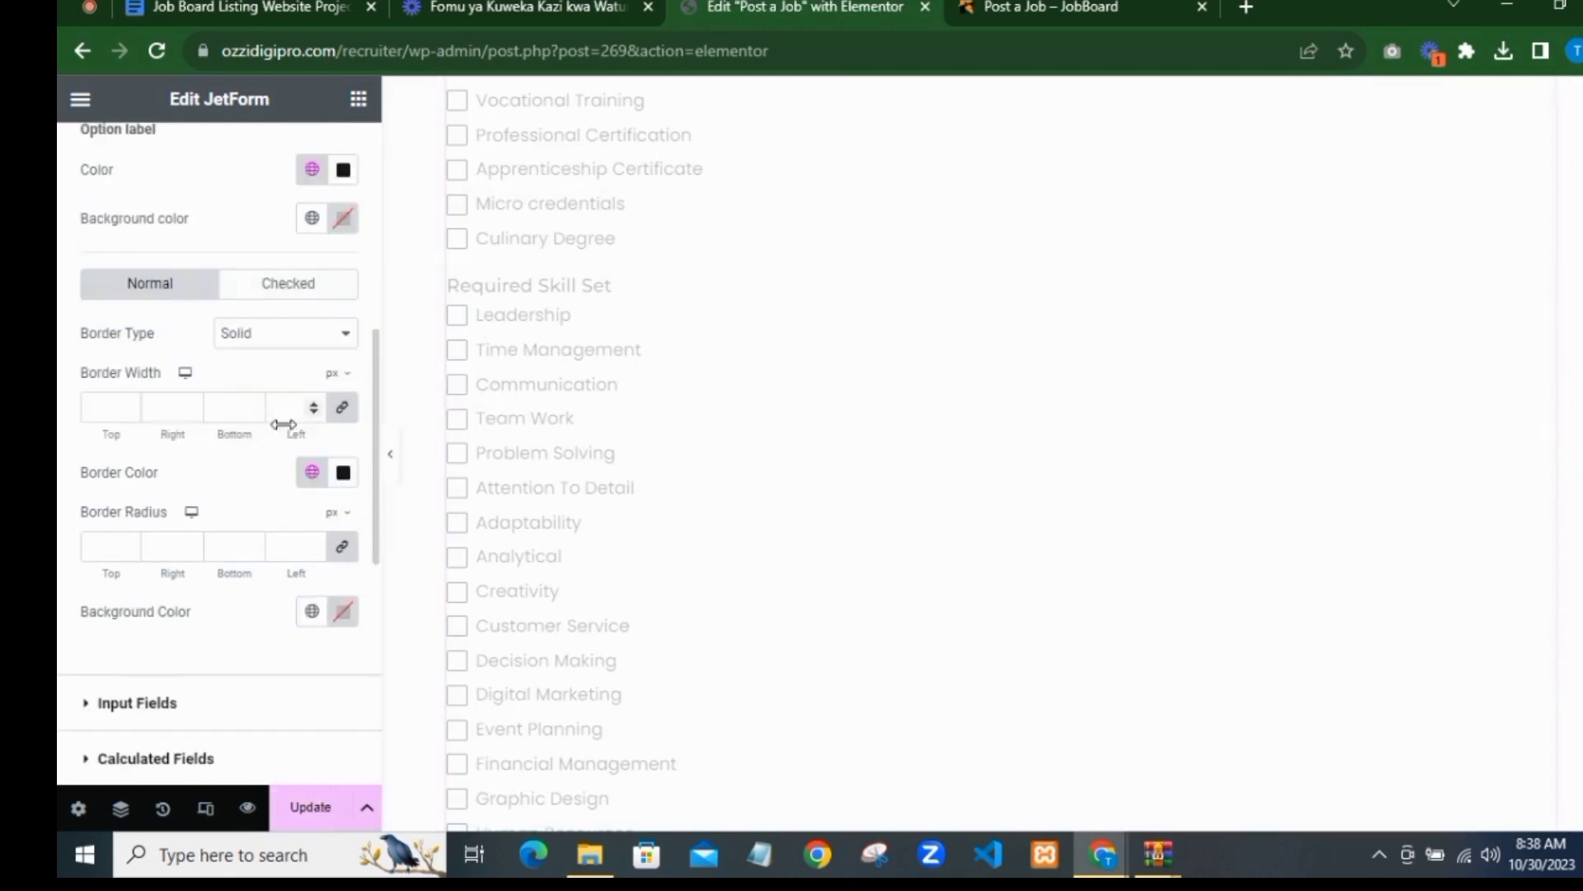
pyautogui.click(283, 289)
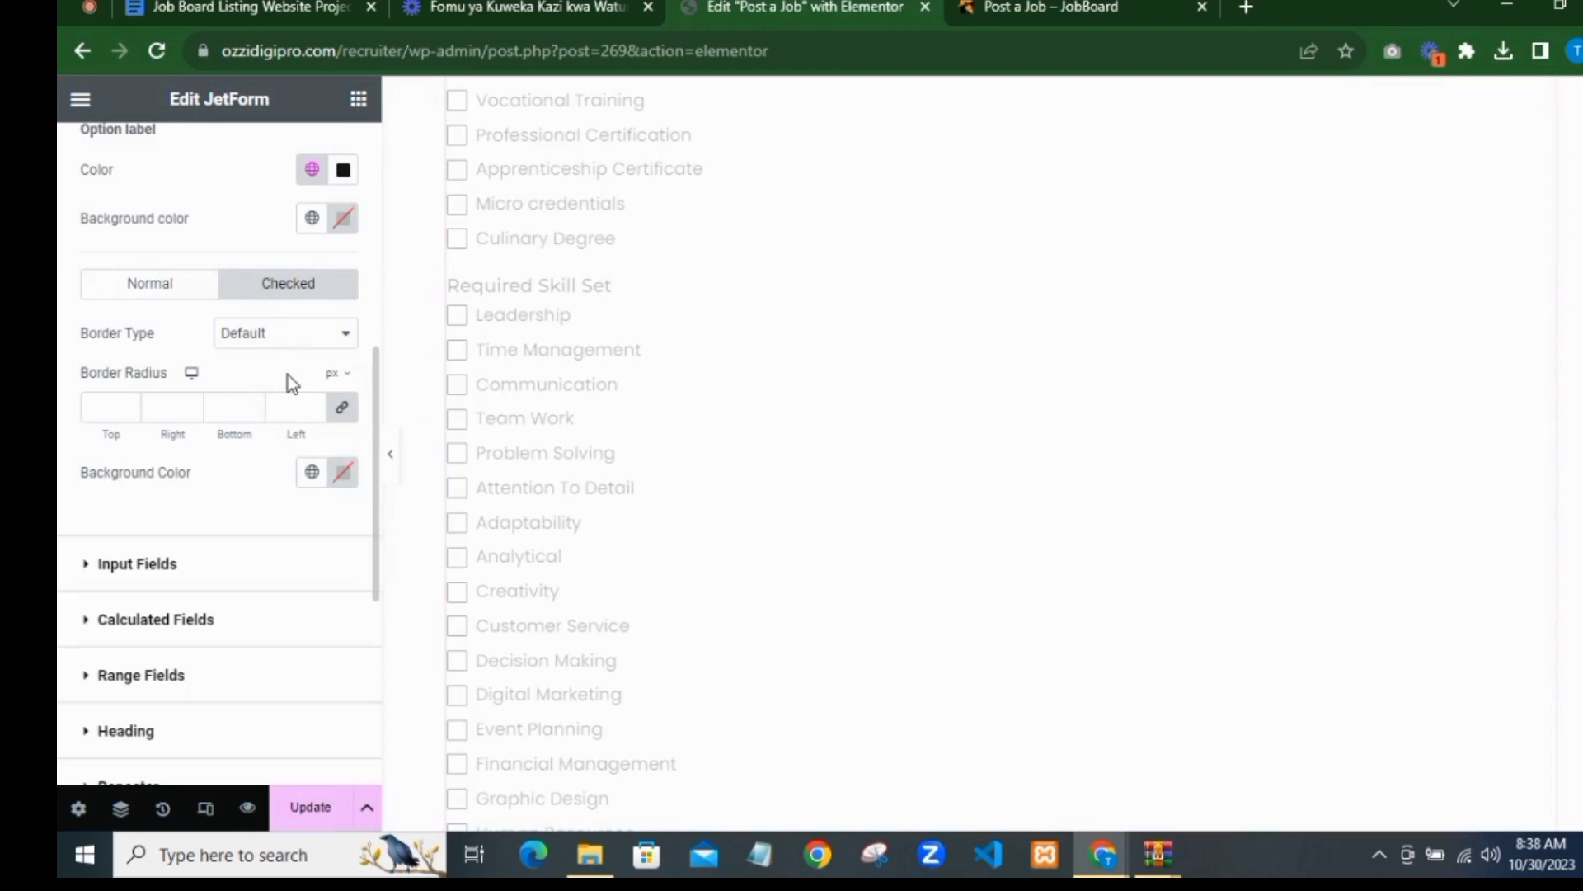
pyautogui.click(312, 470)
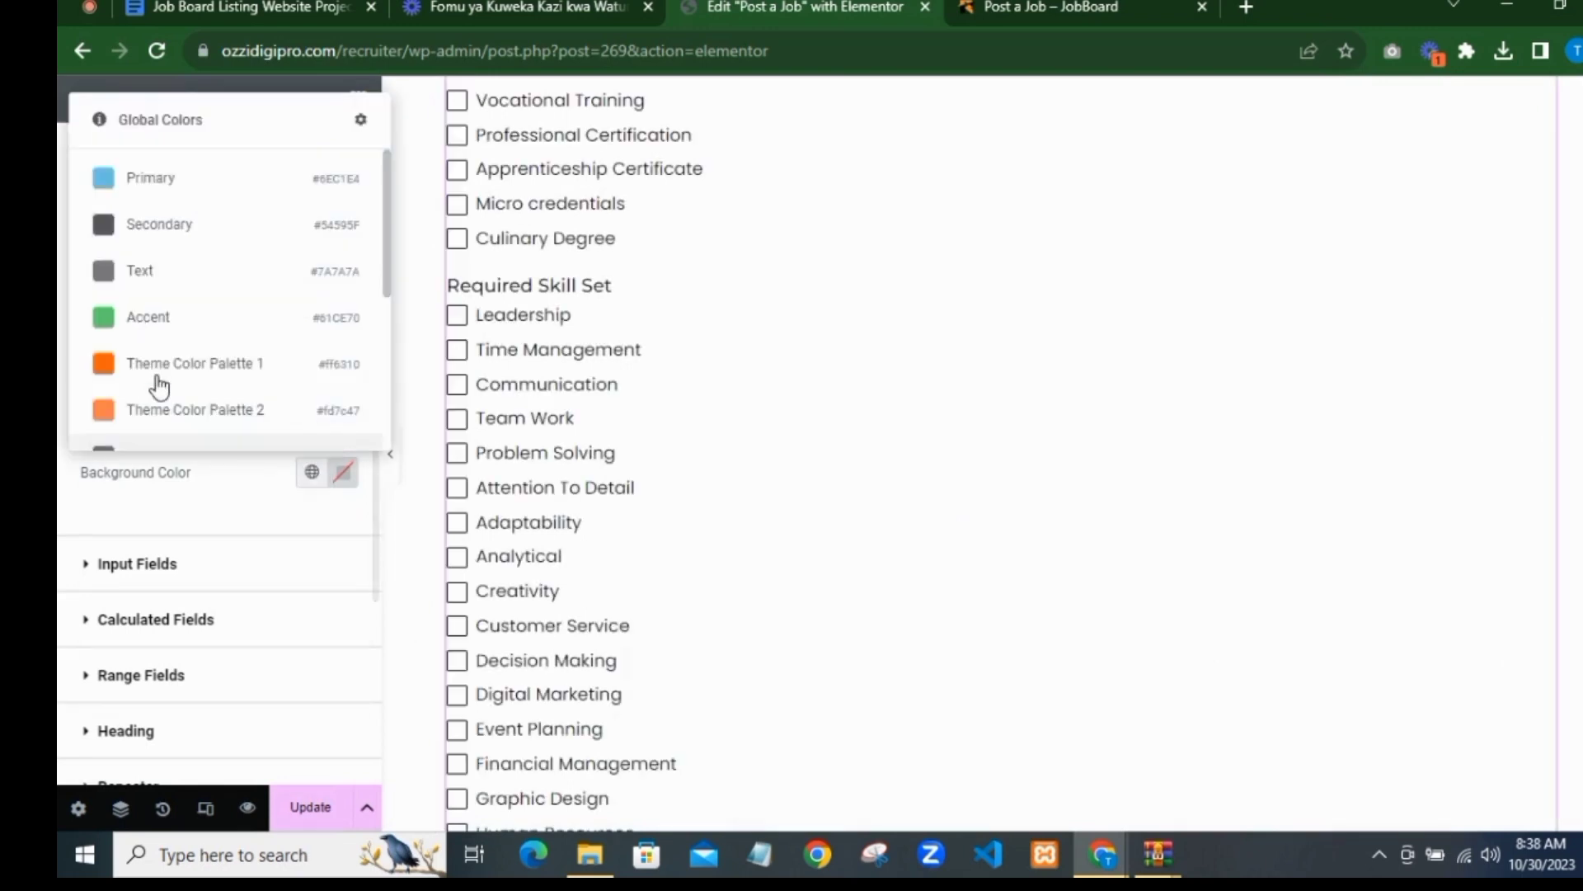
pyautogui.click(188, 381)
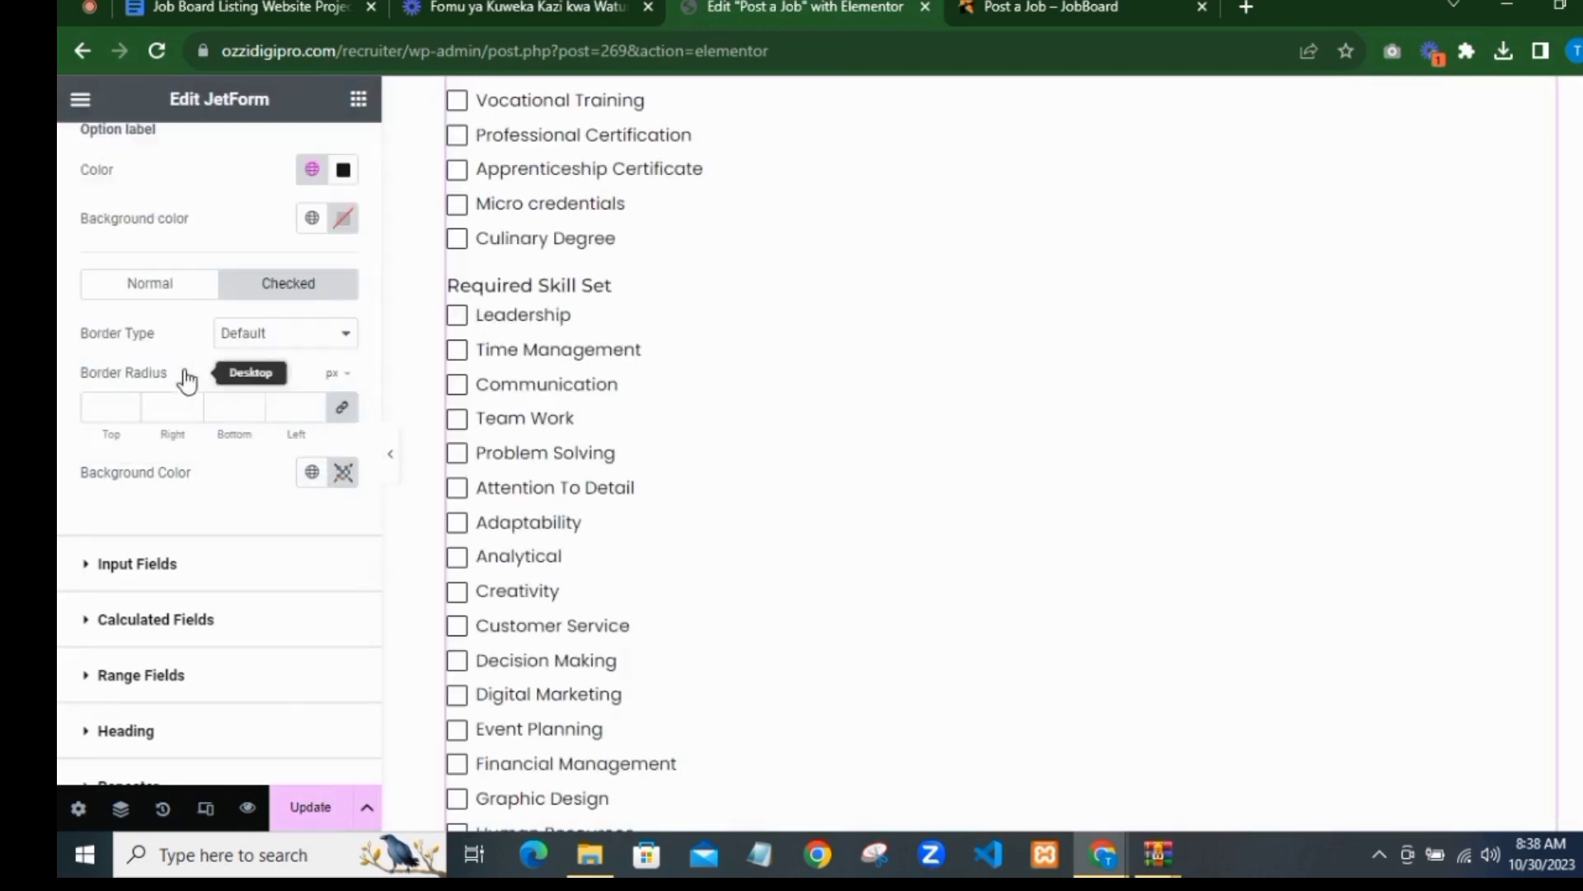
pyautogui.click(457, 327)
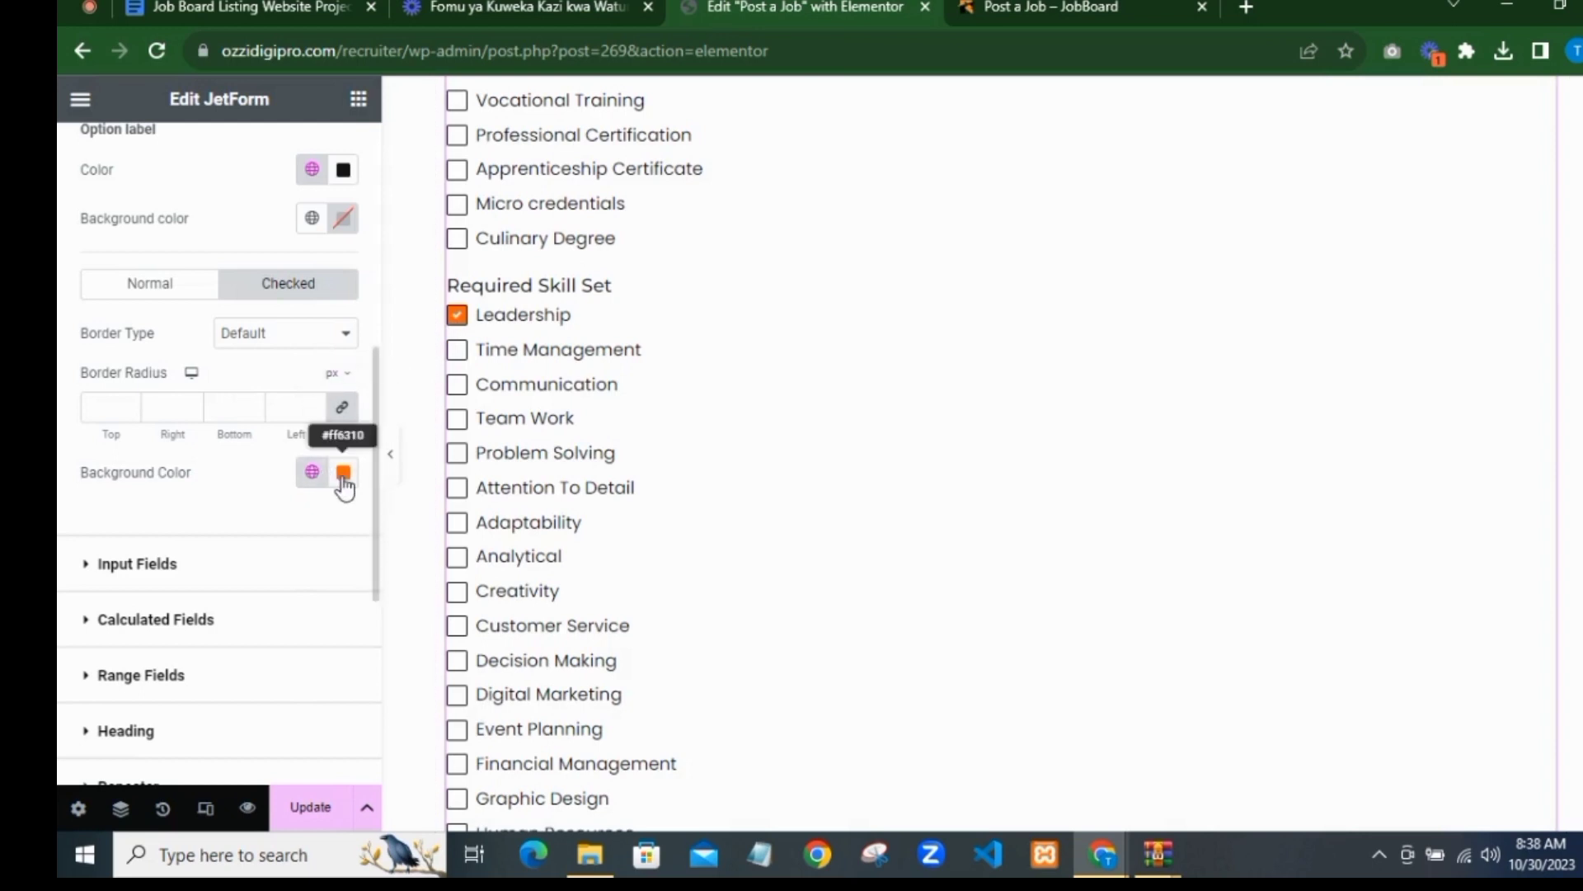
pyautogui.click(344, 480)
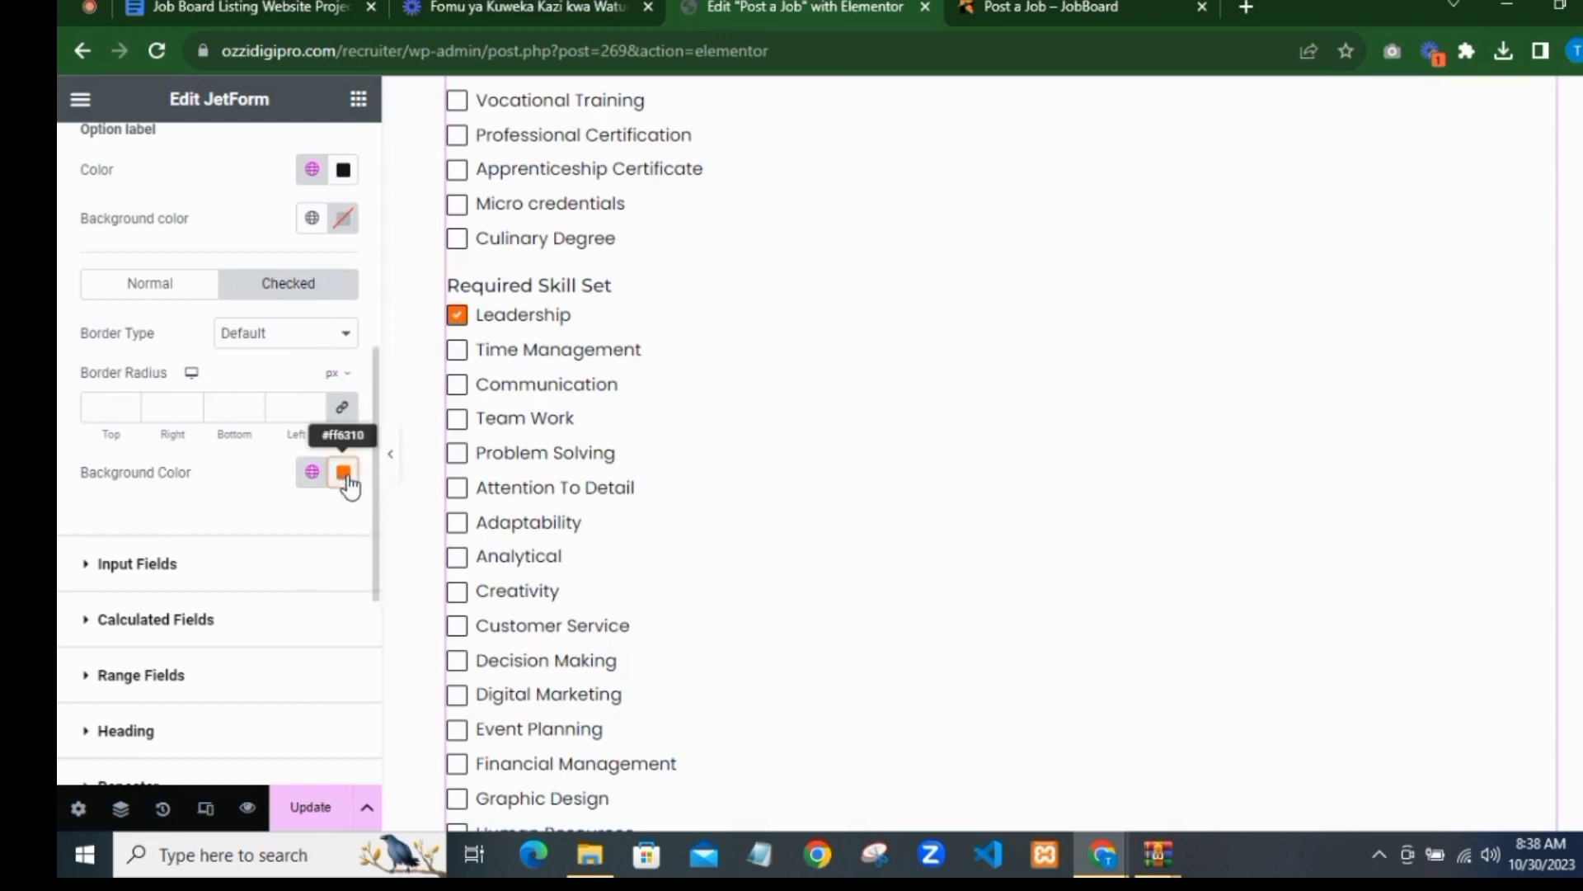
pyautogui.click(456, 330)
# Step: Examine the rest of the form down to the Submit button and review the Repeater style settings
pyautogui.scroll(-15, 548, 407)
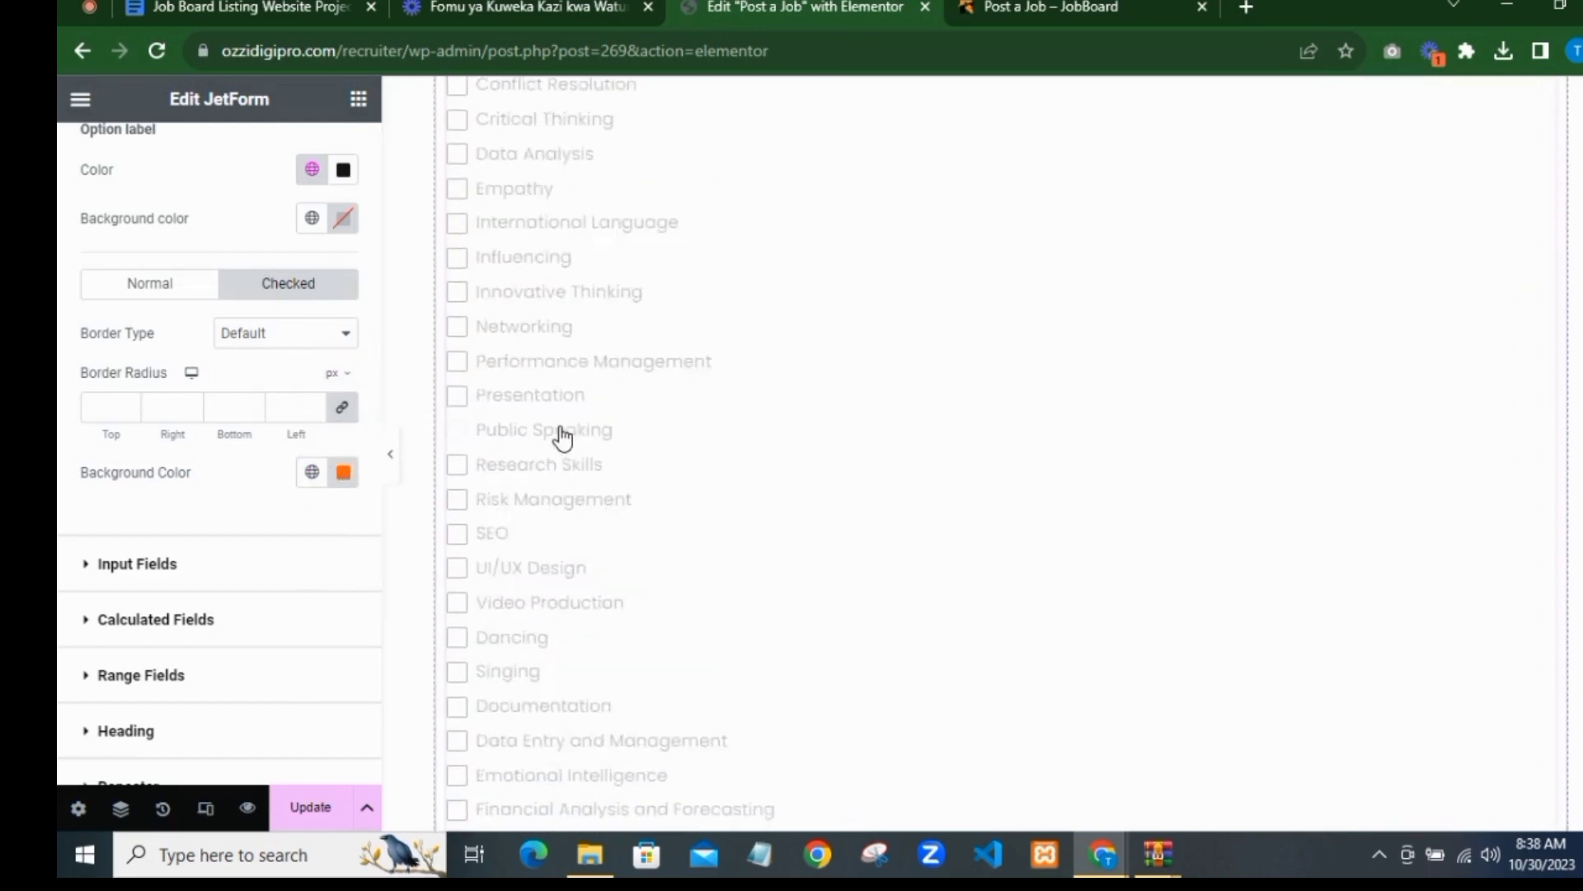
pyautogui.scroll(-10, 563, 437)
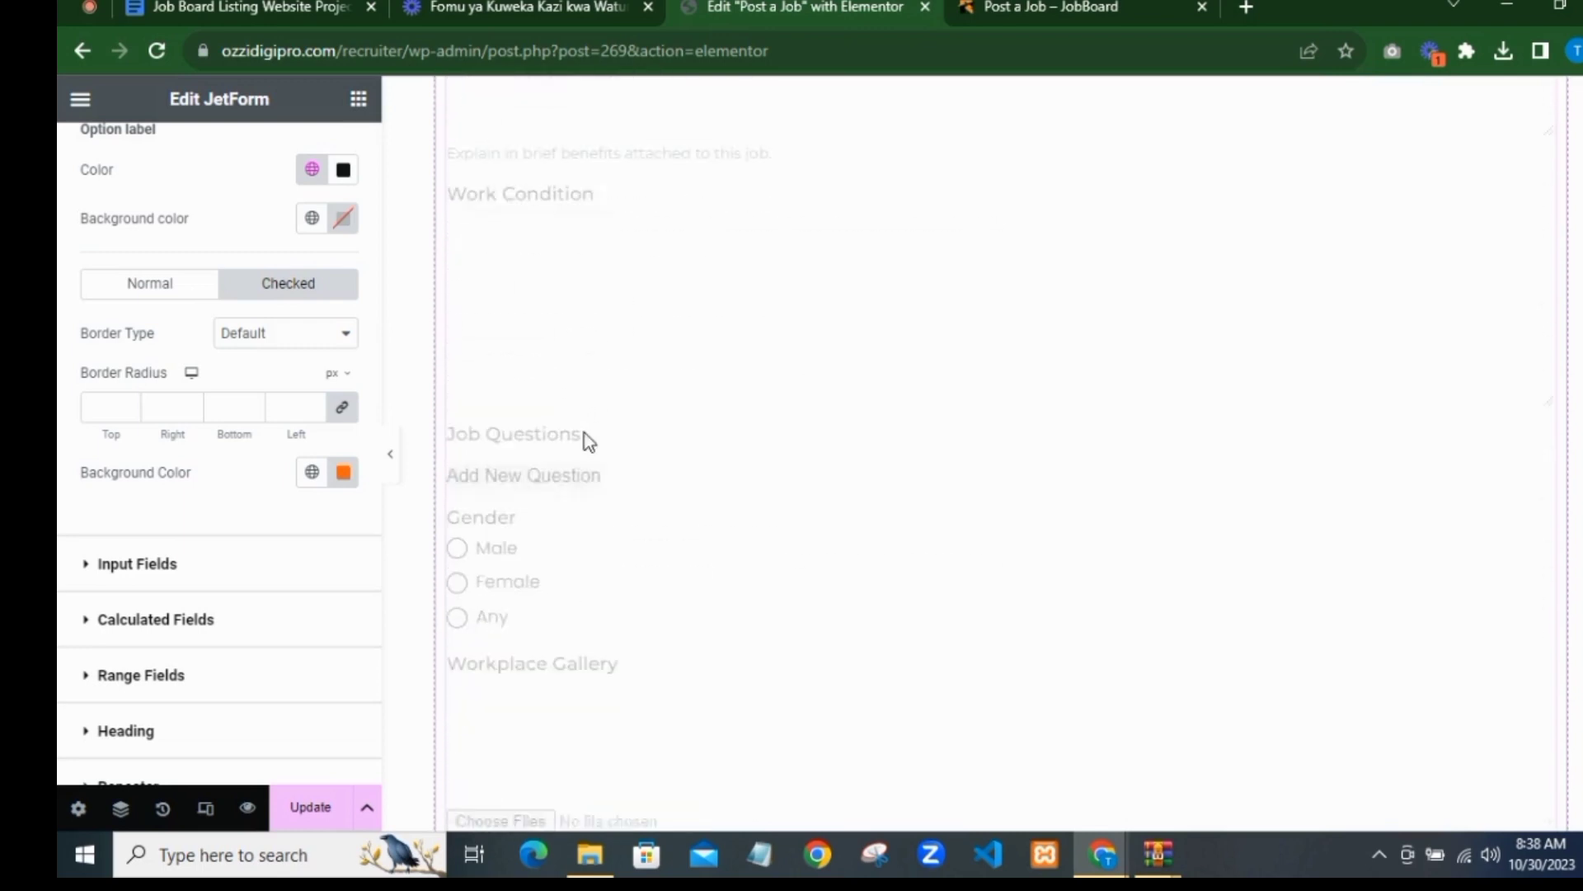
pyautogui.scroll(-1, 556, 437)
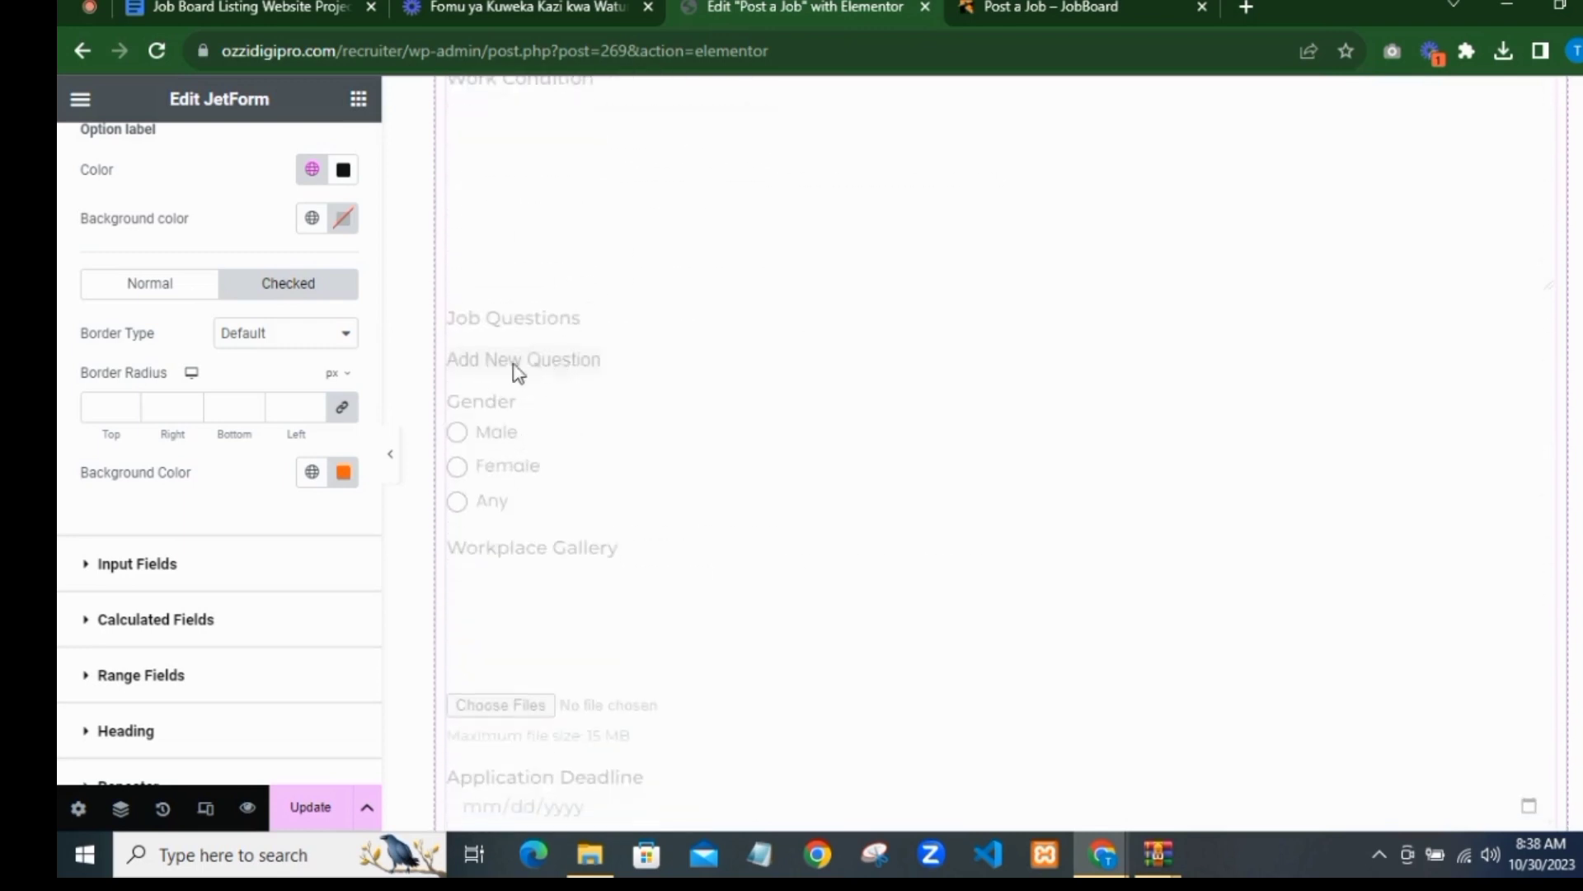
pyautogui.scroll(-2, 577, 376)
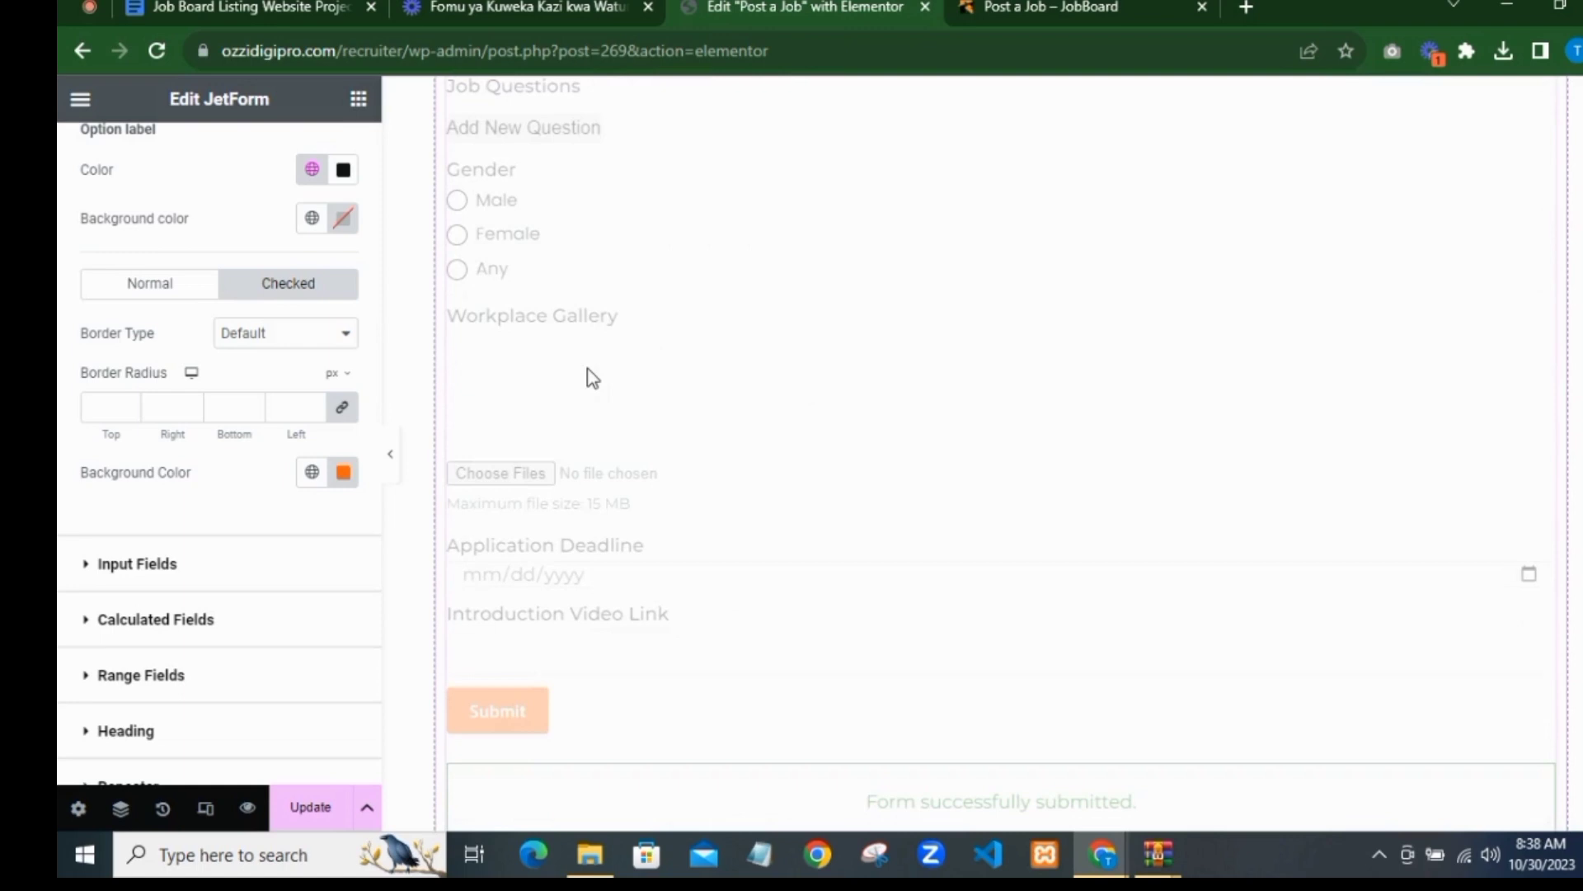
pyautogui.scroll(1, 590, 378)
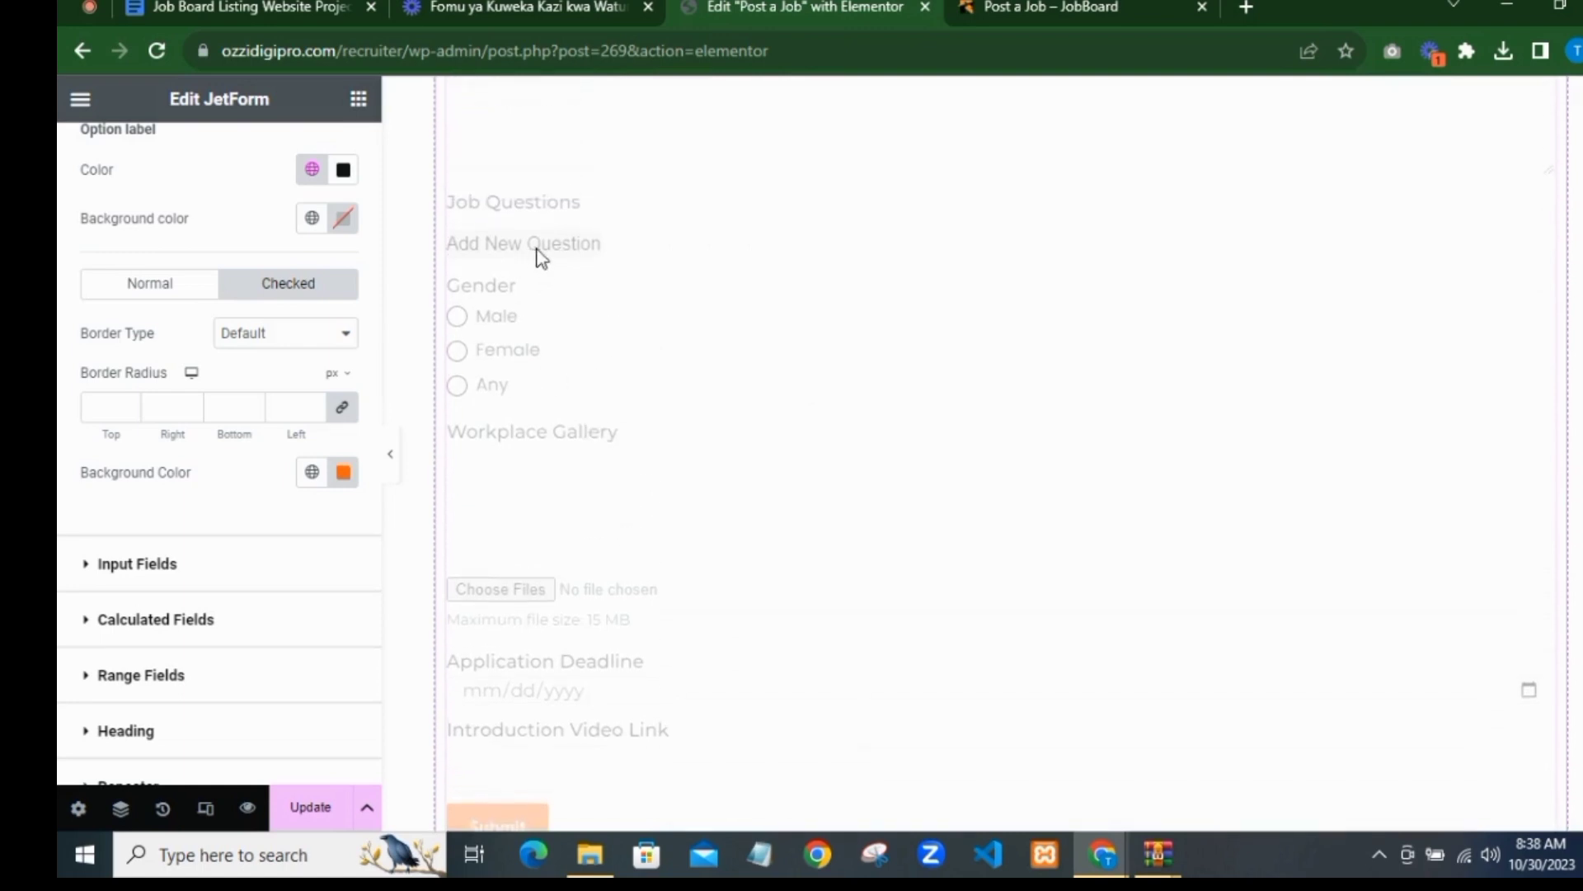
pyautogui.scroll(-5, 148, 372)
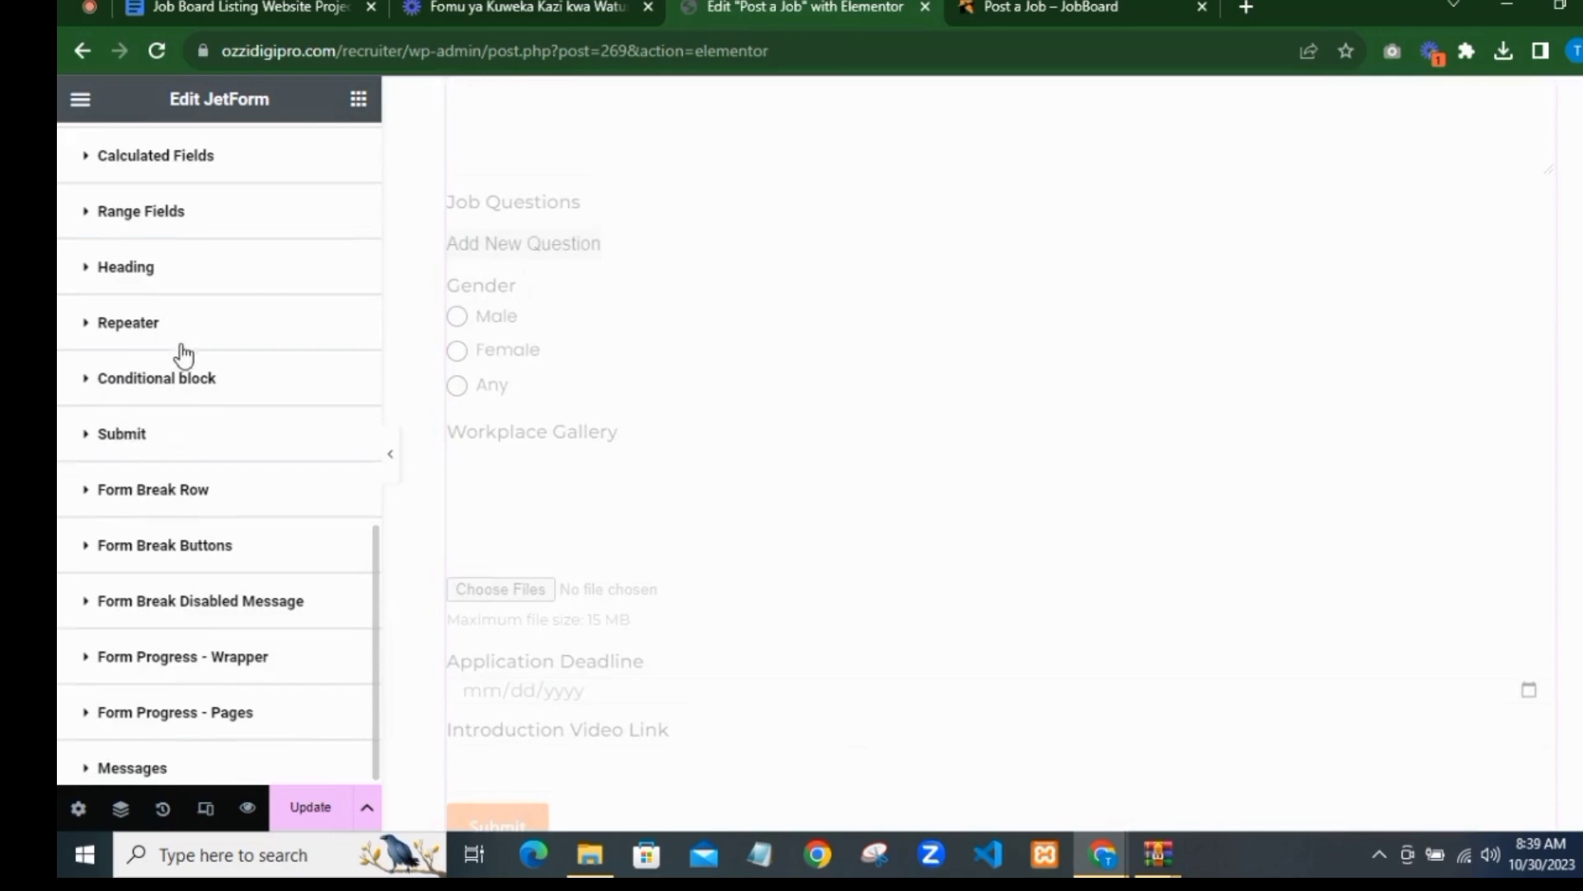
pyautogui.click(213, 369)
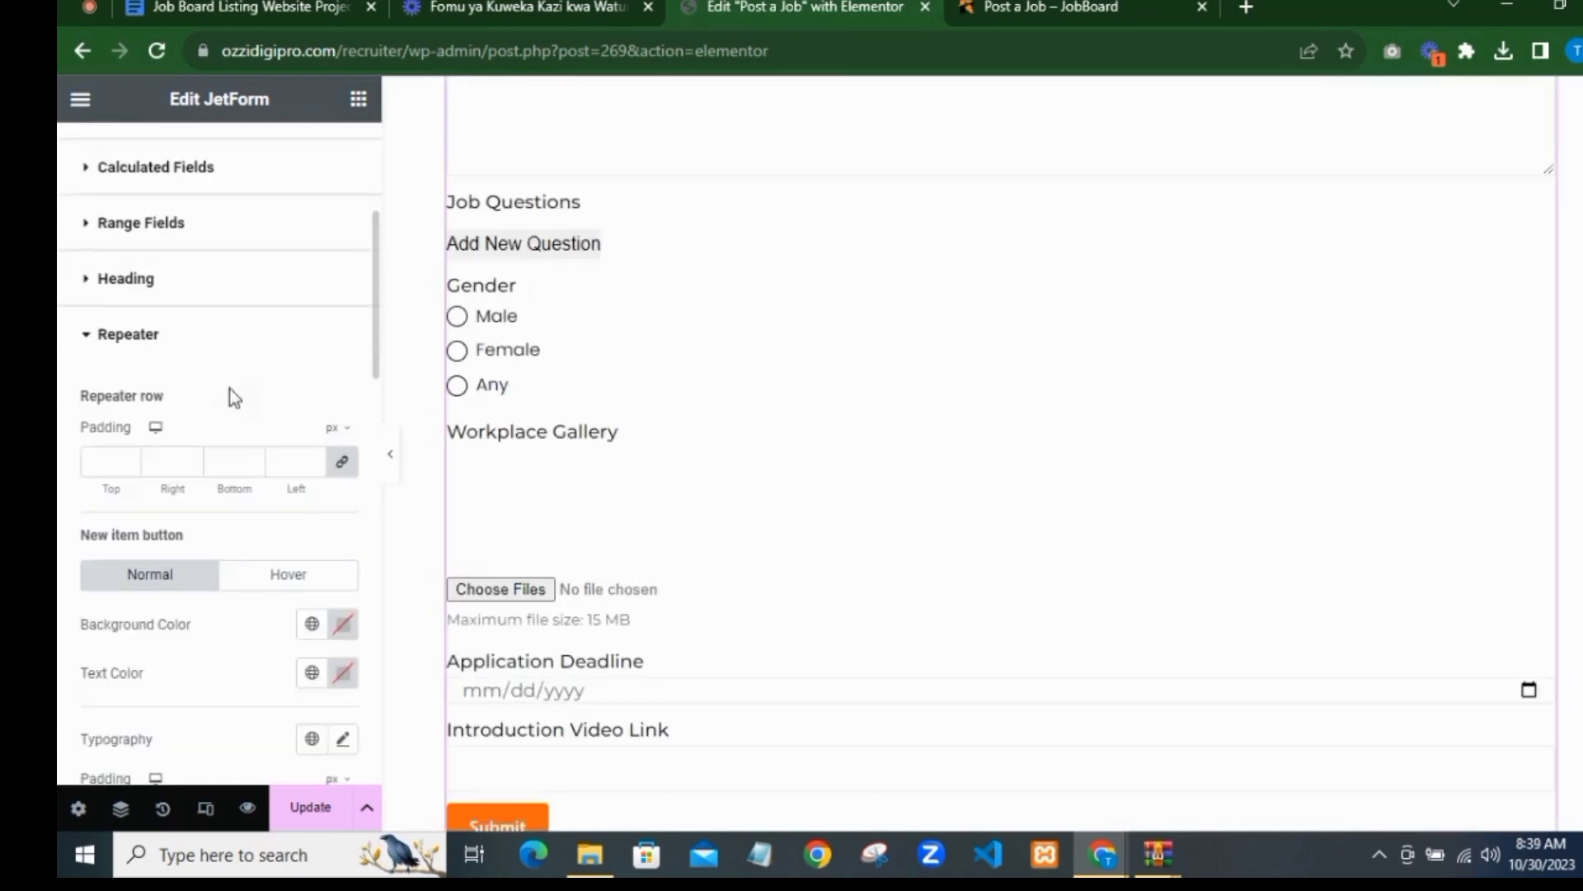
pyautogui.scroll(-12, 243, 421)
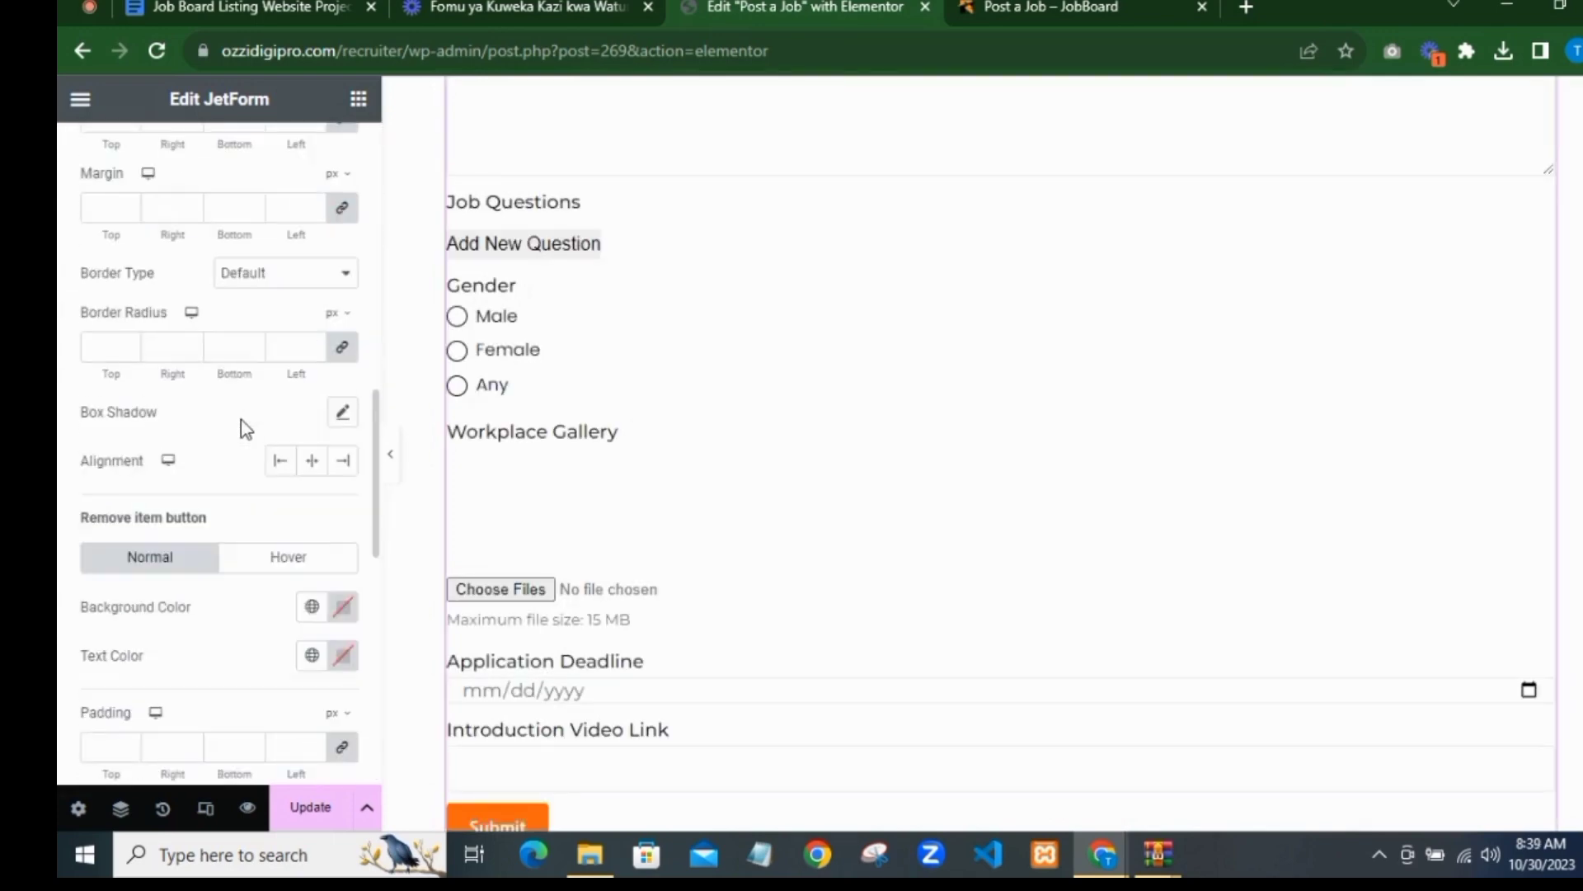
pyautogui.scroll(-3, 192, 412)
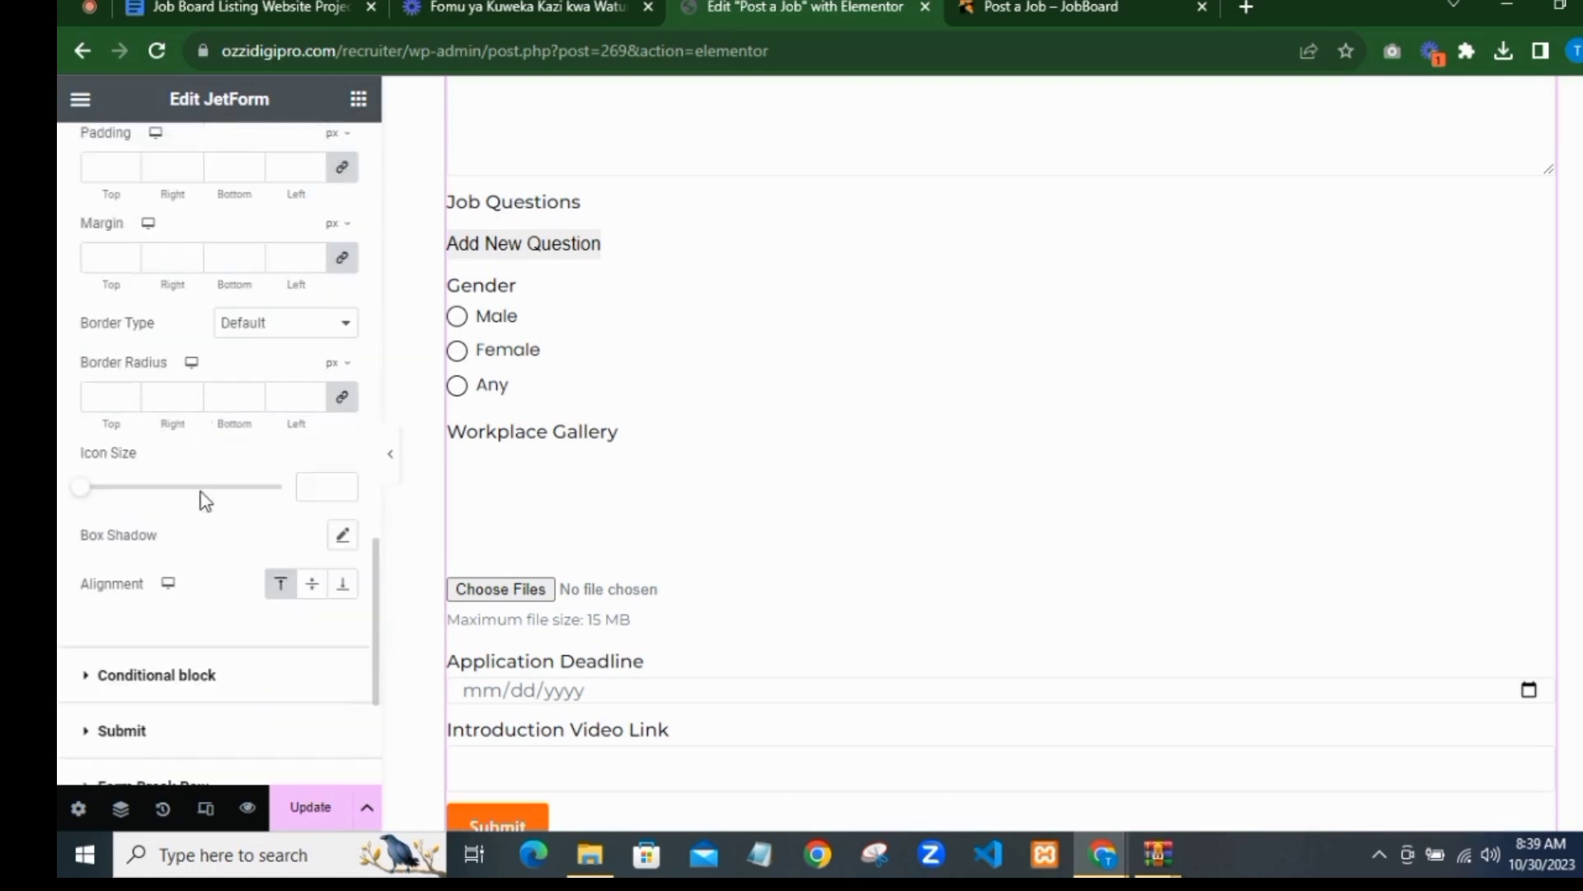
pyautogui.scroll(6, 198, 486)
pyautogui.scroll(5, 187, 482)
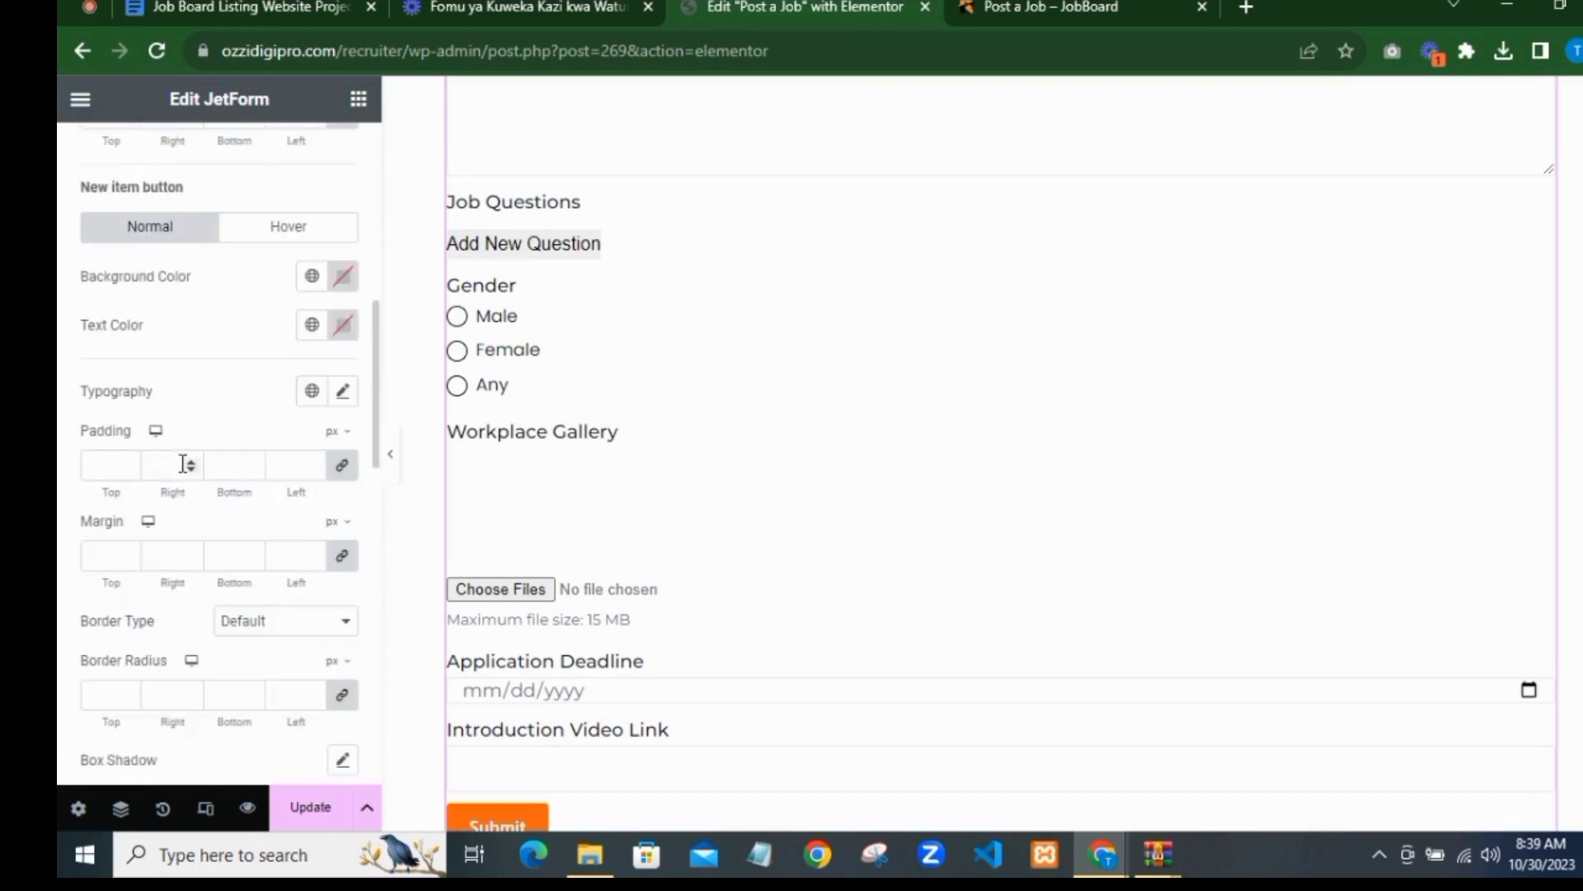
pyautogui.scroll(2, 186, 470)
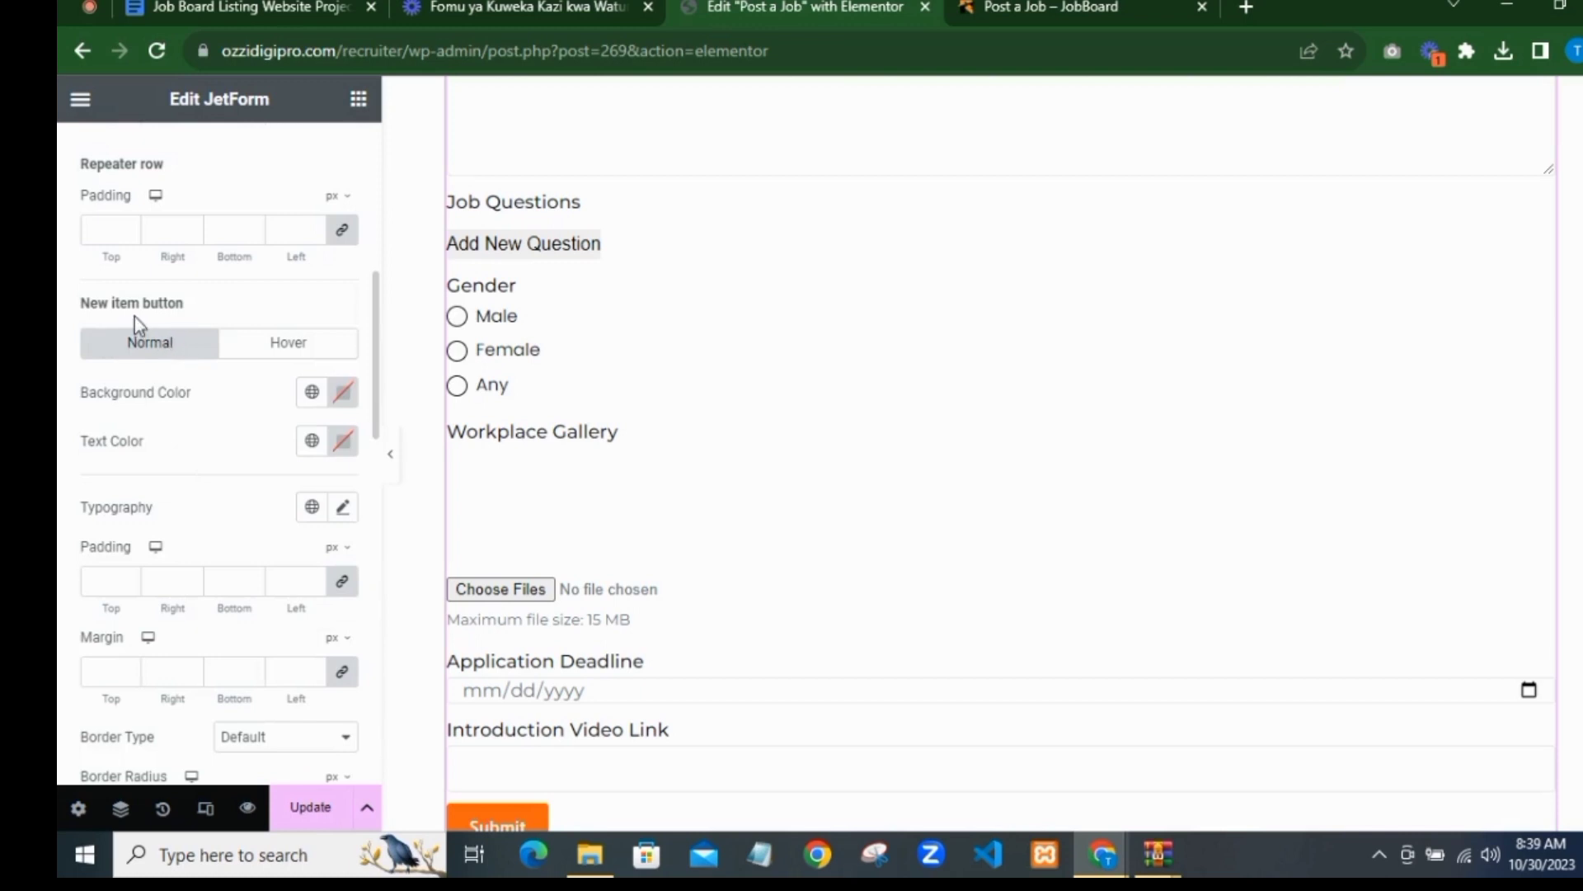
# Step: Set the background color of the repeater's new item button to Theme Color Palette 3
pyautogui.click(312, 392)
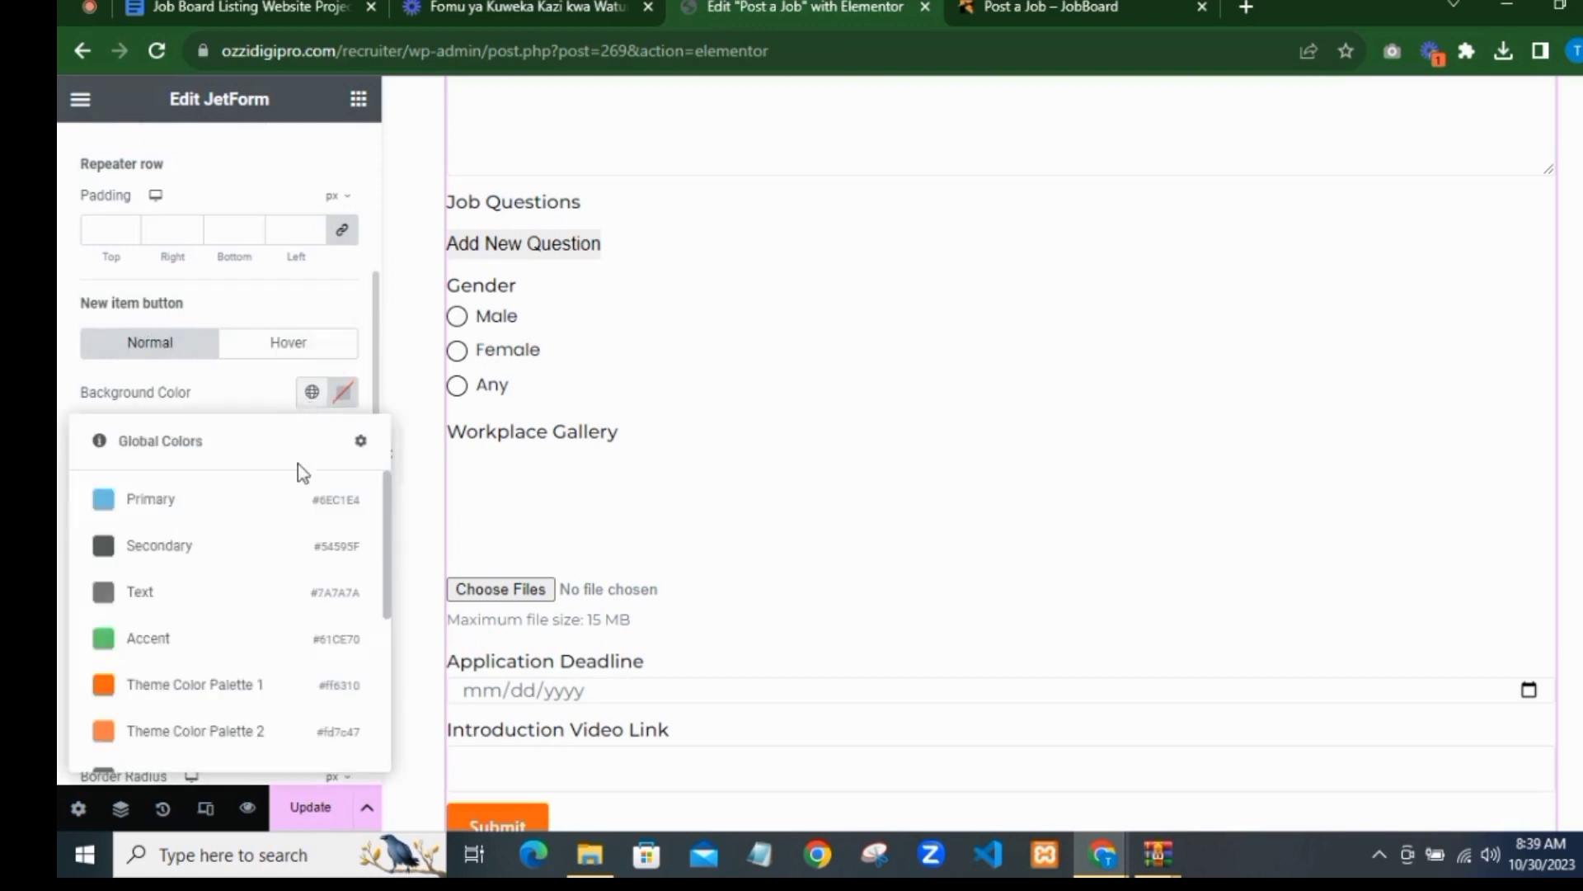
pyautogui.scroll(-3, 263, 546)
pyautogui.scroll(2, 167, 546)
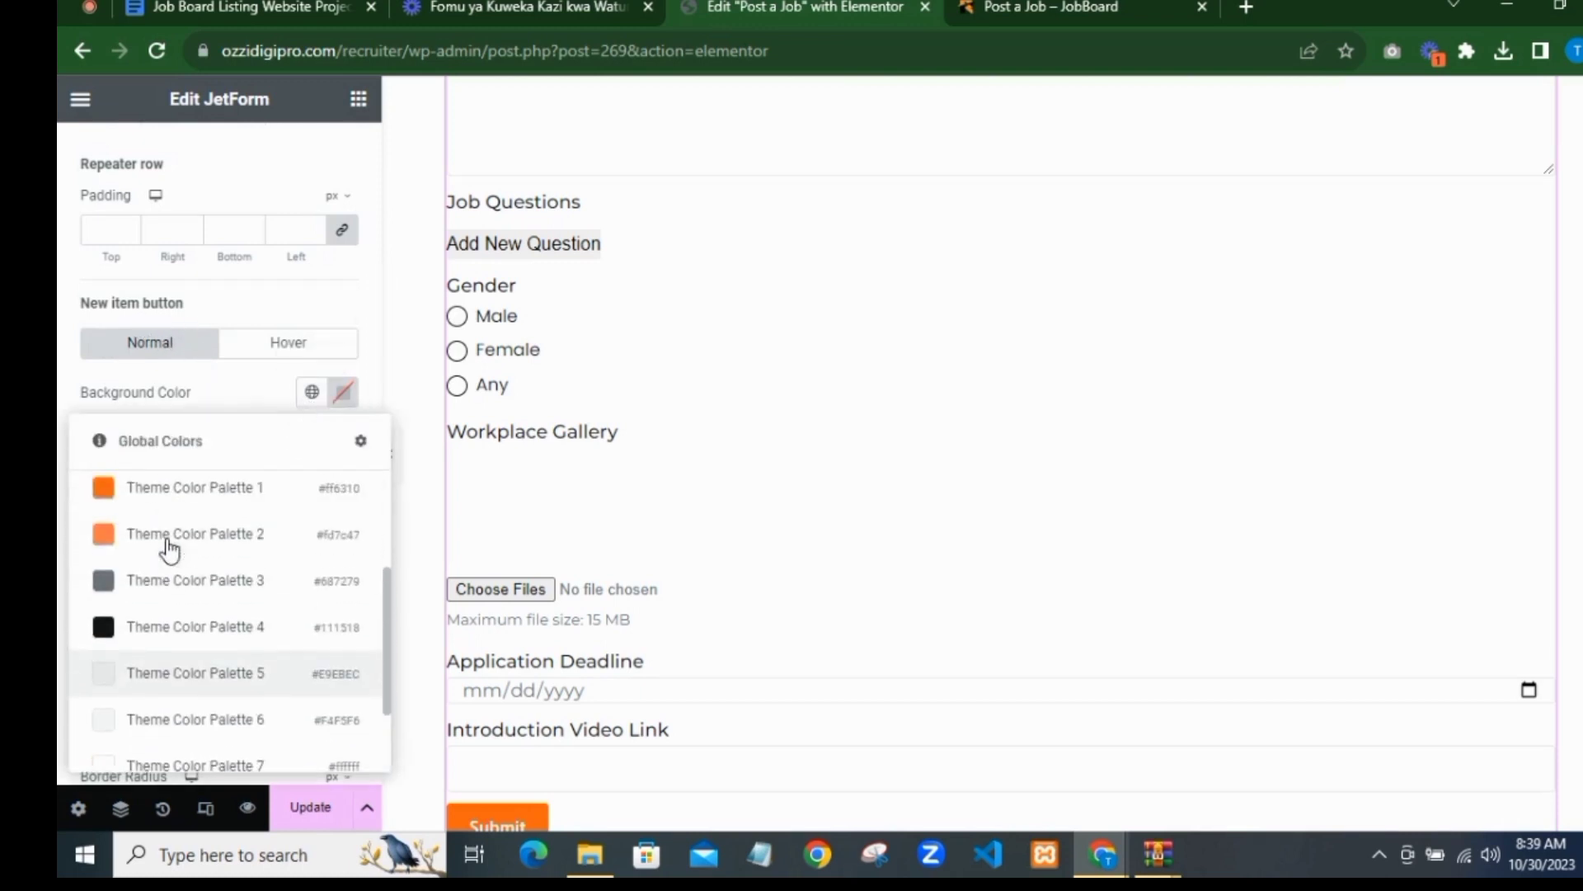
pyautogui.click(201, 634)
pyautogui.click(312, 392)
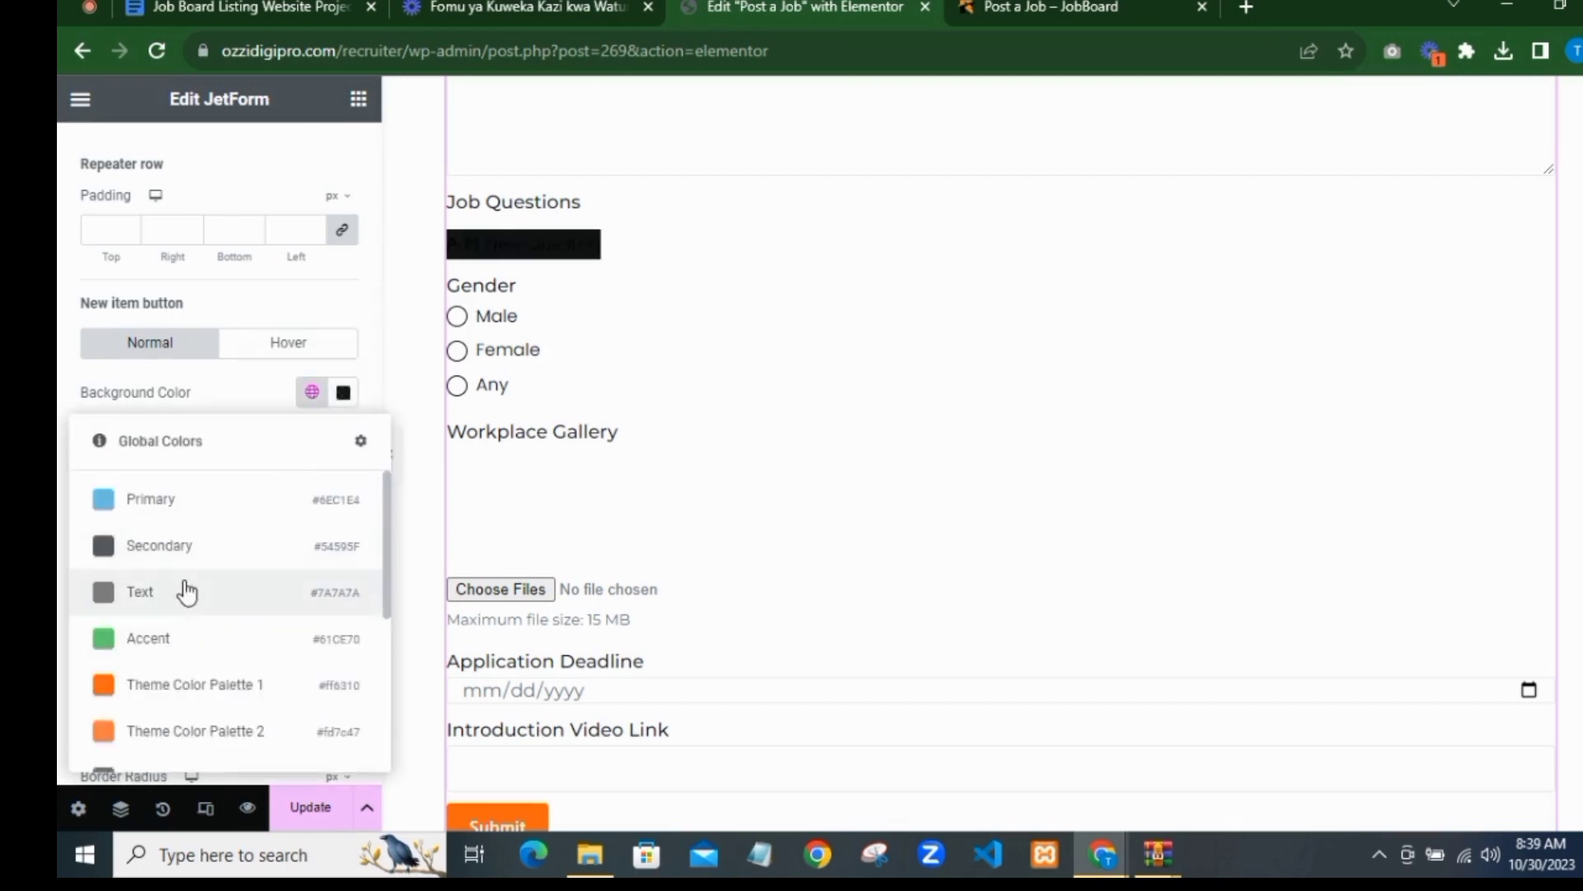
pyautogui.scroll(-3, 165, 577)
pyautogui.click(155, 548)
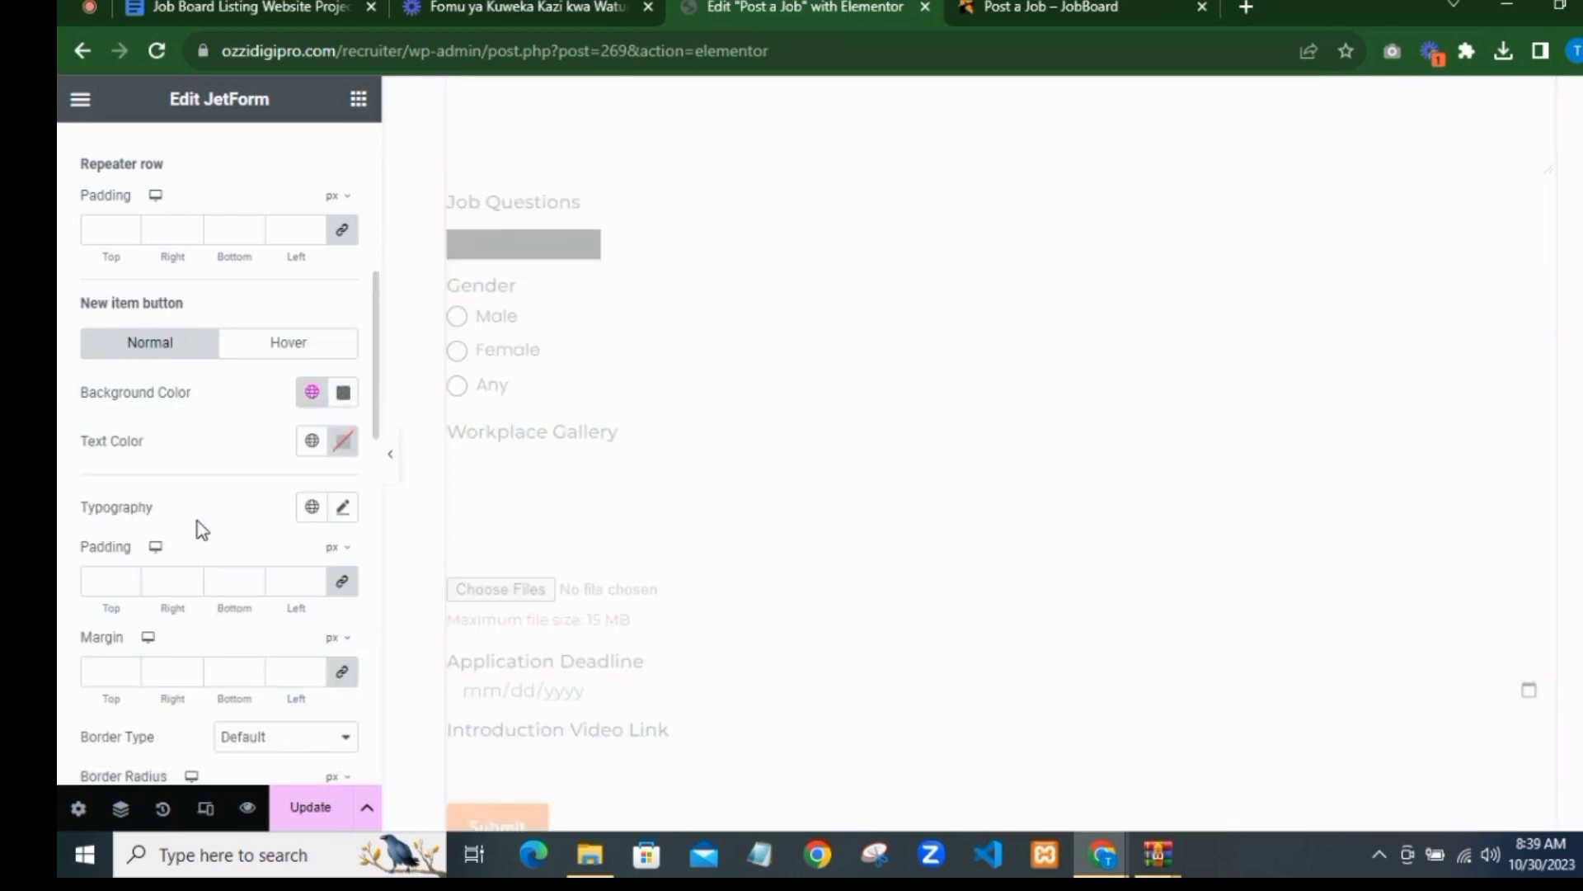
# Step: Set the new item button's text color to white (#ffffff) and the repeater row padding to 5 px
pyautogui.click(306, 442)
pyautogui.scroll(-3, 195, 635)
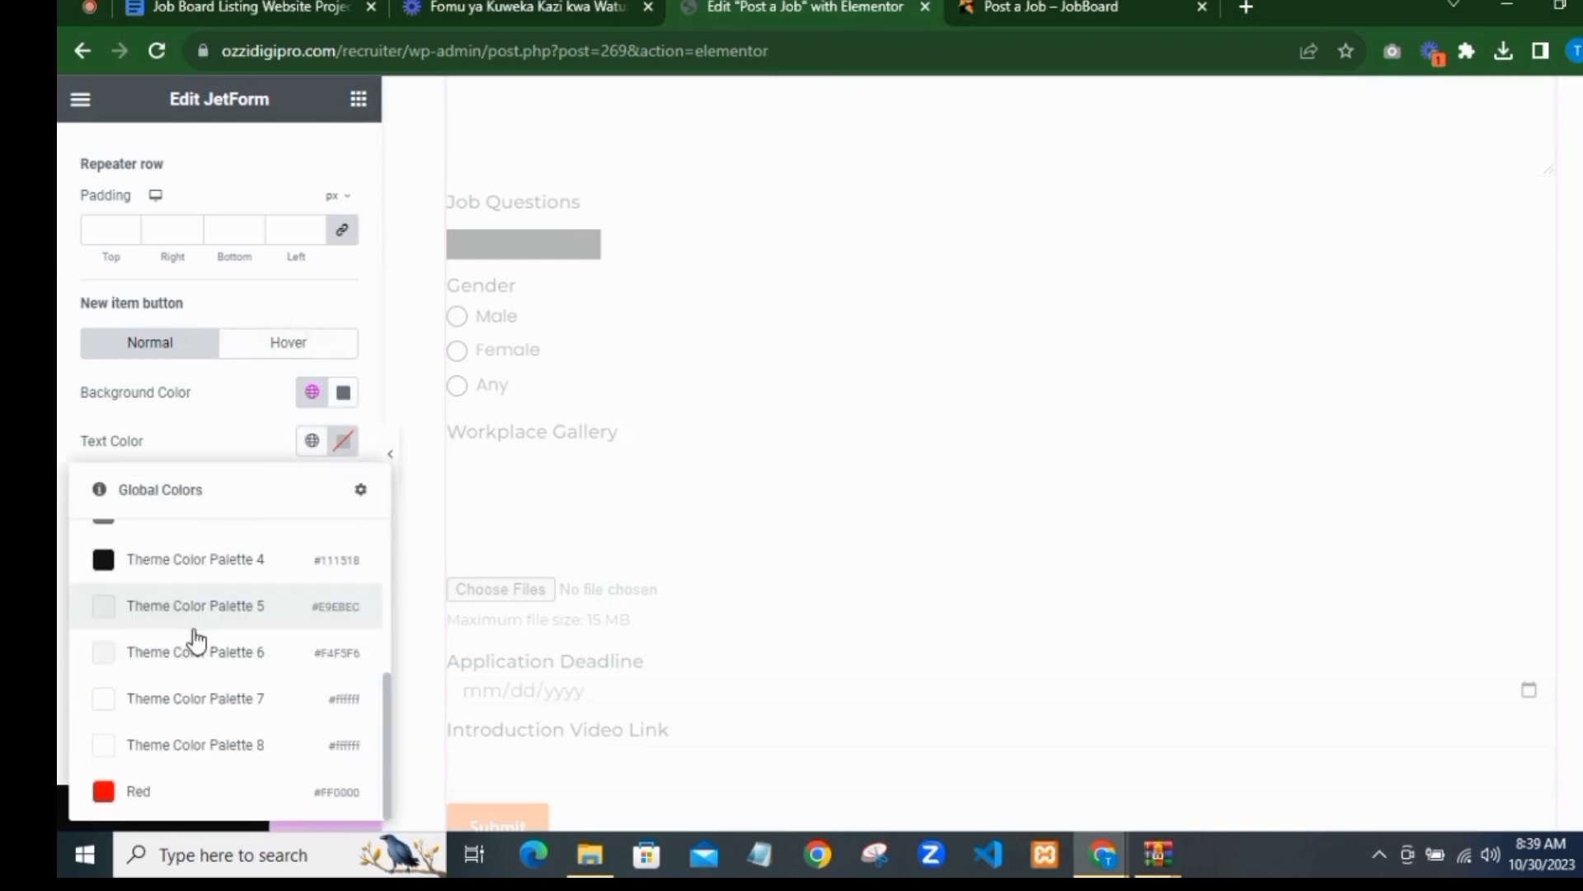
pyautogui.click(206, 726)
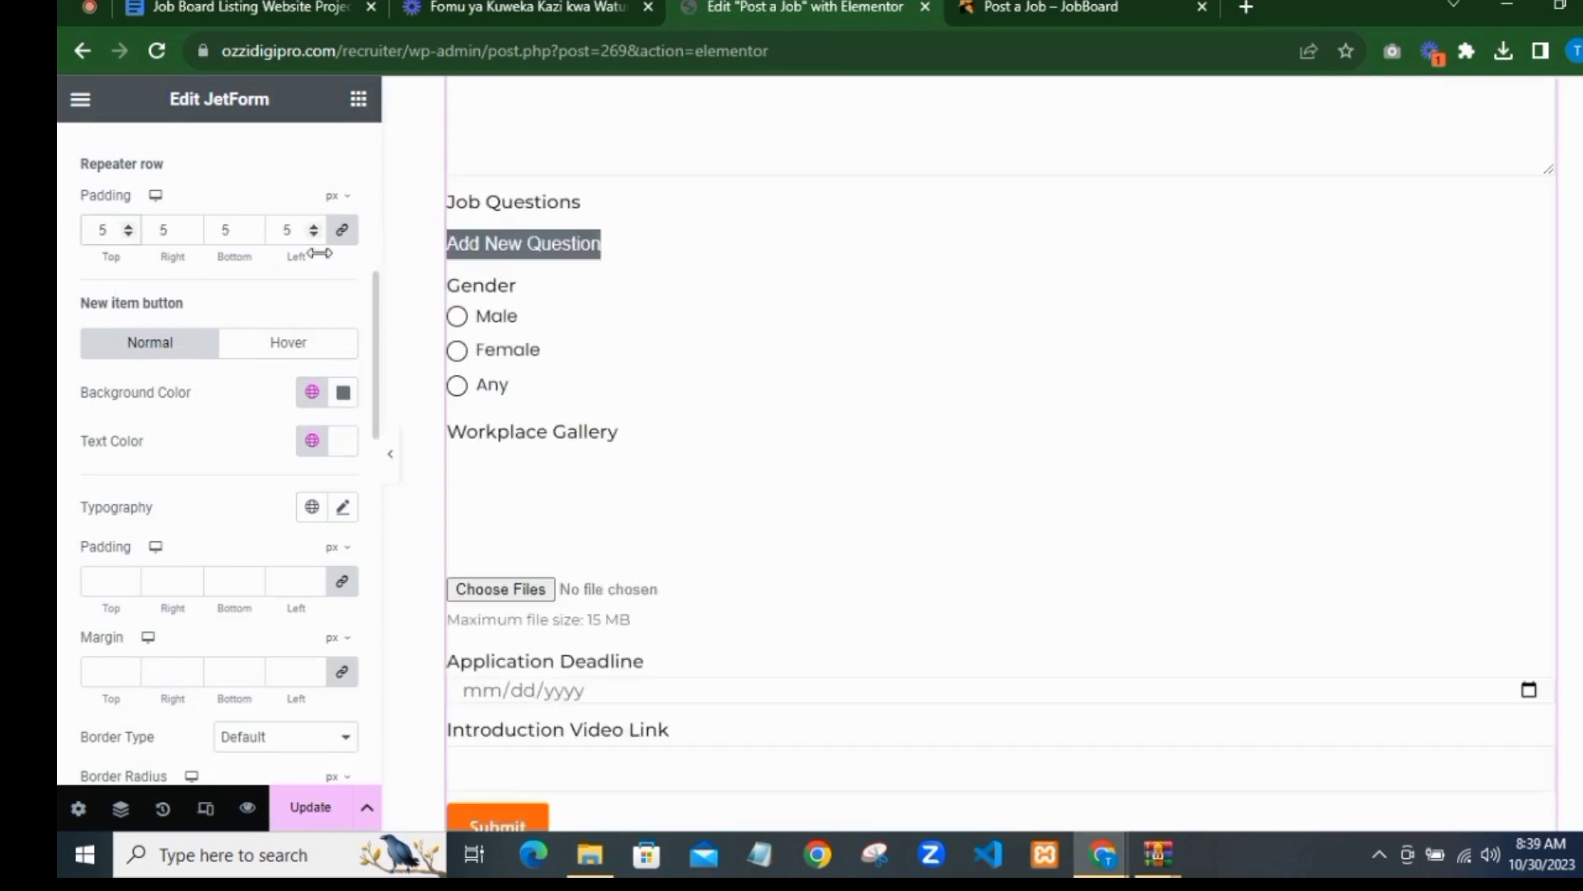
# Step: Set the new item button's padding to 10 px on all sides
pyautogui.scroll(3, 327, 273)
pyautogui.scroll(-5, 341, 293)
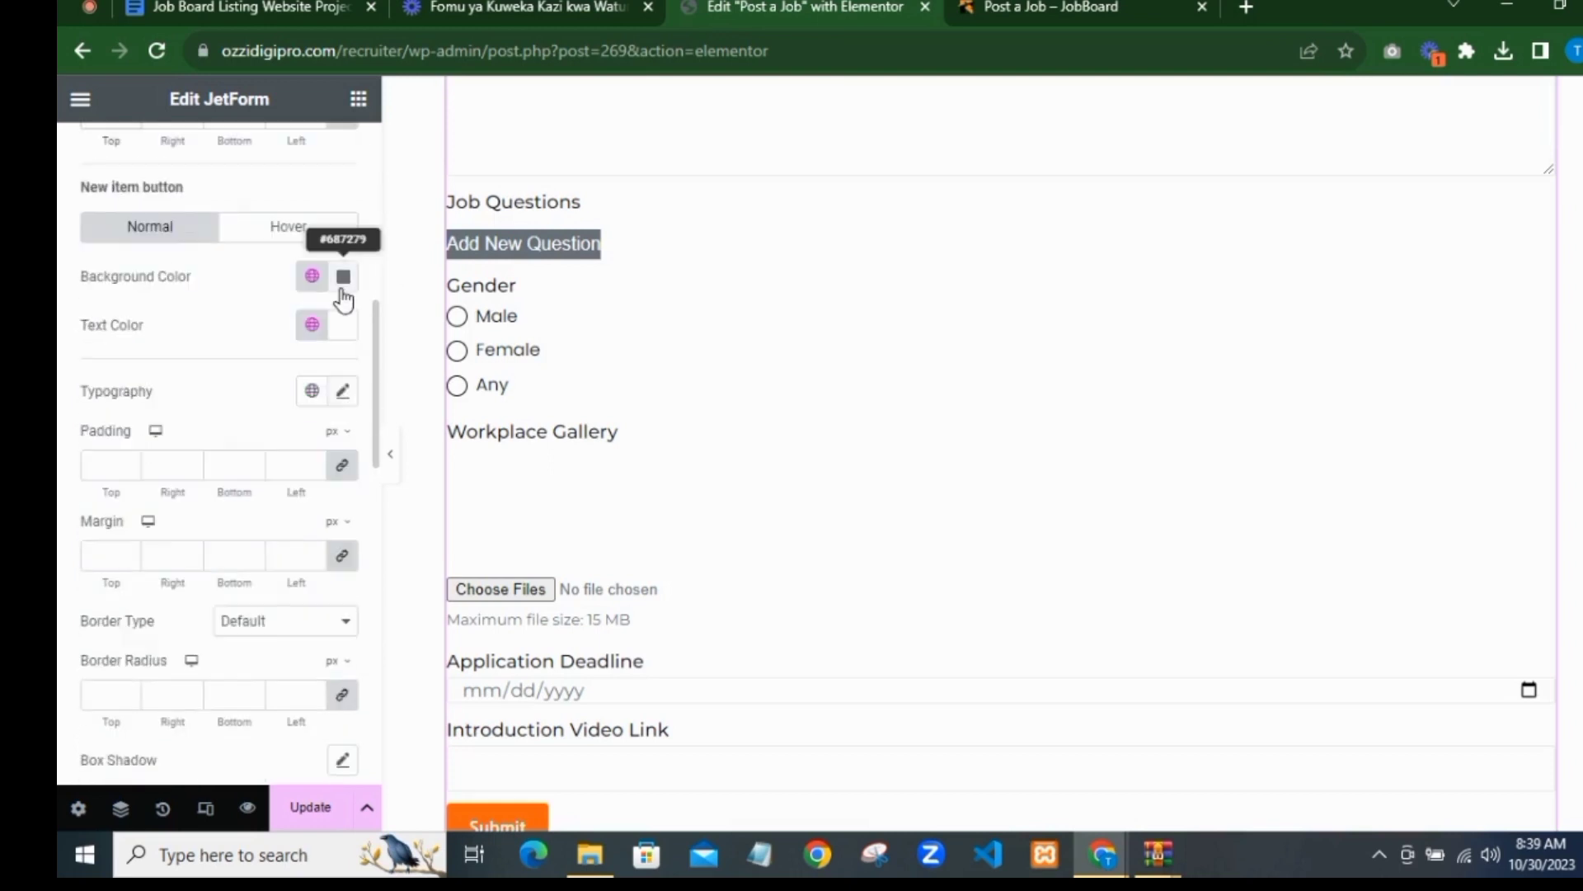
pyautogui.click(117, 459)
pyautogui.write('6')
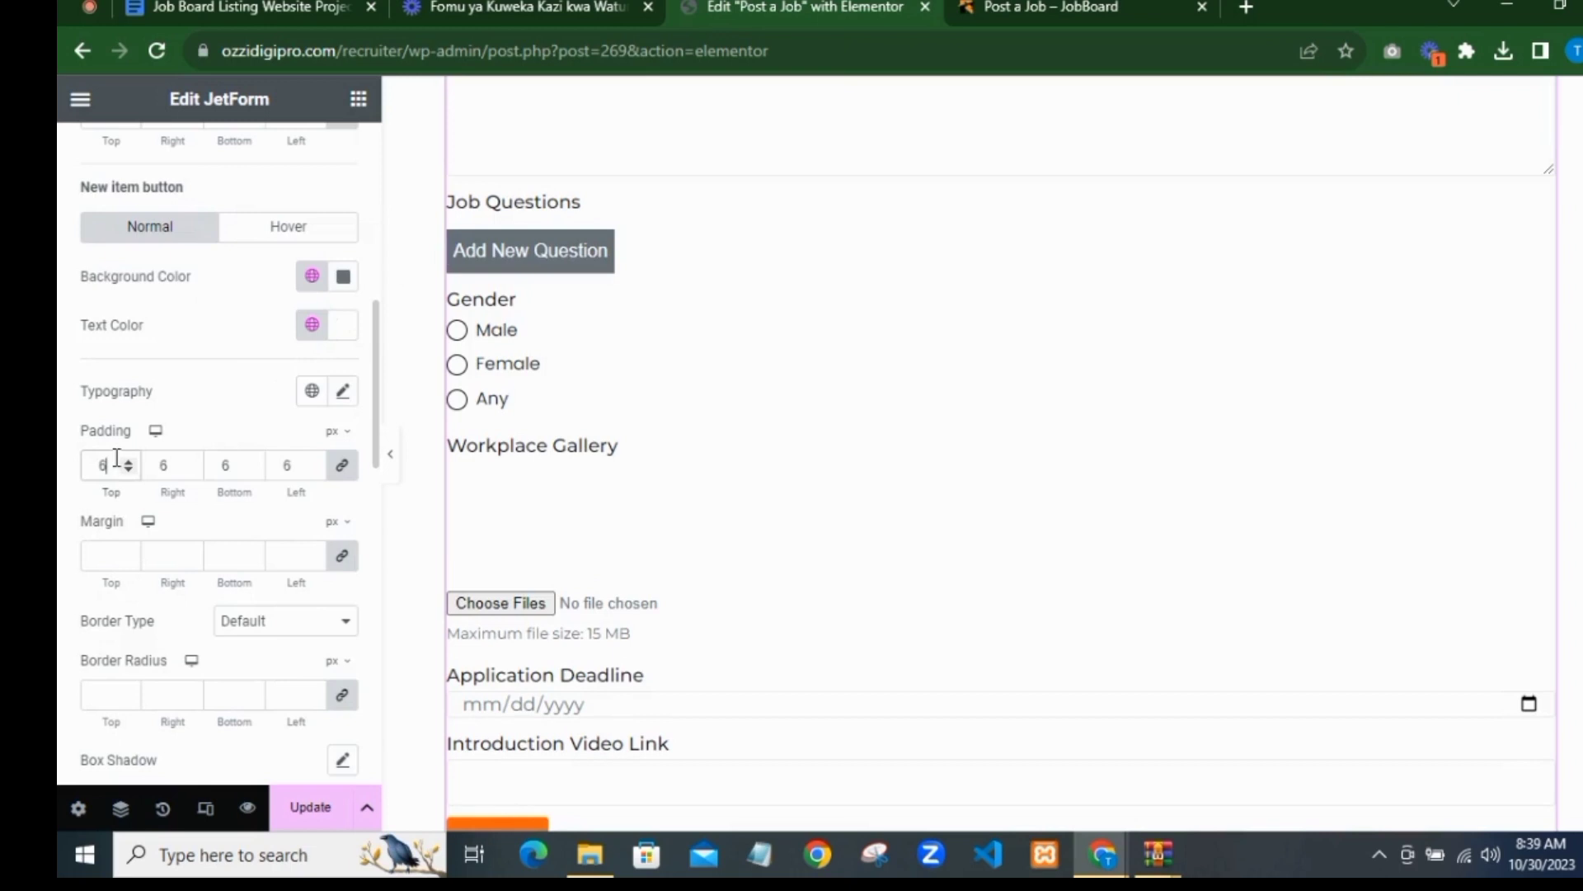
pyautogui.click(314, 462)
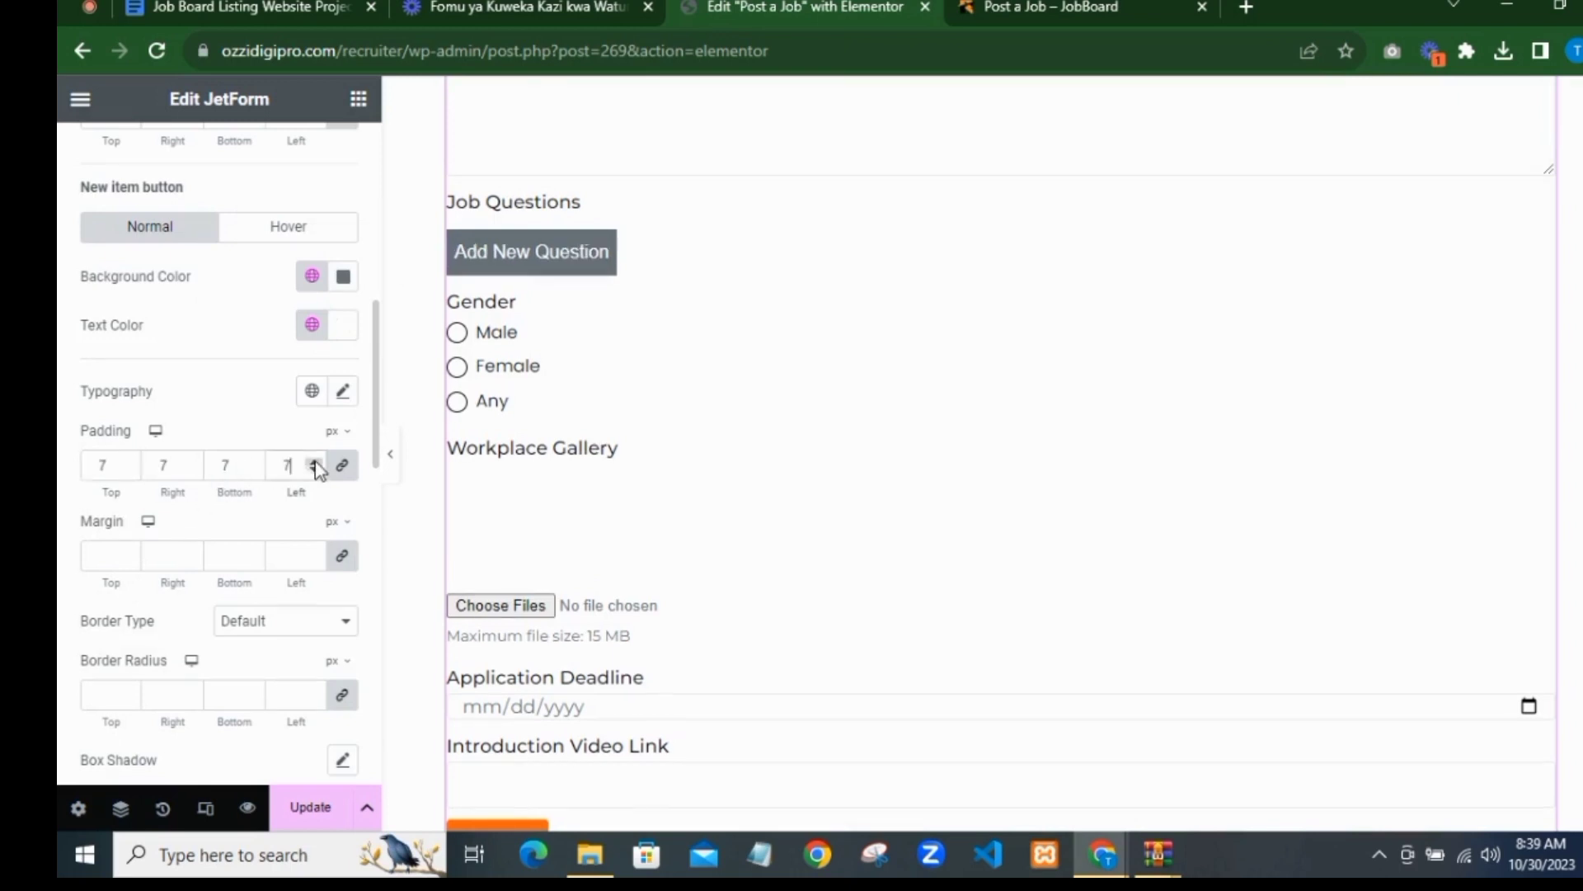
pyautogui.click(314, 461)
pyautogui.click(314, 462)
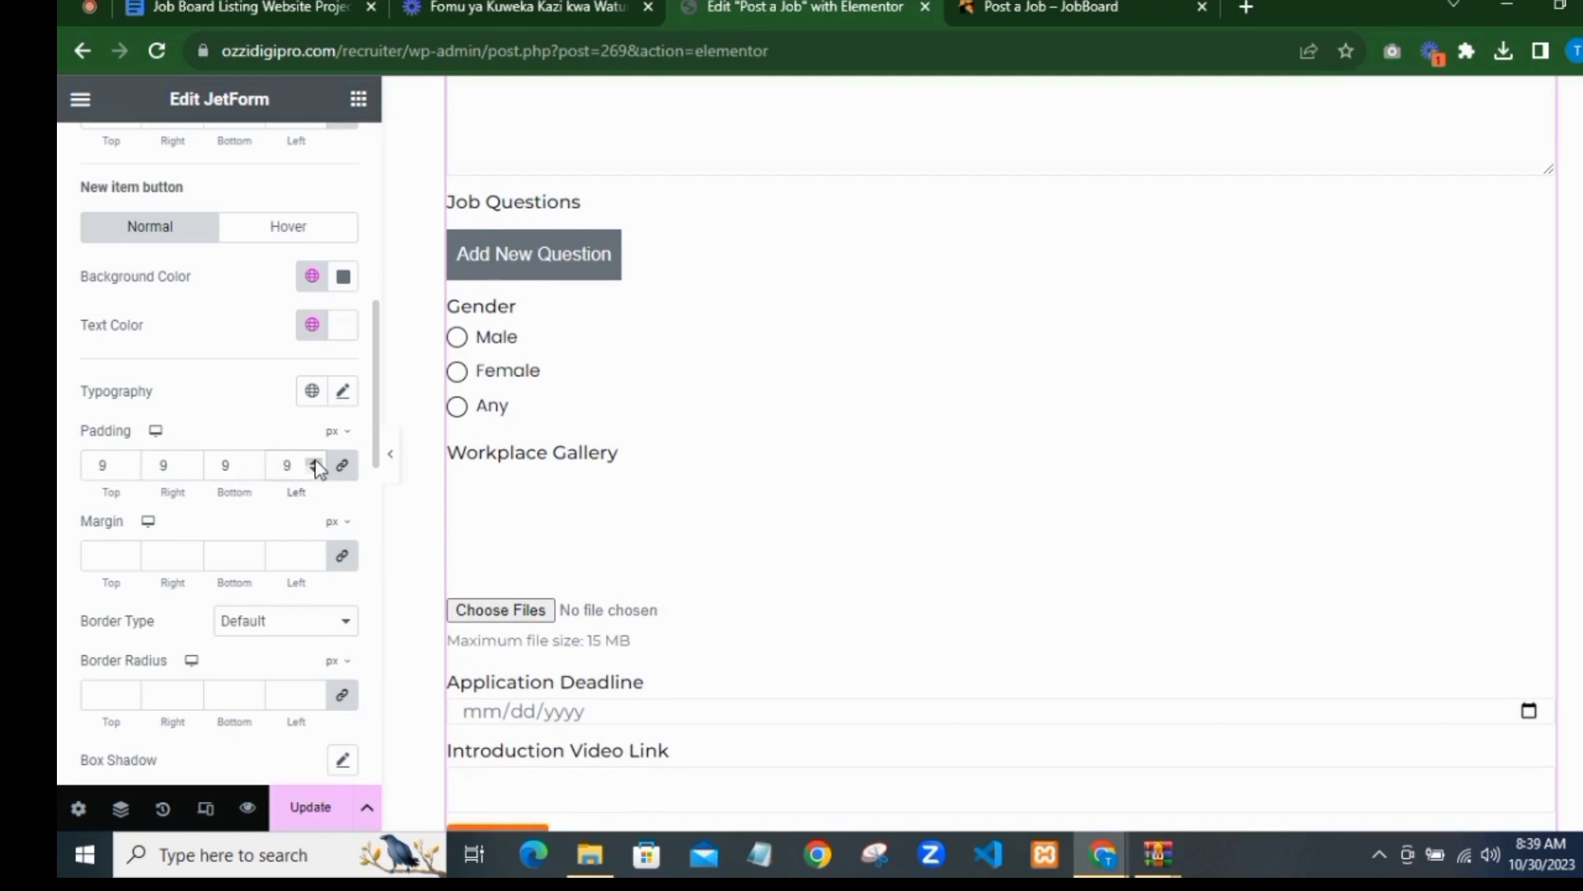
pyautogui.click(314, 462)
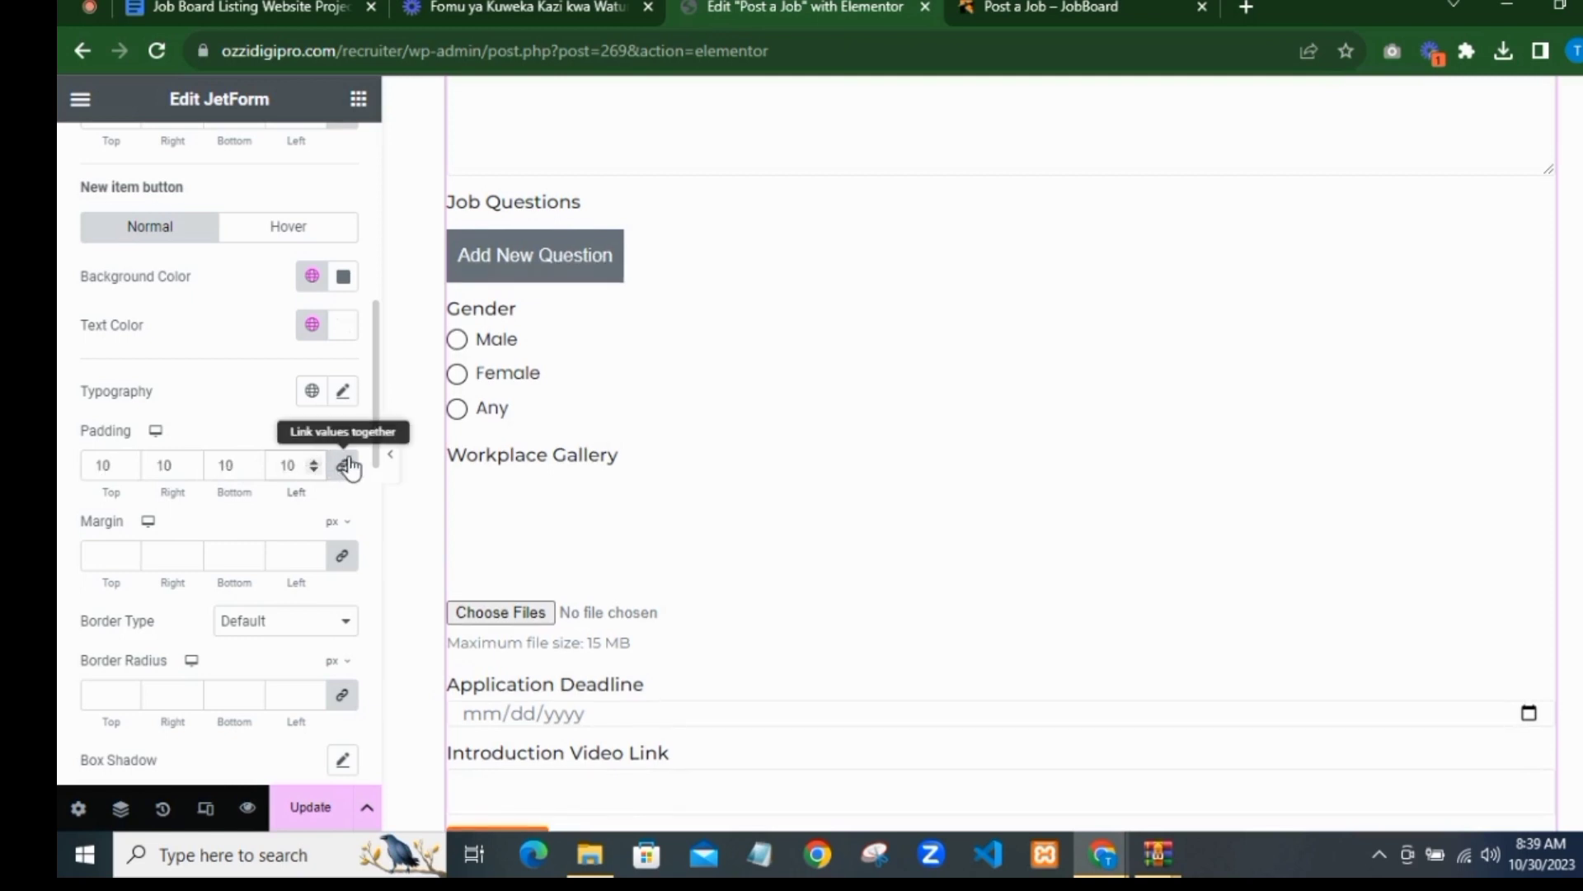
# Step: Unlink the new item button's padding values and set its typography to Poppins at 13 px
pyautogui.click(349, 467)
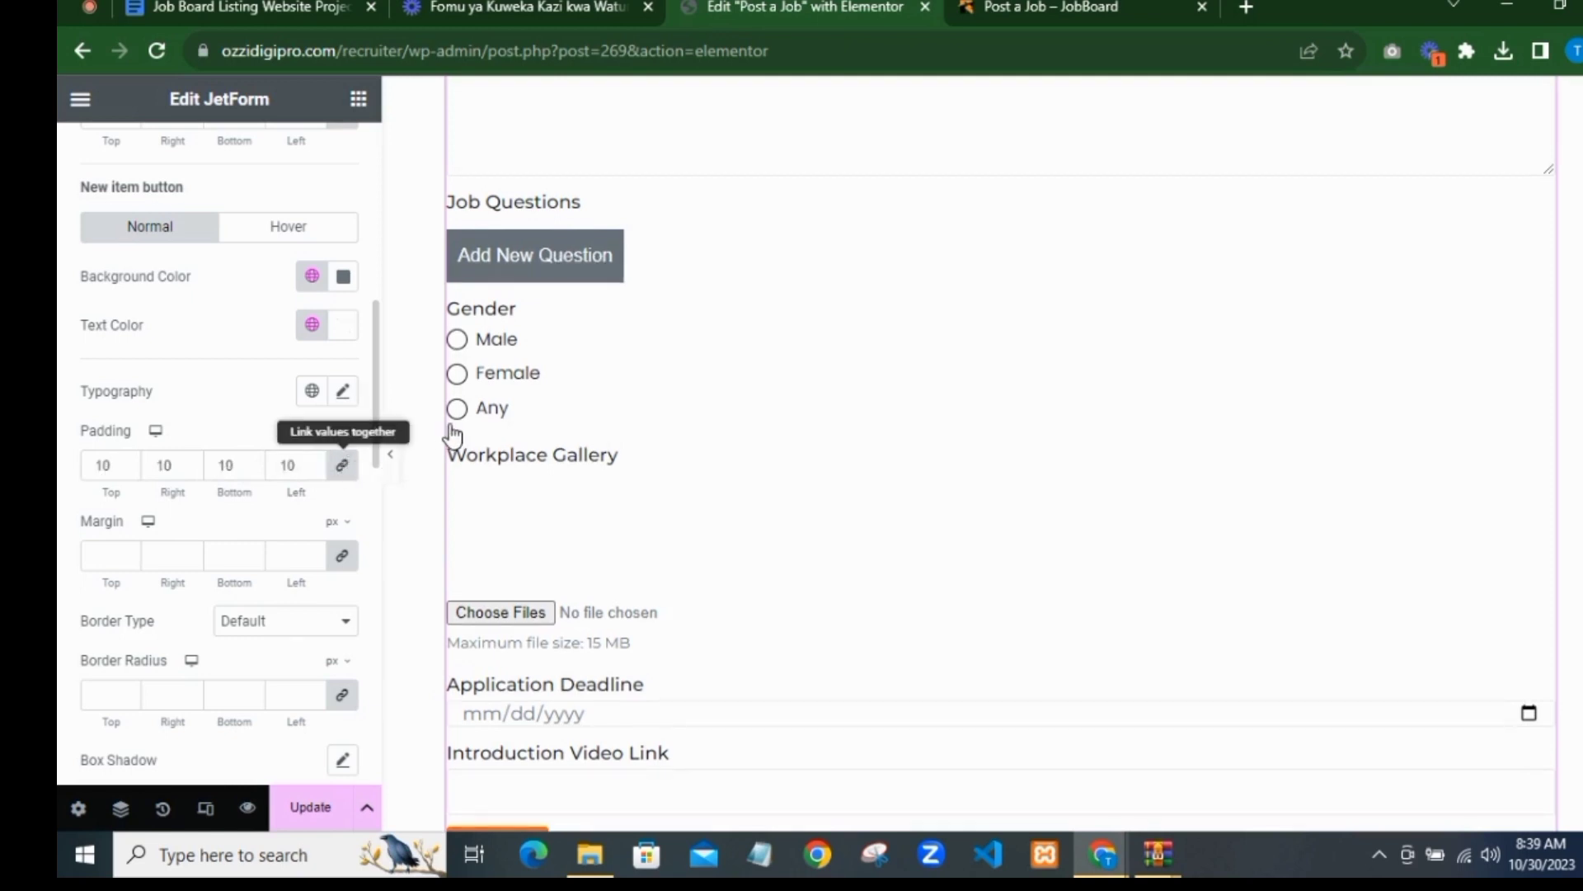
pyautogui.click(343, 391)
pyautogui.click(285, 518)
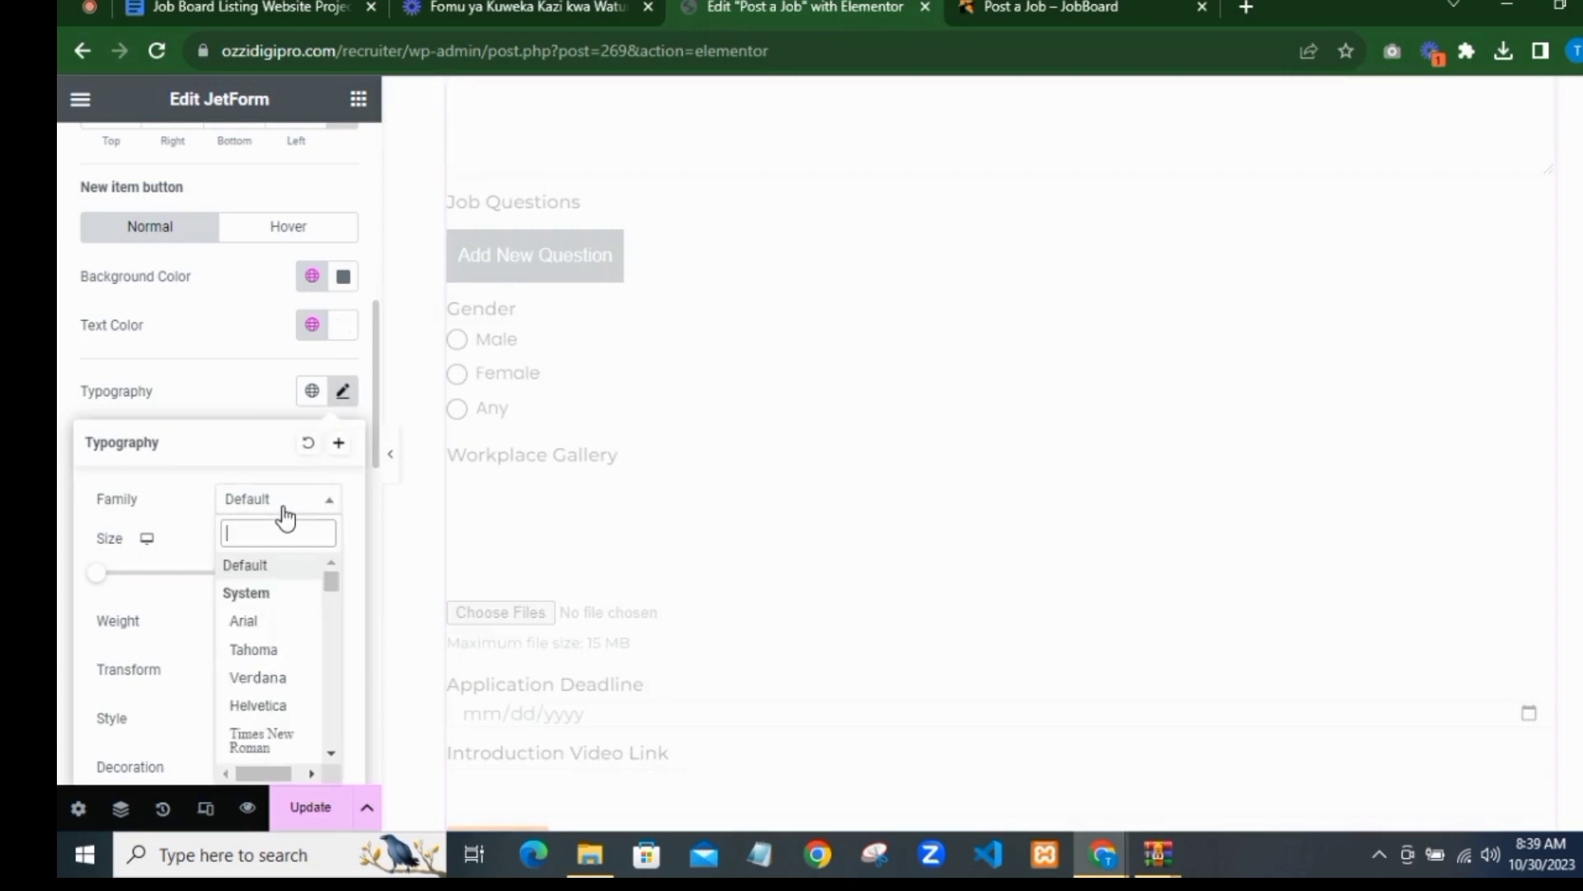
pyautogui.write('popp')
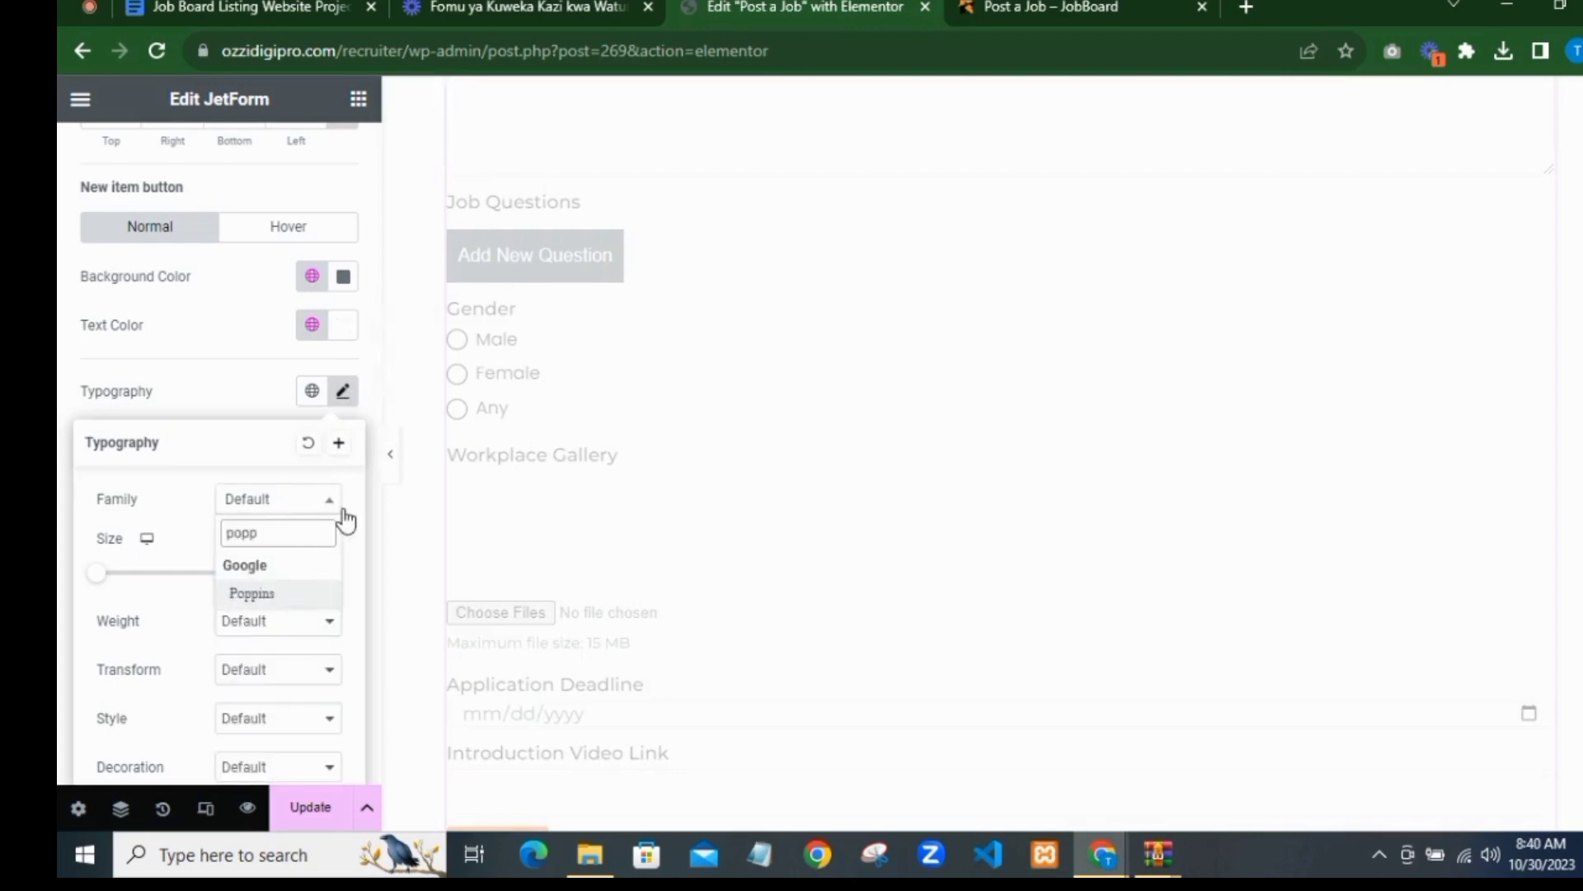
pyautogui.press('Return')
pyautogui.click(302, 568)
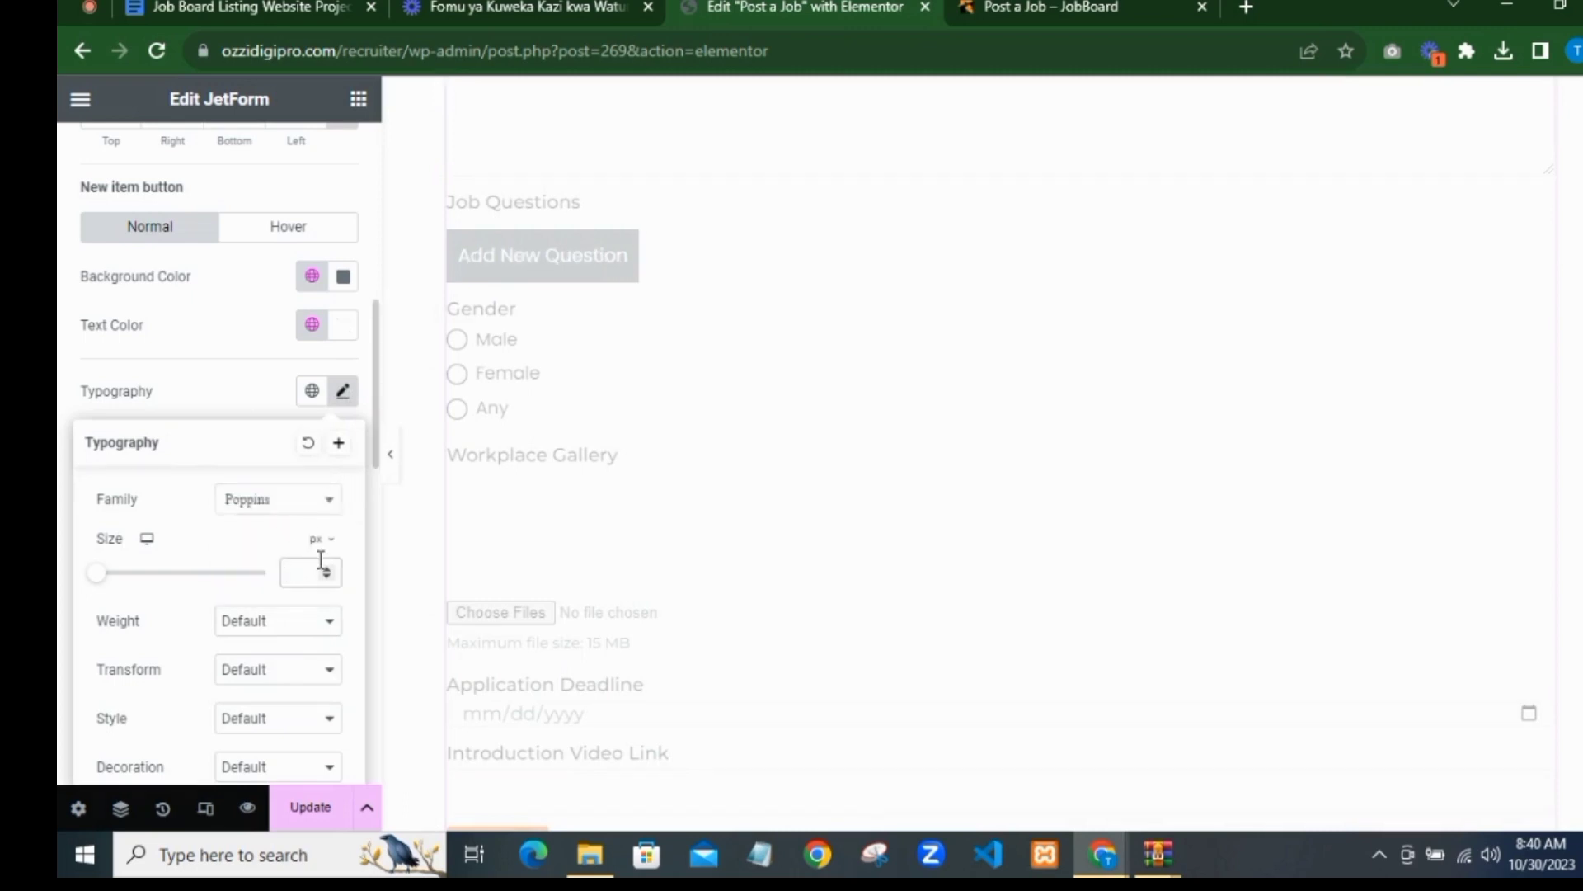
pyautogui.write('13')
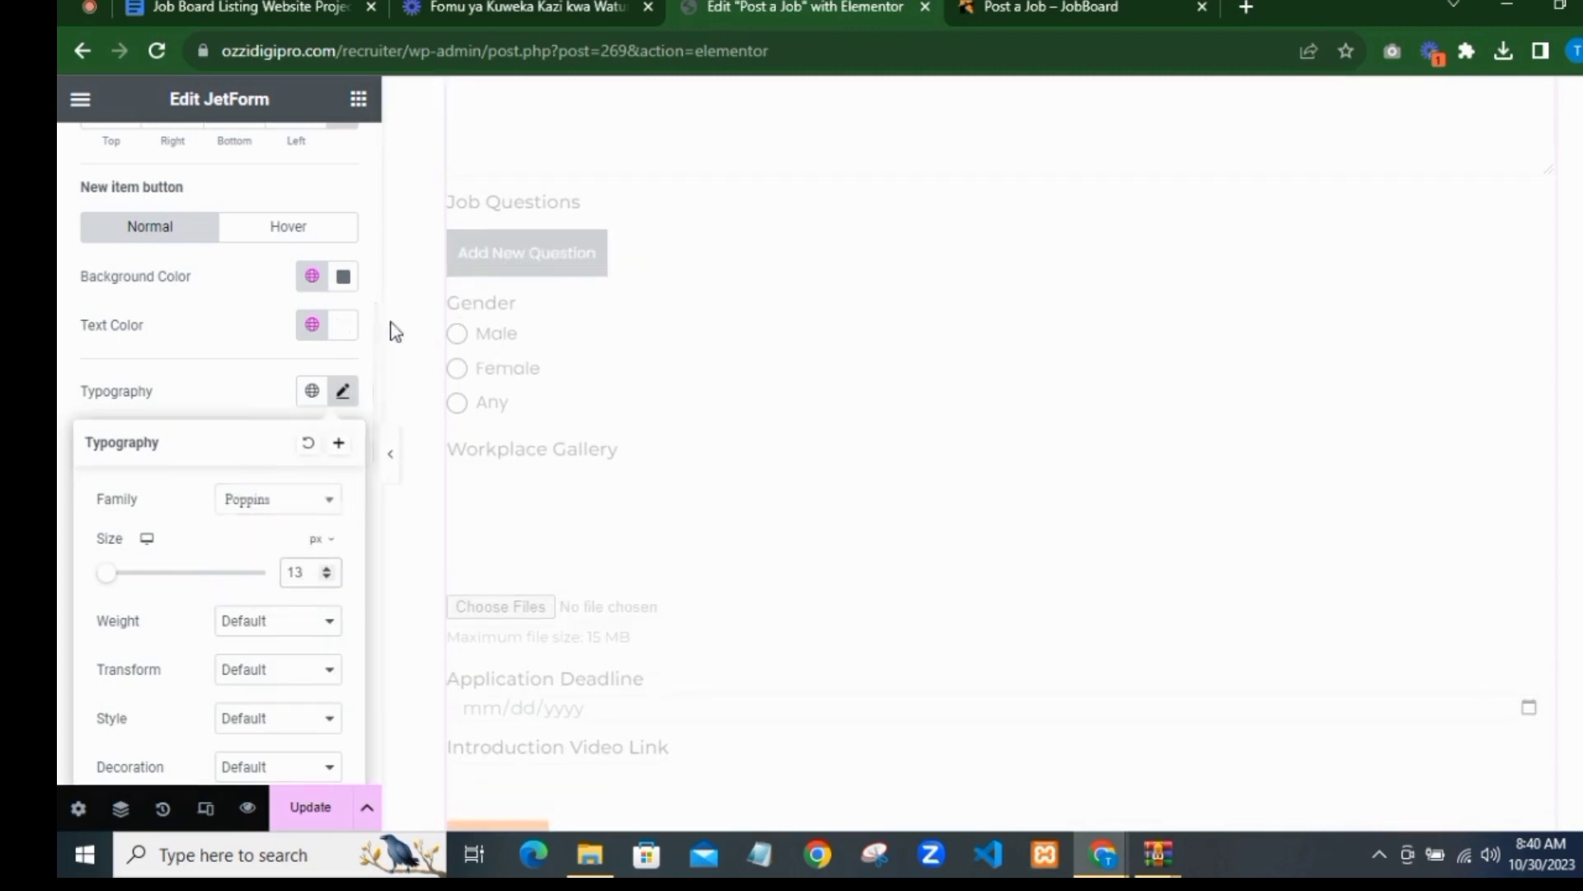
pyautogui.click(195, 399)
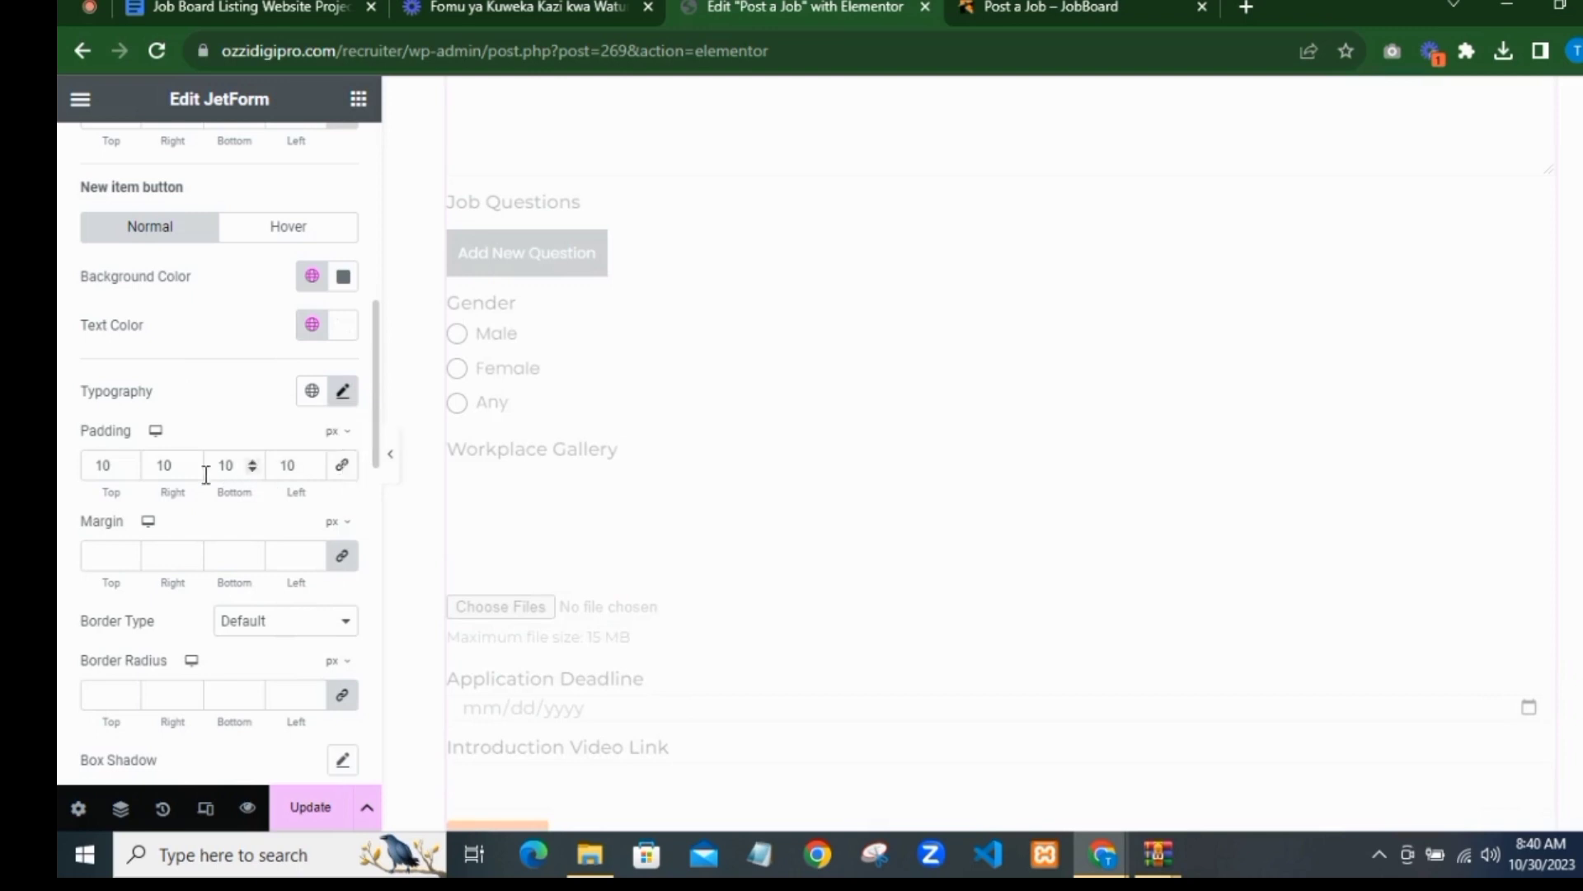
# Step: Set the new item button's padding to 15 px right and left and 8 px top and bottom
pyautogui.moveTo(291, 470); pyautogui.dragTo(347, 471)
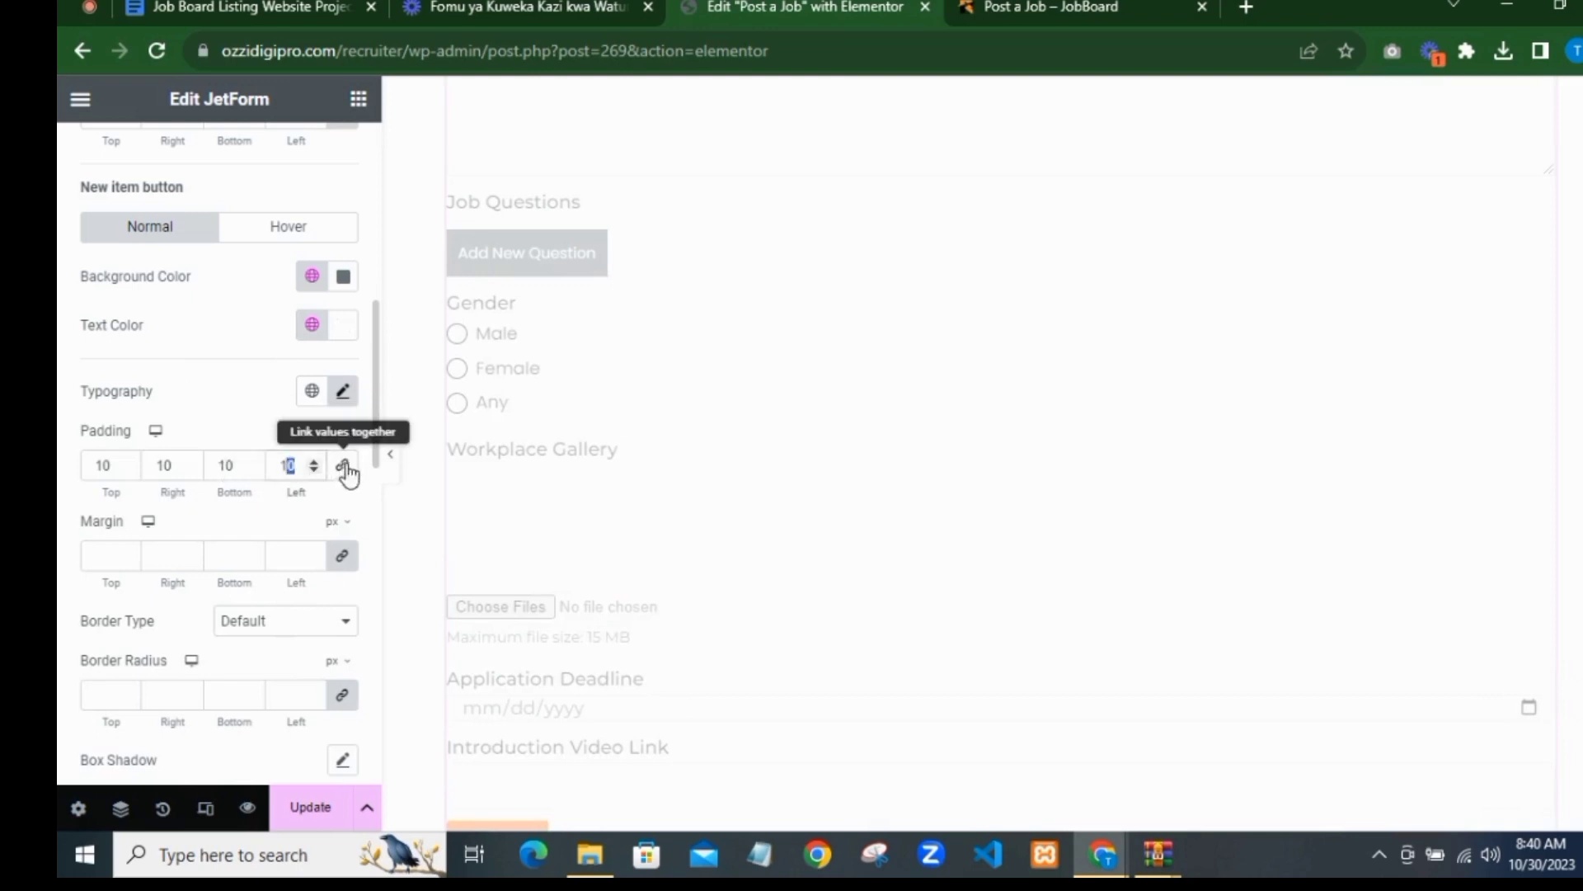
pyautogui.write('5')
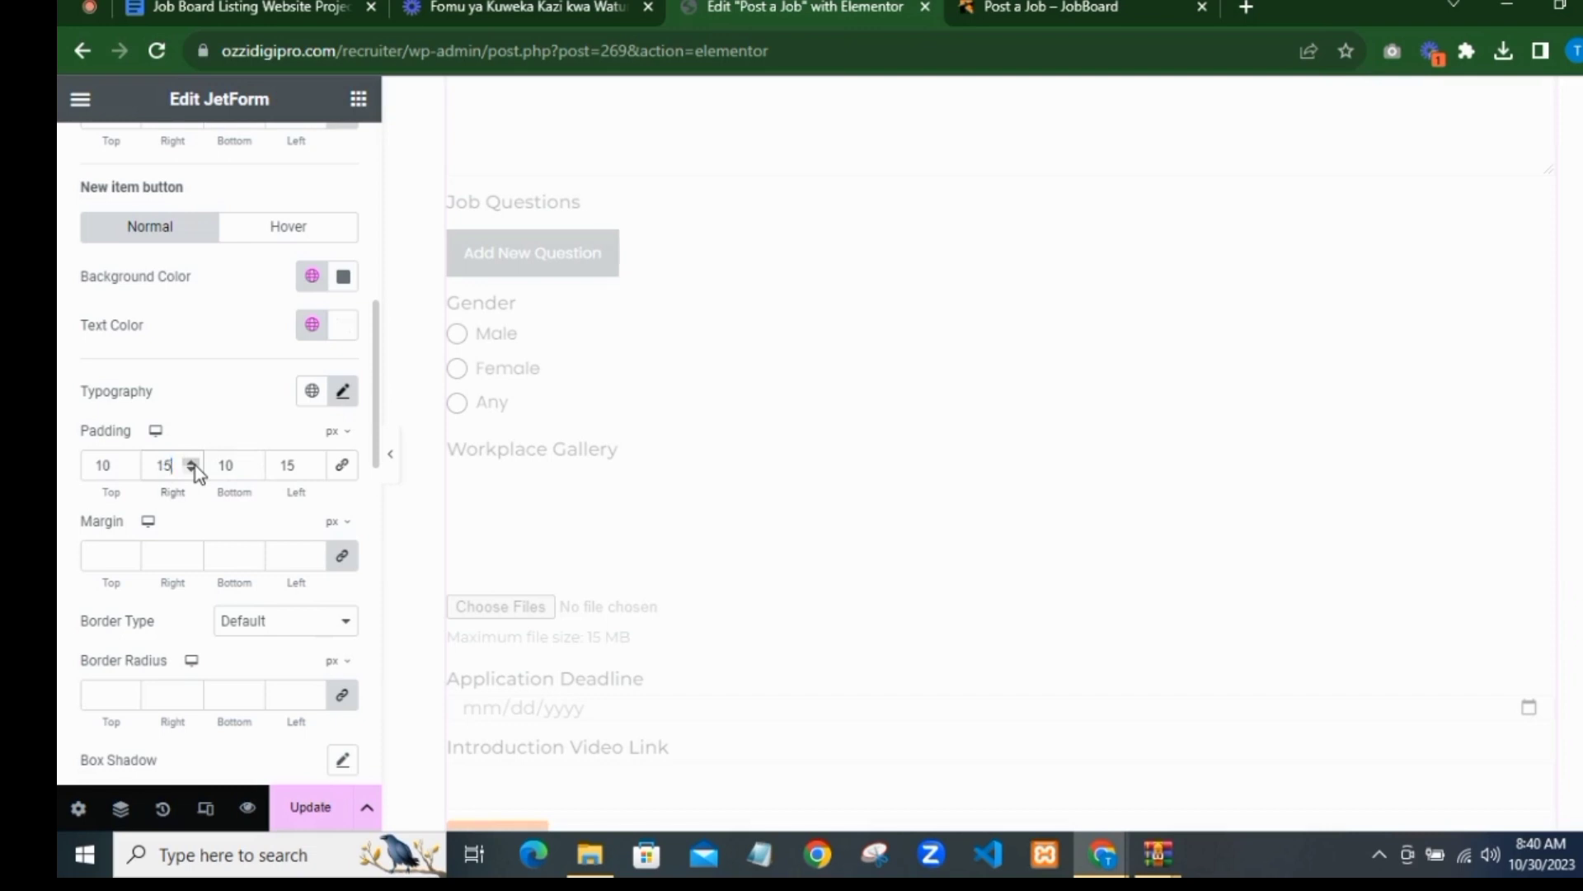
pyautogui.write('5')
pyautogui.doubleClick(216, 470)
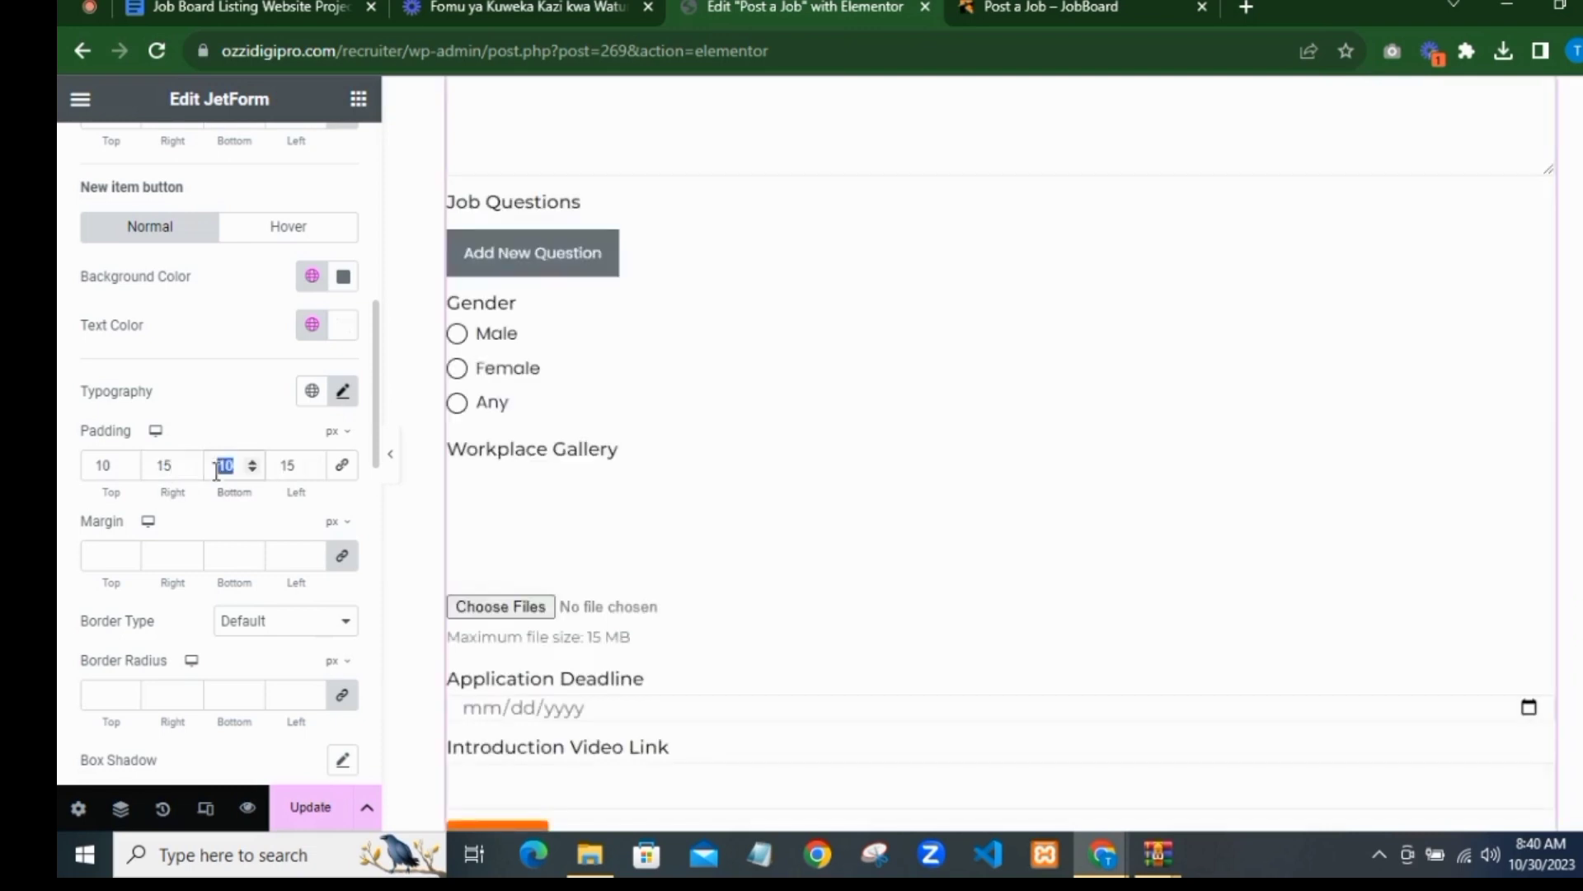
pyautogui.write('8')
pyautogui.doubleClick(106, 468)
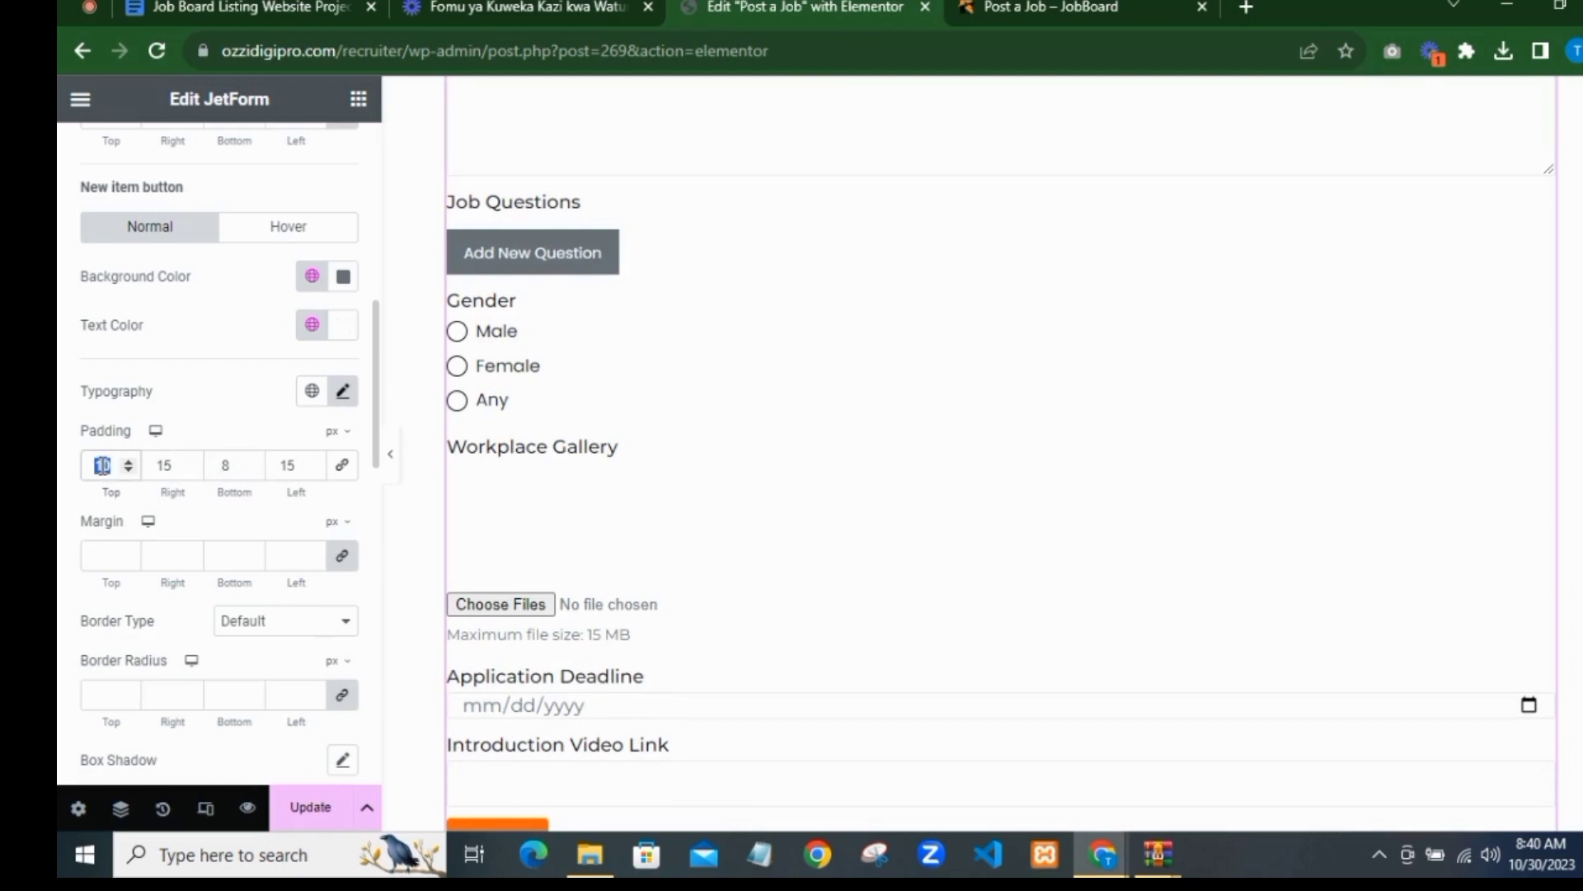
pyautogui.write('8')
# Step: Look over the styled form up to the page header and save the Post a Job page
pyautogui.scroll(-3, 580, 303)
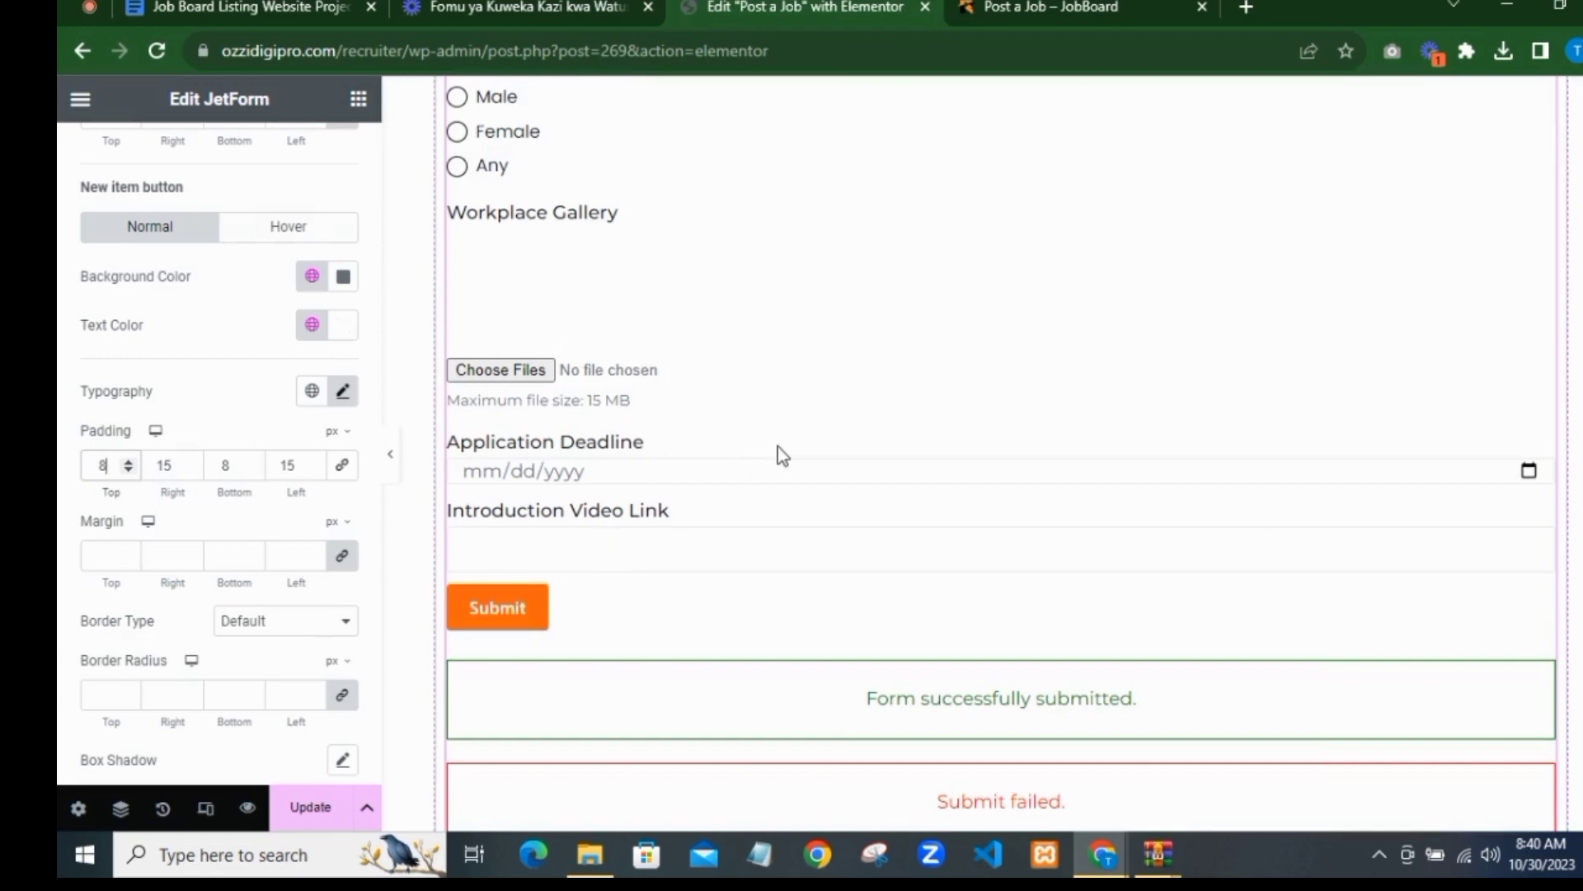
pyautogui.scroll(15, 778, 447)
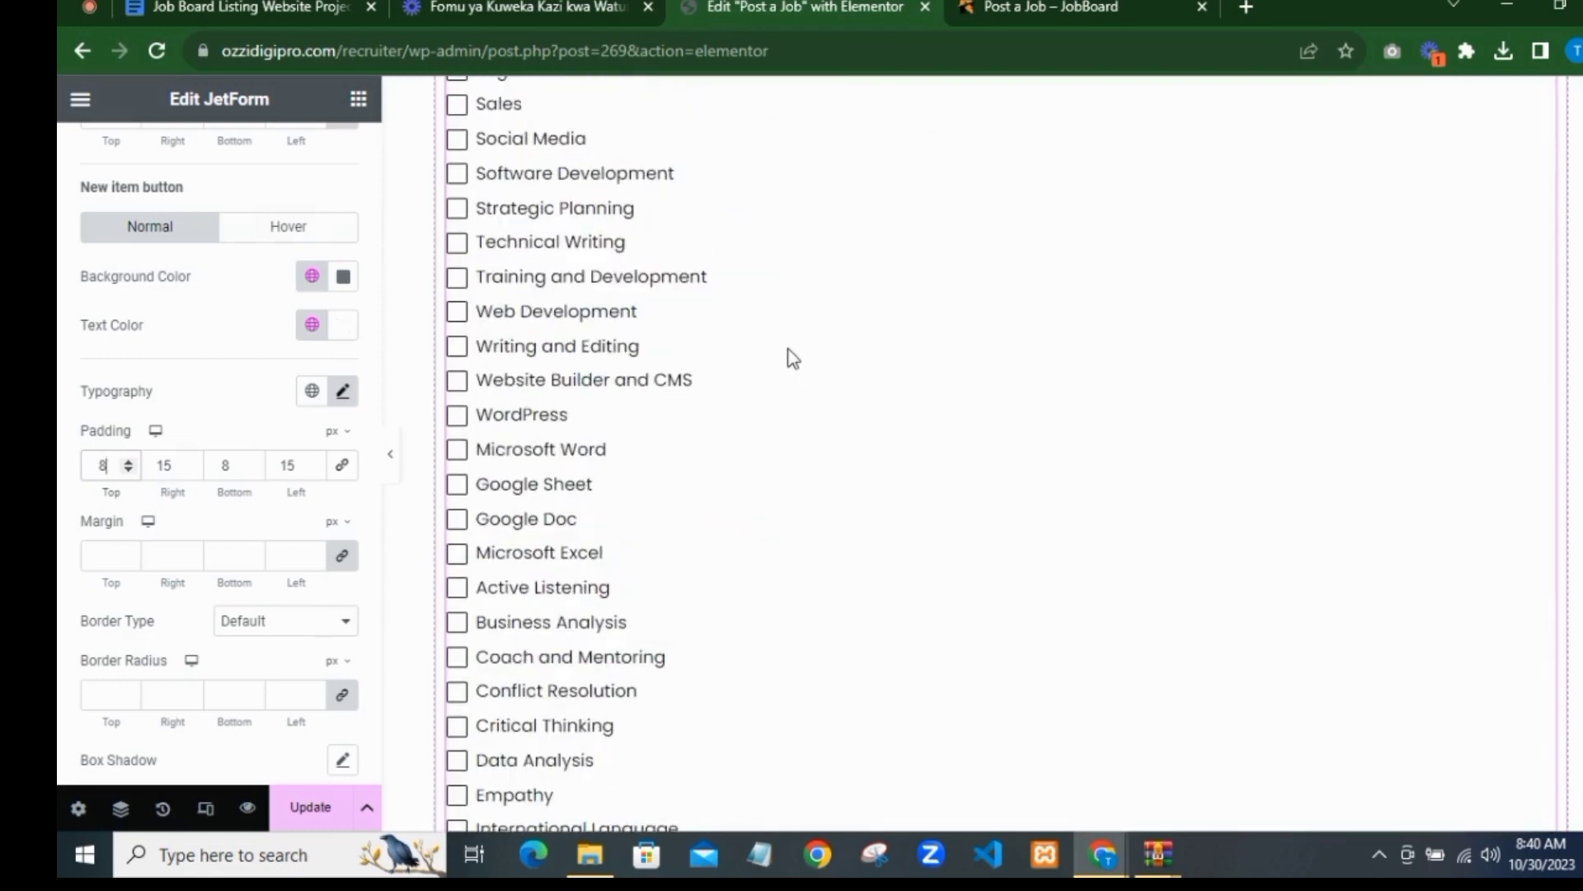
pyautogui.scroll(20, 791, 356)
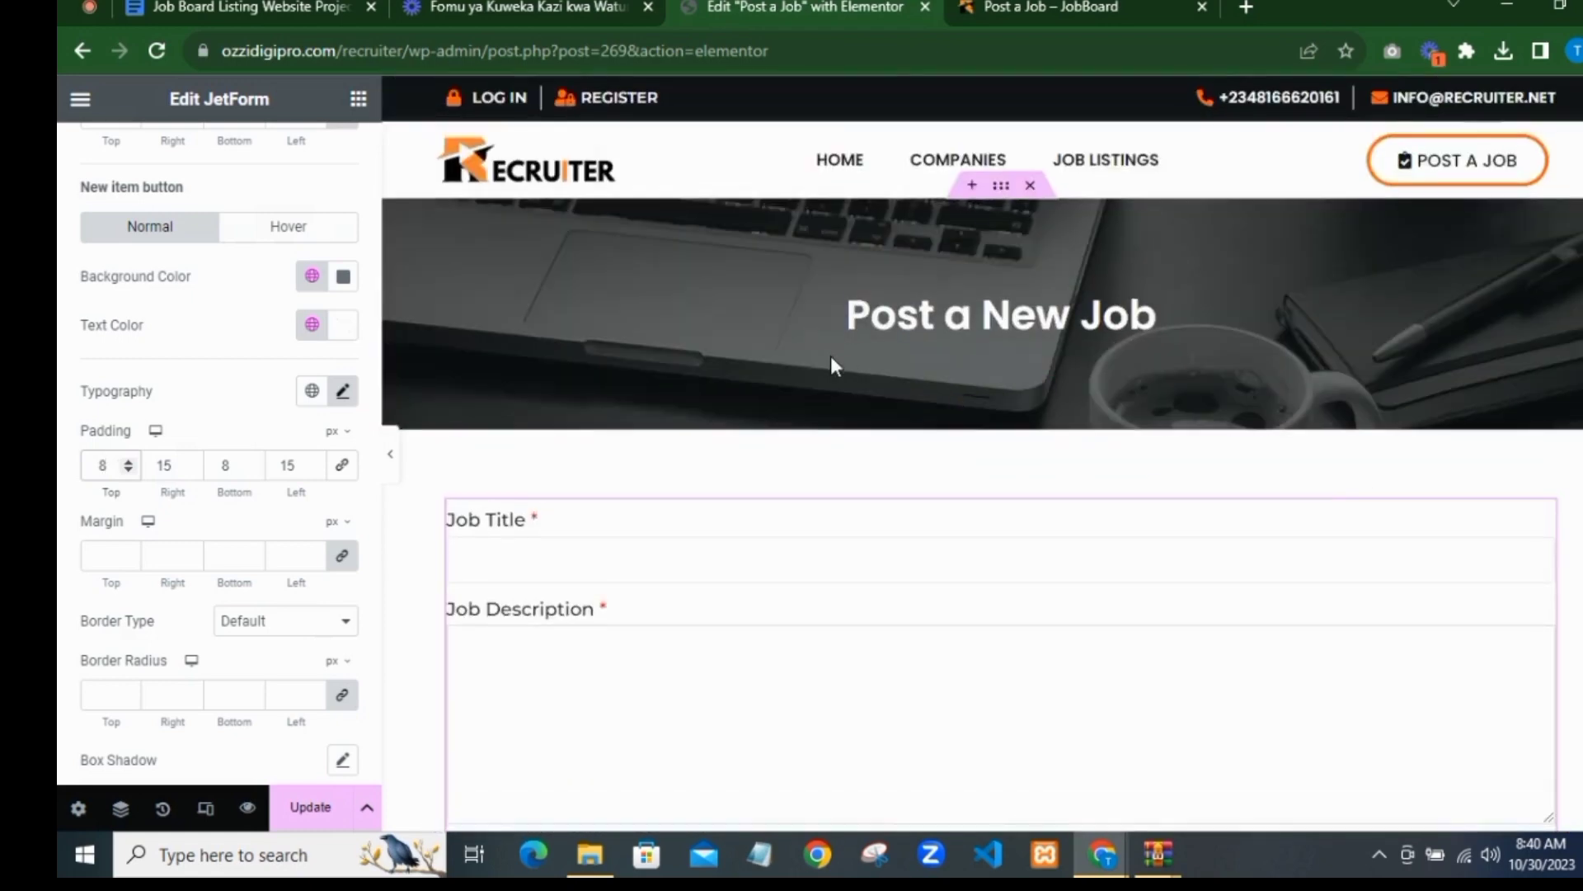
pyautogui.scroll(-1, 831, 362)
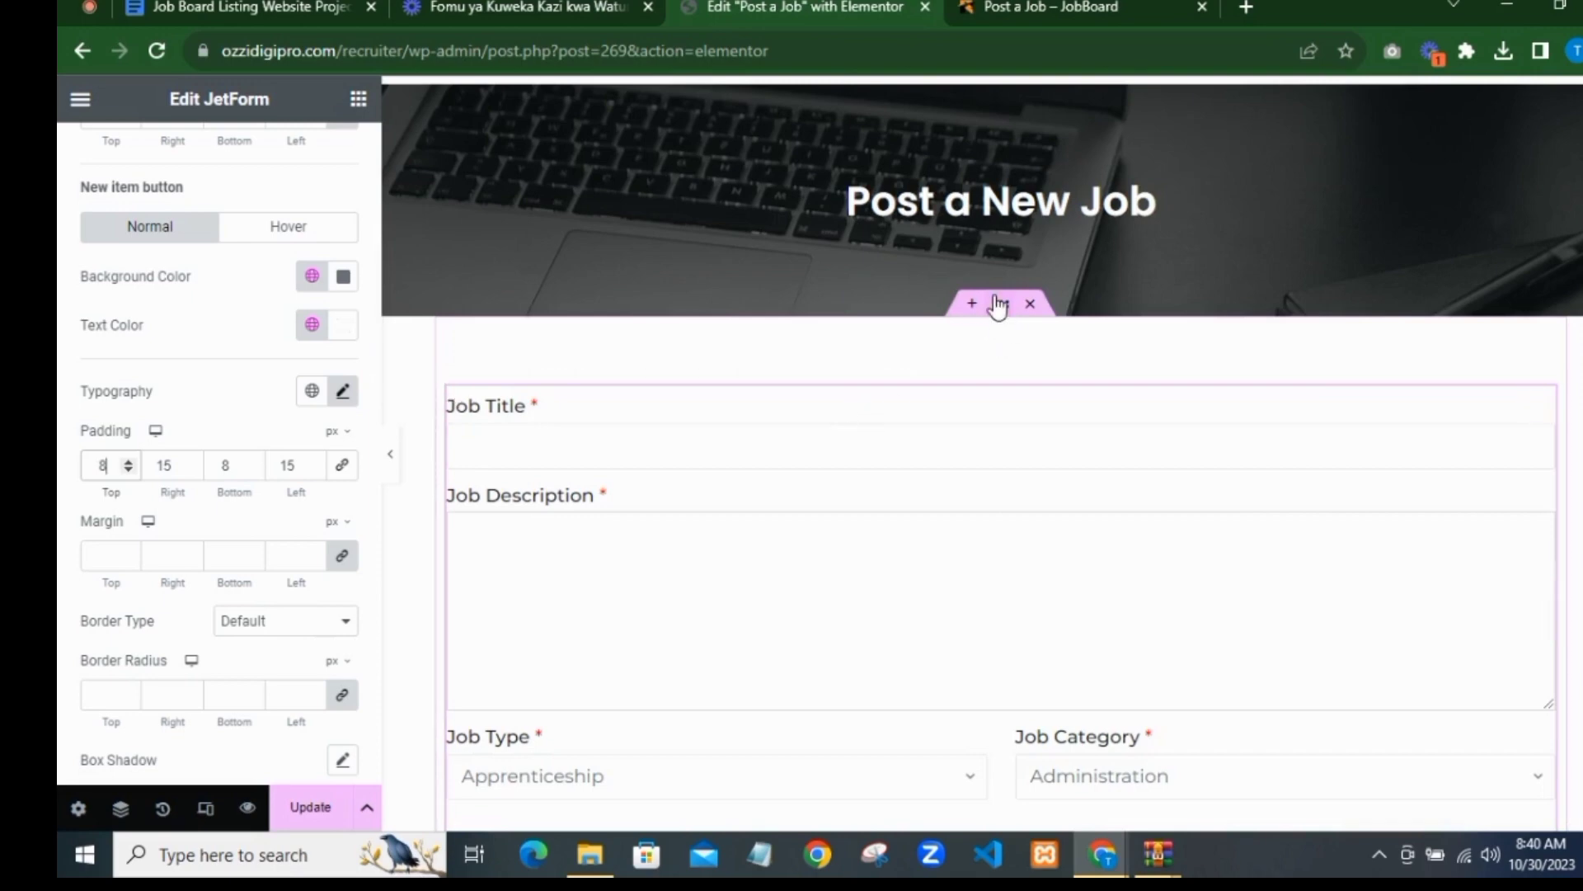
pyautogui.scroll(1, 876, 396)
pyautogui.scroll(-1, 979, 382)
pyautogui.click(307, 810)
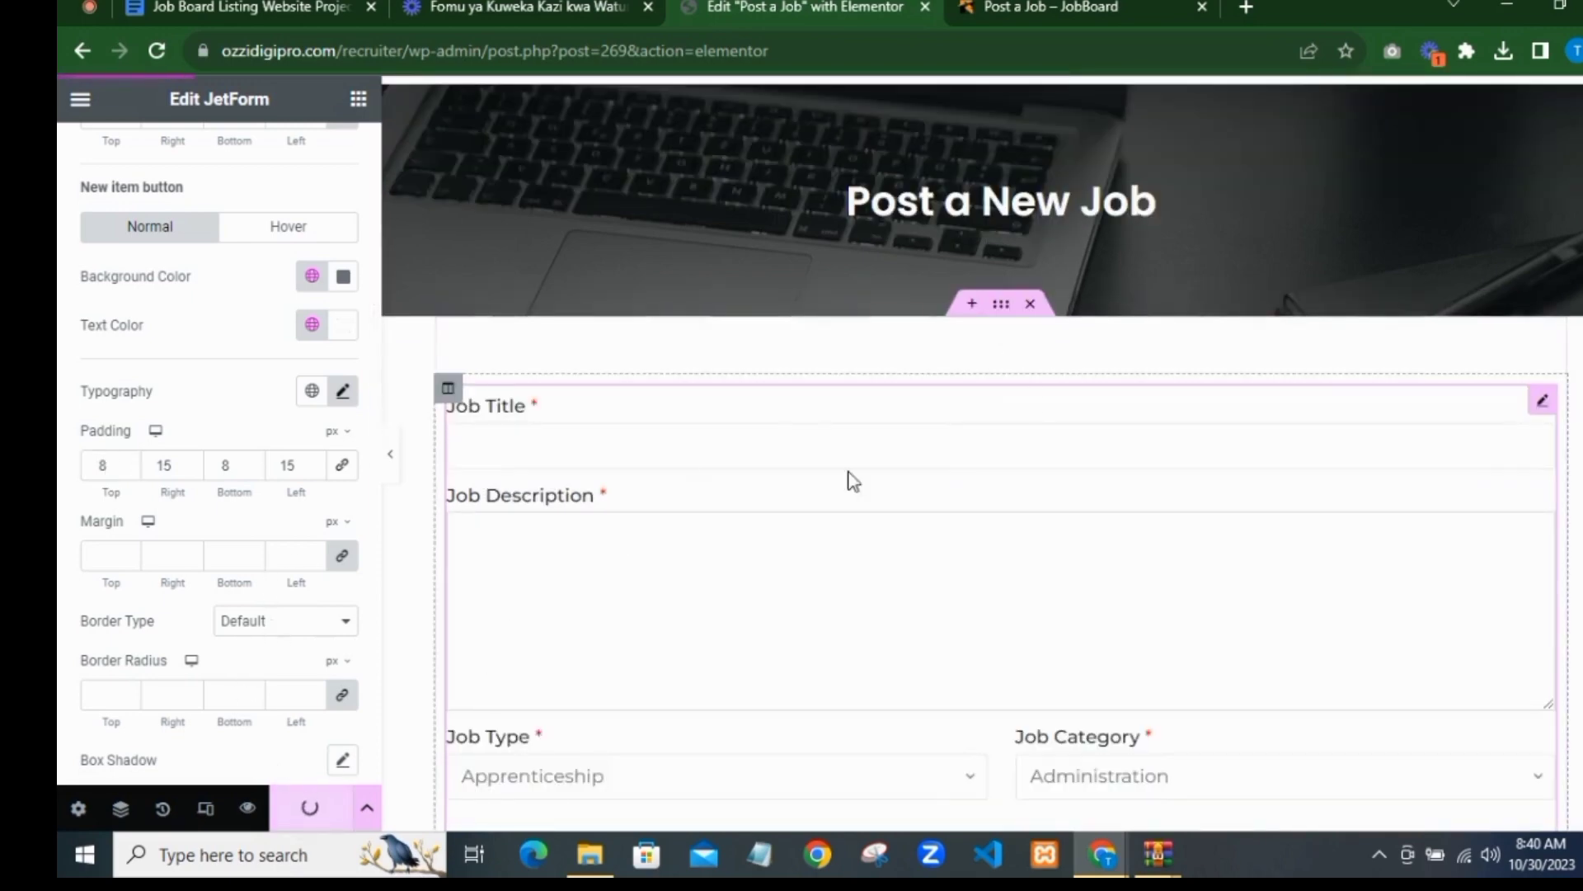
# Step: Open the Dynamic Visibility settings of the section that holds the job form
pyautogui.click(1002, 307)
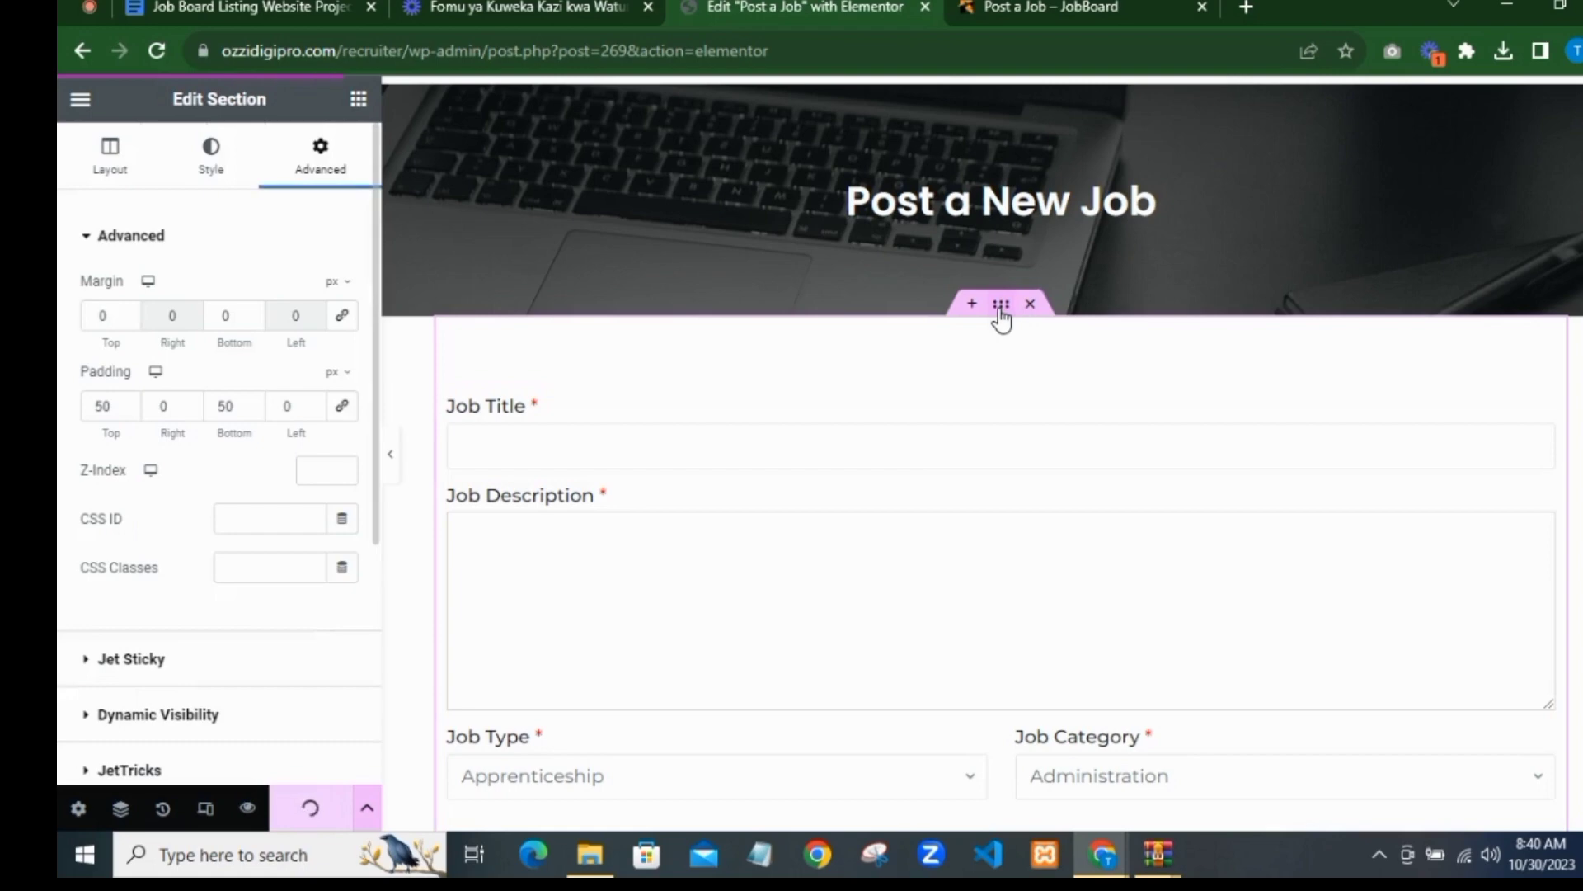
pyautogui.scroll(-3, 305, 239)
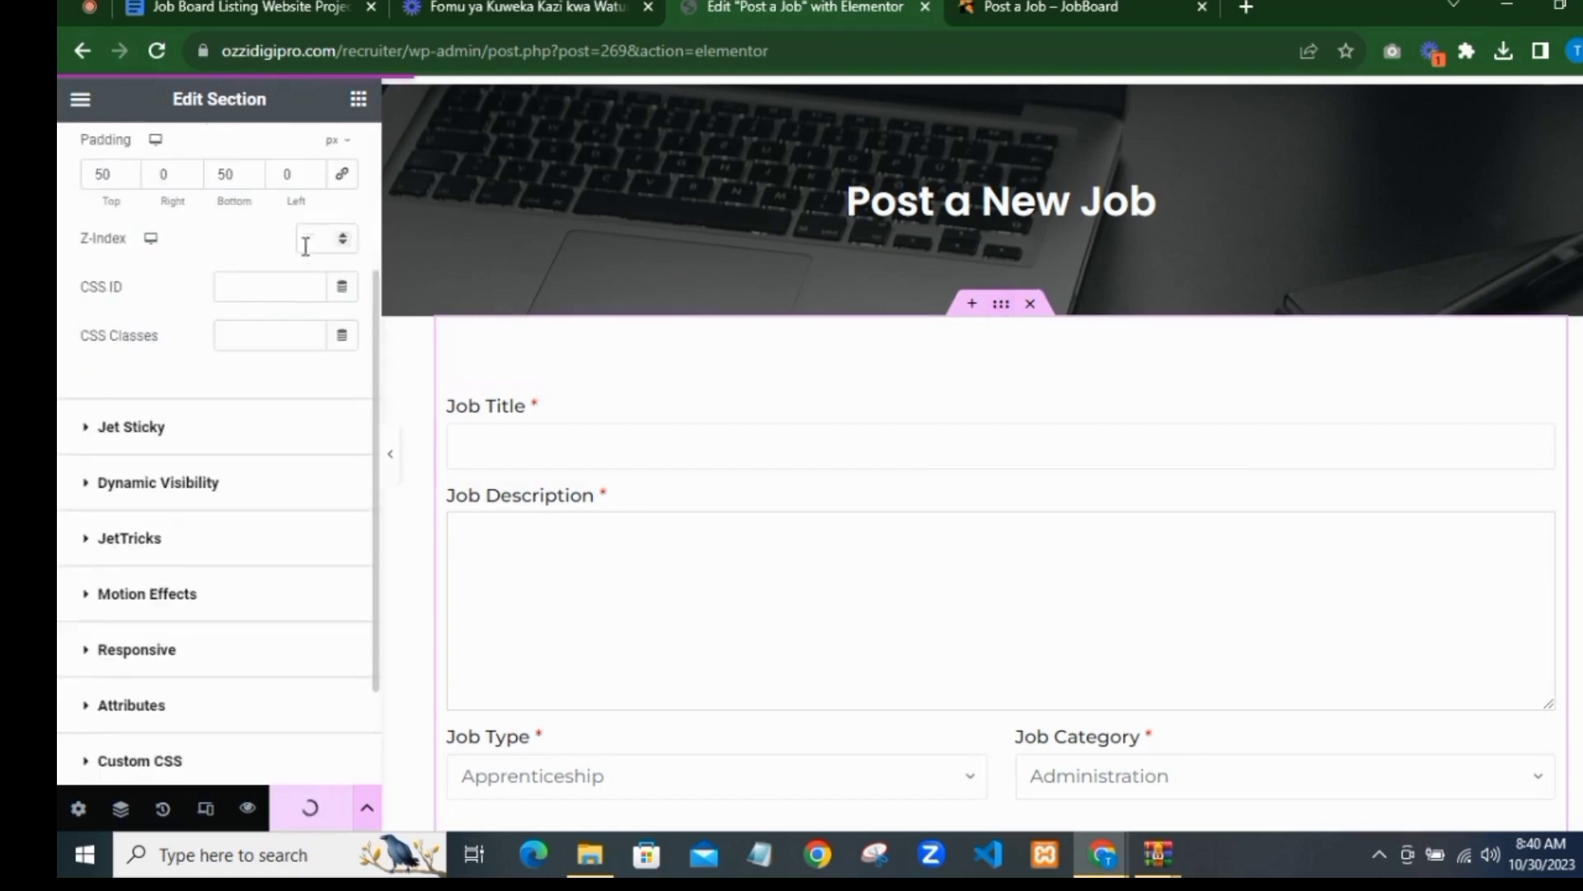
pyautogui.click(196, 485)
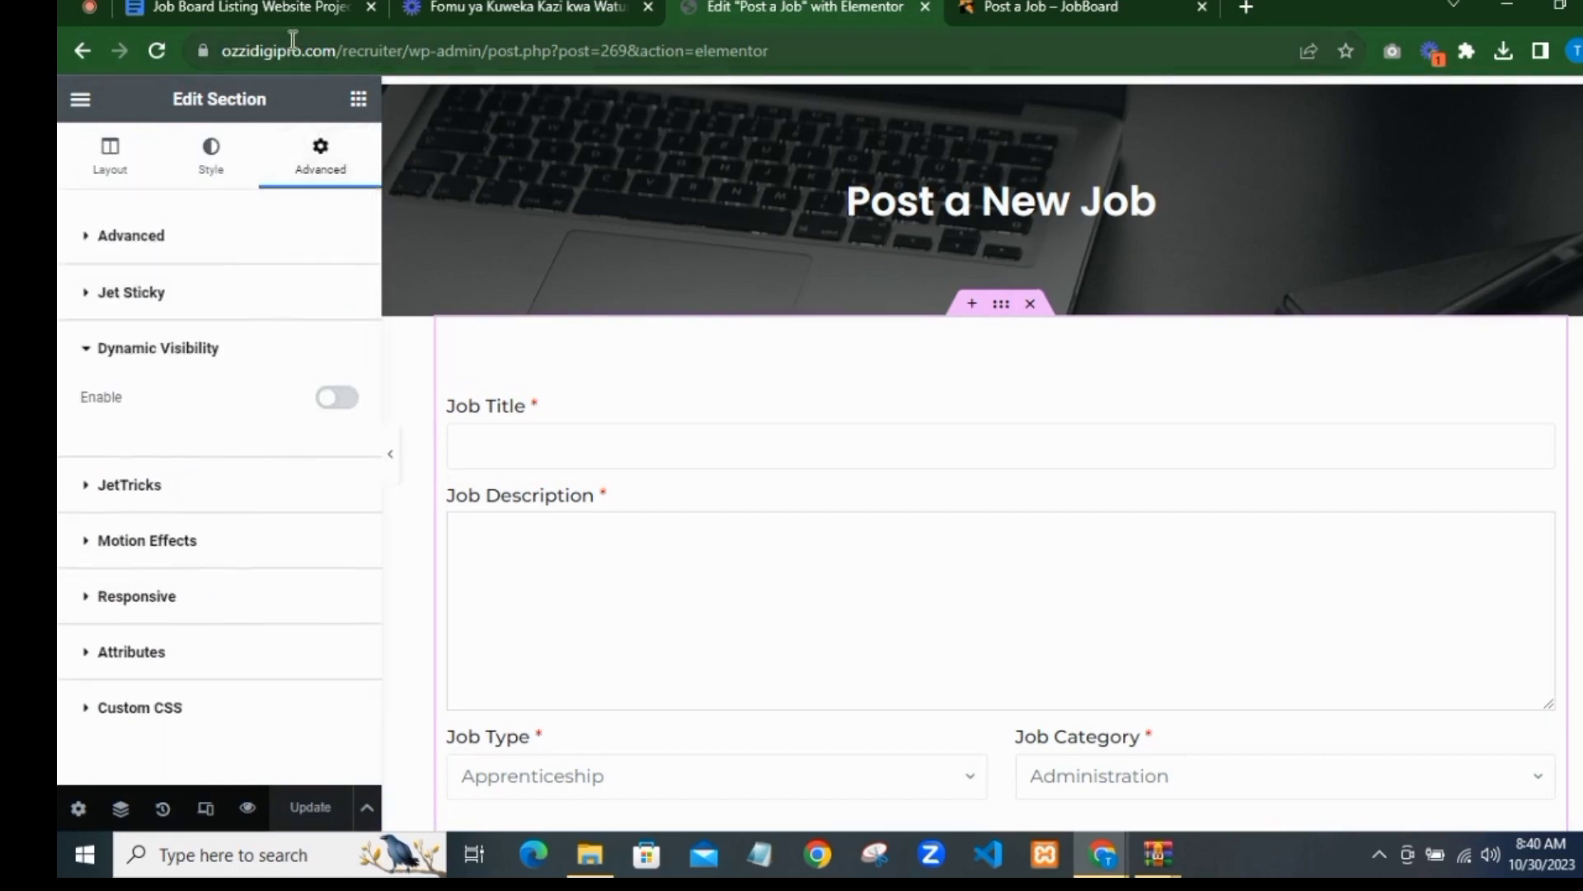
# Step: Go to the site's WordPress dashboard in the other browser tab and open the JetEngine dashboard
pyautogui.click(1011, 7)
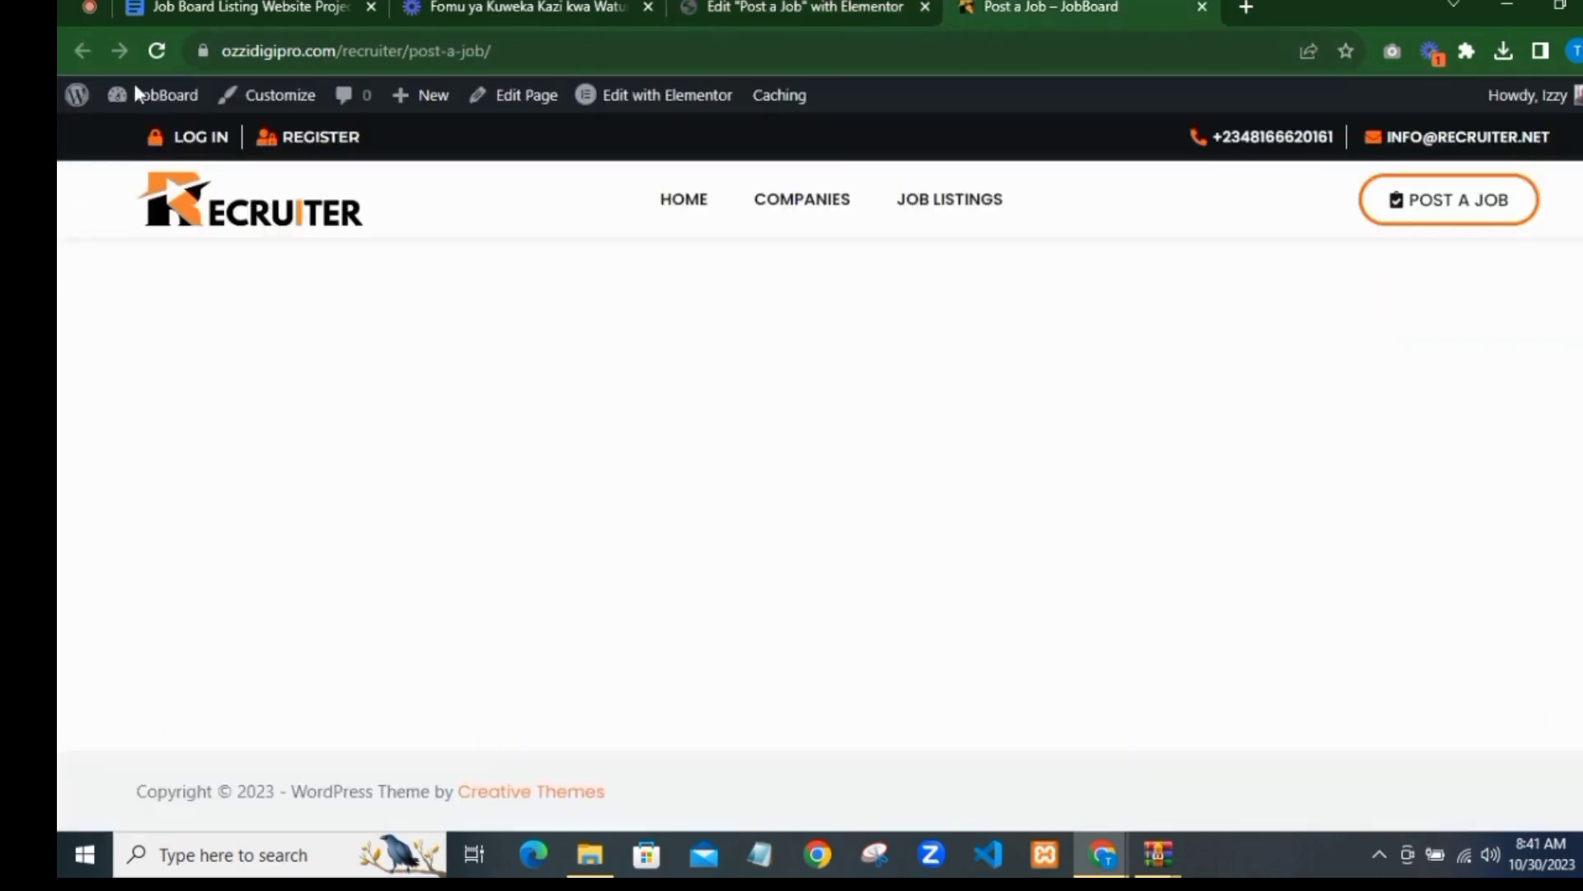
pyautogui.moveTo(172, 105)
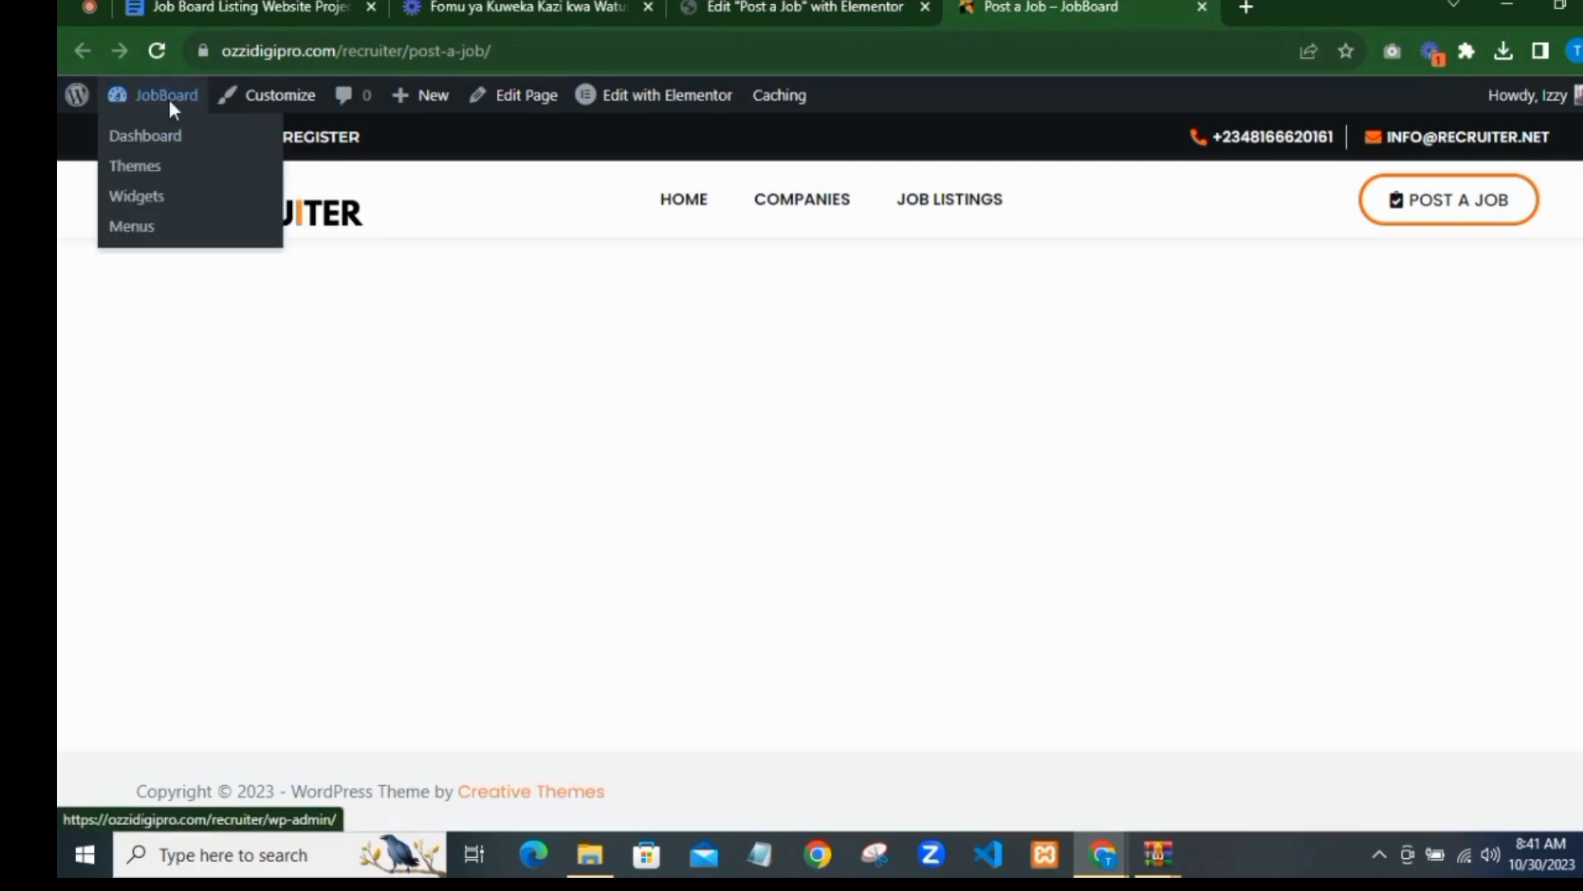
pyautogui.click(151, 140)
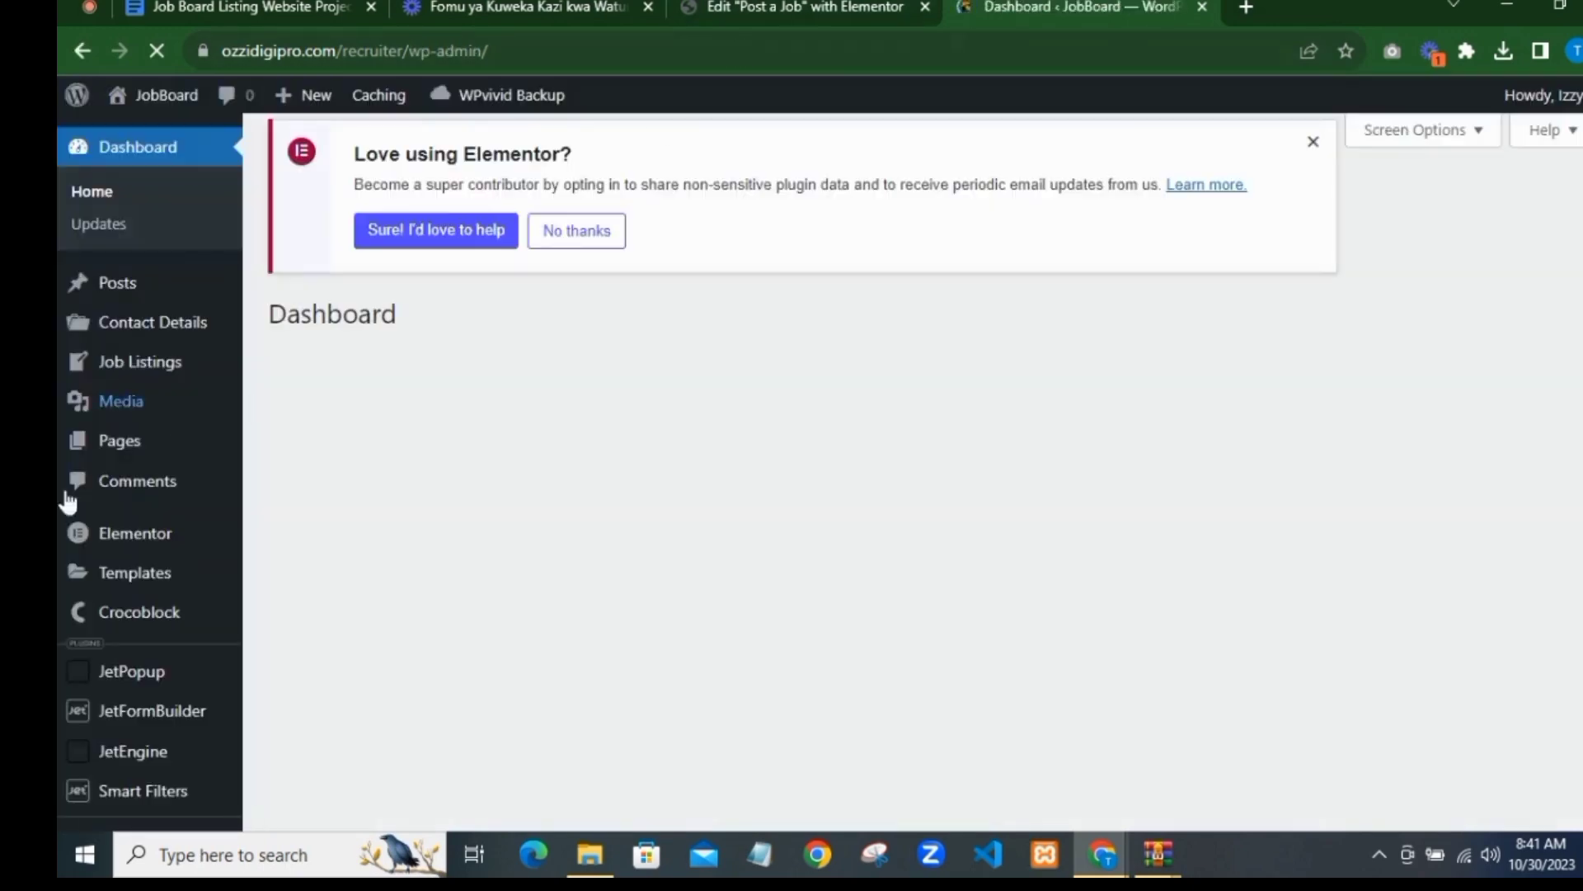
pyautogui.scroll(-4, 124, 559)
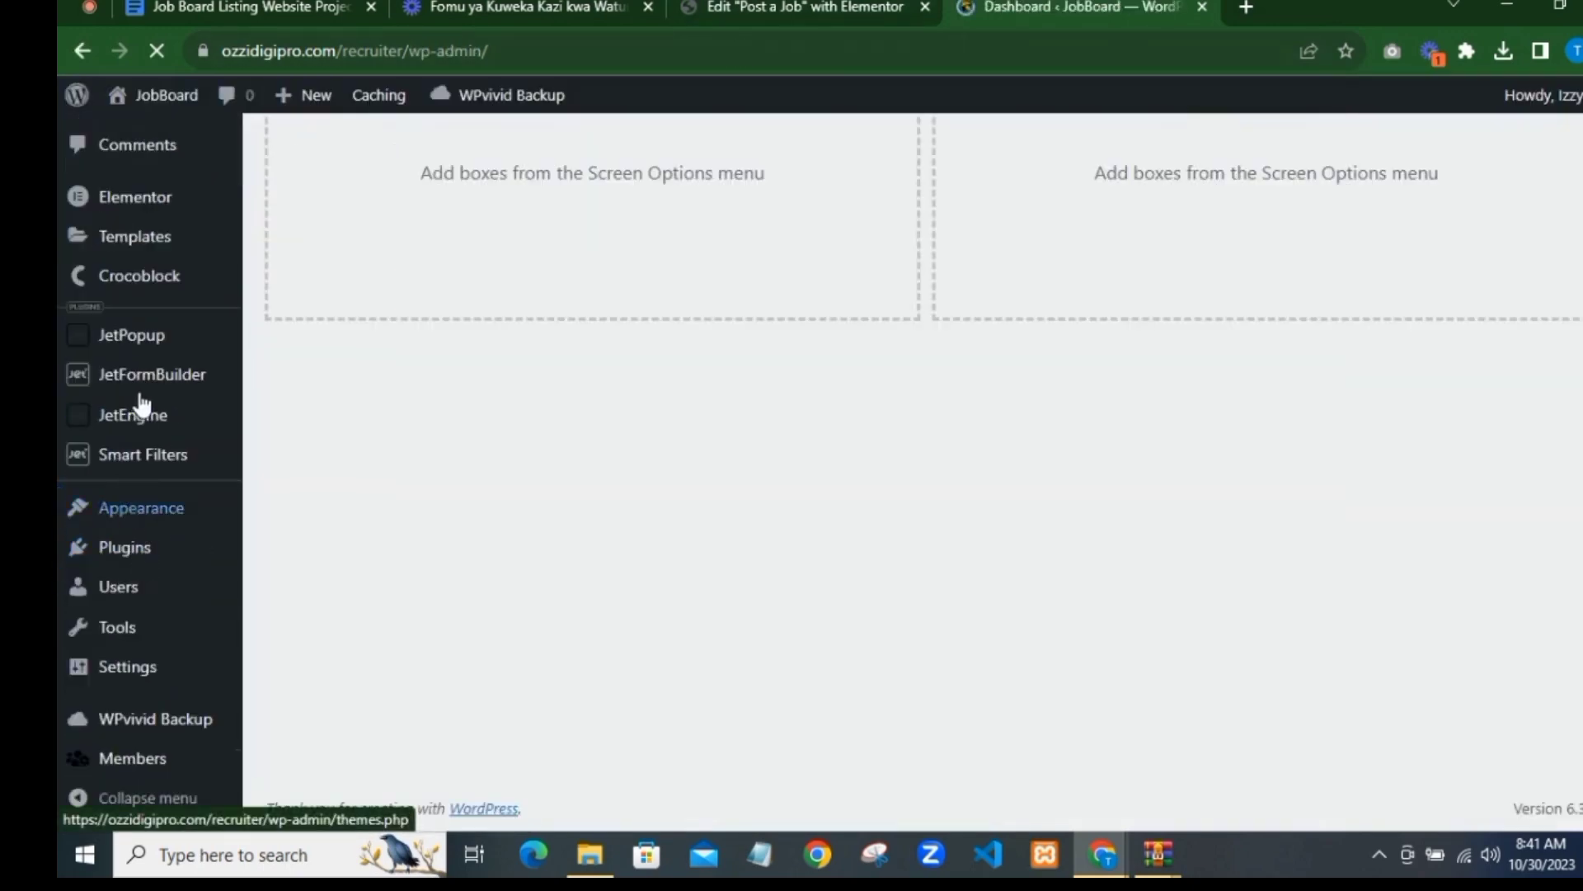
pyautogui.moveTo(136, 425)
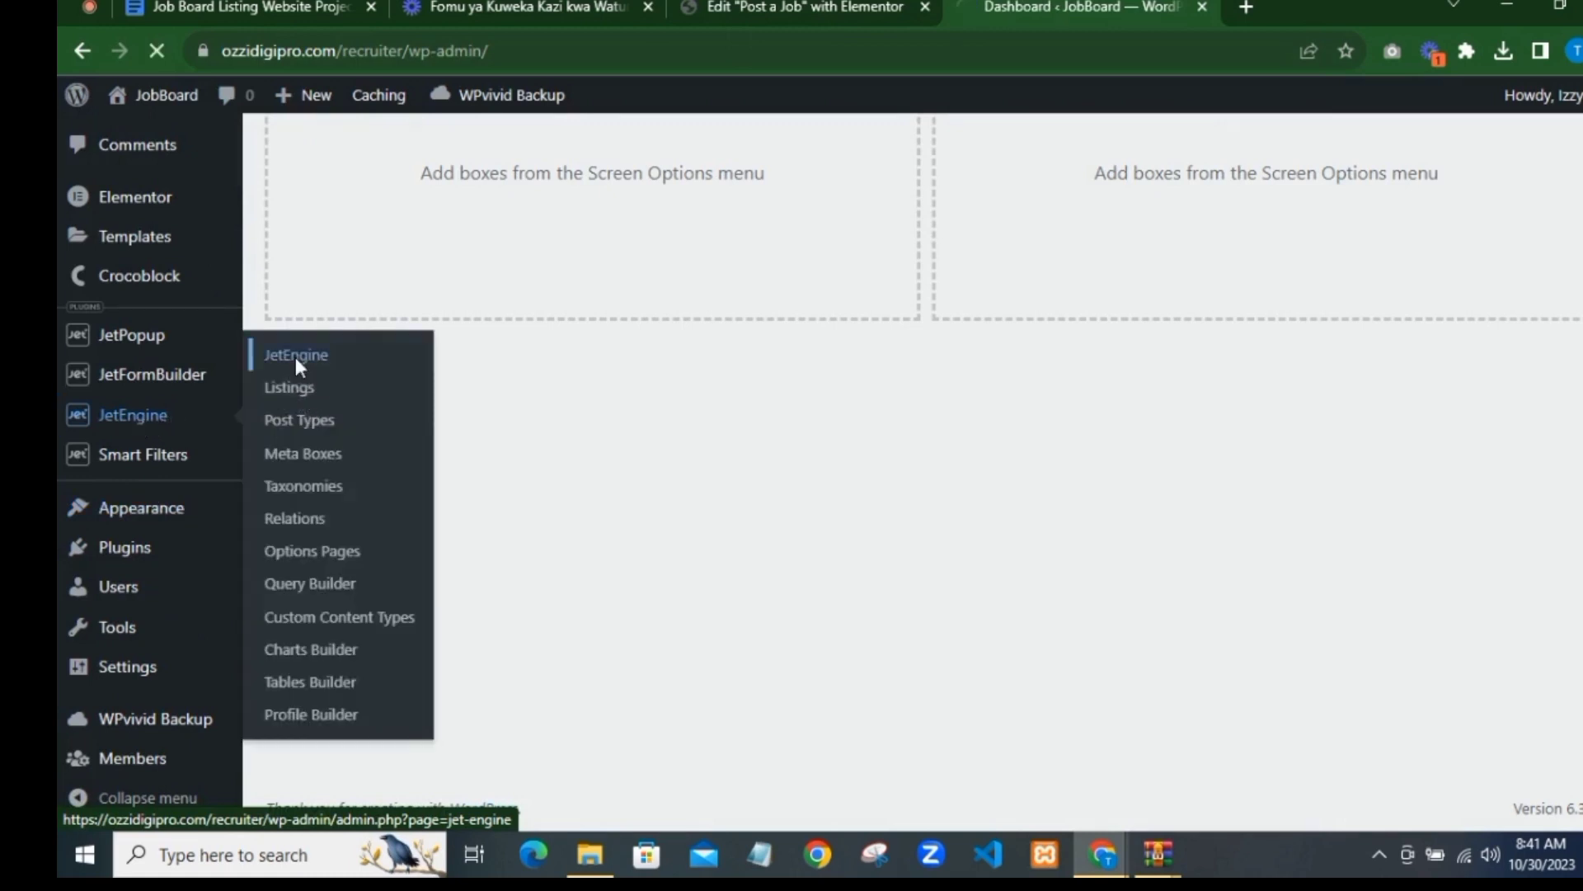
# Step: Return to the Elementor editor and enable Dynamic Visibility for the form section
pyautogui.click(825, 7)
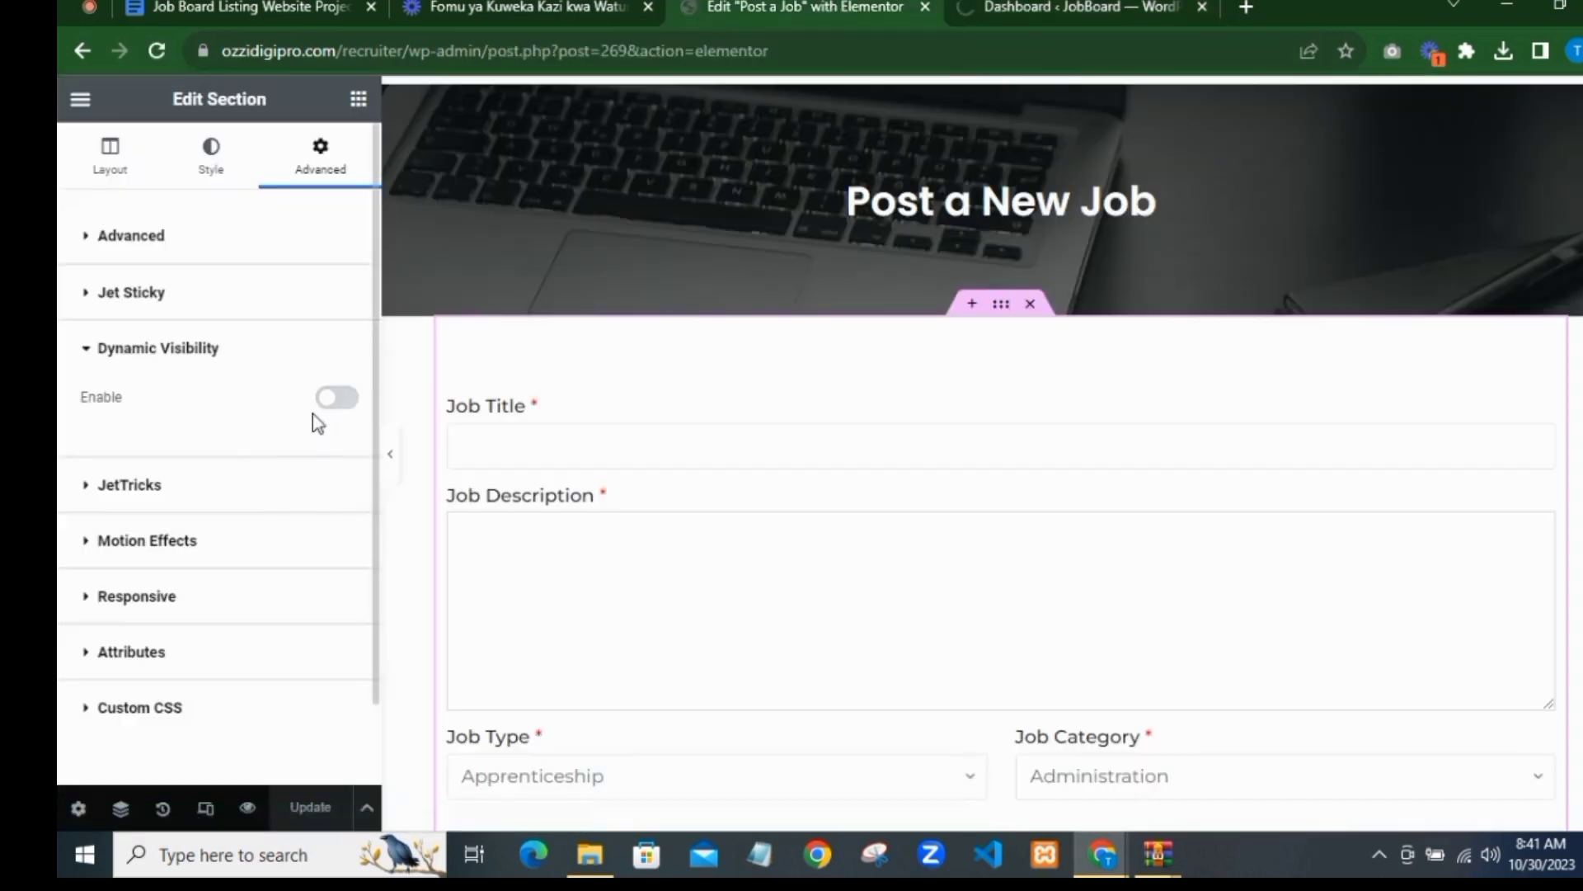
pyautogui.click(337, 399)
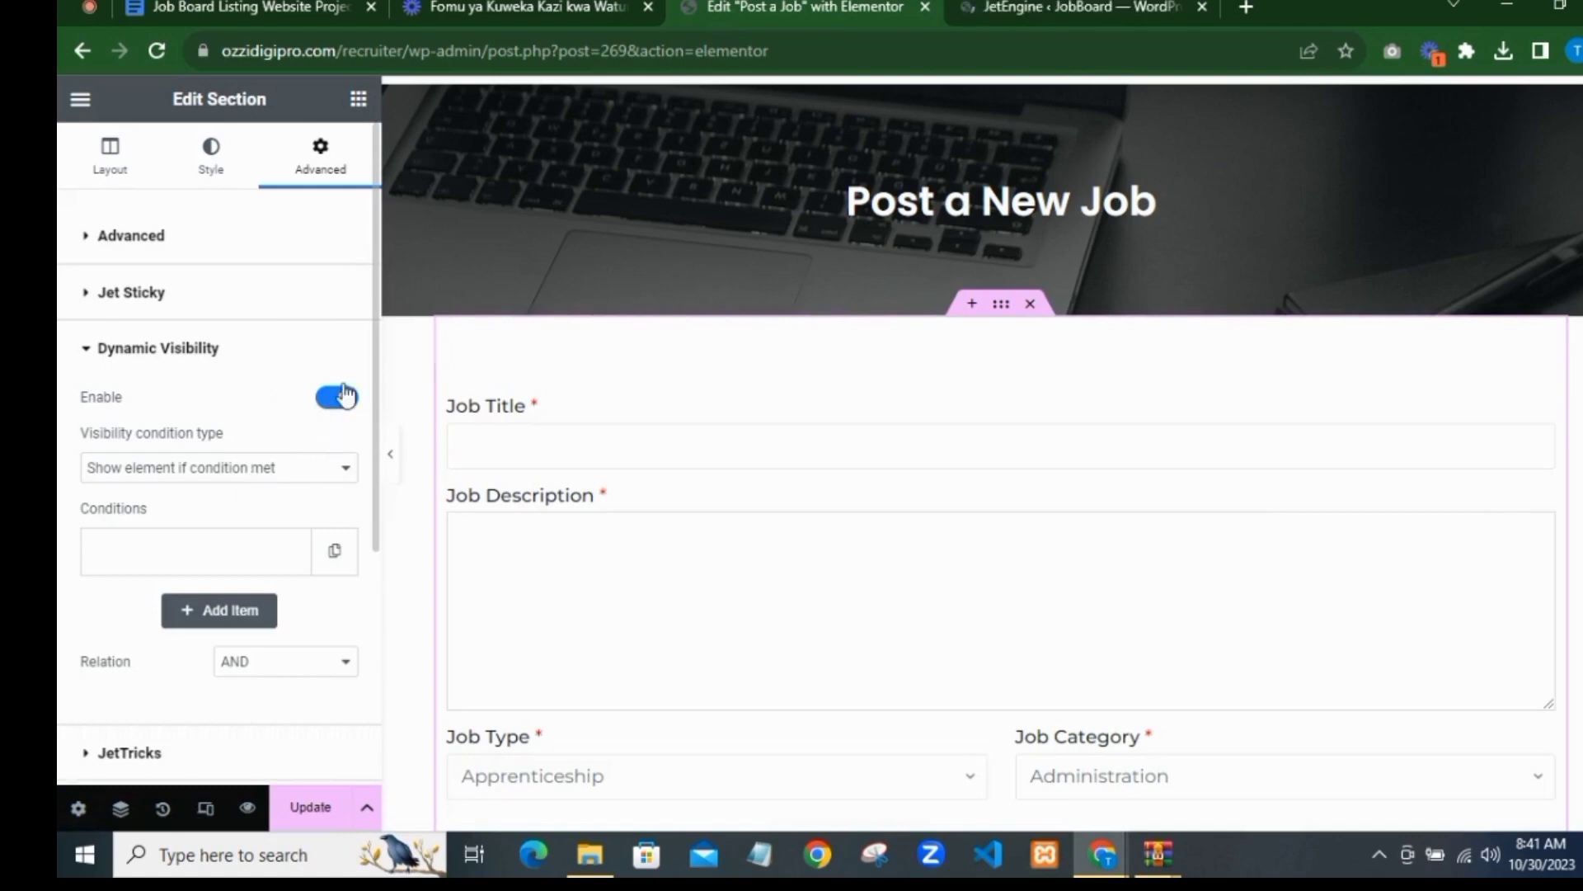
# Step: Check the Dynamic Visibility for Widgets and Sections module in the JetEngine dashboard, and return to the Elementor editor
pyautogui.click(1037, 6)
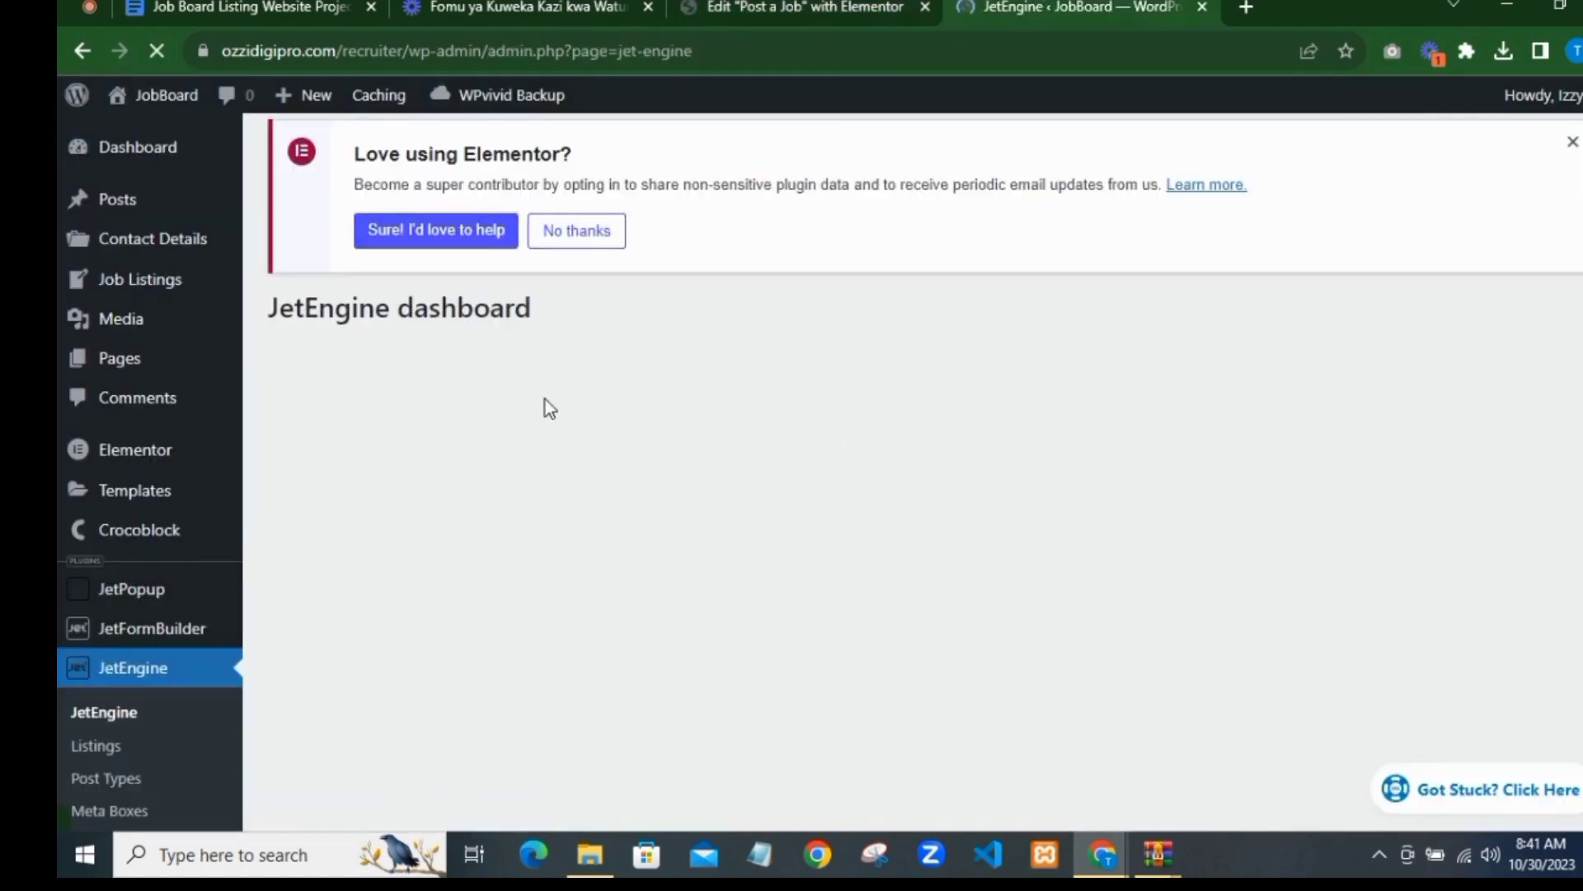
pyautogui.scroll(-1, 495, 404)
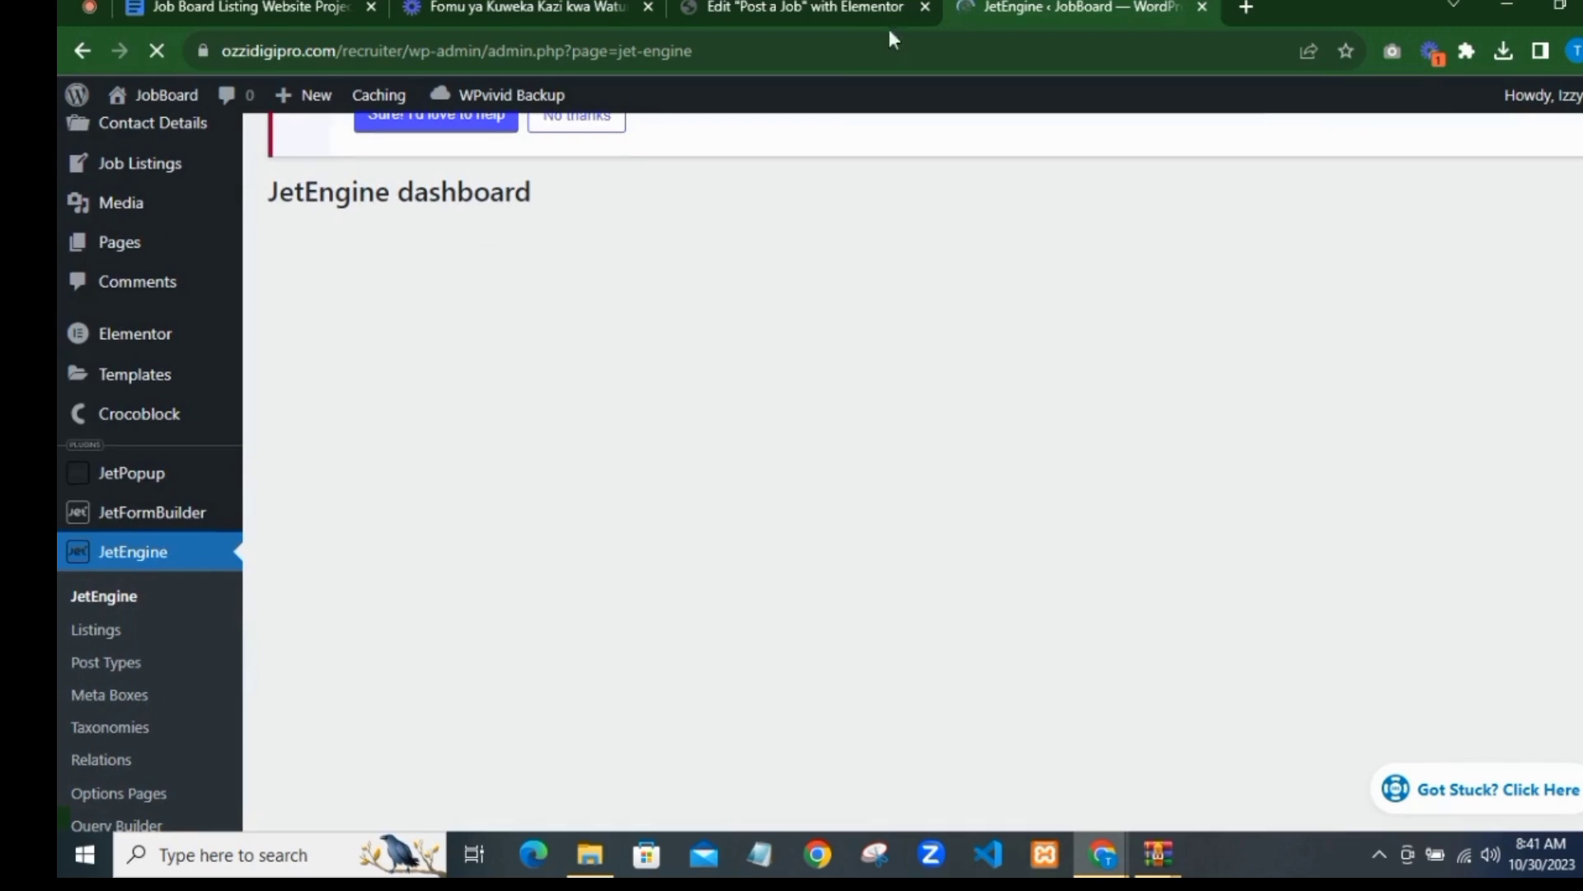
pyautogui.scroll(-3, 1155, 338)
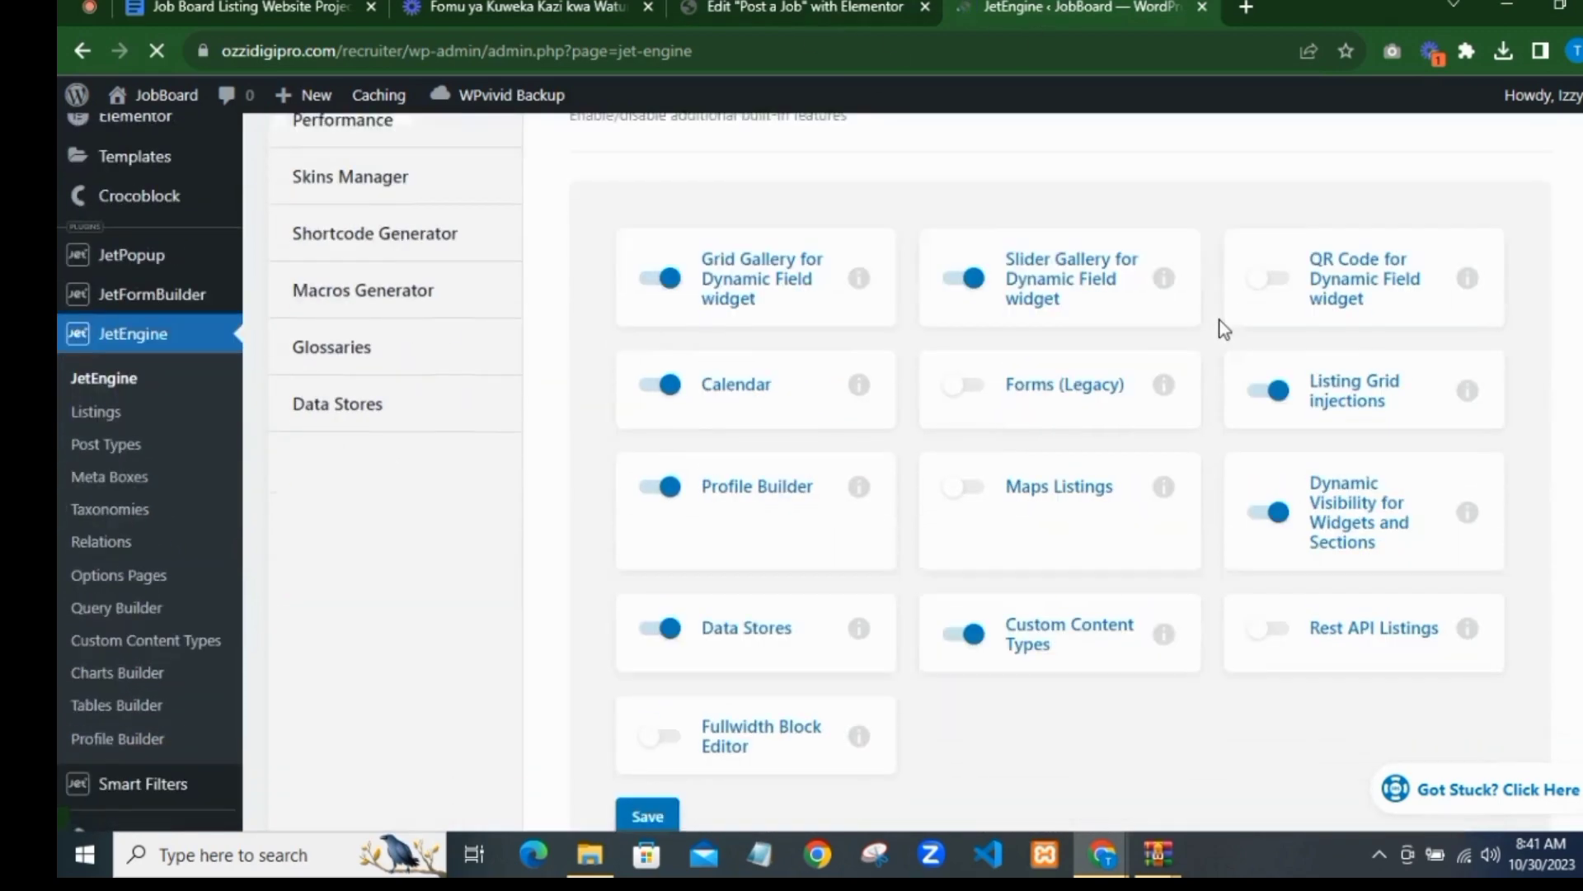
pyautogui.scroll(-1, 850, 321)
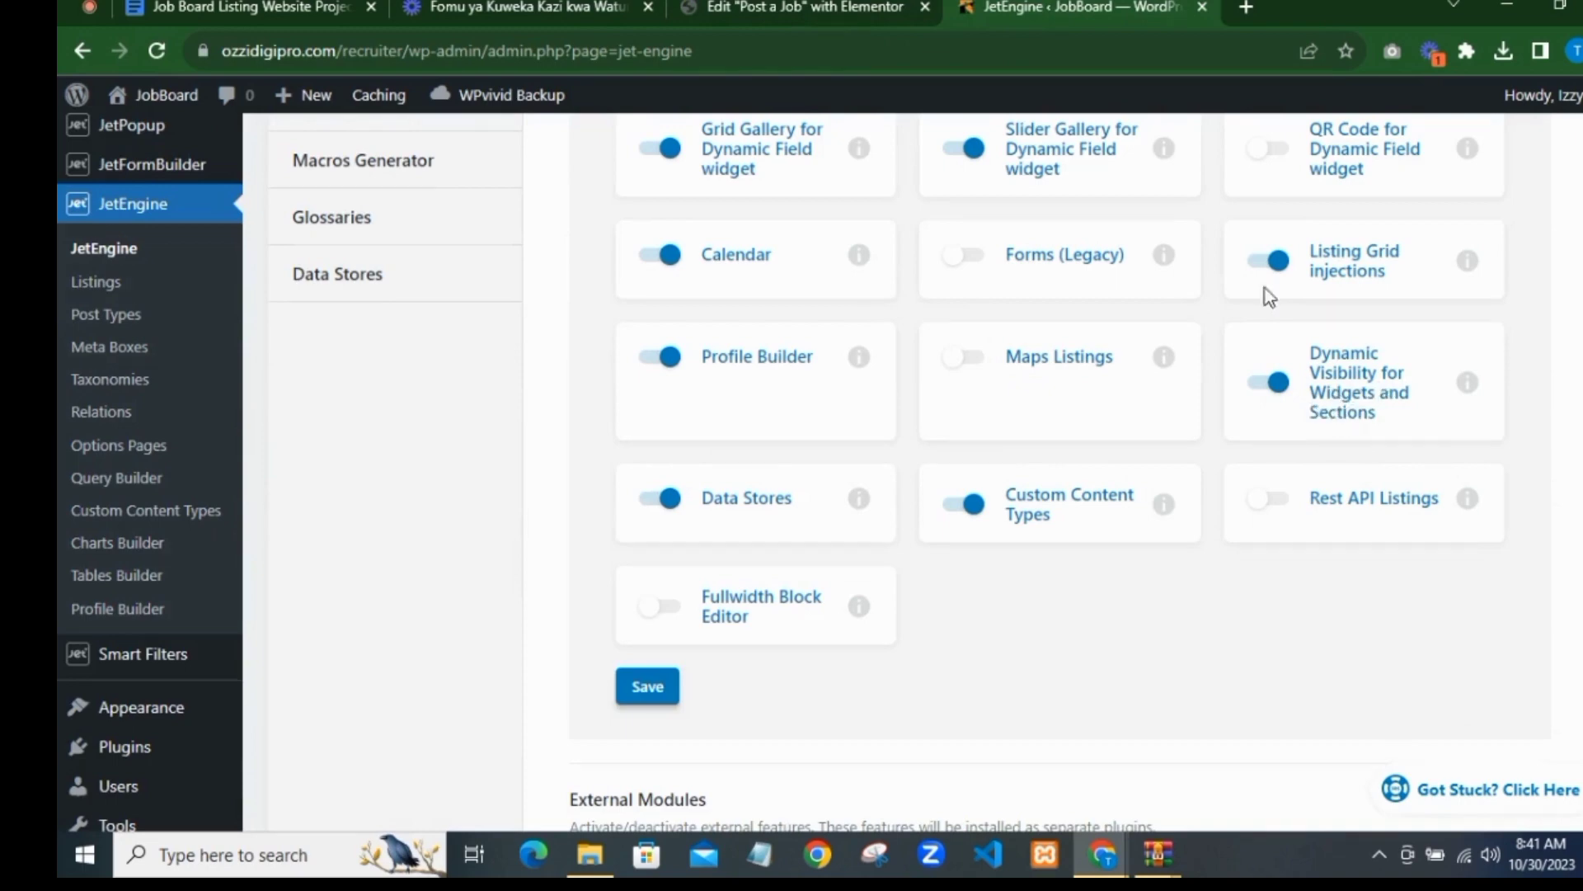
pyautogui.click(810, 13)
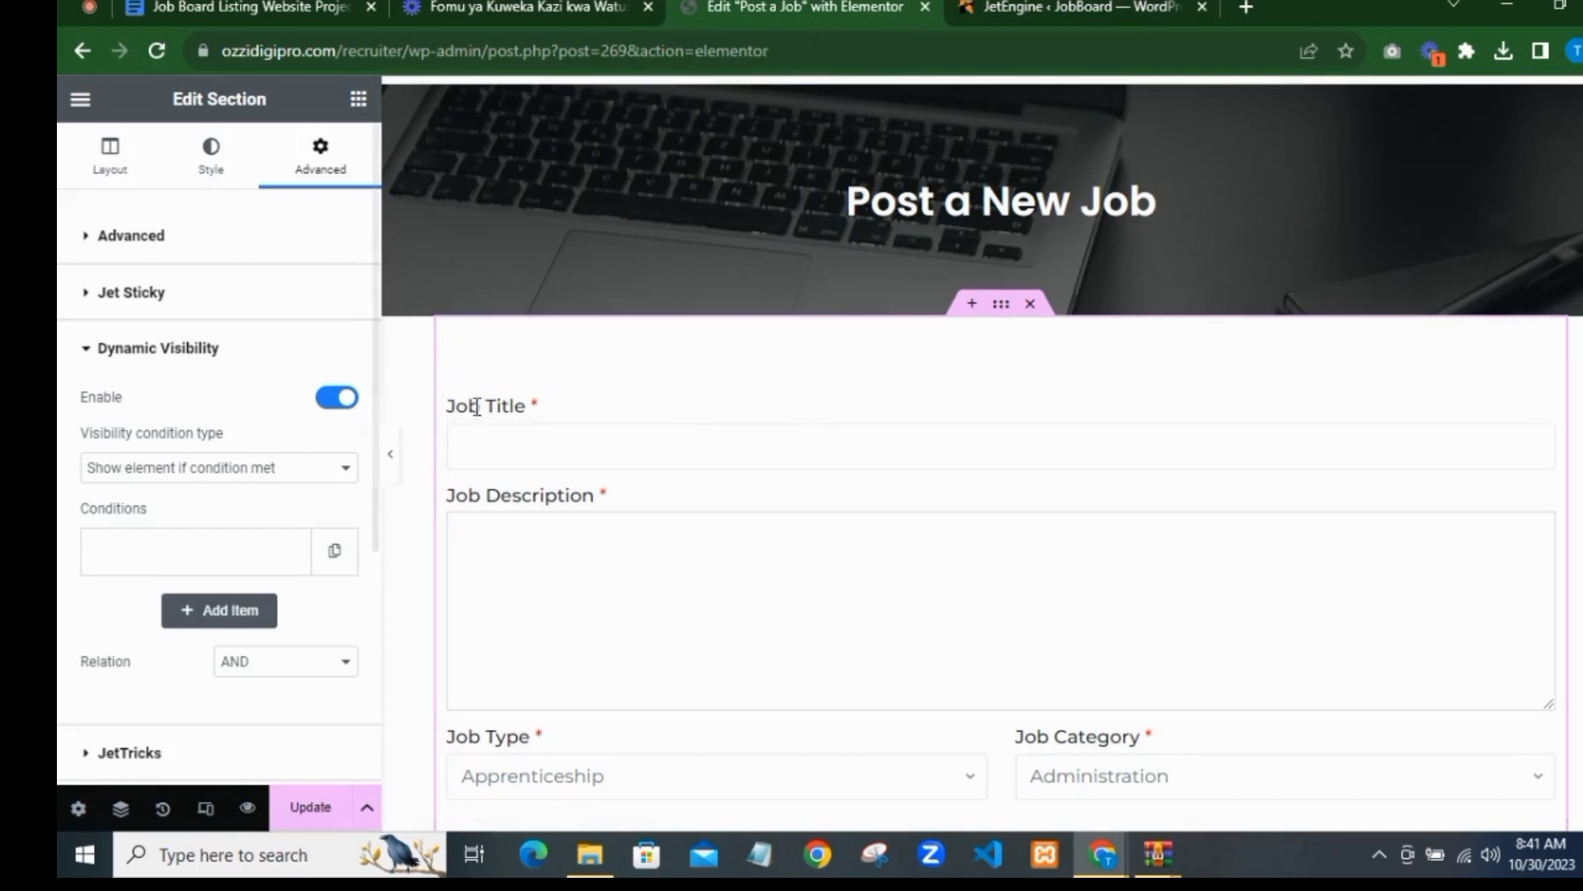
# Step: Set the form section's visibility condition to User logged in and look over the form
pyautogui.scroll(-2, 183, 468)
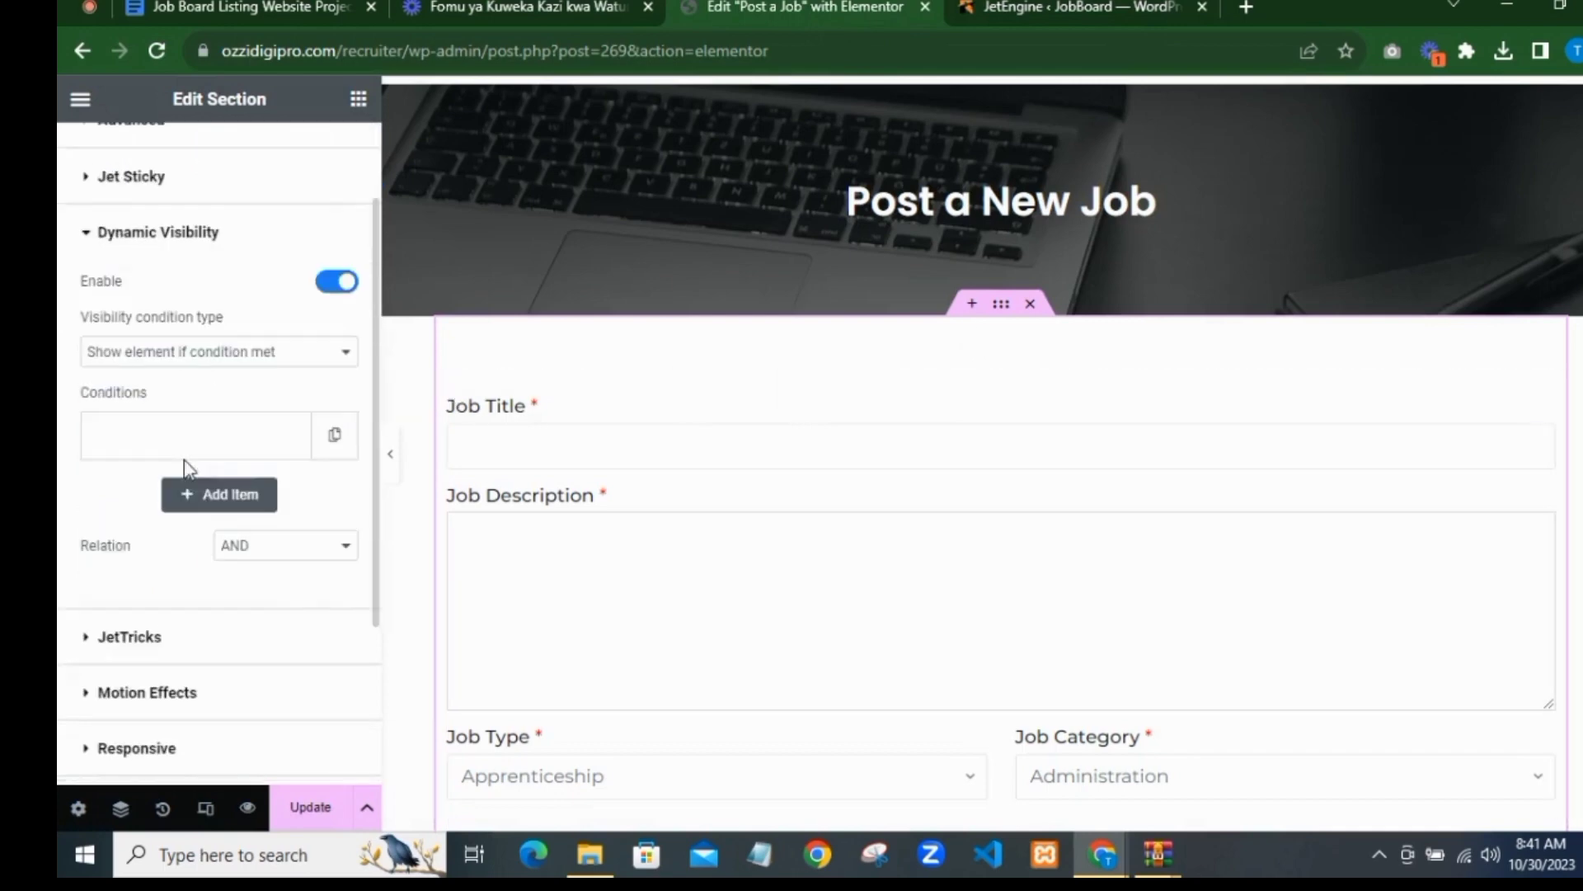
pyautogui.click(183, 446)
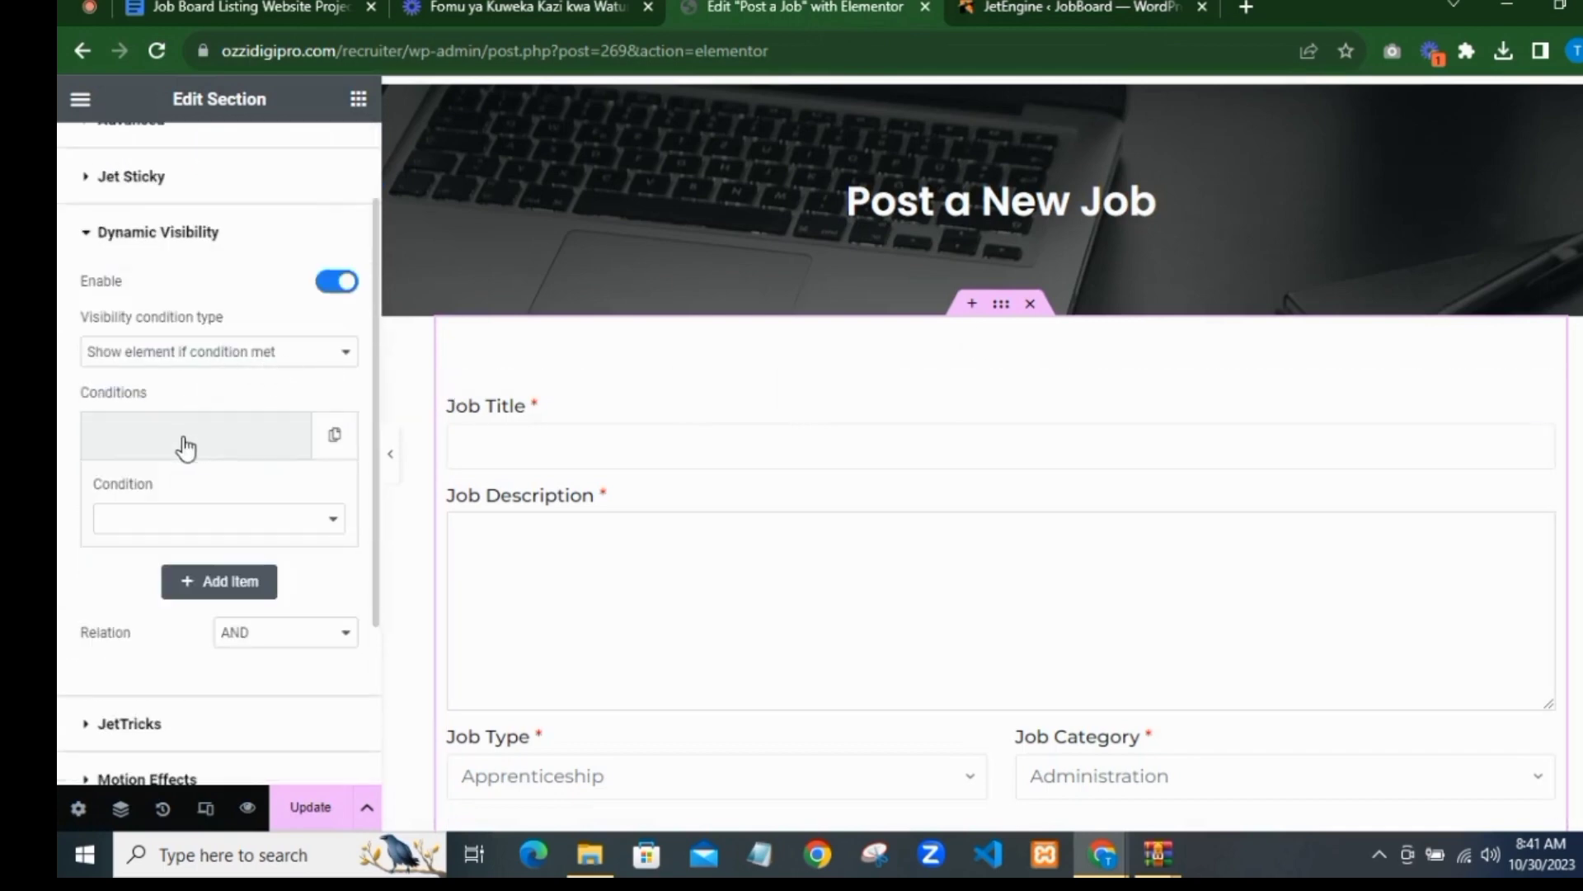
pyautogui.click(183, 519)
pyautogui.scroll(-6, 256, 306)
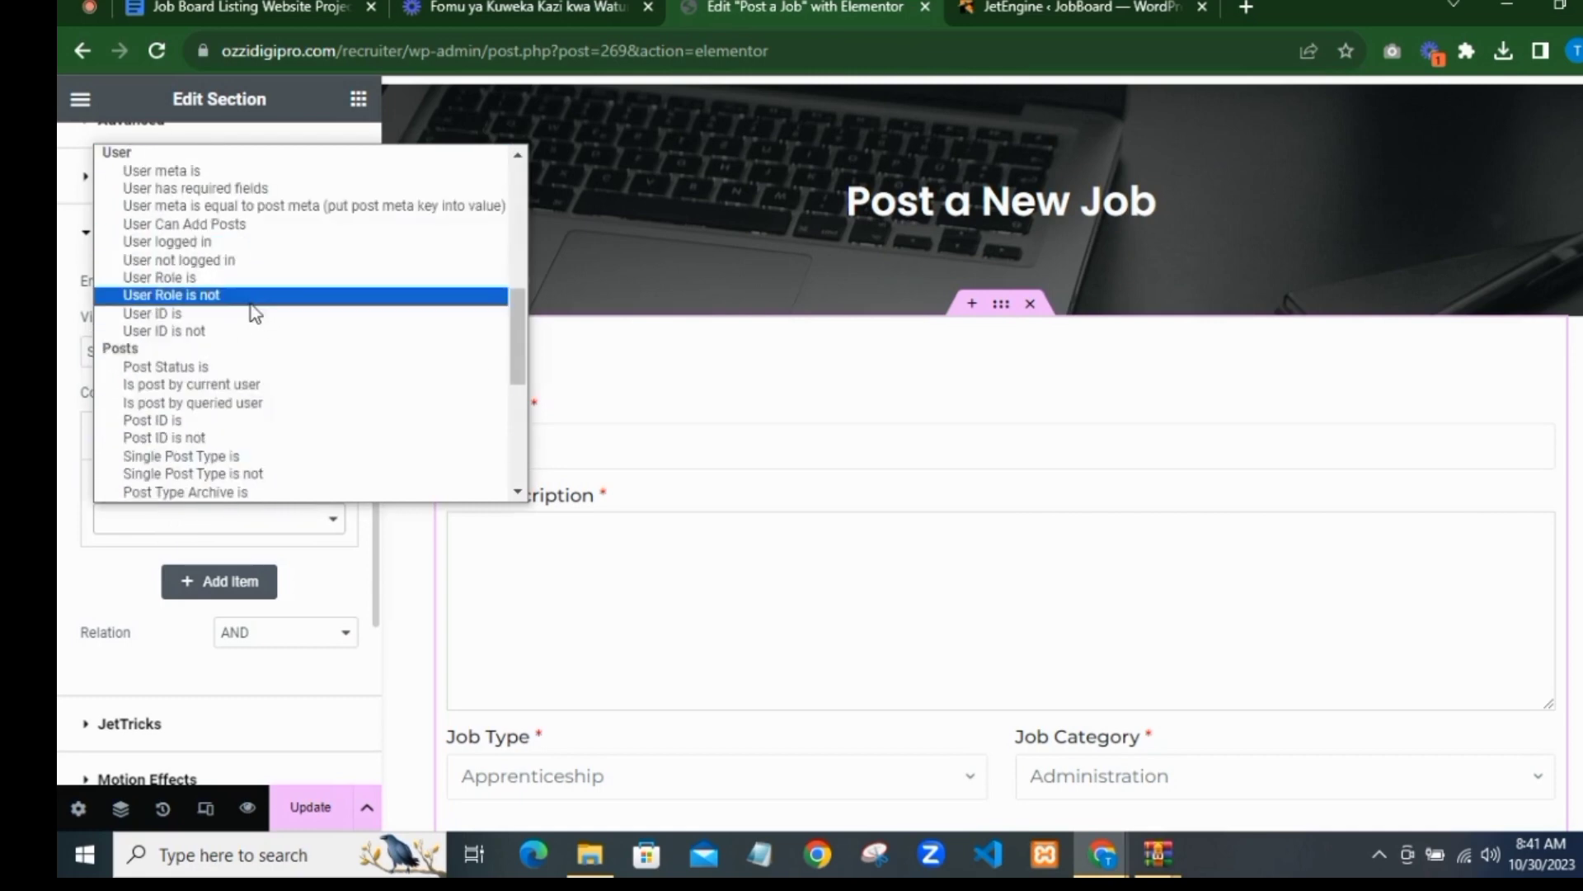
pyautogui.click(181, 248)
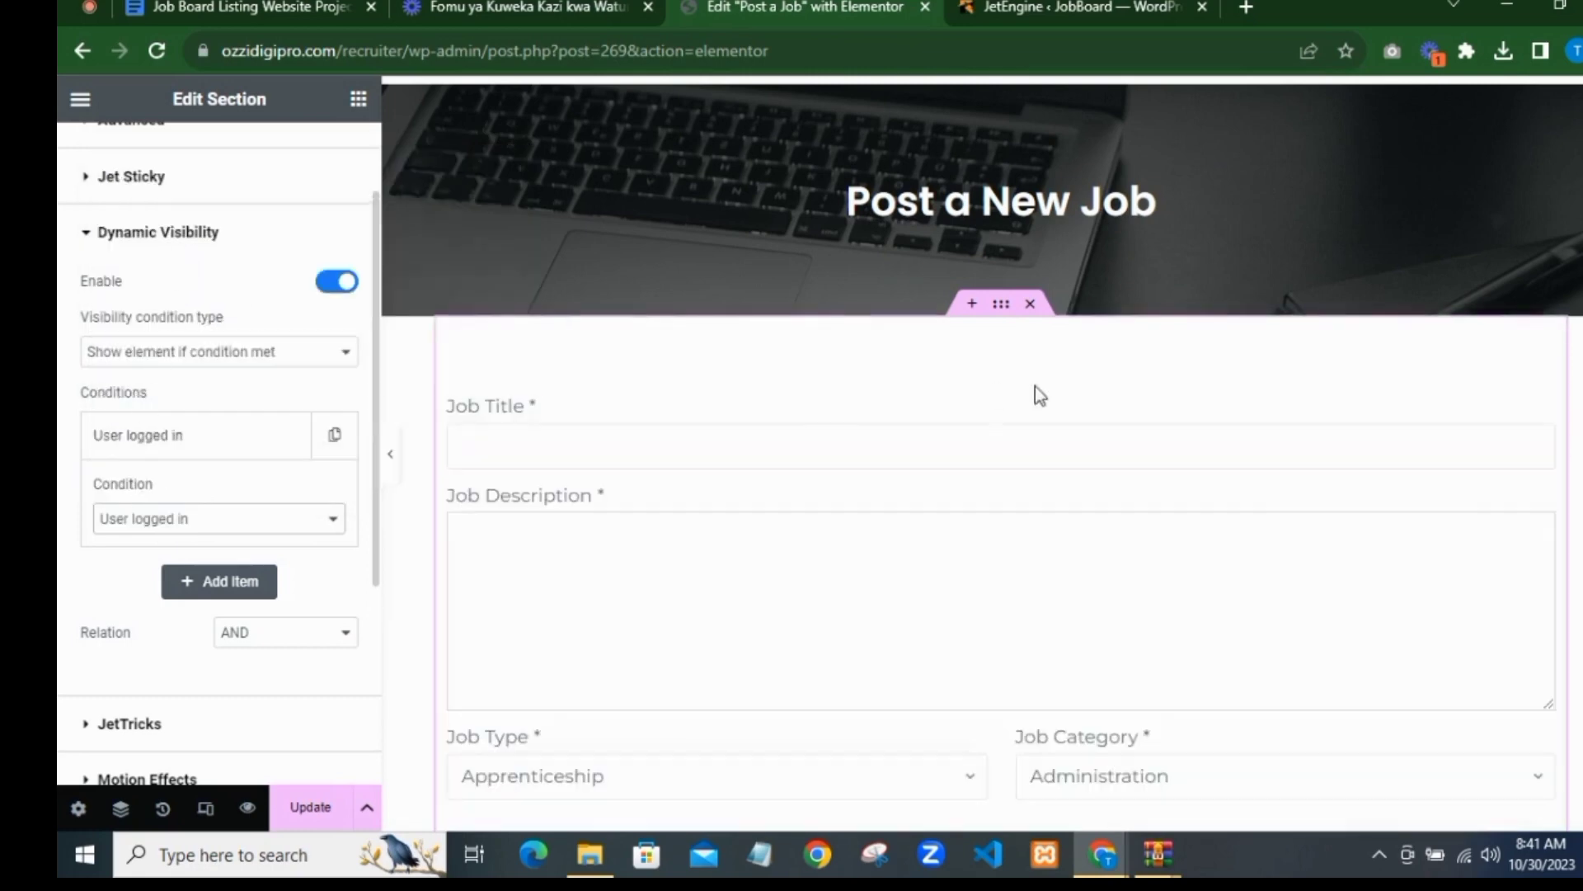
pyautogui.scroll(-4, 855, 360)
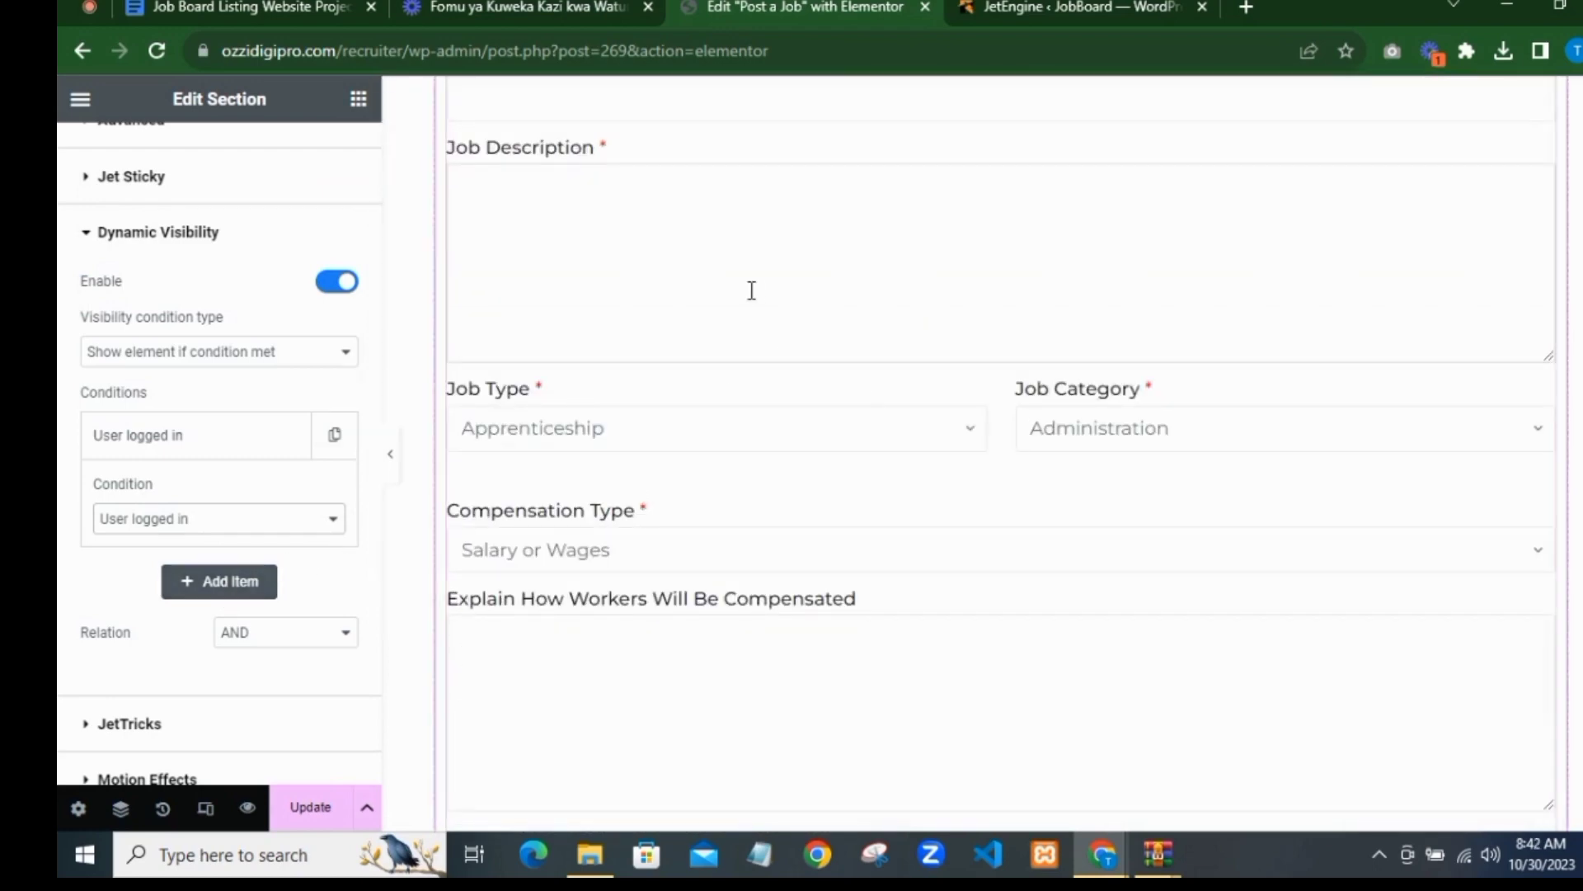
# Step: Look over the job form and save the Post a Job page with its new visibility condition
pyautogui.scroll(-4, 824, 304)
pyautogui.scroll(7, 926, 347)
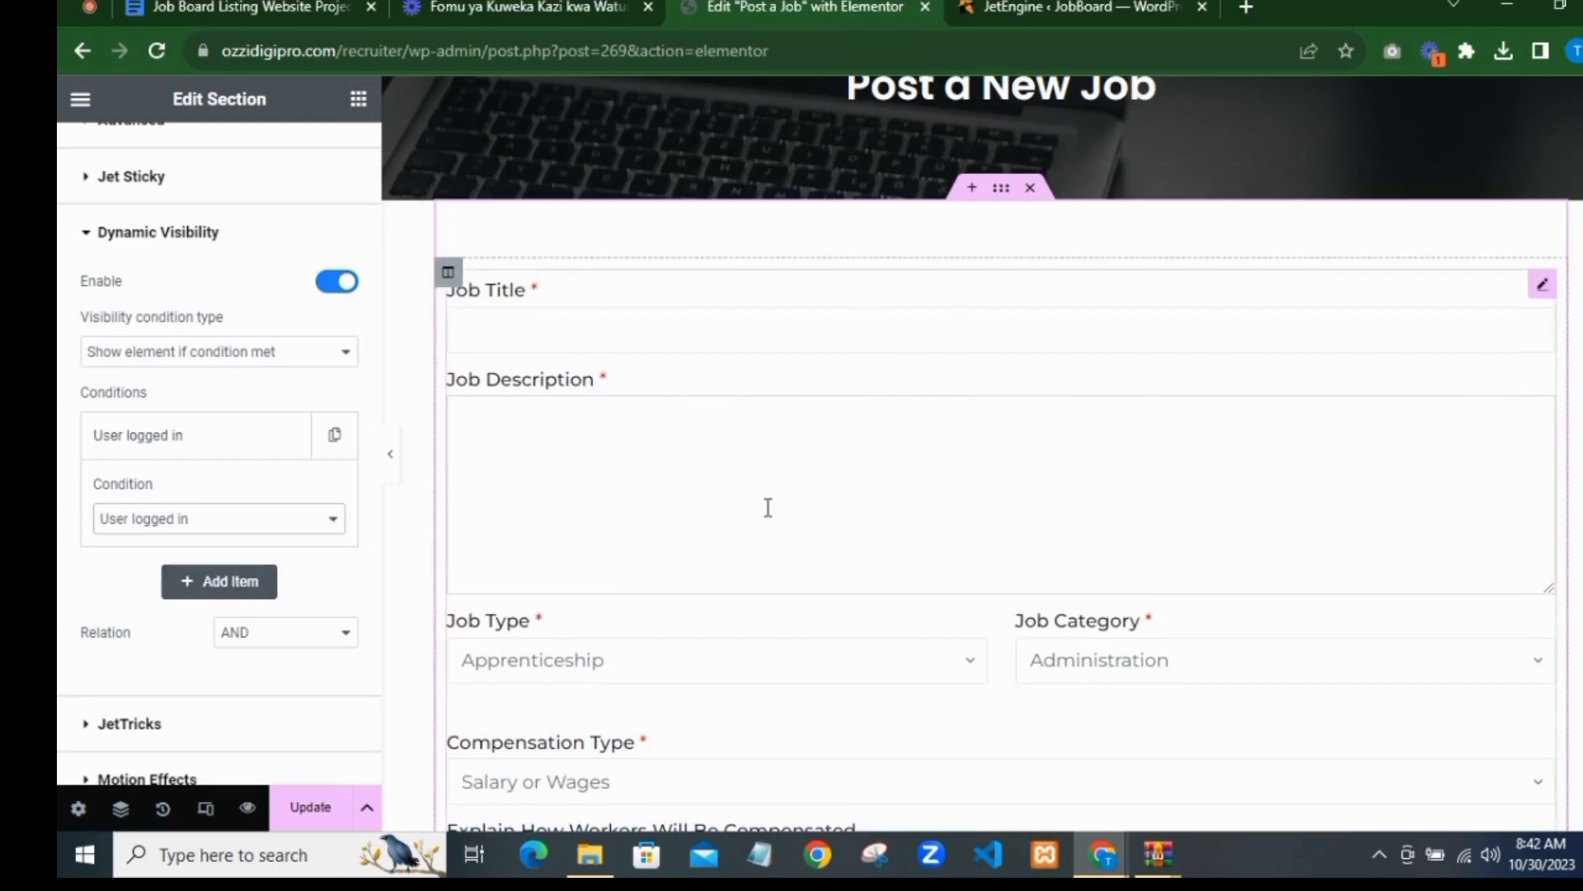
pyautogui.scroll(-20, 924, 478)
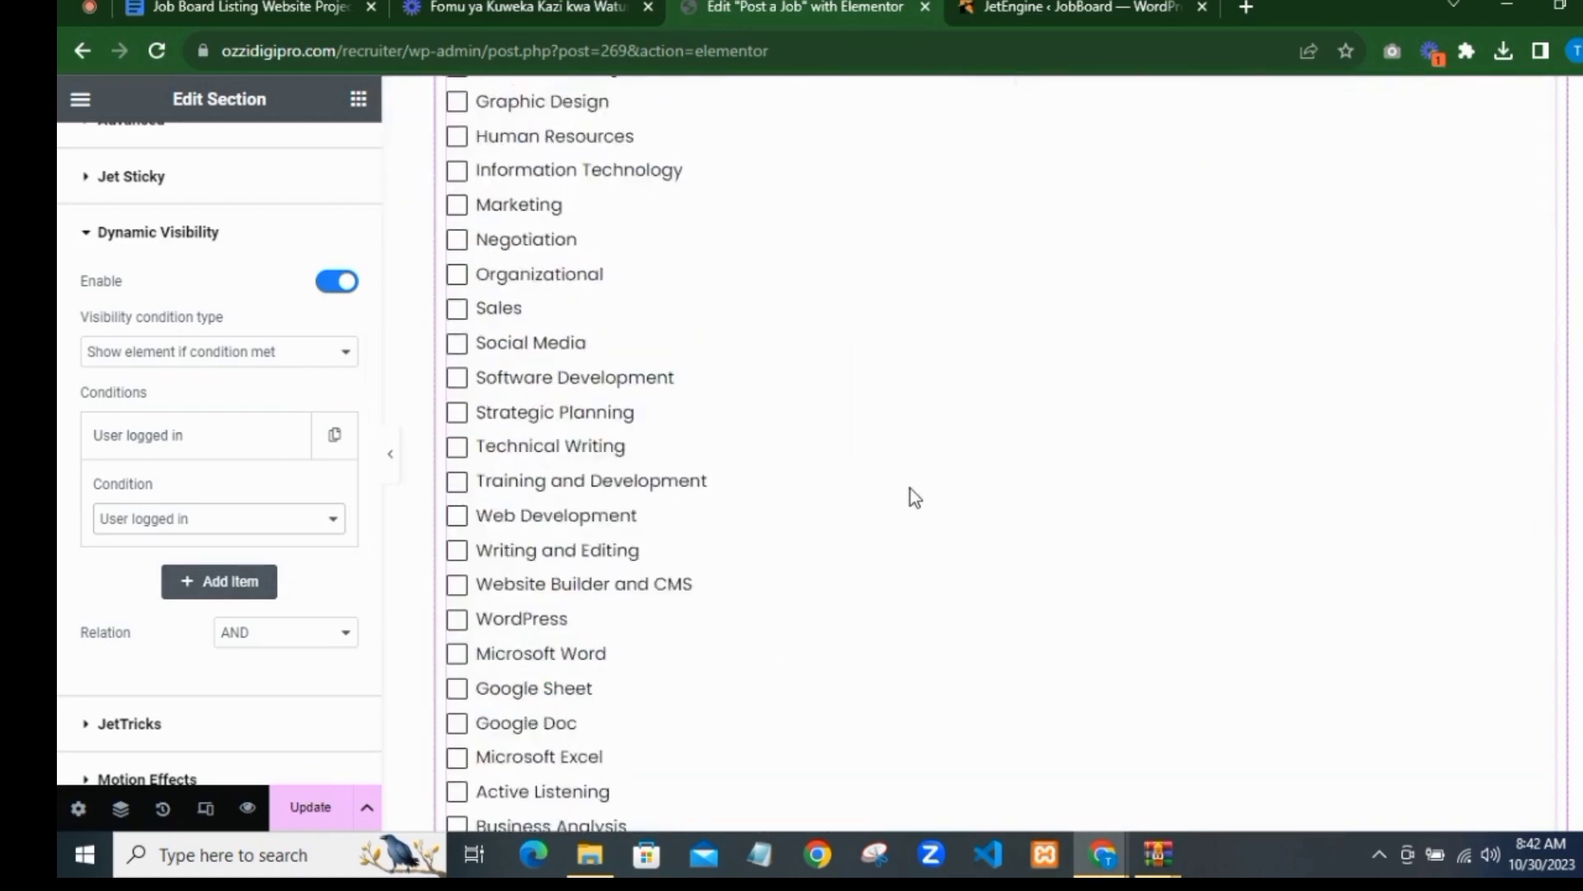
pyautogui.scroll(-5, 910, 488)
pyautogui.click(310, 807)
pyautogui.scroll(-8, 947, 536)
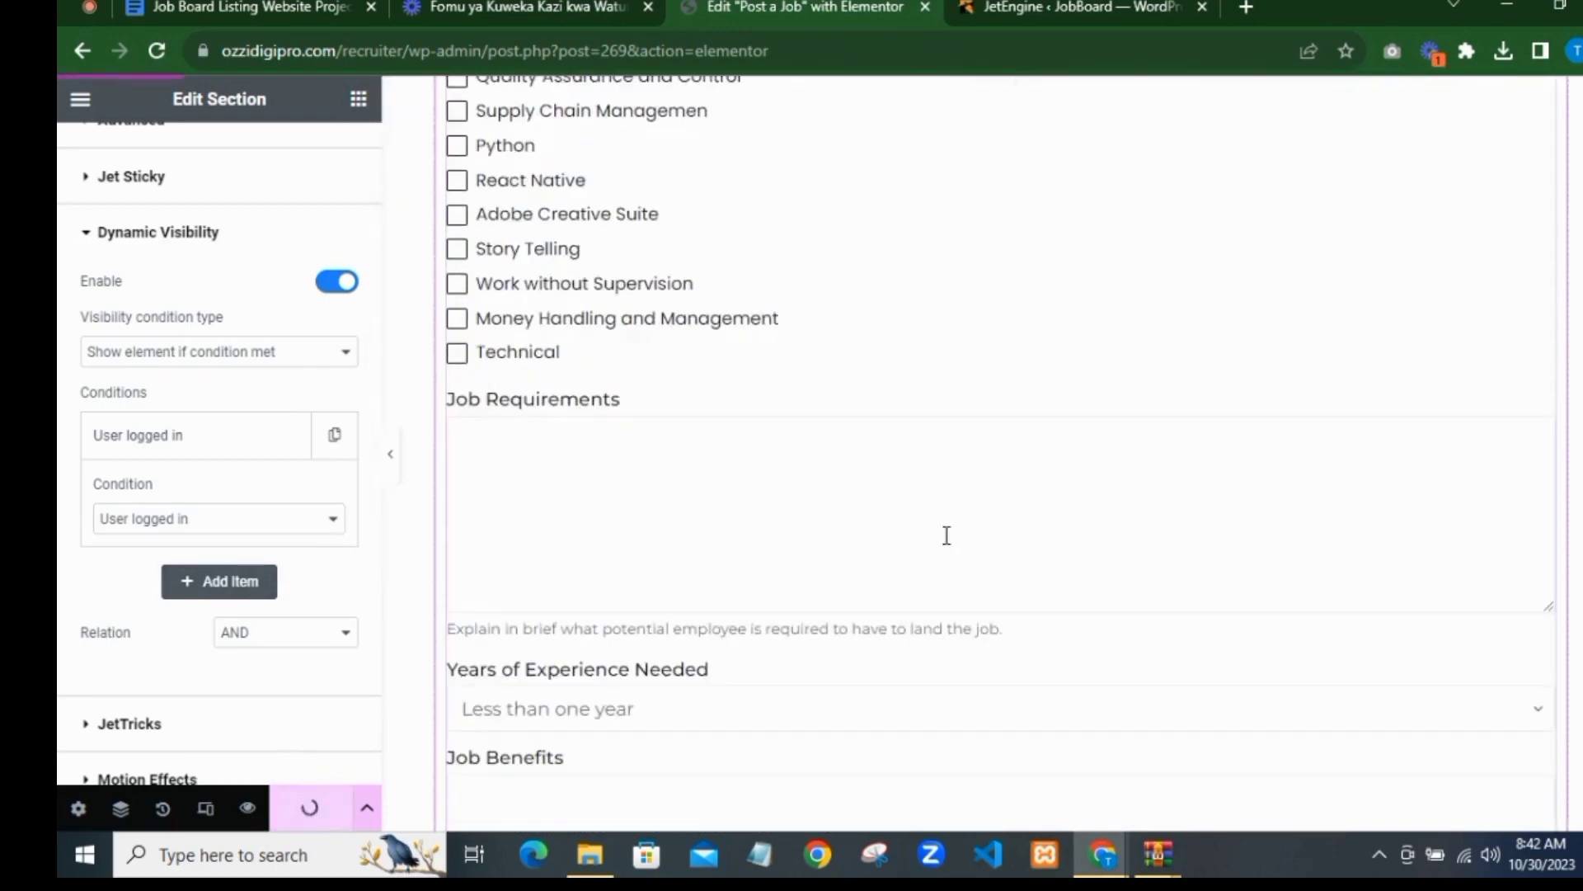
# Step: Add an empty single-column section directly below the form section
pyautogui.scroll(-20, 946, 535)
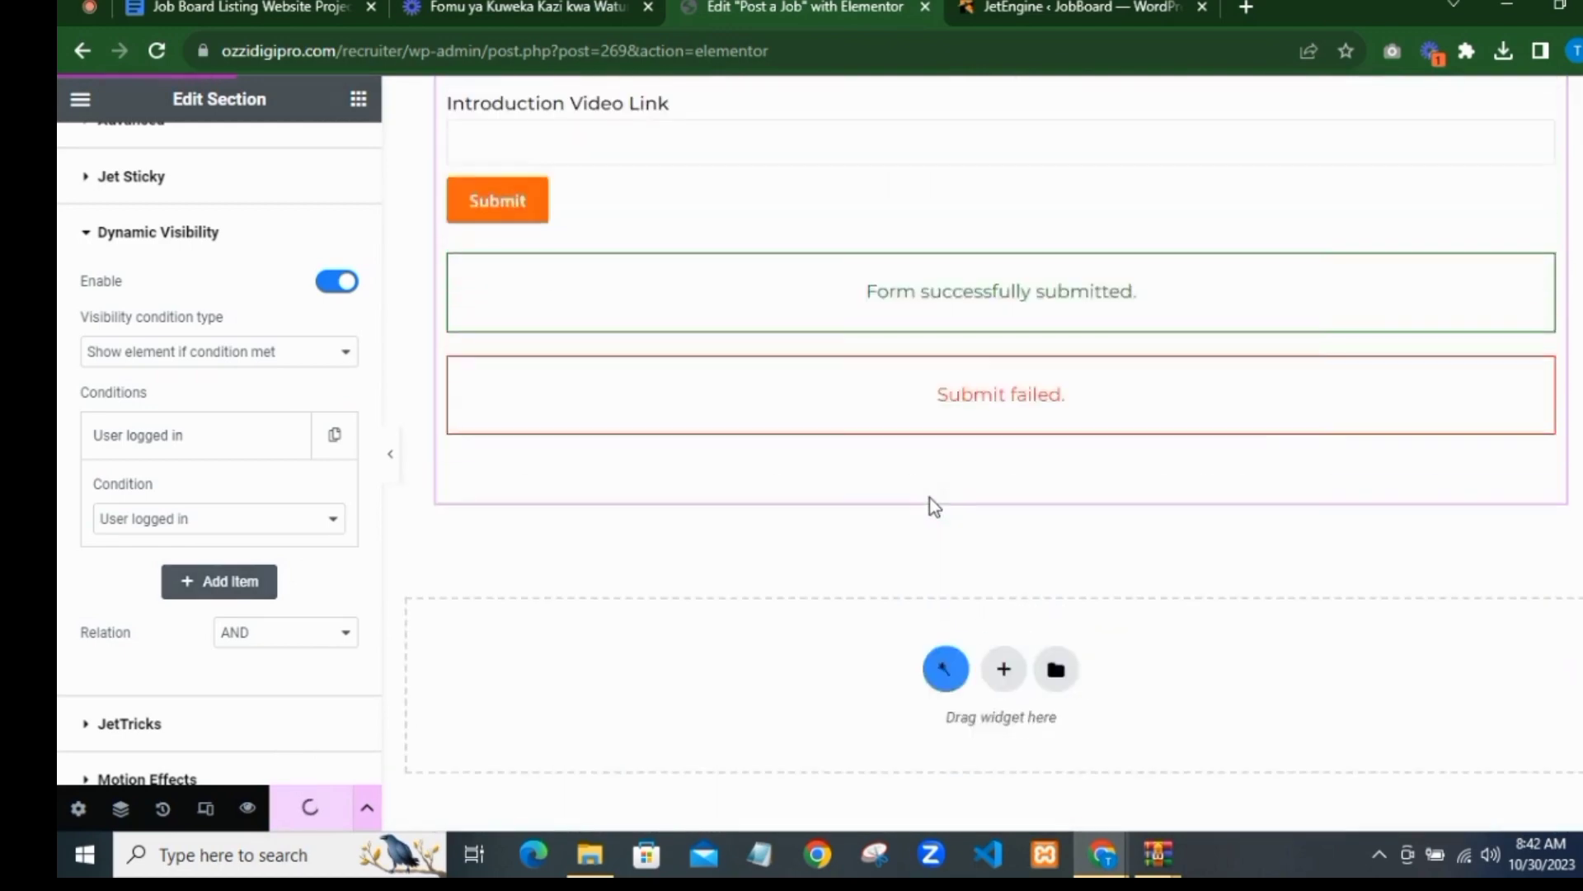
pyautogui.scroll(-2, 932, 498)
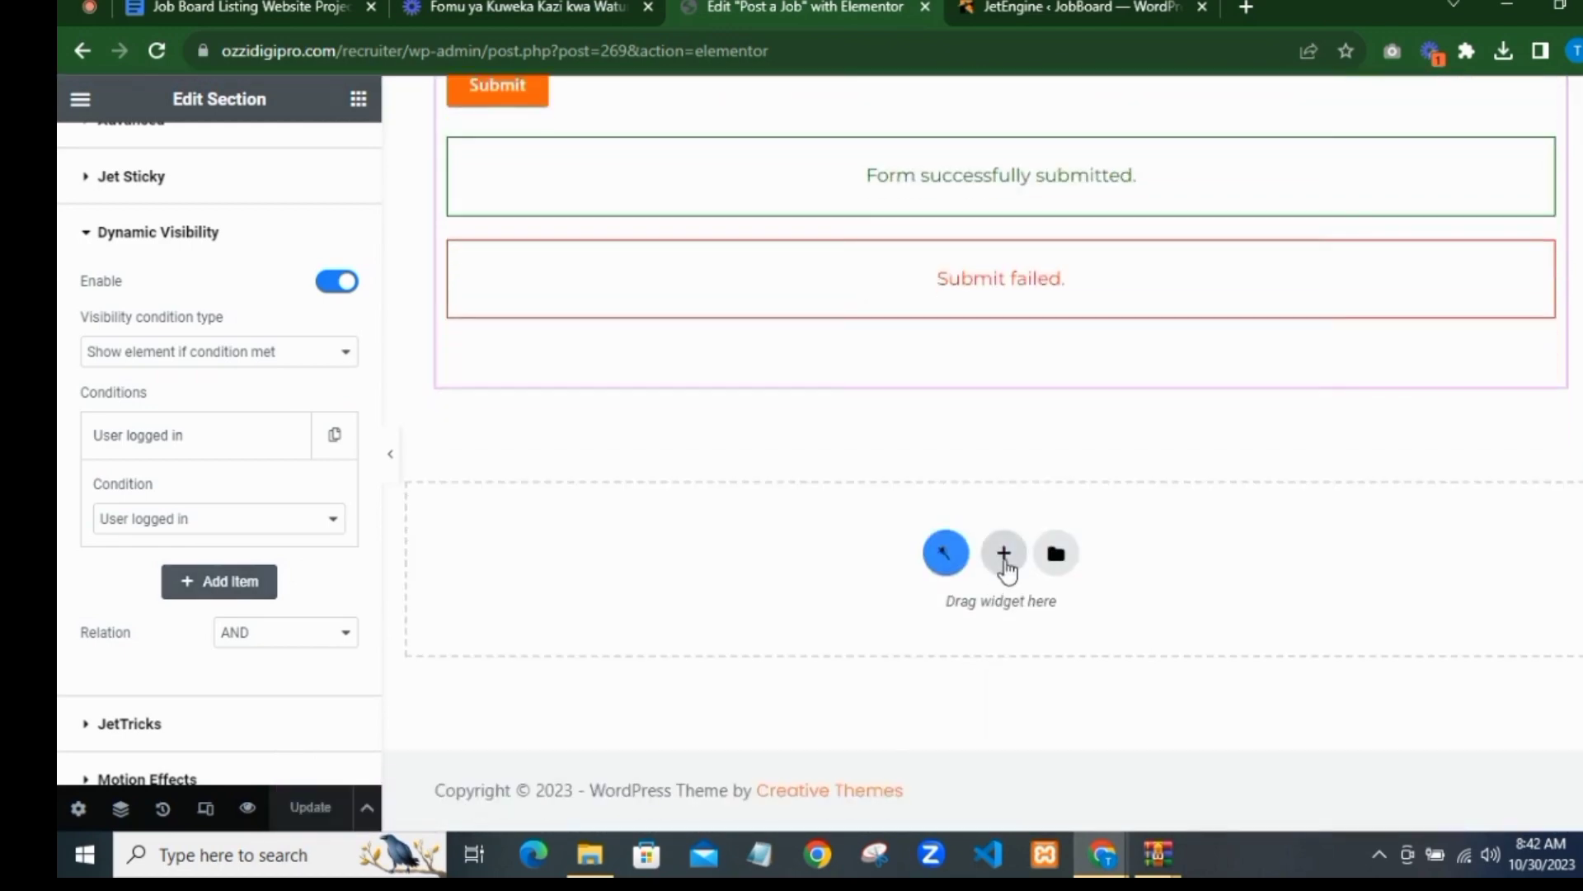
pyautogui.click(1004, 554)
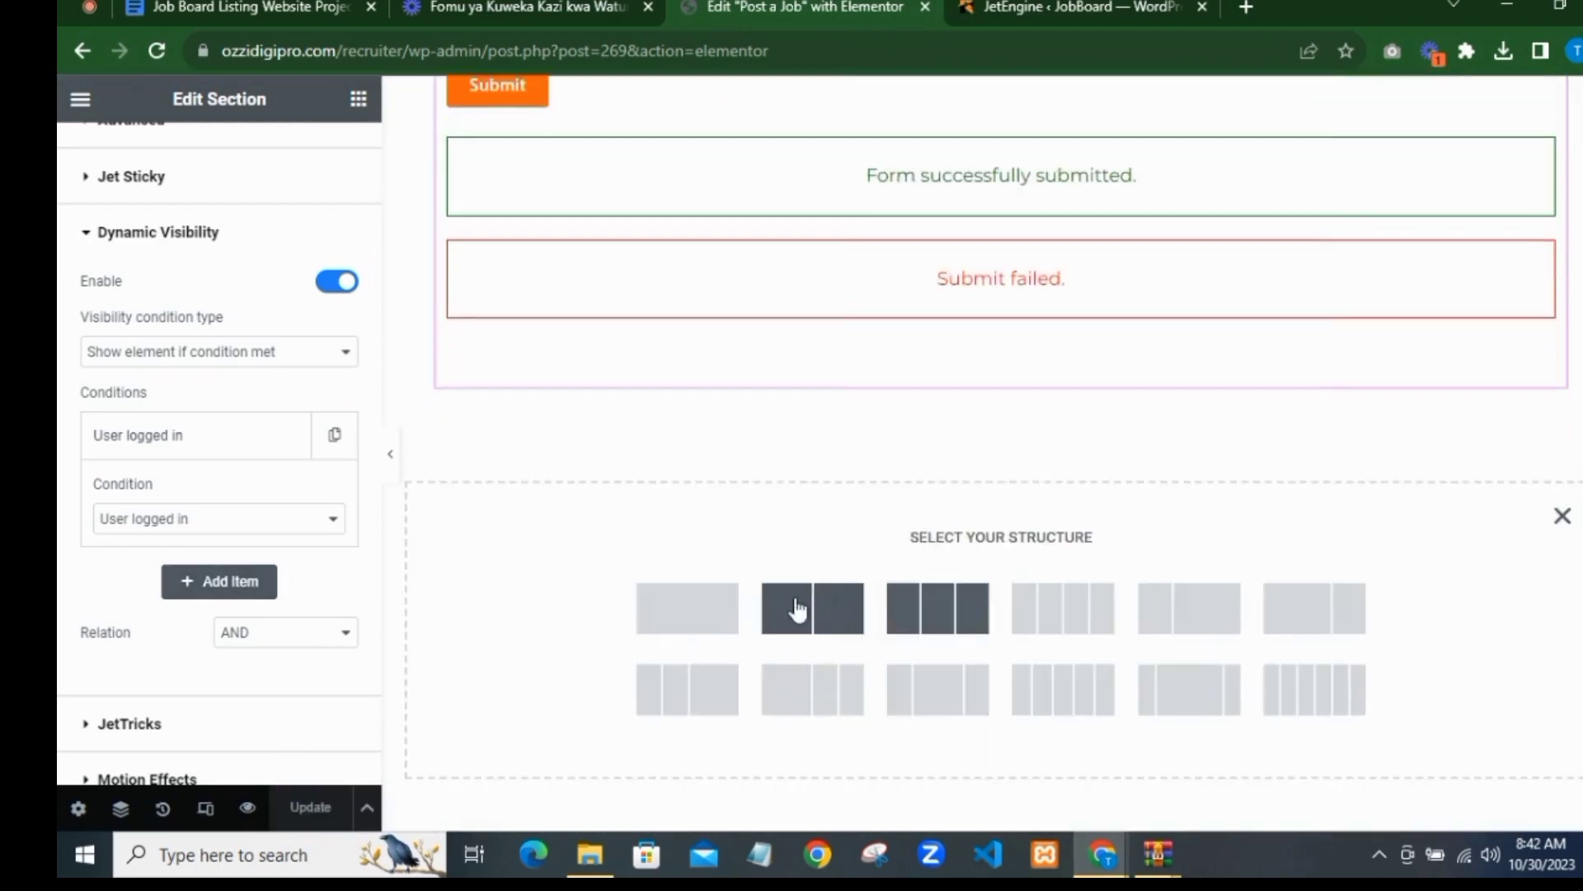
pyautogui.click(705, 610)
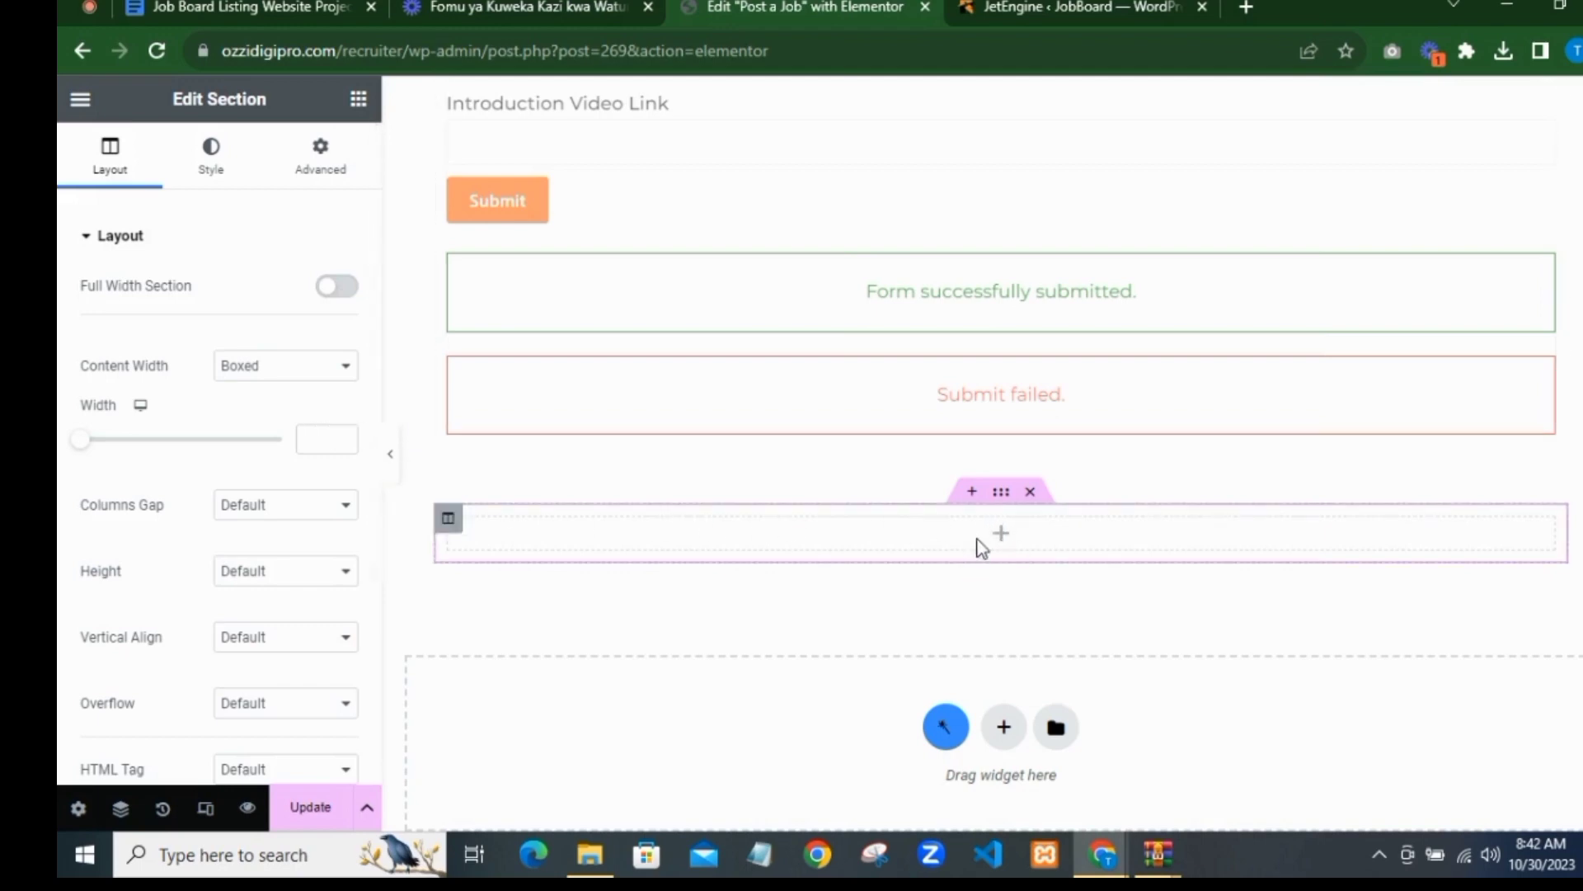
pyautogui.scroll(3, 1167, 330)
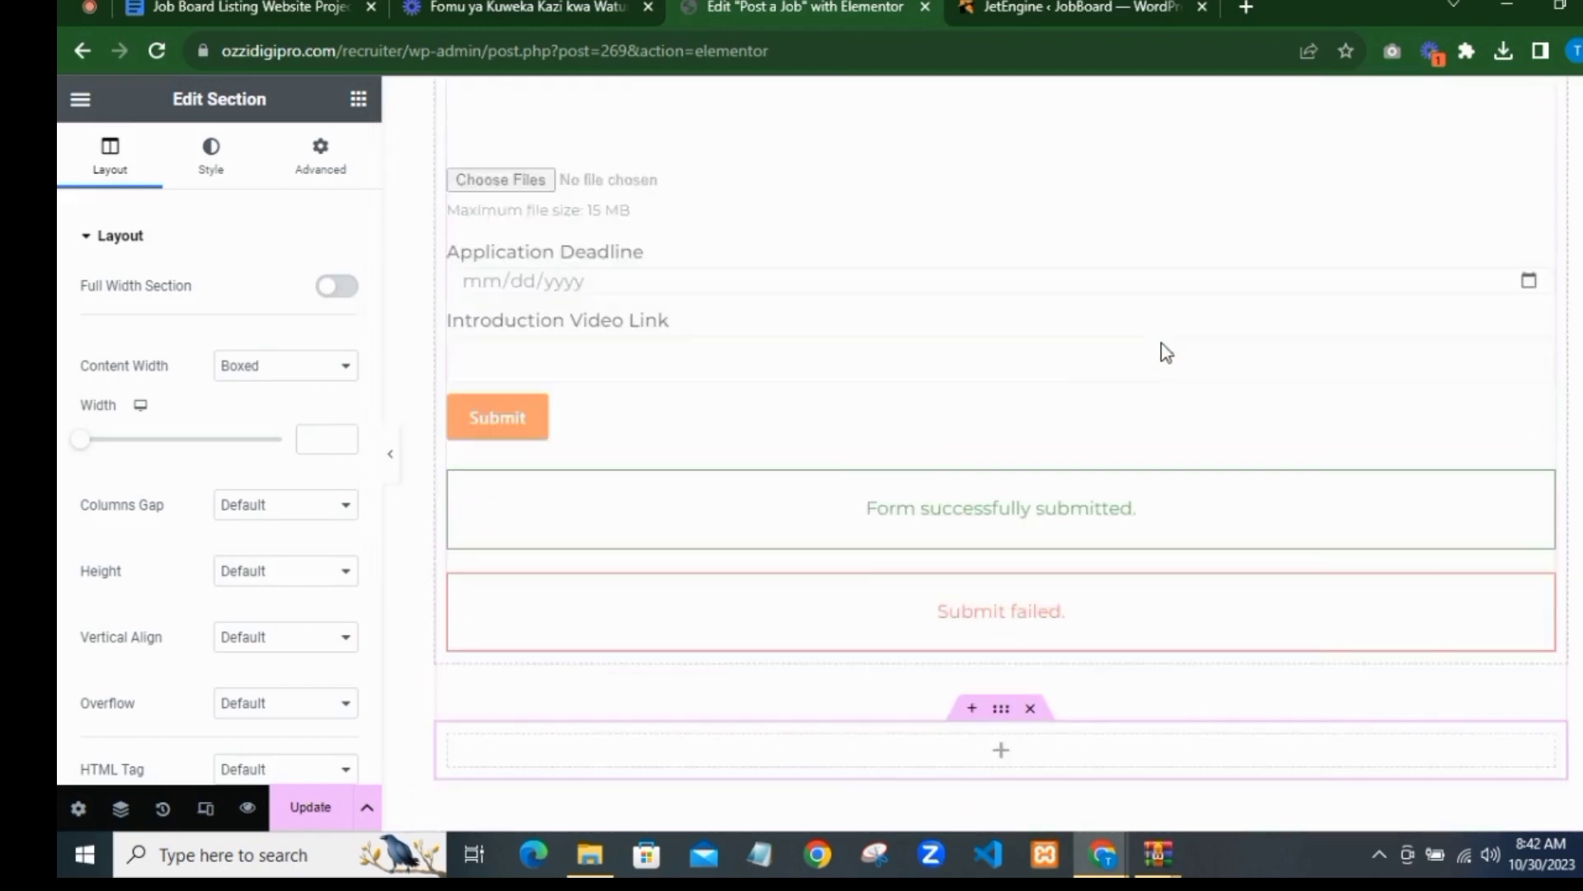
# Step: Open flaticon.com in a new browser tab next to the page editor
pyautogui.rightClick(858, 10)
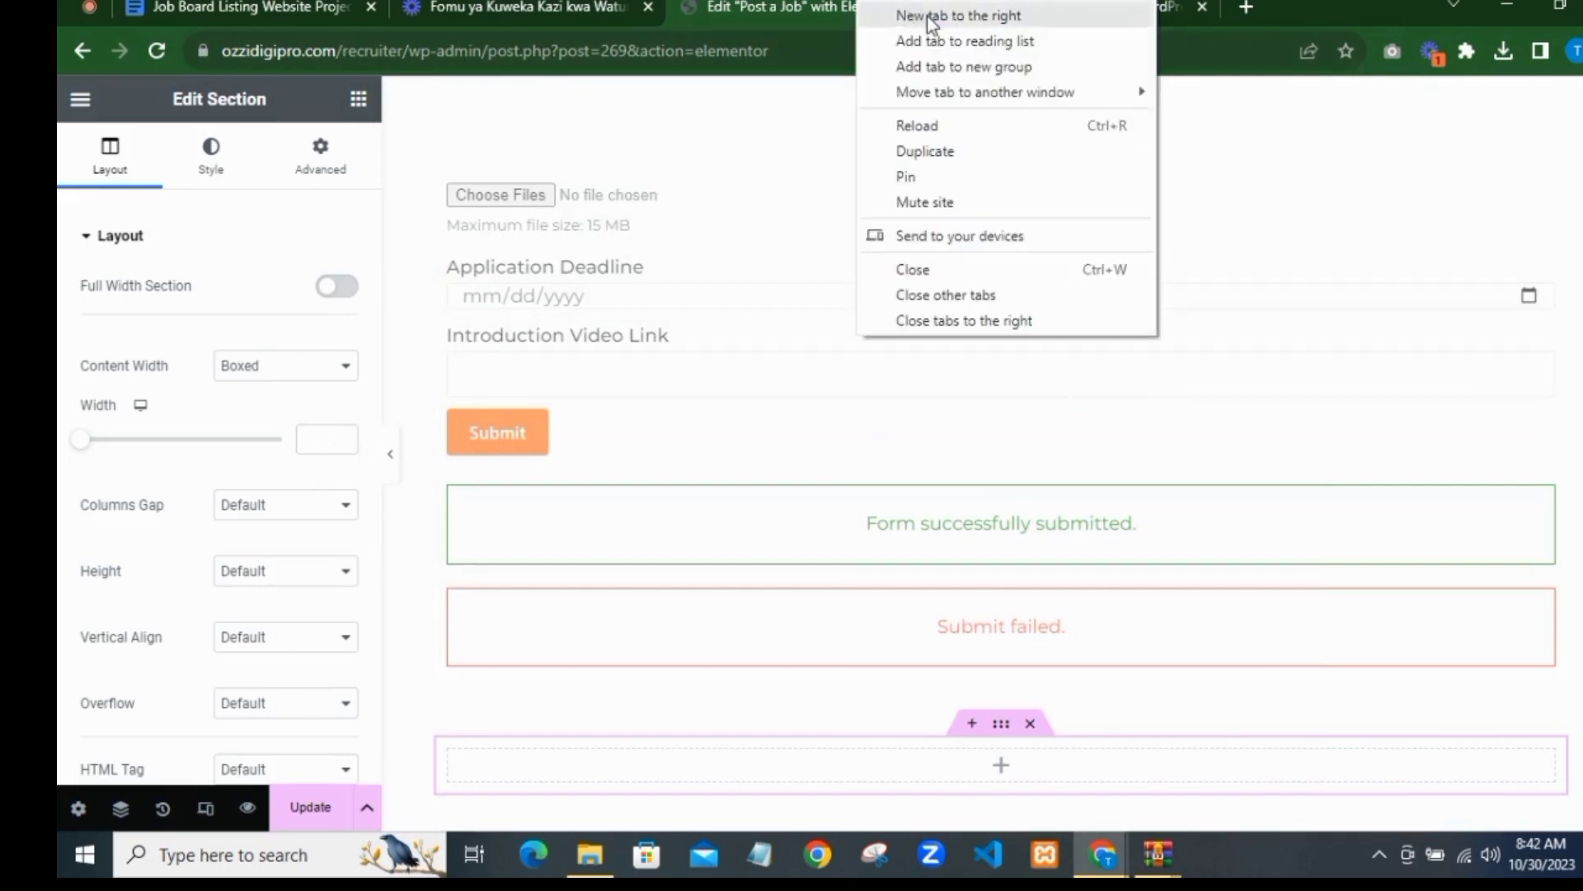
pyautogui.click(927, 16)
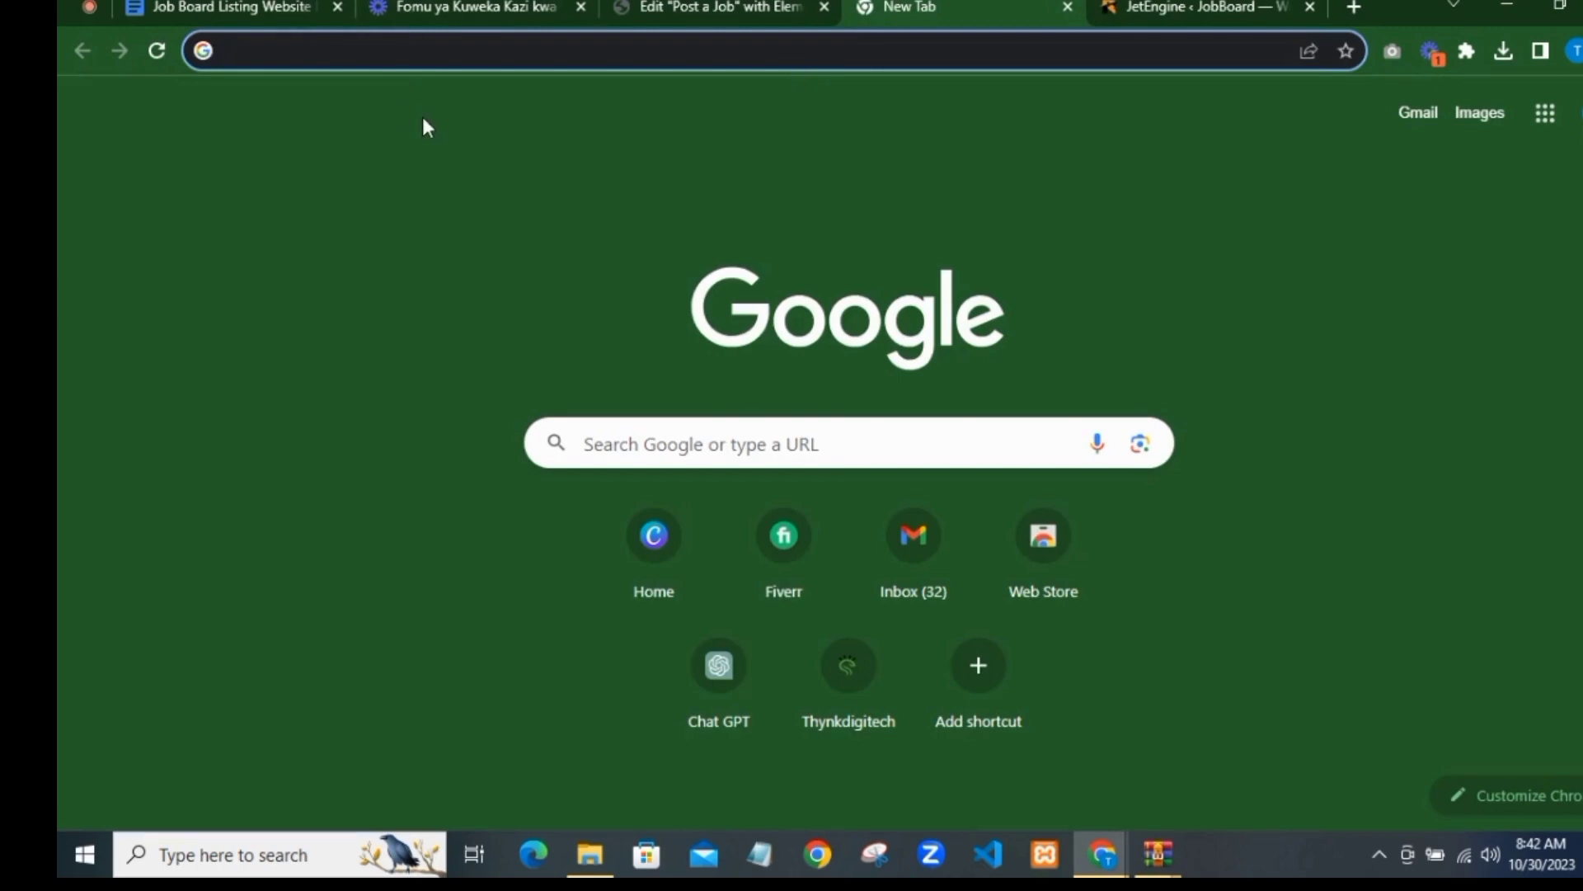
pyautogui.write('flatic')
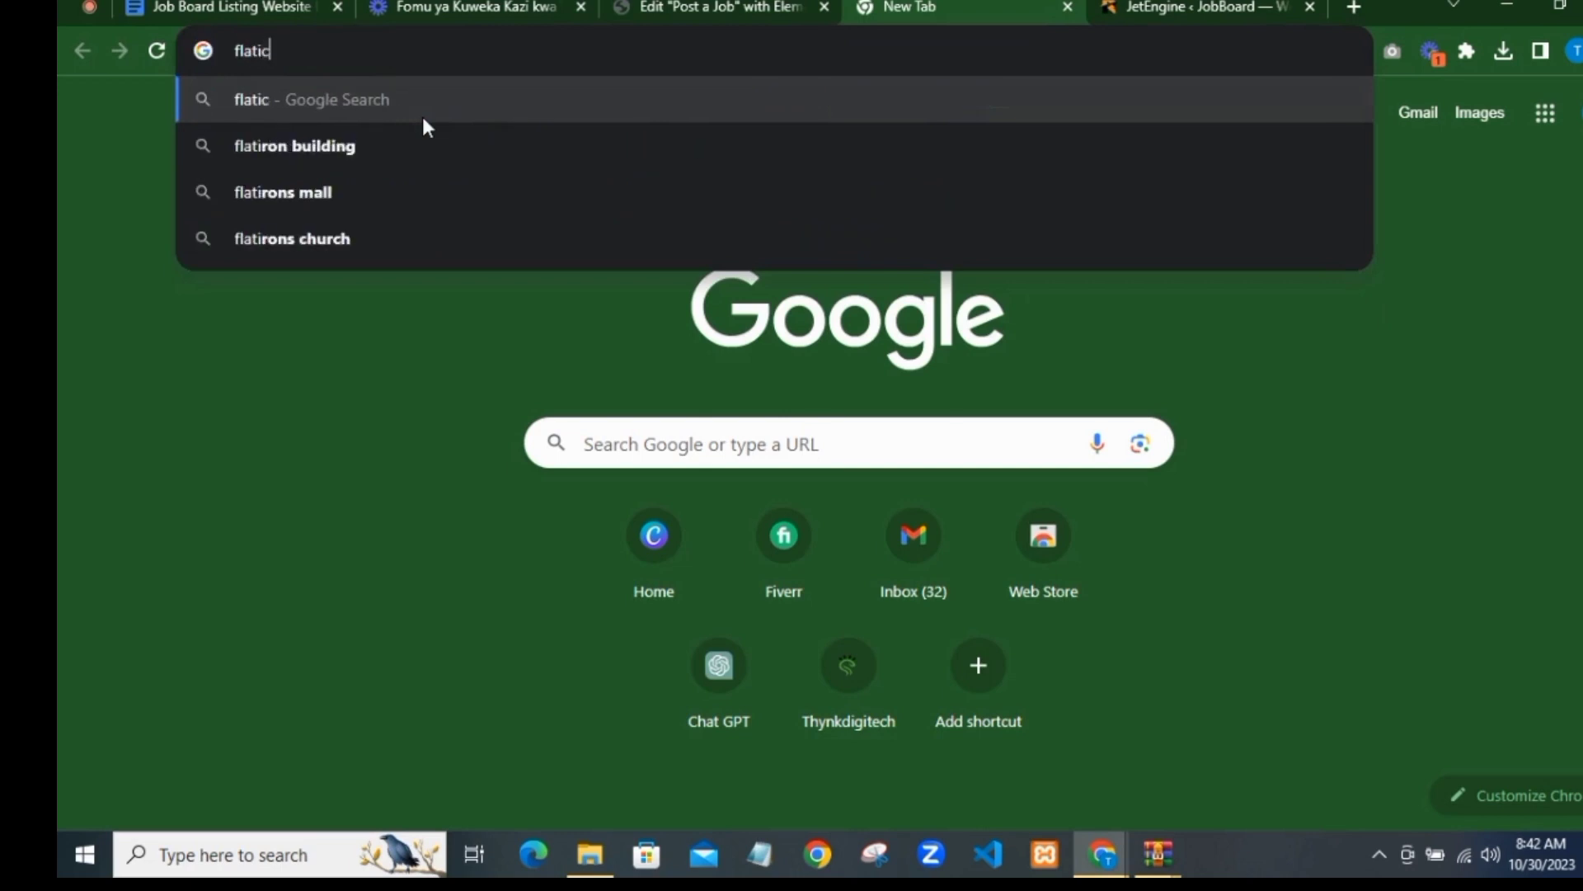
pyautogui.write('on.com')
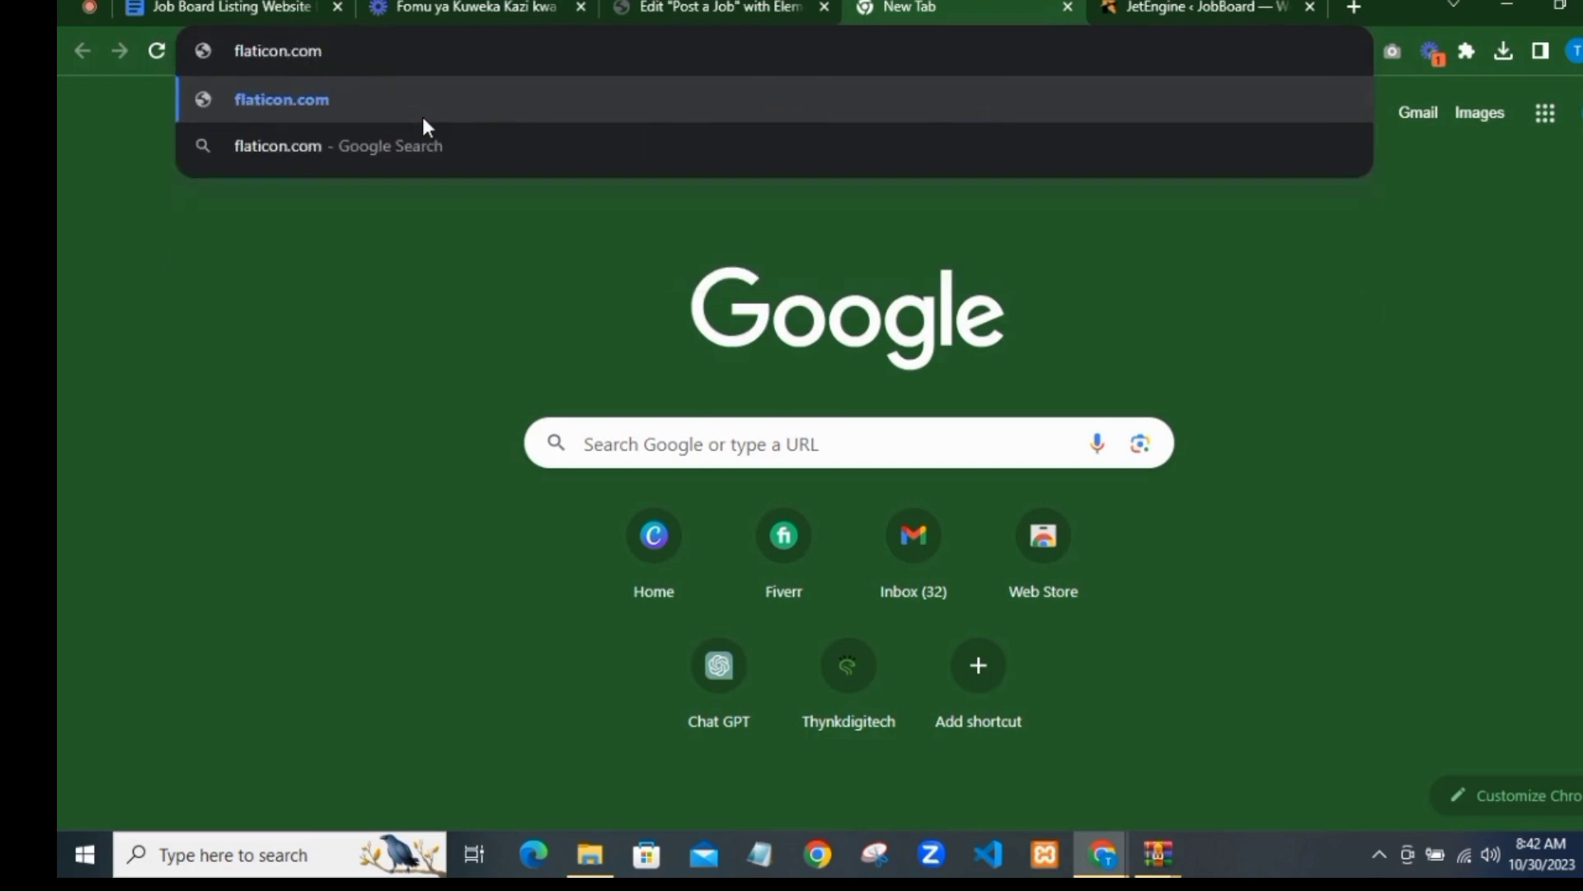
pyautogui.press('Return')
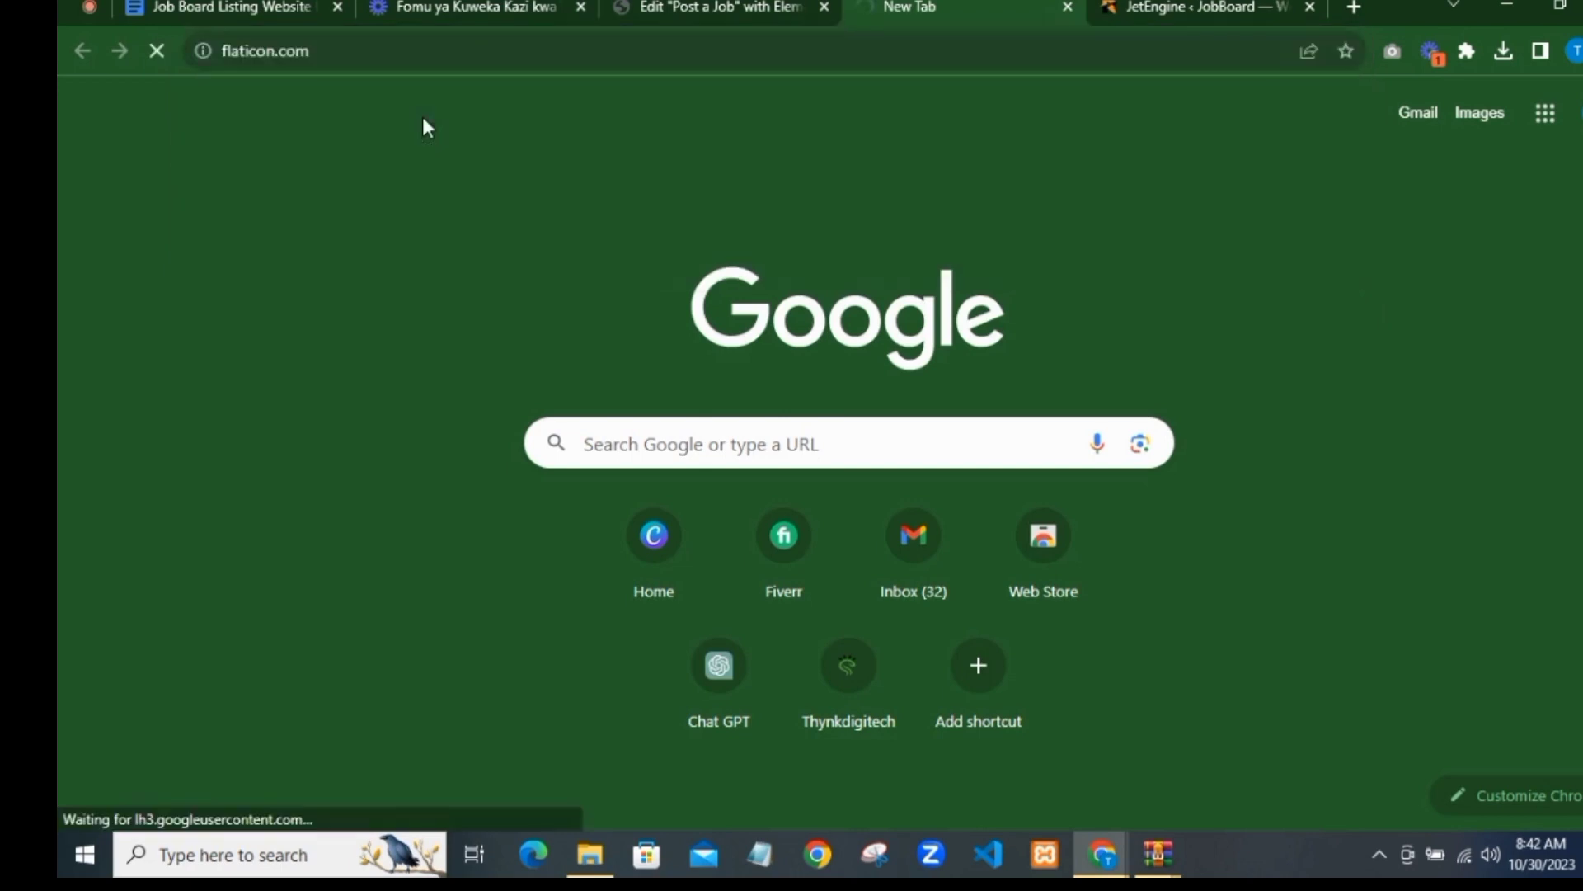
# Step: Return to the Post a Job page in Elementor and add a centred Heading widget to the empty section below the form
pyautogui.click(715, 6)
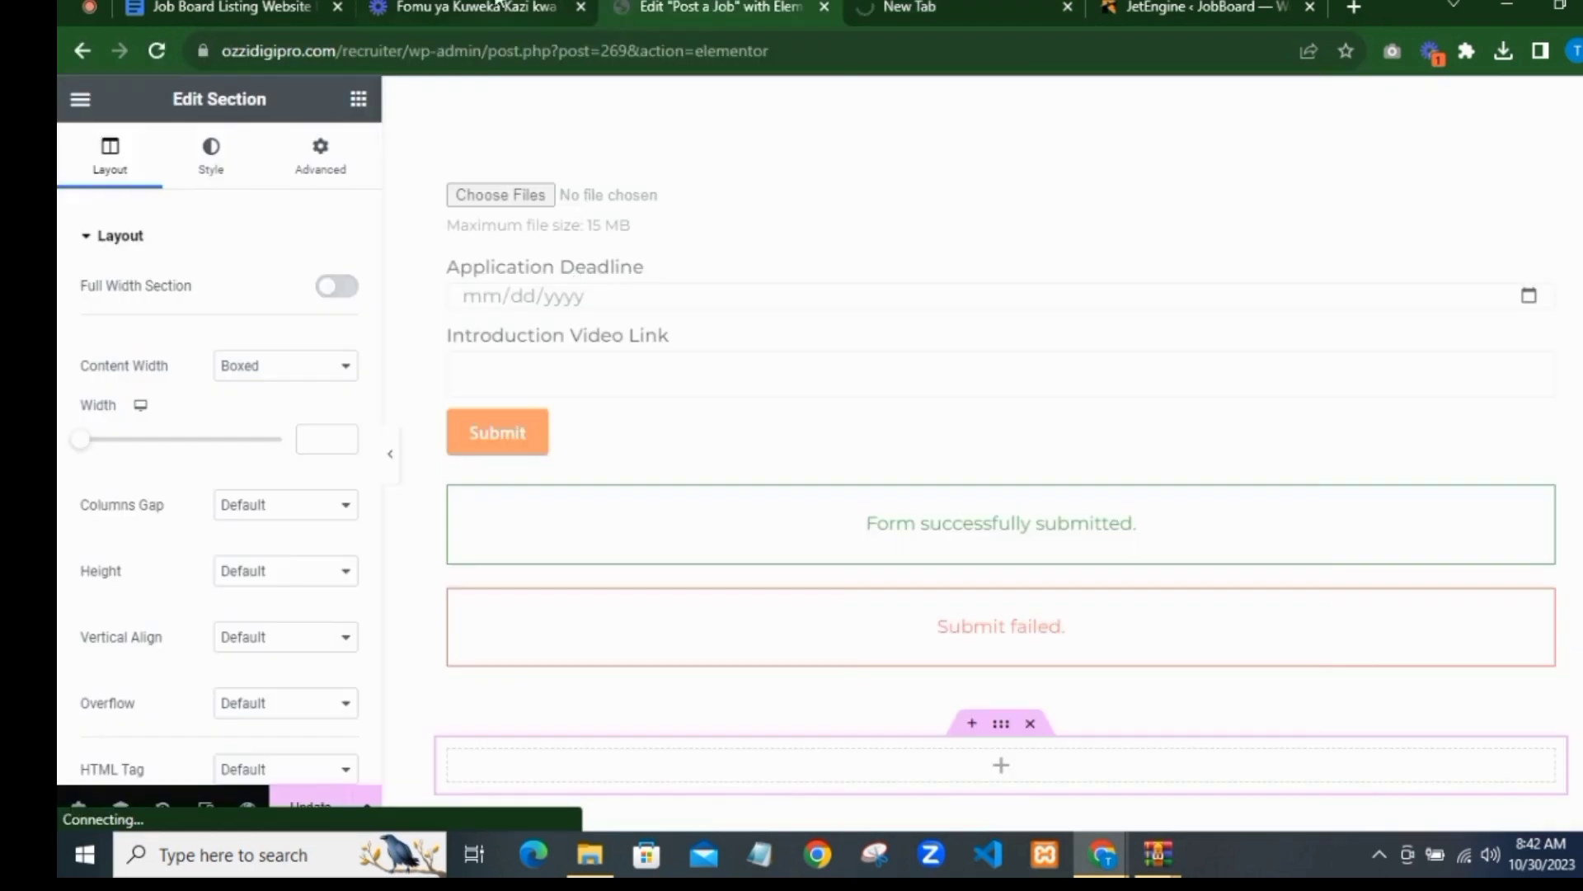
pyautogui.scroll(-3, 809, 490)
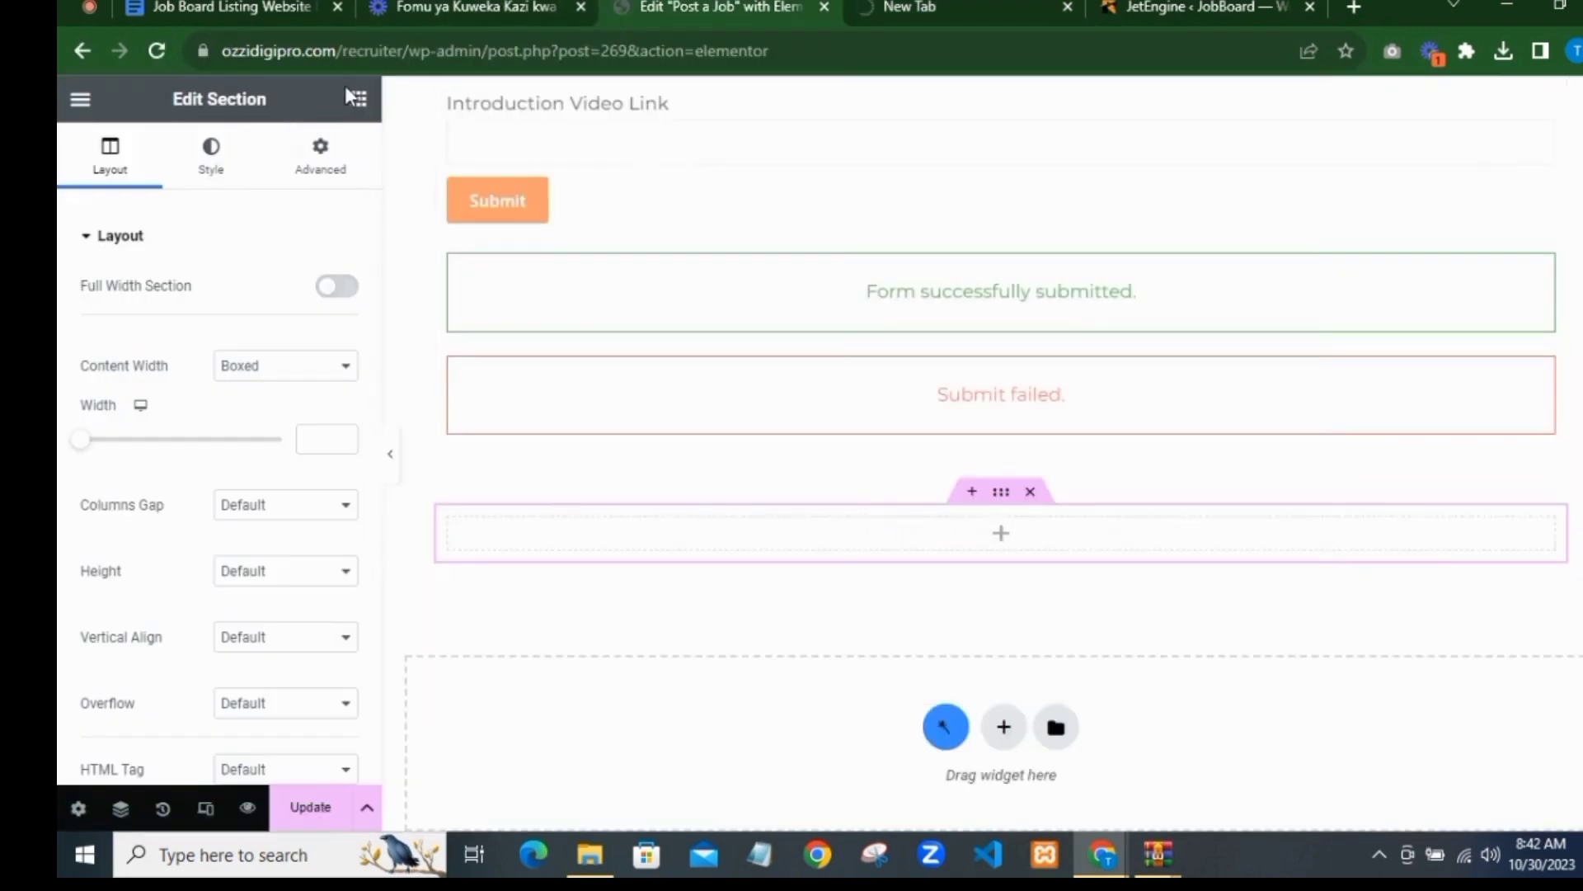
pyautogui.click(375, 116)
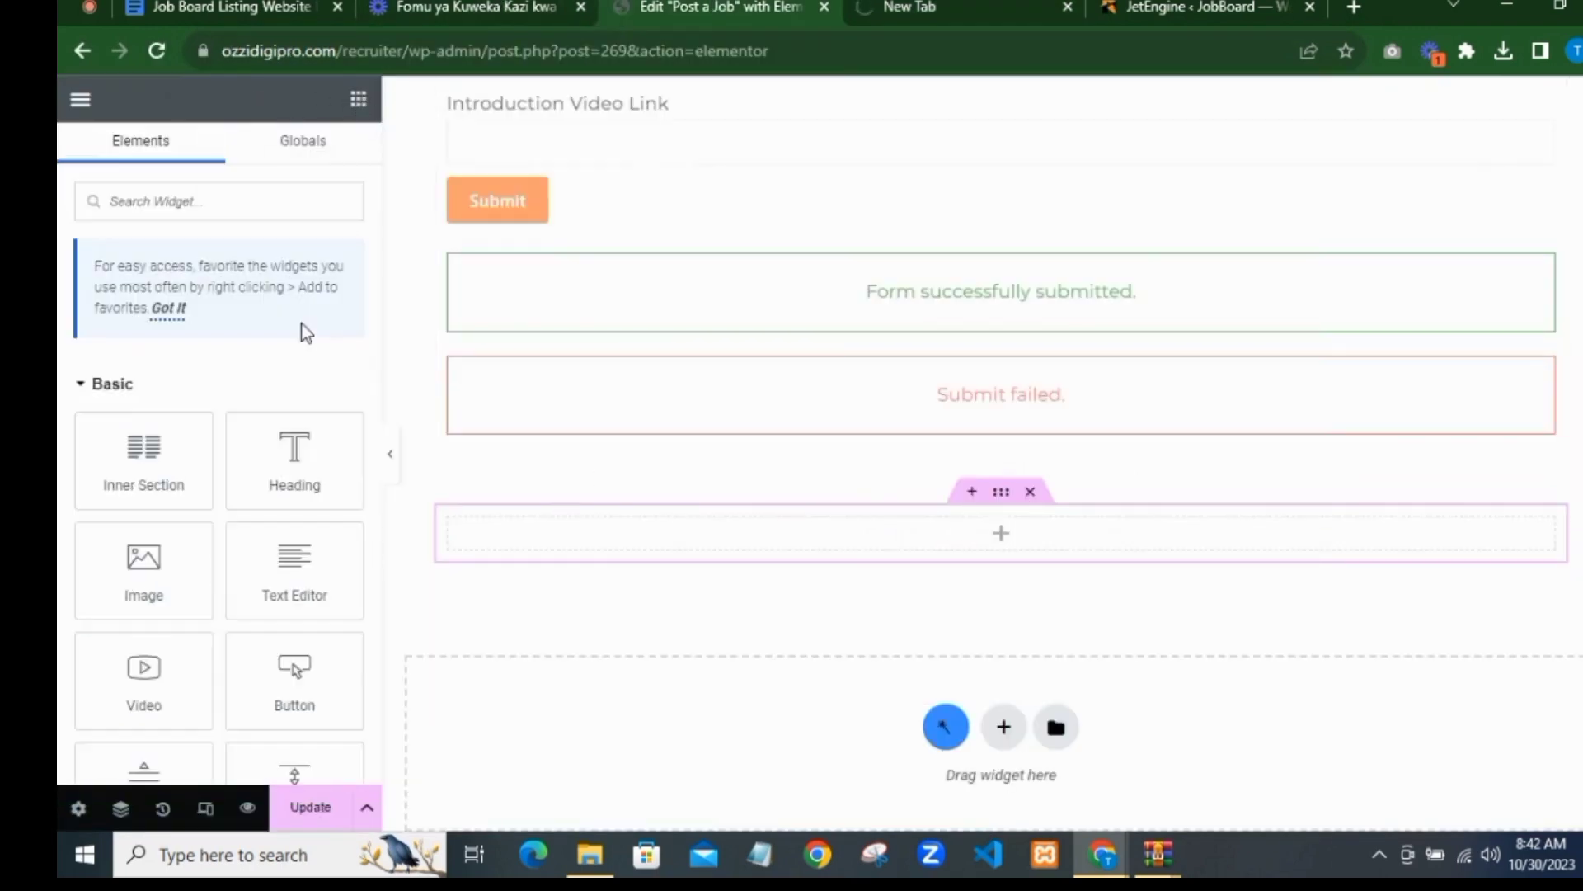
pyautogui.moveTo(269, 451); pyautogui.dragTo(1034, 532)
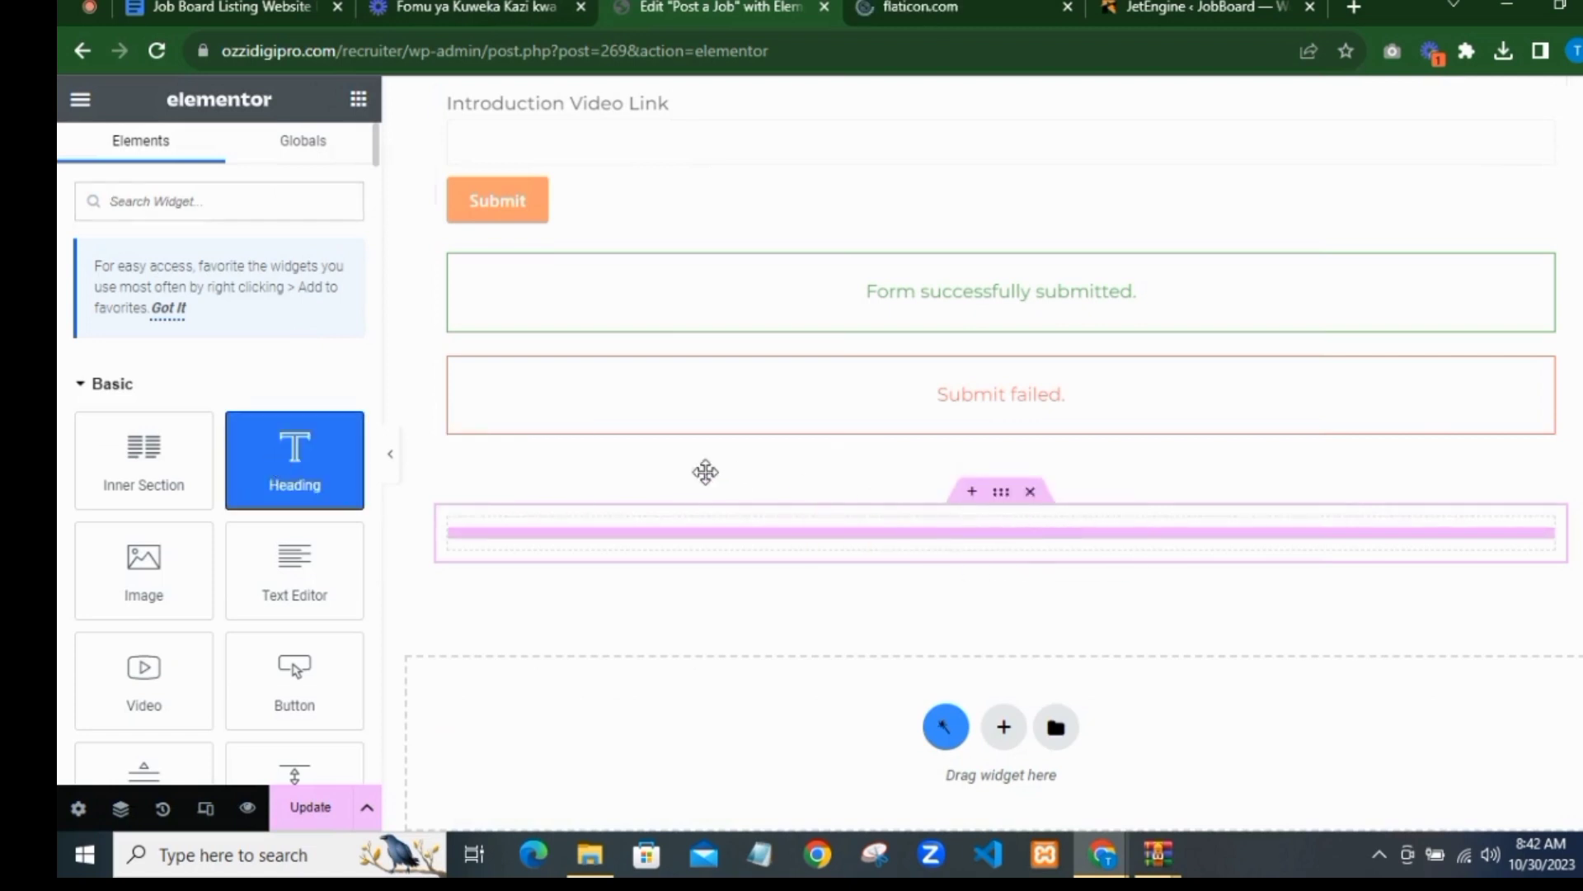
pyautogui.click(280, 620)
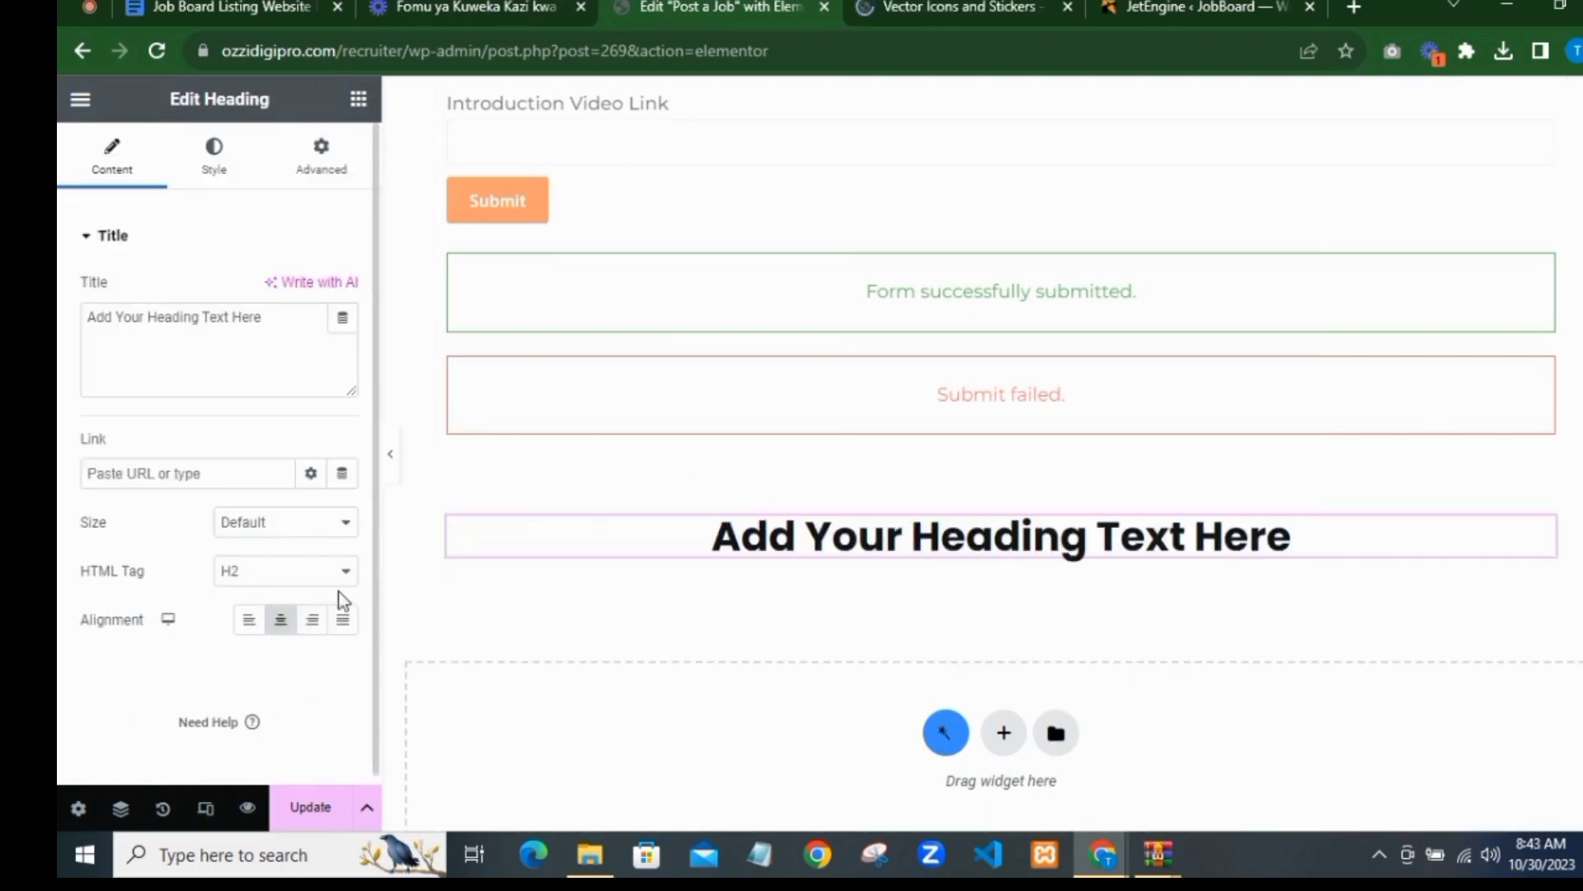
# Step: Set the heading text to "You have to be logged in to post a new job. Register an account if you don't have one"
pyautogui.doubleClick(249, 318)
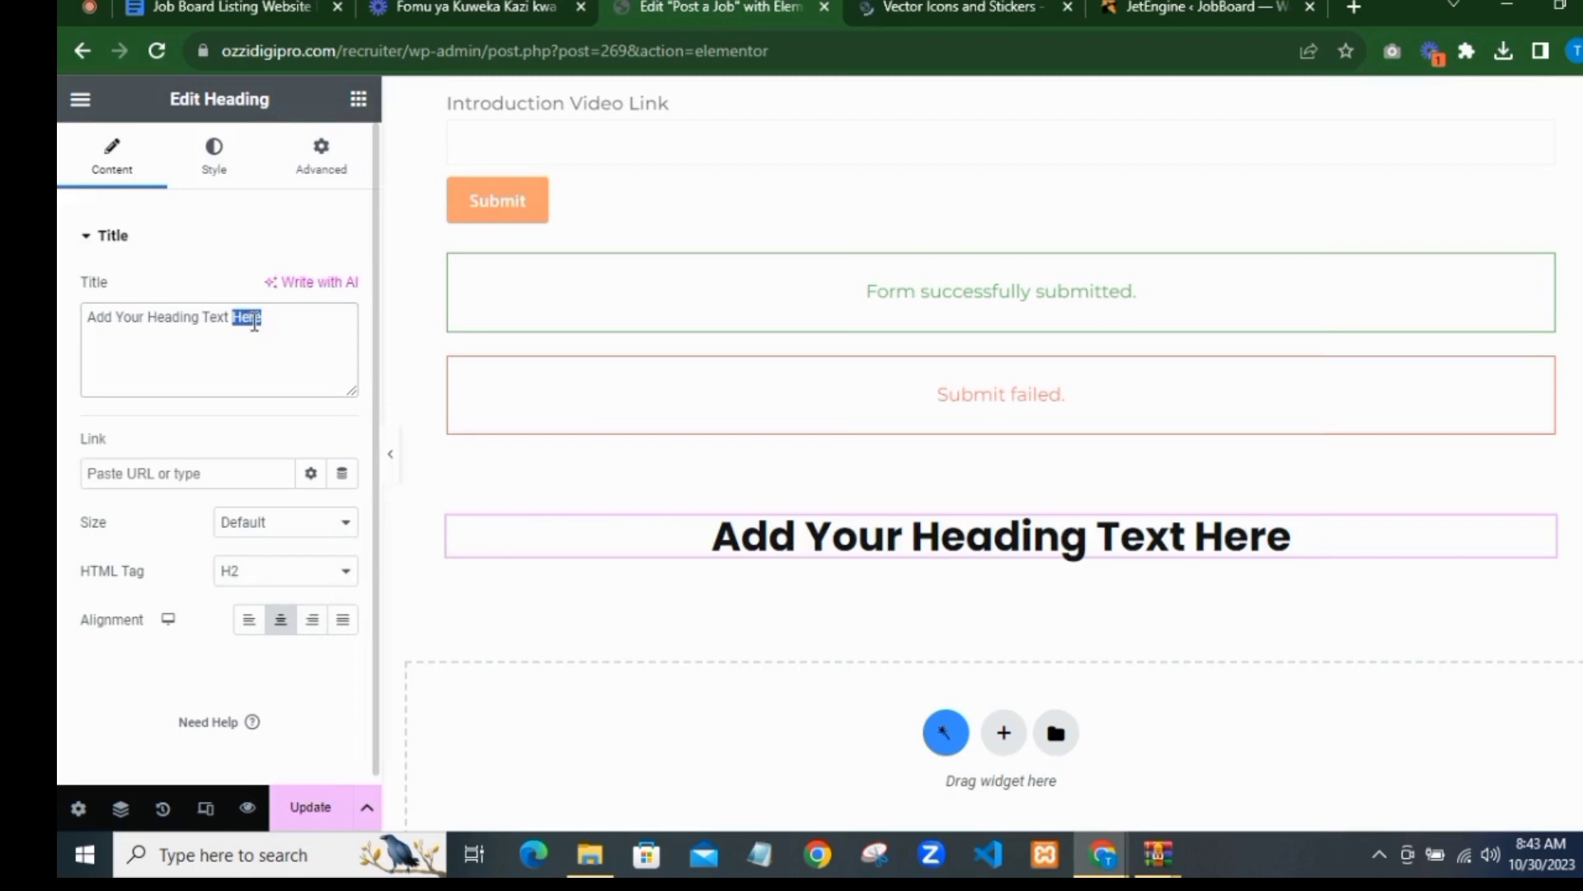
pyautogui.tripleClick(268, 317)
pyautogui.write('Y')
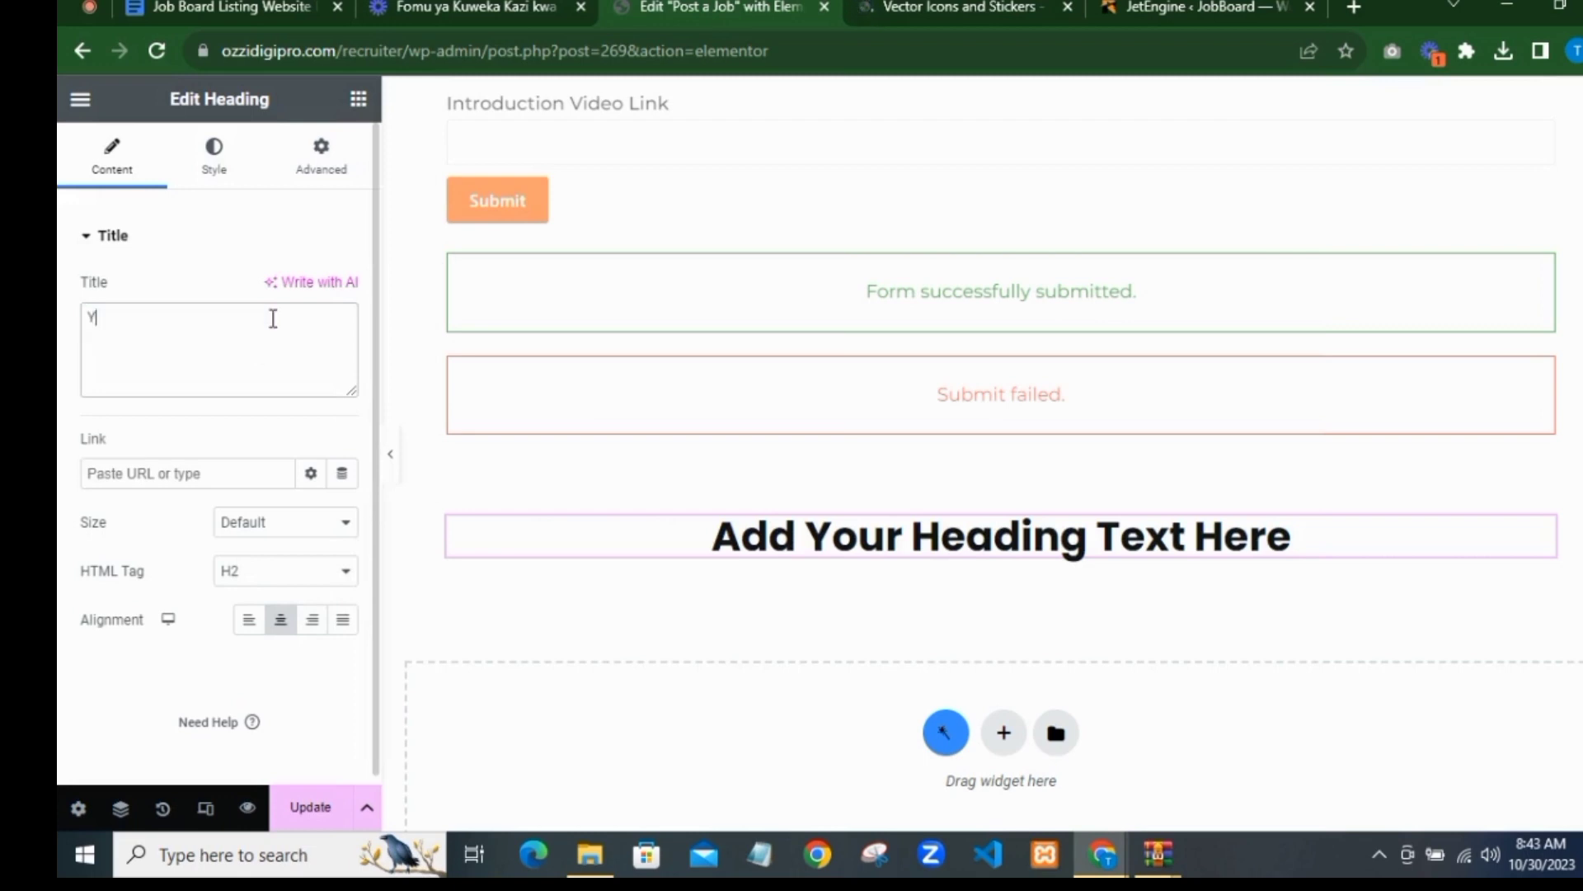
pyautogui.write('ou have to b')
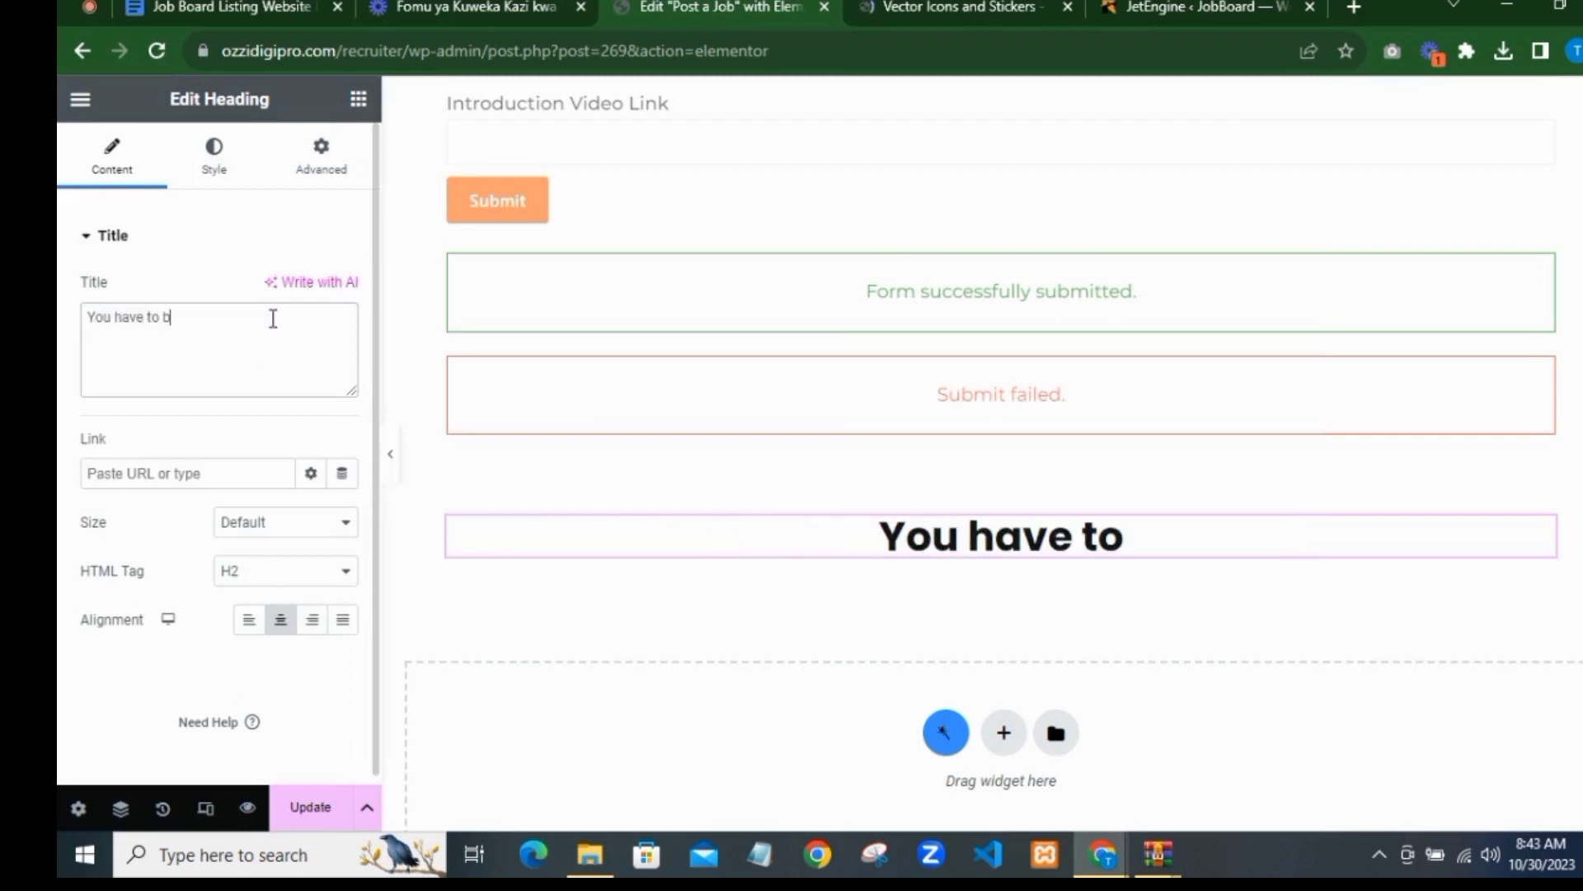
pyautogui.write('e logged')
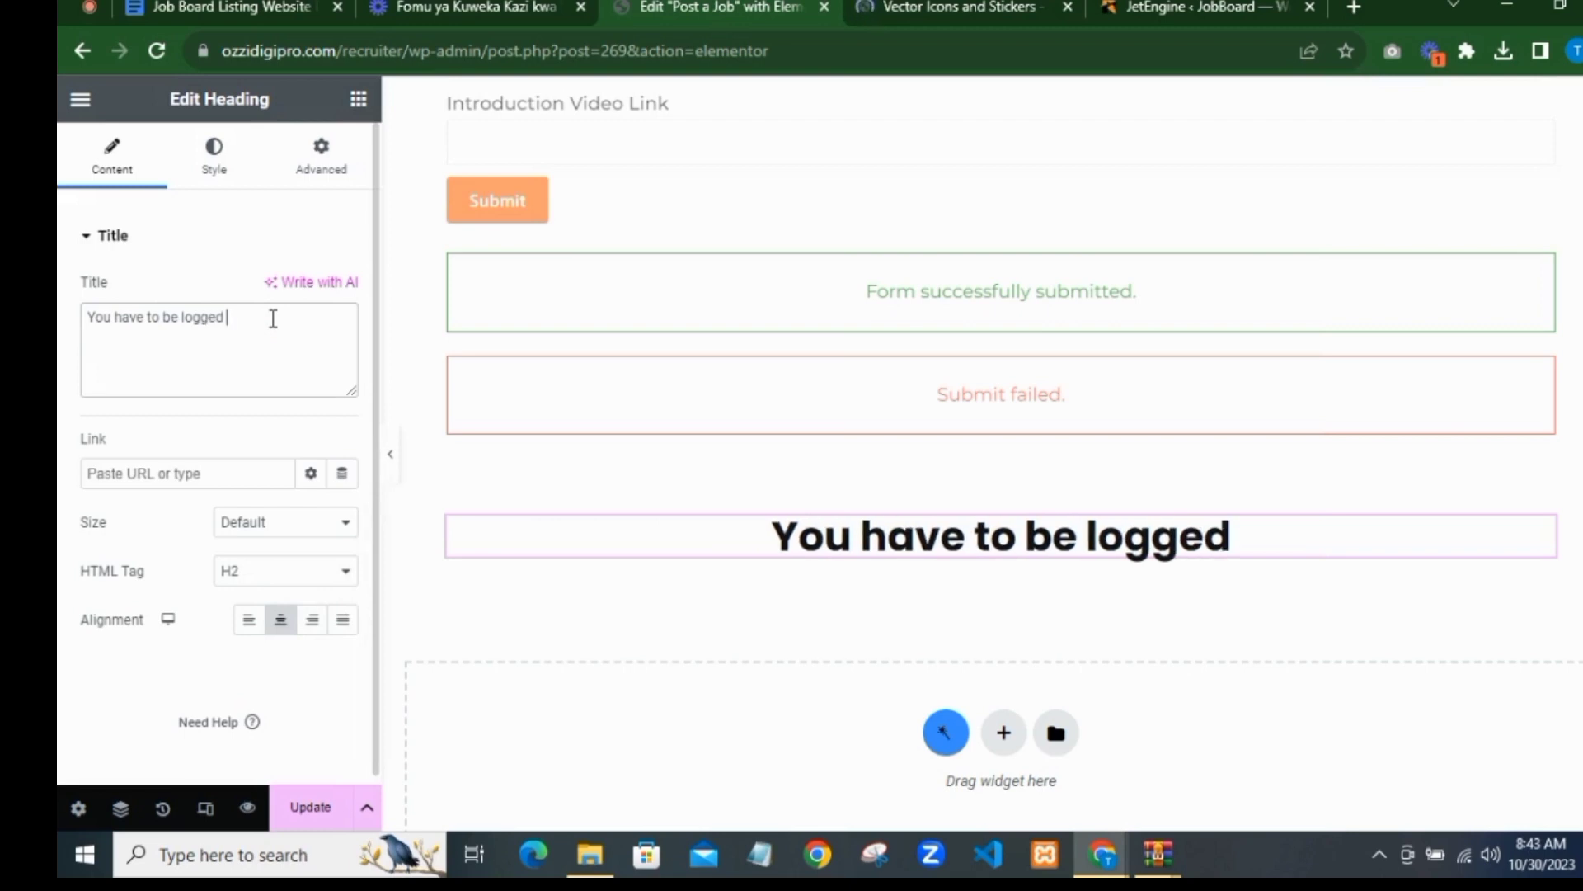
pyautogui.write(' in to')
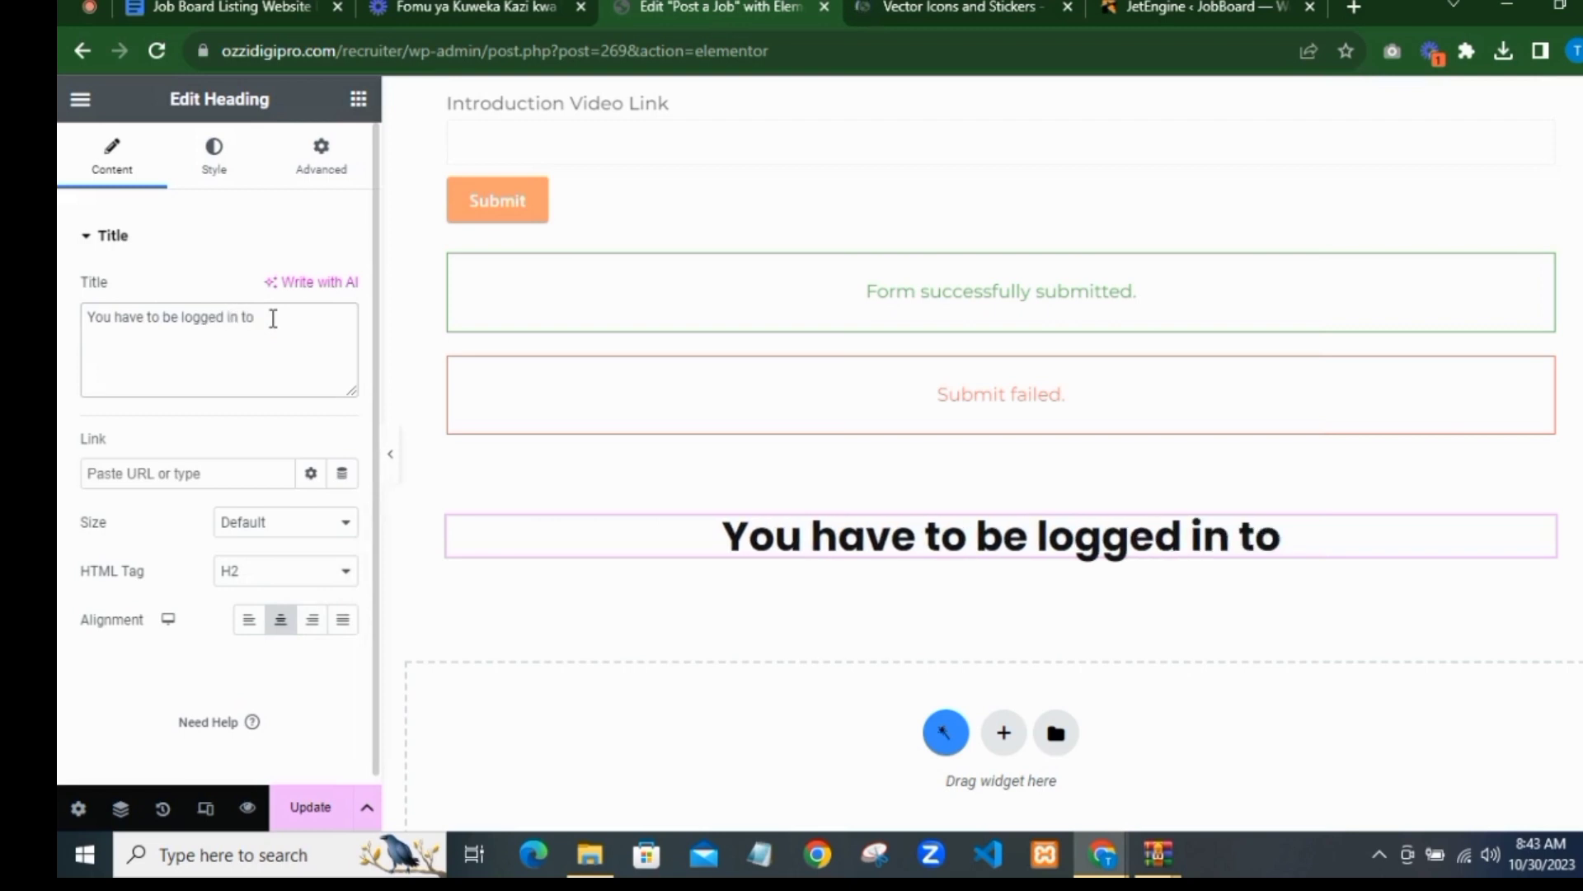
pyautogui.write(' post a new')
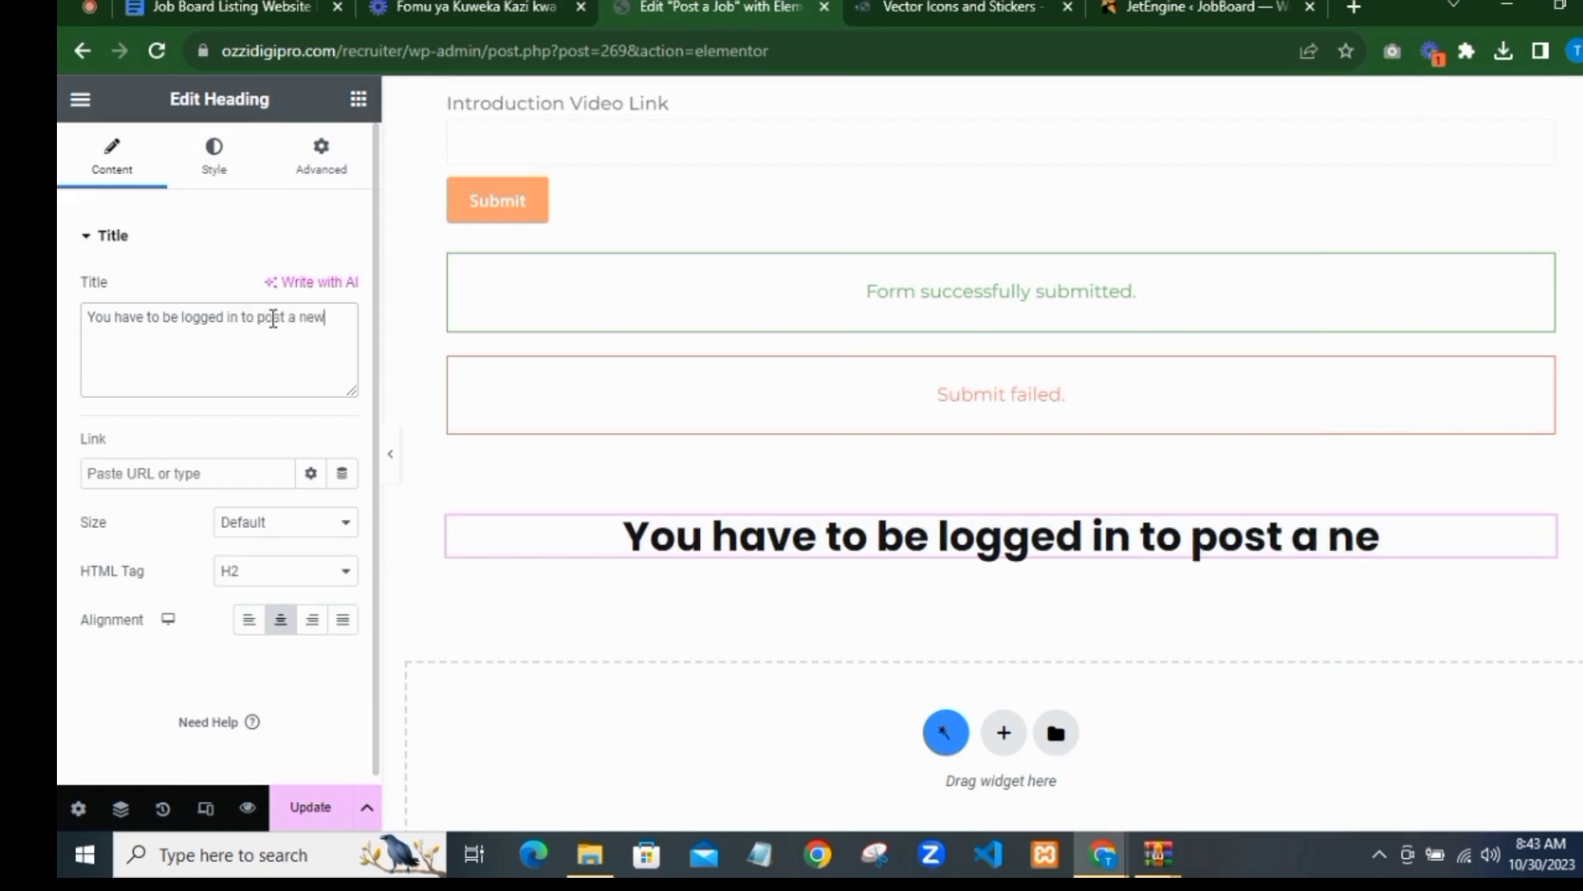
pyautogui.write(' job.')
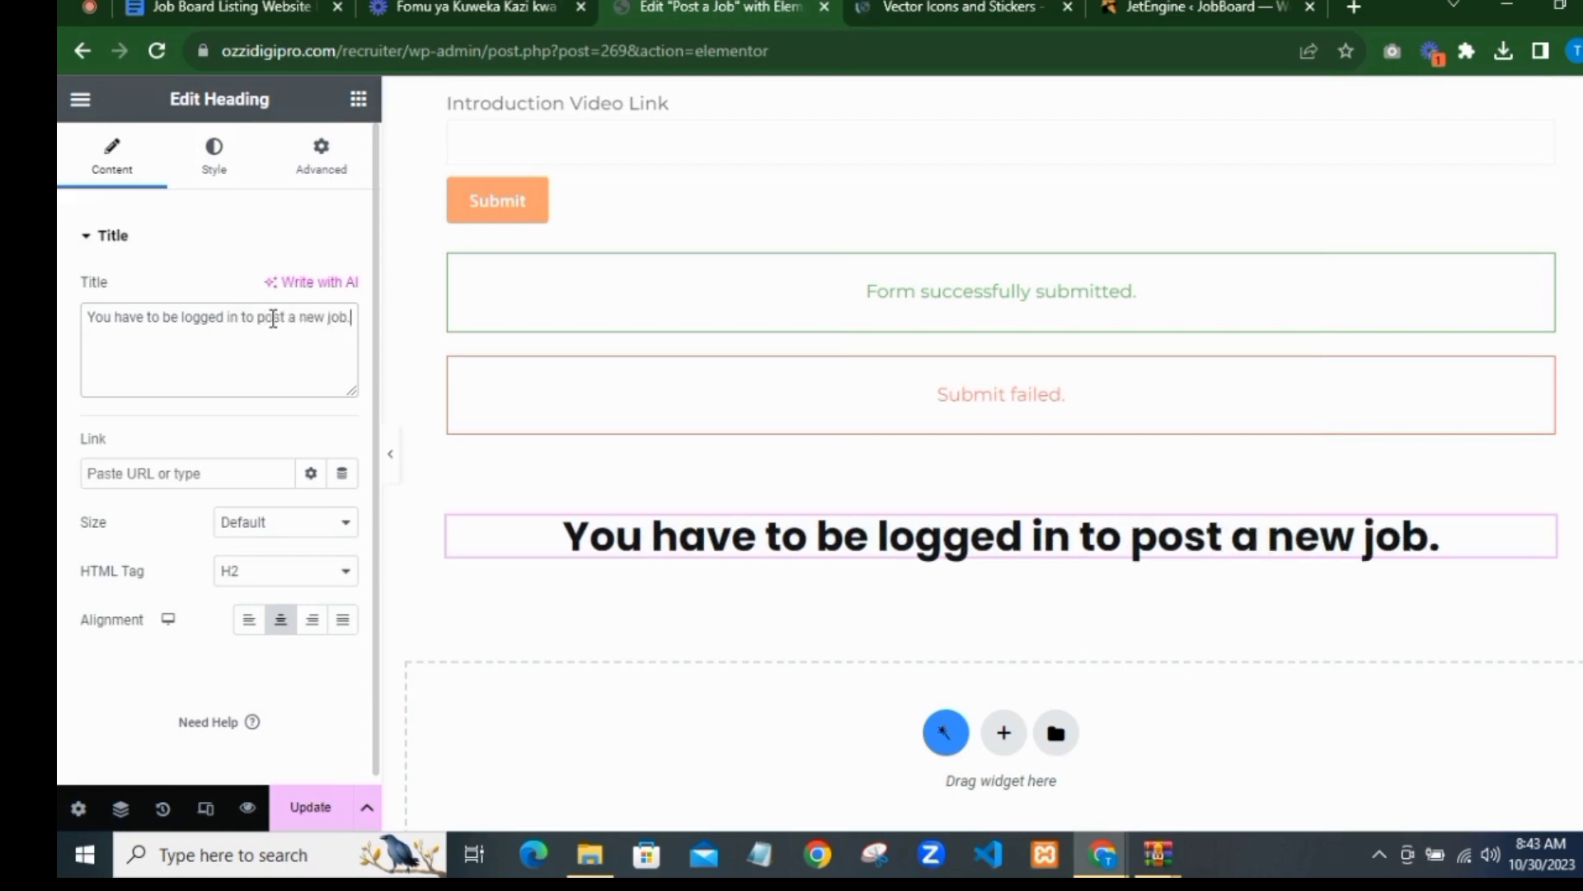
pyautogui.write(' Re')
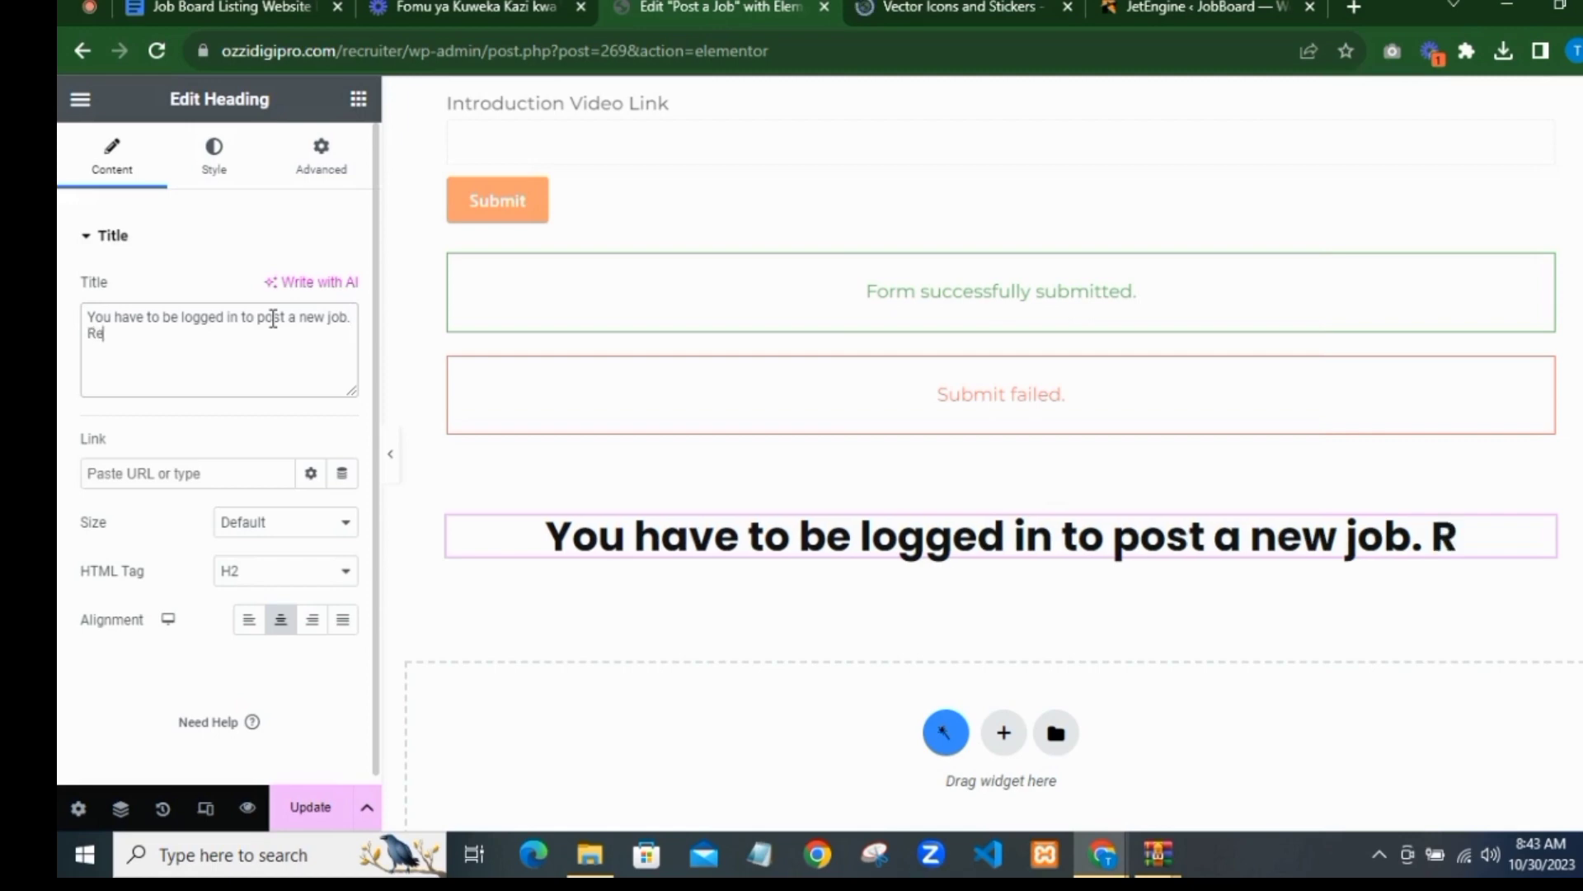
pyautogui.write('gister an')
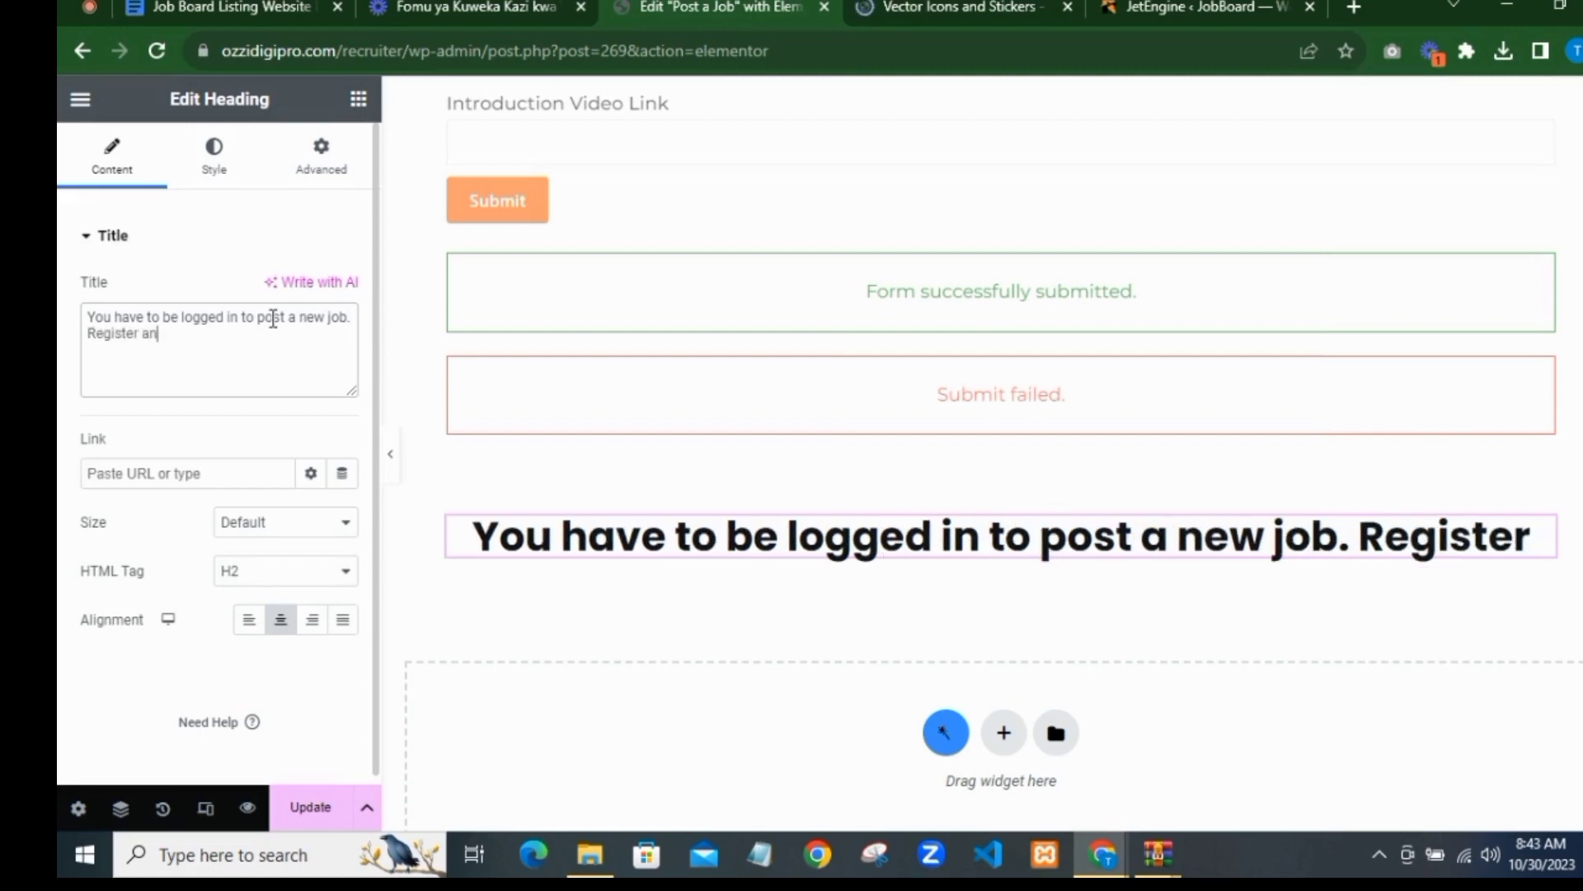
pyautogui.write(' account ')
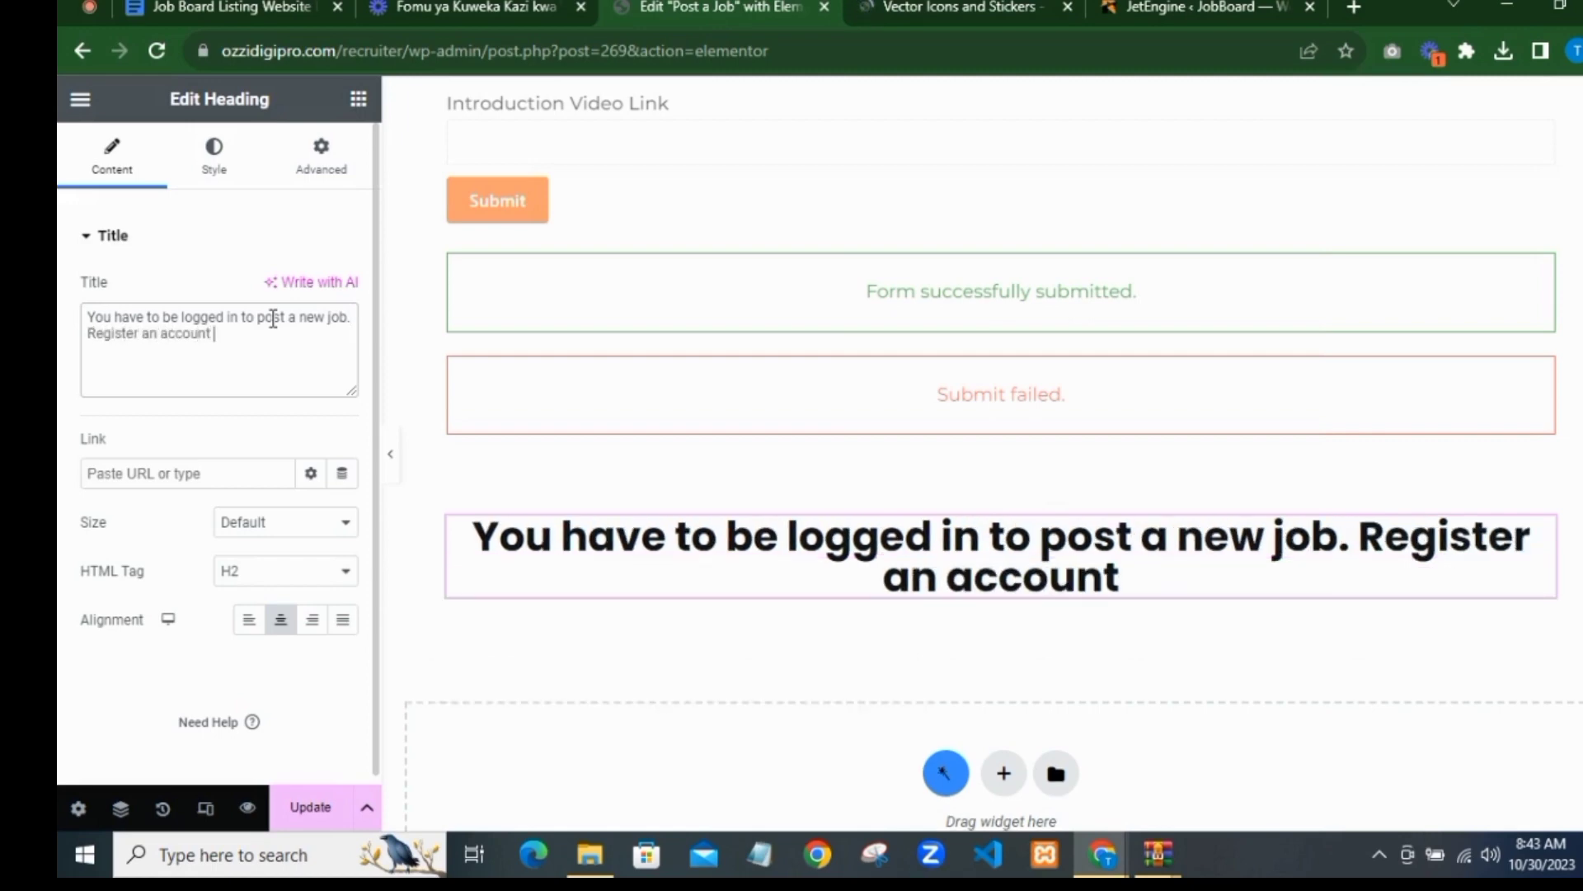
pyautogui.write('if you do')
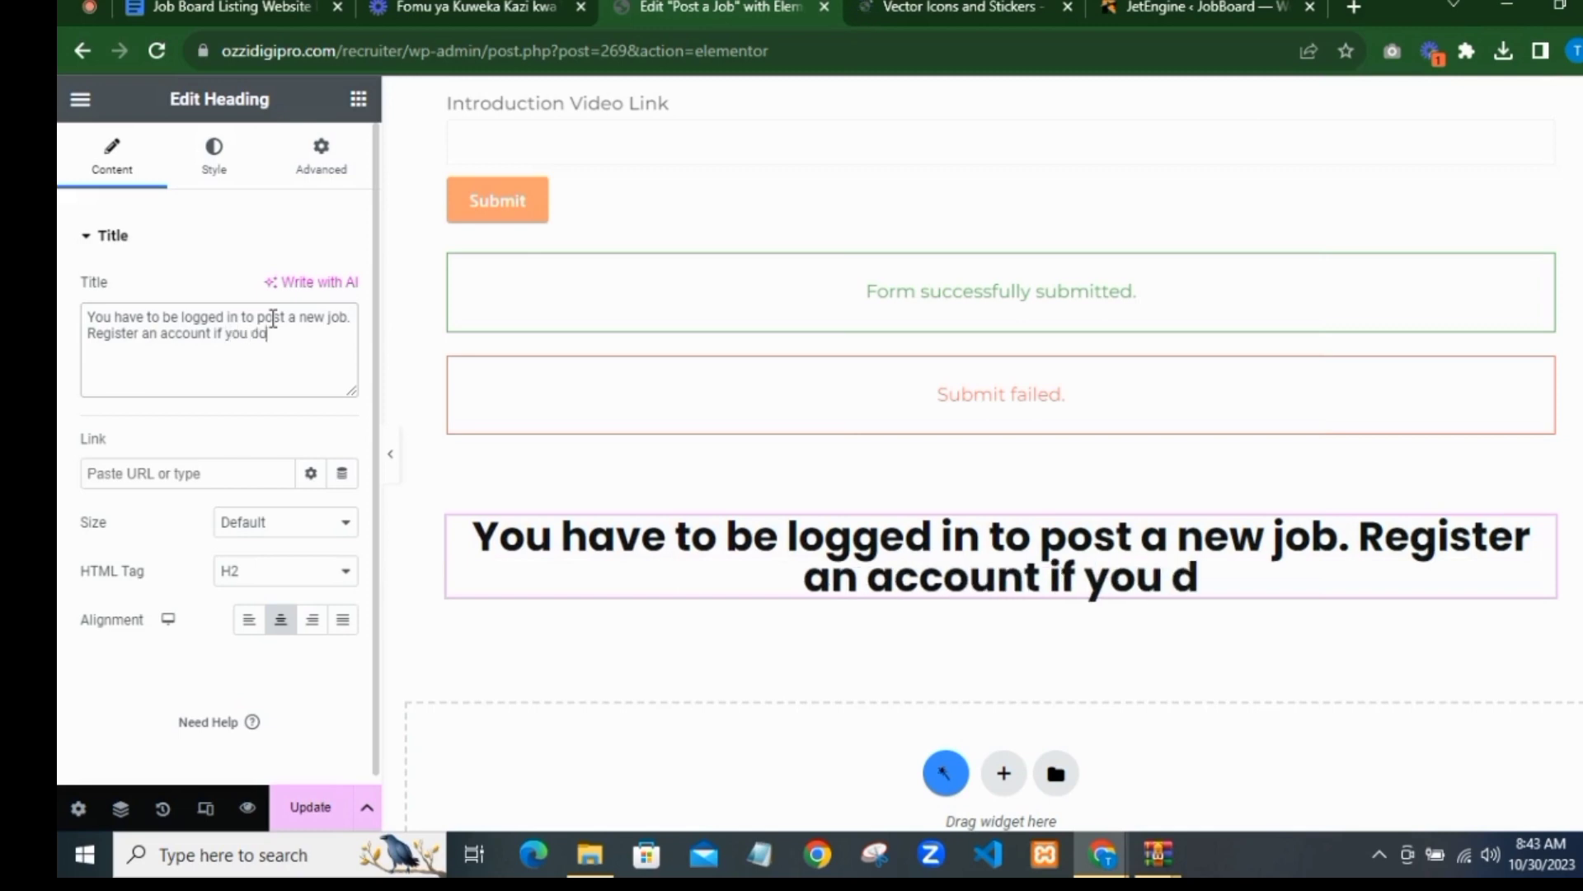
pyautogui.write("n't have")
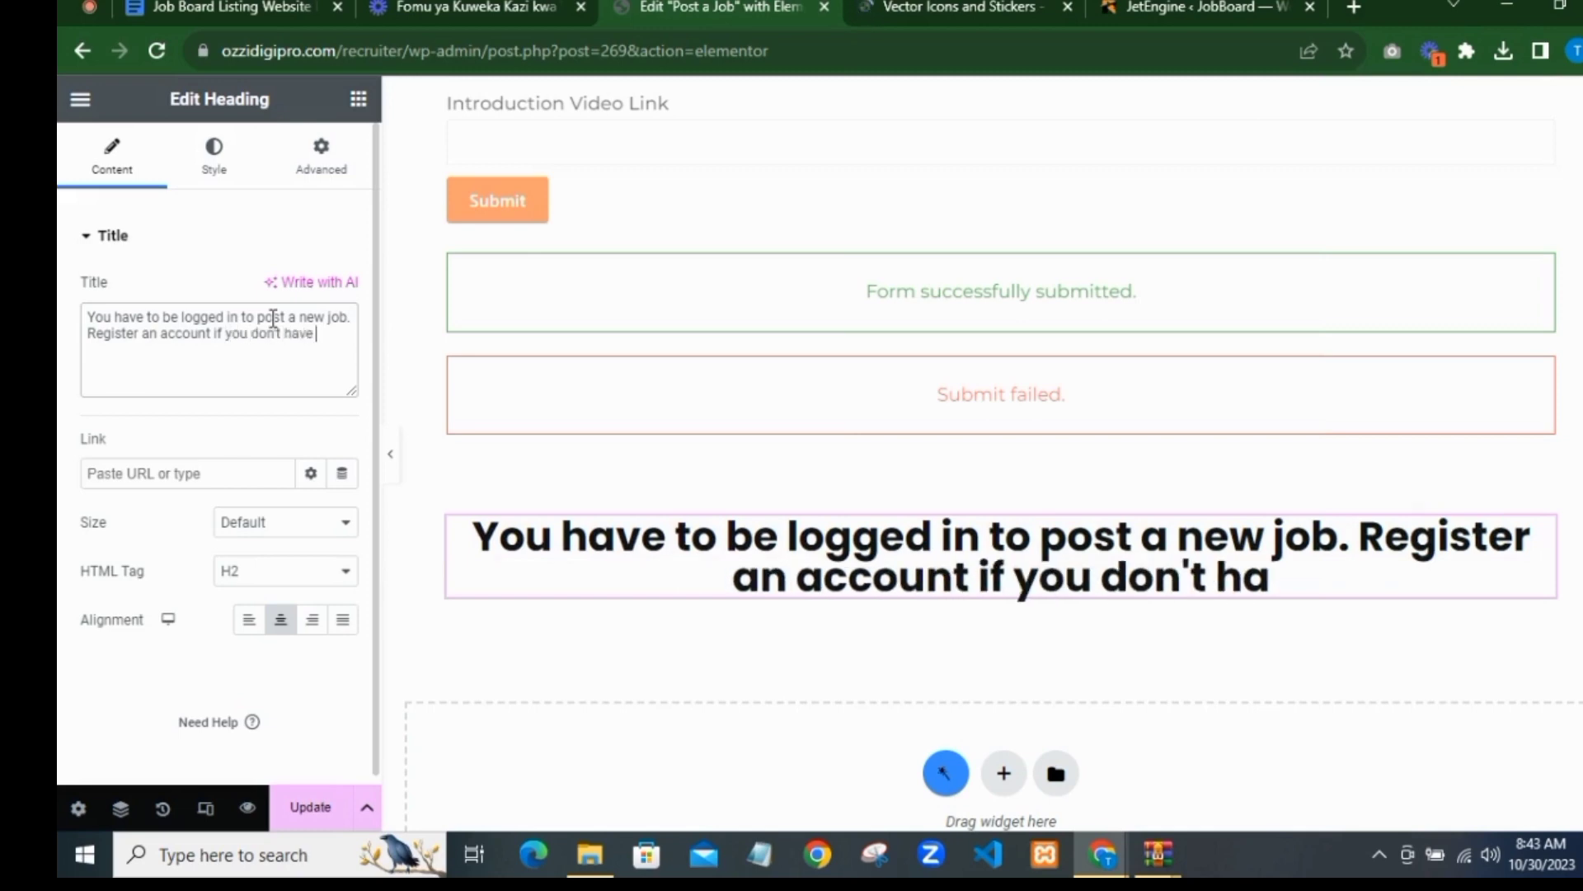
pyautogui.write(' one')
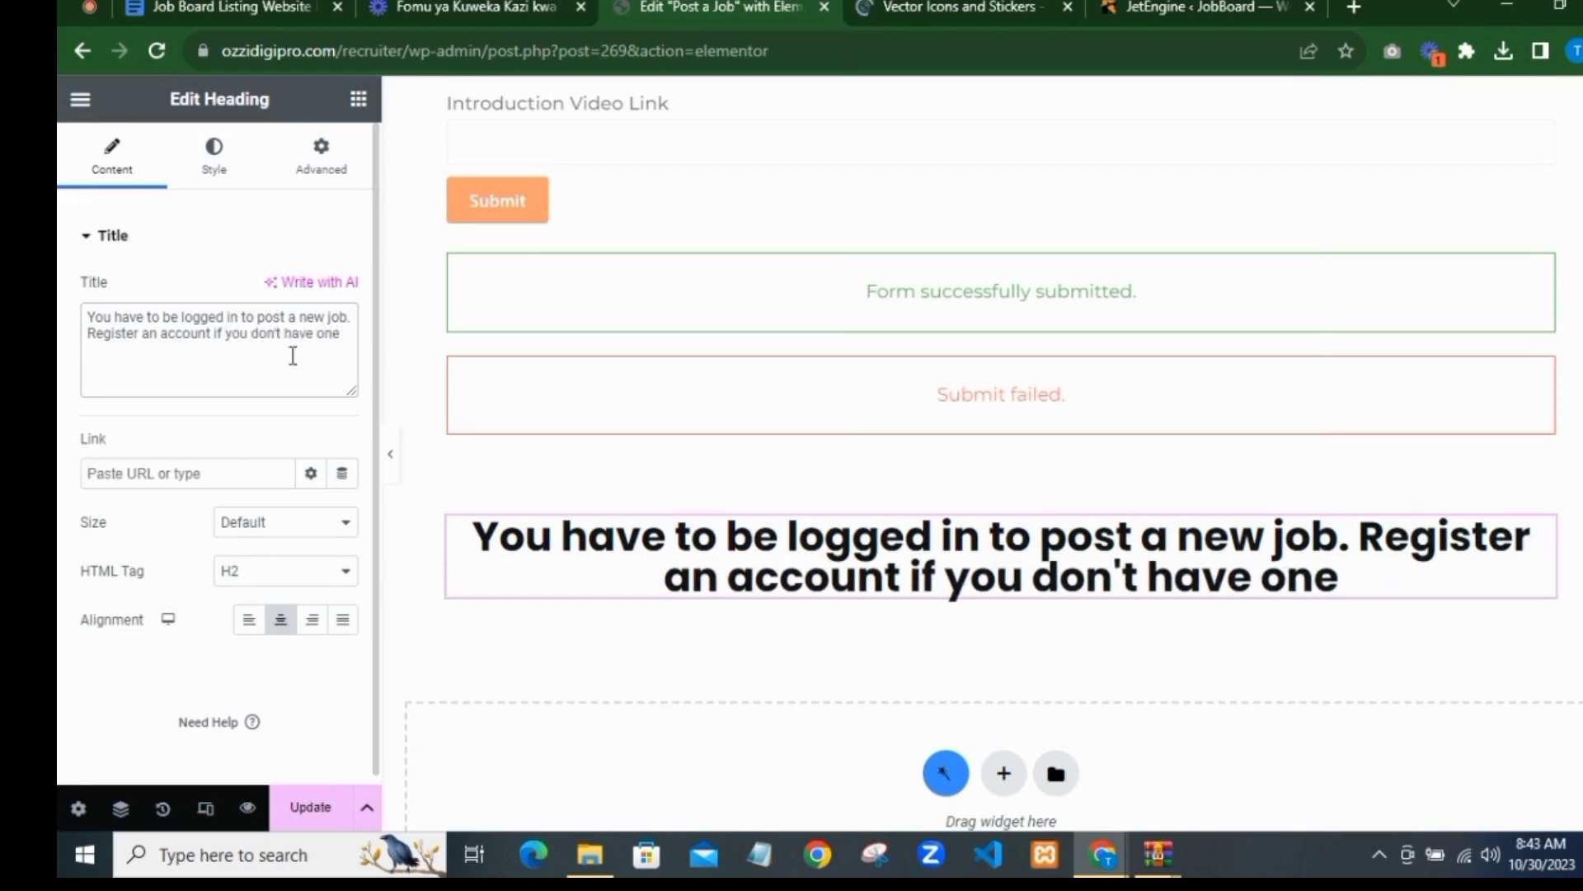
# Step: Set the heading's HTML tag to H5 and its font weight to 500 (Medium)
pyautogui.click(282, 575)
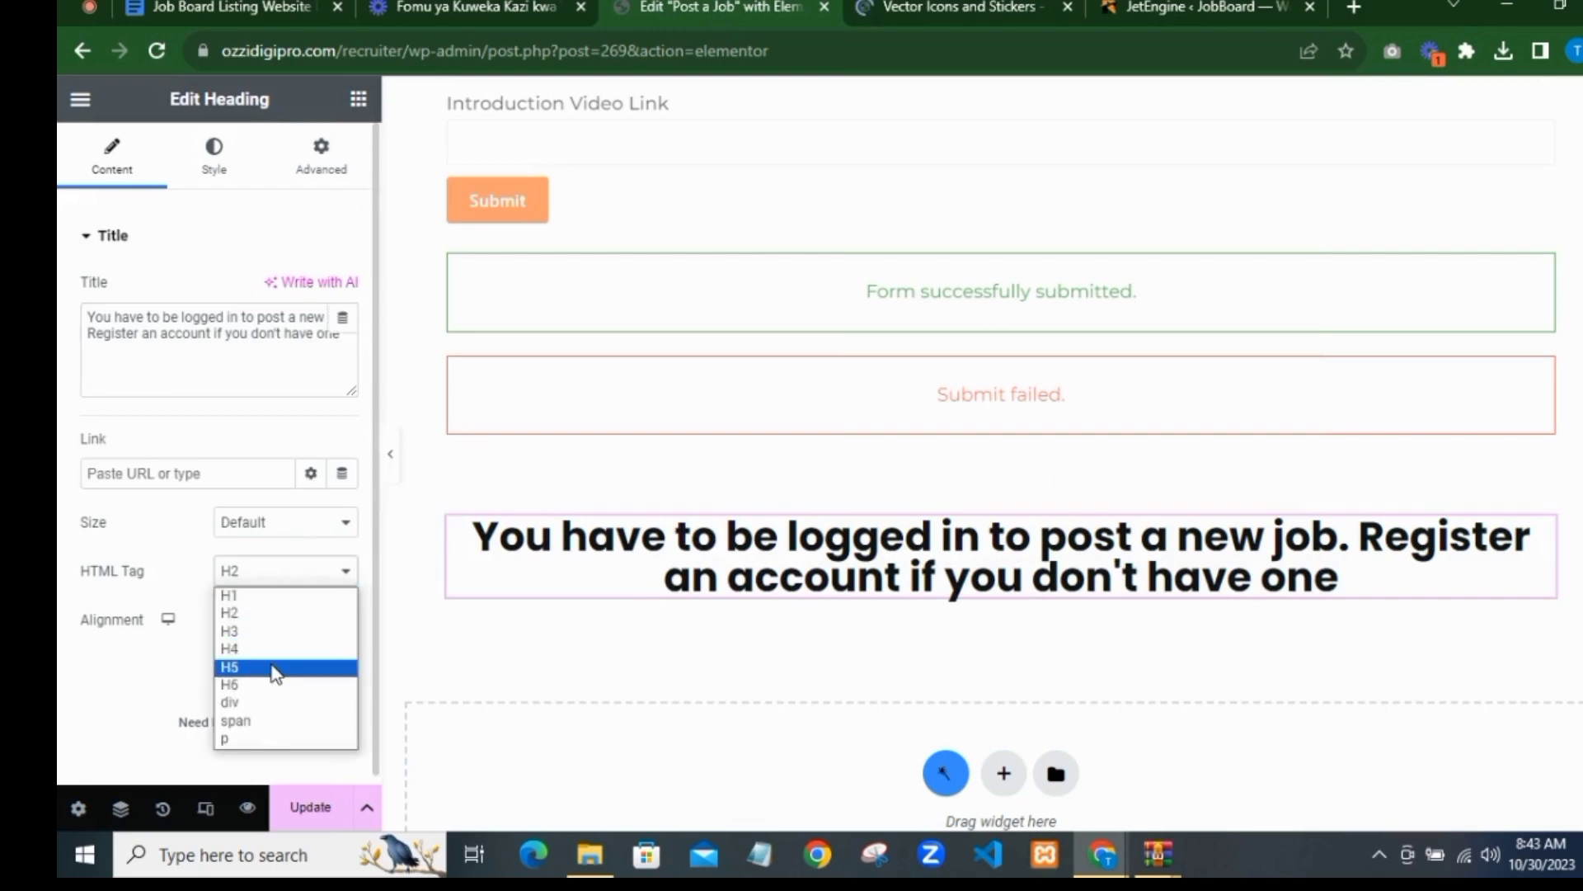
pyautogui.click(277, 670)
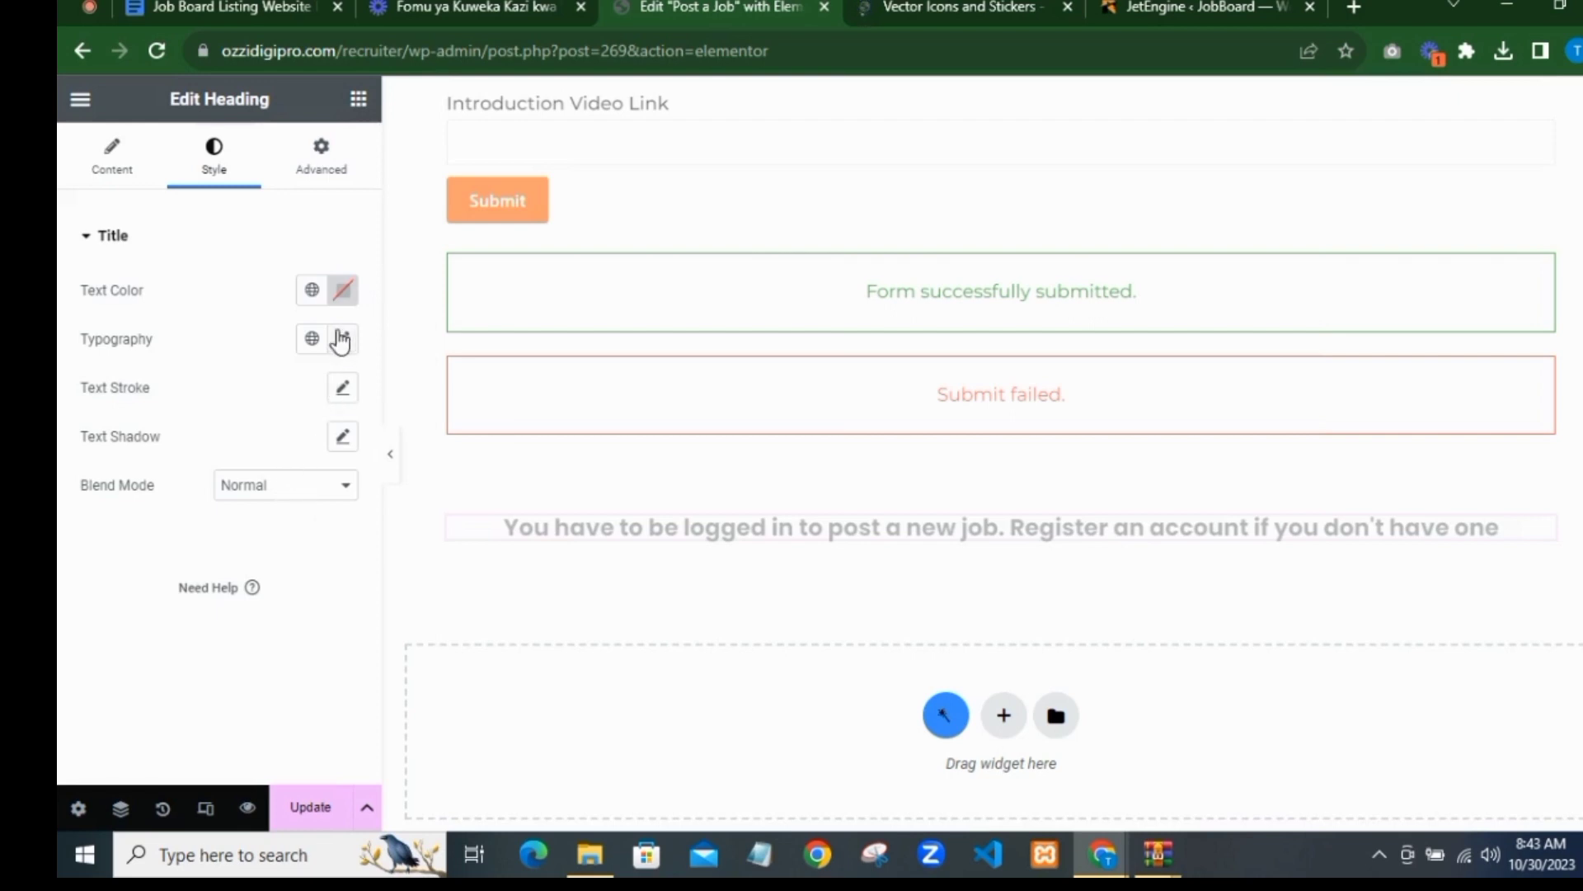
pyautogui.click(341, 339)
pyautogui.click(278, 569)
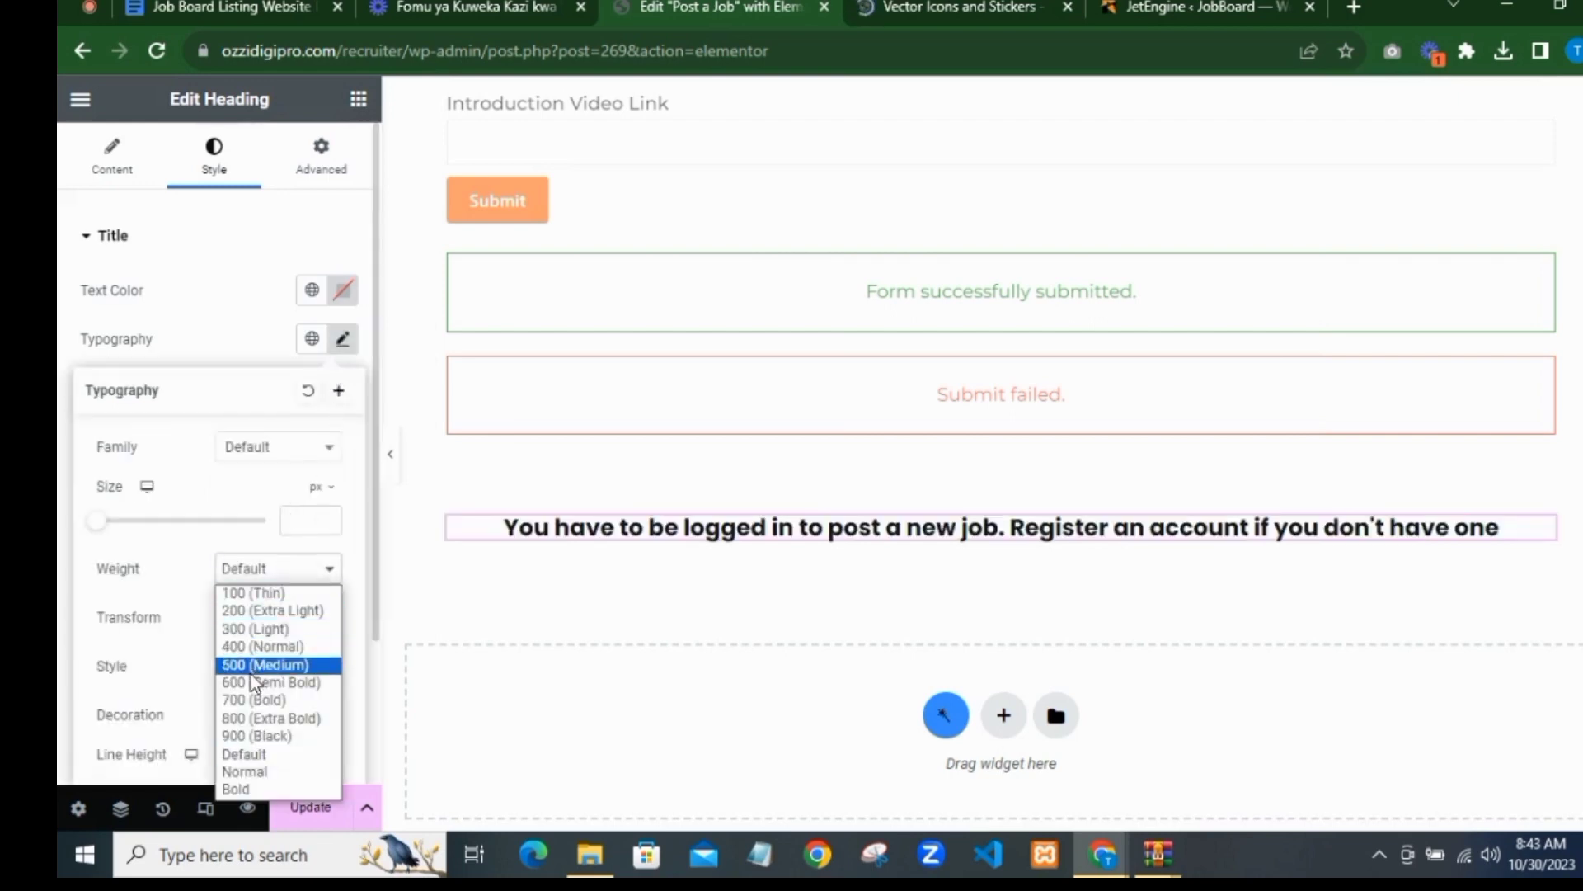
pyautogui.click(253, 672)
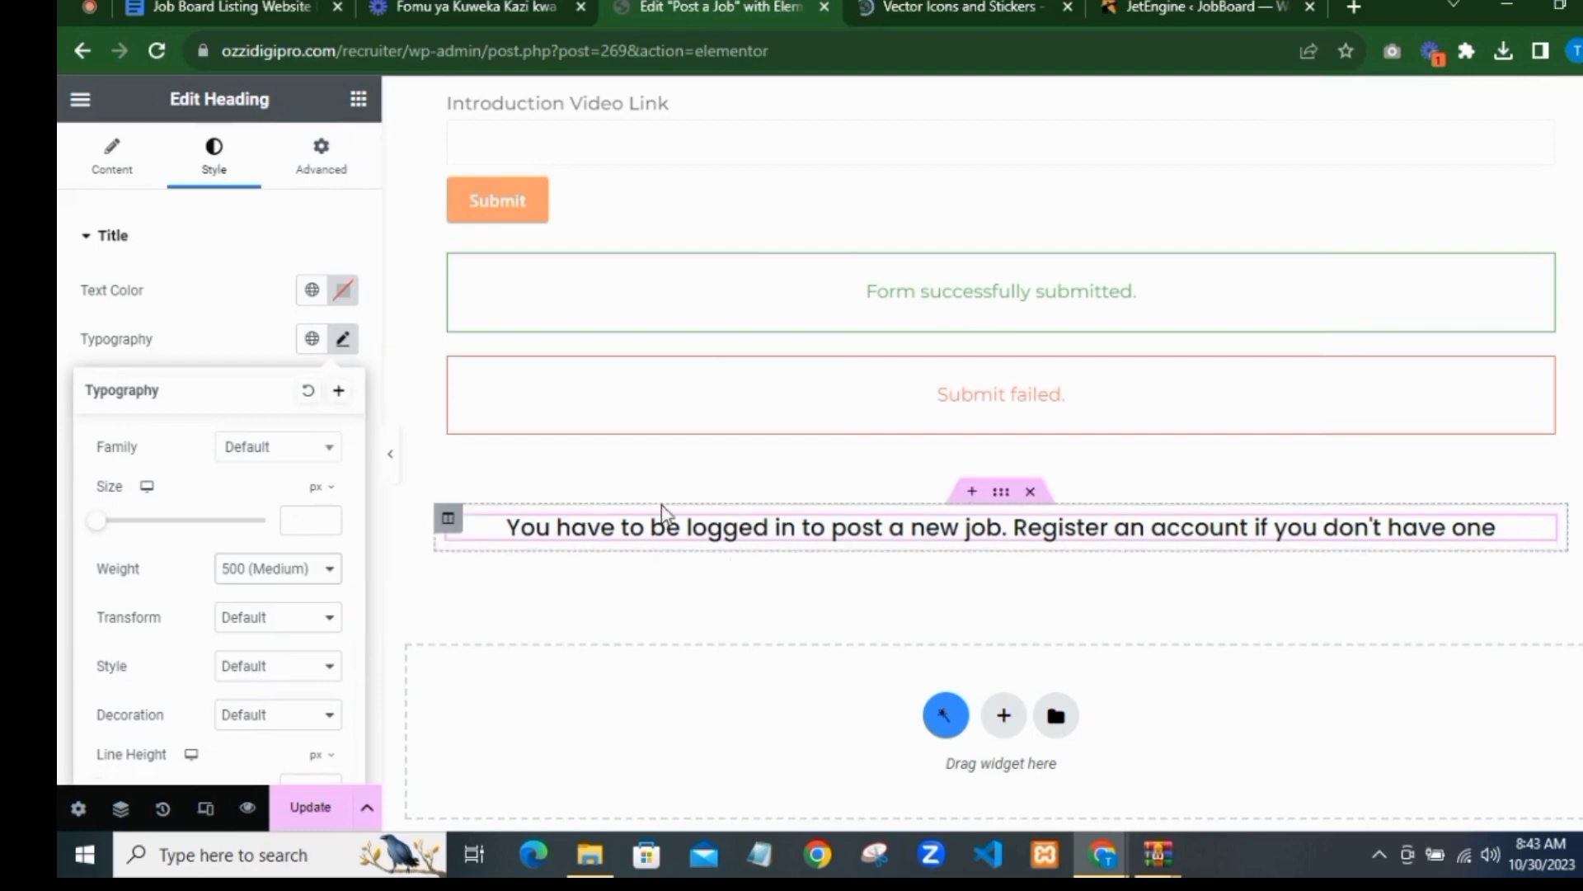
# Step: Colour the heading text with the global red #FF0000, then darken it to a custom deep red
pyautogui.click(311, 293)
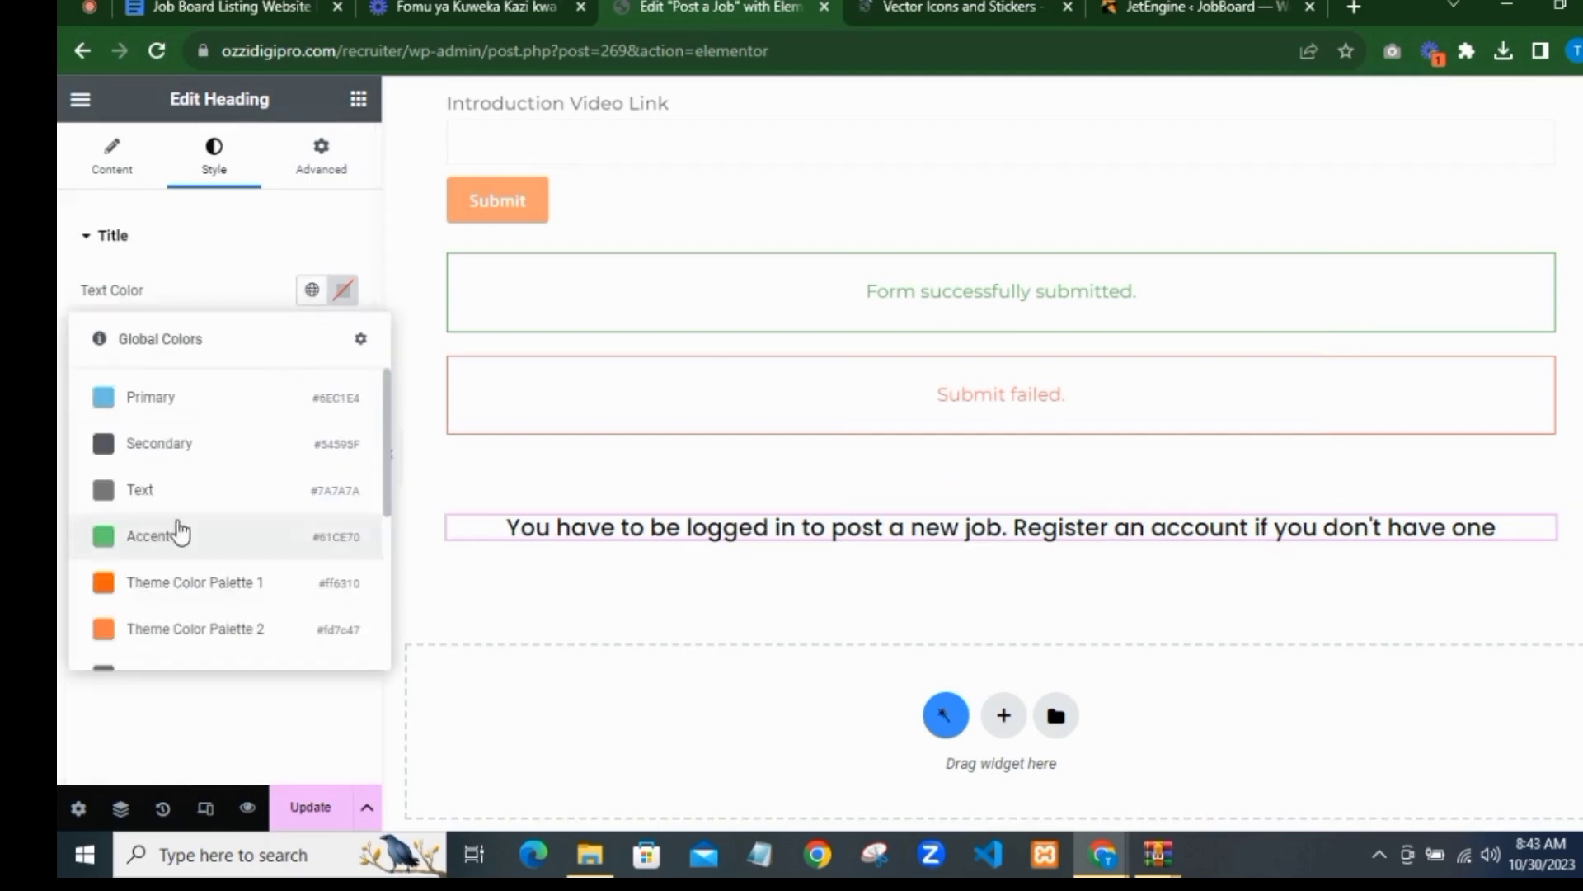
pyautogui.scroll(-3, 181, 545)
pyautogui.click(190, 637)
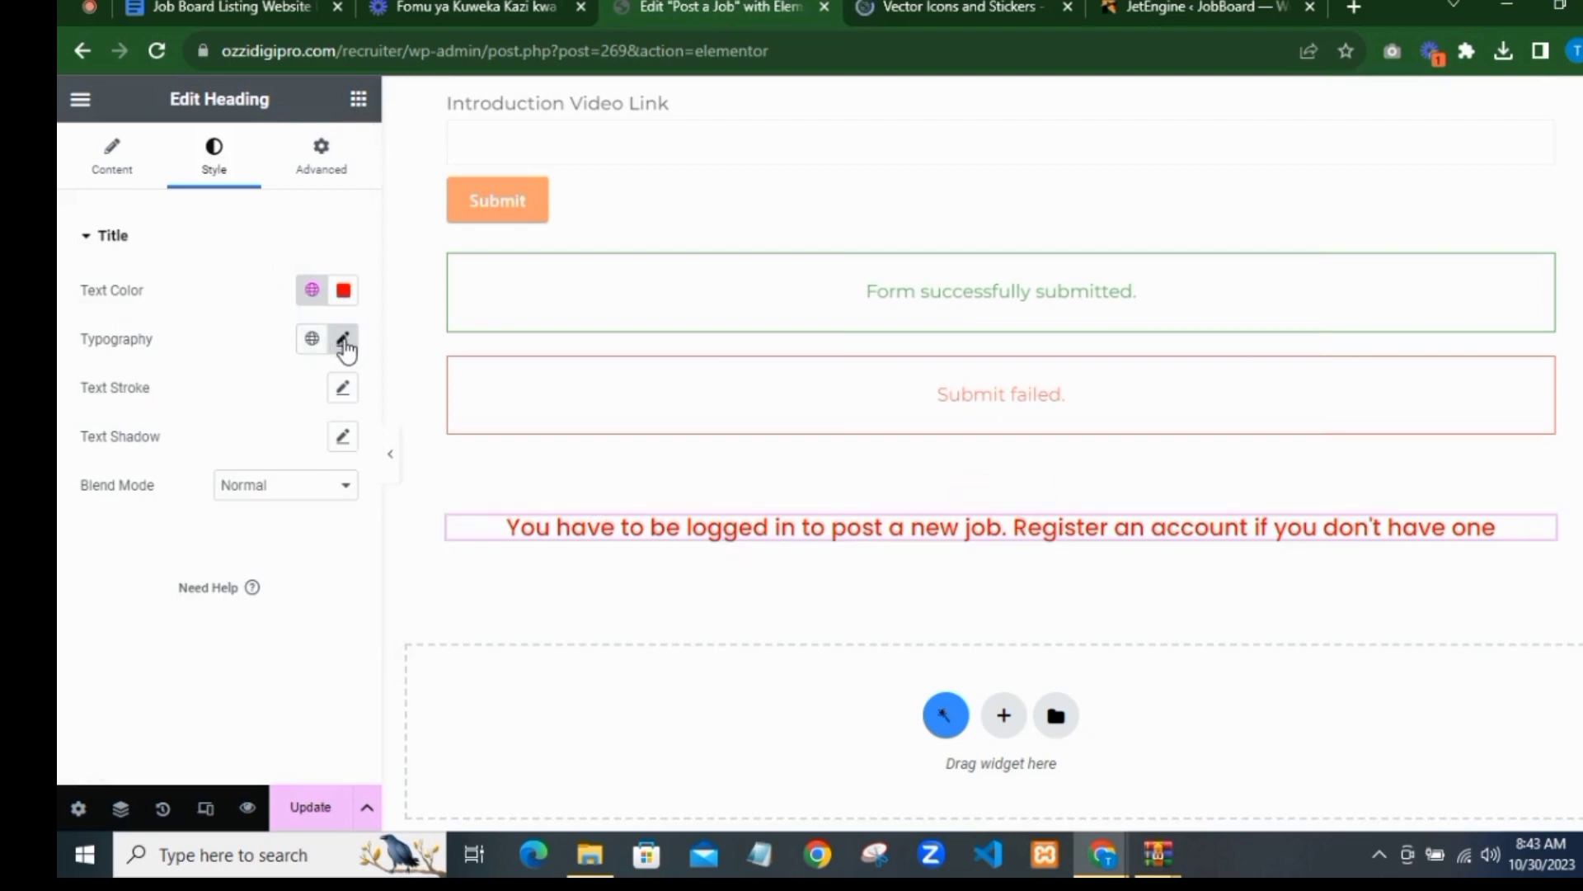
pyautogui.click(344, 339)
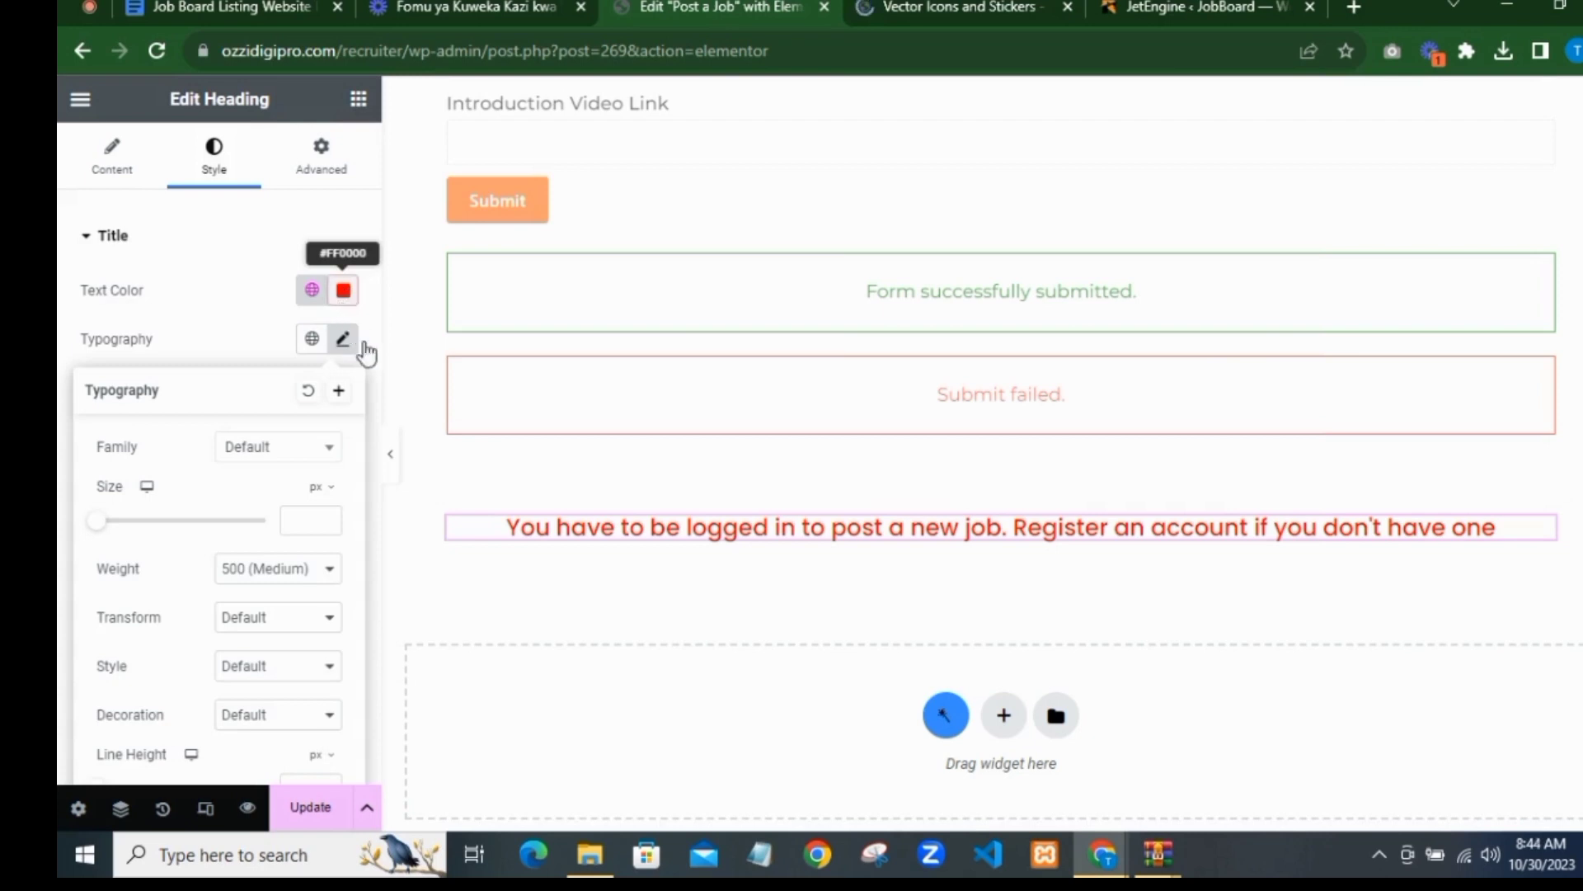
pyautogui.click(343, 289)
pyautogui.click(449, 448)
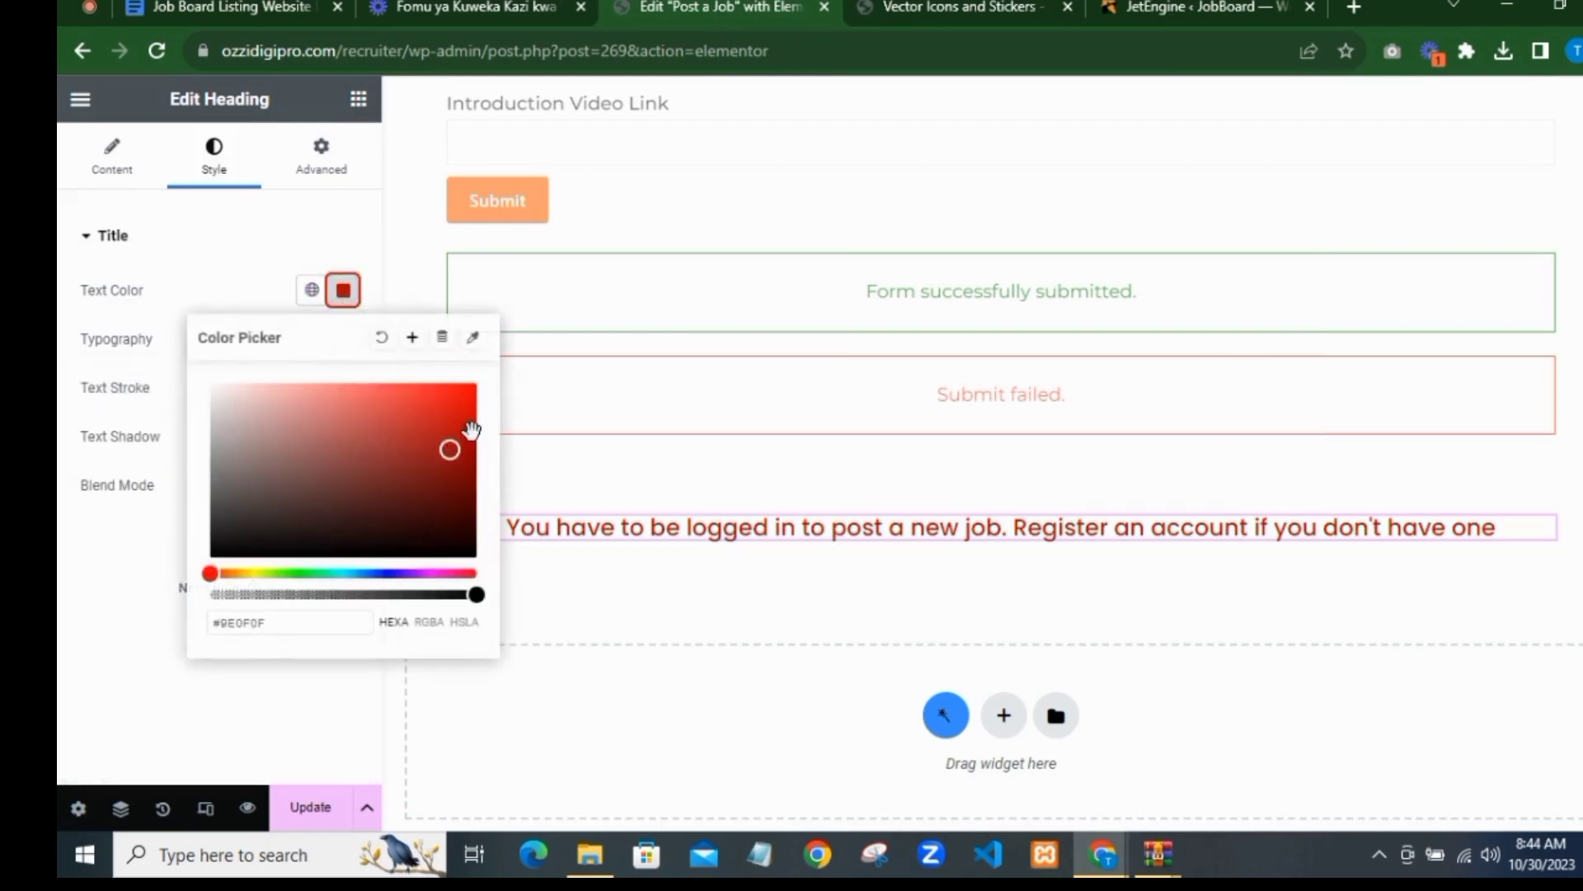
pyautogui.moveTo(471, 428); pyautogui.dragTo(498, 421)
# Step: Add a two-column Inner Section directly below the login notice heading
pyautogui.click(410, 366)
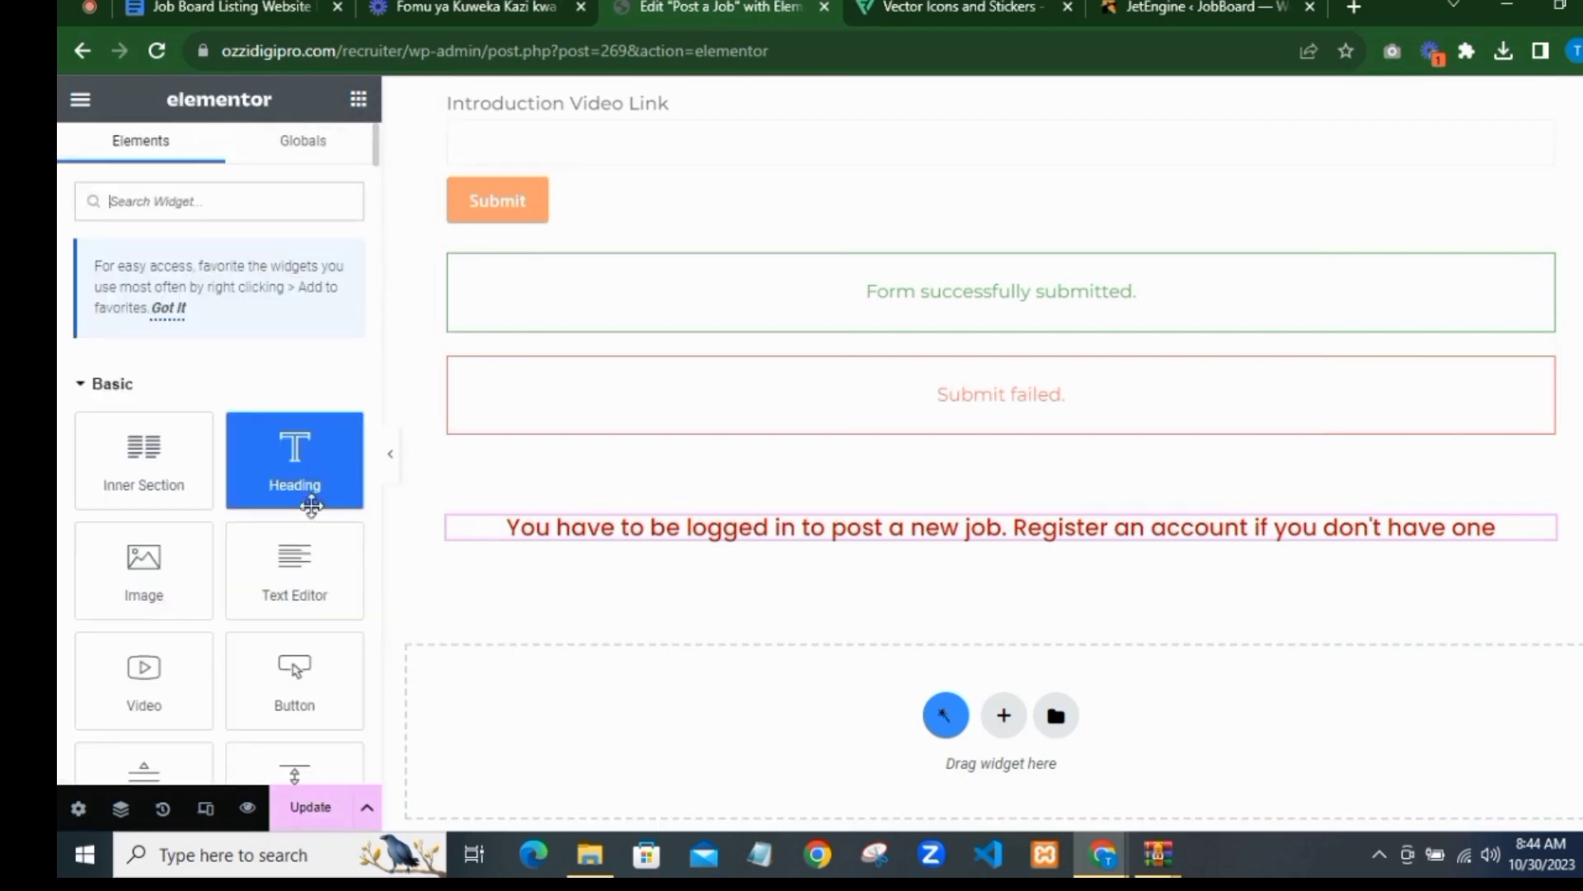
pyautogui.moveTo(249, 575); pyautogui.dragTo(973, 532)
pyautogui.moveTo(604, 516); pyautogui.dragTo(595, 544)
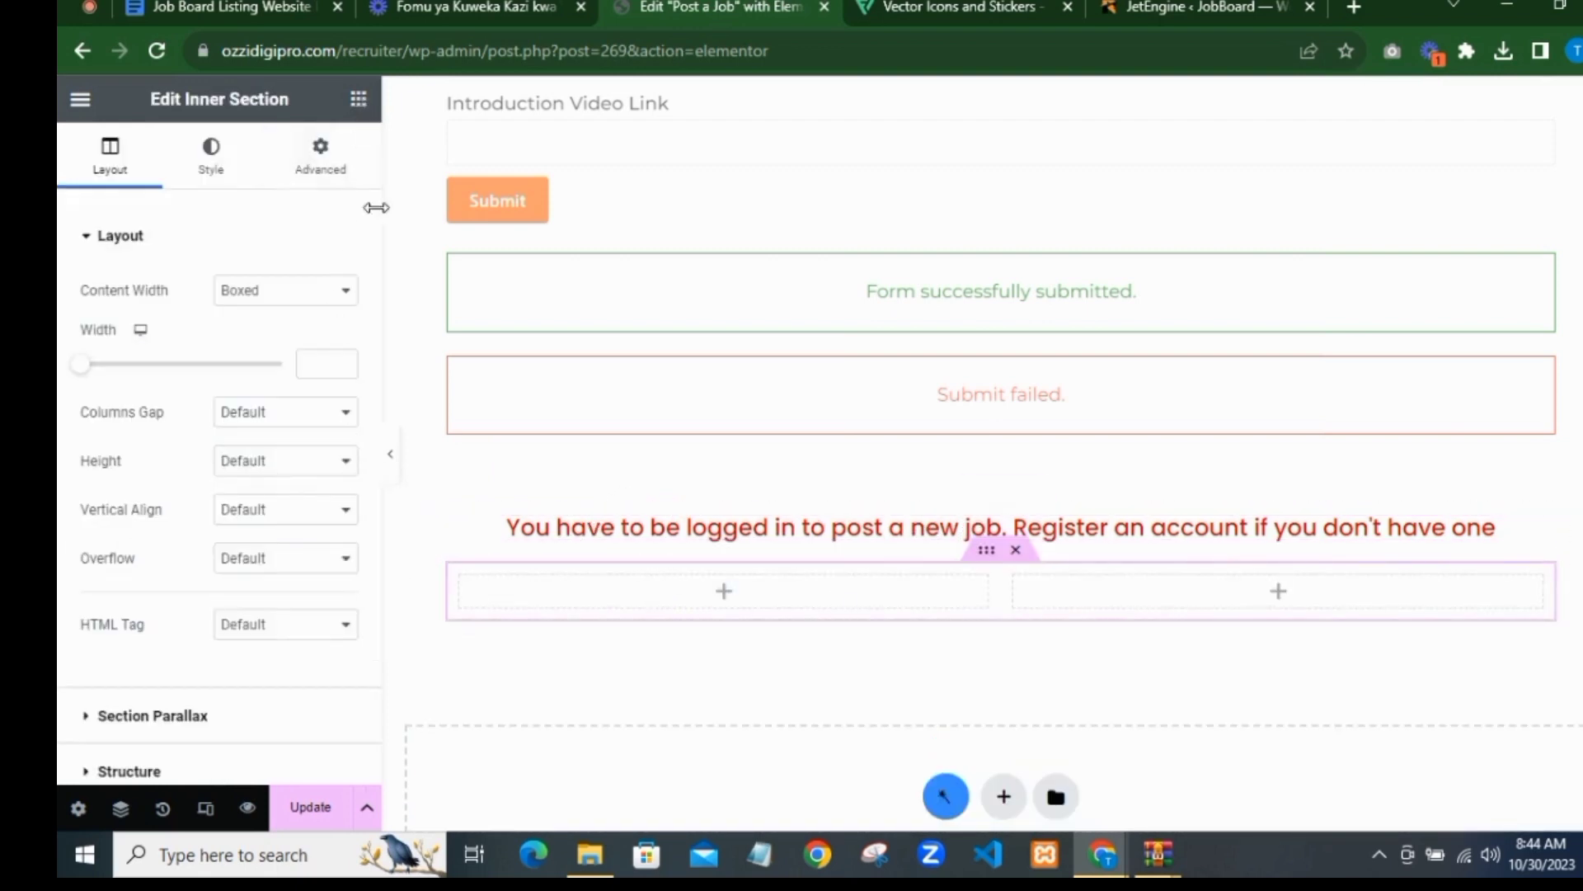
# Step: Set the boxed content width of the section containing the login notice to 600
pyautogui.click(818, 534)
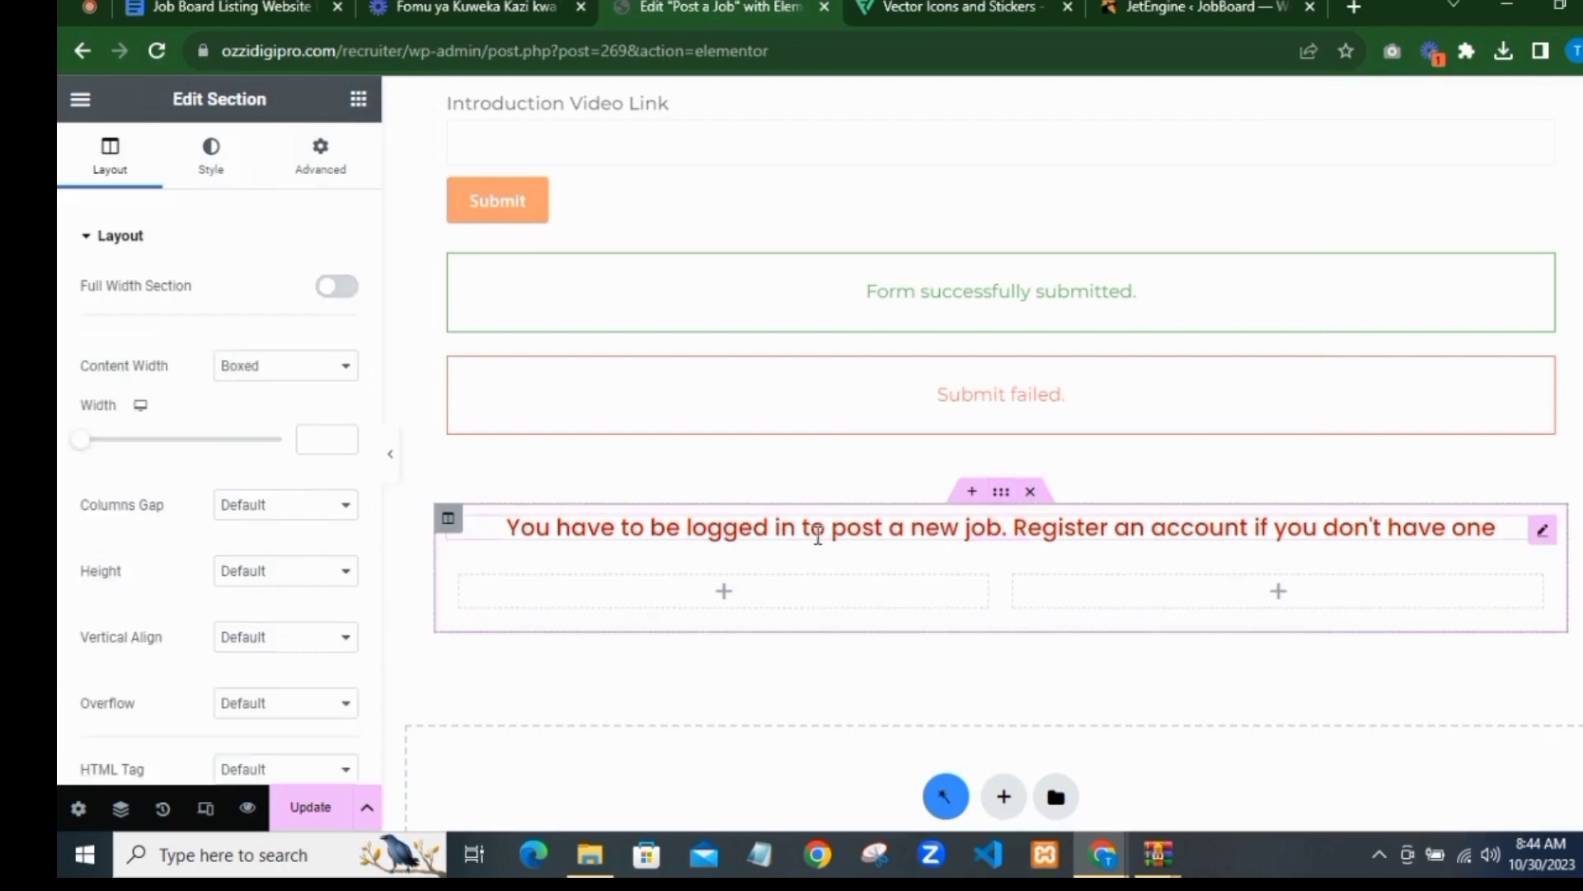
pyautogui.click(313, 446)
pyautogui.write('600')
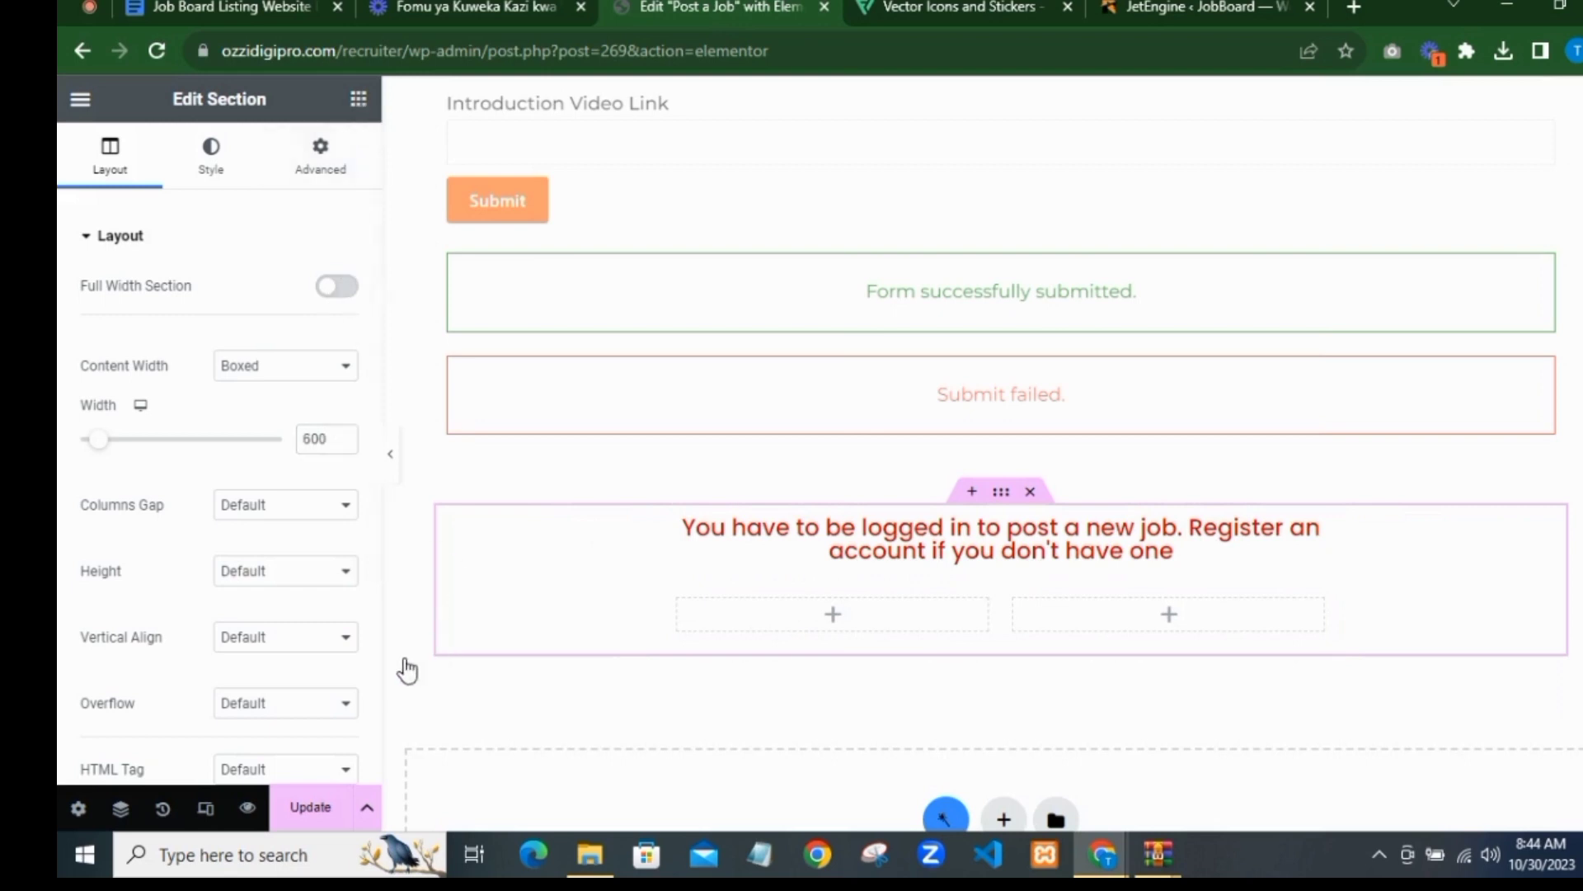
# Step: Add a right-aligned button labelled Sign In to the inner section's first column and link it to the User Login page
pyautogui.moveTo(319, 639); pyautogui.dragTo(747, 656)
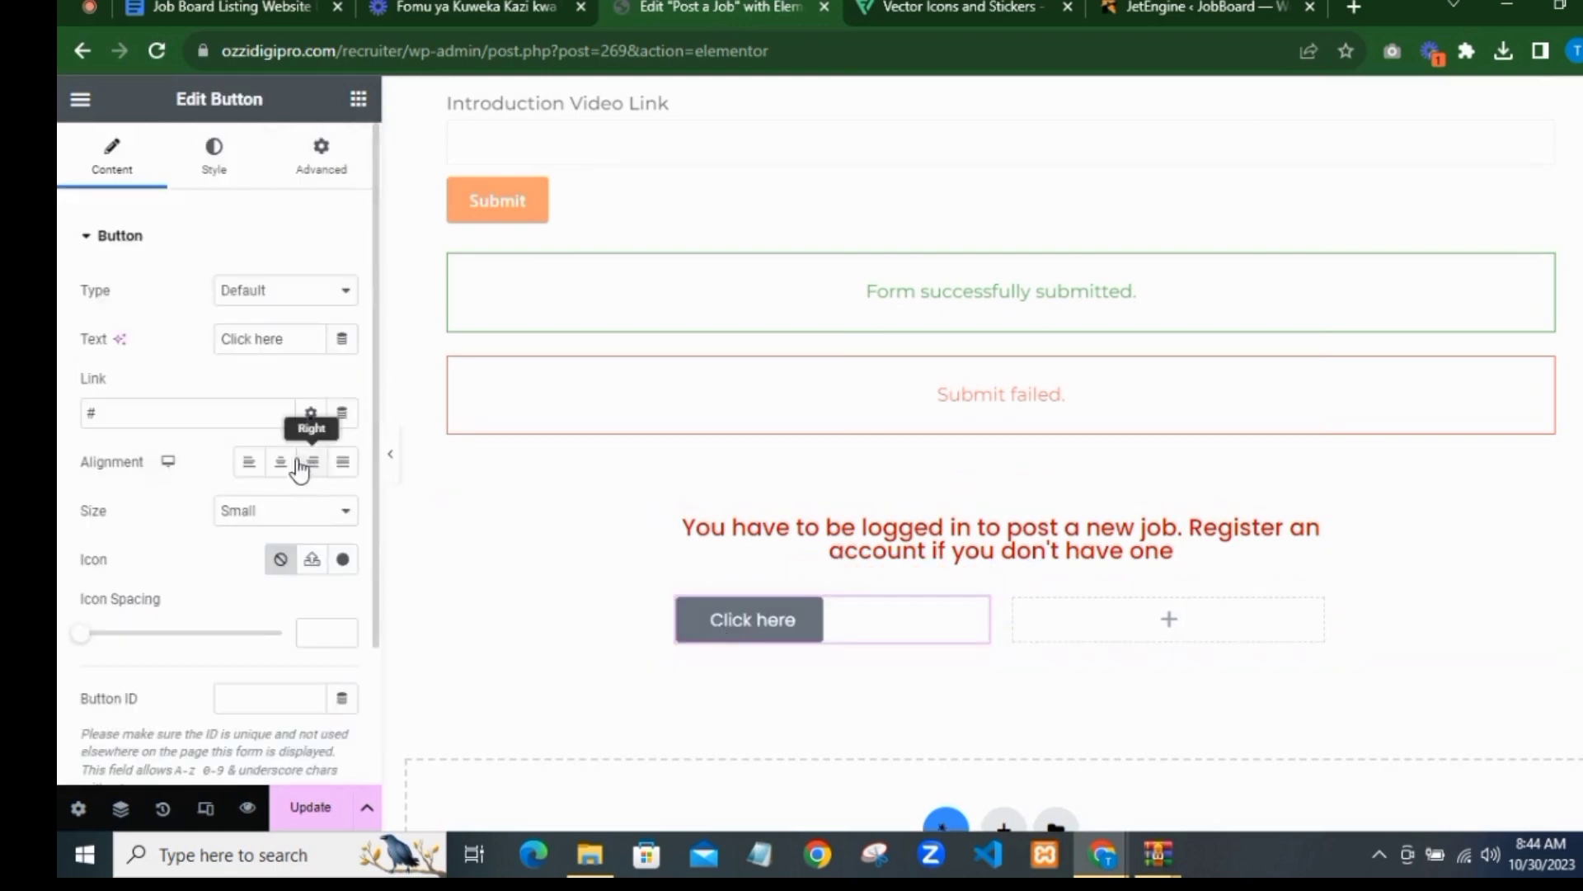
pyautogui.click(305, 464)
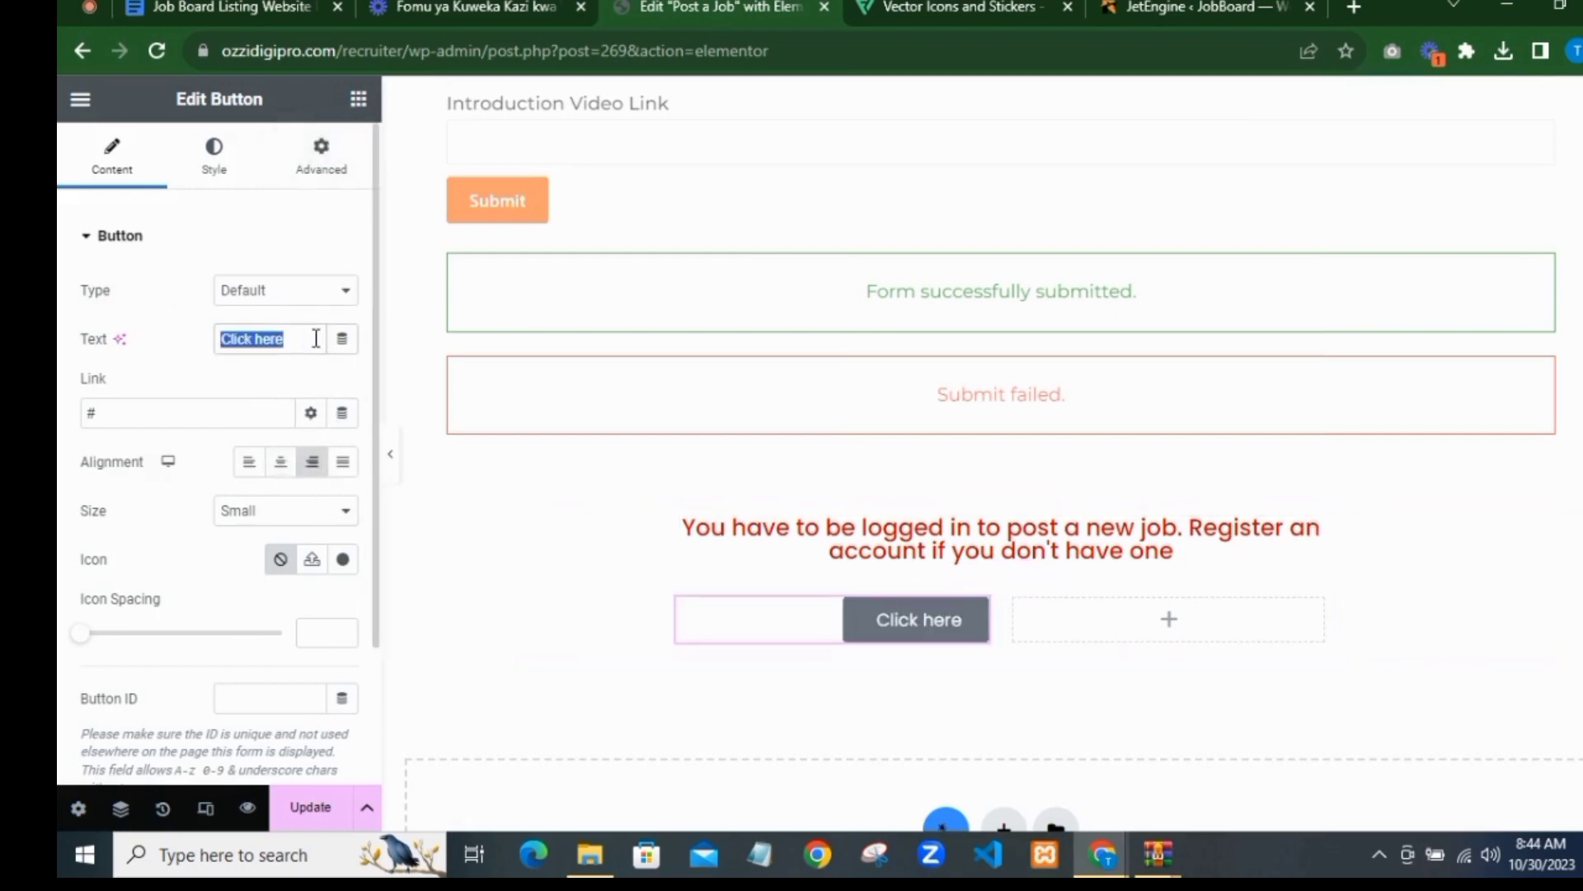
pyautogui.write('Sign In')
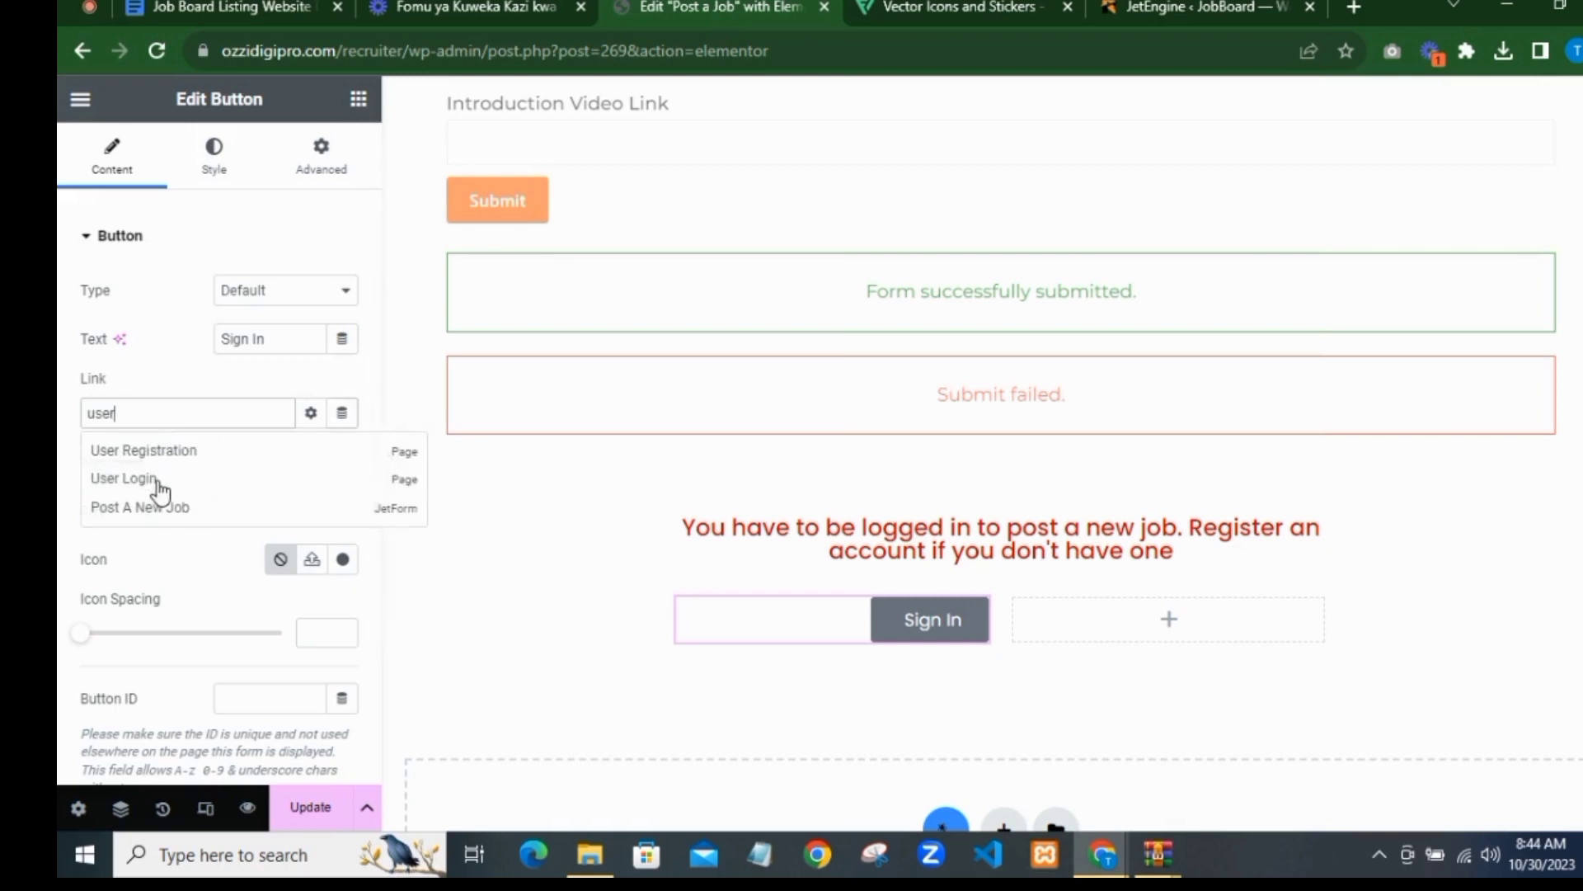
pyautogui.click(155, 480)
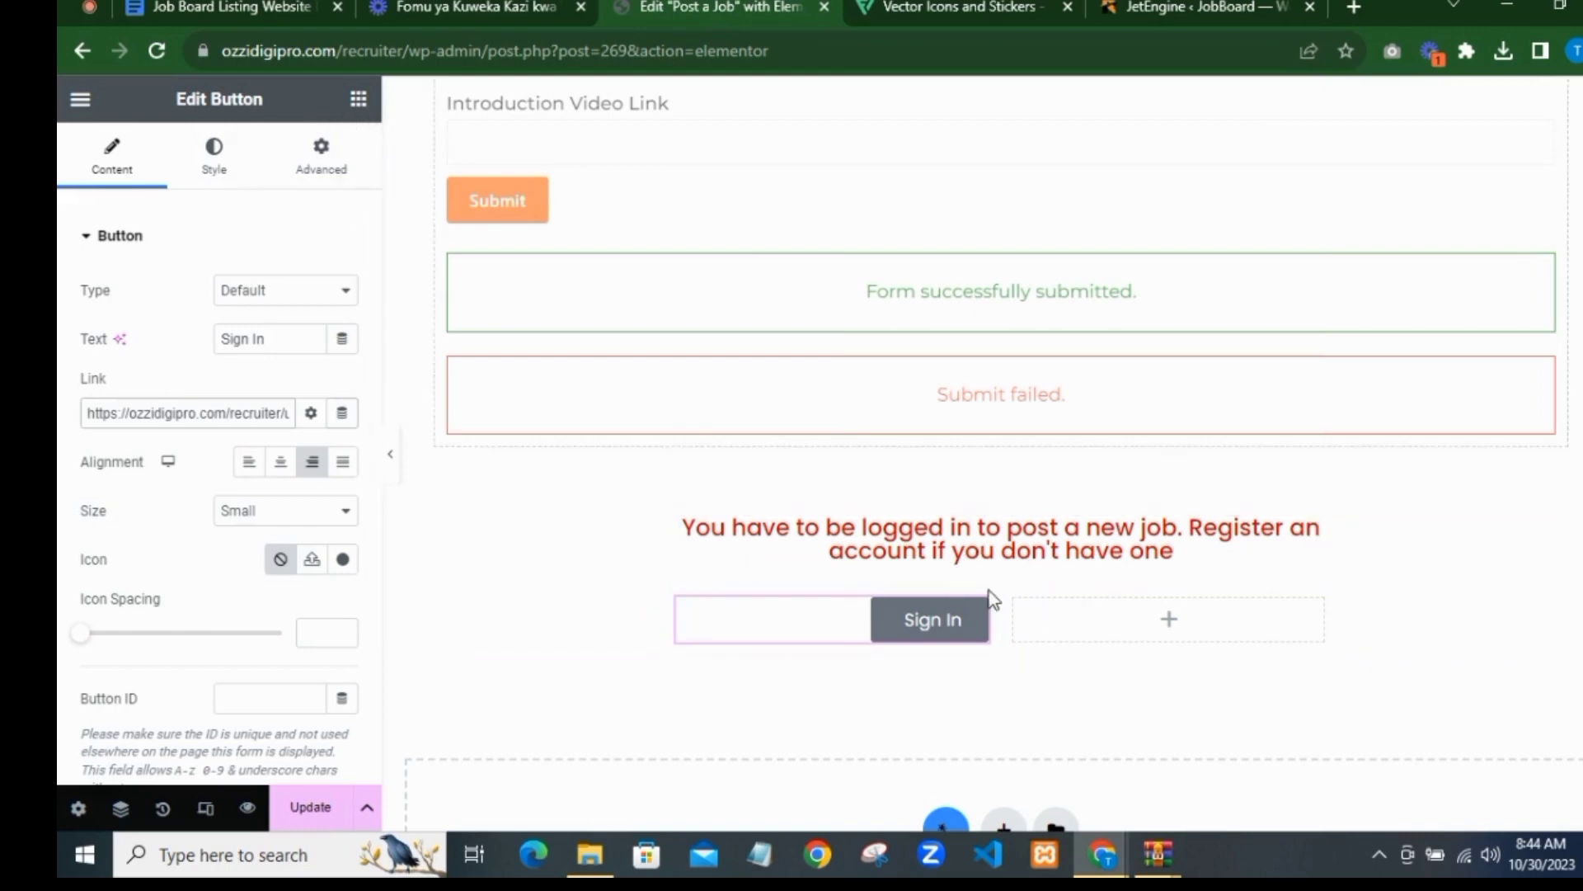
# Step: Copy the Sign In button and paste it into the second column of the inner section
pyautogui.rightClick(976, 621)
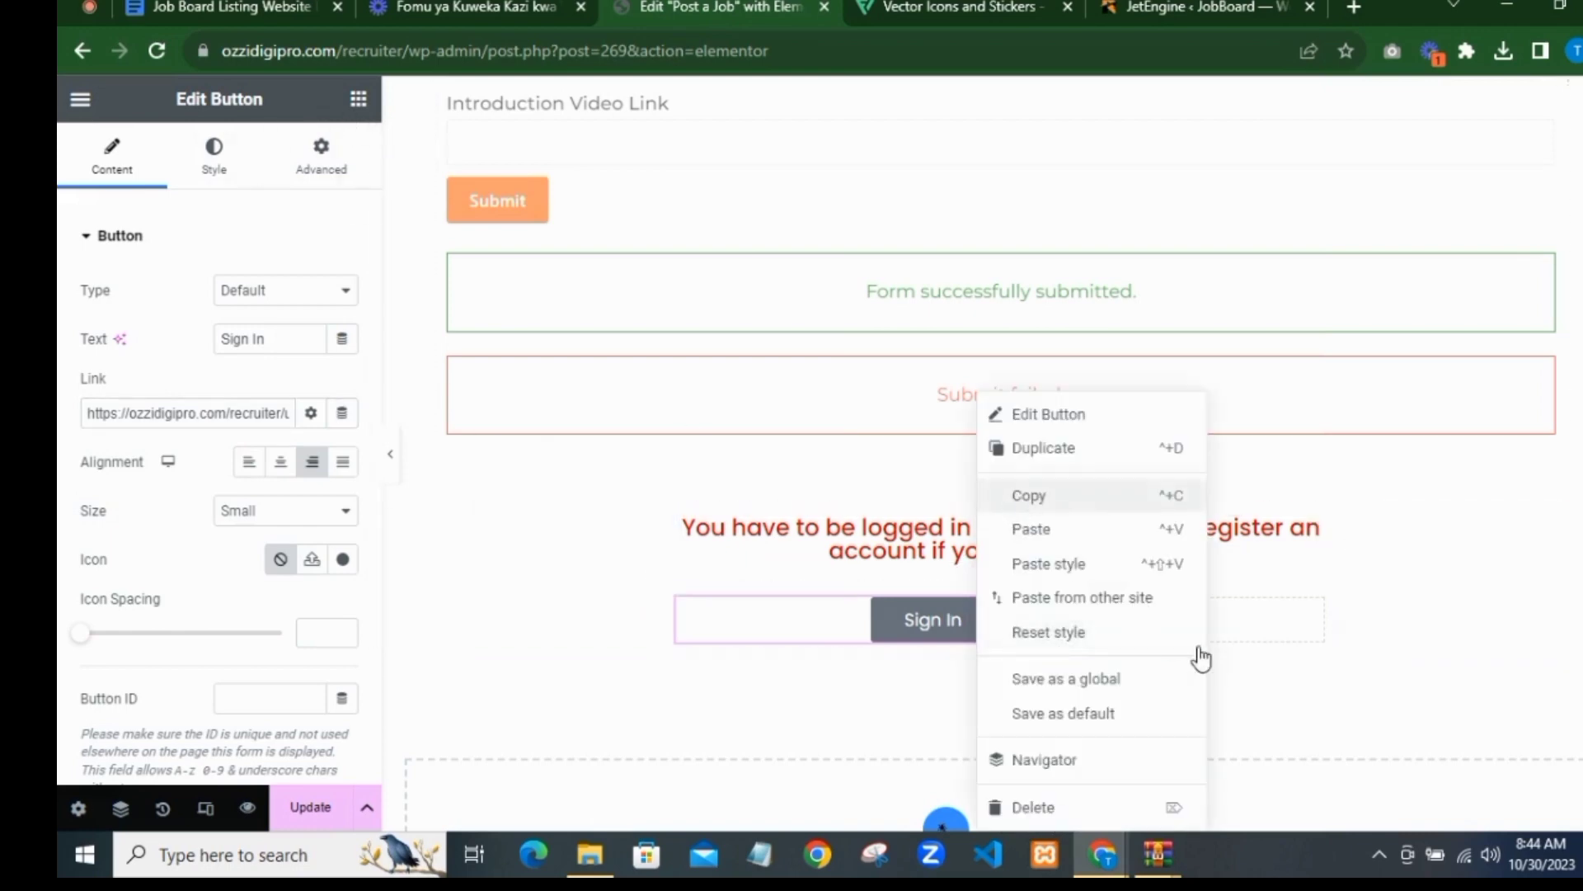
pyautogui.rightClick(1151, 625)
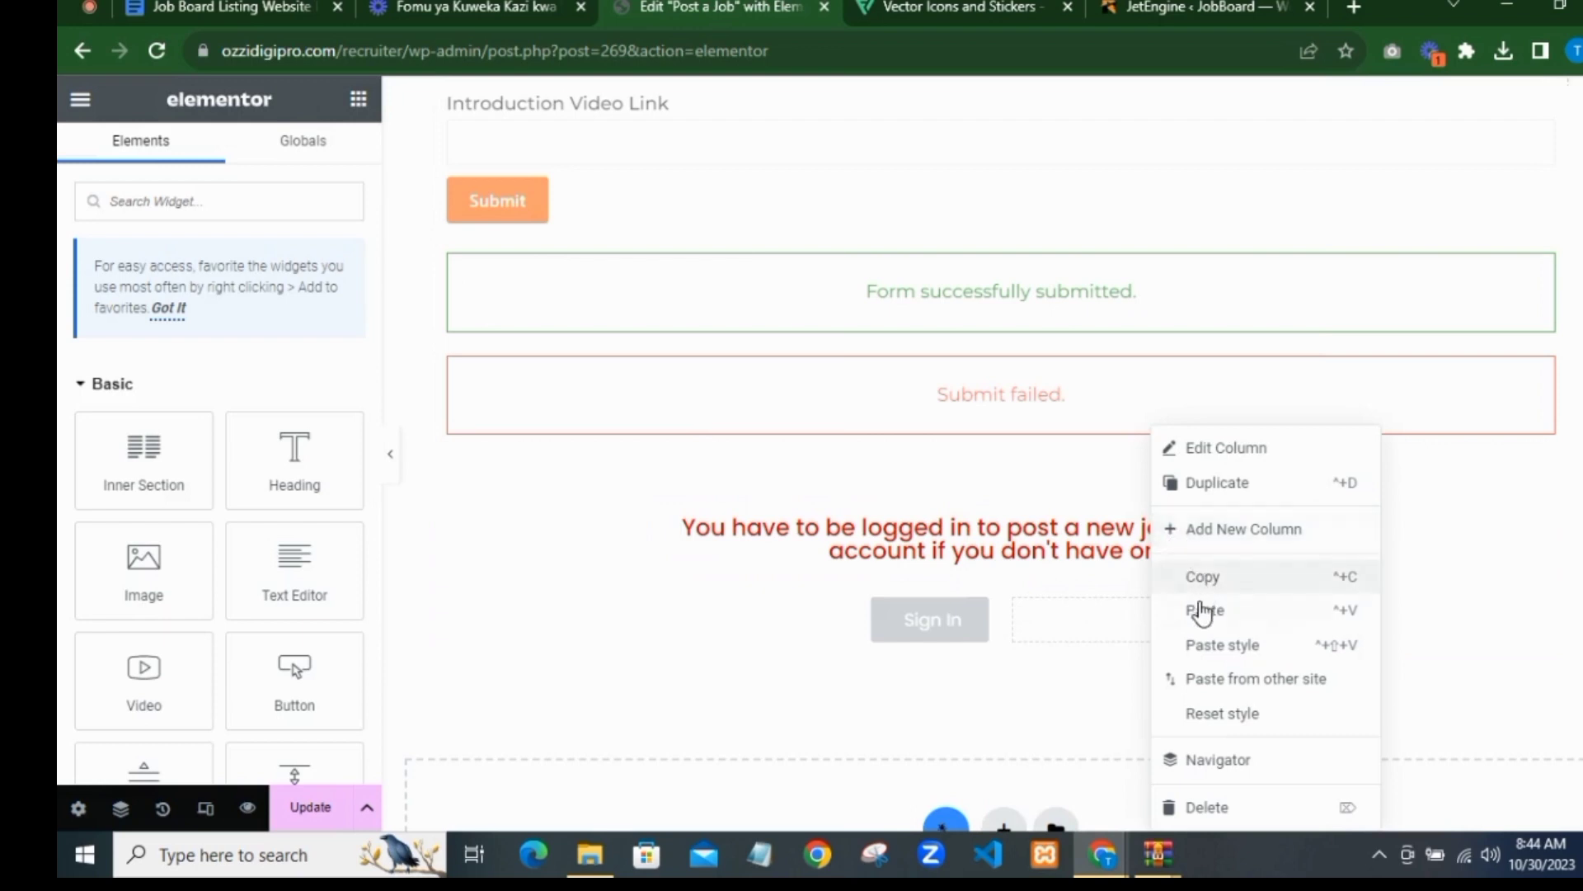
pyautogui.click(988, 610)
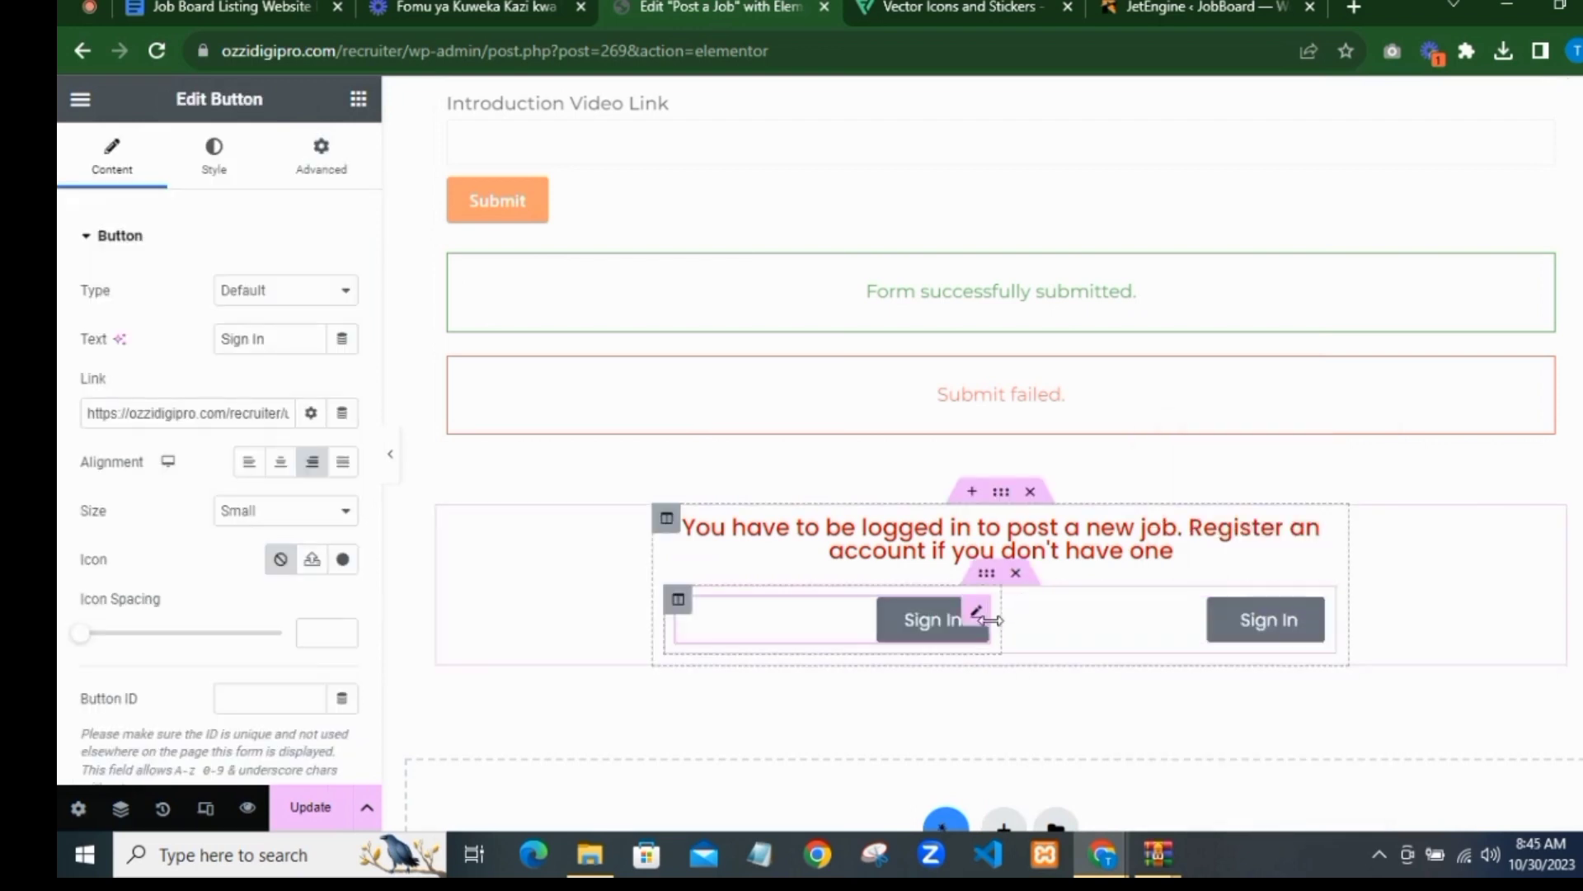
# Step: Left-align the second column's button and change its text to Sign Up
pyautogui.click(248, 461)
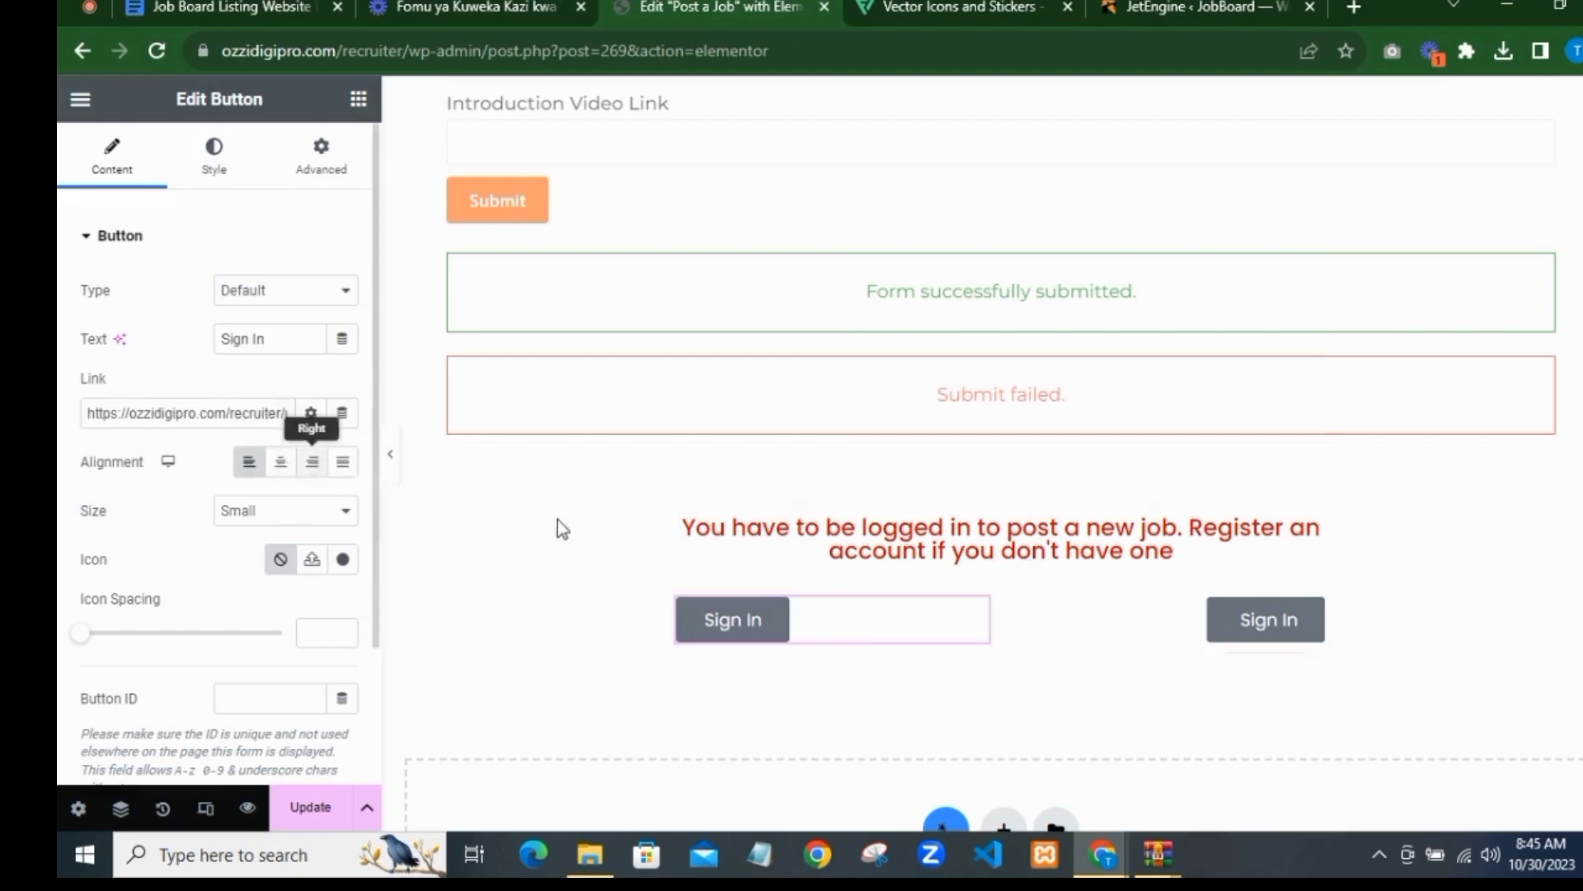
pyautogui.click(1043, 621)
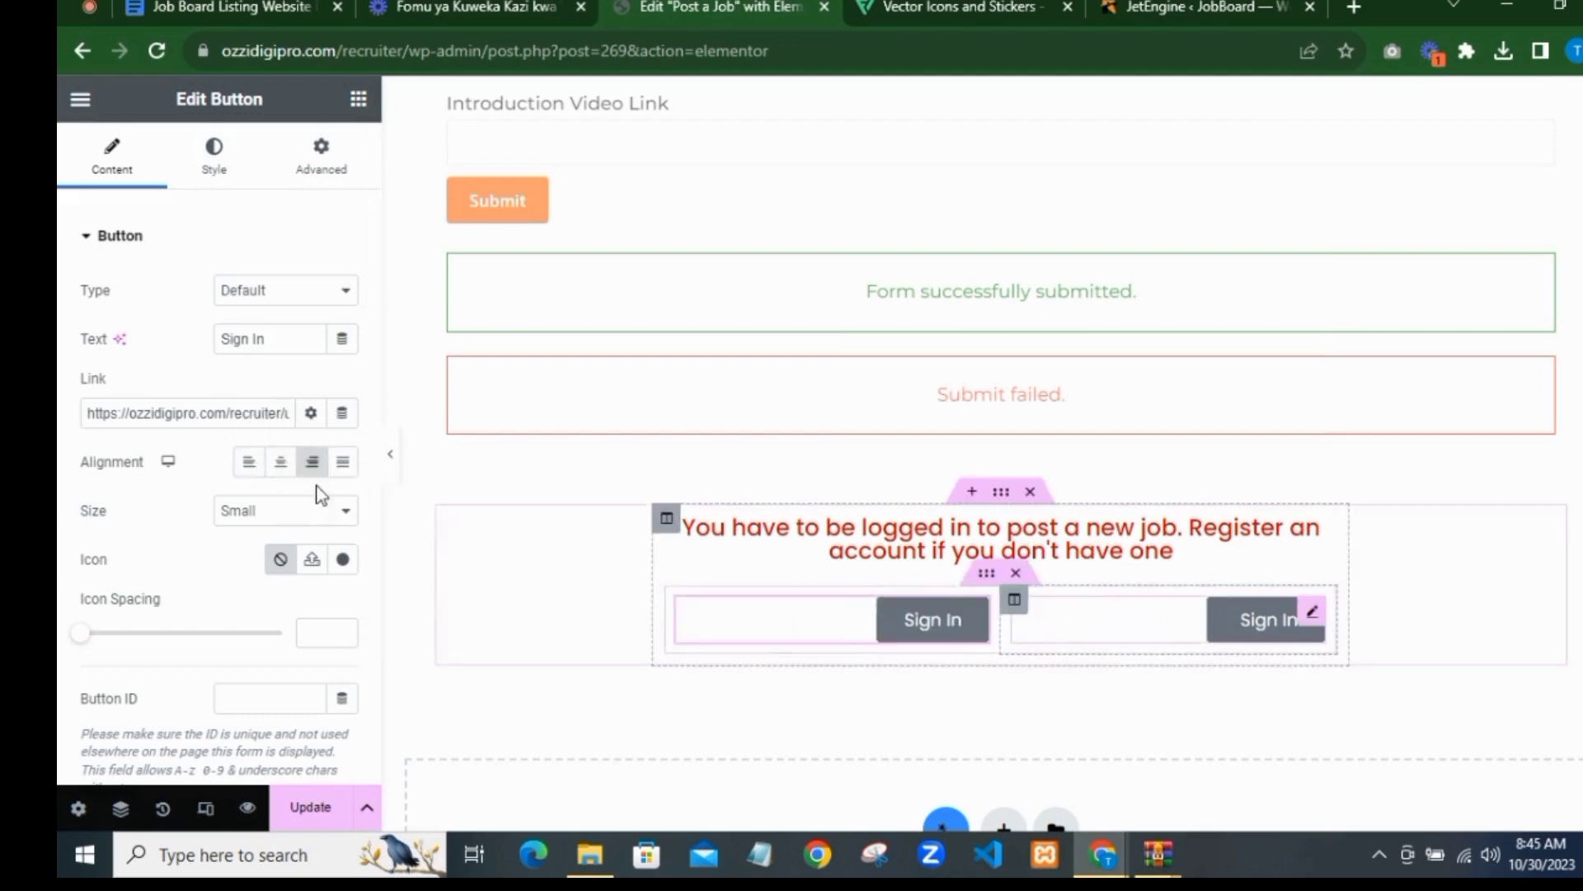
pyautogui.click(247, 465)
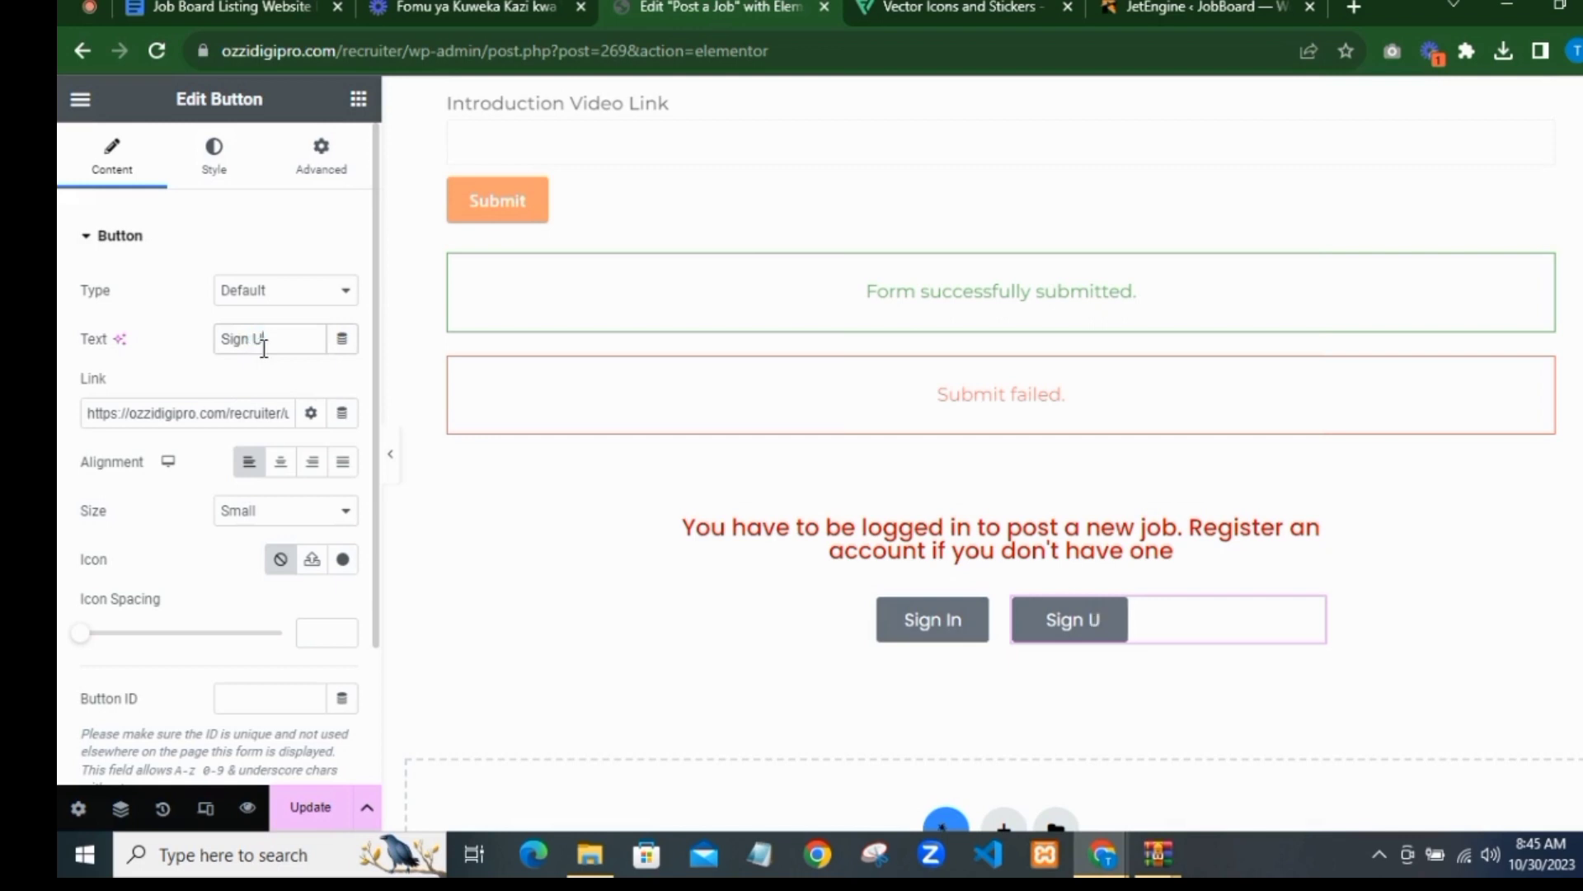
pyautogui.write('p')
# Step: Replace the Sign Up button's link with the User Registration page, searching for it with "user"
pyautogui.tripleClick(233, 405)
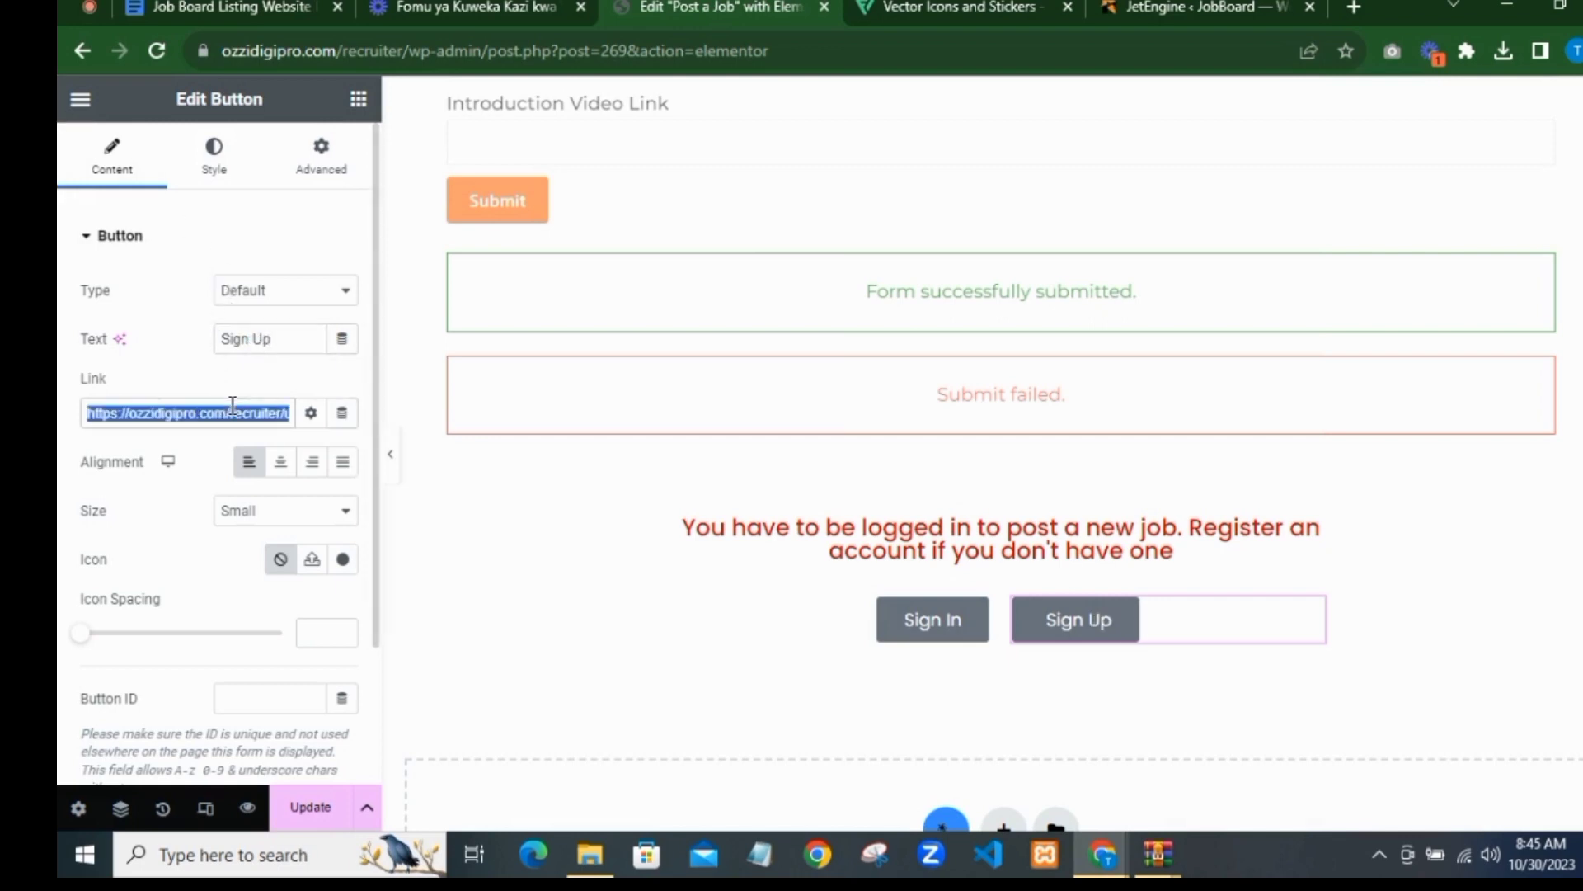
pyautogui.write('user')
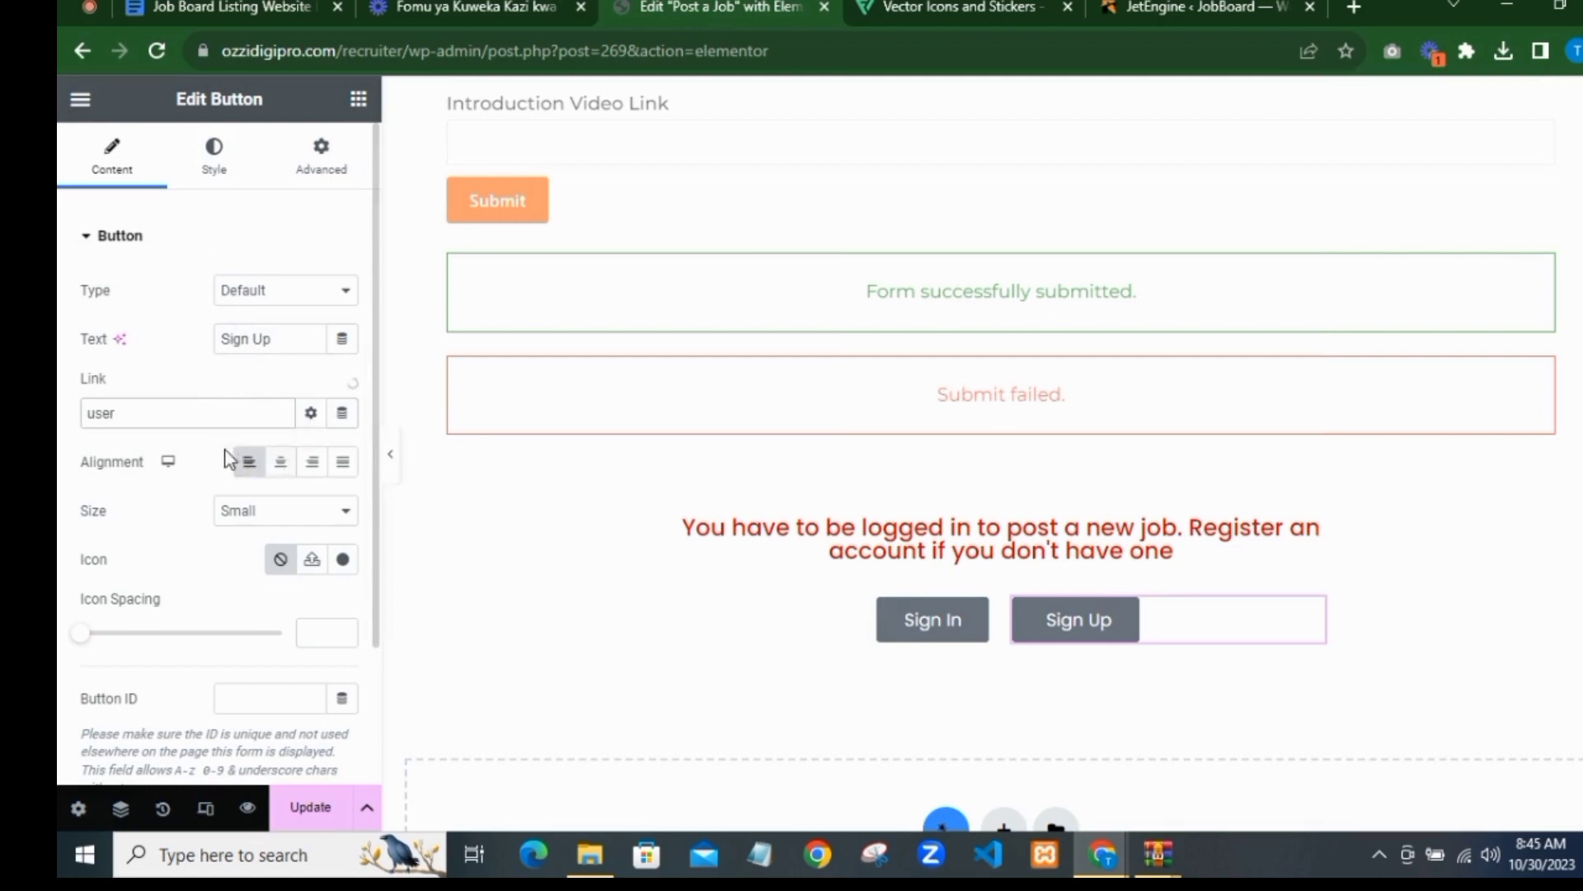
pyautogui.click(166, 459)
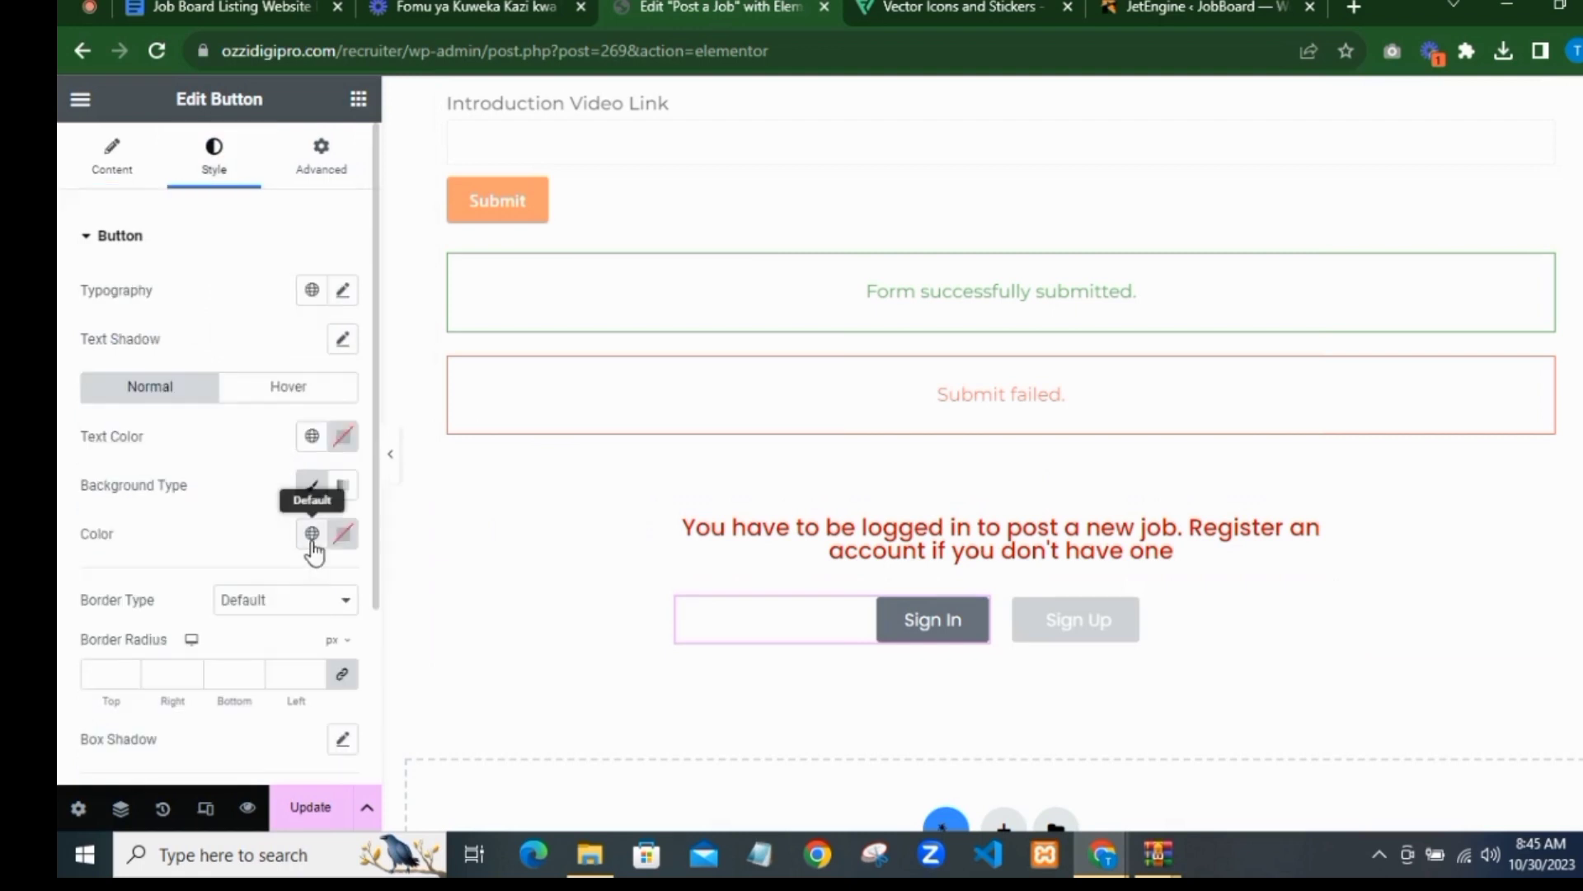
# Step: Set the Sign In button's normal background to Theme Color Palette 1 and its hover background to the global white
pyautogui.click(312, 534)
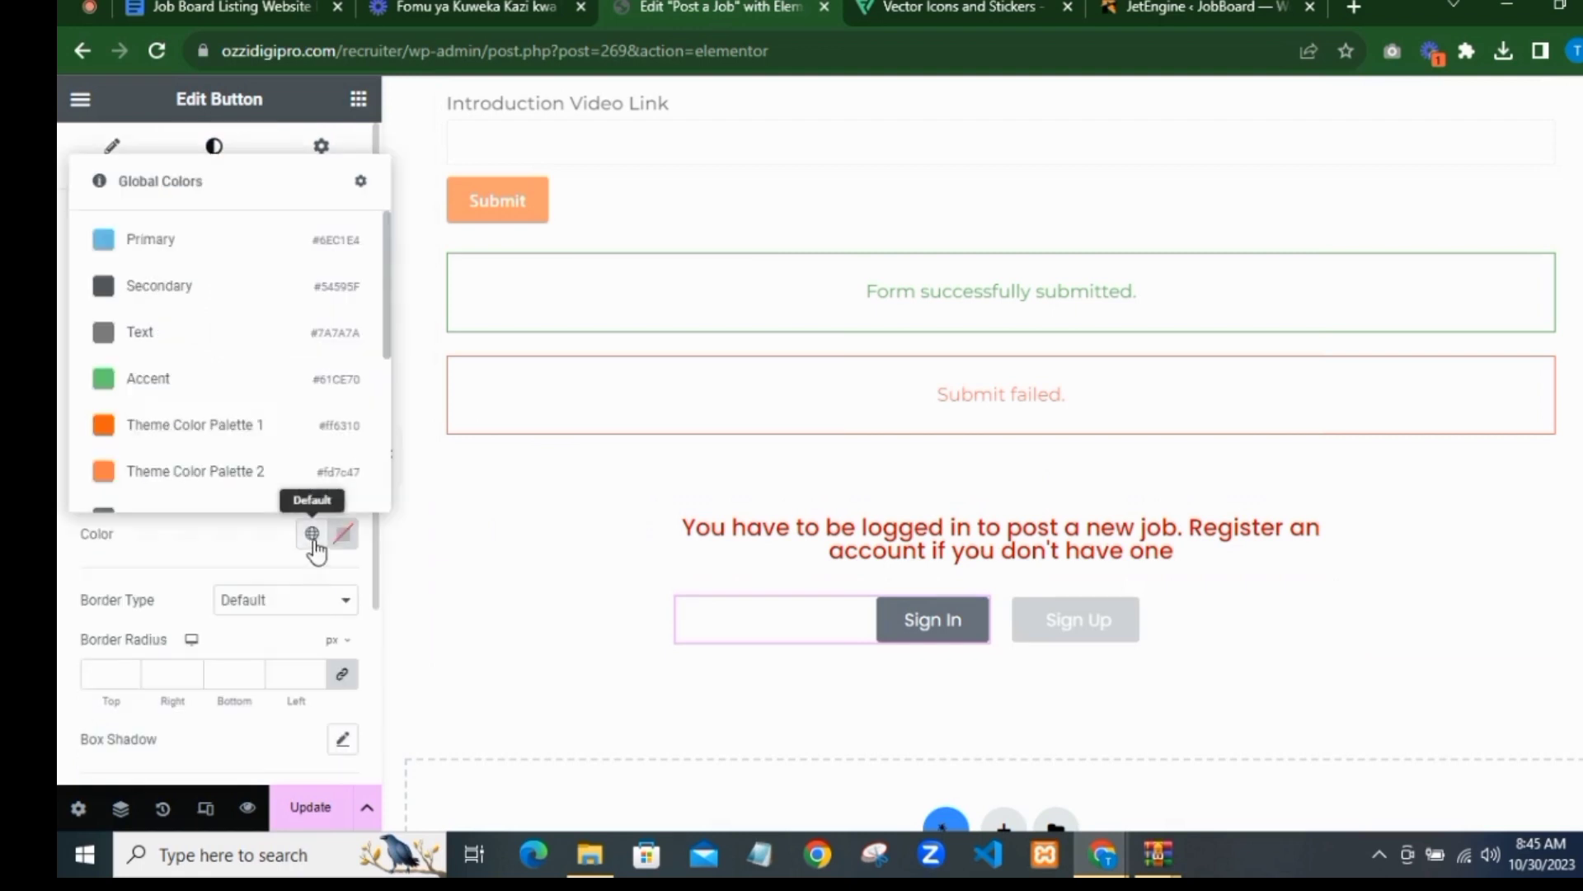
pyautogui.click(180, 438)
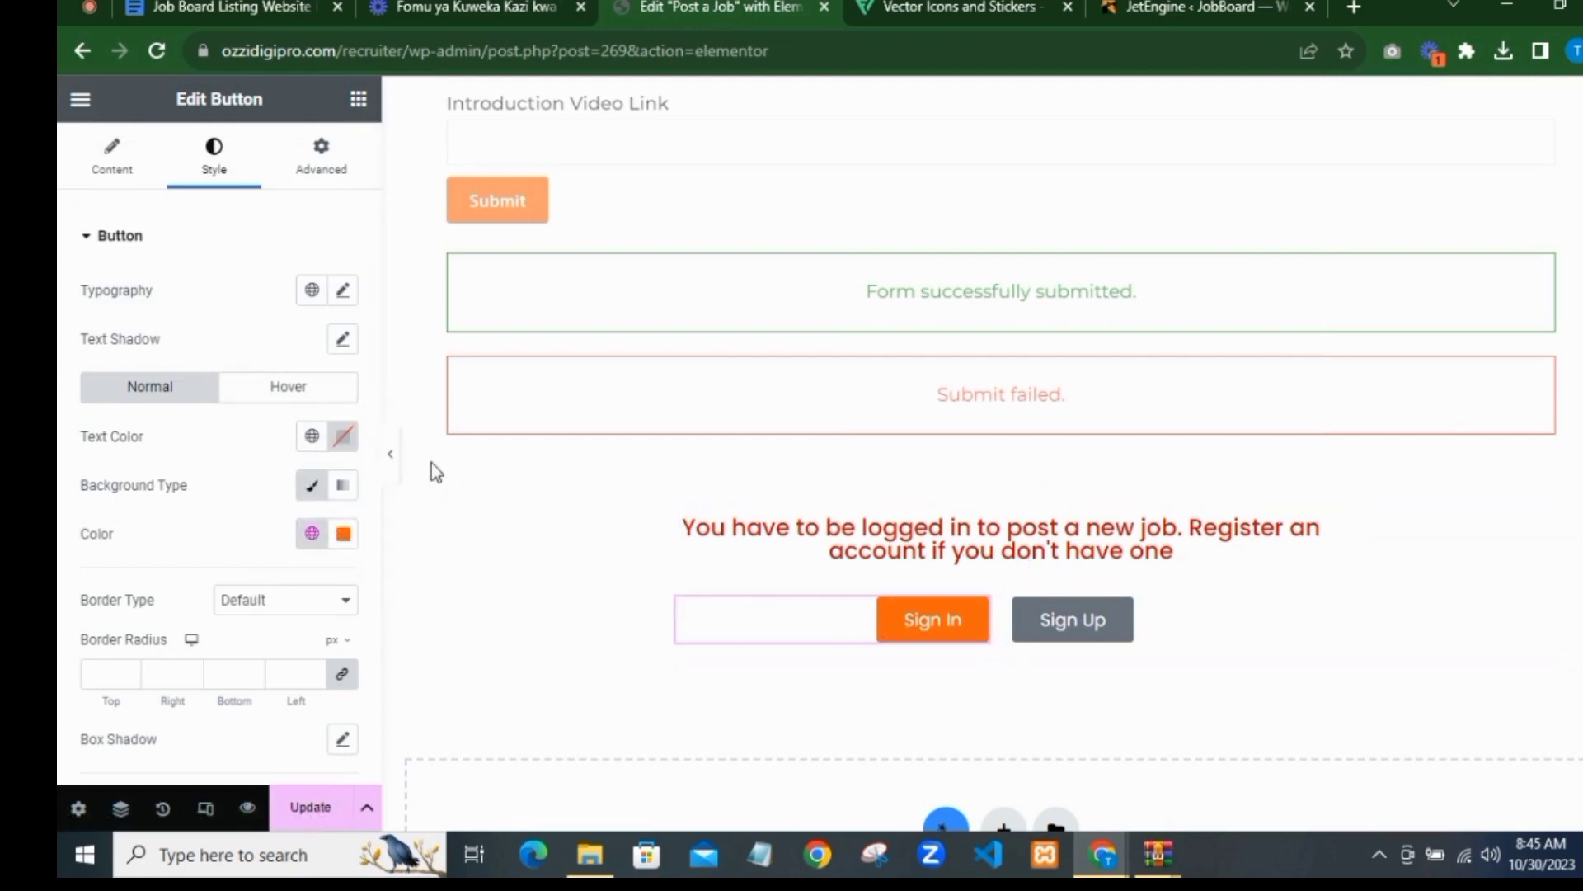
pyautogui.click(288, 388)
pyautogui.click(311, 533)
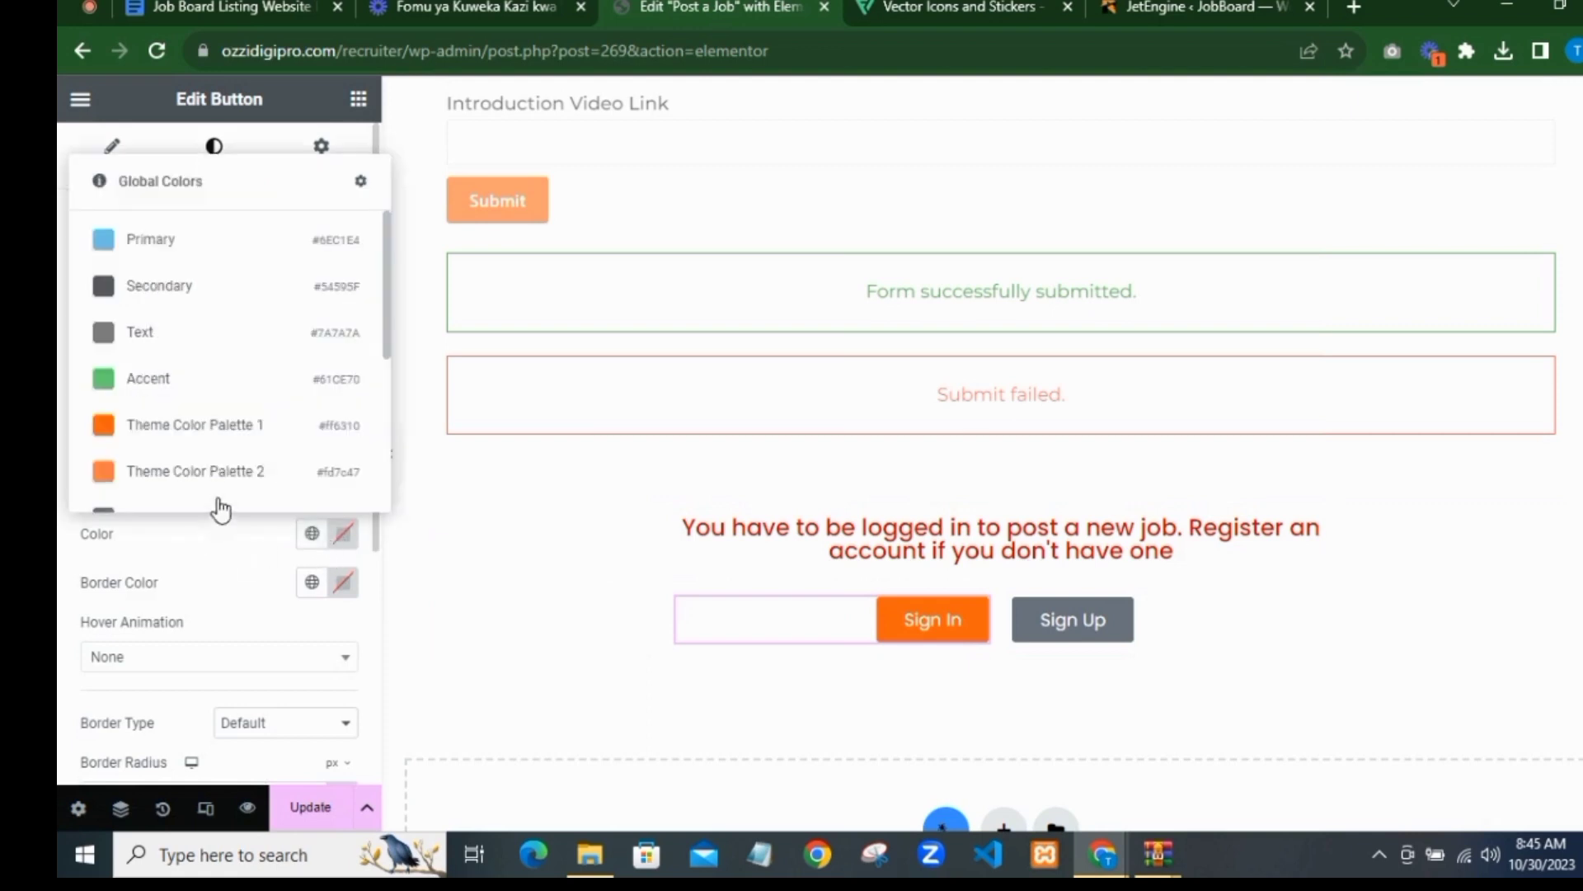
pyautogui.scroll(-3, 216, 487)
pyautogui.click(180, 446)
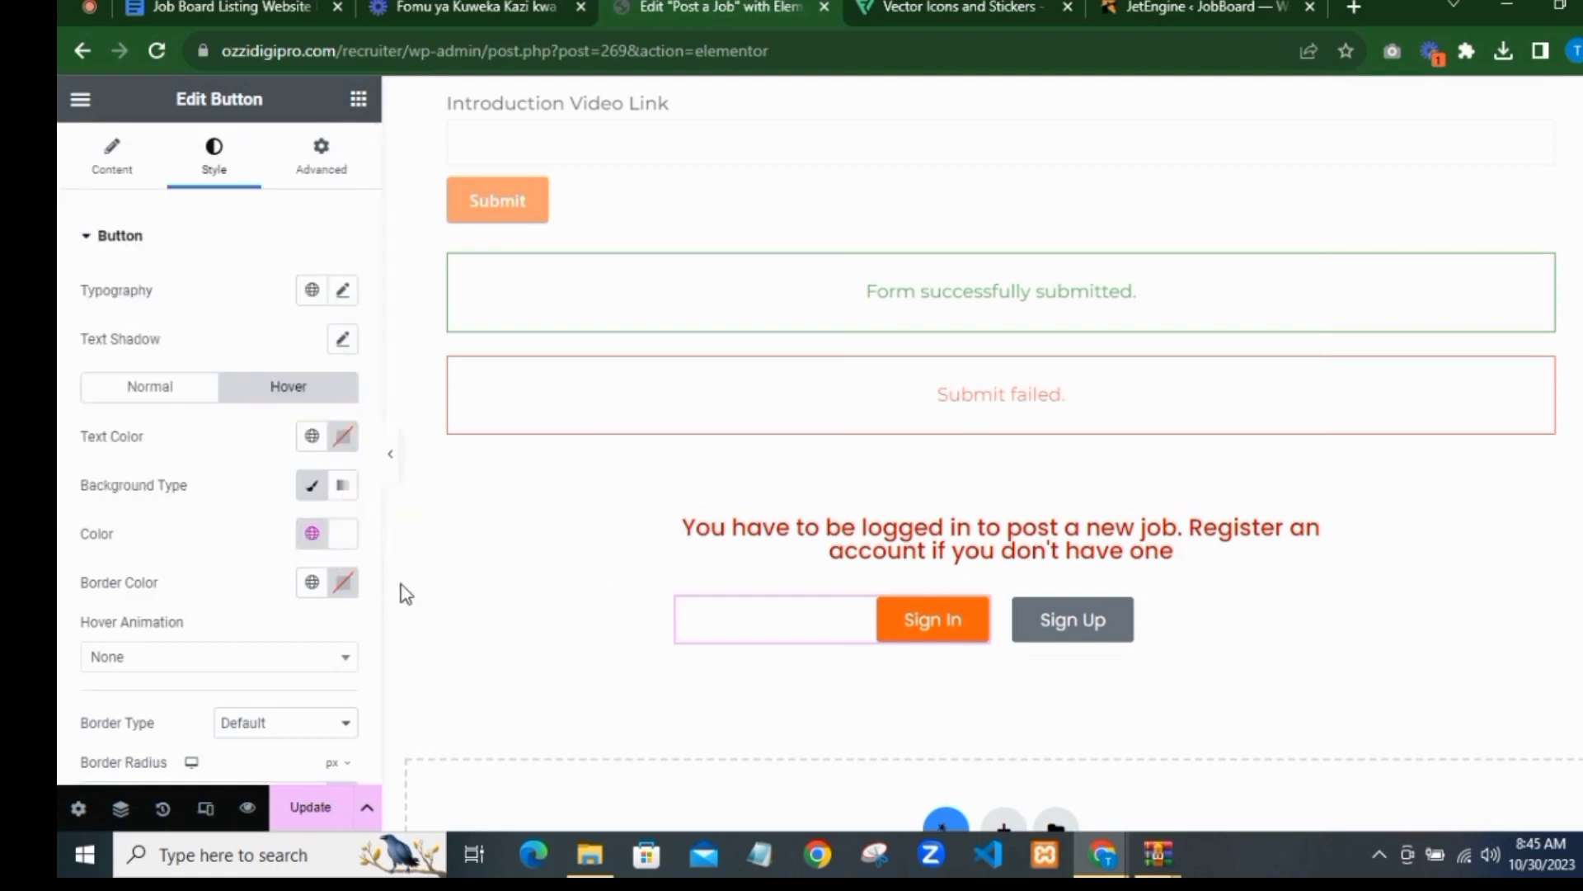
# Step: Give the Sign In button a solid border coloured Theme Color Palette 2 with a 15 px border radius
pyautogui.scroll(-2, 216, 587)
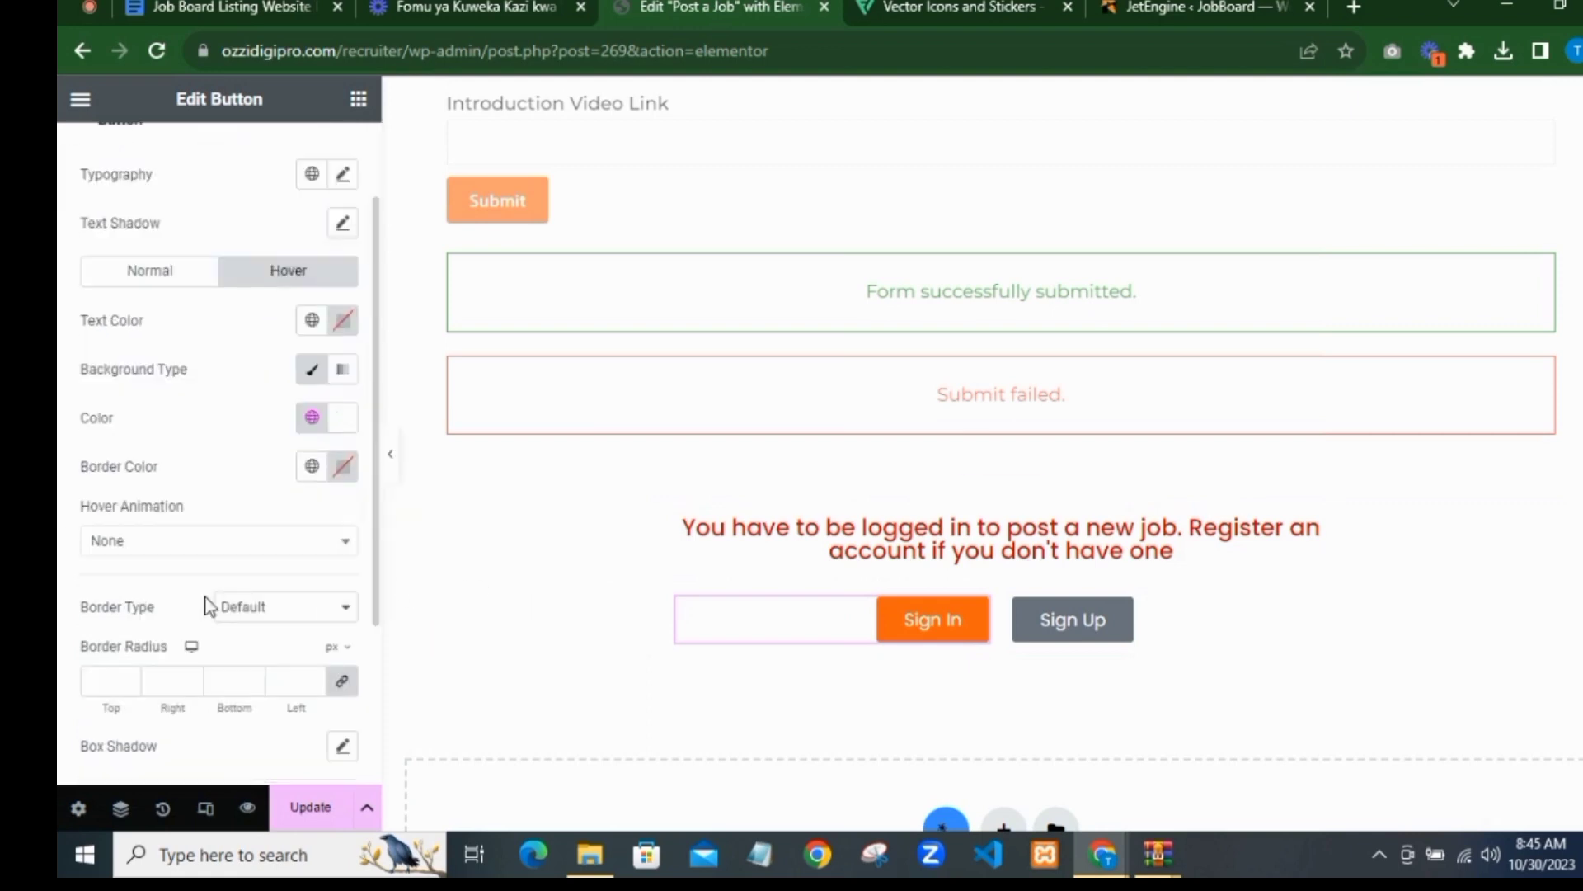
pyautogui.scroll(2, 175, 528)
pyautogui.click(147, 388)
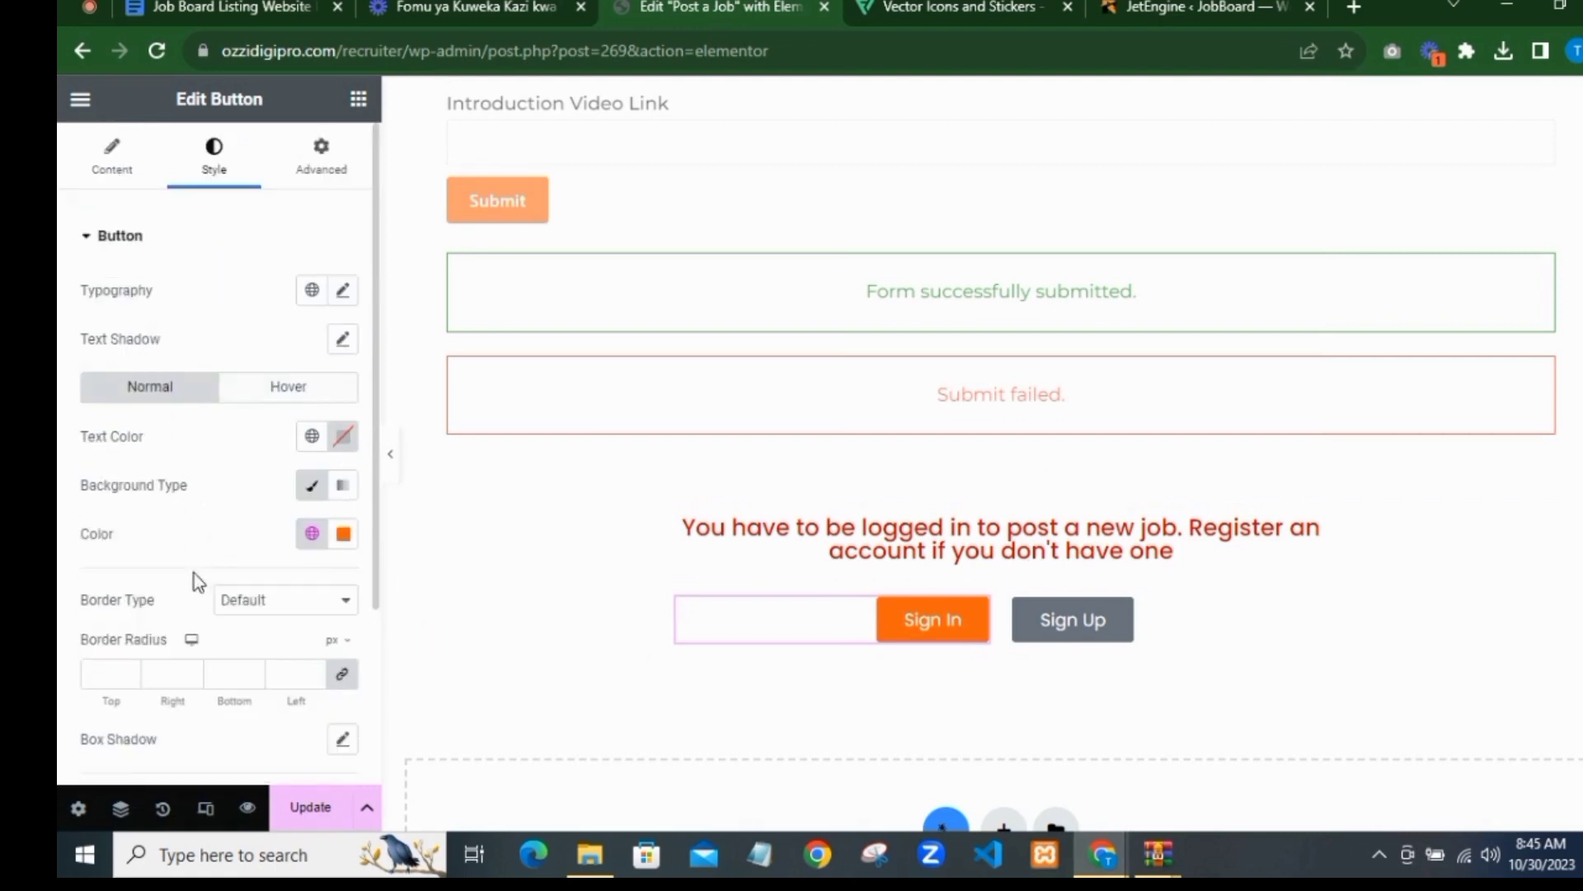
pyautogui.click(244, 614)
pyautogui.click(249, 657)
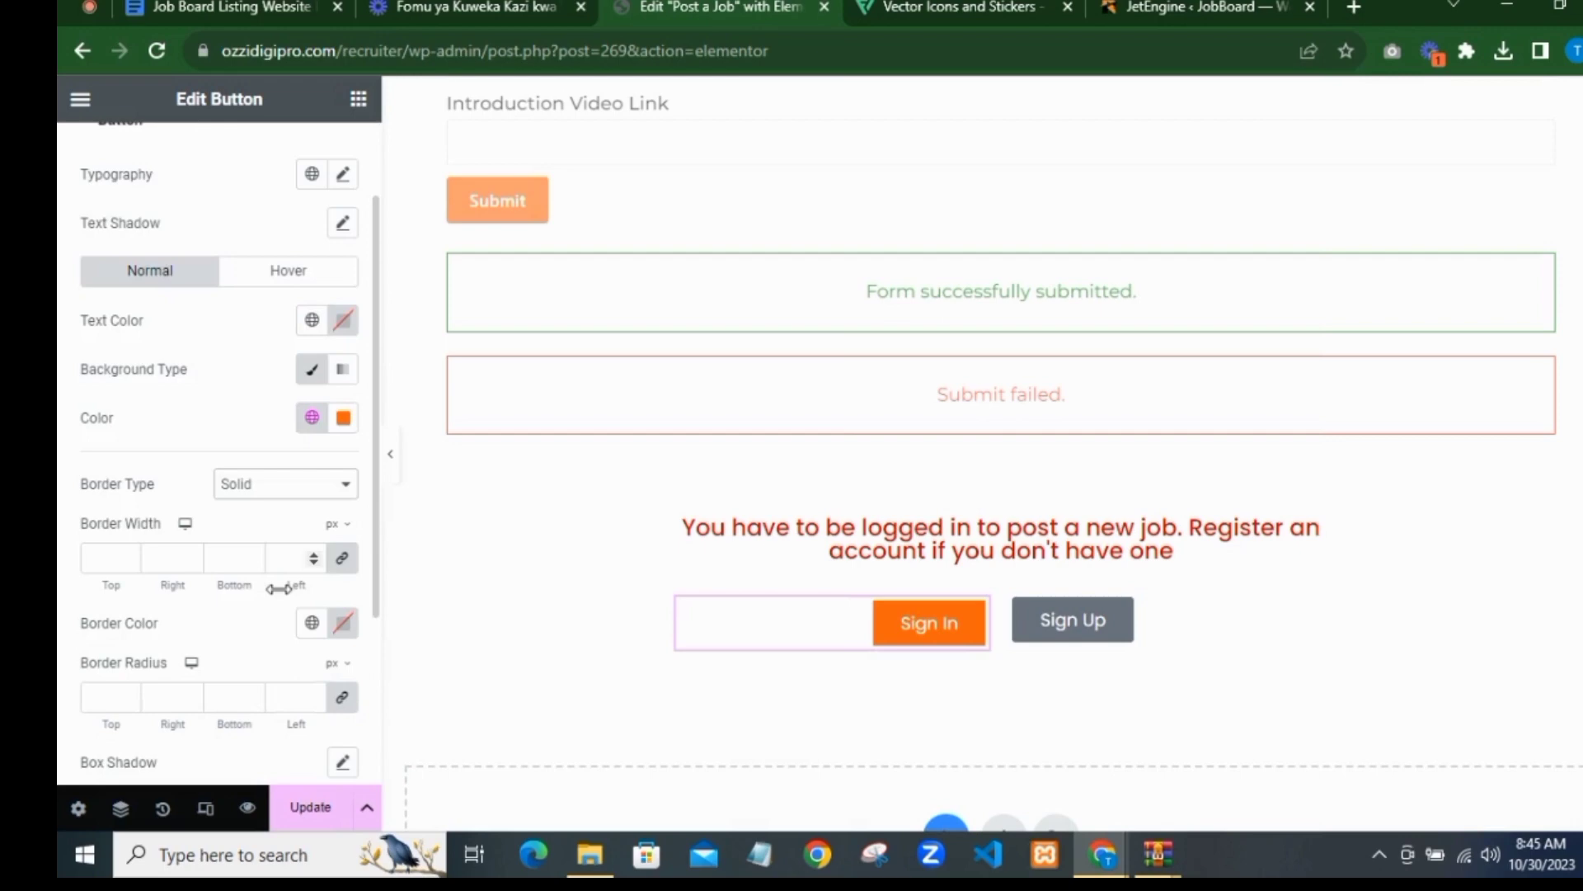
pyautogui.click(312, 623)
pyautogui.scroll(-3, 206, 552)
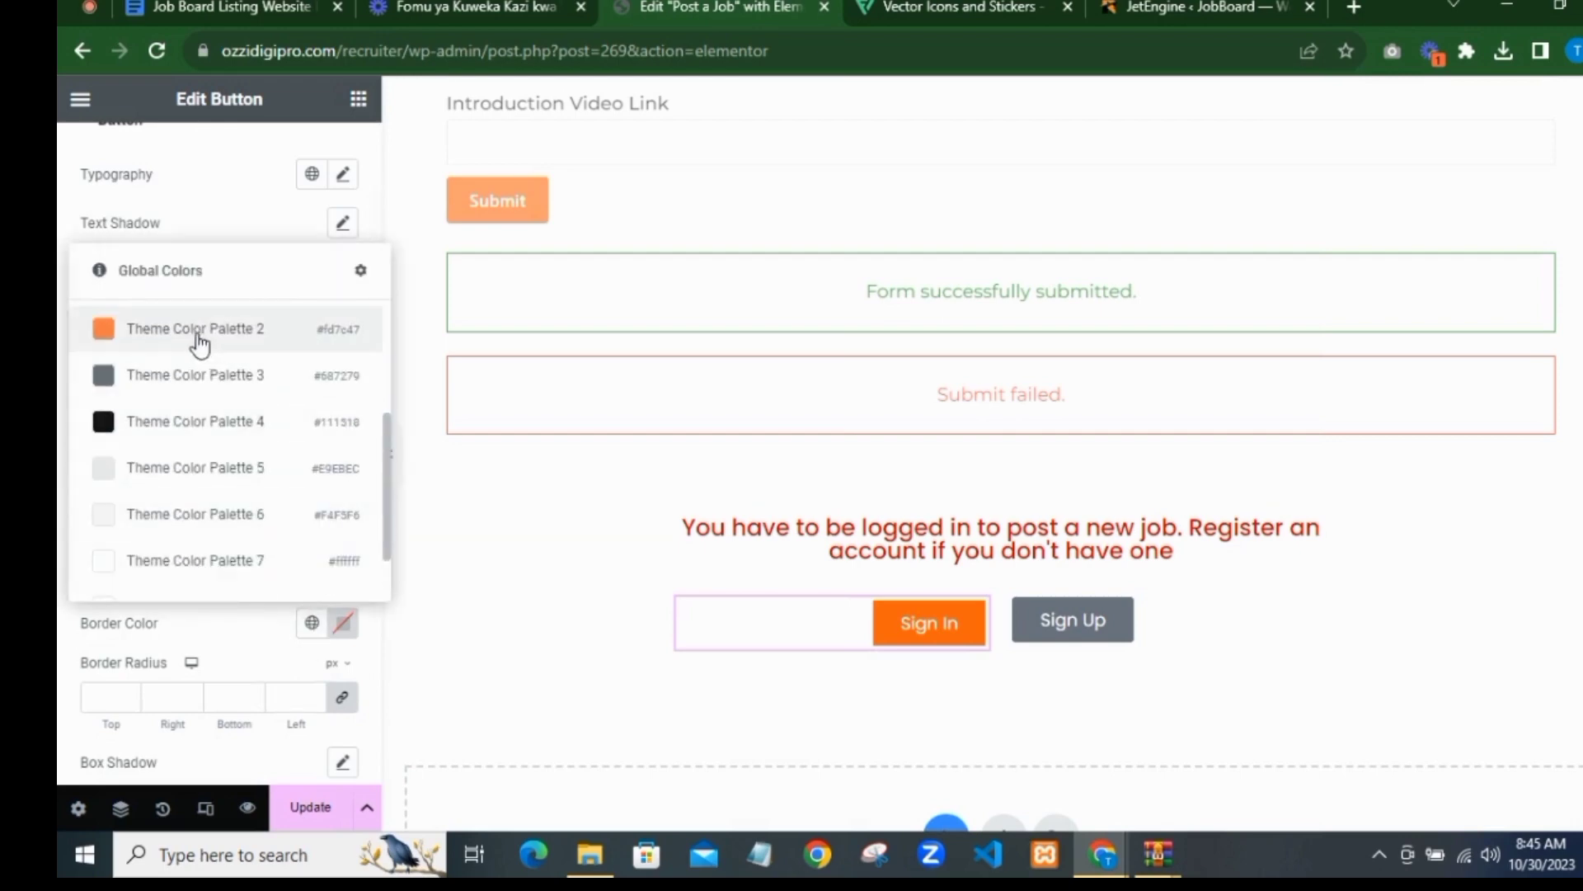
pyautogui.click(223, 328)
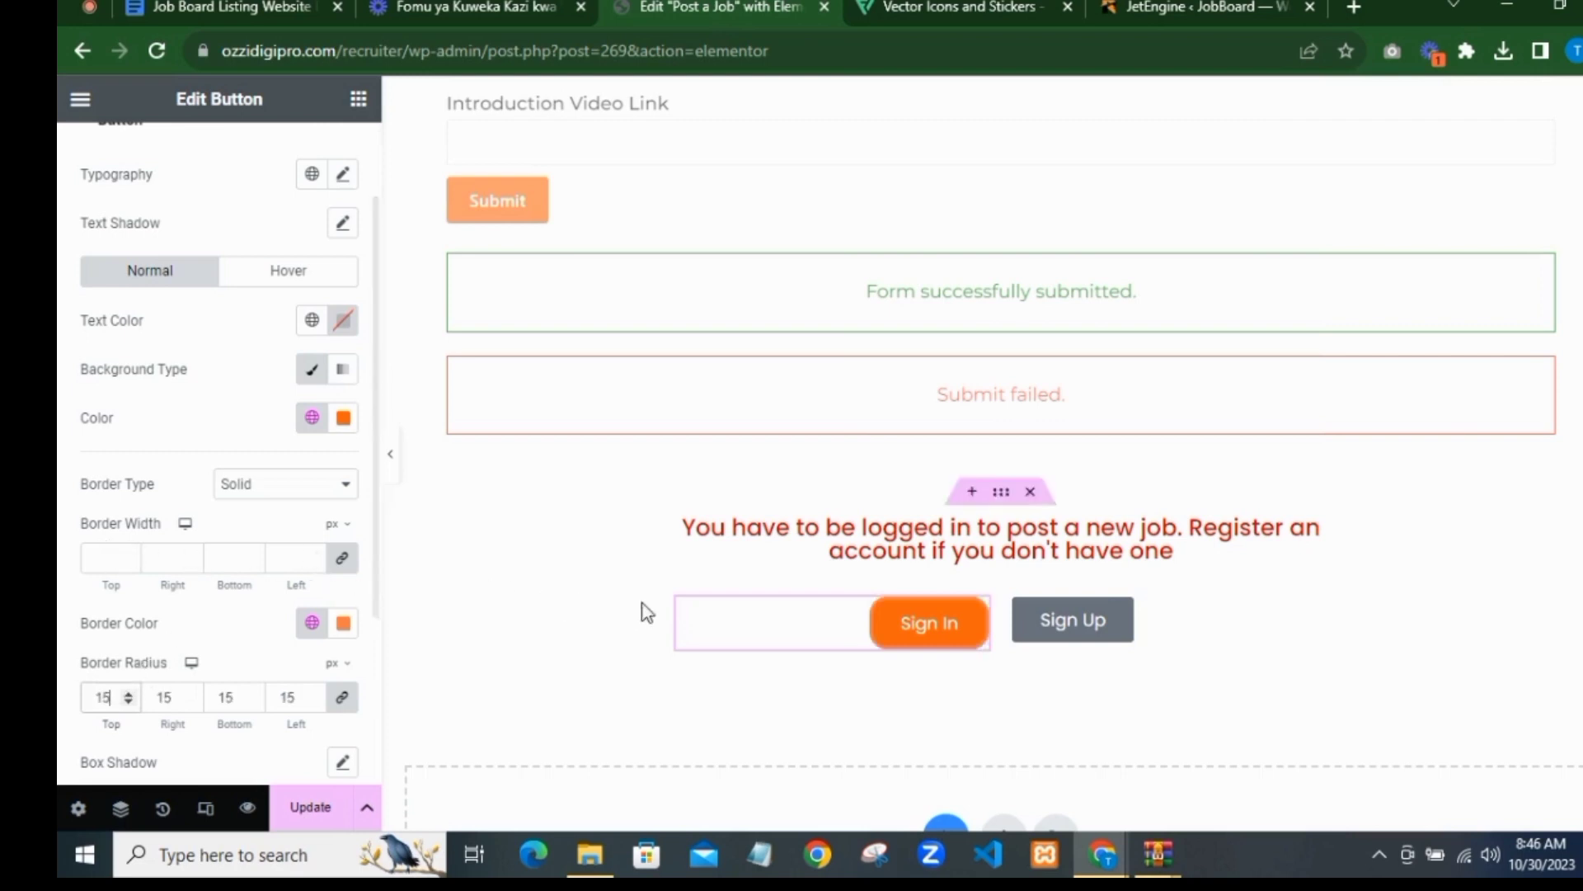
# Step: Set the Sign In button's hover text colour to the black Theme Color Palette 4
pyautogui.click(285, 272)
pyautogui.click(311, 319)
pyautogui.scroll(-3, 231, 594)
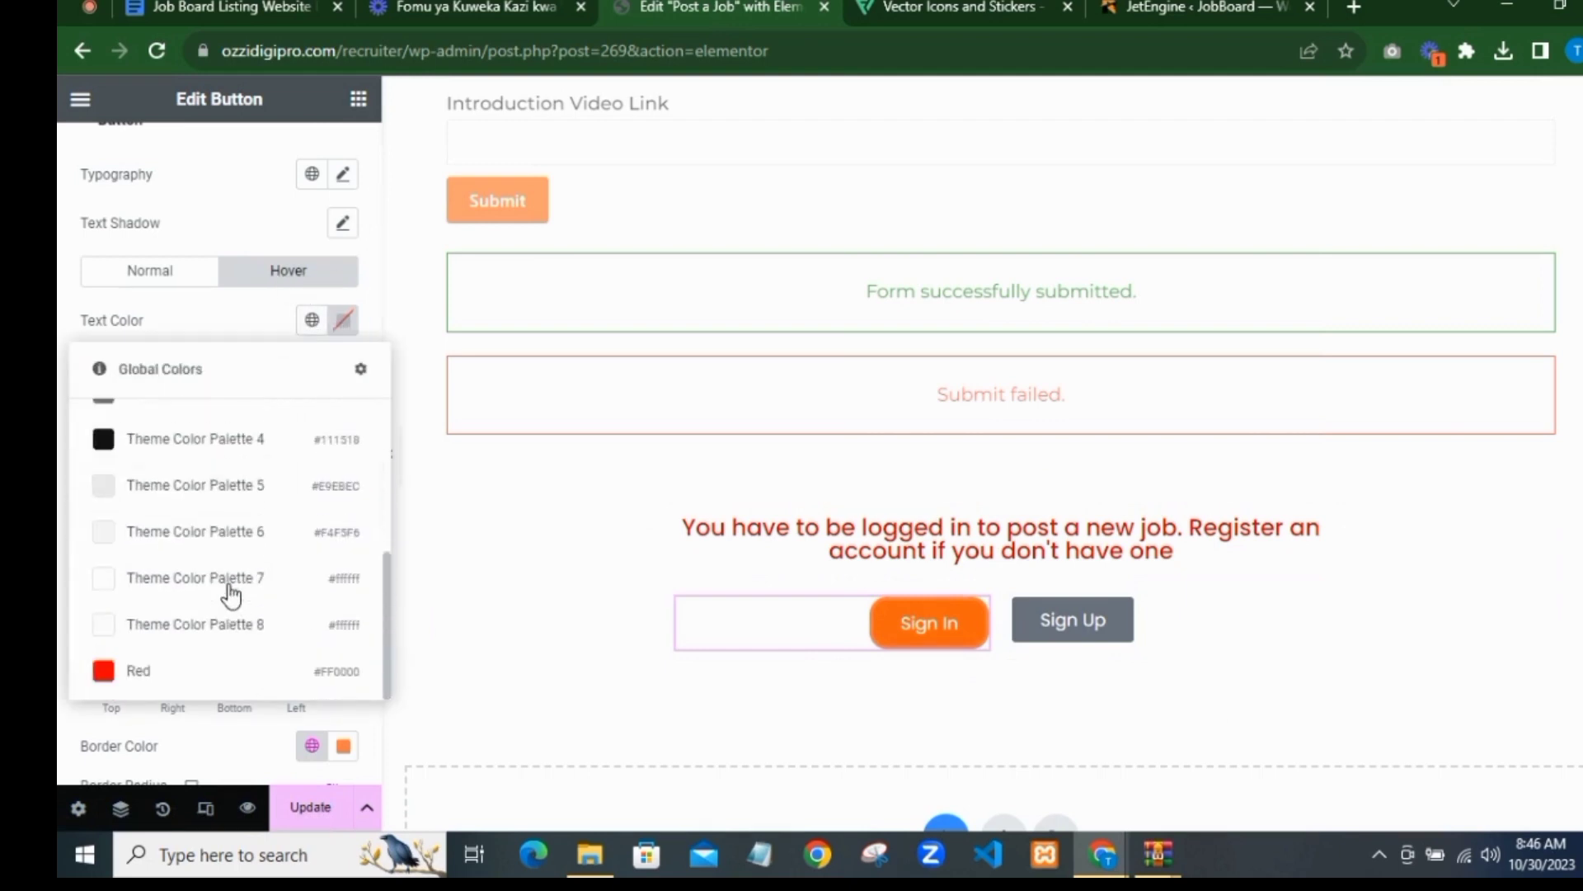
pyautogui.click(169, 452)
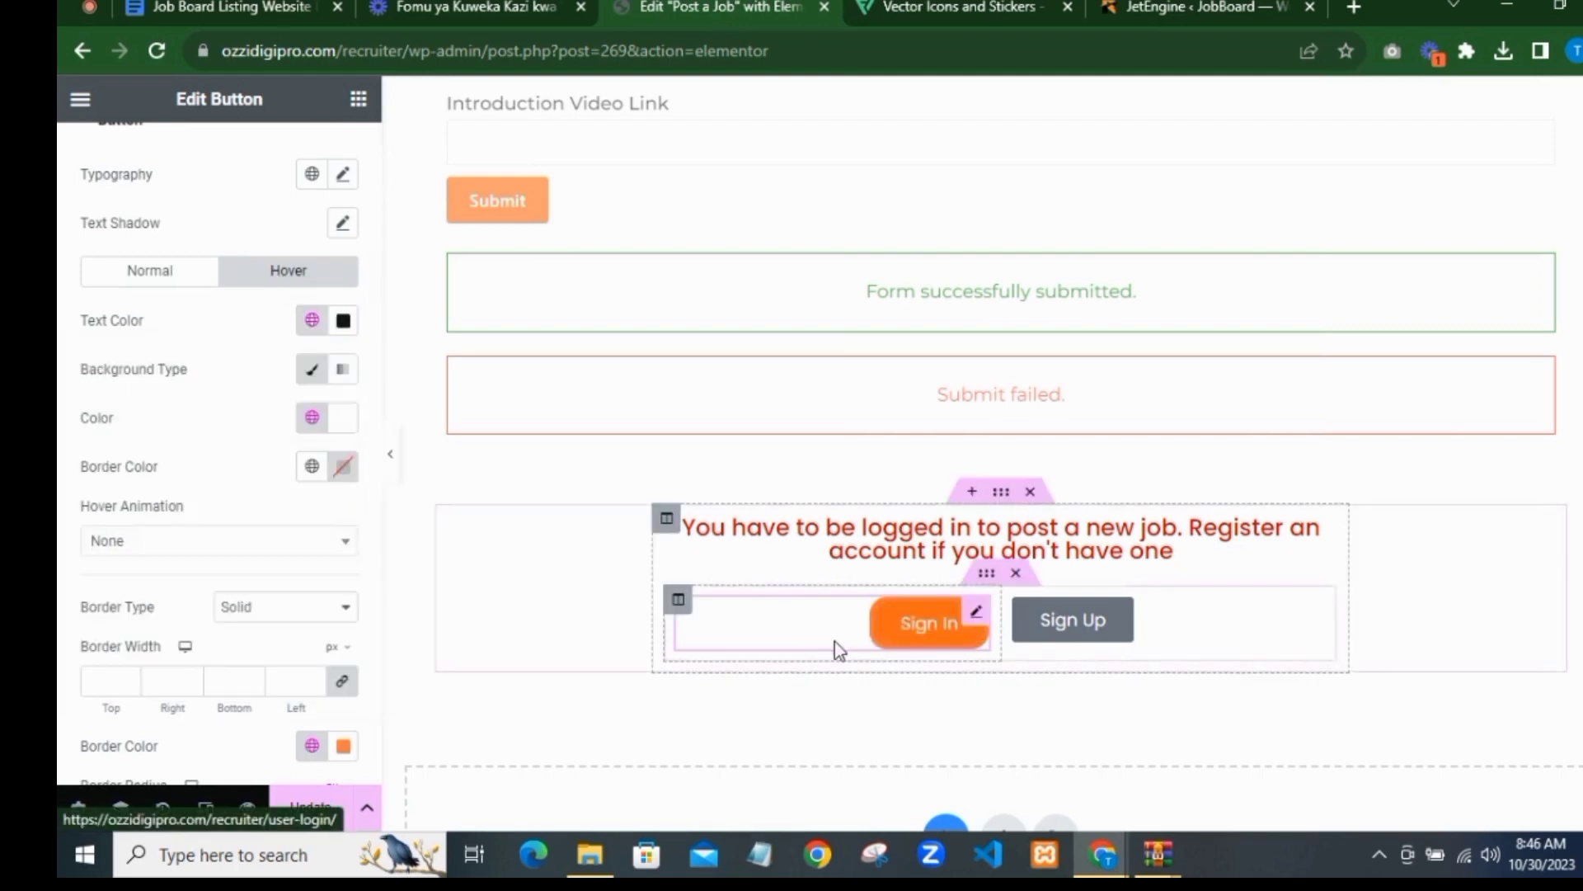
# Step: Find the Key icon in the icon library and insert it on the Sign In button
pyautogui.scroll(2, 240, 379)
pyautogui.click(80, 170)
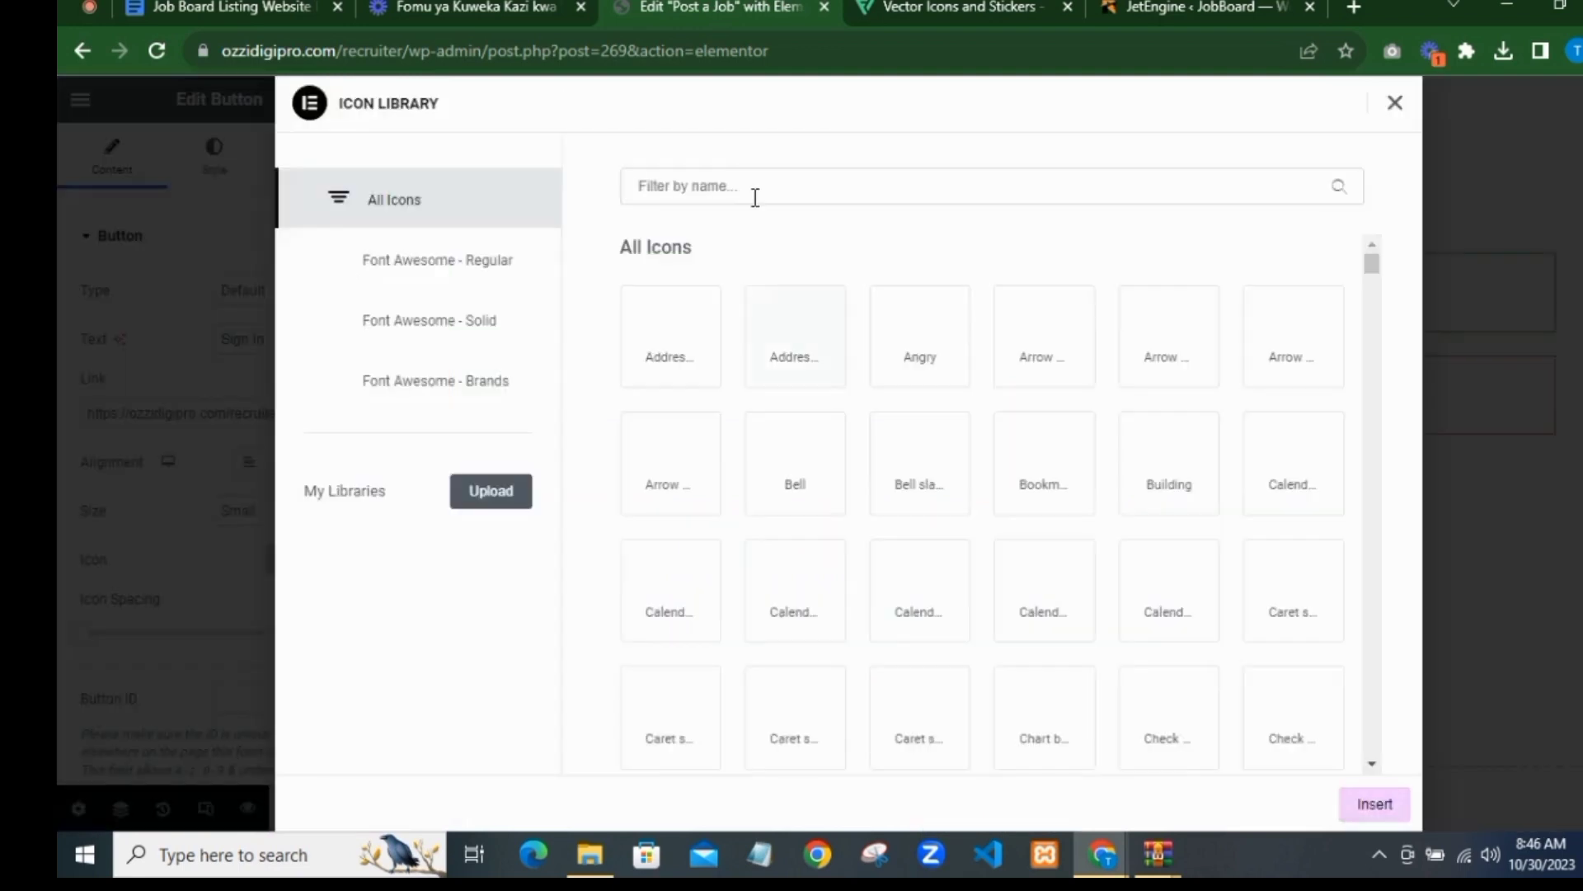
pyautogui.click(758, 199)
pyautogui.write('key')
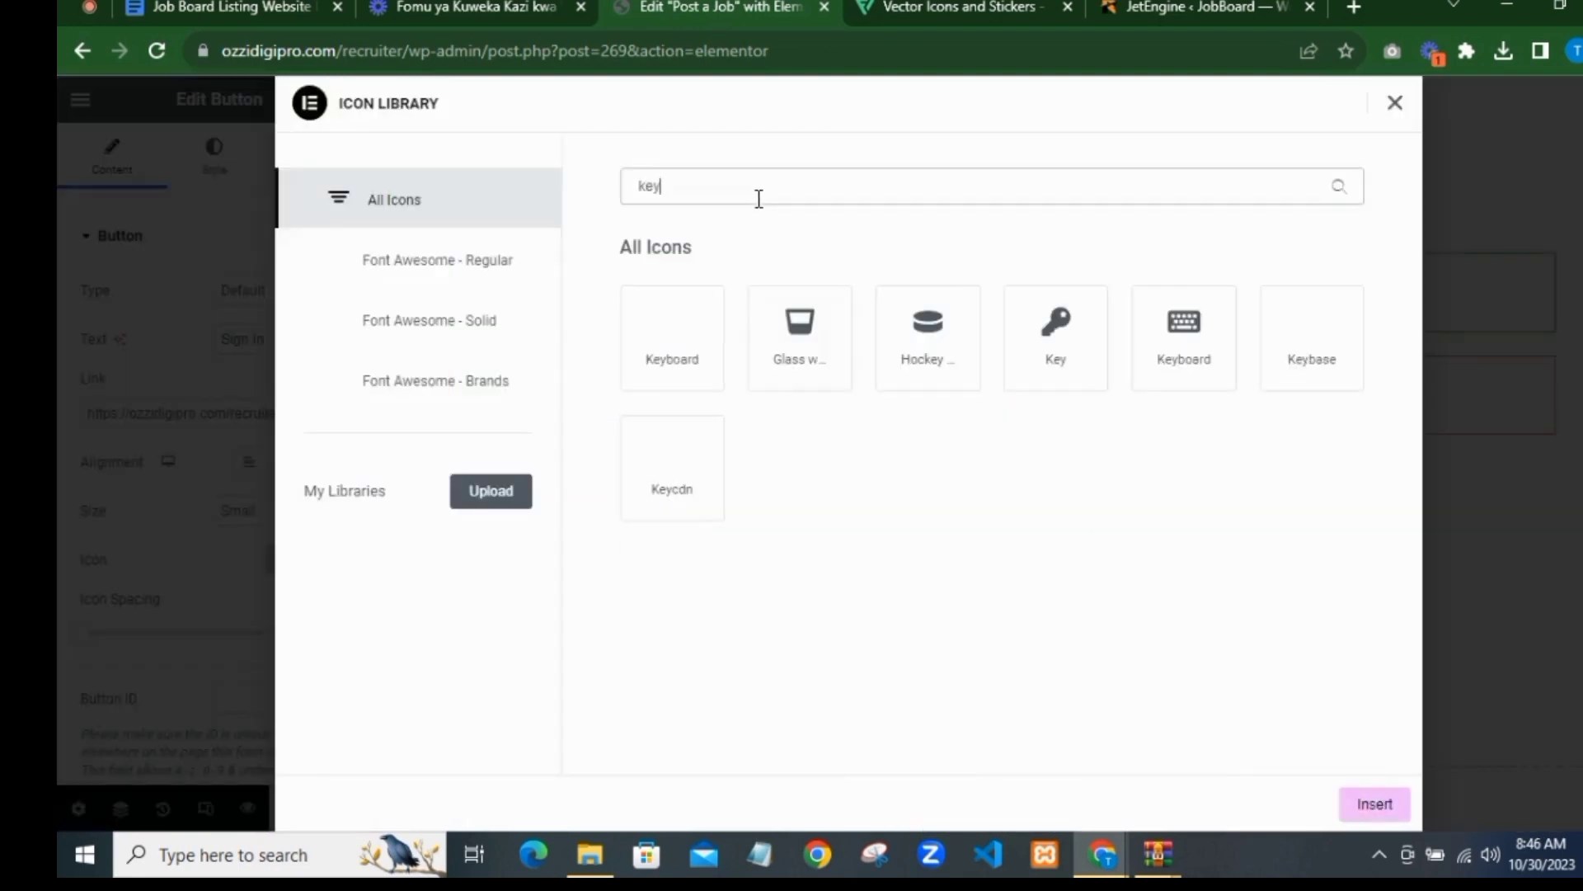
pyautogui.click(1077, 377)
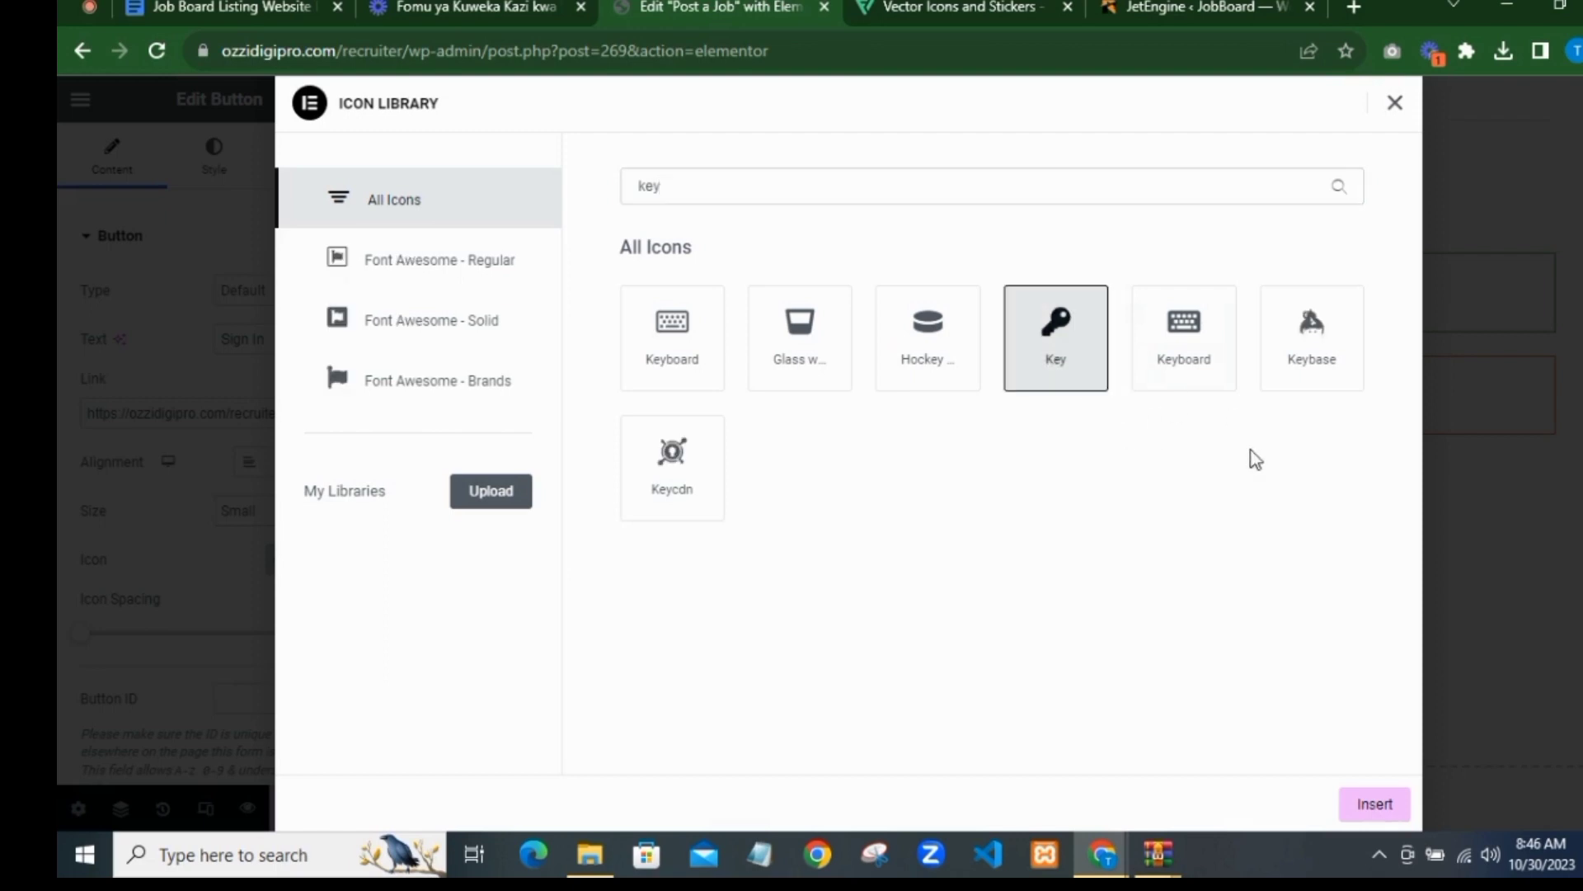
pyautogui.click(1373, 803)
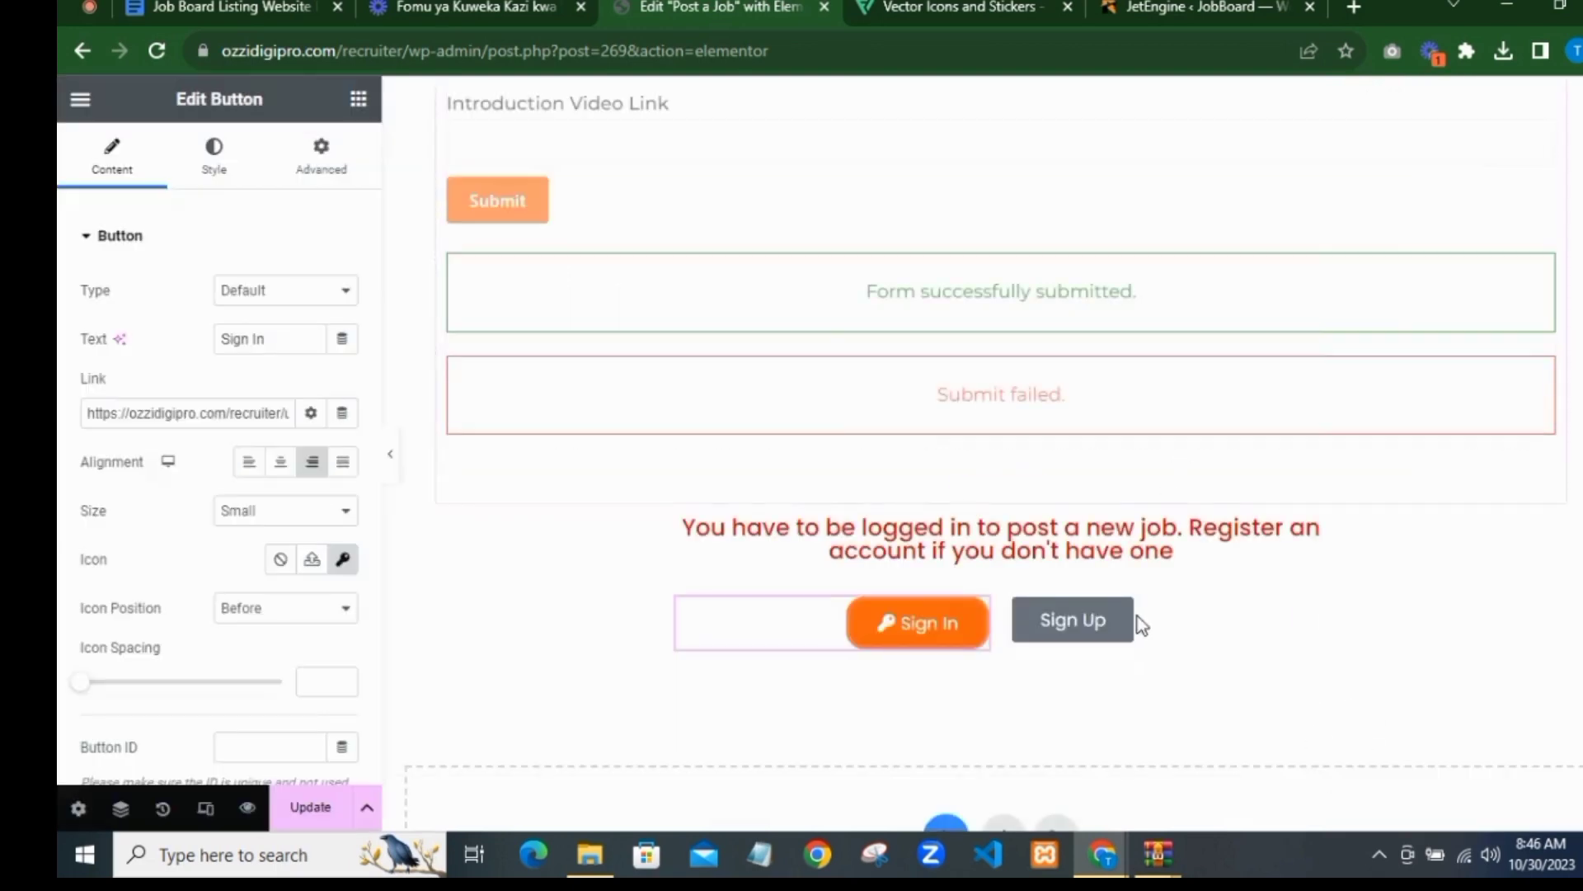
# Step: Copy the Sign In button and paste its style onto the Sign Up button
pyautogui.click(1163, 623)
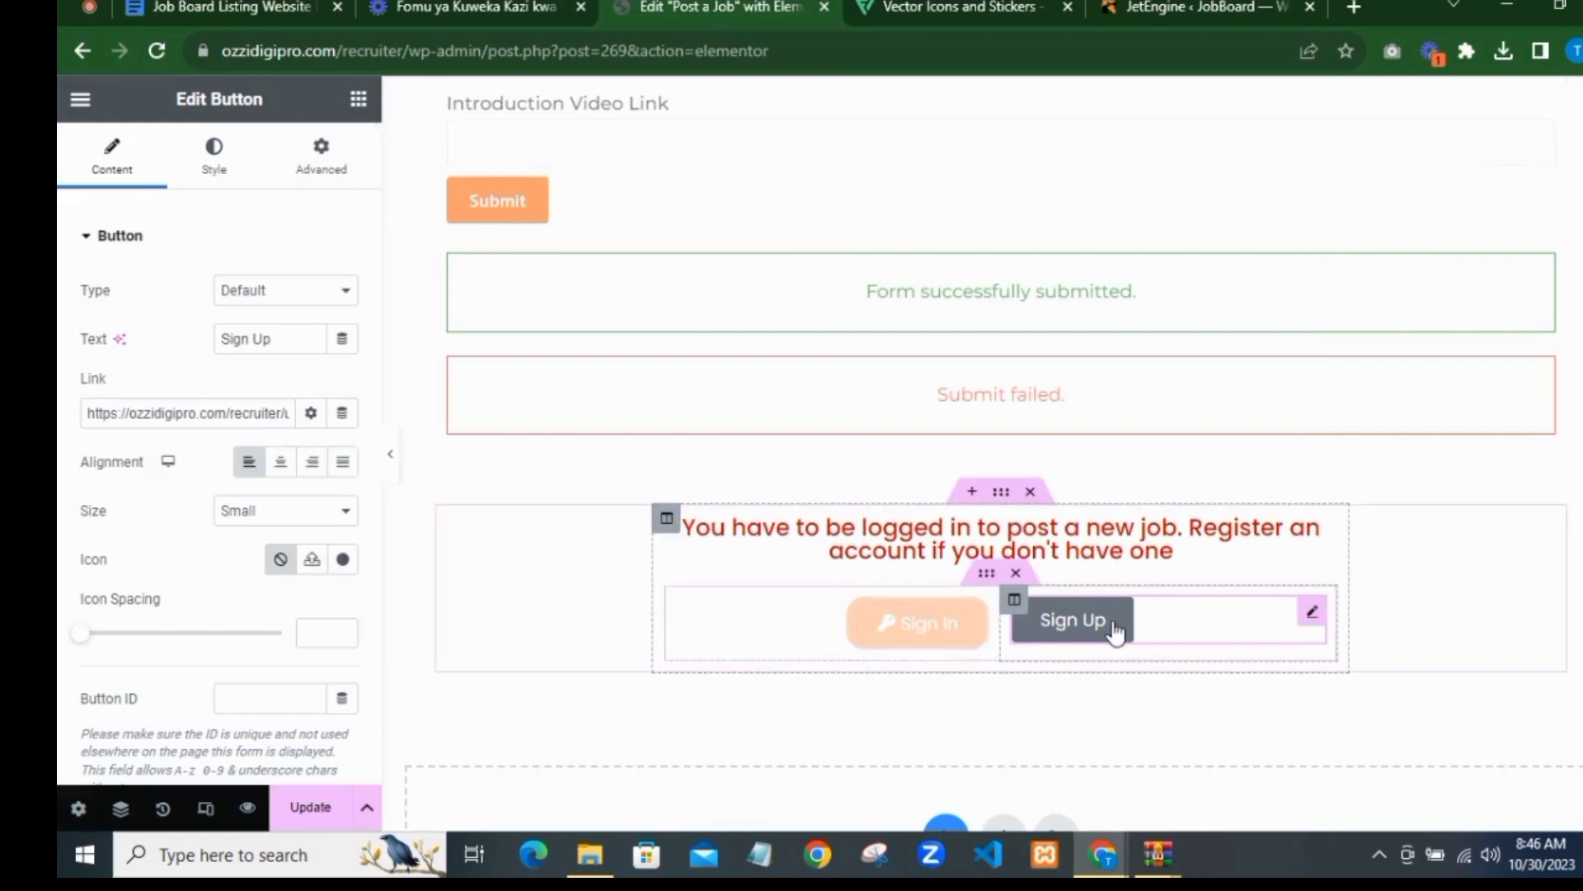
pyautogui.rightClick(973, 631)
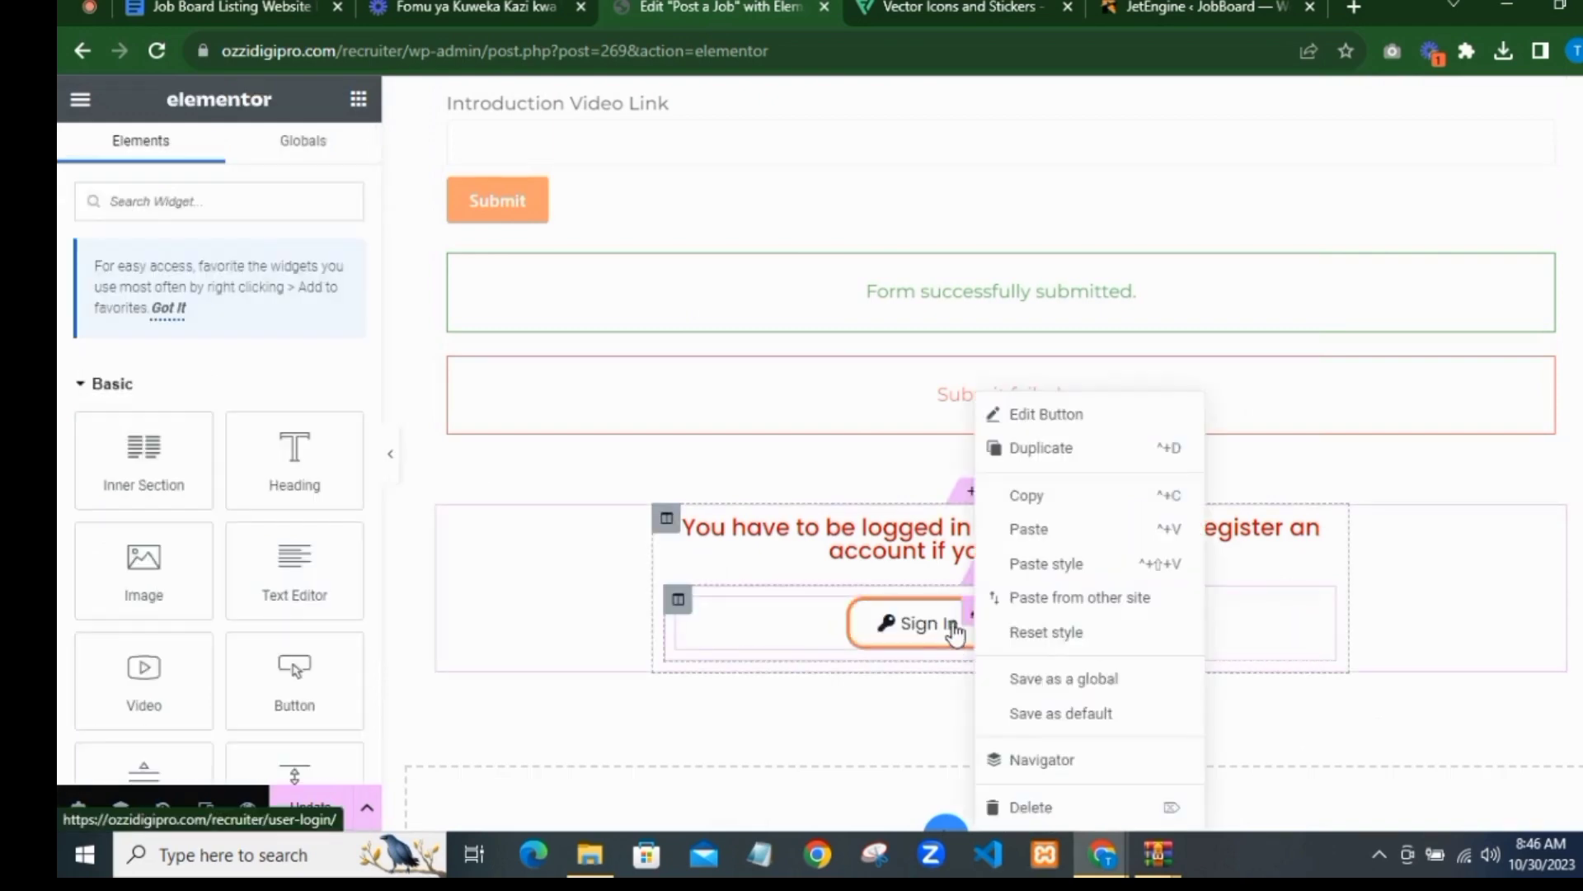
pyautogui.click(1036, 495)
pyautogui.rightClick(1170, 610)
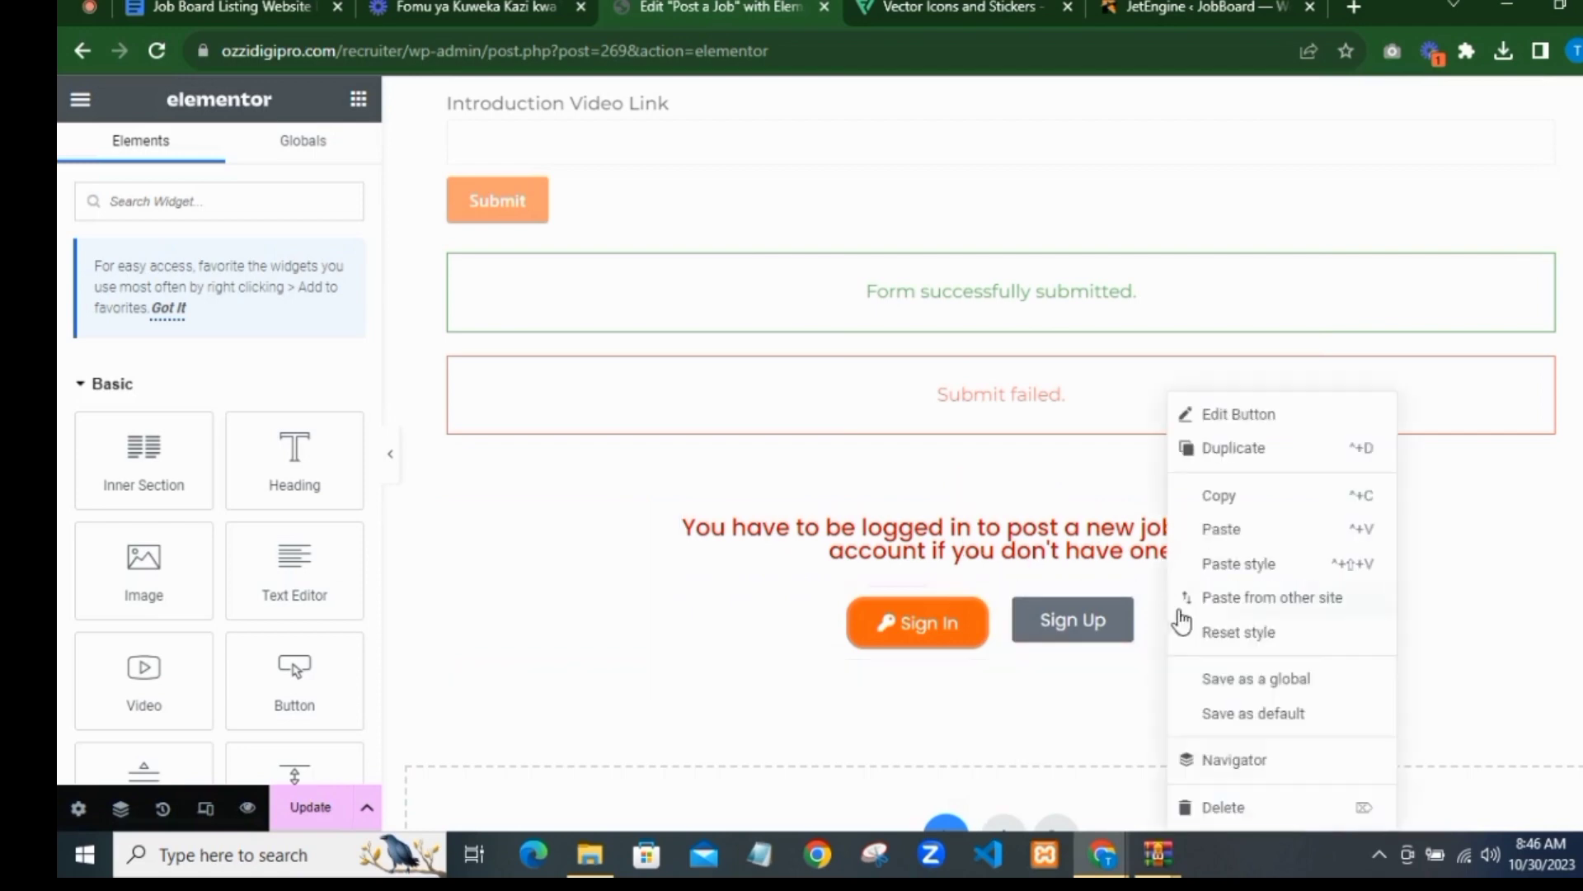
pyautogui.click(1200, 565)
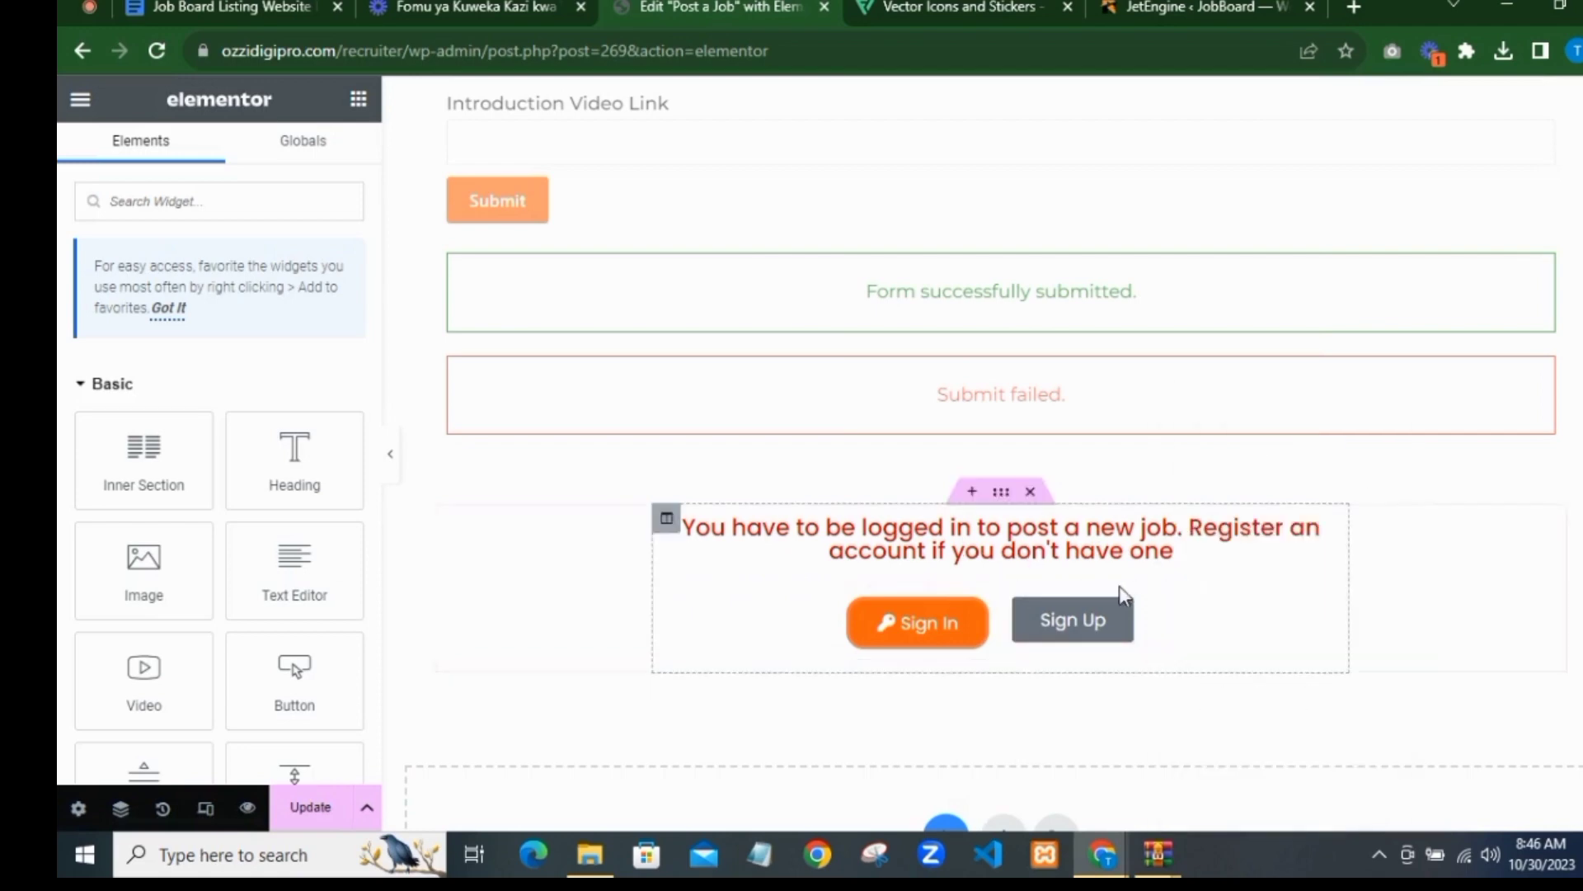
# Step: Set the Sign Up button's normal background colour to the global white
pyautogui.click(1203, 620)
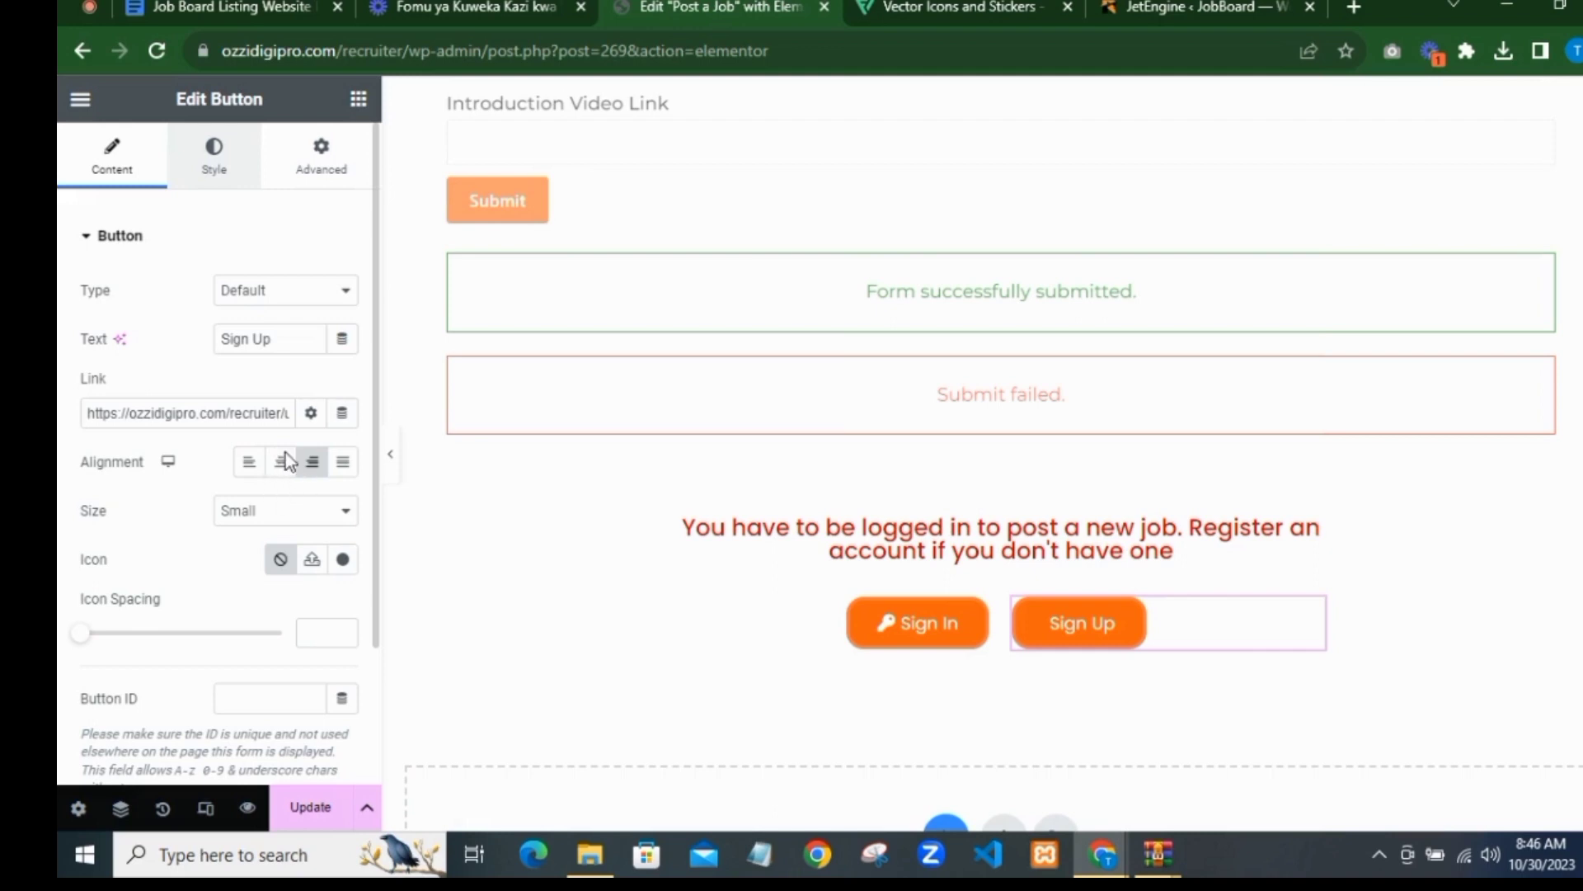
pyautogui.click(213, 153)
pyautogui.click(312, 534)
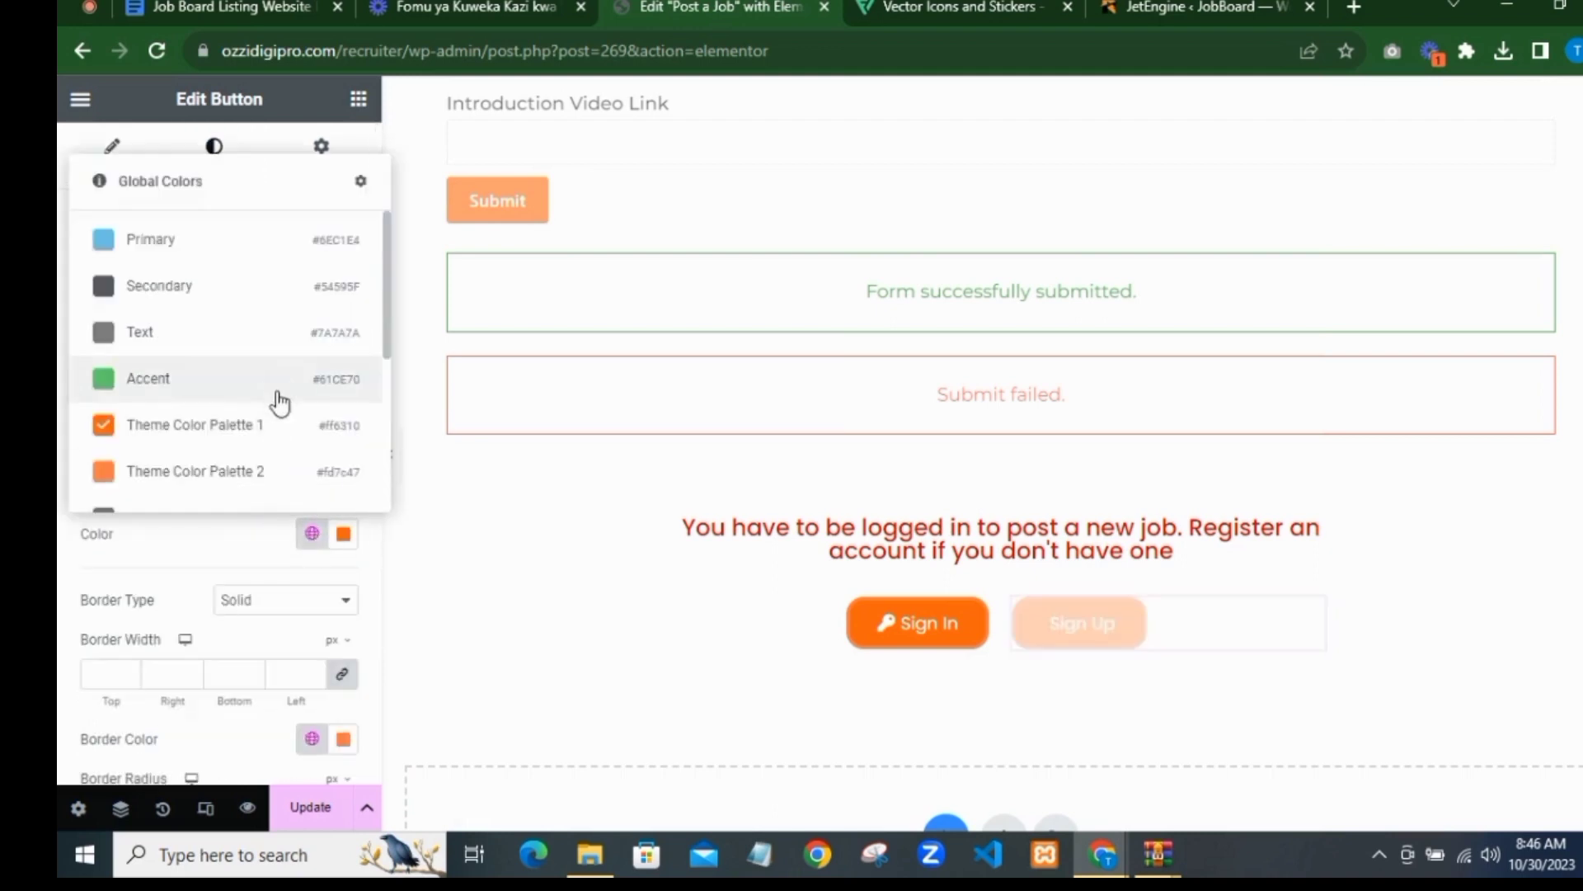
pyautogui.scroll(-4, 247, 429)
pyautogui.click(218, 446)
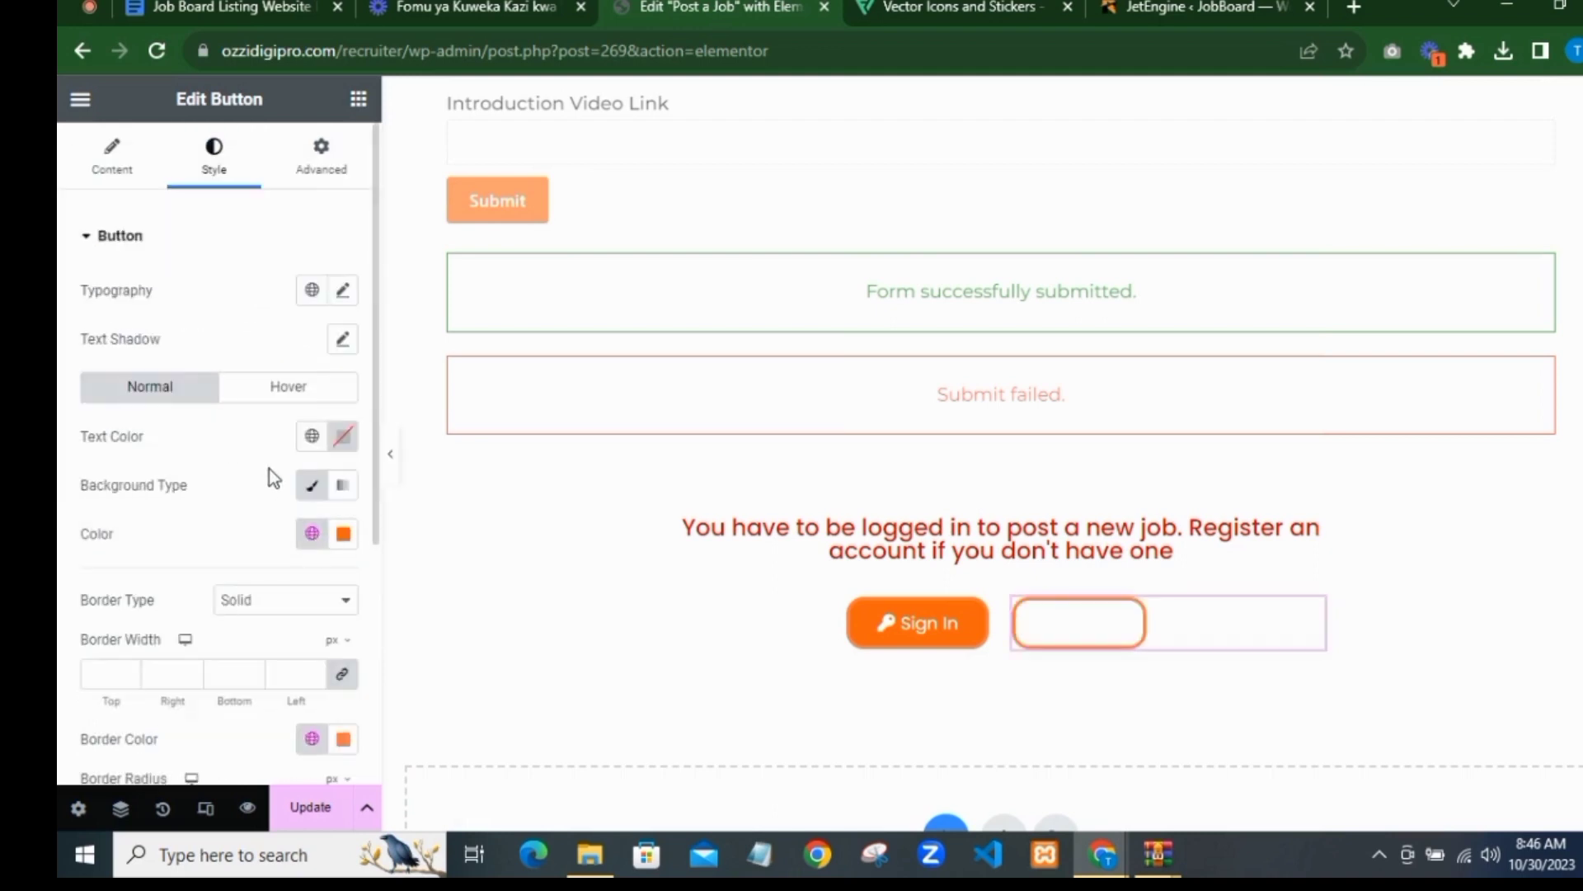
# Step: Set the Sign Up button's normal text colour to the global black, Theme Color Palette 4
pyautogui.click(313, 445)
pyautogui.scroll(-4, 194, 671)
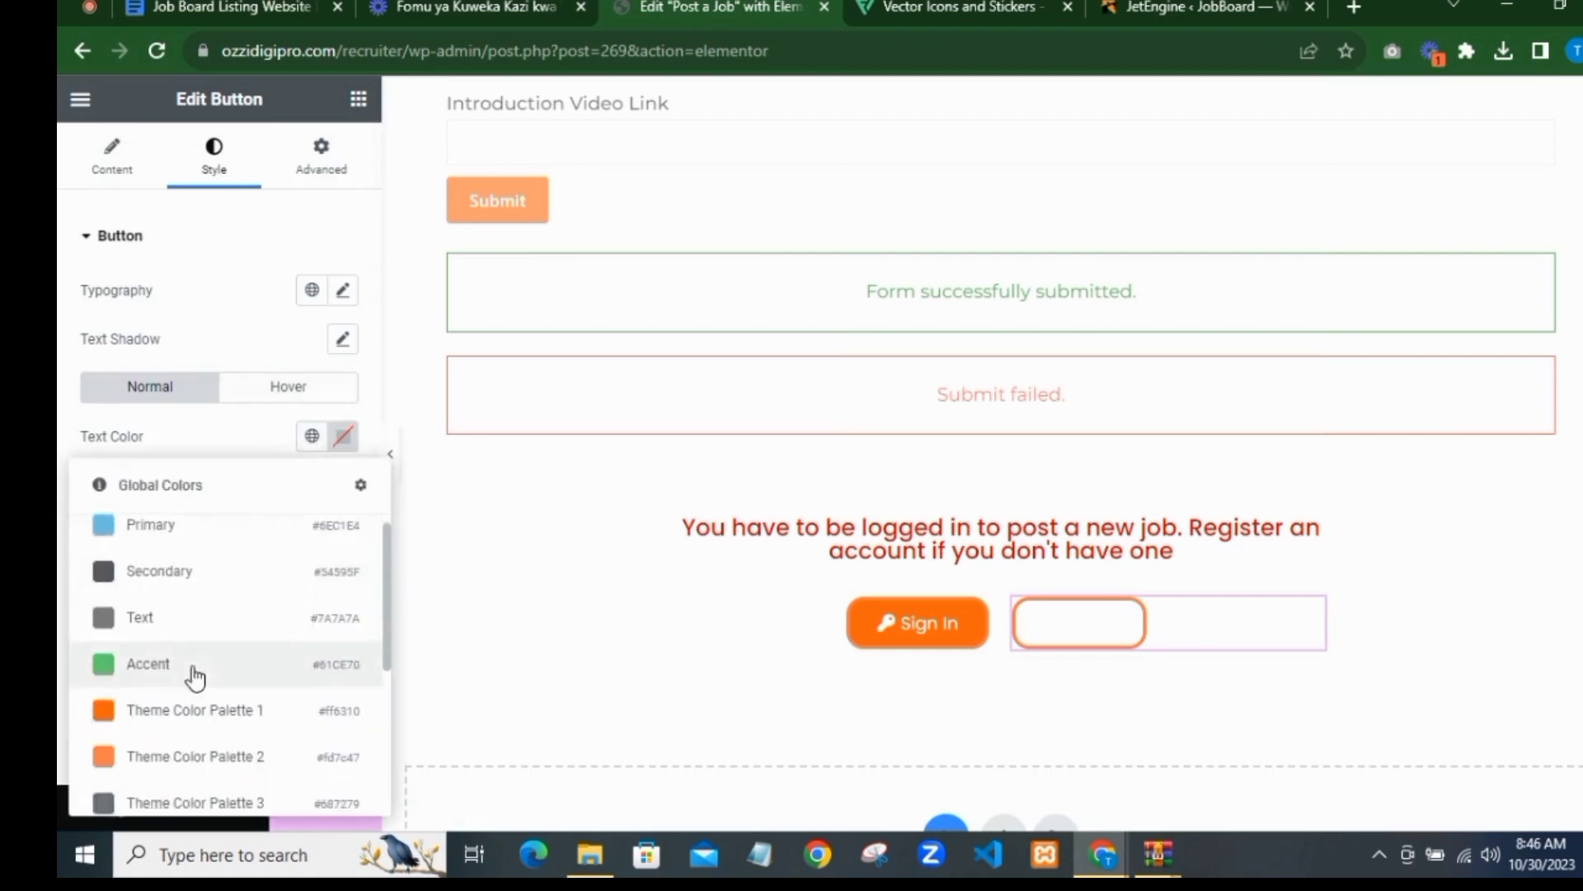
pyautogui.click(170, 571)
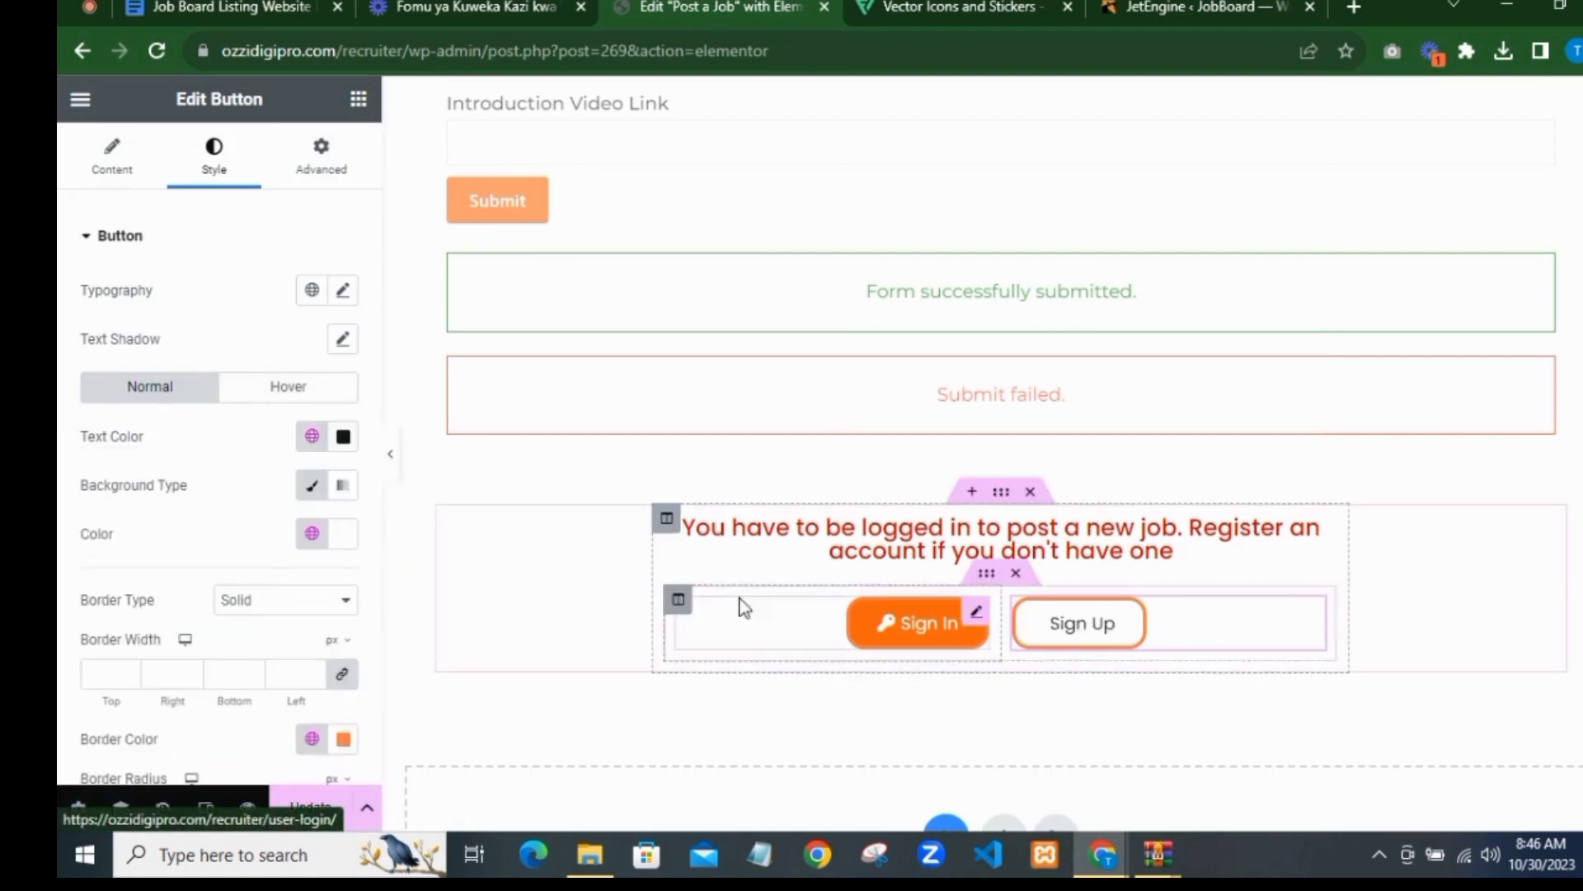
# Step: Set the Sign Up button's hover background to the global orange and its hover text colour to the white Theme Color Palette 8
pyautogui.click(280, 394)
pyautogui.click(310, 534)
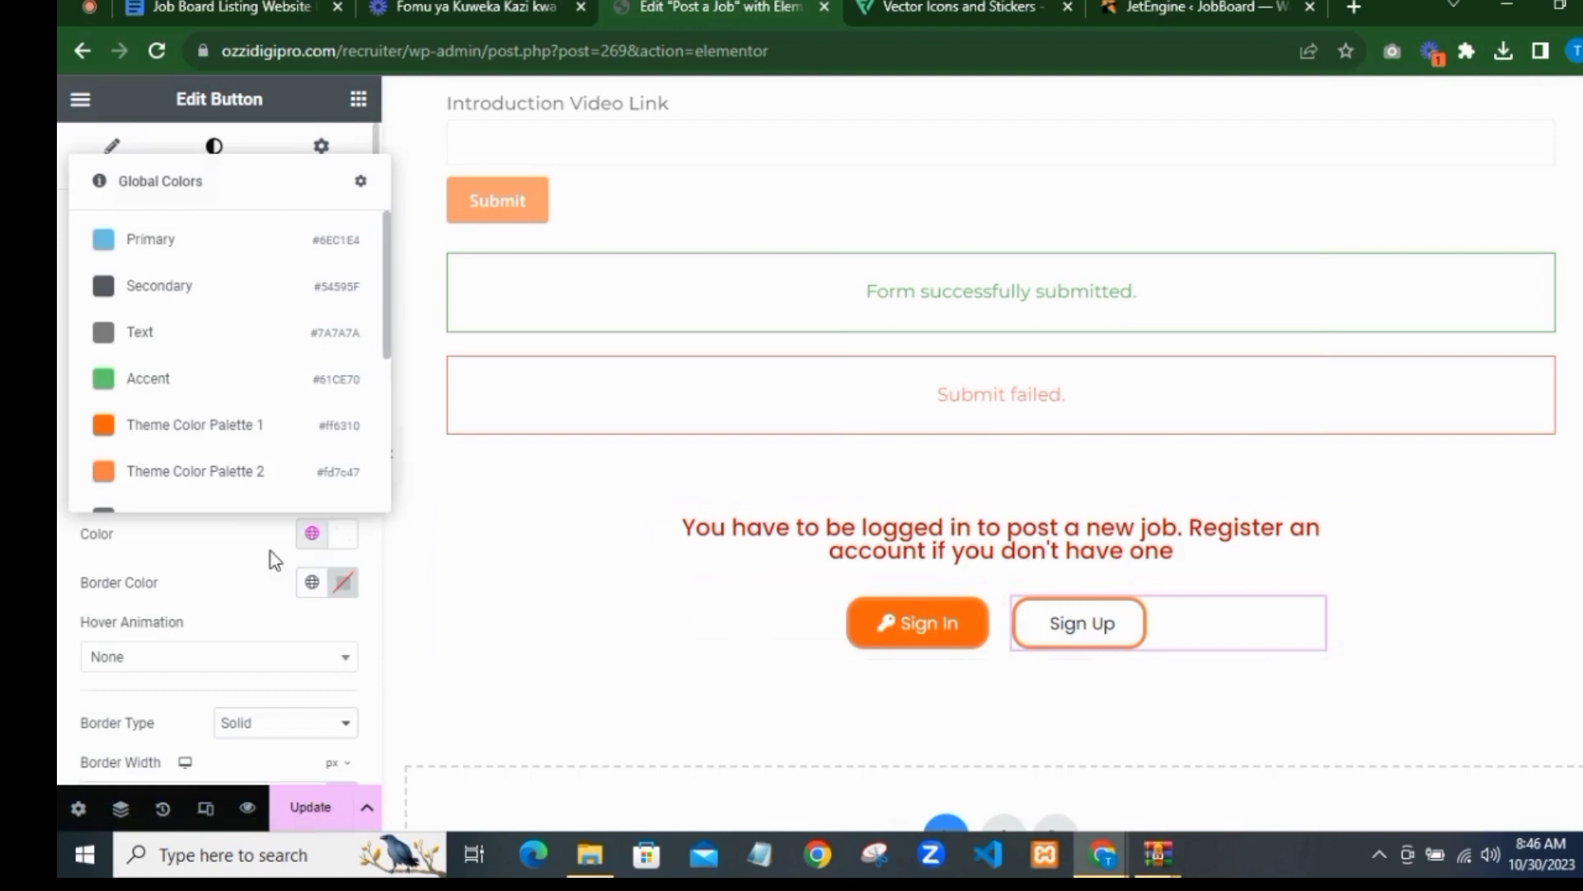
pyautogui.click(219, 467)
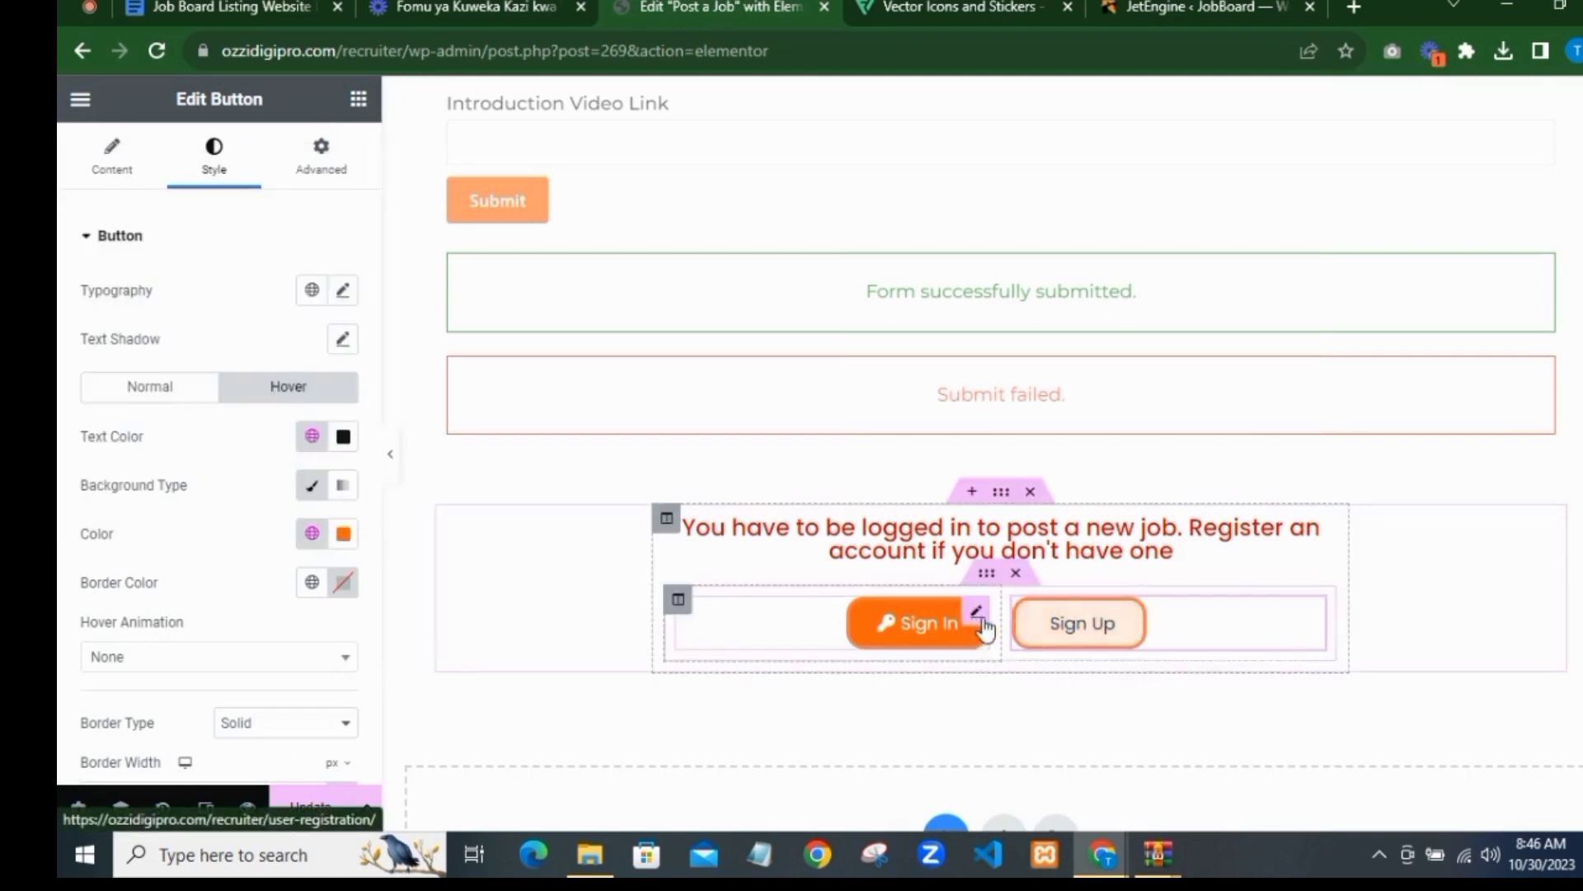
pyautogui.click(312, 437)
pyautogui.scroll(-5, 212, 654)
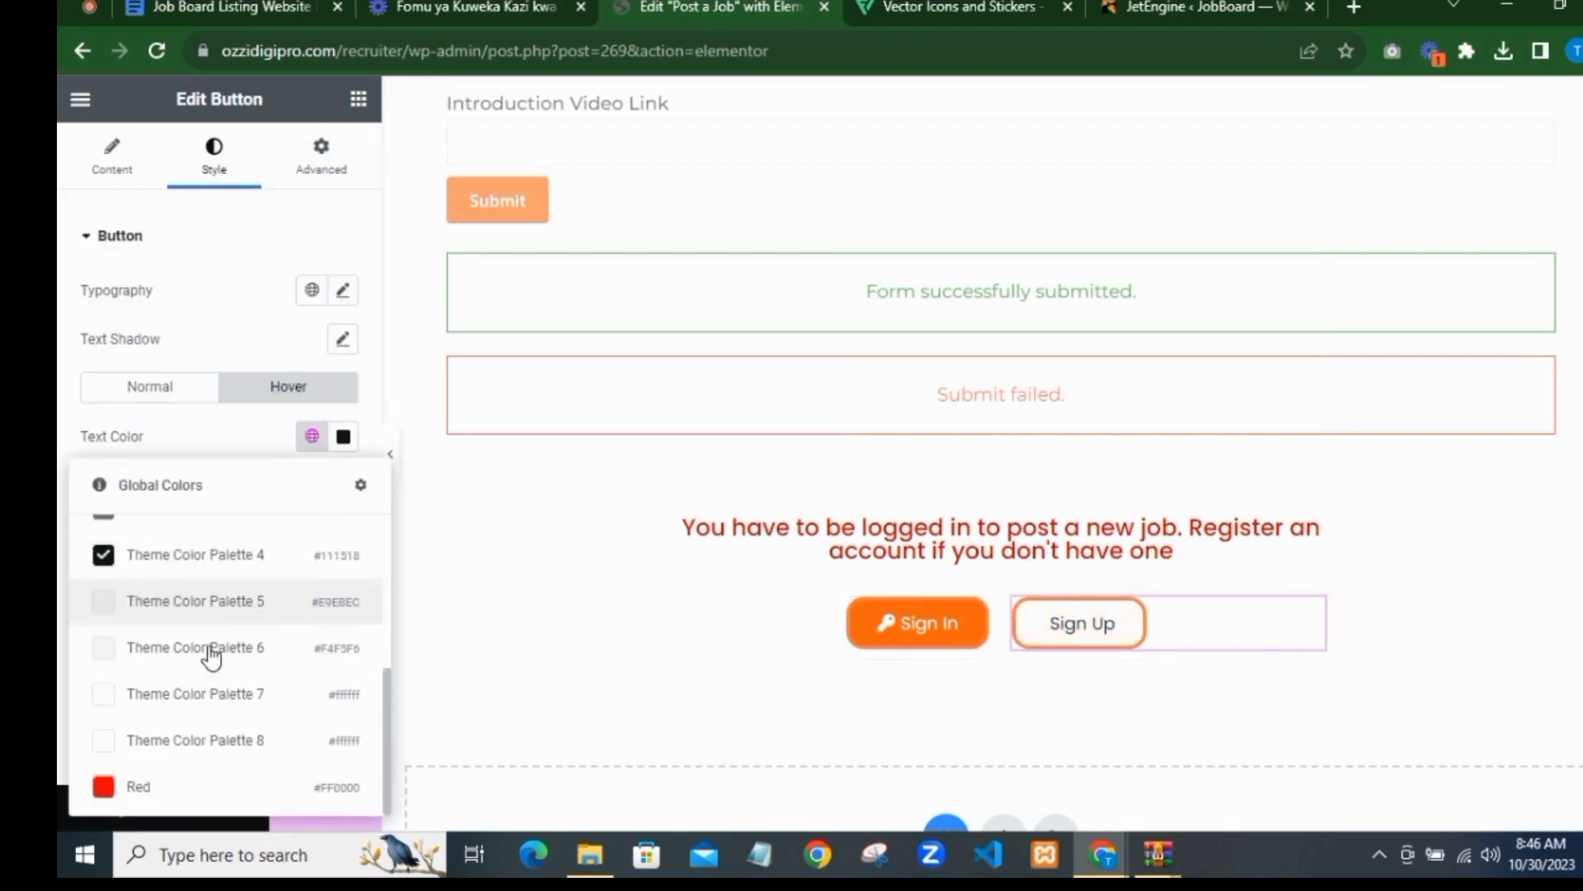
pyautogui.click(159, 739)
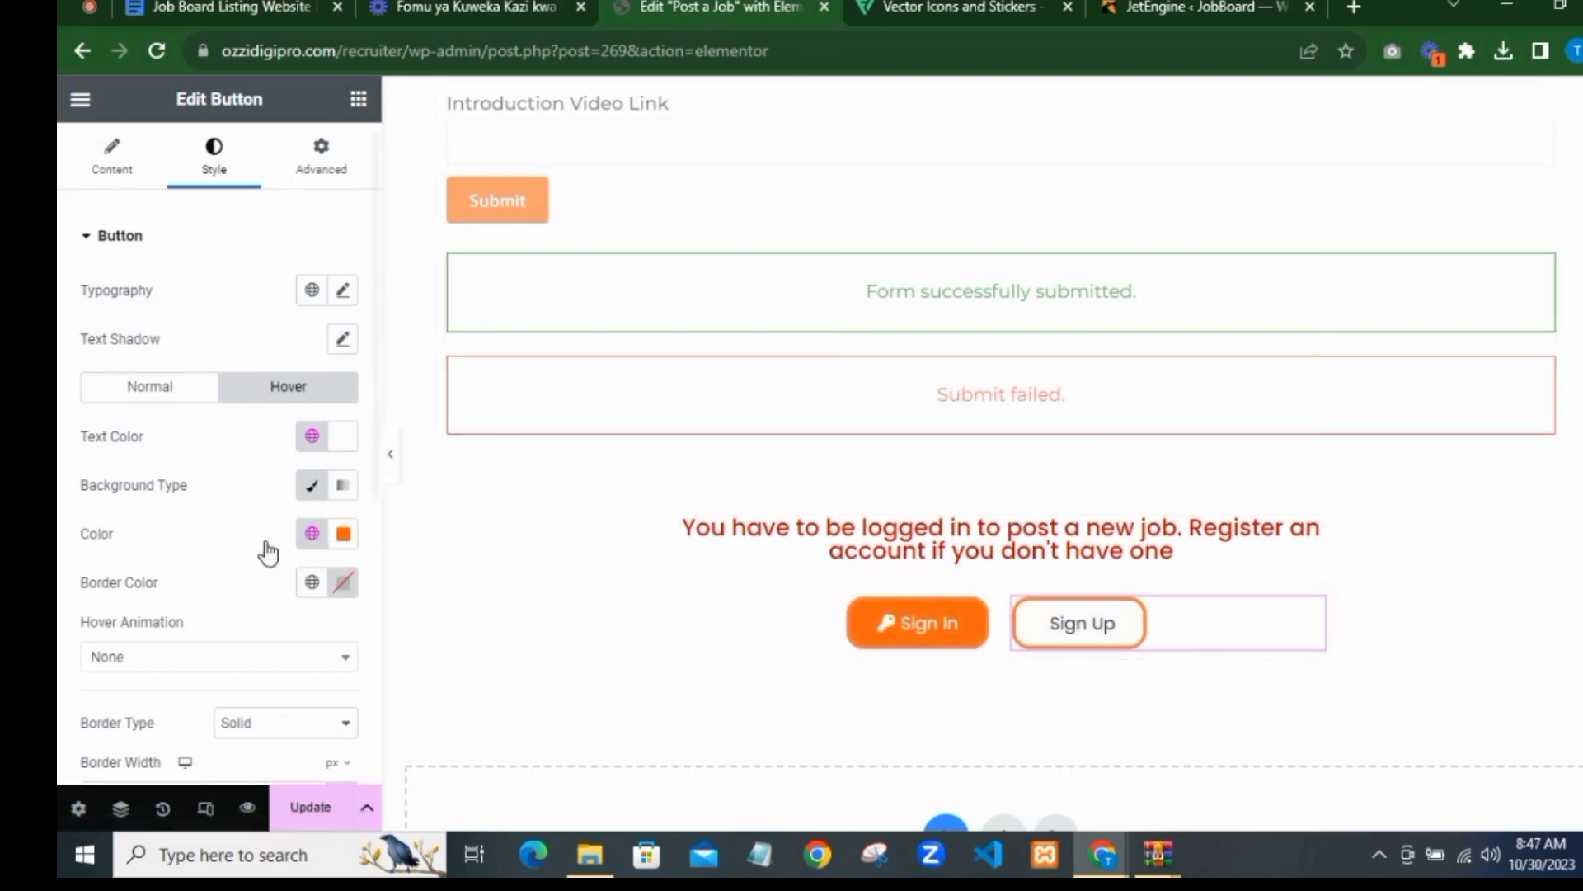
# Step: Find the solid User circle icon by searching the icon library for "user" and insert it on the Sign Up button
pyautogui.click(112, 156)
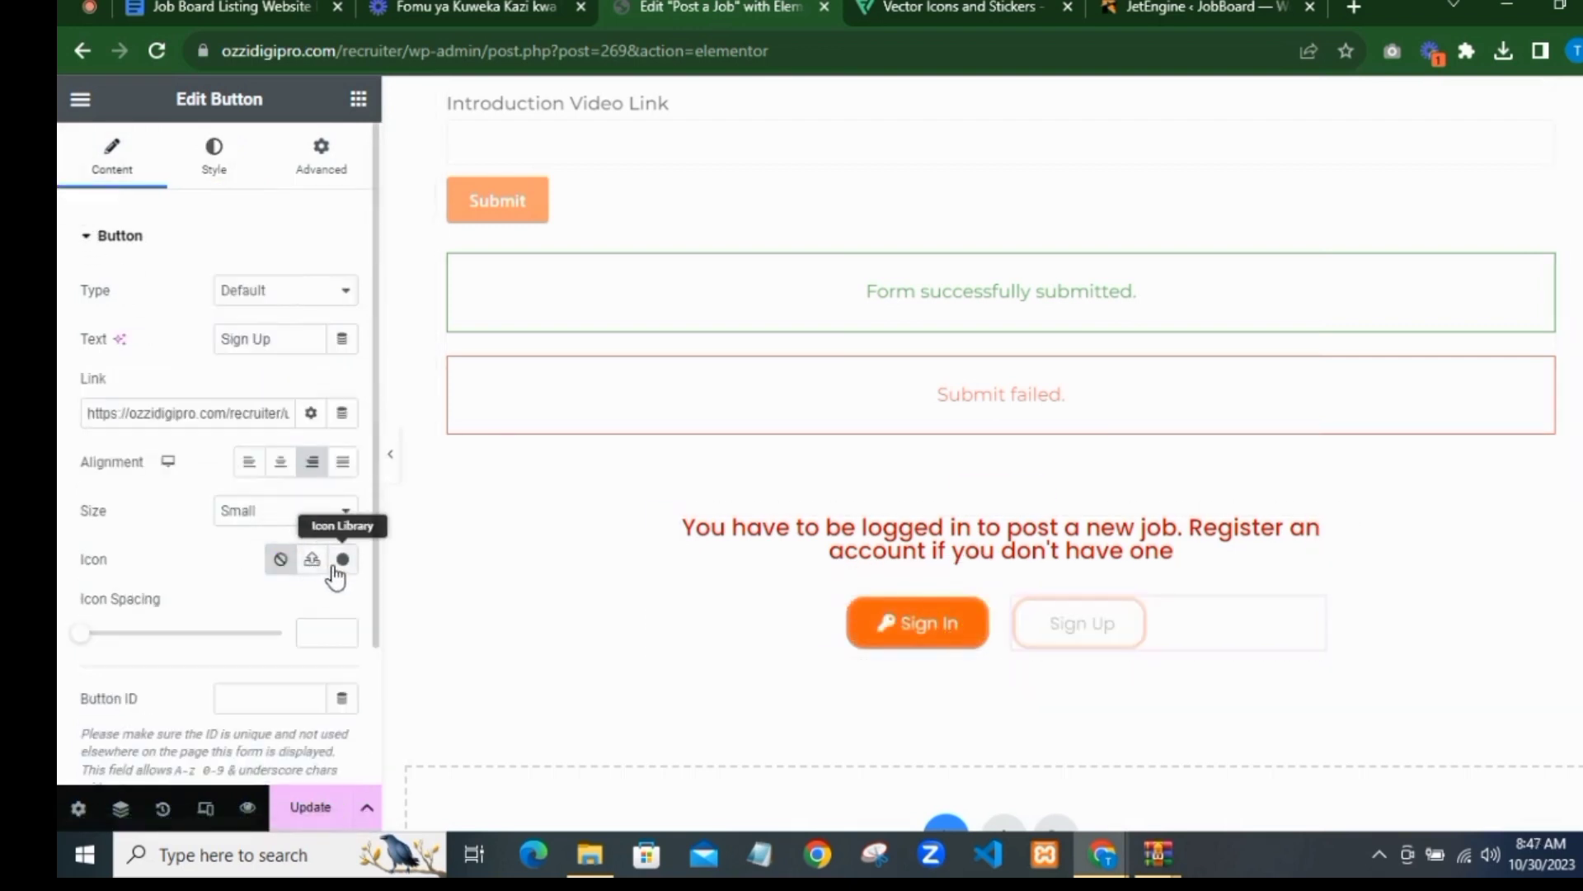
pyautogui.click(340, 557)
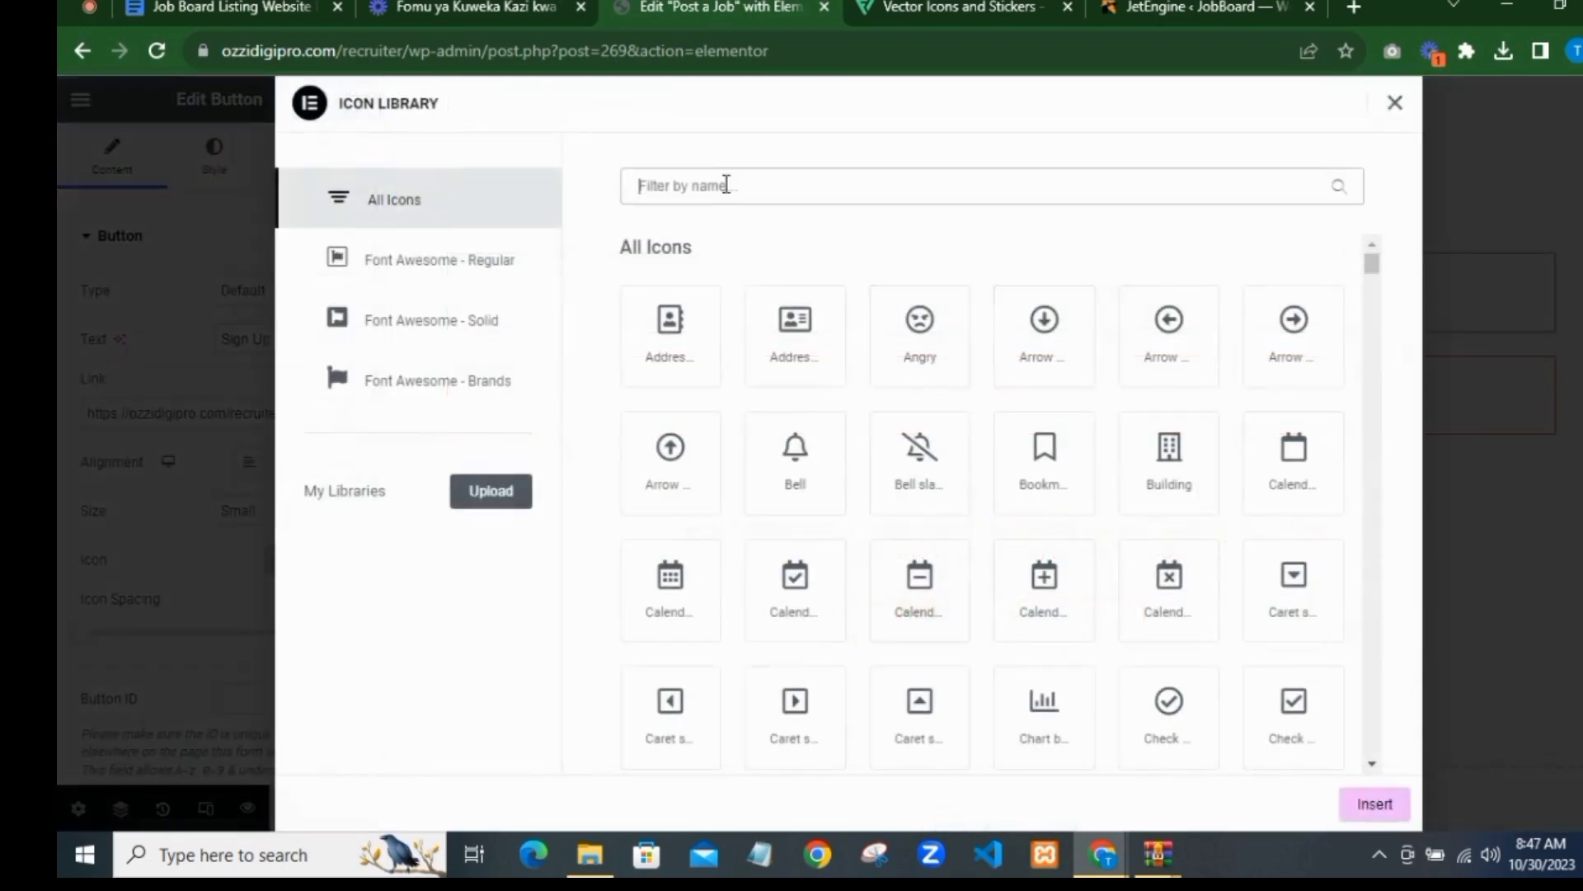
pyautogui.write('user')
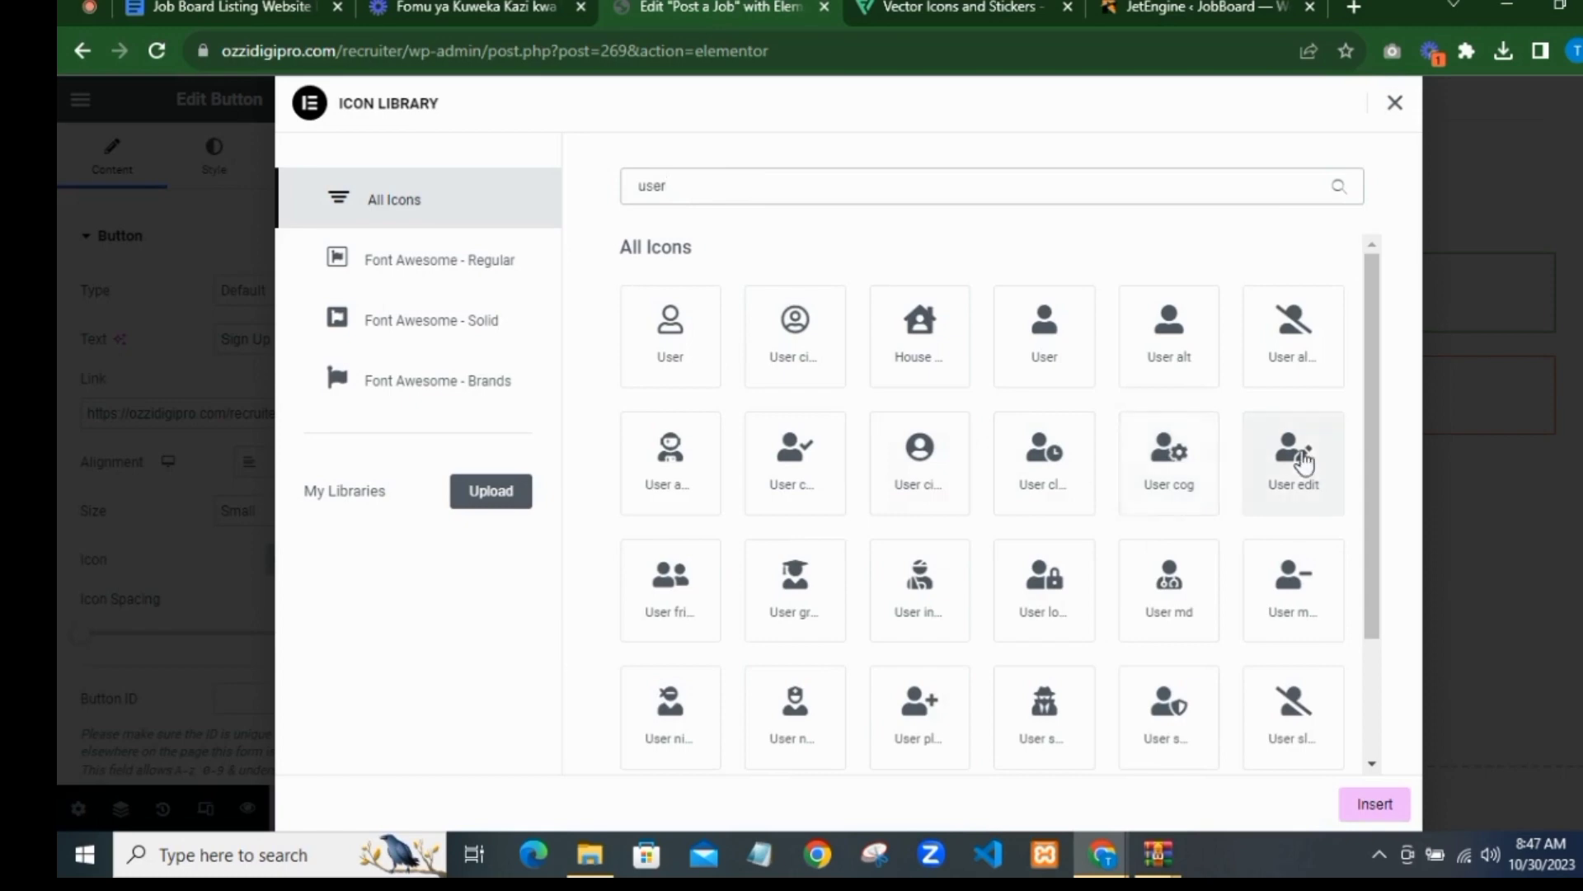
pyautogui.click(934, 487)
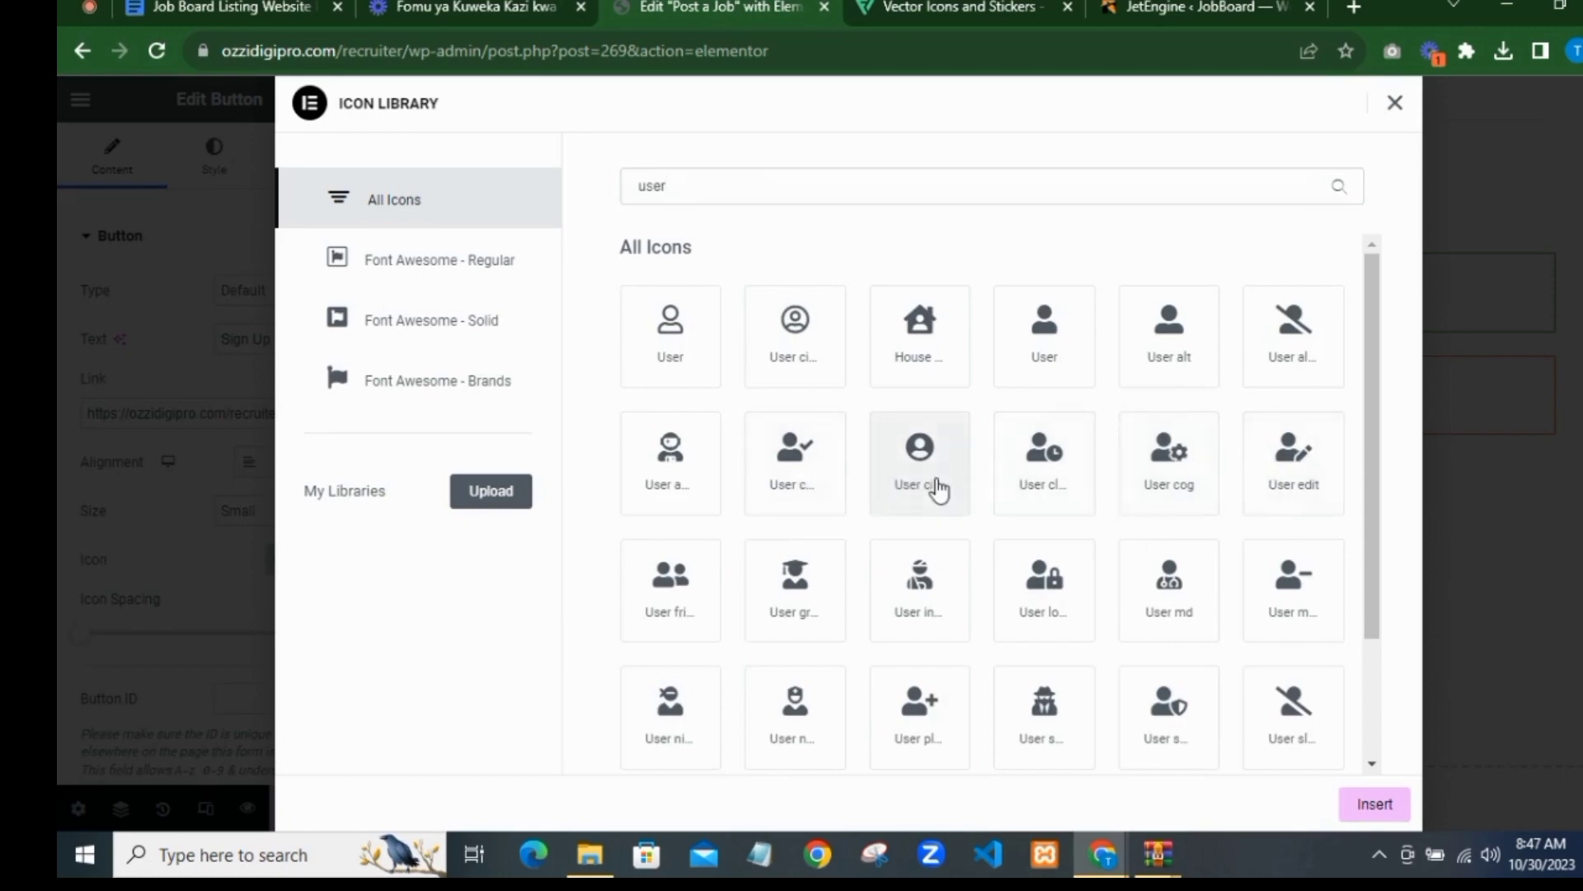
pyautogui.click(1358, 804)
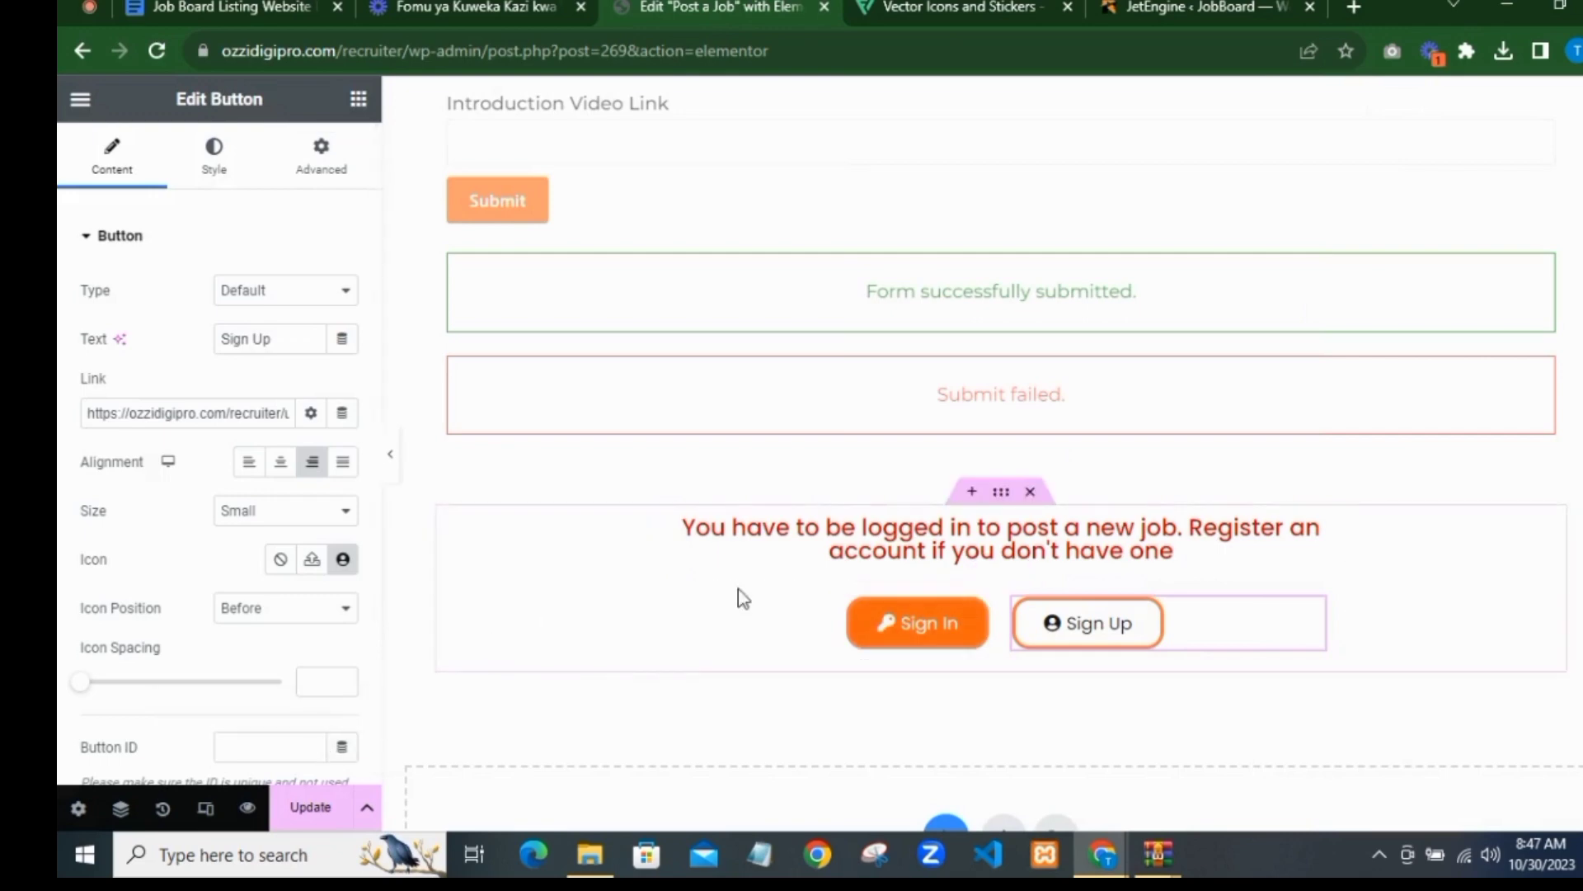
# Step: Set the login notice section's top and bottom padding to 50 px each
pyautogui.click(724, 517)
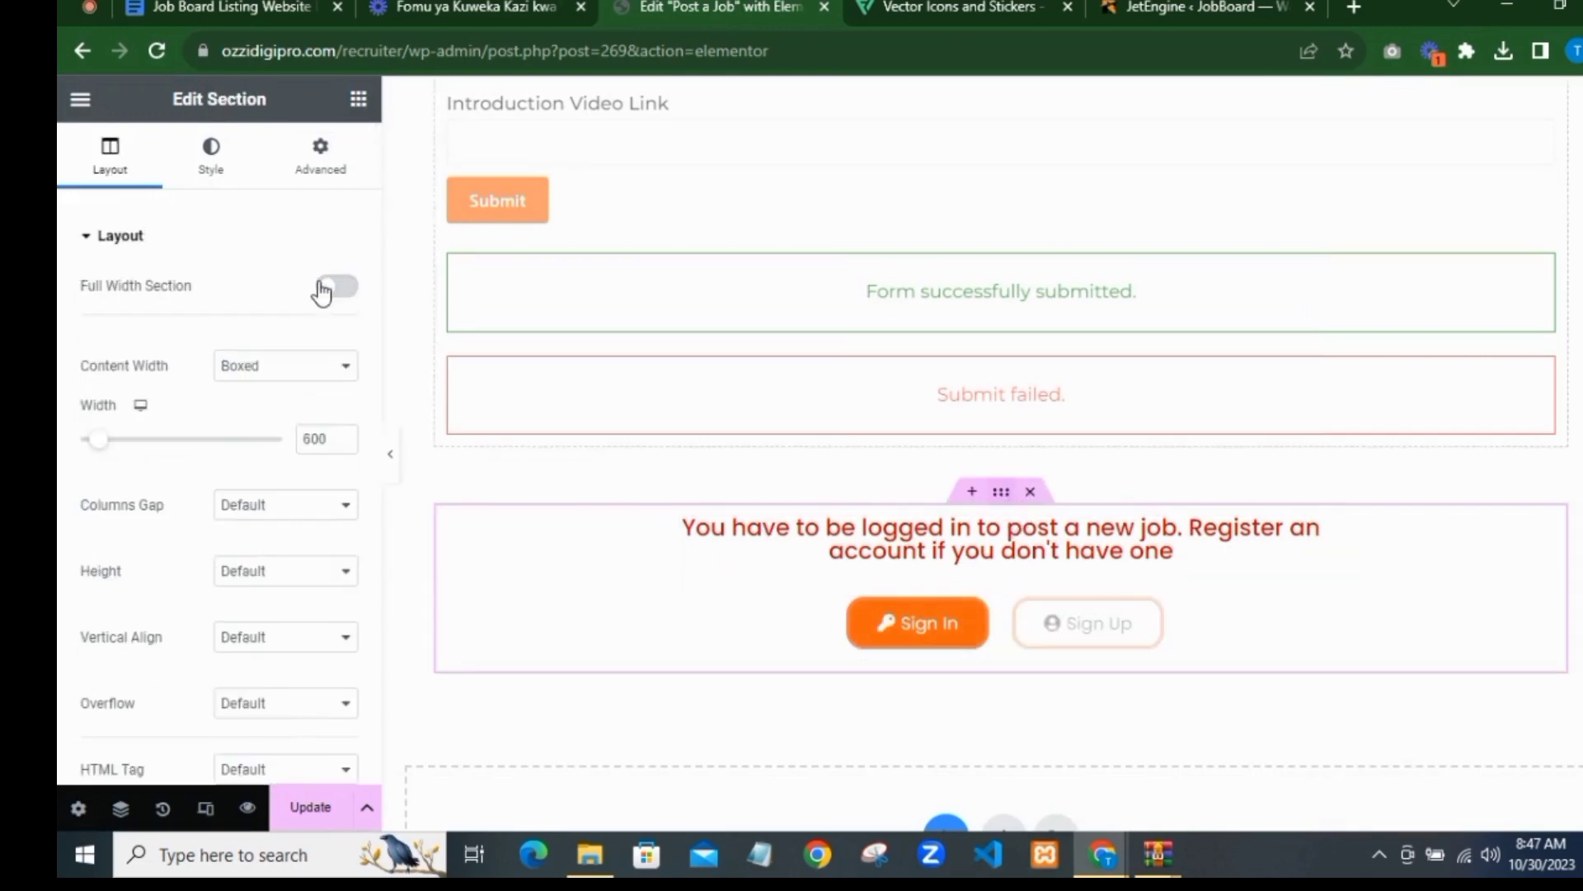
pyautogui.click(320, 153)
pyautogui.click(357, 410)
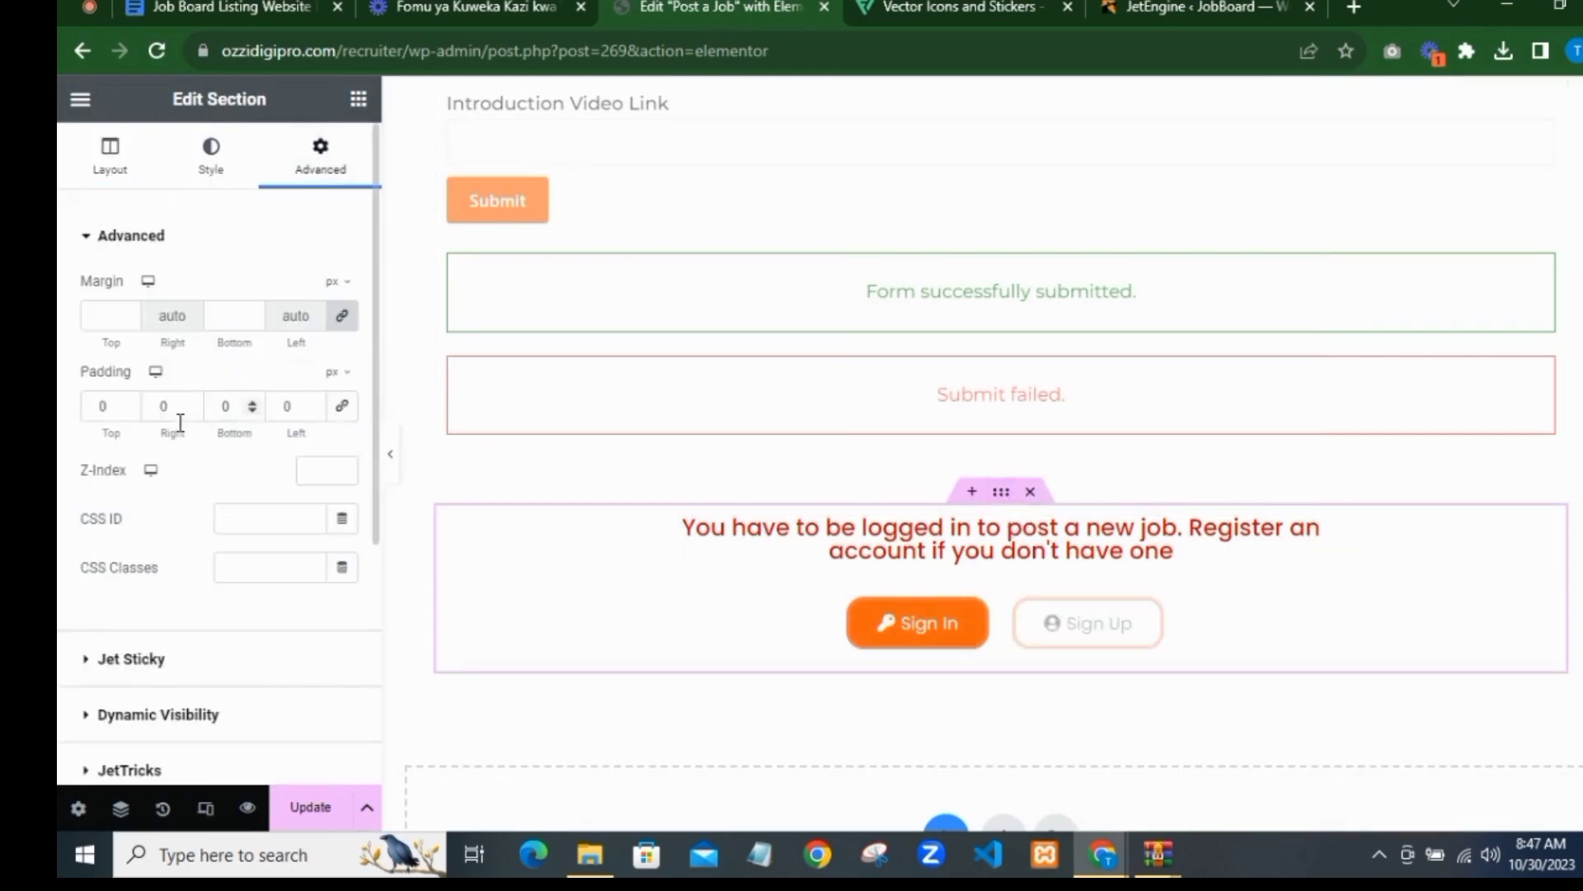
pyautogui.write('50')
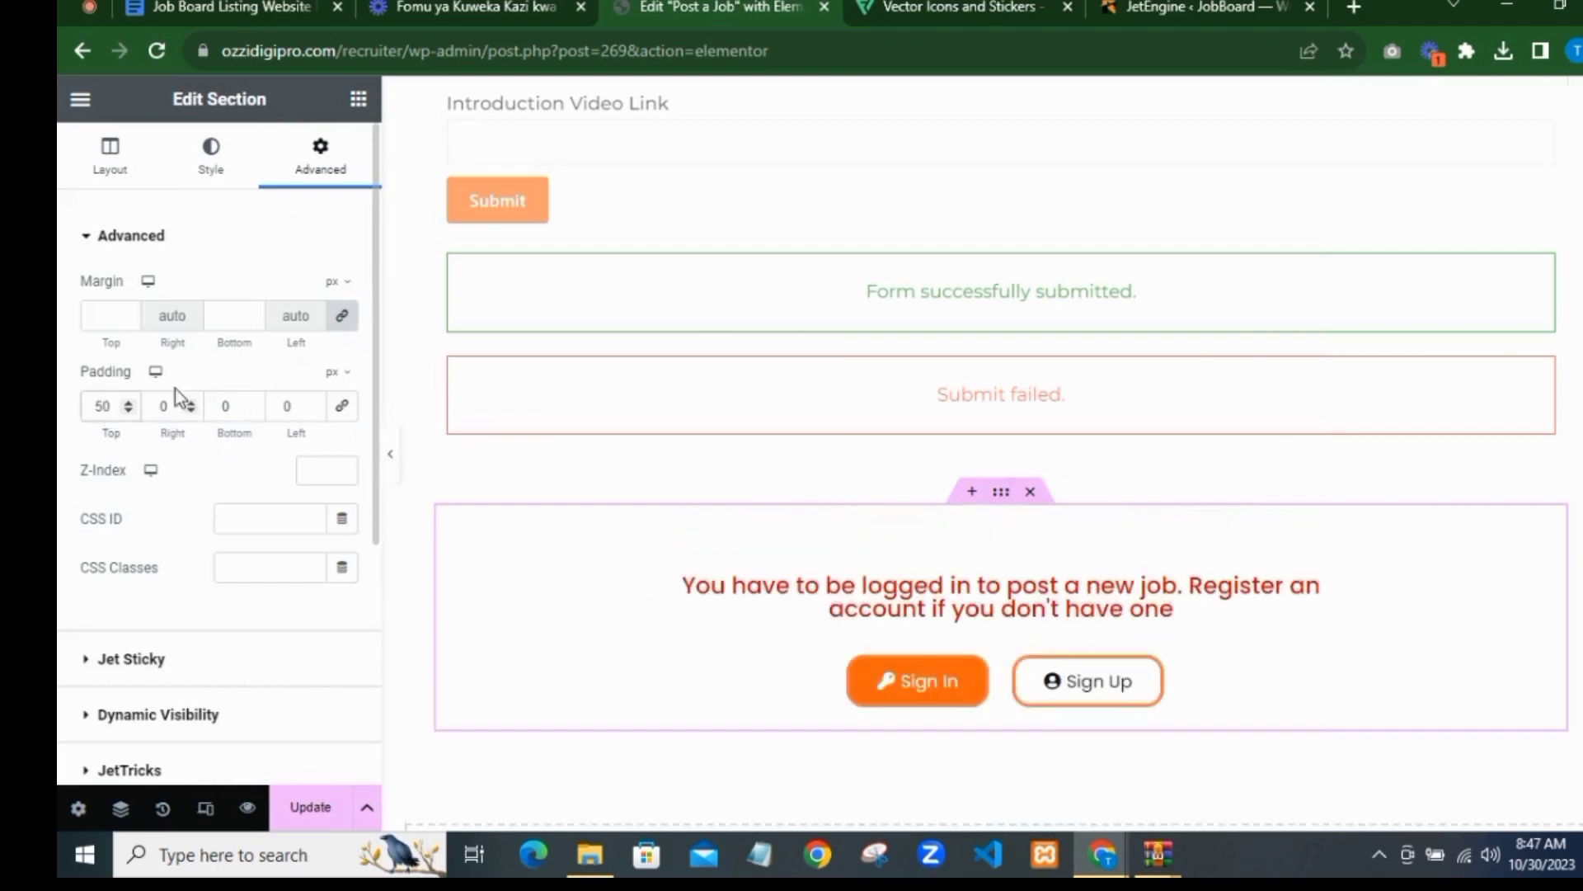
pyautogui.click(225, 406)
pyautogui.write('50')
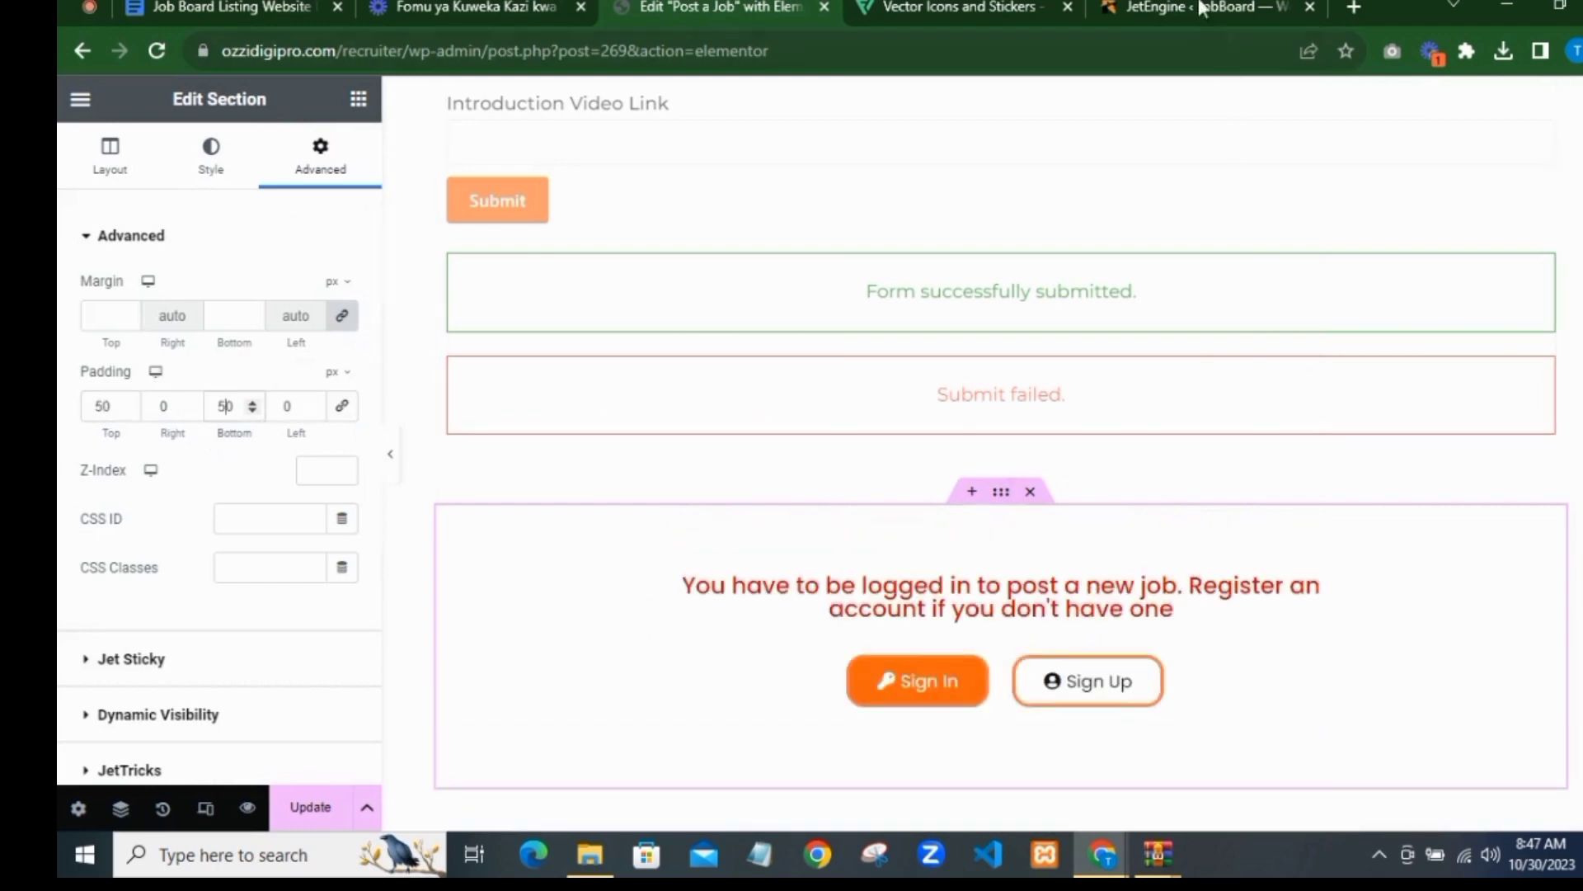
# Step: Switch to the Flaticon website and search its icons for "no access"
pyautogui.click(956, 6)
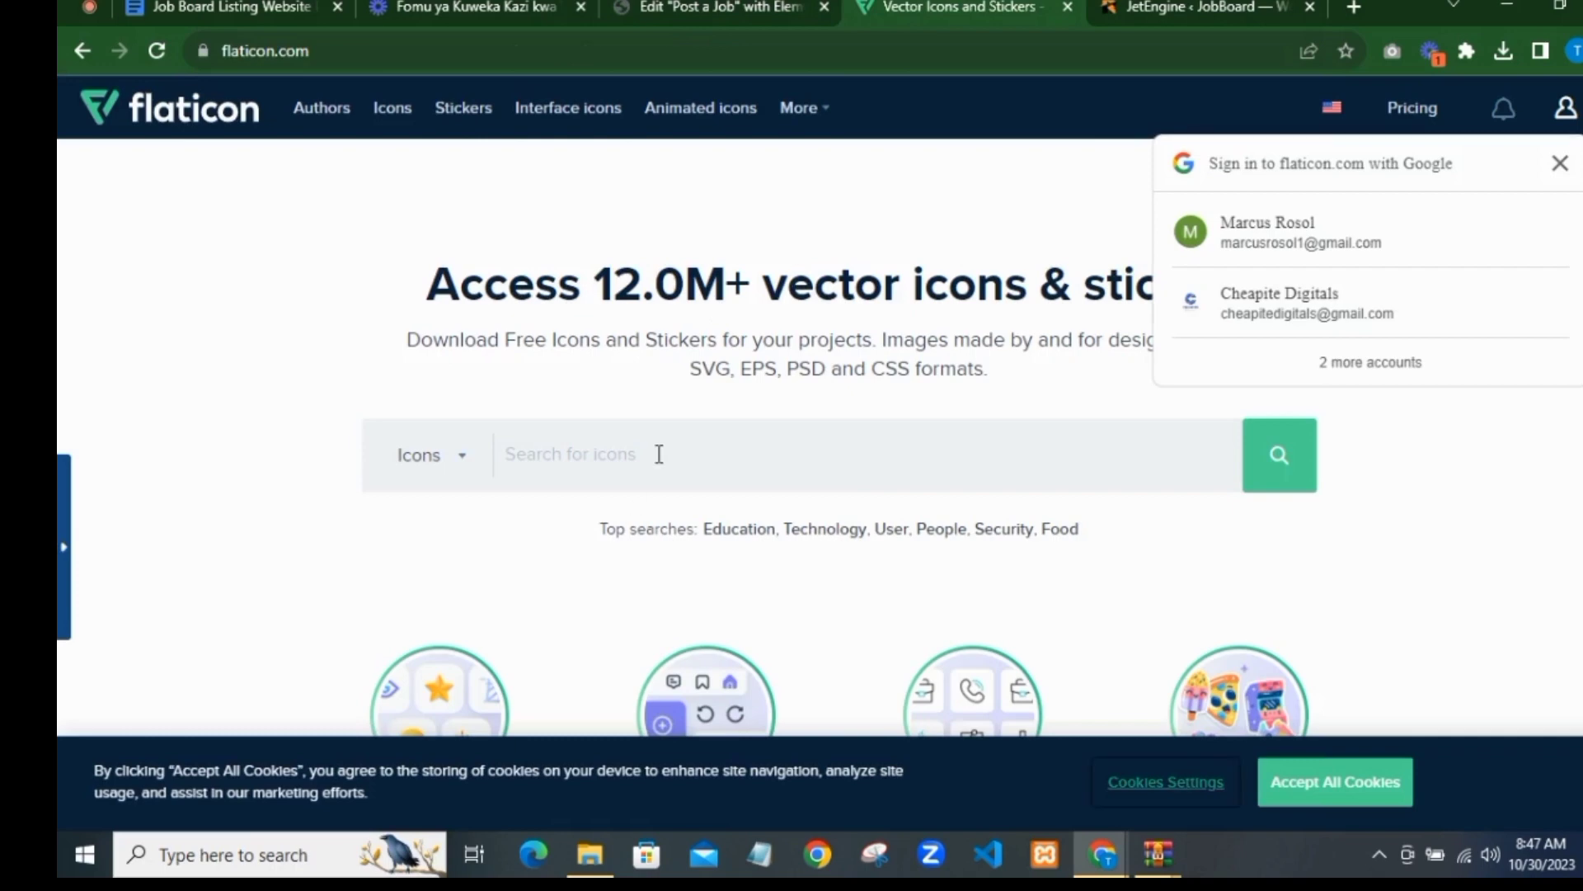
pyautogui.click(661, 454)
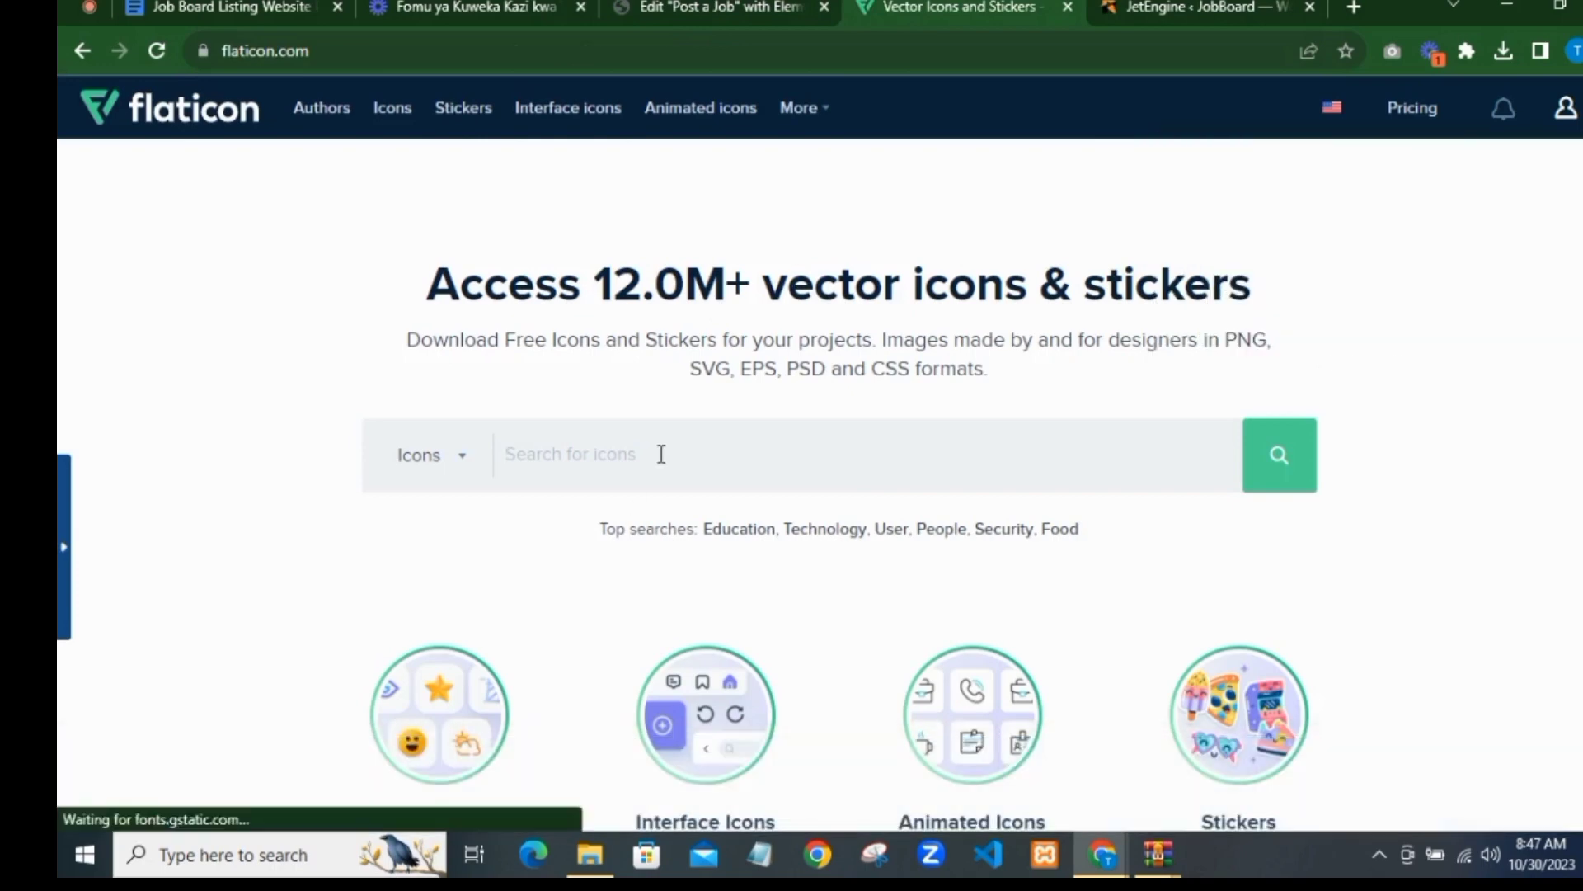
pyautogui.write('no access')
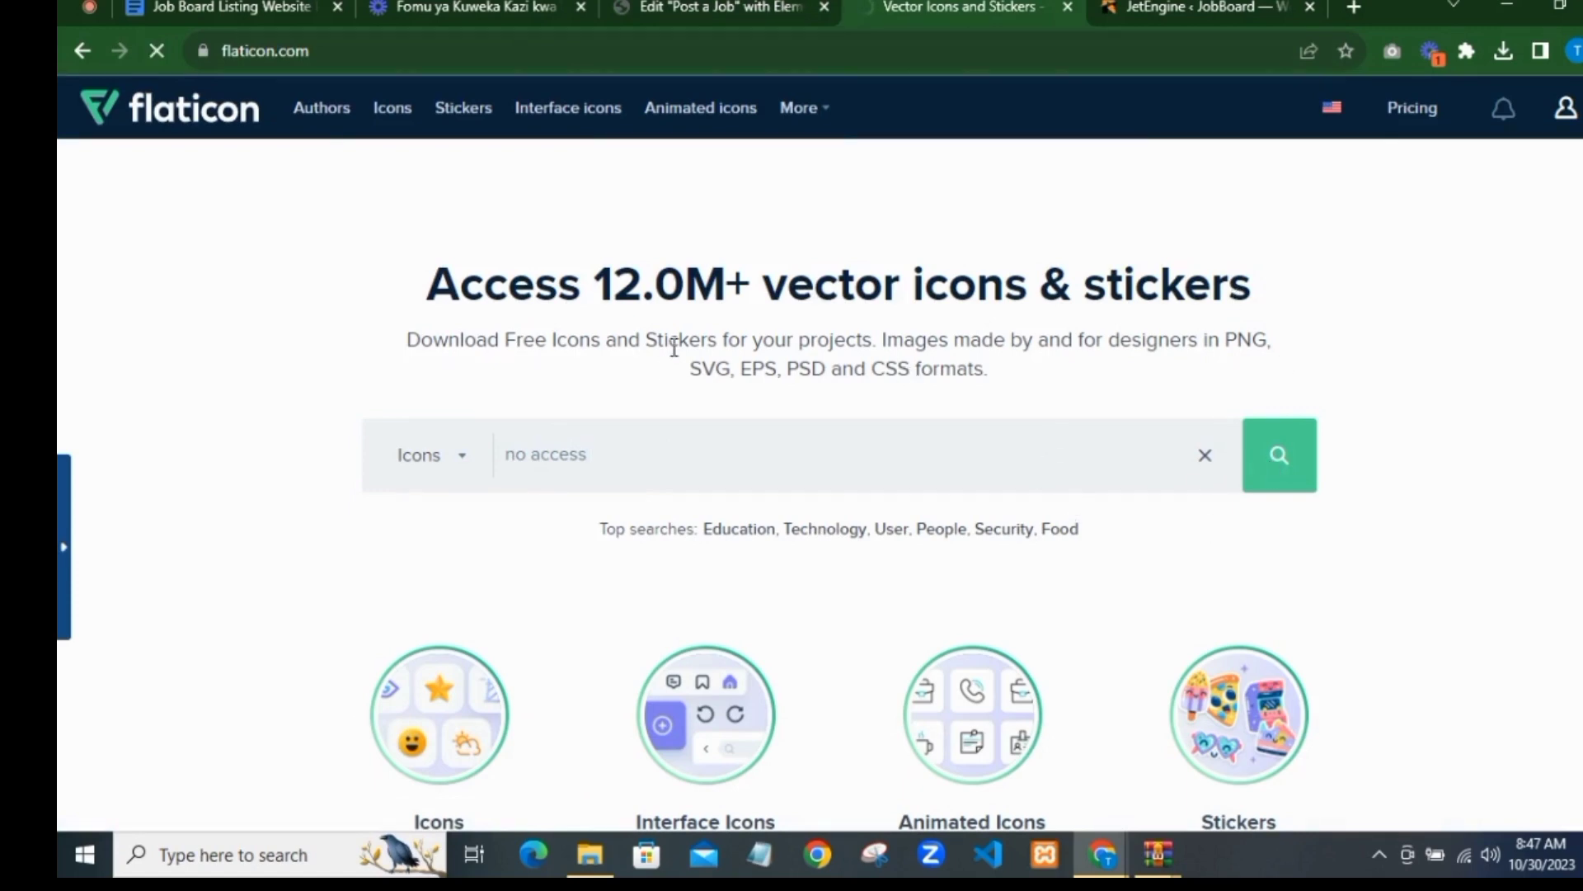
# Step: Return to the Elementor editor and add a centre-aligned Image widget above the login notice heading
pyautogui.click(647, 10)
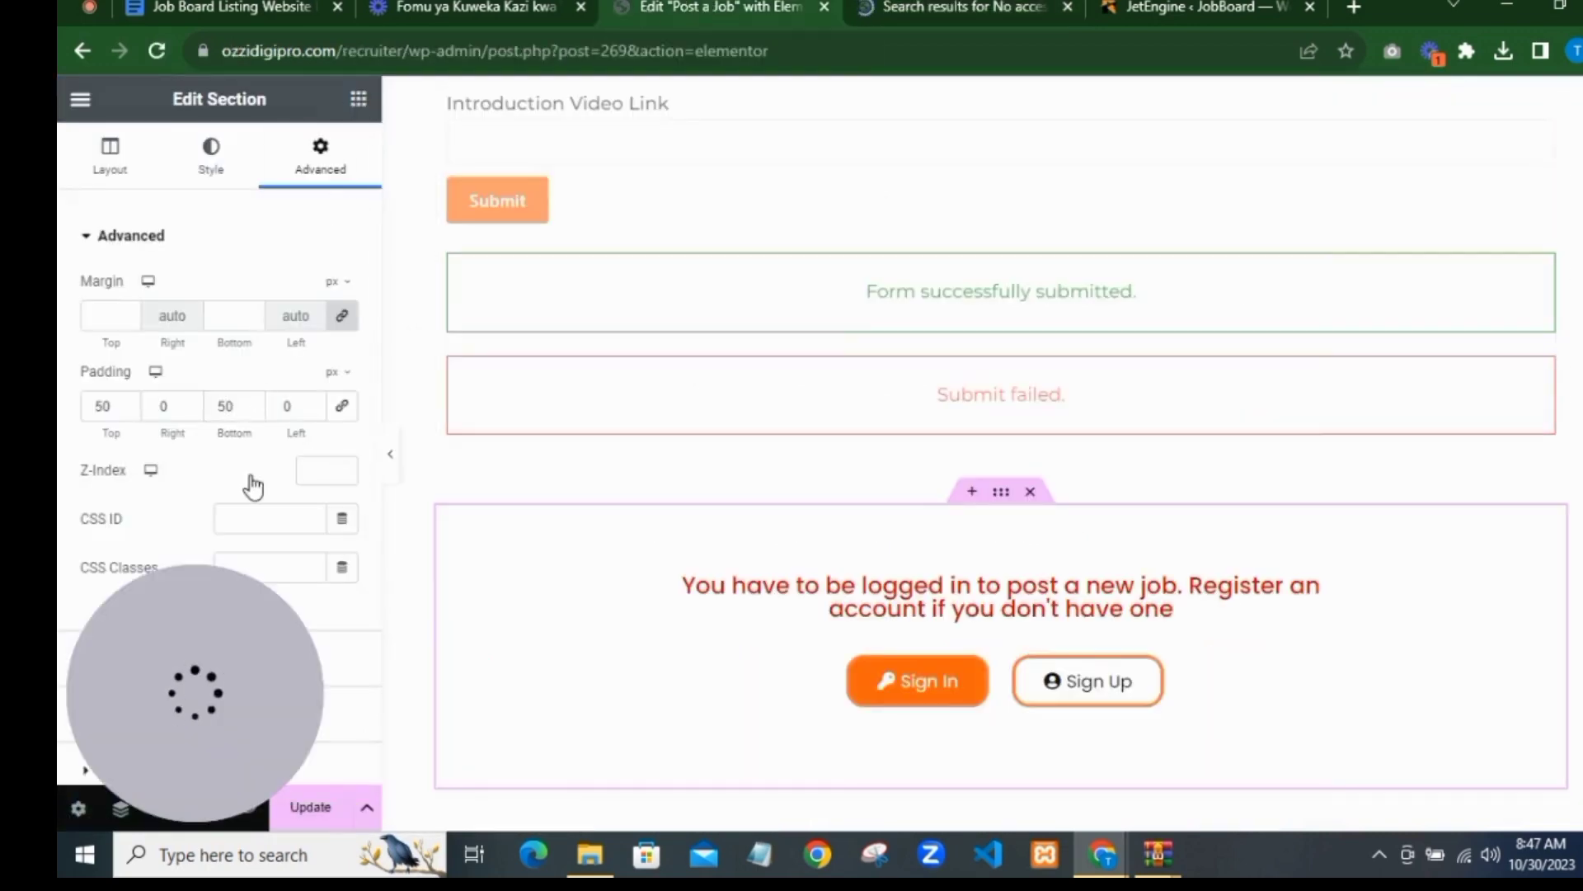
pyautogui.moveTo(189, 781)
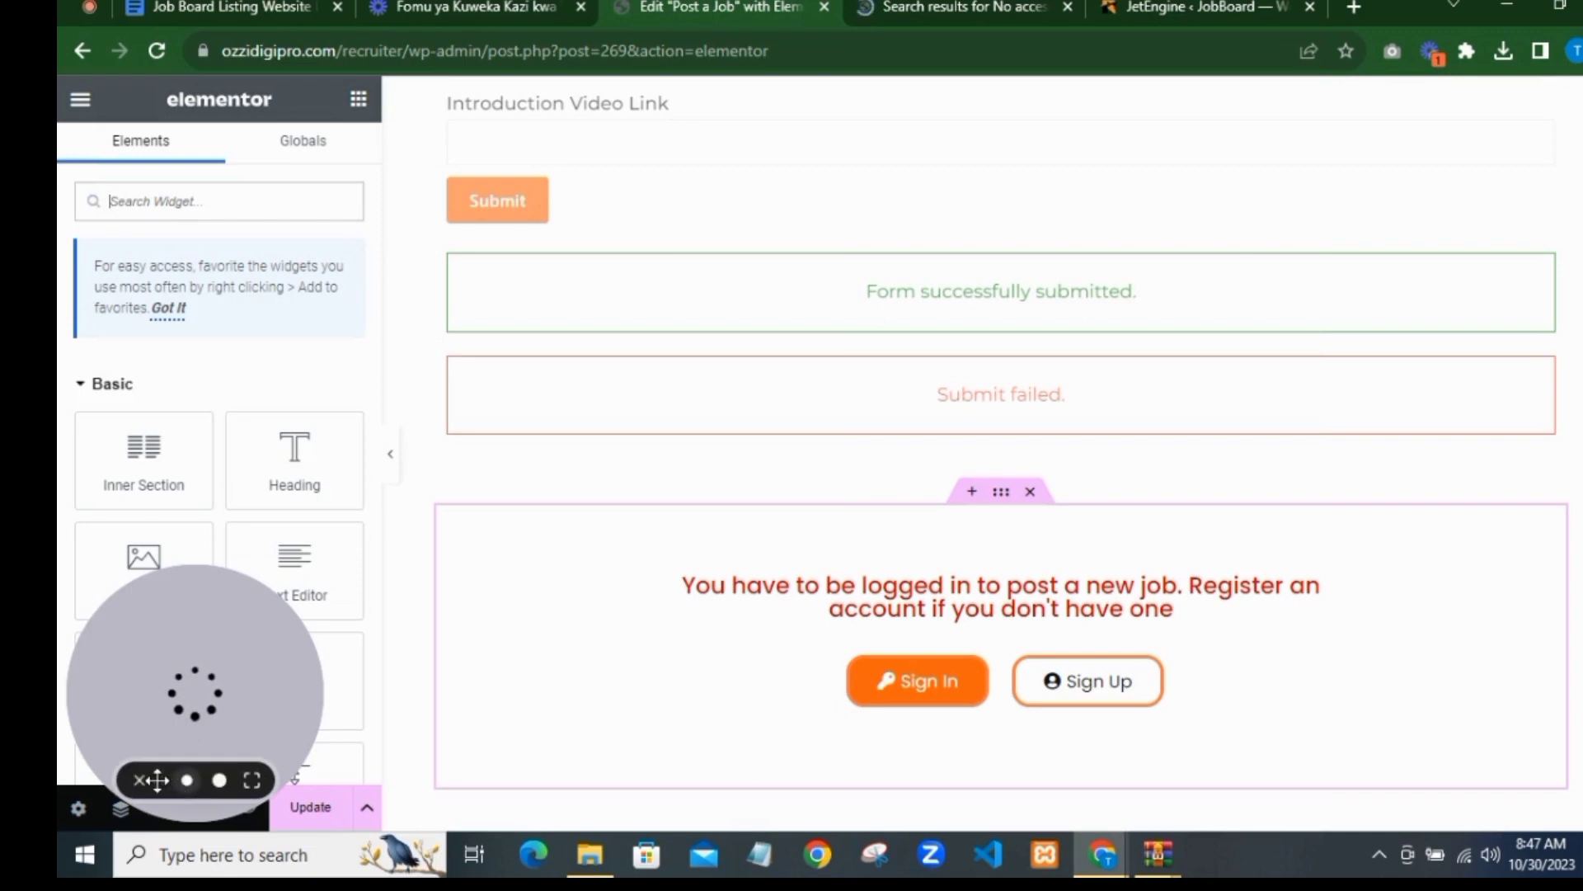
pyautogui.click(140, 780)
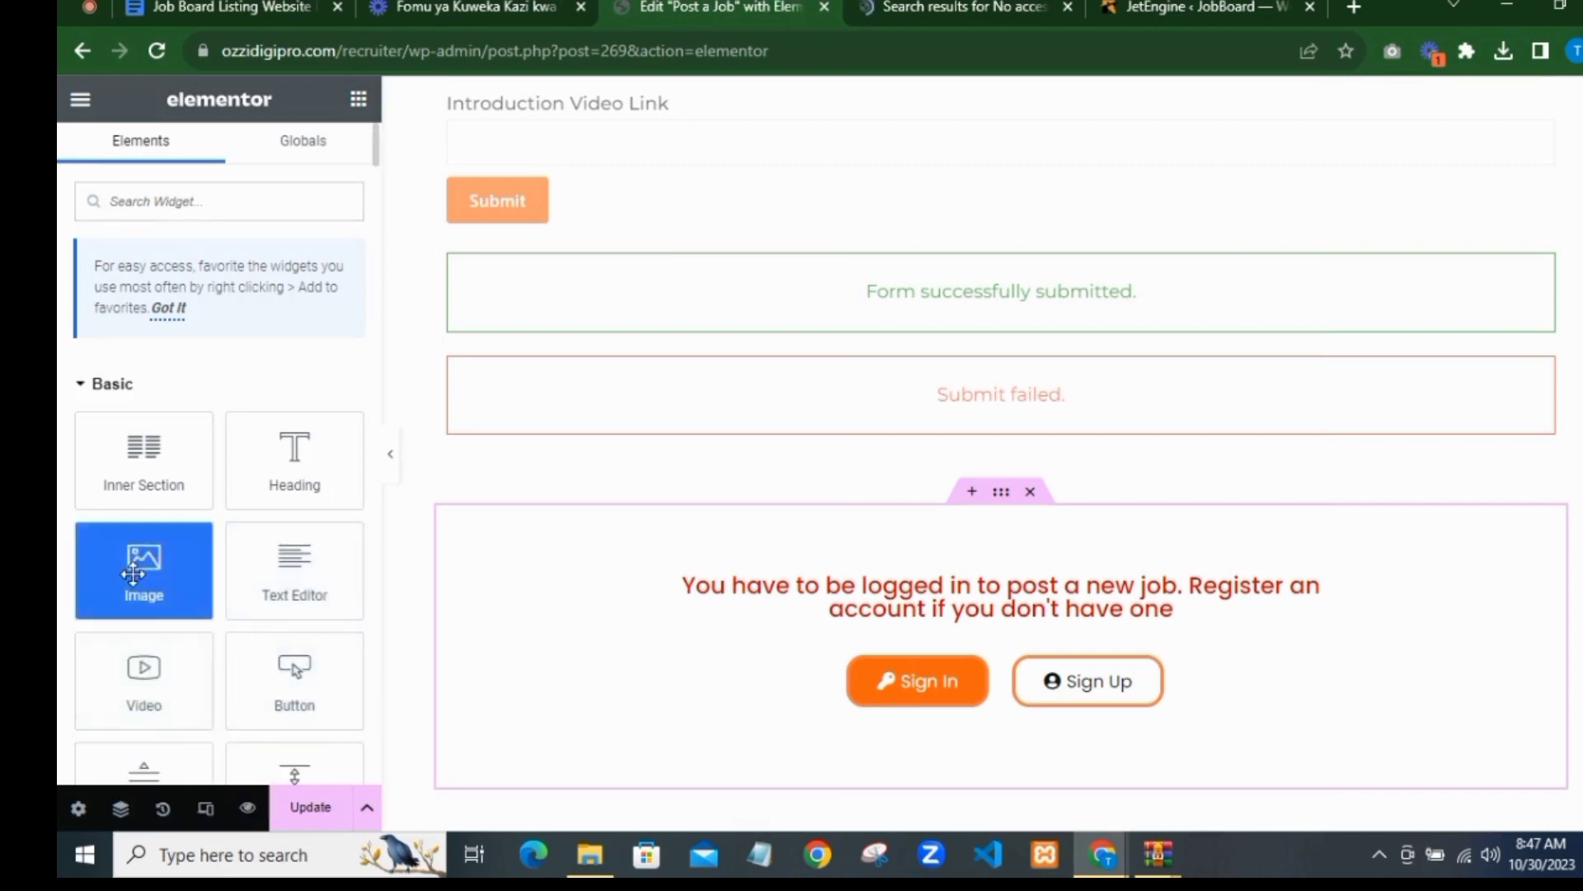
pyautogui.moveTo(158, 571); pyautogui.dragTo(962, 581)
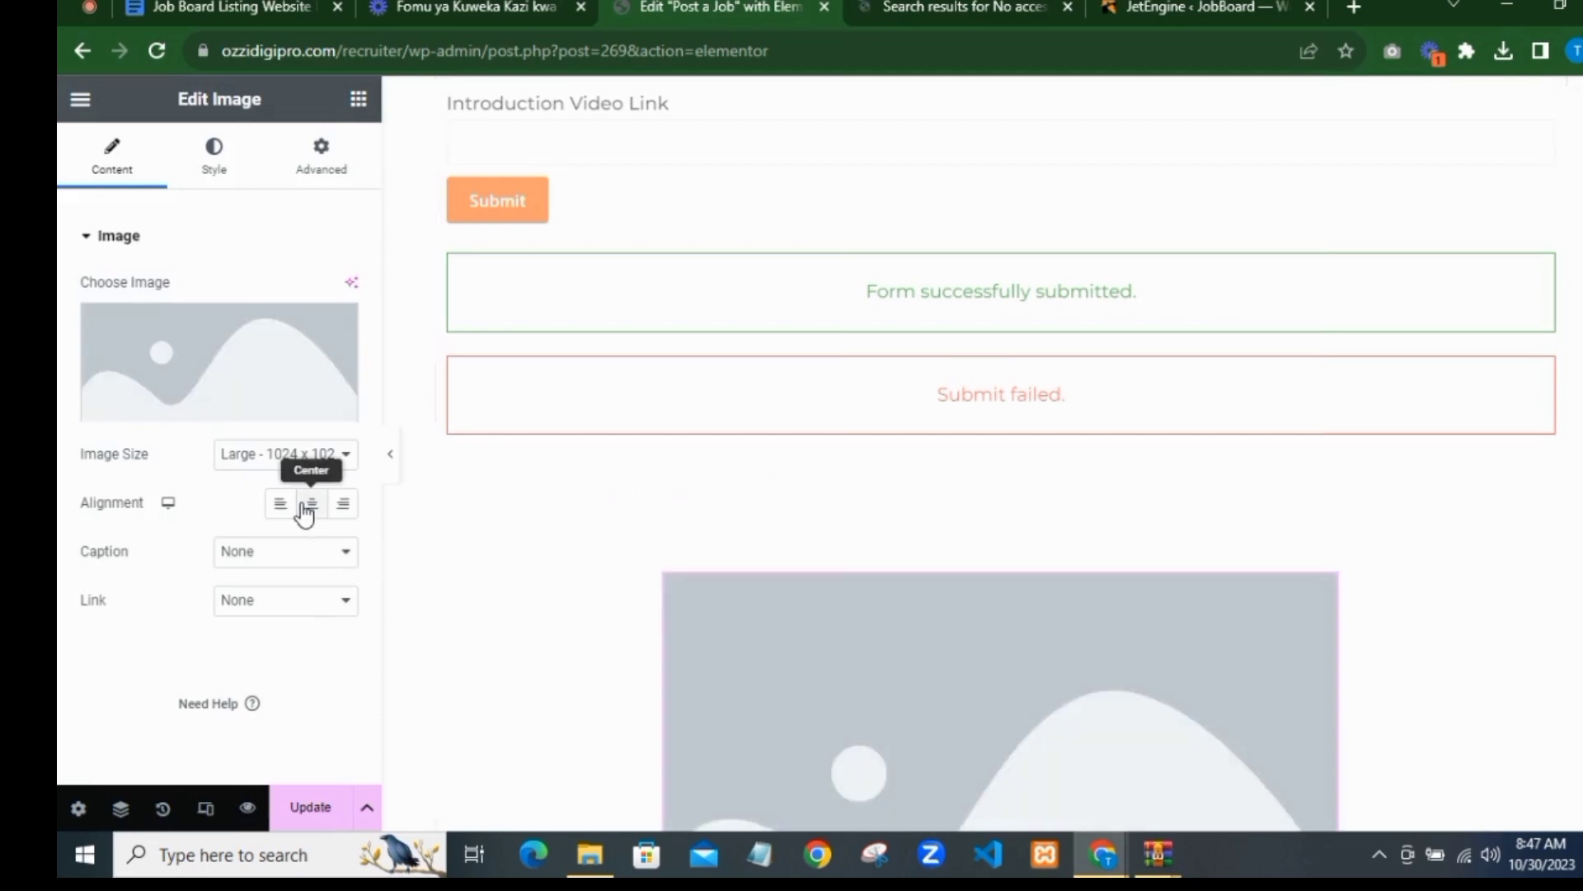
pyautogui.click(311, 503)
pyautogui.scroll(-3, 923, 437)
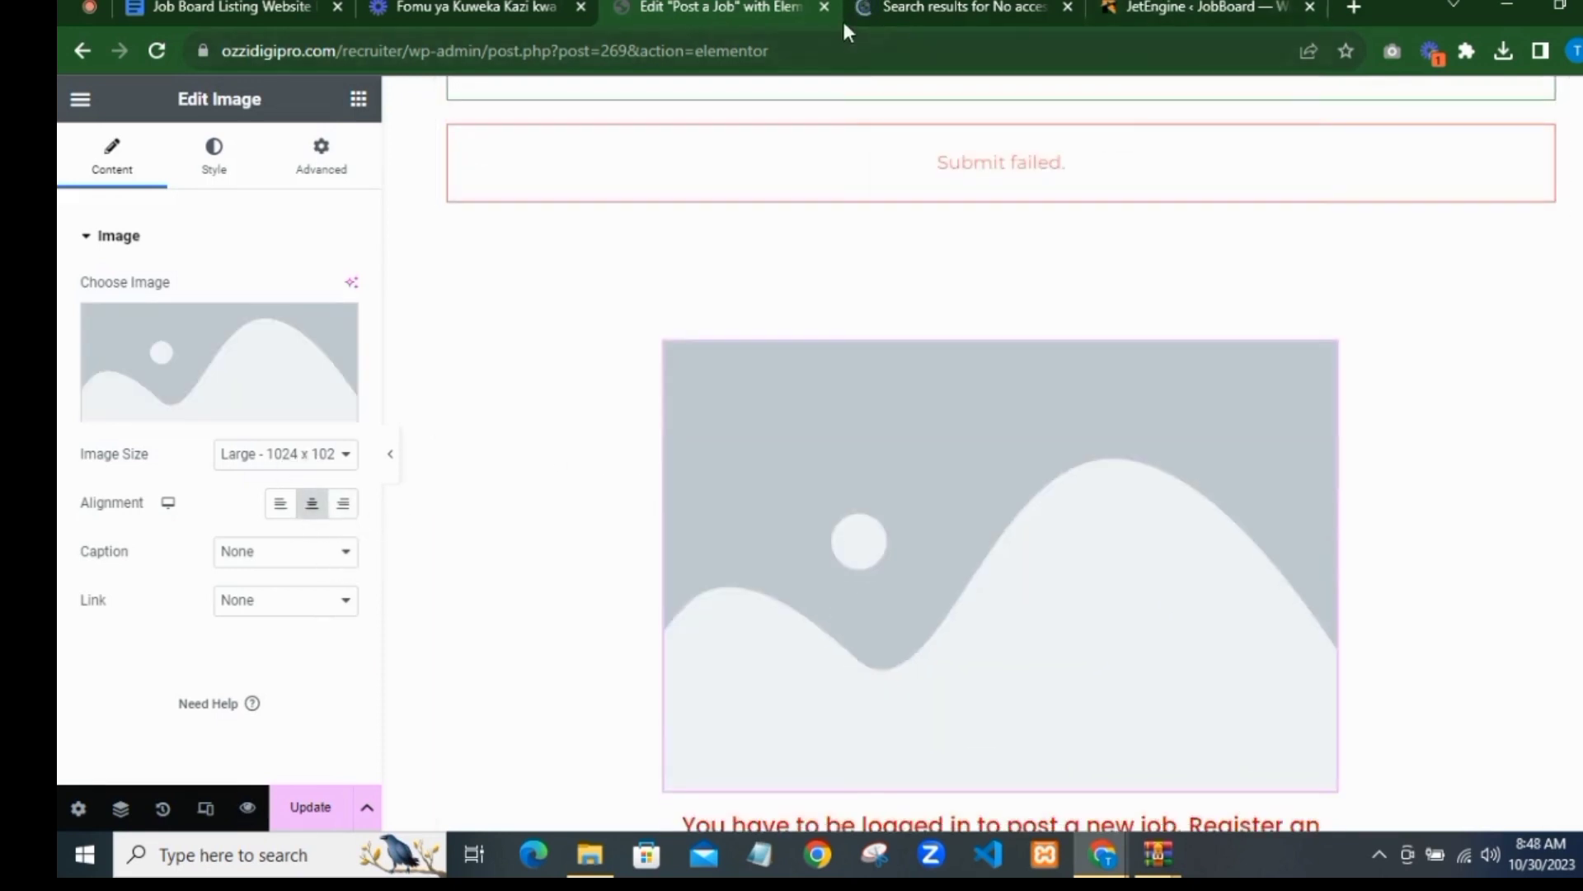
# Step: Check the Flaticon results, then upload the downloaded road-barrier.png into the media library for the Image widget
pyautogui.click(862, 13)
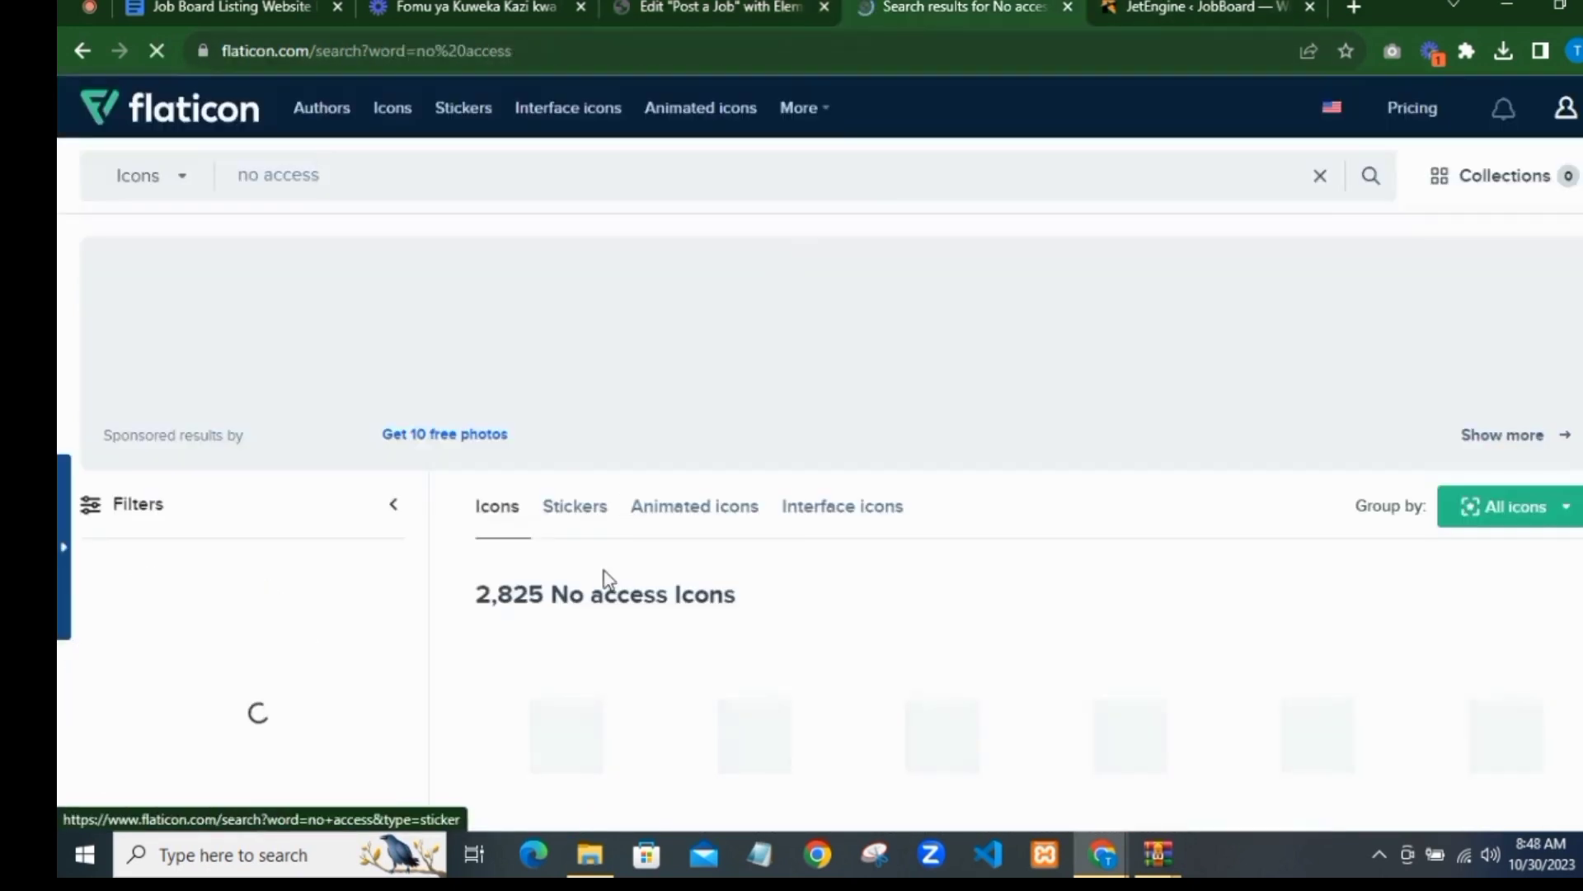
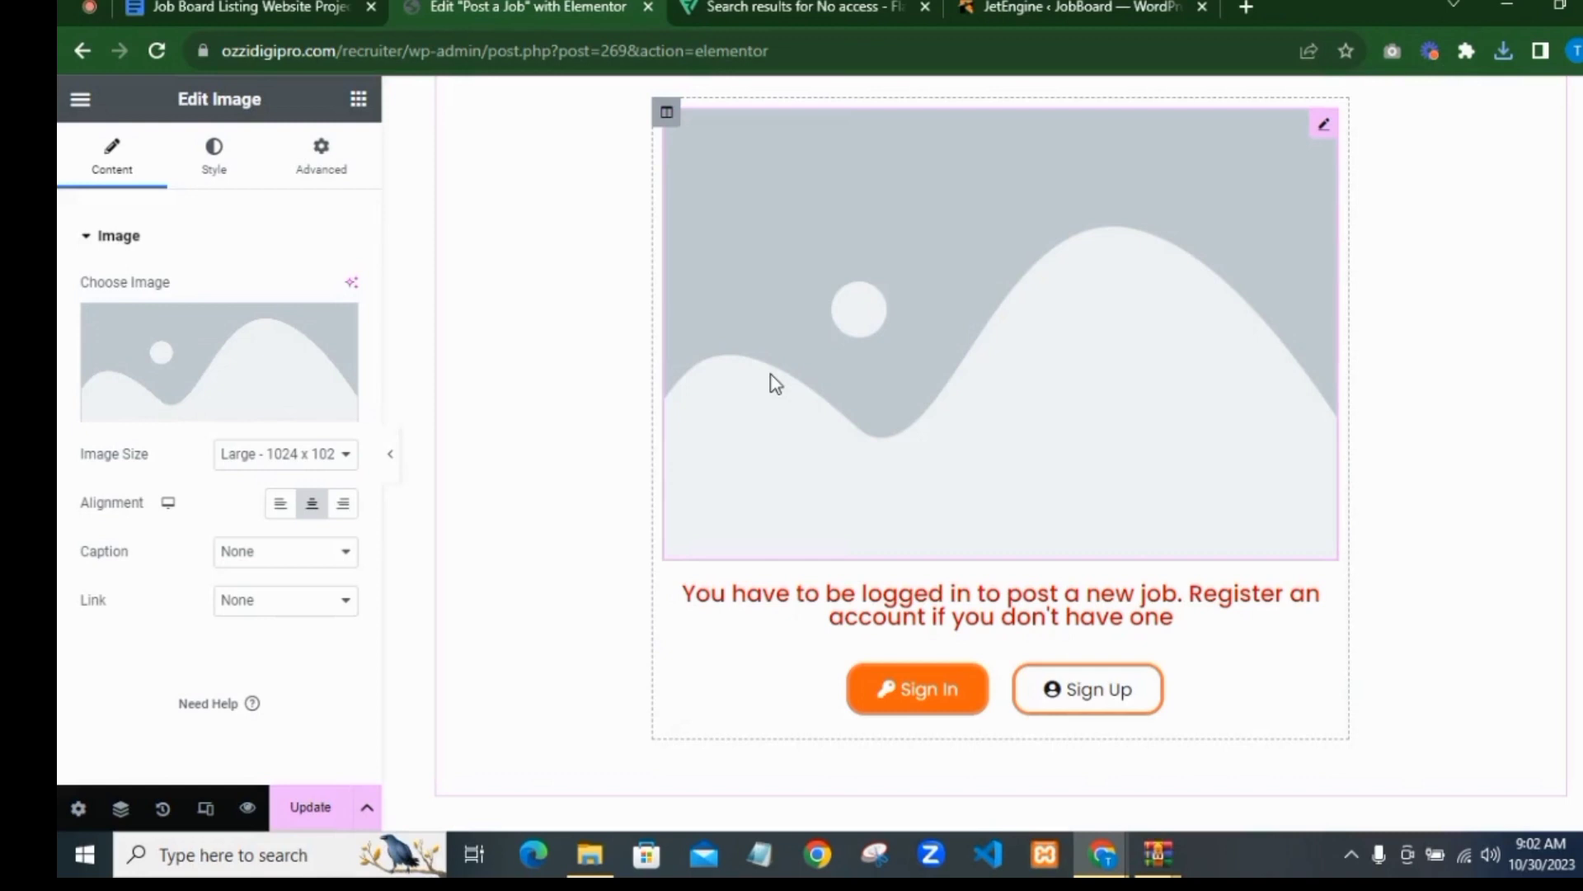
pyautogui.click(282, 343)
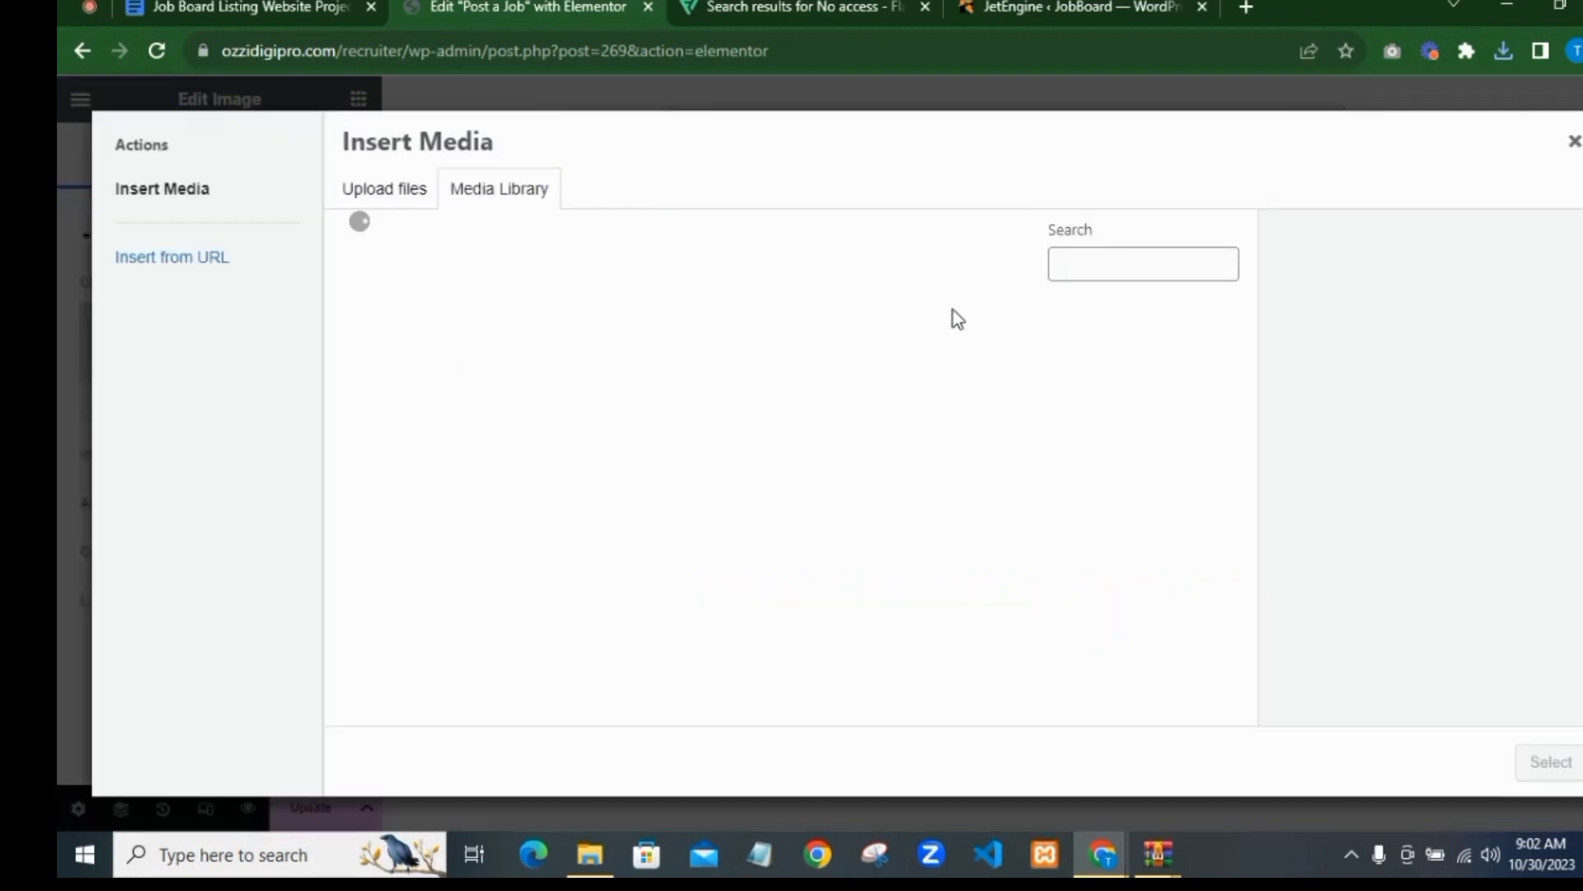
pyautogui.click(1503, 50)
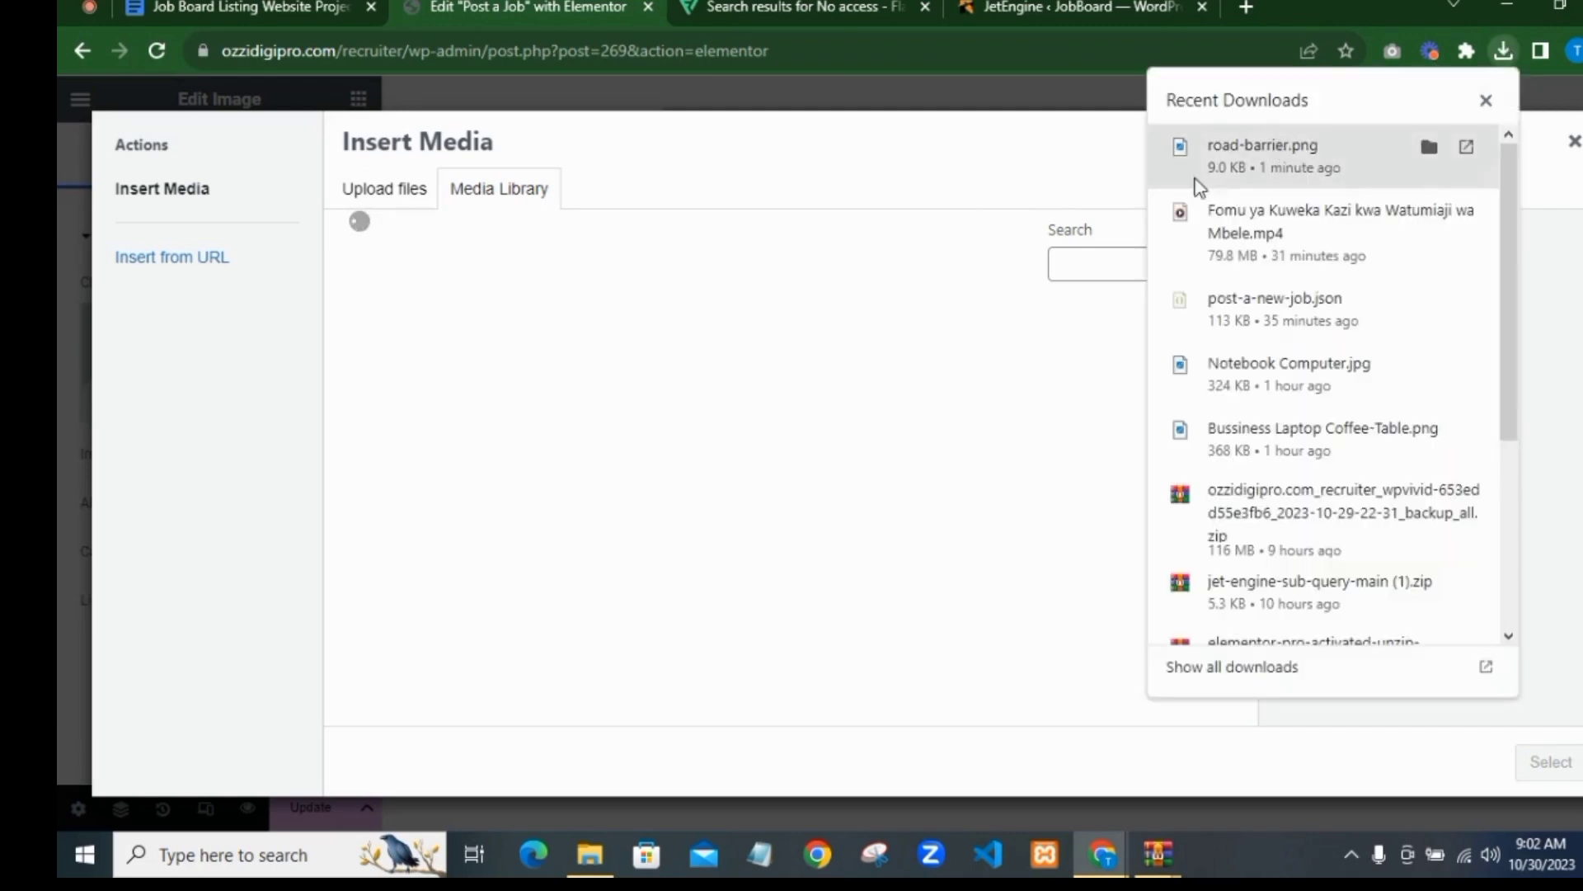
pyautogui.moveTo(1195, 169); pyautogui.dragTo(877, 457)
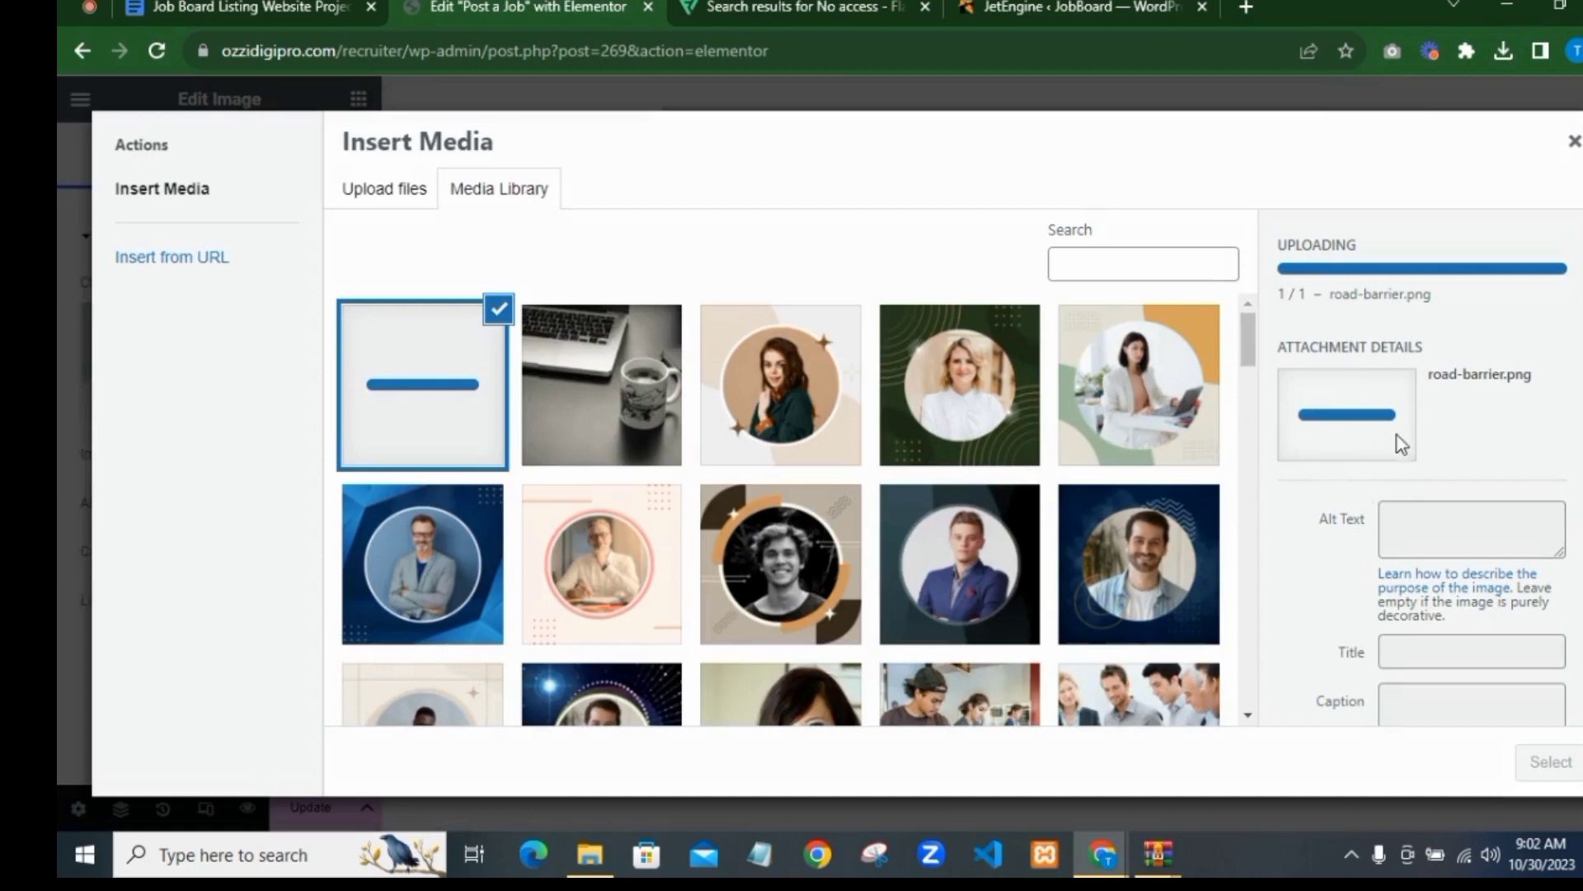
# Step: Scale the uploaded road-barrier image to 100 × 100 pixels in the image editor
pyautogui.click(1462, 357)
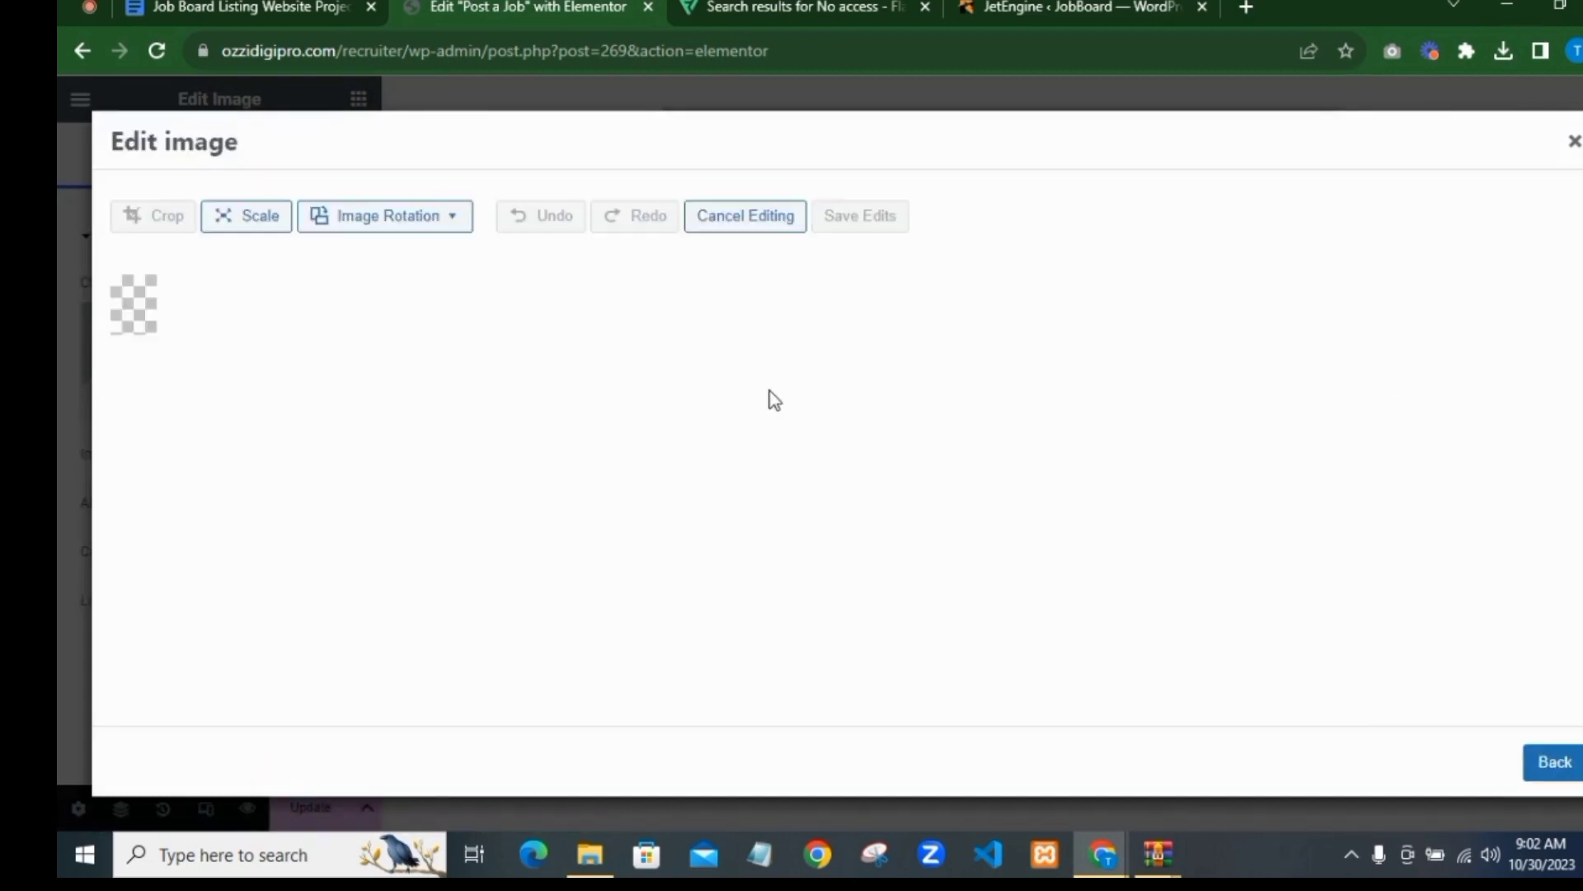
pyautogui.click(262, 241)
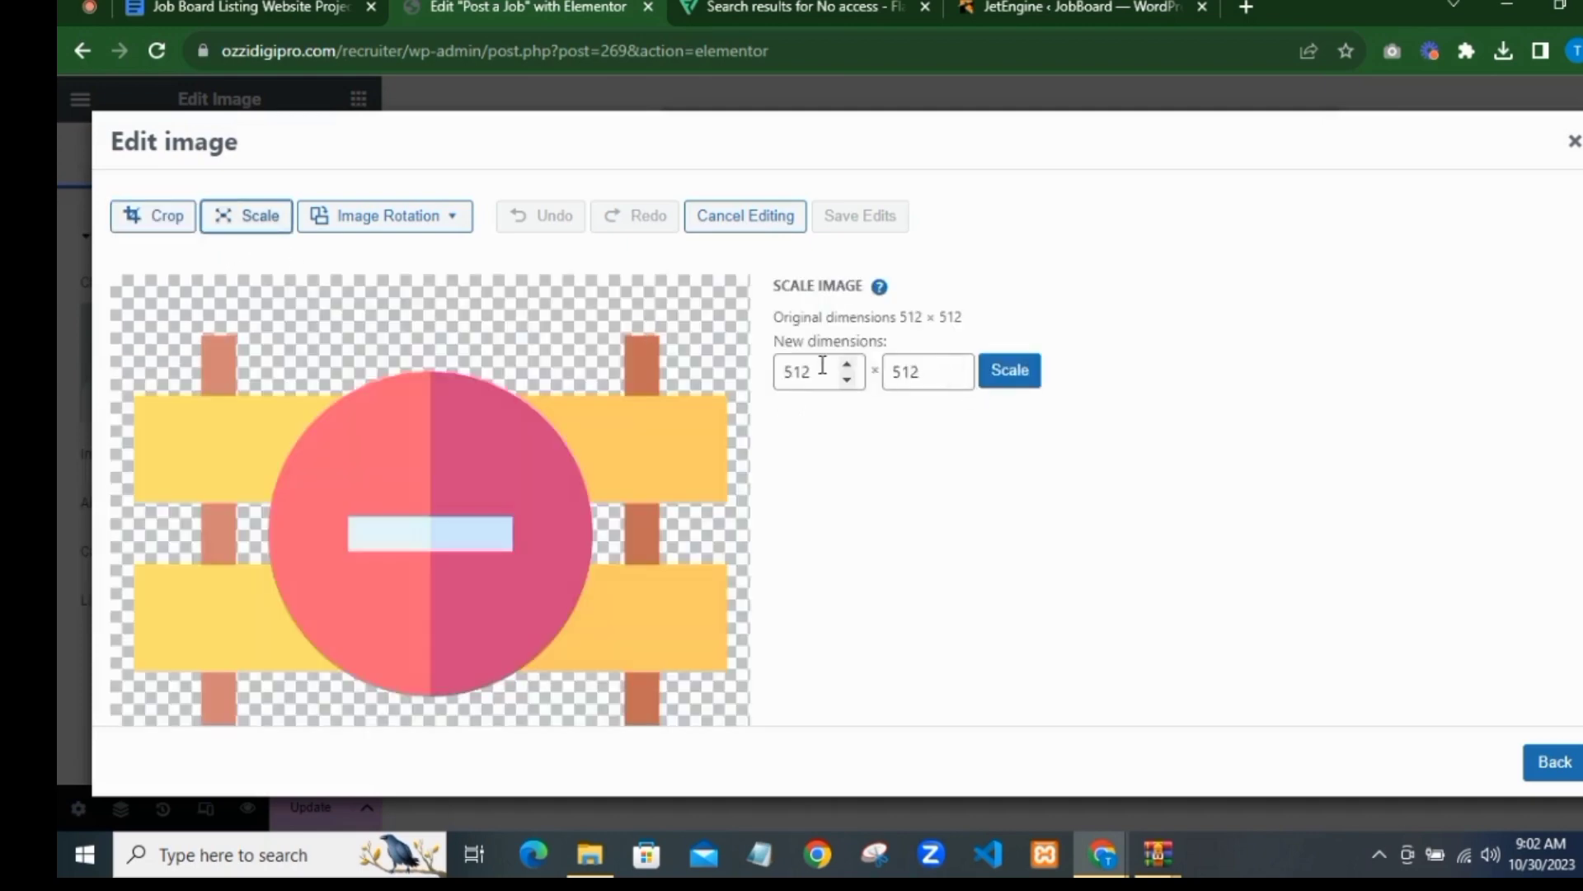
pyautogui.moveTo(822, 365); pyautogui.dragTo(777, 377)
pyautogui.write('100')
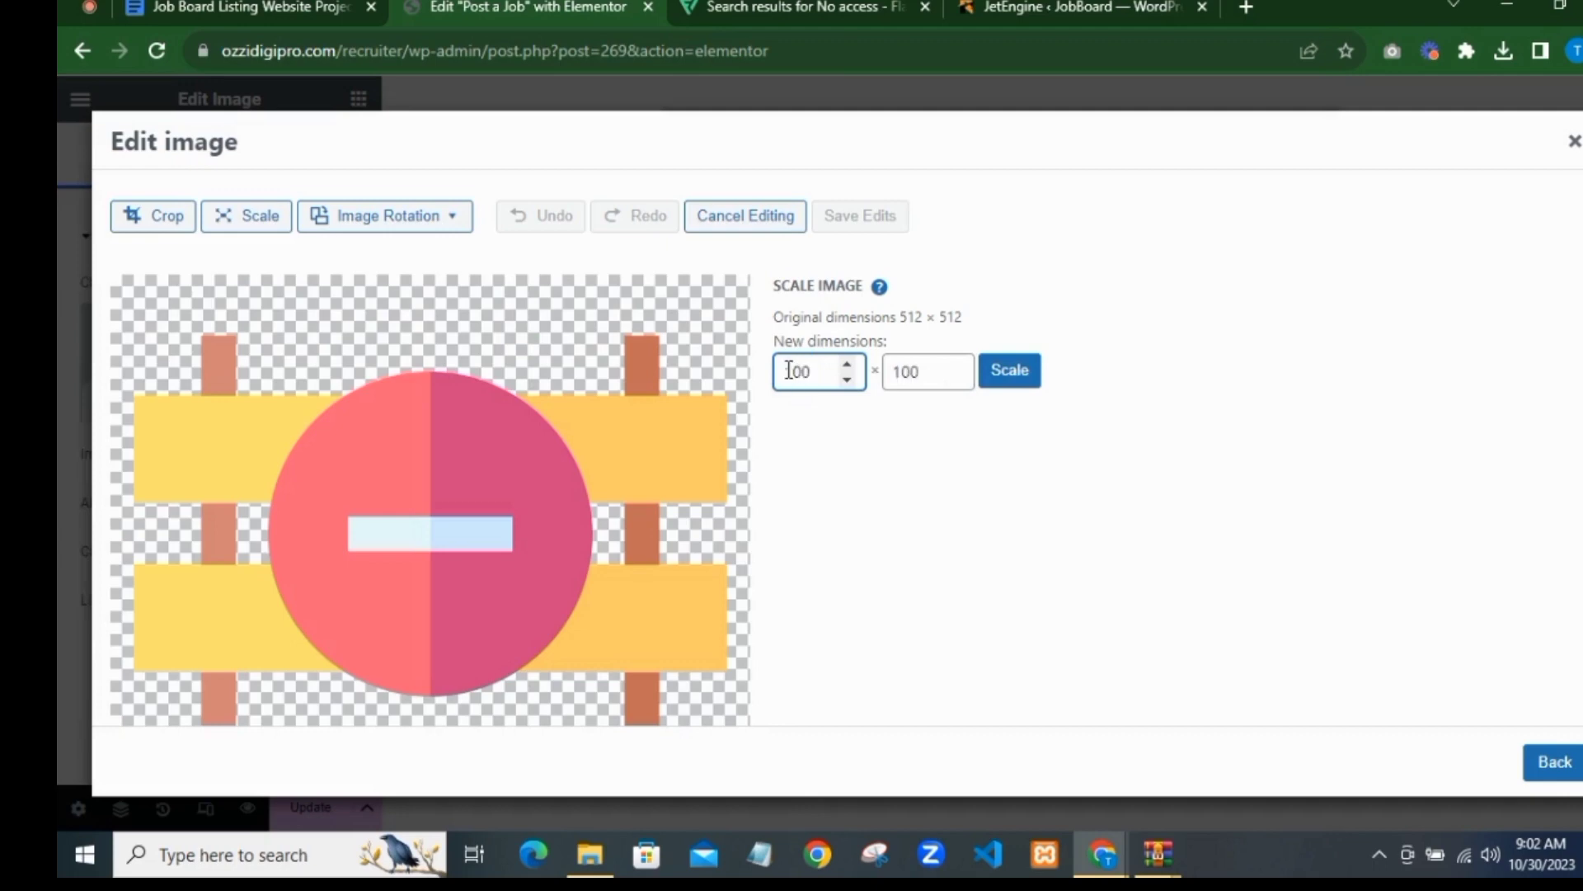
pyautogui.click(1016, 381)
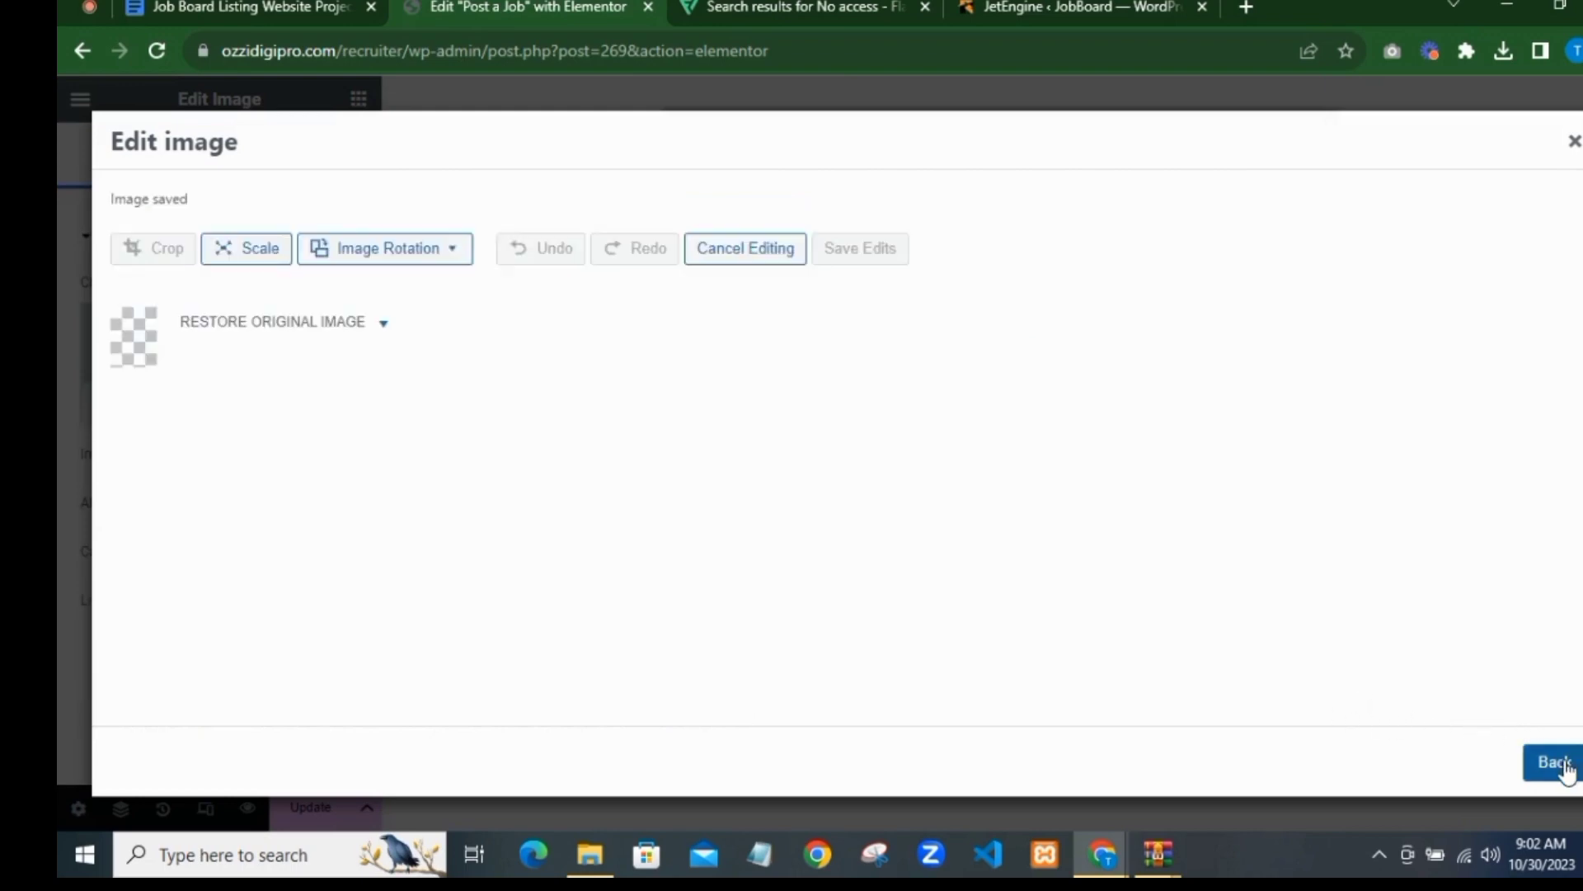
# Step: Return to the media library and insert the scaled road-barrier image into the Image widget
pyautogui.click(1504, 768)
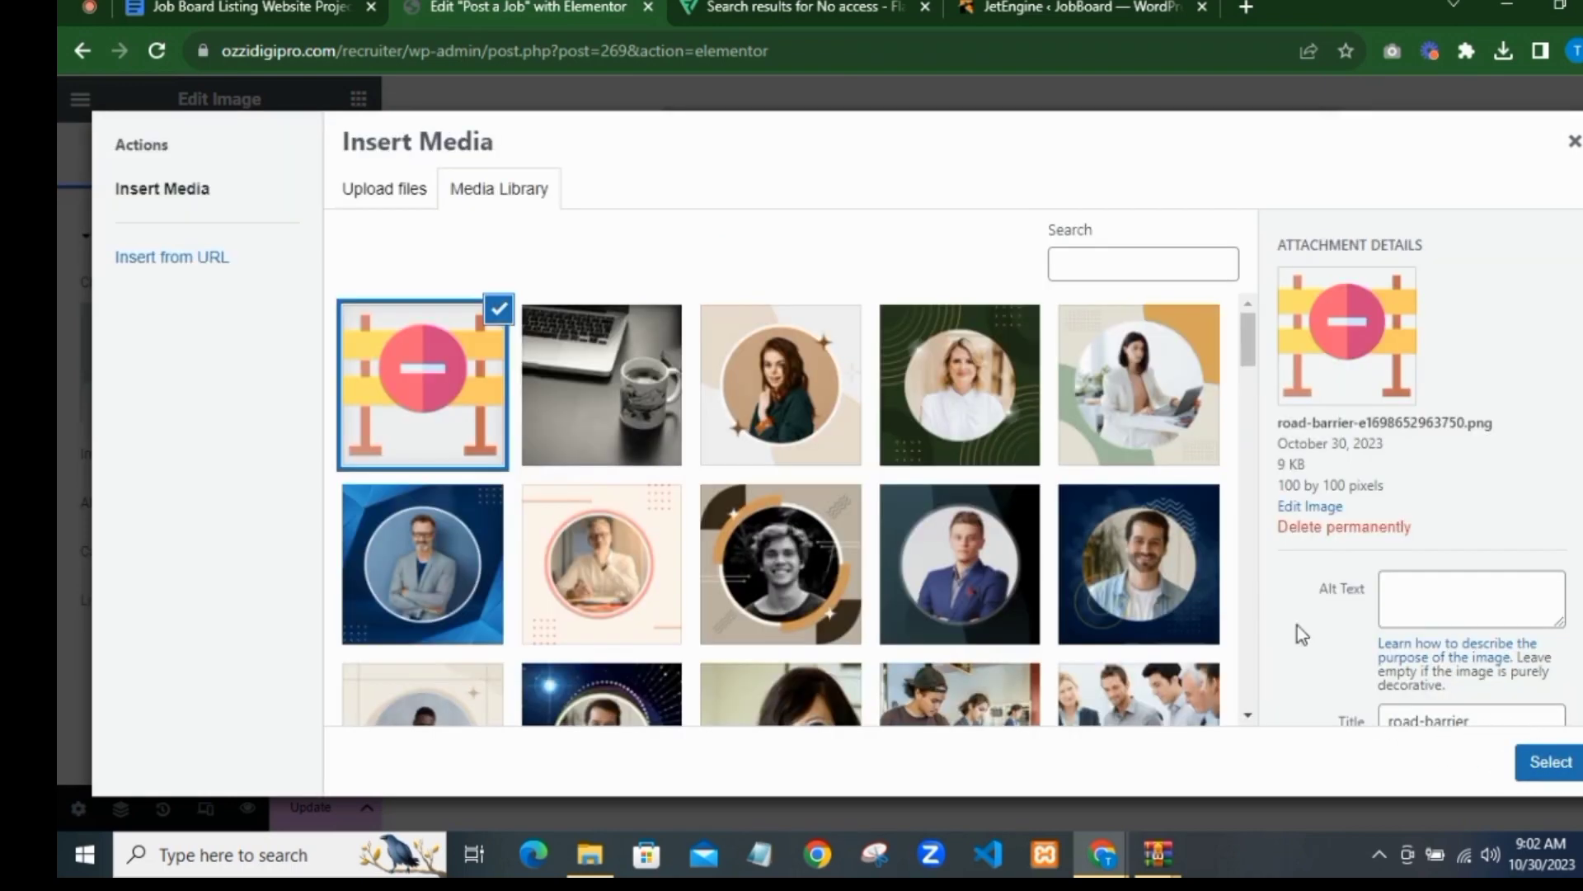
pyautogui.click(1546, 767)
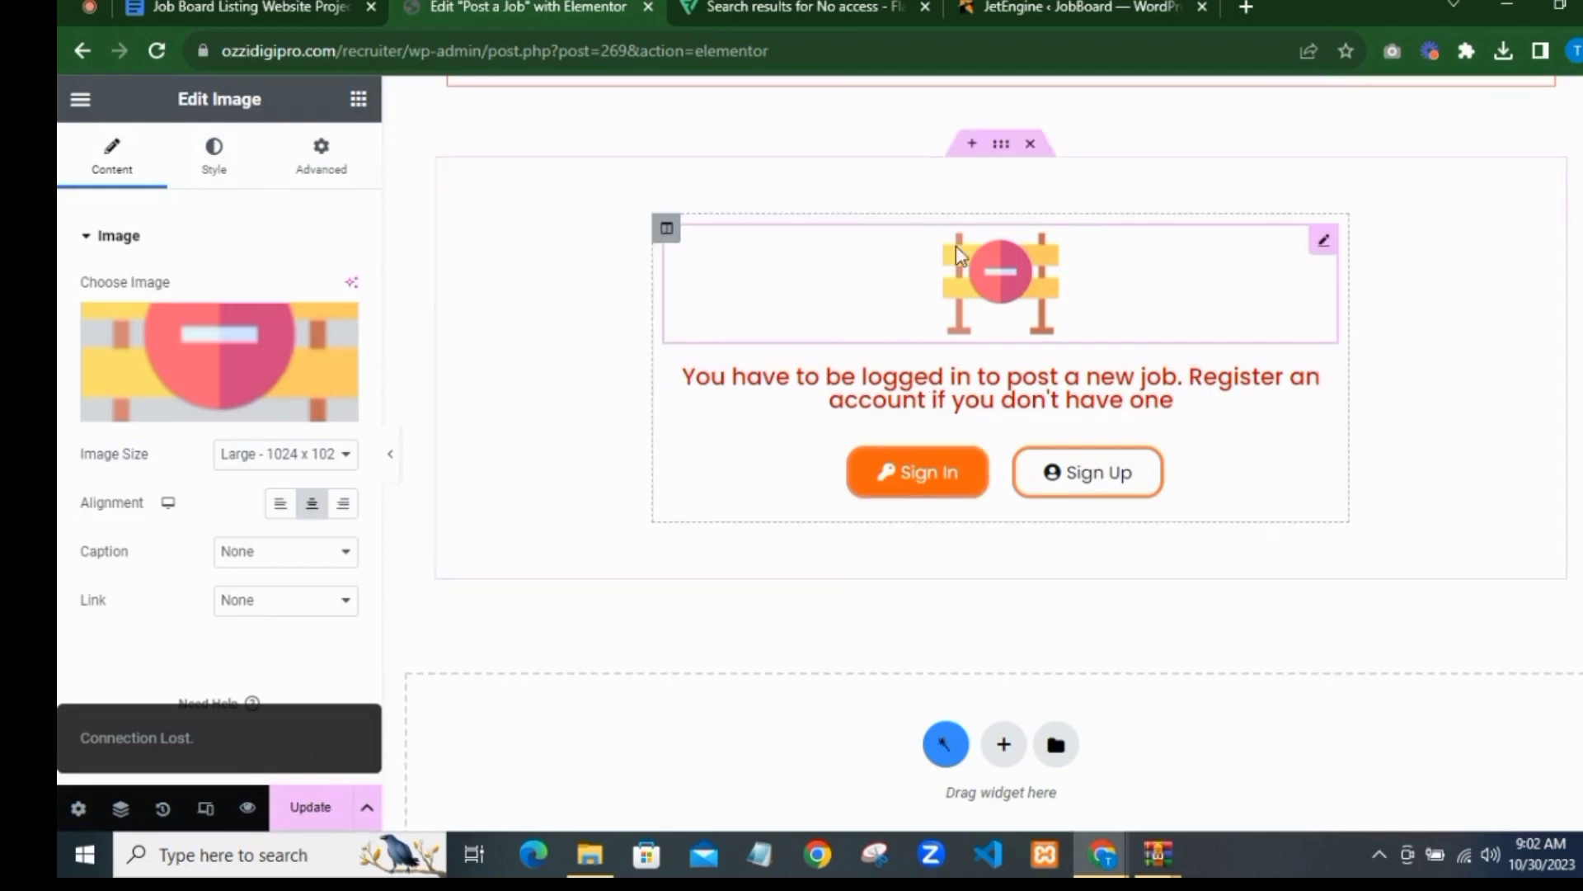
pyautogui.scroll(3, 972, 439)
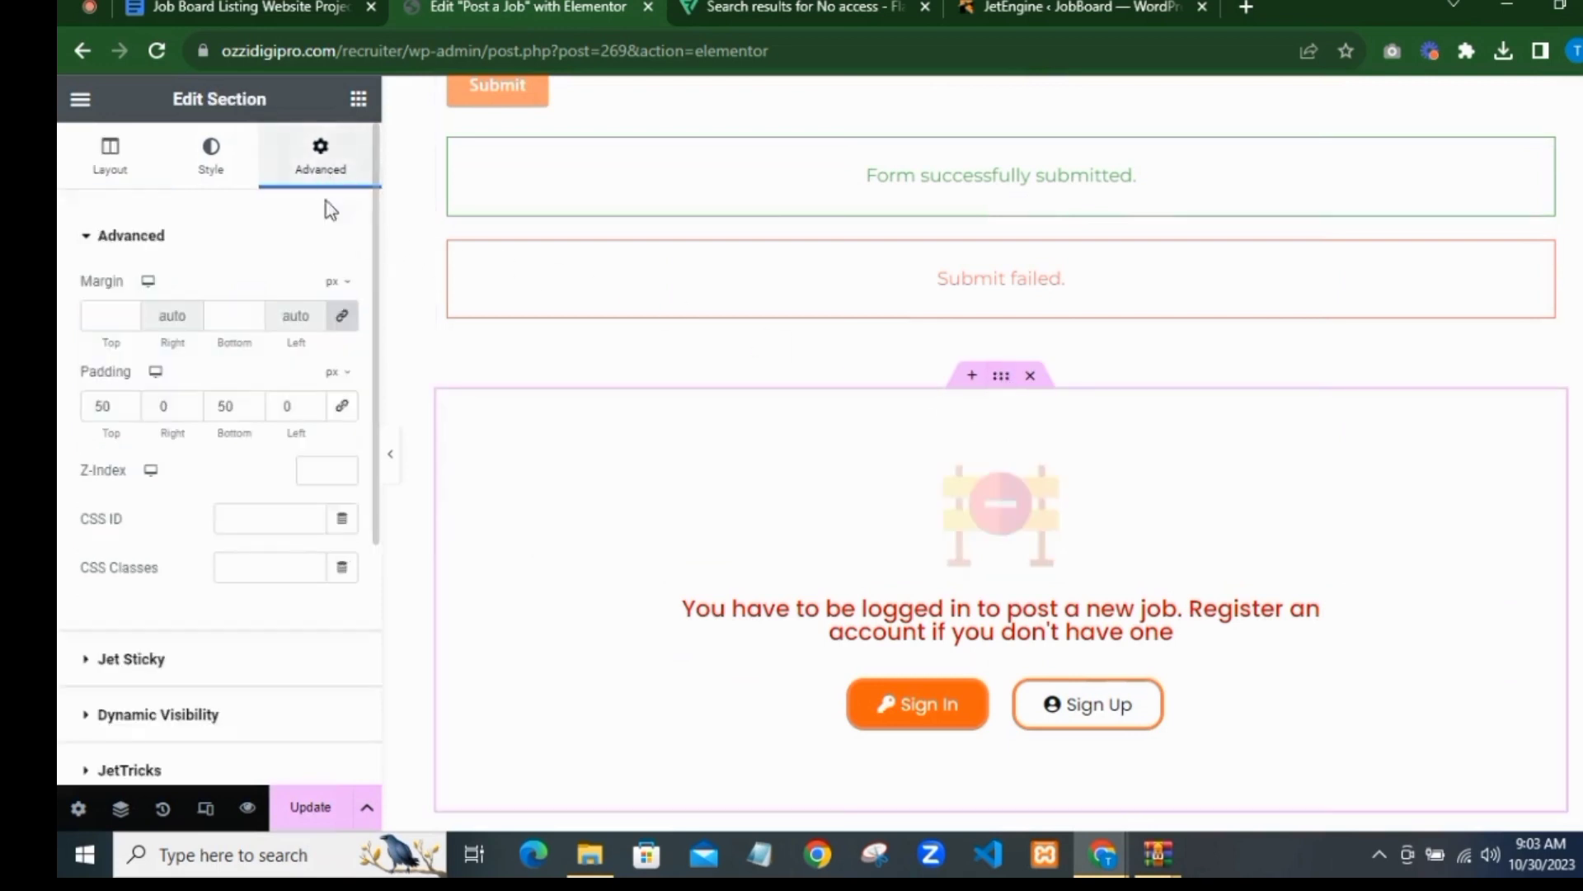
# Step: Enable Dynamic Visibility on the login notice section, show it only if User not logged in, and update the page
pyautogui.scroll(-3, 325, 205)
pyautogui.click(266, 490)
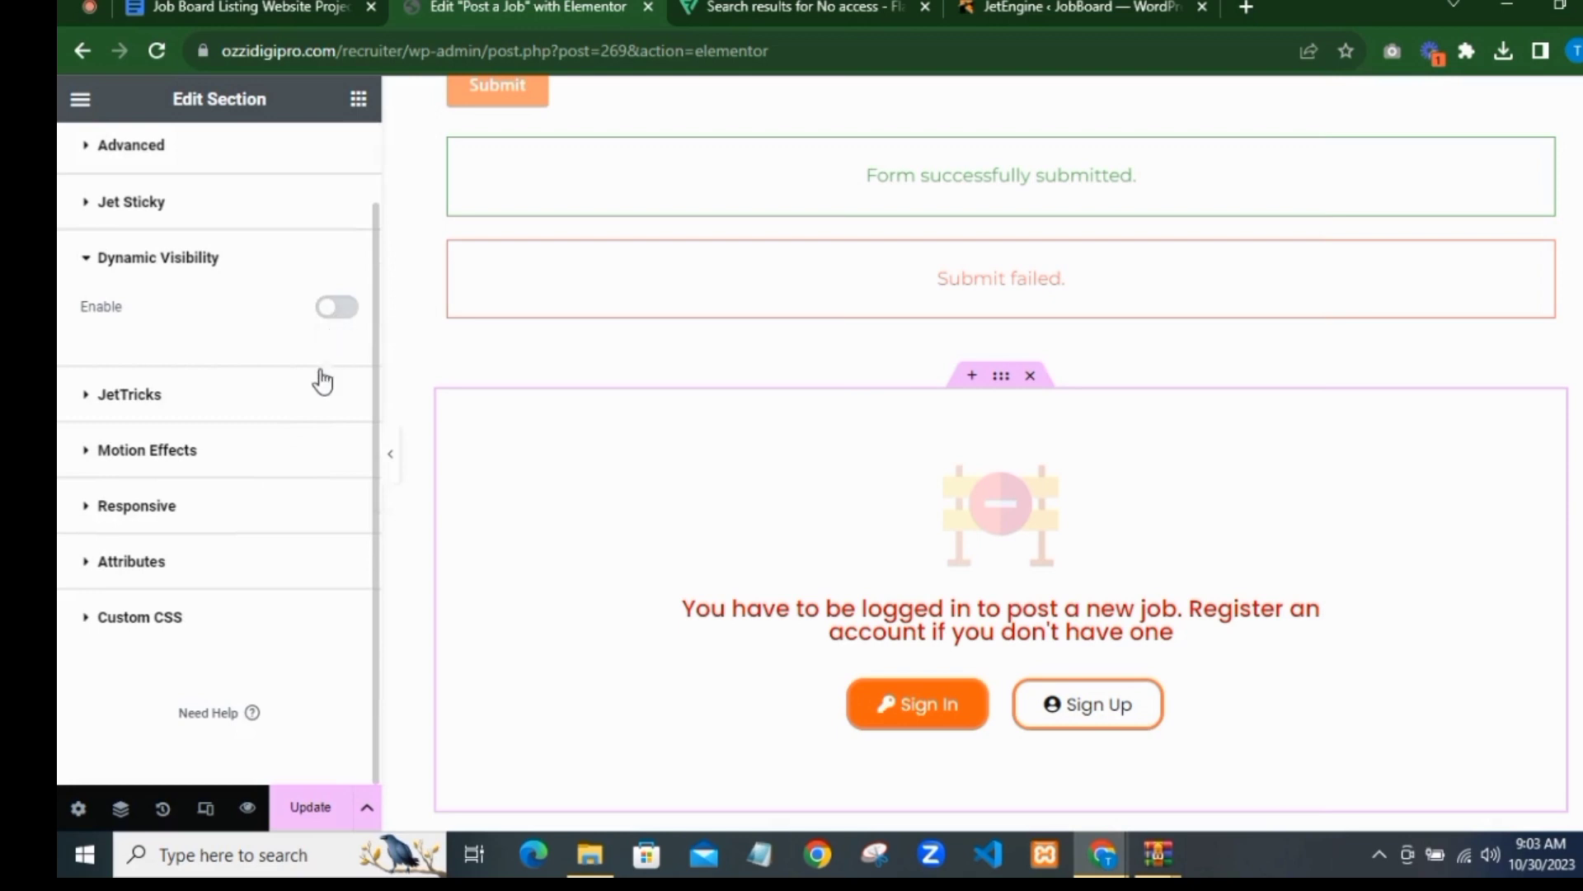
pyautogui.click(338, 306)
pyautogui.click(212, 470)
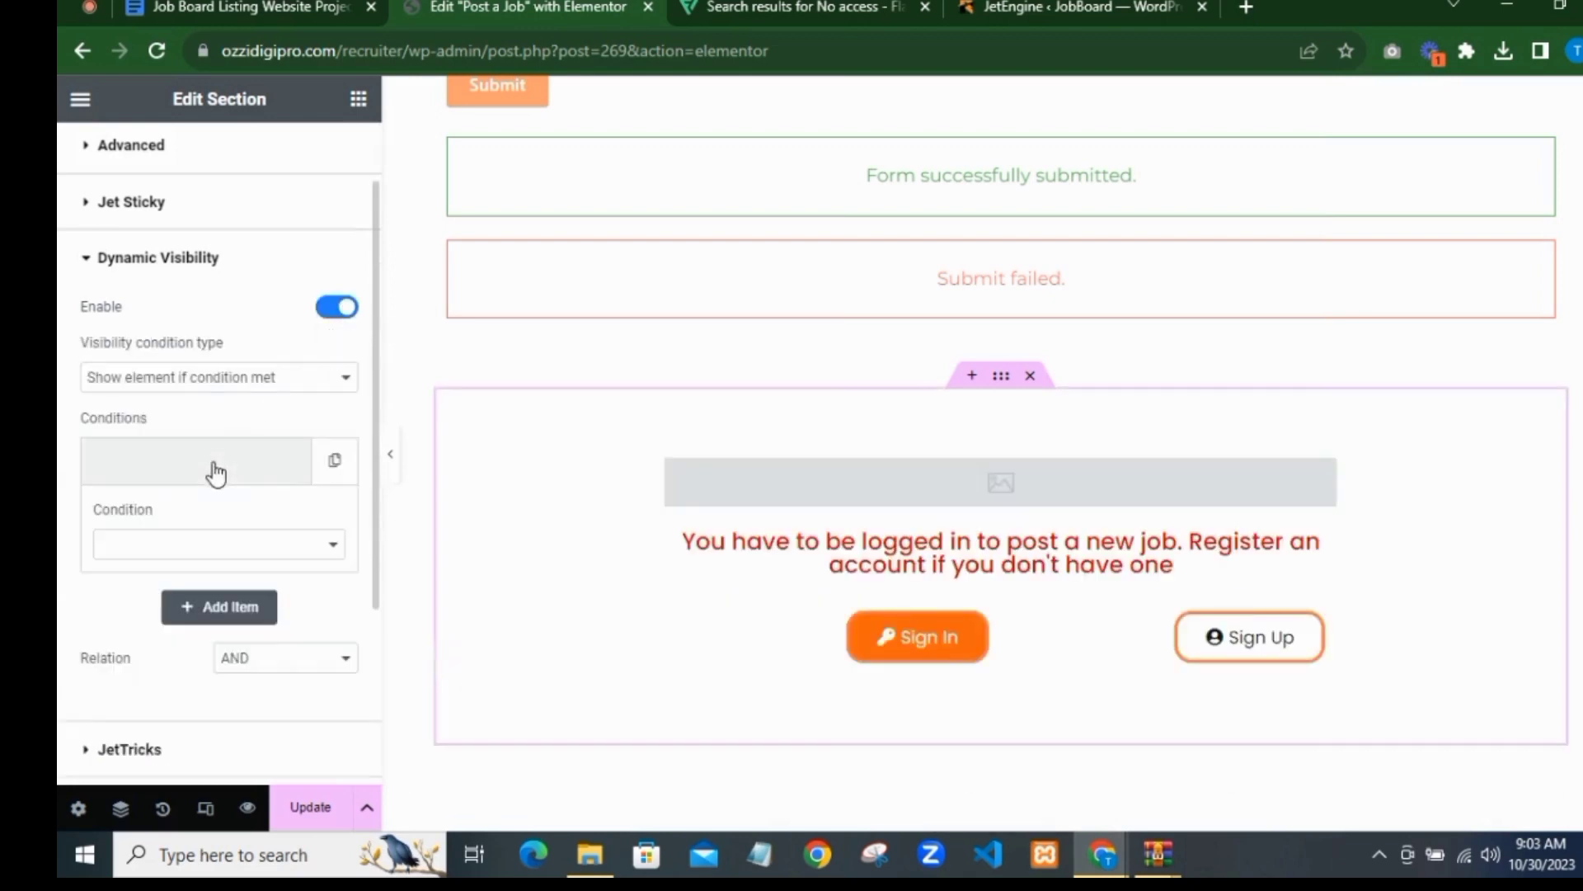
pyautogui.click(220, 544)
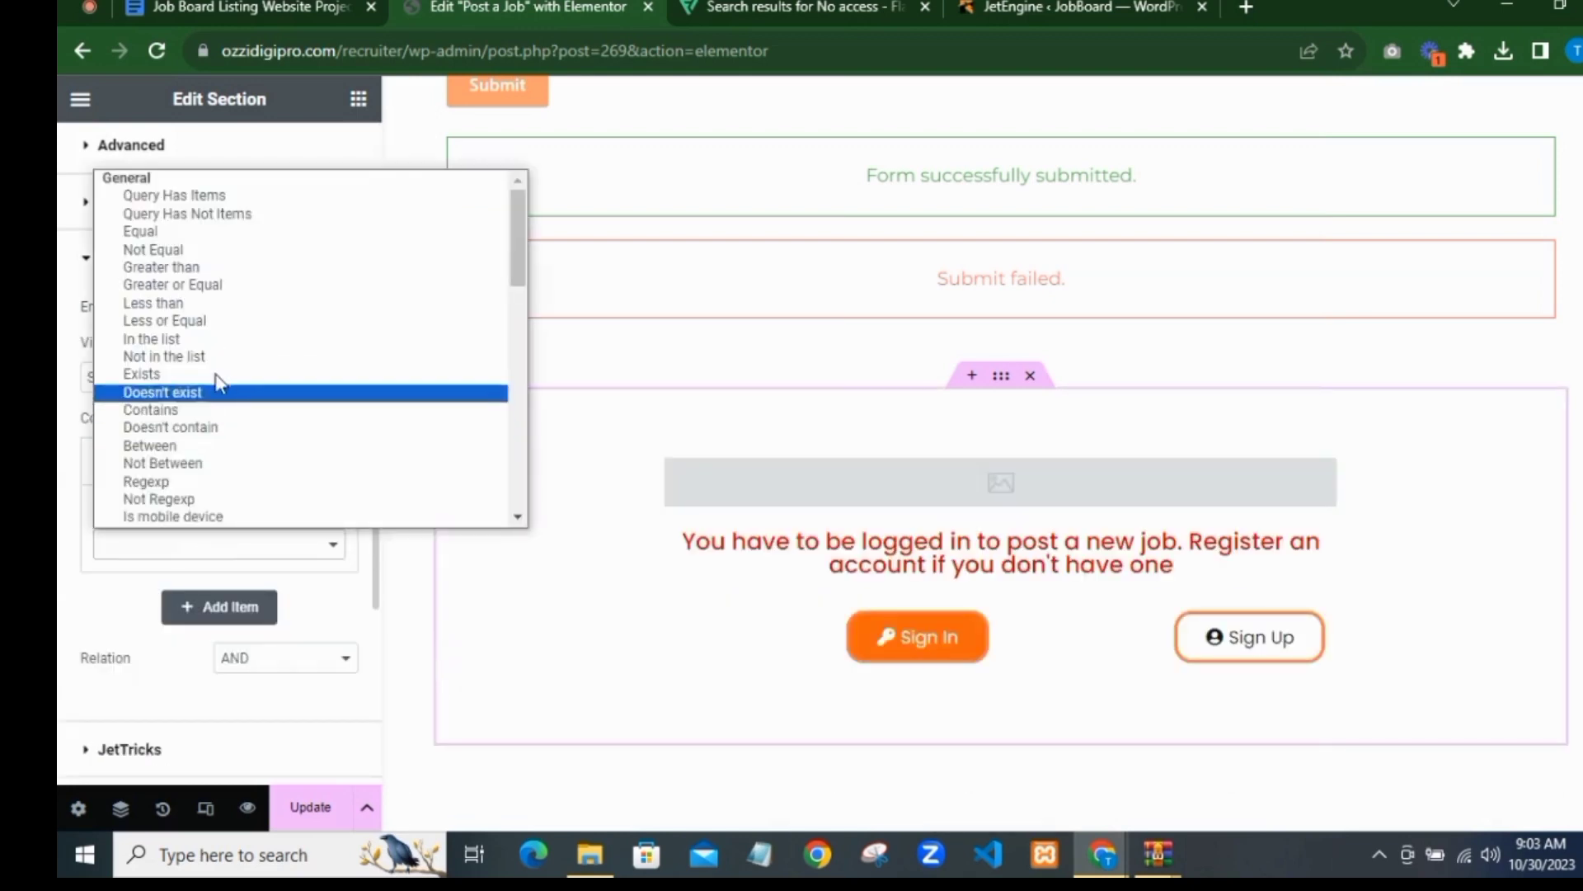
pyautogui.scroll(-5, 206, 347)
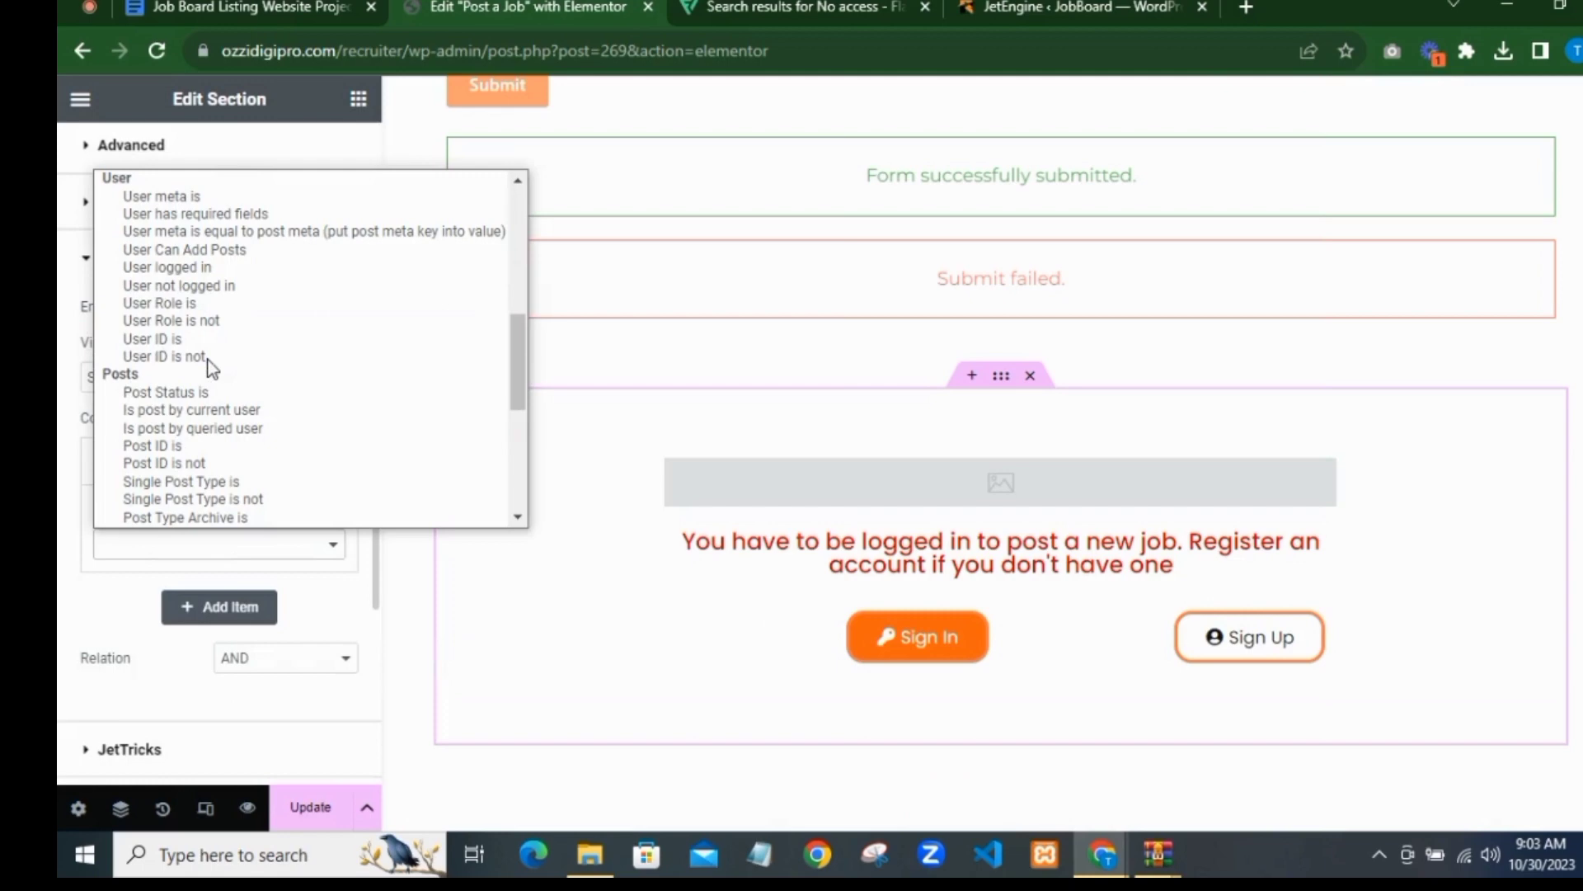
pyautogui.click(194, 287)
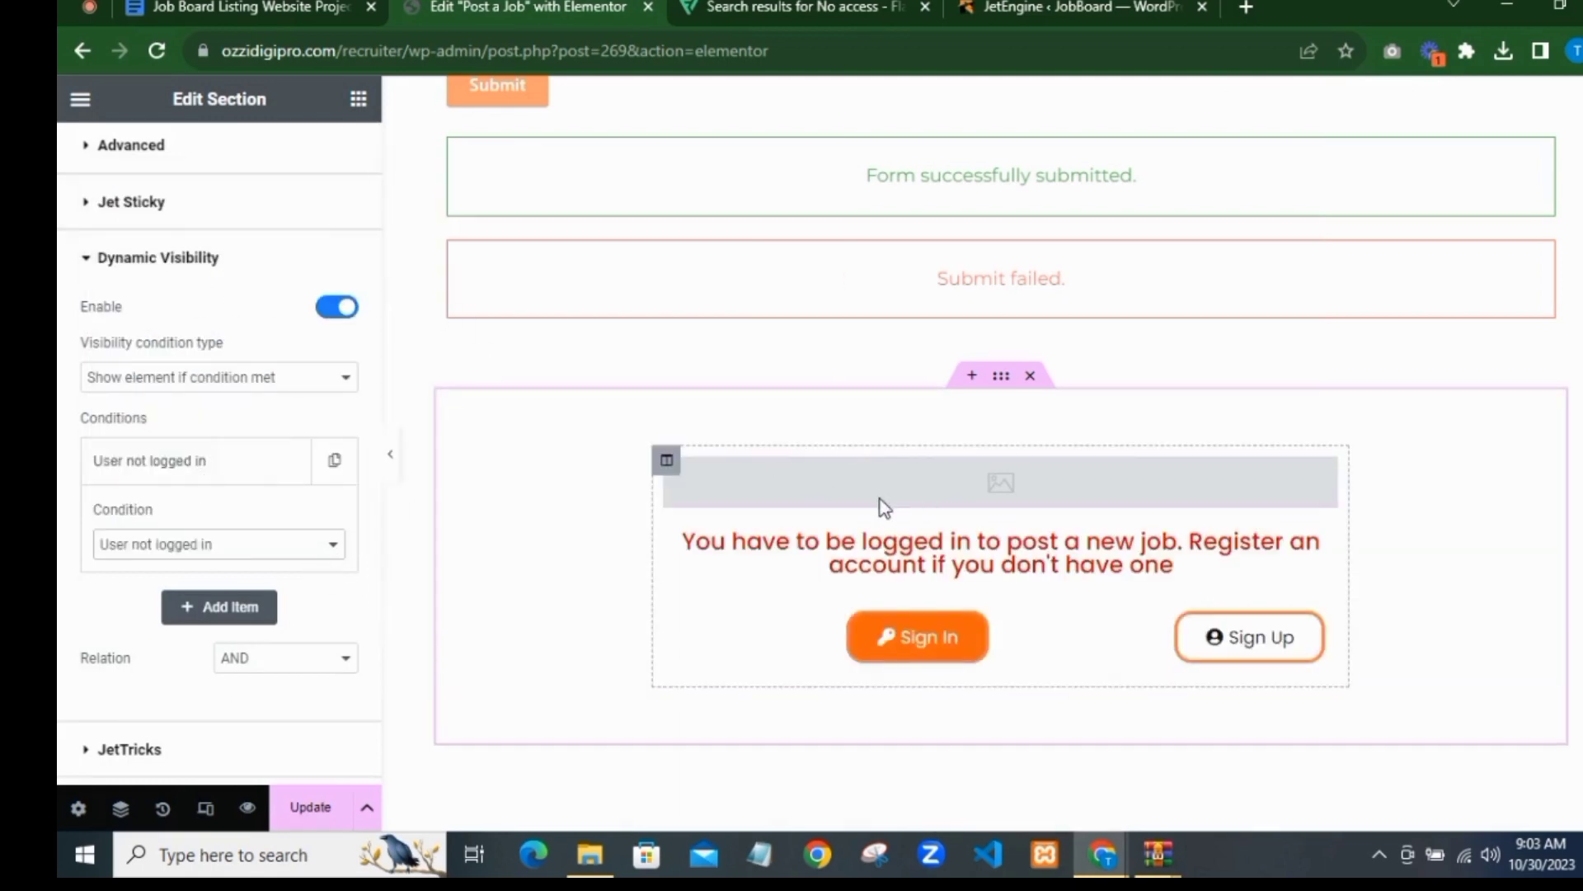
pyautogui.click(308, 816)
pyautogui.scroll(-1, 956, 544)
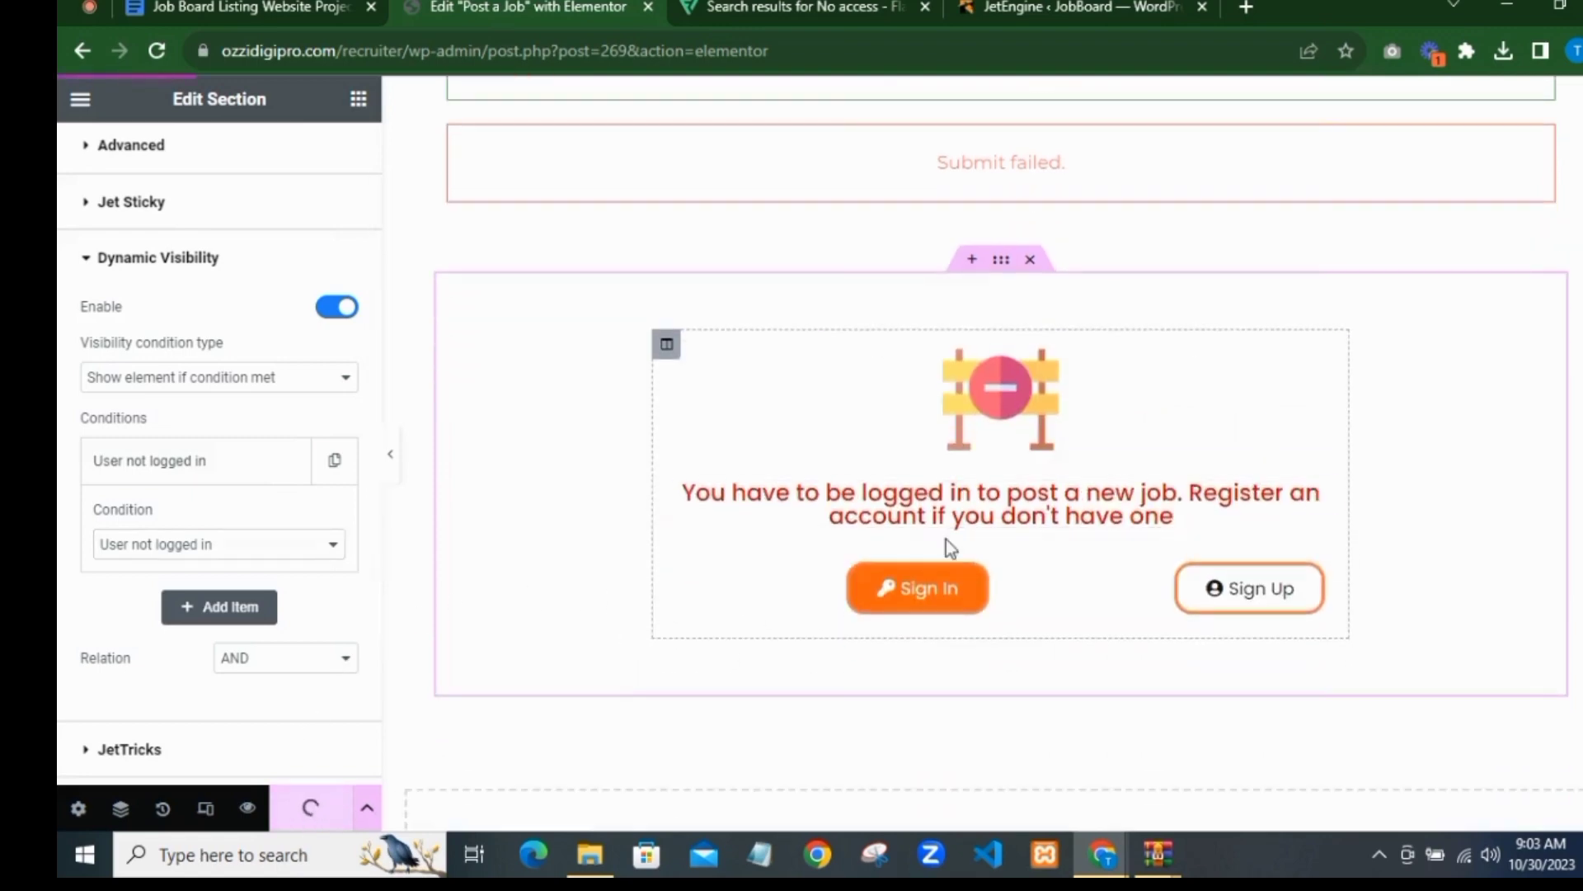
pyautogui.scroll(-1, 906, 555)
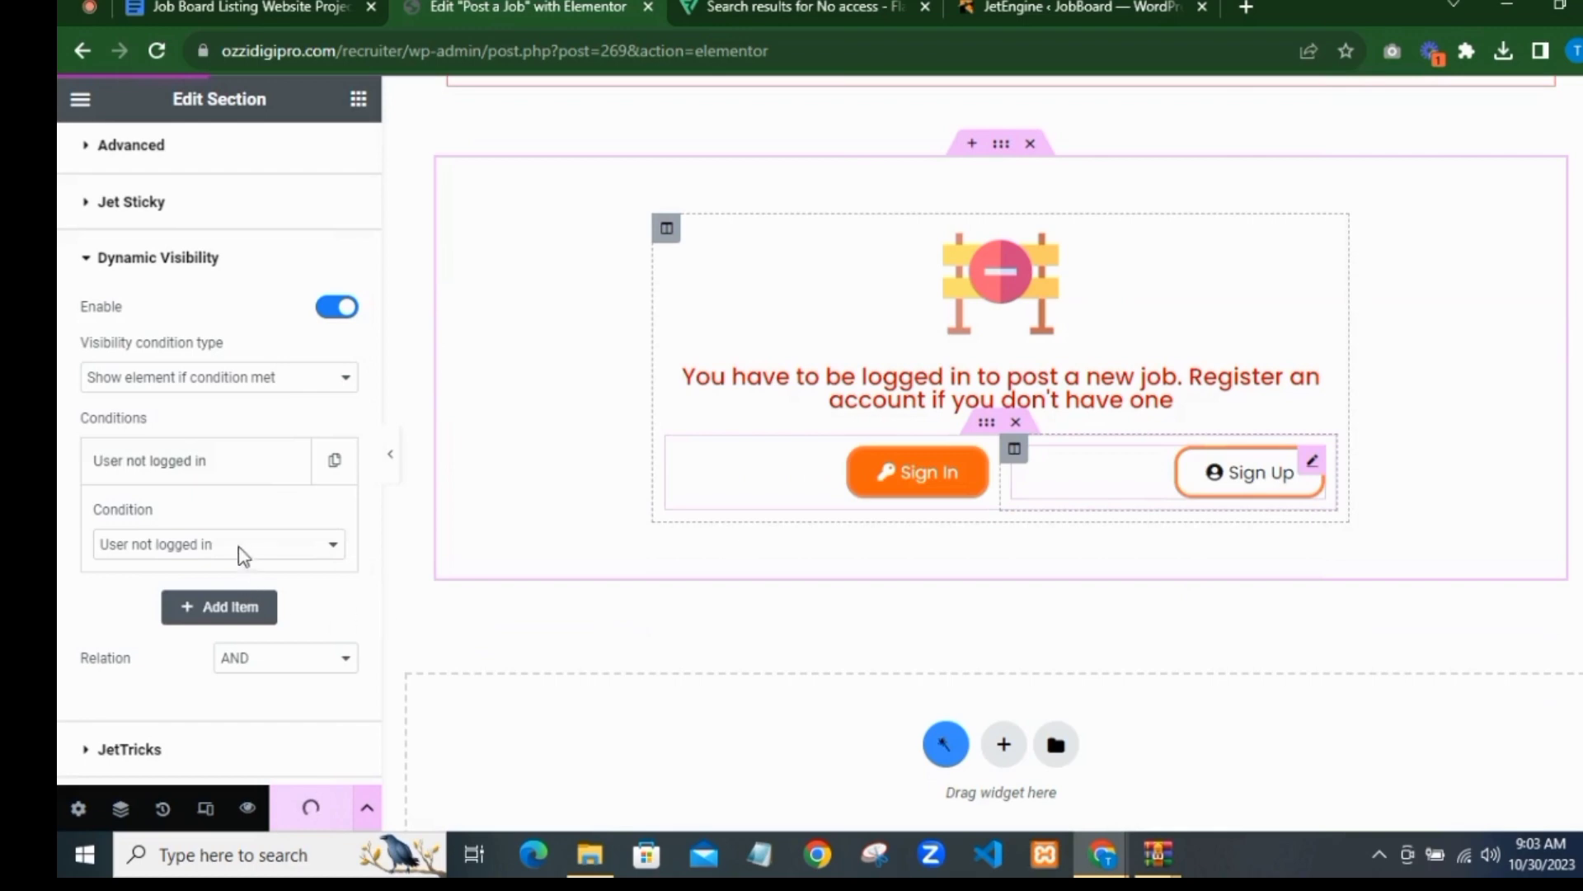
# Step: Left-align the Sign Up button in its column and update the page
pyautogui.click(250, 464)
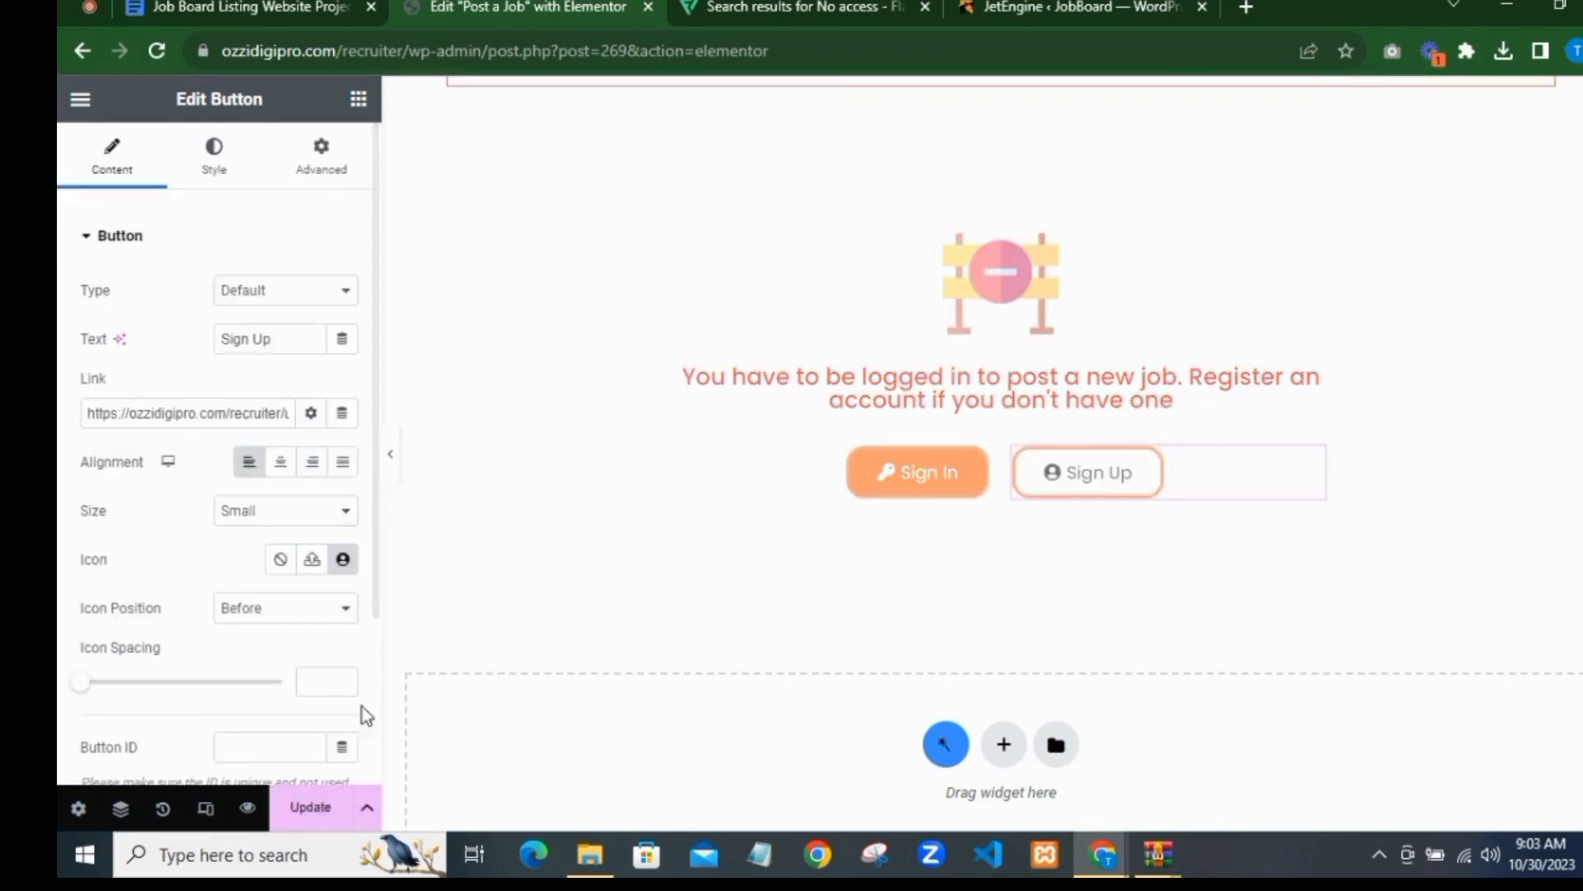
pyautogui.click(311, 817)
pyautogui.scroll(2, 940, 519)
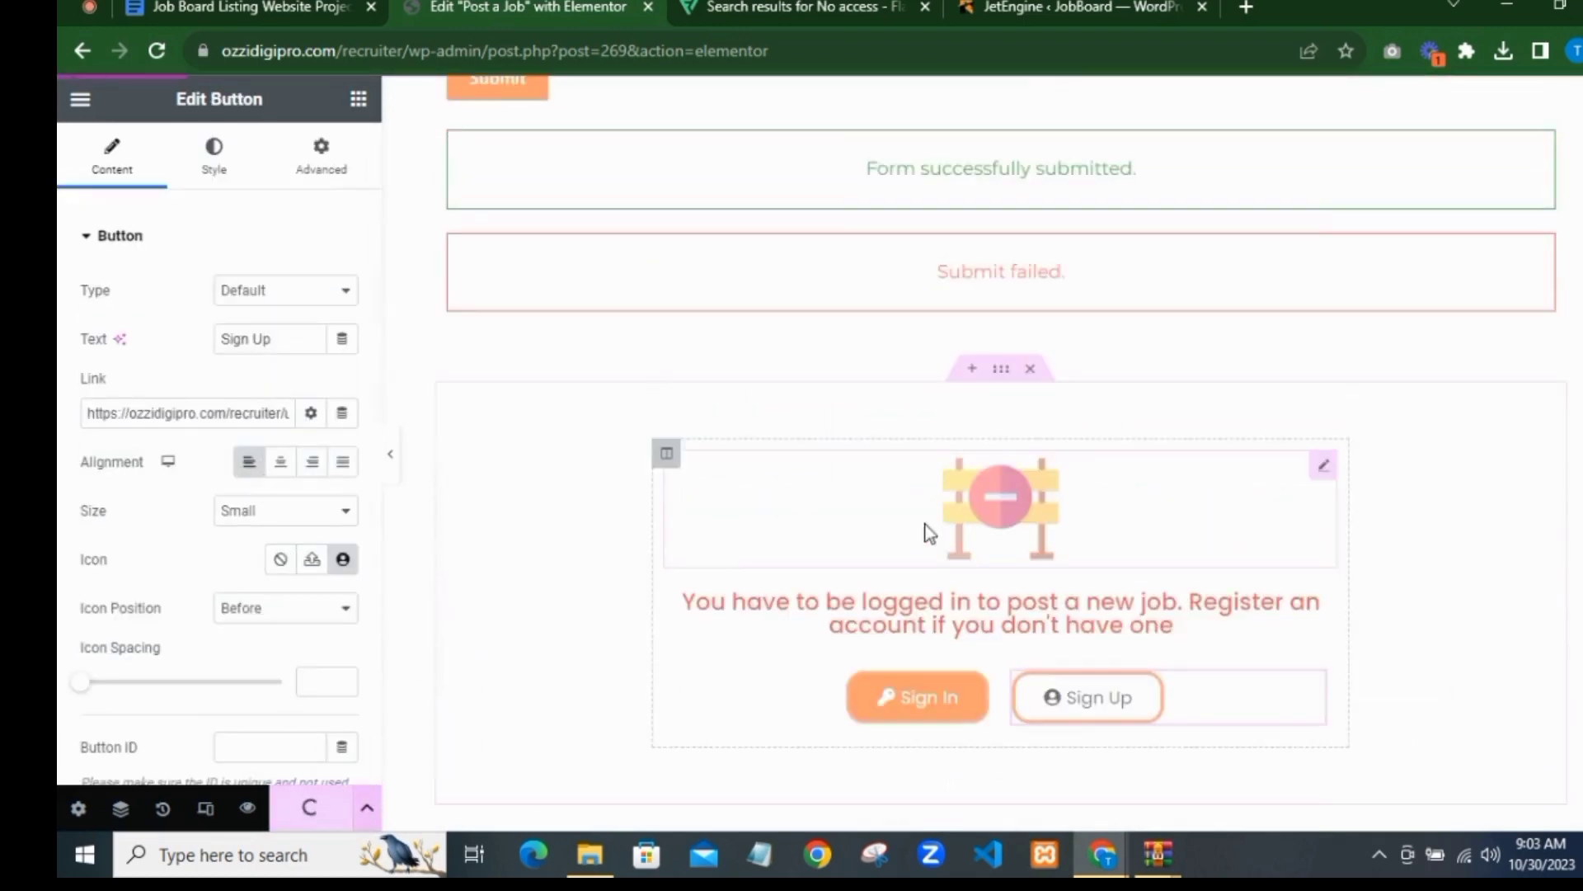
pyautogui.scroll(2, 695, 498)
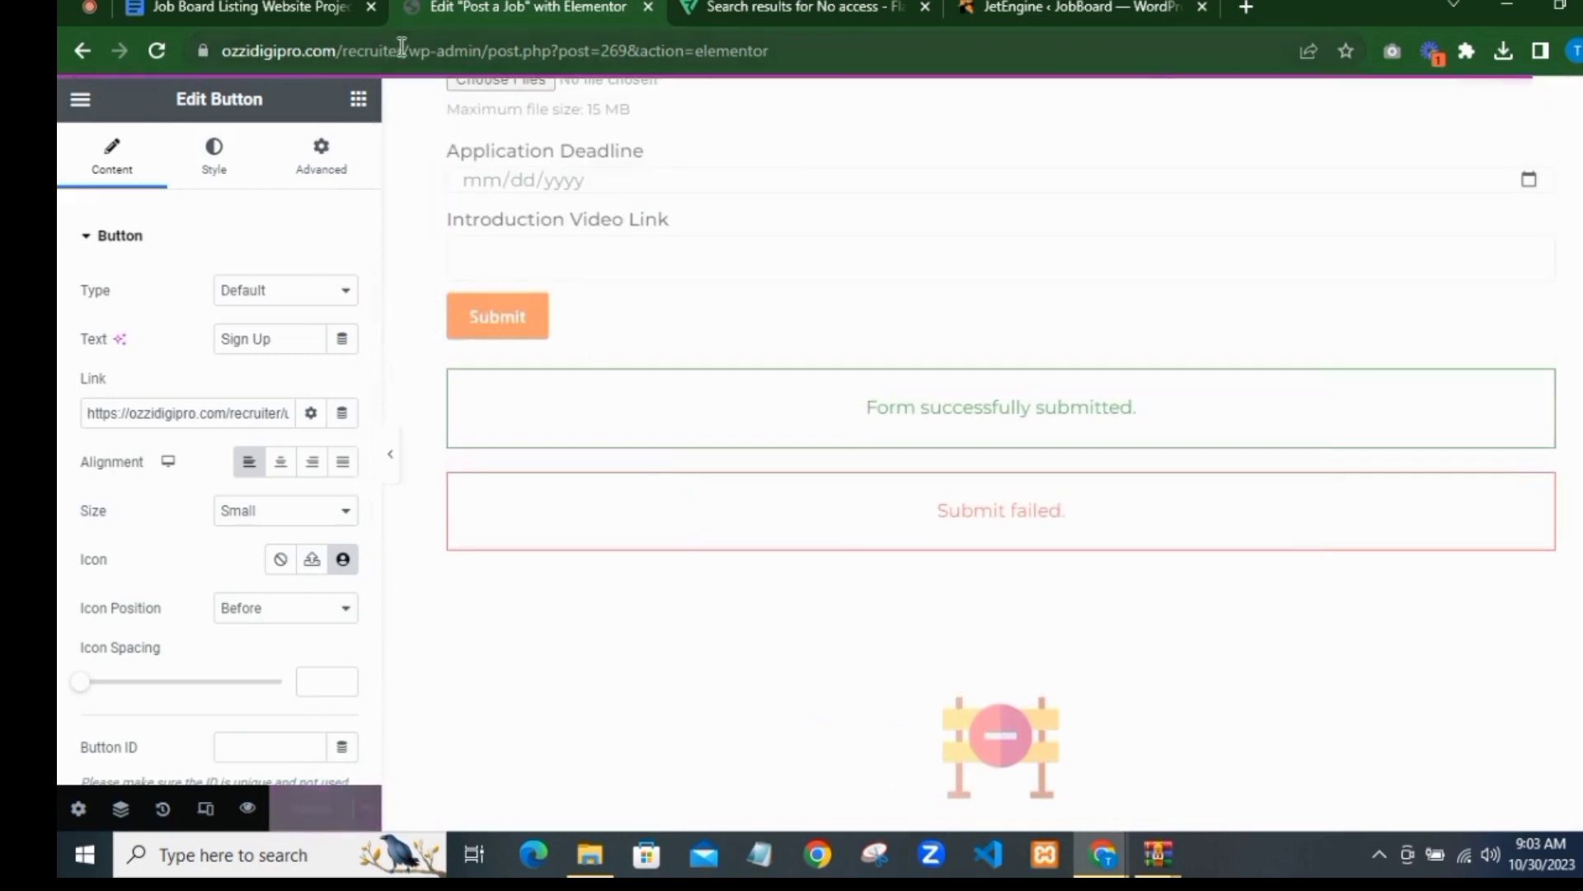
pyautogui.moveTo(401, 51); pyautogui.dragTo(245, 50)
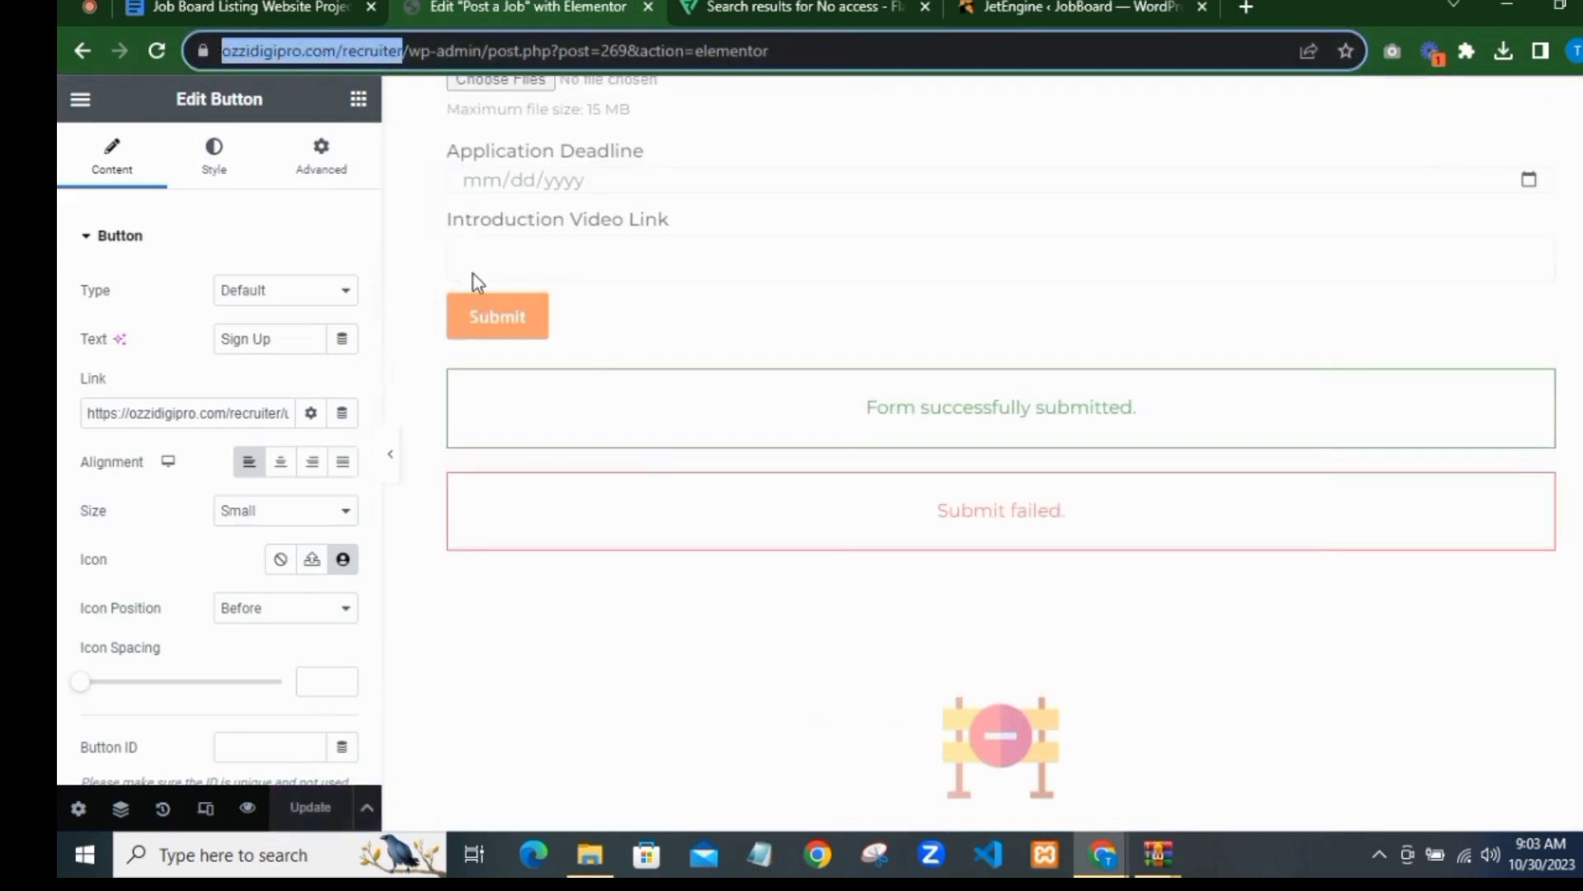
pyautogui.rightClick(320, 51)
pyautogui.click(487, 191)
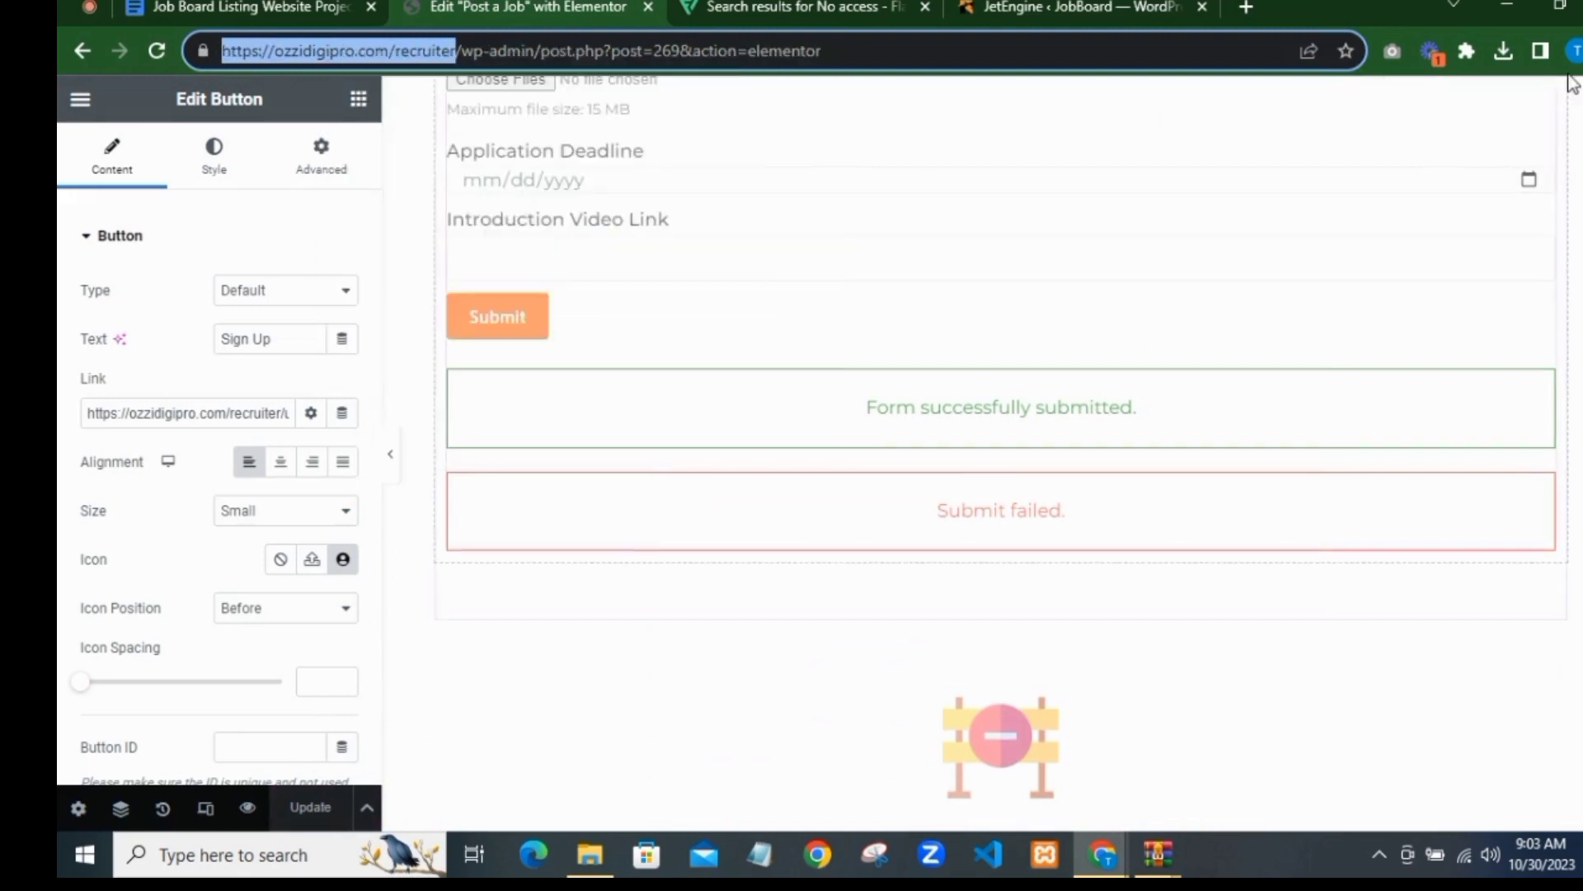
pyautogui.click(1577, 51)
pyautogui.click(1364, 142)
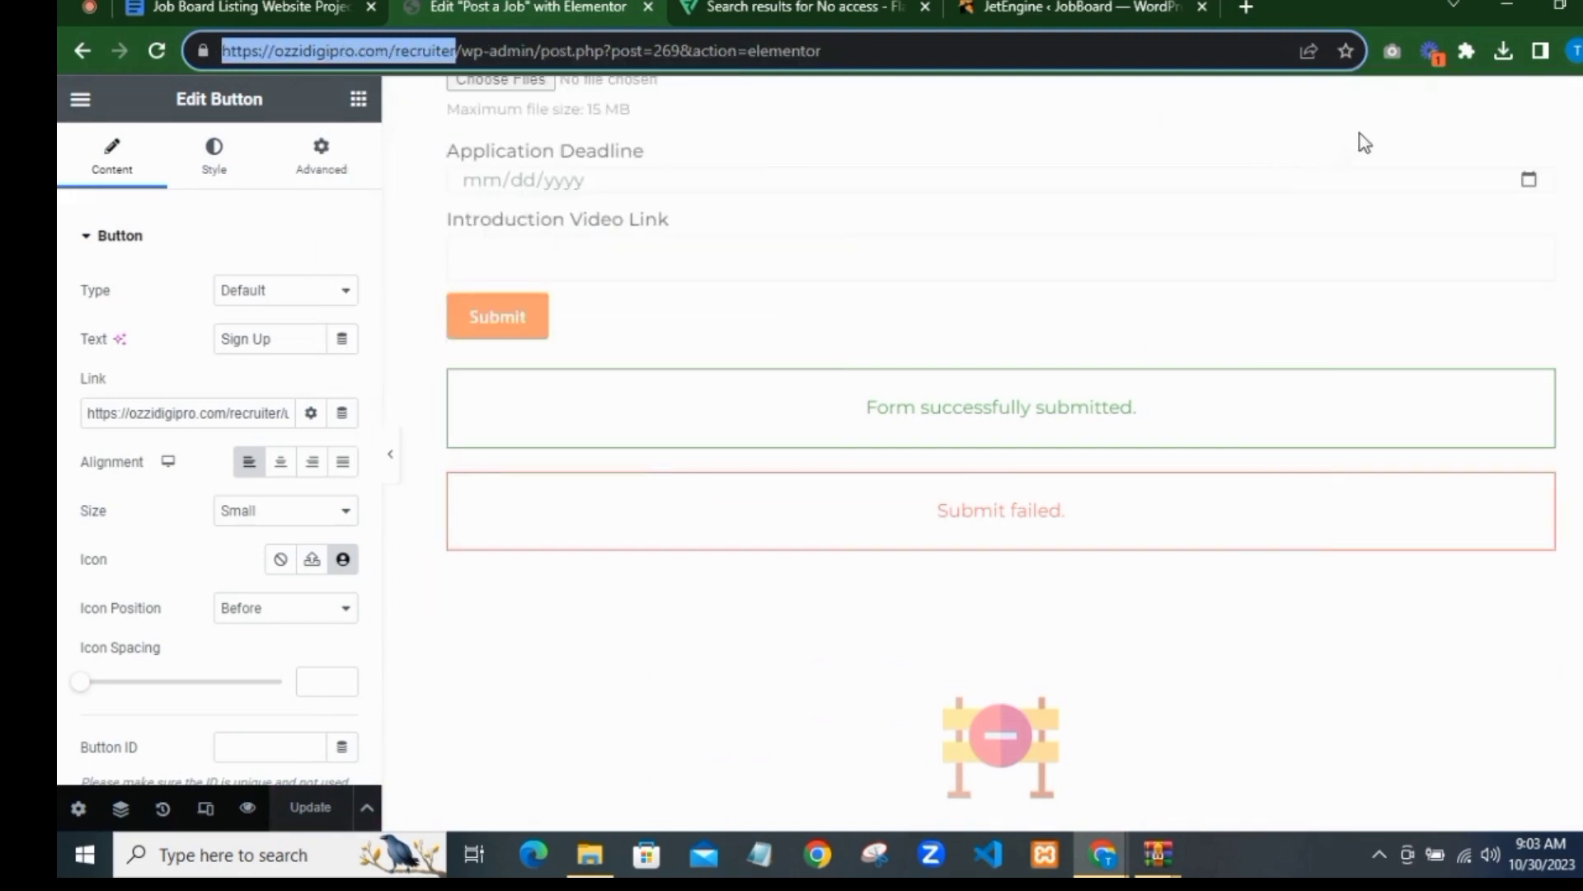
pyautogui.hotkey('ctrl', 'v')
pyautogui.press('Return')
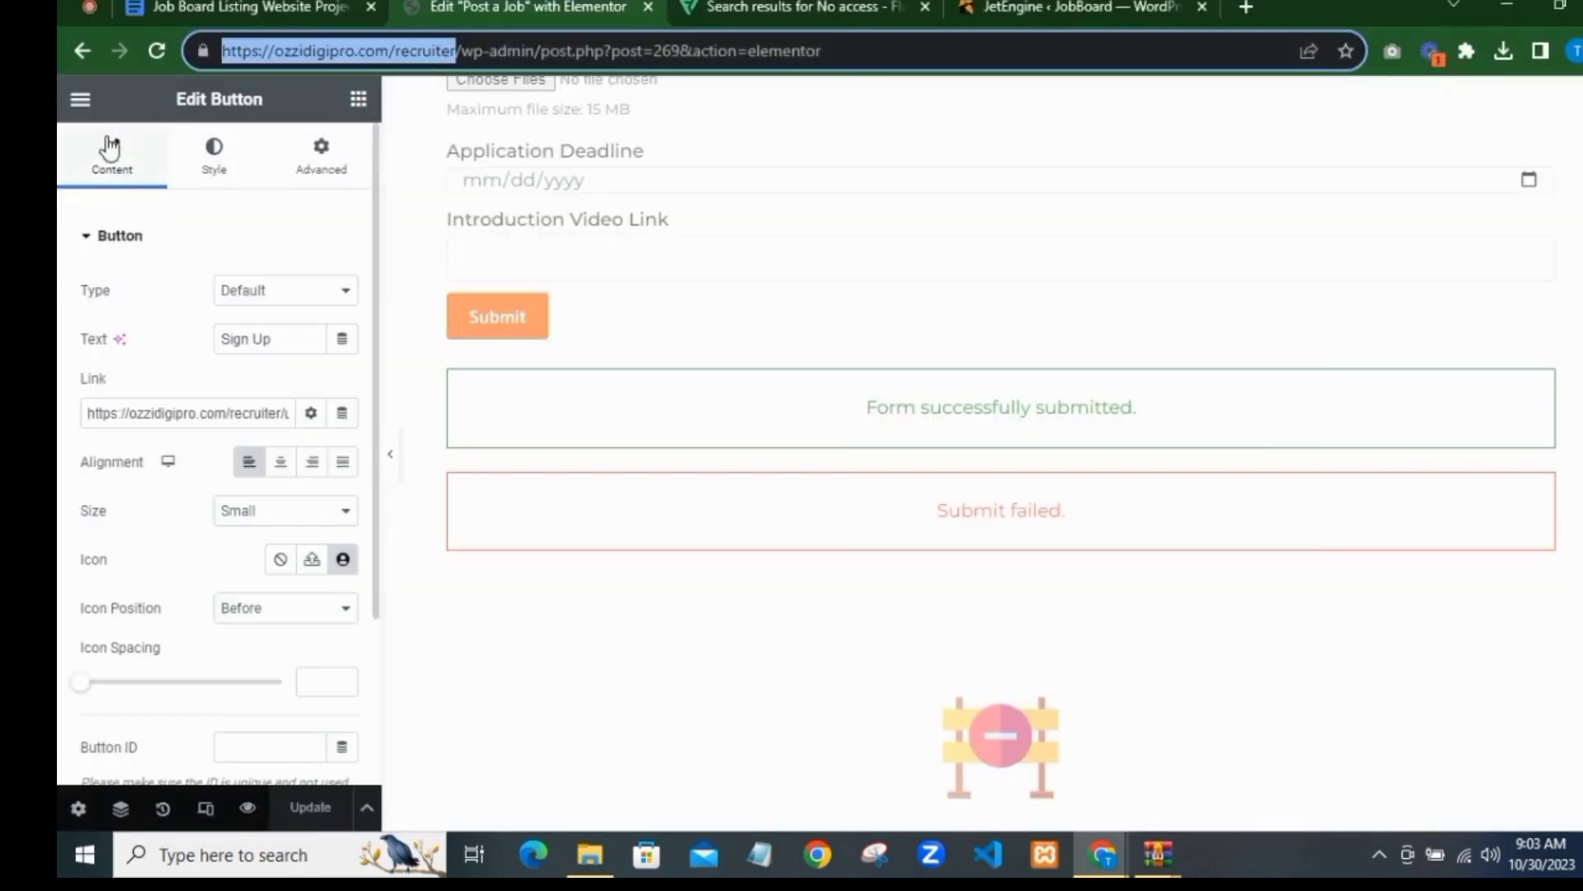
# Step: Leave the Elementor editor by viewing the live Post a Job page, and copy that page's address
pyautogui.click(97, 156)
pyautogui.click(80, 99)
pyautogui.click(107, 500)
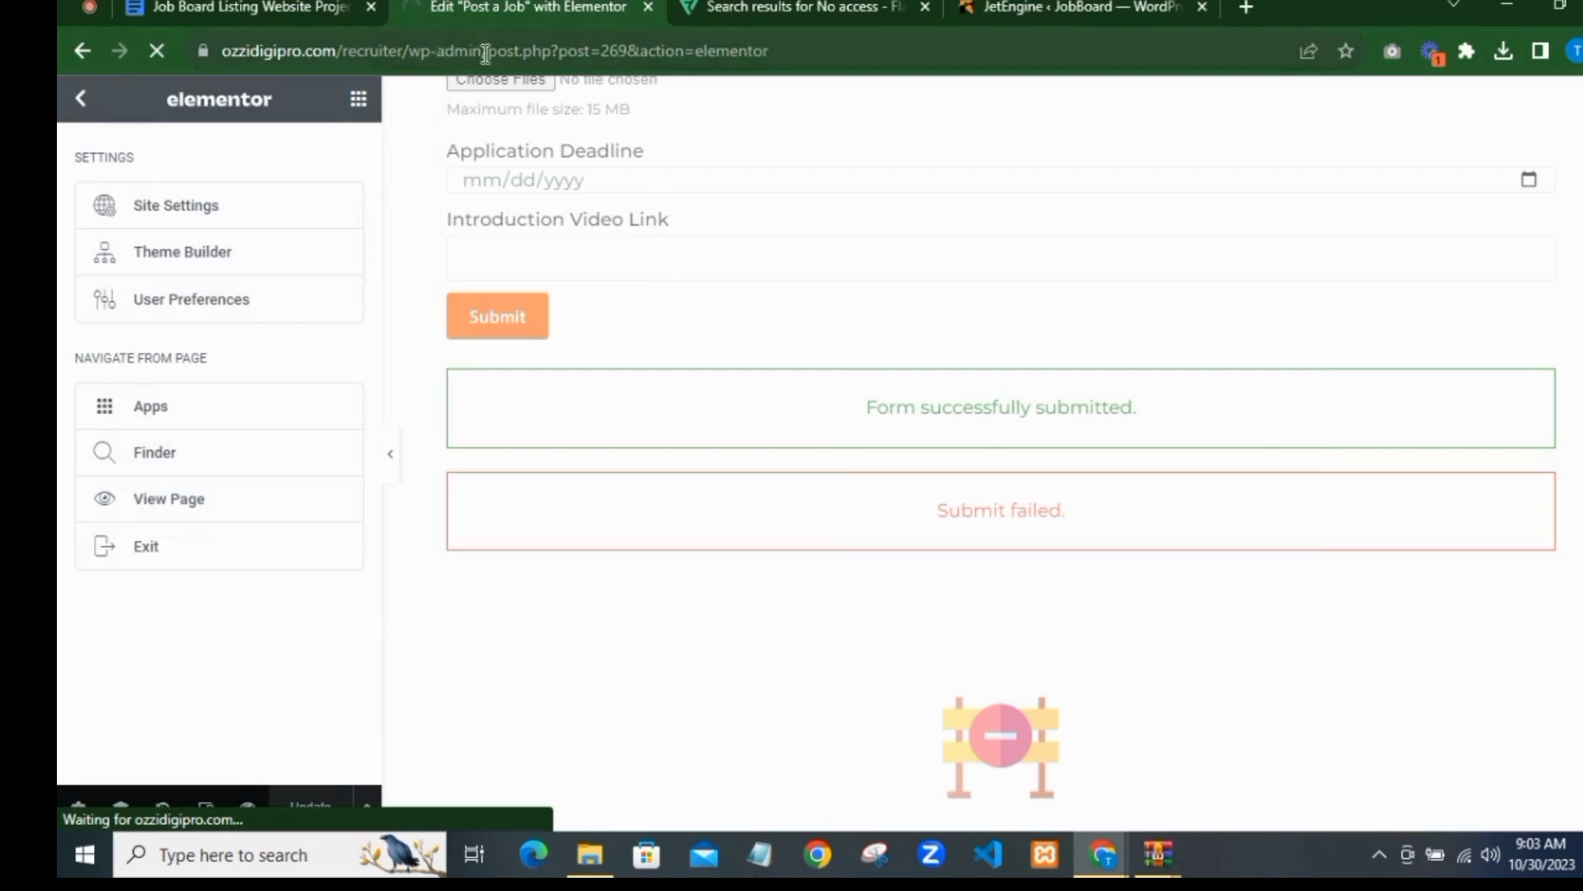
pyautogui.click(543, 51)
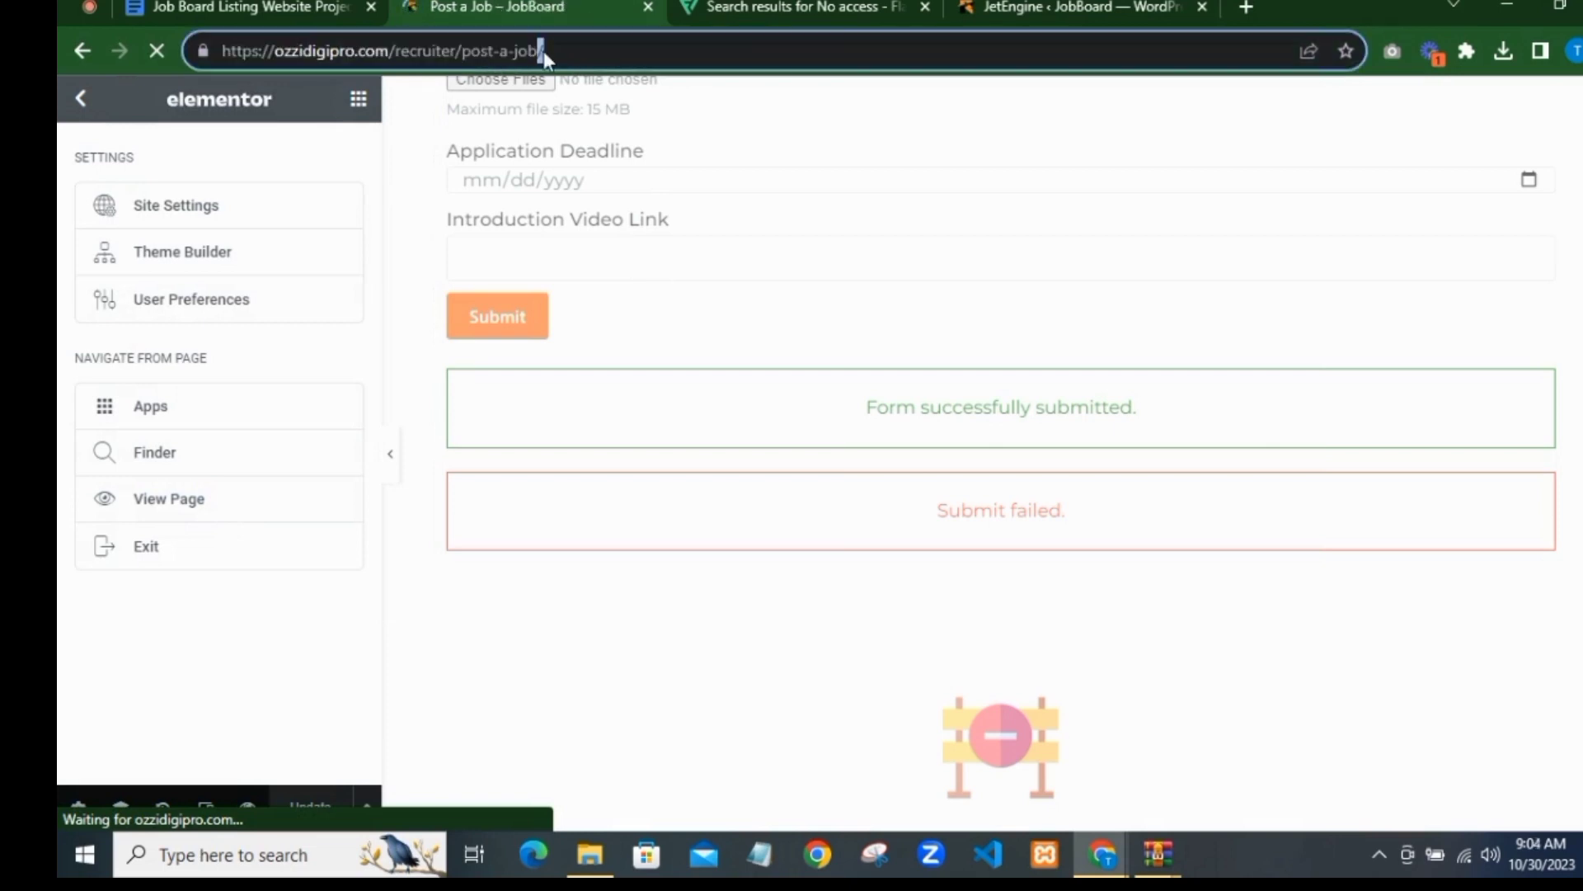
pyautogui.tripleClick(609, 48)
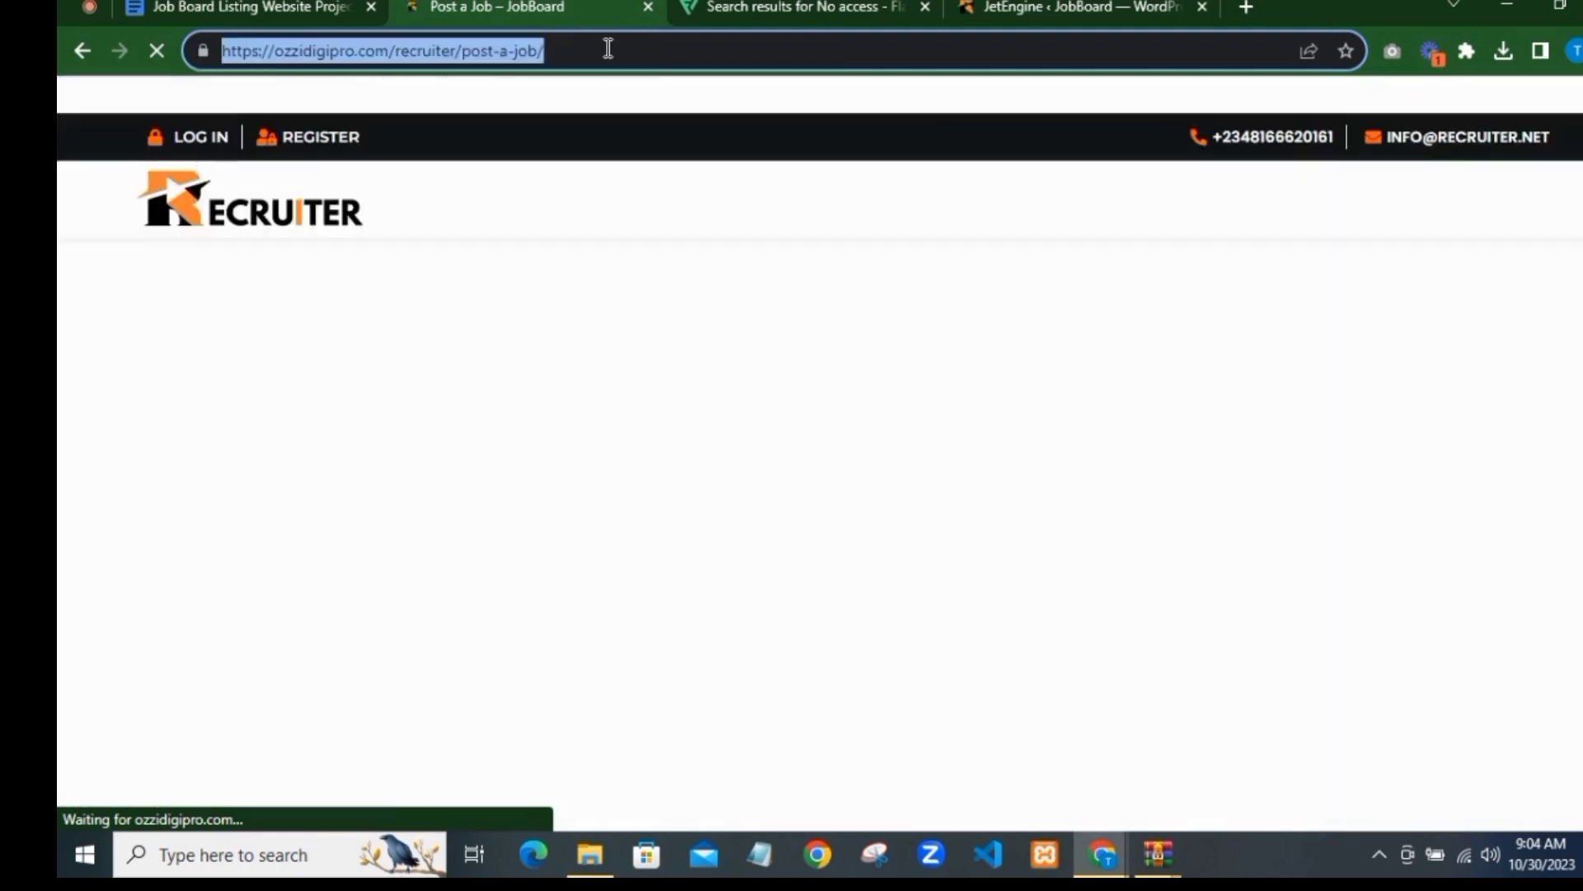
pyautogui.rightClick(608, 47)
pyautogui.click(663, 191)
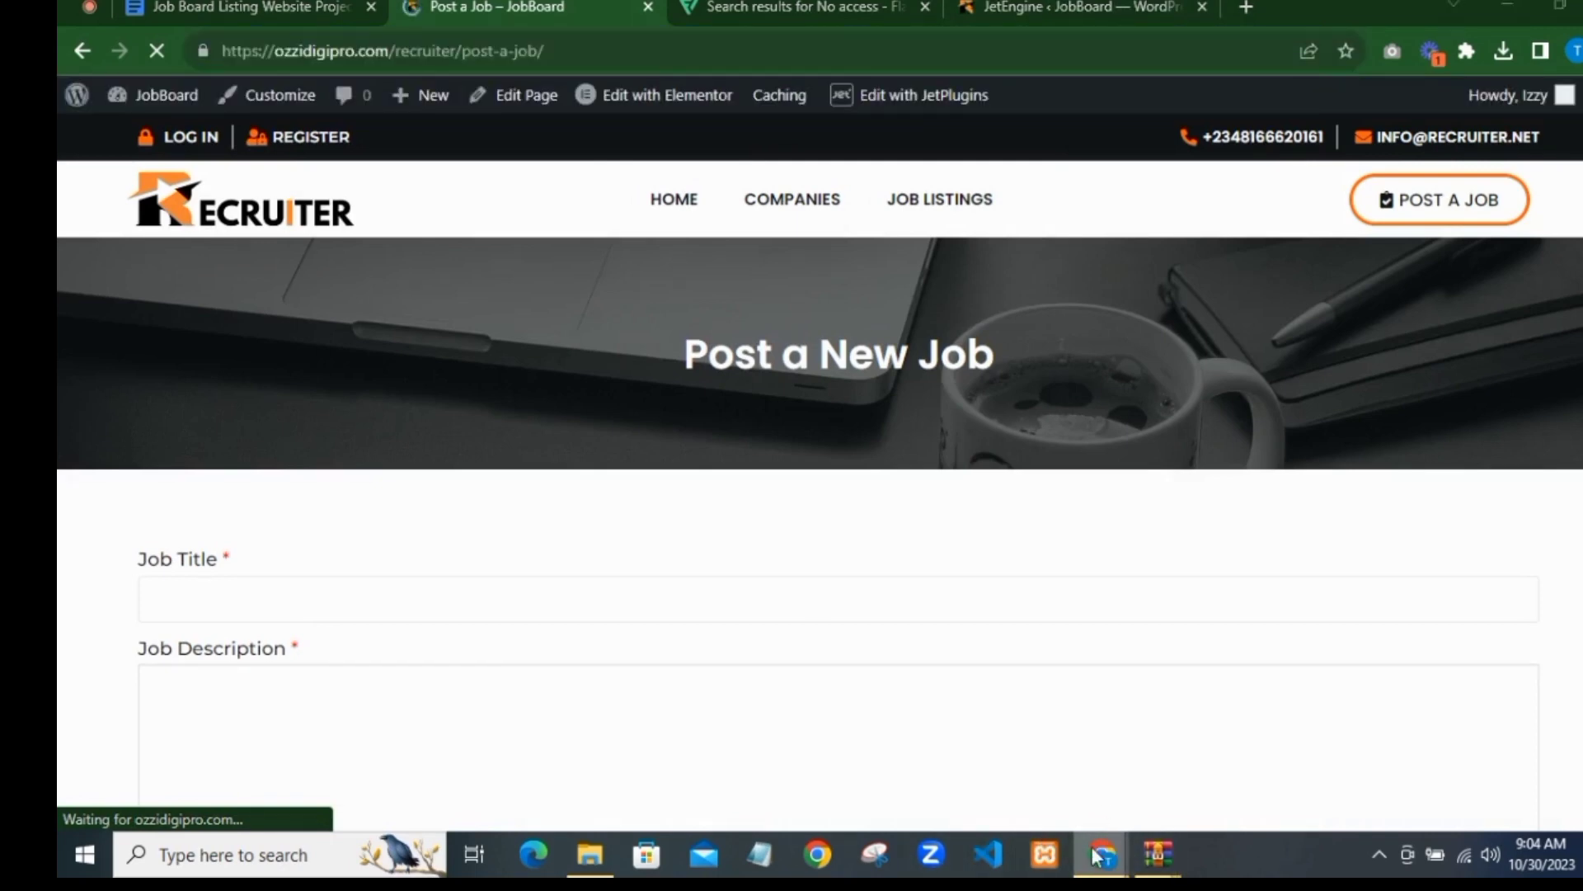
pyautogui.moveTo(1096, 857)
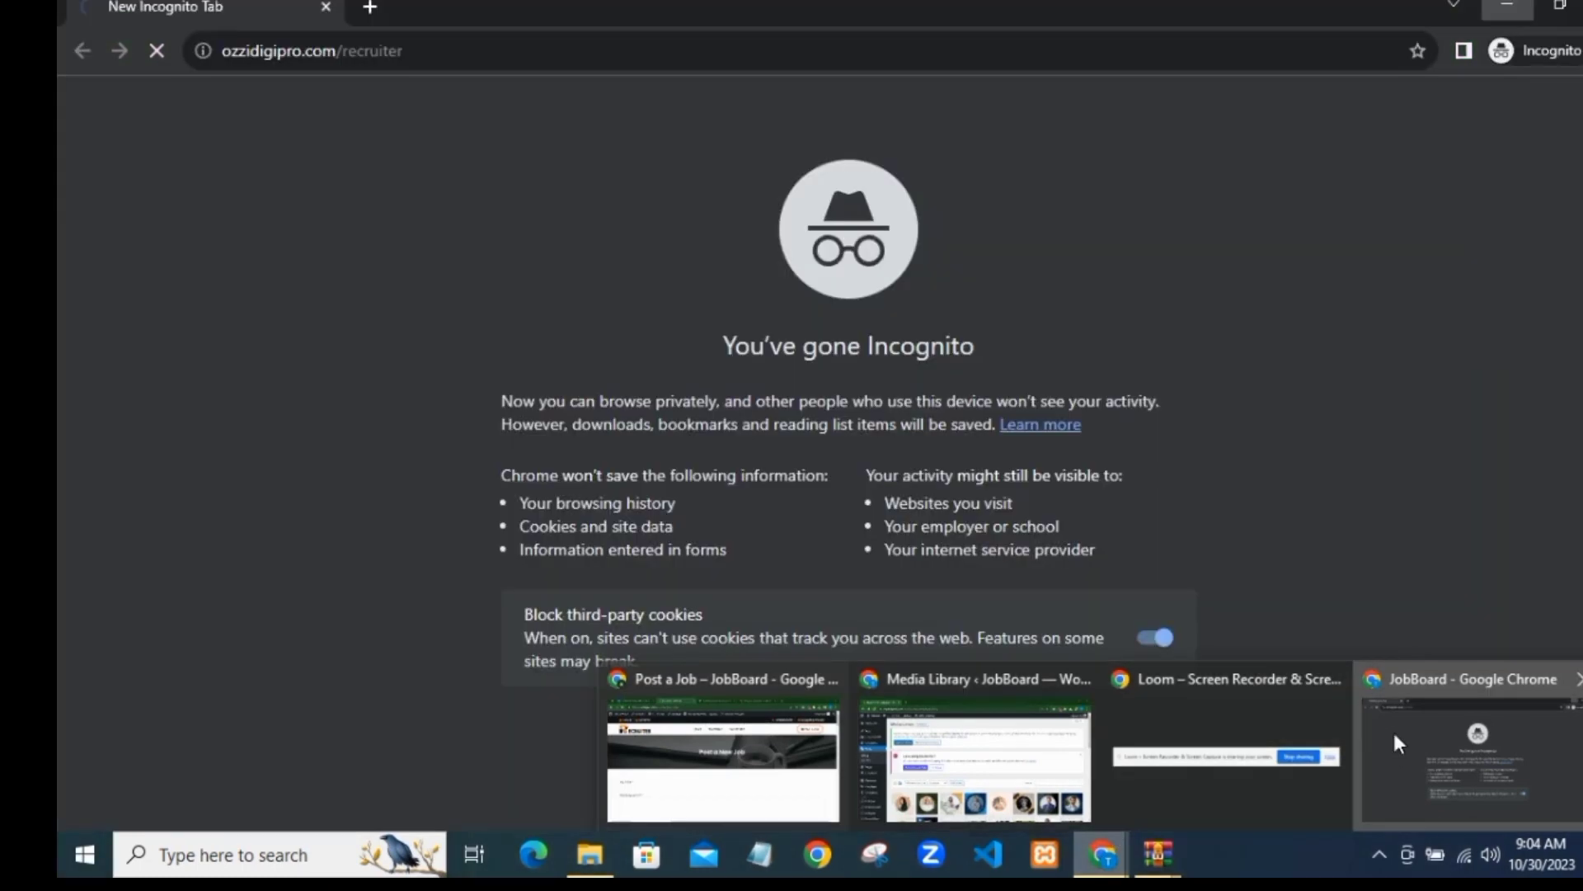
pyautogui.click(1394, 744)
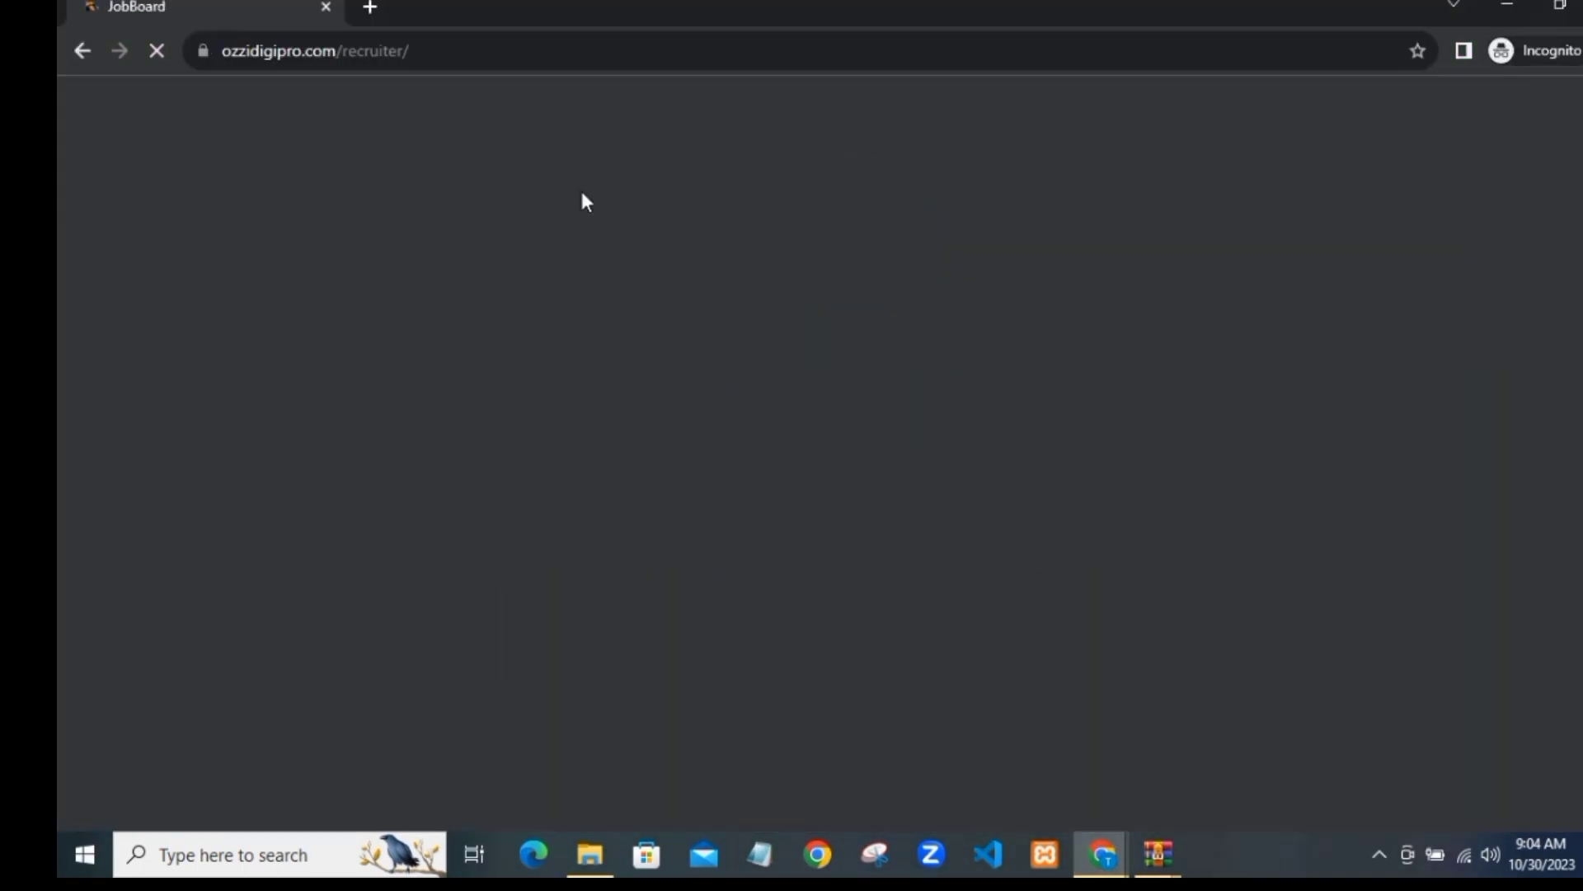
pyautogui.click(413, 51)
pyautogui.click(413, 51)
pyautogui.rightClick(412, 50)
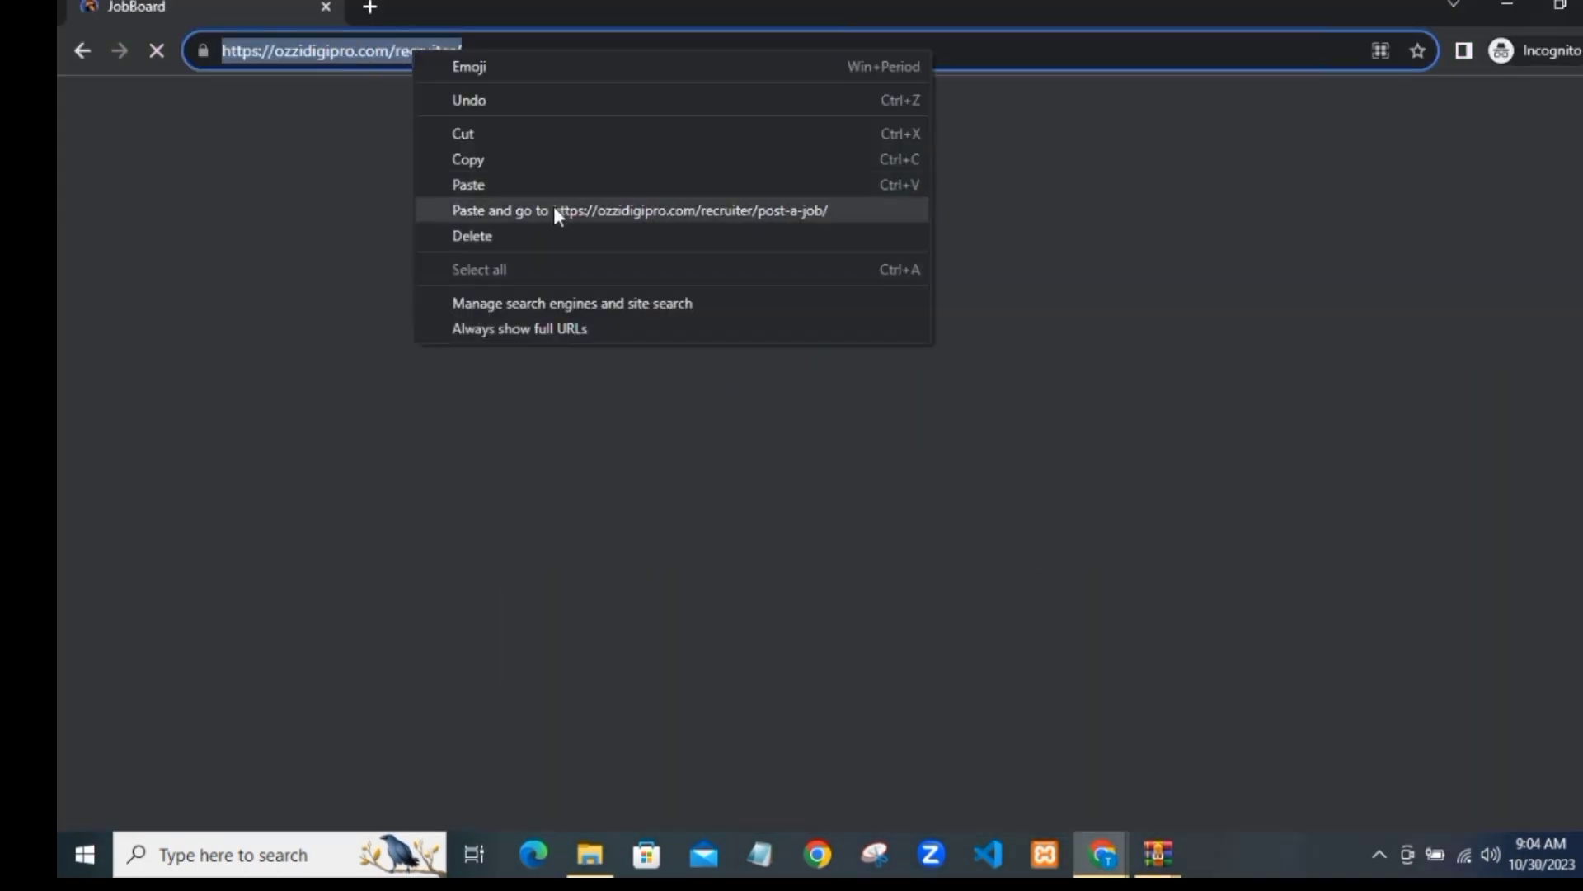
pyautogui.click(567, 215)
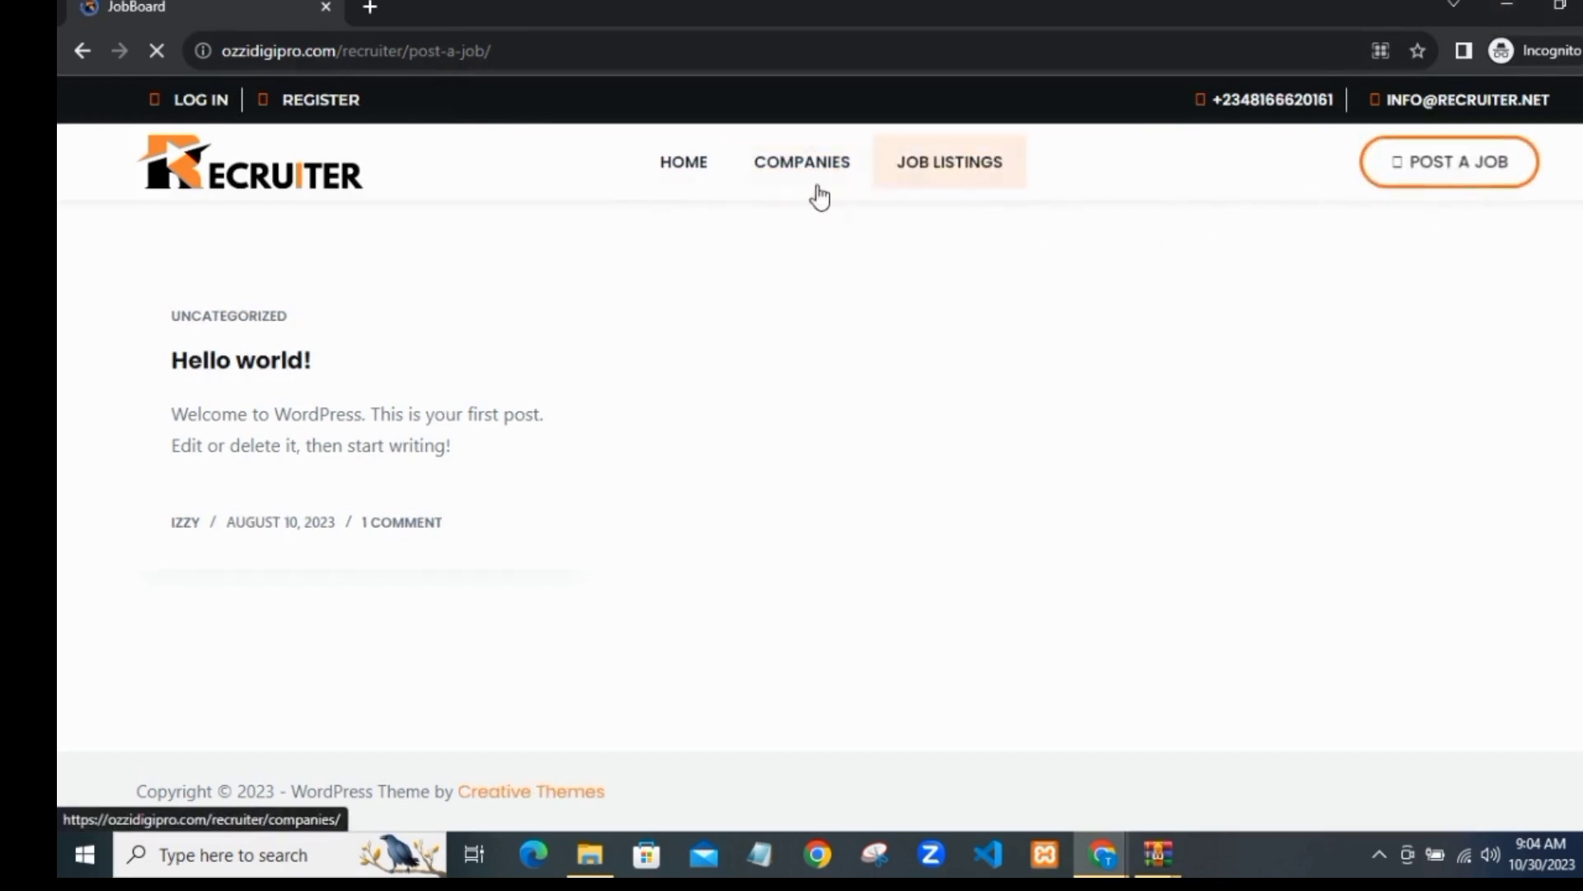
# Step: Return to the main browser window and go back to the Elementor editor for the Post a Job page
pyautogui.click(1386, 158)
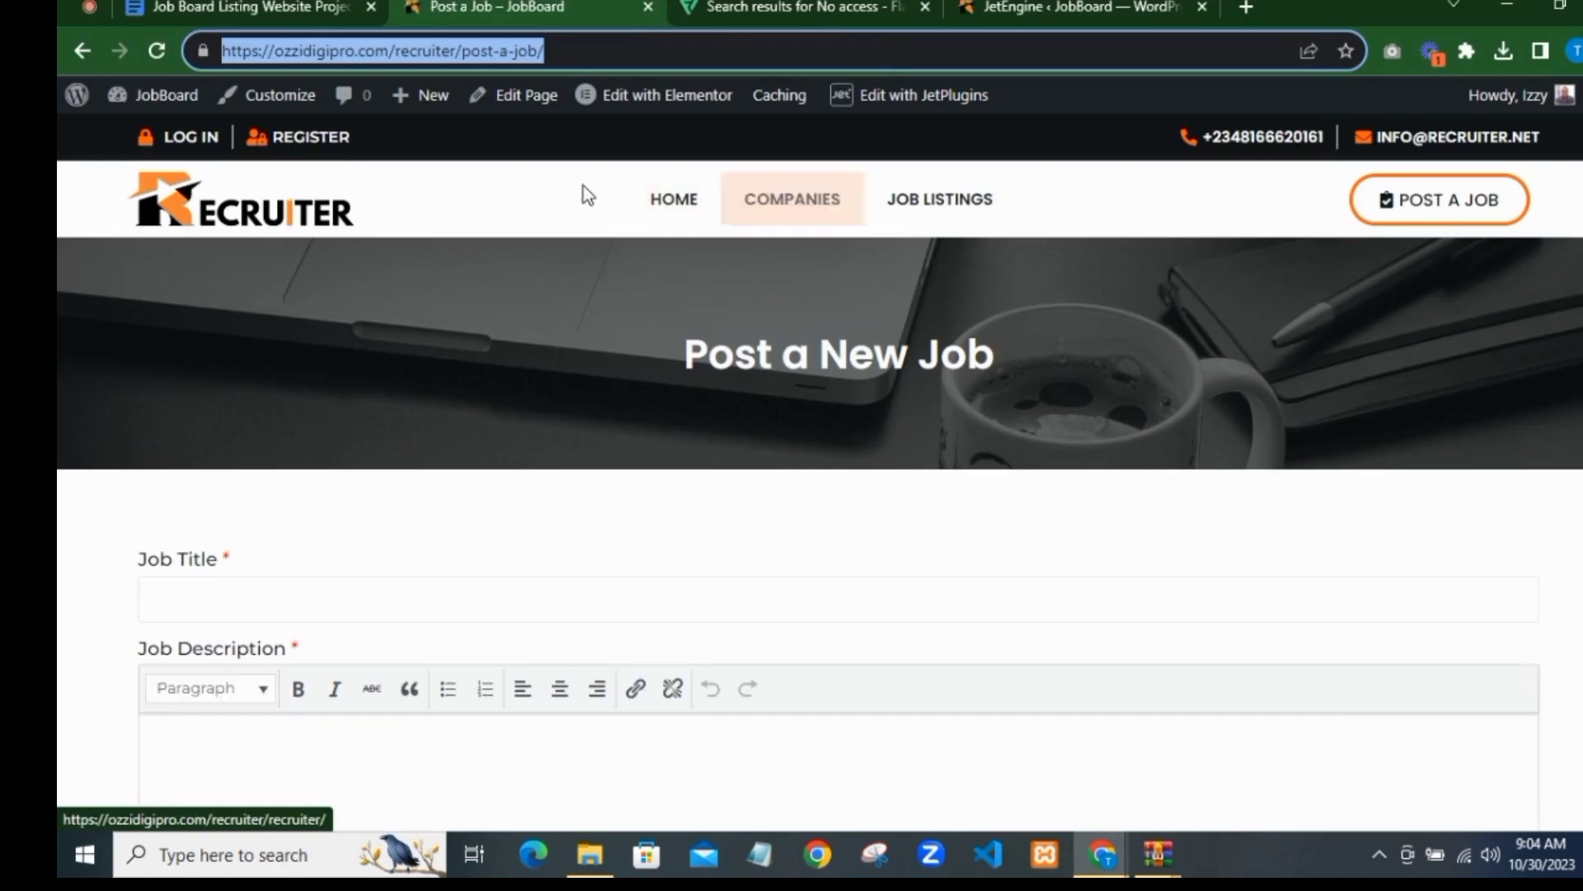
pyautogui.click(85, 52)
pyautogui.scroll(-5, 862, 374)
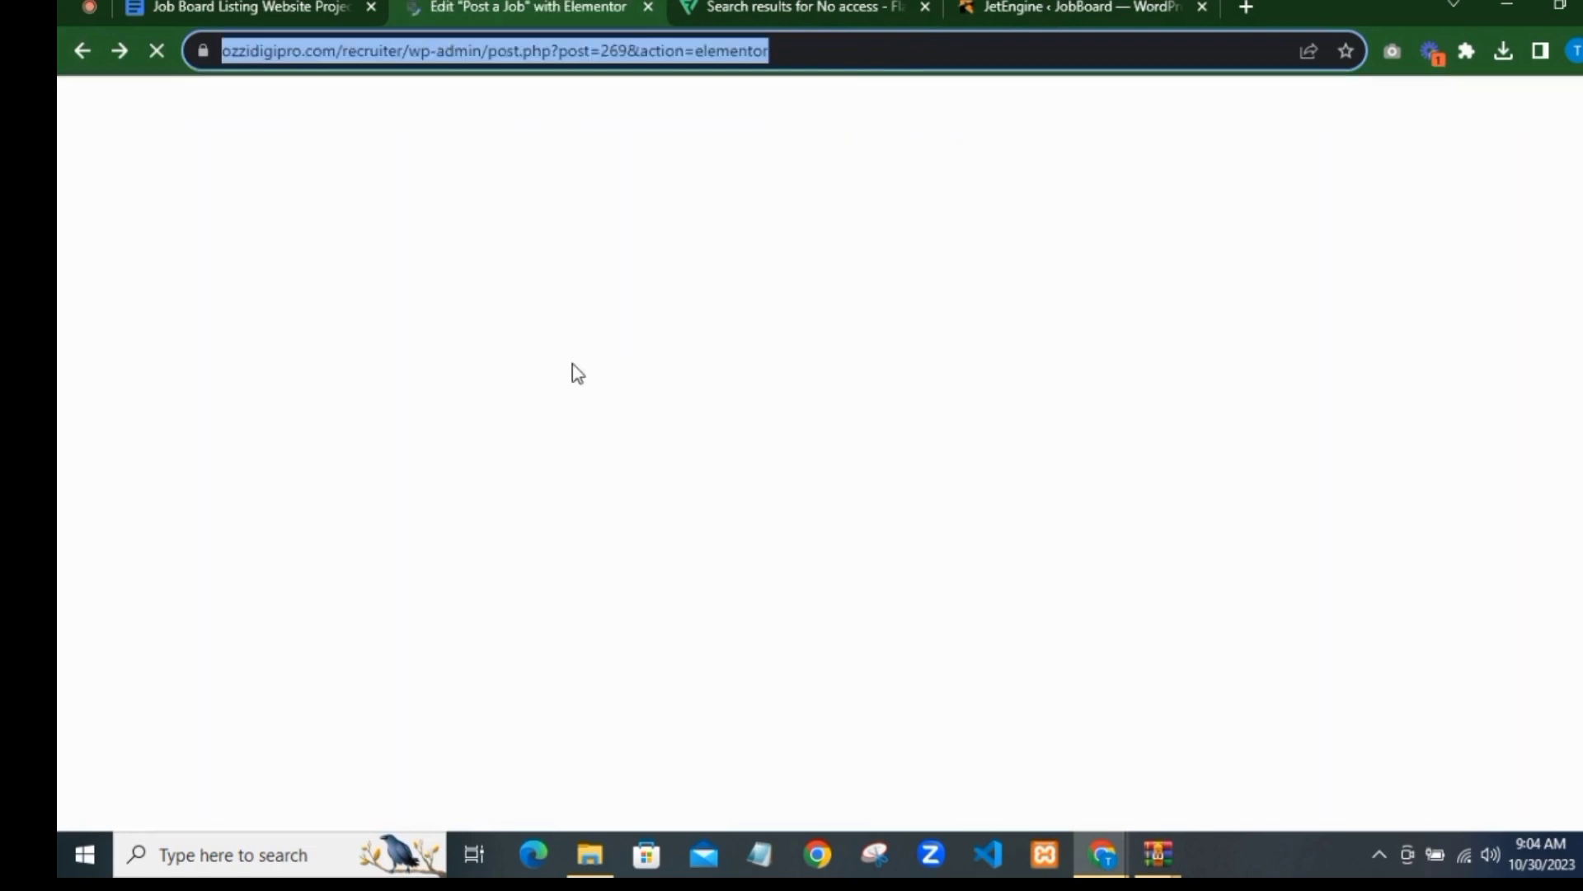
# Step: Examine the Post a Job page's login notice and buttons in the incognito window as a logged-out visitor, then minimize that window
pyautogui.click(1101, 11)
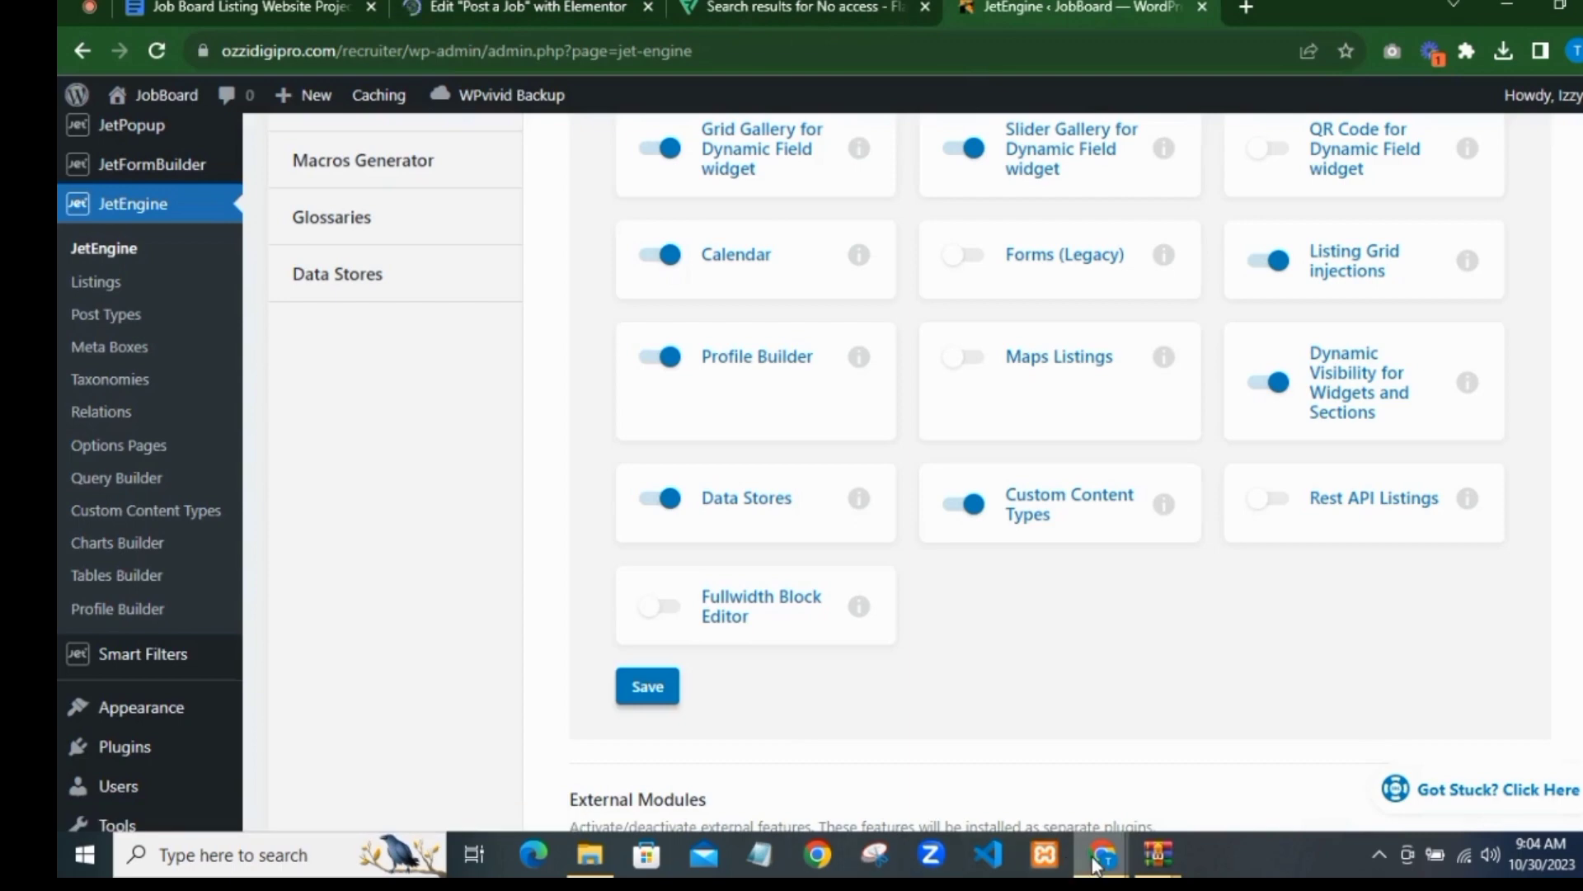
pyautogui.moveTo(1095, 864)
pyautogui.click(1502, 732)
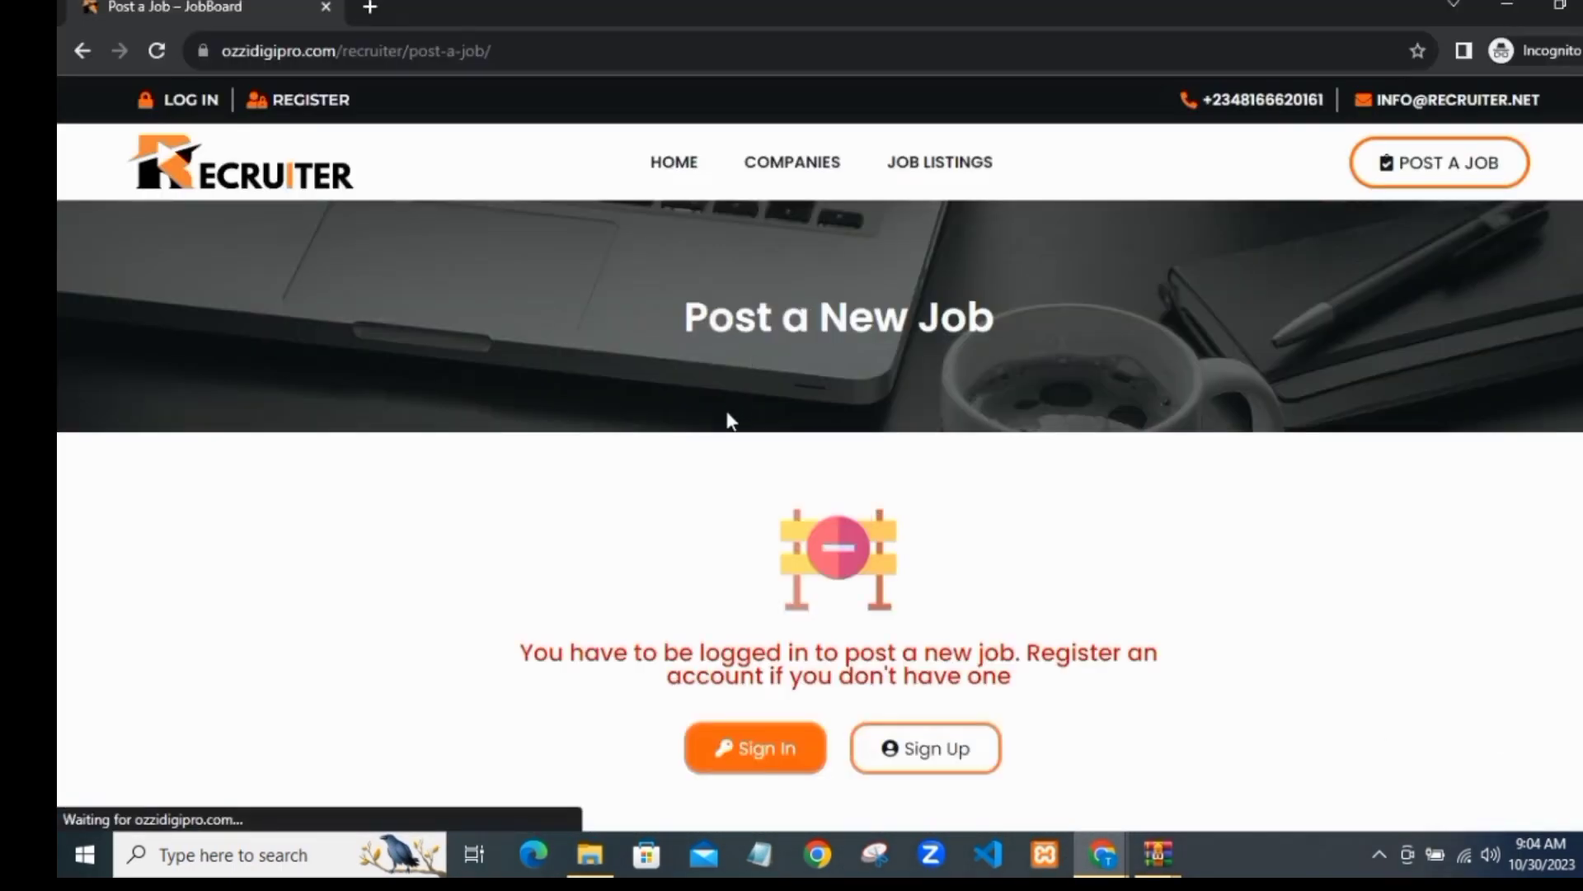
pyautogui.scroll(-1, 780, 431)
pyautogui.scroll(1, 841, 565)
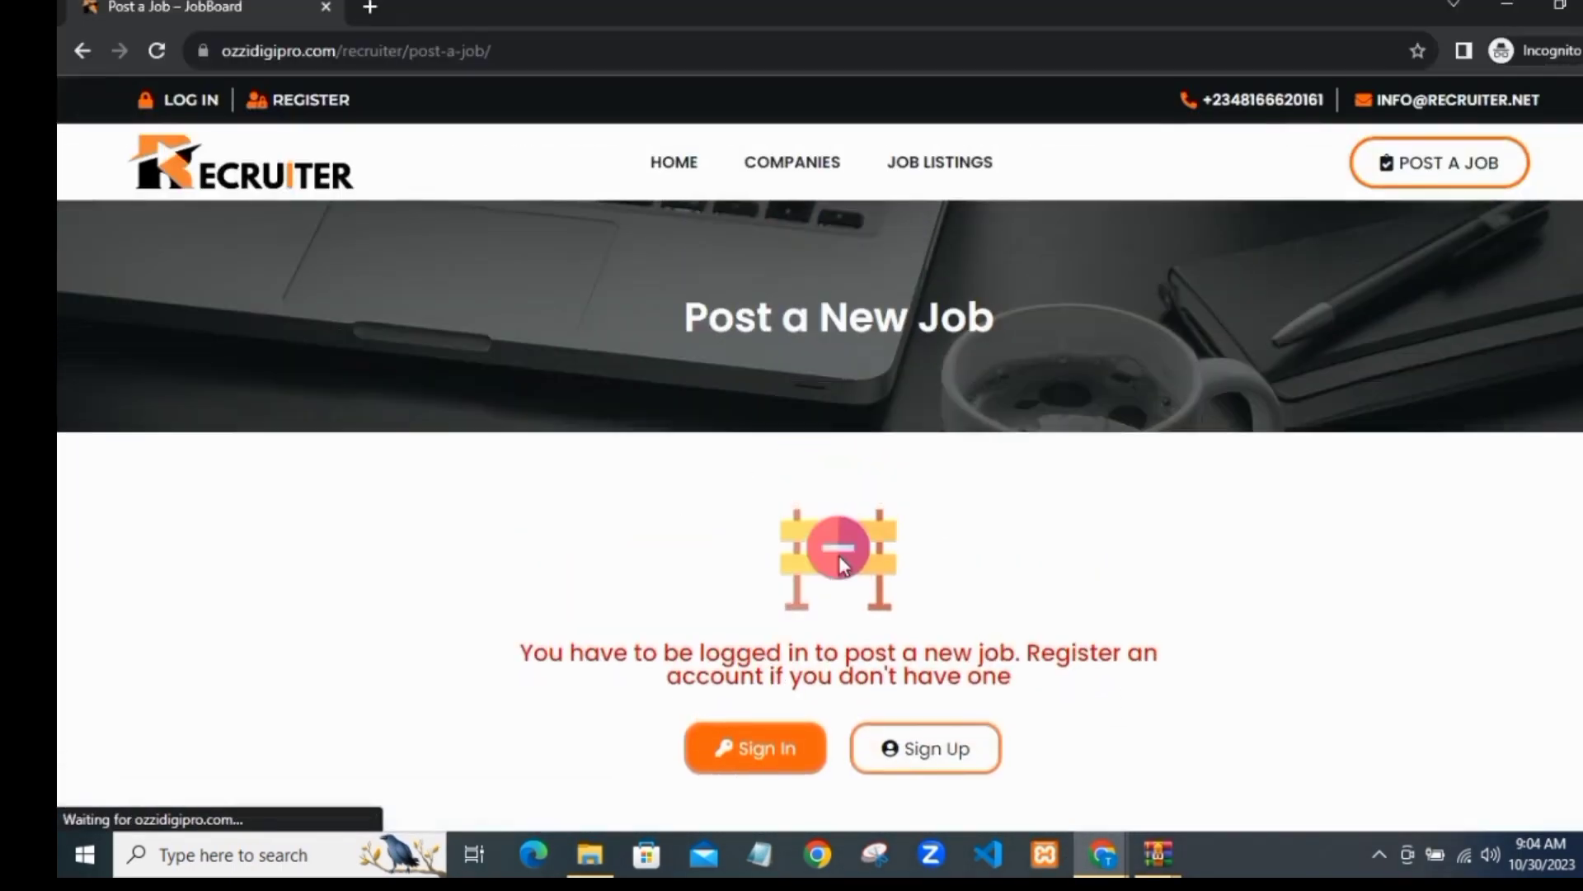
pyautogui.scroll(-1, 818, 338)
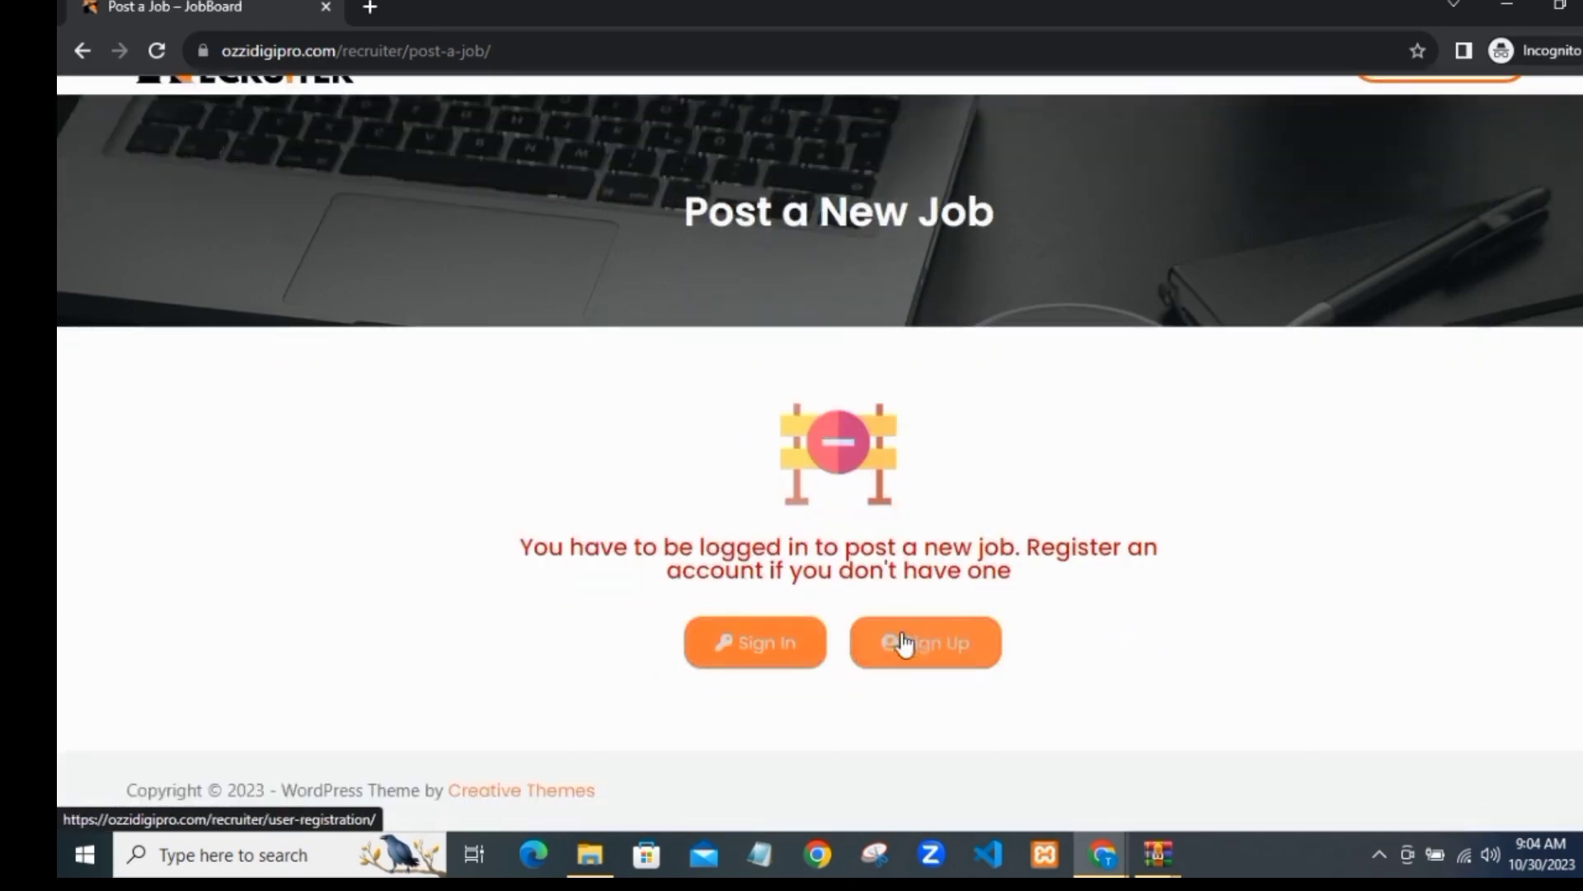
pyautogui.scroll(1, 872, 487)
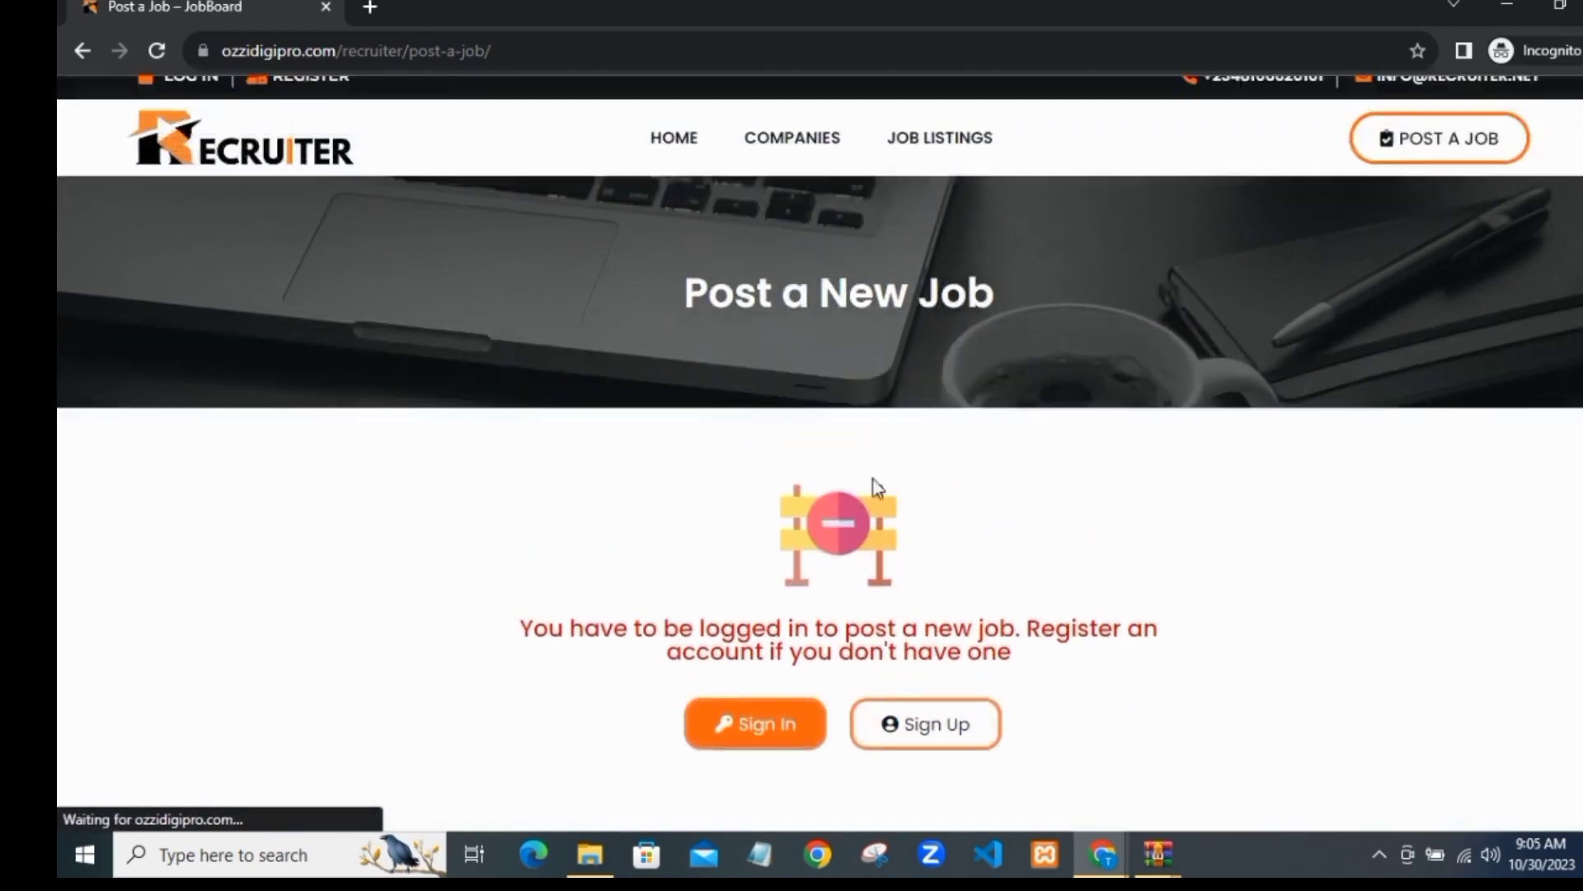
pyautogui.scroll(-1, 937, 515)
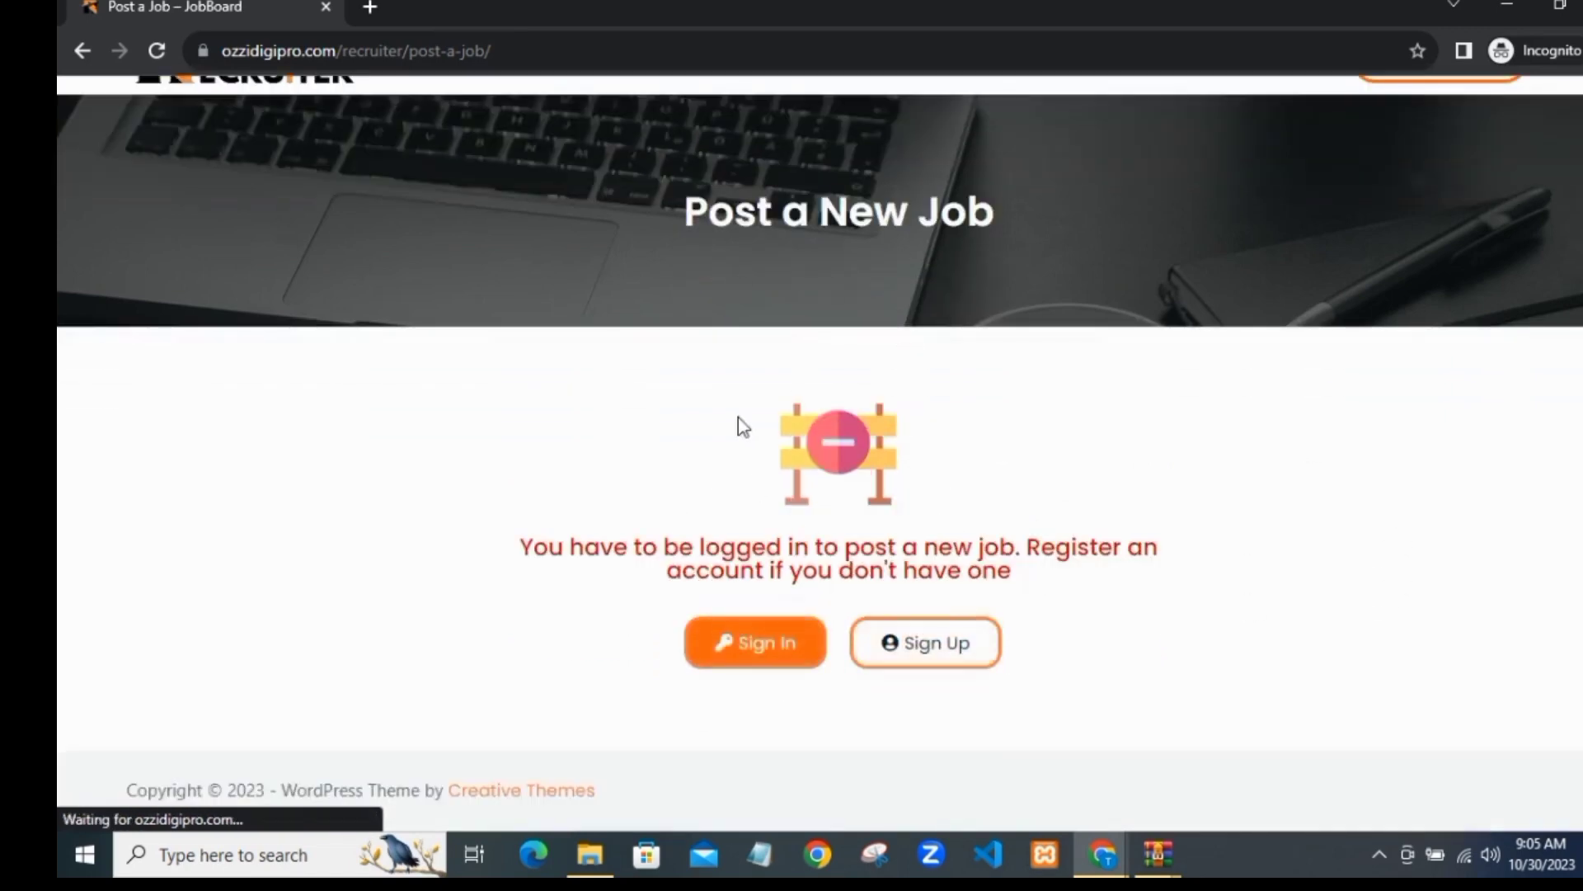
pyautogui.scroll(1, 967, 515)
pyautogui.click(1507, 6)
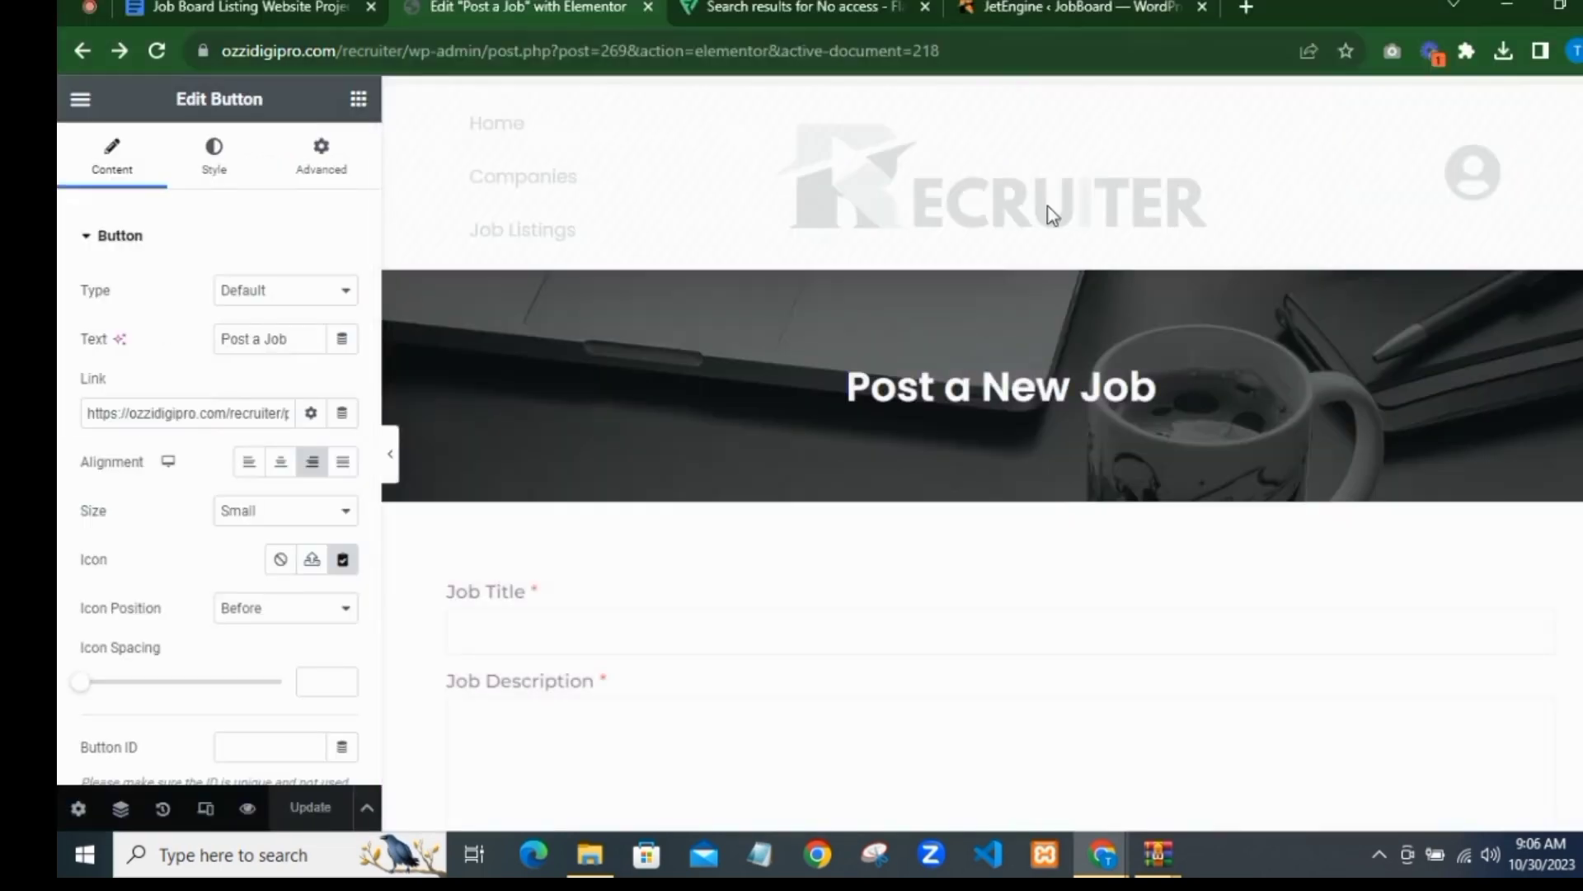
# Step: Open the JobBoard site's front end in a new tab from the JetEngine dashboard page and switch to it
pyautogui.scroll(2, 972, 234)
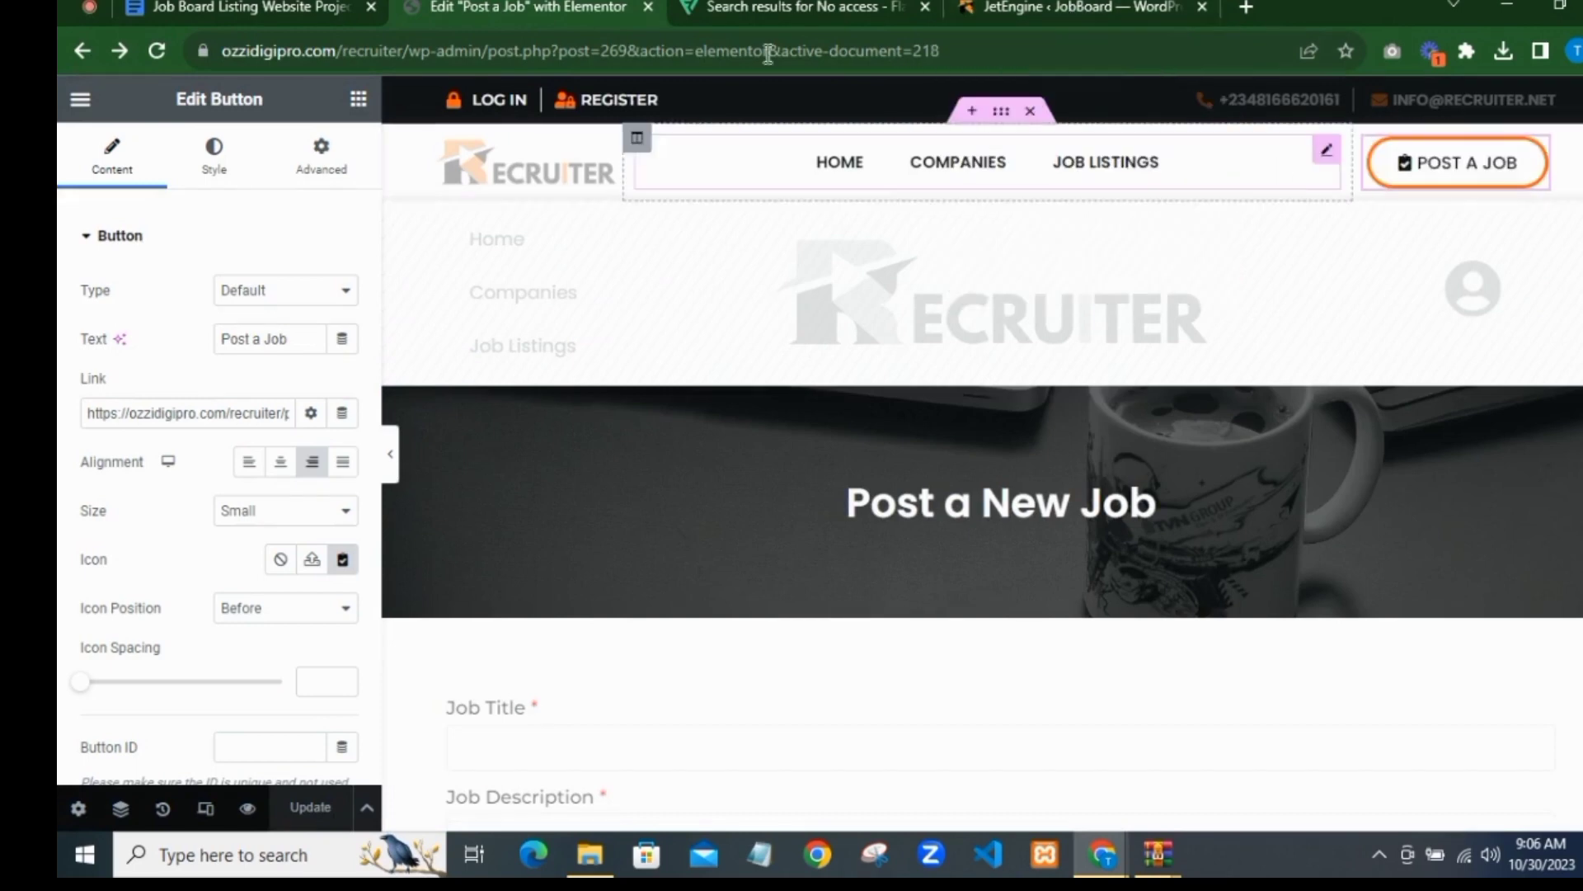
pyautogui.click(1110, 8)
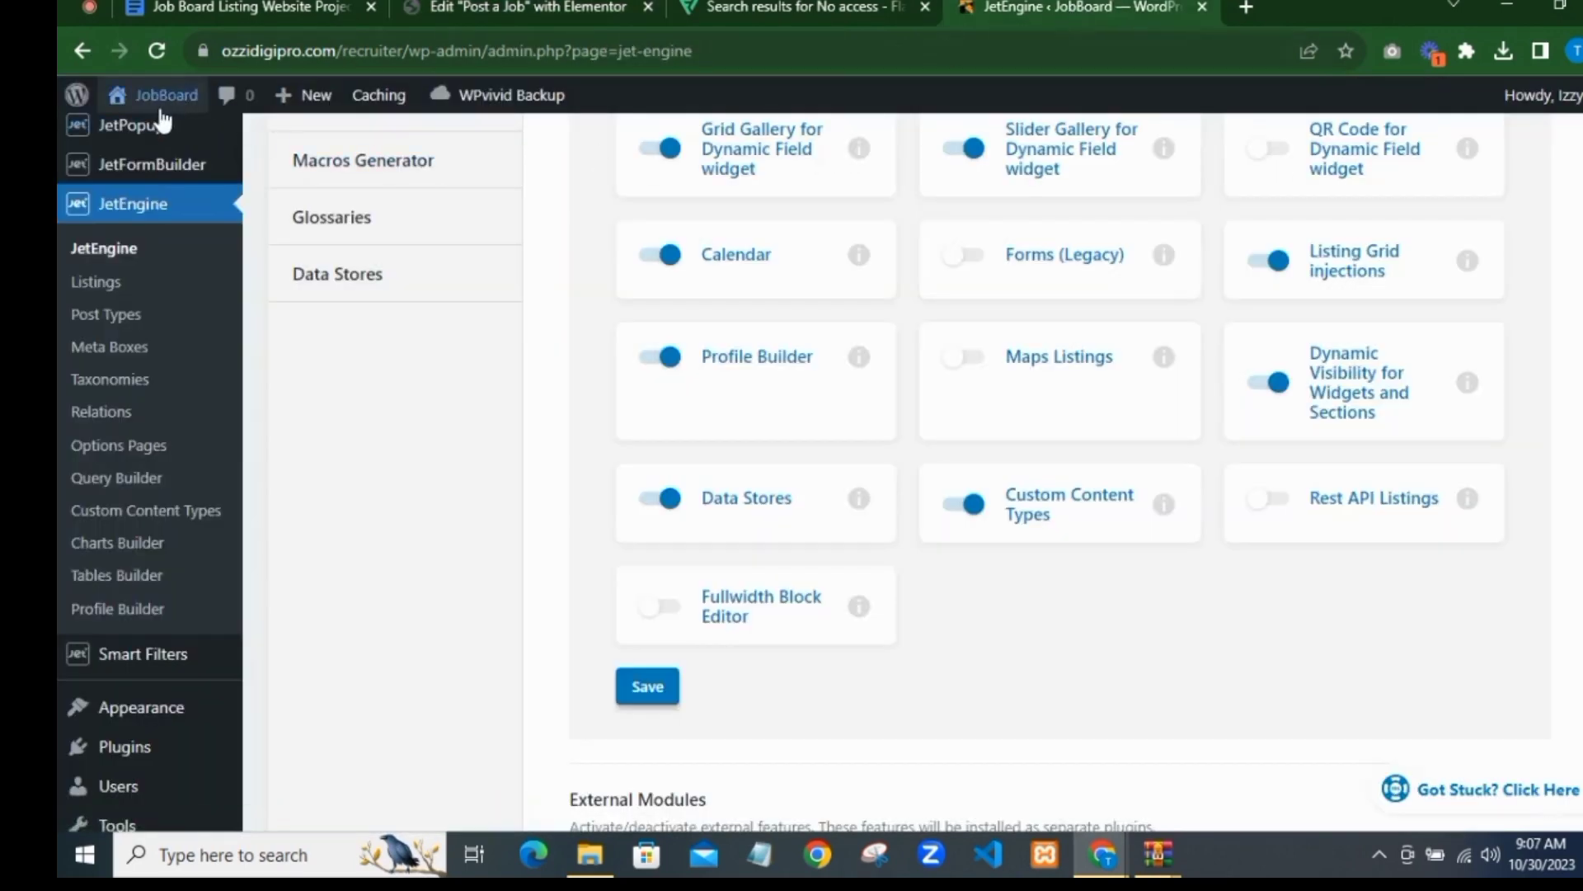
pyautogui.moveTo(169, 109)
pyautogui.rightClick(182, 138)
pyautogui.click(241, 156)
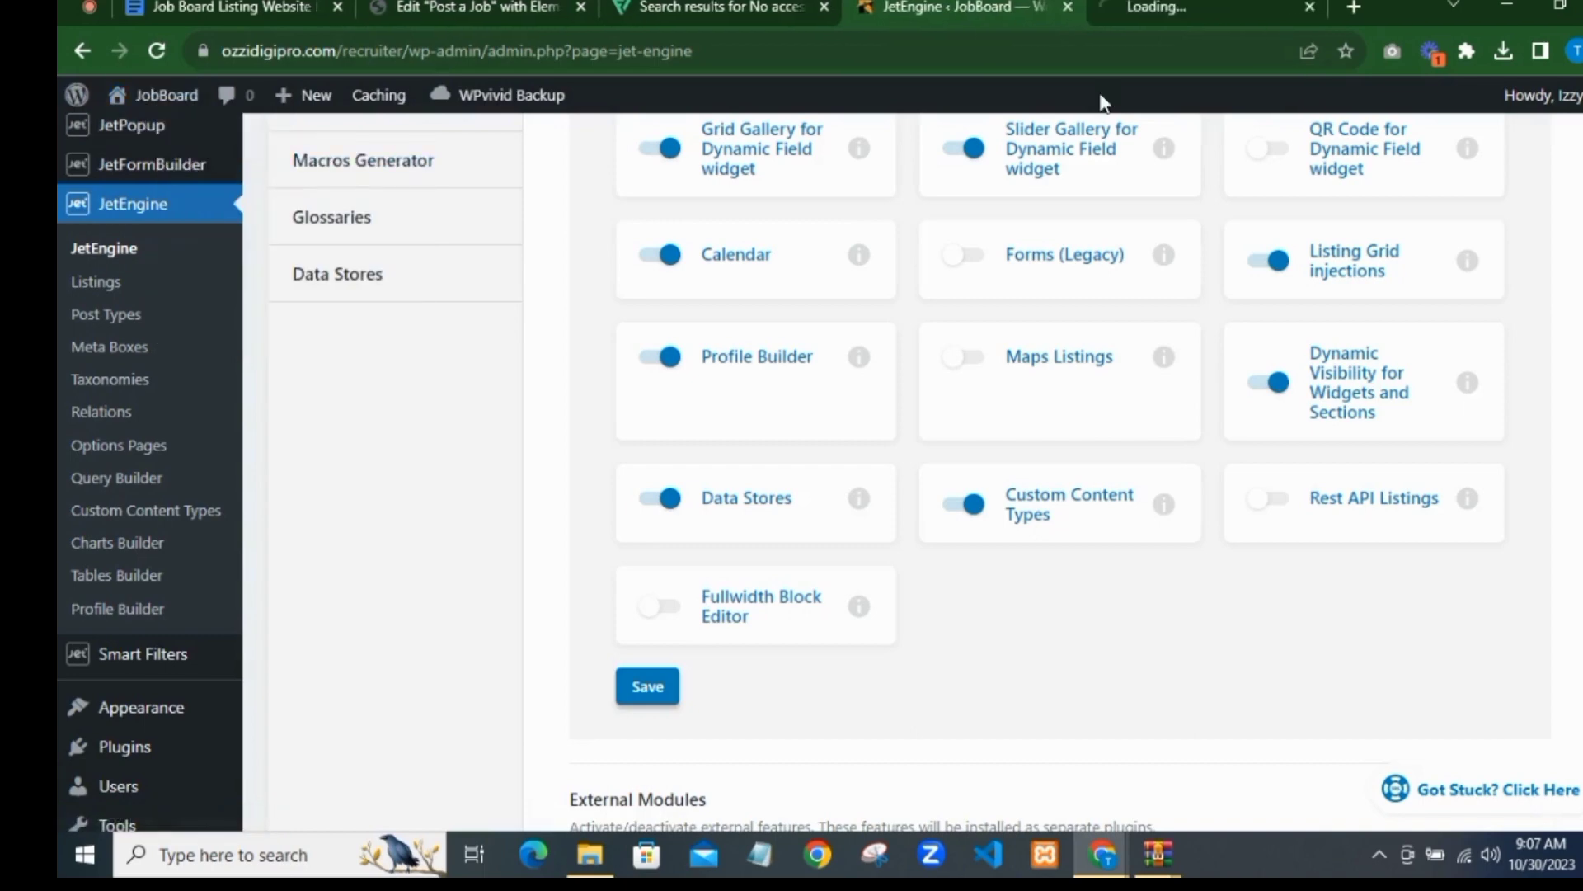
pyautogui.click(1167, 7)
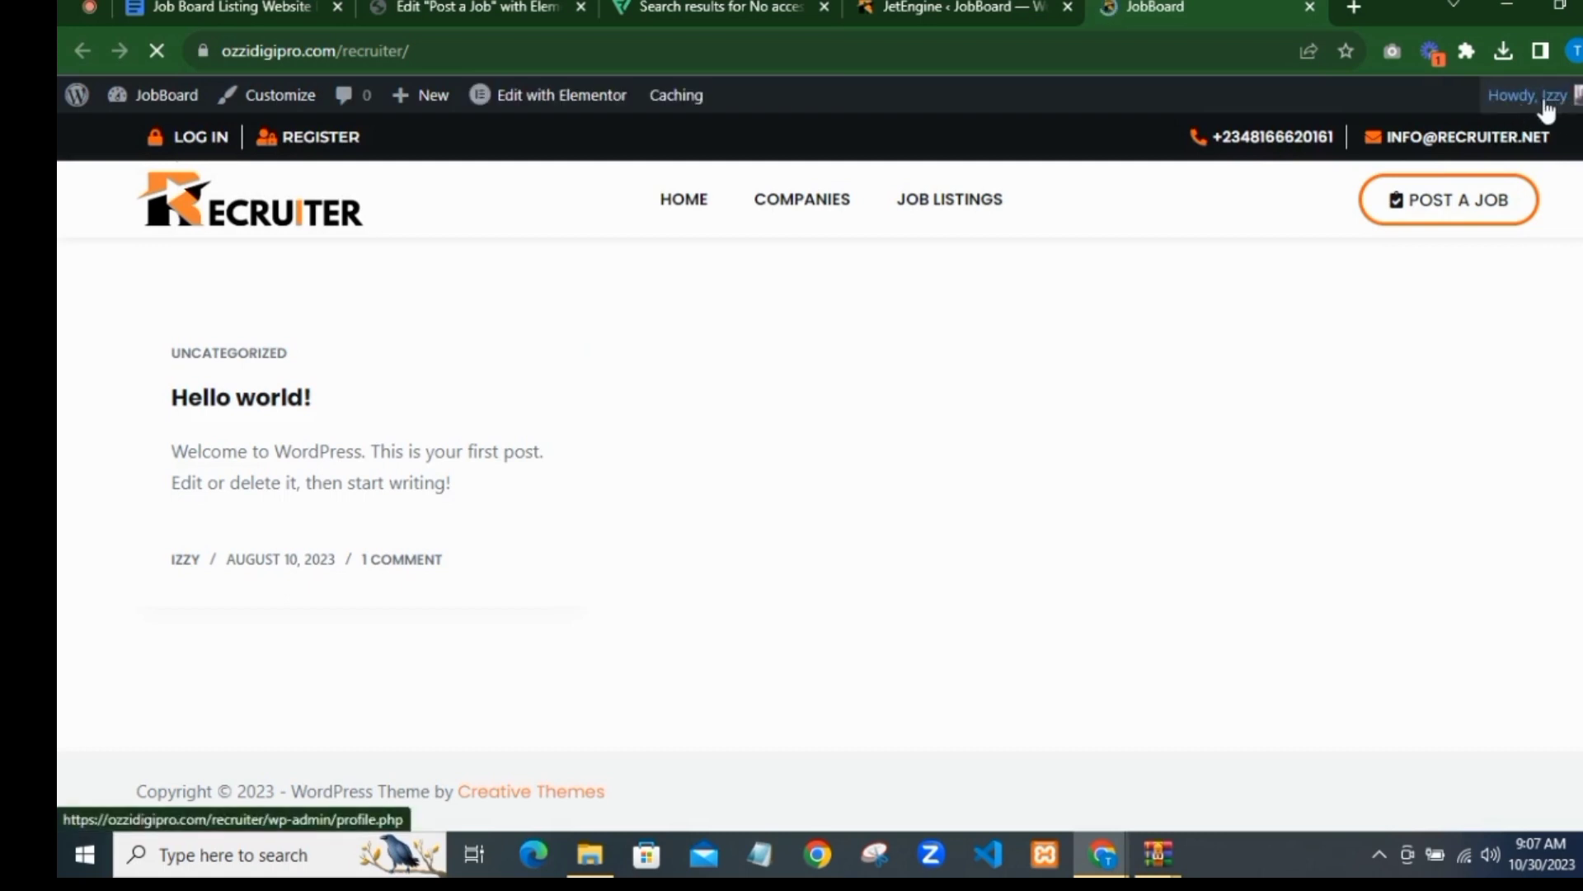
# Step: Log out of the current WordPress account and log in again with the other account's username and the saved password
pyautogui.moveTo(1542, 107)
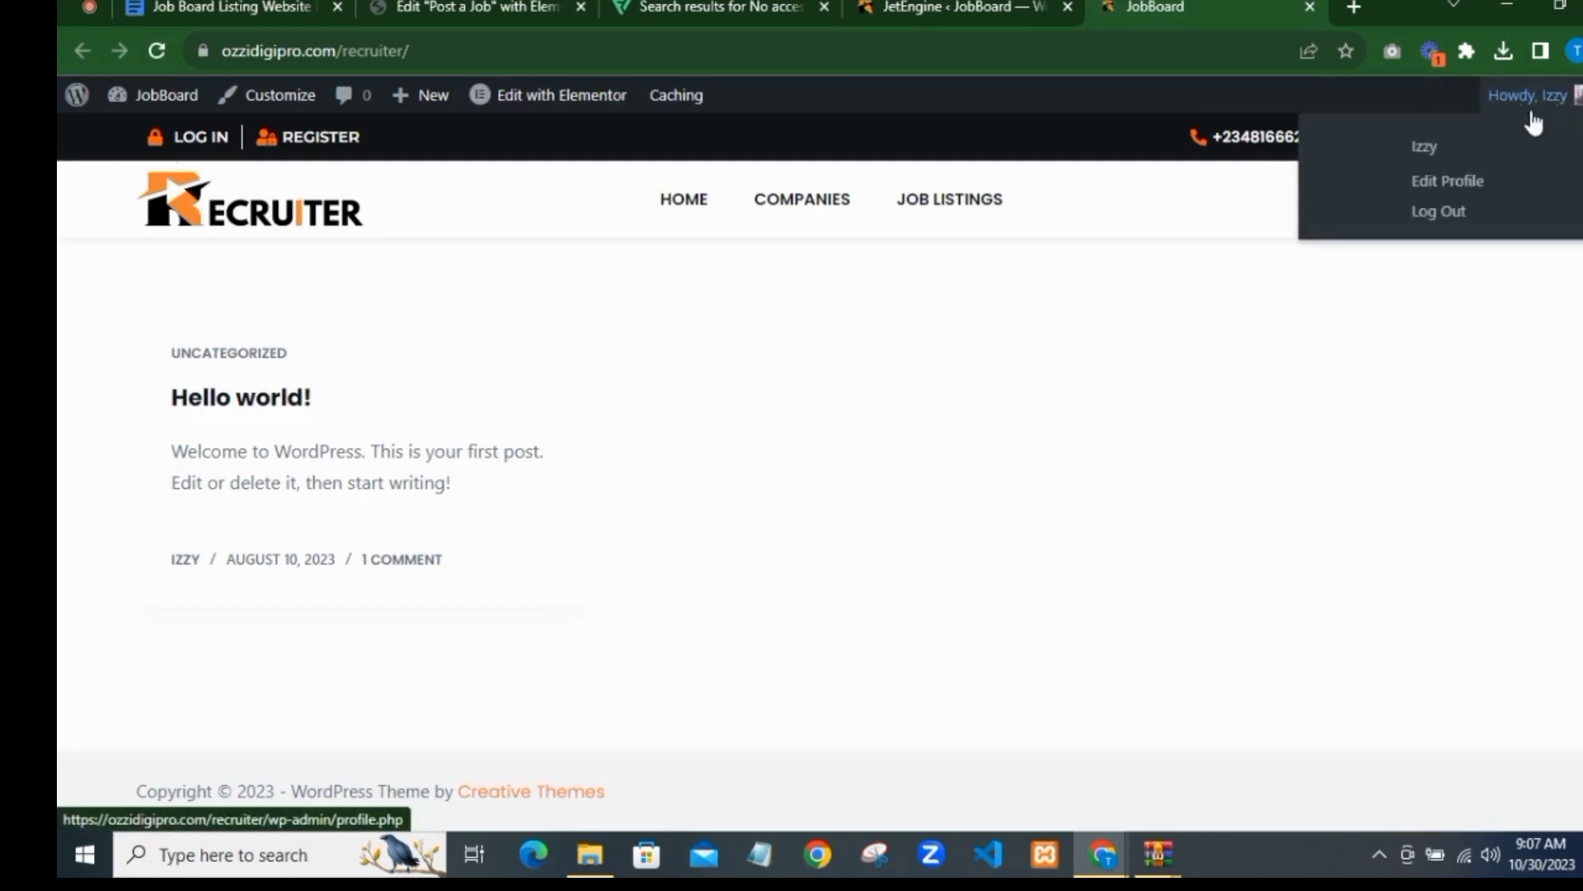
pyautogui.click(1428, 215)
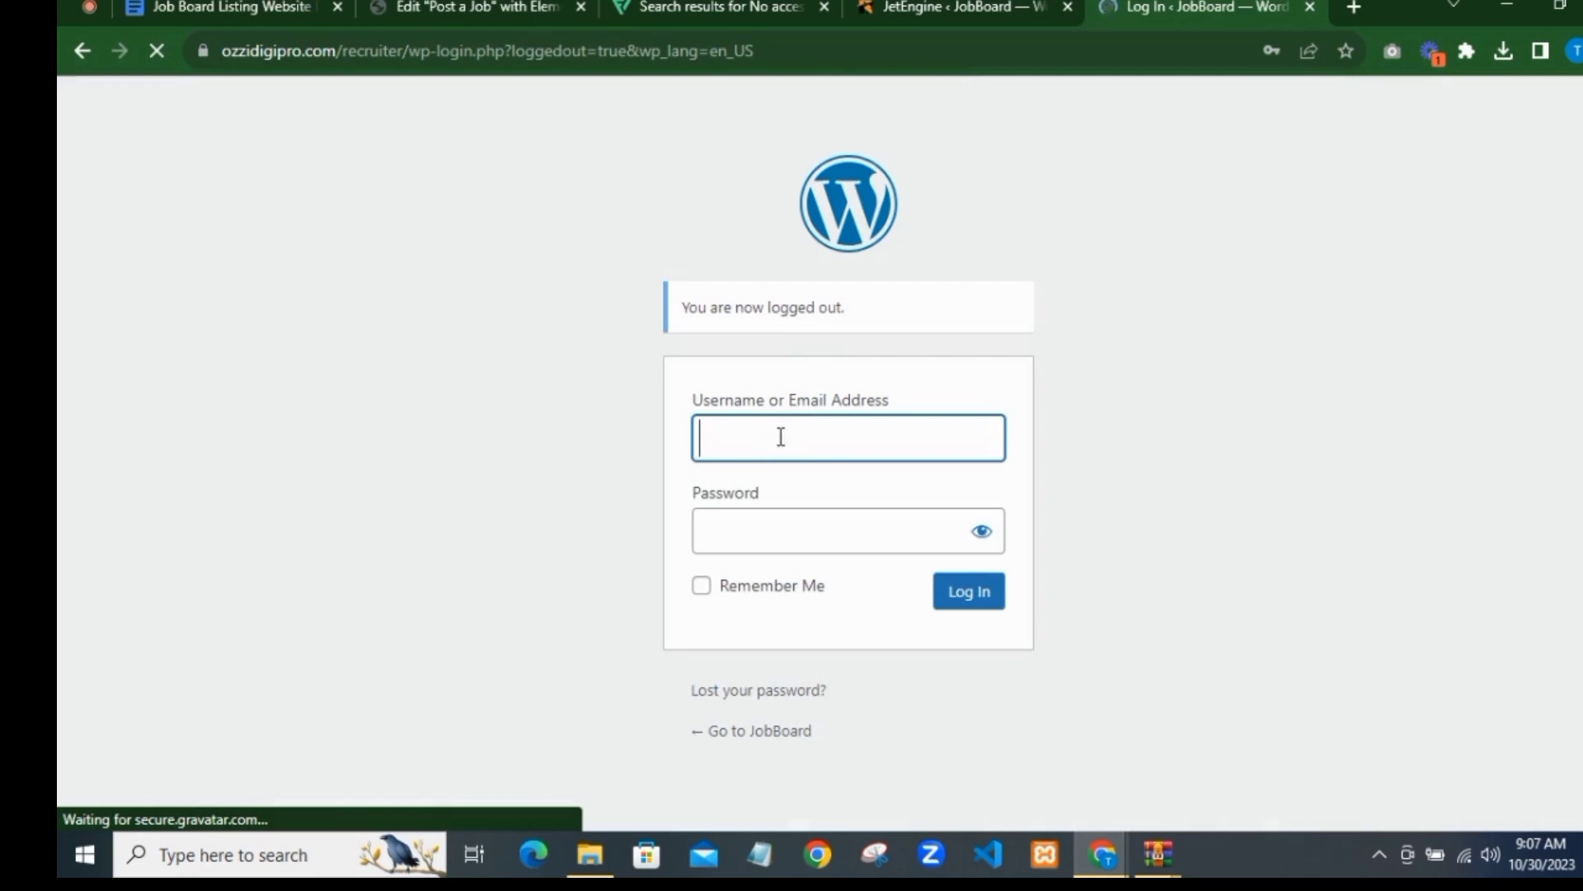
pyautogui.click(847, 452)
pyautogui.hotkey('ctrl', 'a')
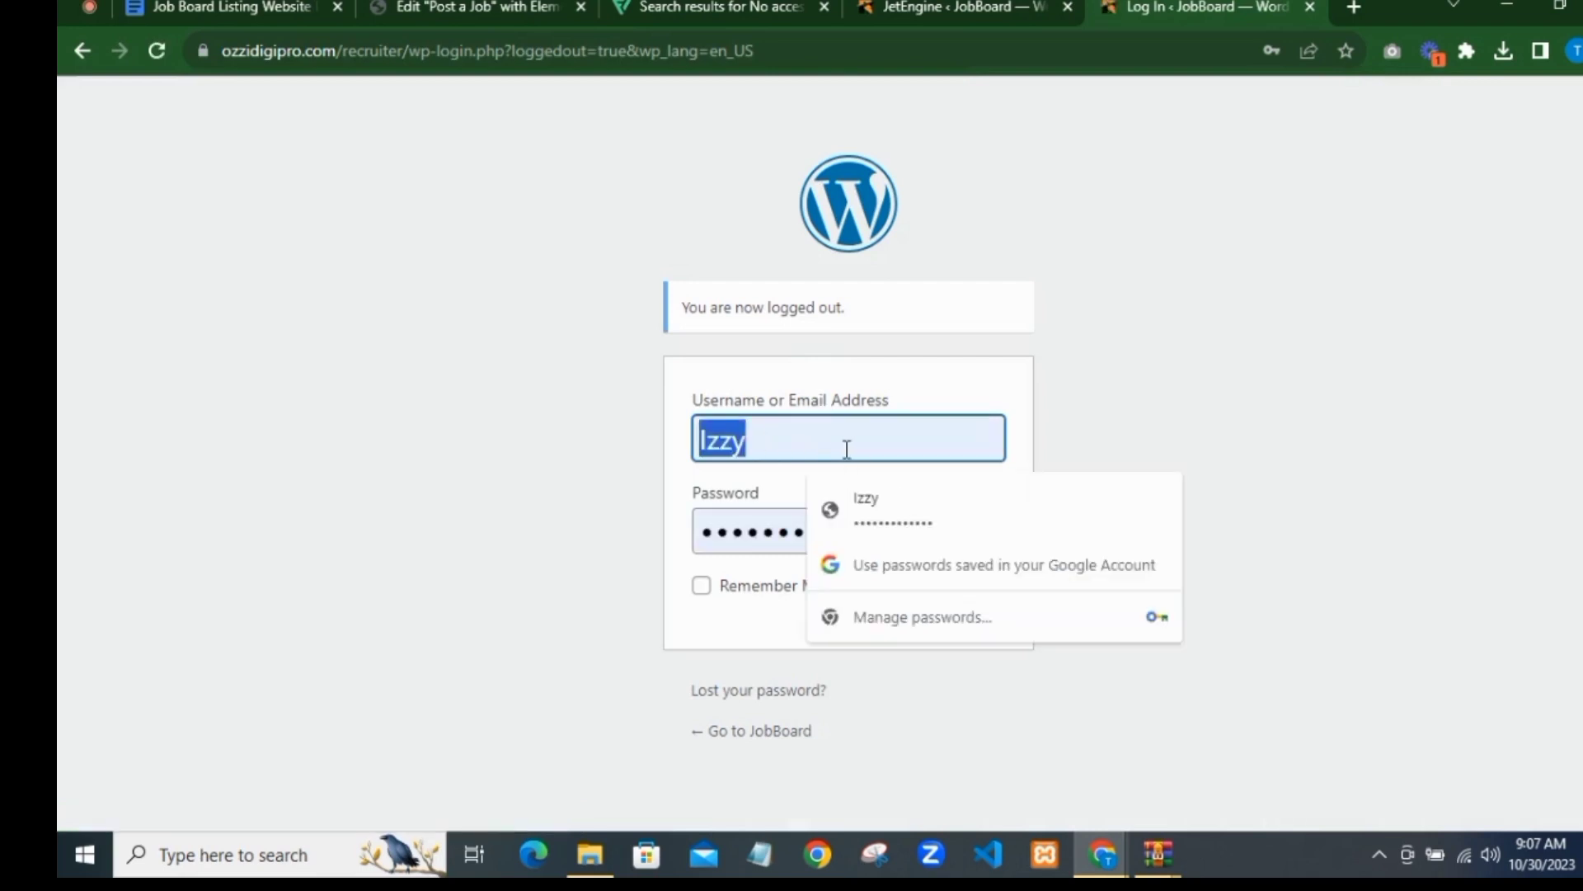
pyautogui.write('Thynkmedia')
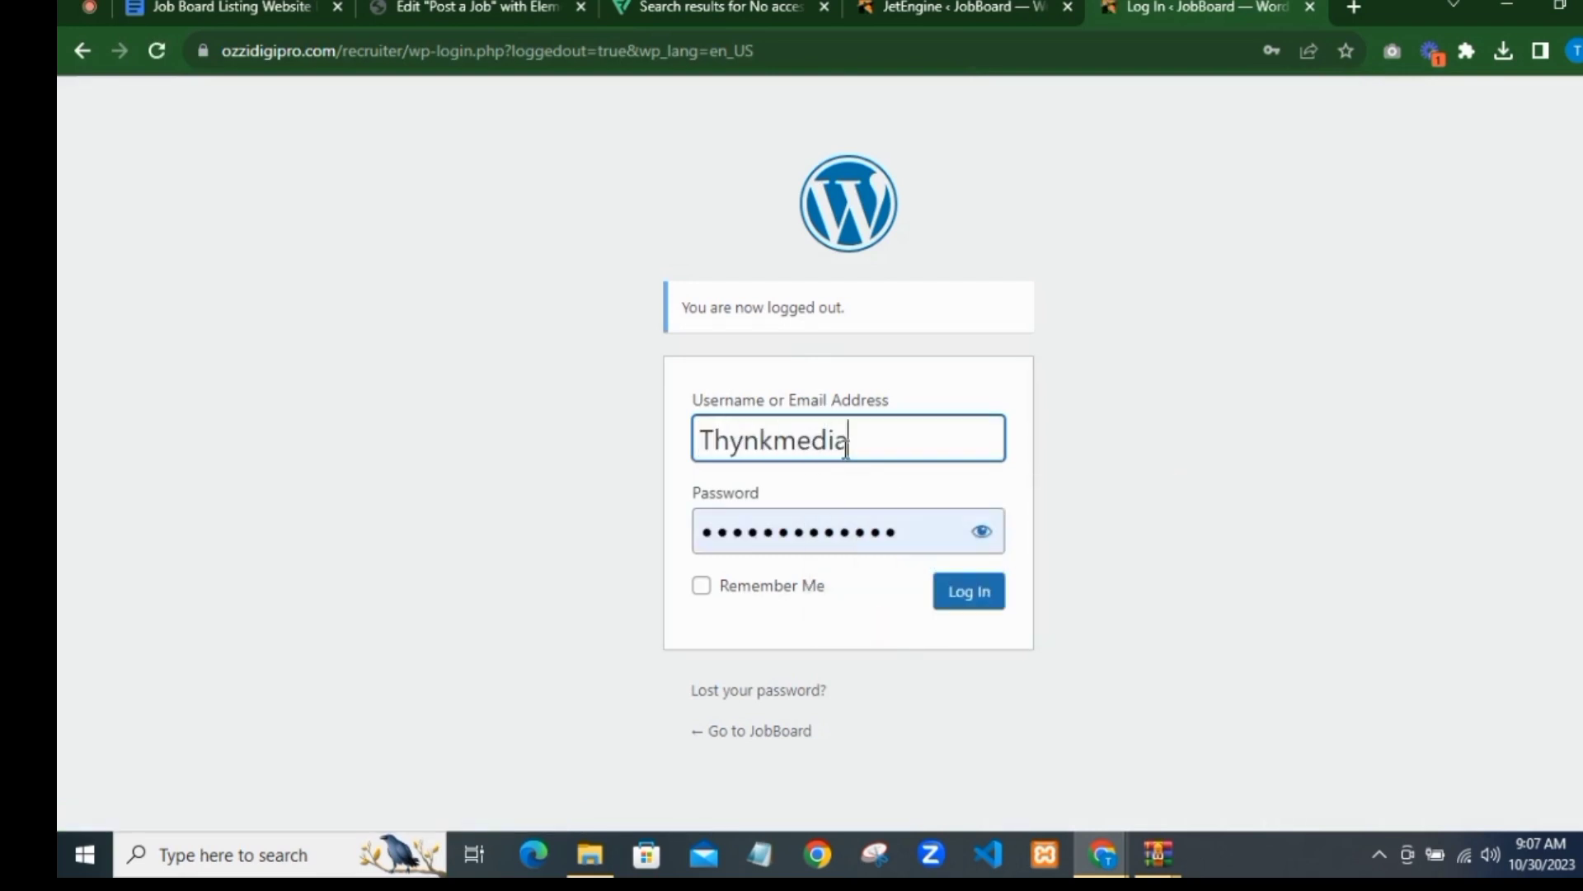
pyautogui.click(969, 591)
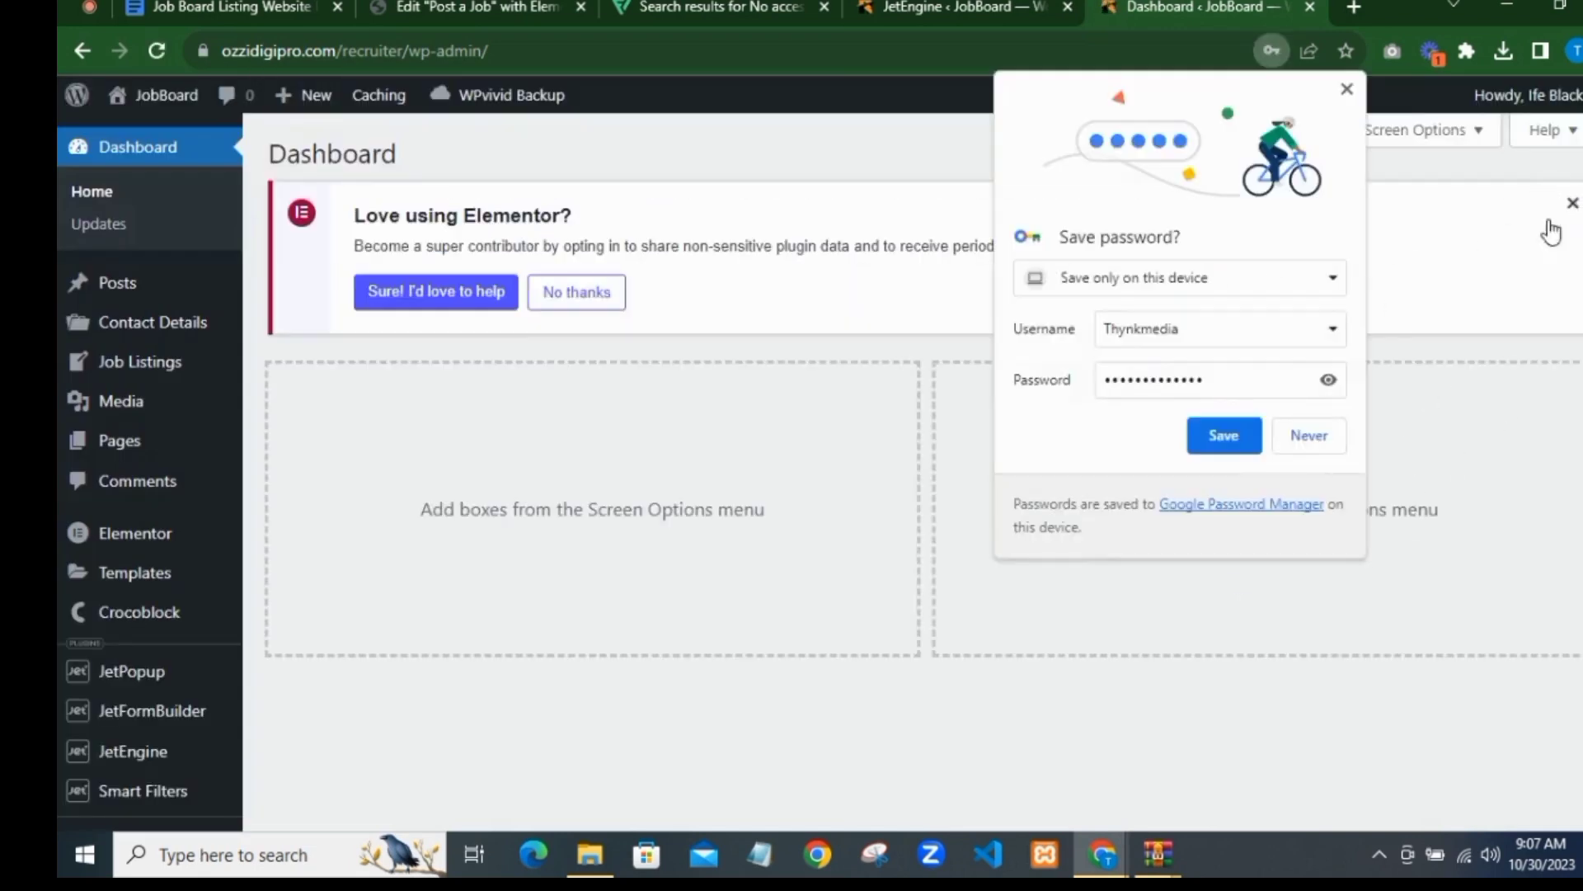
# Step: Save the new account's login in the browser and dismiss the Elementor notice on the dashboard
pyautogui.click(1223, 434)
pyautogui.click(1573, 203)
pyautogui.scroll(-1, 159, 544)
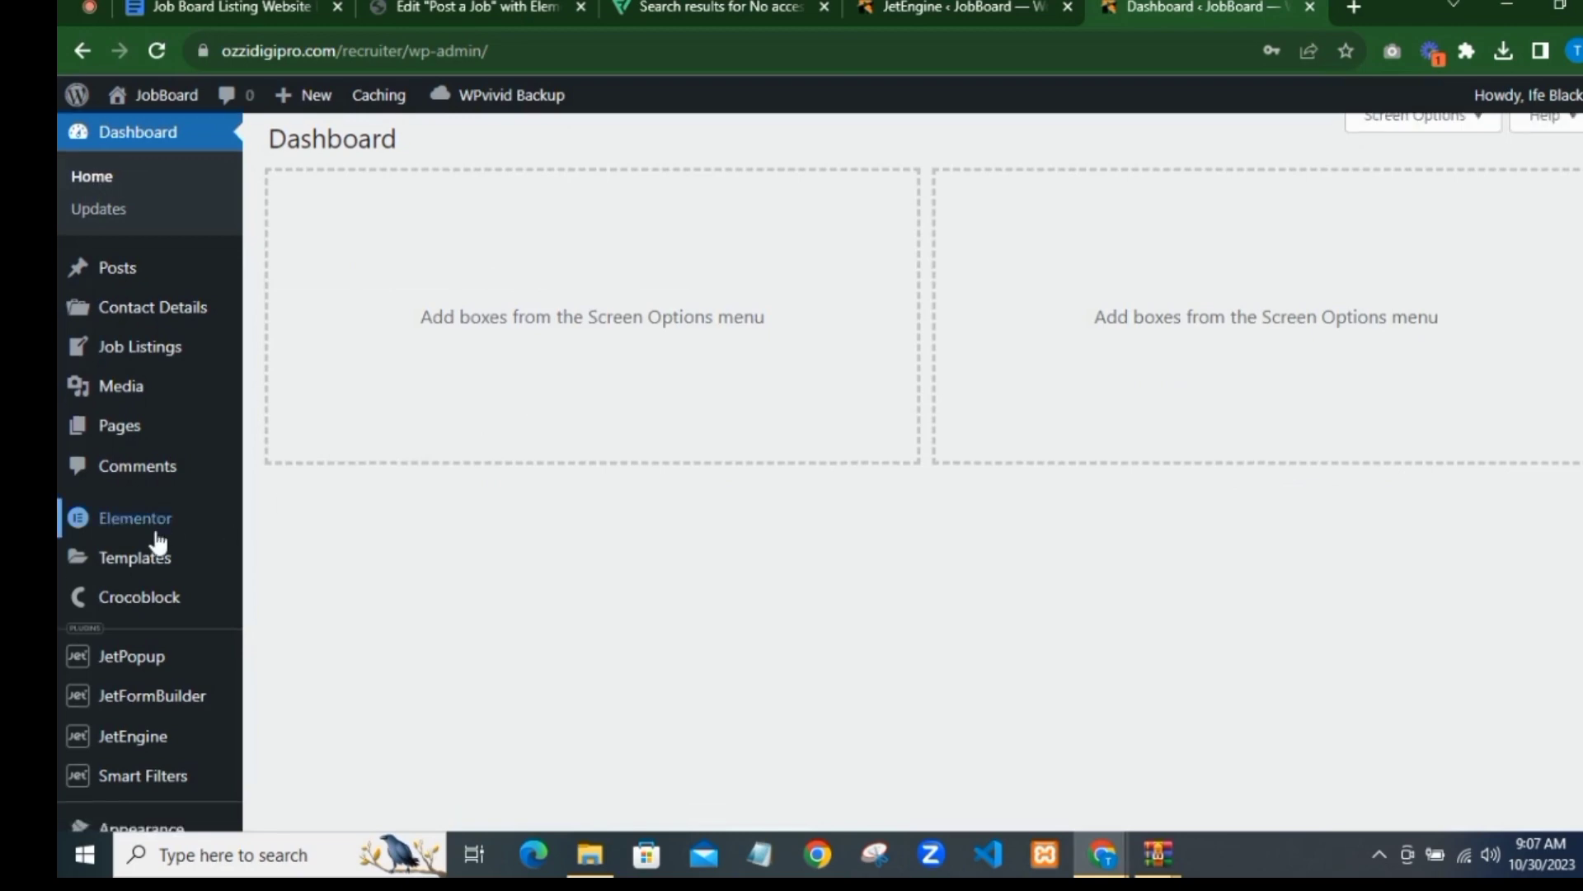
pyautogui.scroll(-2, 159, 545)
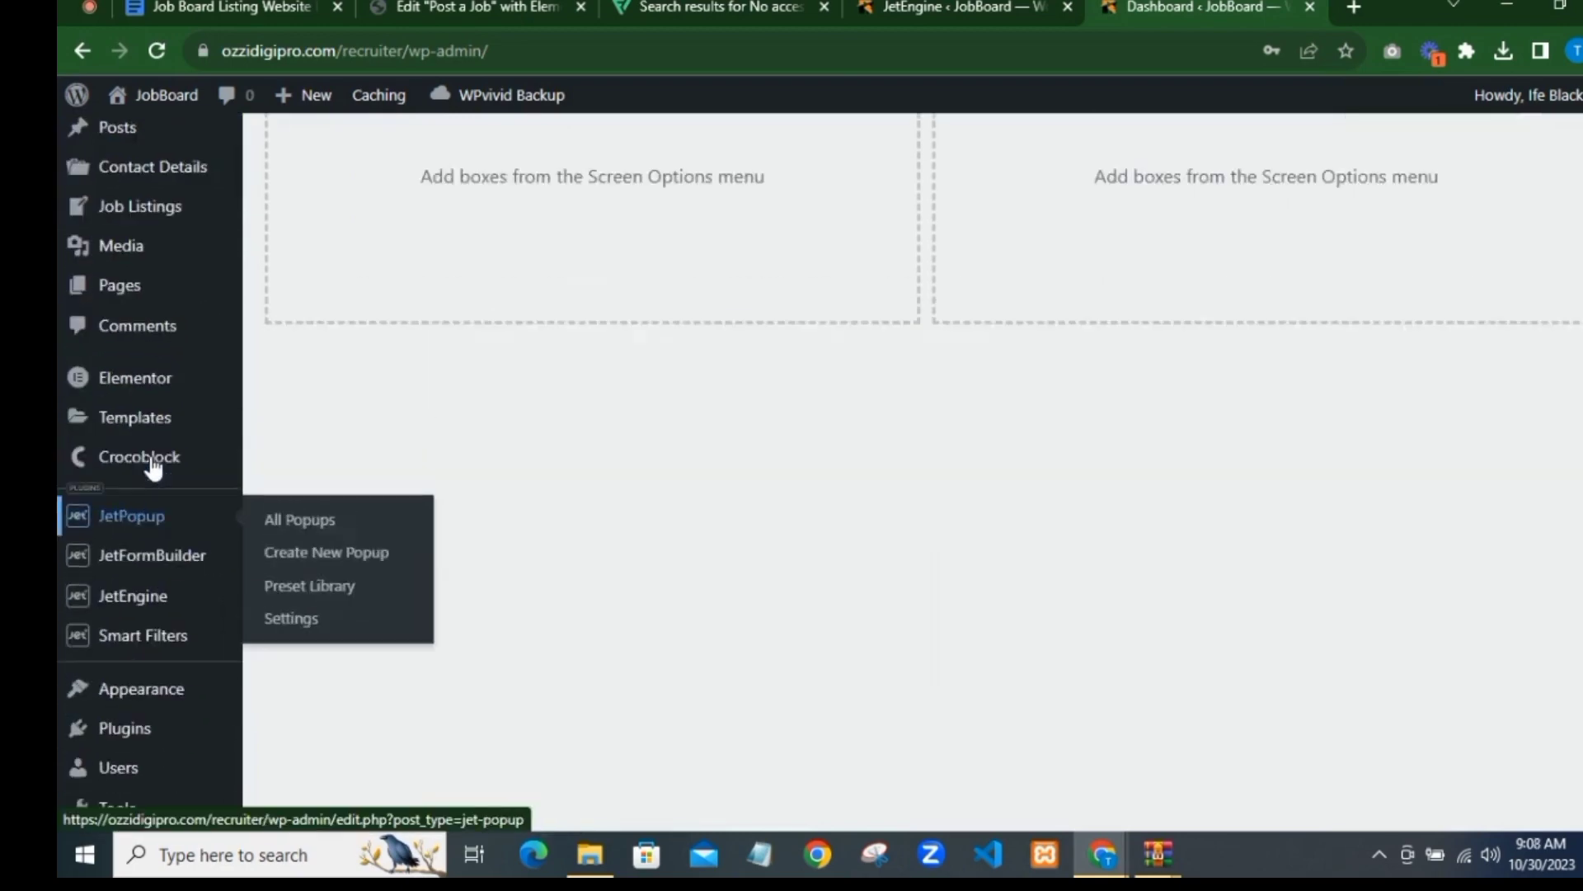
pyautogui.scroll(1, 150, 460)
pyautogui.scroll(-1, 145, 501)
pyautogui.scroll(2, 145, 501)
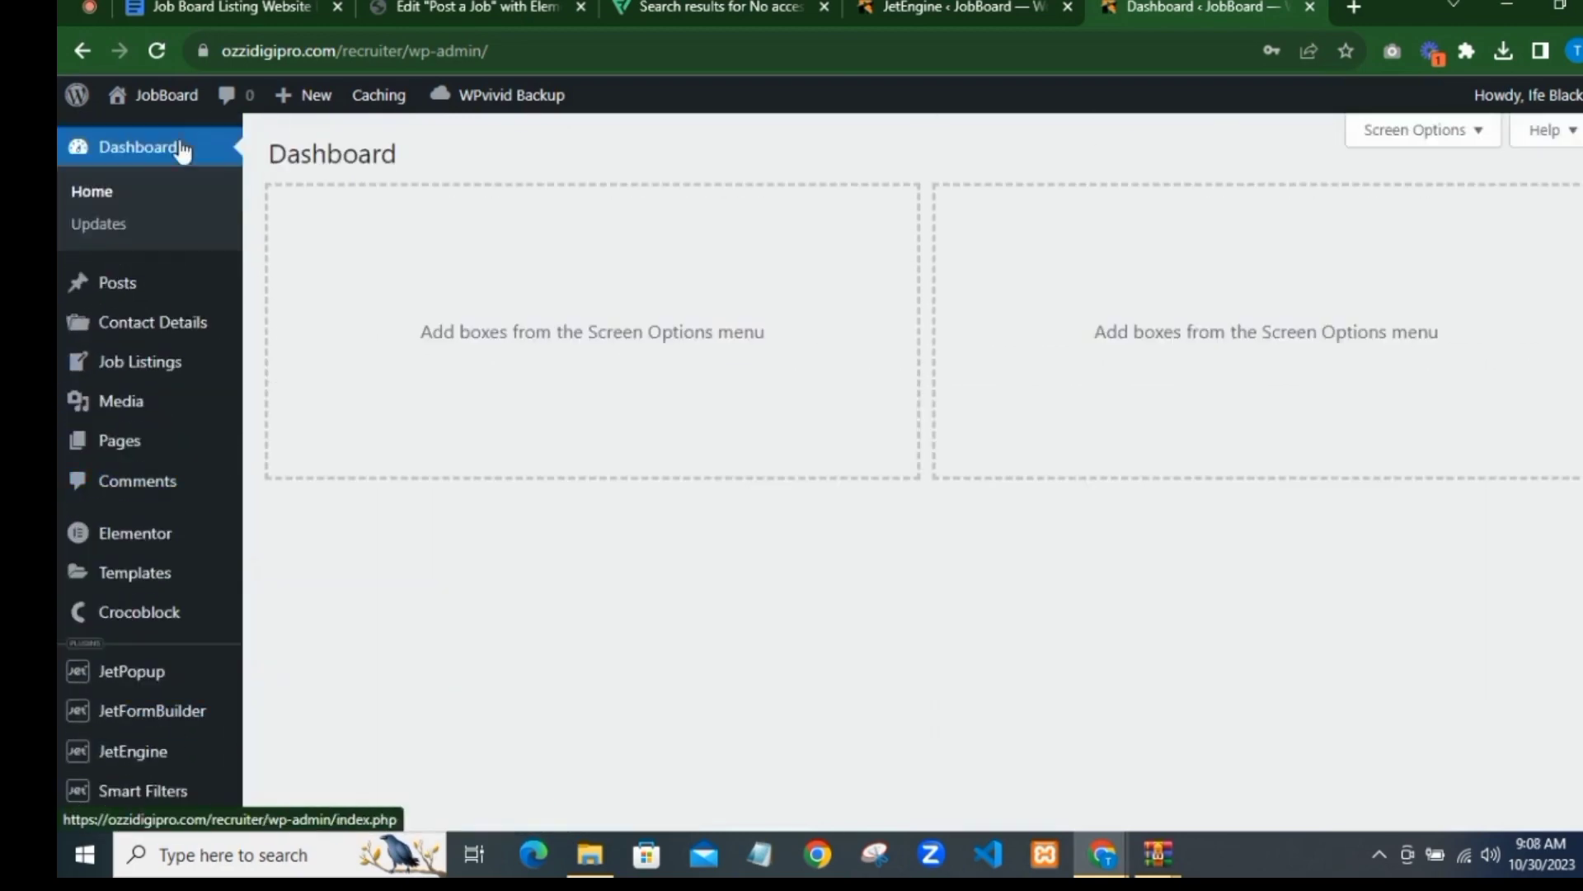
# Step: Open the WordPress dashboard in a new tab and close the old JetEngine tab
pyautogui.rightClick(176, 137)
pyautogui.click(284, 164)
pyautogui.click(815, 18)
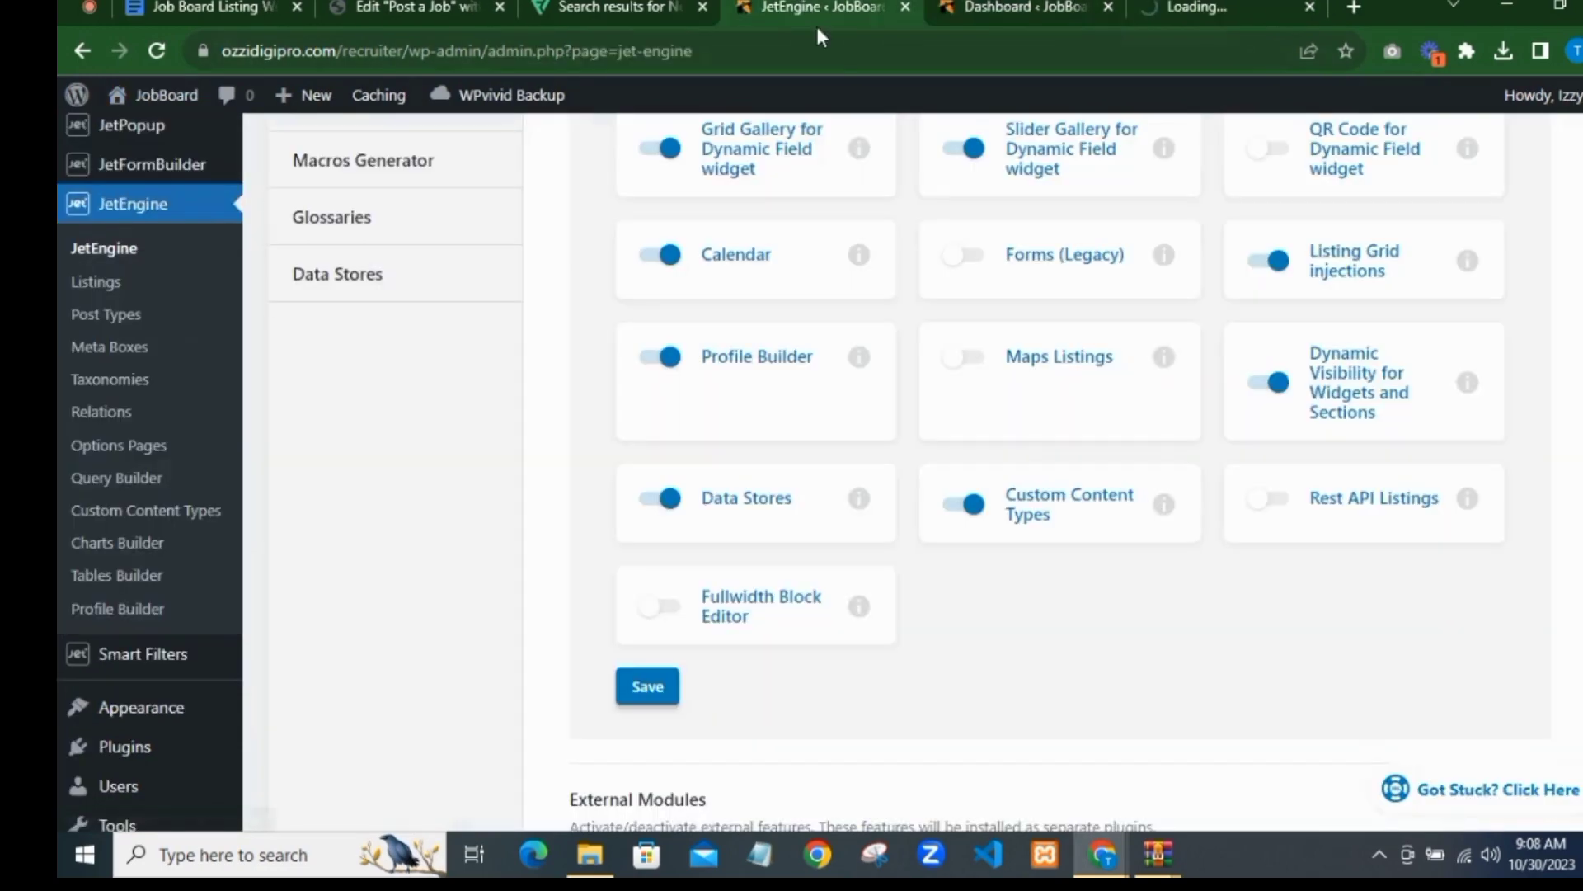
pyautogui.click(904, 7)
pyautogui.click(1031, 17)
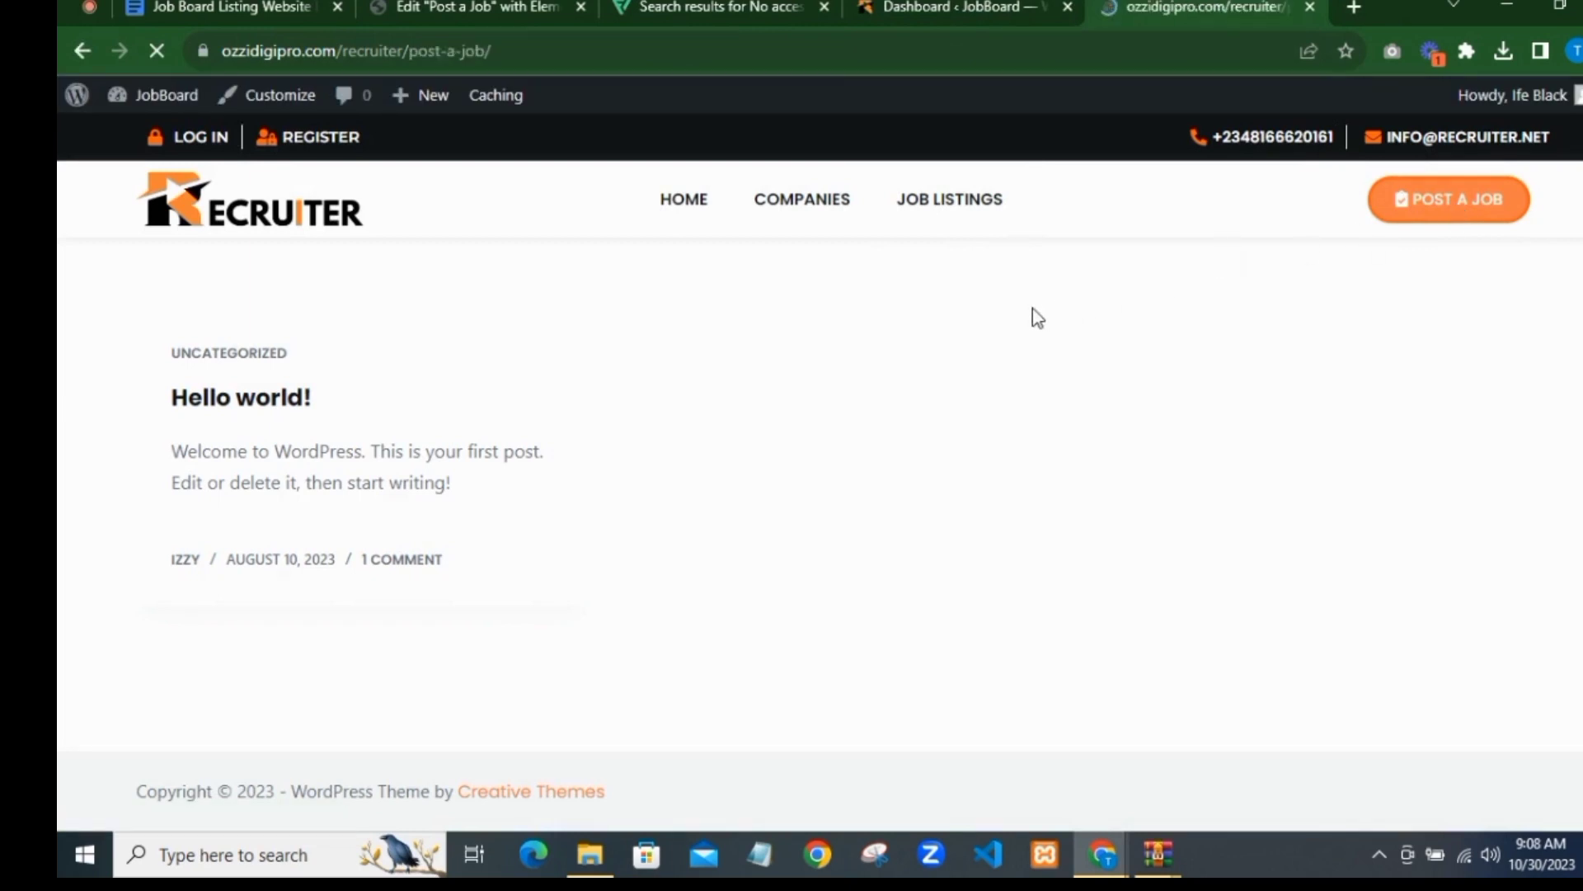
# Step: Examine the job submission form on the live Post a Job page and the sample job post in ChatGPT
pyautogui.scroll(-5, 418, 267)
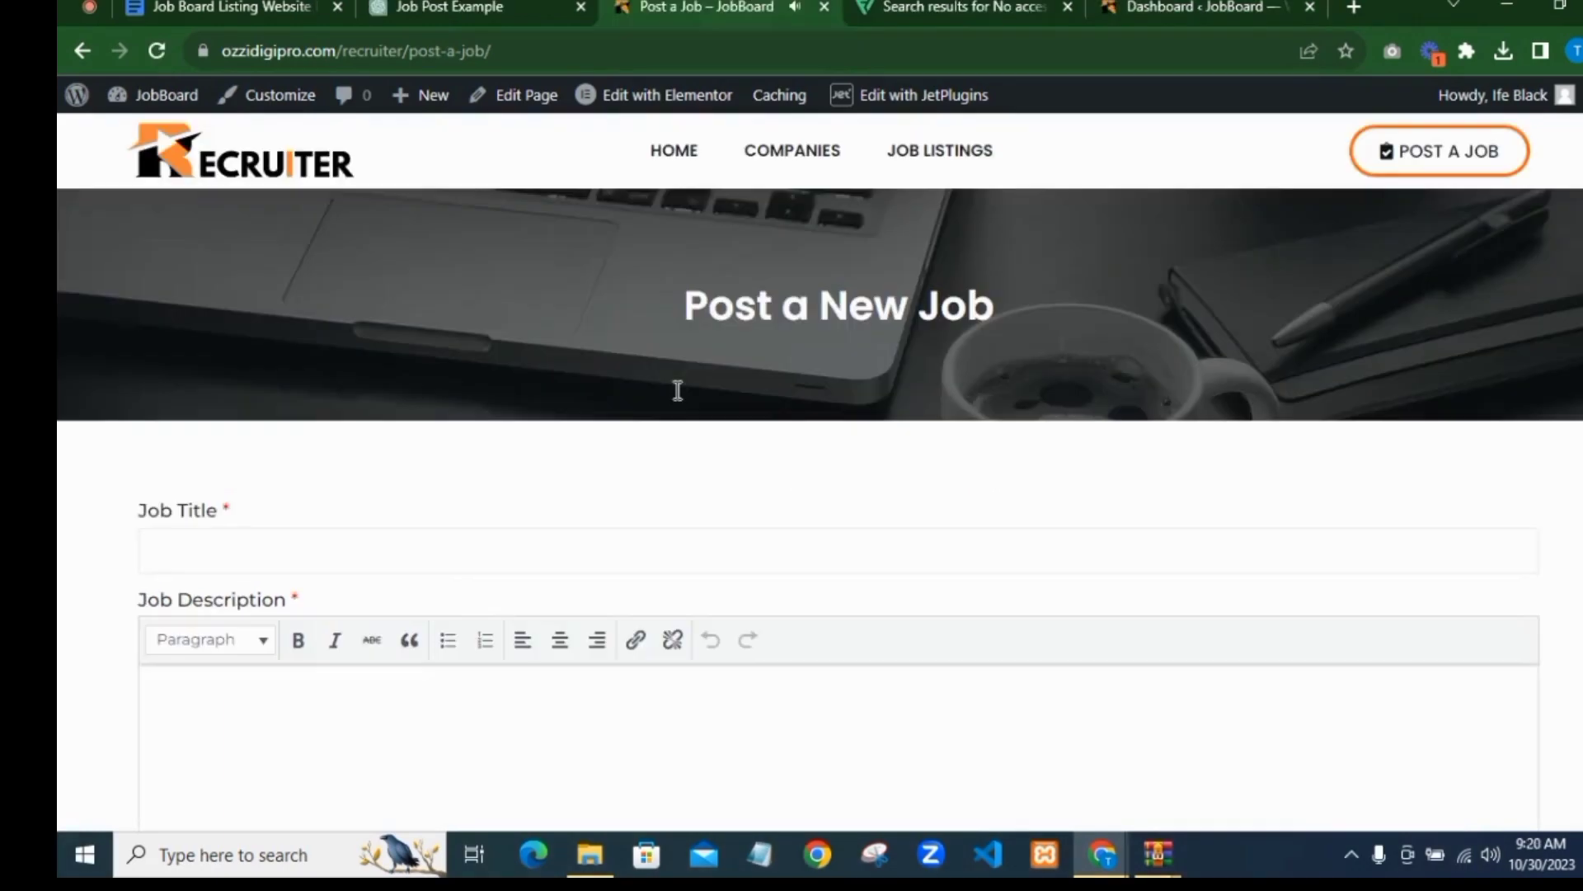
pyautogui.scroll(-3, 674, 389)
pyautogui.click(442, 7)
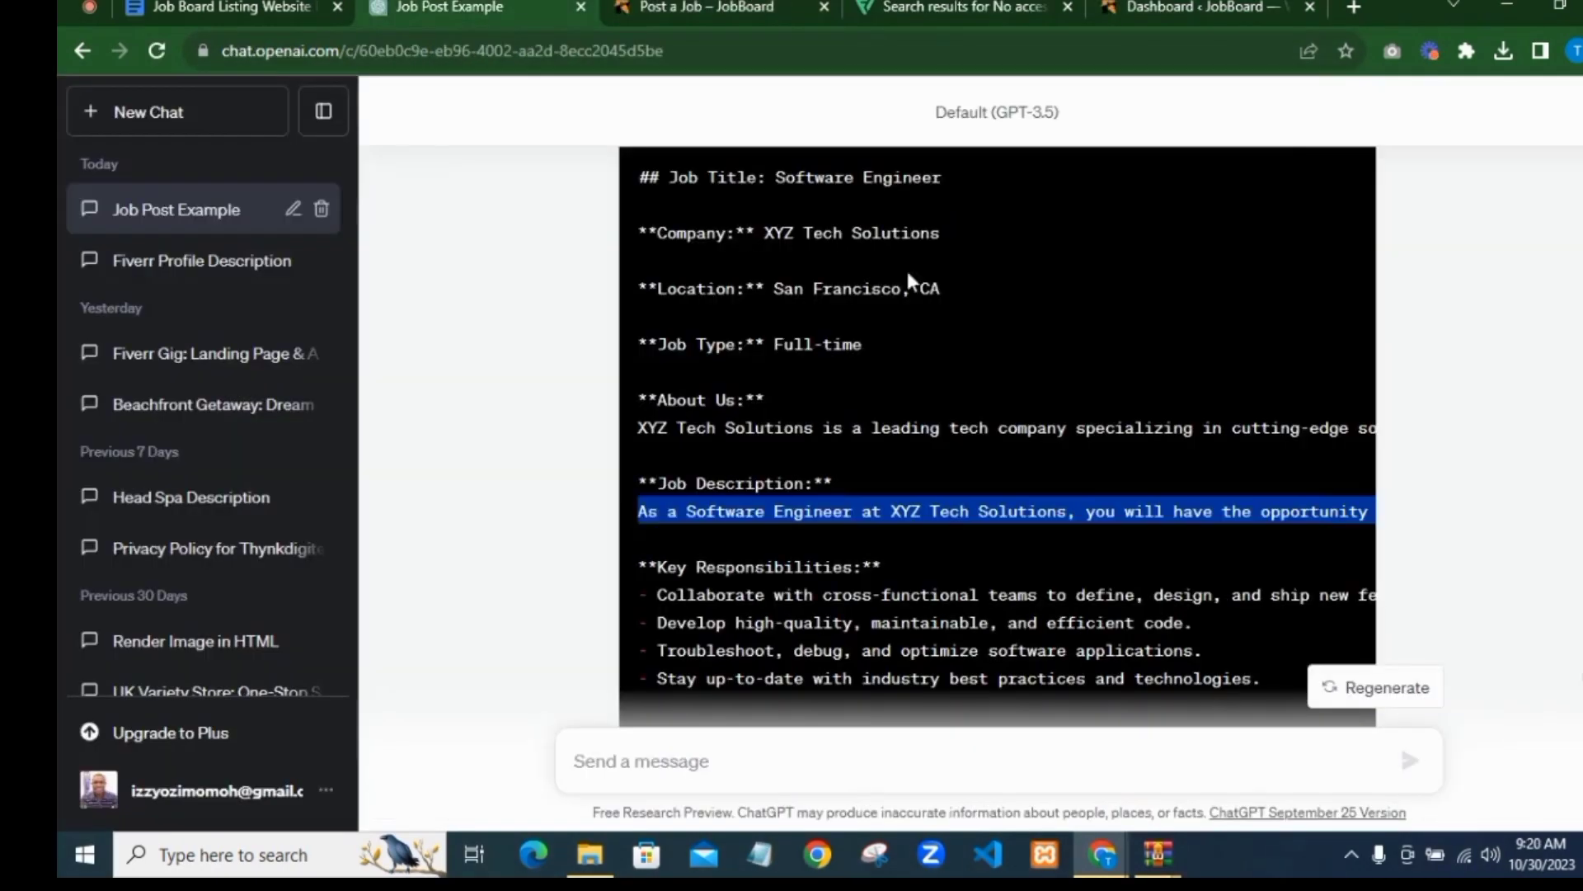
pyautogui.scroll(3, 887, 272)
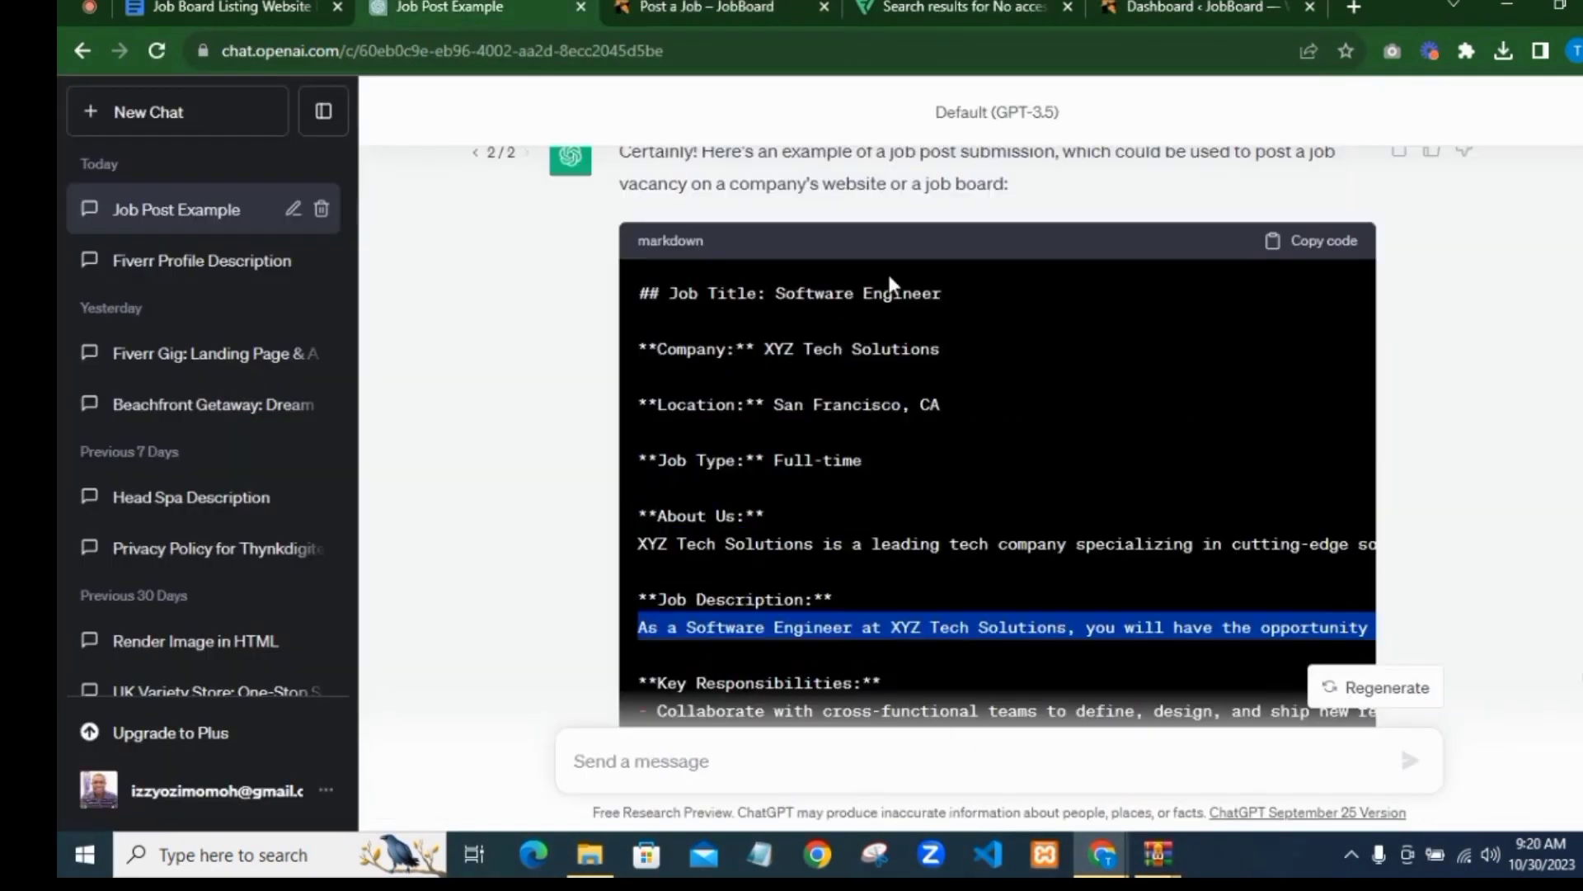
pyautogui.scroll(-1, 817, 284)
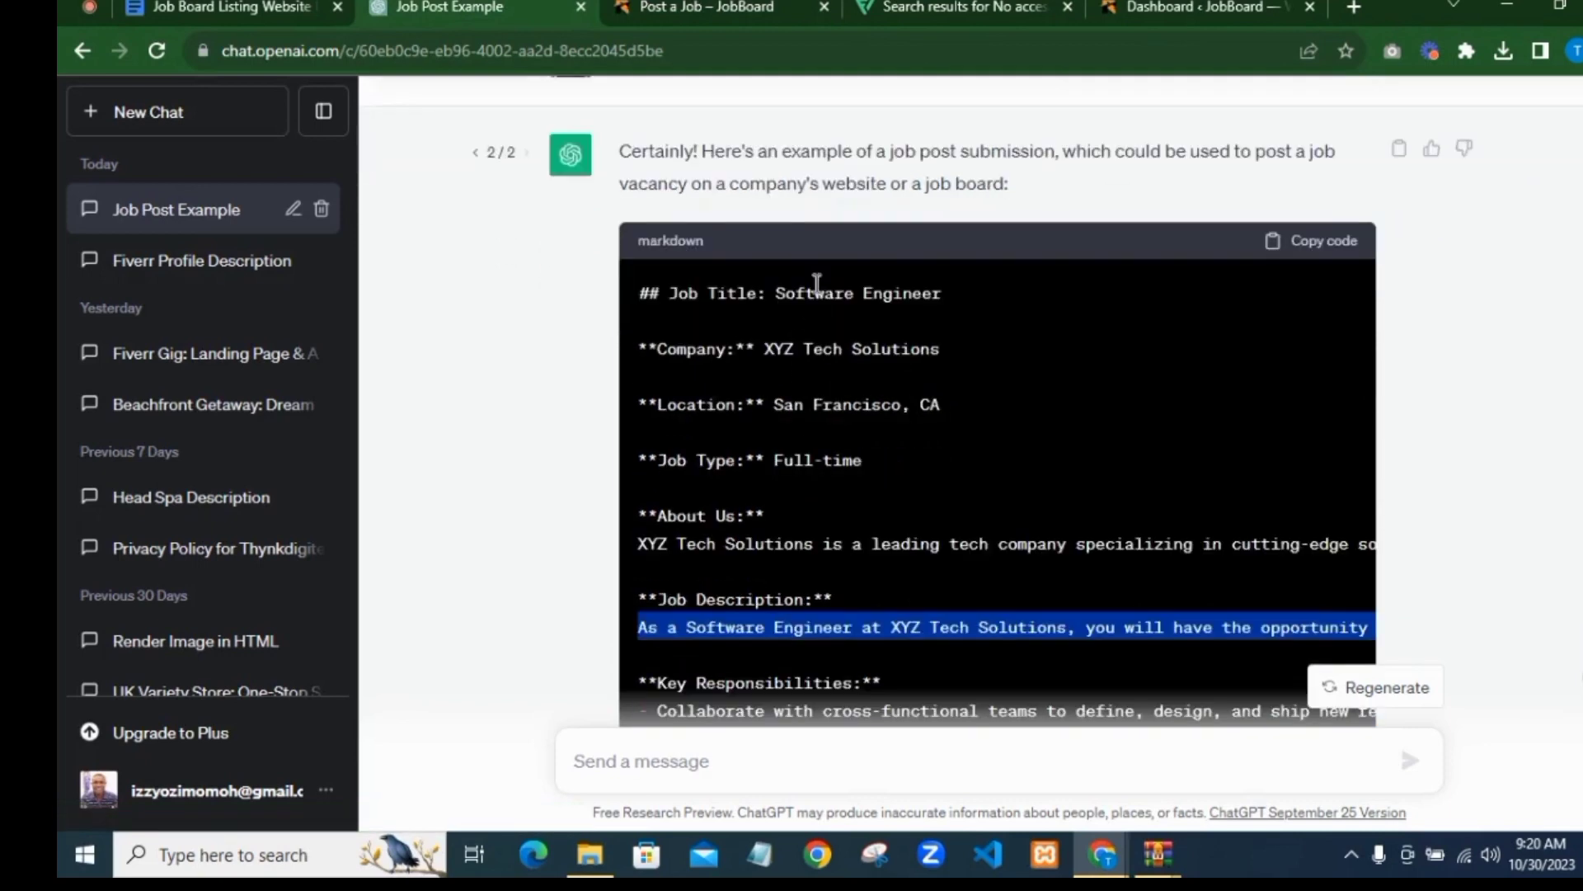
# Step: Copy the title "Software Engineer" from the ChatGPT sample post into the form's Job Title field
pyautogui.click(678, 24)
pyautogui.click(503, 317)
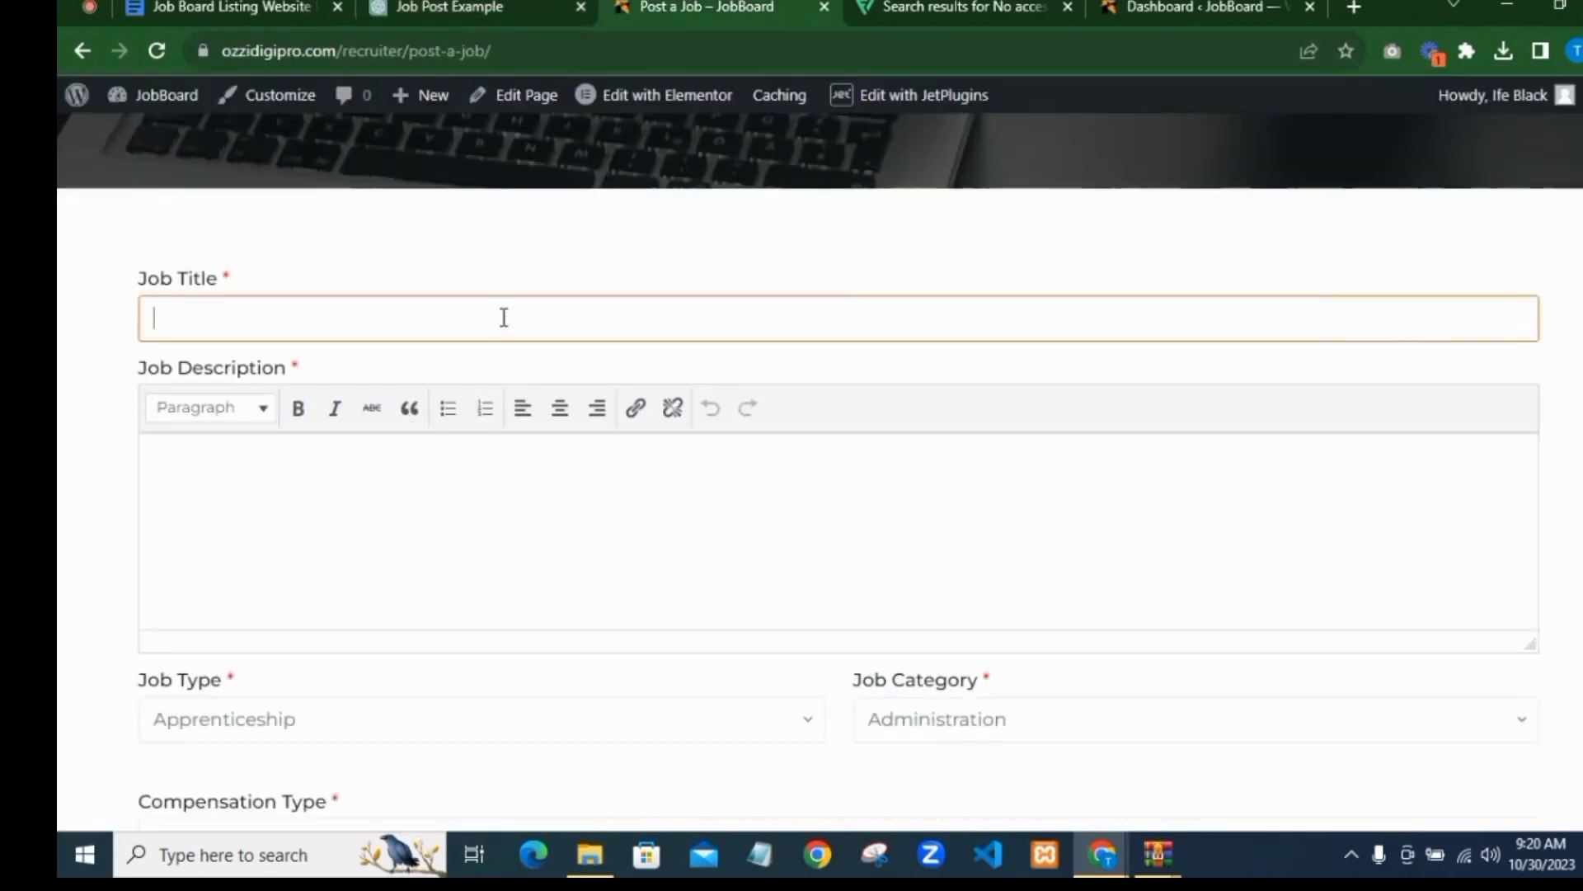
pyautogui.click(498, 6)
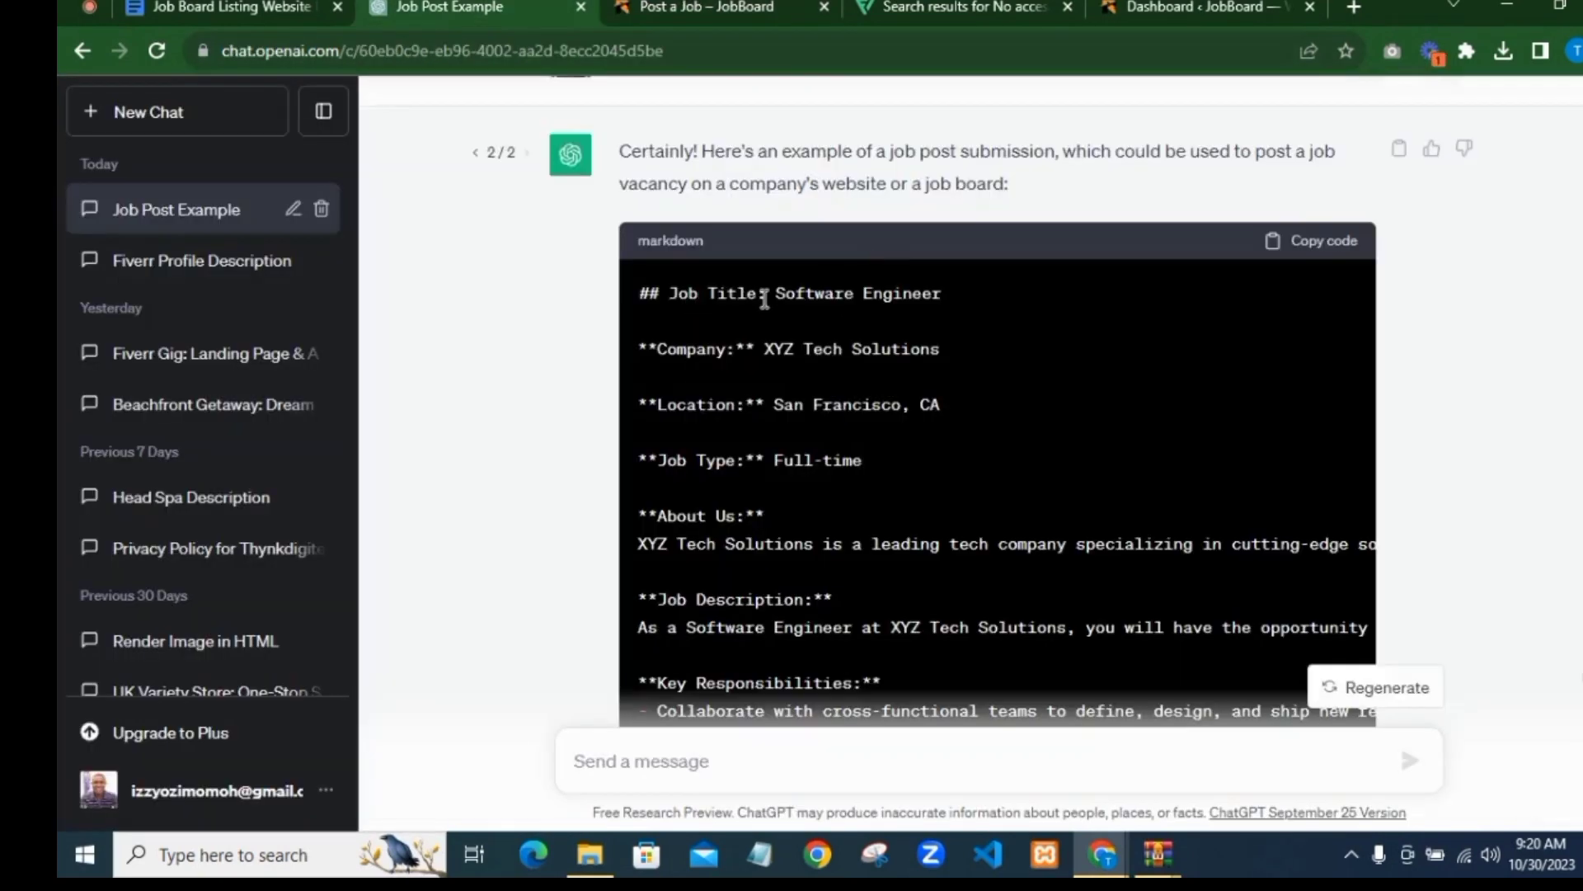
pyautogui.moveTo(778, 295); pyautogui.dragTo(935, 294)
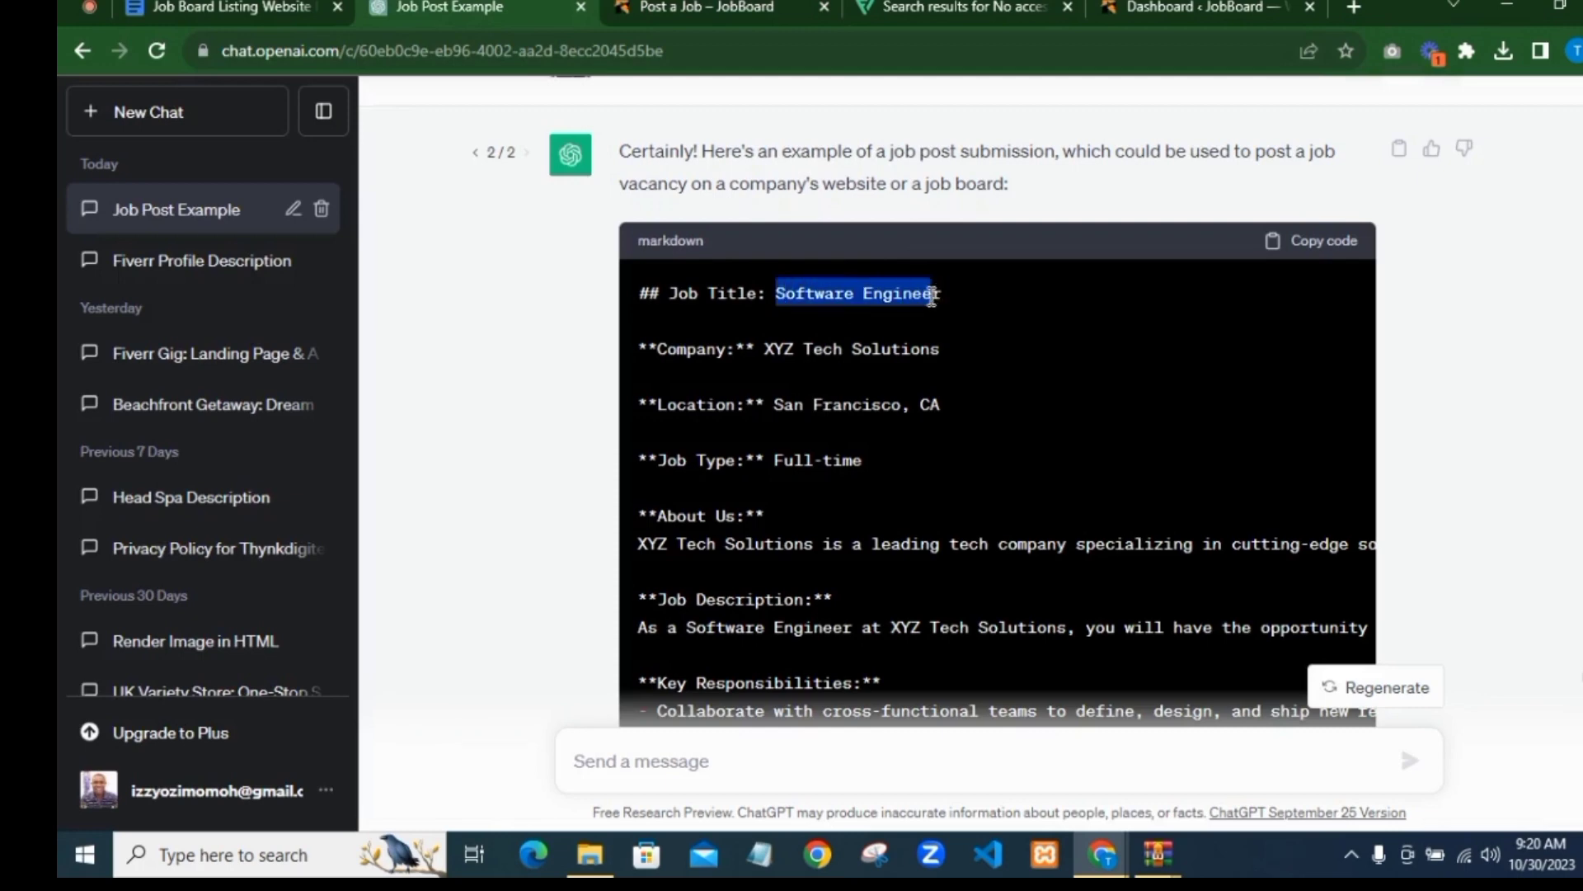
pyautogui.tripleClick(932, 294)
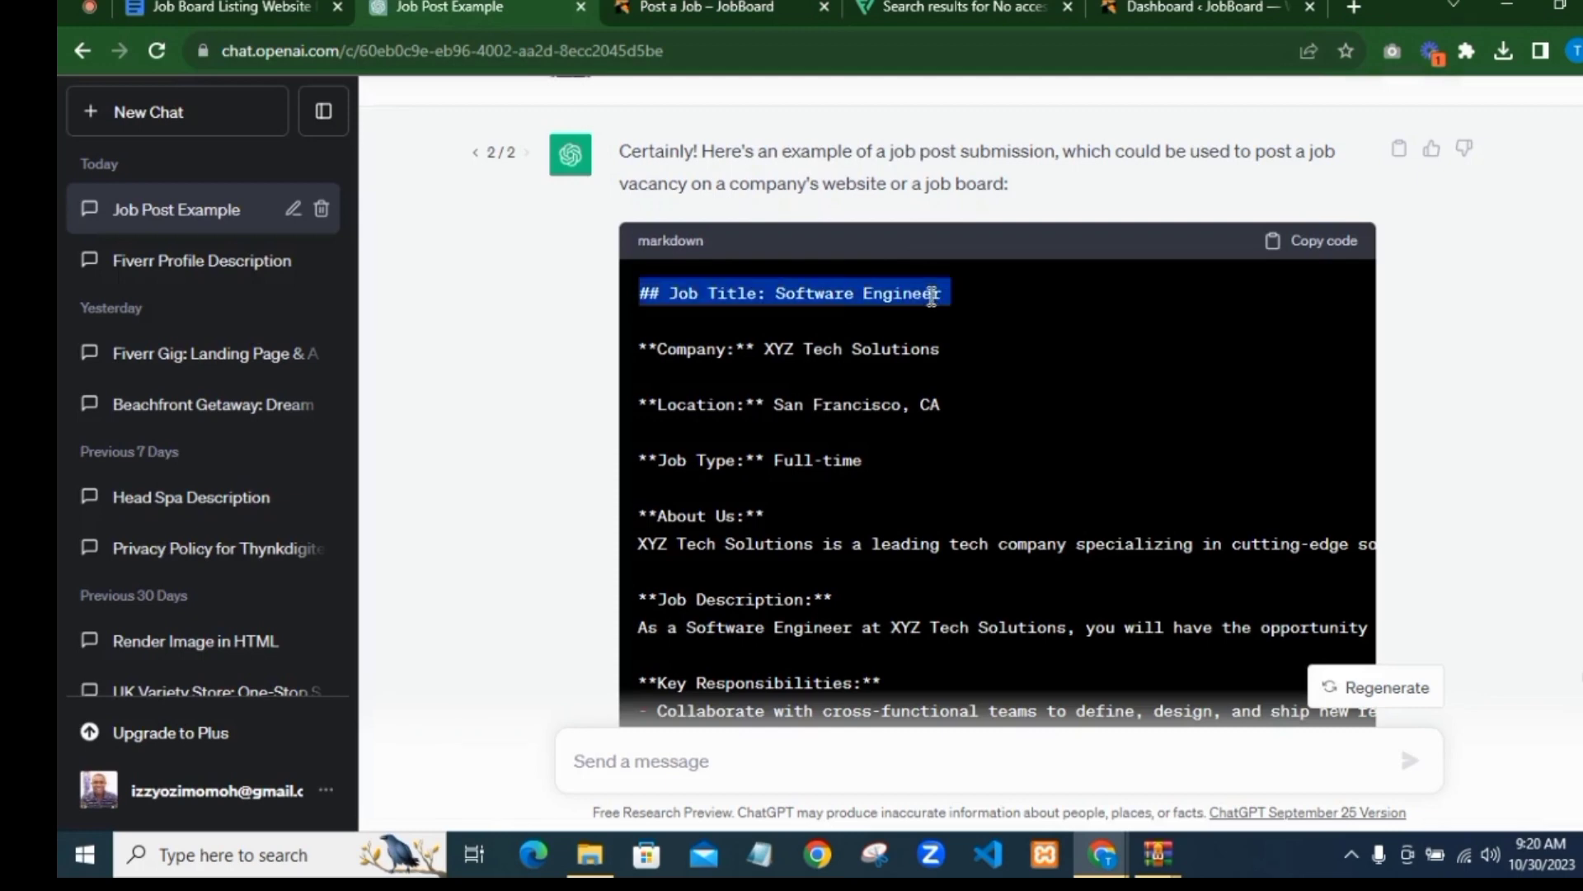
pyautogui.click(784, 296)
pyautogui.moveTo(777, 294); pyautogui.dragTo(960, 290)
pyautogui.hotkey('ctrl', 'c')
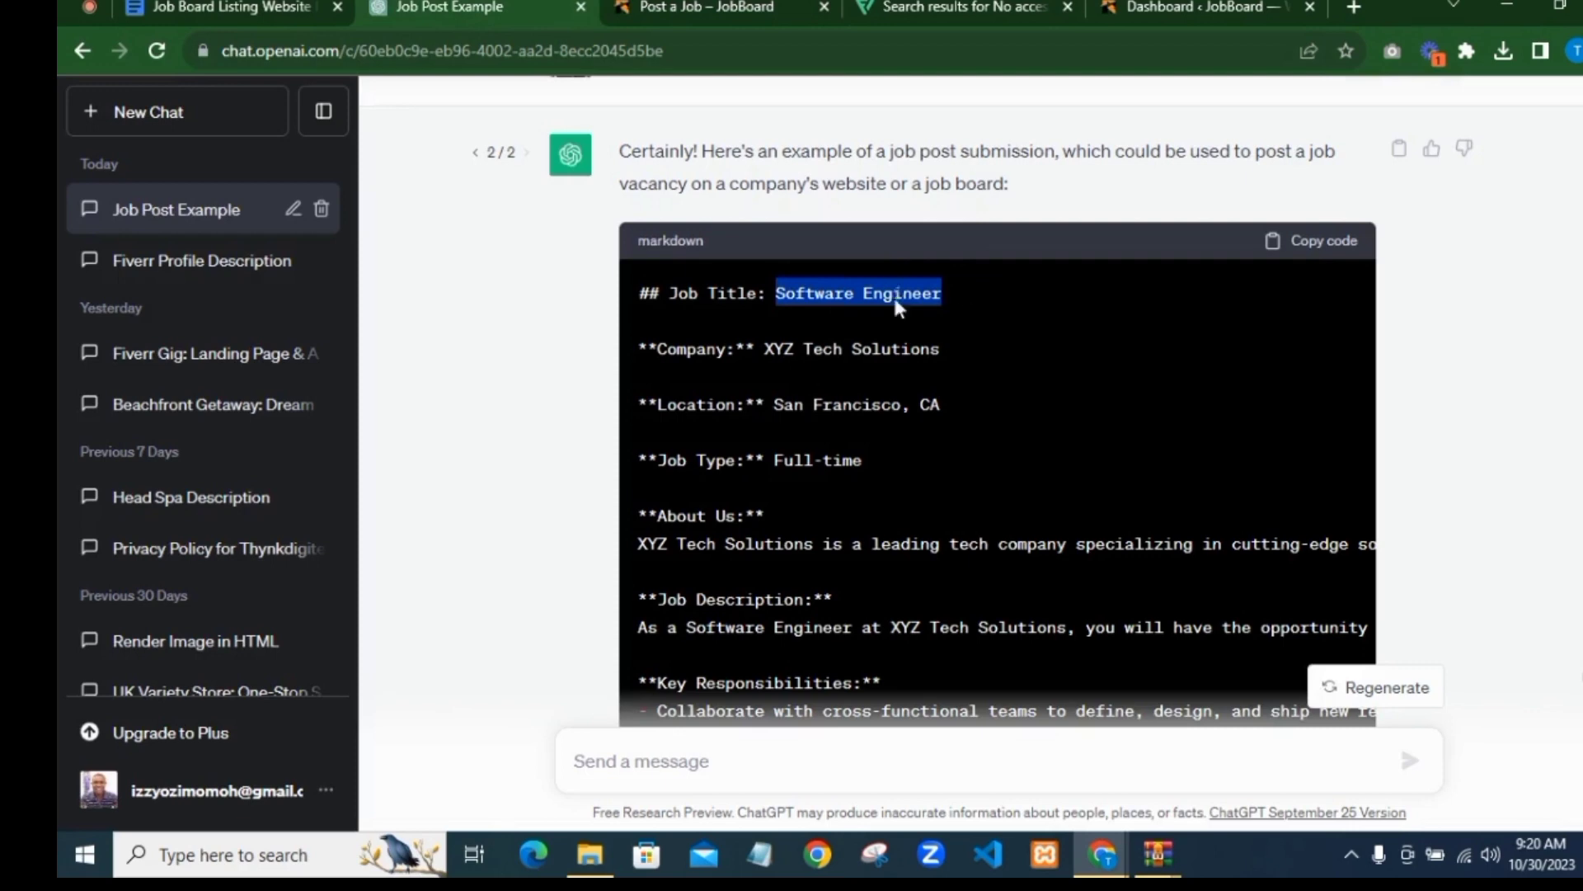
pyautogui.click(676, 3)
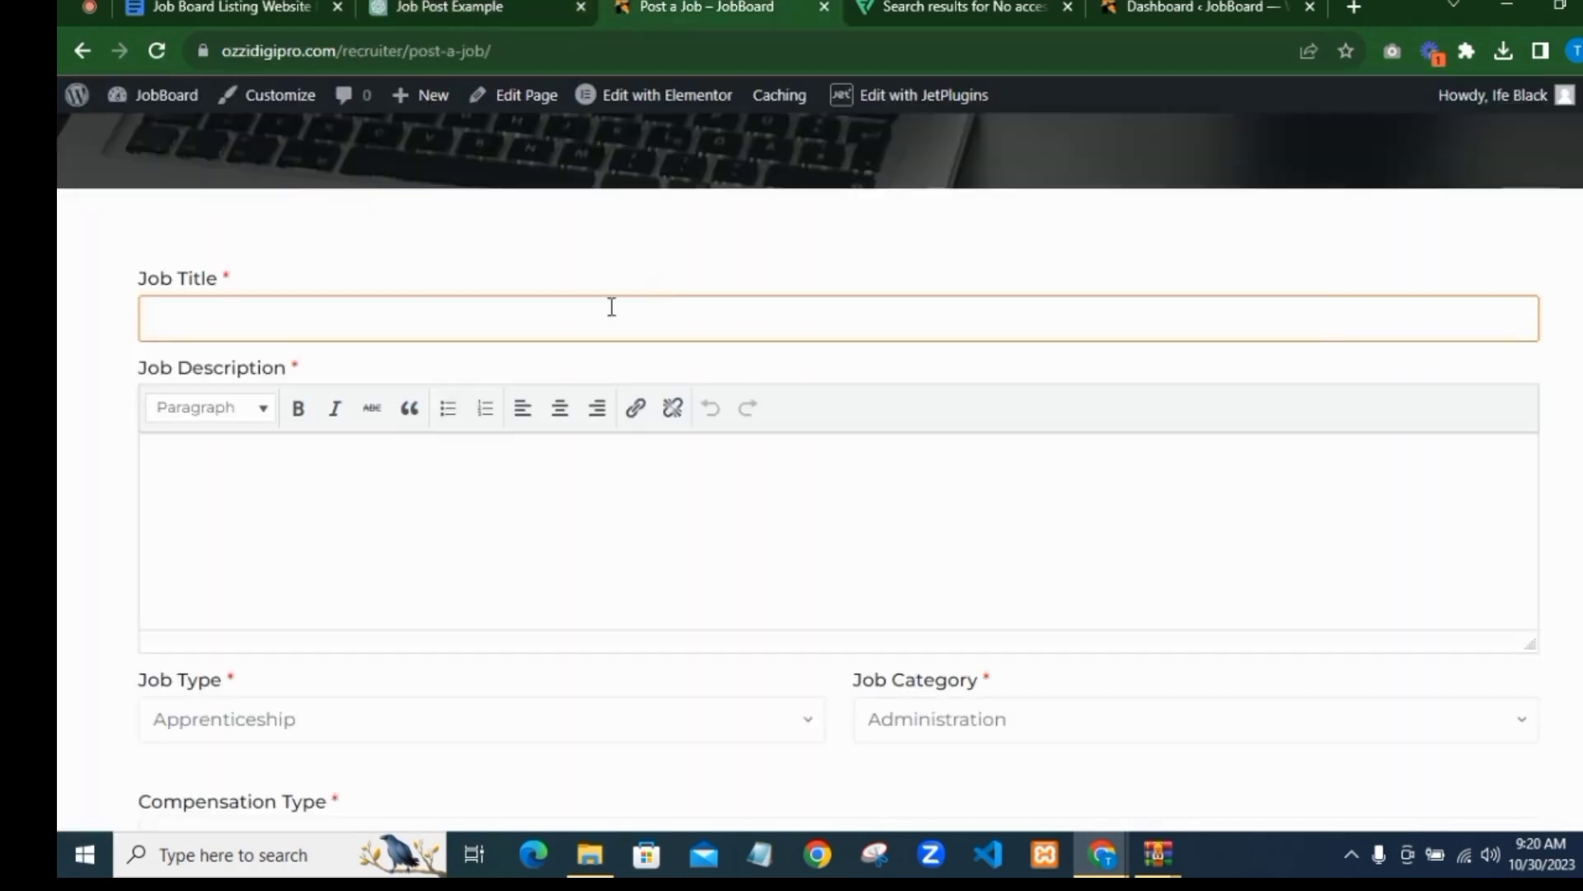
pyautogui.click(608, 307)
pyautogui.hotkey('ctrl', 'v')
# Step: Copy the Job Description paragraph from the ChatGPT sample post into the form's Job Description editor
pyautogui.scroll(-3, 558, 409)
pyautogui.click(385, 311)
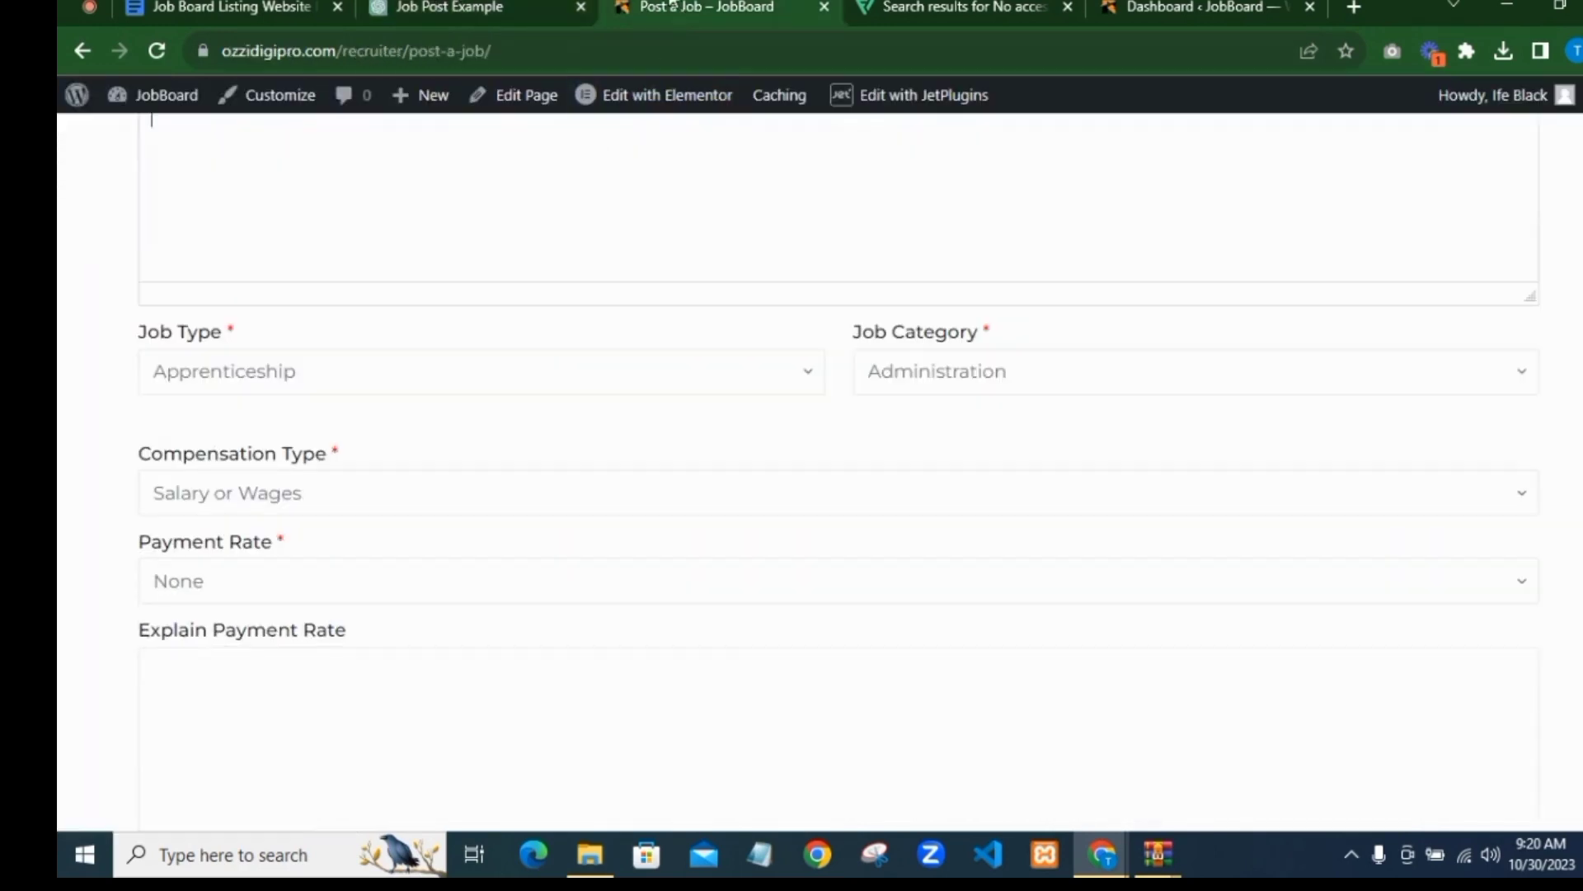
pyautogui.click(492, 10)
pyautogui.scroll(-2, 759, 364)
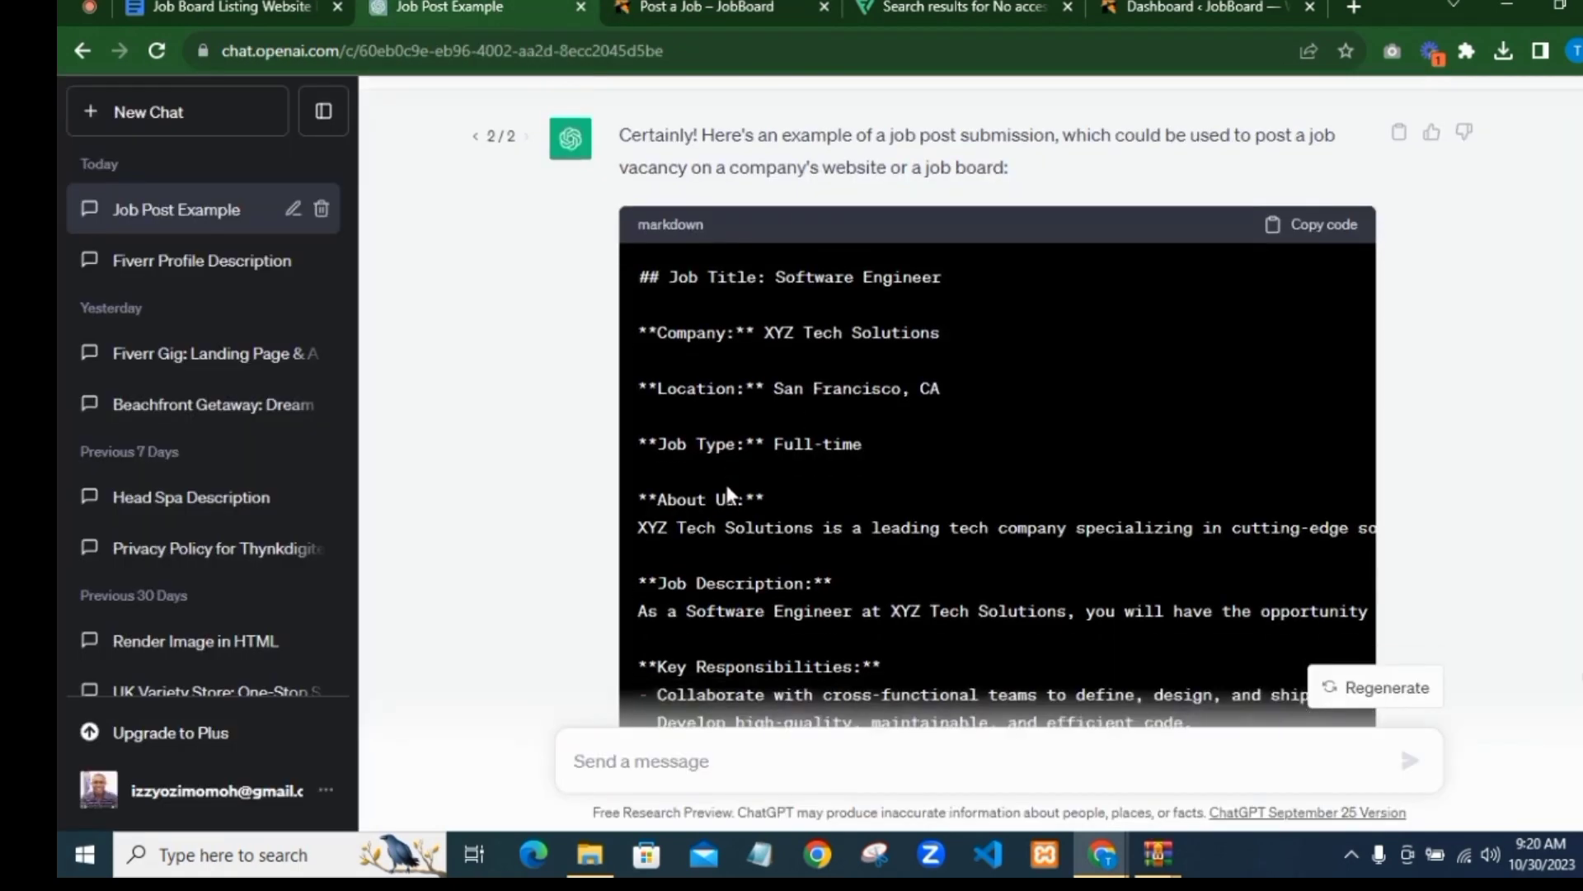
pyautogui.tripleClick(744, 404)
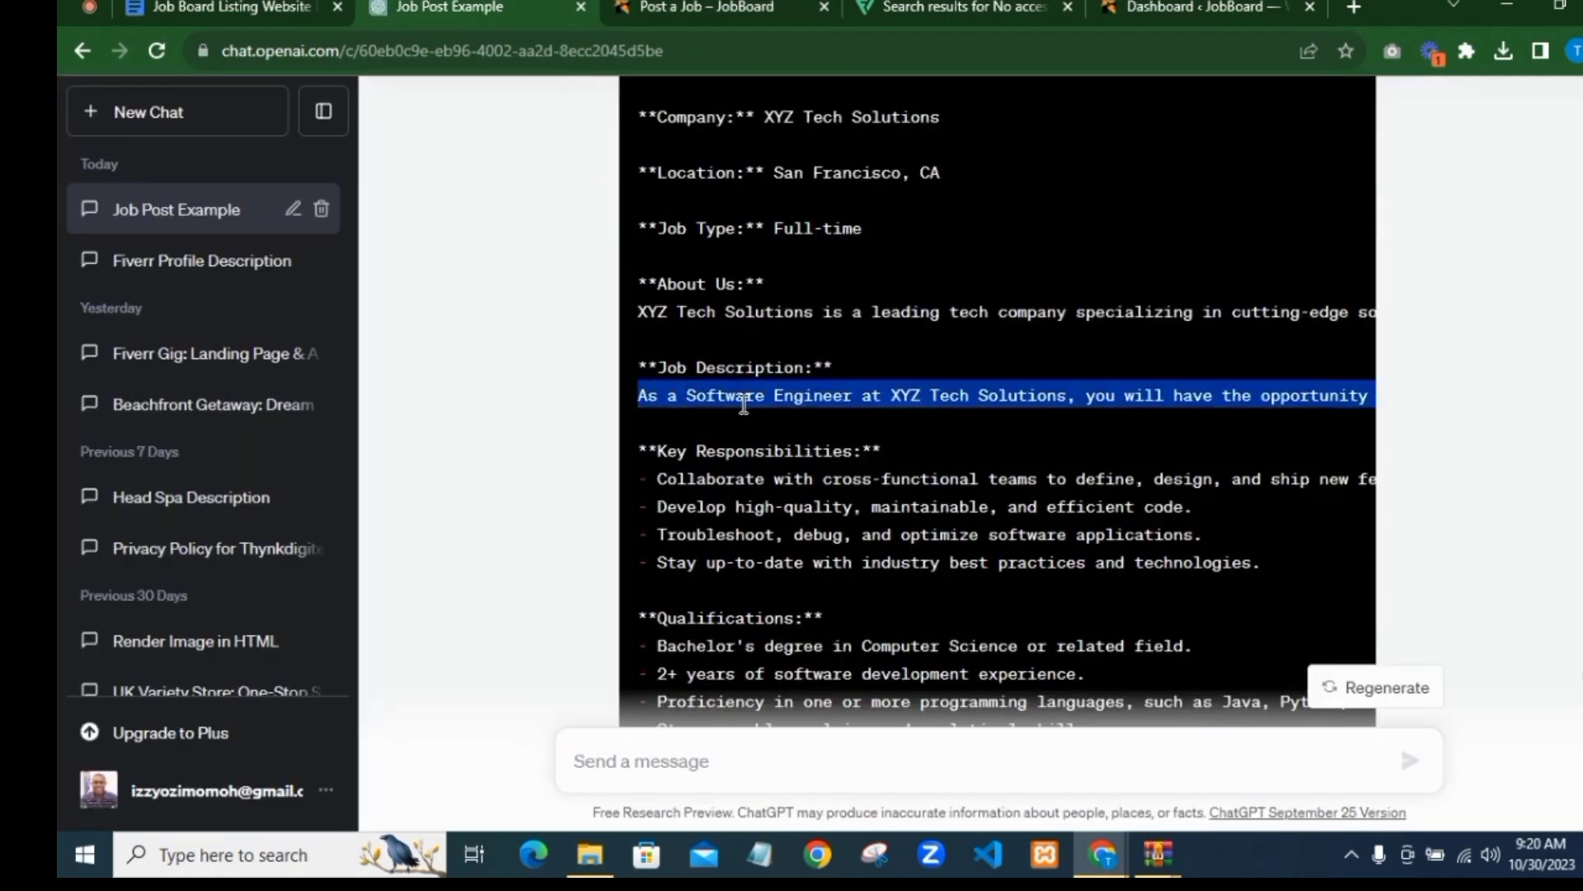
pyautogui.rightClick(793, 417)
pyautogui.click(842, 420)
pyautogui.click(696, 9)
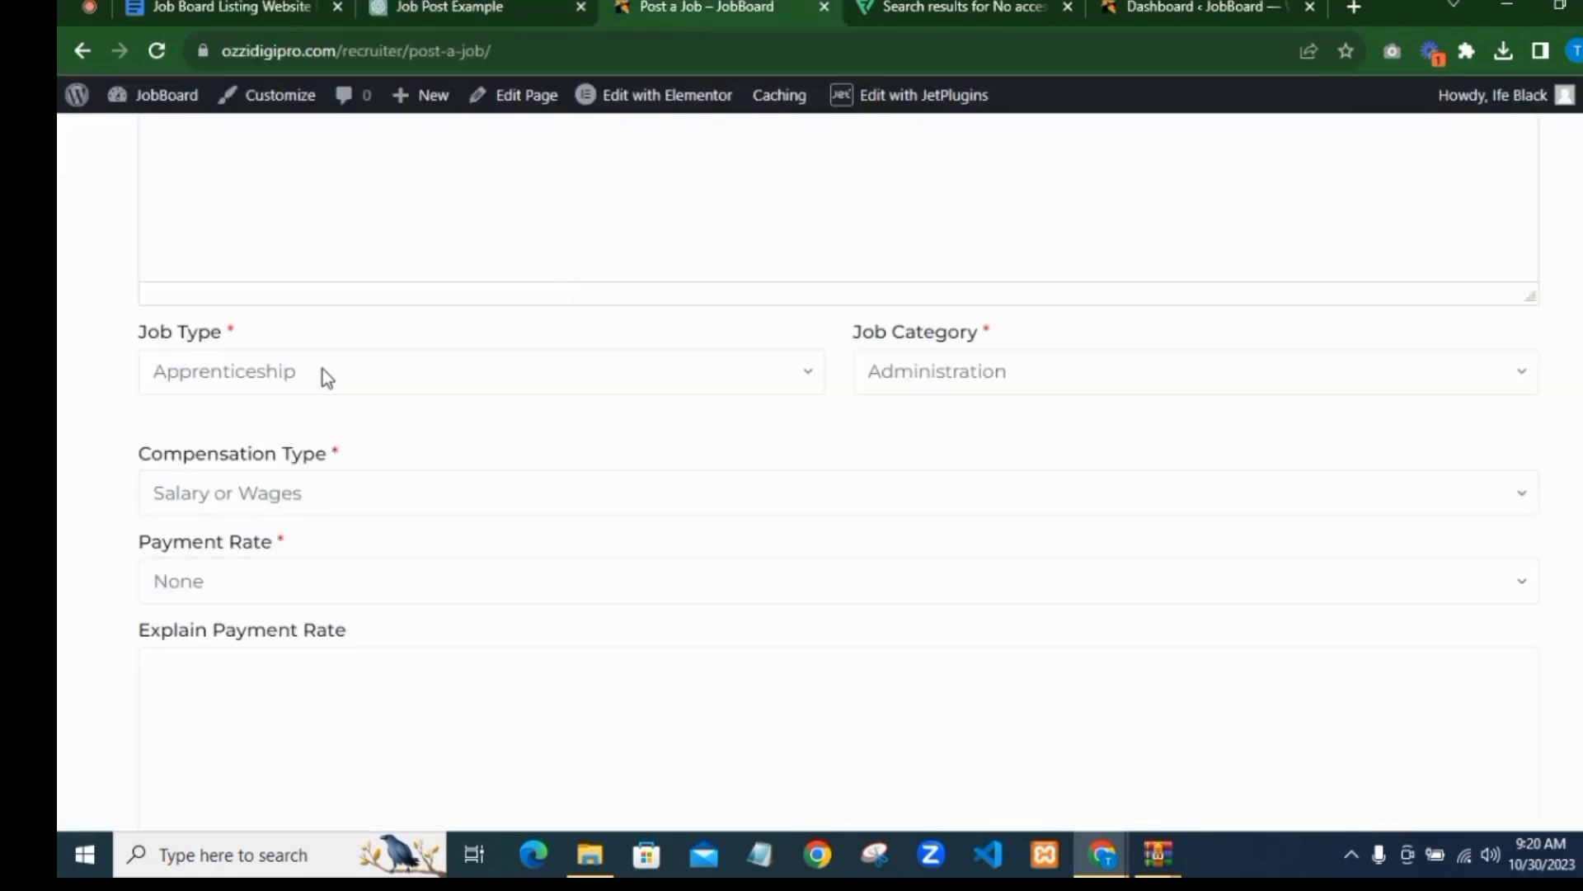
pyautogui.click(424, 280)
pyautogui.hotkey('ctrl', 'v')
# Step: Set the Job Type to Full-Time and the Job Category to Information and Technology
pyautogui.scroll(-1, 577, 308)
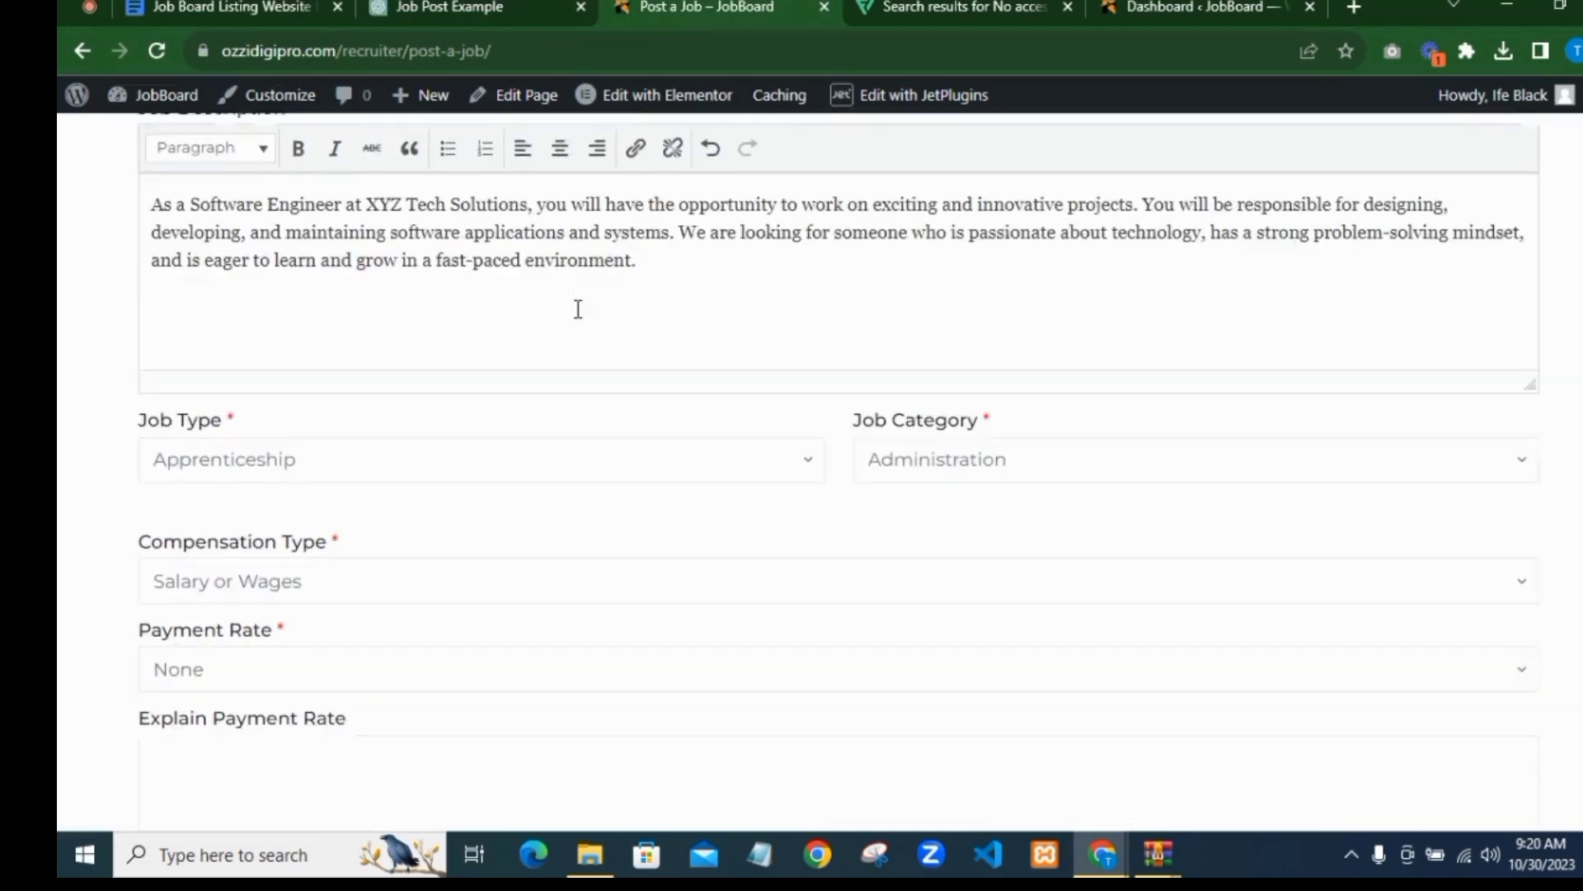
pyautogui.click(777, 372)
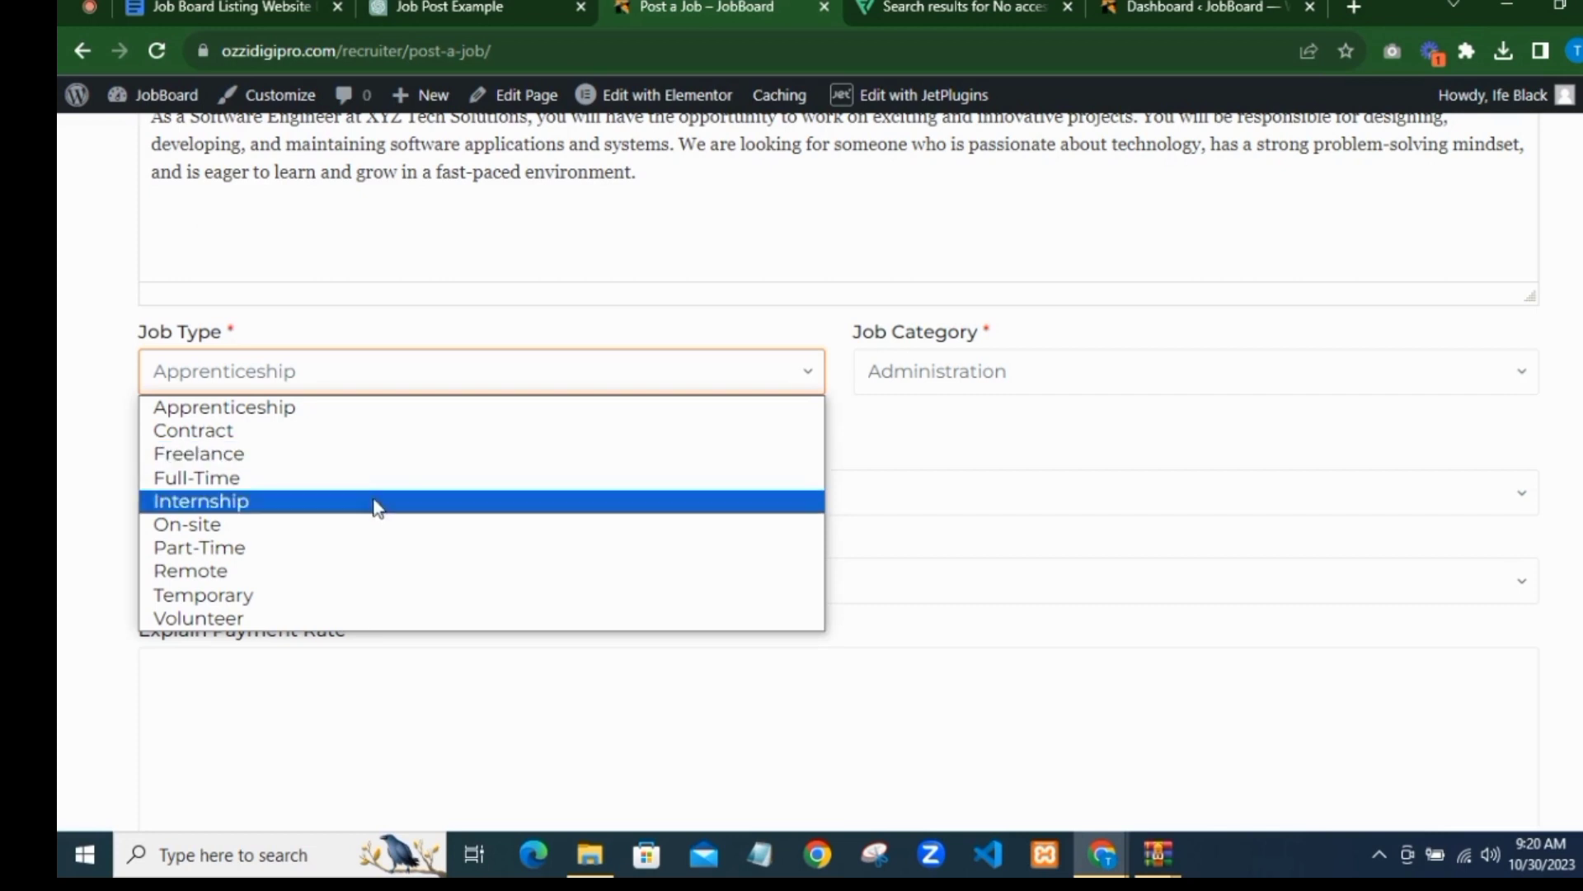
pyautogui.click(383, 480)
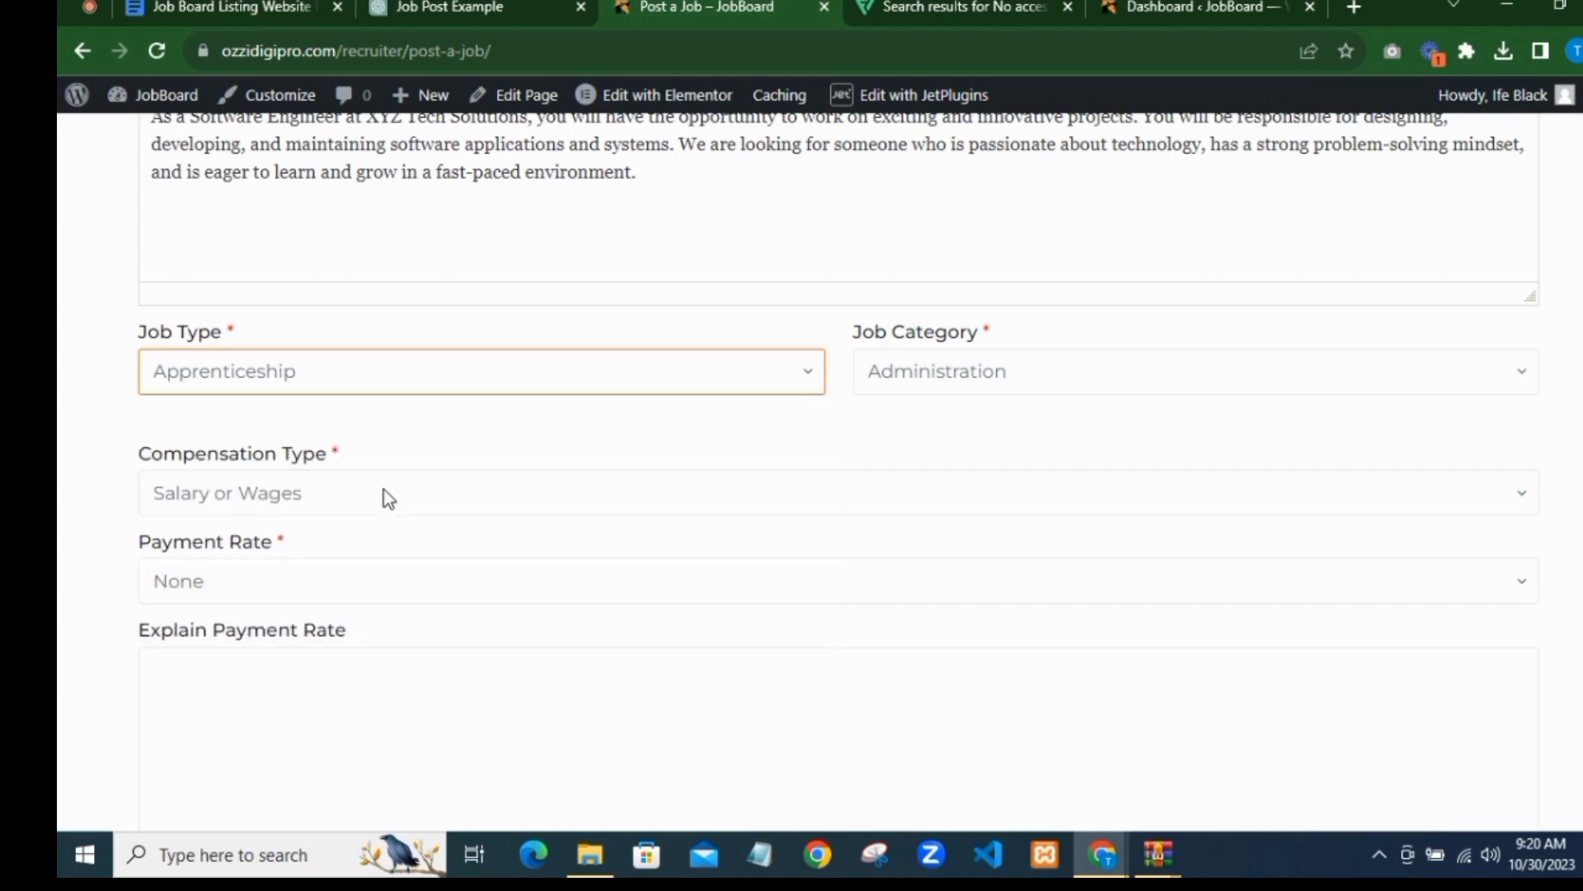
pyautogui.click(1055, 375)
pyautogui.scroll(-2, 1056, 501)
pyautogui.scroll(-3, 1056, 502)
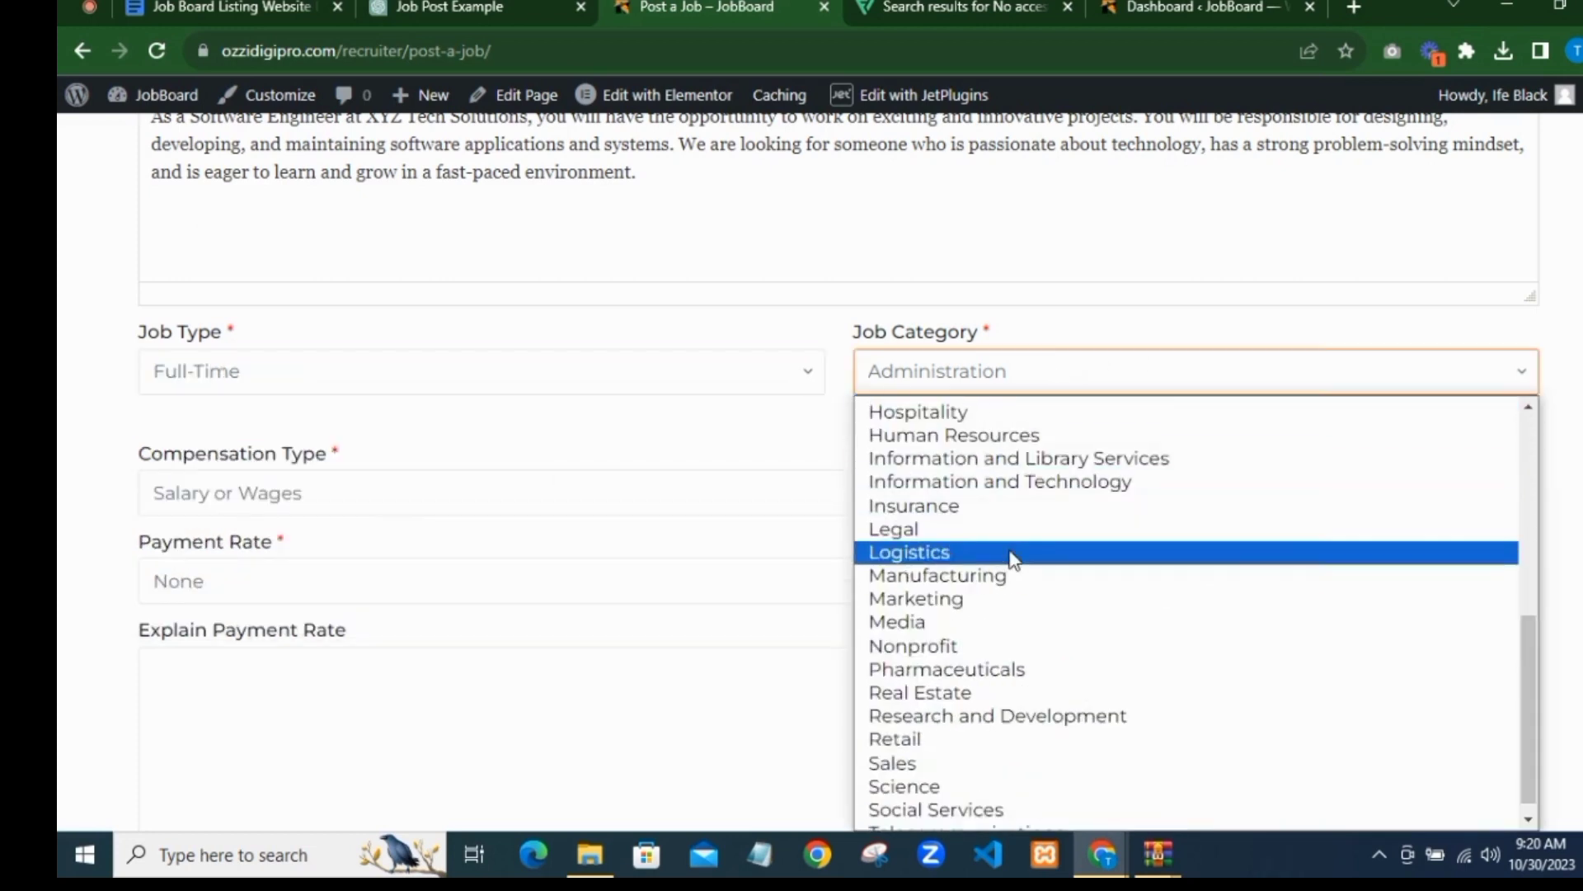
pyautogui.click(1015, 486)
# Step: Set the Compensation Type to Commission and look over the compensation fields that follow it
pyautogui.scroll(-2, 445, 462)
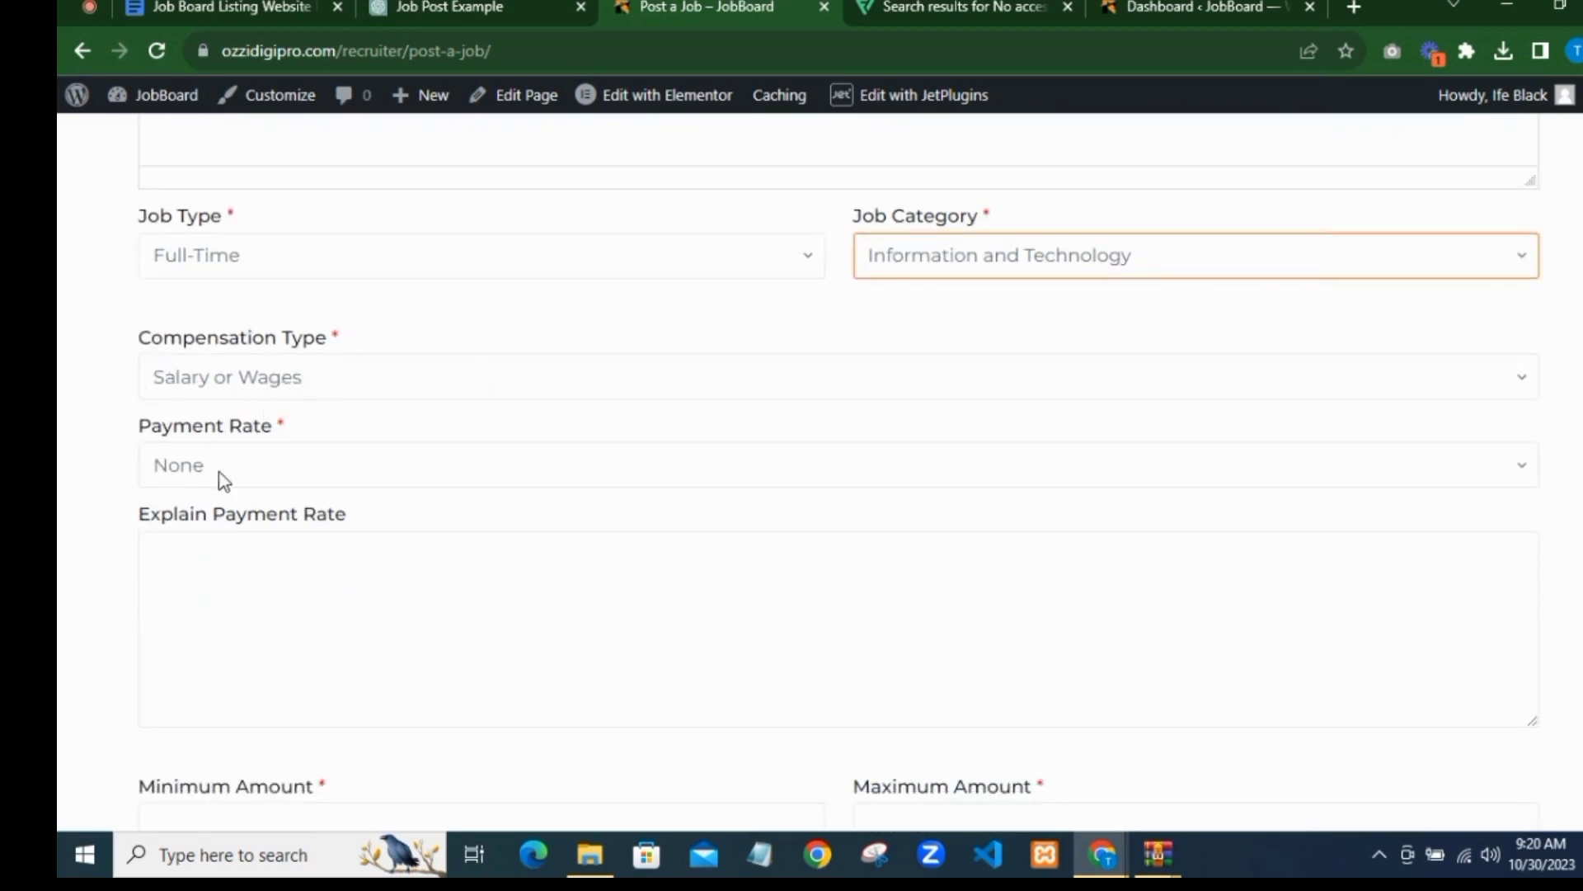
pyautogui.click(262, 391)
pyautogui.click(282, 390)
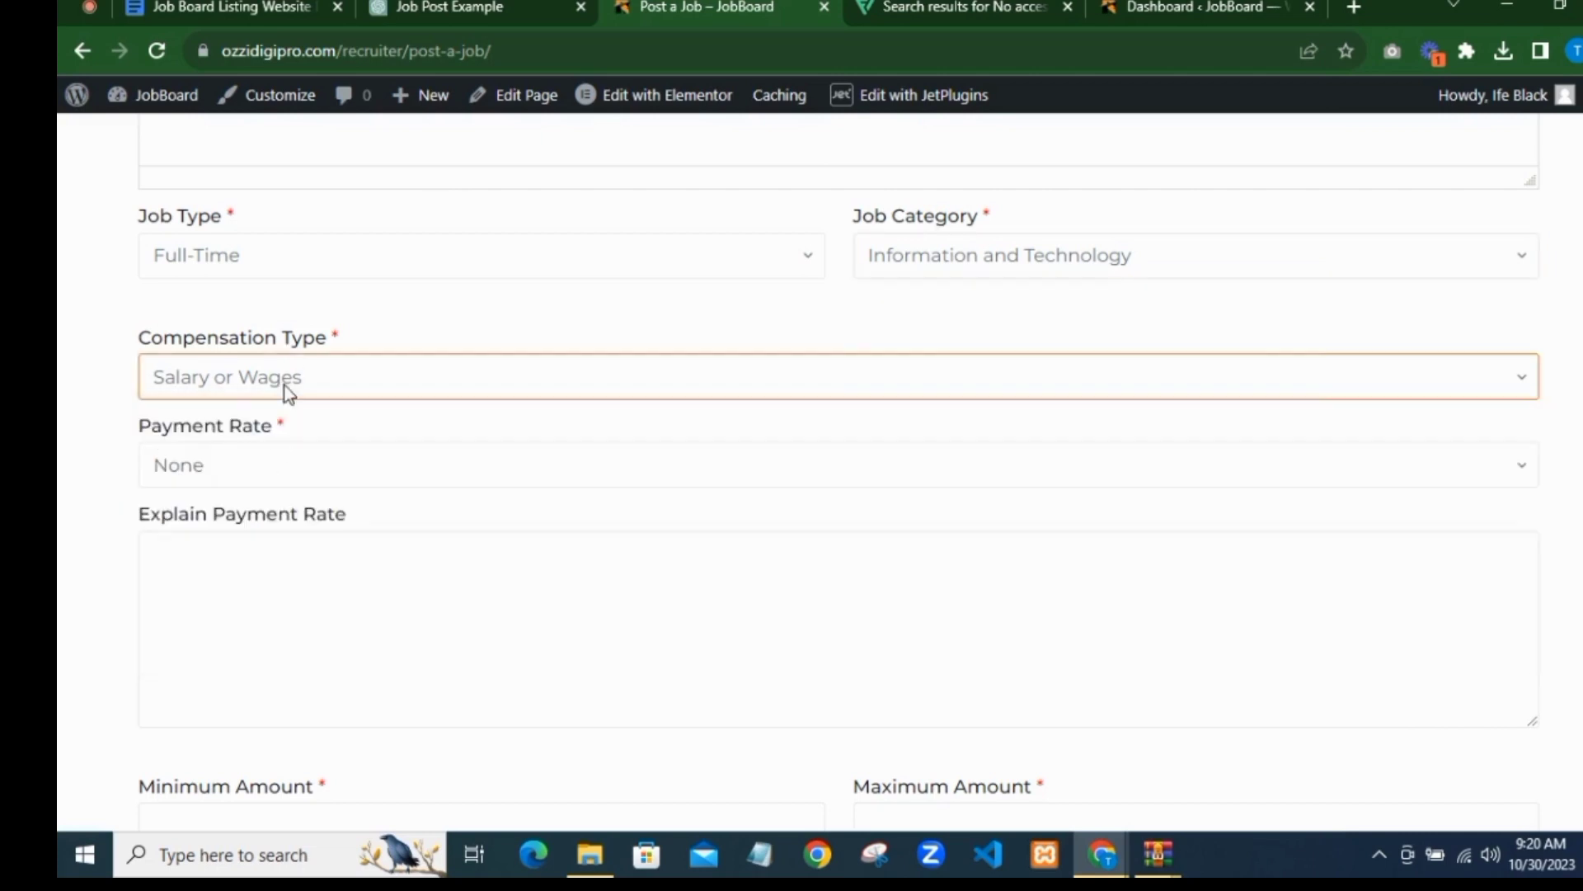
pyautogui.scroll(-1, 340, 488)
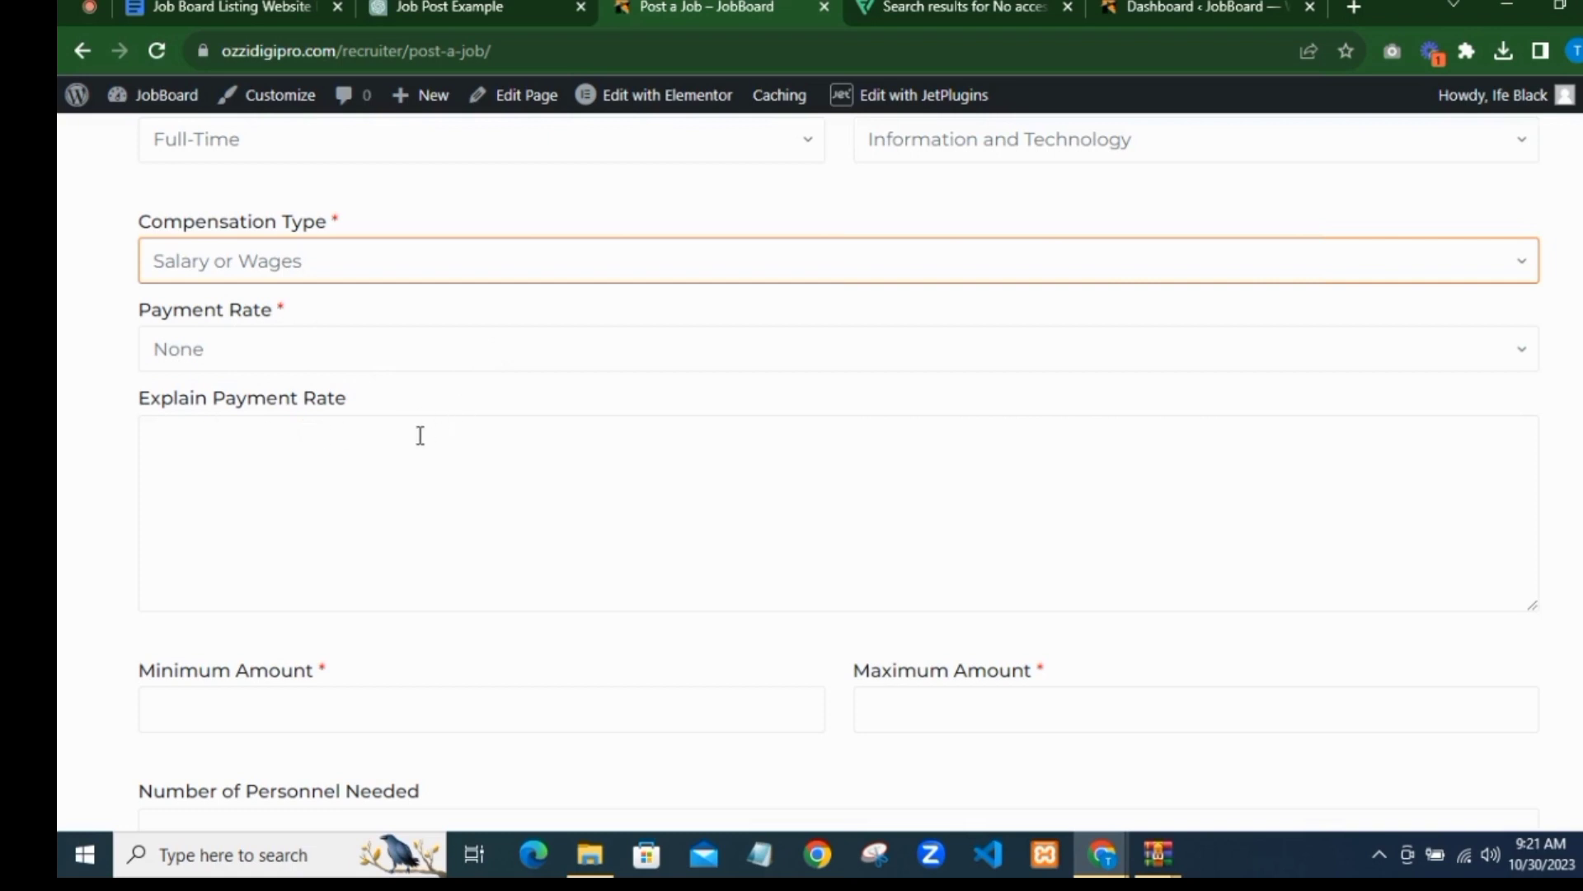
pyautogui.click(373, 262)
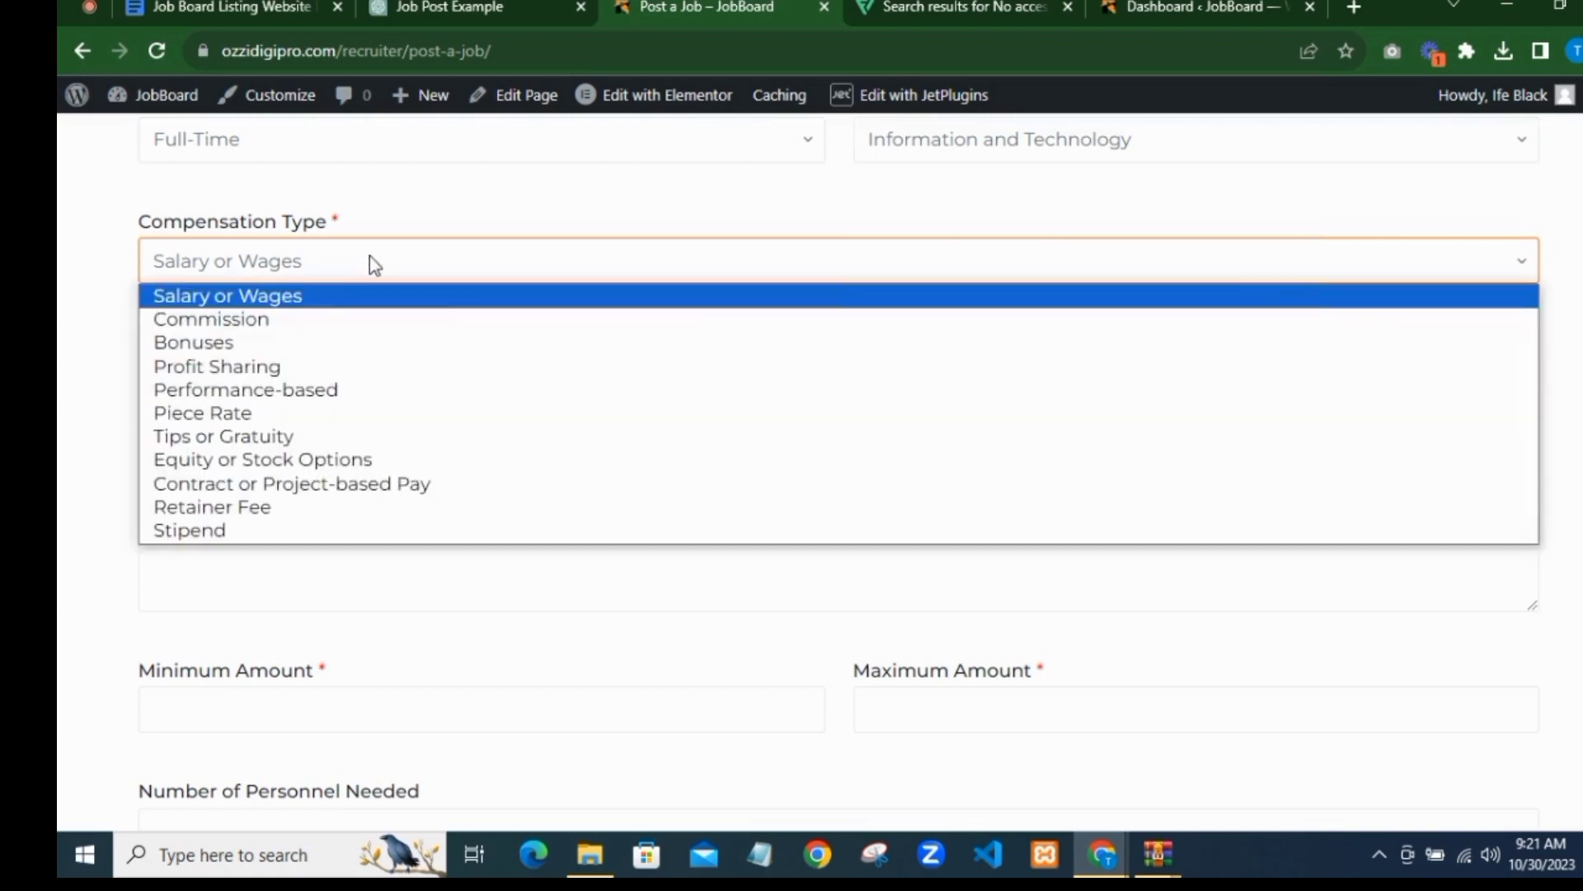
pyautogui.click(346, 320)
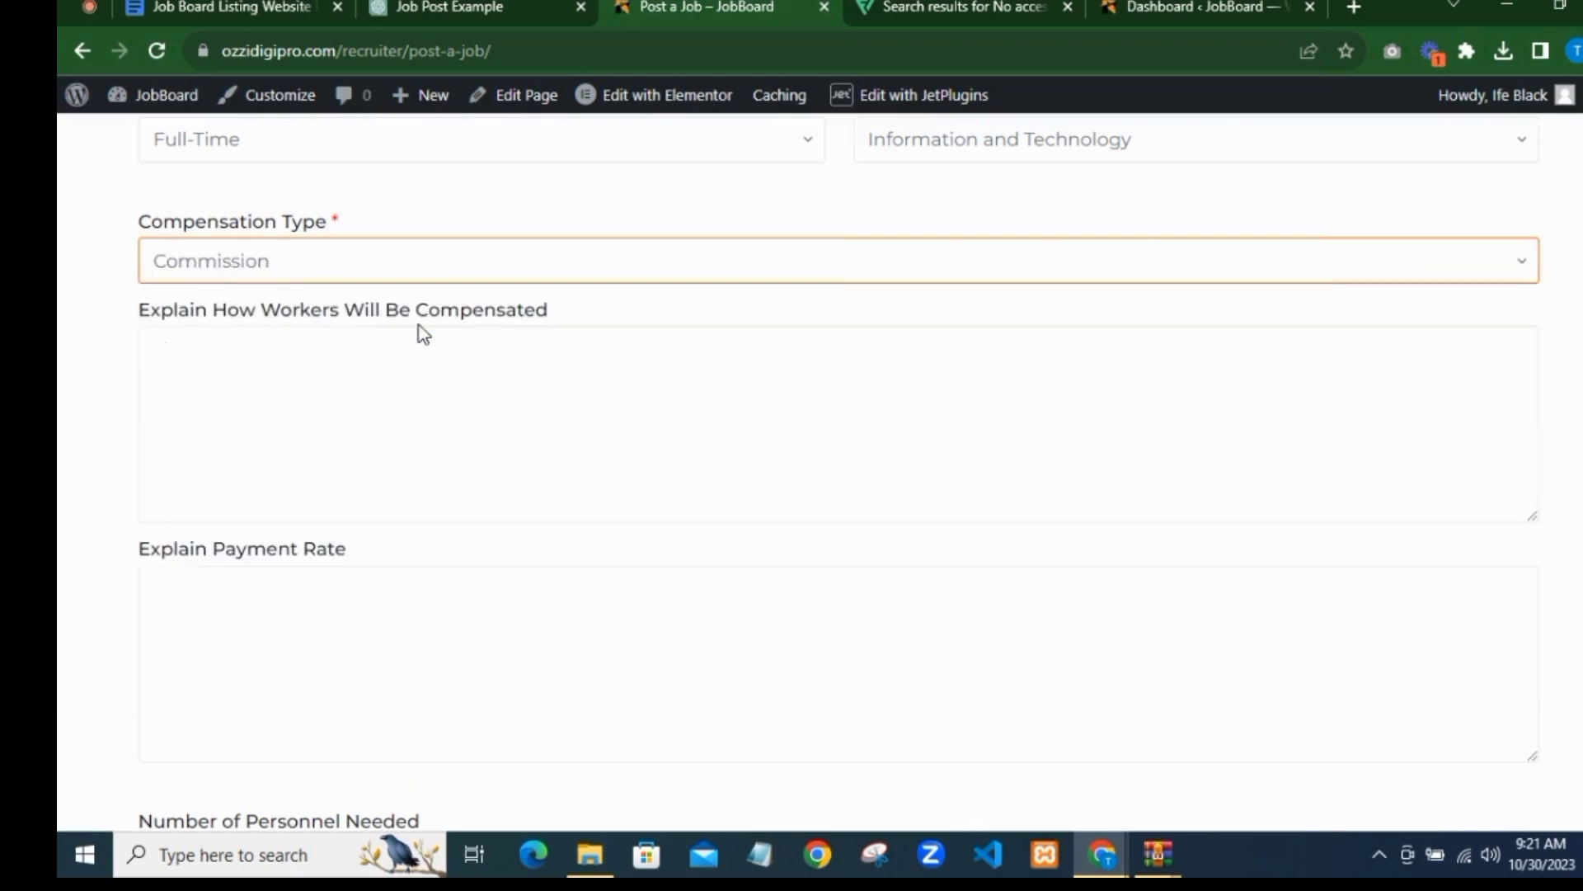
pyautogui.scroll(-3, 412, 396)
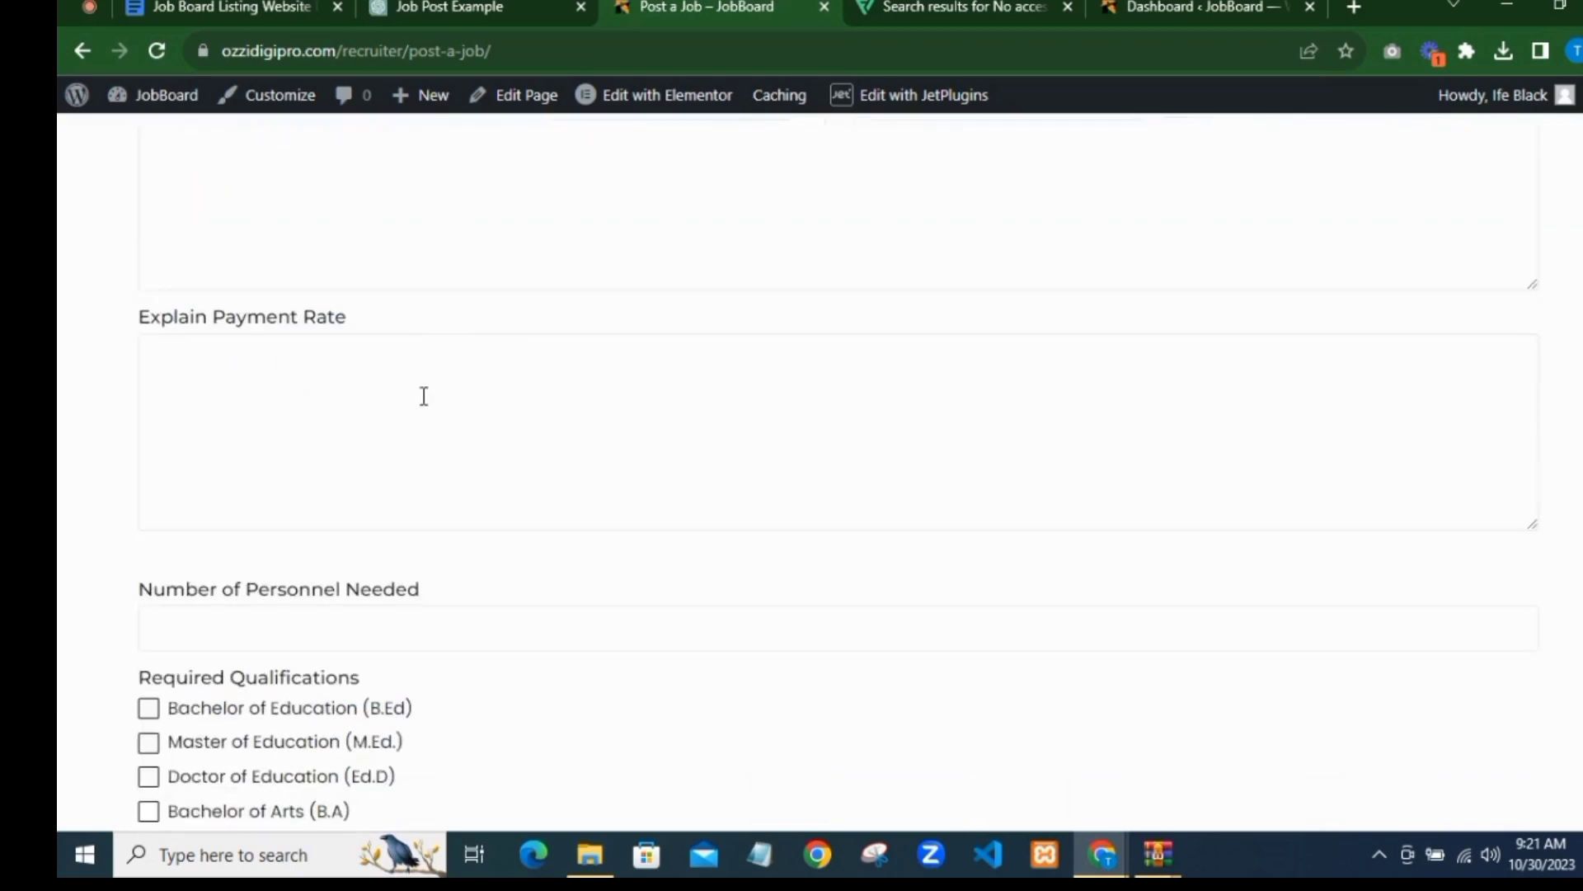
pyautogui.scroll(3, 343, 400)
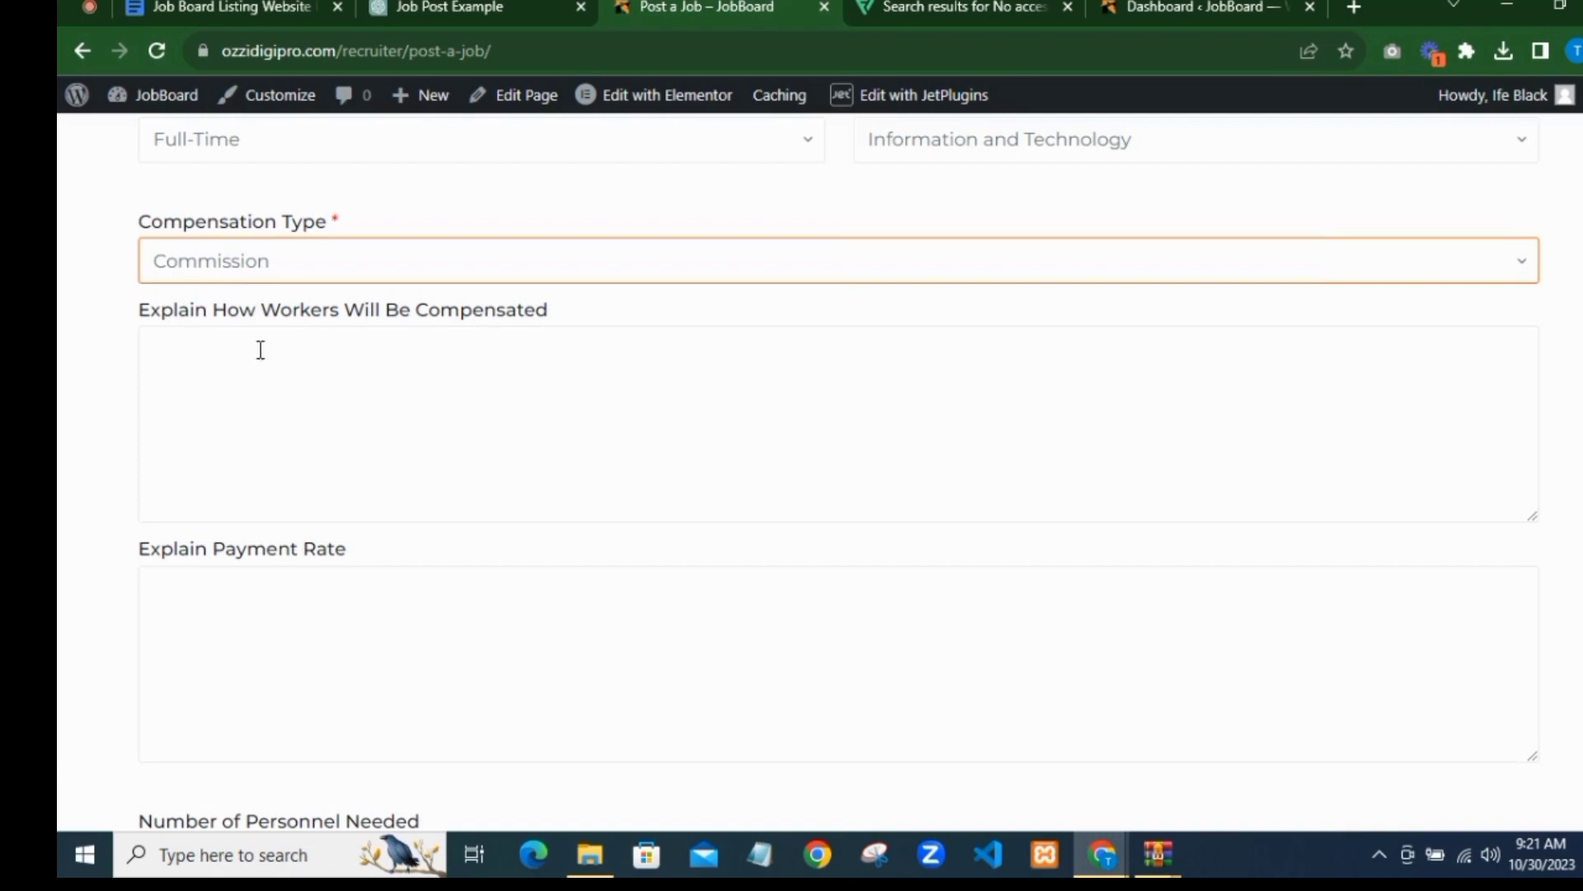
# Step: Set the Compensation Type to Salary or Wages and the Payment Rate to Per Month
pyautogui.scroll(-1, 478, 402)
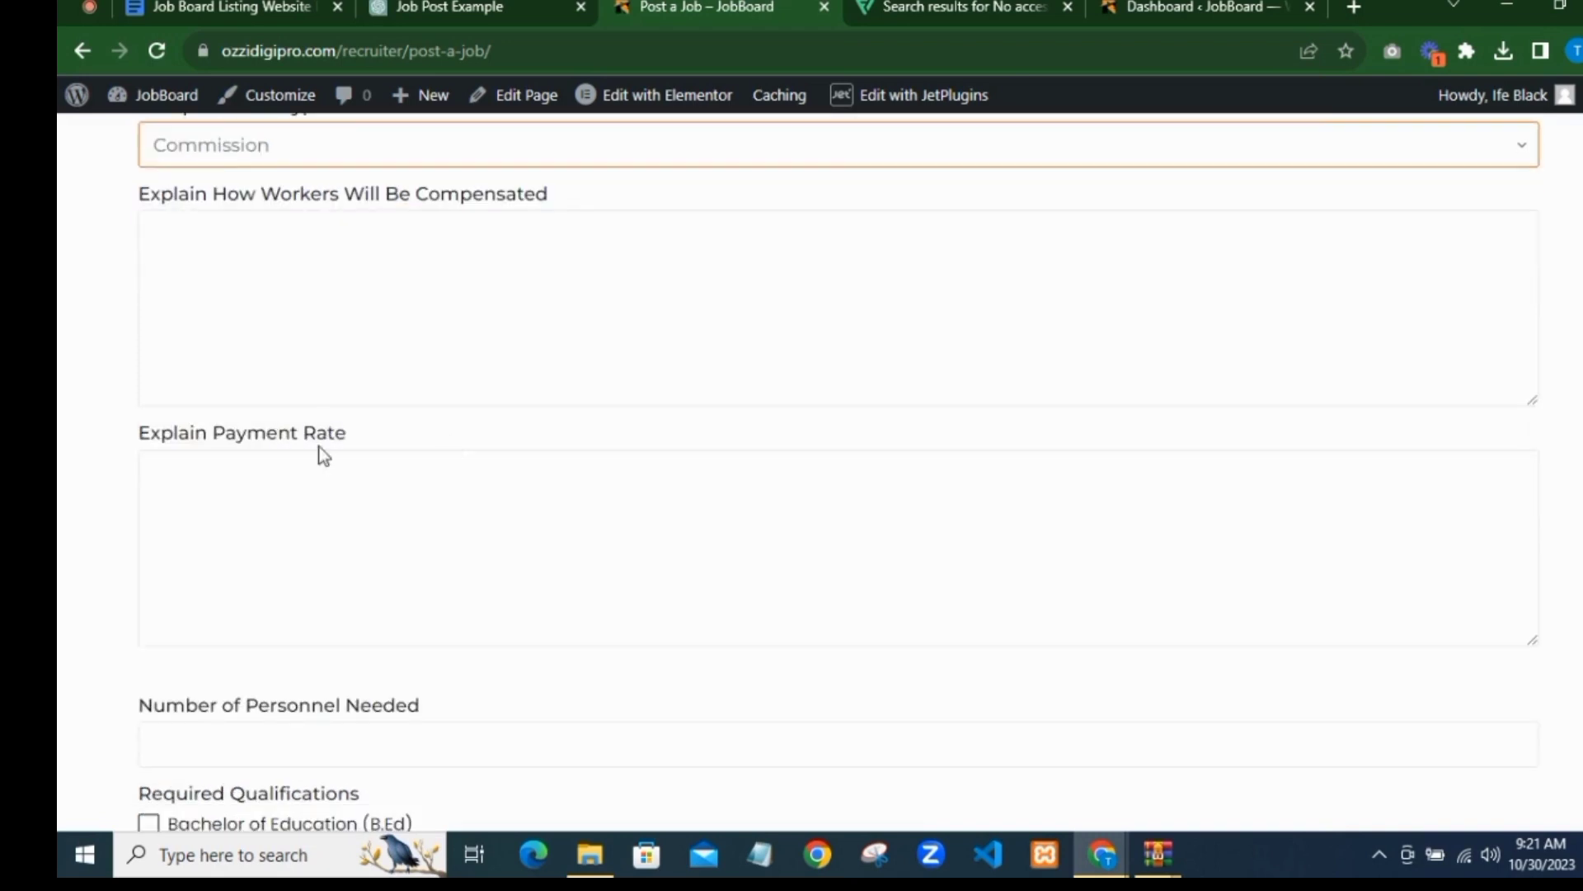
pyautogui.scroll(1, 360, 446)
pyautogui.click(388, 269)
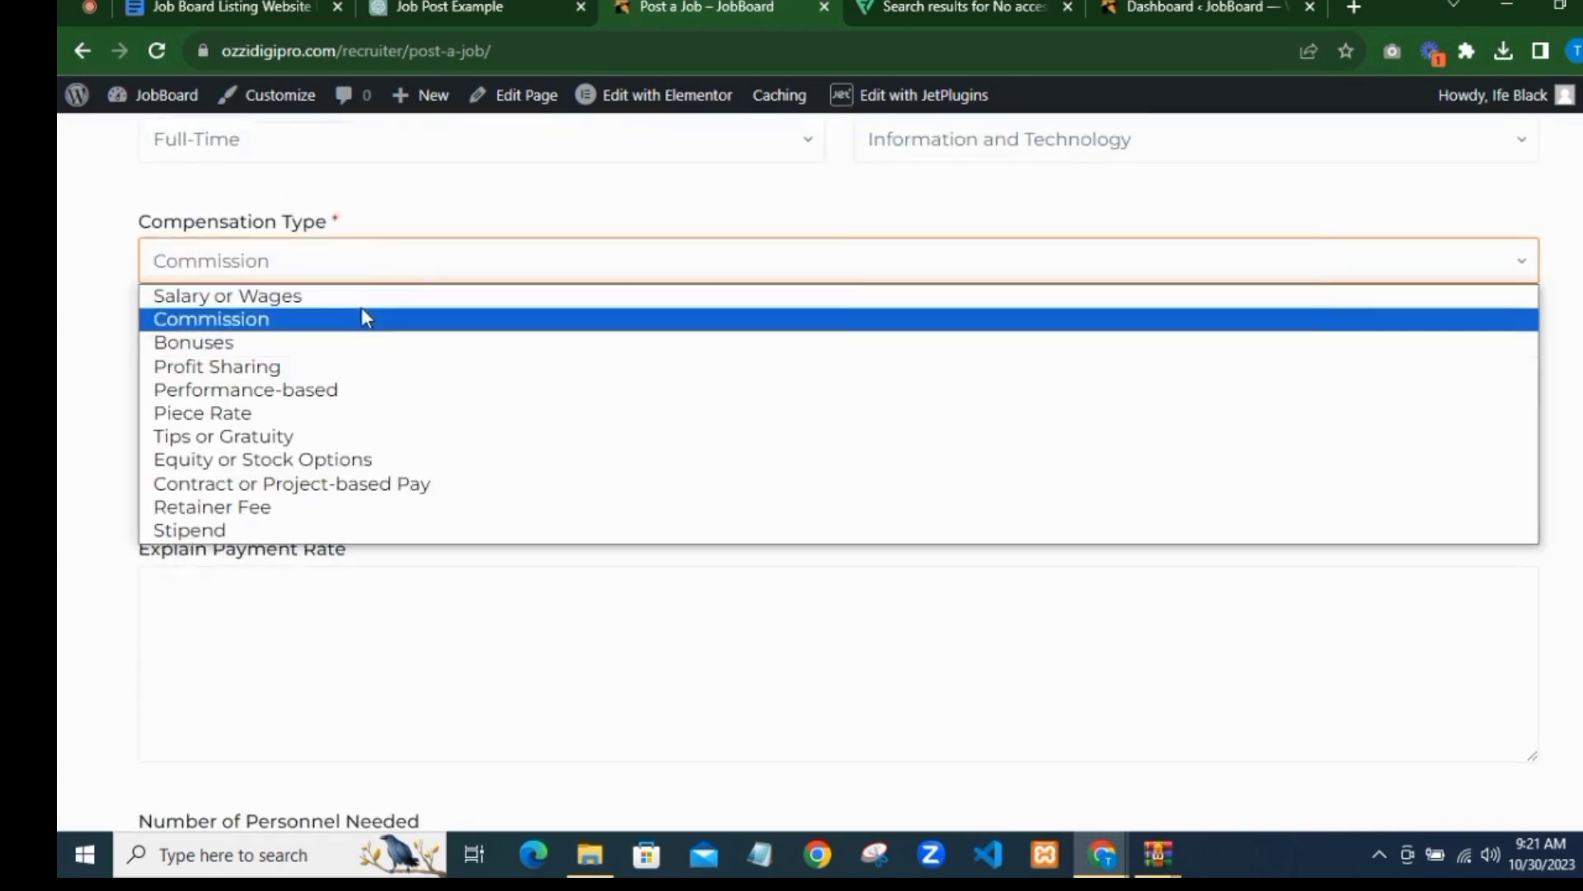
pyautogui.click(385, 274)
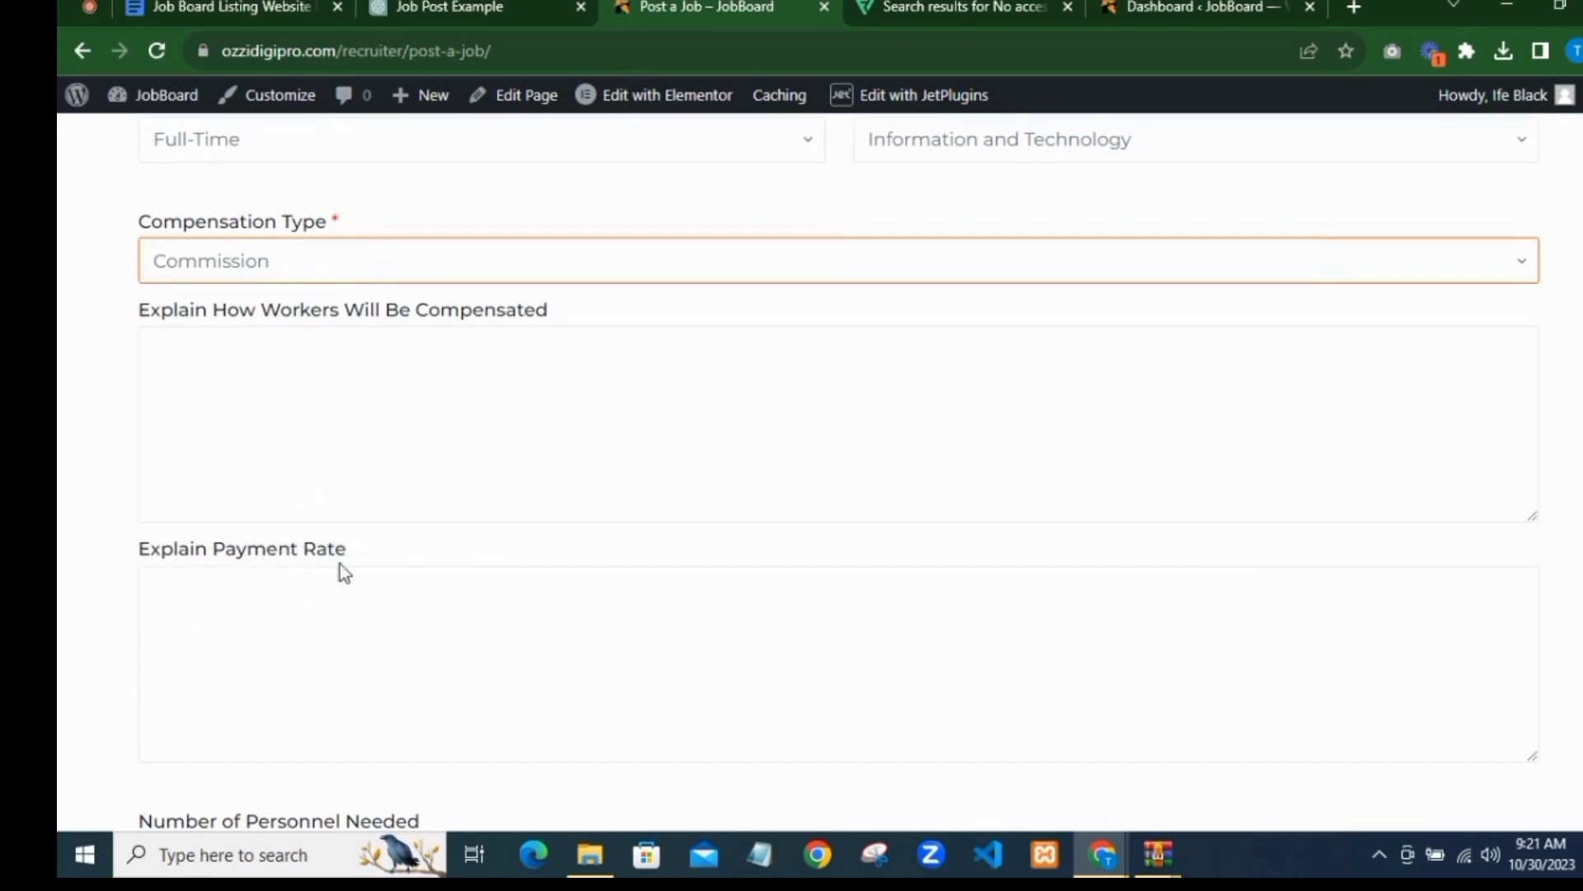
pyautogui.scroll(-1, 363, 571)
pyautogui.scroll(2, 357, 578)
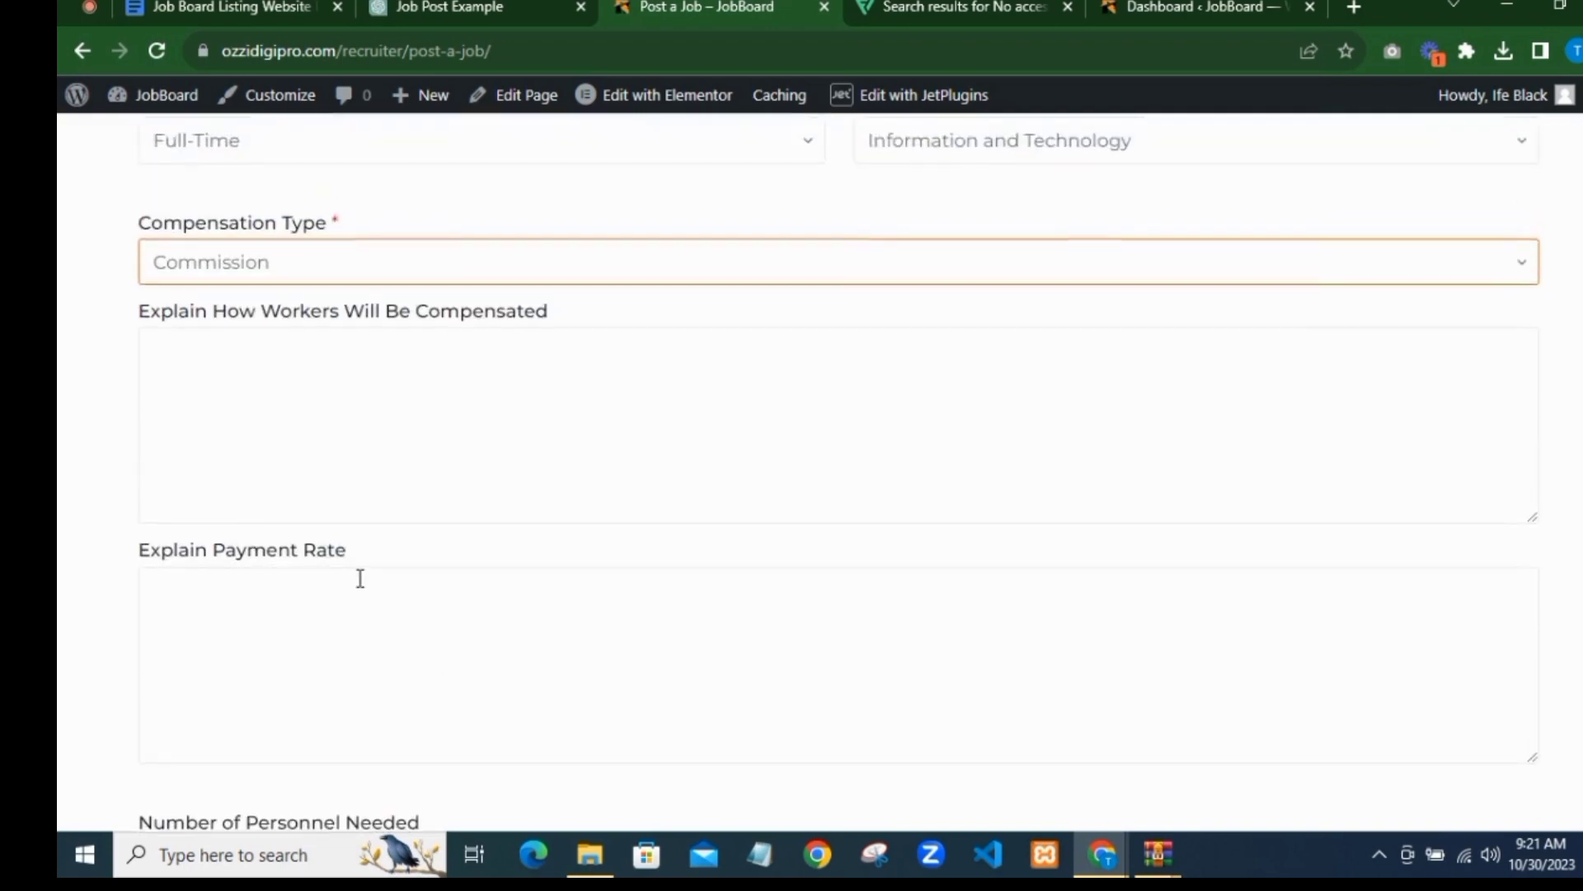
pyautogui.click(305, 386)
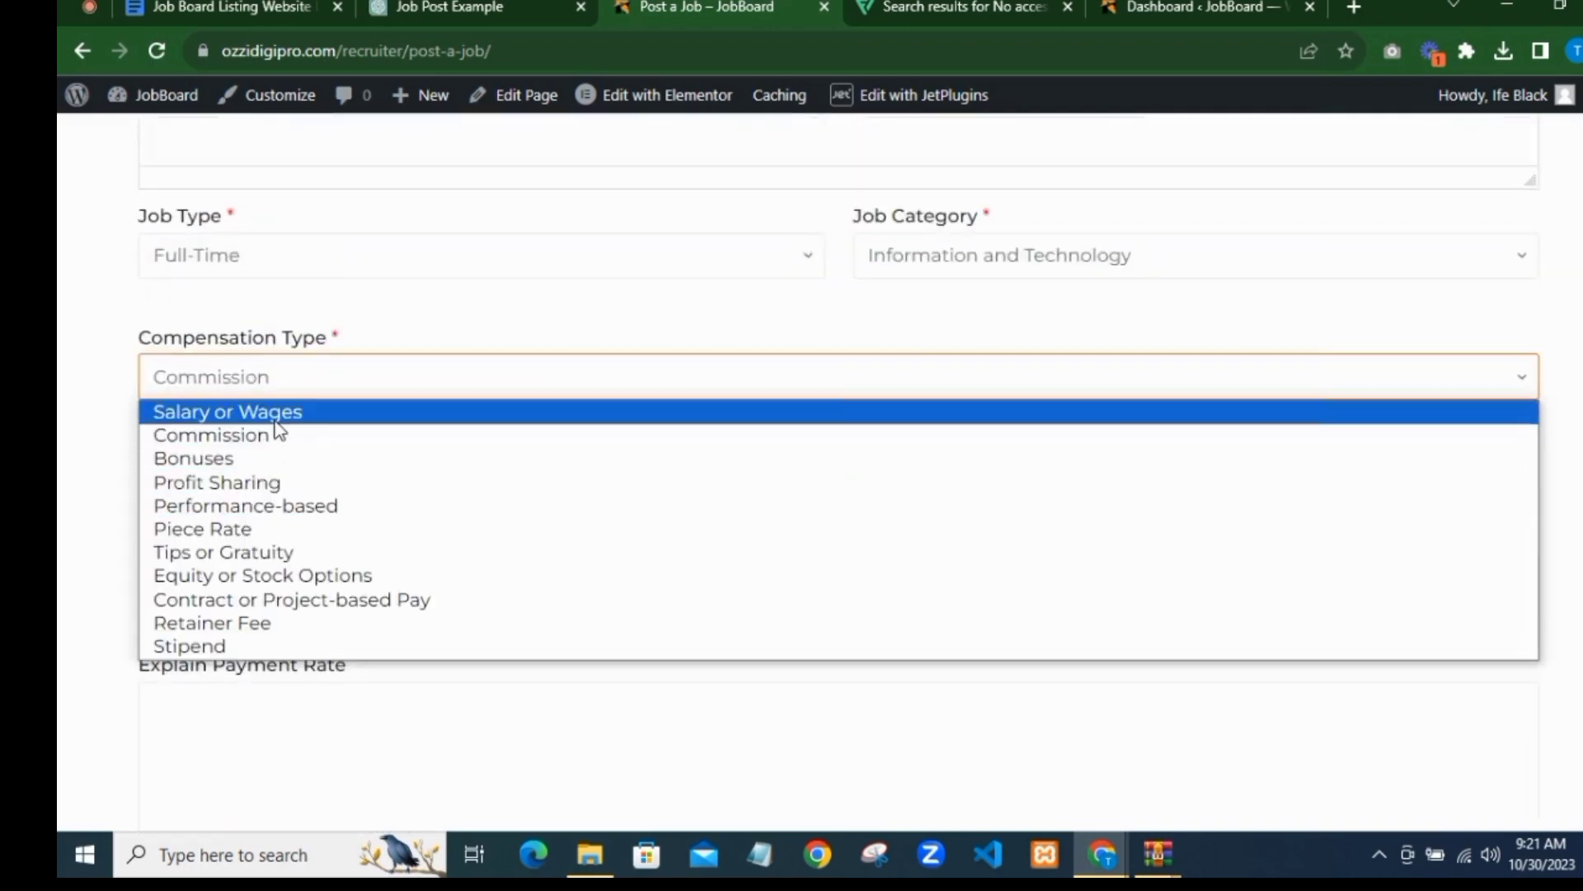
pyautogui.click(276, 415)
pyautogui.scroll(-1, 379, 412)
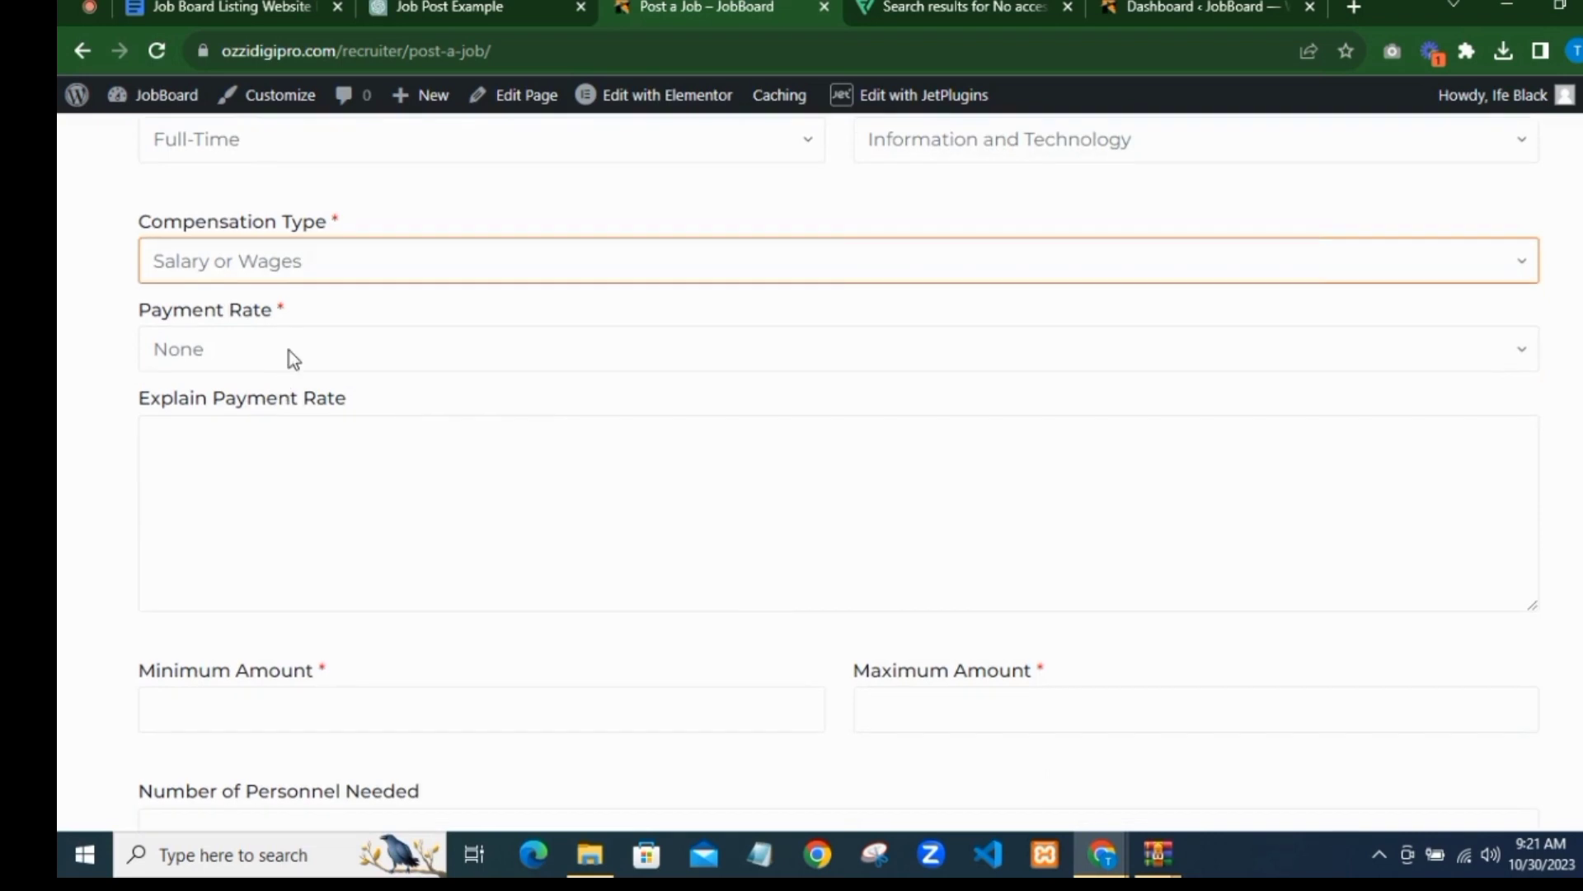
pyautogui.click(288, 349)
pyautogui.click(257, 482)
# Step: Set the Minimum Amount of the monthly salary to 5000, checking the ChatGPT sample post for a salary figure
pyautogui.click(384, 435)
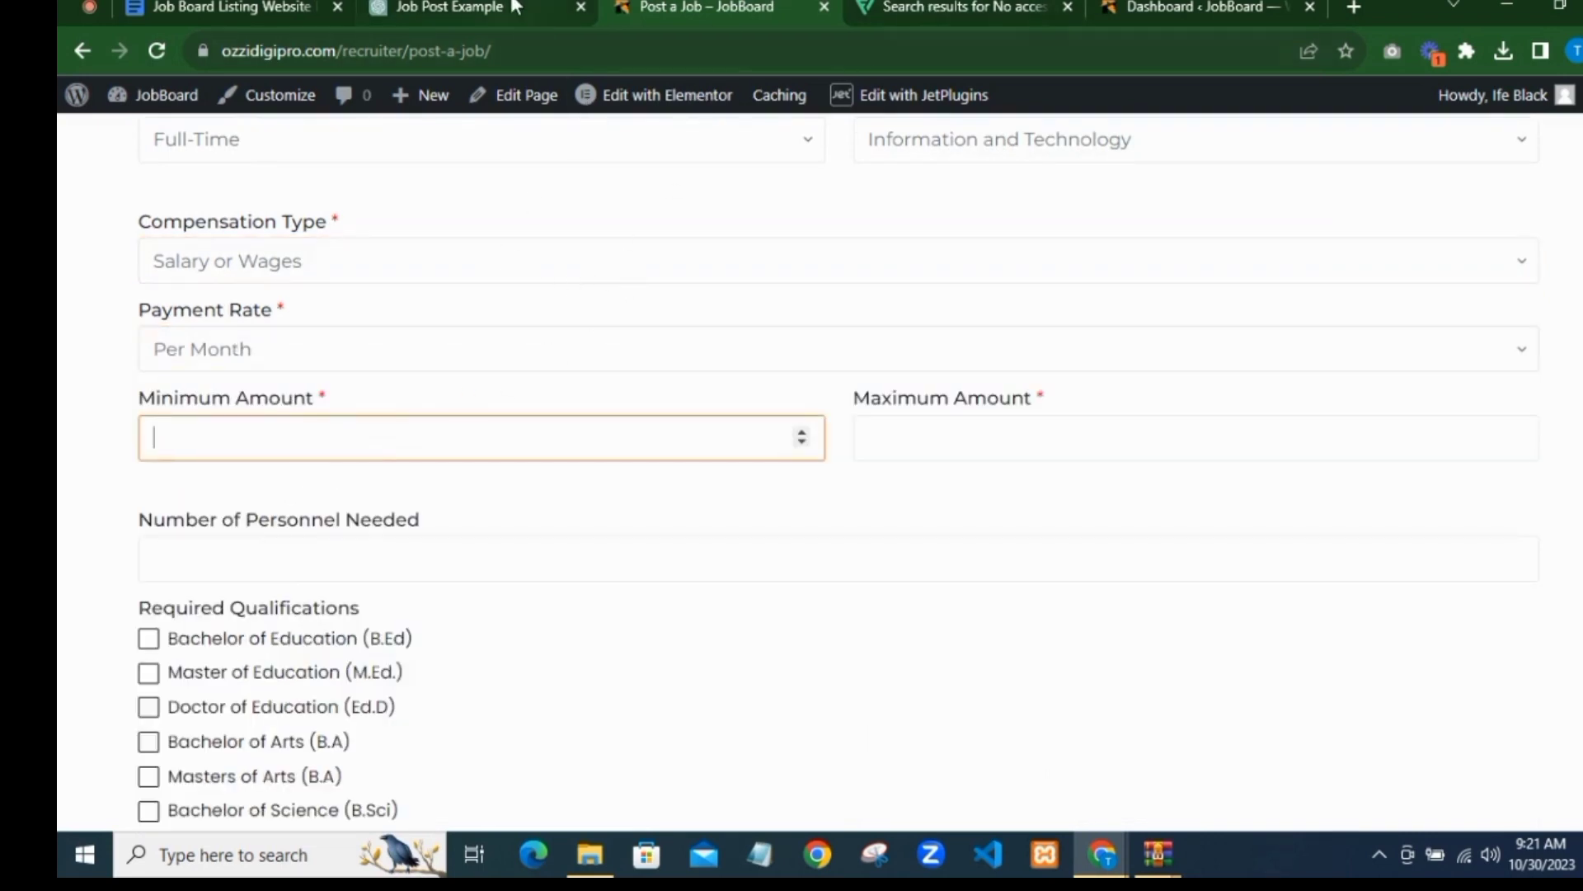
pyautogui.click(512, 9)
pyautogui.scroll(-1, 669, 376)
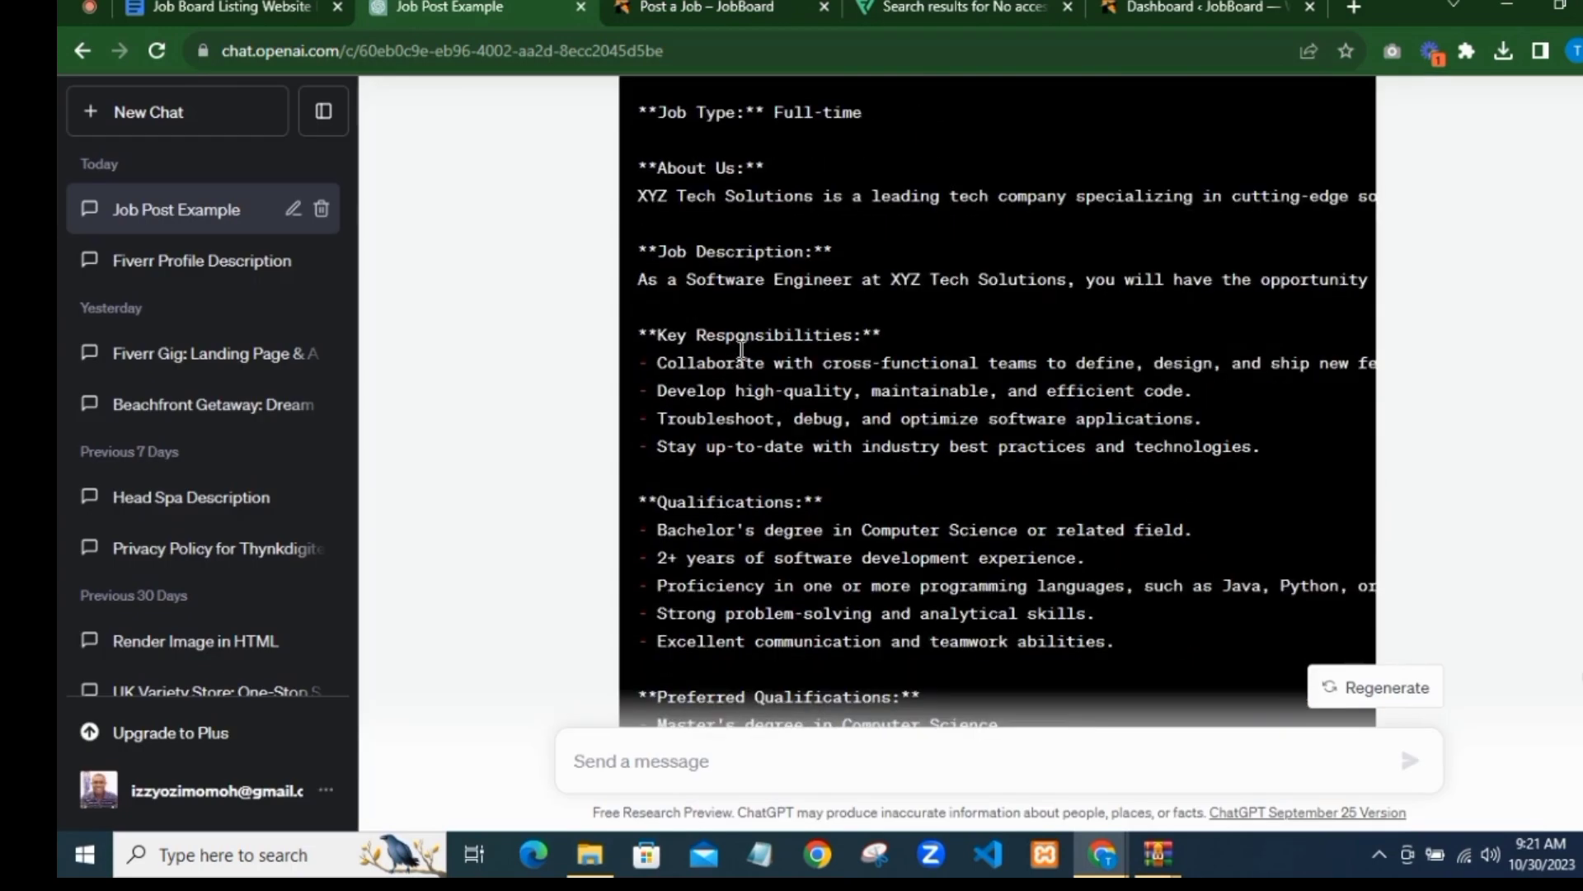
pyautogui.click(729, 10)
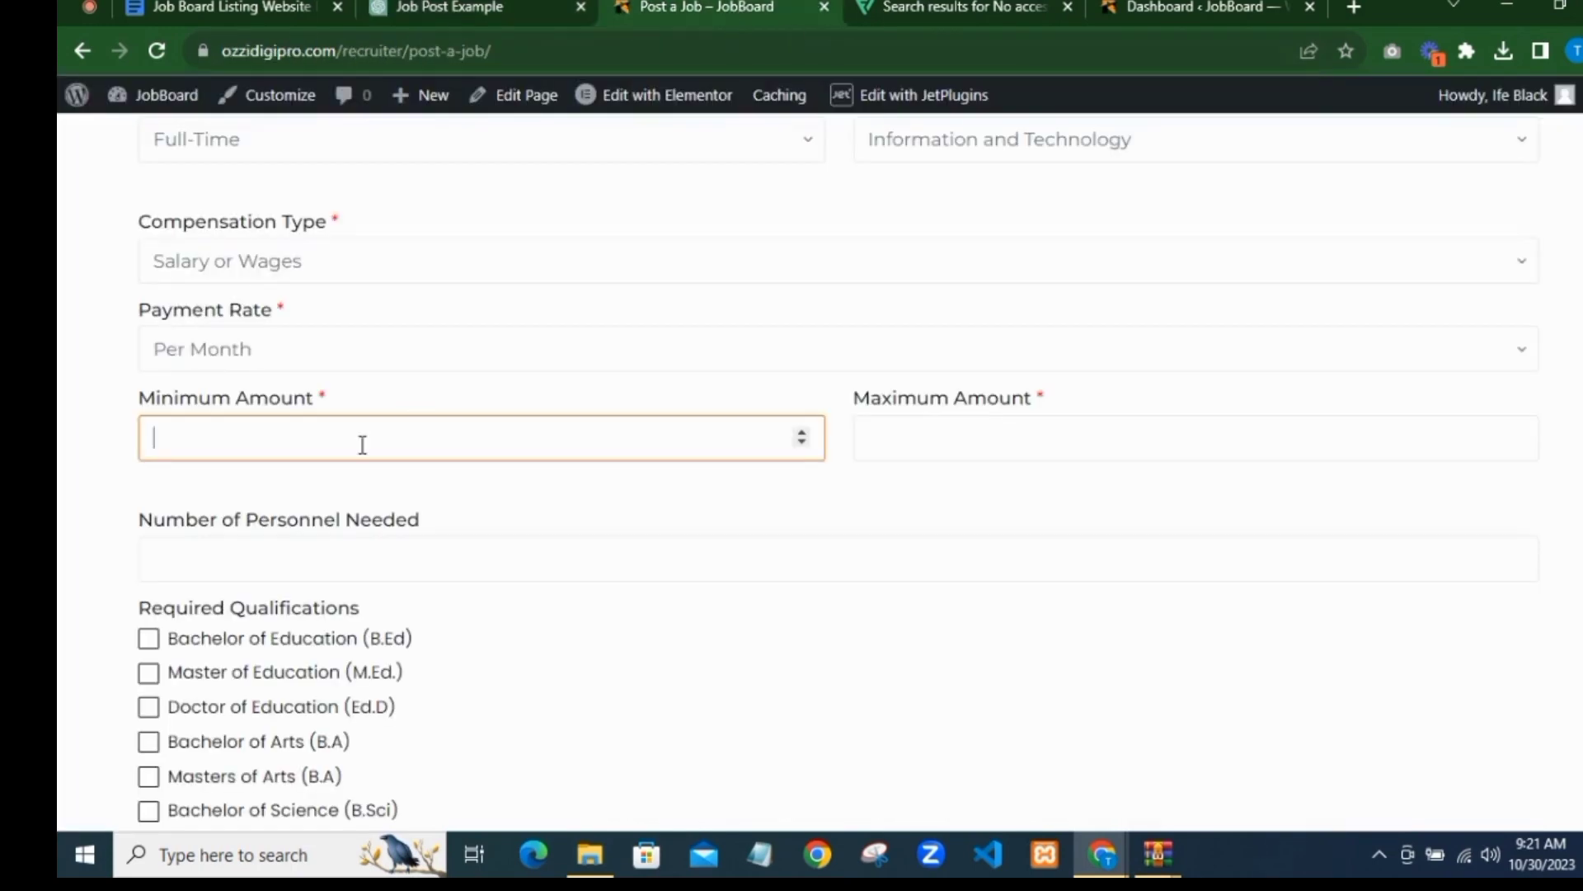
pyautogui.write('50000')
pyautogui.moveTo(164, 438)
pyautogui.mouseDown()
pyautogui.moveTo(140, 436)
pyautogui.moveTo(158, 439)
pyautogui.mouseUp()
pyautogui.write('5')
# Step: Set the Maximum Amount of the monthly salary to 7000
pyautogui.click(919, 442)
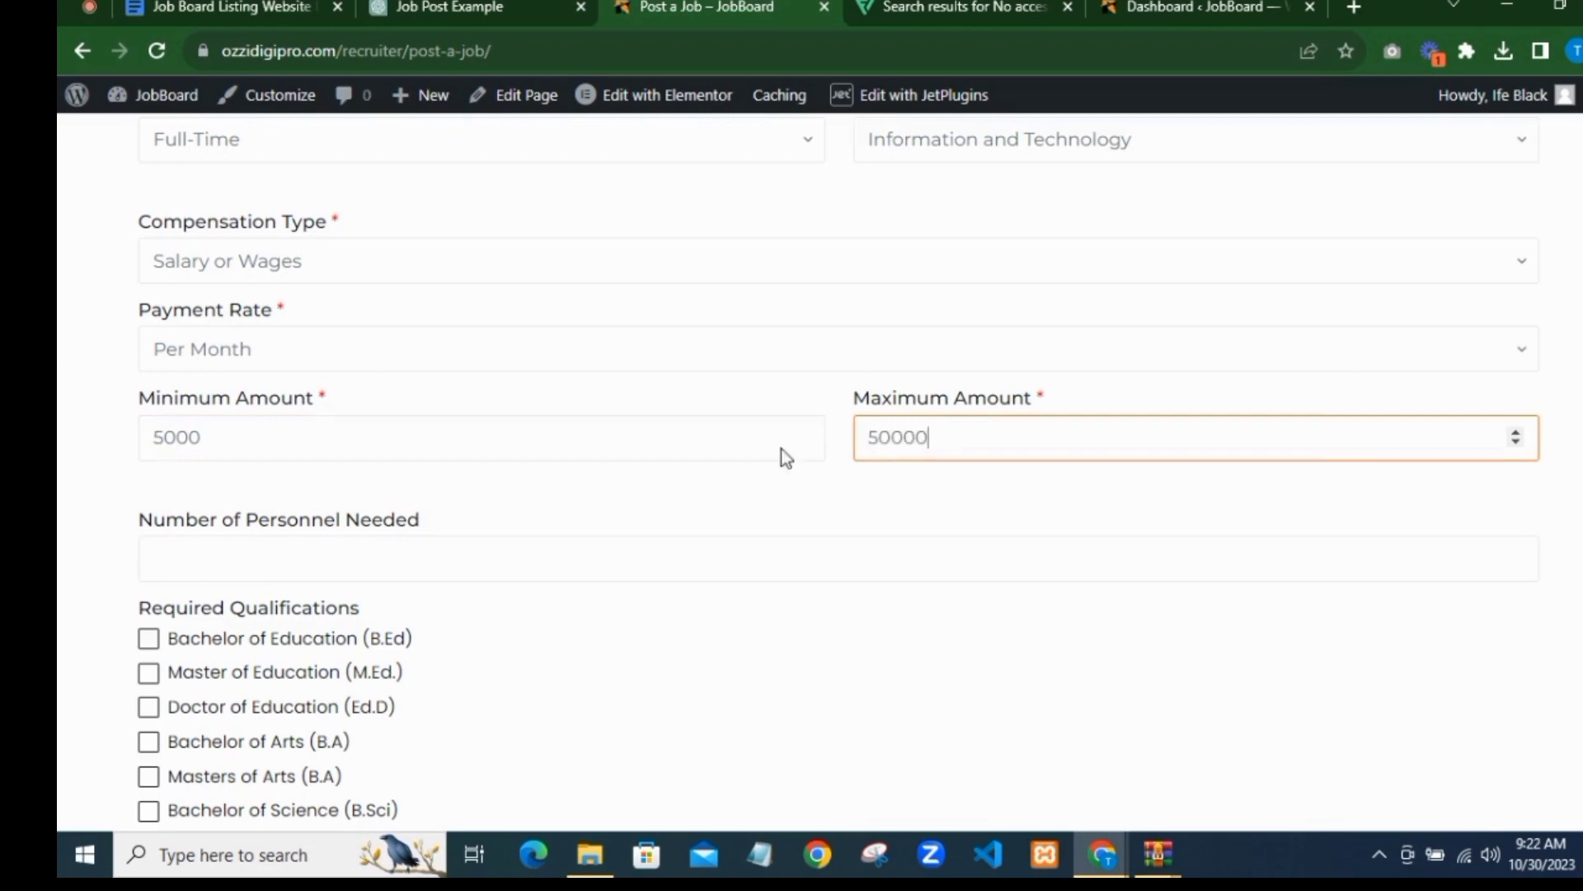
pyautogui.moveTo(880, 439); pyautogui.dragTo(798, 442)
pyautogui.write('7')
pyautogui.click(906, 490)
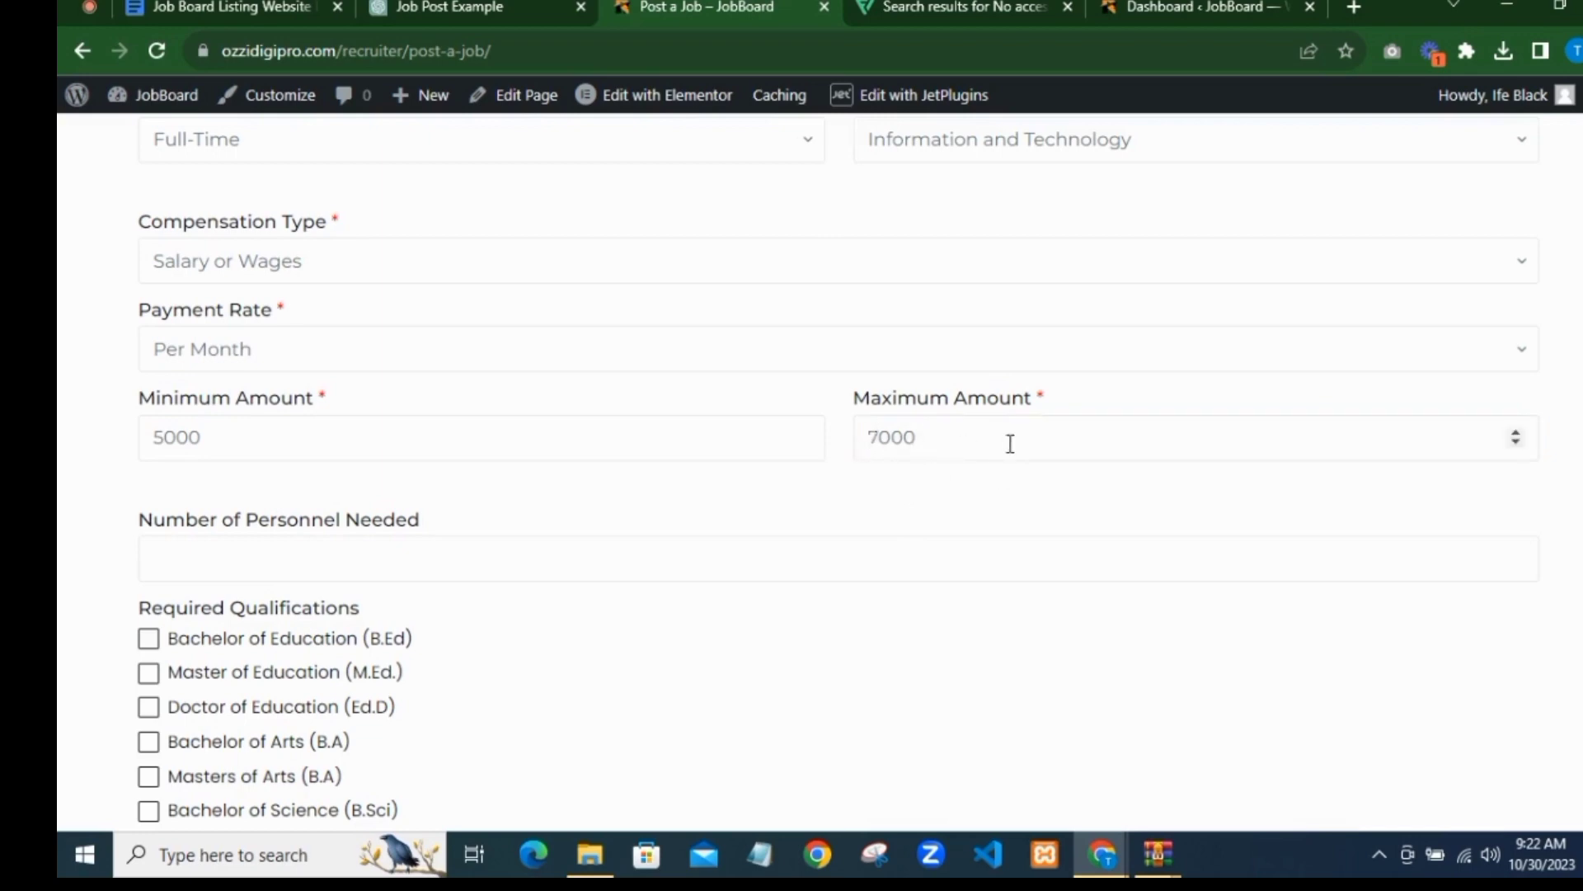
# Step: Set the Number of Personnel Needed to 3
pyautogui.scroll(-3, 452, 541)
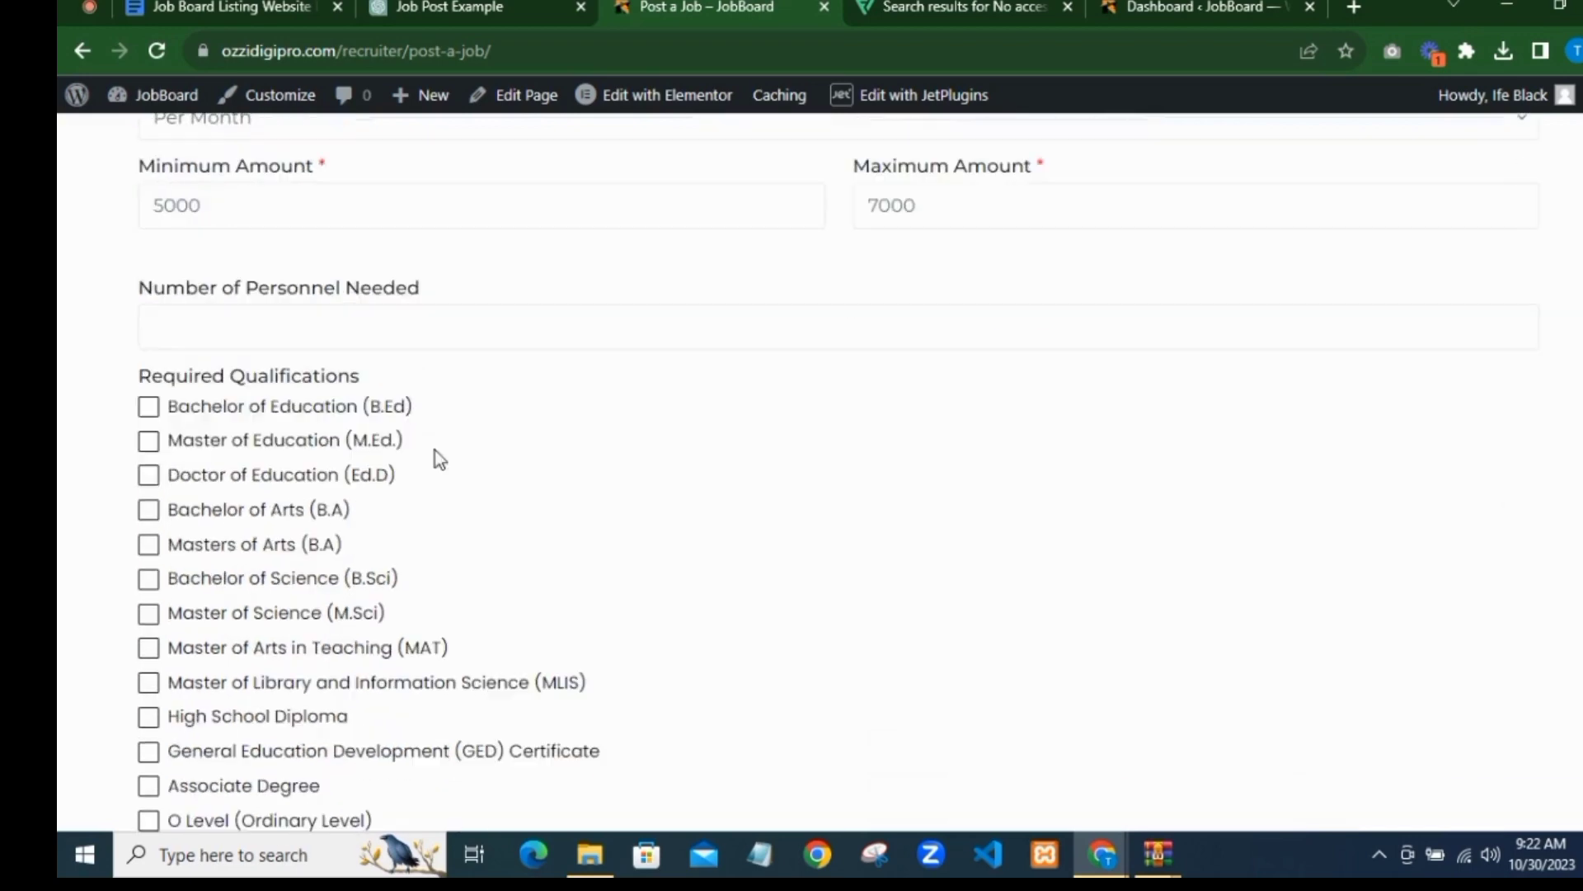
pyautogui.click(463, 324)
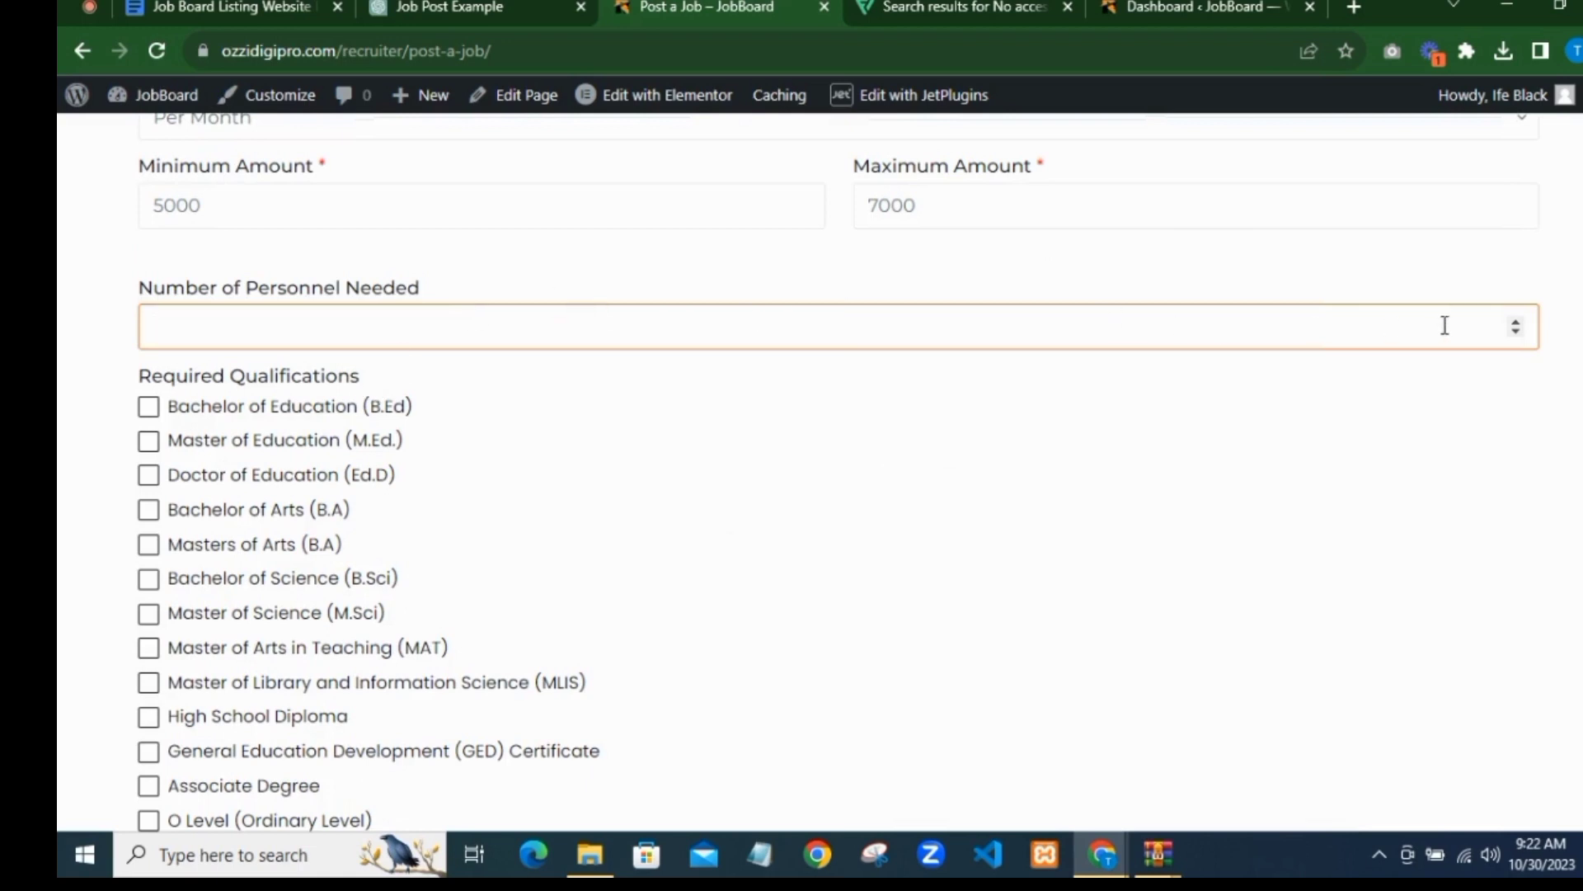
pyautogui.click(1516, 321)
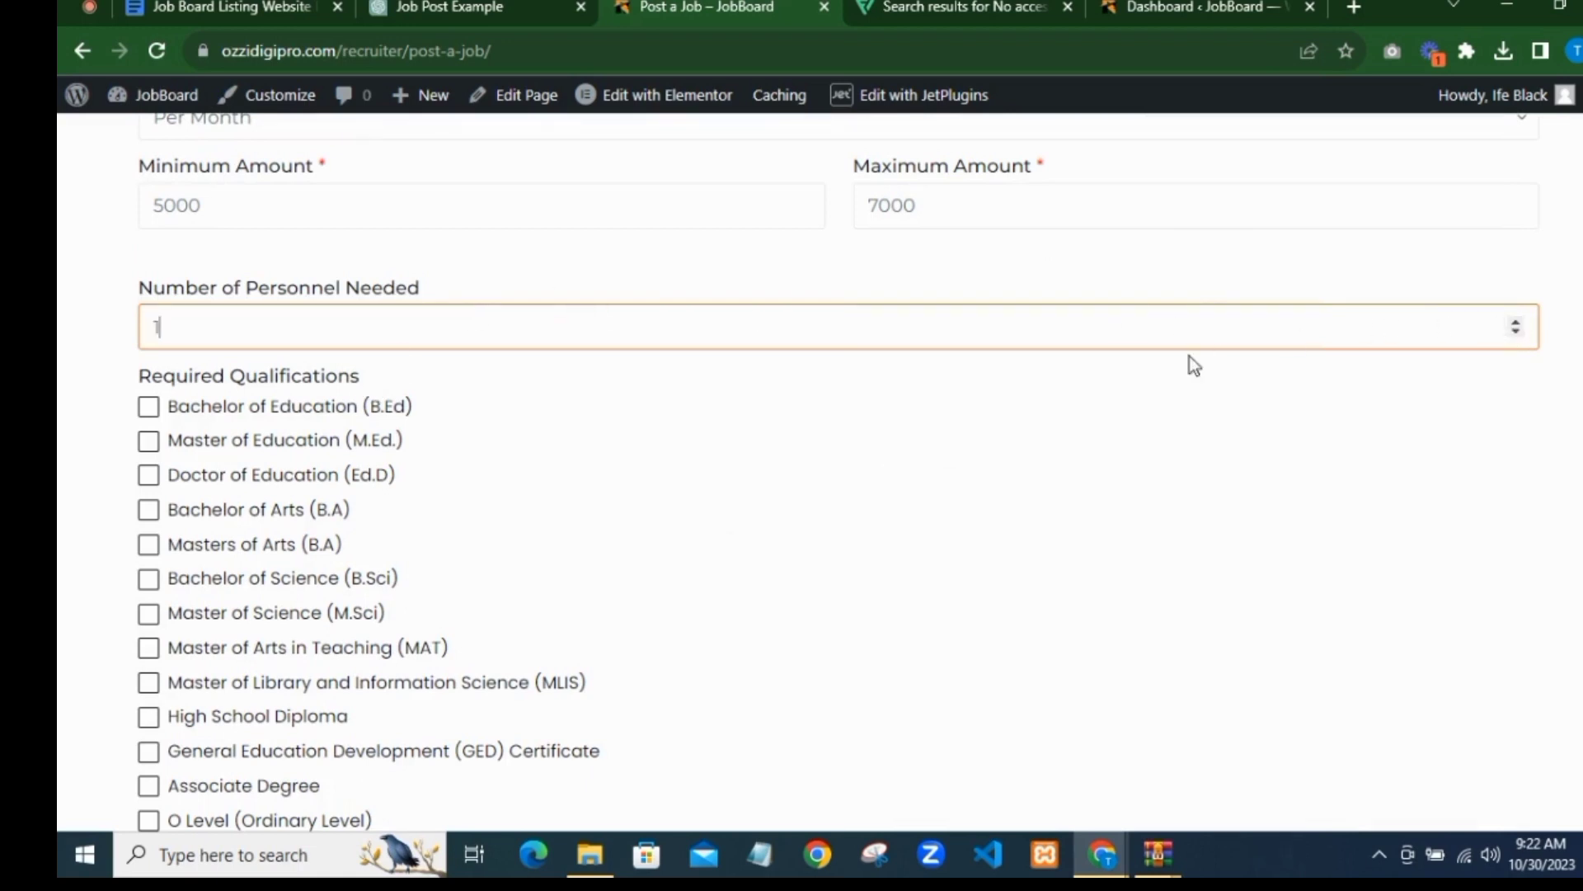
pyautogui.click(1515, 320)
pyautogui.click(1516, 320)
# Step: Select Professional Certification and Vocational Training as the Required Qualifications
pyautogui.scroll(-2, 537, 470)
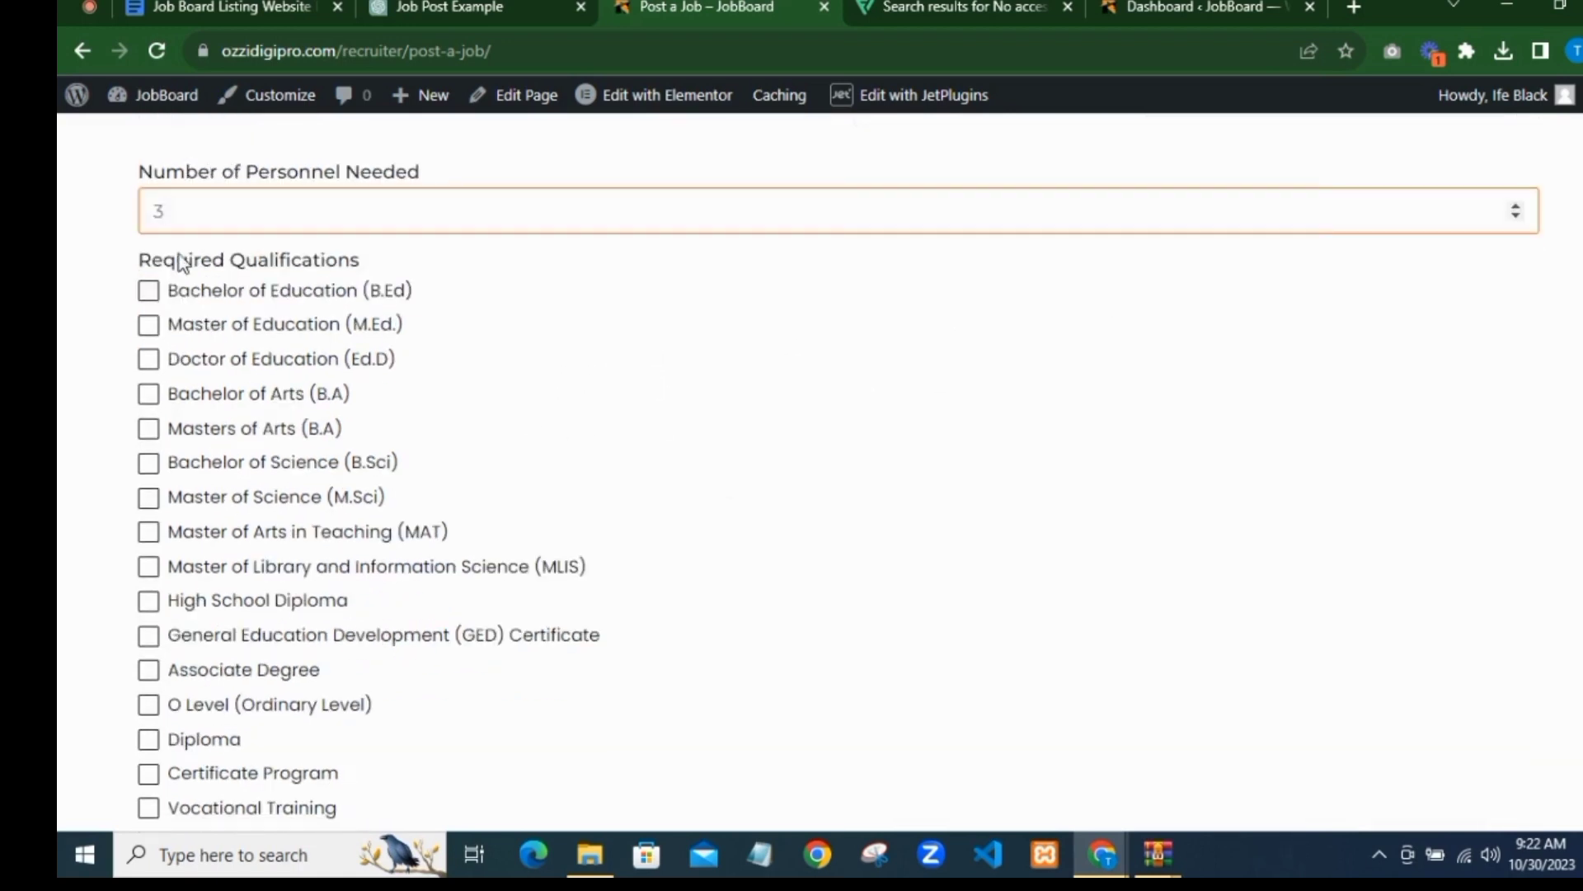
pyautogui.scroll(-1, 297, 289)
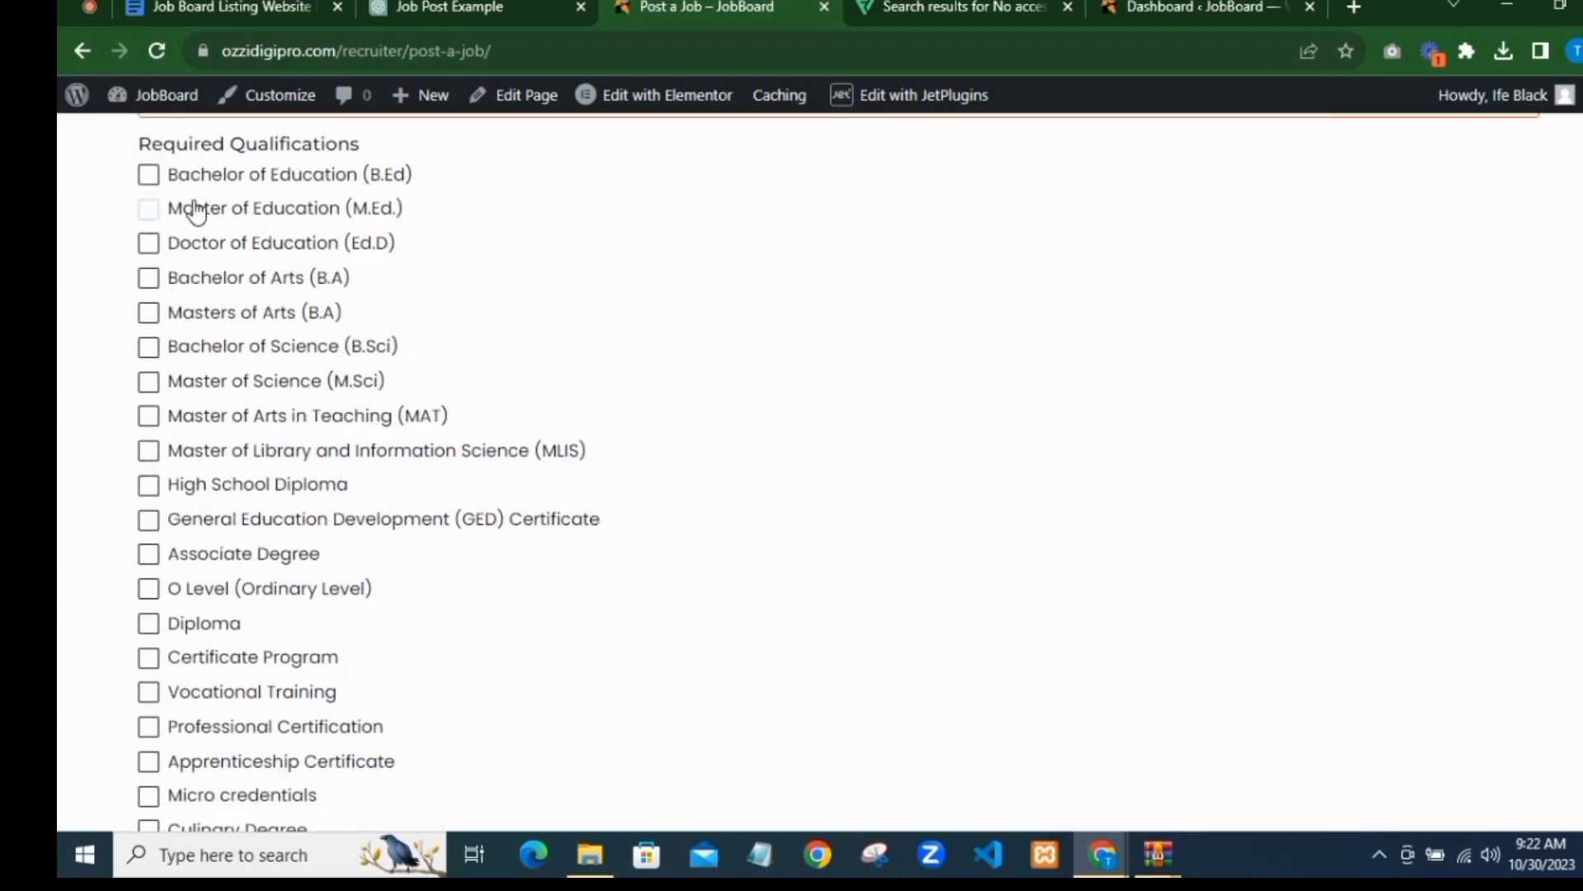
pyautogui.scroll(-3, 209, 357)
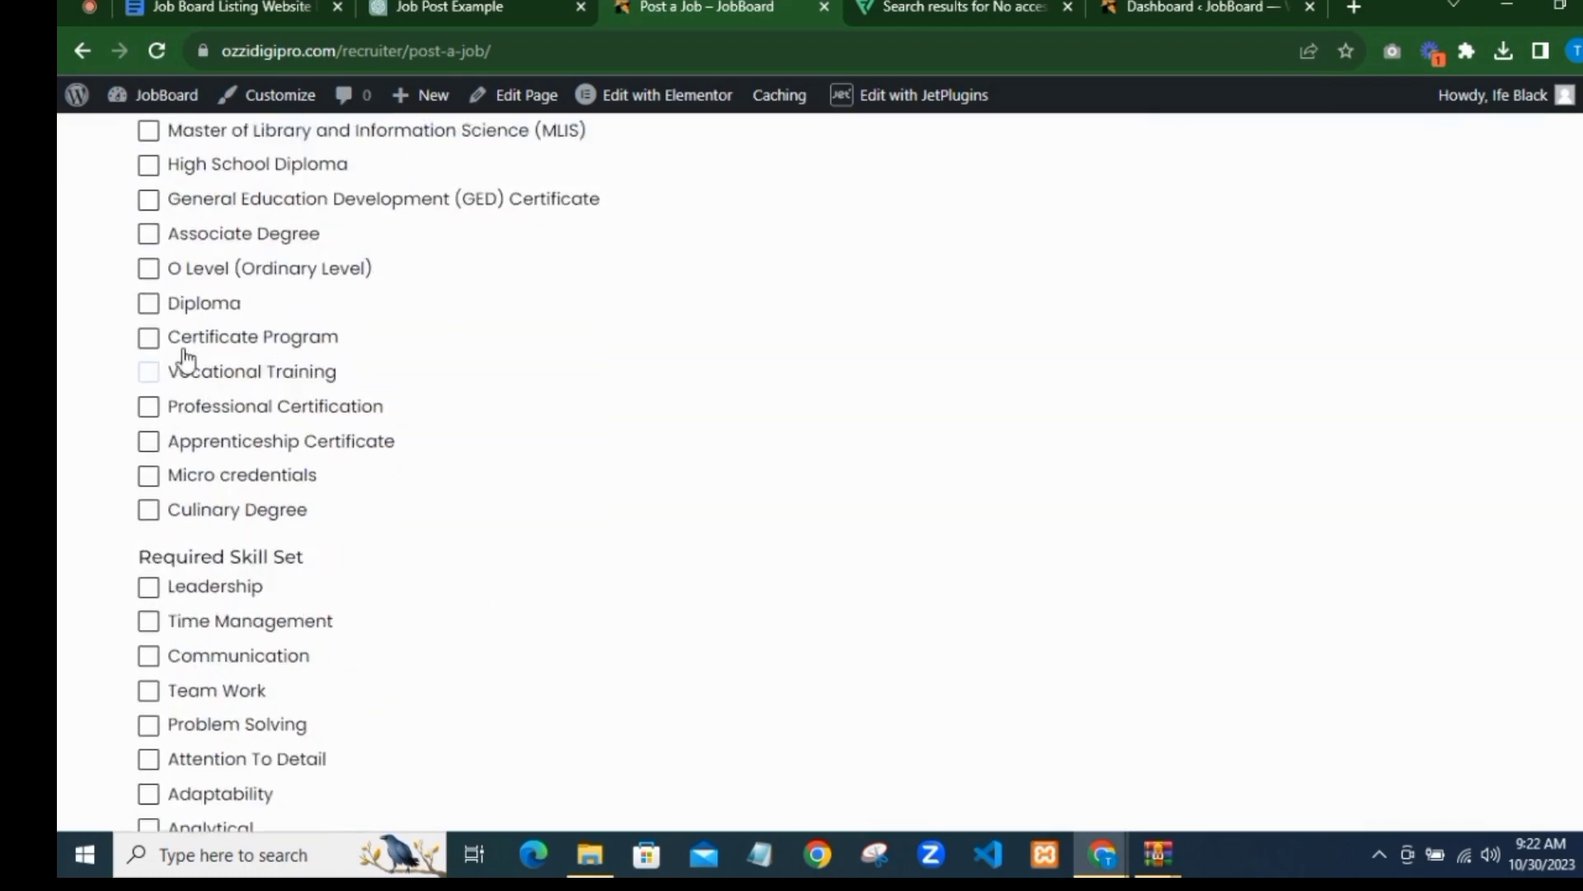
pyautogui.scroll(1, 185, 361)
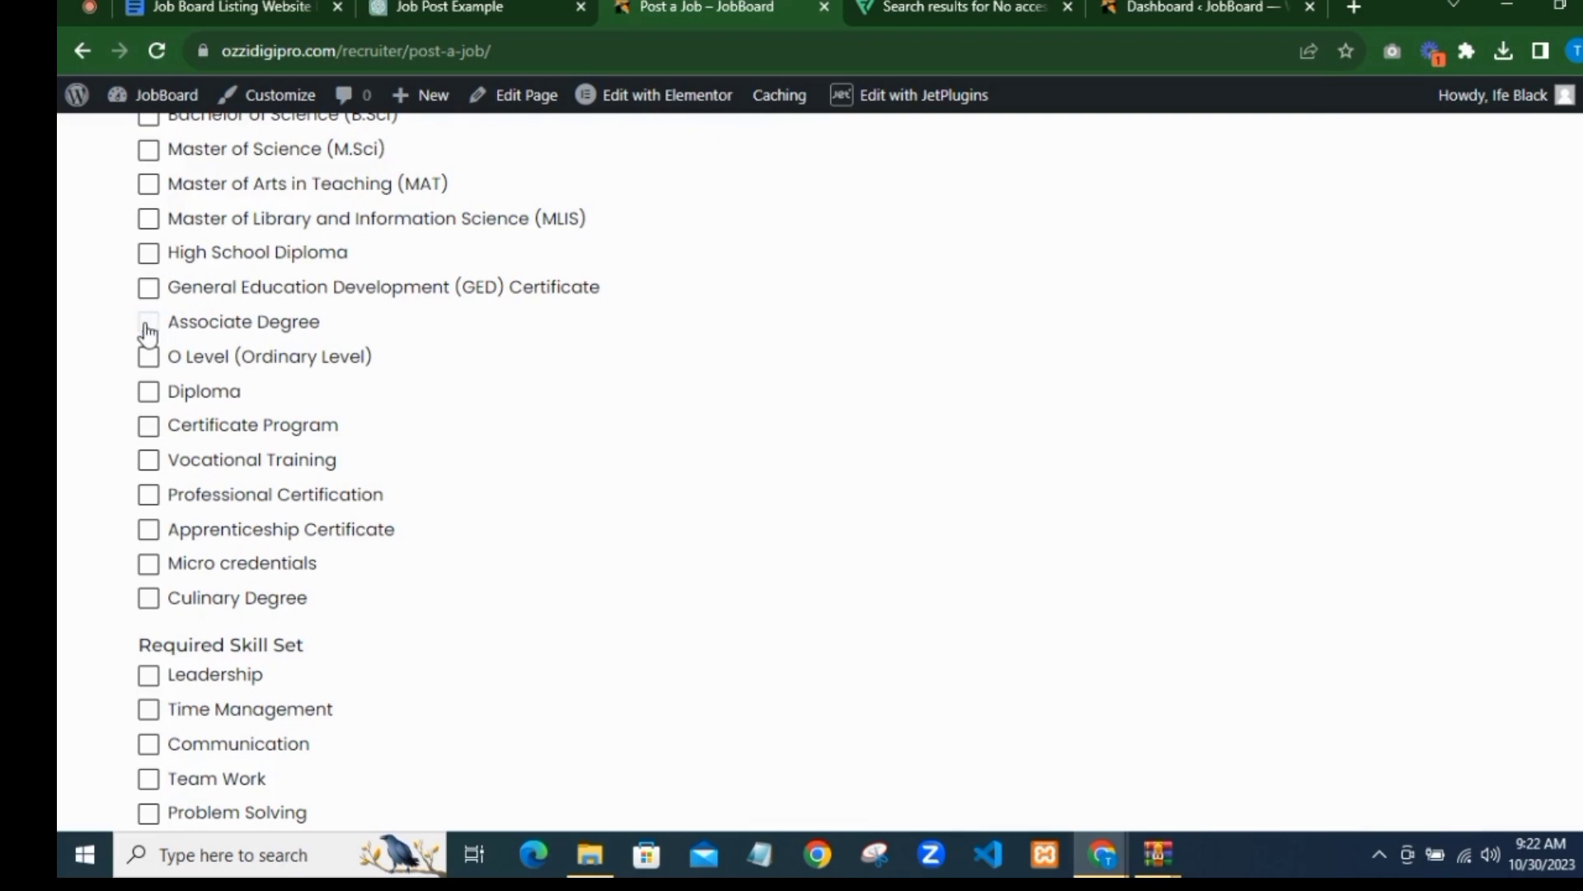
pyautogui.click(148, 494)
pyautogui.click(147, 461)
# Step: Select Time Management, Communication, Team Work and Problem Solving in the Required Skill Set
pyautogui.scroll(-4, 452, 466)
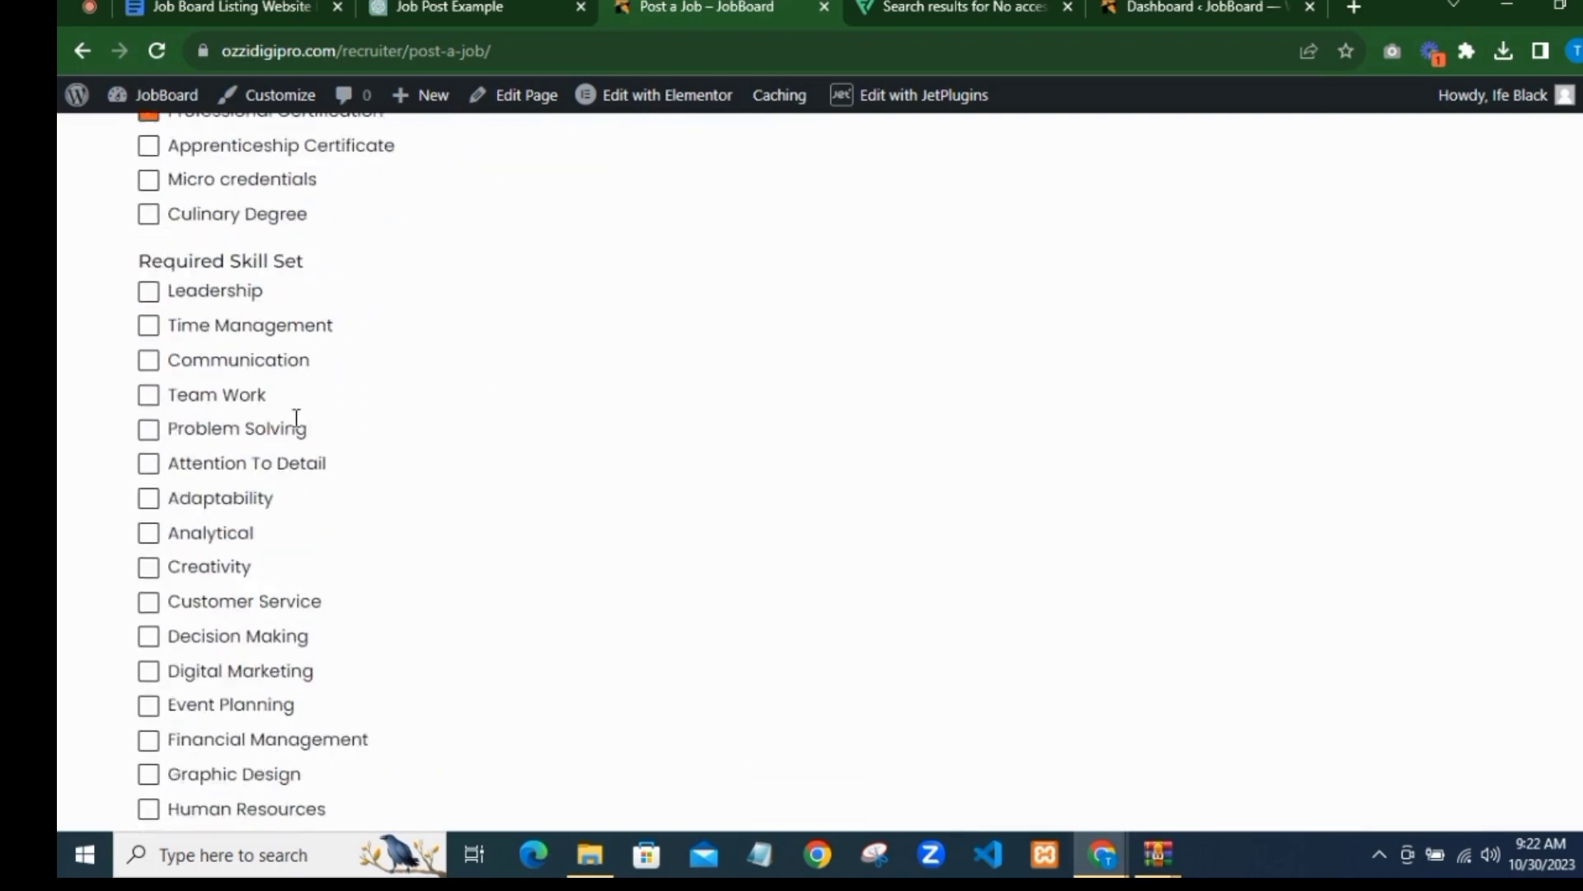
pyautogui.scroll(-1, 296, 417)
pyautogui.click(148, 245)
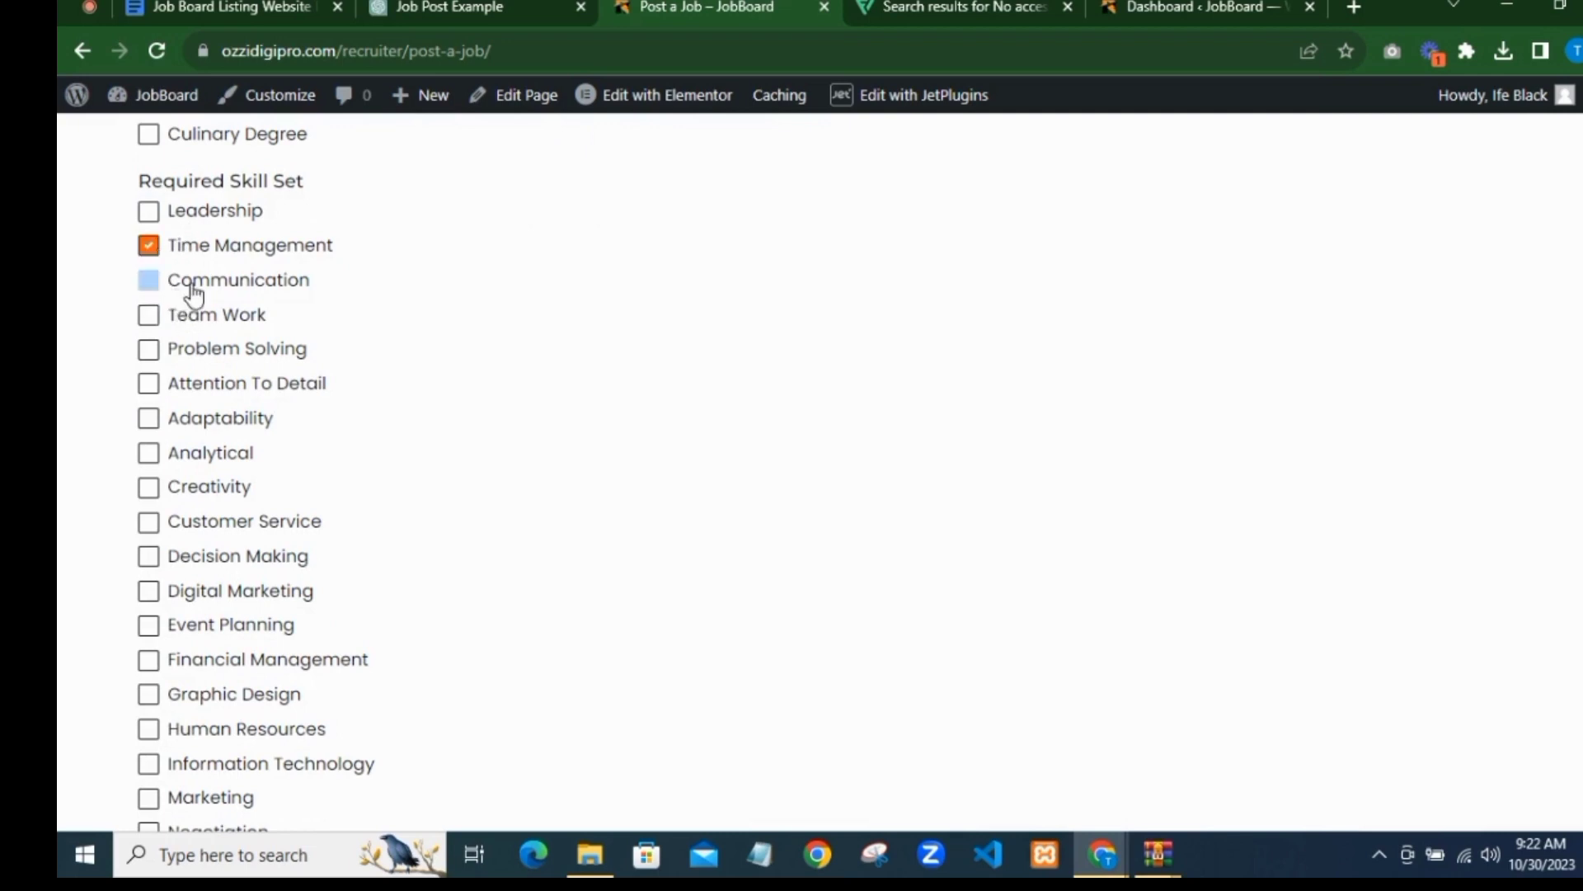
pyautogui.click(192, 285)
pyautogui.click(176, 318)
pyautogui.click(183, 350)
# Step: Add Information Technology to the Required Skill Set
pyautogui.scroll(-3, 213, 371)
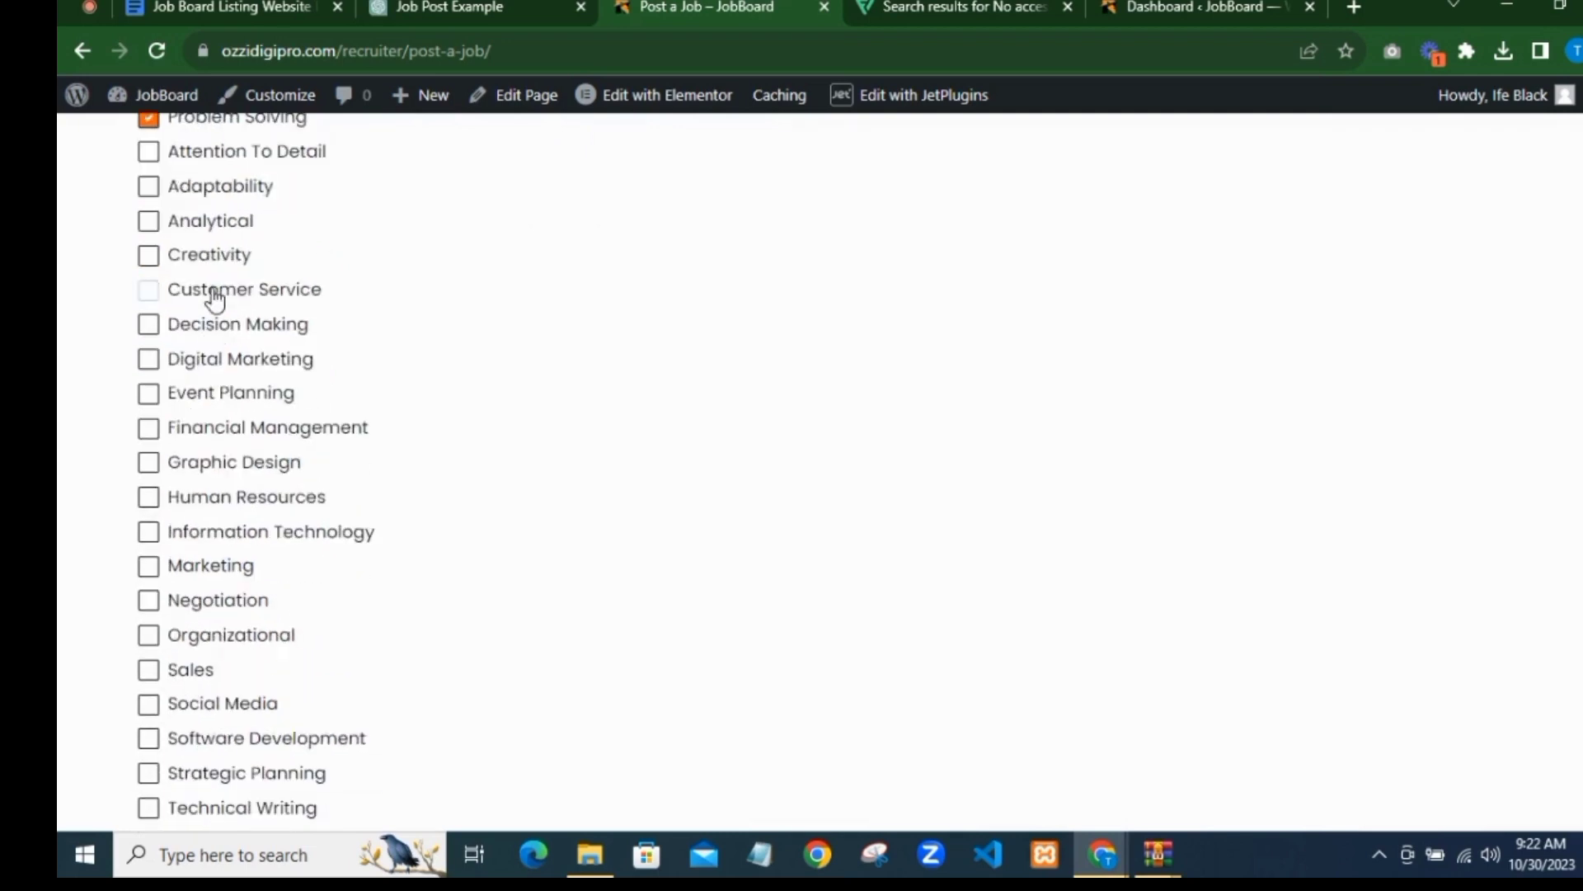
pyautogui.click(214, 298)
pyautogui.scroll(-1, 211, 346)
pyautogui.click(194, 178)
pyautogui.scroll(-1, 217, 367)
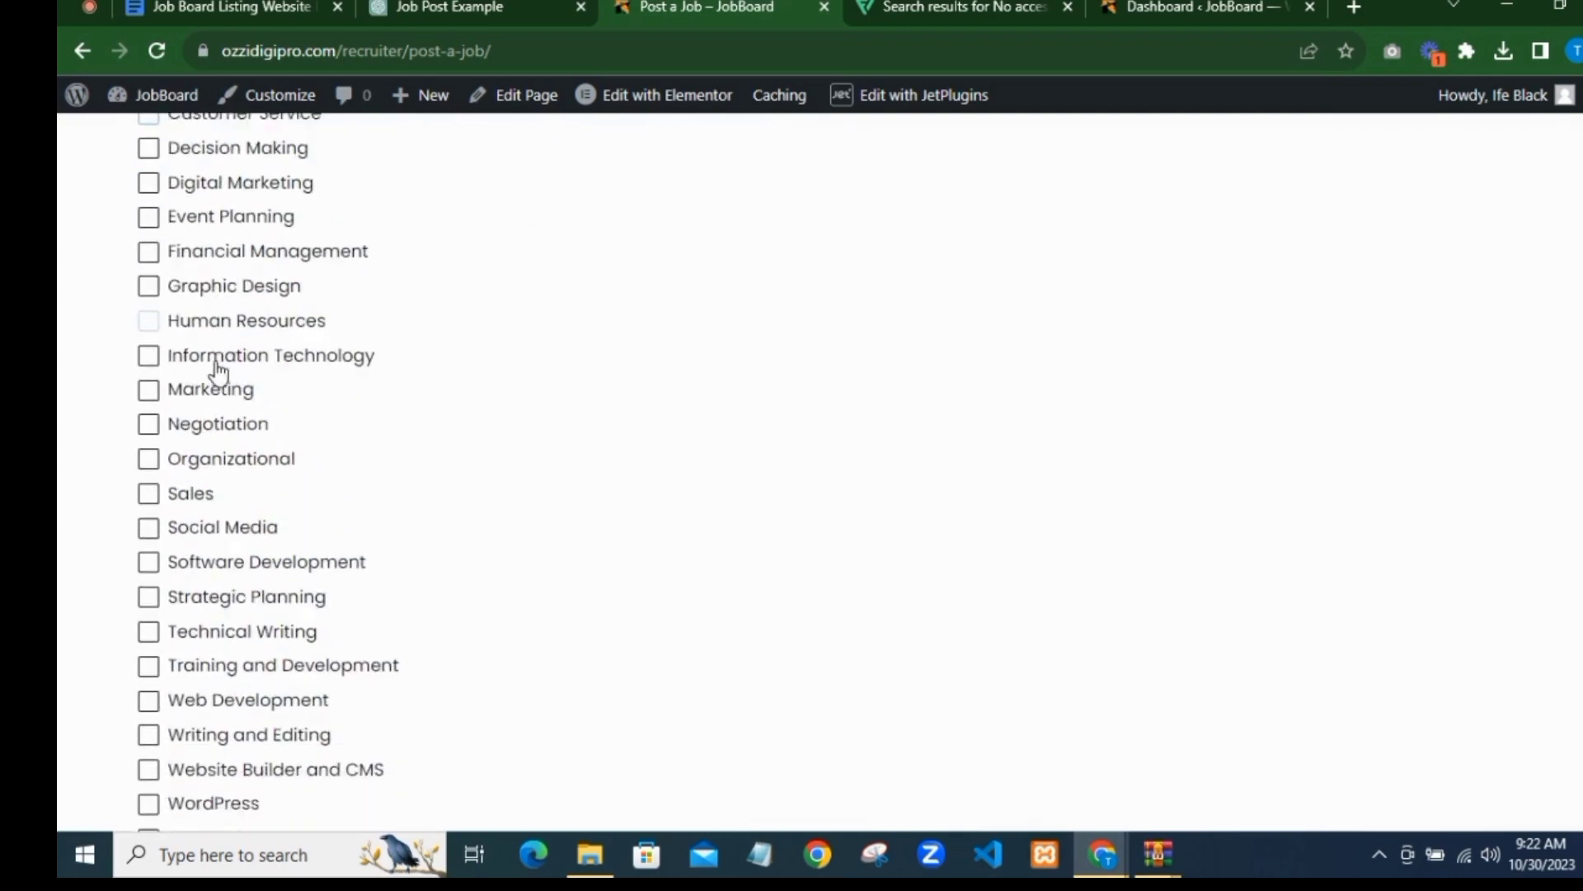
pyautogui.click(235, 302)
# Step: Add Python and Technical to the Required Skill Set
pyautogui.scroll(-3, 227, 363)
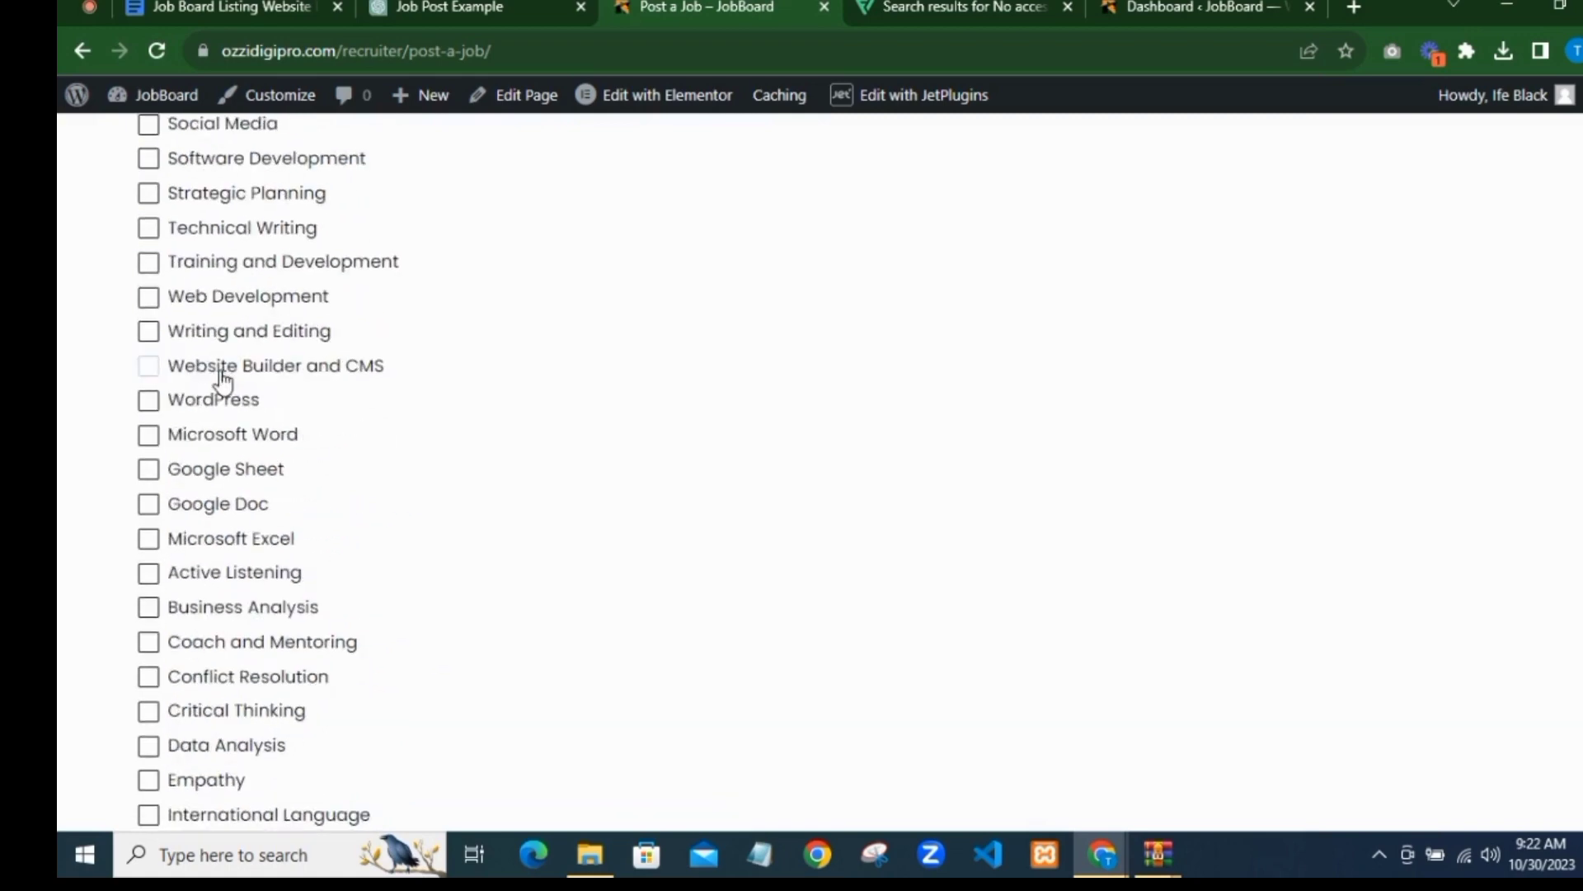
pyautogui.scroll(-7, 223, 379)
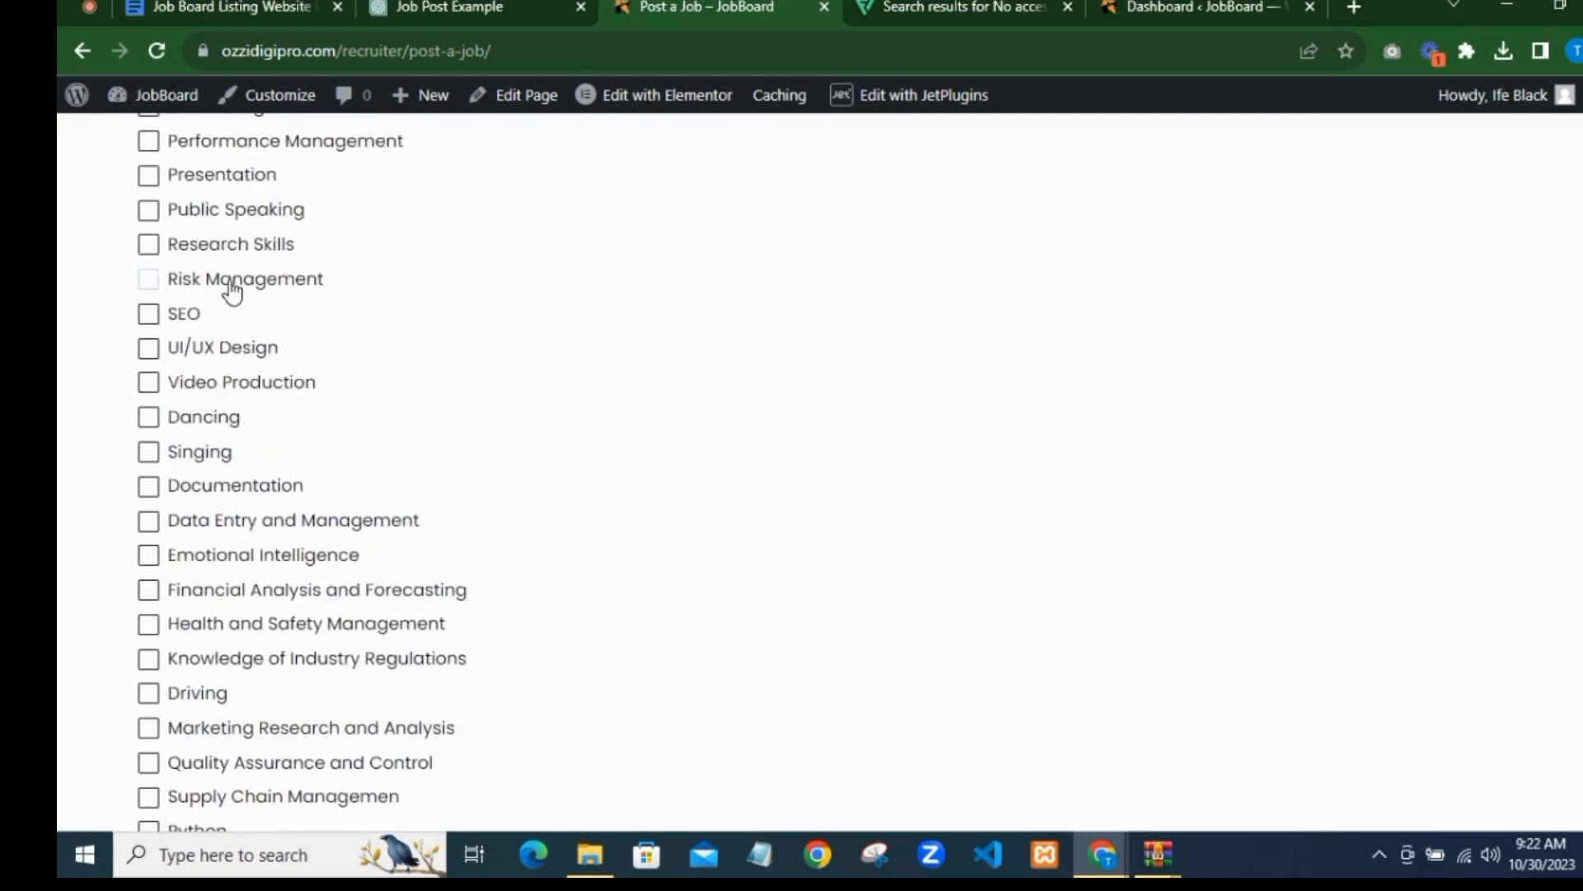
pyautogui.scroll(-4, 232, 290)
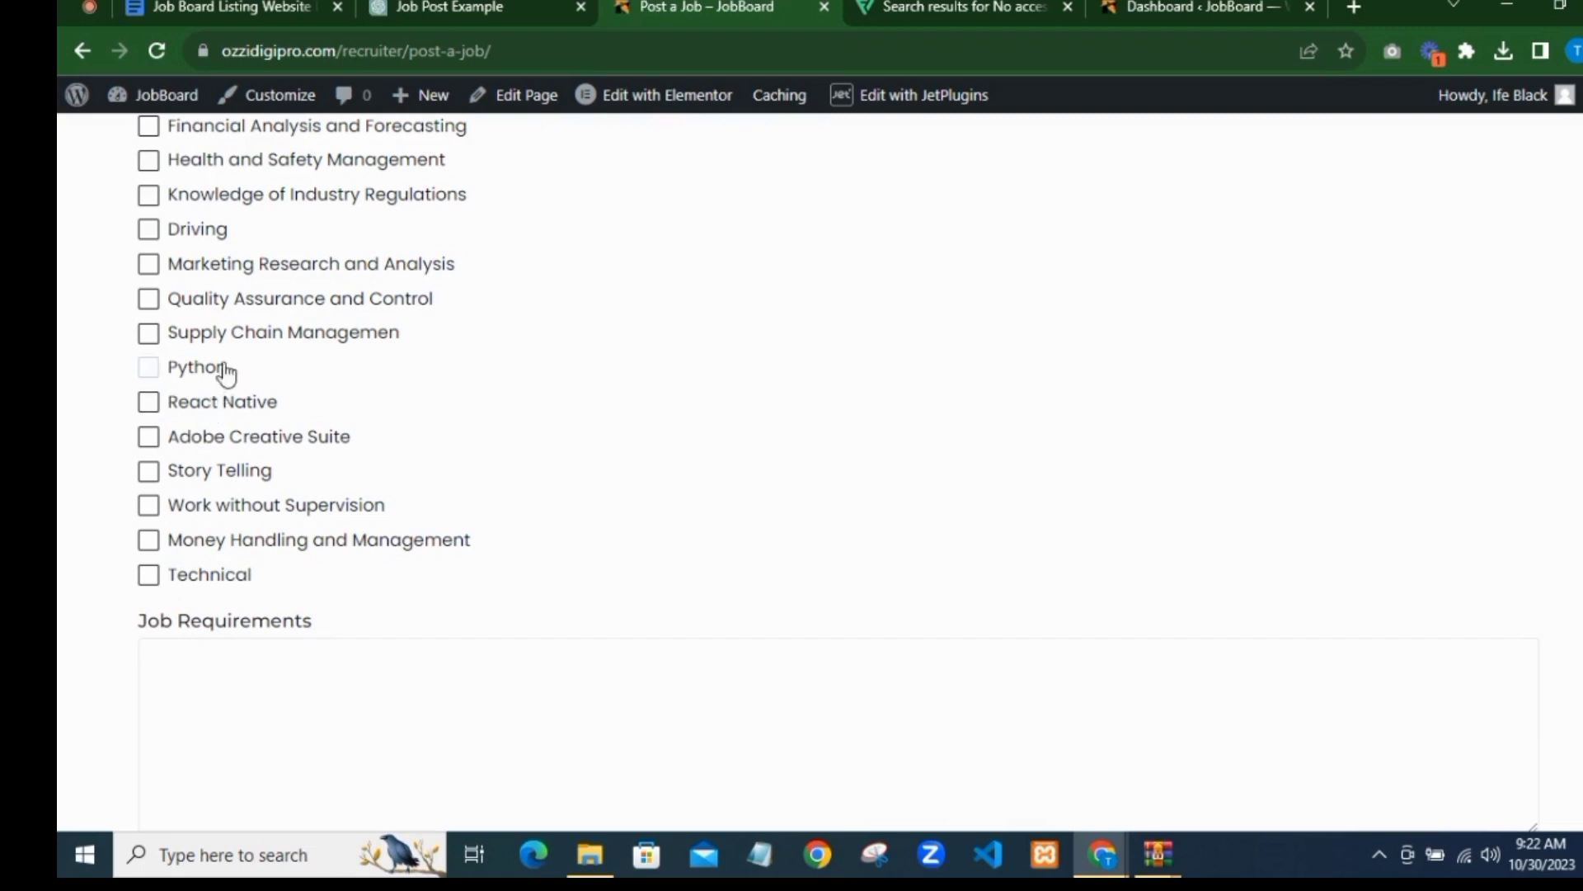
pyautogui.click(195, 372)
pyautogui.scroll(1, 248, 359)
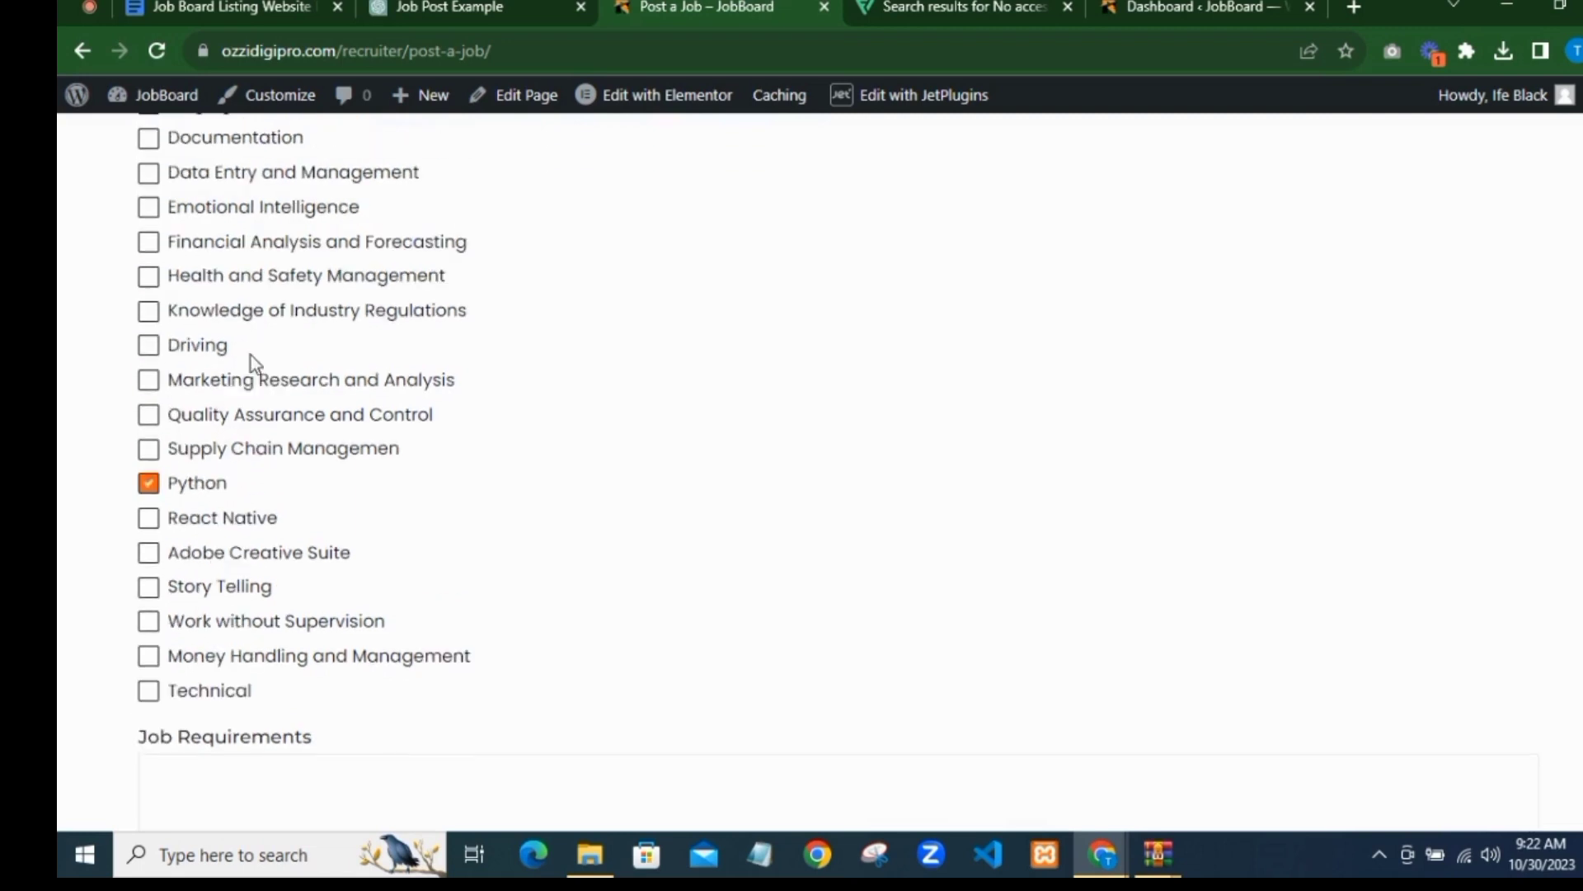
pyautogui.click(206, 694)
# Step: Add Web Development and Software Development to the Required Skill Set
pyautogui.scroll(3, 202, 523)
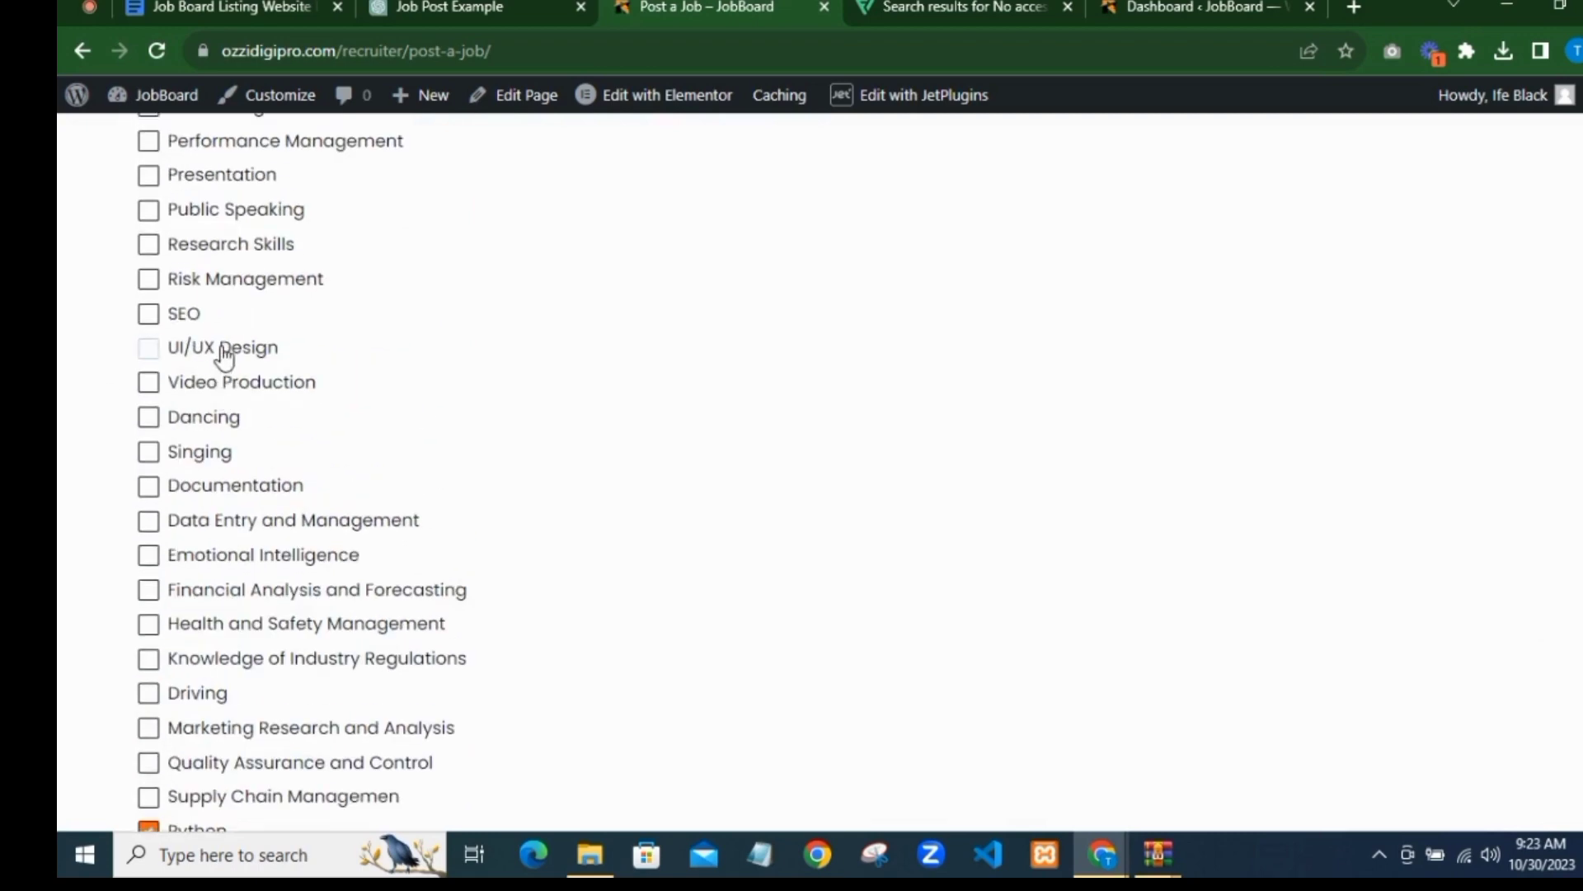
pyautogui.scroll(10, 224, 357)
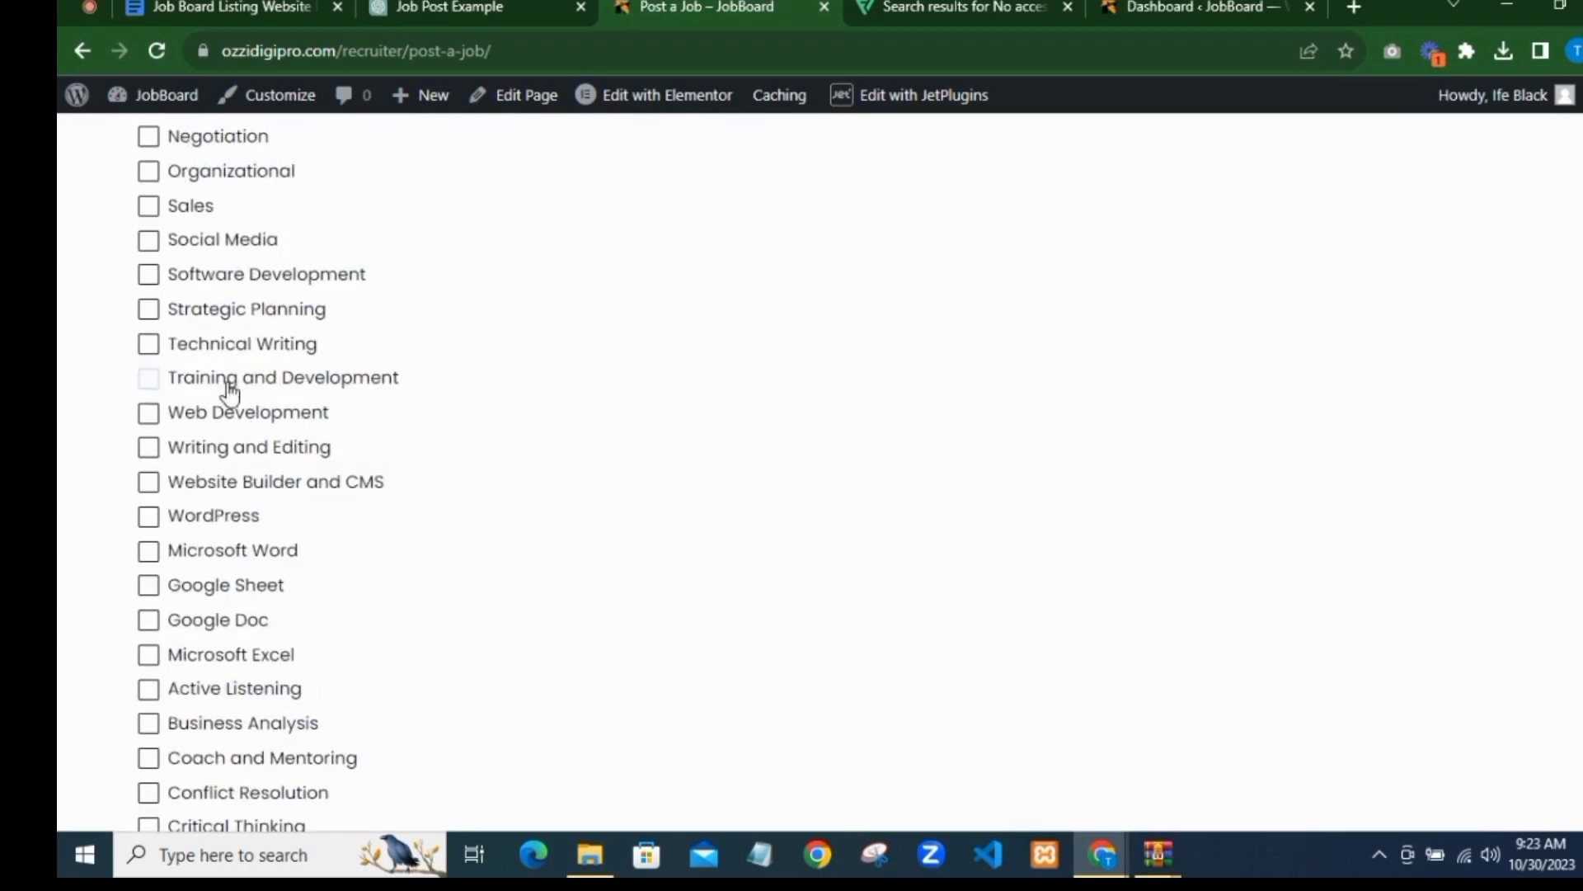
pyautogui.click(209, 414)
pyautogui.scroll(-5, 325, 347)
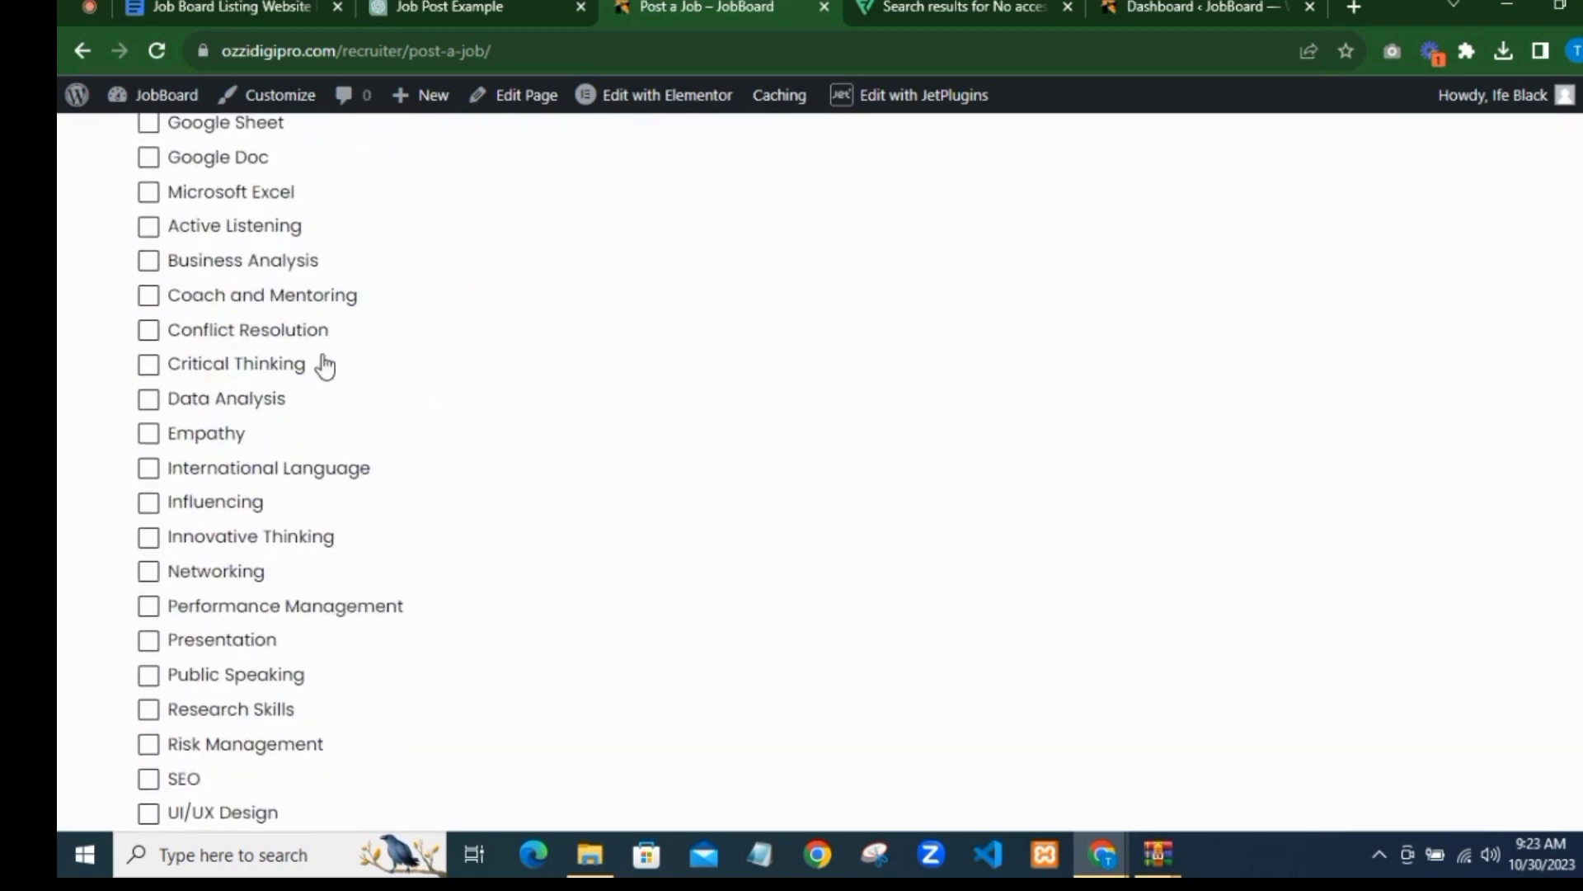
pyautogui.scroll(6, 324, 366)
pyautogui.click(238, 390)
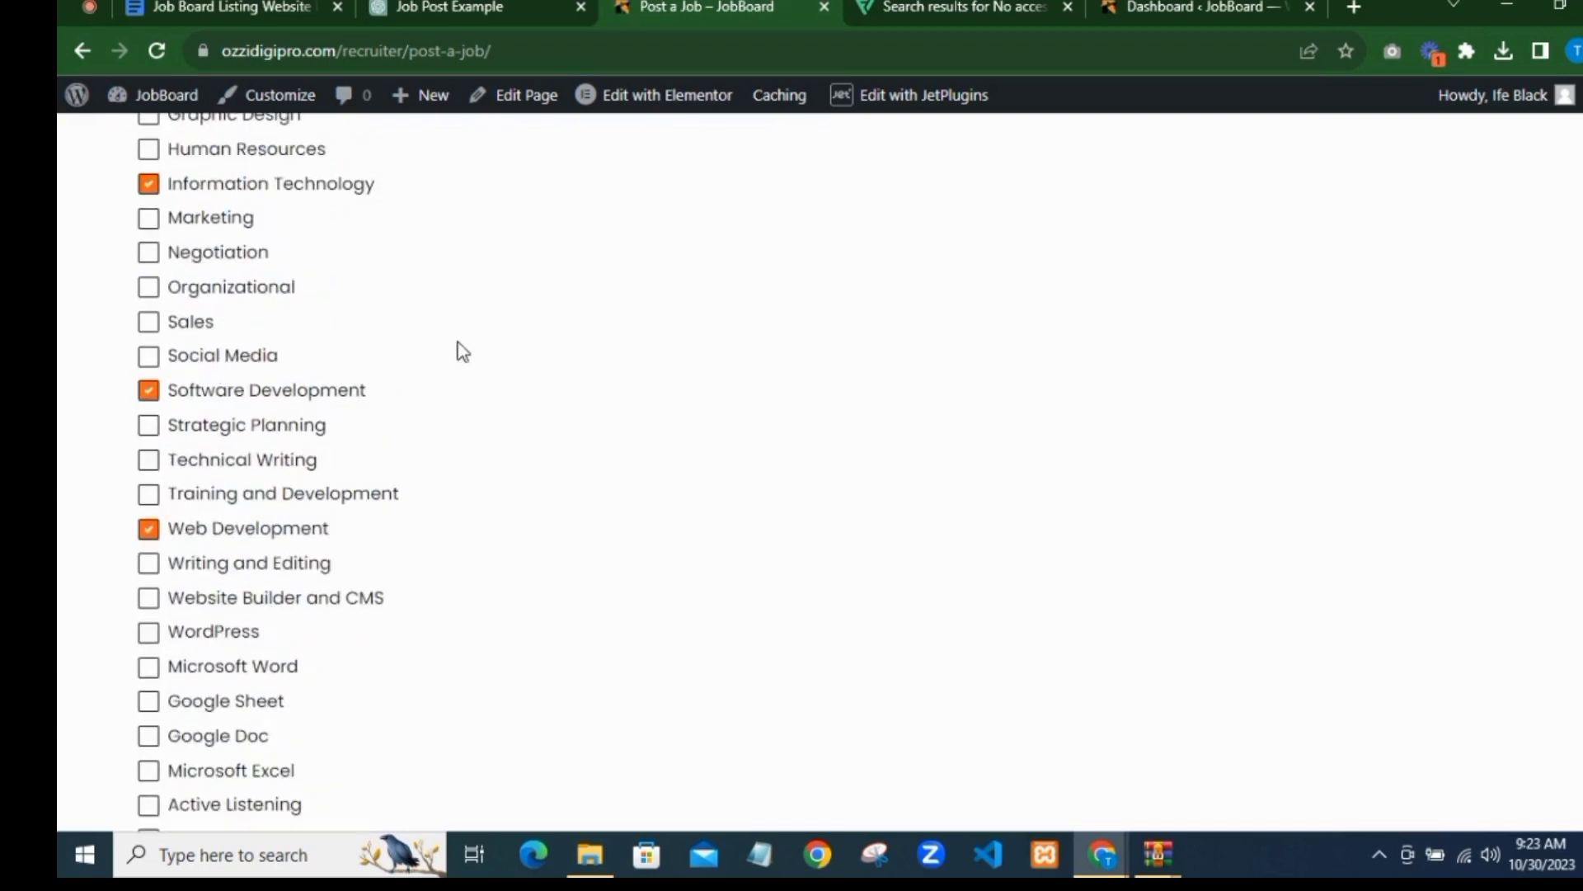
# Step: Copy the four Key Responsibilities lines from the ChatGPT job post for use in the form's Job Requirements field
pyautogui.scroll(-15, 371, 297)
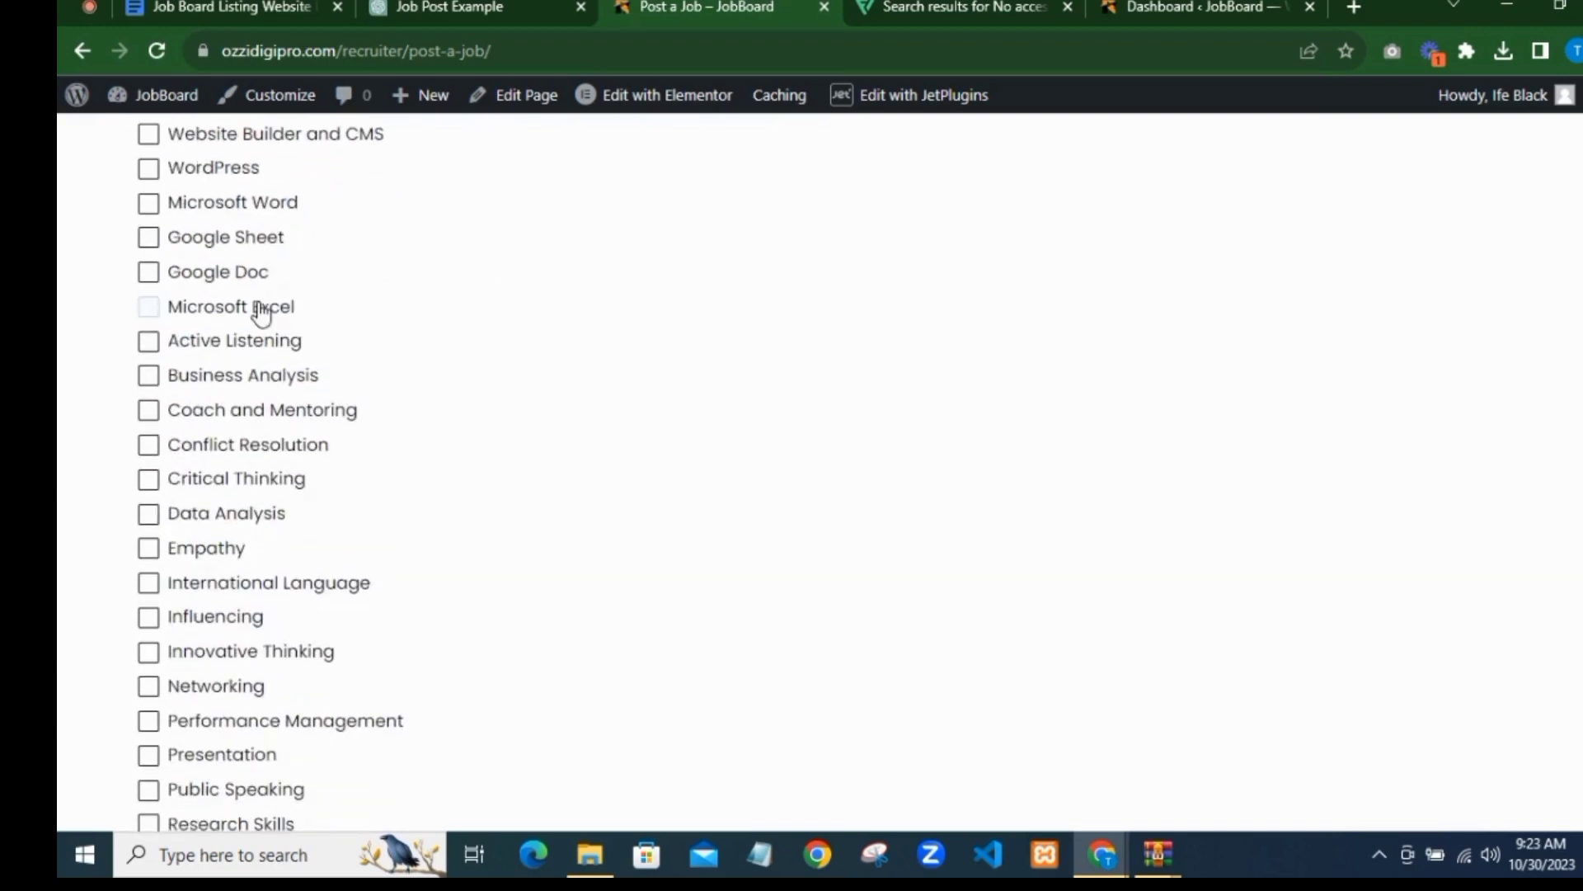
pyautogui.click(232, 272)
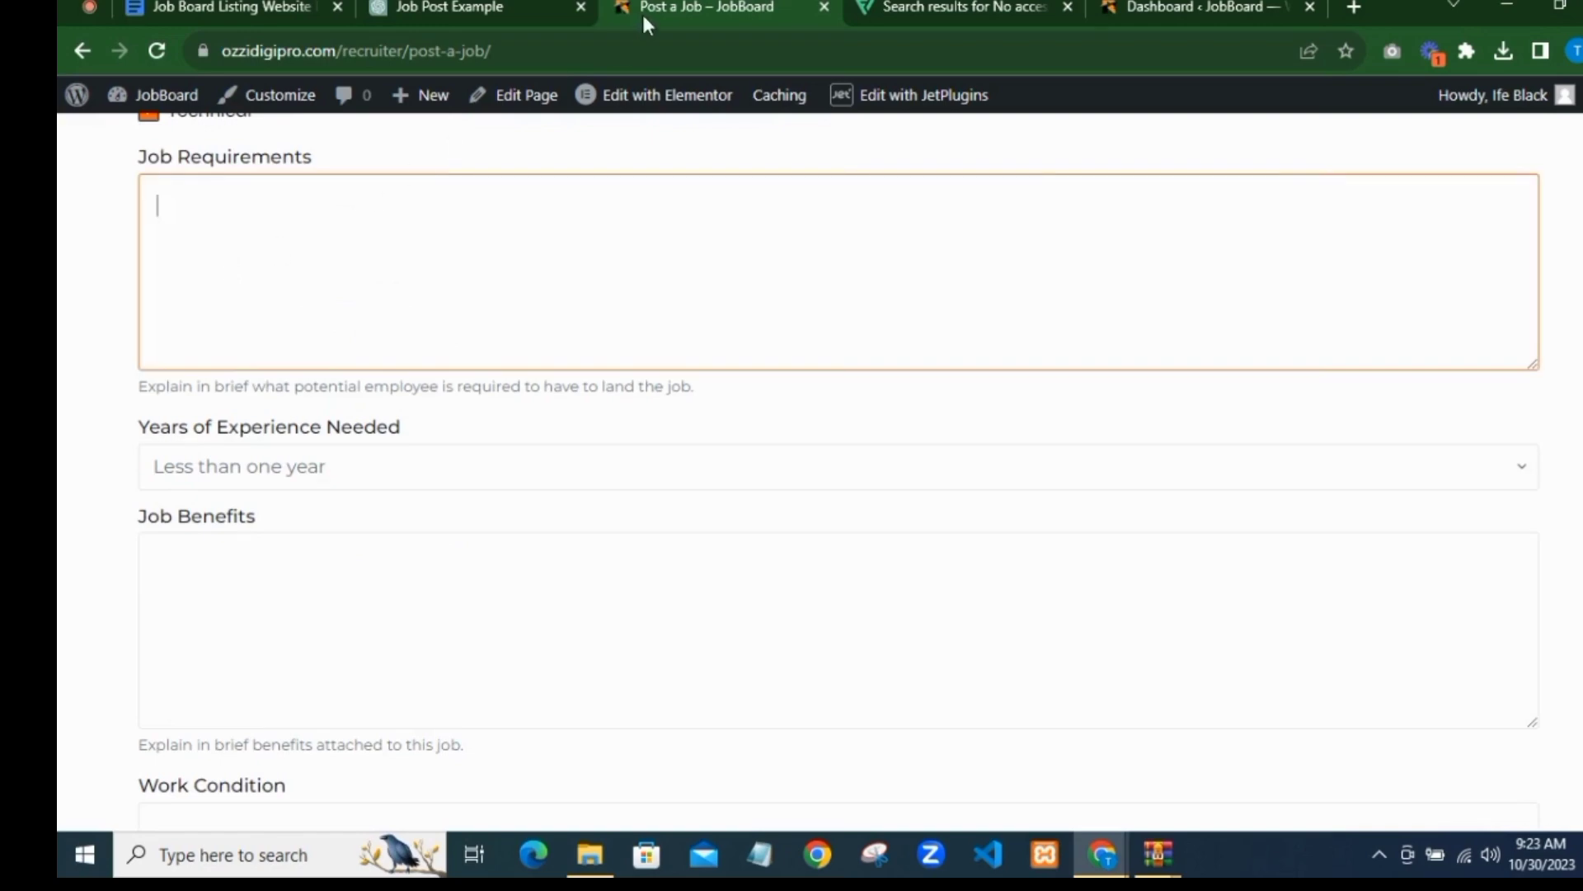
pyautogui.click(499, 5)
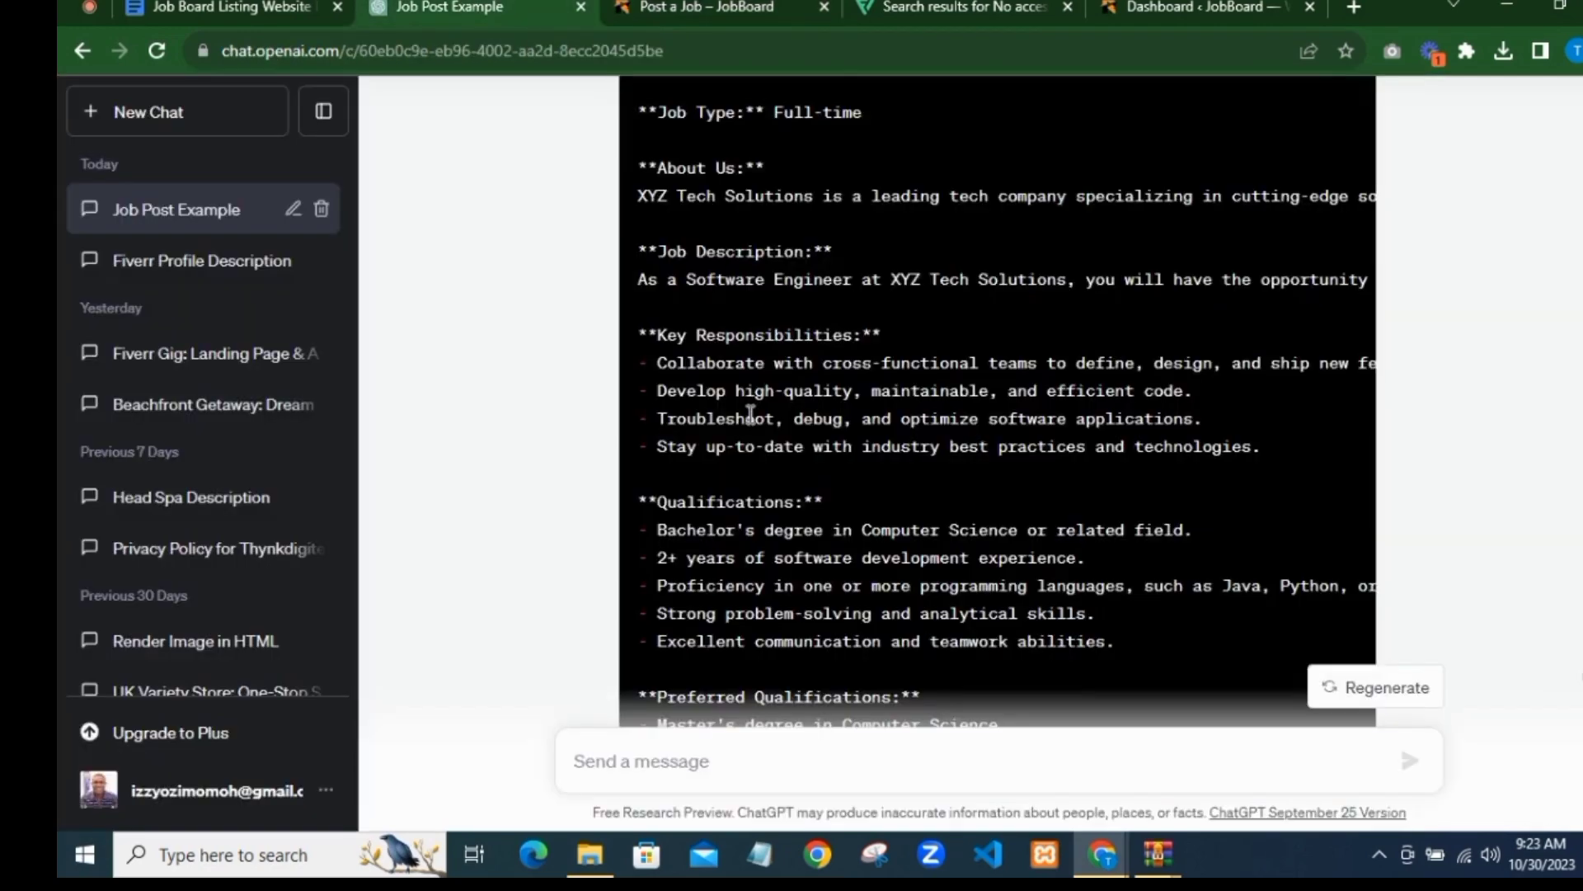
pyautogui.scroll(-1, 746, 415)
pyautogui.scroll(-2, 732, 342)
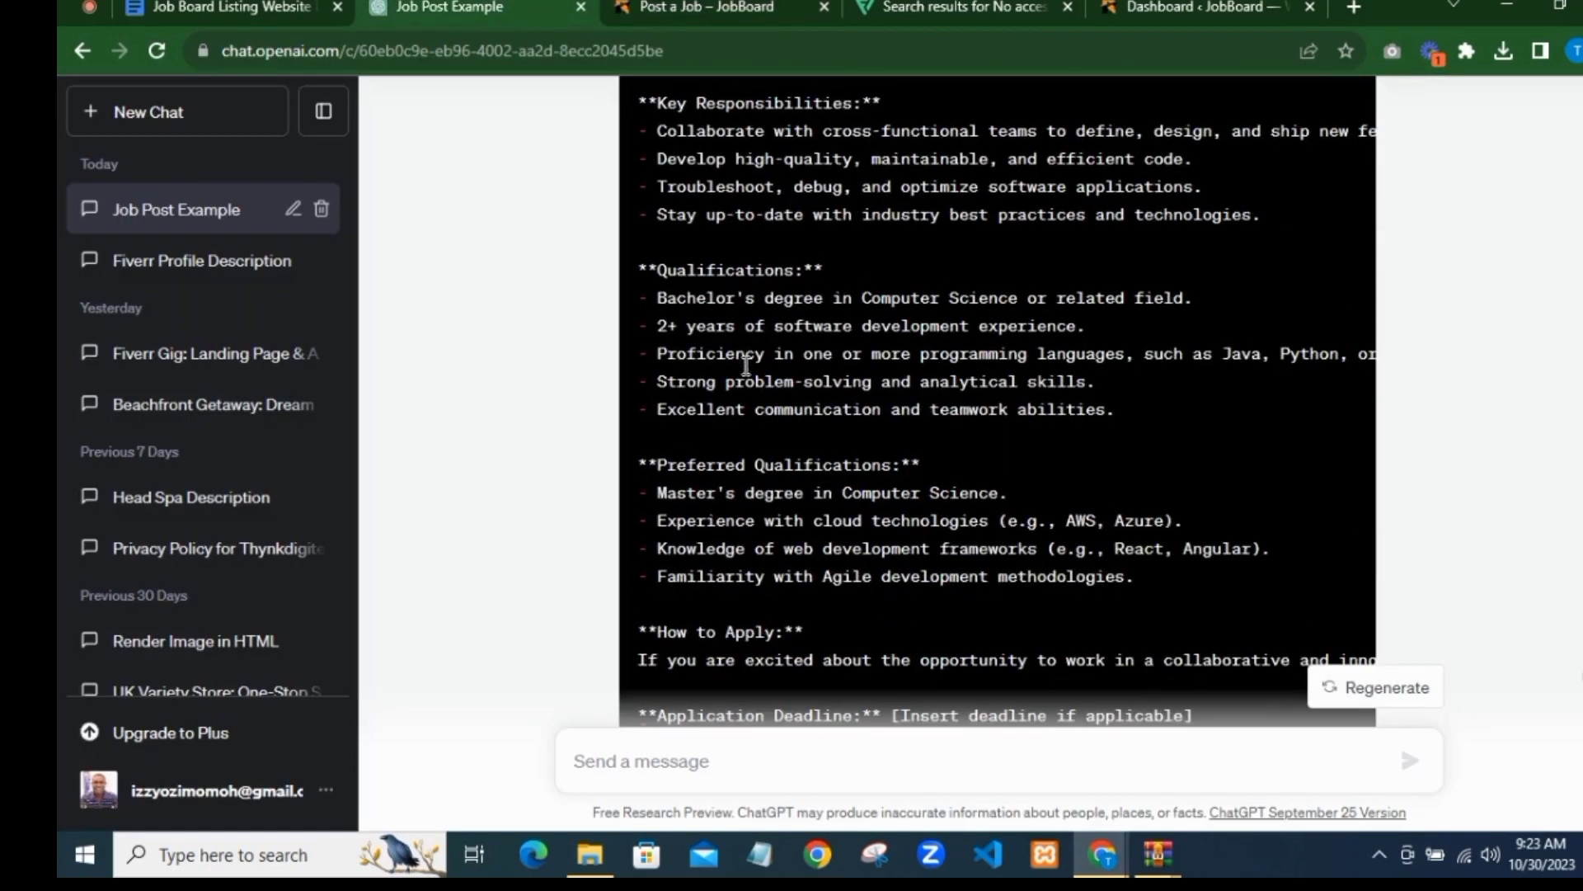
pyautogui.scroll(-4, 747, 365)
pyautogui.scroll(1, 795, 355)
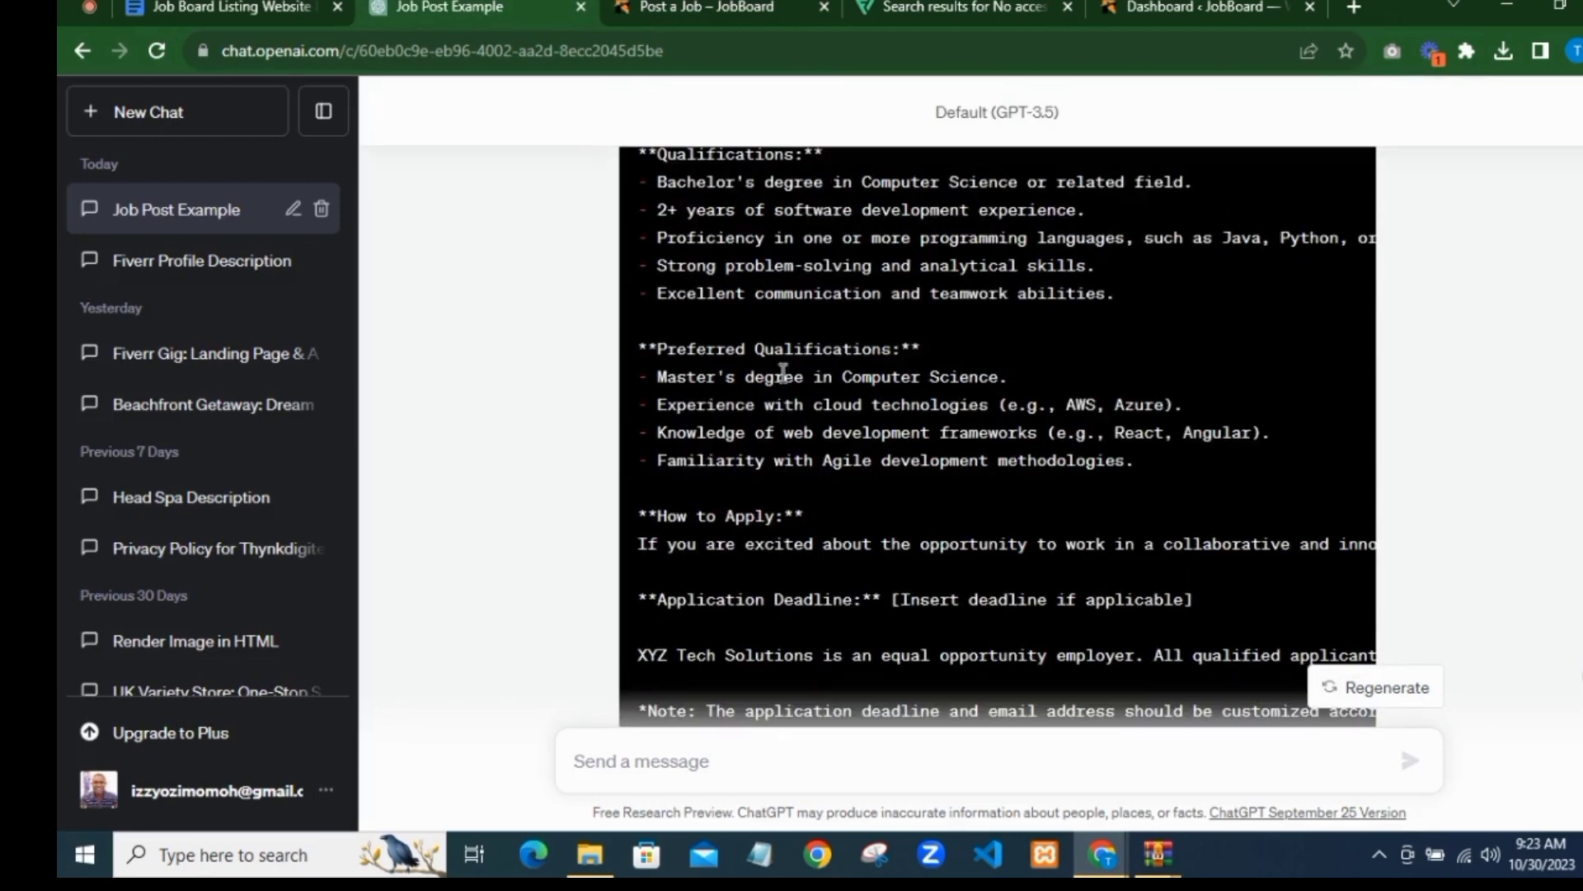
pyautogui.scroll(1, 767, 375)
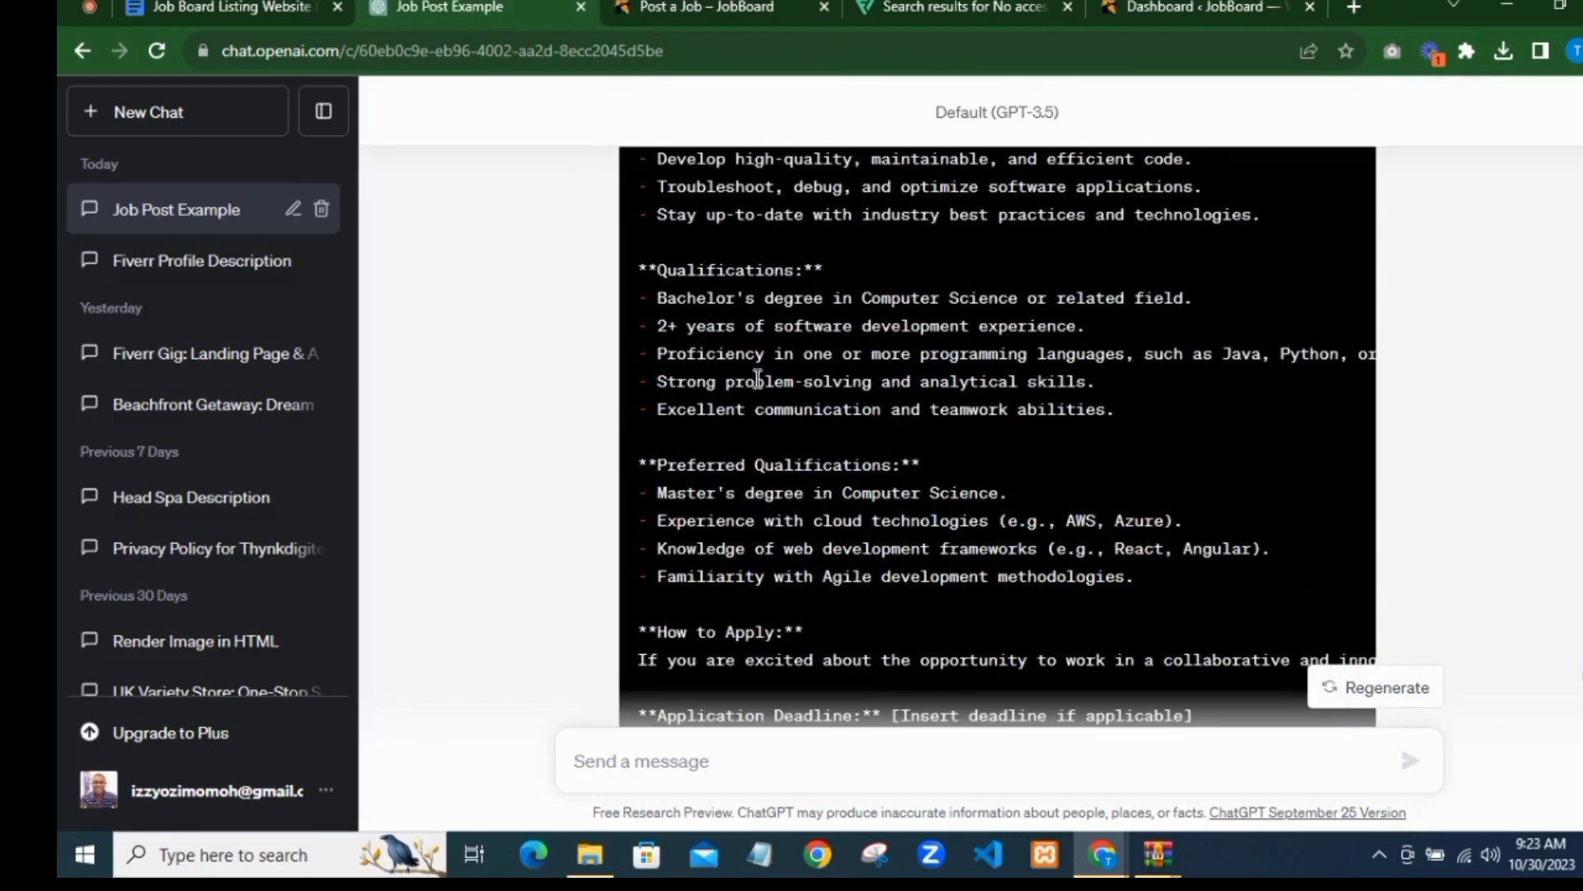
pyautogui.scroll(2, 757, 378)
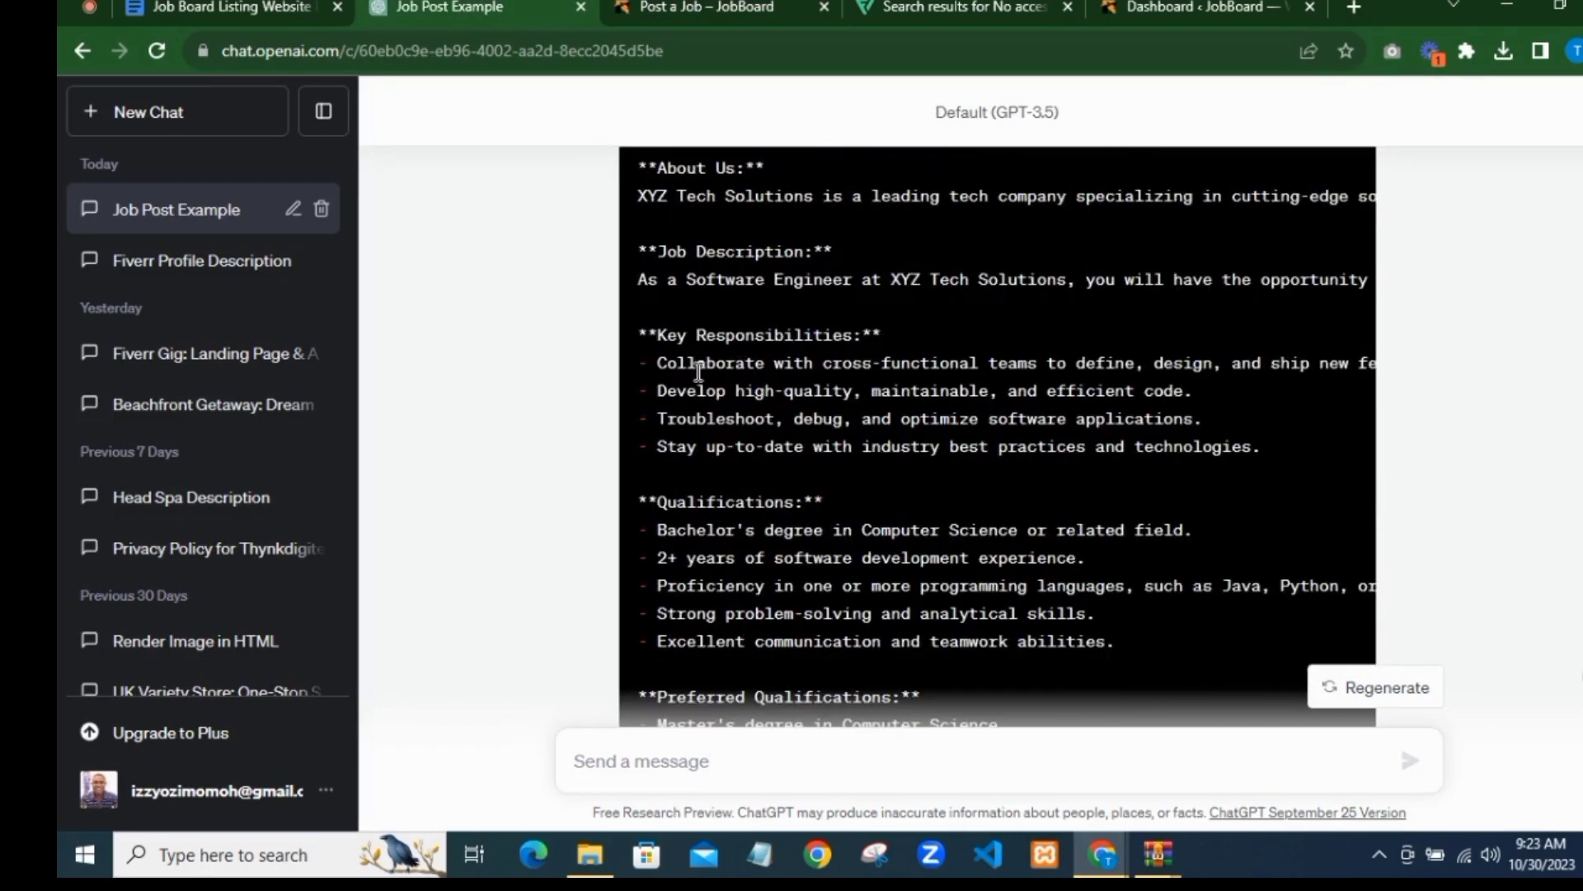
pyautogui.moveTo(659, 364); pyautogui.dragTo(1260, 452)
pyautogui.rightClick(725, 379)
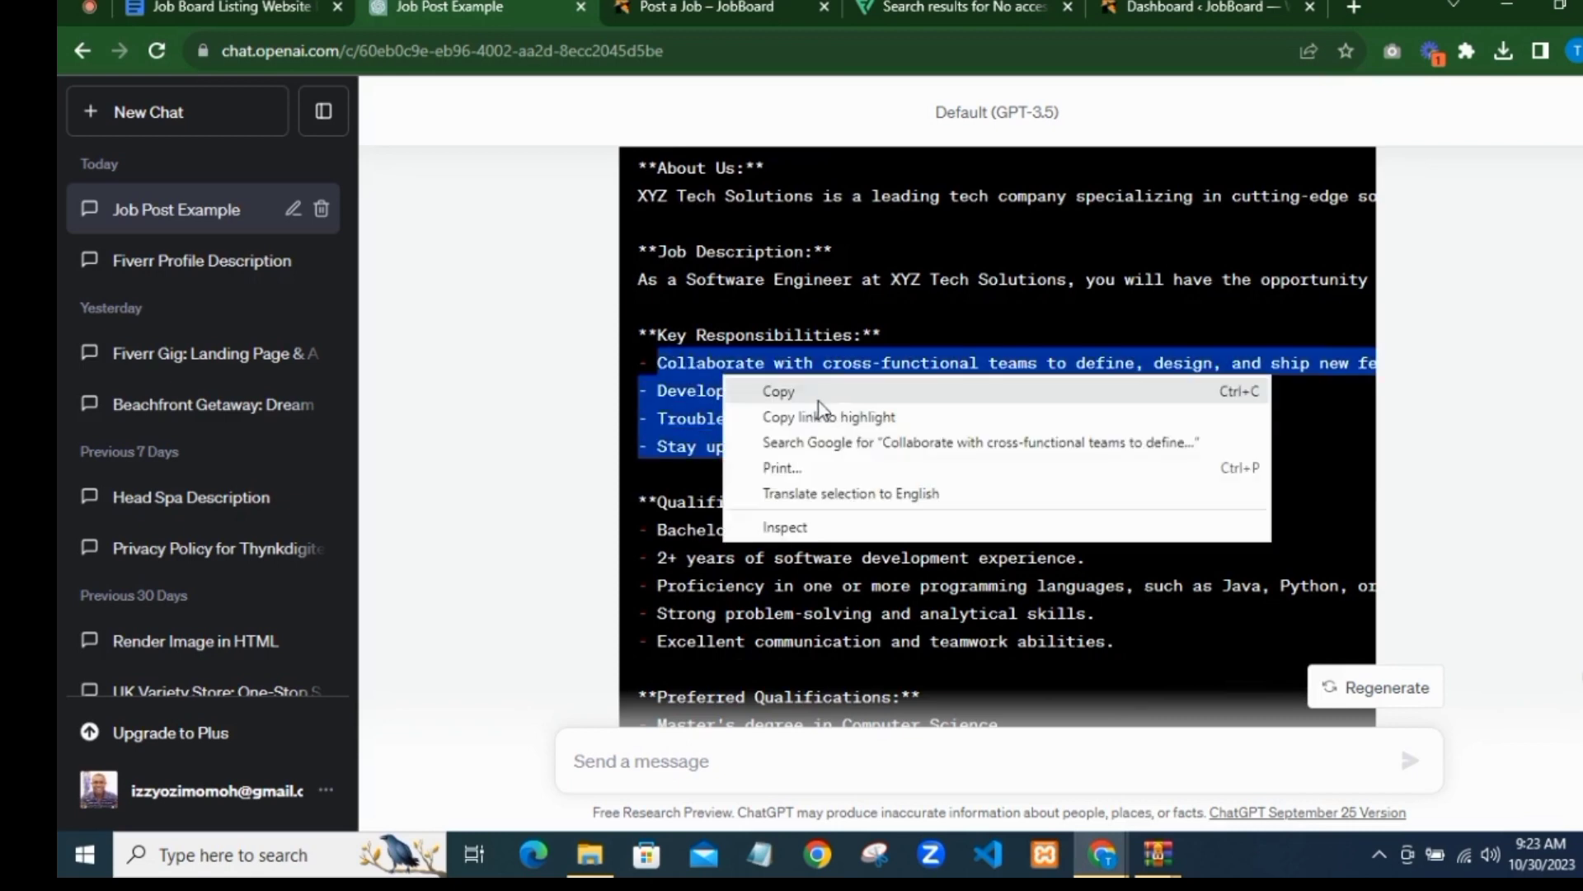
pyautogui.click(825, 391)
# Step: Paste the copied responsibilities into Job Requirements on the Post a Job page and add a leading hyphen to the first line
pyautogui.click(672, 6)
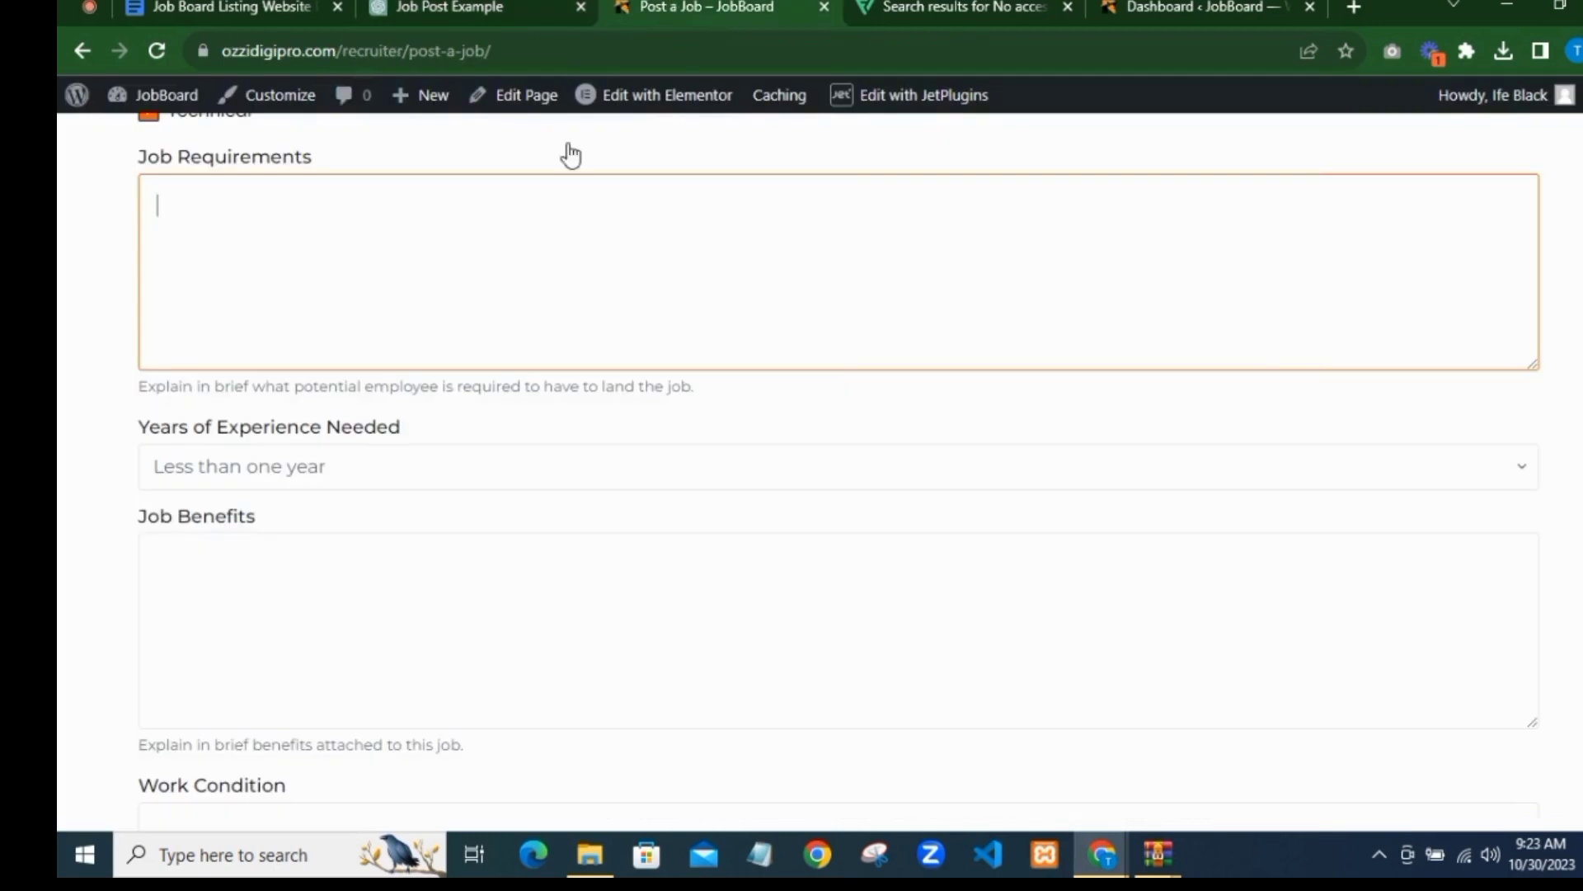
pyautogui.hotkey('ctrl', 'v')
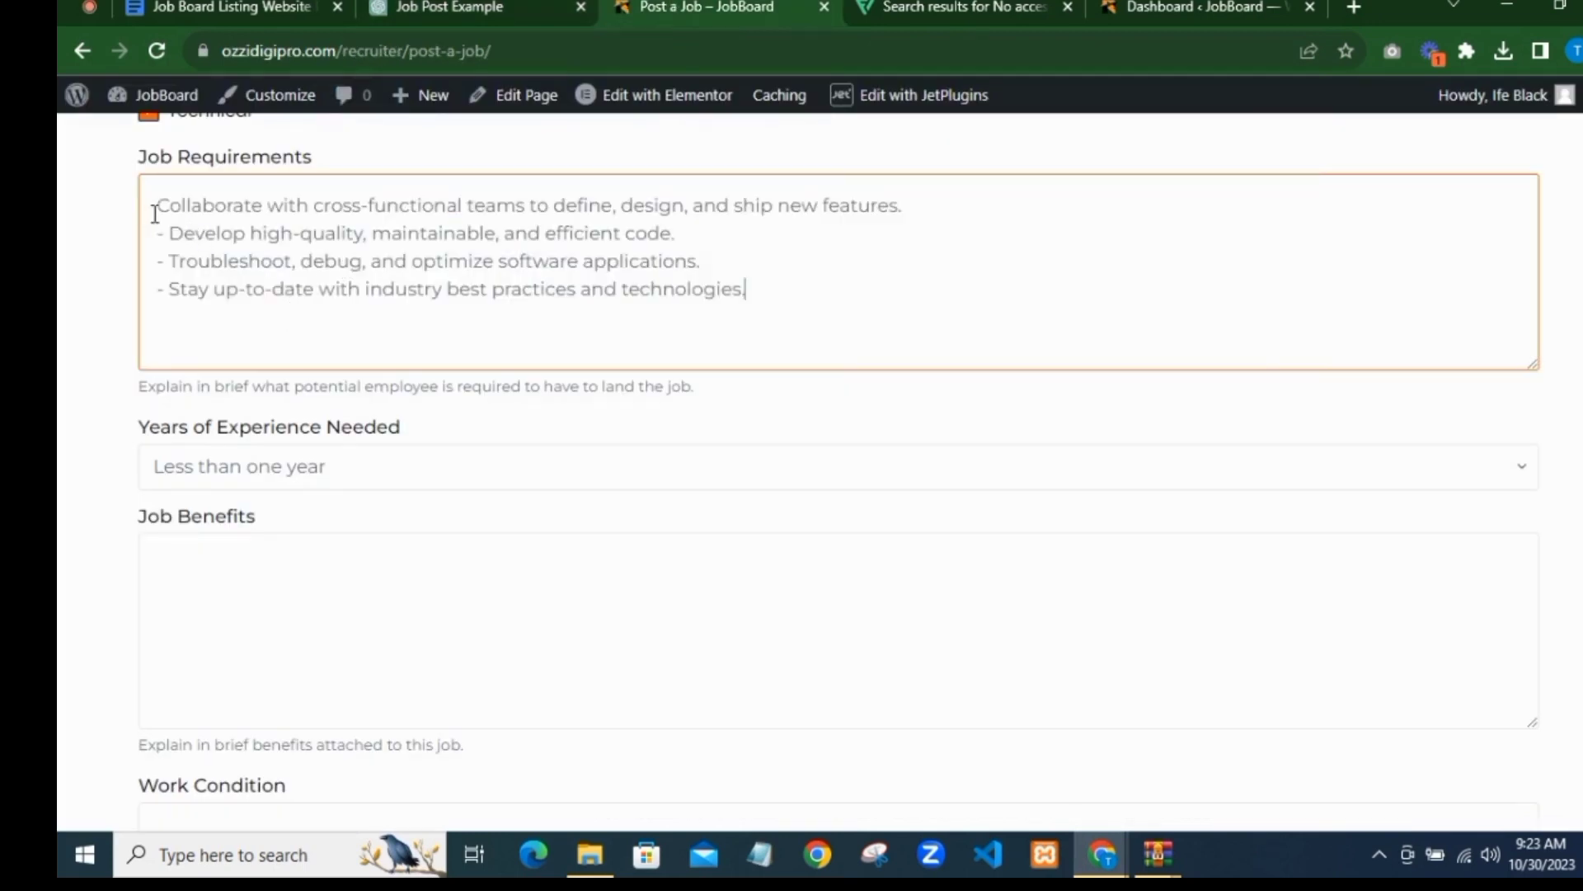
pyautogui.write('-')
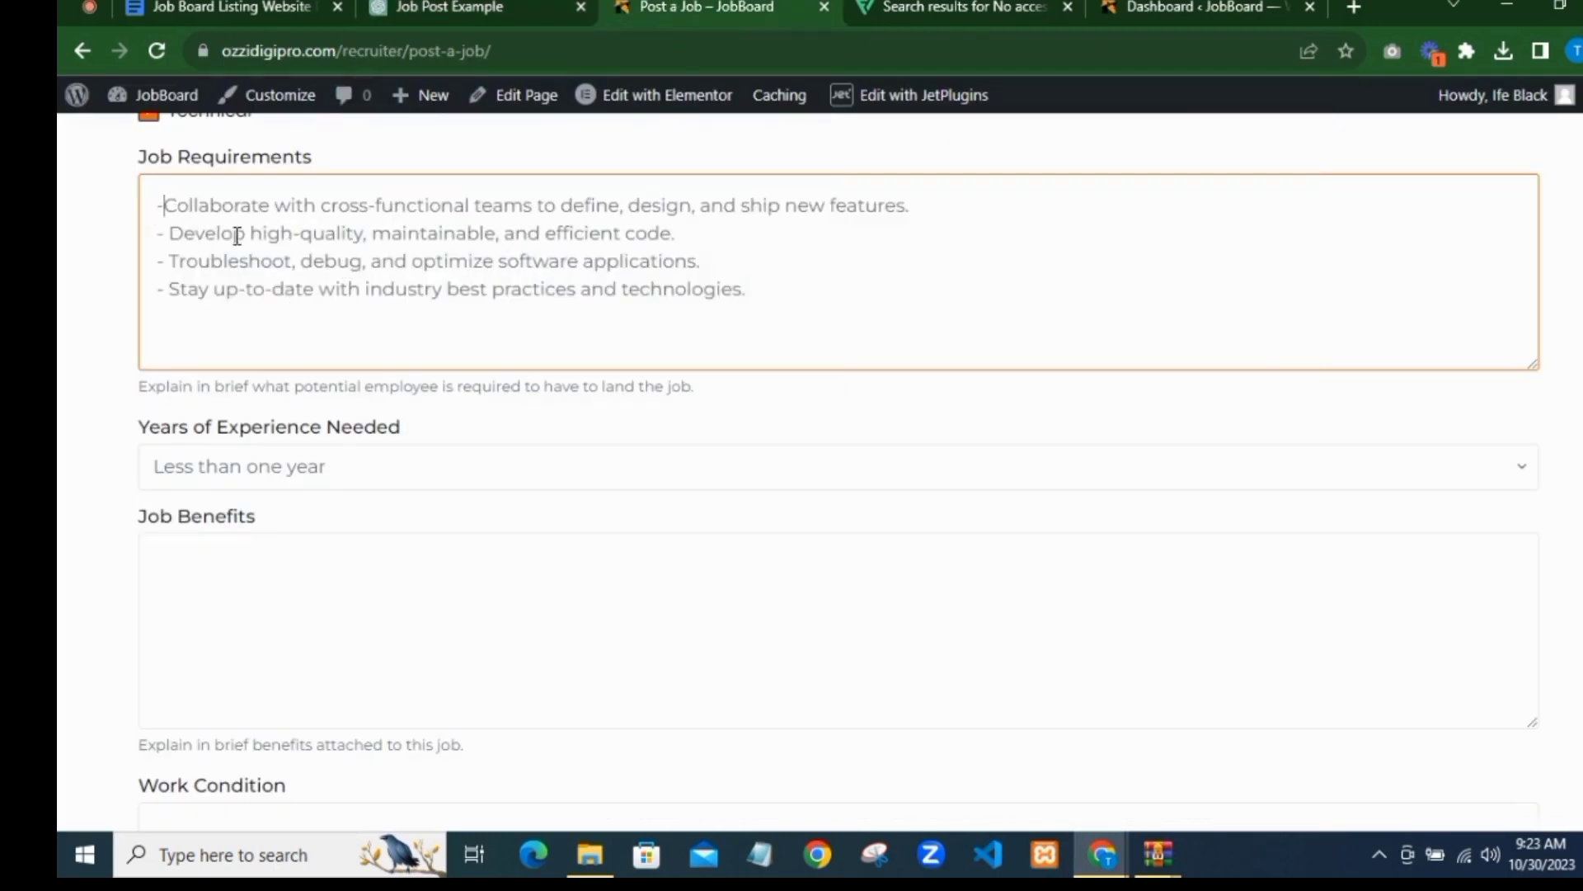
# Step: Set Years of Experience Needed to 3 - 5 years
pyautogui.scroll(-3, 219, 417)
pyautogui.click(324, 234)
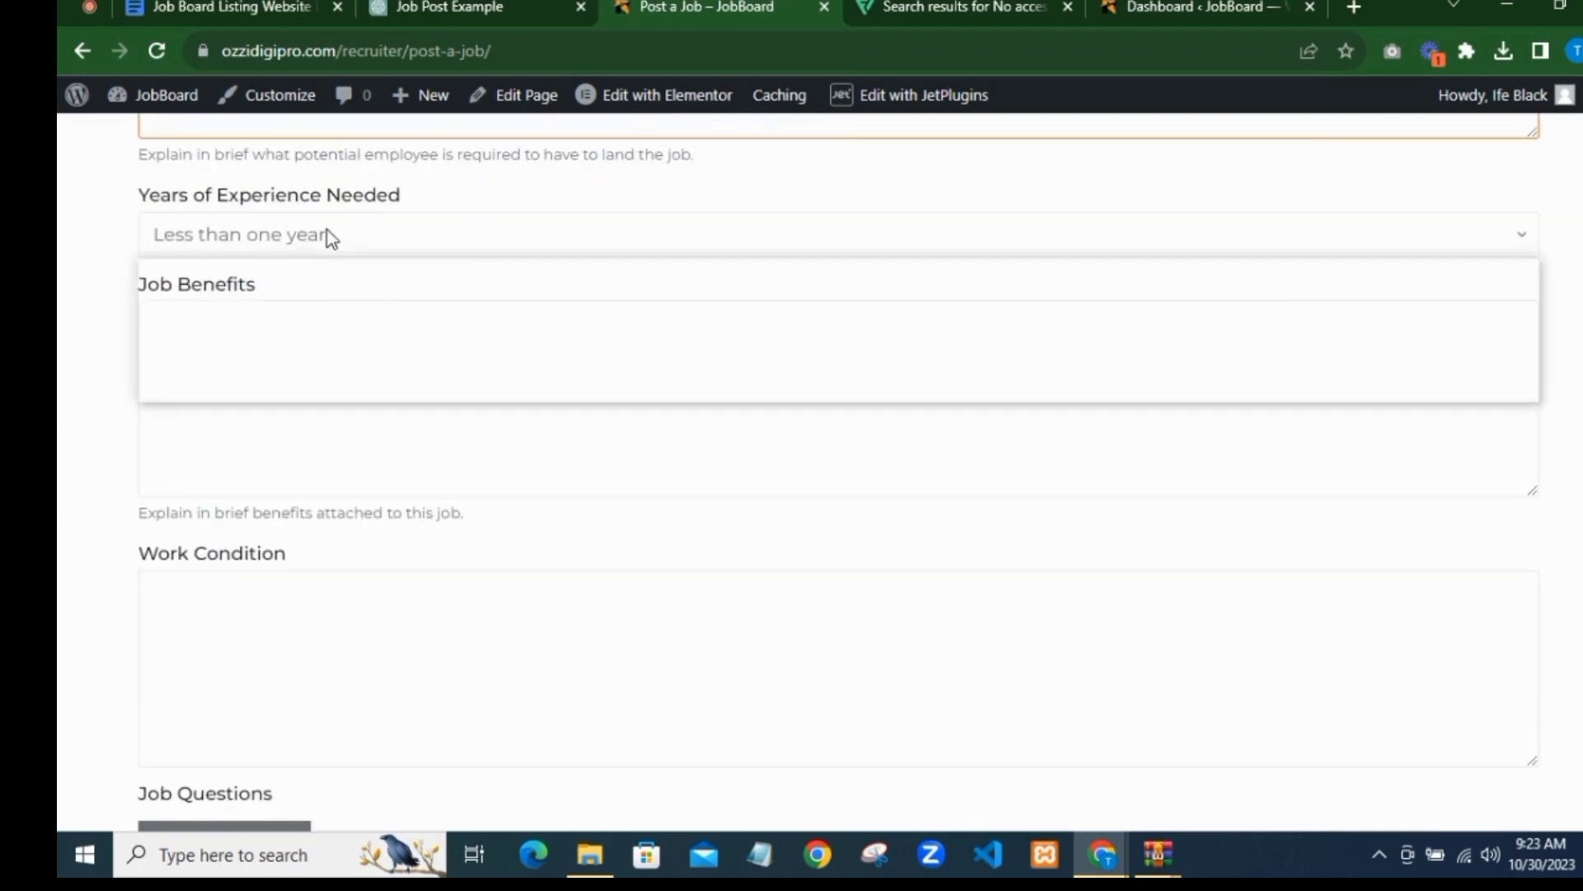
pyautogui.click(272, 322)
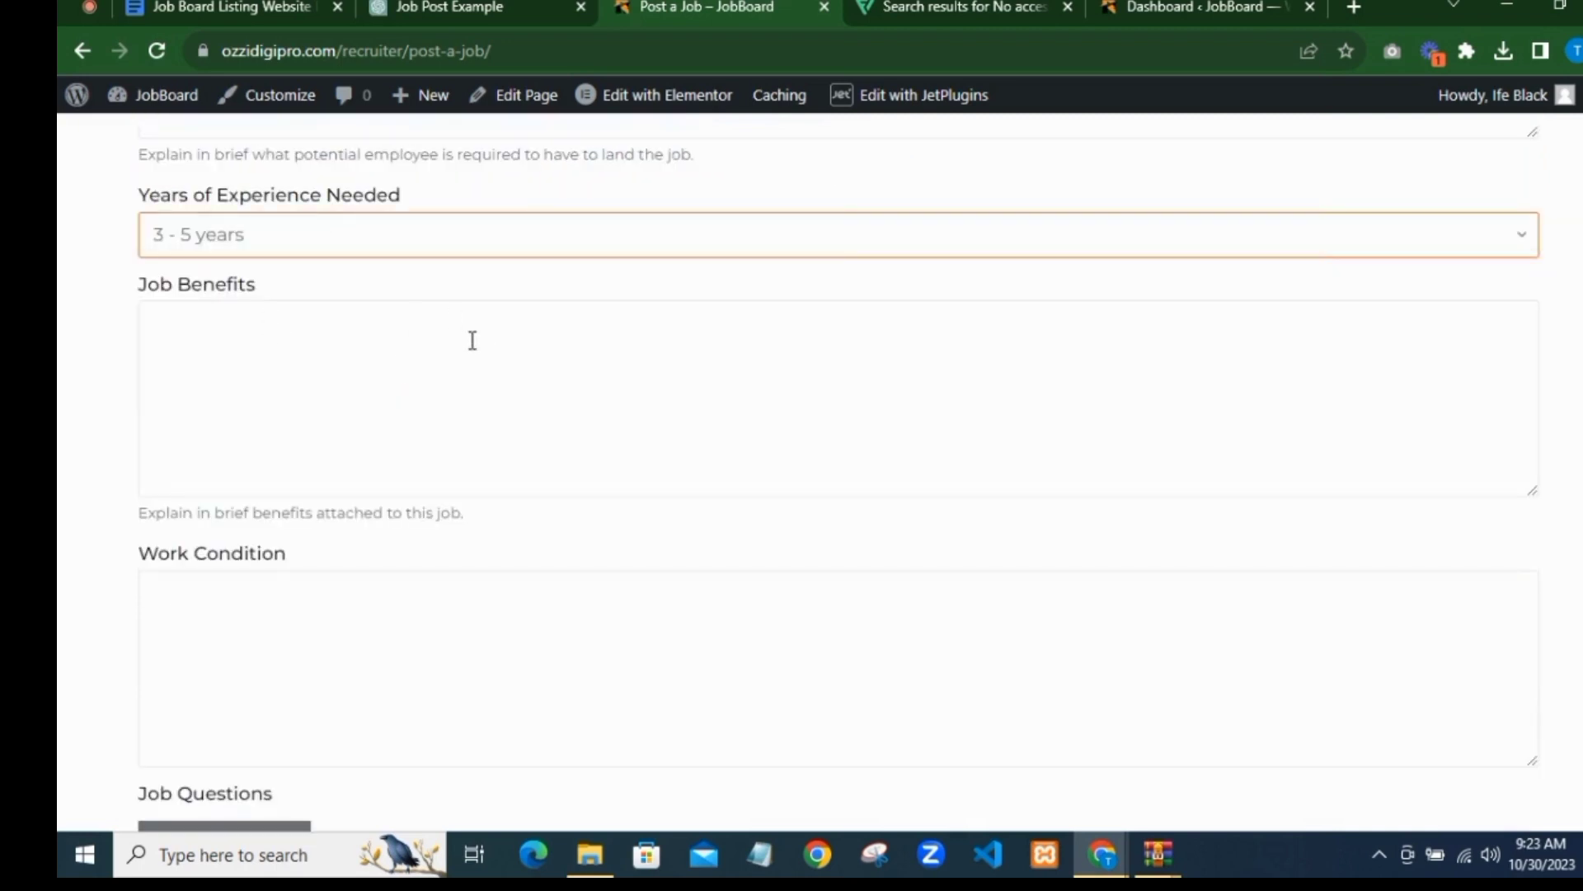
# Step: Ask ChatGPT to "Include Job Benefits and Working Condition" in the job post
pyautogui.click(559, 307)
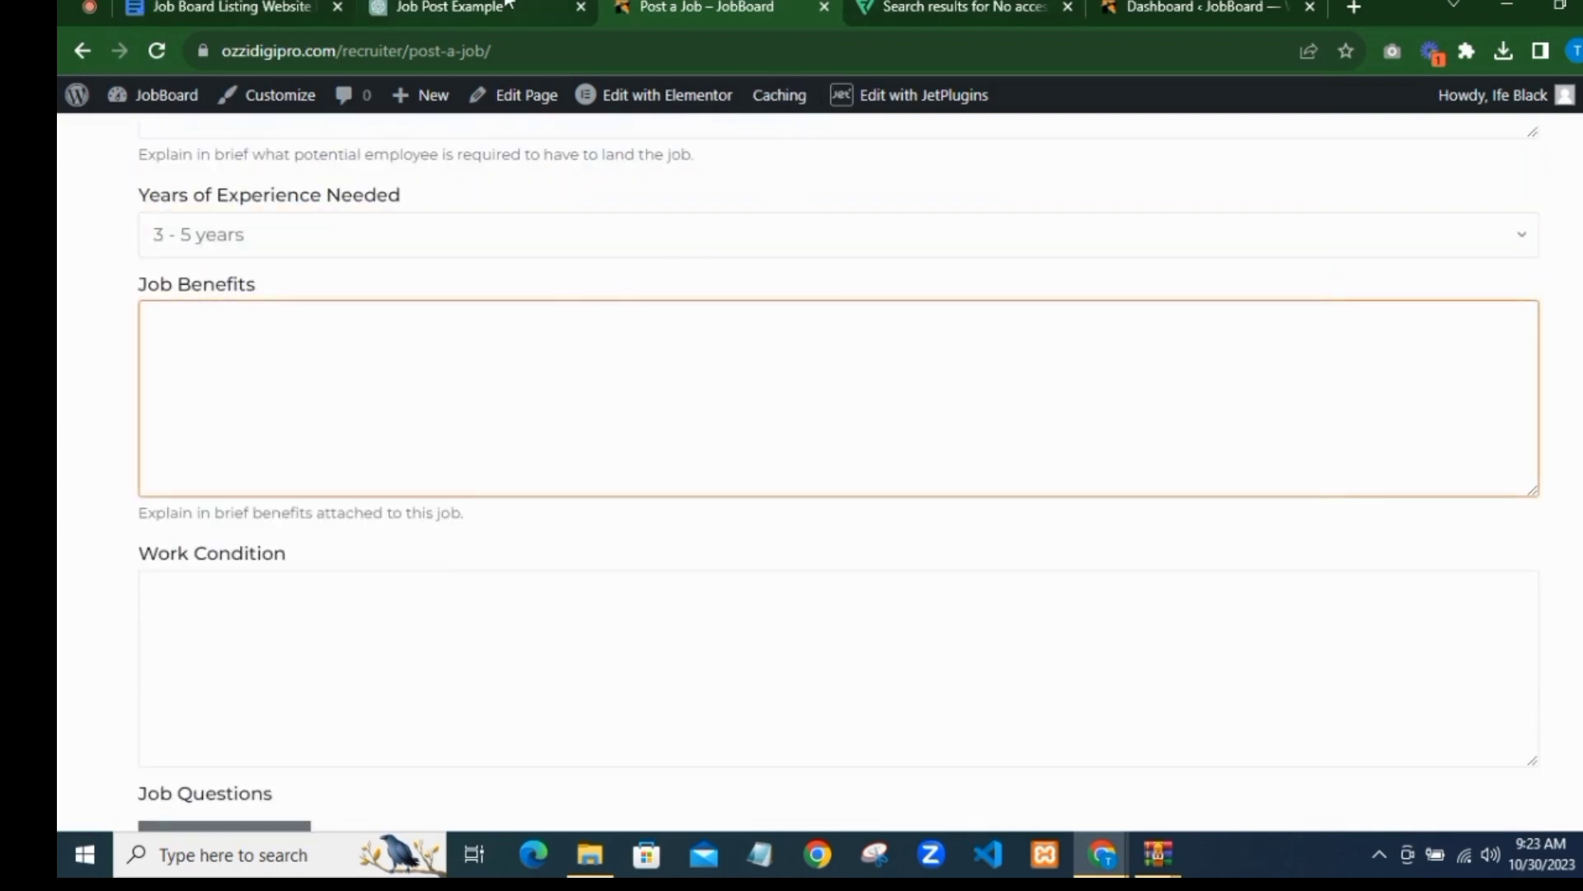
pyautogui.click(509, 5)
pyautogui.scroll(-10, 931, 608)
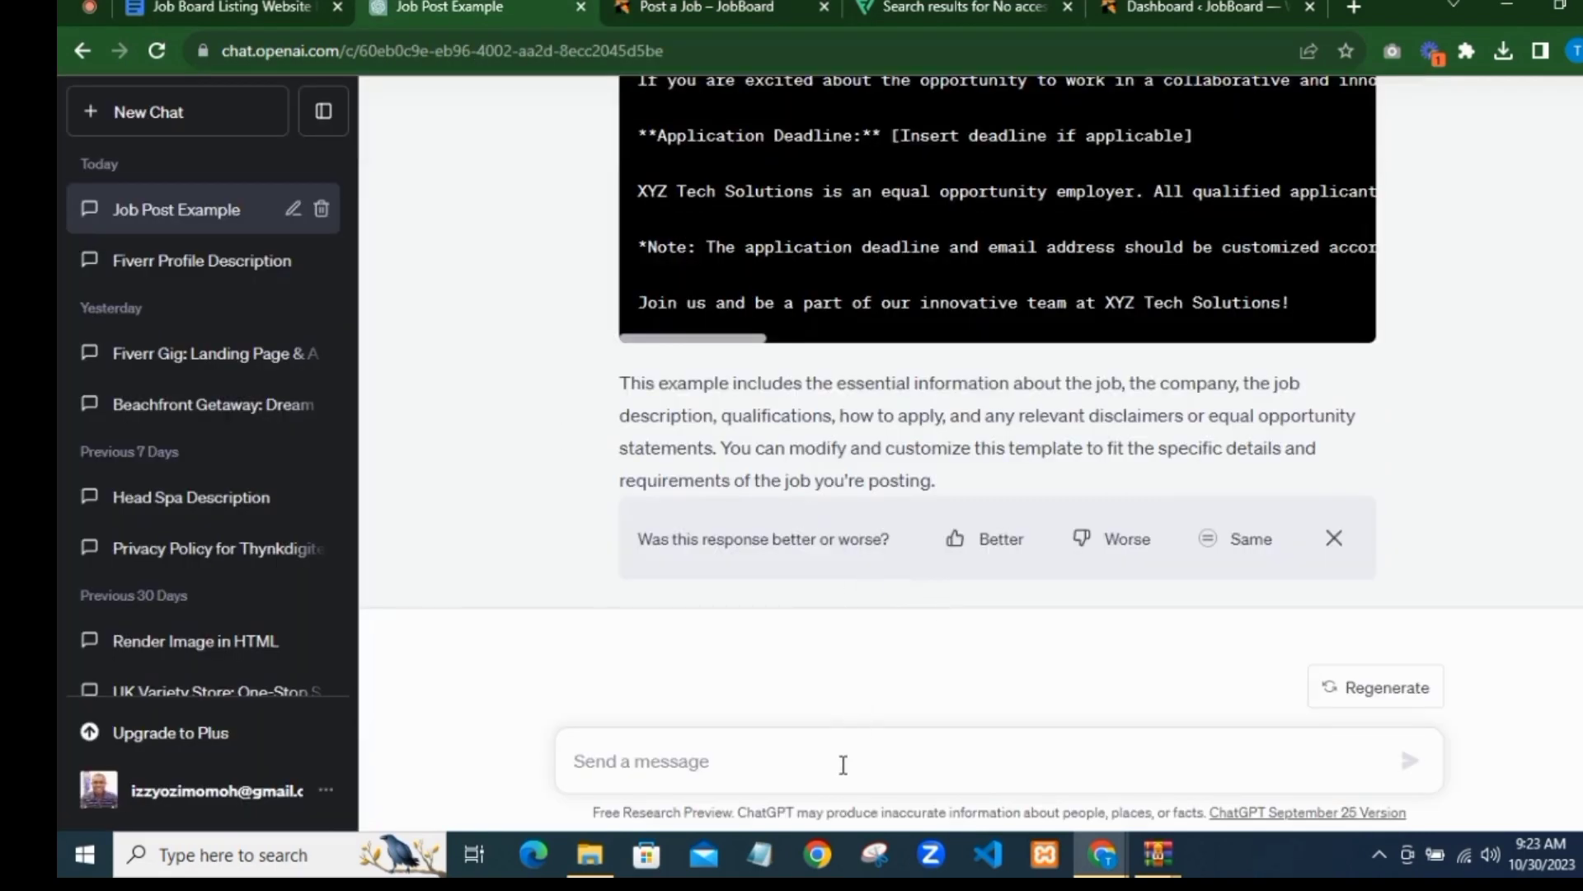
pyautogui.write('Include')
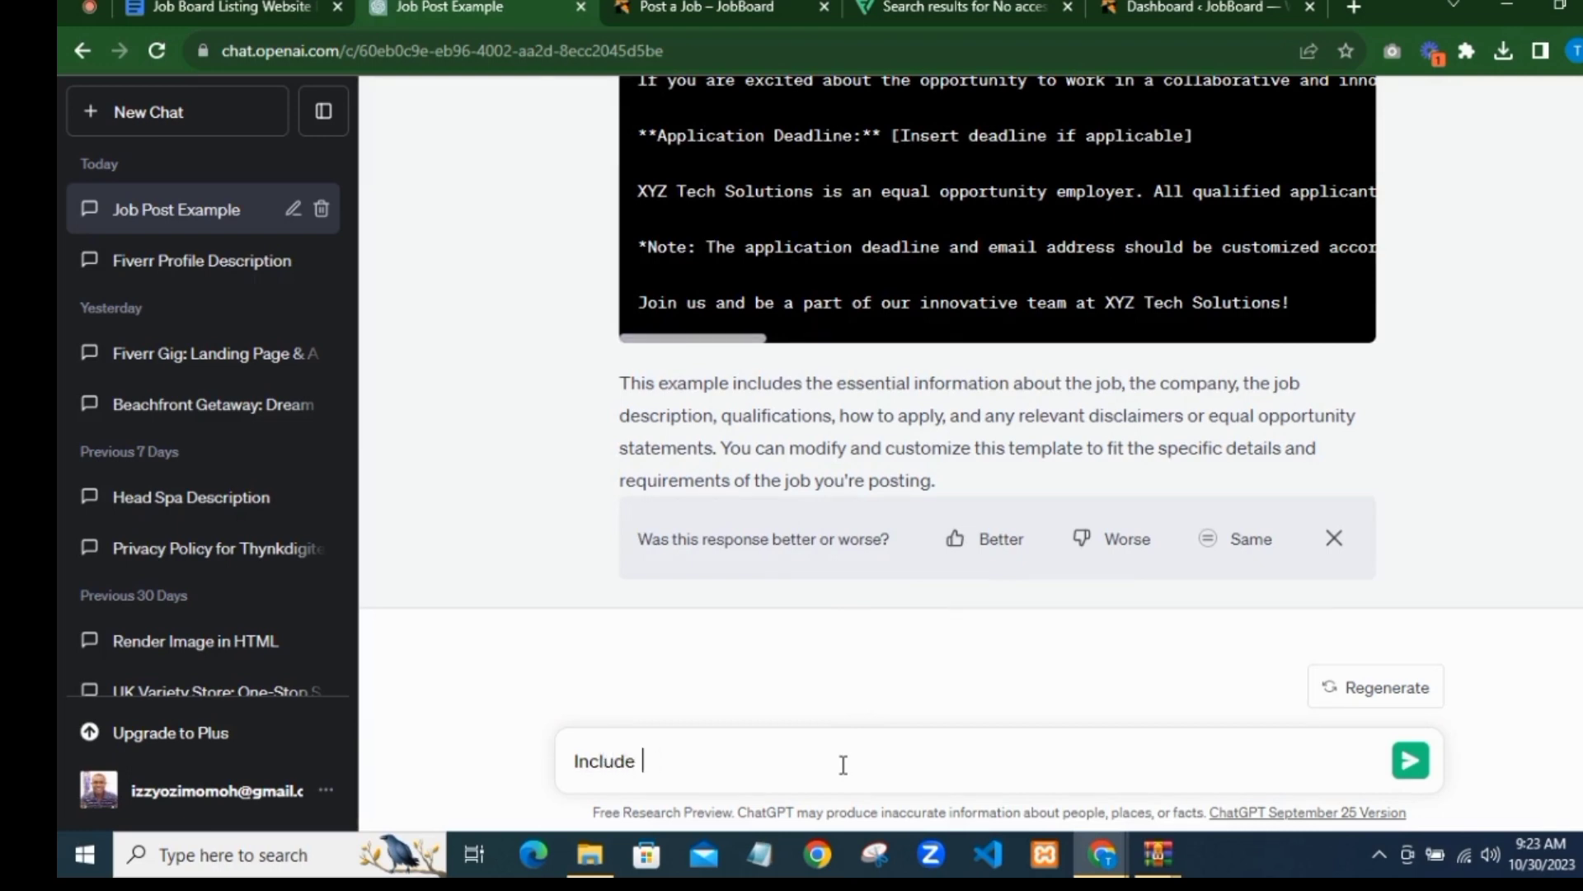
pyautogui.write('Job Benefits and Working')
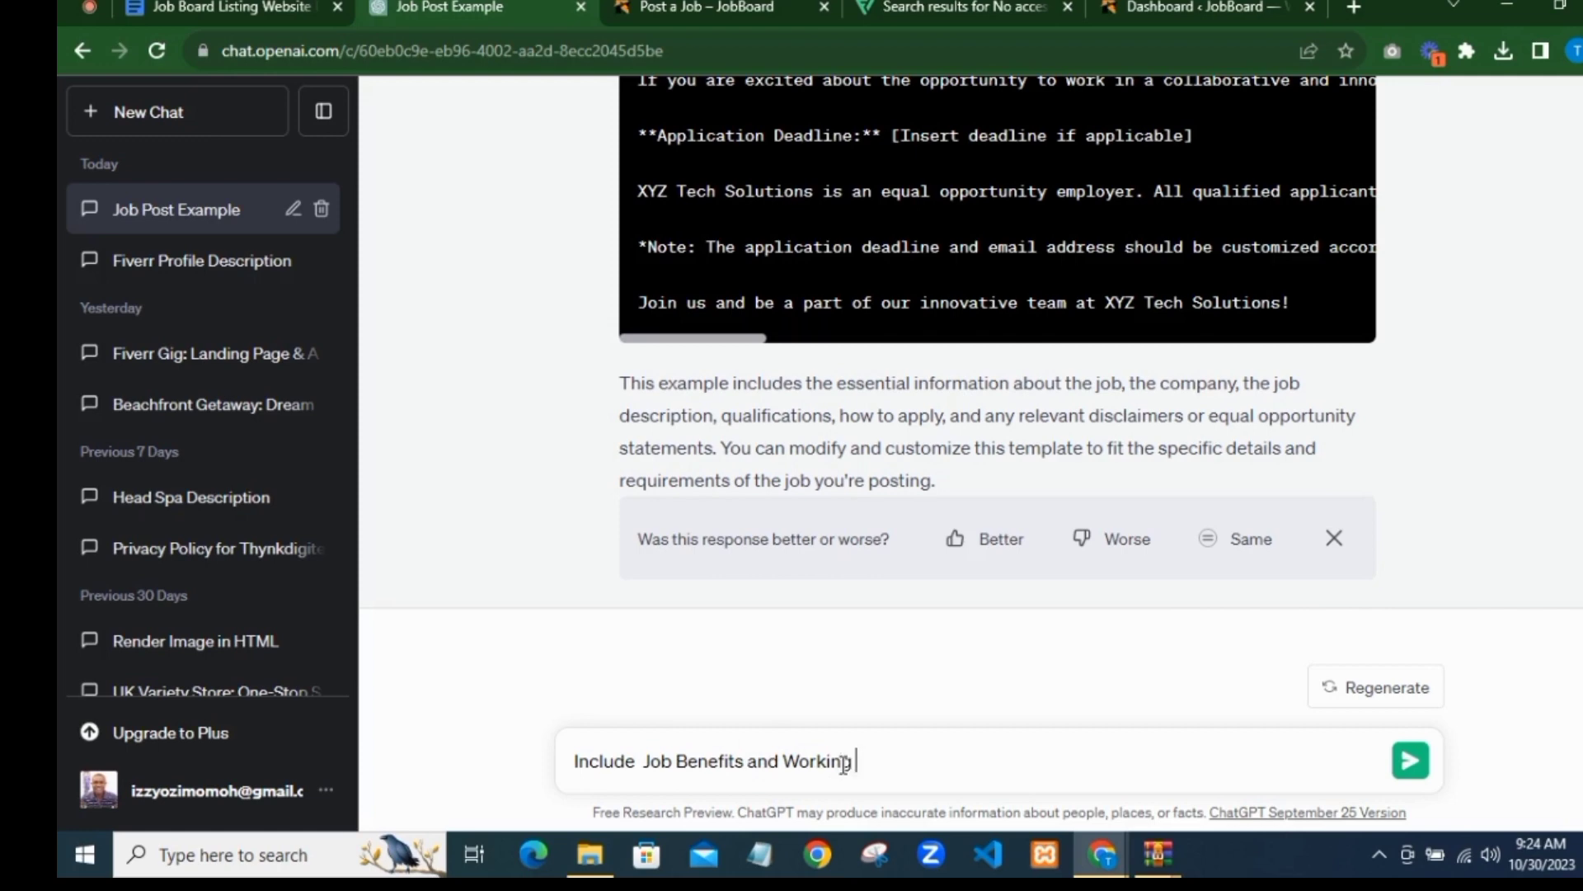
pyautogui.write('Condition')
pyautogui.press('Return')
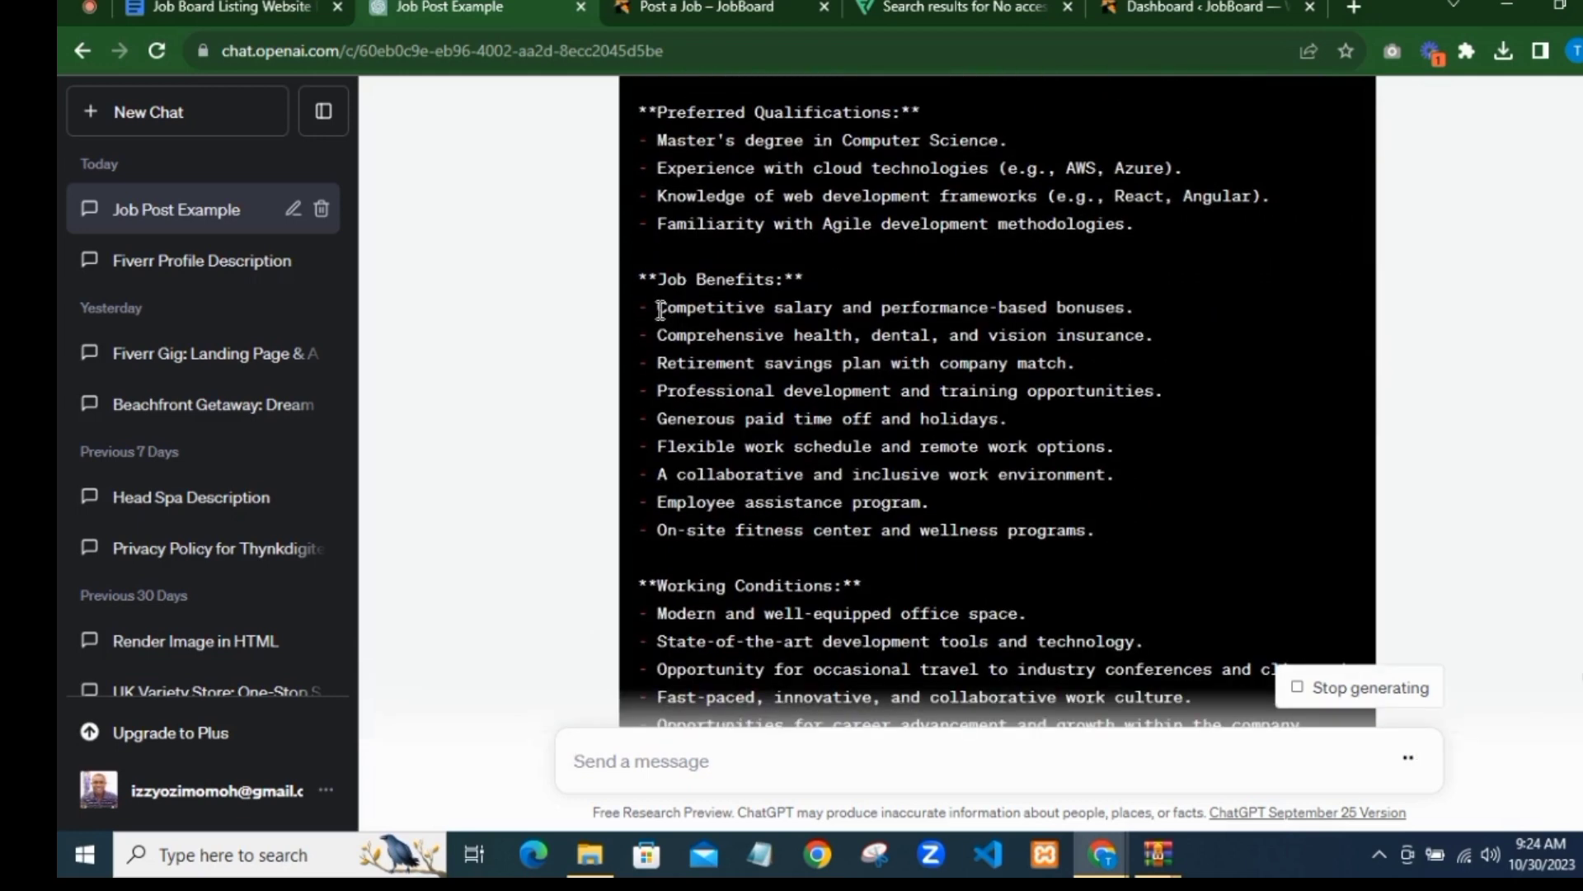
# Step: Copy the full Job Benefits list from the ChatGPT response into the form's Job Benefits field
pyautogui.moveTo(657, 307); pyautogui.dragTo(1041, 530)
pyautogui.click(635, 309)
pyautogui.moveTo(639, 307); pyautogui.dragTo(1097, 532)
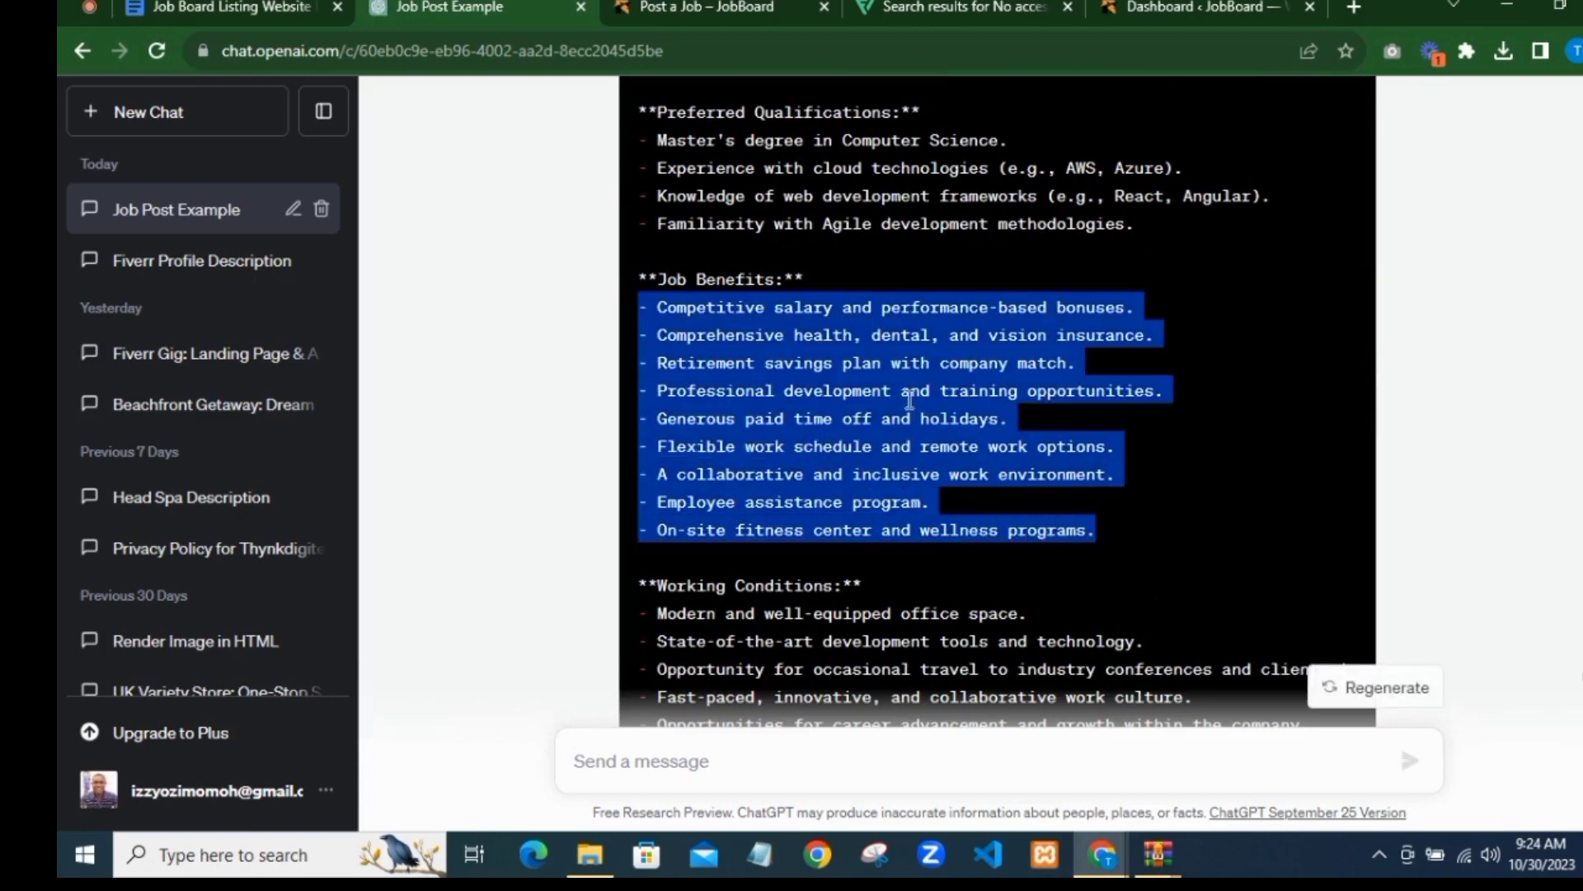
pyautogui.rightClick(878, 374)
pyautogui.click(933, 398)
pyautogui.click(724, 3)
pyautogui.rightClick(364, 379)
pyautogui.click(466, 564)
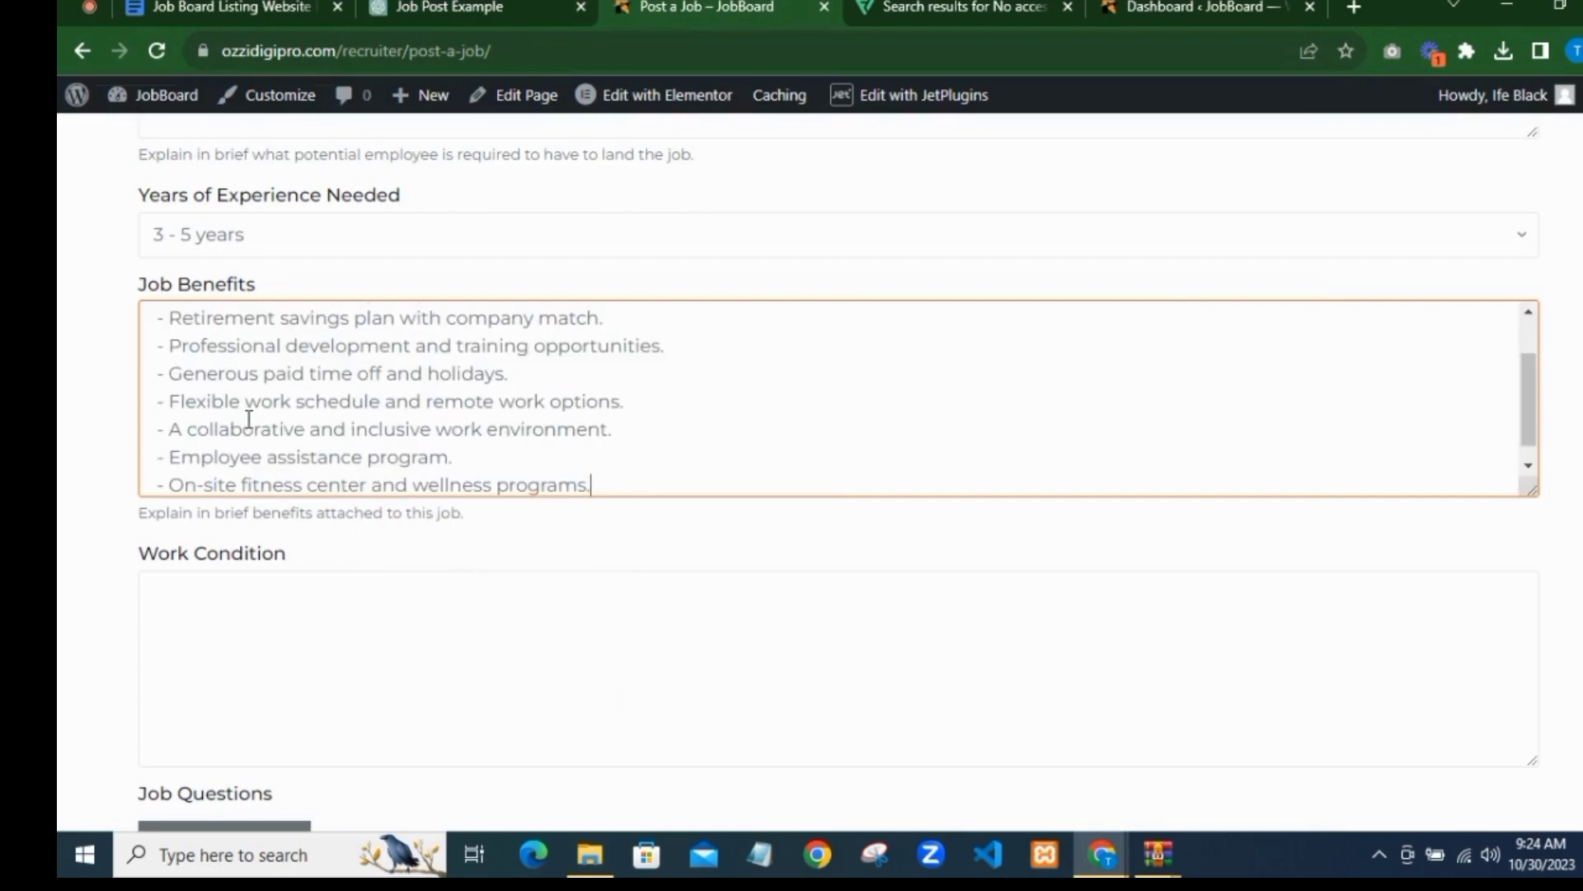
# Step: Copy the five Working Conditions lines from the ChatGPT response into the form's Work Condition field
pyautogui.scroll(-4, 248, 419)
pyautogui.click(255, 294)
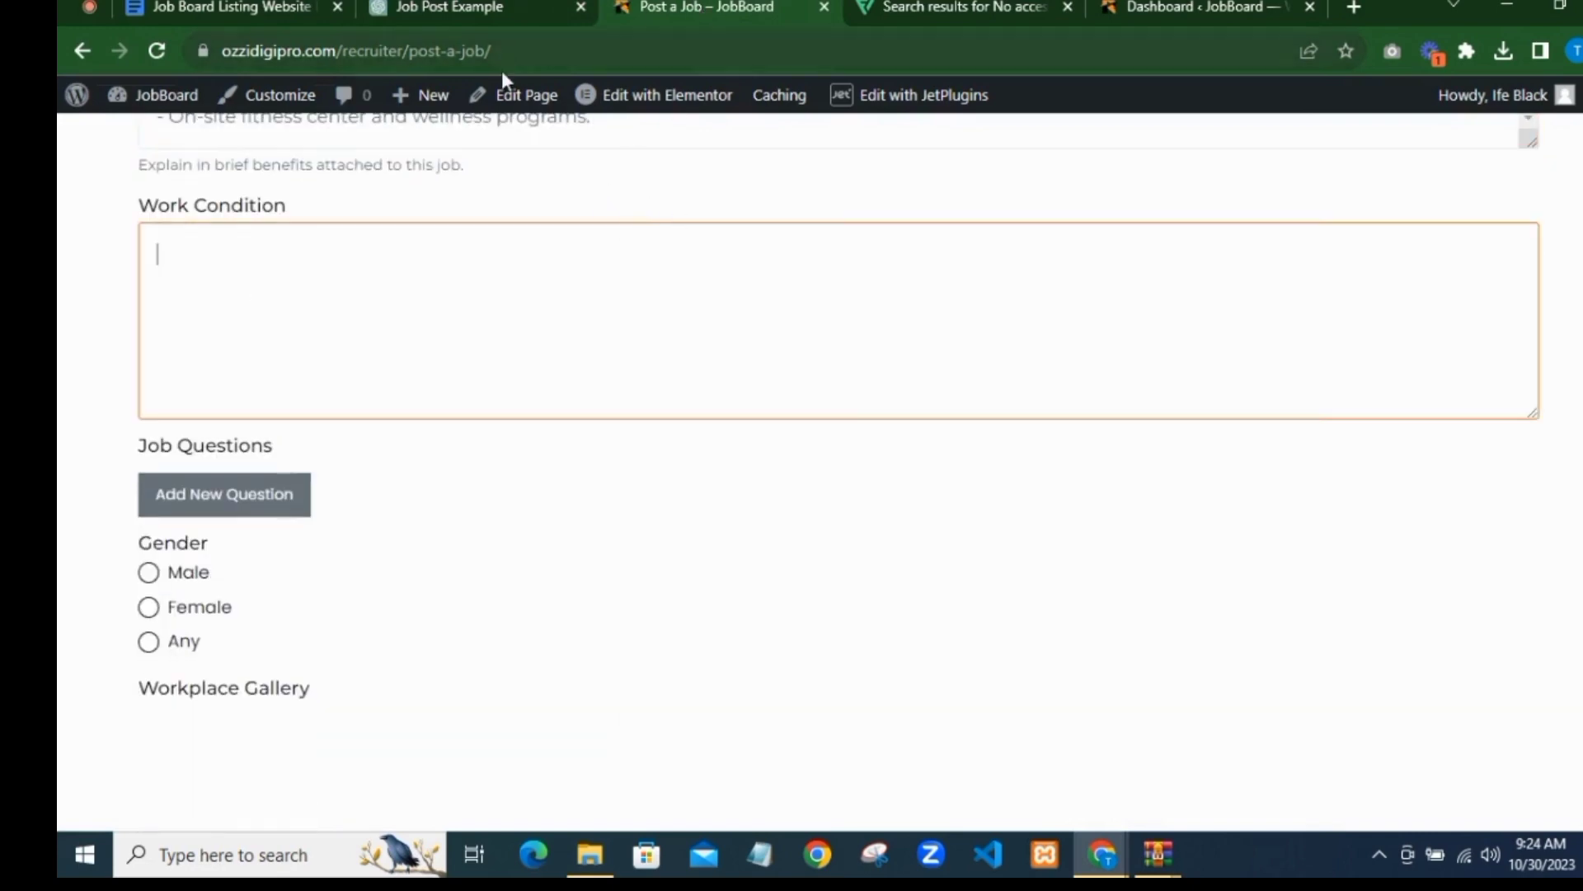
pyautogui.click(496, 7)
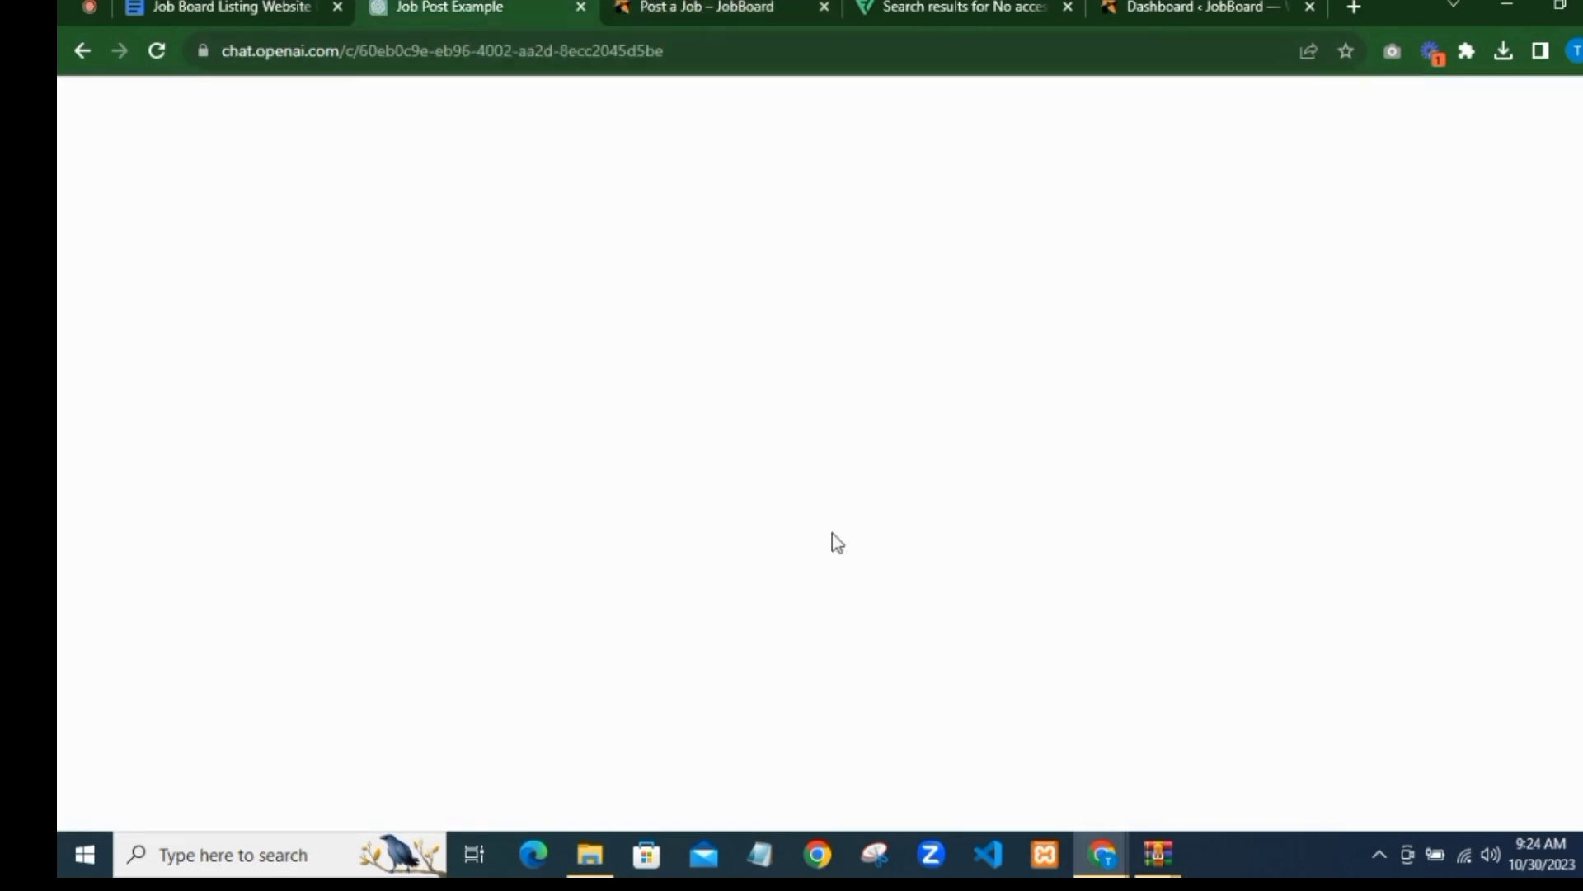
pyautogui.scroll(-5, 760, 556)
pyautogui.moveTo(656, 266); pyautogui.dragTo(1204, 322)
pyautogui.moveTo(641, 260); pyautogui.dragTo(1331, 377)
pyautogui.rightClick(823, 308)
pyautogui.click(864, 329)
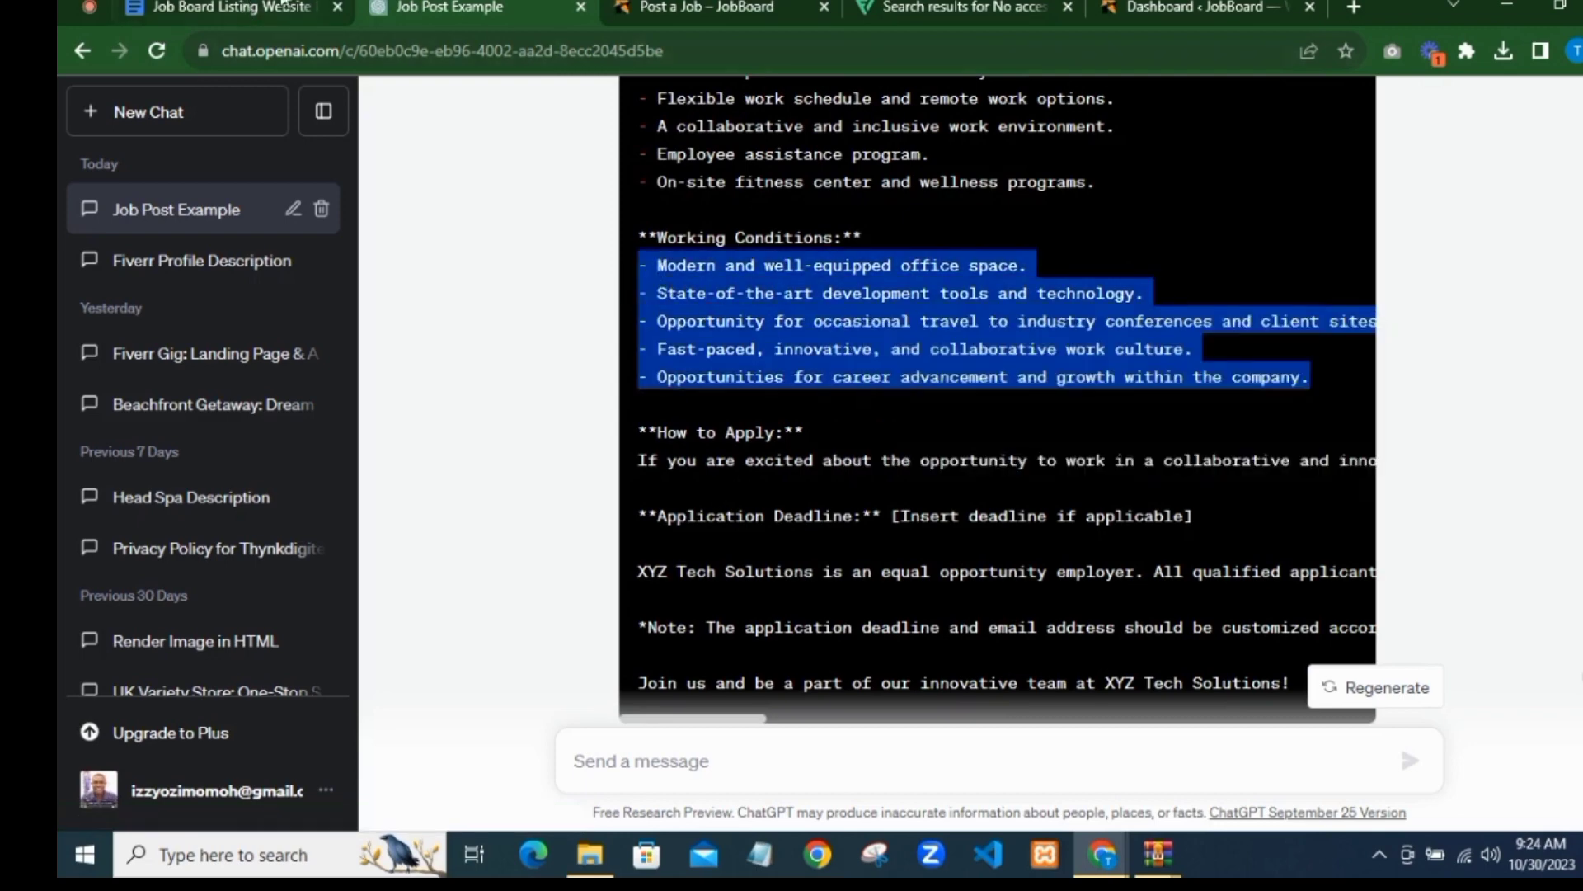
pyautogui.click(640, 7)
pyautogui.rightClick(213, 275)
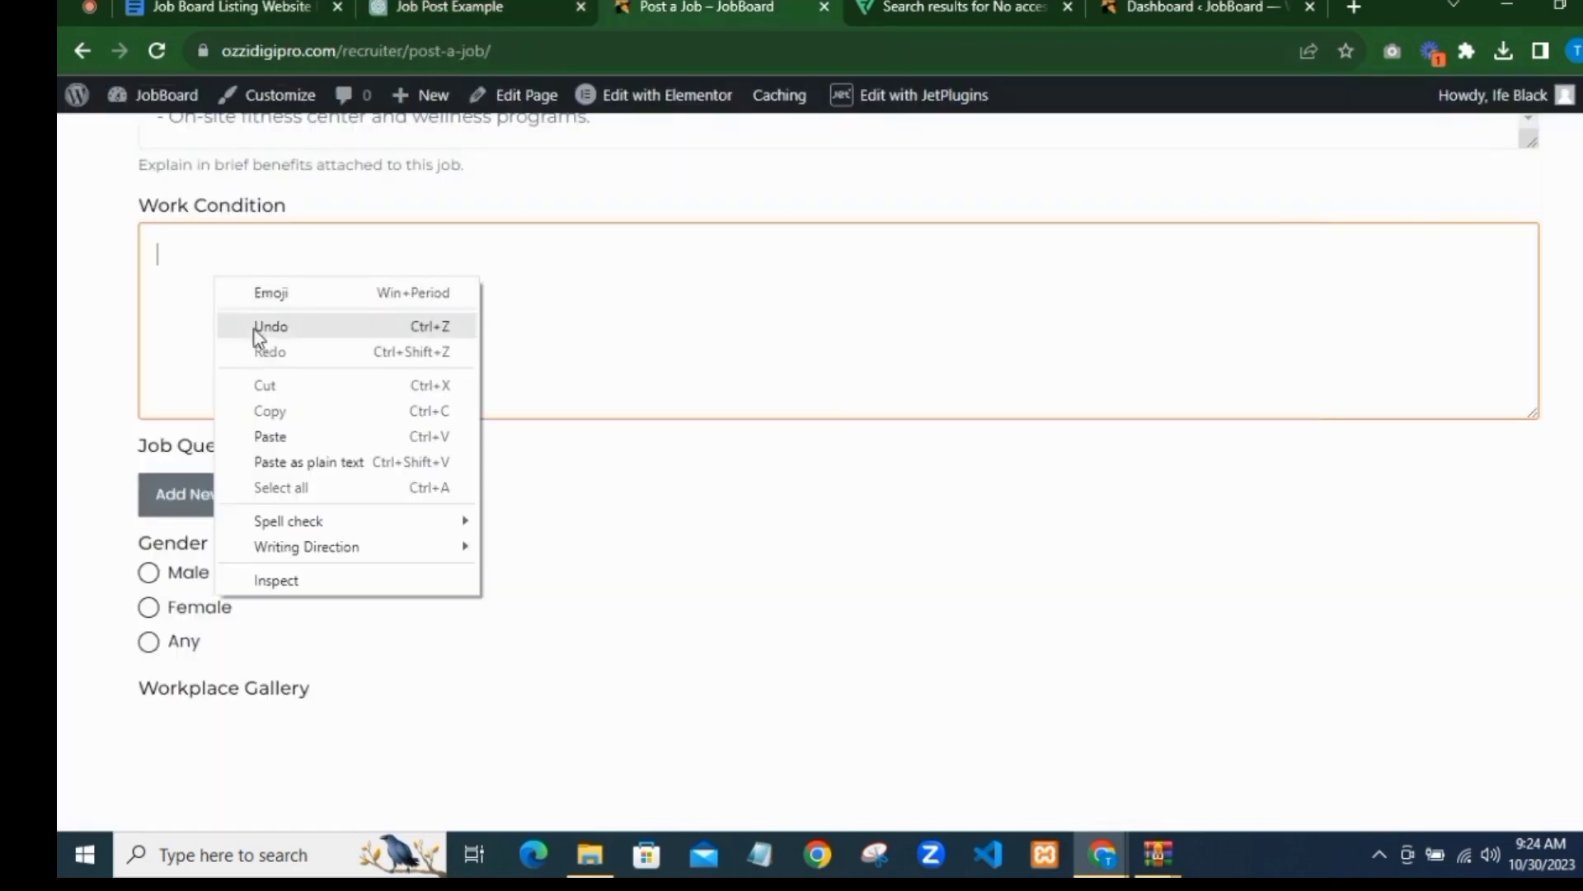
pyautogui.click(289, 435)
# Step: Return to ChatGPT and send the prompt "Give me some job questions" for the form's Job Questions section
pyautogui.scroll(-3, 281, 395)
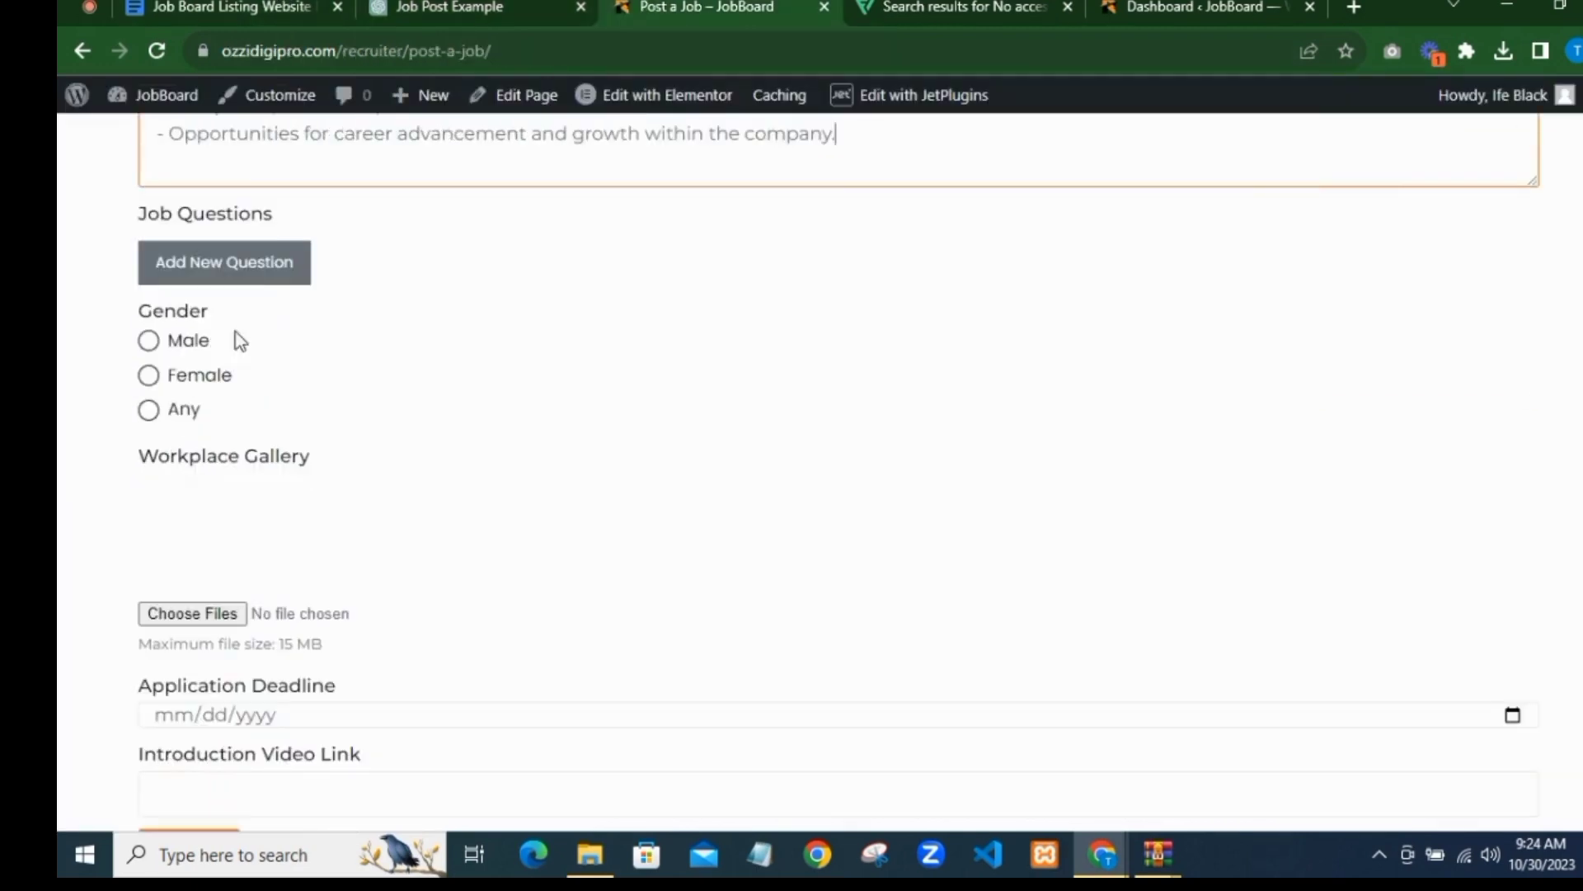
pyautogui.scroll(2, 254, 318)
pyautogui.click(536, 8)
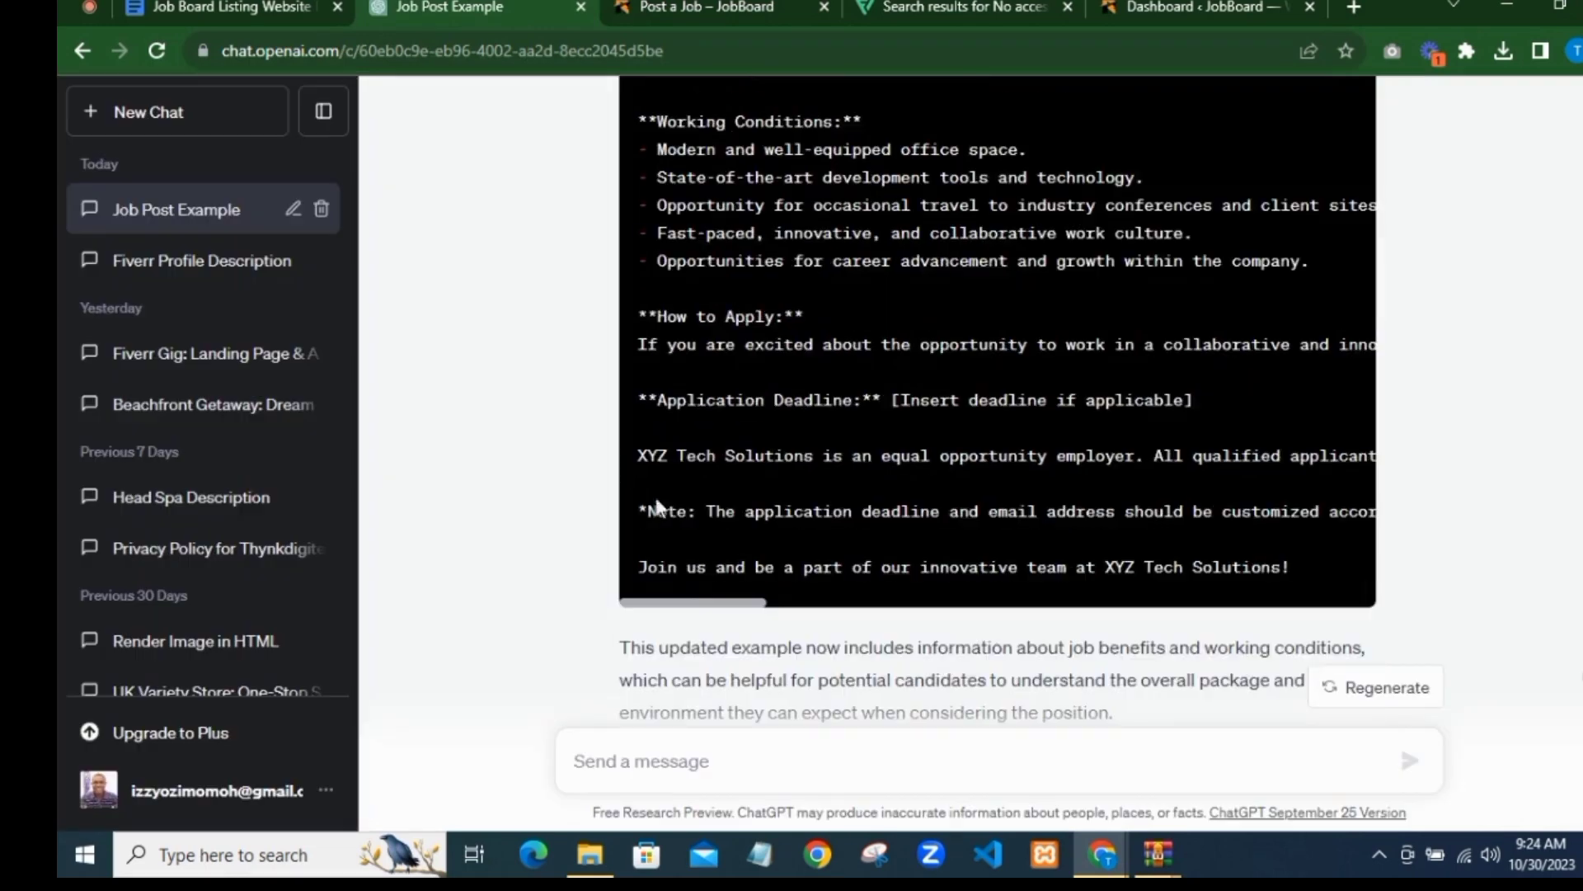
pyautogui.scroll(-2, 660, 510)
pyautogui.write('G')
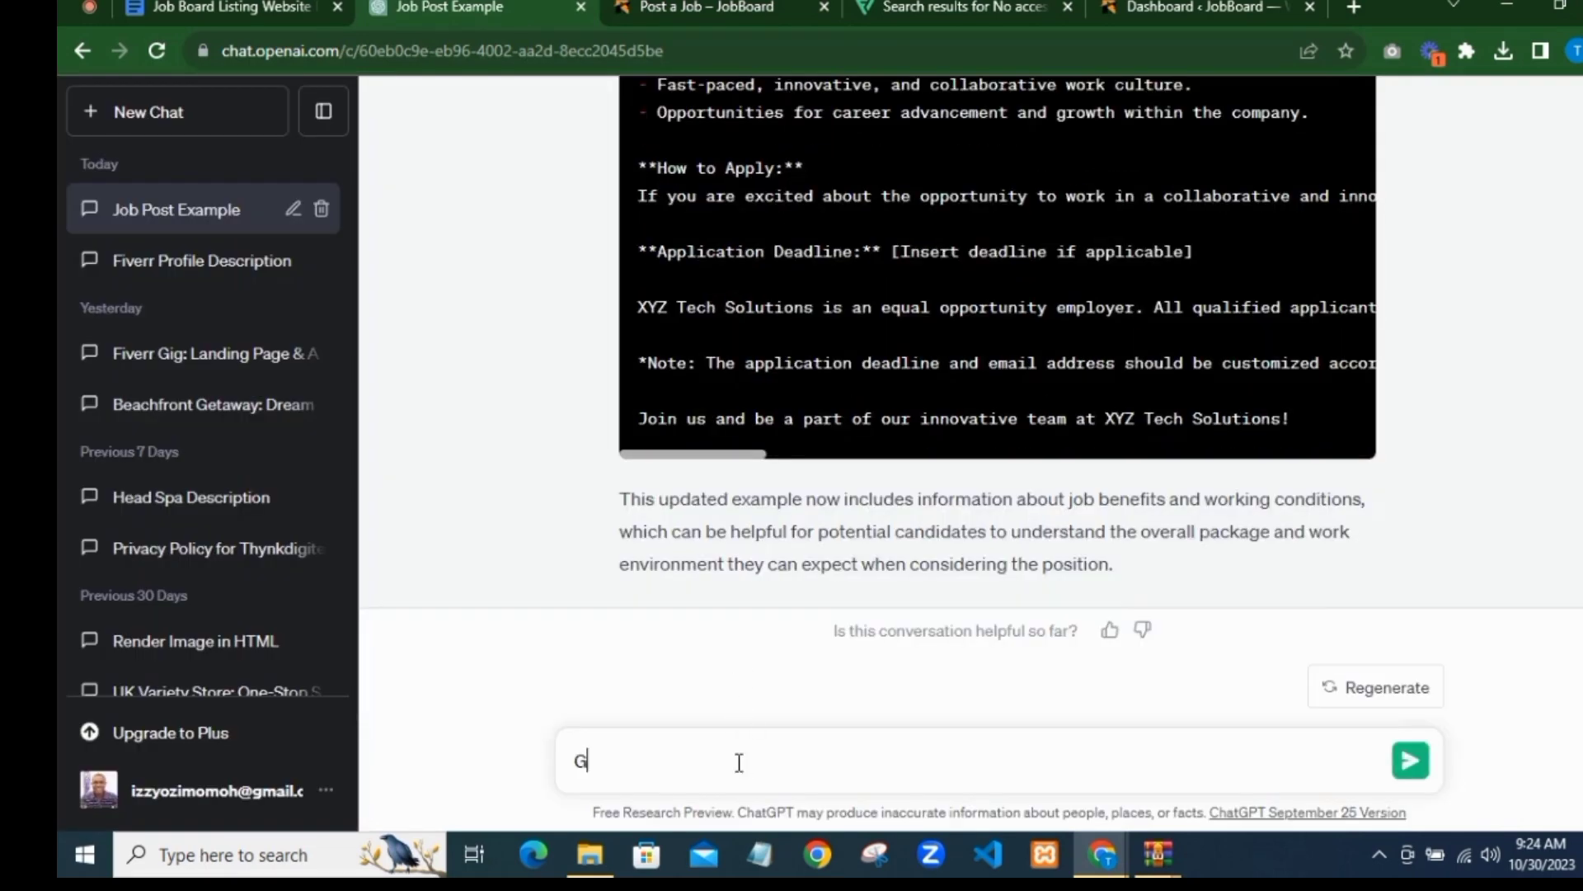
pyautogui.write('ive mm')
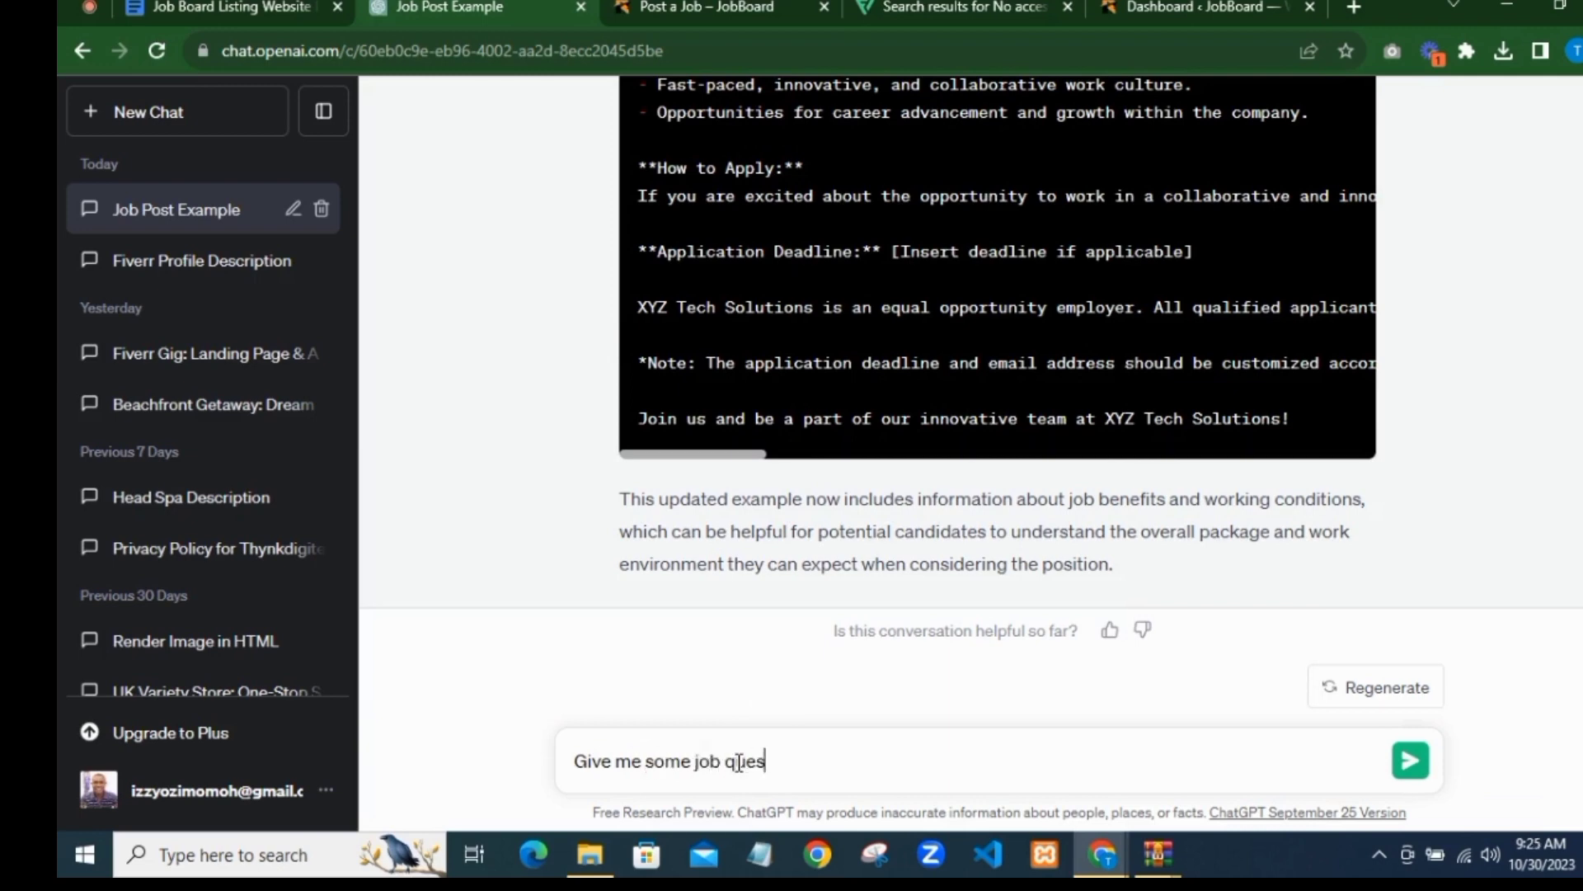
pyautogui.write('tions')
pyautogui.press('Return')
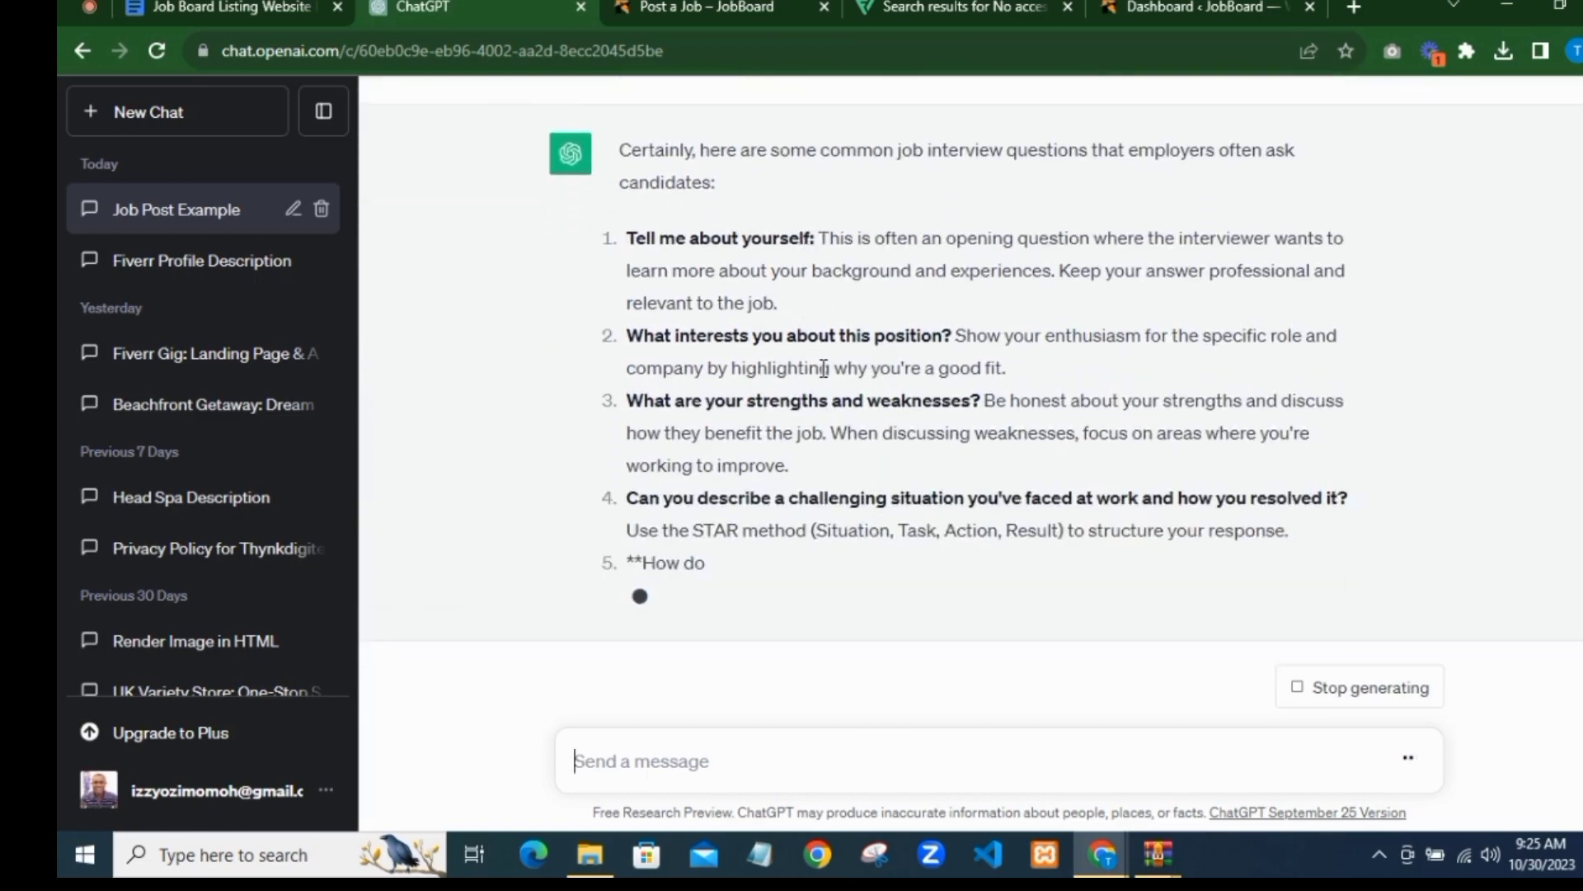
pyautogui.moveTo(626, 139); pyautogui.dragTo(691, 139)
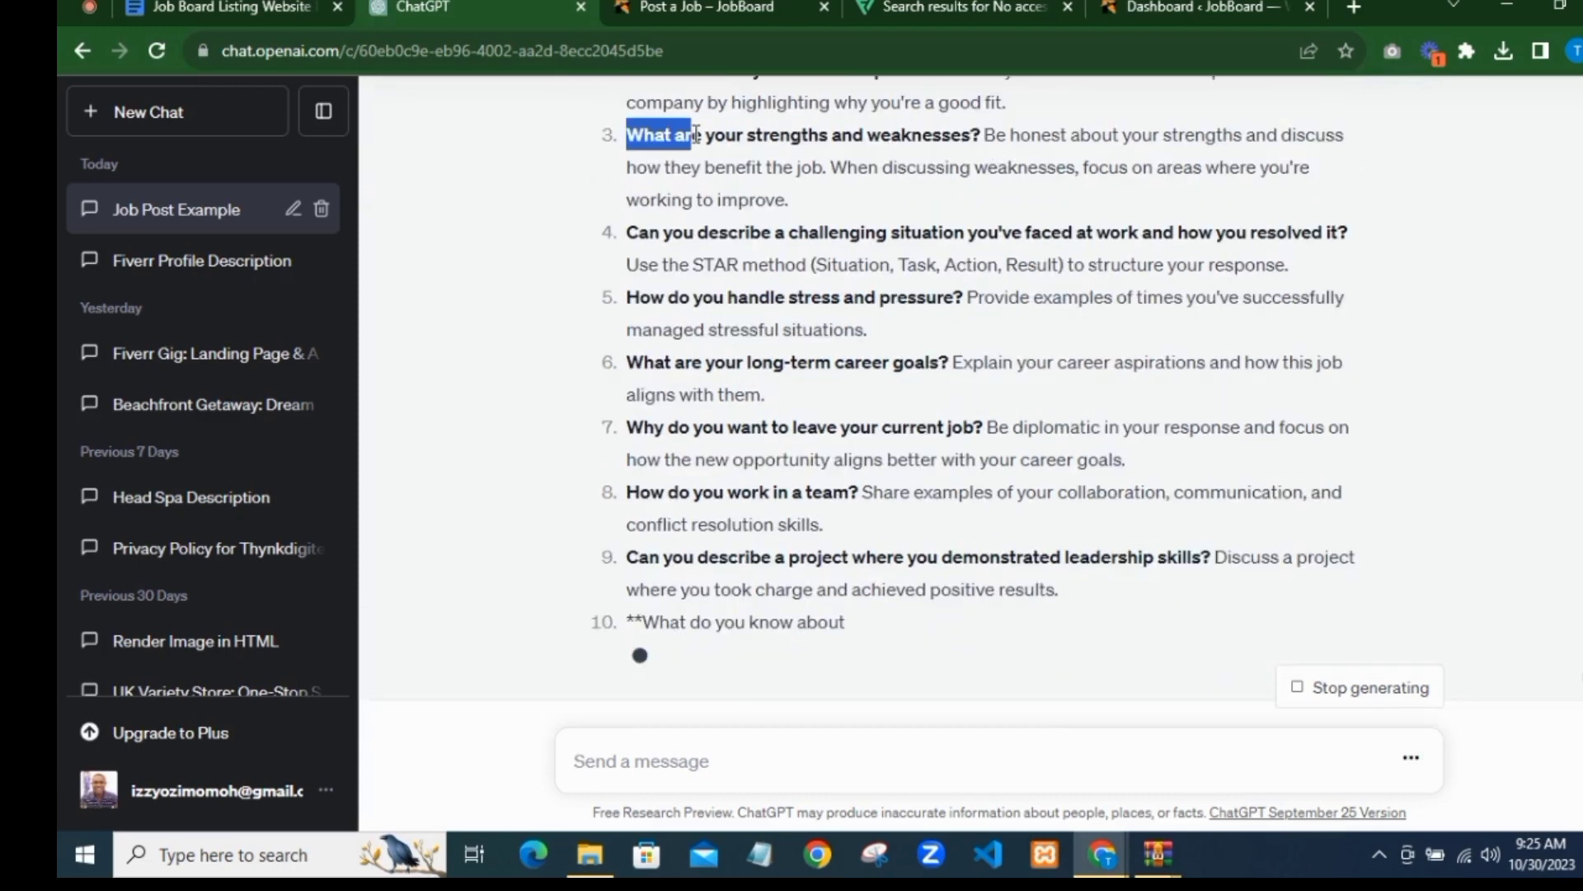
pyautogui.scroll(4, 668, 323)
pyautogui.moveTo(628, 316); pyautogui.dragTo(814, 327)
pyautogui.scroll(-4, 784, 347)
pyautogui.scroll(1, 733, 323)
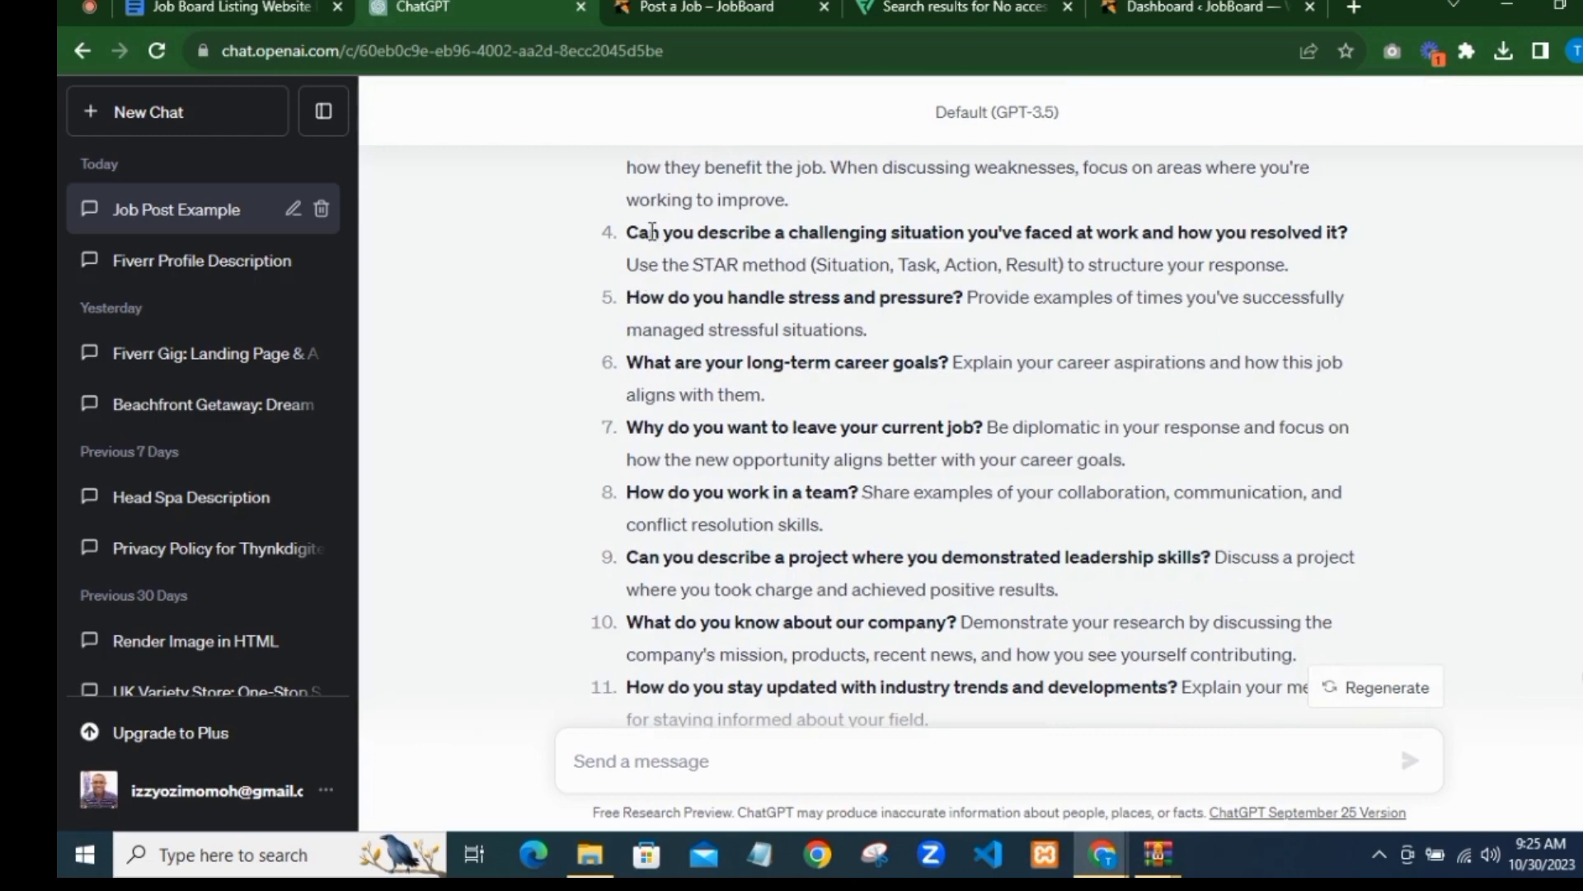
# Step: Copy the question "Can you describe a challenging situation you've faced at work and how you resolved it?" and return to the Post a Job form
pyautogui.tripleClick(649, 231)
pyautogui.click(650, 232)
pyautogui.tripleClick(650, 232)
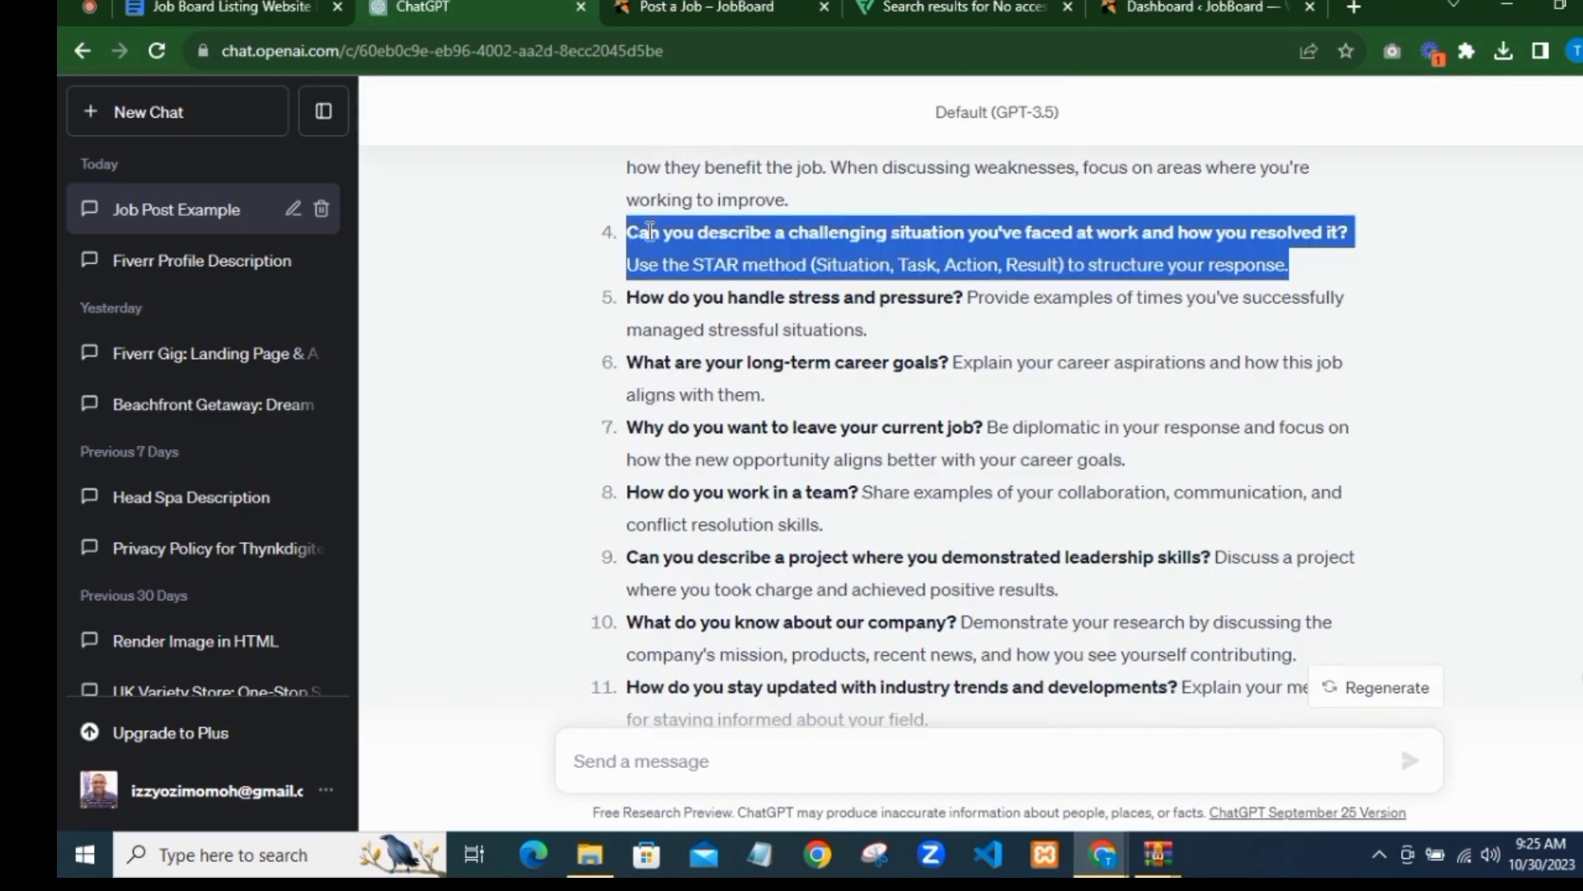
pyautogui.click(1198, 203)
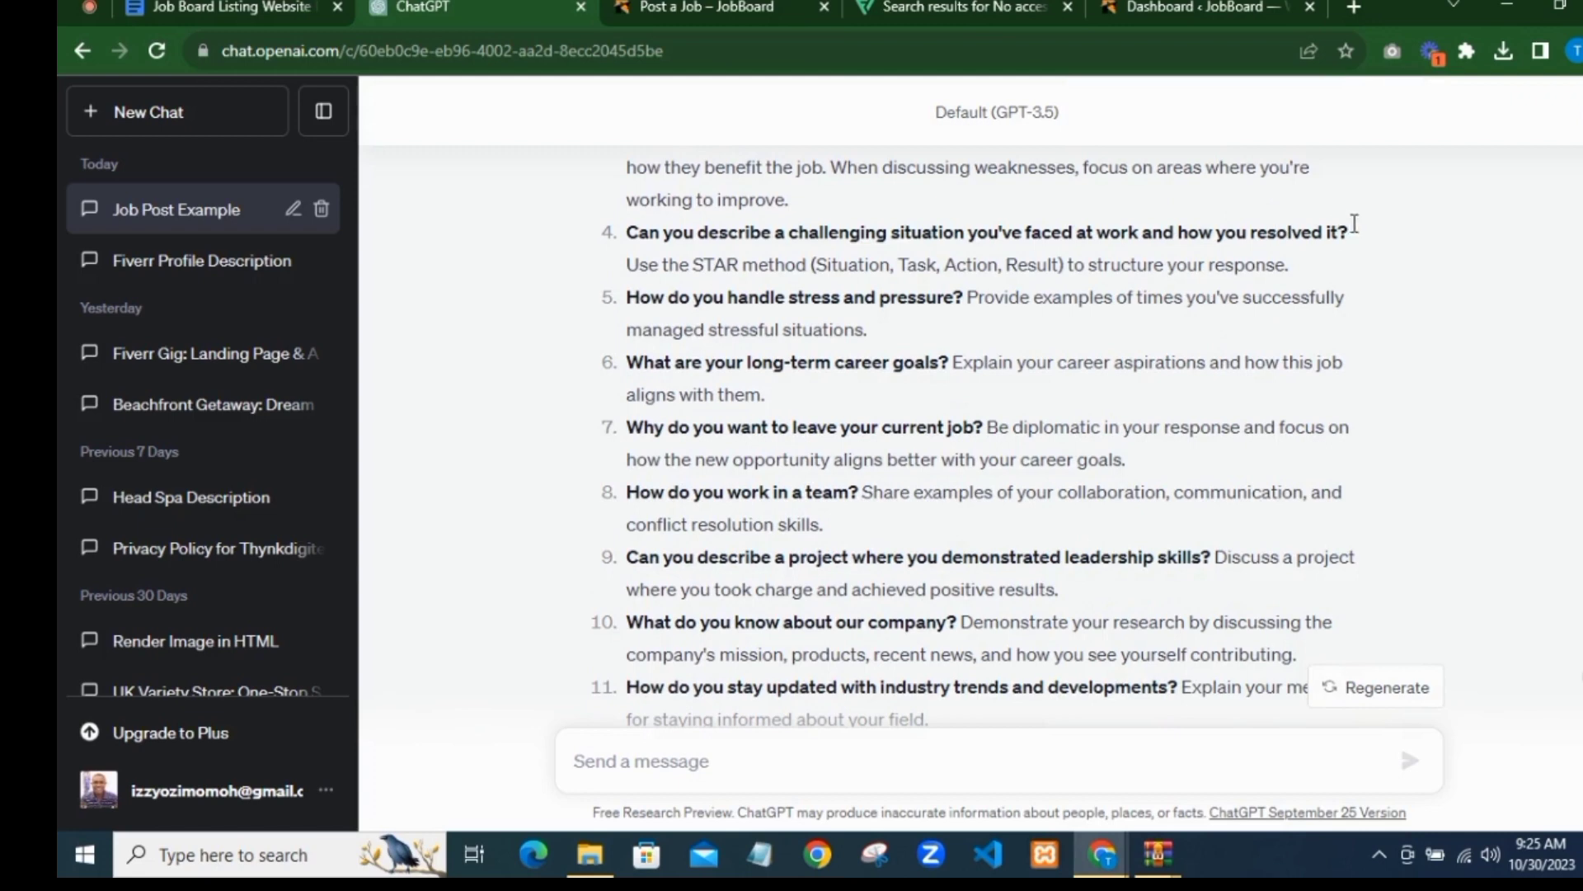
pyautogui.moveTo(1300, 236); pyautogui.dragTo(648, 233)
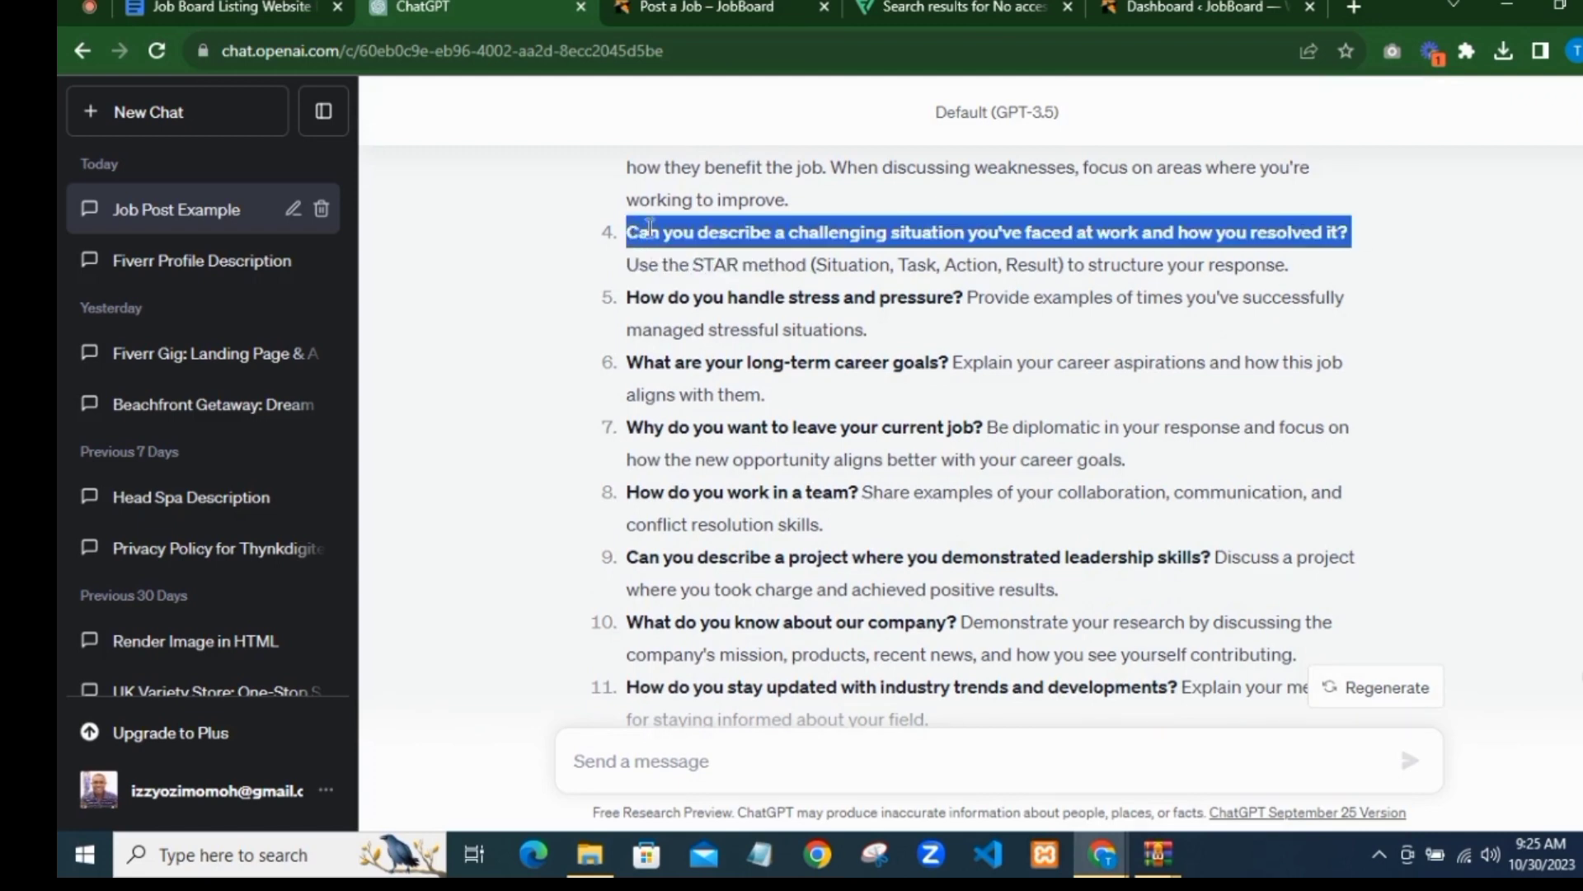
pyautogui.rightClick(648, 233)
pyautogui.click(714, 246)
pyautogui.click(750, 8)
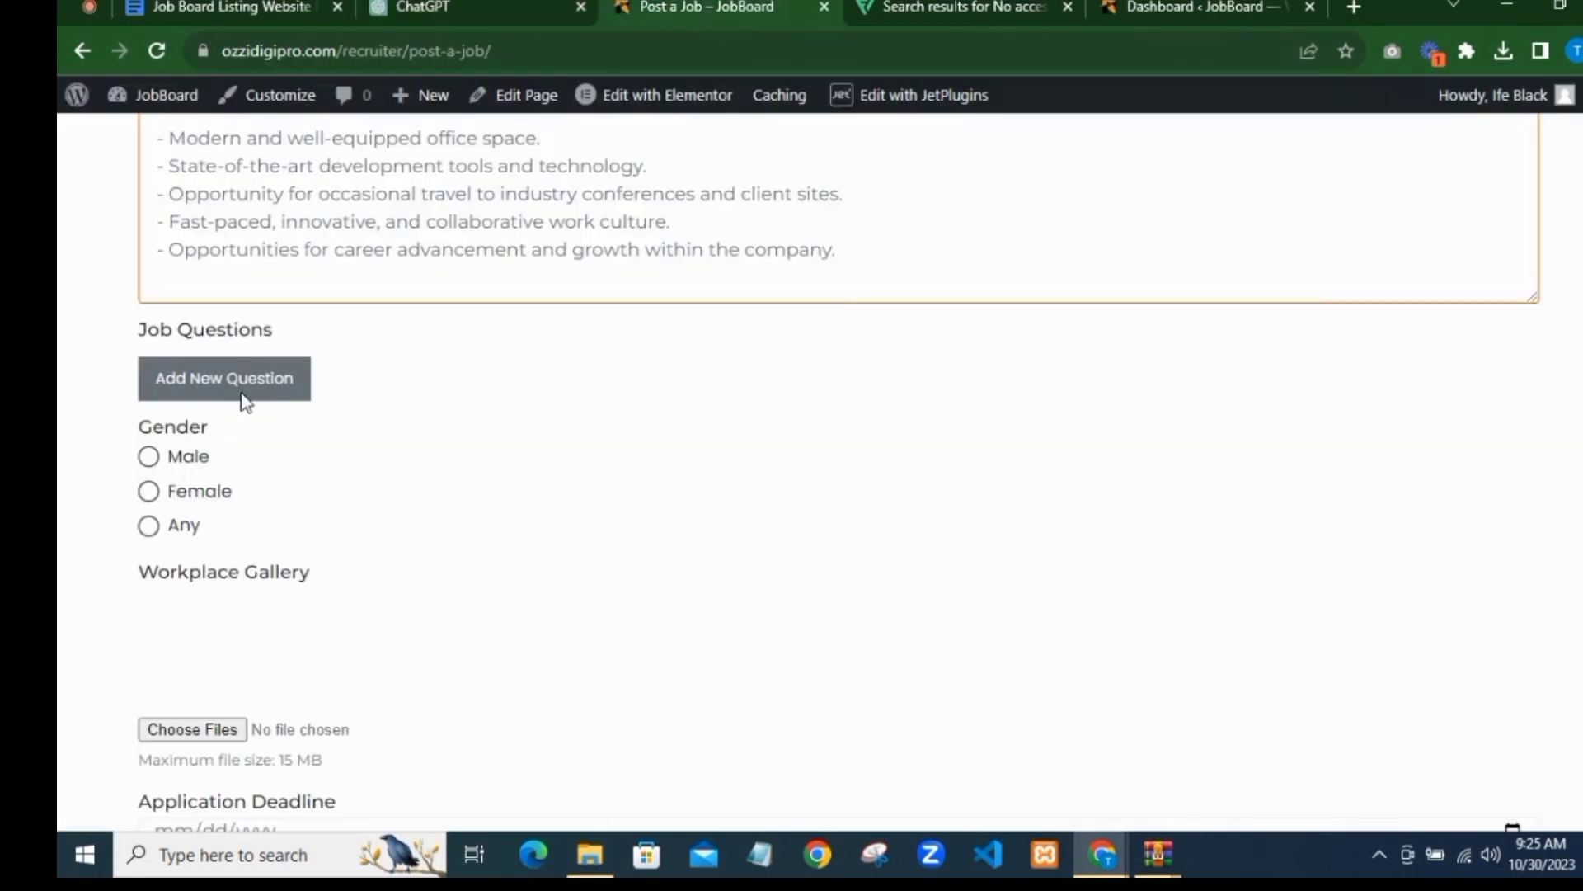
# Step: Add a job question reading "Can you describe a challenging situation you've faced at work and how you resolved it?" and add a second blank question
pyautogui.click(245, 402)
pyautogui.click(247, 407)
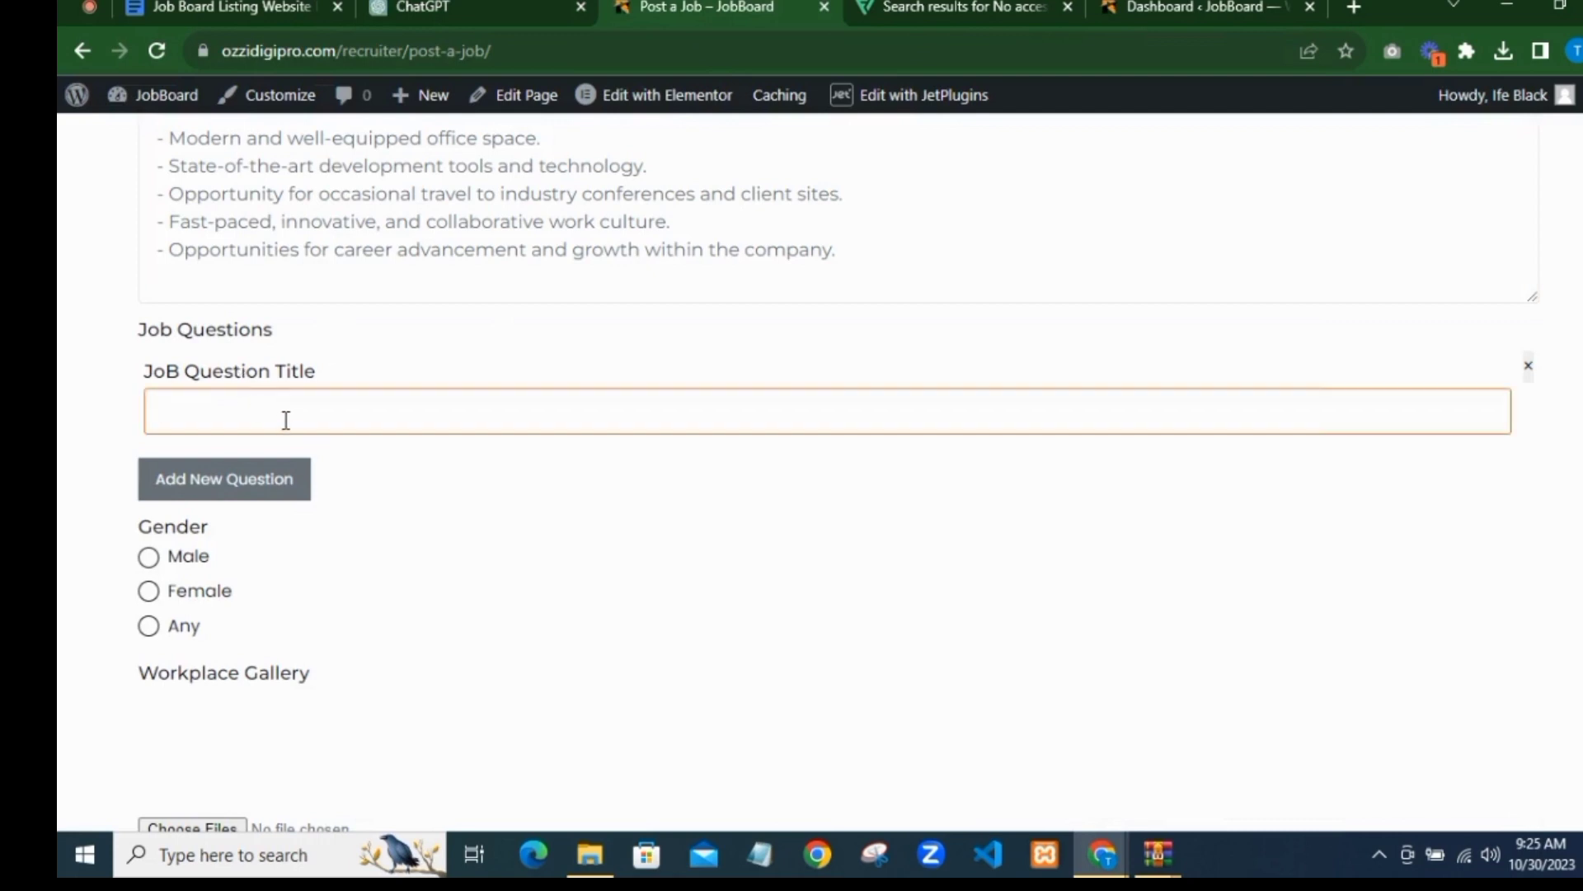
pyautogui.hotkey('ctrl', 'v')
pyautogui.click(206, 484)
pyautogui.click(367, 509)
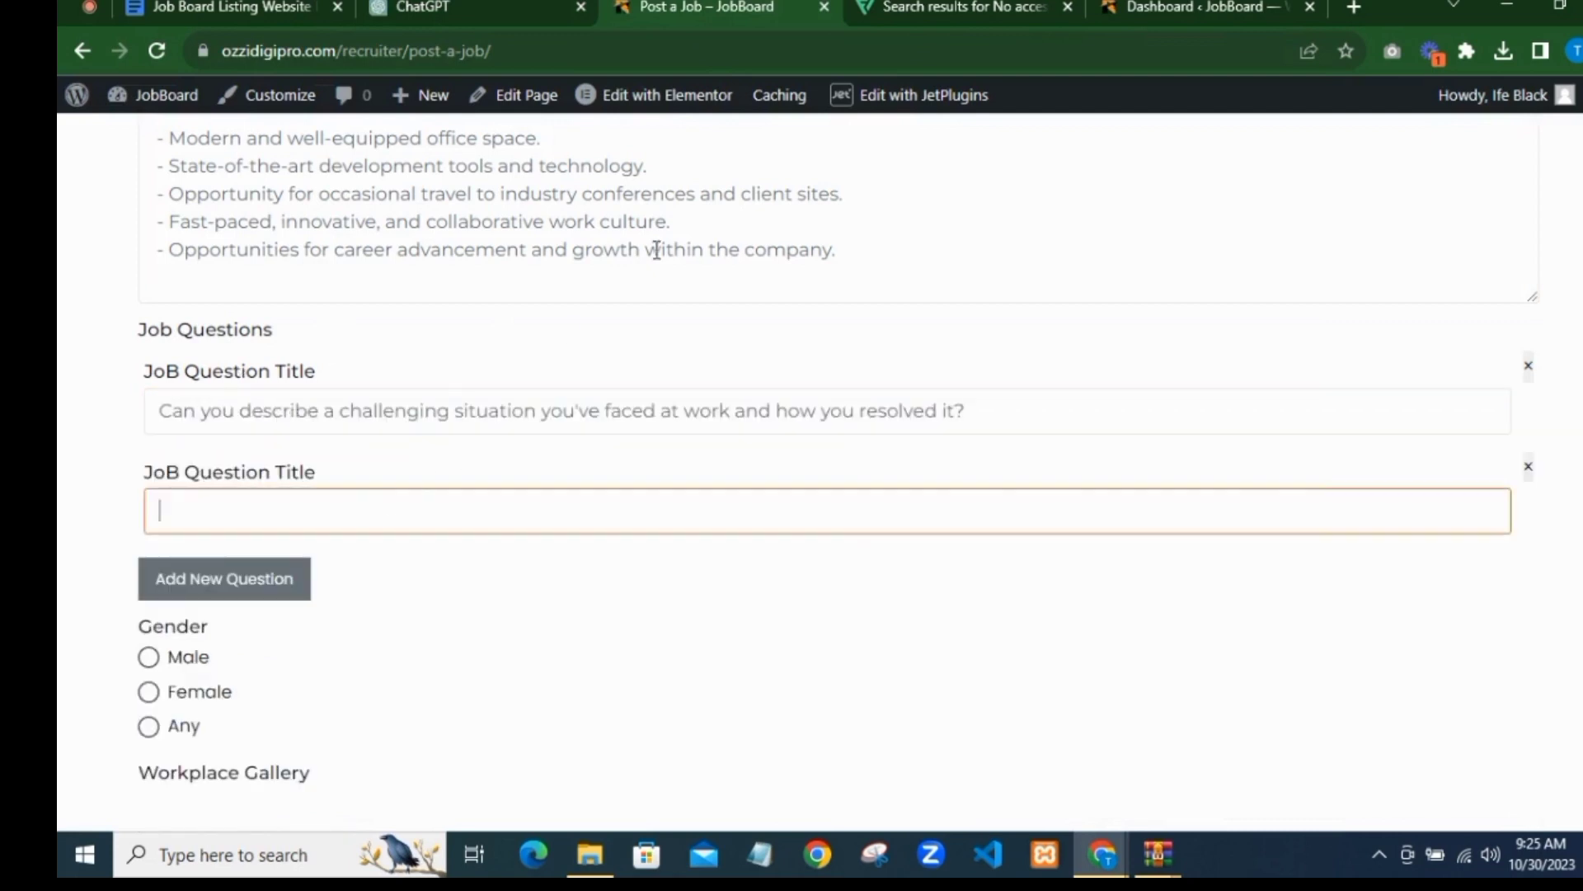
# Step: Copy the question "How do you work in a team?" from the ChatGPT response into the form's second job question title
pyautogui.click(550, 18)
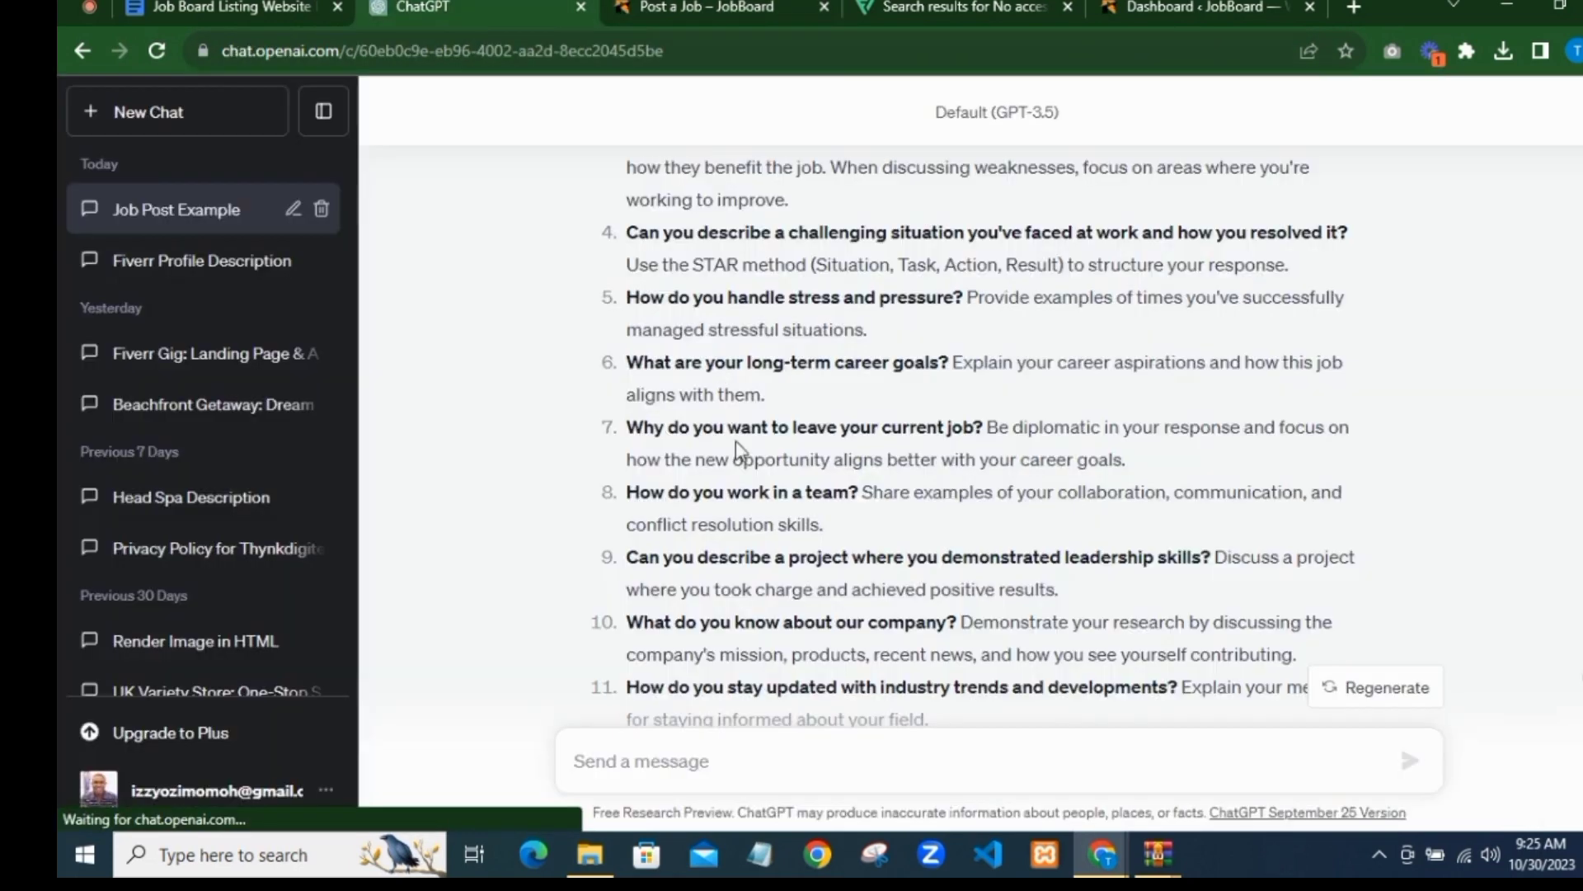
pyautogui.moveTo(629, 430); pyautogui.dragTo(846, 432)
pyautogui.doubleClick(711, 430)
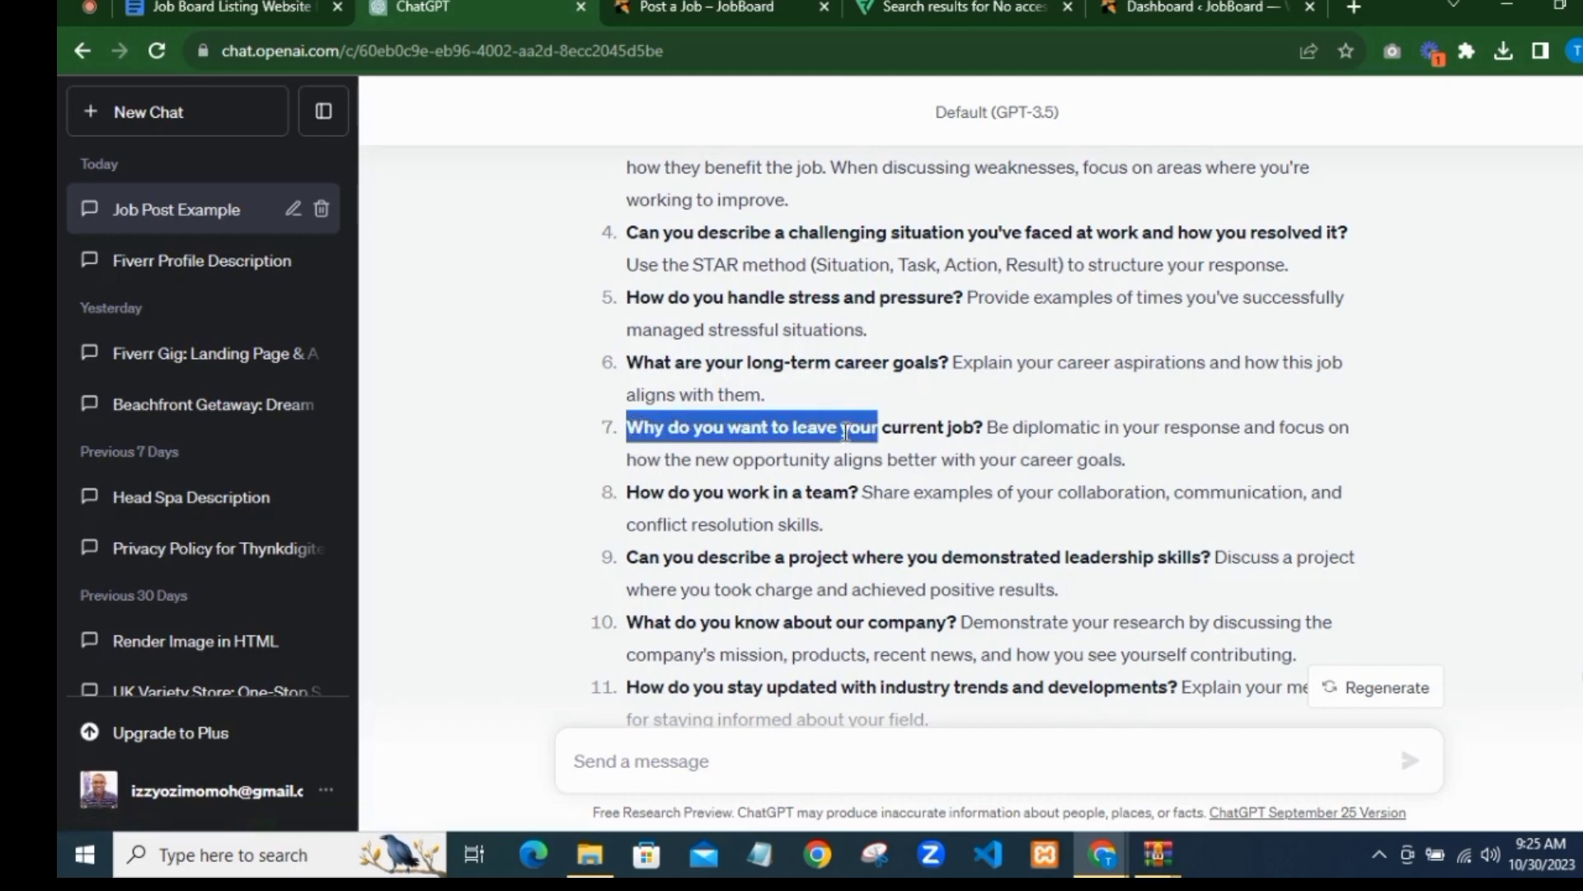
pyautogui.click(723, 431)
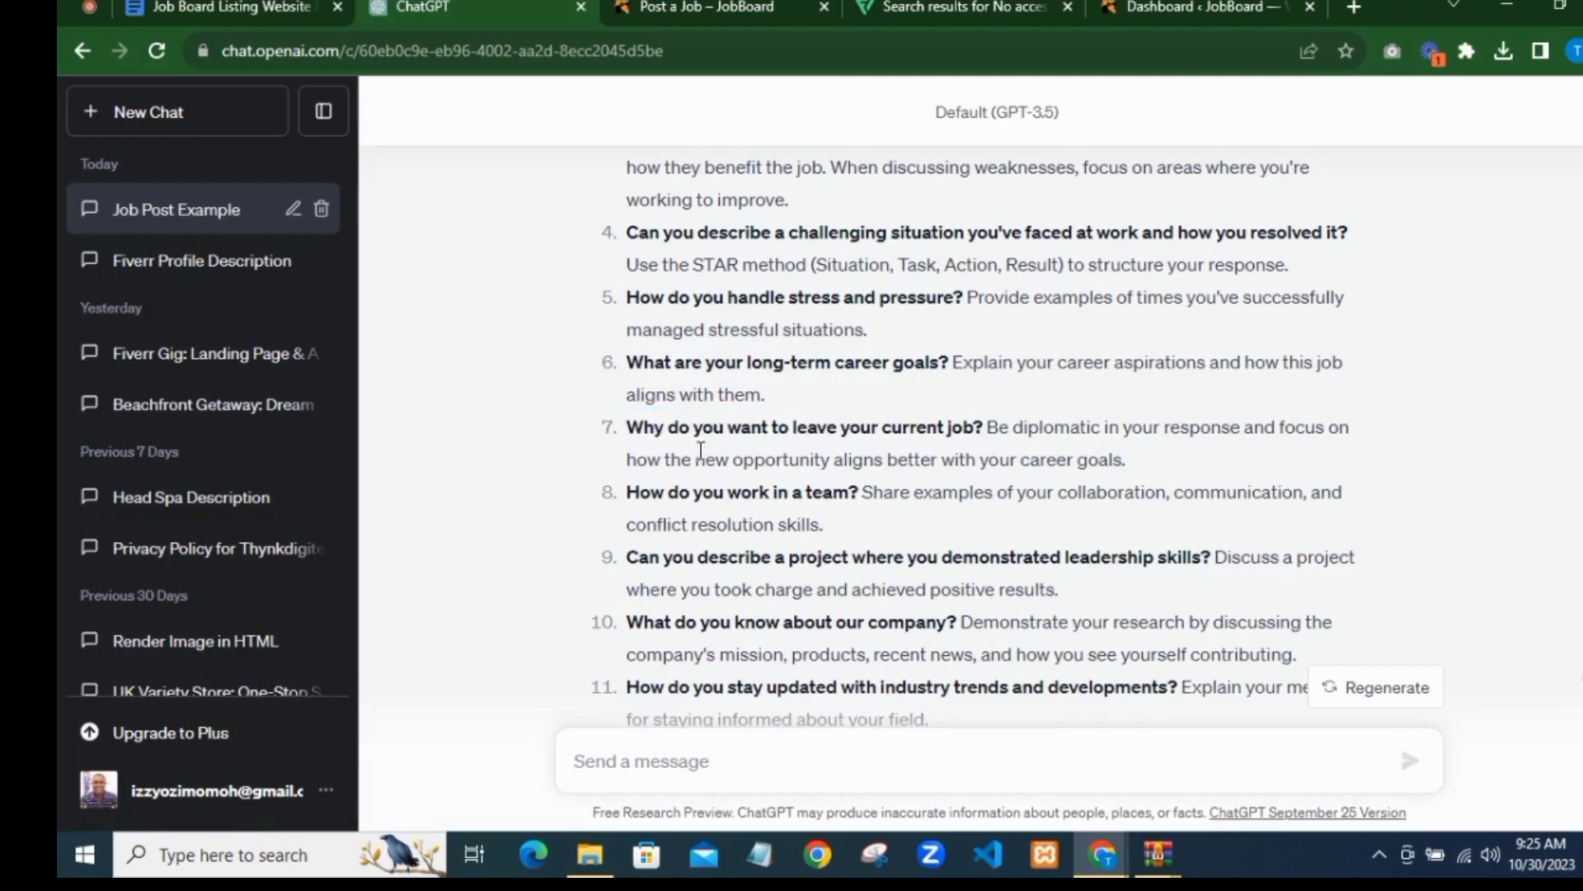
pyautogui.moveTo(637, 487); pyautogui.dragTo(823, 492)
pyautogui.click(640, 492)
pyautogui.moveTo(631, 490); pyautogui.dragTo(866, 495)
pyautogui.rightClick(836, 488)
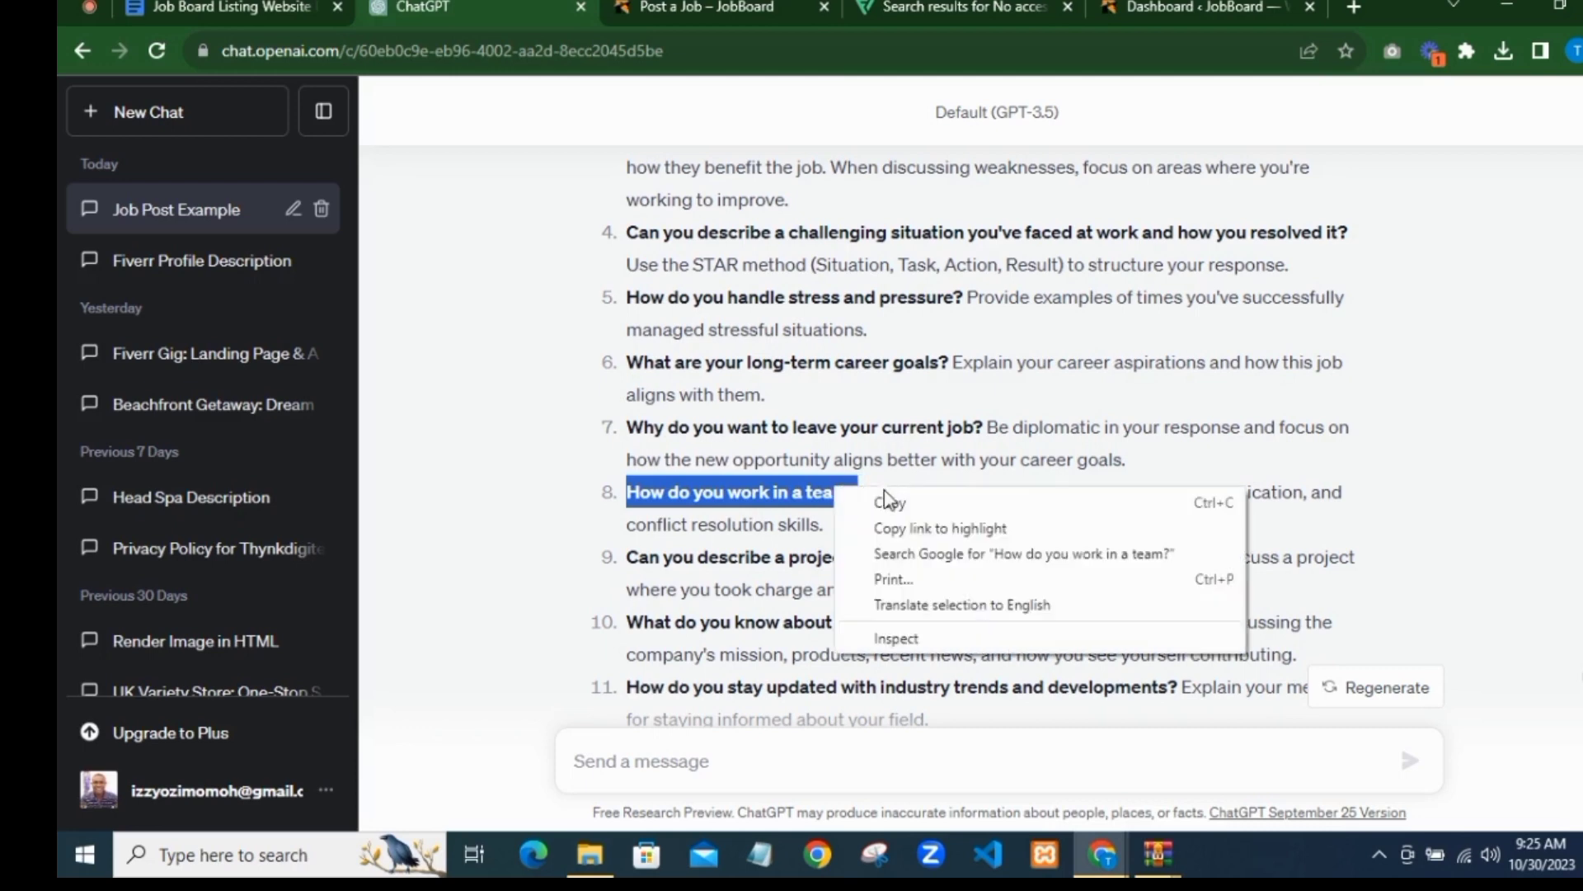
pyautogui.click(887, 500)
pyautogui.click(695, 10)
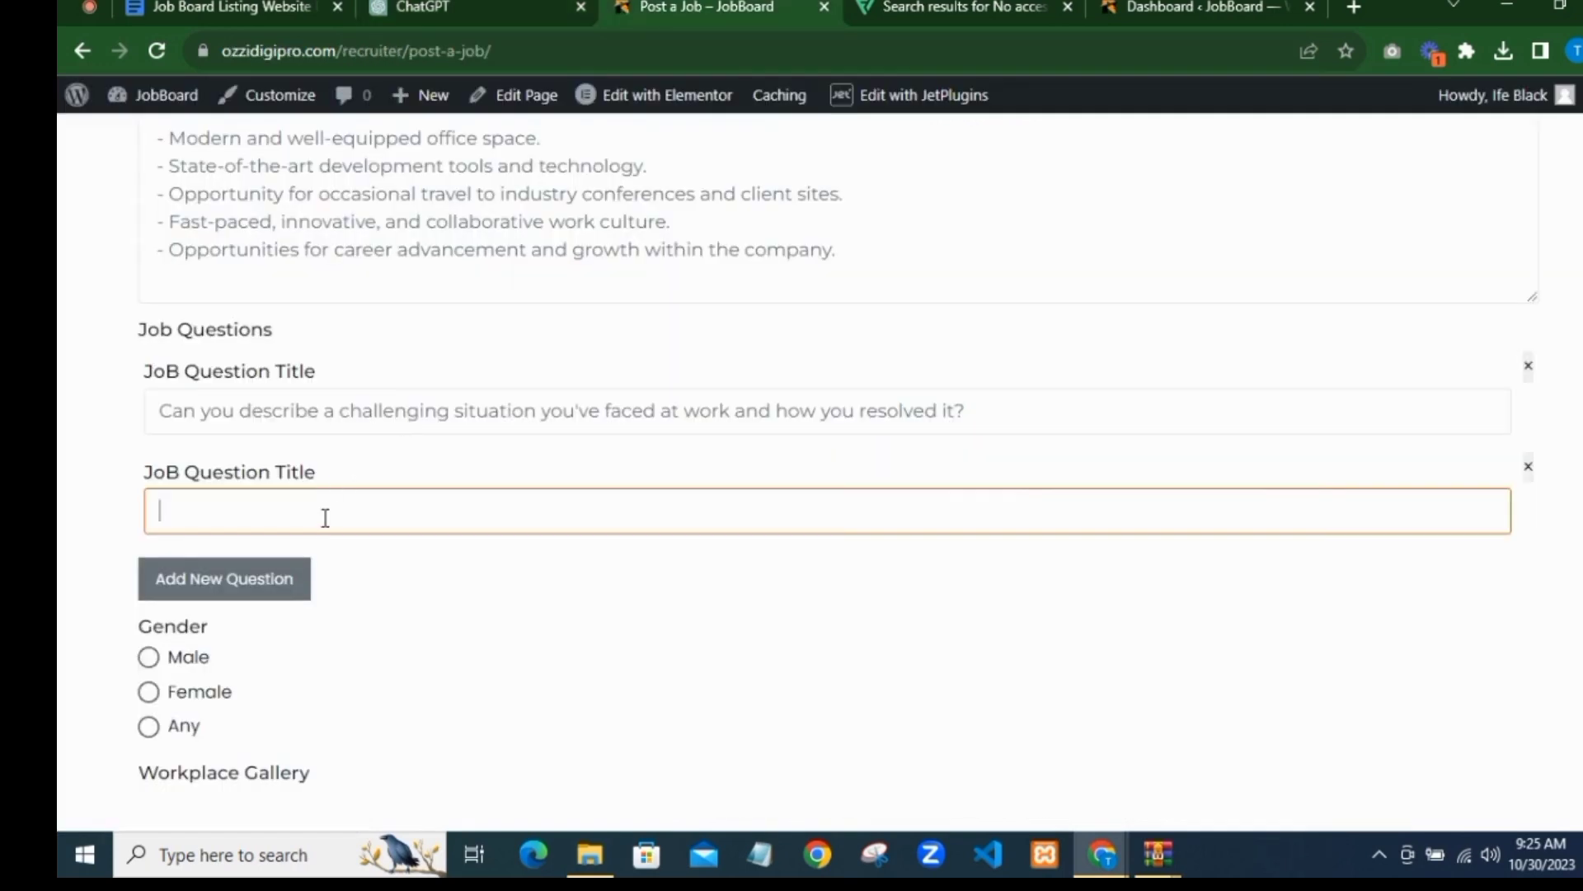
pyautogui.hotkey('ctrl', 'v')
pyautogui.click(509, 463)
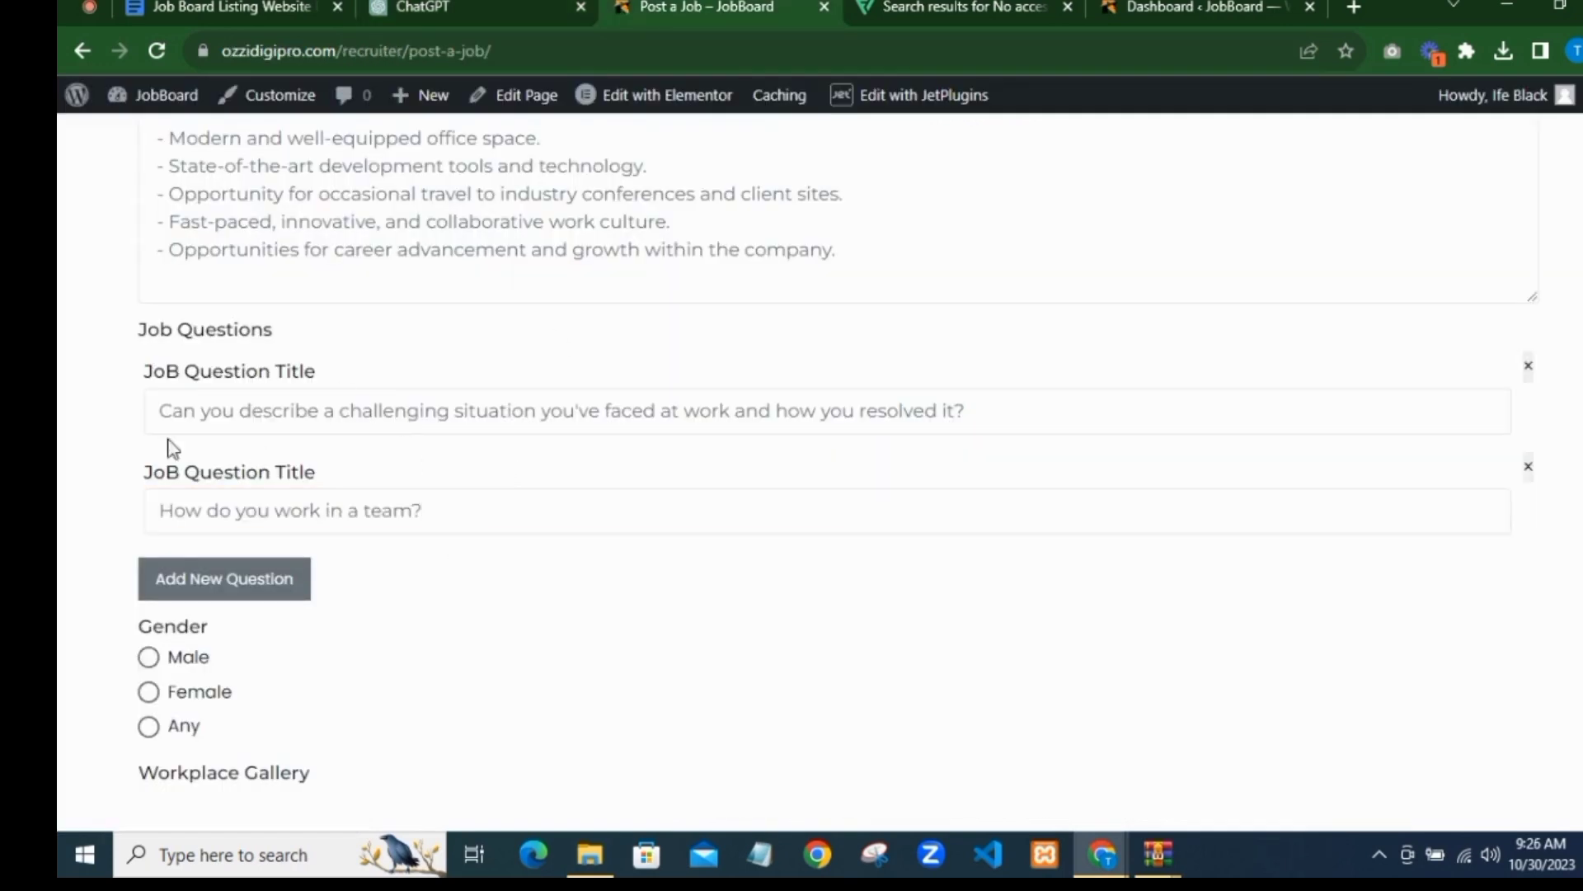
# Step: Set the form's Gender option to Any
pyautogui.scroll(-3, 250, 484)
pyautogui.click(229, 430)
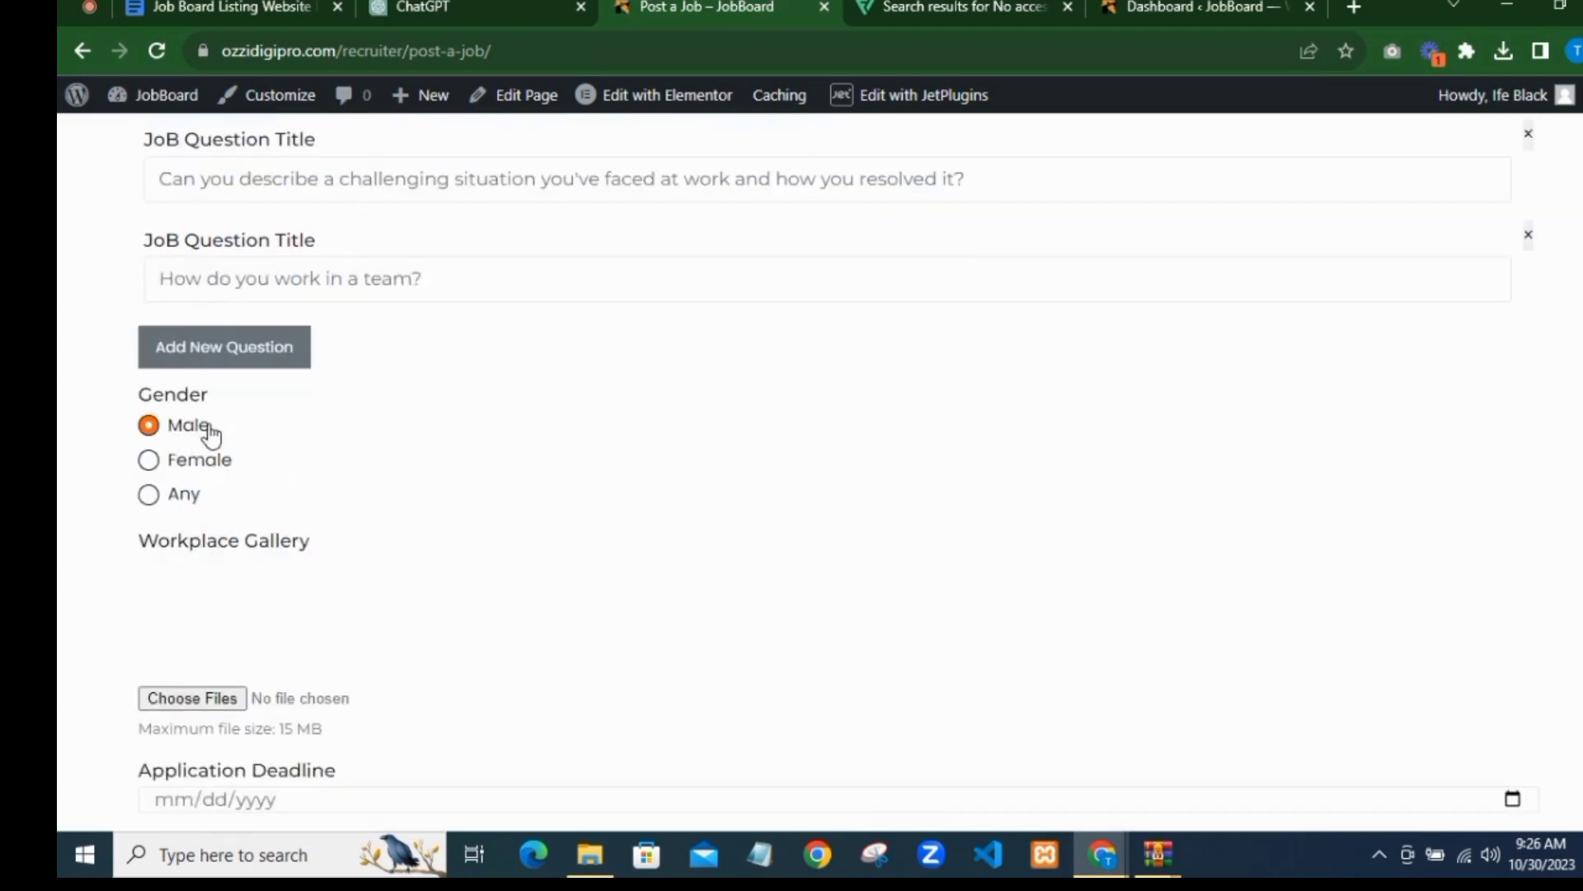
pyautogui.scroll(-2, 358, 434)
pyautogui.scroll(-2, 359, 484)
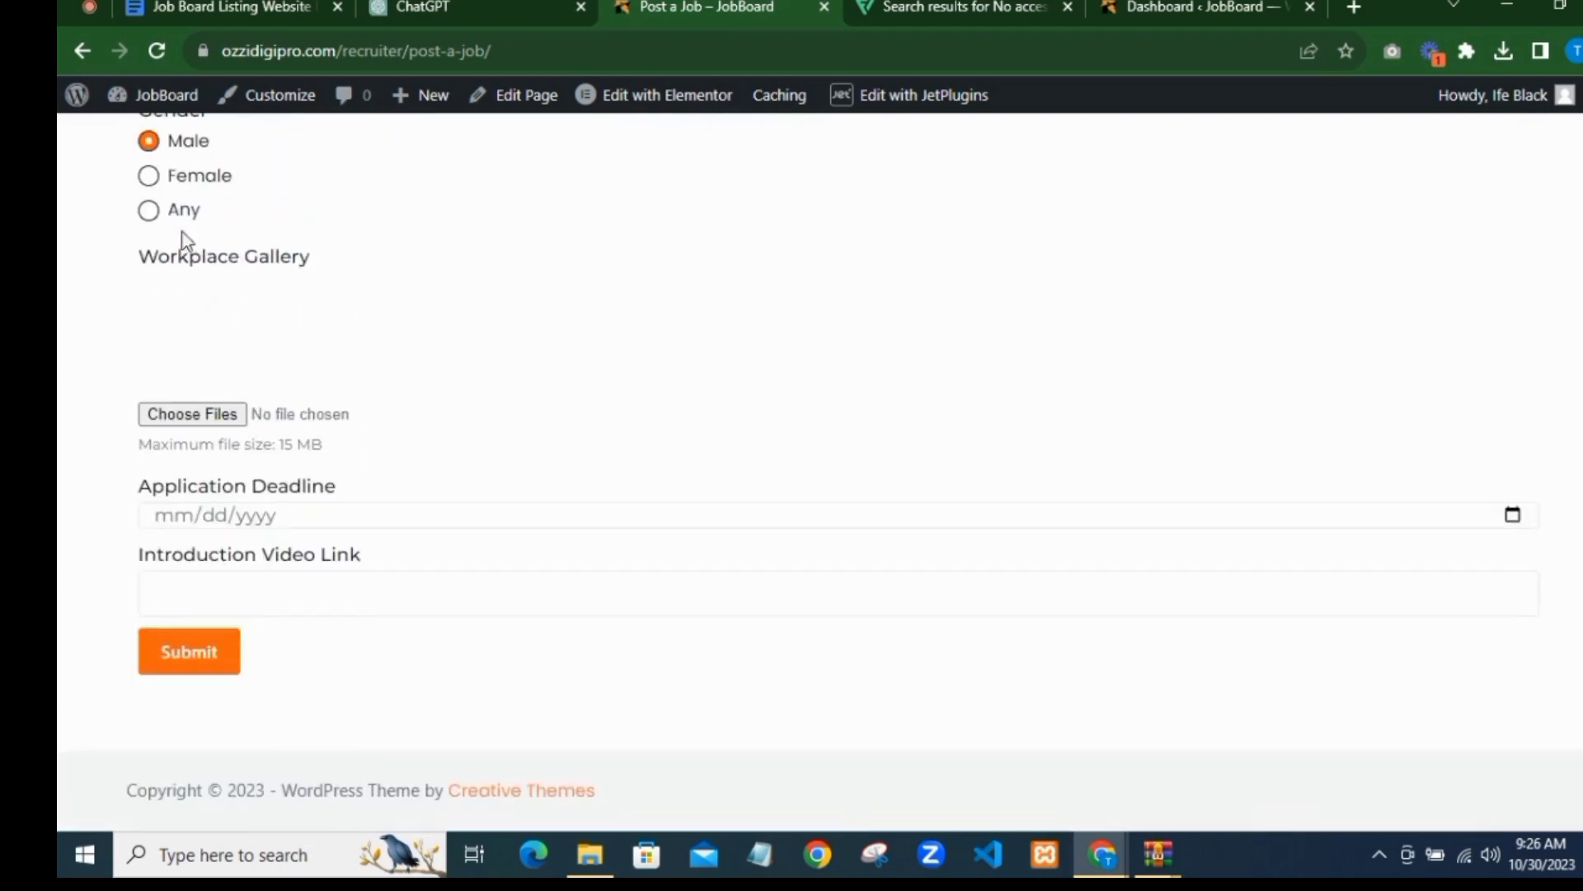
pyautogui.click(151, 213)
# Step: Upload the Notebook Computer and Bussiness Laptop Coffee-Table images from Downloads to the Workplace Gallery
pyautogui.click(193, 413)
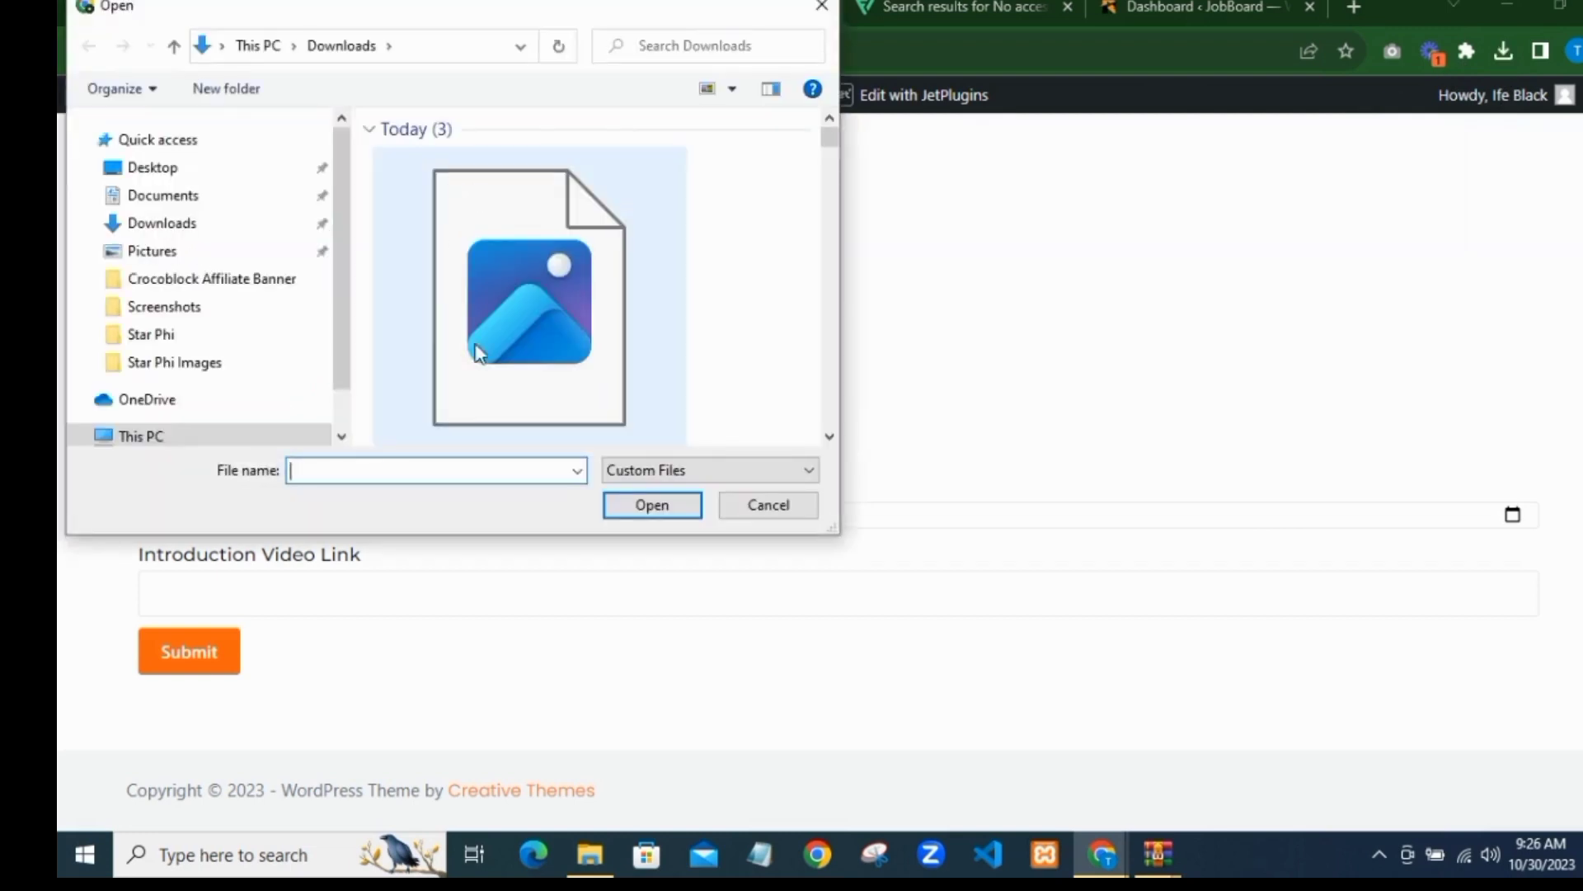
pyautogui.click(829, 437)
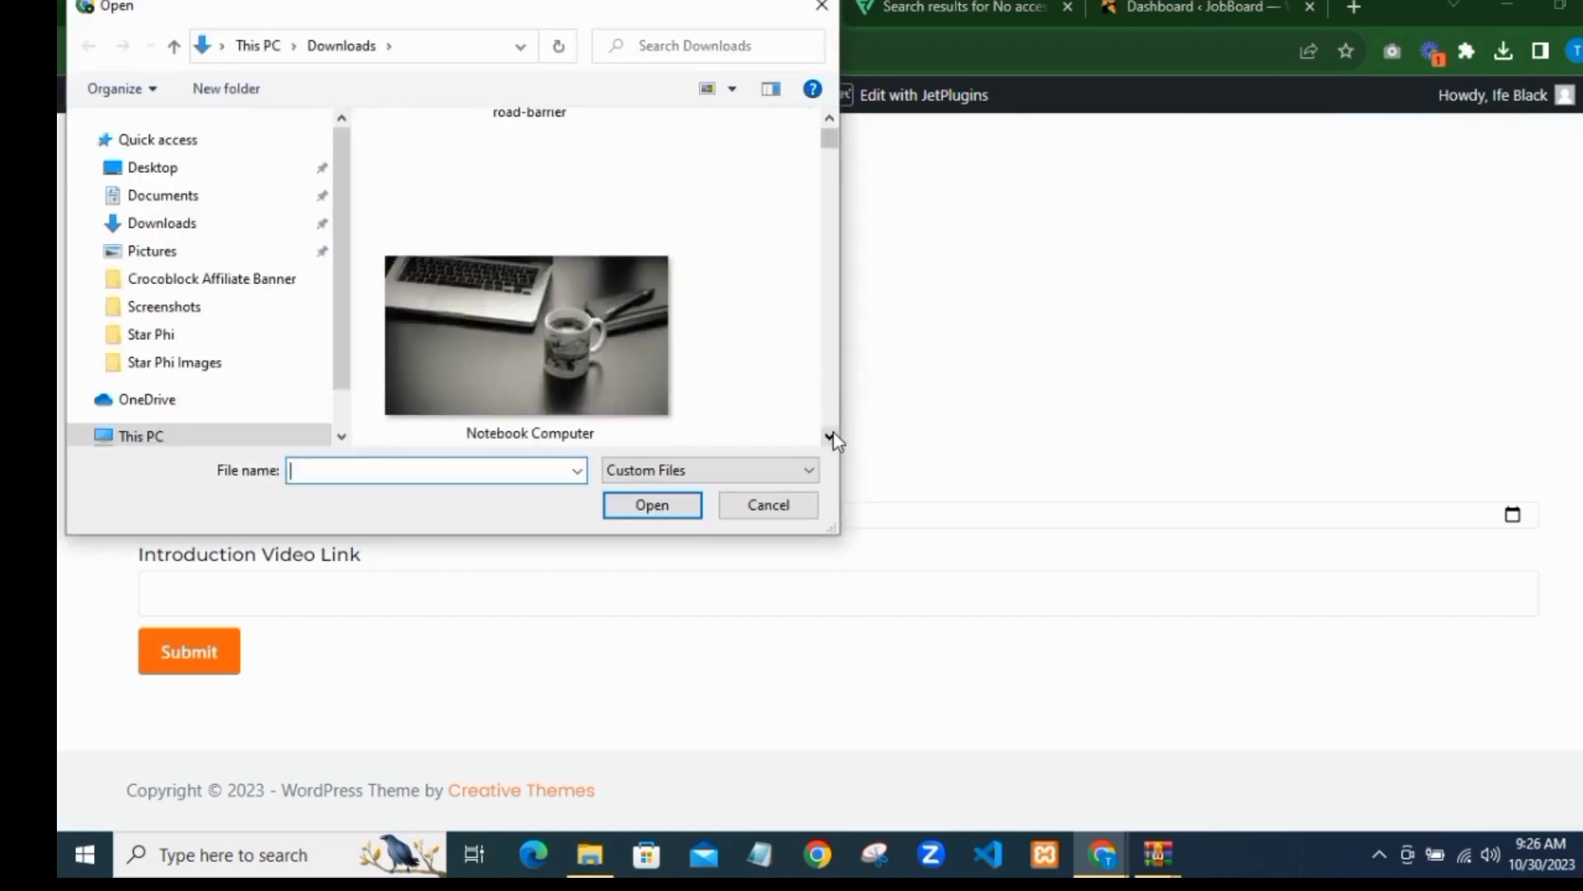
pyautogui.click(619, 223)
pyautogui.scroll(3, 657, 332)
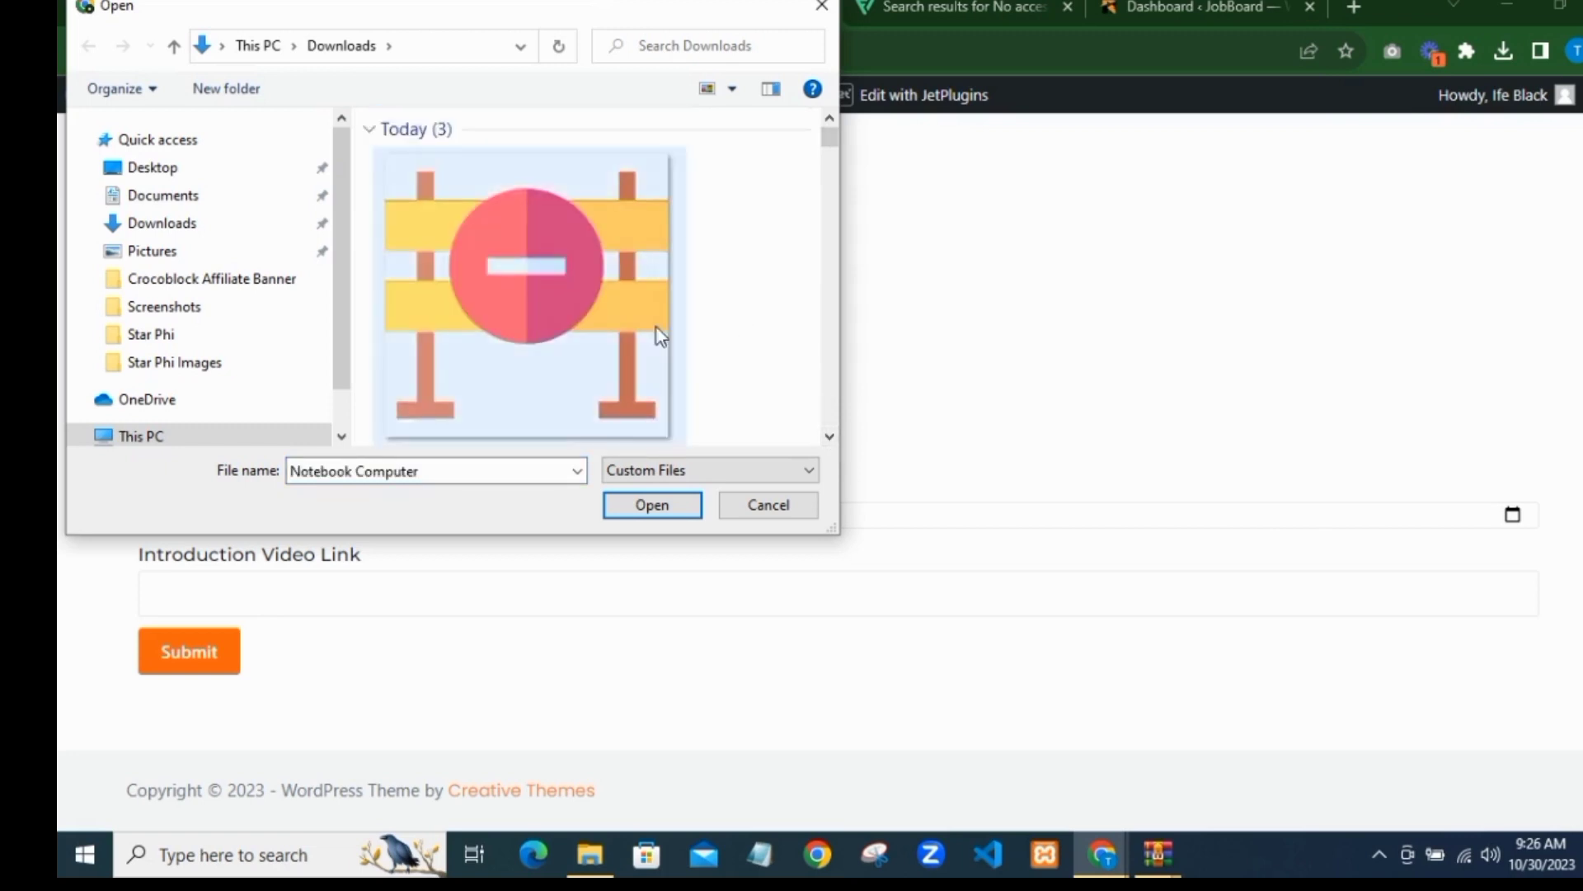
pyautogui.scroll(-4, 650, 328)
pyautogui.scroll(-1, 694, 392)
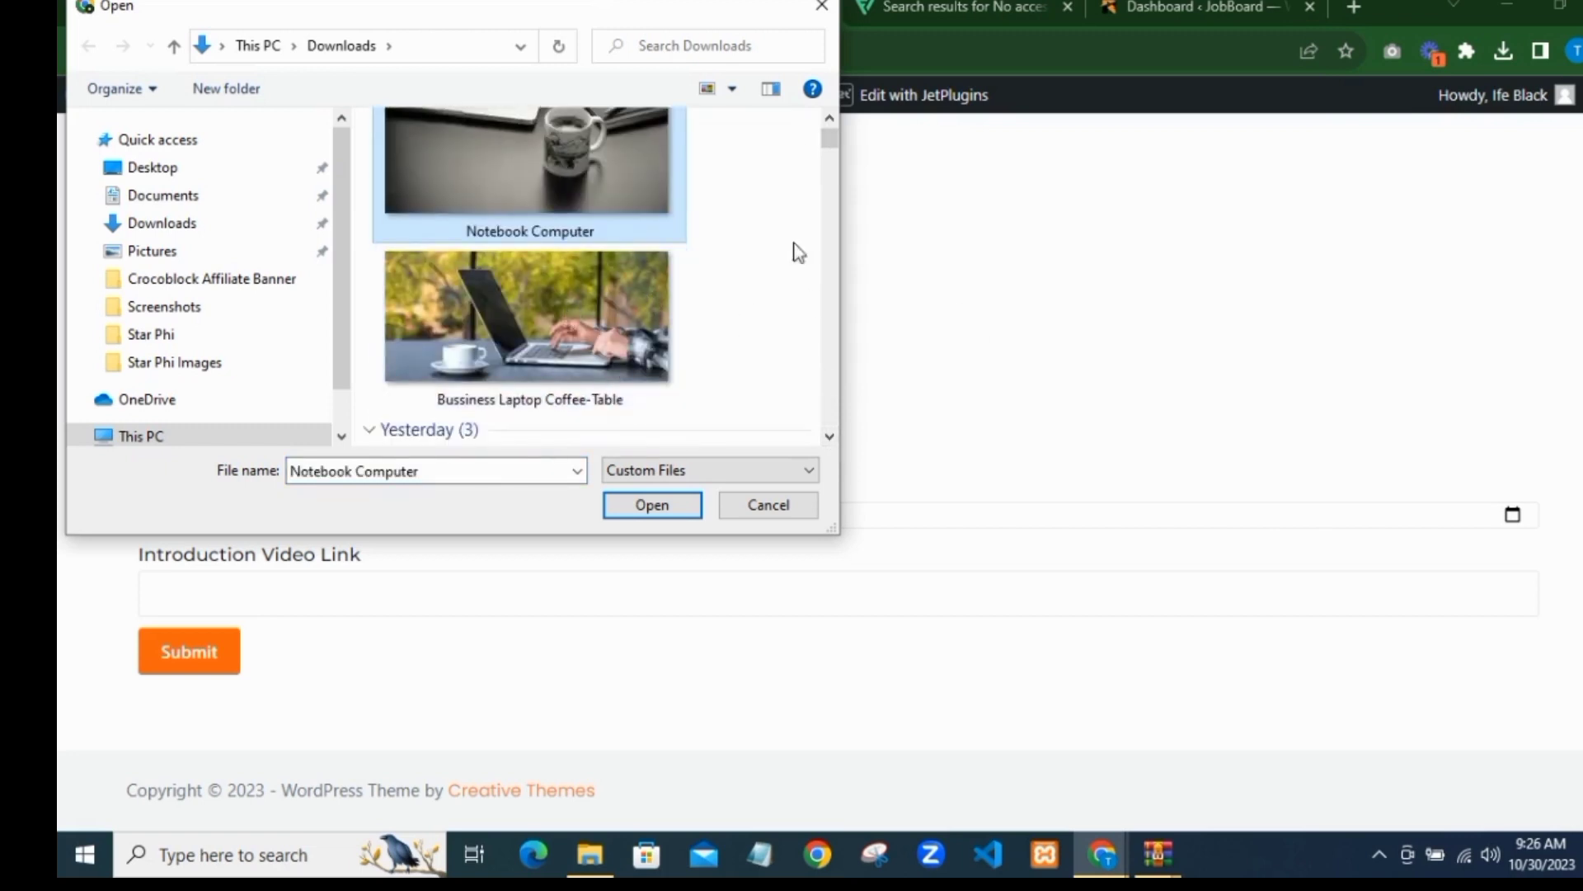
pyautogui.keyDown('ctrl'); pyautogui.click(622, 344); pyautogui.keyUp('ctrl')
pyautogui.click(656, 504)
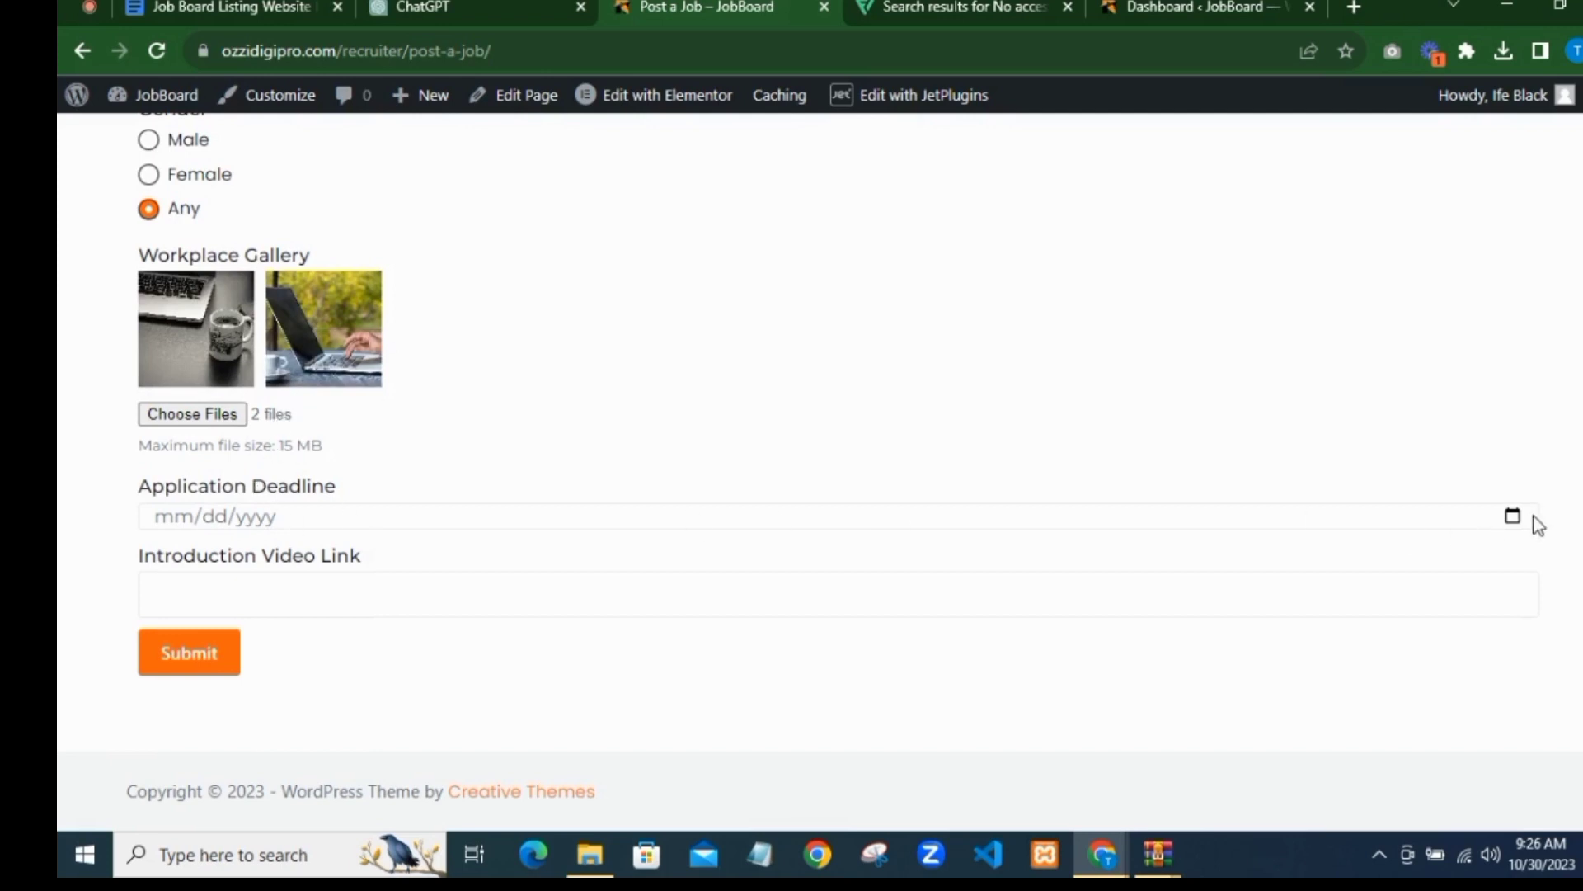
# Step: Set the Application Deadline to 11/30/2023
pyautogui.click(1513, 517)
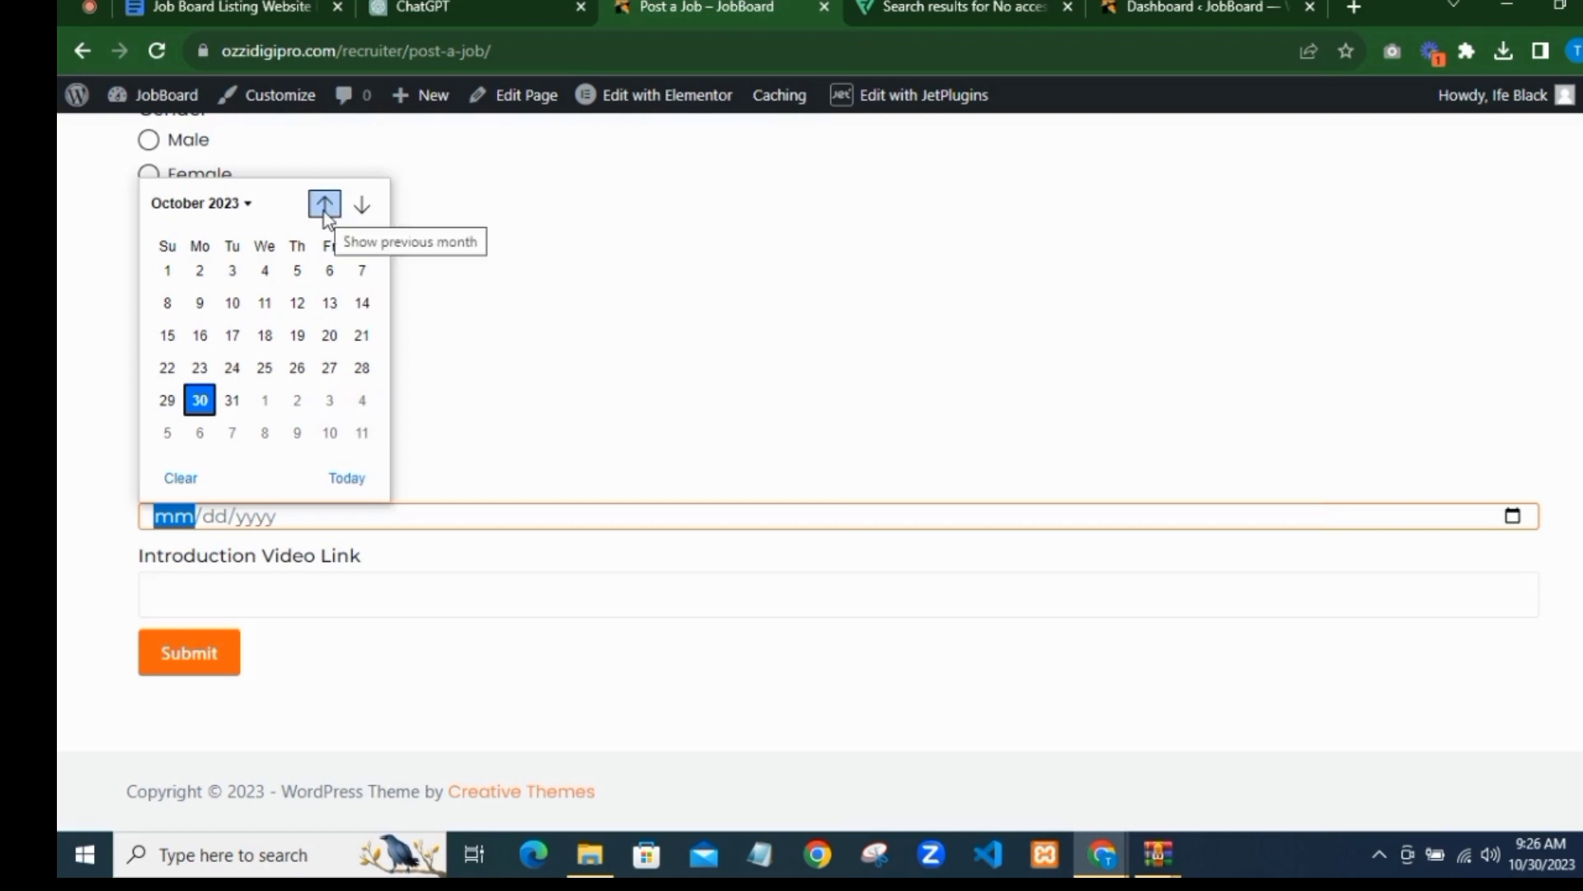
pyautogui.click(358, 216)
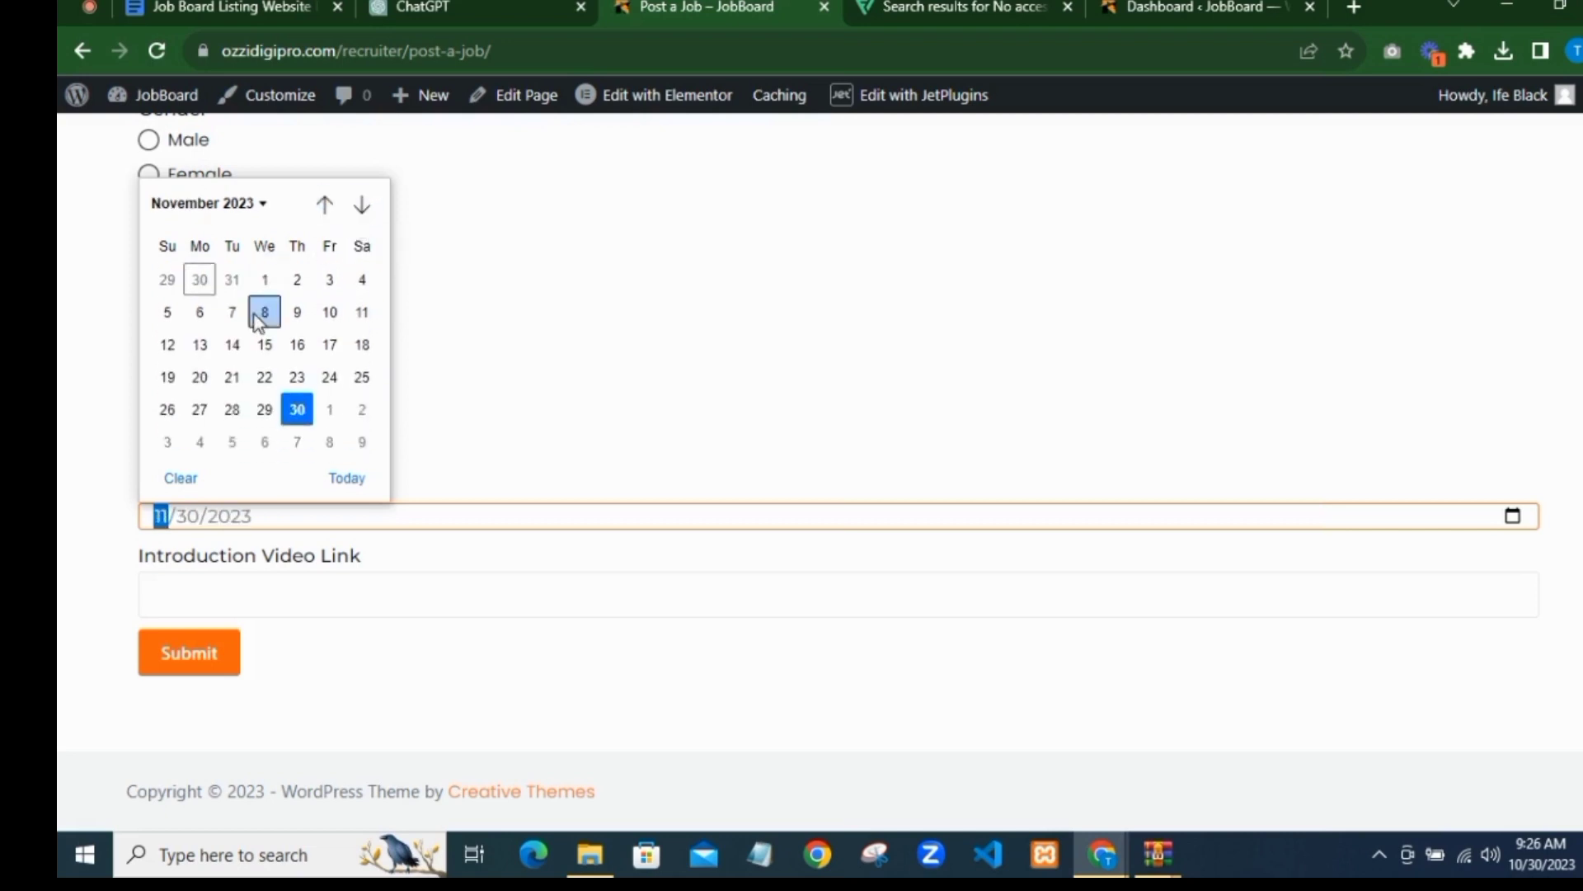
pyautogui.click(296, 412)
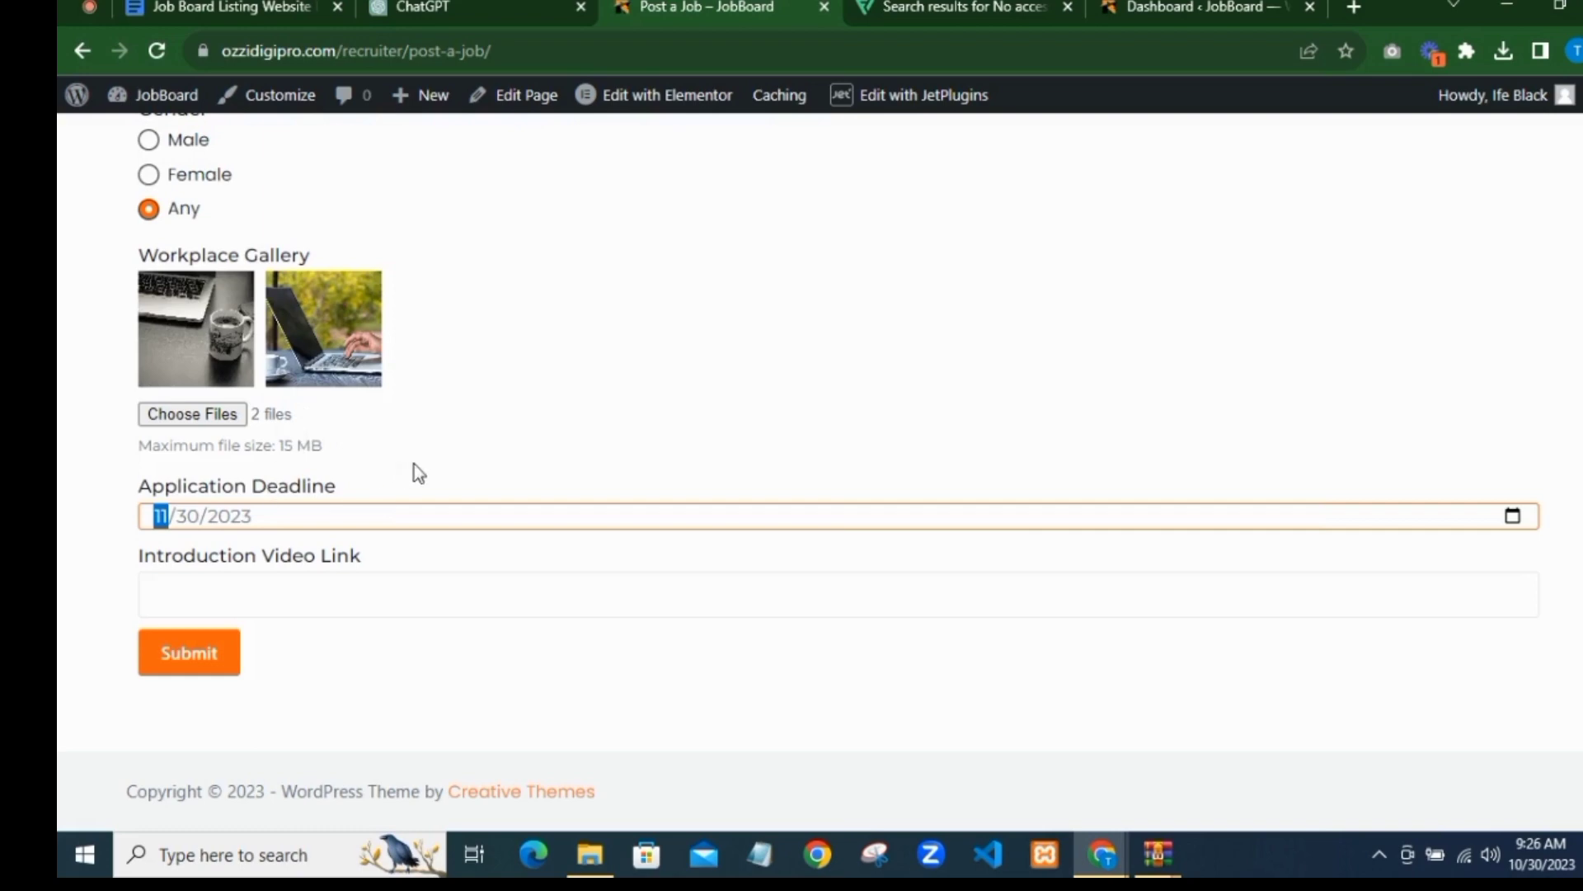
pyautogui.click(505, 467)
# Step: Open youtube.com in a new browser tab and search for ozzidigipro to find a video for the Introduction Video Link
pyautogui.click(426, 592)
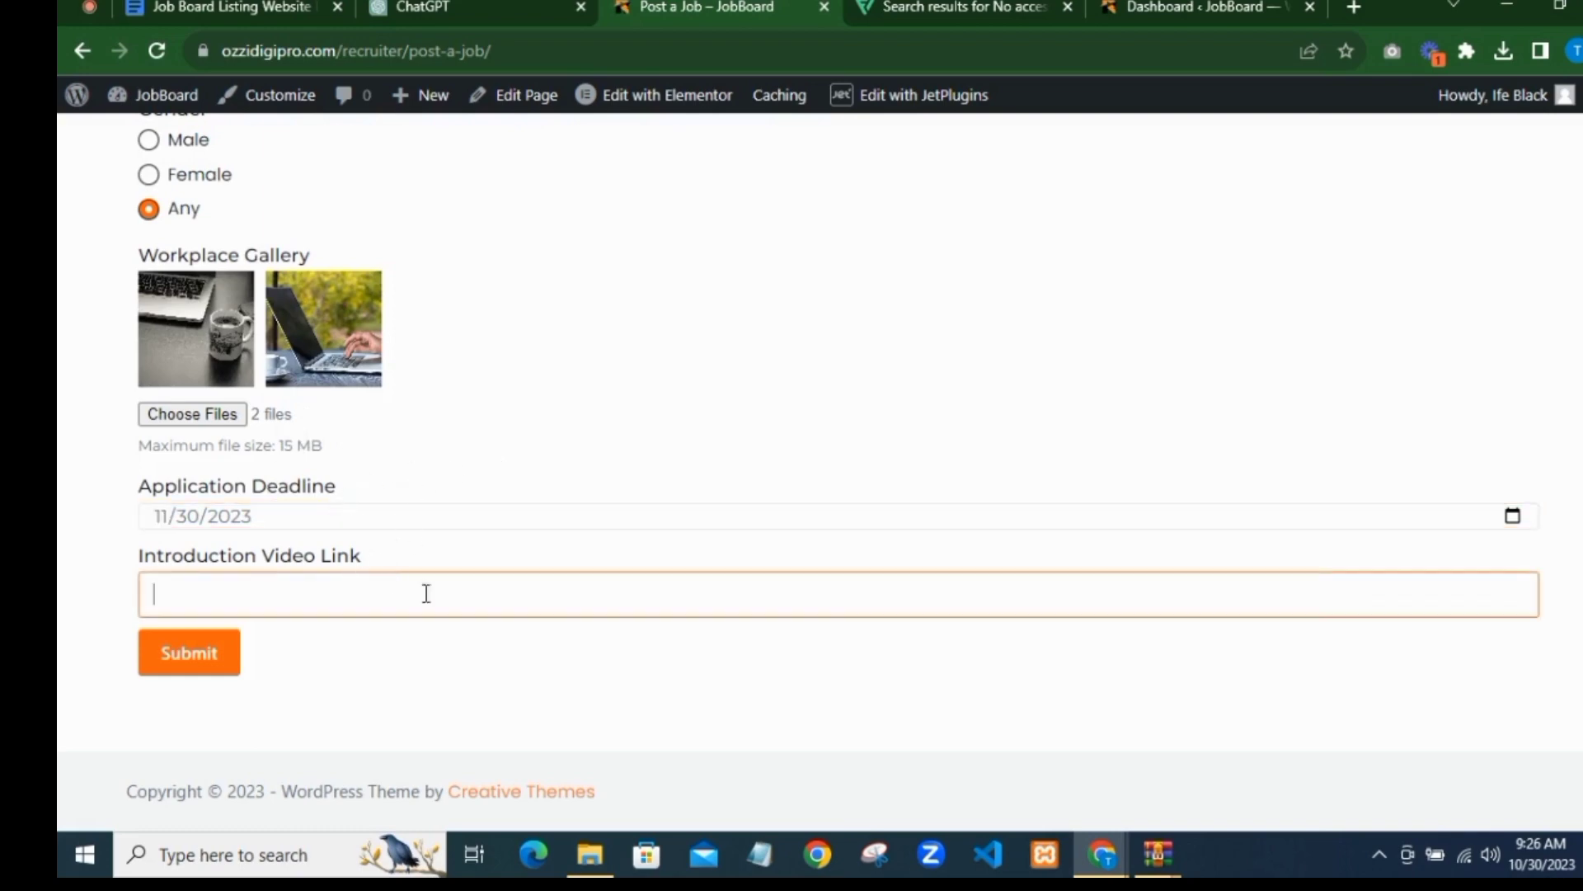
pyautogui.click(1128, 6)
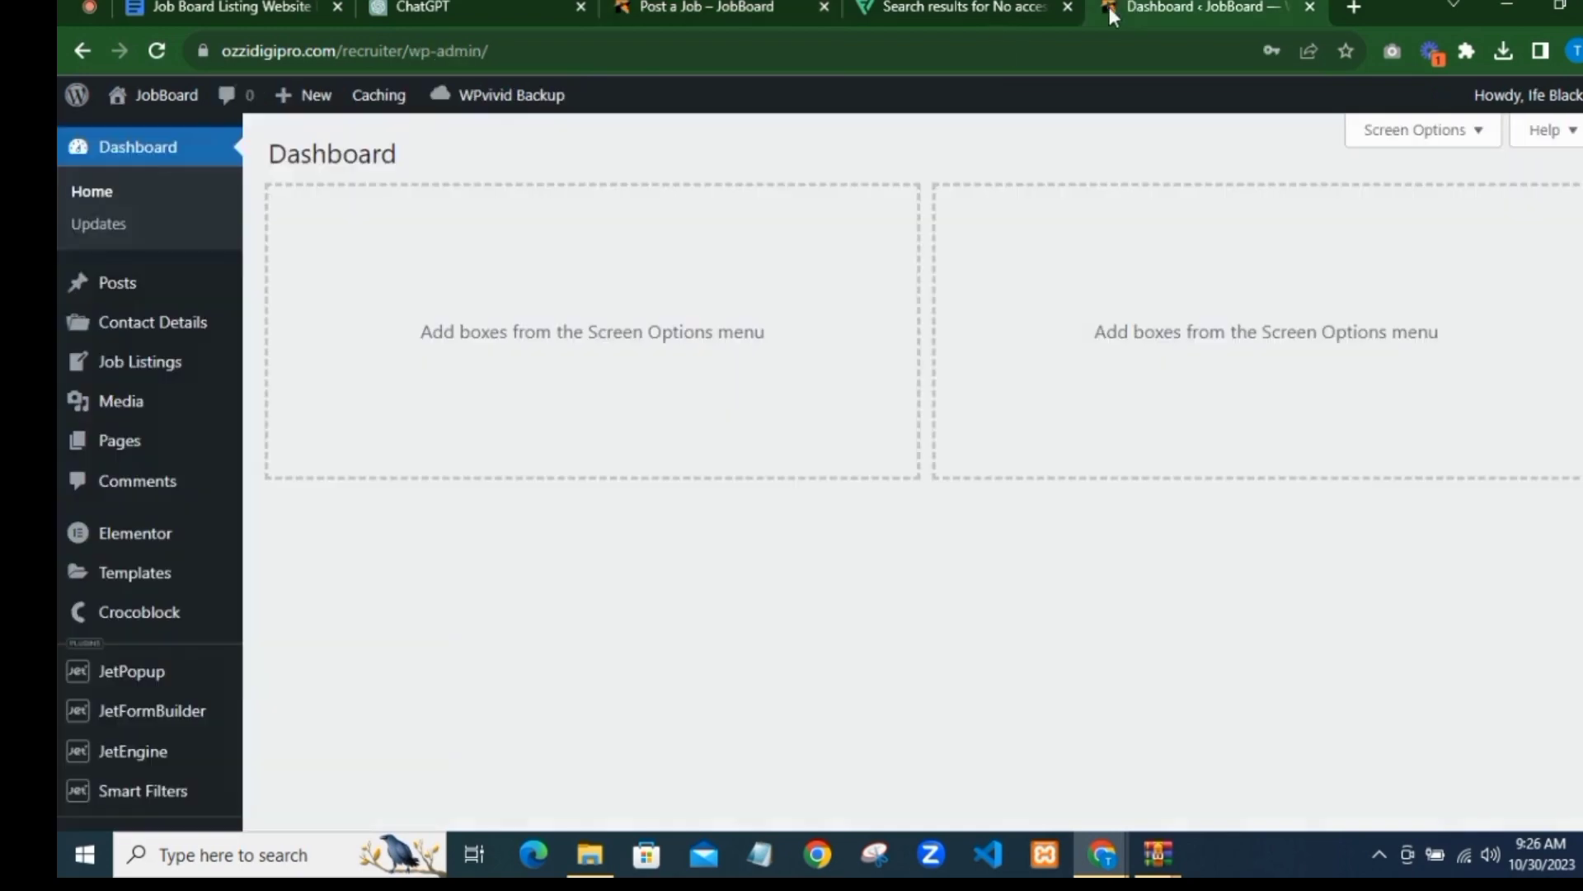
pyautogui.click(879, 64)
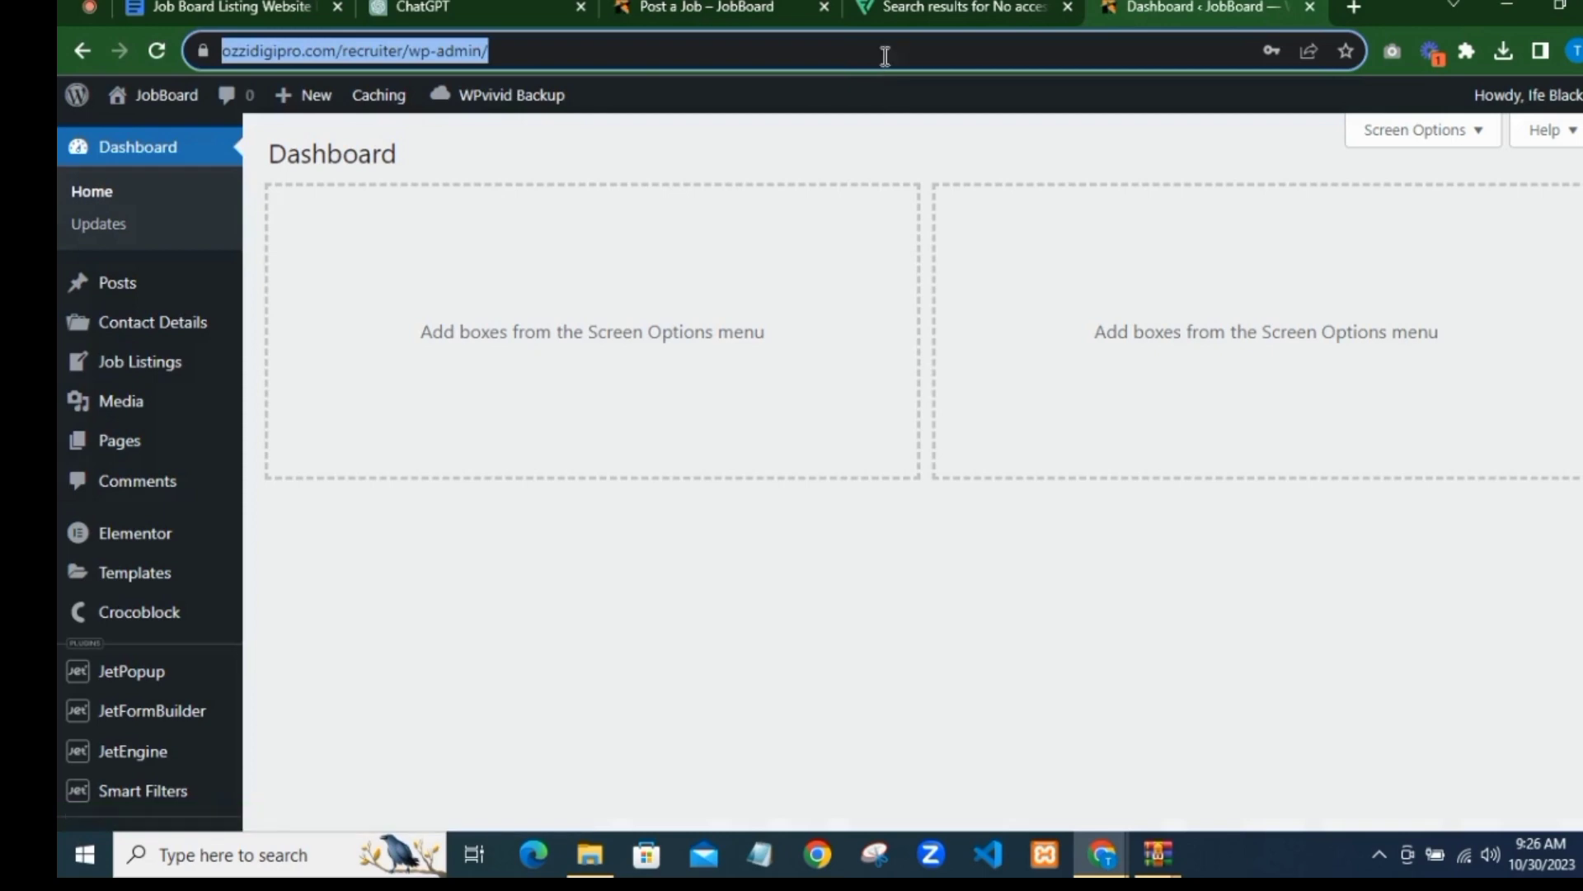
pyautogui.click(1354, 7)
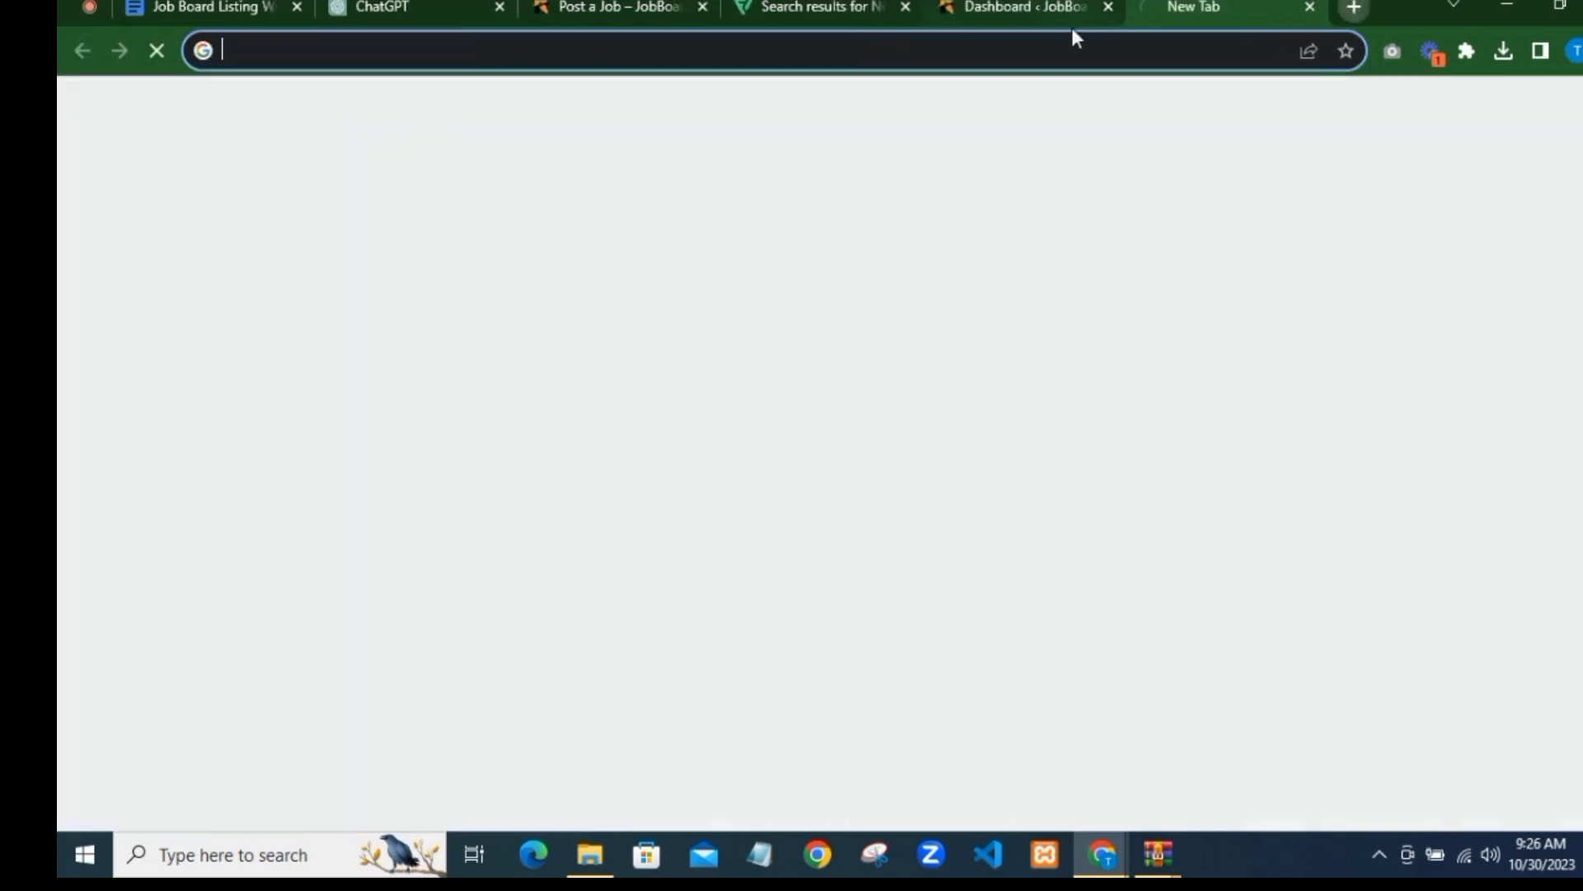
pyautogui.write('you')
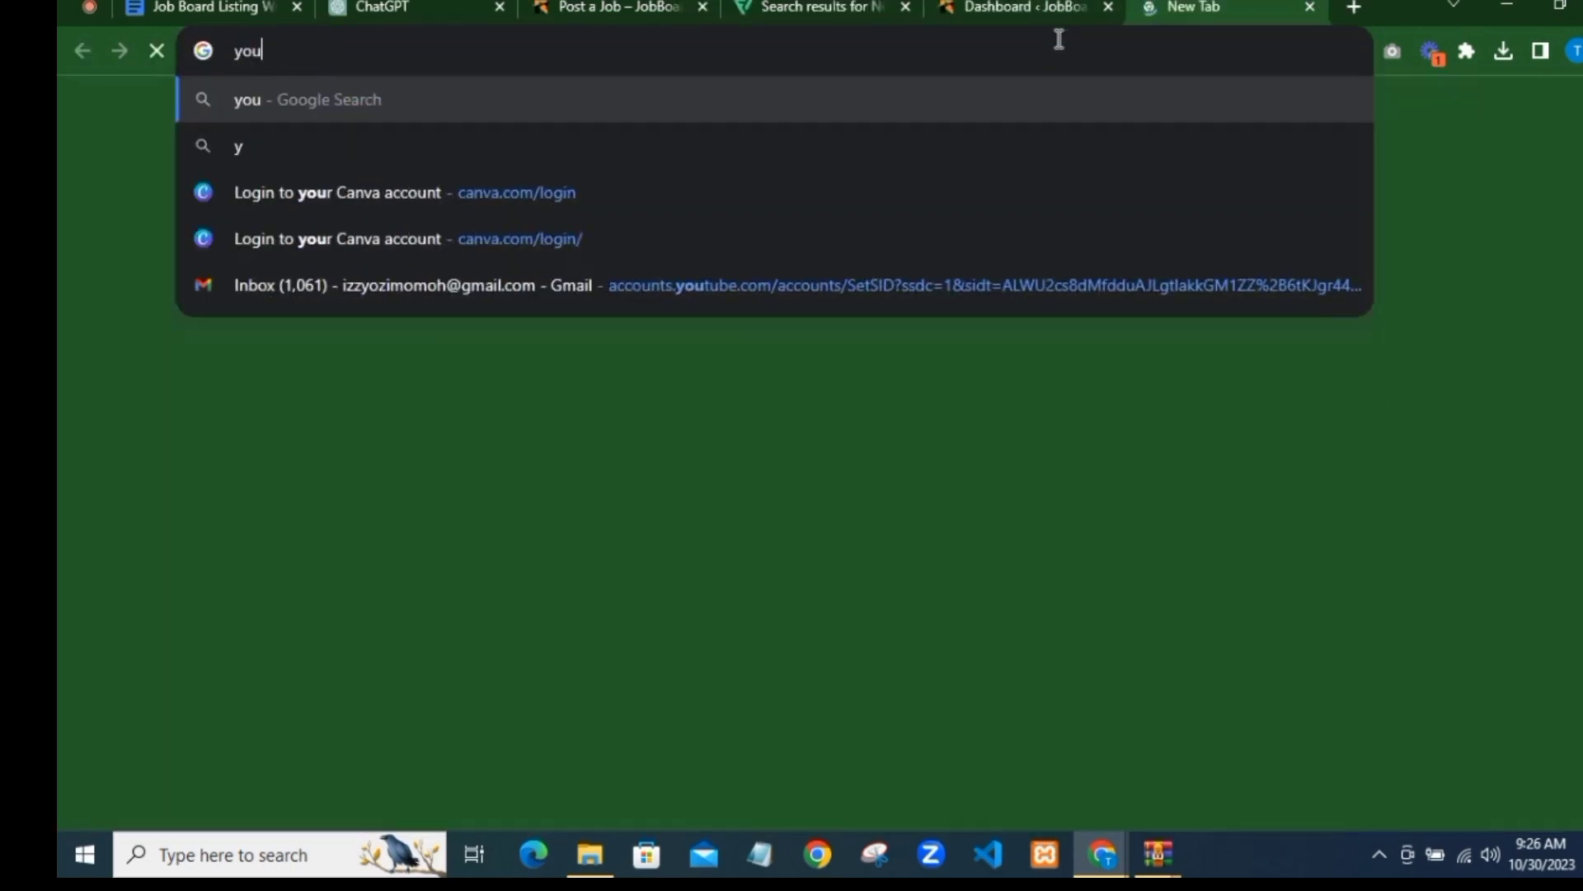
pyautogui.write('tube')
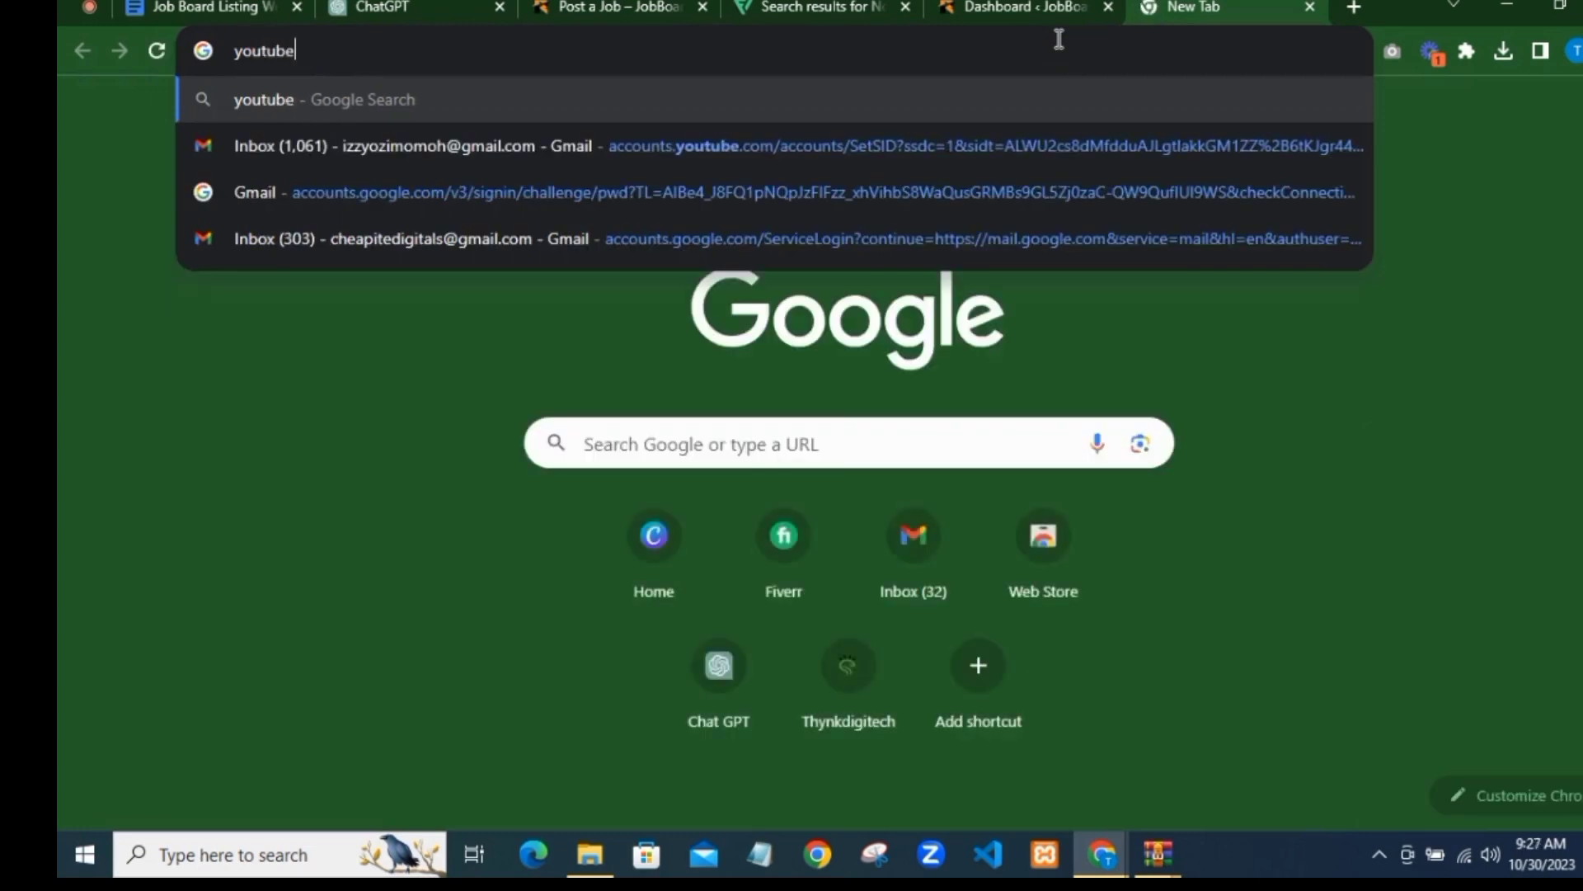
pyautogui.write('.com')
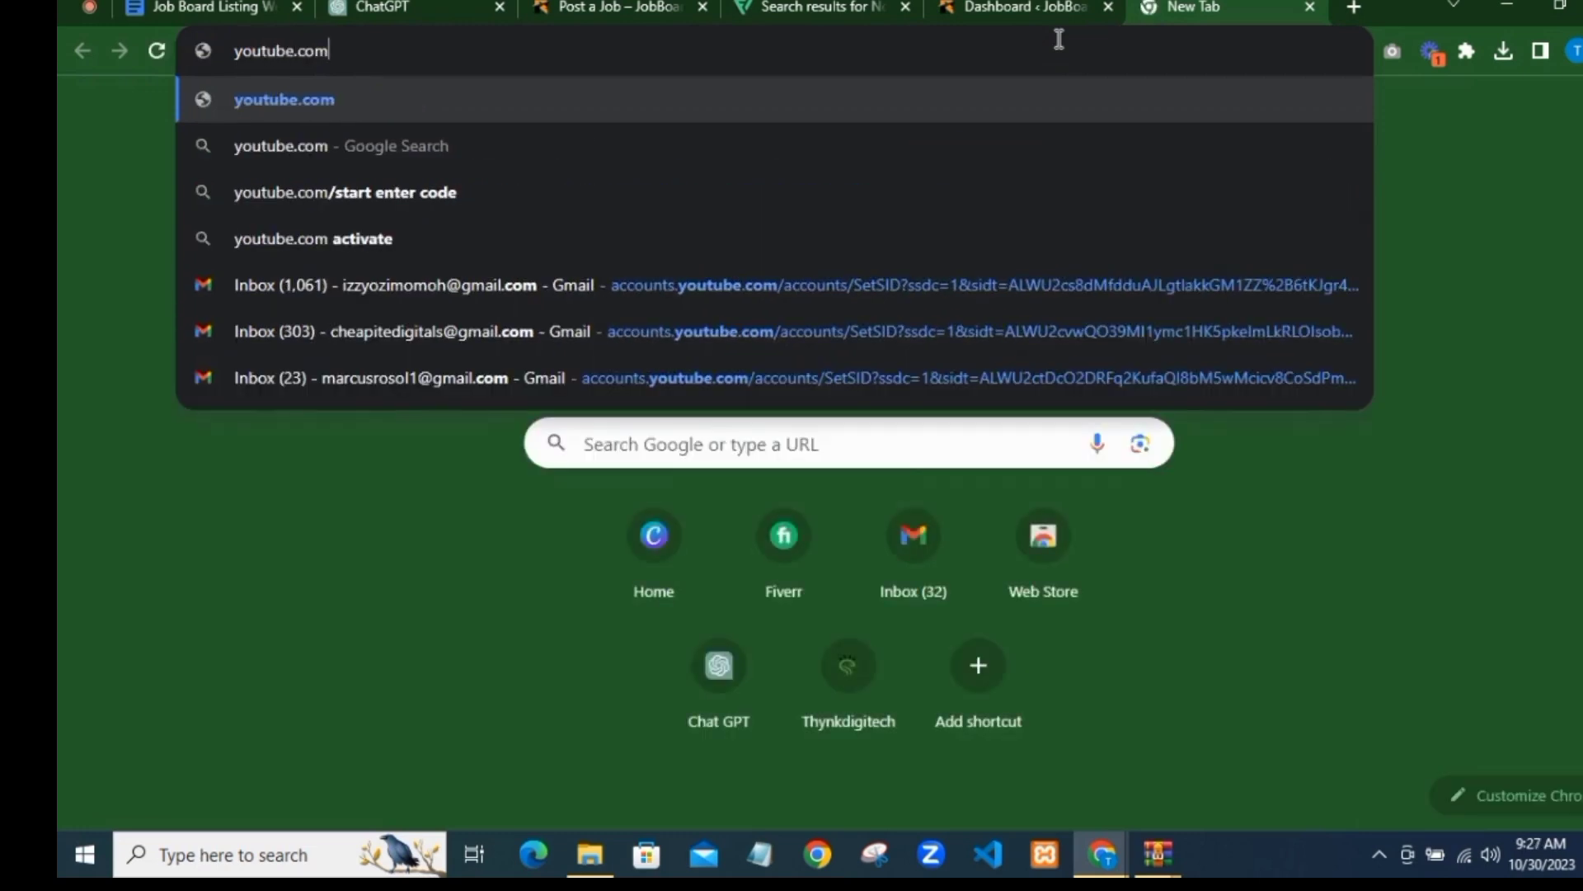
pyautogui.press('Return')
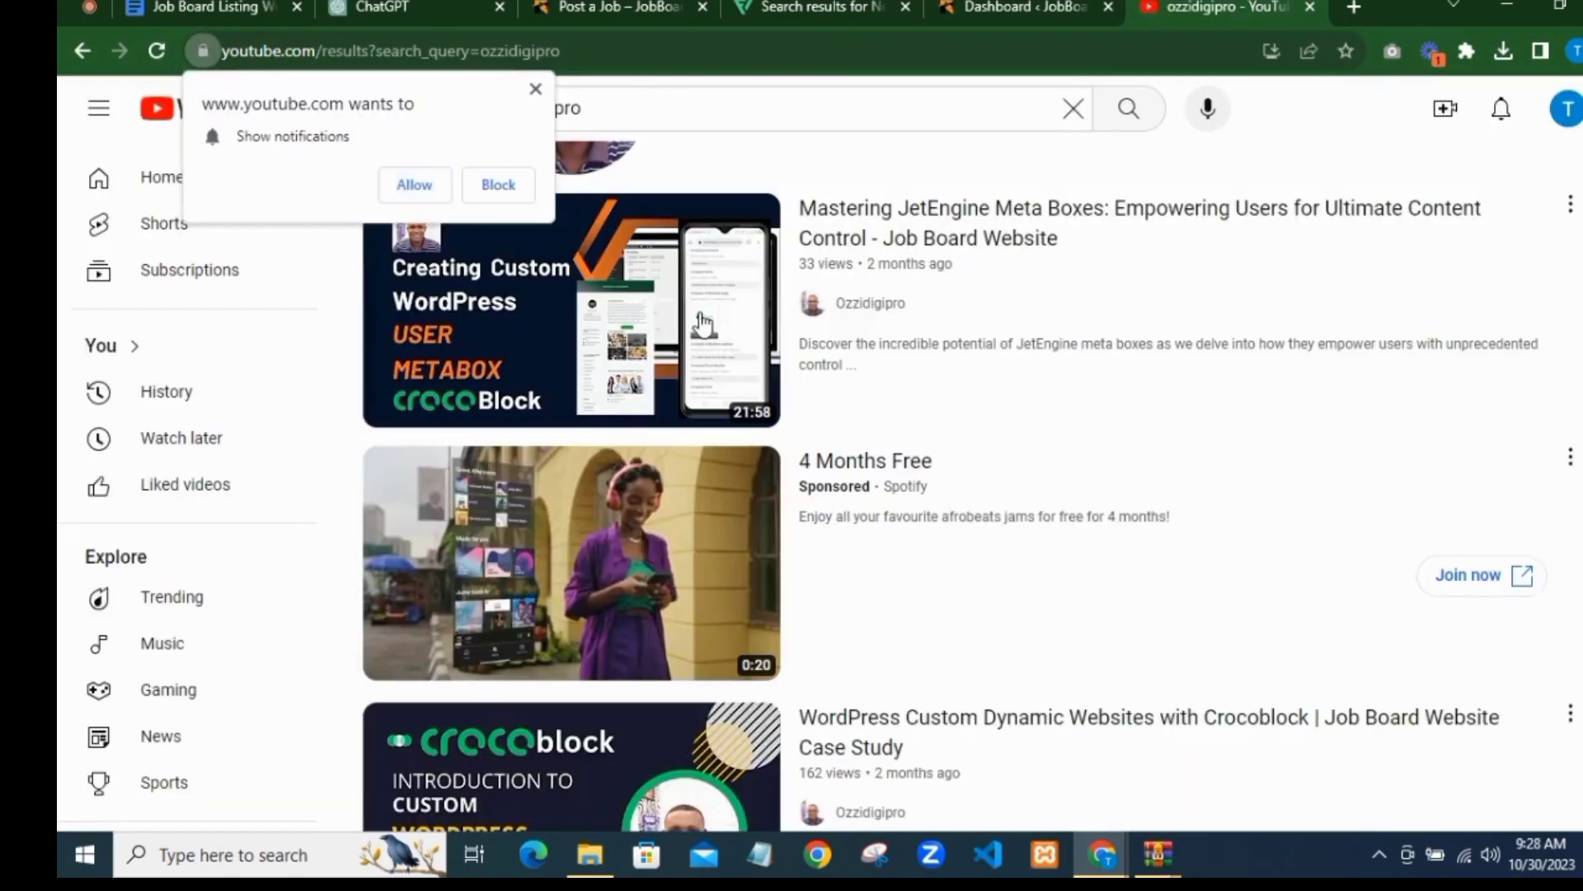
# Step: Copy the link of the "Mastering JetEngine Meta Boxes" video and paste it into the form's Introduction Video Link field
pyautogui.rightClick(701, 315)
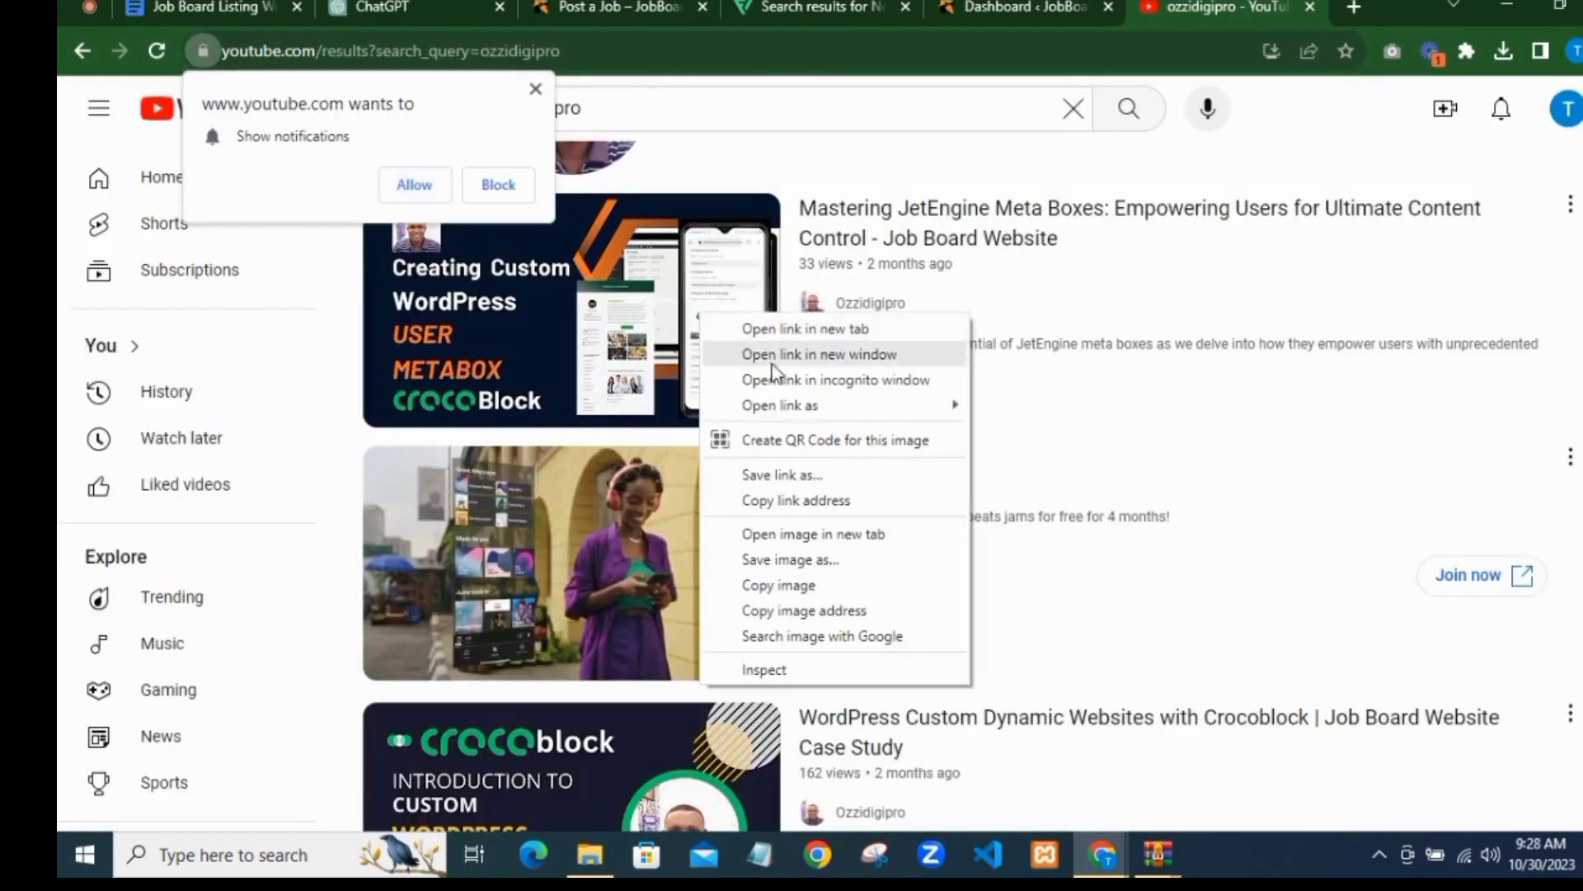
pyautogui.click(798, 501)
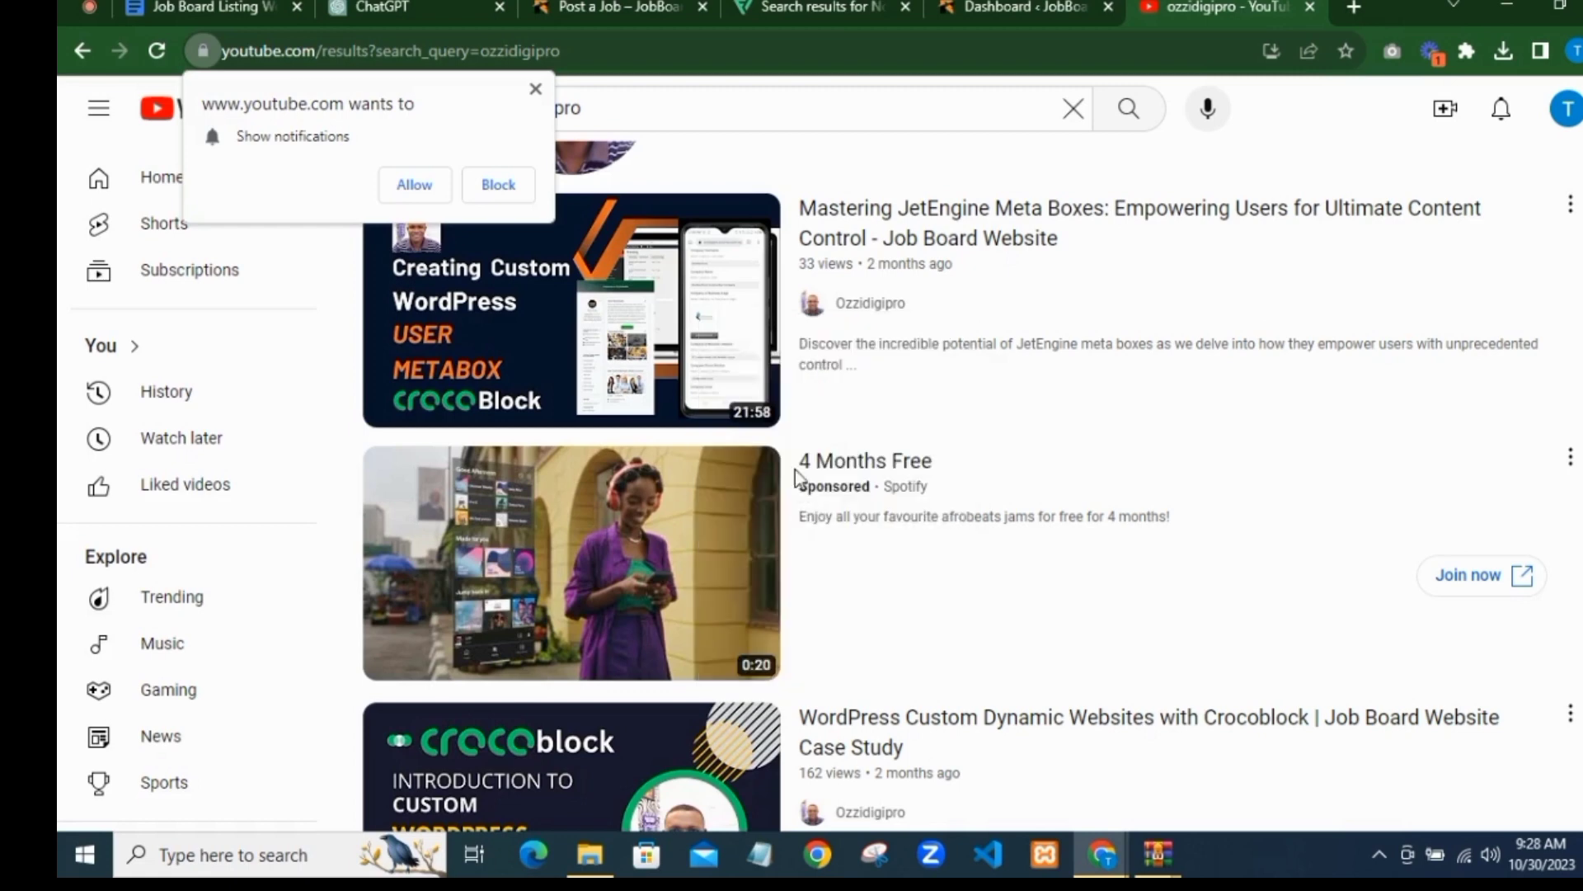
pyautogui.click(670, 6)
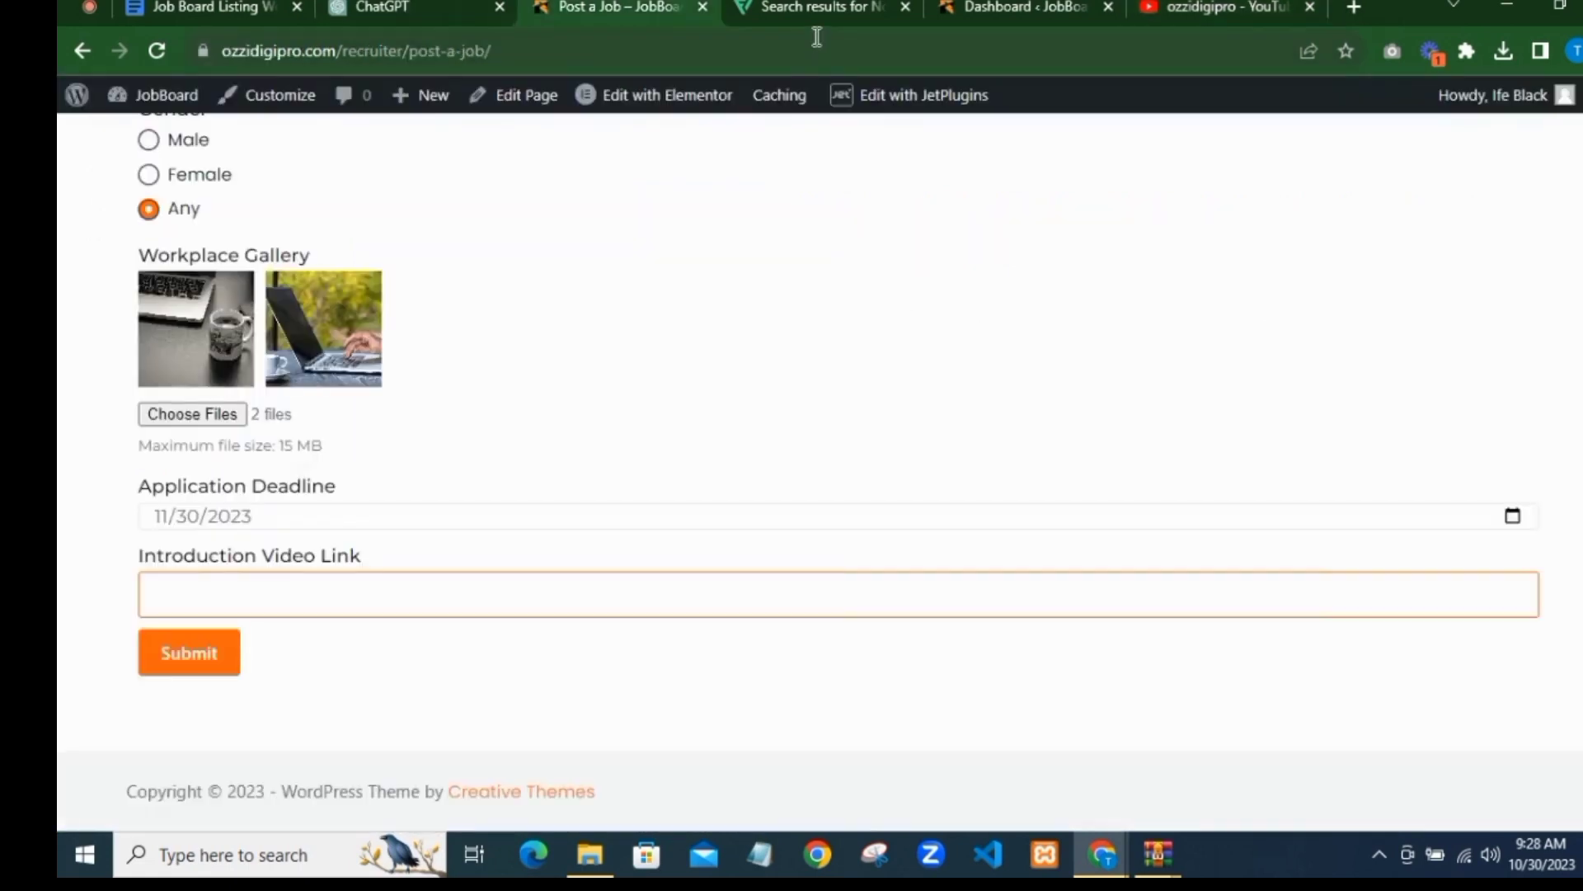
pyautogui.rightClick(303, 592)
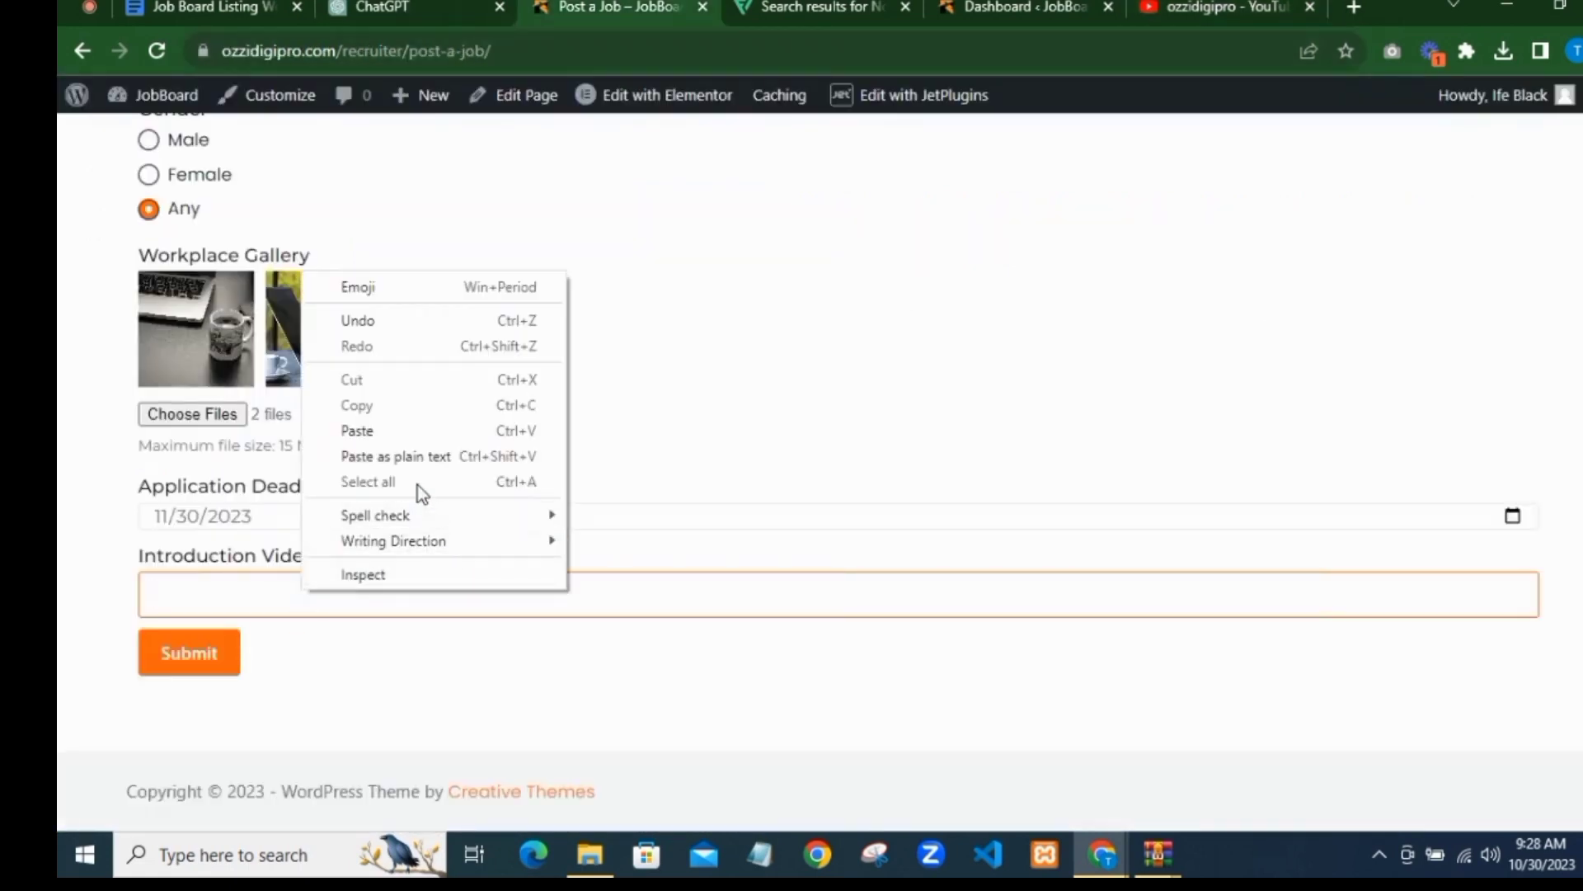
pyautogui.click(412, 455)
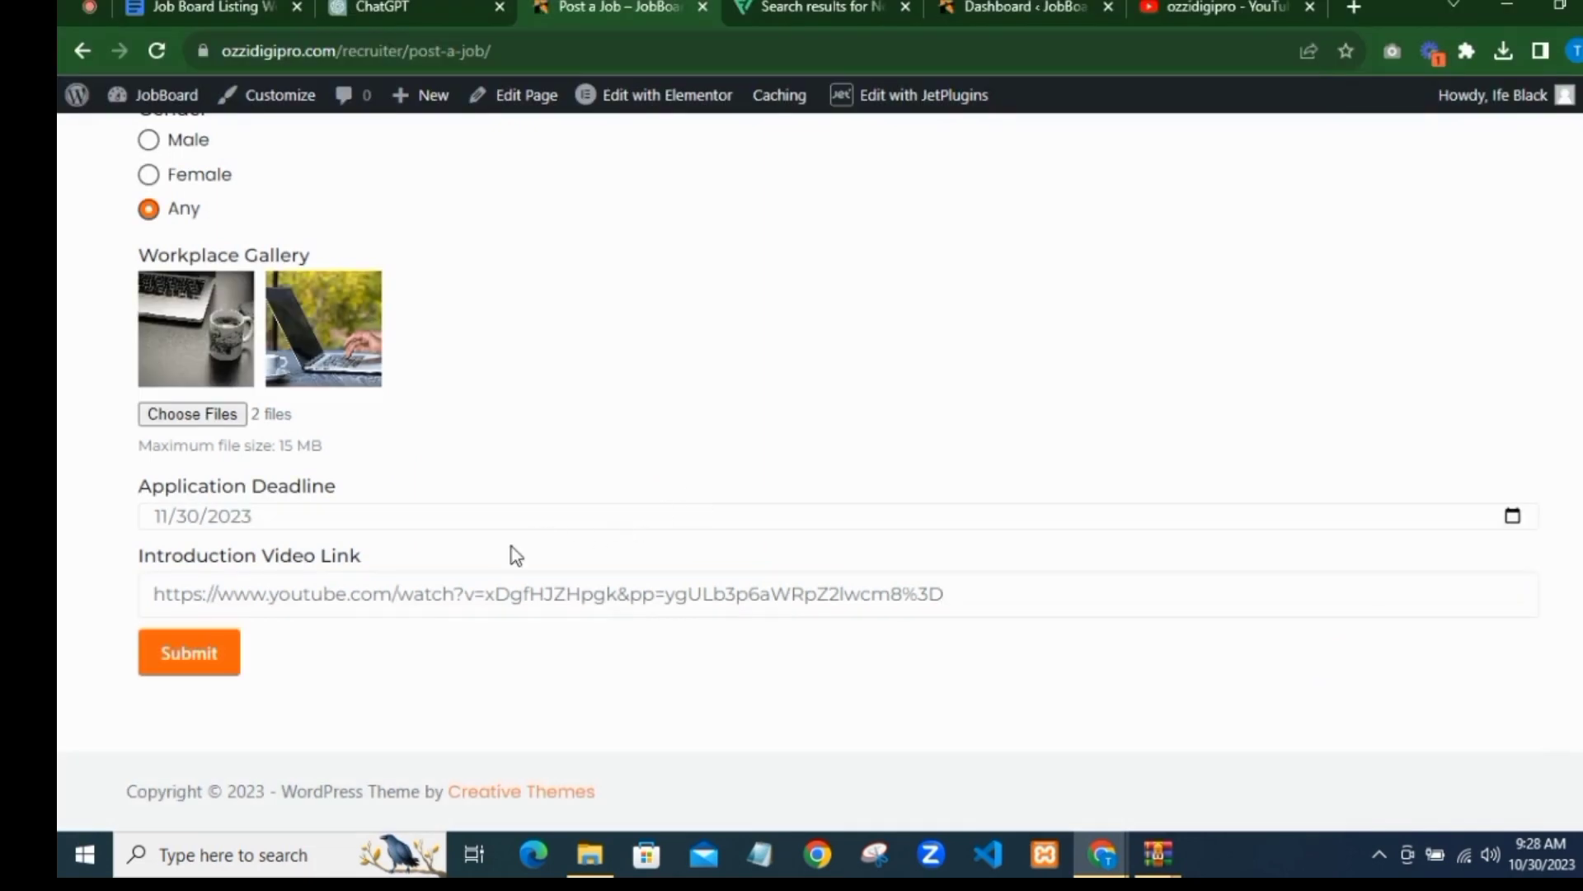
# Step: Submit the completed Post a Job form and check the submission result below it
pyautogui.click(205, 656)
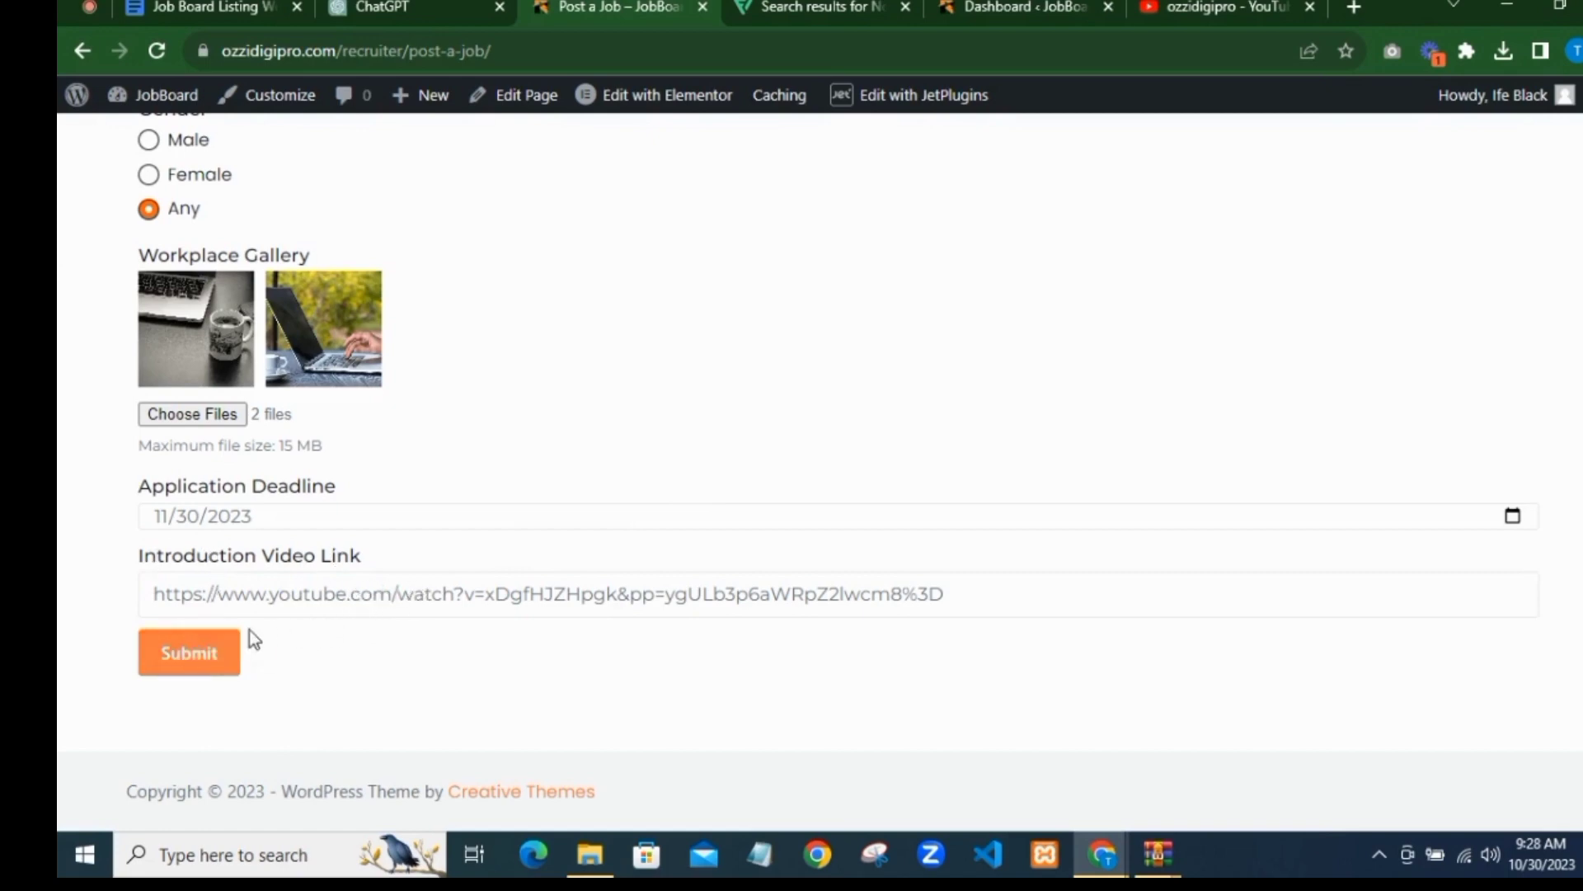
pyautogui.click(219, 660)
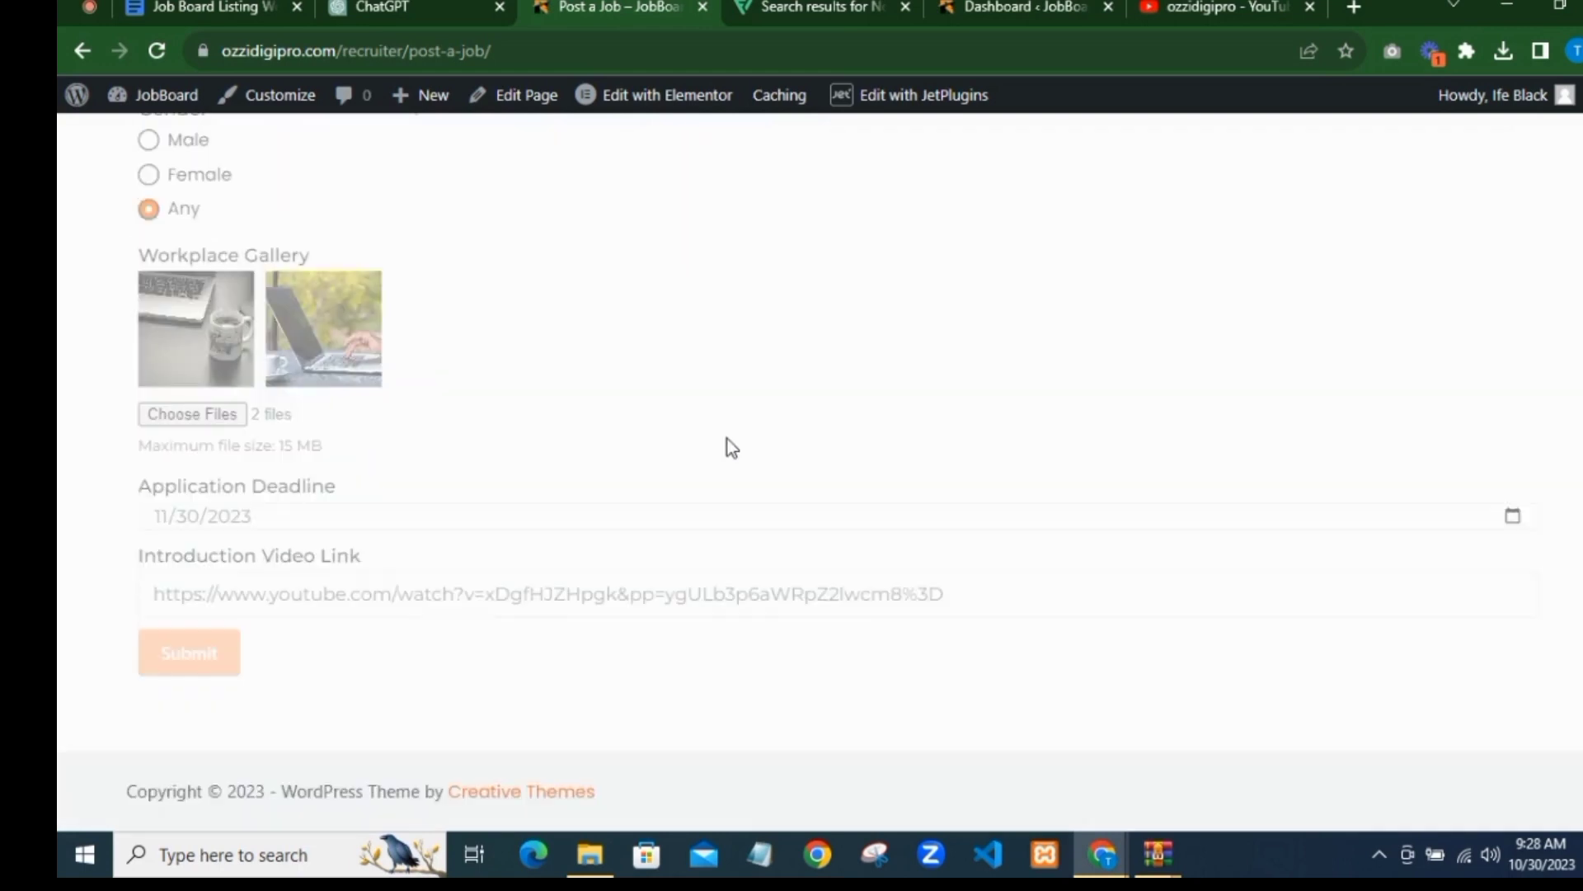
pyautogui.scroll(-2, 776, 512)
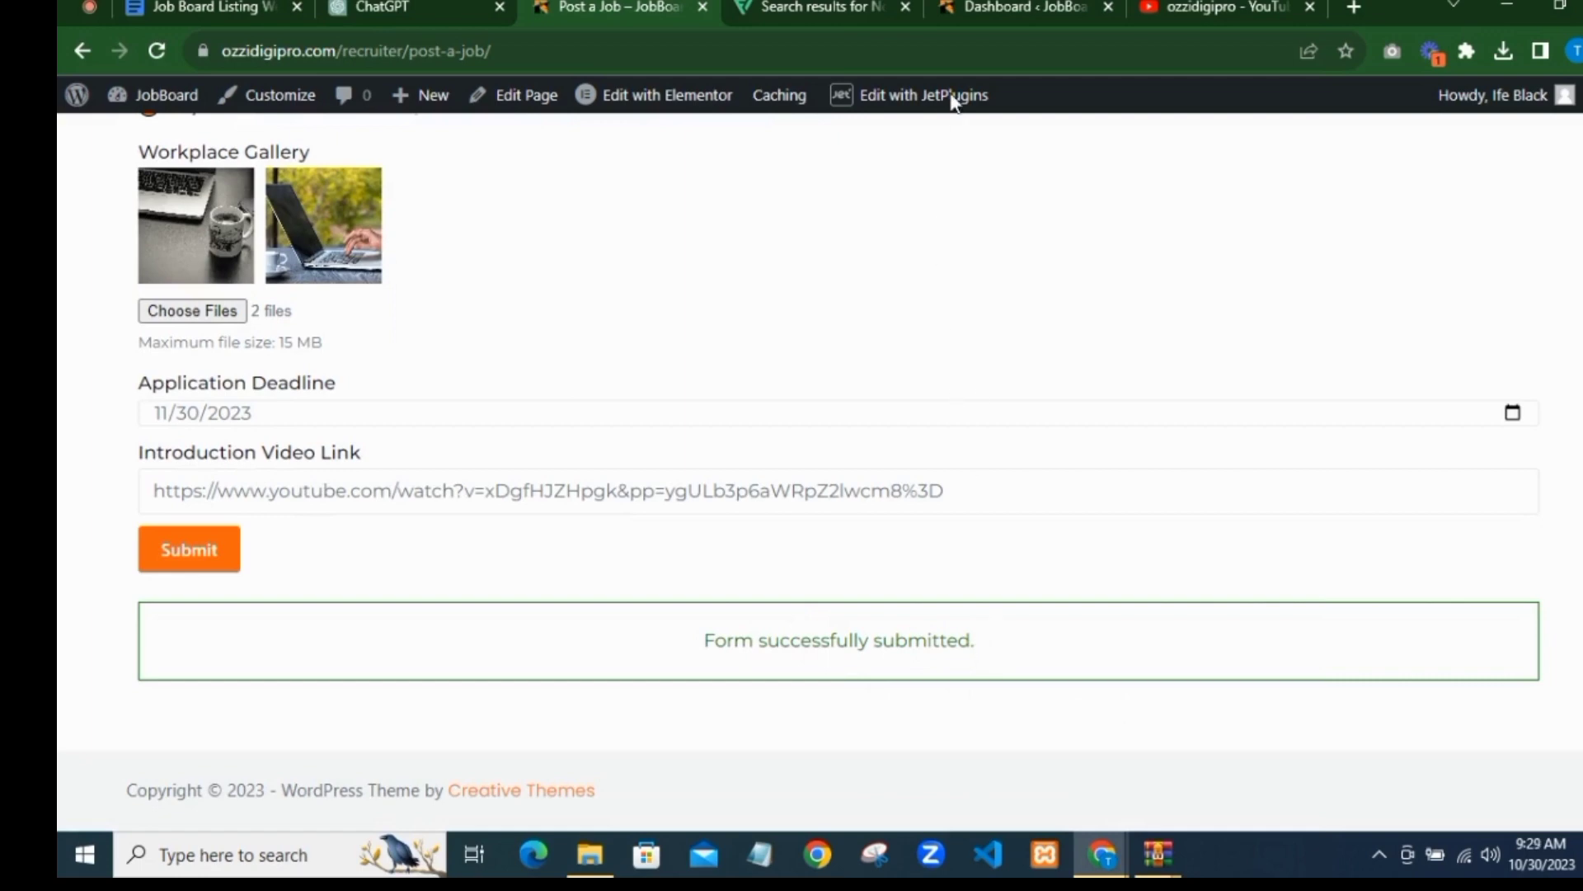
# Step: Return to the WordPress dashboard, open the list of all job listings and locate the pending Software Engineer entry
pyautogui.click(1001, 6)
pyautogui.moveTo(140, 361)
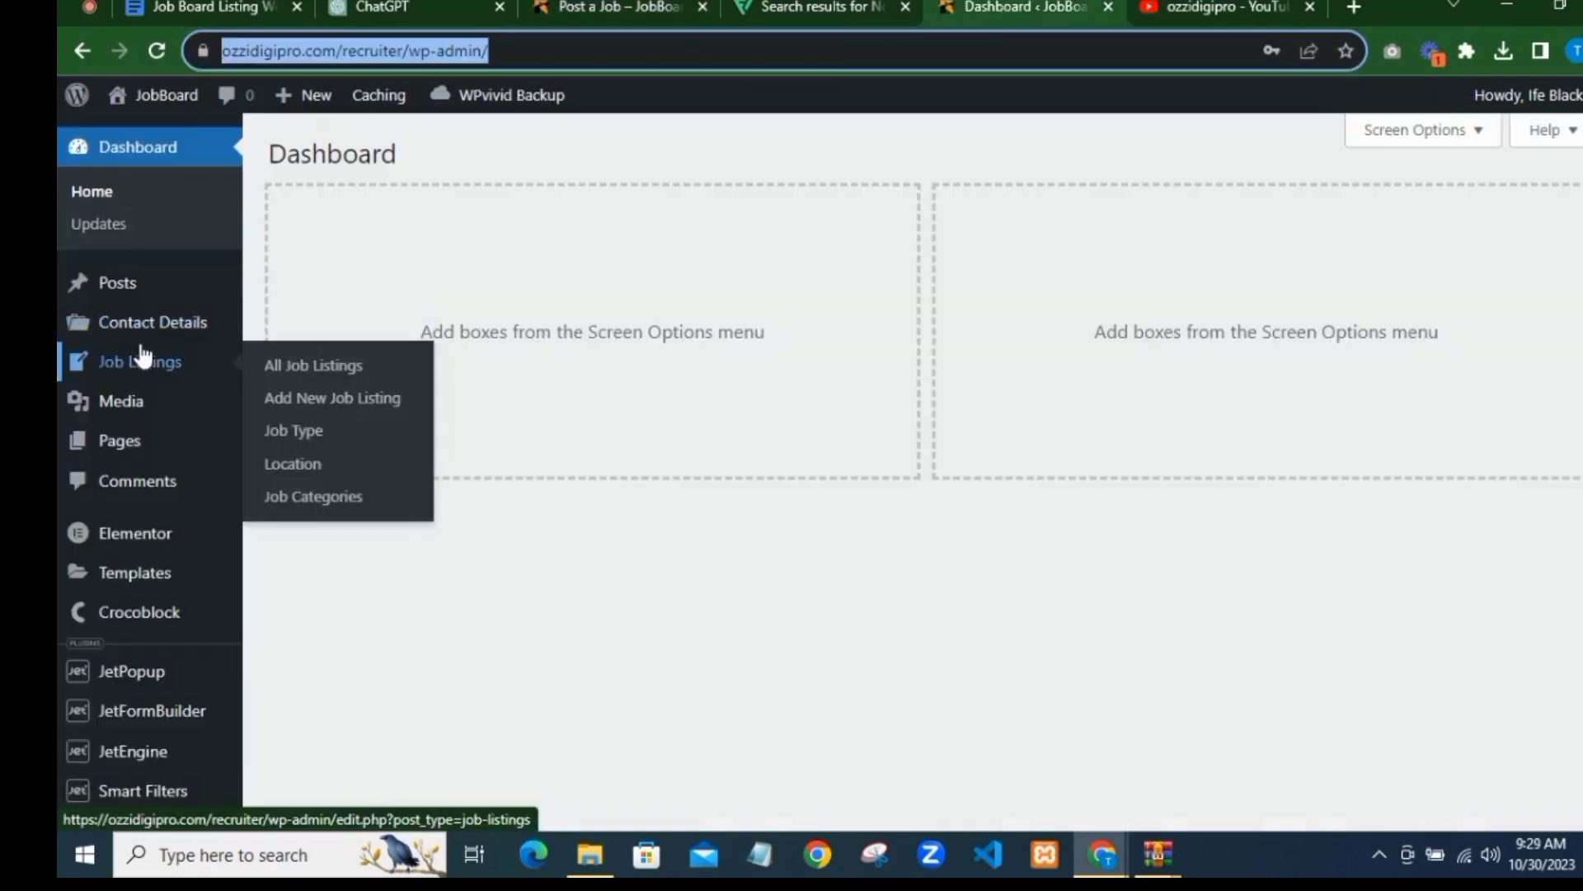
pyautogui.click(313, 369)
pyautogui.click(314, 370)
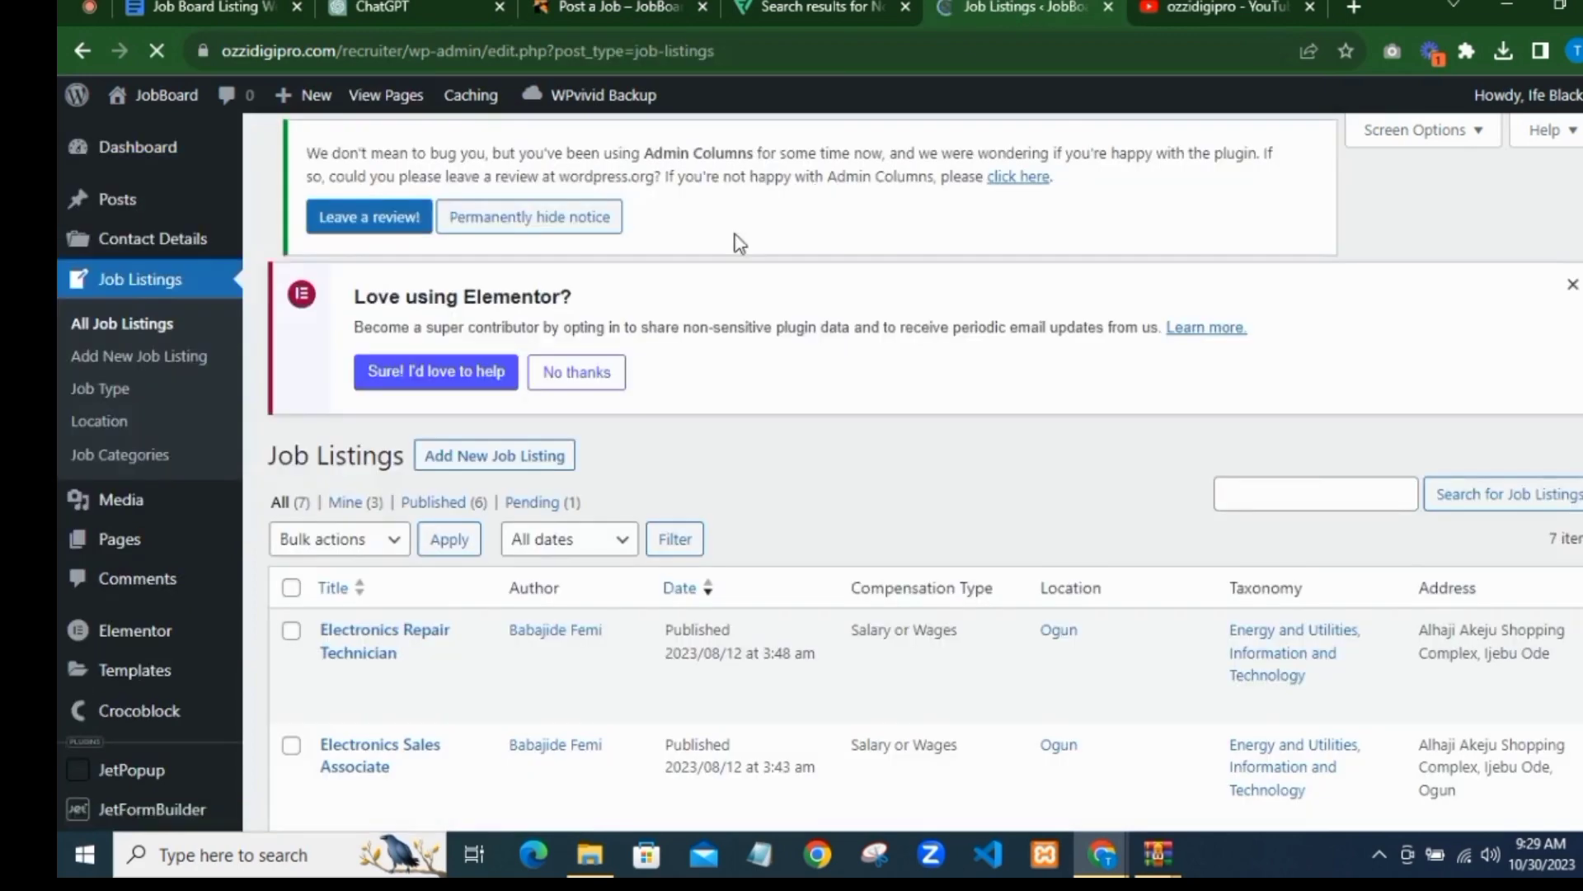
pyautogui.scroll(-5, 738, 239)
pyautogui.scroll(-5, 759, 246)
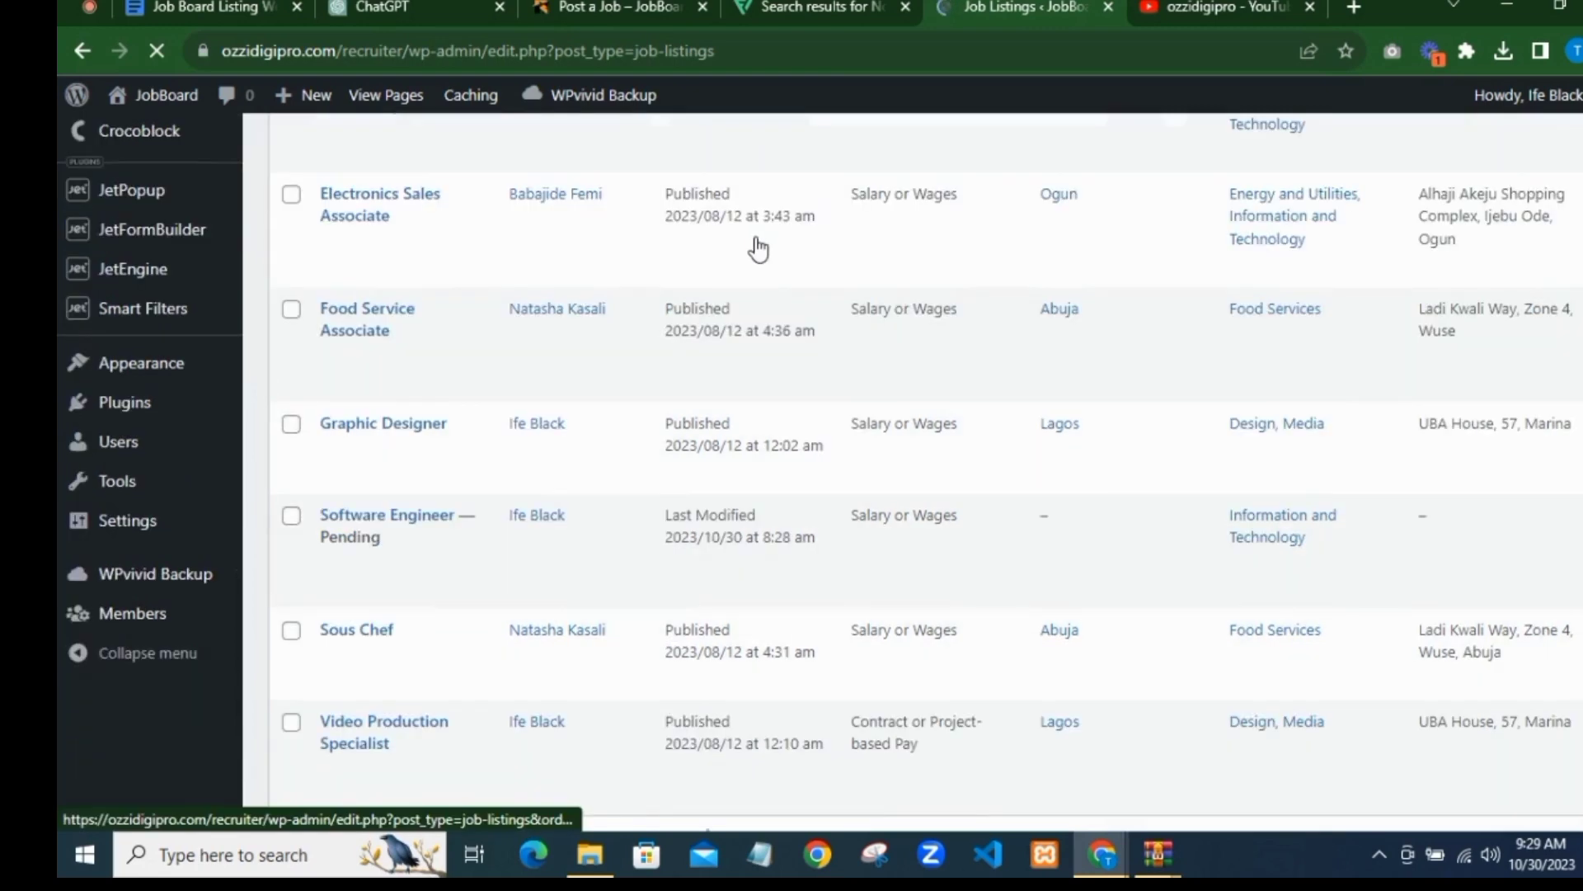
pyautogui.scroll(-3, 600, 332)
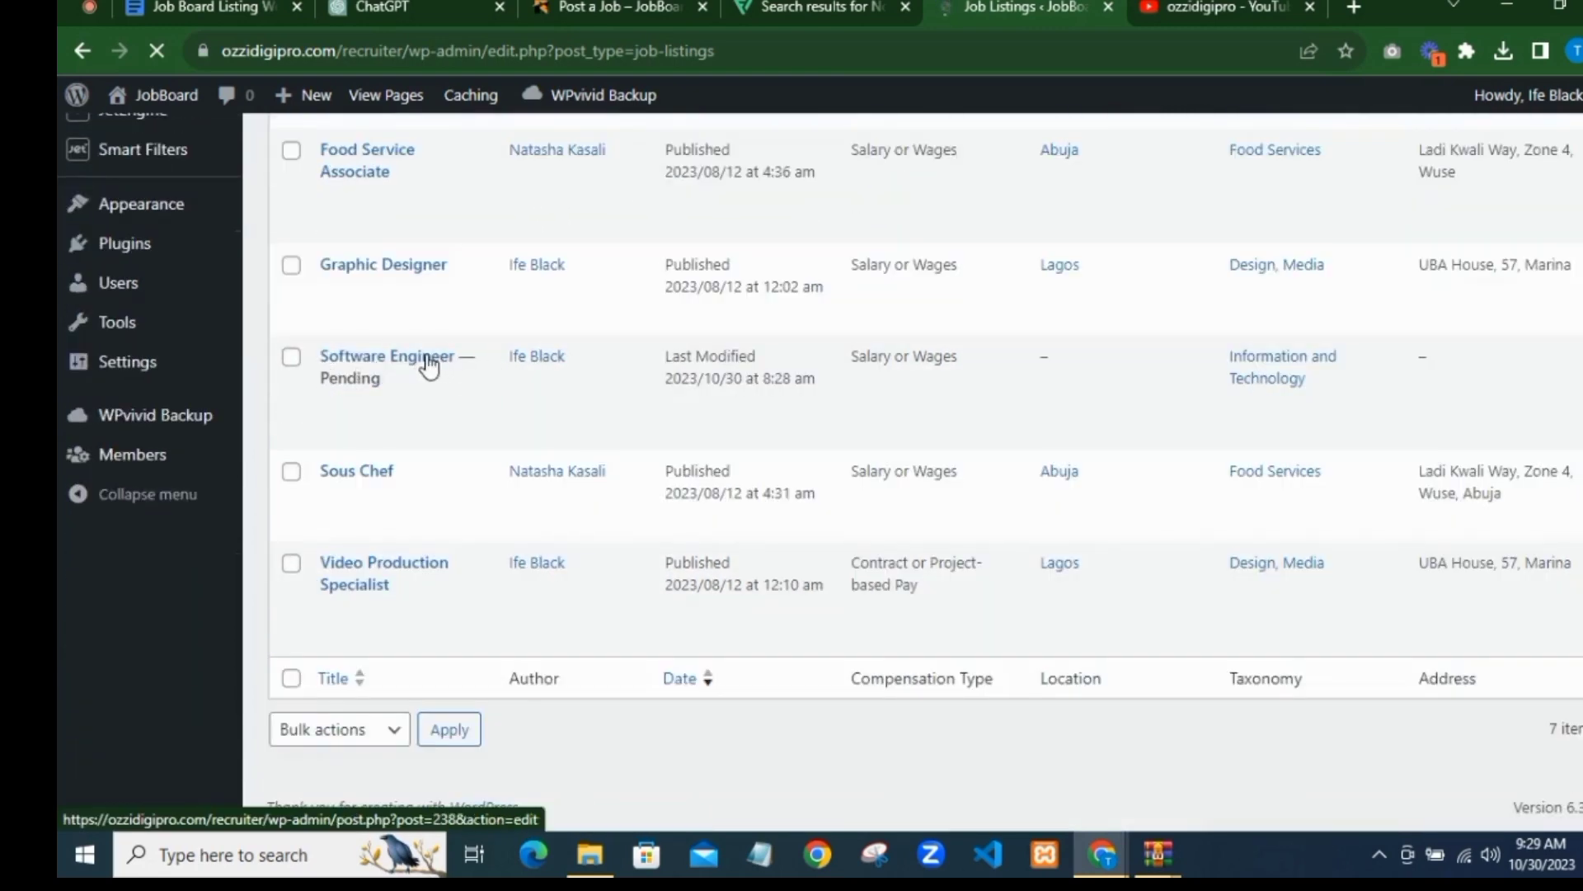
pyautogui.moveTo(369, 374)
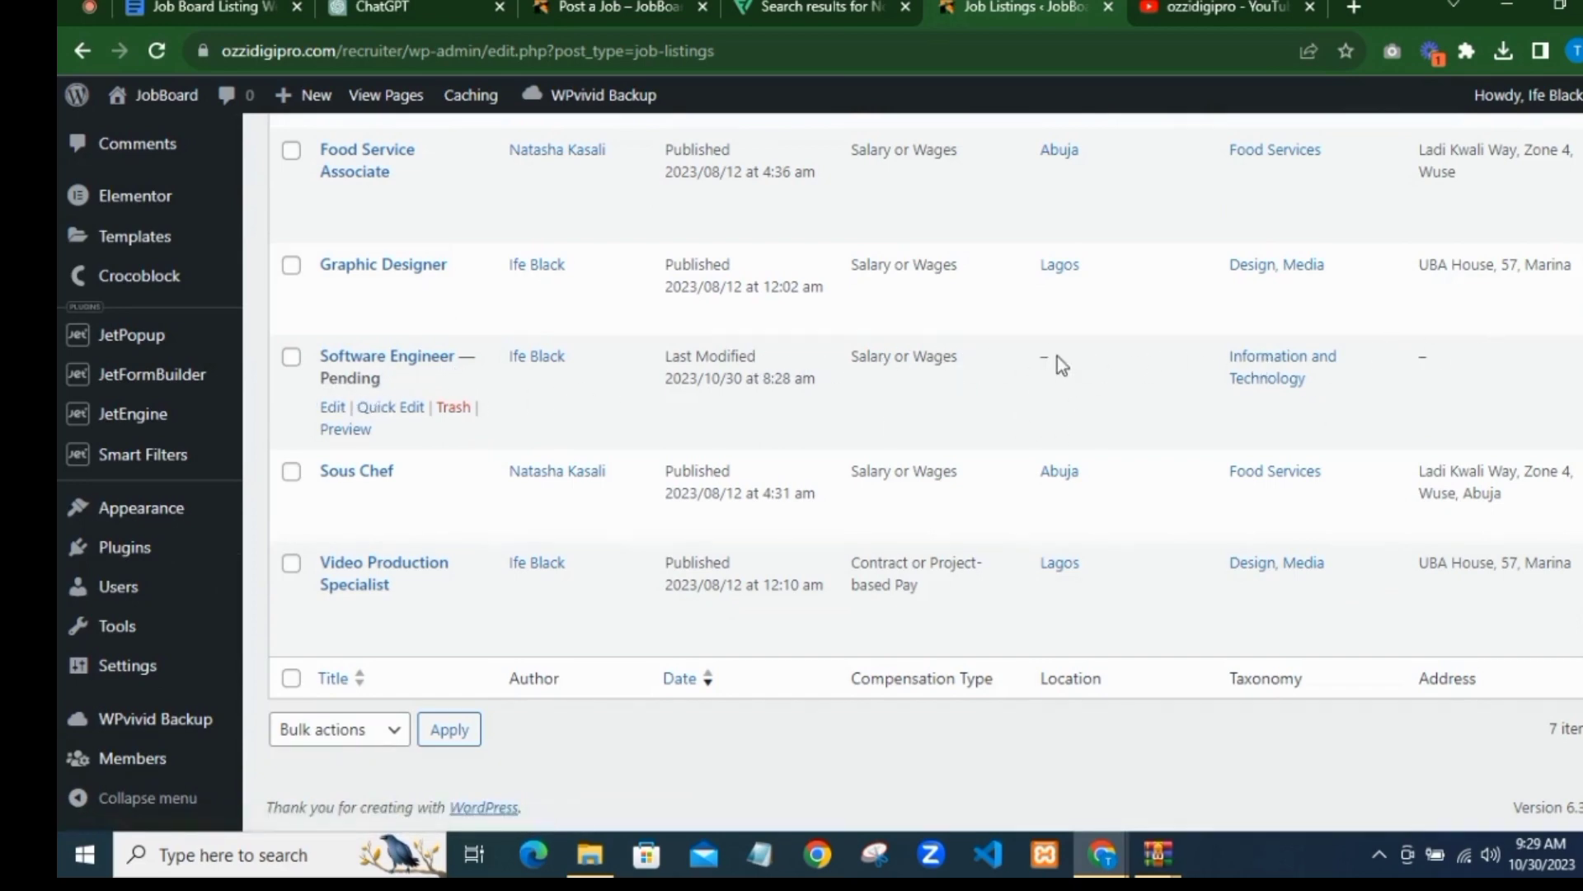
# Step: Compare the Software Engineer row's location, taxonomy and address columns with those of the other job listings
pyautogui.scroll(5, 1456, 353)
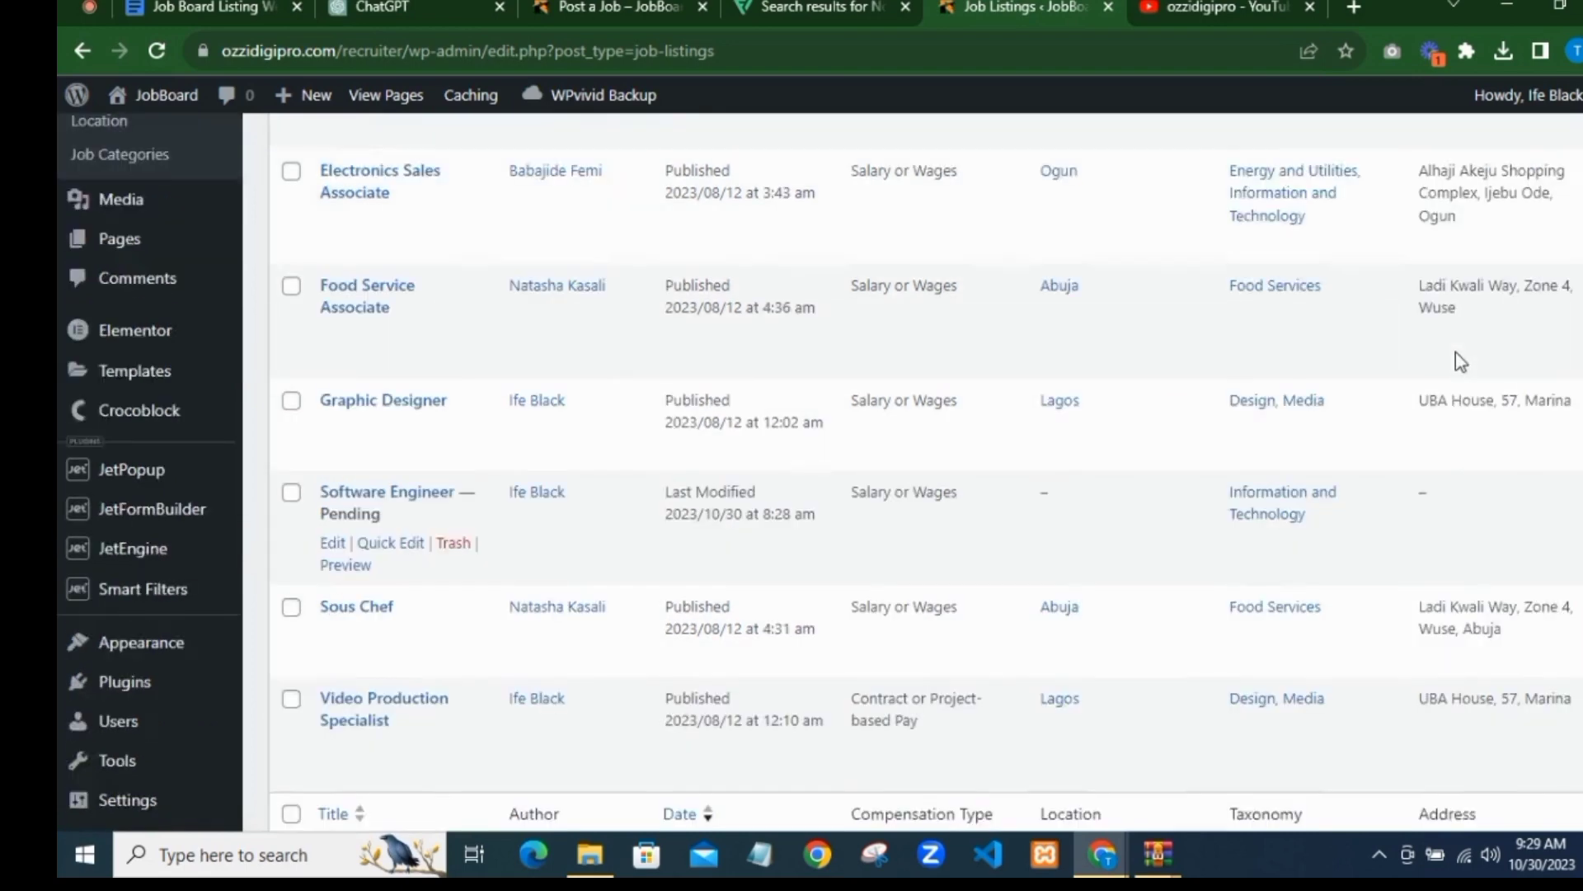
pyautogui.scroll(-5, 1483, 218)
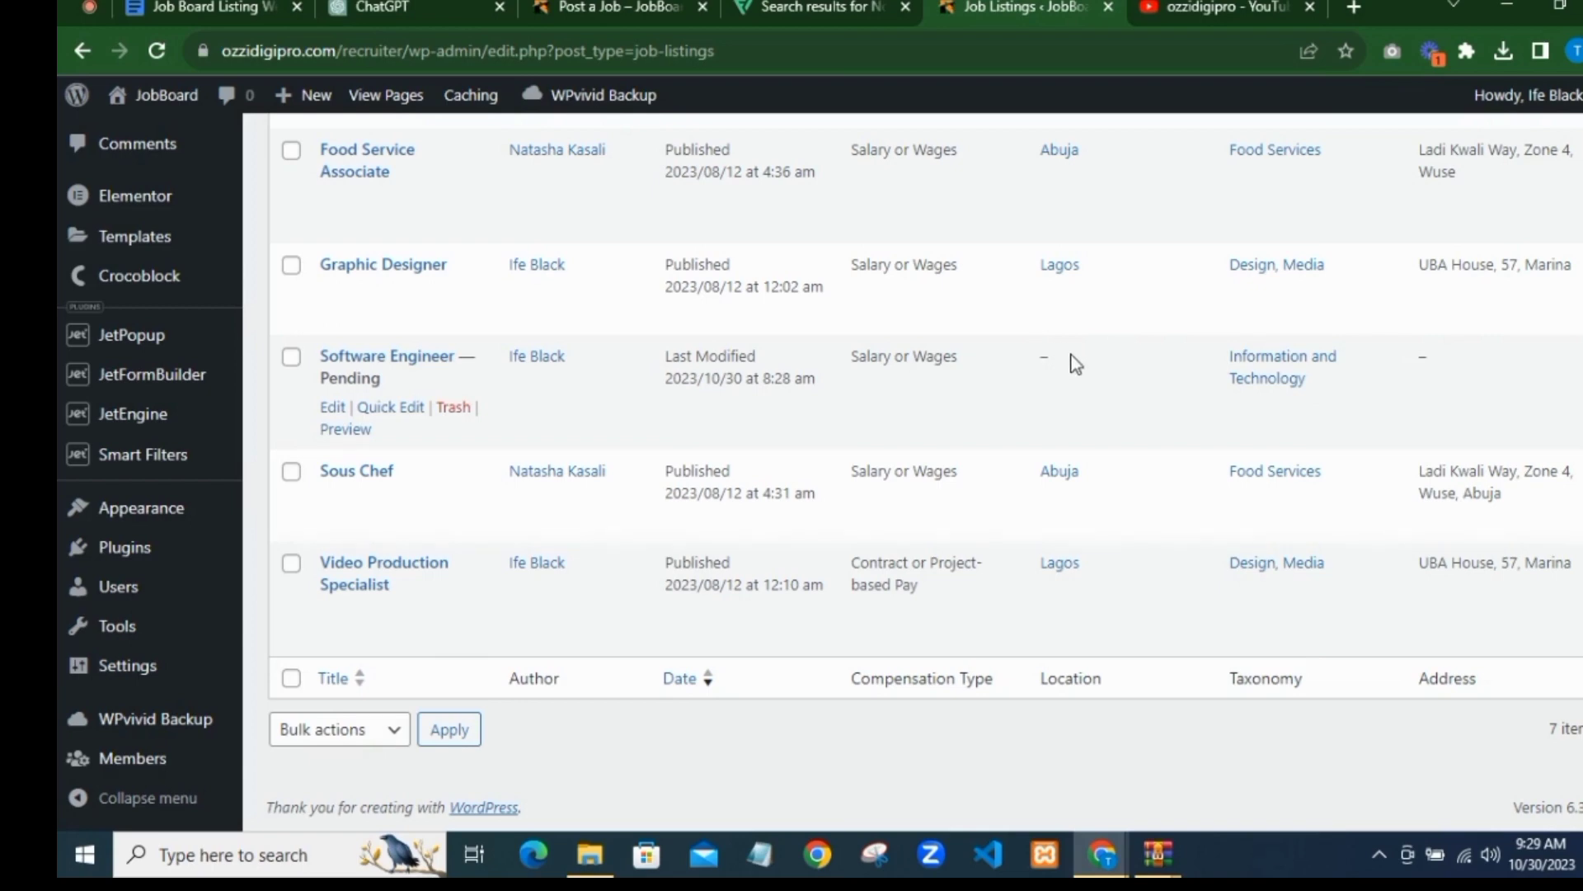
pyautogui.scroll(2, 141, 321)
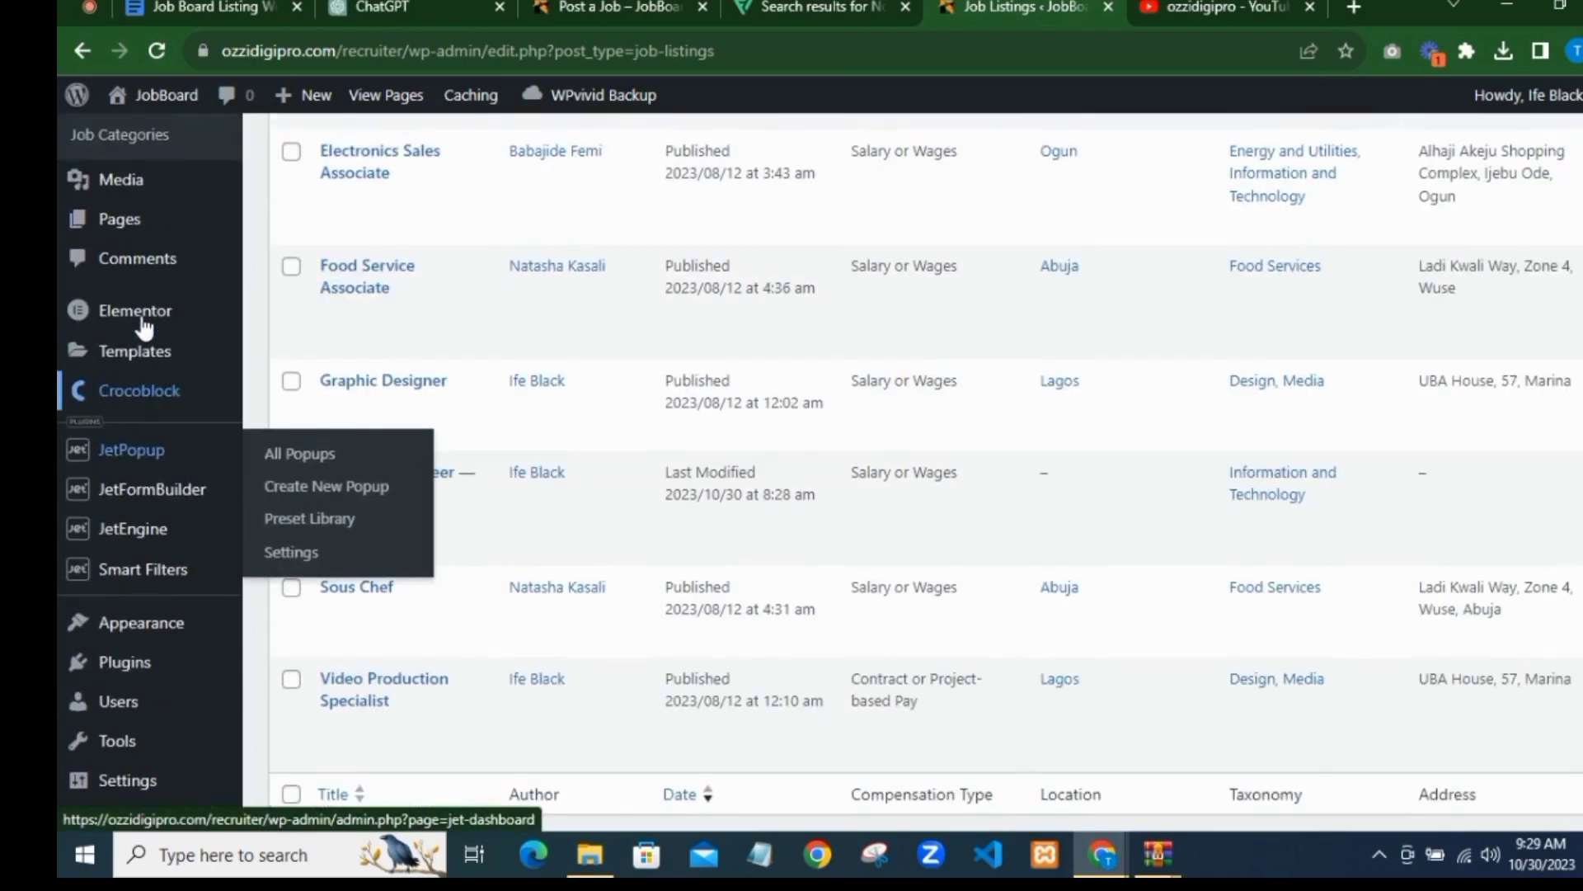
pyautogui.scroll(2, 118, 239)
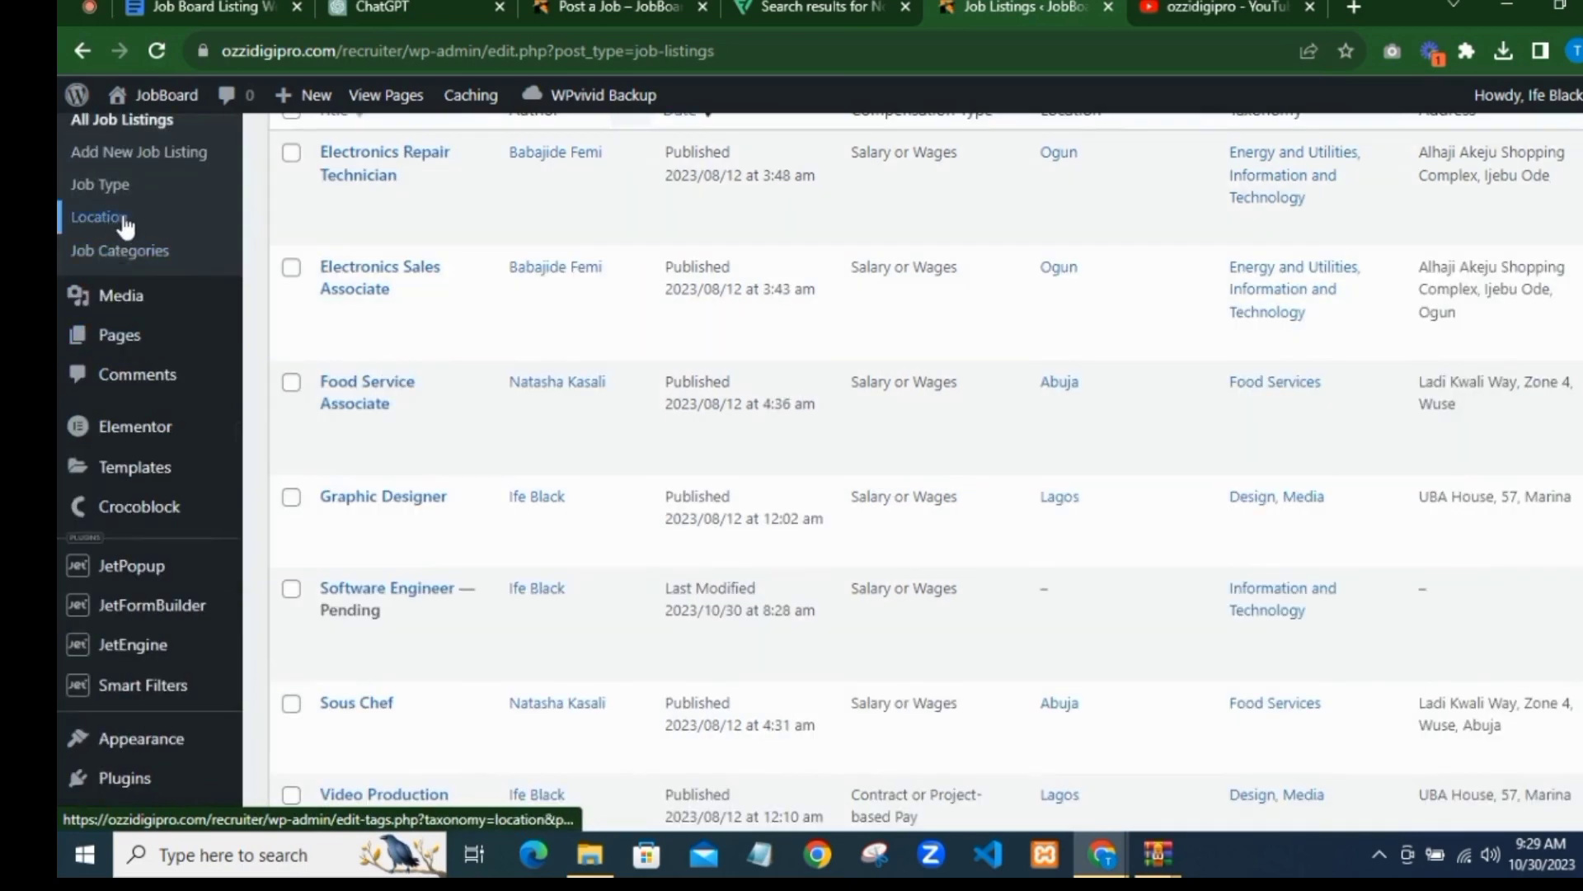
pyautogui.scroll(-4, 1072, 342)
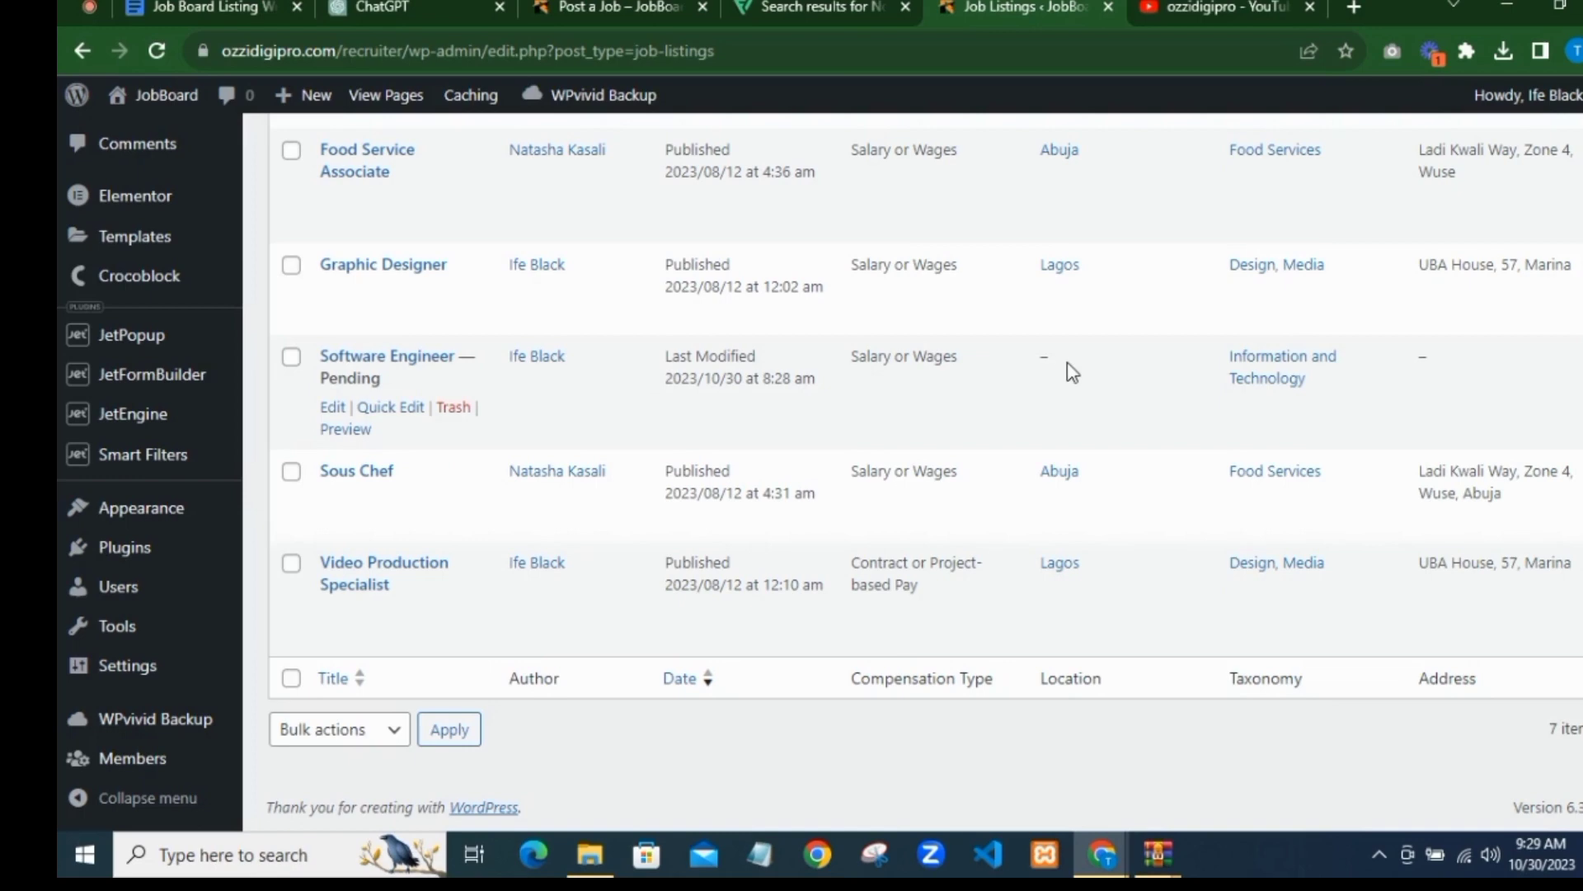
pyautogui.scroll(5, 134, 258)
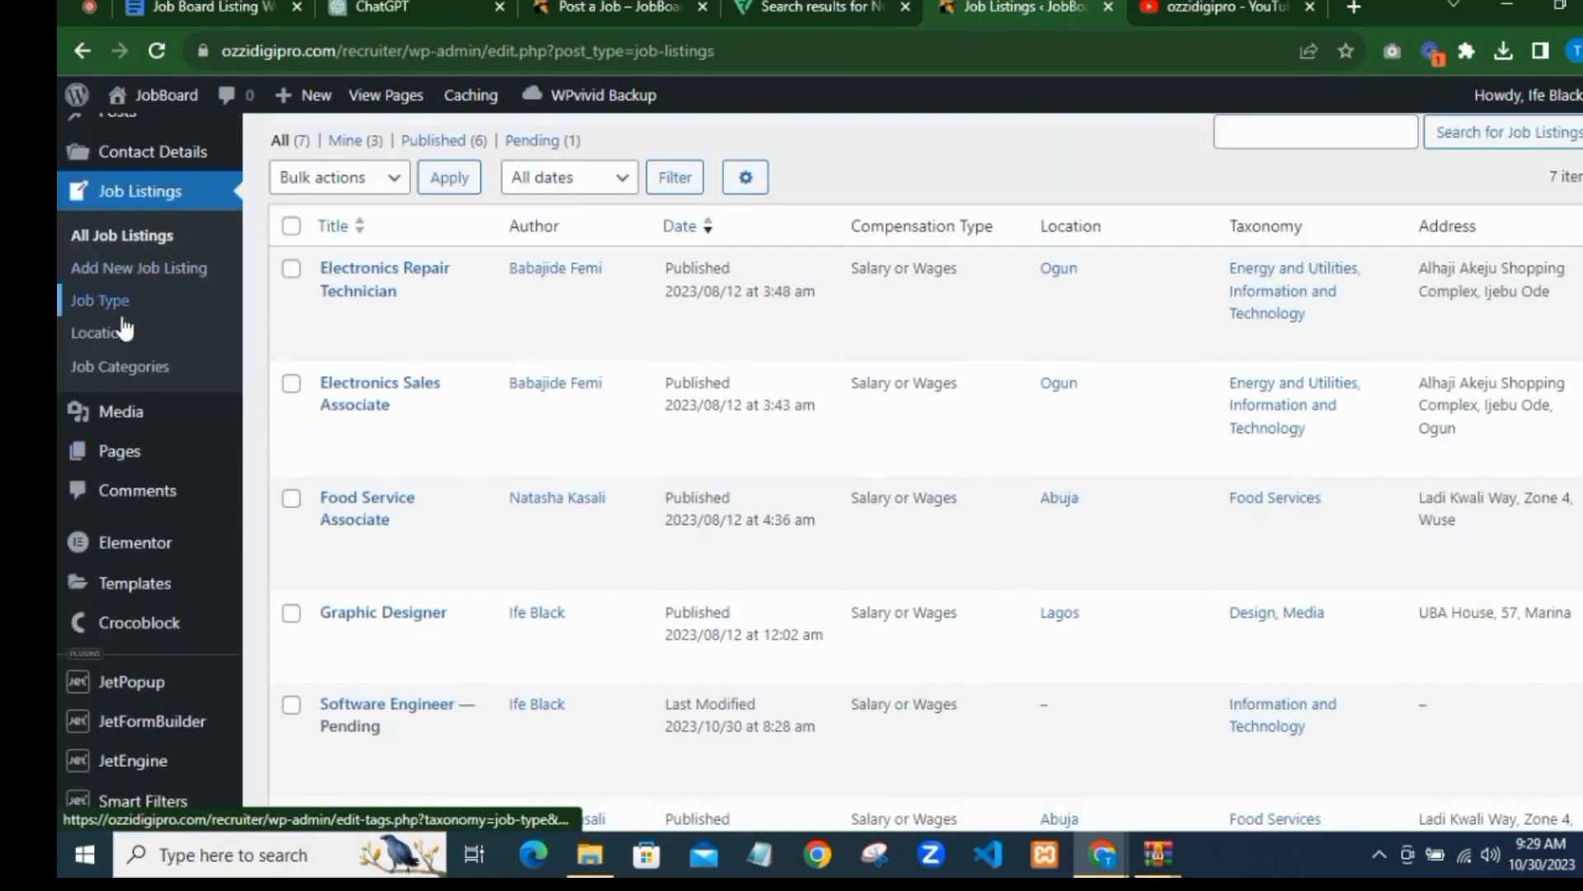
pyautogui.scroll(-5, 1360, 378)
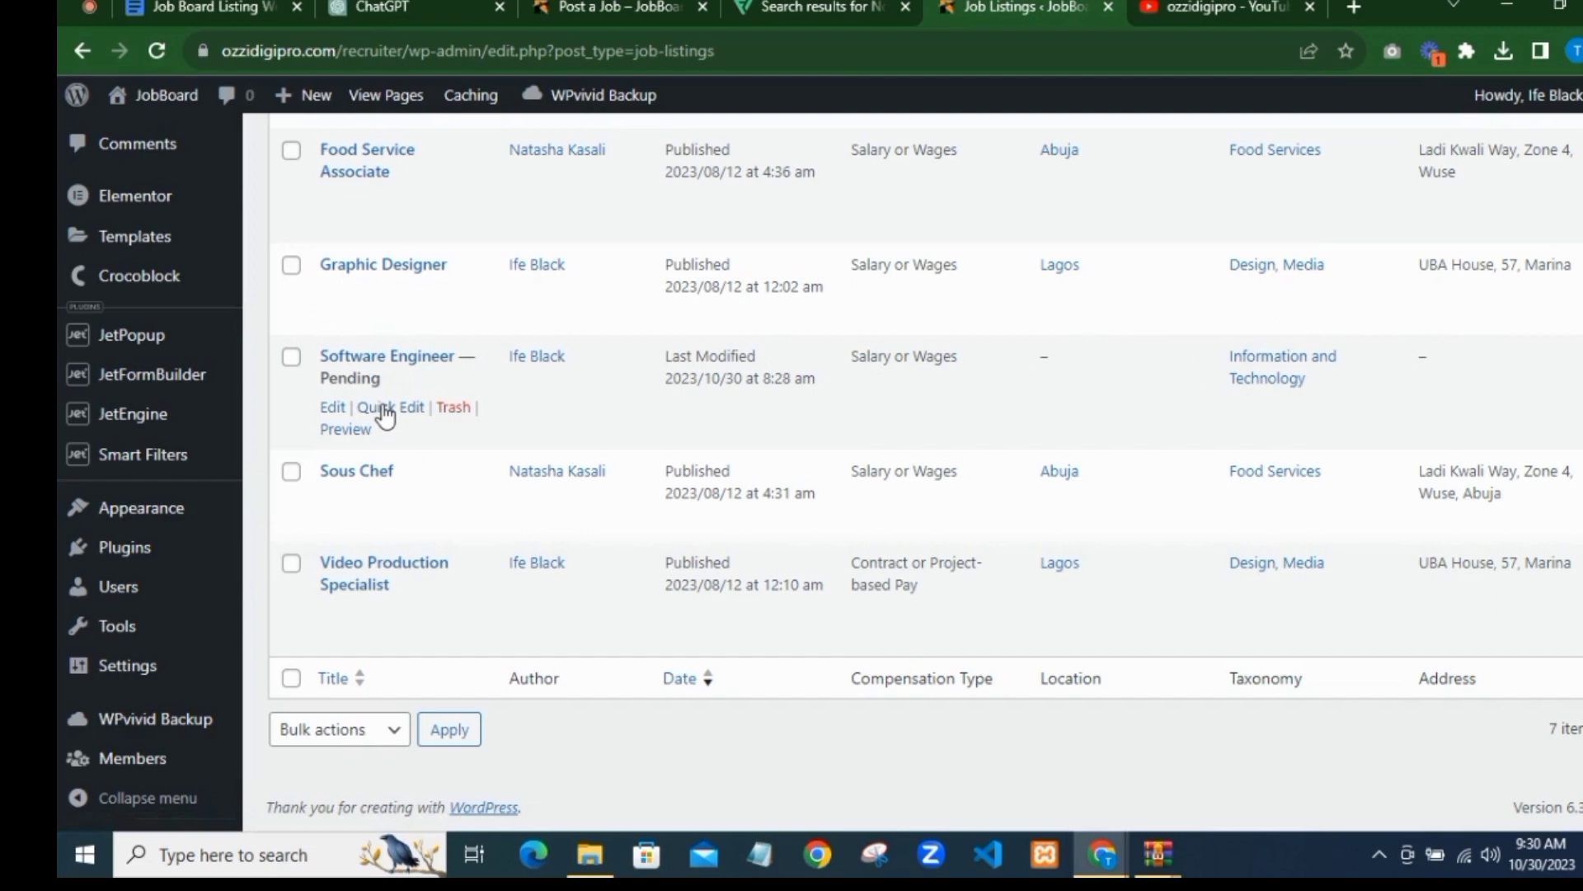
# Step: Open the Software Engineer job listing for editing and check its title, job address and job description
pyautogui.click(332, 407)
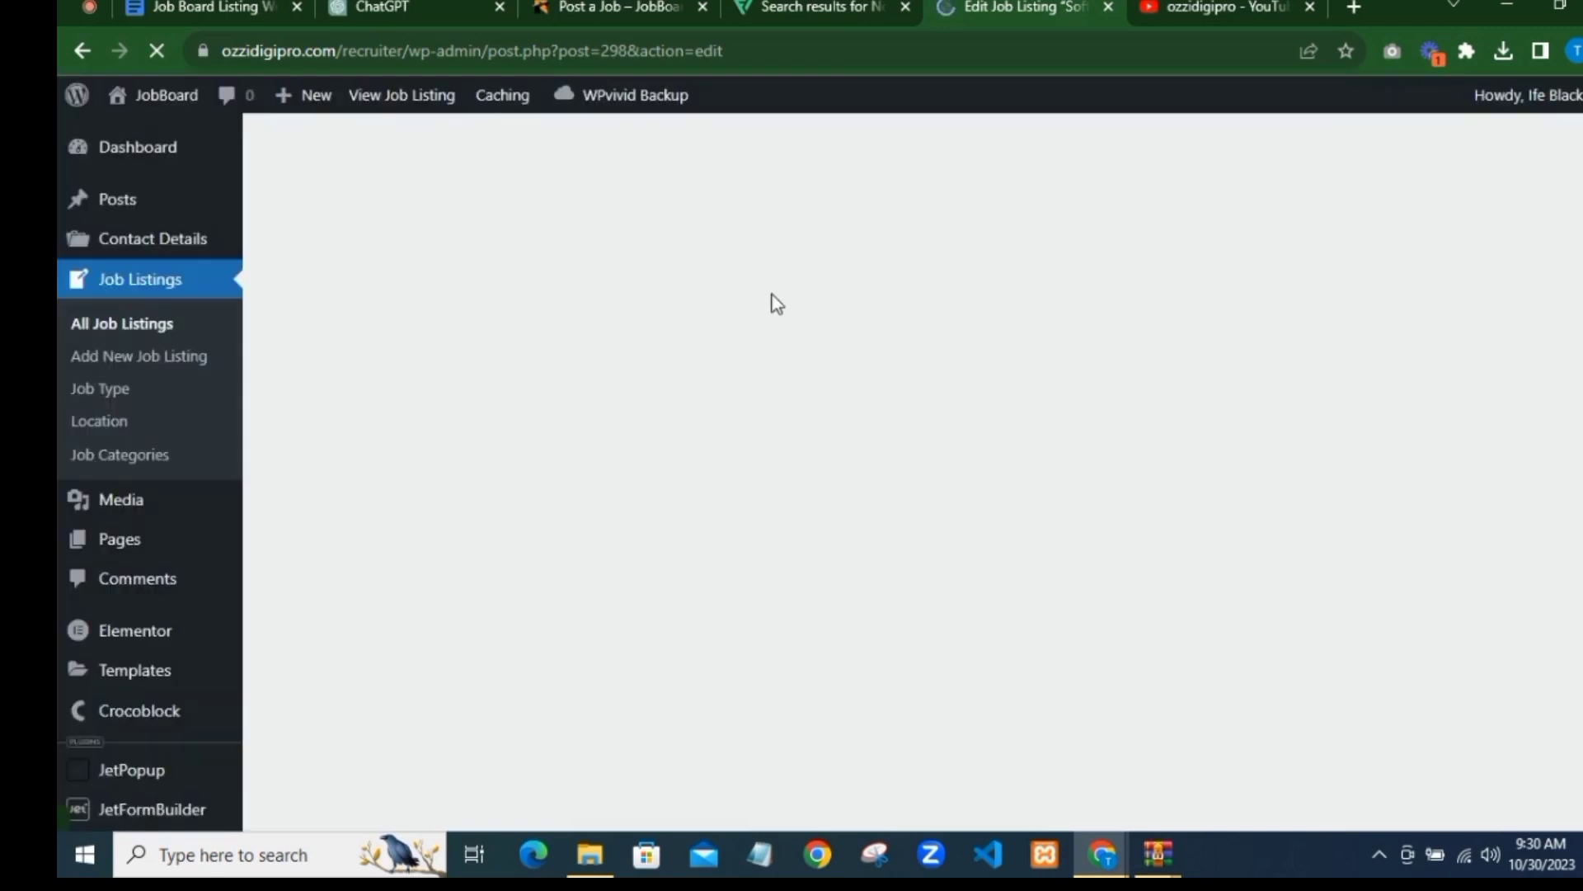
pyautogui.scroll(-1, 824, 321)
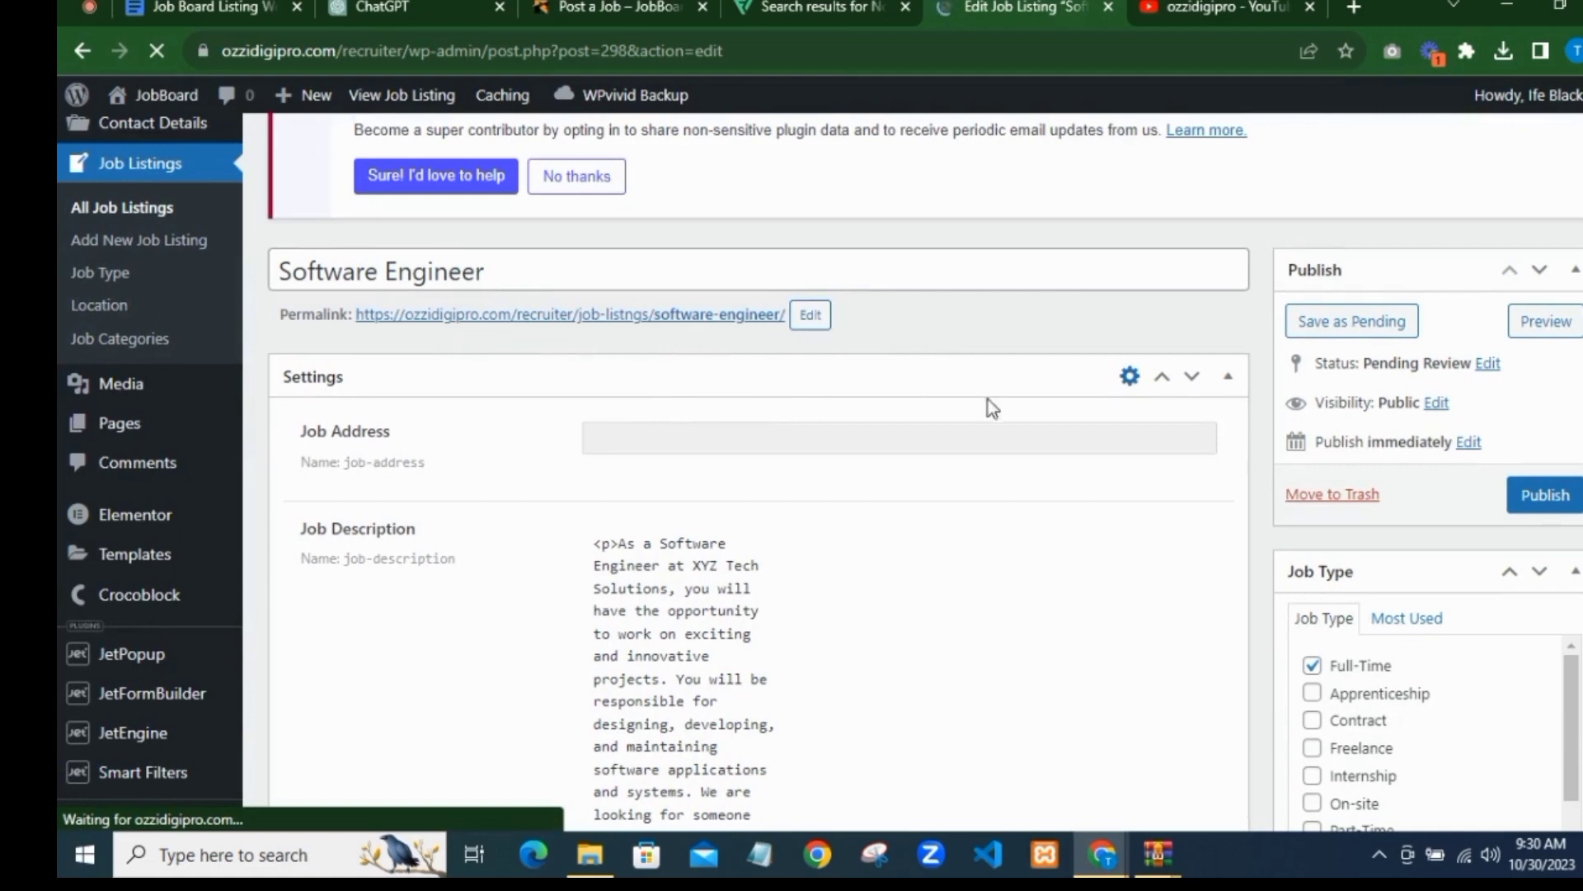
pyautogui.scroll(-3, 814, 335)
pyautogui.scroll(-1, 484, 304)
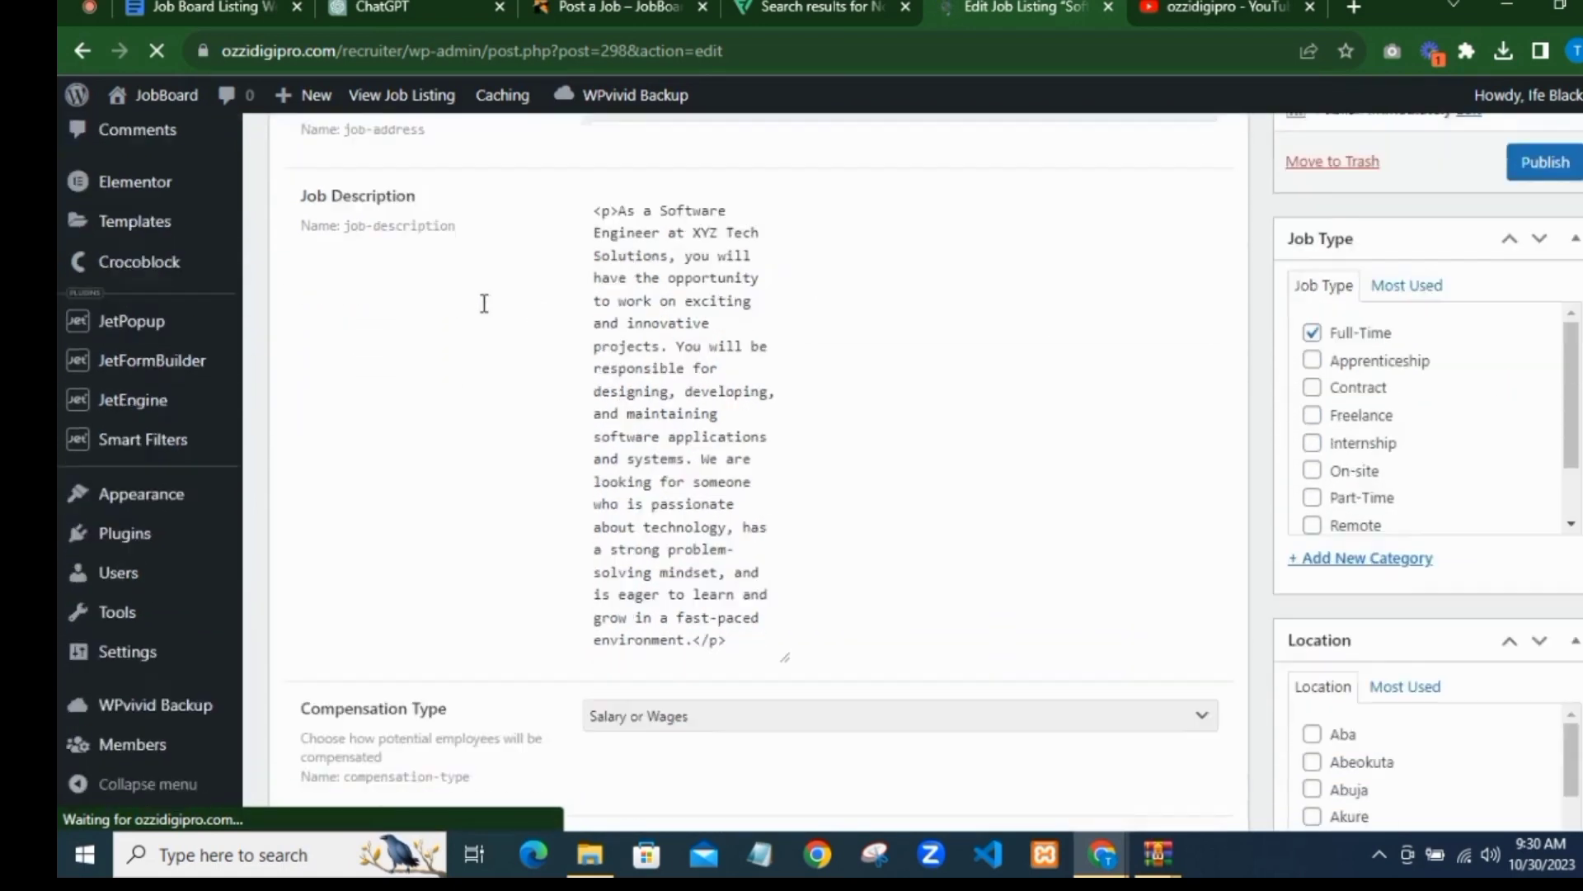
pyautogui.scroll(1, 663, 303)
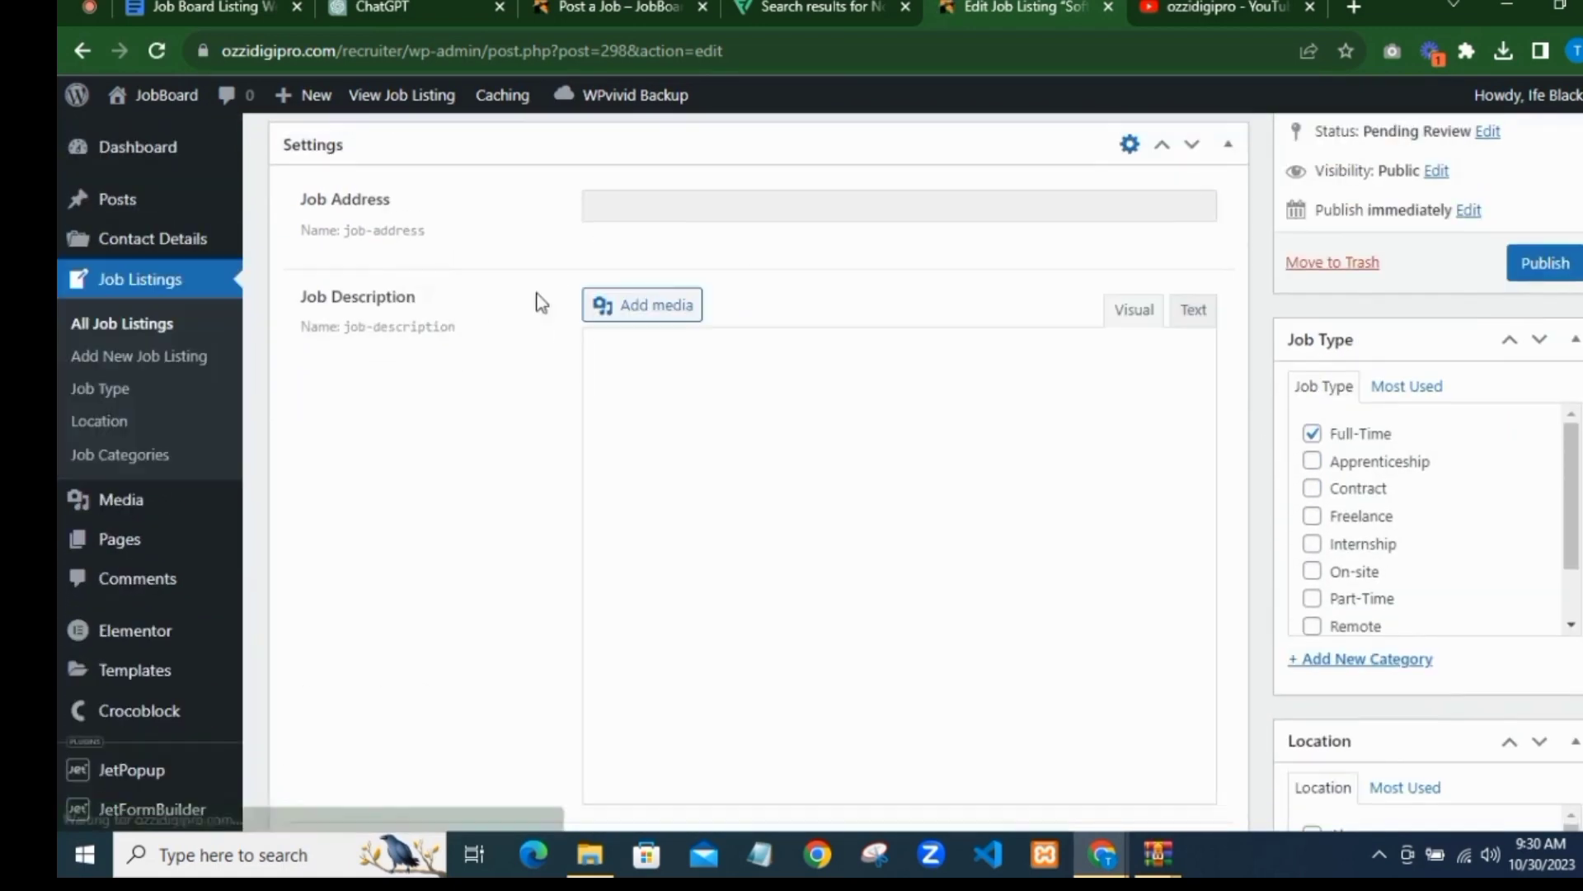
pyautogui.scroll(1, 548, 289)
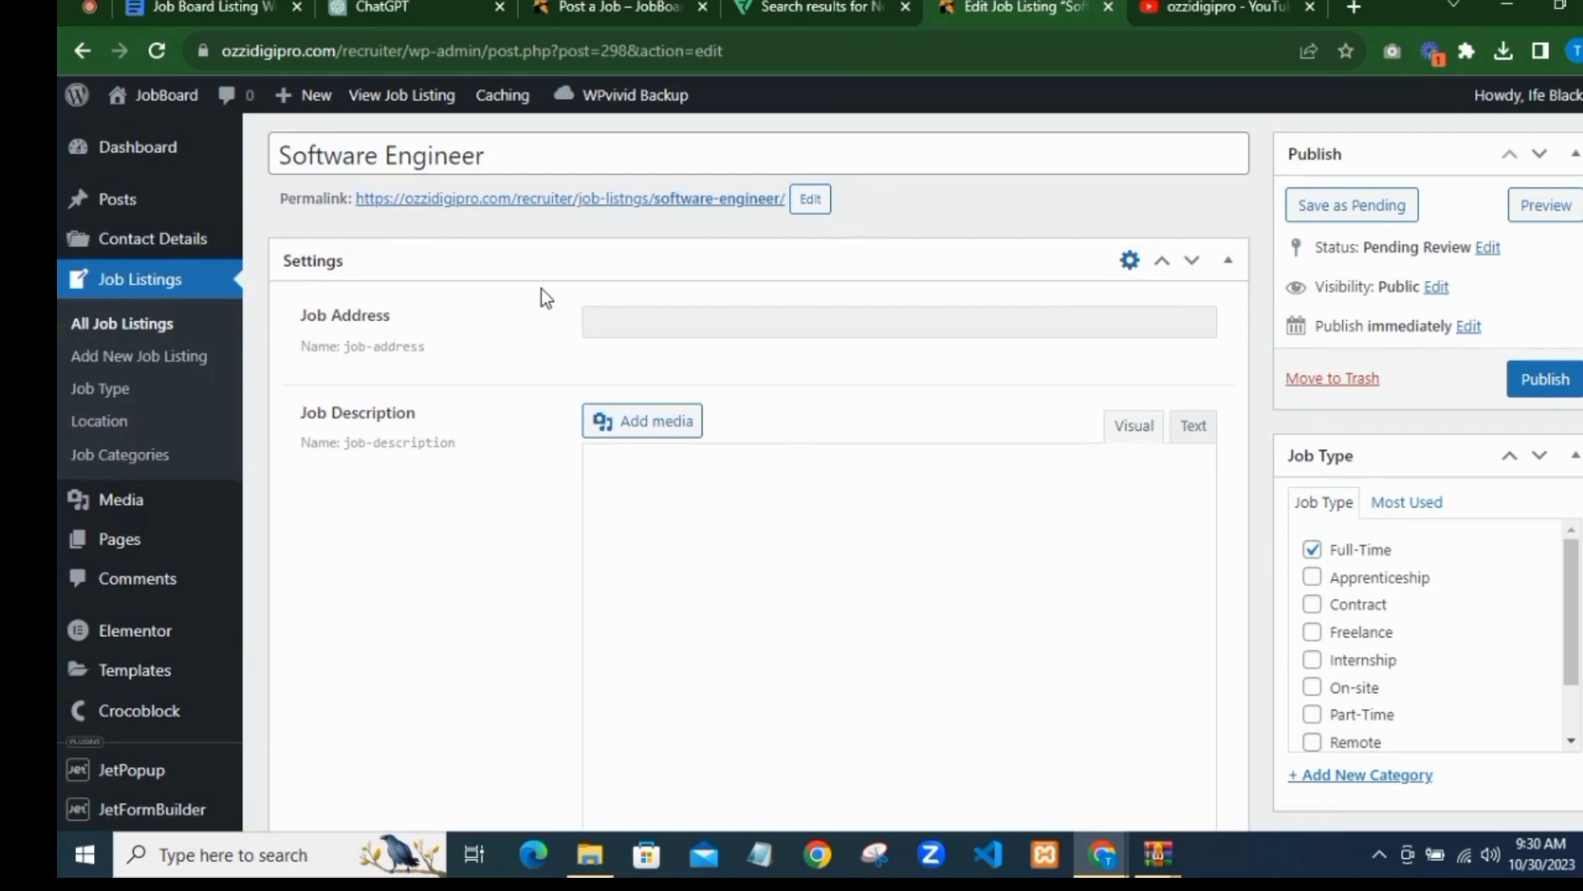
pyautogui.scroll(-1, 569, 299)
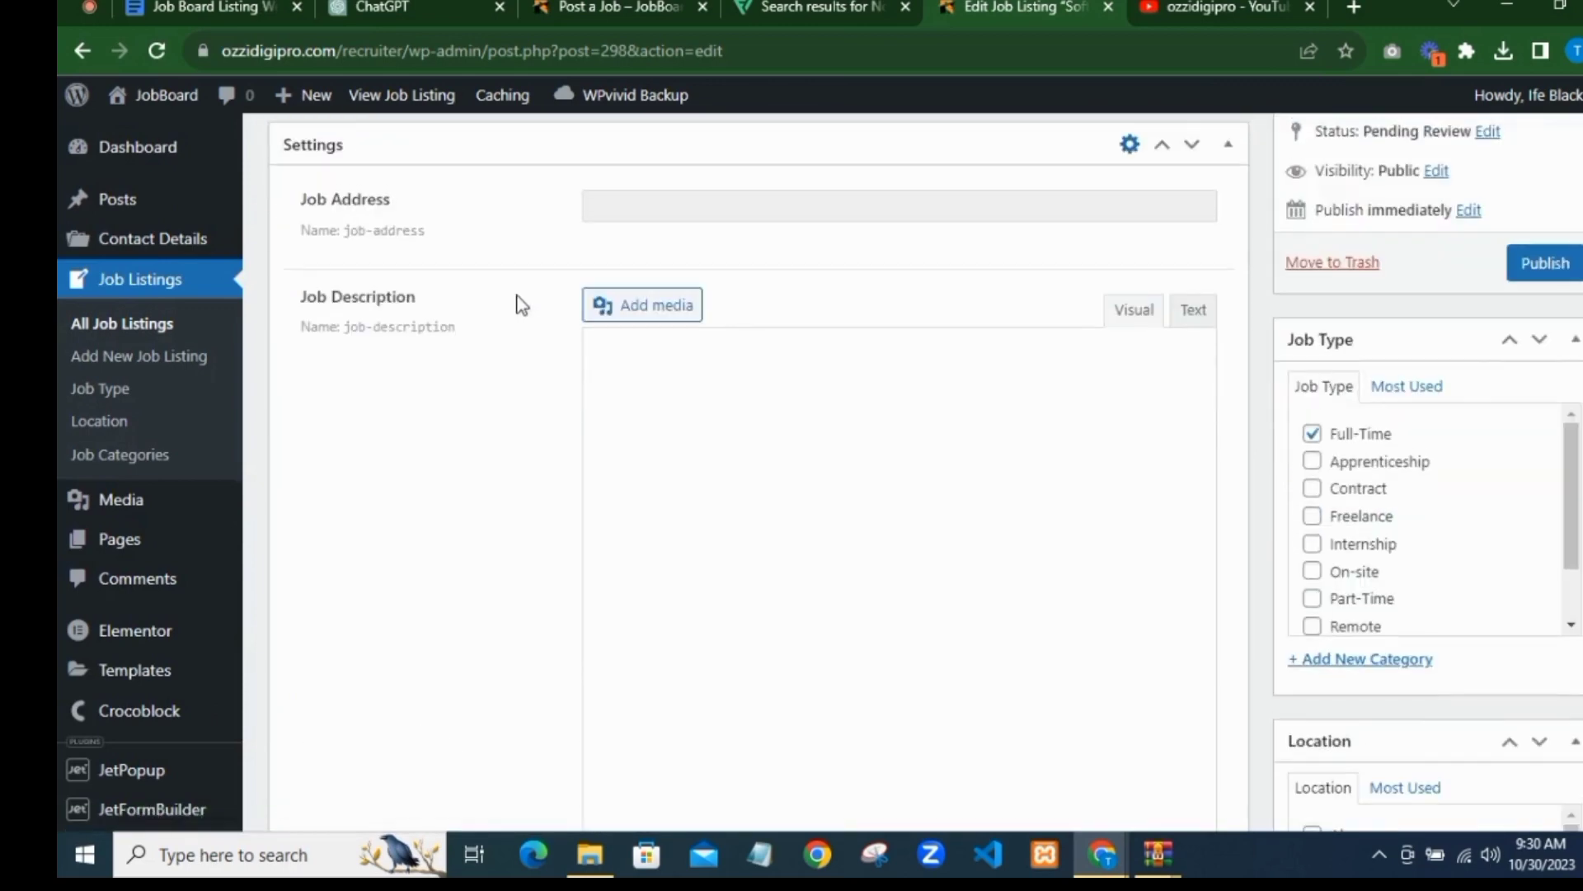
pyautogui.scroll(2, 468, 280)
pyautogui.scroll(-1, 566, 293)
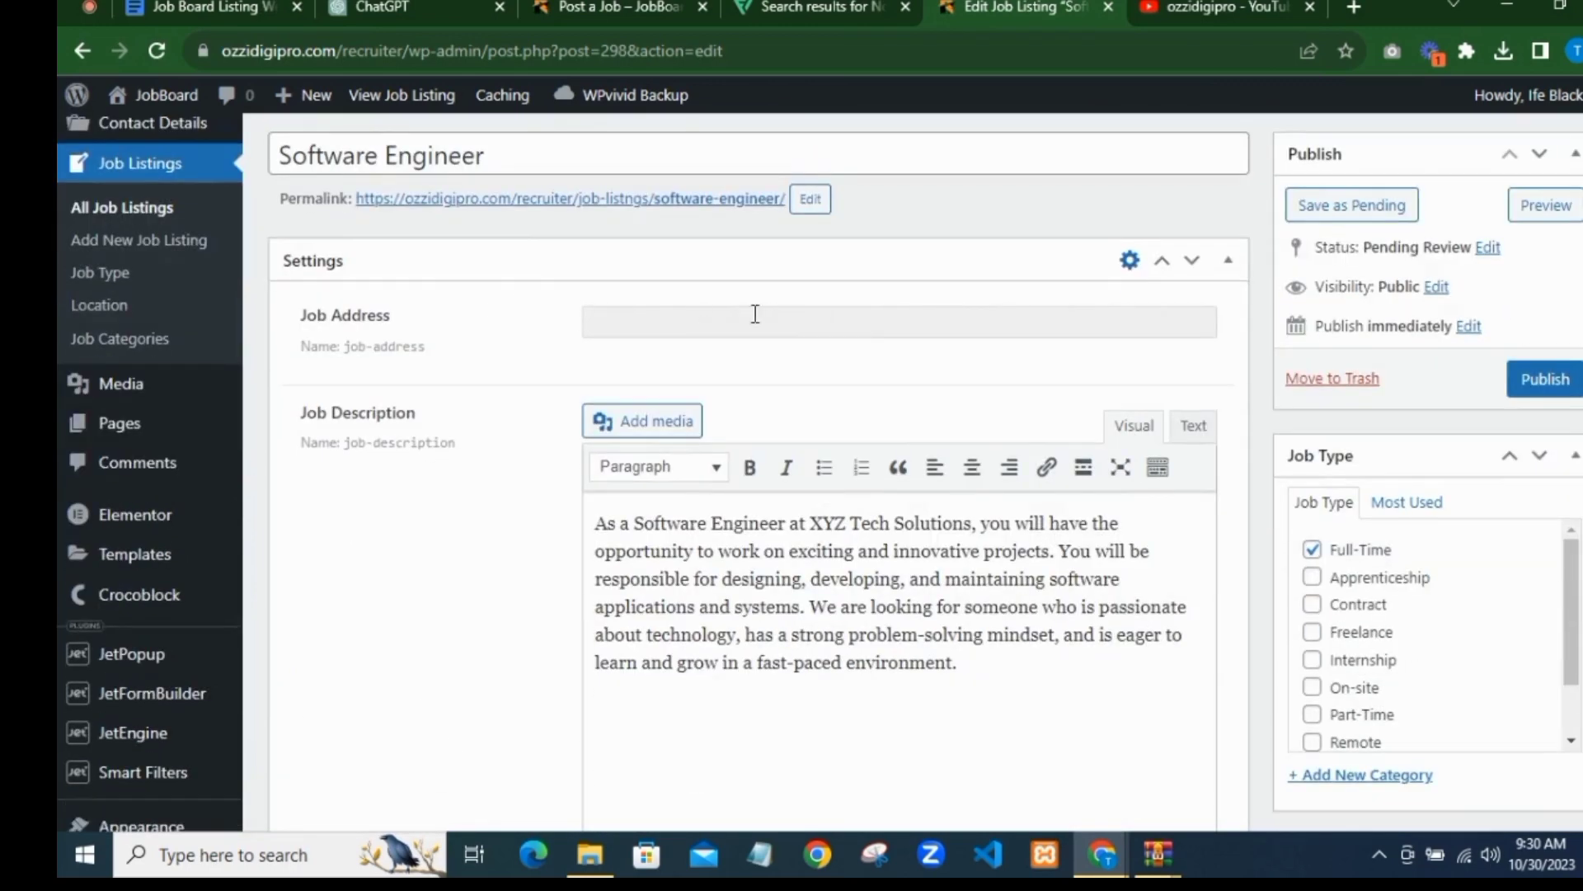
# Step: Review the listing's remaining submitted fields, from compensation, qualifications and skills through job questions, workplace gallery and application deadline
pyautogui.scroll(-4, 750, 314)
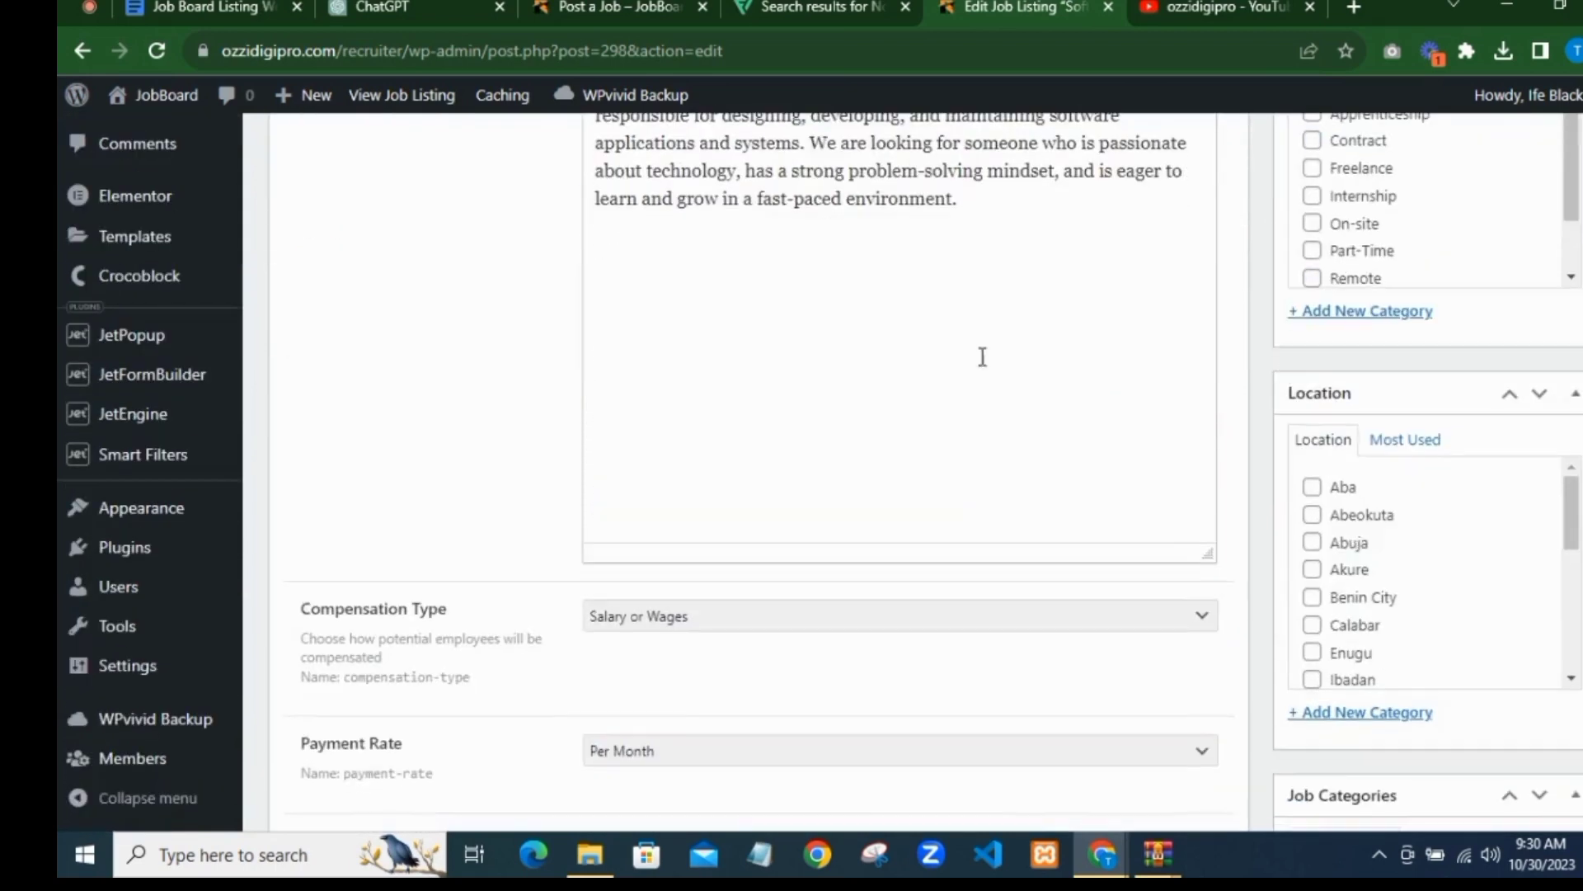
pyautogui.scroll(-6, 749, 365)
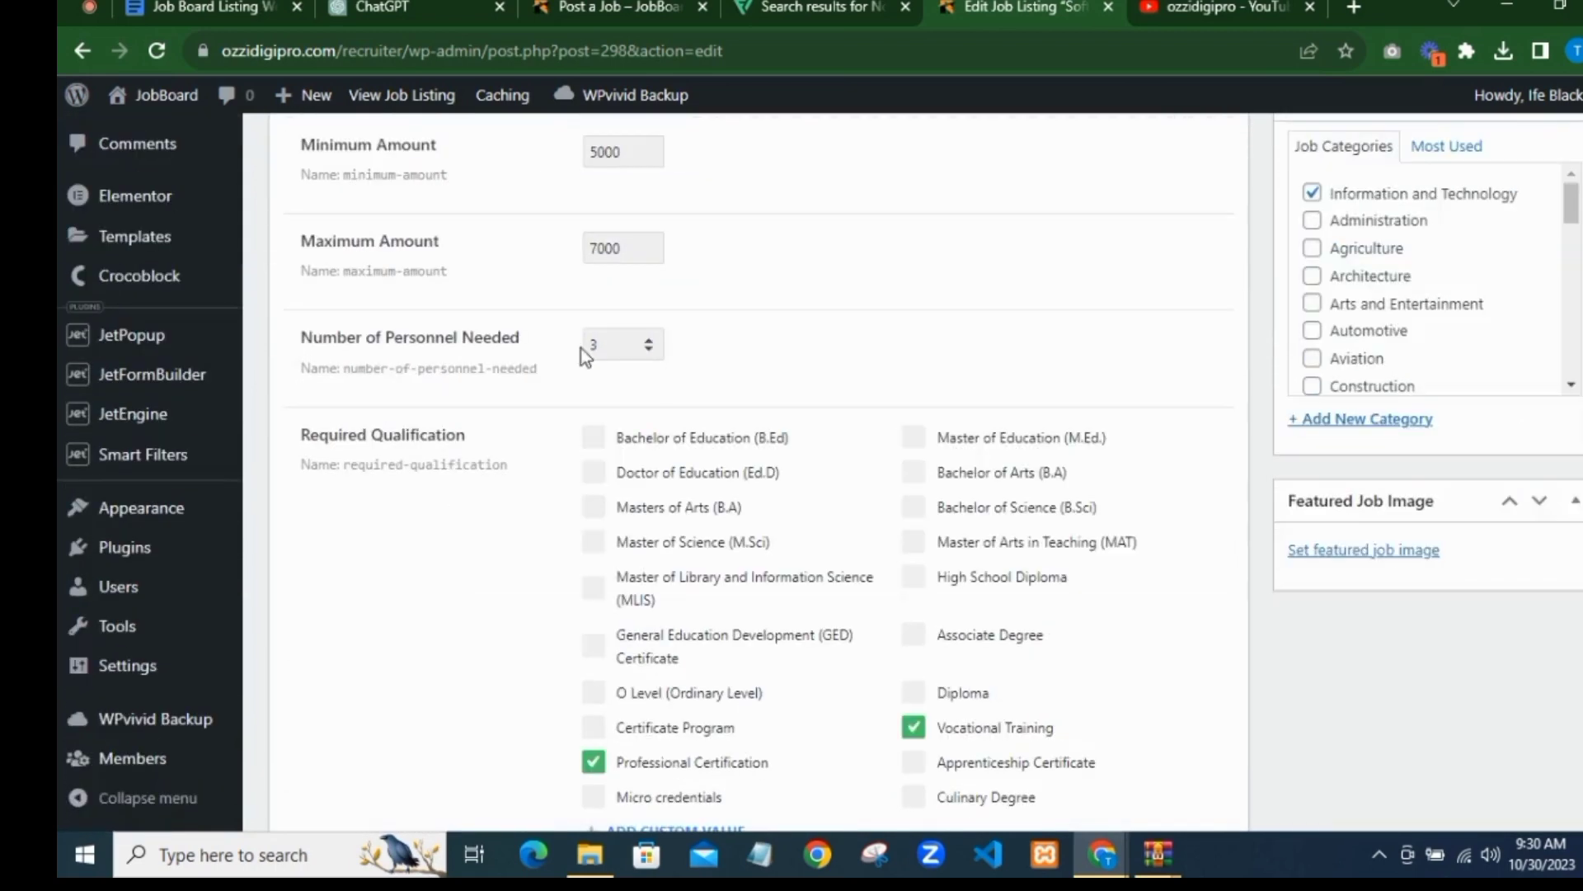
pyautogui.scroll(-2, 700, 361)
pyautogui.scroll(2, 669, 328)
pyautogui.scroll(-1, 917, 362)
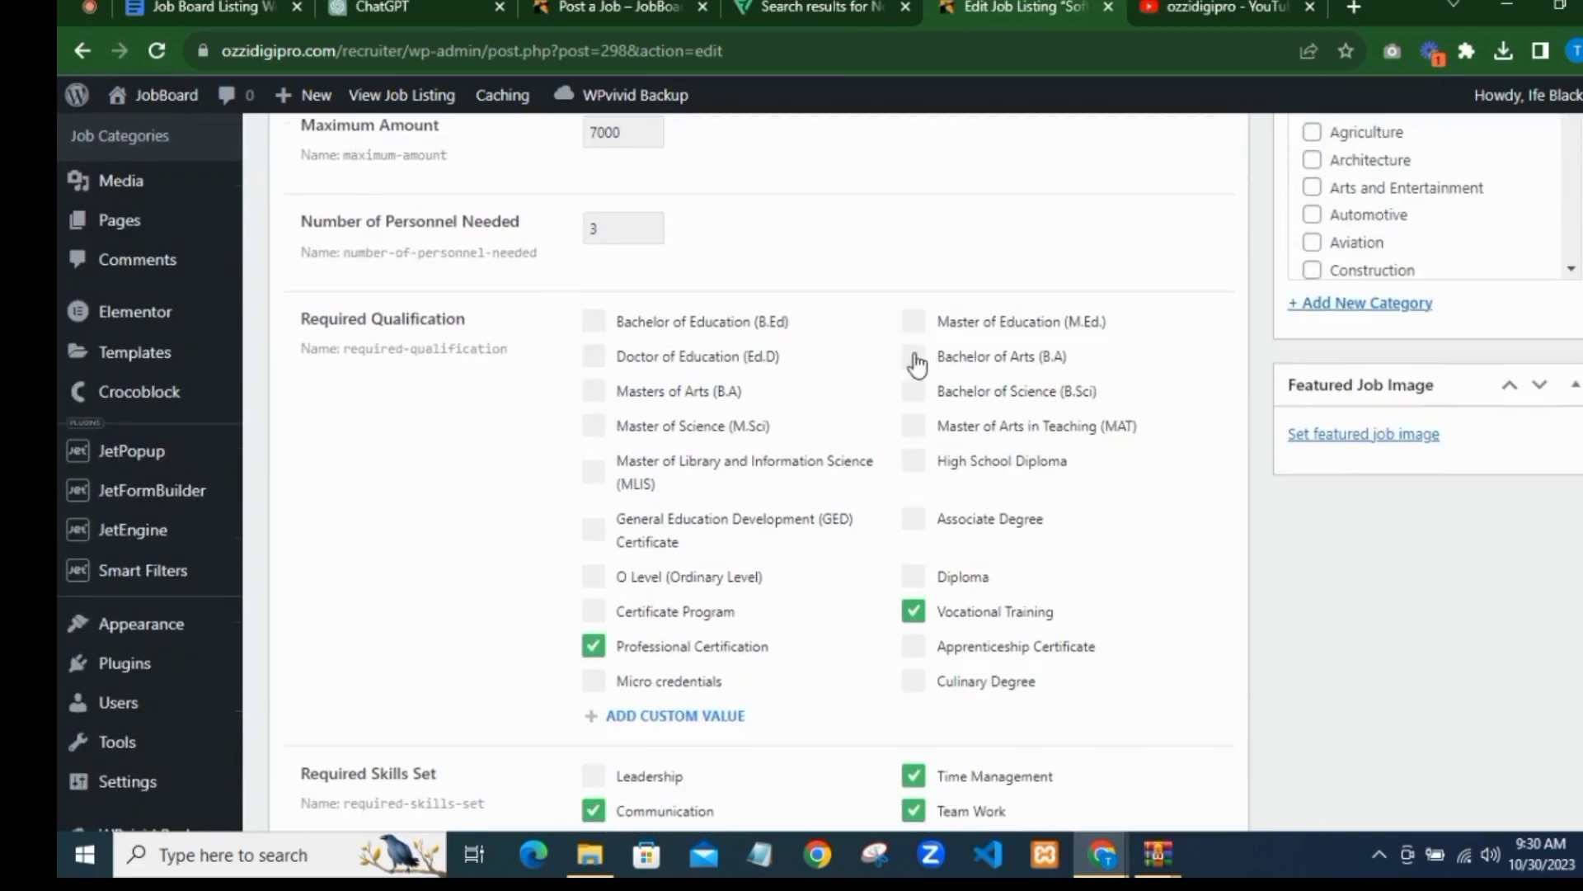
pyautogui.scroll(-16, 916, 362)
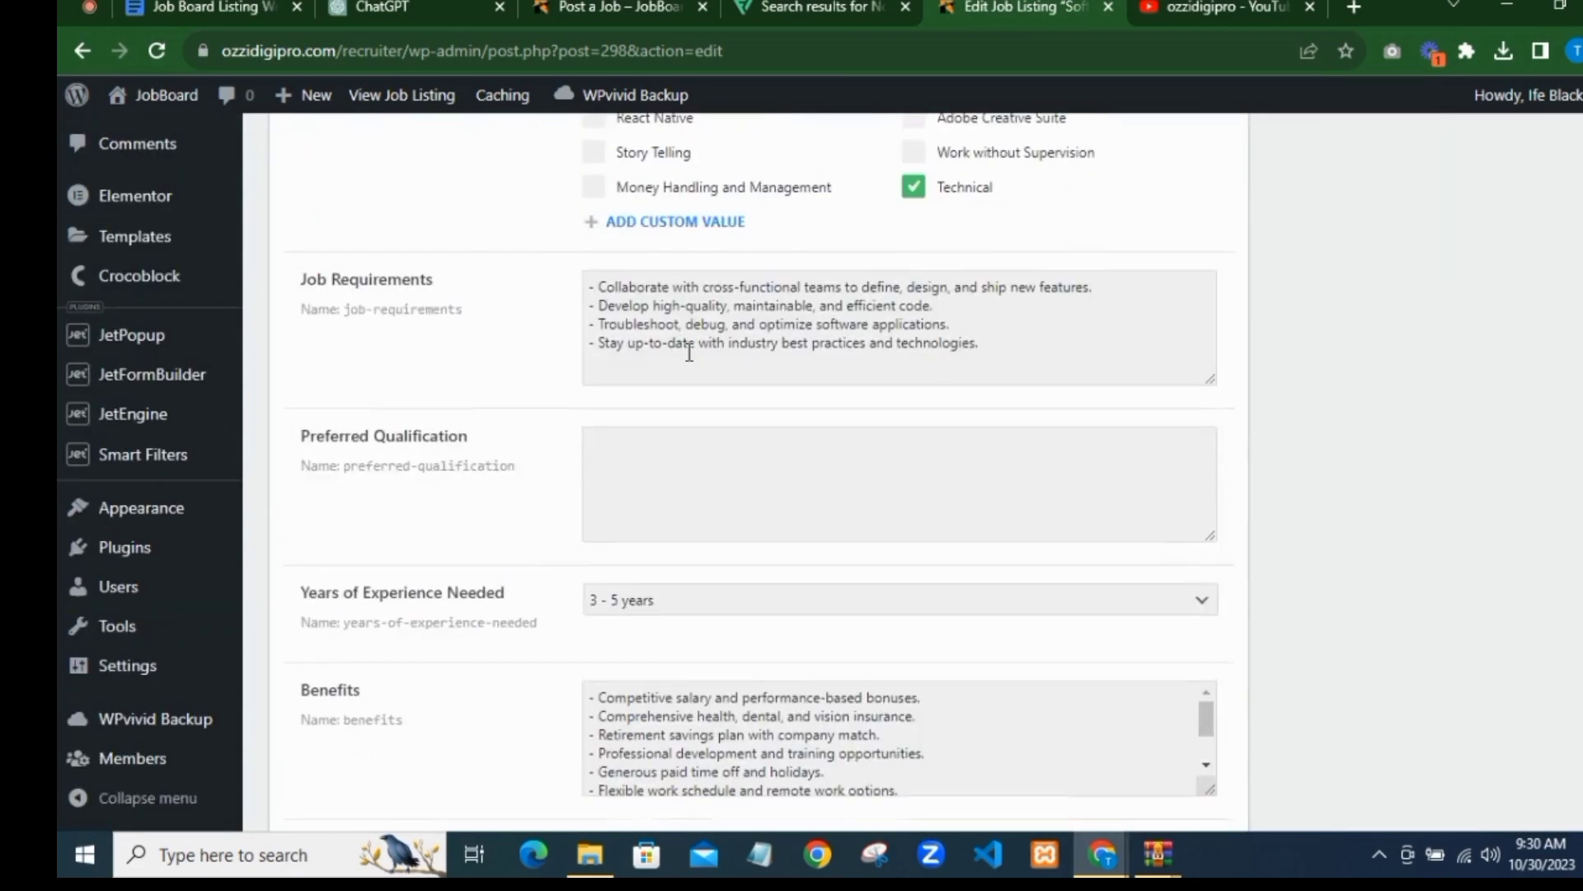
pyautogui.scroll(-1, 689, 353)
pyautogui.scroll(-8, 689, 290)
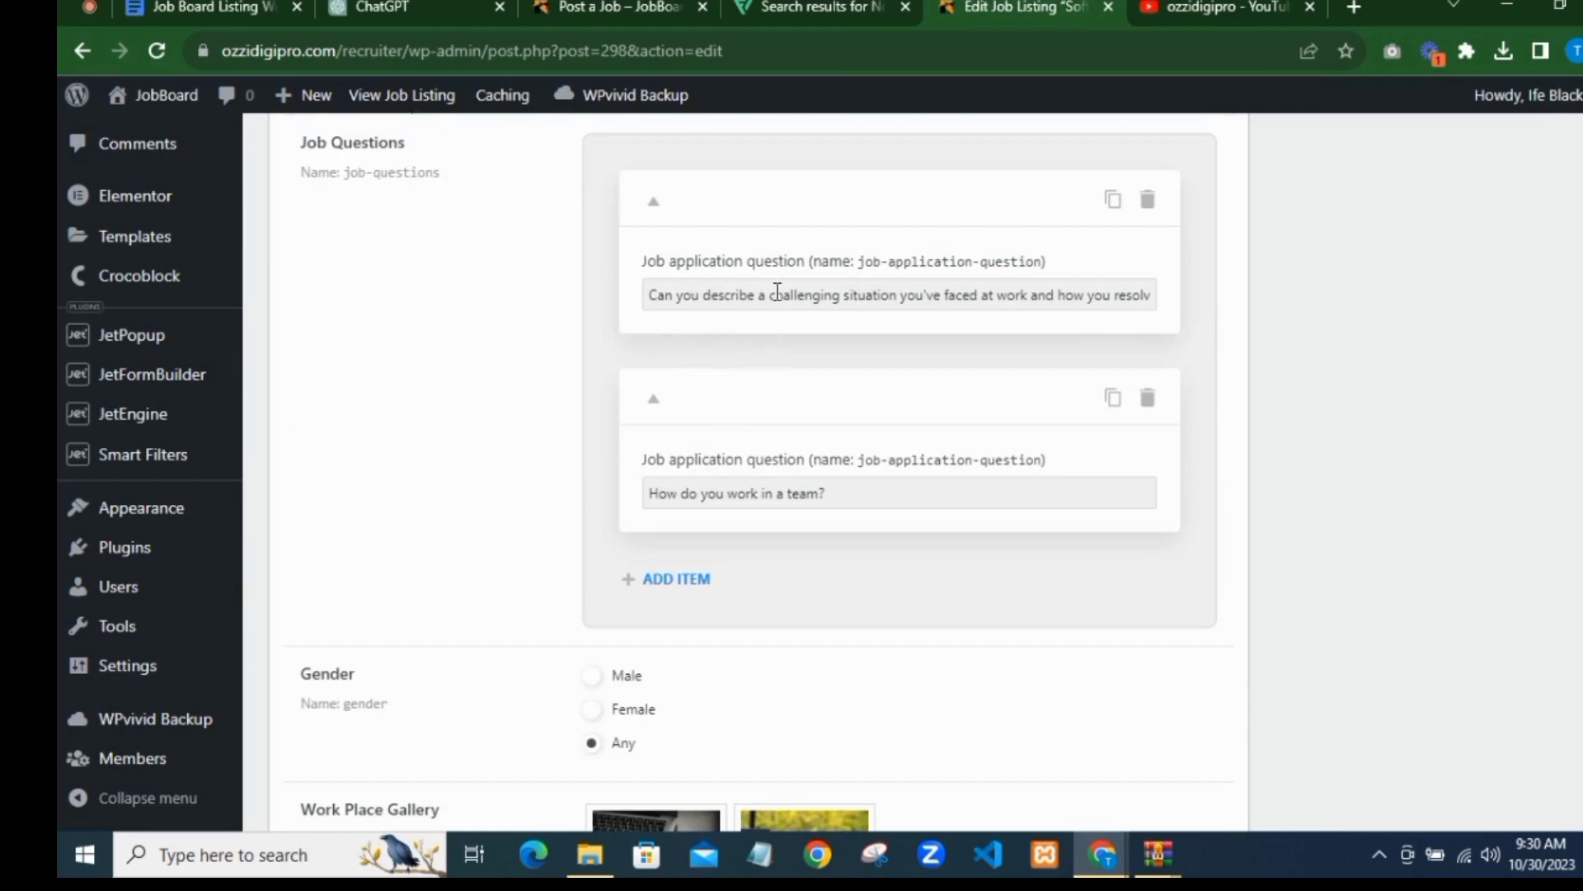
pyautogui.scroll(-3, 735, 477)
pyautogui.scroll(-1, 720, 396)
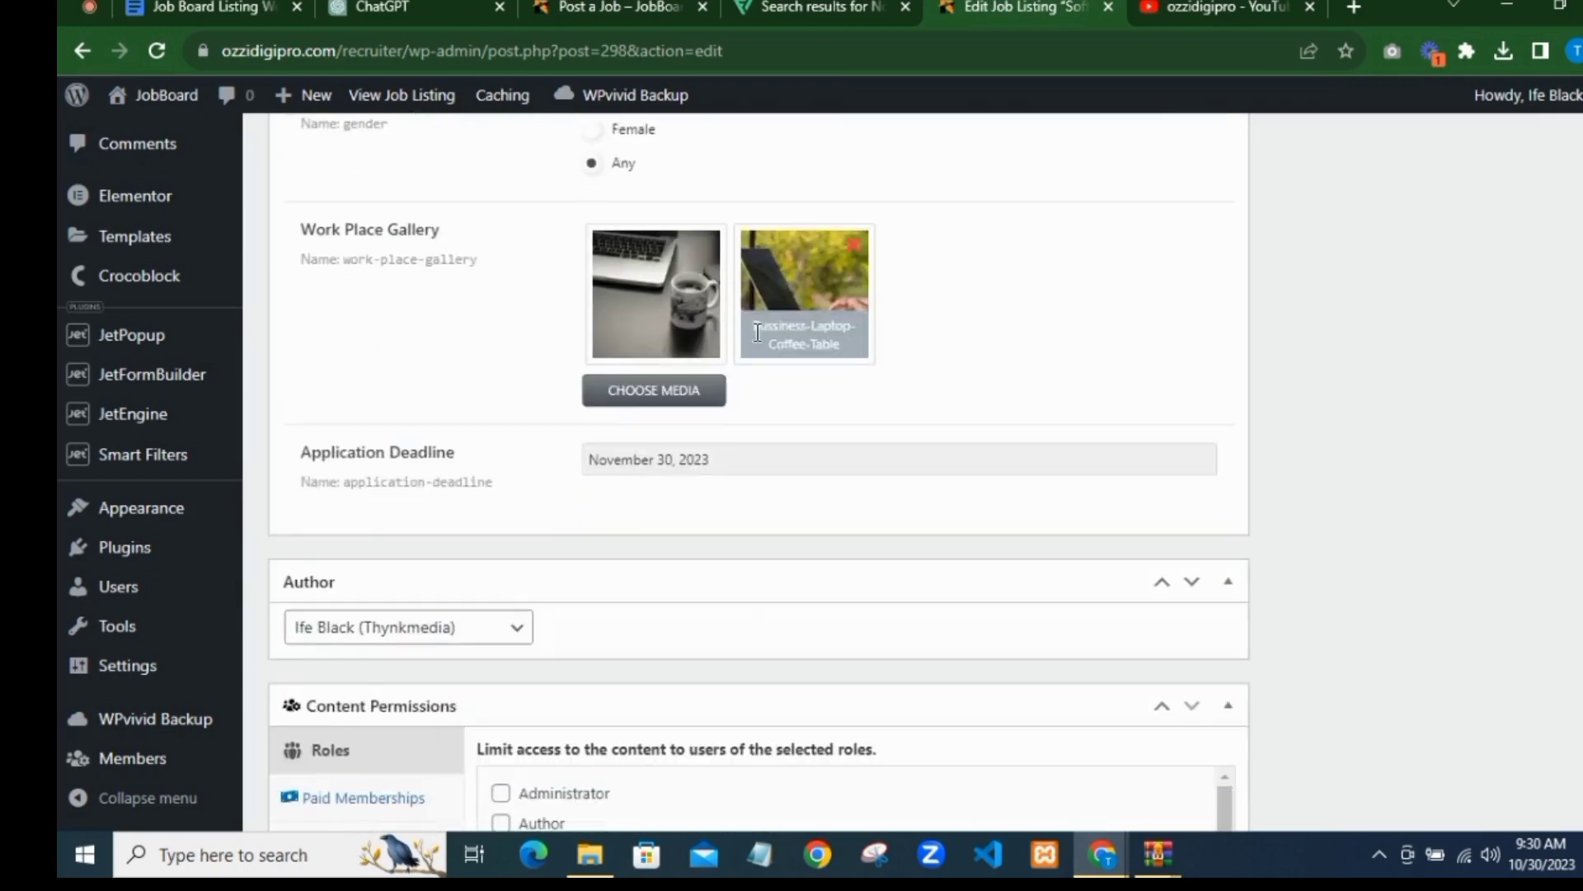
pyautogui.scroll(-3, 794, 400)
# Step: Check the listing's job categories, publish the Software Engineer job listing and dismiss the Elementor notice
pyautogui.scroll(20, 1562, 444)
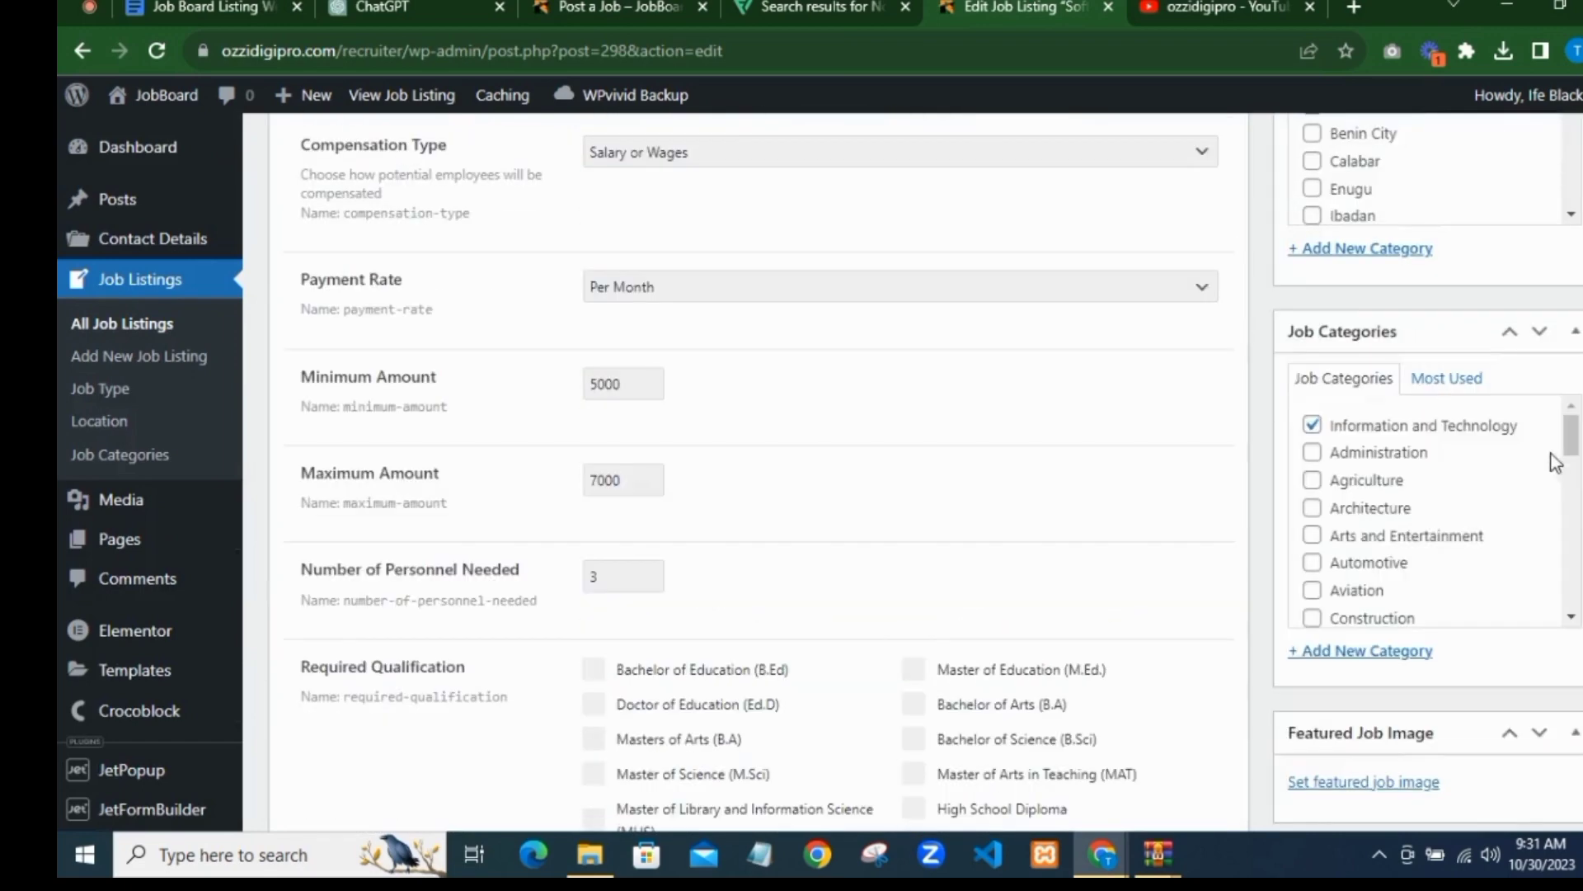
pyautogui.scroll(-3, 1396, 460)
pyautogui.scroll(6, 1372, 445)
pyautogui.scroll(10, 1336, 363)
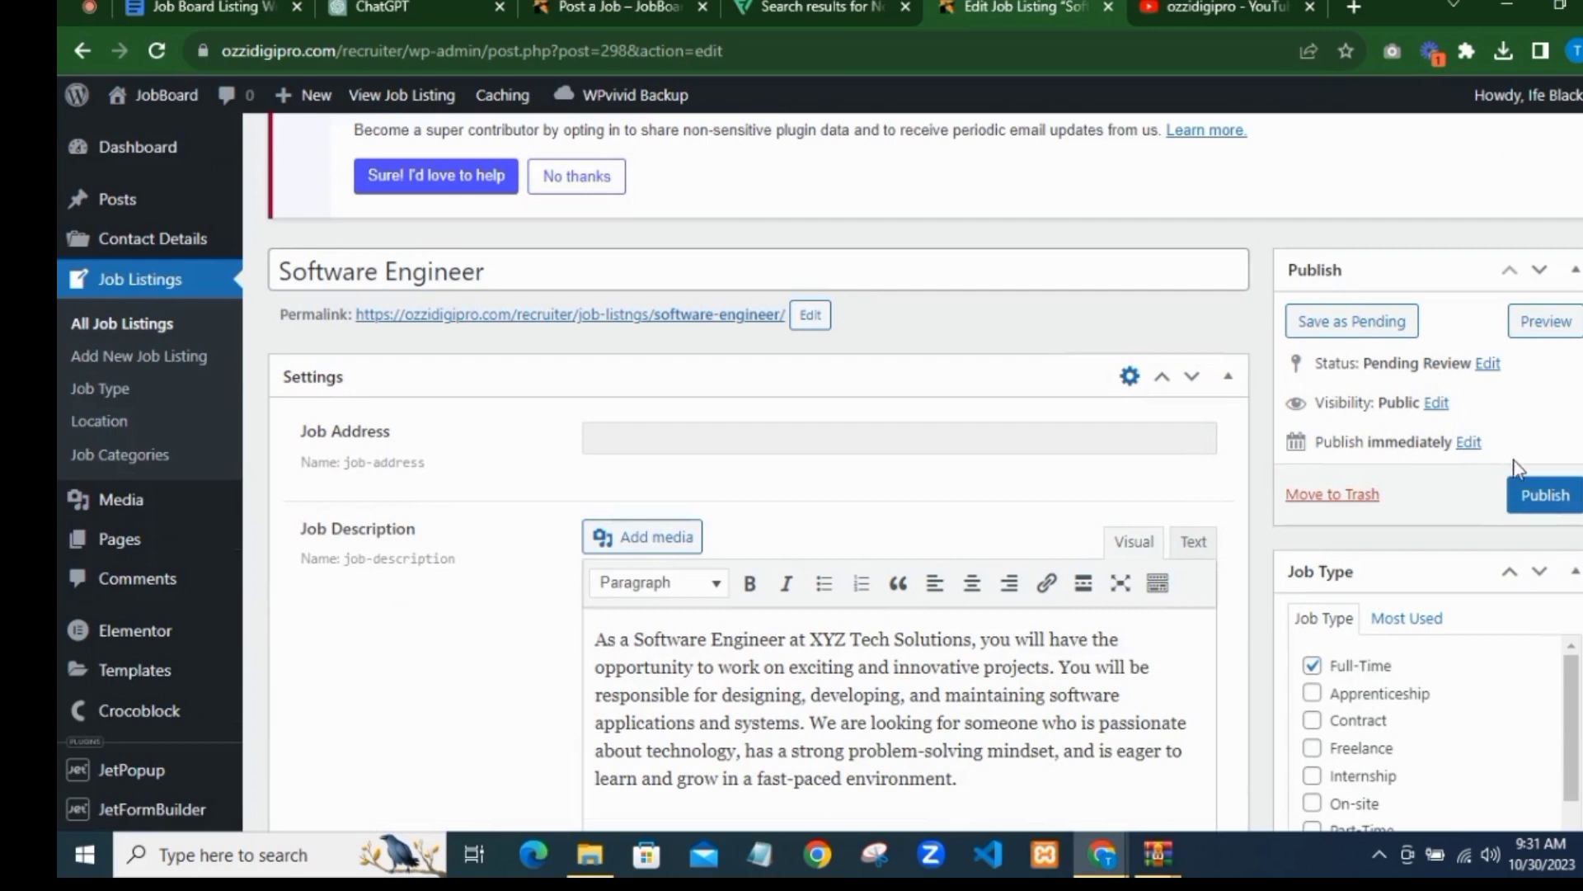
pyautogui.click(1542, 495)
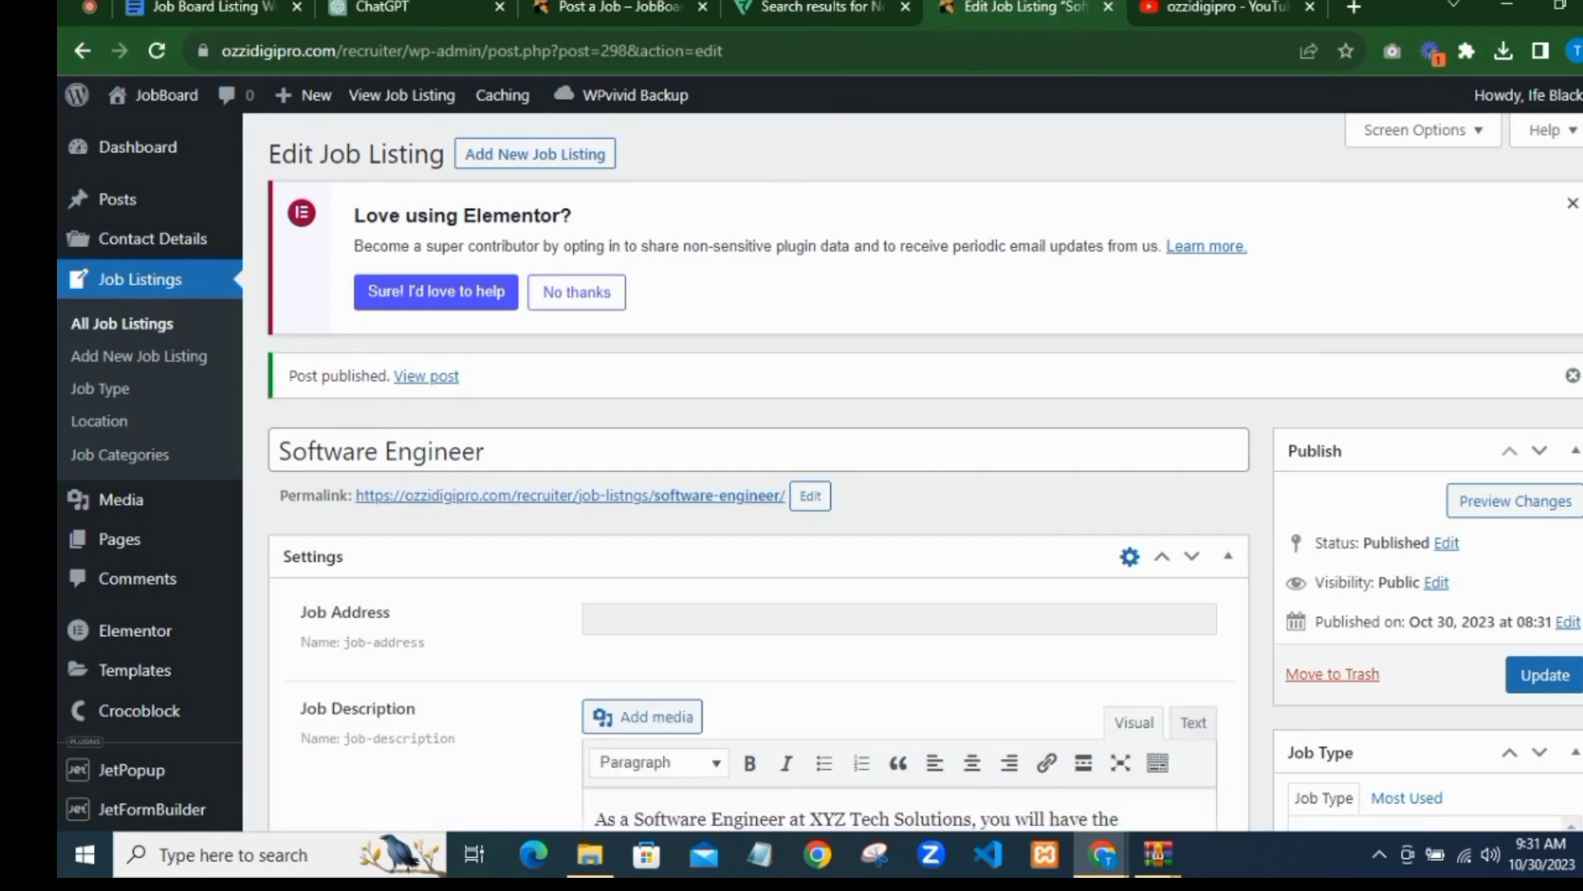
pyautogui.click(1573, 203)
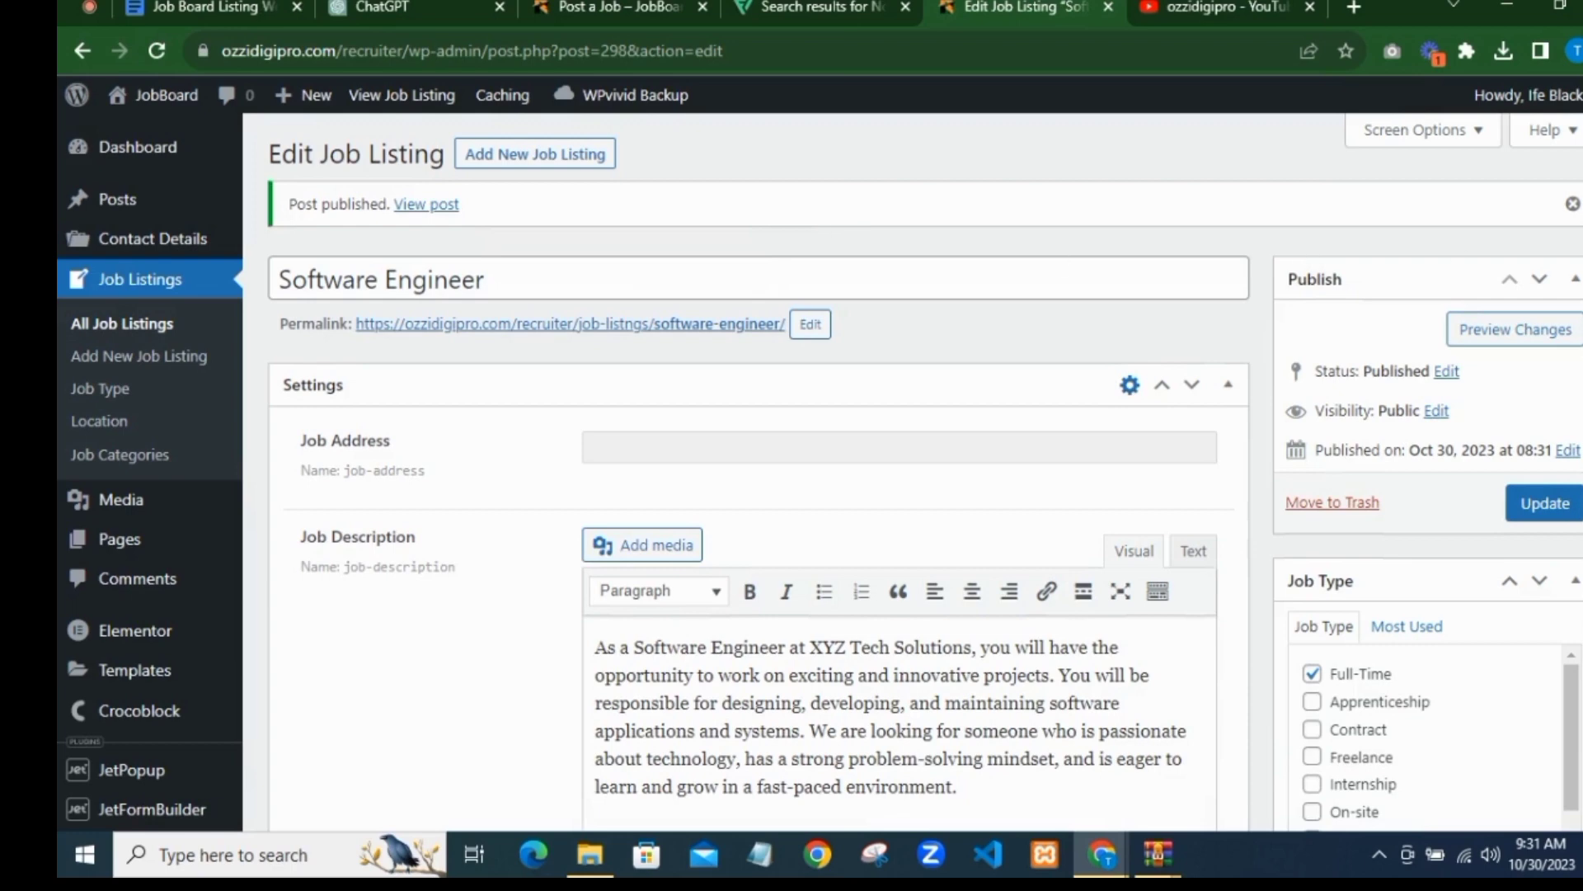